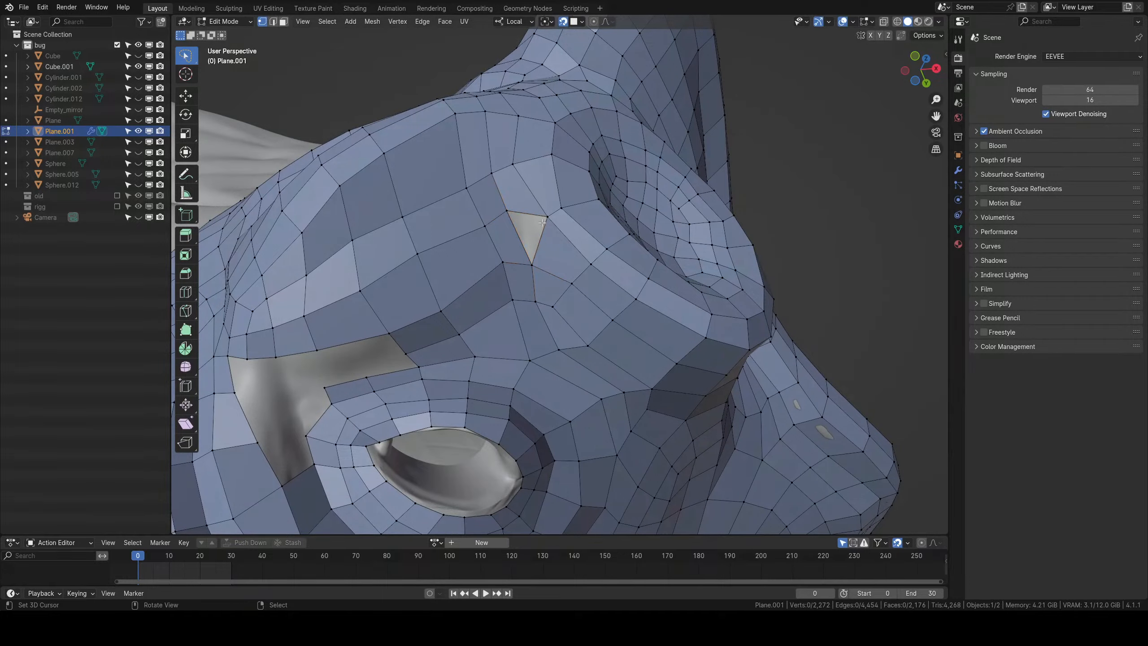
Fill the triangular hole in the brow above the eye with a face.
right_click(548, 217)
shift+right_click(507, 211)
shift+right_click(532, 265)
key(f)
scroll(542, 239, down, 4)
middle_drag(541, 239, 499, 289)
key(alt+a)
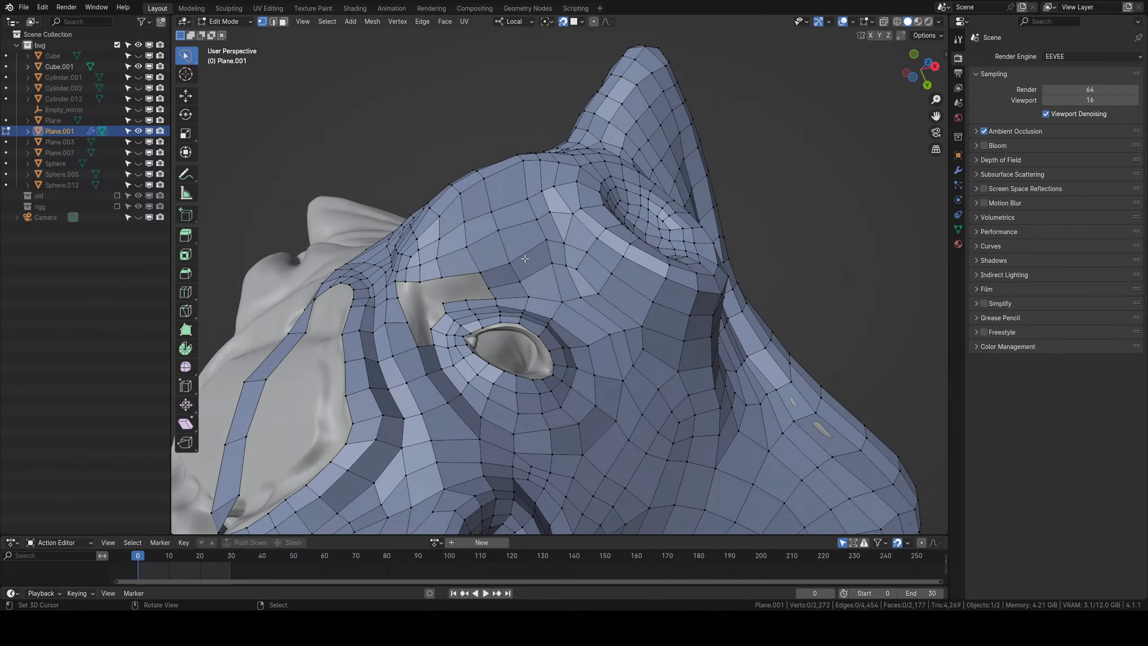
Delete the two neighbouring brow faces around the newly filled triangle.
key(3)
click(531, 246)
shift+click(530, 257)
key(x)
click(522, 265)
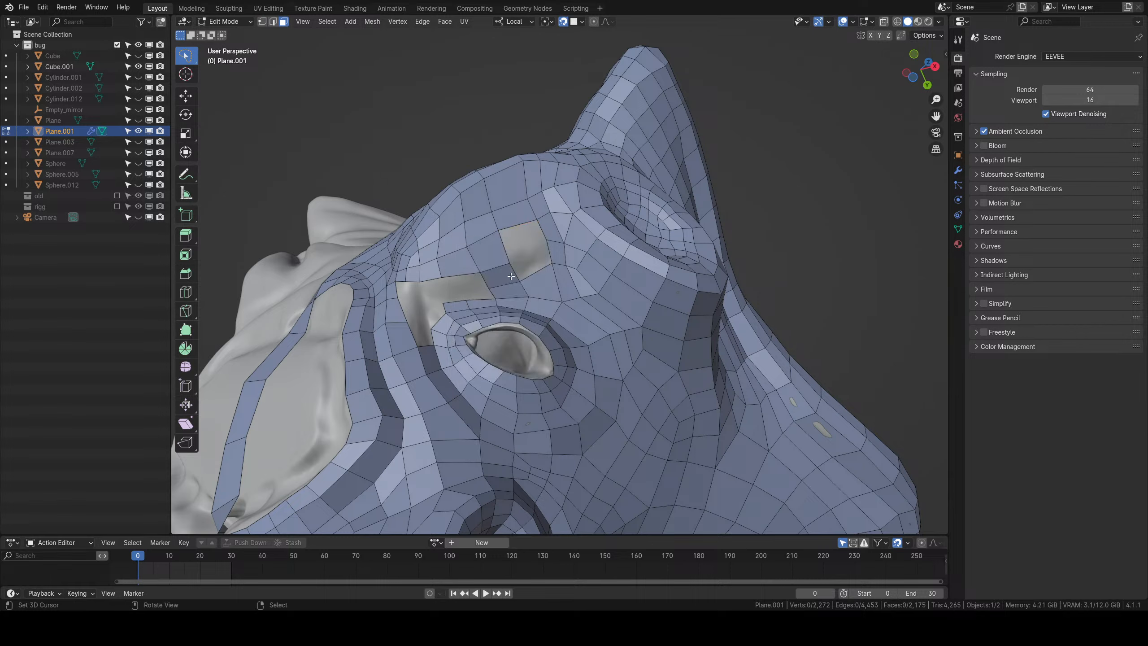
Add a loop cut across the faces between the brow hole and the gap behind the eye, and slide the adjacent edge.
key(ctrl+r)
click(508, 272)
click(510, 272)
key(1)
right_click(492, 266)
shift+right_click(496, 266)
key(g)
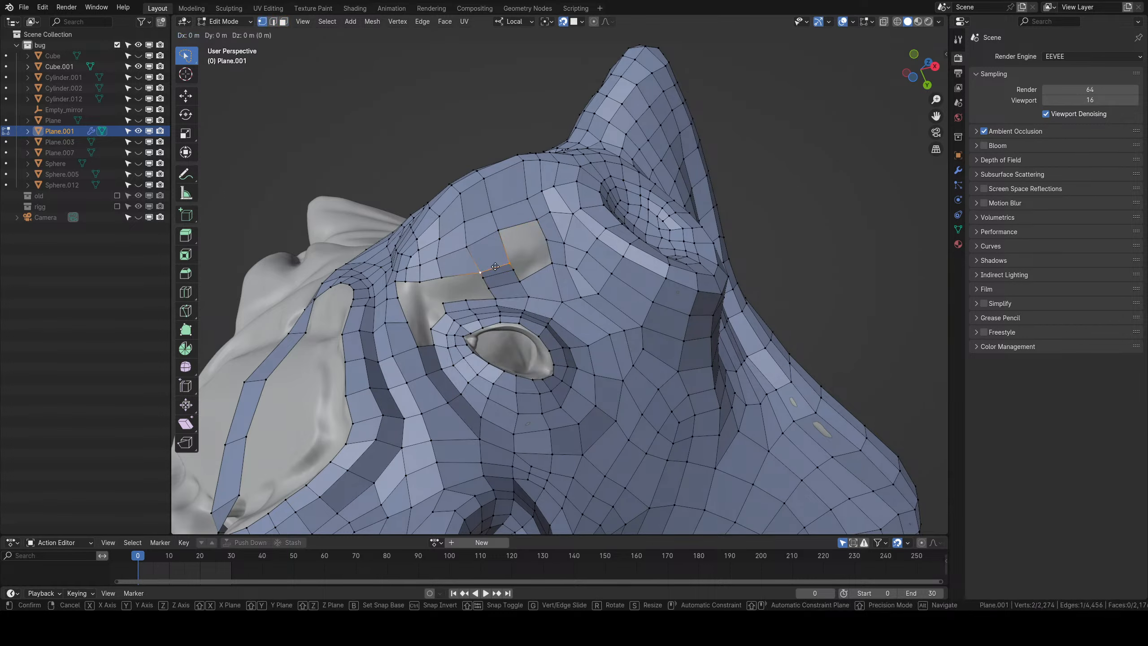
key(g)
click(495, 266)
middle_drag(494, 279, 499, 273)
scroll(500, 271, up, 1)
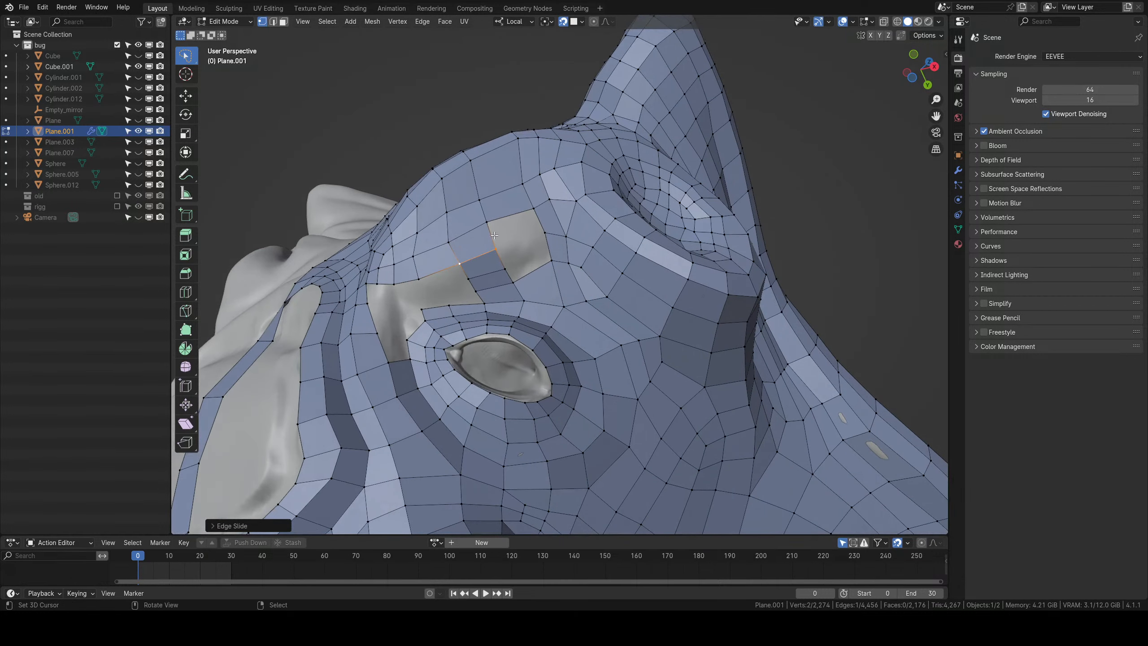
Fill the upper half of the brow hole with a face.
right_click(491, 223)
shift+right_click(533, 211)
key(f)
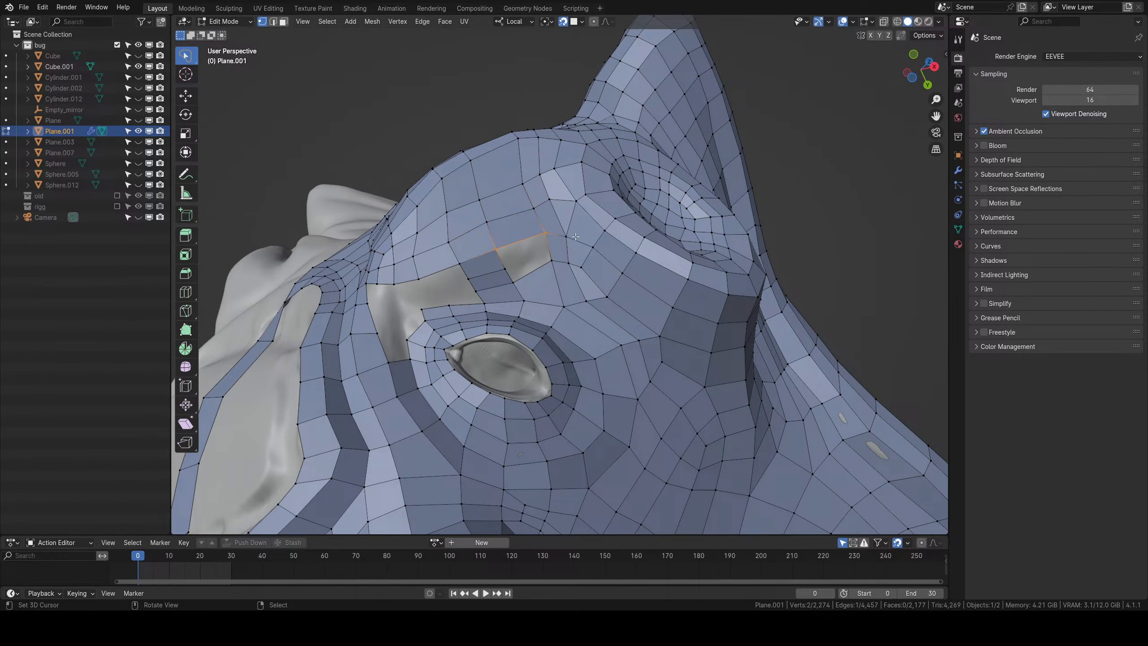
Delete the vertex beside the brow hole and extrude a rim vertex into the enlarged opening.
right_click(565, 236)
key(x)
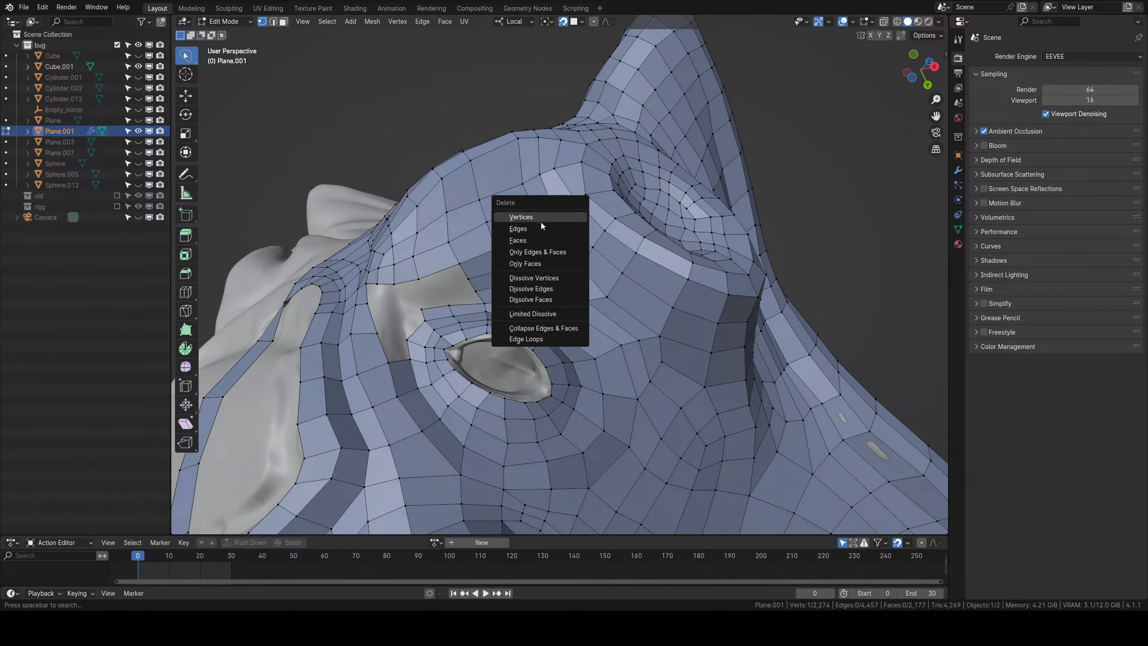
click(541, 220)
key(e)
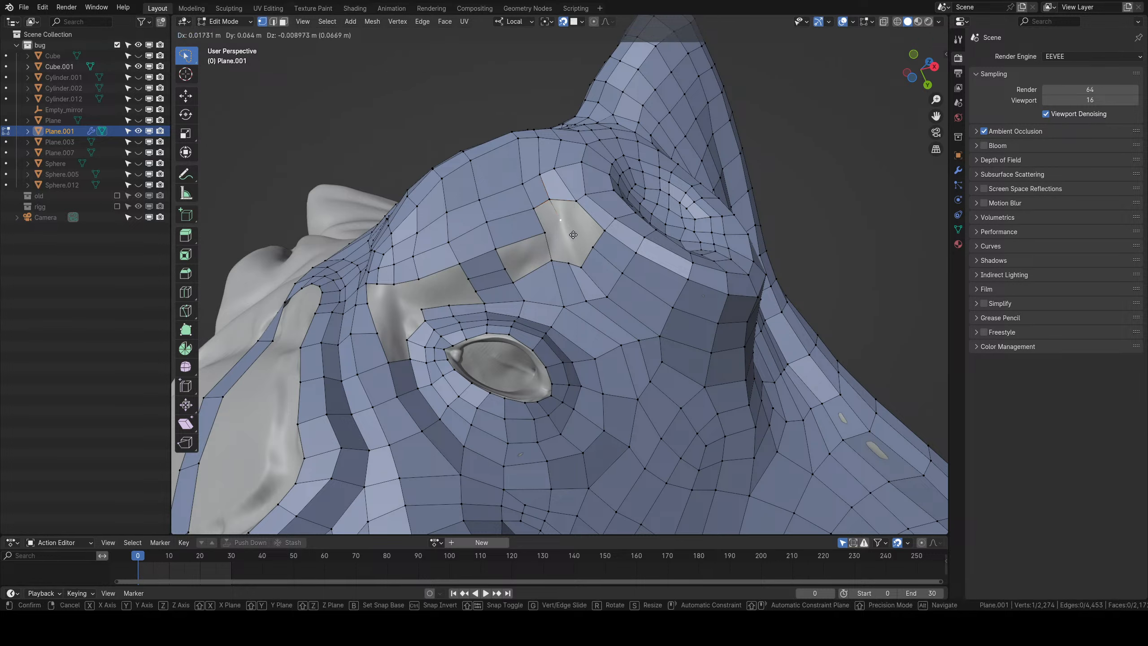
click(572, 236)
Delete the loose edge separating the narrow brow slot from the enlarged opening.
key(2)
click(549, 249)
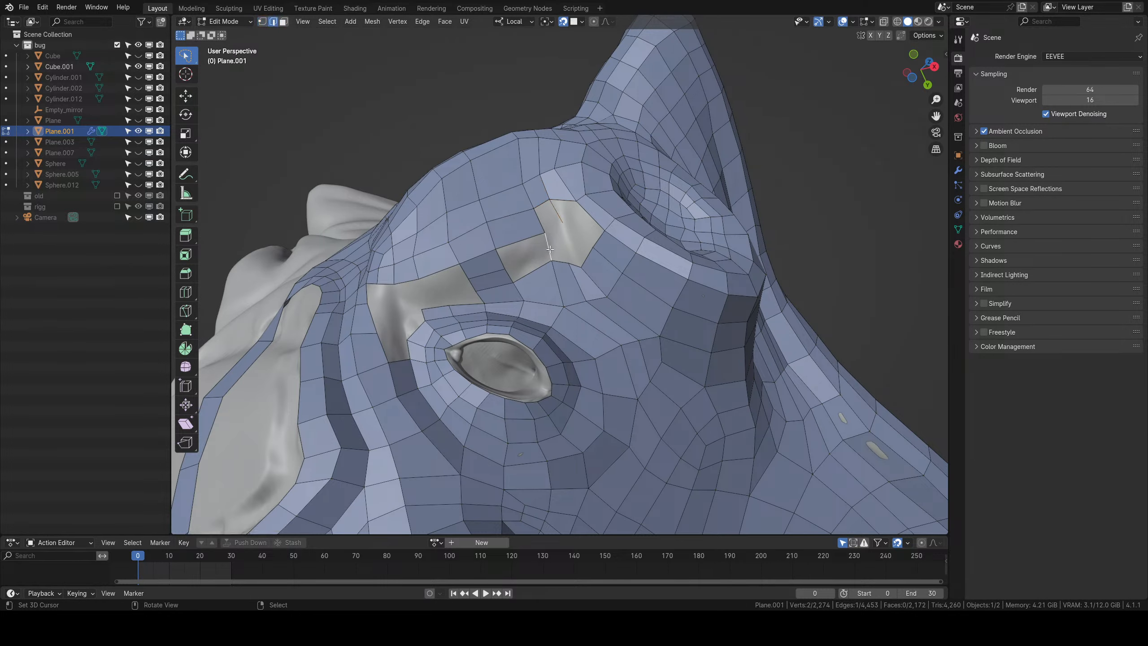
key(x)
click(537, 263)
Extrude a vertex along the middle of the narrow brow slot and fill a face on each side of it.
key(e)
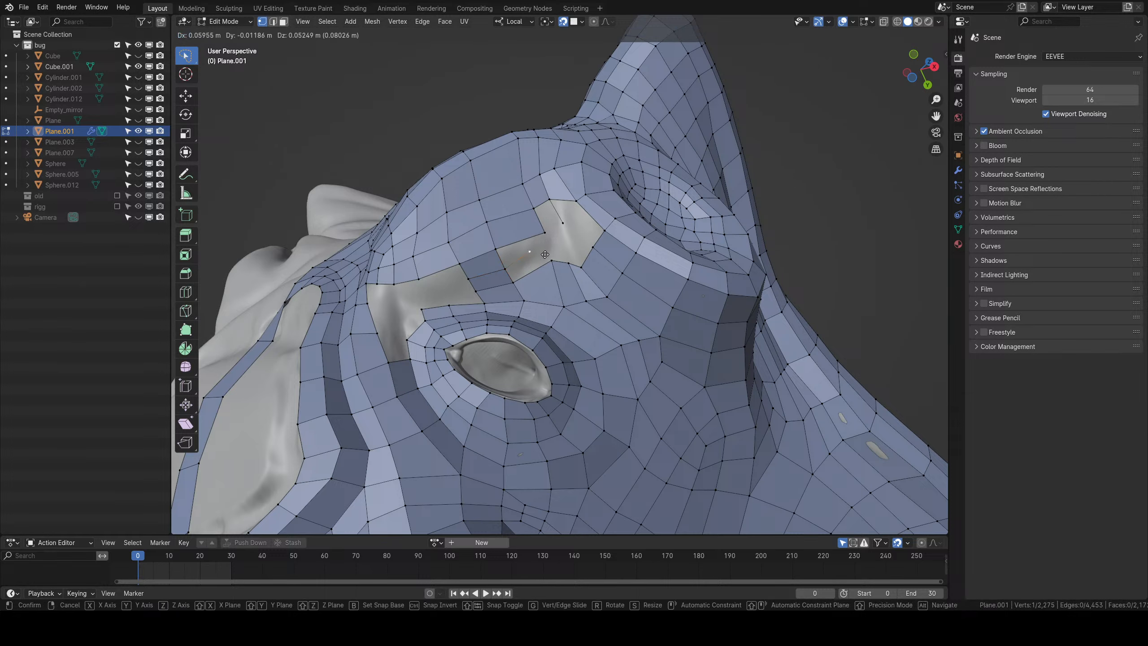
click(559, 249)
shift+right_click(549, 267)
shift+right_click(509, 279)
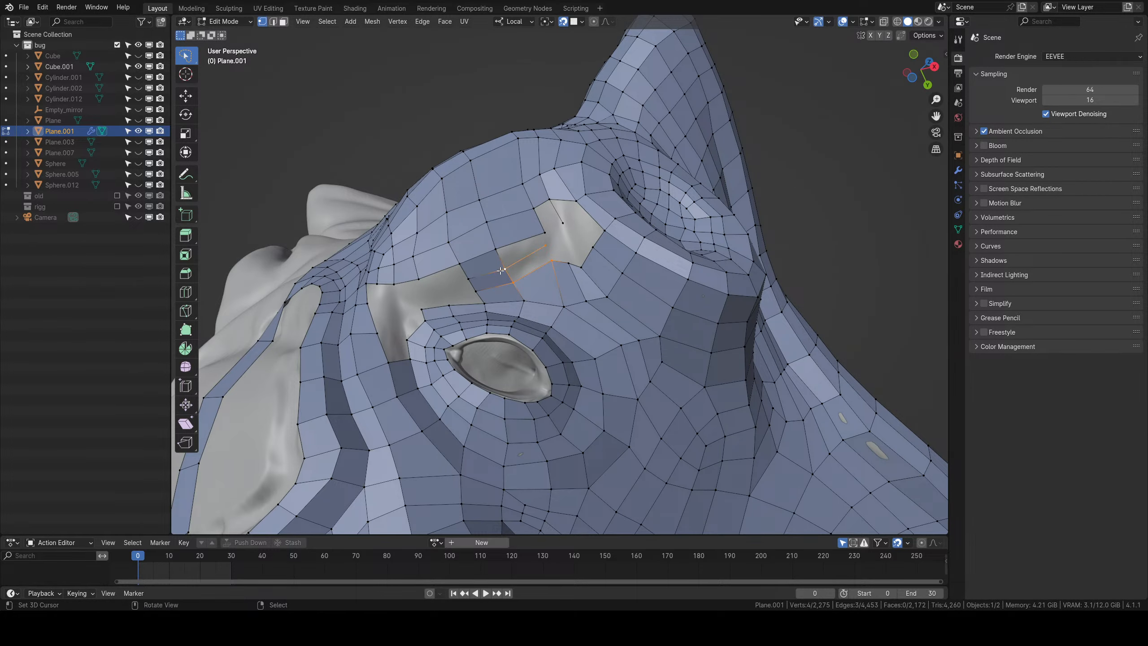
key(f)
right_click(496, 249)
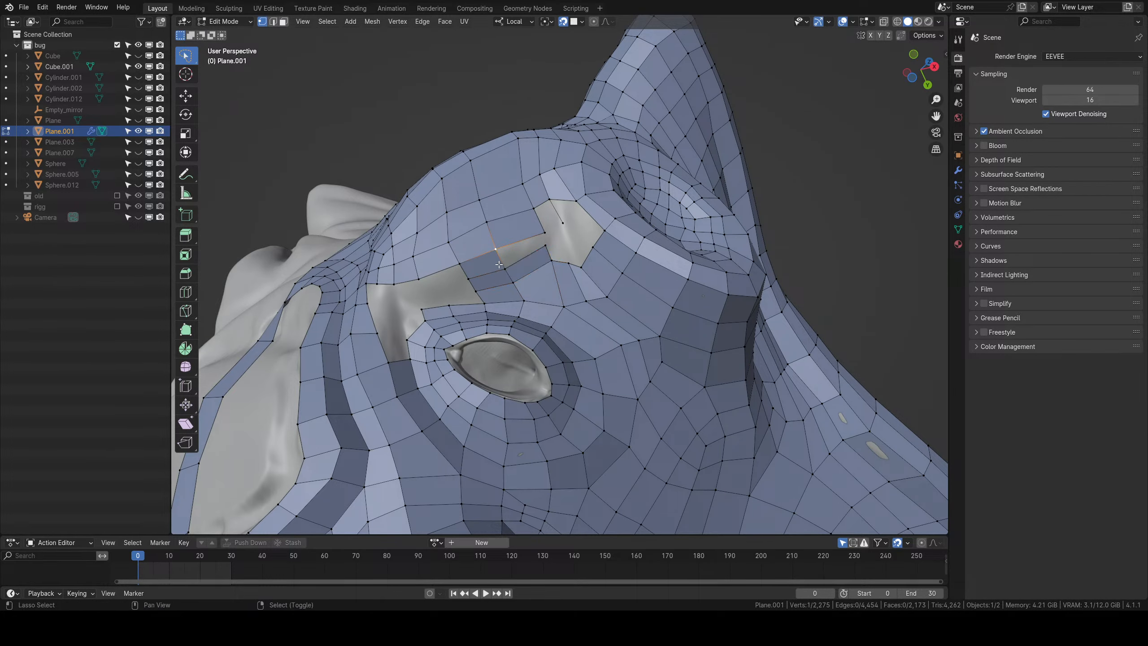
shift+right_click(504, 268)
key(f)
Try to fill the upper corner of the brow opening with a face using the extruded vertex.
middle_drag(559, 201, 545, 214)
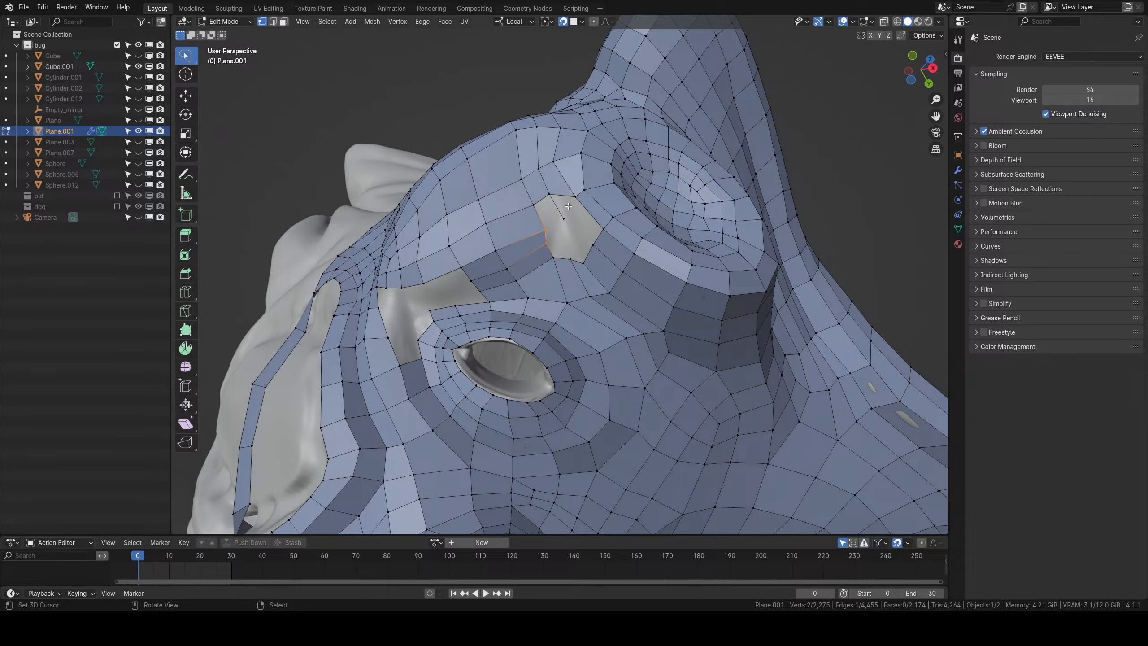
right_click(535, 207)
shift+right_click(549, 196)
key(f)
right_click(551, 195)
shift+right_click(573, 197)
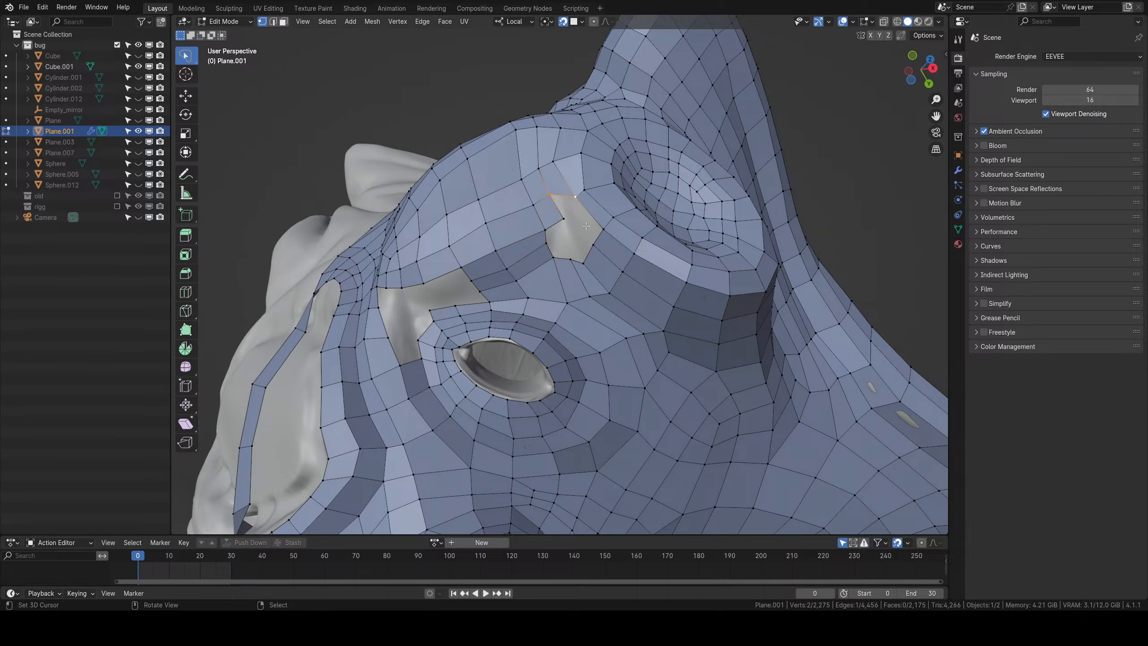
Reposition the inner corner vertex of the brow opening and delete it together with its attached face.
right_click(601, 229)
shift+right_click(593, 243)
shift+right_click(565, 218)
key(g)
click(555, 220)
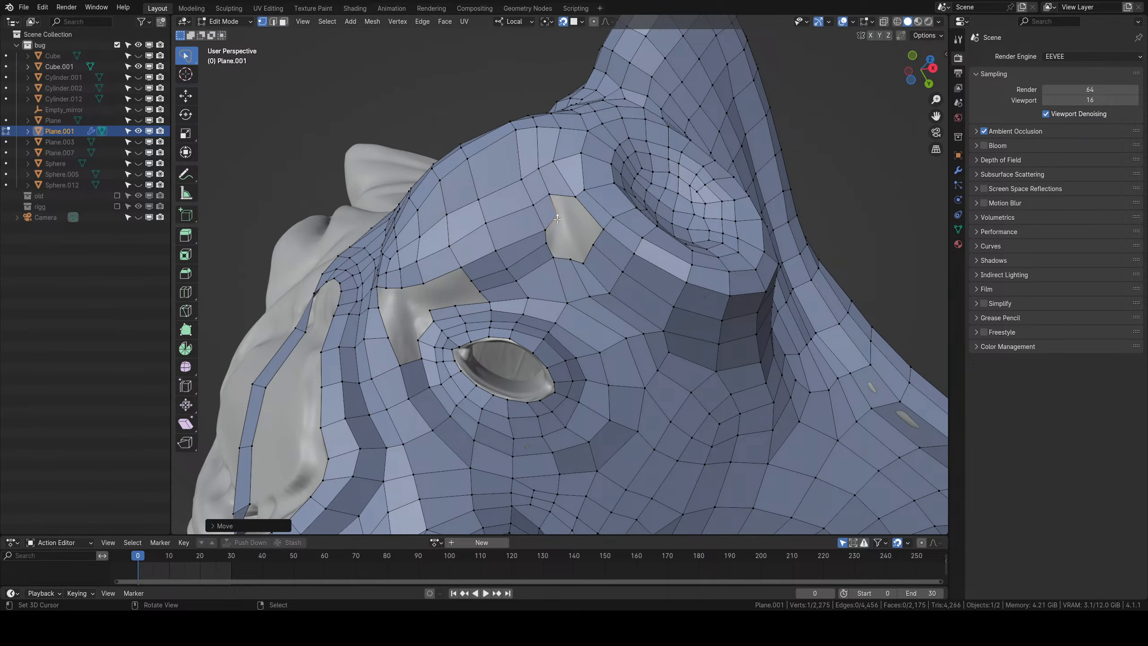
key(x)
click(535, 209)
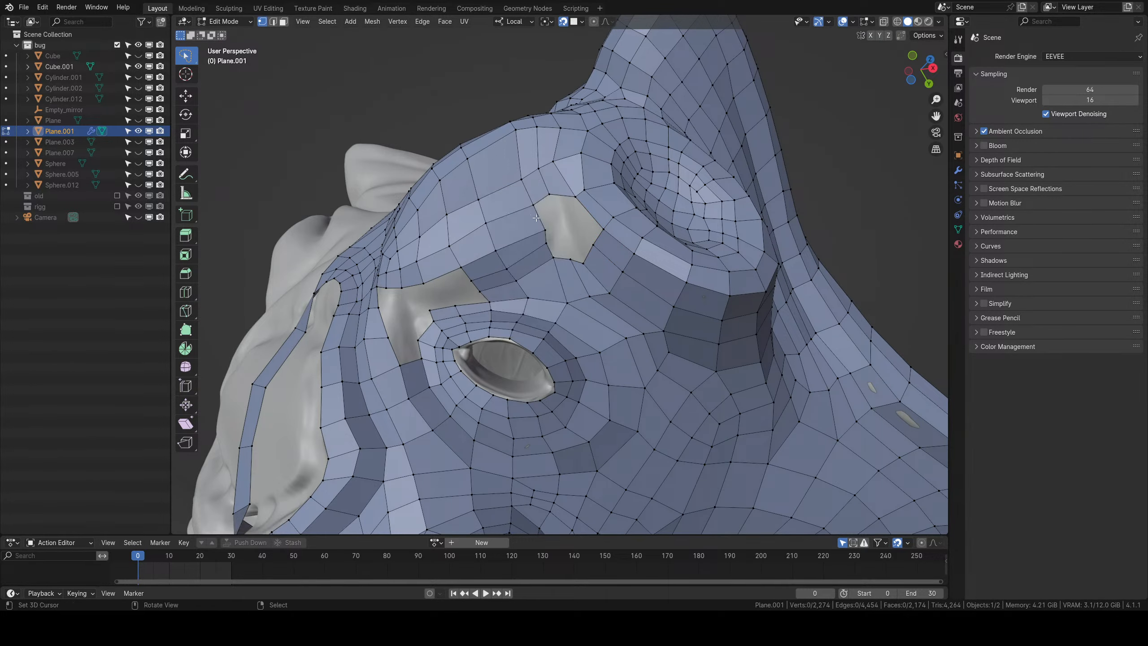
Extrude the short edge at the end of the brow strip into the opening, rotating and moving it into place.
mouse_move(562, 268)
middle_down()
mouse_move(584, 259)
mouse_move(560, 246)
middle_up()
right_click(536, 235)
shift+right_click(535, 218)
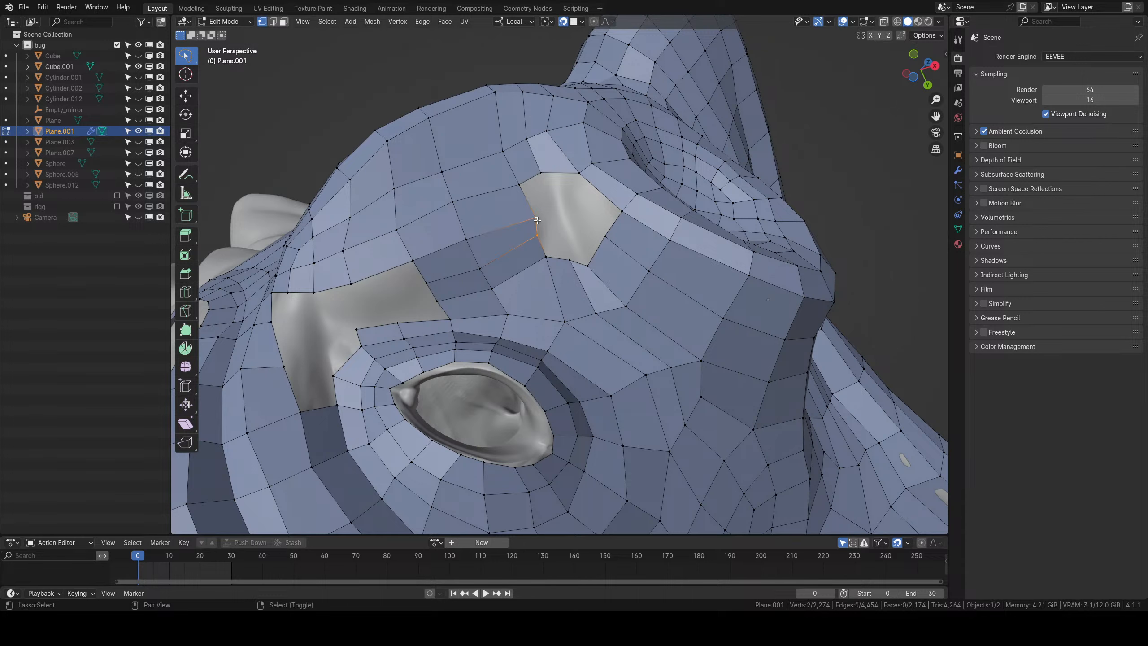
key(e)
click(560, 246)
key(g)
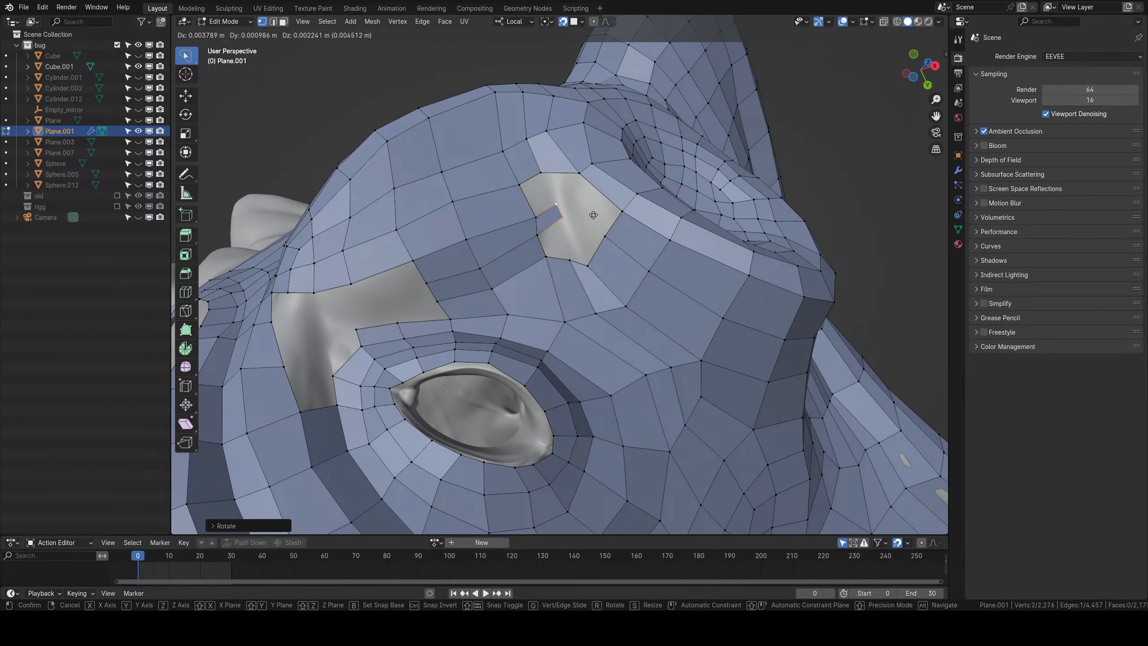
click(571, 248)
Fill the gap between the extruded strip and the upper rim of the brow opening with a face.
right_click(531, 209)
shift+right_click(526, 191)
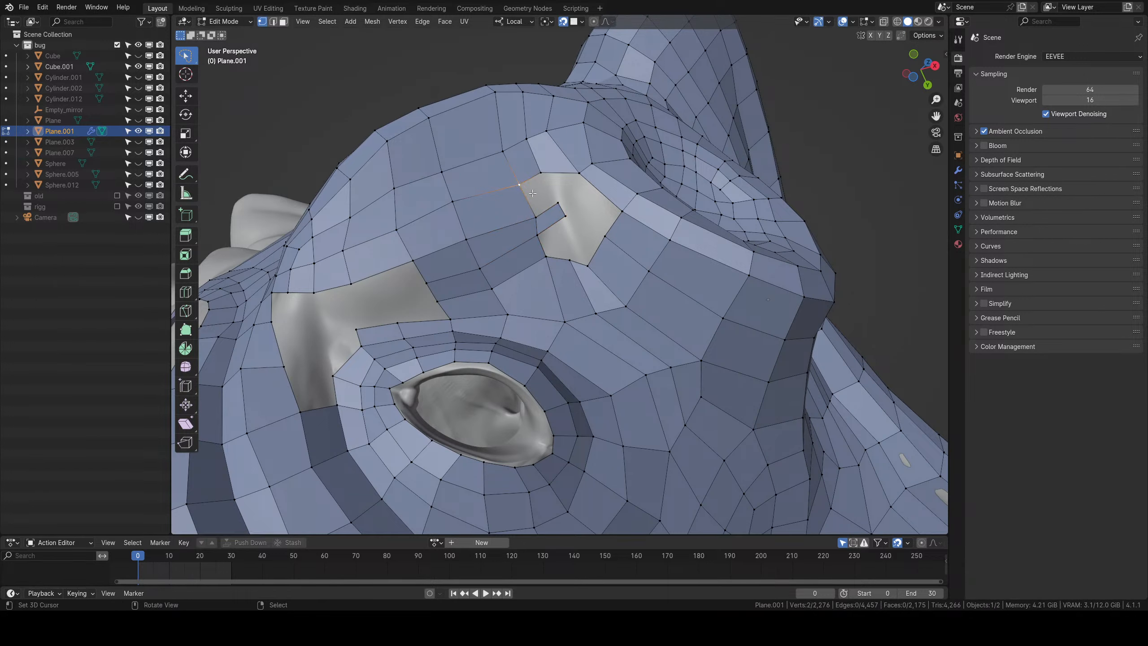
right_click(534, 219)
shift+right_click(520, 186)
key(f)
Try to fill the upper part of the brow opening with a face, and undo it.
right_click(580, 184)
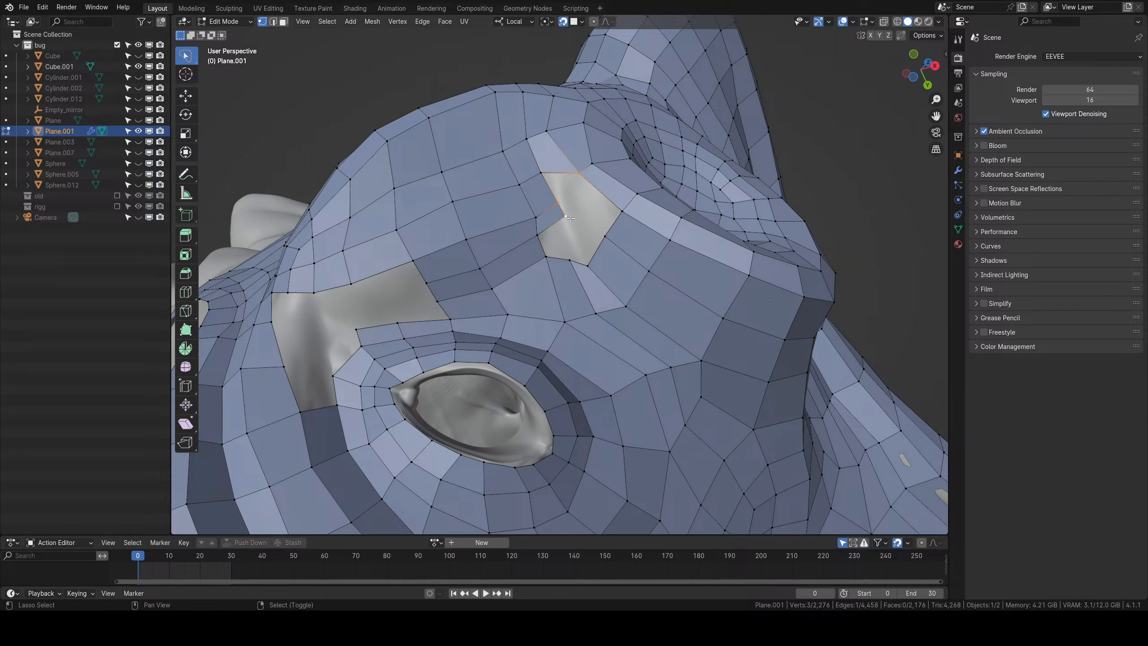
shift+right_click(623, 213)
key(f)
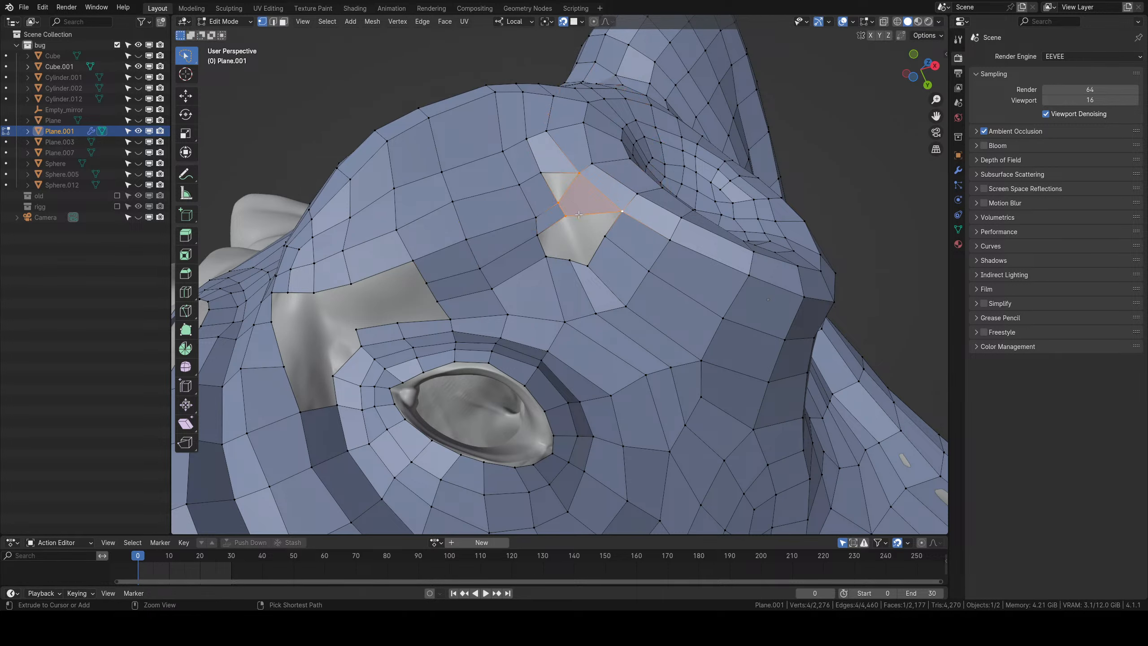
key(ctrl+z)
key(ctrl+z)
key(ctrl+z)
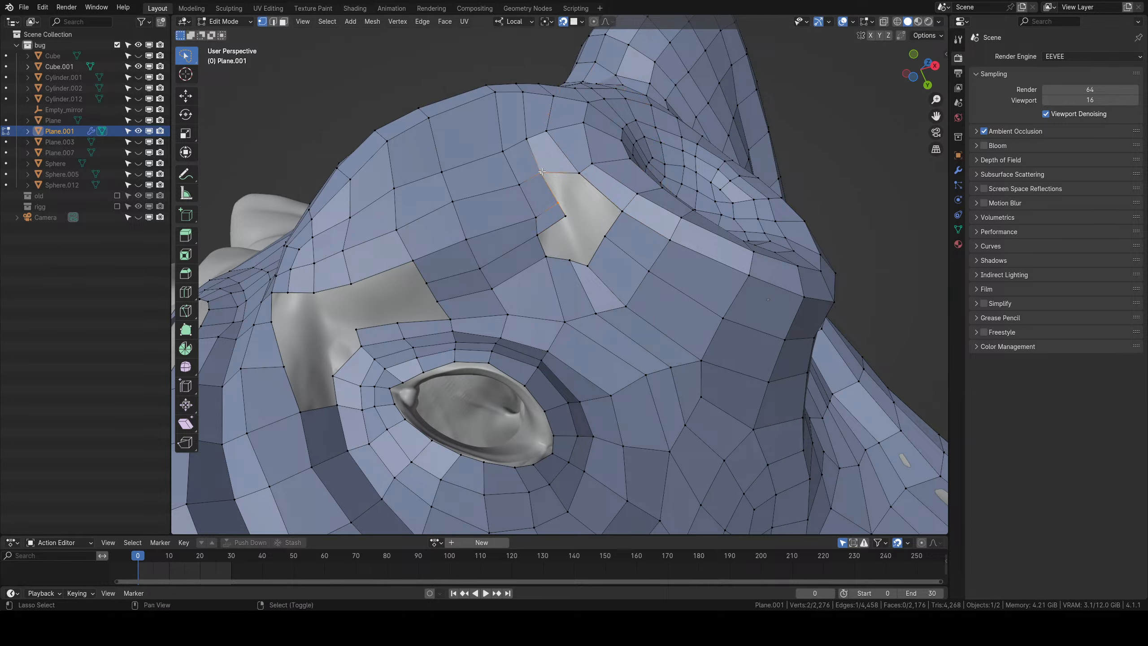
Fill the upper part of the brow opening with a four-sided face and move the extruded strip's free corner downward.
shift+right_click(615, 213)
key(f)
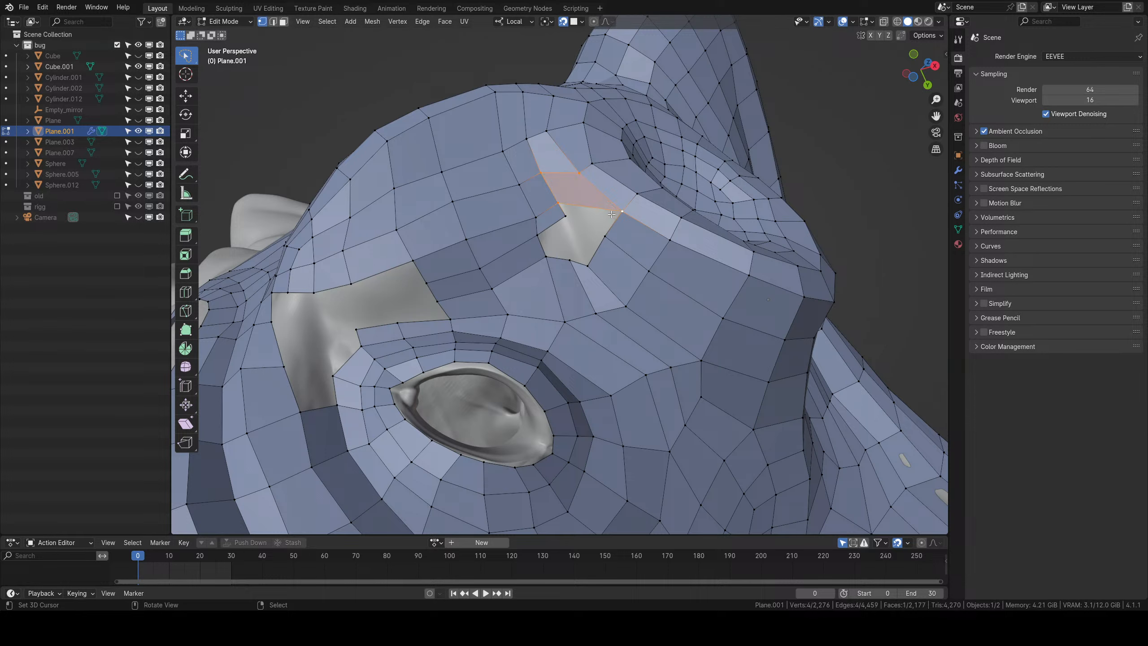
right_click(566, 218)
key(g)
click(571, 234)
Move the new face's inner corner vertex across the brow opening and merge it with the neighbouring rim vertex.
right_click(566, 206)
key(g)
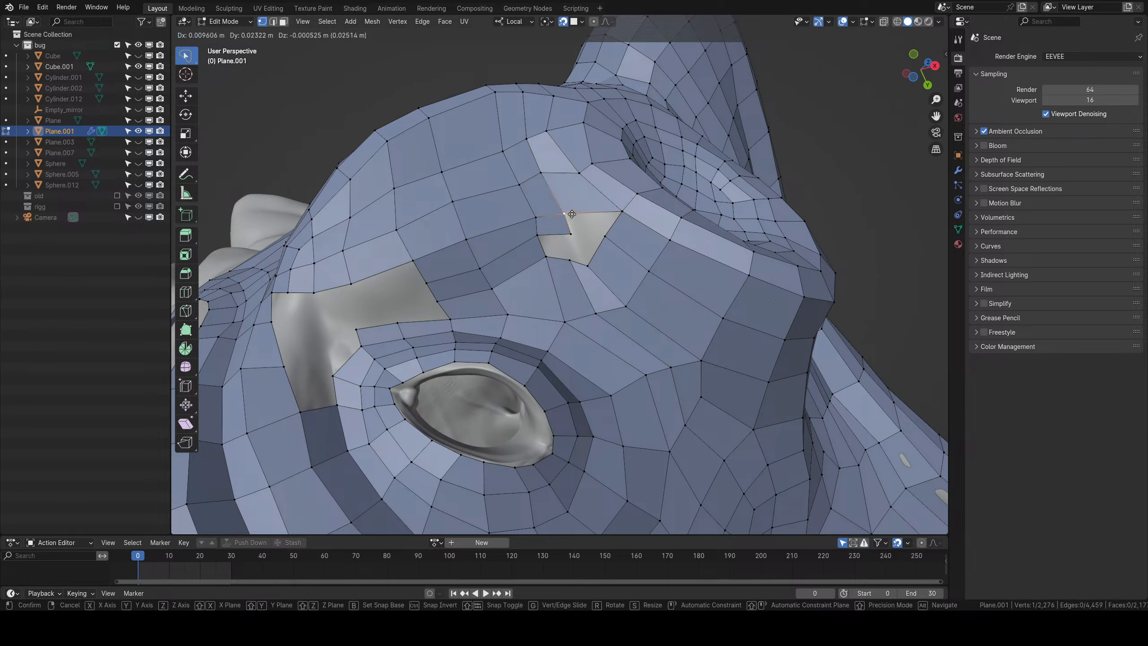
click(593, 226)
shift+right_click(604, 235)
key(w)
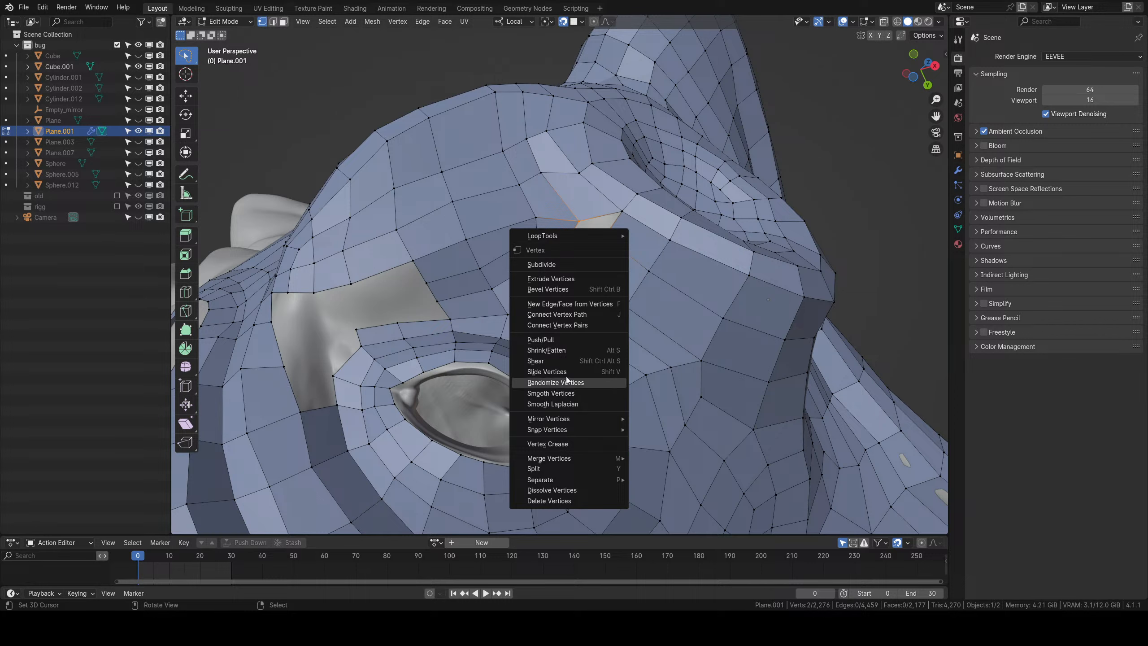
mouse_move(553, 418)
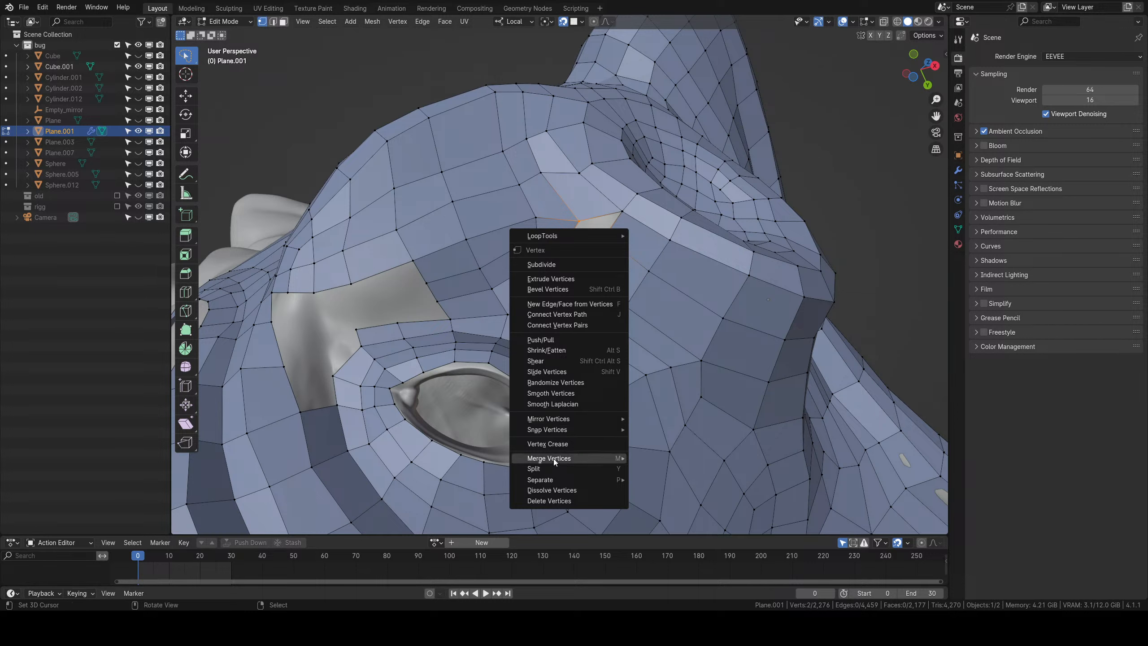
mouse_move(606, 454)
click(658, 457)
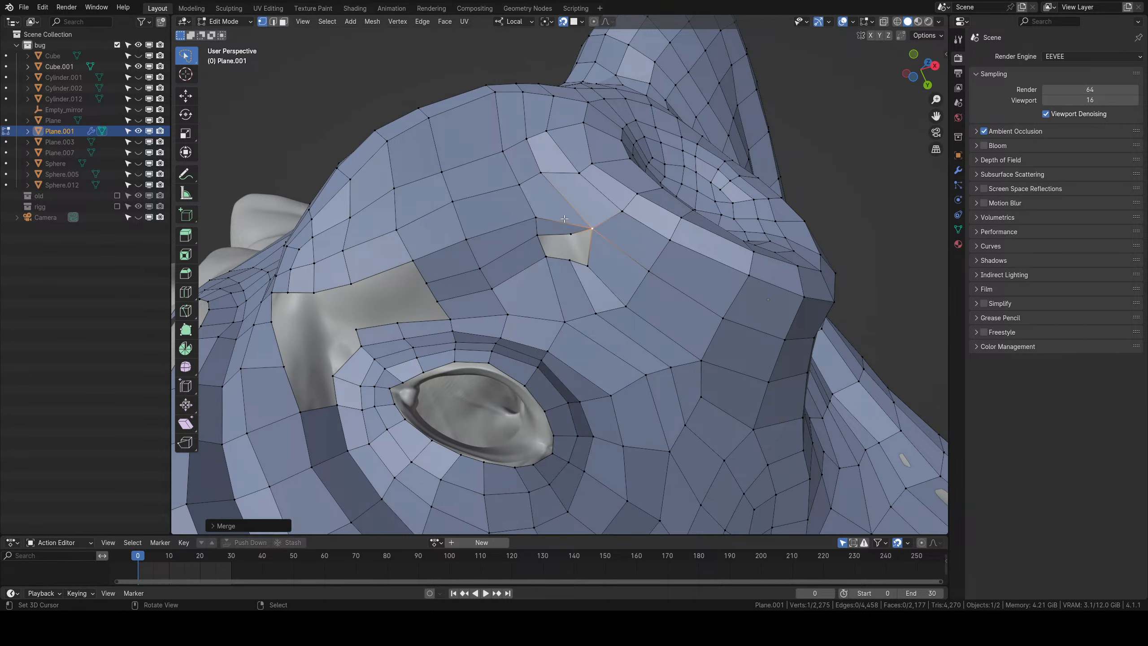
Delete the strip's leftover corner vertex and fill the remaining square brow hole with faces.
key(x)
click(562, 239)
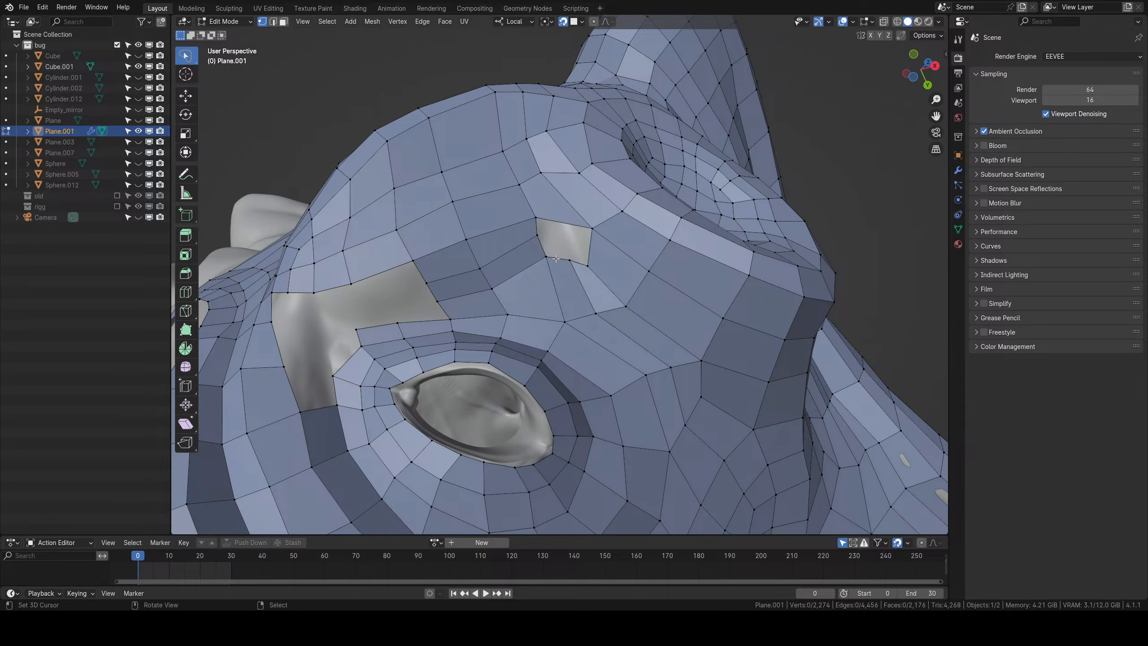
shift+click(592, 244)
key(f)
key(f)
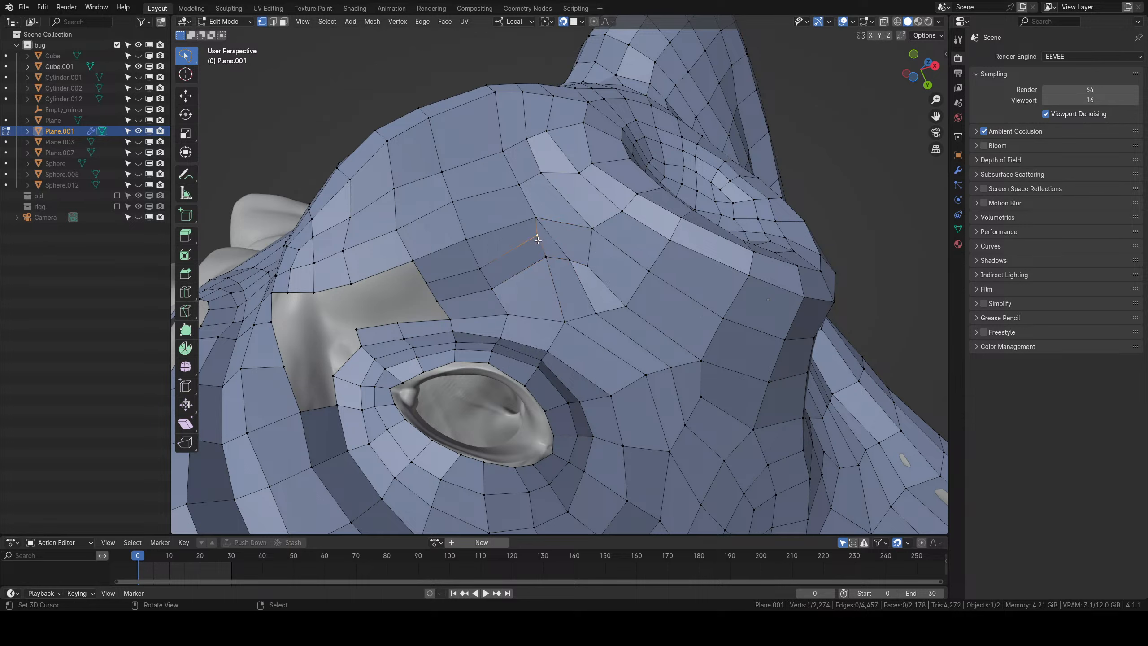
Move the vertices around the filled brow patch to even out the face spacing.
key(g)
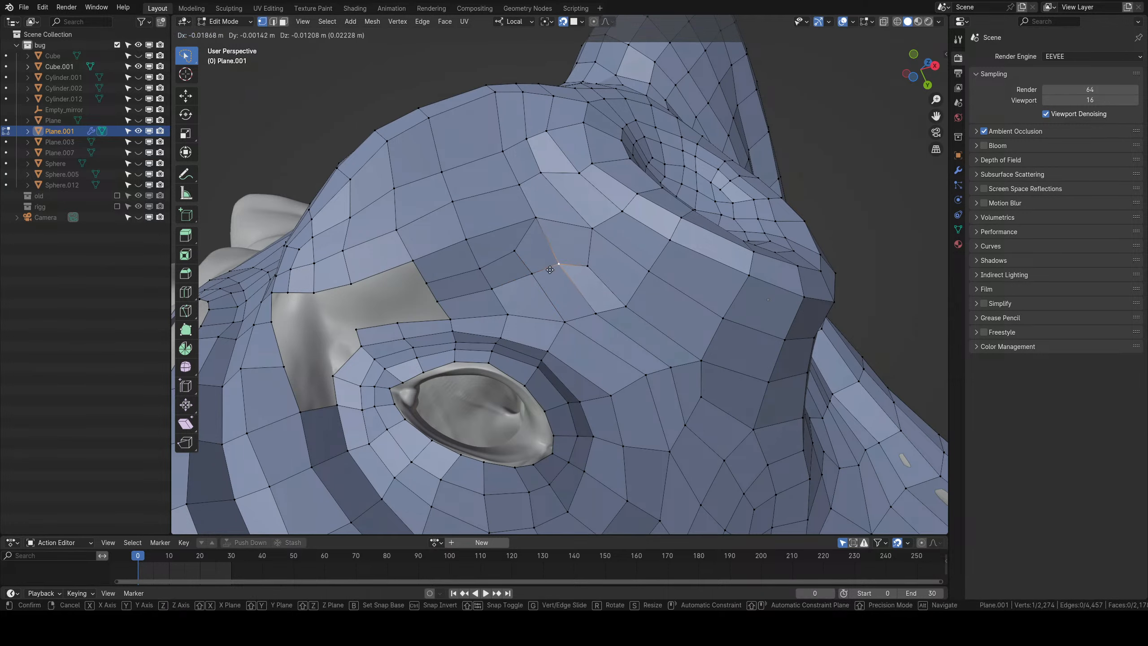
click(550, 270)
key(g)
click(554, 238)
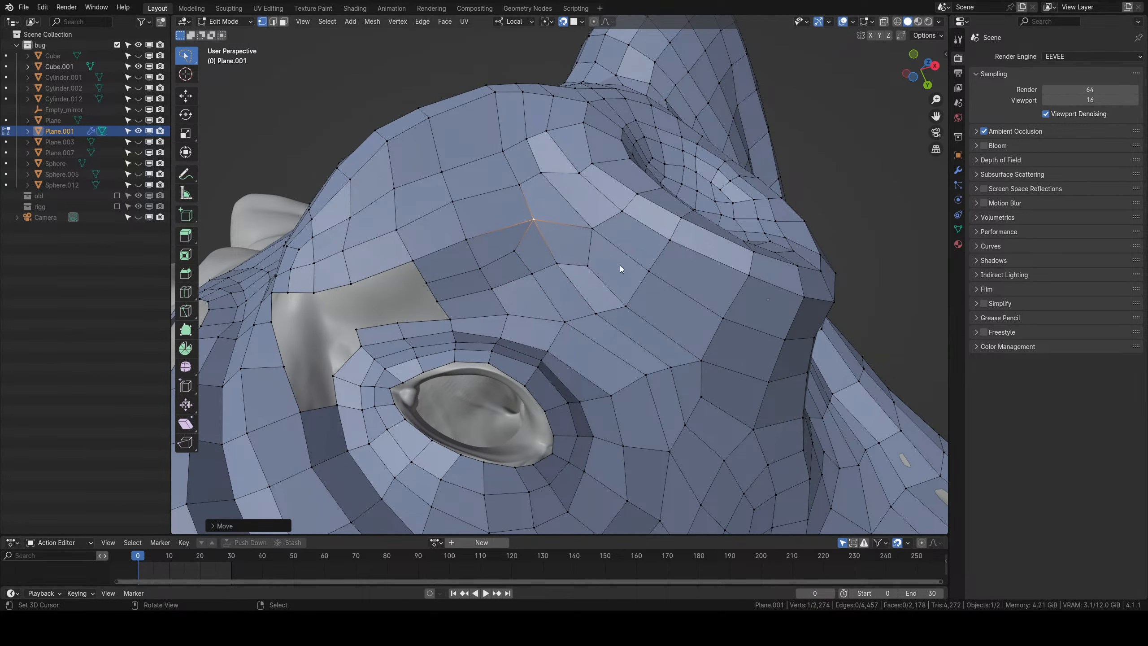
Leave Edit Mode and examine the head's surface and the remaining gaps around the eye and cheek.
key(Tab)
scroll(608, 267, down, 8)
middle_drag(587, 270, 577, 297)
scroll(515, 302, up, 3)
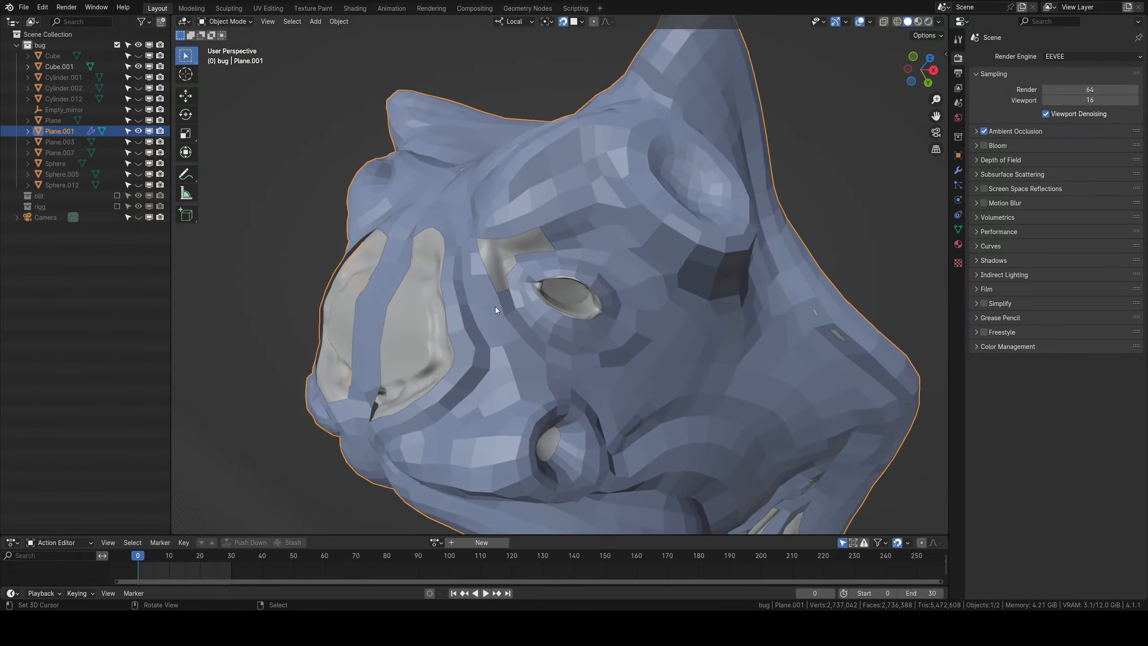
middle_drag(495, 307, 557, 226)
scroll(518, 266, up, 2)
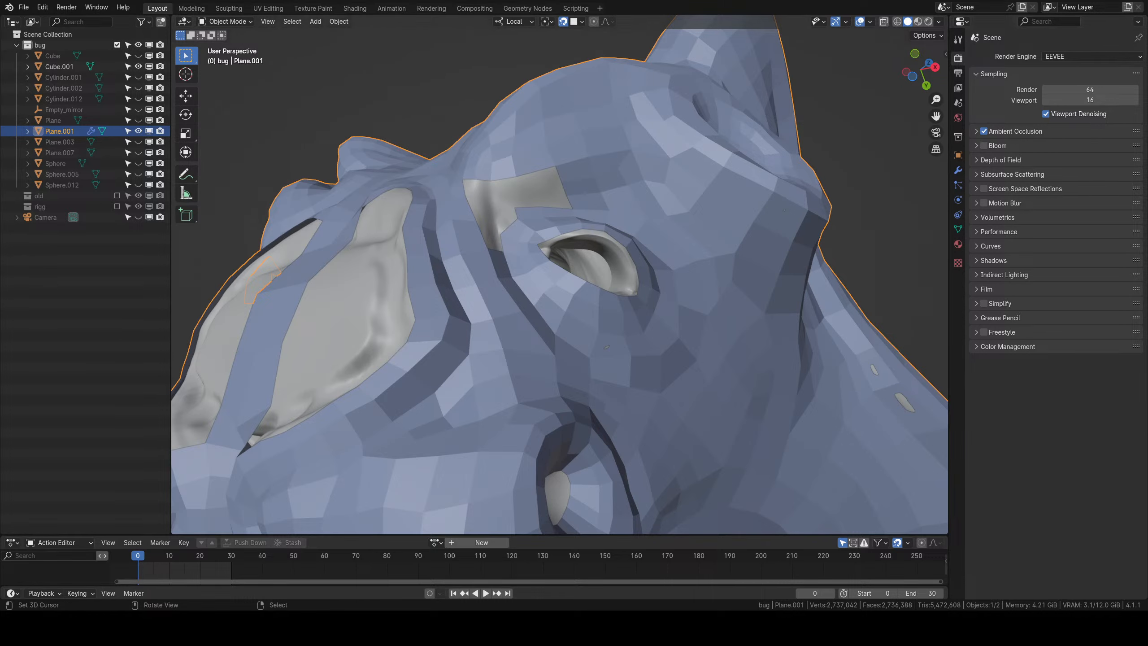
middle_drag(520, 361, 599, 213)
Select the underlying sculpted head mesh Cube.001 and switch it to Edit Mode.
right_click(554, 258)
middle_drag(554, 258, 576, 238)
scroll(576, 239, up, 3)
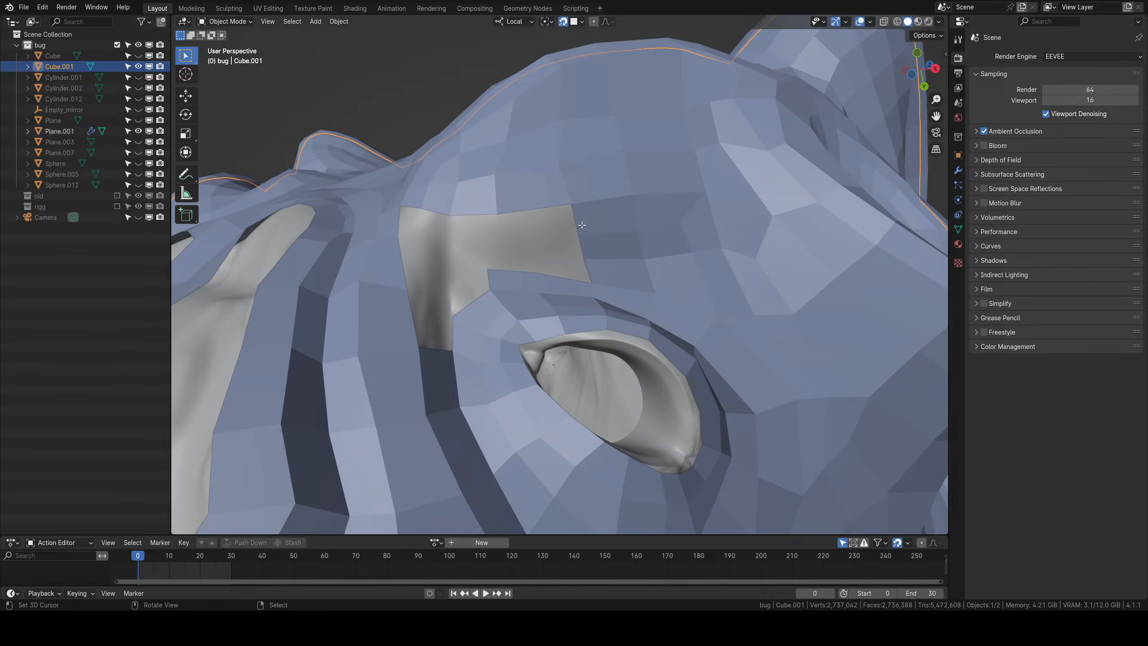
key(Tab)
scroll(584, 226, down, 12)
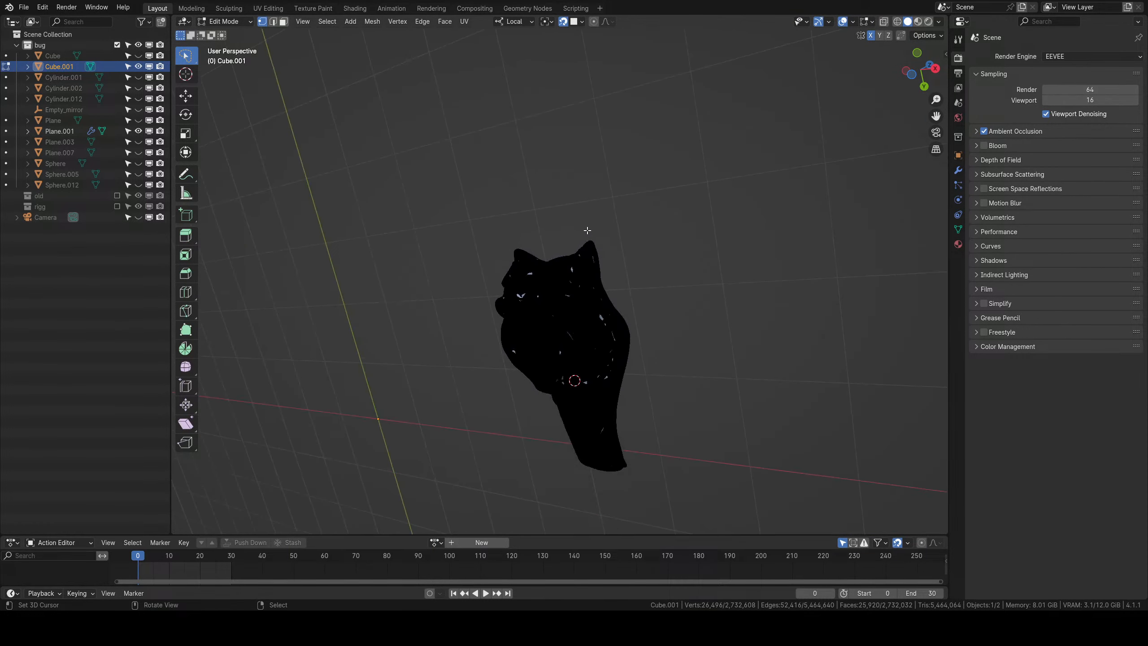
middle_drag(586, 232, 577, 311)
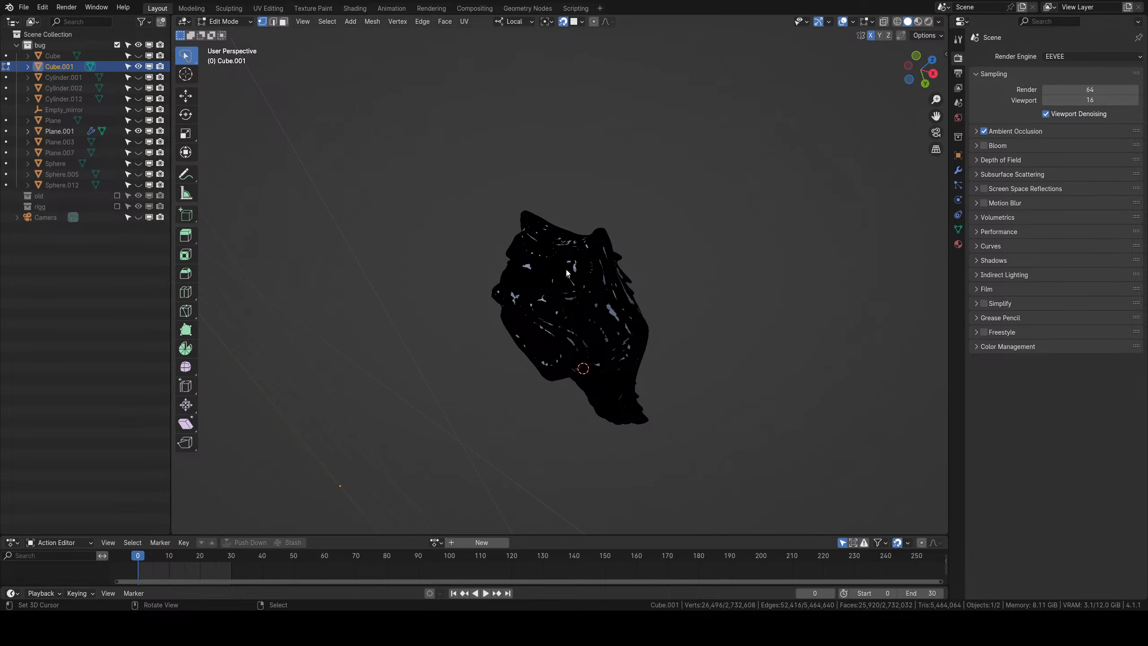
Leave Edit Mode on the sculpt, select the low-poly head mesh Plane.001 and switch it to Edit Mode.
key(Tab)
scroll(566, 269, up, 13)
scroll(571, 268, down, 4)
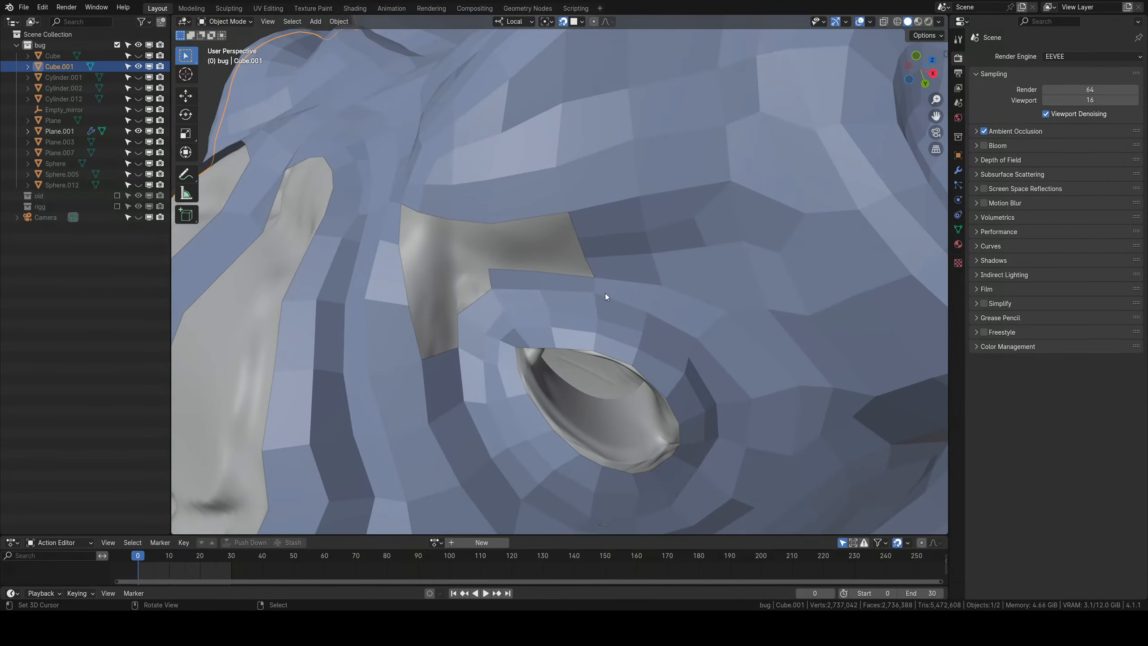
right_click(605, 292)
scroll(605, 294, down, 5)
scroll(565, 225, up, 4)
key(Tab)
scroll(574, 235, up, 6)
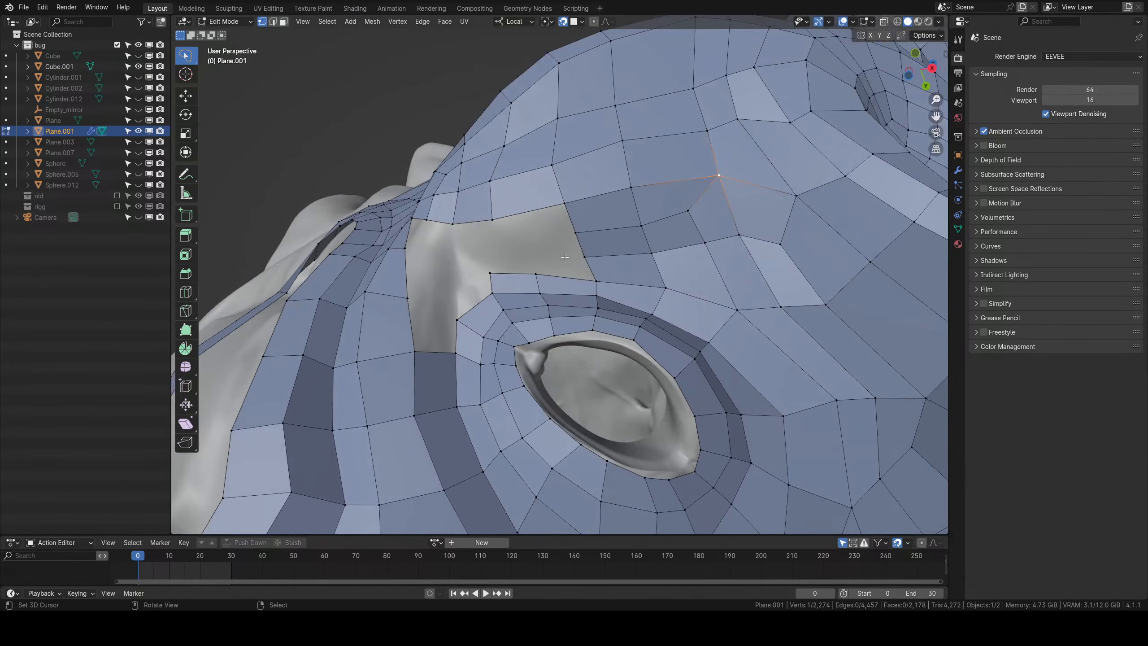
Extrude the short boundary edge into the brow gap above the eye, then scale and rotate the new edge.
right_click(580, 244)
shift+right_click(590, 260)
key(e)
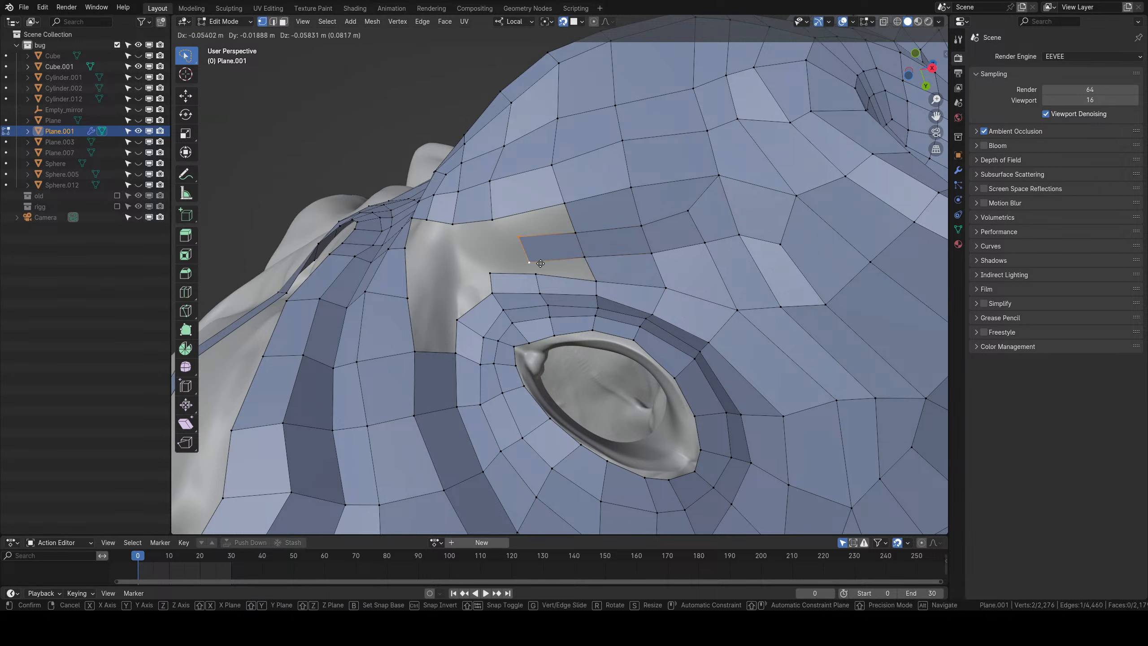
click(533, 264)
key(s)
click(580, 274)
key(r)
click(584, 263)
Fill the openings above and below the newly extruded brow face.
right_click(579, 234)
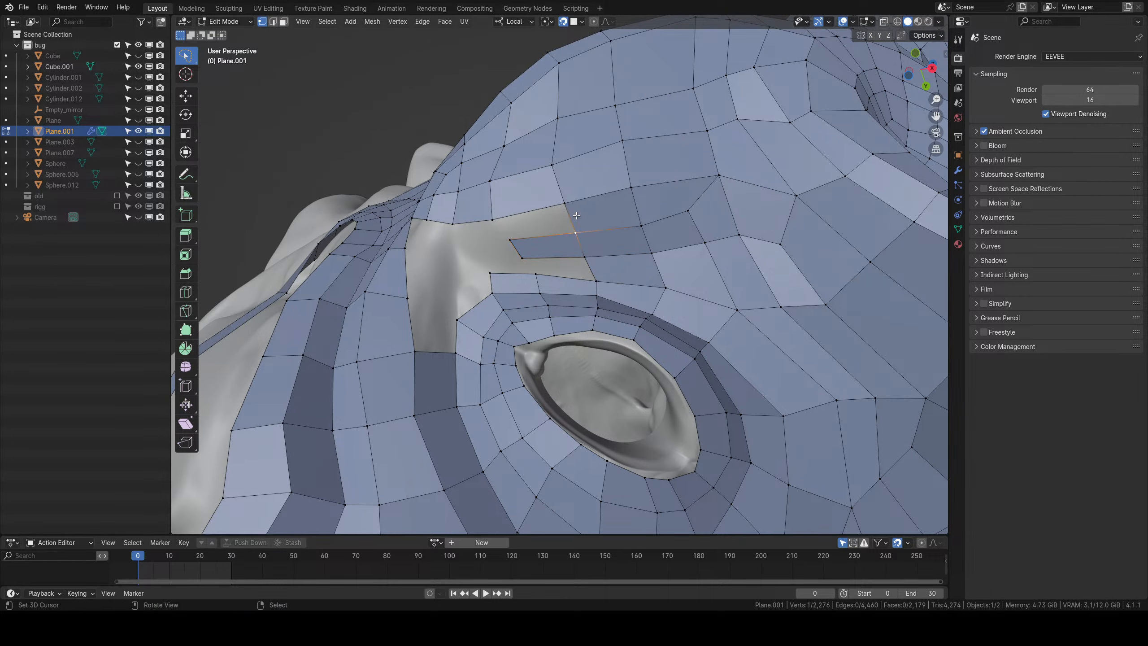
shift+right_click(572, 207)
key(f)
right_click(591, 259)
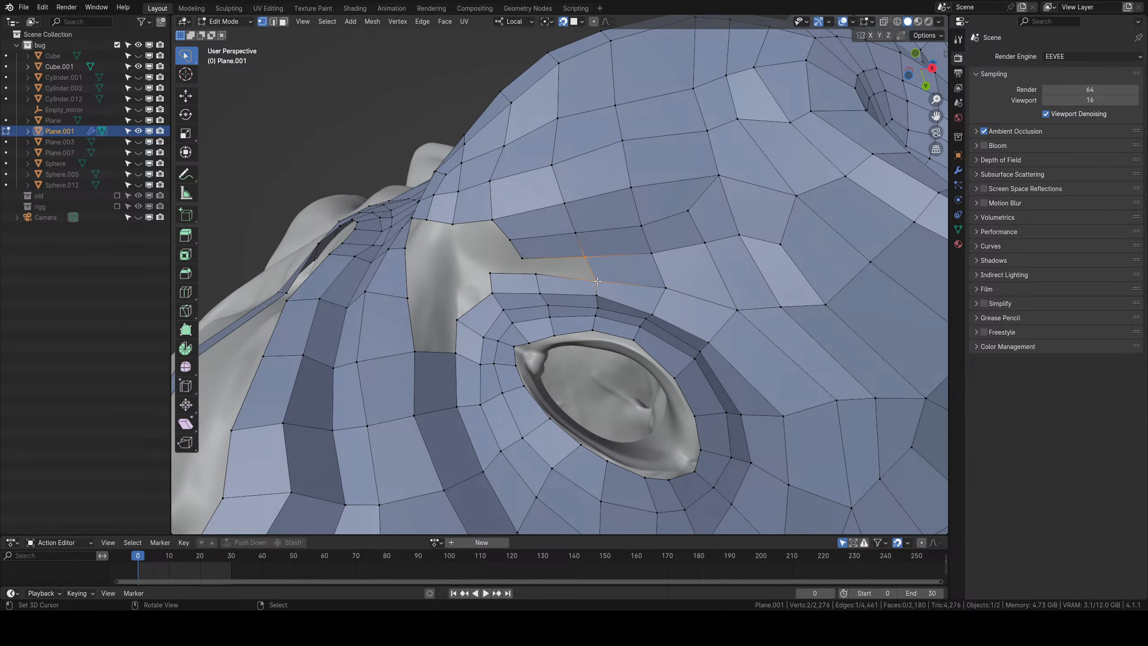
key(f)
Extrude the corner vertex of the inner eye ring upward and fill the face between it and the ring.
middle_drag(539, 261, 524, 328)
right_click(564, 270)
right_click(539, 315)
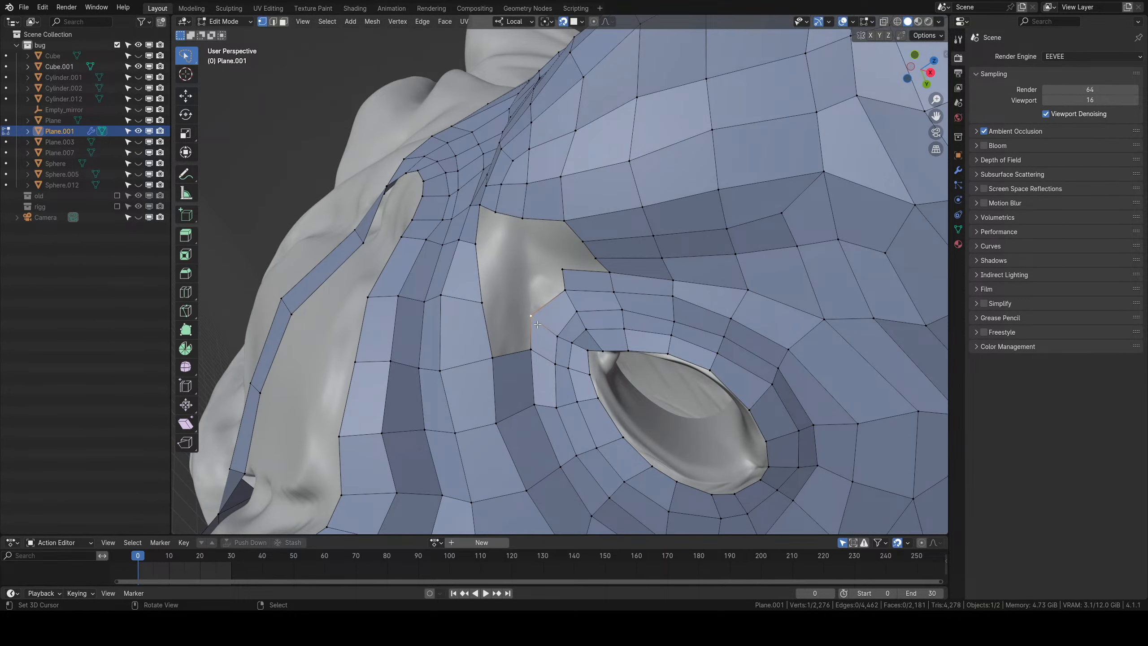
key(e)
click(551, 305)
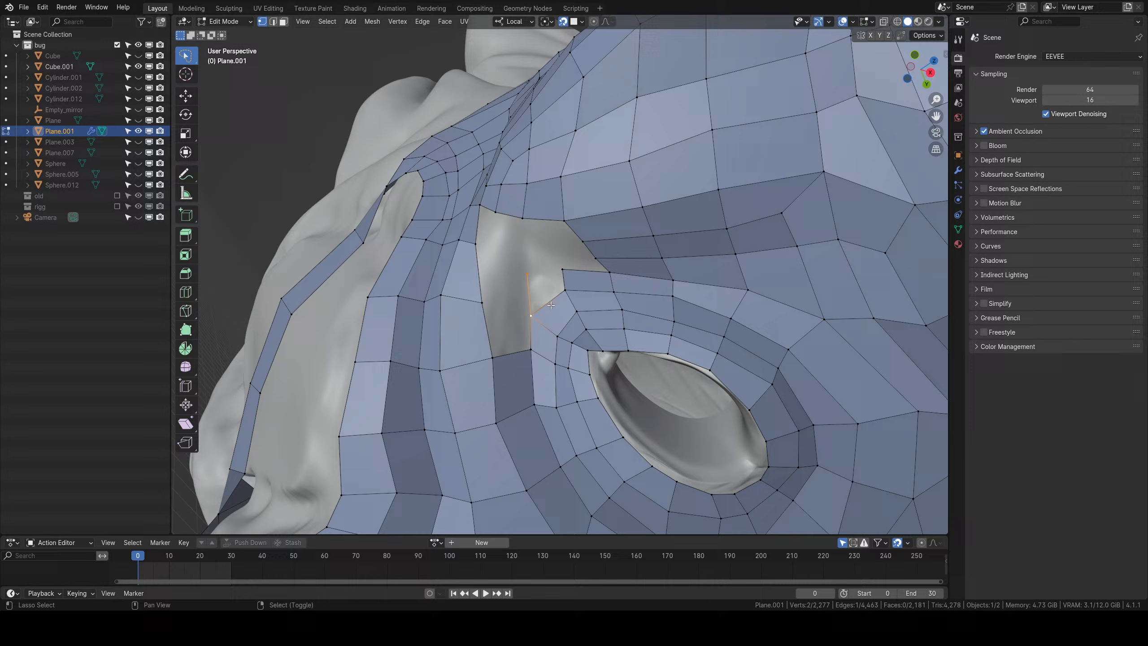
shift+right_click(564, 269)
key(f)
key(alt+a)
middle_drag(565, 269, 553, 312)
Fill the lower end of the gap beside the inner eye corner with two faces.
right_click(490, 351)
shift+right_click(528, 350)
key(f)
key(f)
Extrude the middle boundary edge of the remaining brow gap twice towards the nose bridge and rotate its end.
middle_drag(487, 242, 592, 273)
key(alt+a)
right_click(589, 267)
shift+right_click(599, 282)
key(e)
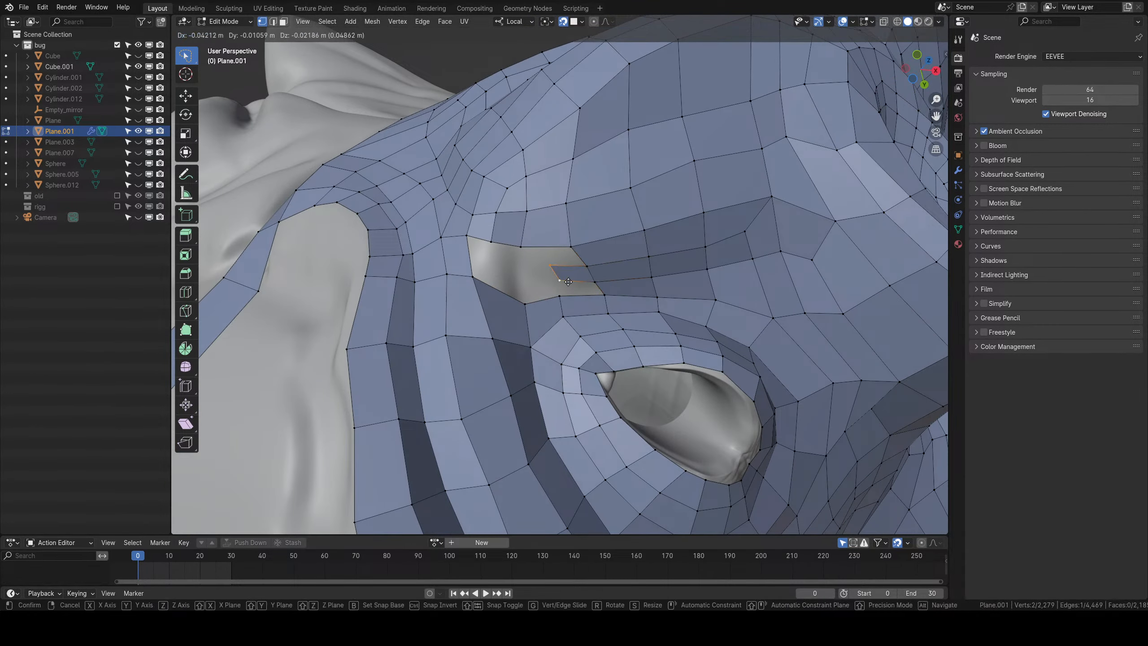
click(570, 285)
key(e)
click(532, 286)
key(g)
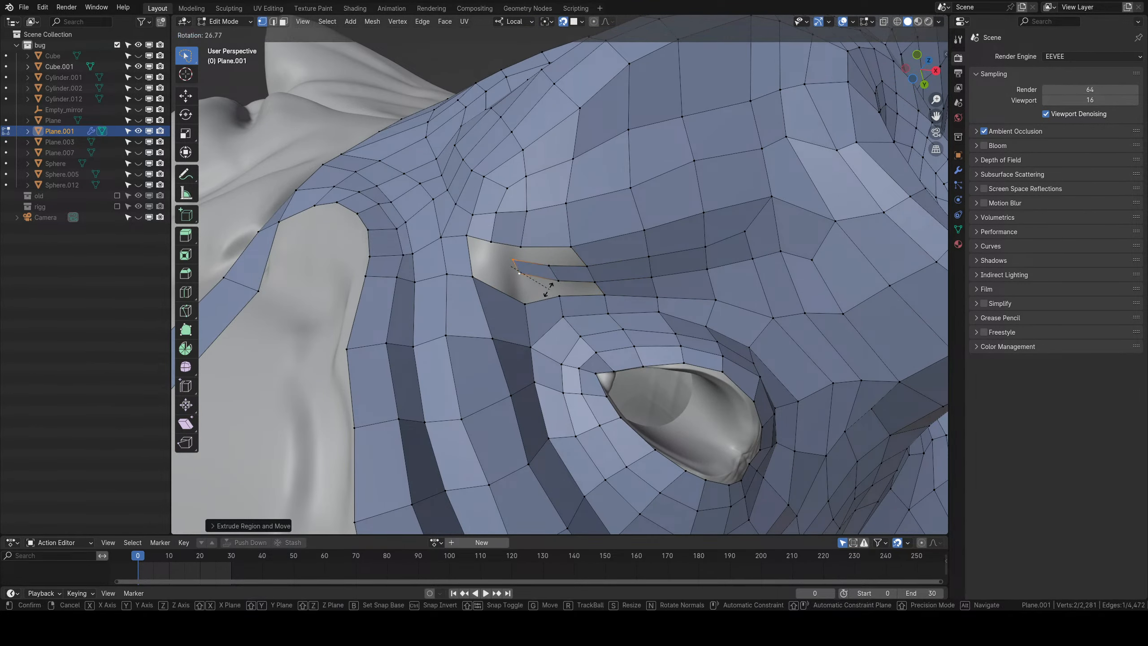
click(541, 298)
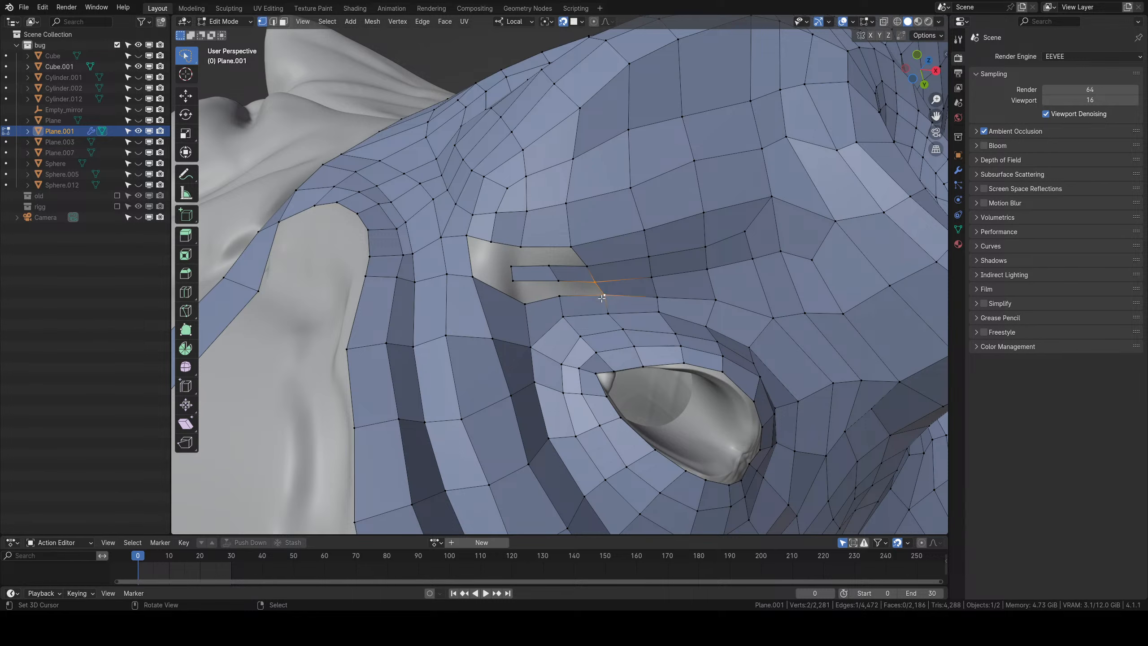
Fill the faces along both sides of the extruded brow strip.
key(f)
key(f)
key(f)
key(f)
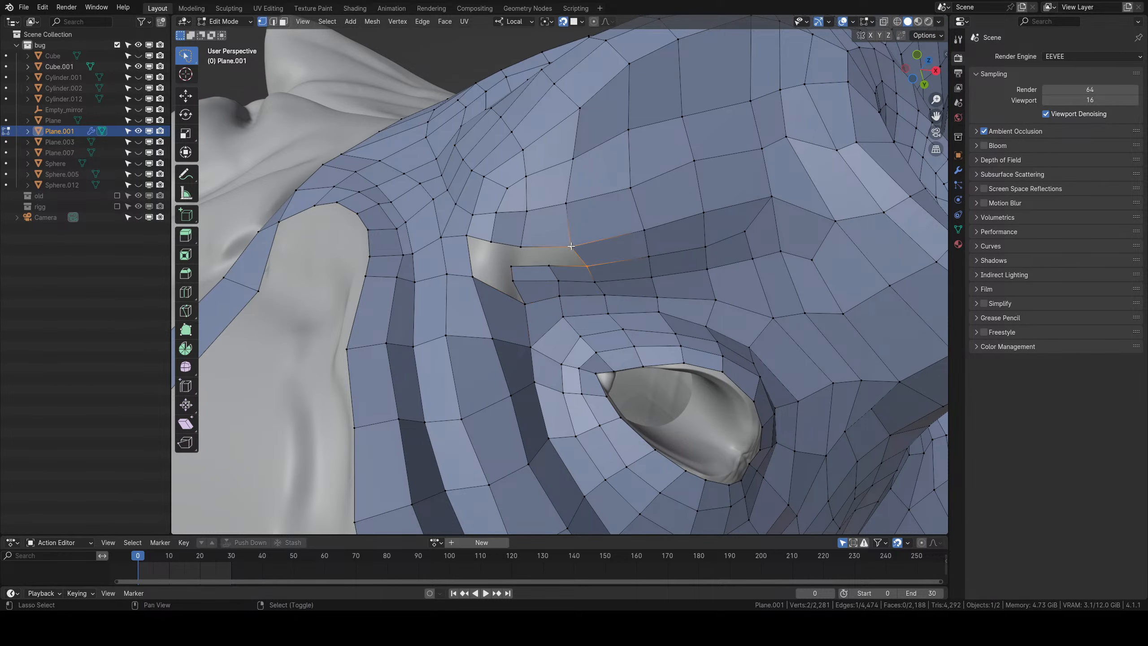
Close the last small opening at the inner end of the brow strip with faces.
middle_drag(579, 259, 516, 325)
key(alt+a)
scroll(515, 325, up, 1)
right_click(473, 233)
shift+right_click(450, 227)
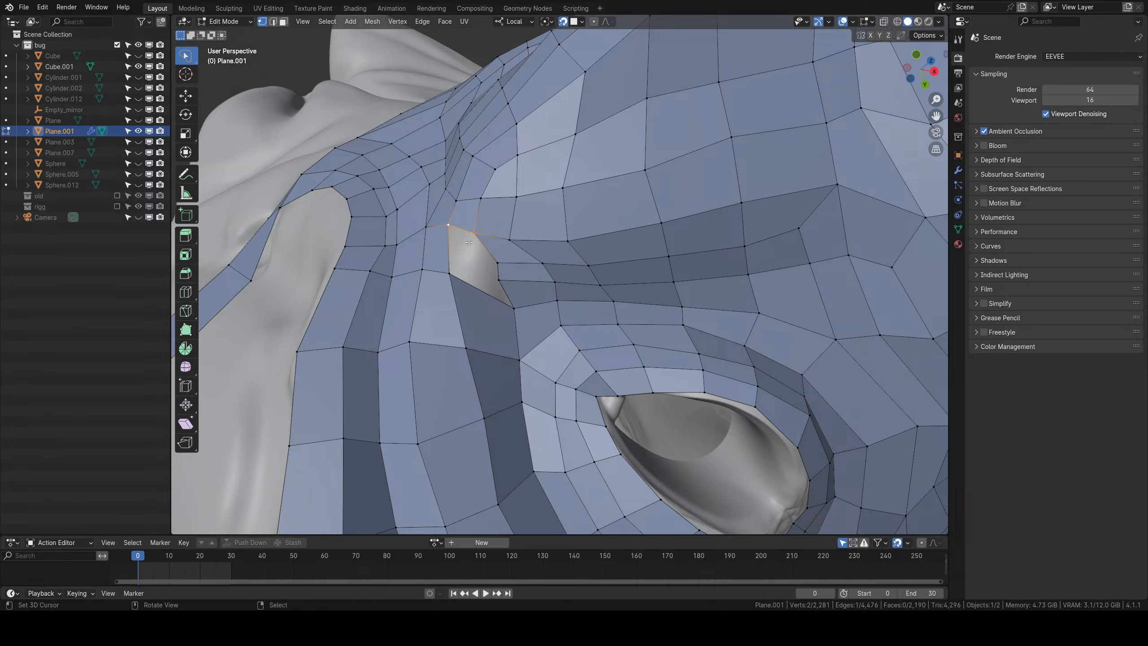
key(f)
key(f)
Move the vertices around the closed inner brow patch to even out the face spacing.
right_click(501, 281)
key(g)
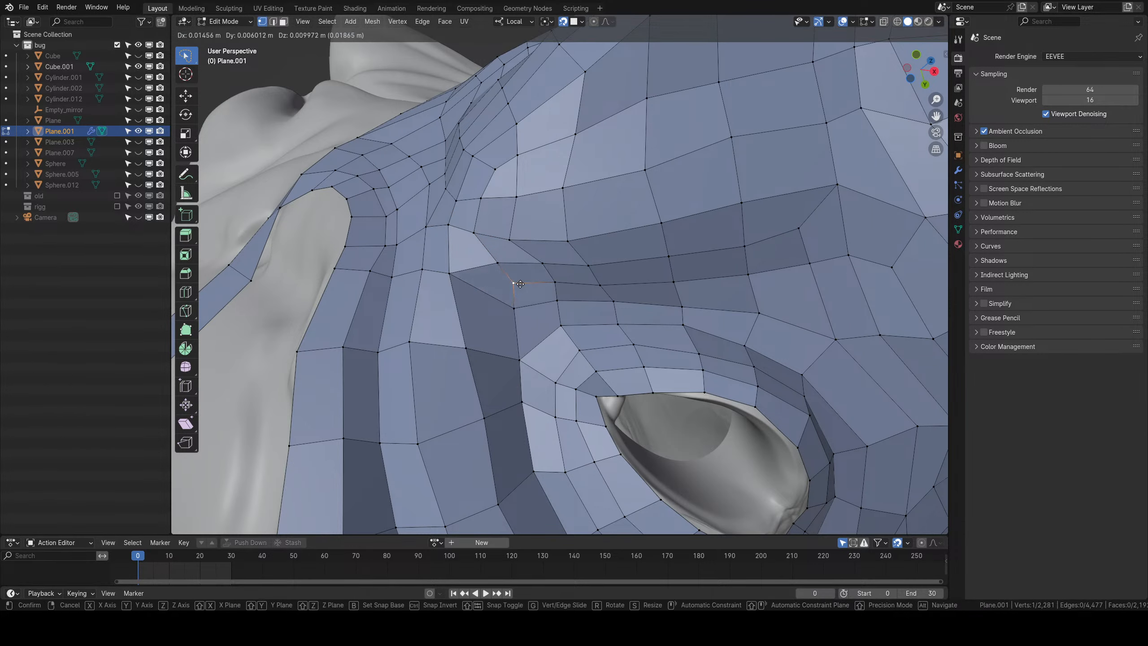
click(516, 228)
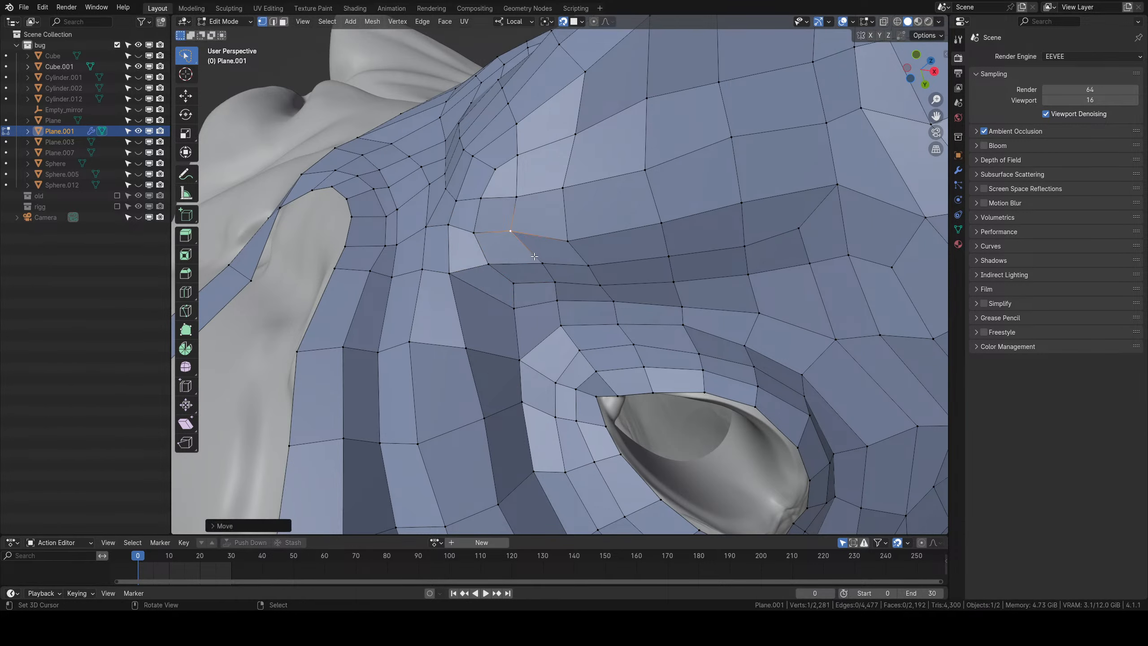
right_click(543, 266)
key(g)
click(531, 264)
right_click(519, 290)
key(g)
click(517, 290)
right_click(493, 267)
key(g)
click(485, 268)
right_click(479, 236)
Leave Edit Mode and examine the whole retopologised head and its large front openings.
middle_drag(481, 237, 508, 254)
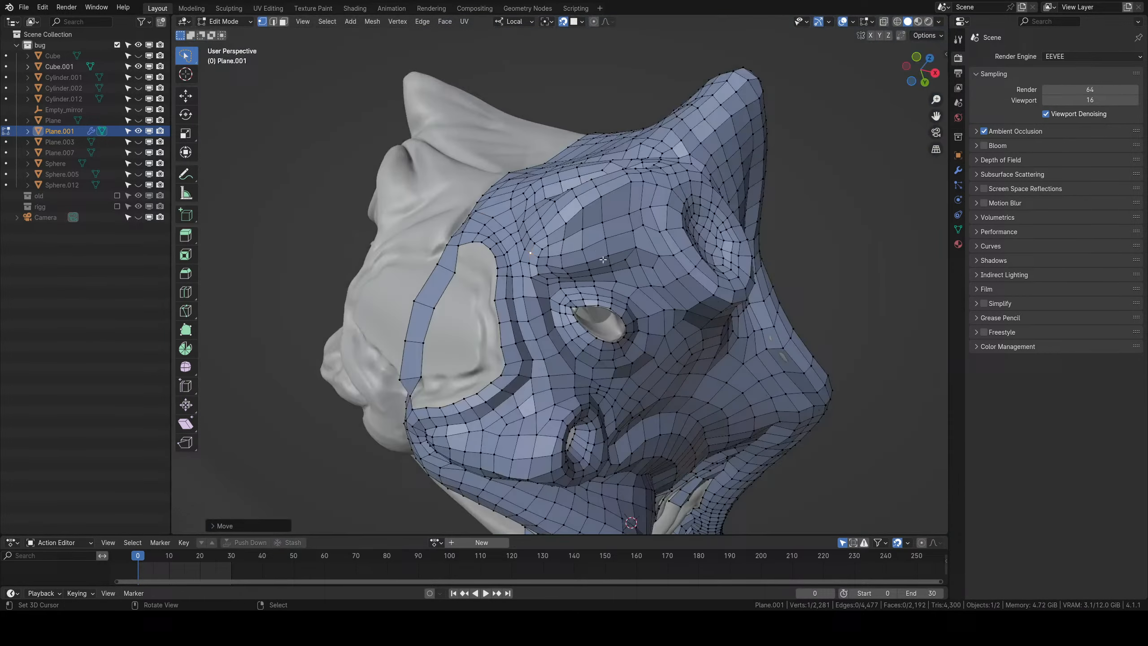
middle_drag(603, 259, 689, 439)
key(Tab)
scroll(624, 286, down, 2)
shift+middle_drag(691, 362, 594, 231)
scroll(409, 196, down, 2)
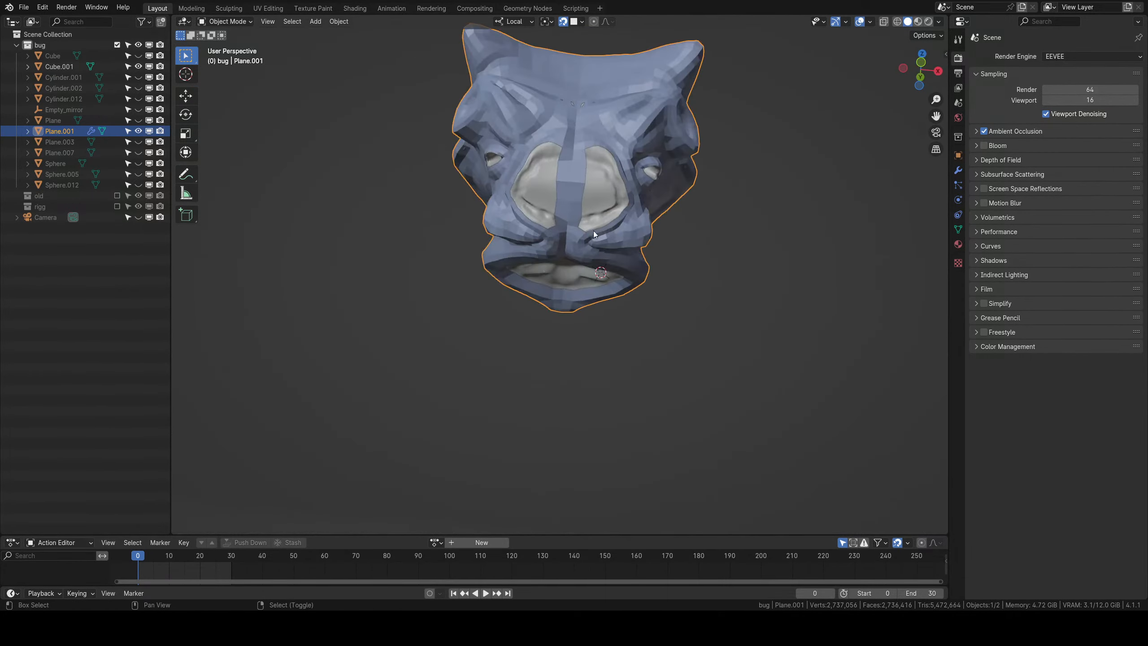
scroll(552, 293, up, 4)
In Edit Mode, extrude the eye-side boundary edges of the large front opening inward twice, scaling down the first extrusion.
key(Tab)
middle_drag(552, 293, 587, 317)
middle_drag(581, 186, 586, 191)
scroll(606, 199, up, 2)
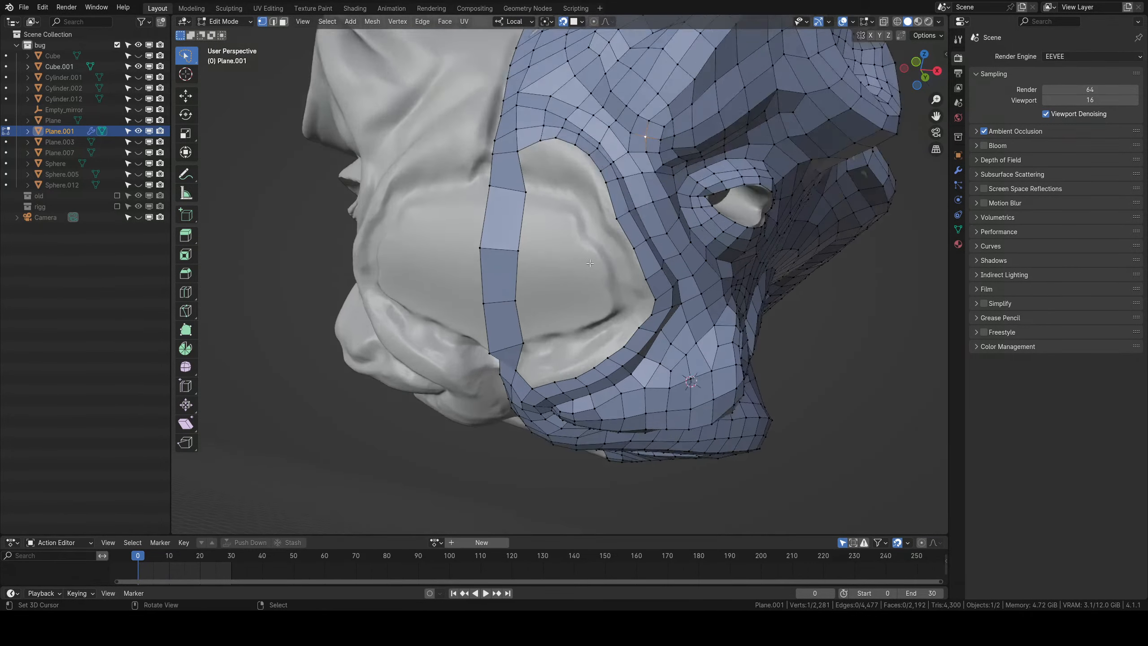
scroll(641, 215, down, 1)
ctrl+click(609, 354)
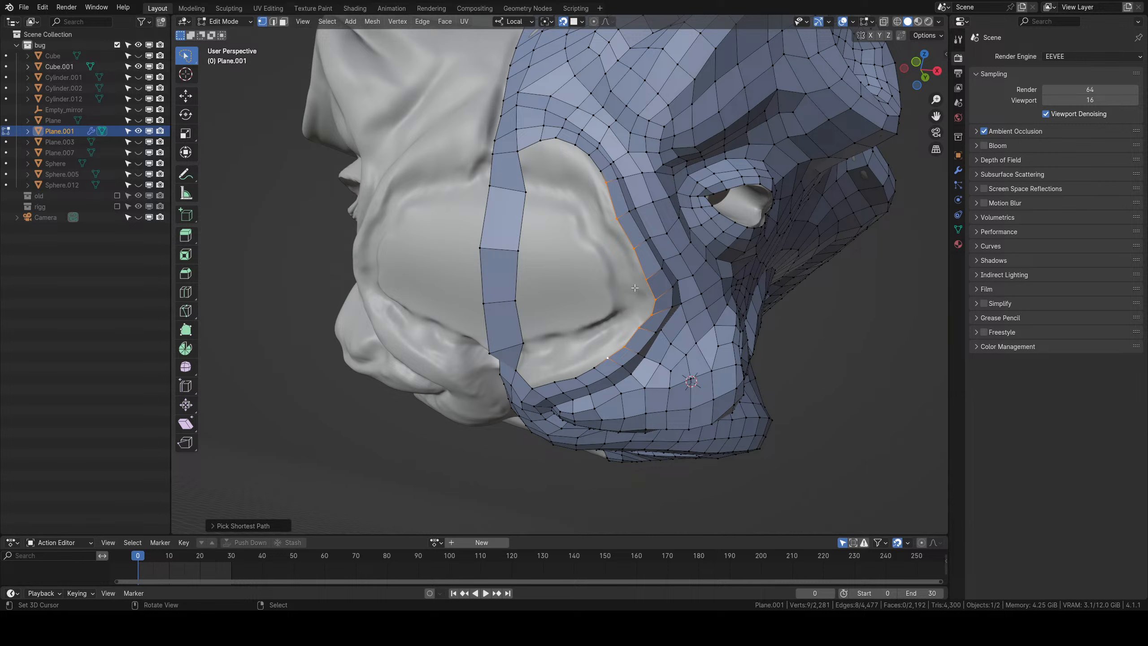
key(e)
click(603, 289)
key(s)
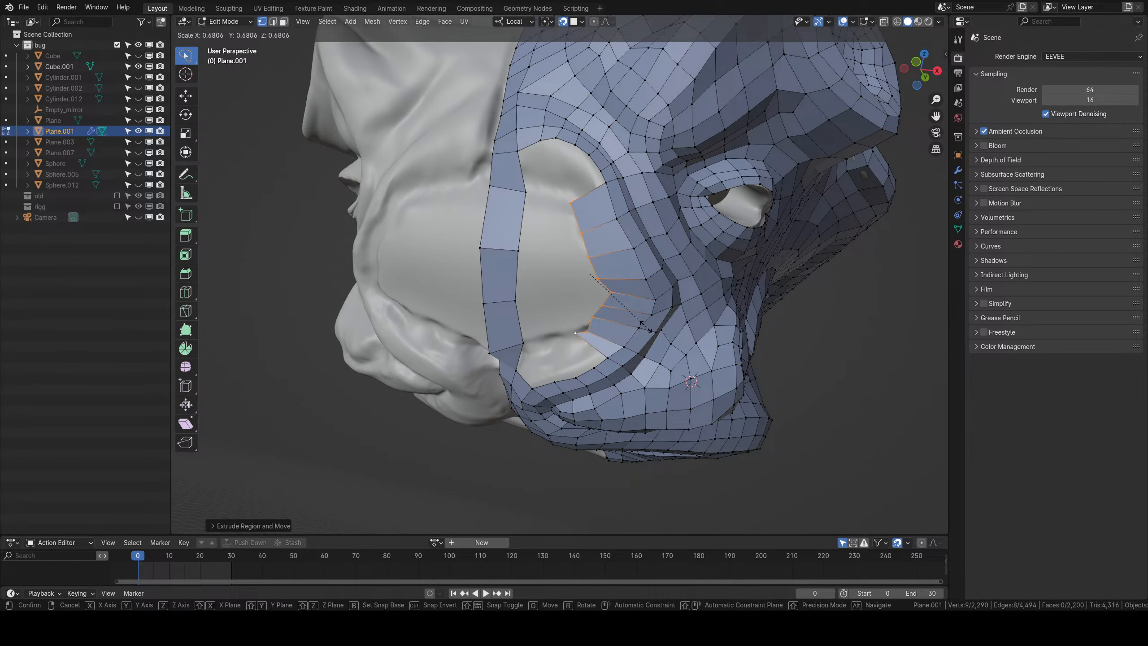
click(647, 327)
key(g)
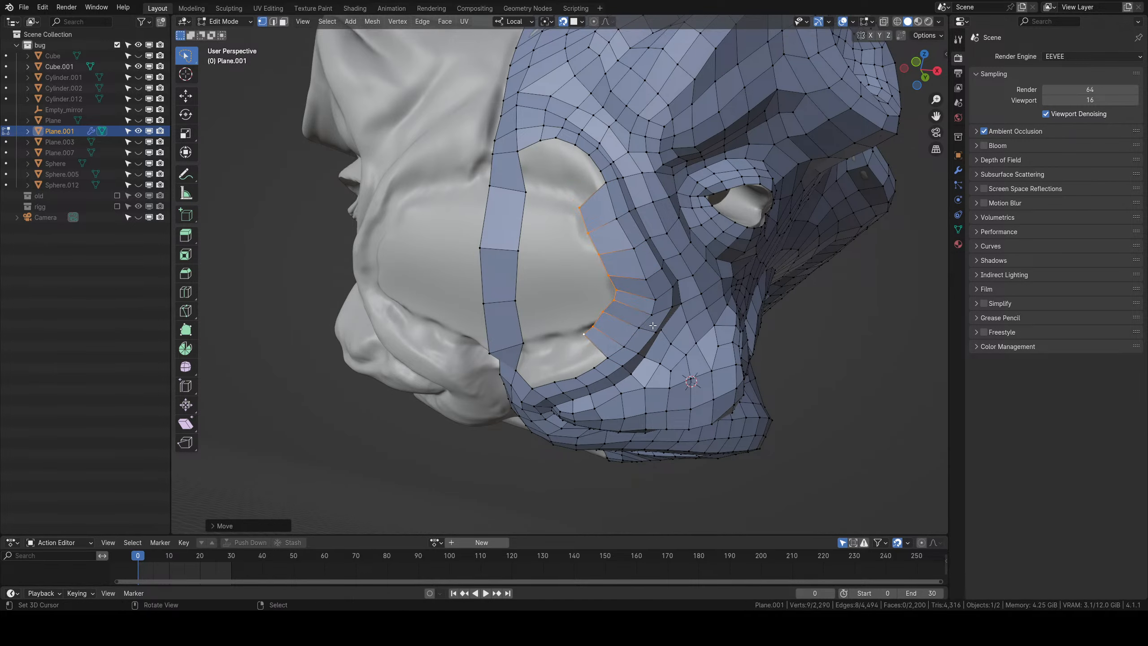
click(608, 322)
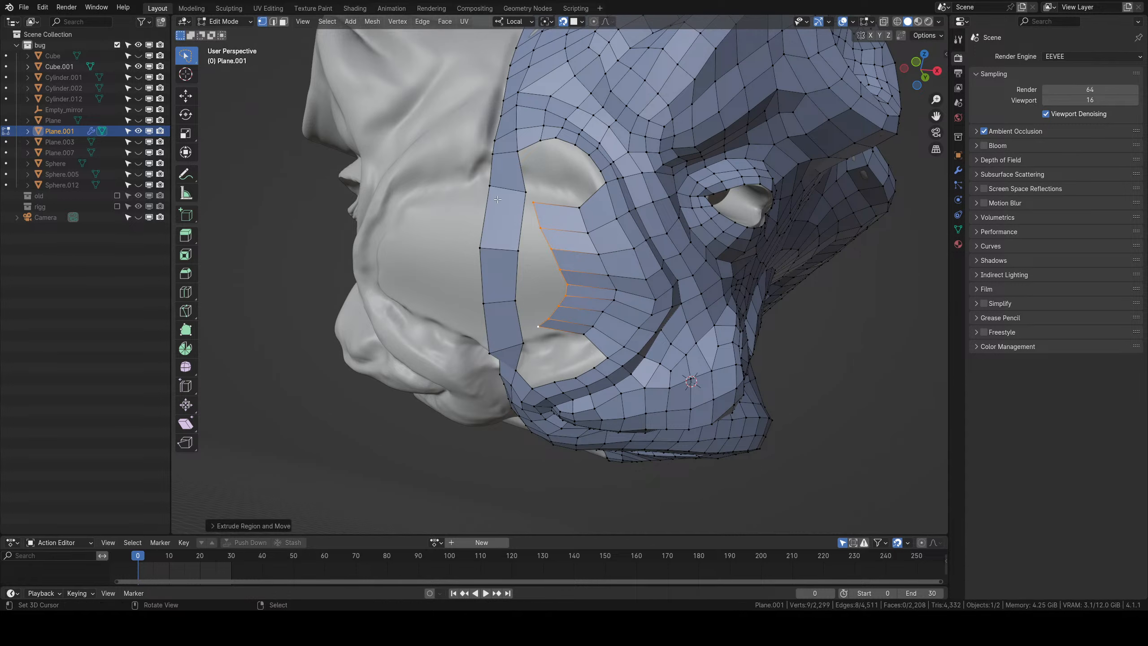
Delete the vertices of the three strip faces running down the head's centre line.
click(489, 244)
ctrl+shift+click(492, 304)
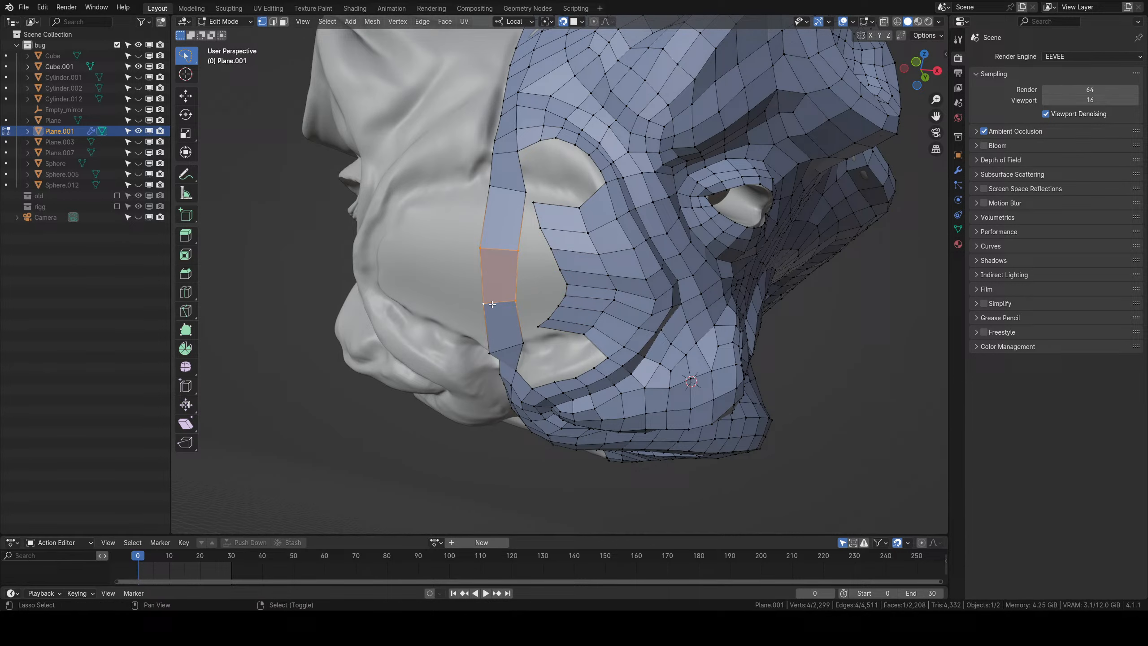
ctrl+shift+click(519, 343)
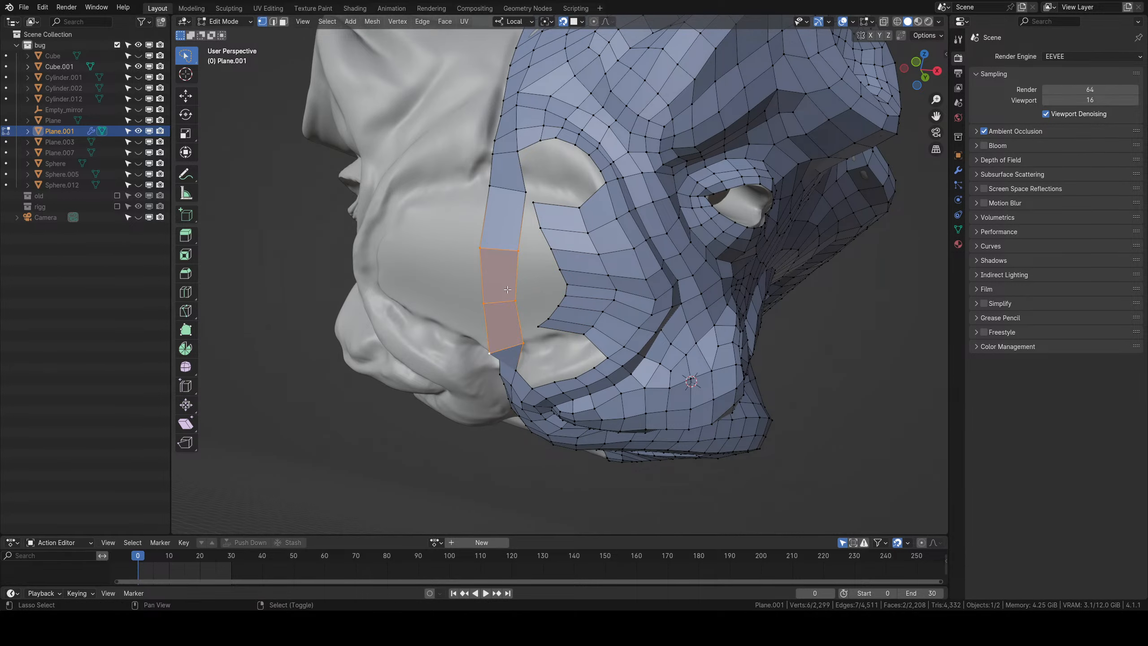
ctrl+shift+click(522, 197)
middle_drag(524, 195, 492, 213)
key(x)
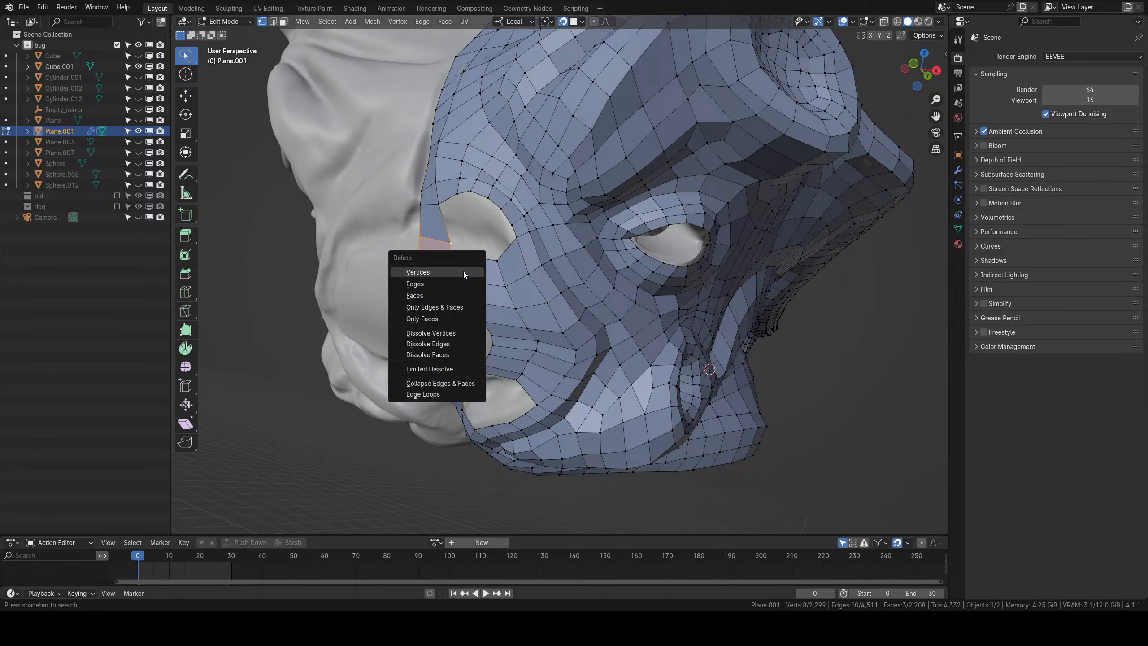
click(464, 273)
Extrude the front patch's open edge row across to the head's centre line.
alt+right_click(460, 267)
middle_drag(507, 351, 524, 253)
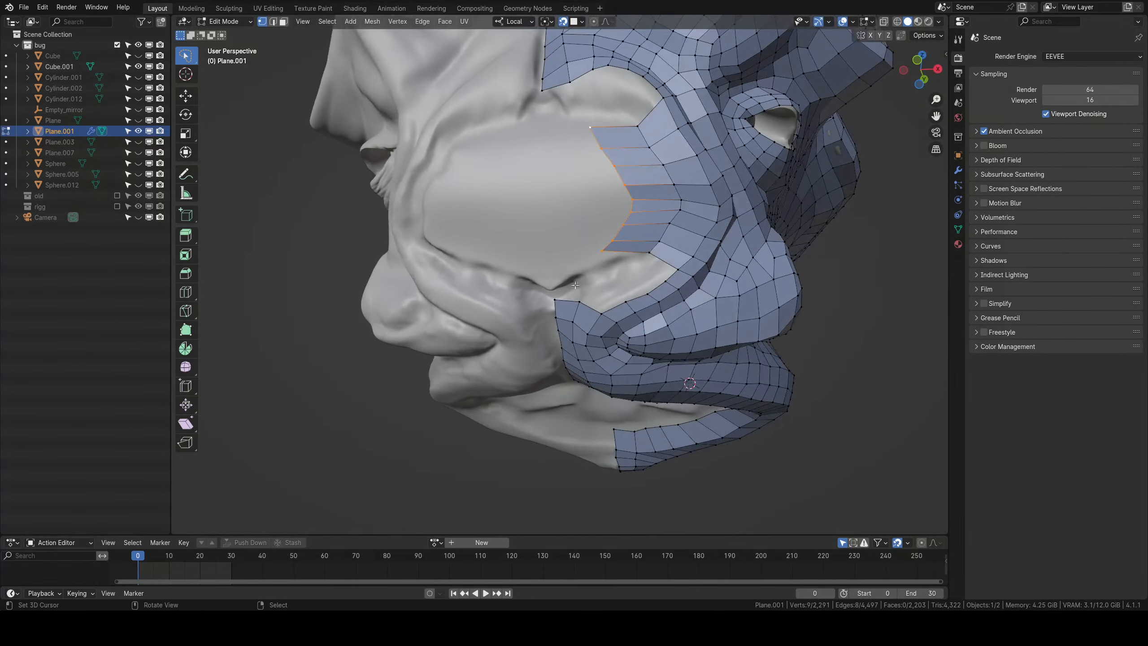
key(e)
click(525, 238)
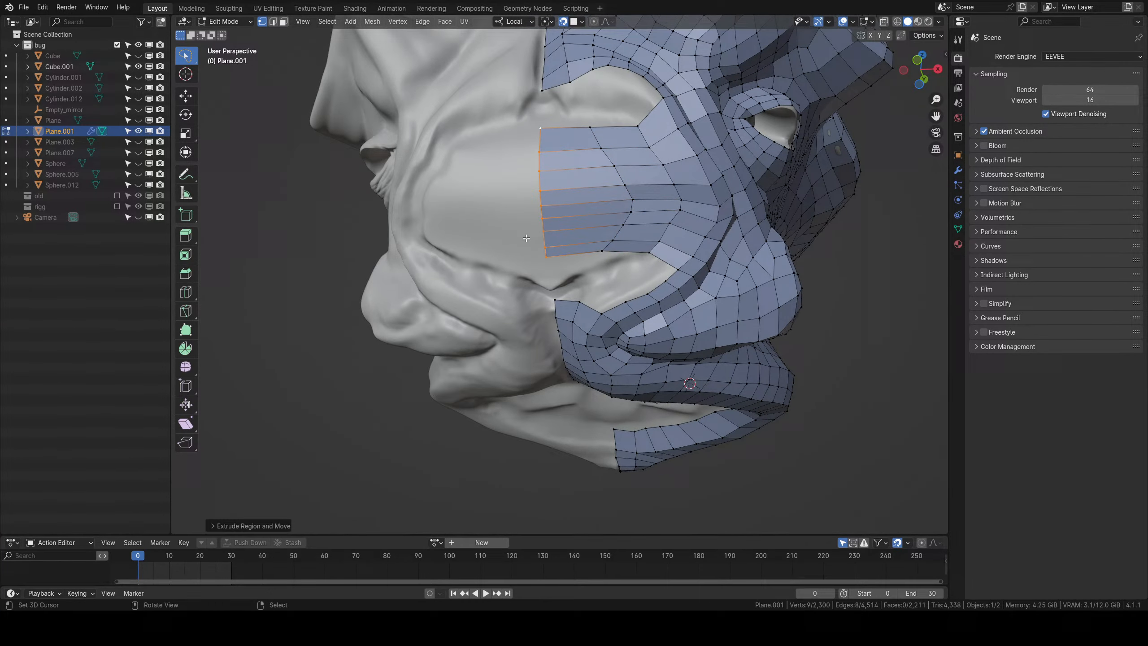
Move the vertices along the front patch's lower edge slightly downward.
right_click(603, 251)
key(g)
click(605, 260)
right_click(649, 254)
key(g)
click(646, 260)
right_click(661, 242)
key(g)
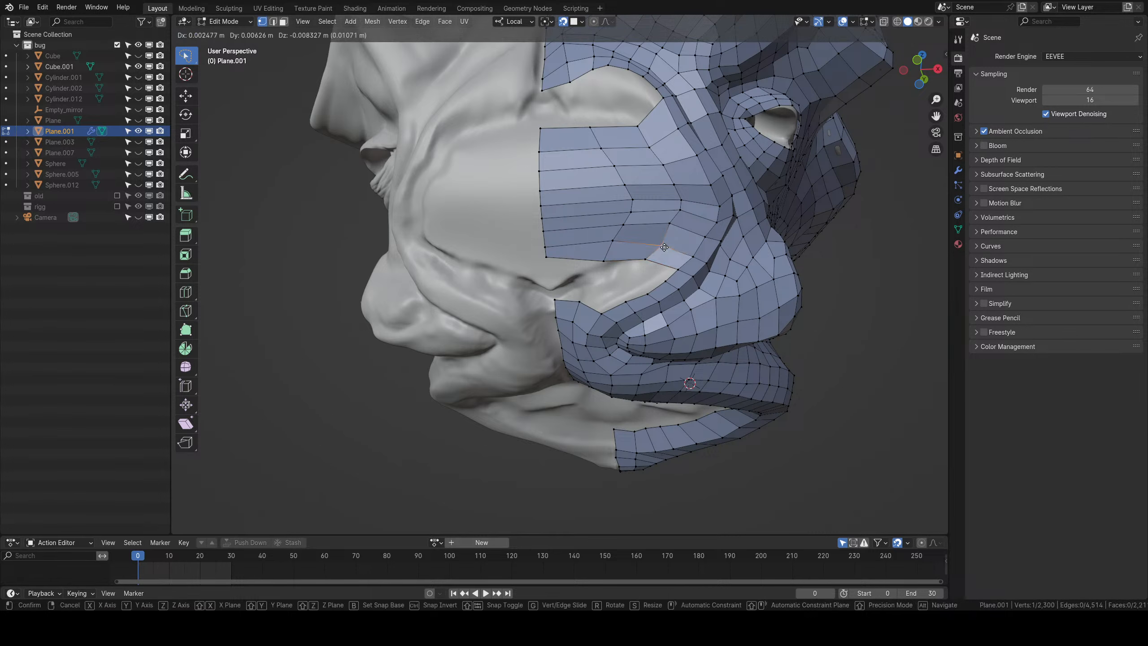
click(664, 247)
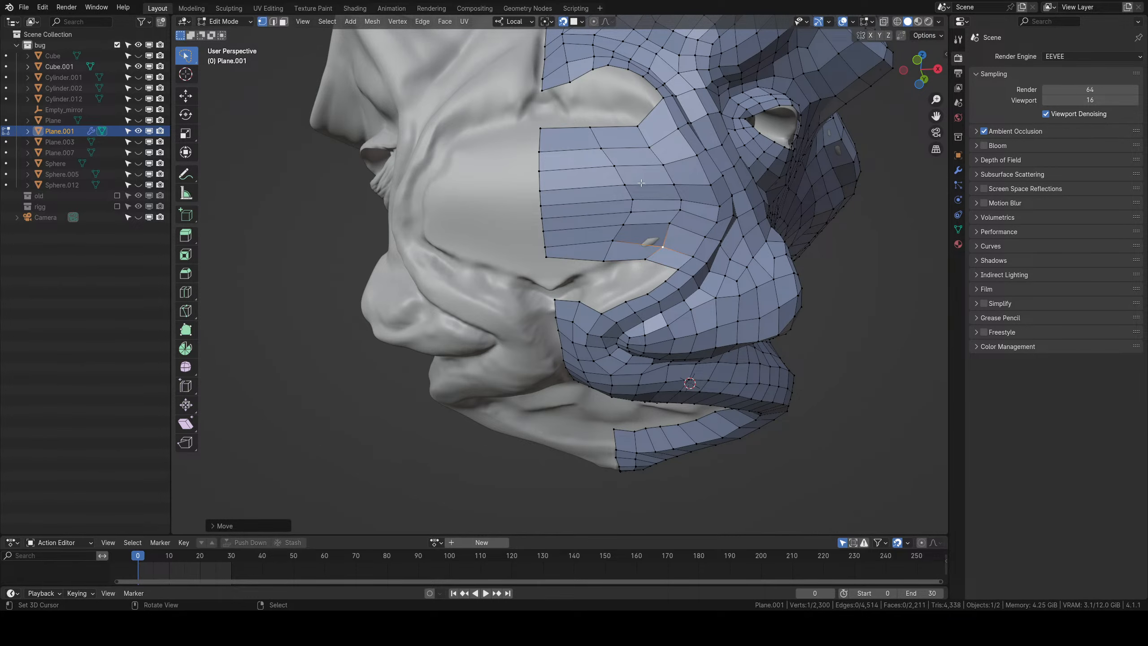
Reposition the vertices along the front patch's upper edge to widen its top faces.
middle_drag(641, 182, 619, 209)
right_click(524, 201)
key(g)
click(524, 196)
right_click(568, 191)
key(g)
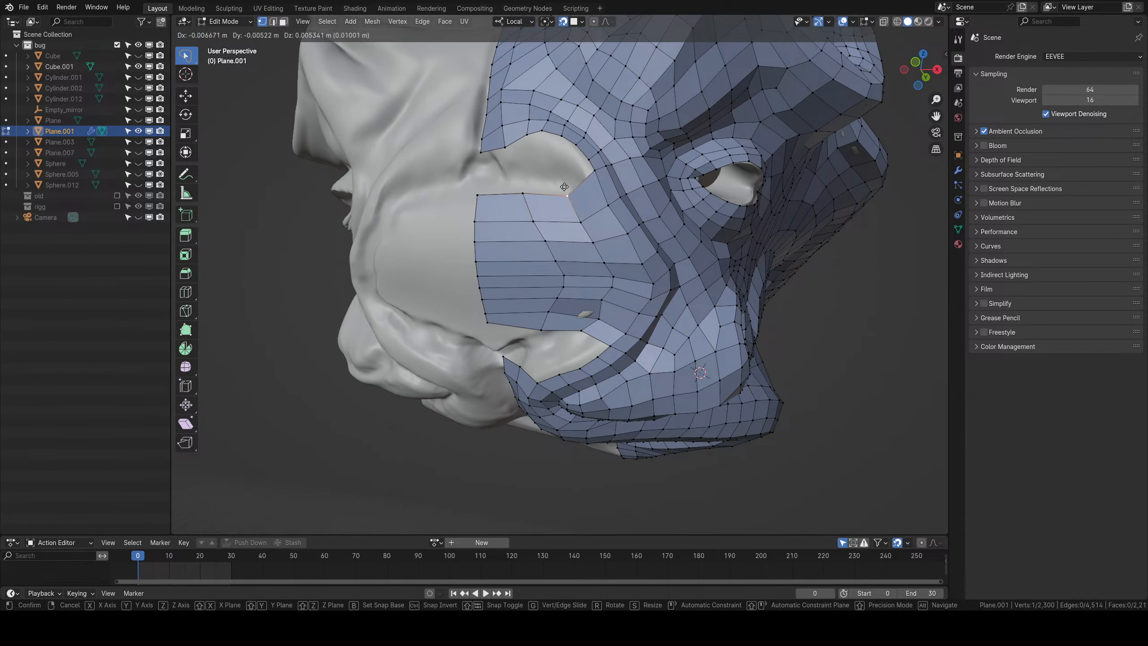
click(564, 186)
right_click(577, 216)
key(g)
click(578, 217)
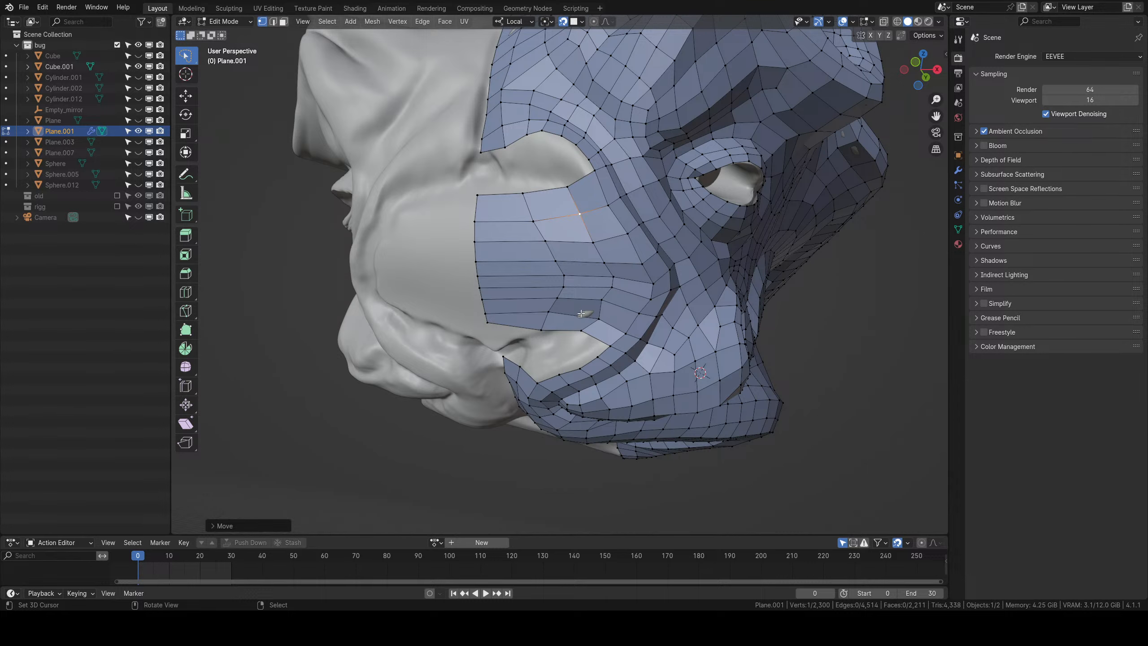
Shift the inner vertices in the middle column of the front patch to even out its rows.
middle_drag(580, 313, 558, 203)
right_click(542, 167)
mouse_move(542, 180)
mouse_down()
mouse_move(519, 110)
mouse_move(531, 179)
mouse_up()
key(g)
click(527, 179)
right_click(535, 192)
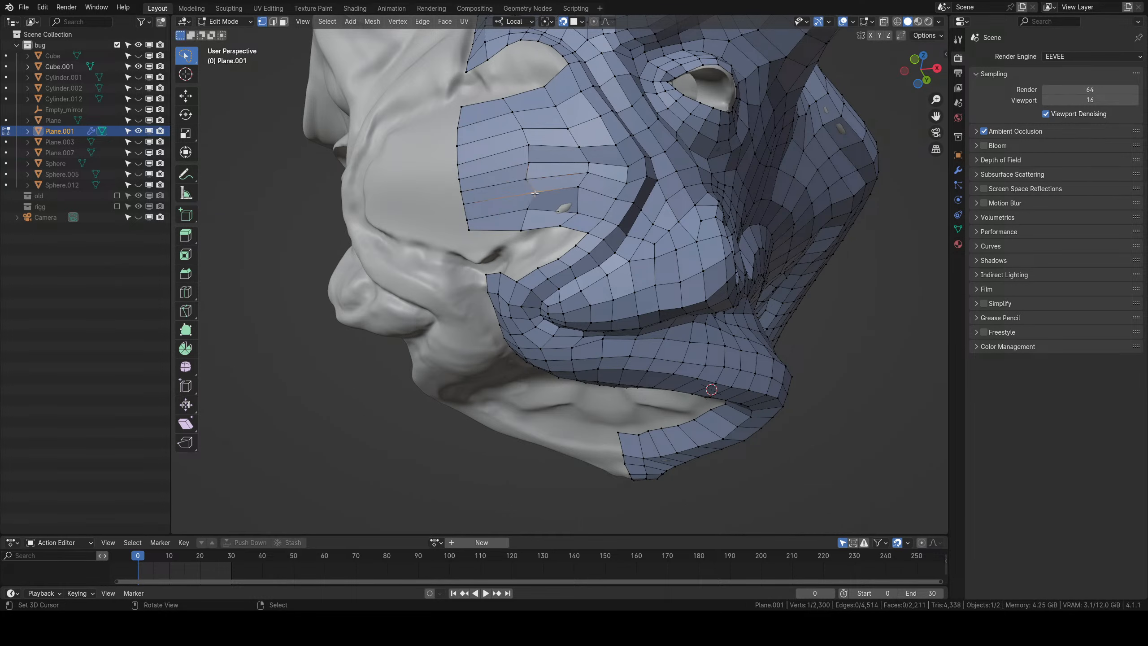
key(g)
click(530, 195)
Move and slide the vertices near the front patch's lower edge to even out the bottom faces.
right_click(527, 210)
click(524, 221)
key(g)
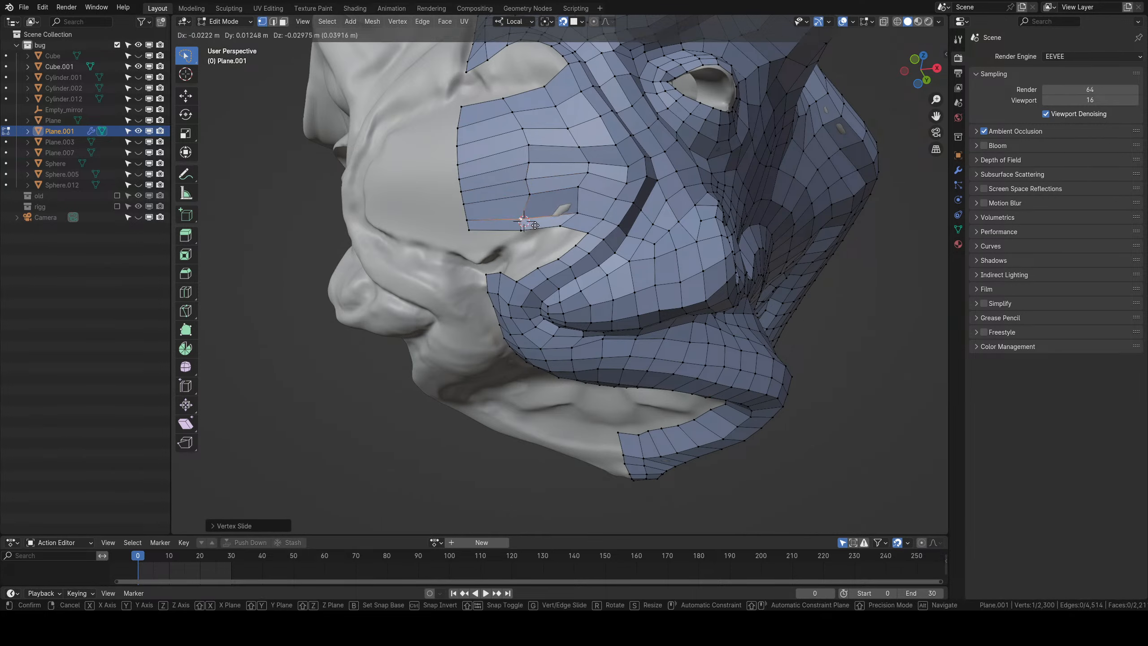
click(534, 228)
right_click(560, 225)
key(g)
click(556, 232)
right_click(577, 212)
key(g)
click(562, 212)
Move the inner vertices near the eye-side end of the front patch's middle rows to even out the faces.
right_click(578, 186)
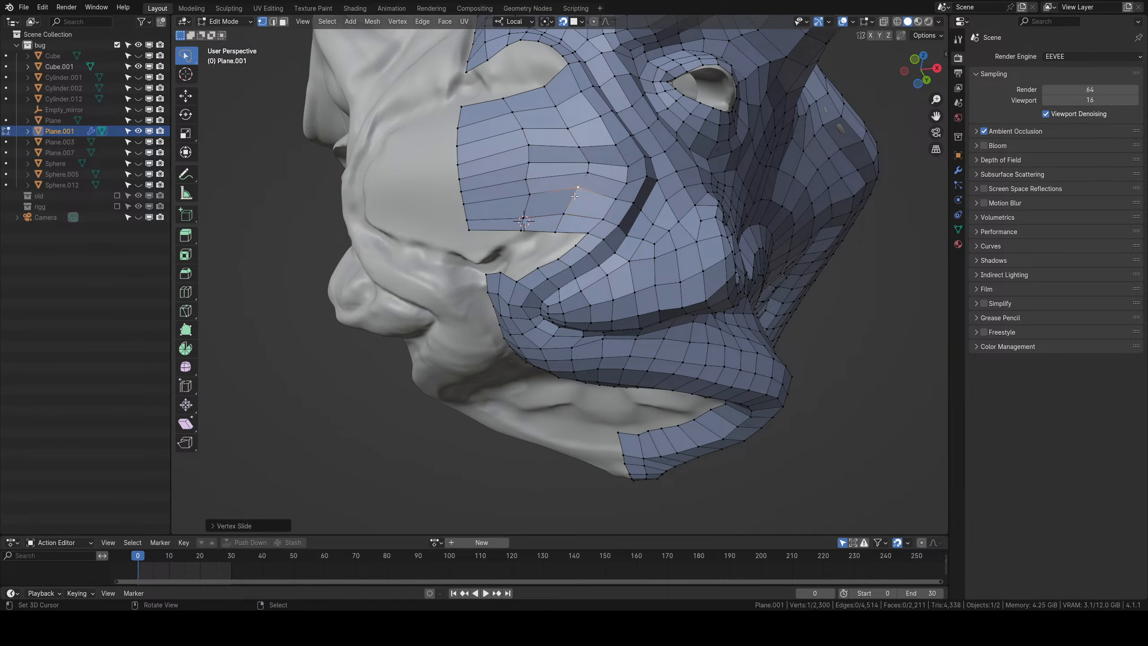
drag(578, 186, 581, 187)
right_click(580, 187)
middle_drag(581, 187, 576, 203)
key(g)
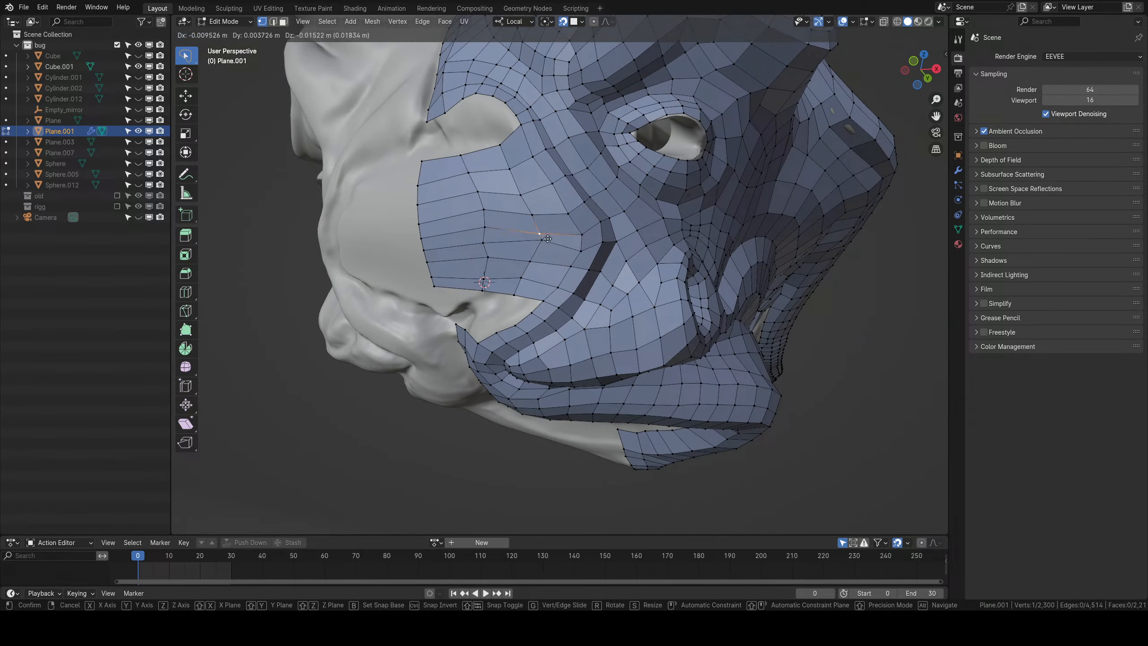
click(540, 248)
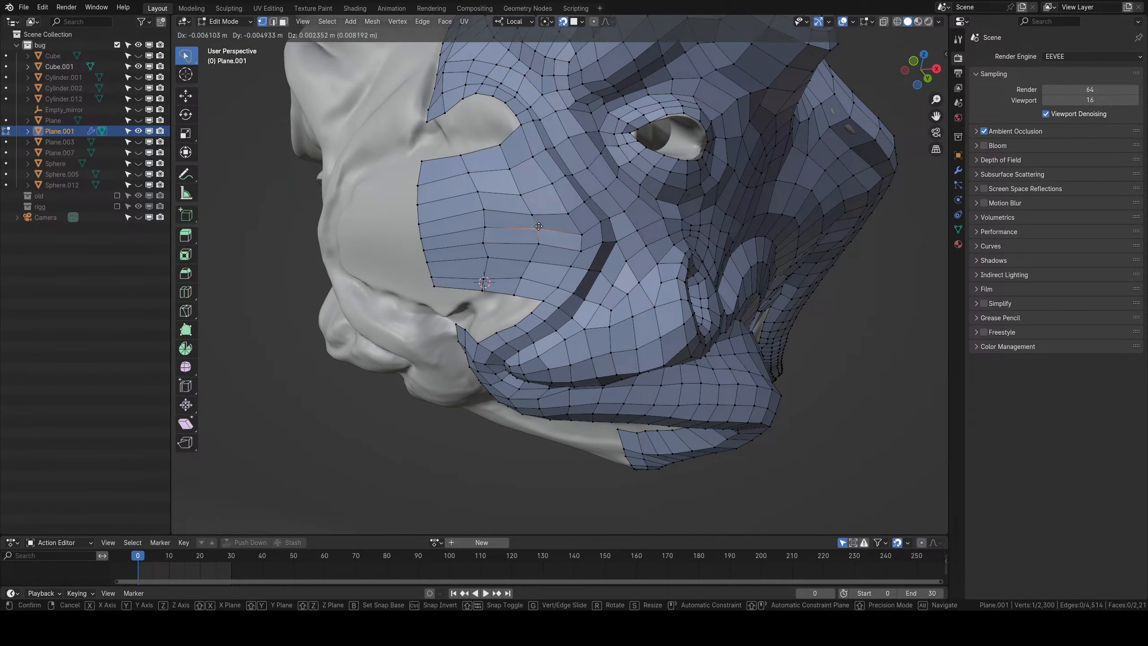
Fill a face between the front patch's upper edge at the centreline and the brow mesh edge above it.
middle_drag(539, 248, 535, 208)
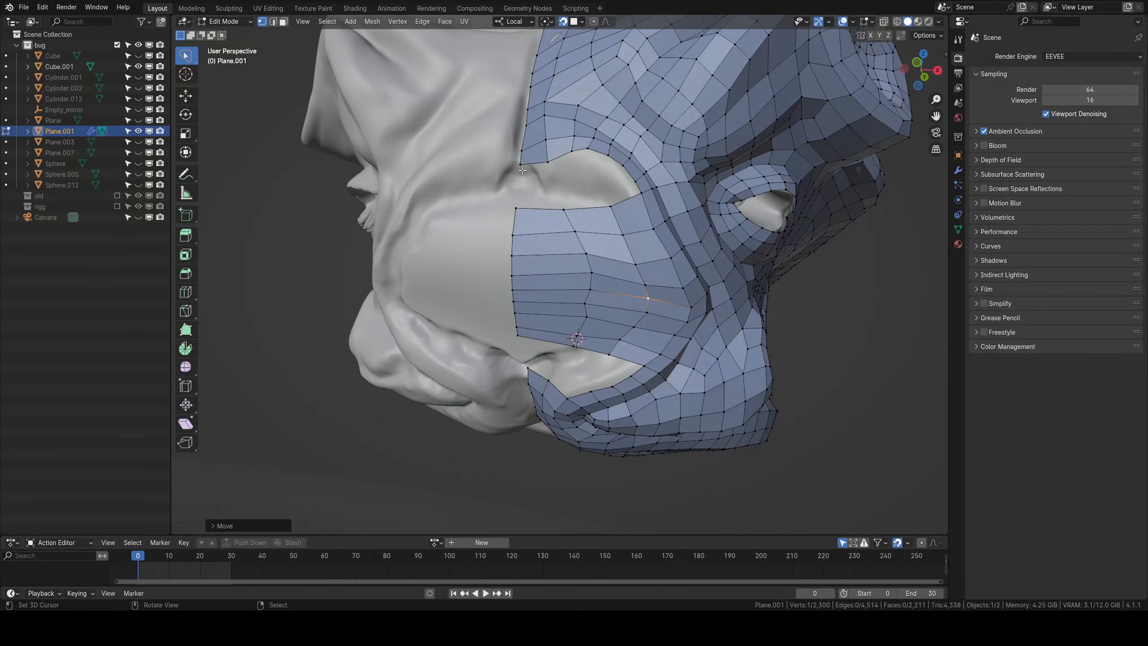
shift+right_click(535, 207)
shift+right_click(563, 209)
shift+right_click(550, 162)
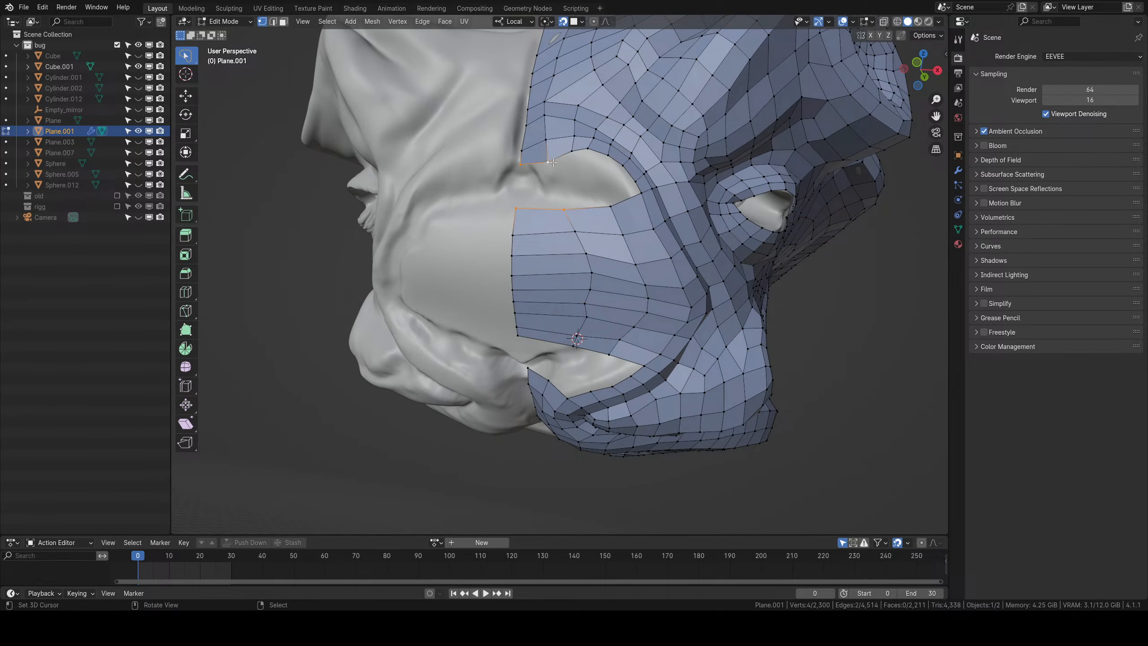
key(f)
Add a vertical loop cut through the front patch's second column and shift the neighbouring vertex column toward the centreline.
key(ctrl+r)
click(587, 219)
click(586, 220)
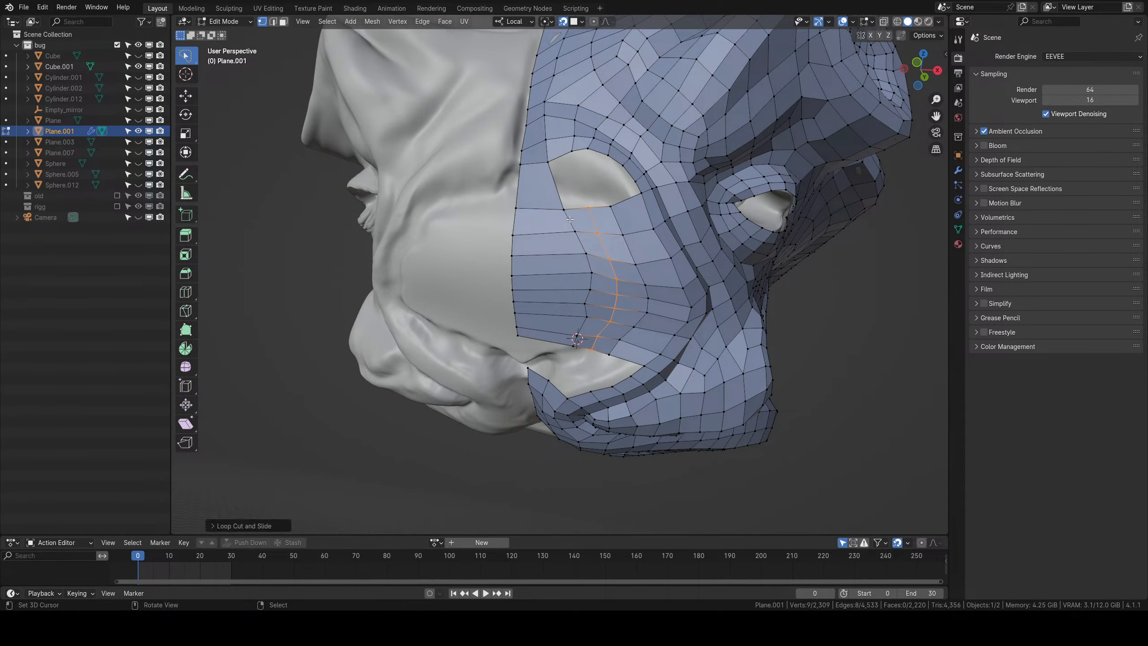
right_click(563, 210)
ctrl+right_click(573, 346)
key(g)
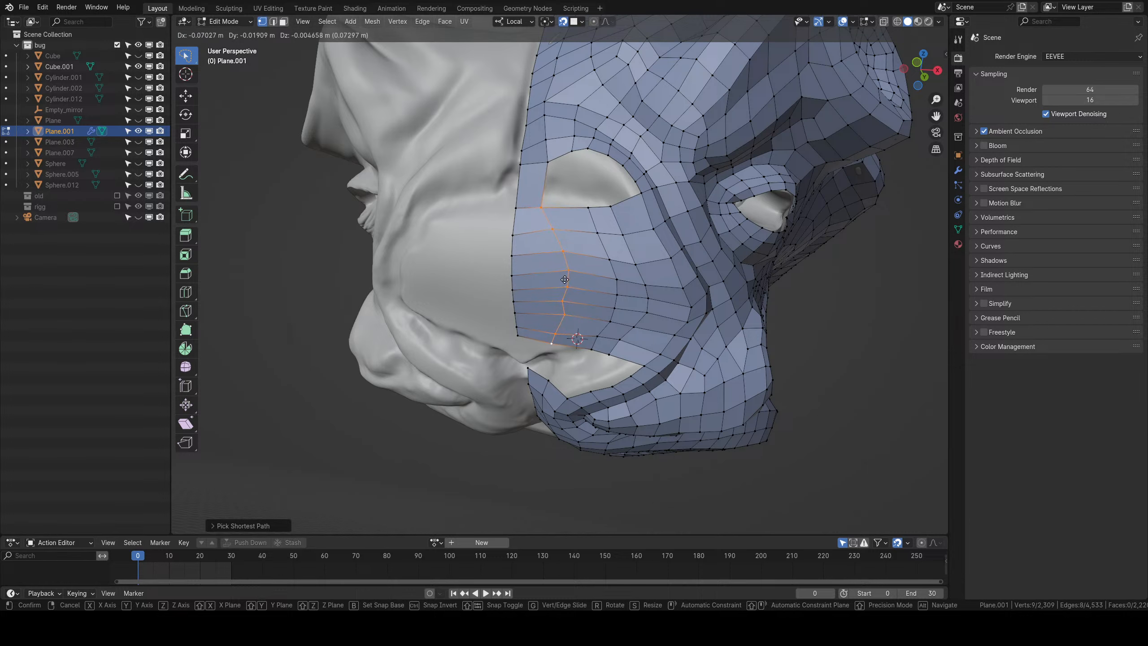
click(563, 278)
right_click(549, 229)
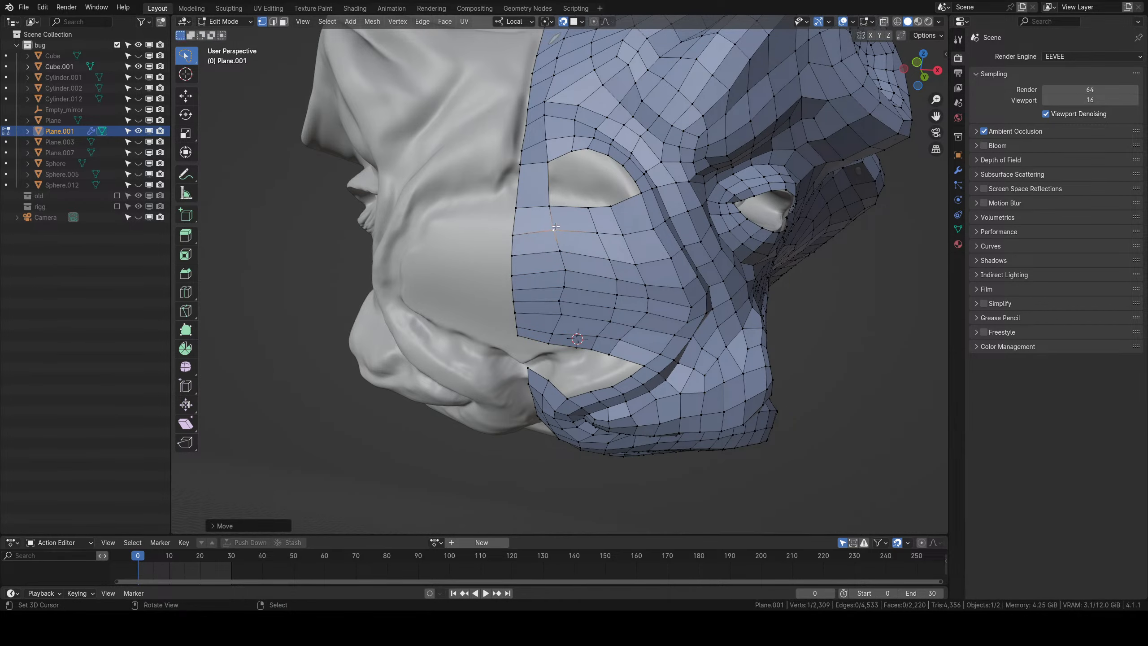
middle_drag(548, 229, 572, 232)
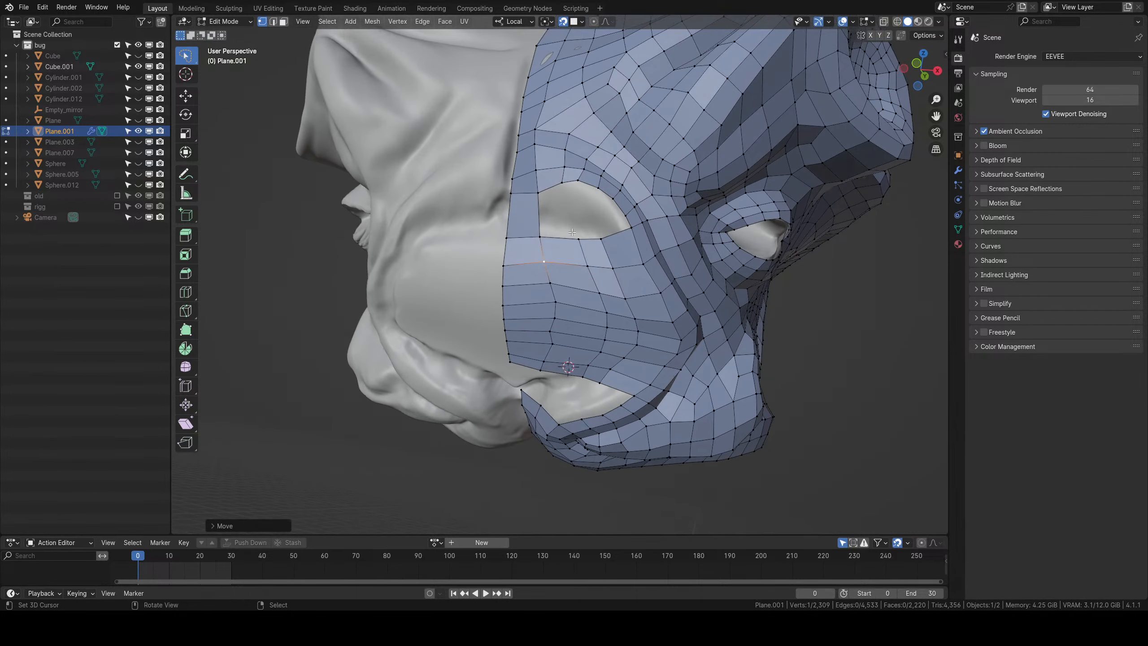
Extrude the arched upper edge of the brow gap inward, then scale and move the new edge into place.
right_click(561, 182)
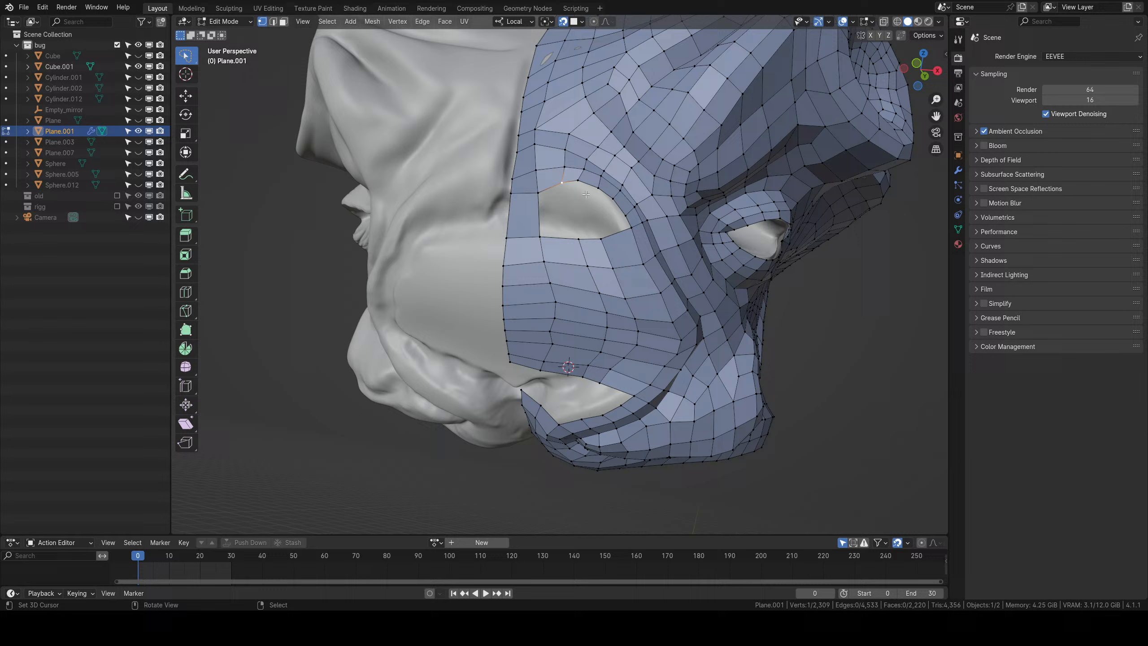
ctrl+right_click(619, 211)
key(e)
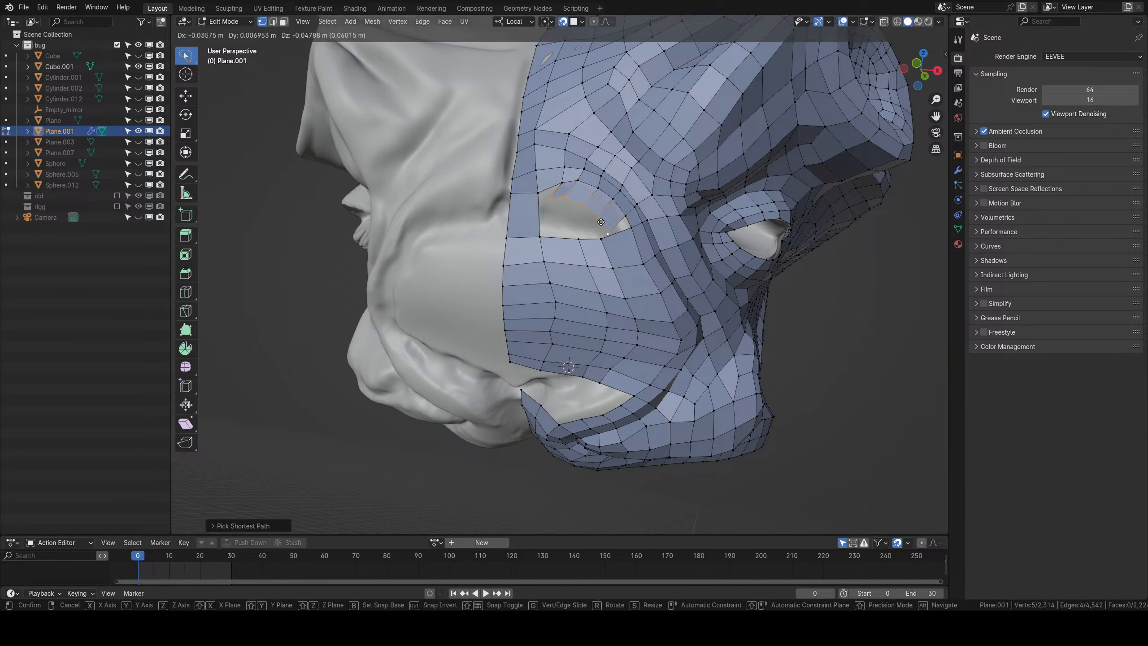
click(600, 230)
key(s)
click(615, 236)
key(g)
click(615, 236)
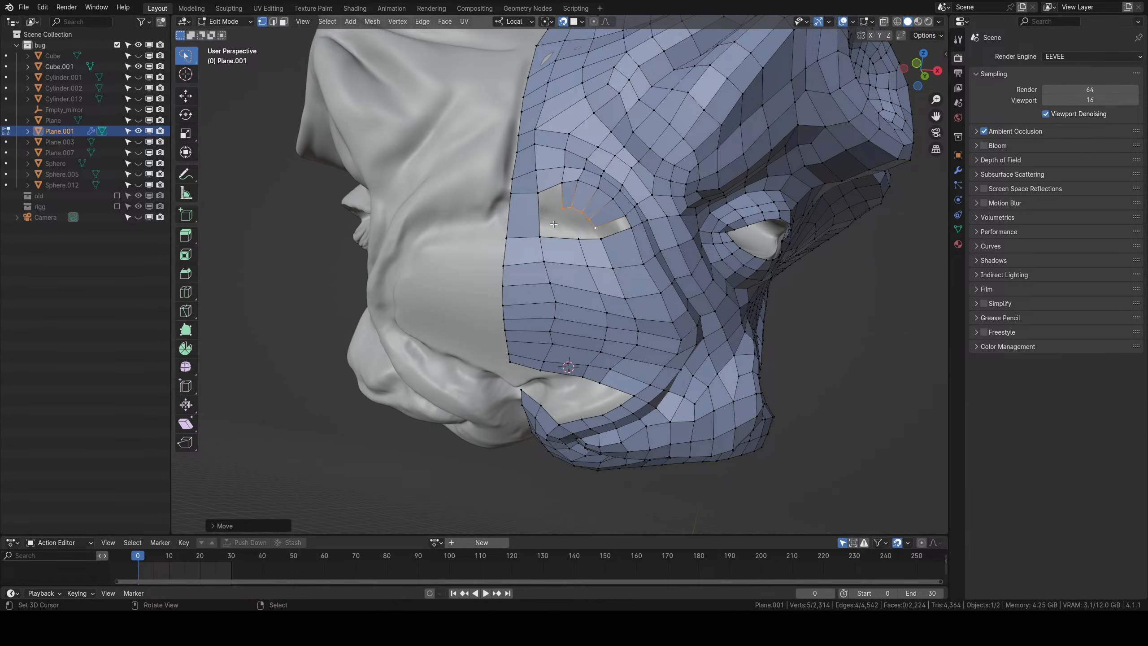
Cut a loop across the bridging face beside the brow gap and fill the face joining it to the extruded strip.
key(ctrl+r)
click(534, 212)
click(537, 199)
right_click(536, 198)
shift+right_click(564, 184)
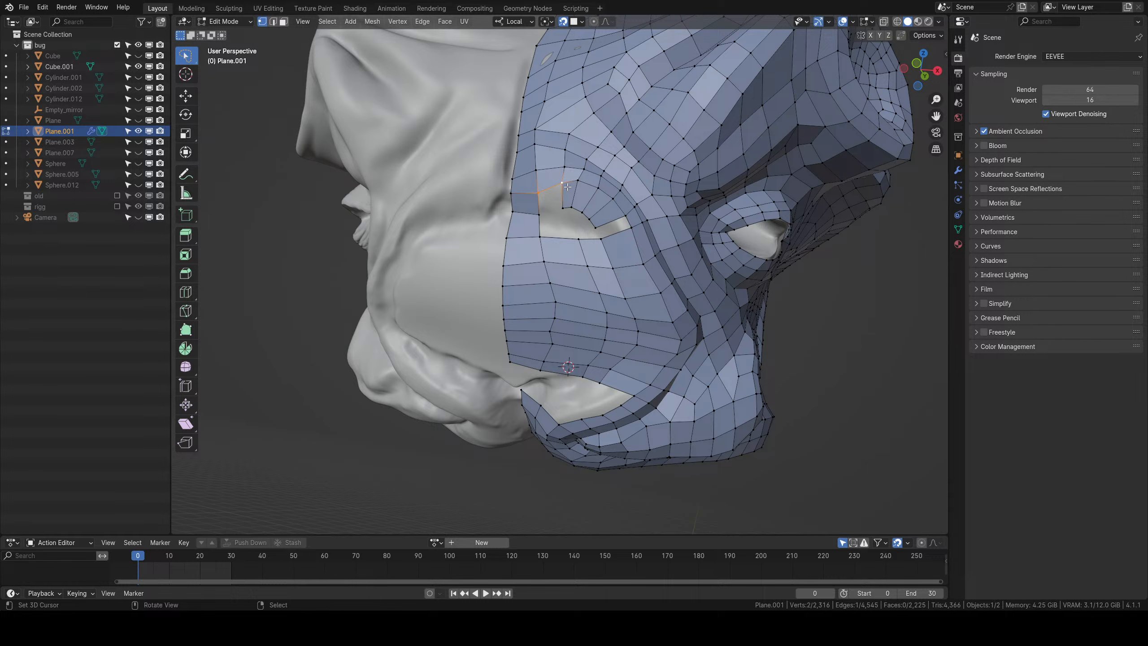
key(f)
Fill the corner face at the eye-side end of the strip extruded into the brow gap.
right_click(631, 217)
shift+right_click(631, 230)
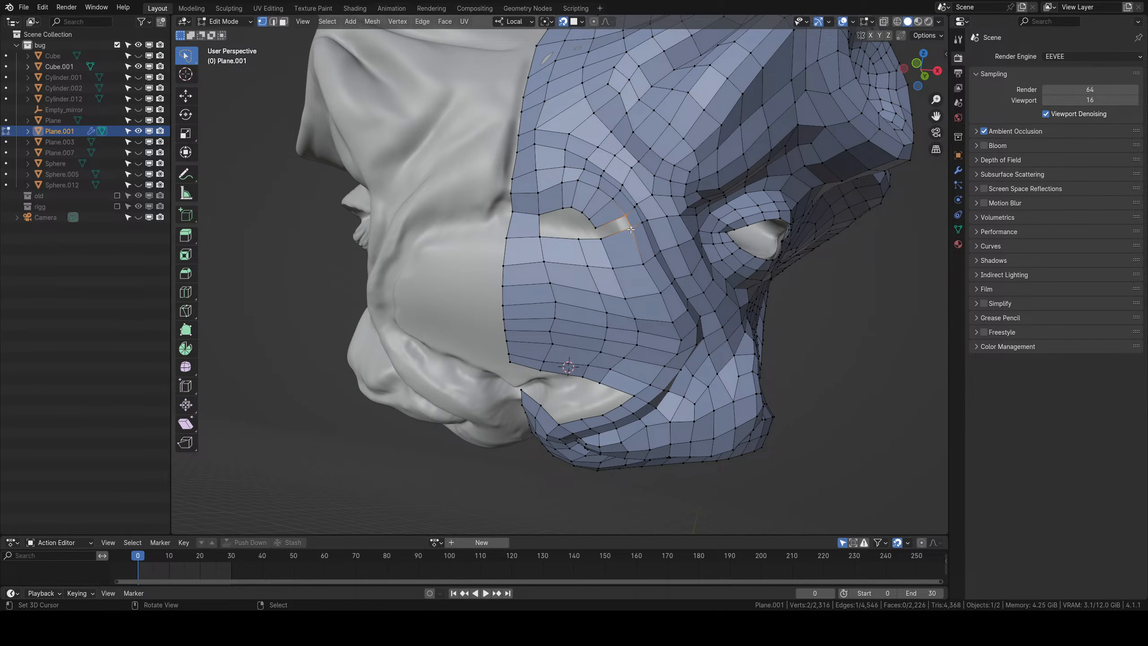
key(f)
middle_drag(631, 229, 638, 223)
scroll(633, 222, up, 2)
key(alt+a)
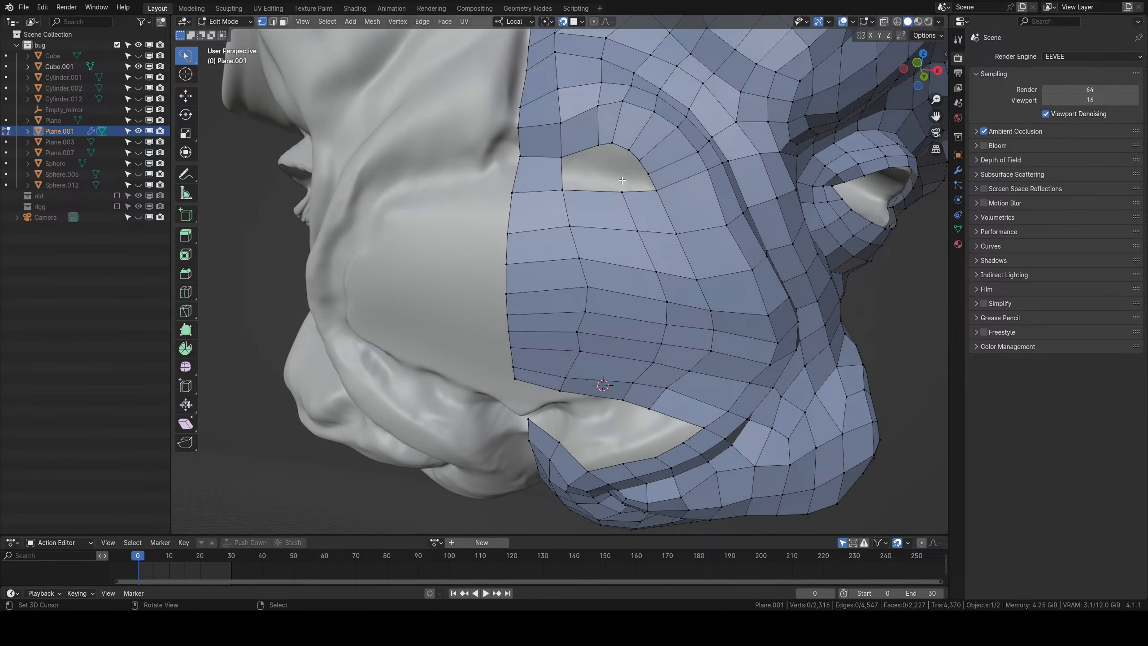
Bridge the front patch's lower edge to the lip mesh at the centreline with a face and add a loop cut across it.
middle_drag(622, 180, 576, 275)
right_click(567, 270)
shift+right_click(597, 266)
shift+right_click(586, 210)
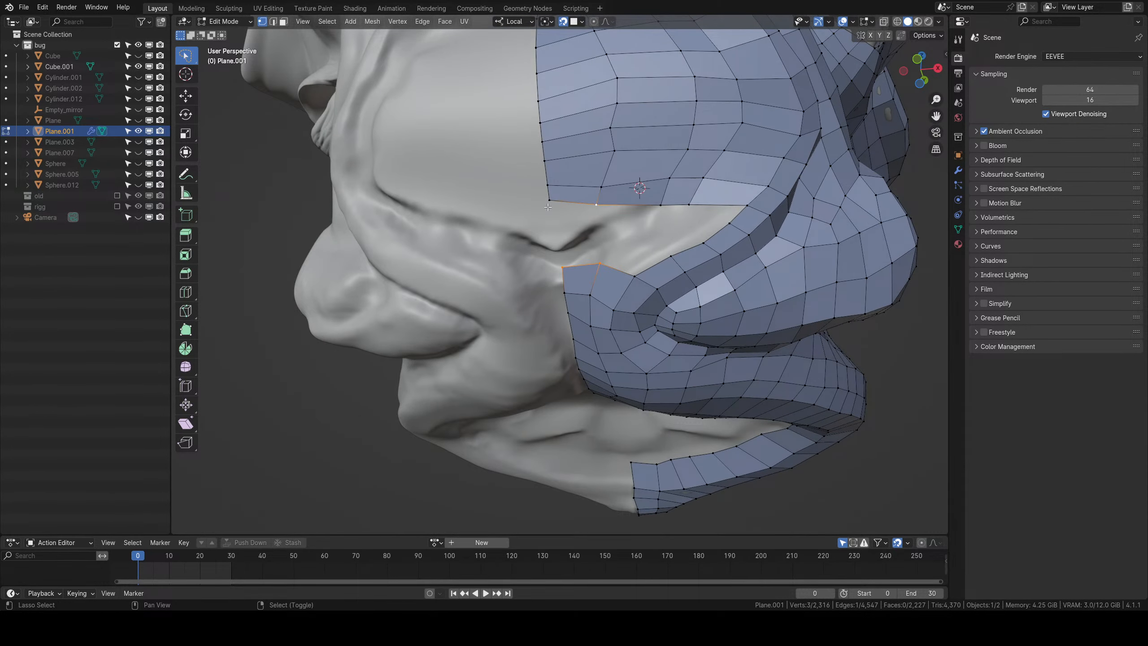
shift+right_click(548, 207)
key(f)
key(ctrl+r)
click(589, 250)
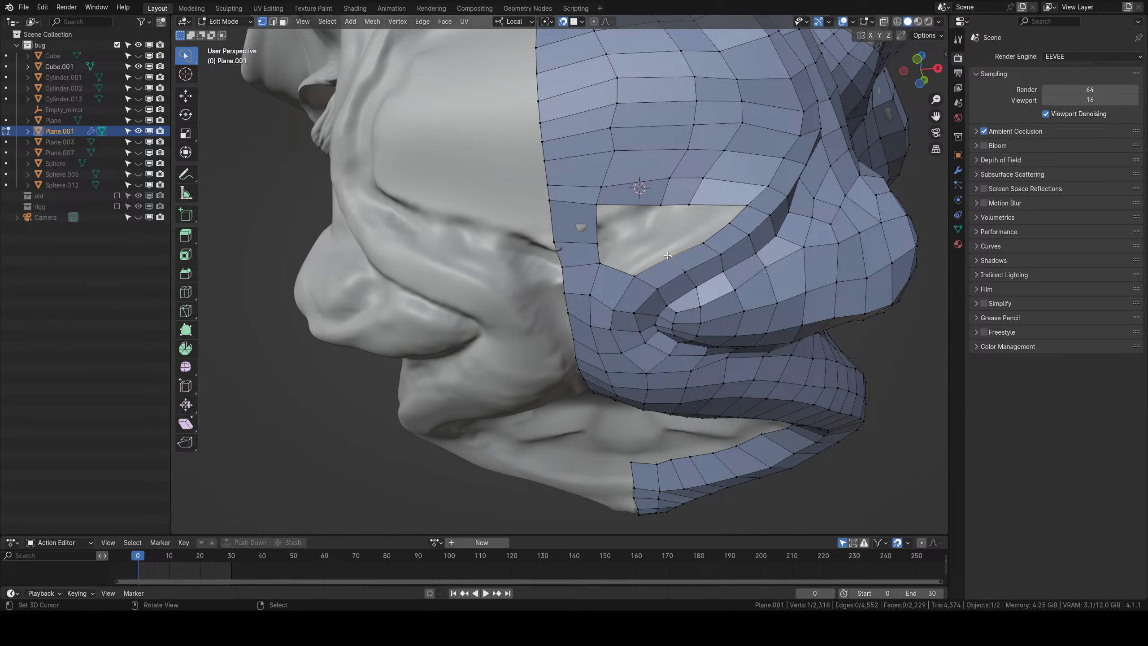
Extrude the lower gap's slanted edge inward, then scale, rotate and move the new edge to fit.
right_click(729, 223)
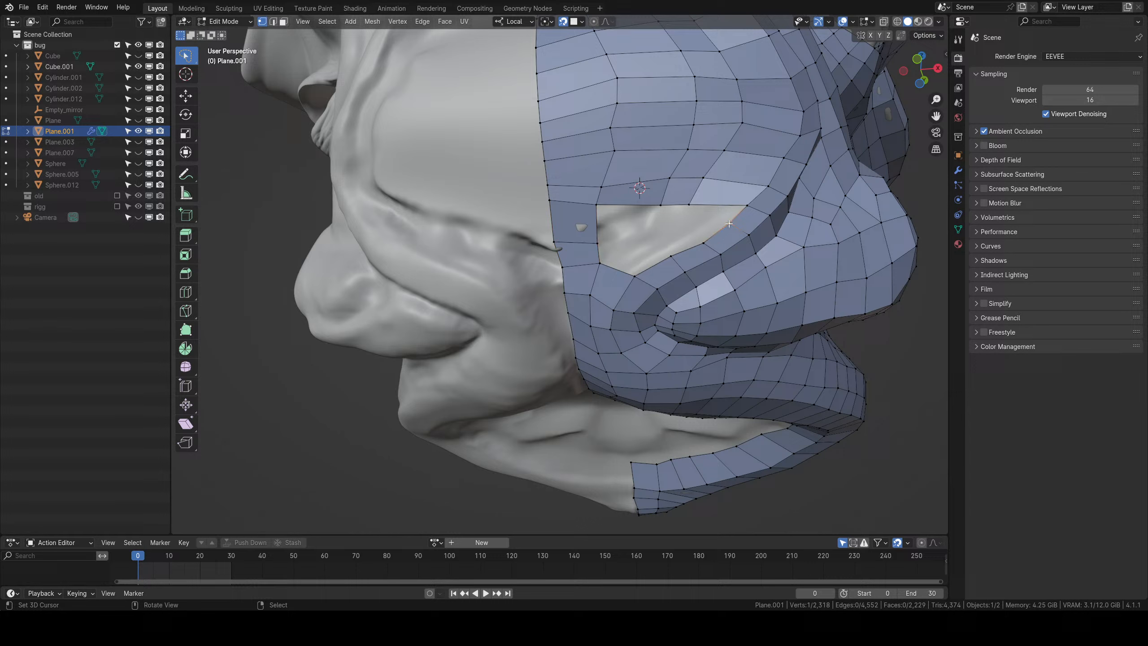
ctrl+right_click(673, 255)
key(e)
click(702, 250)
key(s)
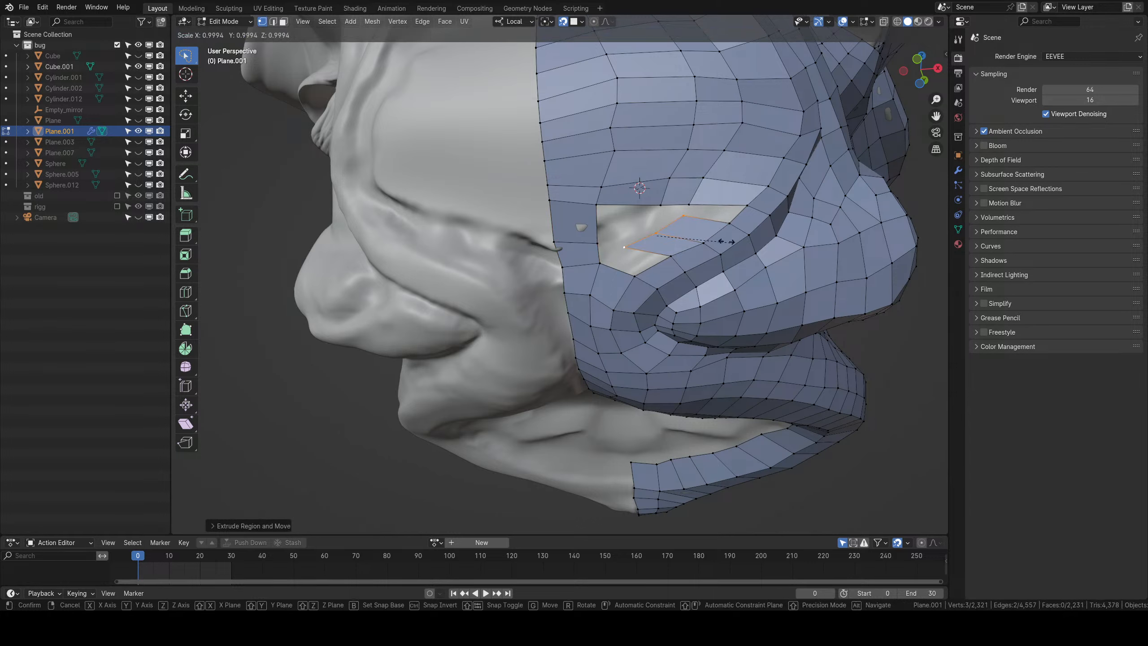
click(702, 233)
key(g)
click(711, 230)
key(r)
click(716, 227)
key(g)
click(720, 225)
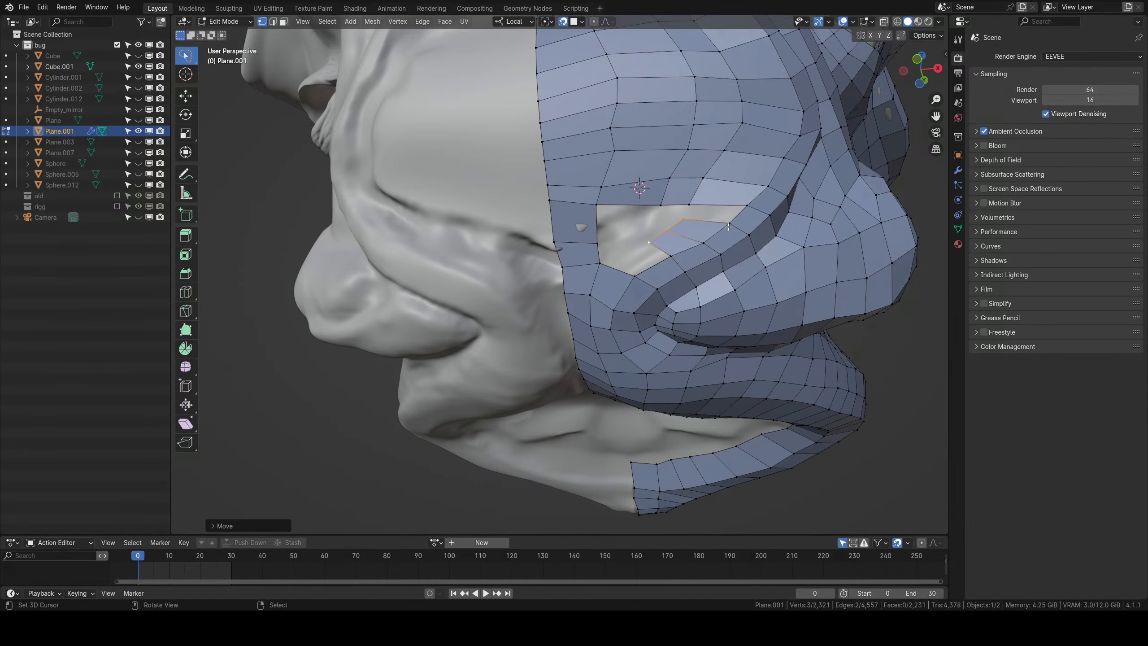
Fill the faces at both ends of the strip extruded into the lower gap.
right_click(729, 223)
shift+right_click(746, 206)
key(f)
key(alt+a)
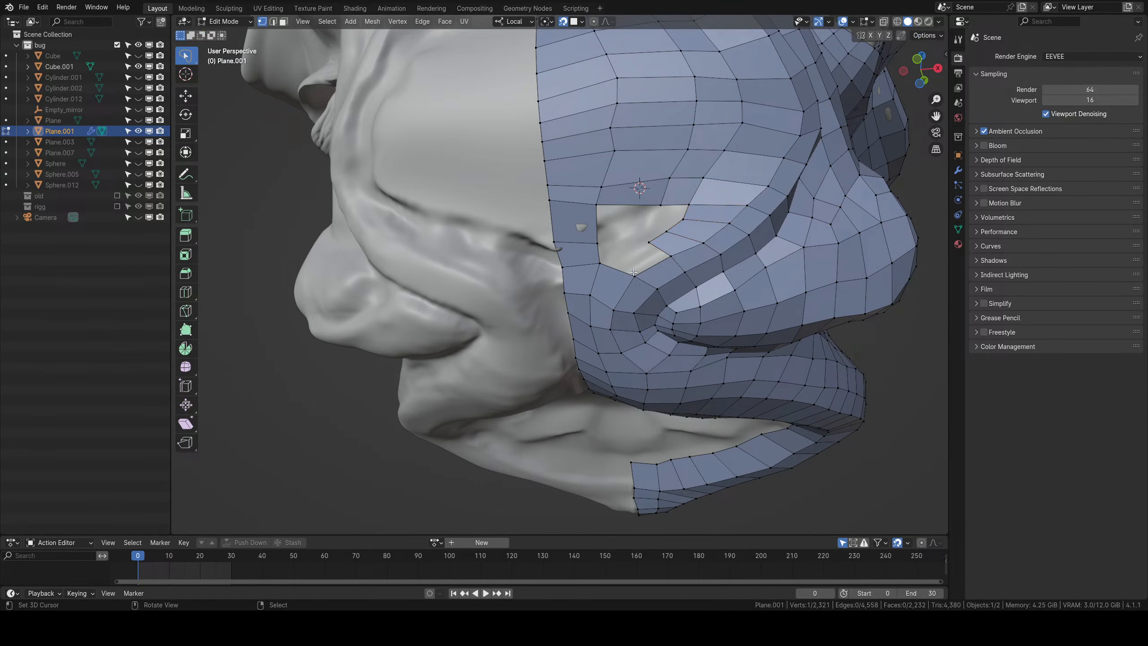
right_click(670, 256)
right_click(657, 289)
key(alt+a)
right_click(669, 258)
shift+right_click(636, 276)
key(f)
middle_drag(636, 276, 673, 253)
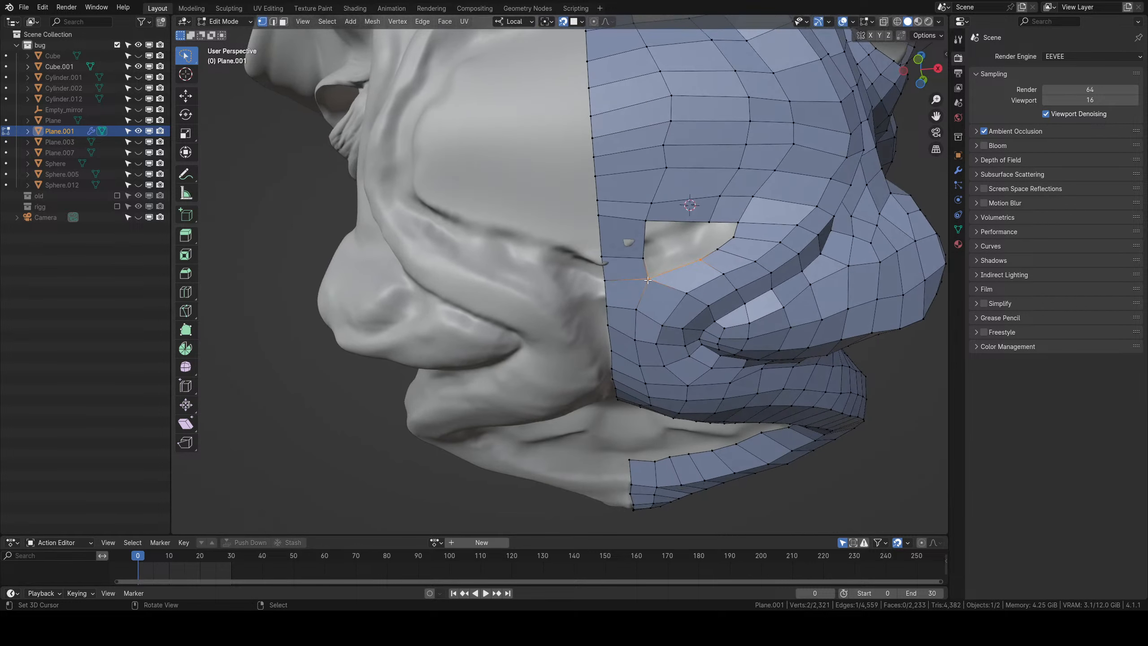
Grid-fill the remaining lower gap with a span of 2 and an offset of 1.
alt+right_click(682, 222)
key(ctrl+f)
click(681, 224)
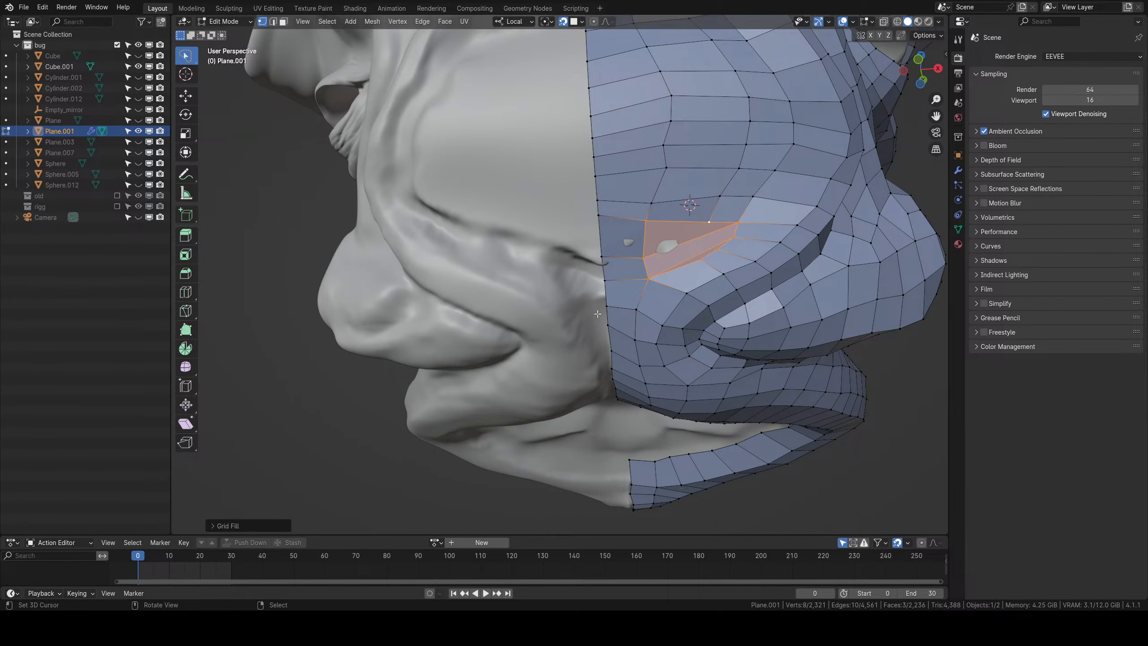
click(238, 524)
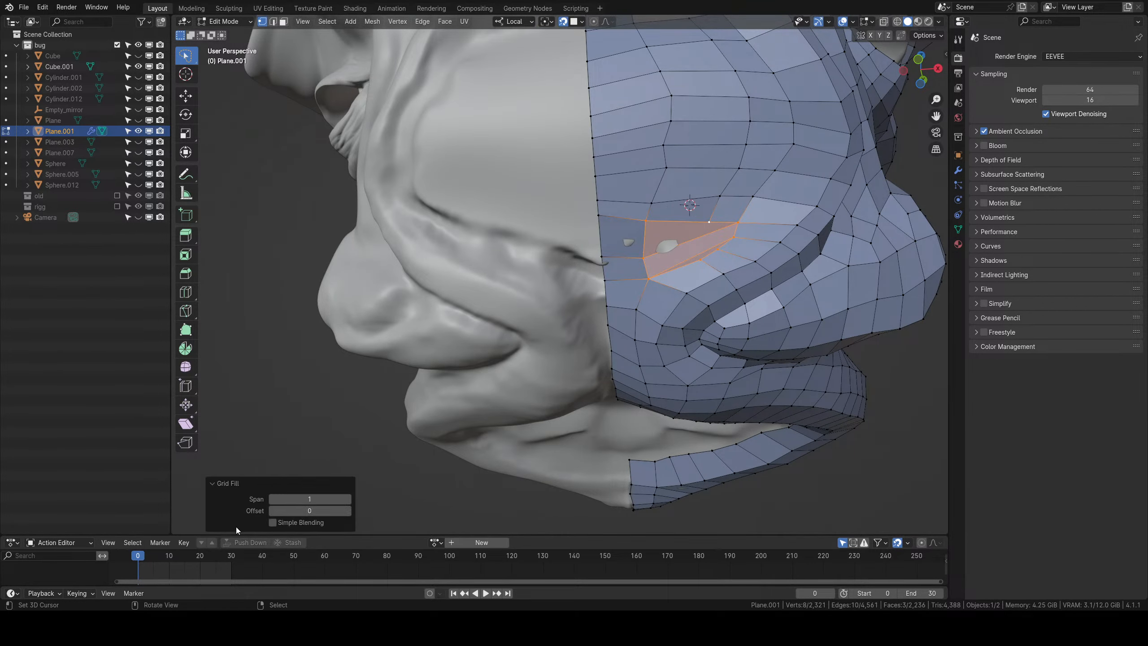
click(348, 499)
click(349, 510)
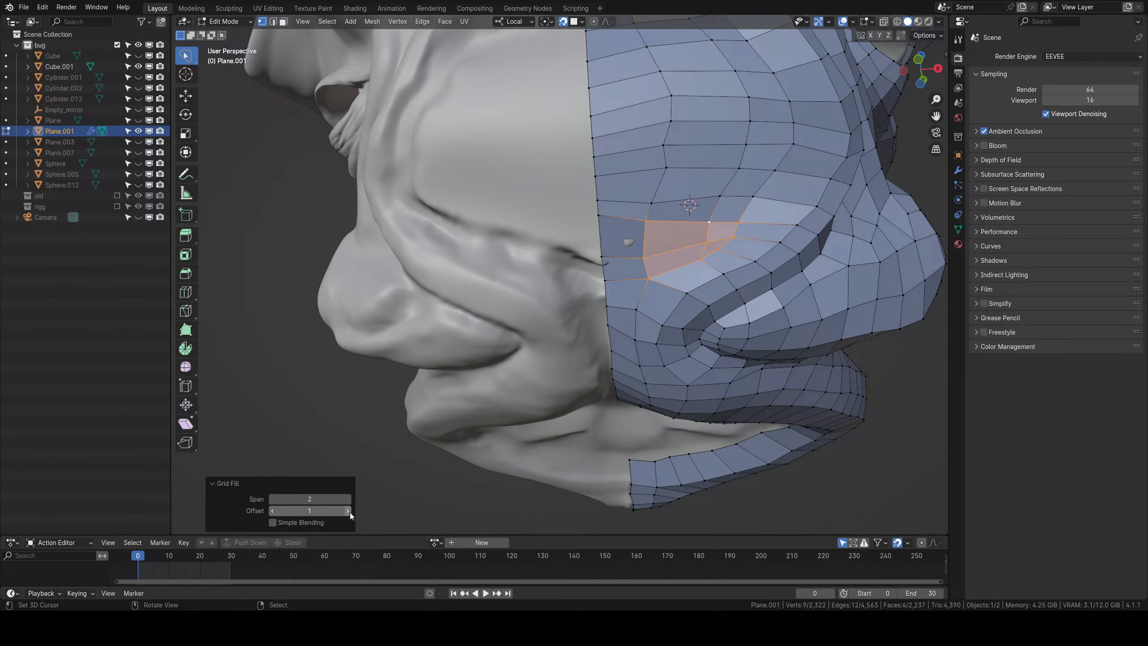
Try to grid-fill the remaining brow gap from its border loop.
scroll(619, 313, down, 4)
middle_drag(618, 313, 601, 330)
scroll(574, 108, up, 4)
key(a)
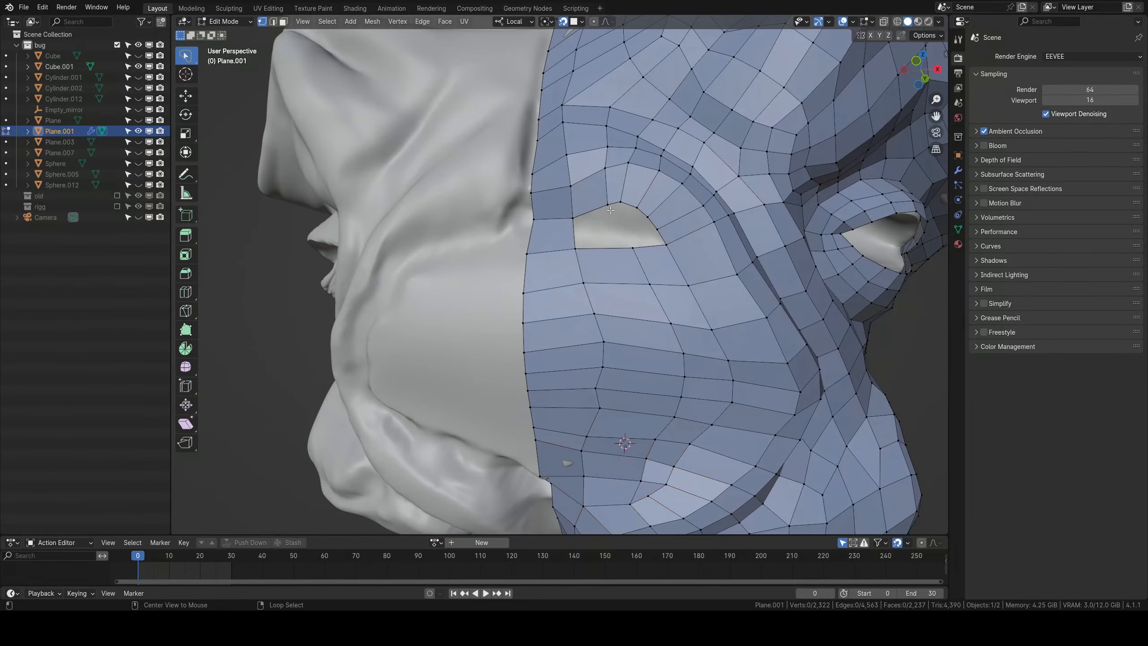
alt+right_click(611, 205)
key(ctrl+f)
click(608, 206)
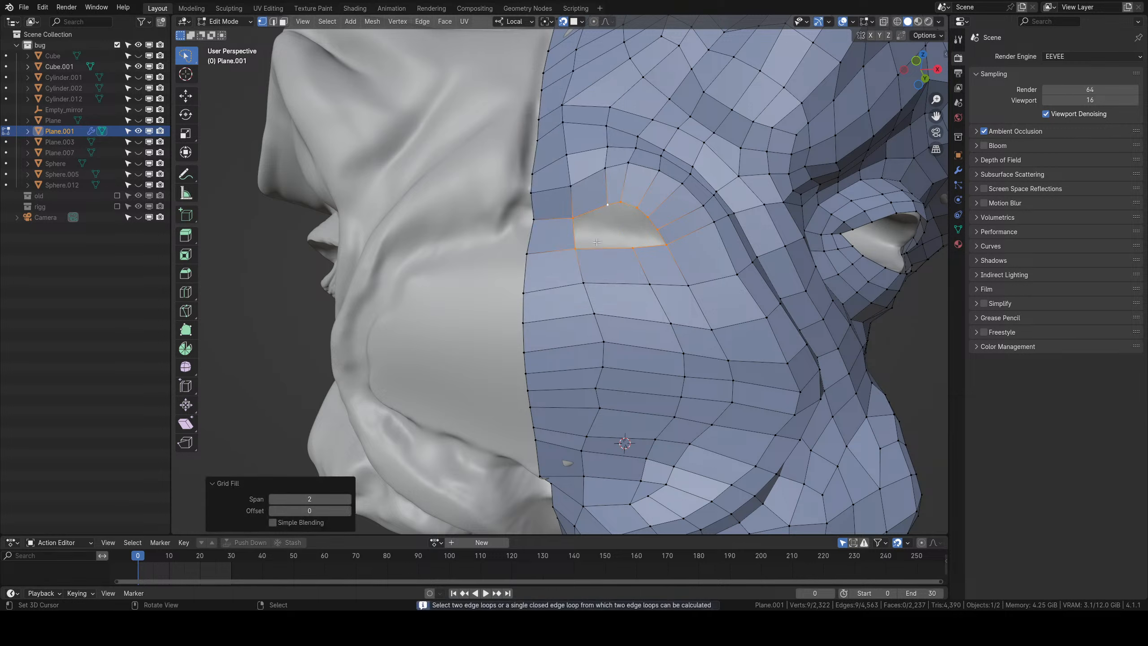
Add a loop cut across the bridging face between the centreline and the brow gap.
key(ctrl+r)
click(577, 233)
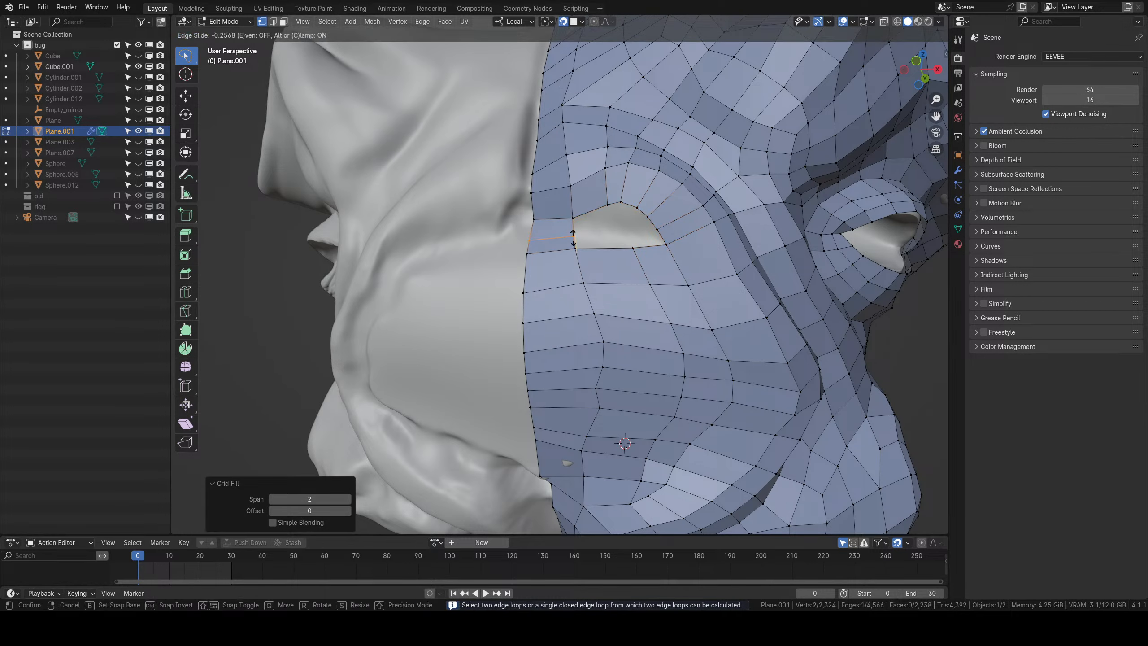
click(577, 233)
Grid-fill the brow gap with a span of 2 and an offset of 2.
key(alt+a)
alt+right_click(589, 212)
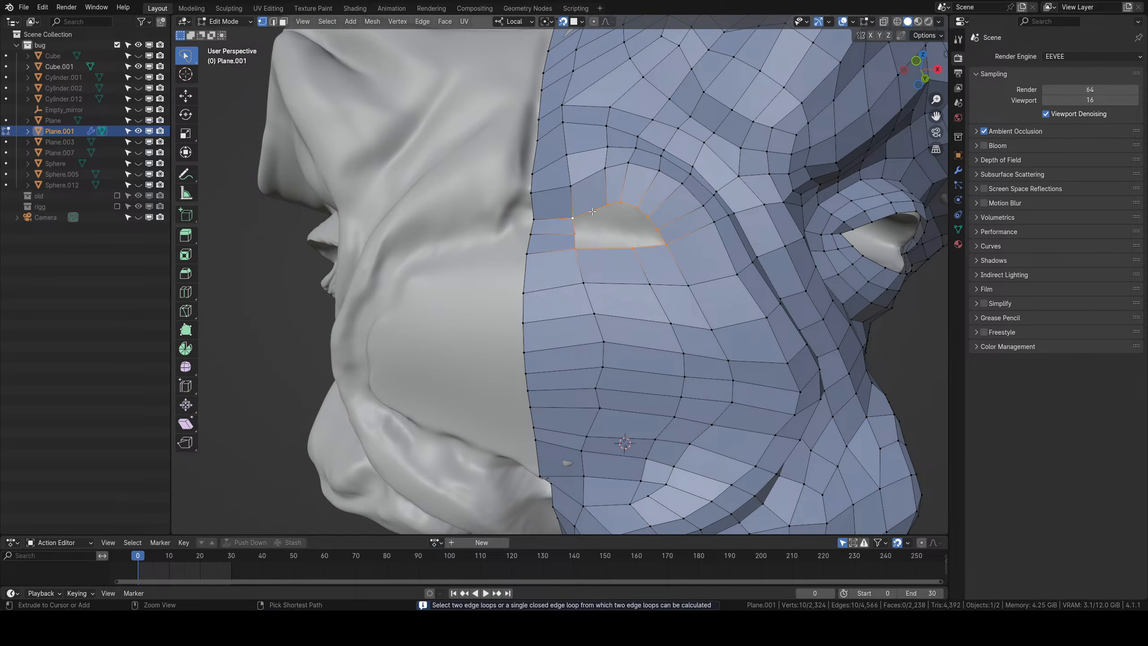
key(ctrl+g)
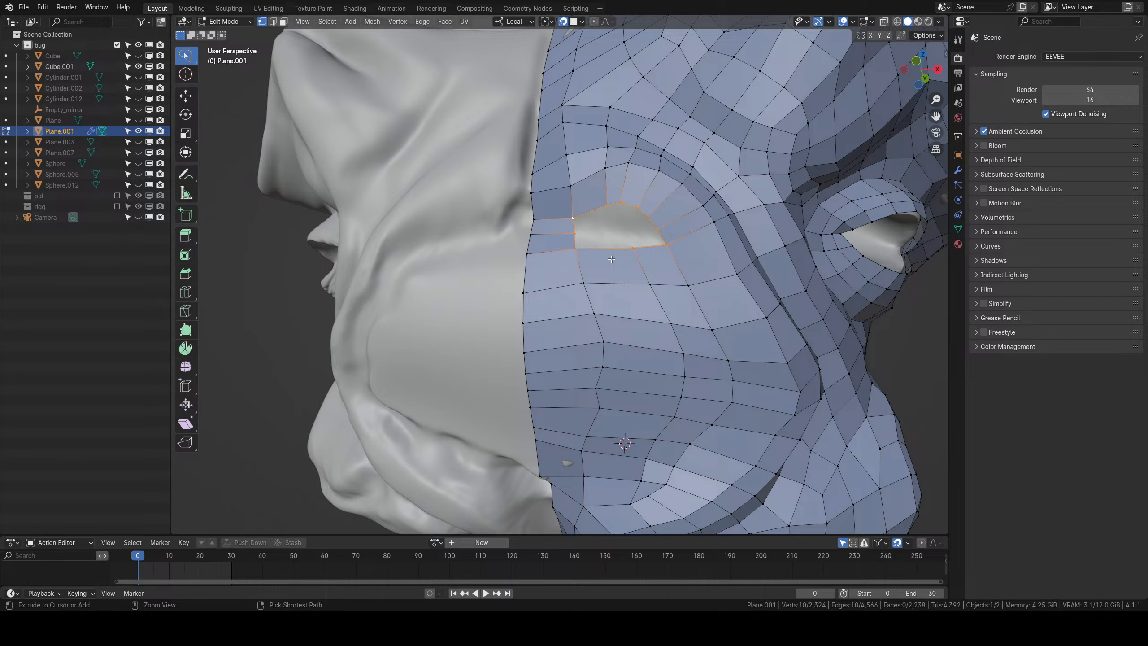
key(ctrl+f)
click(615, 328)
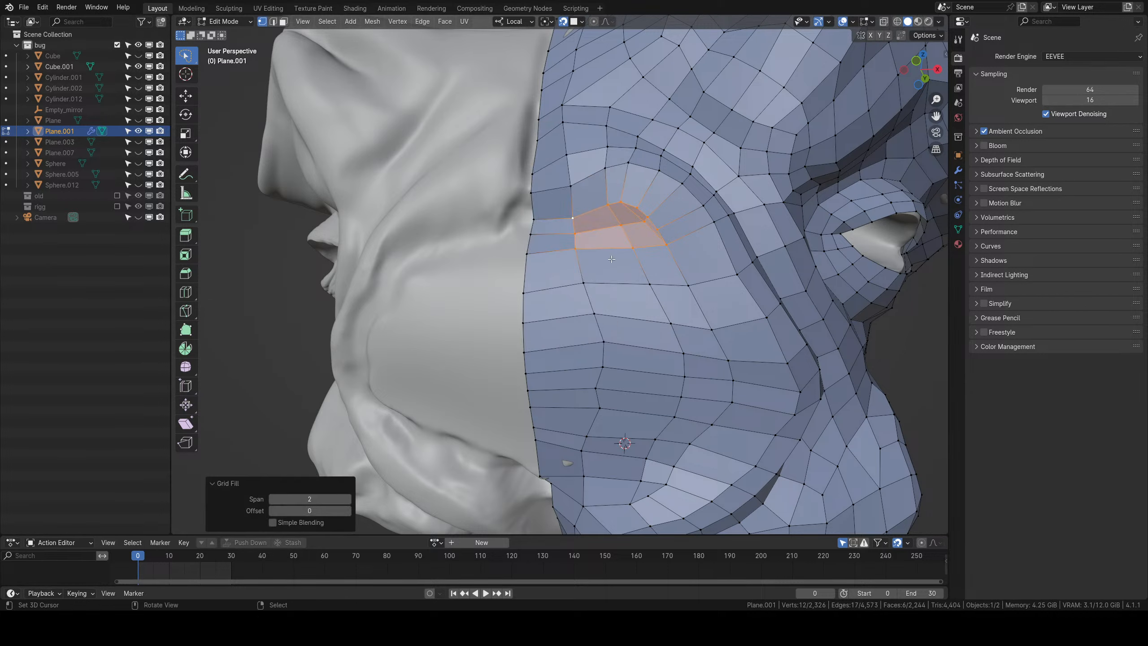
click(348, 510)
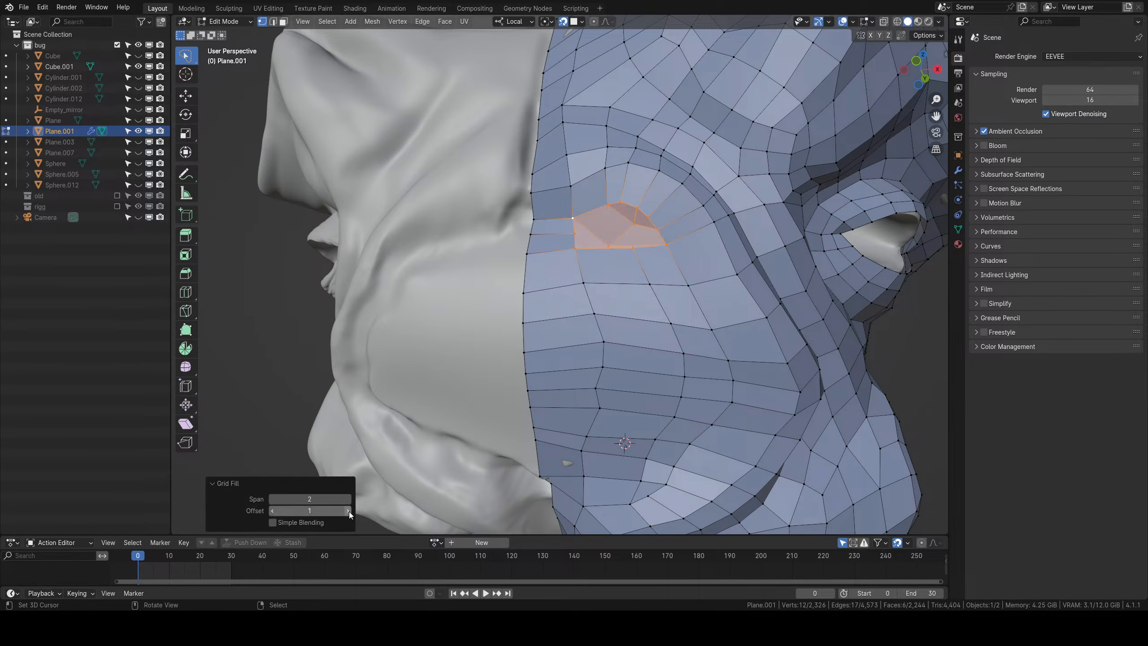
click(348, 510)
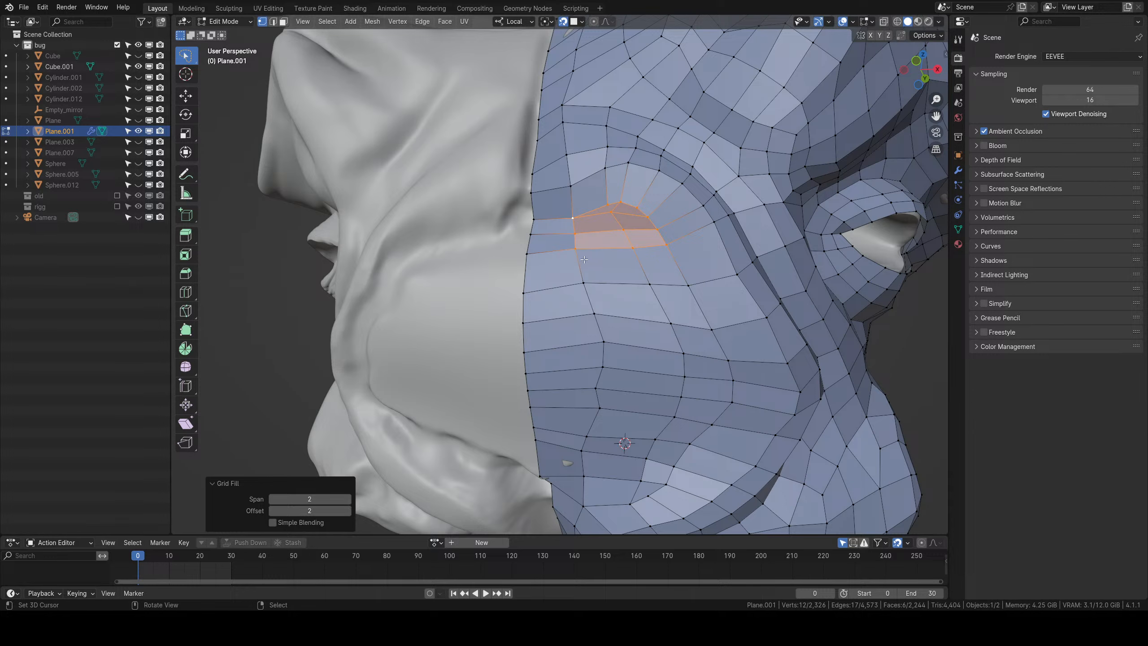
Smooth the vertices of the whole filled front patch between the centreline and the surrounding brow and lip loops.
middle_drag(584, 260, 609, 231)
key(alt+a)
mouse_move(635, 230)
mouse_down()
mouse_move(540, 235)
mouse_move(503, 453)
mouse_move(616, 425)
mouse_move(677, 320)
mouse_up()
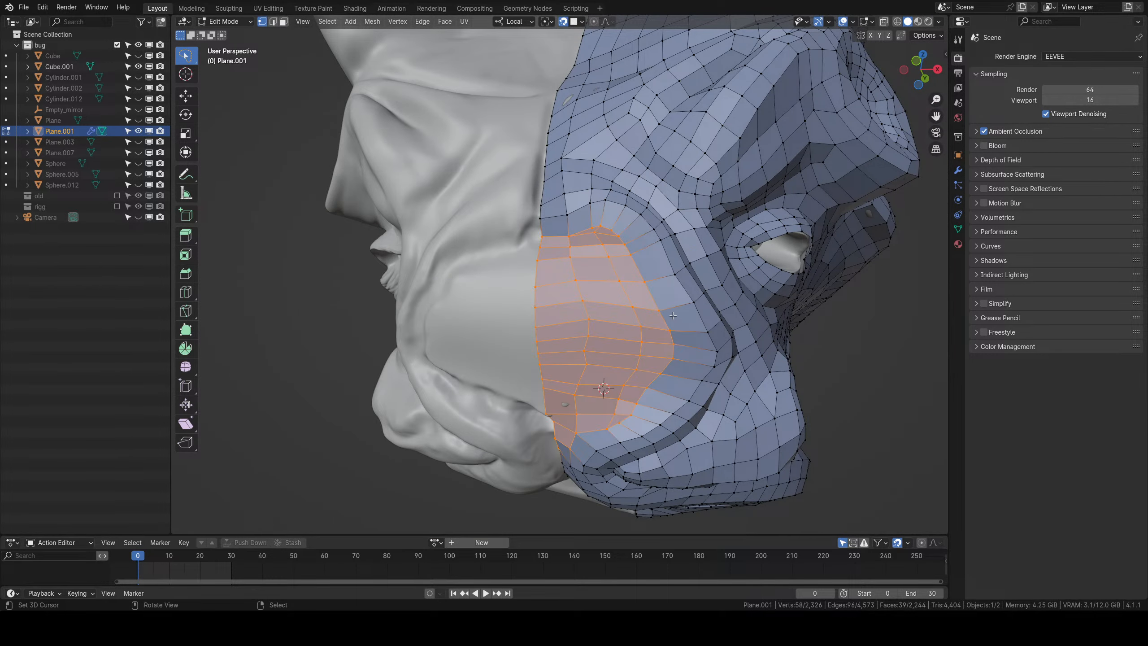
right_click(672, 316)
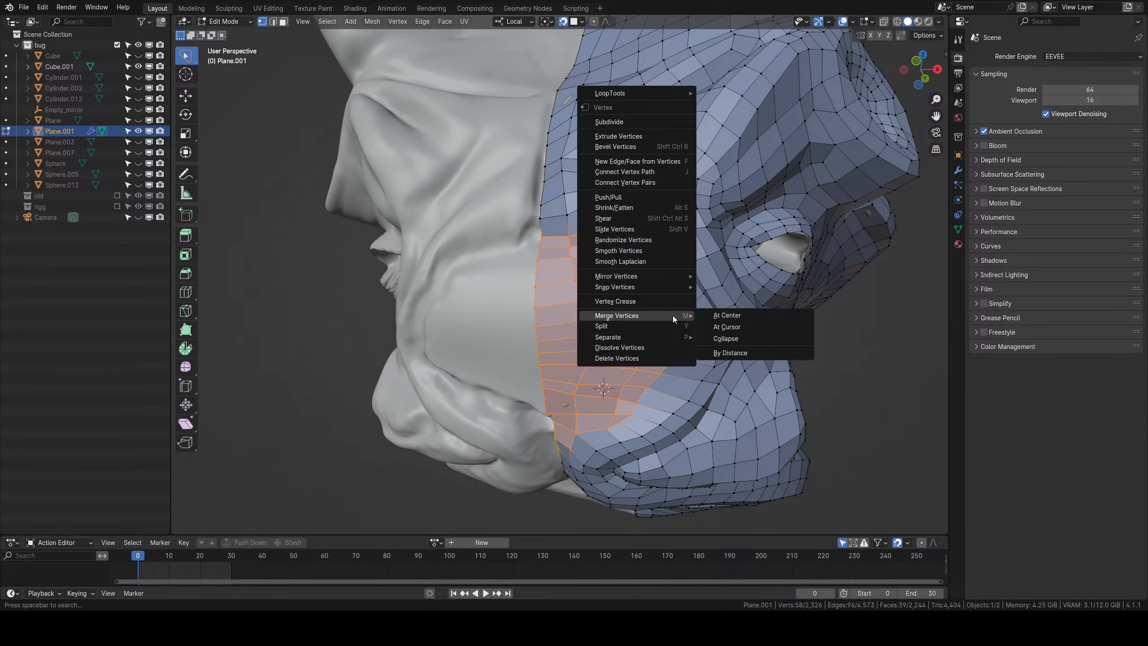
click(622, 253)
right_click(620, 251)
click(620, 251)
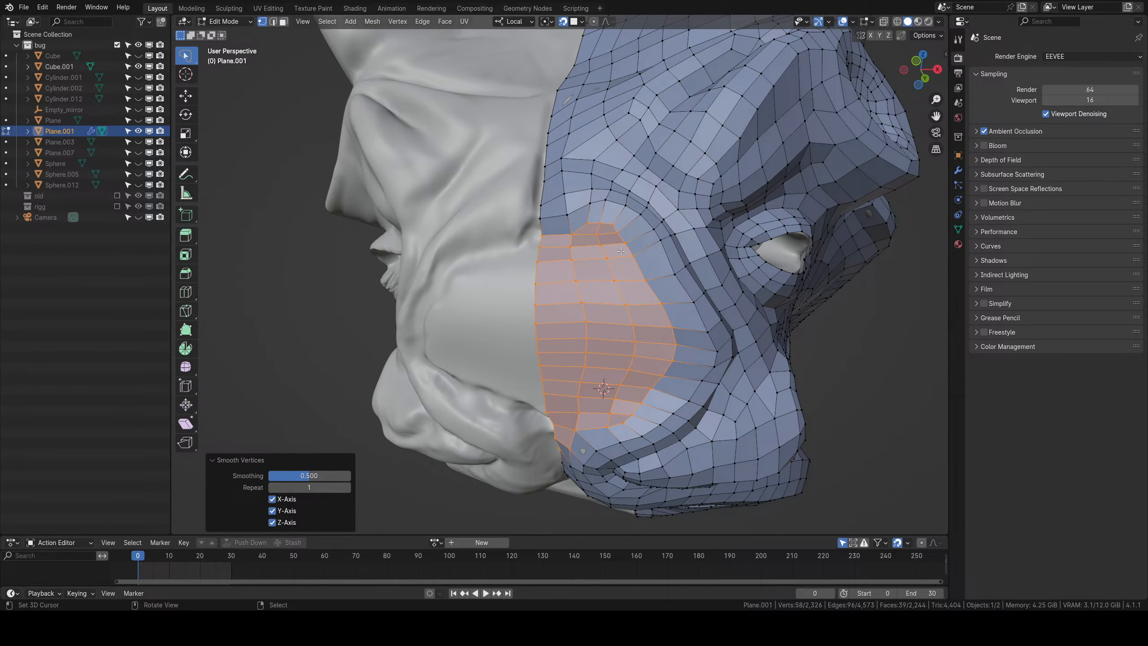
Merge two neighbouring vertices on the upper rim of the nostril hole at their center.
key(Tab)
scroll(623, 314, down, 5)
middle_drag(623, 314, 556, 331)
scroll(556, 332, up, 5)
scroll(612, 333, up, 6)
shift+middle_drag(387, 339, 608, 323)
key(Tab)
scroll(608, 323, up, 4)
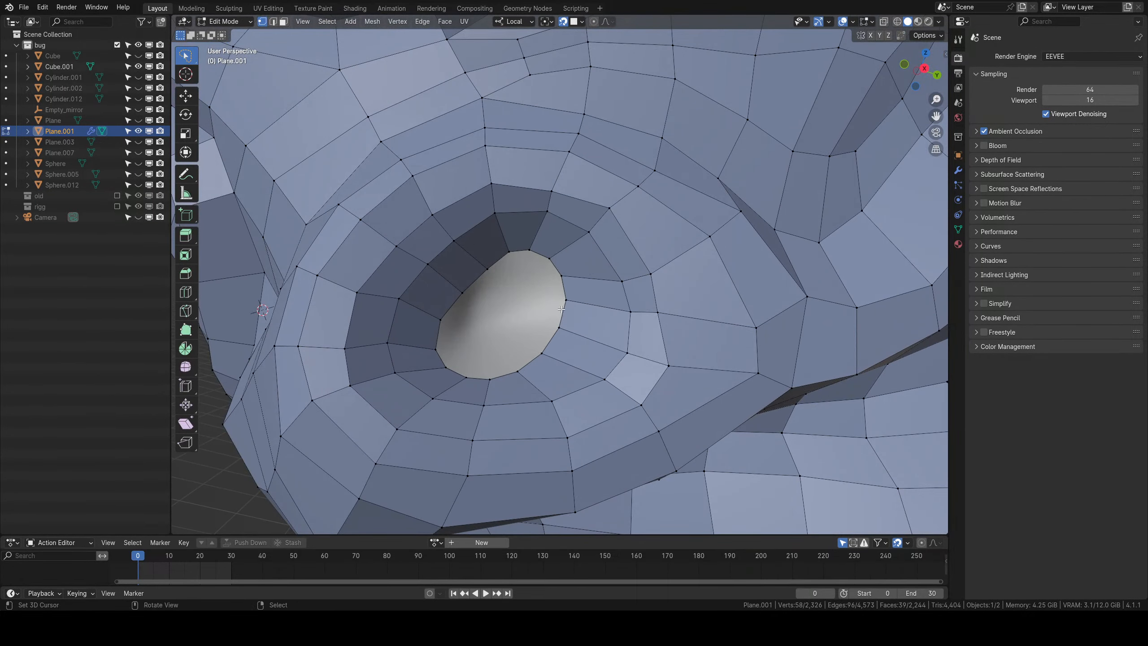
click(534, 252)
shift+click(549, 257)
right_click(551, 263)
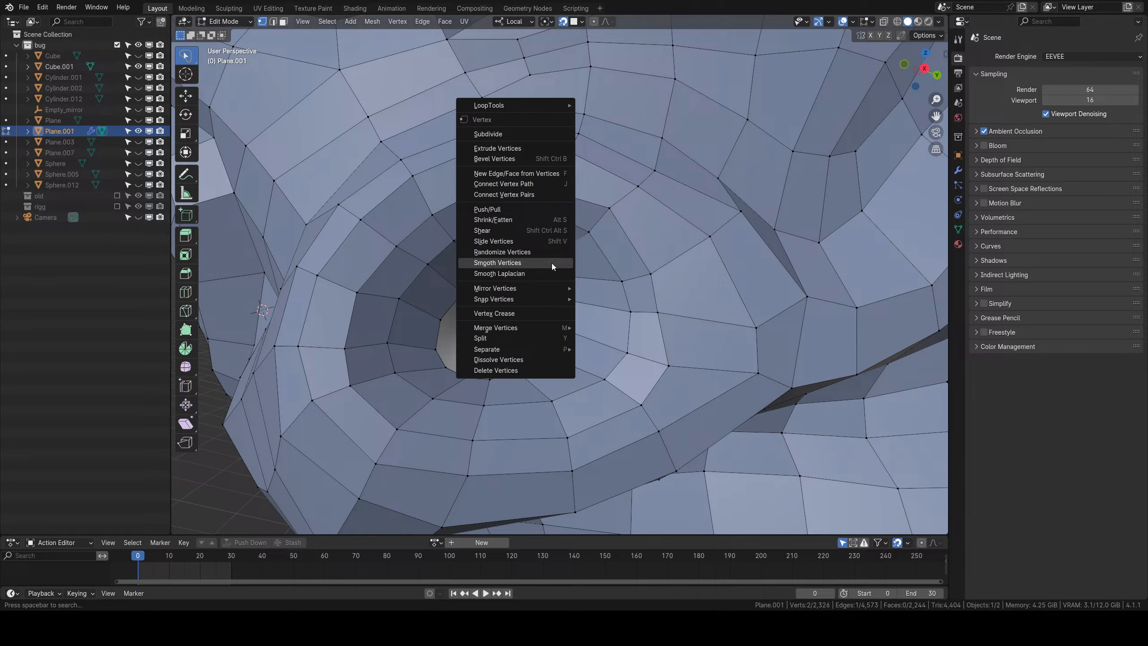
mouse_move(511, 330)
click(610, 328)
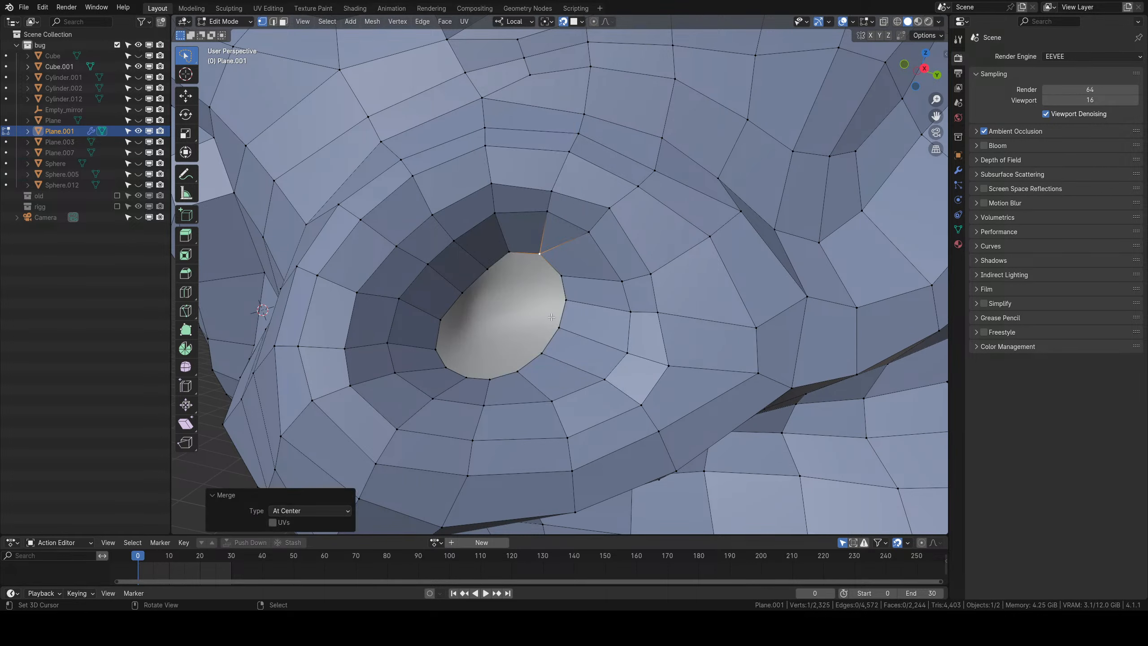
Grid-fill the nostril hole with a span of 5 and an offset of 0, then return to Object Mode.
alt+click(519, 253)
key(ctrl+f)
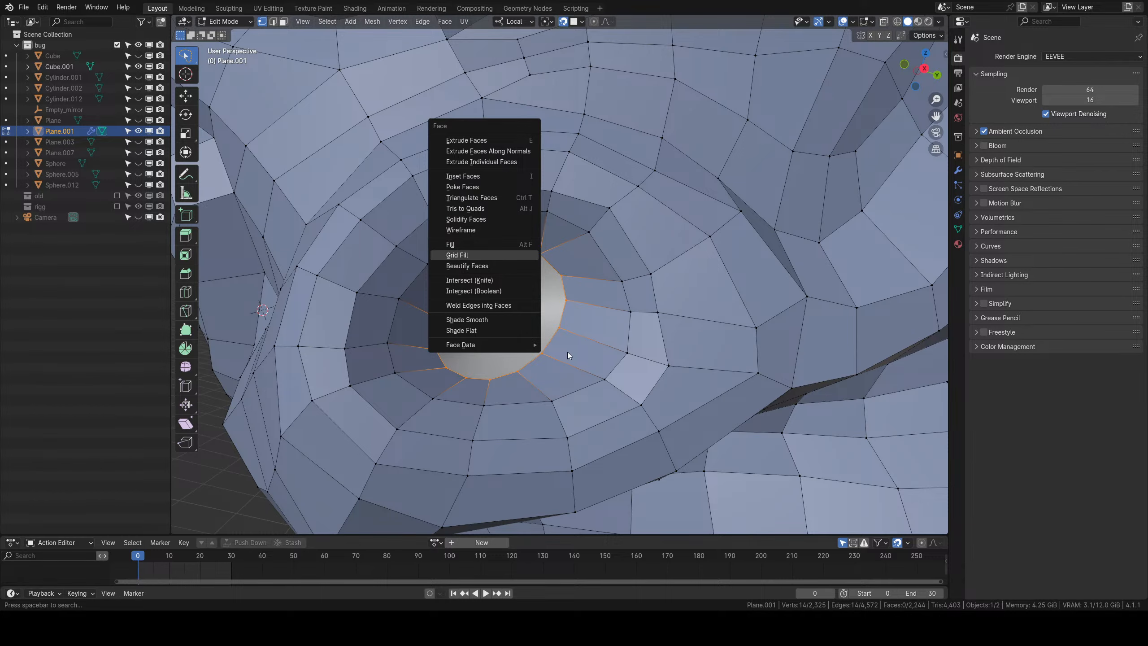
key(Return)
scroll(548, 343, down, 9)
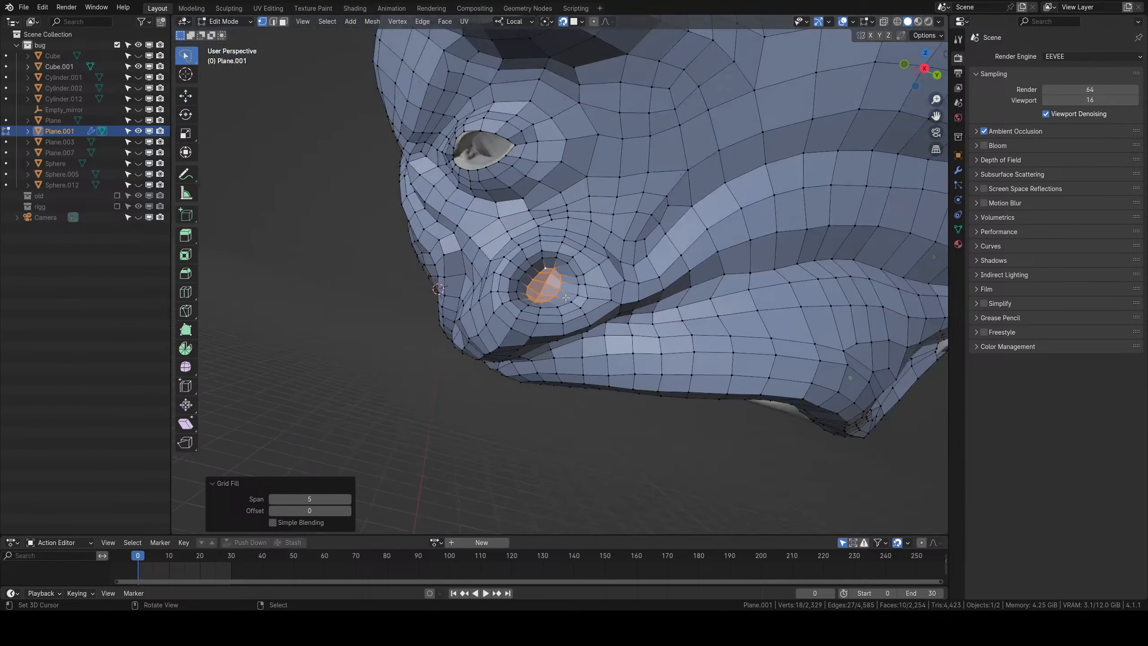
key(Tab)
scroll(586, 296, down, 2)
mouse_move(588, 302)
middle_down()
mouse_move(518, 310)
mouse_move(596, 319)
middle_up()
scroll(596, 319, down, 5)
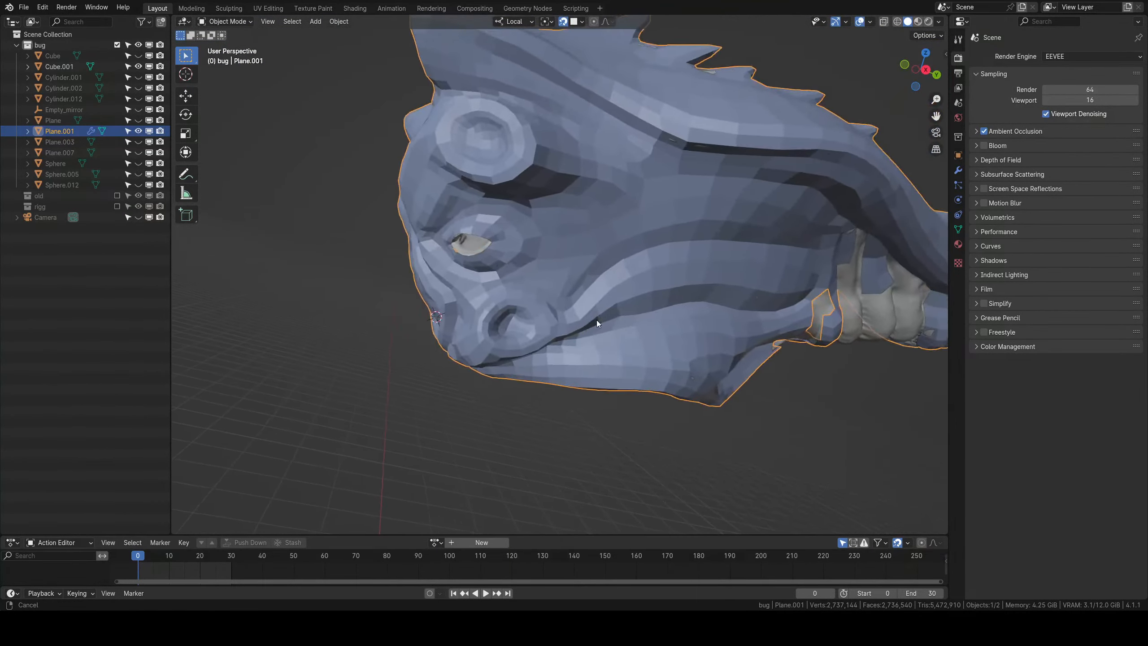
Add a Subdivision Surface modifier to the retopology mesh Plane.001.
click(632, 194)
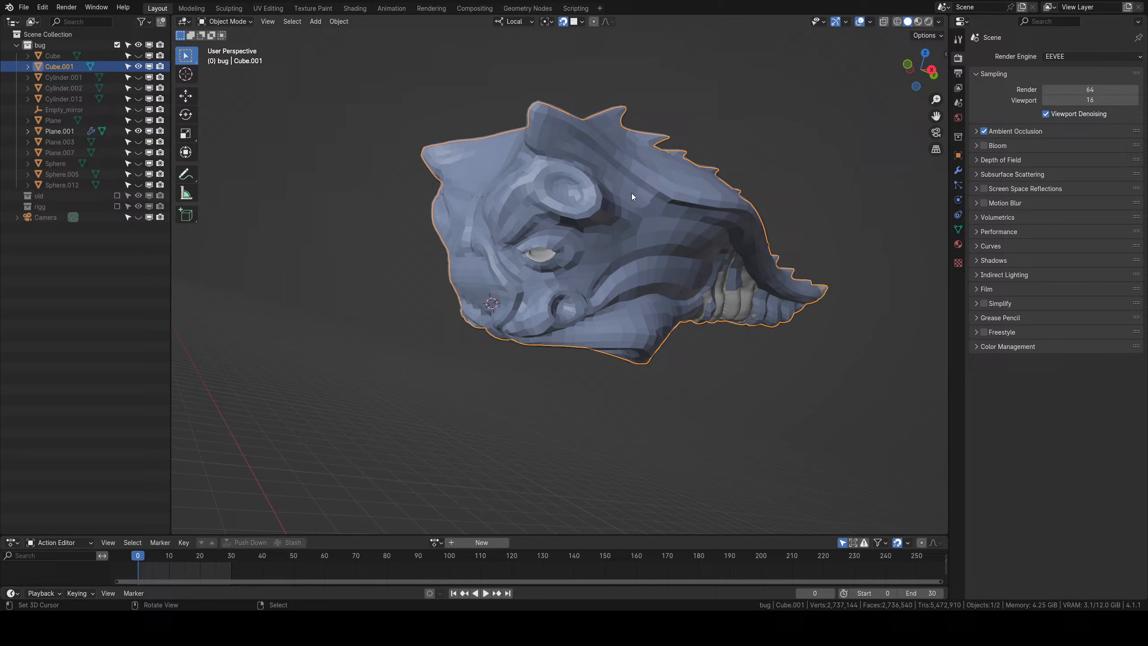
click(654, 183)
click(958, 169)
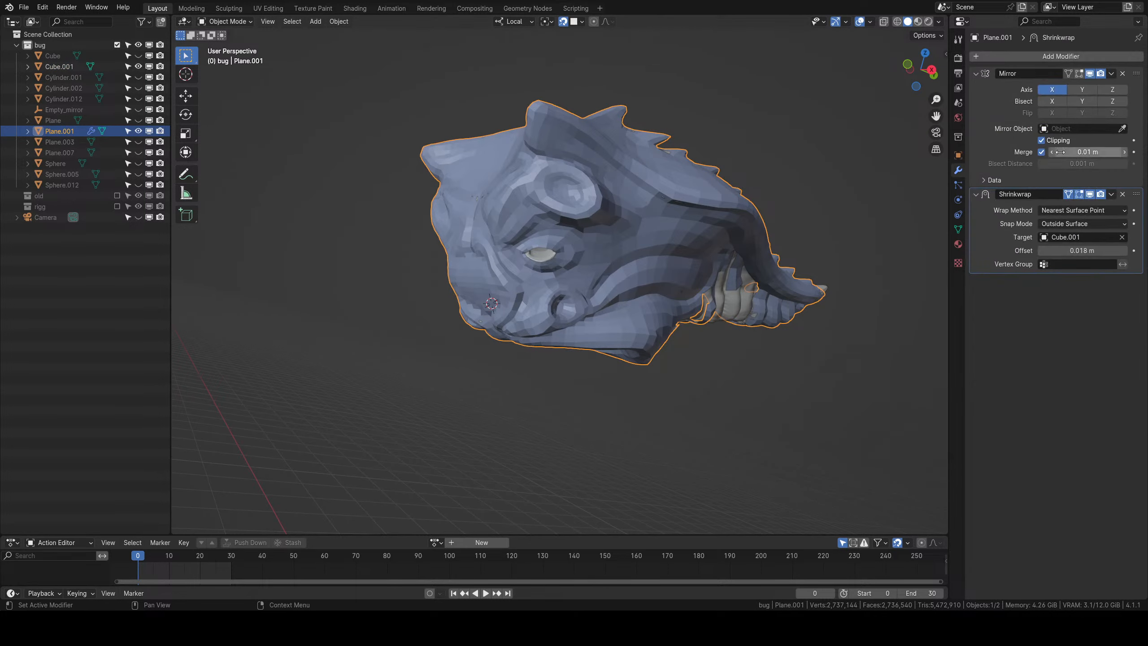
click(1091, 57)
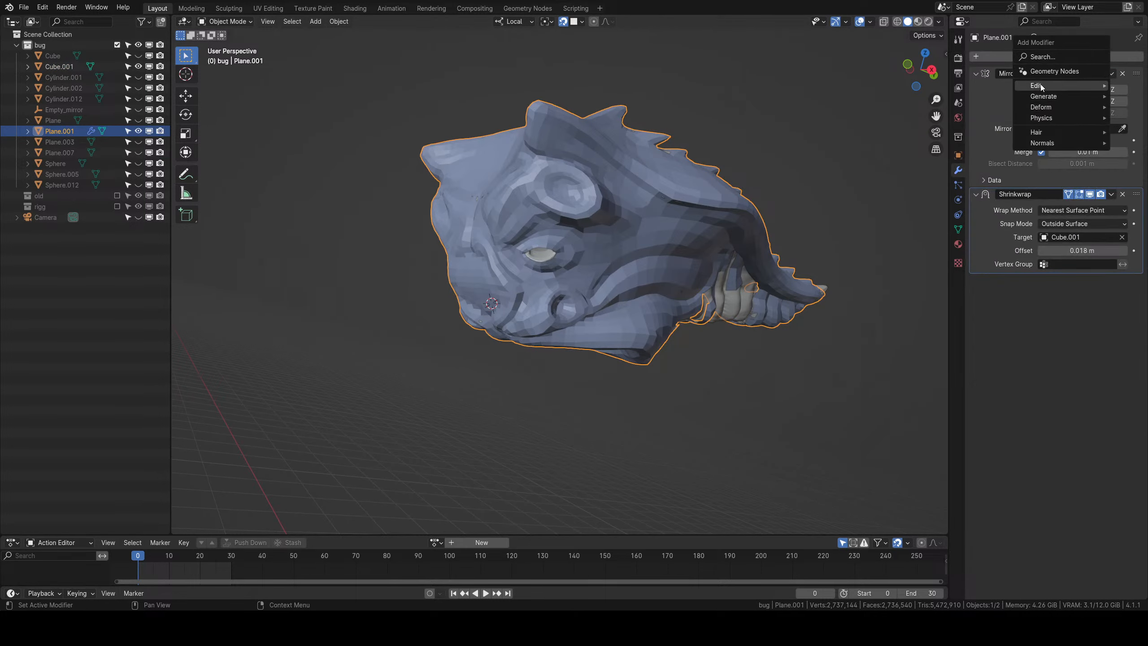
click(1039, 58)
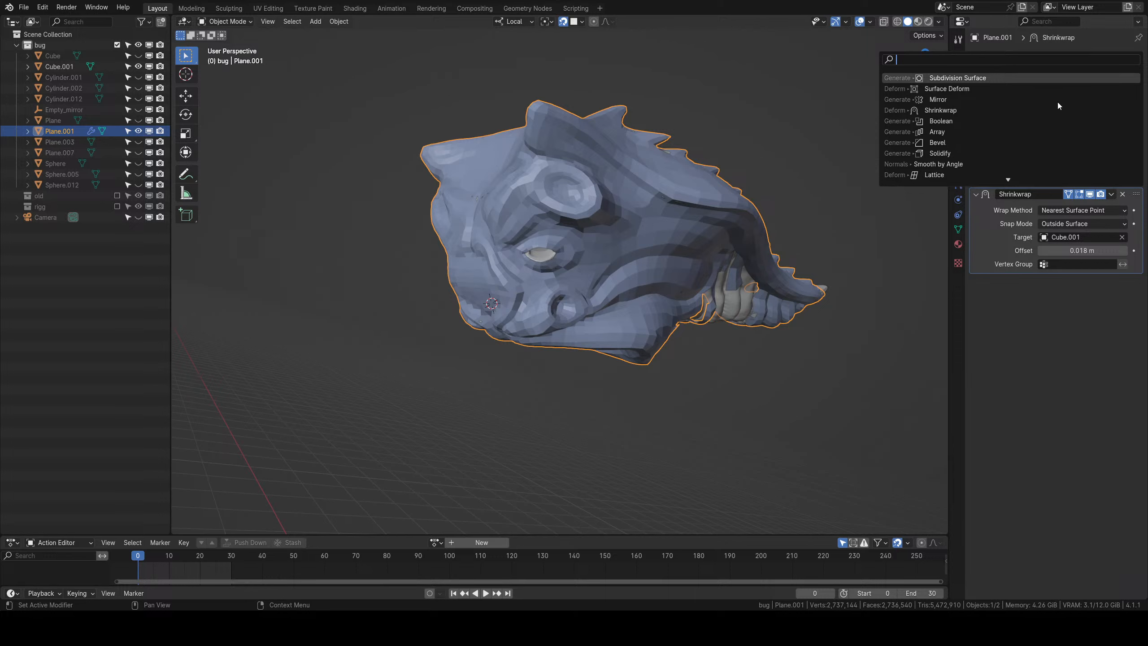
key(Return)
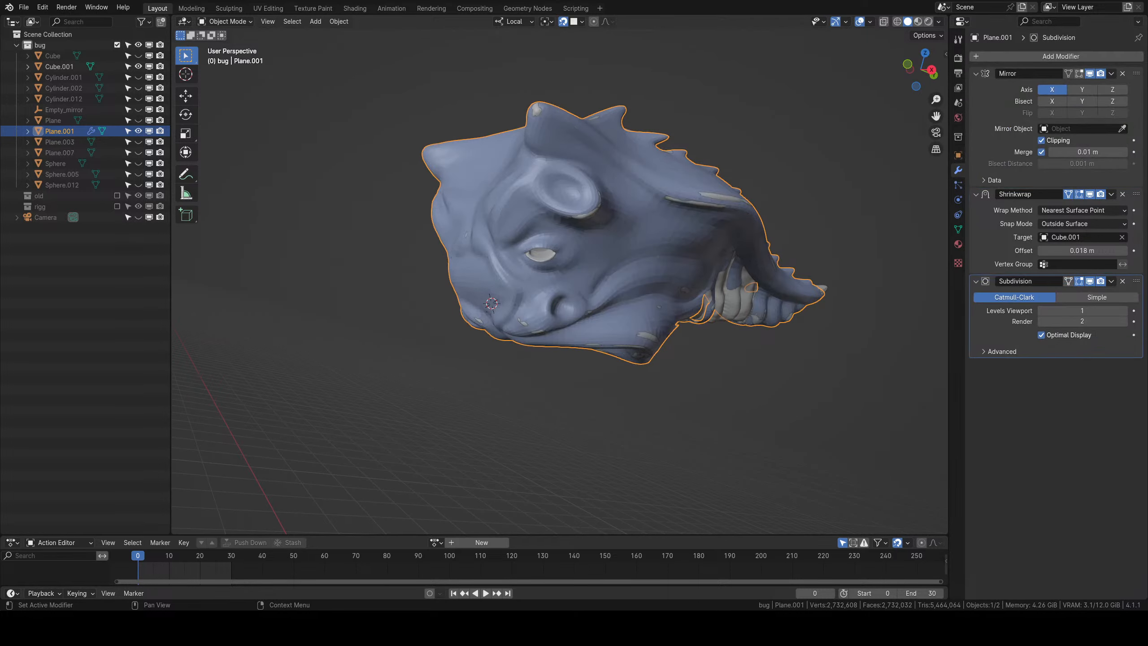
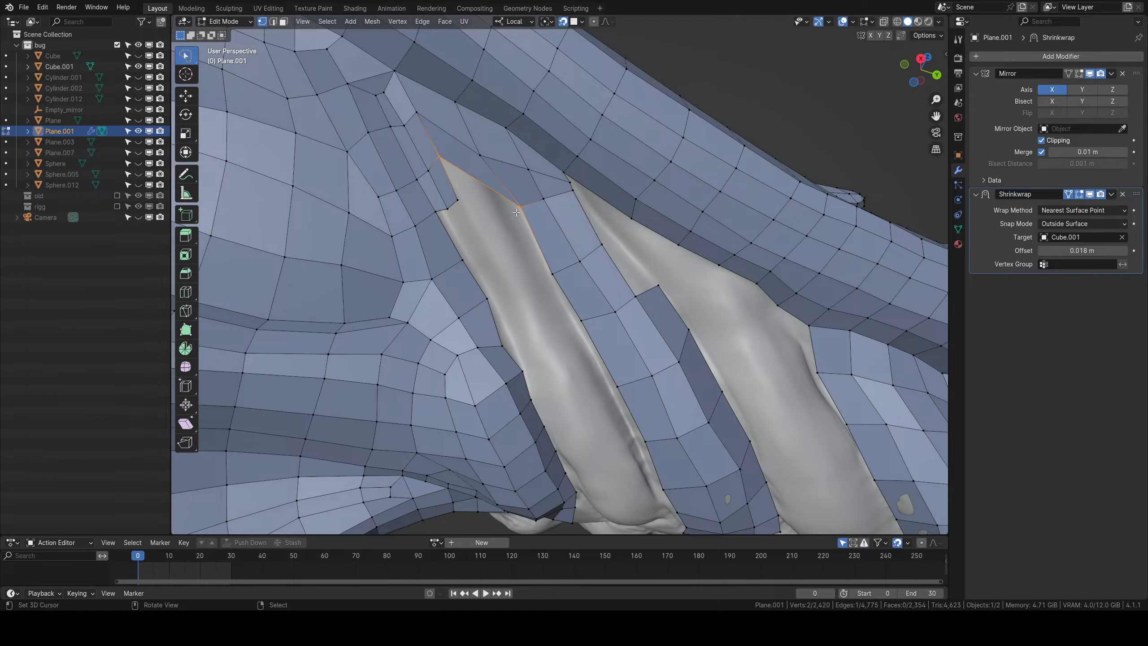
Reposition the vertices at the upper end of the first neck gap and add a loop cut across the strip beside it.
right_drag(516, 212, 494, 207)
right_drag(487, 161, 484, 157)
key(ctrl+r)
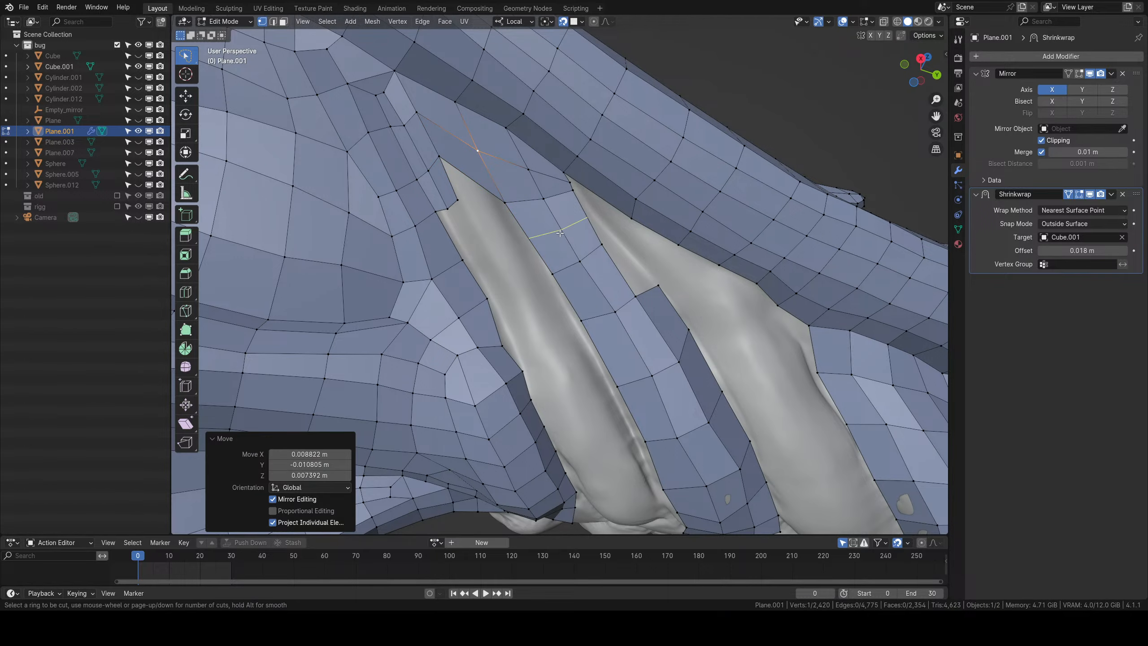
click(560, 232)
click(547, 234)
Extrude the three-edge path on the far border of the second neck gap twice toward the middle strip.
middle_drag(519, 244, 576, 269)
click(589, 251)
ctrl+click(625, 330)
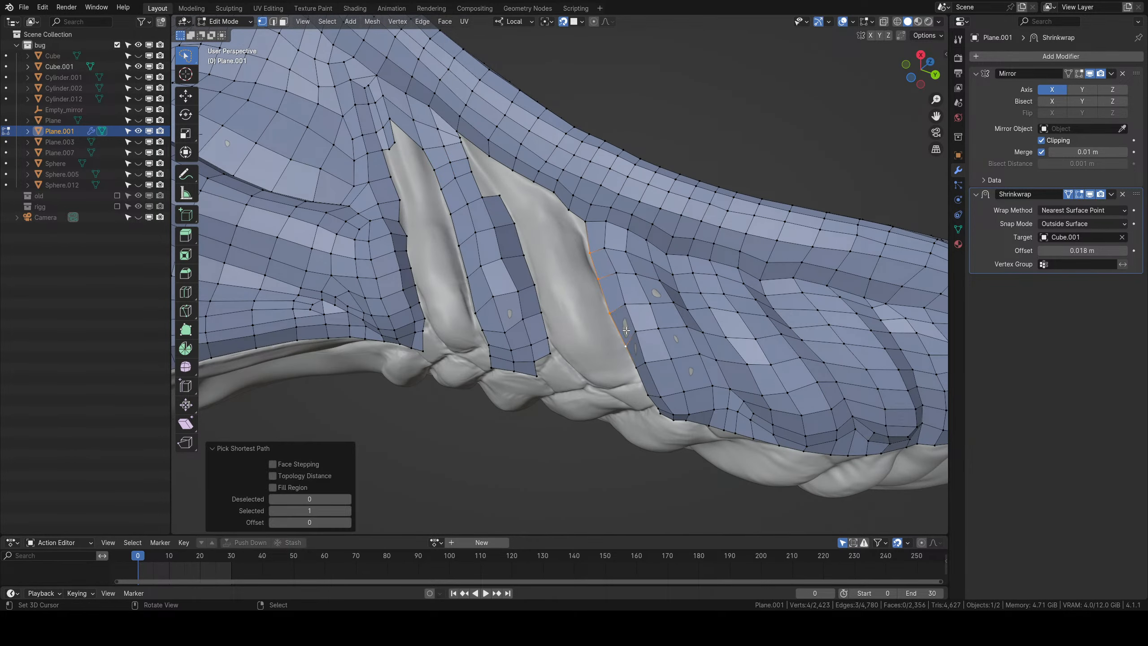
key(e)
click(590, 303)
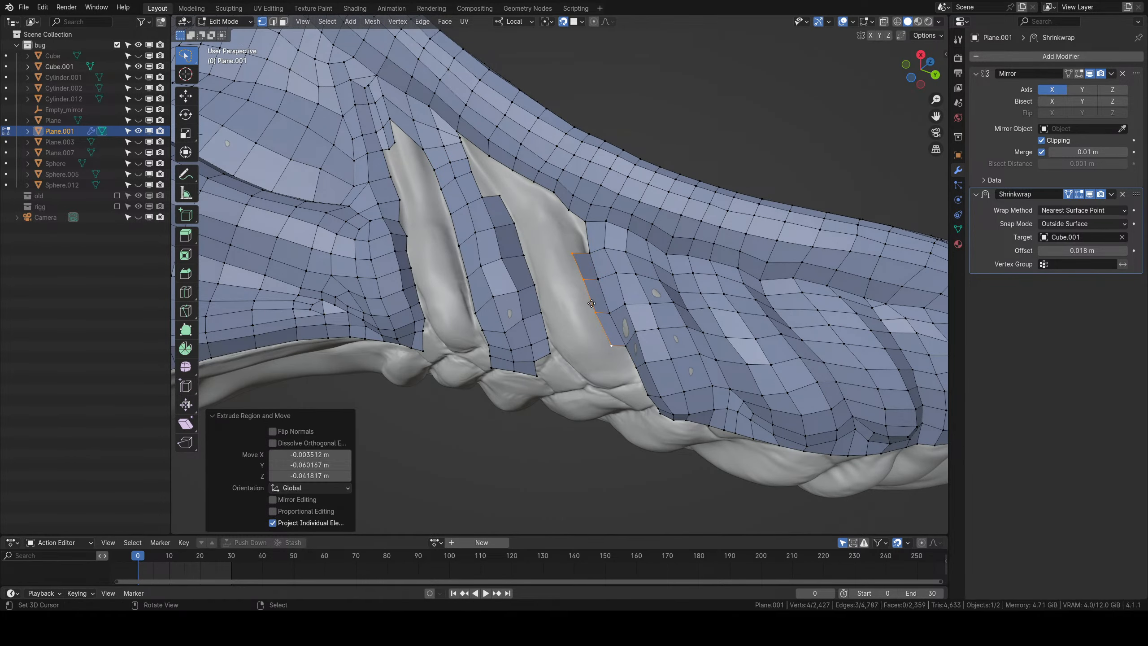
key(g)
click(574, 304)
middle_drag(574, 304, 579, 294)
Fill the space between the middle strip and the extruded faces with three quads.
right_click(530, 249)
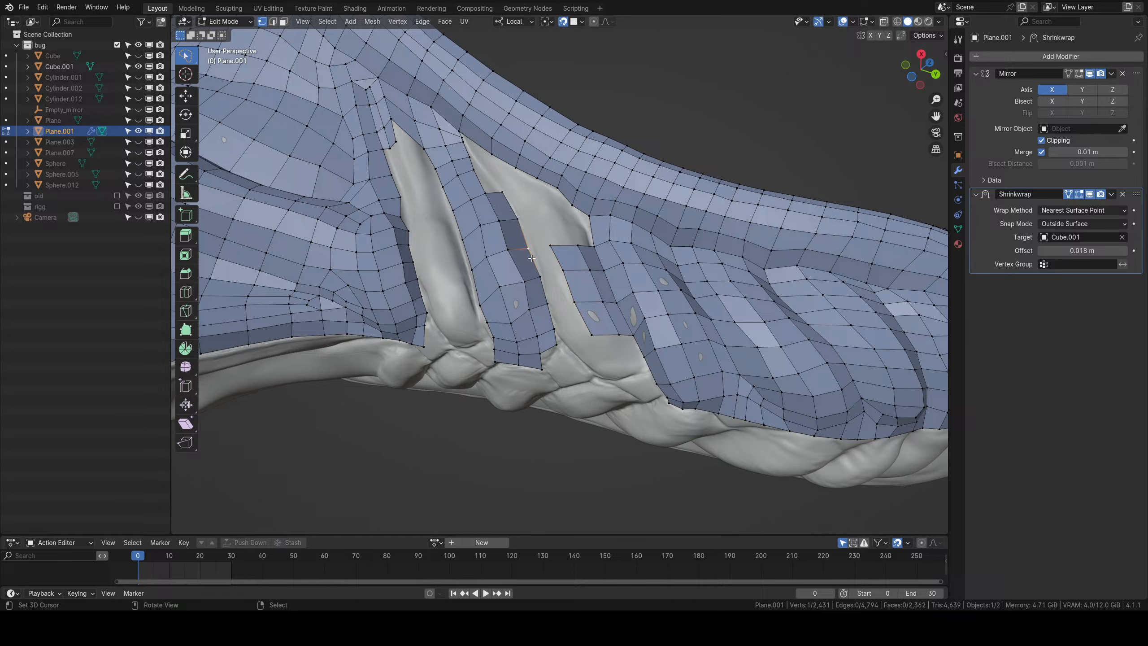
shift+right_click(542, 276)
shift+right_click(565, 270)
shift+right_click(557, 246)
key(f)
key(f)
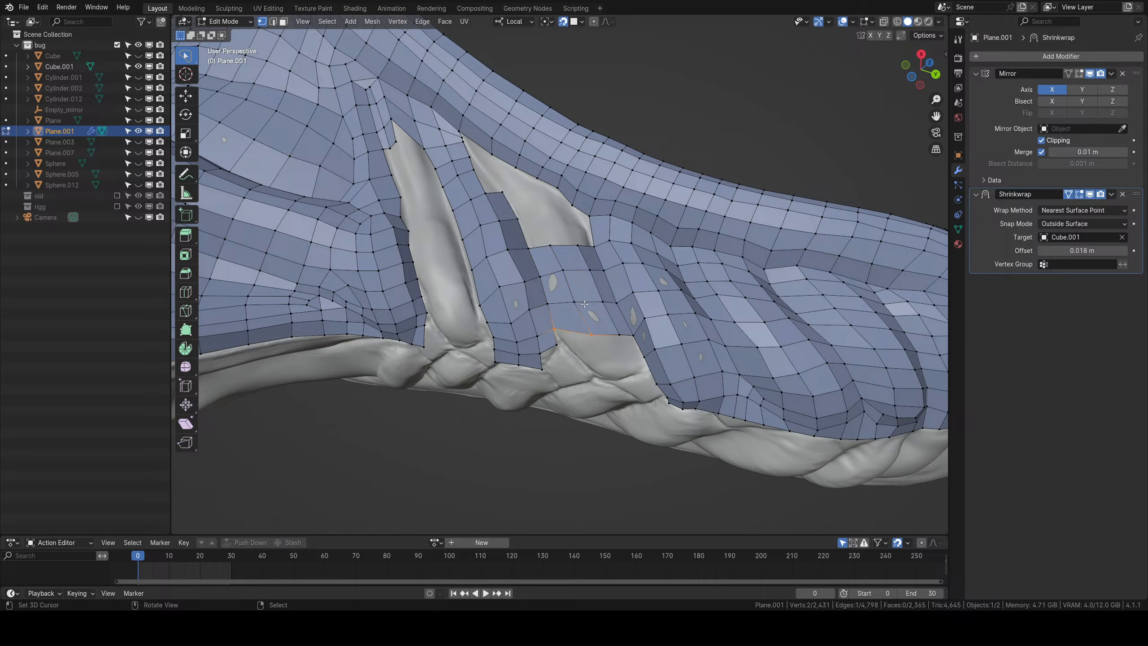
Add a lengthwise loop cut through the new bridging faces and shift the adjacent edge loops to even their widths.
key(ctrl+r)
click(584, 303)
click(579, 301)
alt+right_click(569, 284)
key(g)
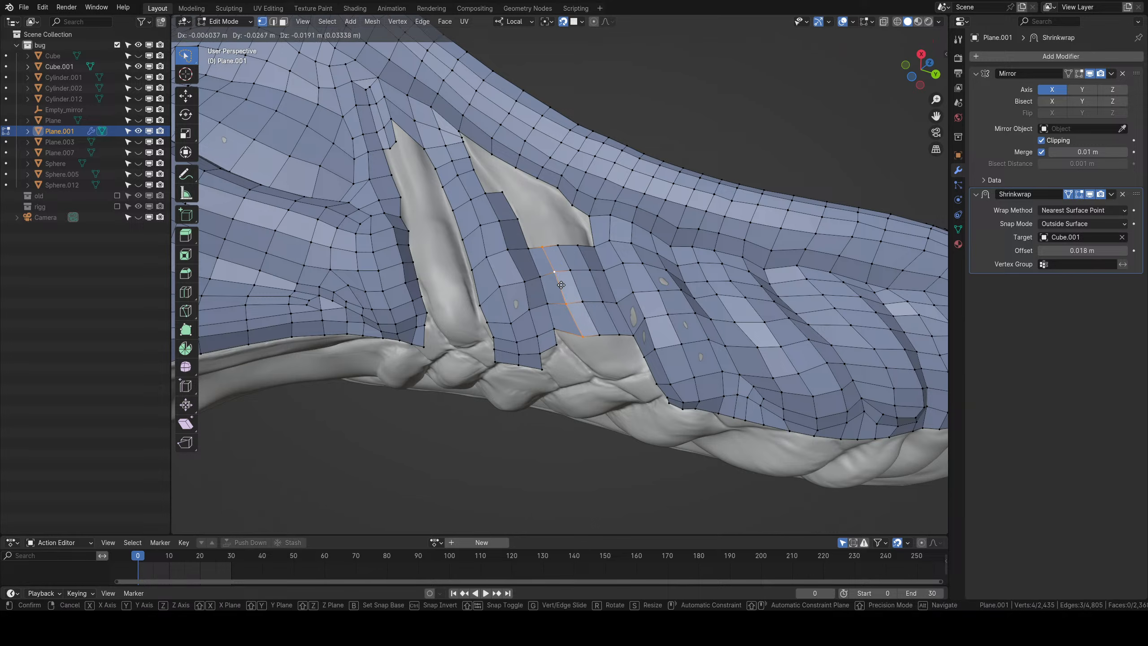
click(561, 285)
middle_drag(560, 285, 558, 284)
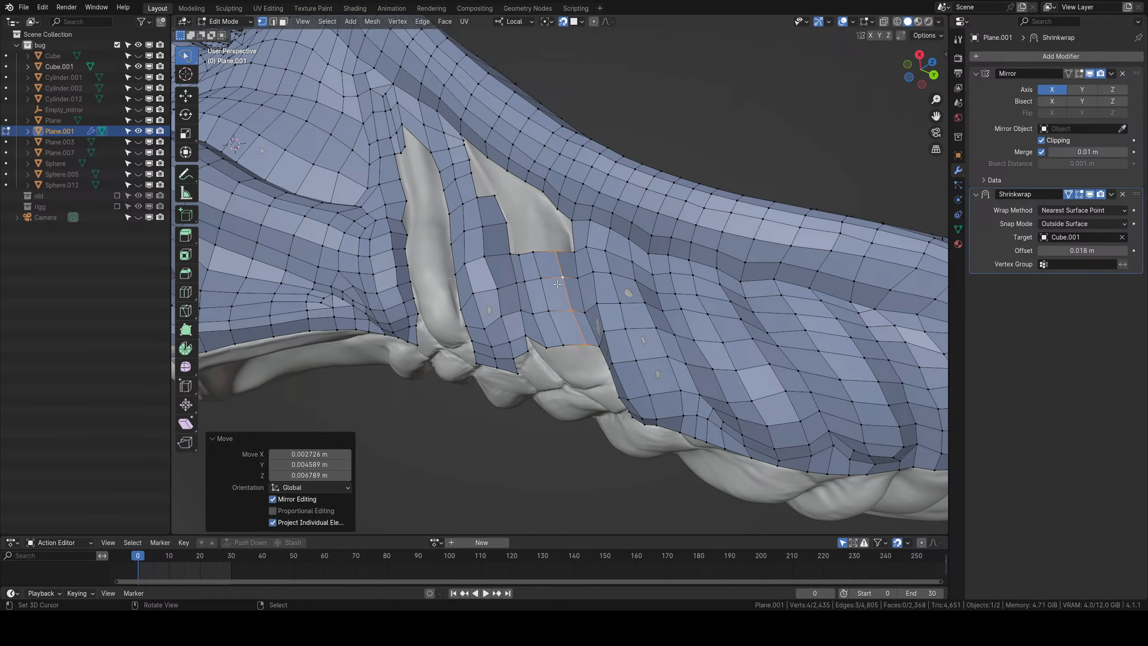
Move and rotate the middle edge loop of the bridge to follow the sculpted fold.
key(g)
click(585, 267)
key(r)
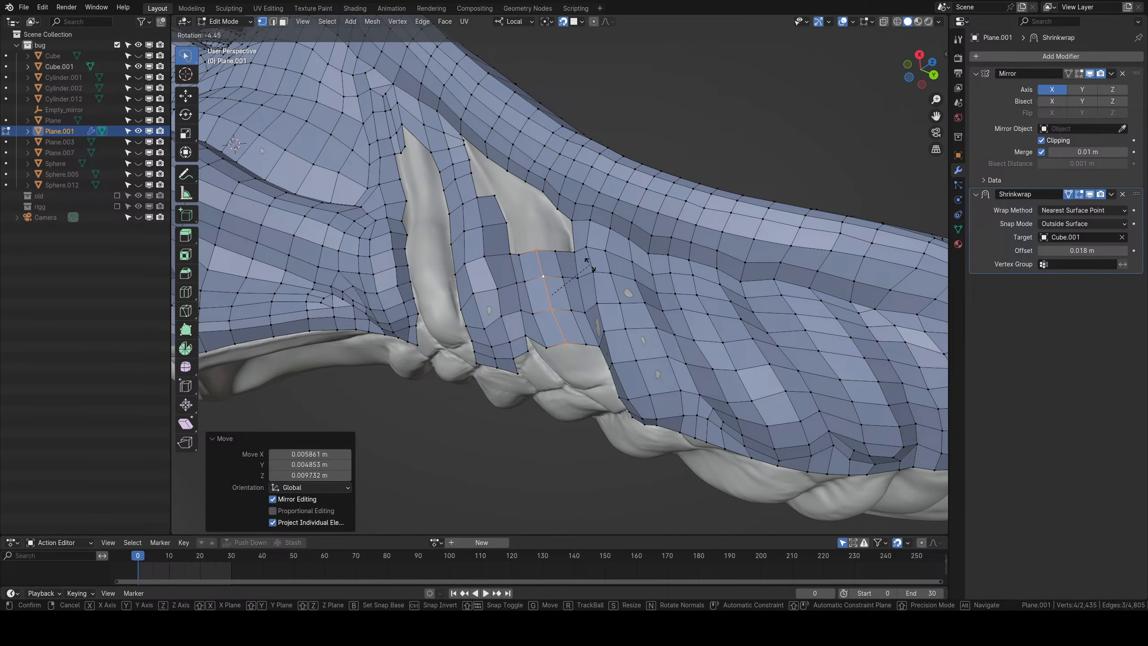
click(590, 267)
key(g)
click(589, 289)
Extrude two edges of the bridge's lower border toward the underside and reposition the new corner vertex.
mouse_move(587, 316)
middle_down()
mouse_move(588, 281)
mouse_move(587, 309)
mouse_move(599, 303)
middle_up()
key(alt+a)
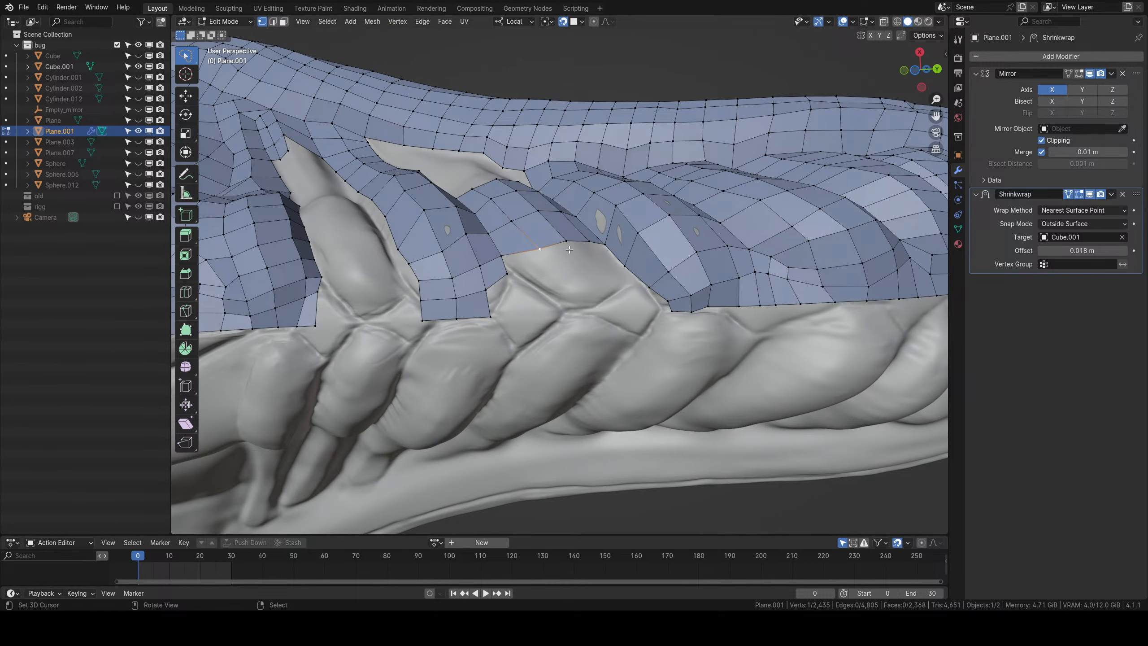
ctrl+click(588, 244)
key(e)
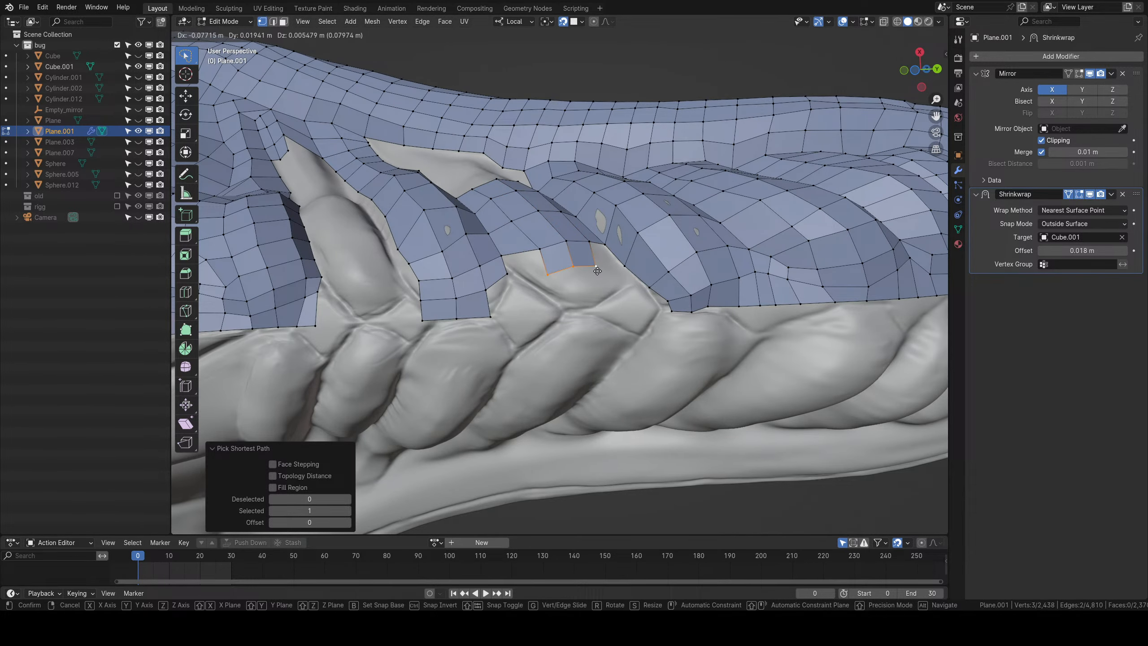
click(598, 275)
click(548, 277)
key(g)
click(550, 267)
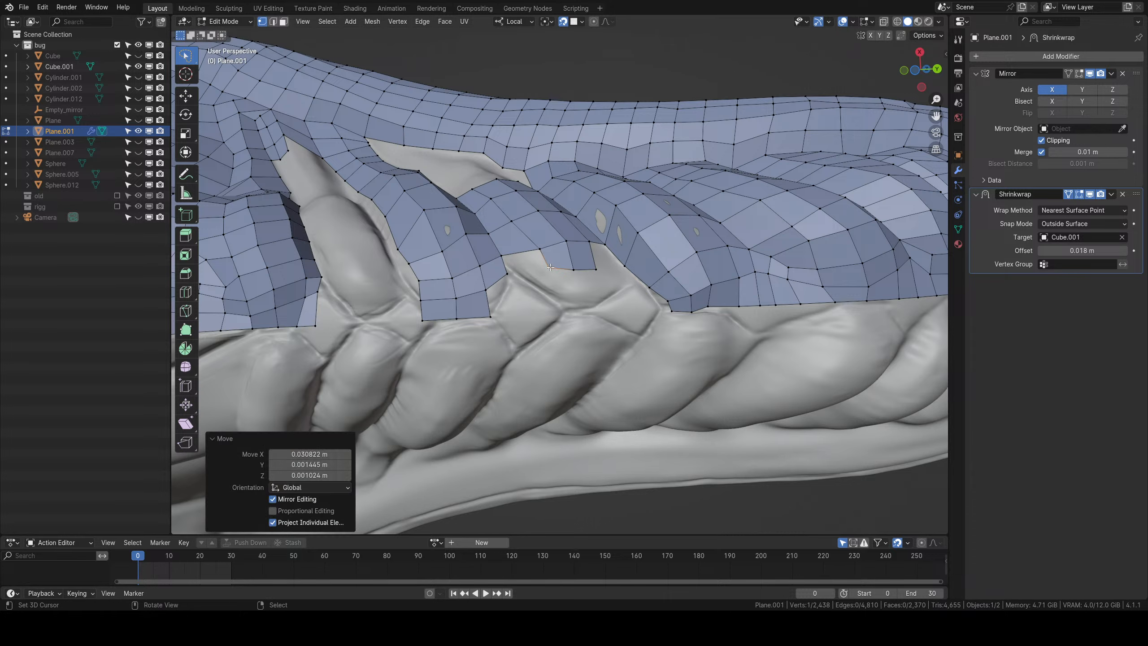
alt+right_click(570, 270)
key(g)
right_click(566, 269)
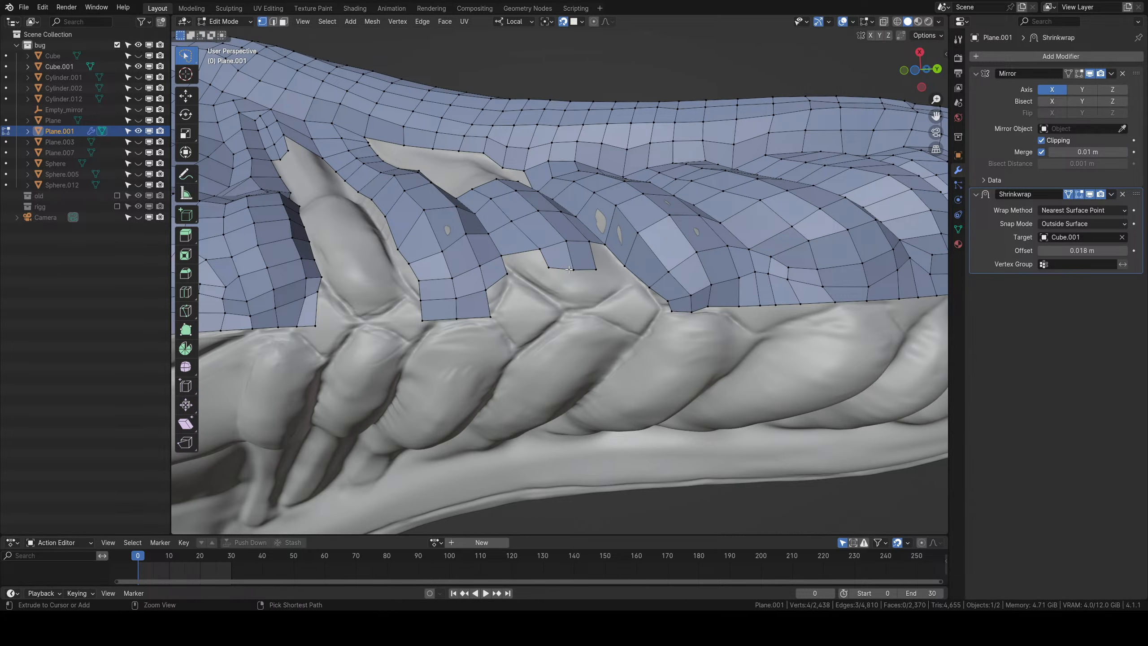
key(ctrl+z)
Shift the end edges of the new strip slightly and extrude them twice down to the centreline.
alt+right_click(565, 268)
key(g)
click(572, 273)
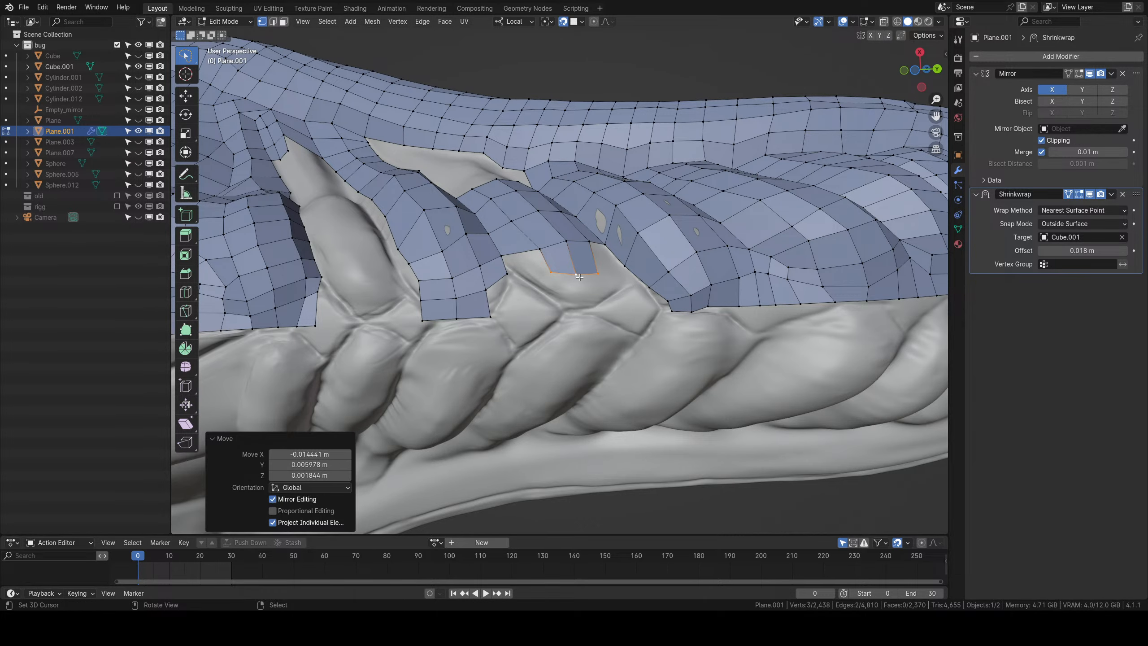
key(e)
click(583, 299)
key(e)
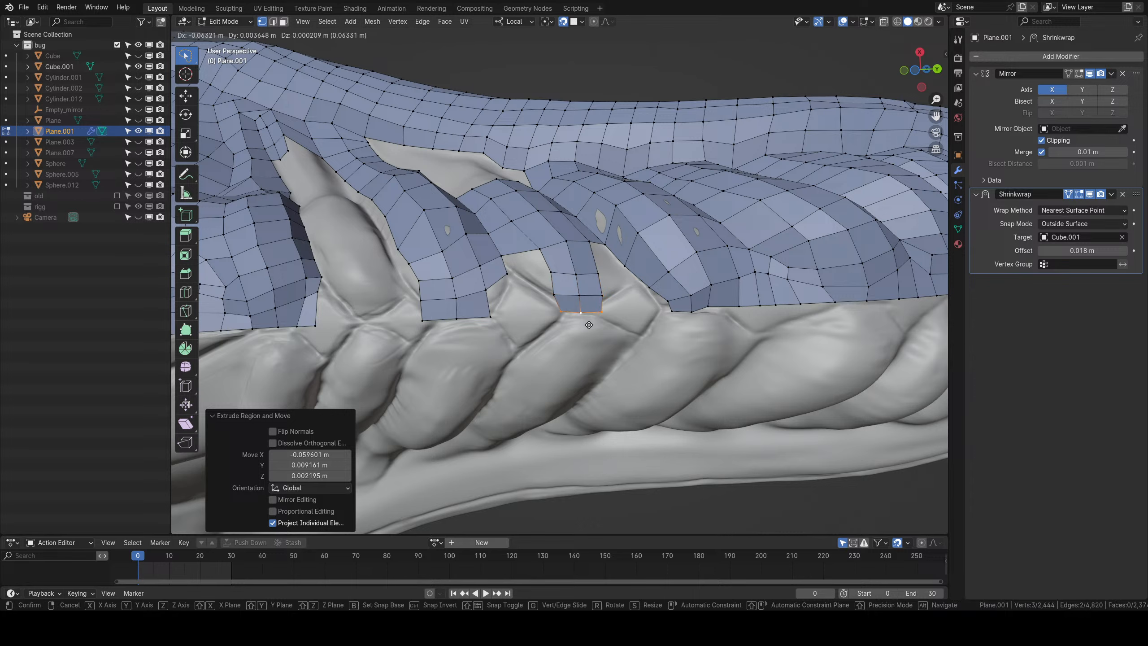
click(588, 325)
Fill two faces between the new strip and the neighbouring fold's border, starting at their upper corner.
right_click(589, 243)
shift+right_click(606, 246)
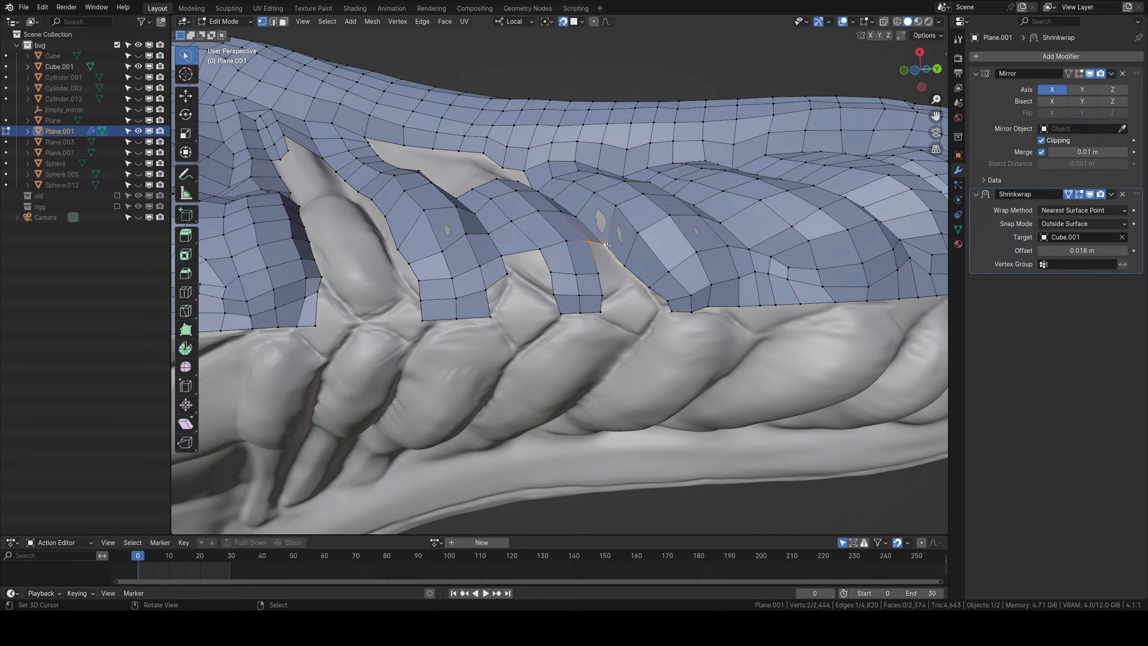
key(f)
key(f)
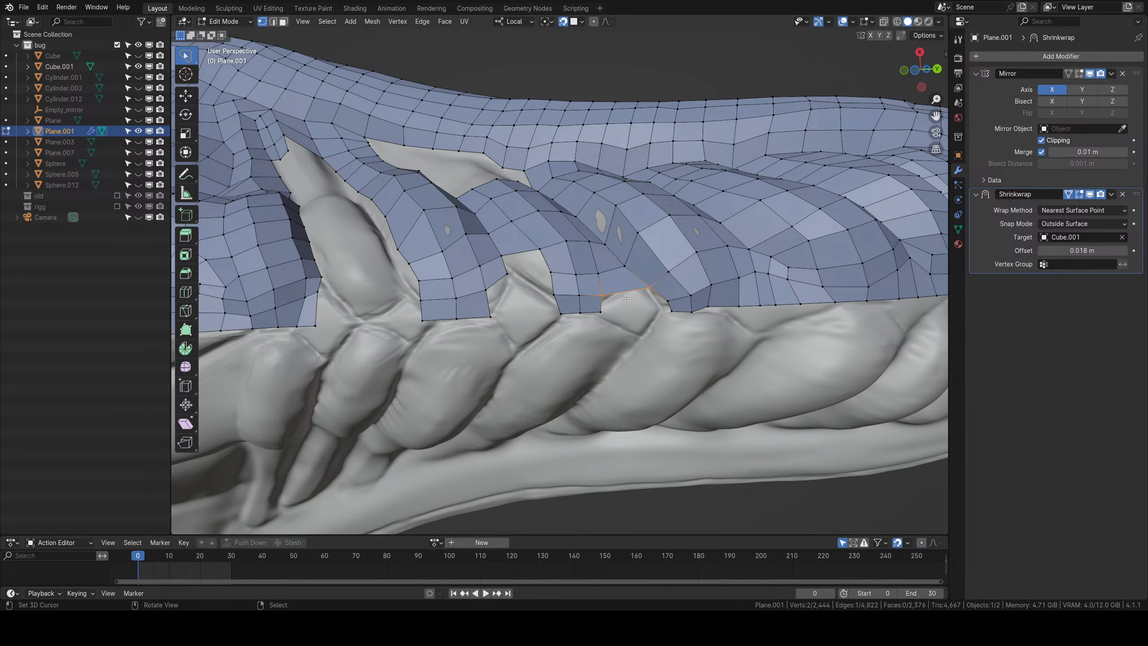
Move the strip's last side edge and the vertex above it toward the neighbouring fold.
right_click(603, 310)
shift+right_click(604, 297)
key(g)
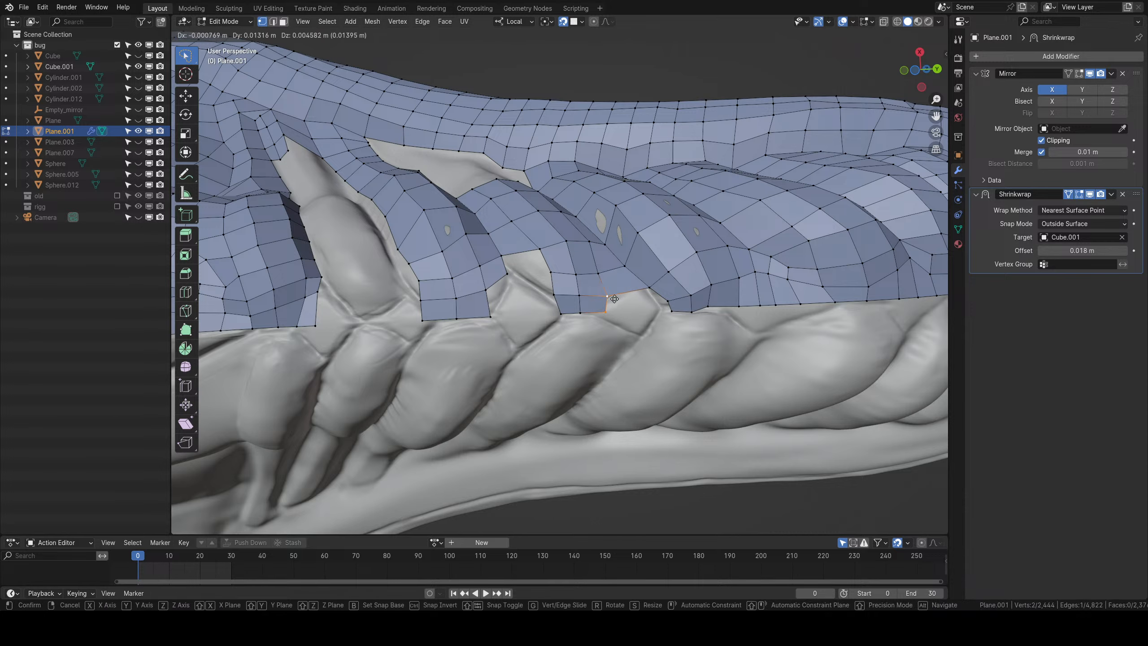
click(619, 296)
right_click(600, 276)
key(g)
click(613, 297)
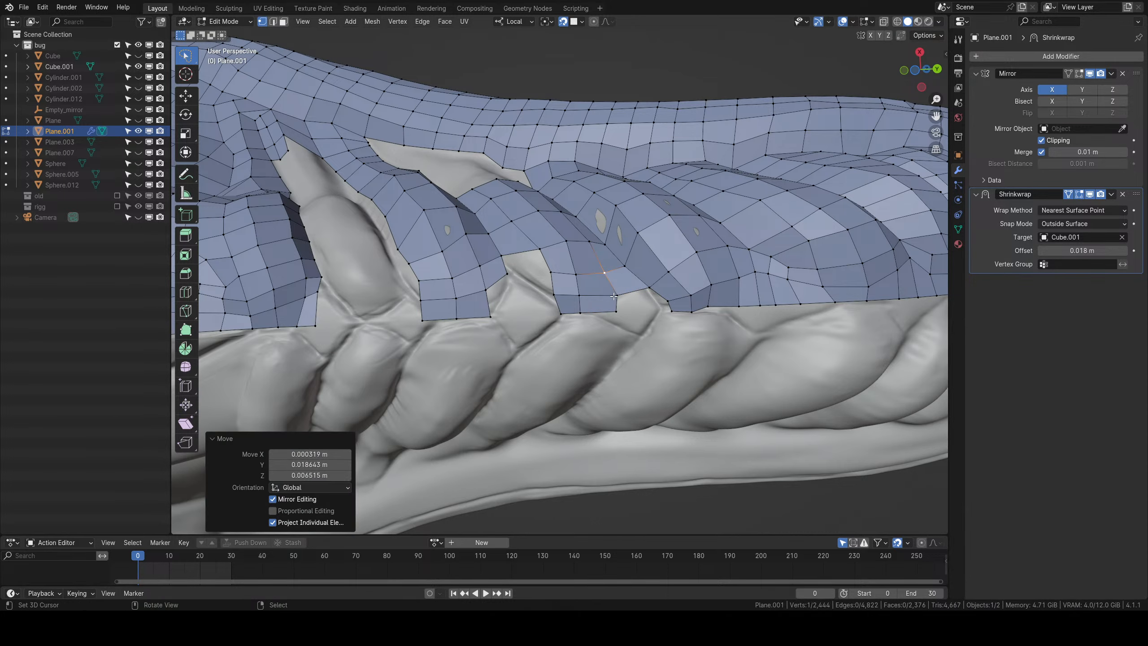
Reposition the strip's side vertex just above the centreline where the newly filled faces end.
right_click(611, 299)
scroll(608, 292, down, 4)
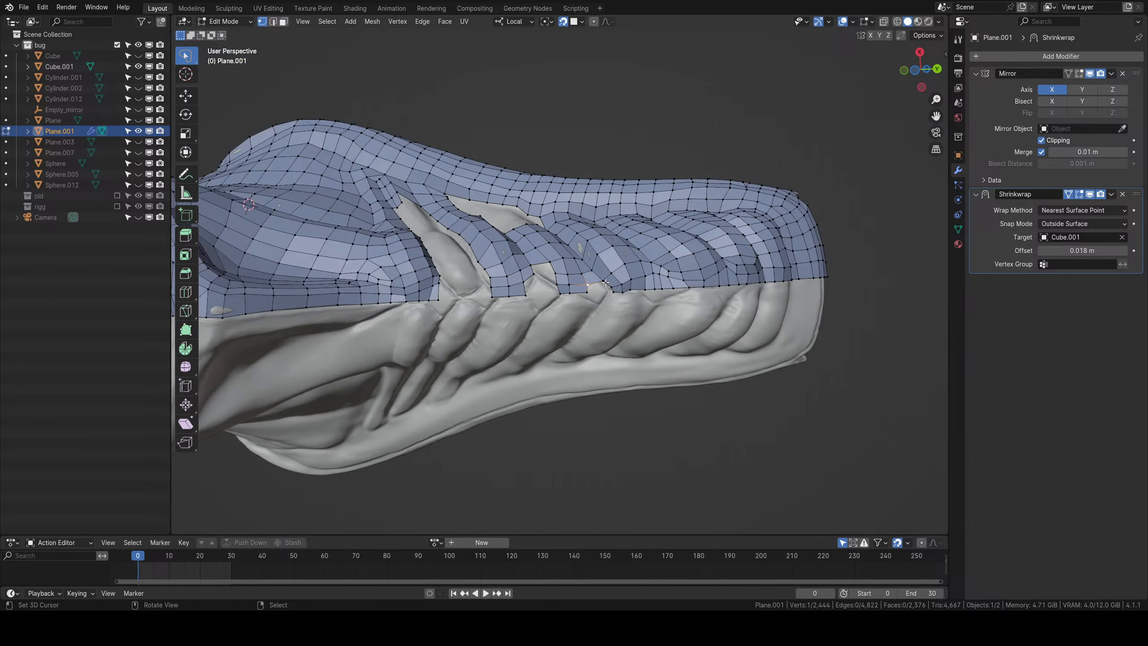
middle_drag(606, 282, 590, 313)
scroll(619, 335, up, 4)
key(g)
click(619, 335)
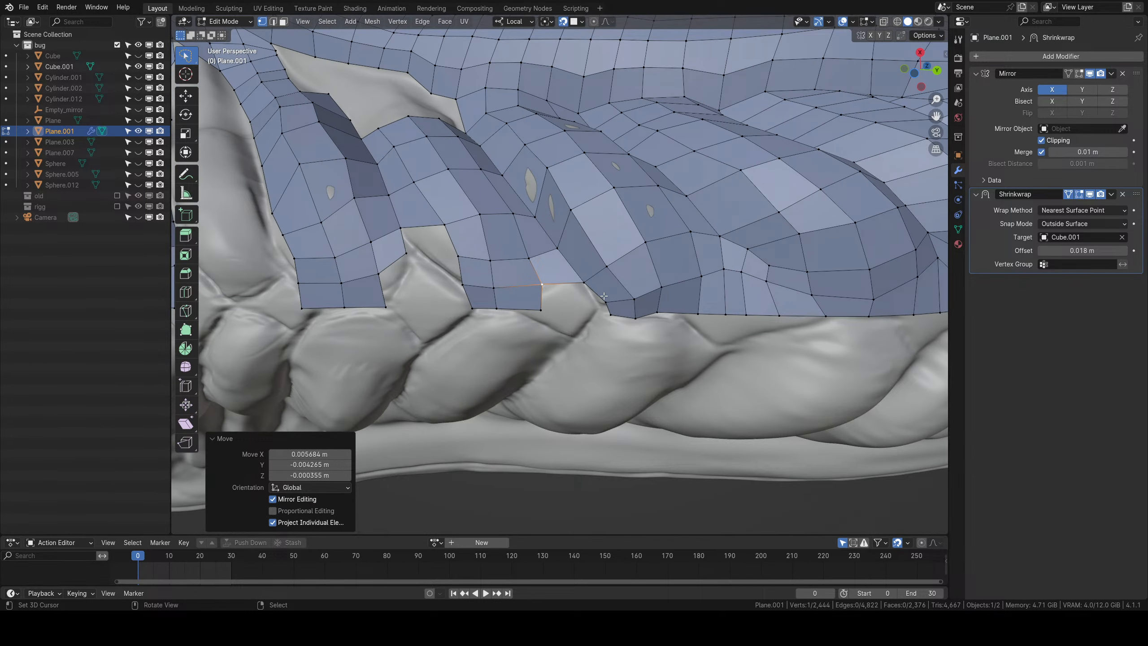
Fill a face along the centreline between the new strip's side edge and the neighbouring fold, and move the vertex above it toward the fold.
shift+right_click(611, 316)
shift+right_click(544, 283)
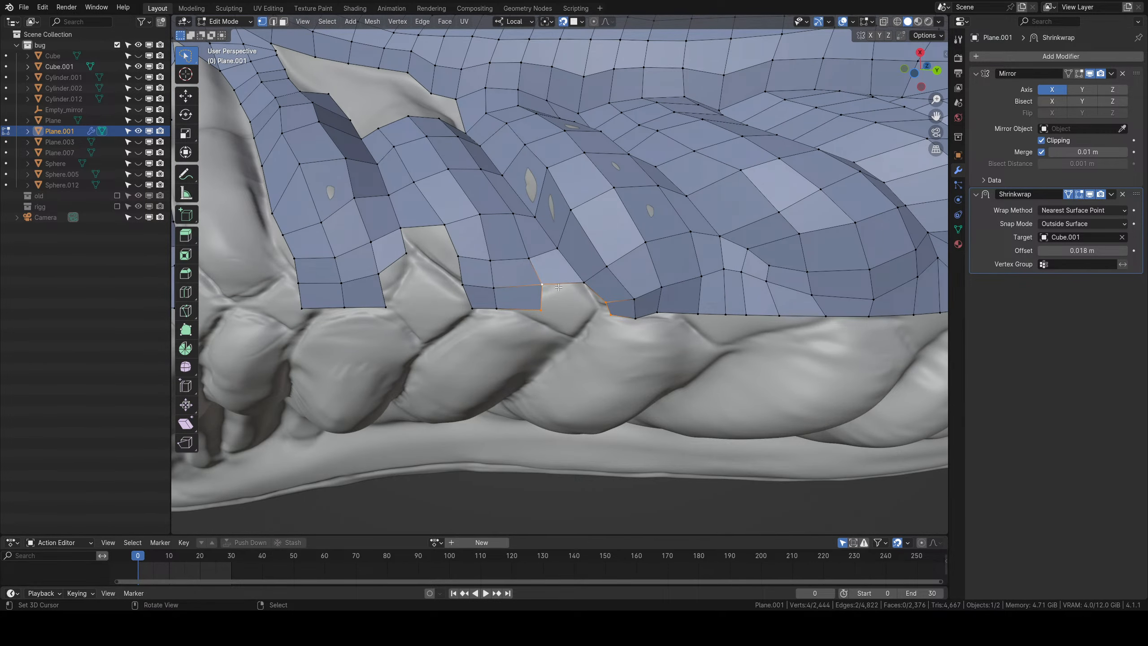
key(f)
right_click(585, 284)
key(g)
click(581, 273)
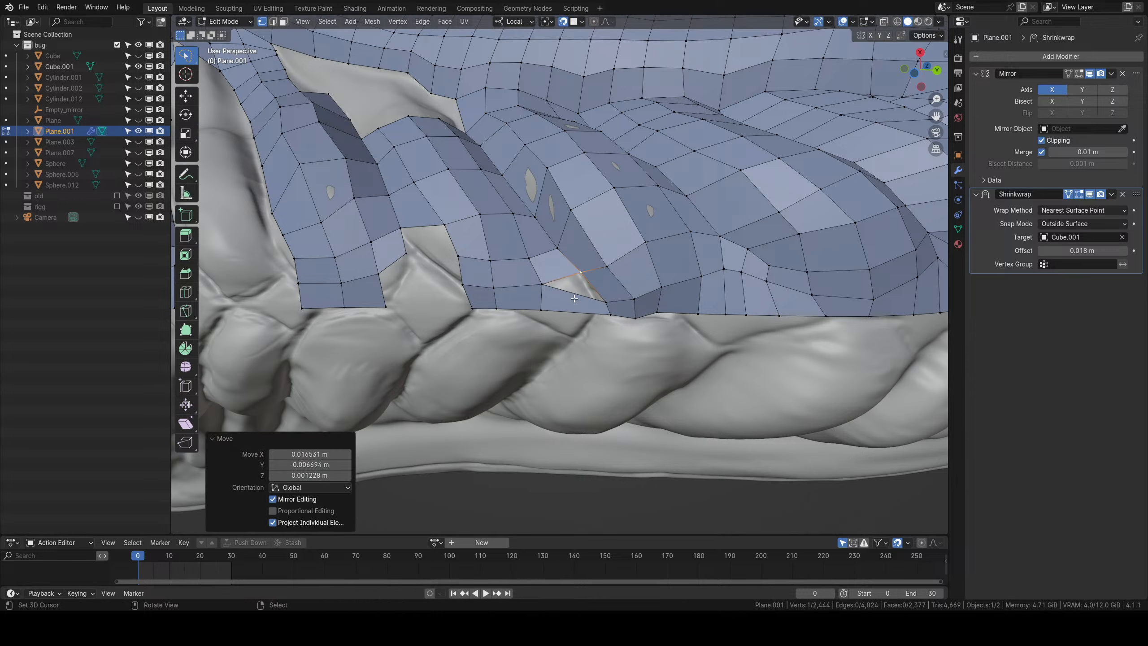
Add a loop cut down the middle of the bridging face, lower its upper vertex slightly, and fill the hole above it.
key(ctrl+r)
click(575, 298)
click(574, 298)
right_click(575, 291)
key(g)
click(575, 296)
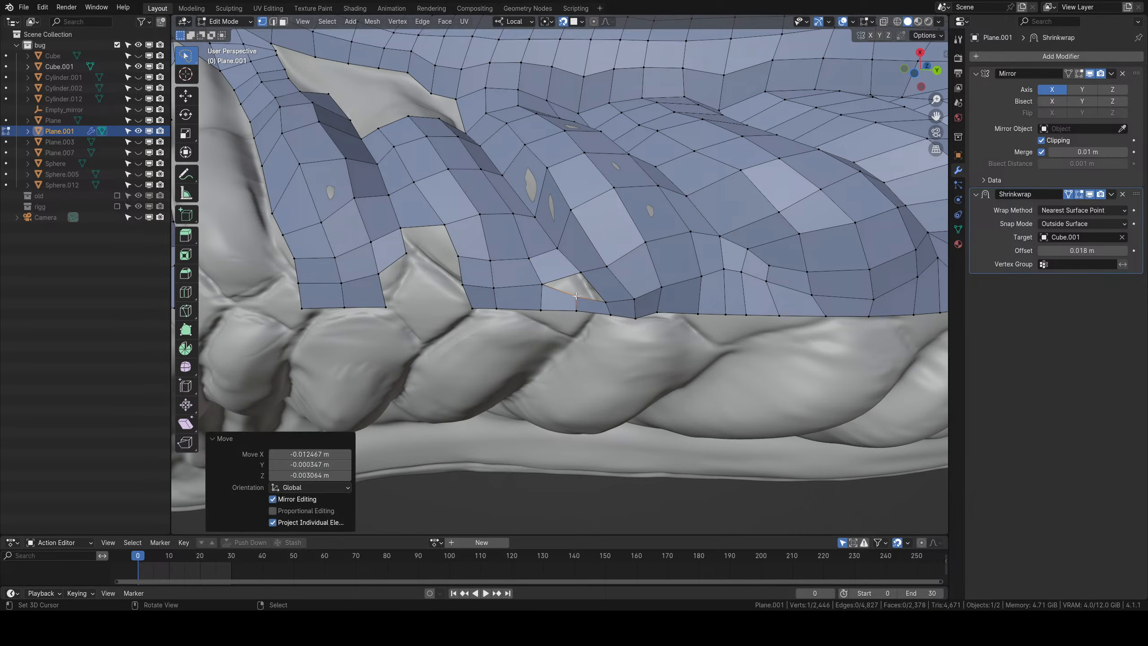
shift+right_click(596, 297)
key(f)
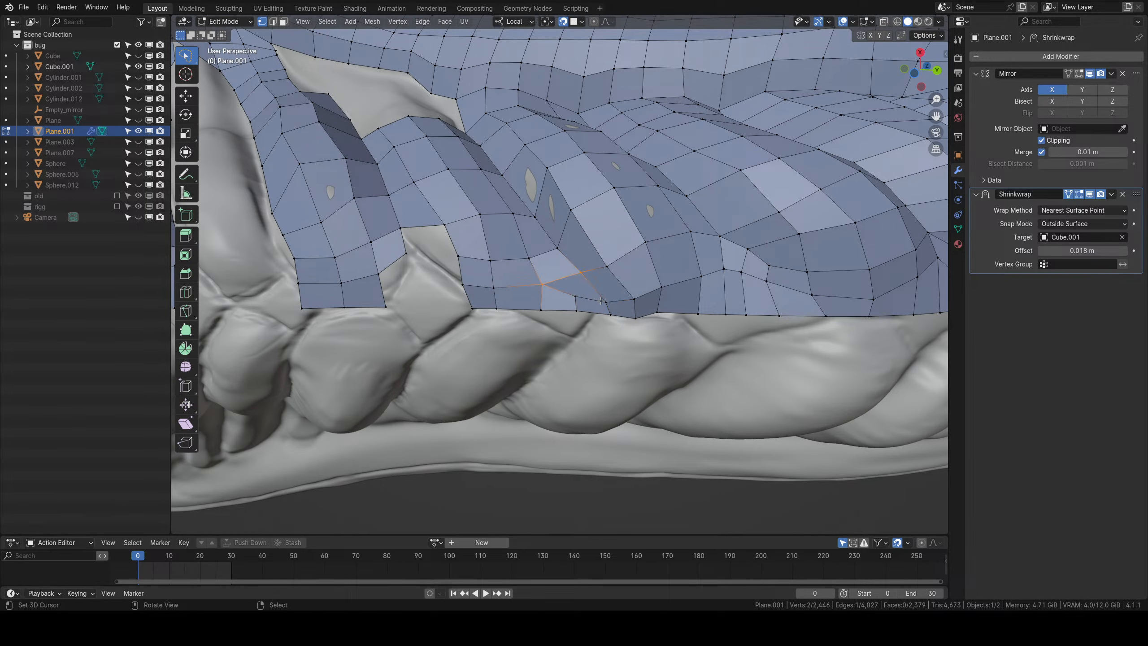
Even out the bridging faces by repositioning the fold-side vertex and the middle edge just above the centreline.
key(g)
click(597, 317)
right_click(605, 303)
key(g)
click(596, 295)
right_click(577, 296)
shift+right_click(576, 310)
key(g)
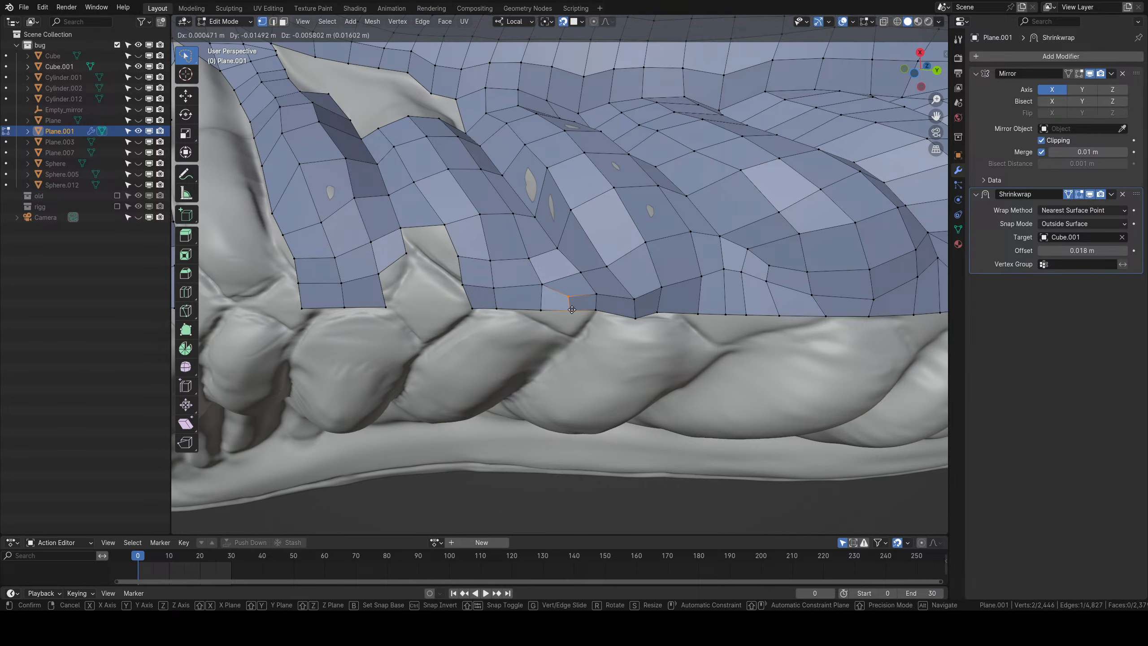
click(564, 311)
Bridge the next fold gap at the centreline with a face and divide it with two loop cuts.
scroll(503, 249, down, 3)
middle_drag(503, 249, 553, 248)
scroll(554, 248, up, 3)
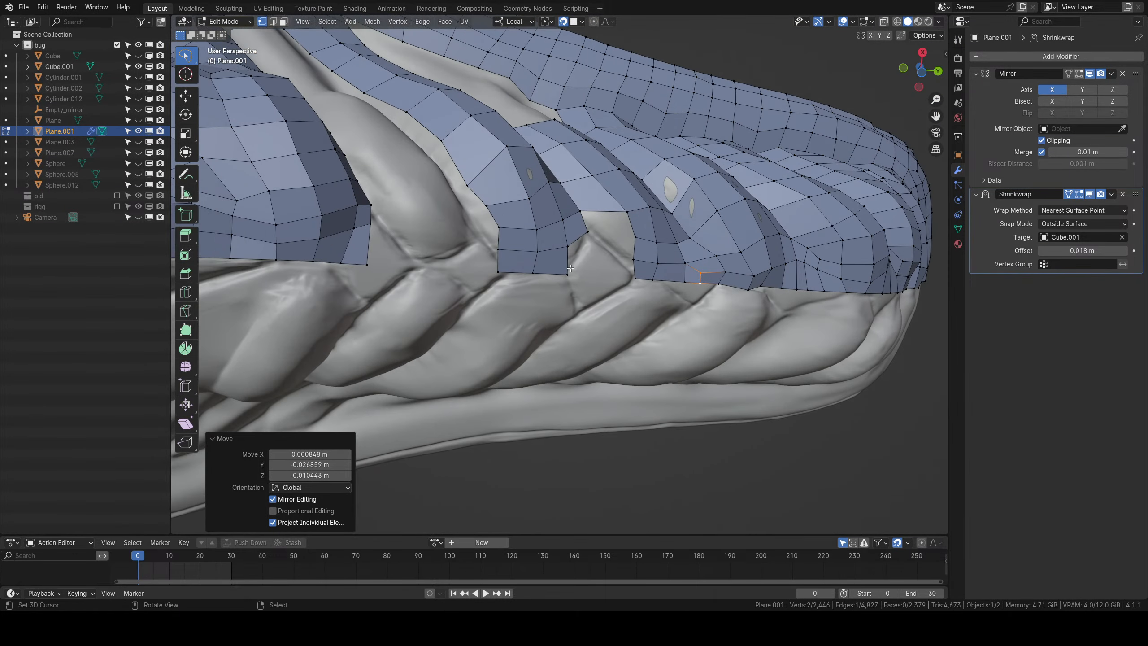
right_click(568, 248)
shift+right_click(629, 278)
shift+right_click(631, 262)
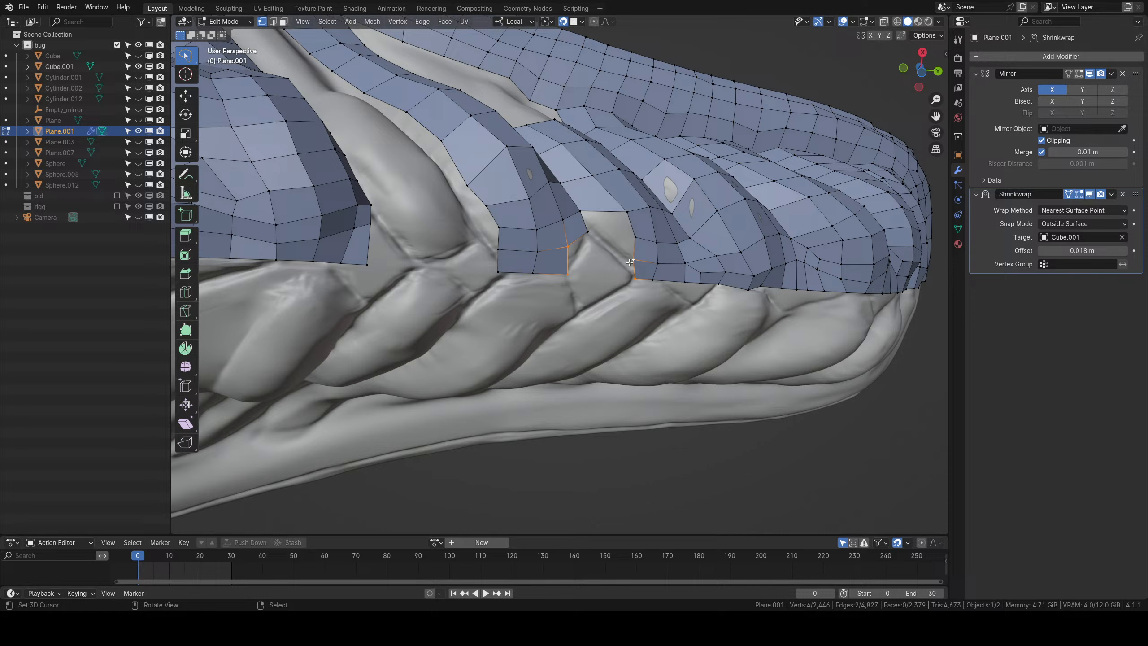
key(f)
key(ctrl+r)
scroll(608, 270, up, 1)
click(608, 270)
right_click(609, 270)
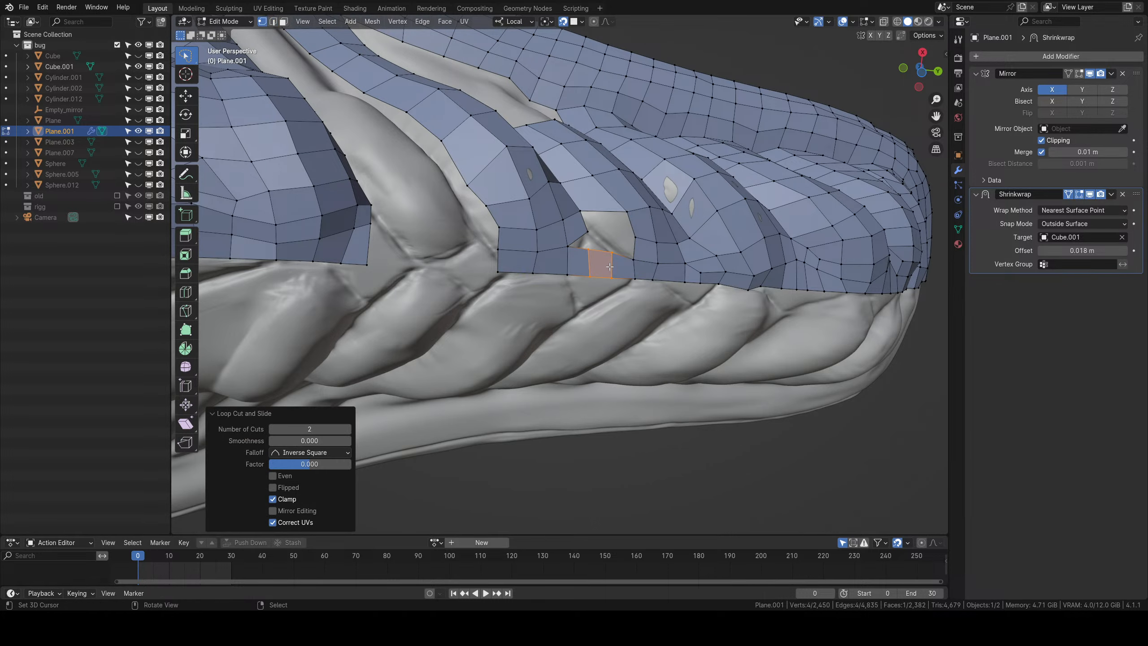
Move the upper edge between the two new cuts down toward the centreline.
scroll(601, 263, up, 3)
right_click(570, 223)
shift+right_click(610, 226)
key(g)
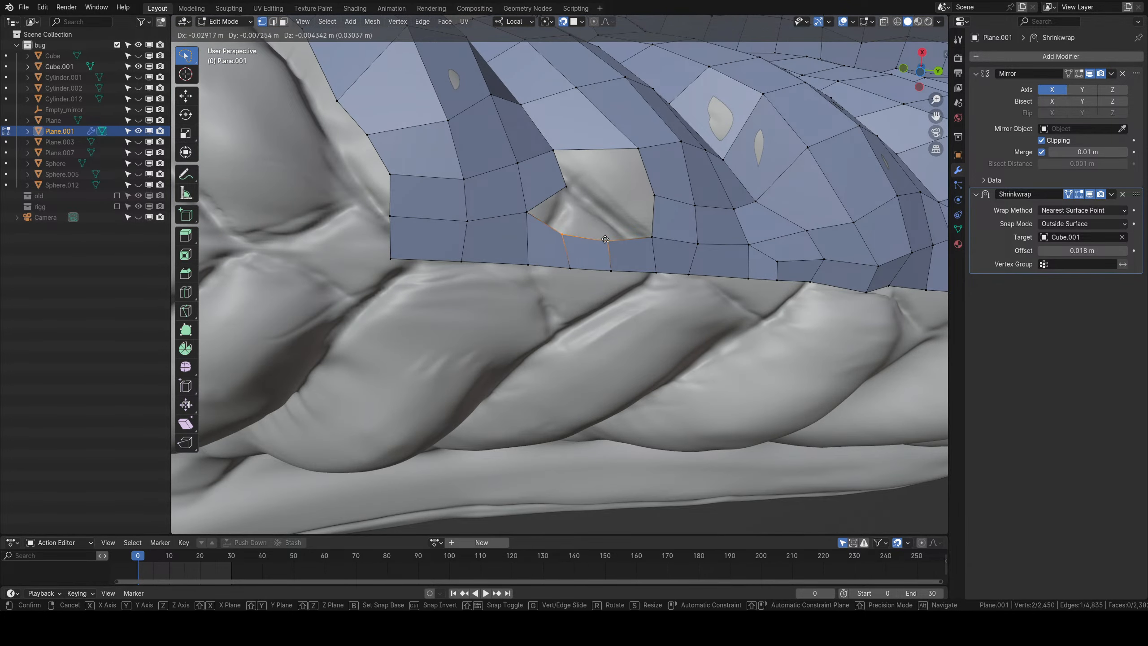
click(608, 241)
Fill a second face across the gap above the centreline row and divide it with two loop cuts.
right_click(571, 190)
shift+right_click(660, 208)
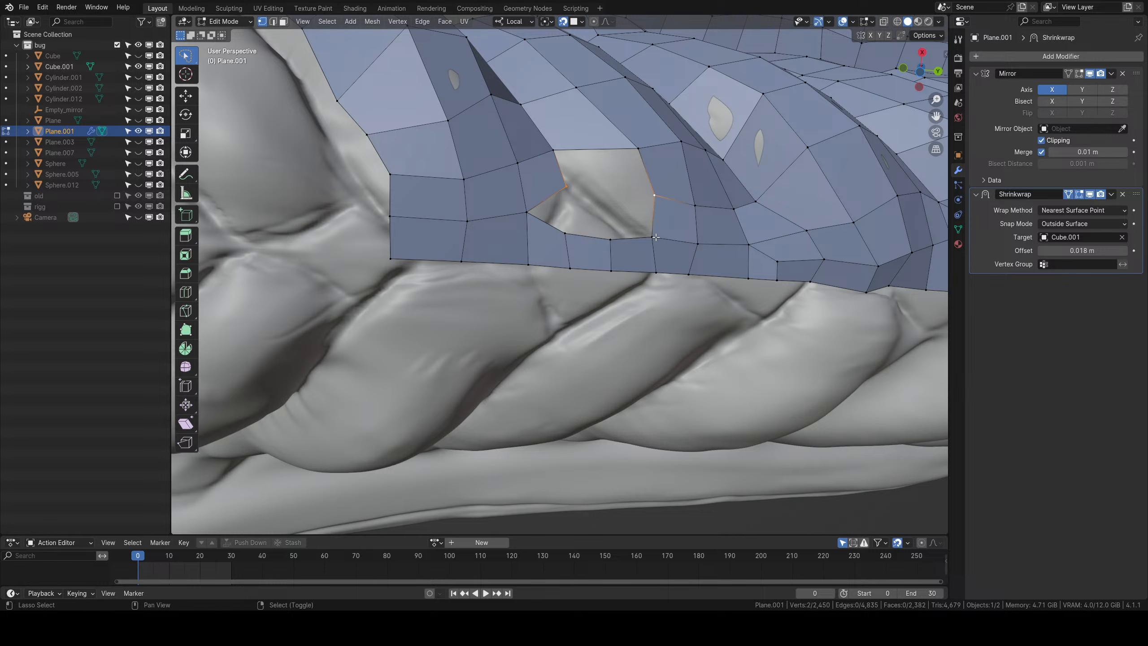
shift+right_click(544, 216)
key(f)
key(ctrl+r)
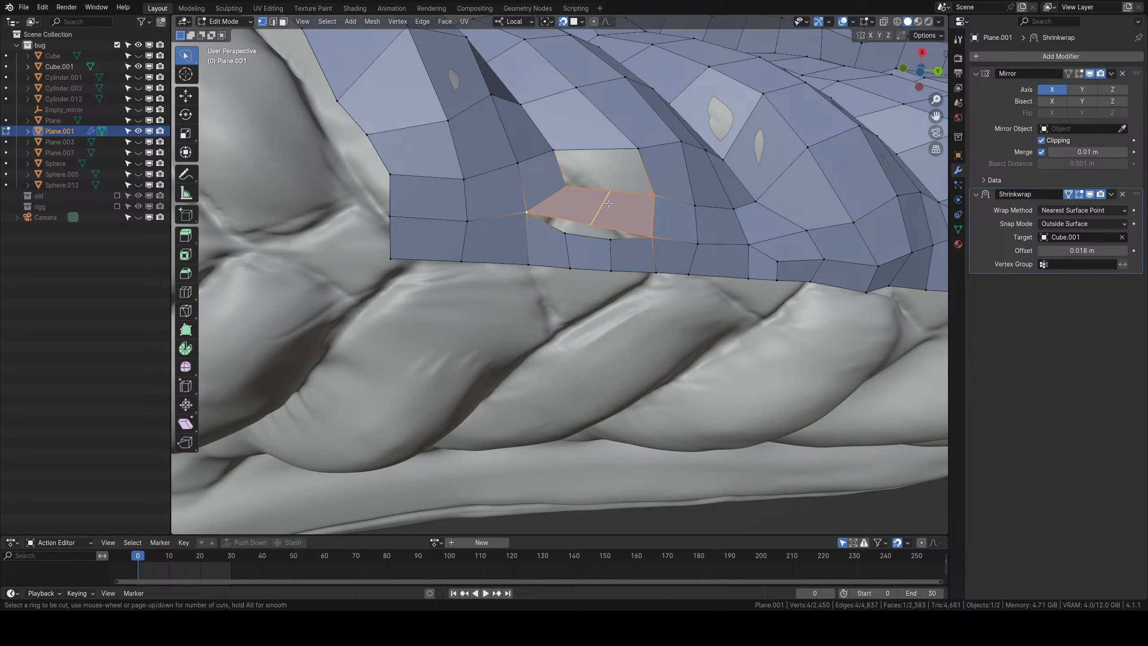
scroll(609, 205, up, 1)
click(608, 205)
right_click(605, 207)
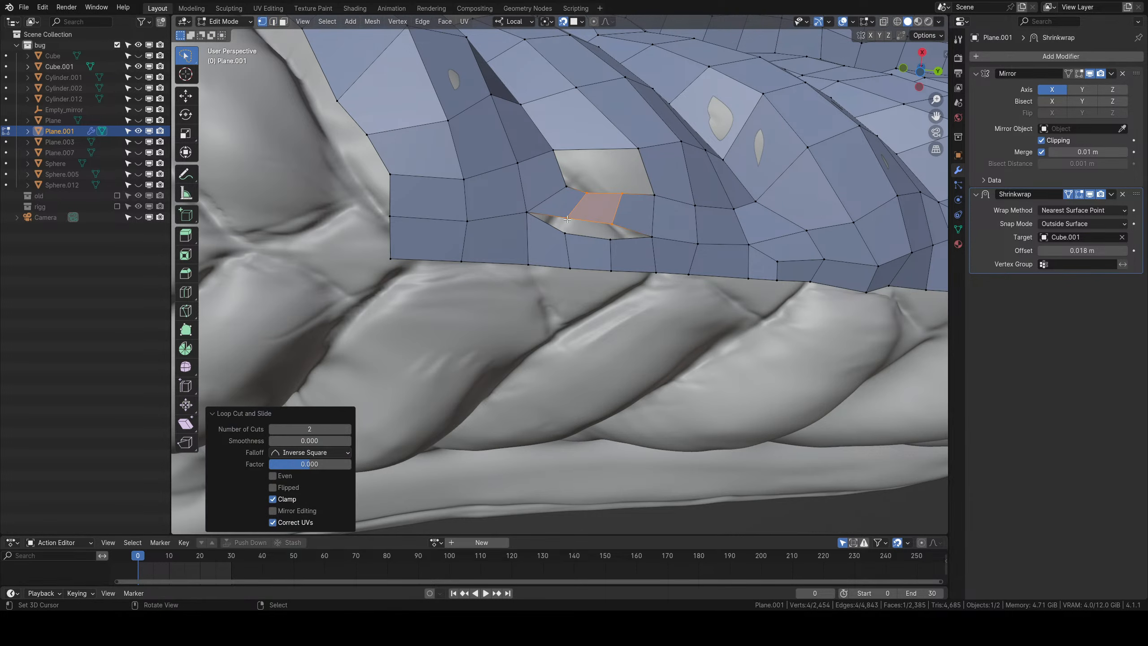
Merge the two facing vertex pairs between the two bridging rows at their centres to close the slit.
right_click(569, 218)
shift+right_click(610, 224)
key(w)
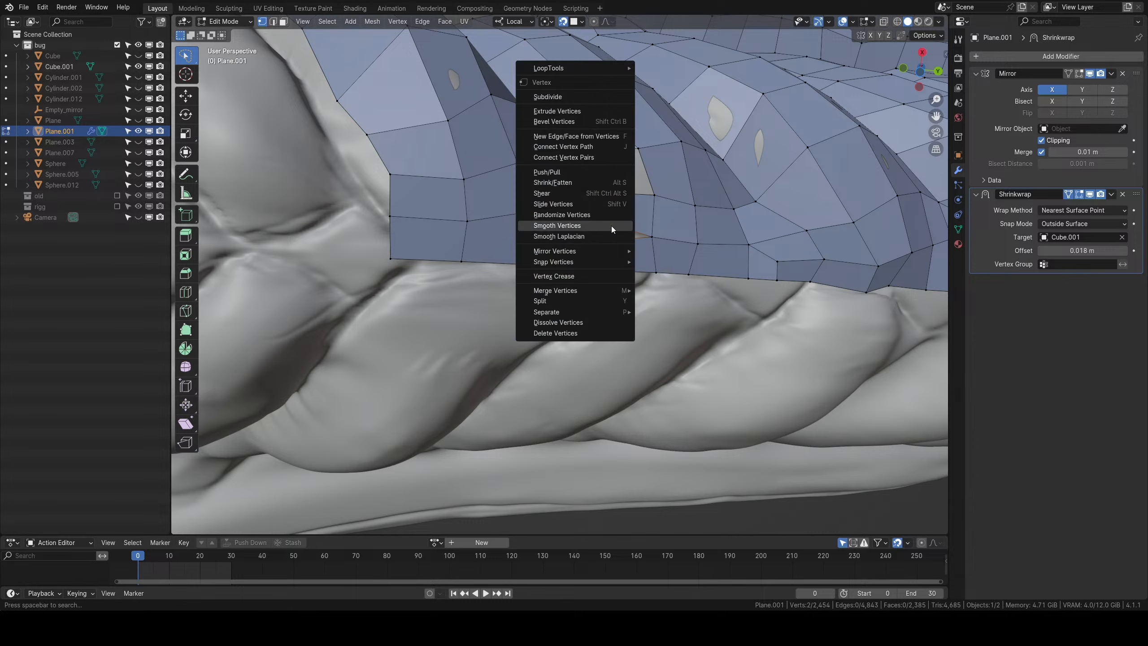
mouse_move(568, 292)
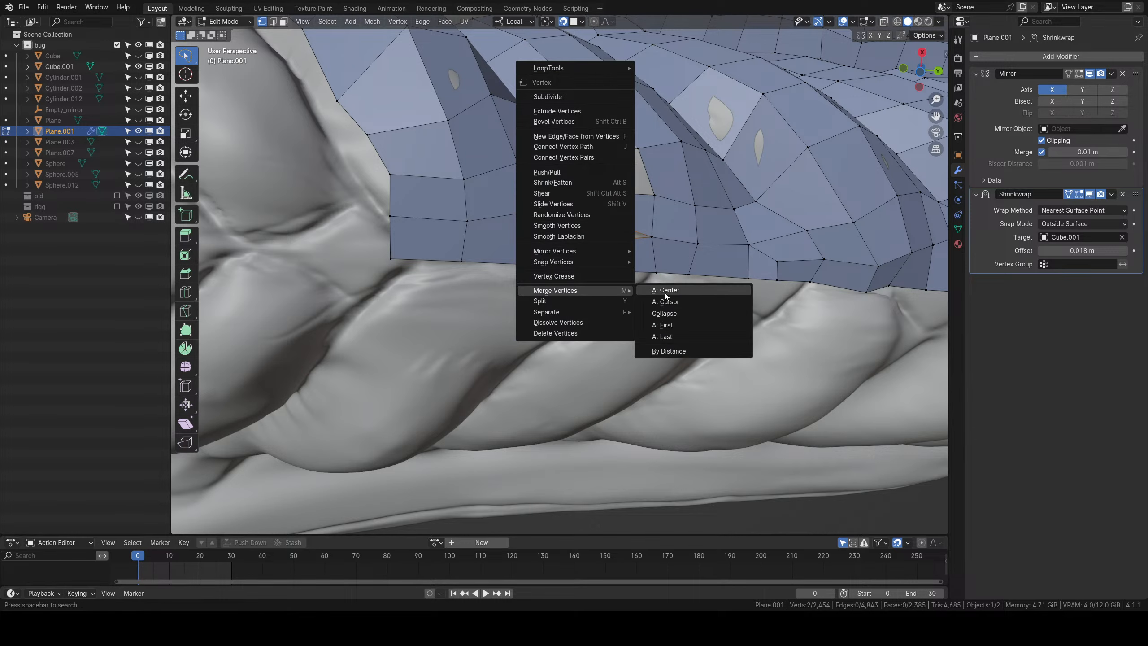
click(652, 294)
key(ctrl+z)
key(w)
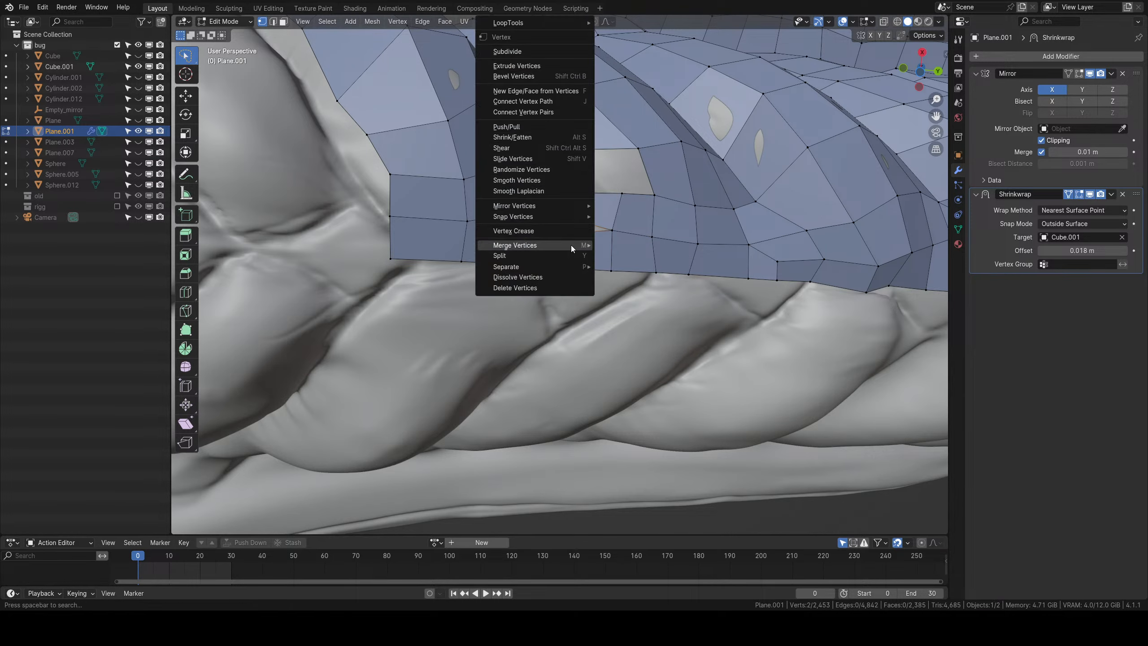
mouse_move(571, 245)
click(611, 247)
middle_drag(608, 249, 605, 271)
drag(616, 203, 615, 241)
middle_drag(610, 258, 510, 231)
key(alt+a)
Add a loop cut along the strip above the remaining hole and move the new edge loop toward the neighbouring fold.
scroll(580, 273, down, 4)
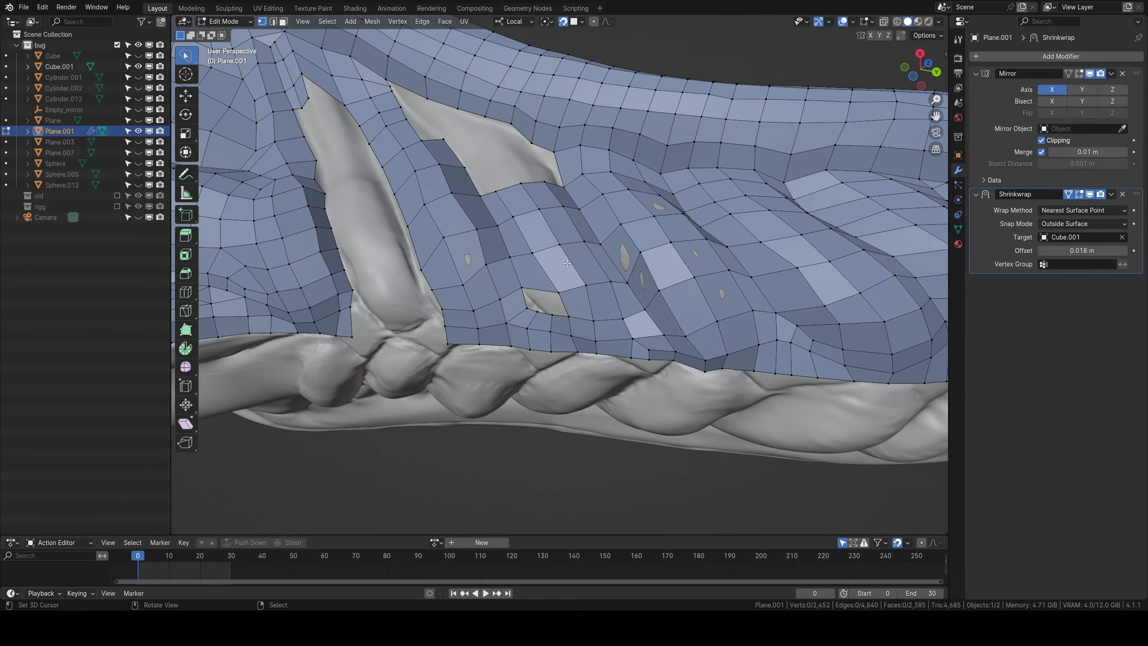
key(ctrl+r)
click(504, 221)
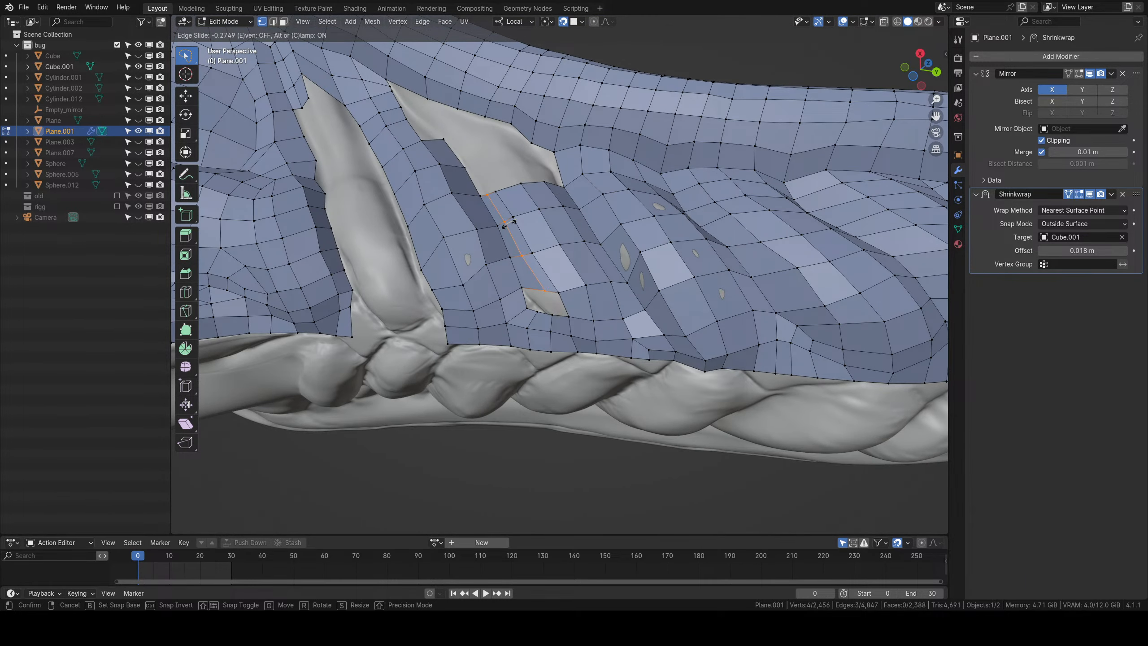
click(509, 222)
key(g)
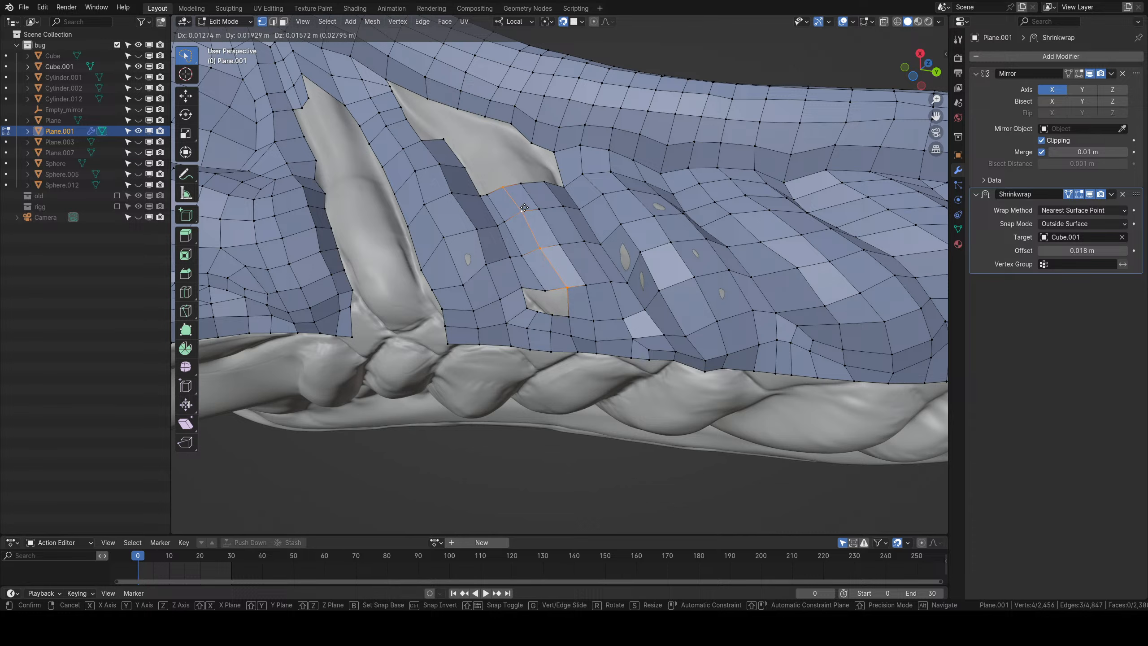
click(524, 207)
Select the edge path beside the new loop, from the upper hole's border downward, and shift it to even the spacing.
alt+right_click(540, 221)
middle_drag(541, 221, 532, 227)
right_click(517, 200)
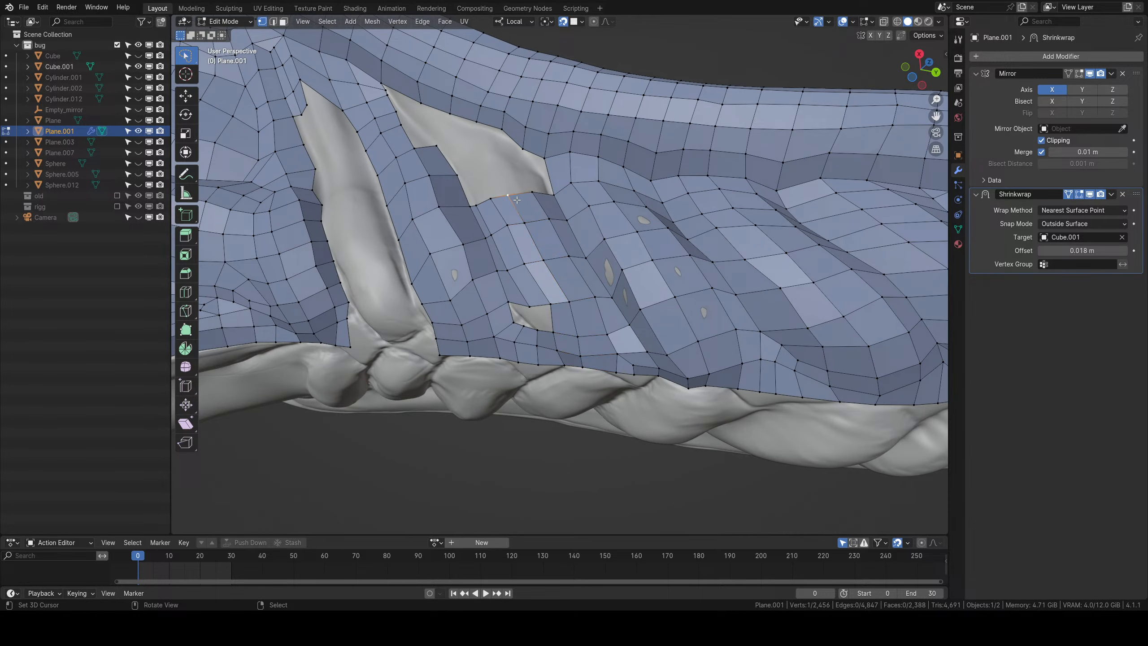
ctrl+right_click(567, 296)
key(g)
click(569, 266)
middle_drag(553, 282, 560, 271)
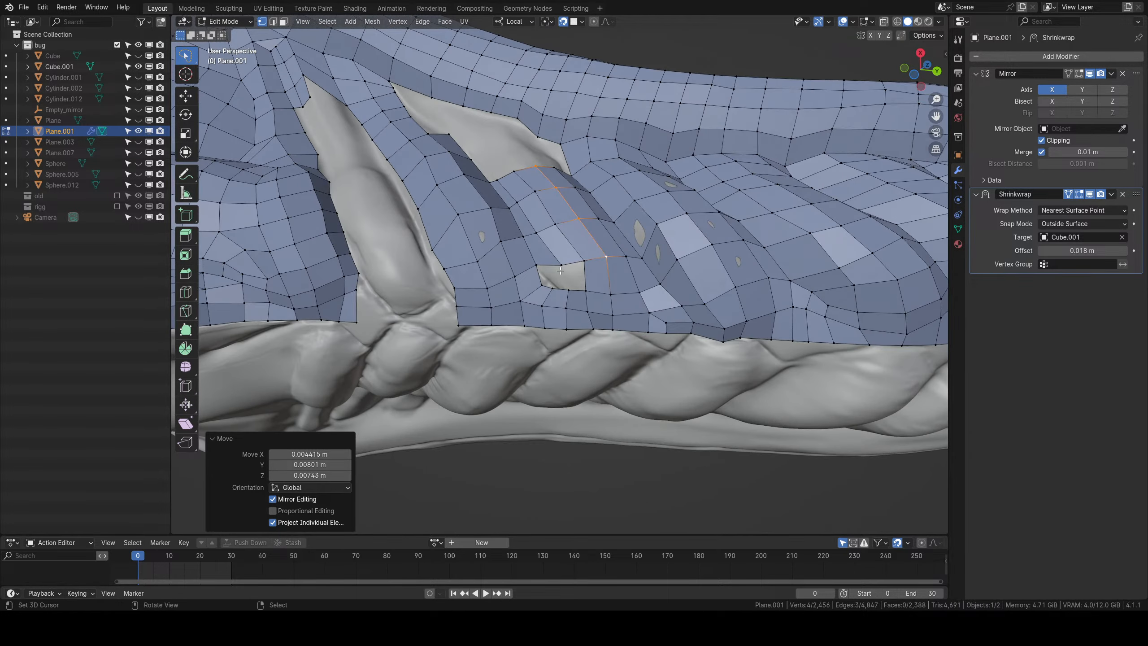
Fill two faces in the small hole above the bridging rows, starting from its fold-side edge.
right_click(582, 273)
key(f)
key(f)
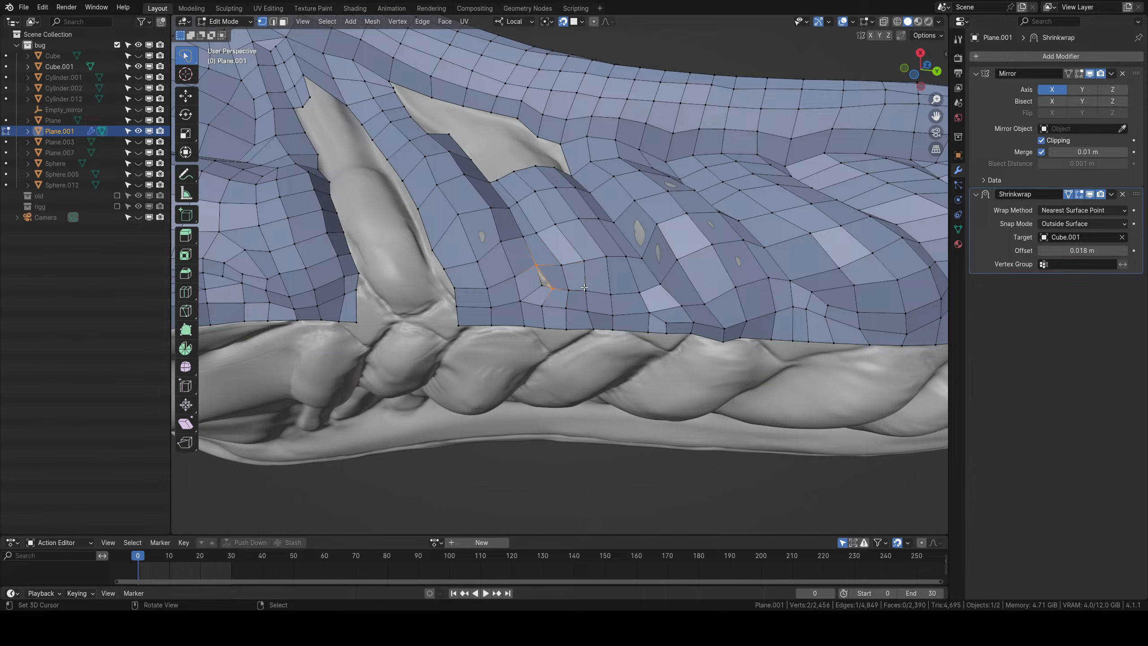
Move the vertex at the lower end of the remaining slit toward its neighbour and merge the two at their centre.
scroll(583, 288, up, 3)
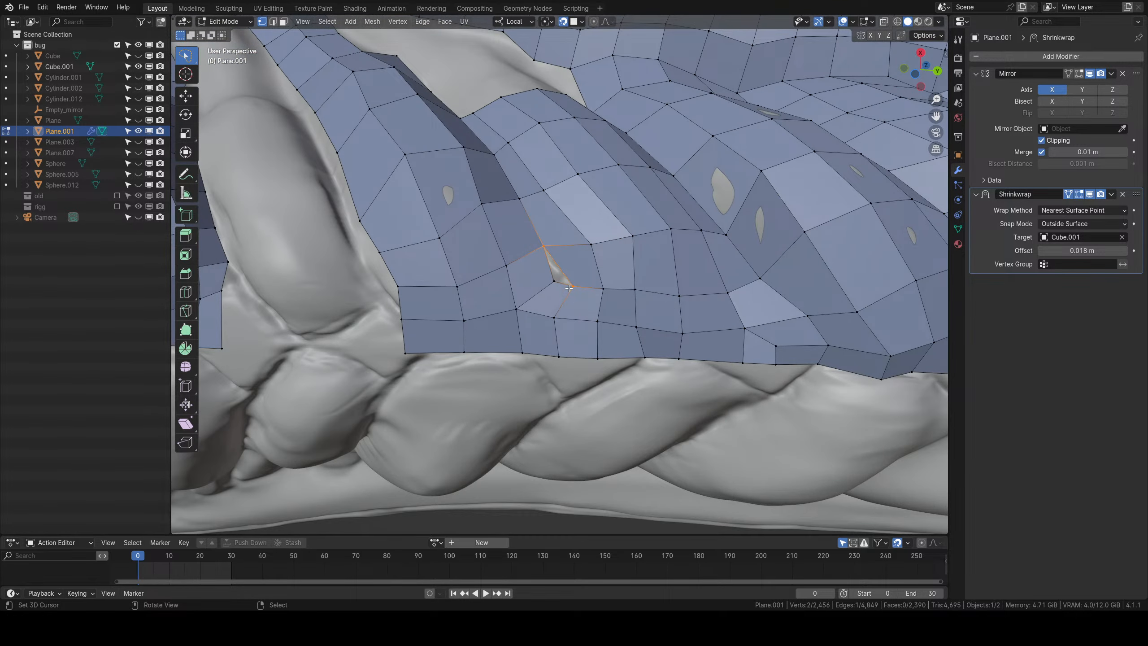
key(g)
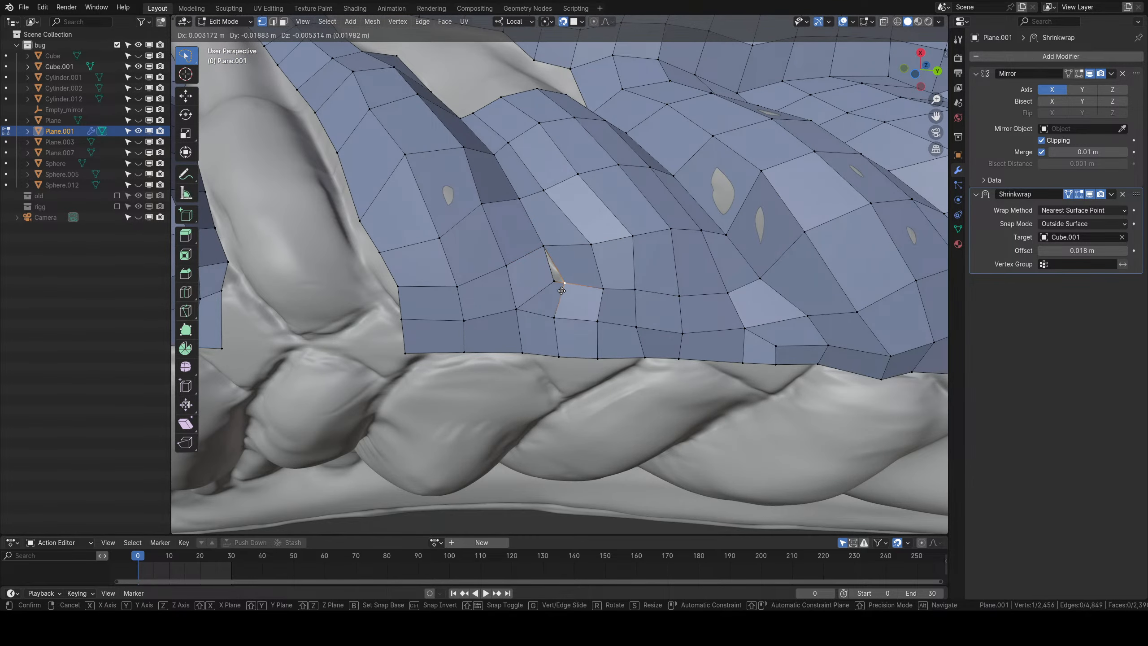
click(561, 290)
shift+click(557, 285)
right_click(564, 284)
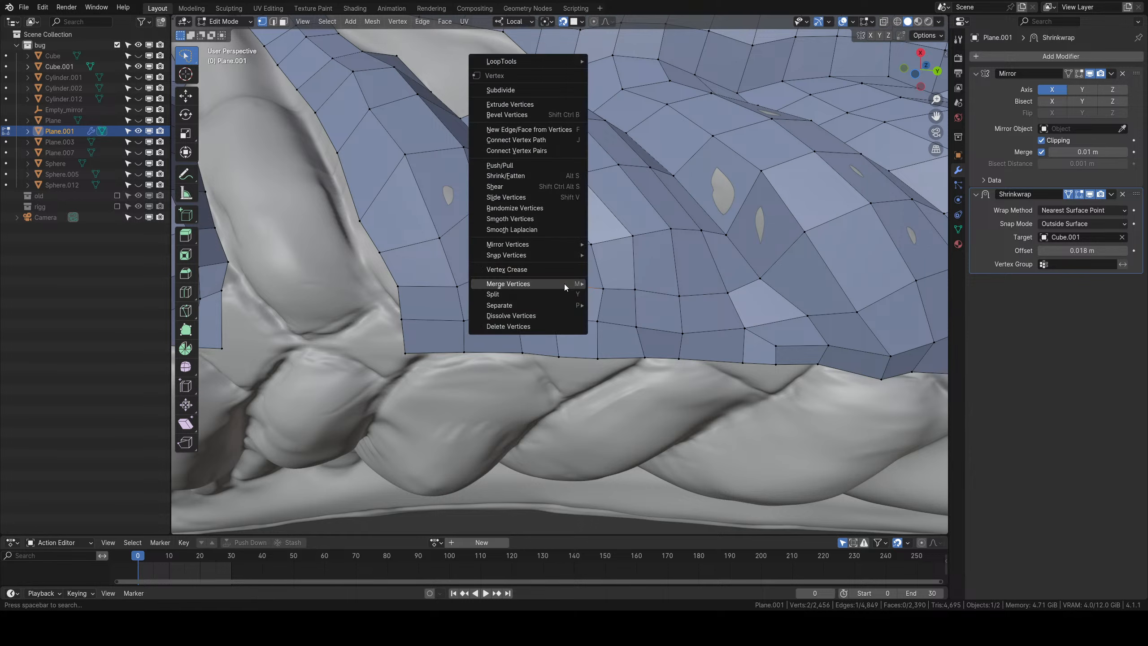
mouse_move(564, 284)
click(628, 284)
Delete the uneven part of the bridging rows around the vertex just above the centreline.
right_click(558, 319)
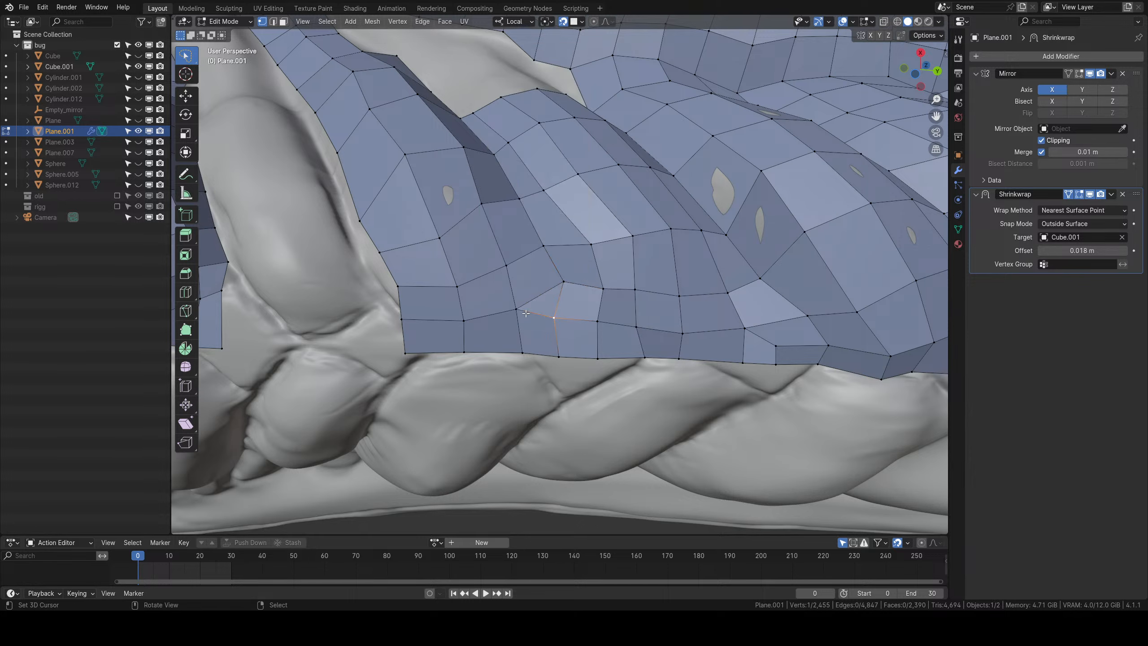
right_click(530, 311)
right_click(558, 324)
scroll(560, 322, down, 3)
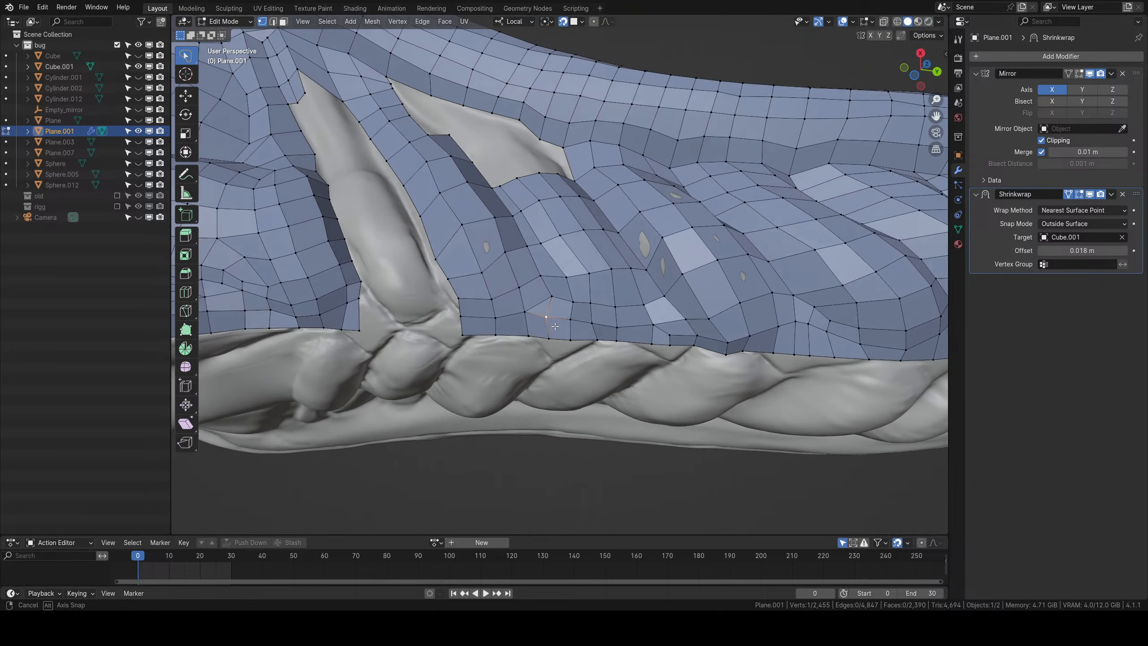
middle_drag(559, 322, 553, 311)
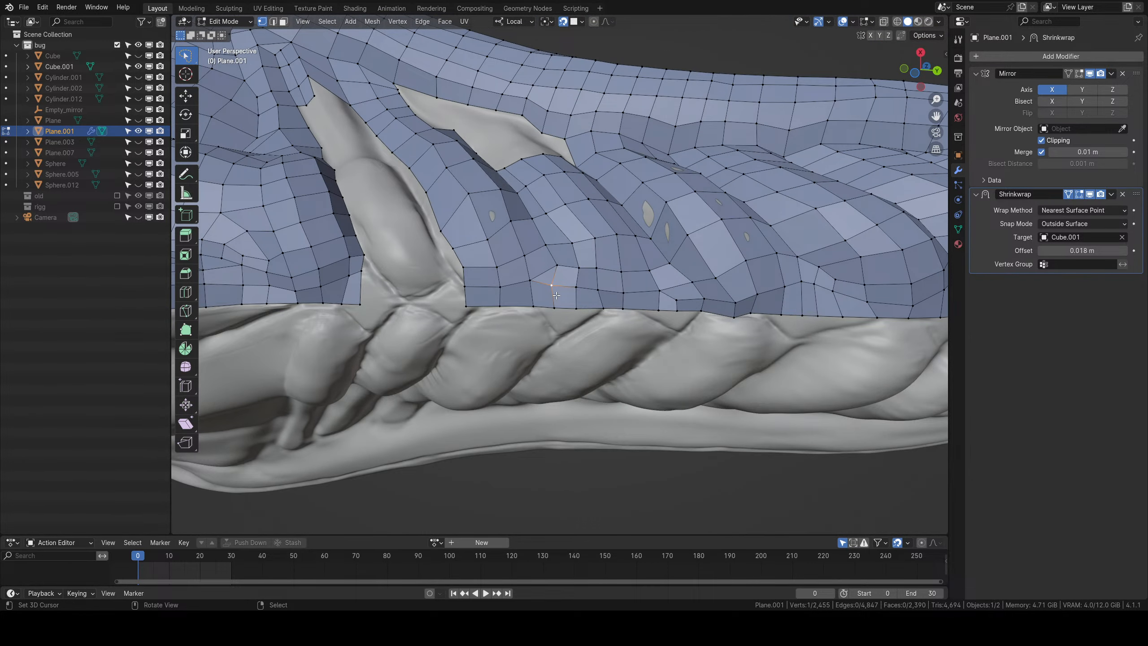
key(x)
click(548, 298)
Extrude the exposed edge above the opening down toward the centreline and scale it.
key(e)
click(558, 290)
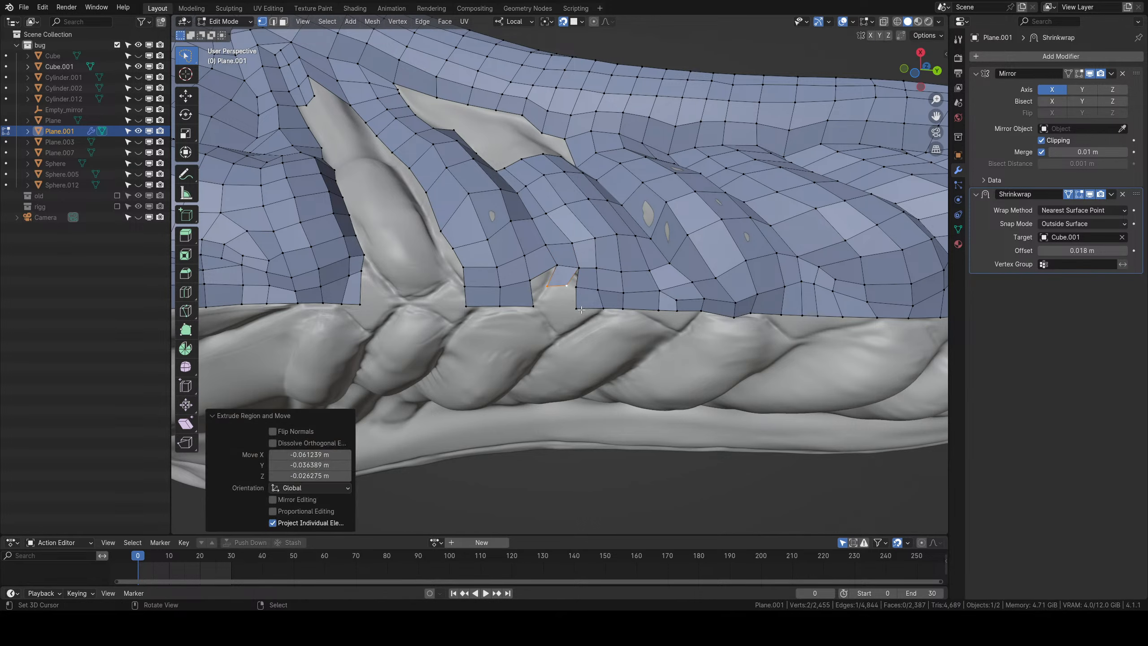
key(s)
click(570, 308)
Move the opening's fold-side edge at the centreline slightly away from the extruded face.
scroll(574, 303, up, 3)
click(582, 293)
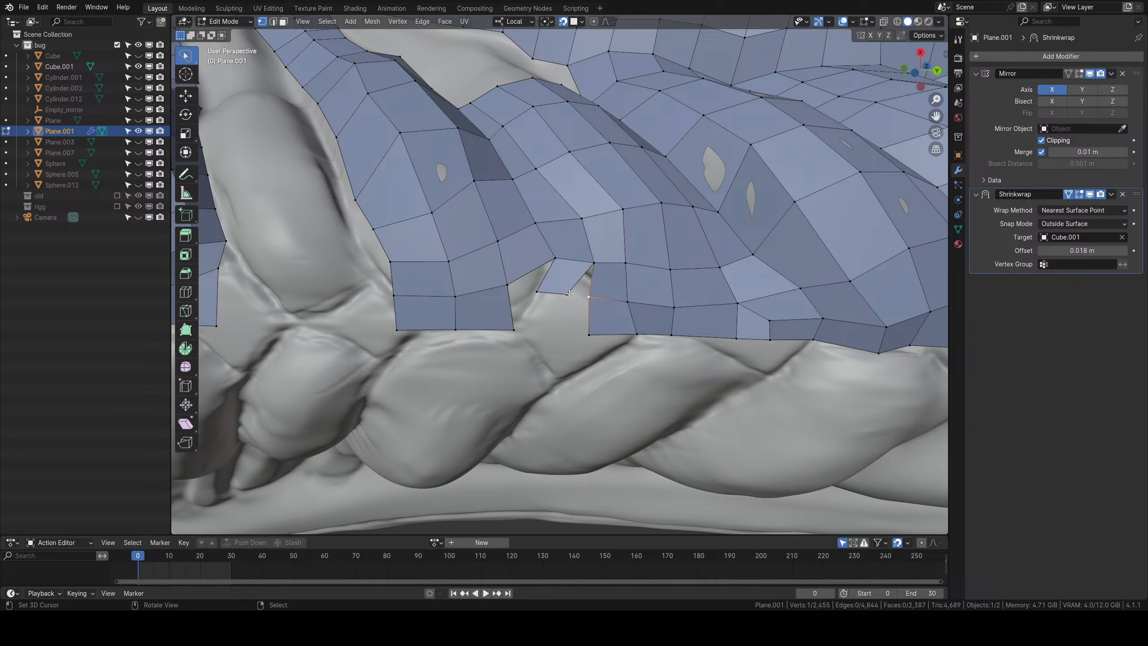
shift+click(573, 295)
key(g)
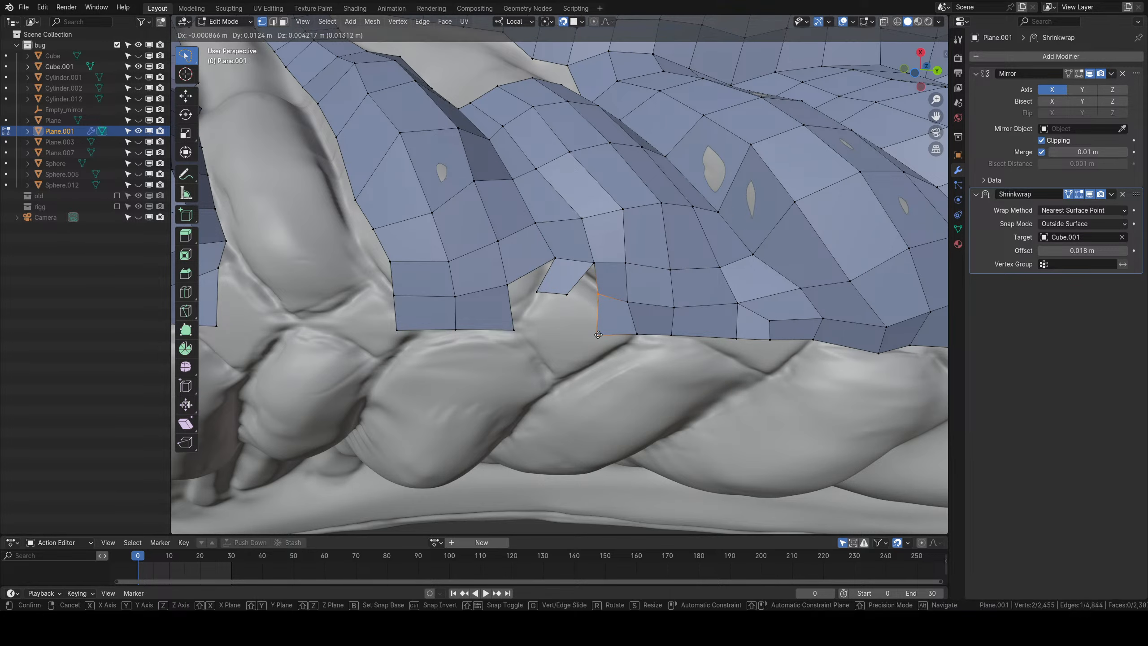
click(593, 315)
Merge the extruded face's lower corner with the adjacent vertex on the opening's side at their centre.
right_click(572, 296)
shift+right_click(596, 295)
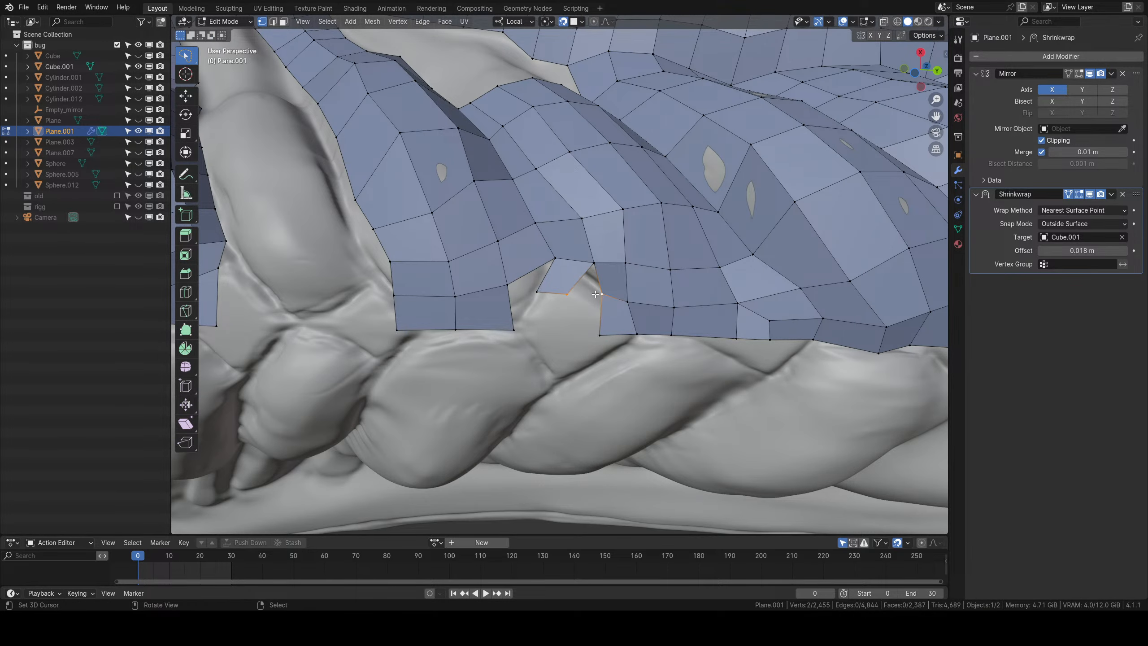
key(w)
mouse_move(595, 294)
click(644, 294)
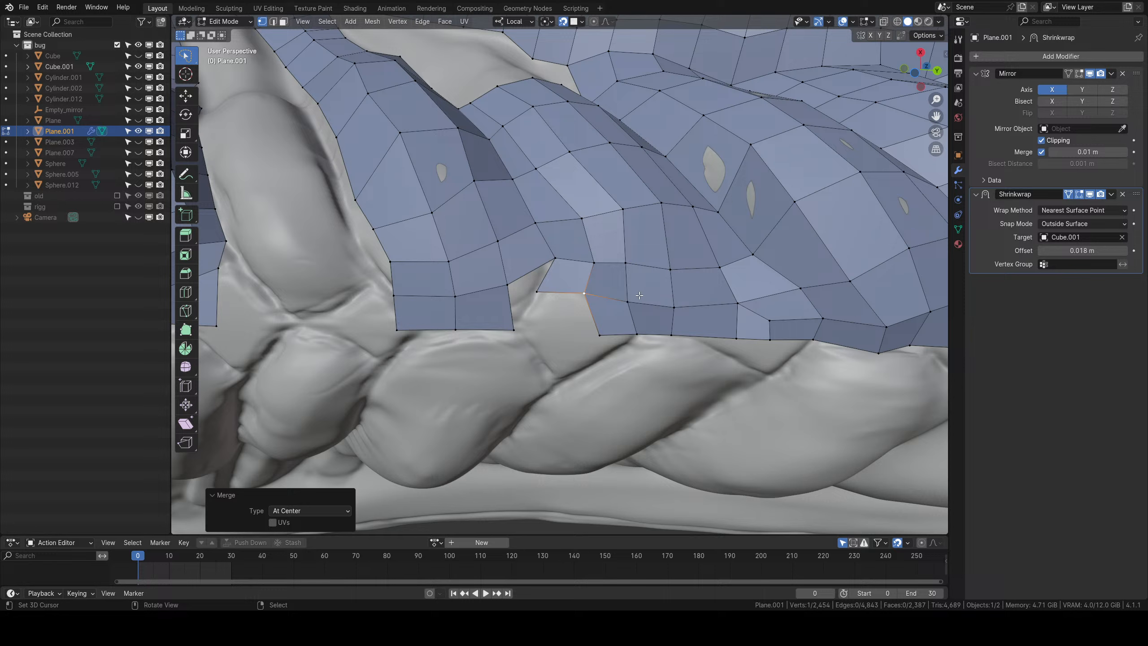
Move the extruded face's other lower corner inward and fill the face between it and the strip's border.
right_click(532, 297)
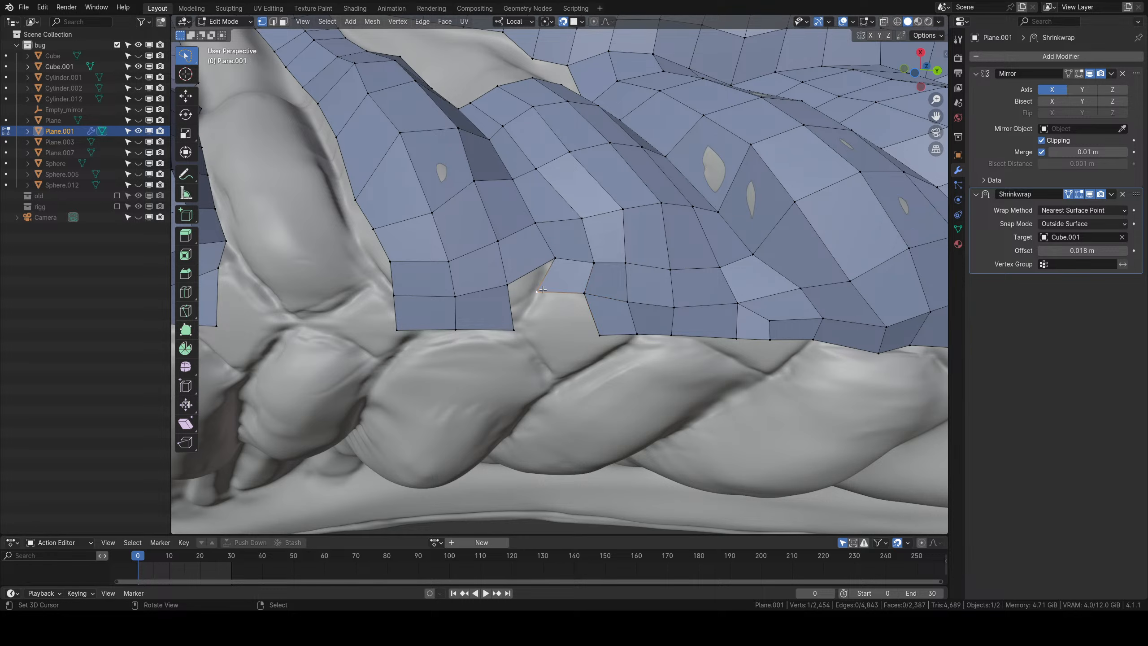
key(g)
click(550, 299)
right_click(501, 286)
shift+right_click(554, 264)
key(f)
Fill the last opening between the extruded face's lower edge and the centreline.
right_click(555, 294)
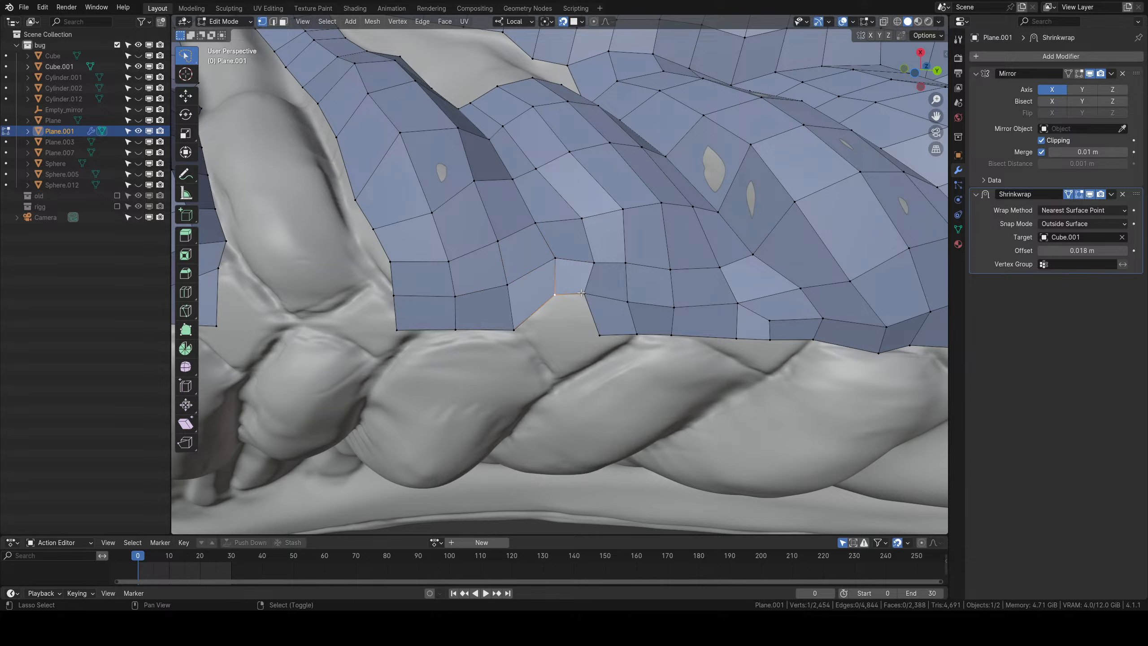
shift+right_click(583, 294)
key(f)
scroll(583, 294, down, 4)
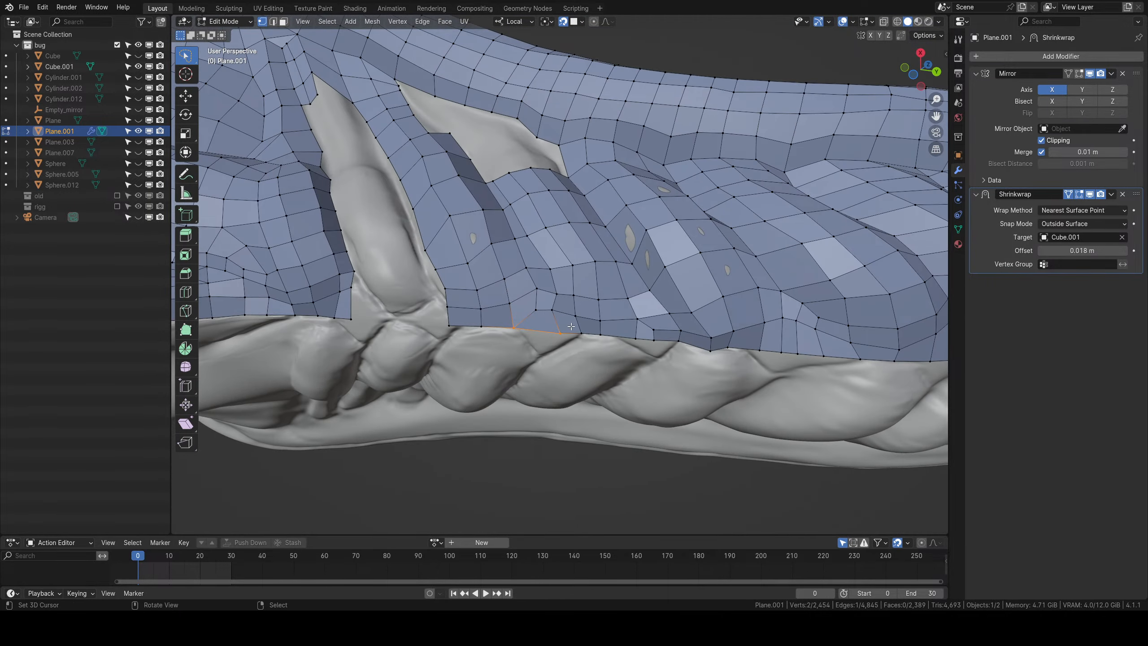
Move the vertex on the centreline below the newly filled opening to space its faces more evenly.
key(g)
click(552, 333)
scroll(552, 332, down, 4)
middle_drag(552, 333, 500, 256)
scroll(500, 256, up, 6)
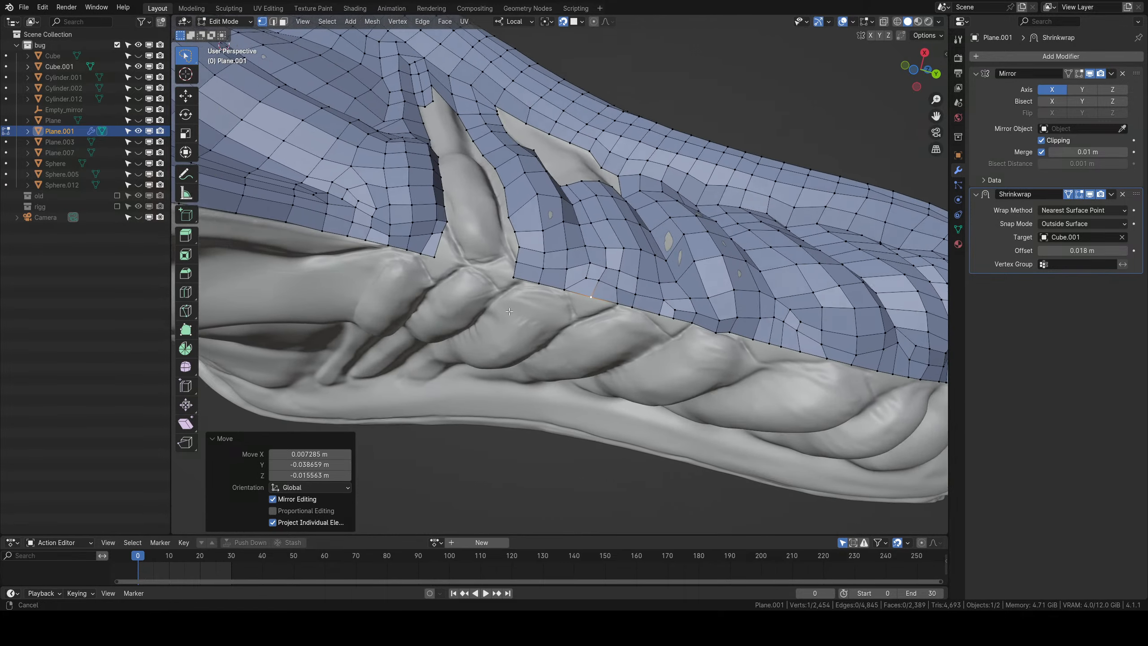
Fill a face across the long fold gap at the centreline and divide it with five evenly spaced loop cuts.
click(477, 230)
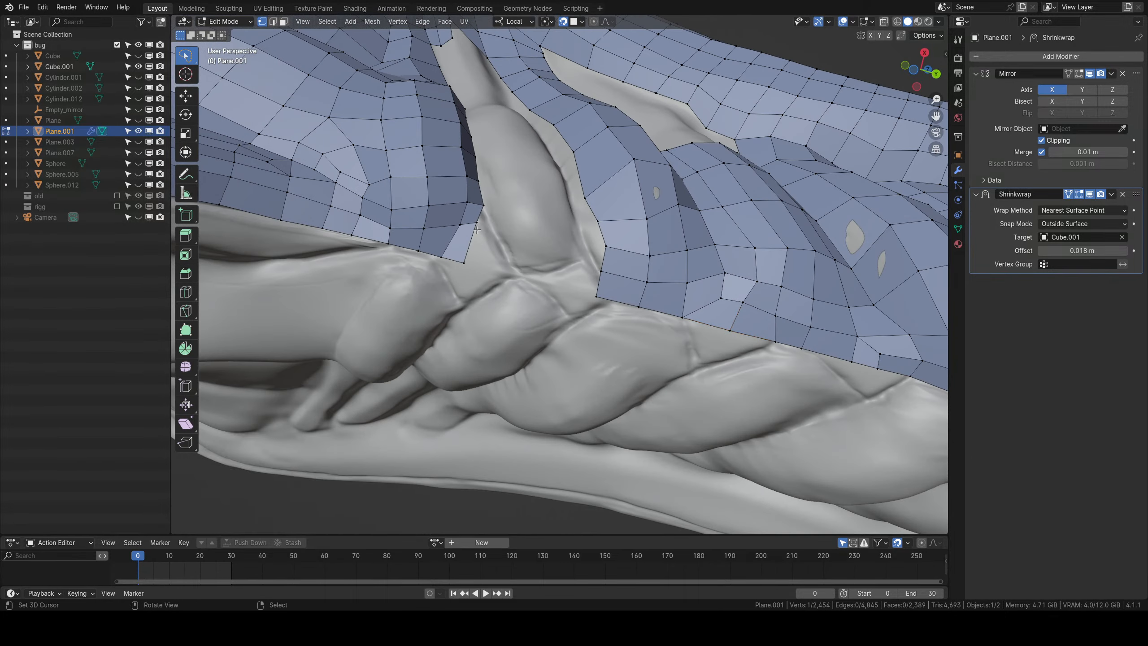
shift+click(469, 267)
shift+click(595, 294)
shift+click(602, 273)
key(f)
scroll(602, 273, up, 2)
key(ctrl+r)
scroll(531, 253, up, 3)
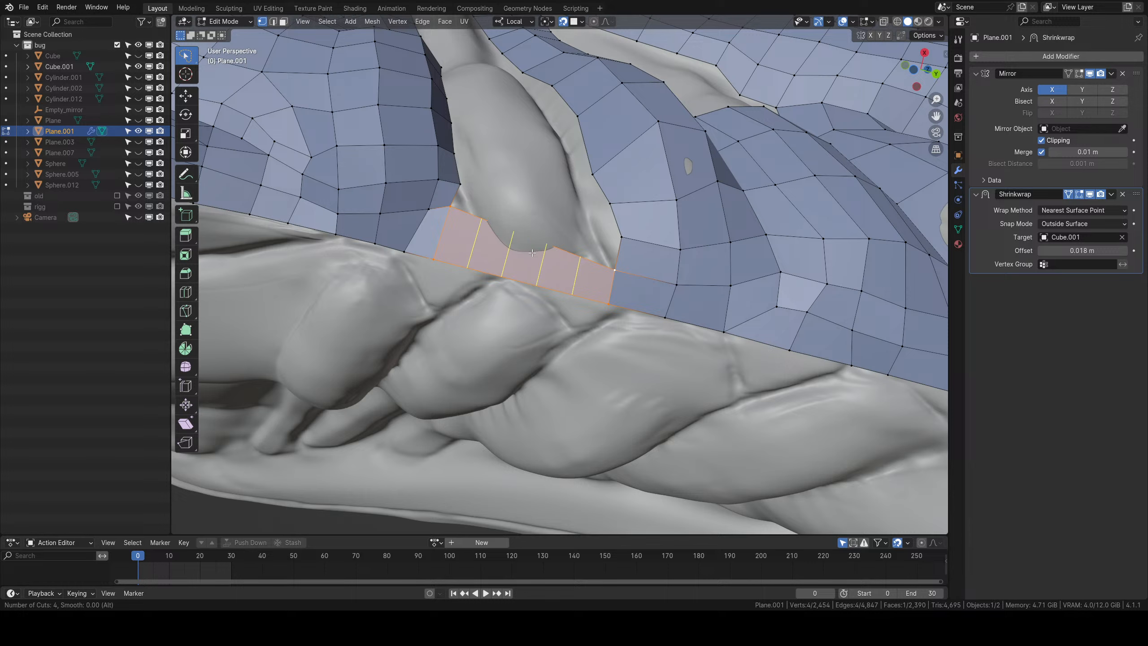
scroll(532, 252, up, 1)
drag(530, 254, 529, 256)
Move three of the centreline bridge's upper vertices so its edge forms an even curve below the gap.
right_click(526, 241)
key(g)
click(521, 255)
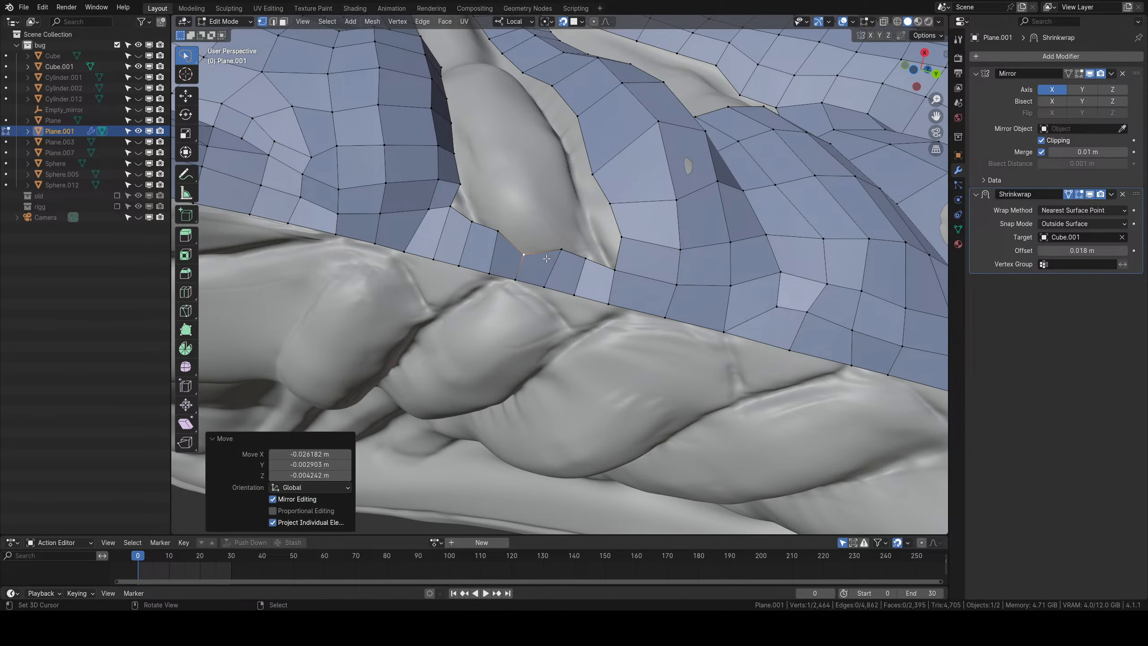
right_click(561, 249)
key(g)
click(560, 260)
right_click(471, 222)
key(g)
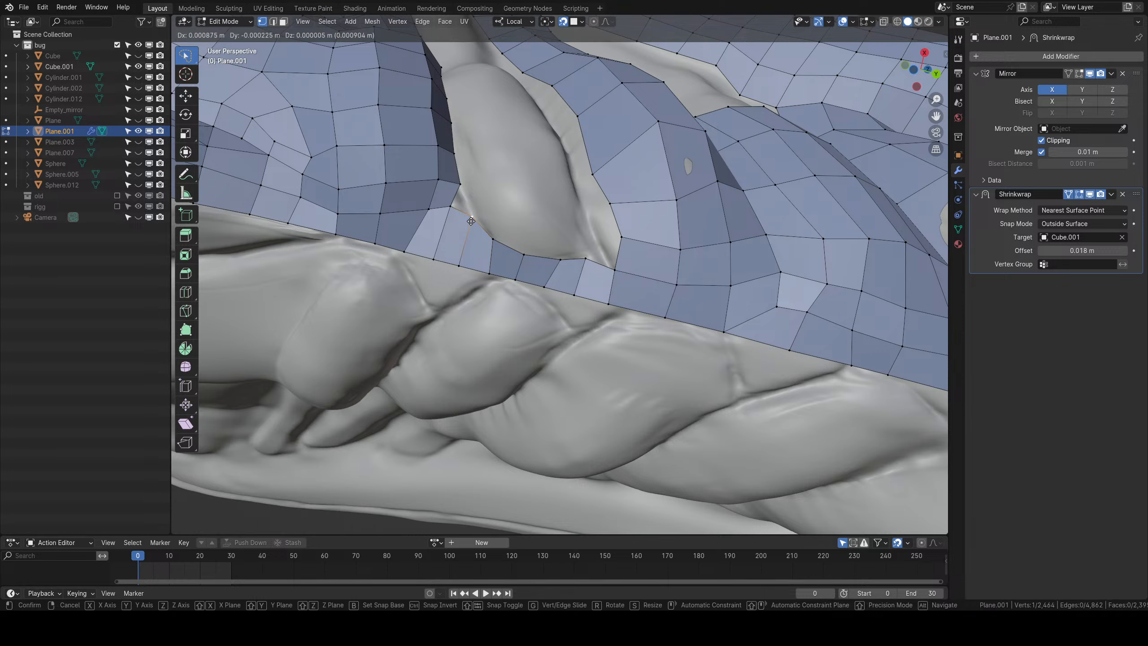
click(464, 217)
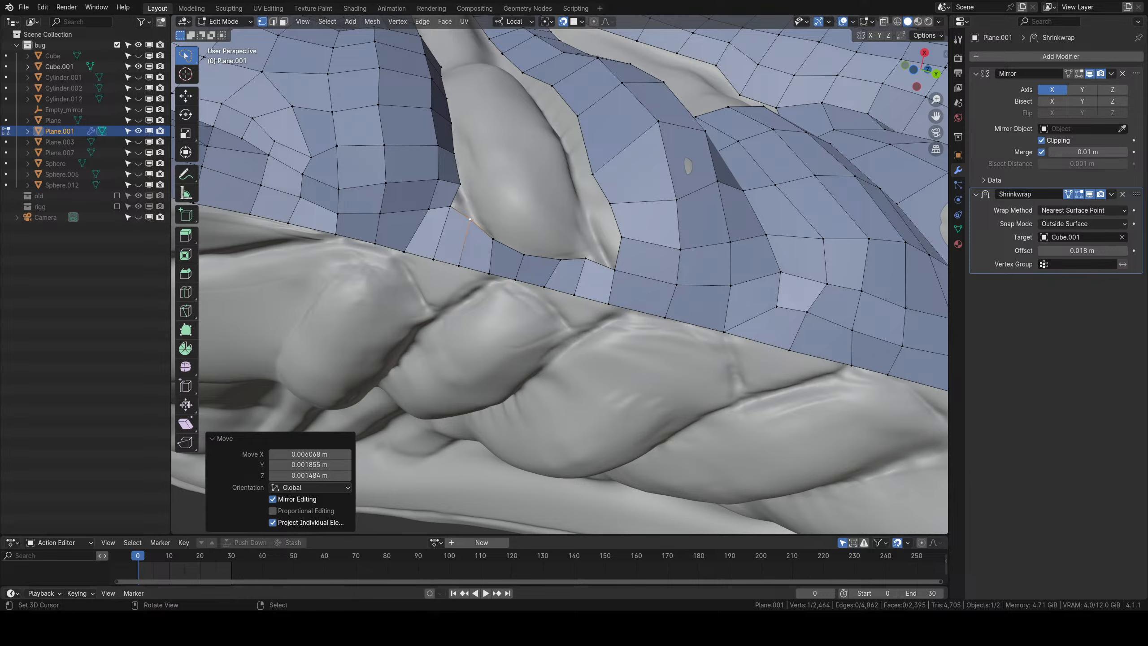
Move two vertices beside the long gap's upper tip upward to even out the surrounding quads.
mouse_move(529, 225)
middle_down()
mouse_move(535, 235)
mouse_move(569, 169)
mouse_move(598, 256)
middle_up()
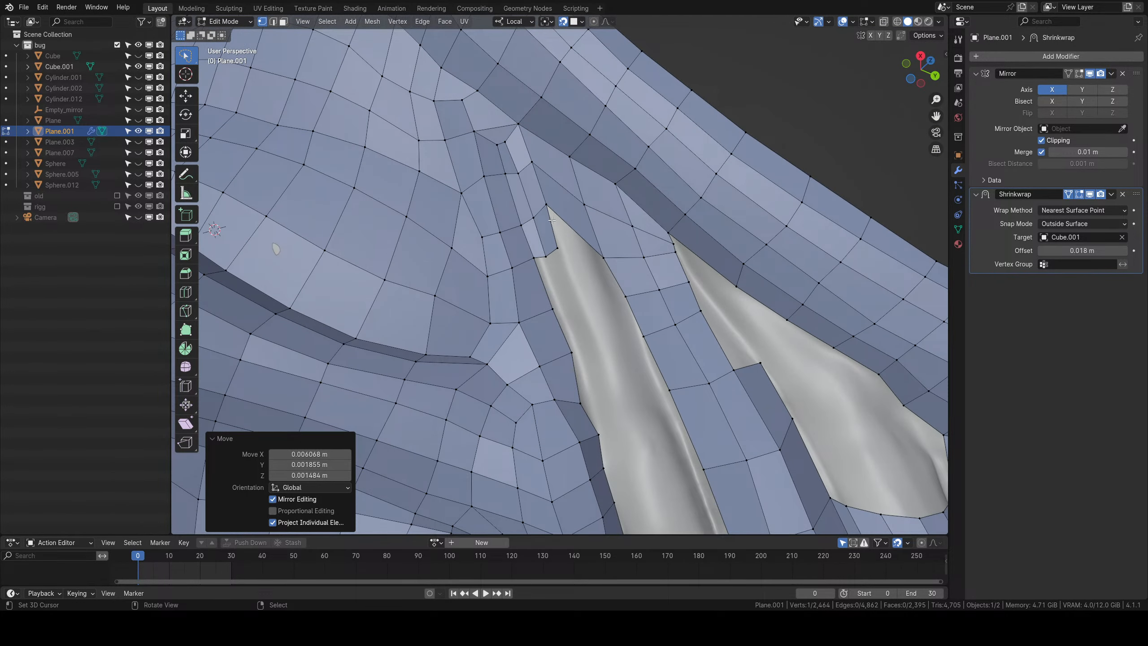
scroll(570, 197, down, 5)
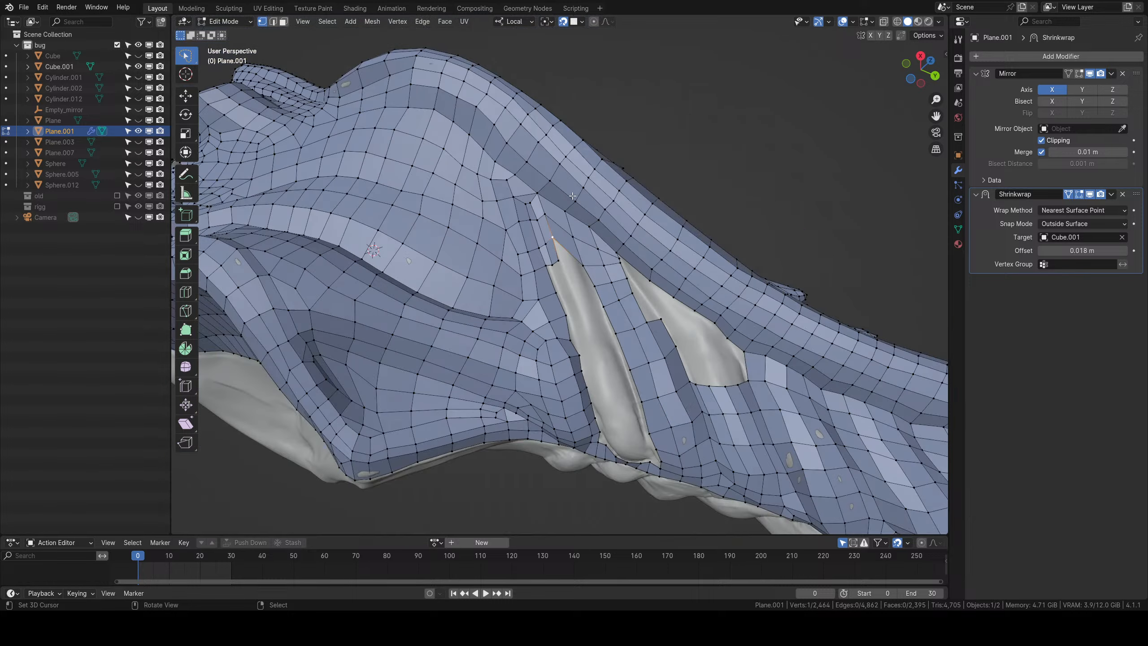
middle_drag(570, 203, 573, 221)
scroll(573, 223, up, 5)
right_click(587, 234)
key(g)
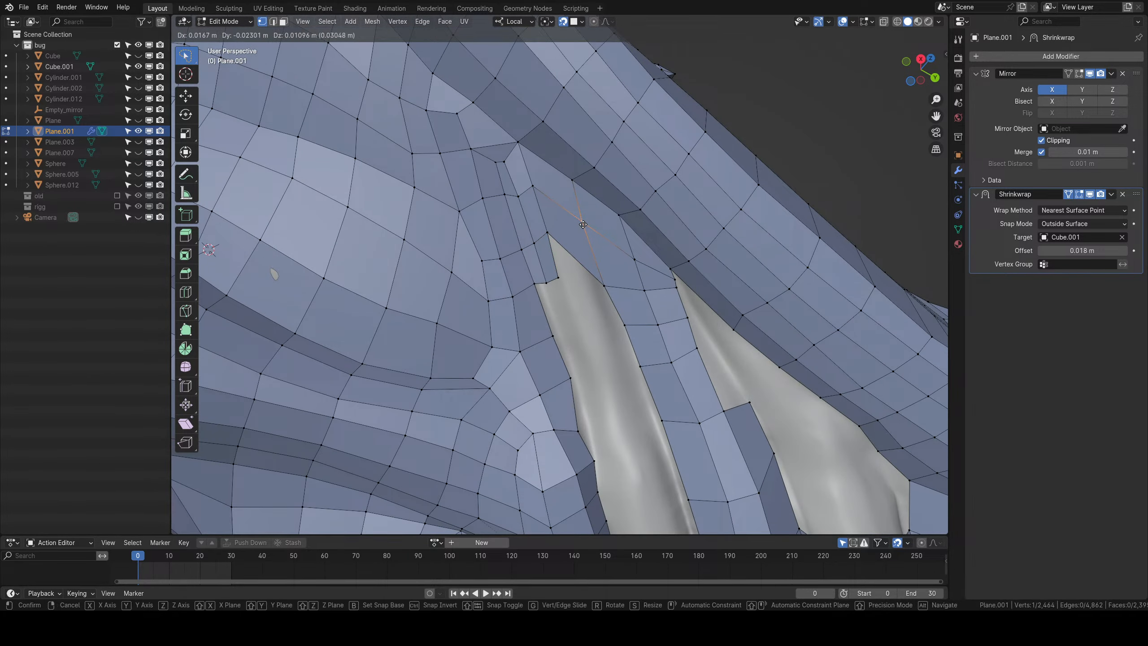
click(583, 223)
right_click(598, 278)
key(g)
click(590, 259)
Move the gap's tip vertex and the corner vertex below it slightly into the opening.
right_click(550, 232)
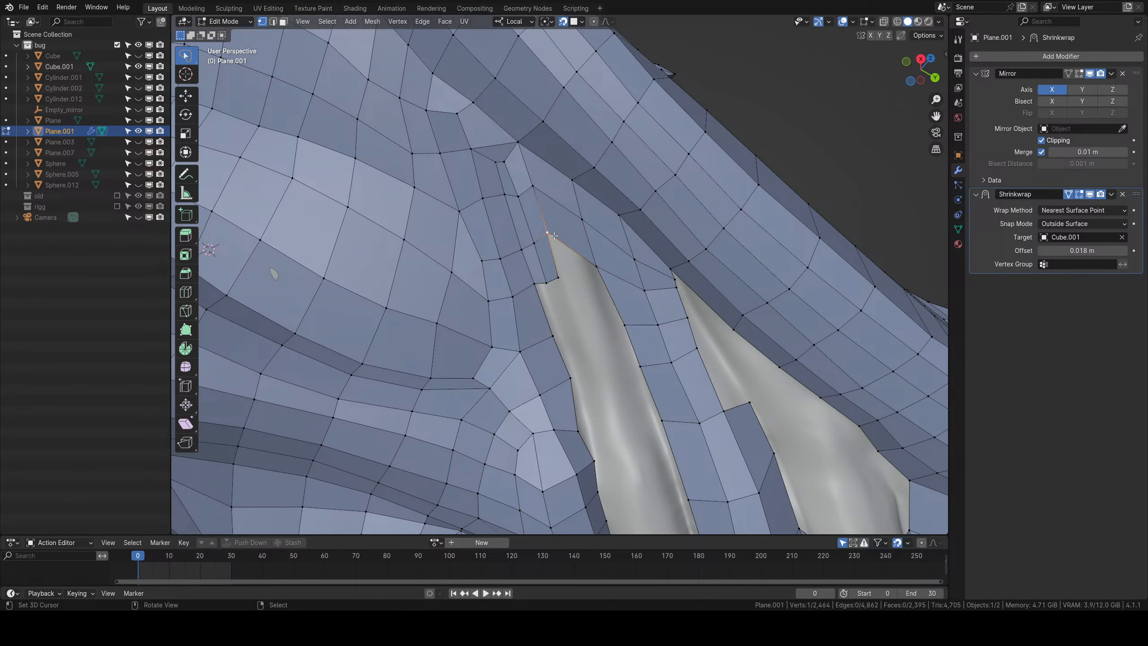
key(g)
click(561, 244)
right_click(563, 276)
key(g)
click(576, 279)
right_click(559, 244)
key(g)
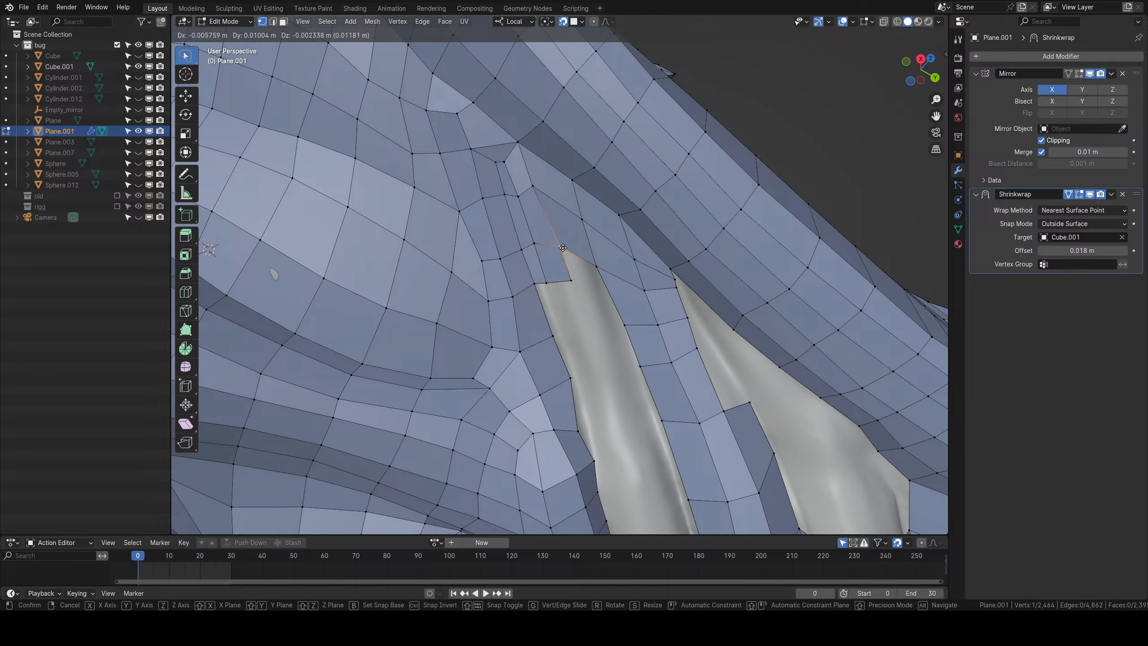
click(583, 283)
Fill a quad across the gap's upper tip and reposition its lower corners and a neighbouring vertex.
shift+right_click(564, 251)
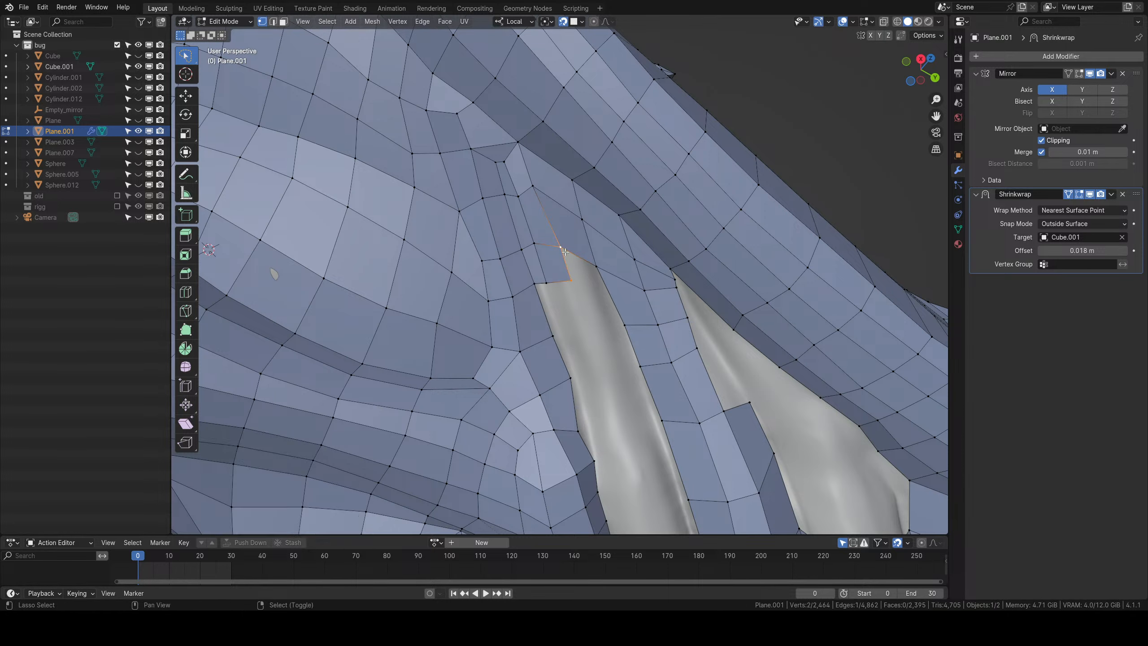
shift+right_click(626, 326)
right_click(571, 281)
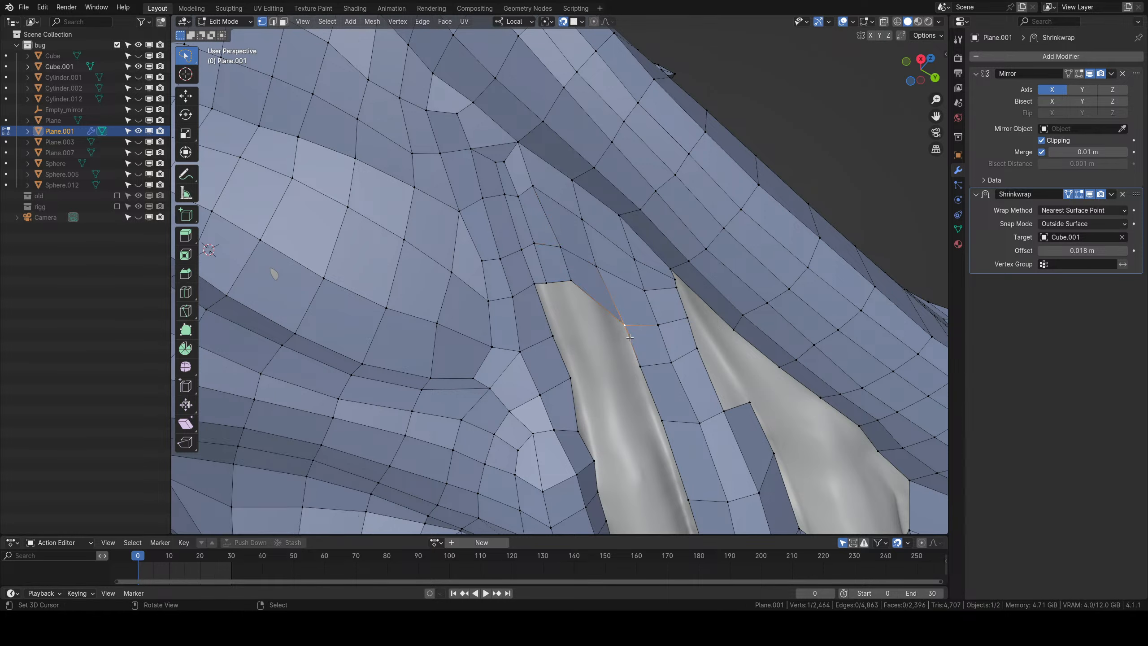
key(g)
click(581, 293)
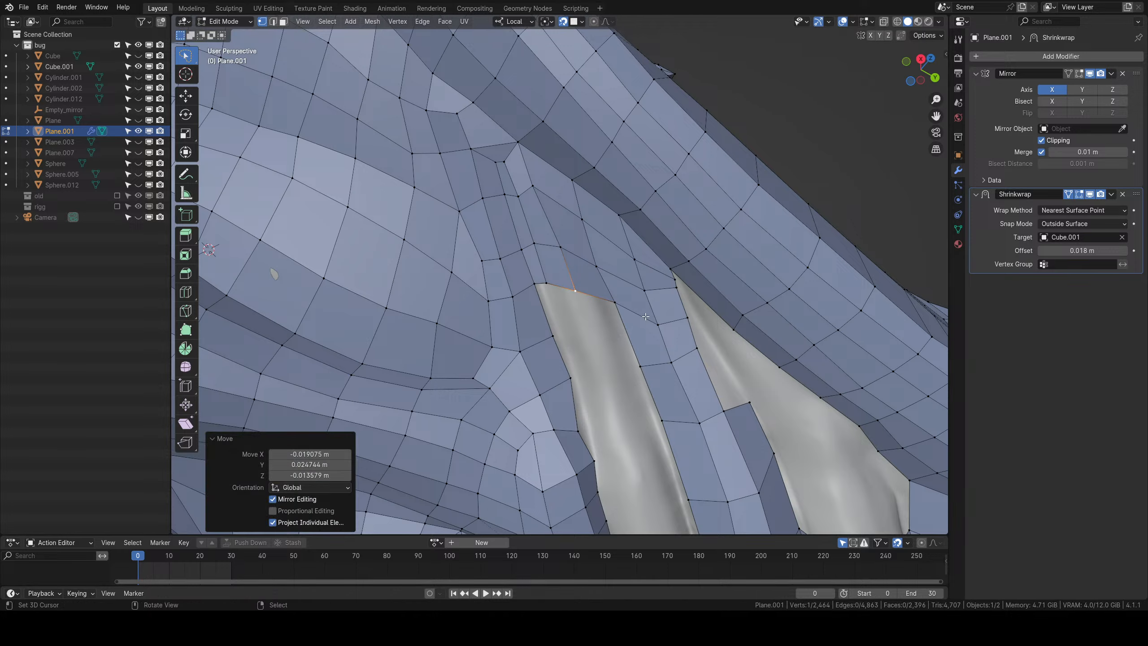
right_click(654, 319)
right_click(646, 294)
key(g)
click(645, 290)
mouse_move(675, 312)
middle_down()
mouse_move(652, 315)
mouse_move(670, 311)
middle_up()
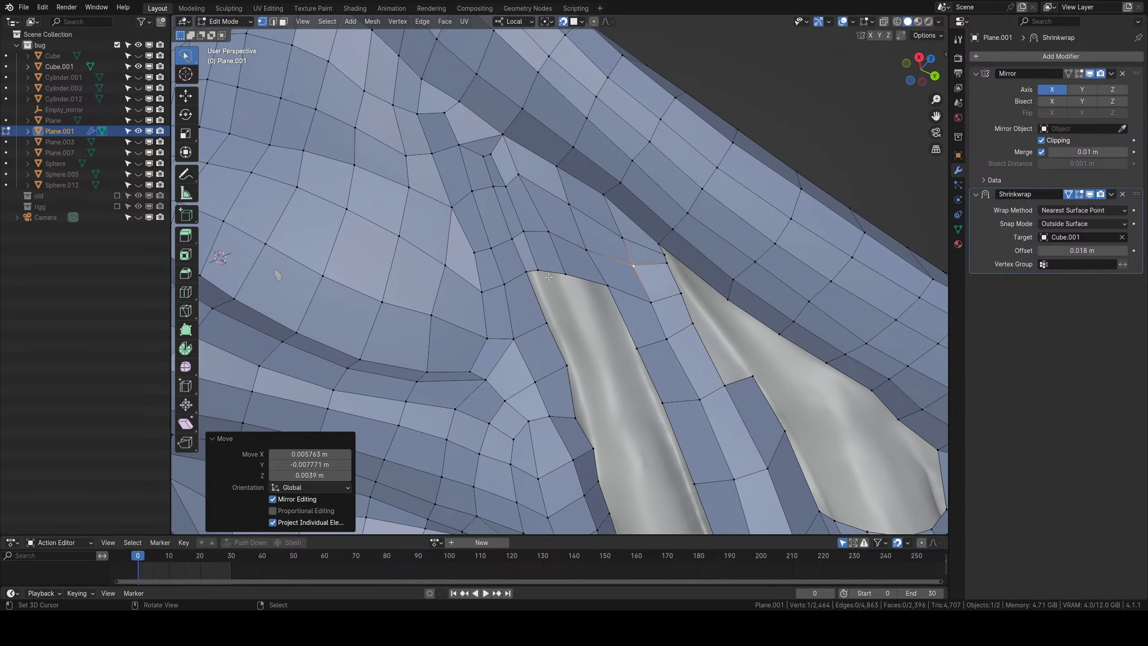
Extrude the middle edge at the gap's upper end twice down the opening, scaling the first extrusion to about 0.746.
right_click(543, 275)
ctrl+right_click(569, 283)
middle_drag(570, 287, 587, 278)
key(e)
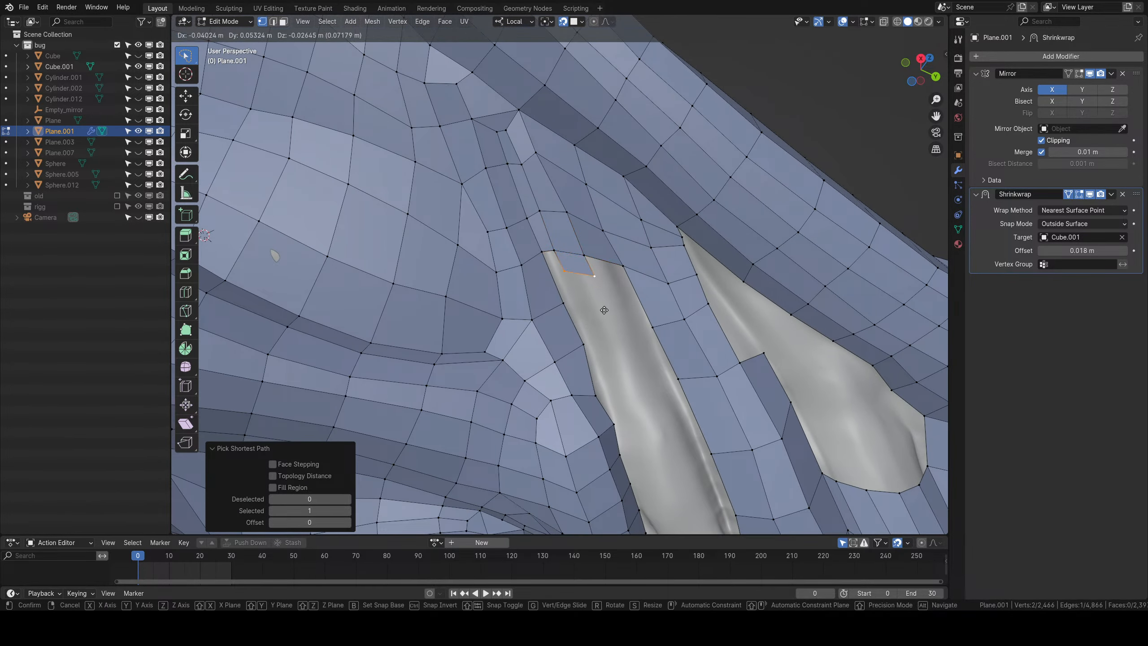
click(606, 311)
key(g)
click(622, 315)
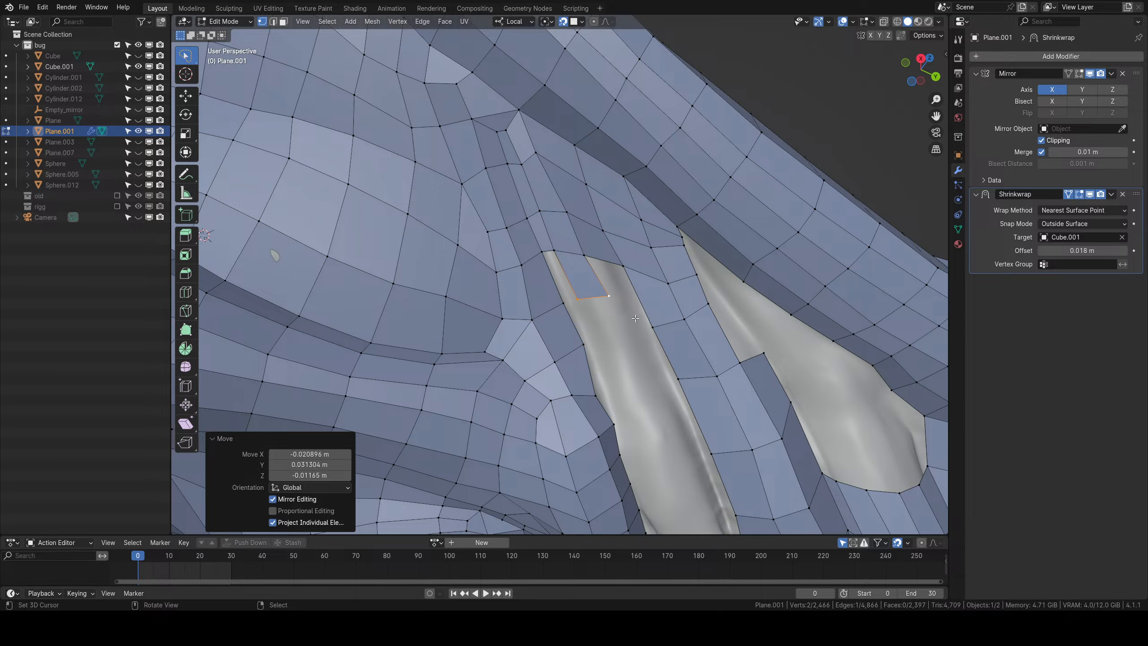
key(s)
click(624, 313)
key(e)
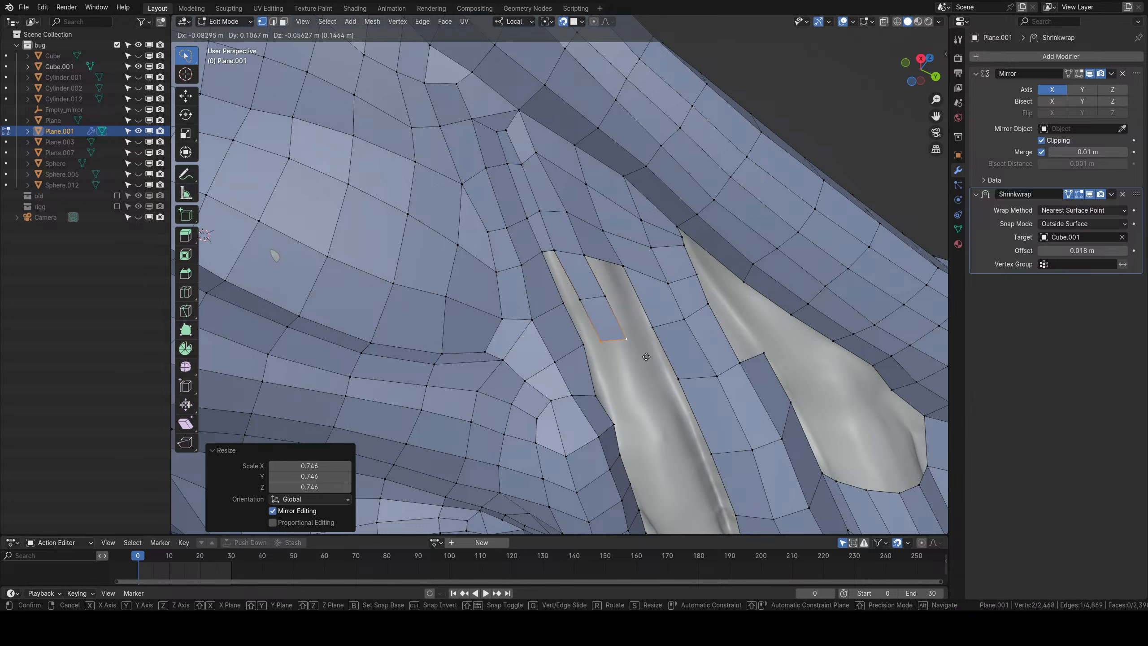
click(646, 357)
Fill the narrow openings on both sides of the extruded strip with quads.
right_click(551, 254)
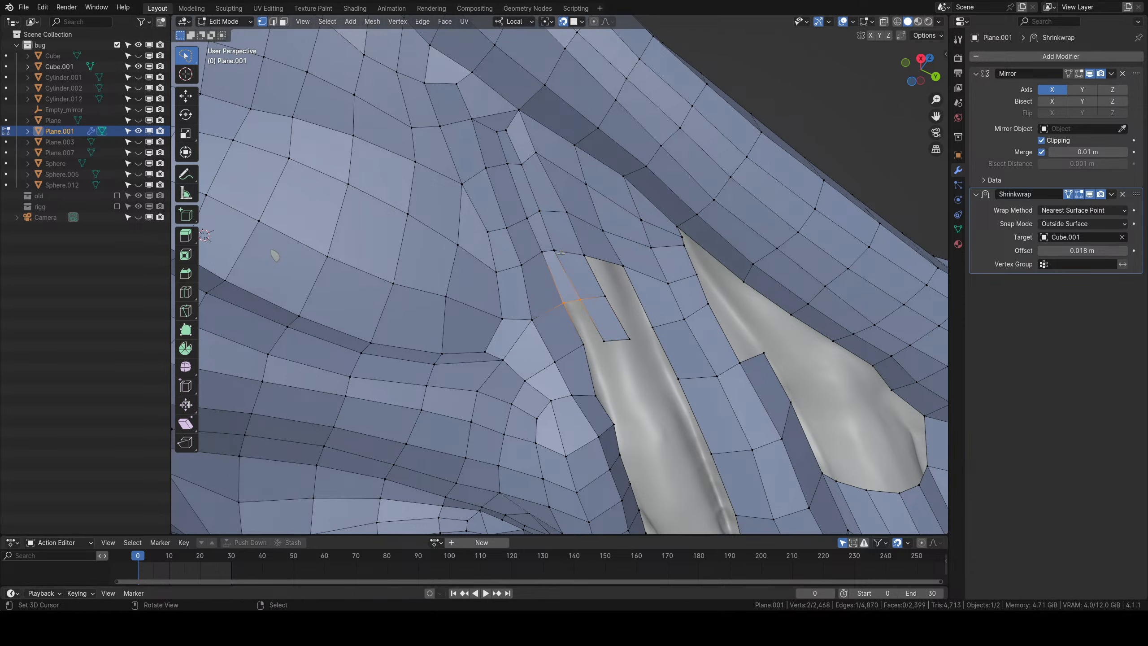
key(f)
key(f)
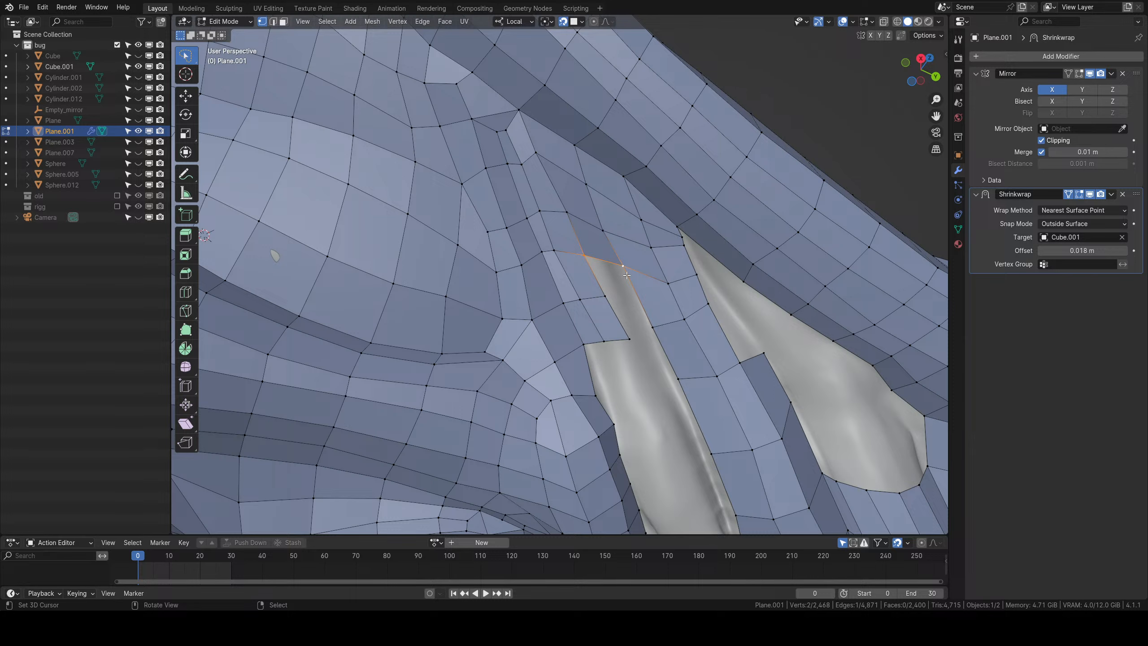
key(f)
key(f)
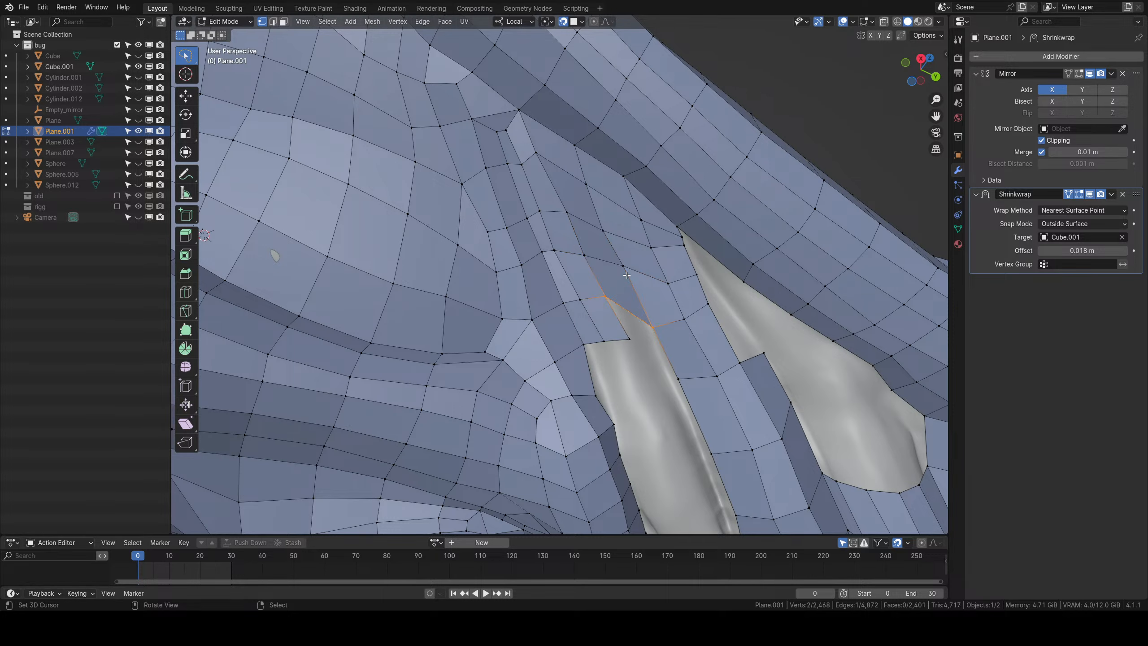
middle_drag(625, 292, 612, 273)
Move the filled strip's lower edge vertices toward the body side to widen its faces.
right_click(608, 274)
shift+right_click(620, 312)
key(g)
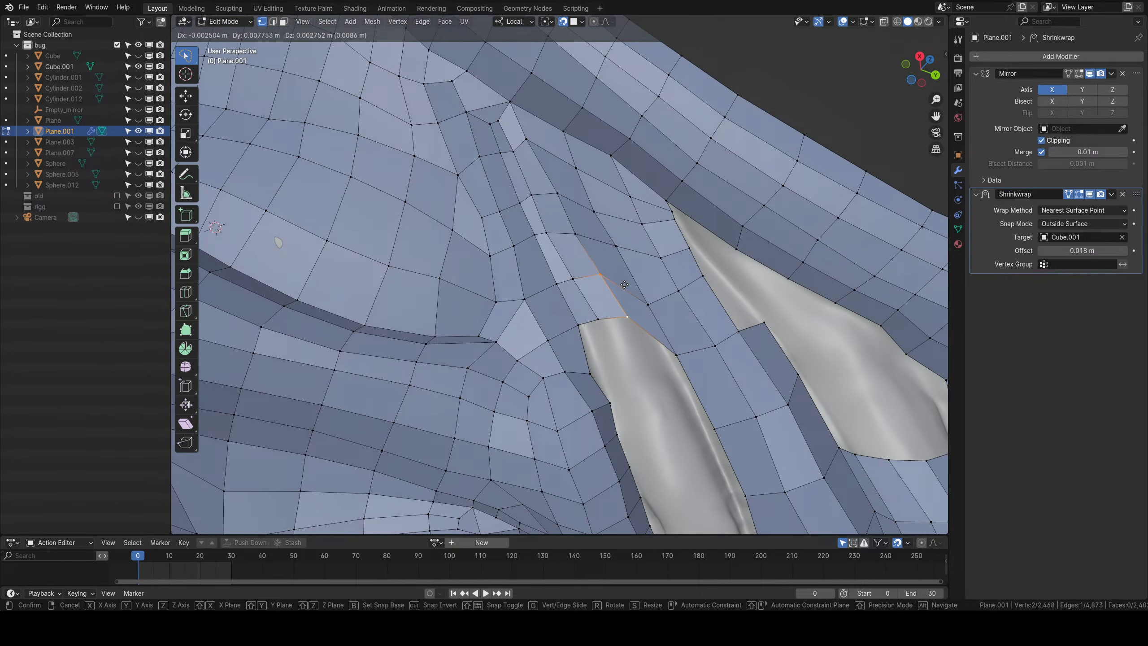
click(626, 314)
right_click(575, 233)
key(g)
click(583, 234)
Adjust a vertex near the strip's upper end and one on its head-side edge to smooth the edge flow.
right_click(556, 192)
key(g)
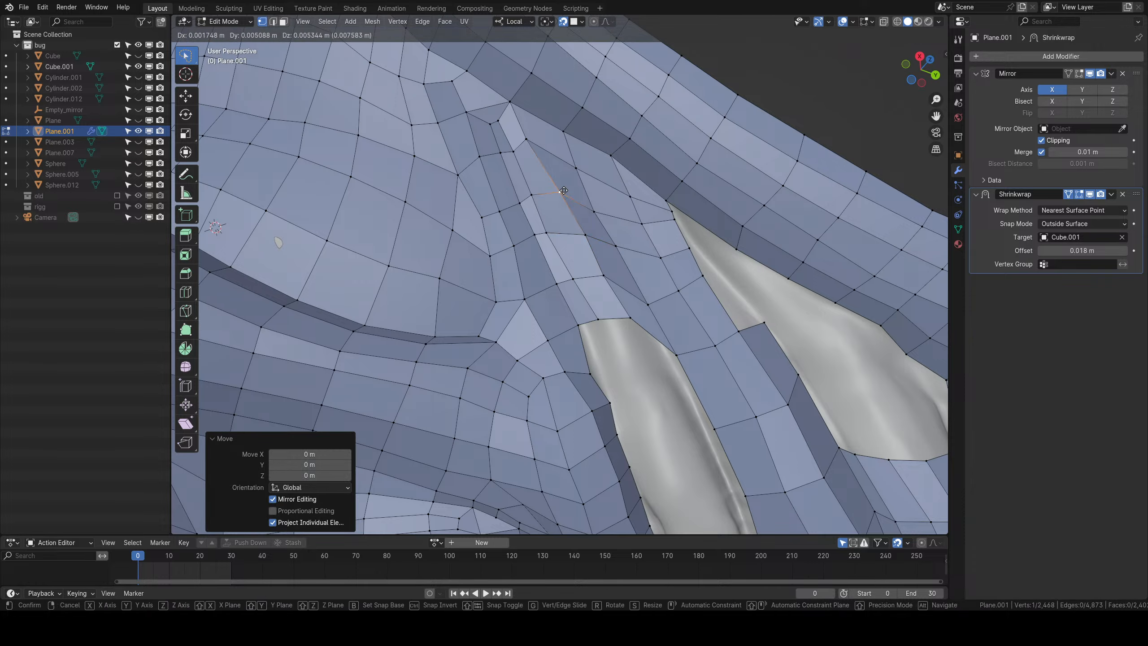
click(562, 190)
right_click(553, 240)
key(g)
click(574, 271)
scroll(574, 270, down, 3)
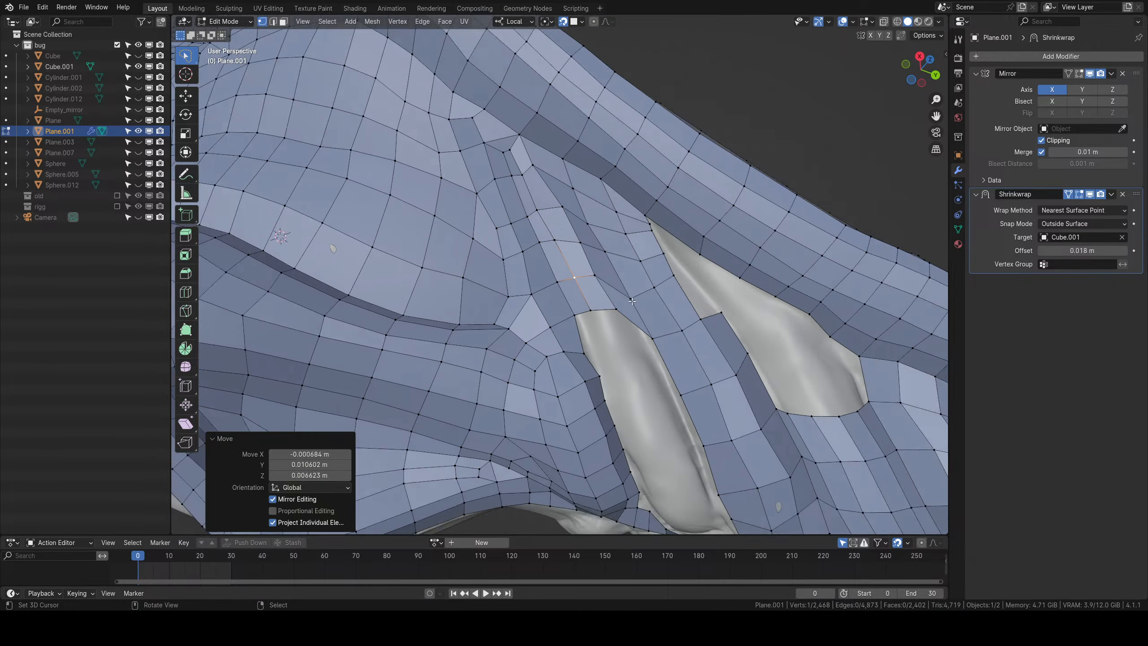
Move two vertices upward in the band between the two fold gaps to even out its upper faces.
middle_drag(575, 270, 591, 313)
scroll(592, 313, up, 4)
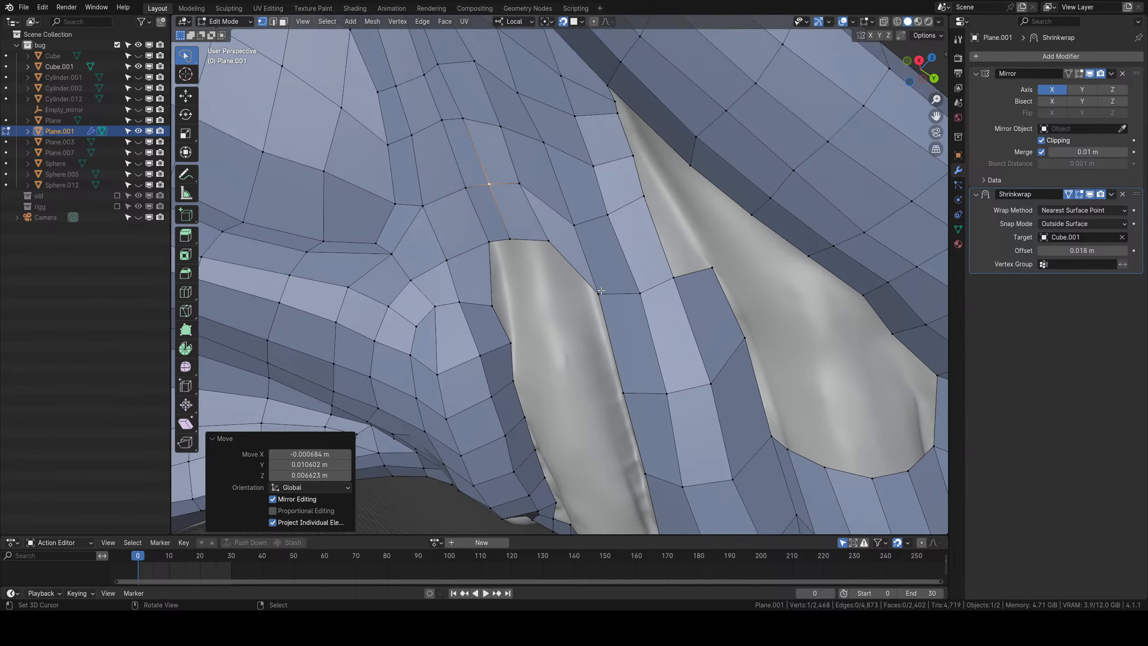
key(g)
click(561, 229)
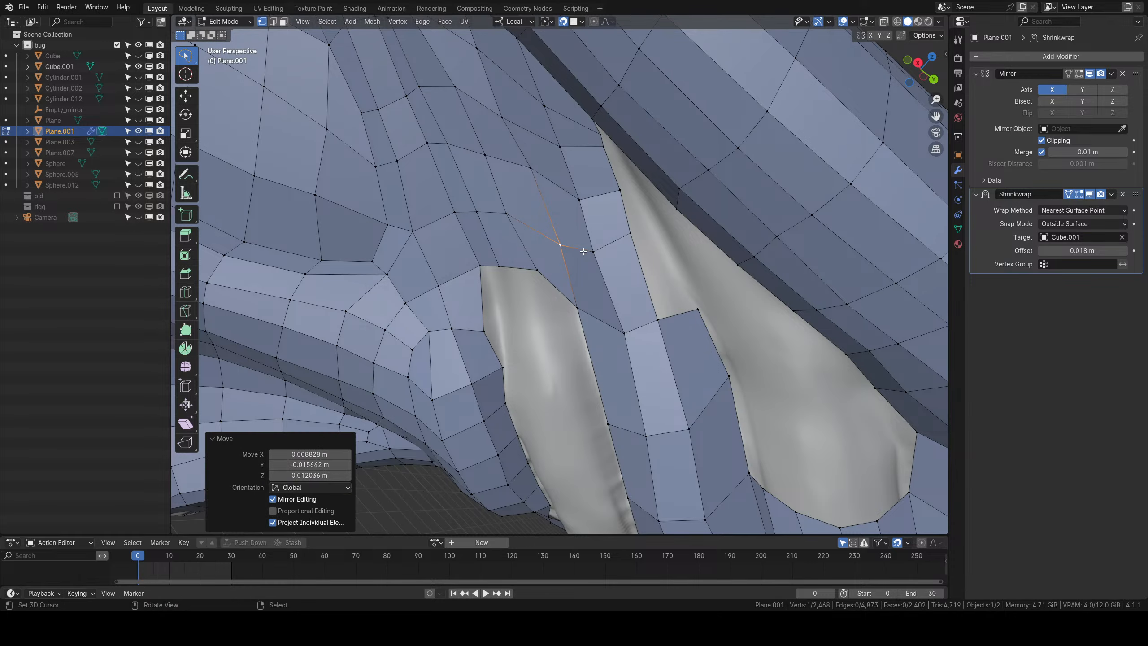
right_click(593, 250)
key(g)
click(602, 240)
Add one loop cut across the band between the two fold gaps and move it down the band.
scroll(600, 241, down, 3)
mouse_move(593, 257)
middle_down()
mouse_move(591, 243)
mouse_move(608, 260)
mouse_move(597, 247)
middle_up()
key(ctrl+r)
click(587, 236)
click(587, 236)
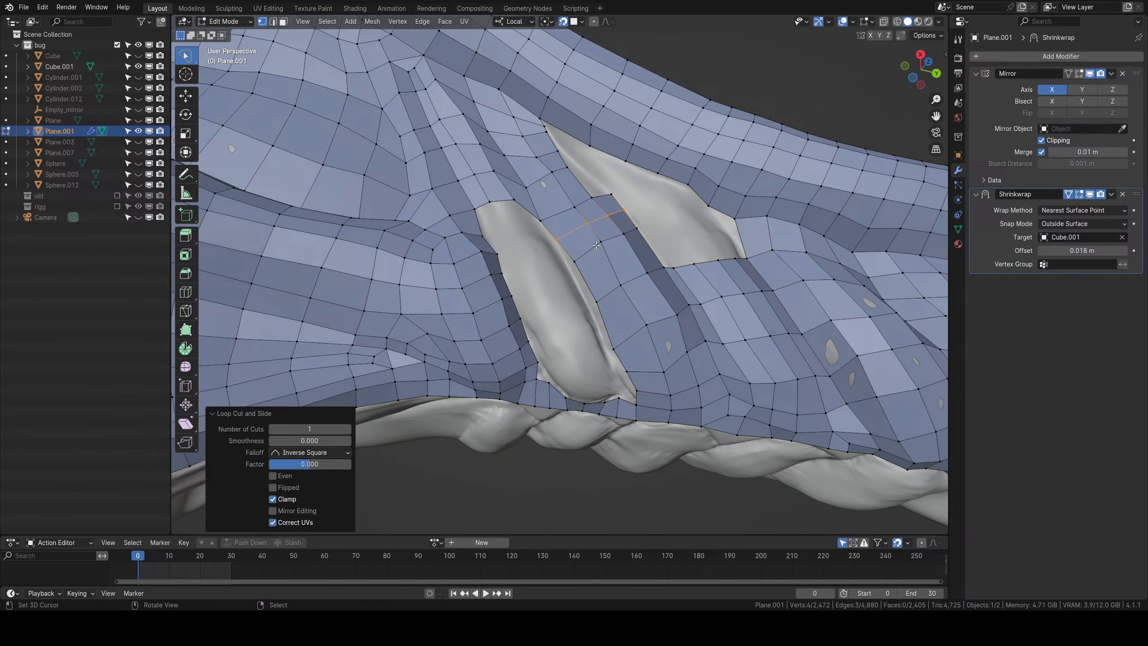
key(g)
click(586, 220)
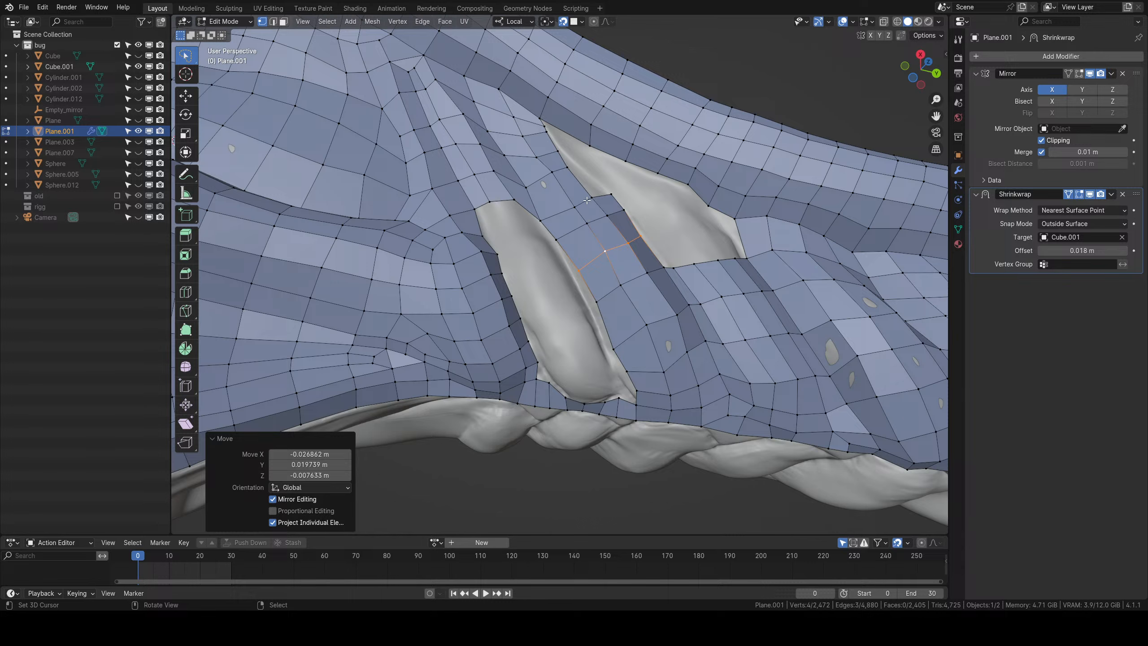
Move the edge row above the new loop cut up the band between the fold gaps.
right_click(590, 199)
ctrl+right_click(541, 220)
key(g)
click(575, 208)
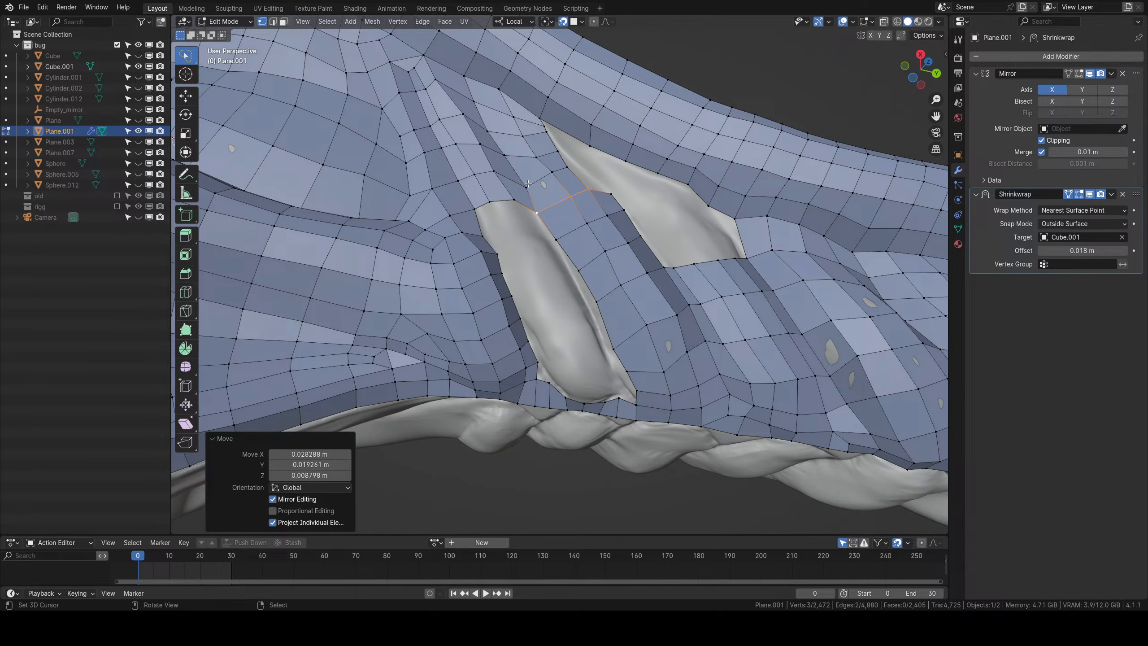
Reposition three vertices at the top of the band between the fold gaps to regularise its quads.
middle_drag(528, 184, 528, 206)
right_click(526, 211)
key(g)
click(520, 203)
right_click(550, 198)
key(g)
click(546, 202)
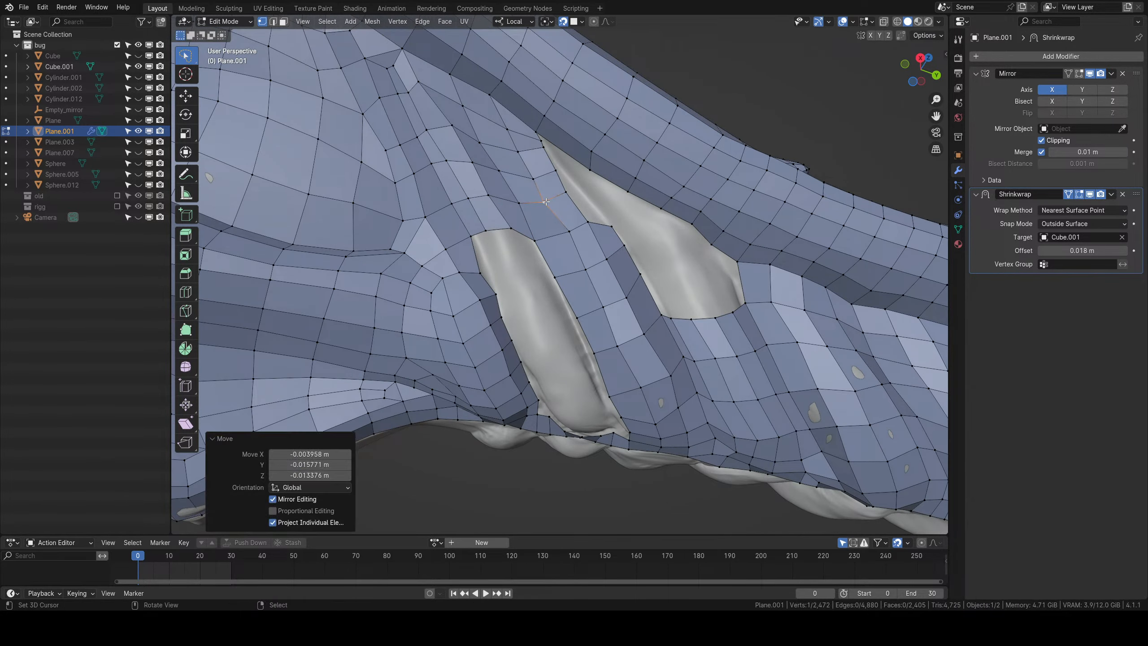
right_click(567, 230)
key(g)
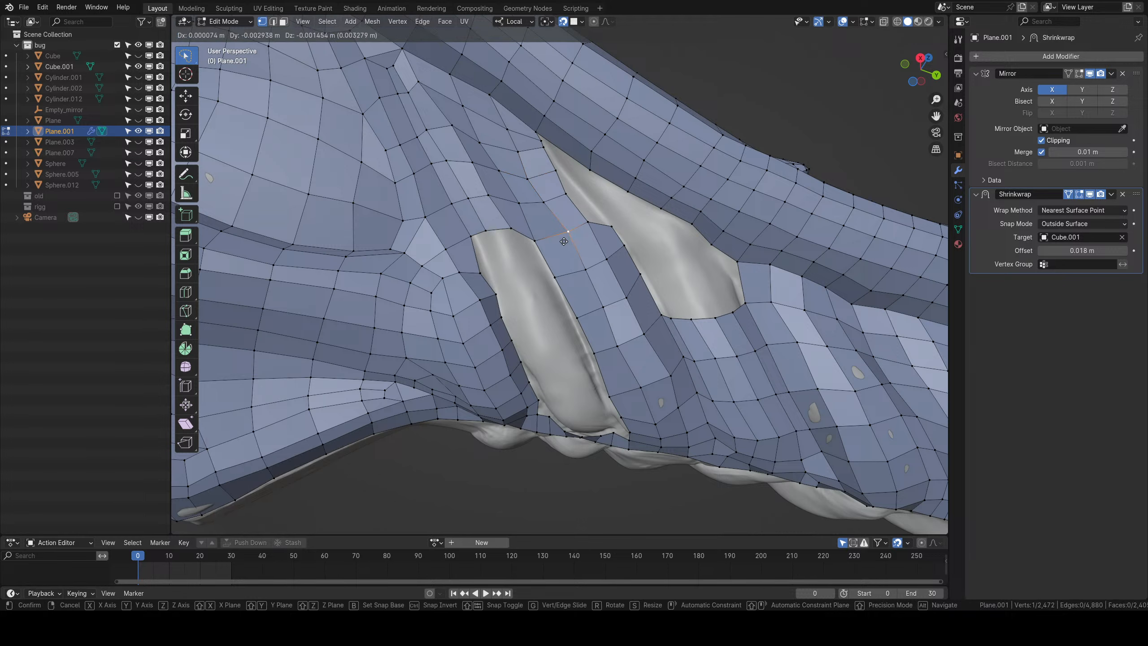
click(564, 240)
Extrude the edge row along the long gap's head-side rim twice across the opening.
middle_drag(583, 226, 563, 315)
right_click(562, 274)
ctrl+right_click(515, 241)
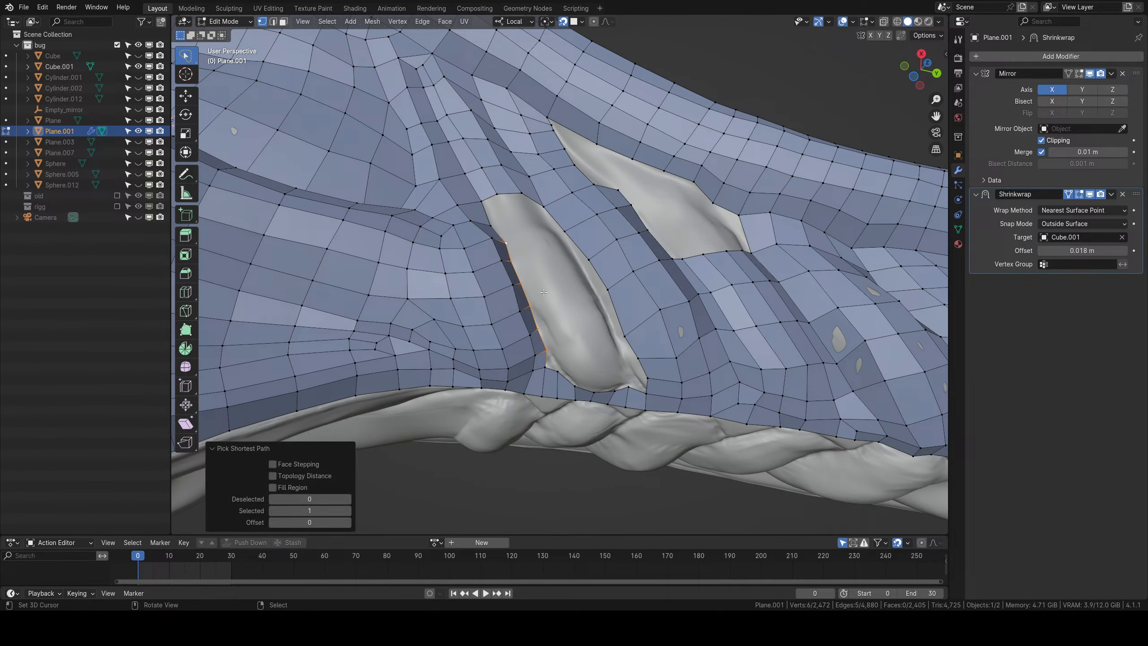
key(e)
click(565, 291)
key(e)
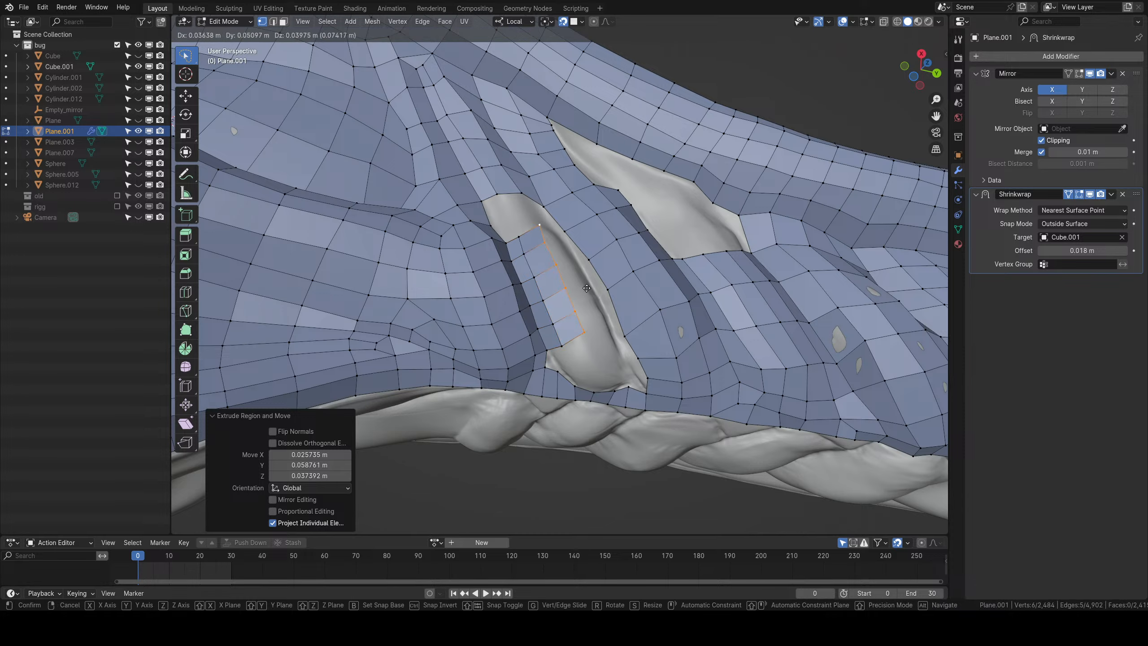
click(582, 291)
Rotate the extruded edge row by about -4.7° and extrude it once more toward the gap's opposite rim.
middle_drag(581, 291, 606, 313)
key(r)
click(603, 319)
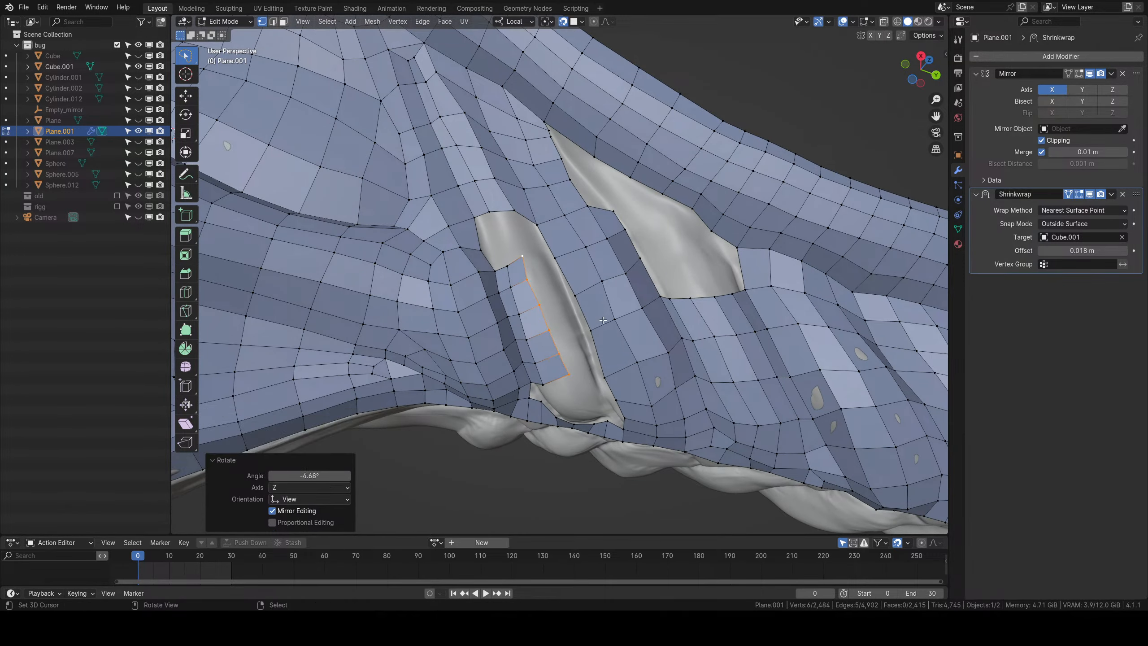
key(e)
click(573, 321)
middle_drag(572, 321, 562, 331)
click(563, 332)
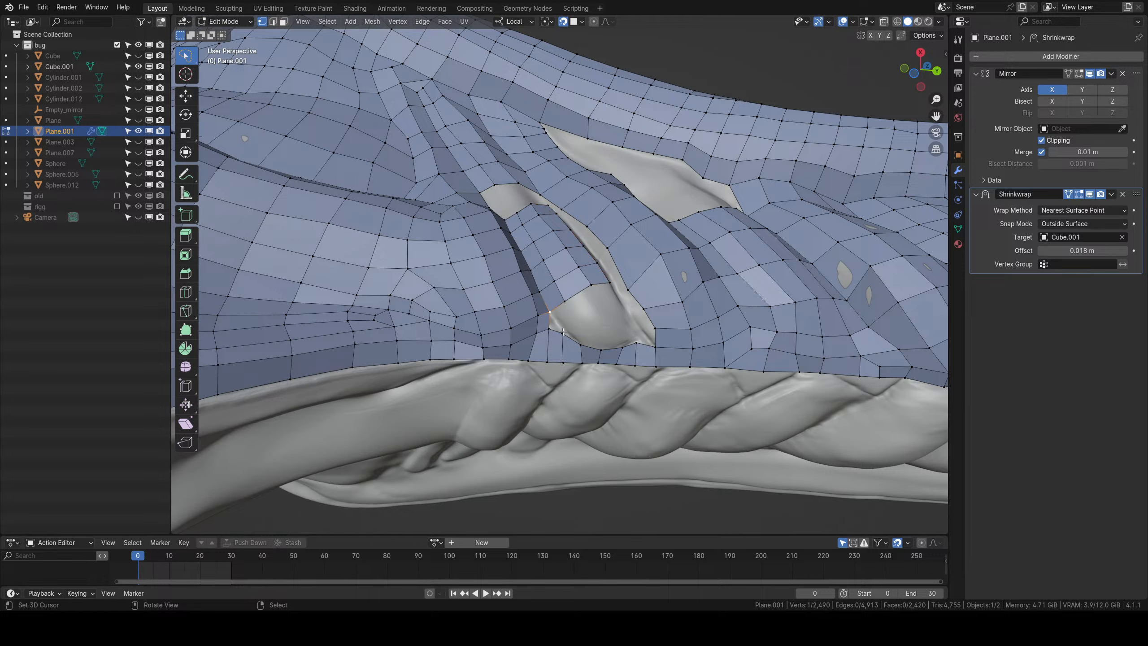
Extrude the edge at the strip's lower end into the long gap's lower opening and scale the new edge to 0.612.
key(e)
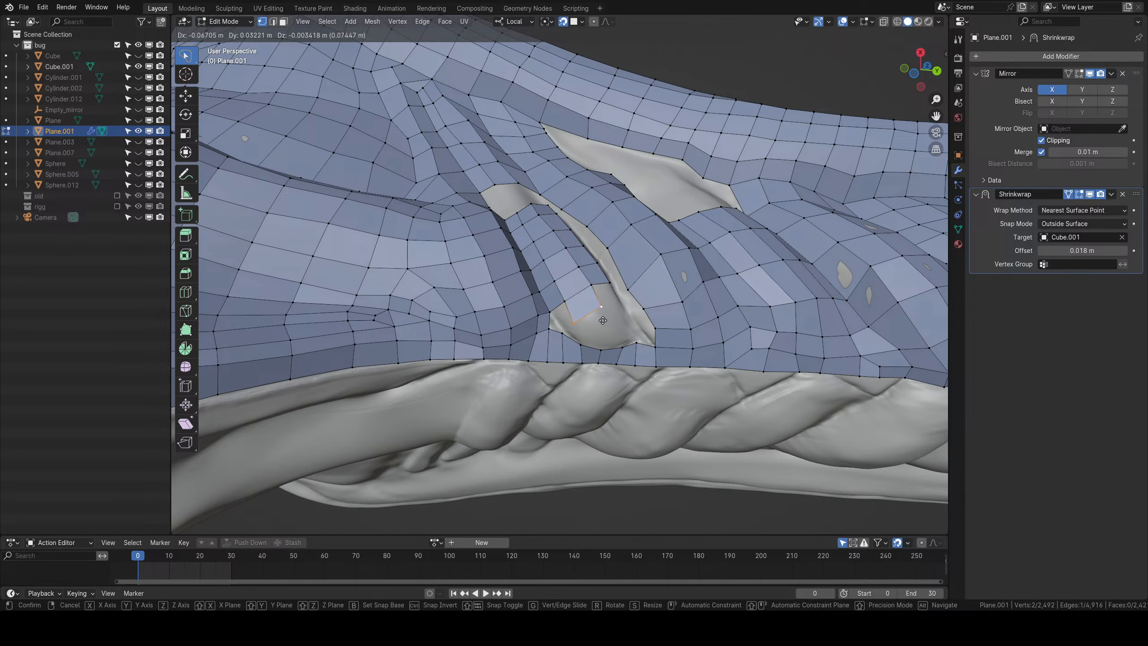
click(603, 319)
key(s)
click(600, 325)
middle_drag(599, 326, 599, 329)
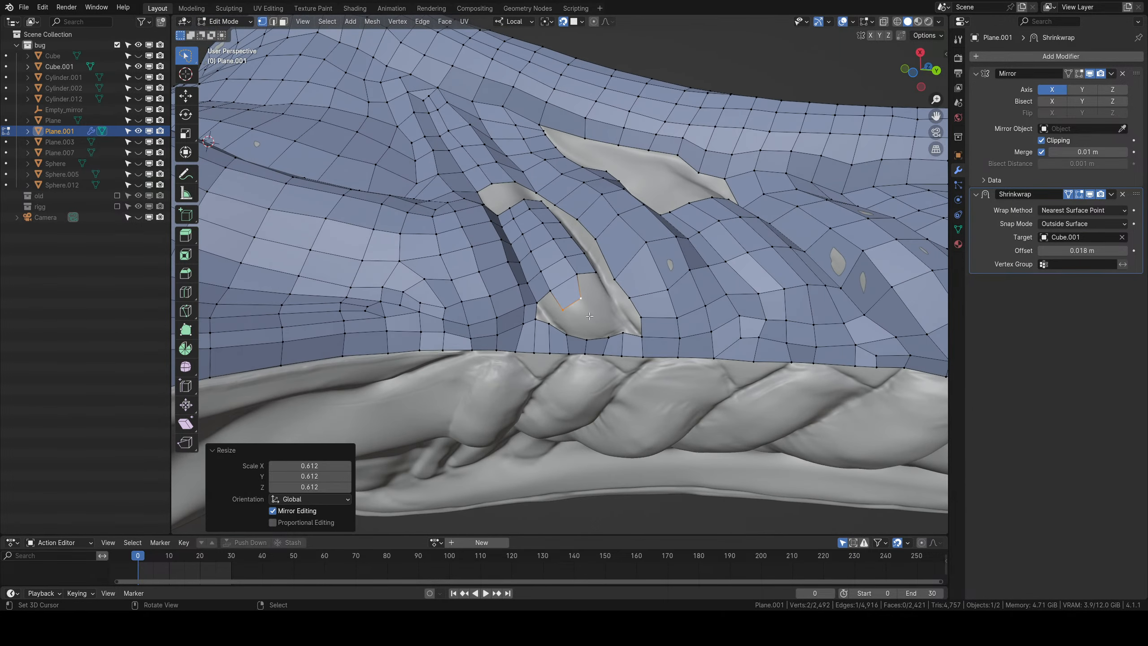
Extrude the strip's end edge again, rotate it about 26.8° and move it toward the opening's lower rim.
key(e)
click(599, 331)
key(r)
click(593, 346)
key(g)
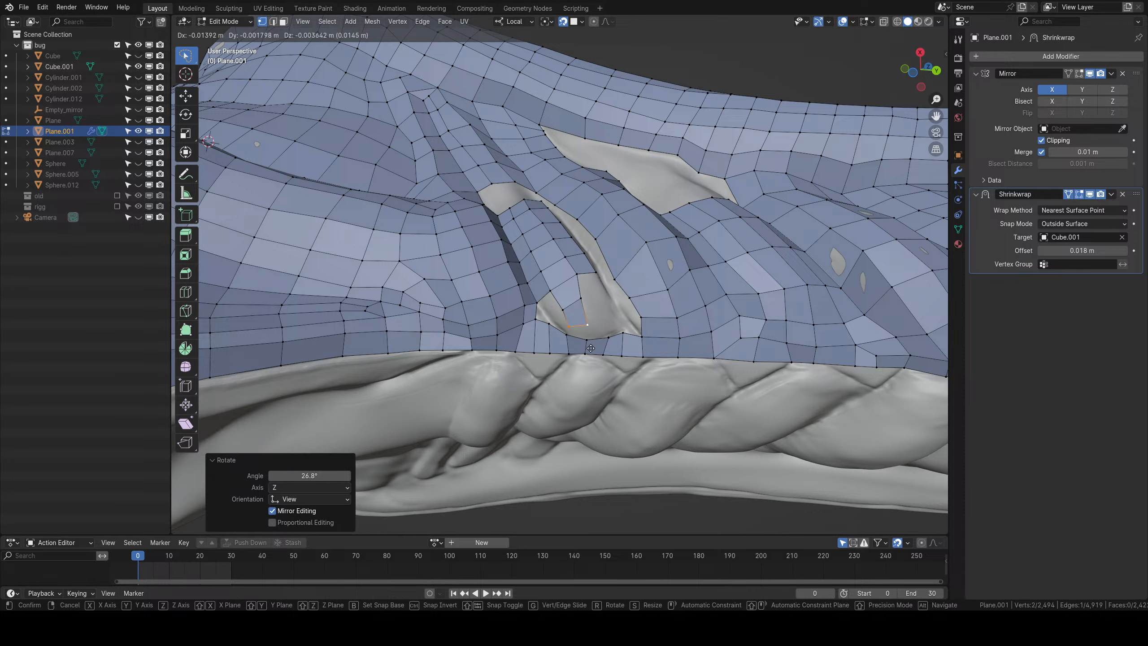
click(591, 348)
Fill the quad joining the strip's end to the lower rim and reposition one of its corner vertices.
right_click(568, 335)
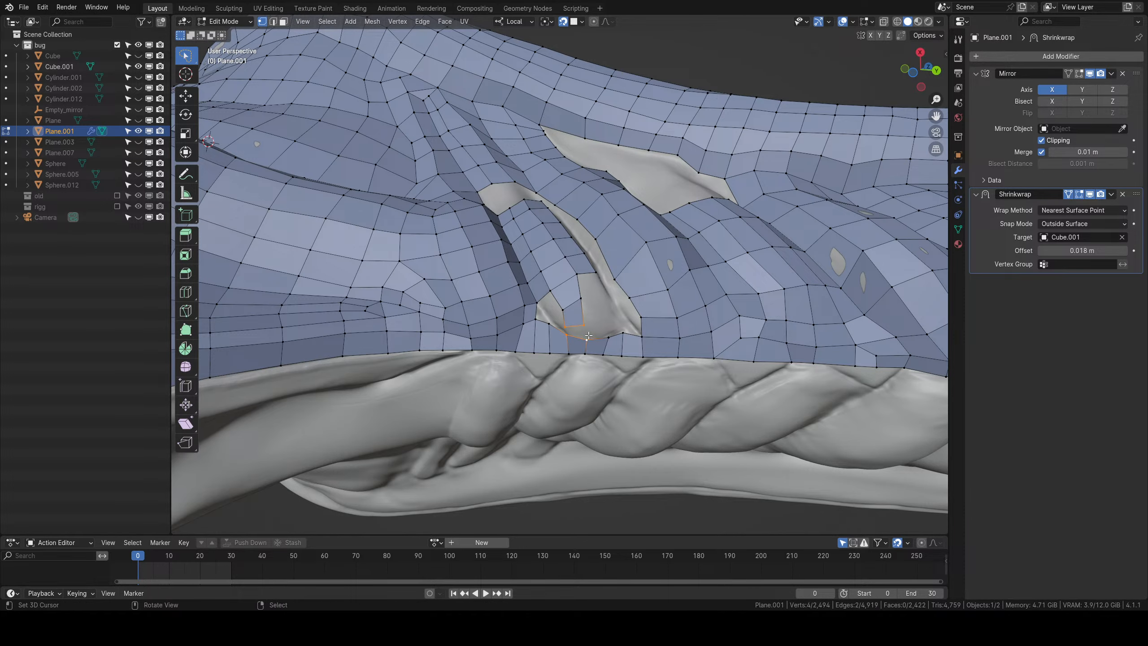
middle_drag(584, 317, 588, 288)
scroll(589, 288, up, 3)
right_click(613, 290)
key(g)
click(621, 290)
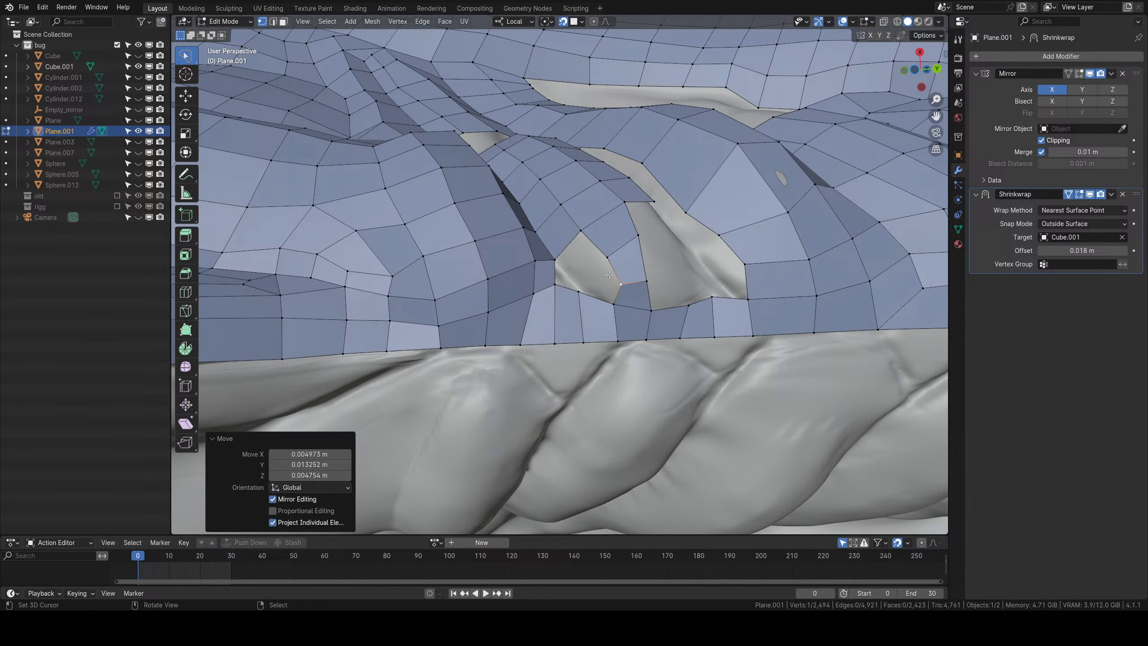
Reposition three vertices along both sides of the strip's lower end to even out its quads.
right_click(598, 251)
key(g)
click(601, 246)
right_click(635, 234)
key(g)
click(638, 236)
right_click(643, 281)
key(g)
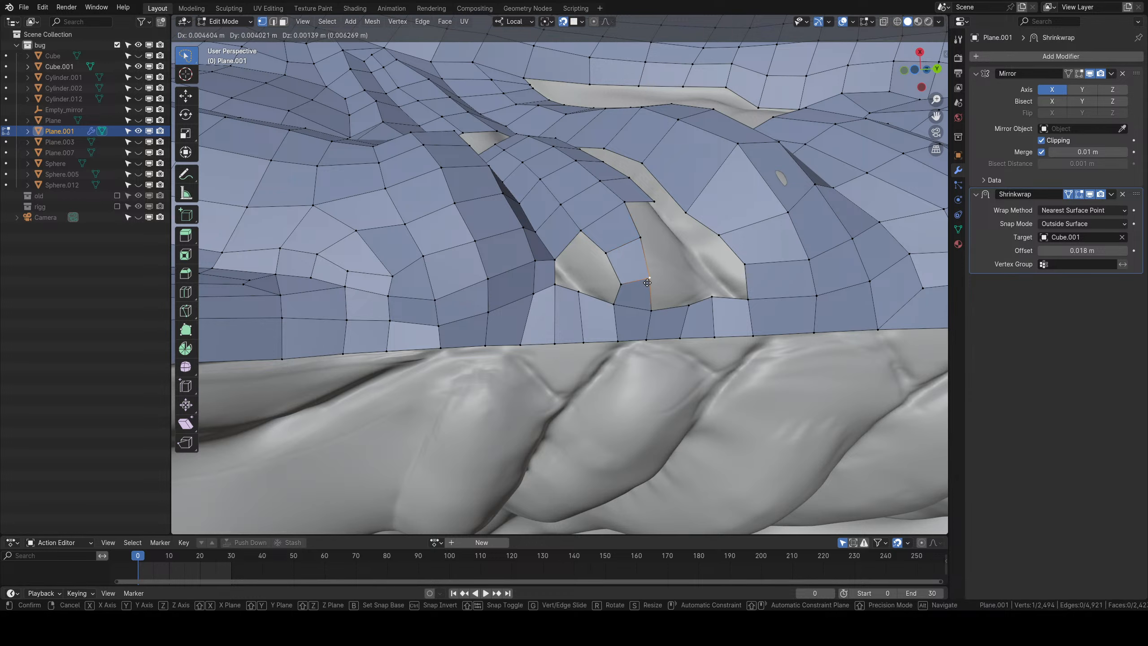
click(648, 275)
Fill the small opening between the strip's lower end and the neighbouring fold with quads, redoing the misplaced last fill.
shift+right_click(616, 303)
key(f)
key(f)
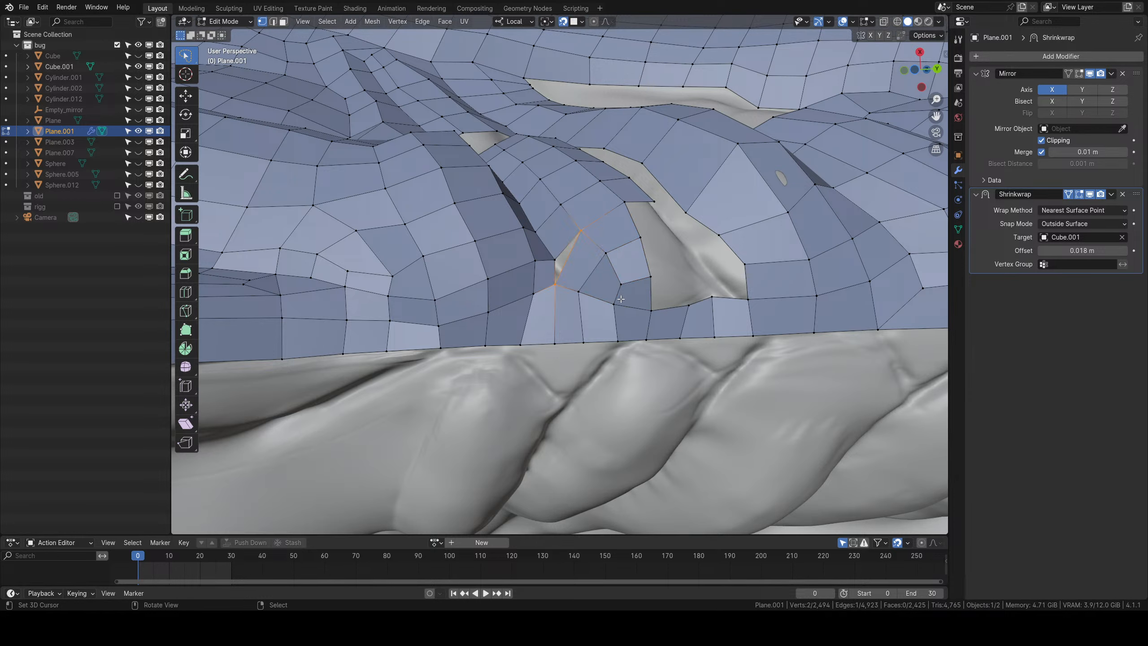
key(ctrl+z)
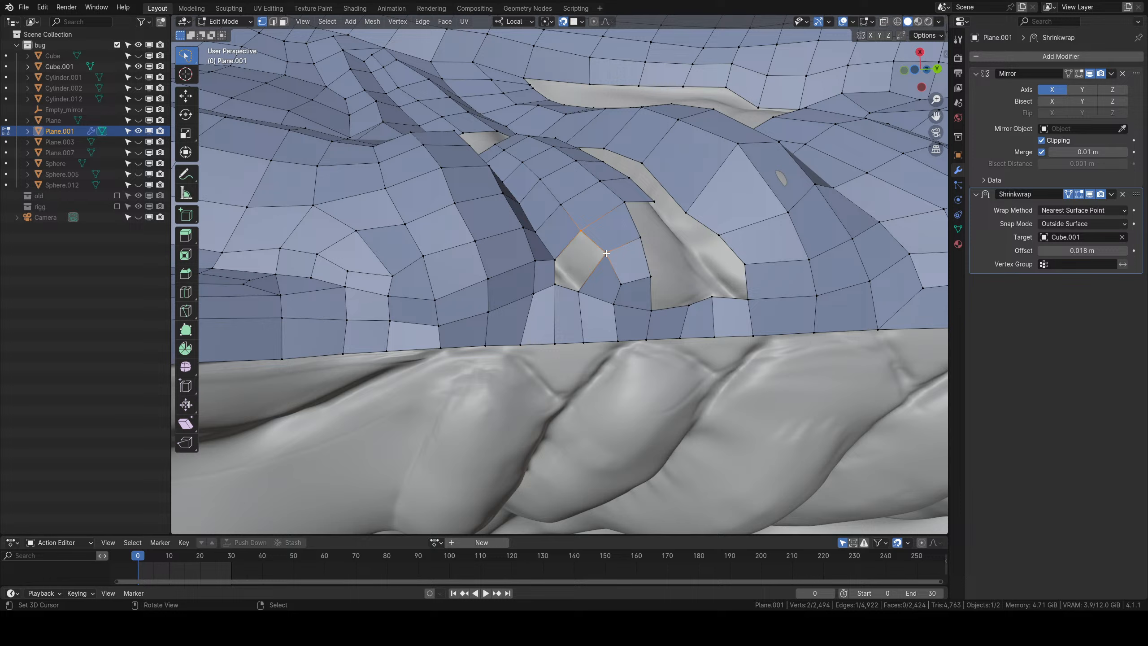
key(f)
Add a centred loop cut through the quad column below the small opening and move its neighbouring rim vertex outward.
key(ctrl+r)
click(568, 294)
right_click(569, 294)
right_click(555, 284)
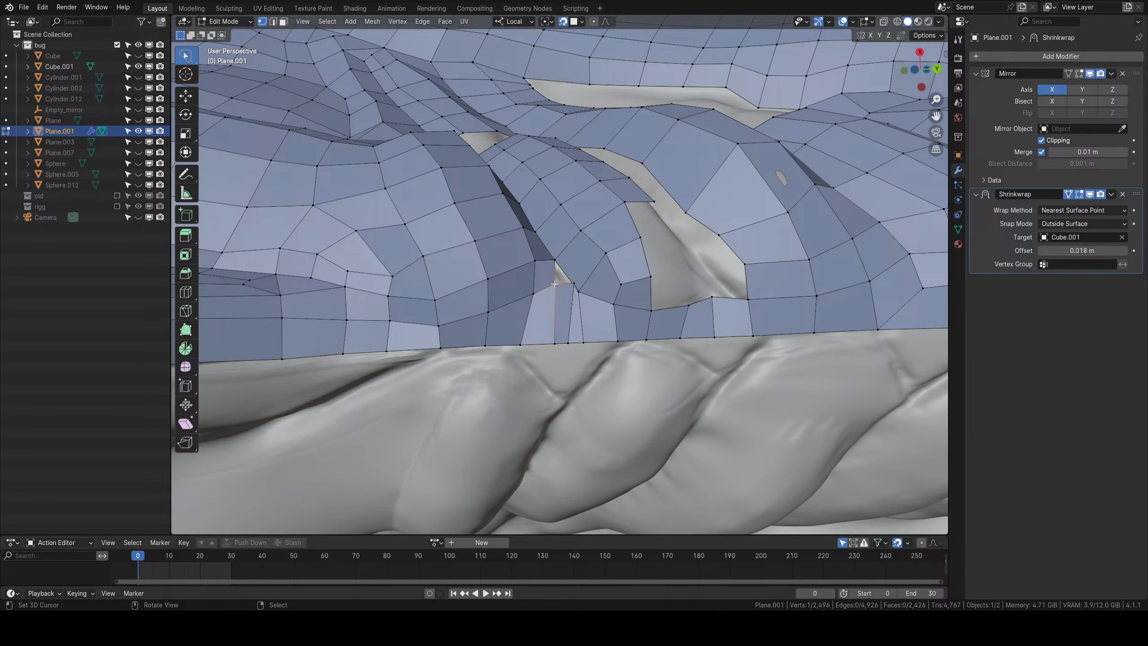
key(g)
click(544, 295)
Spread the vertices of the narrow columns below the small opening and fill the remaining hole with a quad.
right_click(573, 284)
key(g)
click(555, 303)
right_click(556, 339)
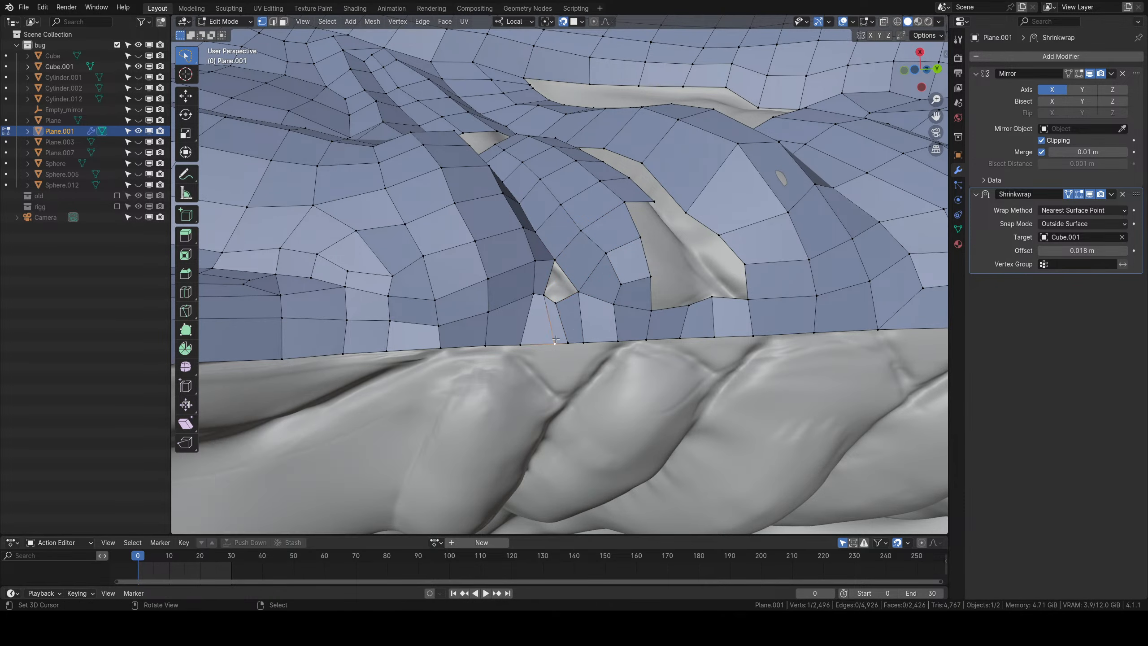
key(g)
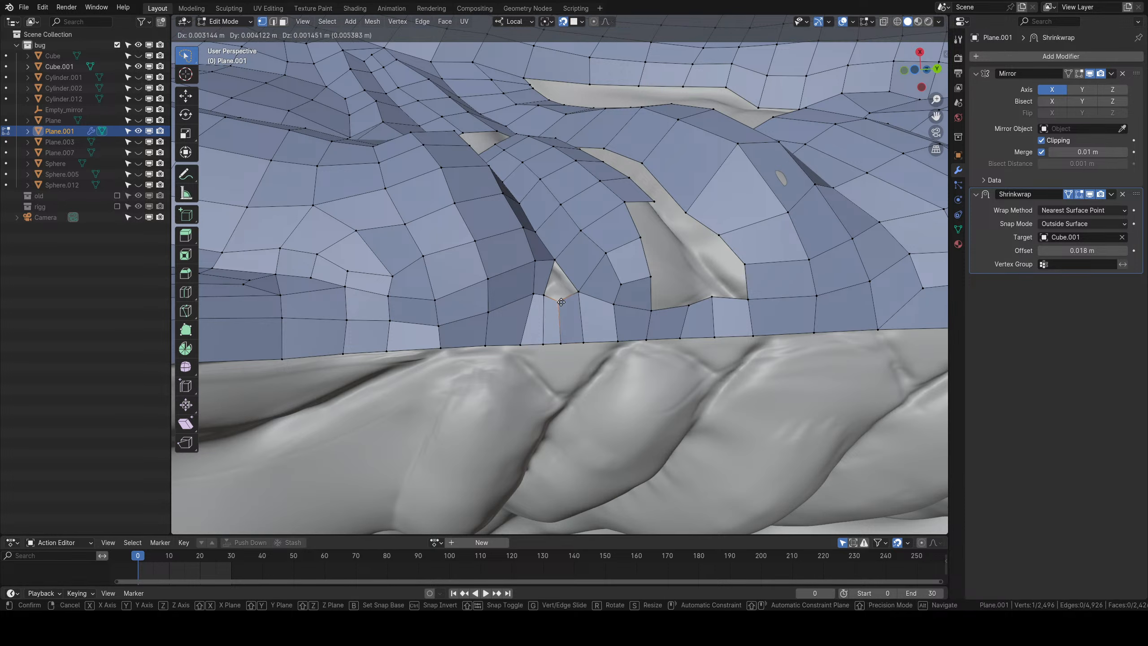
click(561, 301)
shift+right_click(555, 261)
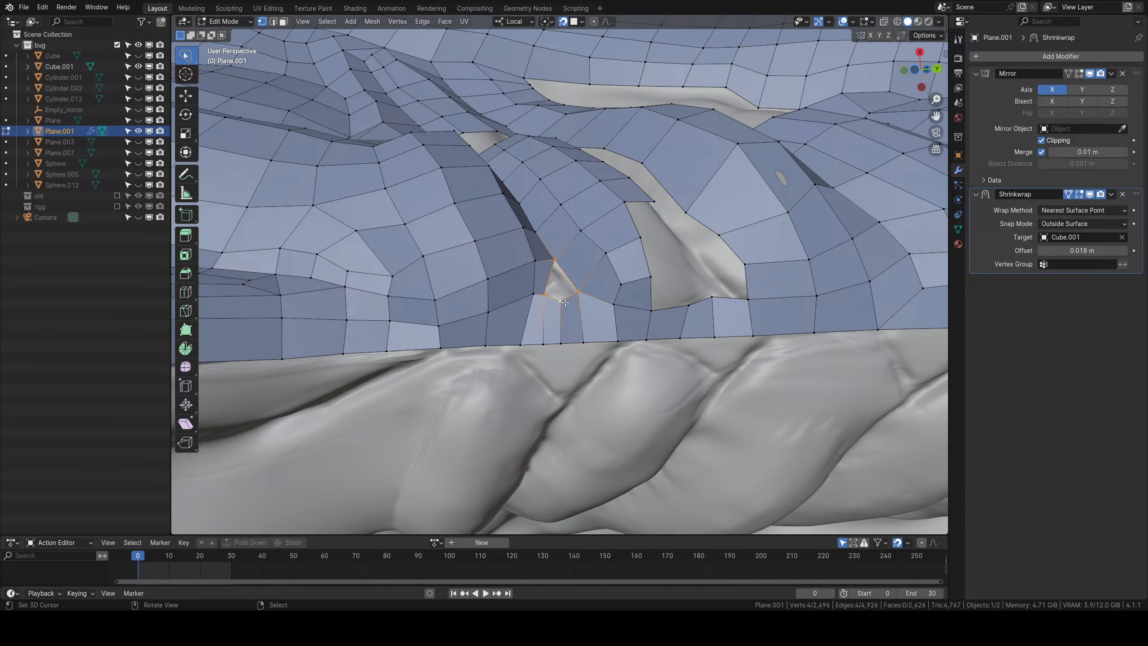
Reposition the vertices on the fold side and at the tip of the filled hole to regularise its quads.
right_click(534, 294)
key(g)
click(527, 295)
right_click(556, 261)
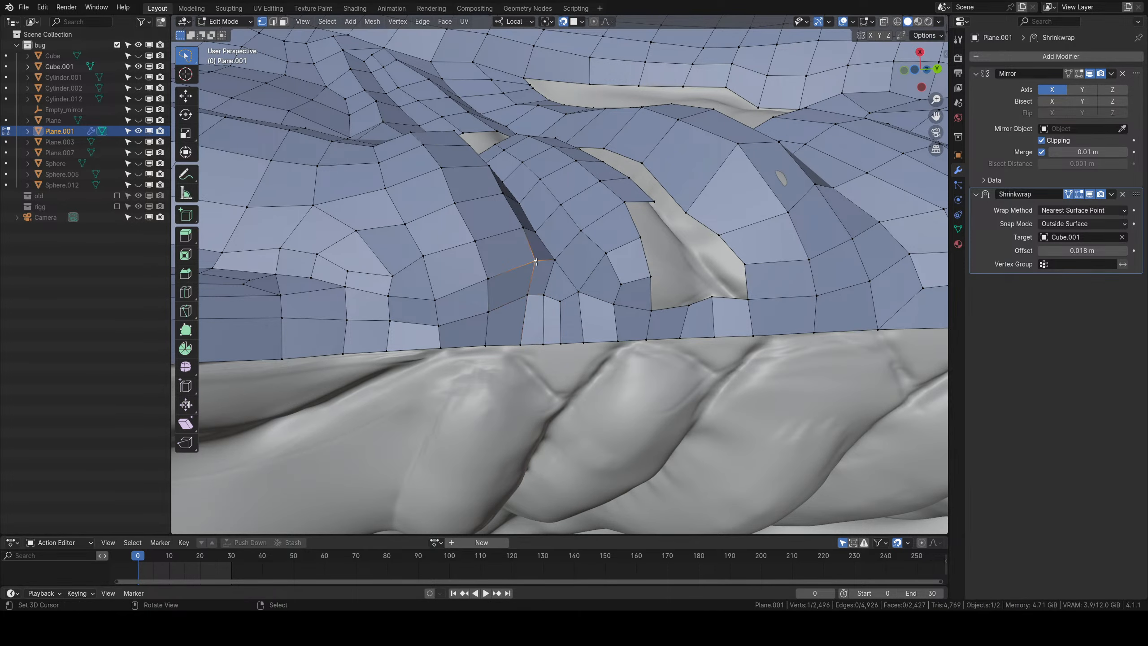
key(g)
key(g)
click(555, 260)
key(g)
click(552, 267)
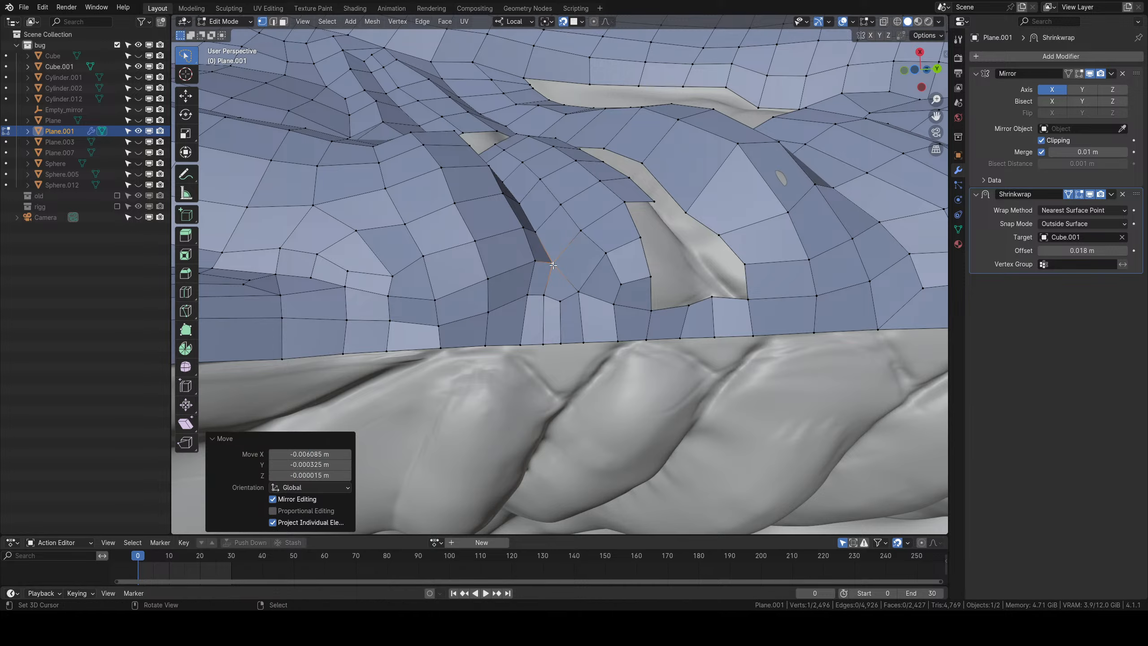
Adjust the vertex at the filled hole's inner corner to smooth the strip's lower end.
right_click(577, 294)
key(g)
click(575, 290)
key(g)
click(602, 261)
Extrude an edge from the strip's upper end into the long gap's upper opening and rotate it 22.6°.
scroll(601, 258, down, 3)
middle_drag(587, 203, 562, 248)
scroll(563, 248, up, 3)
middle_drag(528, 210, 570, 310)
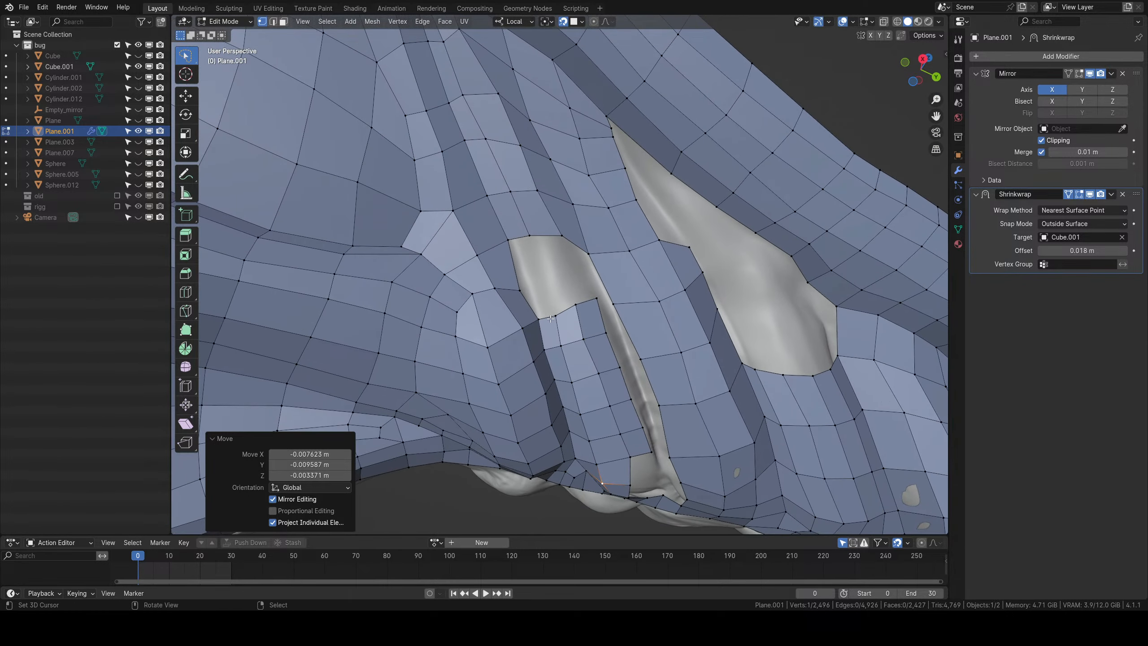
click(571, 309)
key(e)
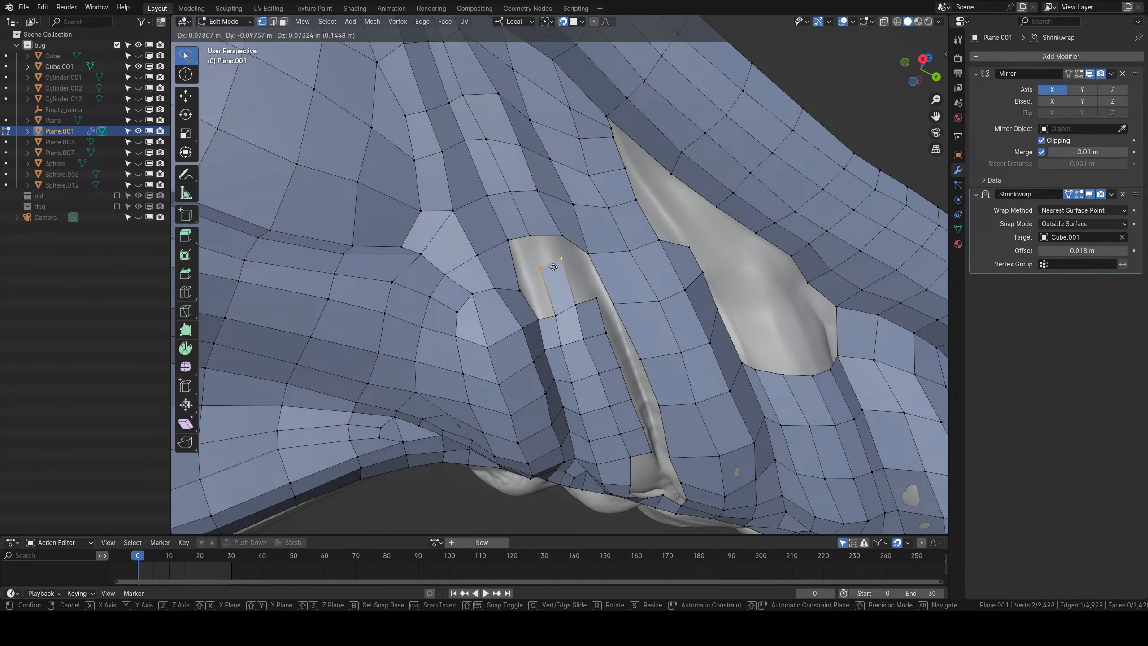
click(577, 258)
key(r)
click(585, 286)
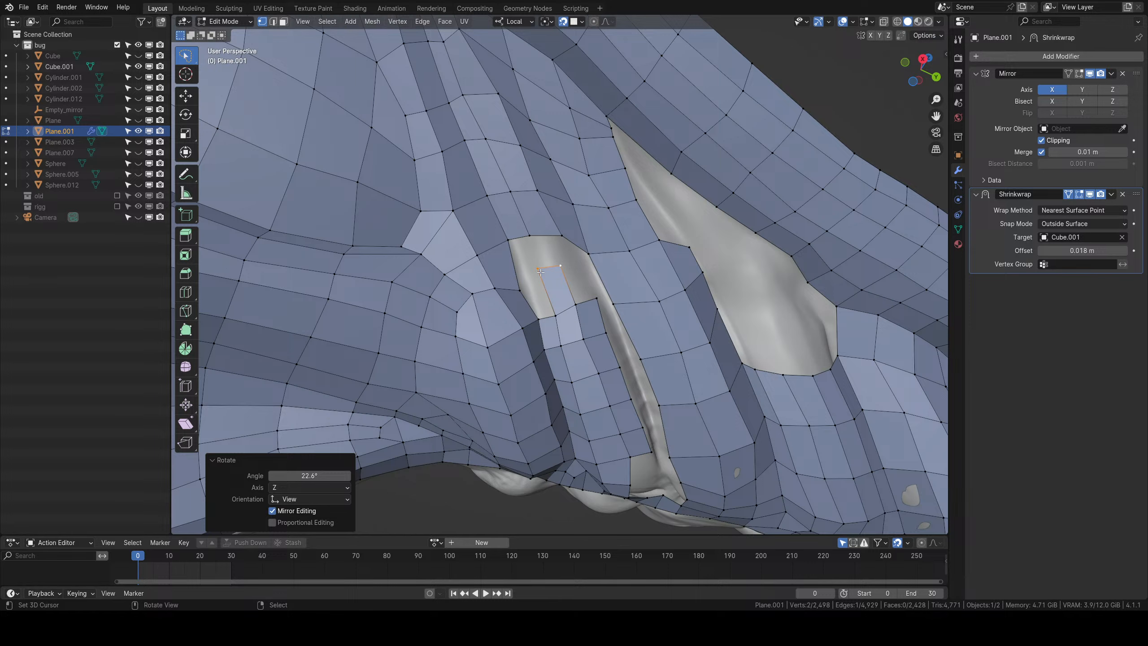
Join the extruded edge to the upper rim with a quad and fill the openings on both sides of it.
shift+click(539, 269)
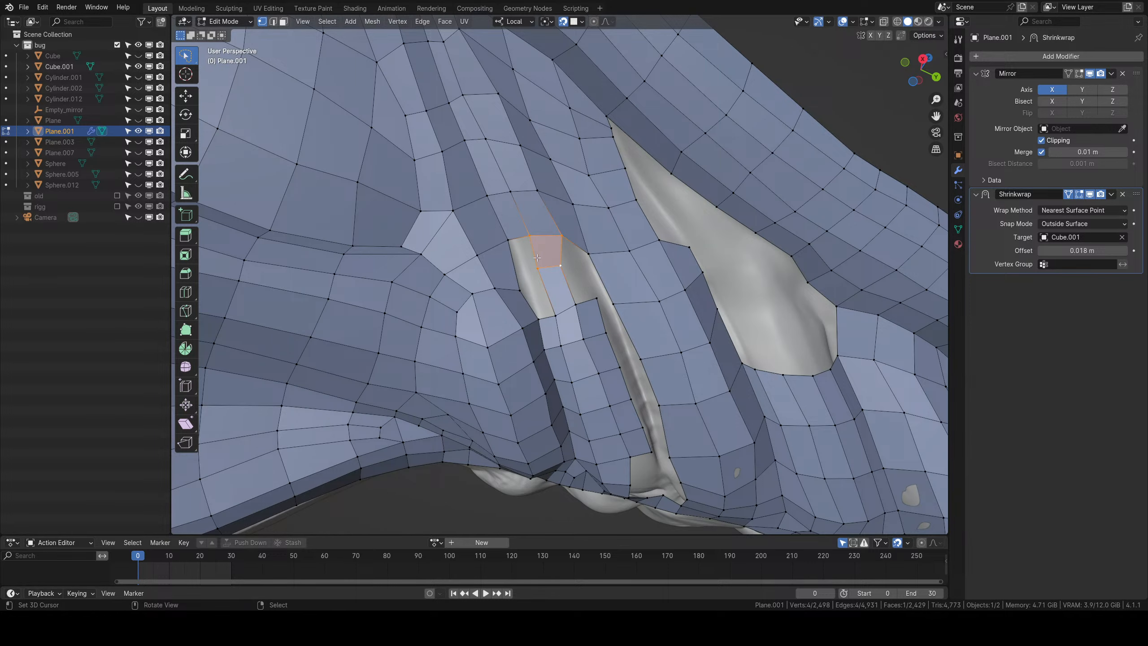
click(523, 245)
key(f)
key(f)
middle_drag(533, 240, 517, 251)
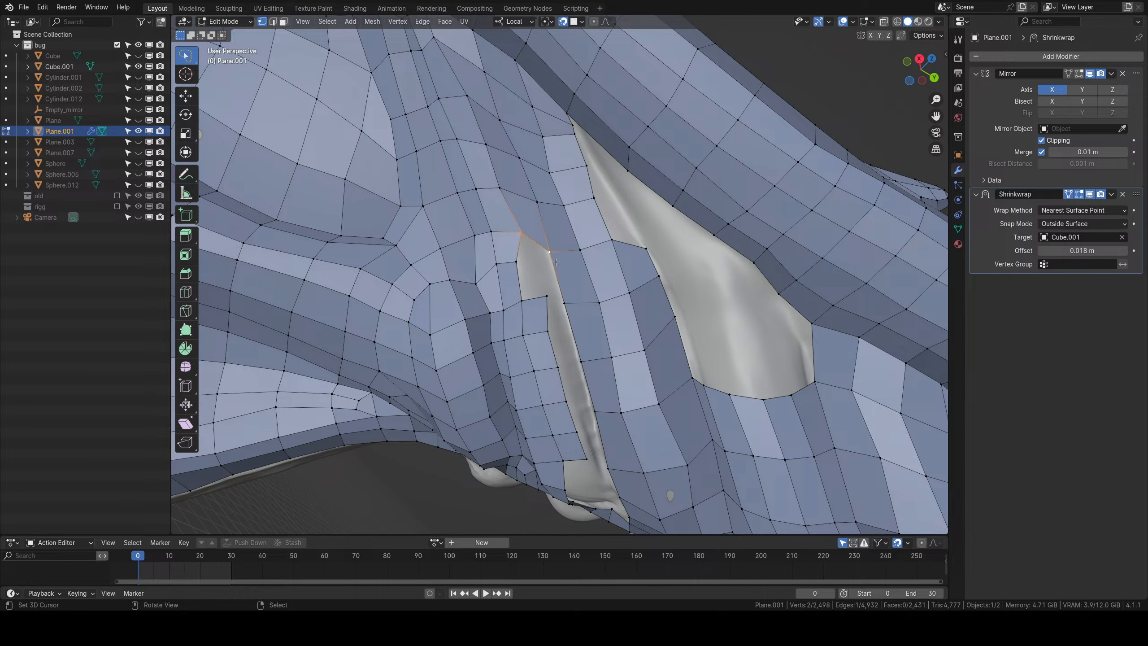
key(f)
Reposition three vertices around the upper end of the remaining long gap.
key(g)
click(552, 316)
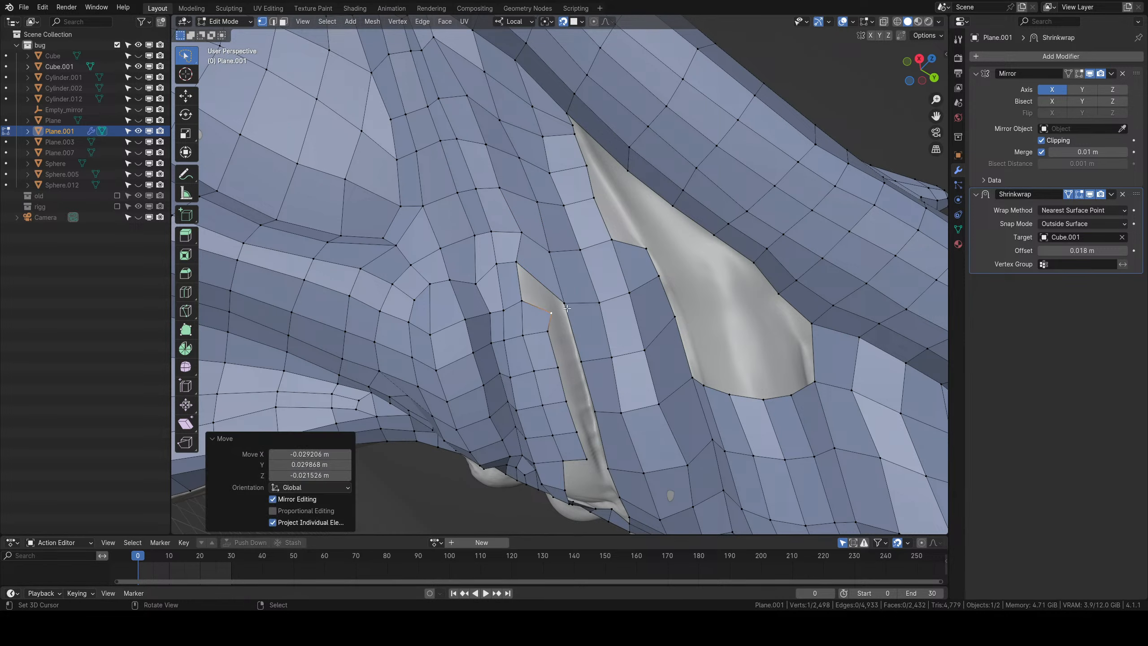
right_click(564, 304)
key(g)
click(562, 293)
right_click(520, 264)
key(g)
click(529, 276)
Move four vertices along the strip's upper edge toward the gap's opposite rim to even out the quads.
right_click(524, 303)
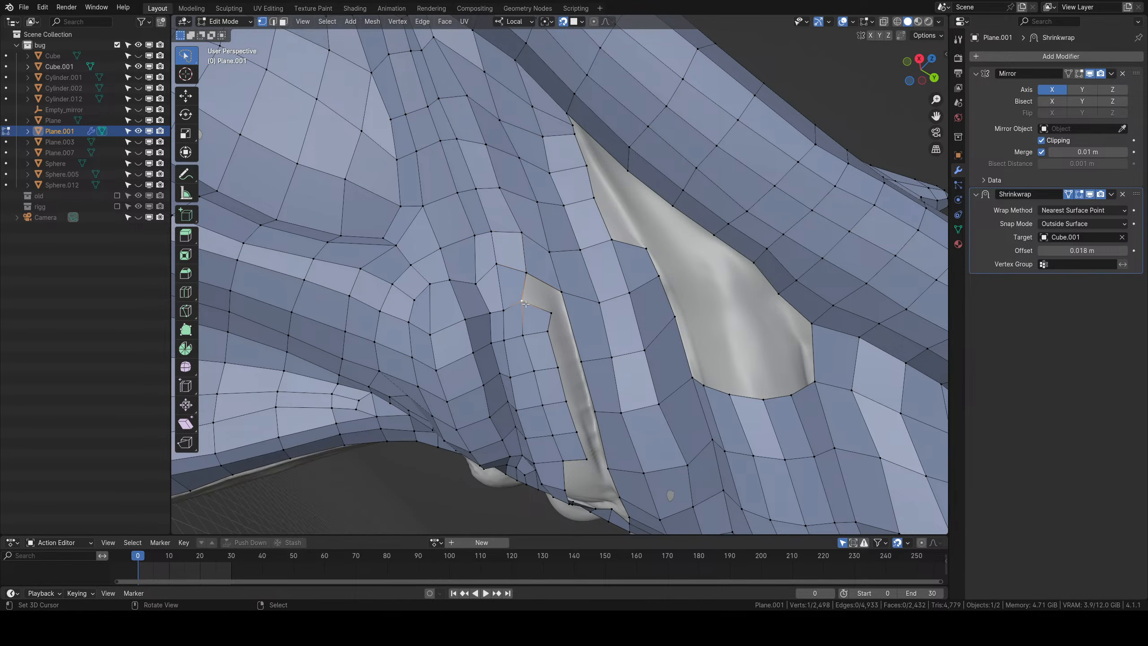
key(g)
click(535, 305)
right_click(531, 328)
key(g)
click(539, 326)
right_click(547, 330)
key(g)
click(561, 332)
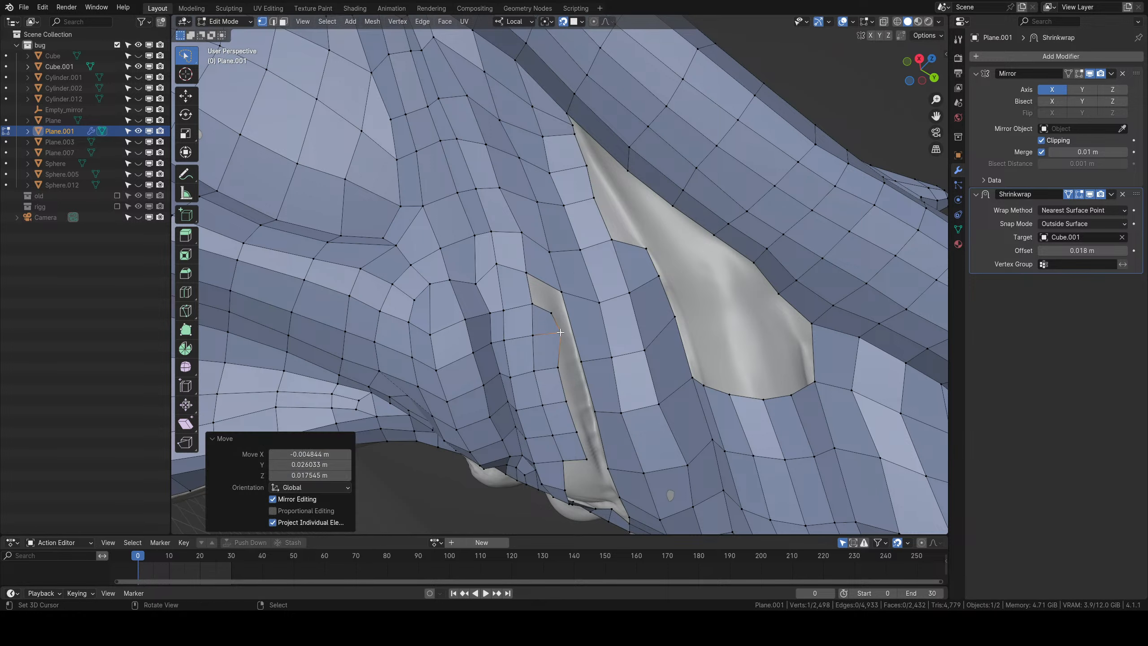
right_click(553, 314)
key(g)
click(557, 310)
Fill the upper end of the narrowed long gap with quads.
right_click(533, 303)
shift+right_click(527, 273)
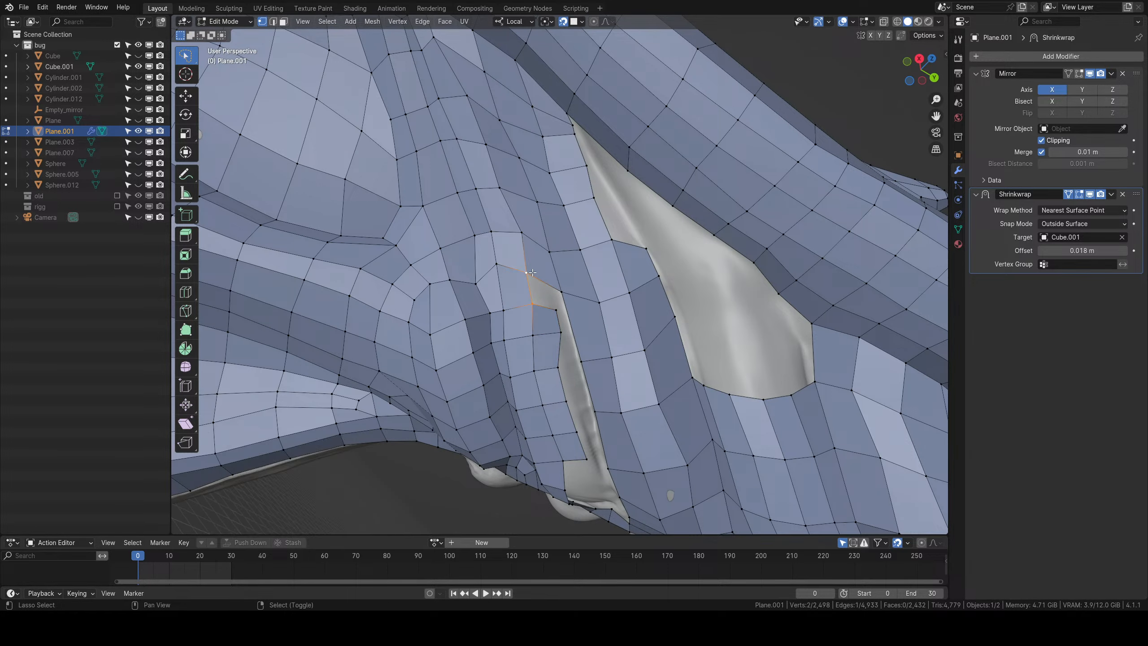
key(f)
Reposition four vertices around the newly filled quads at the gap's upper end to space them evenly.
middle_drag(559, 300, 538, 265)
right_click(538, 264)
key(g)
click(538, 277)
right_click(538, 295)
key(g)
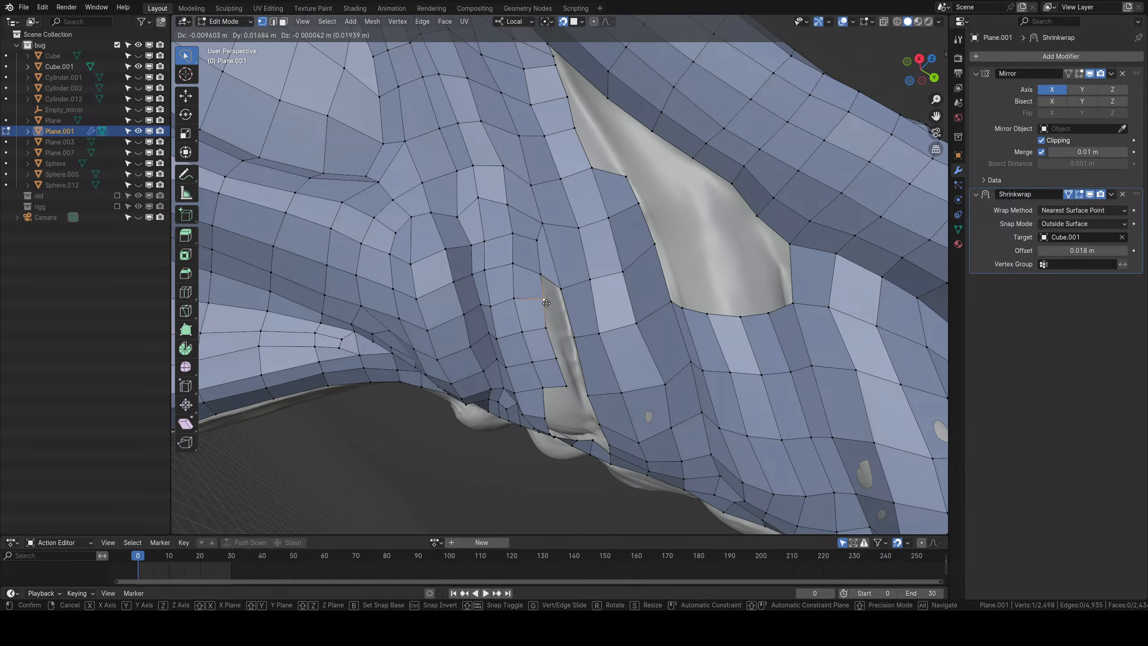
click(543, 301)
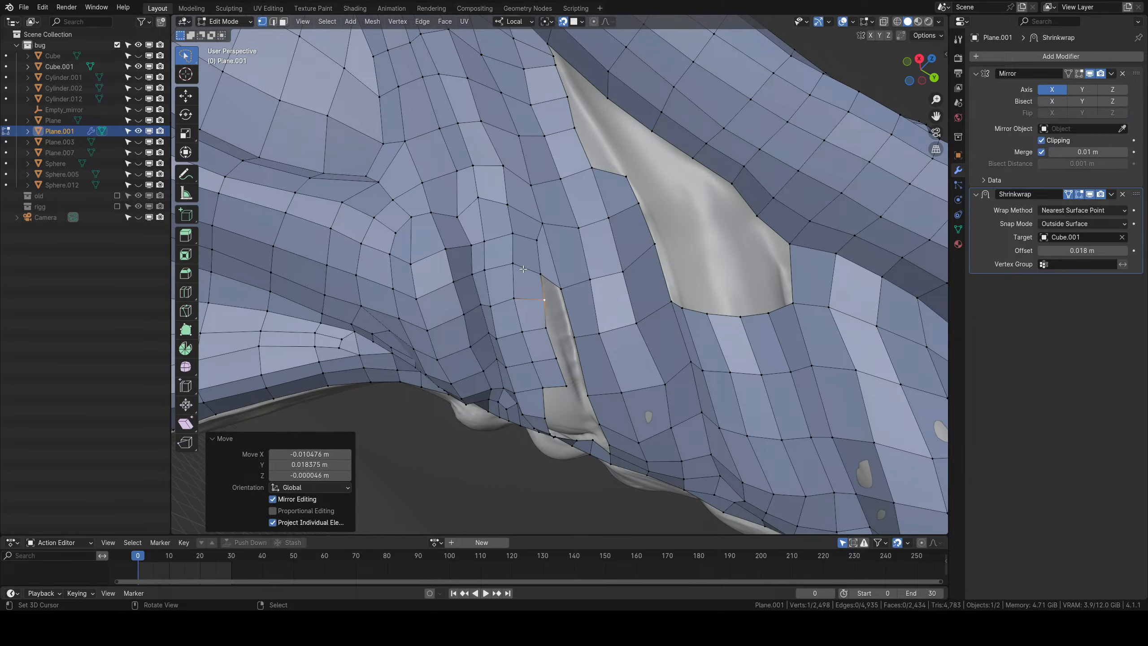
right_click(514, 265)
key(g)
click(516, 276)
right_click(514, 299)
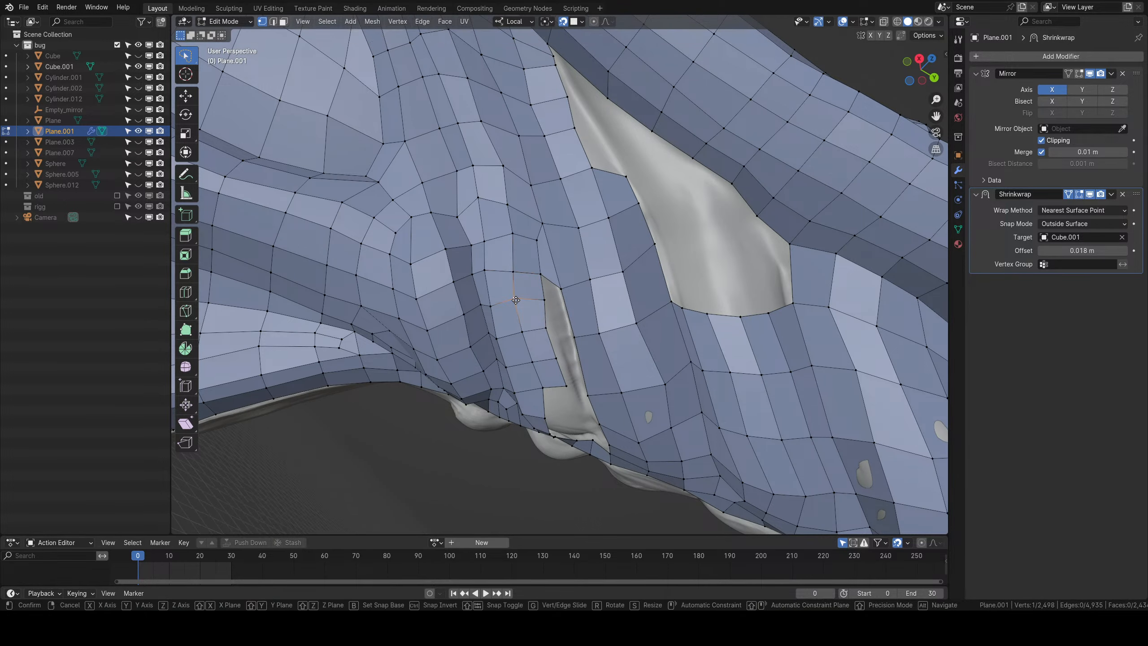
key(g)
click(517, 303)
Inspect the whole retopologised creature head in Object Mode and return to Edit Mode at the neck gap.
scroll(542, 294, down, 5)
key(Tab)
middle_drag(619, 296, 572, 330)
scroll(610, 376, down, 5)
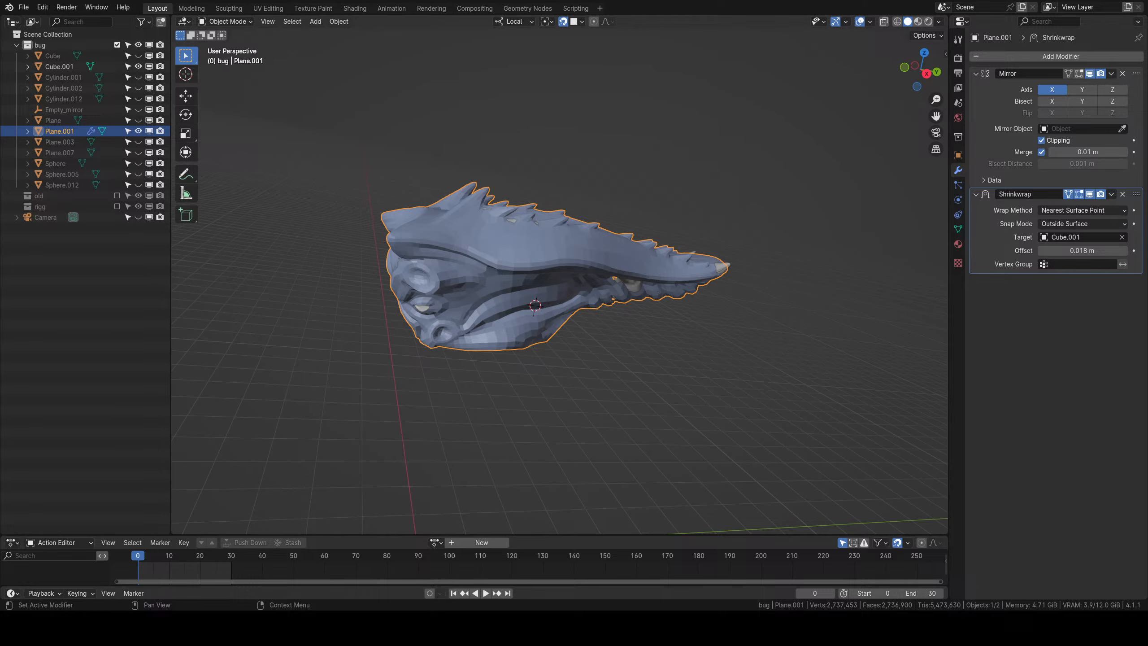
middle_drag(587, 280, 620, 267)
scroll(621, 267, up, 8)
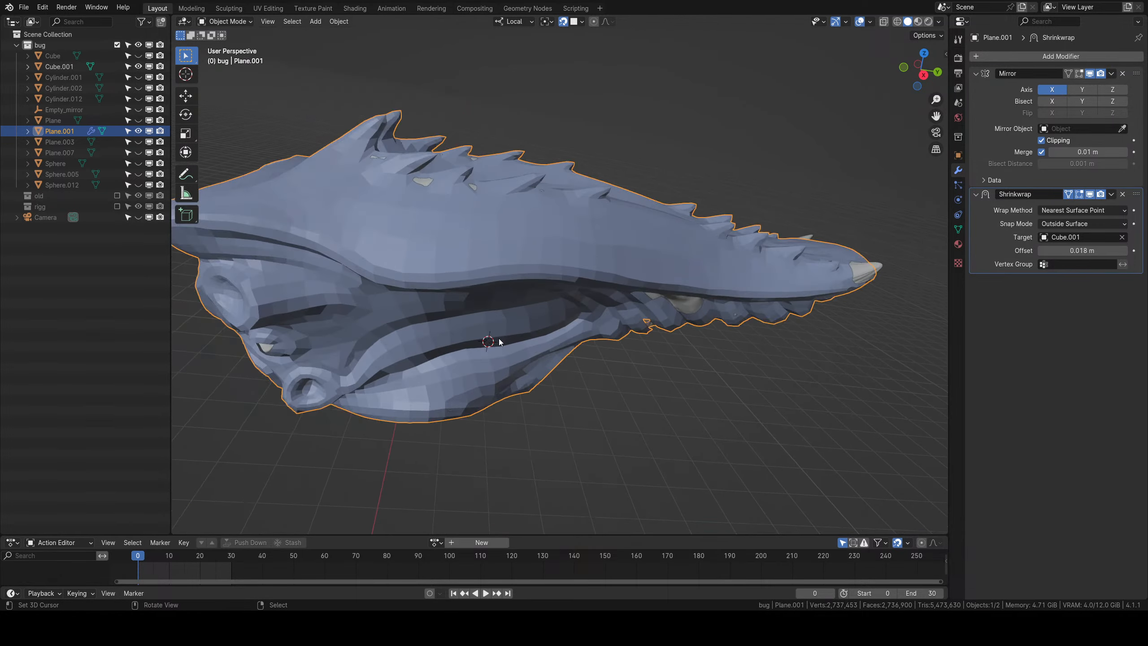
middle_drag(506, 295, 651, 332)
key(Tab)
Extrude the edge on the strip's side across the gap's lower opening, then scale down and rotate the new edge.
scroll(651, 332, up, 3)
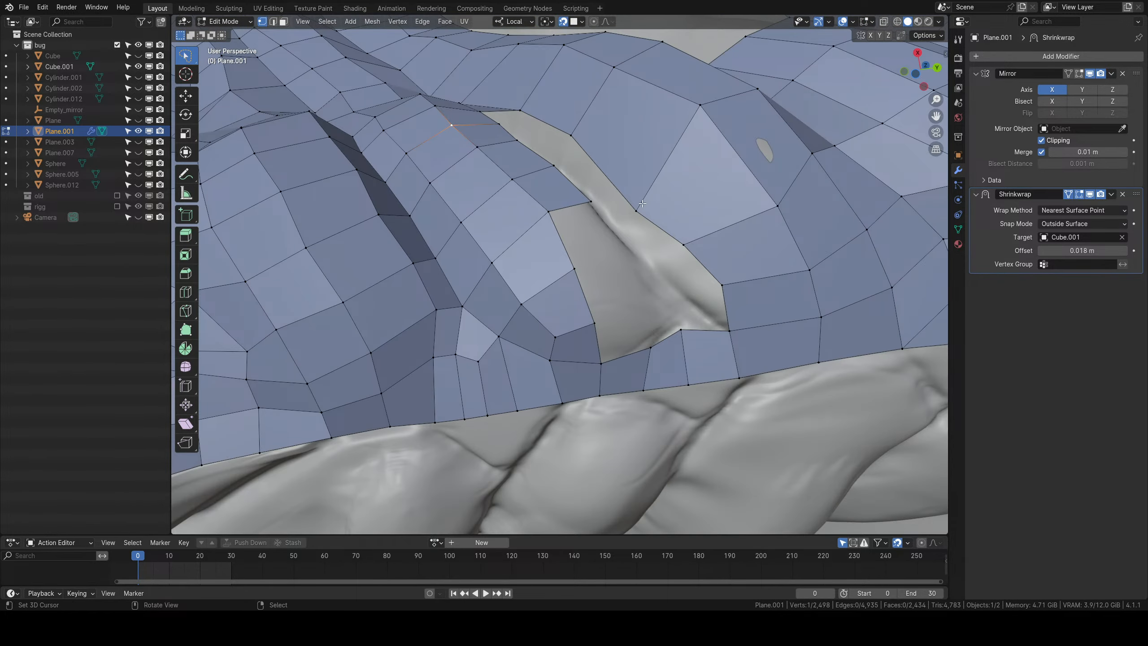
scroll(642, 203, down, 4)
scroll(547, 282, up, 4)
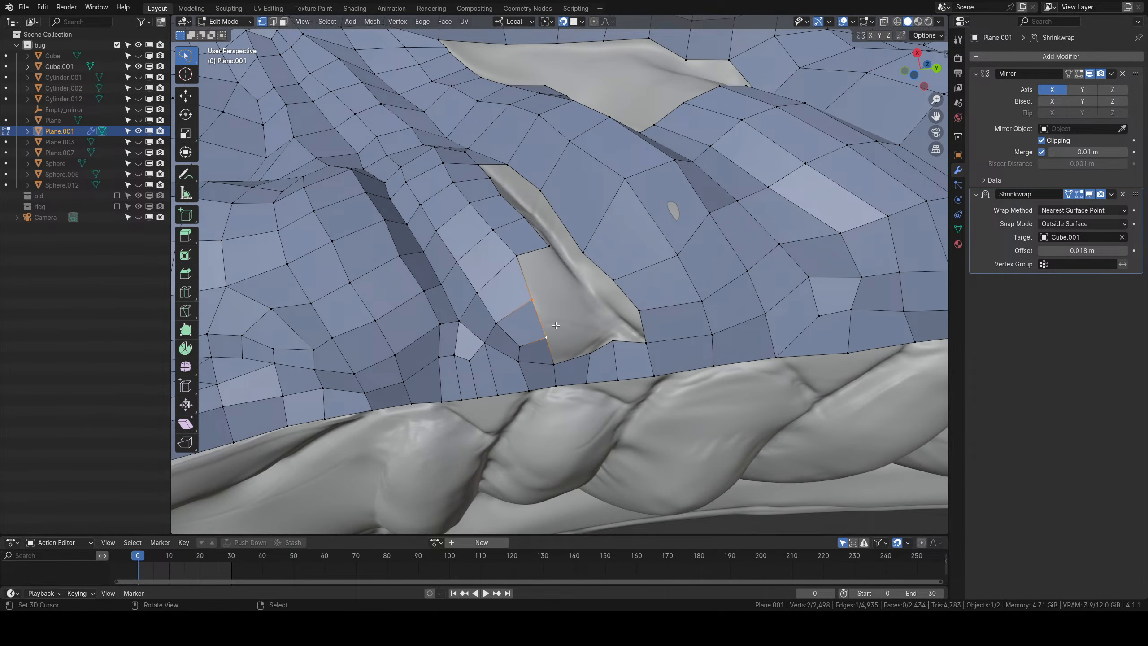
key(s)
click(588, 322)
key(r)
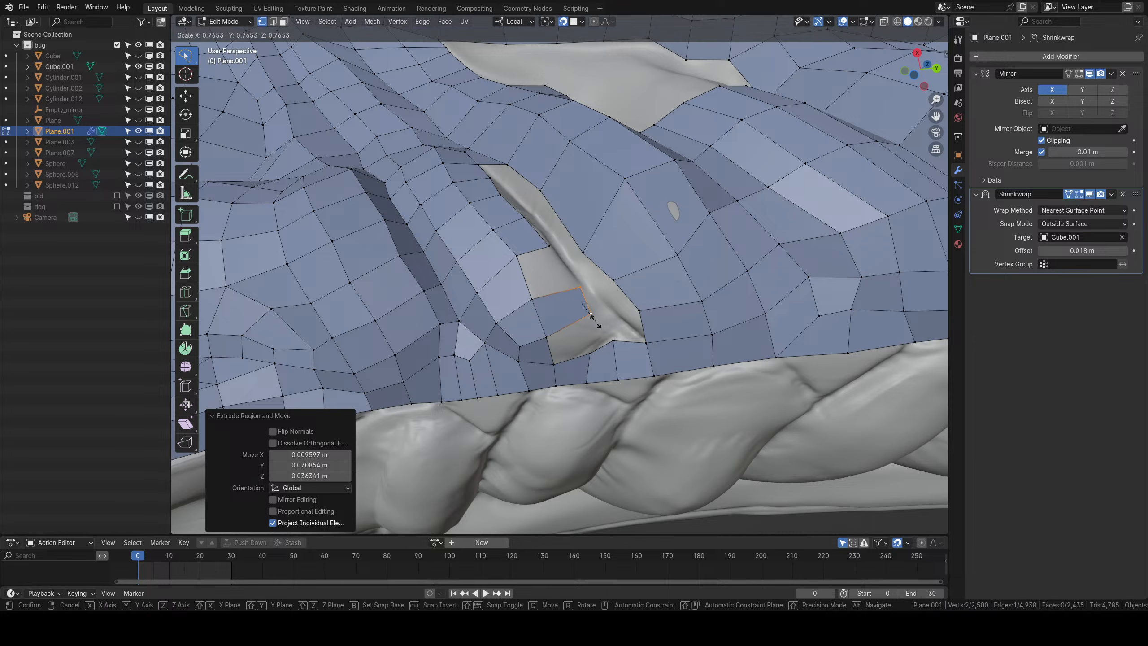
click(587, 324)
Fill a quad on each side of the extruded face in the gap's lower opening.
click(527, 285)
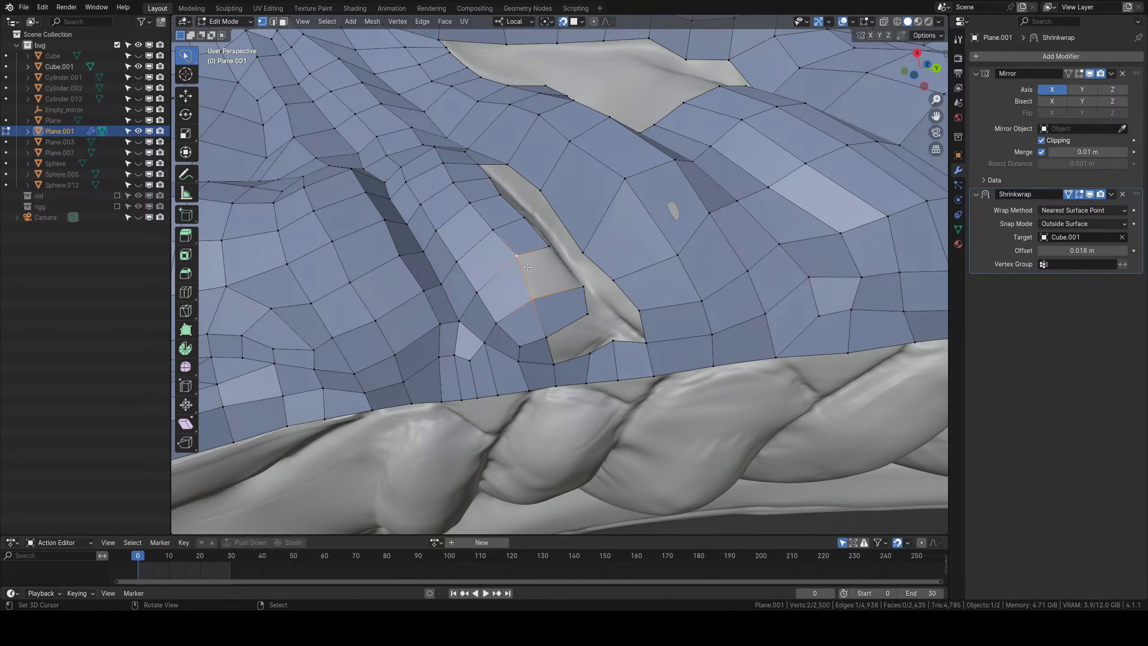
key(f)
right_click(552, 334)
shift+right_click(556, 368)
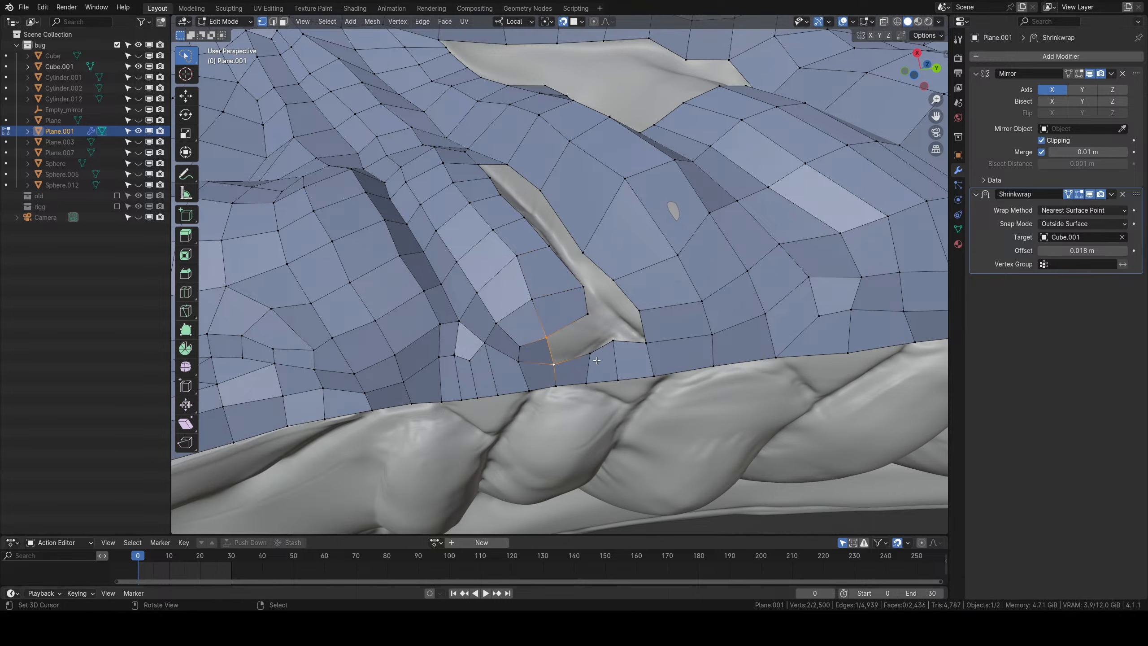
key(f)
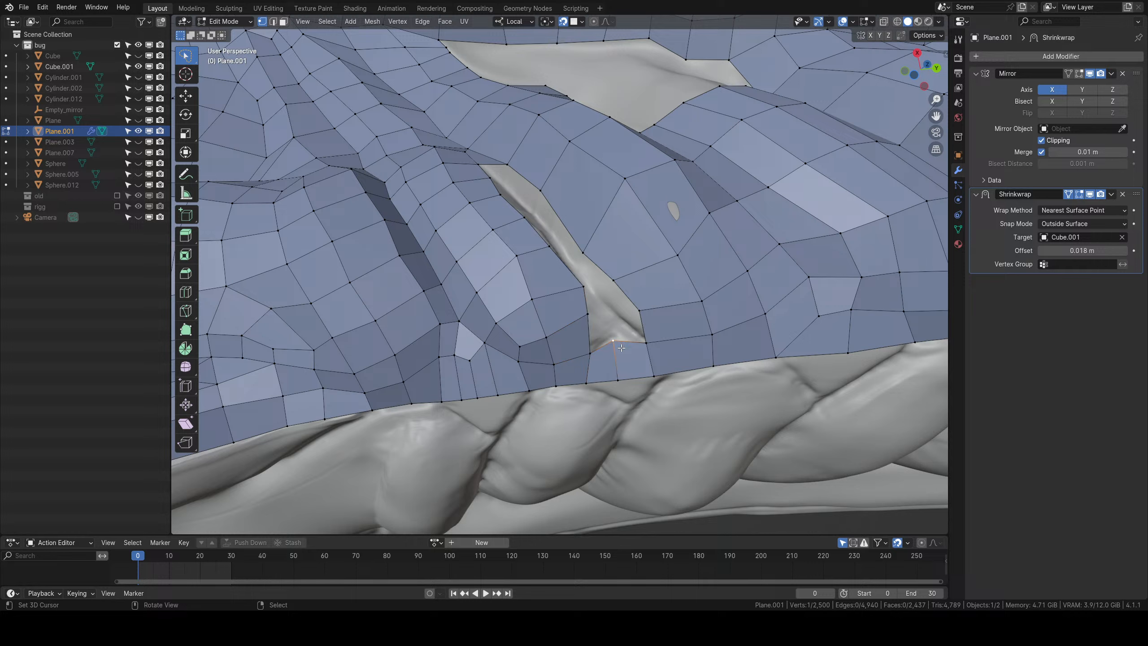
Extrude a vertex from the lower rim up into the gap and fill a quad to the opposite rim's corner.
key(e)
click(622, 309)
shift+right_click(638, 311)
key(f)
right_click(614, 340)
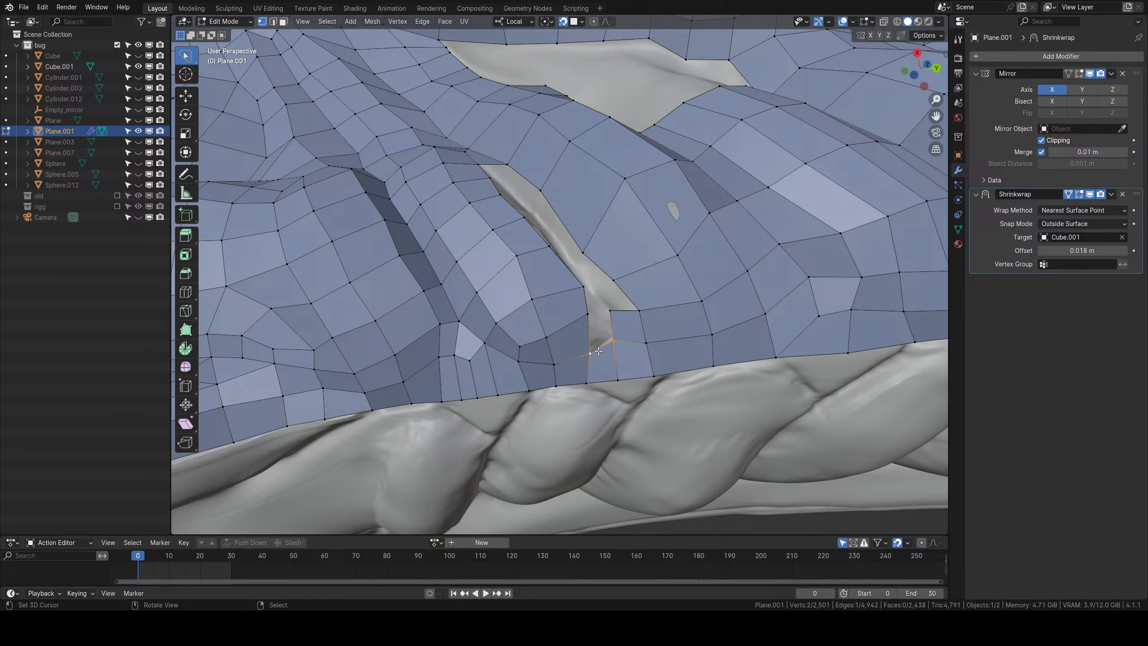
Fill quads across the gap's lower end, extruding one vertex to the opposite rim to complete the row.
key(f)
key(e)
click(582, 288)
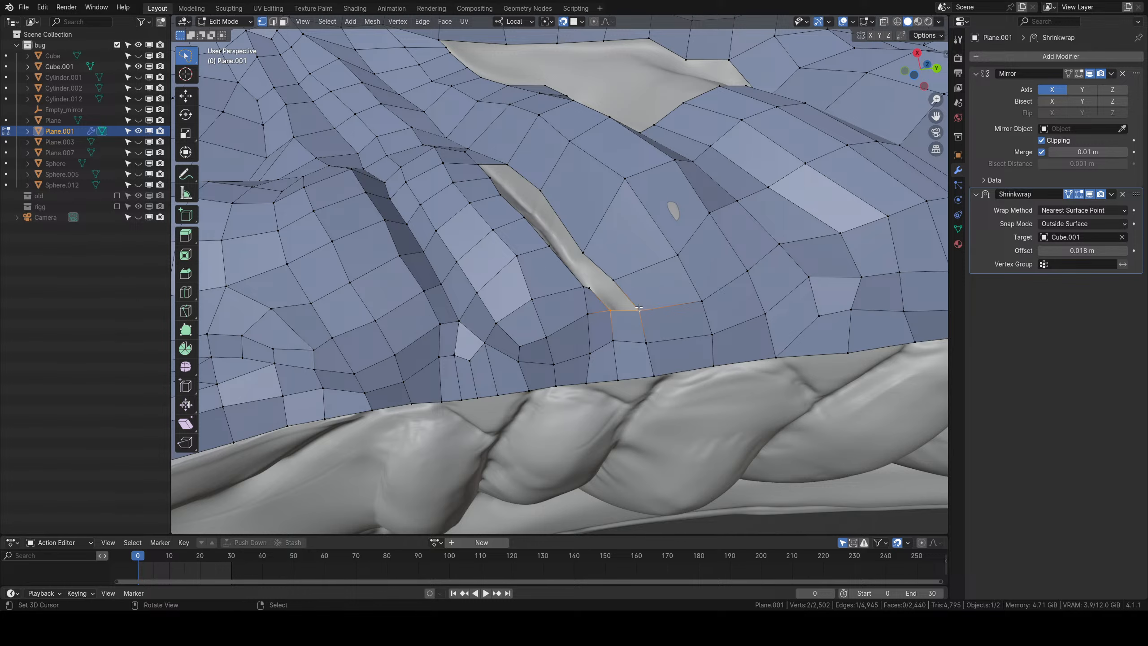
key(f)
Reposition two vertices on the lower rim of the narrow gap to even out the edge spacing.
scroll(532, 360, up, 3)
right_click(506, 393)
key(g)
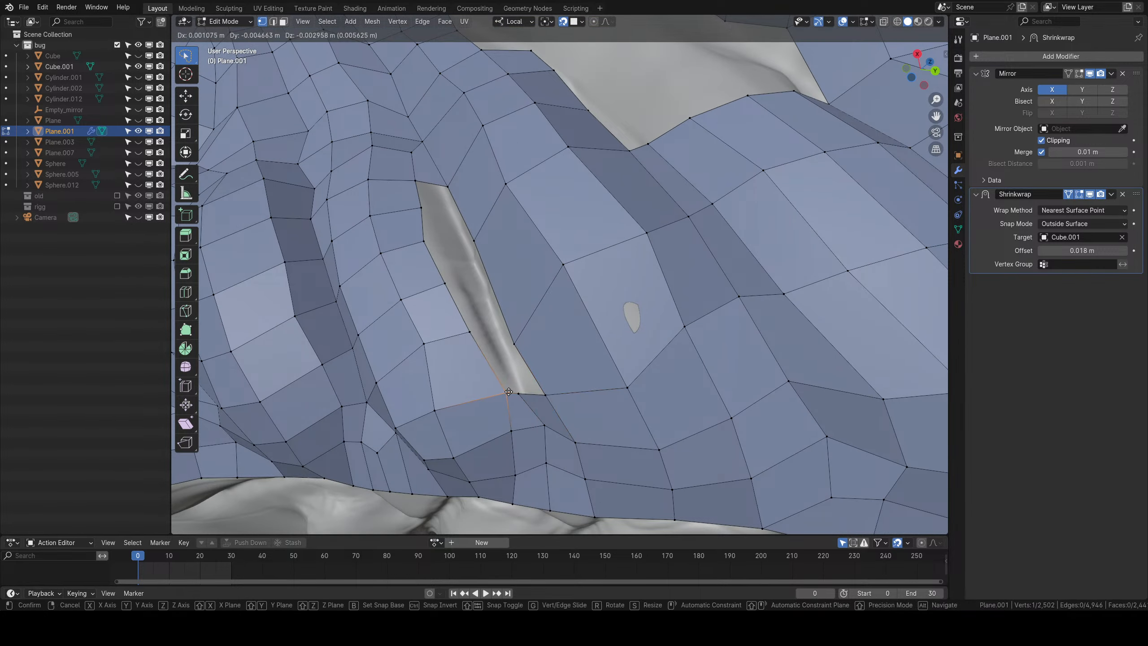
click(497, 393)
right_click(518, 392)
key(g)
click(519, 386)
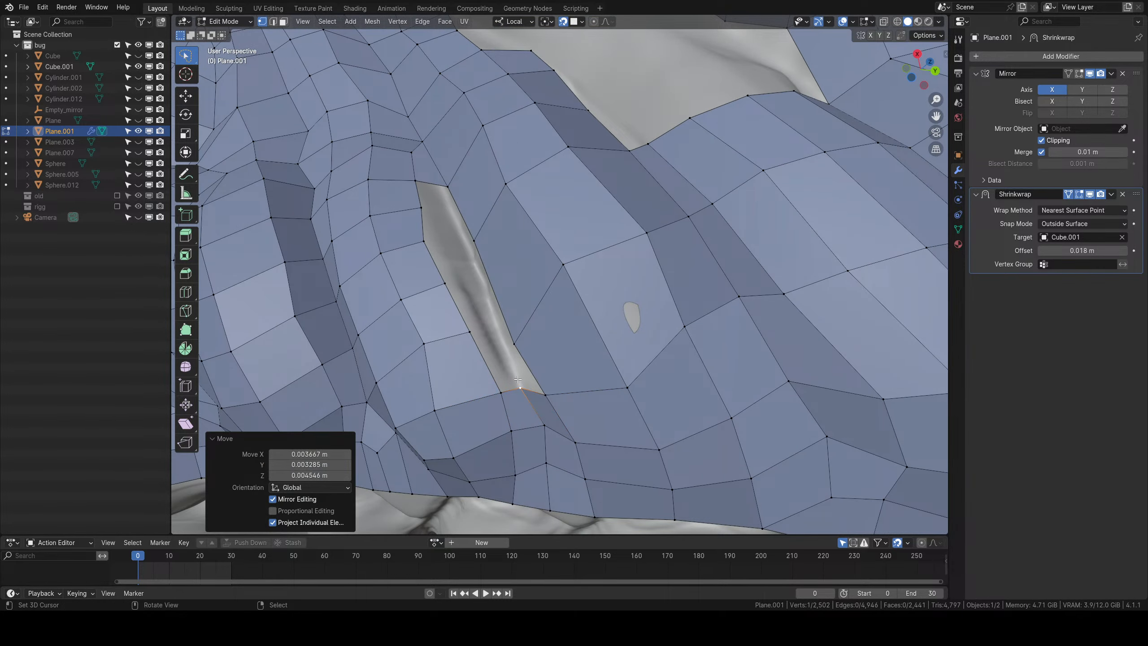
Extrude a vertex twice up the middle of the gap and fill two quads on each side of the new edges.
key(e)
click(506, 347)
key(e)
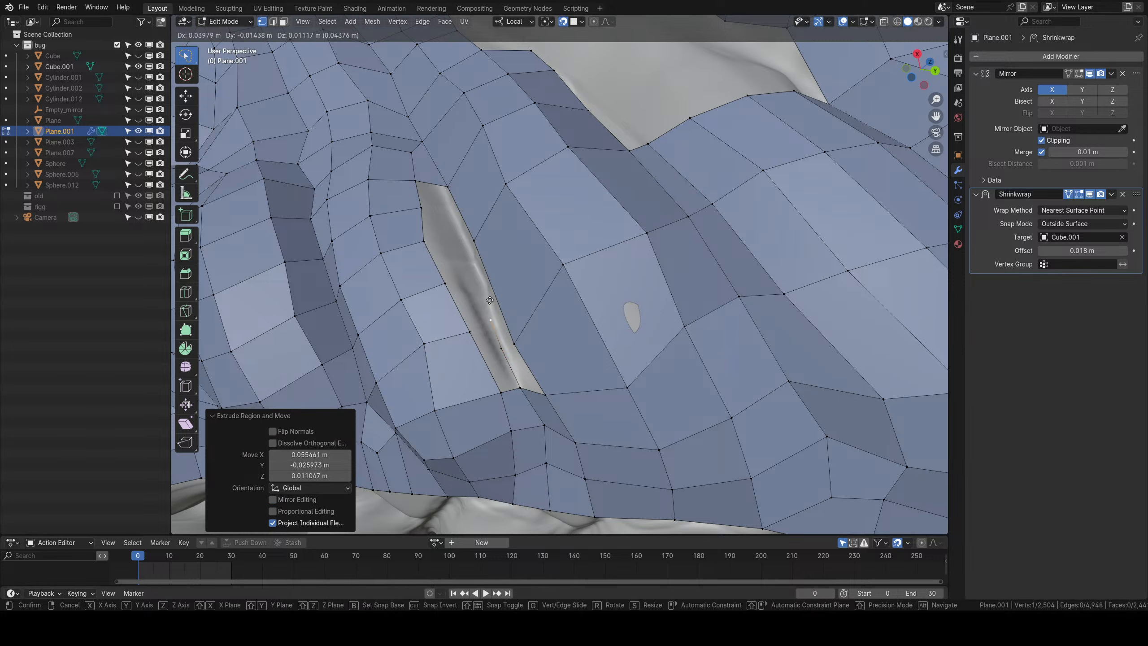
click(468, 291)
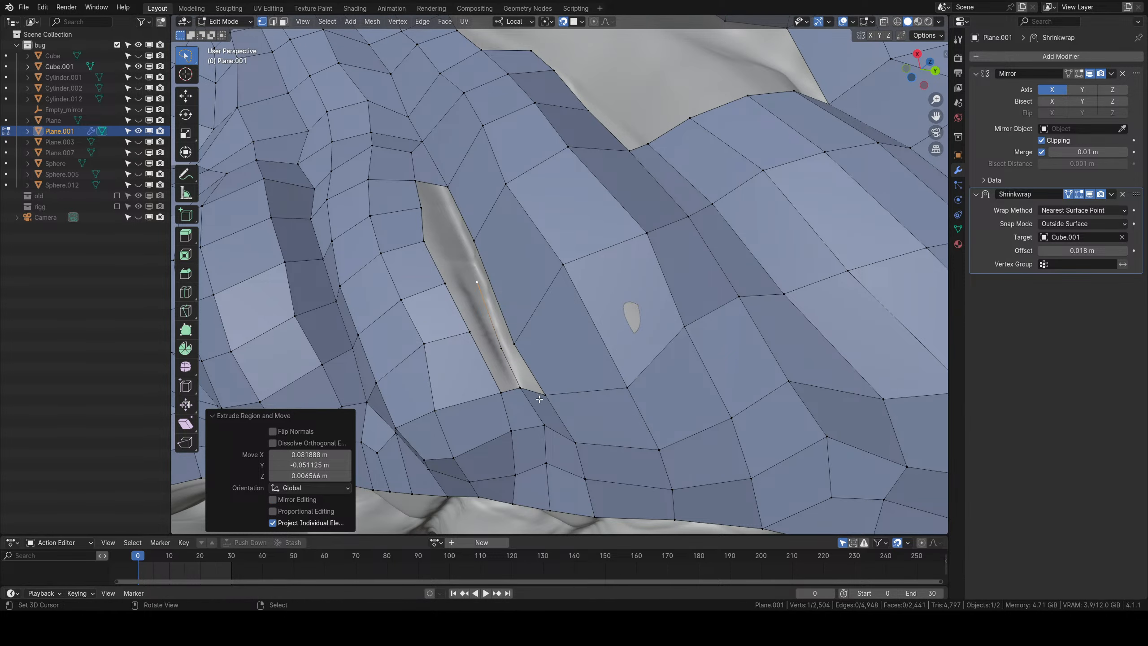
shift+right_click(521, 392)
key(f)
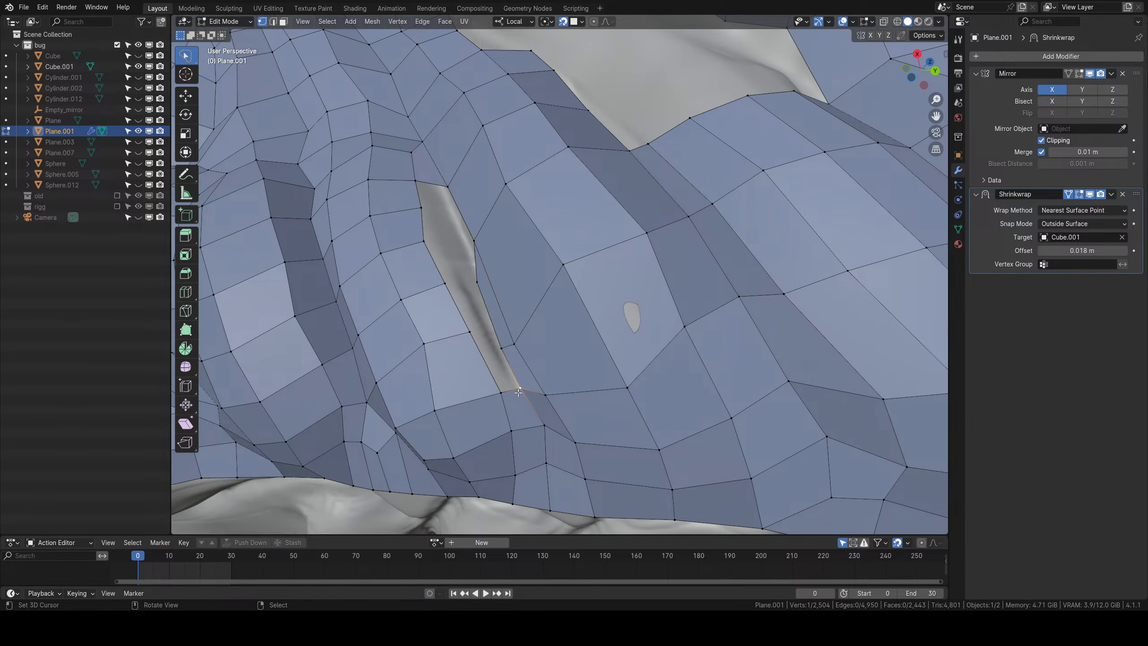
key(f)
key(f)
Nudge the rim vertices at the lower end of the remaining gap into a more even spacing.
middle_drag(512, 362, 553, 385)
key(g)
click(573, 374)
key(g)
click(569, 371)
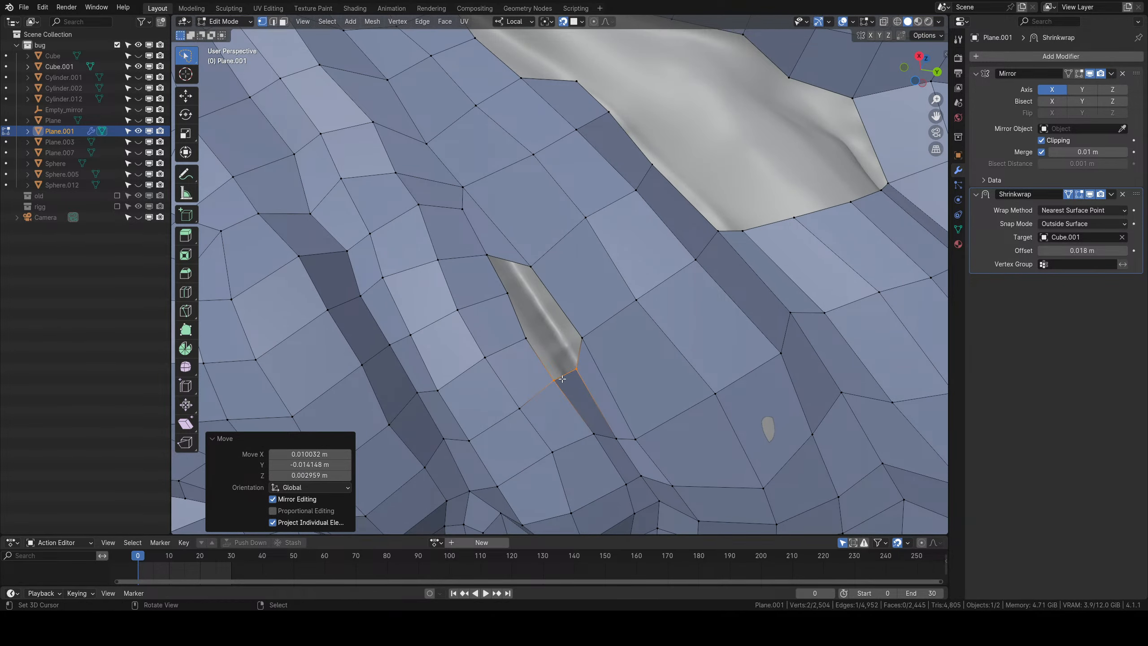
right_click(557, 383)
key(g)
click(555, 380)
Cut an edge loop through the face strip between the narrow gap and the larger opening.
scroll(542, 302, down, 3)
key(ctrl+r)
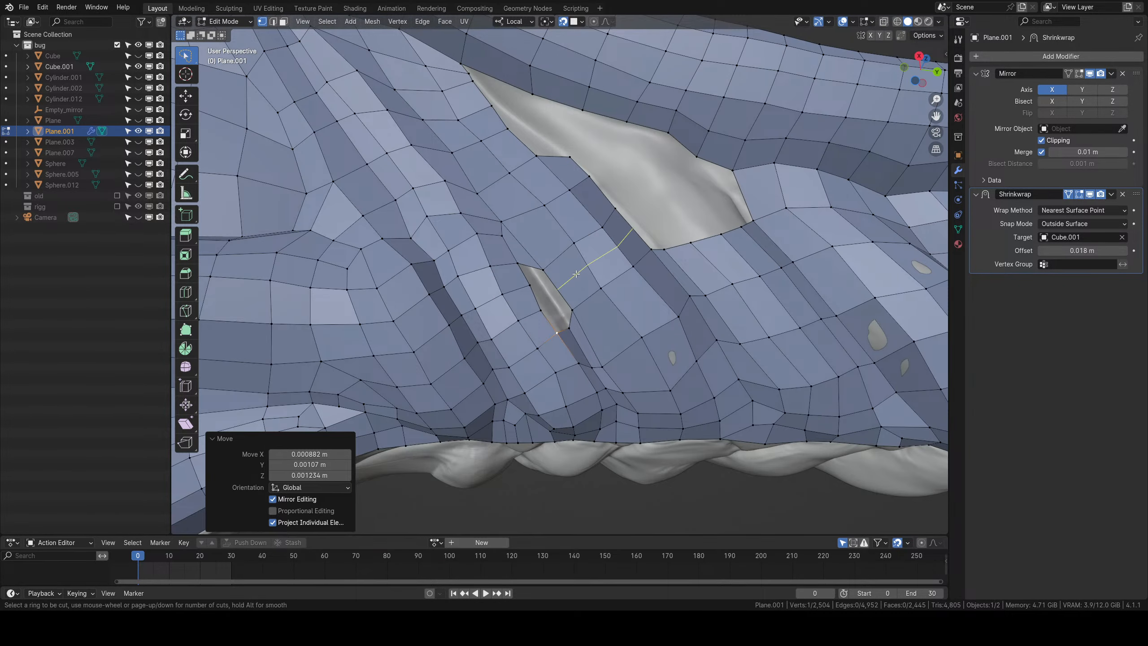
click(554, 284)
click(552, 281)
Select the new loop's vertices from the larger opening to the narrow gap and shift them toward the gap's upper end.
right_click(549, 268)
ctrl+right_click(615, 211)
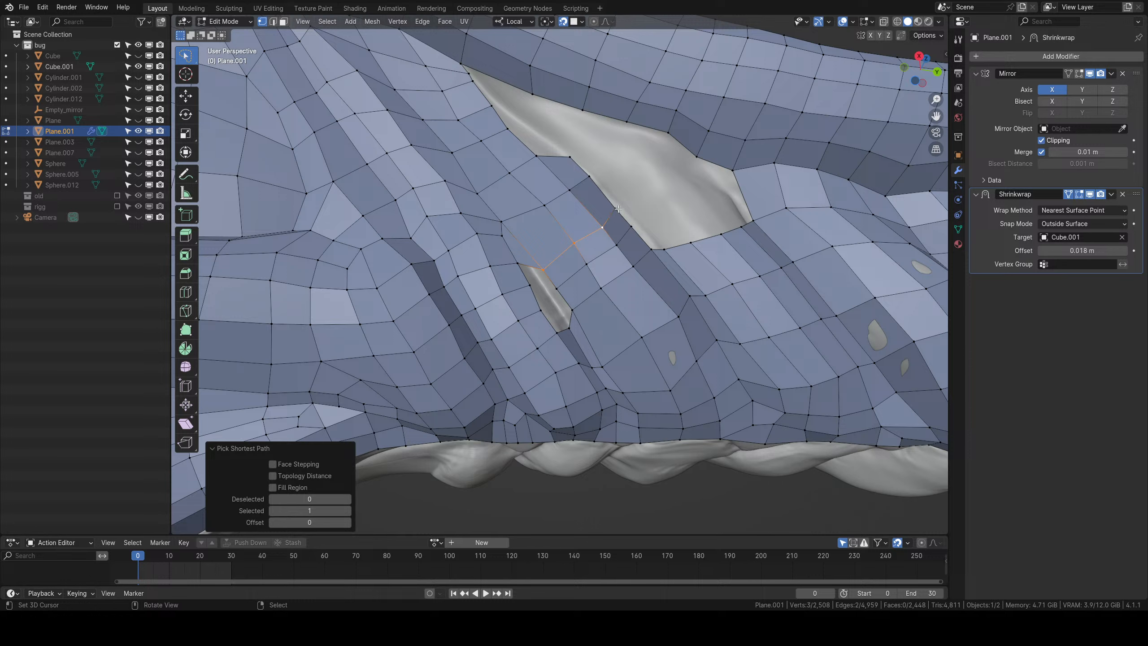
right_click(616, 215)
ctrl+right_click(546, 269)
key(g)
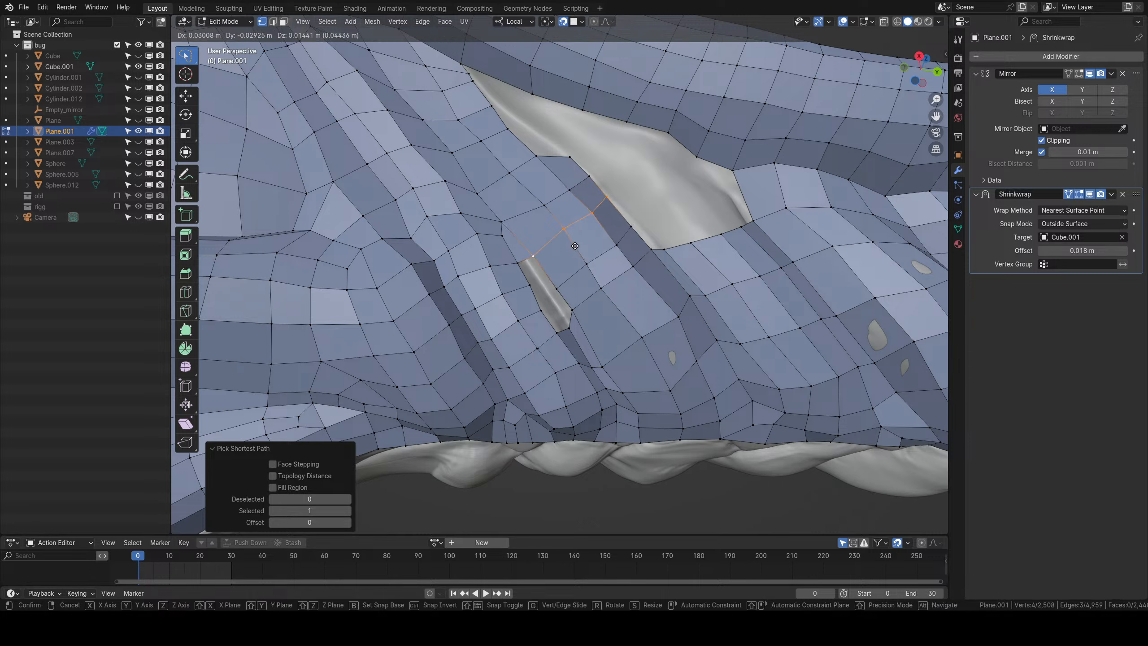
click(523, 268)
Fill the rest of the narrow gap with three quads and check the closed fold in Object Mode.
right_click(532, 258)
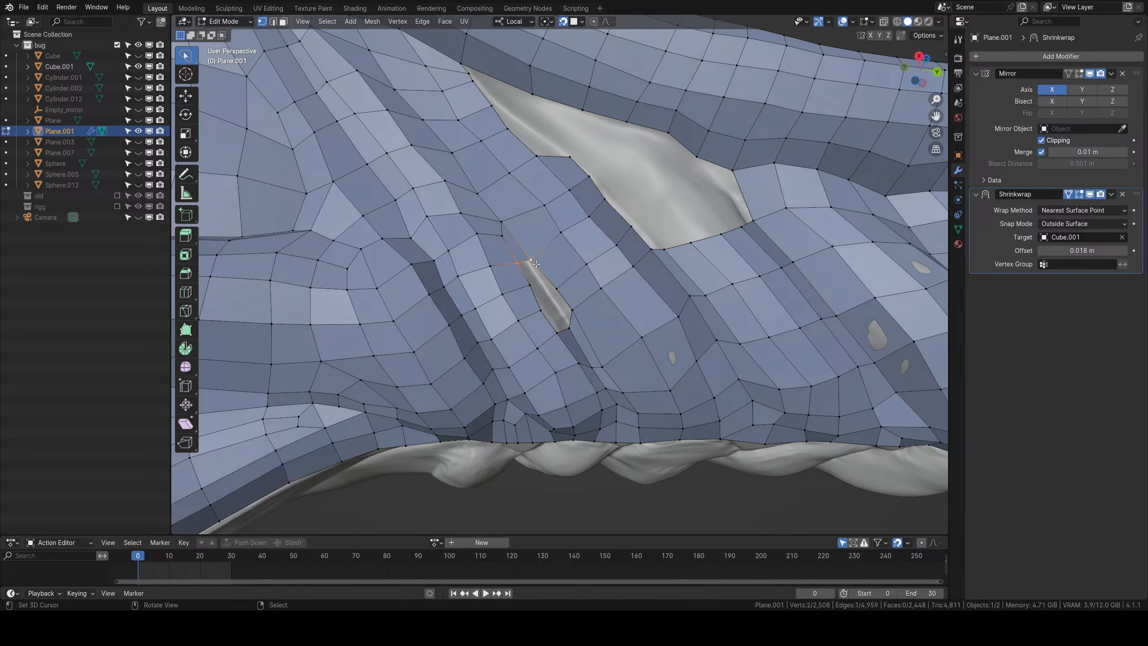
key(f)
key(f)
key(f)
scroll(596, 301, down, 3)
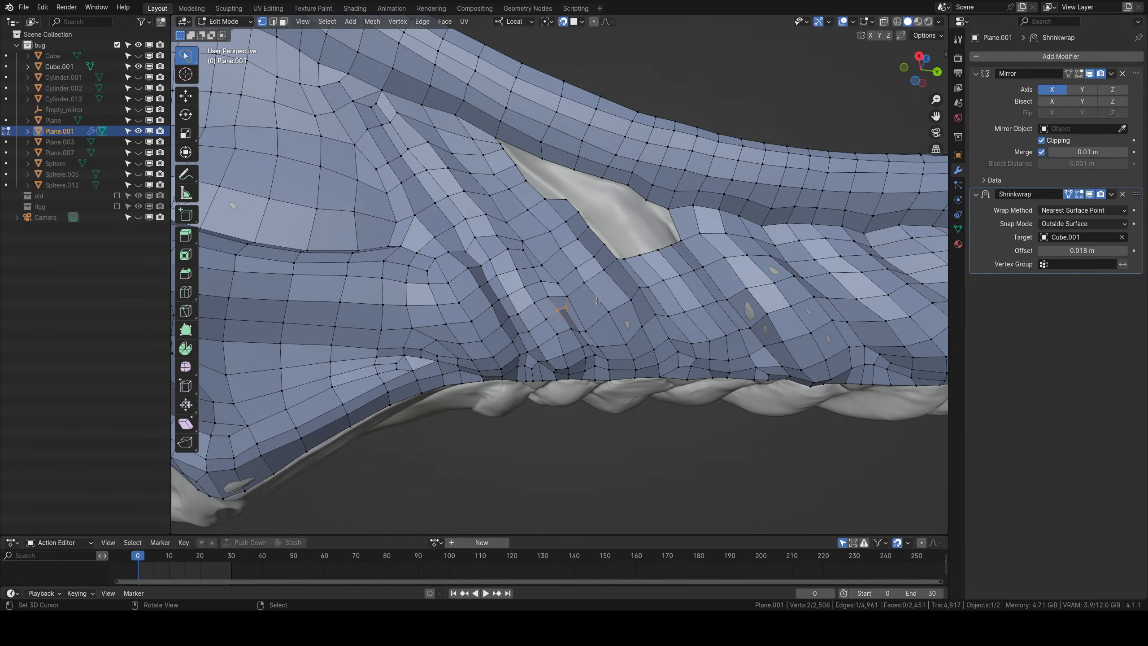
key(Tab)
scroll(603, 271, down, 3)
middle_drag(603, 269, 584, 317)
scroll(583, 319, up, 5)
key(Tab)
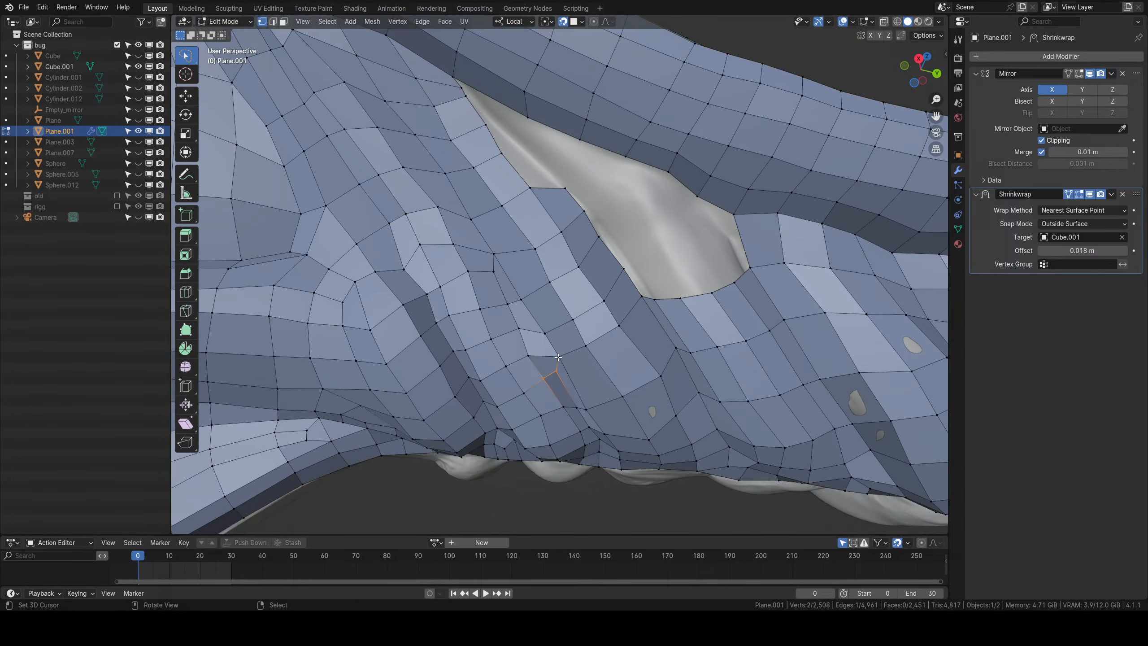
Nudge the two middle vertices of the freshly filled gap to even out the surrounding quads.
right_click(559, 354)
key(g)
click(552, 352)
right_click(555, 371)
key(g)
click(551, 372)
right_click(551, 353)
key(g)
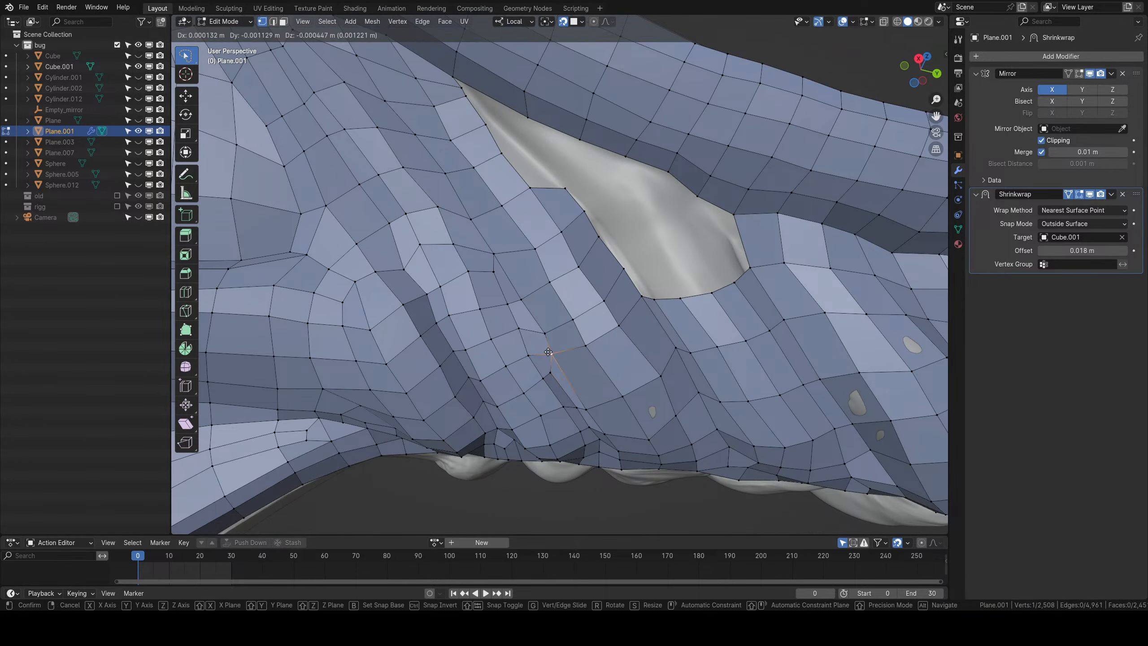
click(549, 352)
Move three neighbouring vertices above the filled gap to smooth the edge flow along the fold.
right_click(545, 334)
key(g)
click(540, 333)
right_click(573, 319)
key(g)
click(568, 323)
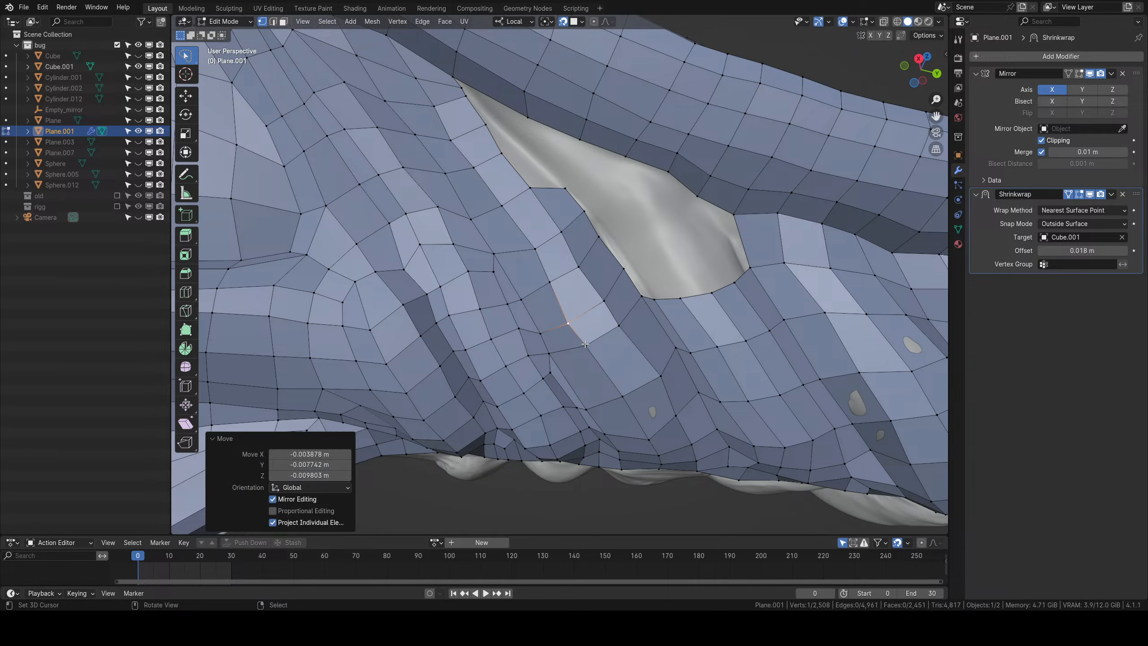
right_click(585, 336)
key(g)
click(583, 337)
Inspect the whole retopologised head in Object Mode, ending on the uncovered horn at the snout tip.
scroll(582, 334, down, 5)
key(Tab)
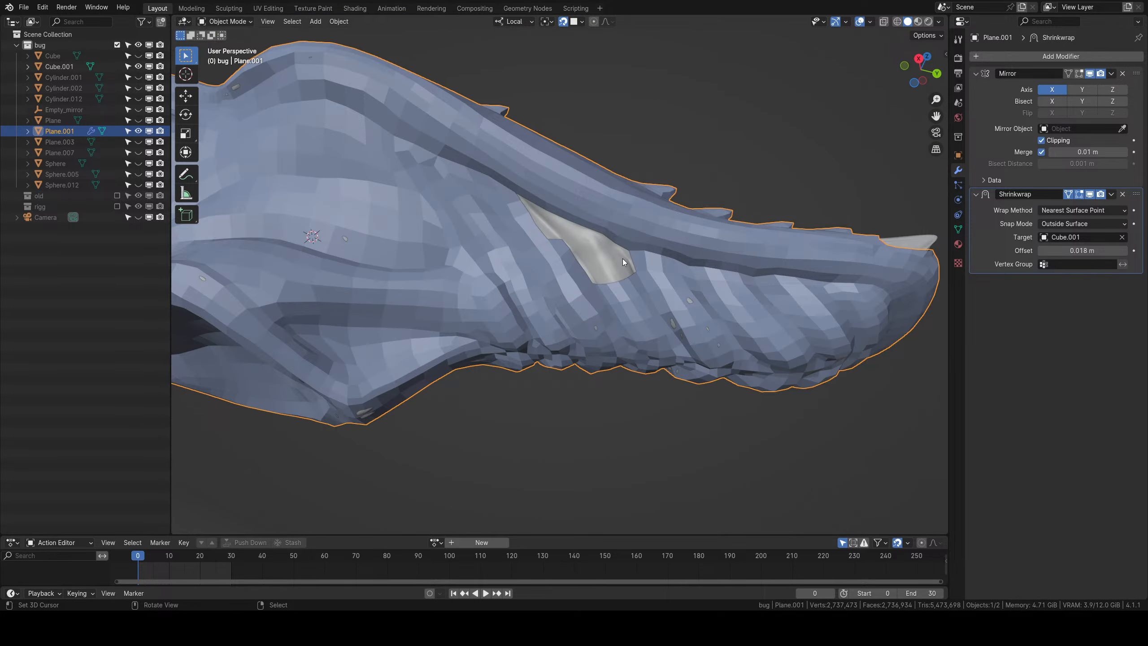
scroll(622, 258, down, 5)
middle_drag(647, 216, 473, 368)
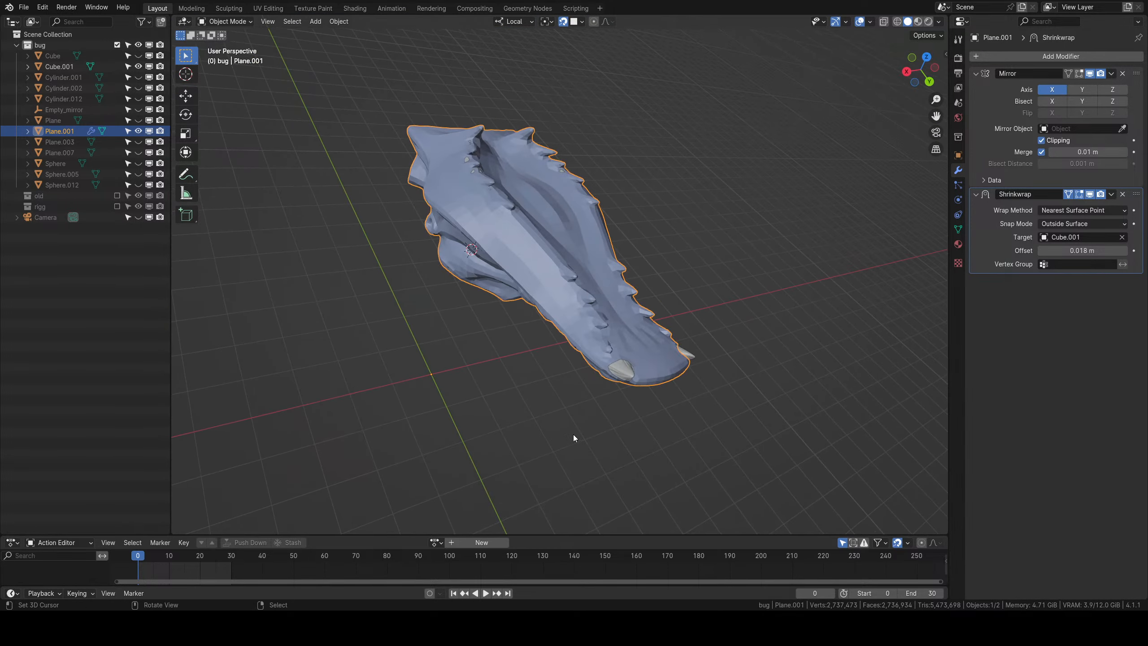
middle_drag(573, 434, 744, 300)
scroll(678, 308, up, 6)
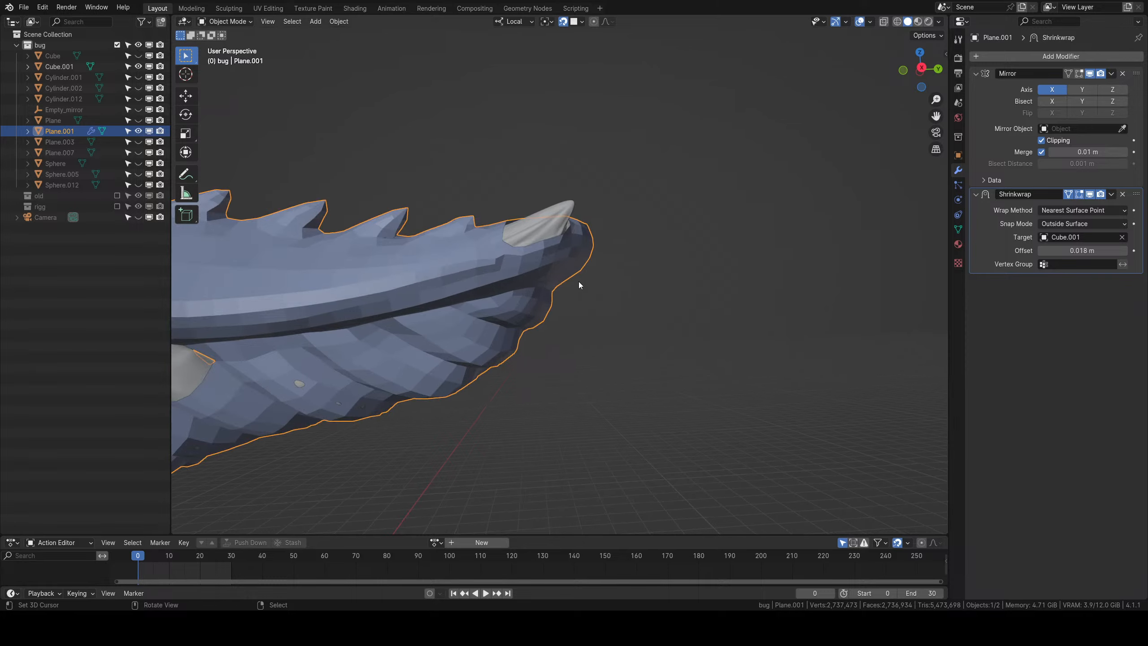
middle_drag(532, 248, 509, 284)
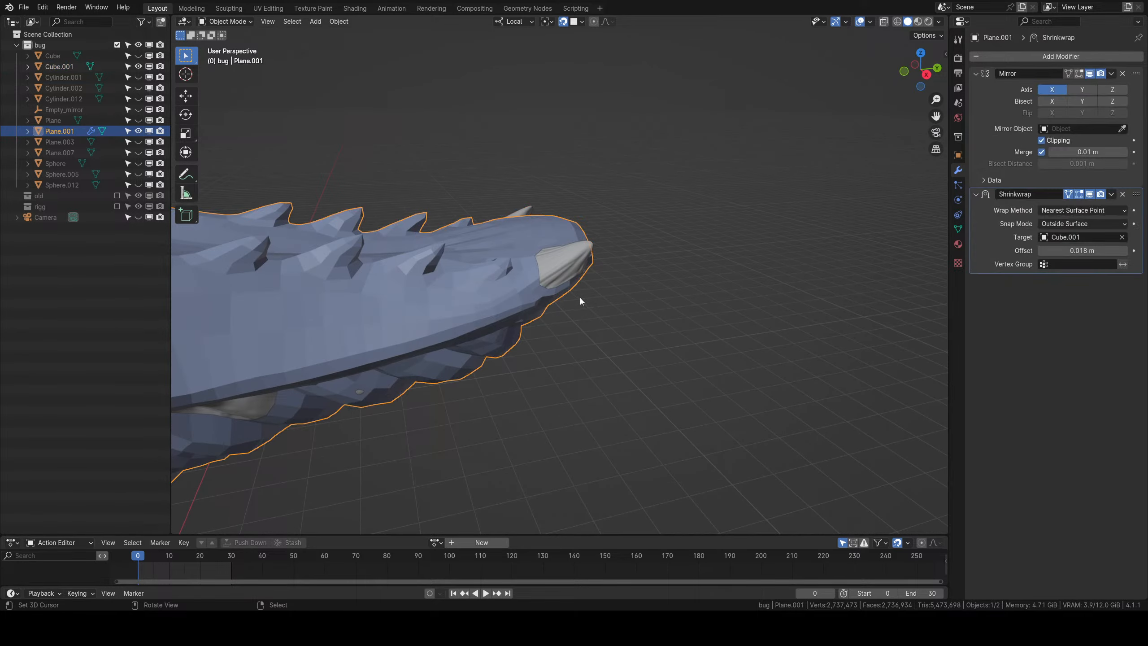
middle_drag(579, 298, 572, 263)
In Edit Mode with snapping off, extrude the open edge loop around the snout-tip horn's base along the horn.
key(Tab)
alt+right_click(547, 260)
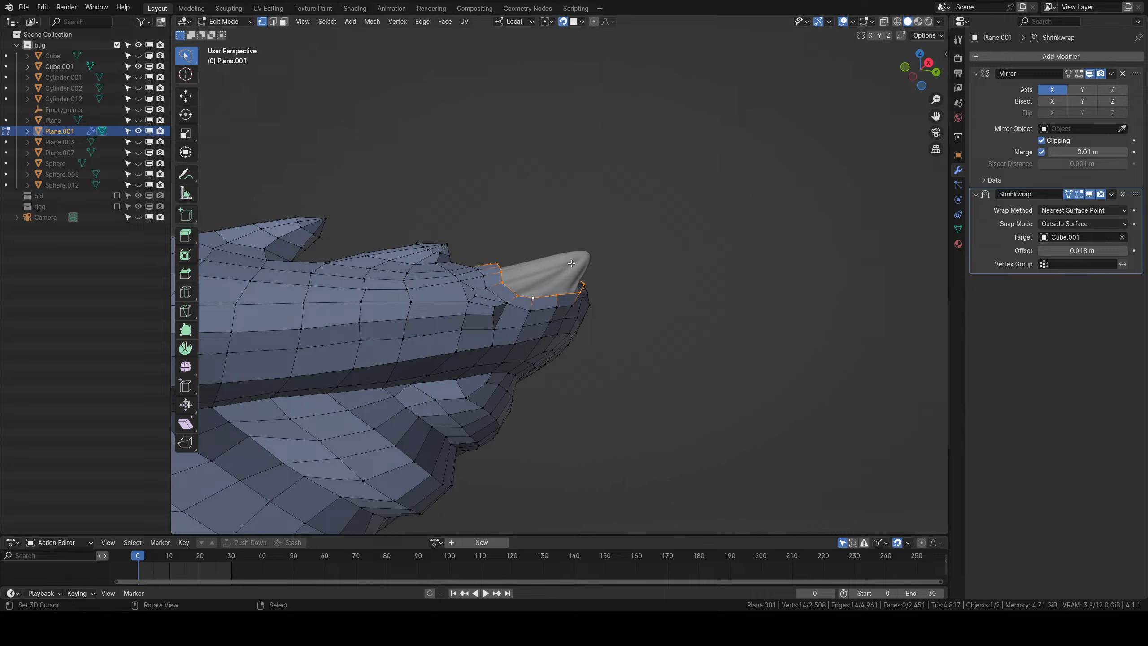
middle_drag(573, 59, 610, 295)
key(e)
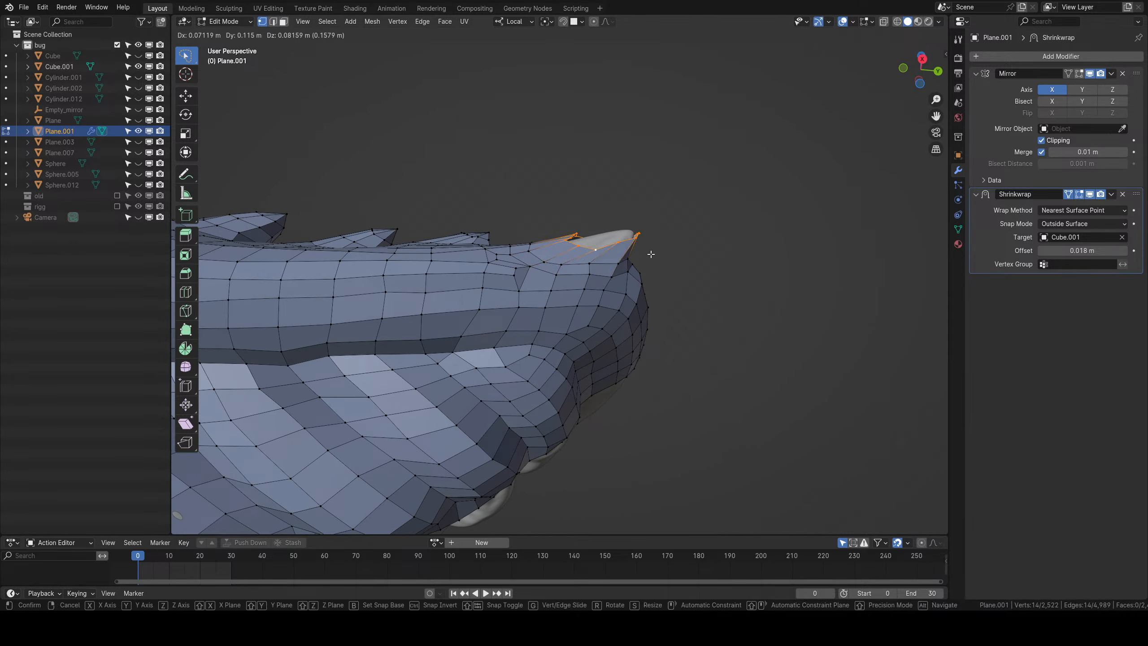
click(646, 267)
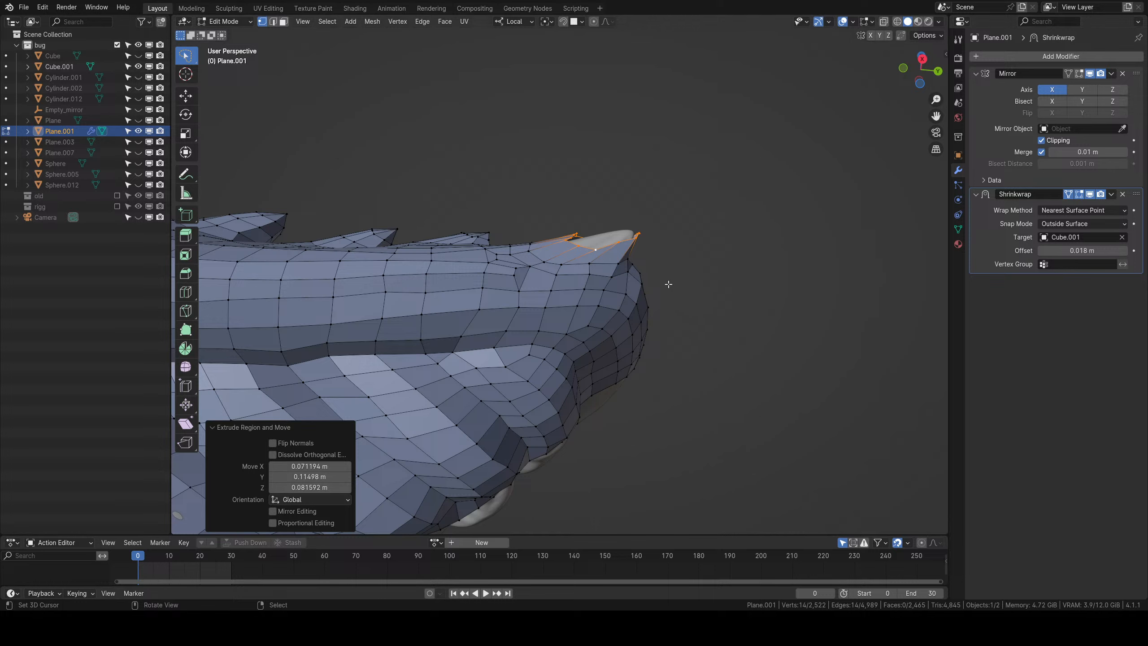
Round the extruded loop with LoopTools Circle, then rotate it and move it further up the horn.
right_click(658, 273)
mouse_move(607, 50)
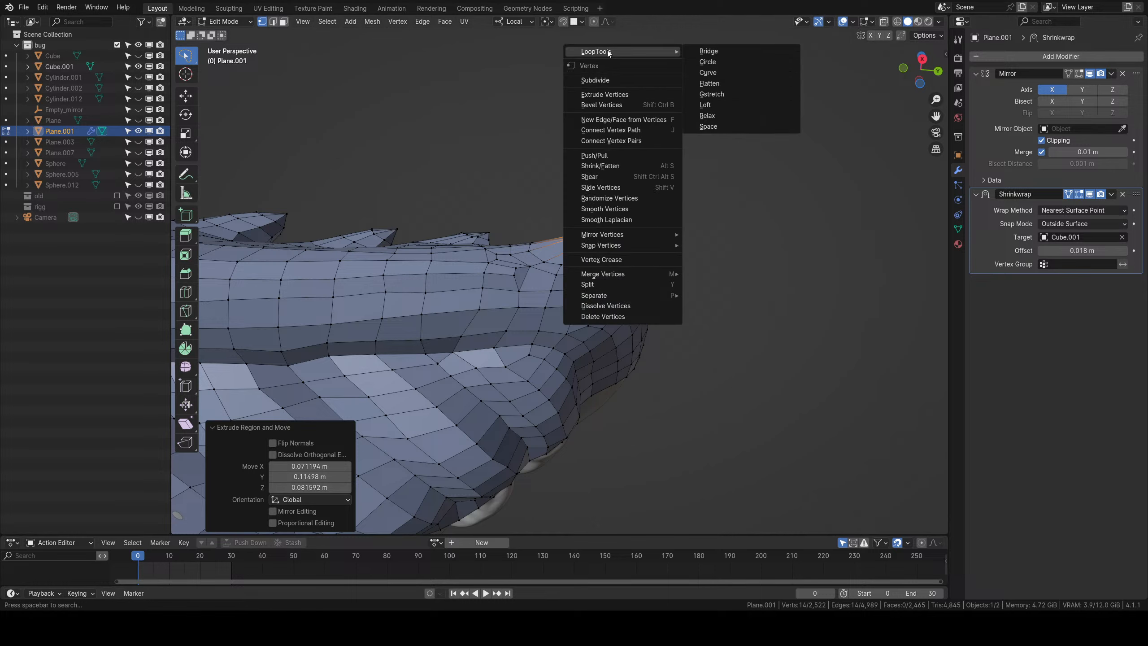
click(707, 63)
middle_drag(671, 154, 735, 210)
key(r)
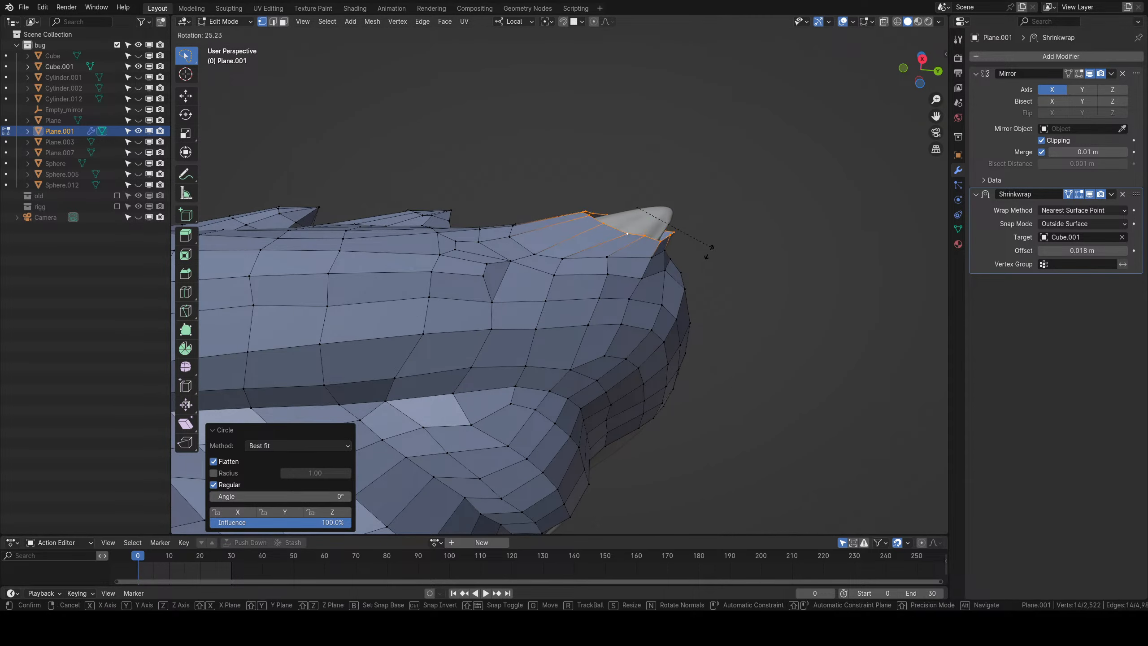
click(703, 257)
key(g)
click(728, 246)
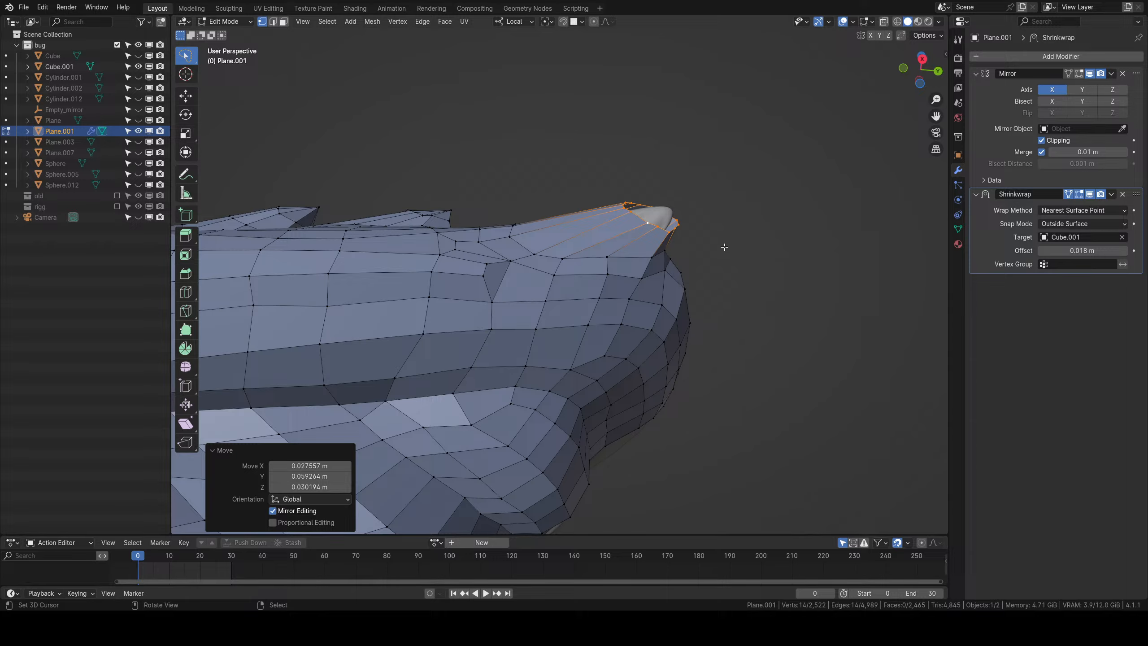
Apply LoopTools Circle to the loop again, then trackball-rotate and move it to fit around the horn.
right_click(724, 247)
mouse_move(725, 247)
click(780, 257)
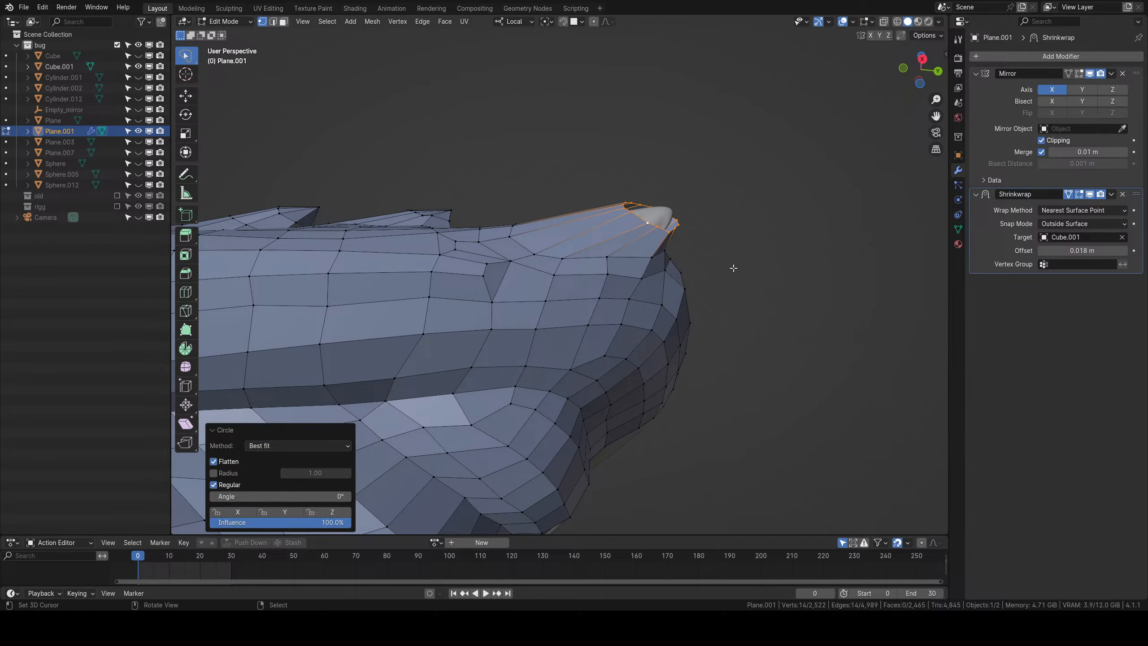
middle_drag(733, 269, 453, 301)
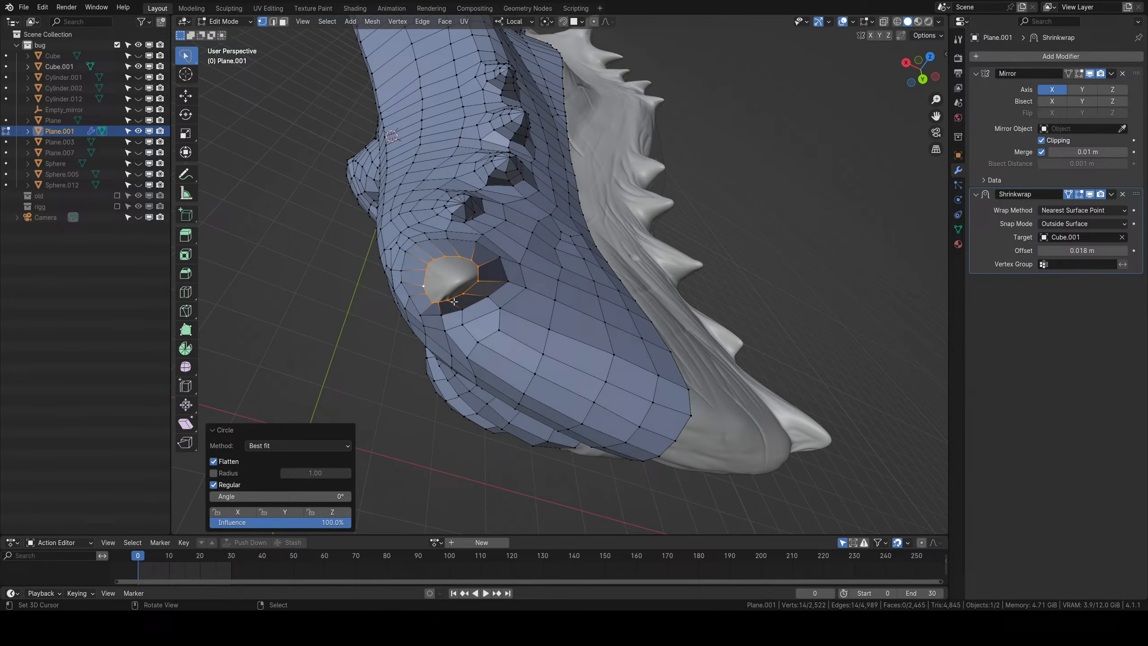
key(r)
key(r)
click(481, 295)
key(g)
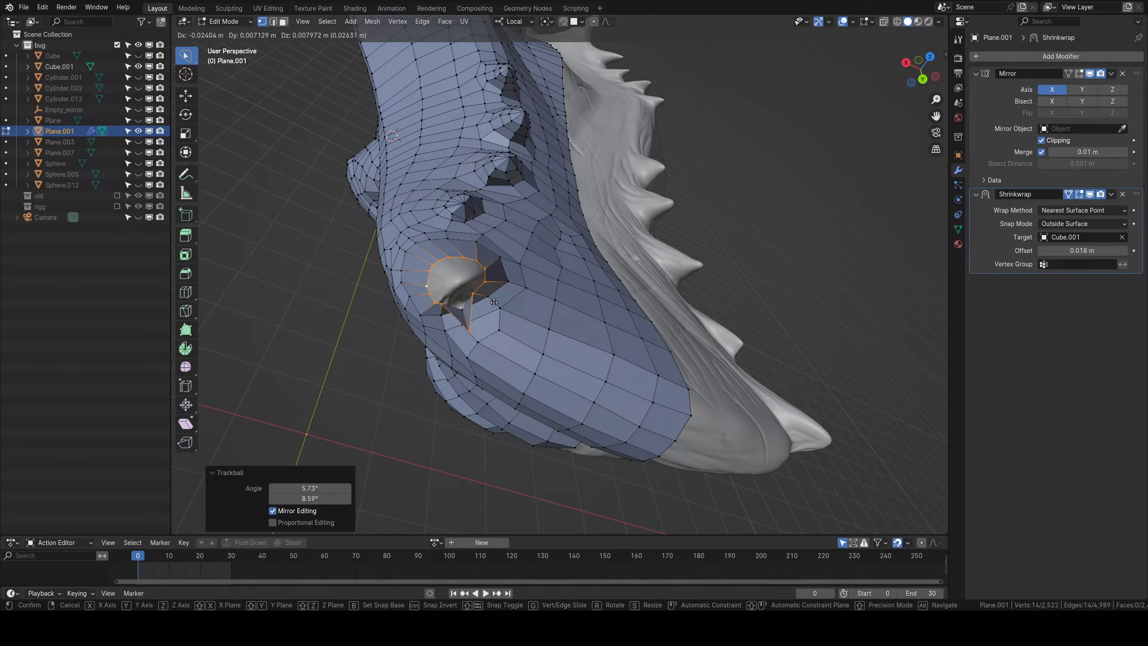
click(493, 292)
Extrude the fitted loop once more along the horn toward its tip.
middle_drag(494, 292, 606, 304)
scroll(569, 300, up, 2)
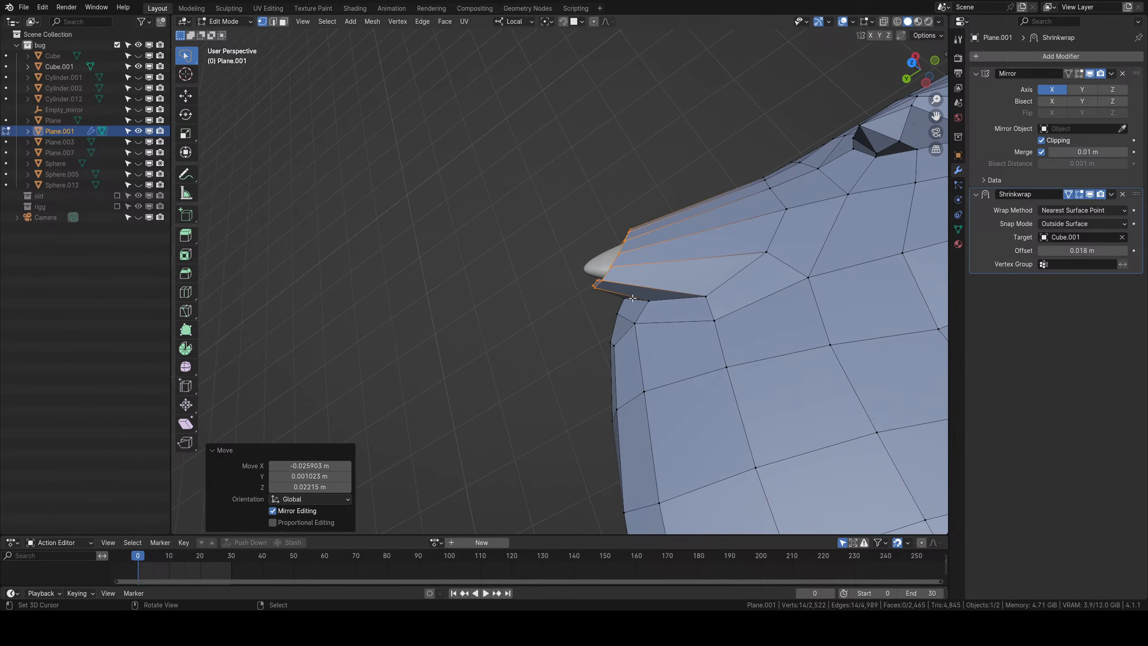
key(e)
click(585, 292)
Scale the newly extruded loop to 0 so it collapses to a point and move it onto the horn's tip.
scroll(574, 292, down, 2)
middle_drag(443, 280, 543, 277)
right_click(543, 277)
mouse_move(543, 277)
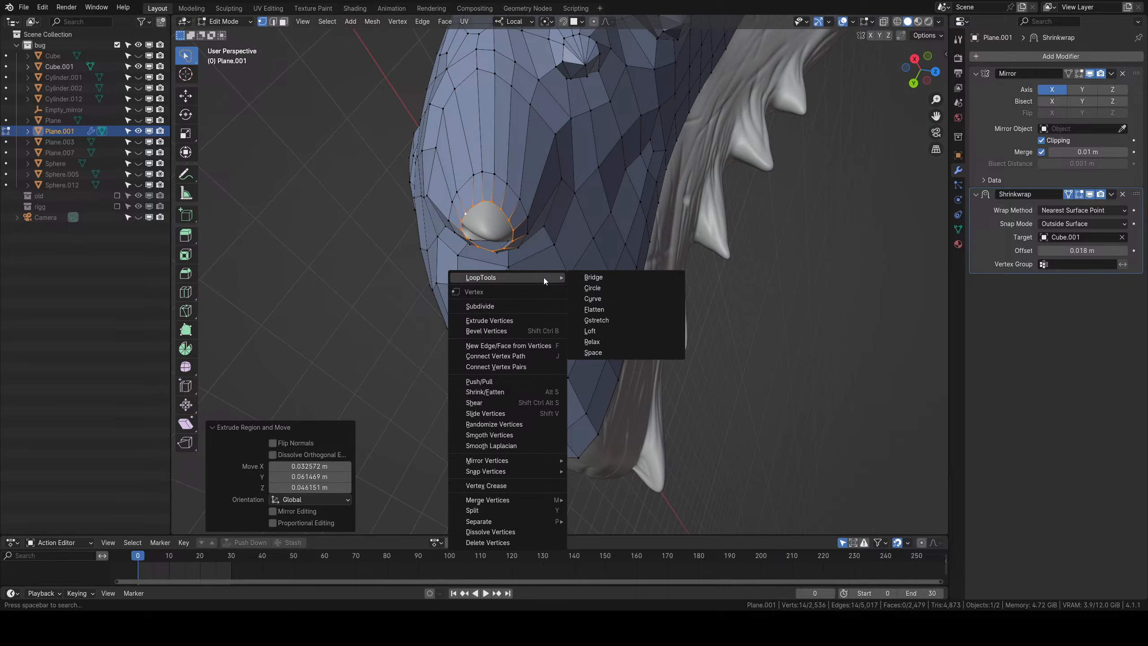
key(0)
key(Return)
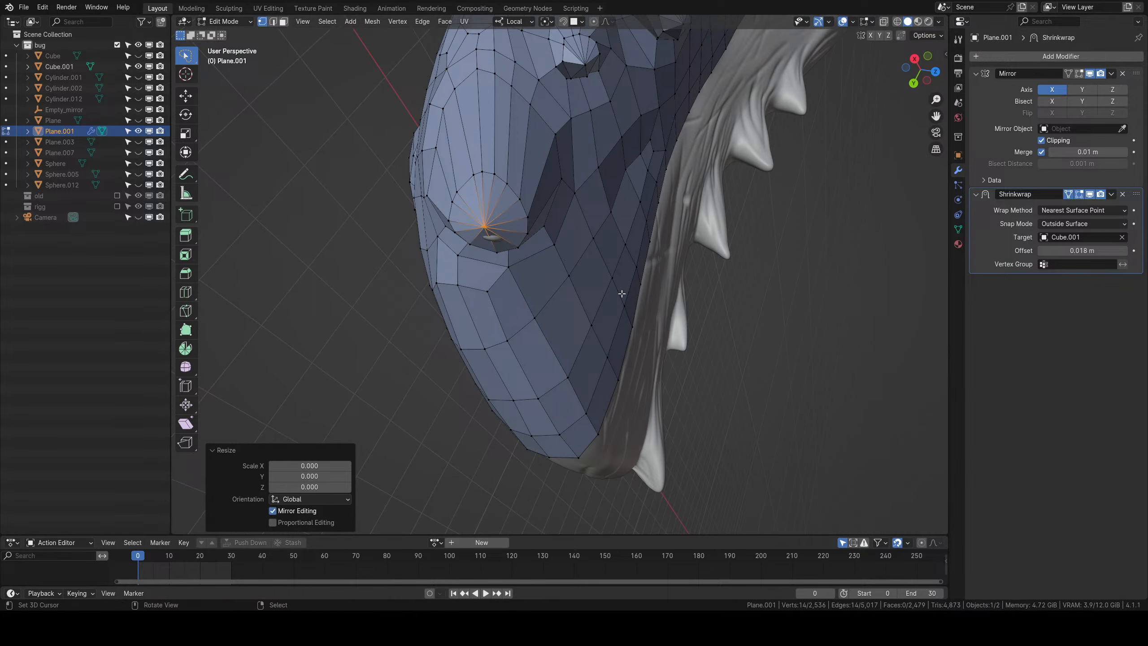
key(g)
click(453, 266)
Cut one edge loop around the horn's tip segment and slide it by a factor of about 0.2.
middle_drag(537, 320, 479, 334)
shift+middle_drag(479, 334, 436, 426)
key(ctrl+r)
click(451, 352)
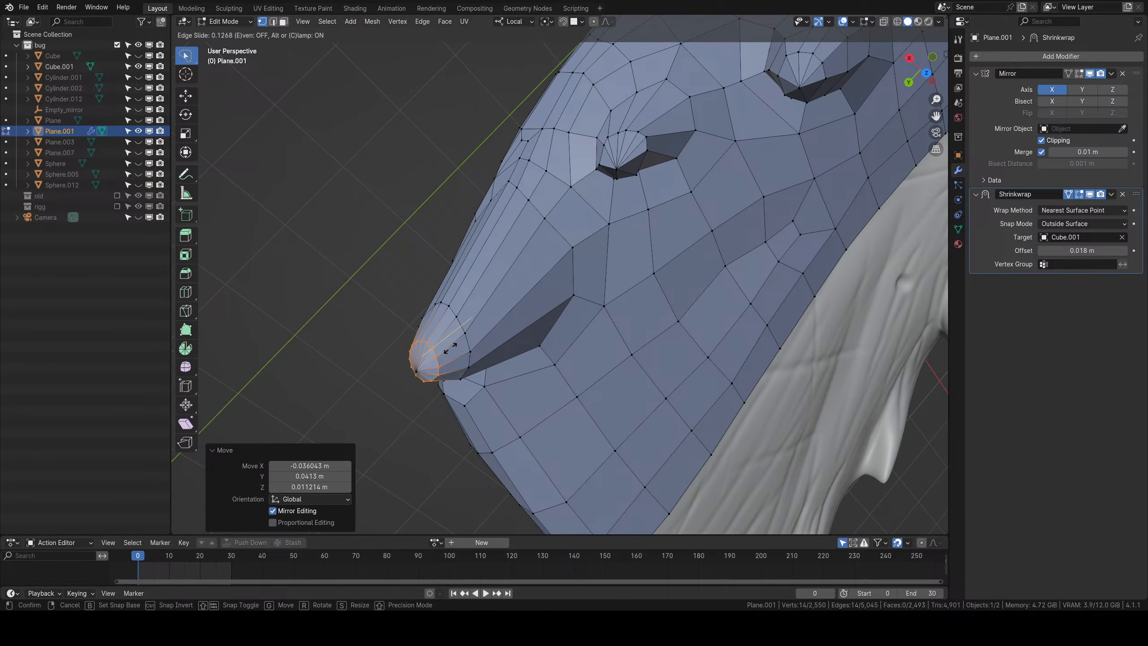
click(453, 346)
Cut two evenly spaced edge loops around the horn's long lower segment.
key(ctrl+r)
scroll(510, 274, up, 1)
click(511, 272)
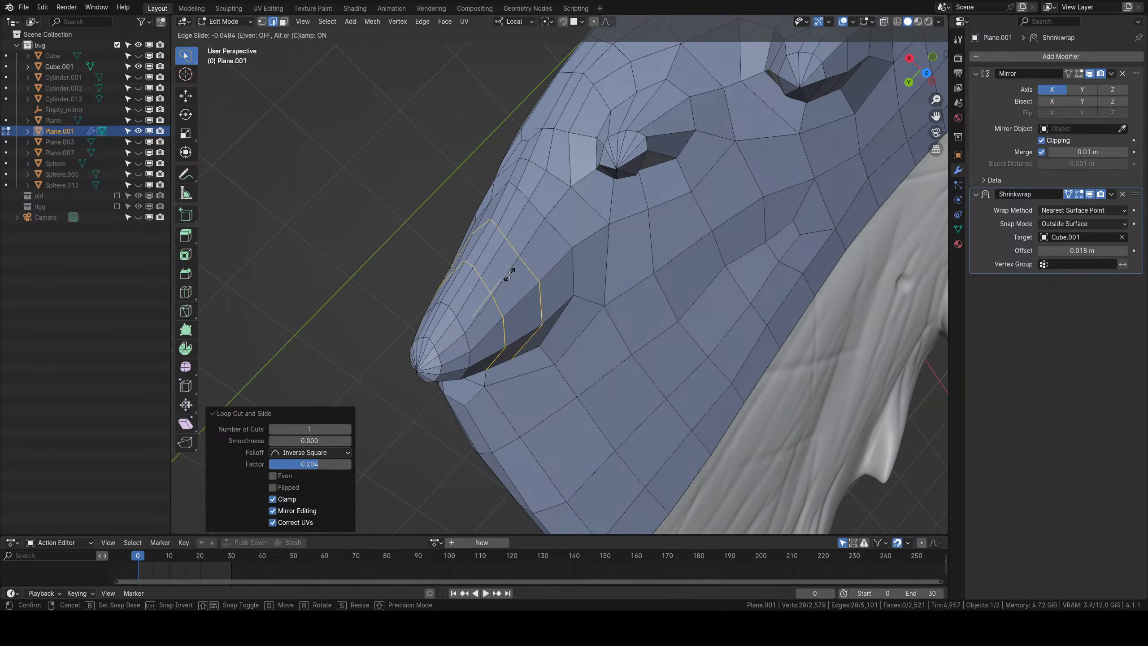
right_click(513, 272)
Turn on snapping and adjust single vertices on the underside of the snout-tip horn.
middle_drag(513, 272, 537, 322)
key(alt+a)
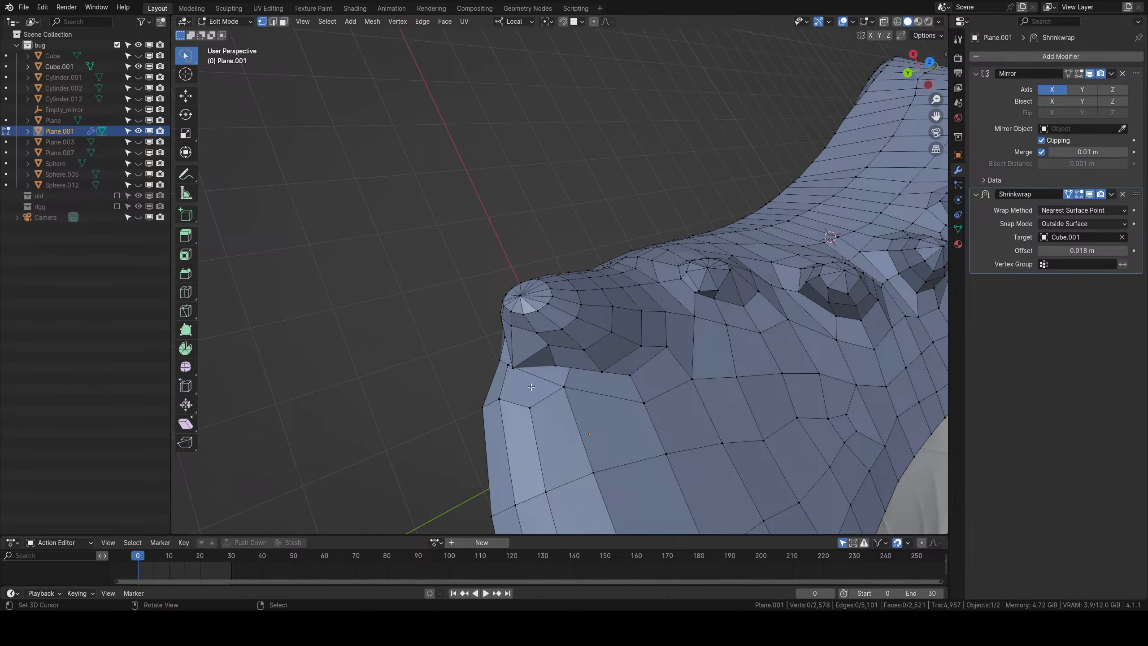
middle_drag(531, 387, 558, 338)
key(g)
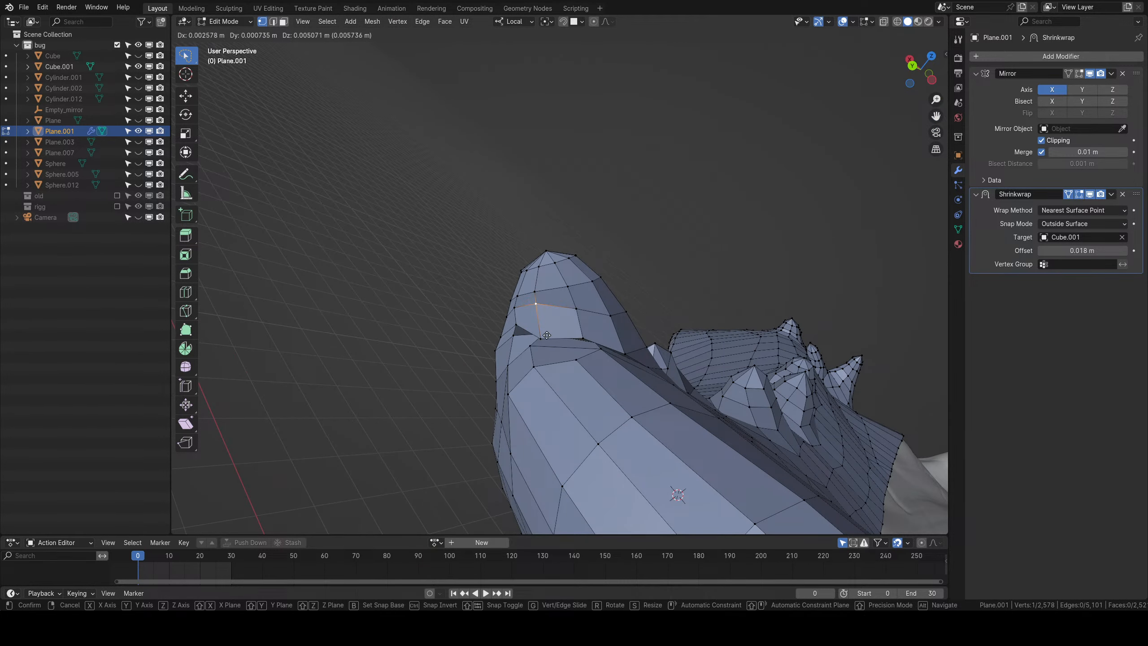
click(572, 38)
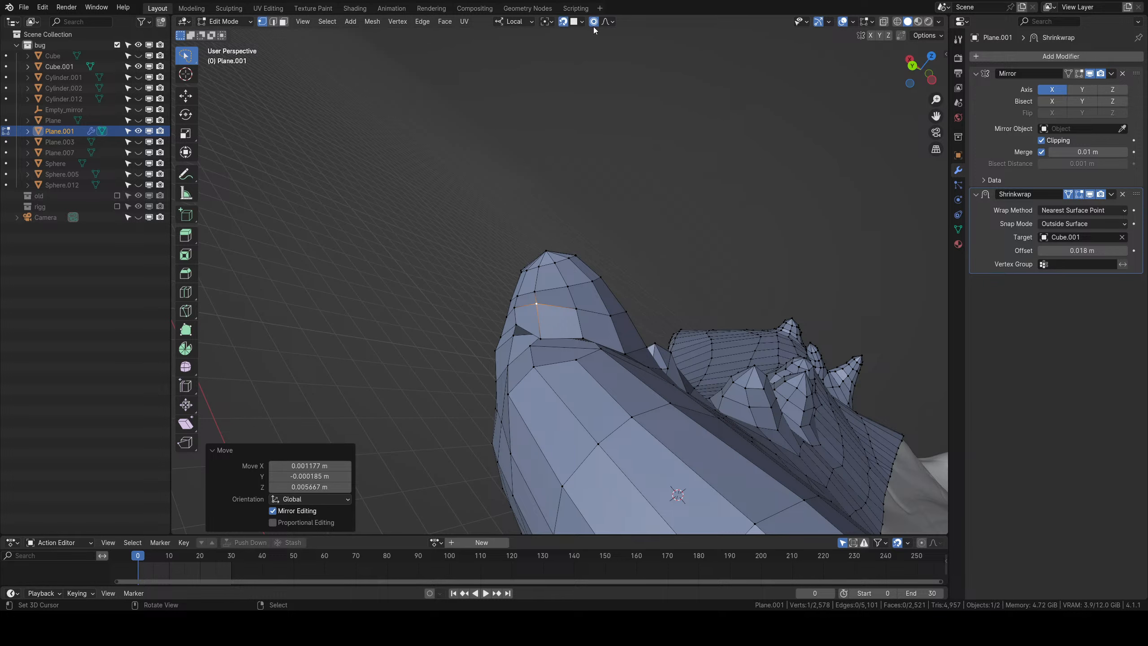
key(g)
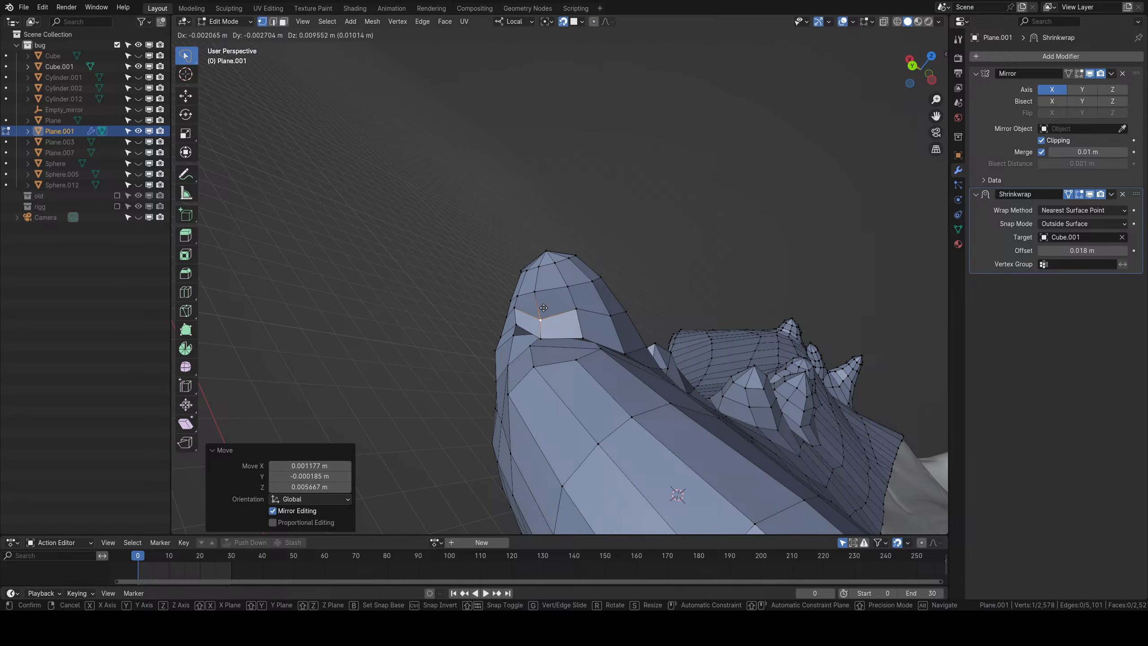
click(534, 322)
Reposition the neighbouring vertices around the horn's base and side so the quads follow the sculpt more evenly.
right_click(547, 335)
middle_drag(547, 335, 574, 318)
key(g)
click(571, 307)
right_click(542, 307)
key(g)
click(551, 304)
right_click(540, 306)
key(g)
right_click(549, 311)
key(g)
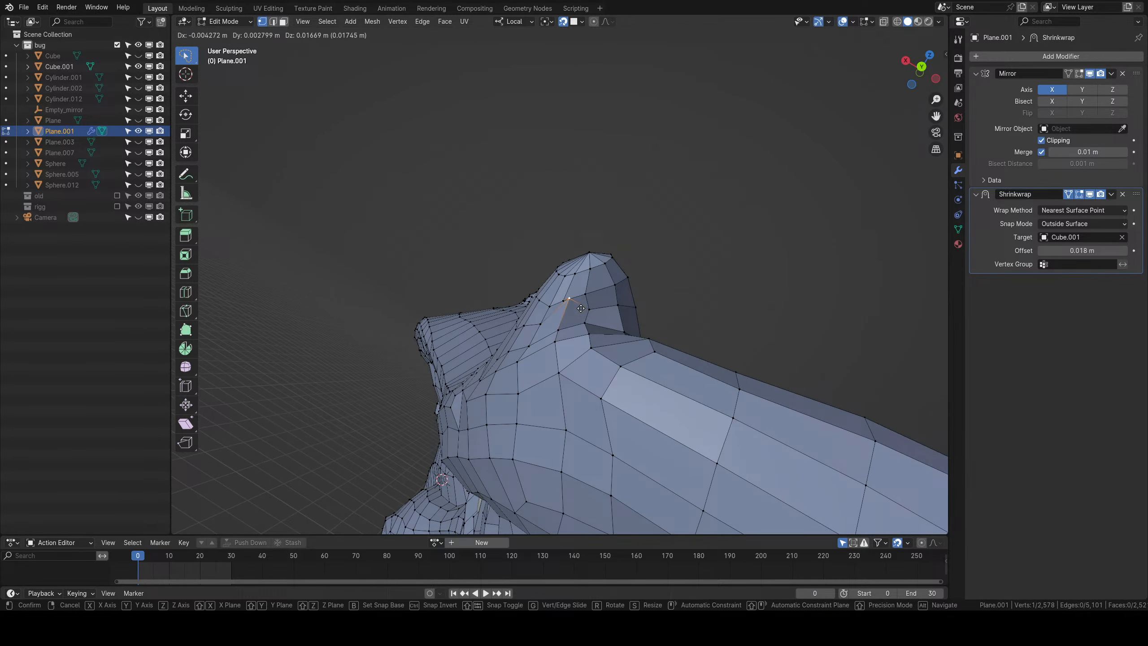
click(579, 309)
Select the whole retopology mesh and merge its overlapping vertices by distance.
middle_drag(578, 309, 636, 289)
key(a)
key(w)
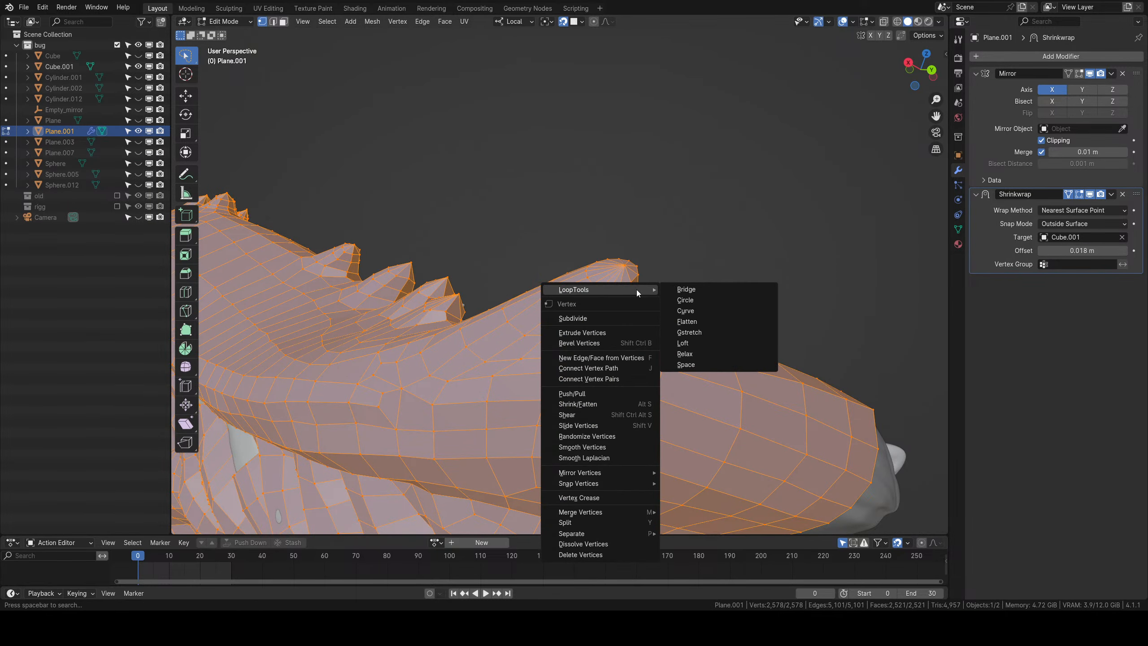
mouse_move(598, 517)
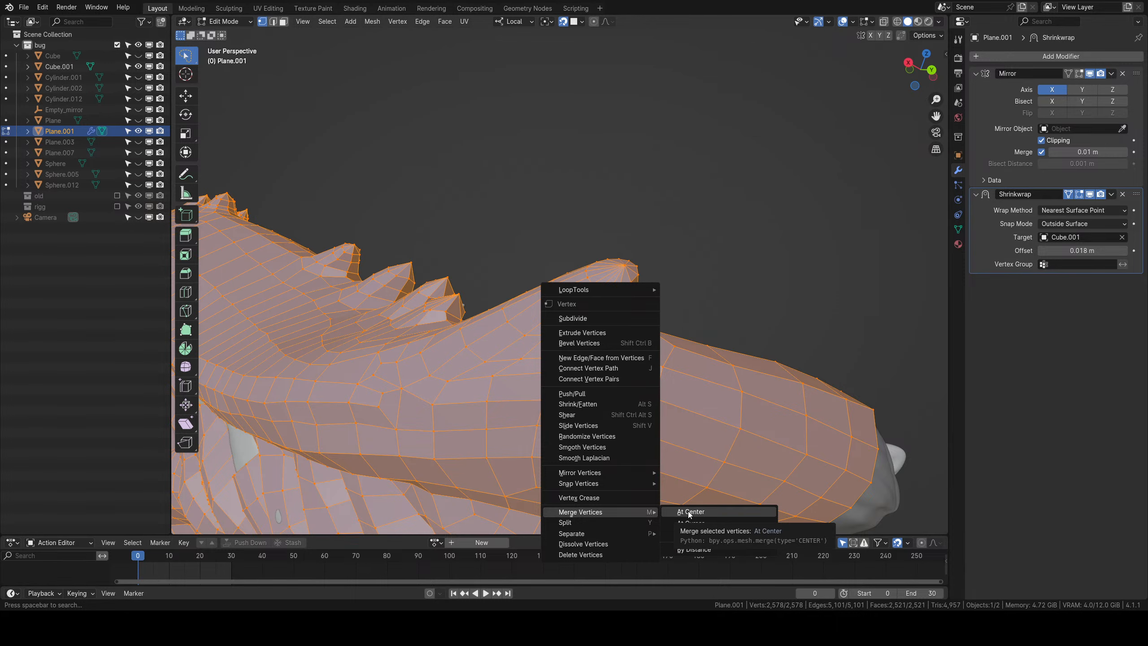
click(692, 547)
Inspect the head shell from the side in Object Mode, checking the horn, the ridge and the remaining neck-fold gap.
middle_drag(687, 546, 493, 267)
key(Tab)
shift+middle_drag(434, 247, 525, 272)
scroll(525, 272, up, 1)
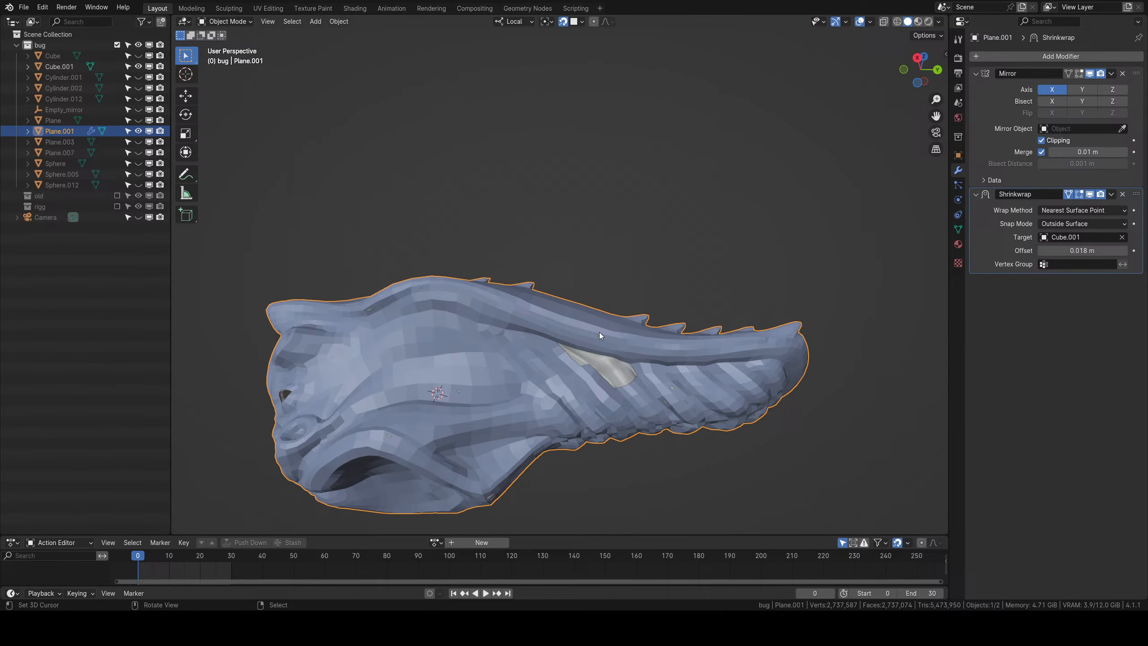
scroll(606, 377, up, 2)
middle_drag(606, 378, 624, 302)
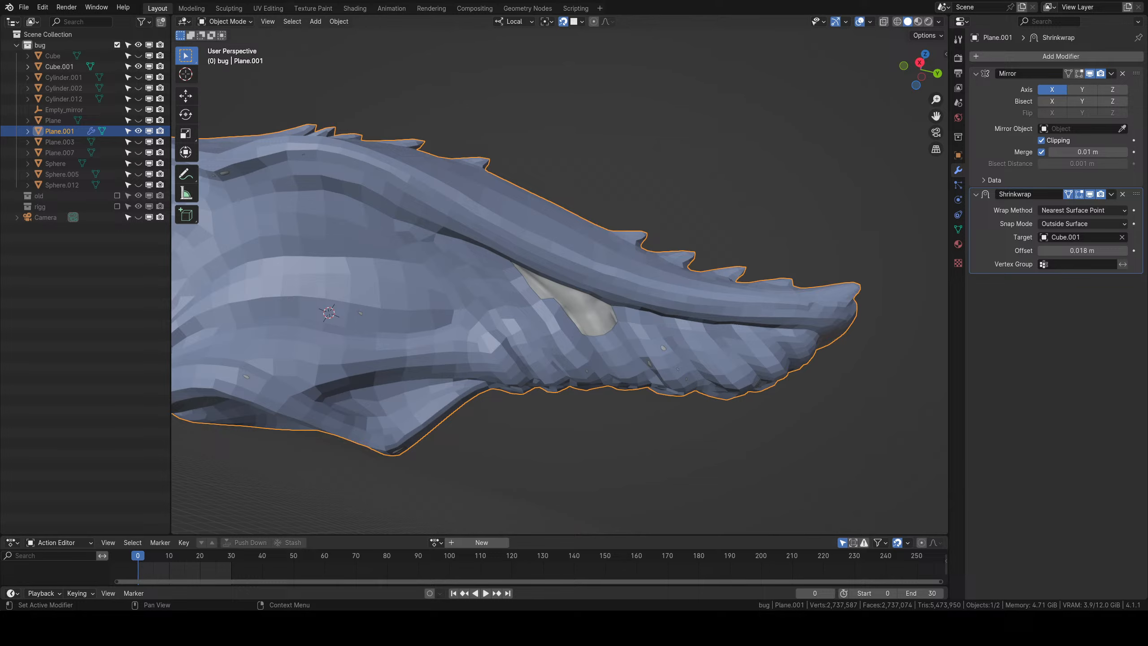
middle_drag(511, 316, 529, 265)
shift+middle_drag(592, 312, 631, 284)
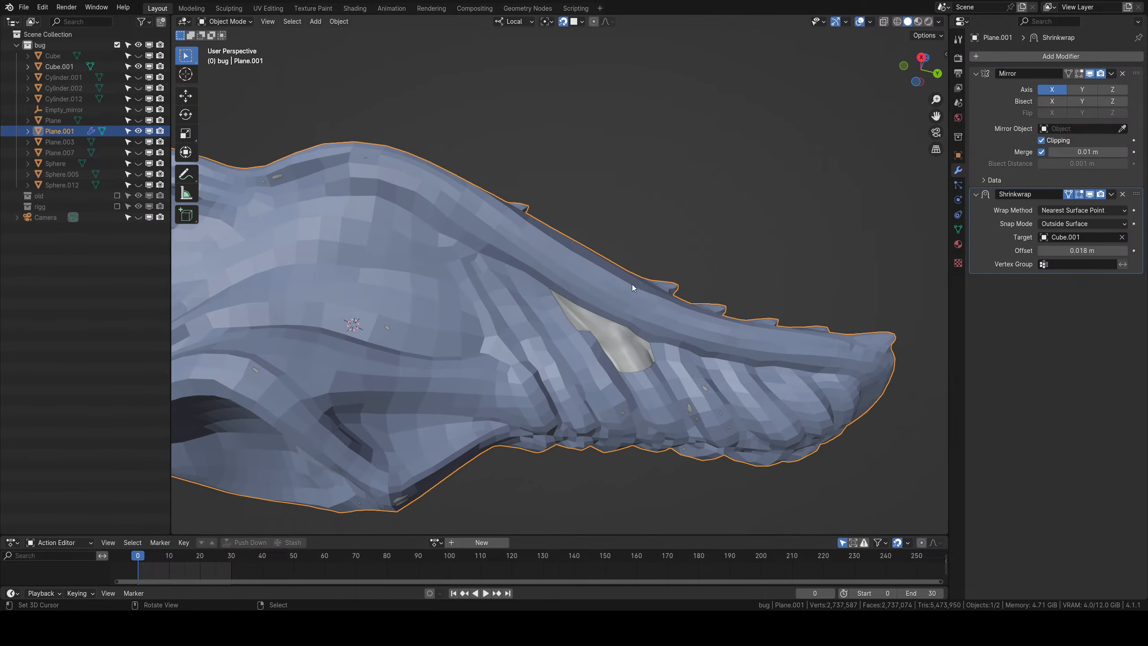
scroll(641, 326, up, 3)
shift+middle_drag(654, 338, 498, 189)
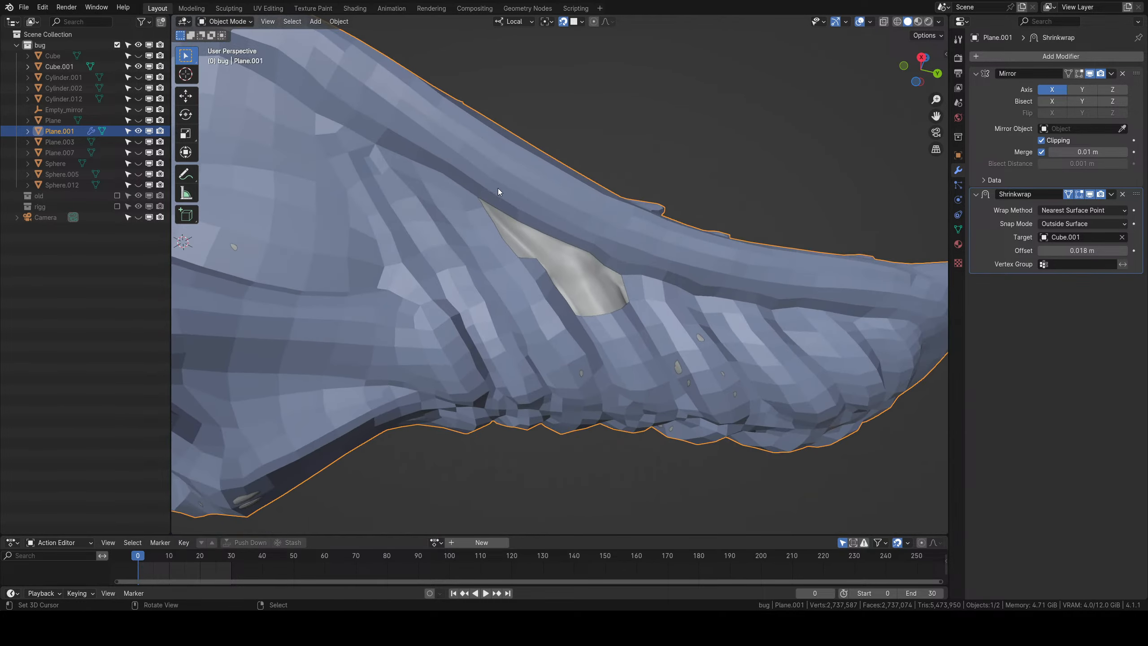
Select the row of vertices along the lower border of the neck-fold gap, and return to Object Mode.
key(Tab)
middle_drag(570, 280, 481, 250)
middle_drag(604, 297, 553, 341)
scroll(570, 297, down, 3)
click(562, 285)
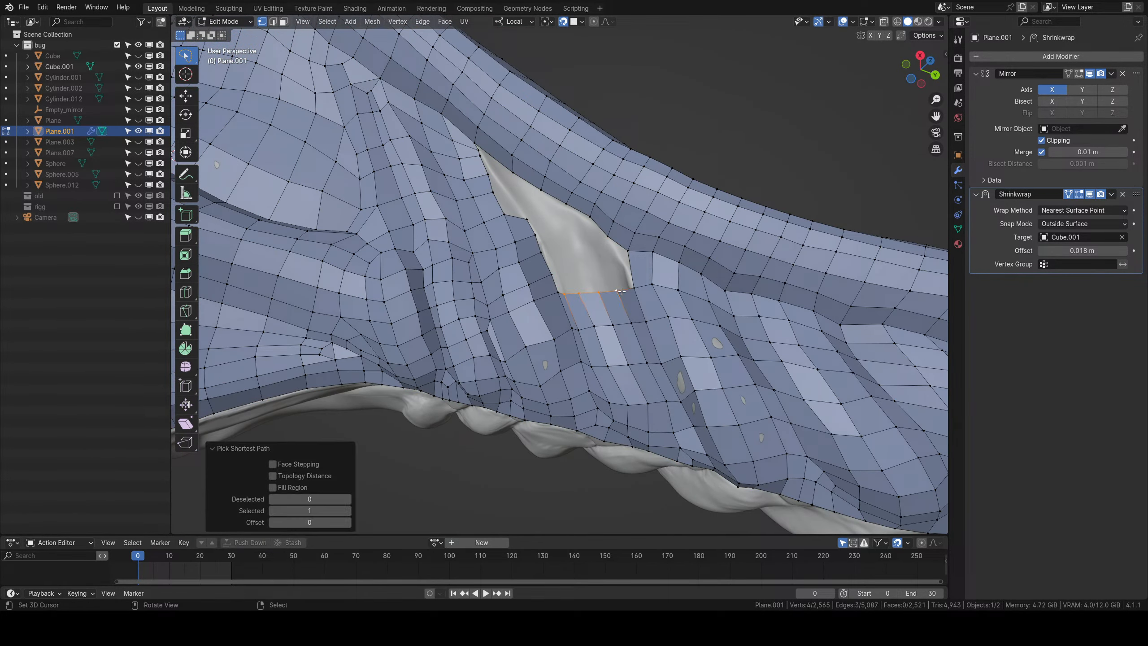
ctrl+click(587, 282)
key(Tab)
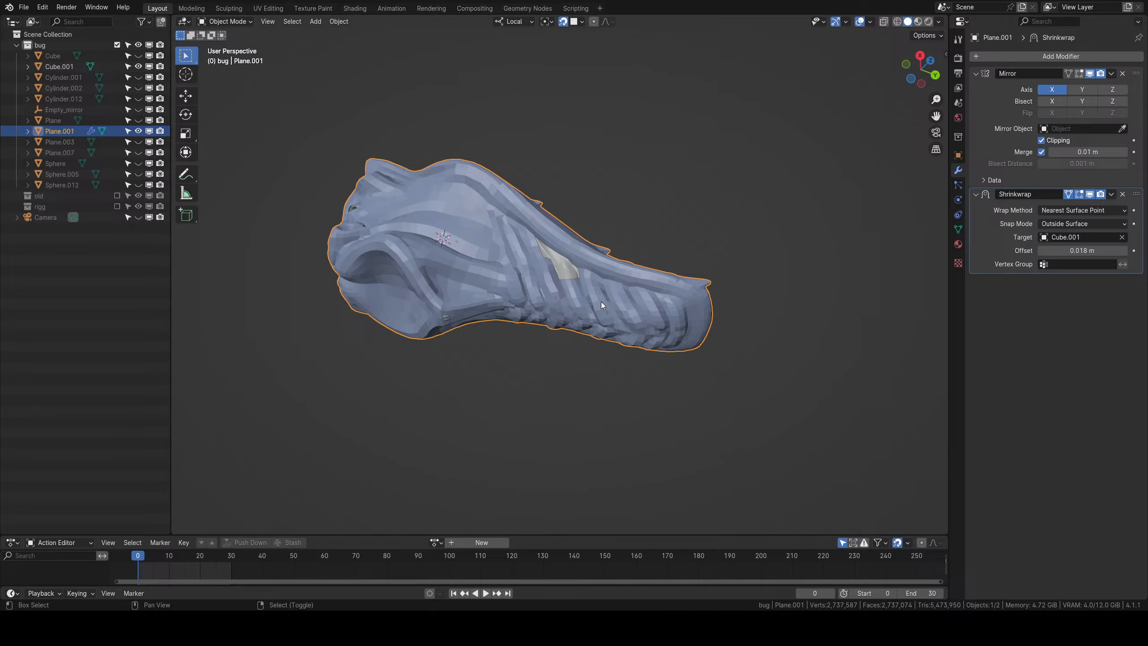
Reveal all hidden parts of the creature and deselect everything.
middle_drag(601, 302, 546, 324)
key(alt+h)
key(alt+a)
scroll(615, 291, up, 3)
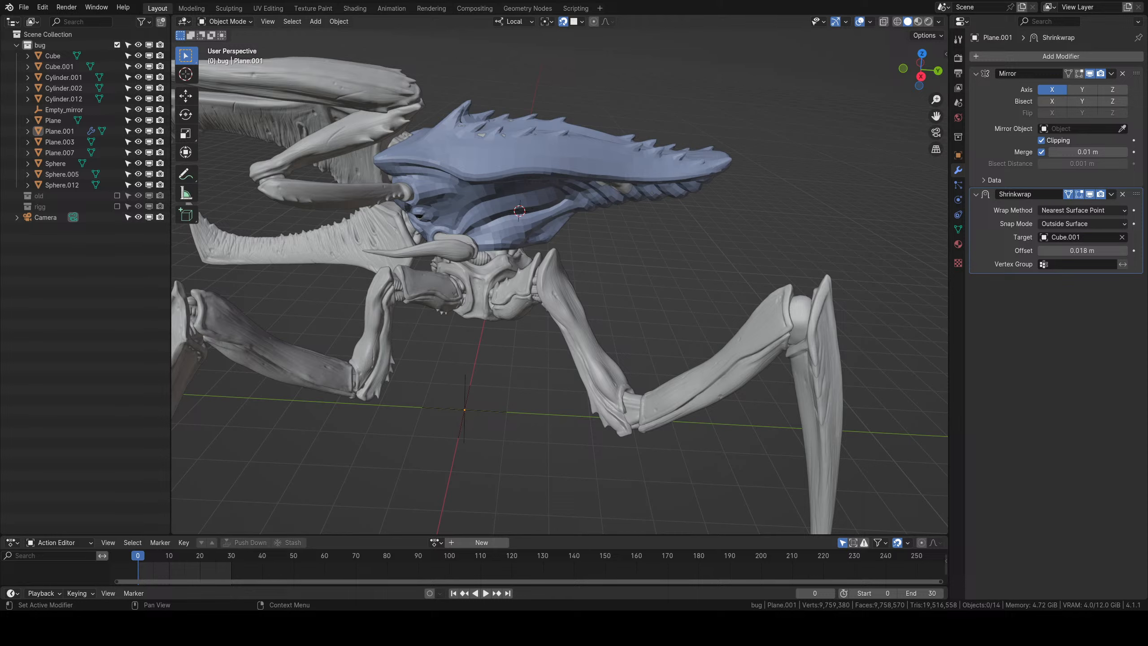
mouse_move(572, 280)
middle_down()
mouse_move(495, 229)
mouse_move(608, 277)
mouse_move(619, 378)
mouse_move(602, 282)
mouse_move(532, 286)
mouse_move(476, 356)
mouse_move(482, 327)
mouse_move(628, 315)
mouse_move(567, 279)
mouse_move(592, 257)
mouse_move(548, 227)
mouse_move(554, 289)
middle_up()
scroll(612, 347, up, 3)
scroll(612, 346, up, 1)
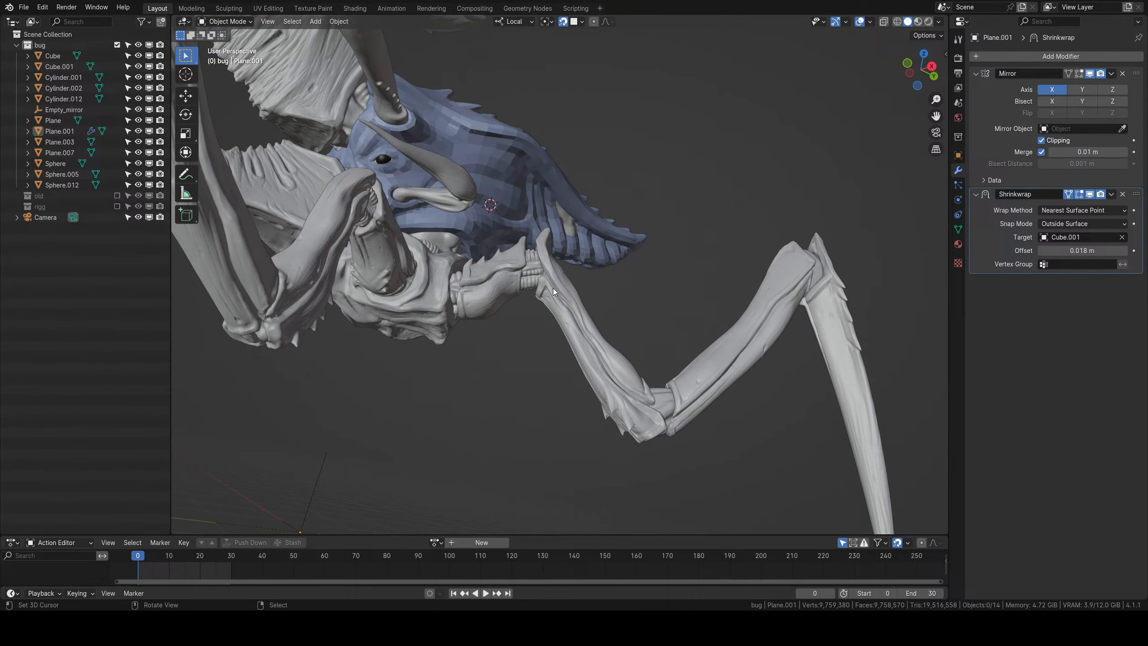
scroll(567, 286, down, 5)
Add a cylinder mesh with 22 vertices and clear its location so it sits at the world origin.
key(shift+a)
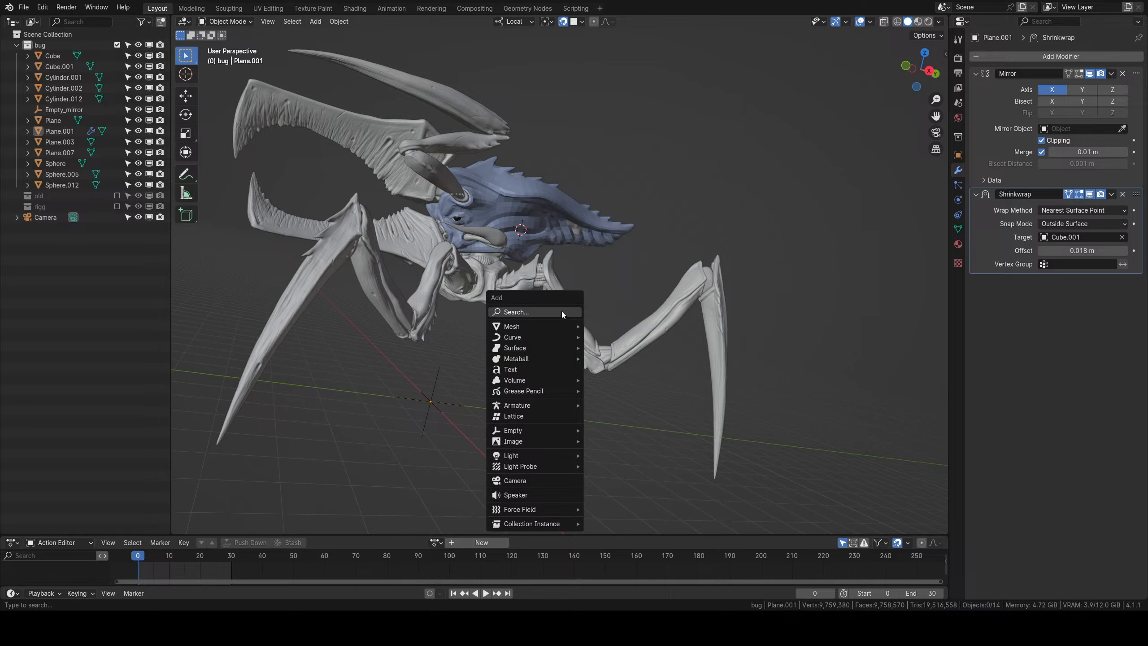
mouse_move(529, 329)
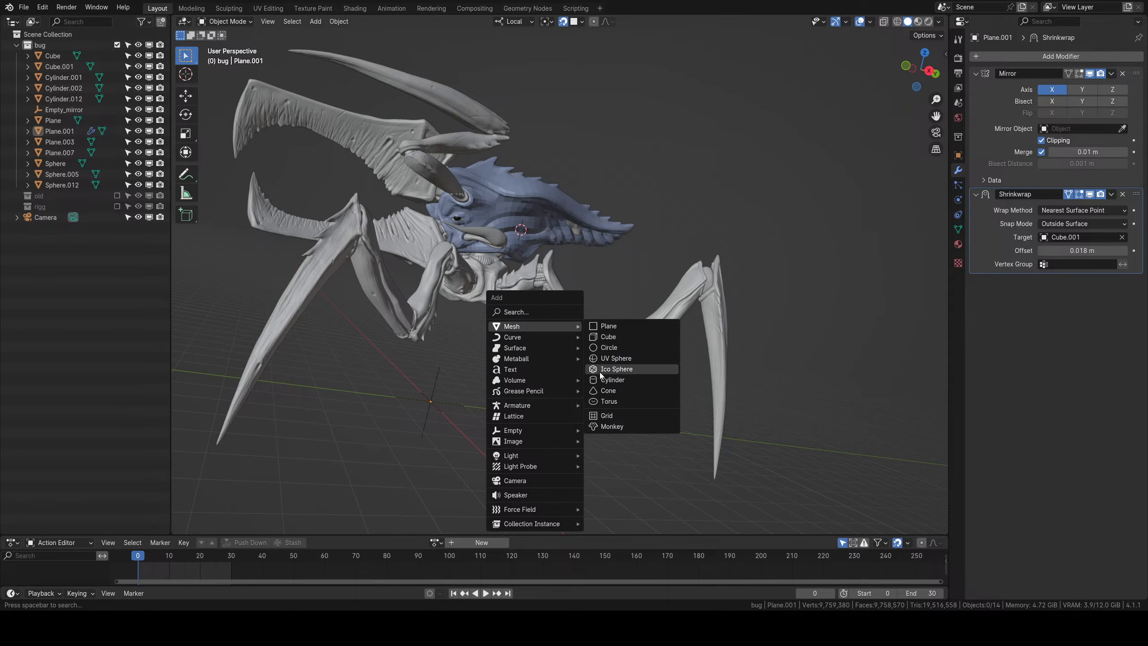
click(594, 378)
middle_drag(516, 305, 557, 315)
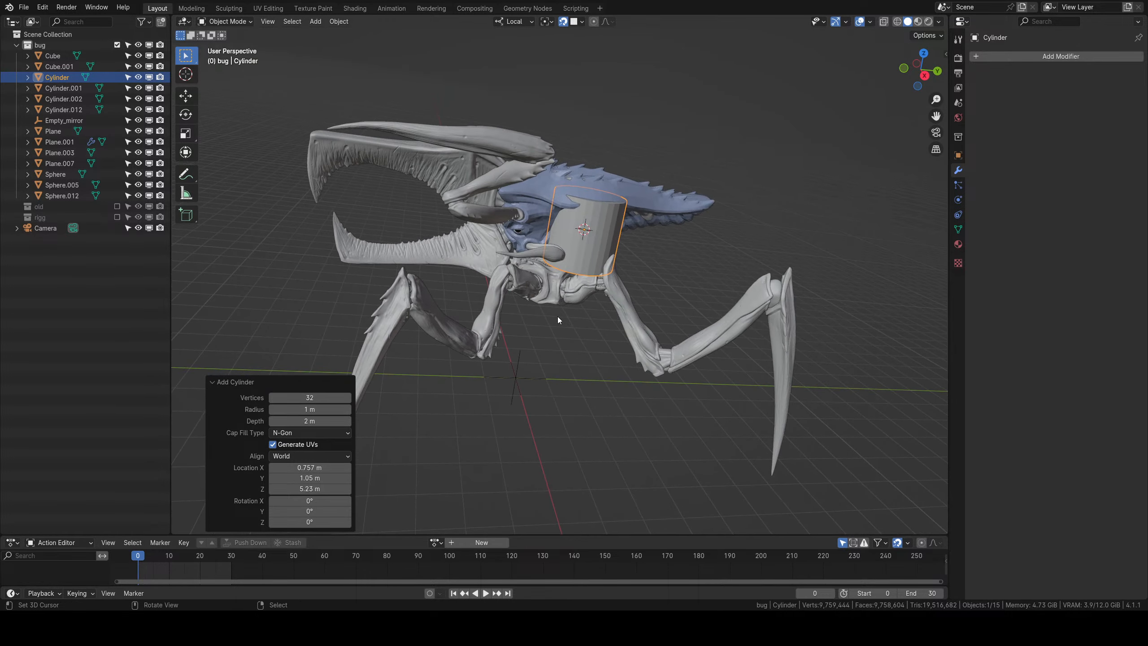
click(316, 398)
key(Return)
scroll(594, 331, down, 2)
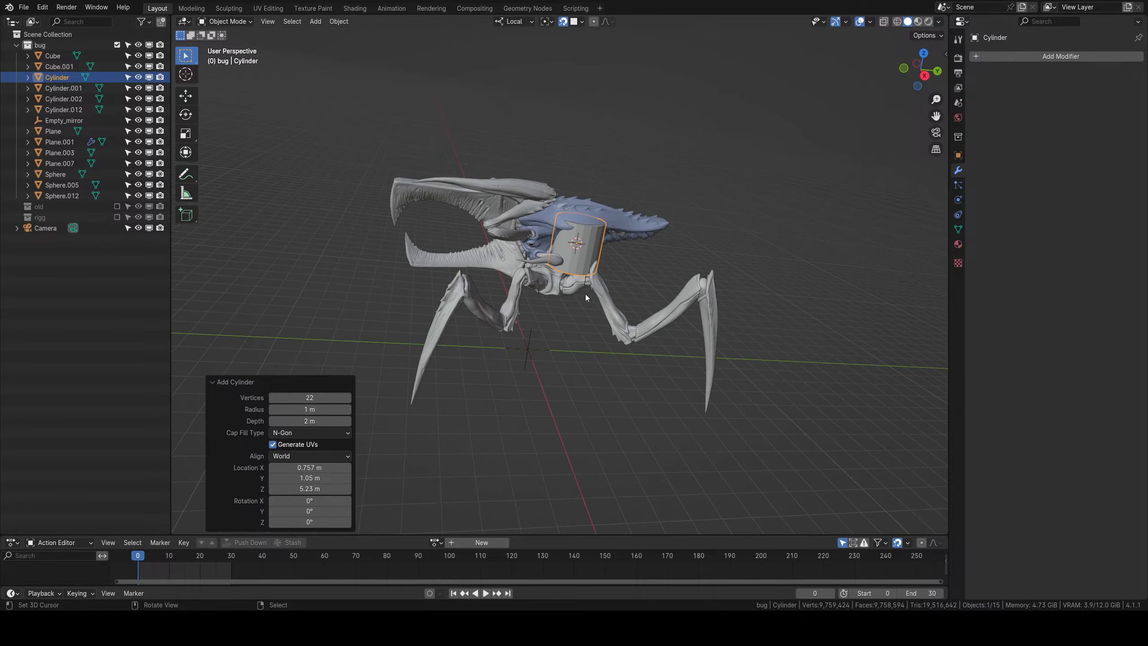
key(alt+g)
Delete both end-cap faces of the cylinder in Edit Mode, leaving an open tube.
middle_drag(574, 323, 510, 393)
key(Tab)
key(2)
key(3)
key(alt+a)
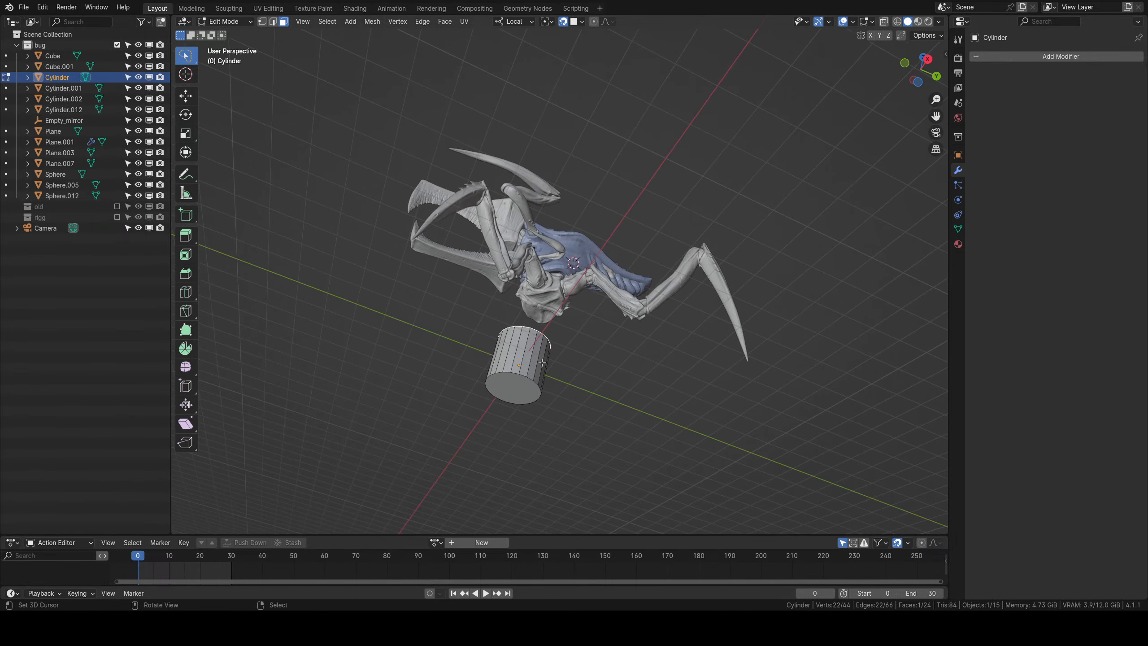
click(509, 396)
key(x)
click(506, 422)
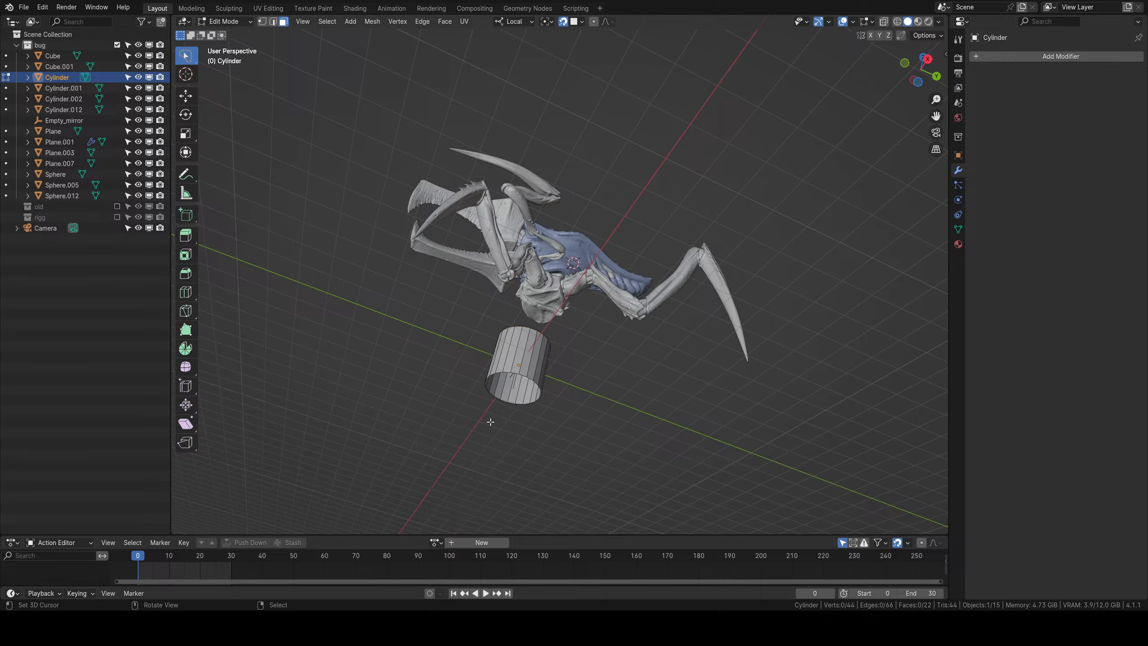
Select the entire tube and move it, with snapping off, over the upper segment of the creature's leg.
key(a)
middle_drag(508, 421, 548, 436)
key(g)
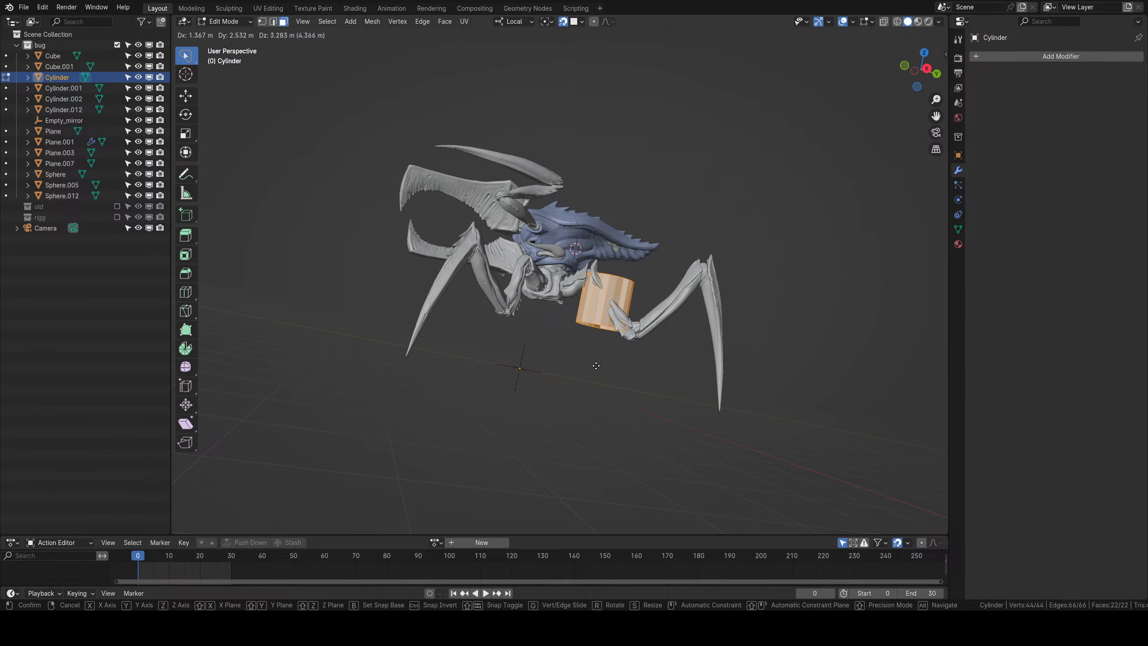
click(650, 367)
key(r)
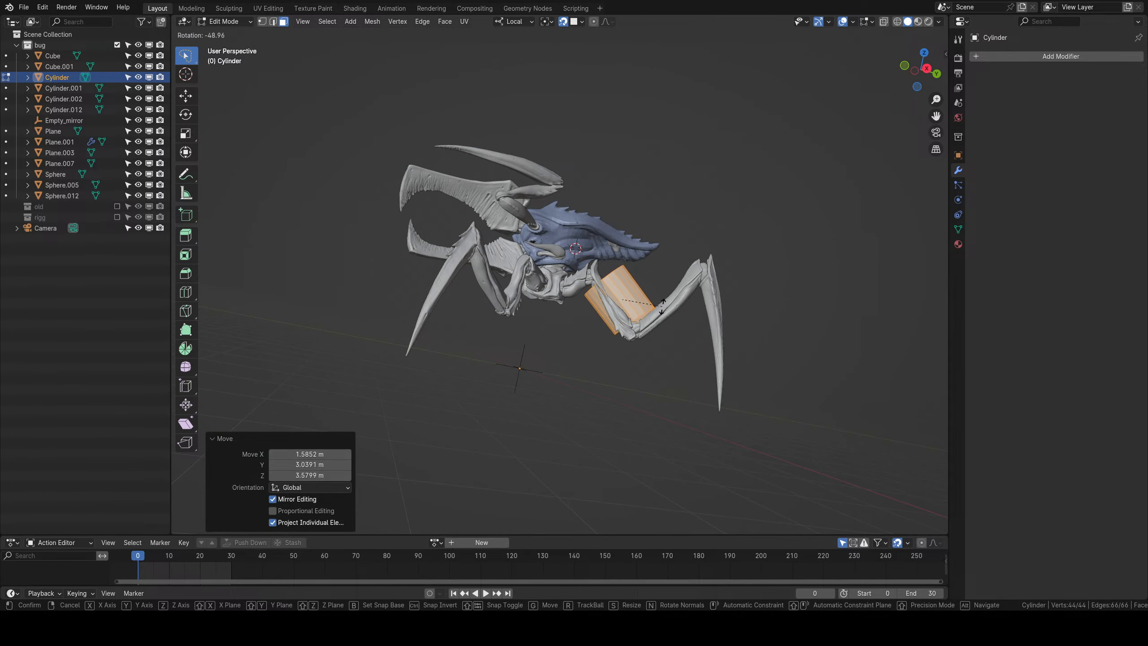
right_click(632, 239)
middle_drag(595, 99, 531, 341)
key(ctrl+z)
scroll(530, 341, up, 2)
key(g)
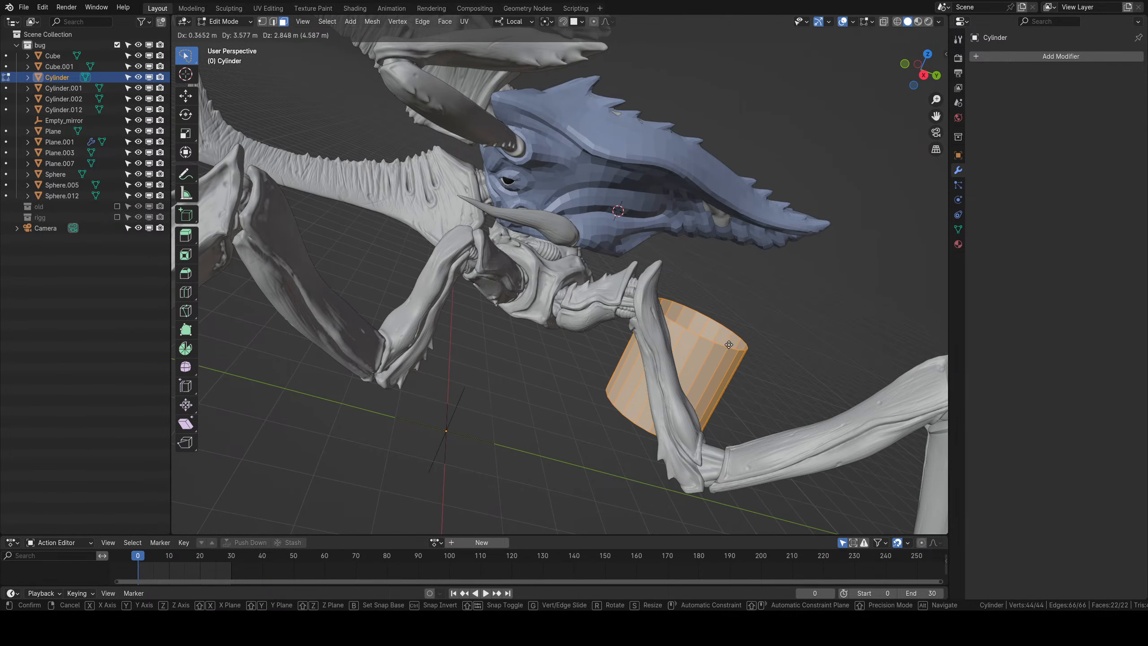
click(741, 289)
middle_drag(741, 289, 554, 360)
key(g)
click(511, 356)
Rotate the tube about 48.9° in the view and refine it with a trackball rotation to follow the leg's direction.
key(r)
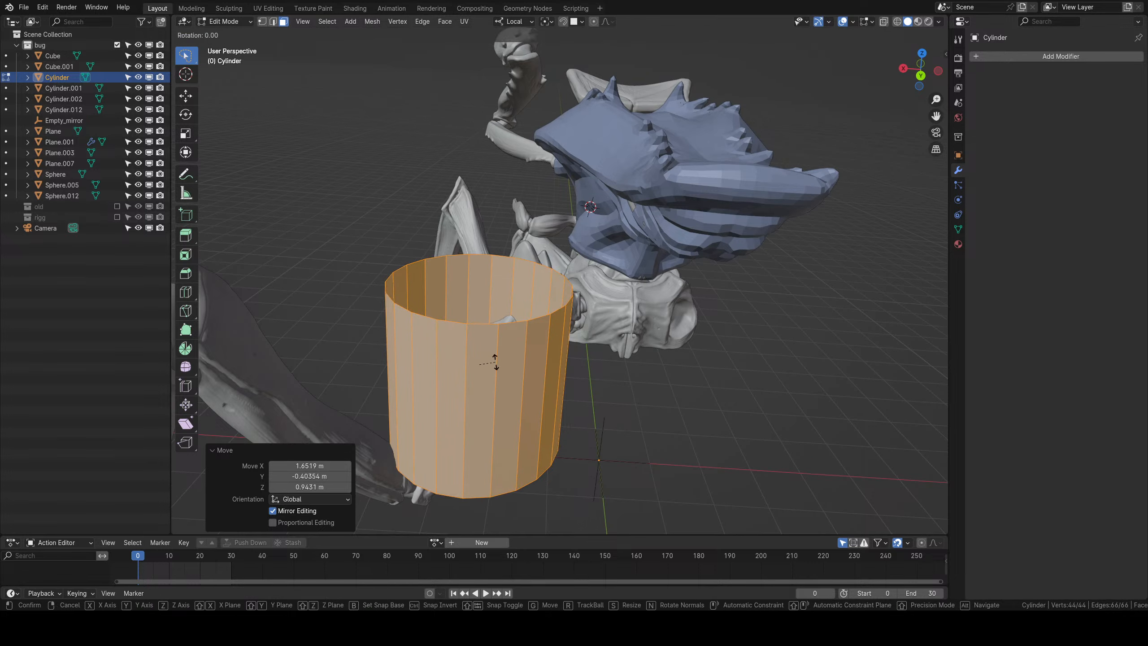
key(r)
key(r)
click(555, 438)
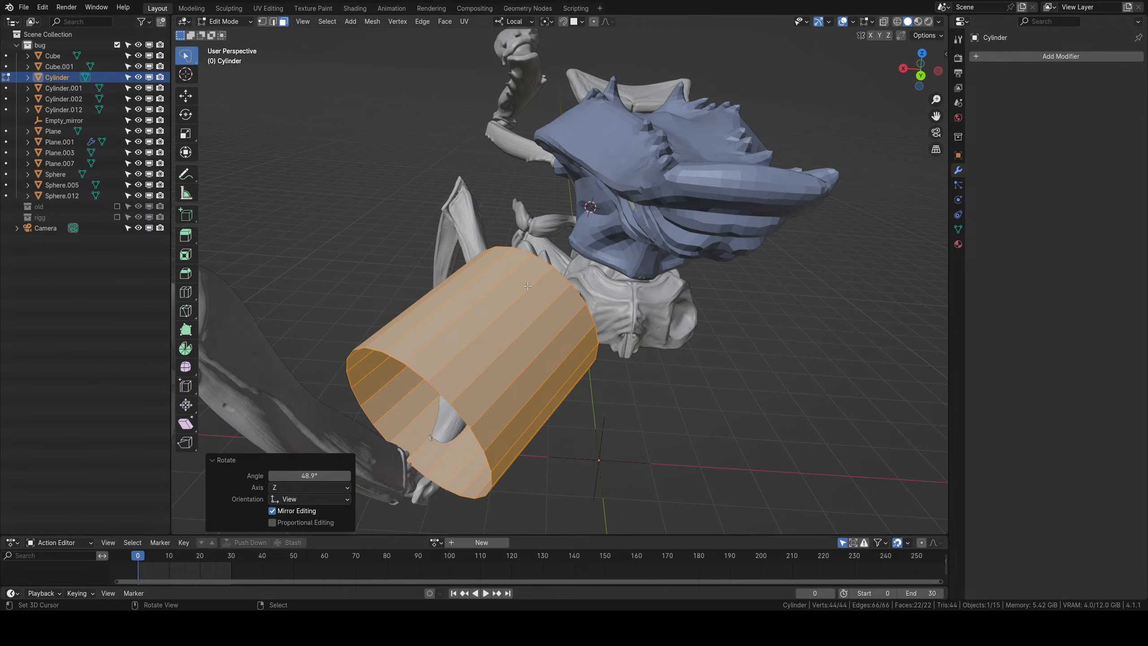
key(r)
key(r)
click(506, 323)
mouse_move(506, 323)
middle_down()
mouse_move(500, 335)
mouse_move(511, 325)
middle_up()
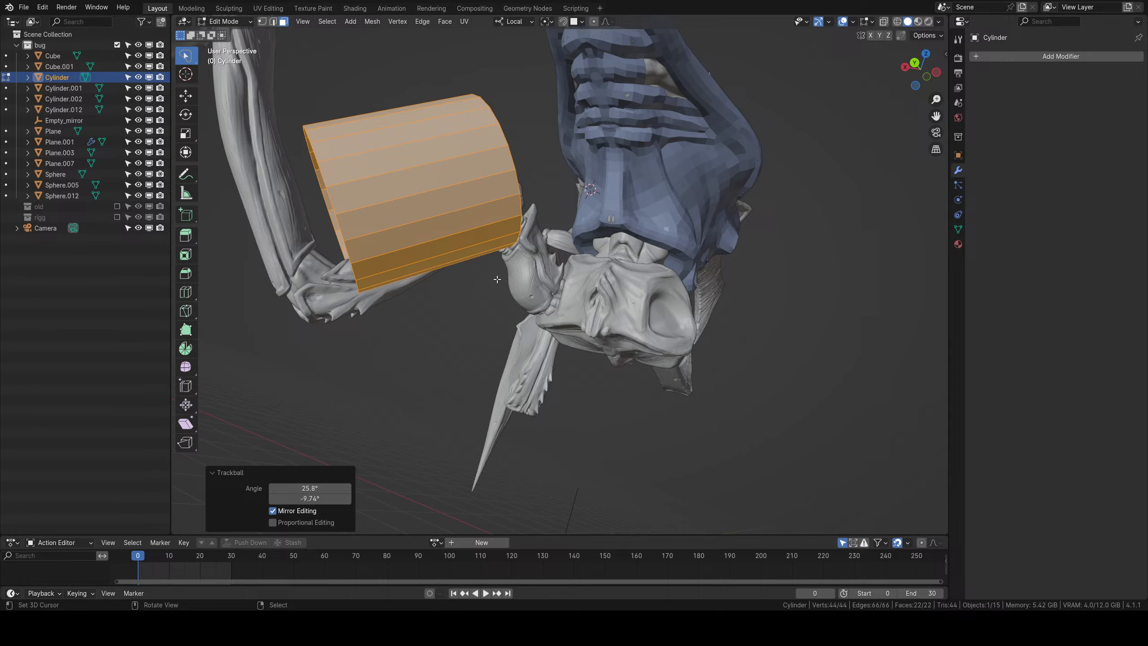
Move the tube around the upper leg segment and scale it to about 0.672.
key(g)
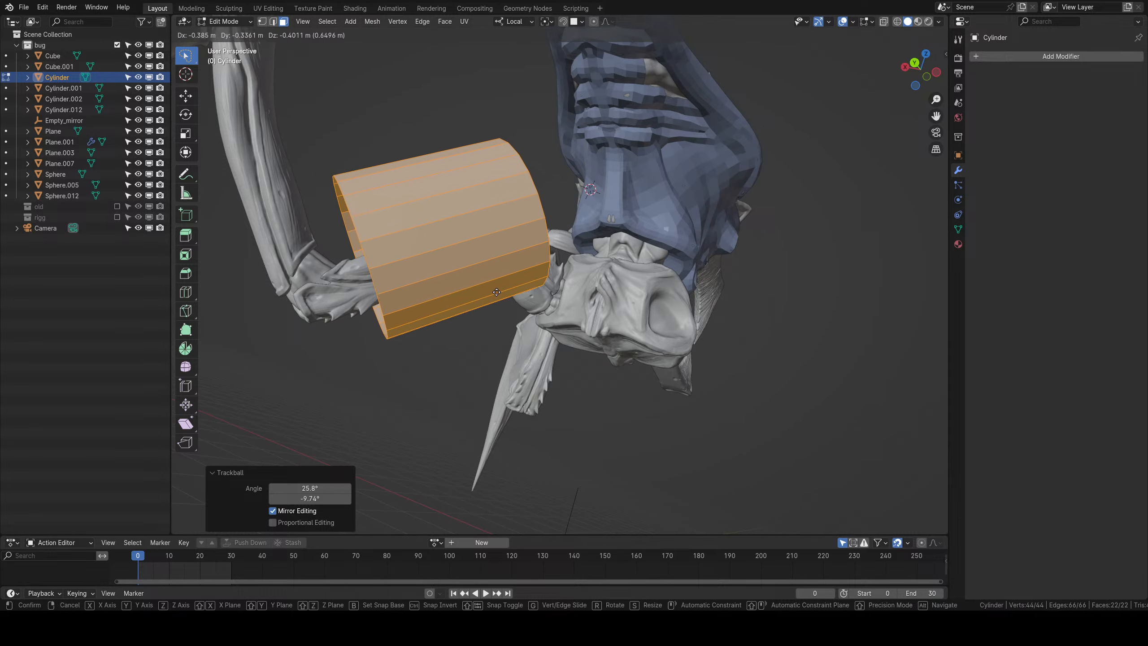
click(502, 311)
middle_drag(501, 311, 663, 428)
key(g)
click(618, 292)
key(s)
click(705, 308)
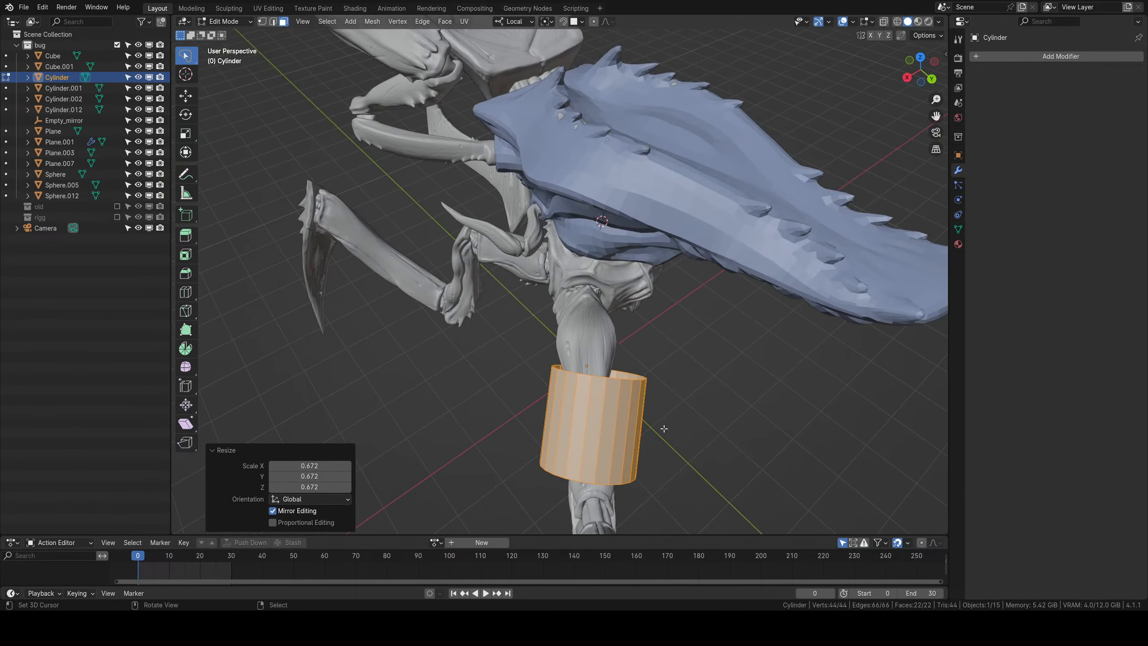
Rotate the scaled tube slightly and shift it to line up with the leg's axis.
key(r)
click(668, 414)
key(g)
click(664, 389)
middle_drag(665, 389, 686, 311)
Select the tube's end vertex loop and move it toward the other end to shorten the tube into a ring.
key(1)
scroll(667, 305, up, 2)
alt+right_click(677, 300)
key(g)
click(623, 306)
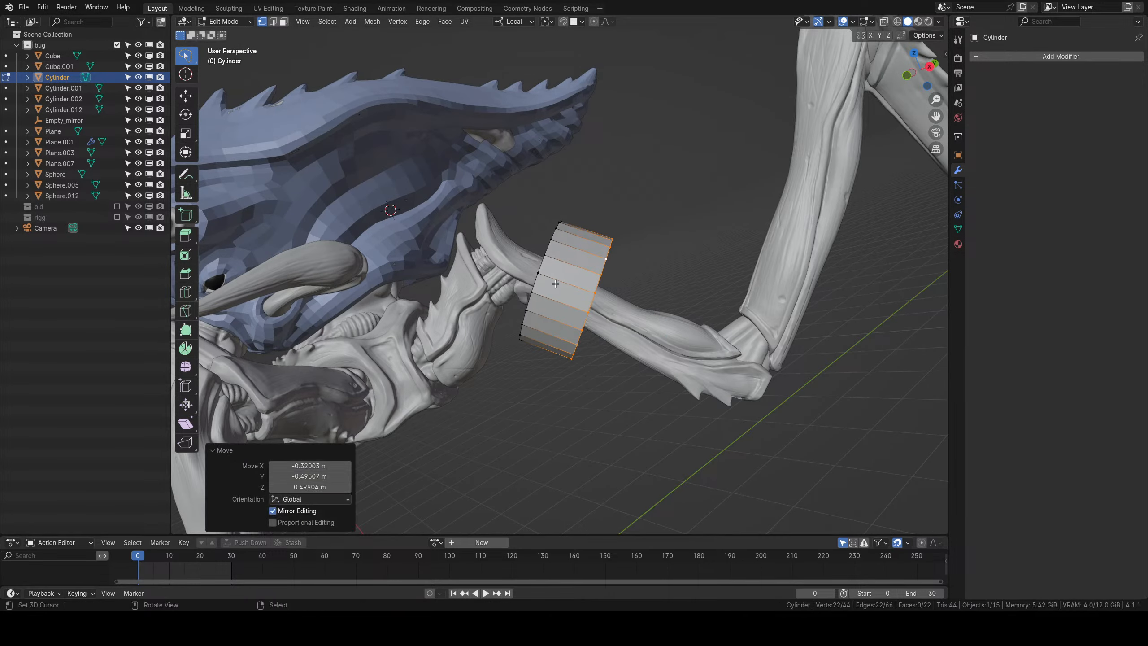
Select the whole ring, shrink it to fit closely around the leg, and move it onto the middle of the segment.
key(a)
key(g)
click(633, 341)
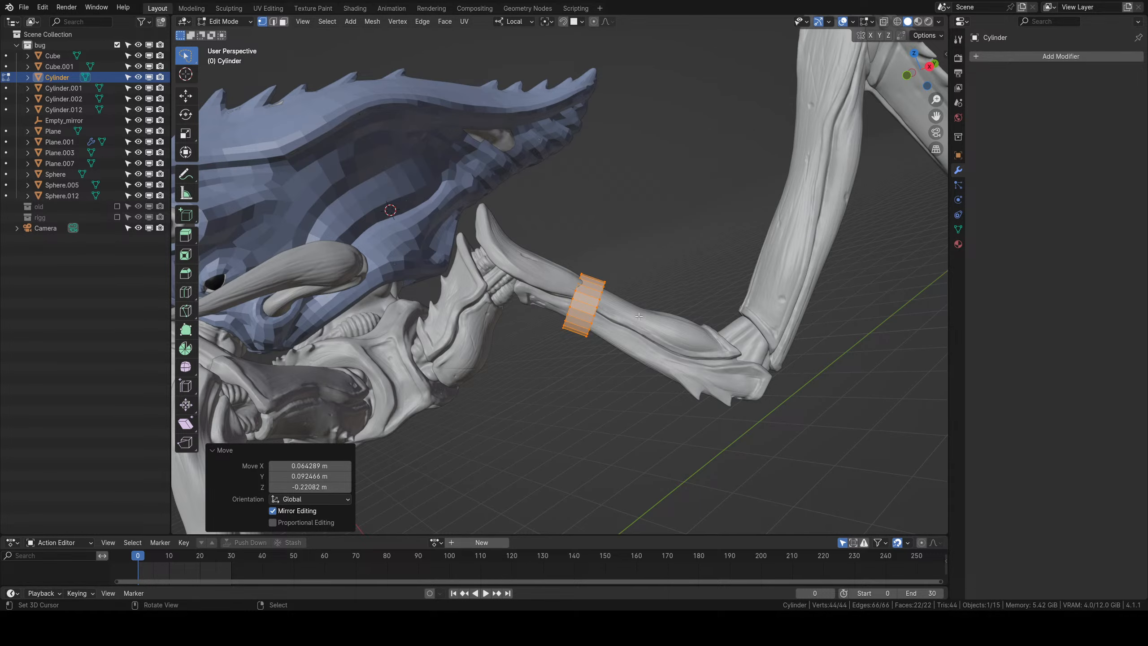
Rotate and nudge the ring so it sits centred and square around the leg segment.
middle_drag(639, 317, 910, 183)
key(g)
click(605, 325)
key(r)
click(698, 326)
key(g)
click(693, 326)
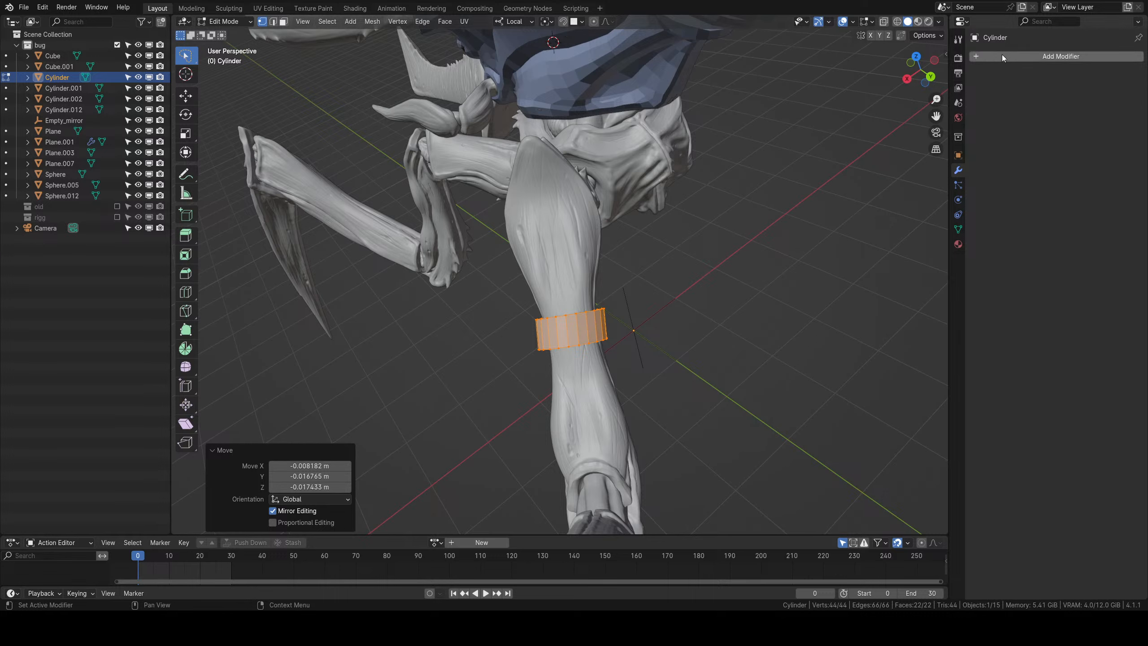
Add a Shrinkwrap modifier to the ring.
click(980, 56)
mouse_move(945, 96)
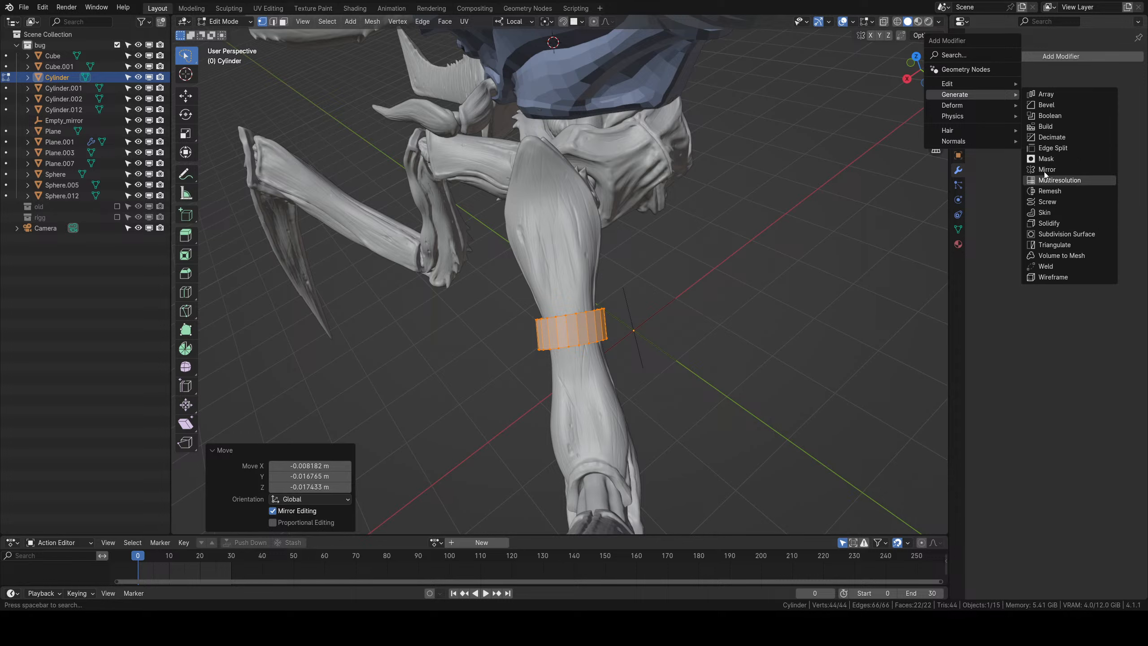
click(955, 55)
text(s)
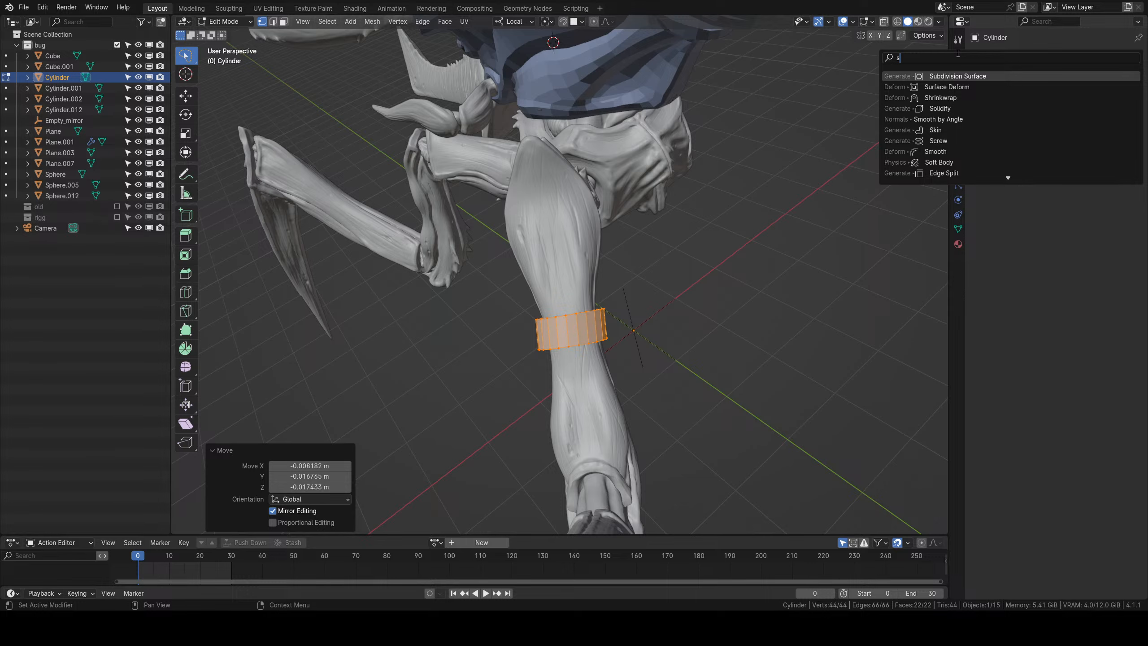
click(947, 98)
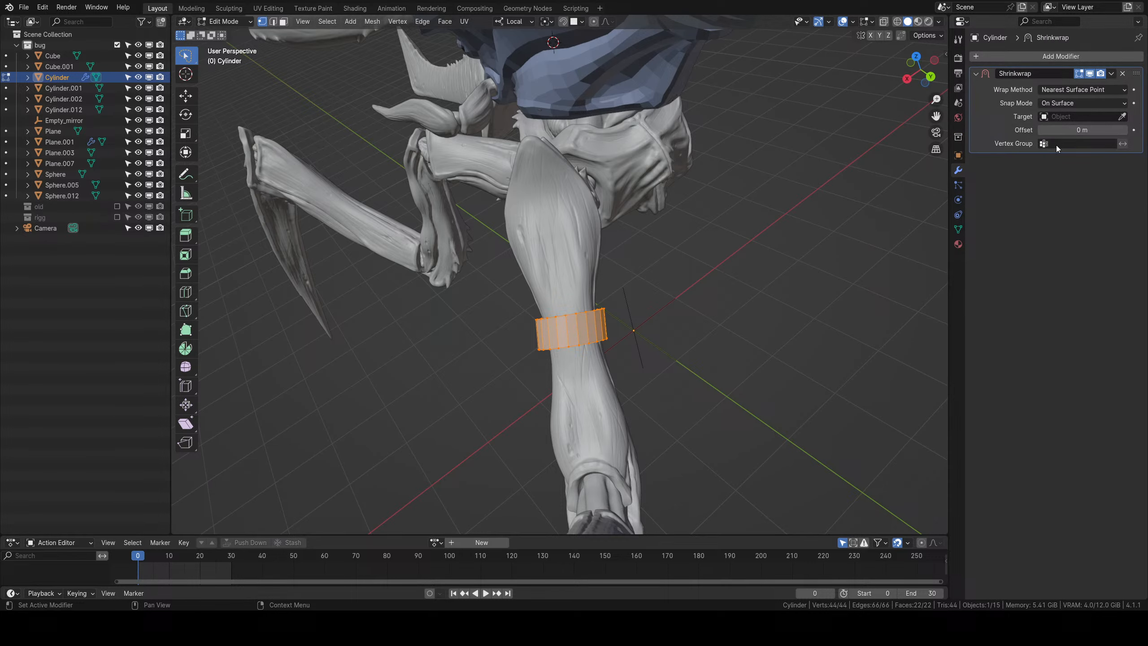
Set the Shrinkwrap target to the leg sculpt Plane.007, show the modifier on the editing cage, and leave mesh editing.
click(1122, 116)
click(601, 254)
middle_drag(601, 253, 760, 248)
click(1068, 74)
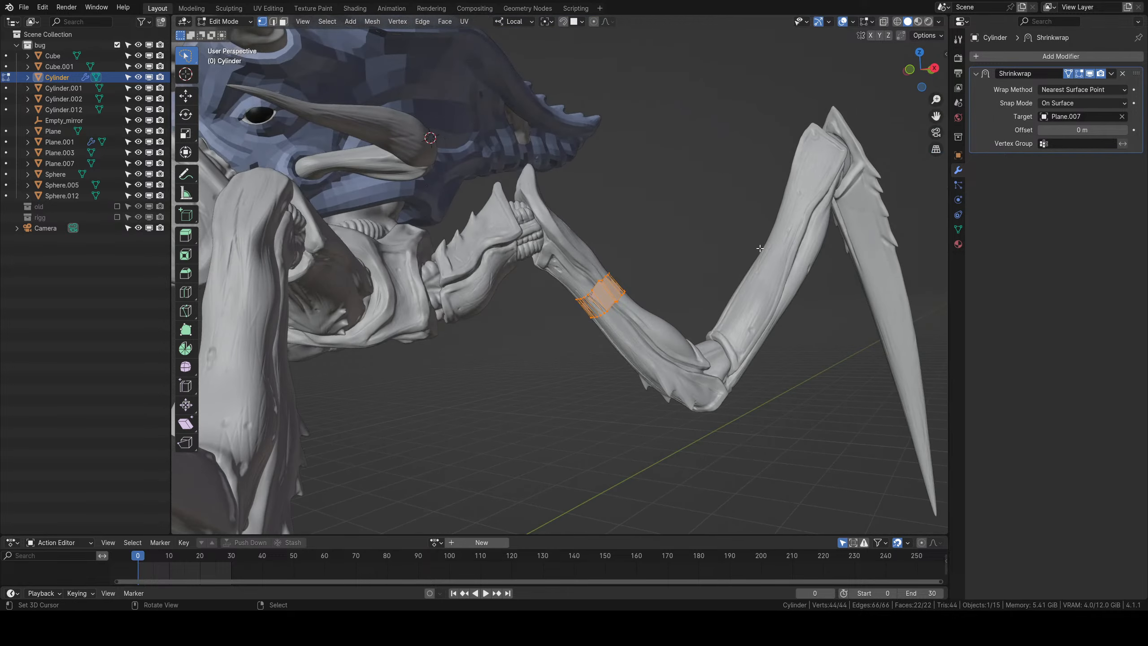
scroll(760, 248, down, 4)
key(Tab)
Try to link materials between the head retopology mesh and the leg ring with the ring as active object.
middle_drag(635, 282, 549, 311)
scroll(547, 197, up, 5)
click(530, 168)
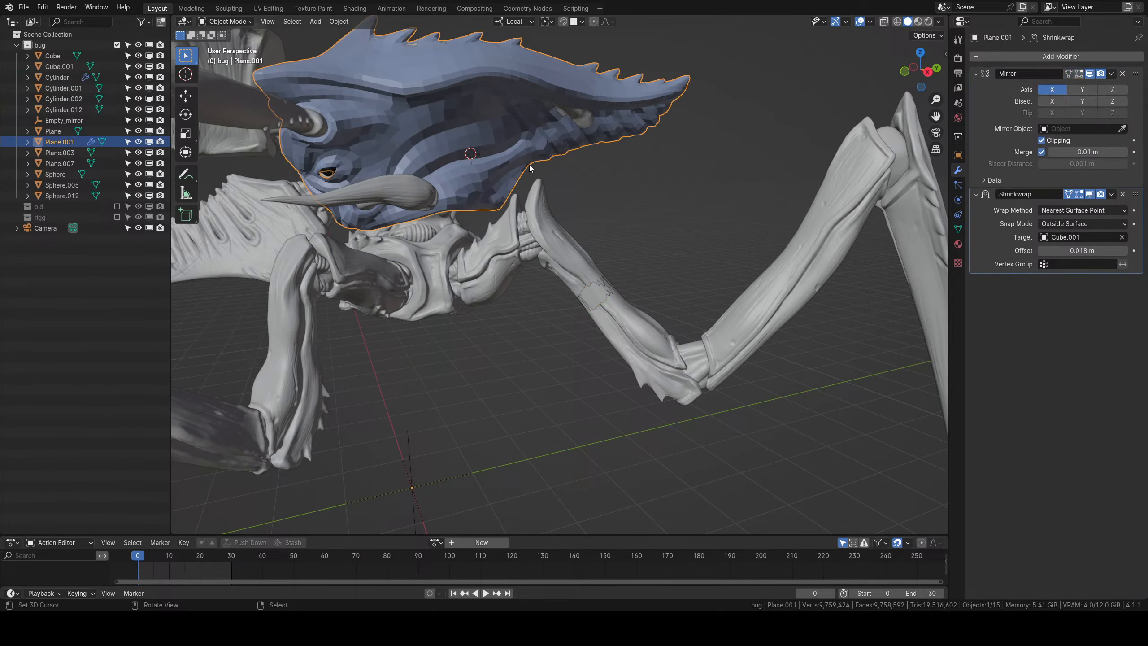
shift+click(593, 304)
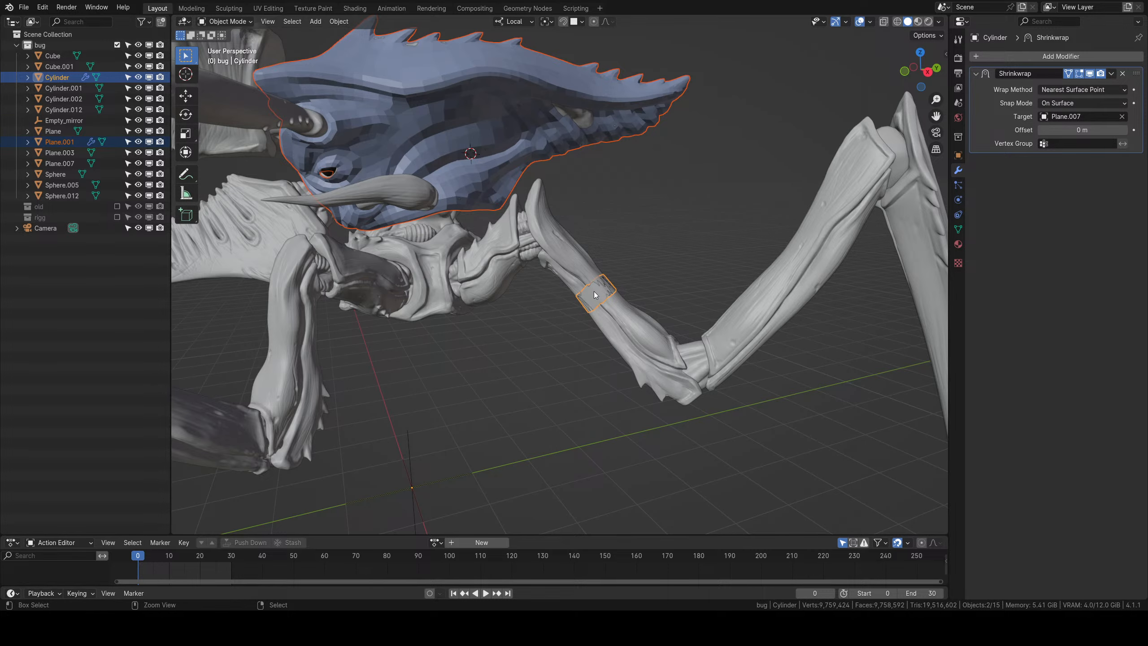
key(ctrl+l)
click(562, 320)
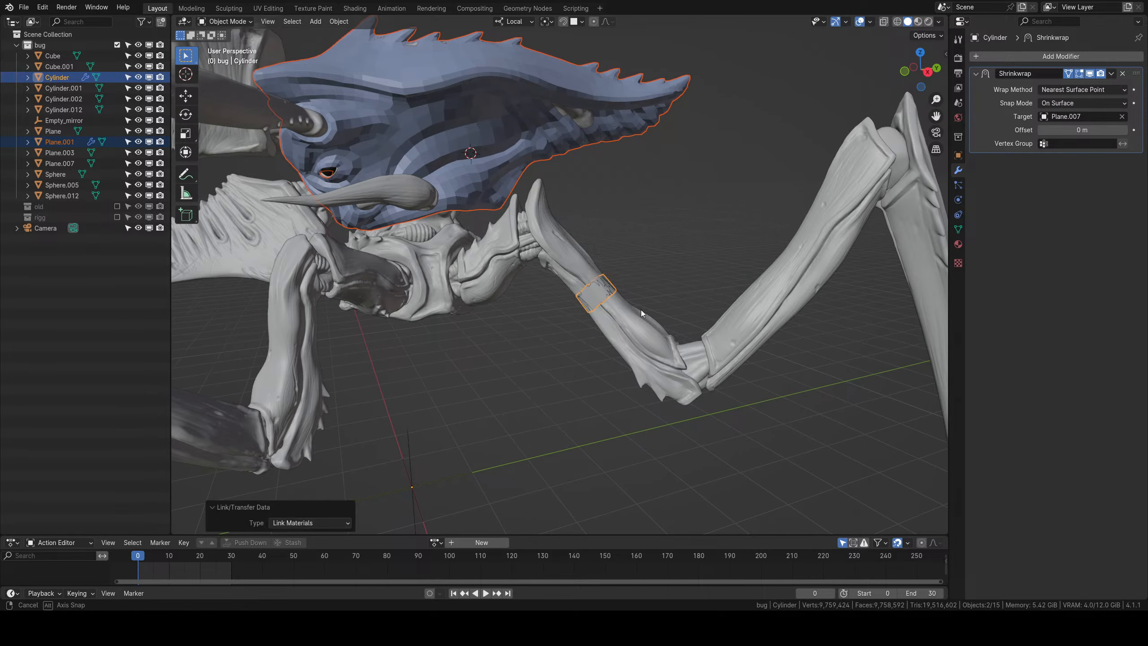
Make the head retopology mesh active and link its material to the leg ring.
scroll(570, 316, up, 3)
mouse_move(640, 311)
middle_down()
mouse_move(571, 316)
mouse_move(651, 321)
middle_up()
scroll(633, 323, down, 2)
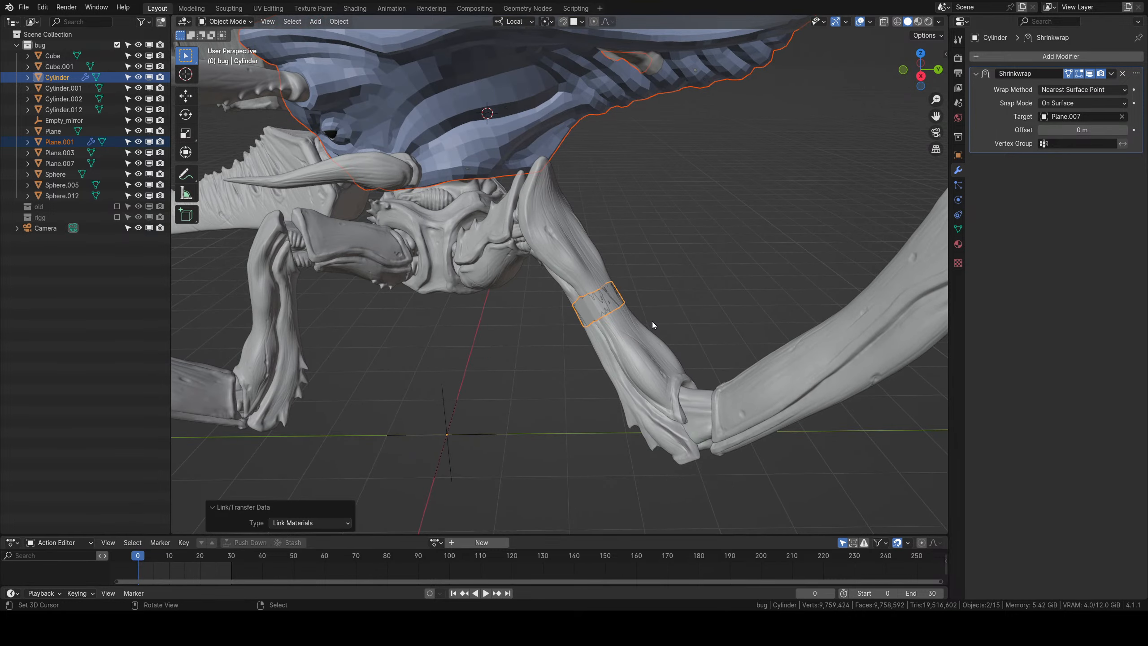
shift+click(595, 115)
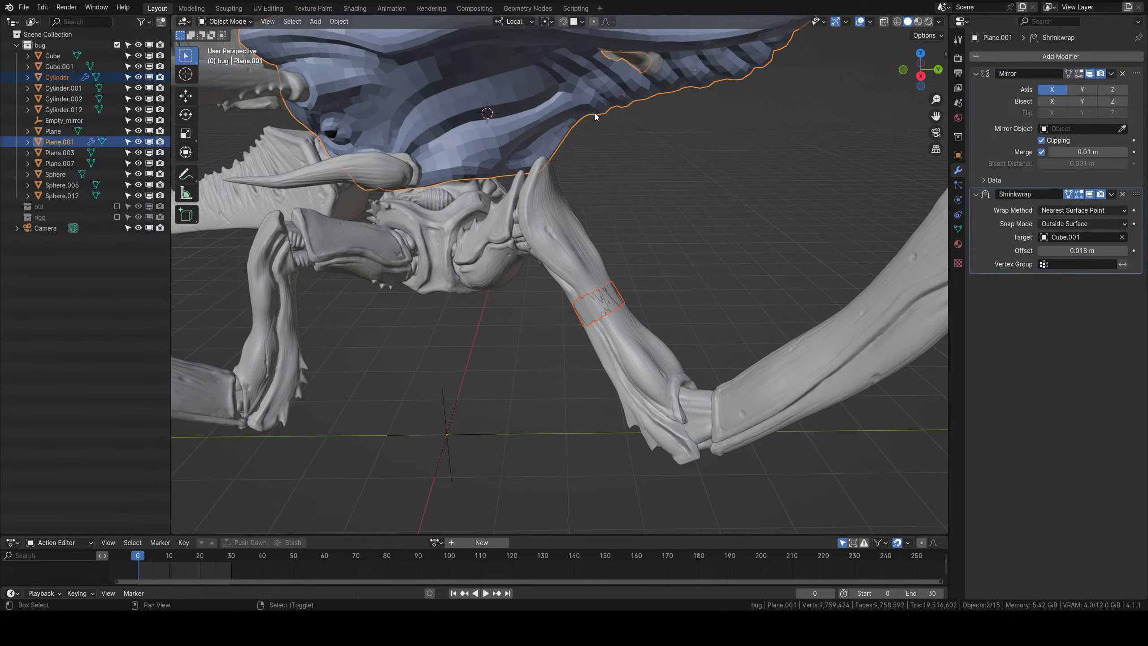
key(ctrl+l)
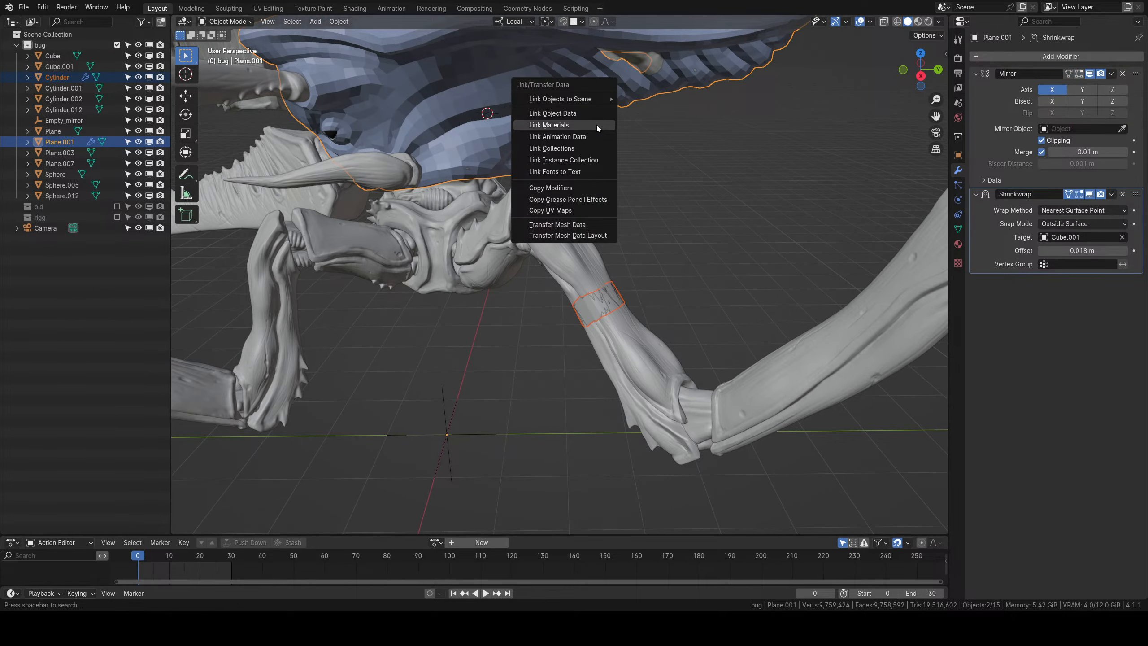
click(597, 125)
middle_drag(598, 126, 637, 276)
click(605, 304)
Copy the head mesh's Mirror modifier to the leg ring.
scroll(588, 312, up, 5)
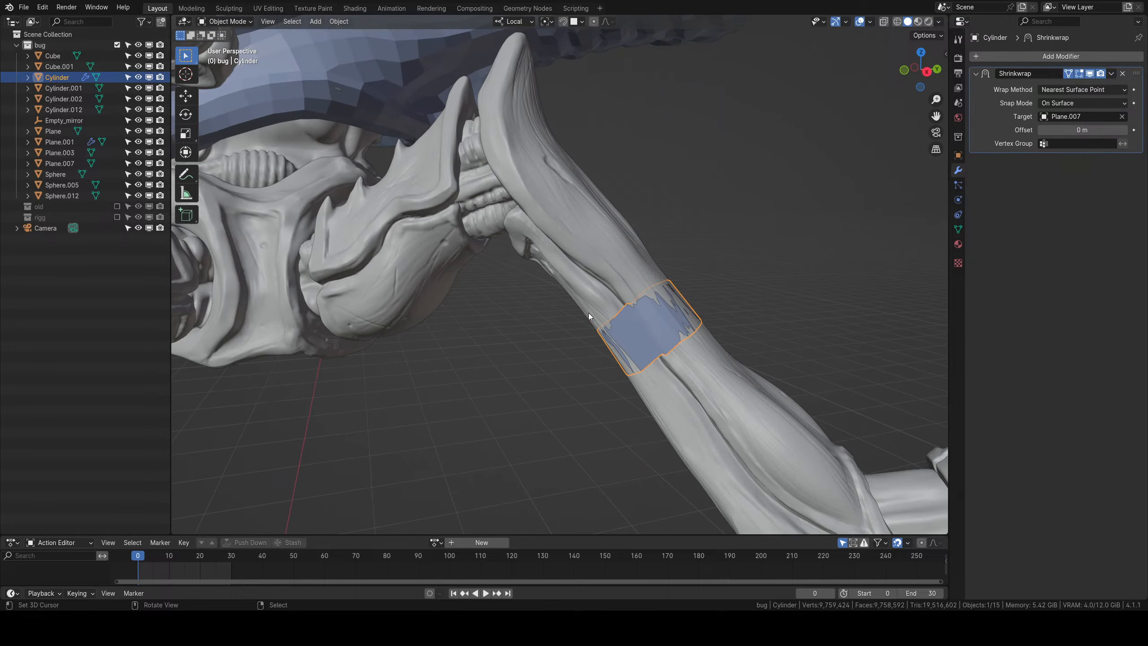
key(Tab)
middle_drag(645, 337, 659, 257)
scroll(715, 238, down, 4)
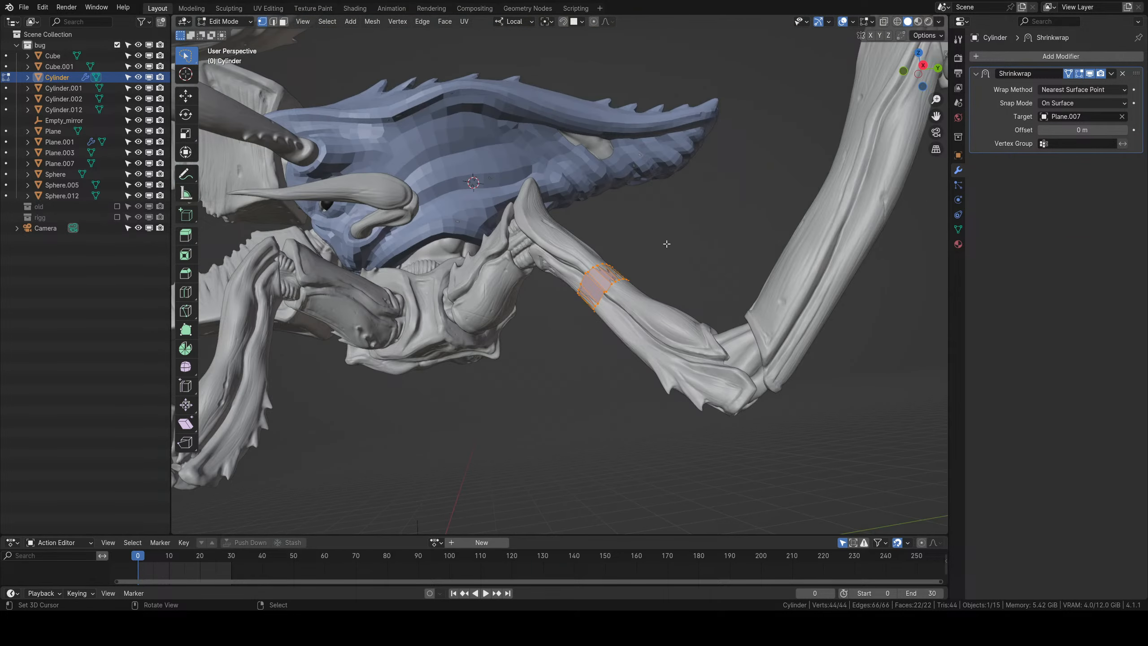
key(Tab)
click(686, 161)
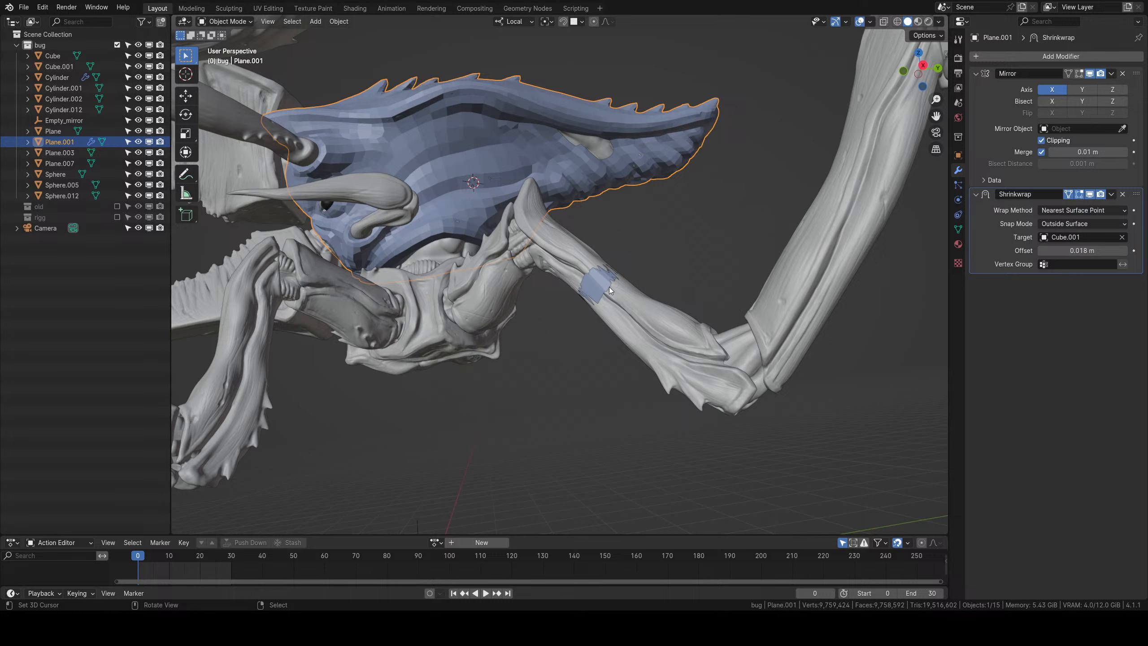
shift+click(594, 290)
shift+click(684, 164)
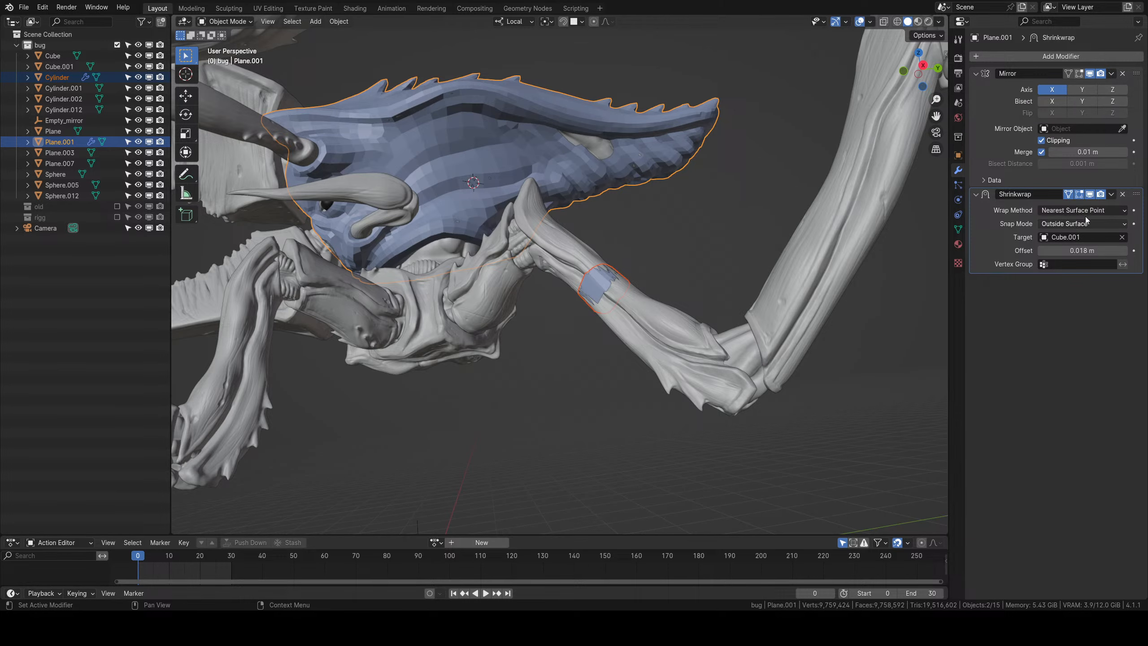
click(1111, 74)
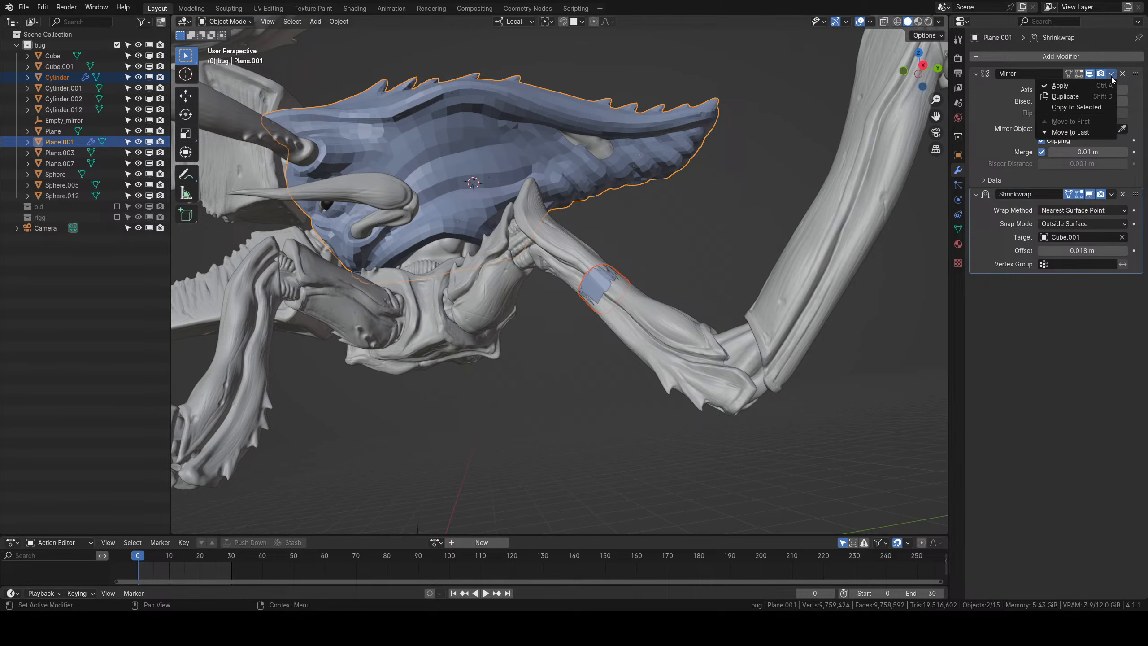
click(1070, 107)
middle_drag(885, 281, 547, 393)
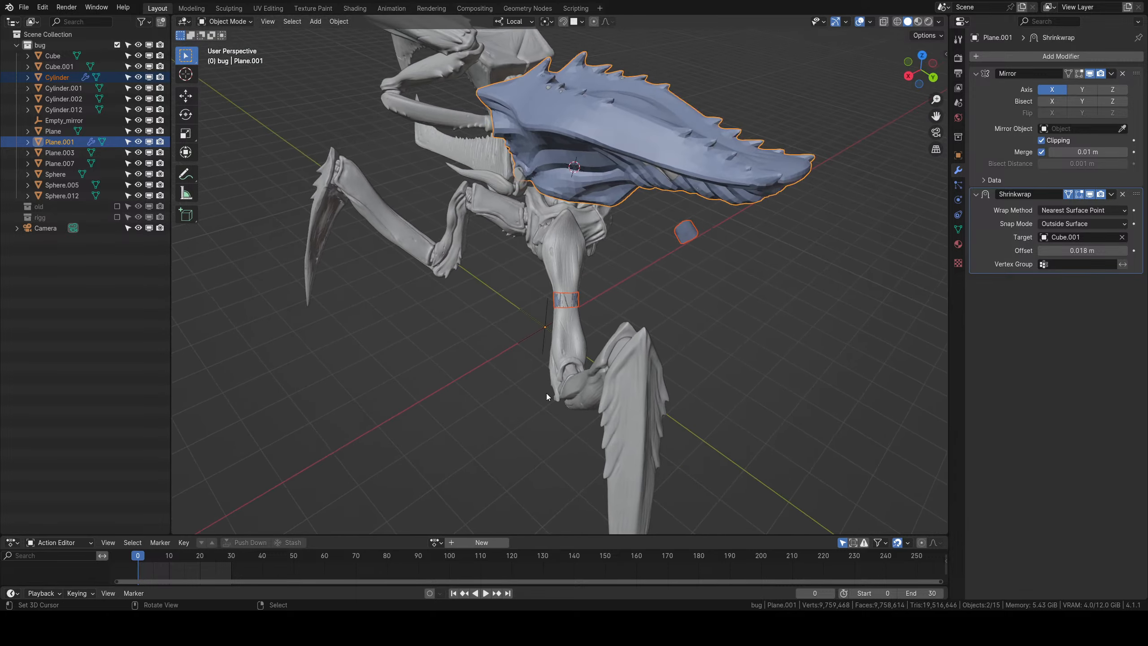
middle_drag(661, 312, 694, 302)
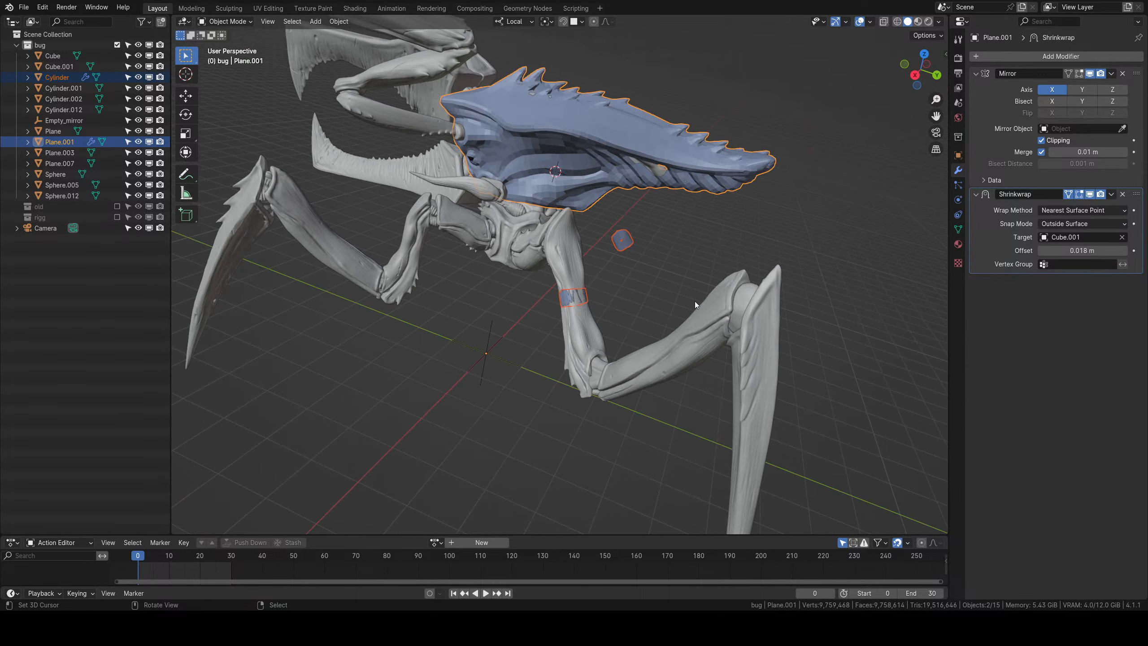
Select only the leg ring and set its Shrinkwrap offset to 0.018 m.
scroll(556, 315, up, 6)
key(alt+a)
middle_drag(599, 341, 630, 300)
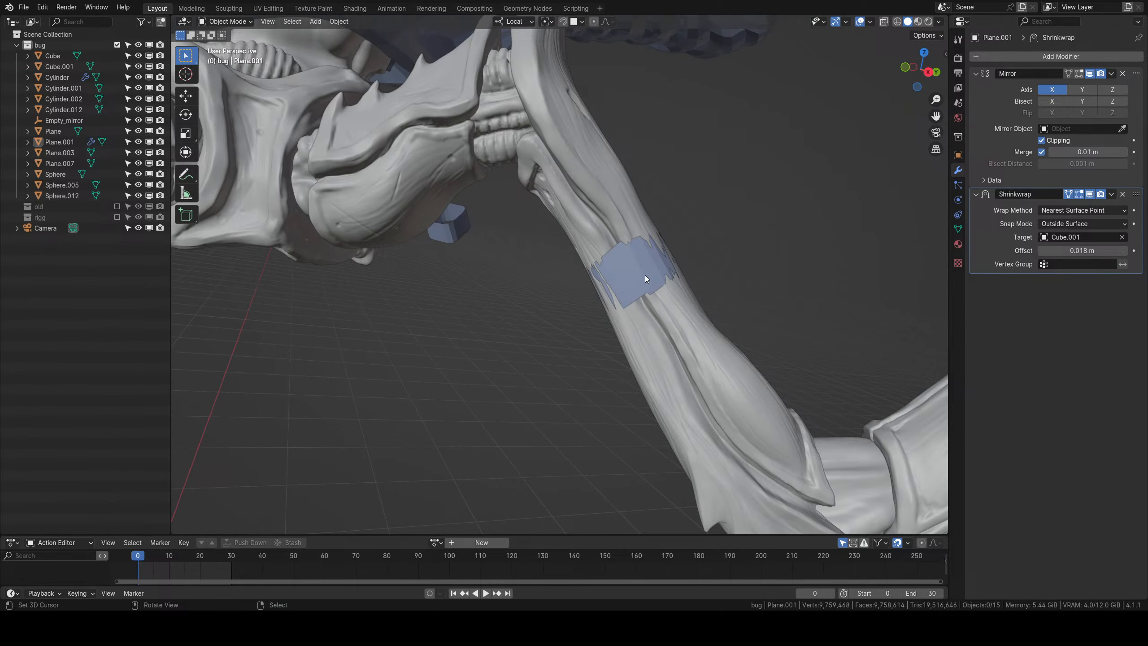
right_click(645, 275)
scroll(645, 274, down, 4)
middle_drag(695, 280, 743, 264)
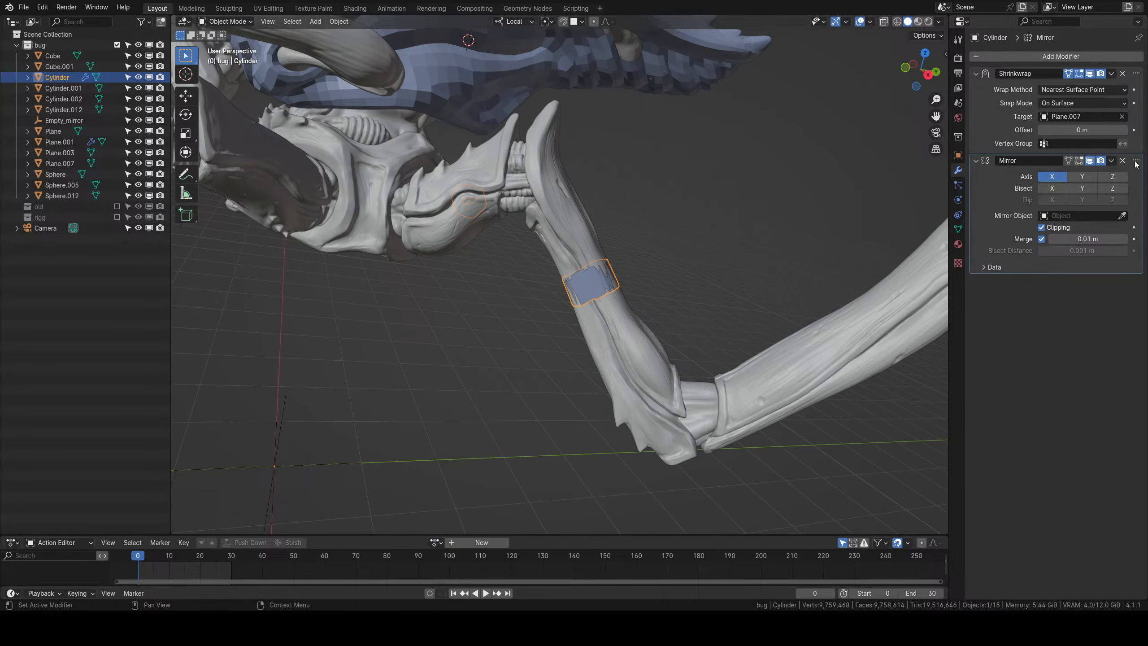
click(1070, 129)
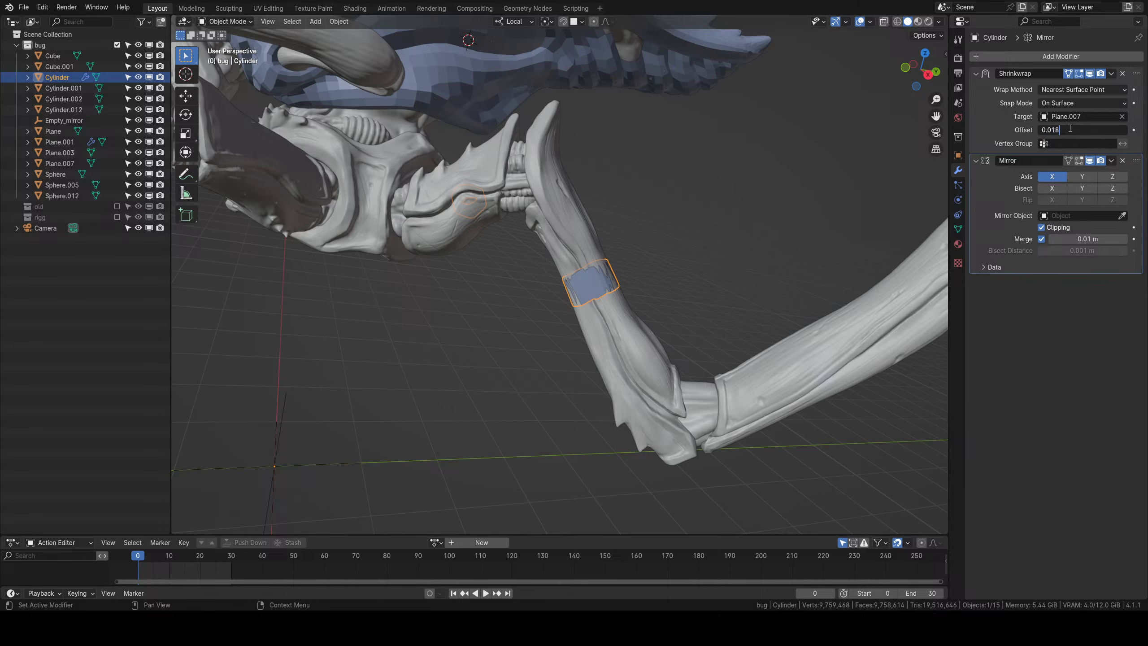
key(Return)
Narrow the ring by moving its upper and lower edge loops toward each other along the leg.
middle_drag(634, 246, 637, 333)
scroll(526, 334, up, 5)
key(Tab)
alt+click(597, 260)
middle_drag(596, 260, 610, 293)
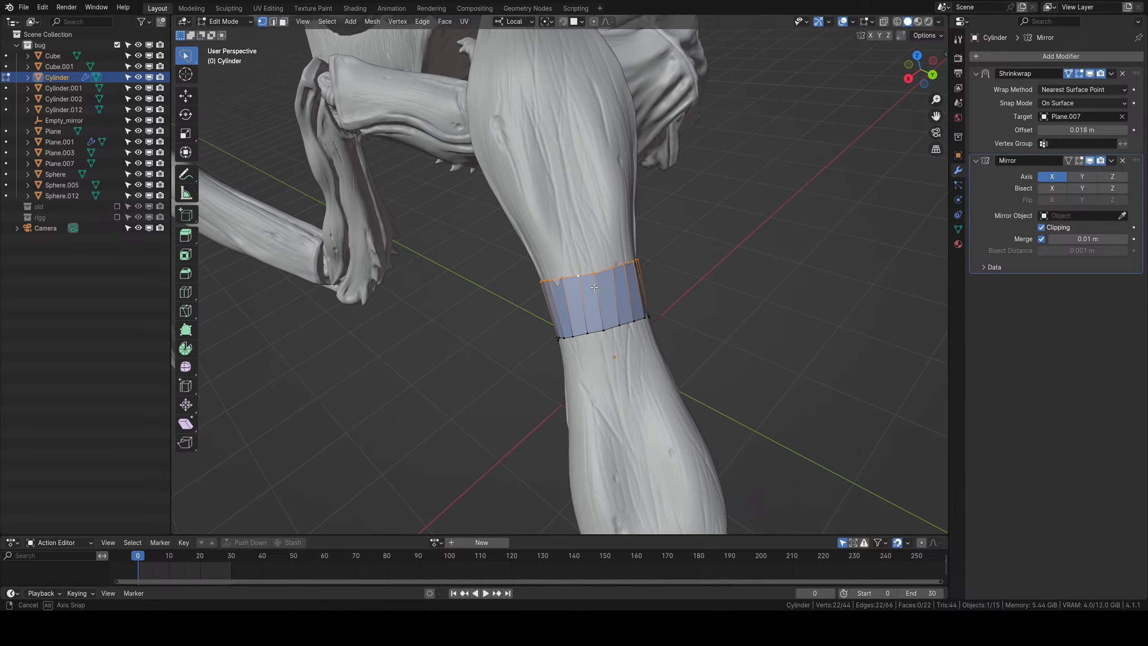
key(g)
click(621, 318)
alt+right_click(620, 323)
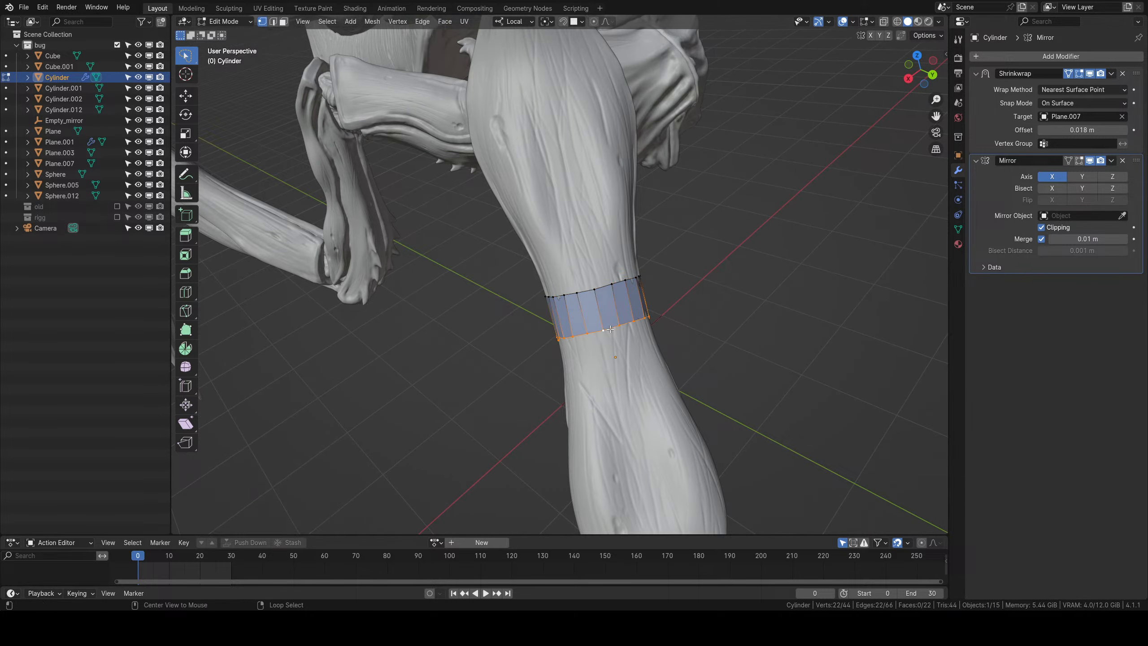
key(g)
click(611, 320)
Reposition the ring's lower-edge vertex beside the groove on the back of the leg.
middle_drag(611, 320, 568, 313)
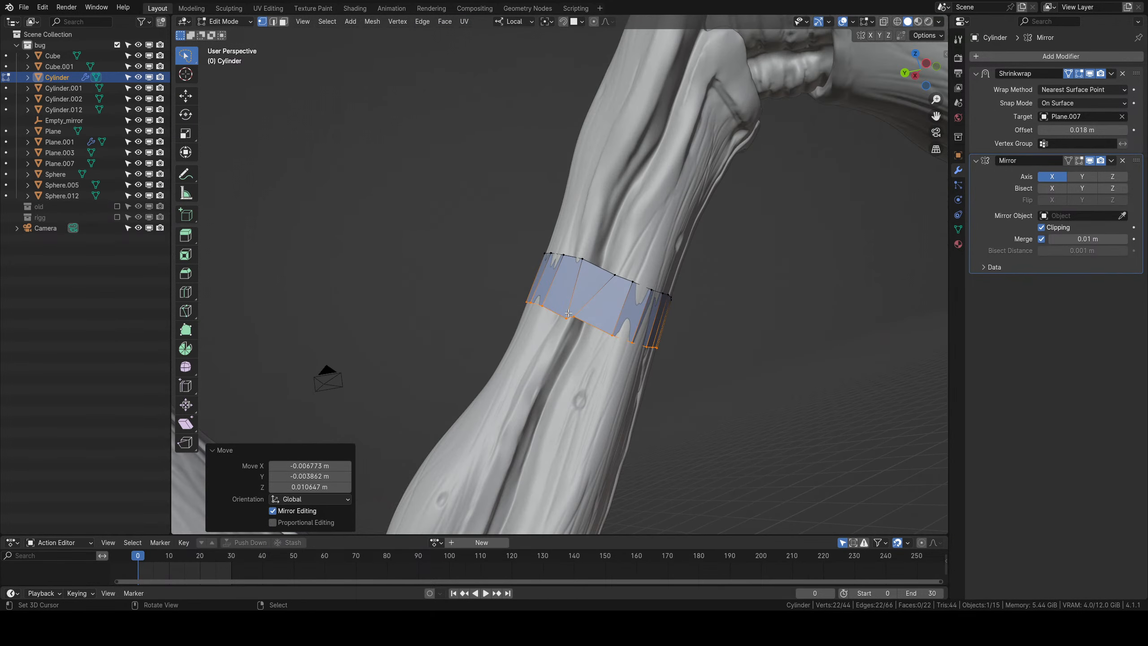
click(589, 266)
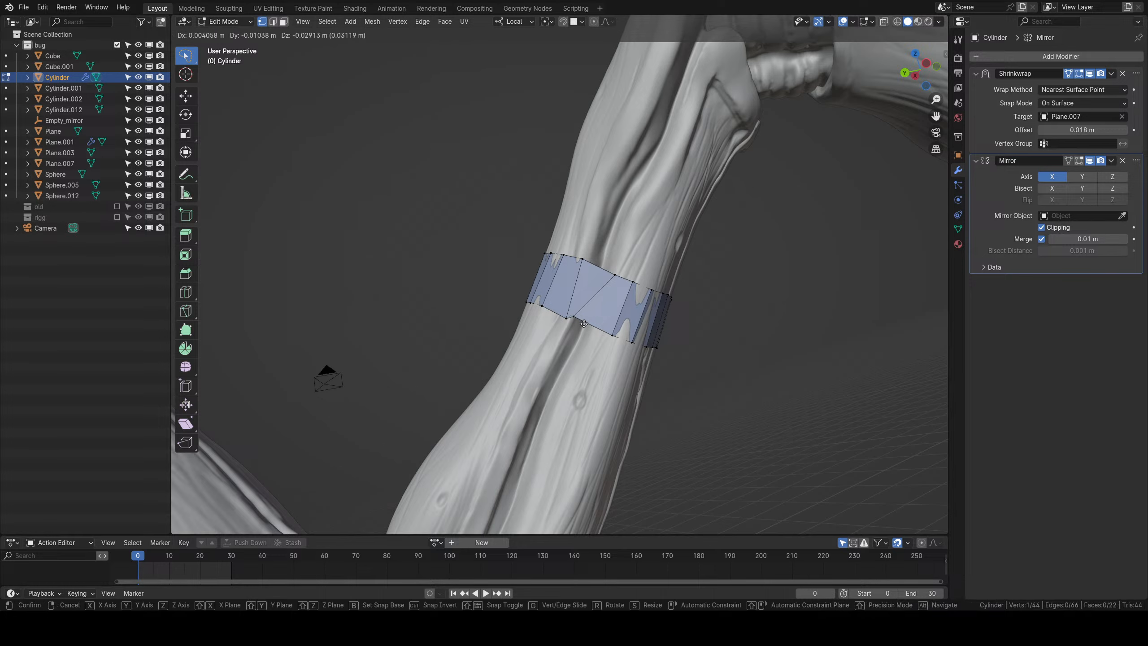
middle_drag(589, 297, 576, 348)
key(g)
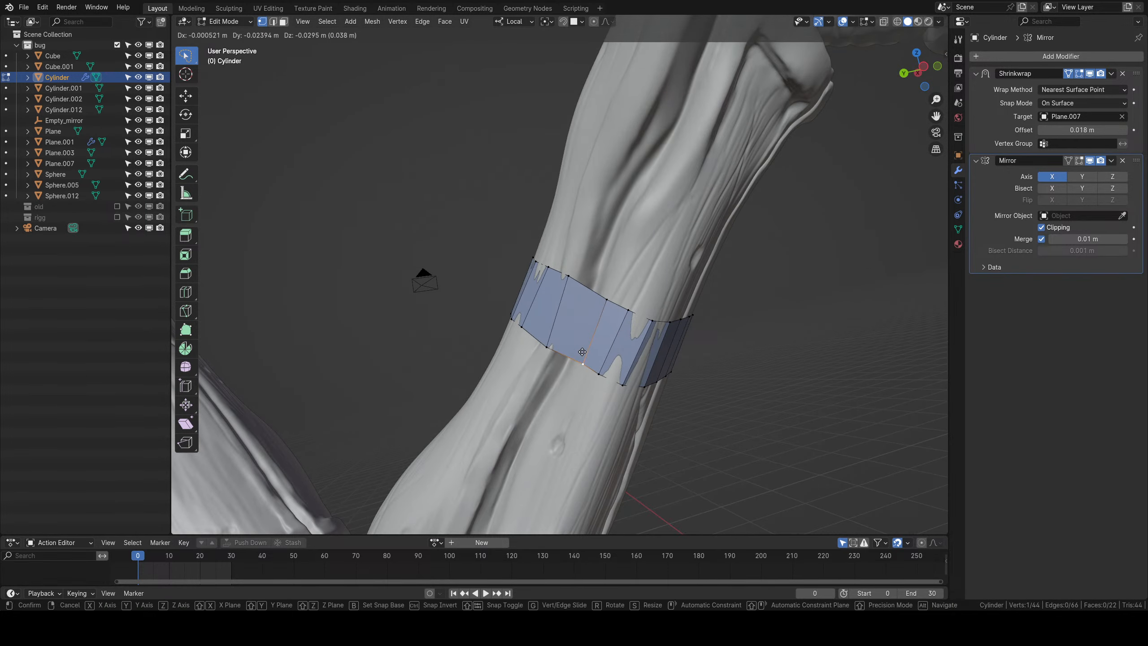
click(549, 333)
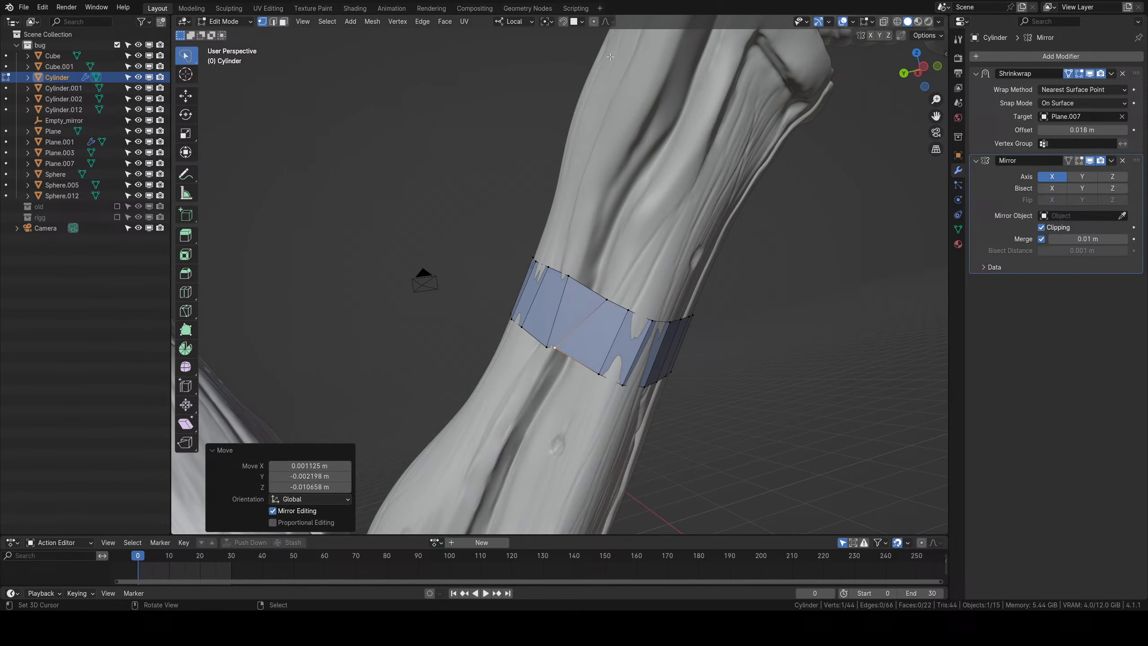
Enable snapping and move the ring's lower-edge vertices around the groove onto the leg surface.
click(563, 21)
middle_drag(565, 299, 565, 344)
key(g)
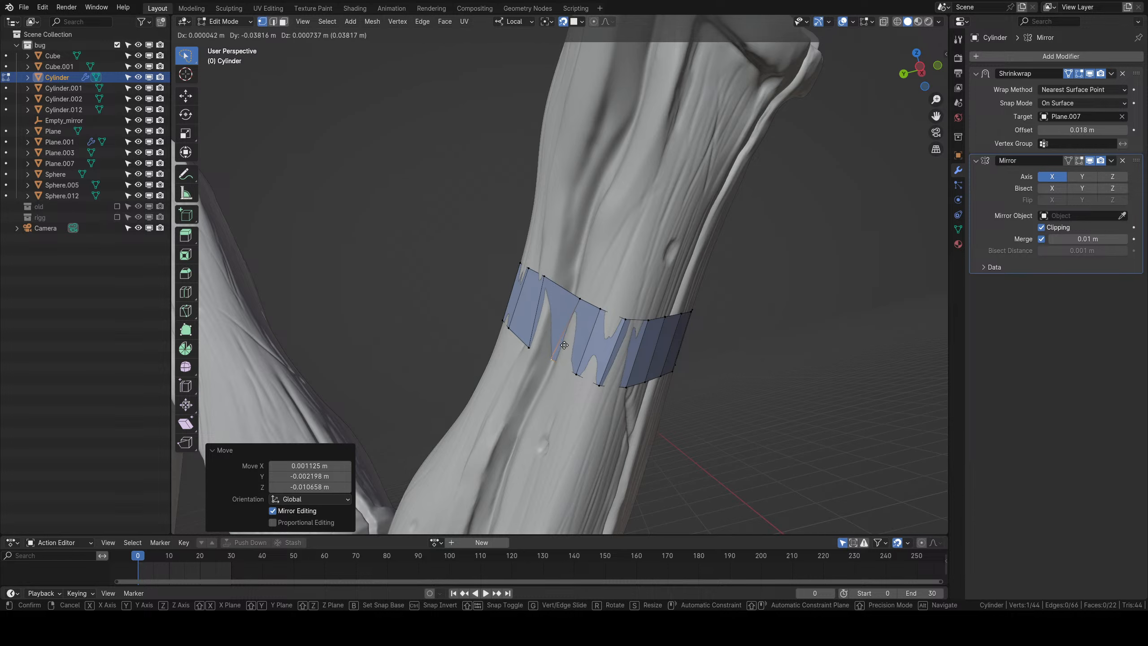
click(565, 342)
click(534, 348)
key(g)
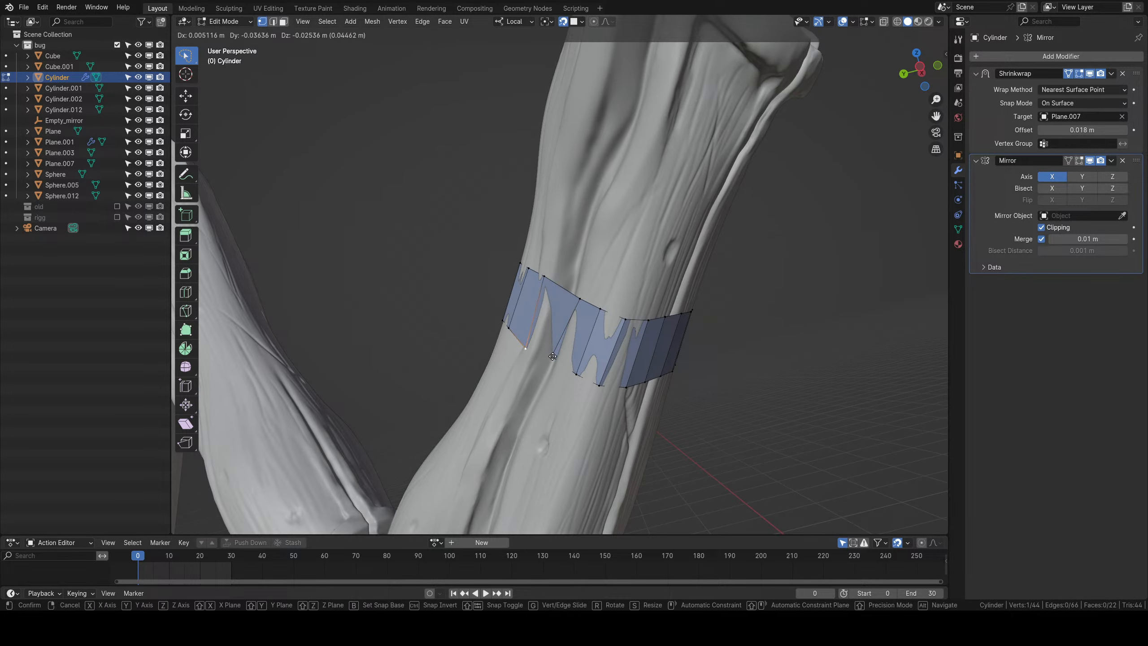
click(561, 358)
Snap the ring's upper-edge vertices onto the leg surface beside the groove and adjust the neighbouring lower-edge vertex.
click(552, 291)
key(g)
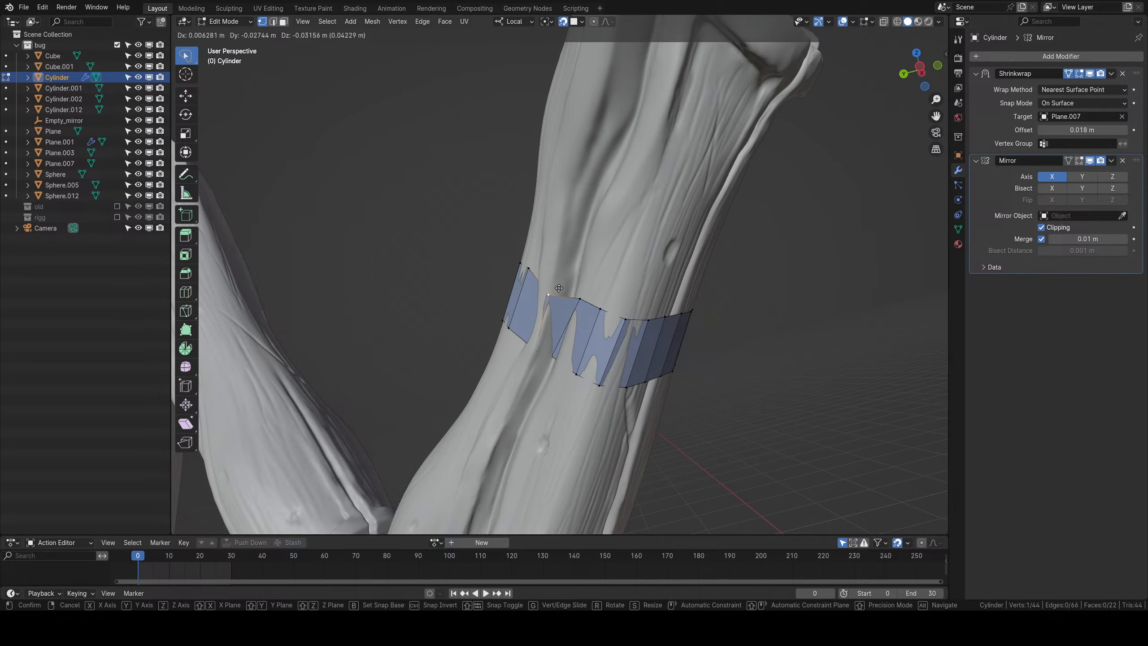
click(573, 302)
key(g)
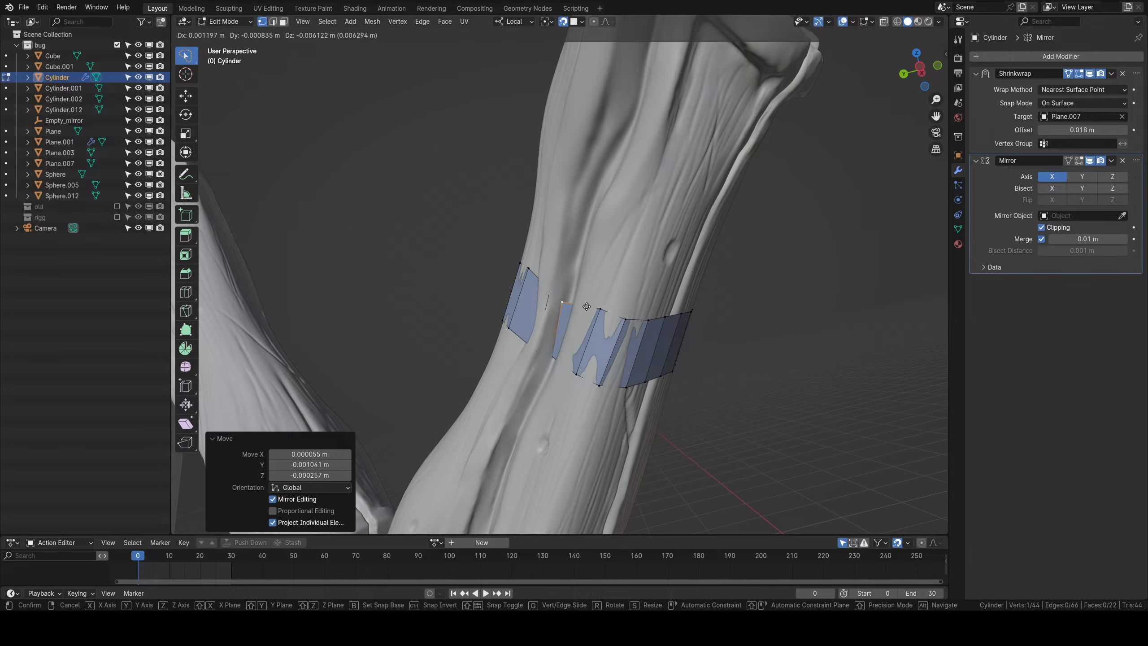
click(592, 307)
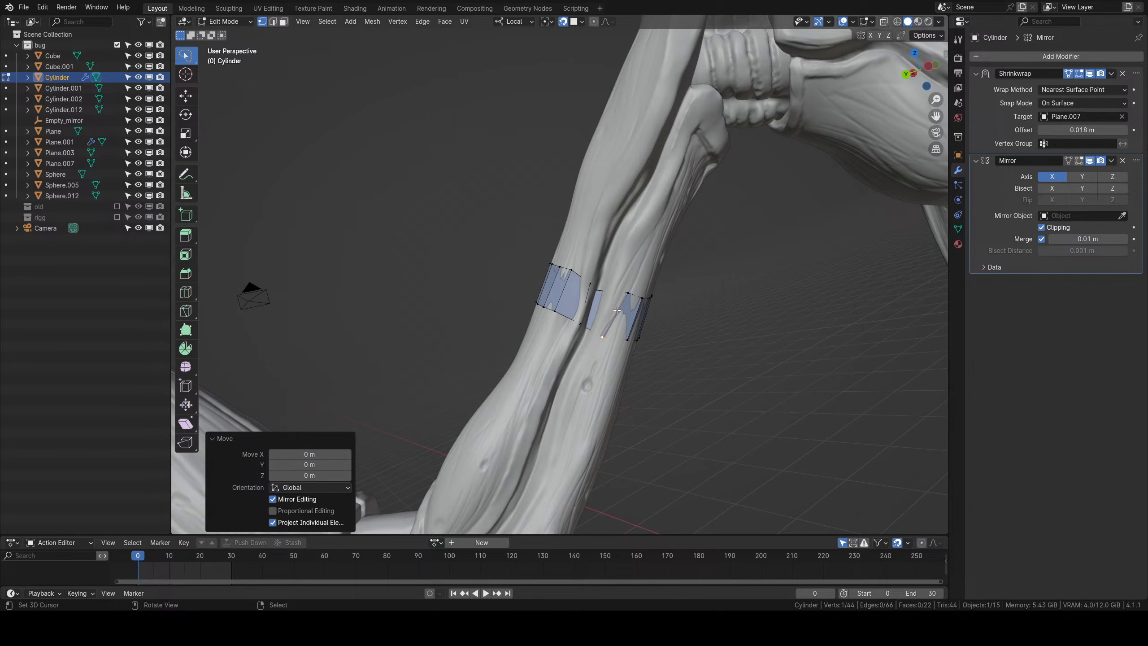
middle_drag(616, 310, 601, 290)
key(g)
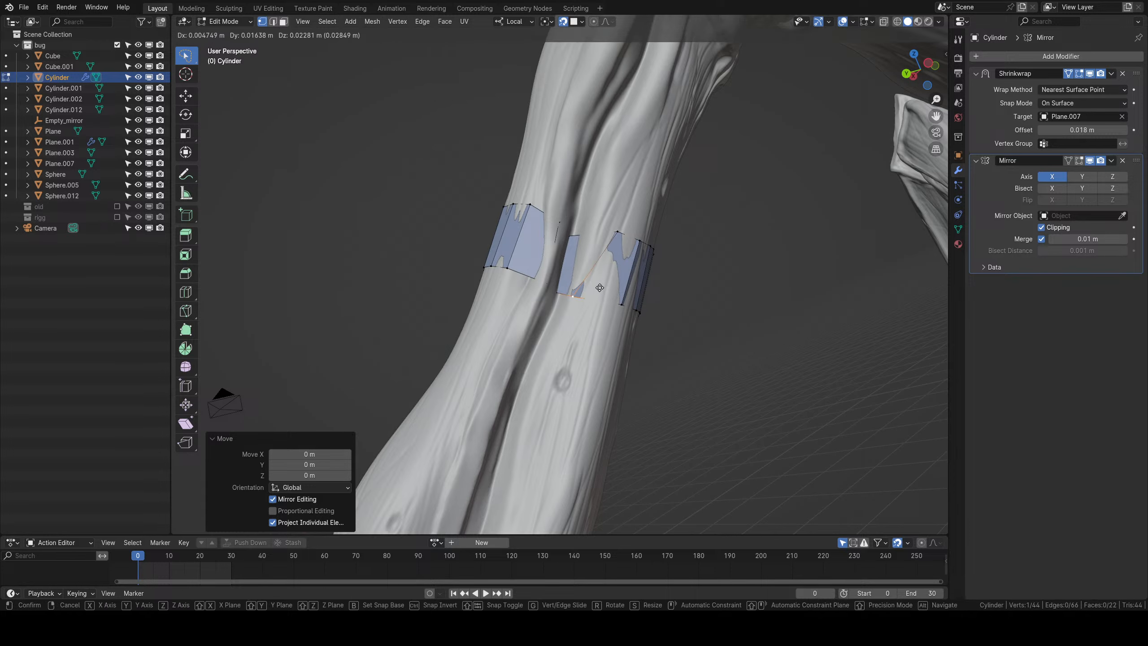
Move the stray upper vertex of the leg band closer to its neighbouring narrow face.
click(597, 287)
click(617, 235)
key(g)
click(590, 235)
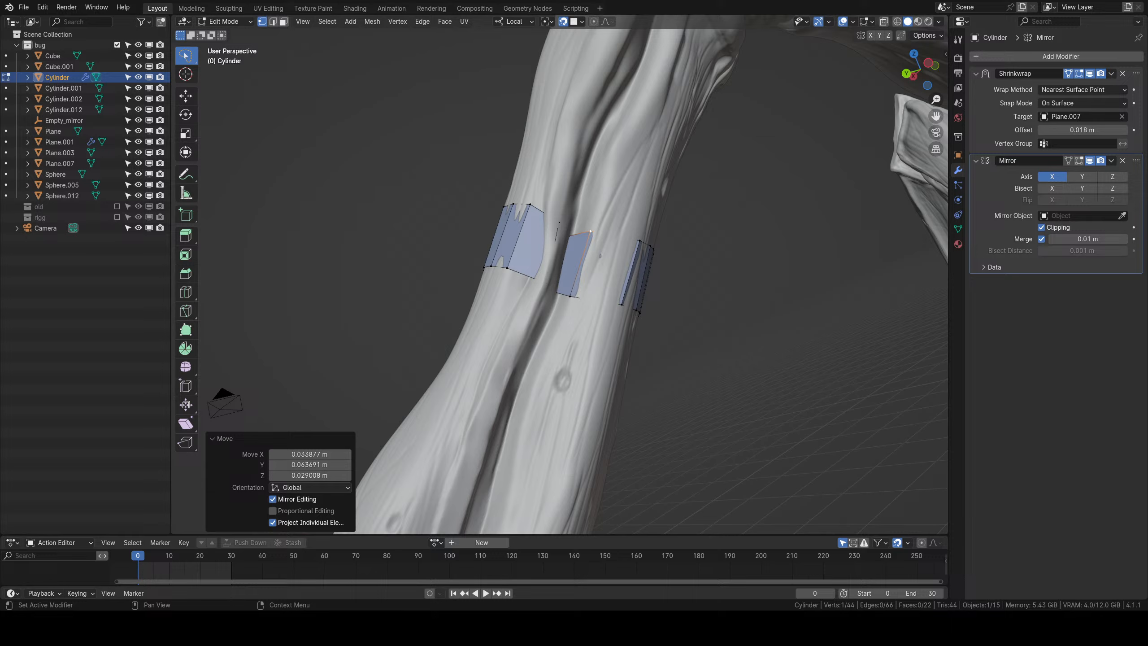
Rotate the adjacent vertical edge of the leg band about -11.2° and shift it to widen the narrow face.
scroll(590, 253, down, 3)
middle_drag(601, 254, 576, 269)
scroll(587, 274, up, 3)
right_click(589, 274)
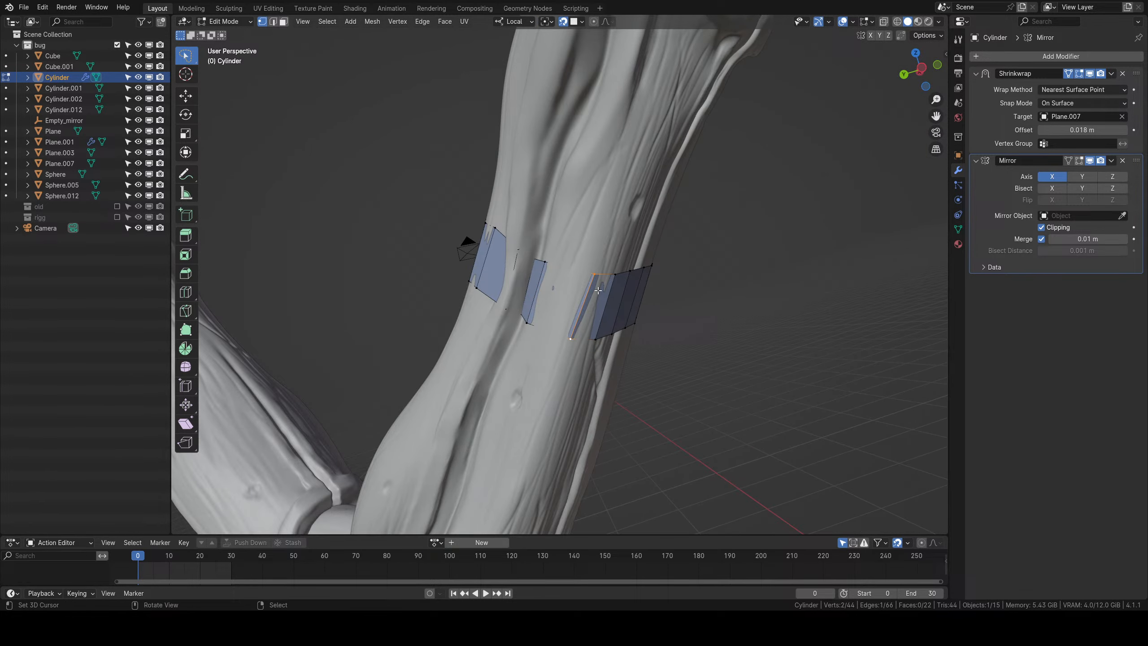
key(r)
click(628, 292)
key(g)
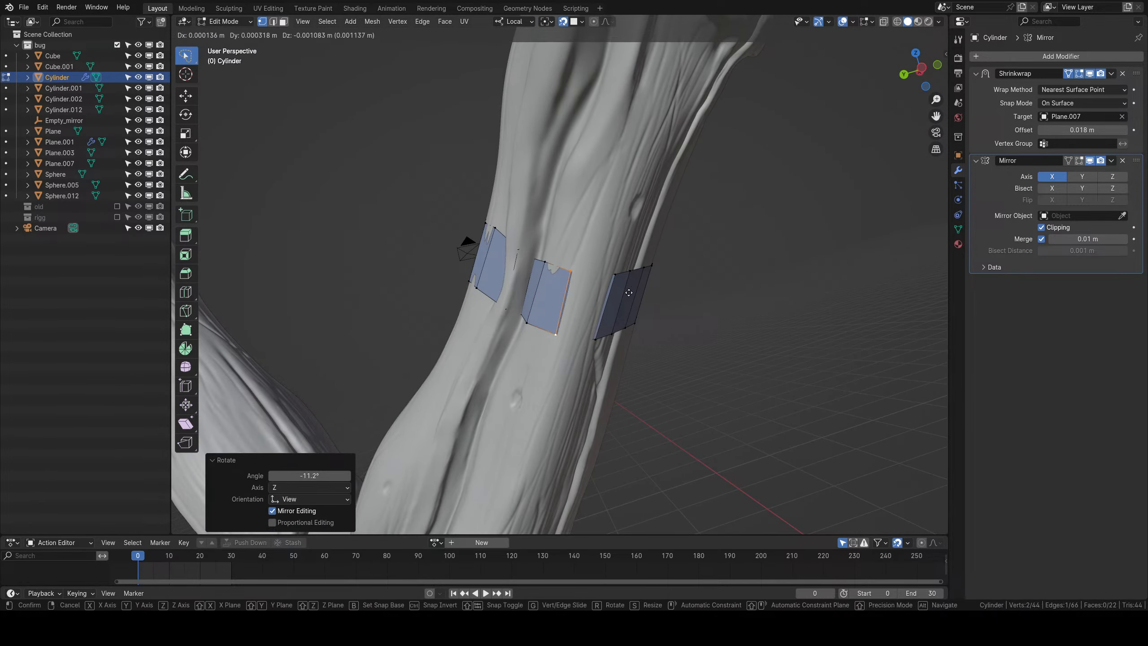
click(629, 292)
Select the next vertical edge of the band and move it across the gap towards the repositioned faces.
right_click(616, 275)
middle_drag(614, 277, 562, 214)
key(g)
click(543, 283)
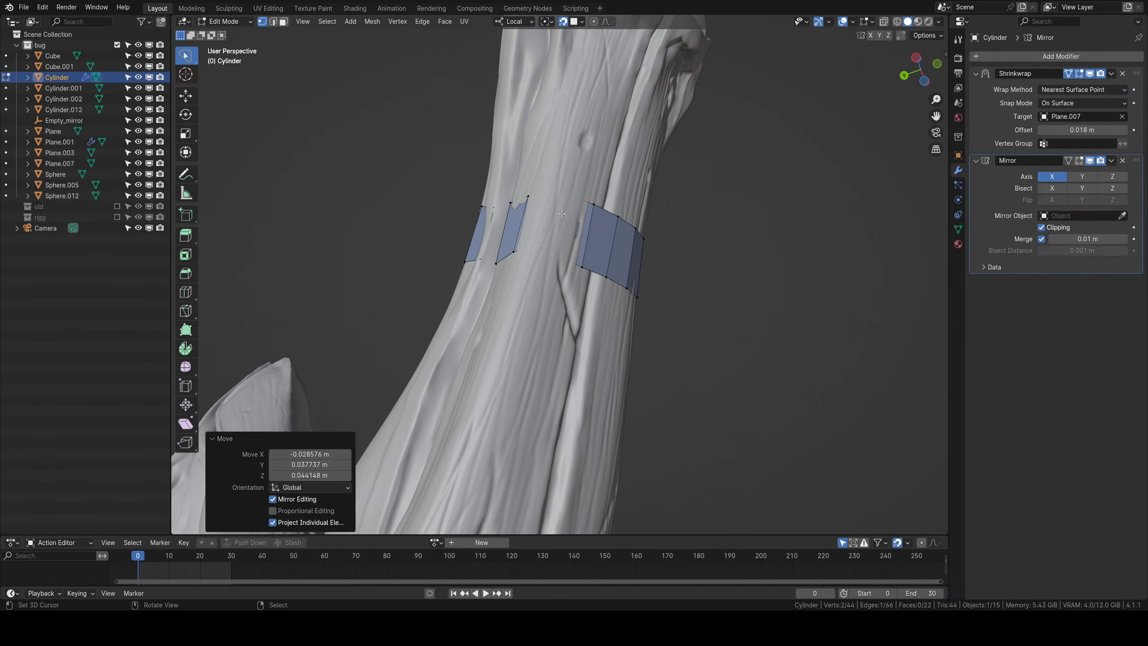
Nudge the selected band edge into even spacing using wireframe display, and return to solid shading.
key(z)
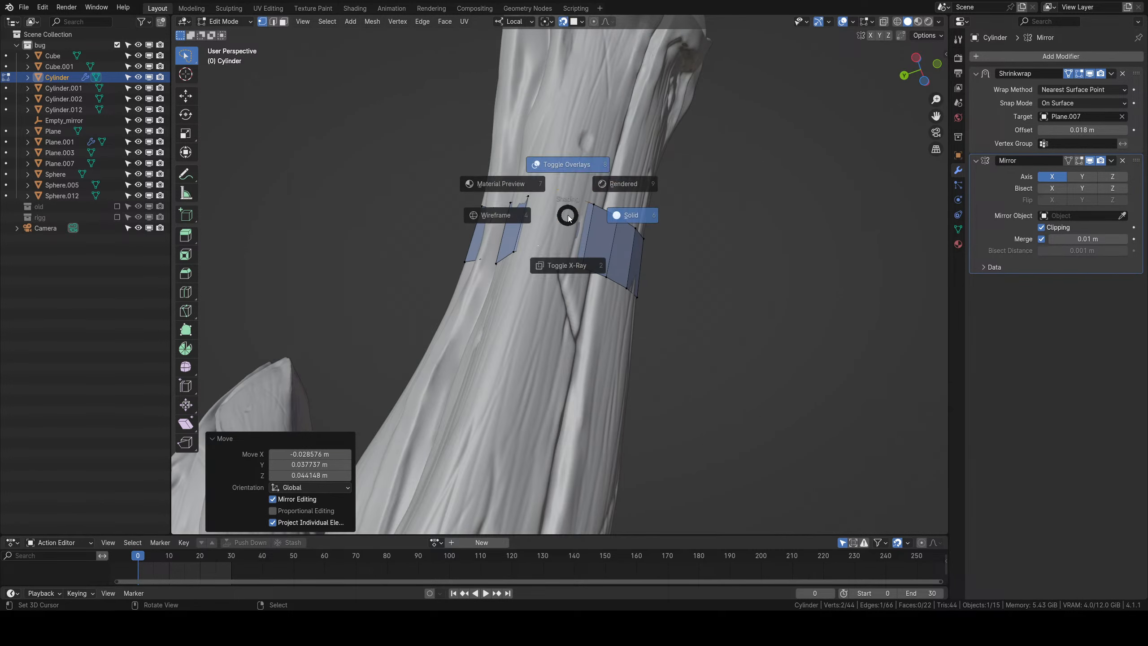
click(490, 218)
mouse_move(491, 220)
middle_down()
mouse_move(526, 295)
mouse_move(573, 265)
middle_up()
key(g)
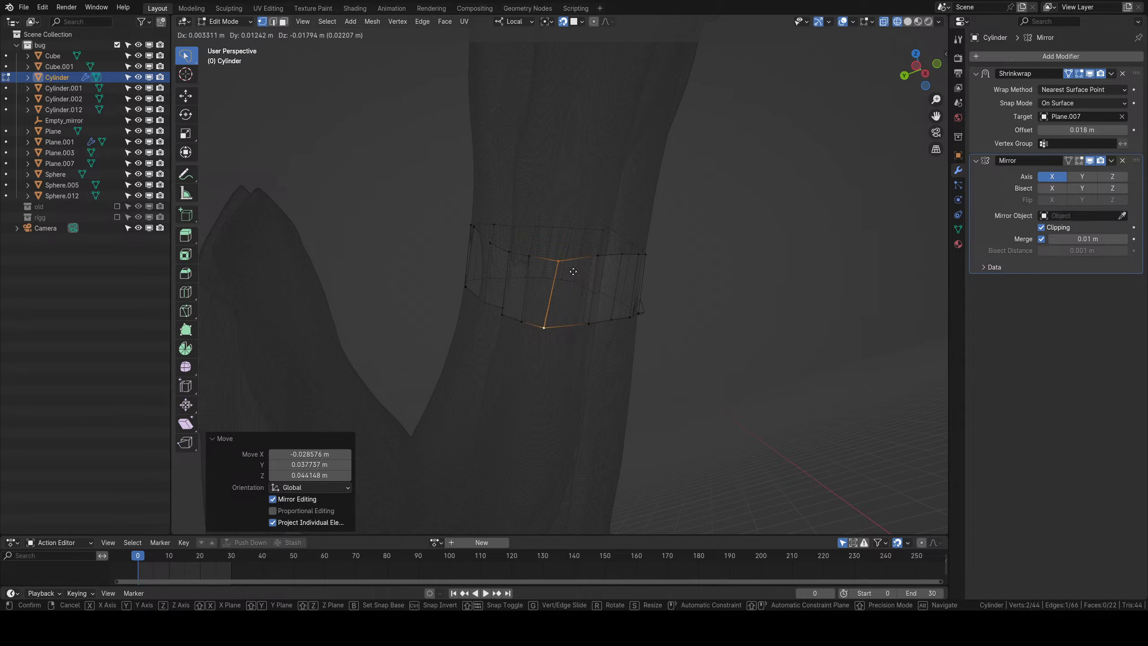
click(574, 273)
key(z)
click(653, 276)
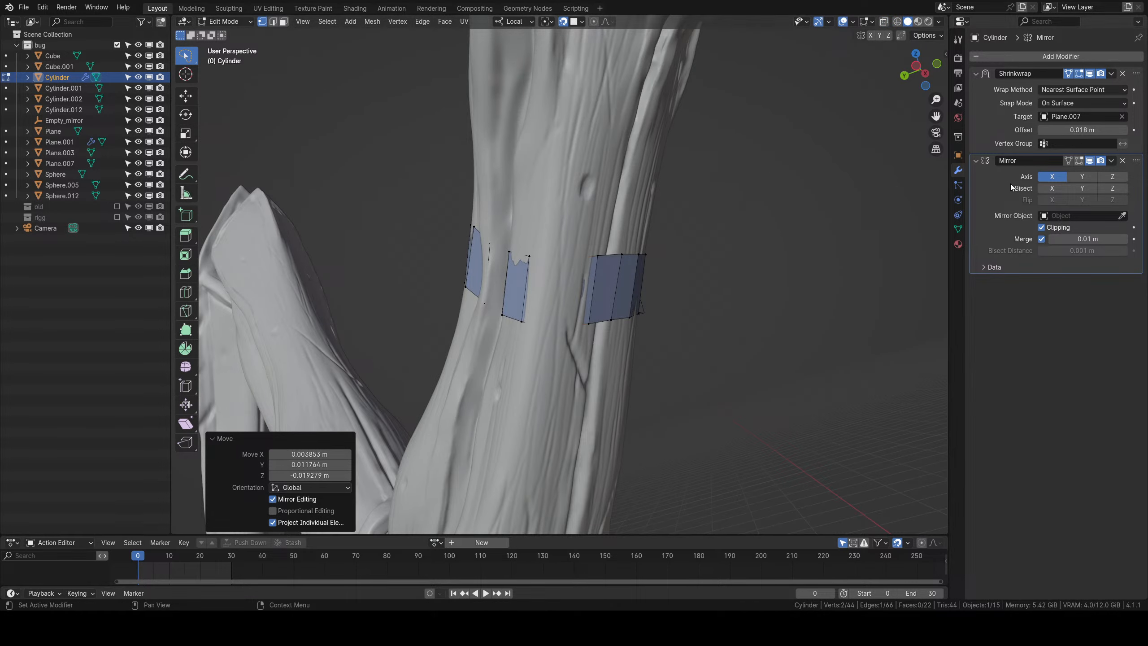
Set the Shrinkwrap modifier's Snap Mode to Outside Surface.
click(1072, 103)
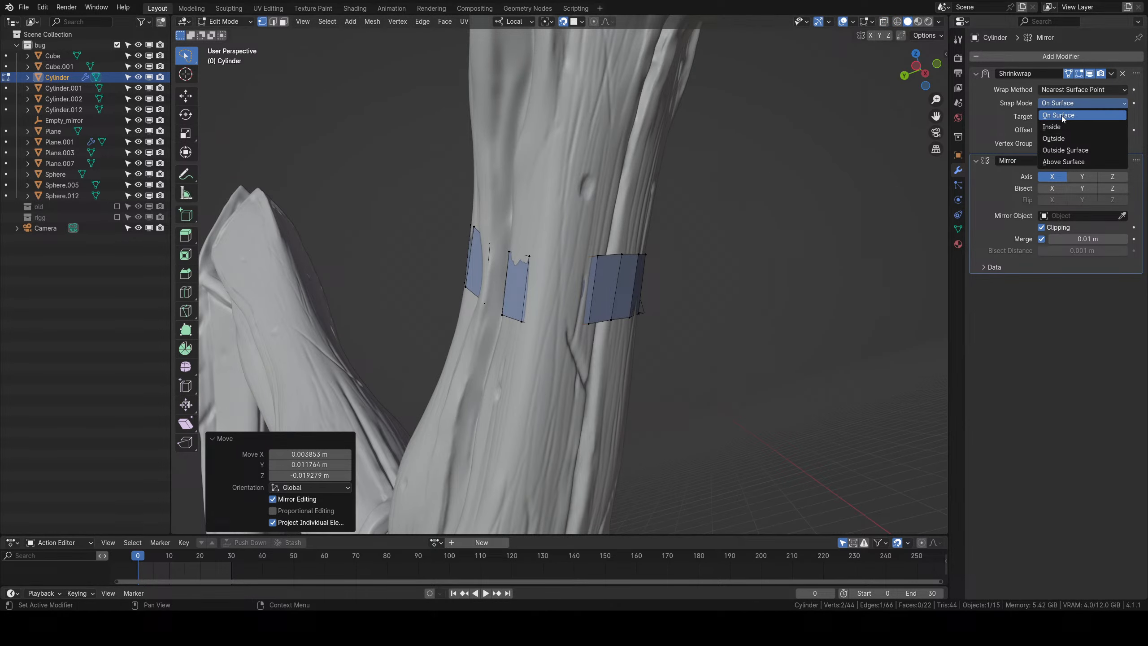
click(1069, 142)
middle_drag(840, 260, 630, 272)
scroll(629, 272, up, 2)
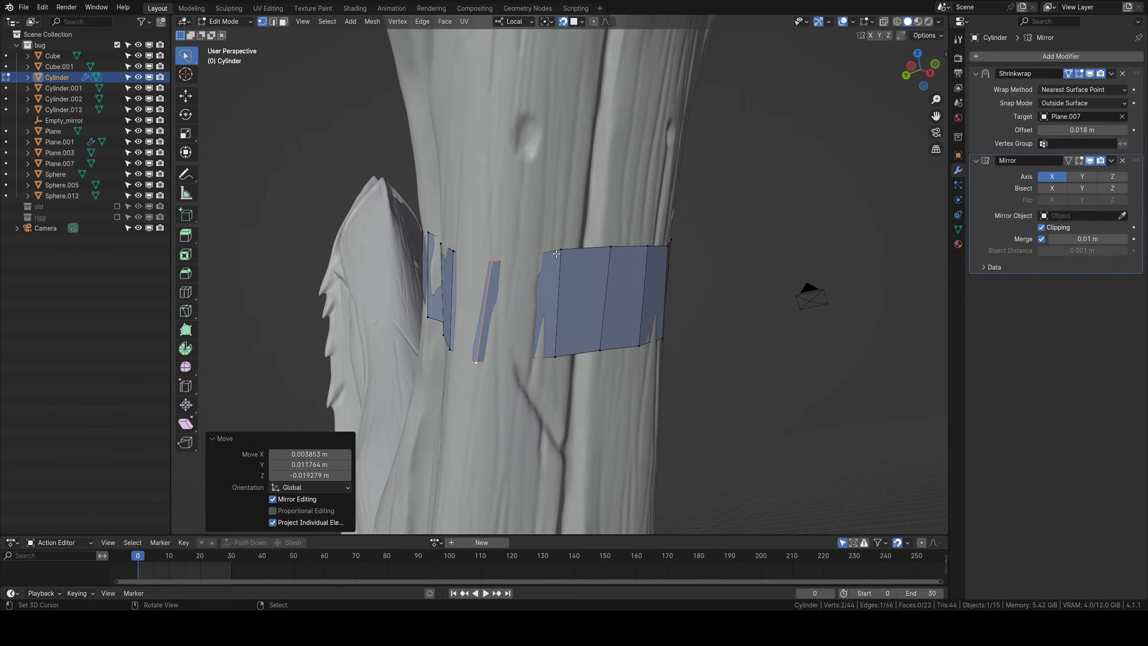
Select the vertical edge beside the wide face of the band and reposition it along the leg surface.
click(559, 247)
shift+click(554, 353)
middle_drag(549, 324, 540, 257)
click(565, 229)
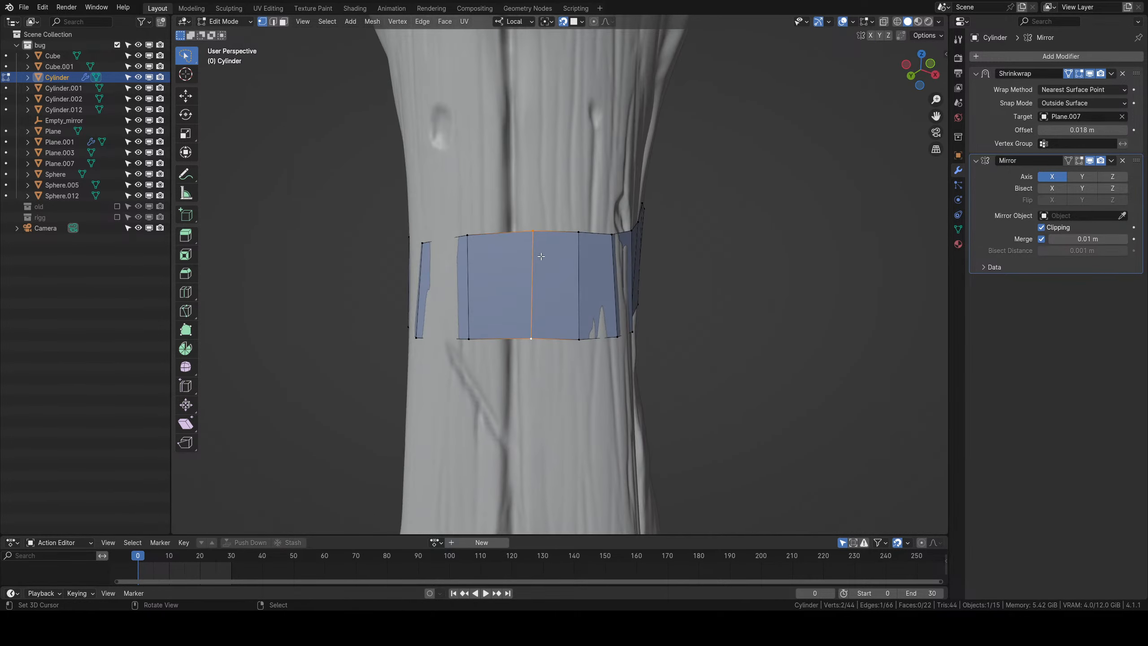
key(g)
click(534, 233)
Select the slanted vertical edge over the leg's groove and move it to even out the band.
middle_drag(667, 260, 537, 231)
click(513, 195)
shift+click(536, 312)
middle_drag(526, 292, 556, 263)
key(g)
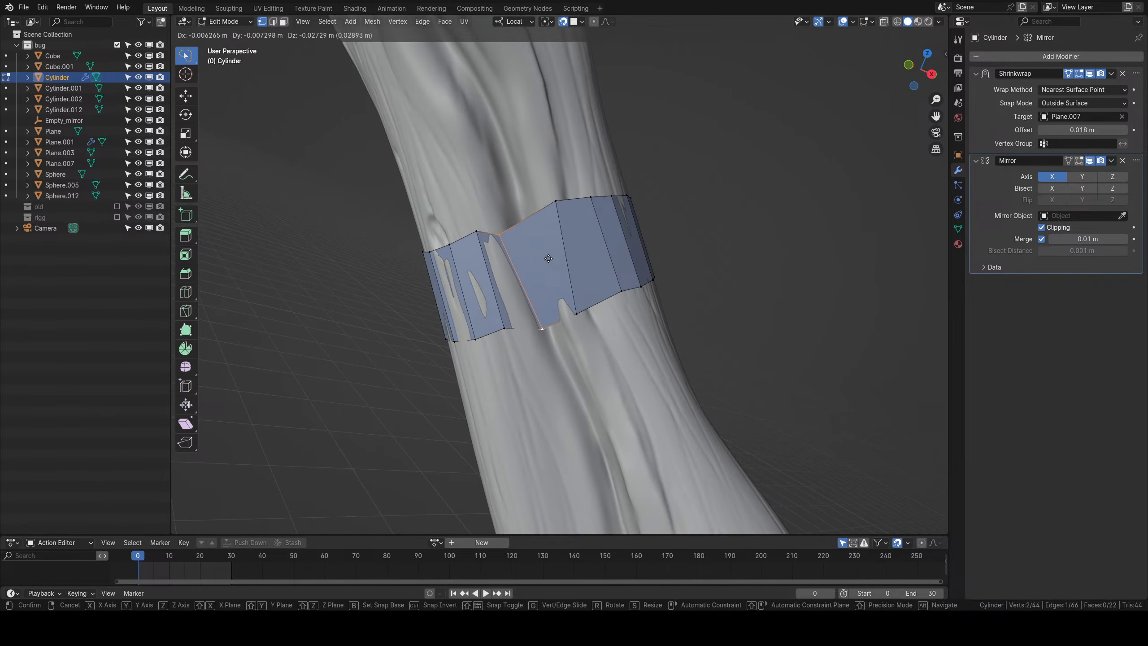
click(544, 262)
Shift the next lower and upper vertices past the groove individually to even out the band's face widths.
click(556, 318)
key(g)
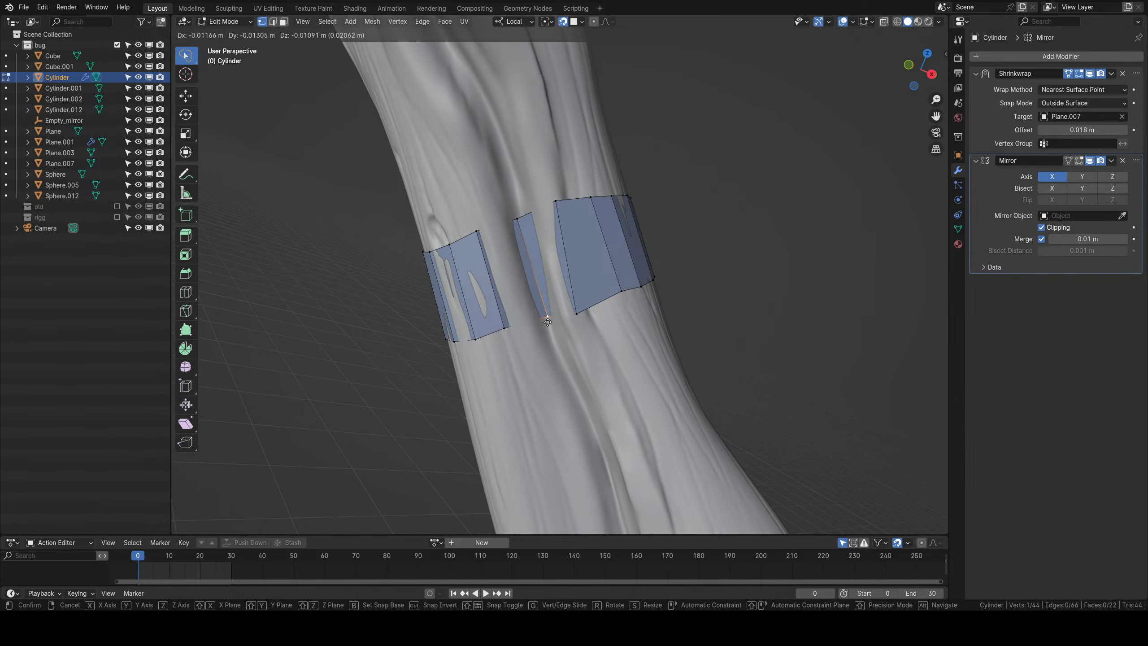
click(547, 317)
click(561, 206)
key(g)
click(547, 209)
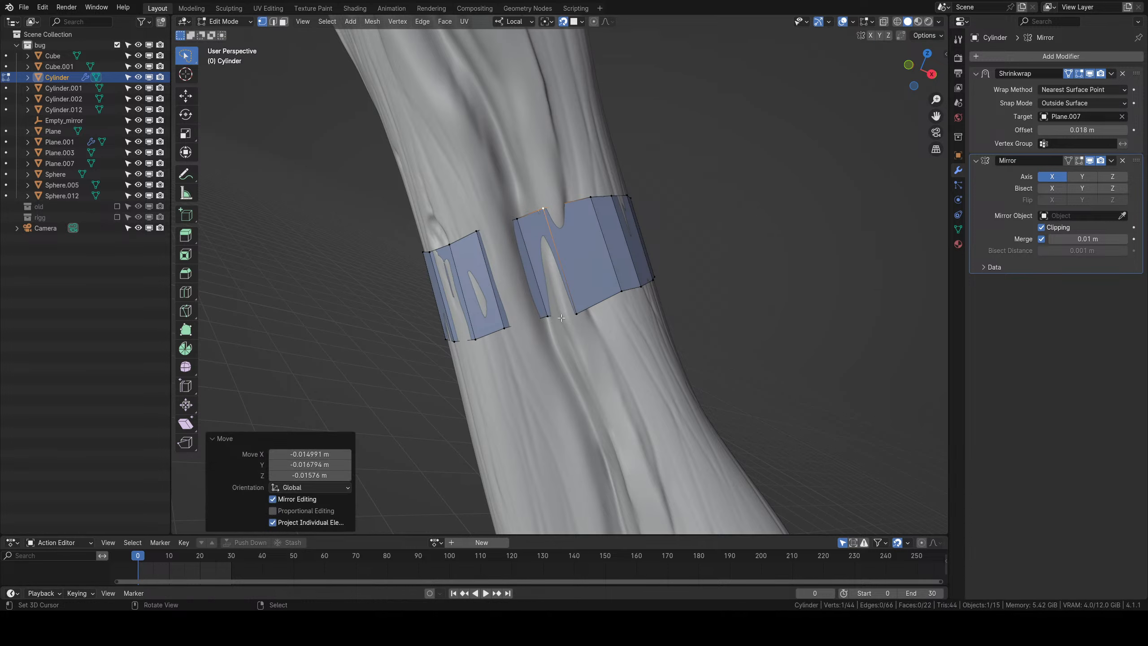
click(576, 313)
key(g)
click(542, 324)
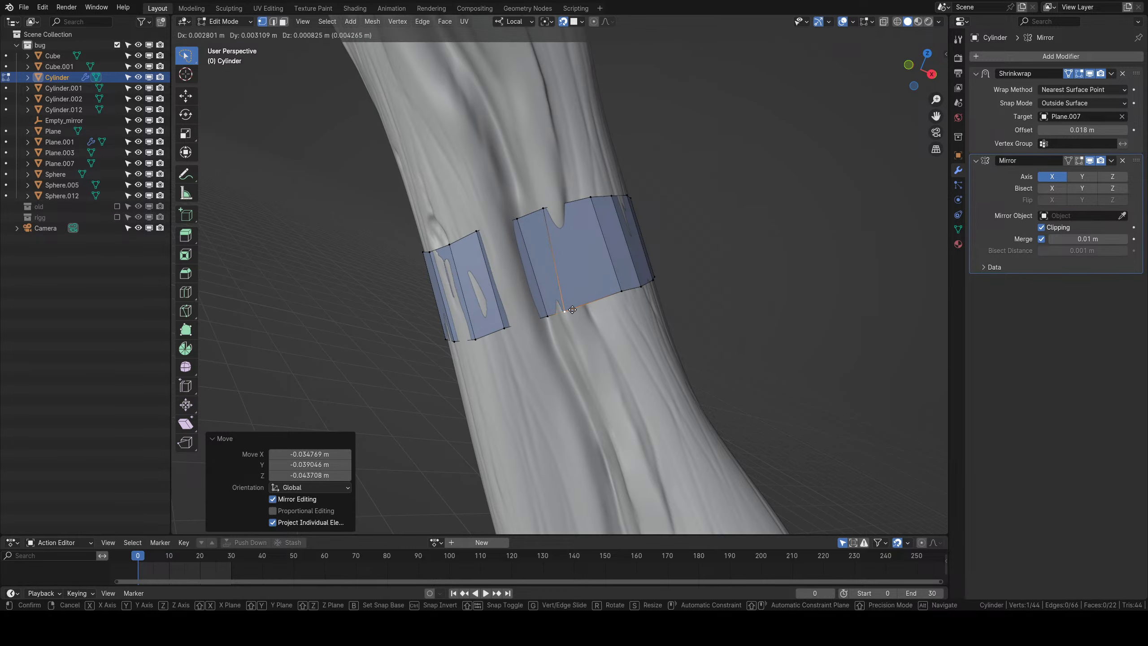
Move the following upper and lower band vertices around the leg to narrow the gap between faces.
middle_drag(542, 324, 530, 253)
click(524, 223)
key(g)
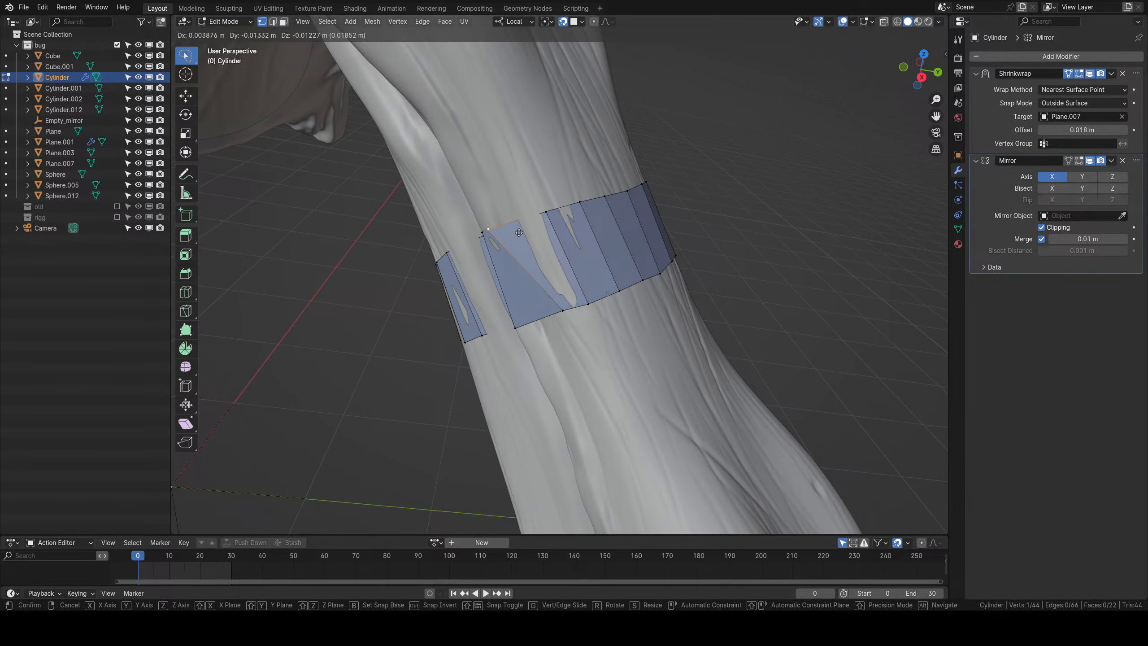
click(546, 320)
click(574, 302)
key(g)
click(555, 227)
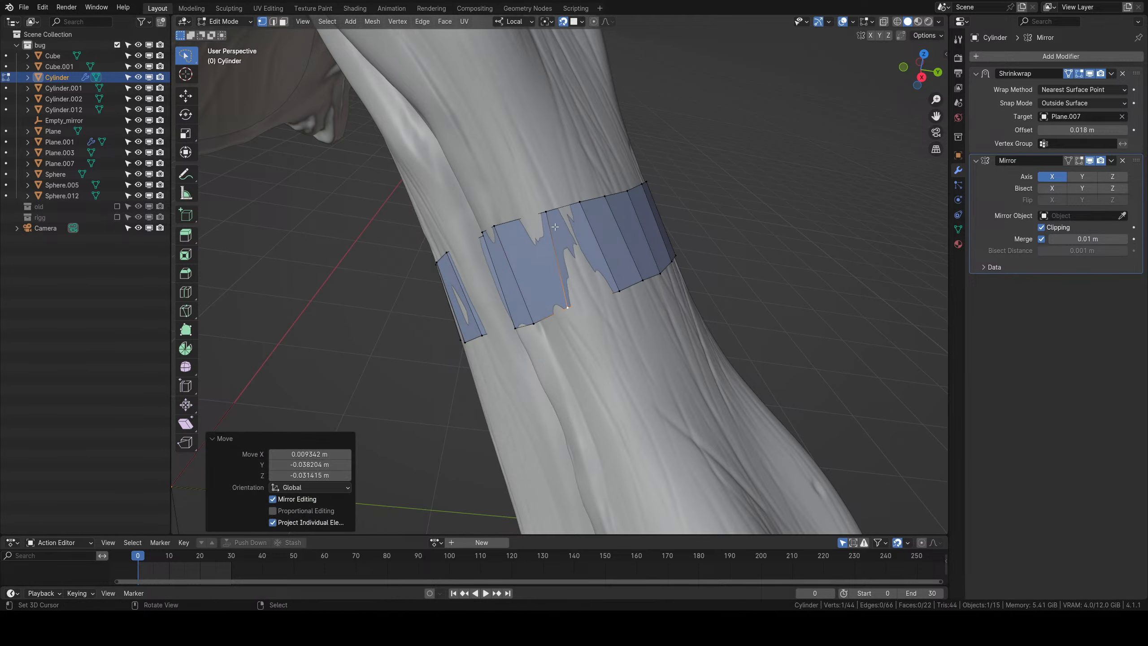
Reposition two upper vertices and one lower vertex on the smooth side of the leg to straighten the band's edges.
right_click(550, 216)
key(g)
click(535, 222)
right_click(579, 209)
middle_drag(578, 226, 567, 257)
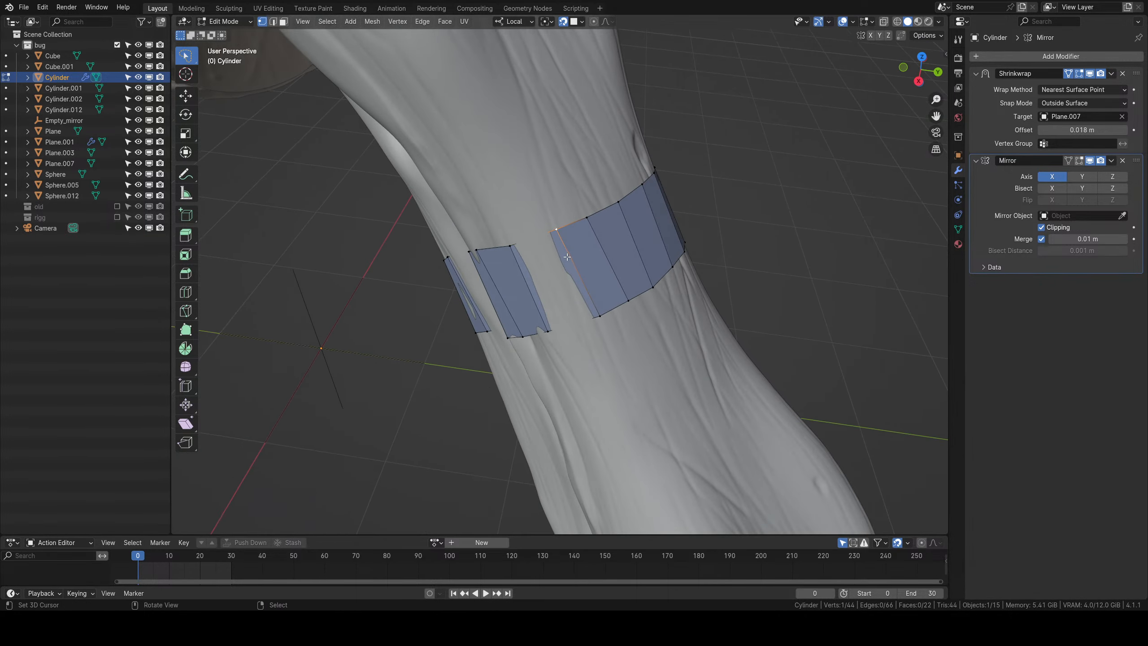
key(g)
click(552, 261)
right_click(599, 316)
key(g)
click(580, 317)
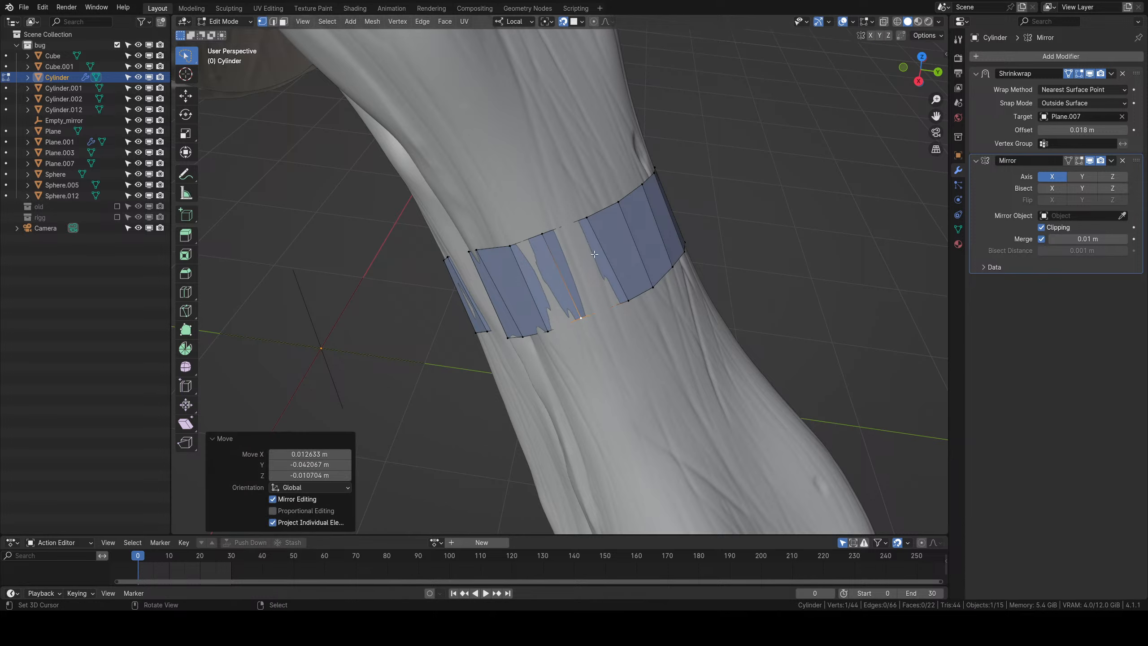
Adjust the last uneven upper vertex and two lower vertices to finish spacing the band around the leg.
right_click(588, 220)
middle_drag(634, 247, 551, 264)
key(g)
click(557, 287)
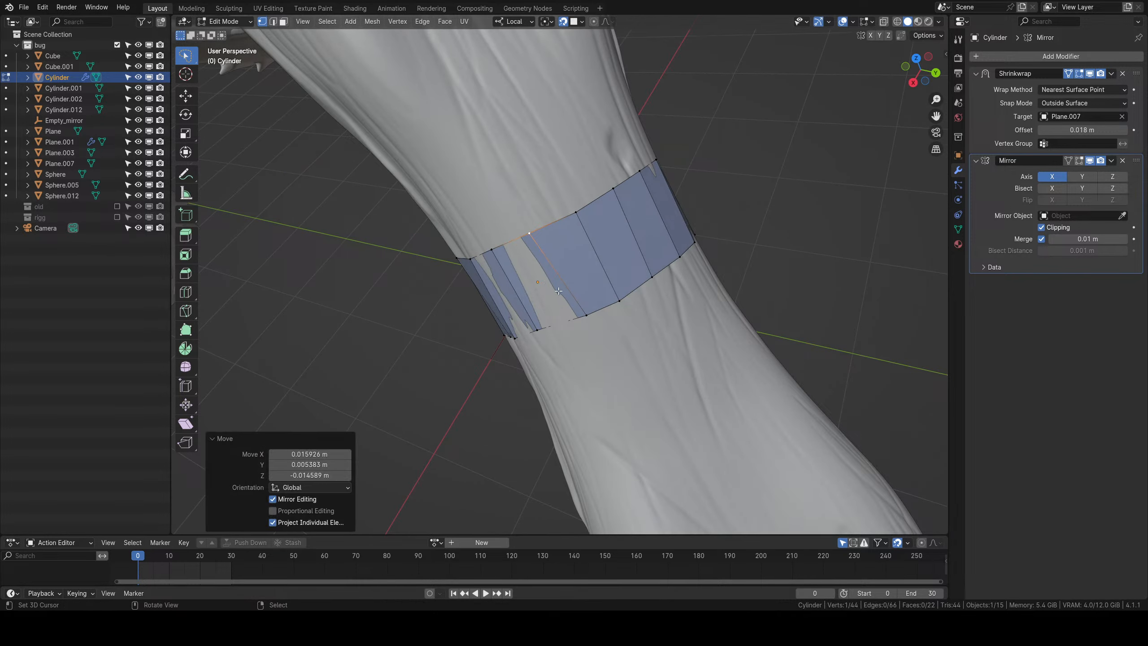
right_click(584, 309)
key(g)
click(569, 312)
right_click(620, 304)
key(g)
click(620, 302)
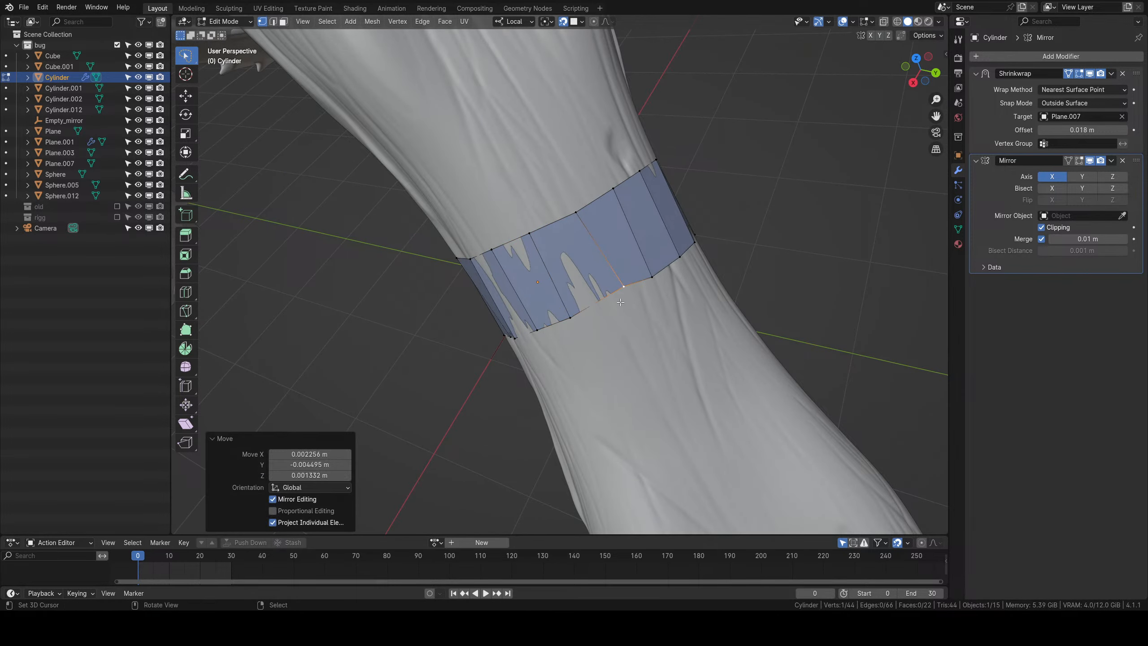
Return to Object Mode, switch the viewport to Material Preview shading, and select the white body shell.
key(Tab)
scroll(623, 301, down, 12)
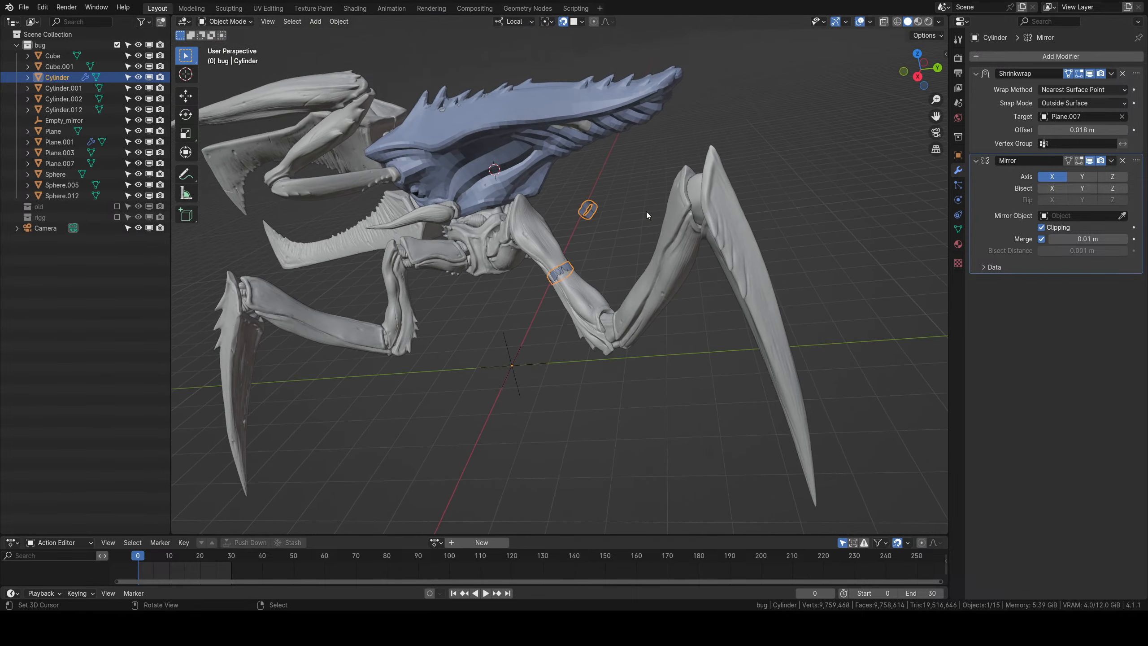
right_click(646, 214)
middle_drag(646, 214, 562, 245)
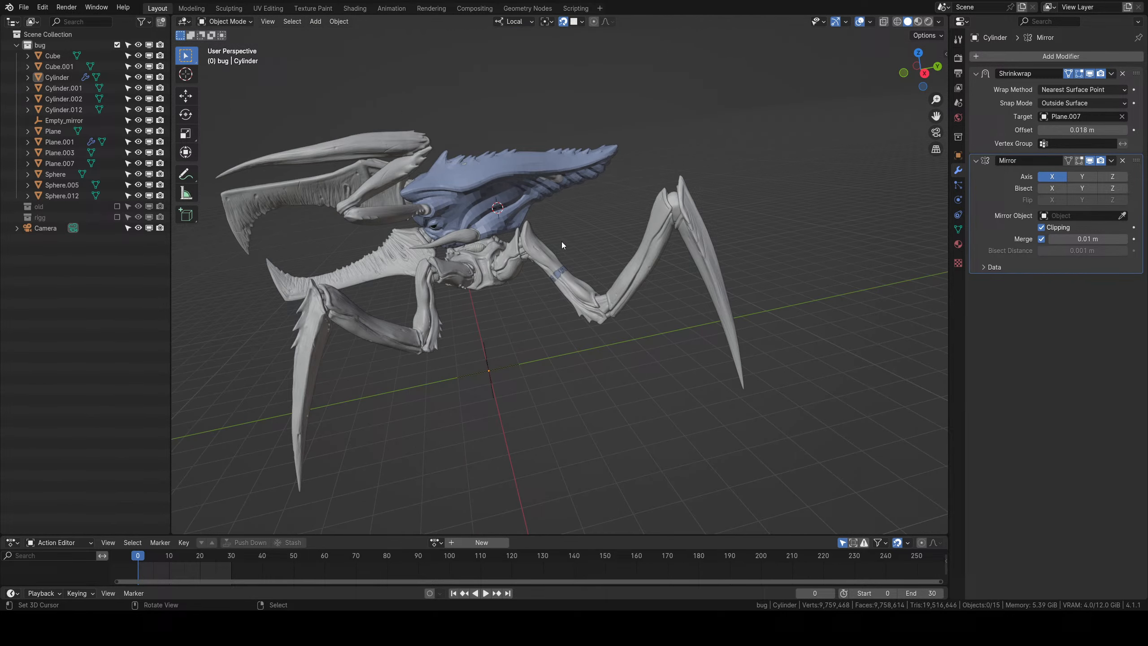
click(543, 259)
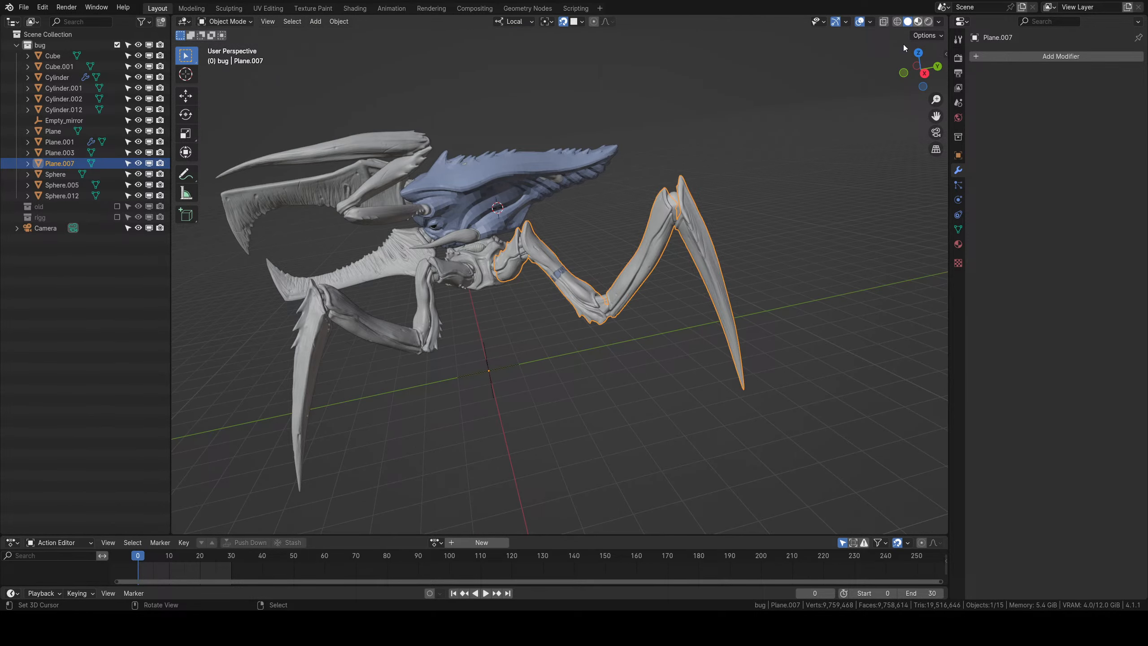
click(918, 21)
mouse_move(520, 197)
middle_down()
mouse_move(585, 223)
mouse_move(635, 276)
mouse_move(629, 267)
middle_up()
click(577, 219)
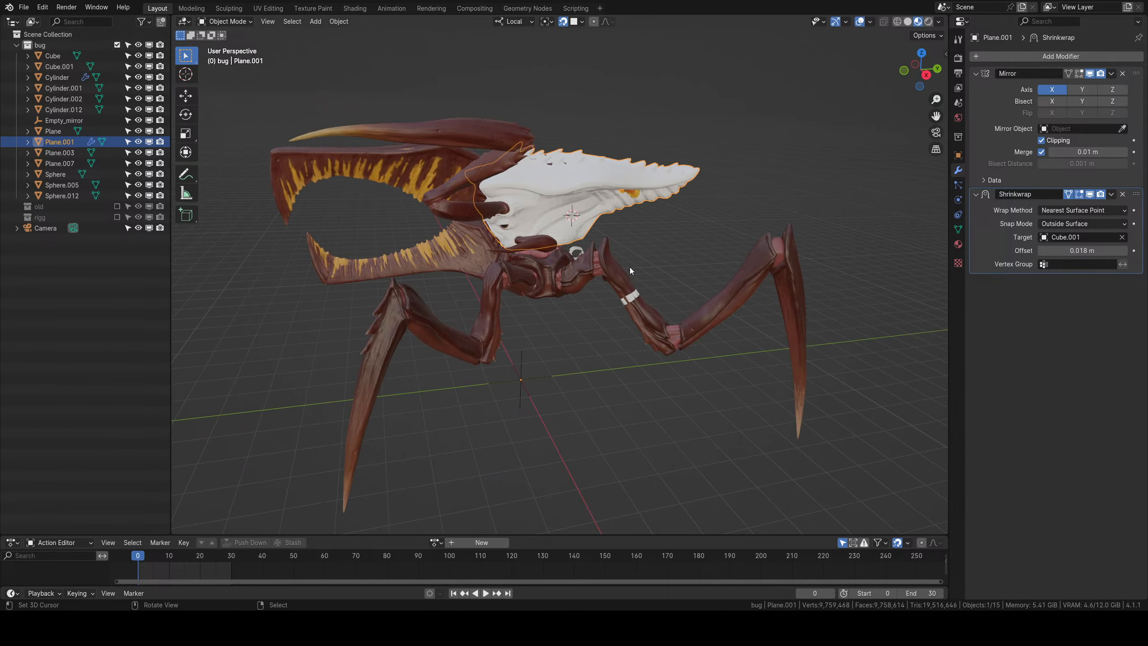
Create a new collection in the scene and name it lowpoly.
right_click(38, 311)
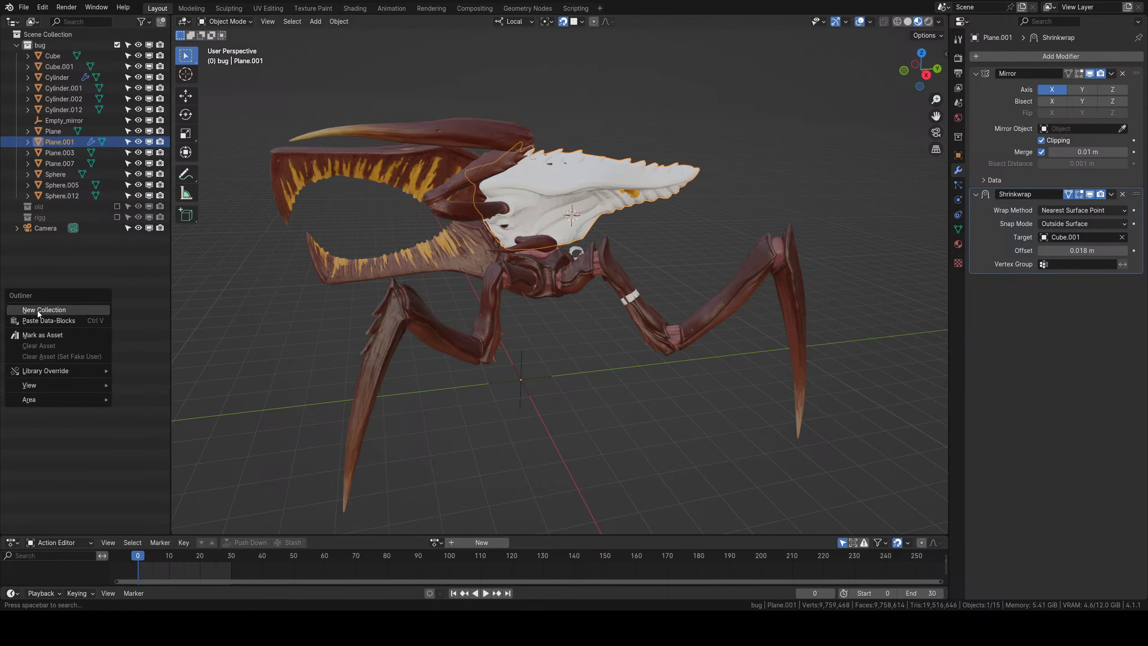
key(Escape)
right_click(65, 278)
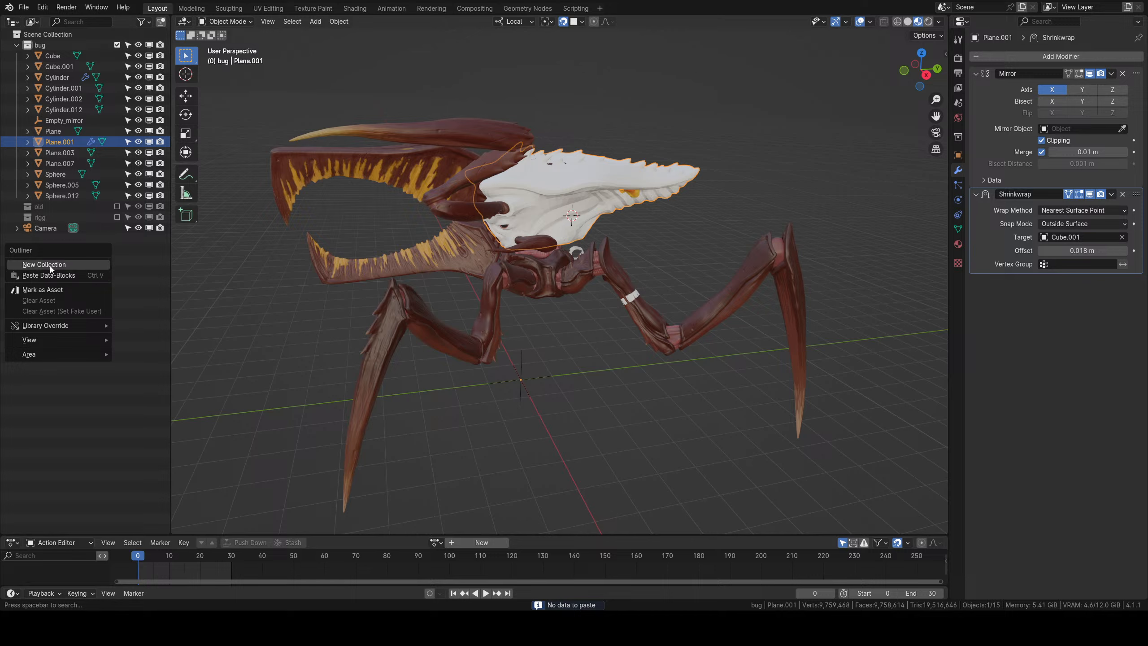
click(51, 266)
double_click(48, 229)
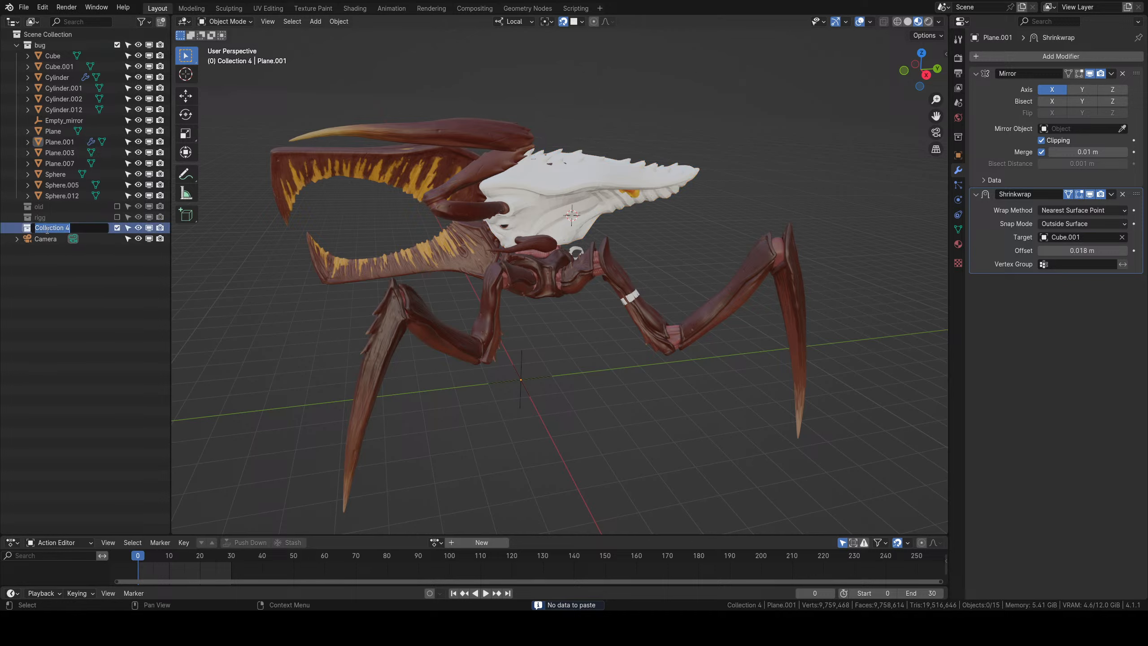
key(BackSpace)
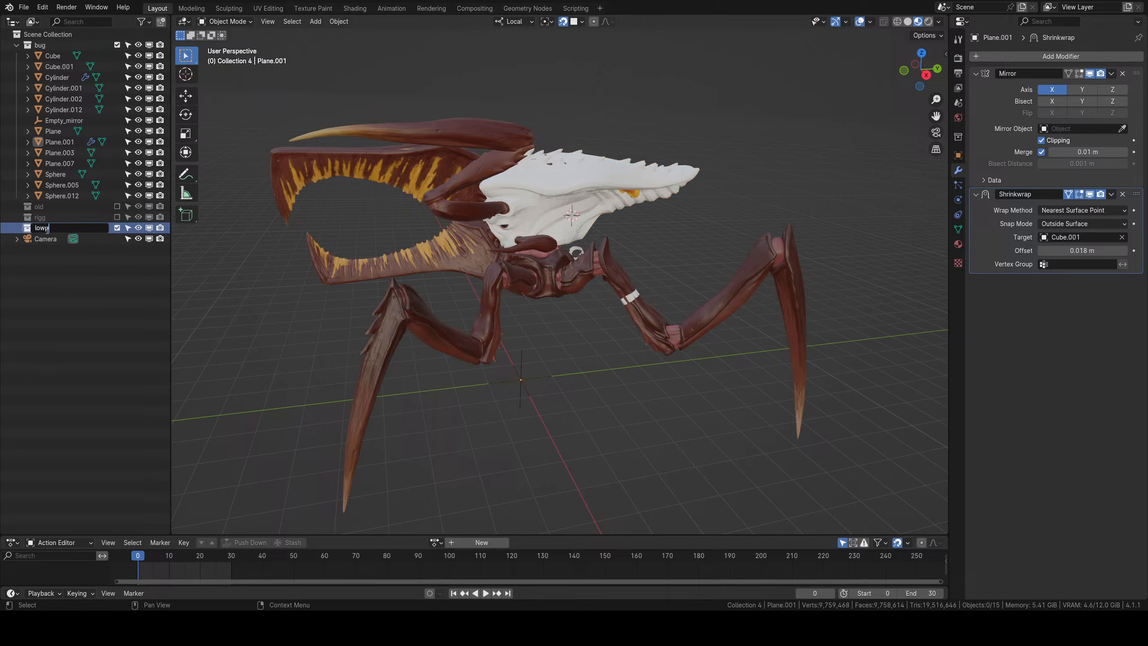
text(lowpoly)
key(Return)
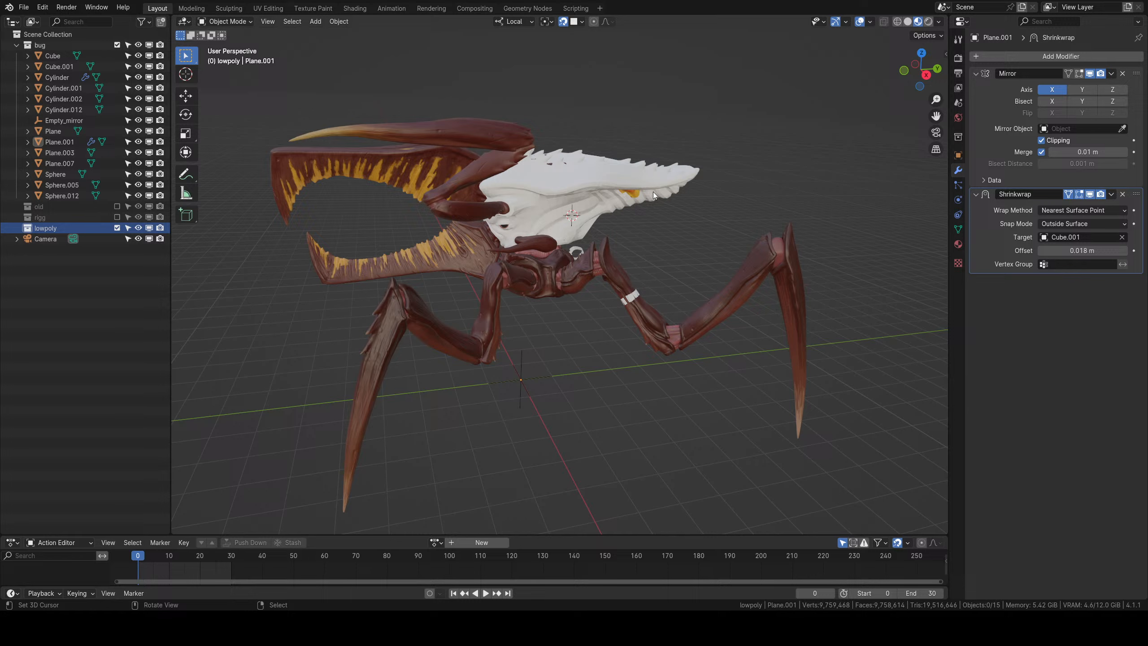
Move the white body shell and the leg band into the lowpoly collection.
click(652, 192)
shift+click(632, 298)
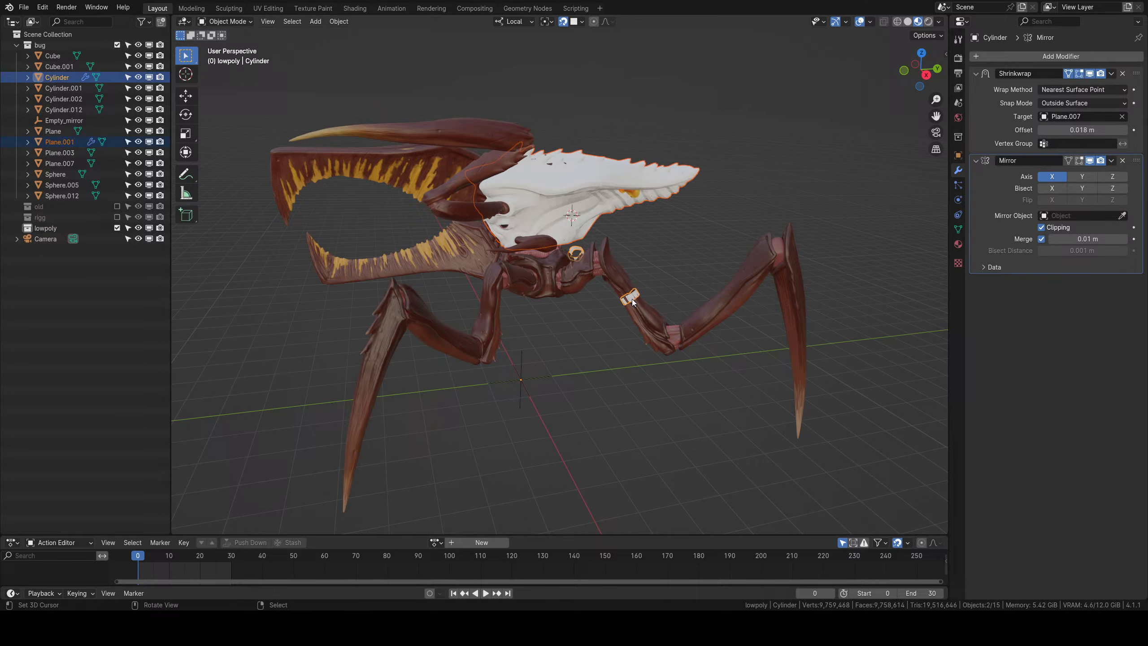
key(m)
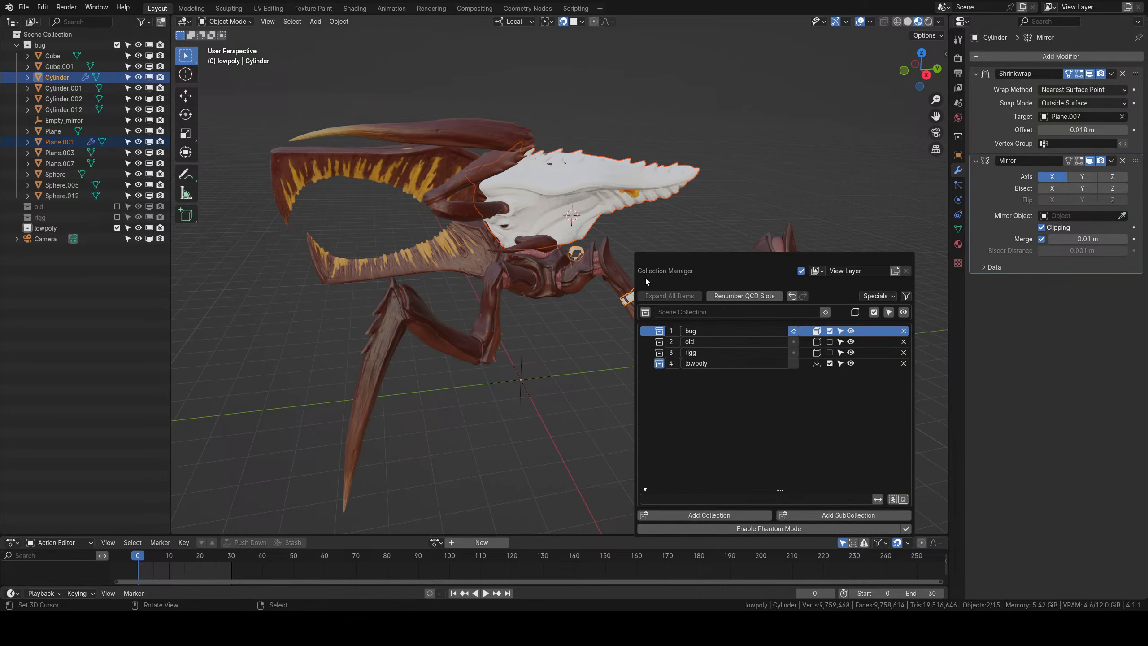
click(816, 365)
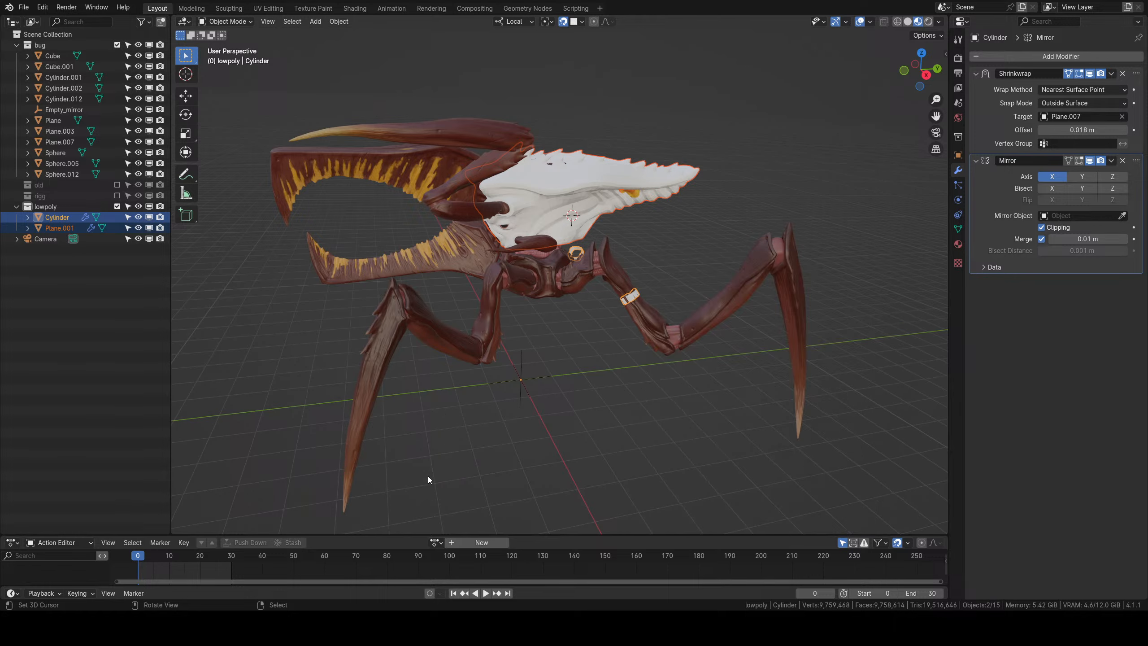
Exclude the lowpoly collection from the view layer and inspect the textured high-poly bug's body up close.
click(117, 207)
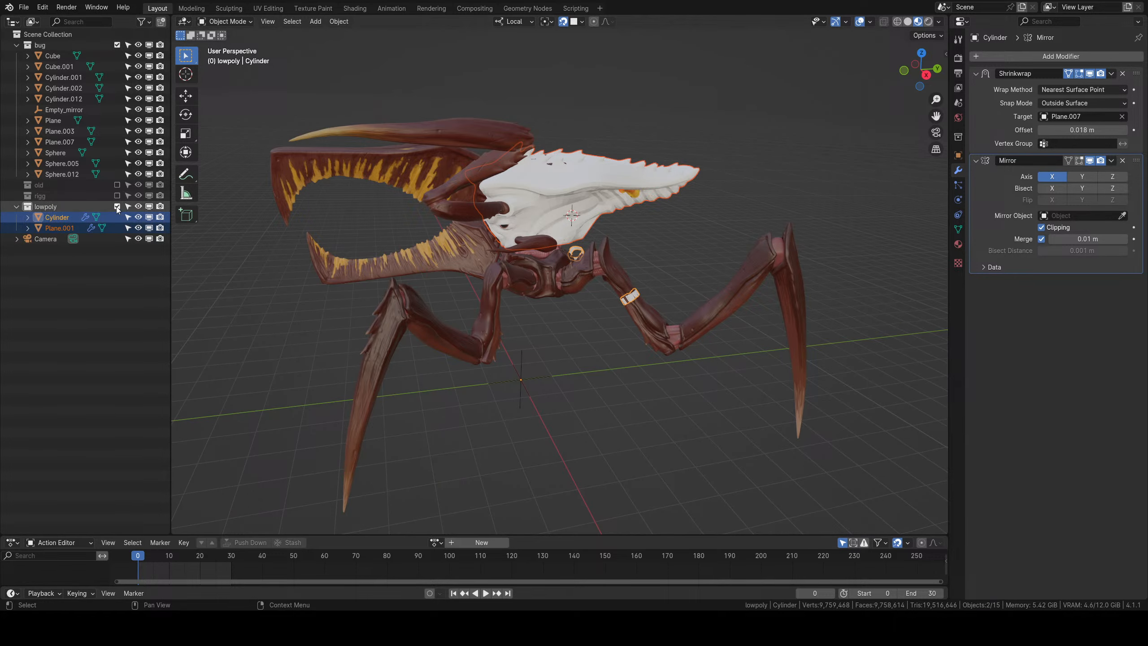
middle_drag(623, 355, 613, 287)
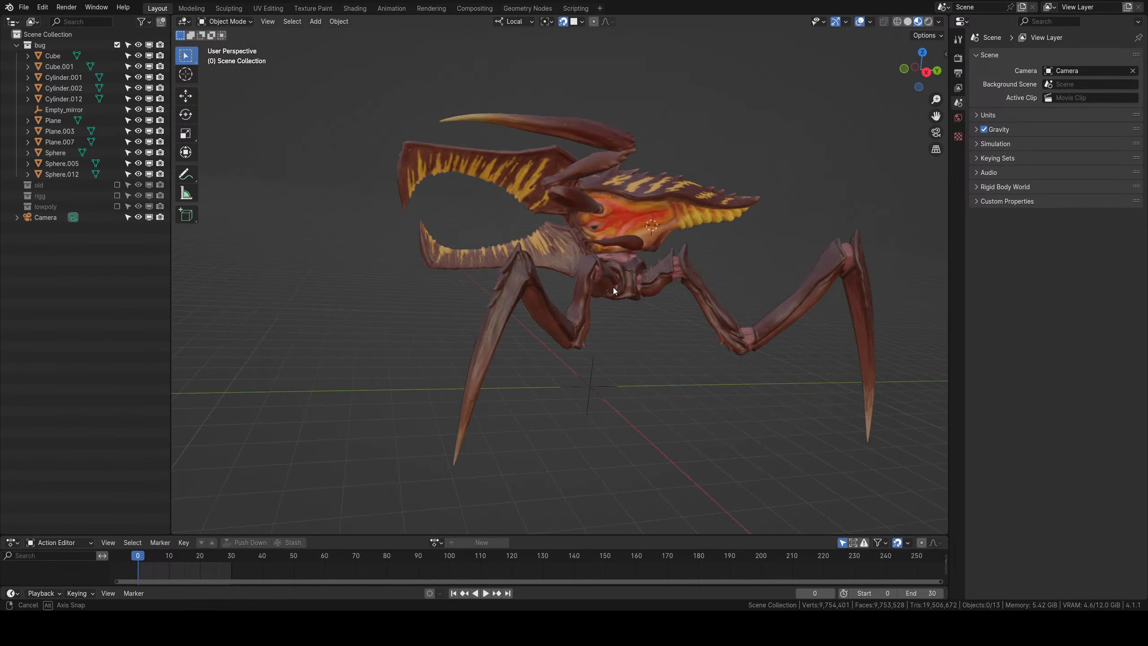
scroll(574, 261, up, 5)
shift+middle_drag(660, 224, 569, 269)
scroll(631, 247, up, 5)
shift+middle_drag(659, 247, 550, 334)
scroll(578, 302, up, 4)
scroll(549, 334, down, 7)
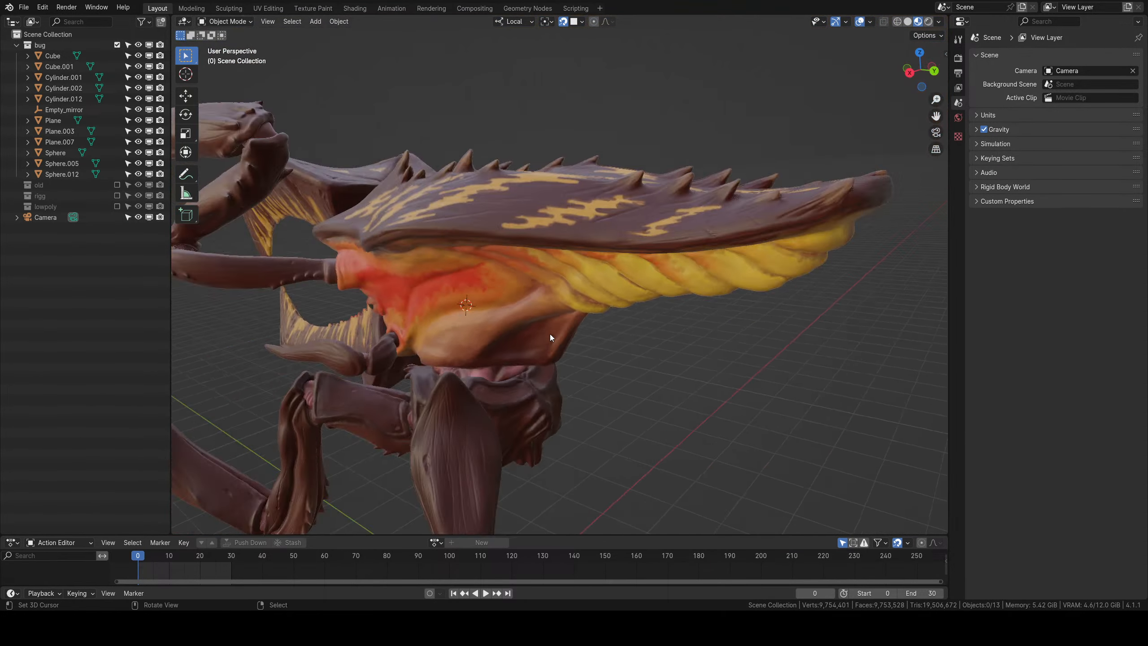
Include the lowpoly collection in the view layer again.
shift+middle_drag(508, 288, 562, 311)
scroll(552, 307, up, 5)
scroll(572, 306, down, 4)
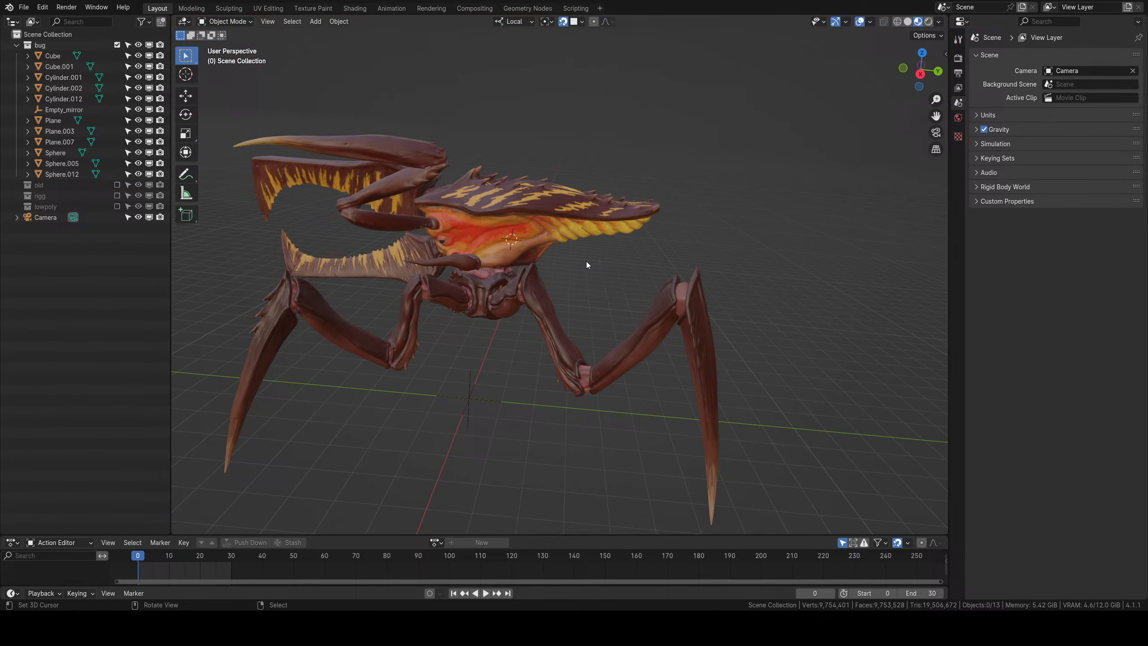
click(117, 206)
middle_drag(573, 231, 545, 348)
scroll(544, 345, up, 2)
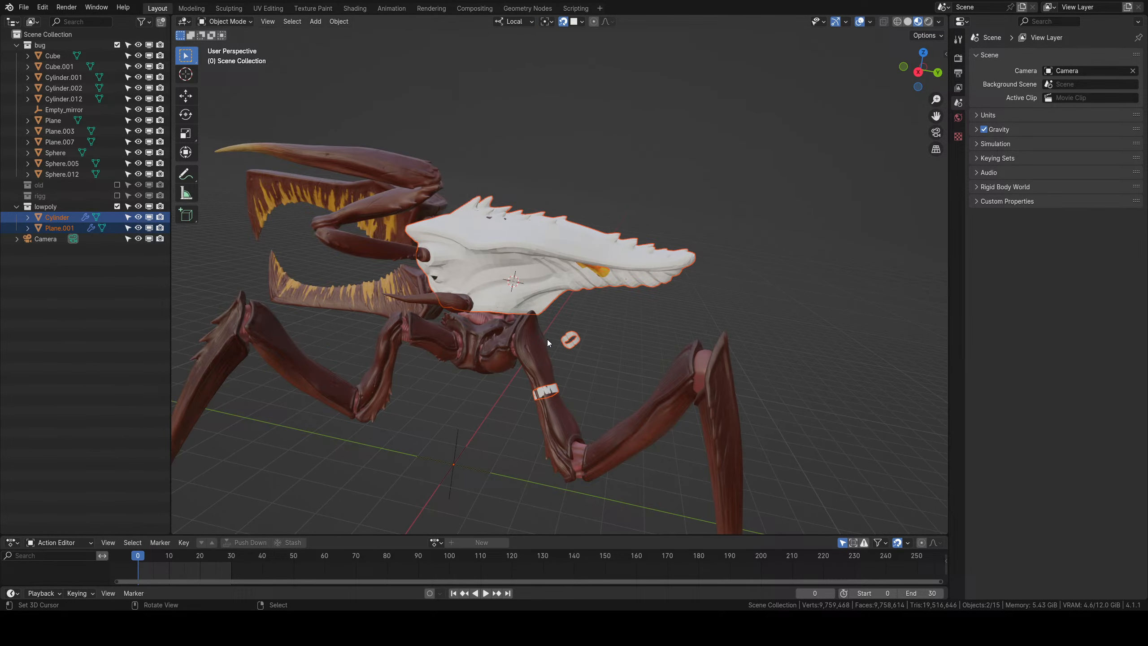
Open the leg band for mesh editing and select its lower edge loop.
scroll(559, 283, down, 3)
middle_drag(559, 283, 555, 324)
scroll(557, 303, up, 4)
scroll(555, 324, up, 3)
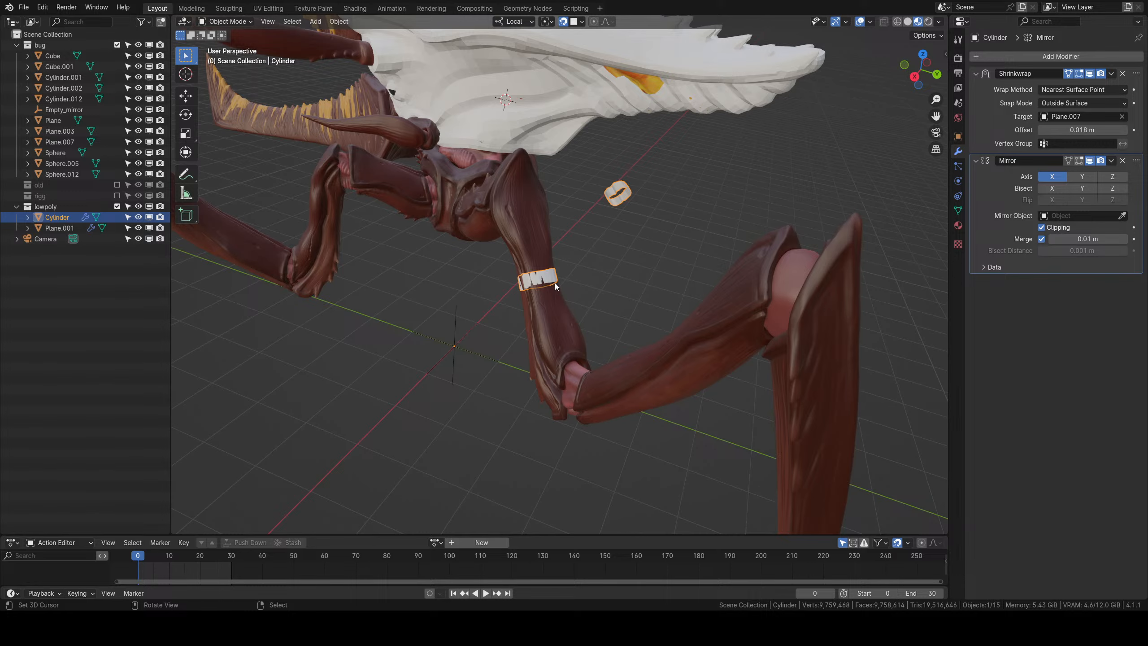
scroll(554, 282, up, 3)
key(Tab)
scroll(532, 302, up, 3)
middle_drag(532, 302, 552, 322)
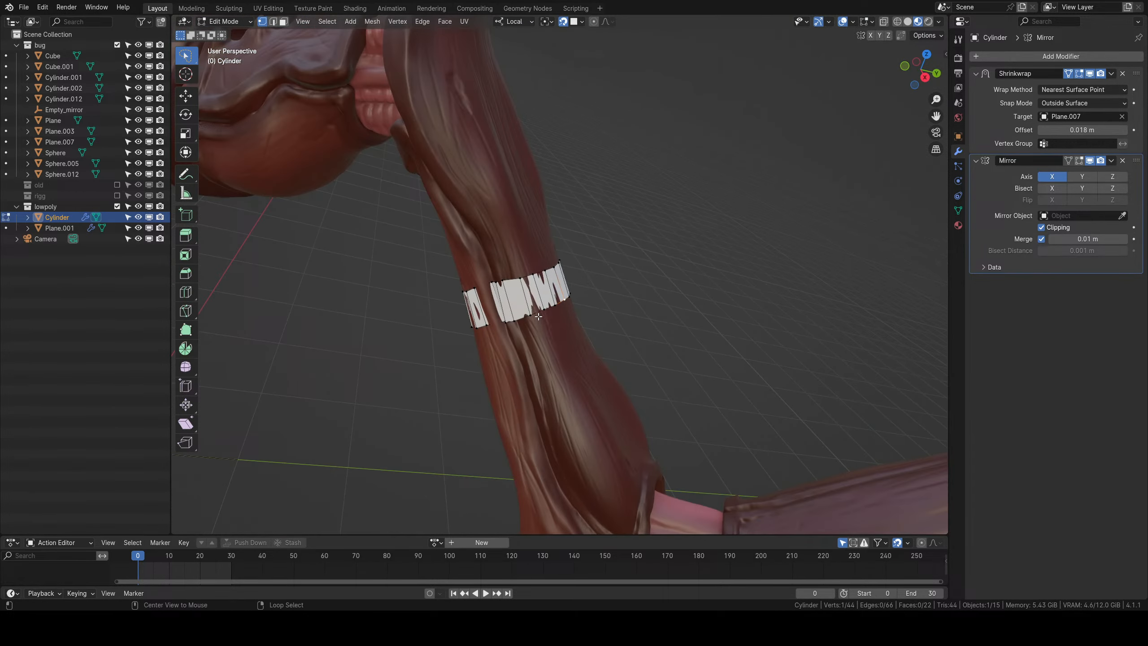
alt+click(539, 316)
key(KP_1)
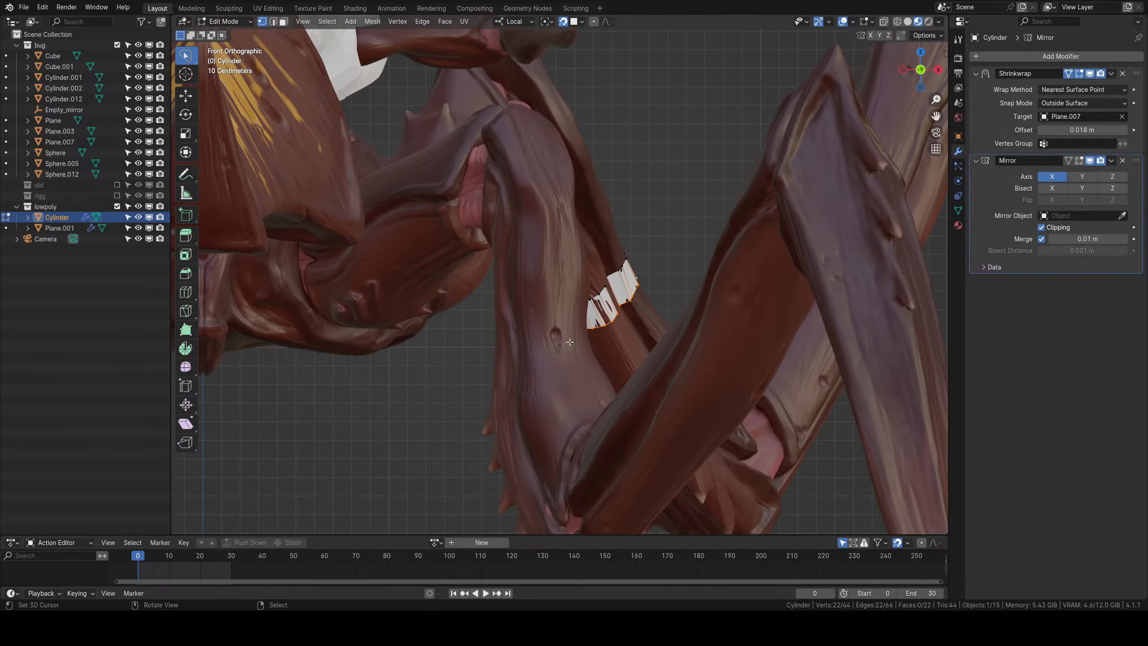
key(KP_3)
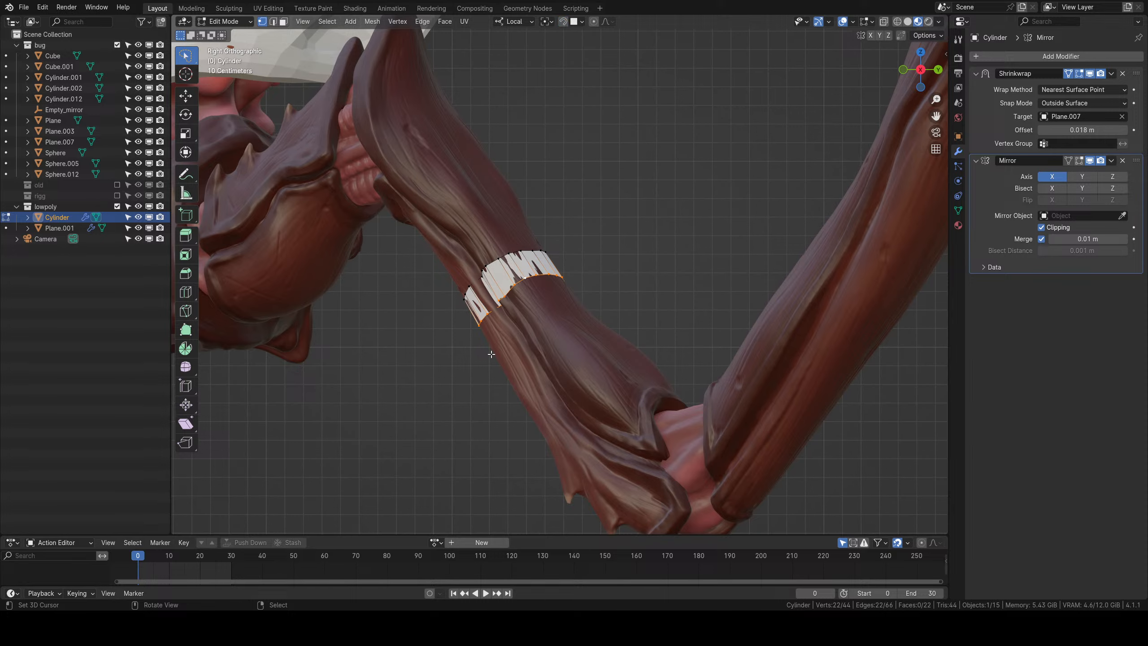
middle_drag(491, 355, 571, 307)
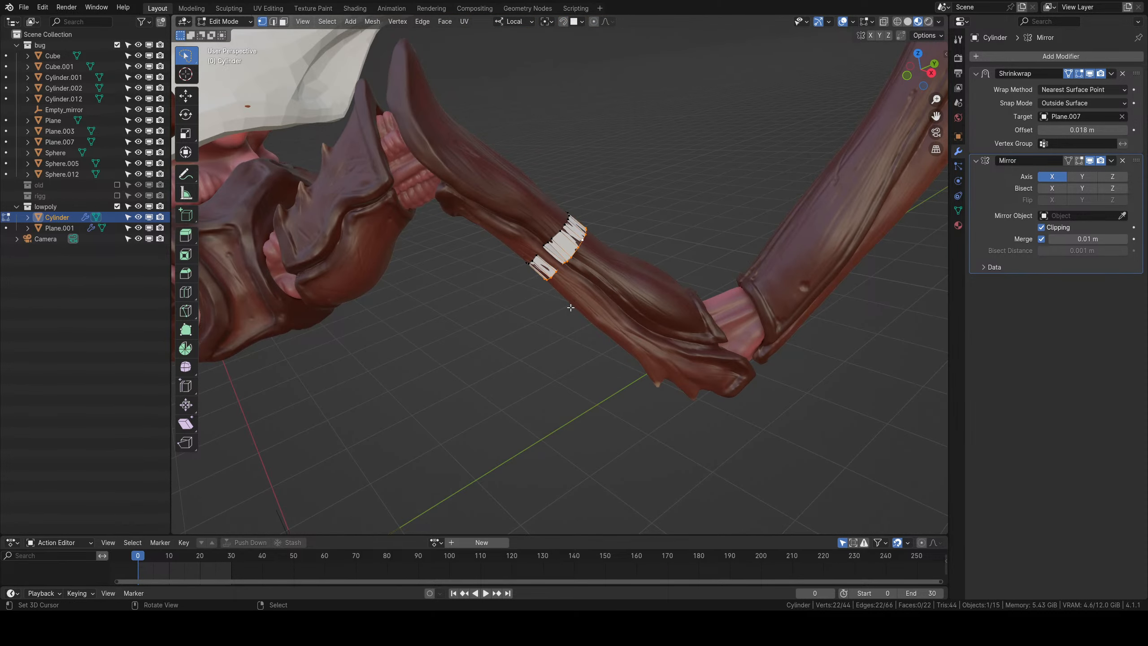
Extrude the band's lower loop down the leg by about 0.18 m in Z and scale it by about 1.09.
key(e)
click(584, 244)
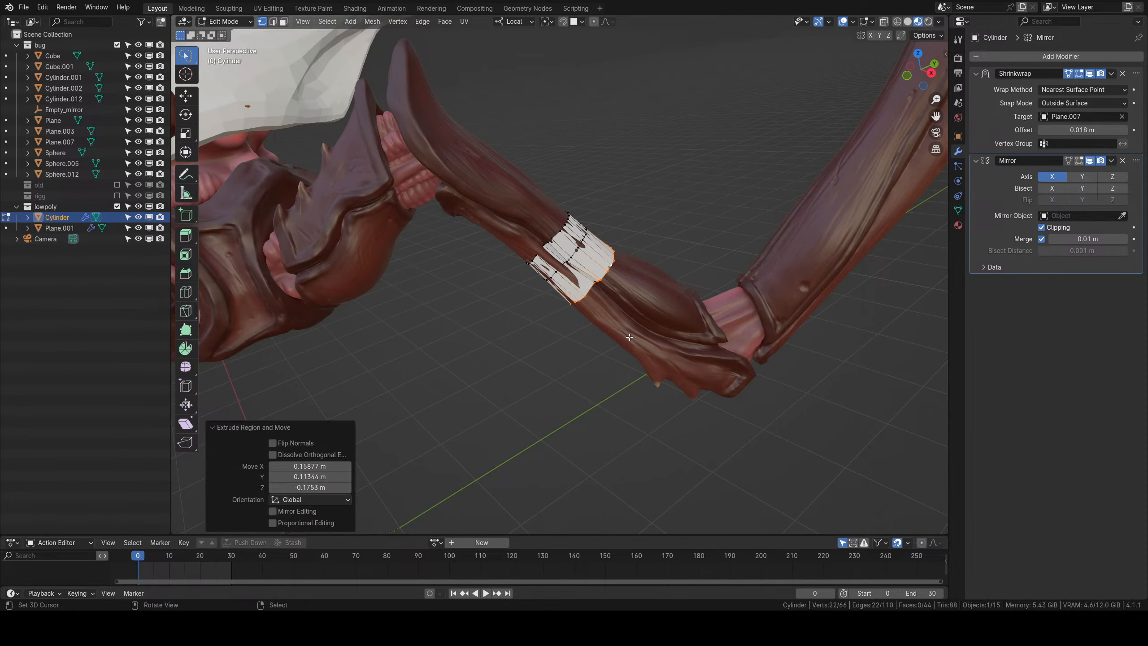
key(s)
click(647, 336)
Extrude another ring further down the leg, scale it by about 1.32 and nudge it into place.
key(e)
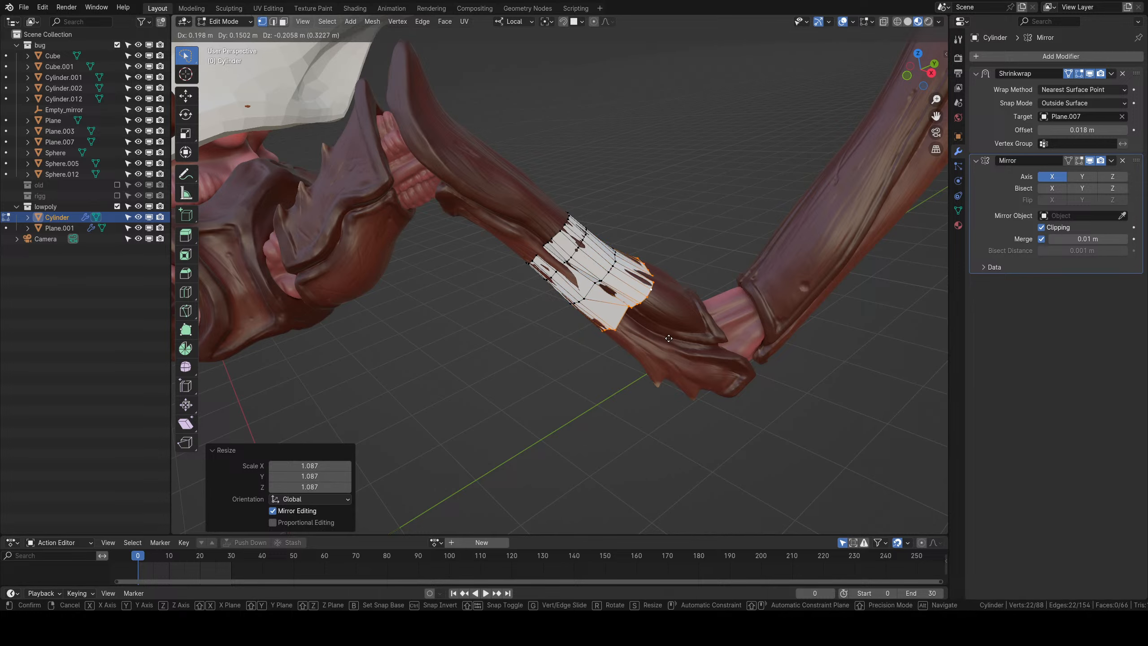
click(660, 326)
key(s)
click(693, 343)
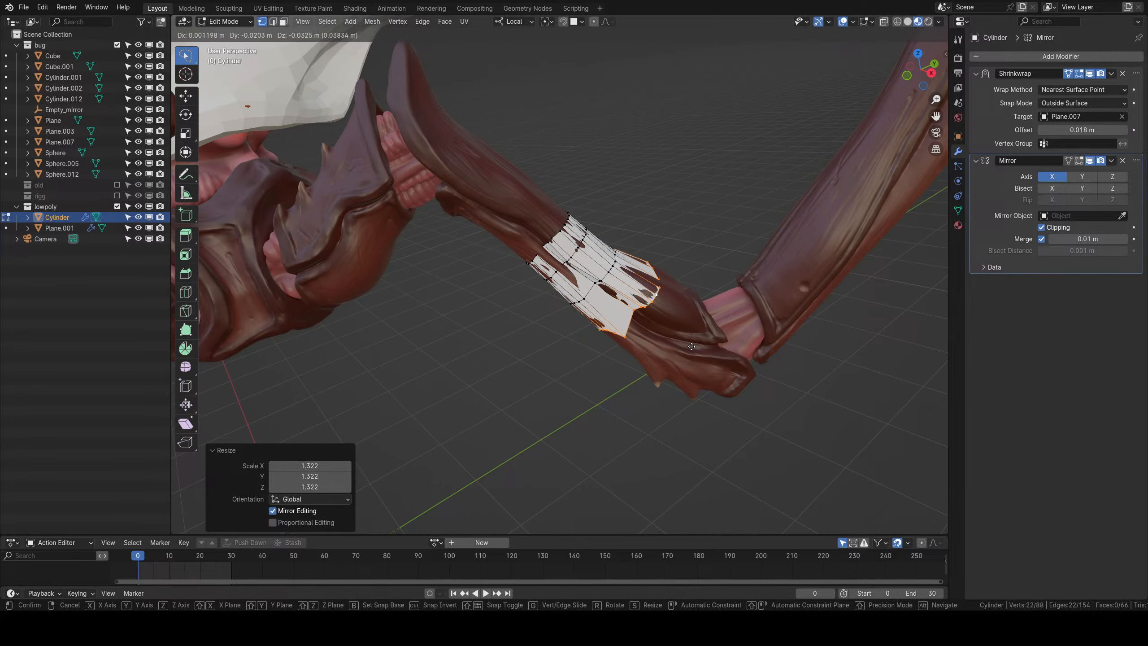
click(689, 350)
Rotate the lowest loop, scale it by about 1.44 and reposition it around the leg.
mouse_move(690, 351)
middle_down()
mouse_move(620, 392)
mouse_move(674, 346)
middle_up()
key(s)
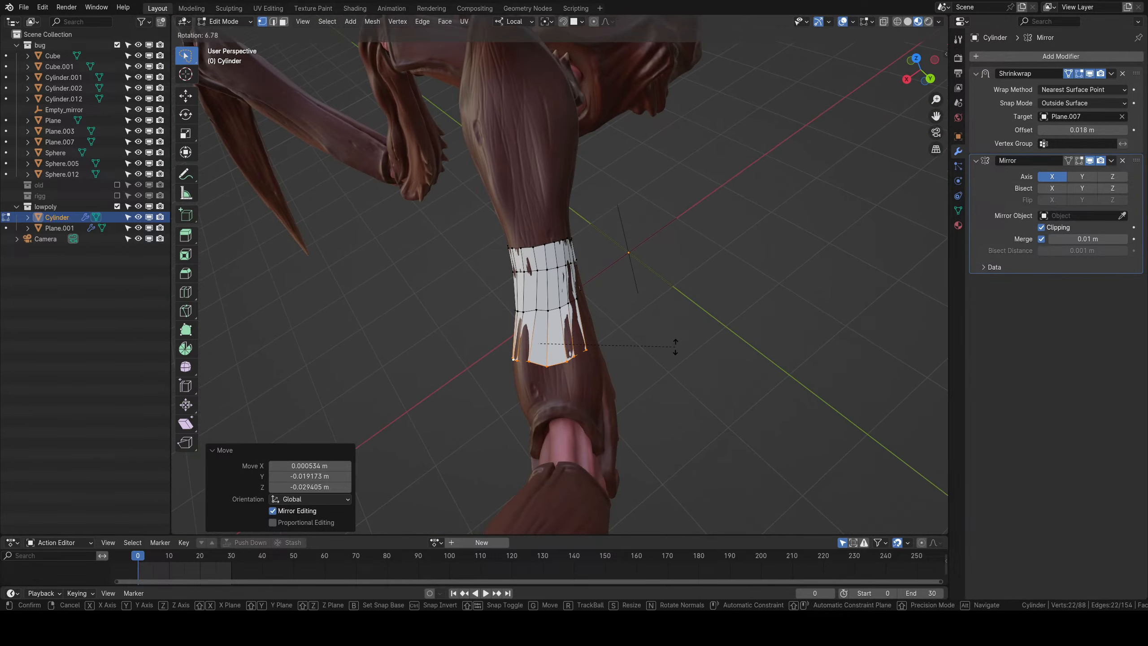
click(694, 370)
key(g)
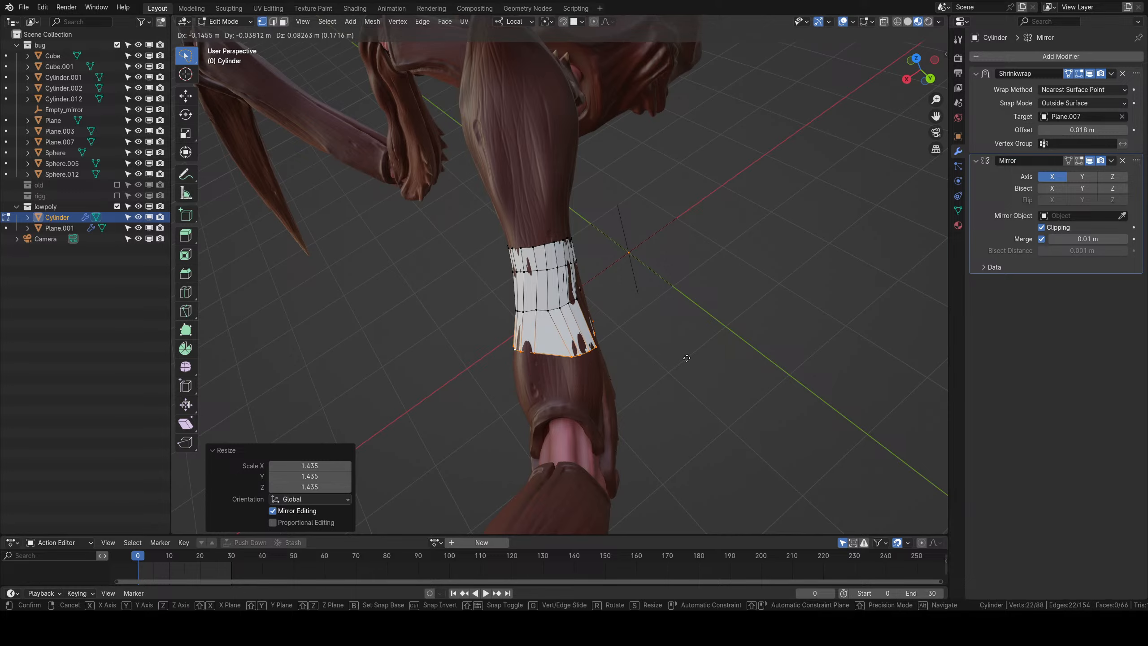
click(679, 367)
Even out the lowest loop with the LoopTools Circle operation.
right_click(681, 367)
mouse_move(665, 335)
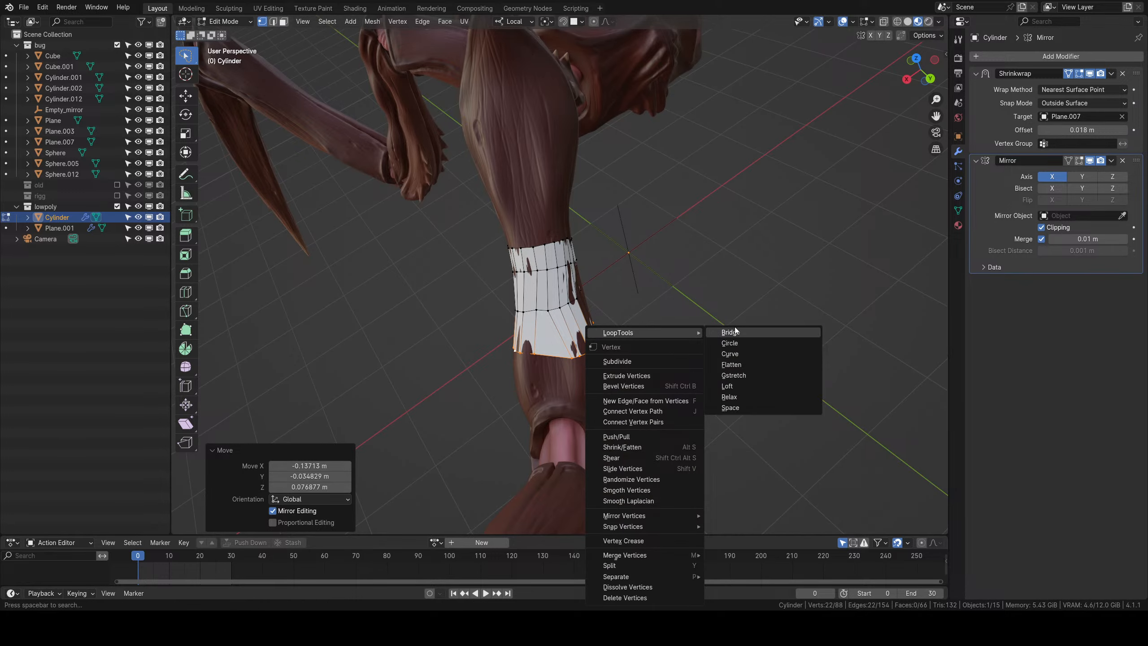
click(738, 342)
middle_drag(737, 342, 365, 284)
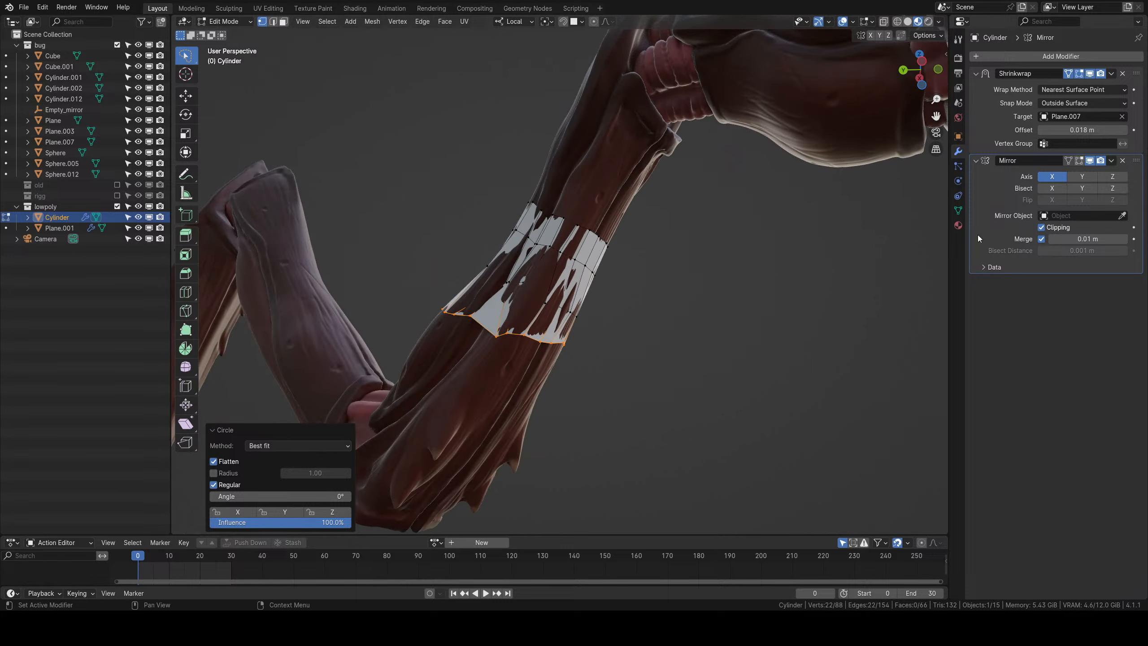
middle_drag(726, 287, 543, 245)
Turn off the Shrinkwrap modifier's viewport display, then move the lowest loop and rotate it by about -4.8° around the leg.
key(Tab)
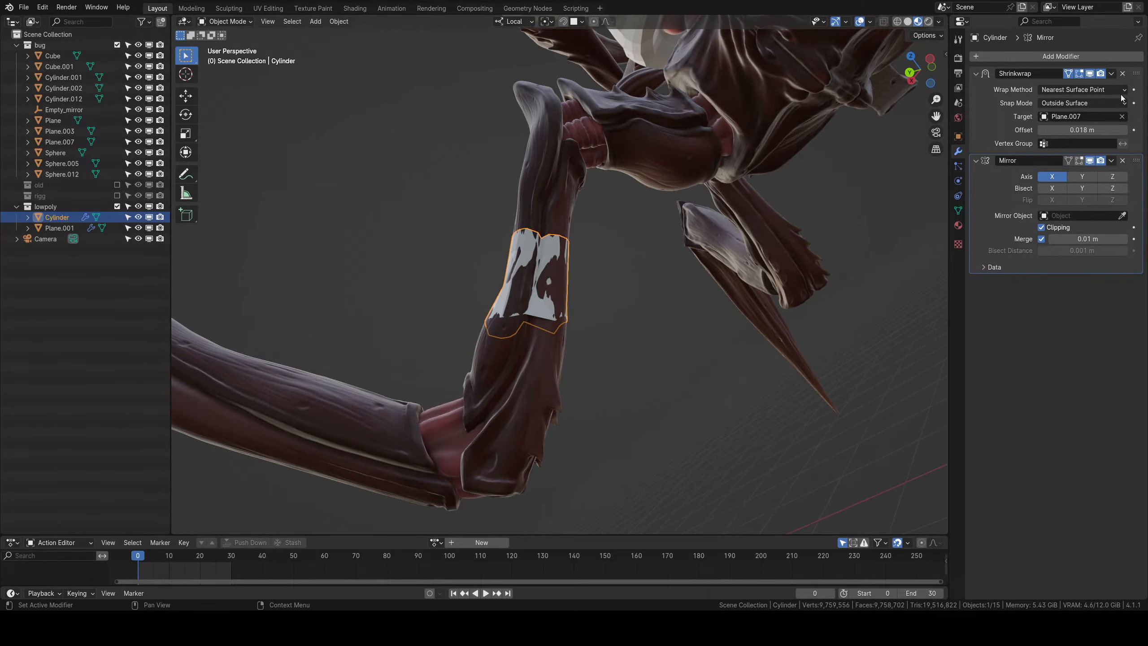
click(1091, 74)
middle_drag(912, 152, 570, 332)
key(Tab)
key(g)
click(606, 303)
alt+right_click(599, 309)
key(r)
click(745, 358)
key(g)
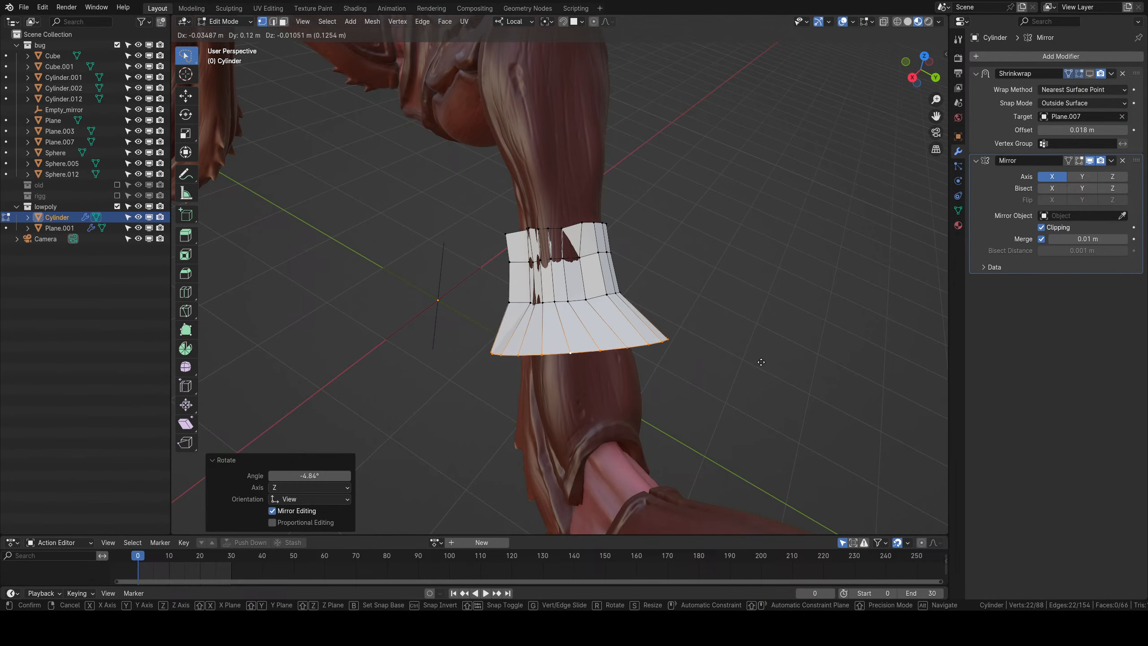
click(760, 358)
Turn the Shrinkwrap viewport display back on, then rotate the lowest loop by about 5.5° and reposition it.
click(1089, 73)
middle_drag(696, 294, 579, 300)
key(r)
click(666, 345)
key(g)
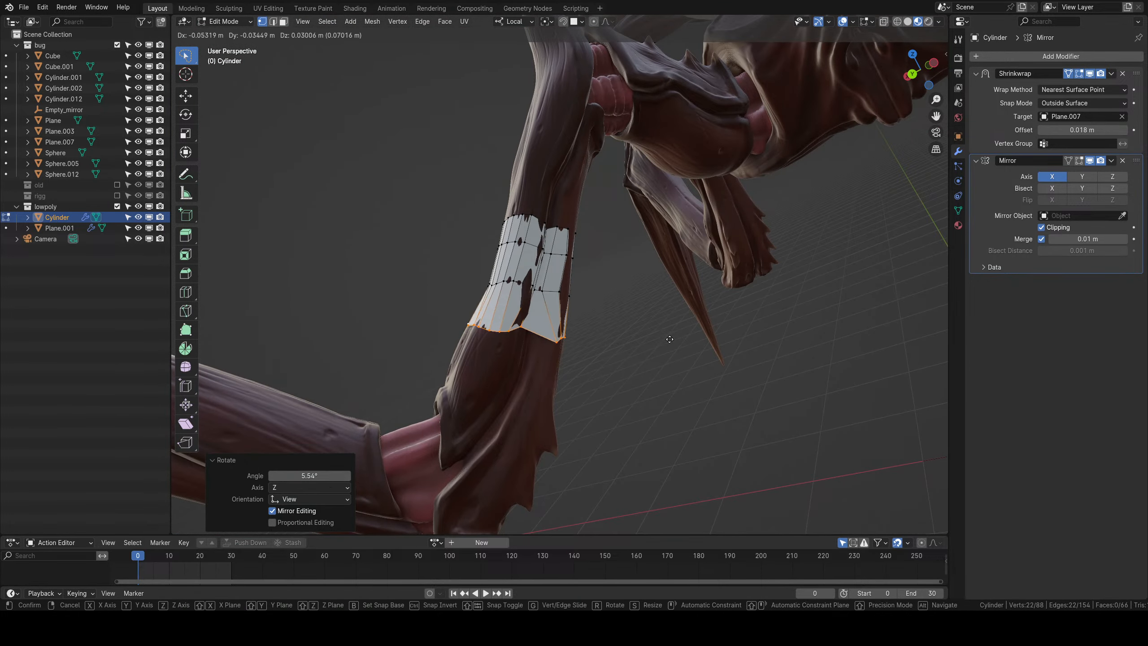
click(671, 334)
Extrude the lowest loop down the leg by about 0.27 m in Z and move one of its new vertices upward.
shift+middle_drag(635, 379, 639, 305)
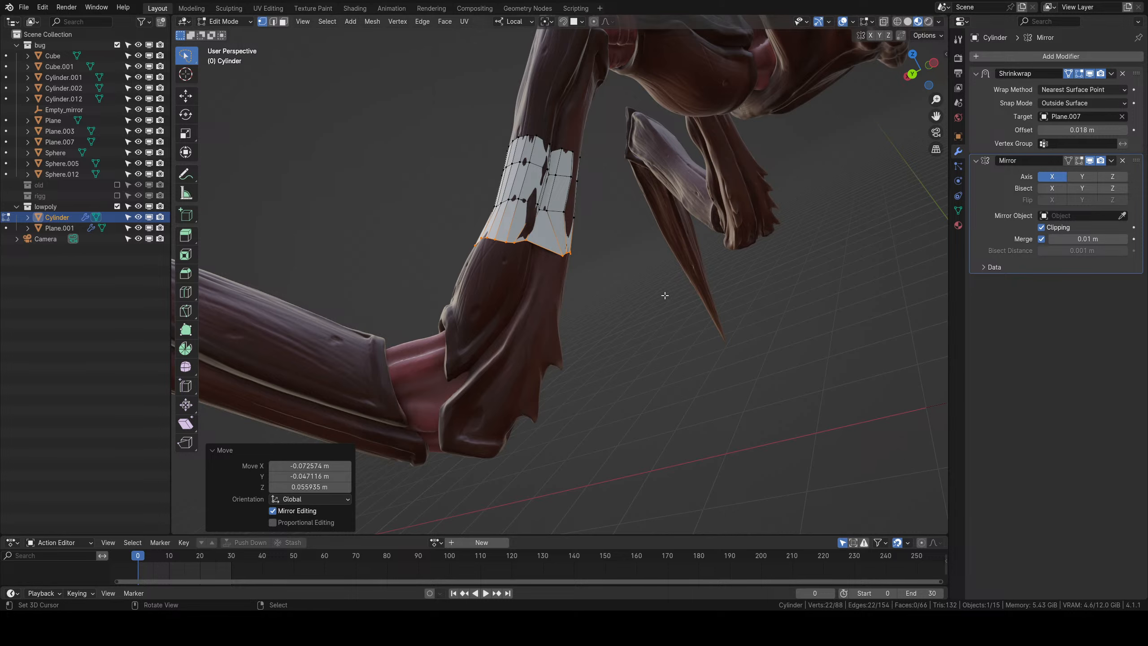
key(g)
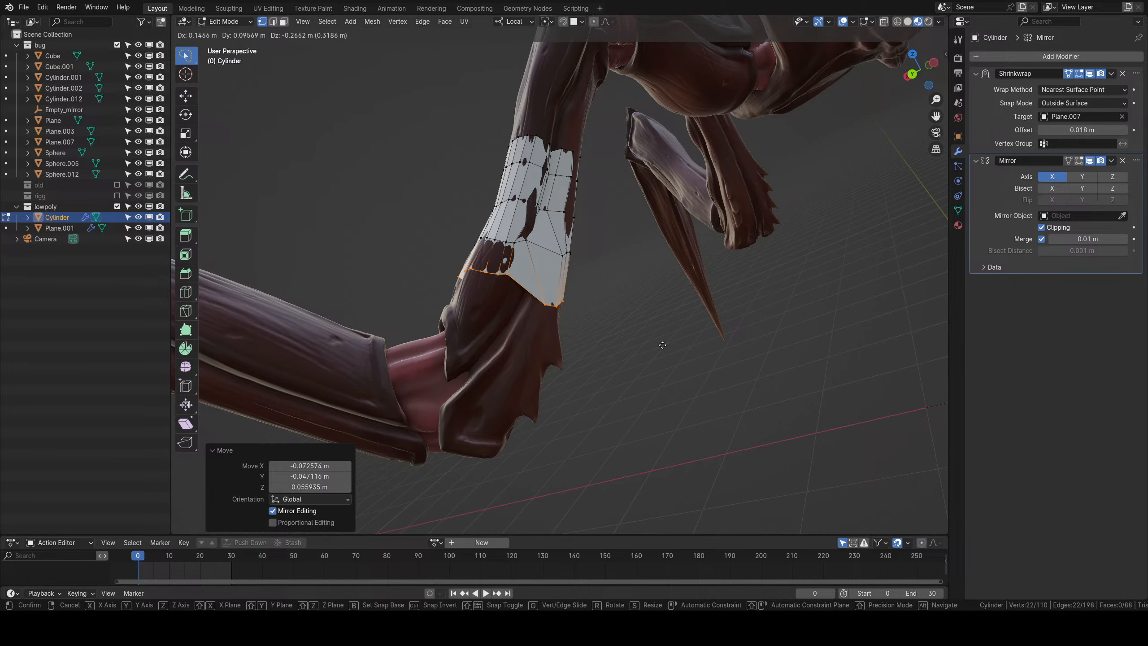
click(660, 347)
middle_drag(662, 335, 523, 344)
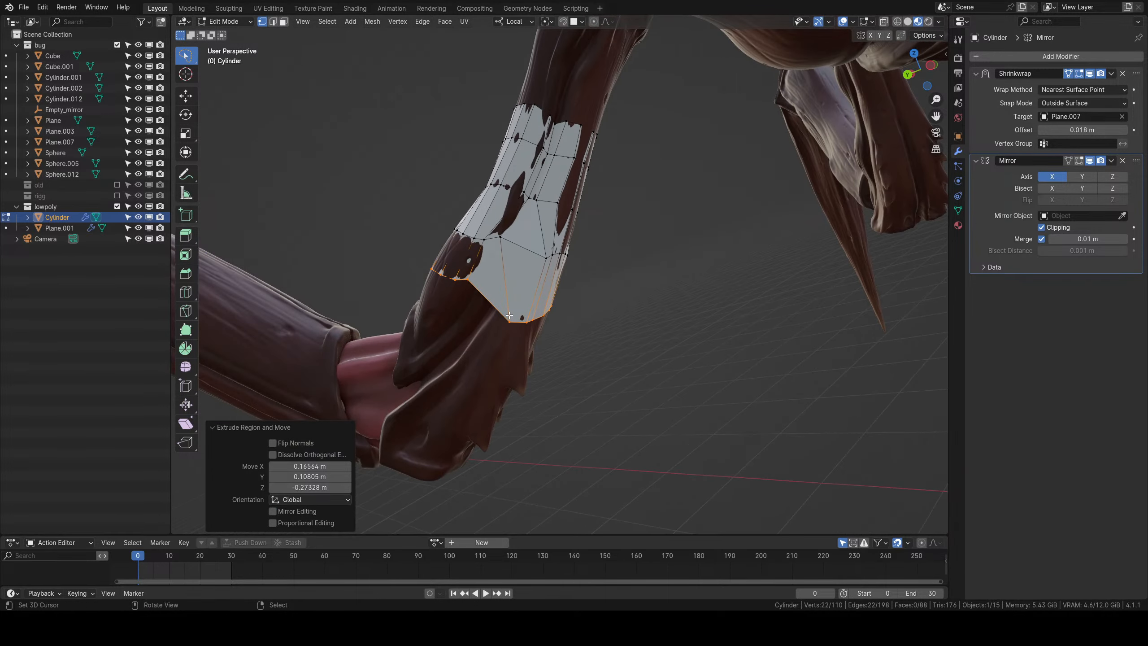
click(520, 330)
key(g)
click(495, 280)
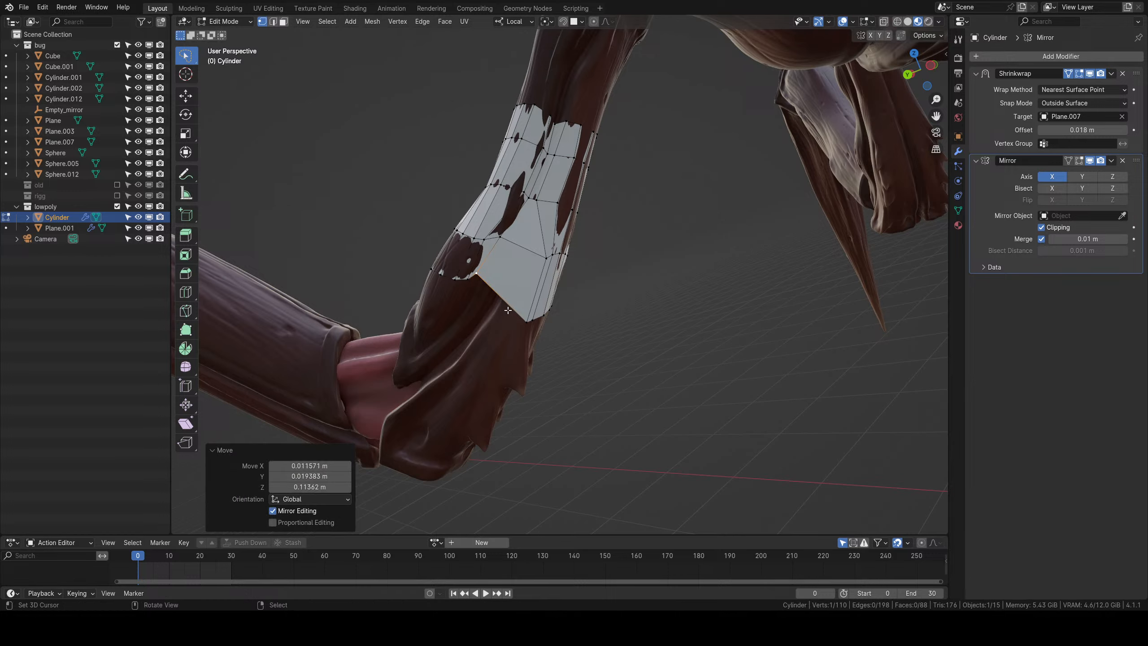
Switch the viewport to Solid shading and return to editing the leg band's mesh.
mouse_move(495, 280)
middle_down()
mouse_move(602, 310)
mouse_move(599, 407)
mouse_move(587, 289)
mouse_move(563, 268)
mouse_move(604, 289)
mouse_move(610, 280)
middle_up()
scroll(598, 406, up, 3)
key(Tab)
click(908, 22)
scroll(563, 268, down, 3)
key(Tab)
scroll(576, 286, up, 4)
key(g)
right_click(605, 91)
Enable snapping and reposition vertices of the fourth loop beside the leg's groove.
click(565, 22)
key(g)
click(625, 292)
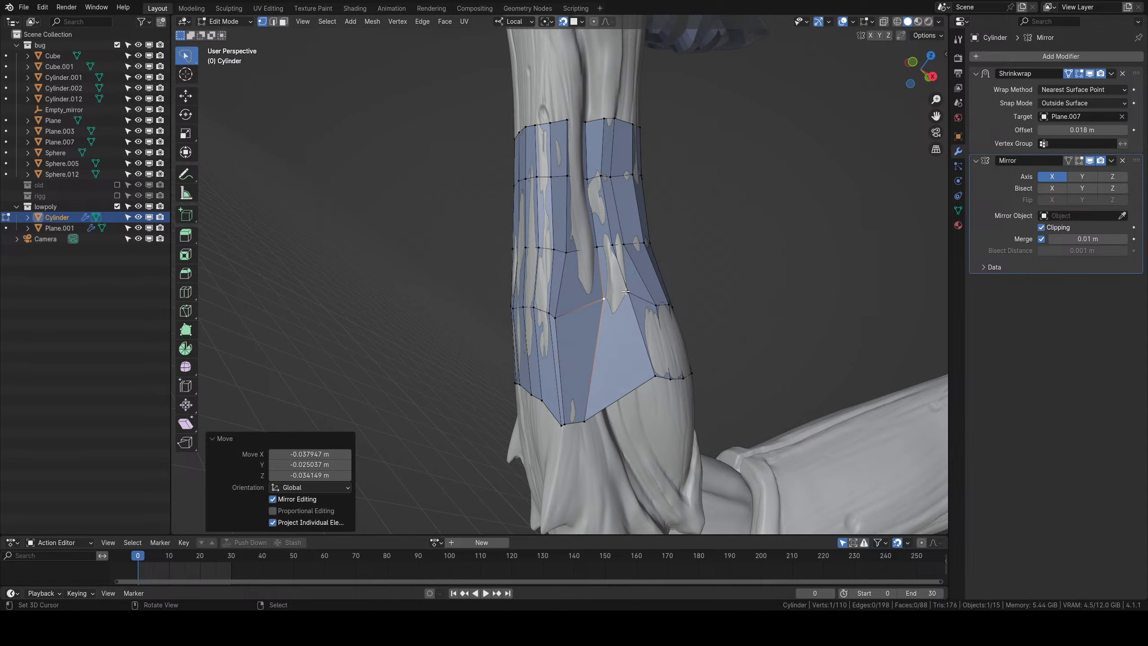
key(g)
click(573, 308)
Move two bottom-edge vertices into the folds at the lower end of the groove.
middle_drag(582, 366, 591, 351)
click(594, 413)
key(g)
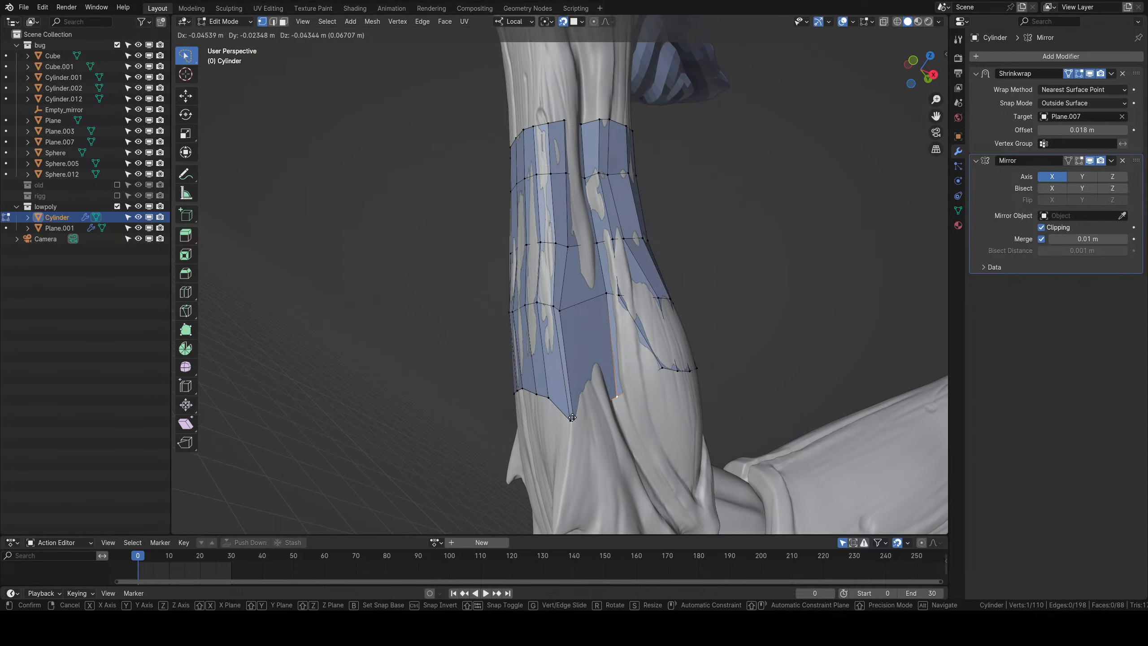
click(573, 417)
key(g)
click(561, 313)
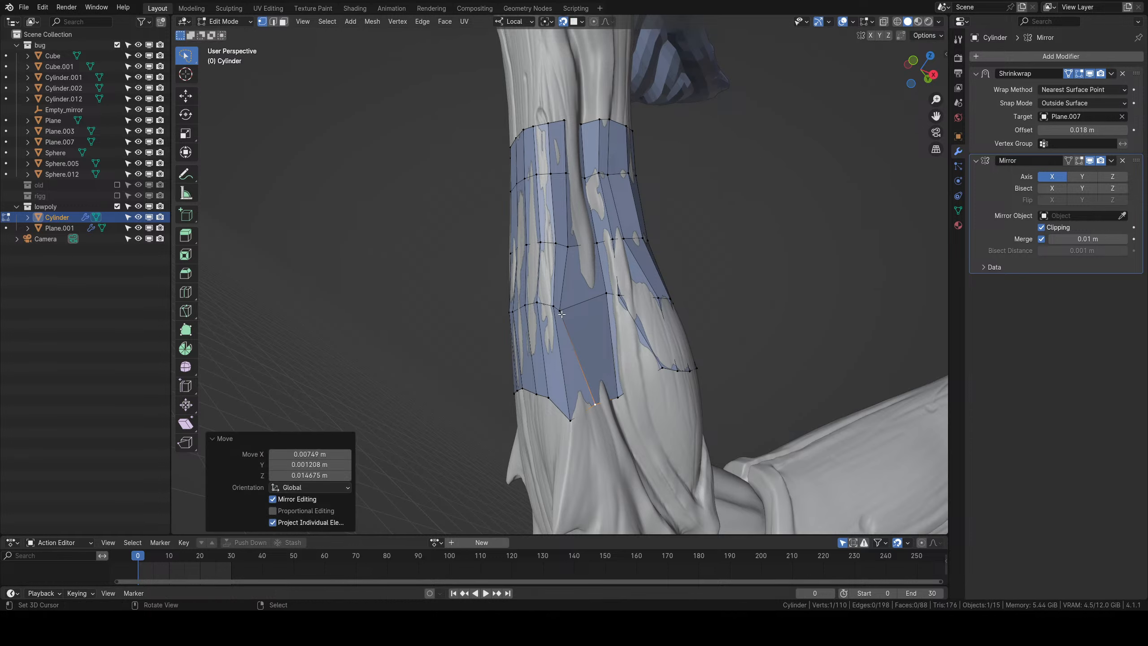
Adjust the column of vertices beside the vertical groove, from the fourth loop up to the top one, to follow the groove's edge.
right_click(562, 313)
key(g)
click(574, 308)
right_click(568, 248)
key(g)
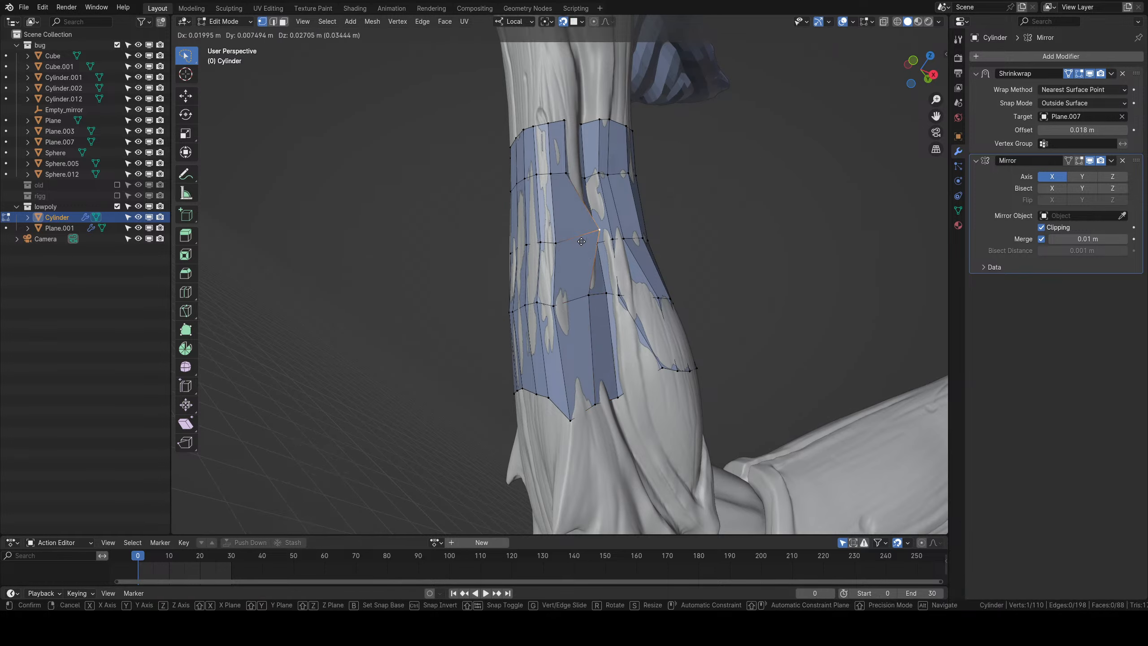
click(583, 240)
right_click(583, 177)
key(g)
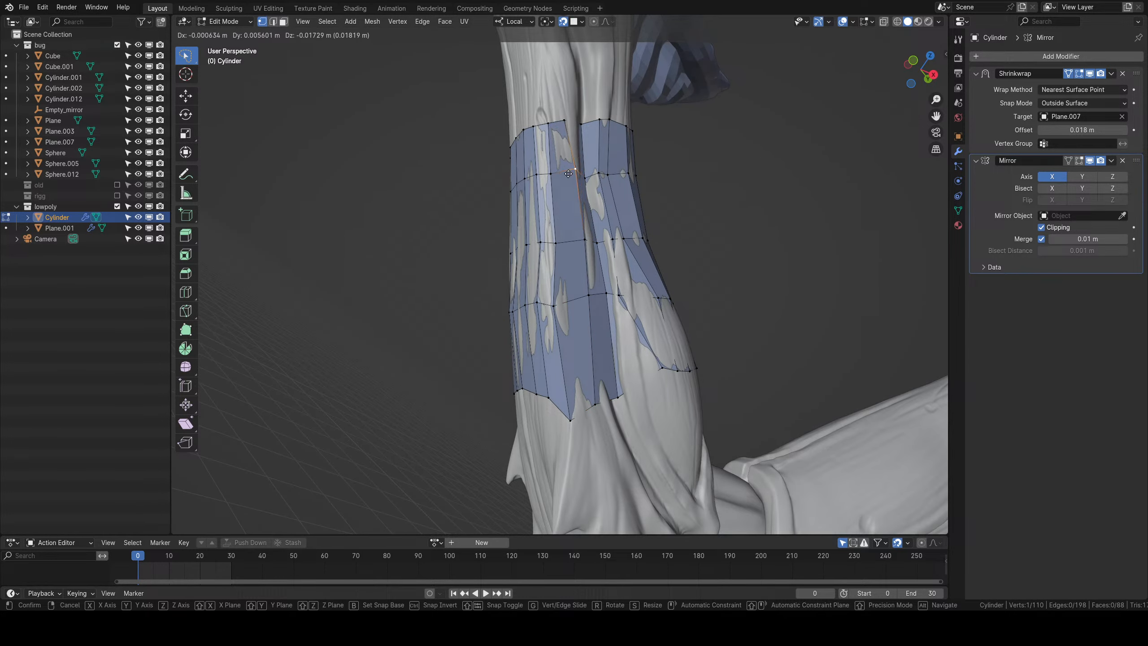
click(569, 173)
right_click(565, 120)
key(g)
click(604, 183)
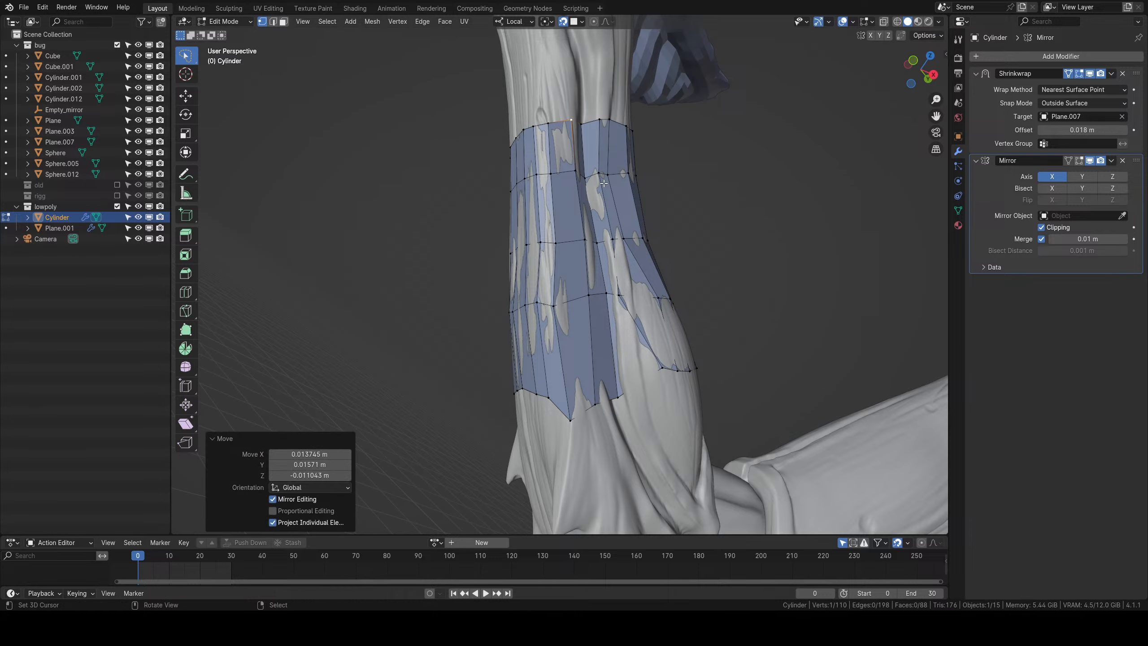
Move two bottom-edge vertices on the rounded bulge closer to the groove.
middle_drag(603, 183, 595, 341)
right_click(617, 322)
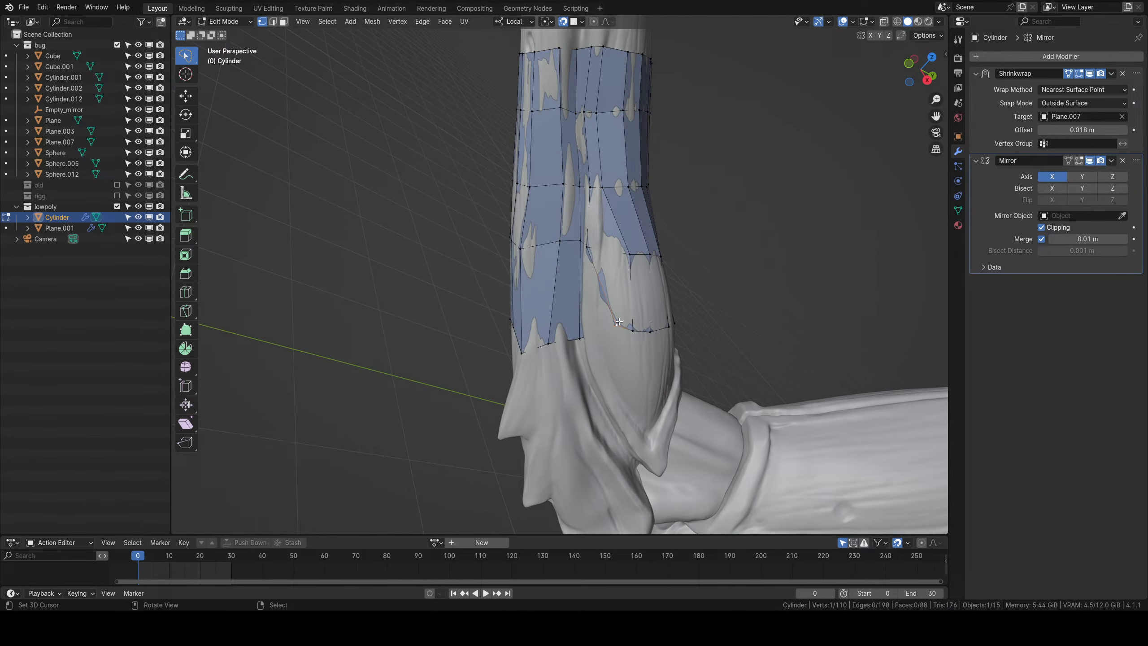
key(g)
click(606, 311)
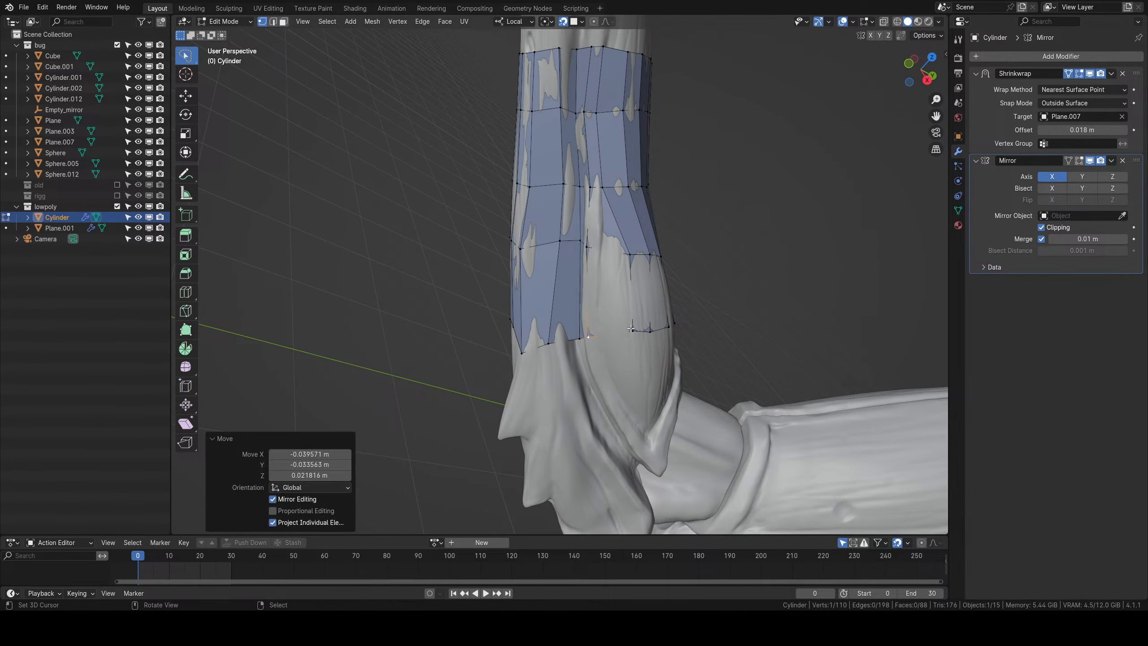
key(g)
click(600, 316)
Space out the fourth-loop vertices across the bulge and nudge the bottom-edge vertex below them.
right_click(629, 256)
key(g)
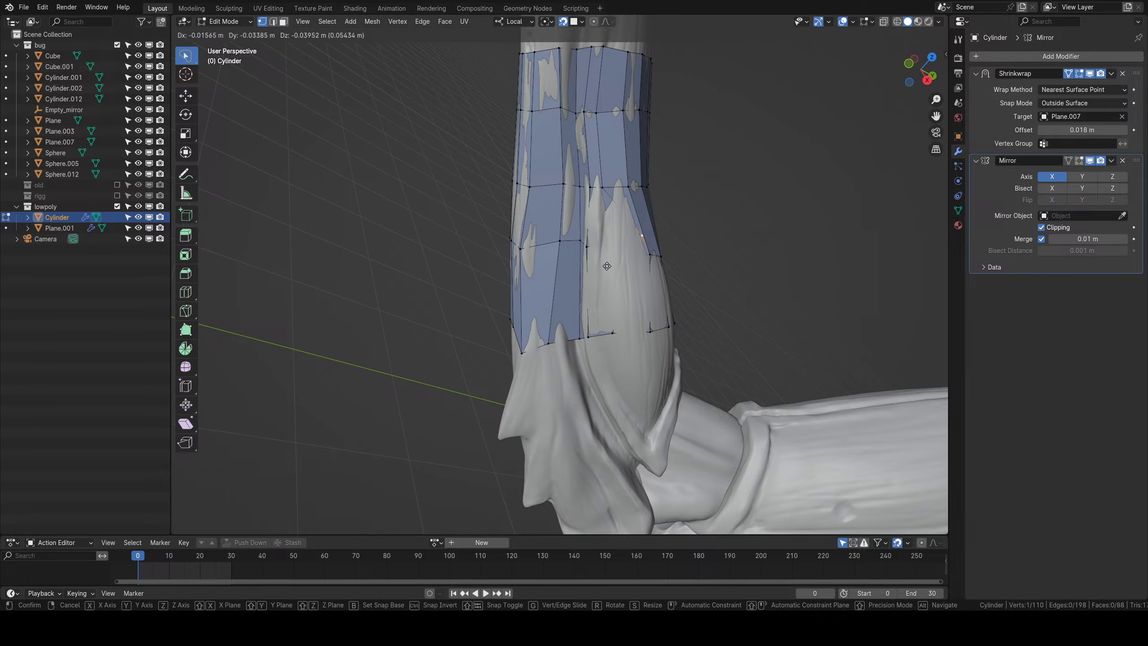
click(580, 281)
middle_drag(580, 281, 575, 288)
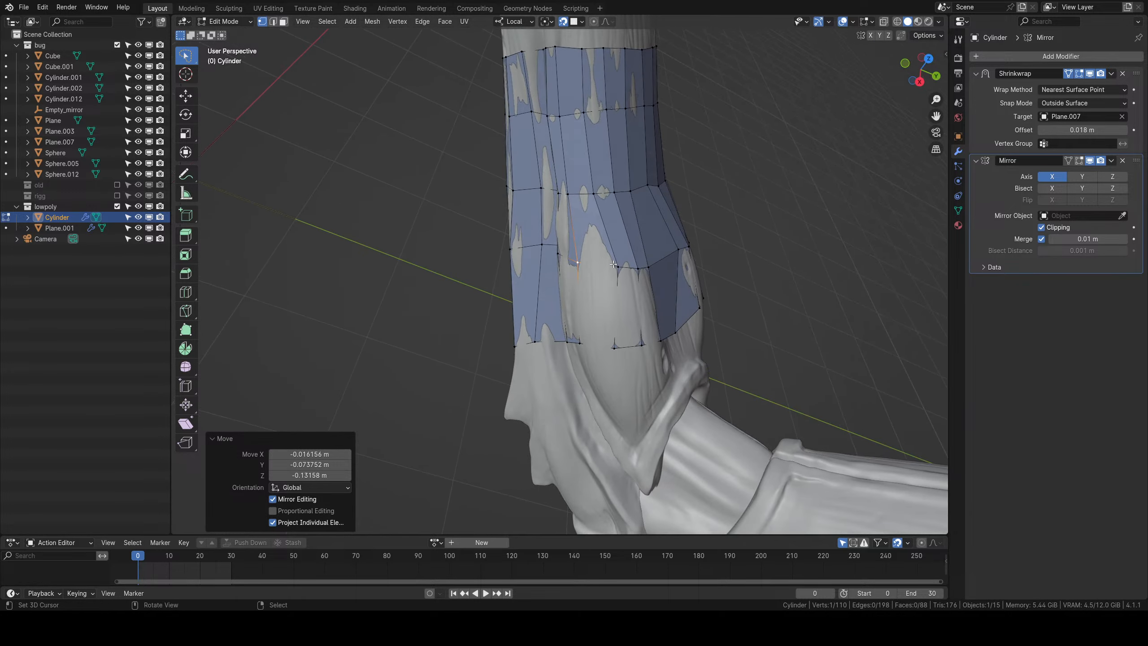
key(g)
click(576, 286)
click(616, 347)
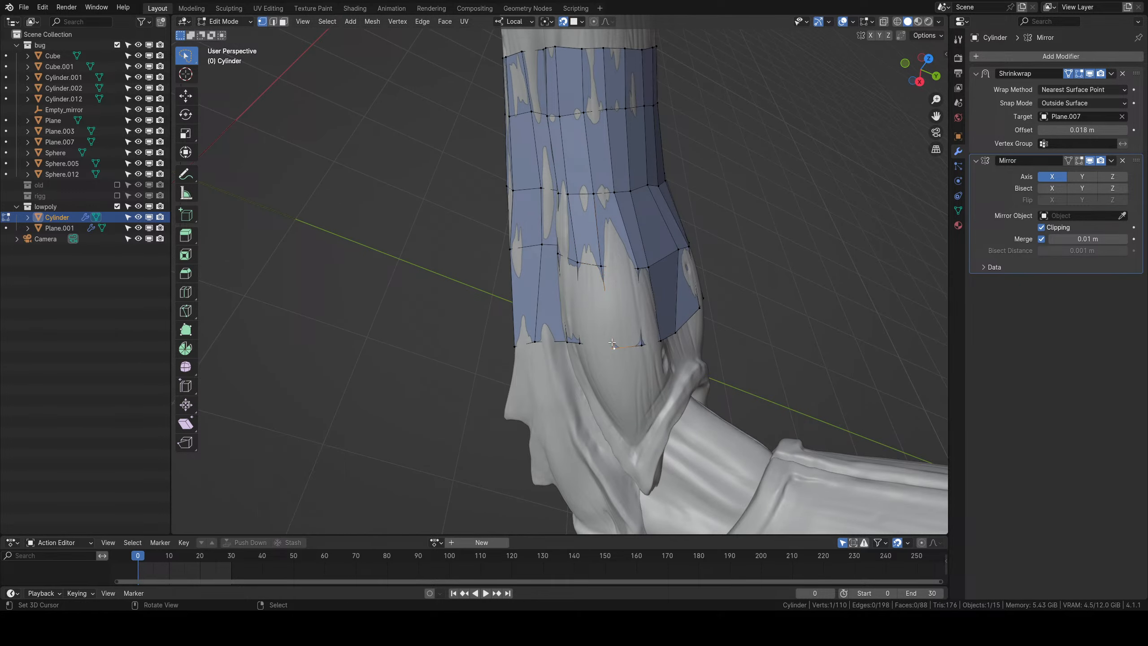
key(g)
click(610, 346)
Shift the fourth-loop vertex and the bottom-edge vertex below it sideways along the pitted groove on the rounded bulge.
middle_drag(608, 344, 517, 311)
click(565, 254)
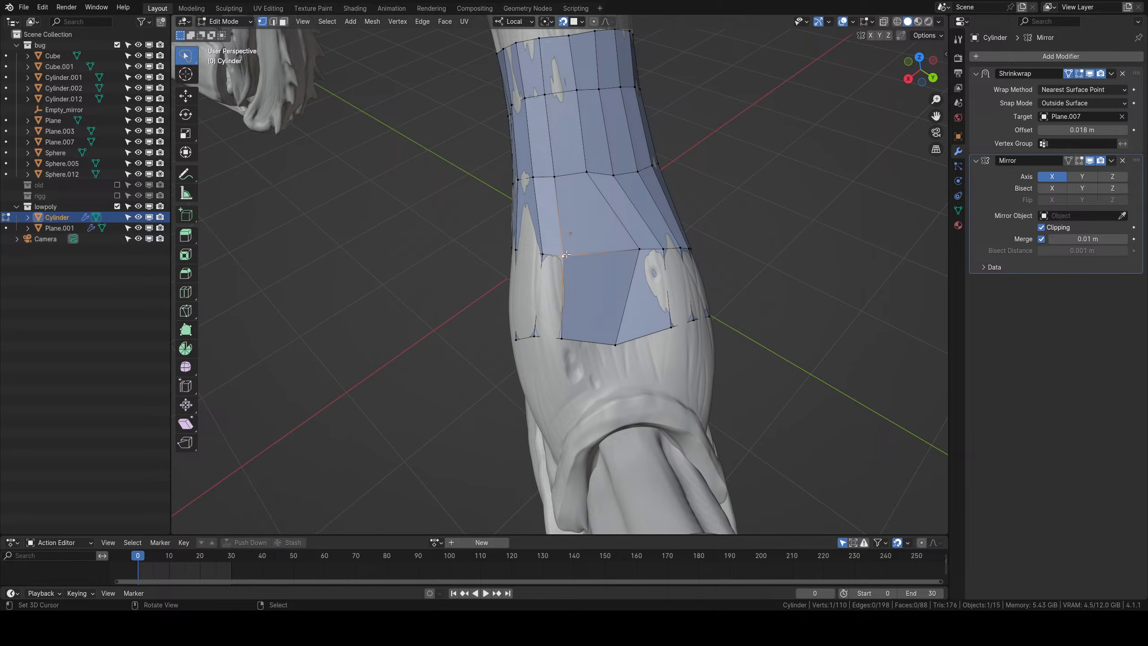
shift+click(569, 330)
key(g)
click(577, 341)
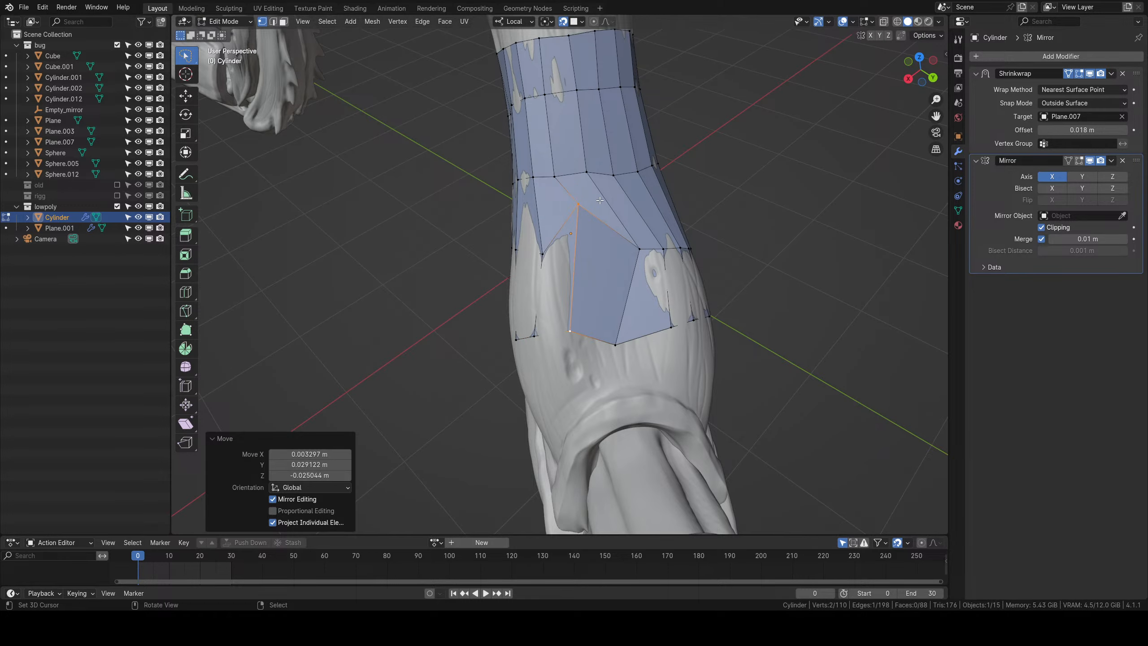
right_click(580, 208)
key(g)
click(581, 256)
right_click(572, 319)
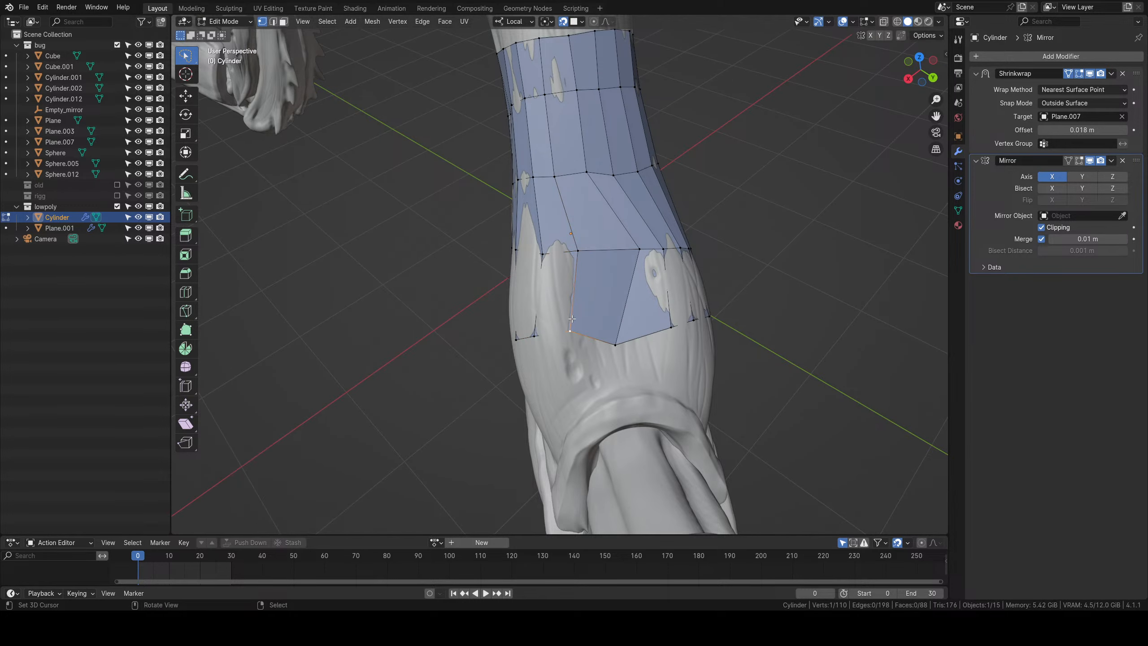
key(g)
click(586, 320)
Reposition the neighbouring fourth-loop vertex and its bottom-edge vertex on the smooth ridge beside the pitted groove.
middle_drag(586, 321, 620, 317)
right_click(573, 249)
key(g)
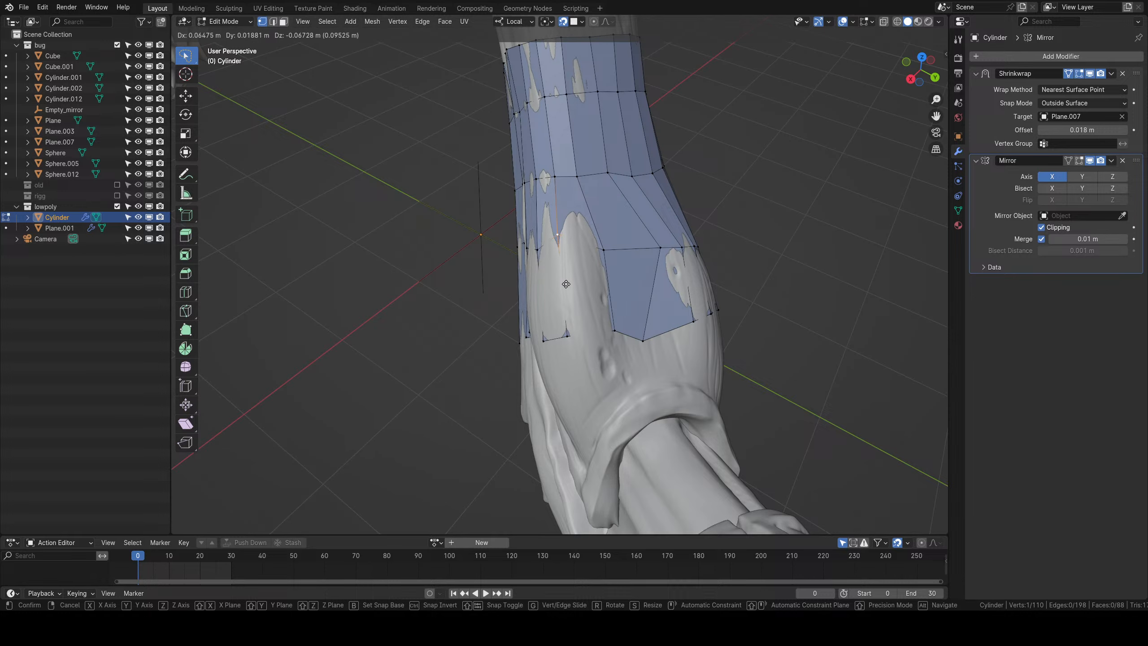
click(572, 336)
key(g)
click(590, 348)
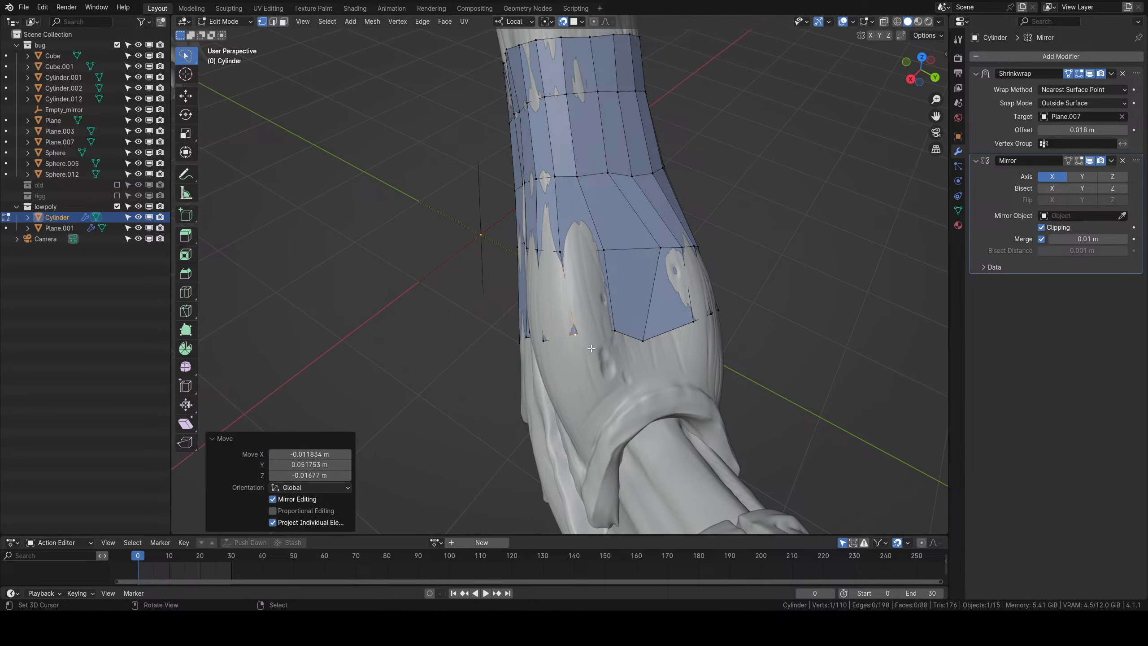
middle_drag(604, 332, 560, 330)
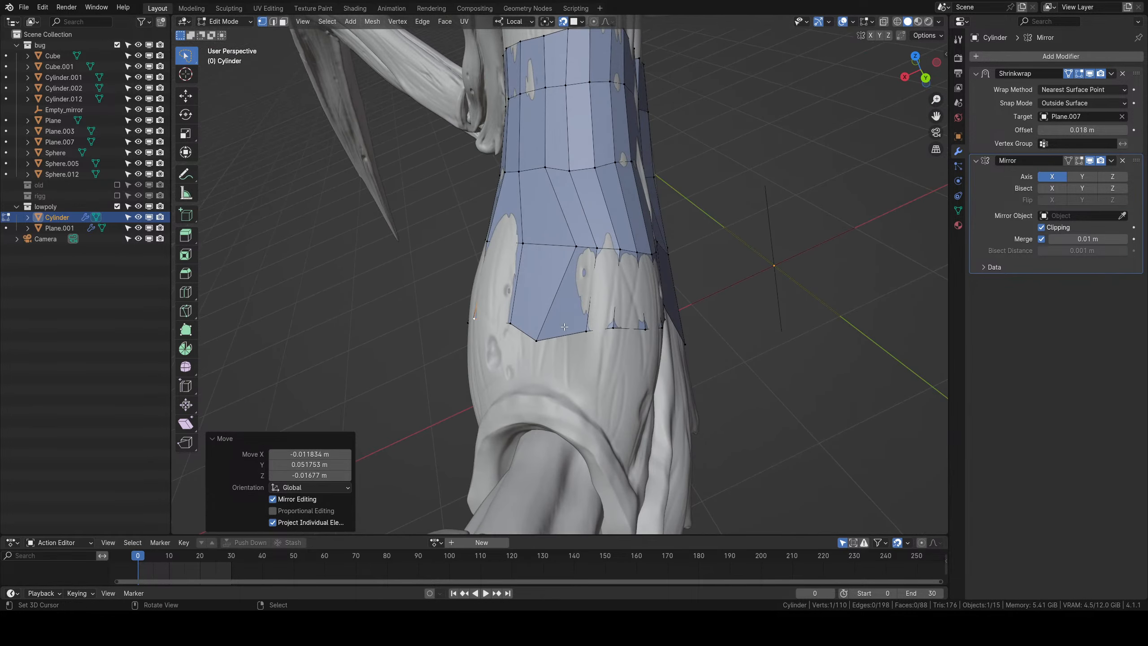
Straighten the face column at the bulge's centre by moving its fourth-loop vertices and the bottom-edge vertex between them.
right_click(566, 256)
middle_drag(568, 259, 580, 270)
key(g)
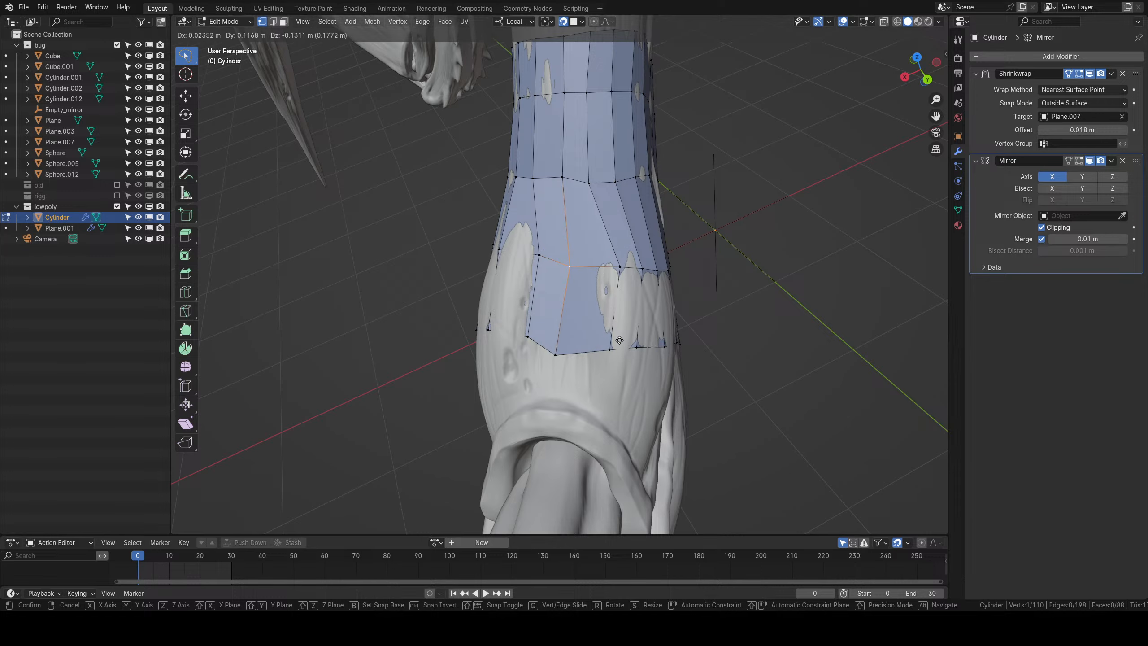
click(619, 340)
right_click(559, 354)
key(g)
click(569, 343)
key(g)
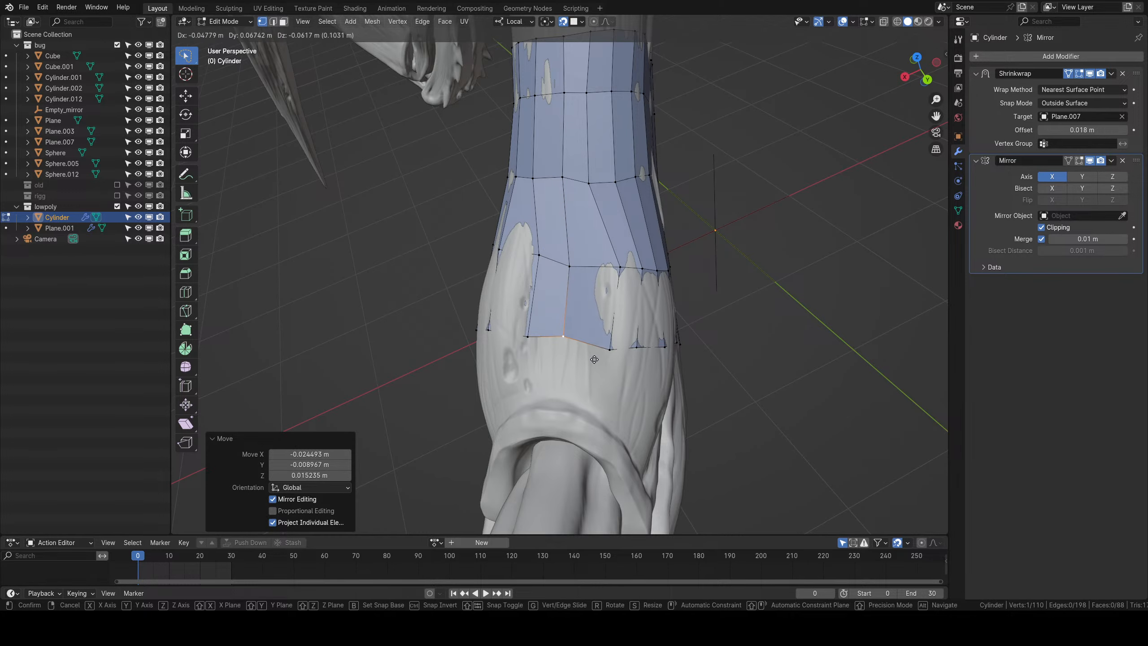
click(617, 305)
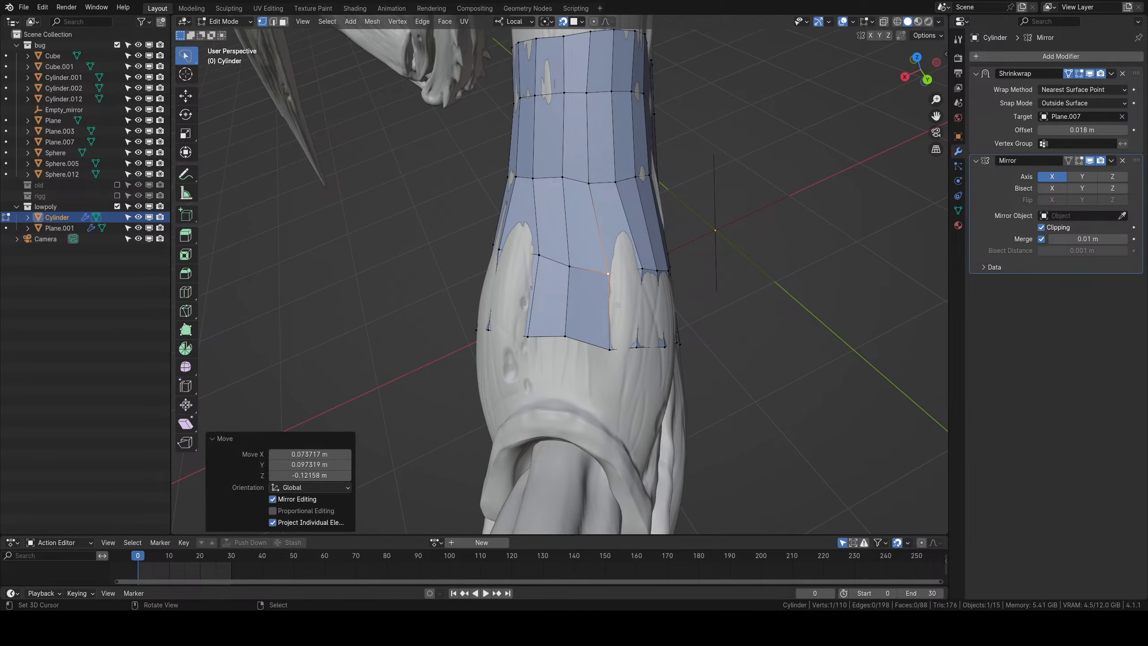
Move the bottom-edge vertices and the fourth-loop vertex on the other side of the leg into the deep groove.
middle_drag(618, 305, 539, 311)
key(g)
click(594, 331)
key(g)
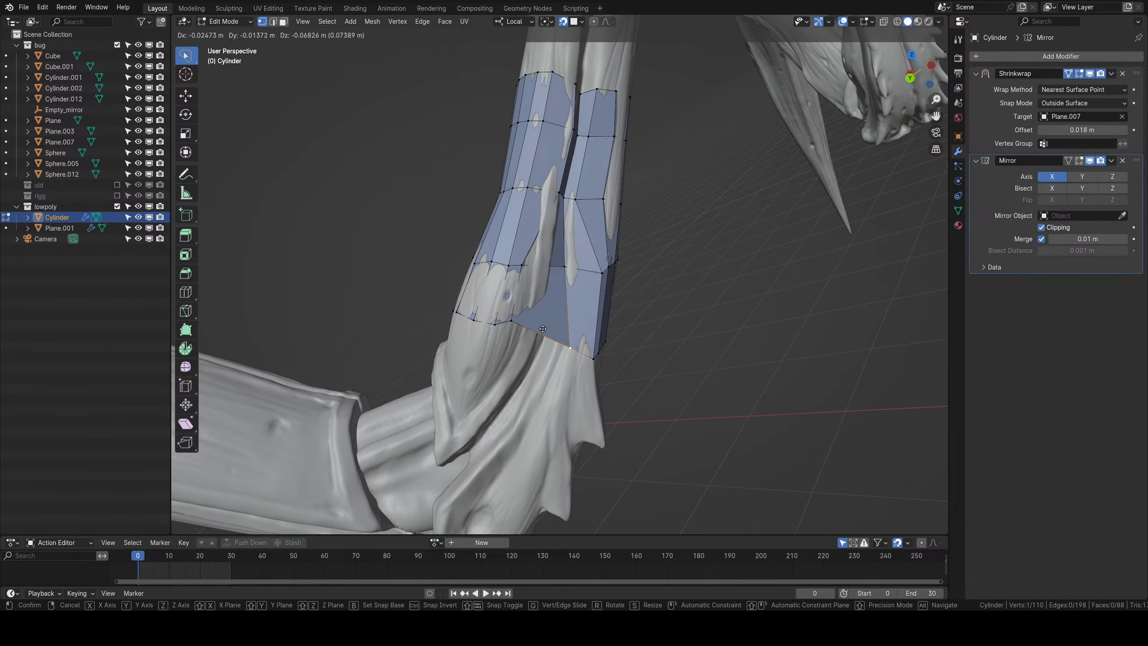
click(521, 299)
click(528, 269)
key(g)
click(525, 286)
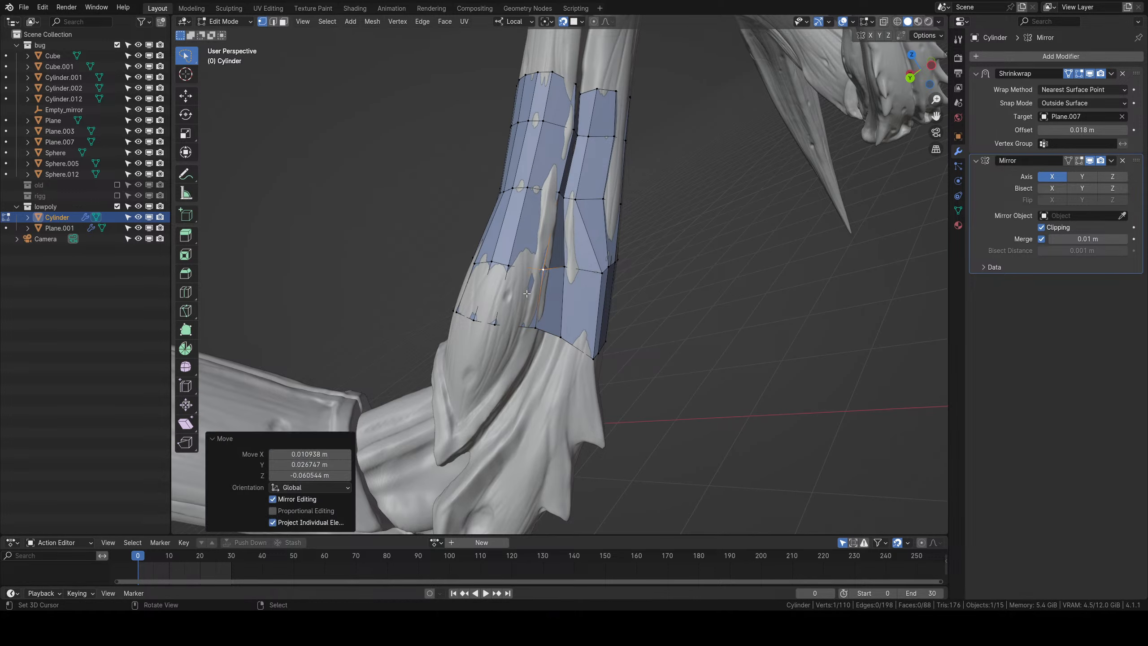
Adjust the fourth-loop vertex and the bottom-edge corner vertex on the ridge above the ragged fringe.
right_click(498, 323)
middle_drag(583, 239, 570, 261)
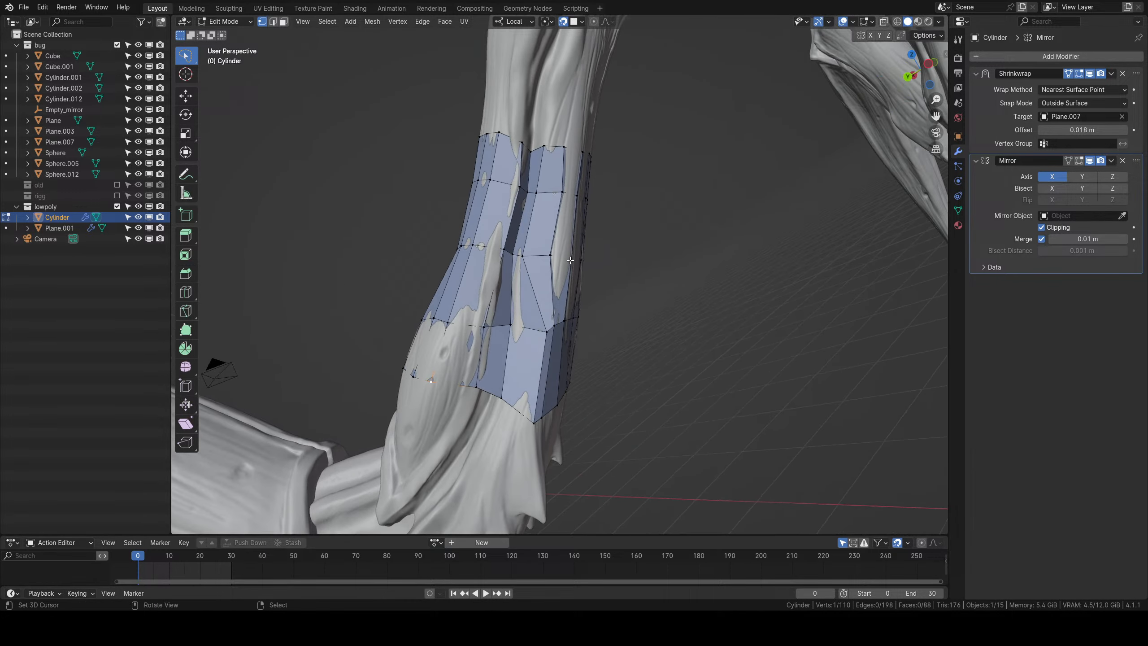
key(g)
click(524, 332)
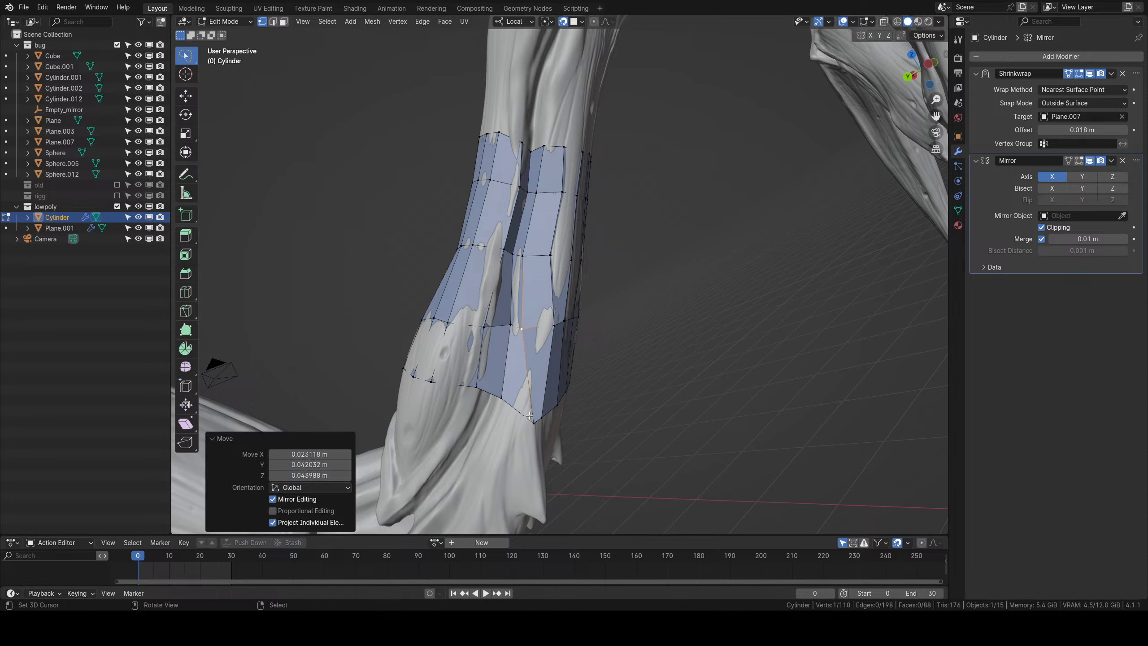
right_click(530, 423)
scroll(530, 420, down, 4)
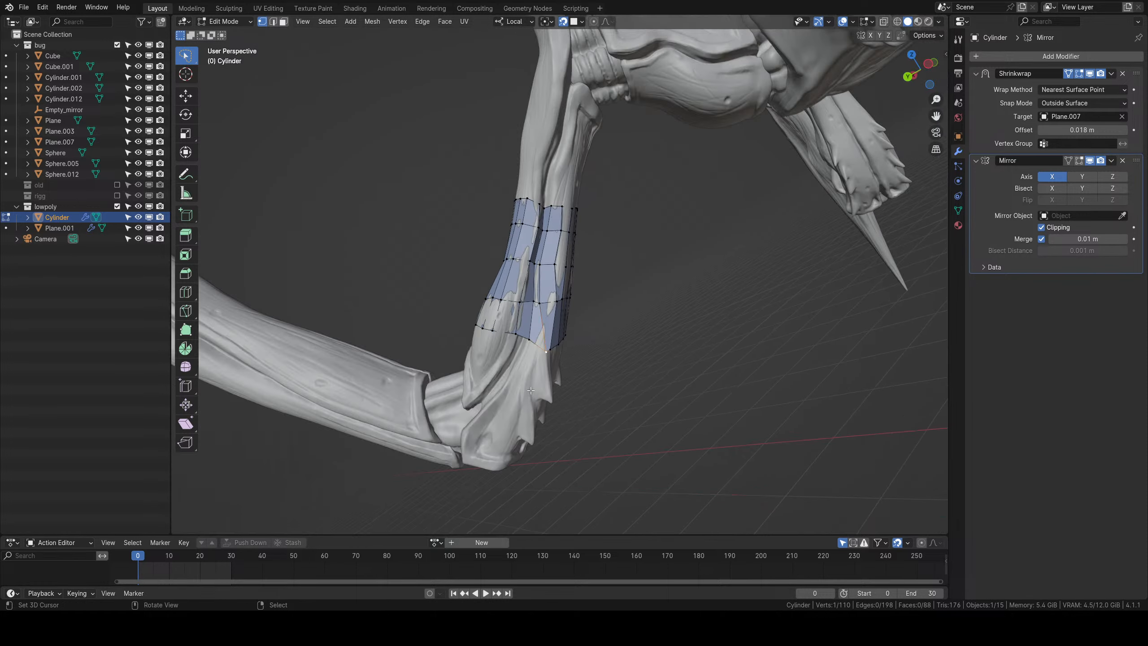
scroll(534, 366, up, 4)
middle_drag(534, 362, 504, 309)
key(g)
click(523, 356)
Nudge two more vertices above the ragged fringe to even out the lowest row of faces.
right_click(526, 341)
key(g)
click(506, 326)
right_click(498, 394)
key(g)
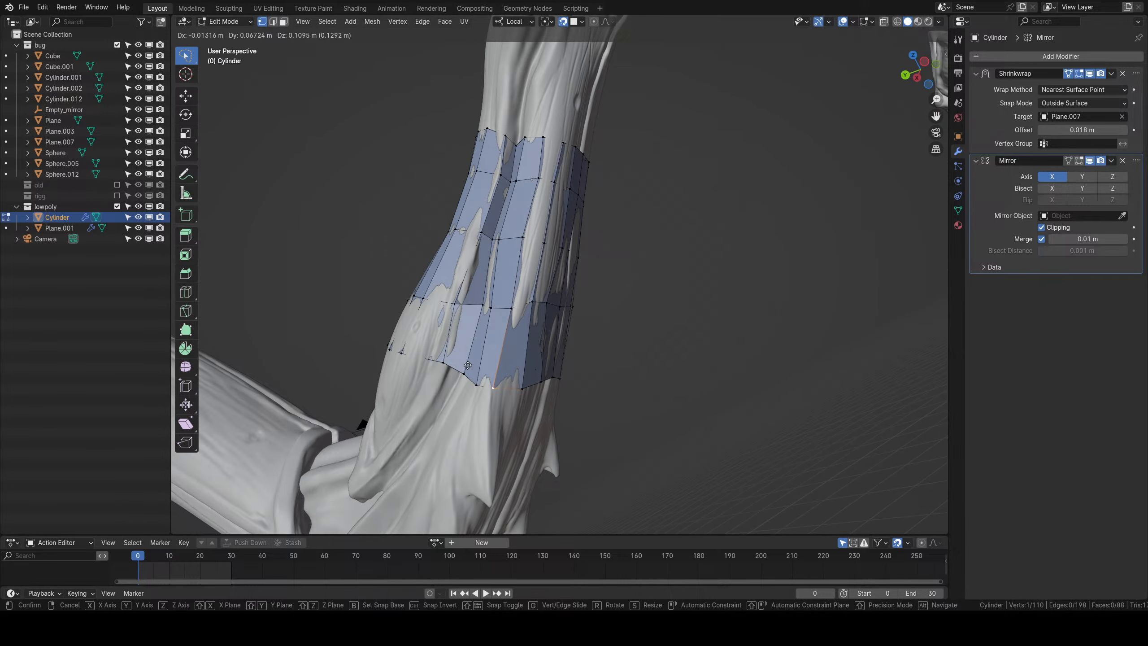
click(468, 365)
Examine the leg band and its mirrored copy outside edit mode from several angles.
middle_drag(468, 364, 660, 245)
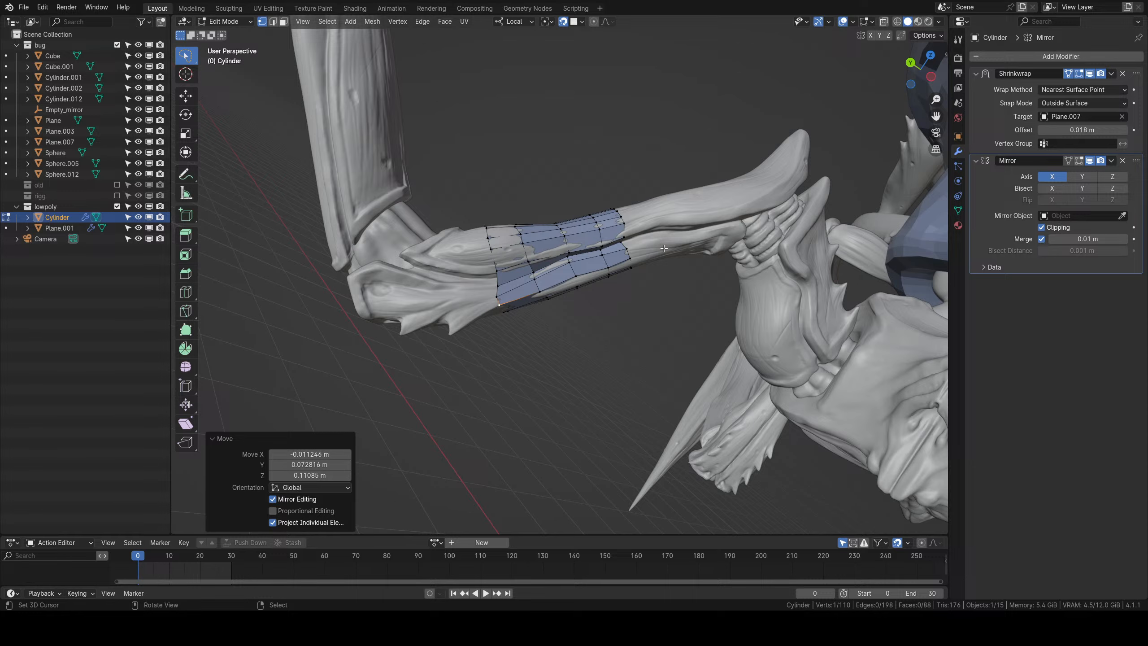
middle_drag(628, 203, 551, 255)
key(Tab)
scroll(570, 237, down, 6)
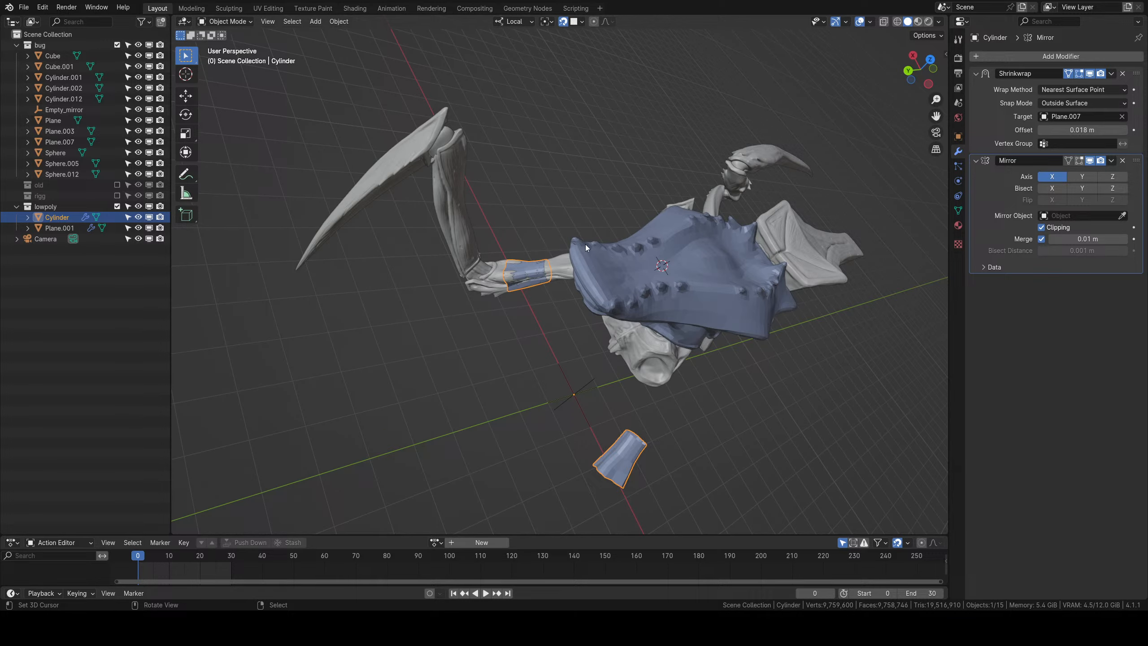
scroll(588, 285, up, 4)
middle_drag(589, 287, 630, 216)
scroll(617, 243, up, 4)
Extrude the leg band's open loop nearest the body about 0.37 m along the leg toward the body.
key(Tab)
scroll(627, 207, down, 4)
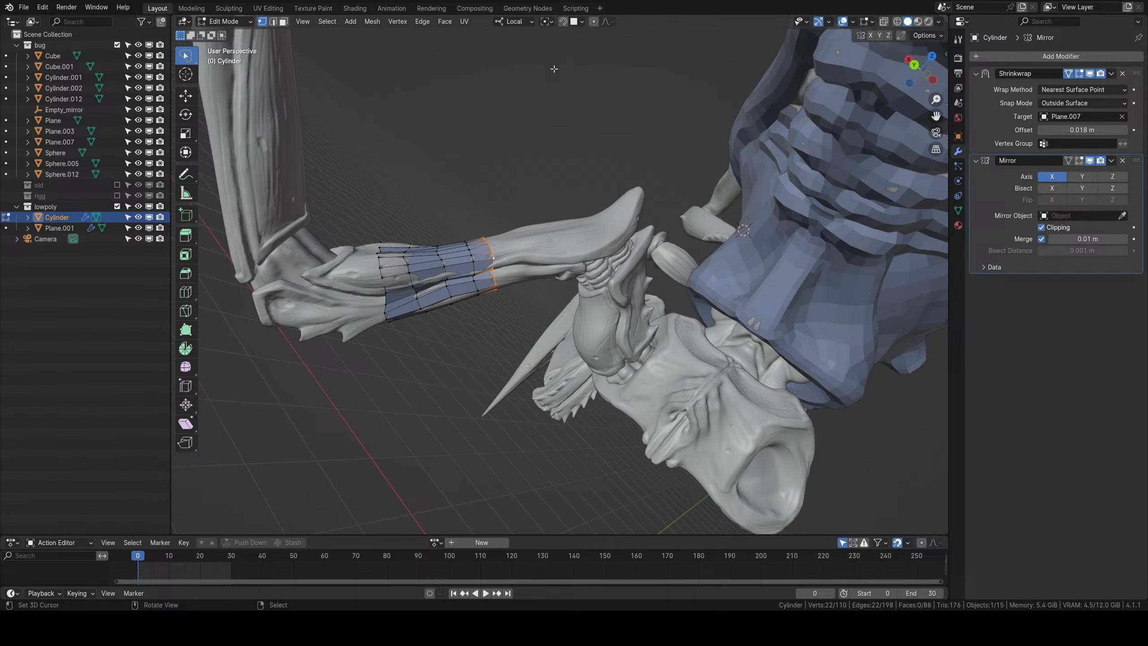
key(e)
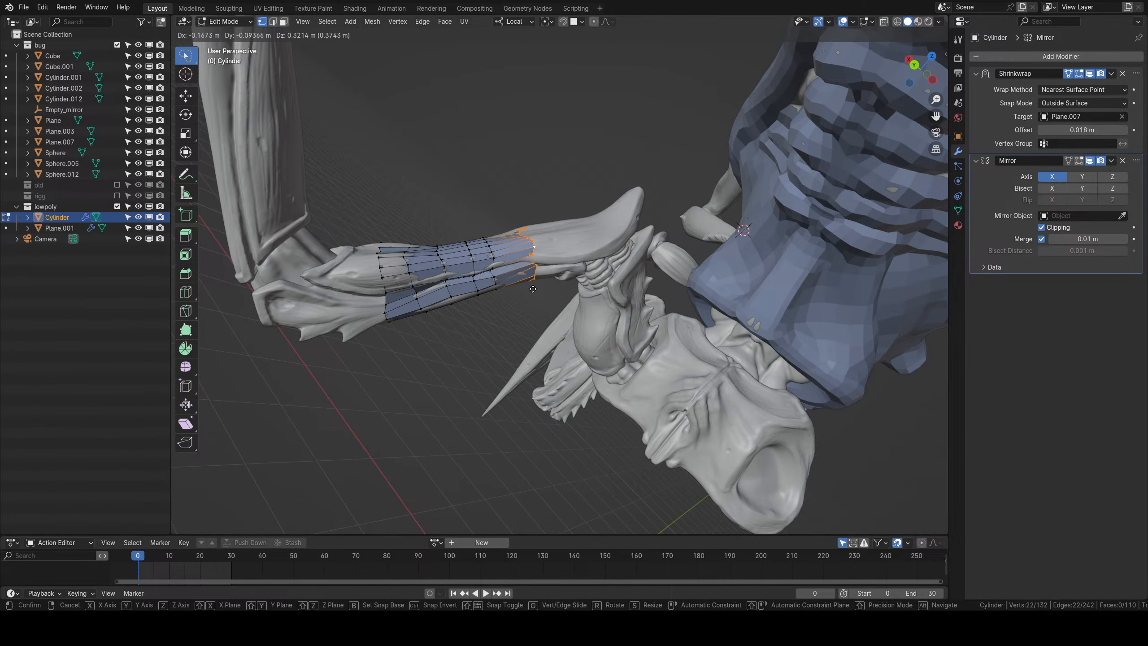
click(532, 288)
key(s)
key(Escape)
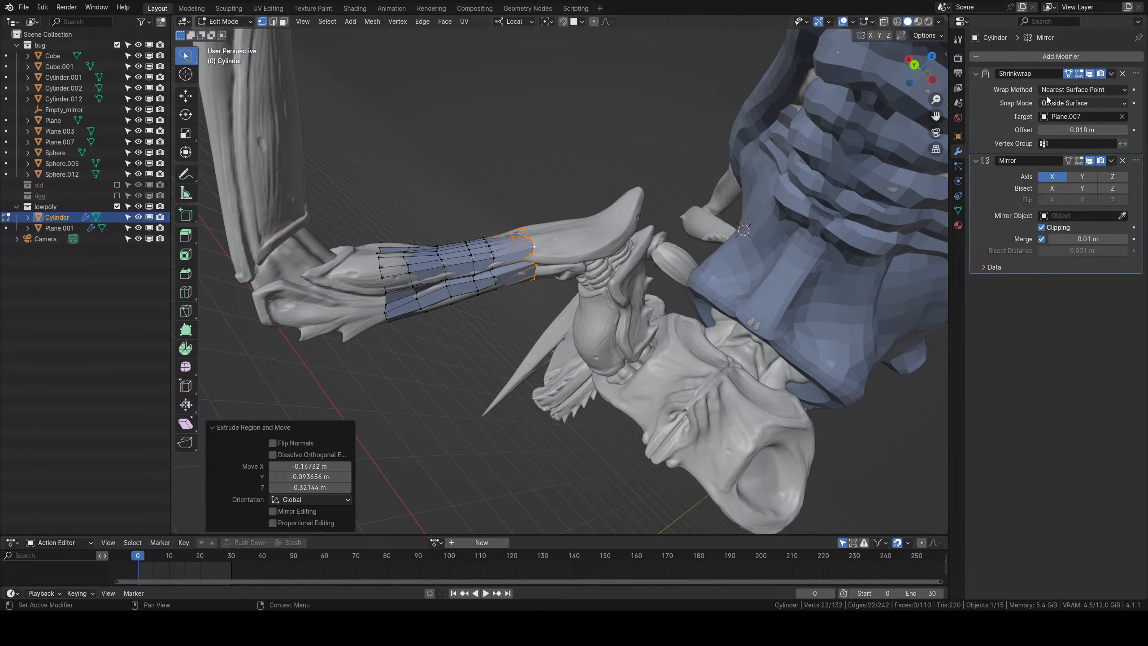
Turn off the Shrinkwrap modifier's edit-mode display and scale and move the extruded end loop around the leg.
click(1079, 73)
mouse_move(574, 282)
middle_down()
mouse_move(543, 290)
mouse_move(537, 253)
mouse_move(567, 250)
mouse_move(504, 256)
mouse_move(597, 279)
mouse_move(570, 253)
mouse_move(590, 250)
middle_up()
scroll(538, 253, up, 3)
key(s)
click(569, 306)
key(g)
click(575, 316)
Turn the Shrinkwrap modifier's edit-mode display back on and rotate and move the end loop to match the leg's direction.
click(1079, 74)
key(r)
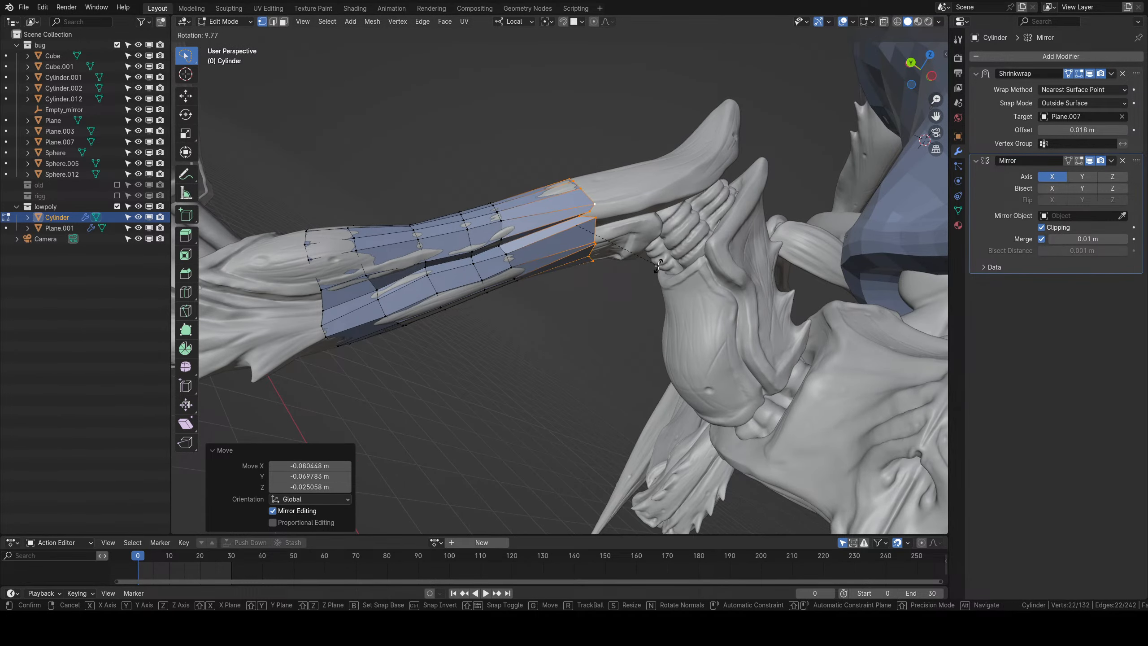
click(658, 266)
key(g)
click(633, 280)
Raise the Shrinkwrap offset to 0.16 m so the band sits clear of the sculpt.
middle_drag(608, 269, 754, 209)
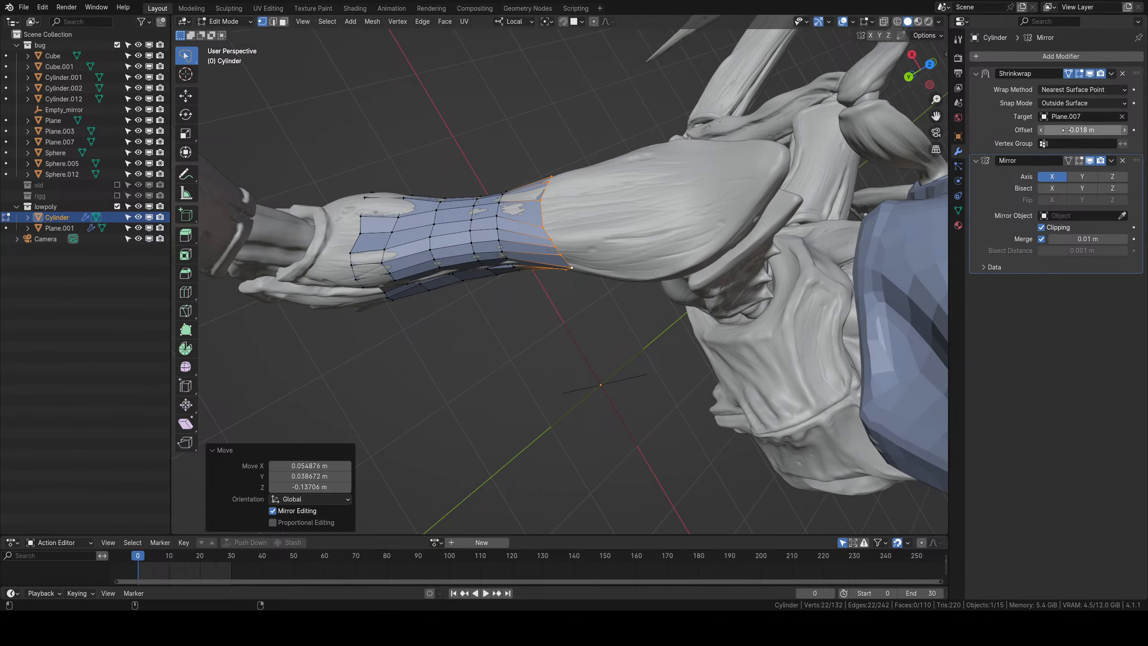
drag(1082, 129, 1116, 129)
middle_drag(583, 217, 544, 221)
scroll(556, 213, up, 3)
scroll(544, 221, up, 1)
Move the end-loop vertices in the groove and on the upper ridge to line up the new row's open edge.
right_click(550, 229)
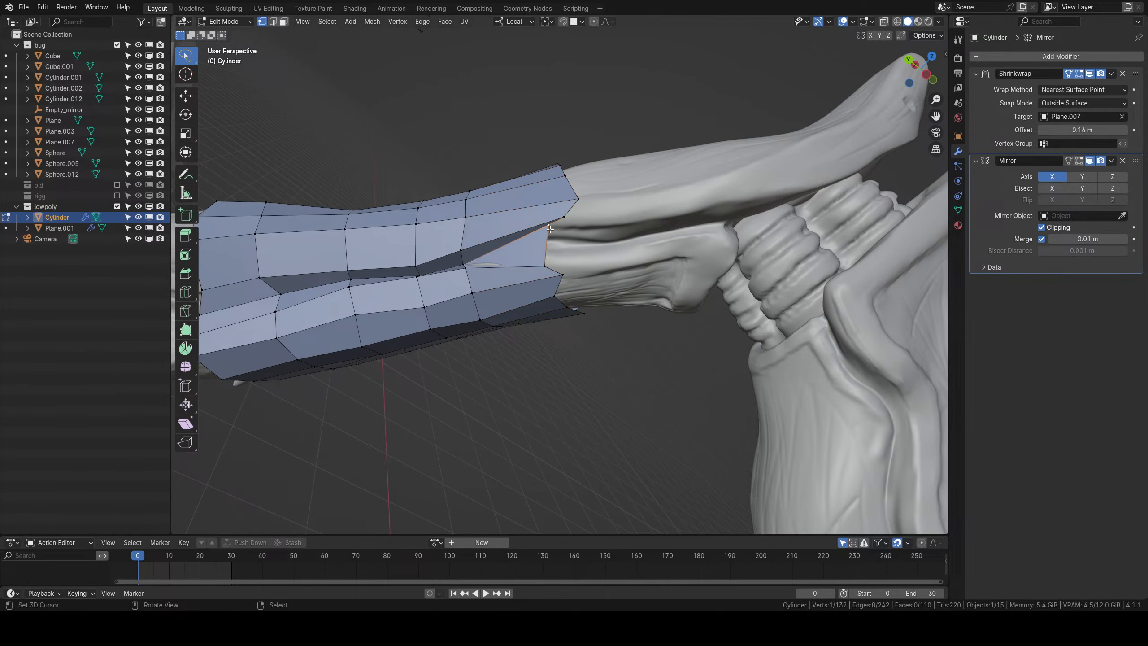
key(g)
click(560, 240)
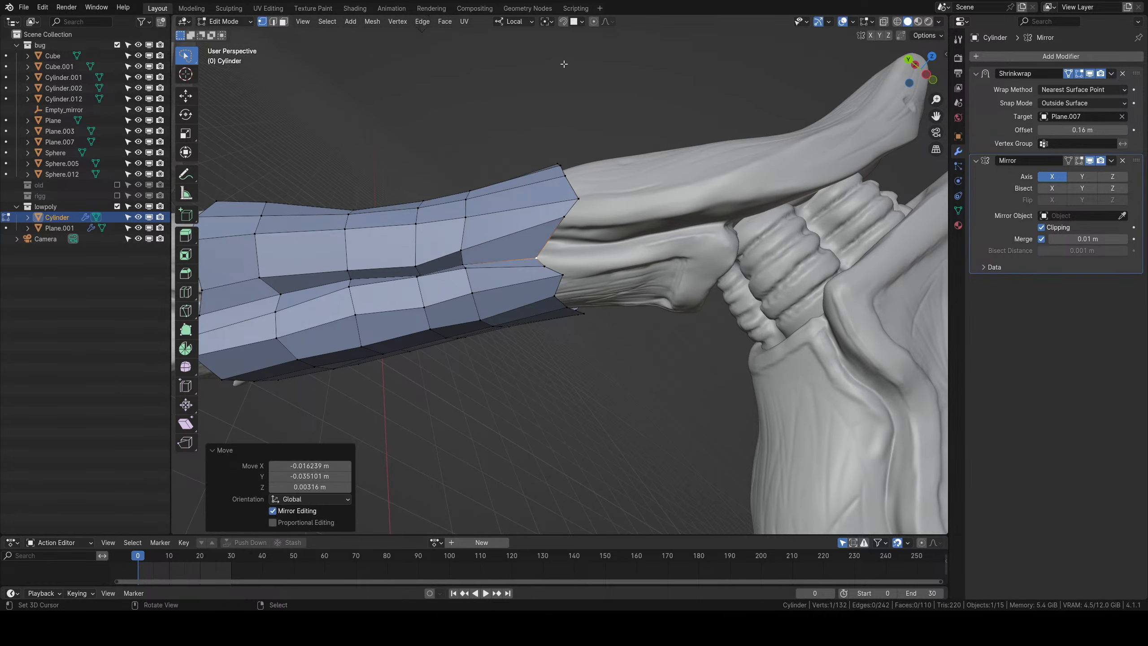
key(g)
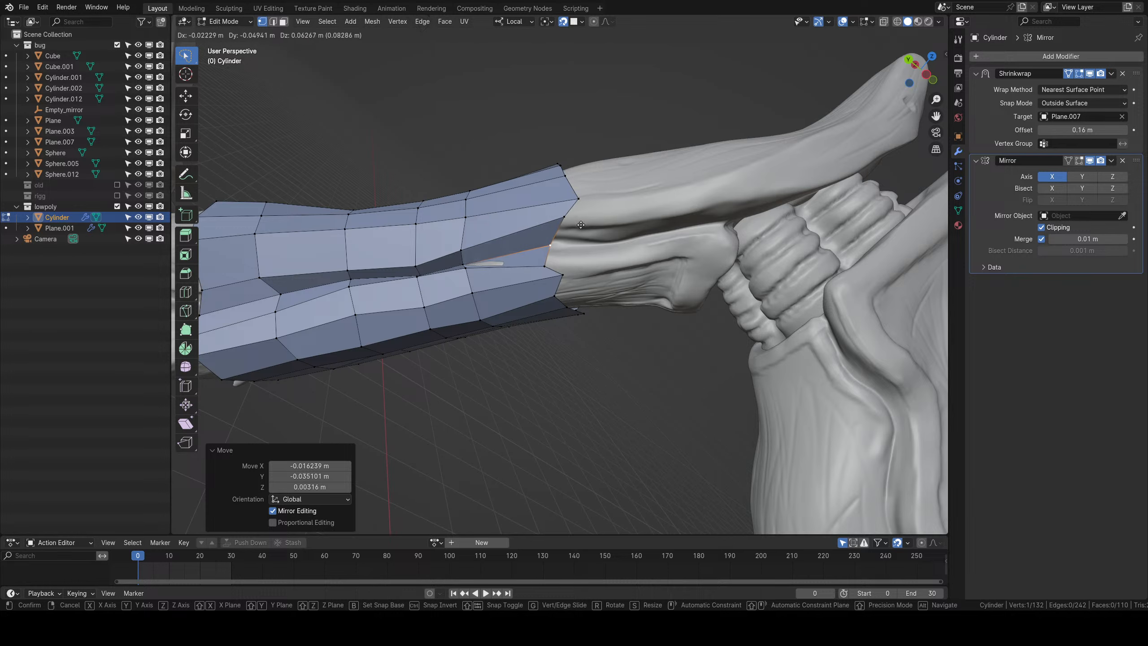
click(585, 203)
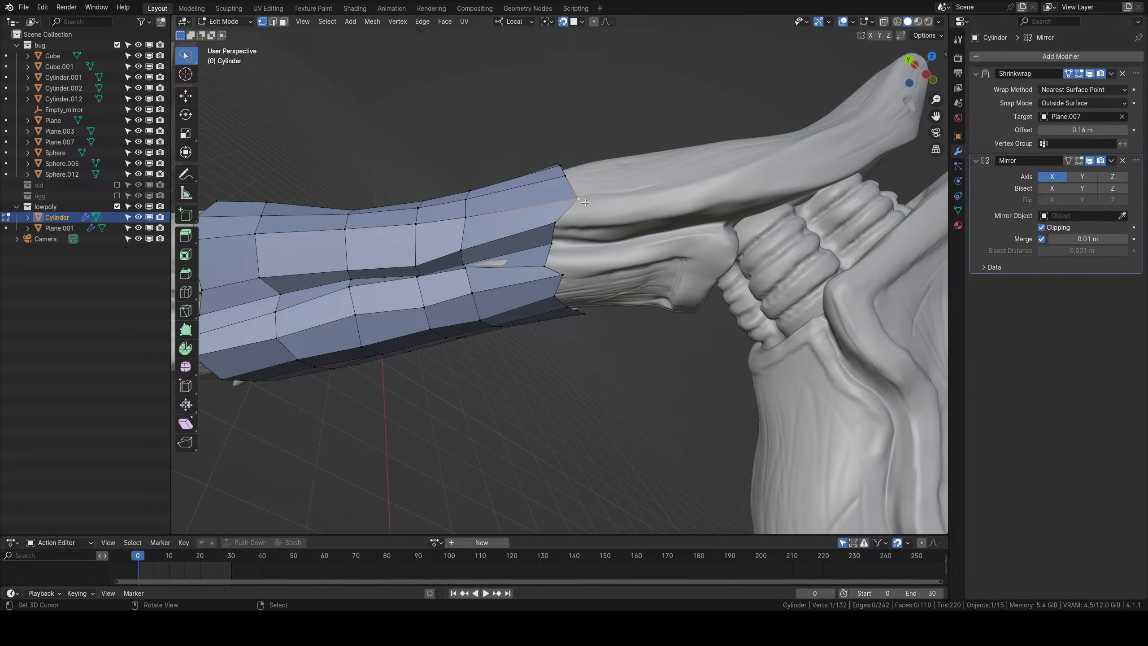
key(g)
click(570, 206)
middle_drag(578, 202, 551, 263)
key(g)
click(565, 211)
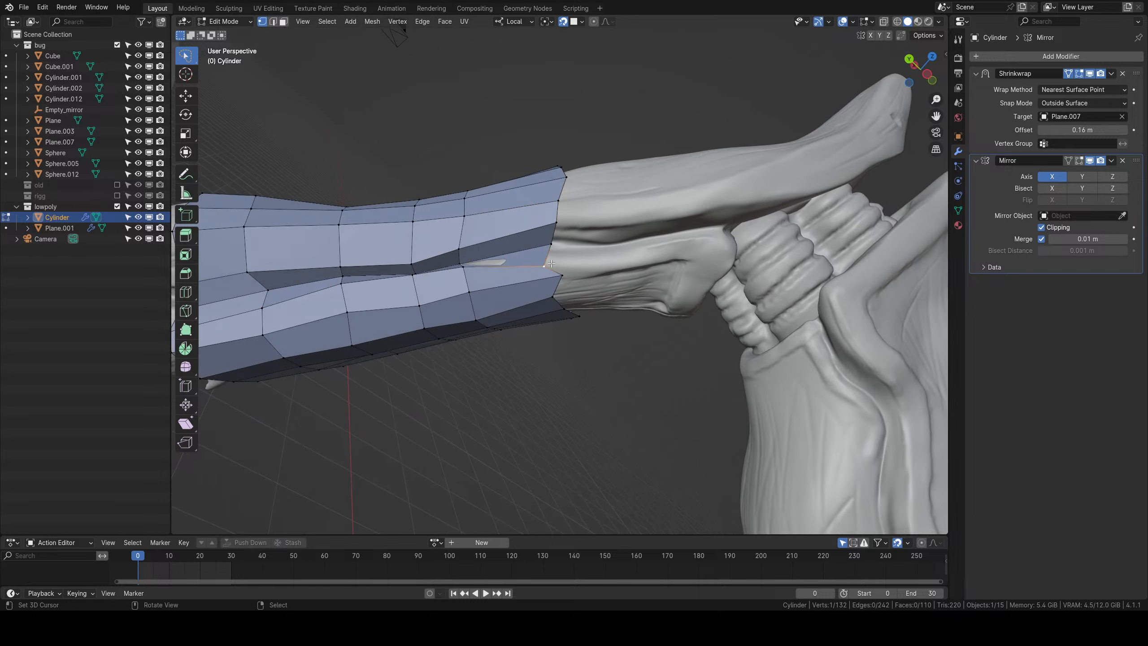
Reposition the end-loop vertices on the lower ridge beneath the groove to even out the open edge.
key(g)
click(576, 243)
key(g)
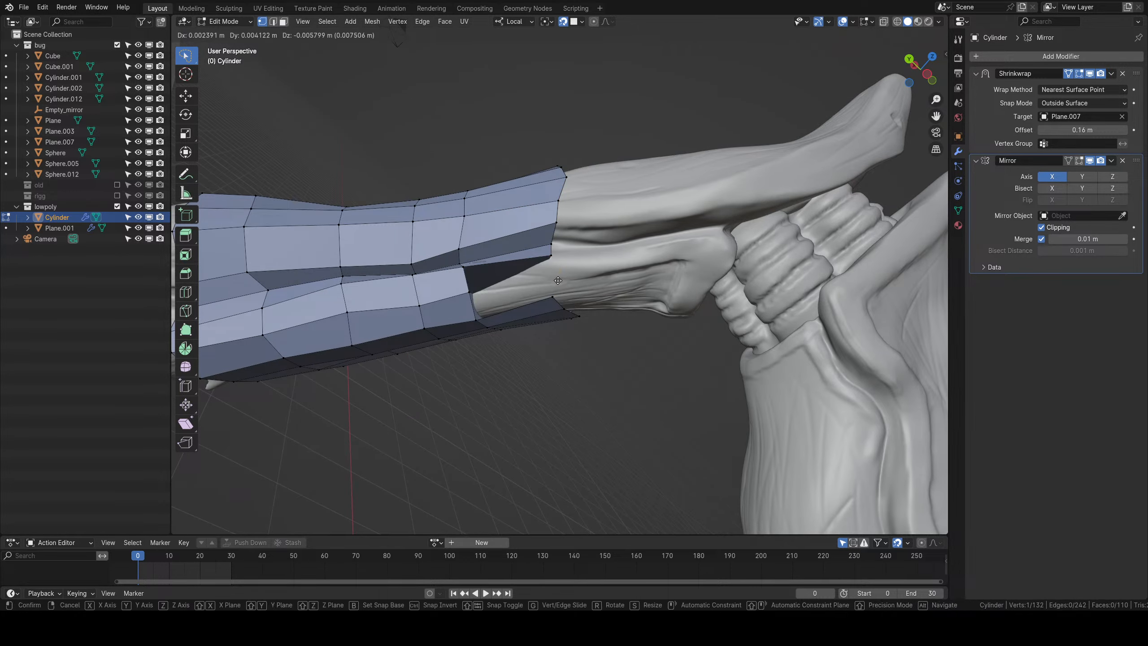
click(552, 287)
middle_drag(552, 288, 571, 270)
key(g)
click(583, 237)
click(571, 271)
Nudge two interior vertices near the wide end of the band to smooth the edge flow.
scroll(565, 273, down, 1)
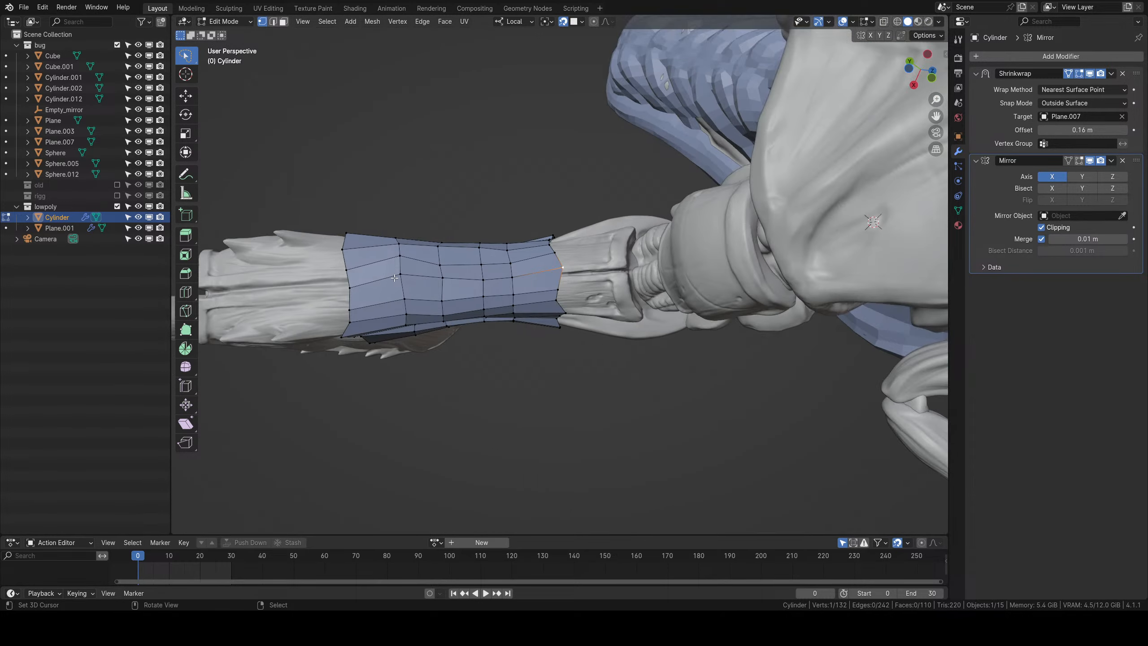
right_drag(402, 275, 403, 276)
key(g)
click(435, 302)
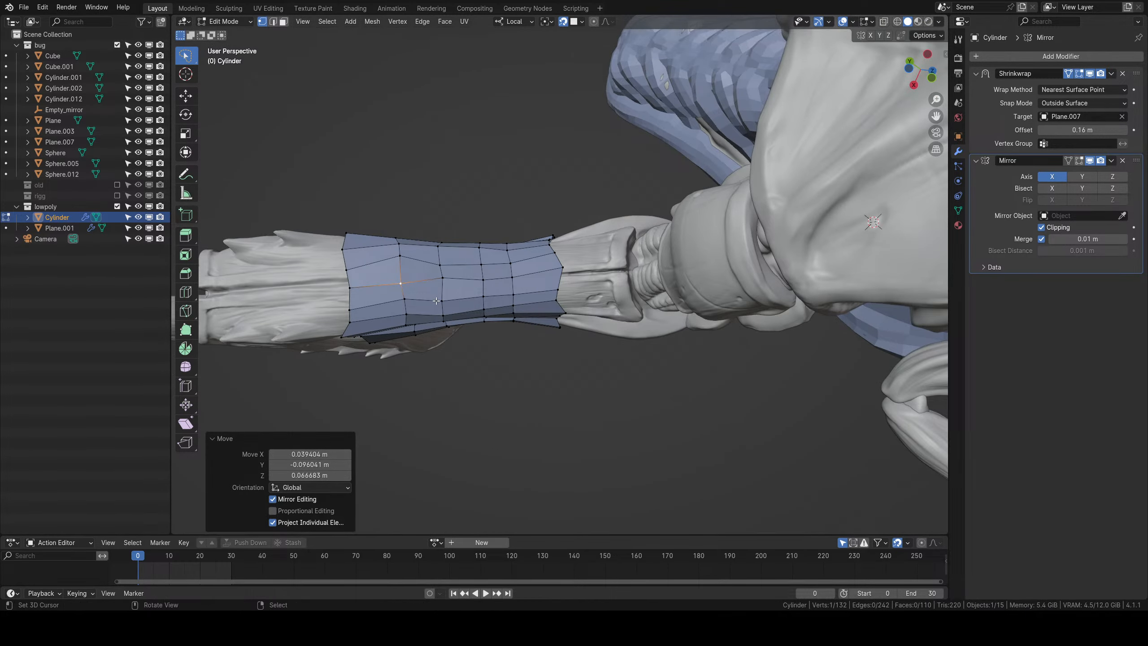
middle_drag(436, 299, 543, 326)
right_click(453, 267)
click(402, 259)
key(g)
click(418, 287)
Leave edit mode and apply the leg band's Shrinkwrap modifier.
key(Tab)
scroll(552, 352, down, 3)
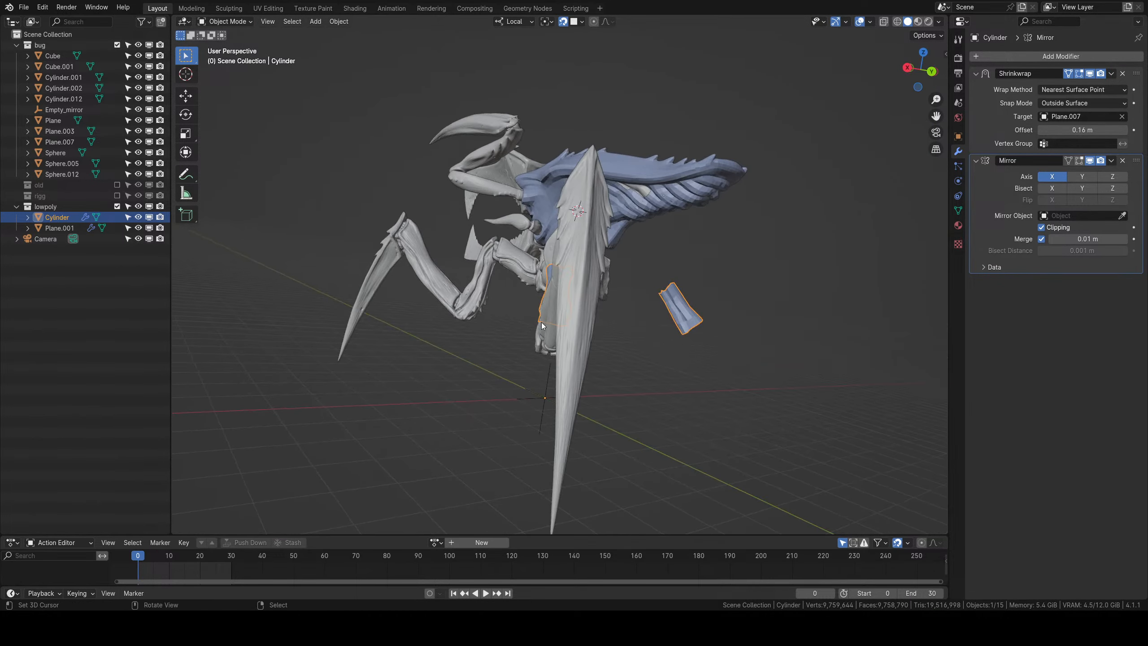
click(1111, 73)
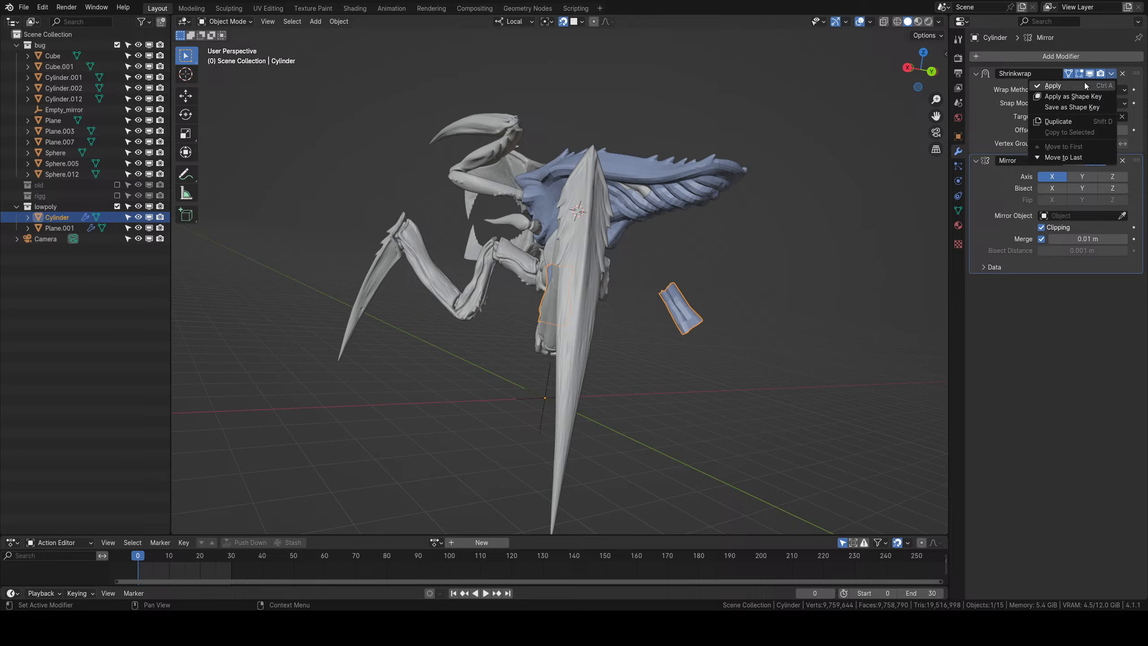
Add a new Shrinkwrap modifier to the leg band after its Mirror modifier.
click(1091, 57)
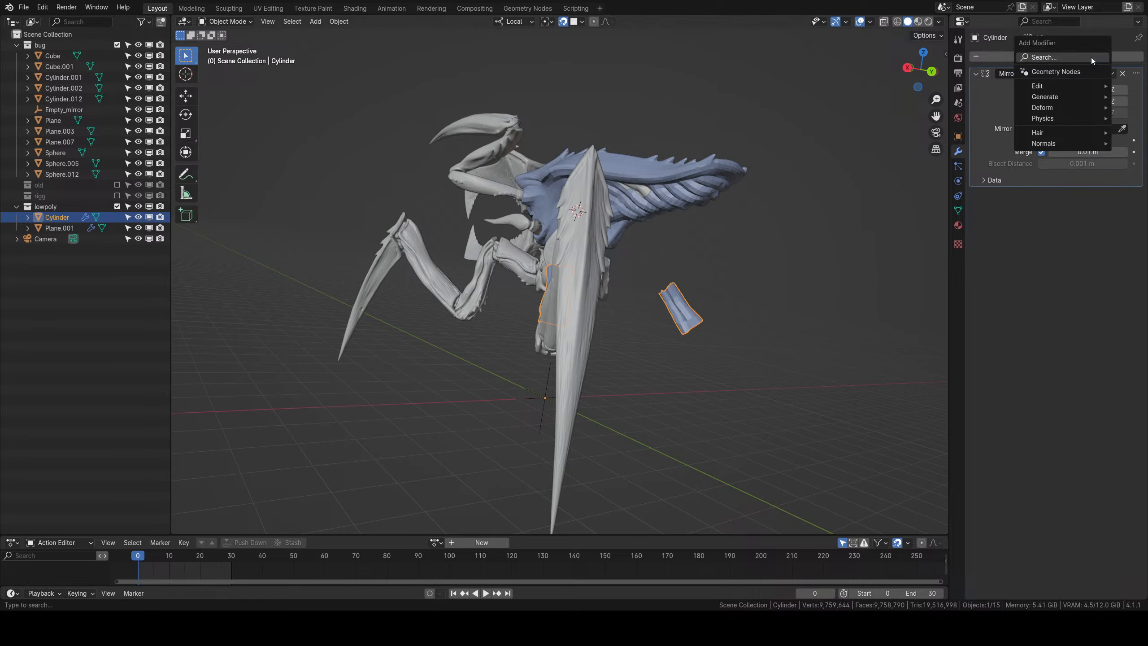
text(sh)
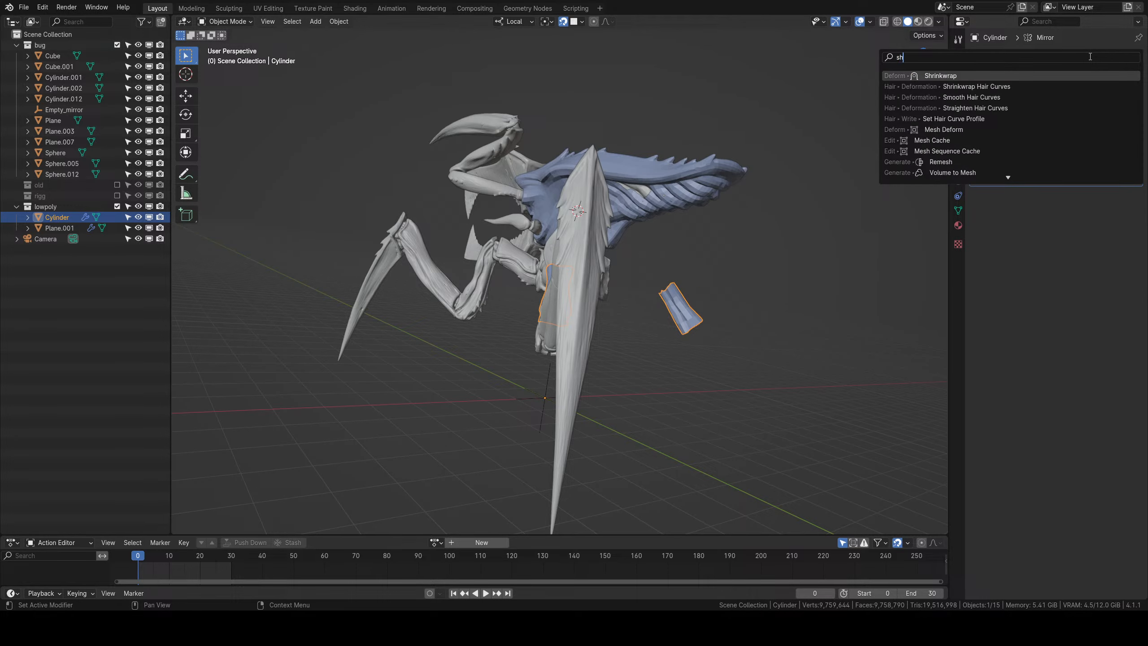
click(974, 74)
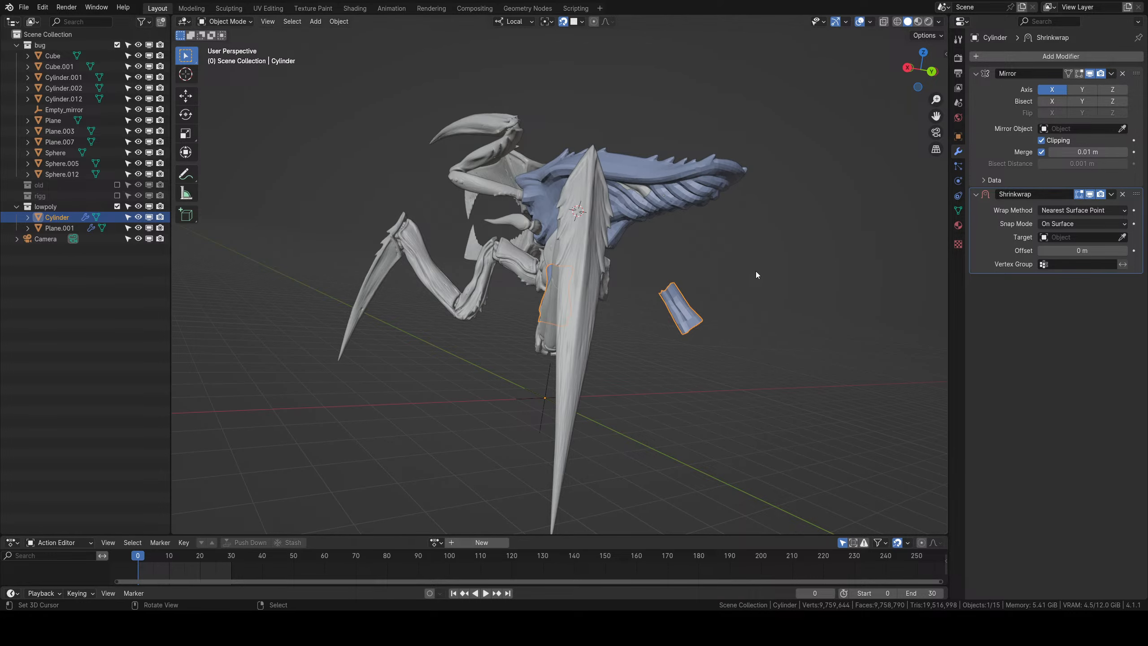
Try mirroring the leg band about the sculpted leg Plane.007 as its Mirror Object.
middle_drag(689, 248, 803, 279)
scroll(803, 279, up, 2)
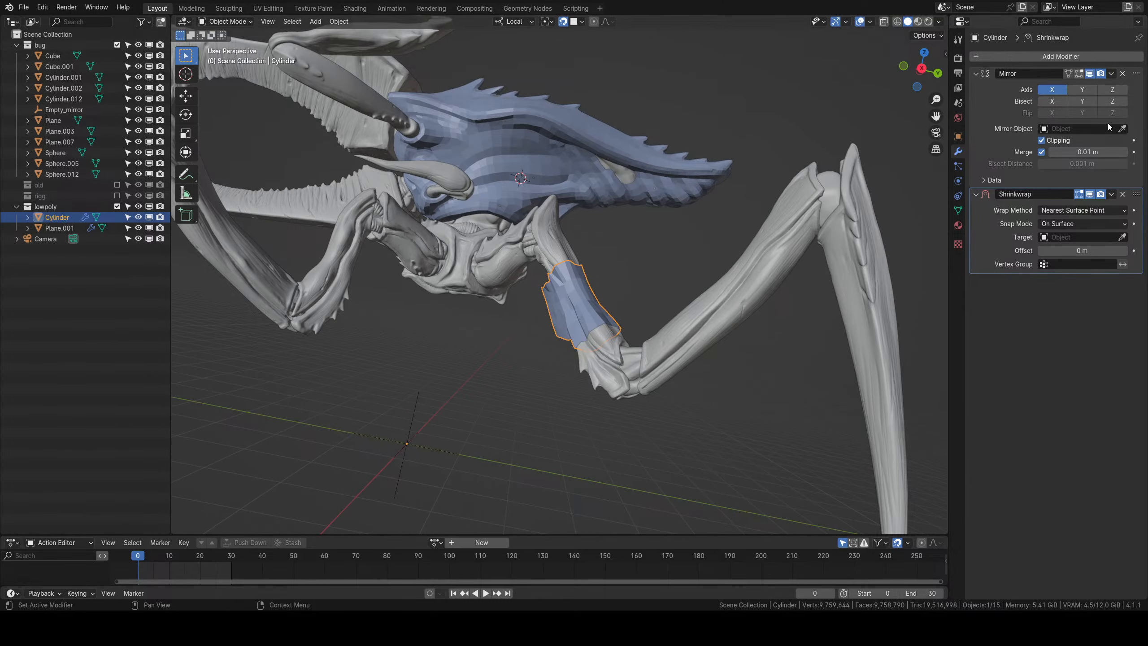
click(570, 256)
middle_drag(570, 256, 504, 348)
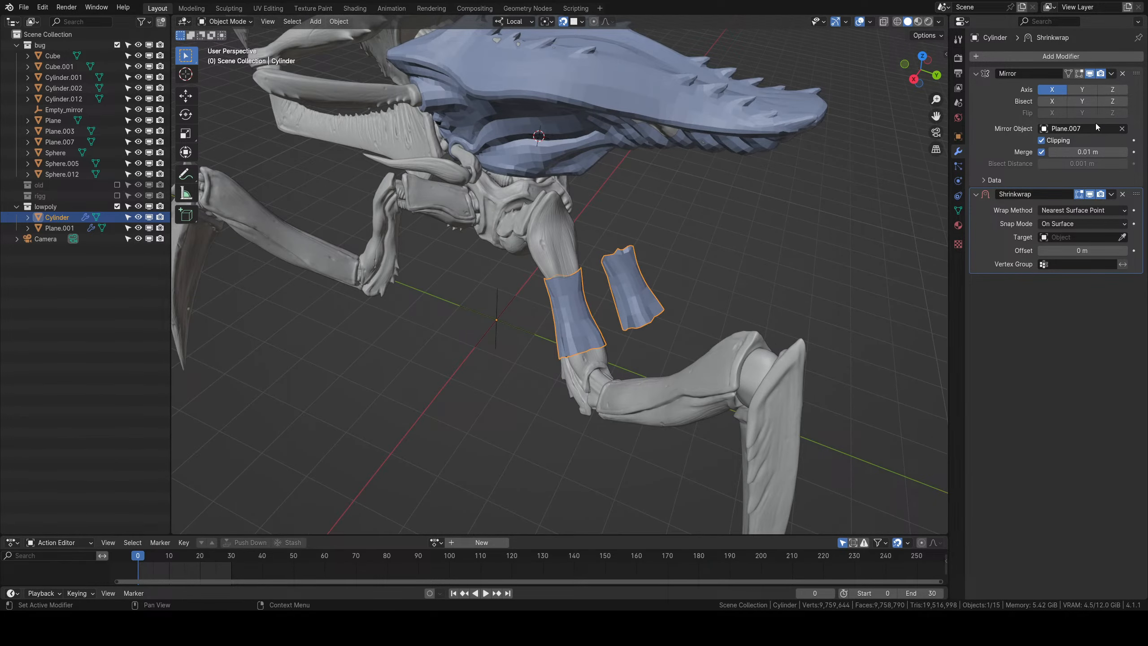
Try applying rotation and scale to the leg band, then undo back to the empty Mirror Object.
click(337, 21)
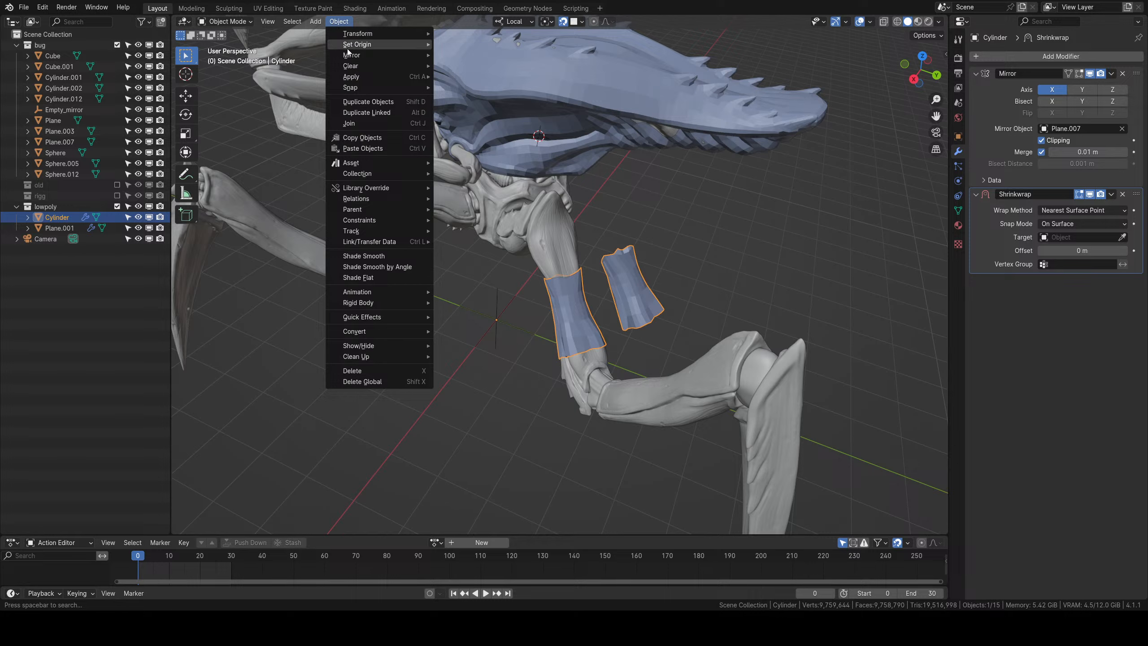
mouse_move(355, 78)
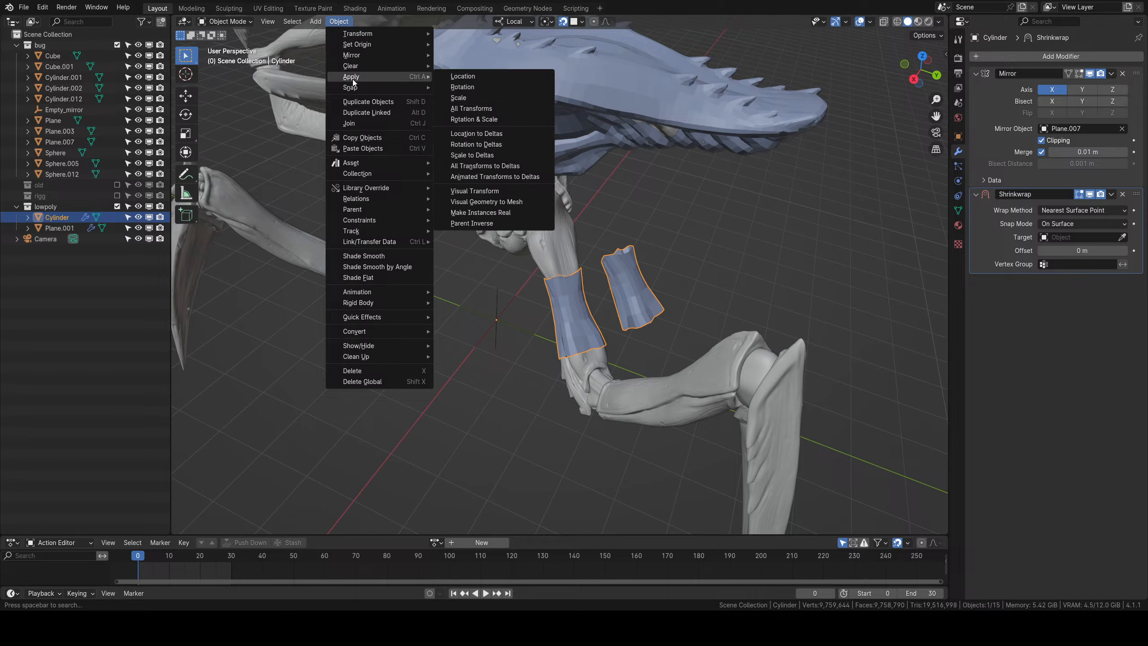
click(467, 119)
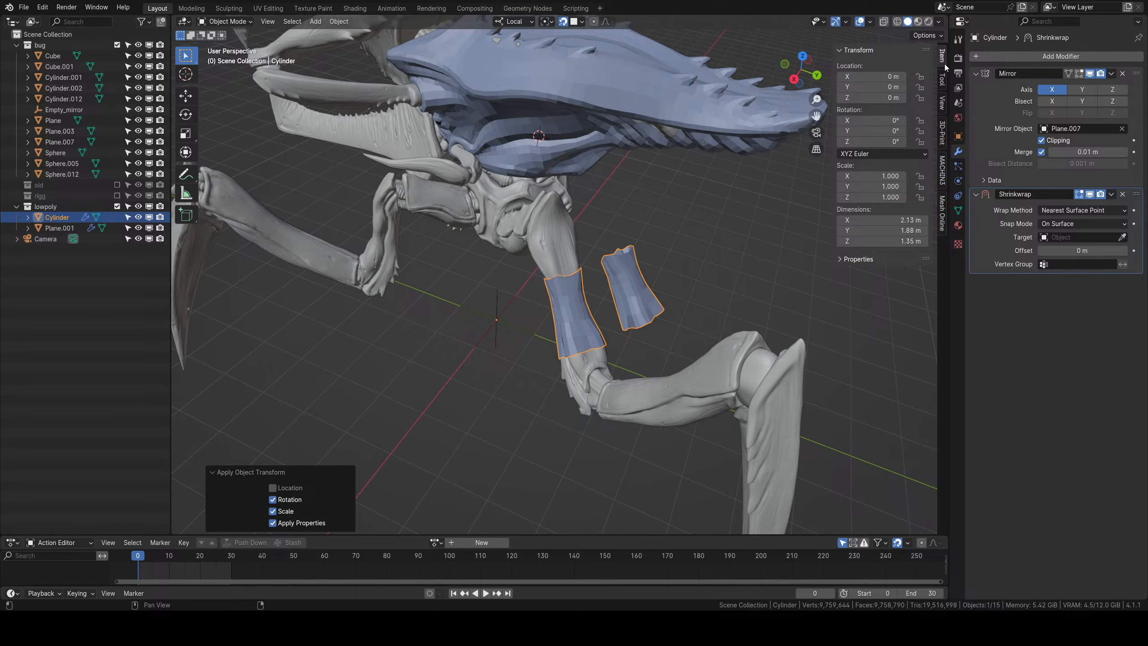
key(ctrl+z)
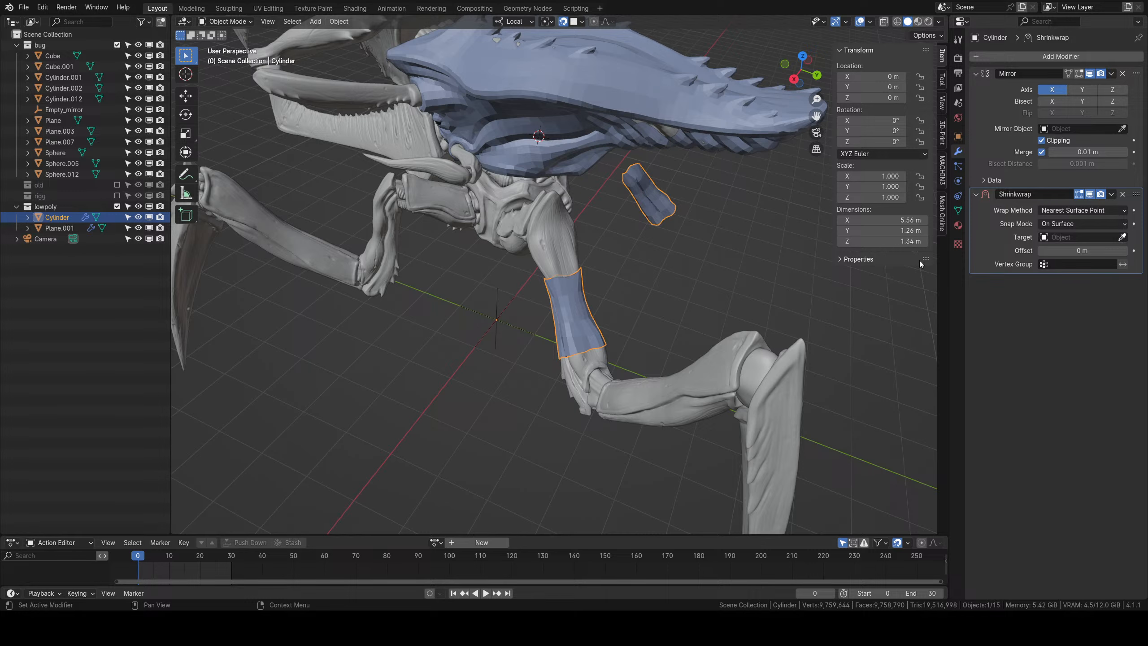
Target the Shrinkwrap at the sculpted leg Plane.007 and place the modifier before the Mirror modifier.
click(569, 260)
middle_drag(635, 263, 807, 250)
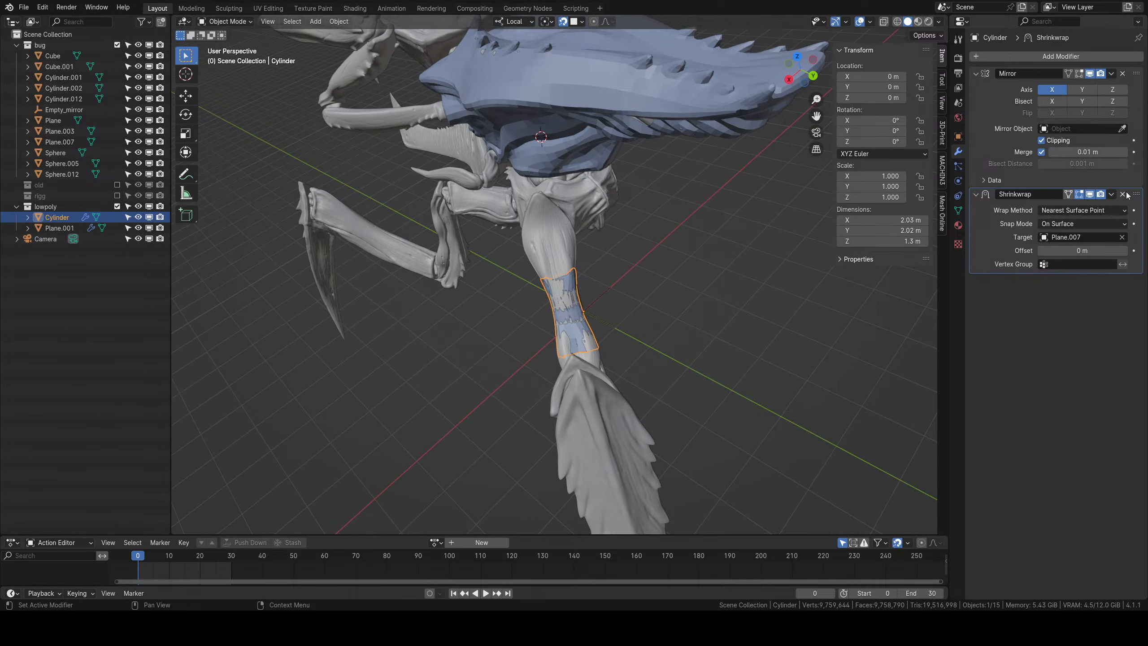
drag(1136, 194, 1136, 53)
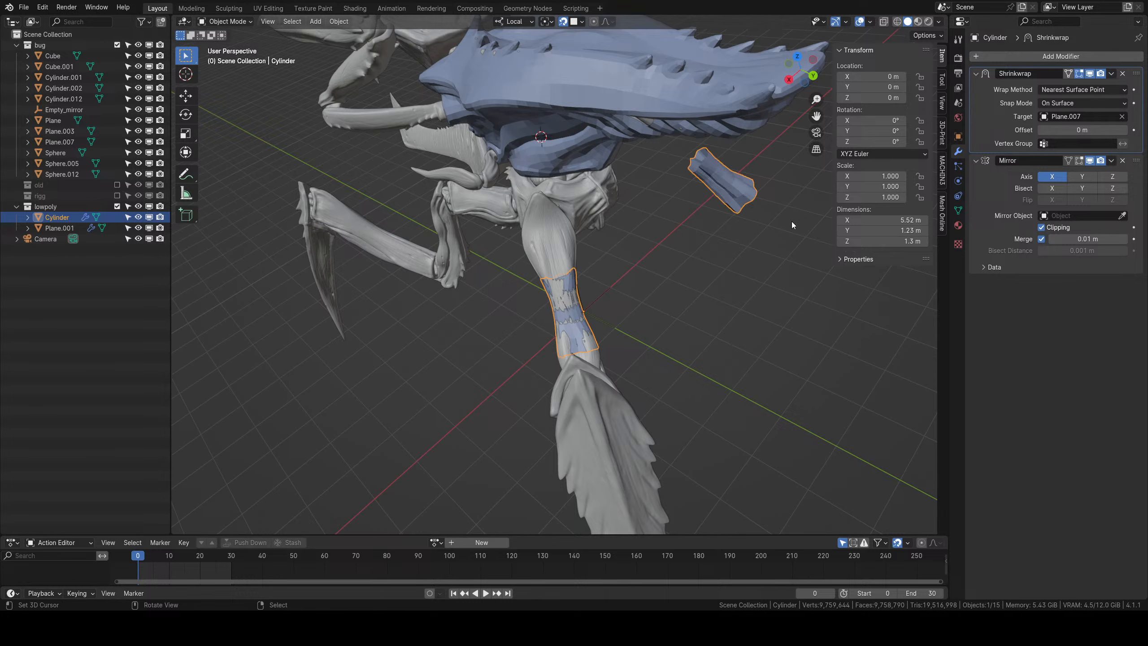
Set the Shrinkwrap offset to 0.018 m and inspect the band's fit around the leg.
middle_drag(791, 220, 883, 207)
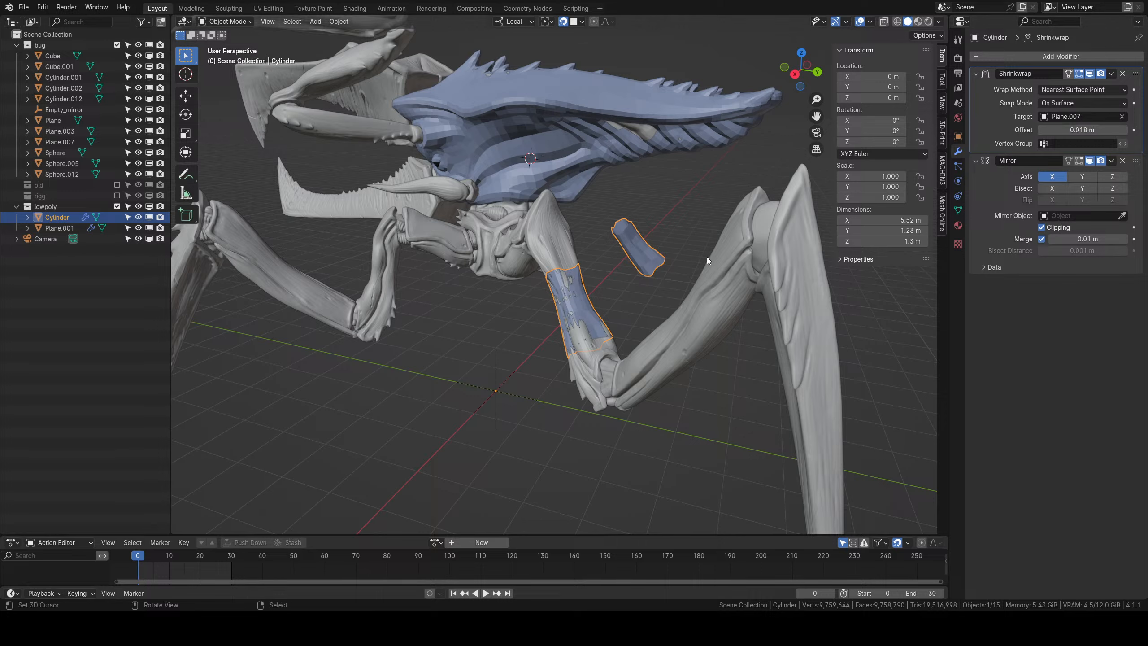
middle_drag(707, 257, 543, 339)
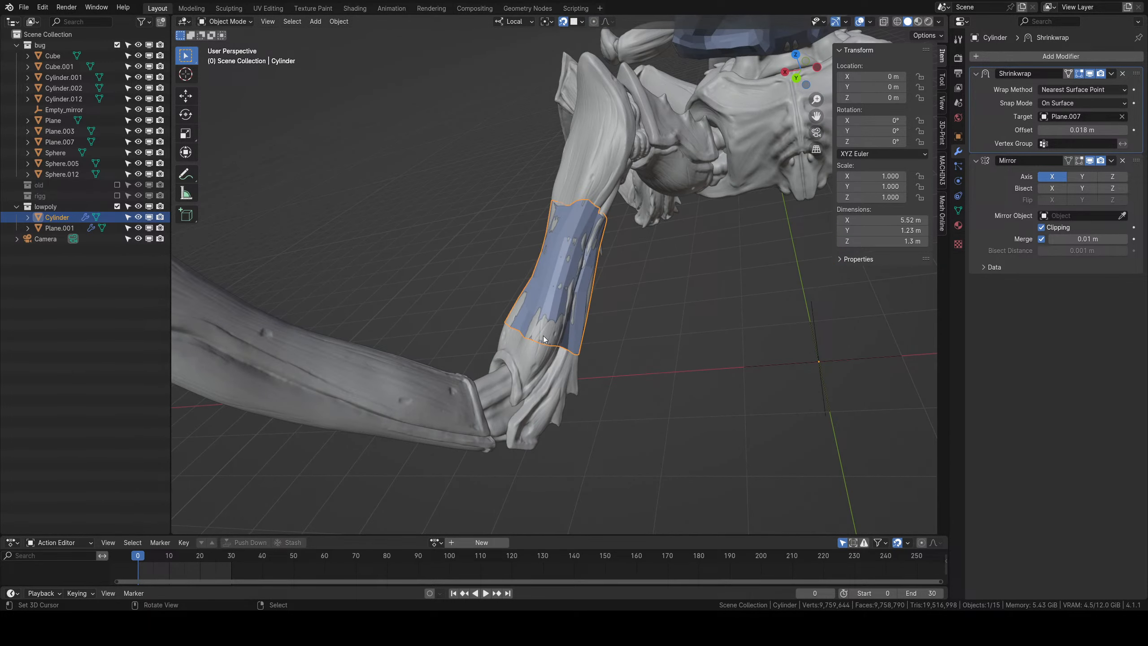
middle_drag(582, 337, 580, 287)
scroll(661, 304, up, 2)
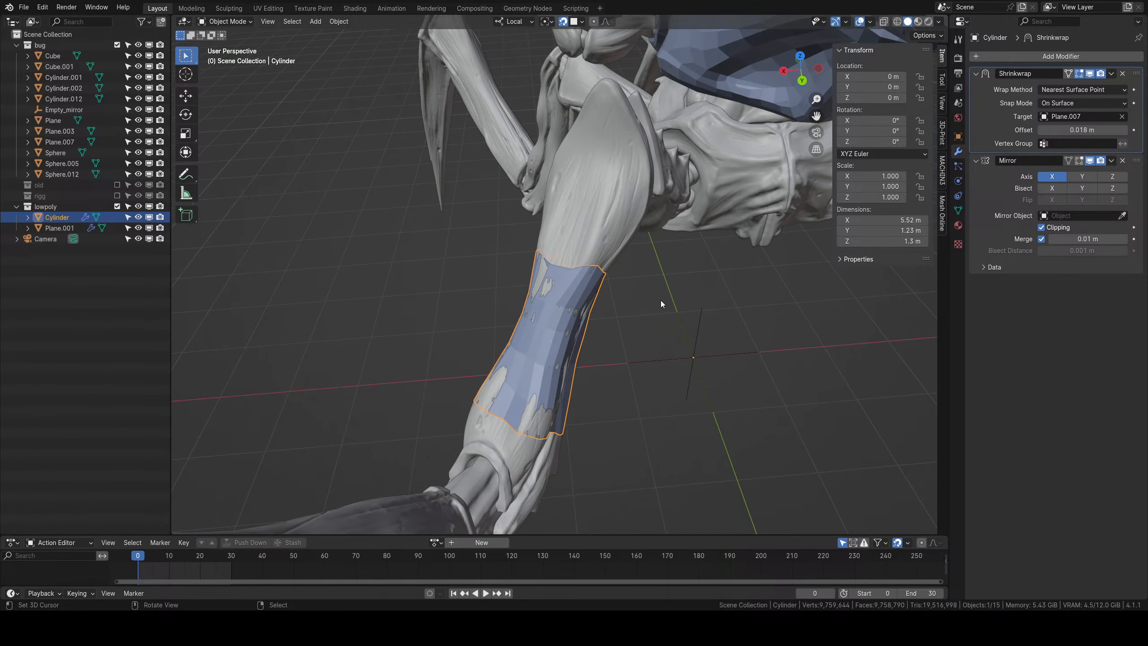
Isolate the sculpted leg Plane.007 and the leg band in local view, then clear the selection.
scroll(454, 300, down, 4)
middle_drag(455, 300, 641, 339)
key(alt+a)
click(570, 264)
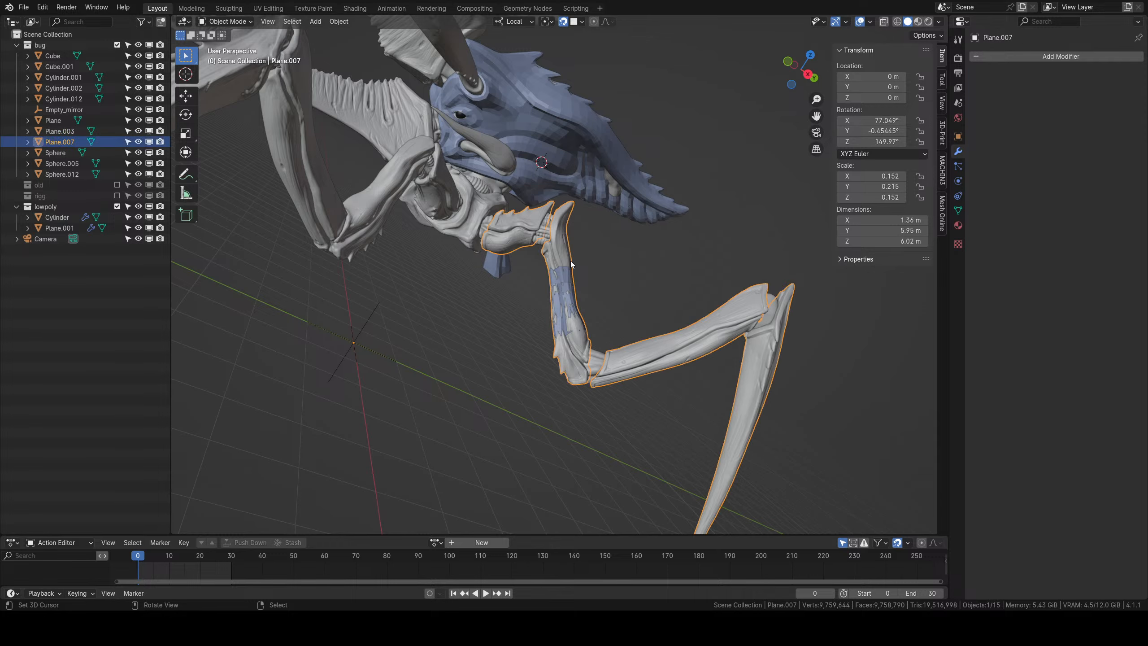
shift+click(571, 281)
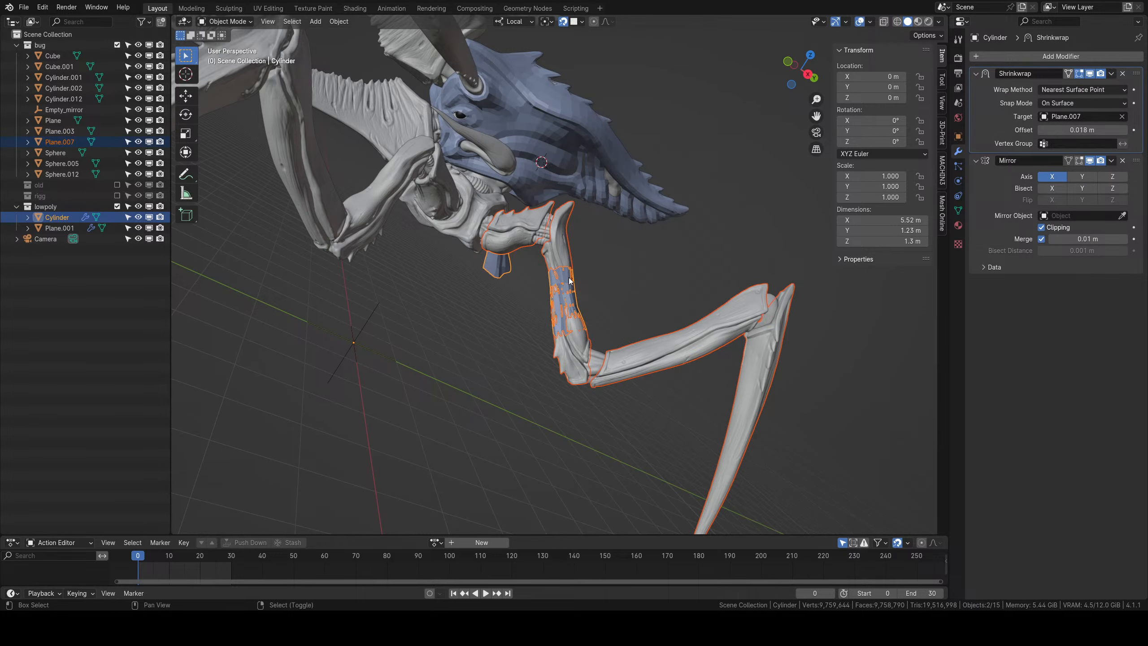
key(KP_Divide)
key(alt+a)
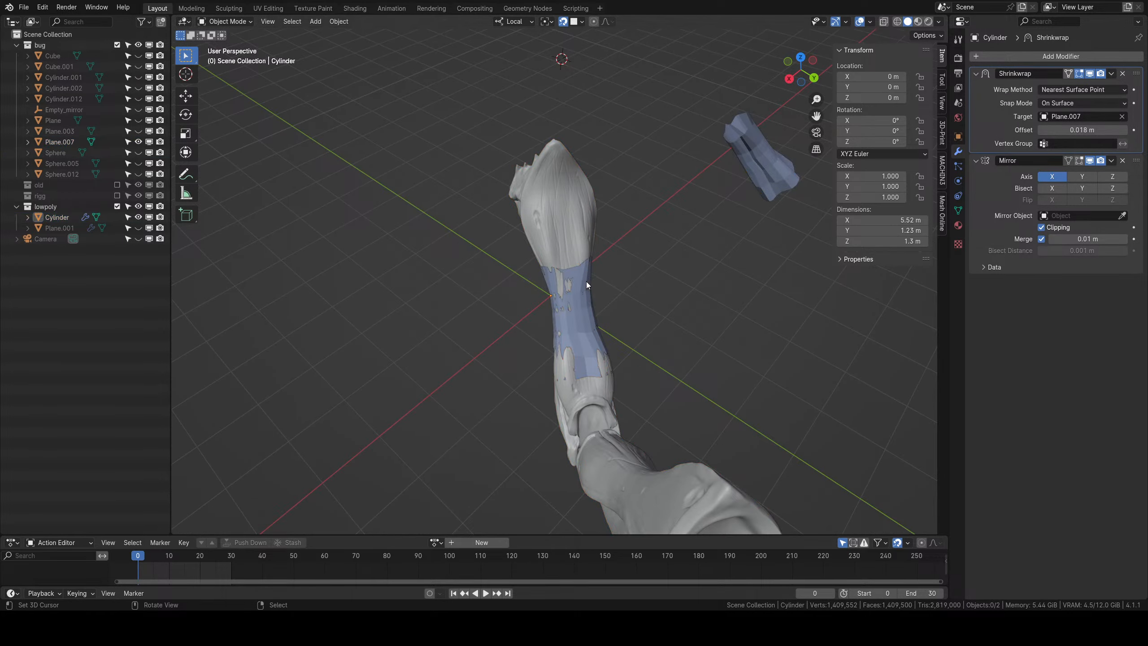
Enter edit mode on the leg band and select the open edge loop at its body-side end.
middle_drag(608, 296, 559, 325)
click(568, 318)
key(Tab)
alt+click(512, 290)
Try extruding the selected end loop farther up the leg.
key(e)
click(572, 276)
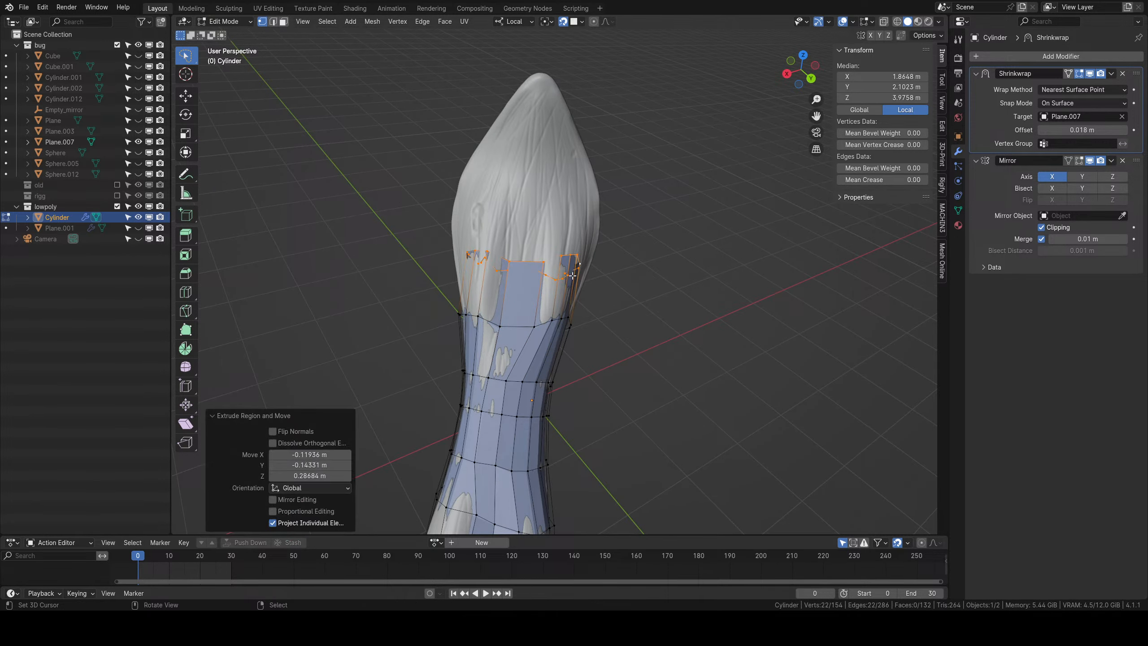
key(ctrl+z)
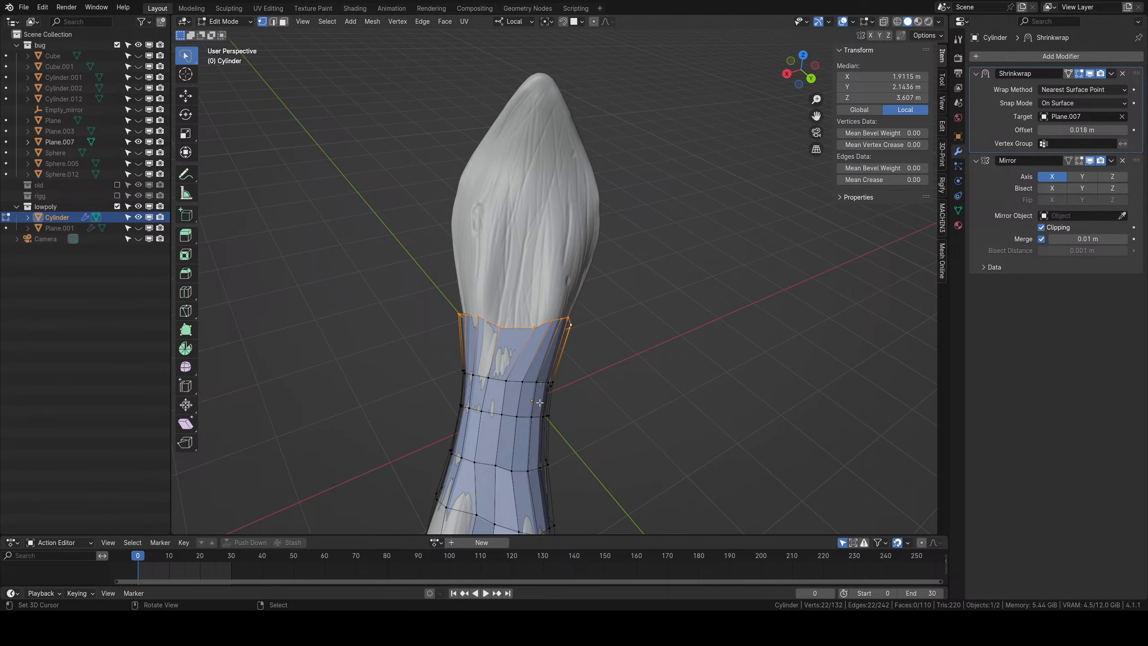
Move the end loop up the leg, enlarge it about 1.4 times and rotate it about 5° to follow the leg's direction.
key(g)
click(548, 349)
key(s)
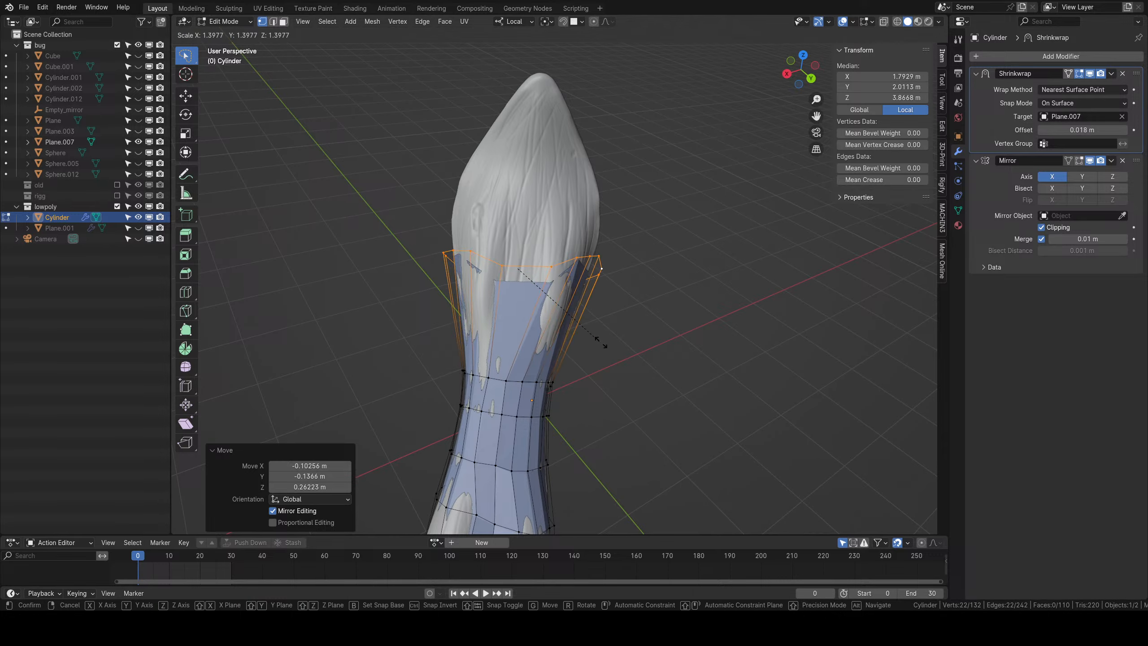
click(612, 352)
middle_drag(611, 352, 678, 318)
key(r)
click(678, 321)
key(g)
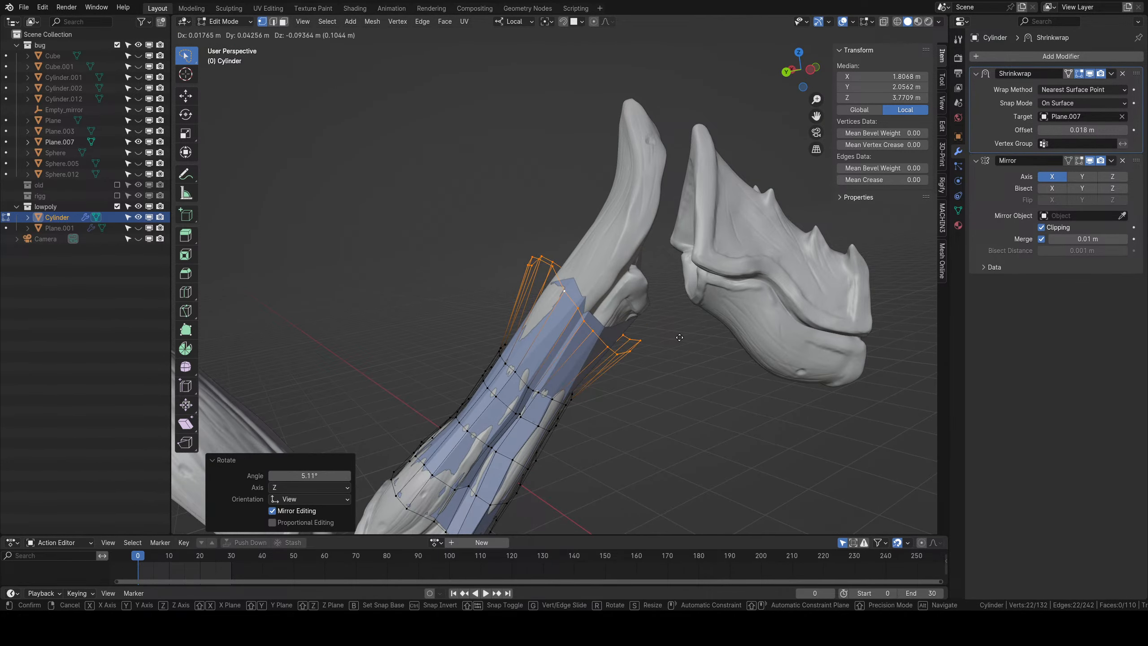
click(680, 337)
Shape the end loop into a regular circle with LoopTools.
right_click(676, 333)
mouse_move(676, 319)
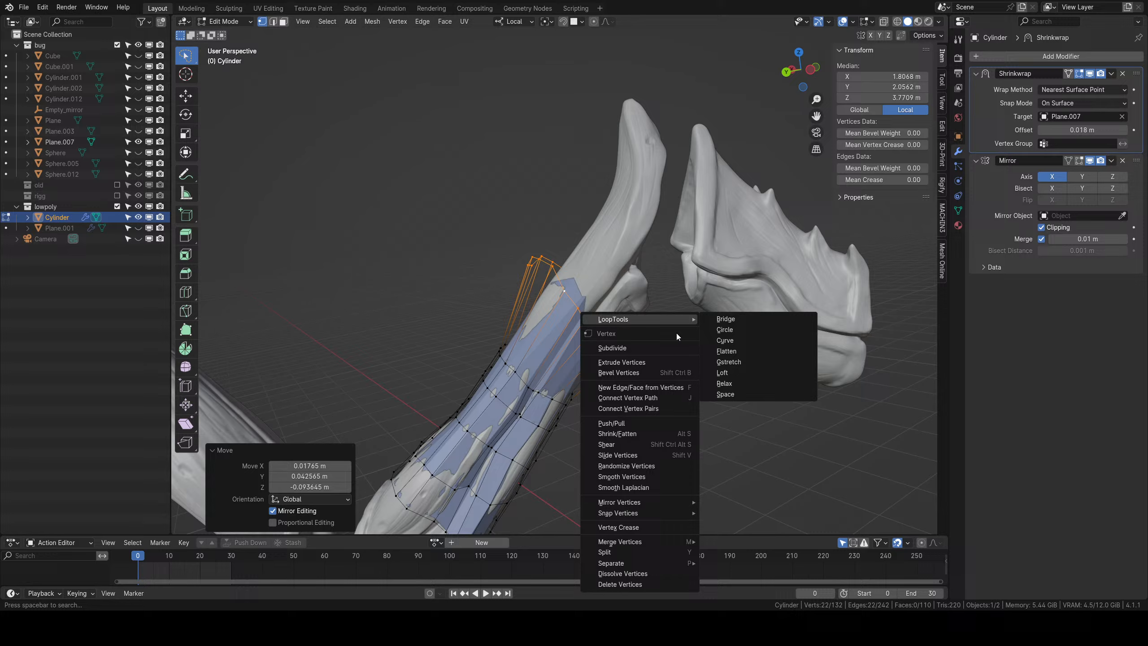
click(729, 330)
middle_drag(729, 330, 538, 356)
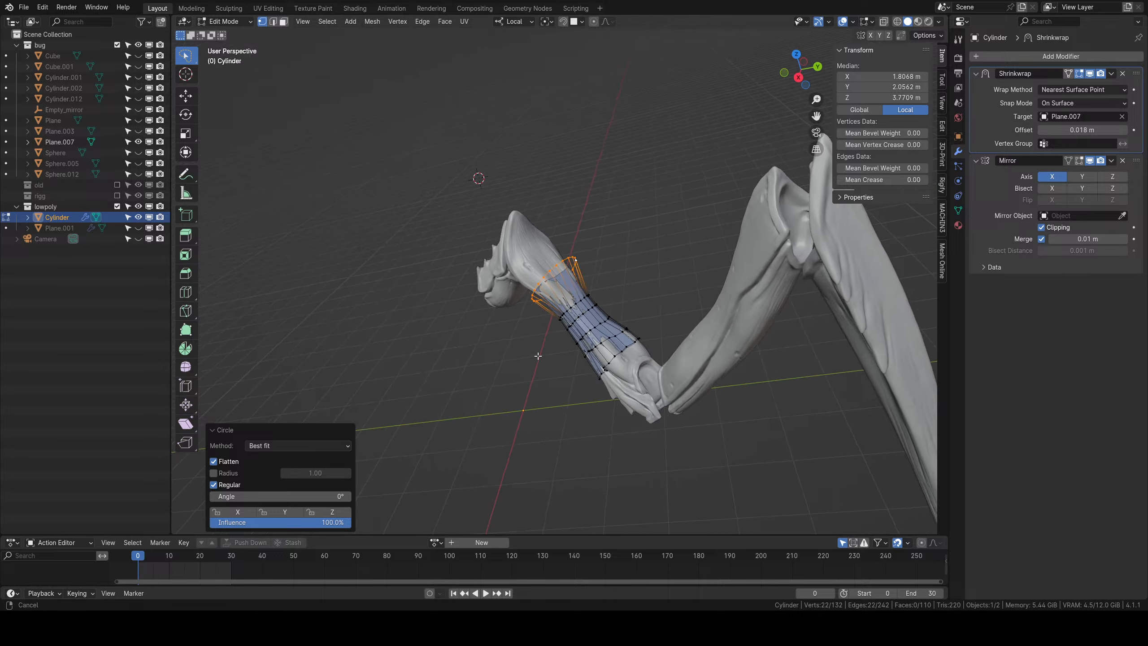
Rotate and move the circular end loop so it sits squarely around the upper leg, then leave edit mode.
scroll(601, 308, up, 3)
middle_drag(692, 231, 629, 297)
key(r)
click(672, 311)
key(g)
click(667, 314)
key(Tab)
Add a centred loop cut across the band's stretched end section and check the wrapped result.
middle_drag(601, 420, 667, 271)
key(Tab)
key(ctrl+r)
click(588, 293)
right_click(590, 294)
key(Tab)
scroll(600, 295, up, 3)
key(Tab)
key(Tab)
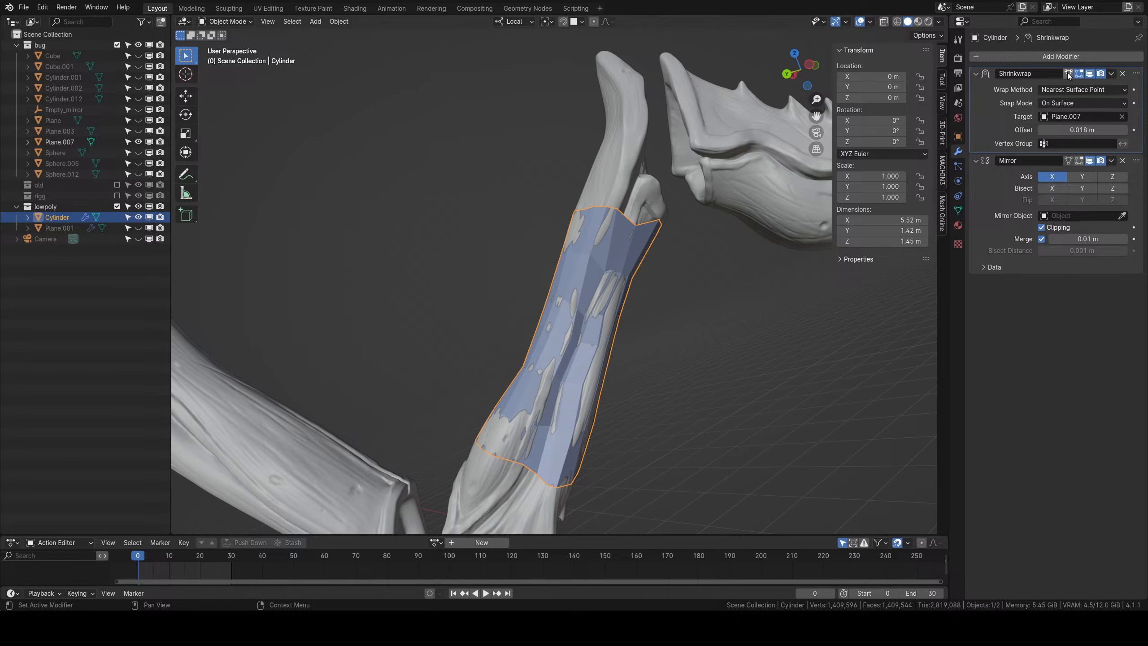
Show the Shrinkwrap result on the edit cage, then apply the band's Shrinkwrap modifier.
click(1068, 74)
middle_drag(656, 283, 610, 293)
key(Tab)
scroll(572, 300, up, 3)
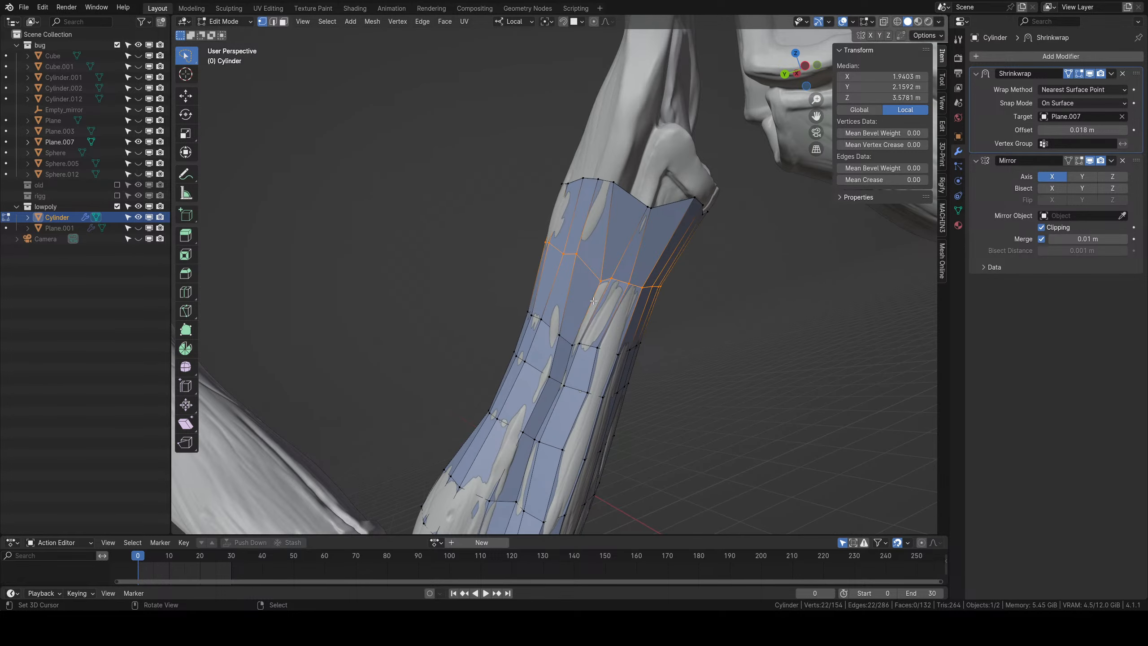
key(Tab)
click(1111, 73)
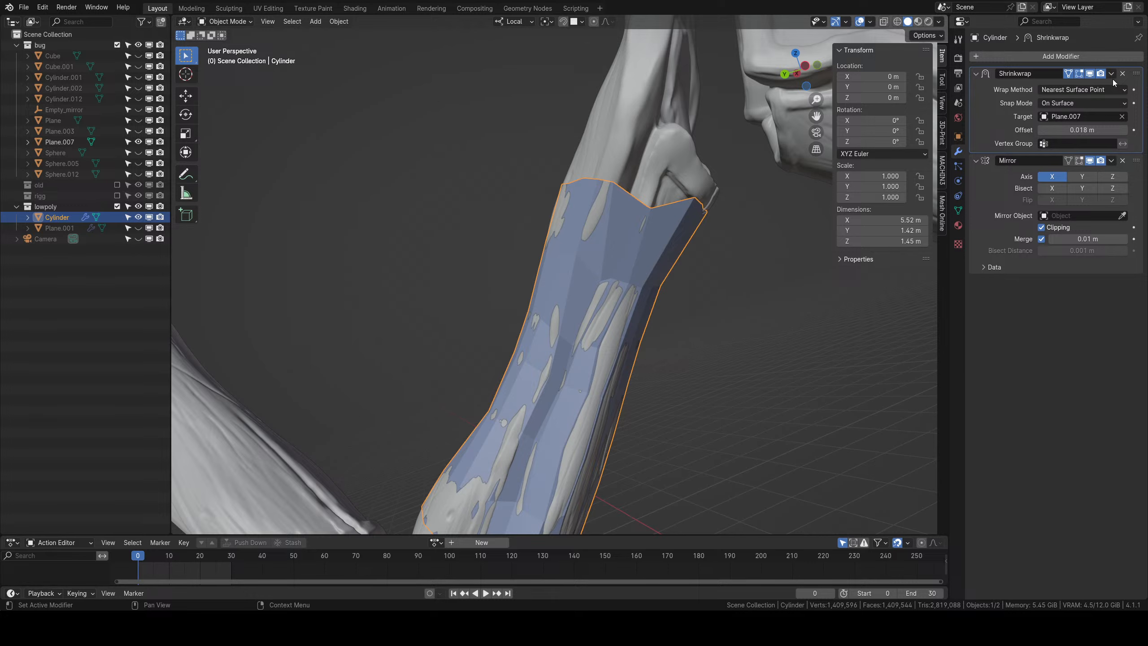
click(1111, 75)
click(1052, 86)
Return to editing the band and turn on snapping with Face Project for its vertices.
key(Tab)
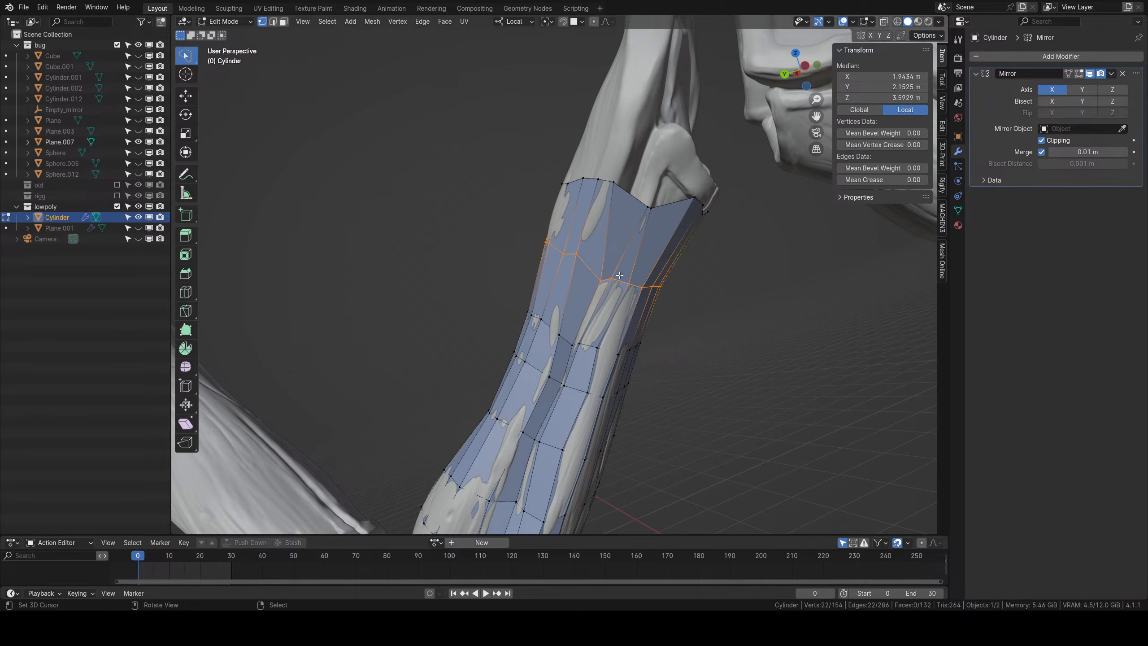
click(600, 281)
click(573, 24)
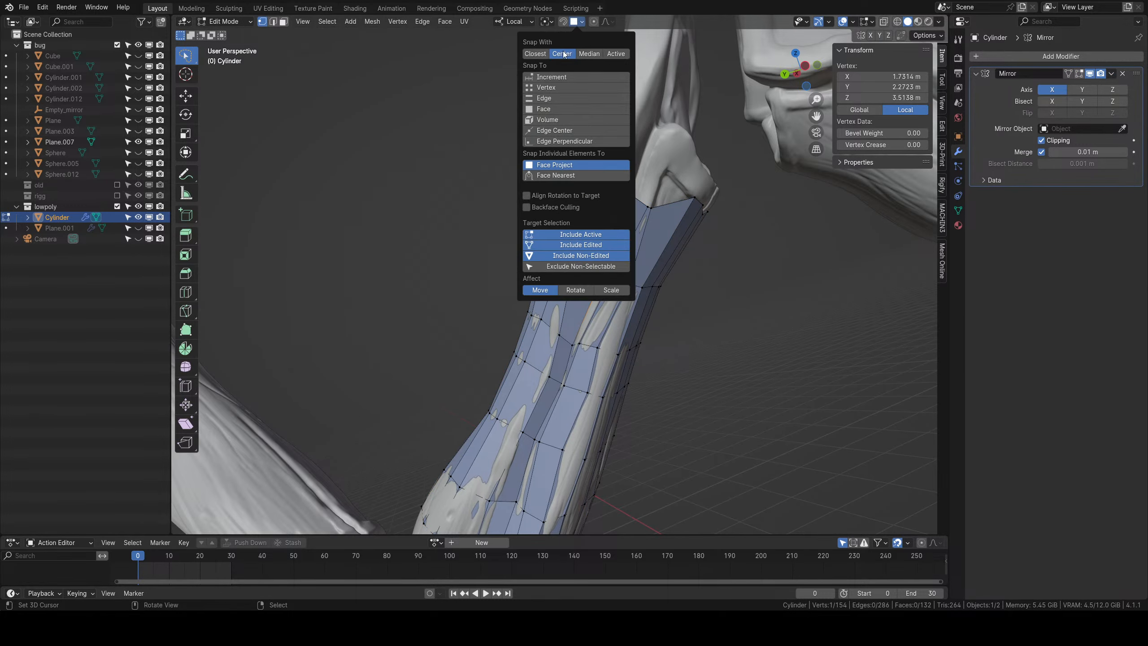
click(563, 21)
Reposition two vertices of the new loop beside the leg's groove so they snap onto the sculpt.
mouse_move(599, 294)
middle_down()
mouse_move(612, 334)
mouse_move(612, 312)
middle_up()
scroll(611, 334, up, 2)
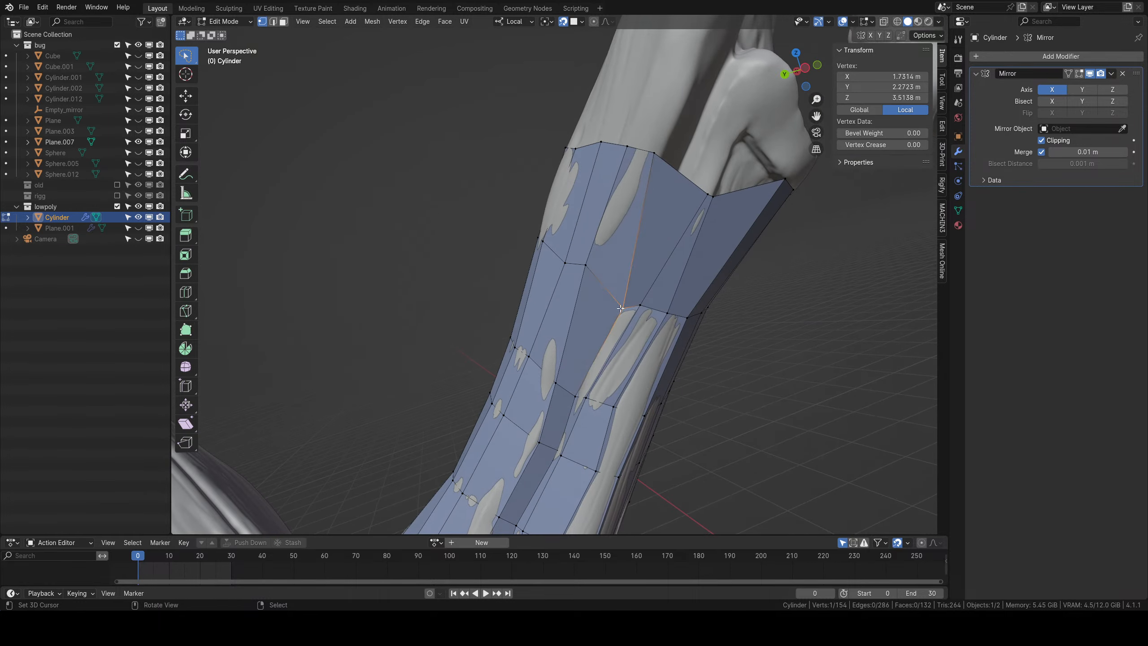
key(g)
click(611, 306)
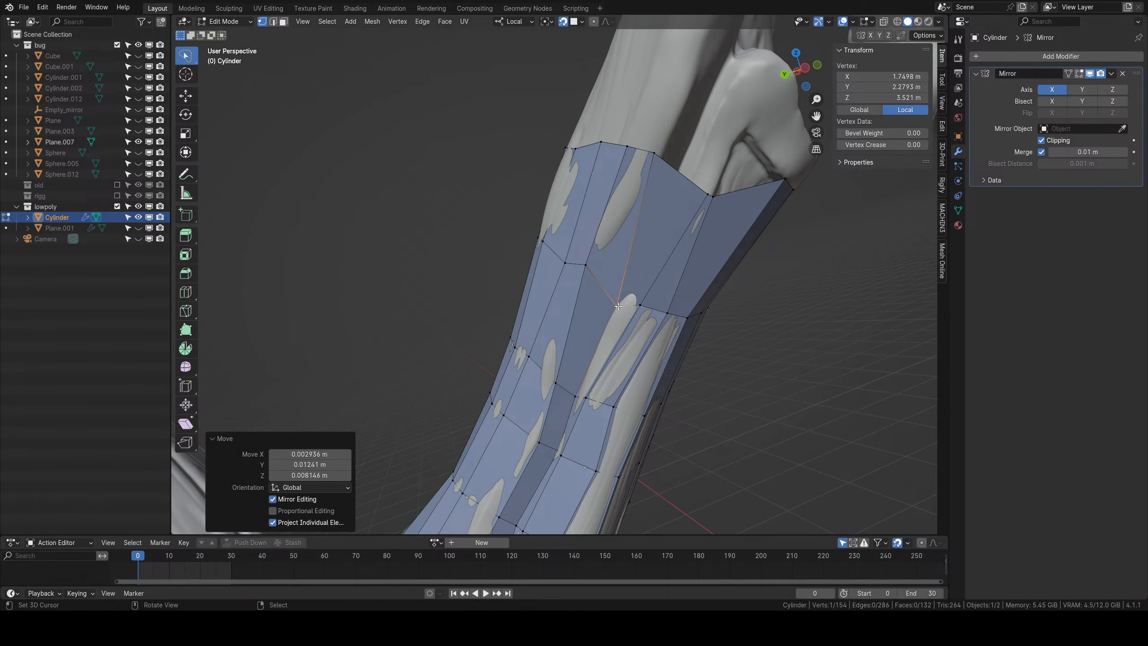
key(g)
click(633, 292)
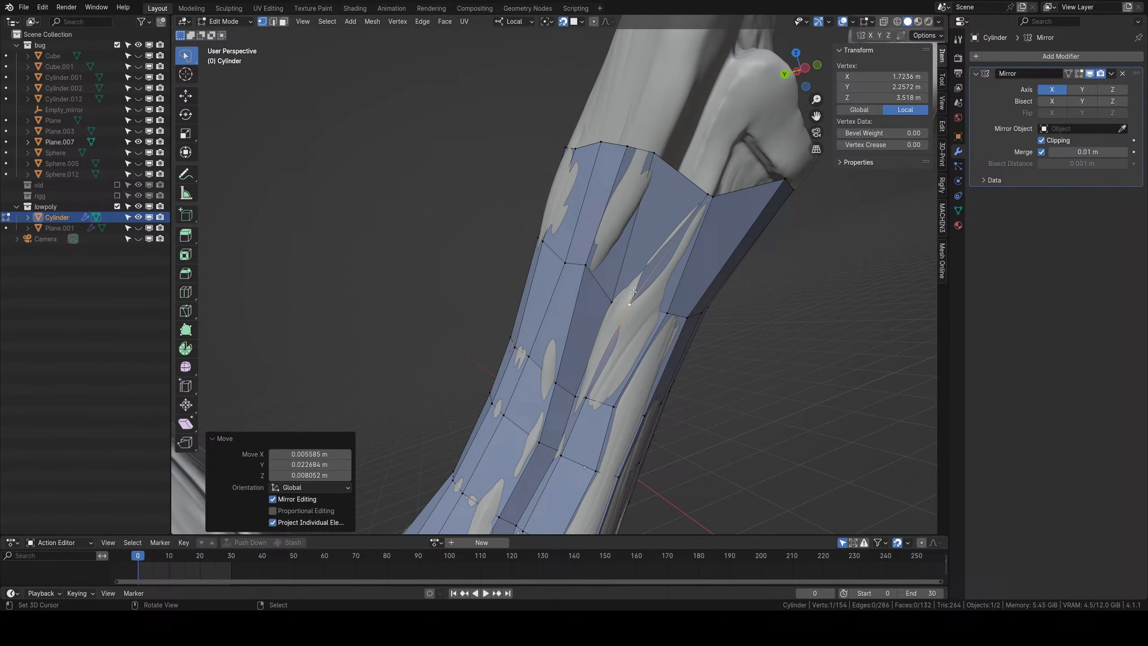
Move two end-loop vertices to the groove and its adjoining ridge on the sculpted surface.
right_click(708, 198)
key(g)
click(673, 192)
right_click(712, 197)
key(g)
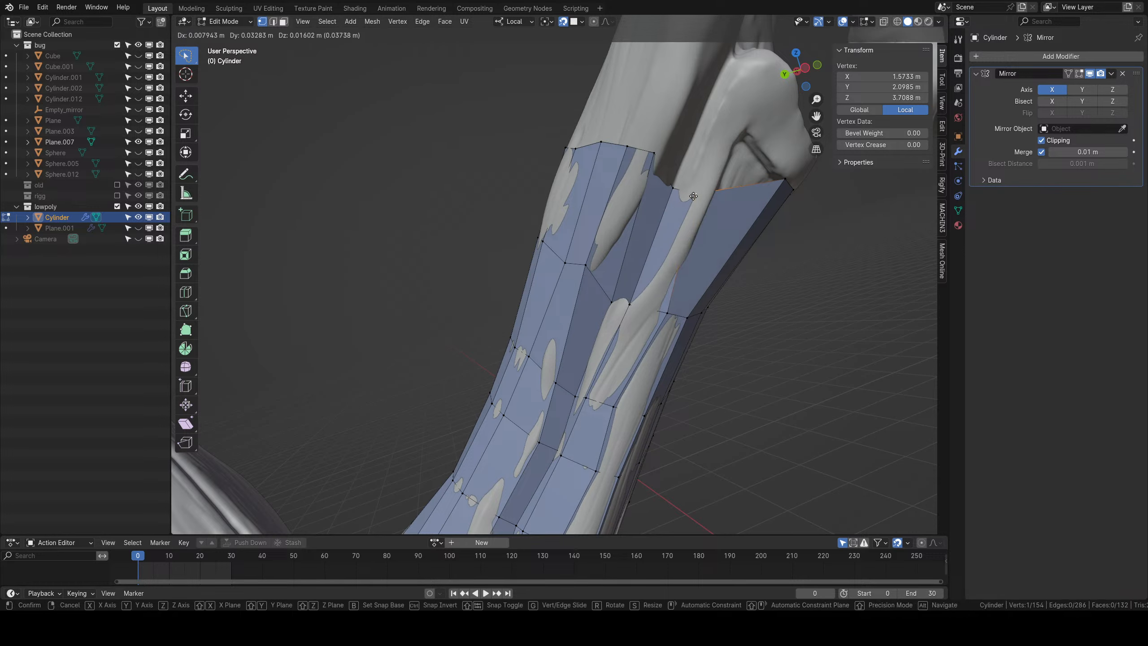
click(692, 213)
Adjust two more vertices on the new loop so its edges follow the groove's borders.
middle_drag(687, 217, 626, 286)
right_click(581, 288)
key(g)
click(581, 289)
right_click(581, 250)
key(g)
click(590, 251)
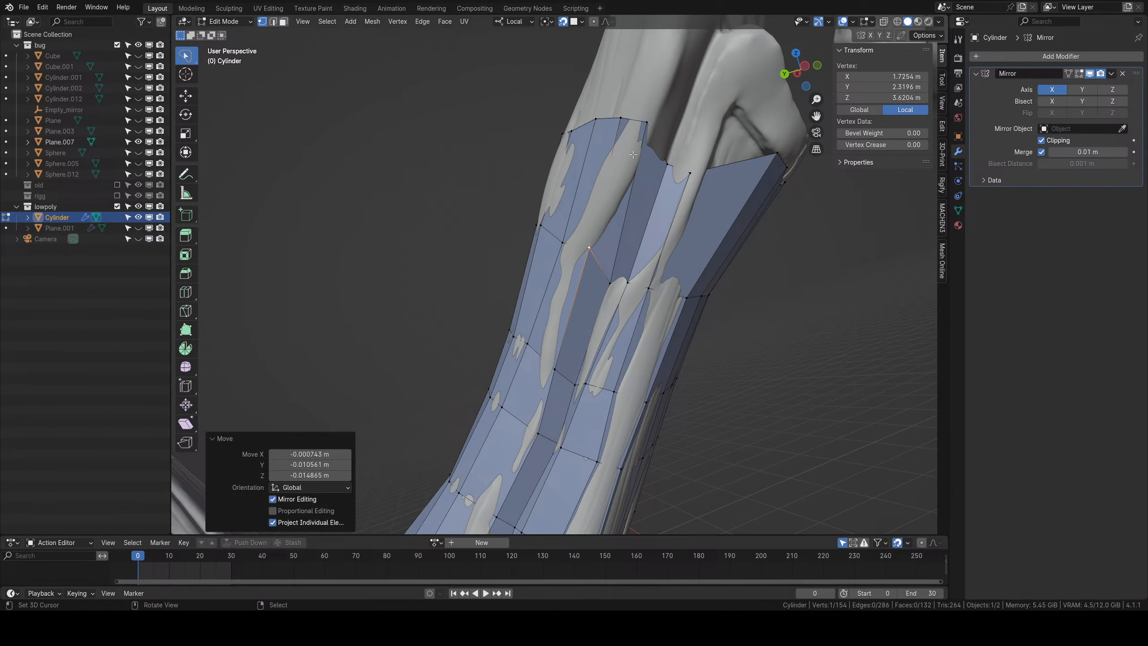
Snap the end-loop vertices on the upper side of the groove onto the sculpted leg.
right_click(651, 129)
key(g)
click(622, 132)
key(g)
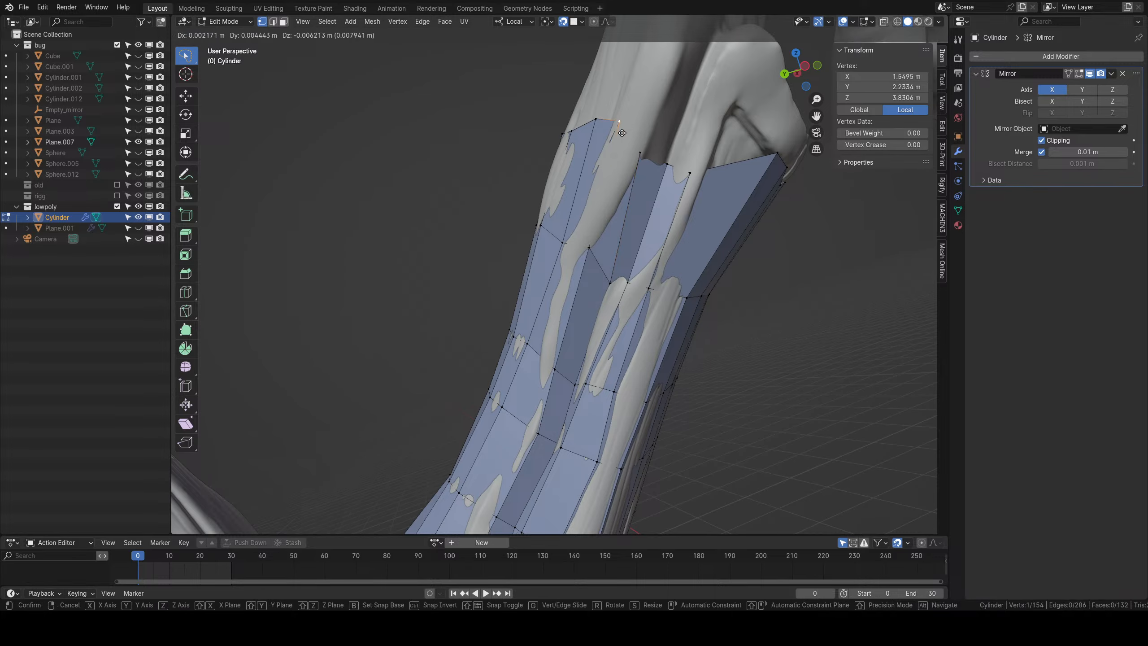
click(621, 155)
Reposition two end-loop vertices on the leg's outer side to even out the open edge.
middle_drag(623, 158, 678, 174)
right_click(727, 230)
key(g)
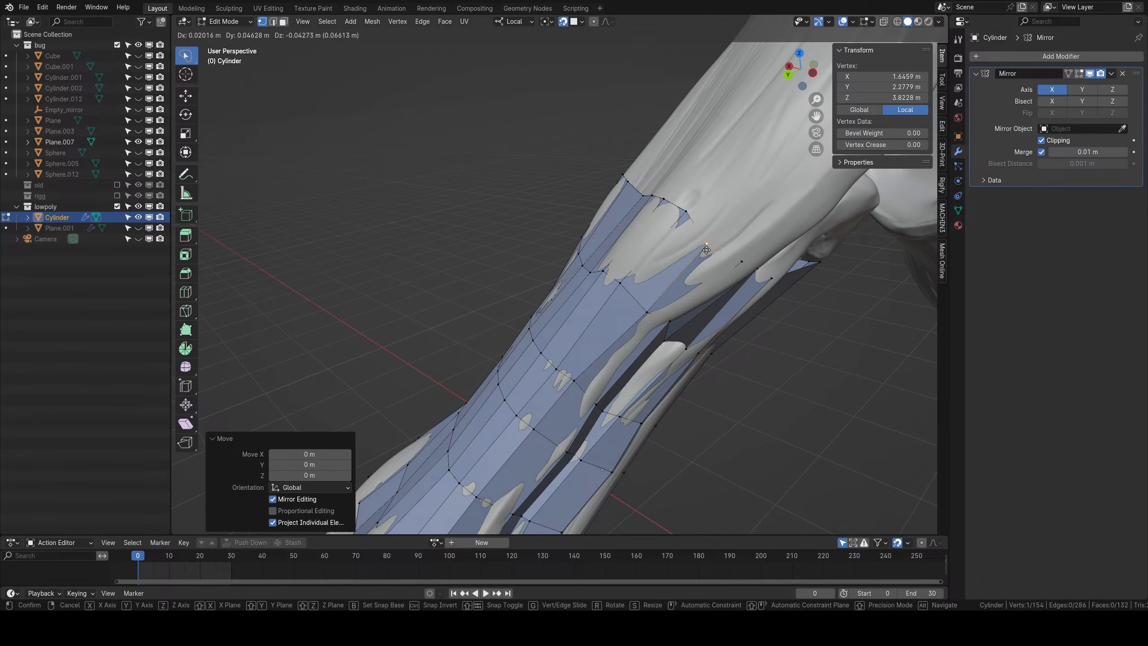
click(713, 246)
right_click(673, 205)
key(g)
click(685, 221)
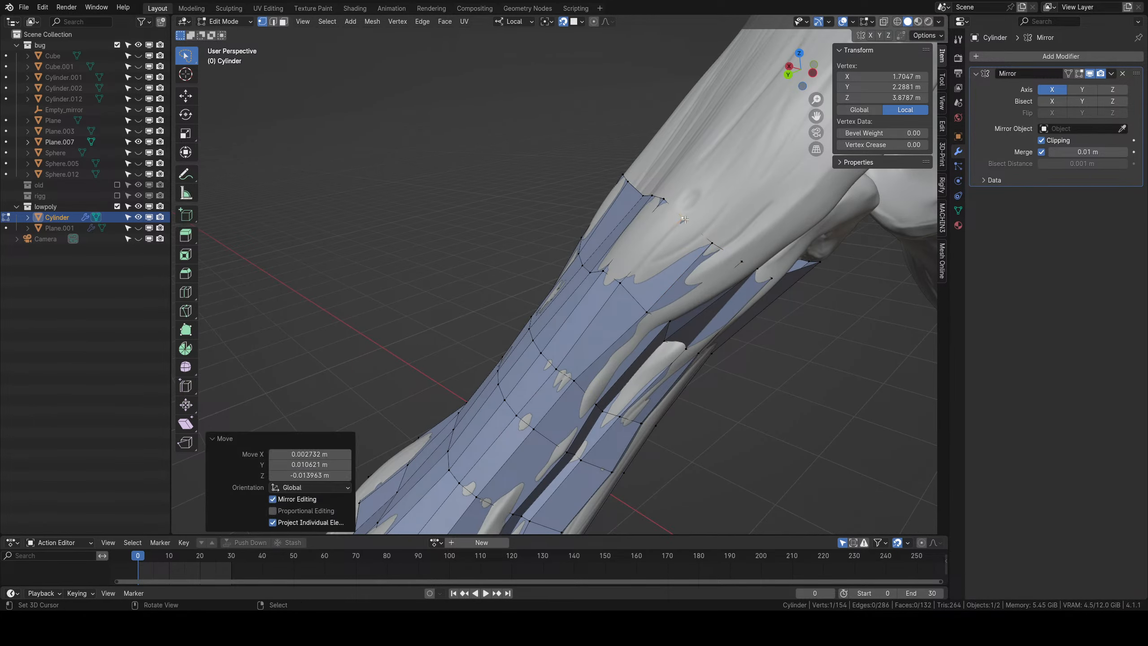
Shift two neighbouring end-loop vertices across the broad face of the leg to even their spacing.
middle_drag(684, 221, 705, 308)
scroll(704, 308, up, 2)
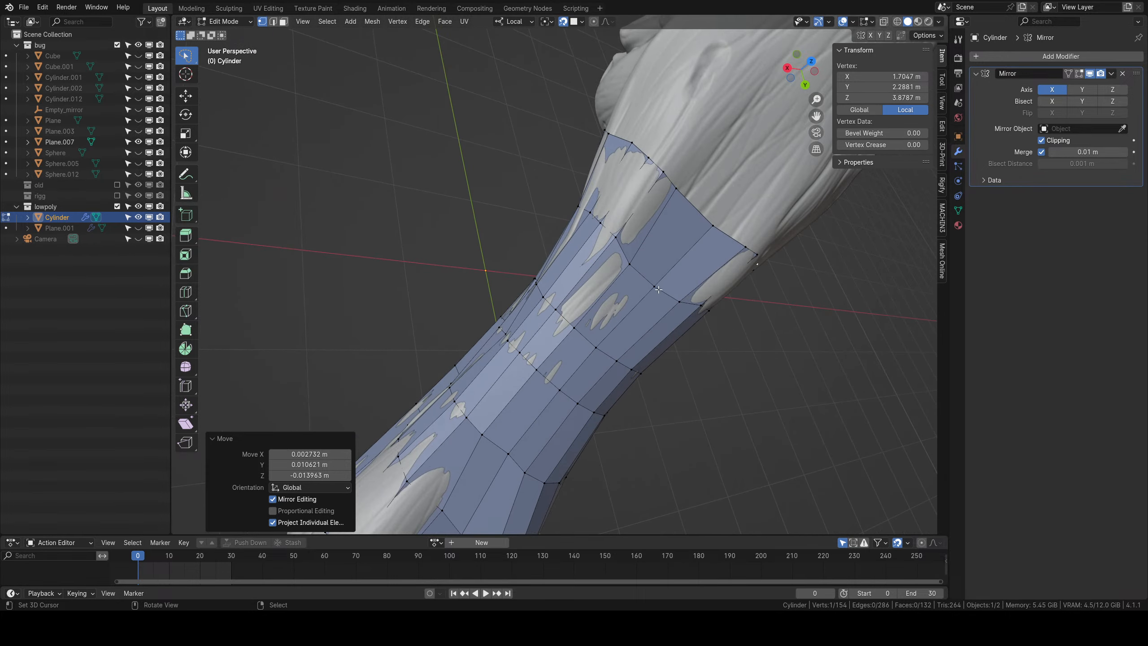
right_click(676, 196)
key(g)
click(692, 209)
key(g)
click(709, 224)
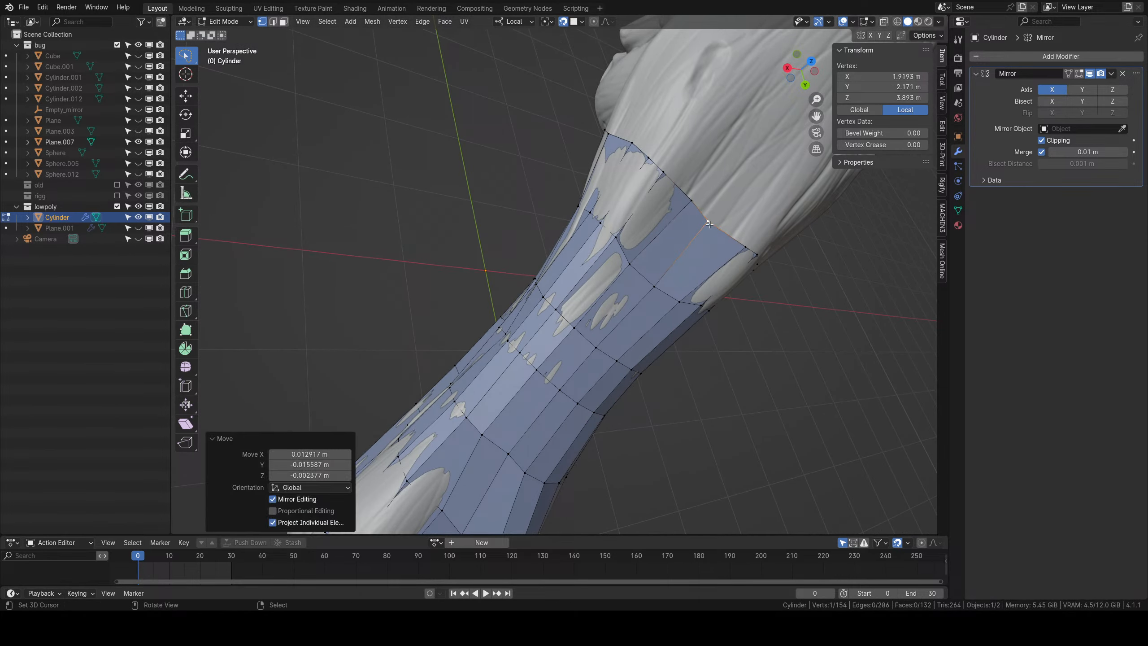
Shift end-loop vertices along the broad face of the leg and beside the groove to even the open edge.
key(g)
click(643, 169)
key(g)
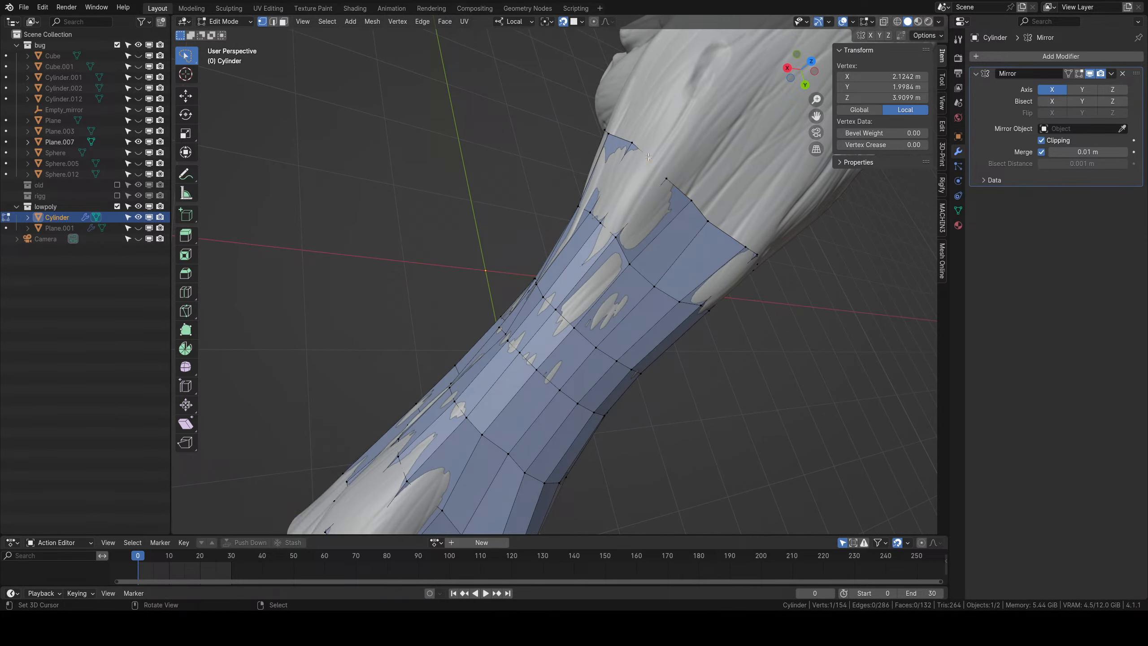
click(633, 163)
middle_drag(633, 163, 608, 230)
key(g)
click(508, 210)
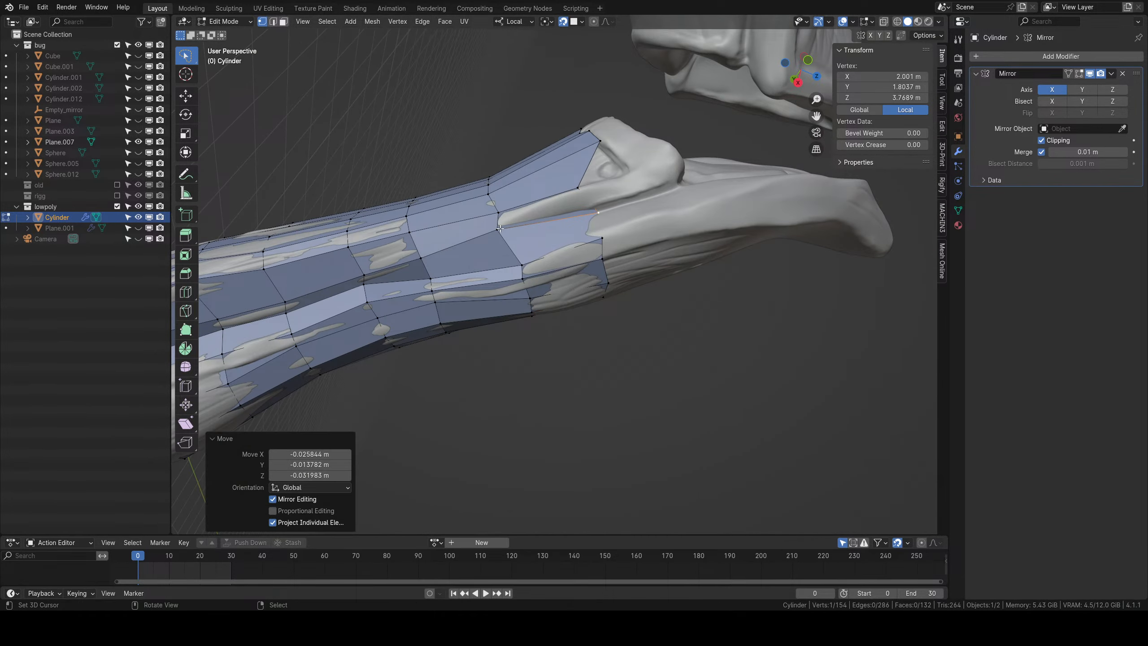
Reposition the vertices bordering the groove on the last two loops so their edges follow its rim.
key(g)
click(508, 233)
click(500, 214)
key(g)
click(503, 221)
click(574, 195)
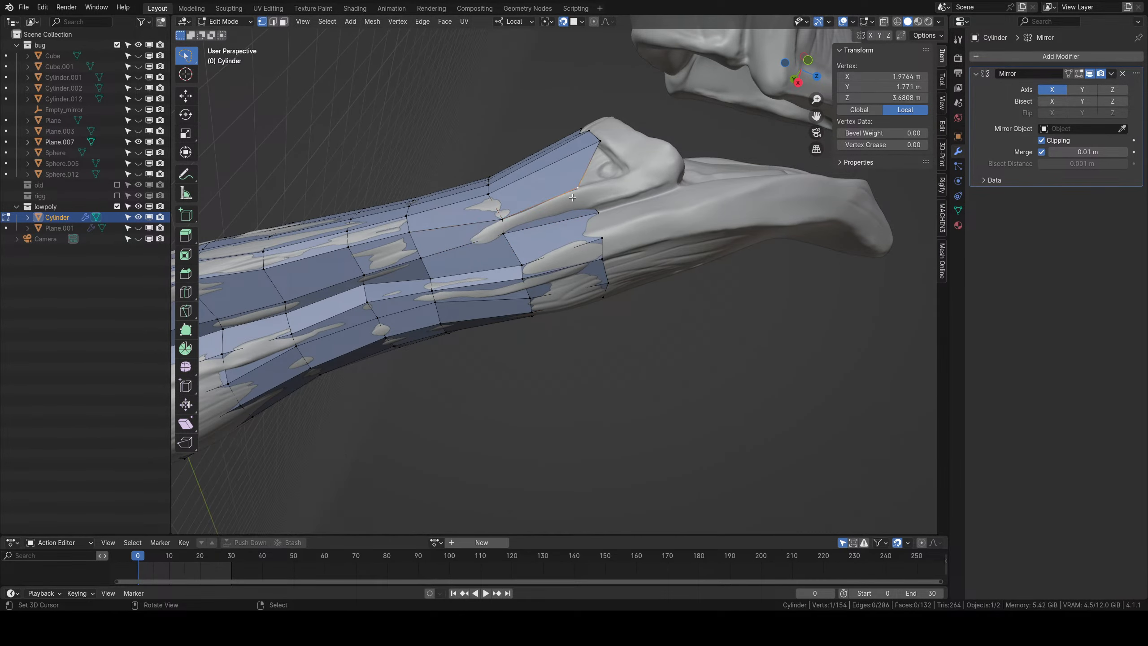
key(g)
click(580, 205)
Pull two protruding end-loop vertices back along the leg, away from the joint, to straighten the open edge.
middle_drag(582, 194, 604, 253)
click(613, 168)
middle_drag(613, 174, 631, 208)
key(g)
click(594, 224)
right_click(633, 166)
key(g)
click(600, 181)
Line up the next two end-loop vertices behind the joint's raised ridge with the rest of the open edge.
right_click(646, 192)
key(g)
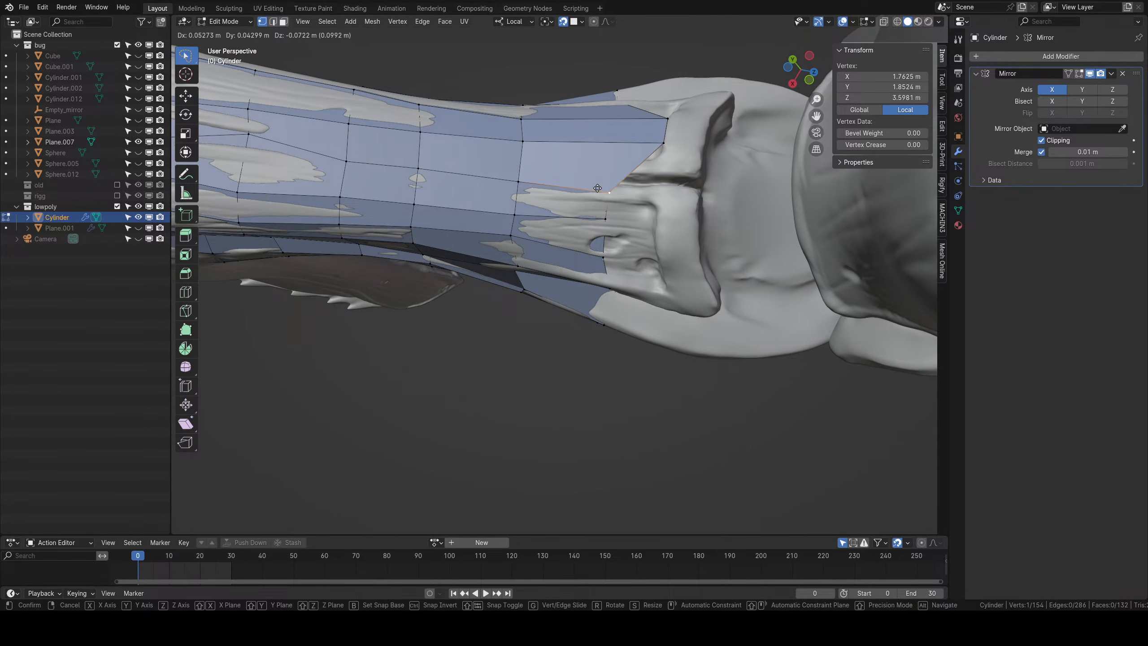
click(607, 194)
right_click(657, 141)
key(g)
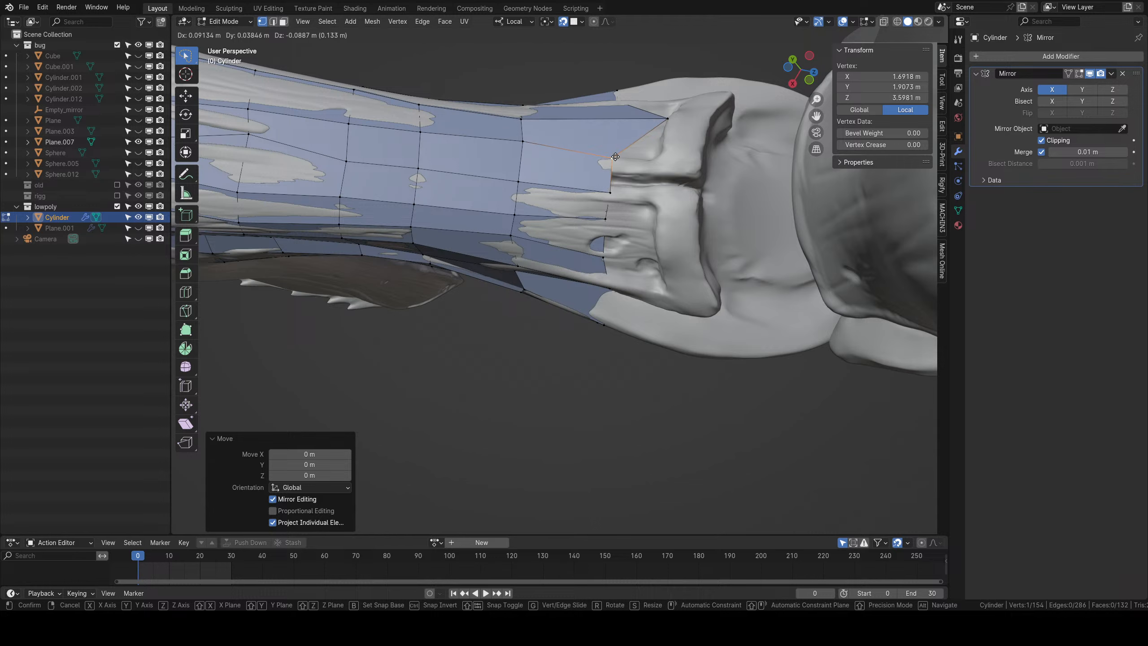
click(614, 156)
Align two end-loop vertices on the opposite side of the leg and finish editing the mesh.
middle_drag(621, 158, 620, 230)
right_click(662, 208)
key(g)
click(618, 206)
right_click(620, 231)
key(g)
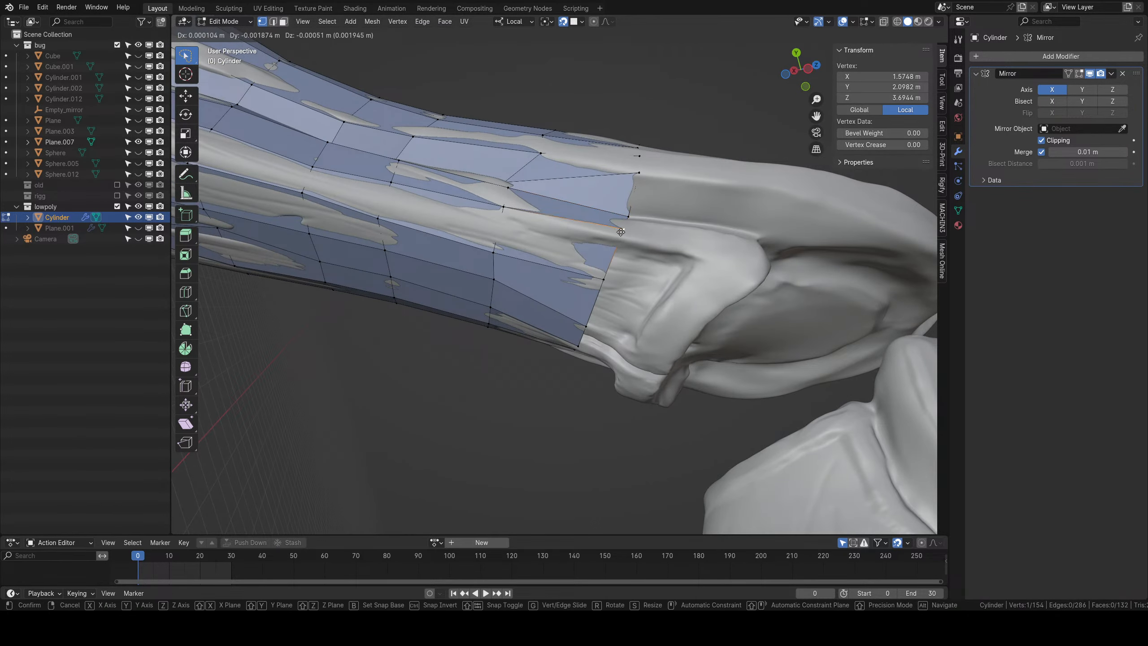
click(621, 239)
scroll(614, 242, down, 8)
key(Tab)
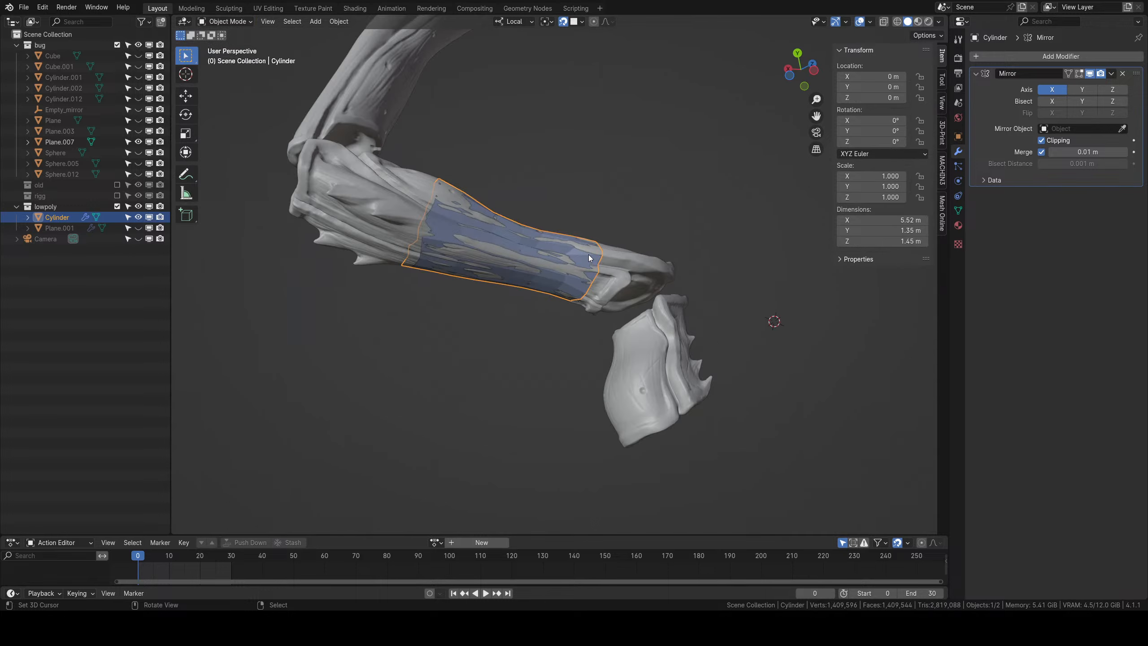
Add a Shrinkwrap modifier above Mirror on the leg mesh, targeting Plane.007 with an offset of 0.018 m.
middle_drag(588, 255, 457, 385)
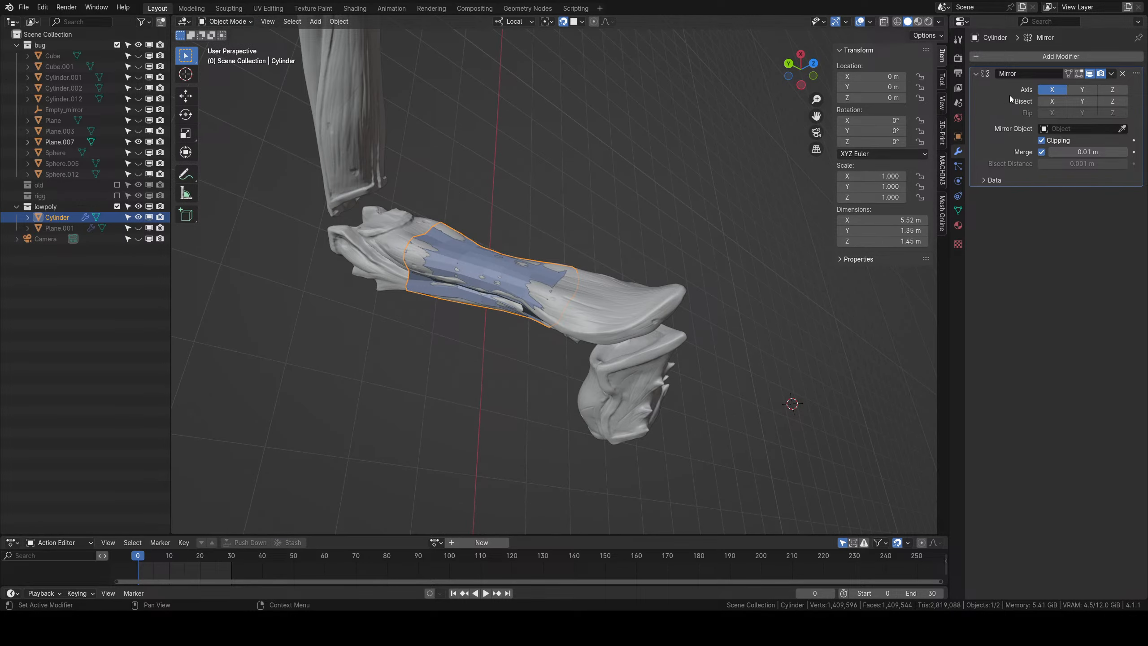
click(1025, 57)
text(sh)
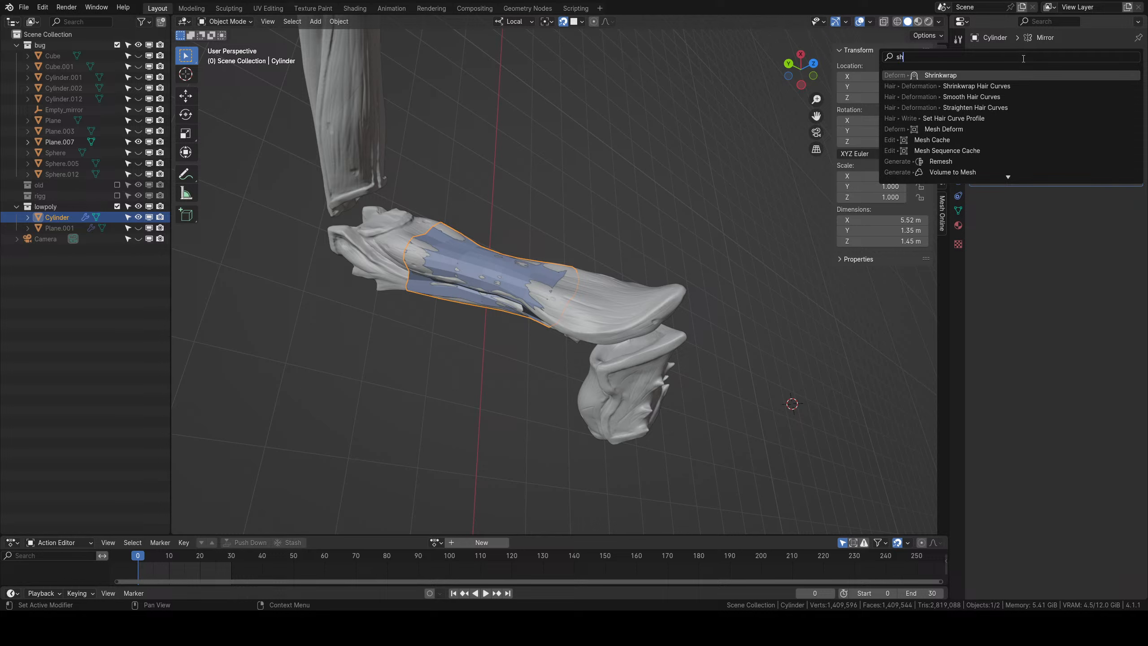
click(949, 74)
drag(1136, 195, 1131, 68)
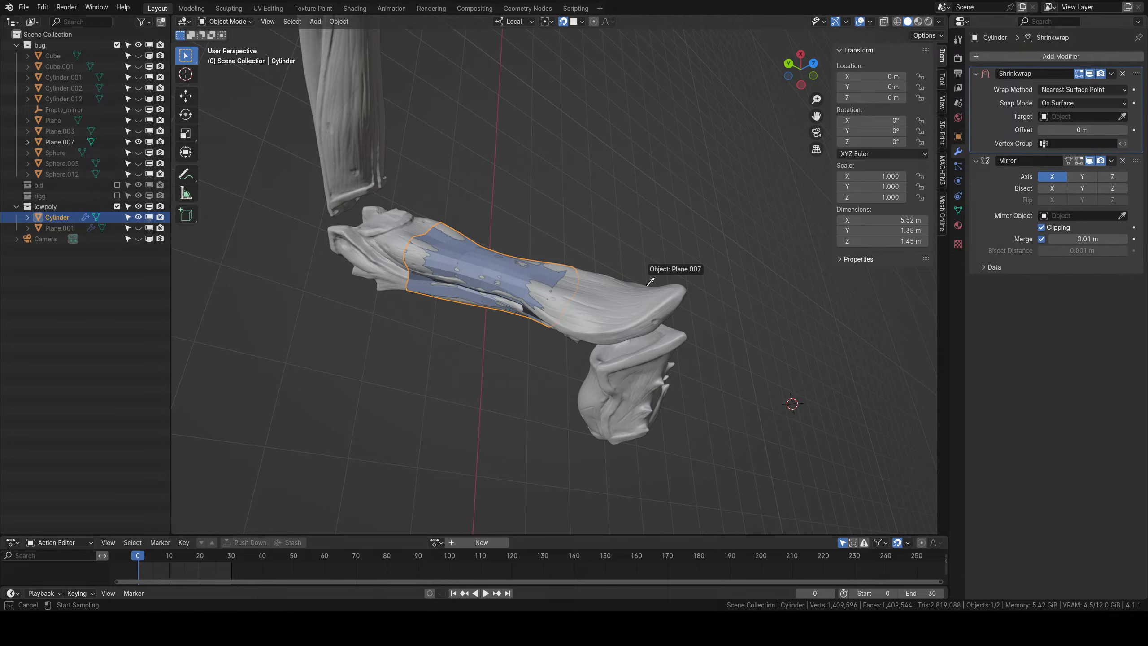
click(620, 300)
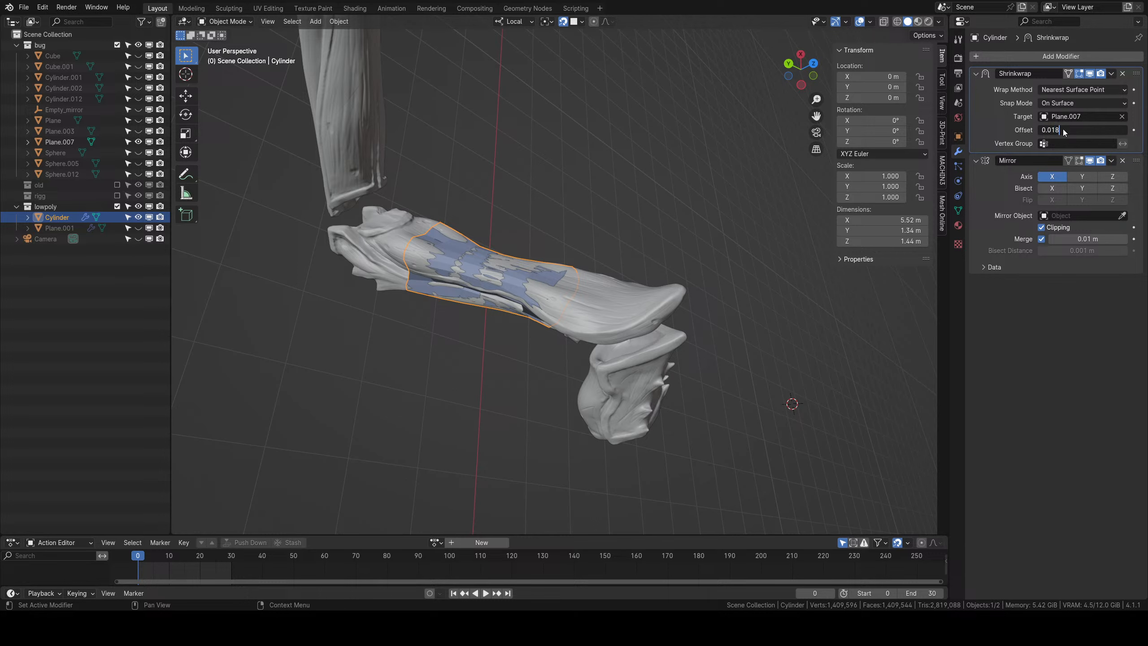
click(1063, 131)
text(0.018)
key(Return)
middle_drag(538, 293, 860, 239)
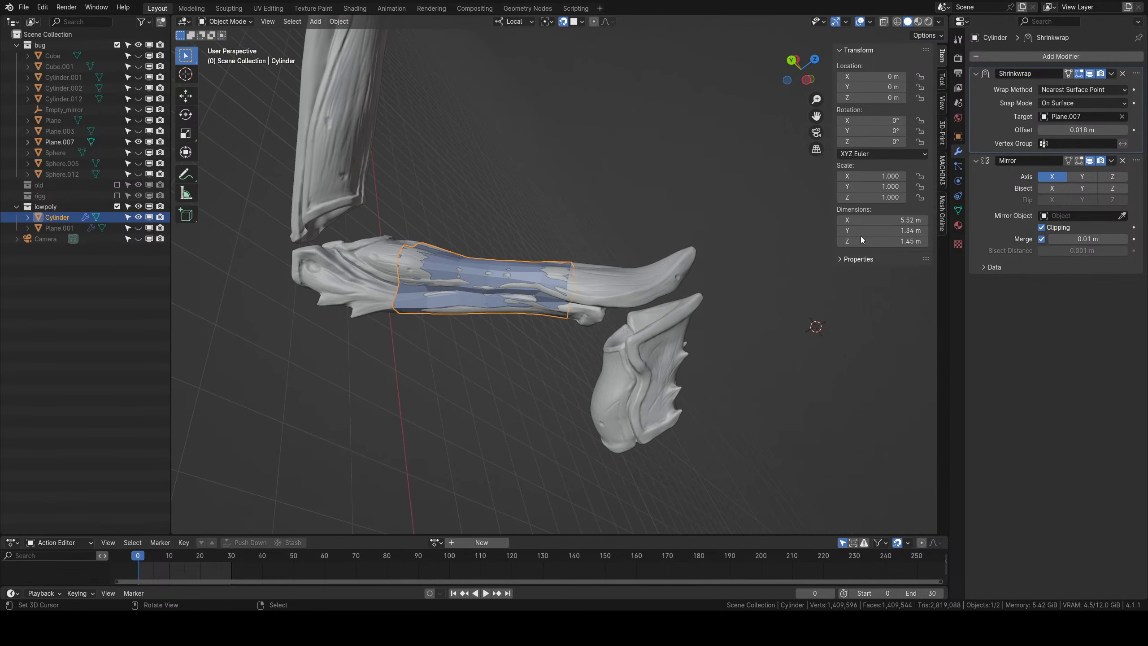
Add a Subdivision Surface modifier at the top of the modifier stack with its render level set to 1.
click(1058, 56)
text(su)
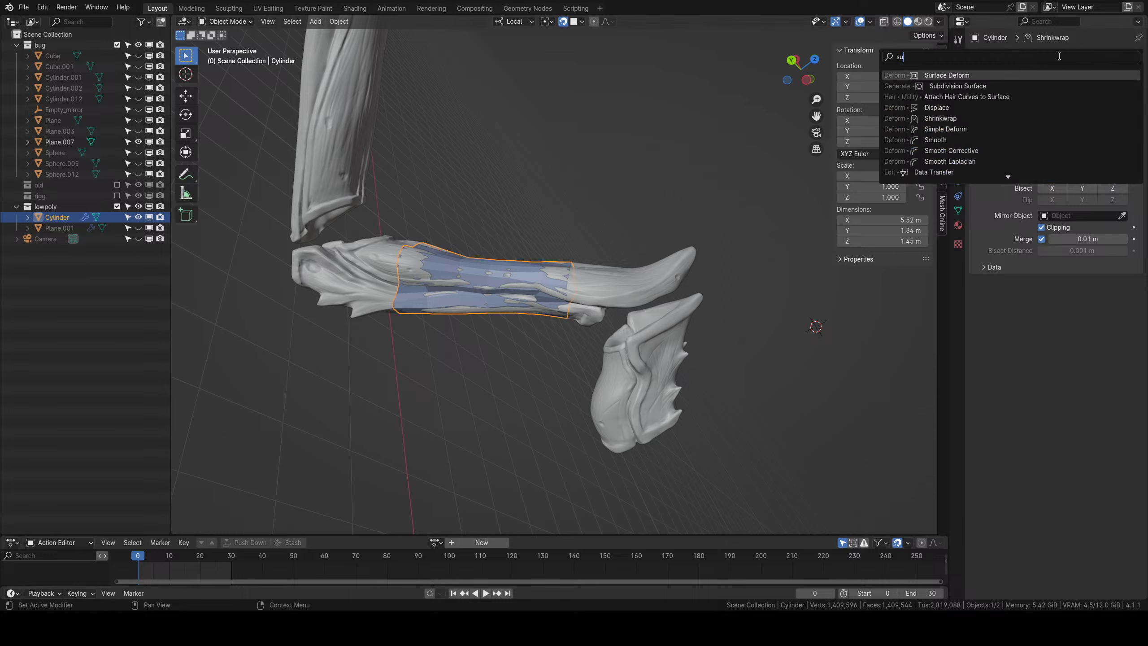
click(974, 89)
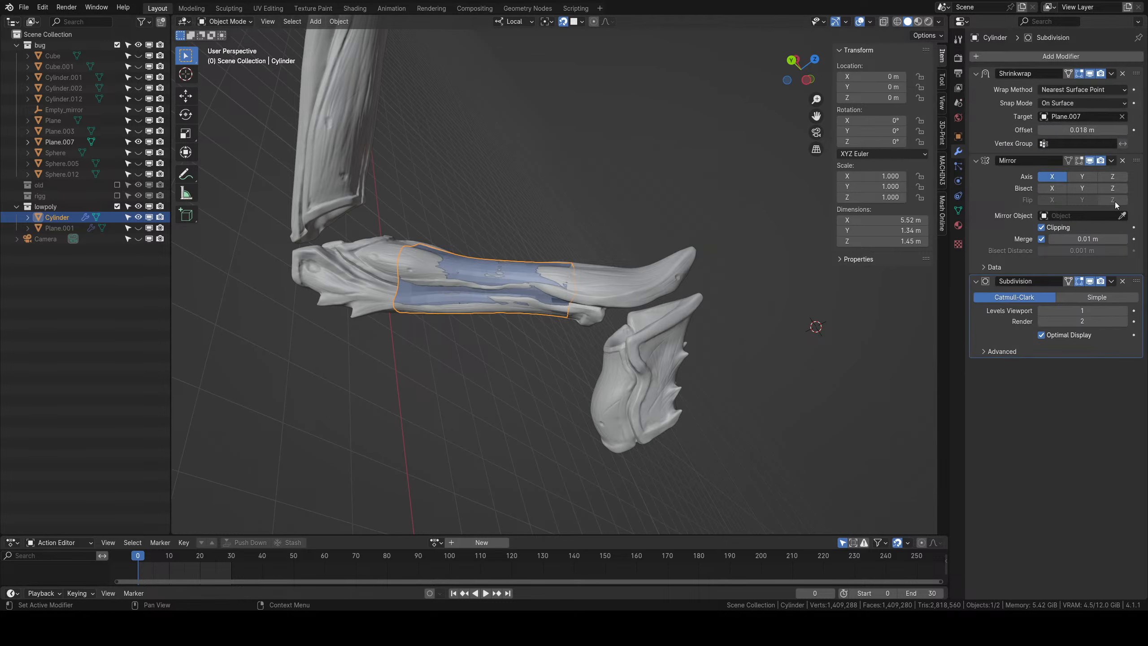
drag(1135, 280, 1127, 68)
middle_drag(732, 280, 628, 299)
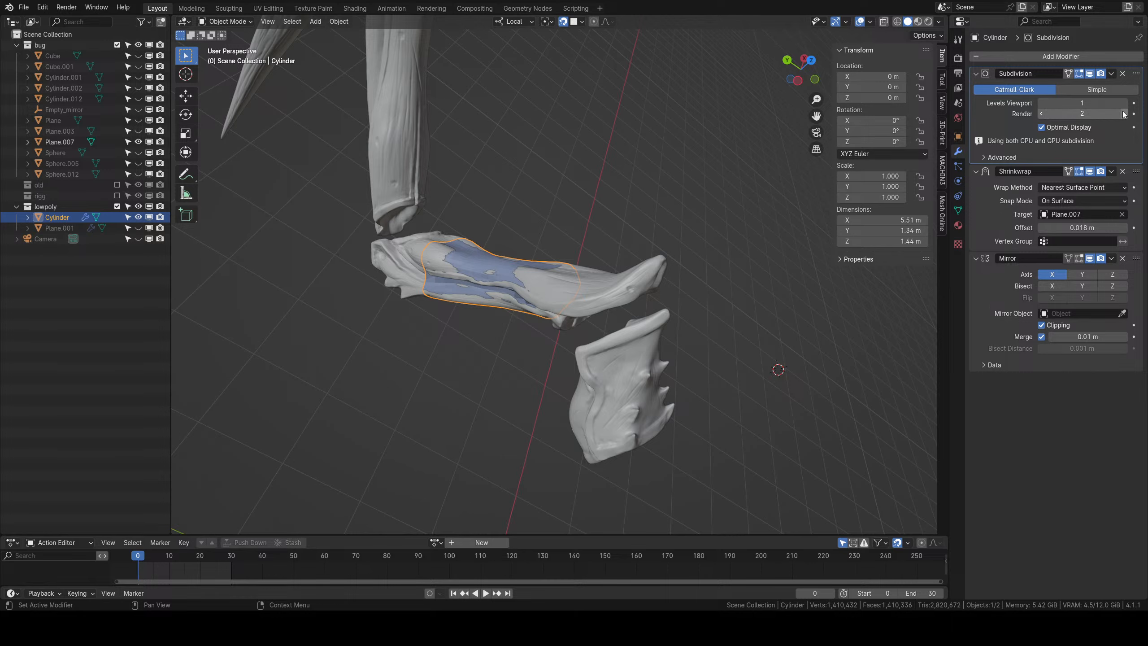
scroll(705, 271, up, 4)
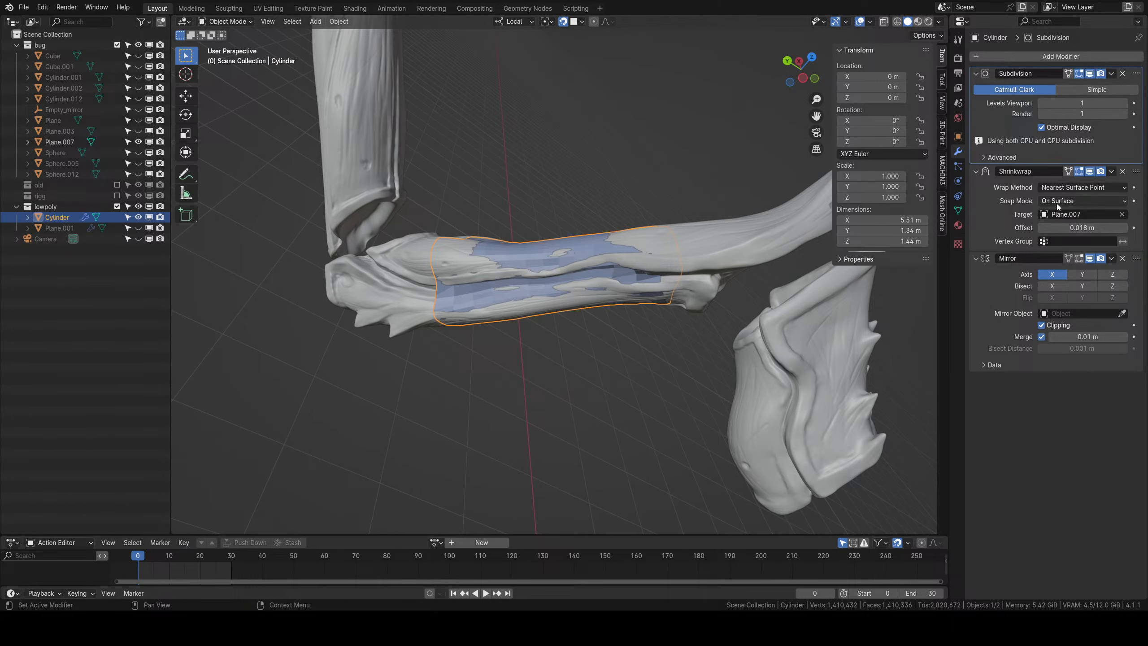
Set the Shrinkwrap snap mode to Outside Surface and inspect the leg mesh with its mirrored copy.
click(1056, 202)
click(1057, 250)
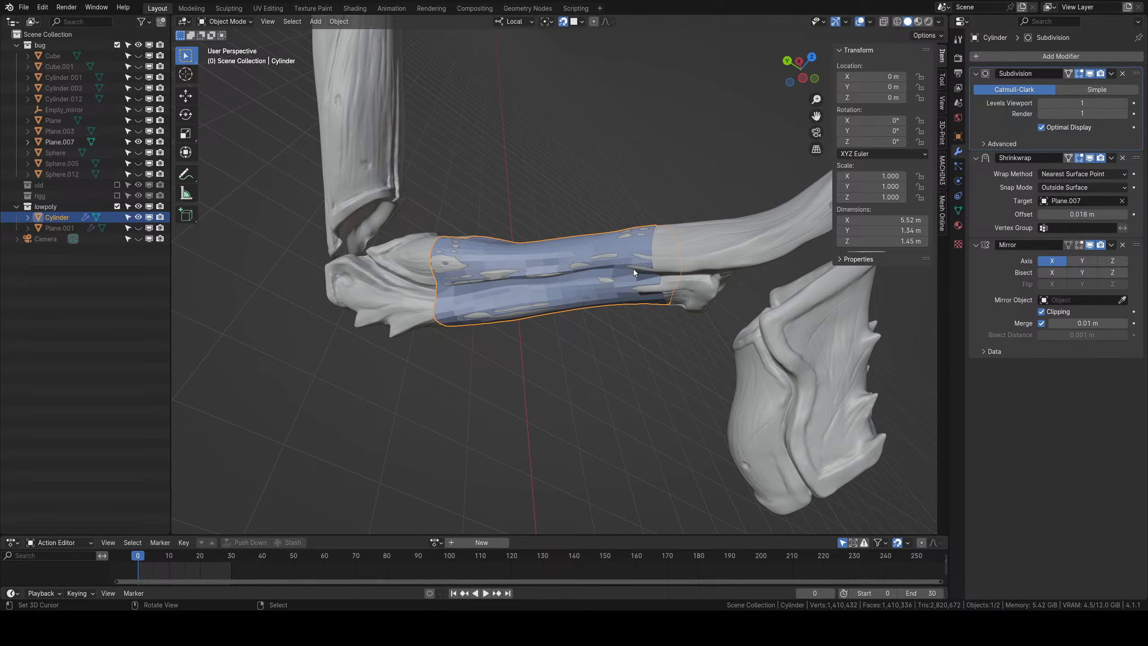
middle_drag(633, 269, 612, 352)
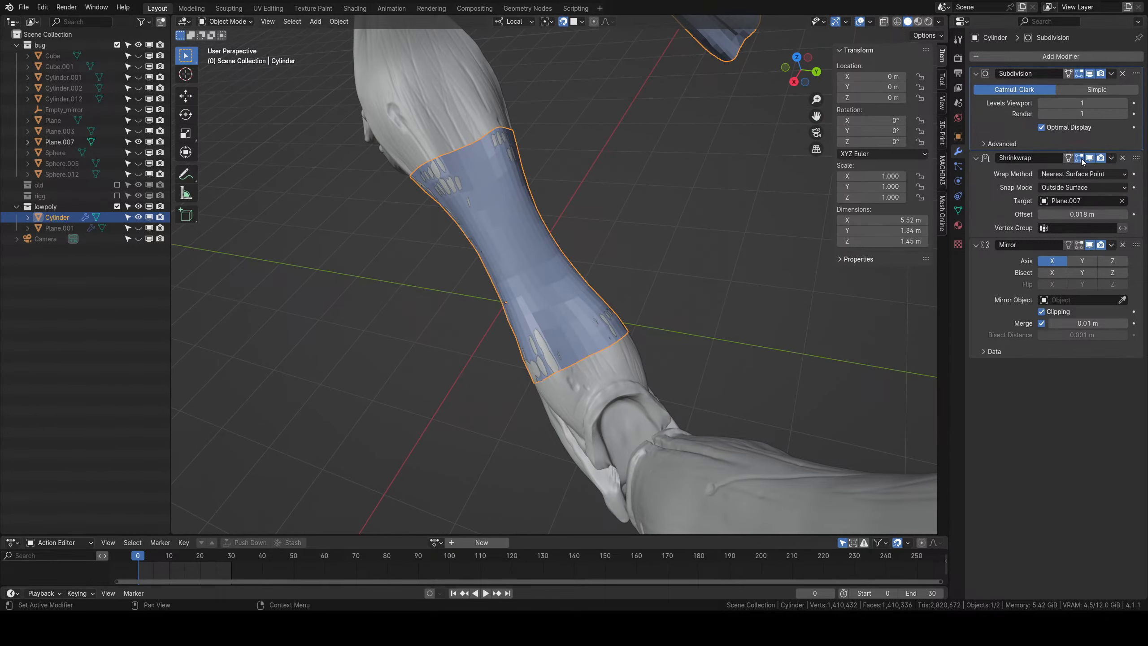
middle_drag(678, 226, 622, 306)
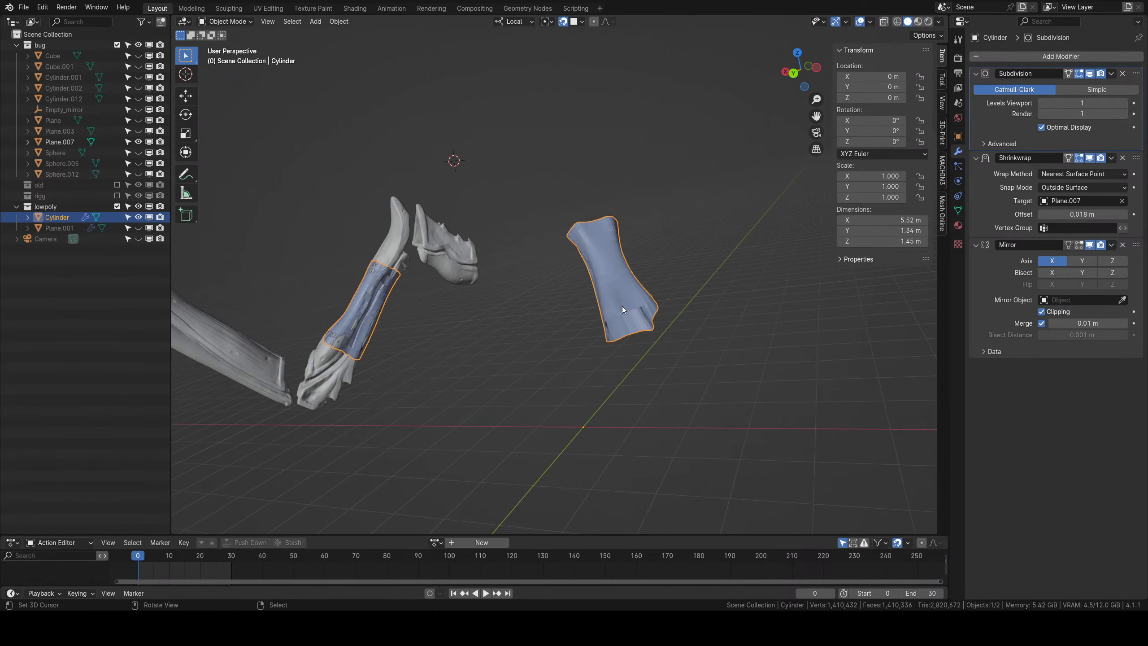
middle_drag(533, 306, 522, 306)
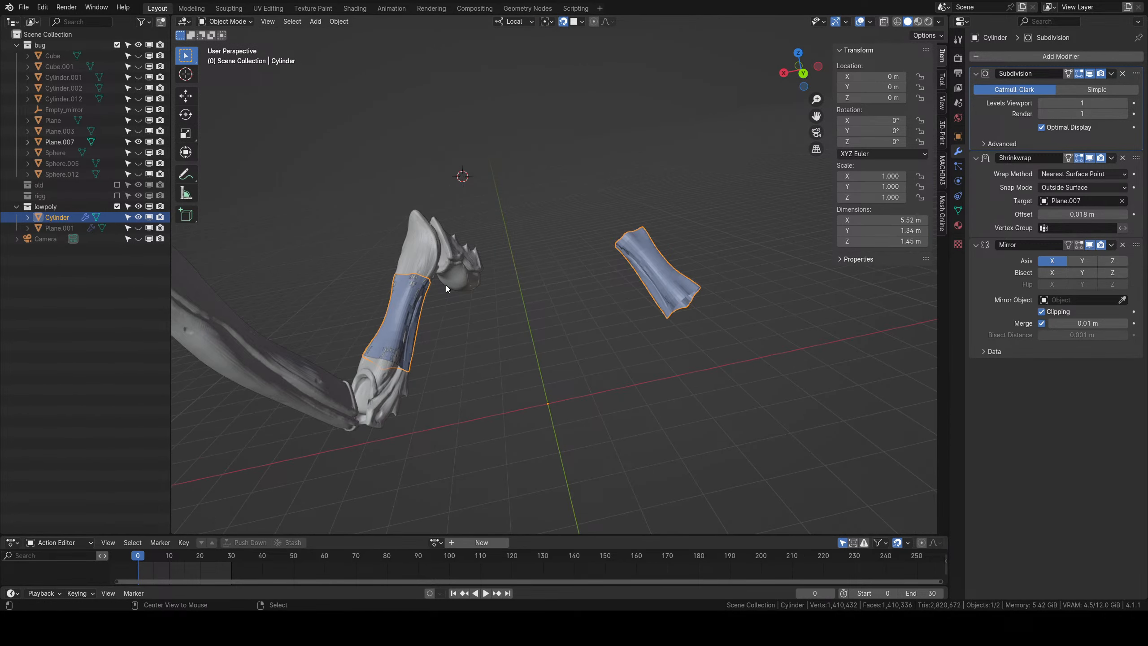
Reveal all hidden parts of the bug and clear the selection.
key(alt+h)
scroll(451, 276, down, 3)
middle_drag(451, 276, 642, 254)
right_click(559, 358)
middle_drag(559, 357, 553, 325)
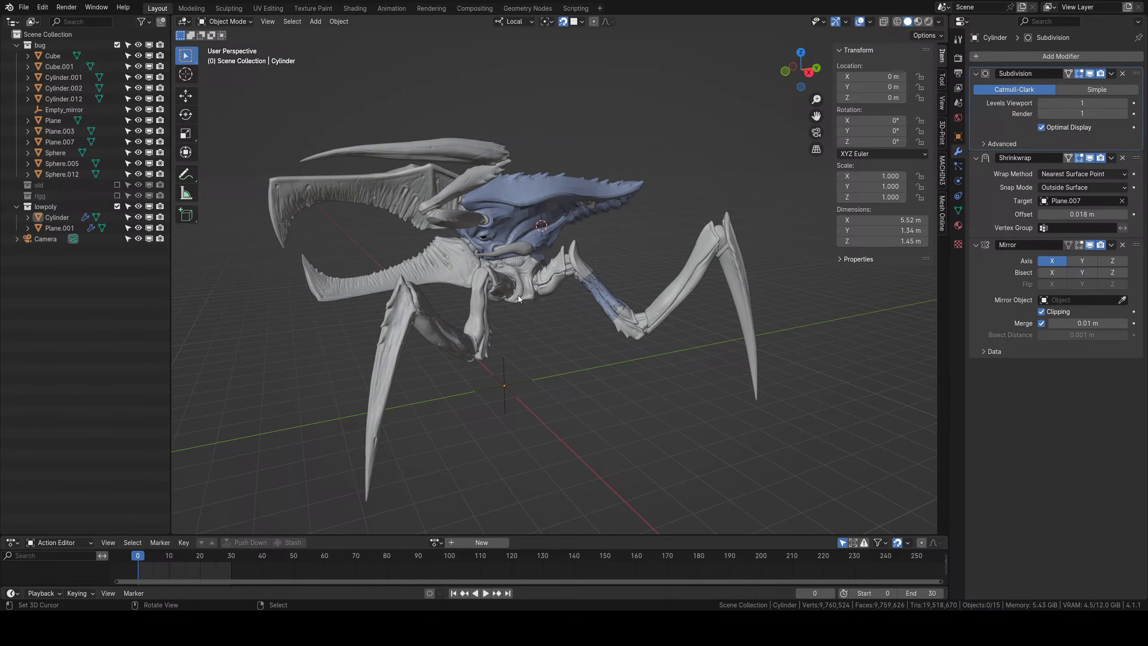
Add a mesh plane in the right orthographic view and reset its location to the world origin.
key(KP_3)
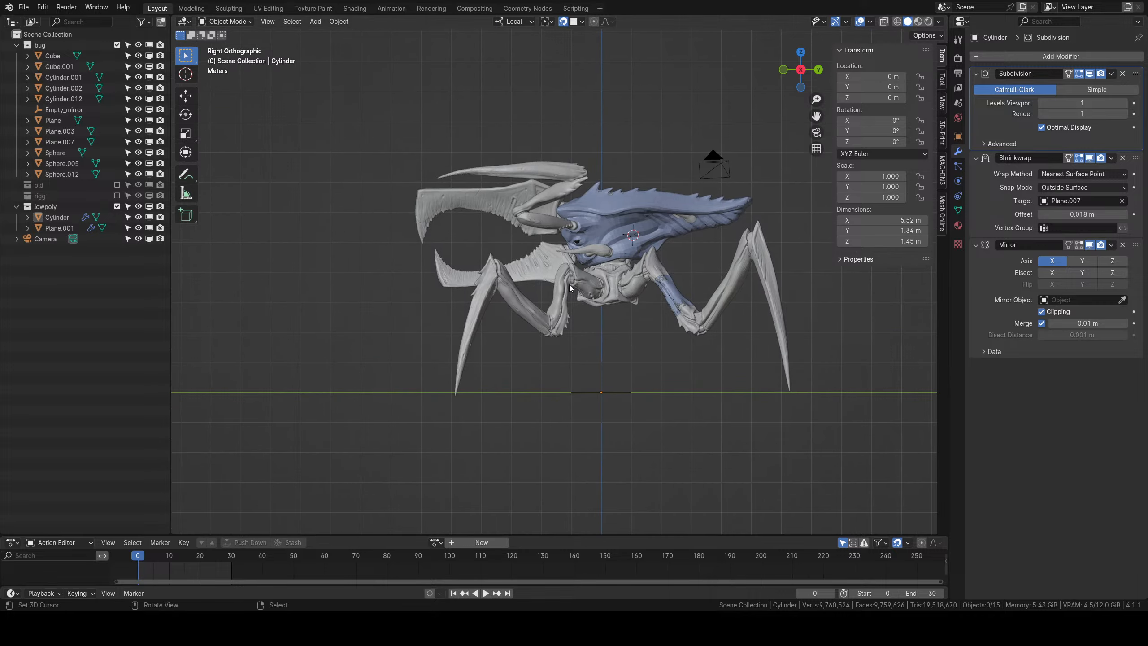
scroll(521, 201, up, 5)
scroll(520, 200, down, 5)
key(shift+a)
mouse_move(608, 307)
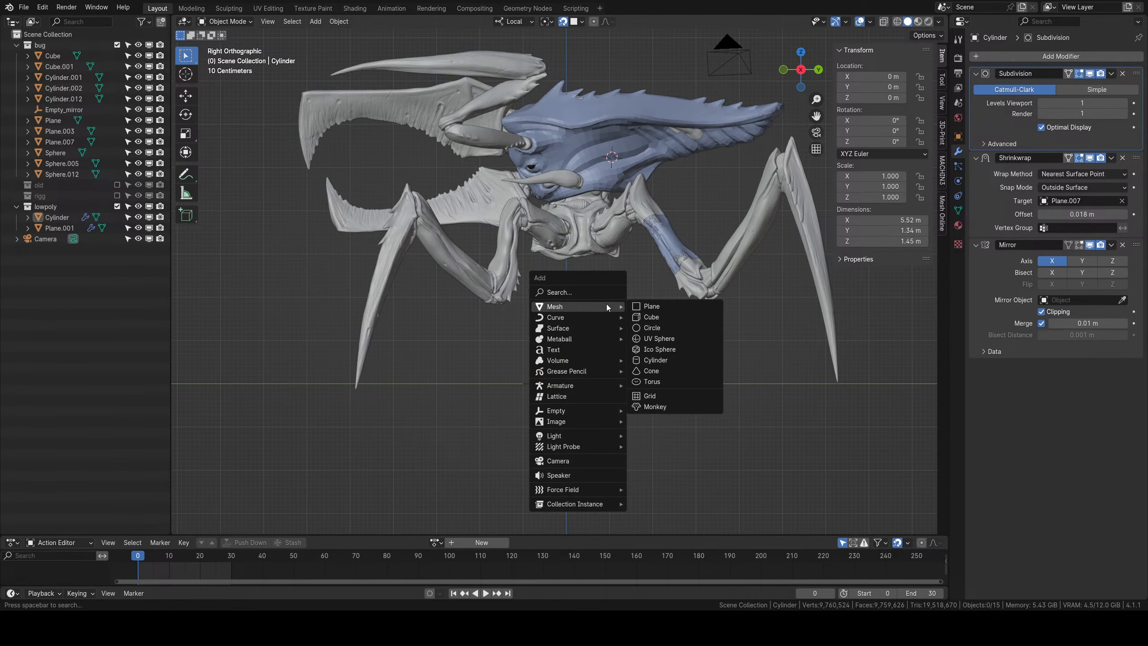
key(Return)
scroll(577, 391, down, 3)
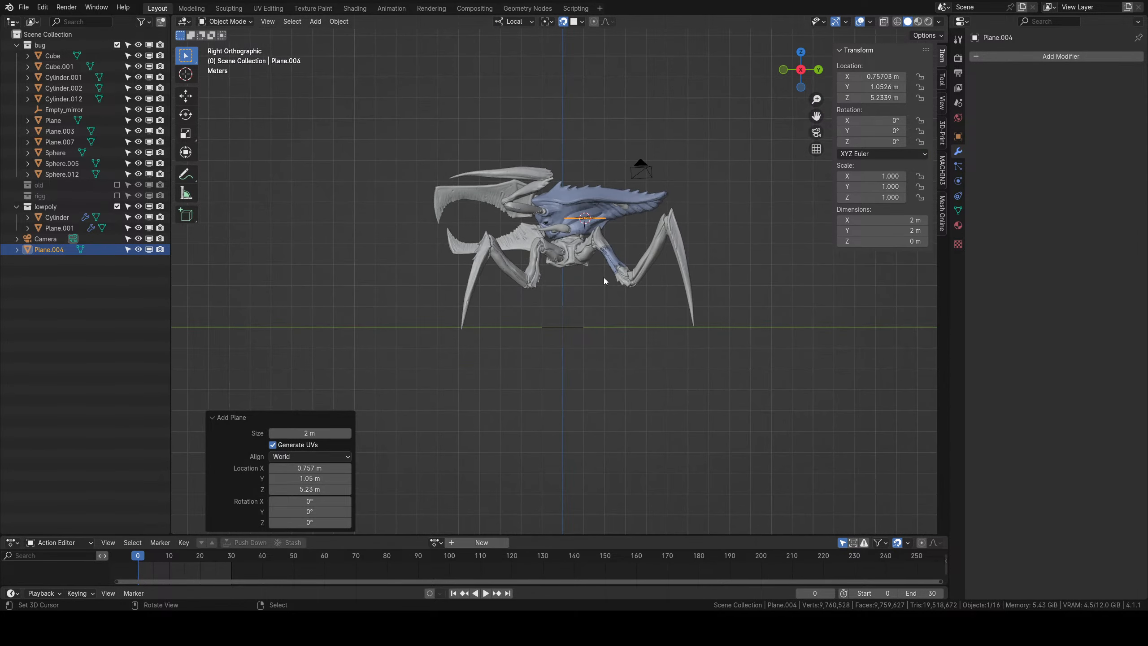
key(alt+g)
Move the plane's geometry up to the bug's upper jaw in Edit Mode and rotate it freely to face the jaw's side.
key(Tab)
key(g)
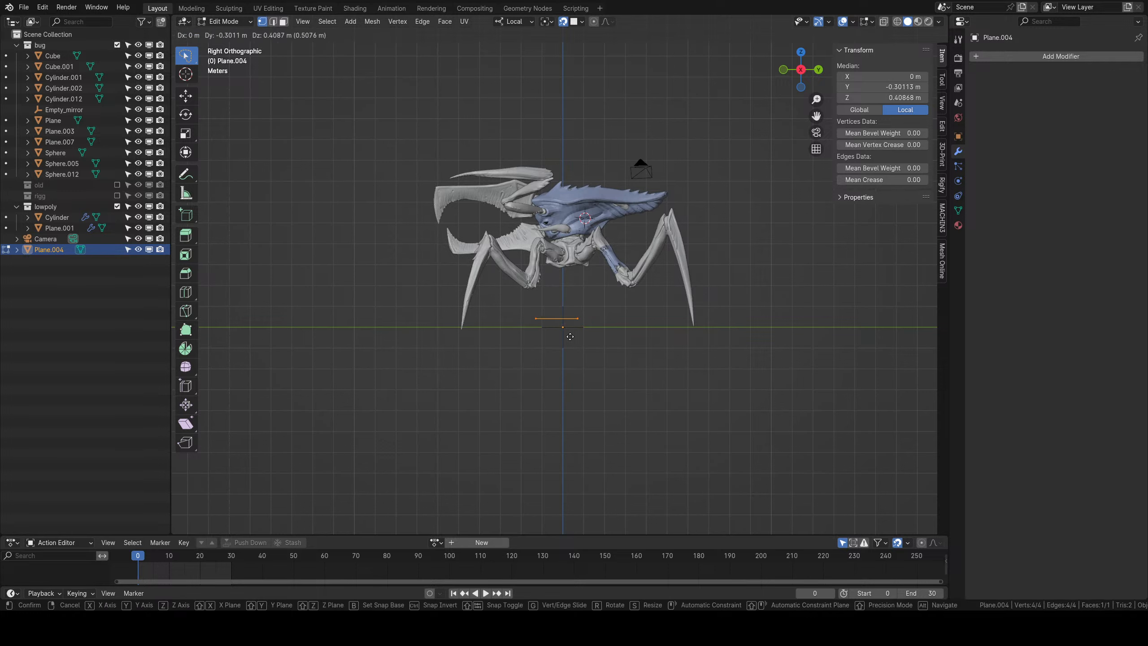
click(480, 230)
scroll(497, 253, up, 4)
key(r)
key(r)
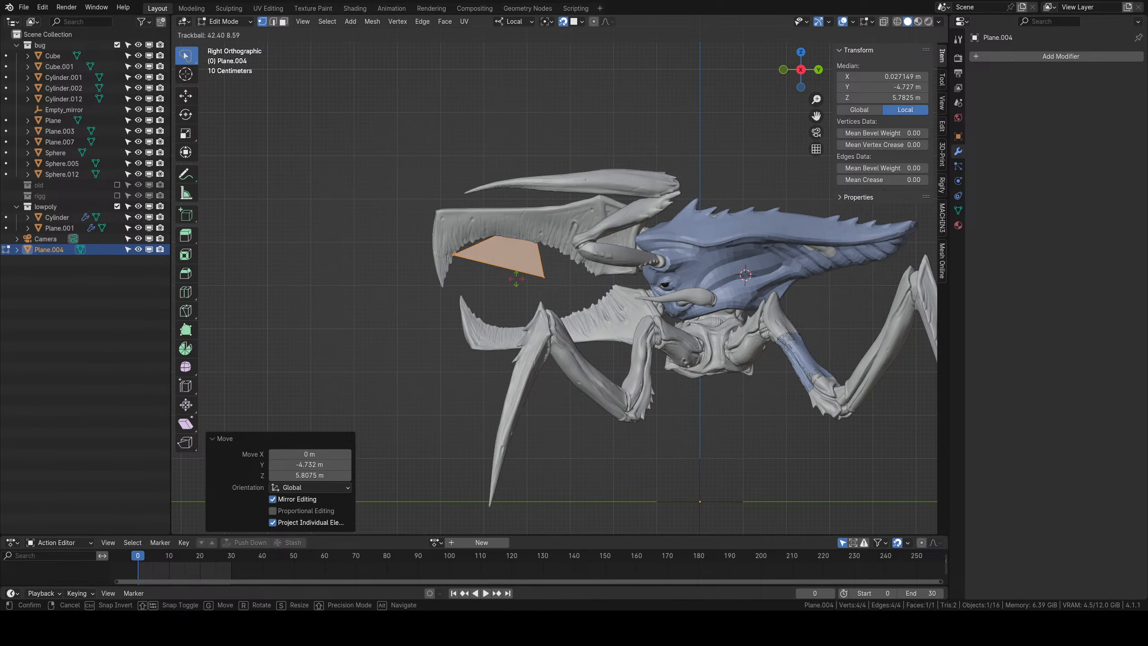
click(521, 297)
Snap the plane's two upper corner vertices onto the side of the upper jaw.
scroll(521, 236, up, 3)
middle_drag(534, 276, 588, 395)
right_click(510, 192)
key(g)
click(515, 206)
middle_drag(547, 289, 527, 203)
right_click(370, 267)
key(g)
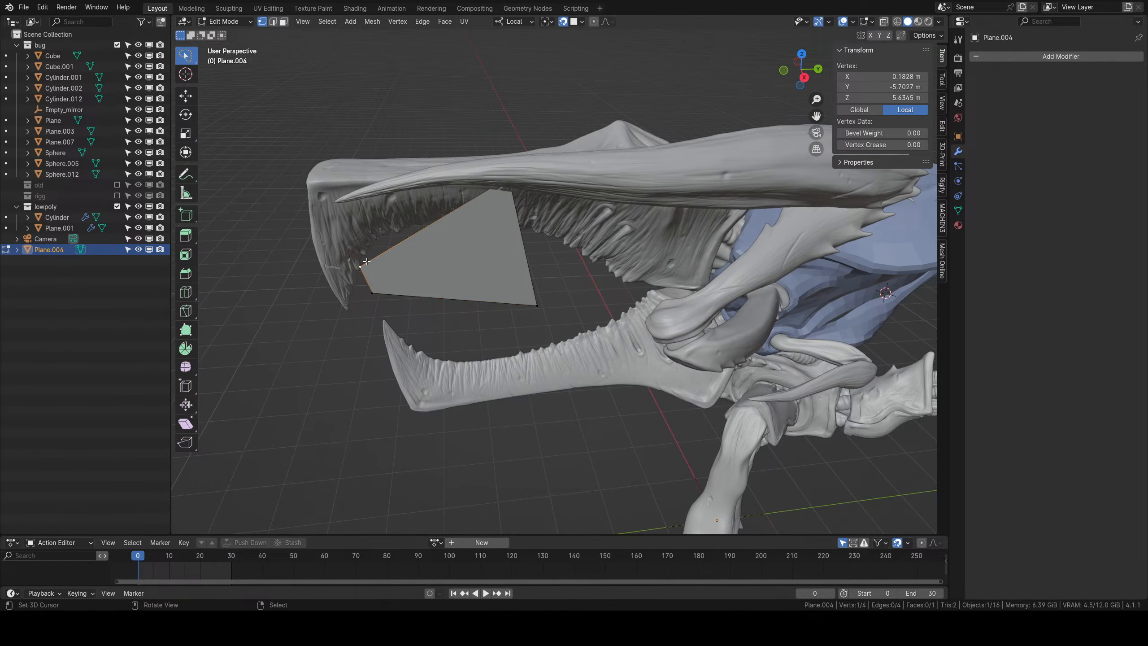
middle_drag(452, 212, 493, 176)
click(511, 159)
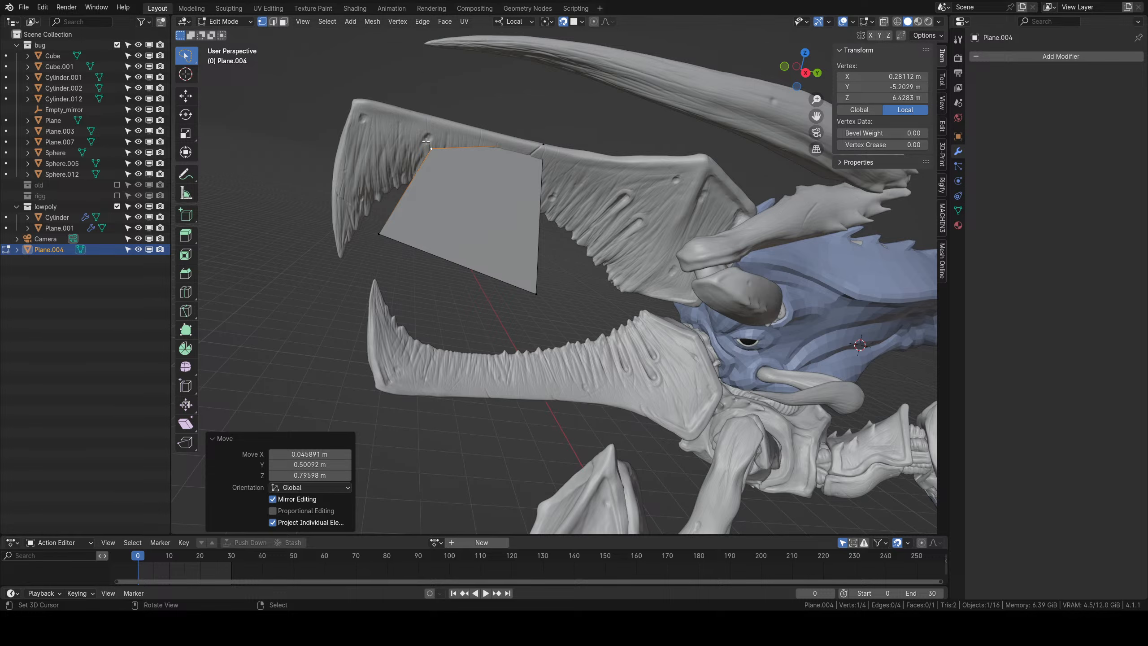
Reposition the plane's two upper corners along the top rim of the upper jaw, just in front of the diagonal crack.
middle_drag(425, 141, 403, 202)
scroll(452, 193, up, 2)
key(g)
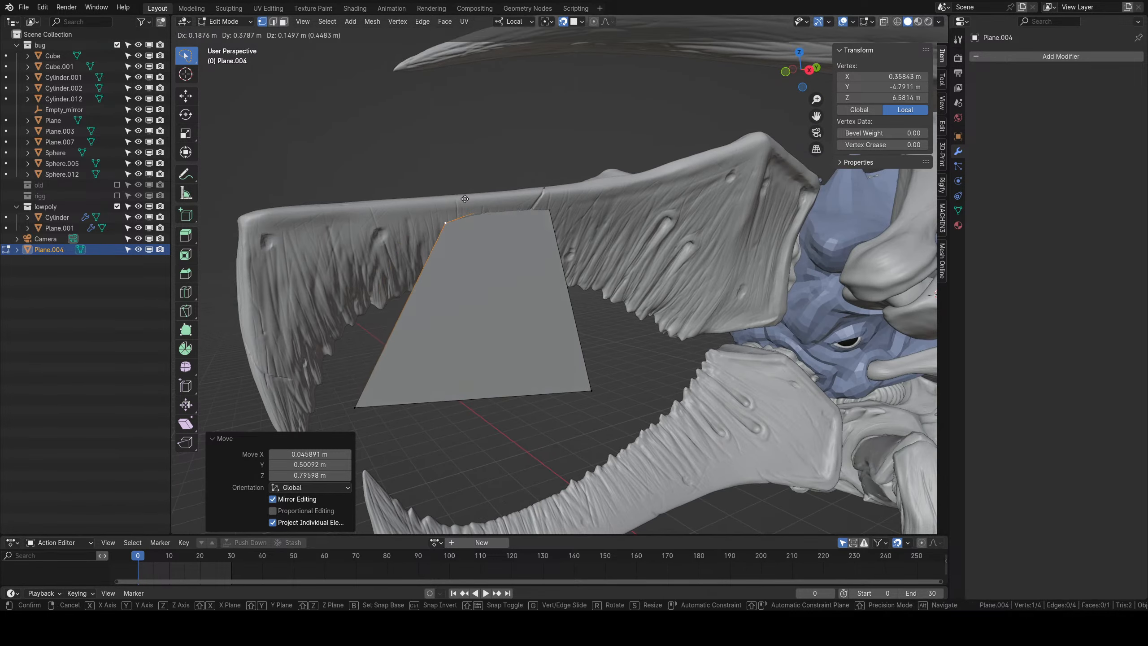
click(472, 180)
right_click(552, 195)
key(g)
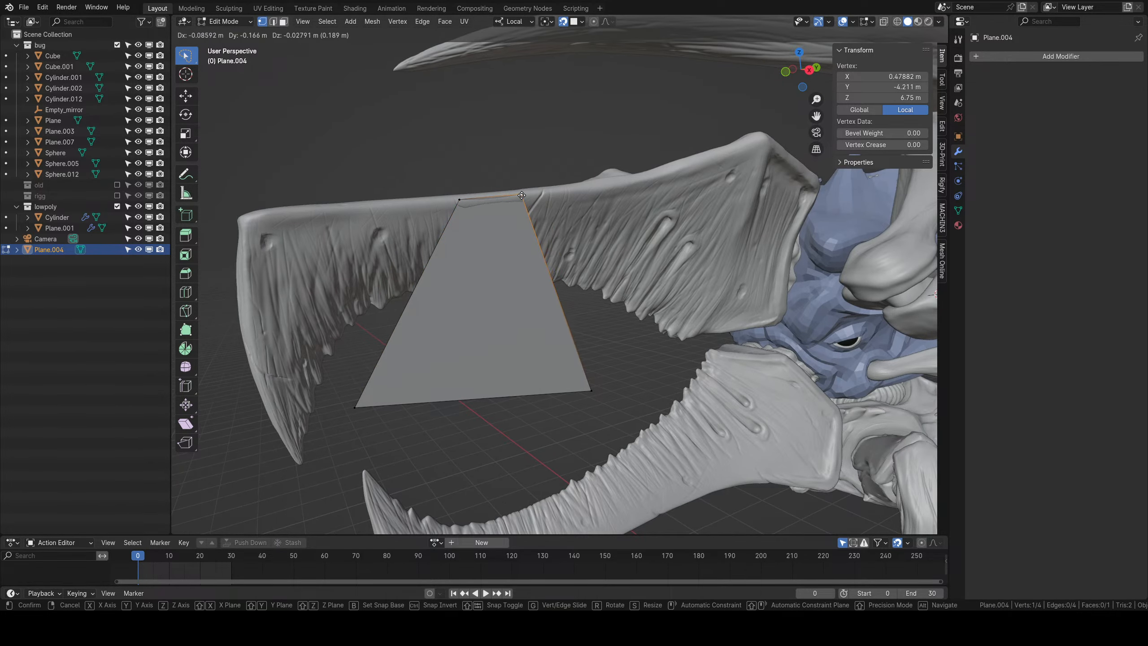
click(529, 201)
Snap the plane's lower corners onto the jaw just below the rim to form a small quad, and finish editing the mesh.
key(g)
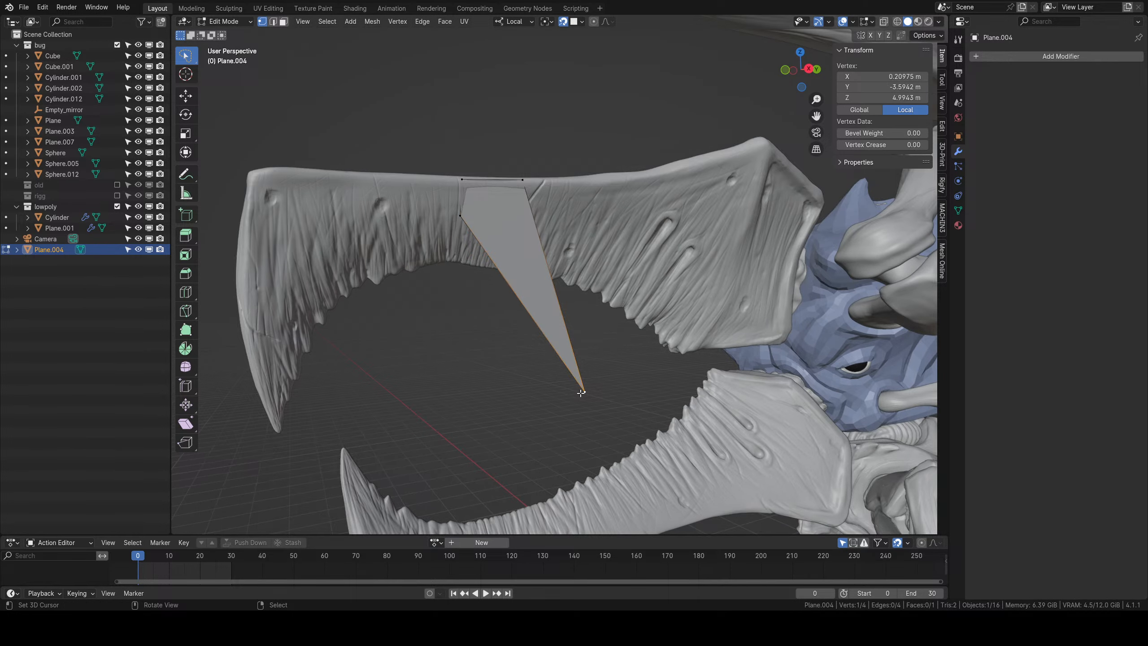
click(511, 221)
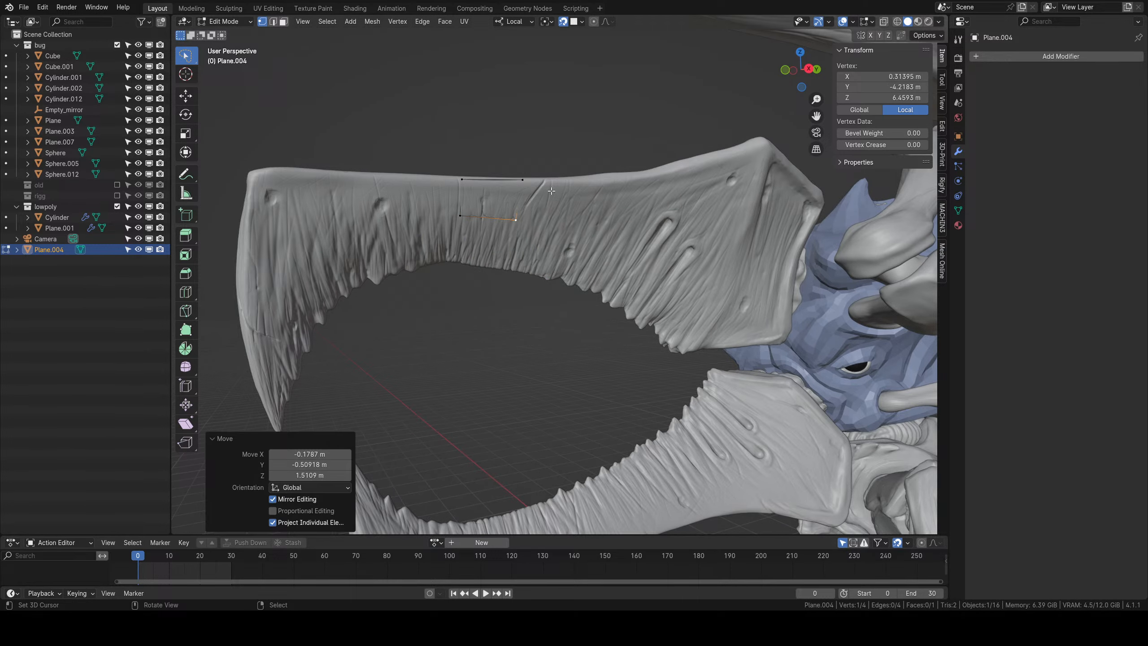
key(Tab)
Add a Shrinkwrap modifier to the new jaw plane.
shift+middle_drag(551, 191, 507, 226)
click(1008, 59)
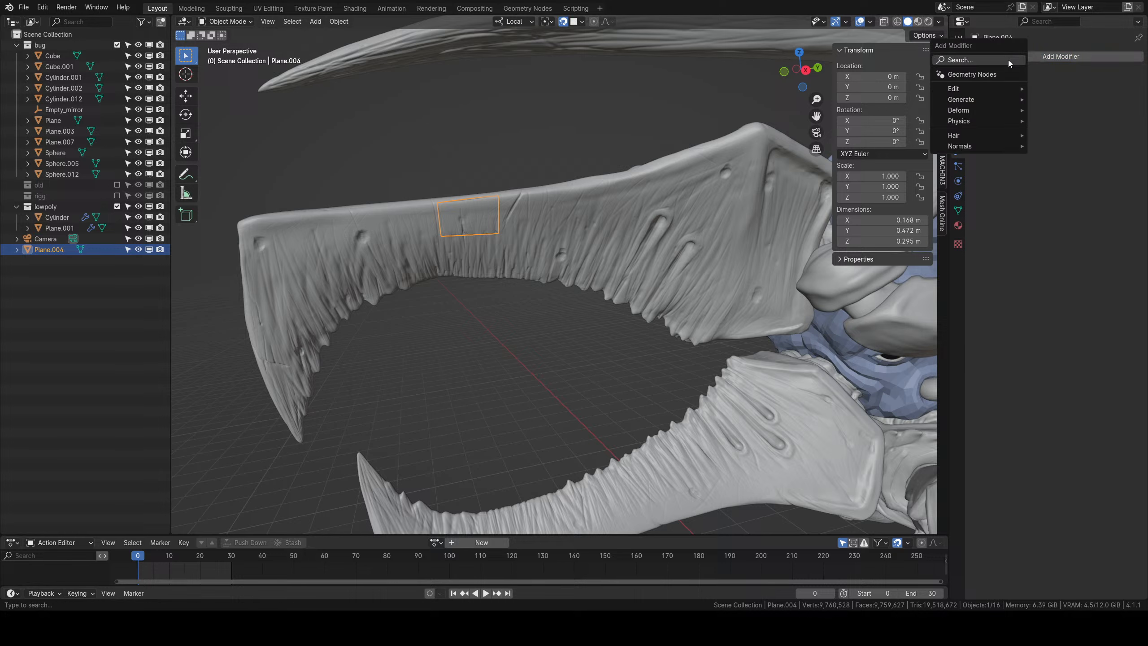
text(s)
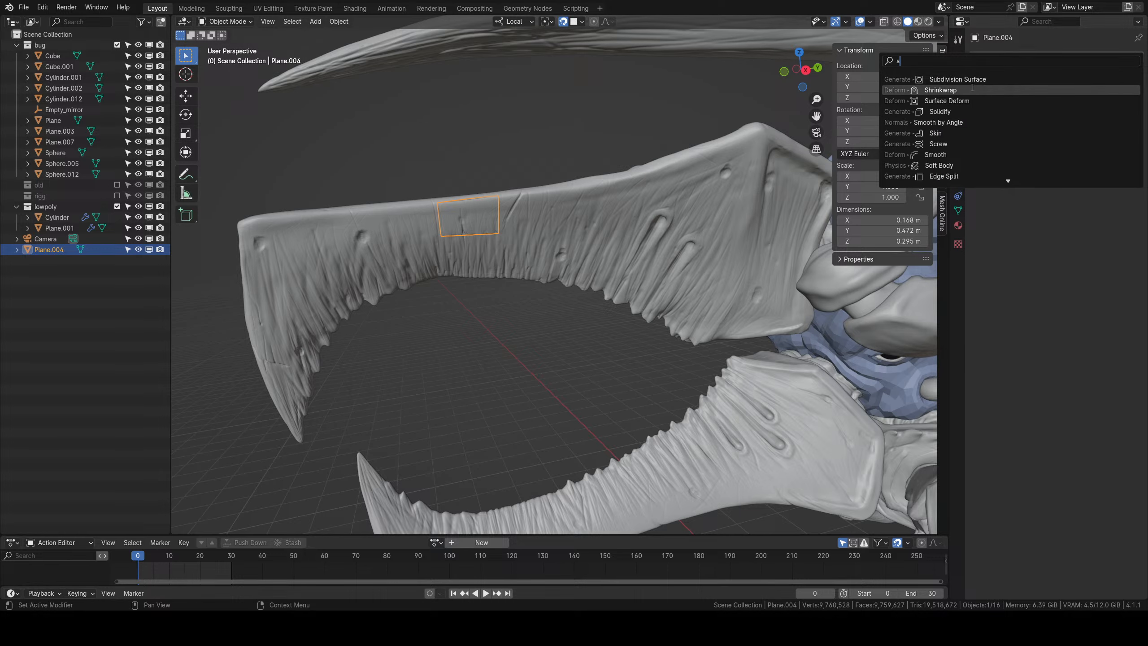
key(Return)
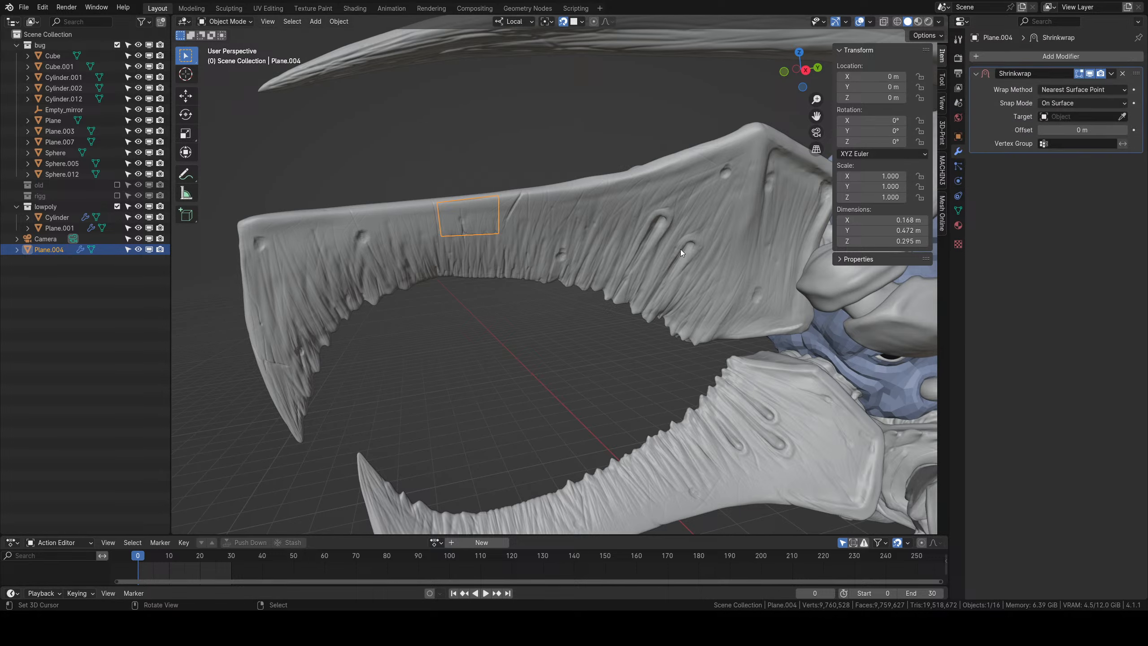
Assign Material.002 to the jaw plane and copy its light-blue viewport display colour into the base colour.
click(959, 225)
click(977, 102)
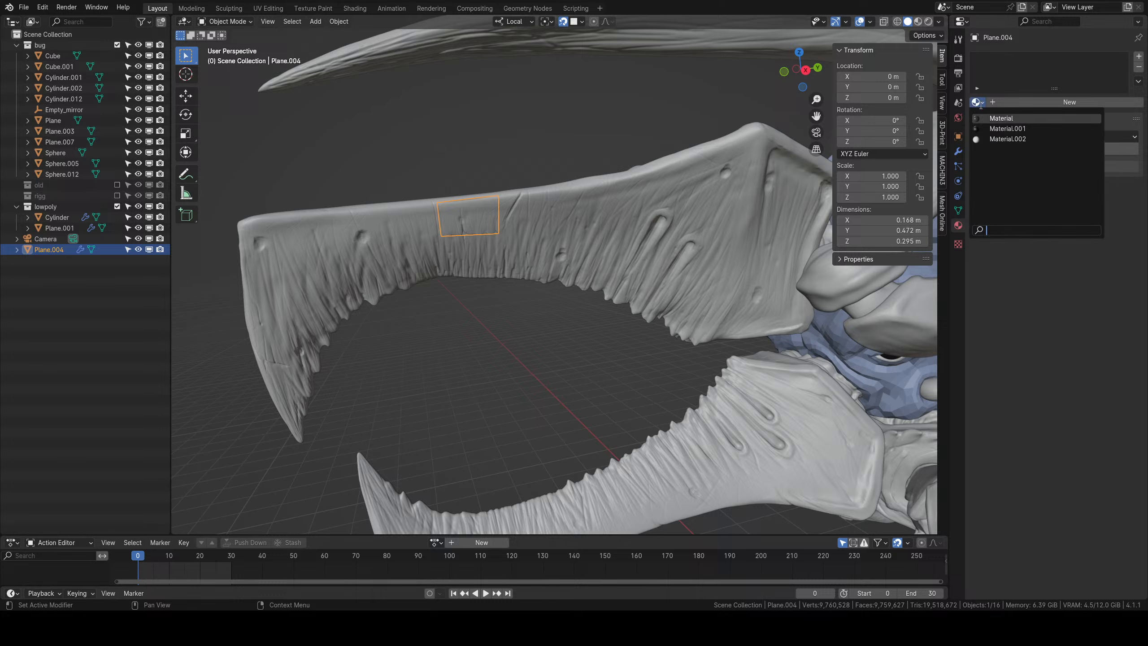
click(993, 139)
middle_drag(689, 267, 745, 262)
scroll(1053, 502, down, 1)
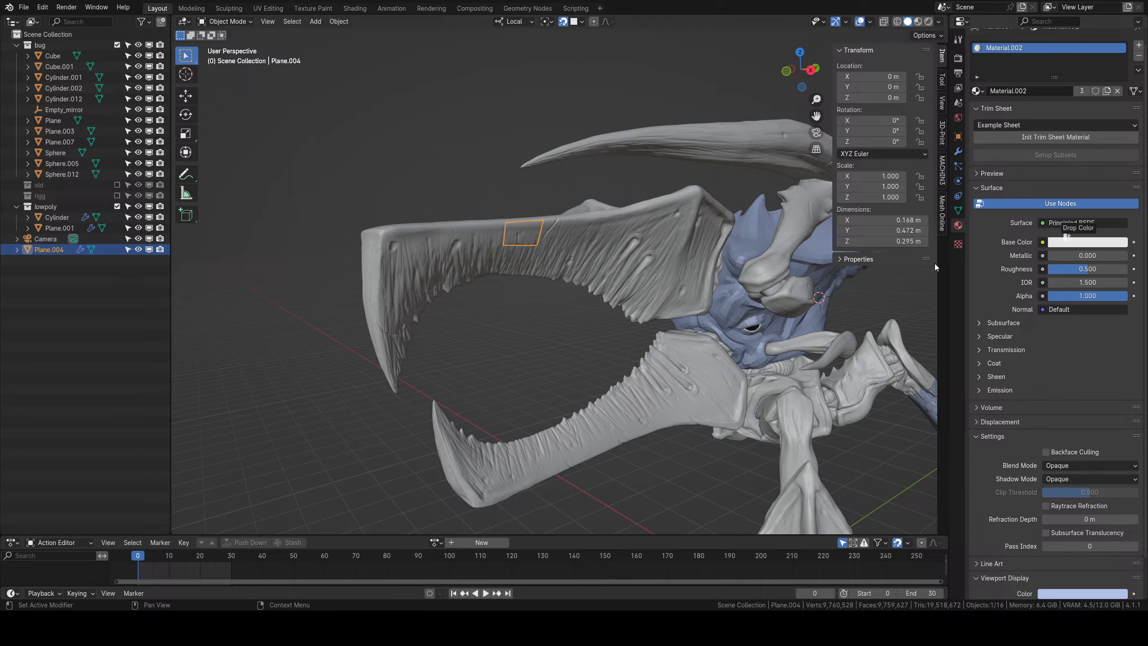
scroll(627, 278, down, 2)
middle_drag(626, 279, 641, 231)
scroll(640, 232, up, 2)
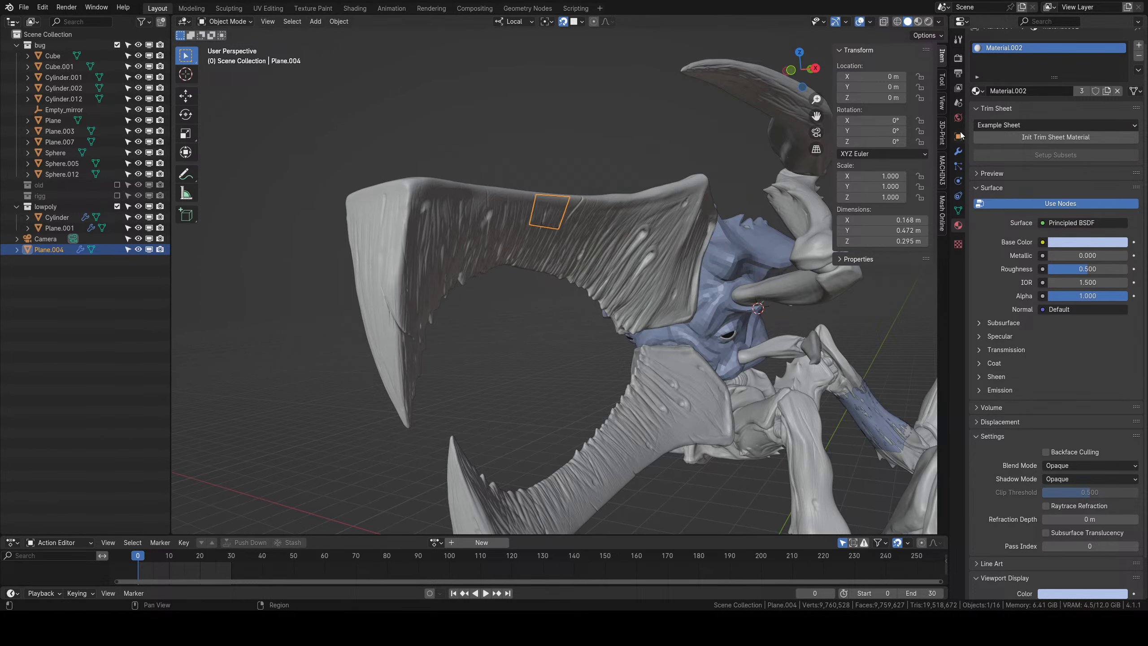
Target the Shrinkwrap modifier at Plane, with snap mode Outside Surface and a 0.018 m offset.
click(958, 152)
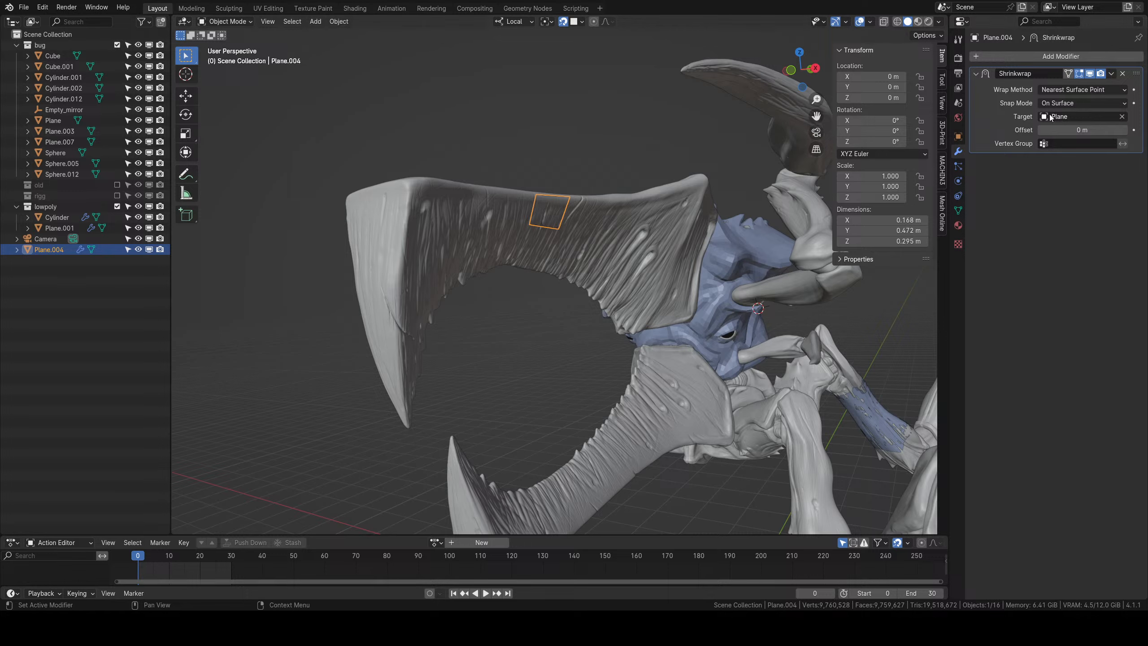
click(1075, 104)
click(1080, 139)
middle_drag(673, 266, 572, 260)
scroll(572, 260, up, 3)
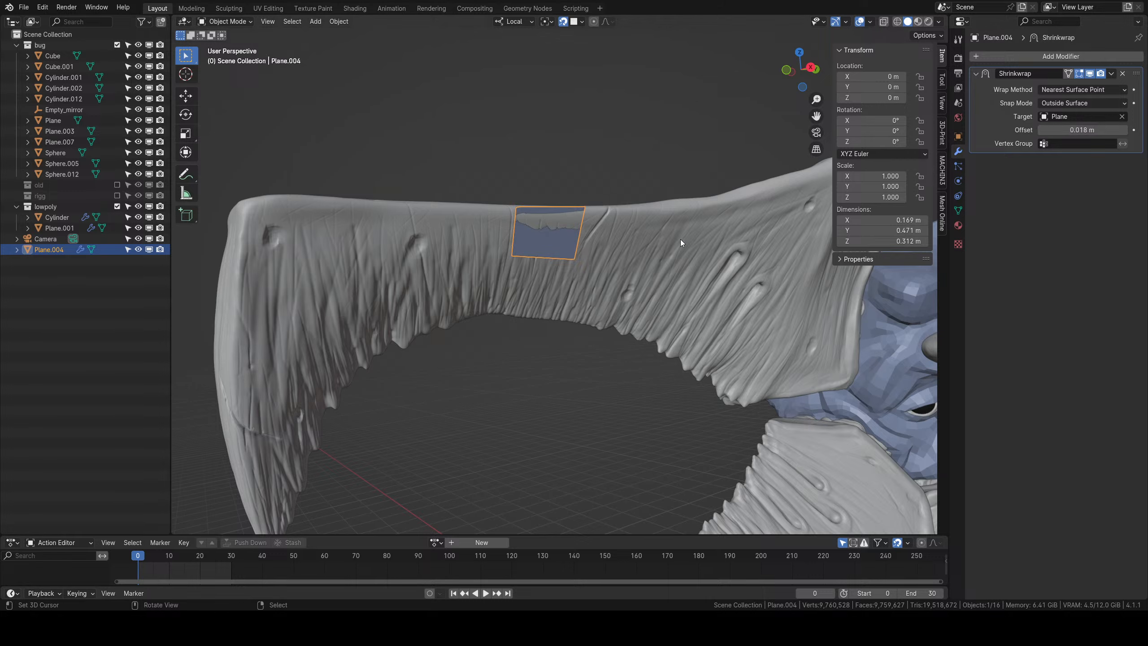
Cut a lengthwise edge loop near the rim across the jaw quad and reposition the quad's lower corner vertices.
middle_drag(679, 238, 522, 262)
key(Tab)
click(512, 251)
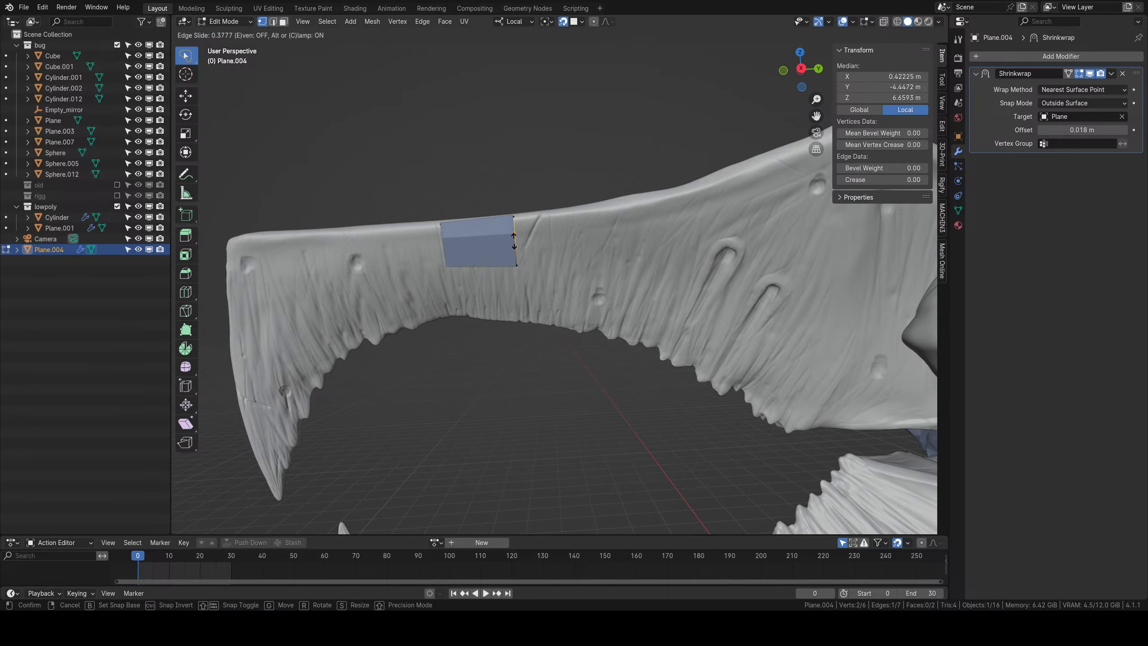
click(515, 235)
middle_drag(515, 235, 622, 173)
scroll(564, 249, up, 4)
key(g)
click(630, 202)
click(518, 176)
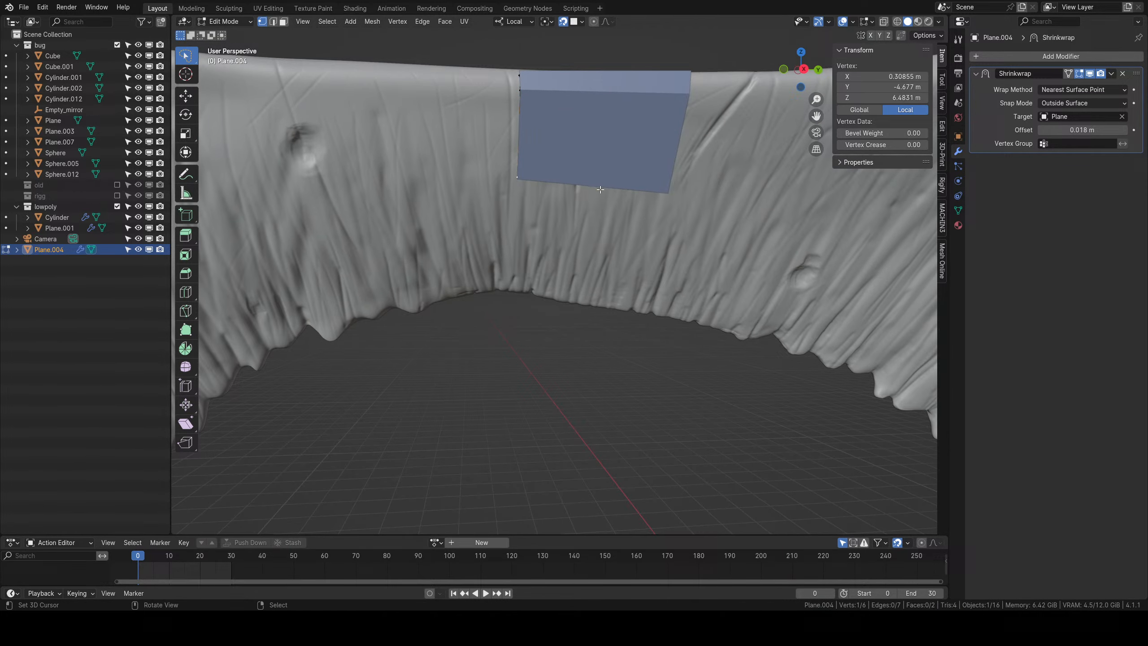
Add a centred vertical loop cut that splits the jaw patch into two columns.
click(582, 167)
right_click(581, 174)
click(609, 196)
key(ctrl+z)
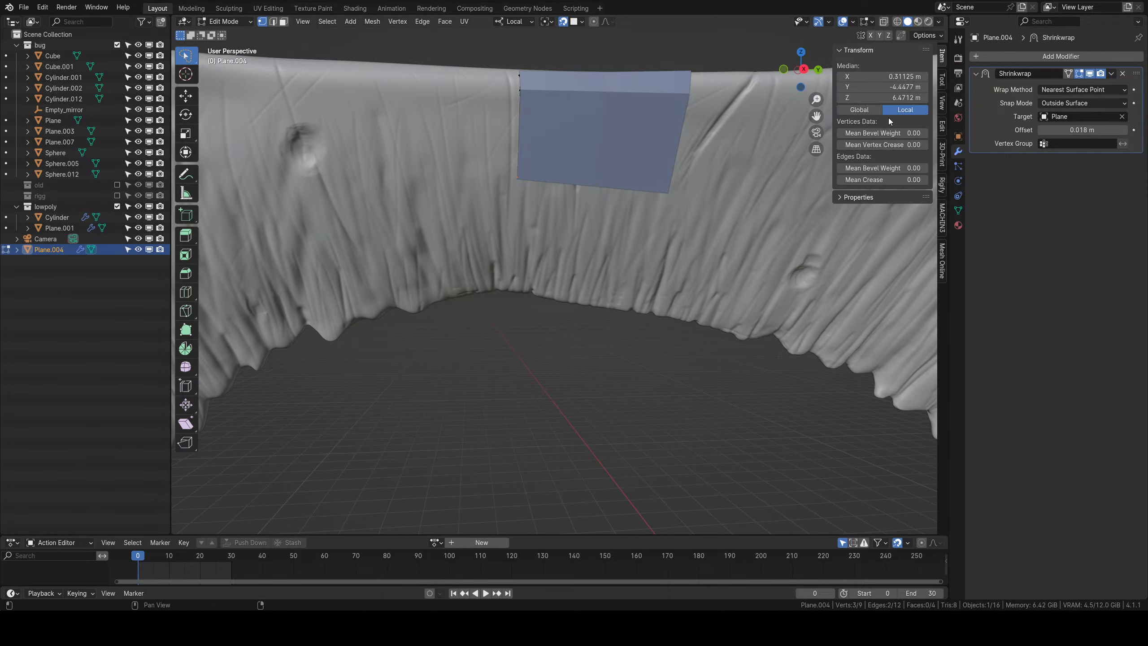
Extrude the patch's lower edge row about 0.26 m down the side of the jaw.
middle_drag(642, 190, 631, 169)
key(e)
click(624, 251)
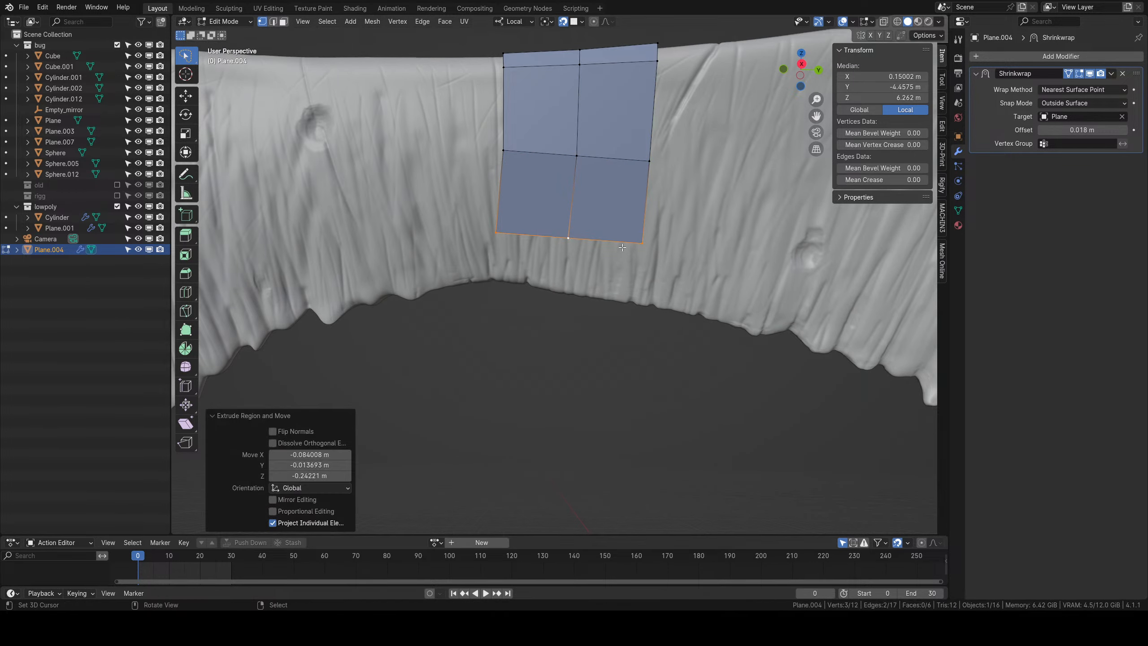
scroll(621, 240, down, 1)
middle_drag(621, 240, 608, 212)
scroll(608, 212, up, 2)
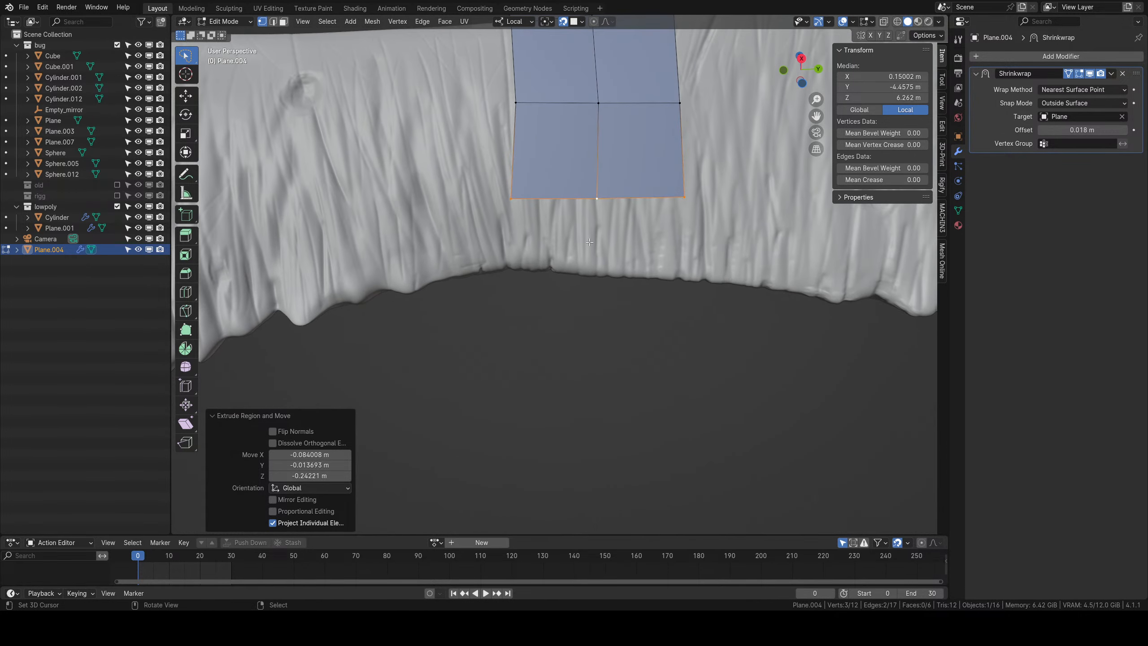
Extrude the lower edge row again to just above the jaw's jagged lower edge, then rotate and shift it to follow that edge.
scroll(608, 212, down, 1)
key(e)
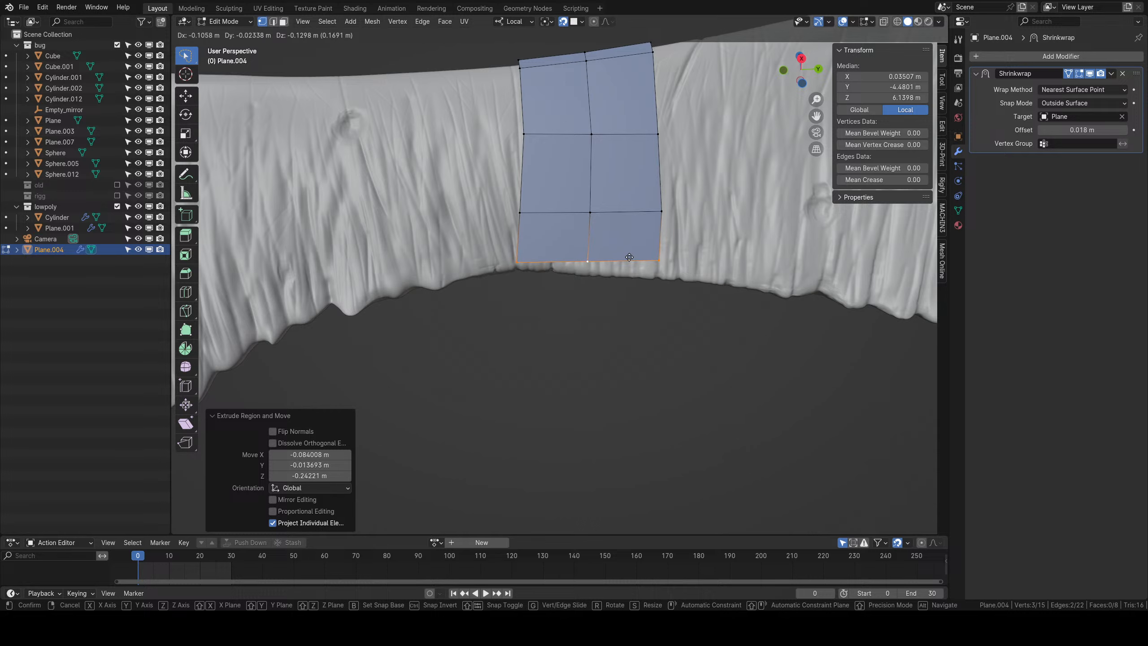
click(630, 257)
key(r)
click(717, 245)
key(g)
click(705, 247)
Add a Mirror modifier to the jaw mesh.
middle_drag(606, 201, 588, 253)
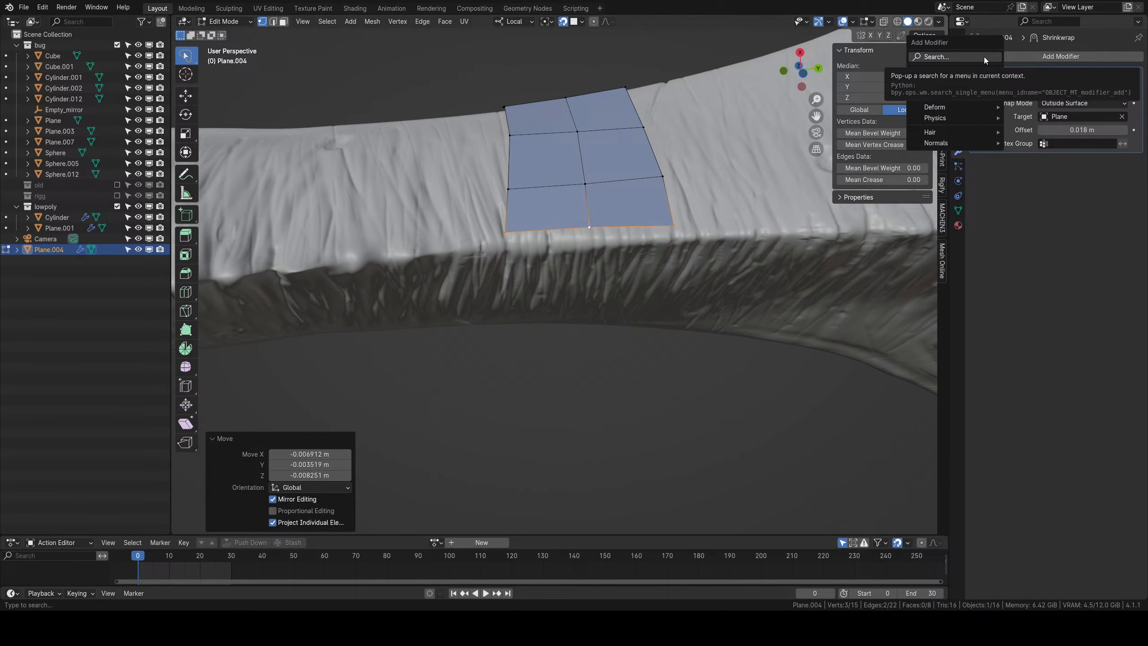
click(984, 57)
text(mi)
click(976, 76)
Extrude the lower edge row under the jaw, enable the mirror's Clipping, and move the row onto the centre line.
middle_drag(570, 271, 583, 215)
key(e)
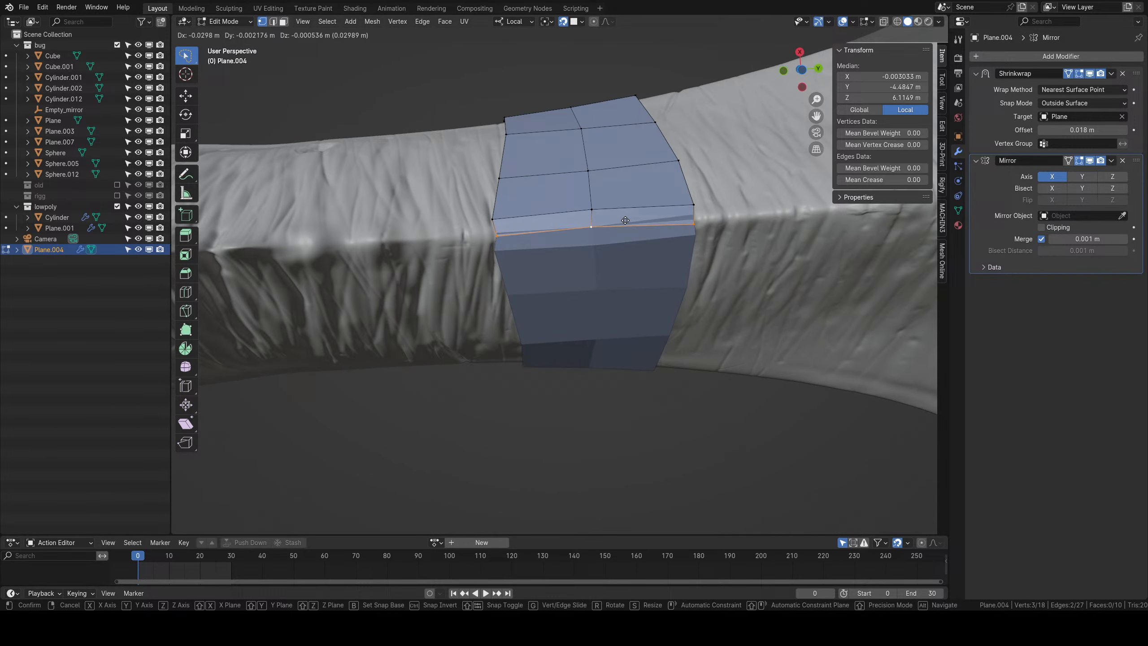
click(625, 220)
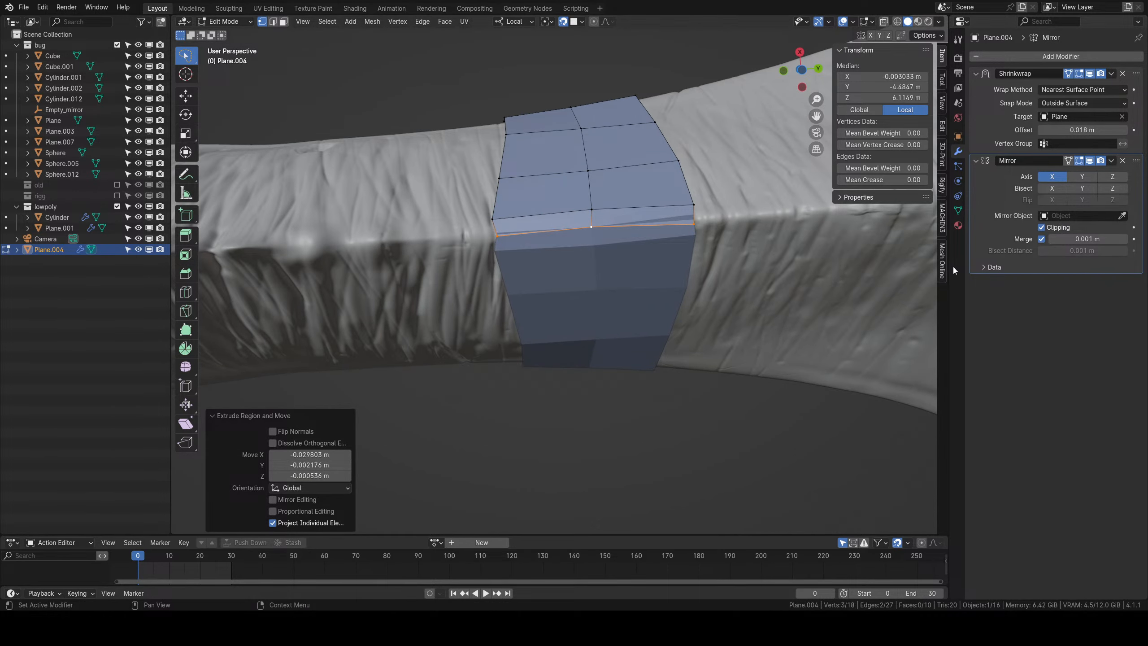
key(g)
click(644, 256)
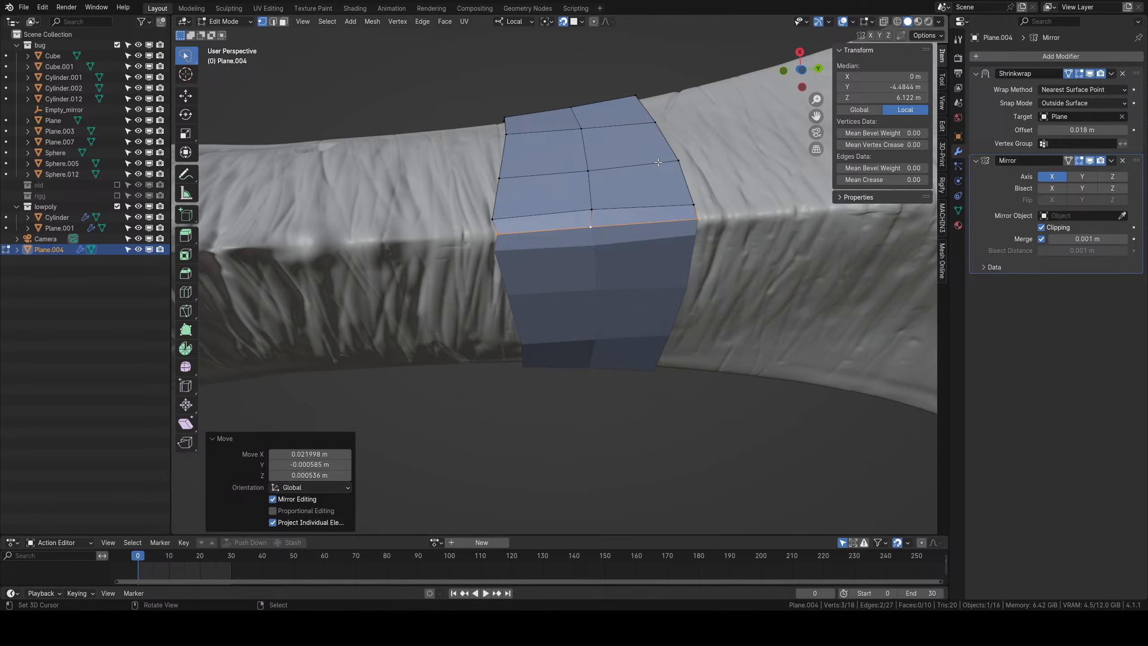
Nudge the patch's lower front corner vertex into line on the jaw's lower edge.
middle_drag(642, 257, 628, 317)
click(510, 228)
key(g)
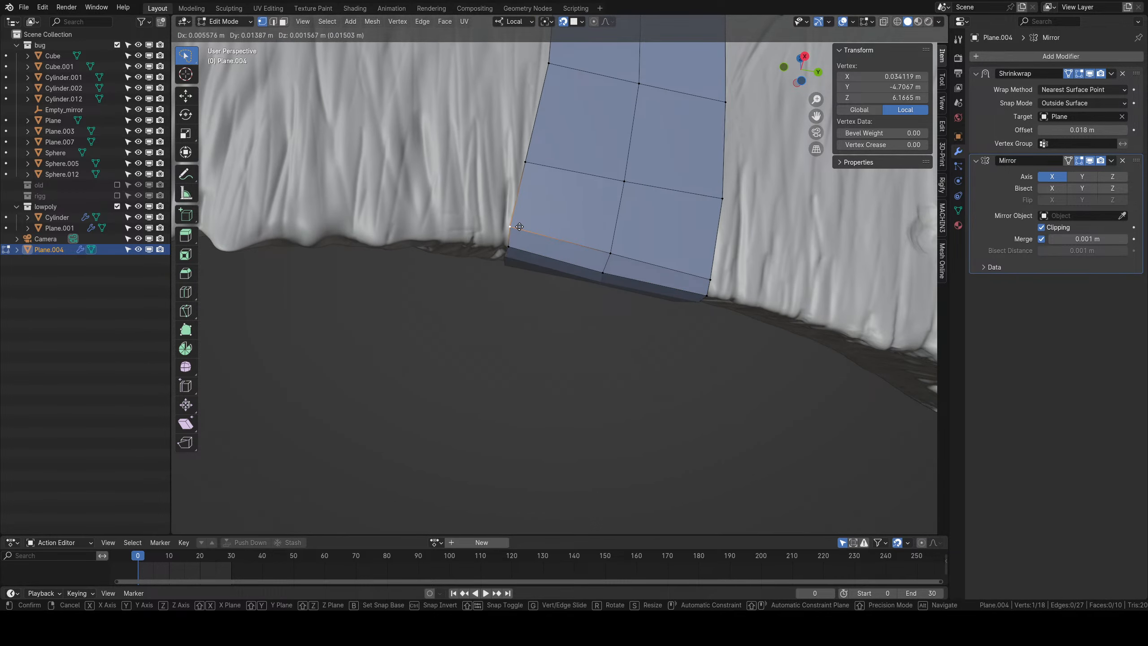
click(519, 227)
scroll(587, 267, down, 2)
middle_drag(594, 269, 594, 308)
scroll(595, 308, down, 3)
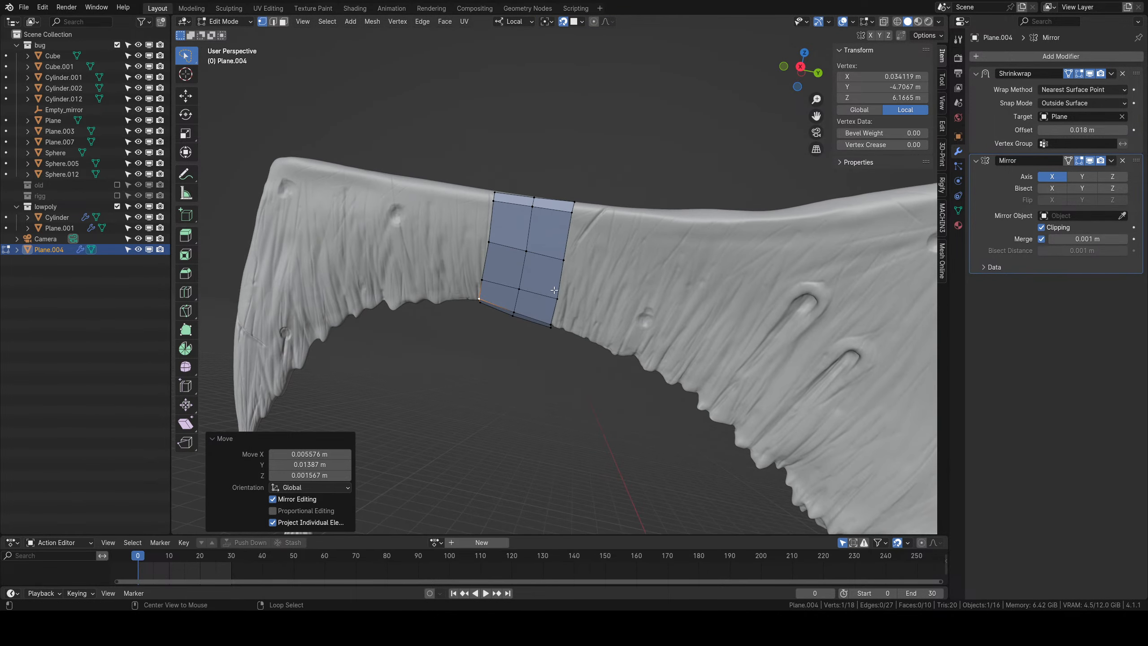
Extrude the rear boundary edges, from the rim down to the third row, about 0.27 m toward the head.
alt+click(556, 279)
key(KP_3)
scroll(567, 270, up, 4)
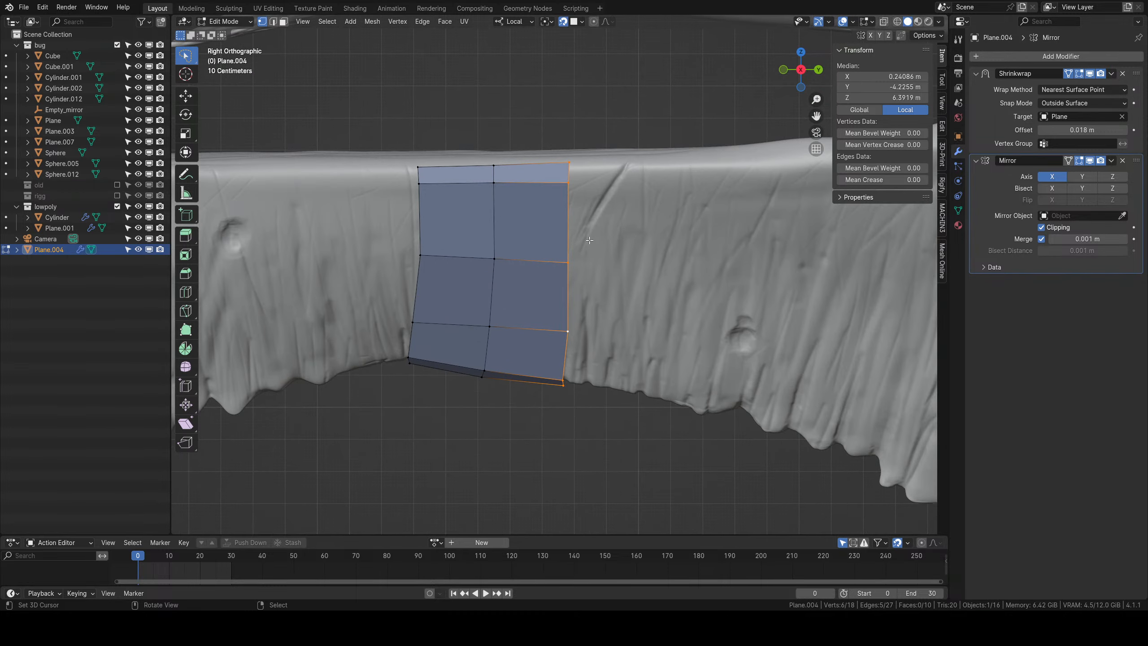
scroll(578, 194, down, 4)
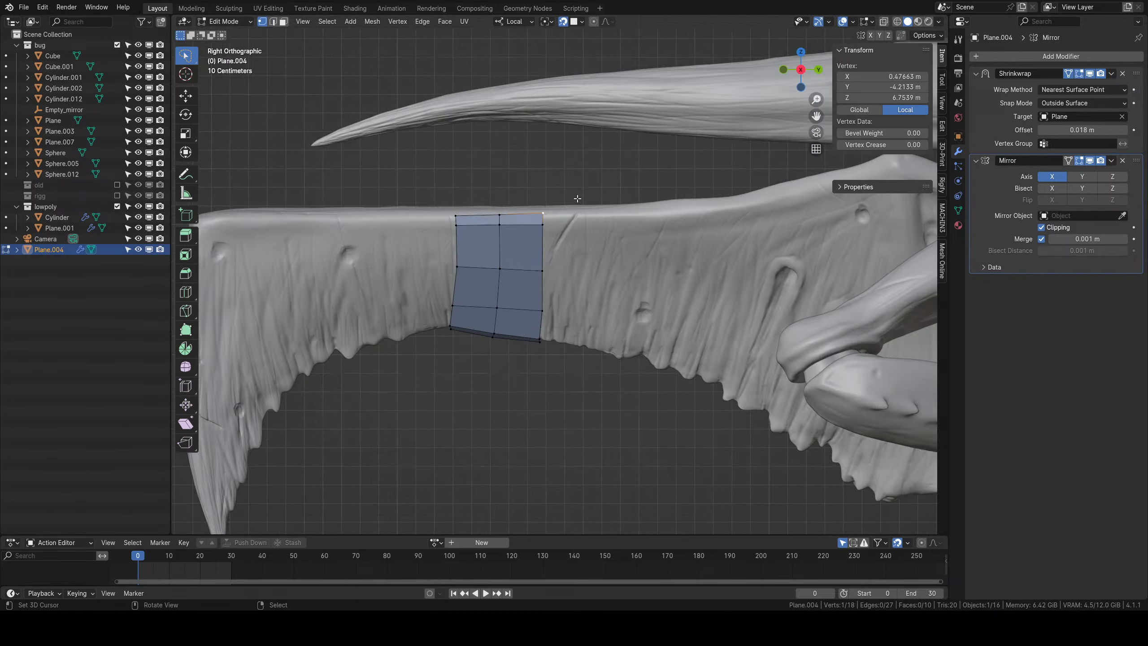
right_click(577, 201)
middle_drag(568, 301, 569, 279)
ctrl+right_click(550, 314)
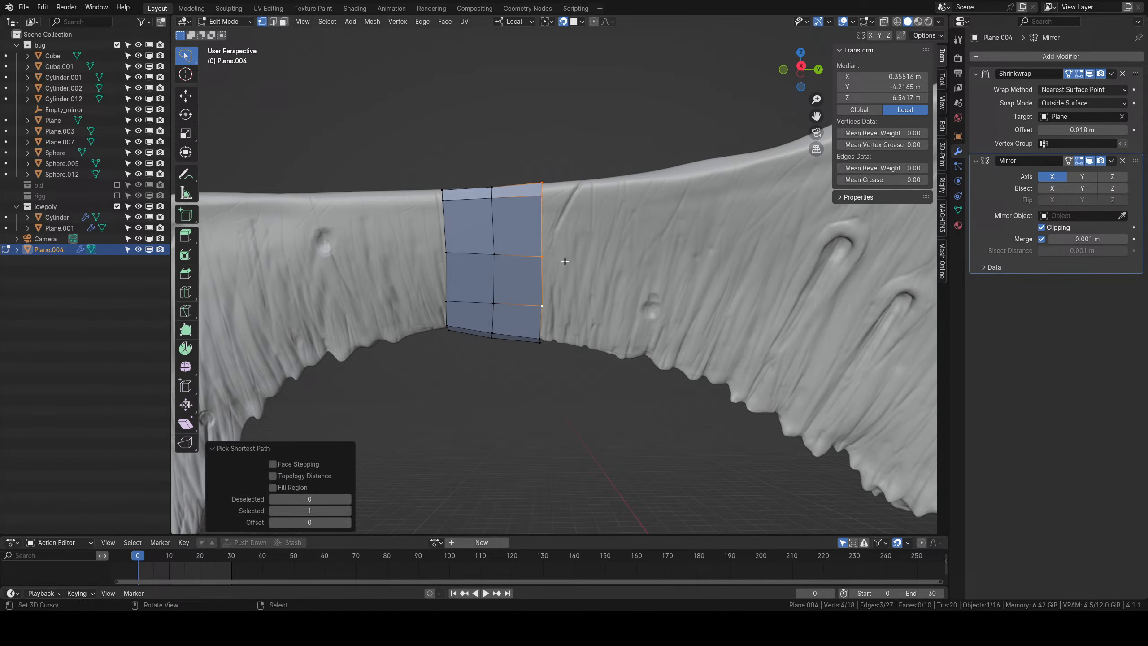
key(e)
click(580, 261)
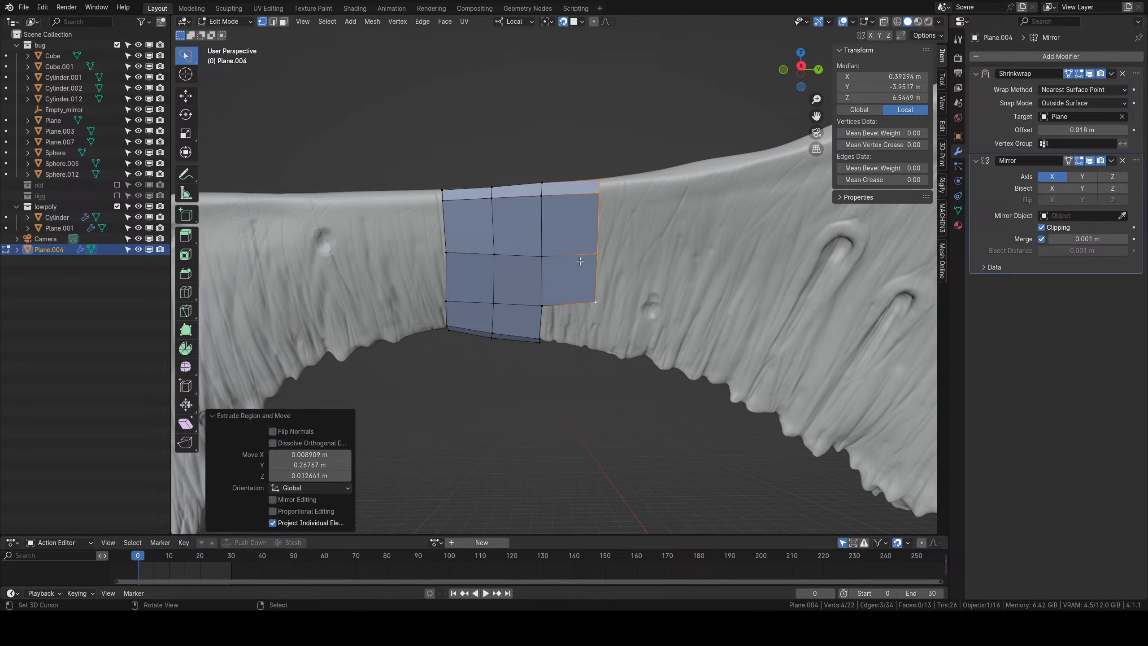
Lower the bottom and middle vertices of the newly extruded column to even out its faces.
right_click(597, 295)
key(g)
click(597, 303)
right_click(601, 256)
key(g)
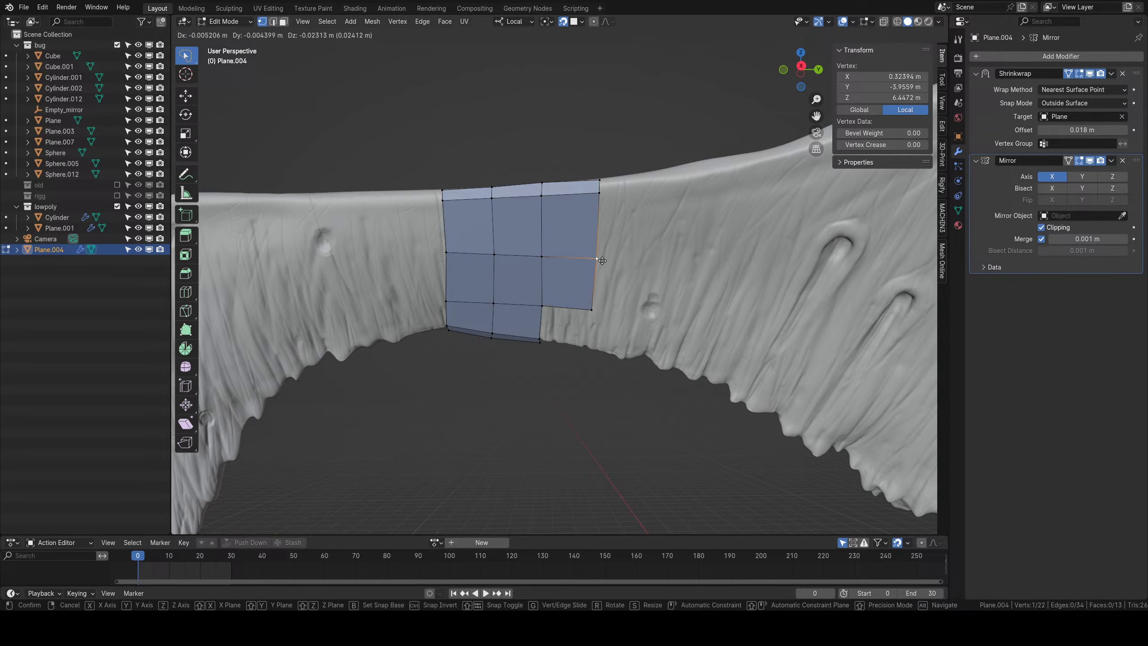
click(600, 261)
Extrude the rear boundary edges once more toward the head to form a fourth column.
middle_drag(564, 287, 599, 290)
right_click(599, 262)
ctrl+right_click(599, 174)
middle_drag(599, 174, 637, 313)
key(e)
click(636, 280)
Move the bottom and middle vertices of the fourth column slightly down along the jaw.
right_click(632, 318)
key(g)
click(630, 328)
right_click(633, 263)
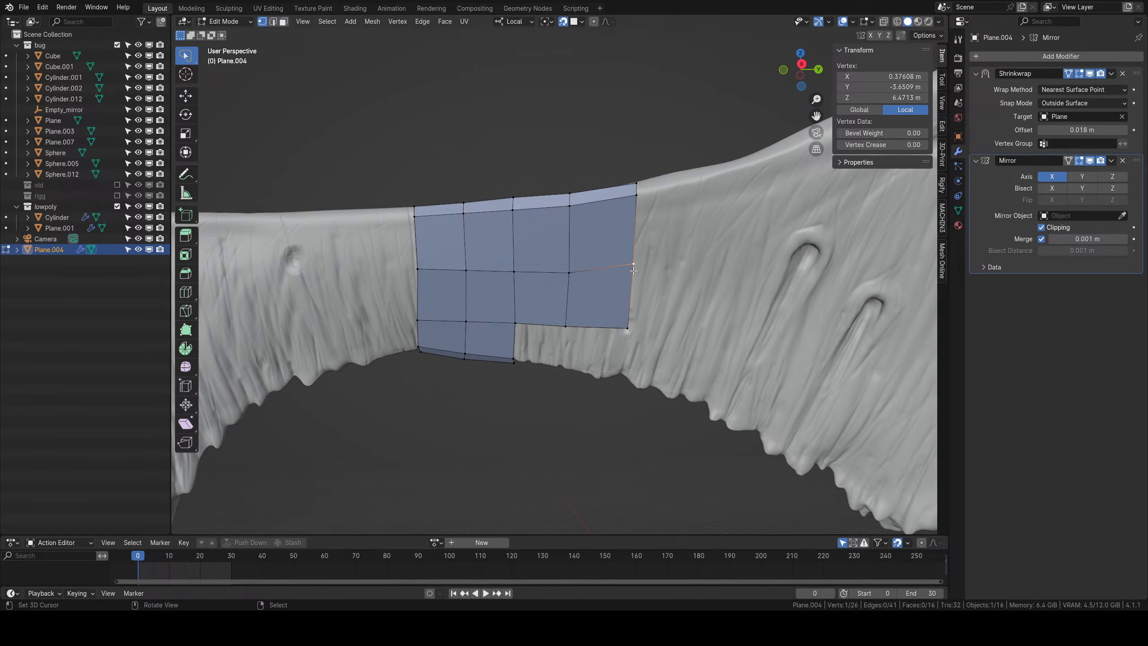
key(g)
click(630, 271)
Extrude the fourth column's bottom edge down to the jaw's lower edge and rotate it about 6.5° to match.
middle_drag(630, 238, 585, 291)
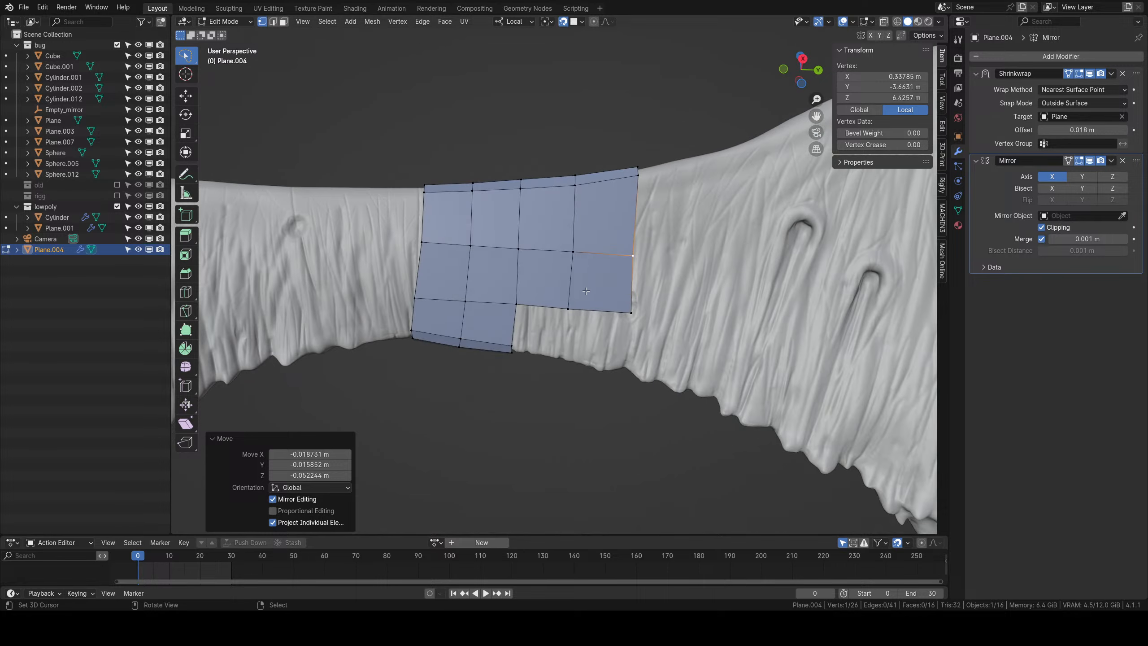
right_click(563, 302)
shift+right_click(631, 313)
scroll(633, 317, up, 2)
key(e)
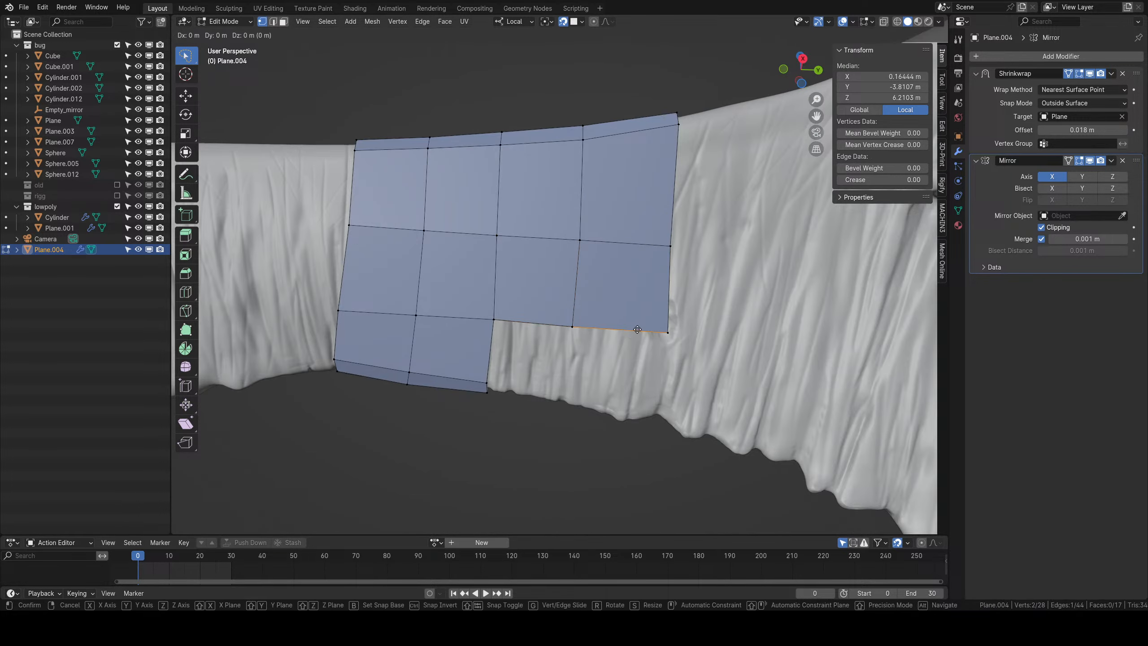
click(617, 402)
middle_drag(617, 402, 662, 271)
key(r)
click(666, 256)
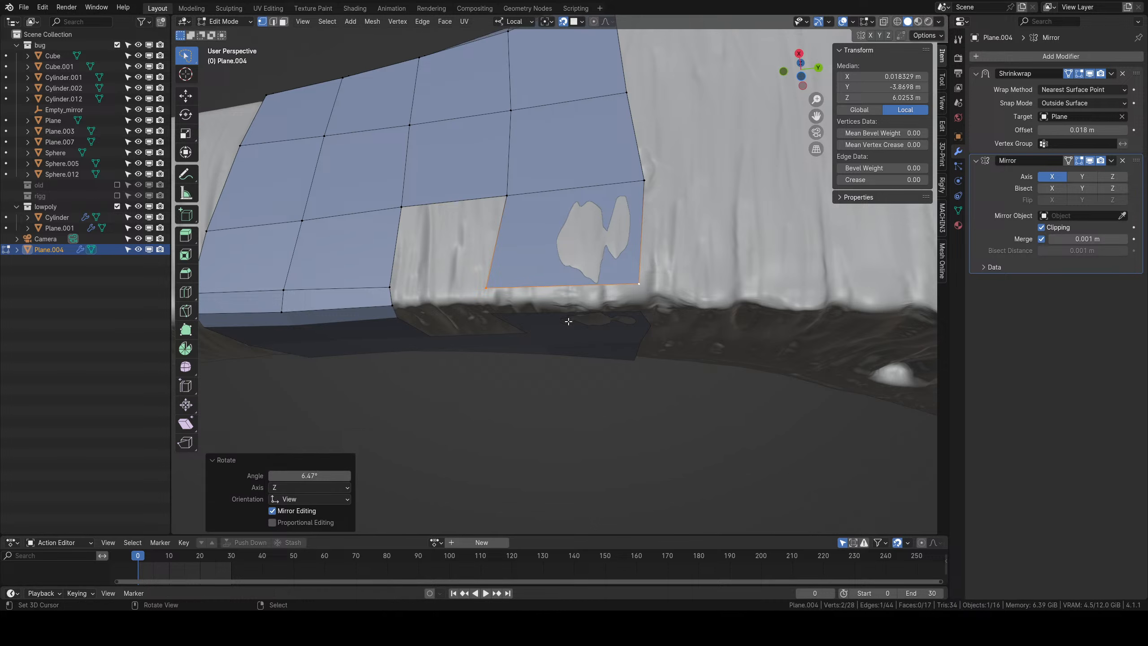
Extrude the fourth column's lower edge under the jaw and shift it along the mirror centre line.
middle_drag(569, 320, 594, 251)
key(e)
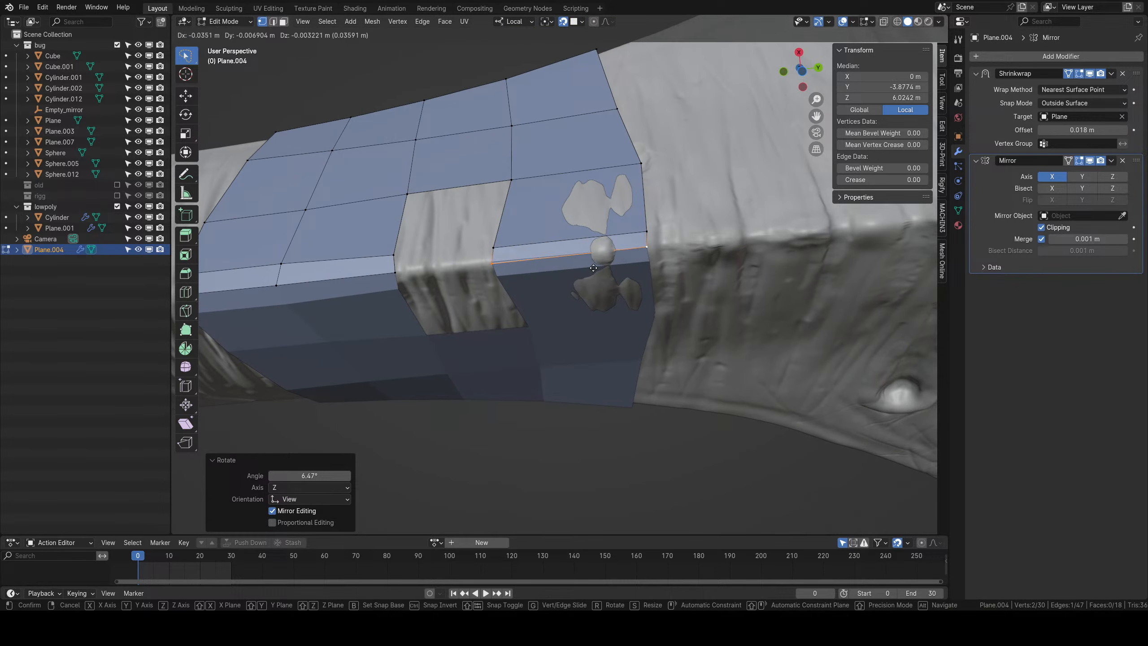
click(591, 265)
key(g)
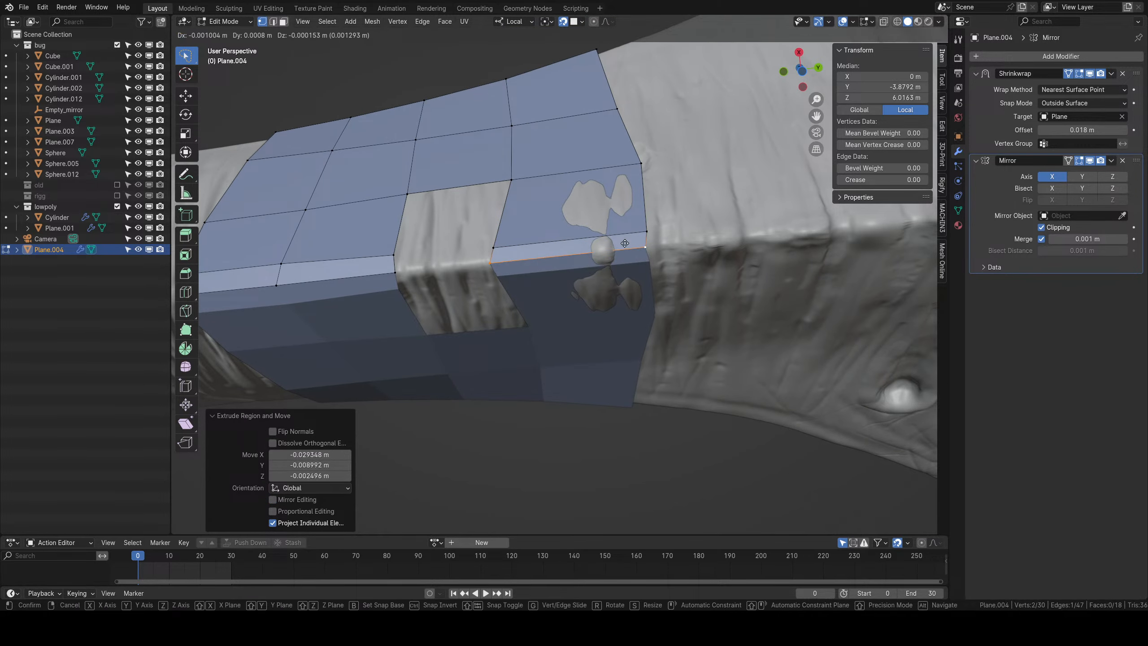
click(626, 245)
Fill the open gap in the third column with two faces, down to the underside centre line.
middle_drag(583, 253, 608, 280)
right_click(417, 199)
shift+right_click(528, 190)
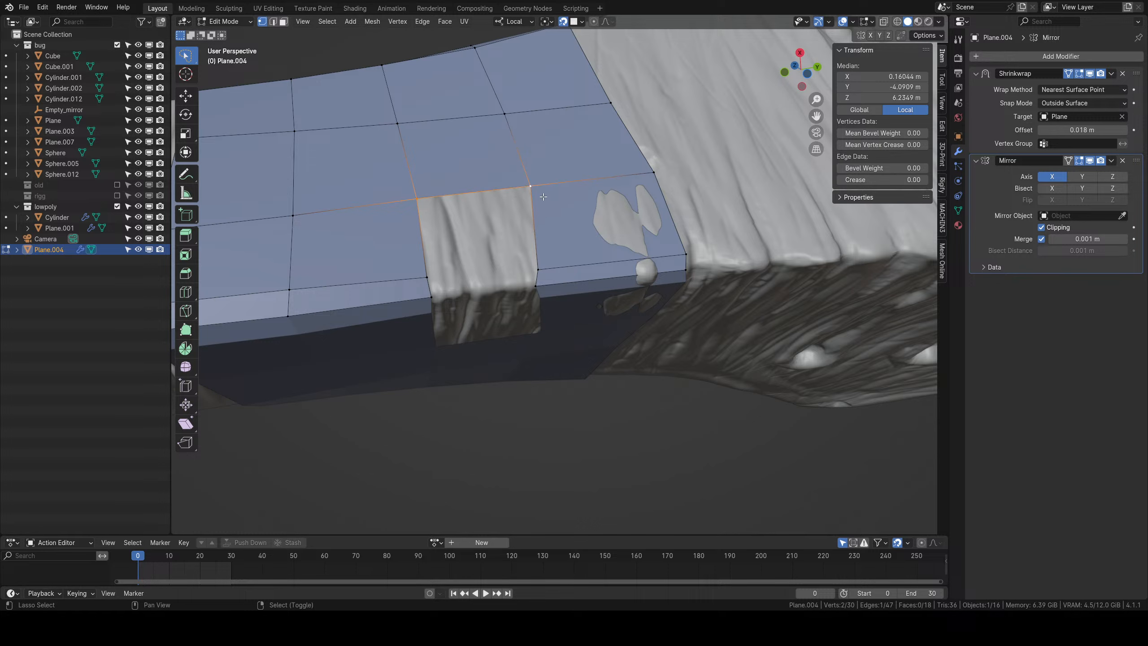
middle_drag(533, 200, 565, 226)
key(f)
key(f)
scroll(576, 275, down, 5)
middle_drag(580, 289, 550, 374)
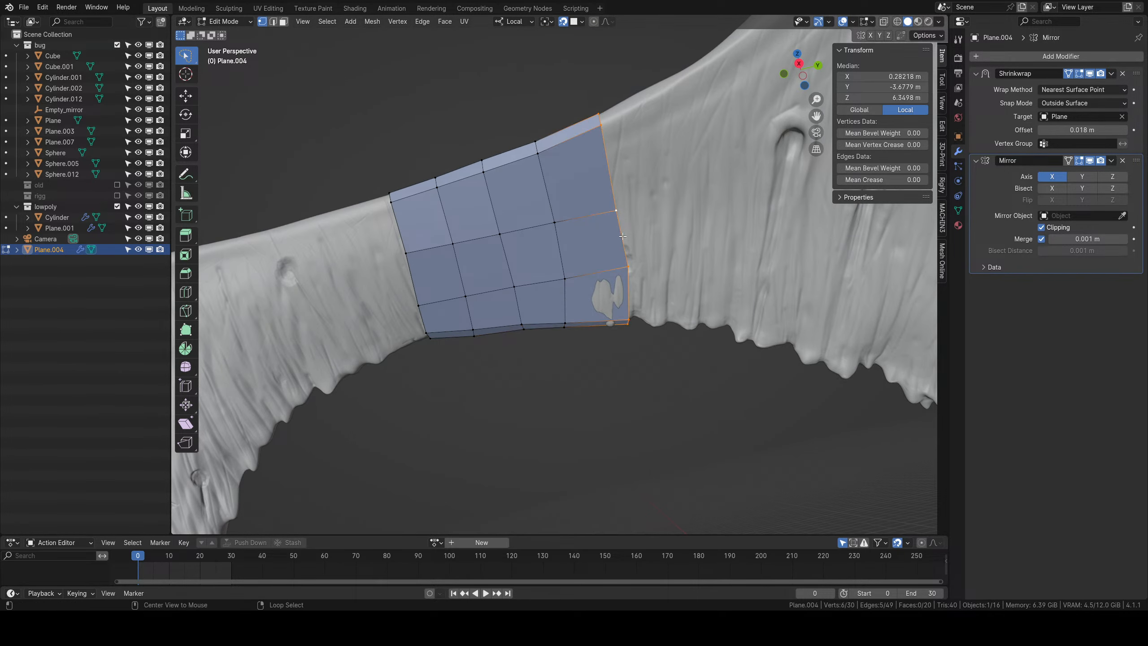
Select the rear boundary's vertices from below the rim to the underside and shift them to fit the jaw.
right_click(615, 202)
ctrl+right_click(633, 326)
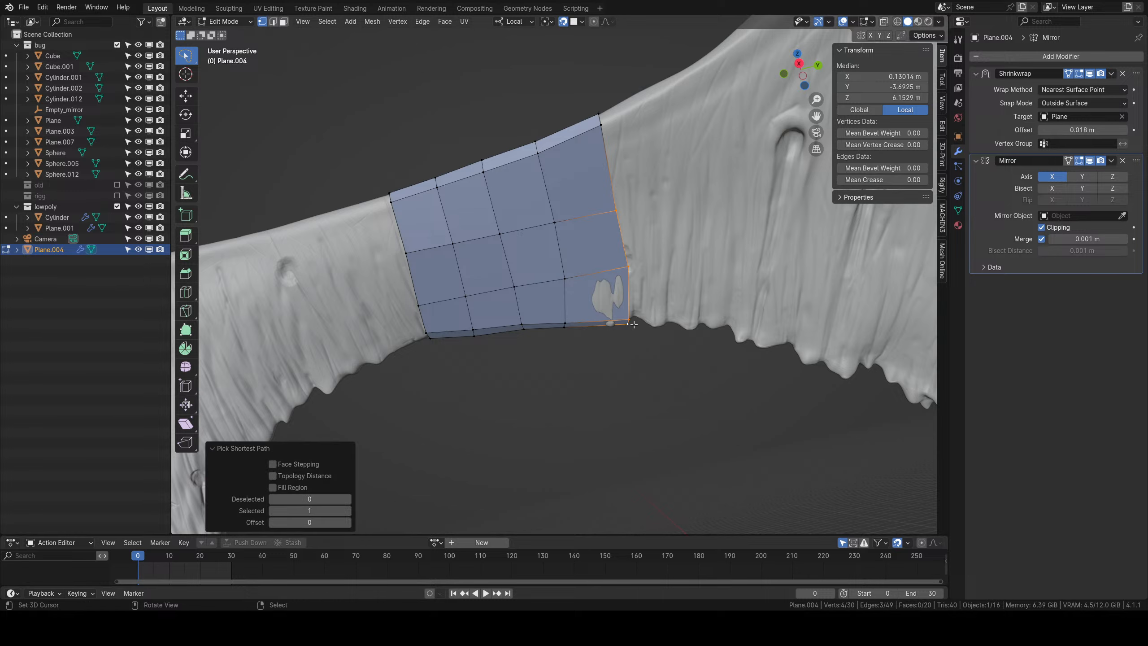
key(g)
click(626, 315)
Reposition the fourth column's lower and centre-line vertices along the underside of the jaw.
middle_drag(625, 313, 610, 219)
right_click(592, 259)
key(g)
click(582, 268)
key(g)
click(617, 221)
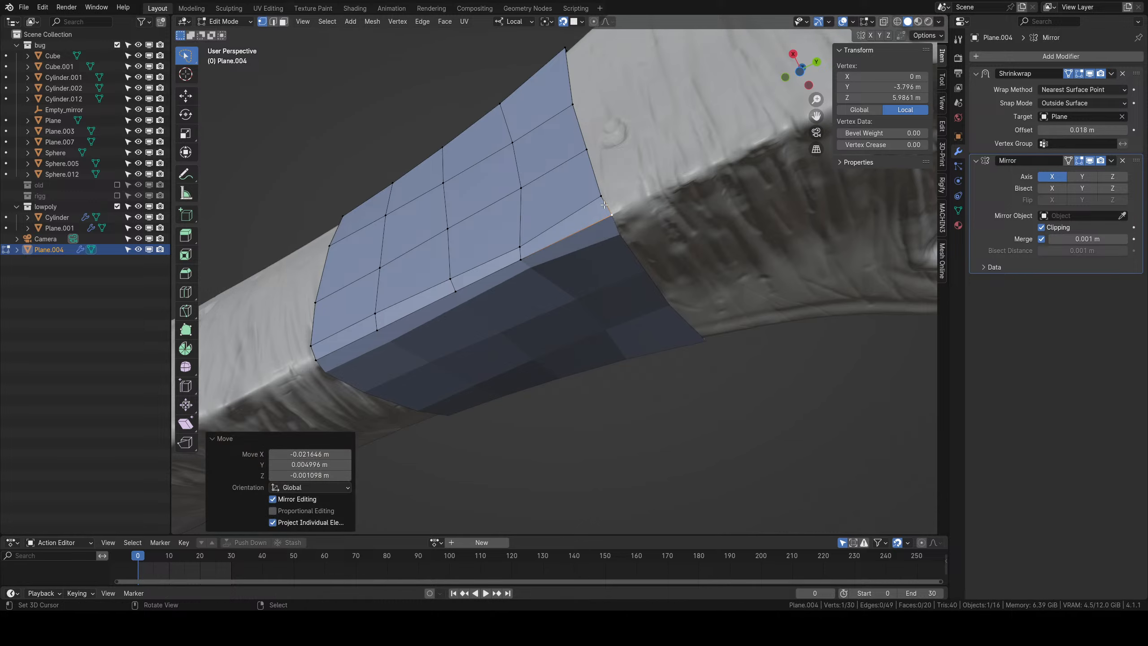
key(g)
click(608, 218)
key(g)
click(606, 218)
middle_drag(606, 218, 586, 344)
scroll(596, 316, down, 5)
key(KP_3)
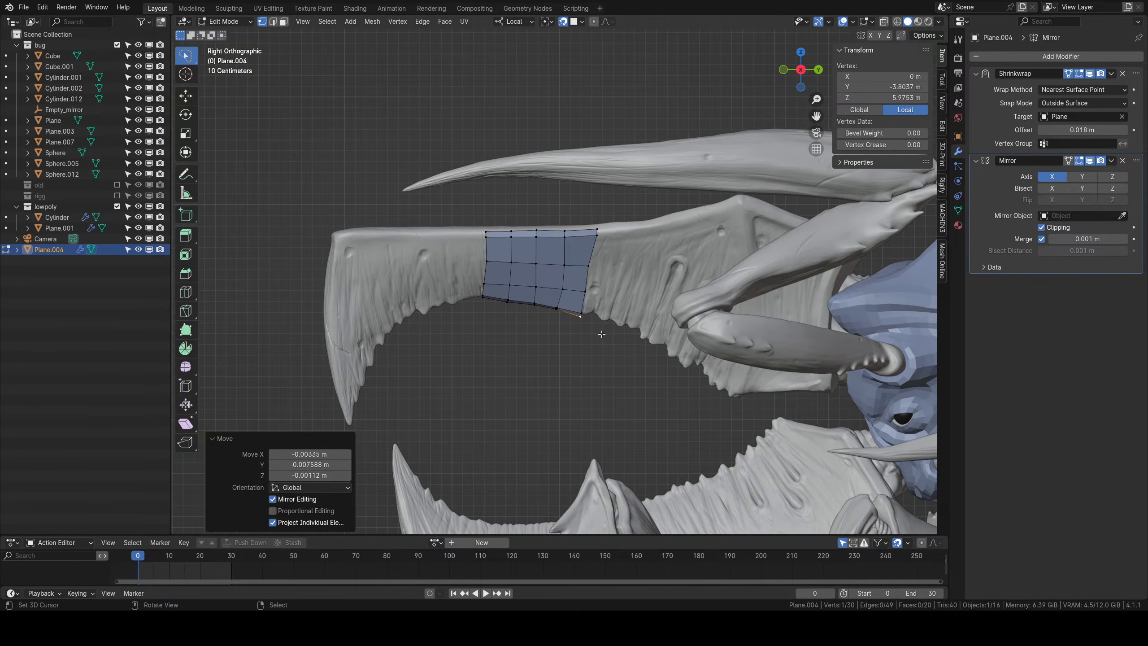
Extrude the side mesh's upper edge twice, over the rim and onto the flat top of the upper jaw.
key(Tab)
scroll(612, 289, down, 5)
middle_drag(613, 278, 646, 419)
scroll(673, 295, up, 4)
key(Tab)
shift+middle_drag(672, 295, 559, 294)
scroll(549, 284, up, 3)
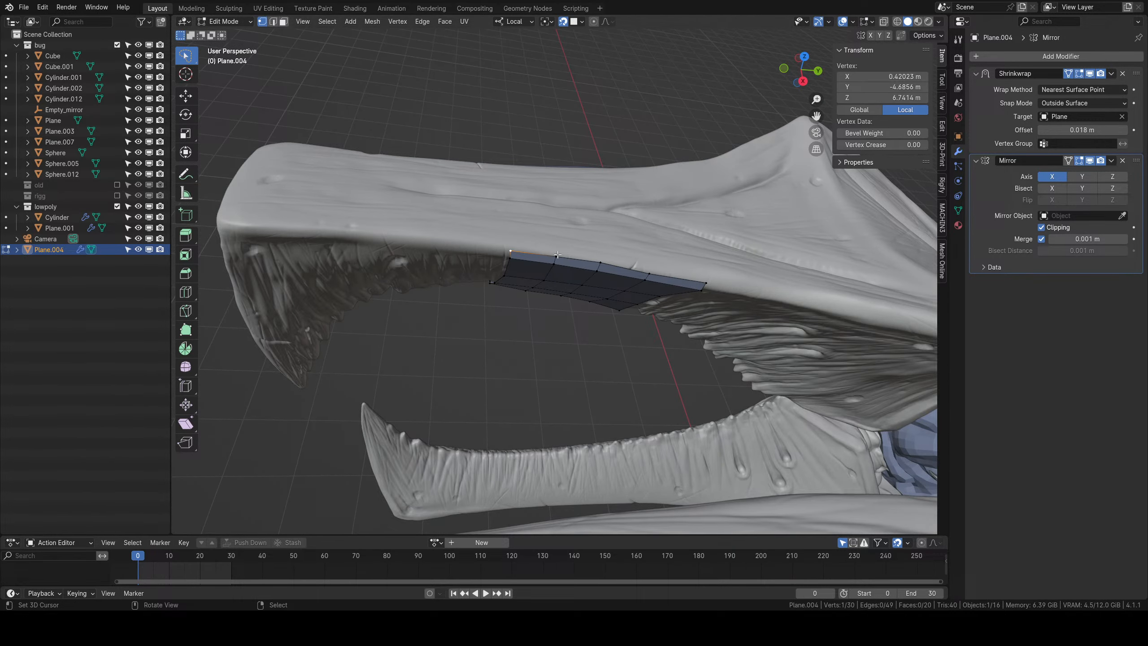
ctrl+right_click(706, 283)
middle_drag(705, 273, 595, 326)
key(e)
click(610, 277)
key(e)
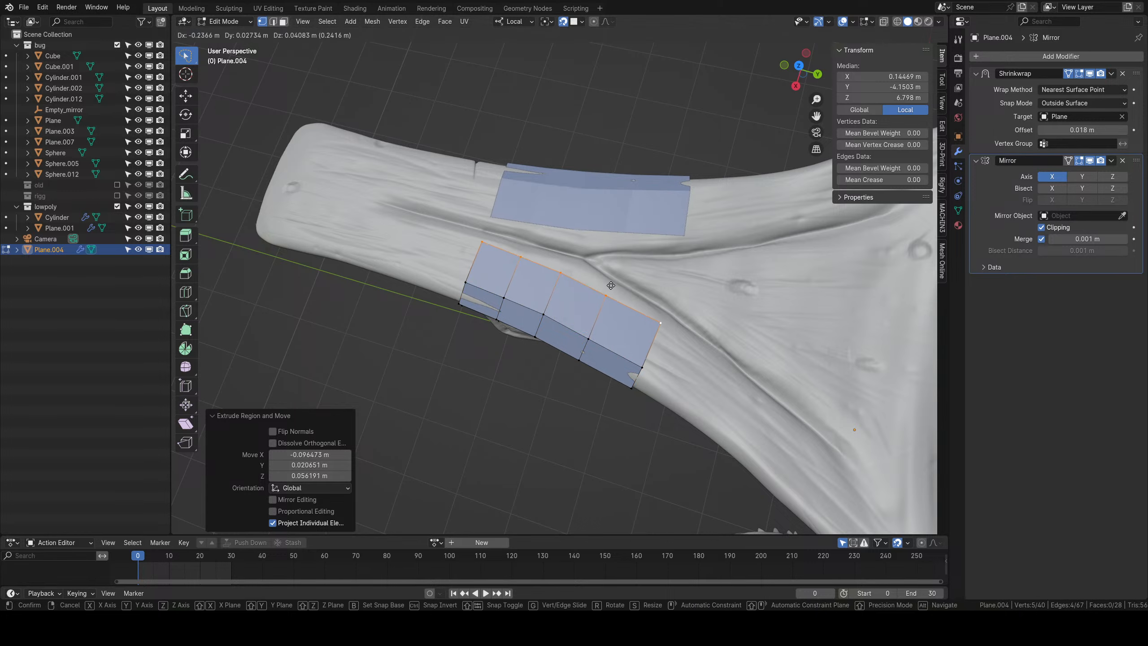
click(612, 286)
Rotate and shift the extruded edge to follow the jaw, and extrude it inward to the mirror centre line.
key(r)
click(662, 304)
key(g)
click(662, 310)
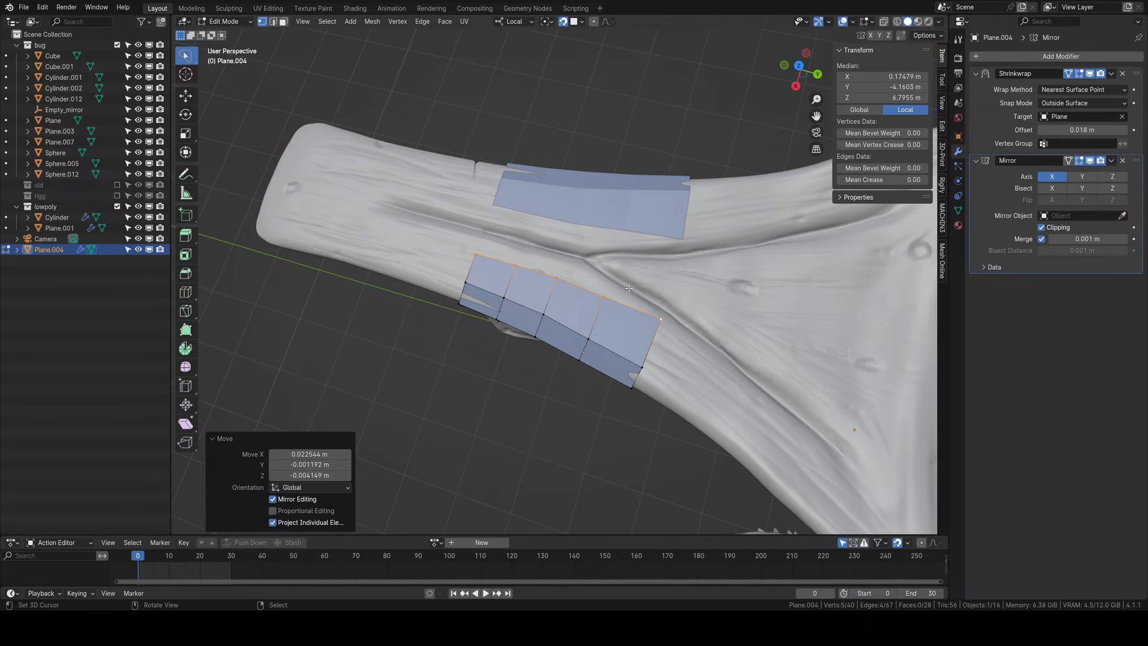
key(e)
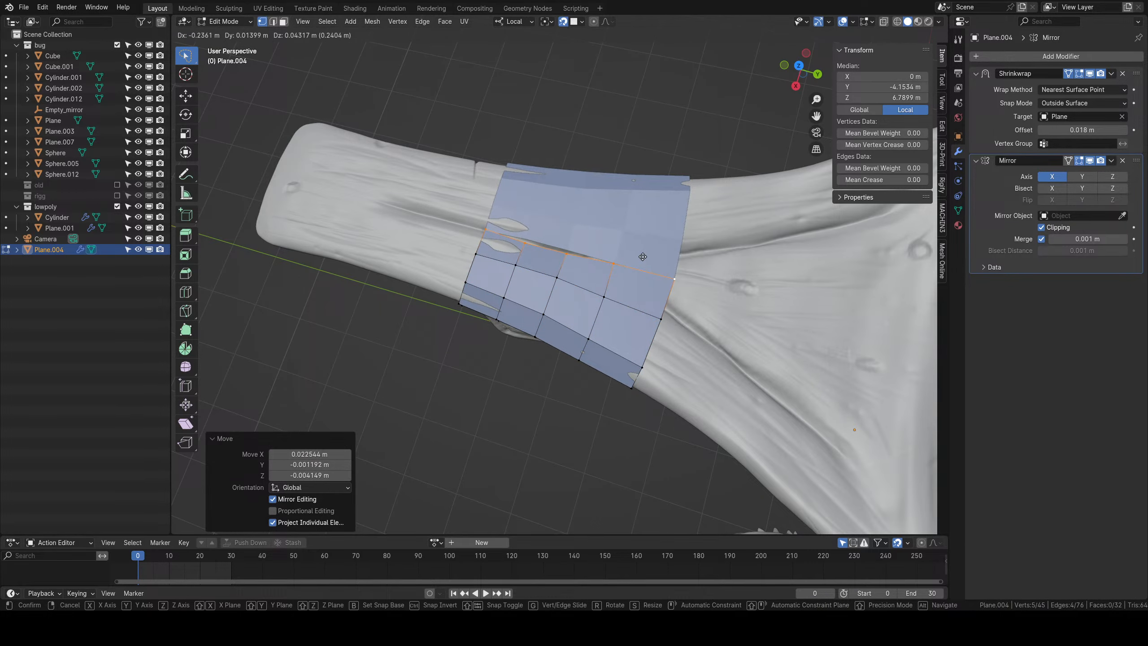
click(642, 256)
Move the two foremost vertices of the middle top row inward so the mesh covers the sculpt more closely.
scroll(633, 294, up, 3)
right_click(434, 263)
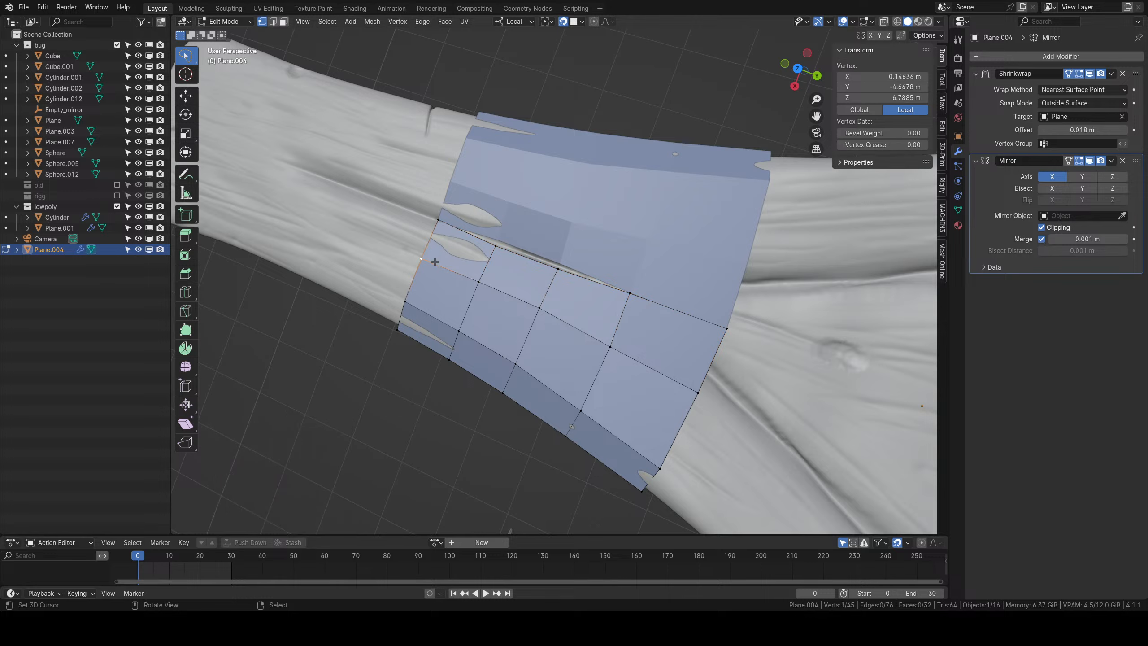
key(g)
click(441, 251)
right_click(486, 288)
key(g)
click(490, 281)
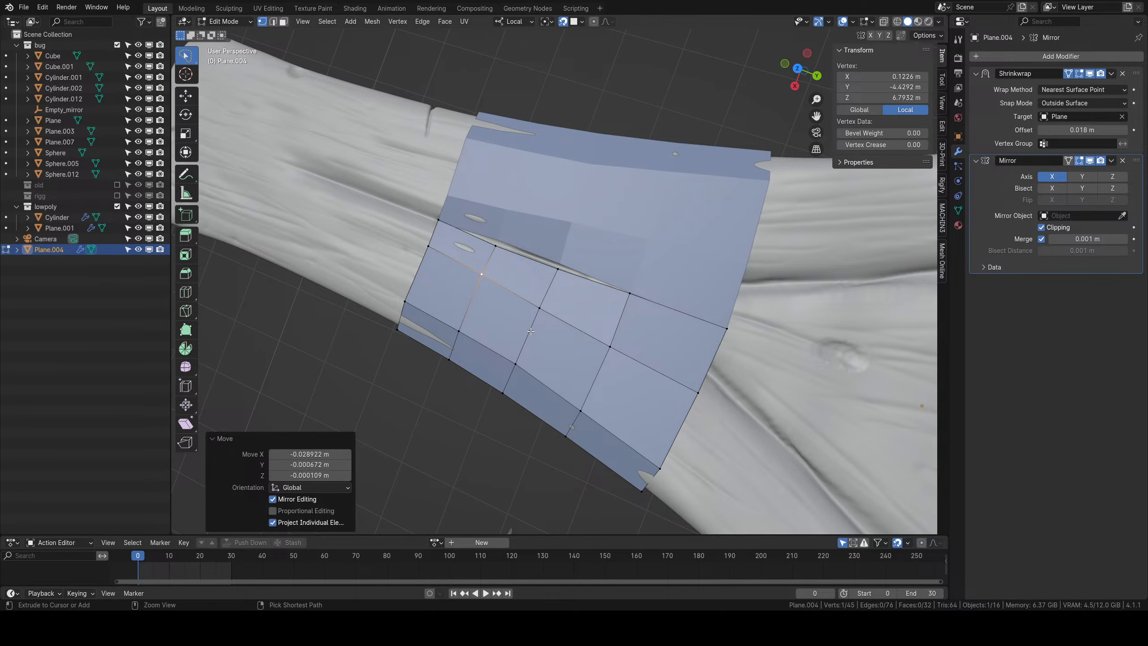
Reposition the row of upper rim vertices at the rear of the top faces to follow the jaw's rounded edge.
scroll(530, 354, down, 5)
middle_drag(530, 354, 577, 298)
middle_drag(668, 294, 587, 374)
ctrl+click(575, 310)
middle_drag(575, 311, 593, 309)
right_click(528, 332)
shift+right_click(516, 340)
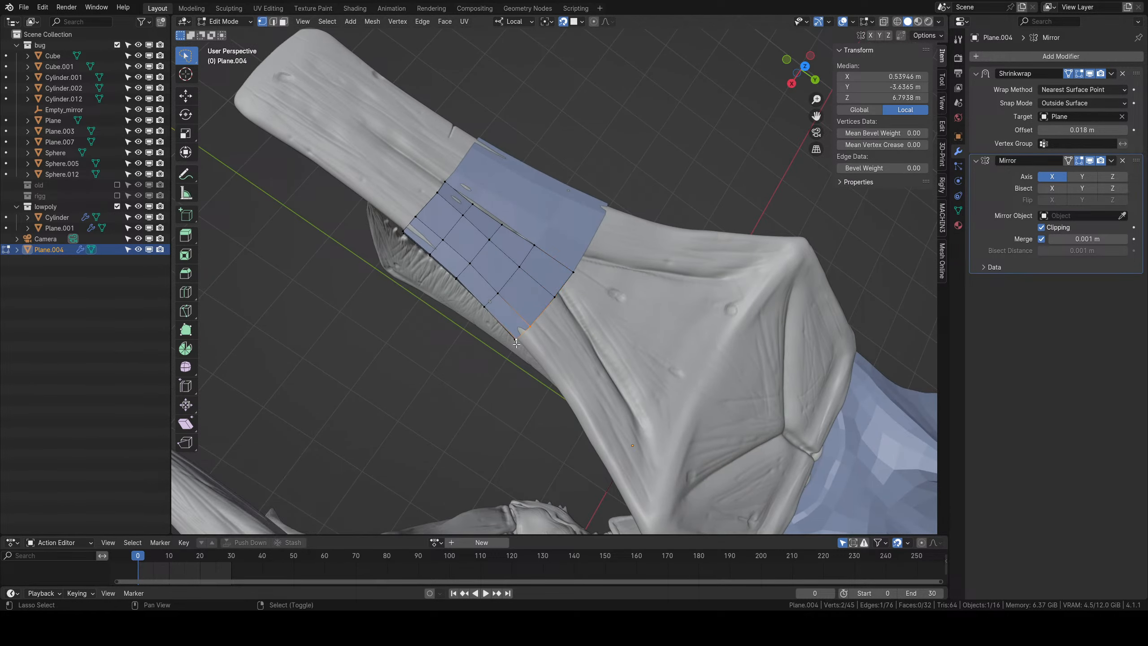
middle_drag(516, 339, 583, 339)
scroll(590, 348, up, 2)
right_click(592, 350)
key(g)
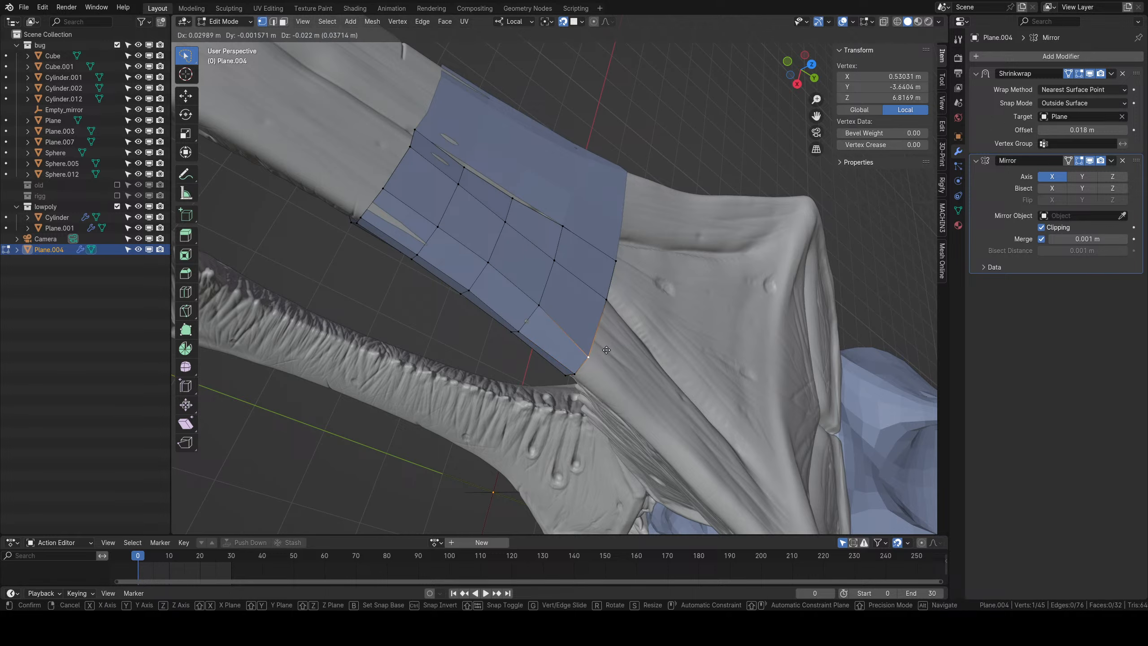
click(587, 359)
right_click(536, 308)
key(g)
click(529, 318)
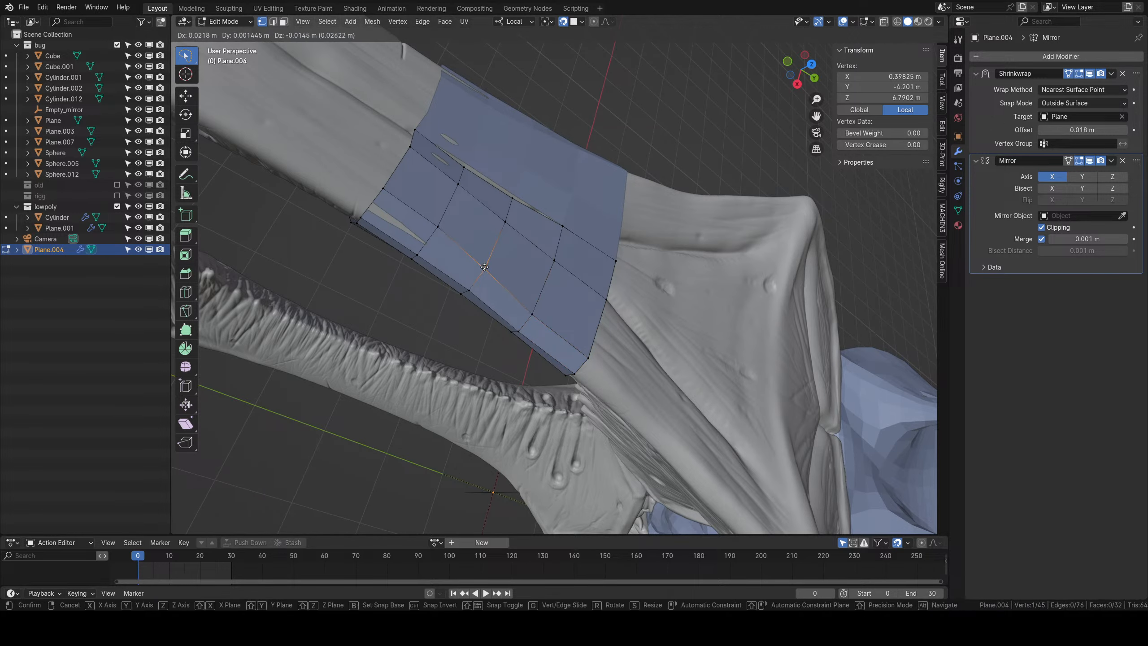
Select the rim edges at the mesh's rear end and extrude them backward along the jaw's rim in three segments.
middle_drag(487, 261, 611, 312)
ctrl+right_click(590, 293)
key(g)
click(648, 352)
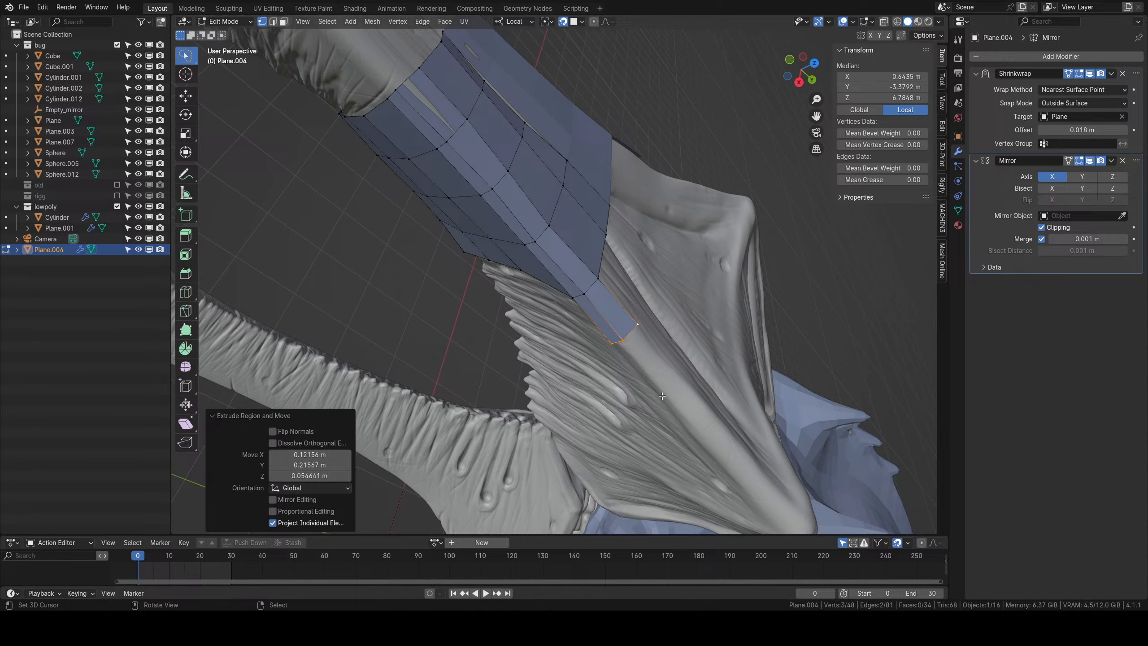
middle_drag(647, 352, 629, 347)
key(e)
click(635, 363)
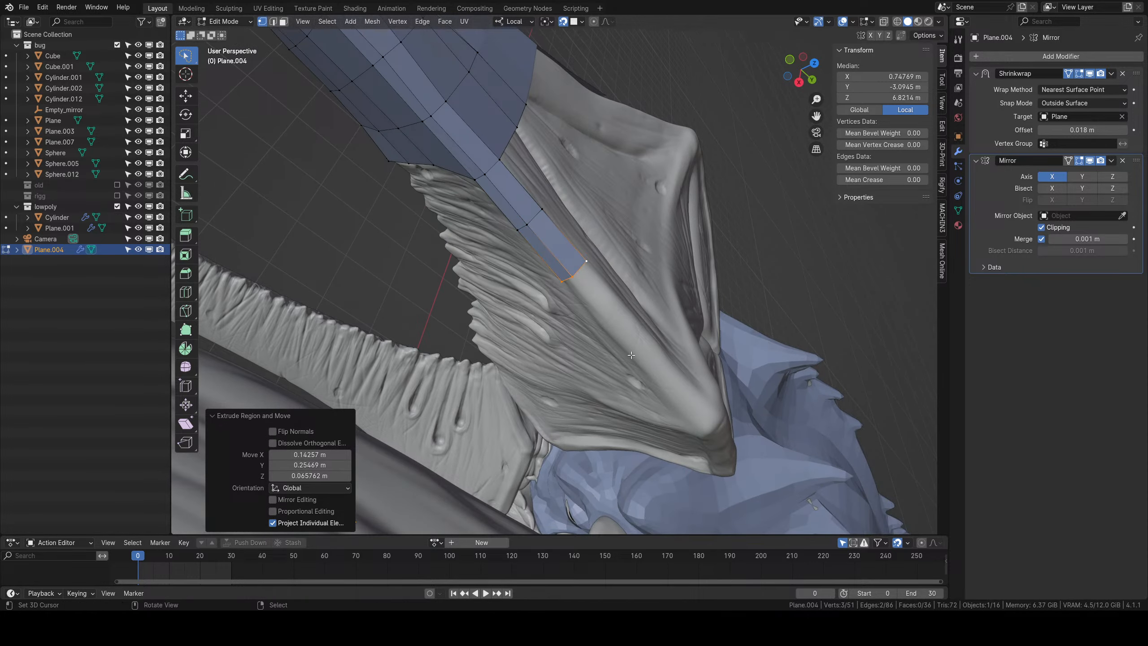
key(e)
click(668, 370)
Extrude the rim strip two more segments backward toward the jaw's outer side corner.
mouse_move(669, 371)
middle_down()
mouse_move(655, 317)
mouse_move(591, 265)
mouse_move(561, 294)
mouse_move(499, 308)
mouse_move(570, 294)
middle_up()
key(e)
click(653, 318)
key(e)
click(625, 281)
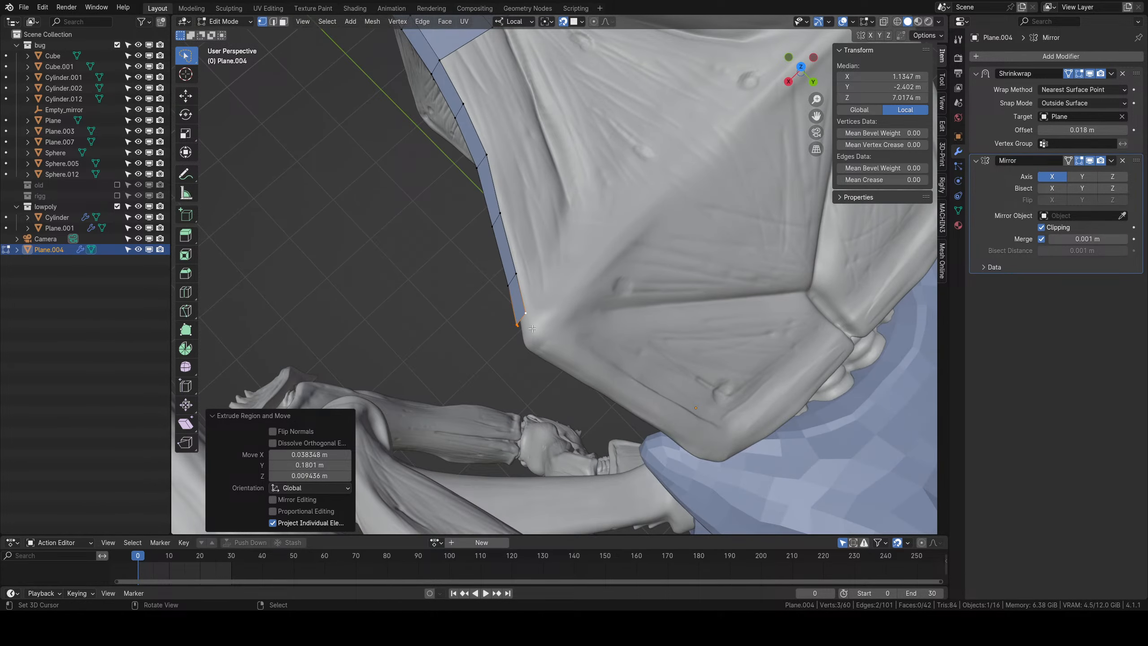
Extrude the rim strip two segments around the jaw's outer side corner, rotating its end edge about -5.5°.
mouse_move(532, 328)
middle_down()
mouse_move(665, 296)
mouse_move(607, 312)
middle_up()
key(e)
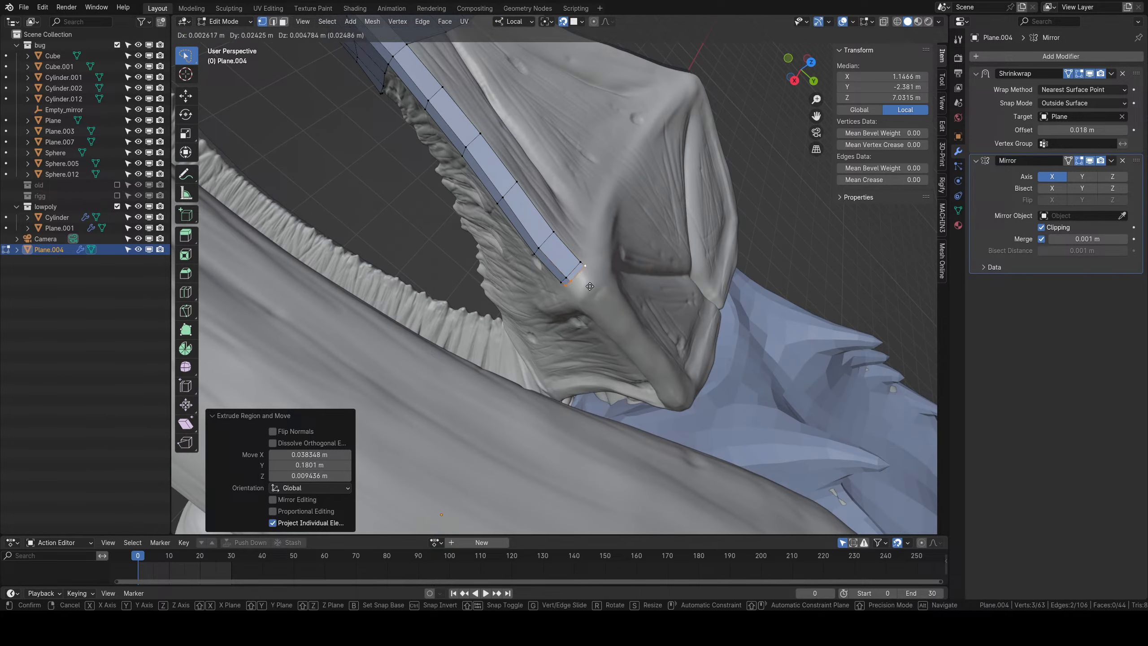
click(595, 295)
mouse_move(591, 316)
middle_down()
mouse_move(555, 289)
mouse_move(567, 304)
mouse_move(512, 283)
mouse_move(685, 234)
mouse_move(576, 302)
middle_up()
key(e)
click(573, 311)
key(r)
click(583, 311)
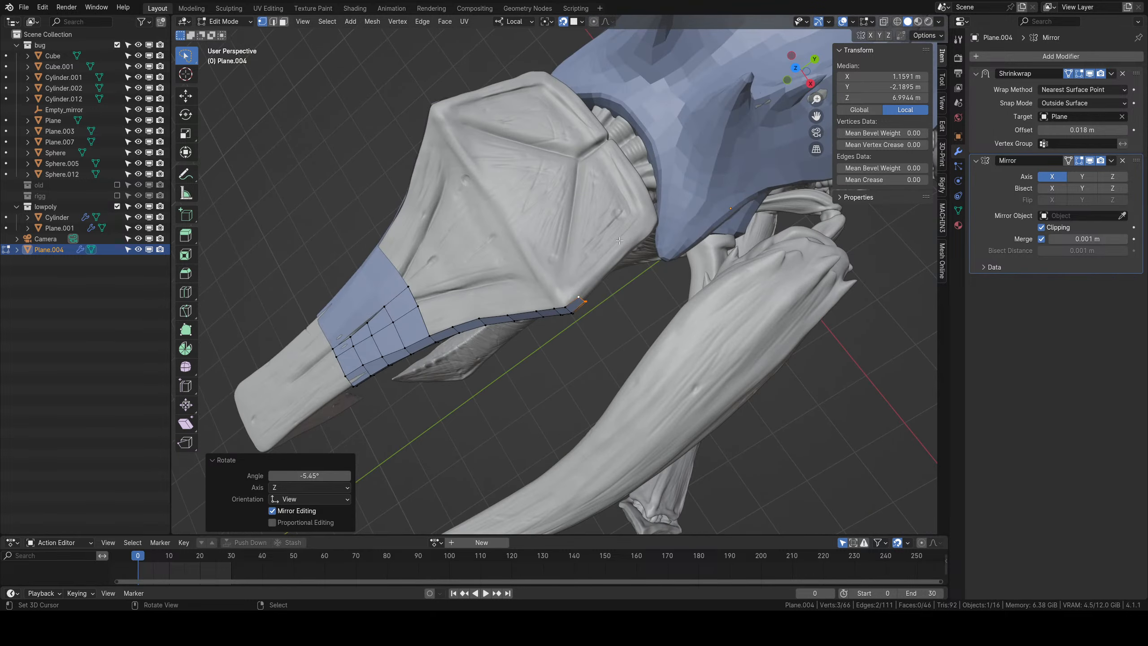
Hide everything except the jaw sculpt and its retopology mesh, and return to editing the mesh.
key(Tab)
shift+click(551, 286)
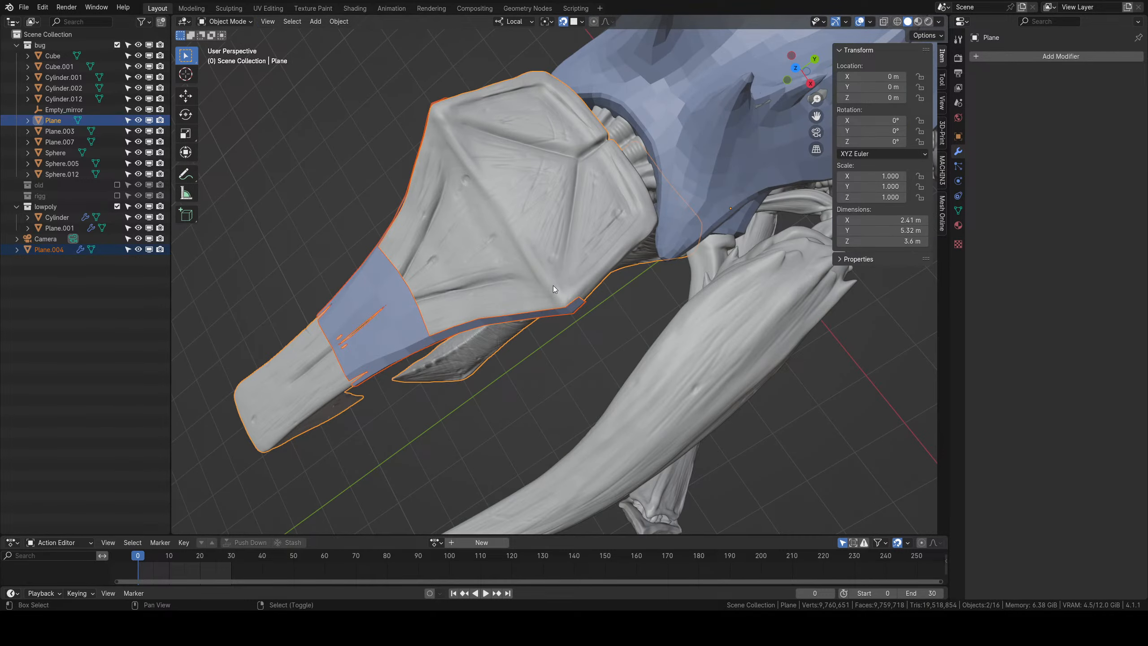
key(shift+h)
middle_drag(531, 327, 575, 255)
key(alt+a)
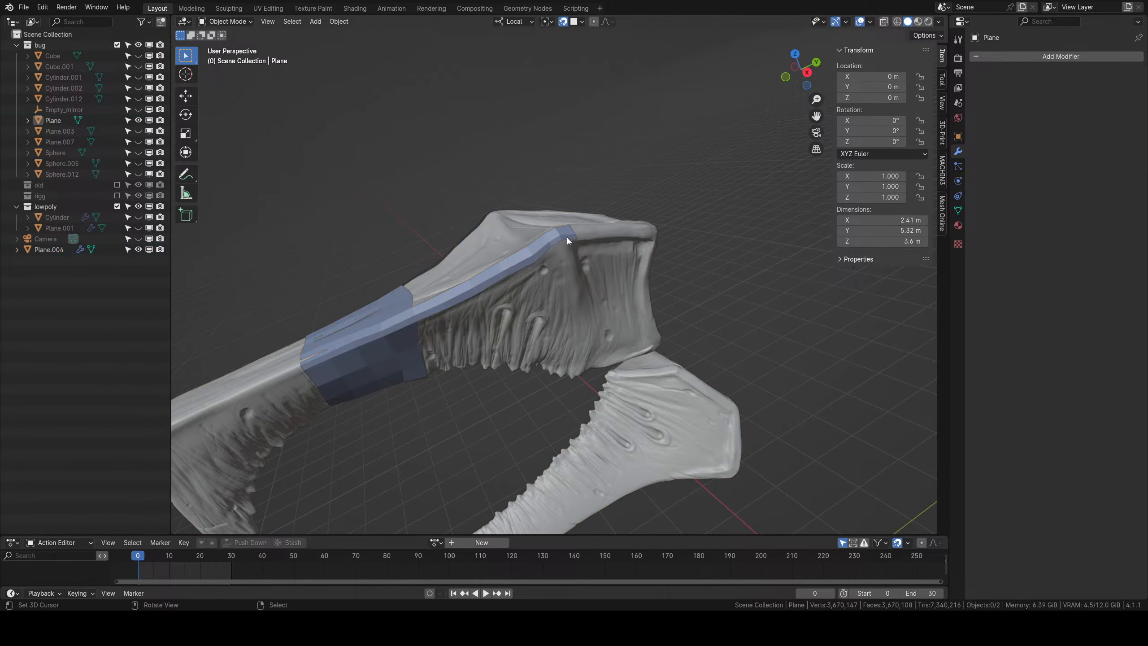
right_click(566, 236)
middle_drag(671, 269, 570, 301)
scroll(570, 301, up, 3)
key(Tab)
Adjust the vertices at the rim strip's end to fit the corner, and select the strip's end edges.
middle_drag(587, 209, 595, 237)
scroll(594, 236, up, 2)
right_drag(545, 203, 548, 194)
mouse_move(548, 219)
right_down()
mouse_move(538, 219)
mouse_move(543, 200)
right_up()
right_drag(526, 159, 534, 159)
alt+right_click(545, 182)
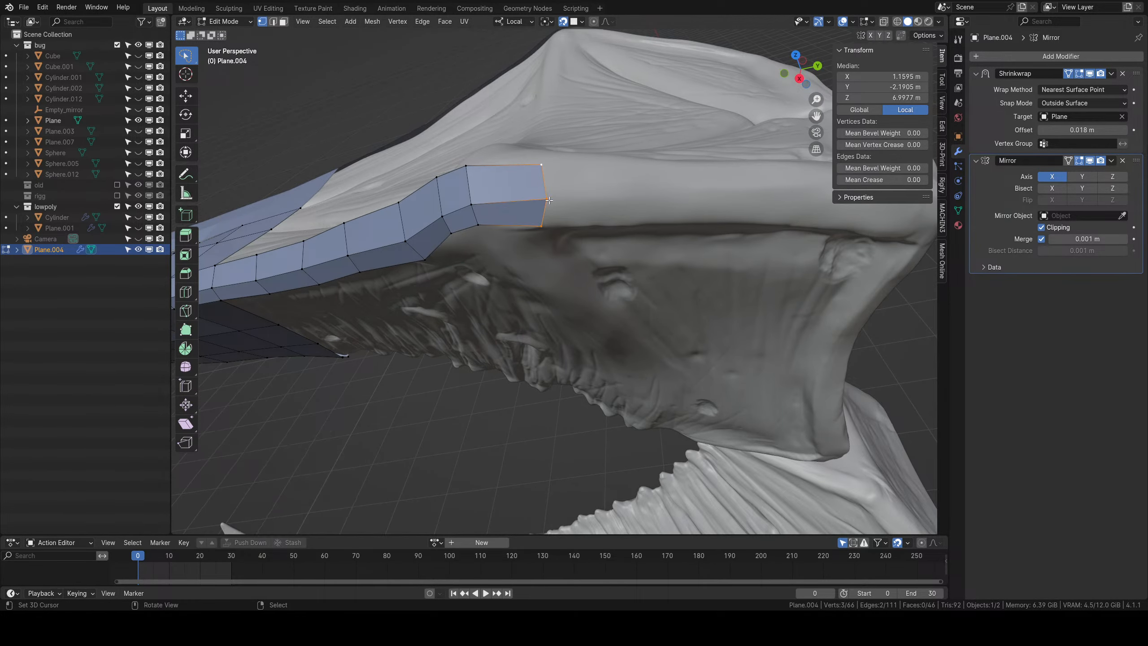
Extrude the strip in four segments along the jaw's side rim toward its rear corner.
middle_drag(549, 200, 559, 221)
key(e)
click(626, 232)
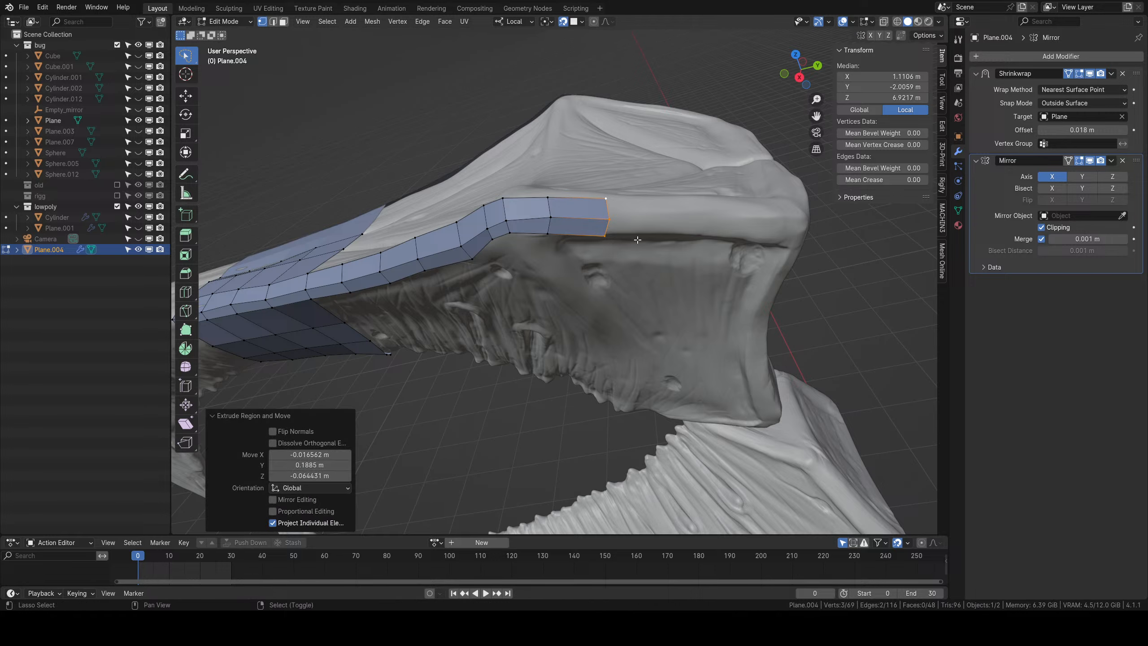
mouse_move(626, 234)
shift+middle_down()
mouse_move(575, 241)
mouse_move(627, 252)
shift+middle_up()
key(e)
click(643, 245)
key(e)
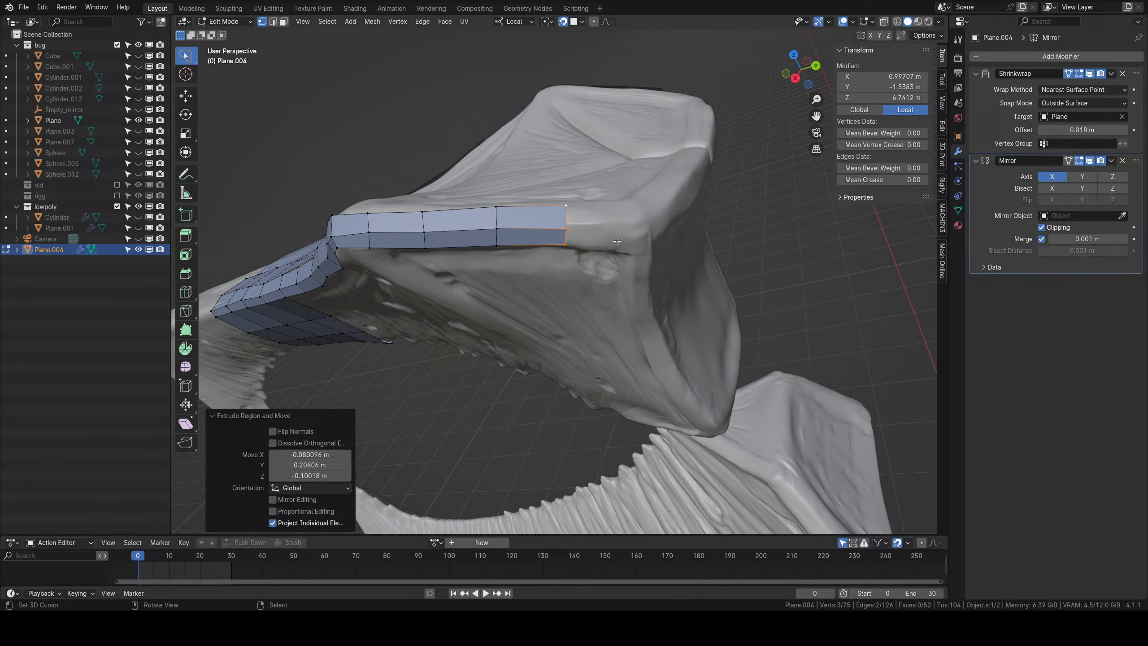
click(608, 245)
middle_drag(608, 244, 608, 290)
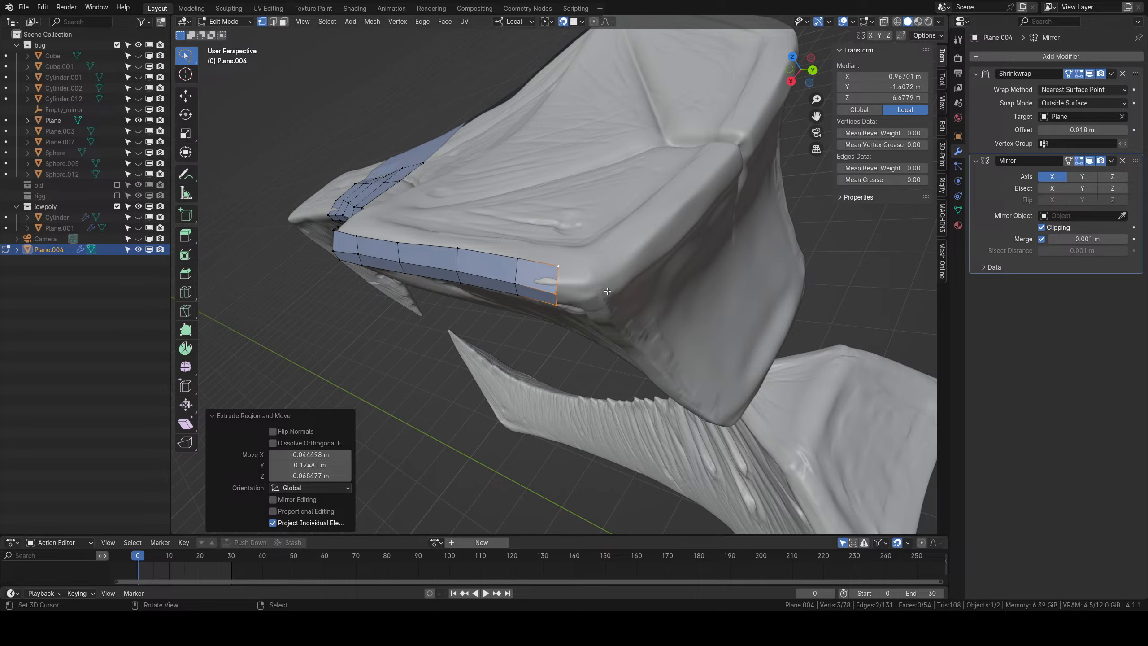
Extrude the strip two segments around the rear corner, rotating the end edges about -14.4° and -18.3°.
key(e)
click(640, 291)
key(r)
click(646, 279)
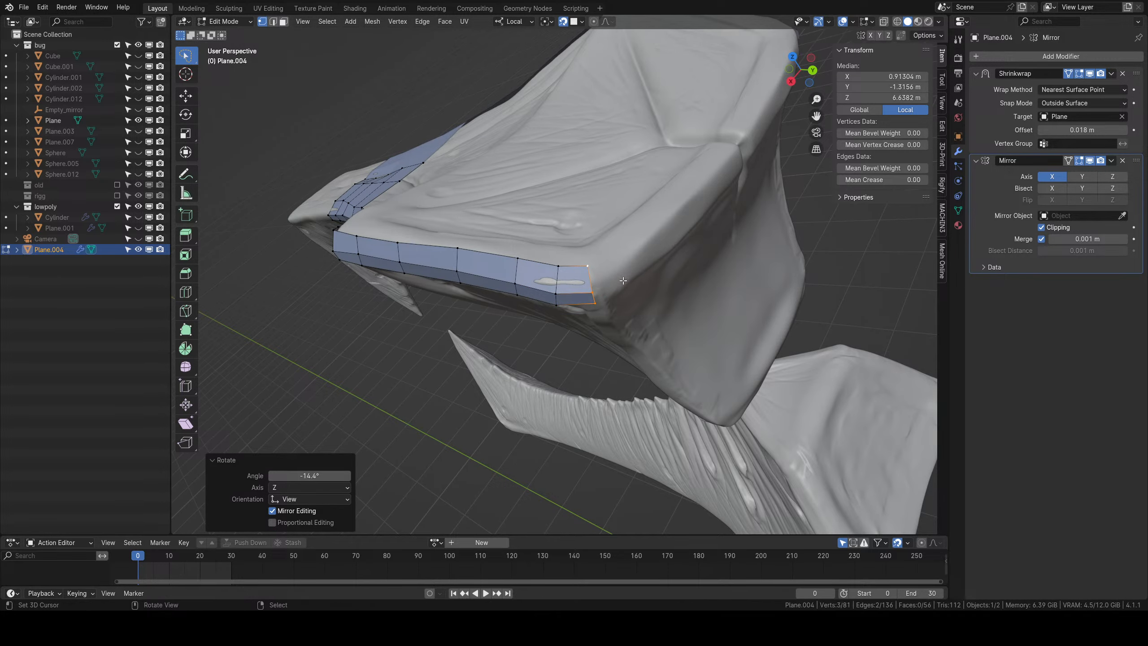
key(e)
click(626, 289)
key(r)
click(630, 284)
Extrude the strip two segments along the jaw's back rim, rotating the first new end edge about -4.6°.
middle_drag(631, 284, 634, 305)
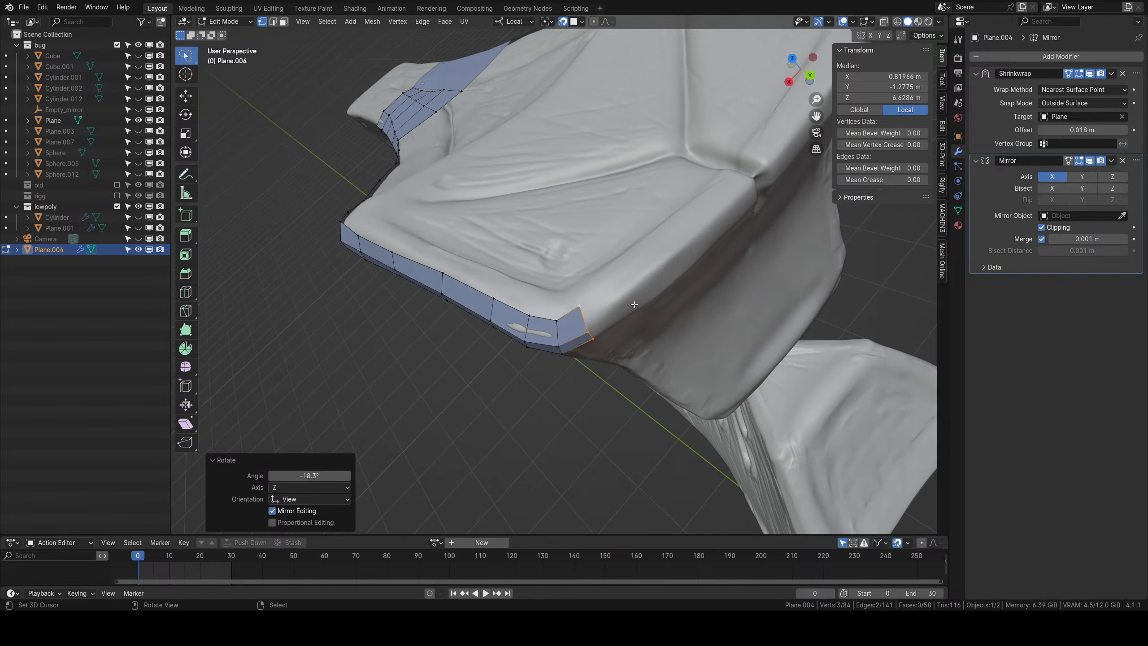
key(e)
click(673, 273)
key(r)
click(674, 269)
middle_drag(674, 270, 582, 314)
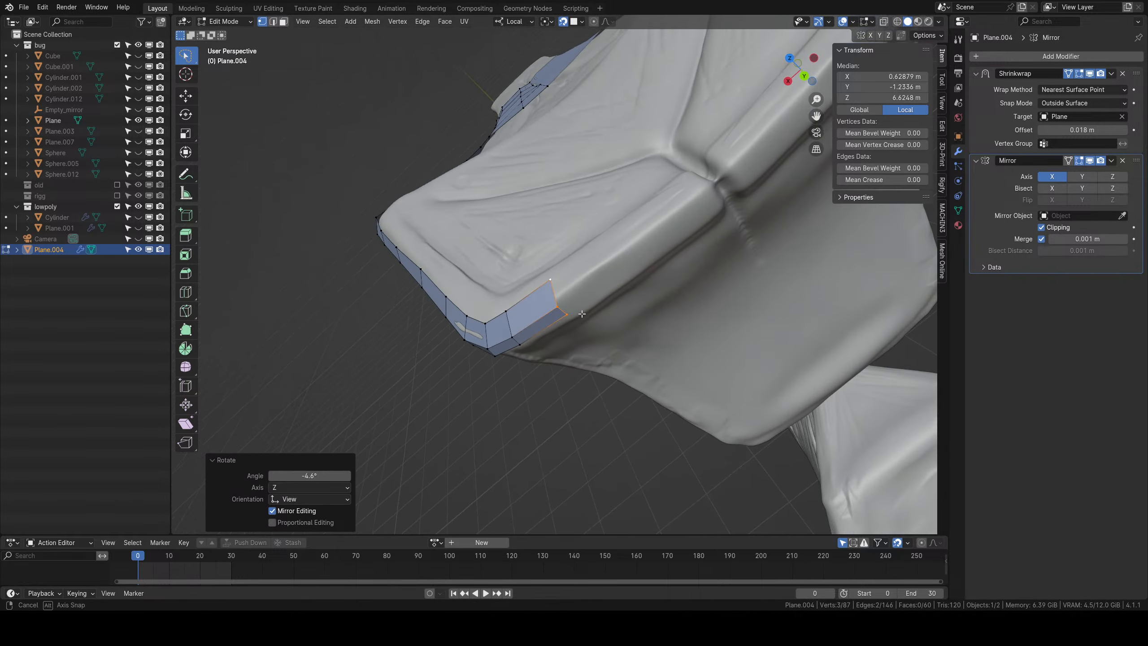
key(e)
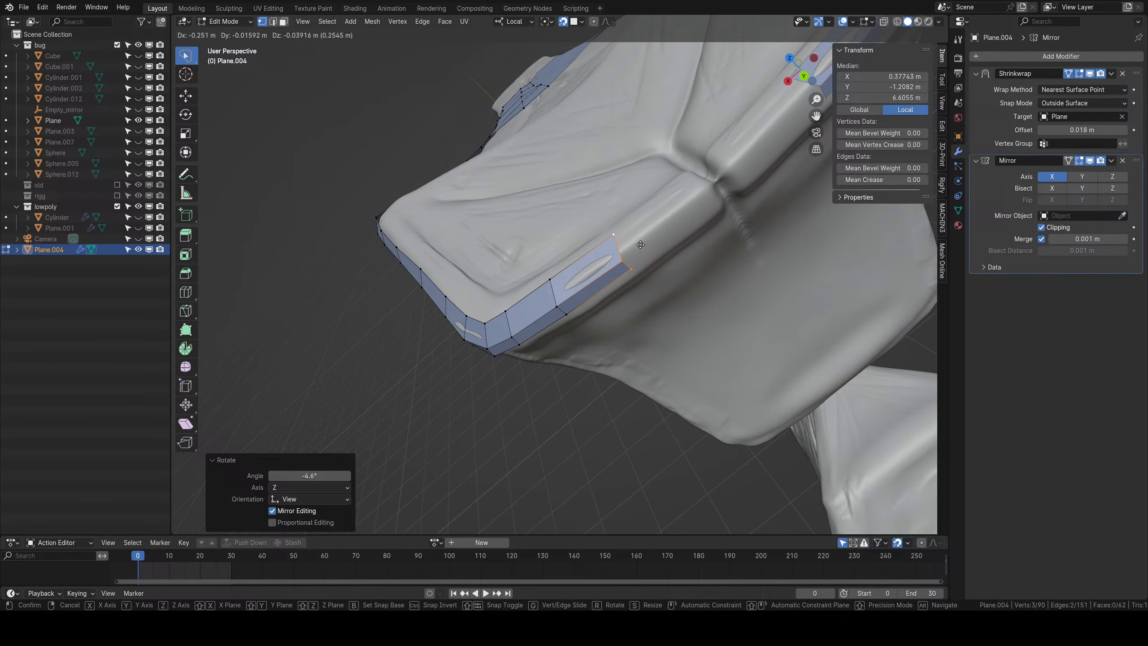
click(640, 246)
Move individual vertices of the last two back-rim segments to align the strip with the ridge.
right_click(623, 261)
key(g)
click(619, 253)
right_click(551, 280)
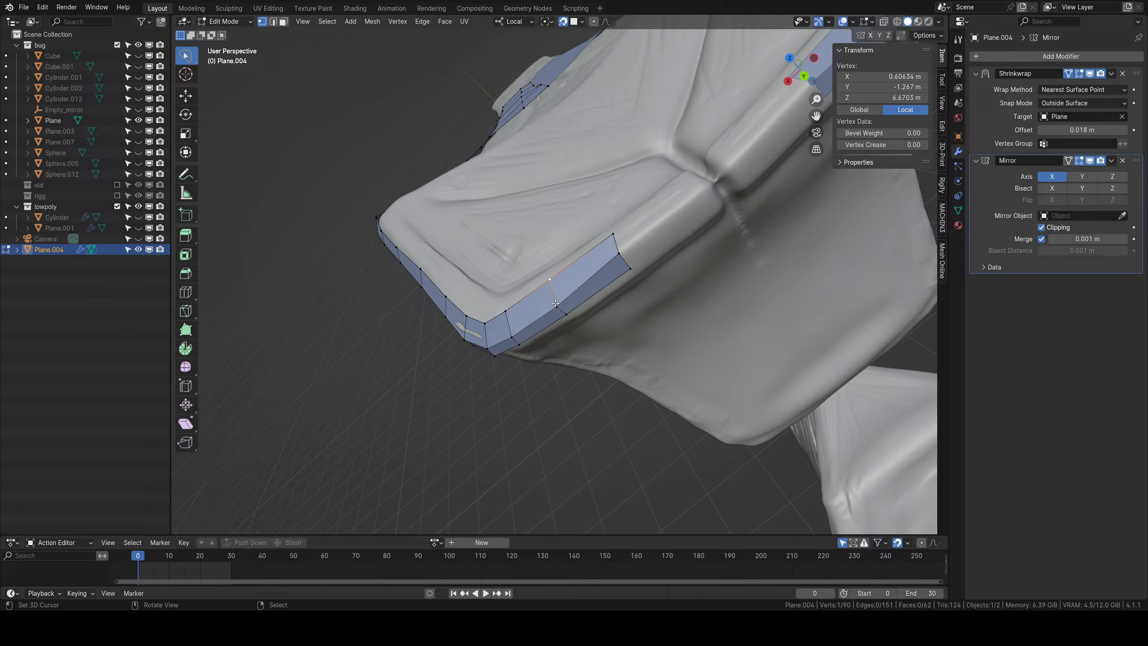
key(g)
click(633, 278)
Extrude the strip's end edges twice along the back rim, about 0.19 m and 0.13 m toward the centre groove.
ctrl+right_click(613, 234)
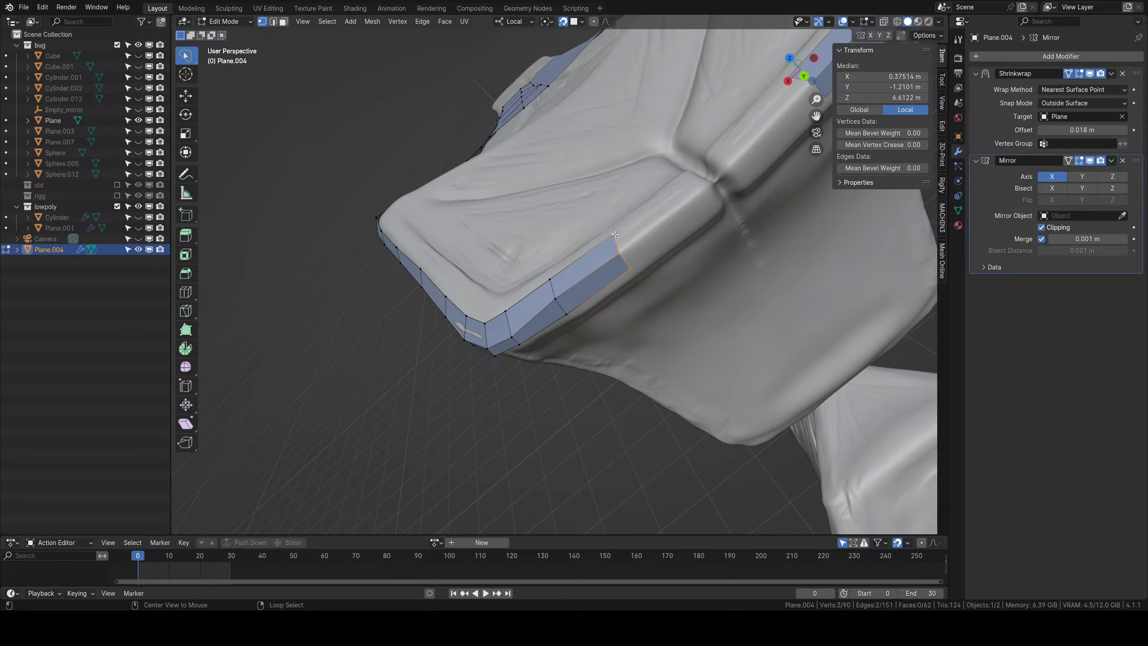
middle_drag(613, 237, 633, 278)
key(e)
click(679, 252)
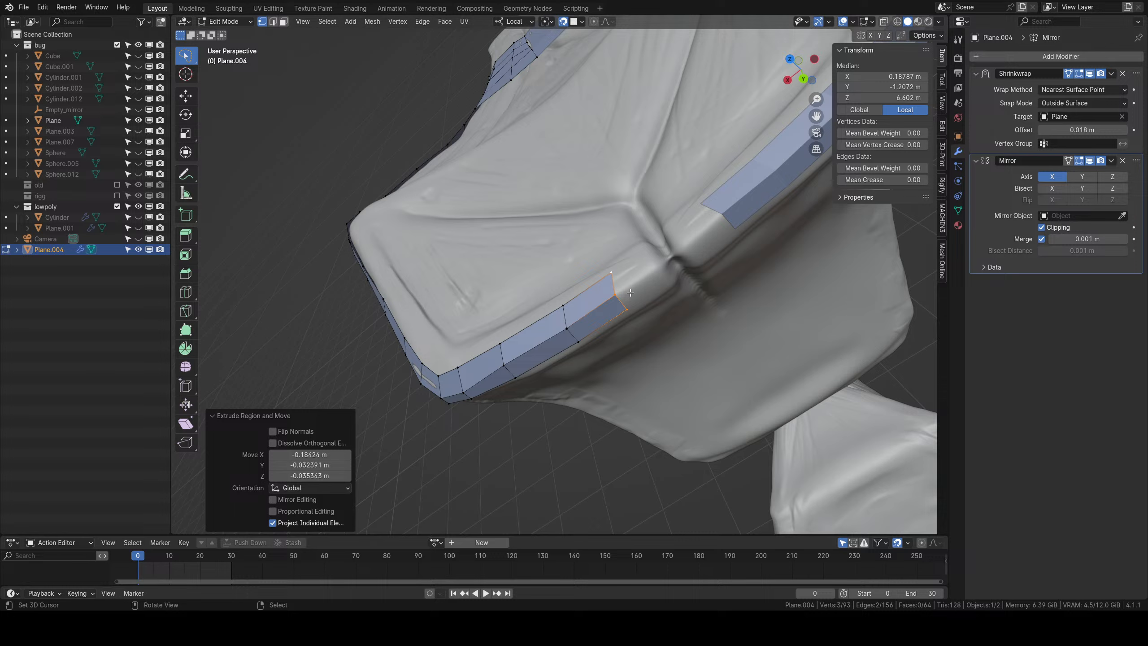
key(e)
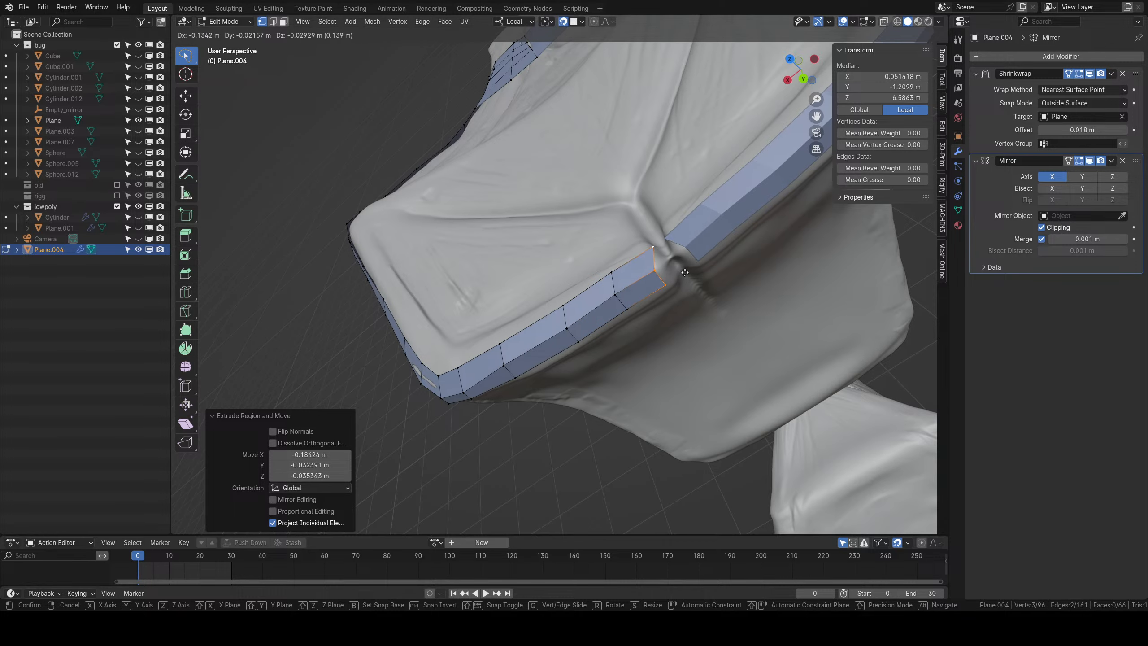
click(683, 274)
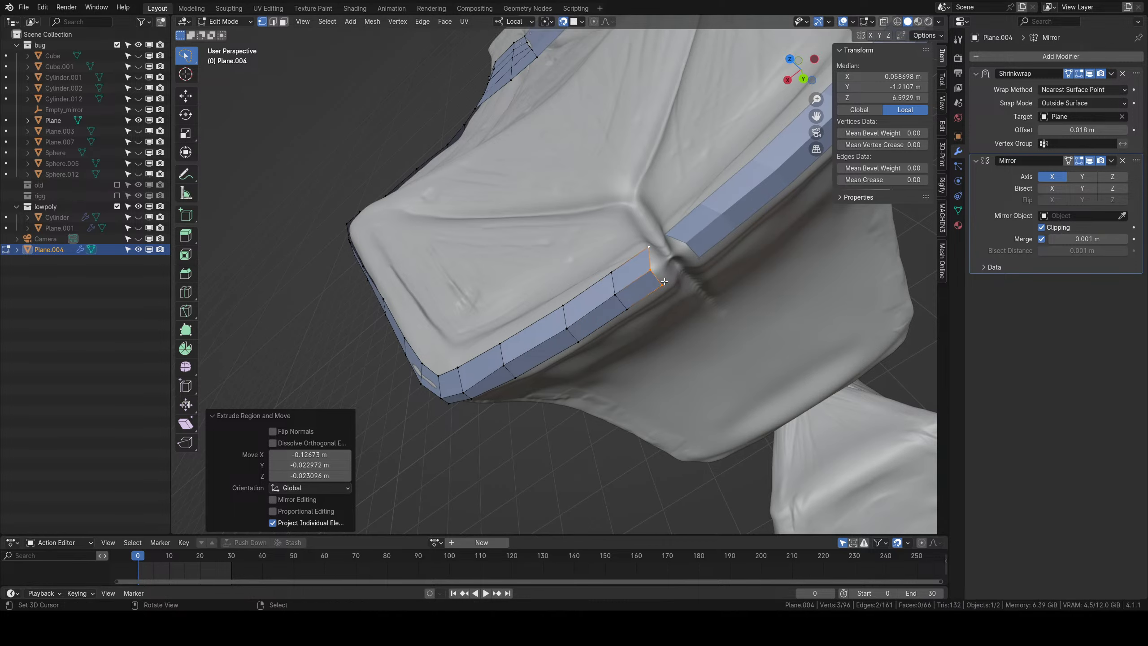
Tilt and rotate the strip's end edges to match the slope beside the centre groove.
key(r)
key(r)
click(677, 278)
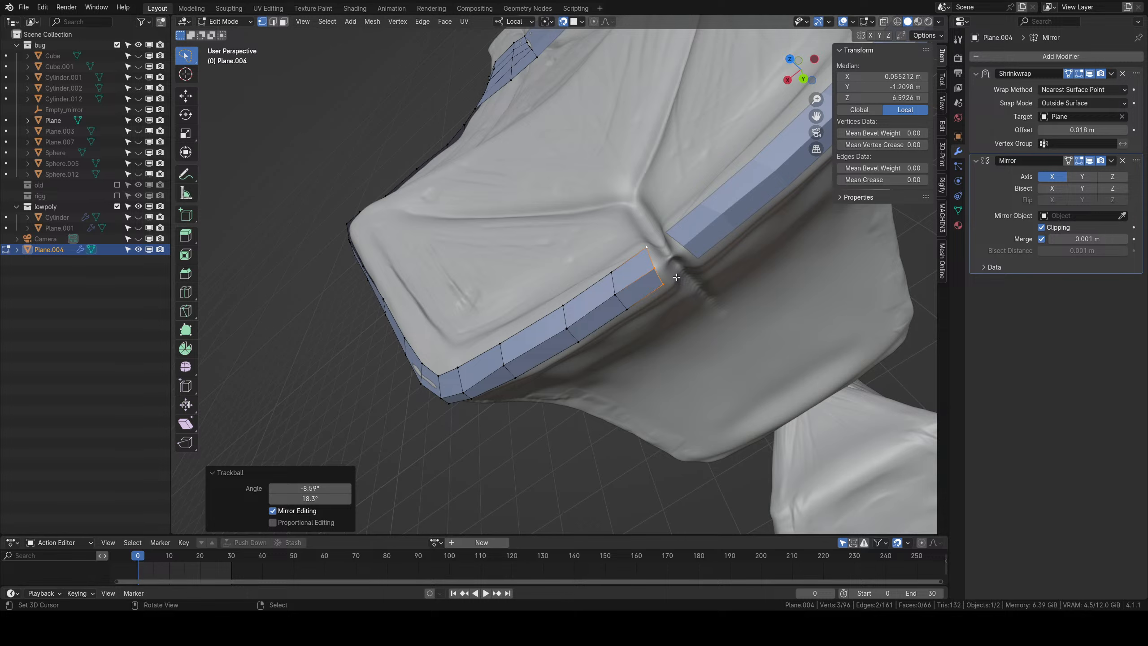
key(r)
click(679, 274)
Extrude the back-rim strip into the centre groove and shift its end vertices onto the mirror centre line.
key(e)
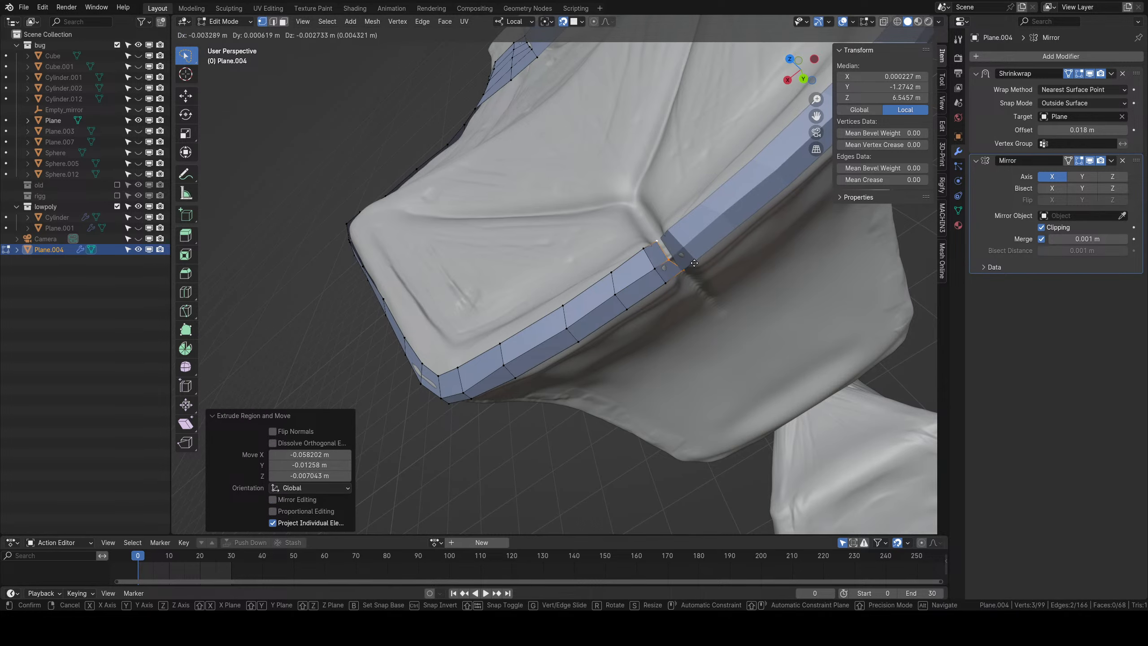
click(694, 263)
middle_drag(689, 262, 571, 179)
key(g)
click(703, 271)
Extrude the side mesh's front boundary edges twice toward the jaw tip, about 0.32 m and 0.29 m.
scroll(566, 259, down, 2)
scroll(571, 179, up, 2)
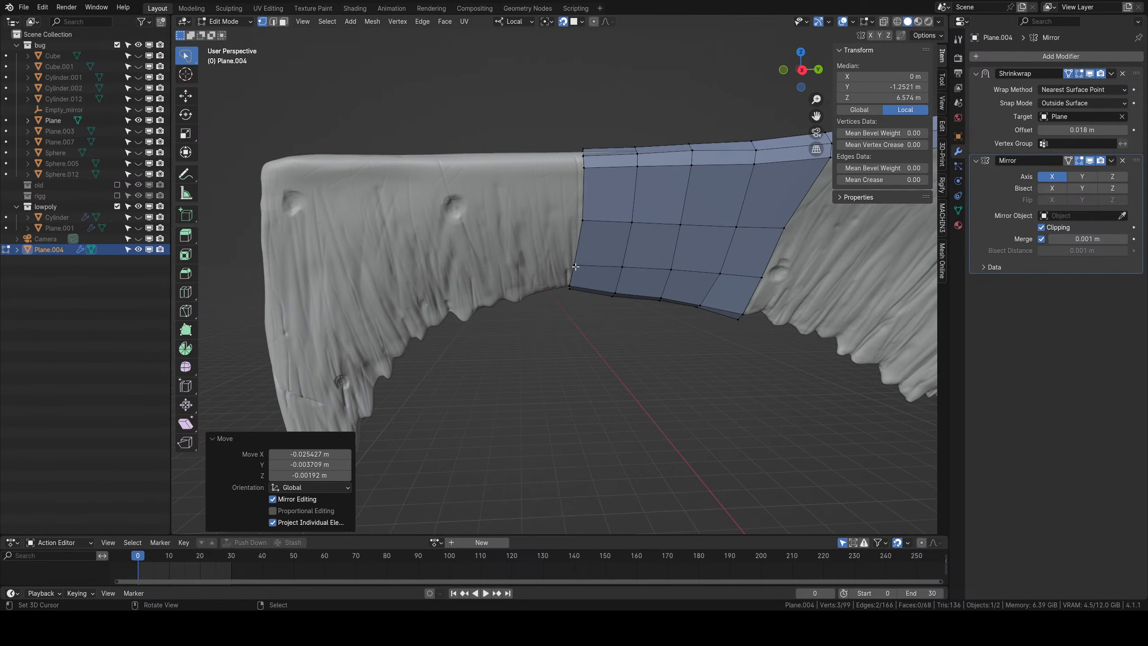
click(574, 266)
ctrl+click(582, 161)
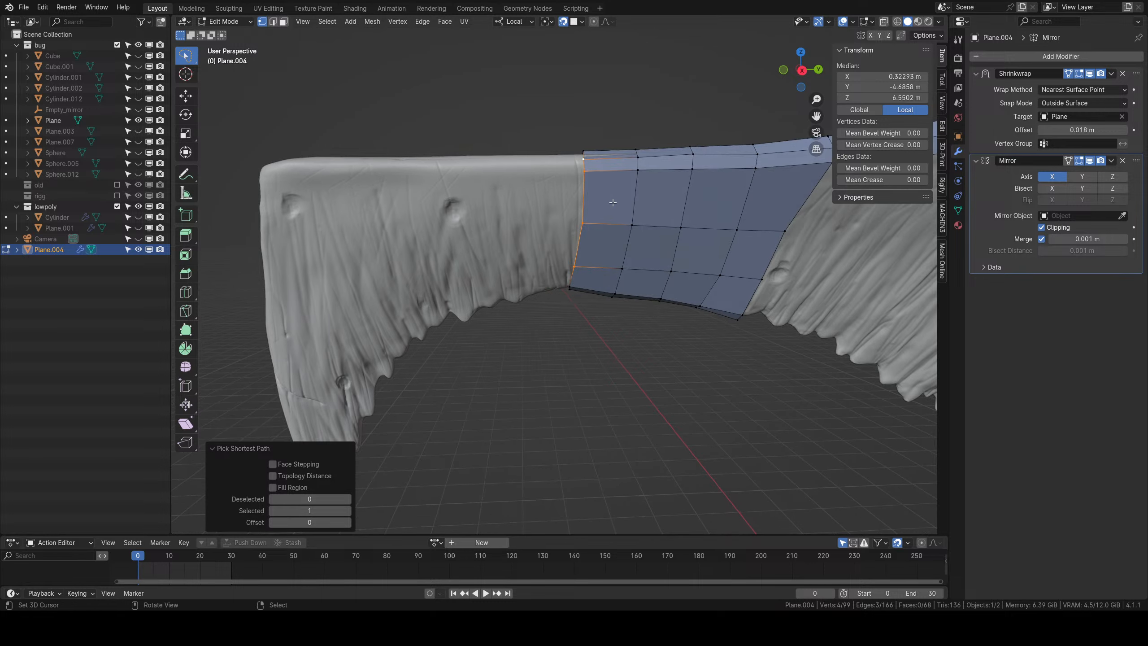
key(e)
click(540, 207)
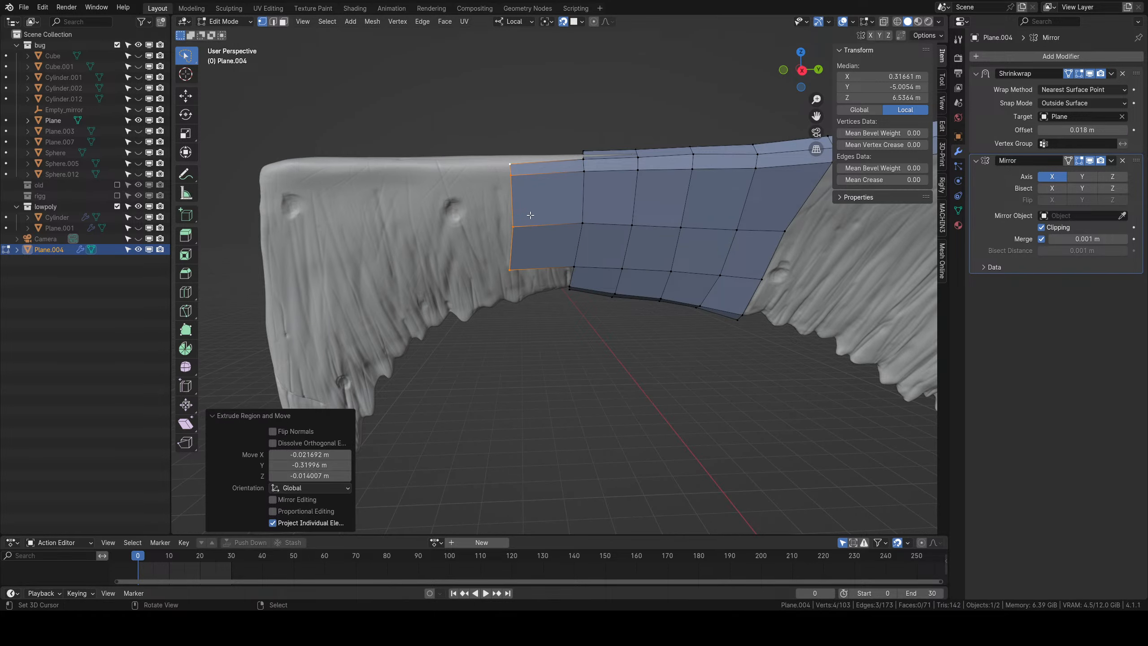
key(e)
click(465, 219)
shift+middle_drag(466, 219, 551, 216)
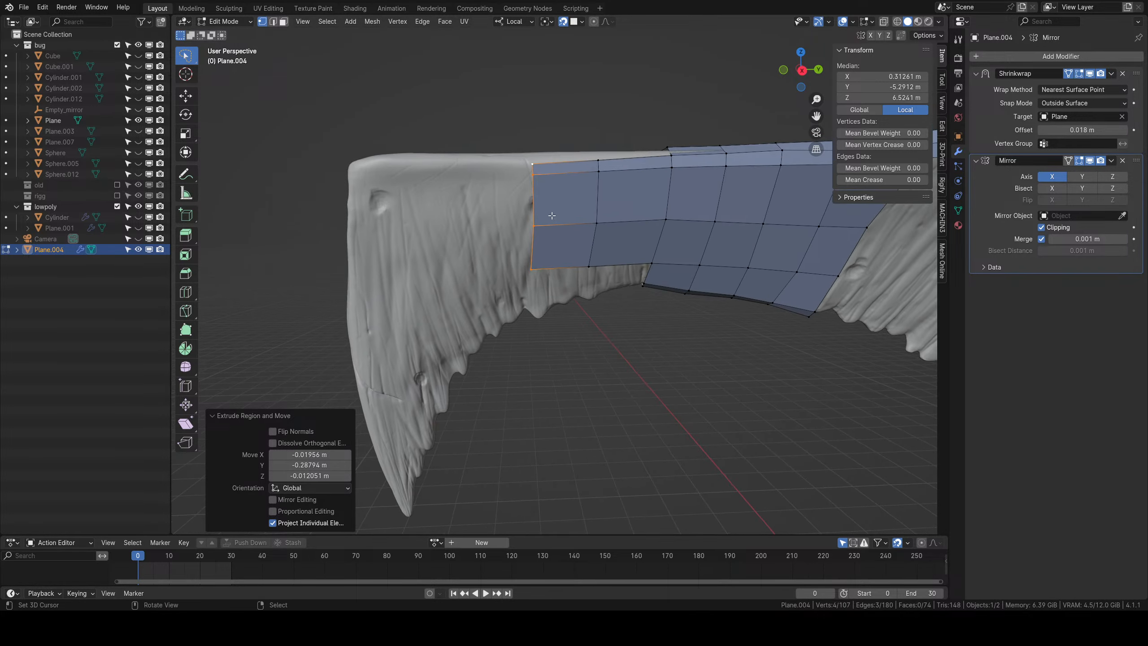
Extrude the side mesh's front boundary edges twice toward the jaw tip, about 0.35 m and 0.24 m, rotating them between the extrusions.
key(e)
click(490, 224)
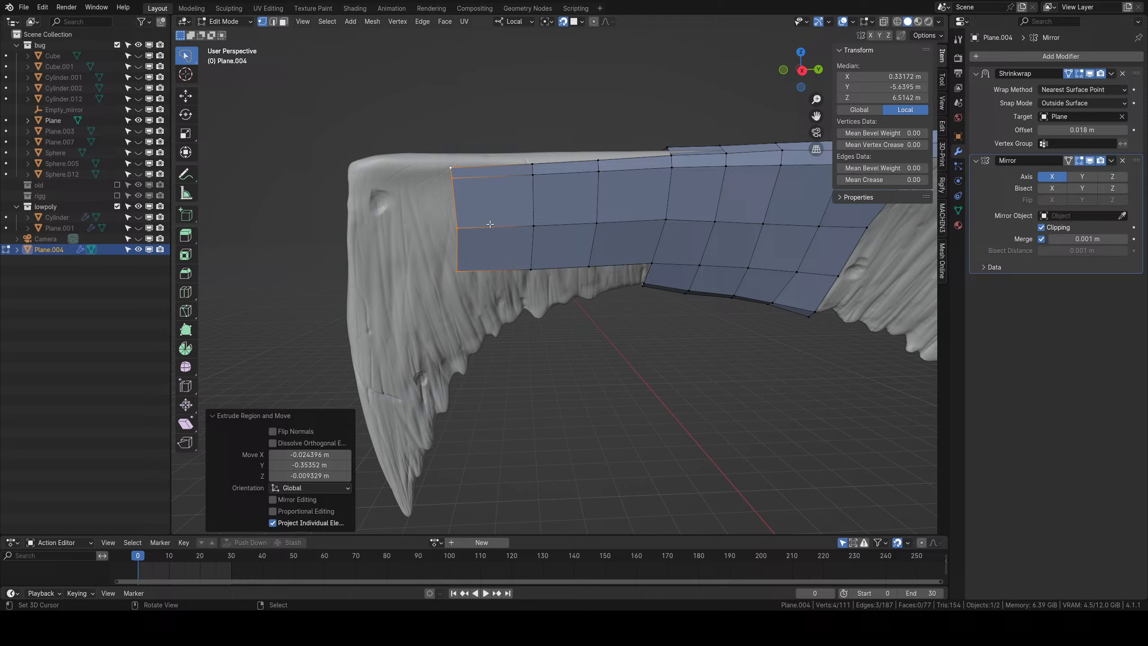
key(r)
click(547, 240)
key(e)
click(492, 237)
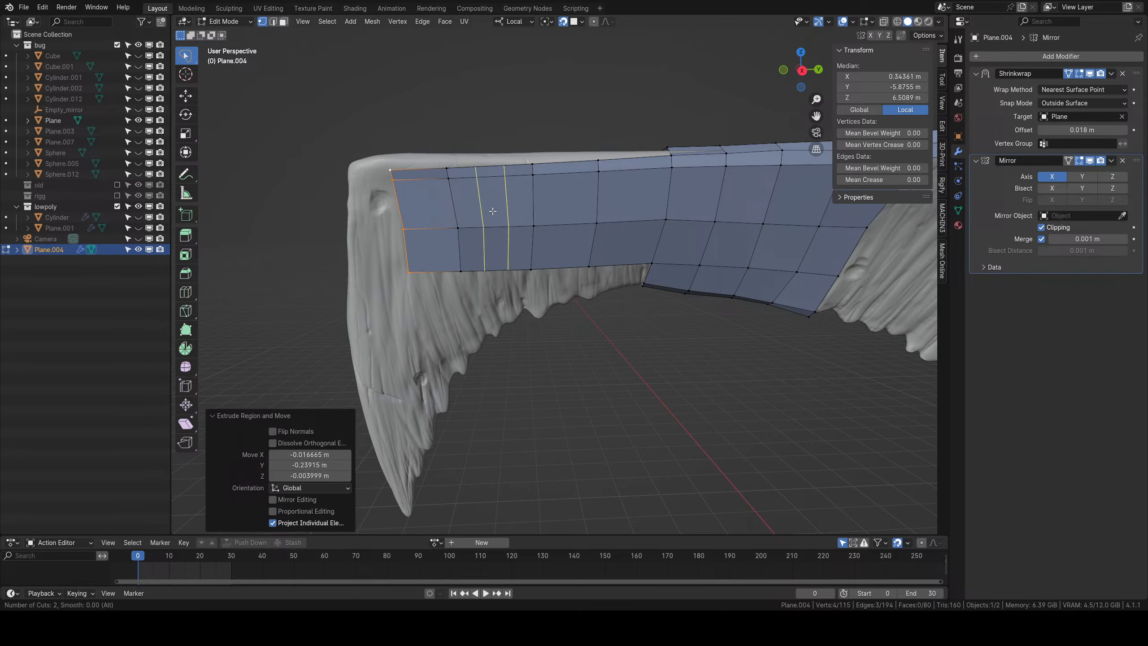
Add three single, centred vertical loop cuts through the wide face columns of the newly extended front section.
click(505, 224)
right_click(507, 224)
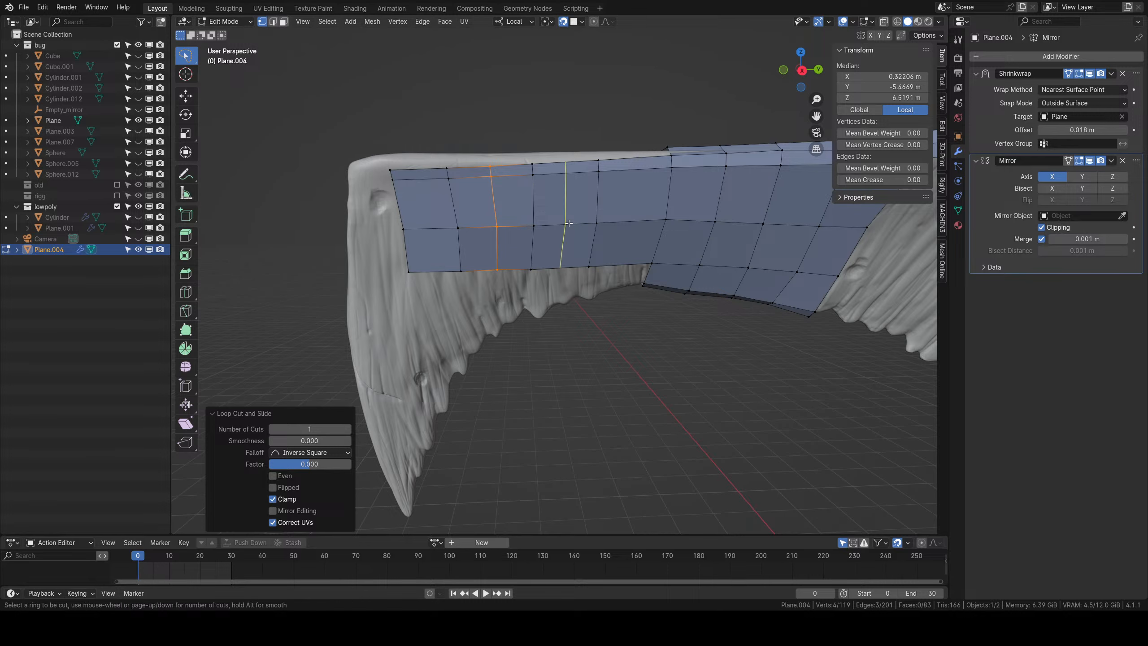
click(569, 223)
right_click(565, 223)
key(ctrl+r)
click(633, 235)
right_click(637, 237)
Extrude the front section's lower boundary edges downward, then rotate and move them to follow the slope of the ragged rim.
middle_drag(574, 257, 572, 244)
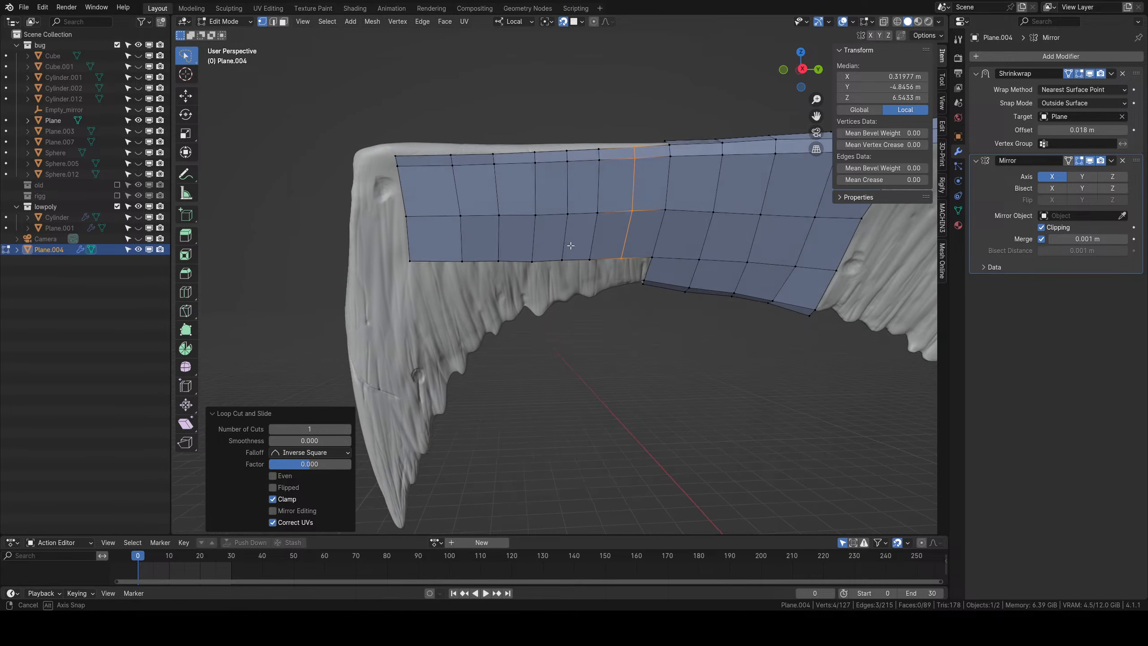
shift+middle_drag(500, 263, 582, 264)
click(459, 254)
ctrl+right_click(662, 249)
key(e)
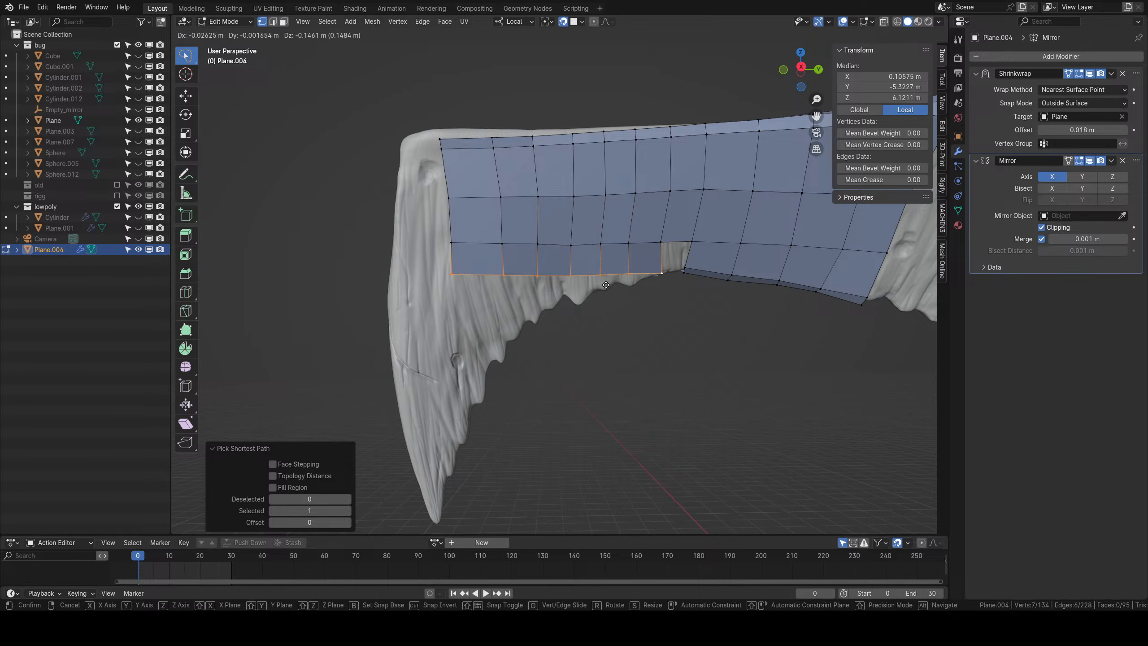
click(711, 310)
key(r)
click(708, 272)
key(g)
click(685, 293)
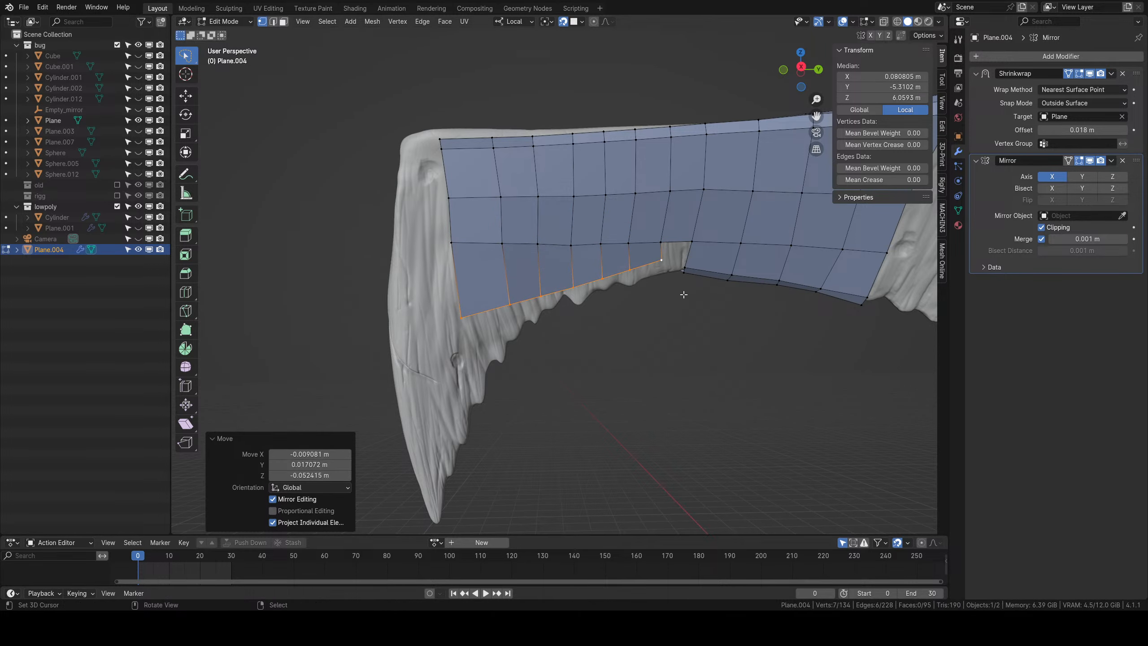
Pull the front lower corner vertex down toward the drips and add a centred vertical loop cut through the column beside it.
scroll(682, 295, up, 3)
shift+middle_drag(678, 299, 683, 253)
drag(424, 295, 453, 320)
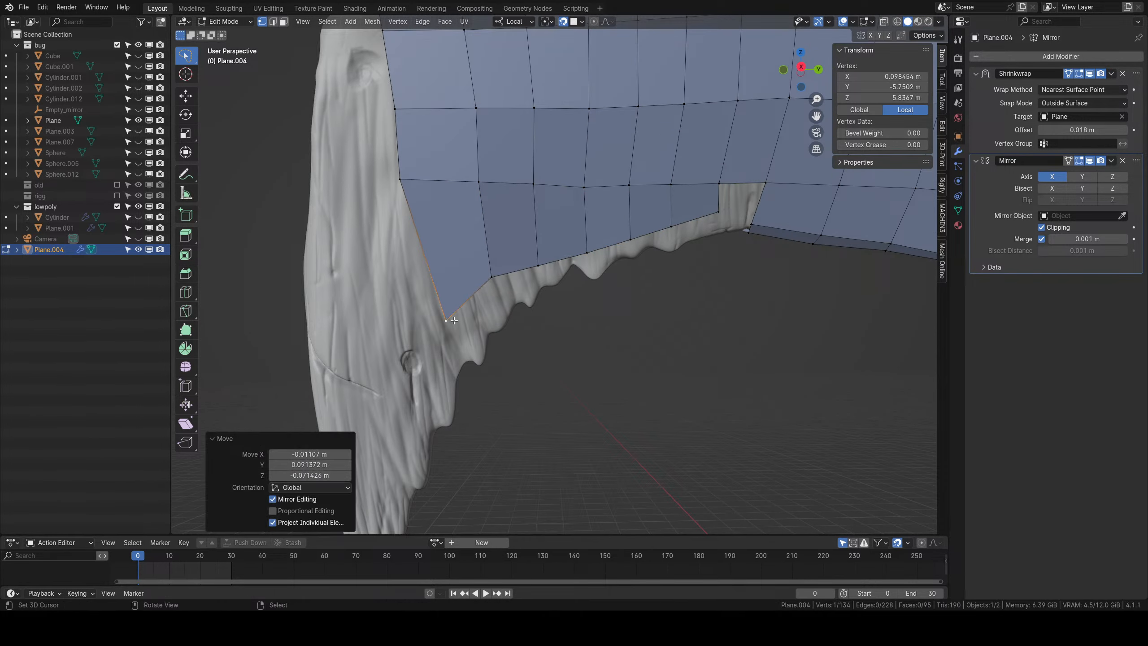
key(ctrl+r)
click(480, 297)
right_click(481, 296)
Move the lower boundary vertices nearest the front corner down onto the sculpted drips of the ragged rim.
right_click(471, 307)
key(g)
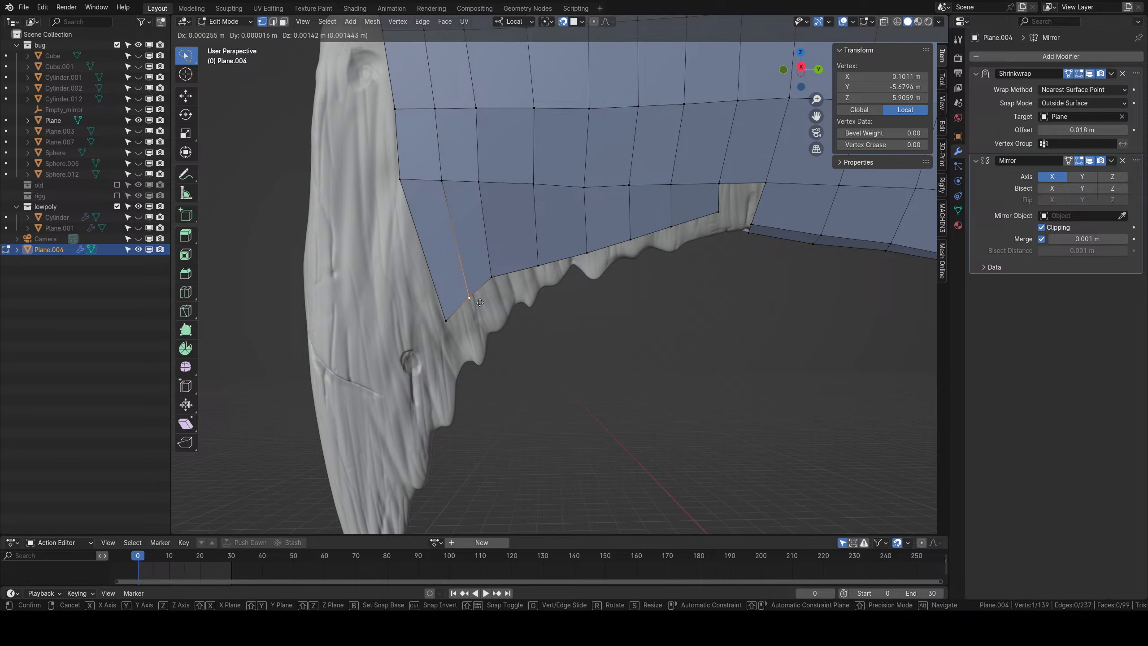
click(496, 328)
click(453, 321)
key(g)
click(467, 352)
click(499, 279)
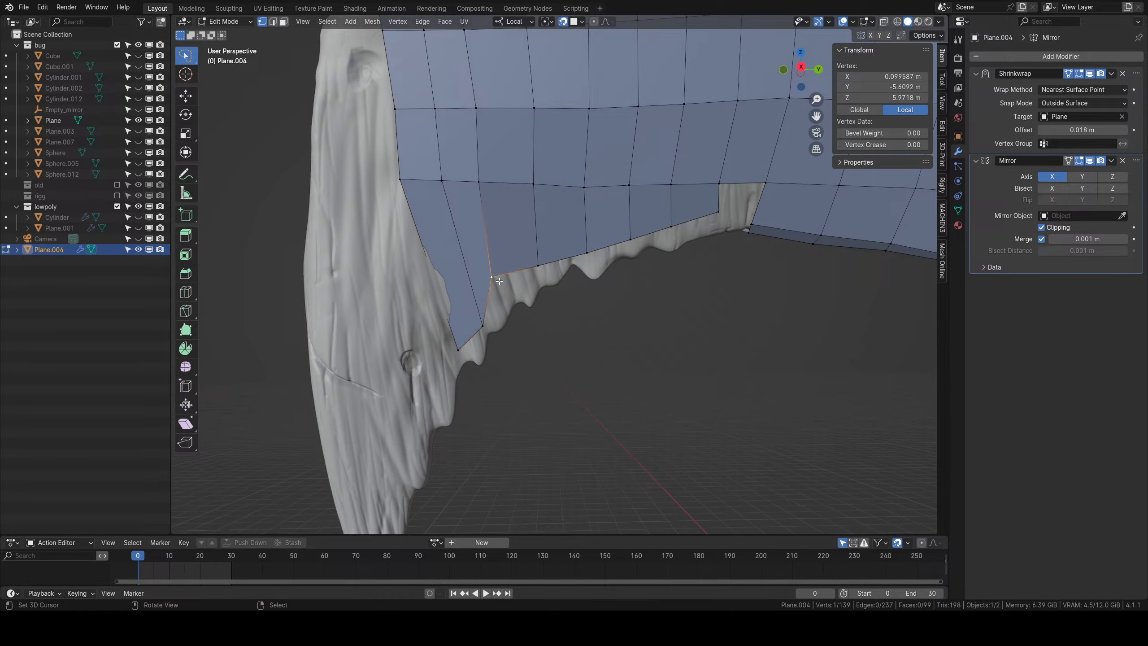
key(g)
right_drag(515, 303, 586, 256)
Lower the three lower-boundary vertices leading up to the notch so they follow the ragged rim.
click(630, 239)
key(g)
click(629, 248)
click(671, 227)
key(g)
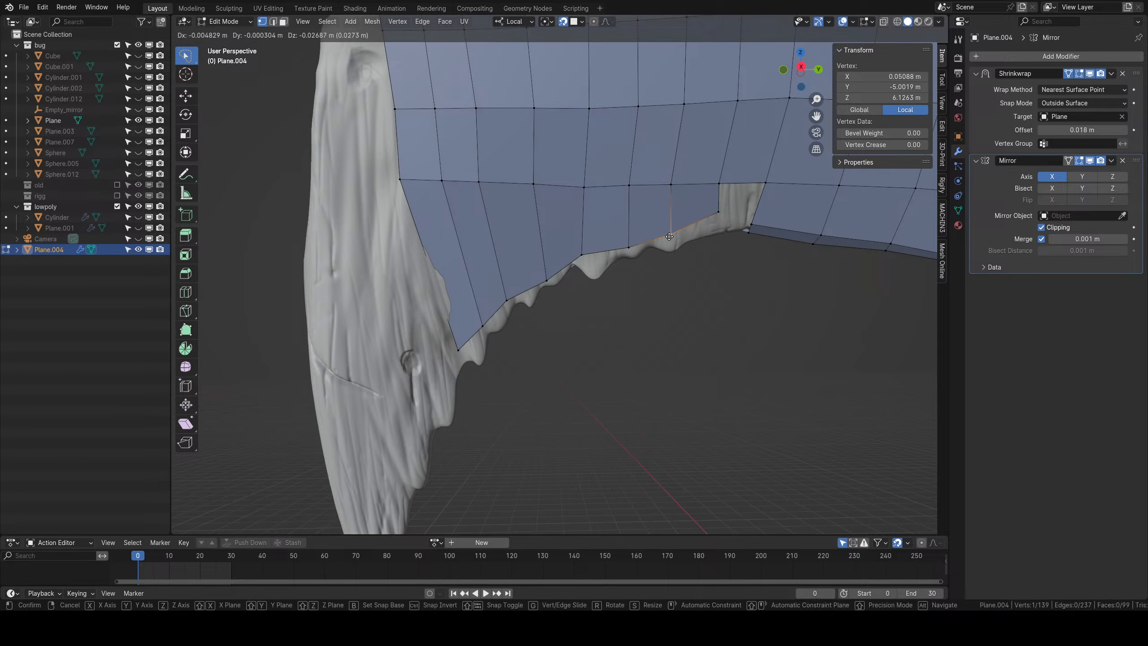
click(671, 236)
click(718, 211)
key(g)
click(715, 231)
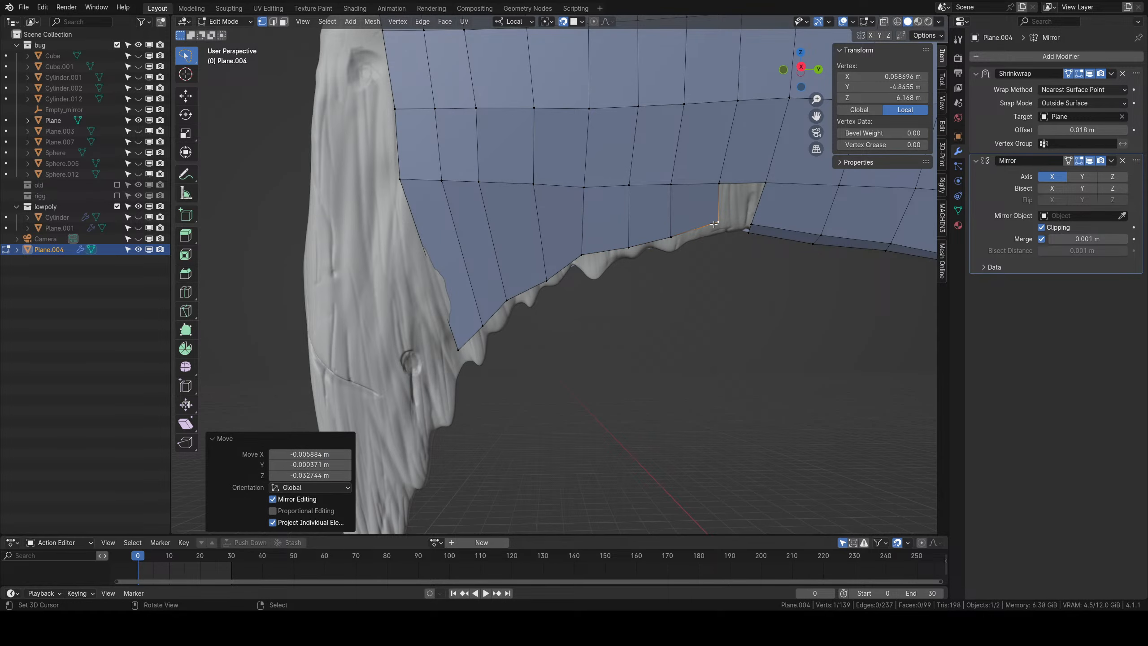
Add a lengthwise loop cut through the new lower face row, slide it slightly and move it about 0.01 m.
mouse_move(713, 223)
middle_down()
mouse_move(615, 274)
mouse_move(519, 236)
middle_up()
key(ctrl+r)
click(483, 227)
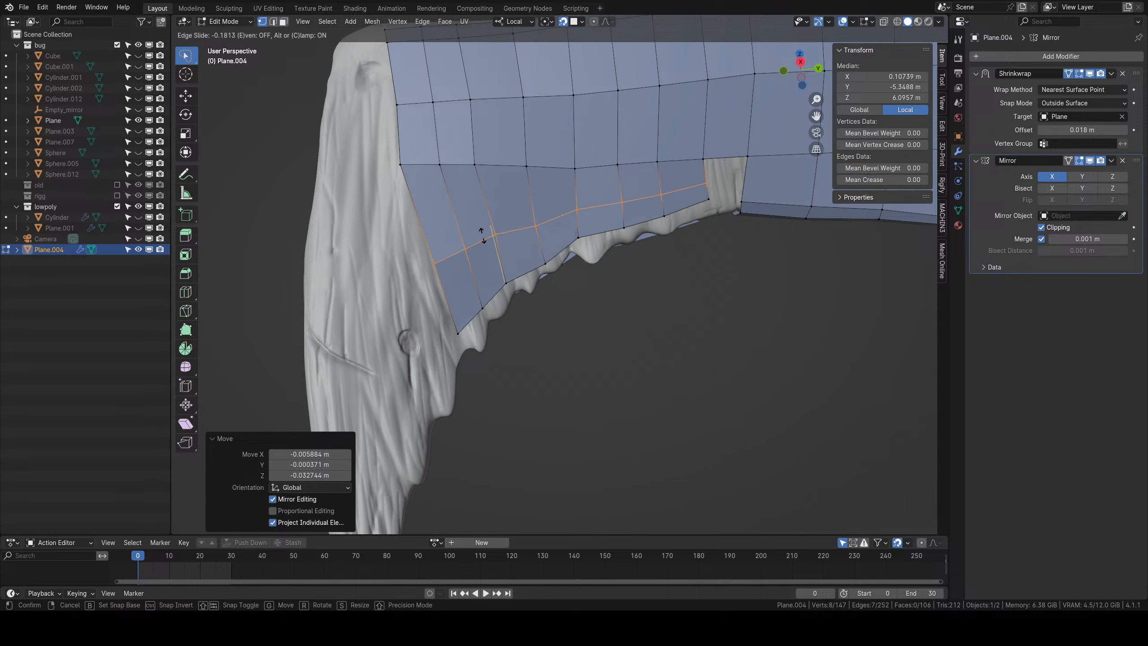
click(482, 237)
key(g)
click(540, 236)
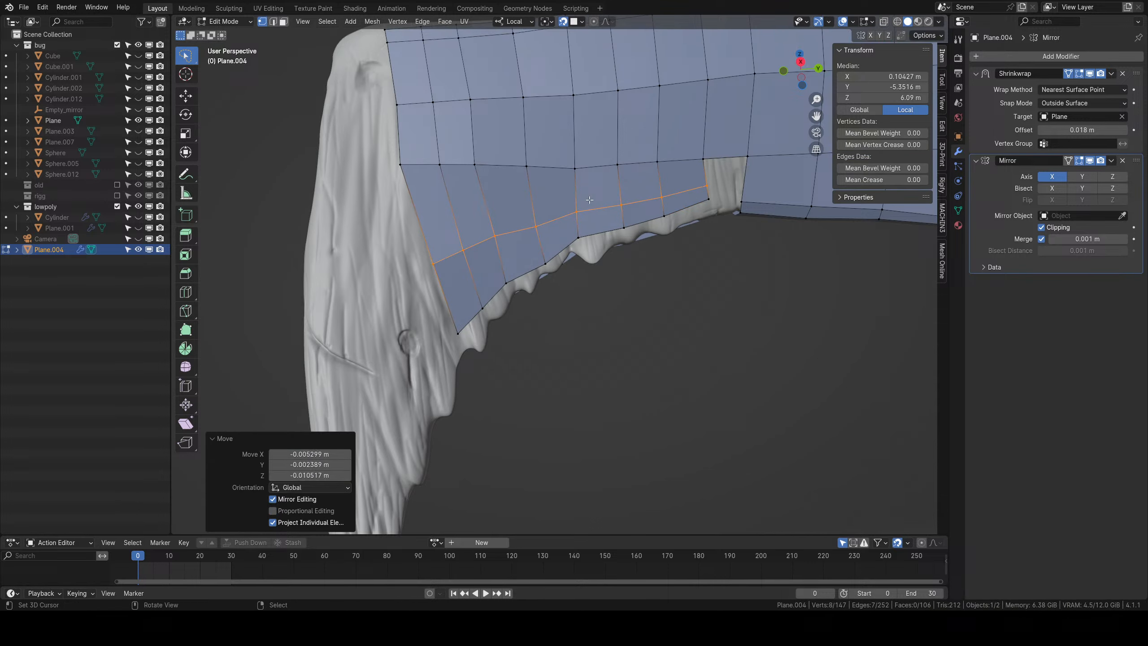
Rotate the front part of the edge row above the new cut by about -5.35° and shift it slightly to even the faces.
alt+click(458, 157)
key(r)
click(591, 185)
key(g)
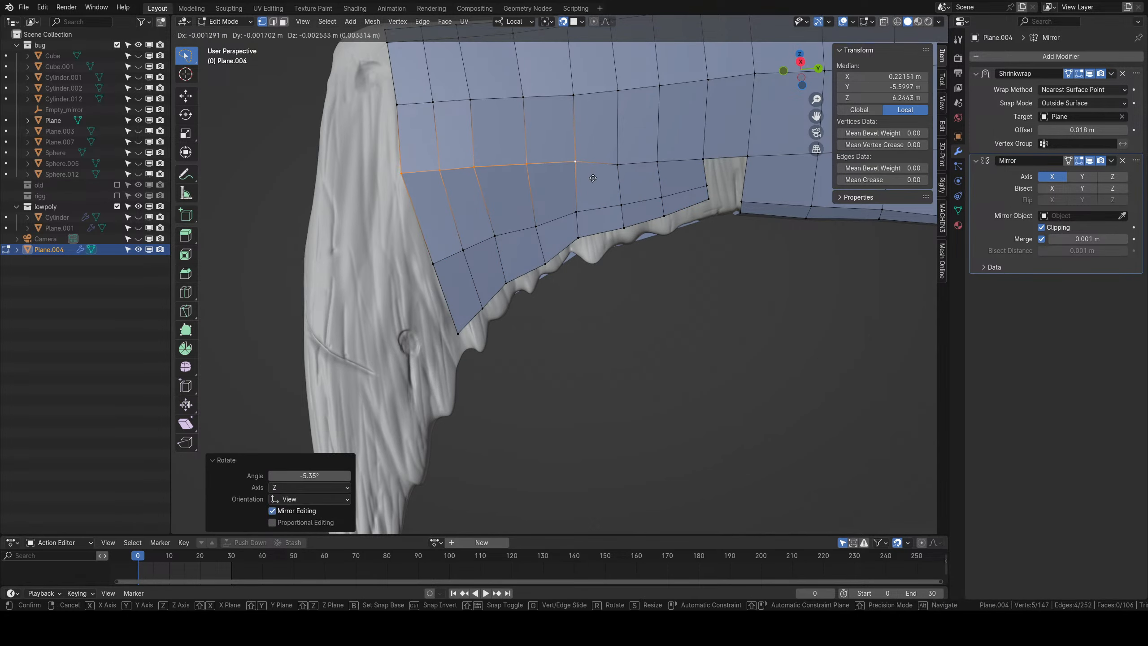
click(593, 178)
middle_drag(596, 181, 604, 243)
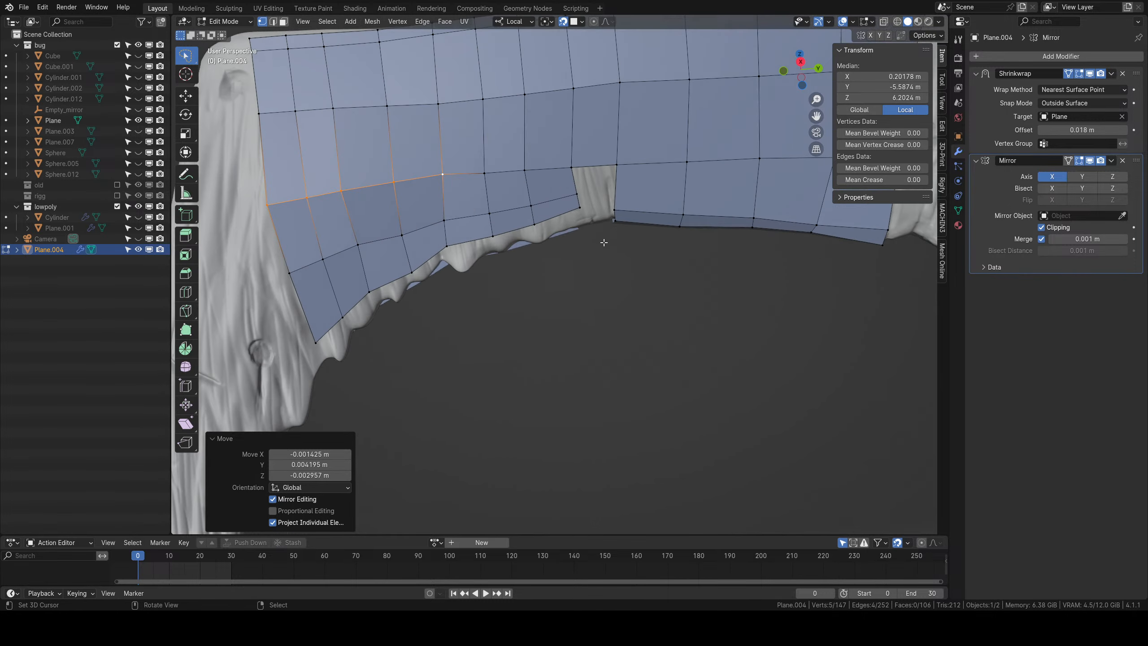
Fill the upper part of the notch in the lower rim with a face and reposition the vertices along its edge.
click(606, 166)
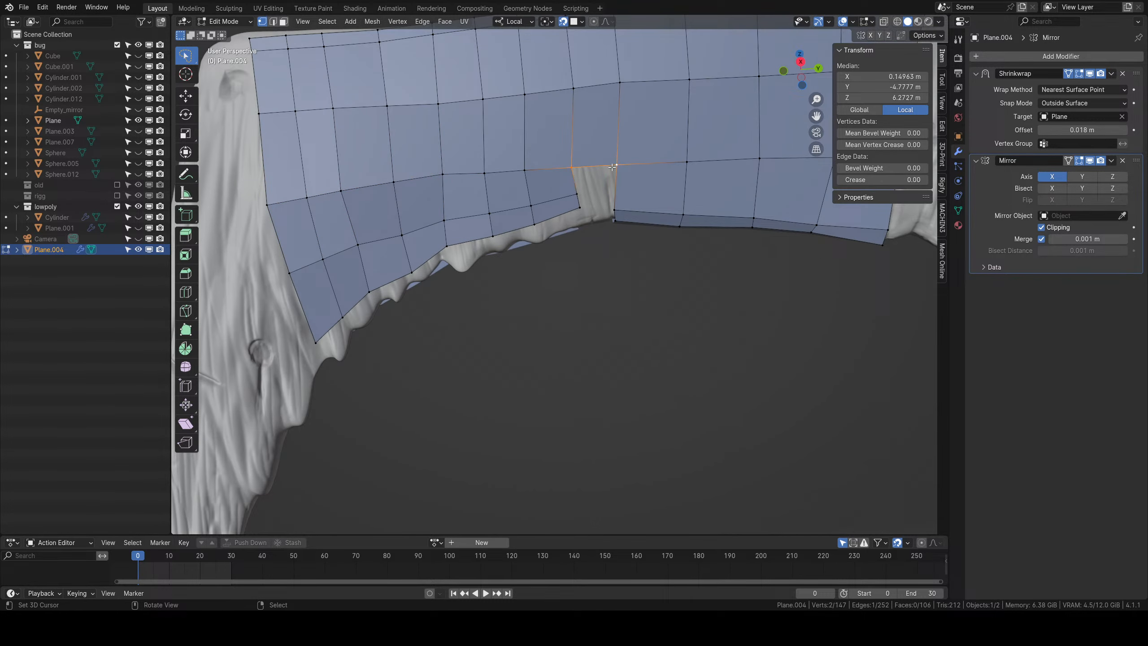
shift+middle_drag(598, 249, 628, 275)
scroll(627, 274, up, 3)
key(g)
click(649, 219)
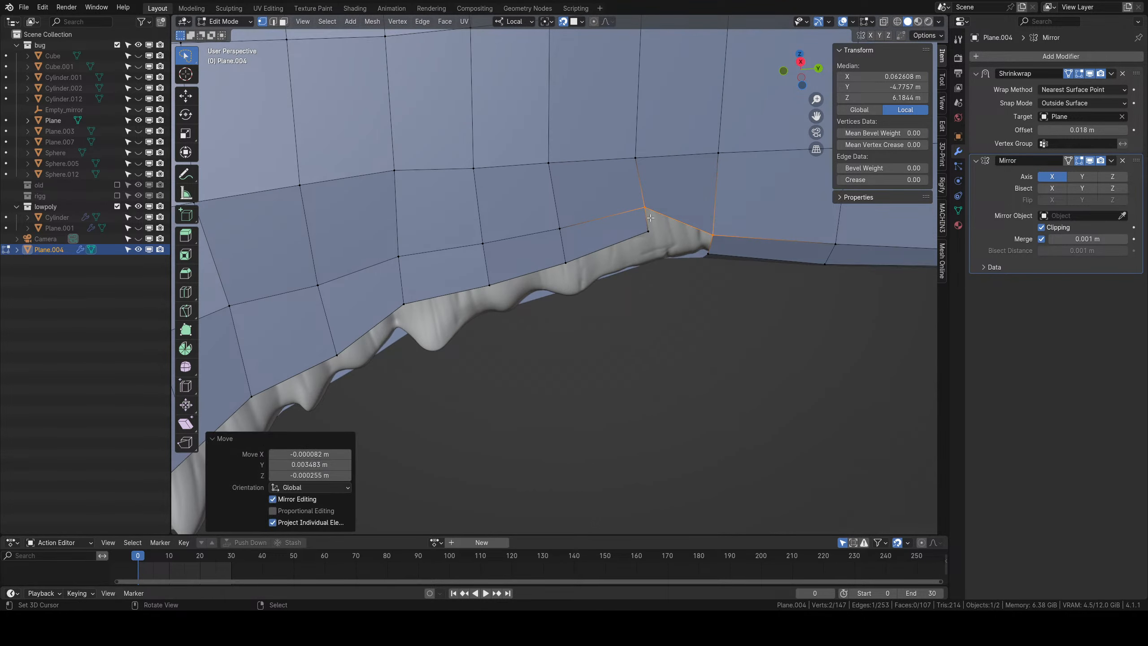
right_click(649, 213)
shift+right_click(650, 235)
key(g)
click(651, 256)
Extrude the front section's lower rim edges inward under the jaw onto the mirror centre line.
middle_drag(601, 304, 592, 204)
alt+right_click(511, 232)
key(e)
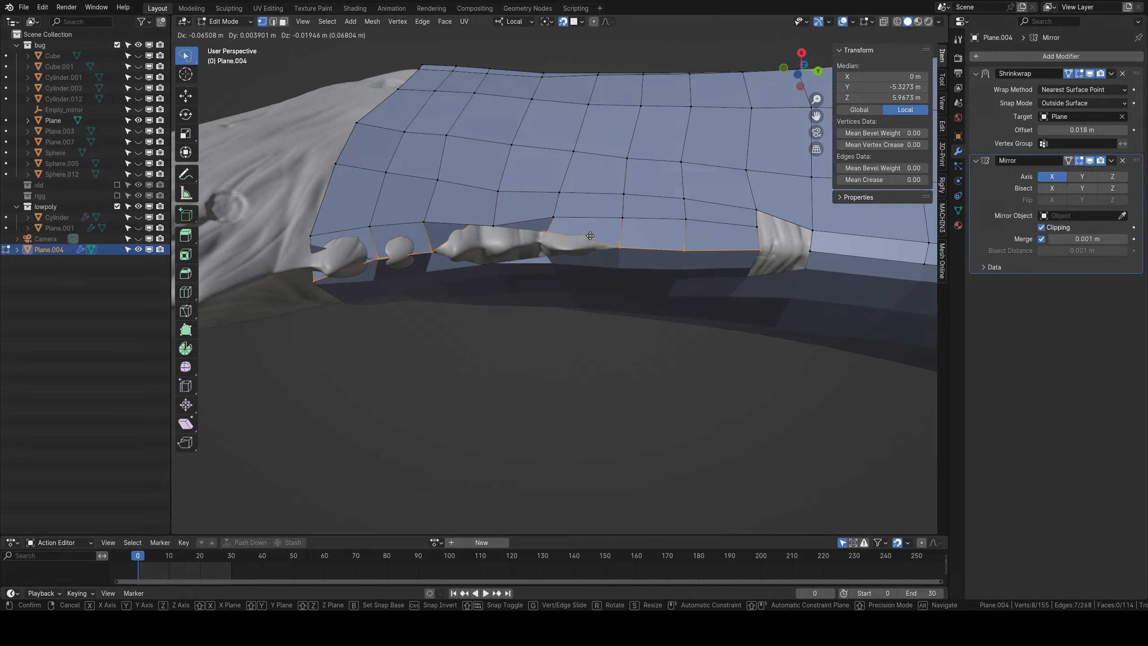
click(516, 245)
Shift the front corner vertex and its two neighbours along the centre line to straighten the rim's end faces.
click(383, 259)
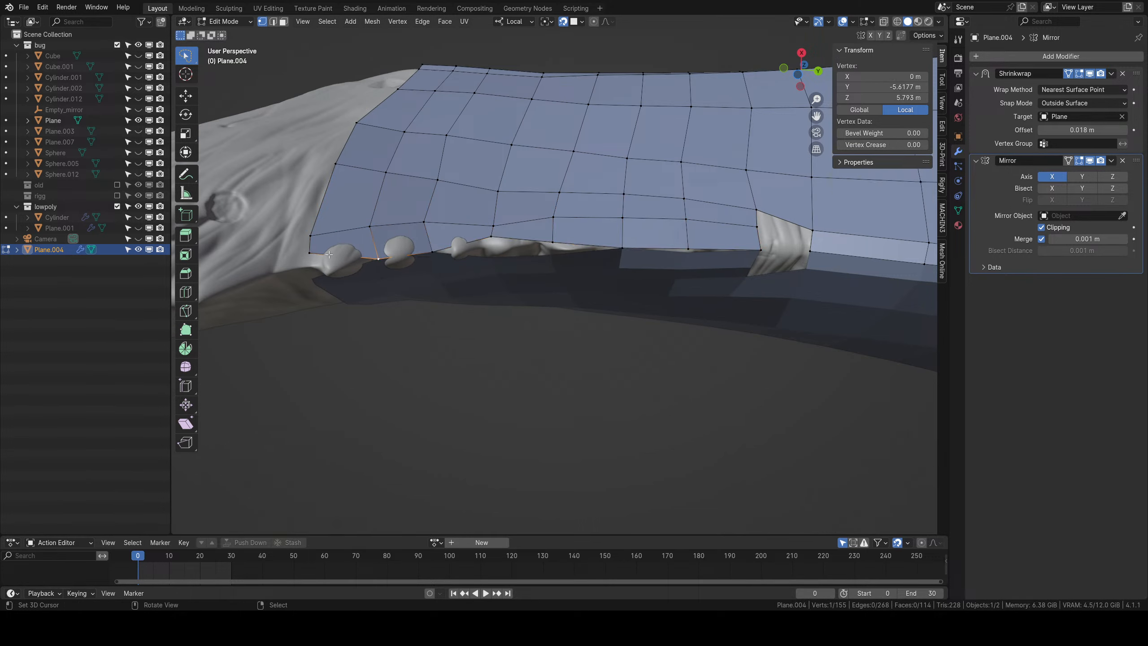
mouse_move(314, 255)
mouse_down()
mouse_move(335, 267)
mouse_move(347, 258)
mouse_move(326, 270)
mouse_up()
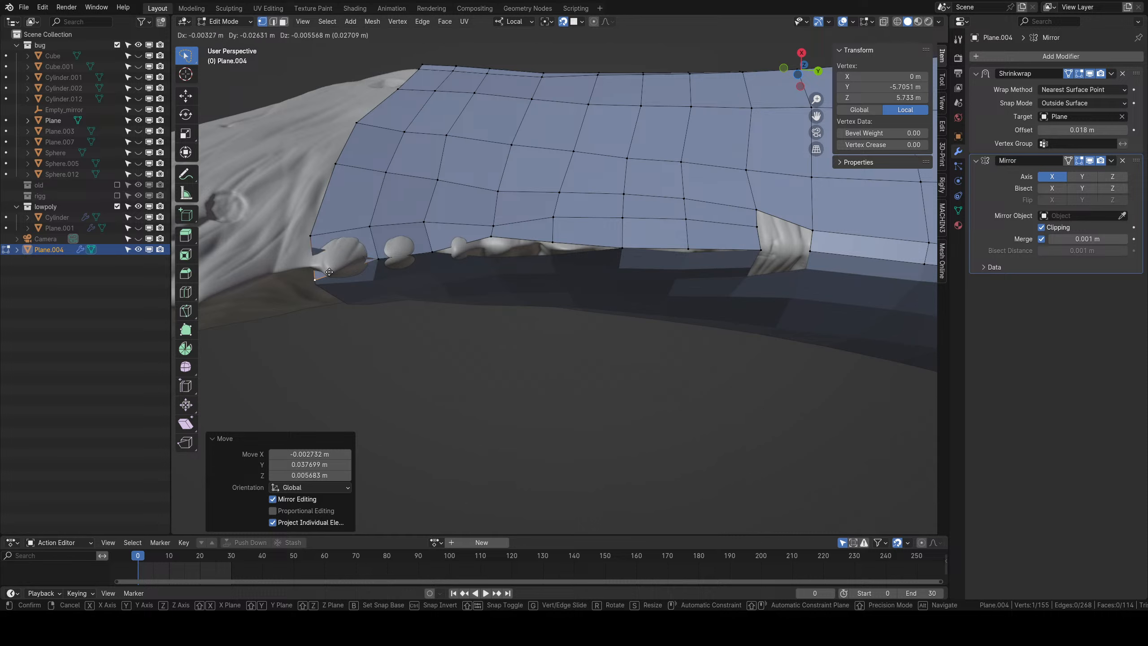
click(320, 268)
right_click(388, 259)
key(g)
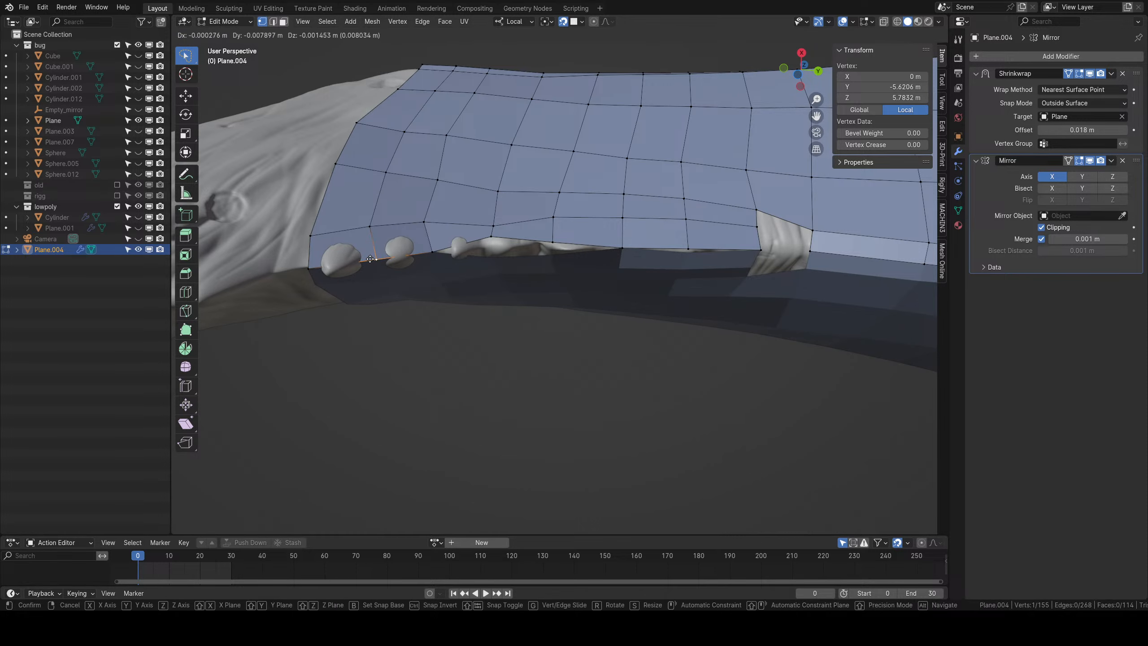
click(383, 261)
right_click(449, 252)
key(g)
click(444, 254)
Shift the next four centre-line vertices along the lower rim toward the notch to even out their spacing.
right_click(512, 242)
key(g)
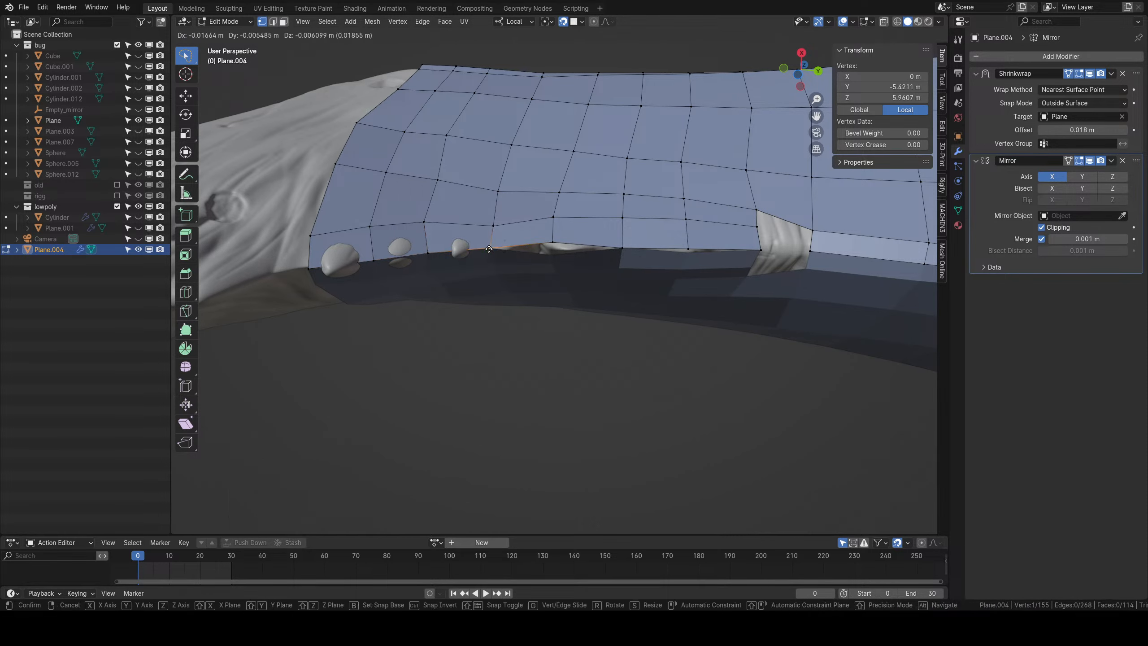
click(515, 251)
right_click(551, 244)
key(g)
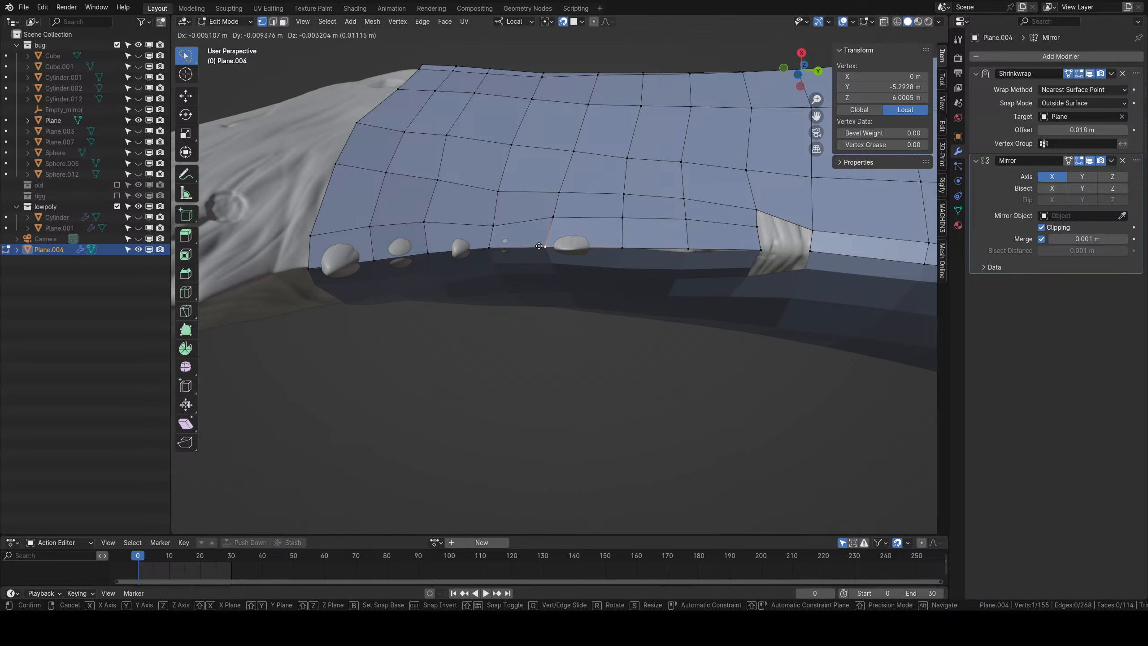
click(540, 246)
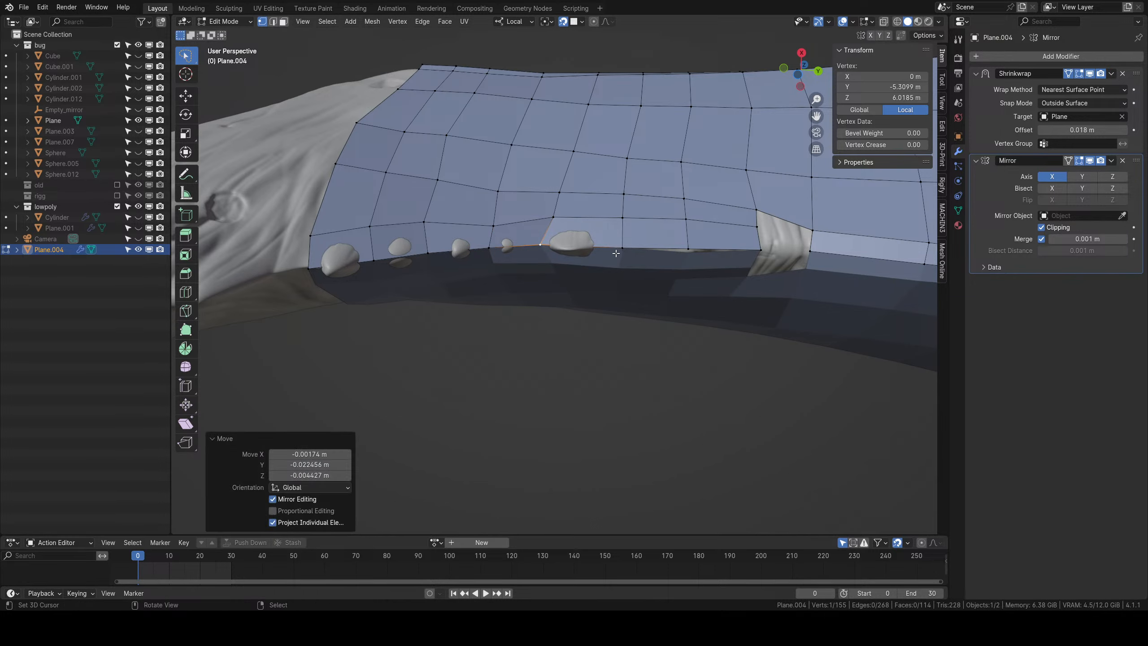
right_click(620, 248)
key(g)
click(598, 243)
right_click(696, 249)
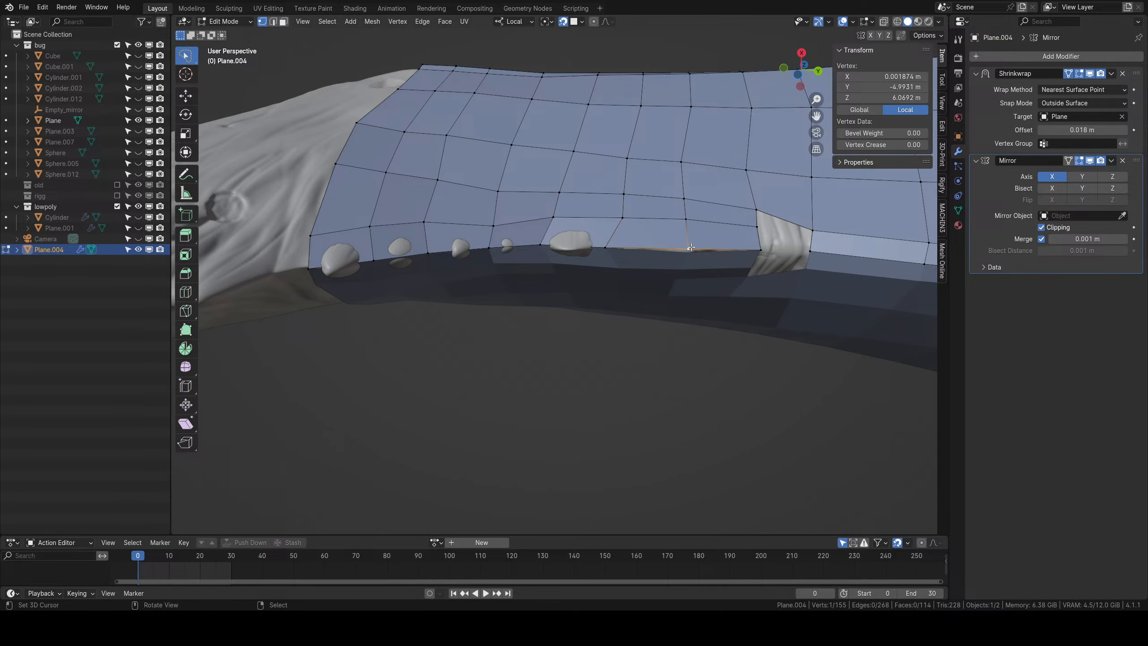
key(g)
click(695, 251)
Examine the jaw's lower rim in Object Mode for sculpted drips poking through the low-poly mesh.
scroll(695, 252, down, 2)
middle_drag(695, 251, 635, 321)
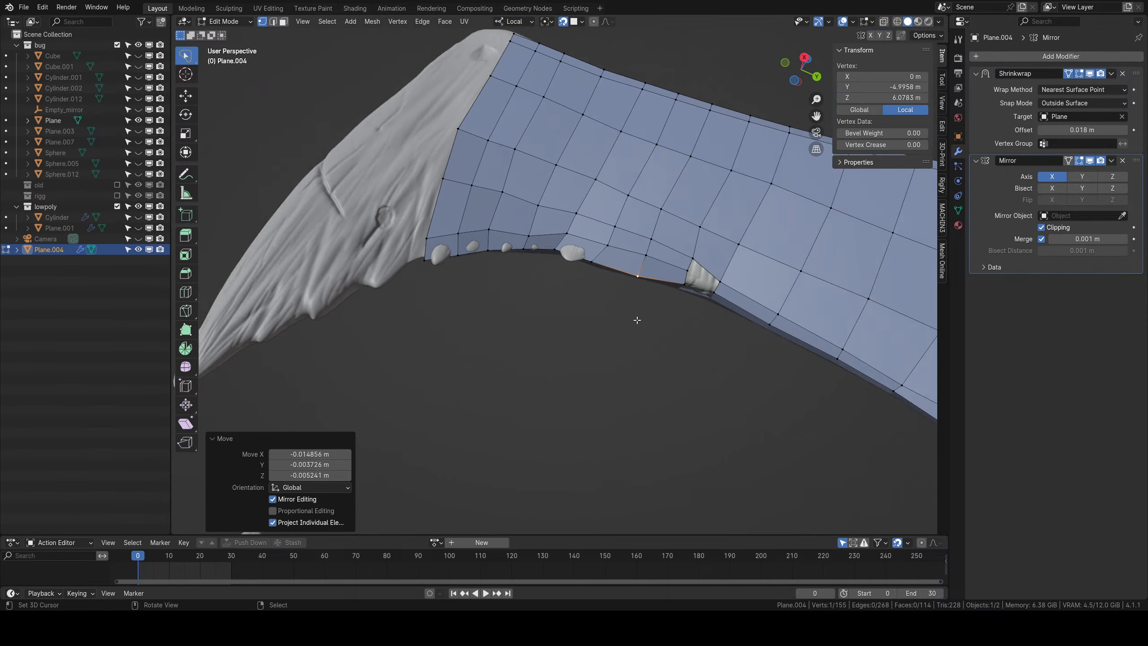
scroll(635, 320, down, 2)
key(Tab)
middle_drag(557, 283, 590, 394)
scroll(608, 369, up, 4)
middle_drag(629, 337, 654, 238)
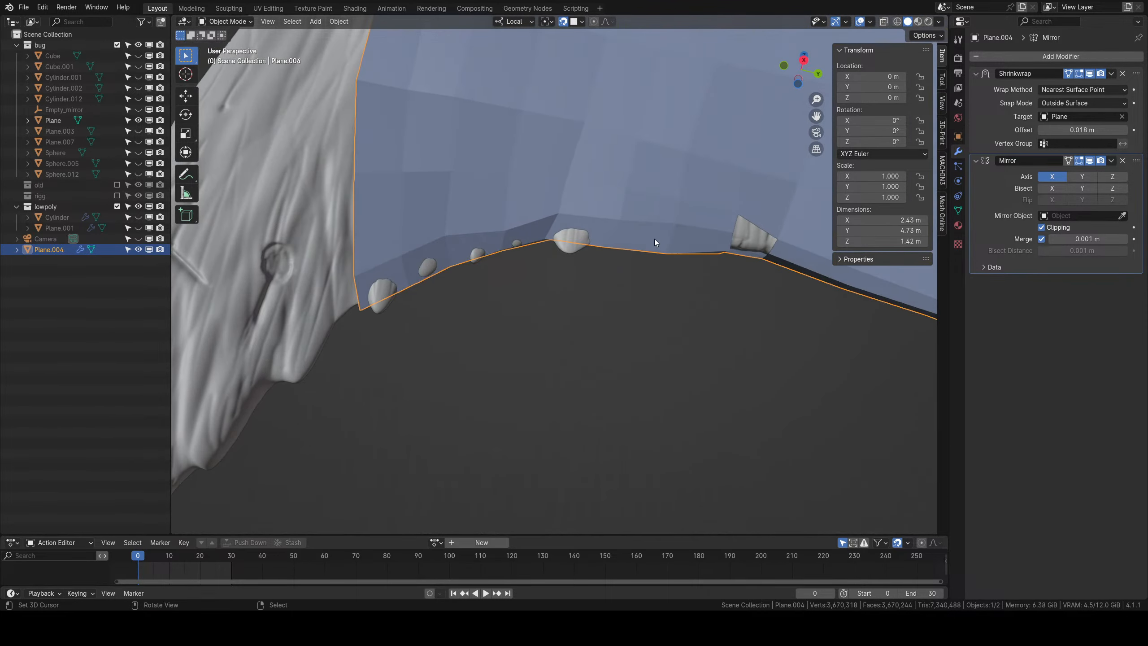
scroll(641, 242, up, 2)
key(Tab)
scroll(589, 255, down, 2)
scroll(589, 254, down, 3)
scroll(575, 244, up, 3)
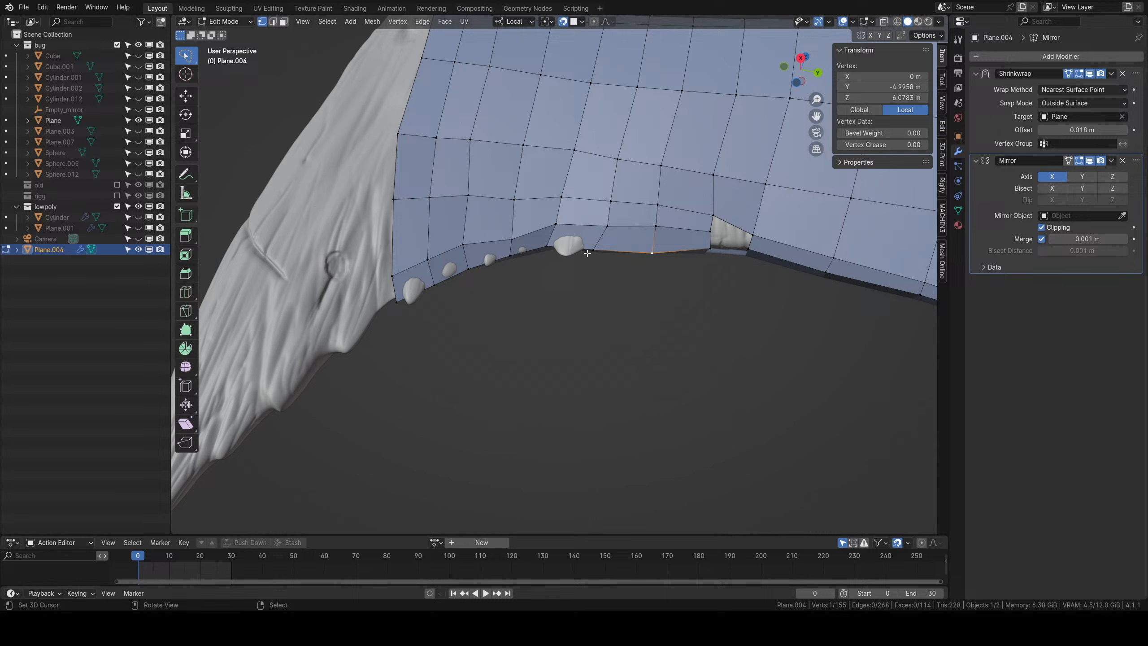
Extrude the rim face over the largest drip by about 0.22 m, scale it to about 0.6 and move it about 0.03 m.
key(3)
click(583, 236)
scroll(608, 269, up, 2)
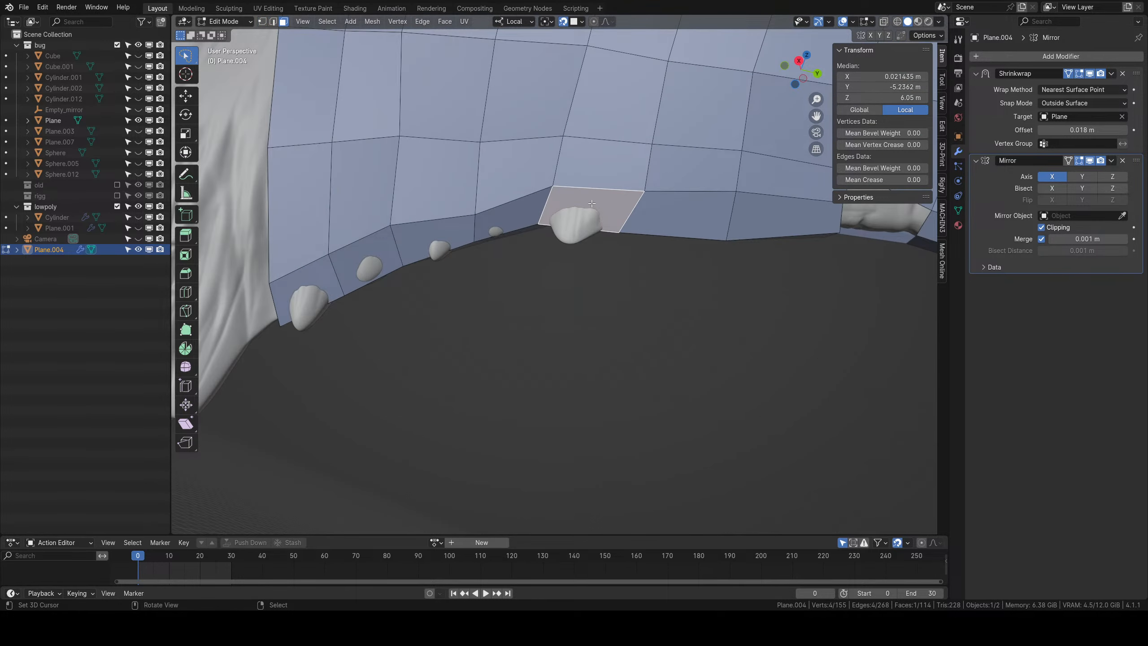
key(e)
click(621, 255)
key(s)
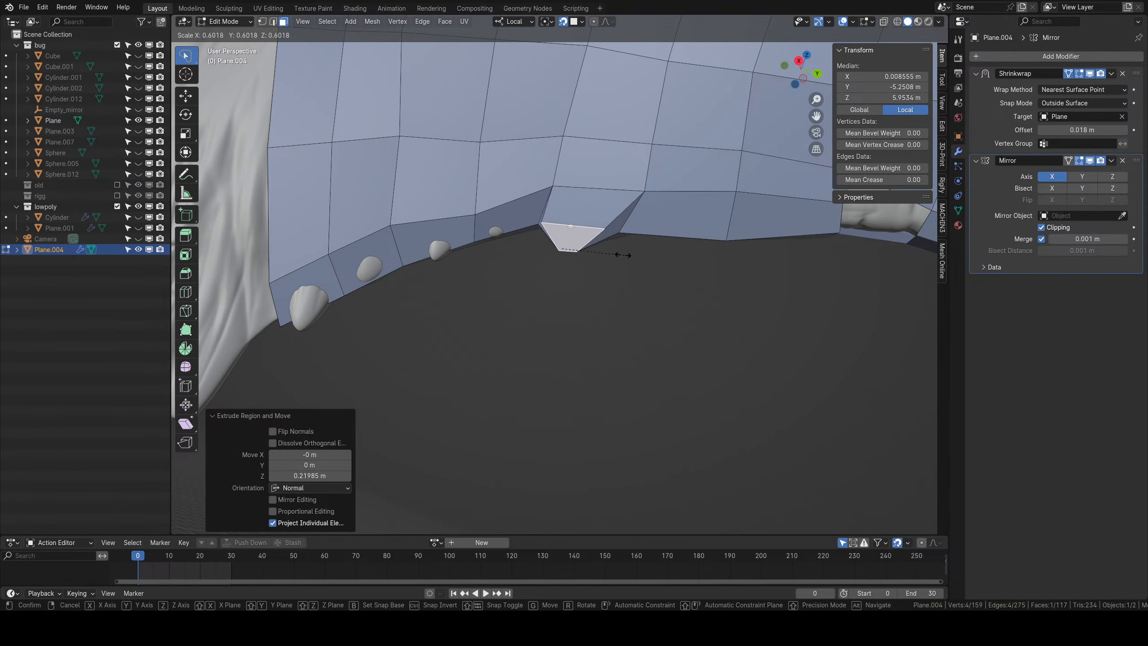
click(617, 250)
key(g)
click(624, 249)
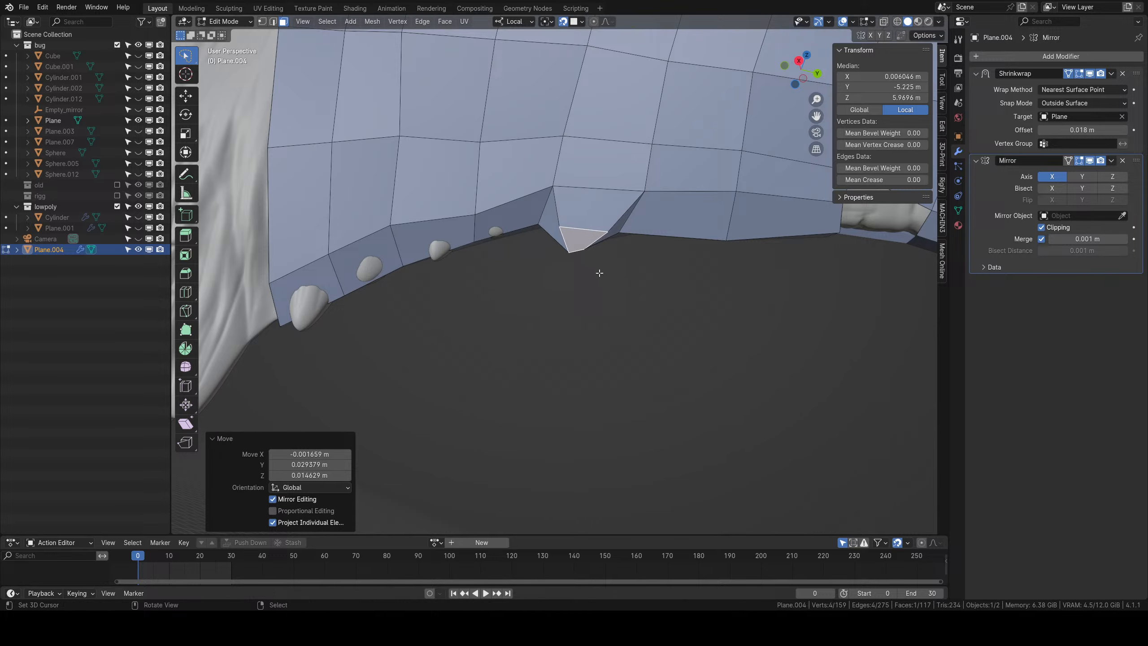
Move the upper corner vertex of the extruded drip face inward by about 0.03 m.
middle_drag(625, 250, 612, 215)
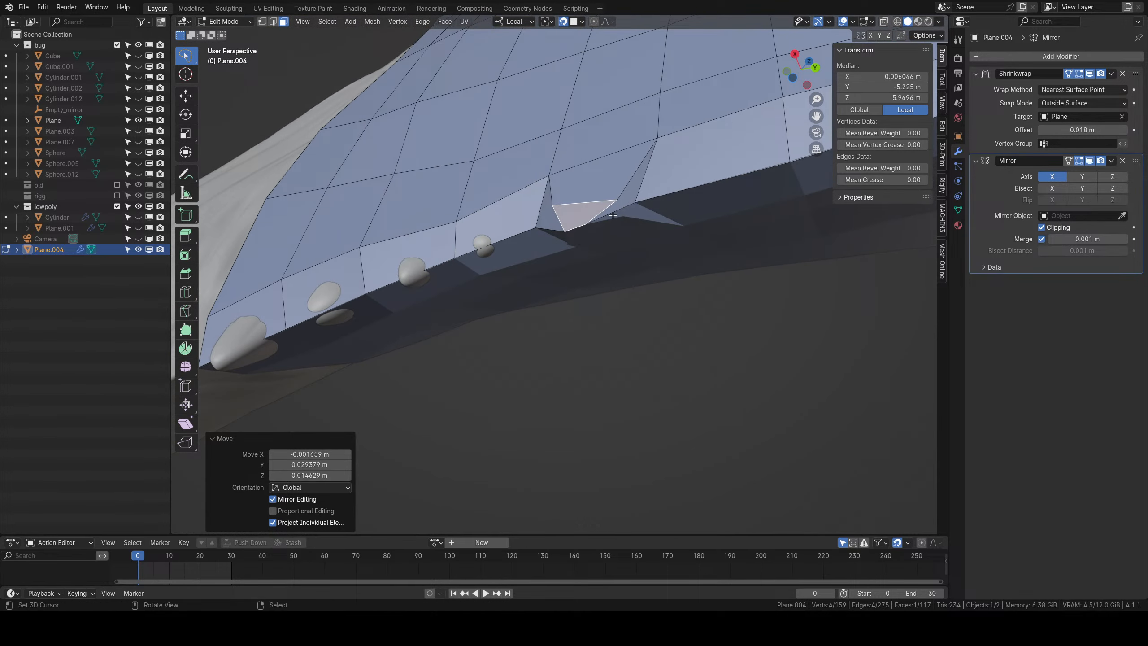
key(1)
click(618, 203)
key(g)
click(610, 203)
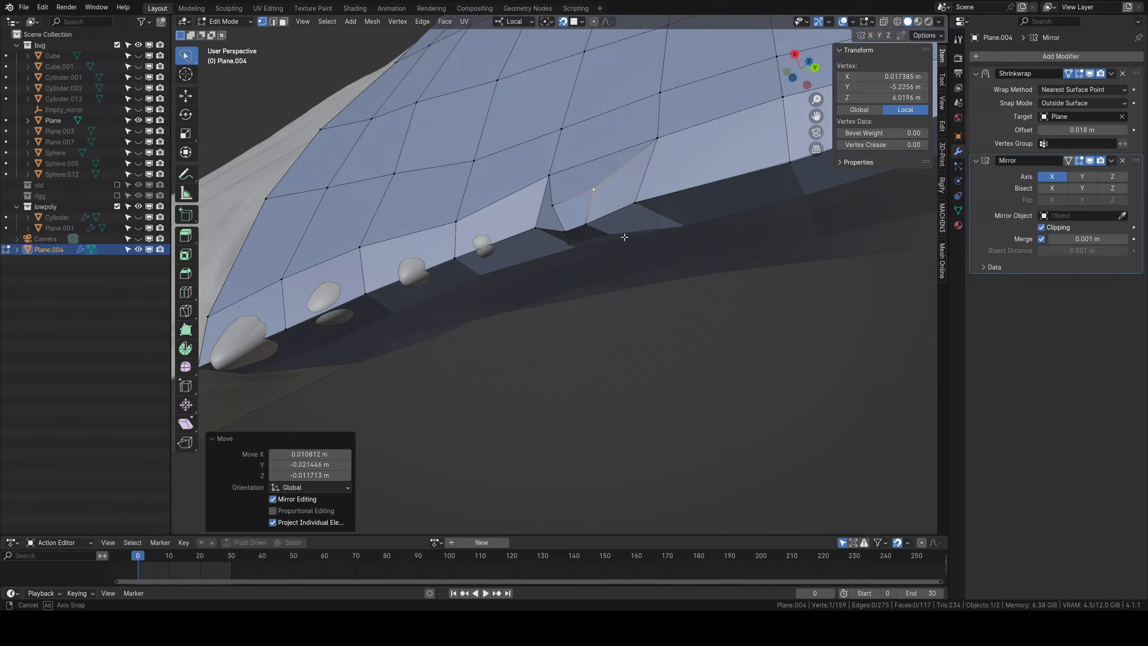
Add a Subdivision Surface modifier to the jaw mesh and place it first in the modifier stack.
middle_drag(623, 235, 630, 277)
key(Tab)
scroll(630, 277, down, 2)
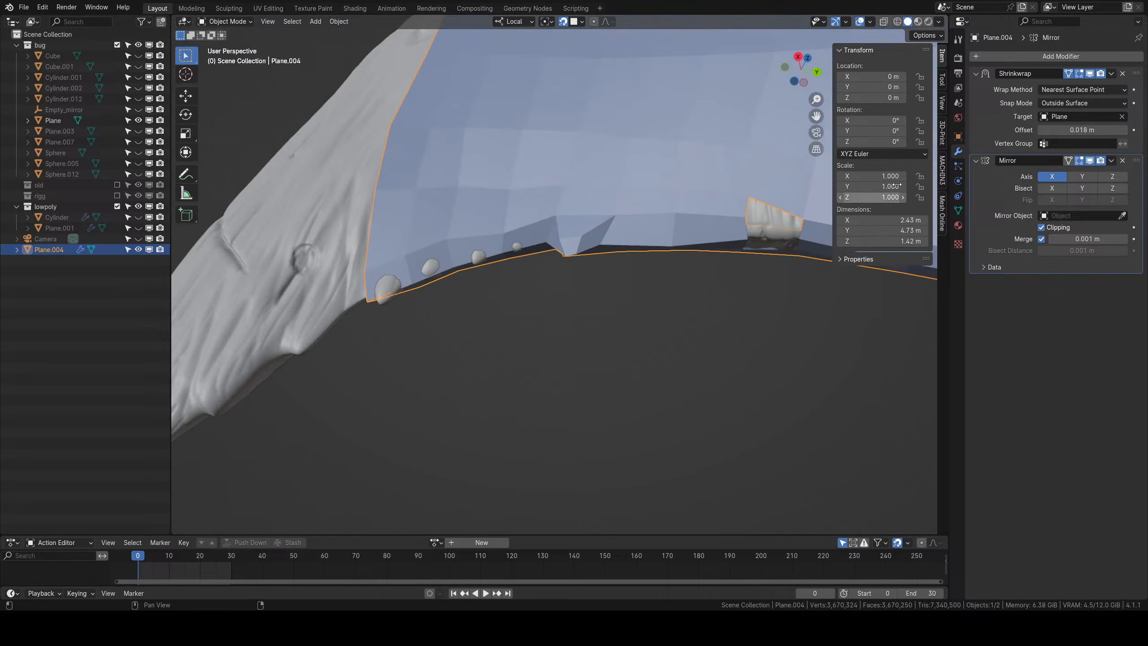
click(1010, 57)
click(1007, 57)
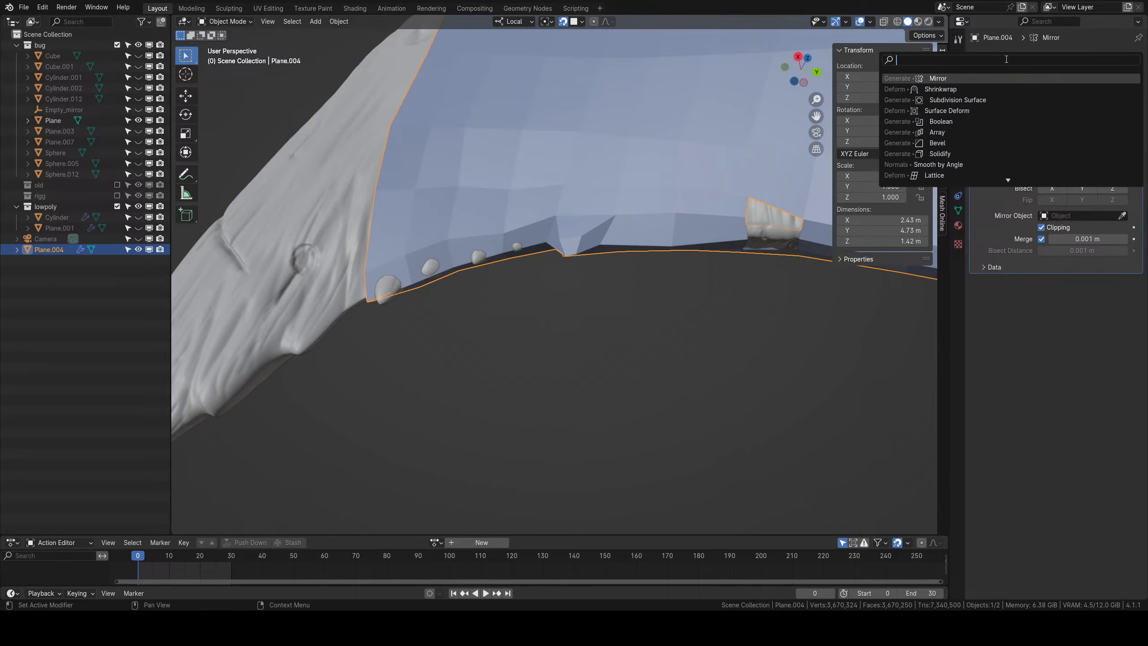
text(su)
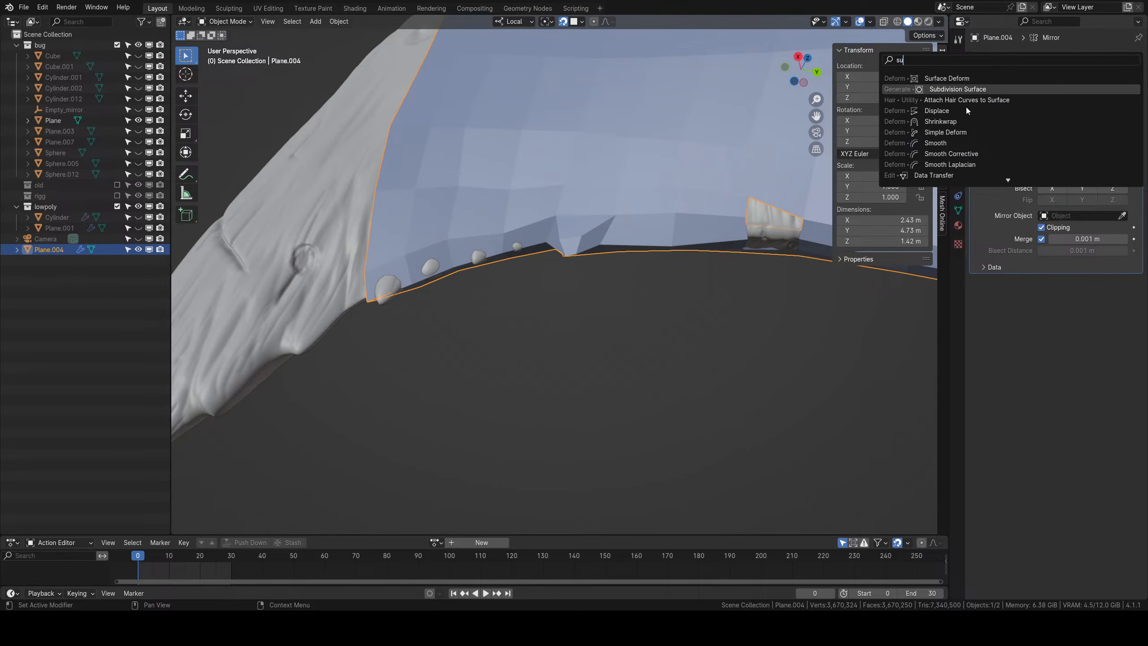
click(961, 89)
drag(1135, 280, 1135, 73)
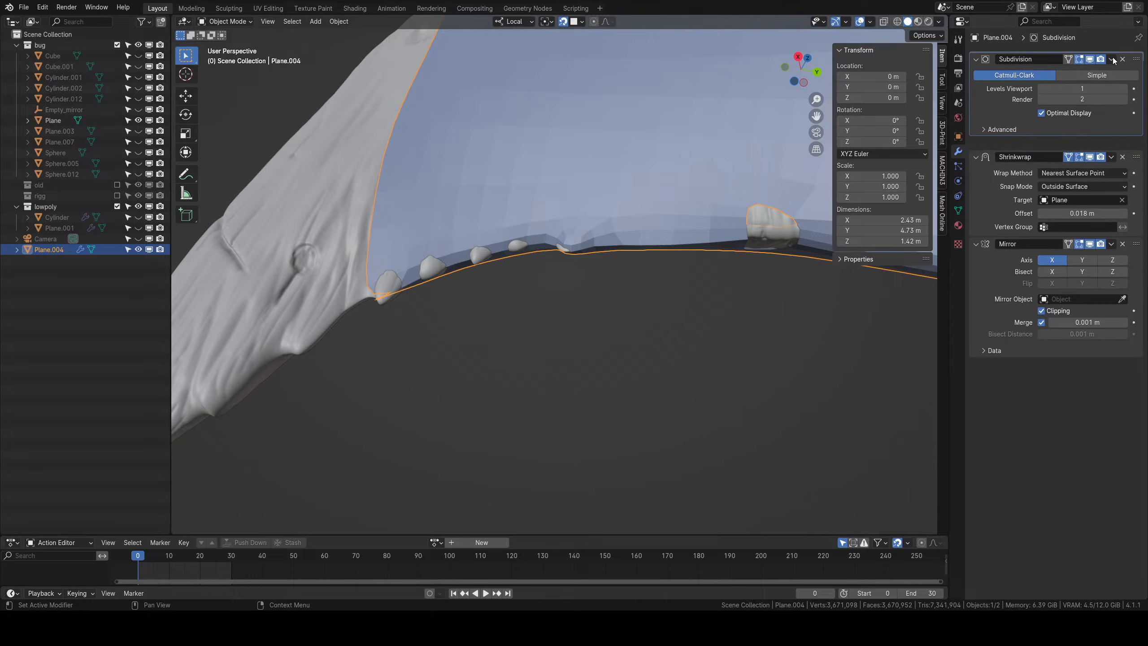
Move the jaw mesh's upper centre-line edge run onto the mirror seam, shifting it about -0.098 m in X.
middle_drag(712, 264, 621, 355)
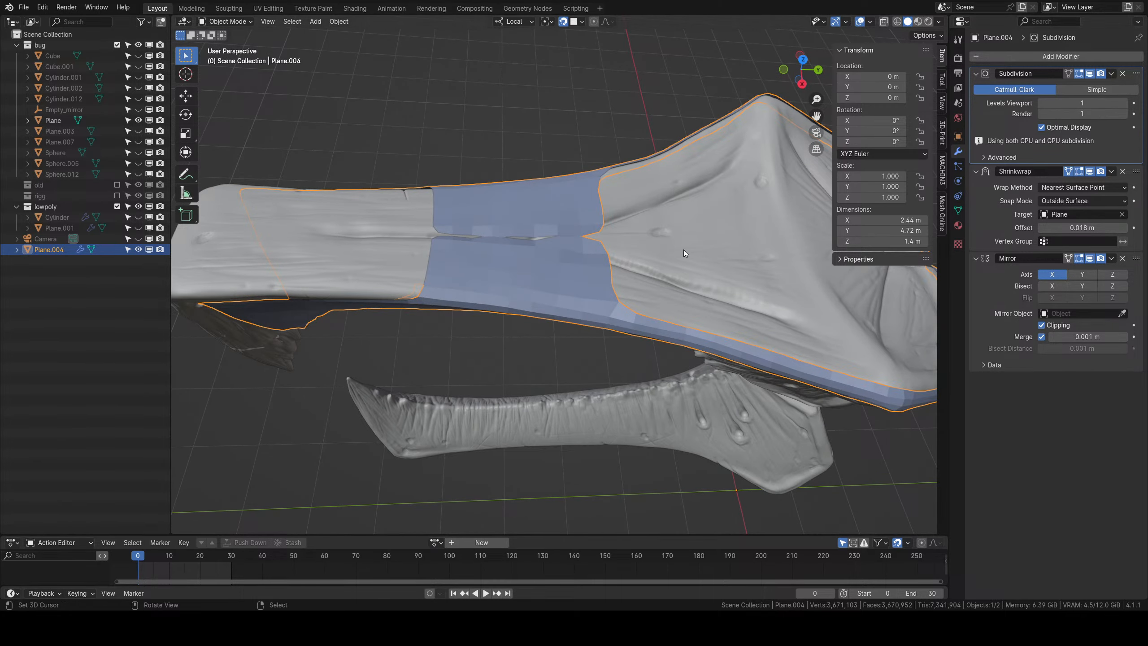
middle_drag(683, 249, 540, 315)
key(Tab)
alt+click(533, 254)
key(g)
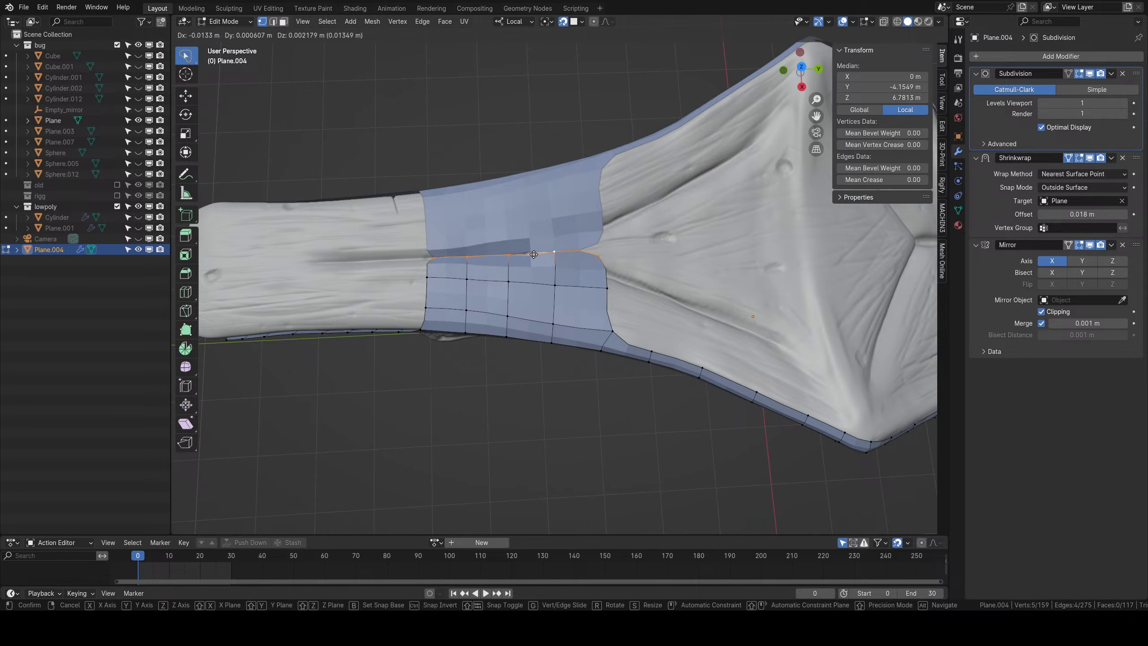
click(534, 242)
Place the Mirror modifier first in the stack, ahead of Subdivision and Shrinkwrap.
middle_drag(535, 242, 579, 274)
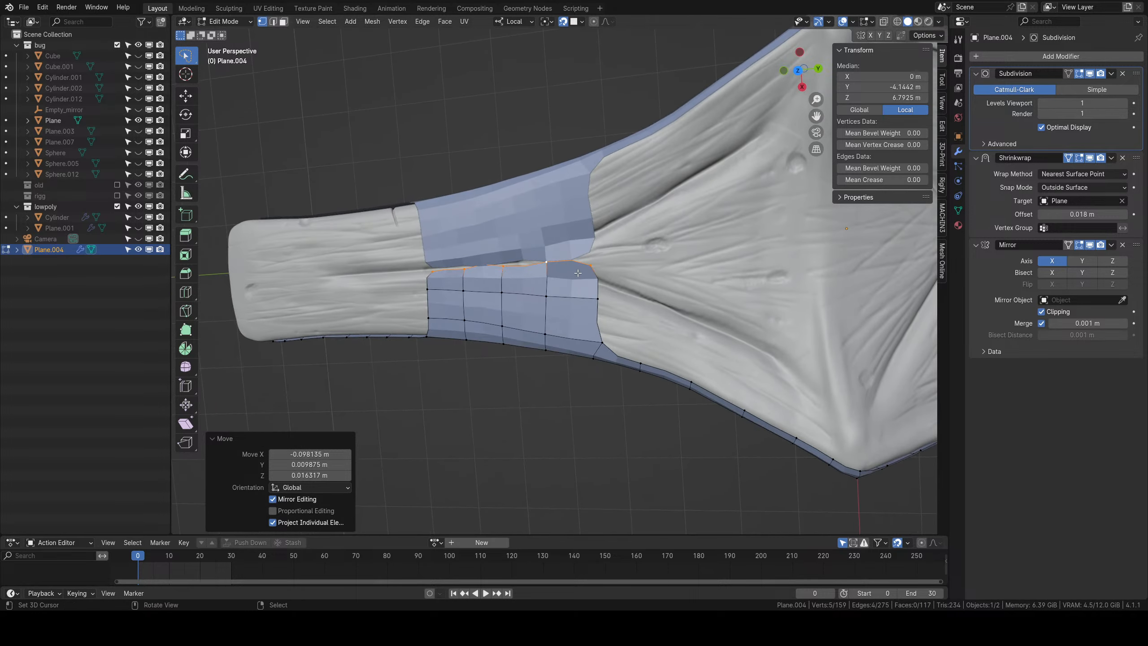
click(591, 267)
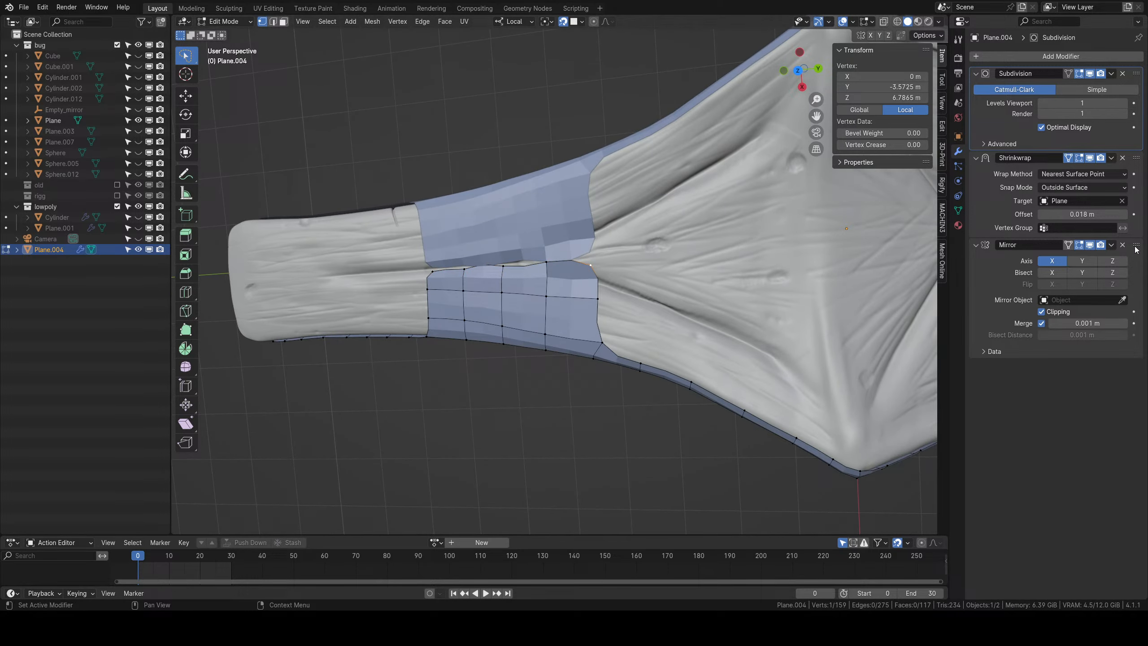
drag(1136, 248, 1137, 73)
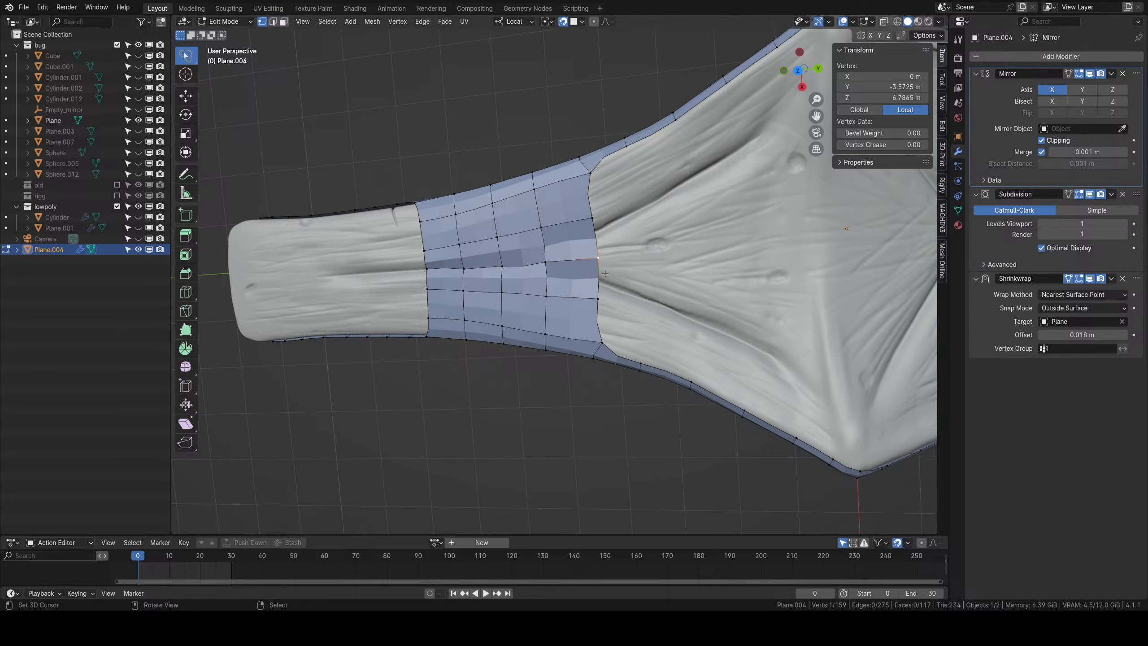
Nudge the lower rim's centre-line vertex beside the small drip that pokes through the mesh.
scroll(605, 274, down, 3)
middle_drag(604, 274, 612, 235)
key(g)
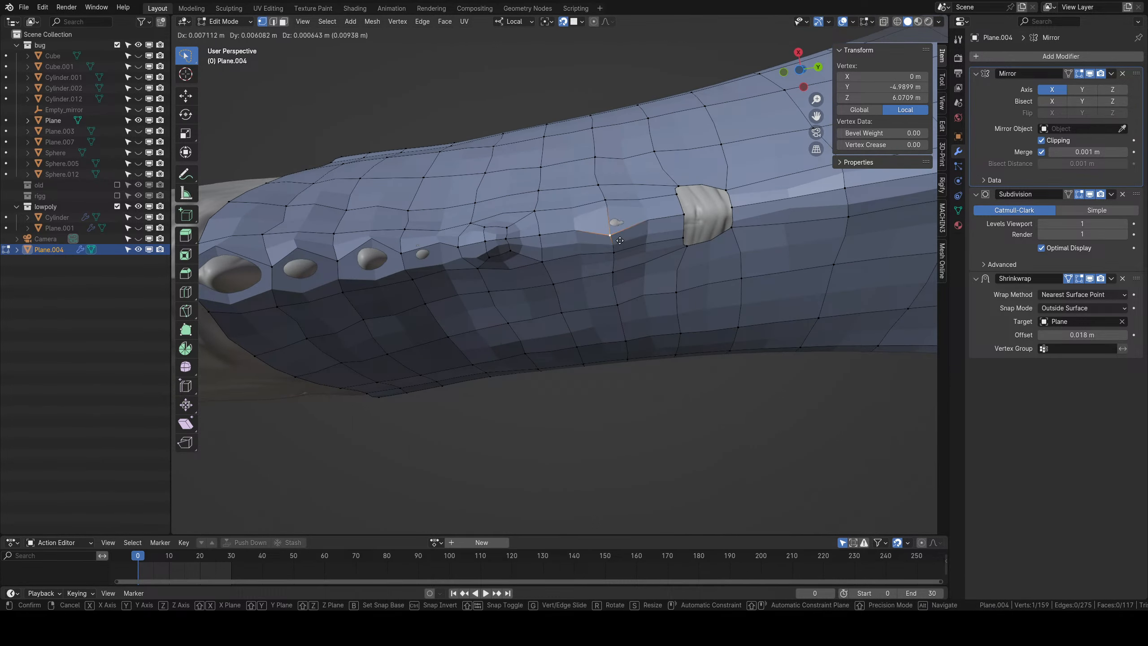
click(621, 234)
Extrude the lower-rim face over the third drip from the open edge by about 0.18 m and scale it to about 0.6.
middle_drag(620, 234, 579, 309)
key(3)
right_click(541, 278)
key(e)
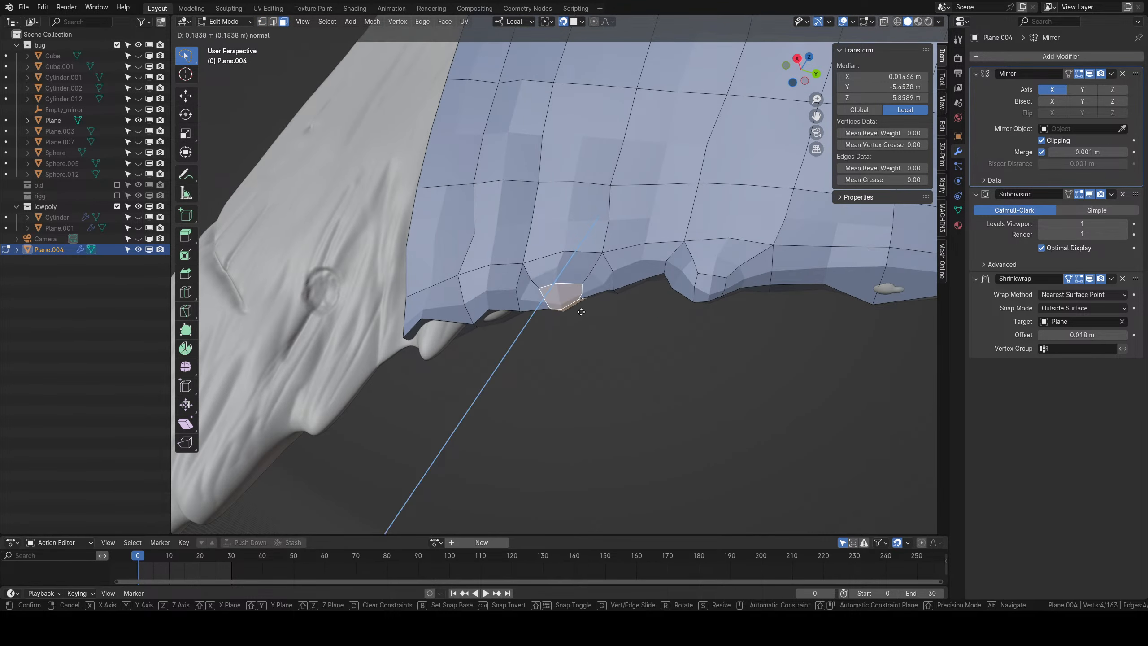
click(583, 310)
key(s)
click(587, 313)
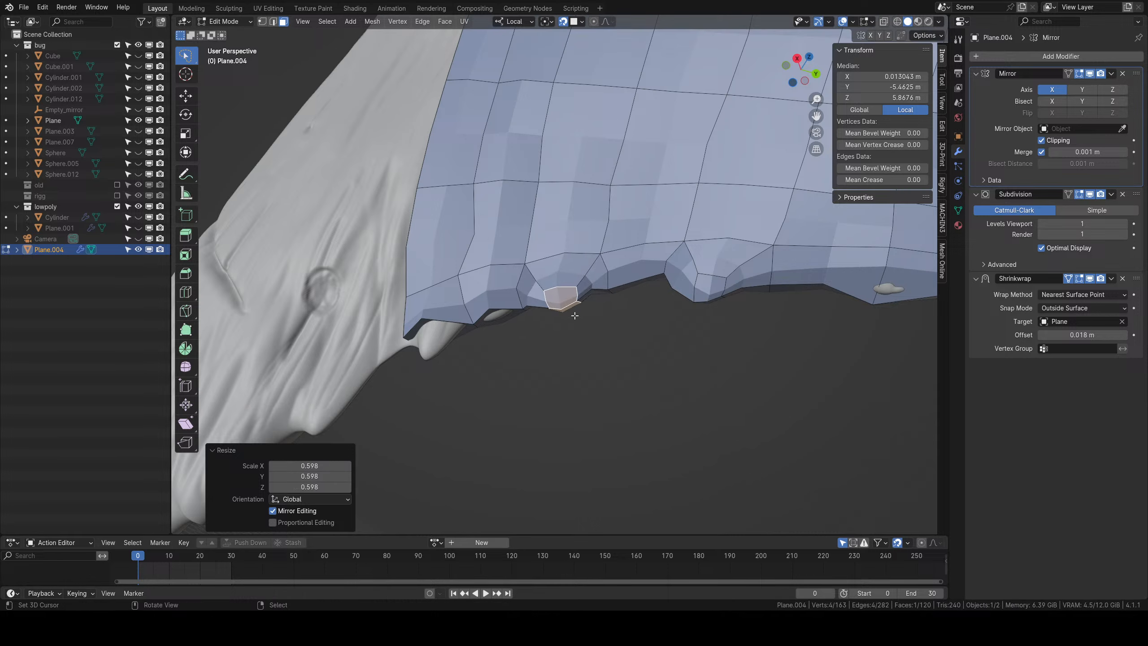
Extrude the second rim face from the open edge, scale it to about 0.26 and move it over its drip.
right_click(499, 314)
key(e)
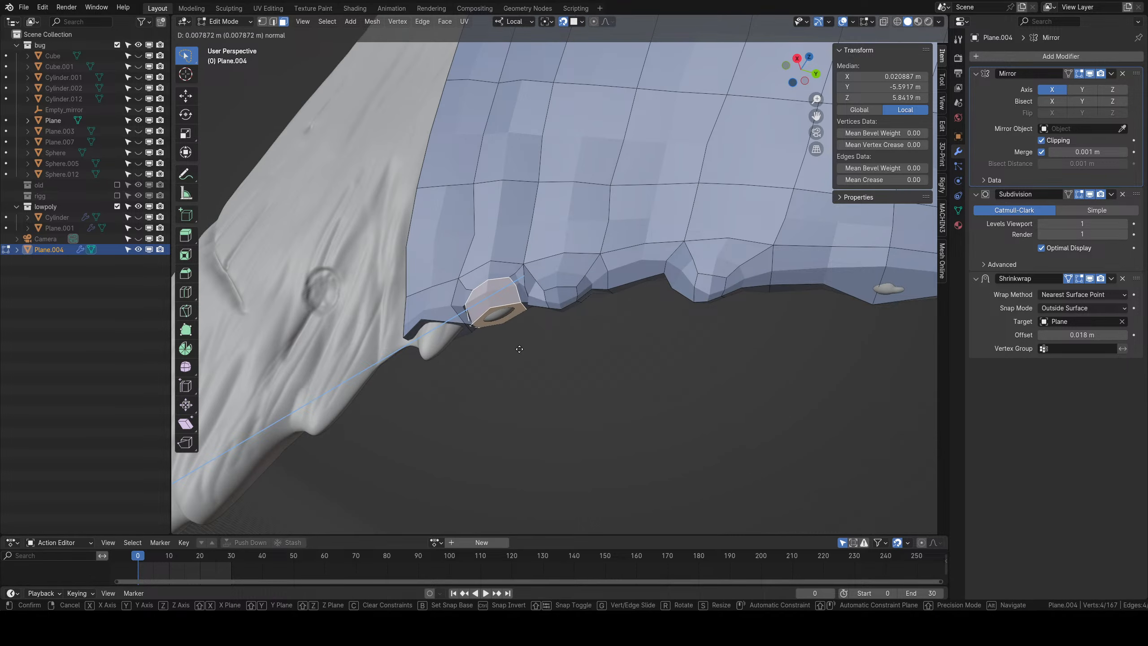
click(519, 349)
key(s)
click(510, 316)
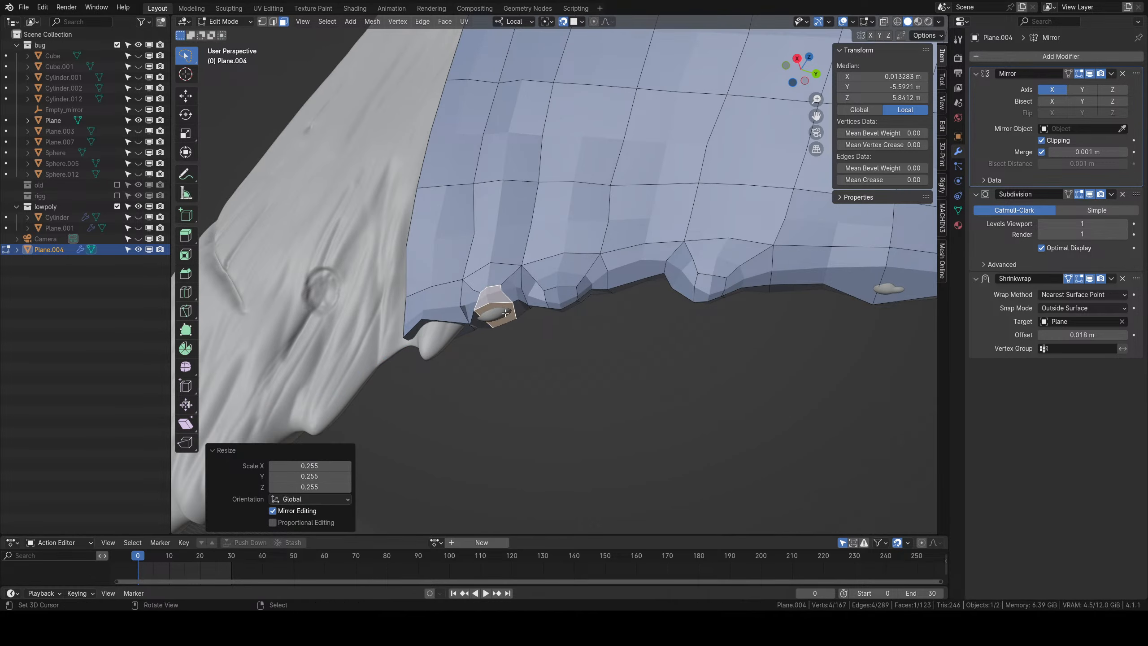
key(g)
click(510, 326)
Extrude the rim face at the open edge by about -1.68 m along its normal and scale it to about 0.27.
right_click(444, 325)
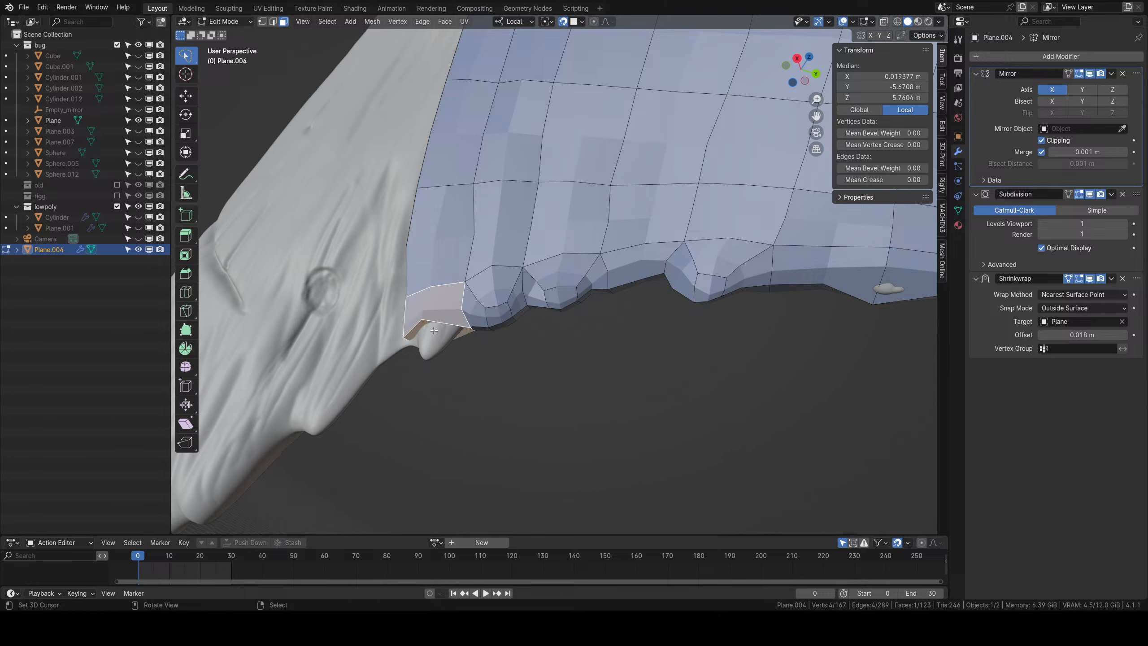
middle_drag(445, 325, 486, 317)
key(e)
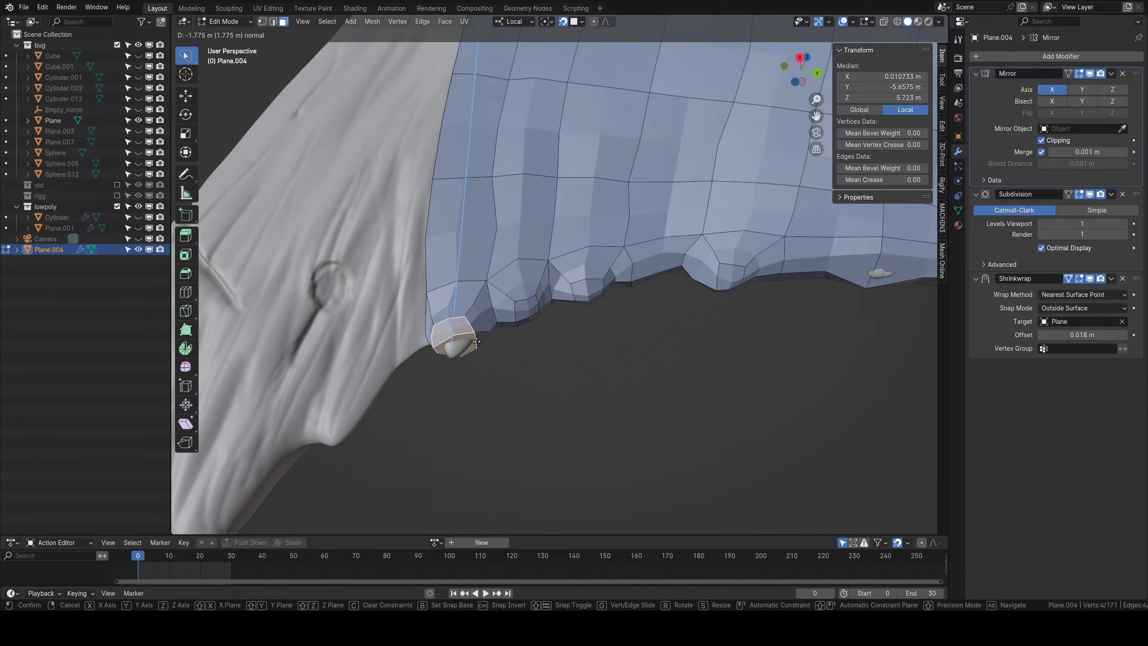
click(473, 338)
key(s)
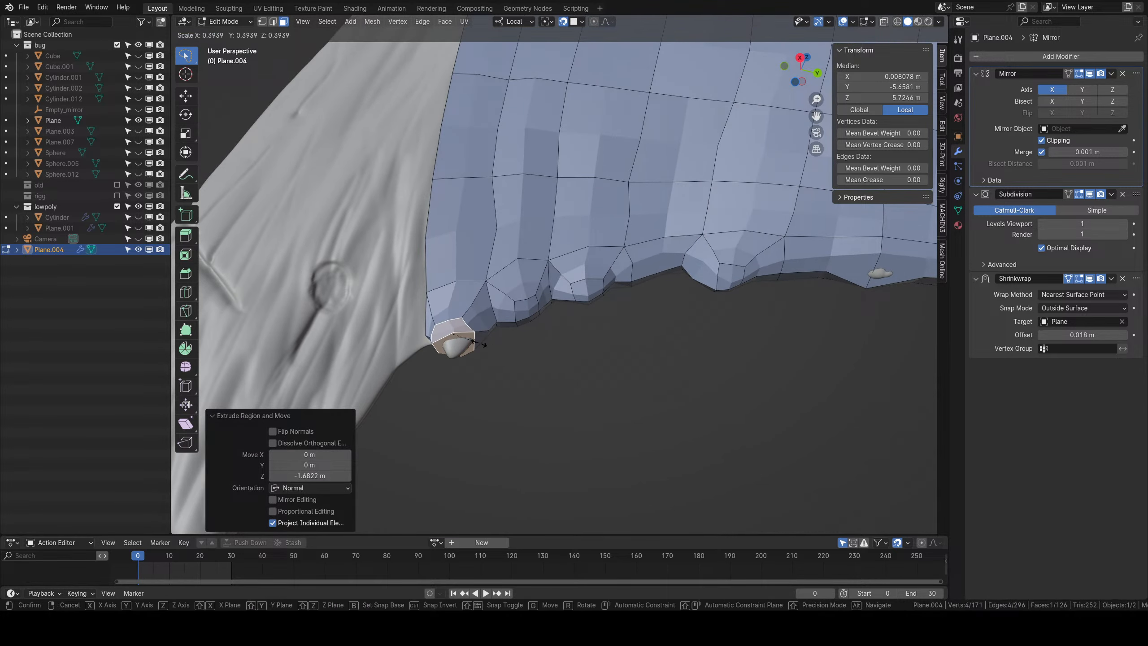
click(477, 356)
Remove the Subdivision and Mirror modifiers from the jaw mesh.
middle_drag(477, 356, 472, 210)
shift+middle_drag(472, 210, 569, 283)
scroll(568, 282, up, 3)
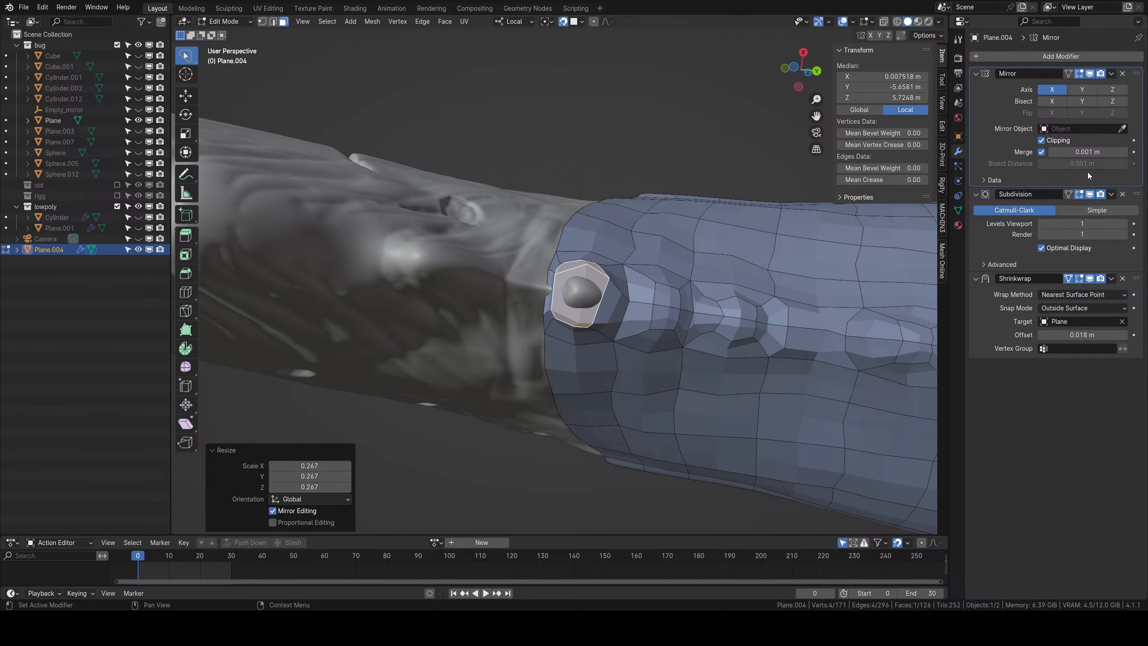
click(1122, 195)
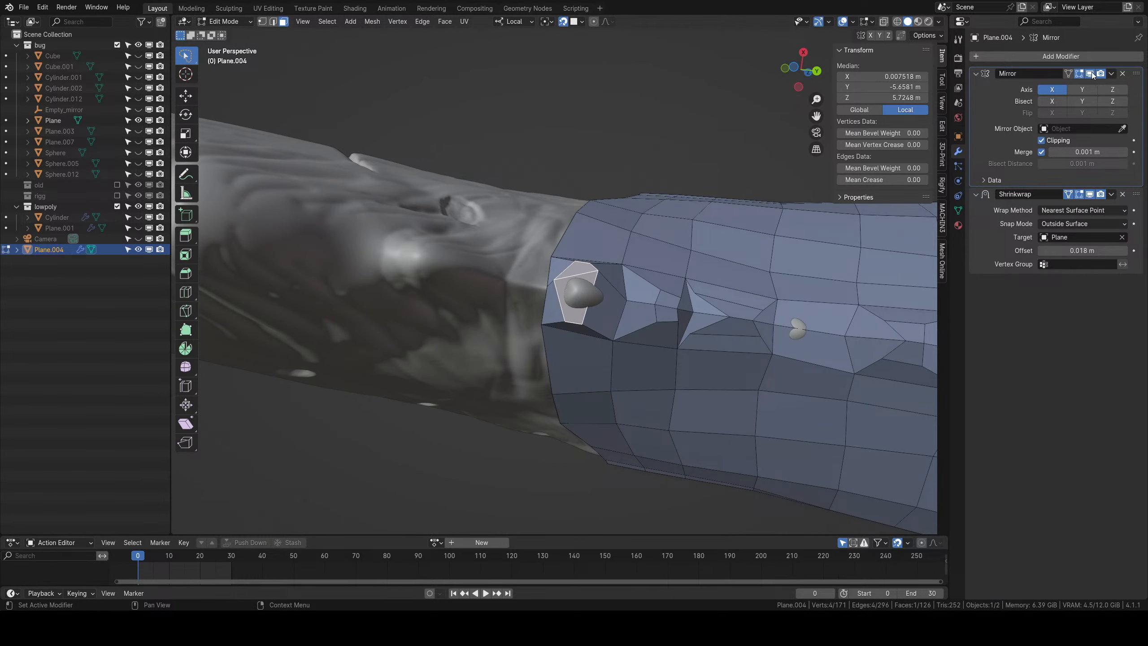
click(1122, 74)
Reposition the corner vertices of the extruded face at the open edge so it encloses the sculpted drip.
middle_drag(552, 316, 571, 333)
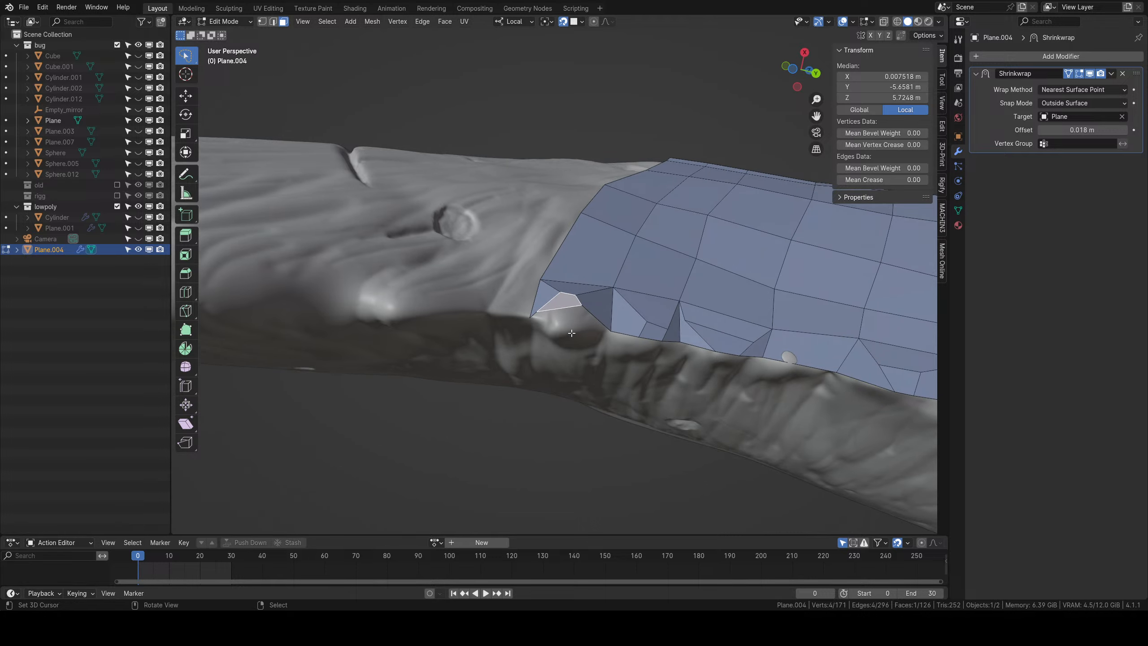
drag(584, 316, 592, 321)
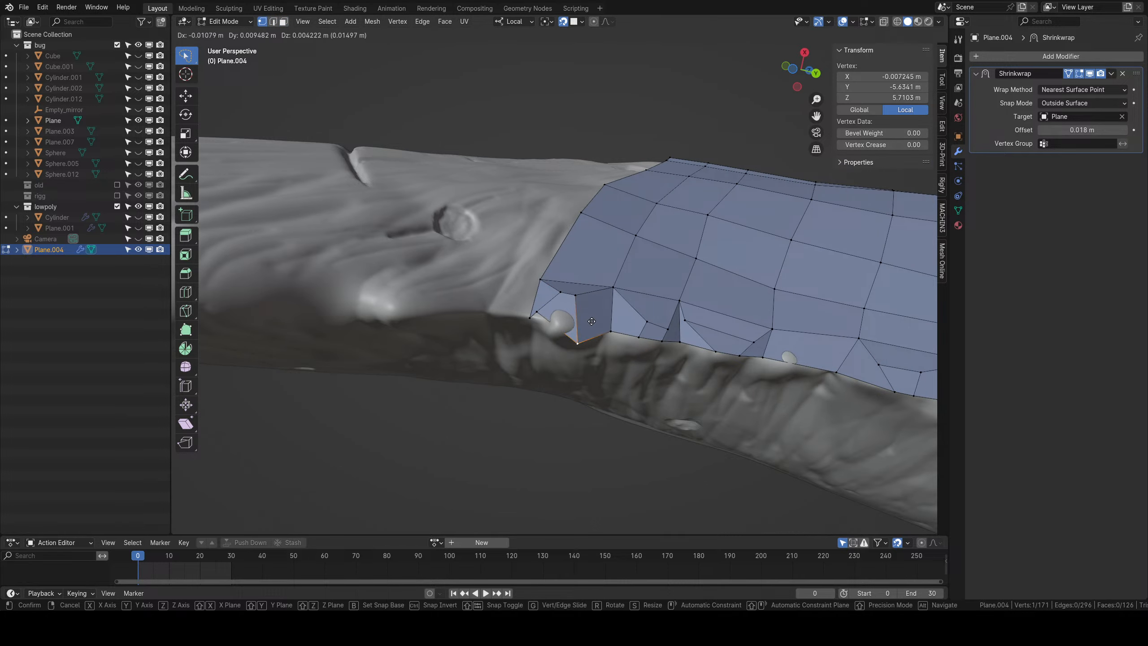
click(595, 317)
middle_drag(595, 317, 608, 363)
click(570, 324)
key(g)
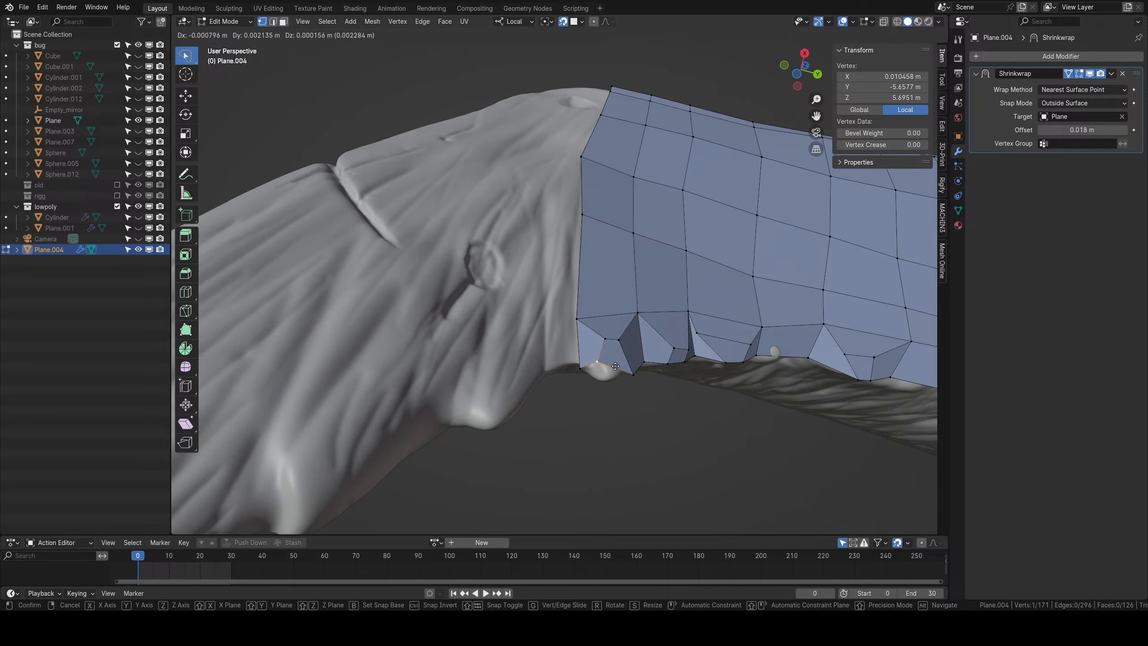
click(613, 374)
click(606, 339)
key(g)
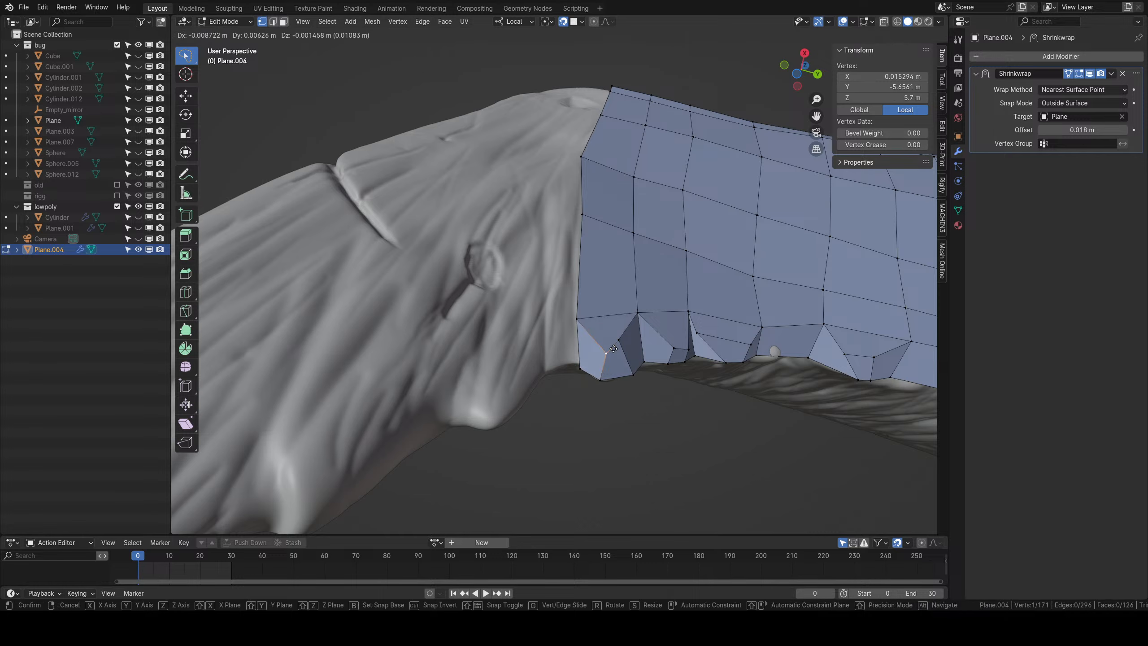
click(607, 354)
click(620, 340)
key(g)
click(619, 351)
Add a Mirror modifier on X with Clipping enabled and place it above the Shrinkwrap modifier.
middle_drag(696, 379, 780, 217)
click(1005, 55)
text(mi)
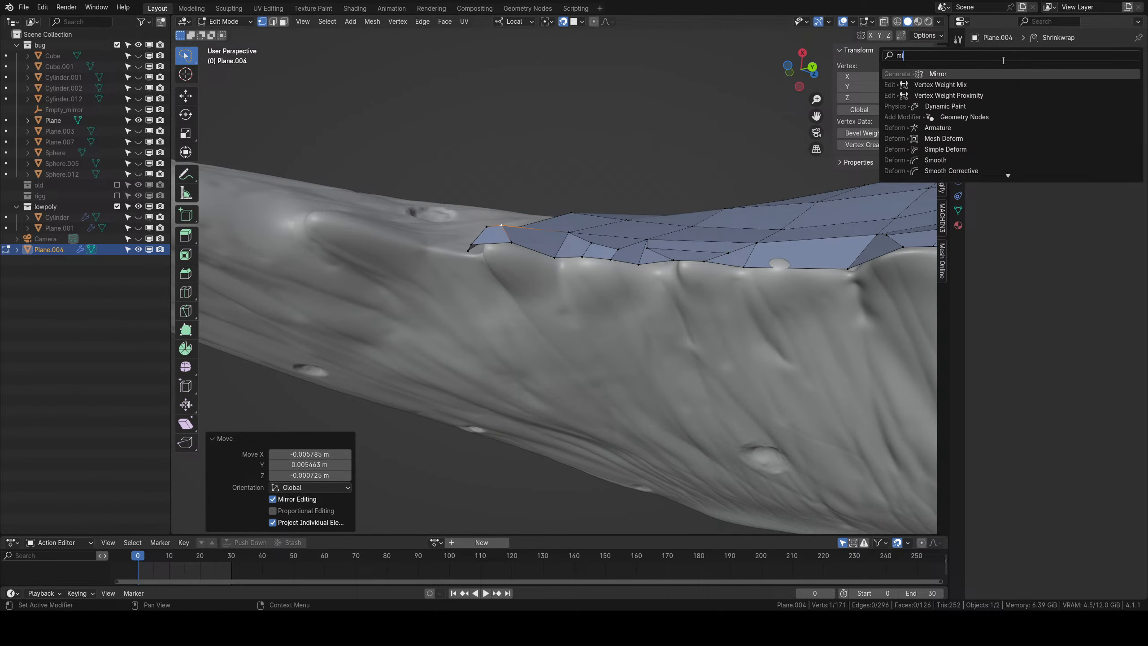
click(965, 76)
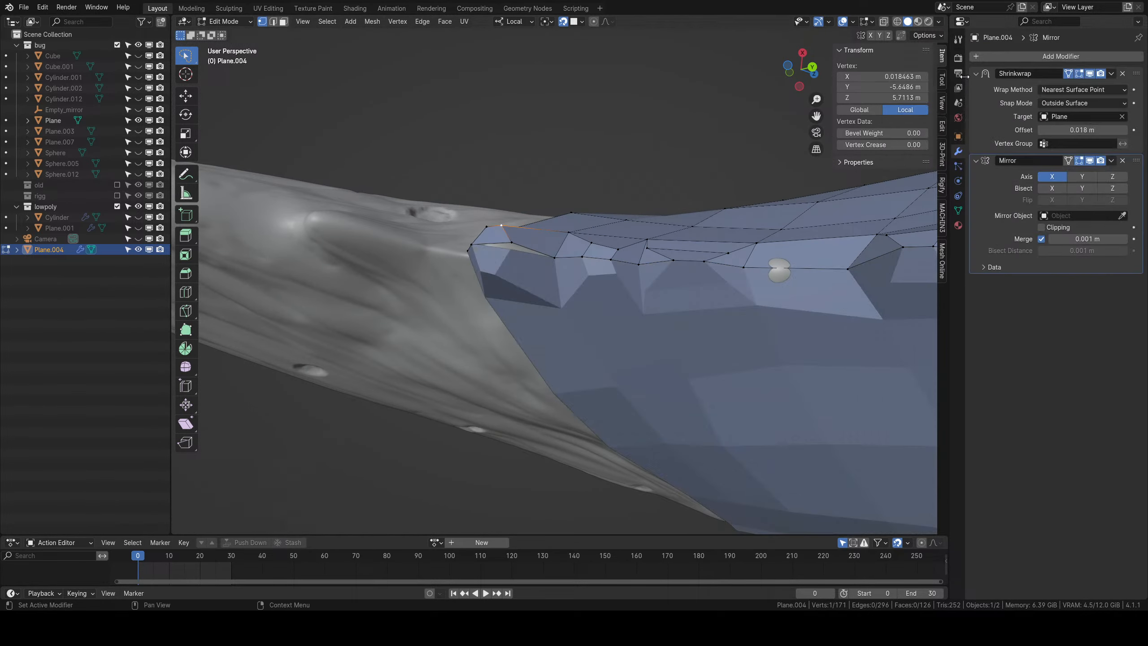
click(1002, 55)
middle_drag(785, 265, 777, 313)
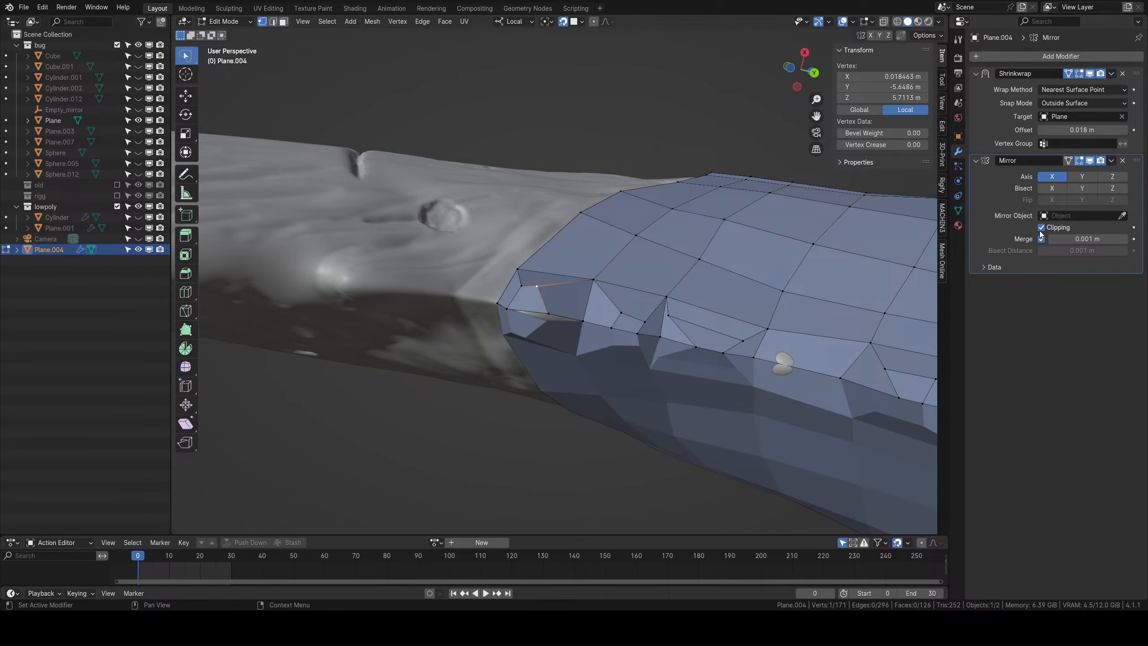
drag(1136, 158, 1099, 87)
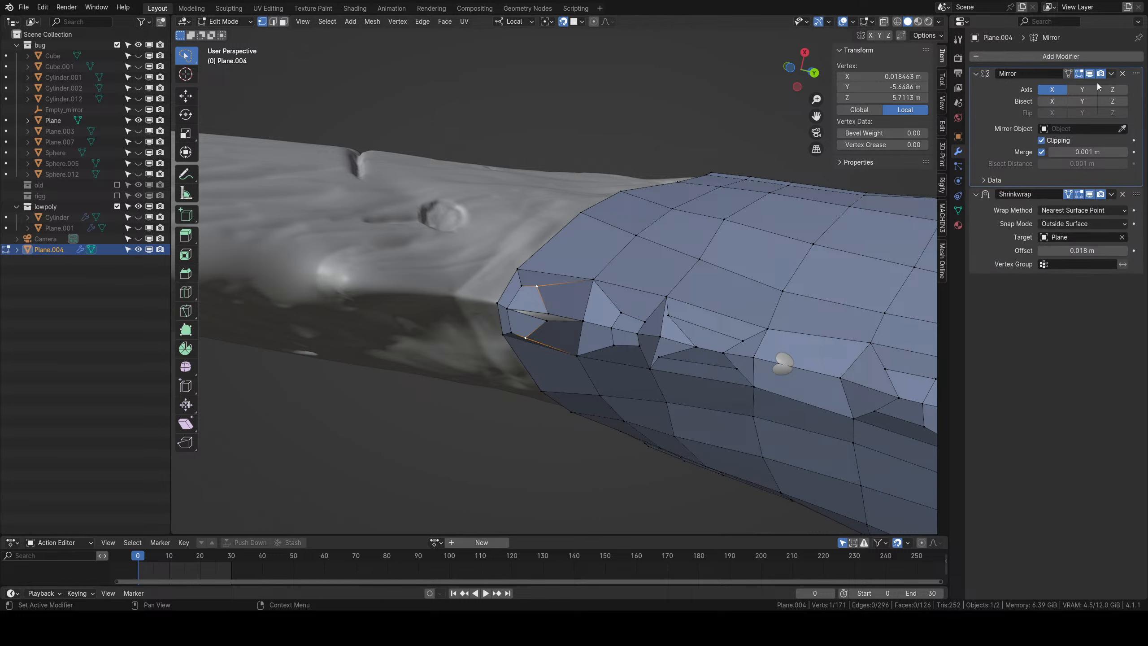
Move the end drip's inner lower vertex onto the centre line and its upper corner vertex by about 0.01 m.
key(g)
click(552, 322)
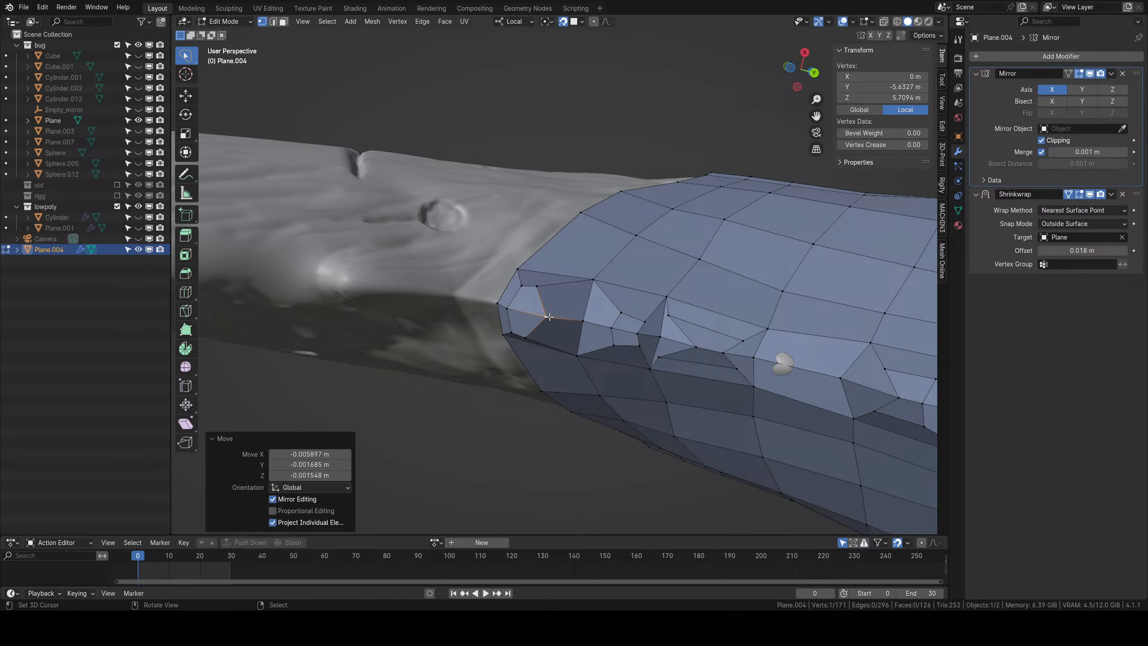
middle_drag(552, 322, 546, 373)
key(g)
click(564, 365)
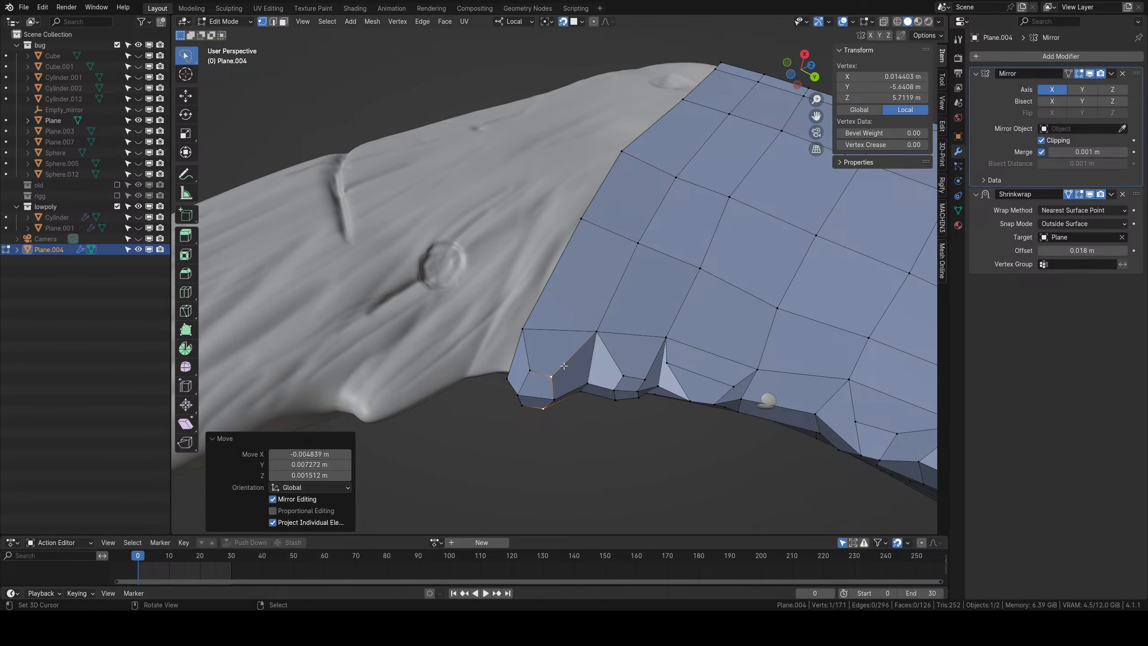
Move the upper corner vertex of the third drip away from the open edge by about 0.045 m and fine-tune it.
click(667, 380)
key(g)
click(705, 384)
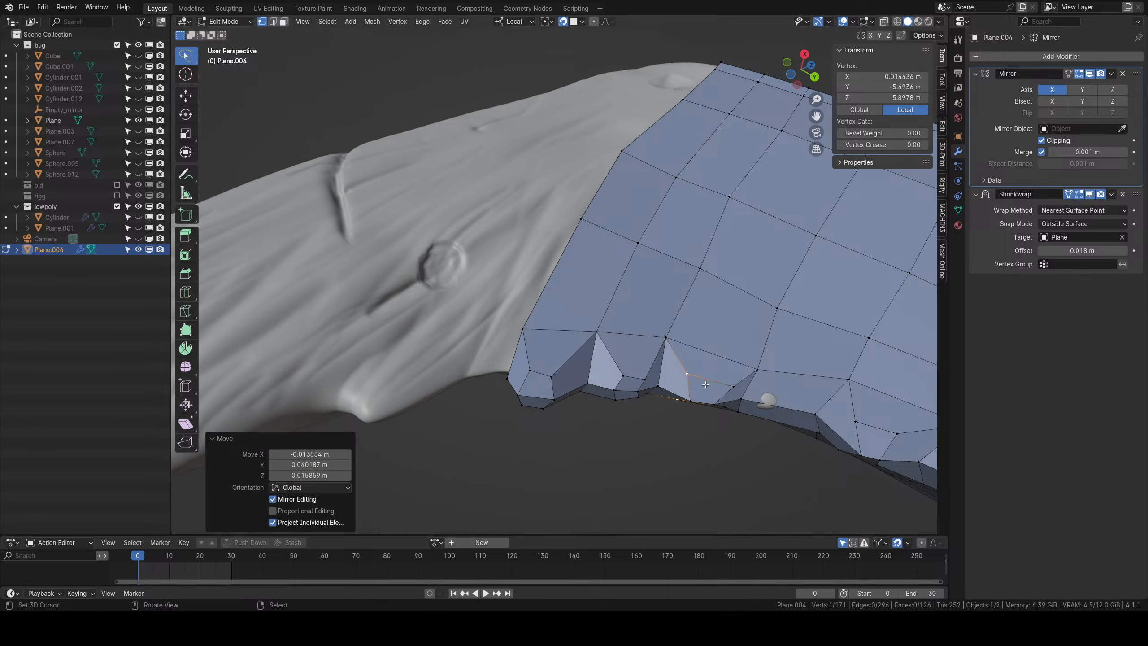
key(g)
click(703, 382)
Move the upper corner vertex of the largest drip by about 0.01 m and fine-tune its position.
mouse_move(703, 382)
middle_down()
mouse_move(625, 475)
mouse_move(686, 389)
middle_up()
click(694, 319)
key(g)
click(695, 342)
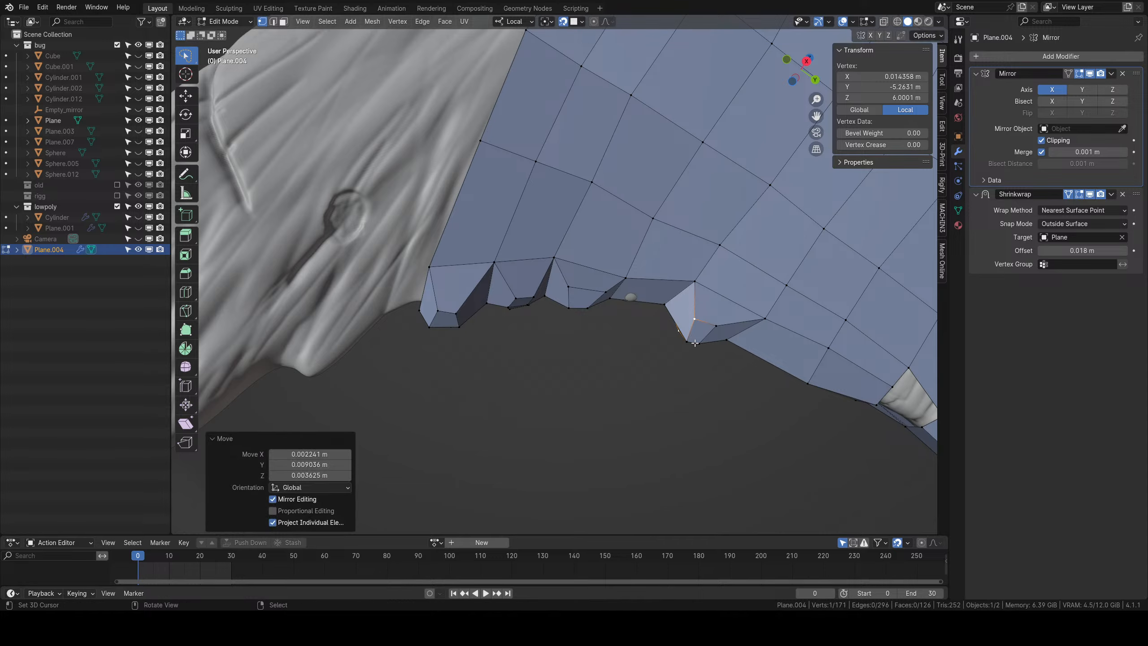
key(g)
click(691, 344)
Move the first four vertices of the row above the drips, starting at the open edge, closer to the lower rim.
middle_drag(691, 345, 604, 297)
click(604, 294)
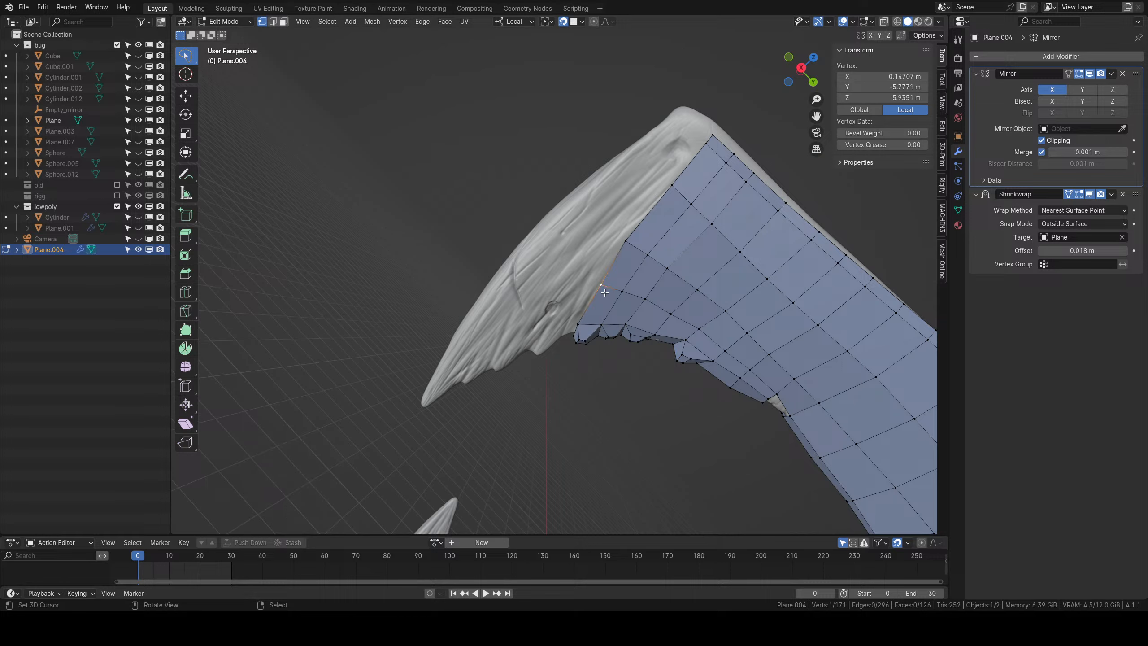
key(g)
click(583, 306)
right_click(622, 292)
key(g)
click(606, 302)
right_click(640, 300)
key(g)
click(628, 305)
right_click(671, 314)
key(g)
click(660, 317)
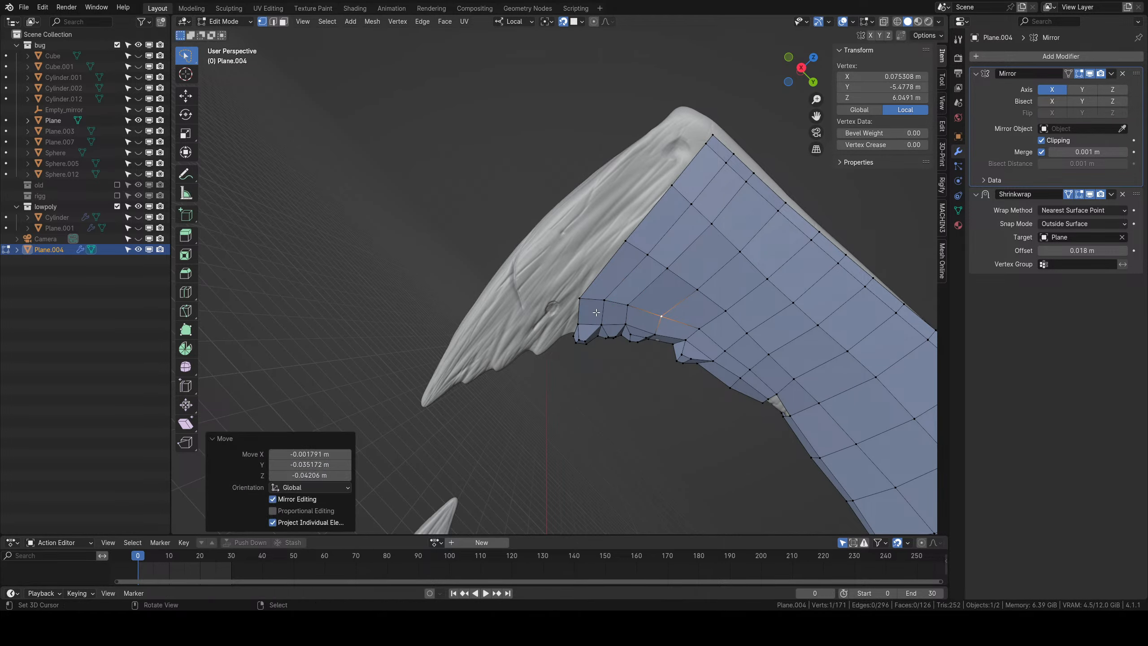
Nudge the first three vertices of the row above the drips slightly towards the jaw's open edge.
right_click(580, 300)
key(g)
click(575, 303)
right_click(604, 303)
key(g)
click(600, 303)
right_click(627, 304)
key(g)
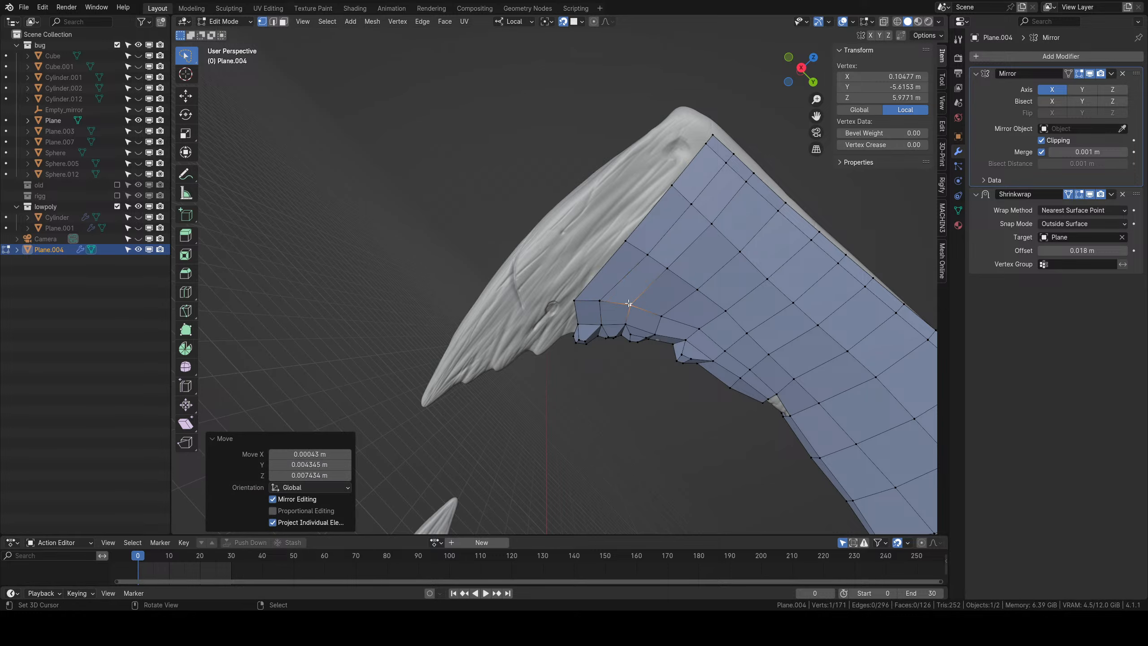
middle_drag(629, 304, 567, 279)
Extrude the open end edge above the last drip towards the jaw tip in three segments of about 0.15, 0.18 and 0.16 m.
right_click(570, 276)
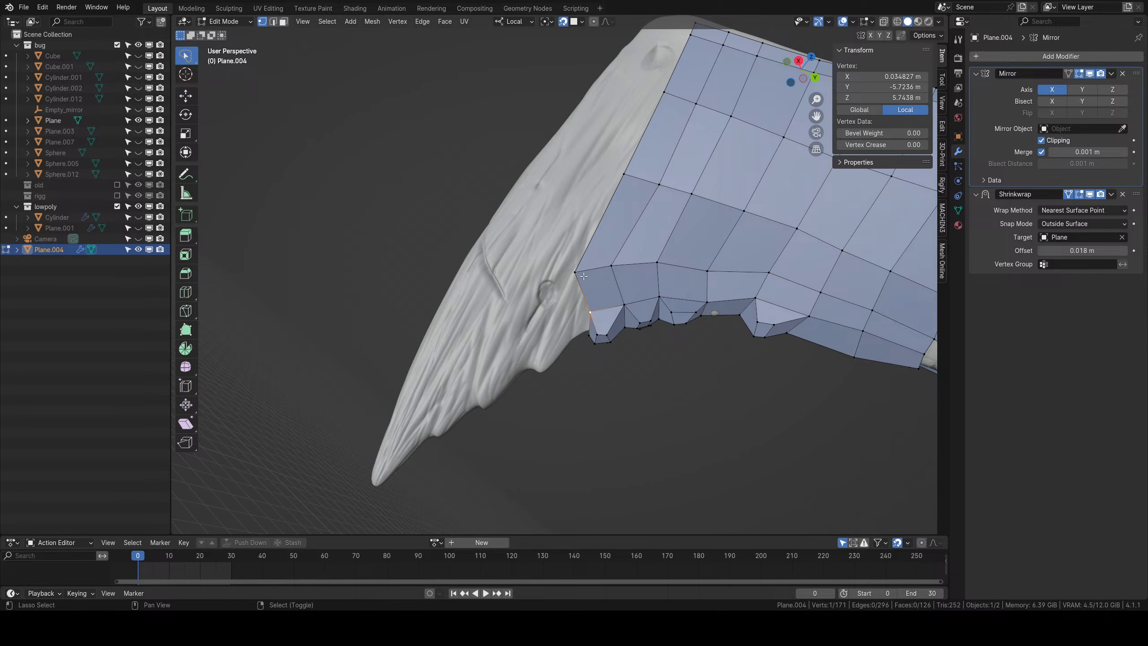
right_click(576, 273)
scroll(578, 274, down, 2)
scroll(574, 277, up, 2)
middle_drag(578, 274, 619, 339)
shift+right_click(586, 311)
key(e)
click(572, 333)
key(e)
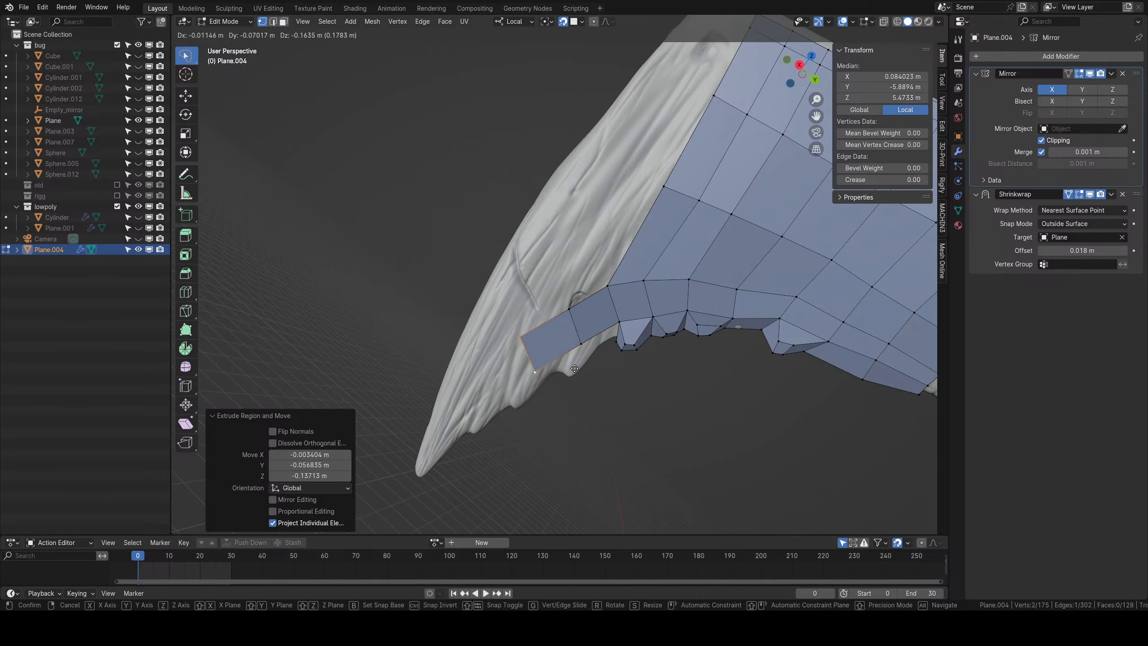
click(574, 368)
key(e)
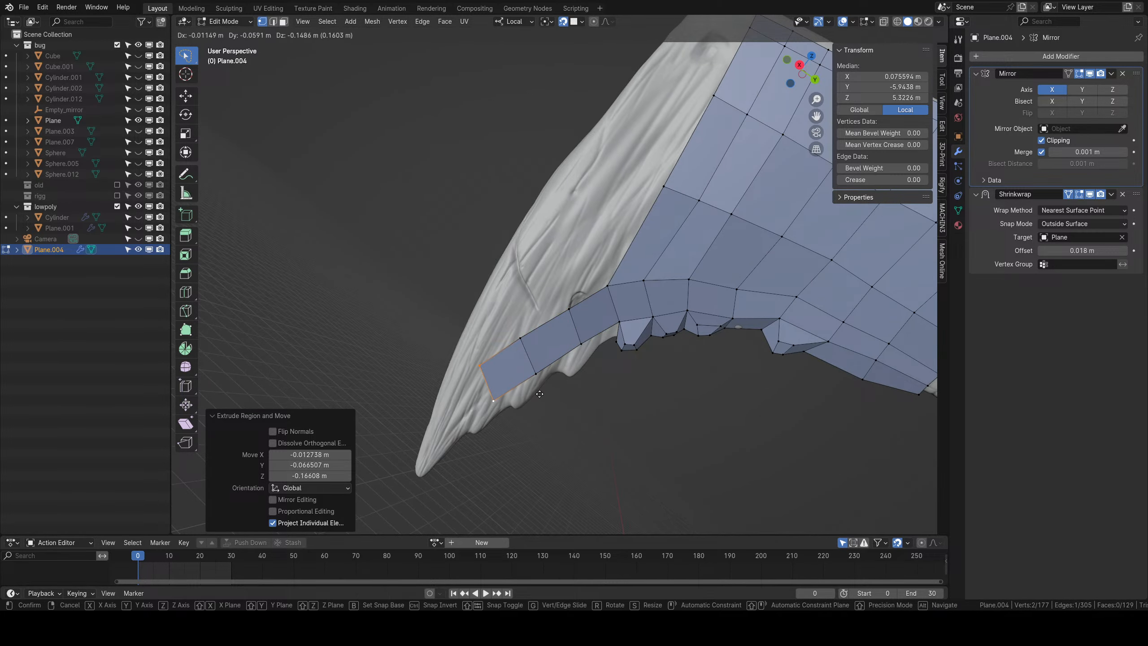
click(539, 395)
Shrink the new strip's end edge, rotate it about 14° and move it by about 0.023 m.
key(s)
click(541, 402)
key(r)
click(570, 391)
key(g)
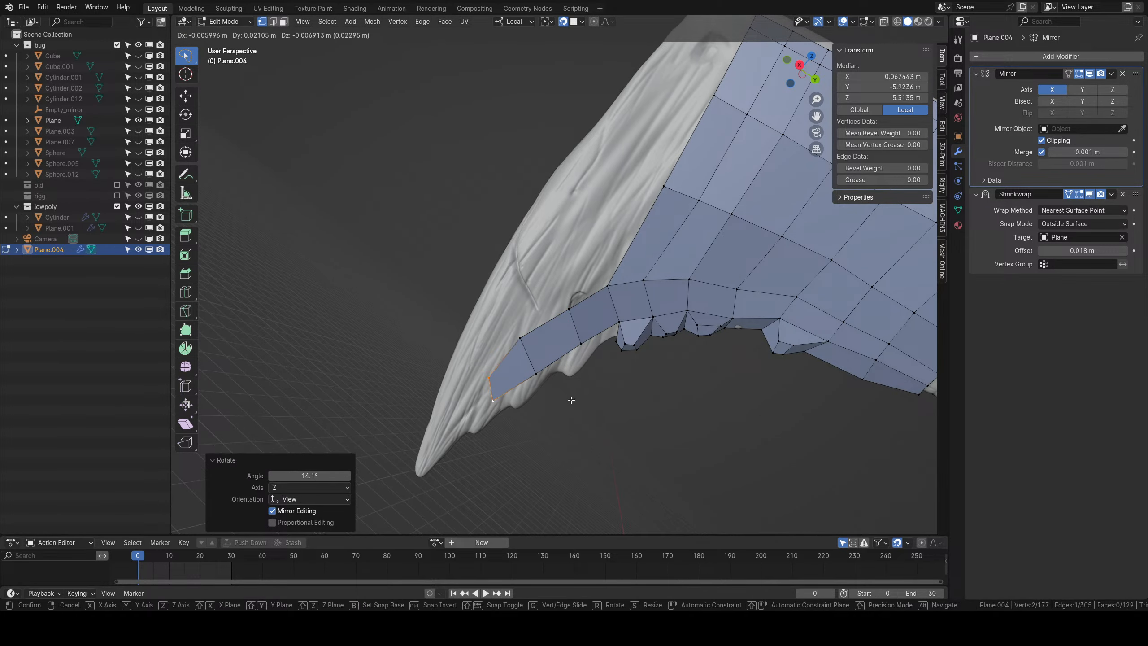
click(571, 400)
Scale the strip's second cross edge to about 0.68, rotate it about 10° and nudge it into line.
click(536, 374)
shift+click(520, 338)
key(s)
click(576, 389)
key(r)
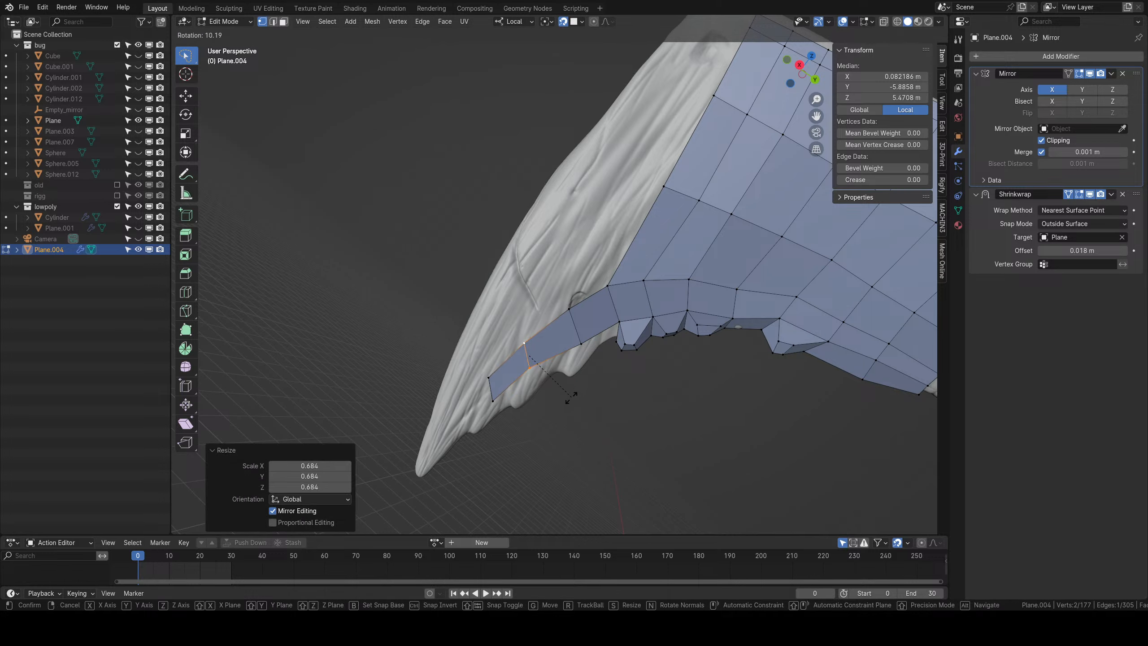
click(572, 399)
key(g)
click(570, 408)
Scale the strip's first cross edge to about 0.85 and move it by about 0.02 m.
click(582, 347)
shift+click(570, 312)
key(s)
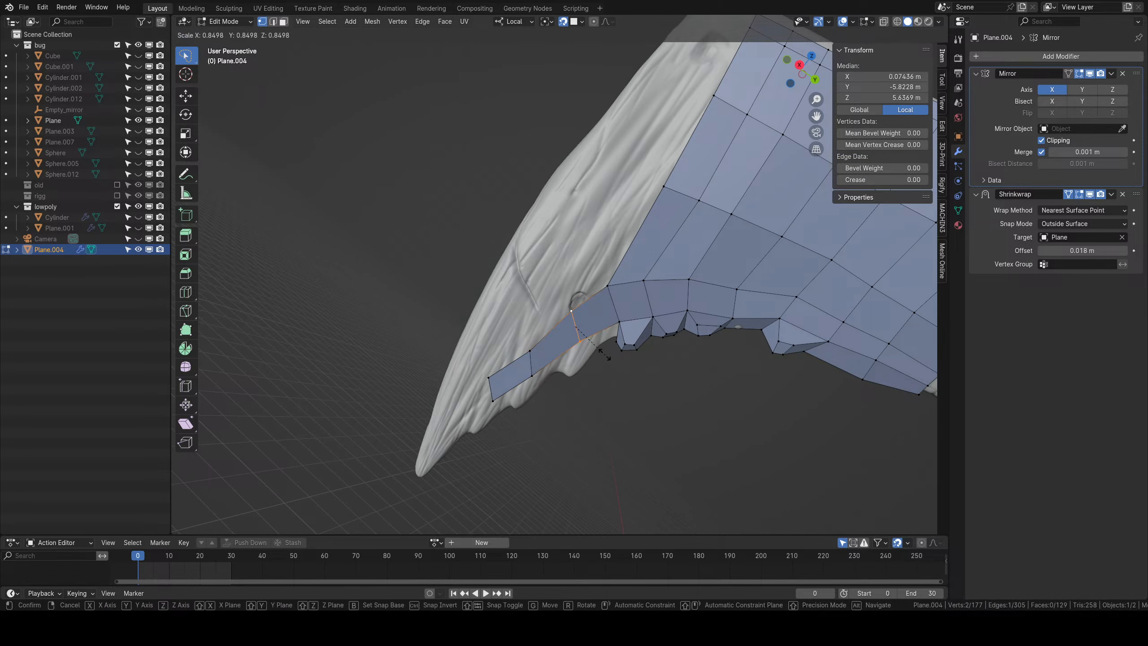
click(606, 355)
key(g)
click(601, 354)
Extrude the strip's end edge about 0.11 m further towards the jaw tip, and rotate and move it to follow the sculpt.
scroll(596, 353, up, 3)
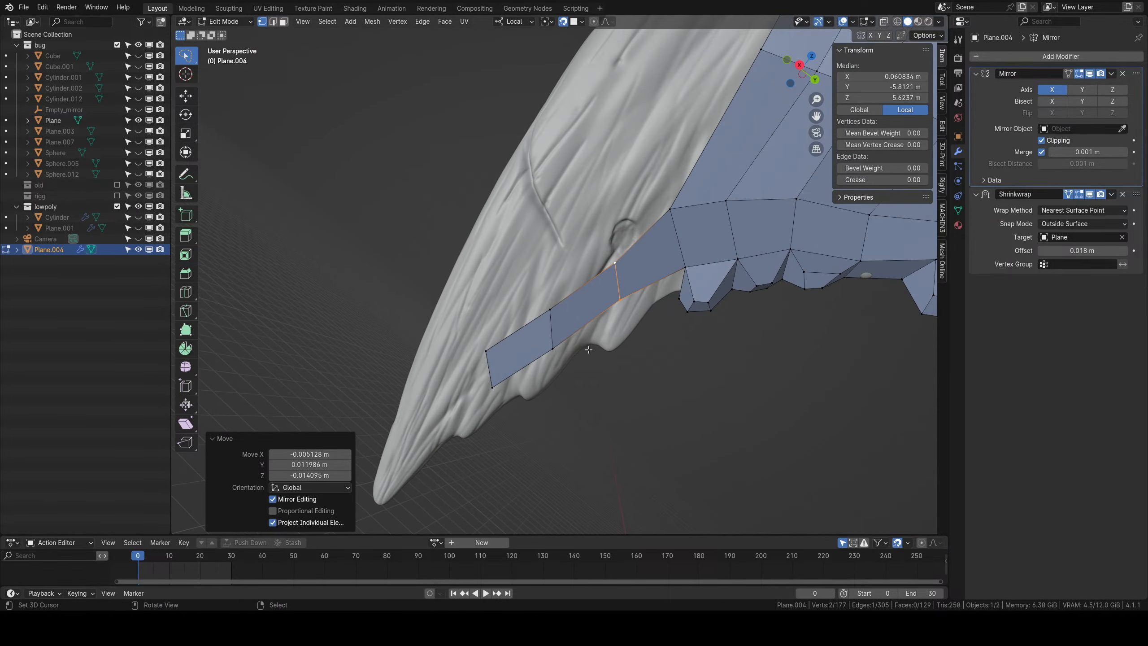
middle_drag(588, 350, 497, 150)
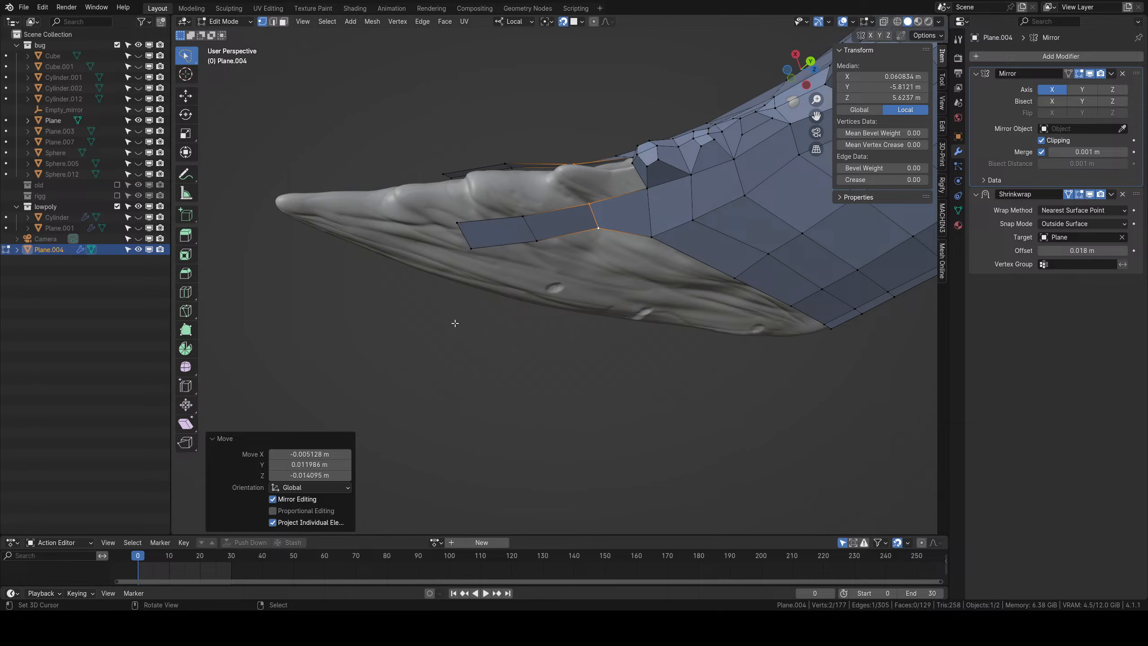
middle_drag(455, 323, 555, 274)
right_click(550, 270)
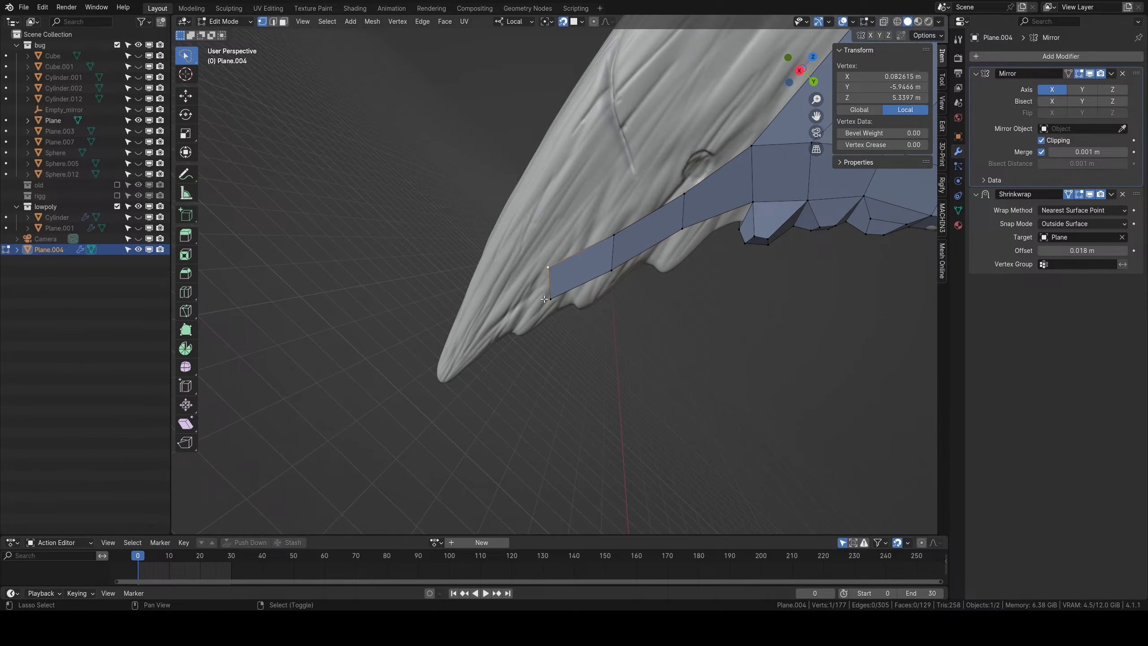
shift+right_click(551, 299)
key(e)
click(497, 317)
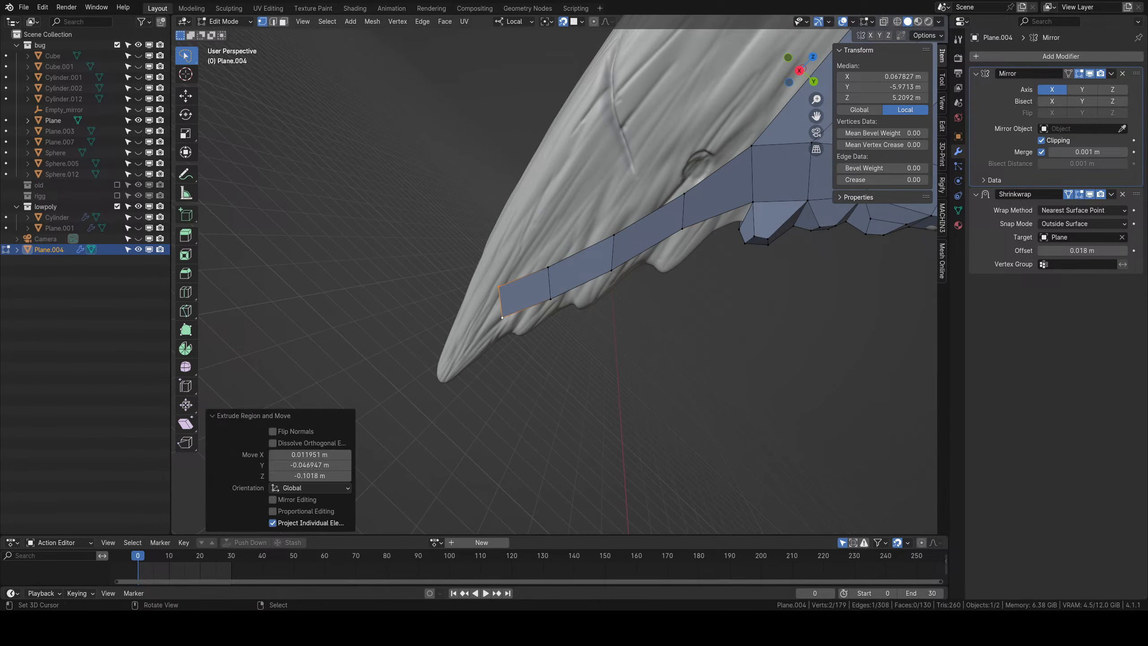
key(r)
click(493, 319)
key(g)
click(486, 324)
Extrude the end edge three more times around the front of the jaw tip until it meets the centre line.
middle_drag(533, 312, 605, 294)
key(e)
click(551, 307)
key(e)
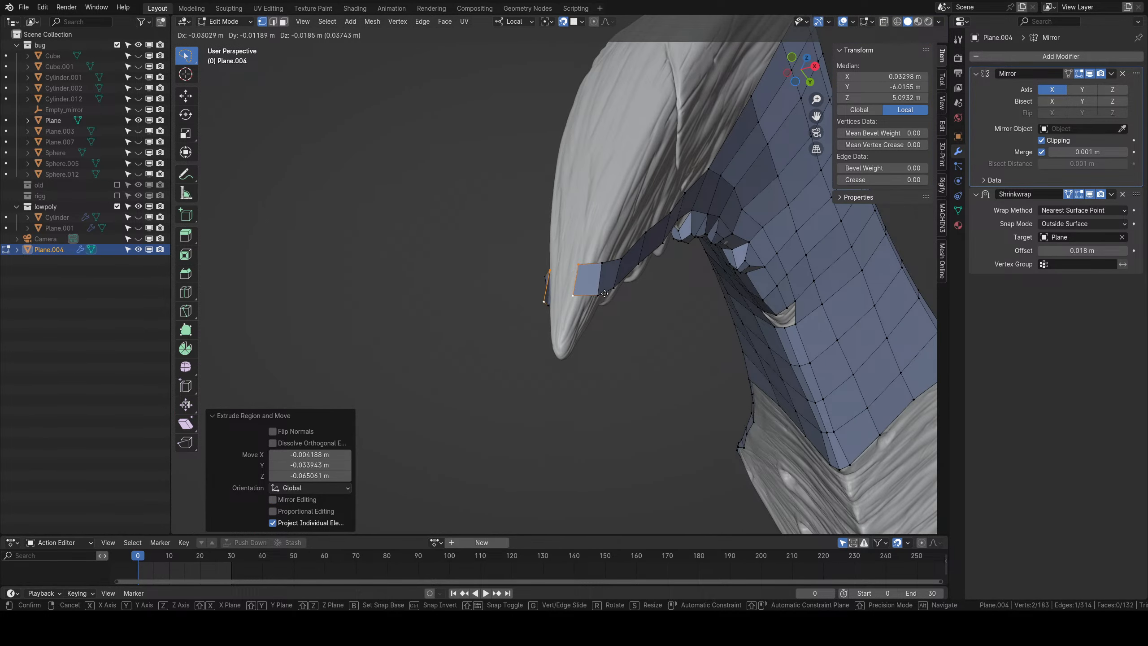
click(605, 293)
key(e)
click(576, 295)
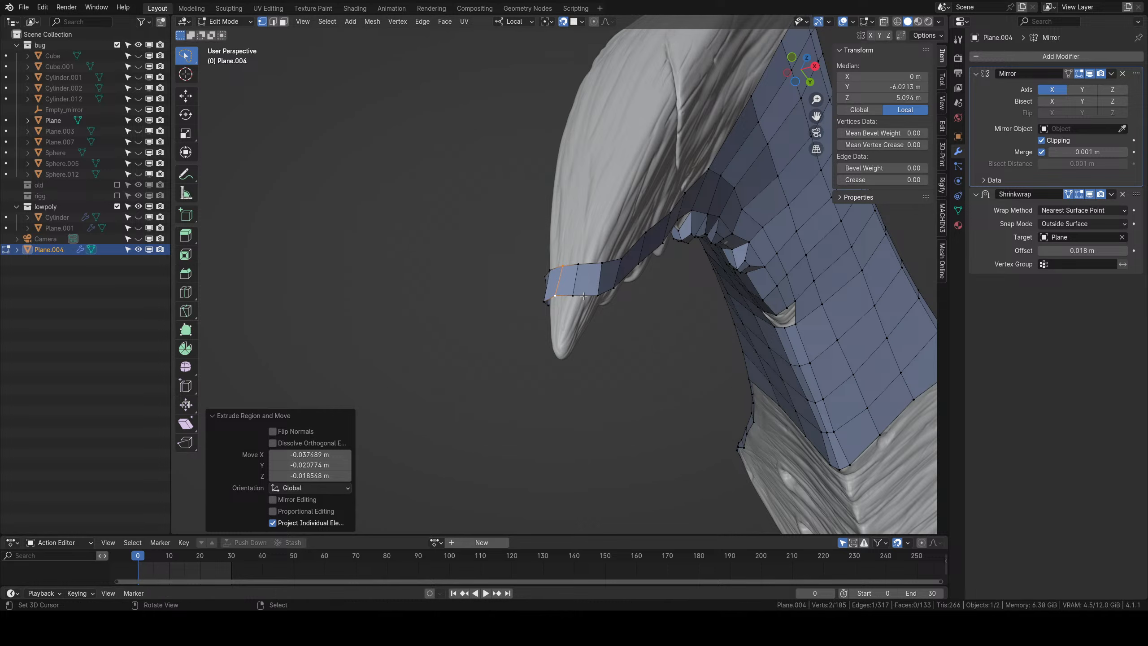
Extrude the upper edge of the band's front face up the jaw front by about 0.19 m and about 0.22 m.
middle_drag(577, 295, 600, 360)
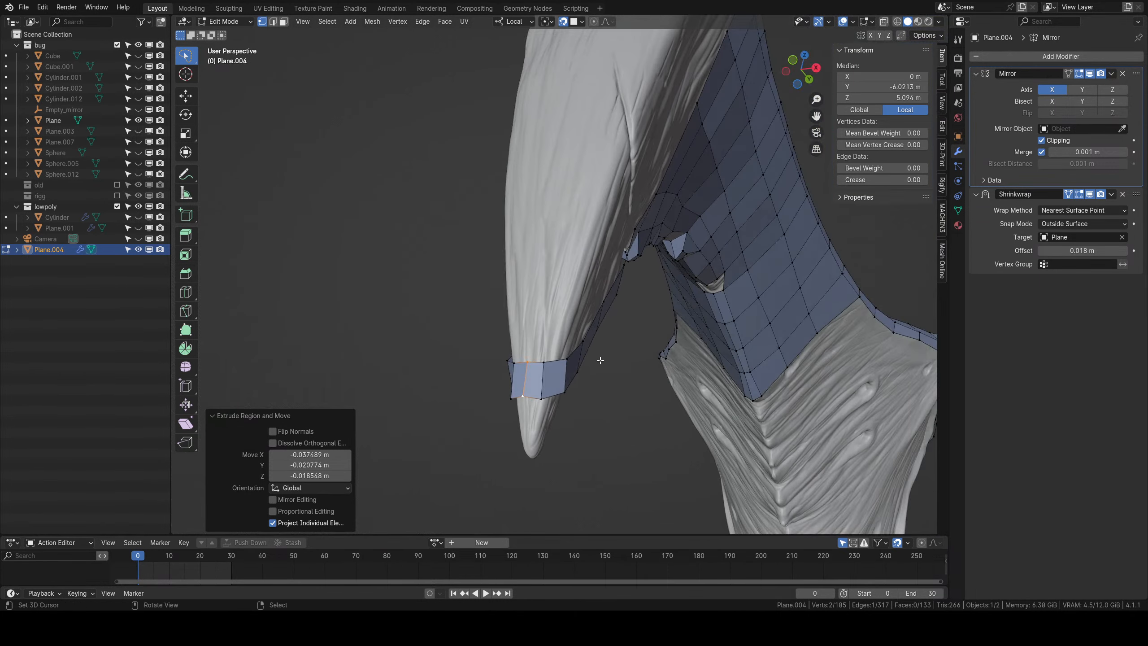
click(530, 357)
middle_drag(530, 357, 553, 333)
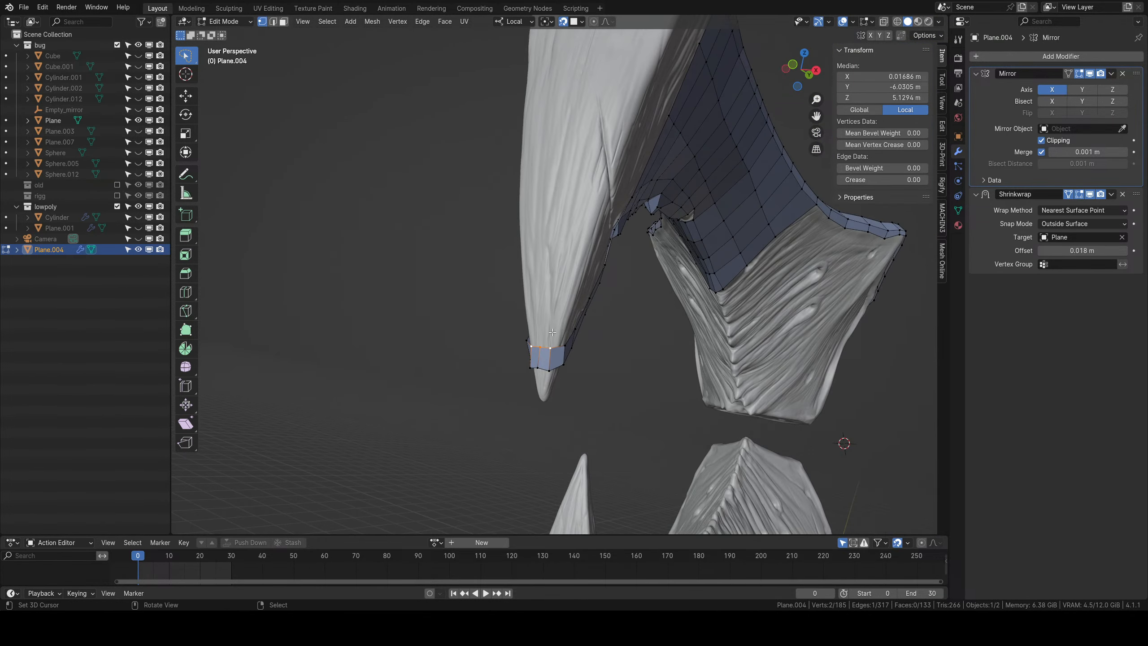
key(e)
click(555, 287)
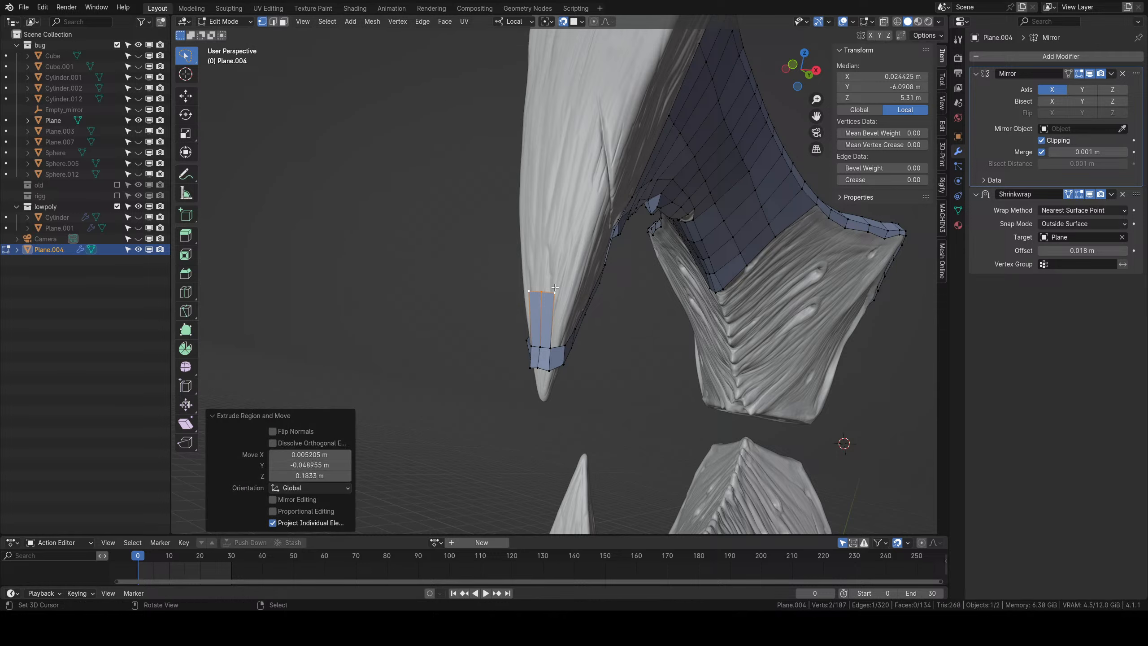
key(e)
click(566, 247)
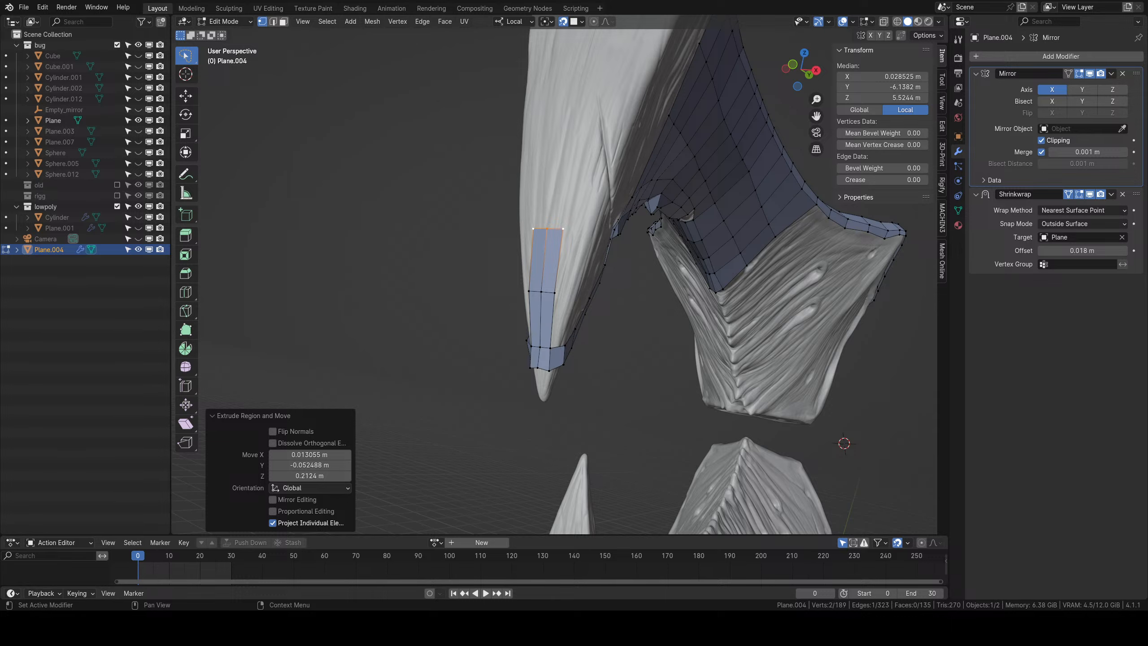
Extend the front strip up the jaw by one more segment and adjust its position.
mouse_move(537, 254)
middle_down()
mouse_move(487, 258)
mouse_move(559, 318)
mouse_move(592, 303)
mouse_move(565, 312)
mouse_move(533, 351)
mouse_move(551, 355)
mouse_move(576, 346)
mouse_move(541, 272)
mouse_move(558, 238)
mouse_move(556, 253)
middle_up()
key(e)
click(541, 262)
click(544, 360)
key(g)
click(580, 346)
Extrude the short edge at the jaw's upper side corner forward in two segments, the first about 0.1 m, and rotate the end.
shift+click(569, 230)
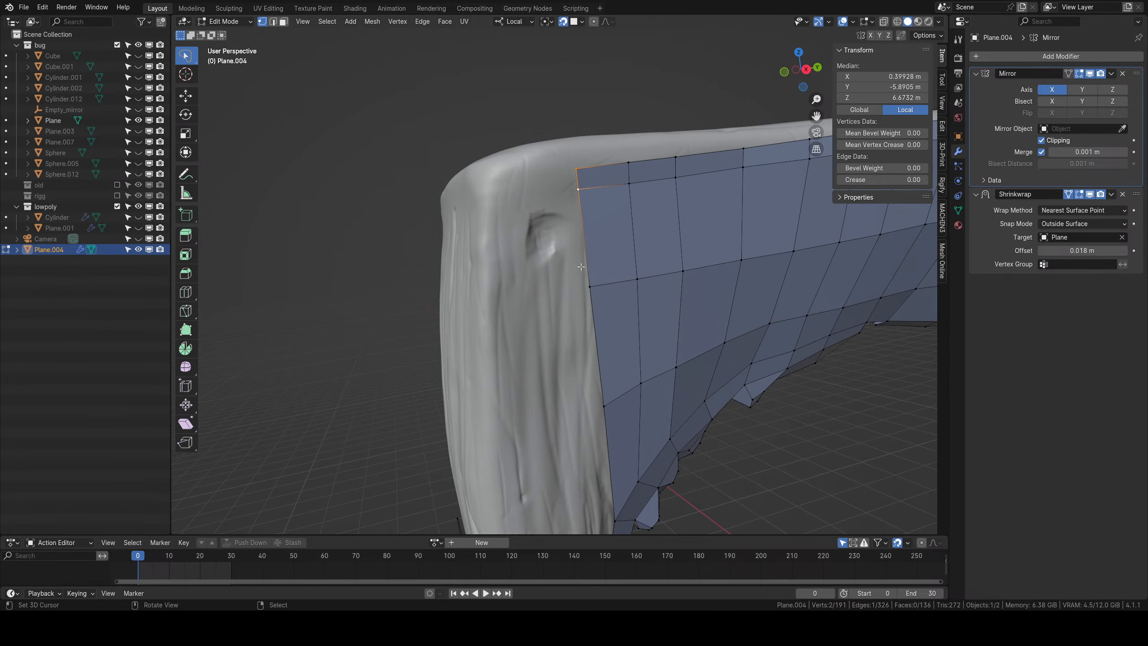
key(e)
click(541, 273)
key(e)
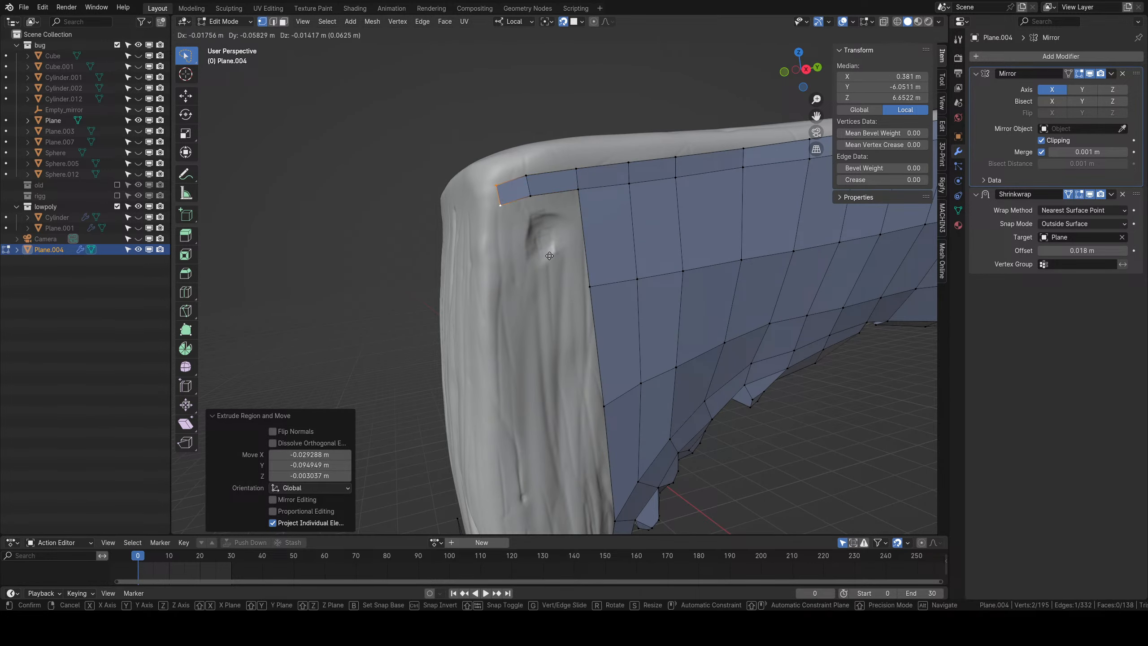
click(546, 256)
key(r)
click(544, 259)
Extrude the rim strip around the upper front corner and across the jaw front in four segments to the centre line.
middle_drag(529, 218, 463, 278)
key(e)
click(549, 209)
key(r)
click(586, 213)
key(e)
click(597, 227)
key(e)
click(633, 225)
key(e)
click(559, 212)
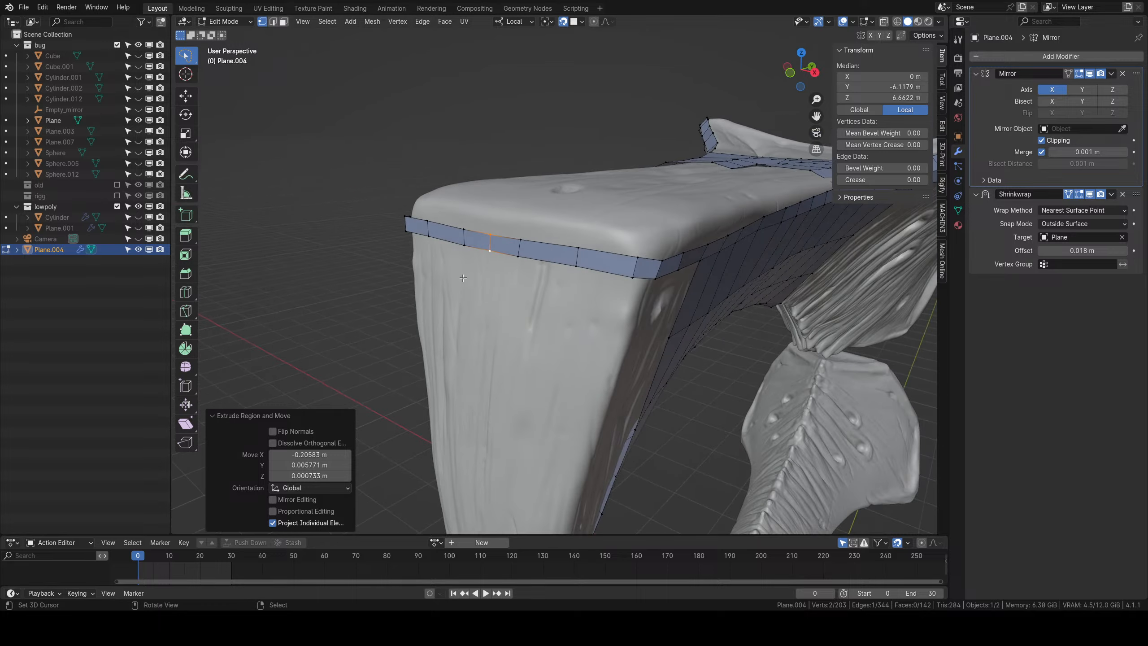
Extrude the front rim strip's upper edges nearest the centre line upward by about 0.04 m.
right_click(487, 234)
ctrl+right_click(578, 245)
middle_drag(577, 243, 596, 256)
key(e)
click(596, 240)
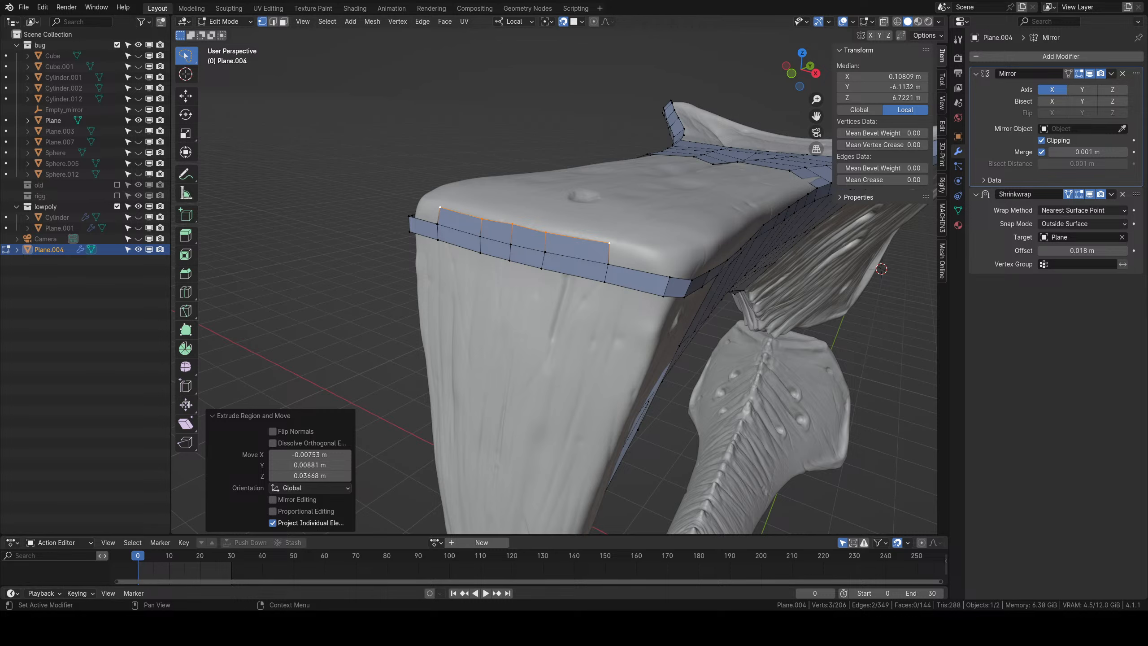
Extrude the rim's upper edges onto the top of the jaw by about 0.026 m and about 0.095 m.
middle_drag(533, 280, 567, 332)
key(e)
click(560, 287)
key(e)
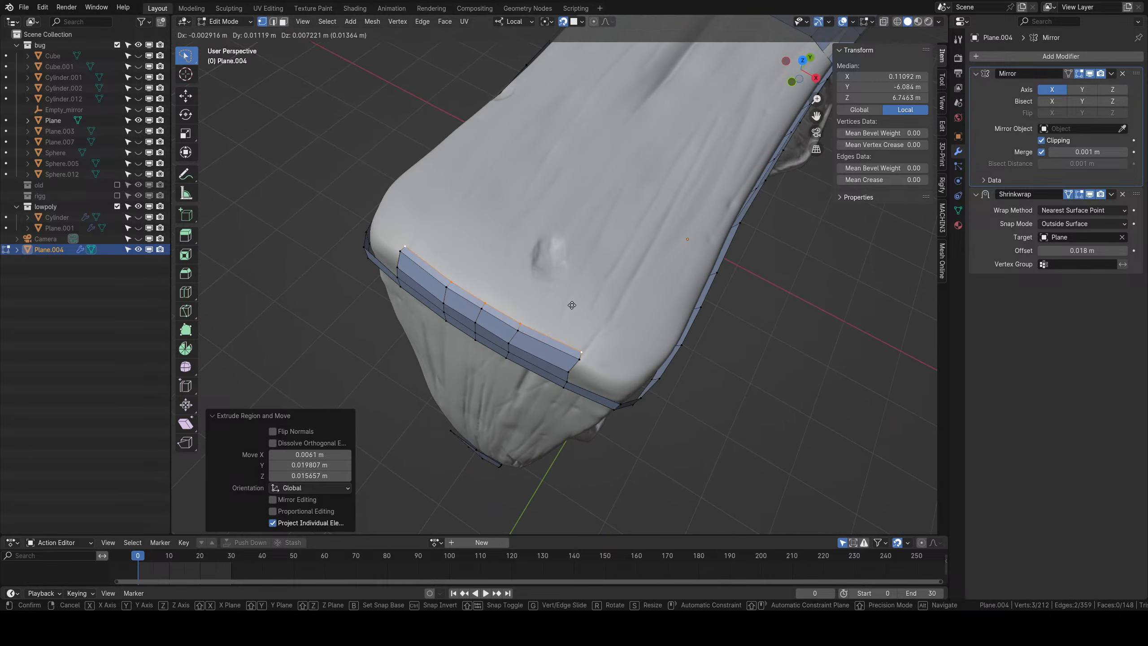
click(587, 291)
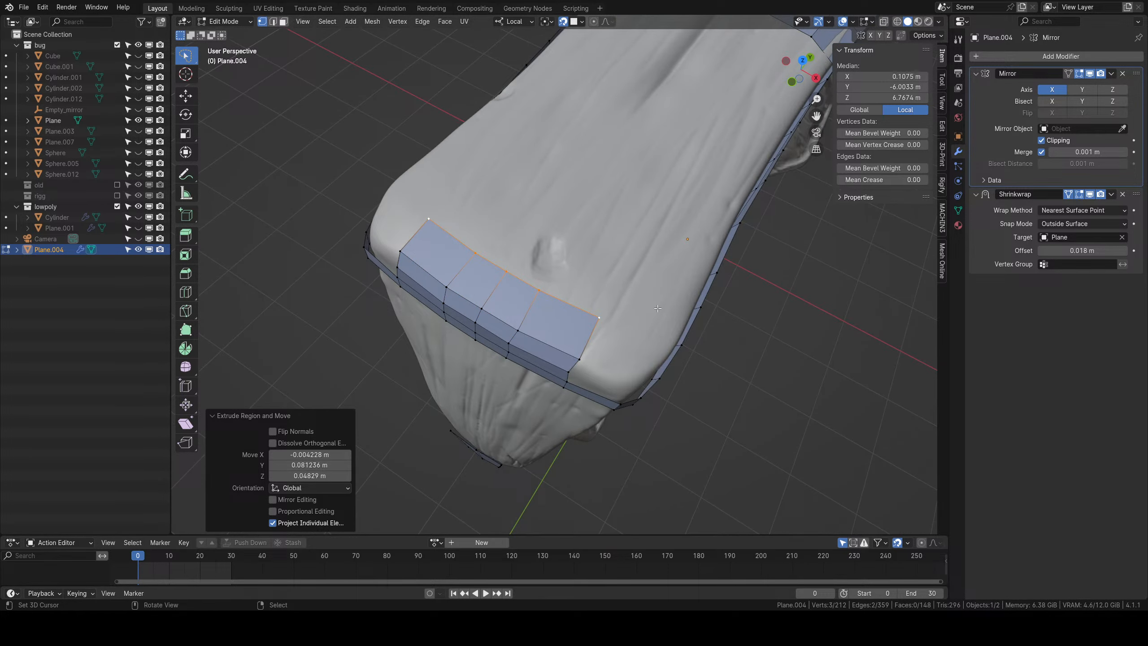
Inspect the whole low-poly jaw mesh against the sculpt in Object Mode and return to editing the top patch.
scroll(521, 282, down, 6)
middle_drag(523, 282, 542, 217)
middle_drag(558, 320, 589, 223)
key(Tab)
middle_drag(576, 272, 572, 346)
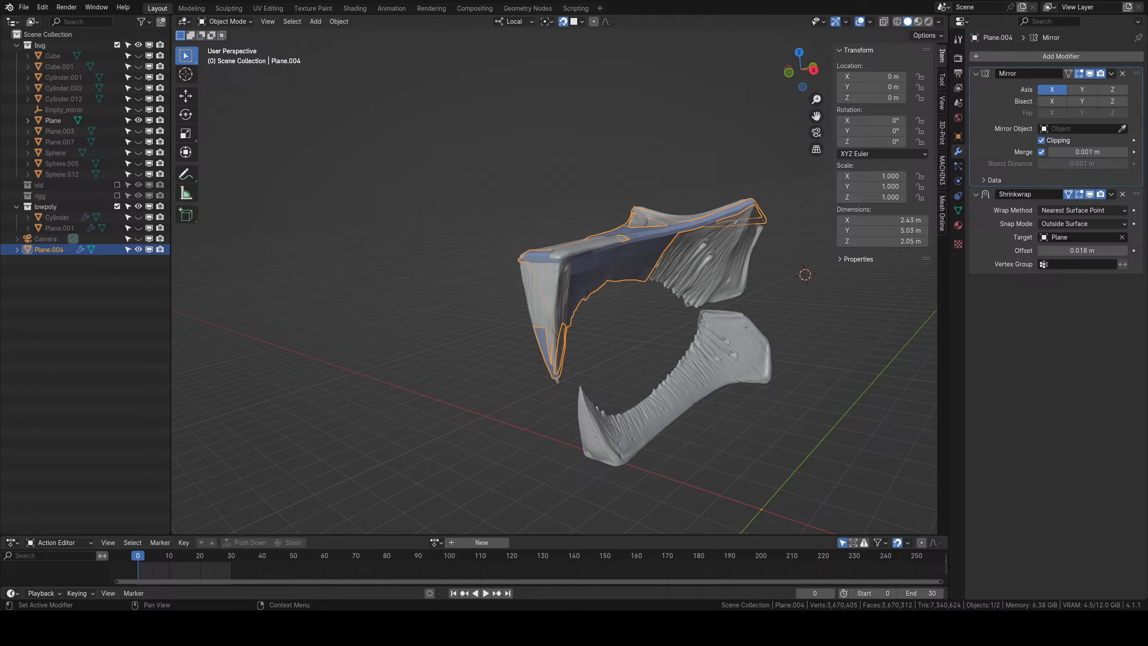
middle_drag(567, 271, 597, 328)
scroll(573, 230, up, 3)
scroll(598, 326, up, 3)
middle_drag(573, 229, 569, 312)
key(Tab)
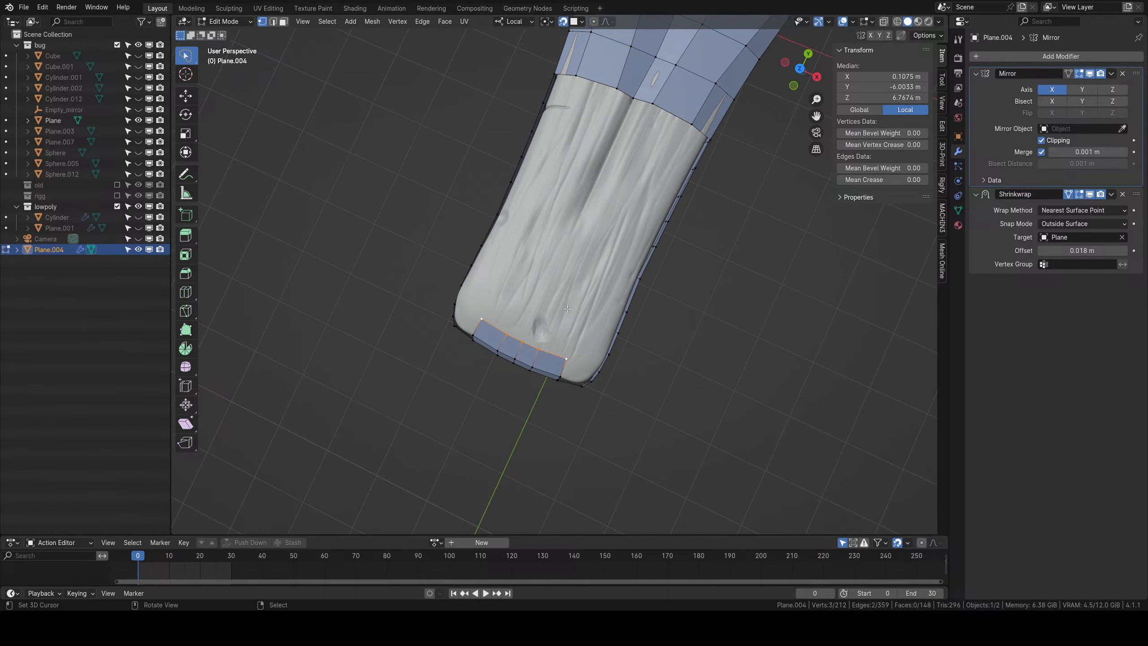
Extrude the top patch's edge about 0.32 m back along the jaw and move its middle vertex outward by about 0.05 m.
key(g)
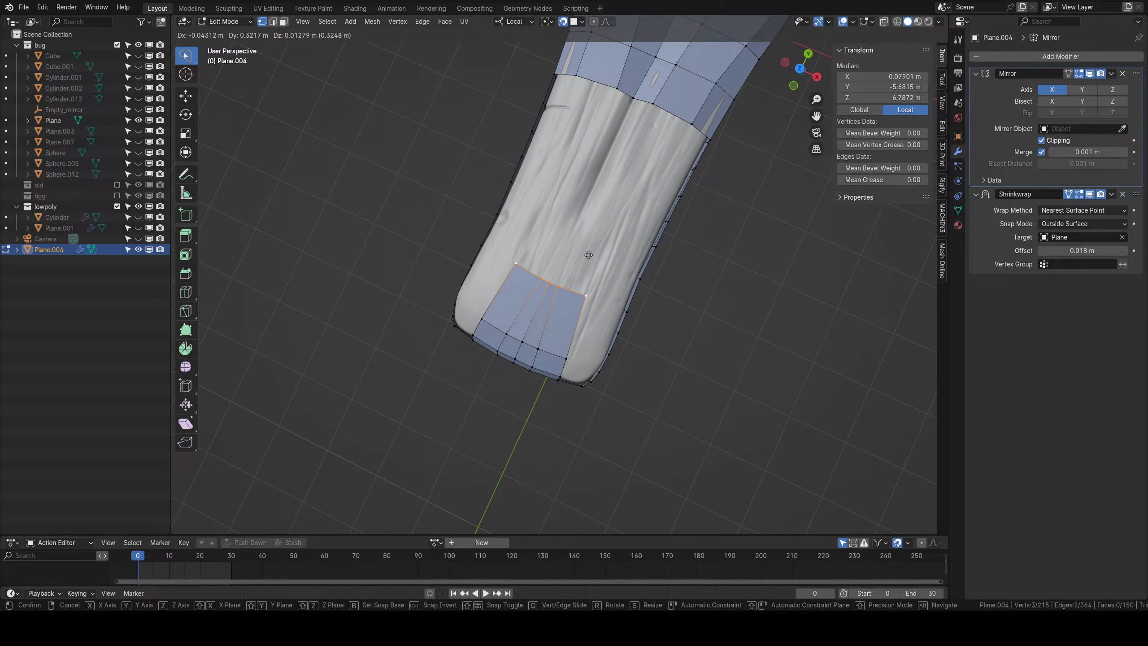
click(588, 255)
scroll(584, 311, up, 2)
scroll(584, 311, up, 1)
right_click(555, 315)
key(g)
click(582, 326)
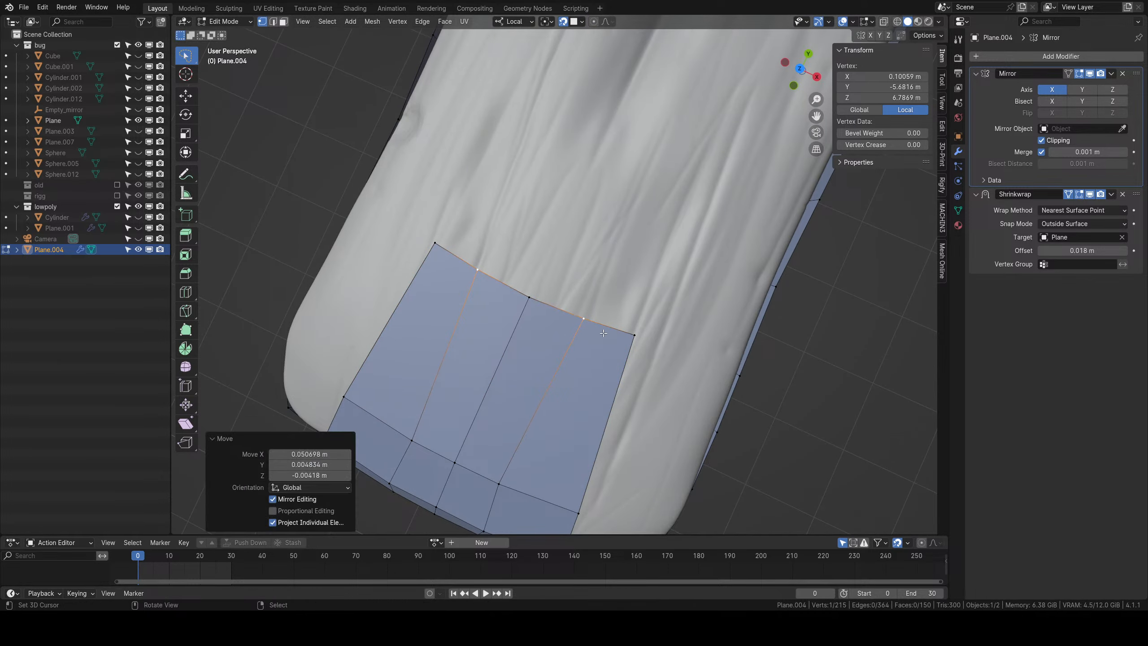
Move the extruded row's corner vertex inward and fine-tune the middle vertex to even out the row.
right_click(641, 340)
key(g)
click(628, 341)
right_click(588, 322)
key(g)
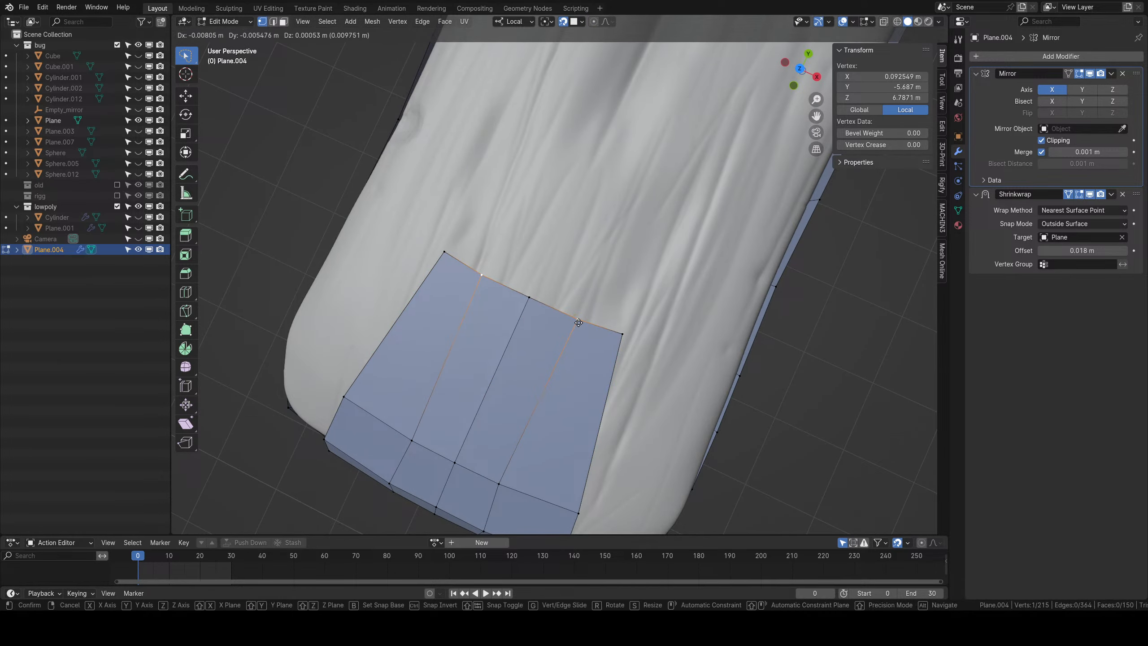
click(582, 324)
Move the patch's whole end row back towards the jaw front by about 0.08 m.
scroll(582, 323, down, 4)
alt+right_click(577, 299)
key(g)
click(574, 335)
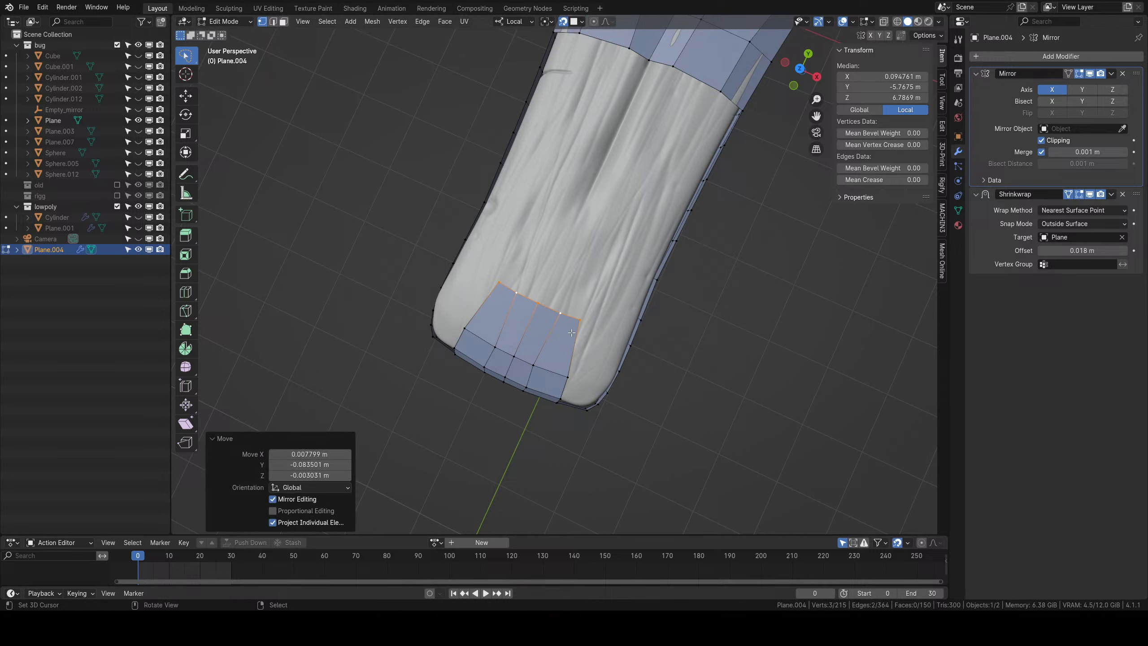
Extrude the patch's end row along the jaw top by about 0.25 m and 0.32 m, and start another segment towards the existing mesh.
key(e)
click(599, 280)
middle_drag(599, 281, 595, 317)
key(e)
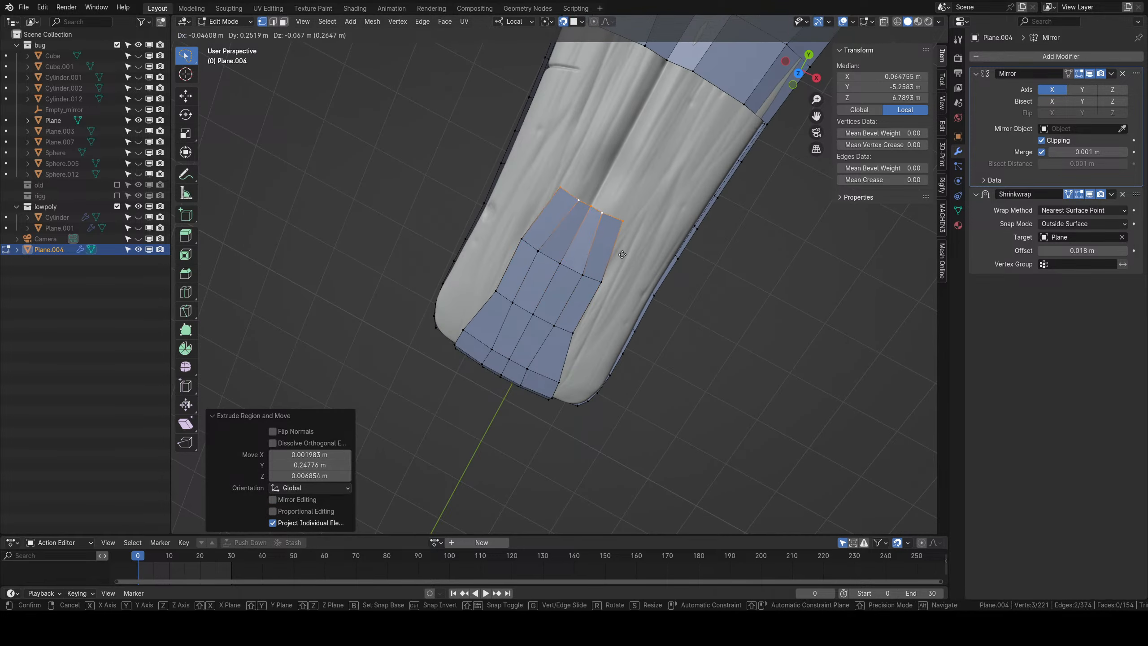
click(632, 251)
shift+middle_drag(633, 249, 614, 338)
key(e)
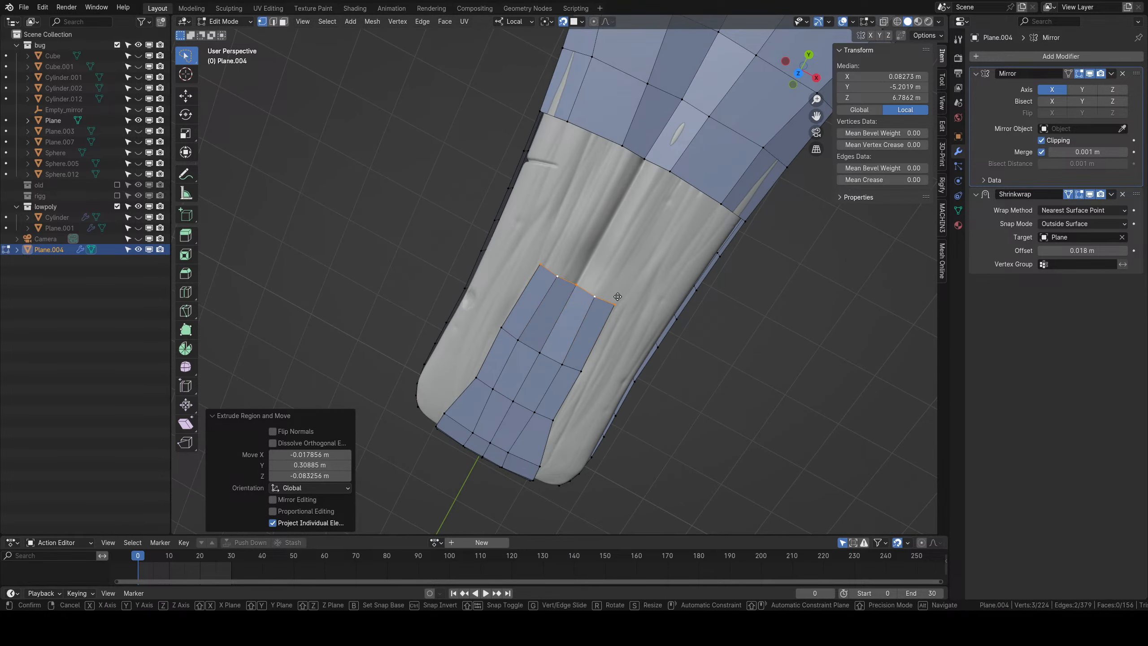
Extrude the central strip's end edges up the jaw and join the strip to the upper patch with a face.
click(659, 223)
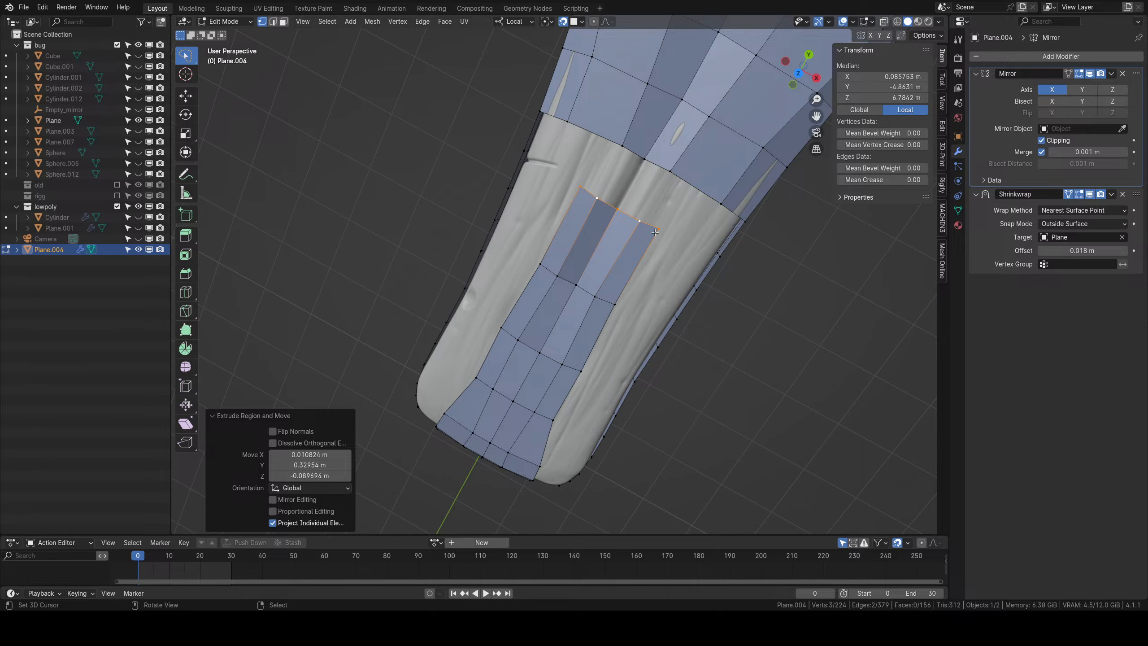
shift+click(620, 212)
shift+right_click(650, 165)
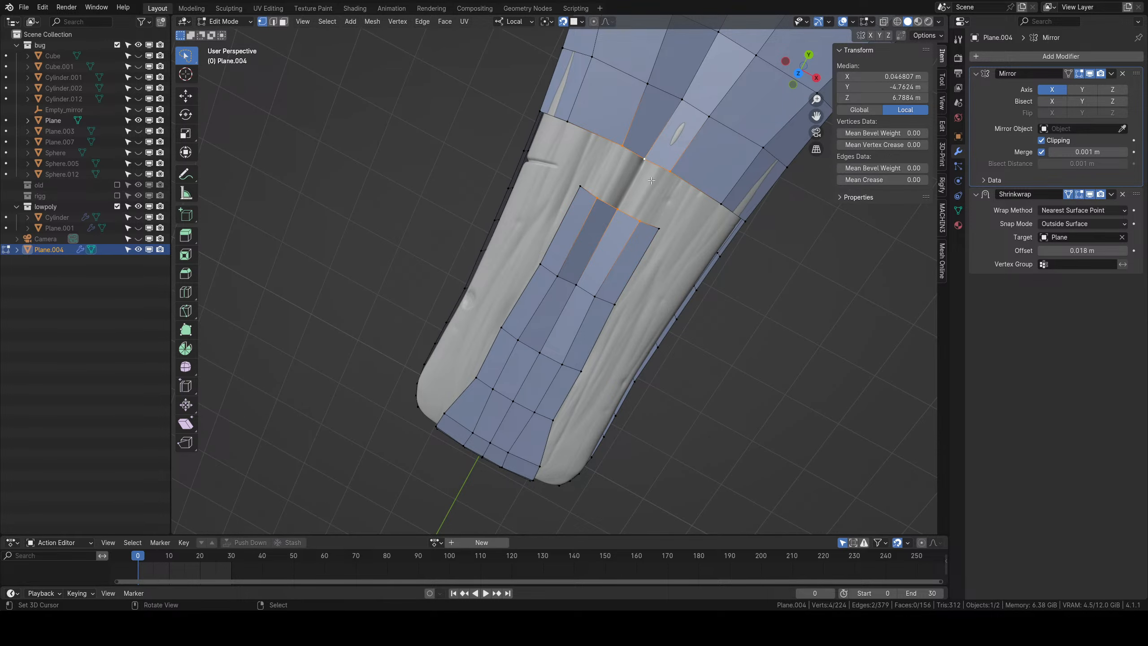
key(f)
Add a lengthwise loop cut through the upper patch's outer column of faces and slide it slightly.
middle_drag(649, 169, 656, 159)
right_click(639, 201)
middle_drag(648, 202, 633, 167)
ctrl+middle_drag(637, 220, 599, 222)
key(ctrl+r)
click(599, 223)
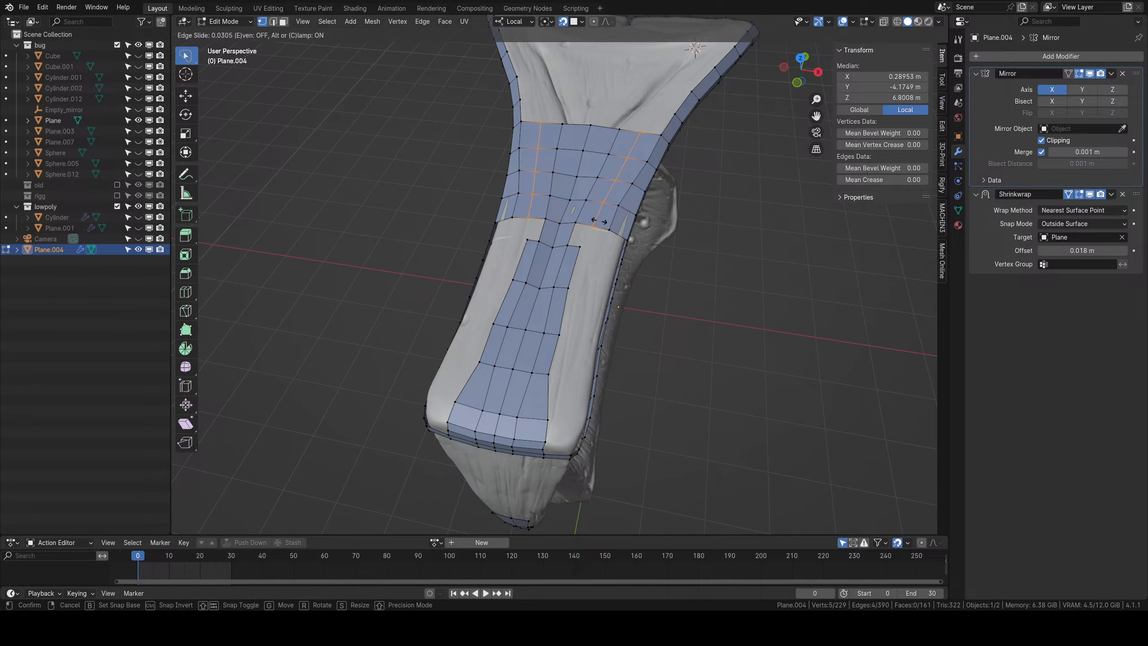
click(600, 223)
Fill the notch beside the join with a face between the patch's new edge vertex and the strip's end.
scroll(599, 221, up, 3)
right_click(575, 222)
shift+right_click(589, 186)
right_click(591, 186)
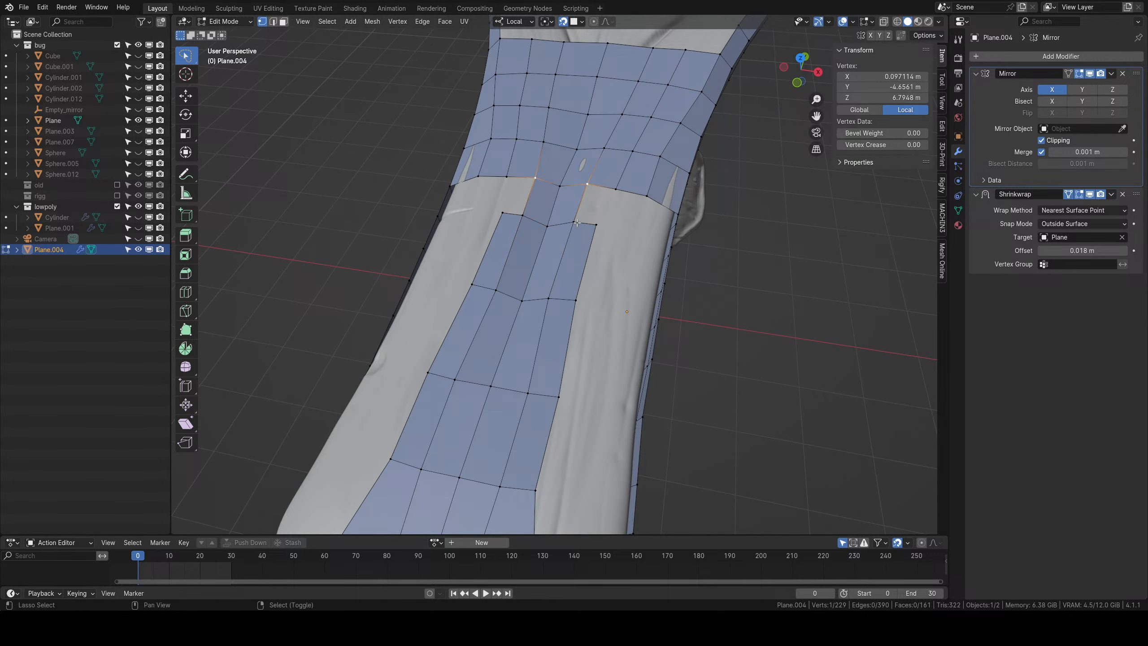
shift+right_click(577, 224)
key(f)
Move the two vertices on the new loop nearest the upper patch's open end outward over the sculpt.
ctrl+middle_drag(588, 226, 592, 267)
middle_drag(642, 253, 605, 240)
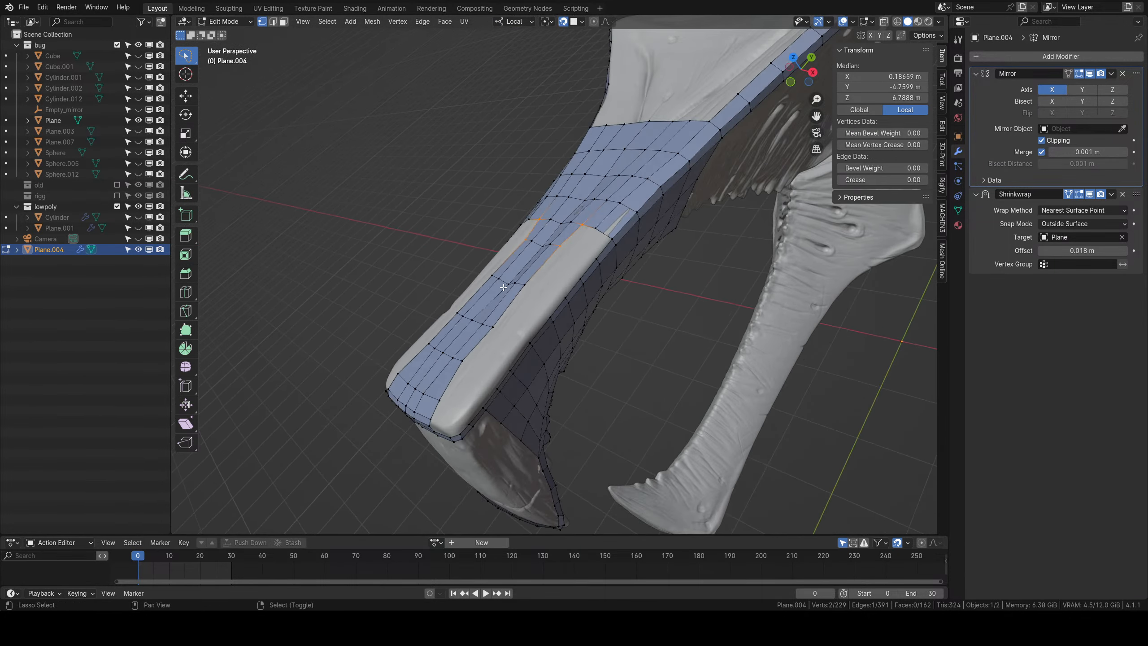
scroll(705, 236, up, 4)
shift+middle_drag(710, 236, 607, 263)
right_click(536, 200)
middle_drag(547, 183, 575, 204)
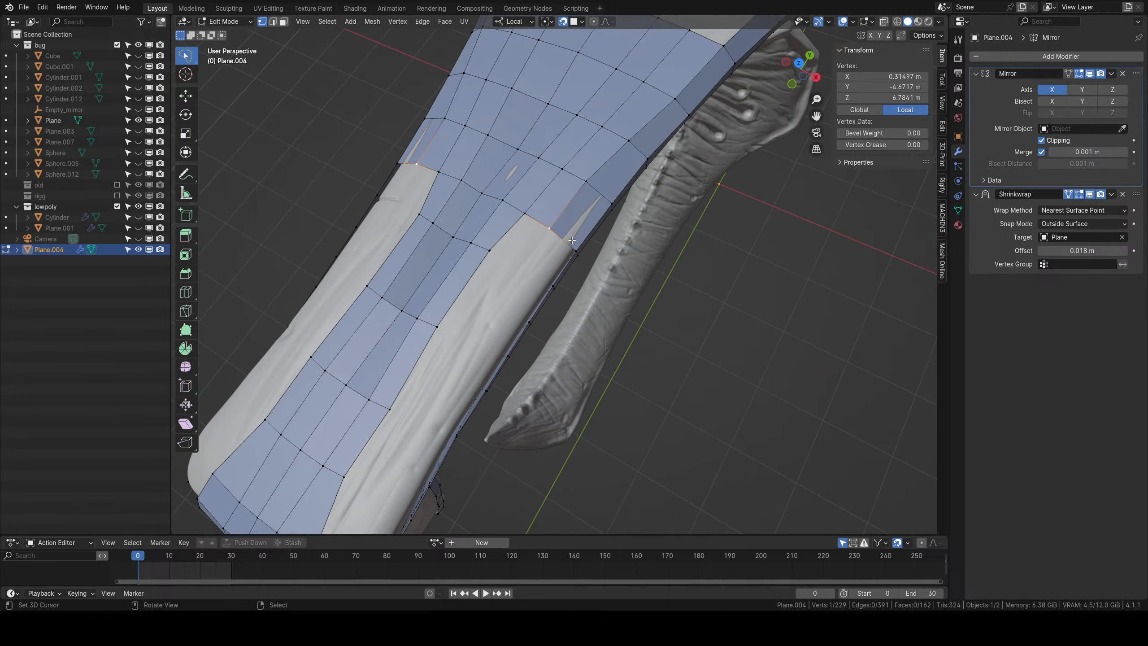
key(g)
click(590, 196)
right_click(588, 185)
key(g)
click(596, 192)
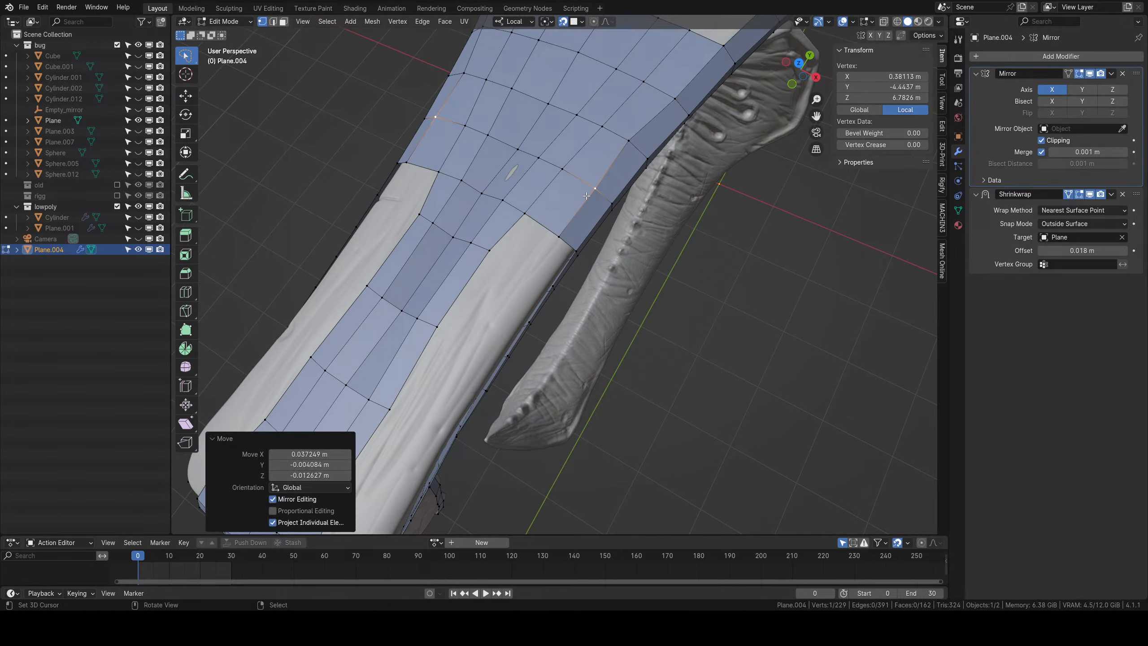
Shift two vertices on the patch's next inner column outward to even out the face spacing.
right_click(564, 182)
key(g)
click(574, 187)
right_click(526, 217)
key(g)
click(535, 221)
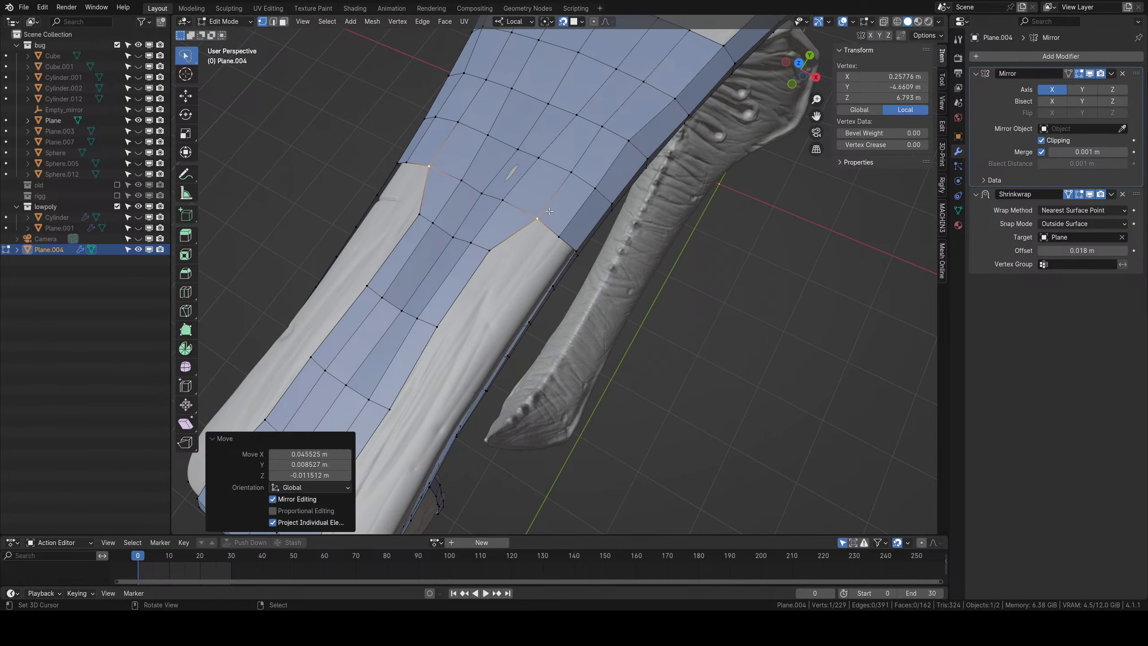
Move the first two outer vertices of the central strip below the patch outward to widen the strip.
middle_drag(536, 228, 555, 251)
right_click(507, 279)
key(g)
shift+middle_drag(467, 353, 516, 288)
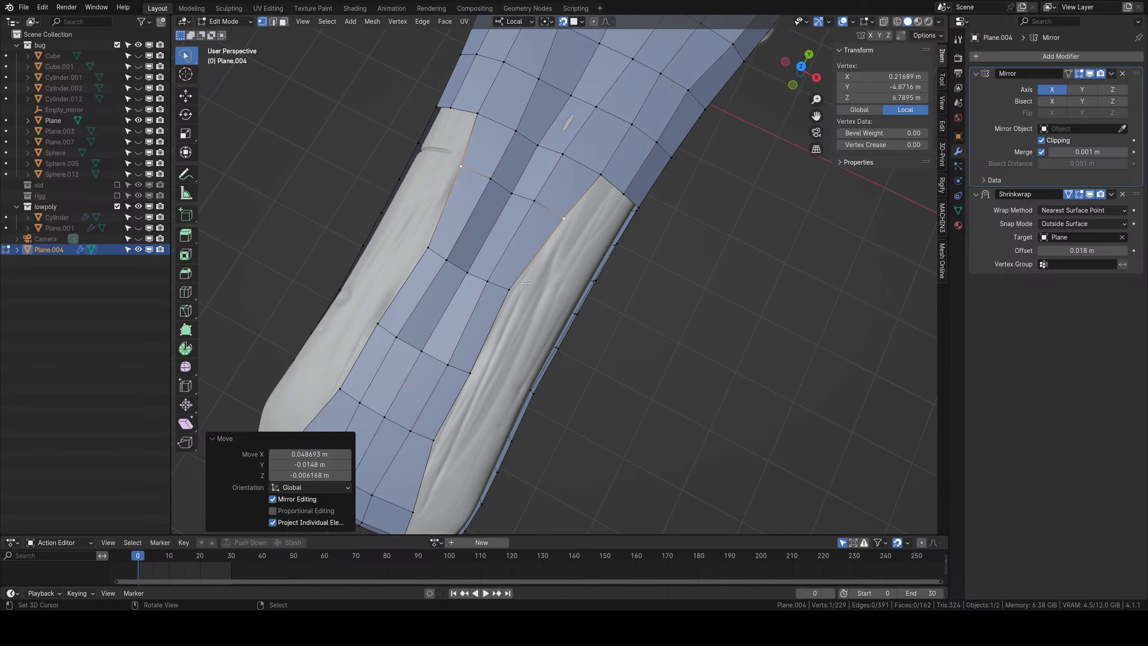
right_click(511, 290)
key(g)
click(519, 297)
Move the following two outer vertices of the central strip outward, continuing toward the jaw's front end.
right_click(477, 368)
key(g)
click(482, 369)
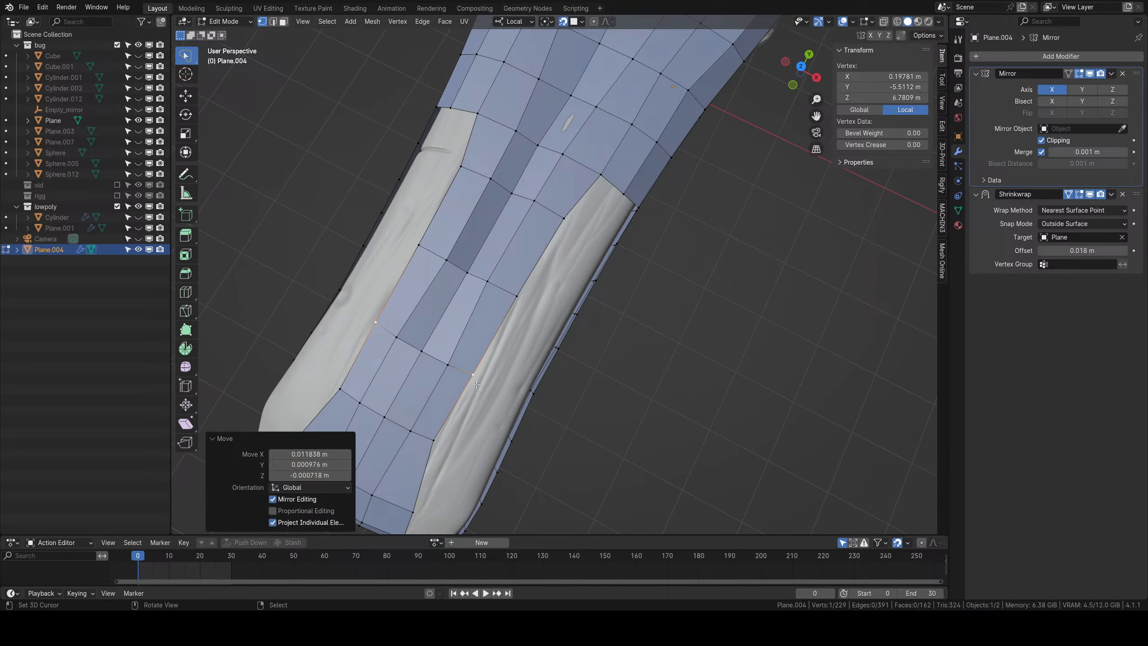
shift+middle_drag(443, 438, 577, 294)
right_click(486, 328)
key(g)
click(497, 336)
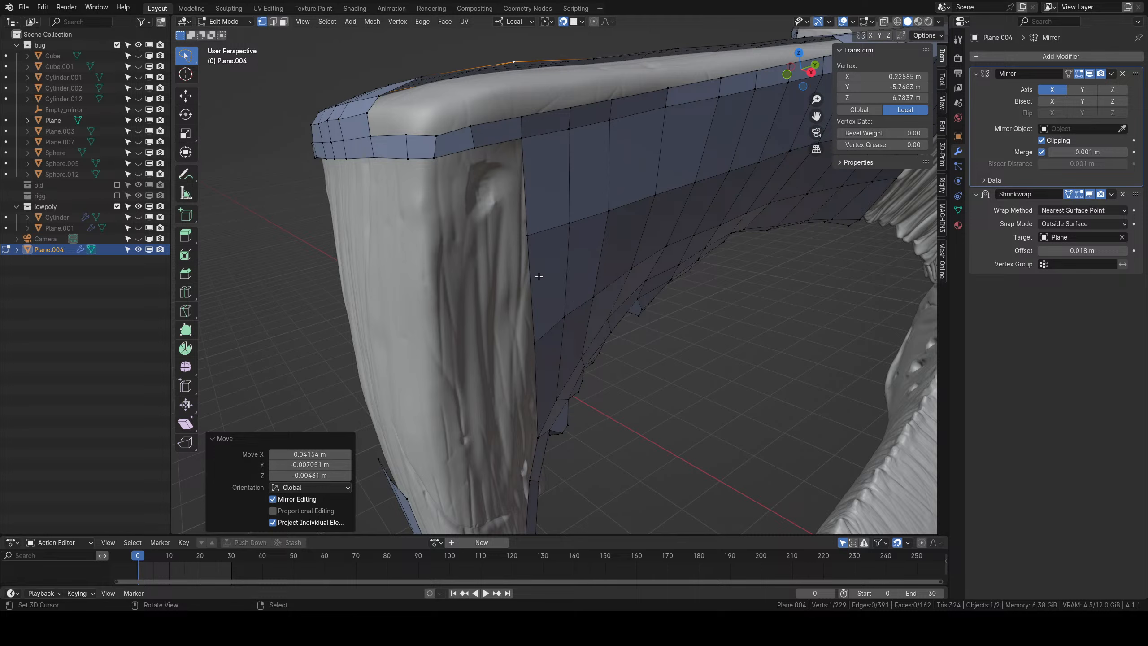
Extrude the rim edges around the jaw's front corner upward onto the rounded top.
ctrl+right_click(458, 127)
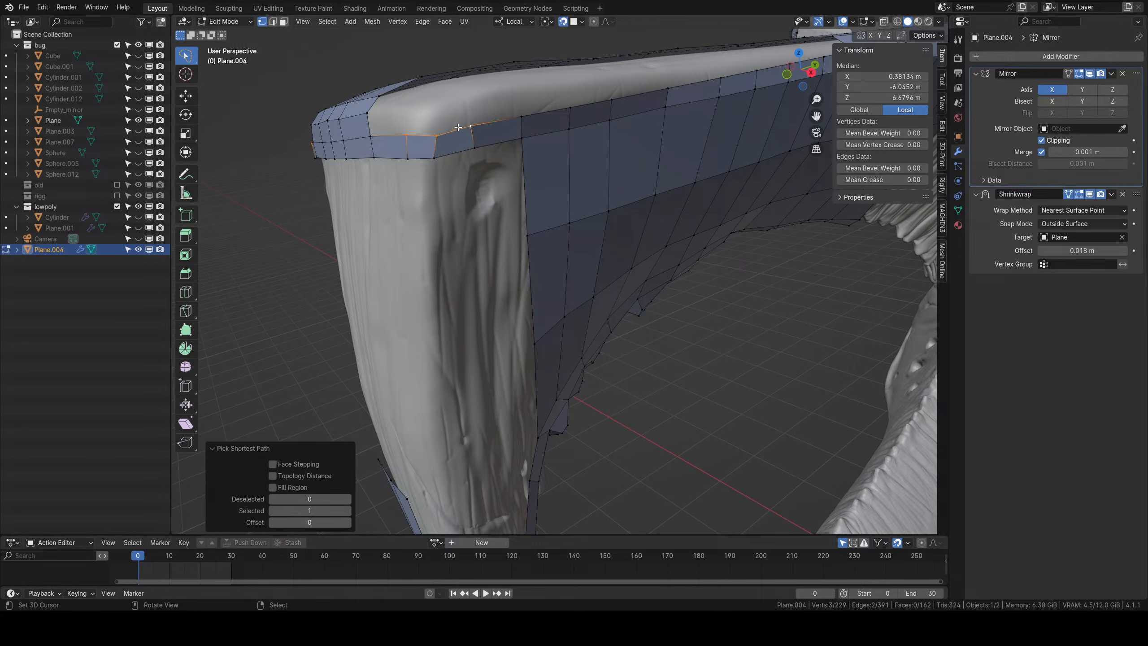
key(e)
click(463, 112)
middle_drag(465, 110, 481, 137)
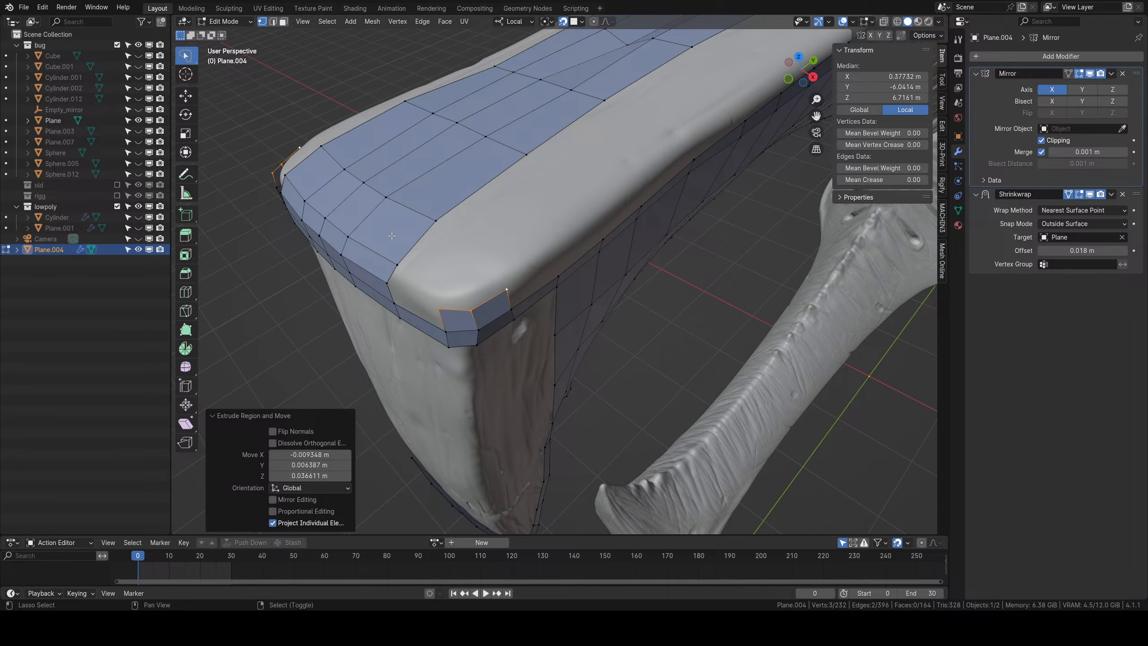
Fill the gap between the front strip and the newly extruded corner with a face.
shift+middle_drag(391, 235, 409, 180)
right_click(464, 269)
shift+right_click(409, 245)
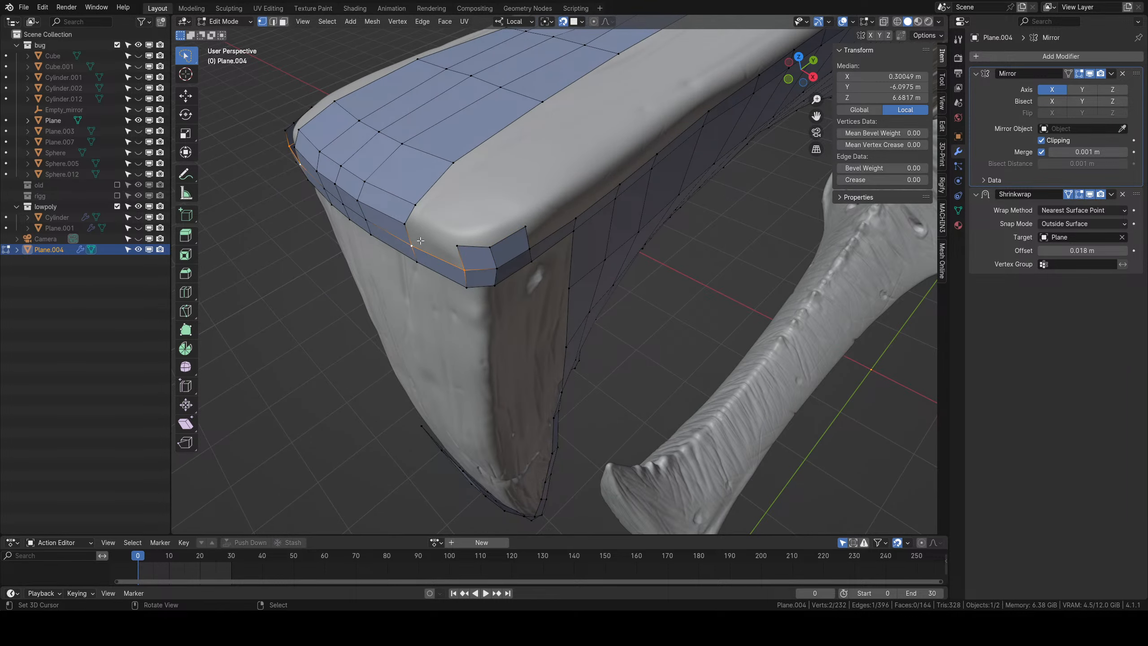
key(f)
middle_drag(420, 241, 375, 192)
scroll(377, 192, down, 1)
Extrude the upper side rim edges inward over the jaw's top and rotate them about 0.5°.
right_click(470, 196)
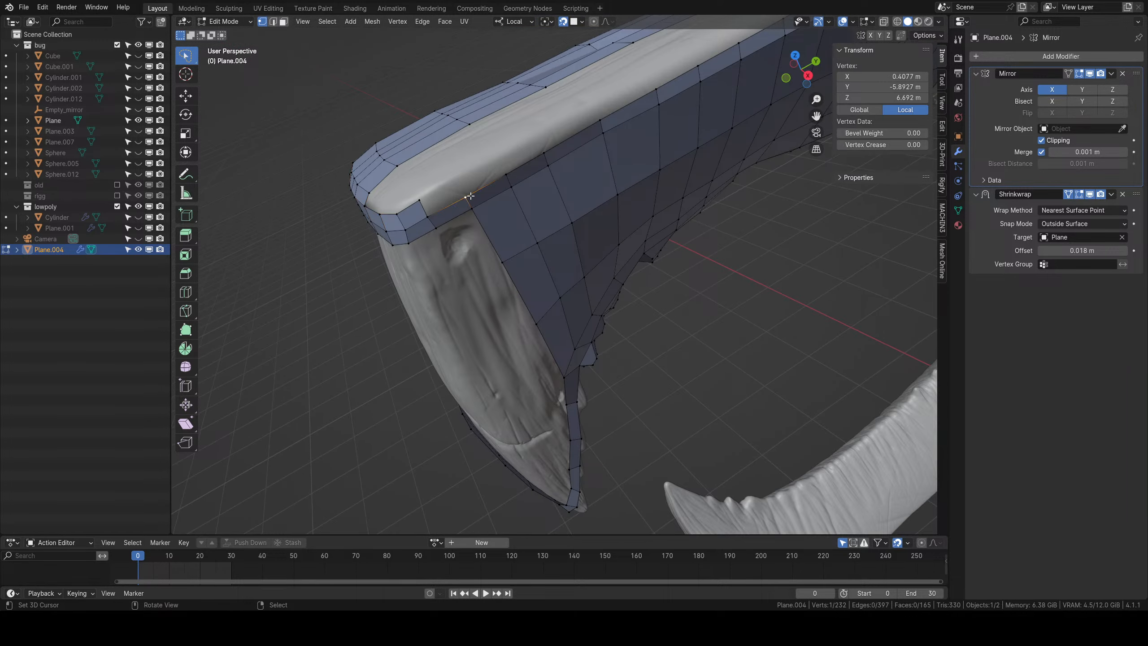
middle_drag(469, 196, 587, 217)
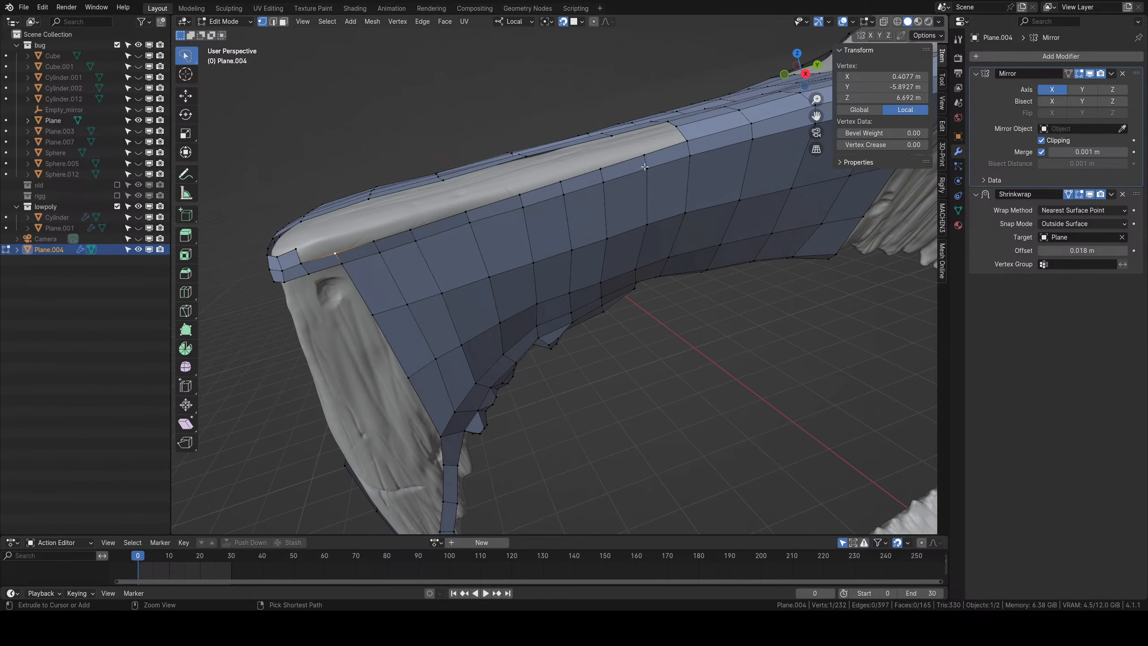
ctrl+click(649, 202)
key(e)
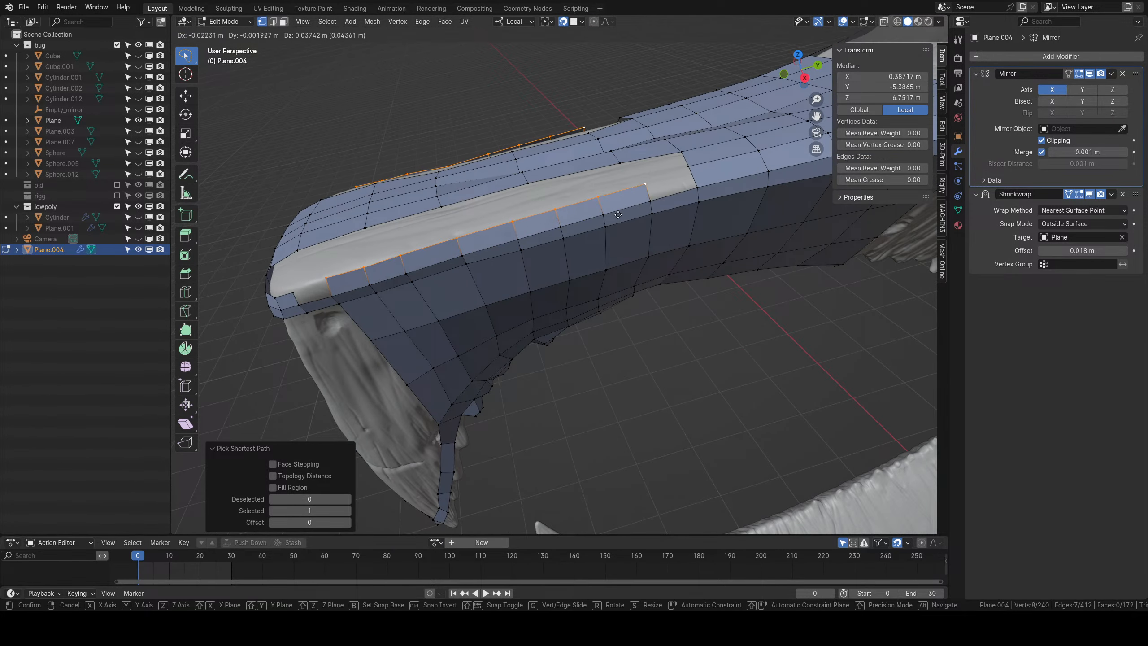
click(628, 209)
key(r)
click(641, 207)
Reposition the patch's corner vertex beside the side rim and fill the rim gap with a face.
middle_drag(642, 207, 492, 233)
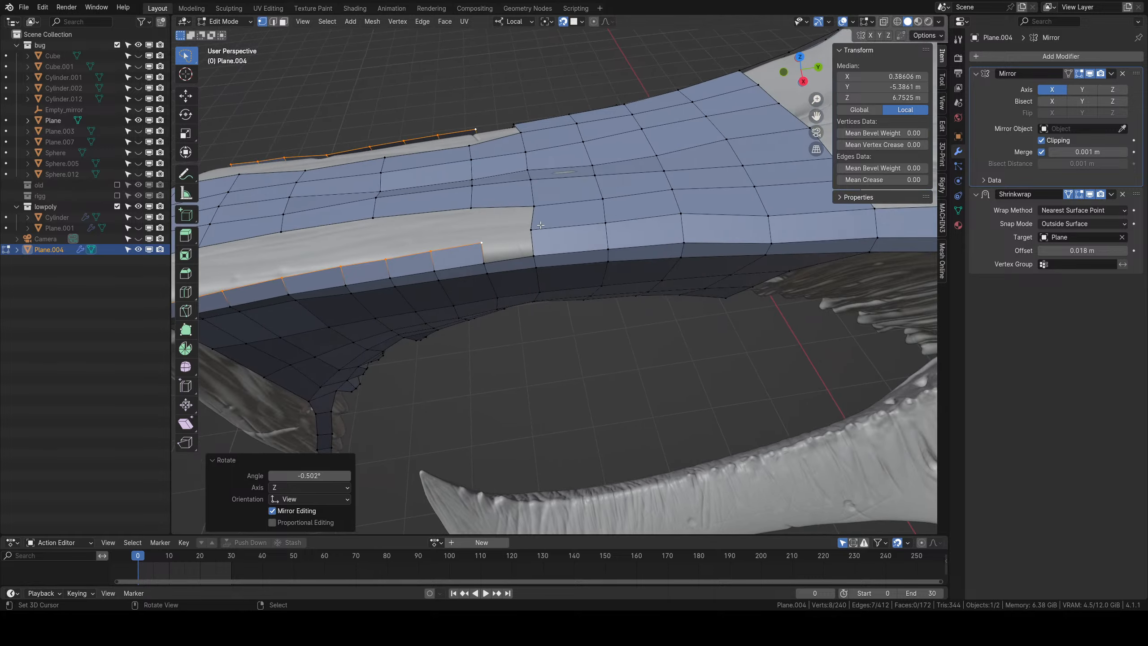
right_click(532, 232)
key(g)
click(534, 245)
right_click(535, 254)
shift+right_click(484, 263)
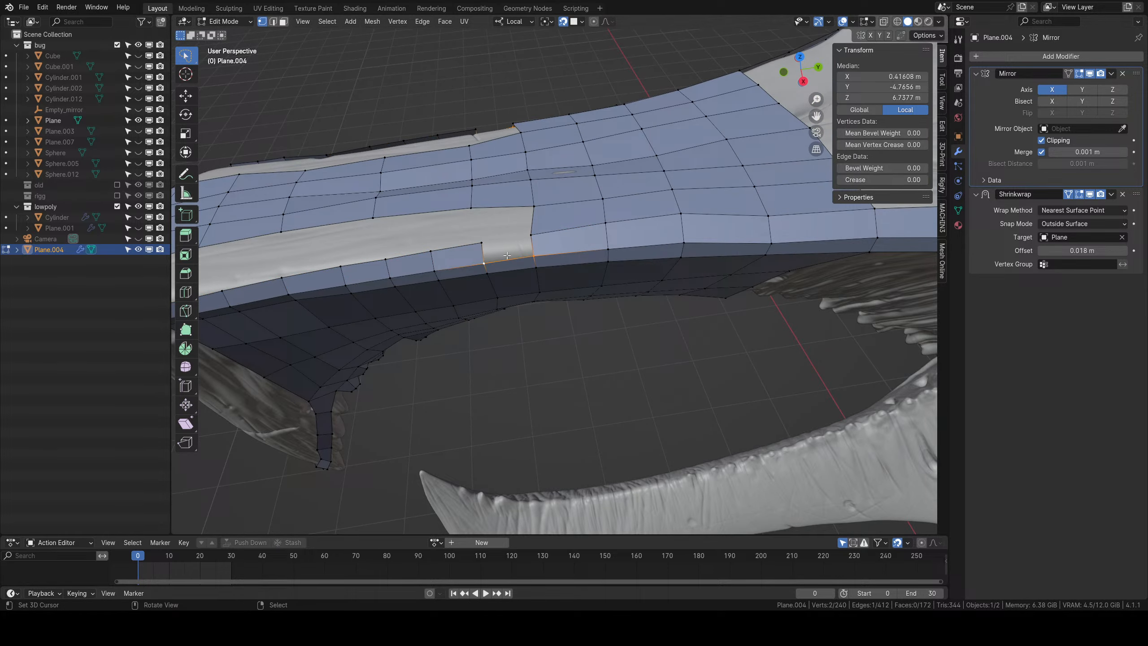
key(f)
Return to Object Mode, unhide all objects and clear the selection.
middle_drag(538, 226, 609, 234)
scroll(609, 235, down, 1)
key(alt+a)
middle_drag(600, 394, 589, 299)
key(Tab)
scroll(714, 332, down, 5)
scroll(541, 268, down, 4)
shift+middle_drag(714, 332, 533, 247)
key(alt+h)
key(alt+a)
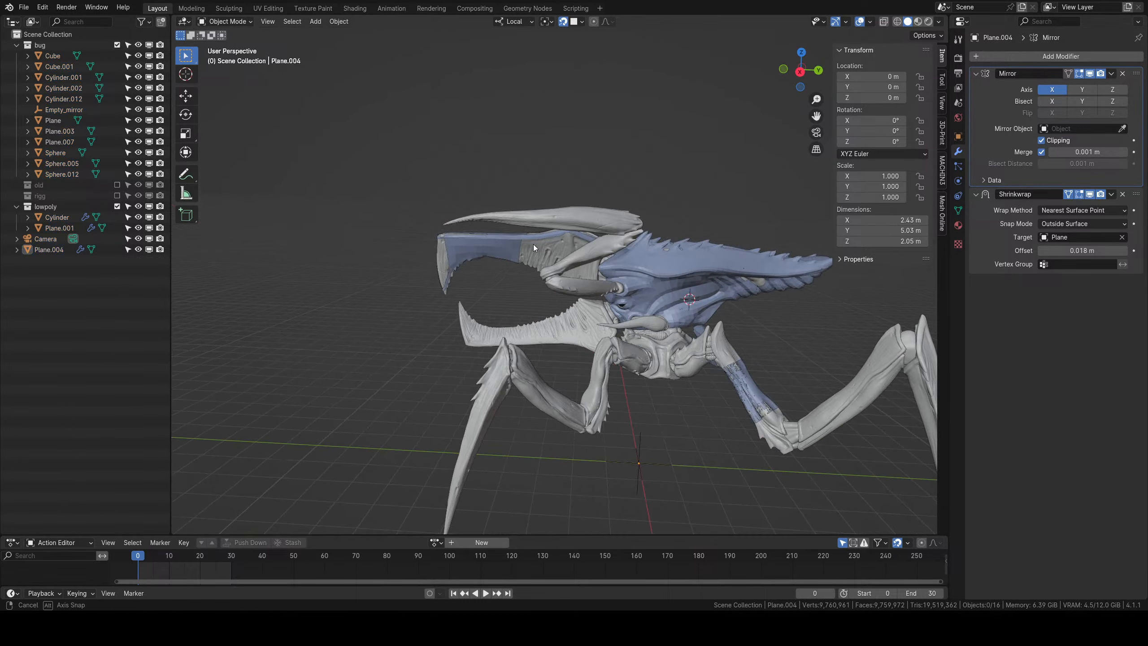
Move the Plane.004 jaw mesh into the lowpoly collection.
click(505, 244)
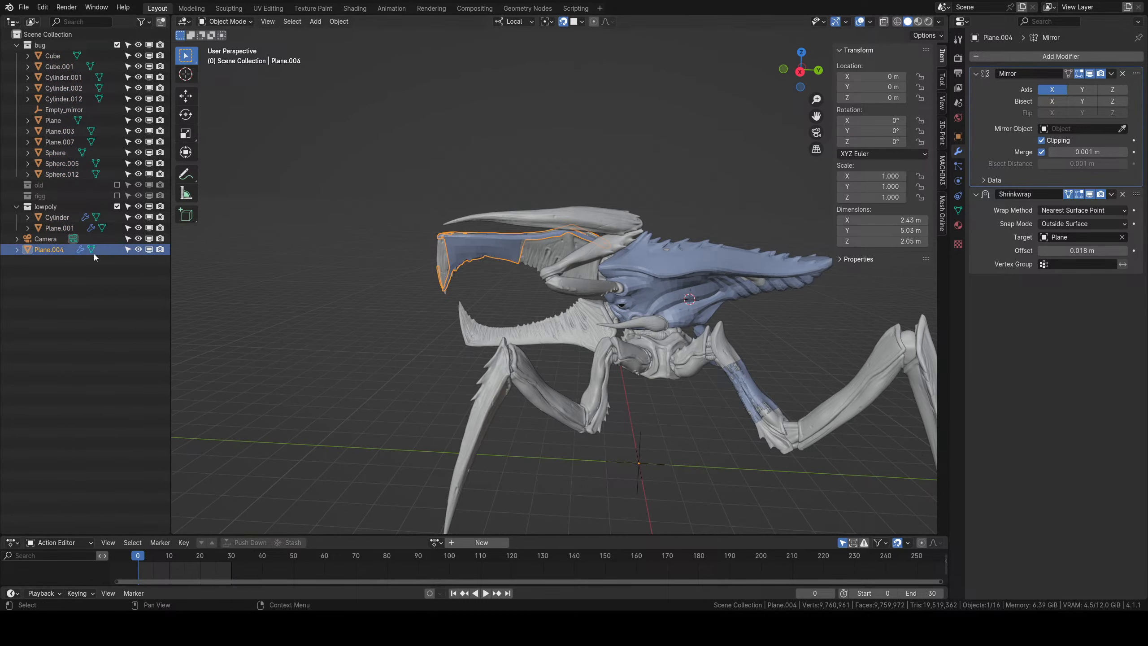
drag(93, 254, 41, 210)
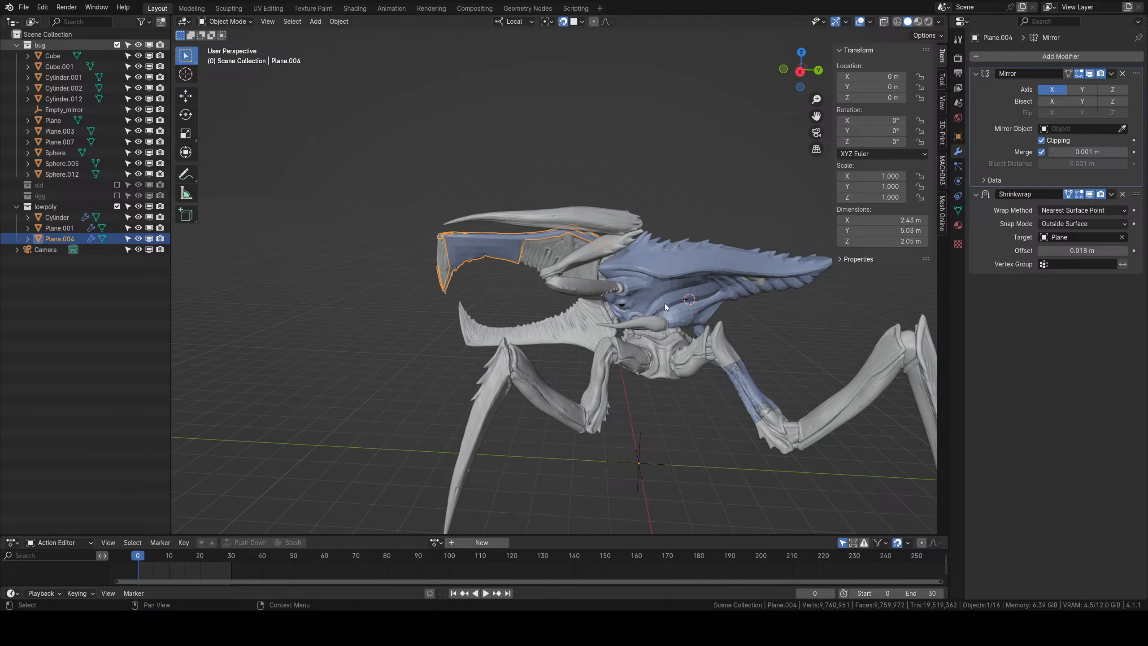
Inspect the low-poly meshes on their own, without the sculpted bug, from several angles.
middle_drag(676, 334, 642, 335)
scroll(643, 336, up, 4)
scroll(610, 315, up, 2)
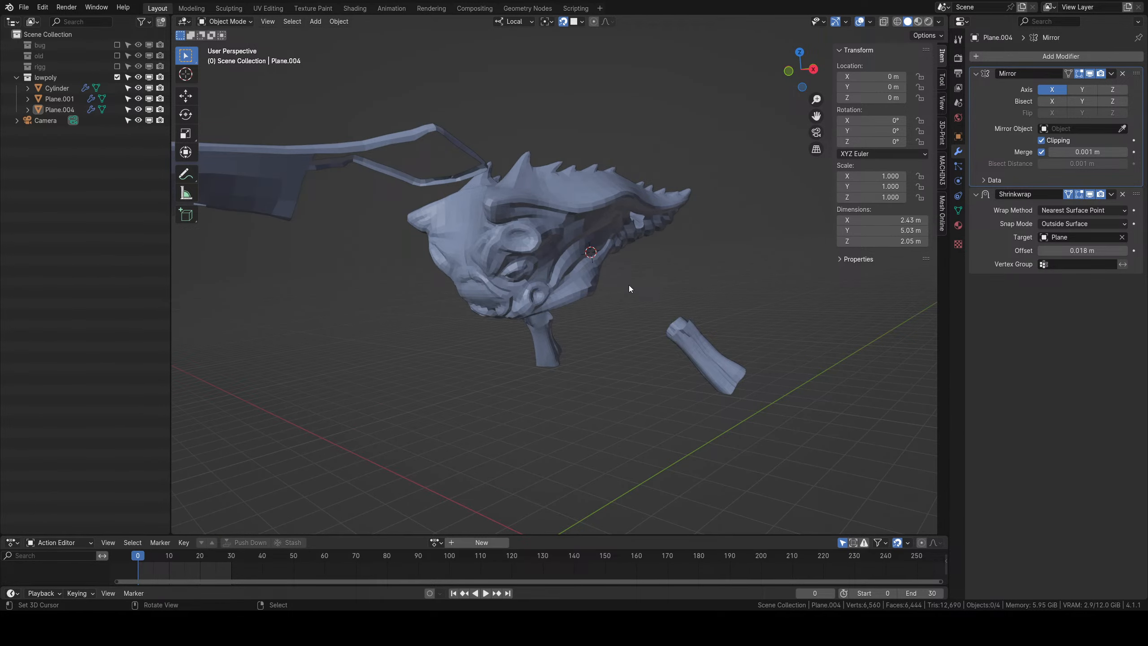
middle_drag(630, 288, 600, 330)
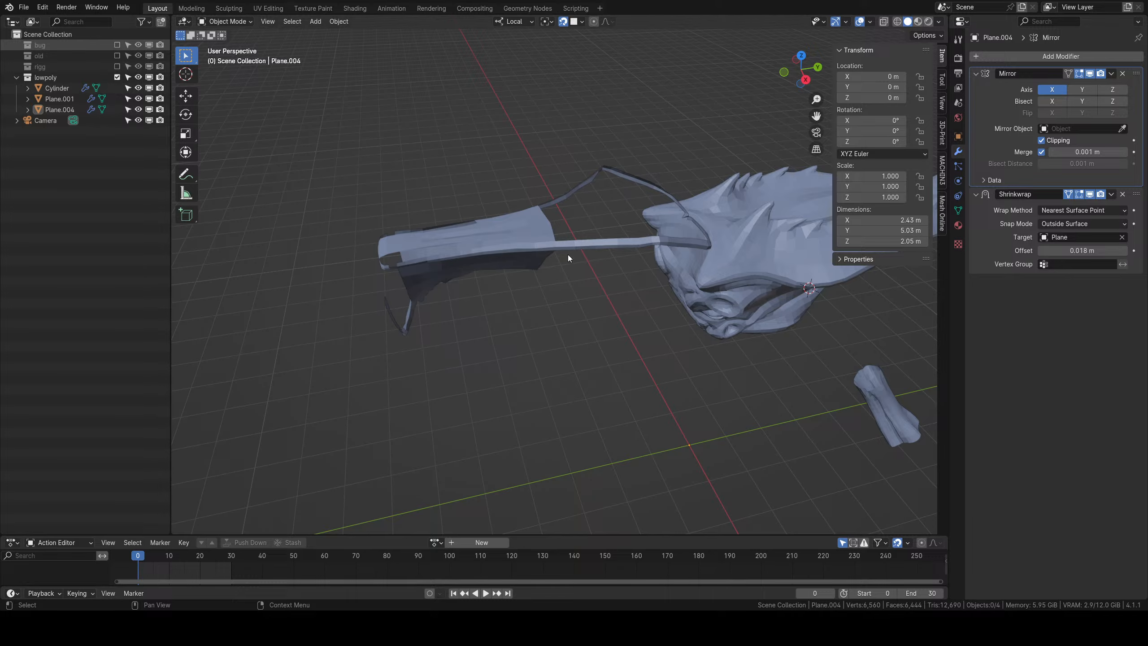
middle_drag(623, 325, 514, 257)
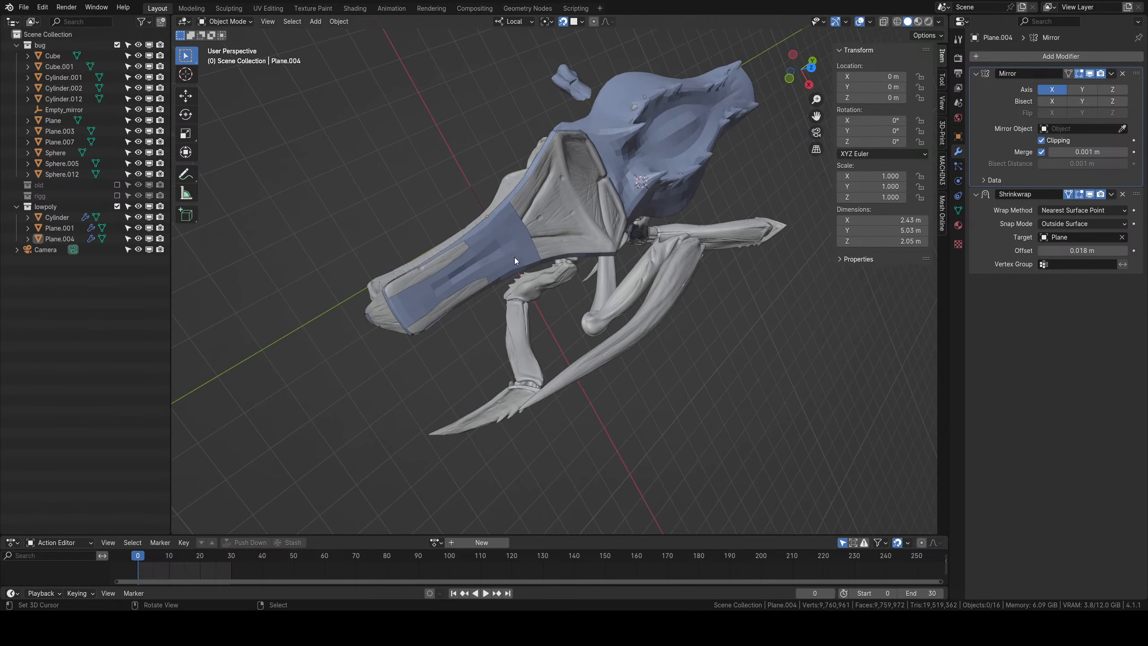
Reopen Plane.004 for mesh editing and extrude the middle side edge at the hooked tip forward across the sculpt.
click(490, 231)
scroll(523, 283, up, 5)
key(Tab)
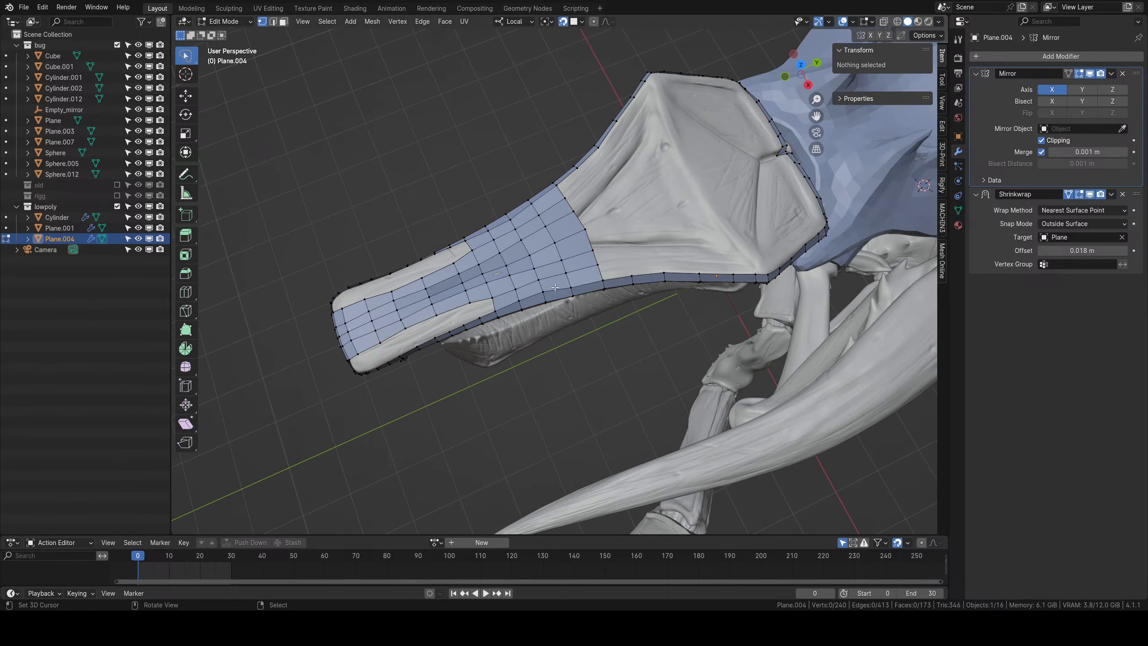
middle_drag(556, 411, 507, 280)
scroll(507, 280, up, 3)
shift+middle_drag(393, 279, 543, 298)
scroll(543, 298, up, 3)
right_click(543, 271)
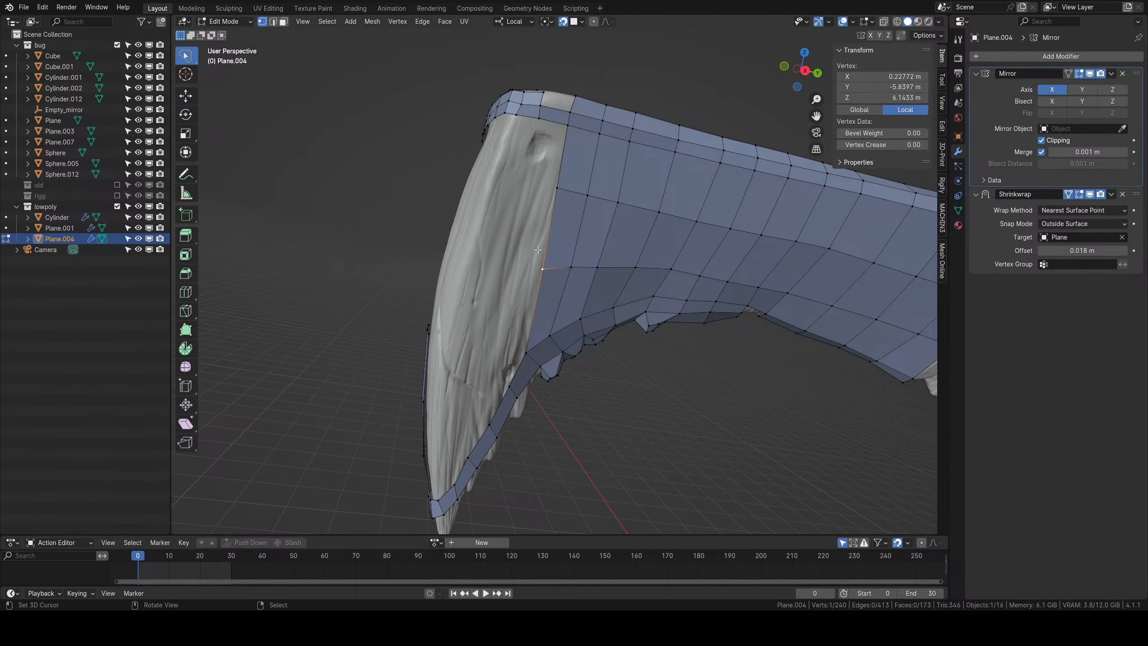
ctrl+right_click(556, 191)
key(e)
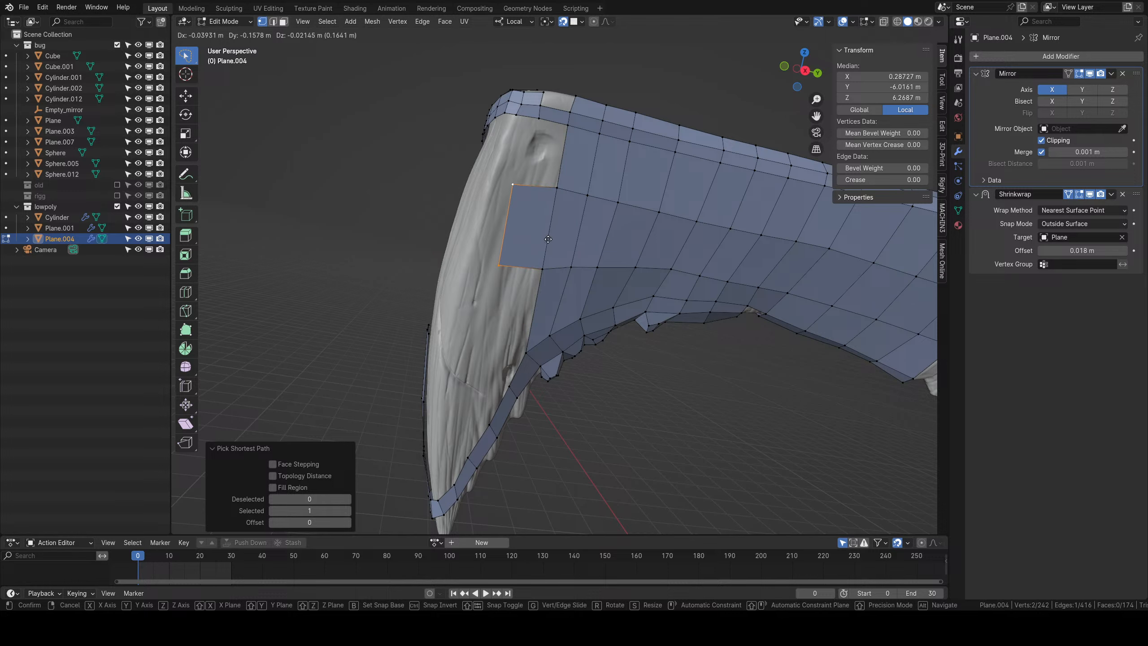
click(557, 249)
Rotate the extruded side strip's leading edge 8.86° and nudge it along the hooked tip's contour.
key(r)
click(552, 267)
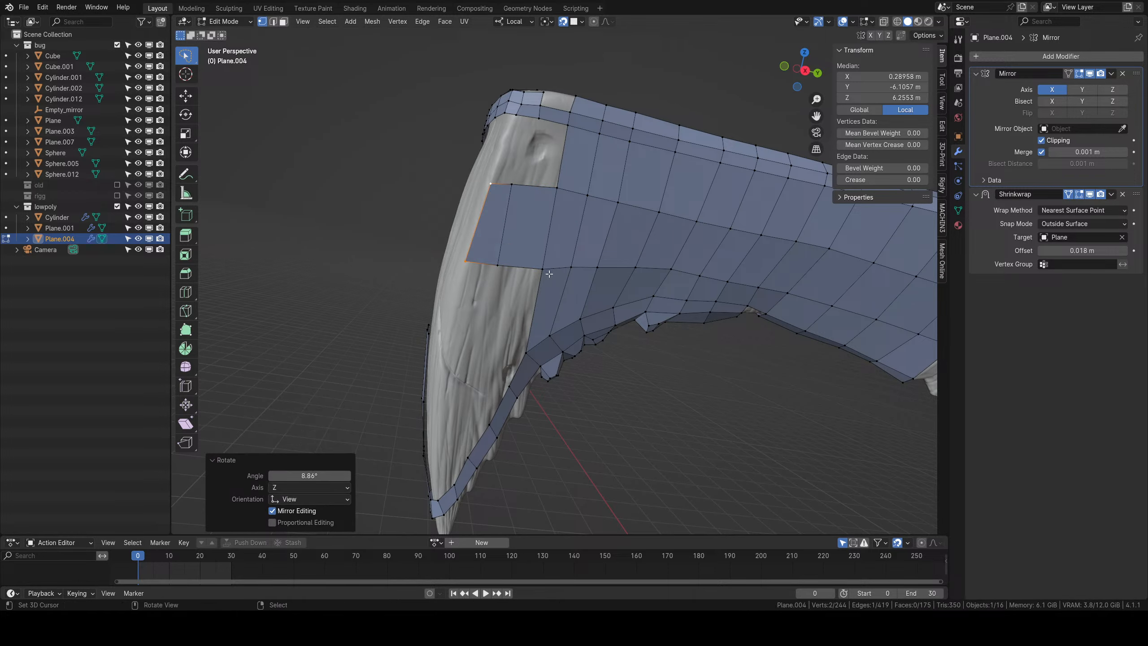
key(g)
click(550, 273)
Extrude the strip's leading edge around the hooked tip's front corner and across to the mirror centre line.
mouse_move(550, 272)
middle_down()
mouse_move(512, 252)
mouse_move(560, 270)
middle_up()
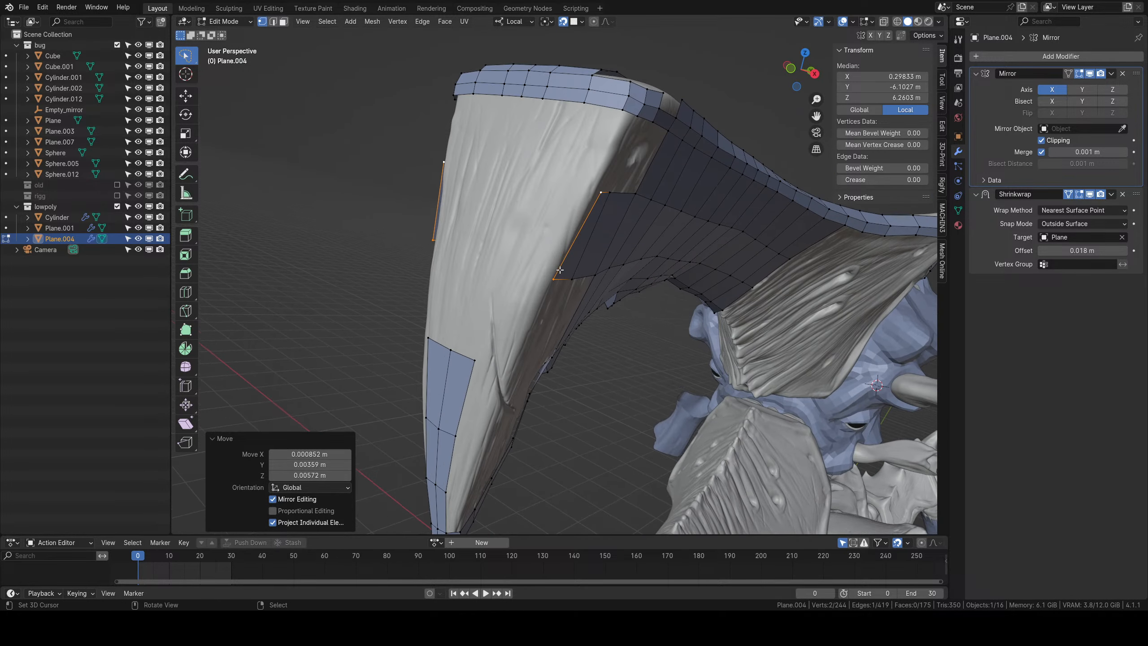
key(e)
click(561, 252)
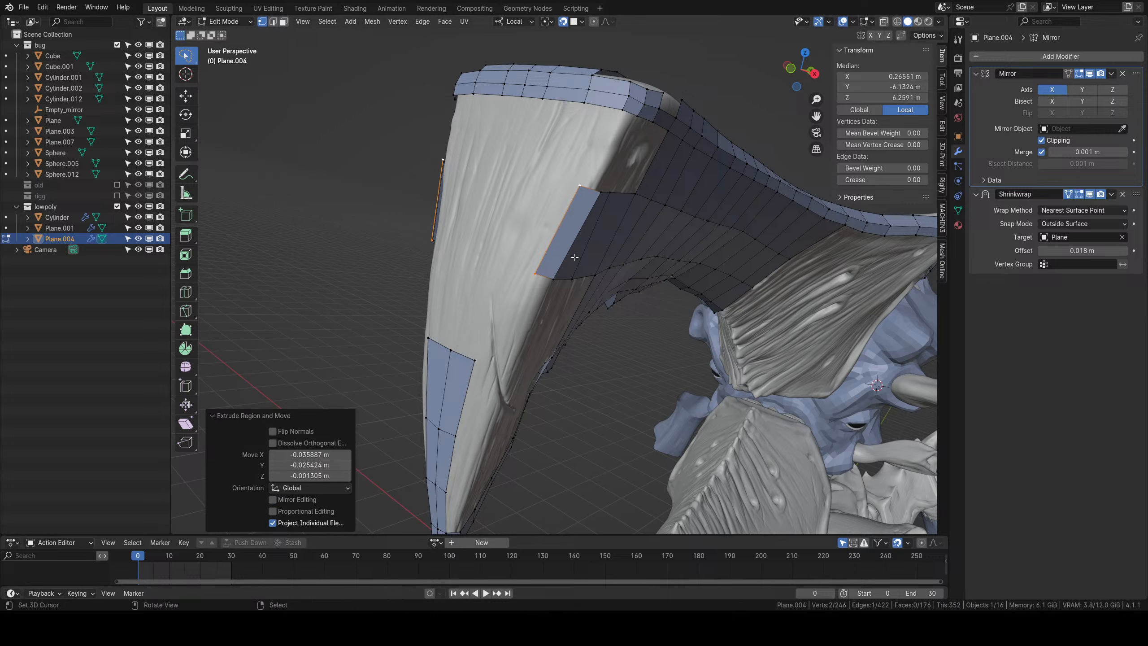
key(g)
click(544, 248)
middle_drag(544, 248, 674, 285)
key(r)
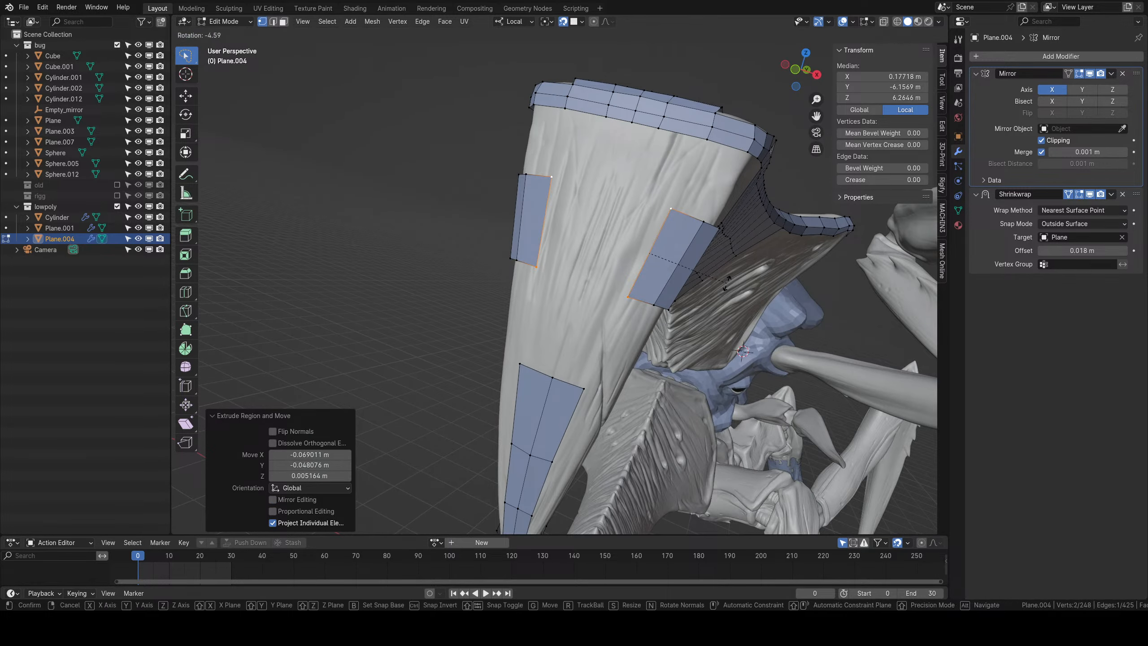
click(713, 284)
key(e)
click(629, 264)
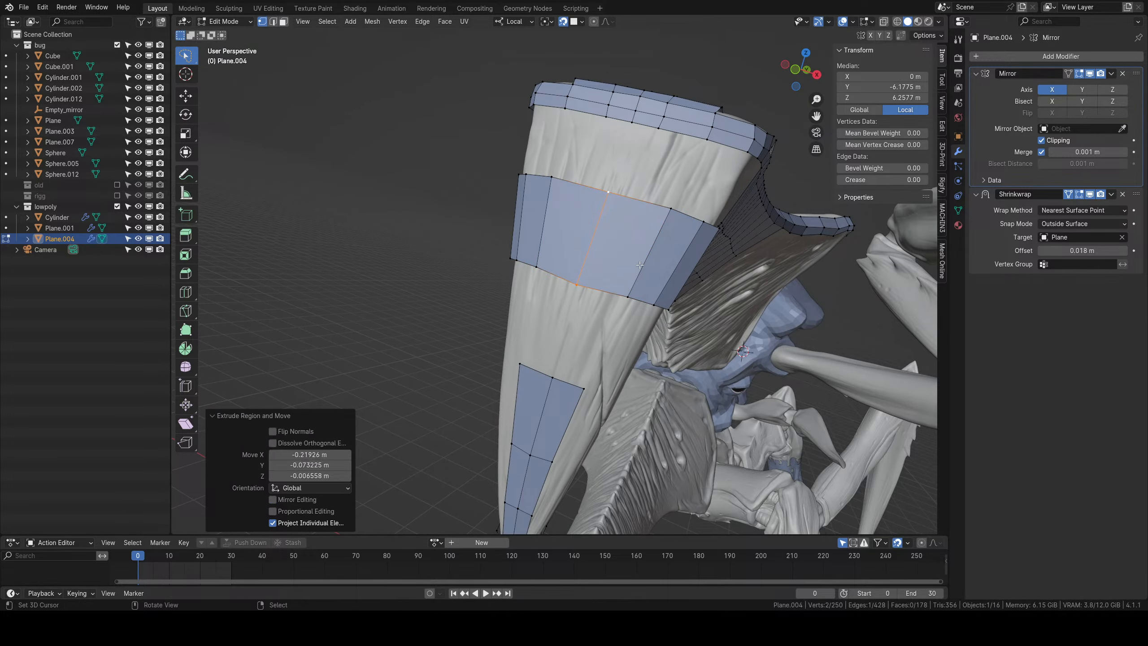
Fill the gap between the middle front band and the strip running down to the hook's point with a face.
middle_drag(629, 265, 532, 206)
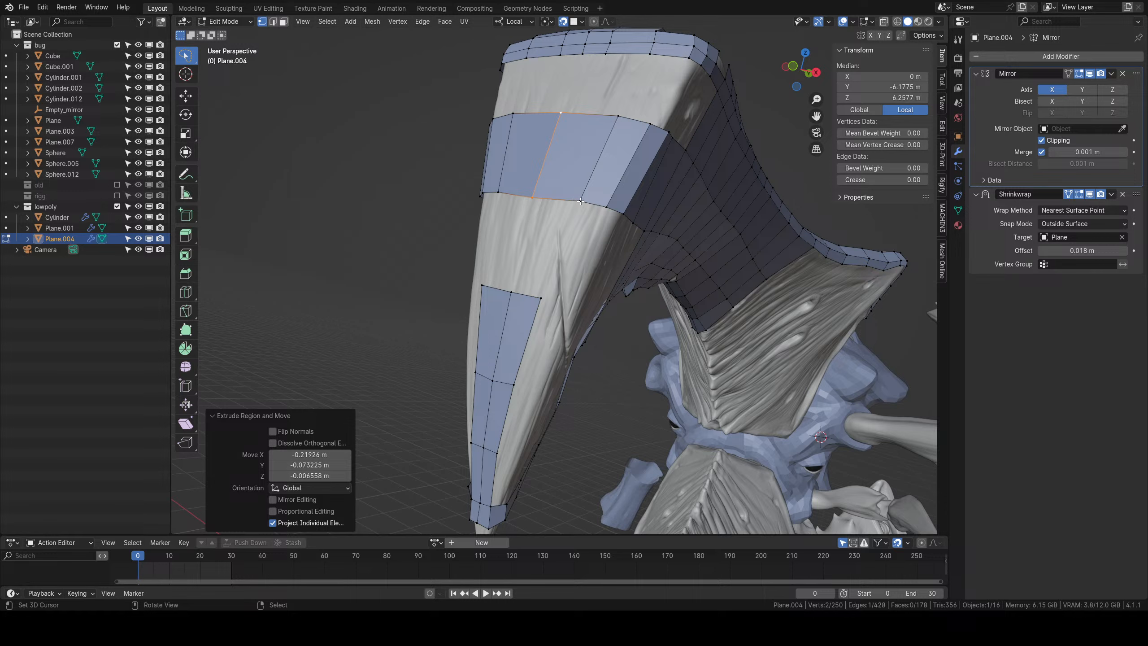
click(538, 193)
shift+click(528, 196)
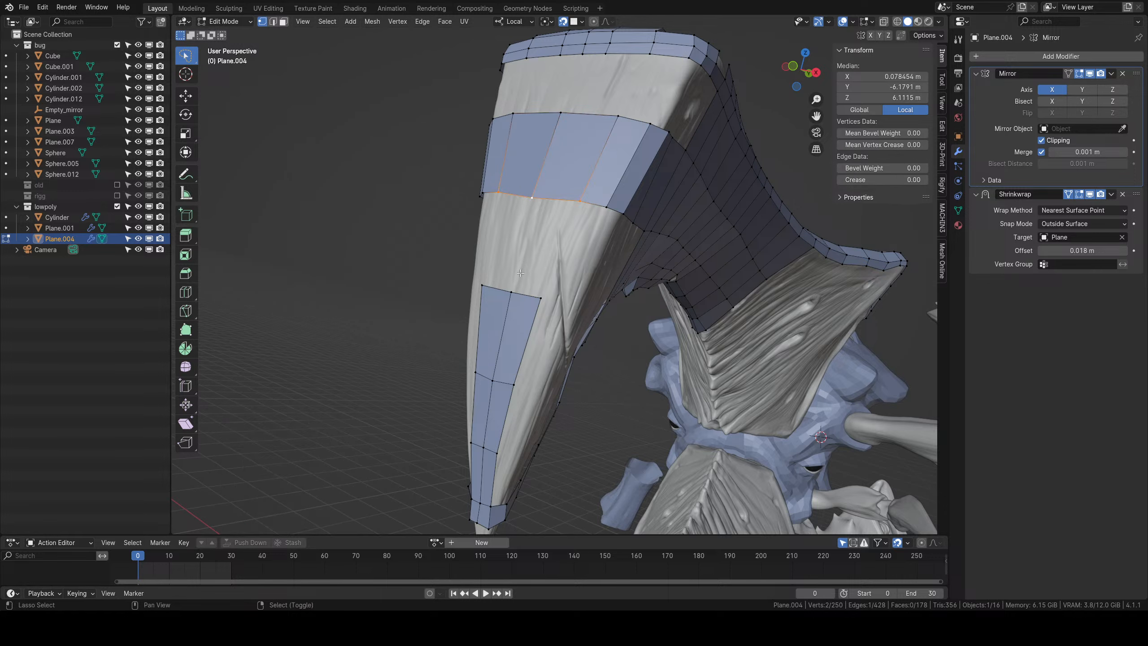
key(f)
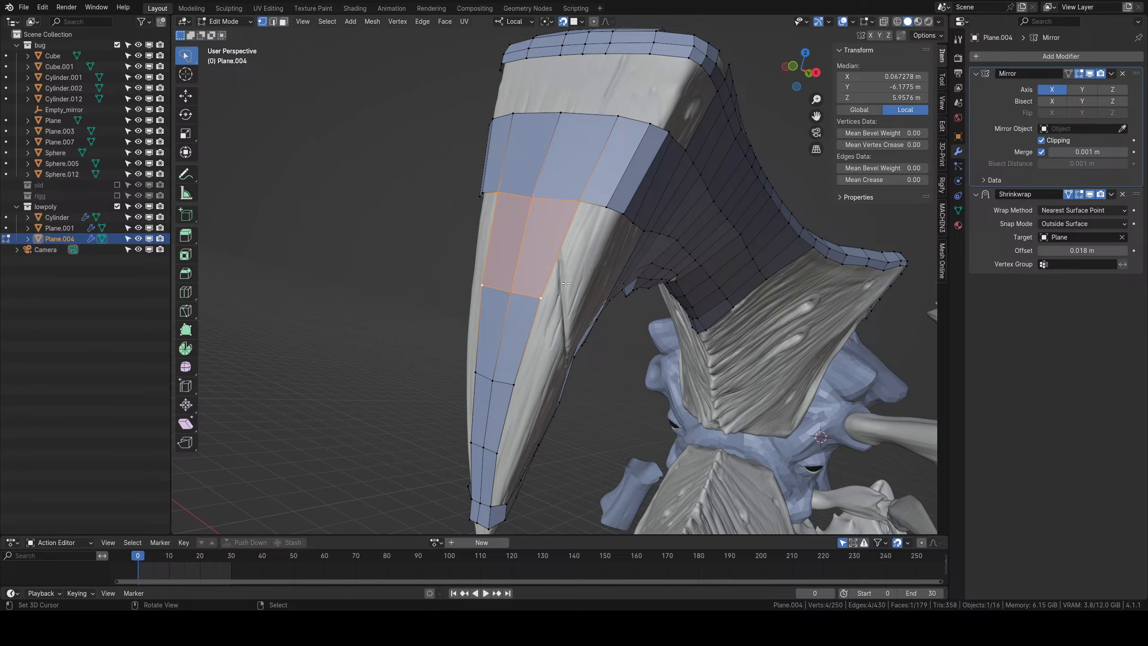
middle_drag(565, 283, 585, 252)
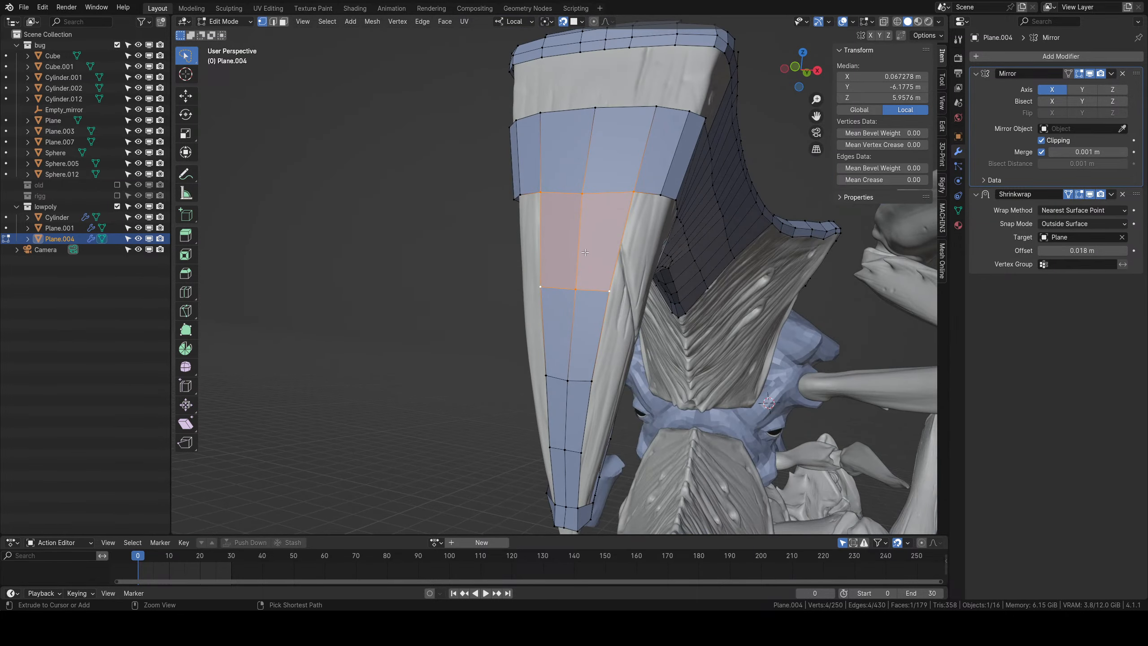
Cut an edge loop across the newly filled face and shift the loops there slightly toward the hook's point.
key(ctrl+r)
click(583, 247)
right_click(584, 247)
alt+click(589, 288)
key(g)
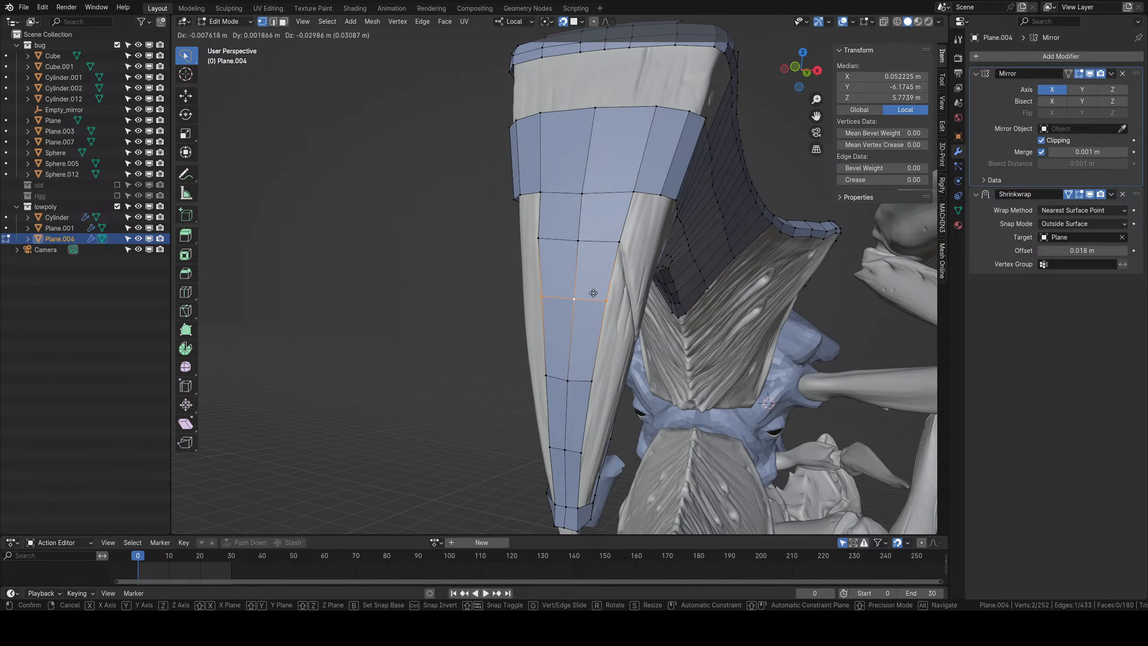
click(594, 304)
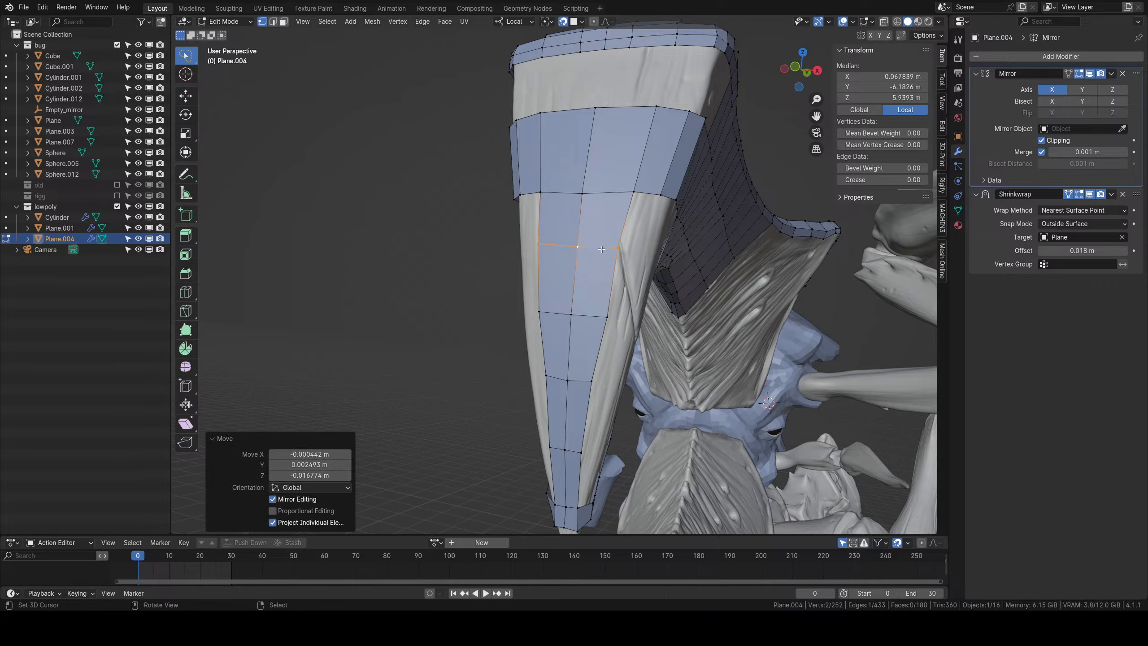
Examine the jaw's low-poly coverage from the side and front outside mesh editing, and return to editing Plane.004.
middle_drag(594, 304, 519, 257)
scroll(608, 290, down, 4)
scroll(462, 298, down, 3)
scroll(543, 300, up, 7)
mouse_move(525, 317)
middle_down()
mouse_move(457, 291)
mouse_move(636, 312)
mouse_move(622, 337)
mouse_move(515, 316)
middle_up()
scroll(636, 312, down, 2)
key(Tab)
scroll(636, 312, down, 2)
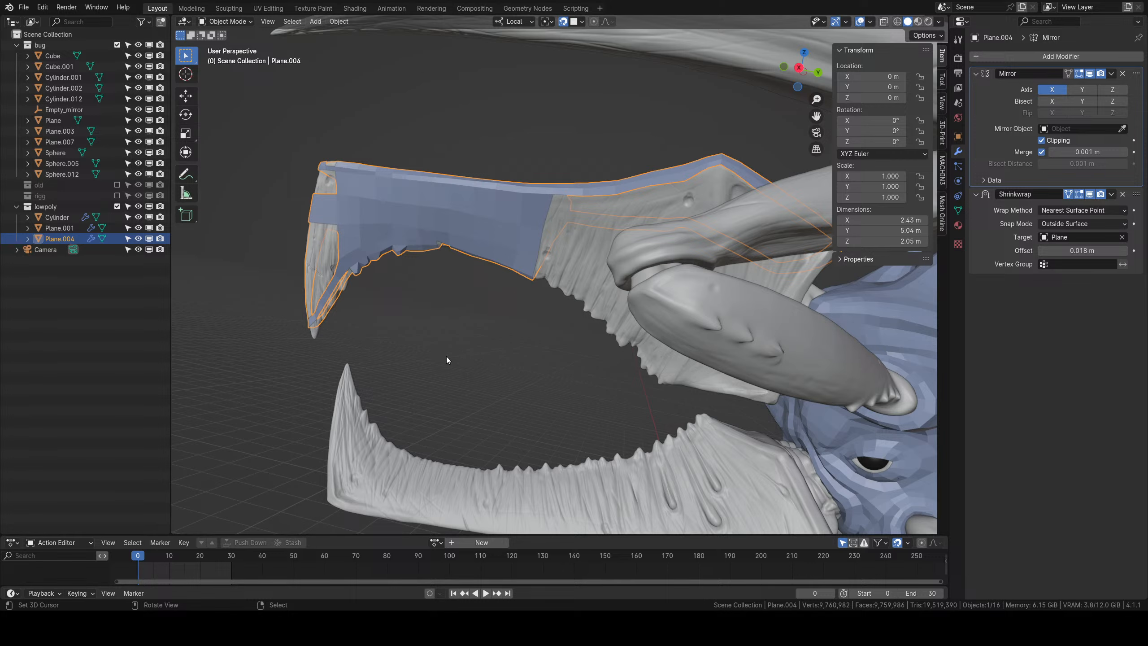
middle_drag(401, 297, 537, 297)
key(Tab)
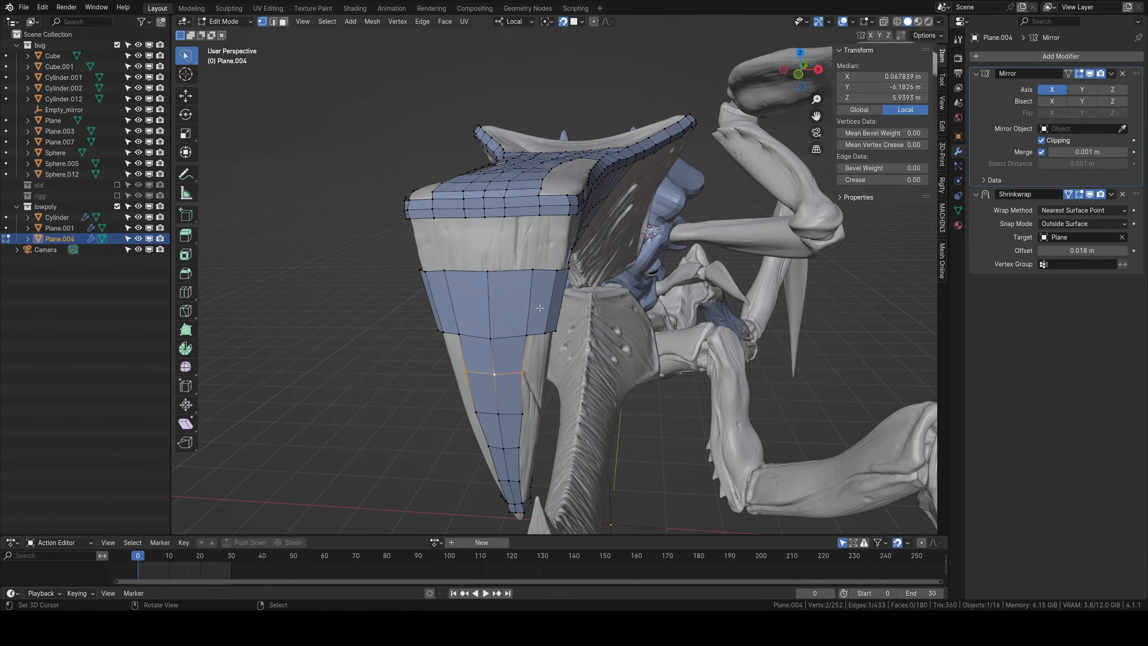
Fill a central face between the top rim and the front band, and move the band's upper vertex inward beneath the rim's vertex.
click(486, 223)
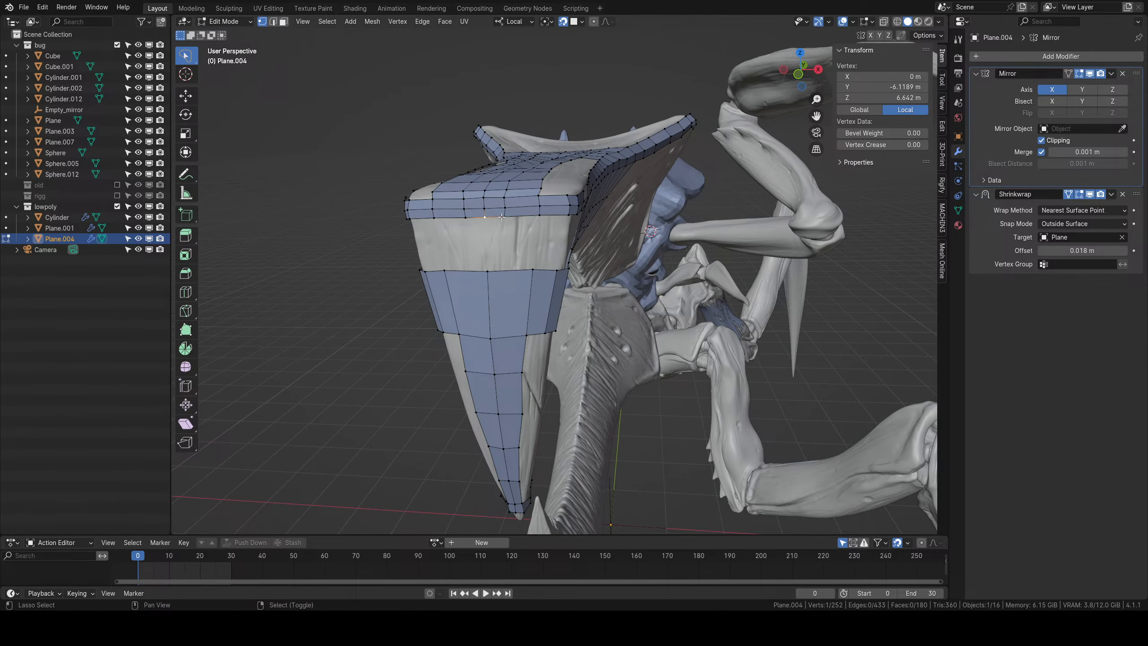
shift+click(503, 217)
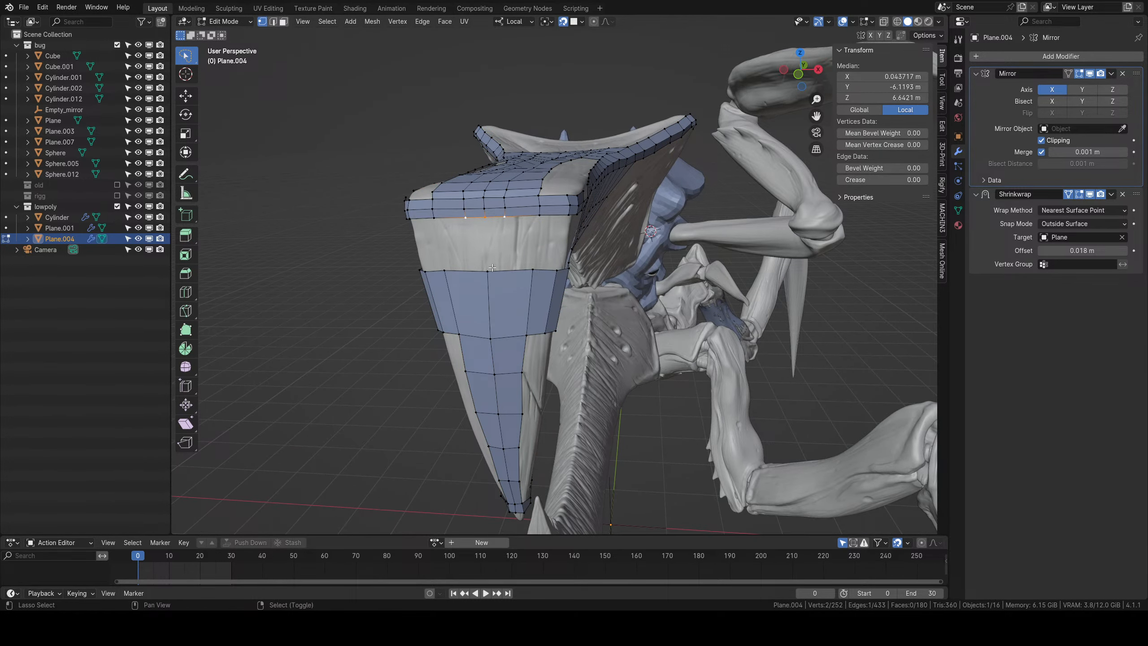
key(f)
click(532, 271)
key(g)
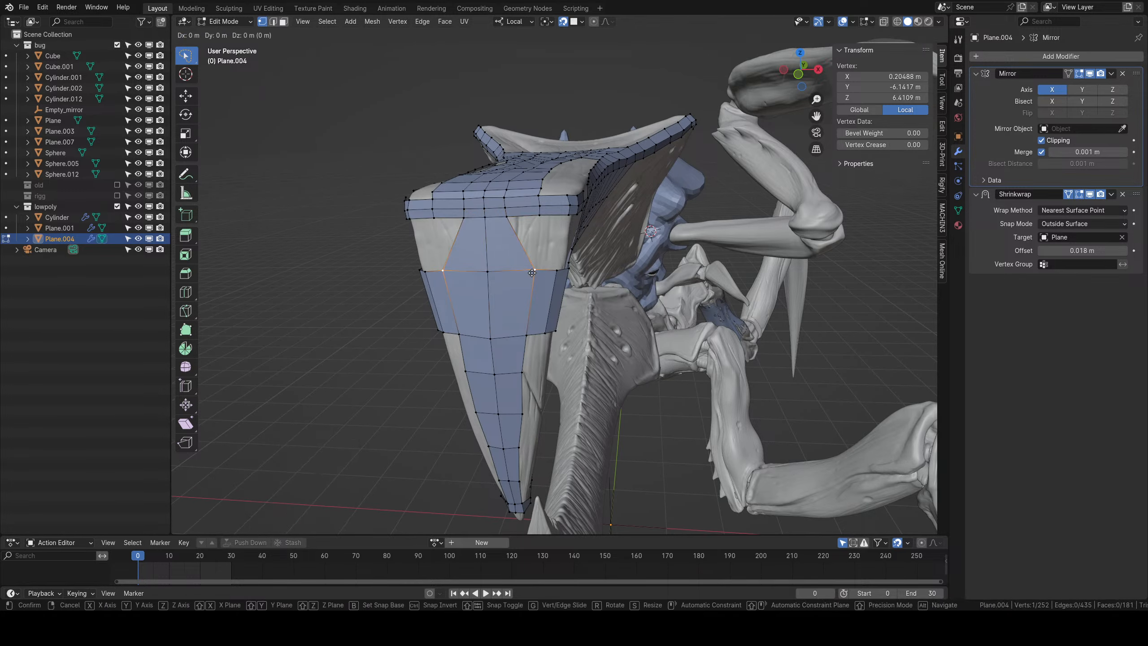
click(515, 271)
Move the front band's lower vertex and the next two vertices down the central strip inward to even out the strip's width.
scroll(525, 298, up, 3)
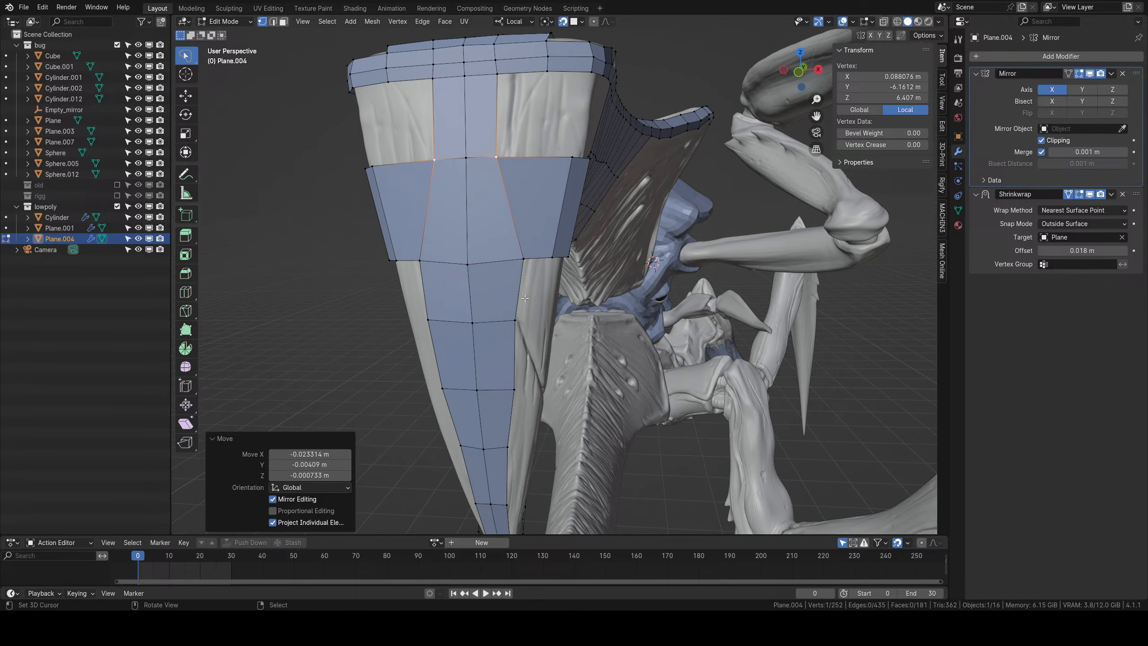
click(523, 261)
key(g)
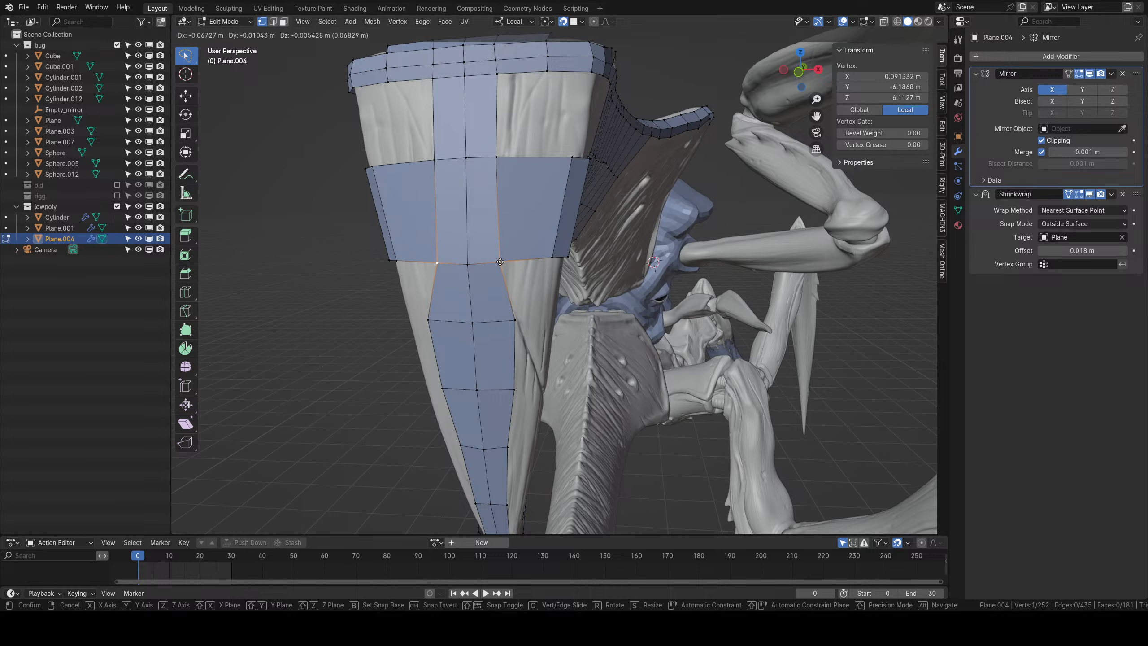
click(500, 262)
middle_drag(501, 263, 454, 289)
right_click(465, 214)
key(g)
click(453, 216)
right_click(467, 270)
key(g)
click(457, 272)
Extrude the front band's lower corner edges down the hook, scale them to 0.773, and extrude them down once more.
ctrl+right_click(448, 158)
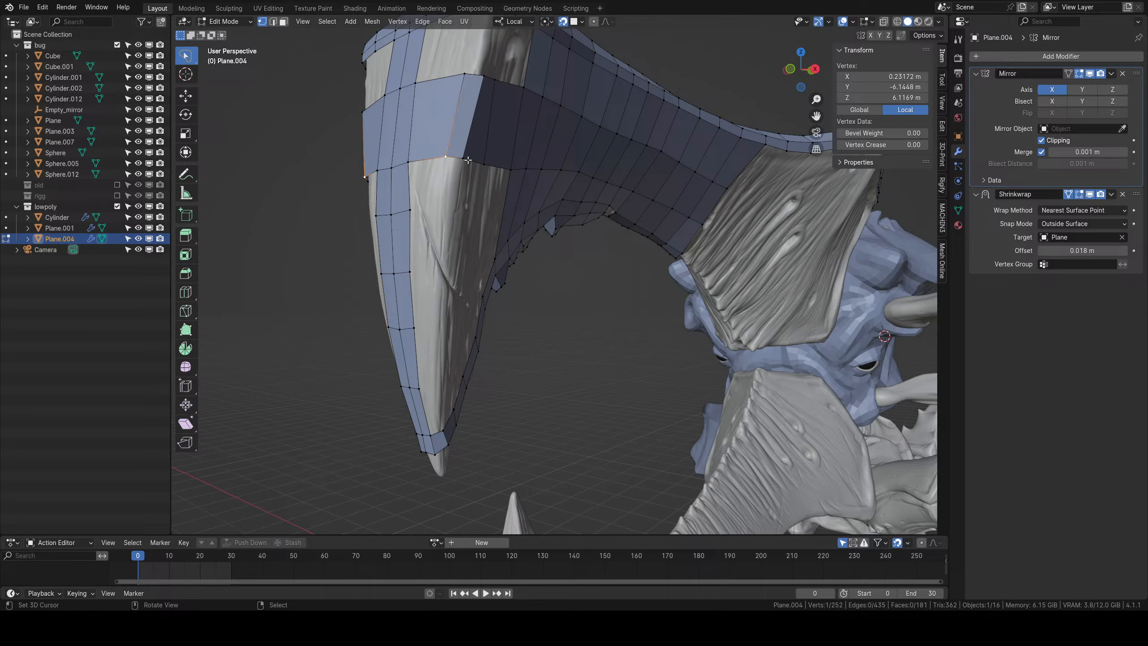
key(e)
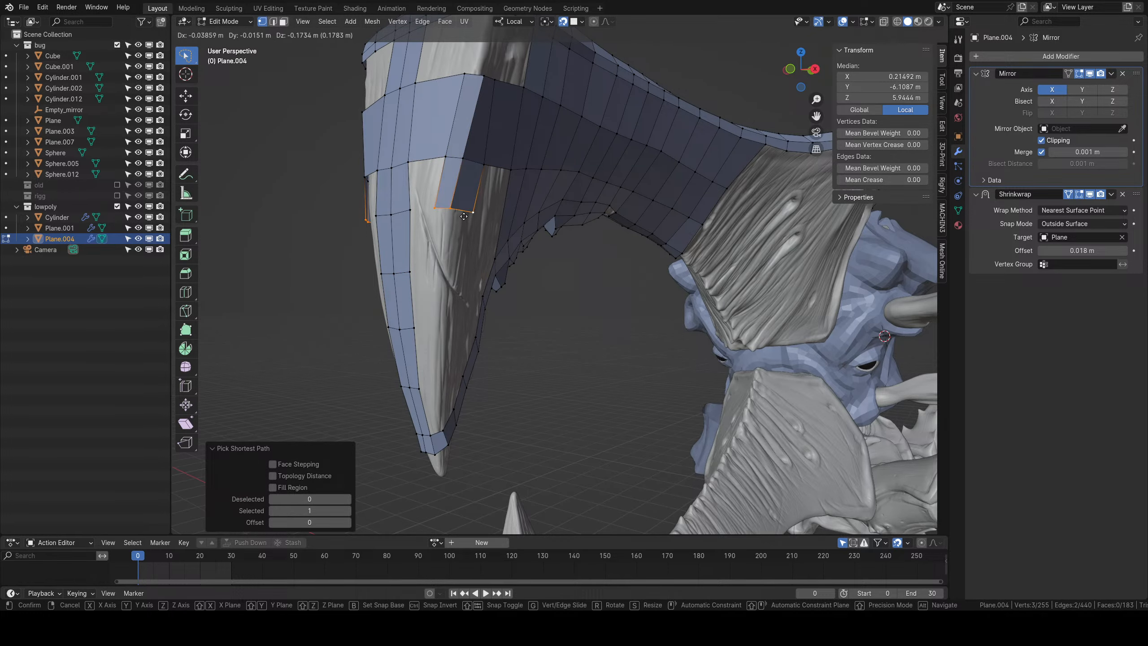
click(478, 230)
key(s)
click(483, 230)
key(e)
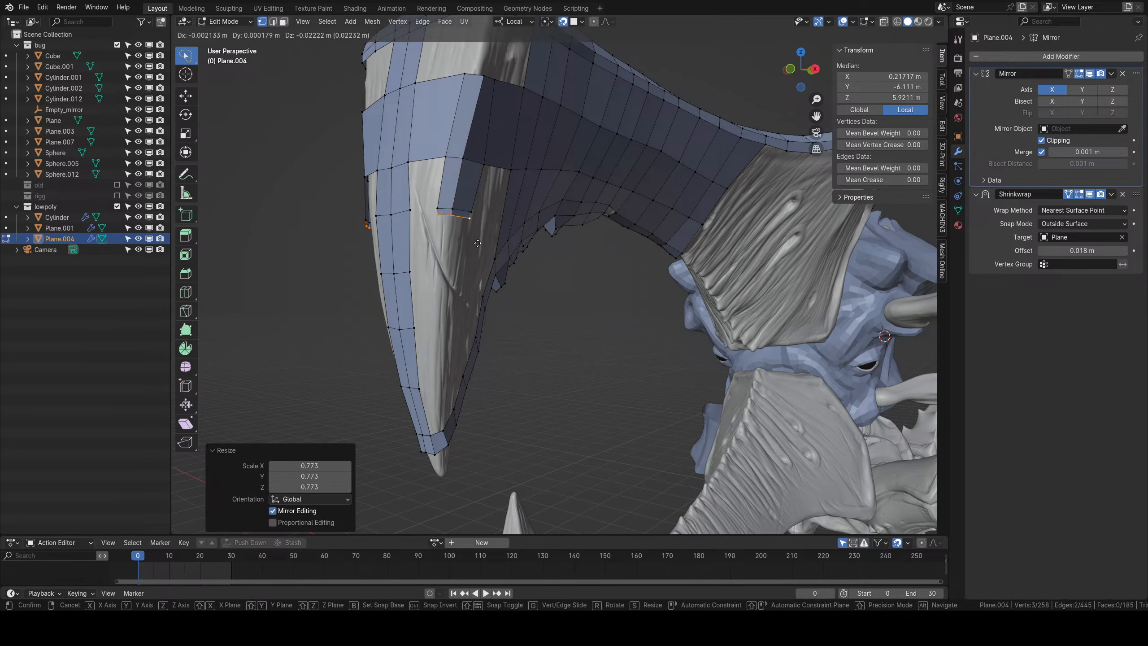
click(472, 284)
middle_drag(472, 284, 452, 270)
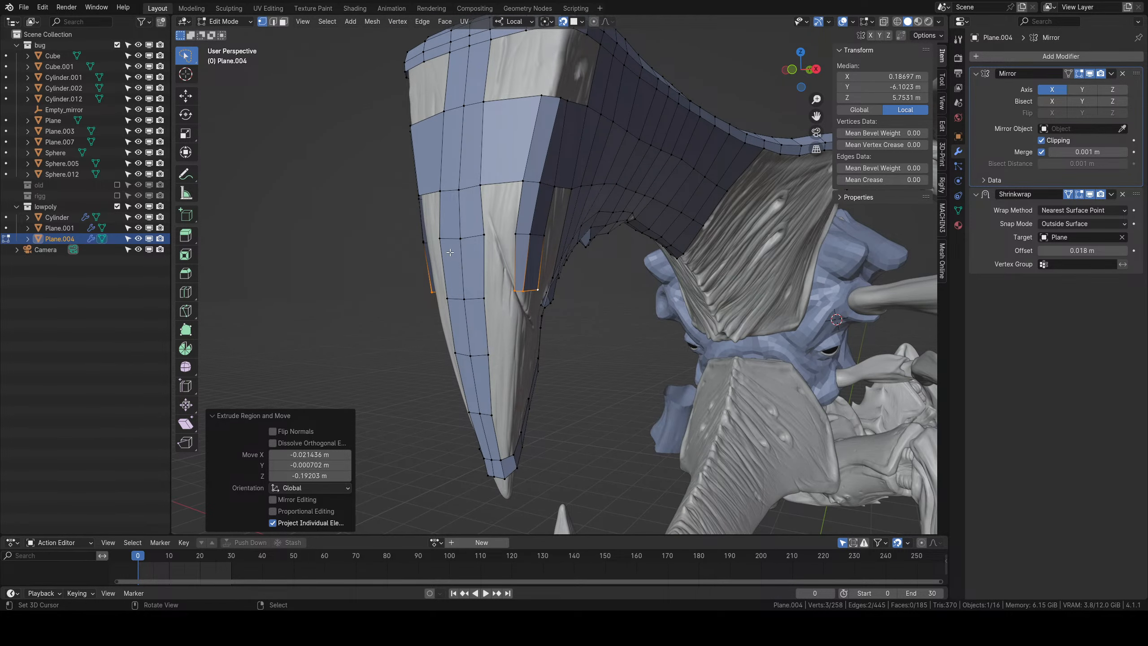
Fill the two gaps between the central strip and the corner extrusion, and reposition the vertex on the band's lower seam.
right_click(483, 186)
shift+right_click(522, 182)
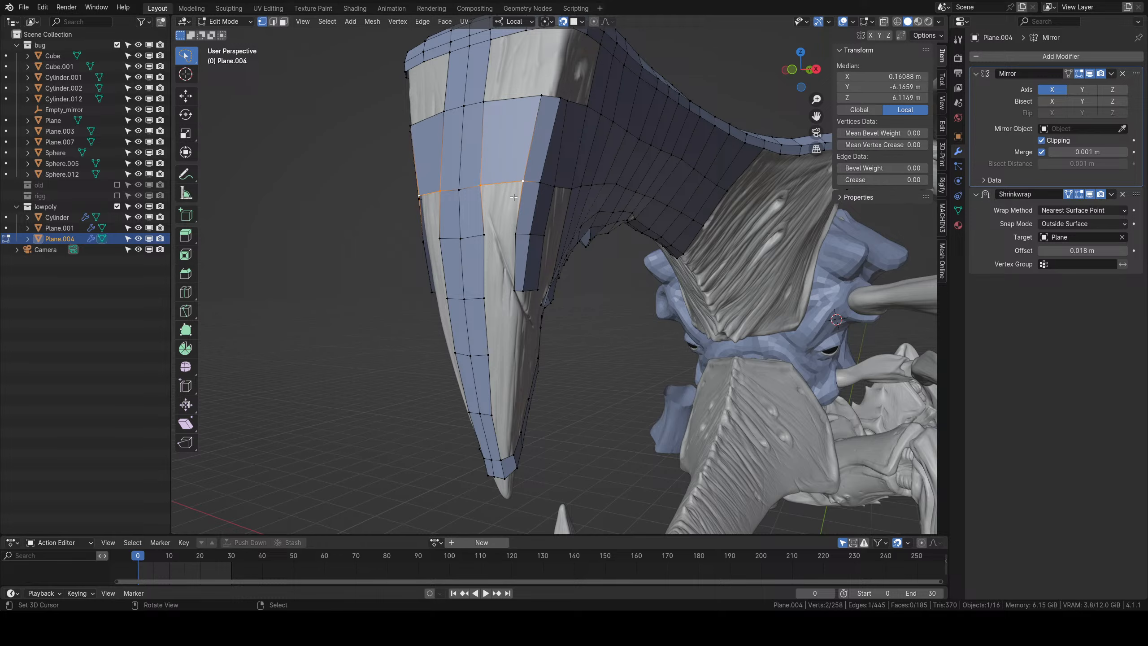
key(f)
key(f)
right_click(483, 189)
middle_drag(484, 190, 519, 194)
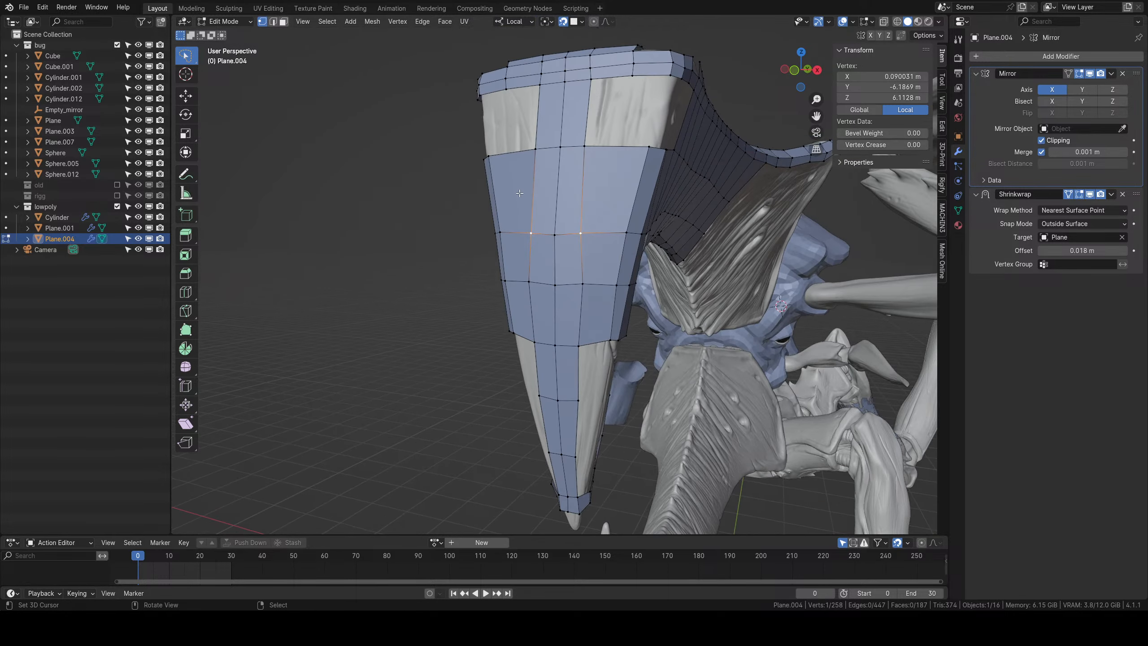
key(g)
click(601, 221)
middle_drag(602, 221, 569, 247)
Add an edge loop across the hook's inner side strip and move its edge up toward the teeth.
middle_drag(588, 290, 559, 233)
scroll(559, 233, up, 3)
key(ctrl+r)
click(559, 233)
click(557, 231)
right_click(574, 191)
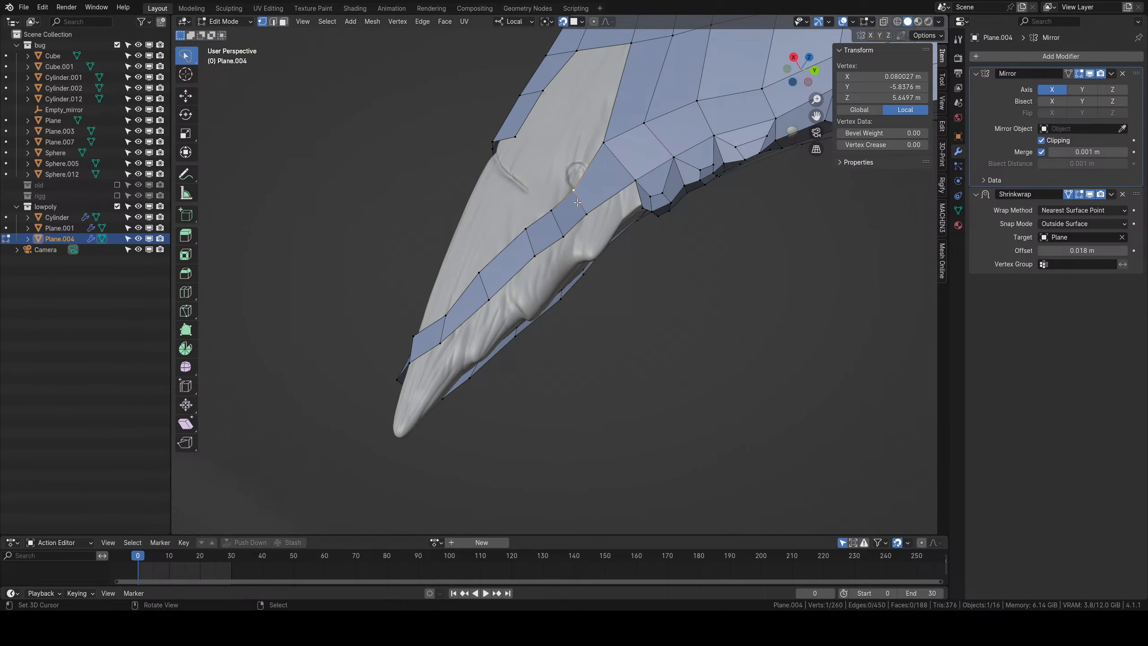
shift+right_click(586, 214)
key(g)
click(598, 204)
Extrude the inner side strip's lower edge across the hook's underside to the mirror centre line.
right_click(563, 236)
shift+right_click(536, 255)
key(e)
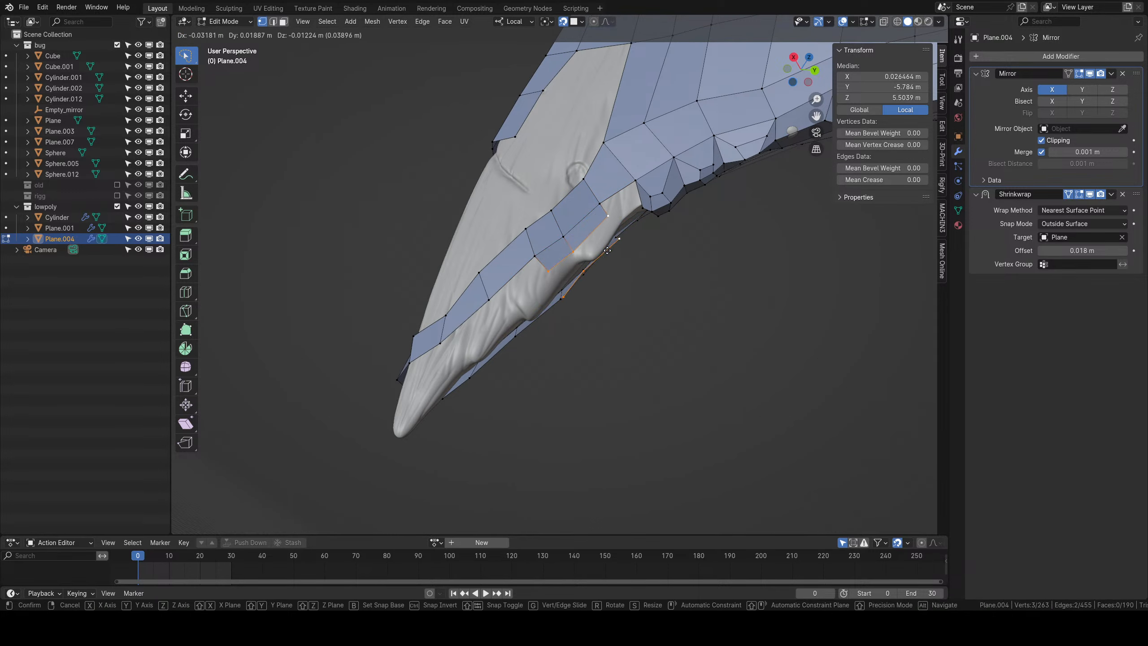
click(616, 261)
Reposition the extruded faces' underside vertices along the mirror centre line so they follow the hook's inner ridge.
right_click(581, 268)
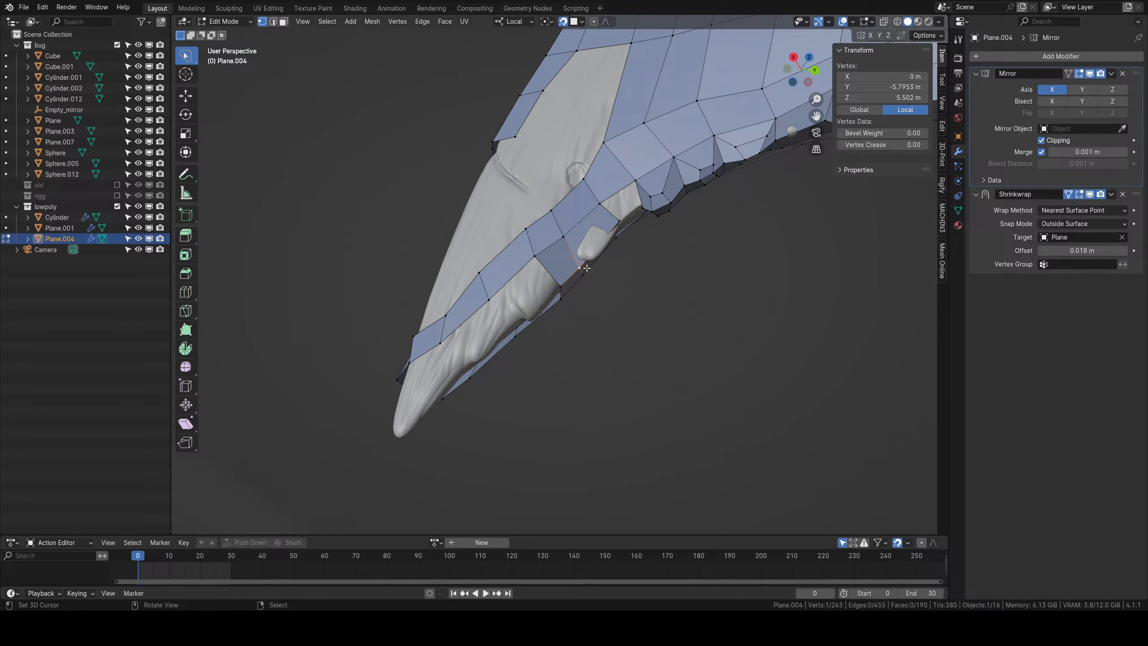
key(g)
click(598, 250)
middle_drag(599, 253, 564, 260)
key(g)
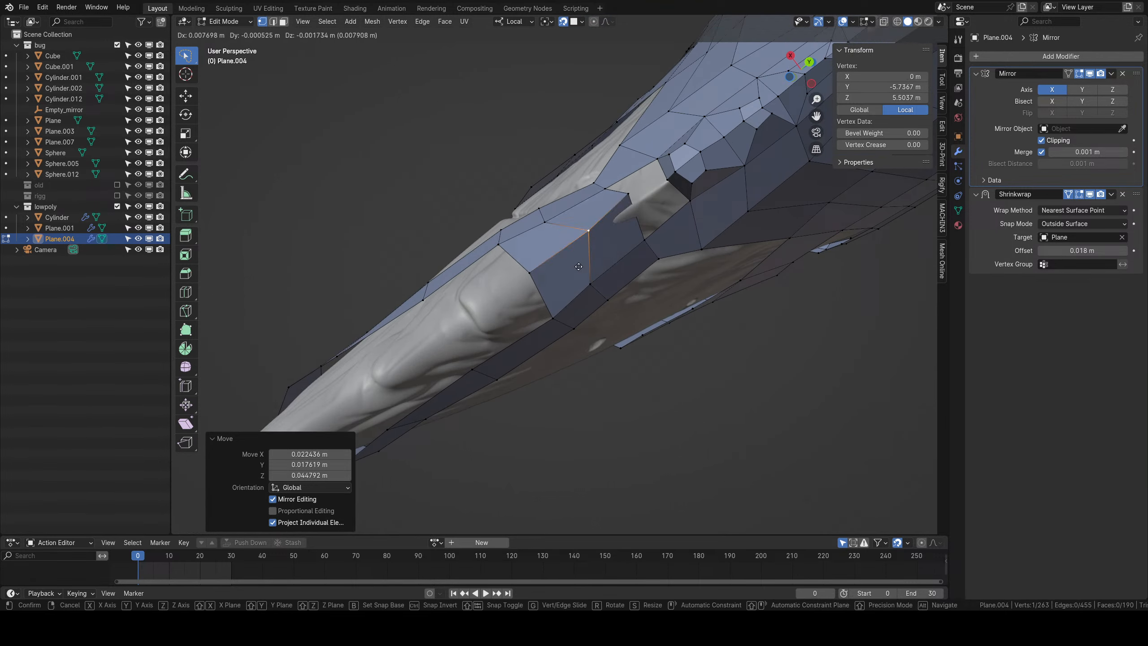
click(577, 265)
right_click(534, 271)
key(g)
click(558, 252)
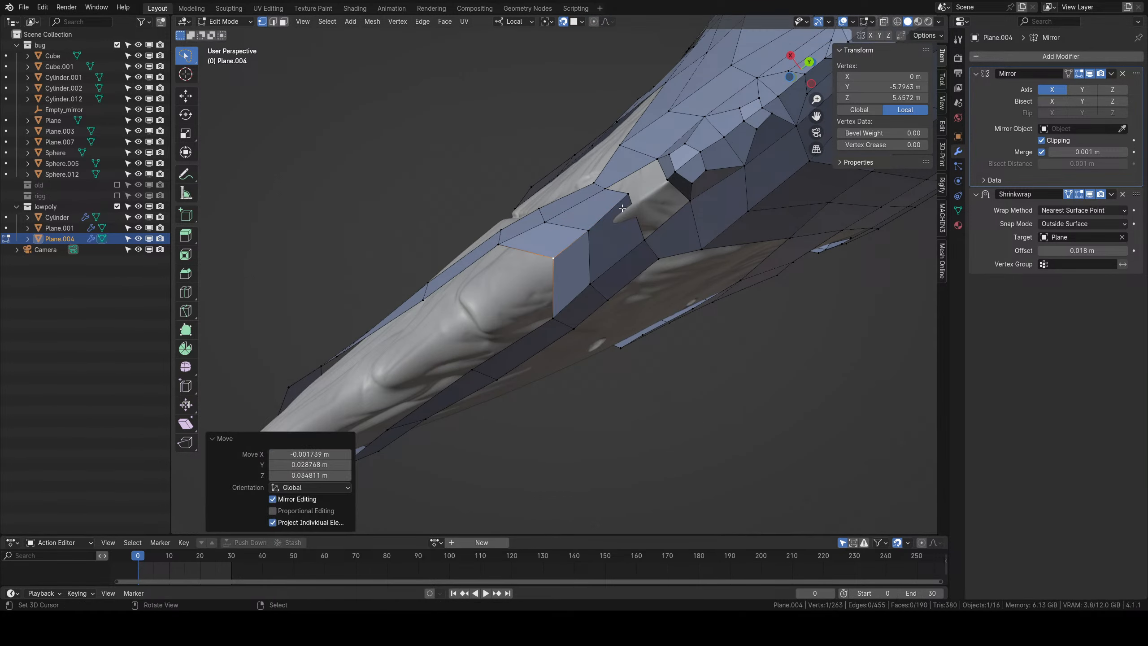
right_click(624, 204)
key(g)
click(625, 202)
Move two vertices on the inner side strip's lower edge up the hook toward the teeth.
middle_drag(626, 203, 554, 330)
right_click(532, 315)
key(g)
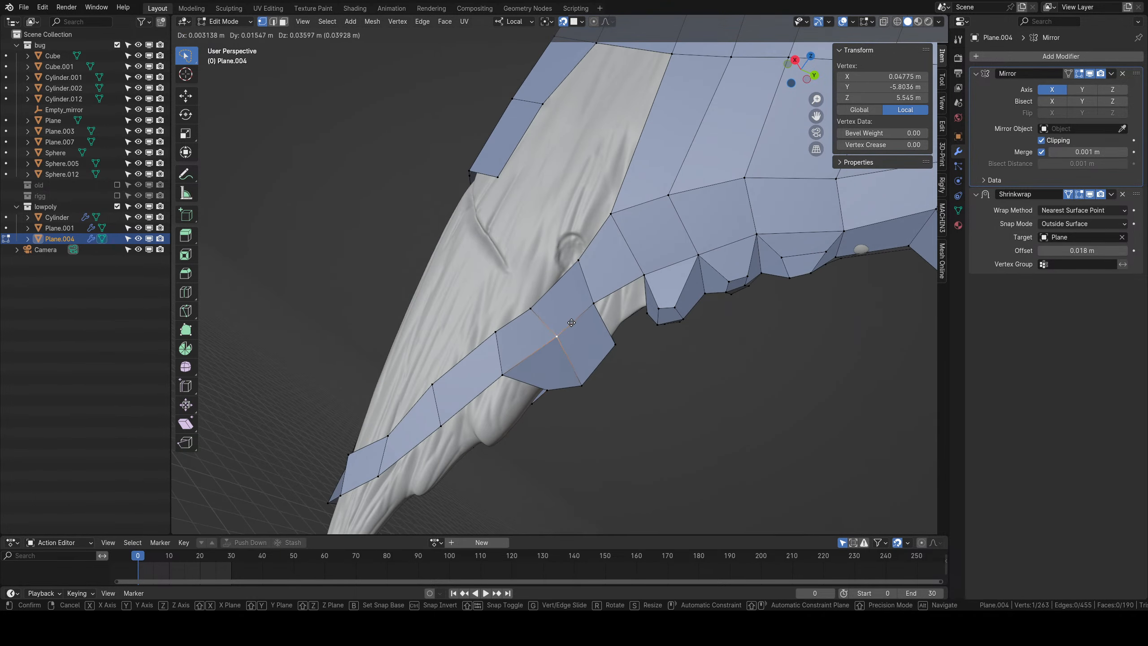
click(573, 318)
right_click(500, 370)
key(g)
click(524, 355)
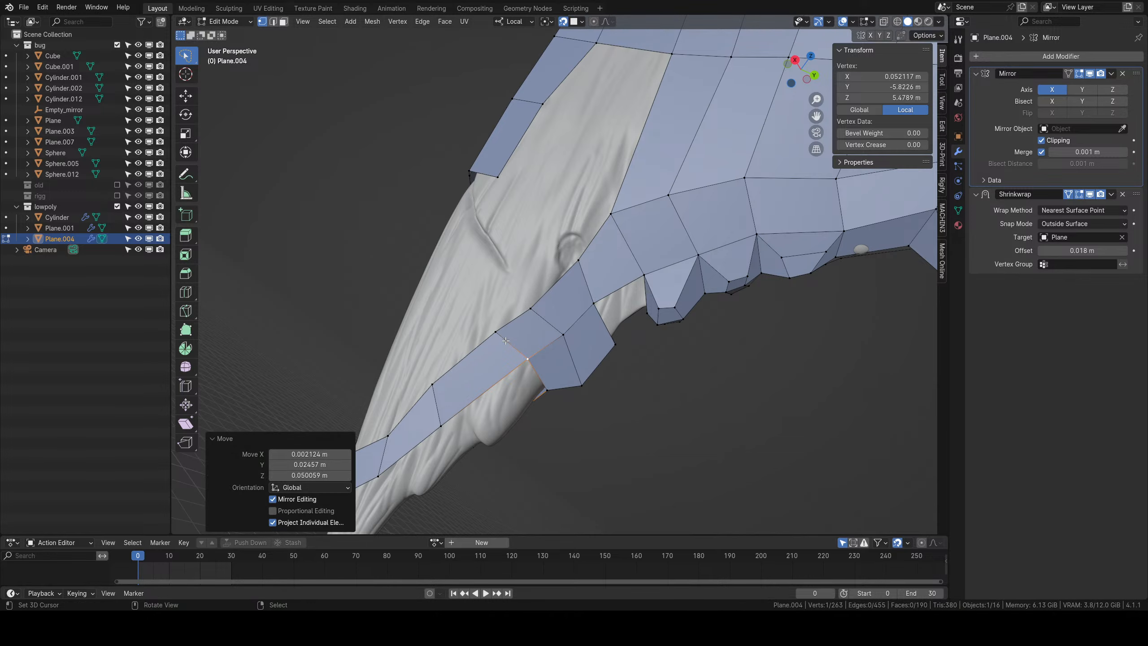
Move the two matching vertices on the inner side strip's upper edge up the hook to straighten the cross edges.
right_click(497, 333)
right_click(532, 308)
middle_drag(534, 306, 544, 314)
key(g)
click(570, 284)
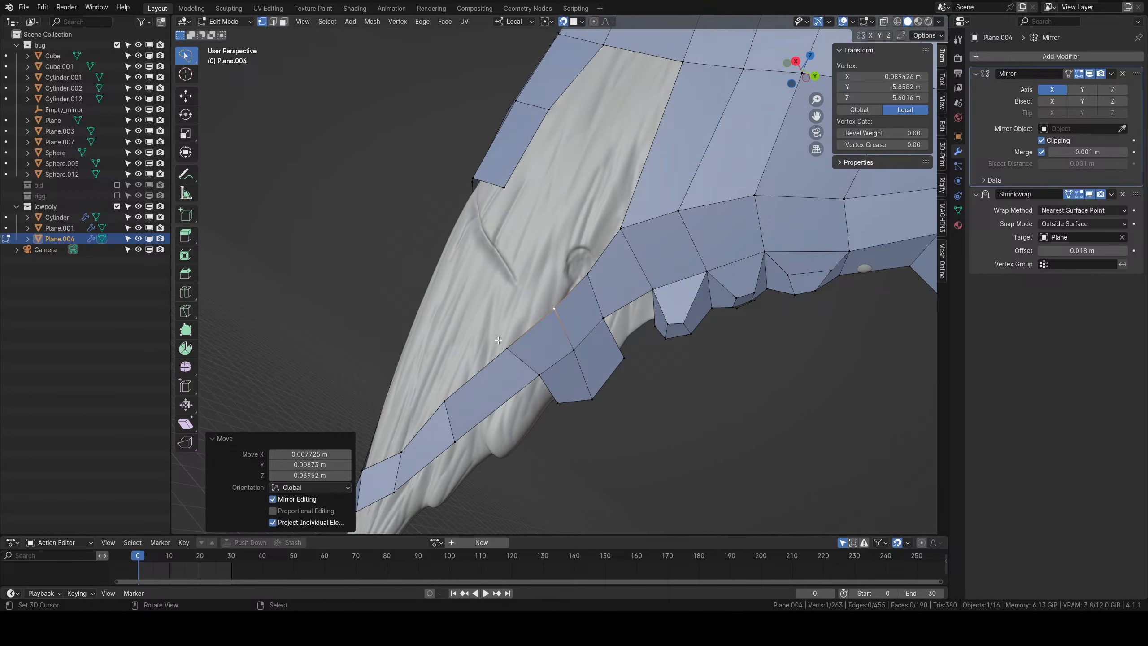
right_click(507, 347)
key(g)
click(526, 328)
Fill the underside gap between the extruded faces and the first tooth with a face.
mouse_move(620, 326)
middle_down()
mouse_move(593, 312)
mouse_move(618, 314)
middle_up()
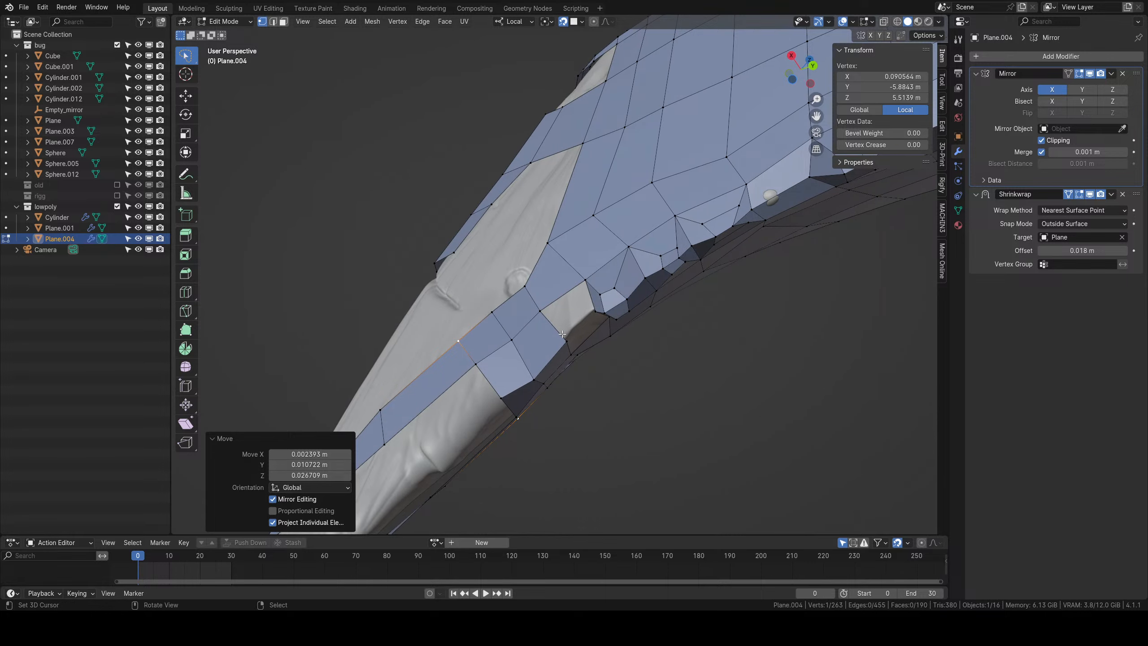
right_click(567, 341)
shift+right_click(540, 311)
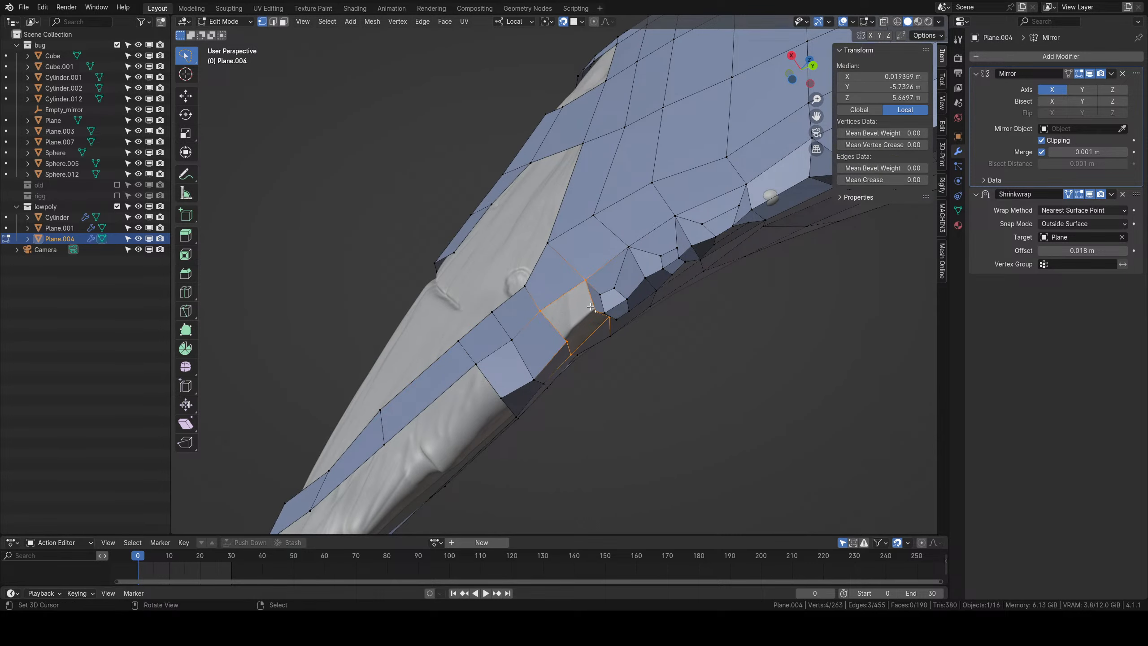
scroll(597, 304, down, 4)
middle_drag(597, 304, 593, 385)
scroll(598, 335, up, 4)
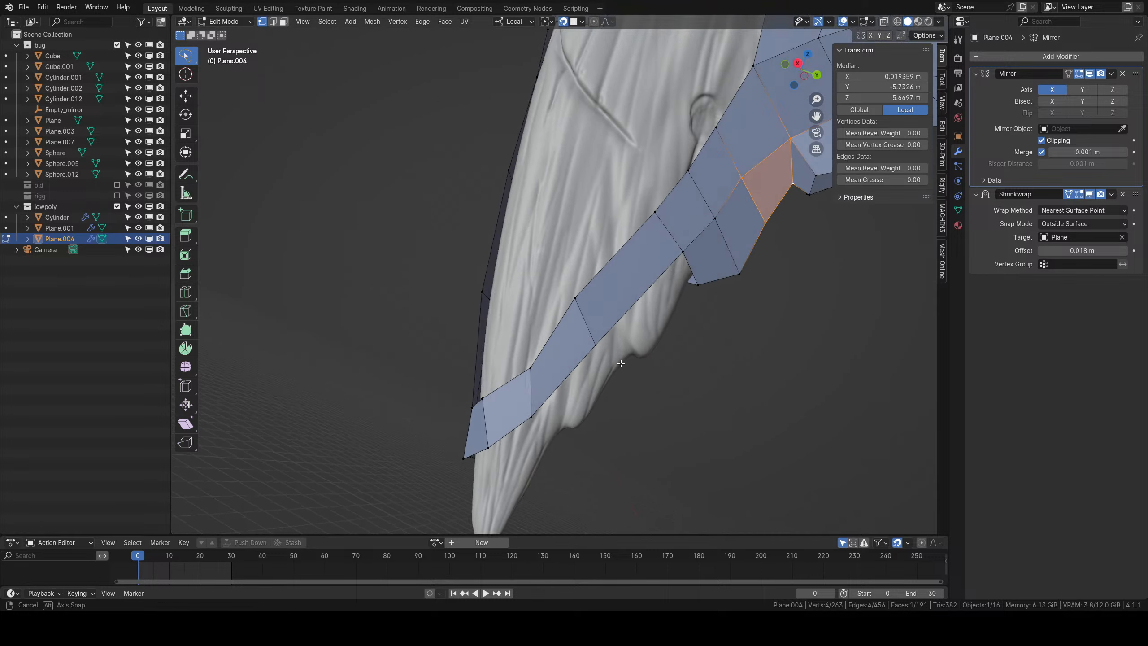
Extrude the inner side strip's lower edge near the hook's point toward the mirror centre line.
middle_drag(599, 334, 551, 288)
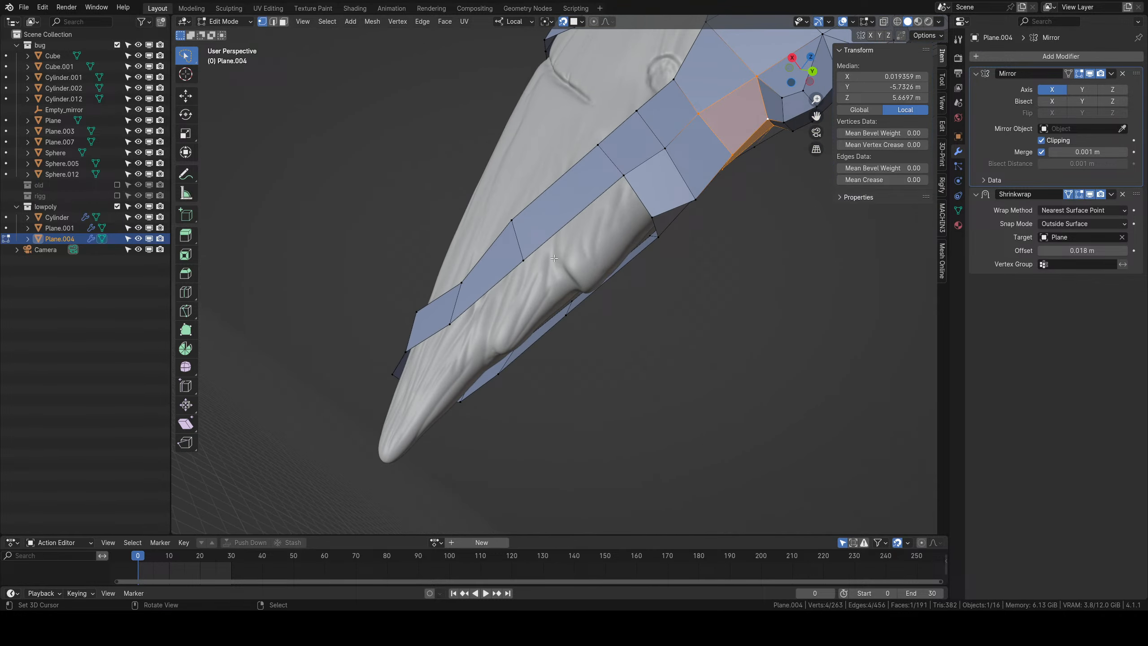
right_click(523, 261)
key(KP_Decimal)
scroll(543, 294, up, 4)
mouse_move(547, 304)
middle_down()
mouse_move(571, 314)
mouse_move(536, 307)
middle_up()
key(e)
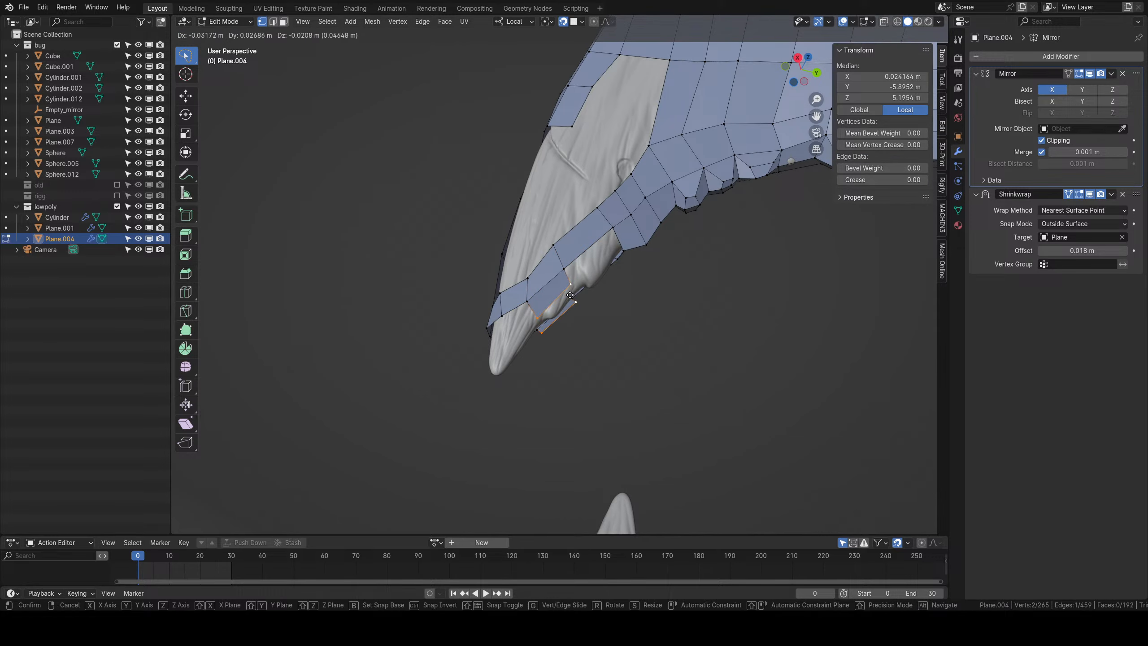
click(570, 294)
Add a single edge loop through the side and underside faces near the hook's point, slid by a factor of 0.098.
scroll(570, 301, up, 2)
middle_drag(567, 312, 559, 336)
key(ctrl+r)
click(544, 312)
click(548, 309)
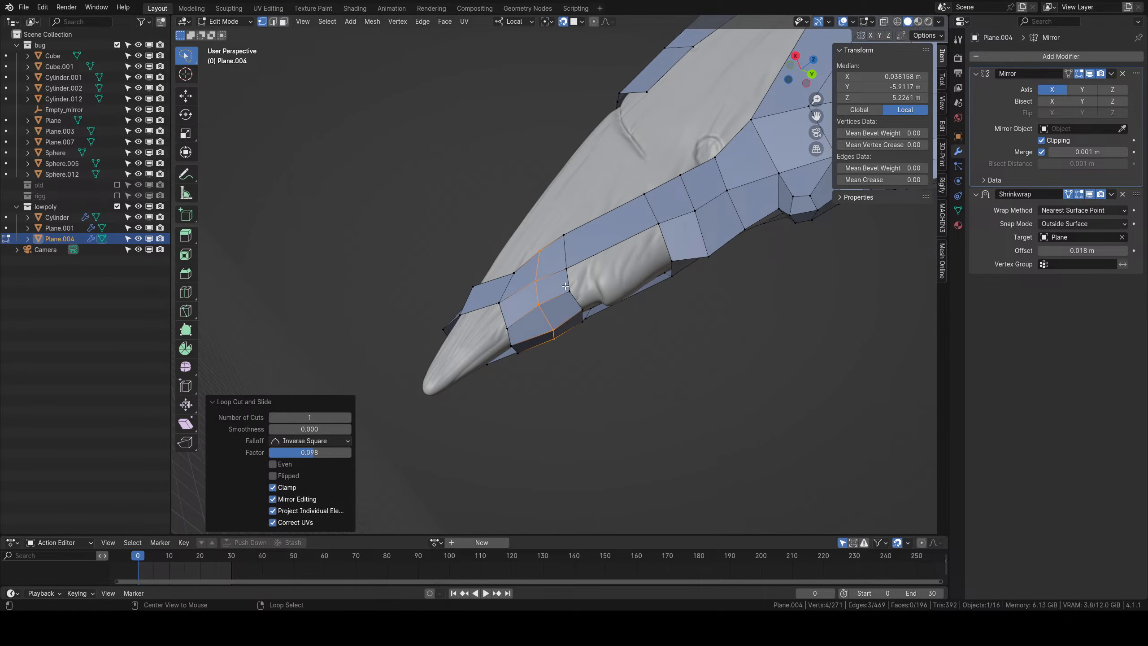
Move the three vertices on the underside patch's open edge slightly toward the teeth.
alt+click(569, 283)
right_click(583, 311)
ctrl+right_click(567, 270)
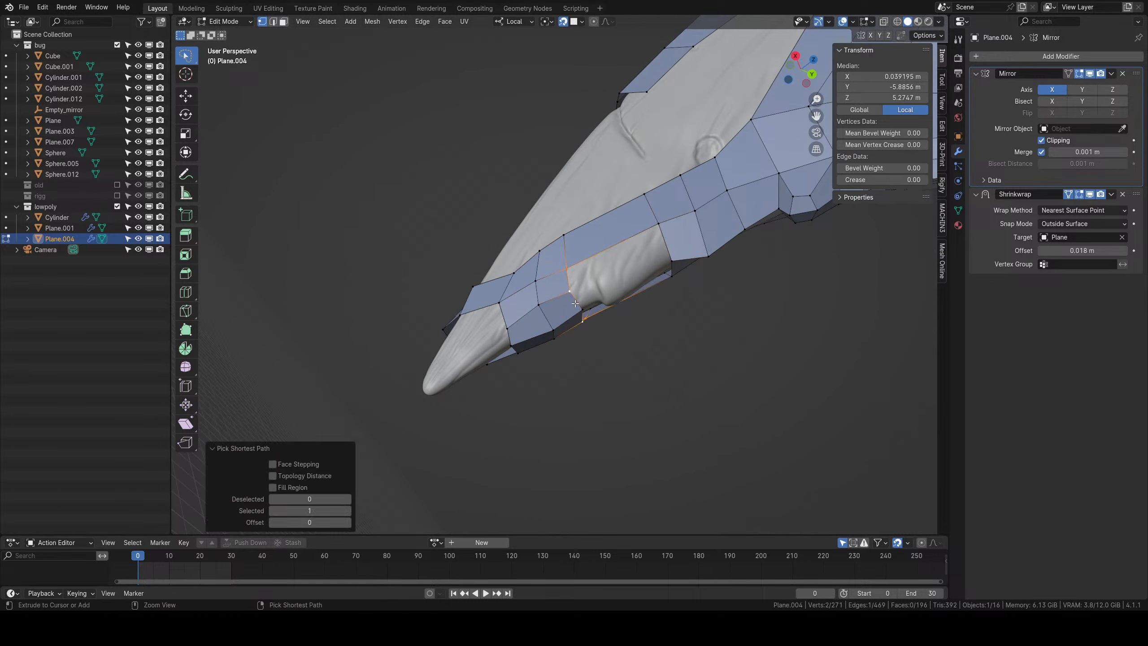
right_click(582, 312)
shift+right_click(570, 291)
shift+right_click(565, 266)
key(g)
click(571, 261)
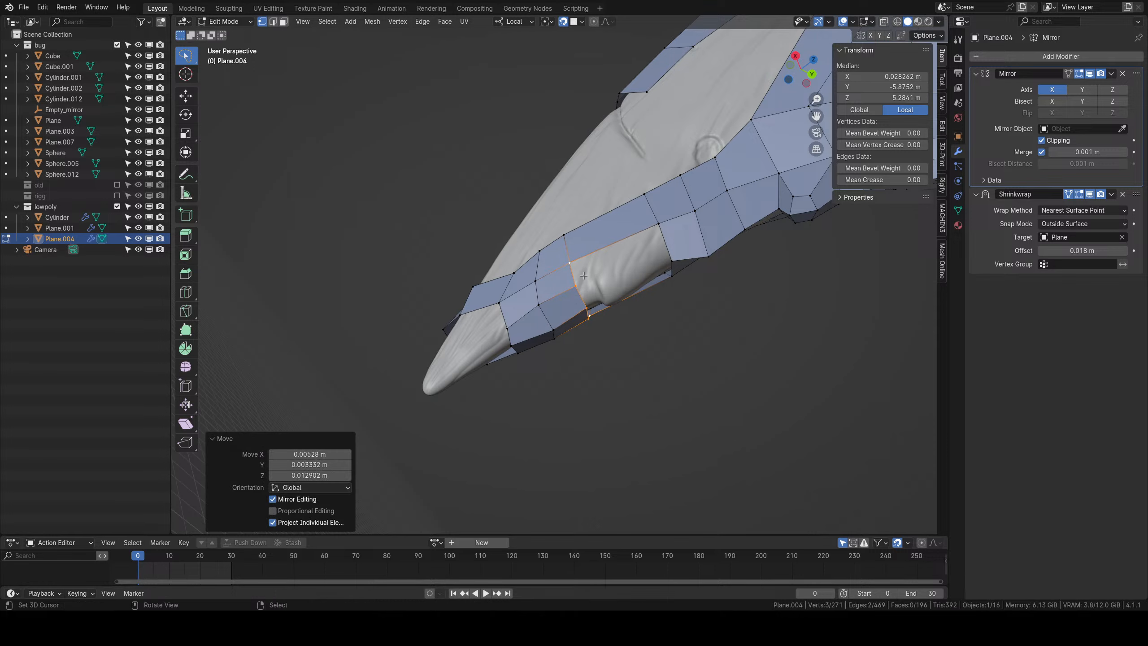
Reposition the single outer vertex on the underside patch's open edge slightly to follow the sculpt.
right_click(587, 309)
key(g)
click(588, 305)
key(g)
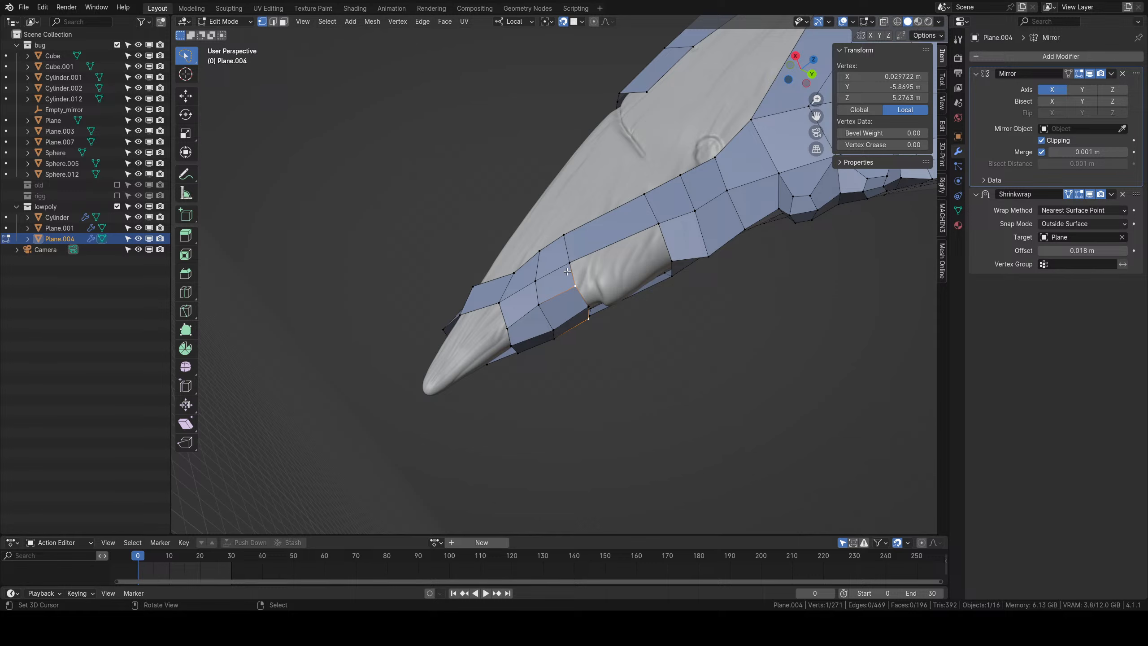
Add a single edge loop across the side strip above the open gap and shift it slightly.
middle_drag(570, 272, 600, 275)
key(ctrl+r)
click(597, 240)
click(595, 241)
key(g)
click(592, 245)
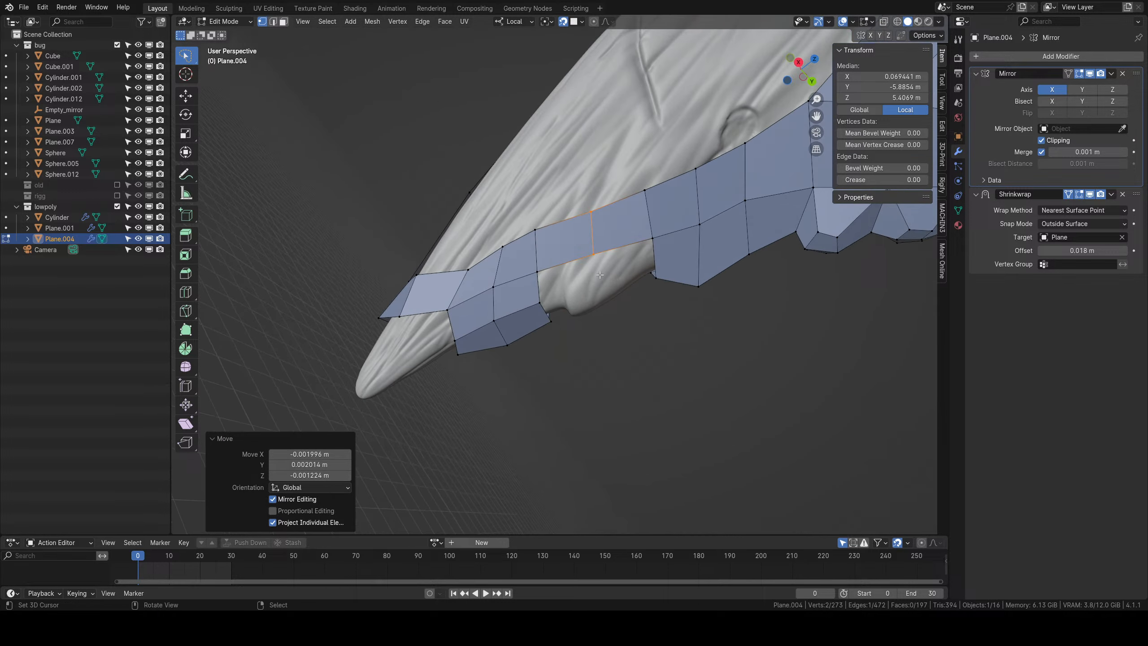
key(e)
right_click(606, 294)
key(ctrl+z)
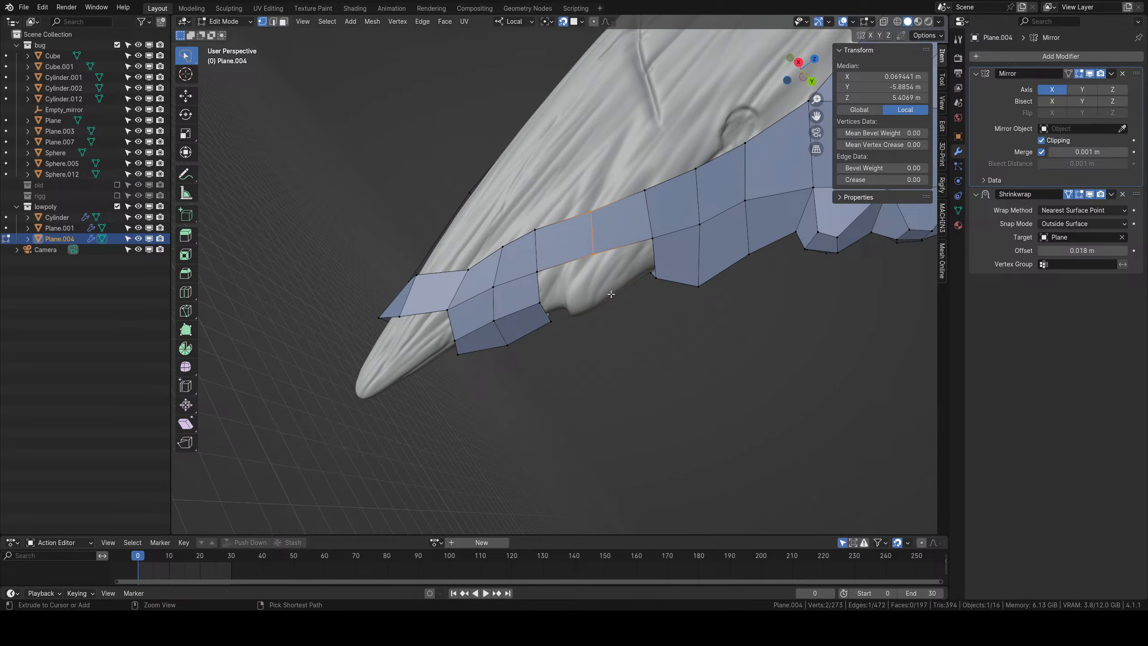
Extrude the new loop's lower vertex down over the gap and fill a face back to the patch near the hook's point.
click(594, 255)
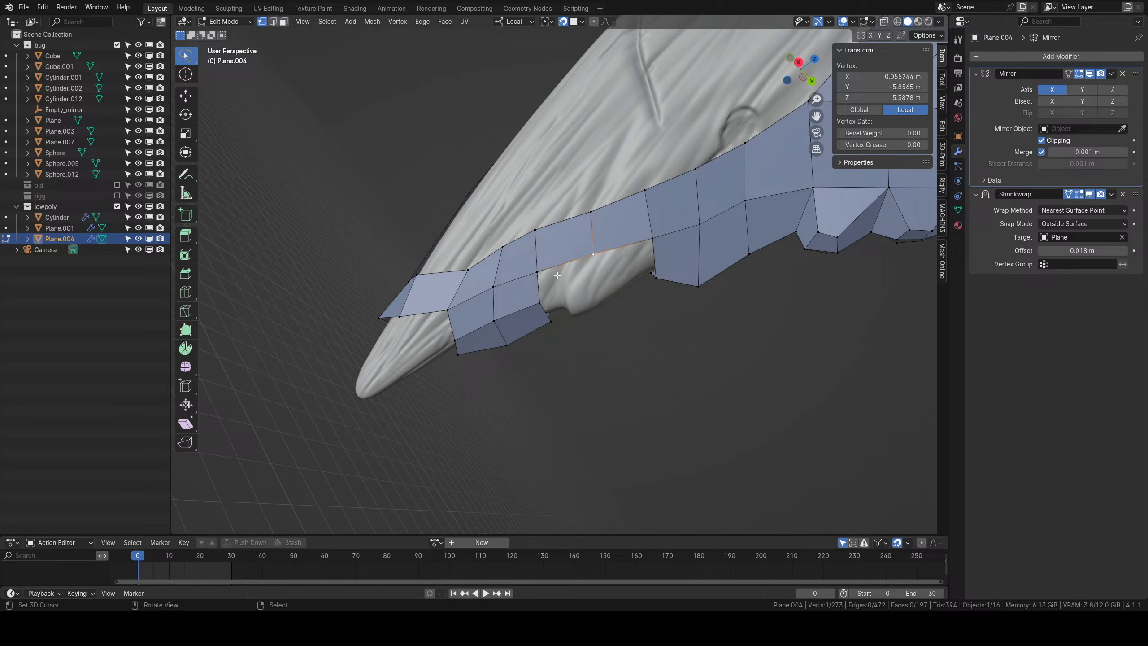
key(e)
click(621, 305)
shift+right_click(541, 304)
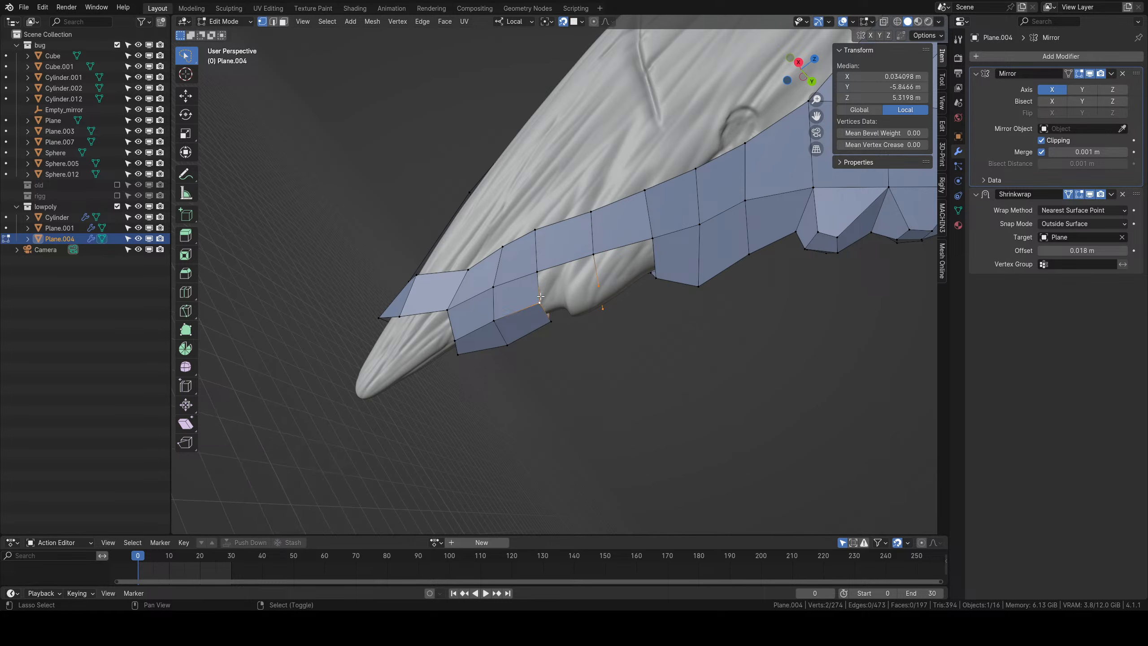
shift+right_click(538, 272)
shift+right_click(592, 256)
key(f)
Fill the adjoining side face between the new loop and the existing faces nearer the teeth.
right_click(594, 256)
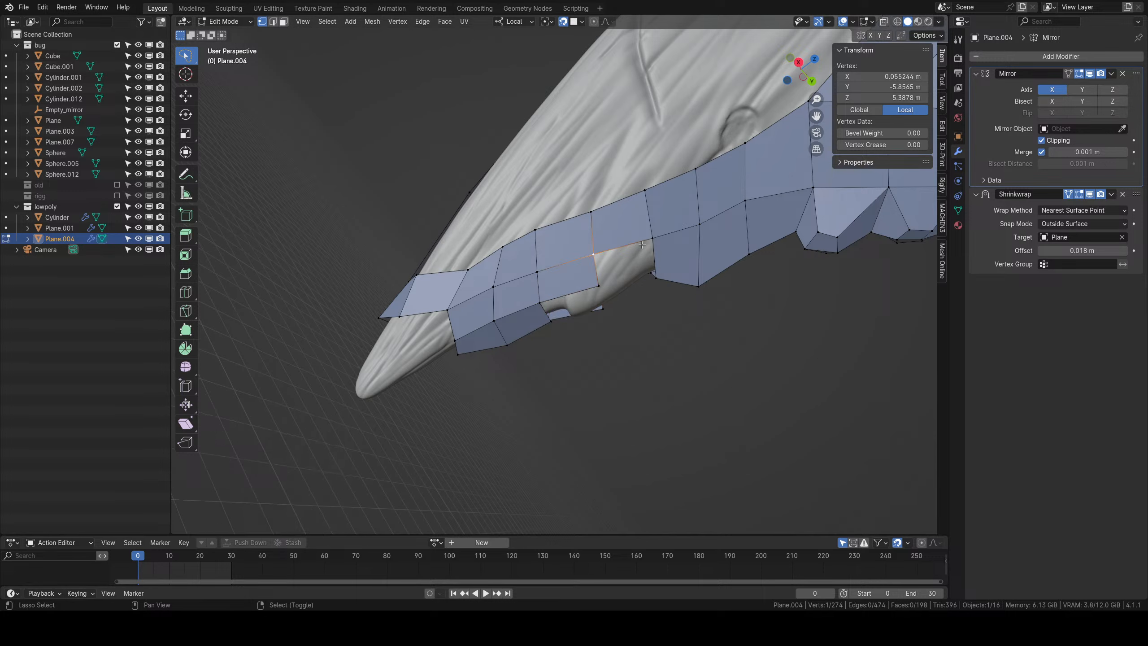
shift+right_click(644, 199)
right_click(649, 243)
shift+right_click(595, 256)
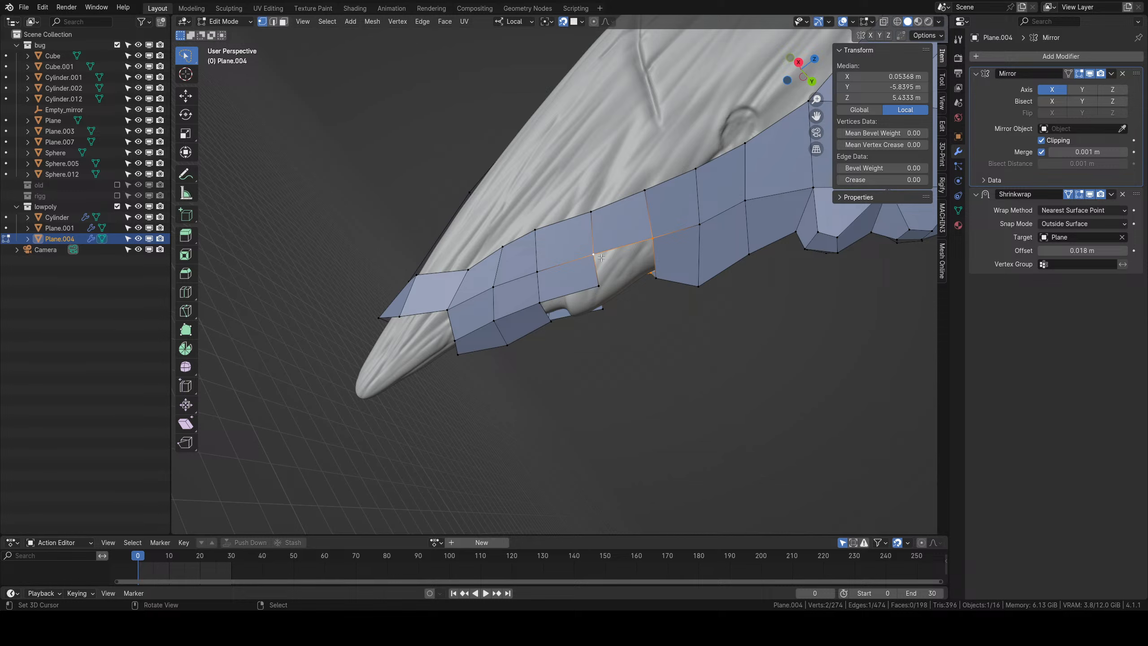
key(f)
middle_drag(659, 340, 620, 364)
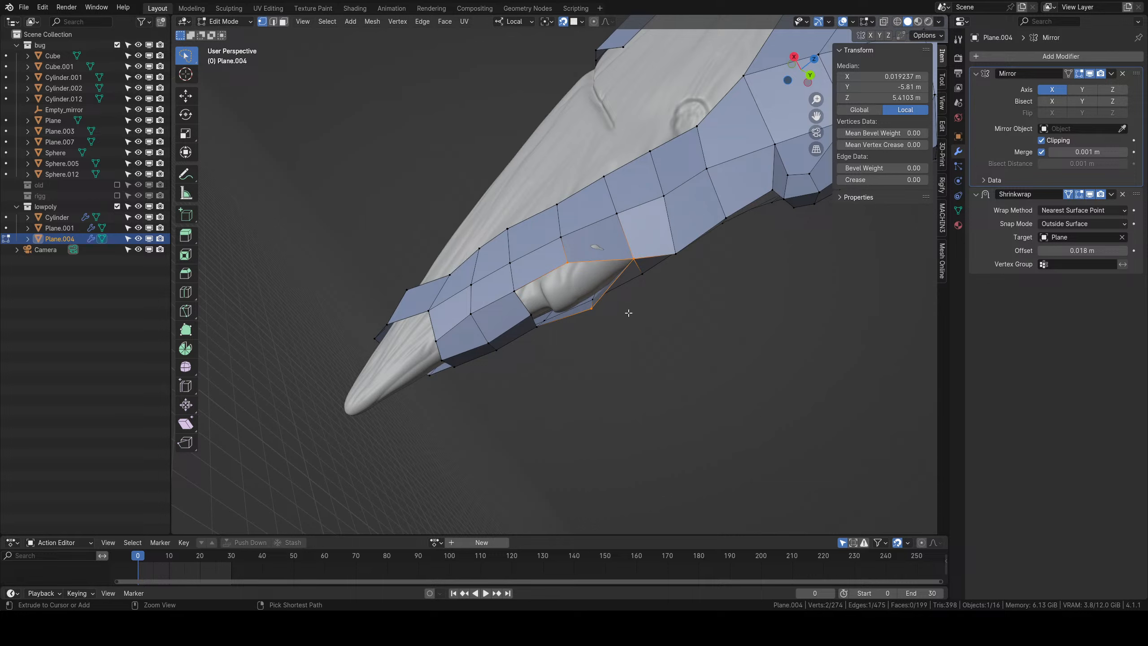
Extrude the gap's side vertex to the mirror centre line and fill the two underside faces beside it.
click(568, 262)
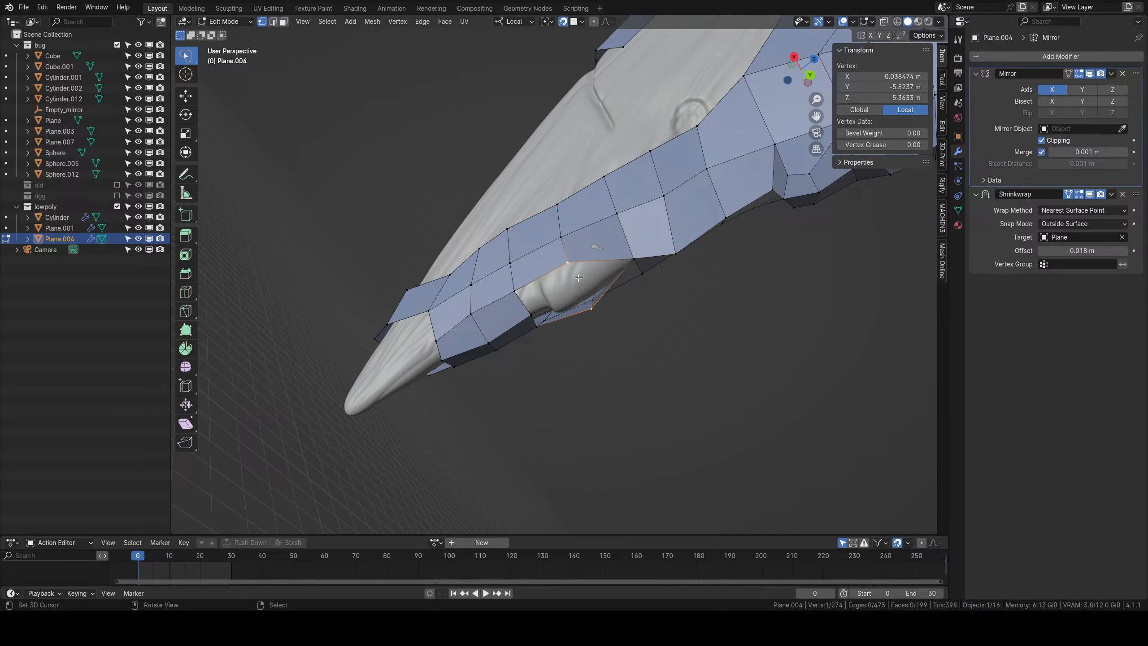
key(e)
click(591, 313)
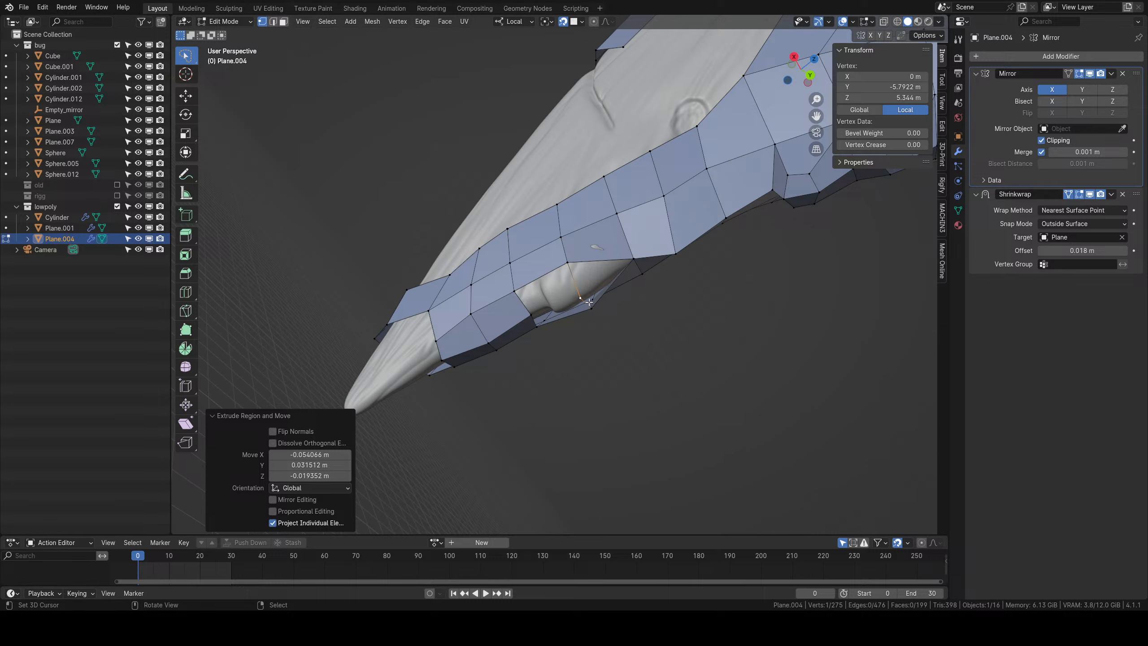
shift+click(560, 266)
shift+click(625, 252)
middle_drag(624, 254, 608, 316)
key(f)
key(f)
key(3)
right_click(560, 285)
shift+right_click(593, 279)
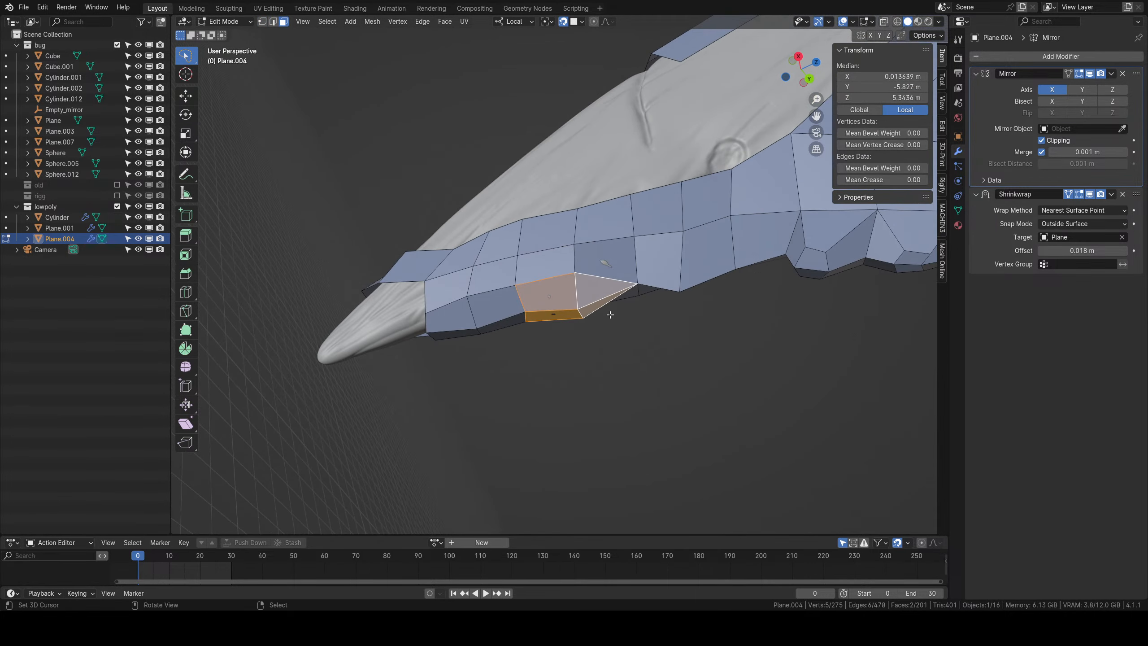
key(e)
right_click(605, 345)
key(ctrl+z)
key(i)
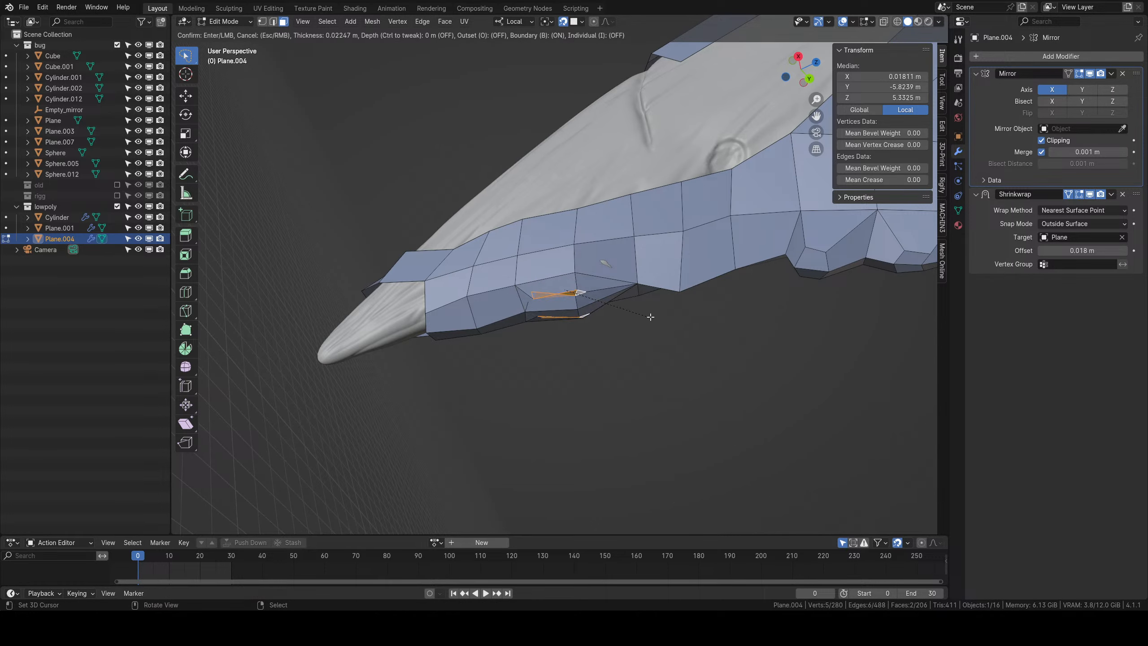
right_click(657, 314)
key(ctrl+z)
Extrude the two new underside faces outward as a tooth bump, then shrink and reposition its cap.
middle_drag(653, 317, 593, 274)
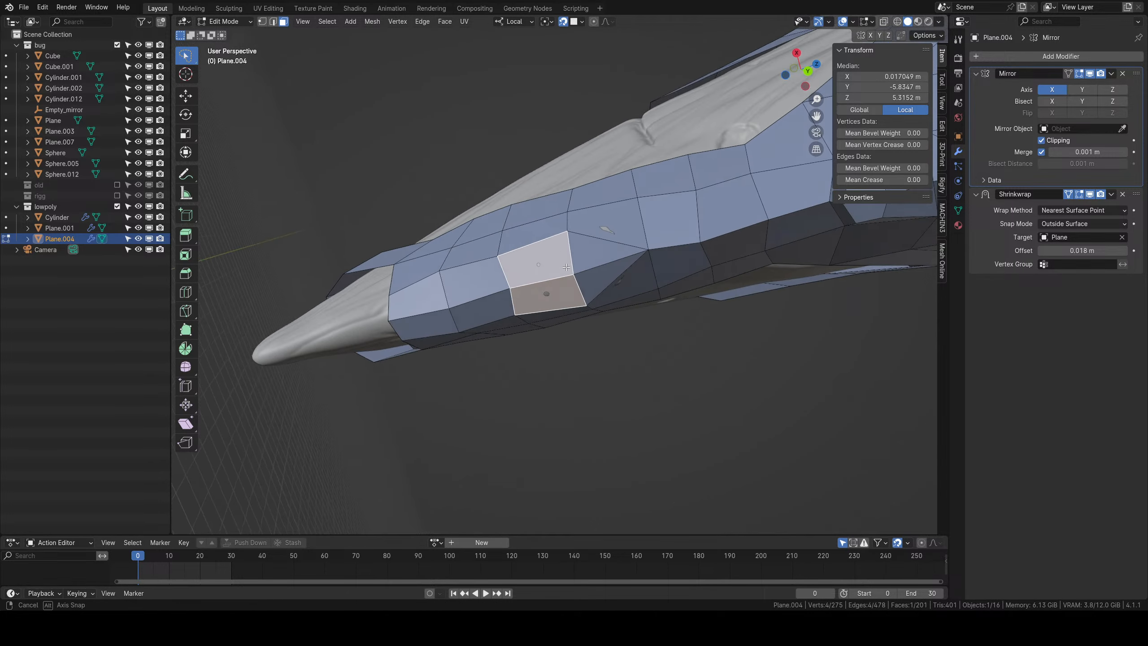
shift+click(592, 274)
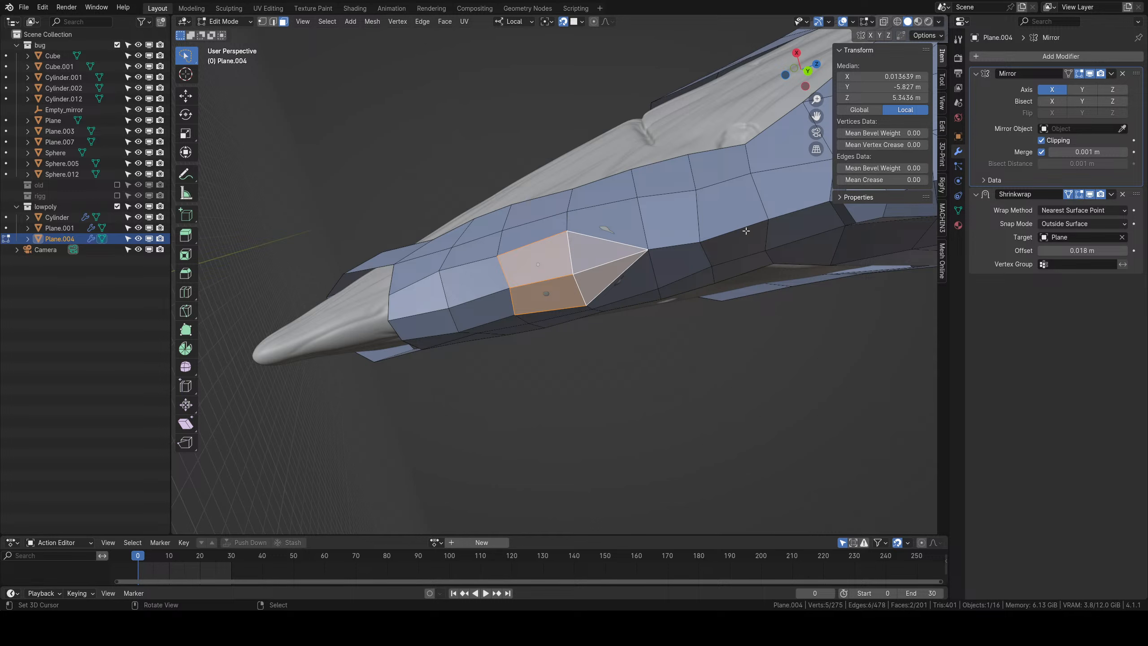
middle_drag(733, 278, 746, 291)
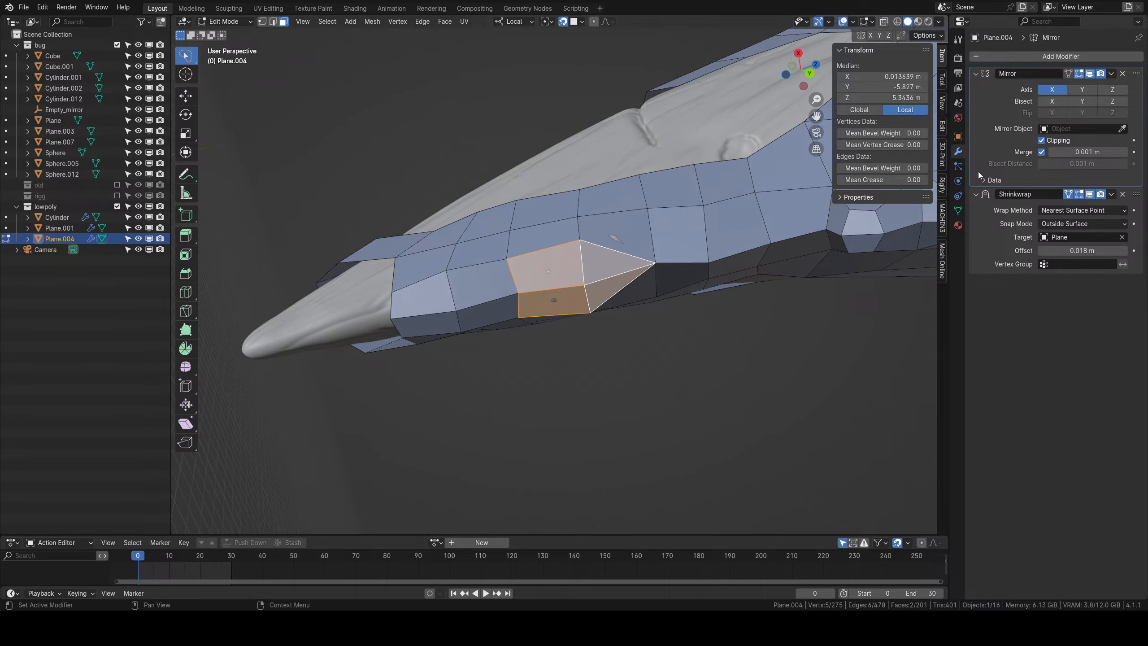
middle_drag(638, 259, 651, 276)
key(e)
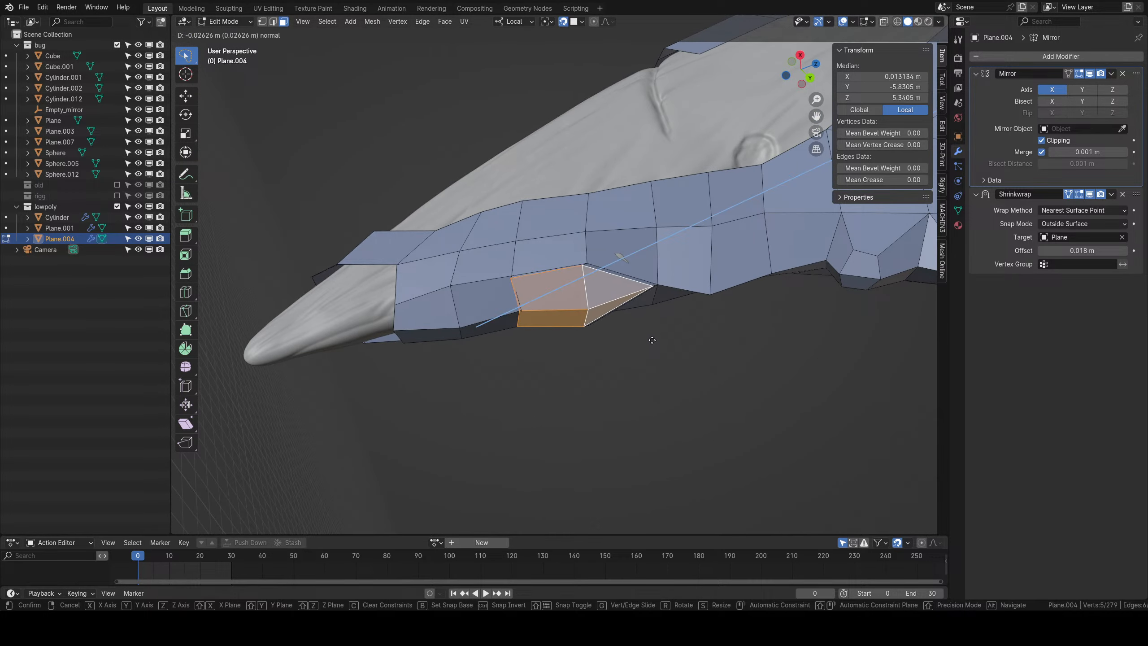
click(665, 346)
key(s)
click(611, 318)
middle_drag(609, 318, 629, 291)
key(g)
click(612, 298)
Move the pointed rear vertex of the tooth bump's cap slightly toward the mirror centre line.
key(1)
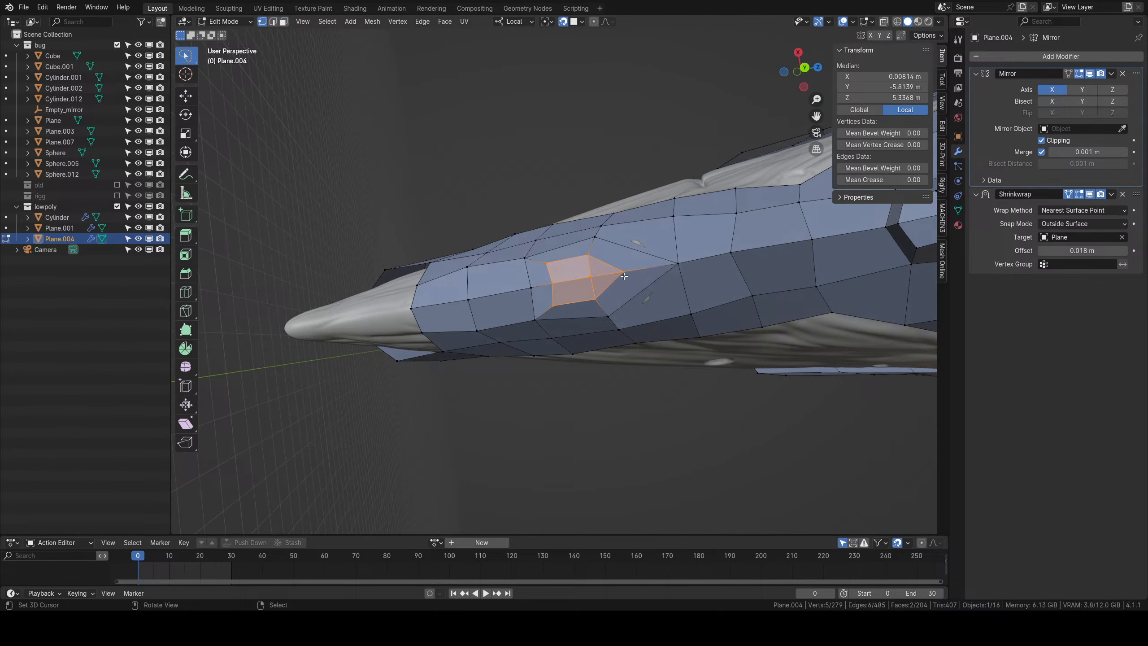
click(622, 272)
key(g)
click(612, 301)
Extrude the two underside faces nearest the hook's point outward as another bump, then shrink and reposition its cap.
middle_drag(588, 289, 475, 299)
key(3)
click(503, 341)
shift+click(542, 321)
key(e)
click(548, 375)
key(s)
click(551, 378)
key(g)
click(479, 298)
Adjust the three outer vertices of the front bump's cap one by one and return to Object Mode.
key(1)
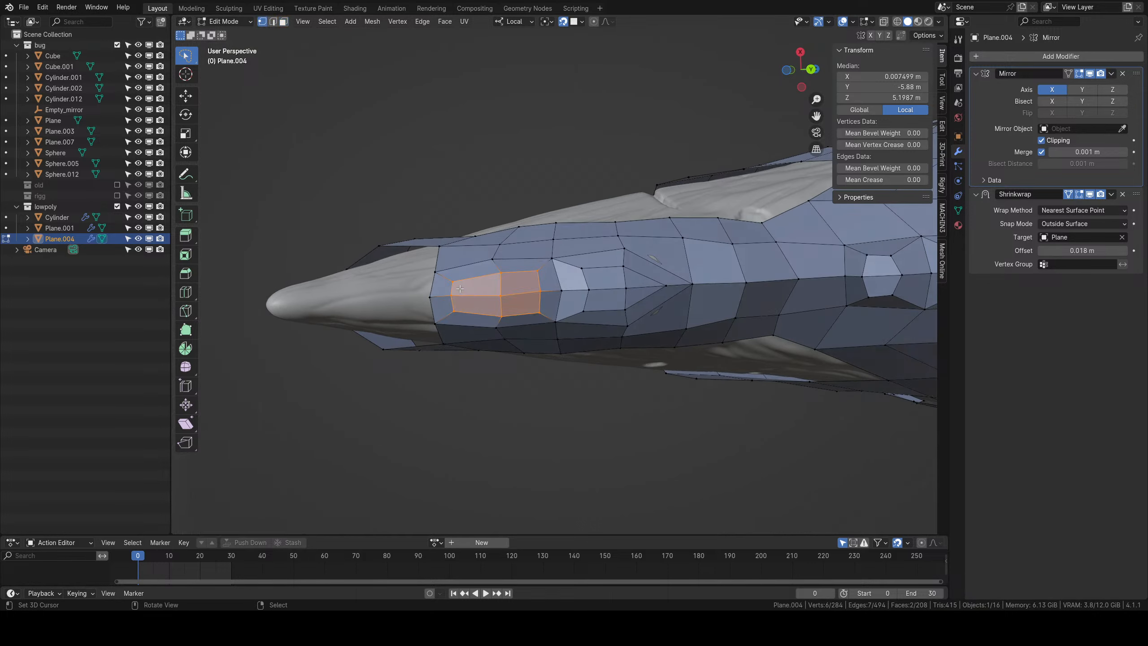
right_click(461, 286)
key(g)
click(471, 286)
right_click(496, 275)
key(g)
click(501, 276)
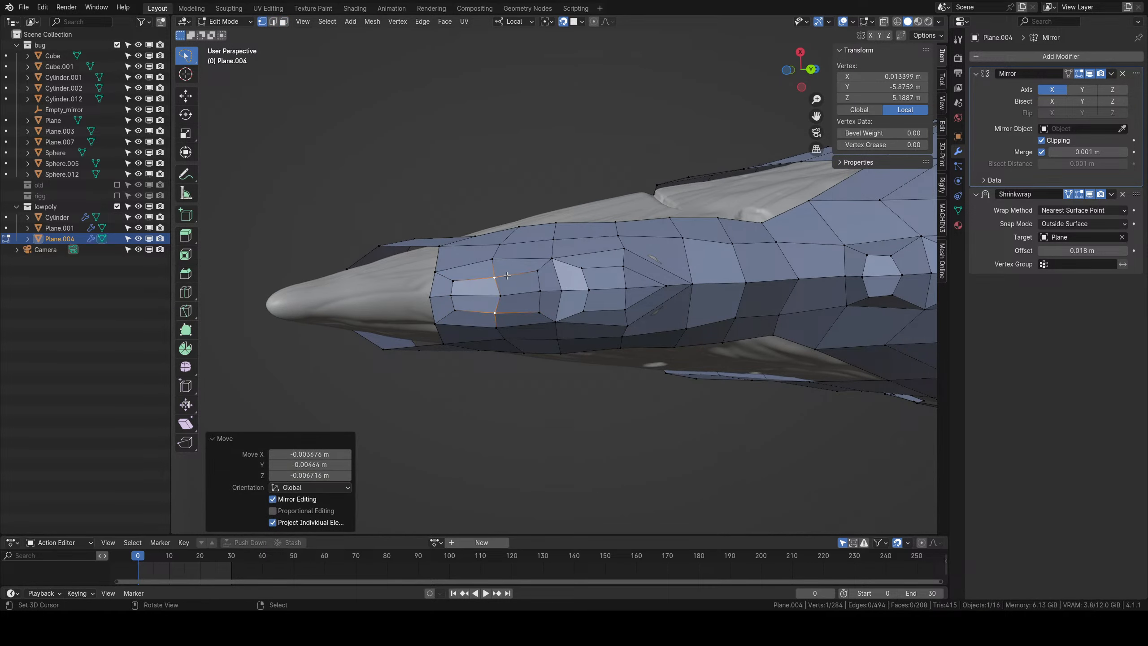
right_click(532, 275)
key(g)
click(532, 278)
scroll(542, 278, down, 6)
key(Tab)
middle_drag(578, 322, 548, 324)
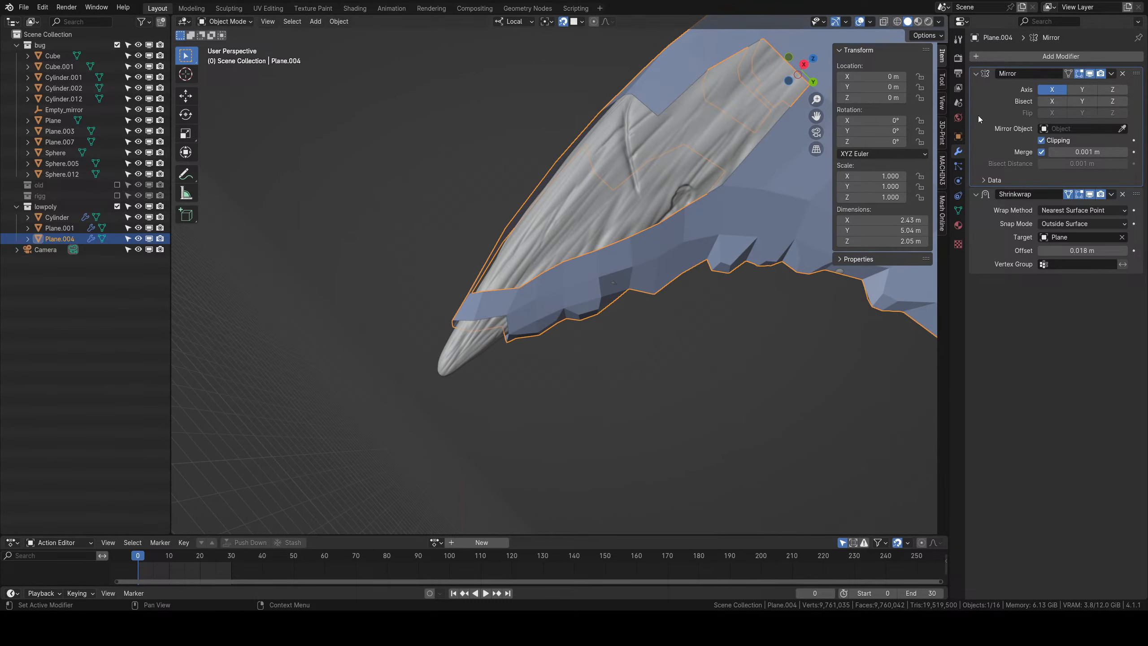
click(1075, 57)
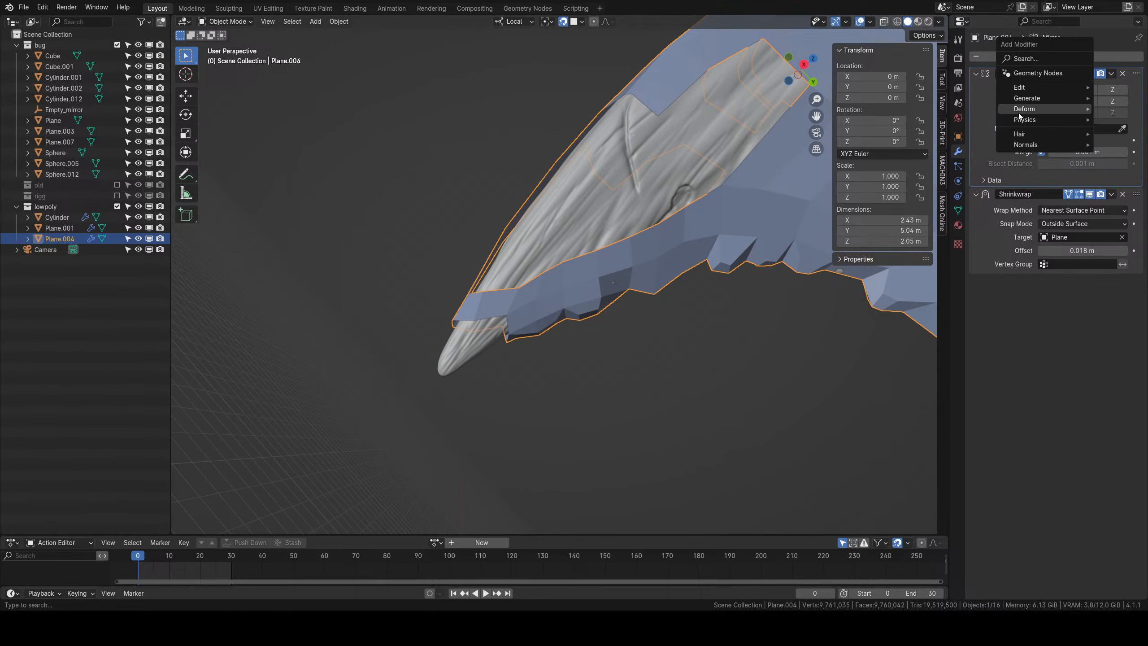
click(1020, 72)
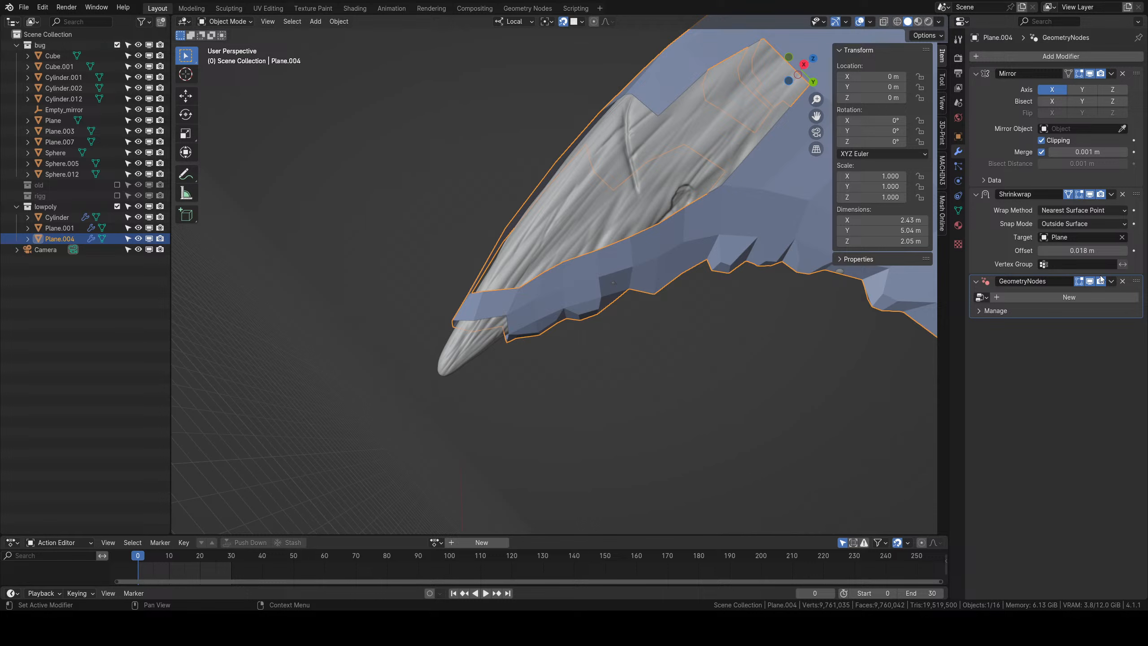
click(1124, 282)
Add a Subdivision Surface modifier and place it between the Mirror and Shrinkwrap modifiers.
click(1013, 58)
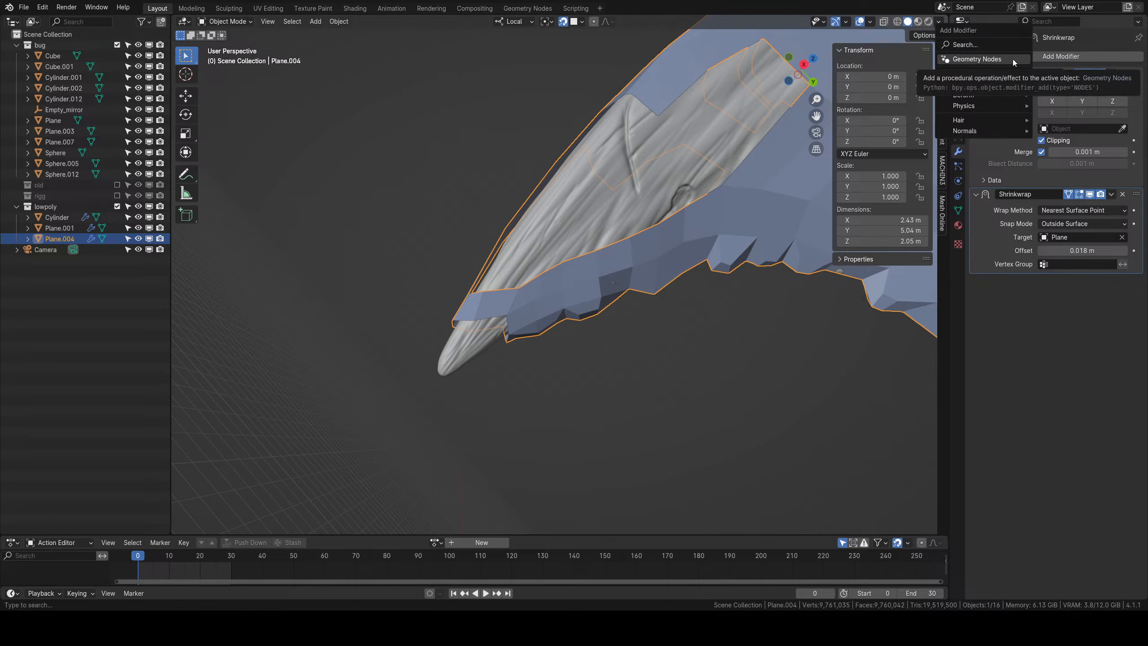
text(sub)
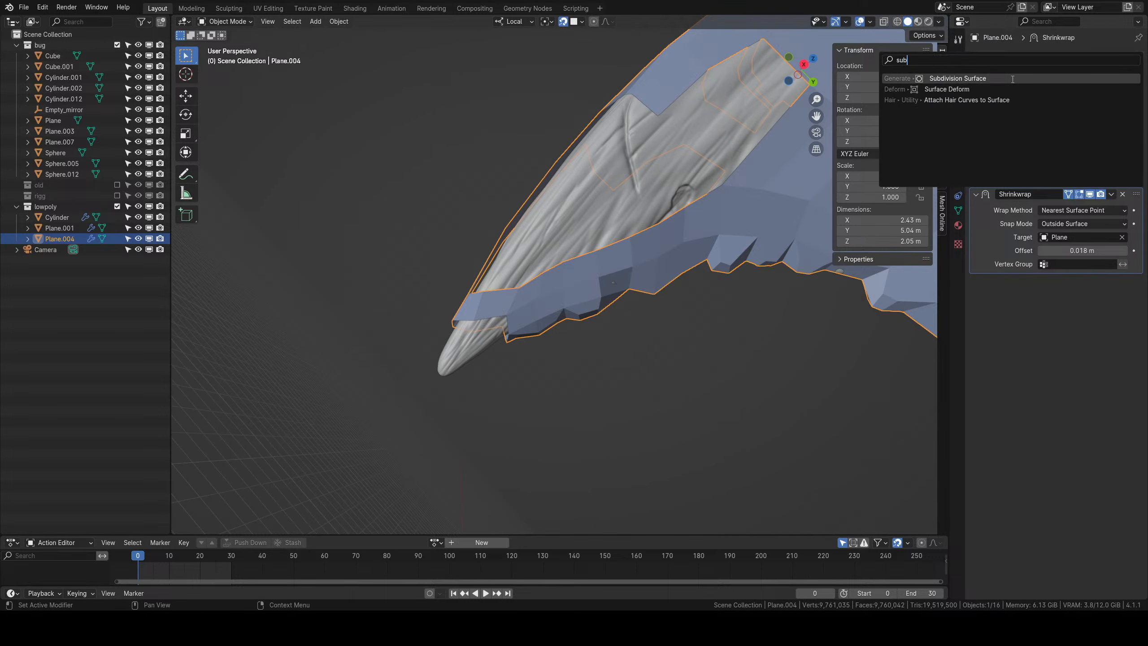
click(1013, 78)
drag(1119, 278, 1105, 172)
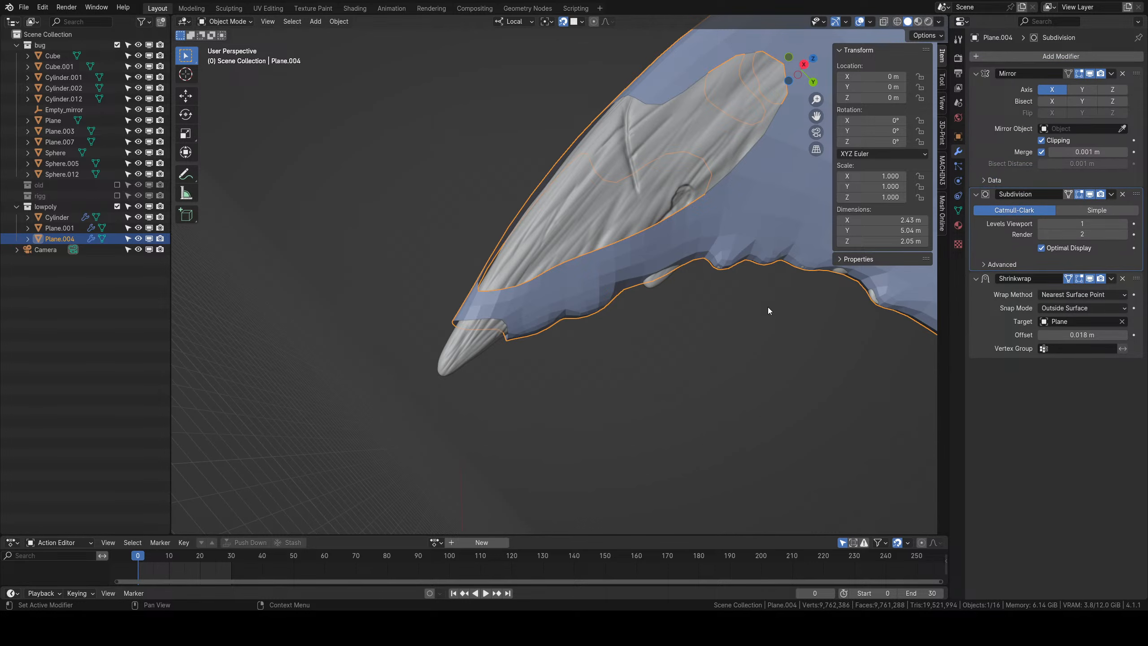
In Edit Mode, move a vertex of the second tooth bump's cap by about -0.001, 0.007 and 0.009 m.
middle_drag(768, 307, 489, 323)
key(Tab)
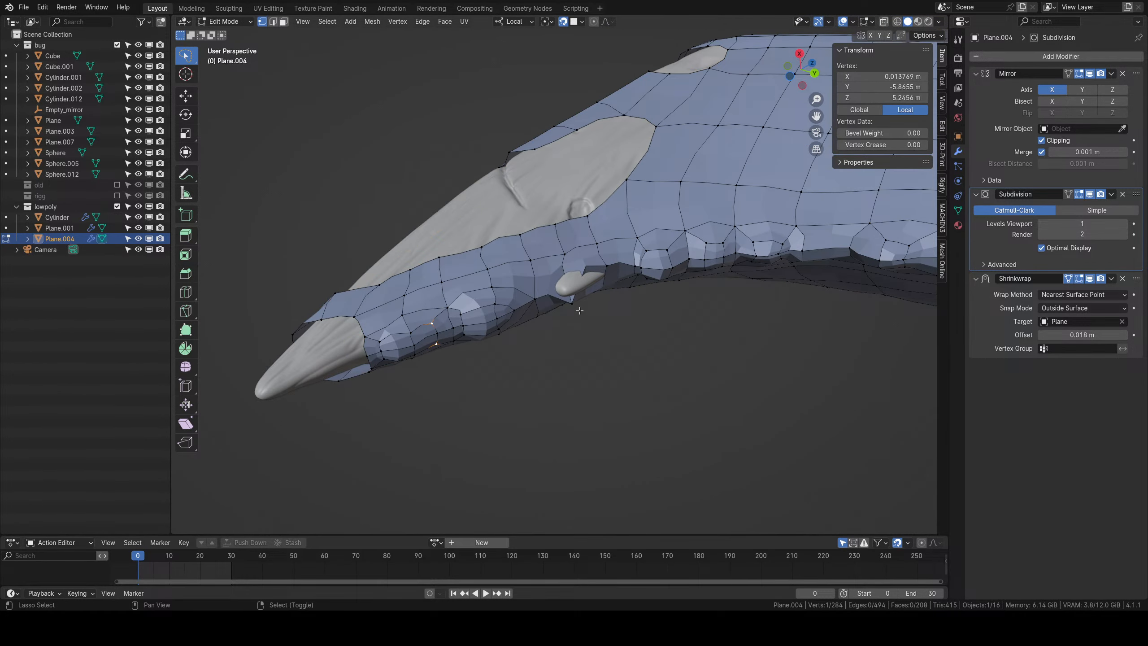
shift+middle_drag(578, 290, 704, 289)
scroll(576, 289, up, 3)
middle_drag(577, 277, 575, 296)
middle_drag(619, 337, 574, 360)
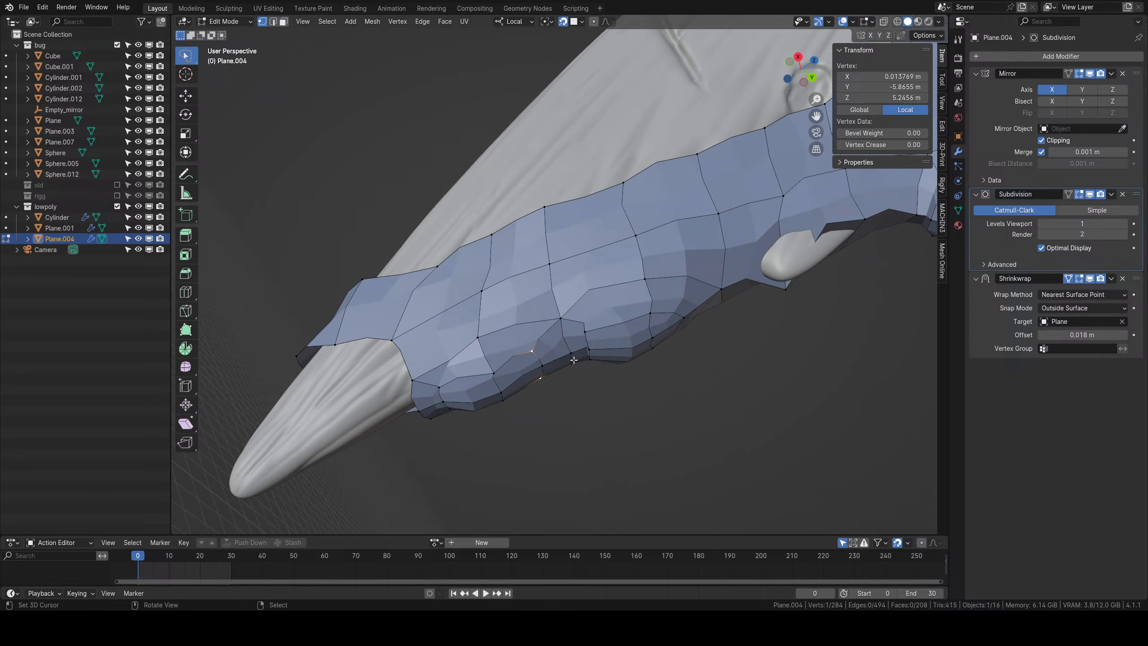
key(g)
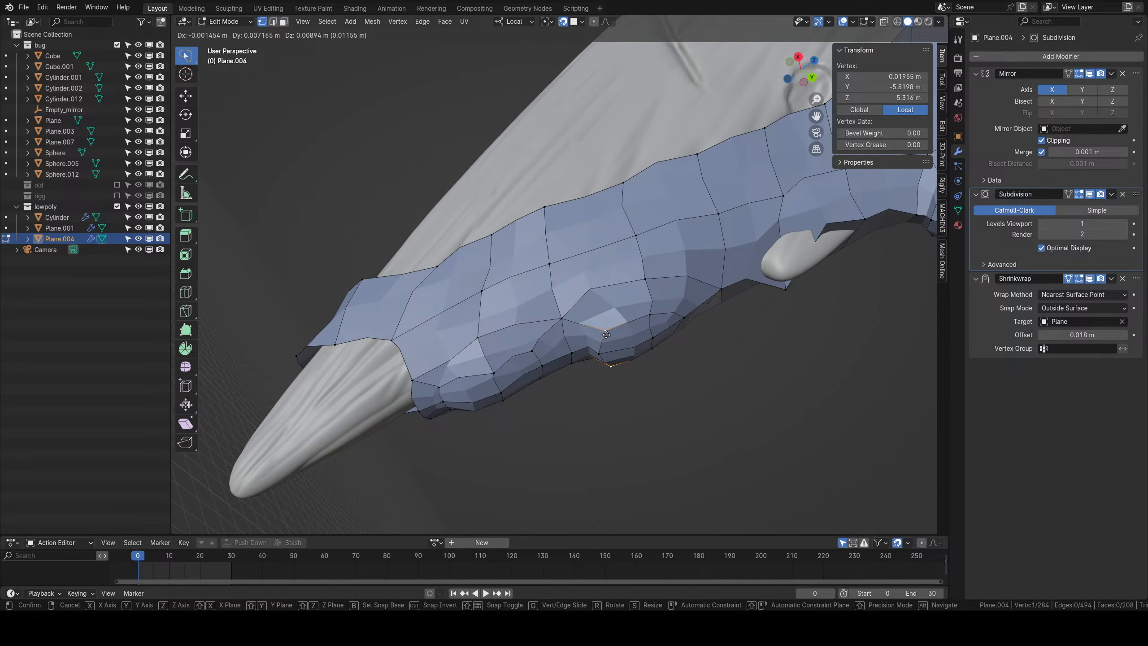
click(641, 318)
Set the Shrinkwrap modifier's offset to 0 m.
middle_drag(646, 290, 561, 312)
scroll(560, 313, down, 1)
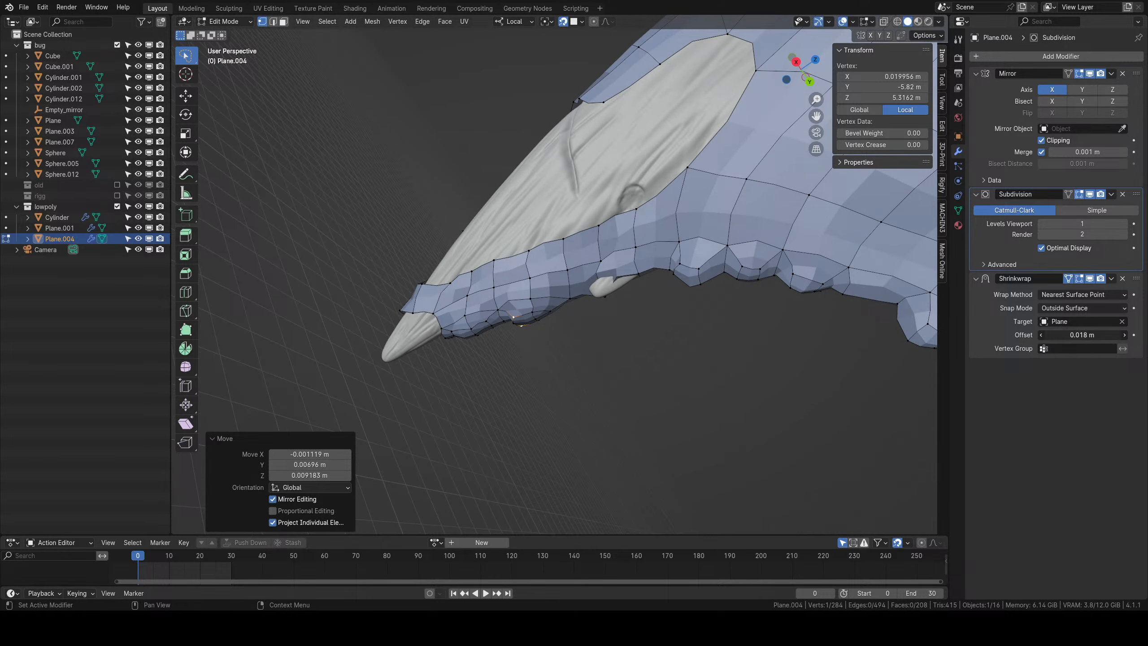
text(0)
key(Return)
scroll(671, 297, down, 3)
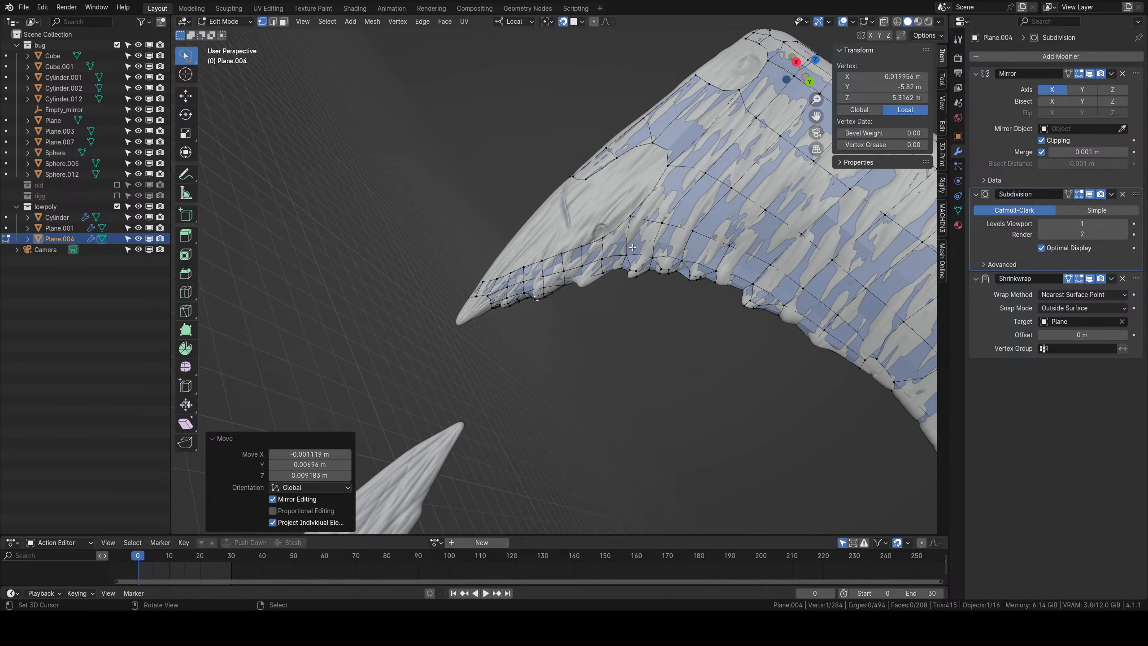
Isolate the low-poly jaw mesh in local view and resume editing it from below.
key(Tab)
key(slash)
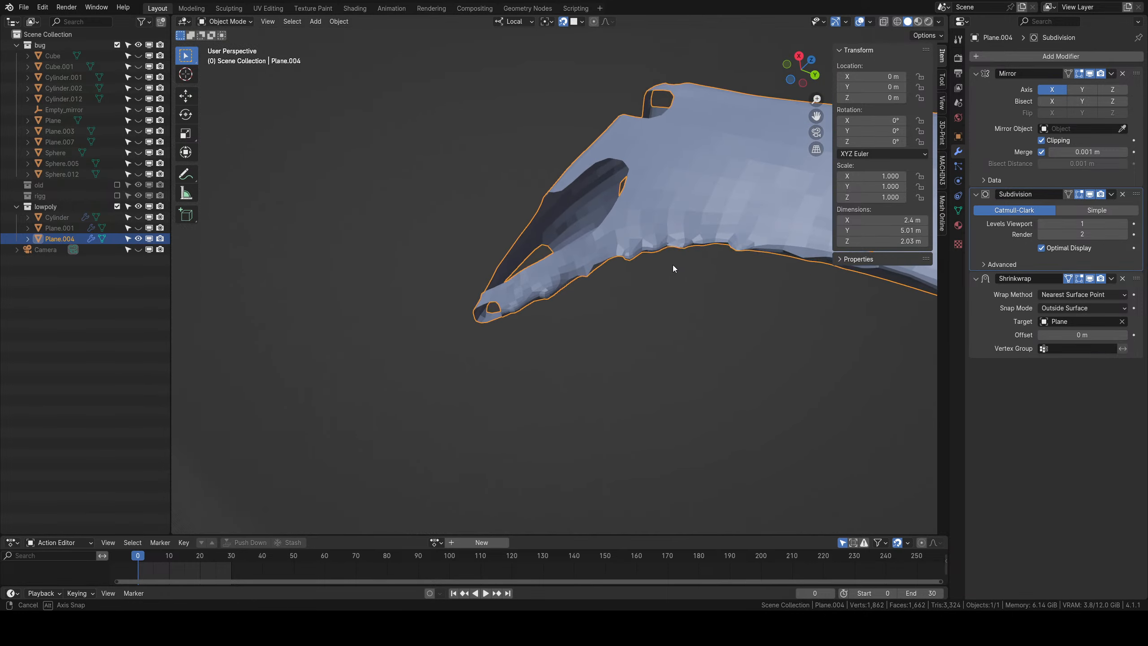
middle_drag(622, 337, 547, 287)
key(Tab)
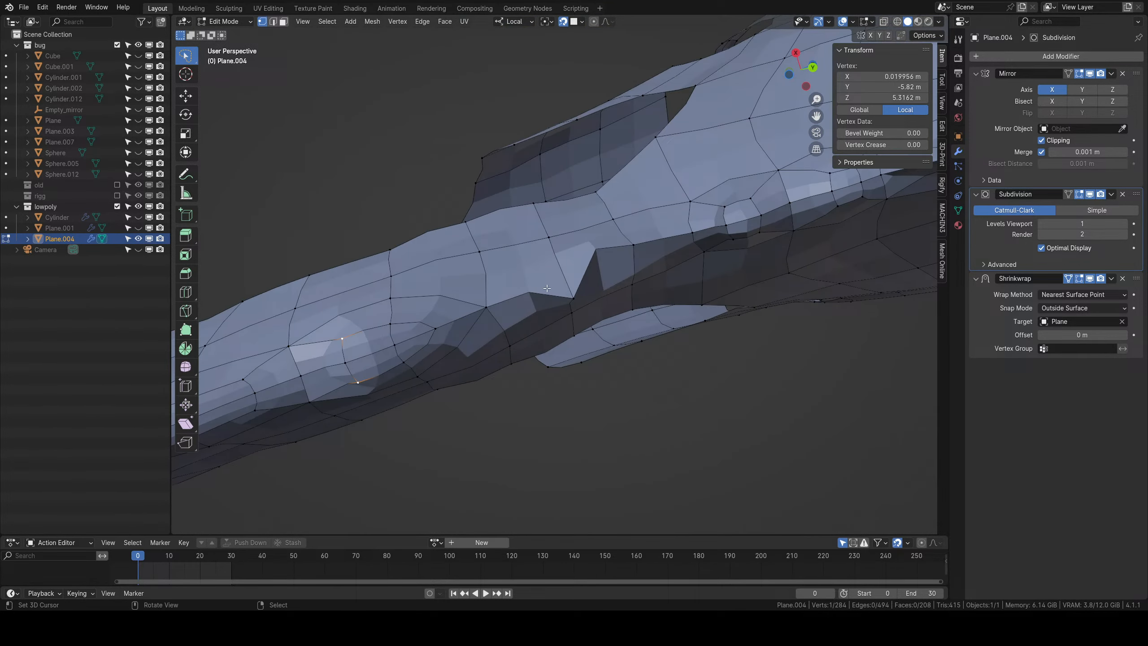
Extrude the two underside faces over the next tooth by about 0.023 m, shrink and reposition the cap, and switch to vertex selection.
key(3)
click(542, 282)
shift+click(601, 262)
middle_drag(601, 262, 607, 382)
key(e)
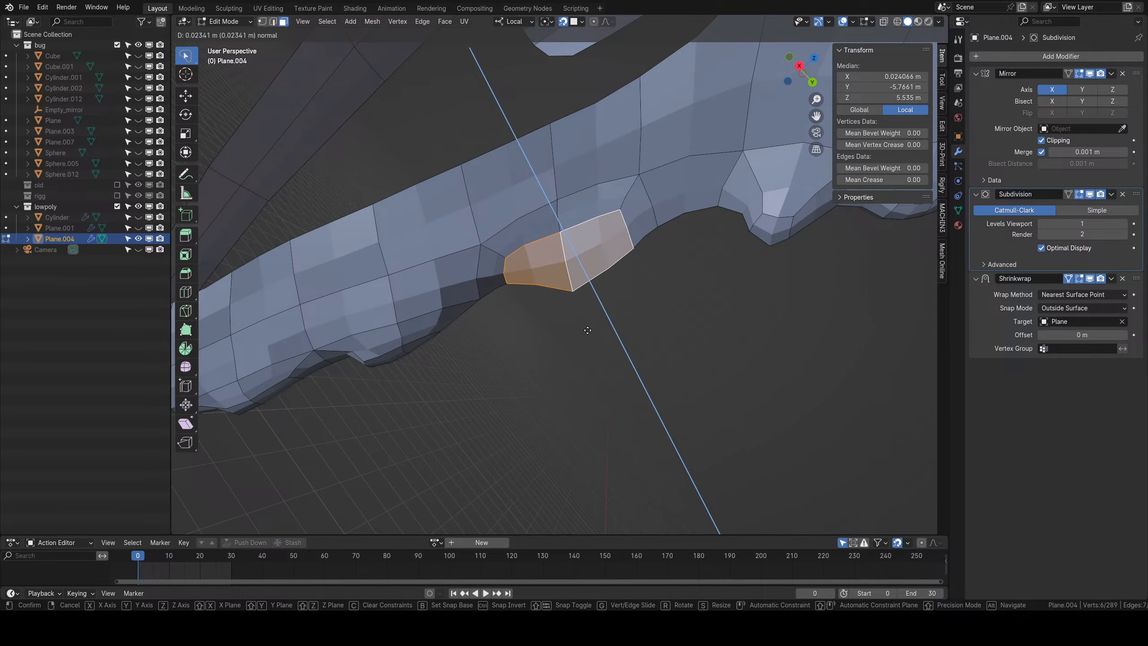
click(589, 324)
key(s)
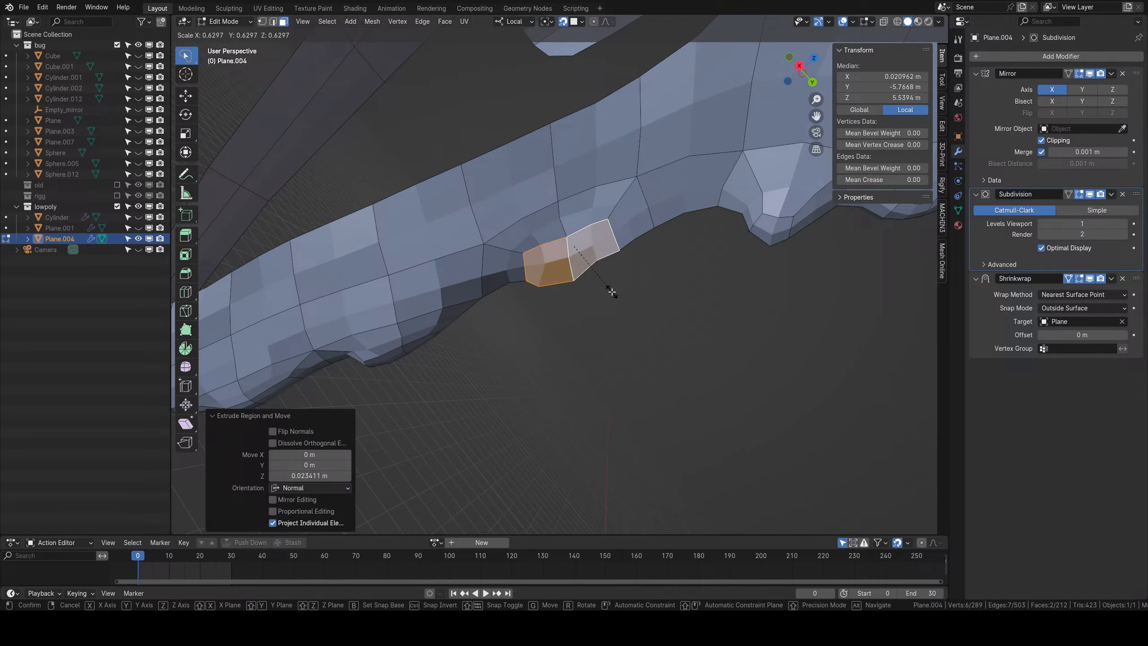
click(608, 291)
key(g)
click(606, 294)
middle_drag(599, 350, 561, 296)
key(1)
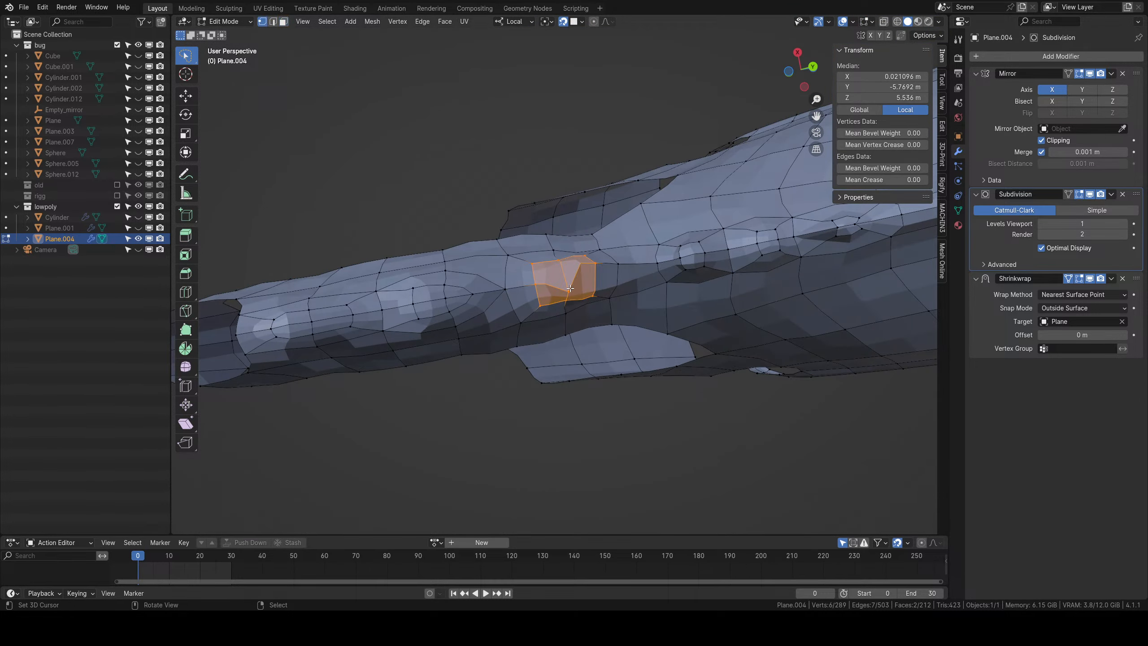
Remove the Subdivision modifier from the jaw mesh and set the Shrinkwrap modifier's offset to 0.017 m.
right_click(568, 290)
key(g)
right_click(573, 282)
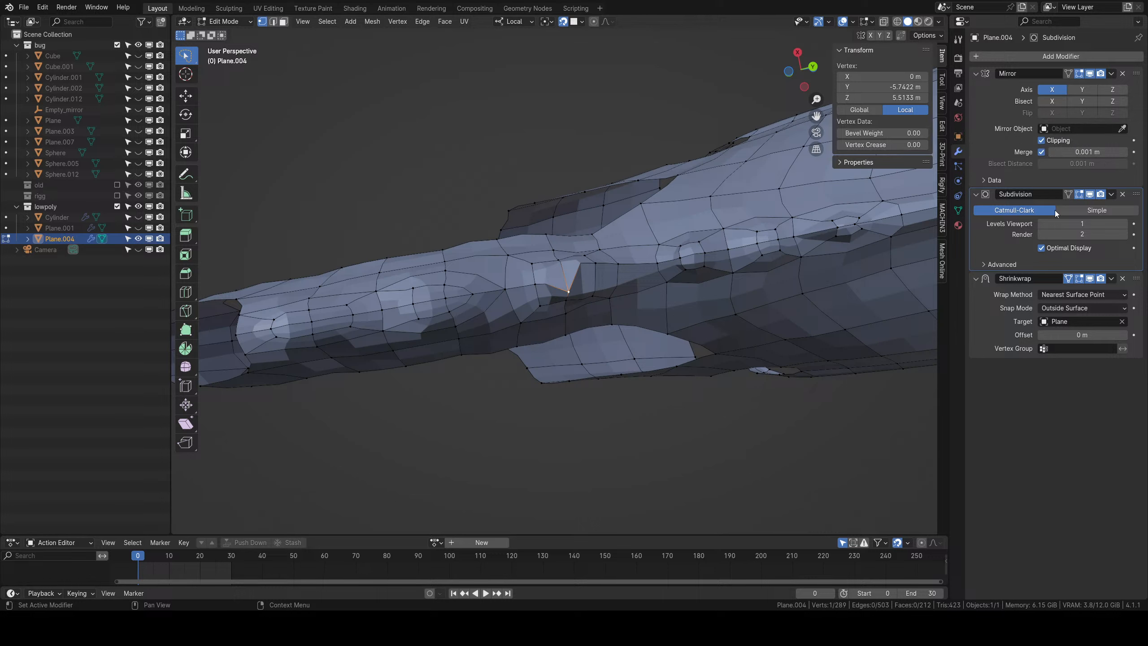
click(1122, 194)
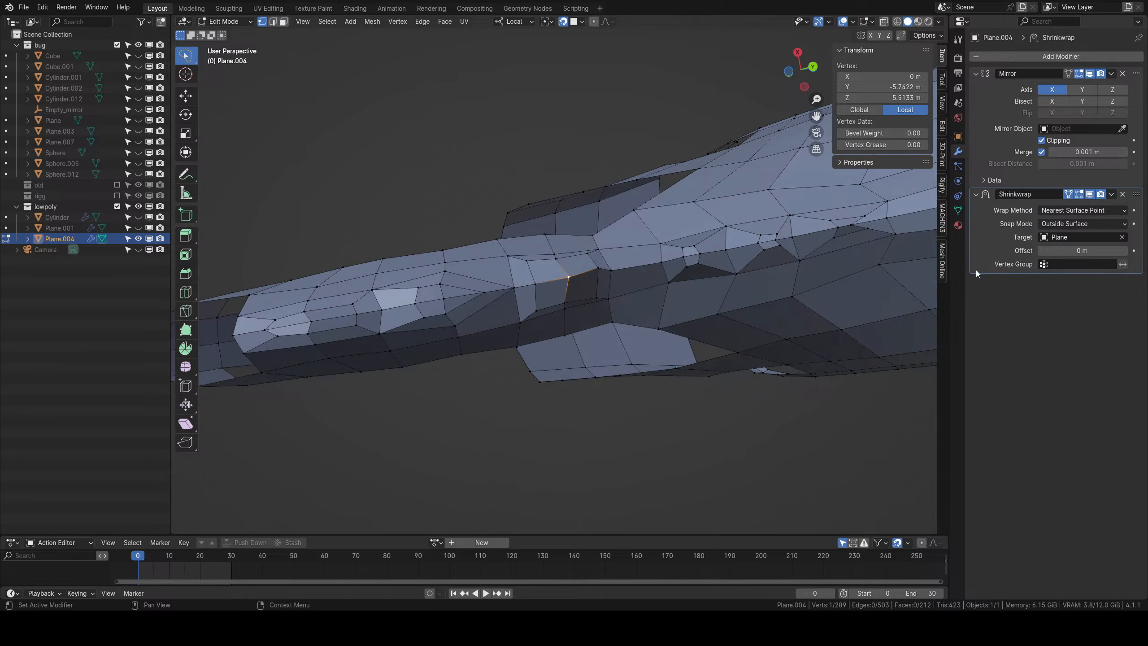
middle_drag(620, 272, 553, 303)
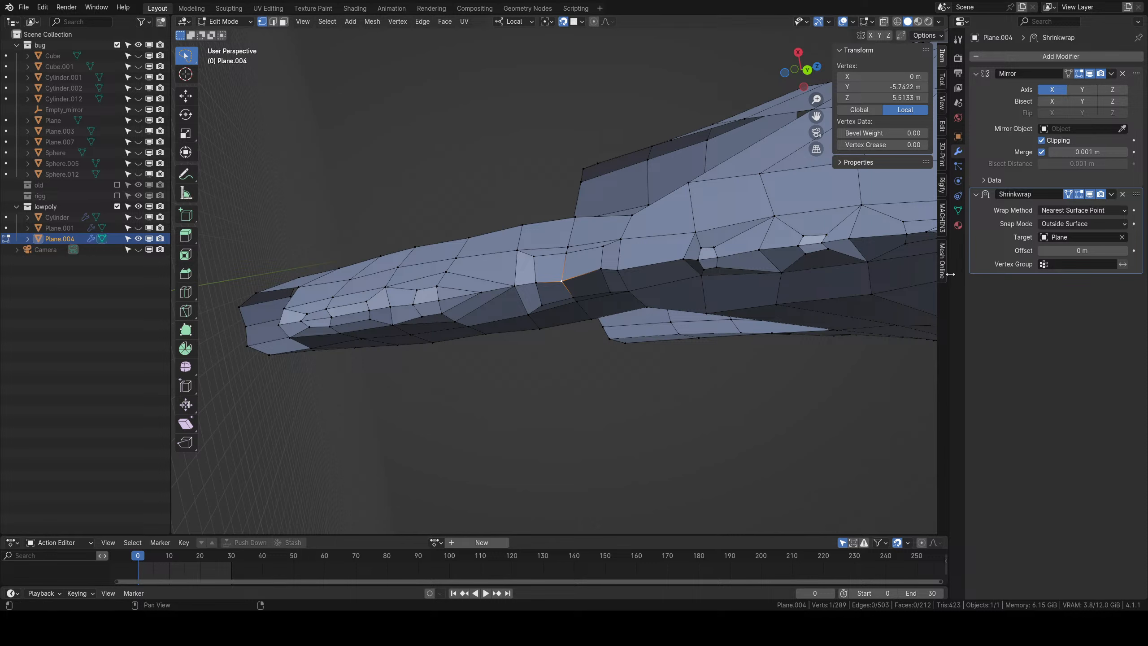
click(1076, 251)
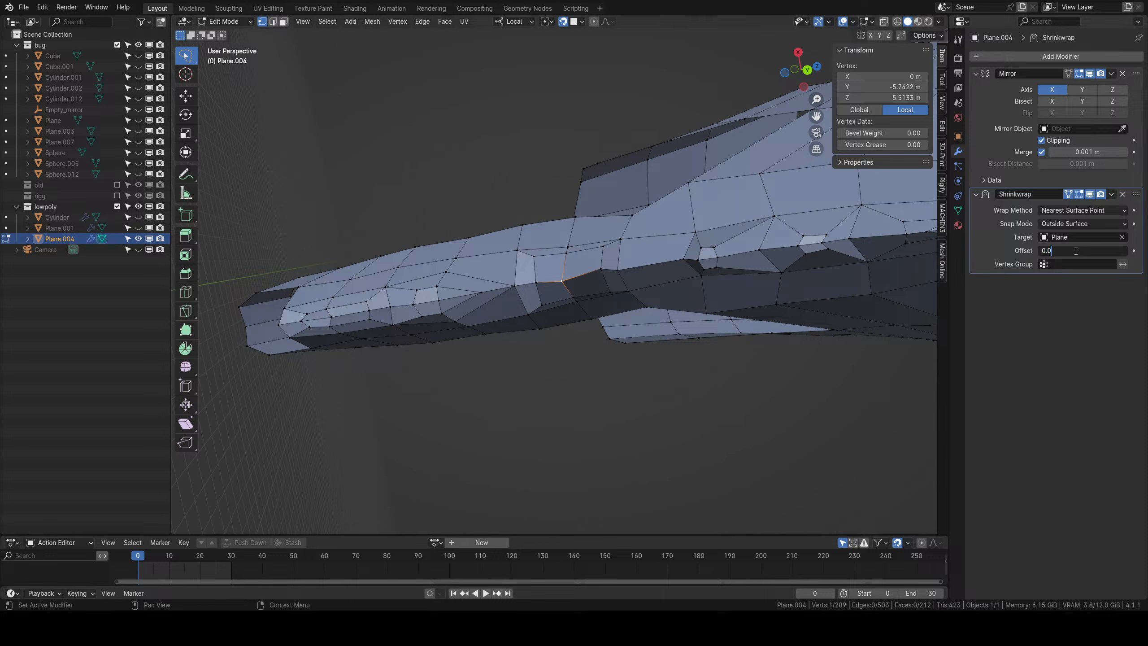
text(0.017)
key(Return)
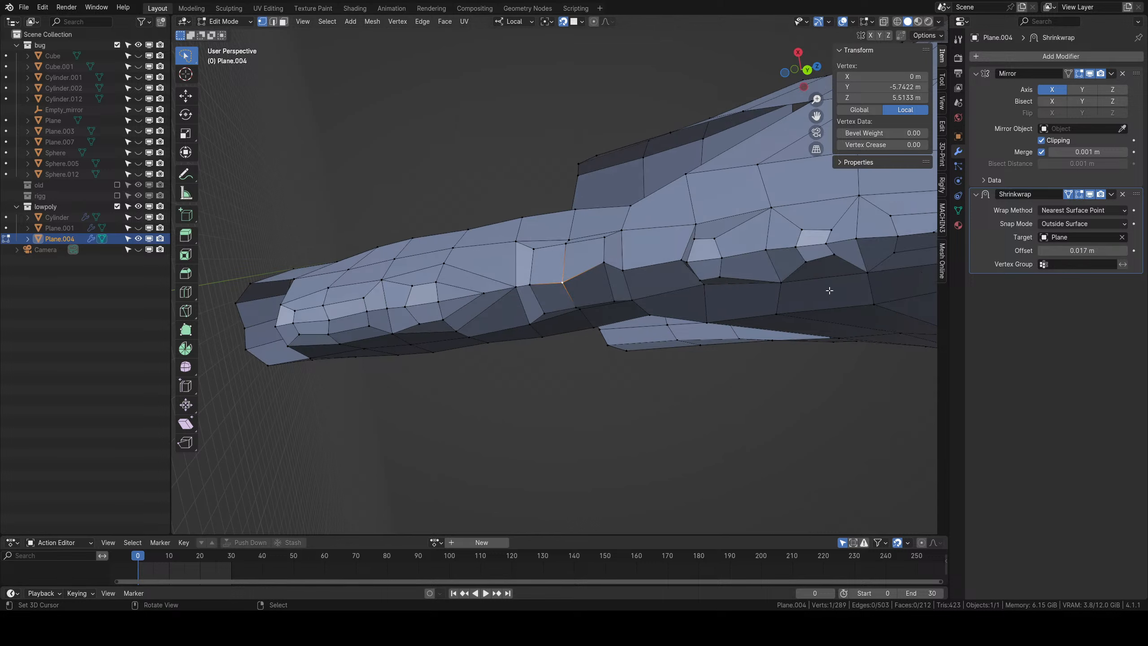
Reposition two vertices on the side of the newly extruded tooth bump to shape its base.
middle_drag(758, 290, 586, 304)
scroll(593, 281, down, 2)
key(Tab)
scroll(585, 293, up, 3)
key(Tab)
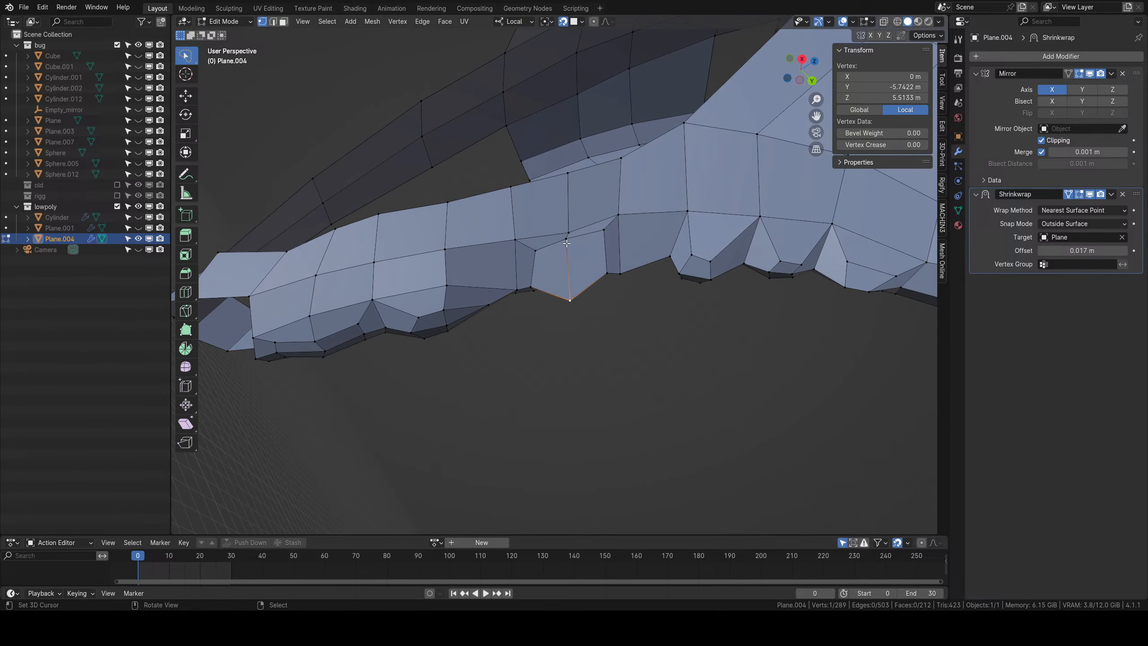
click(571, 251)
key(g)
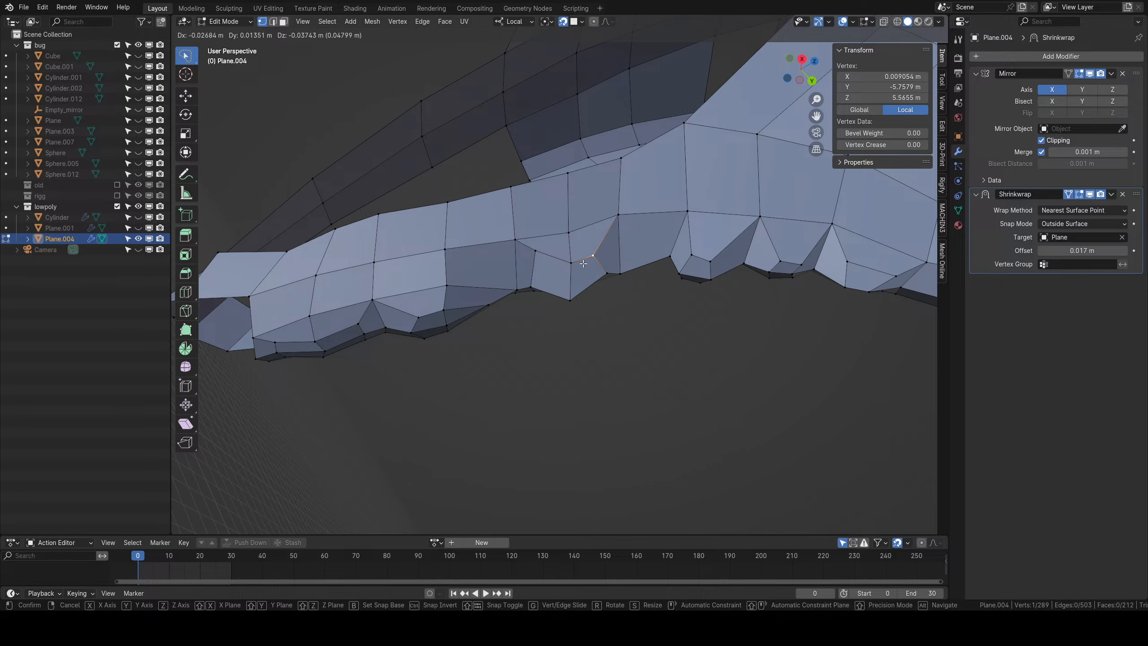
click(588, 261)
right_click(536, 253)
key(g)
click(541, 273)
Adjust the vertex on the side of the tooth bump facing its neighbouring tooth and leave Edit Mode.
middle_drag(601, 314, 613, 346)
click(605, 266)
key(g)
click(608, 269)
key(g)
click(638, 269)
scroll(577, 318, down, 3)
key(Tab)
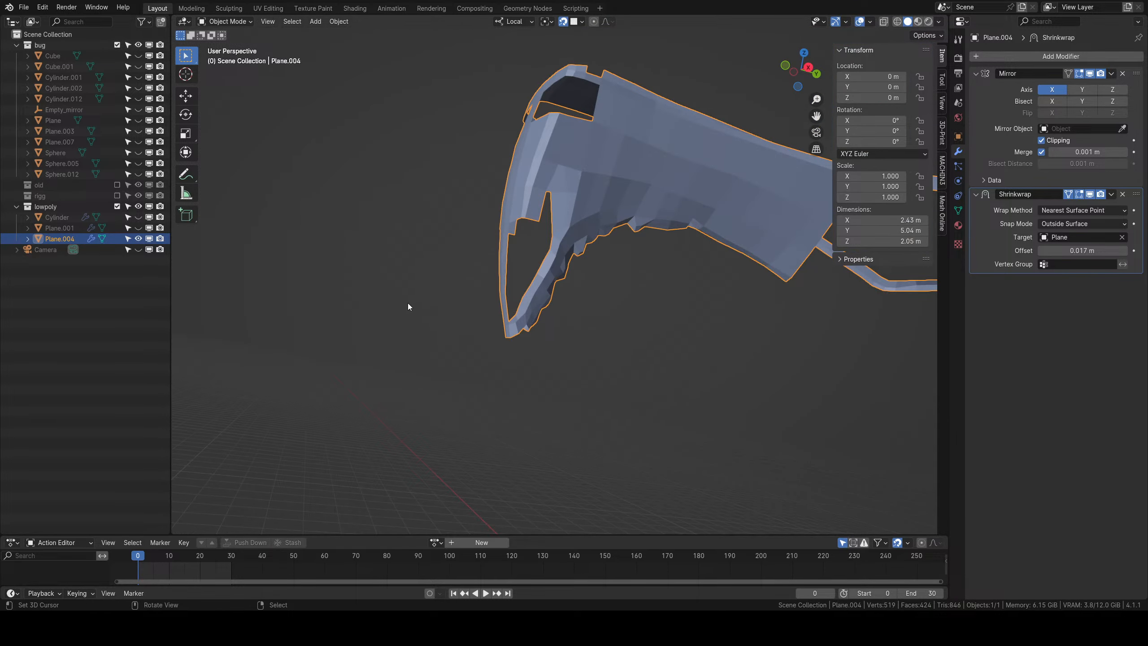
Reveal all hidden objects and reopen the low-poly jaw mesh in Edit Mode at the uncovered hook tip.
key(alt+h)
middle_drag(704, 261, 449, 267)
scroll(565, 300, up, 5)
key(alt+a)
click(544, 275)
key(Tab)
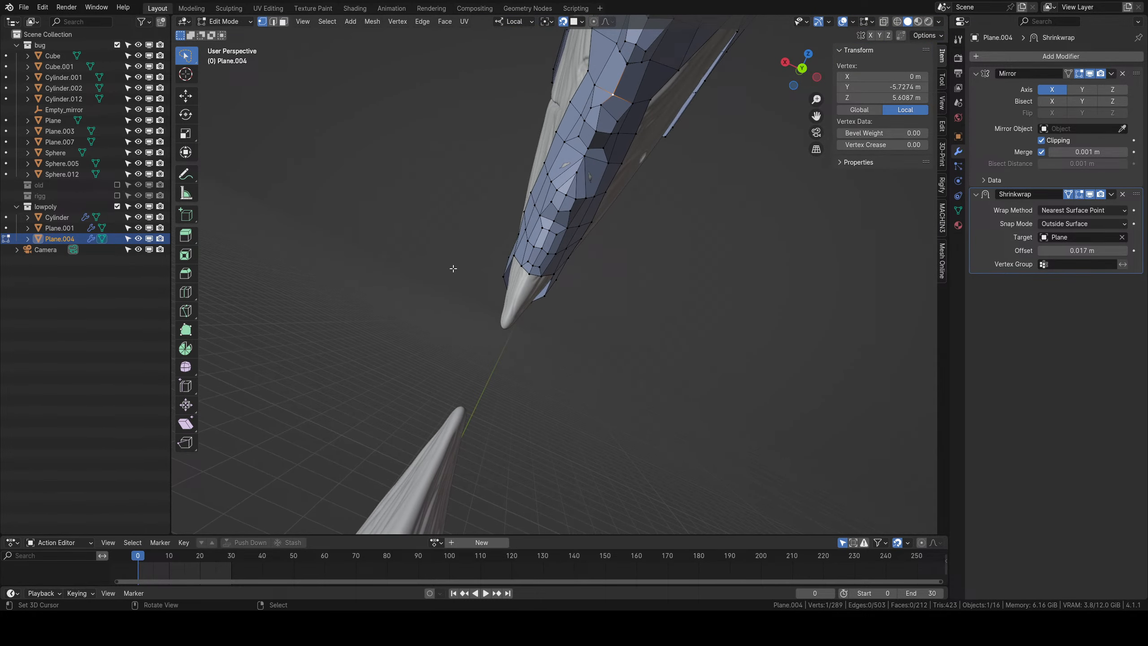
shift+middle_drag(486, 232, 525, 194)
middle_drag(525, 194, 577, 209)
scroll(578, 210, up, 6)
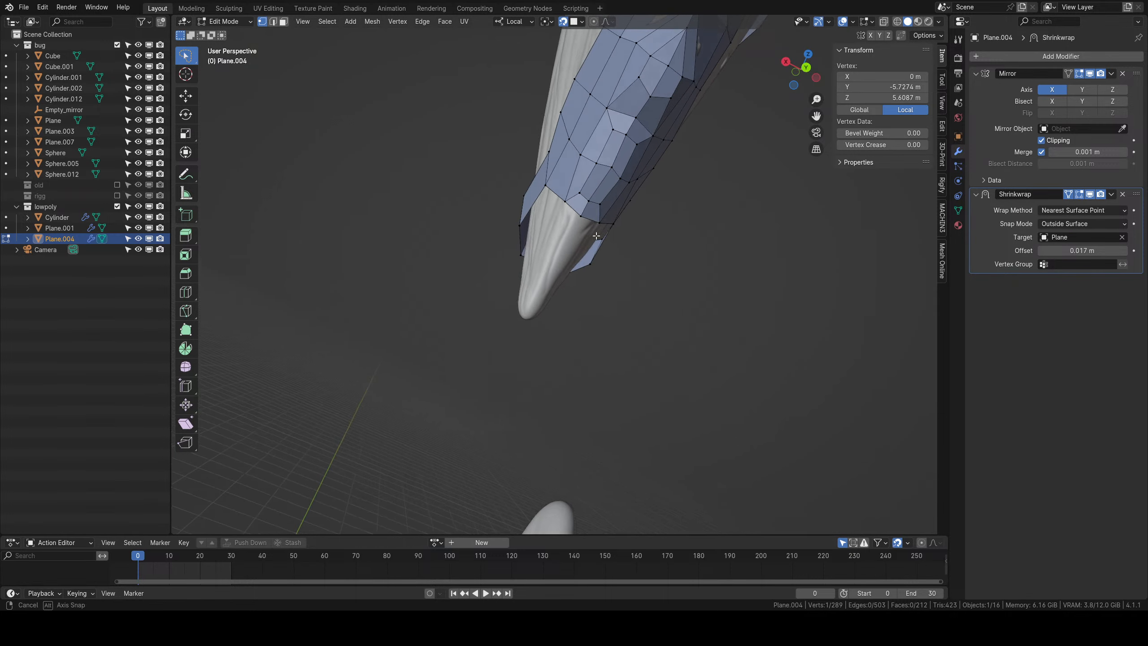
Extrude the open edge at the hook's tip by about 0.007, -0.024 and -0.064 m, and extrude the opposite flap's end edge.
shift+right_click(602, 187)
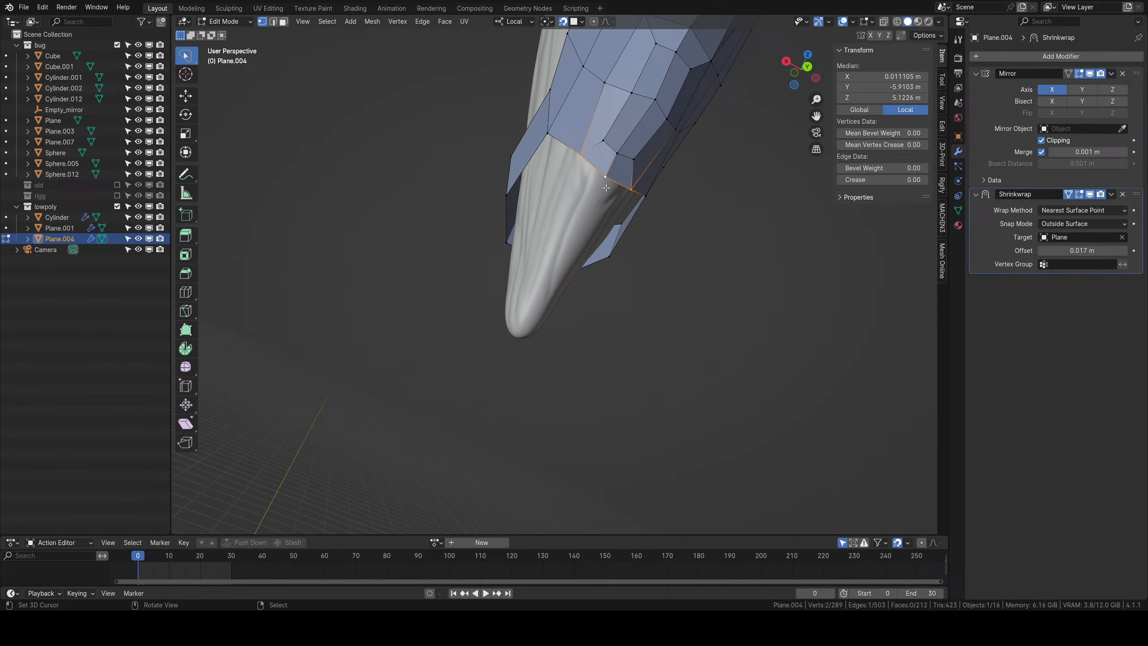
scroll(602, 187, down, 1)
key(e)
click(583, 231)
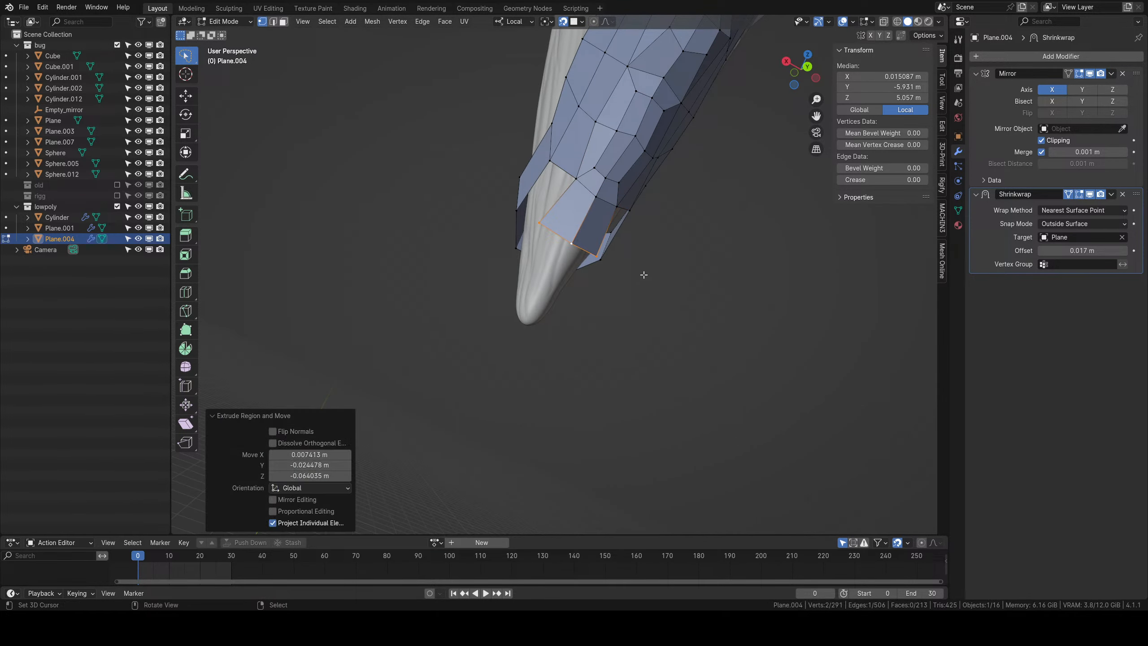
key(s)
click(587, 252)
middle_drag(588, 251, 643, 282)
key(ctrl+z)
key(e)
click(630, 310)
Fill a face between the two extruded flaps across the tip's side and add a loop cut through it.
right_click(587, 270)
shift+right_click(597, 310)
shift+right_click(659, 278)
shift+right_click(671, 244)
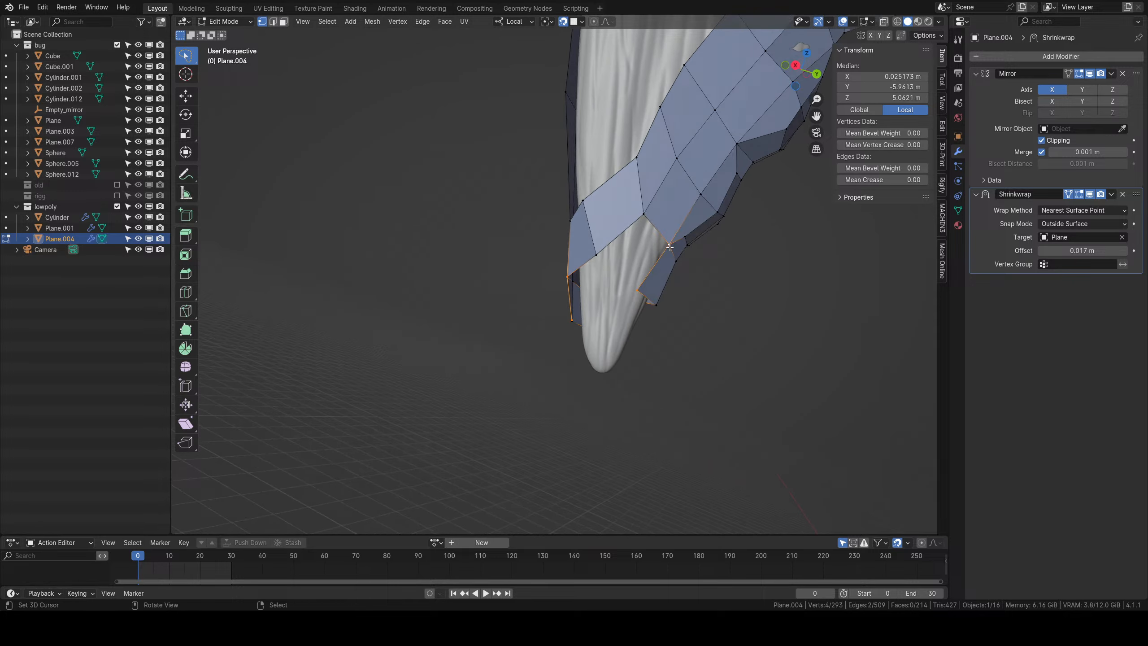
key(f)
key(ctrl+r)
click(618, 300)
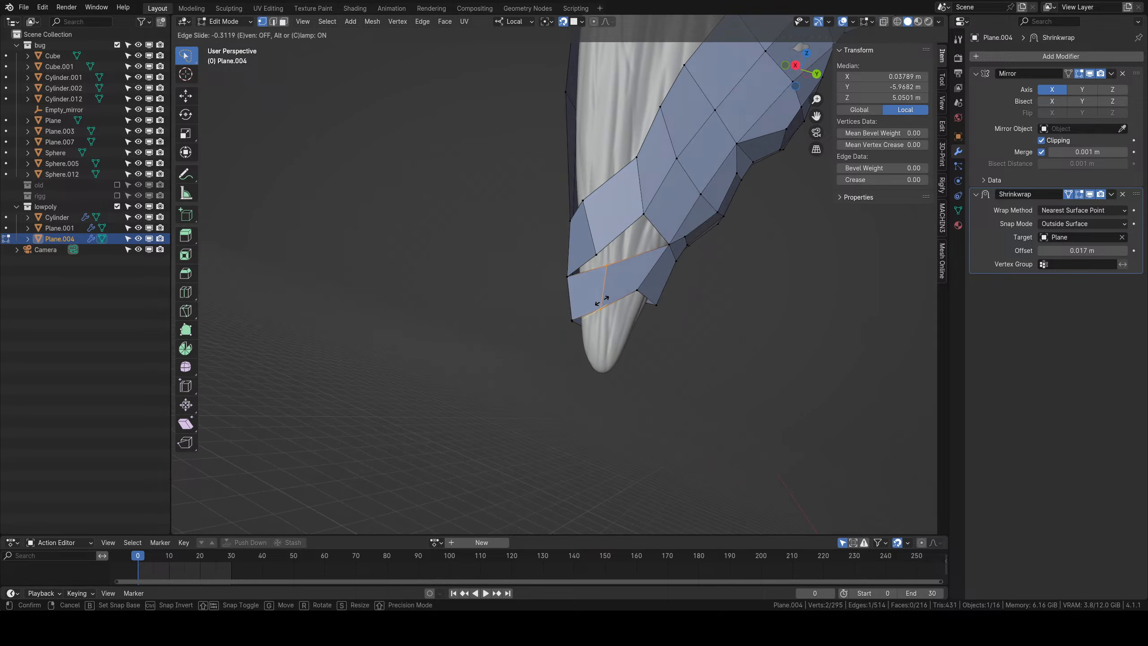
click(615, 297)
Move the loop cut's upper vertex towards the gap and merge it with the corner vertex above.
right_click(620, 266)
key(g)
click(602, 271)
shift+right_click(597, 267)
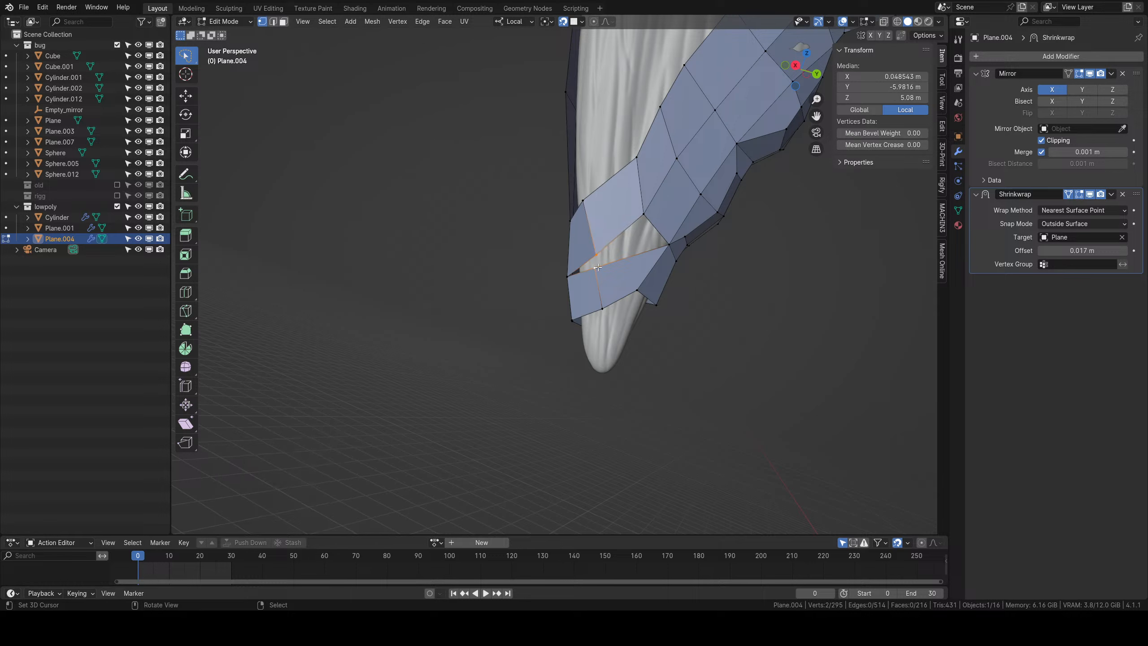
key(w)
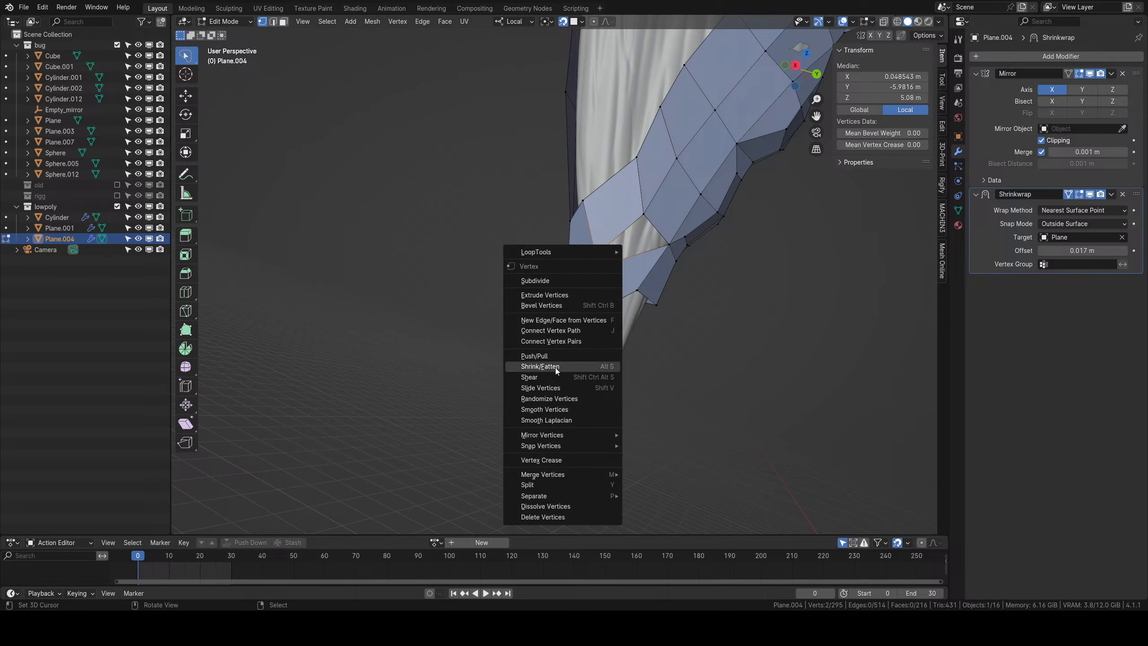
mouse_move(552, 435)
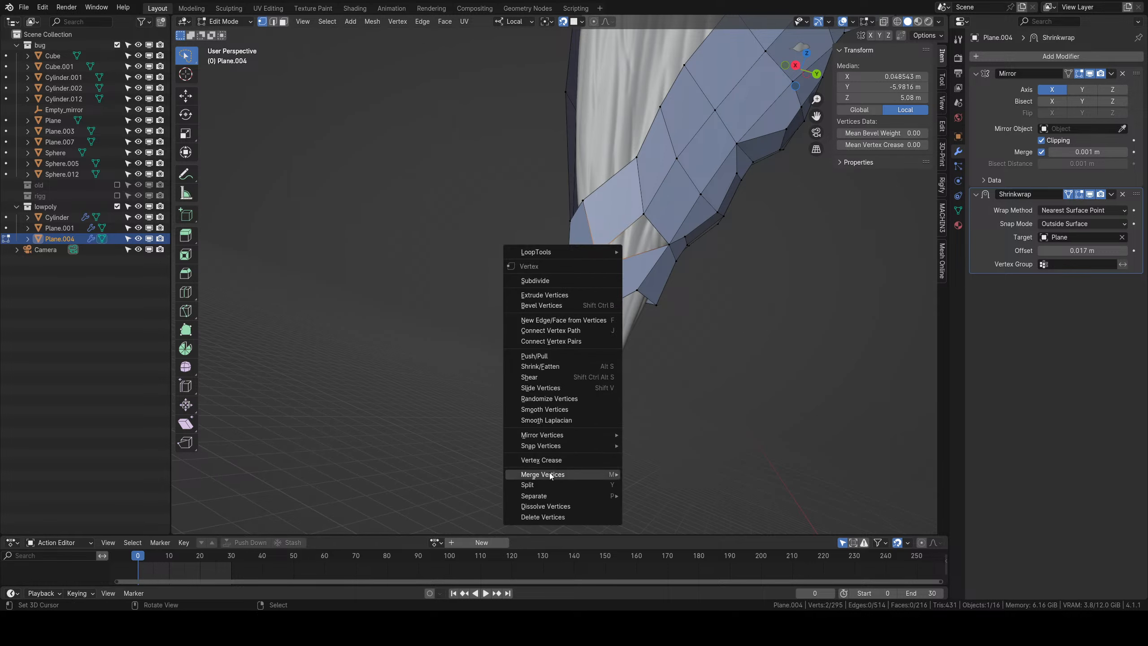
mouse_move(542, 474)
click(641, 475)
Add a second lengthwise loop cut through the new face on the tip's side.
middle_drag(602, 271, 618, 304)
key(ctrl+r)
click(630, 271)
click(636, 276)
Reposition the lower vertices of both loop cuts and the second cut's upper vertex to even out the tip's faces.
right_click(644, 299)
key(g)
click(623, 313)
right_click(595, 320)
key(g)
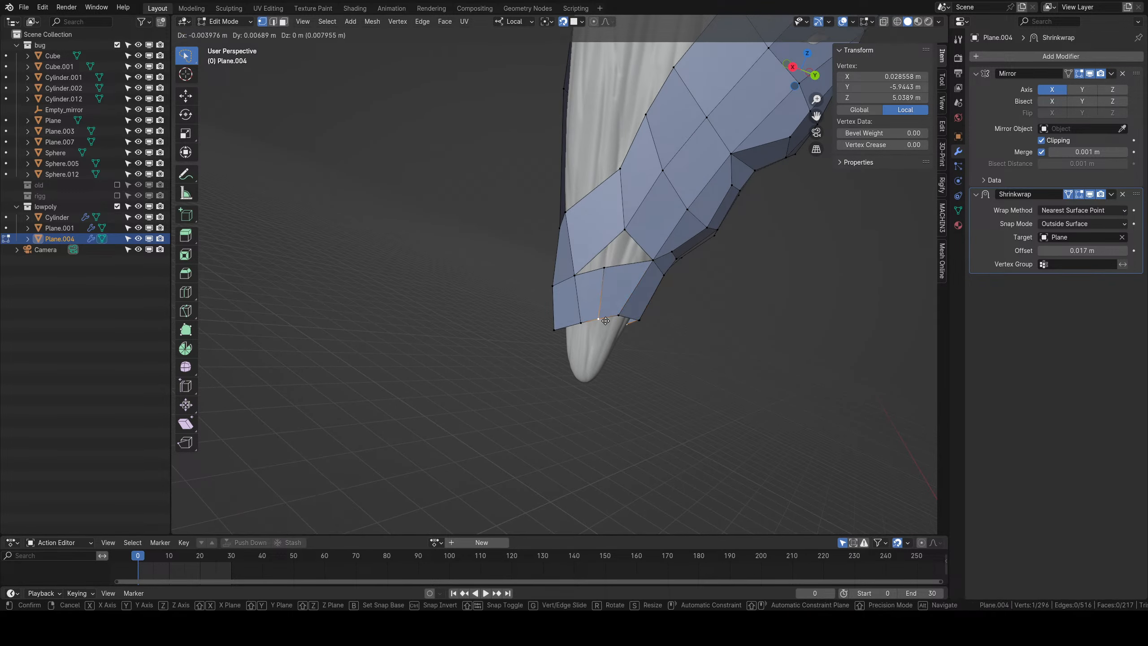
click(607, 323)
right_click(605, 270)
key(g)
click(603, 281)
Fill the remaining gap above the tip's side faces with a new face.
right_click(643, 253)
shift+right_click(627, 234)
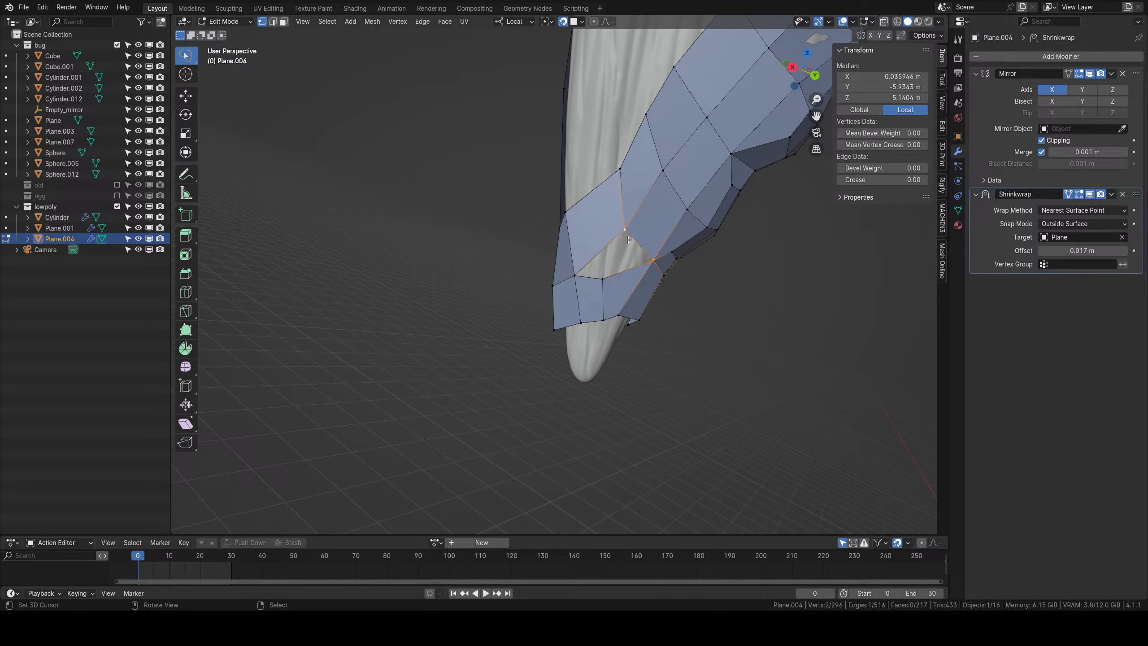
key(f)
Extrude the open edge loop around the tip by about 0.002, 0.010 and -0.054 m.
middle_drag(626, 234, 638, 295)
alt+right_click(576, 291)
key(e)
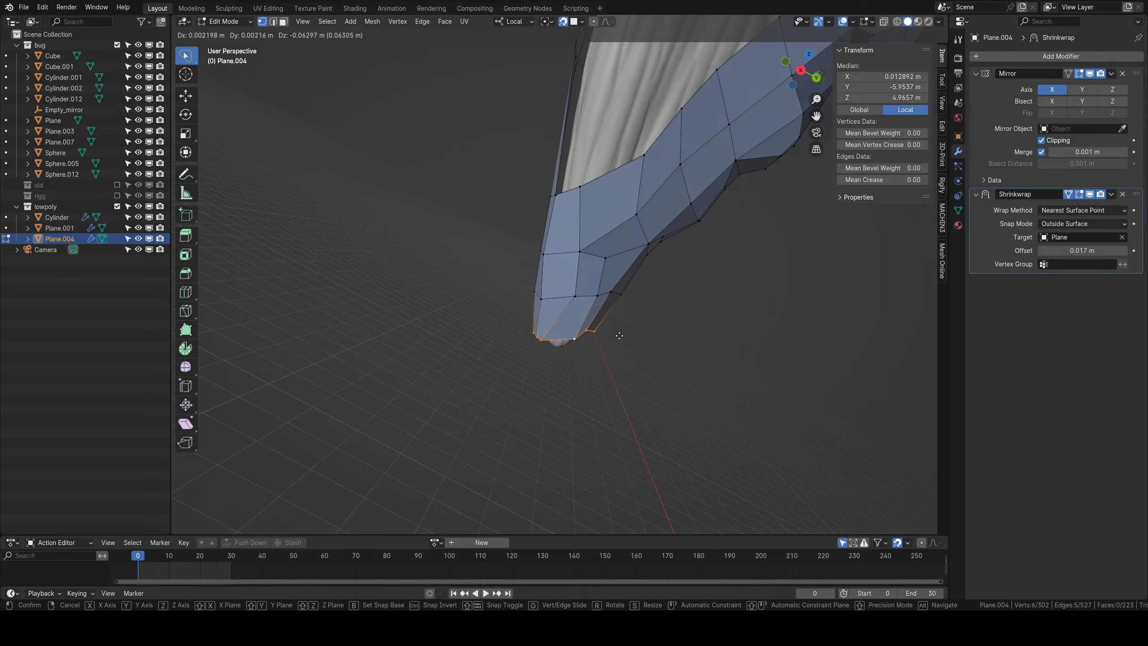
click(587, 321)
middle_drag(587, 321, 613, 234)
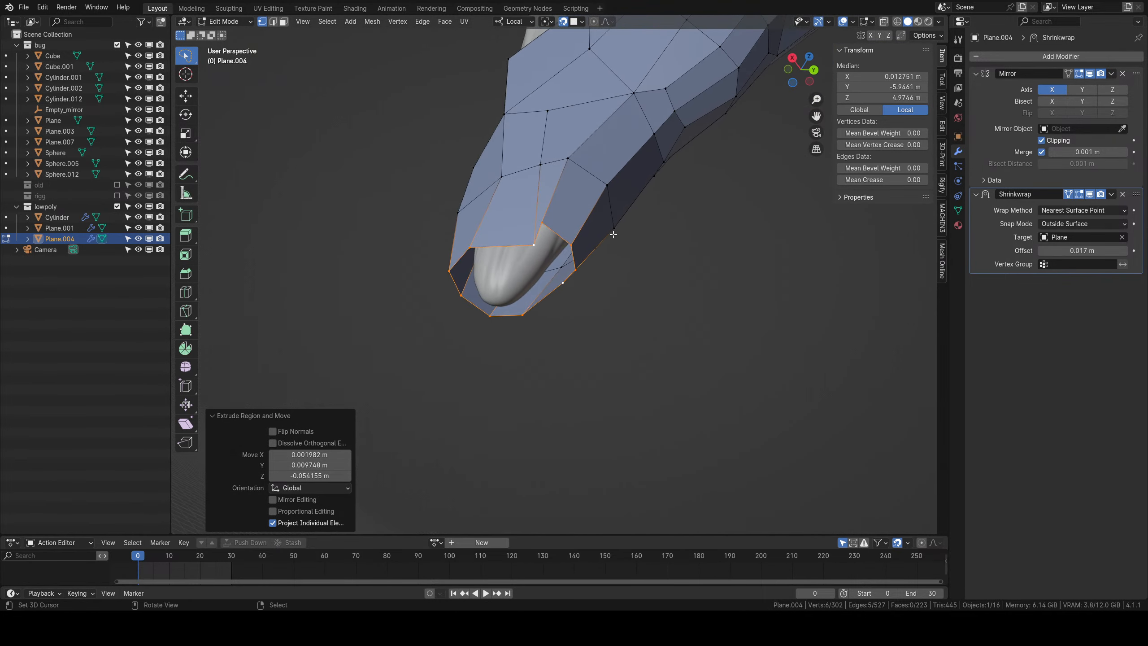
Try to round the tip's open edge loop with LoopTools Circle, and undo it.
right_click(572, 274)
mouse_move(586, 54)
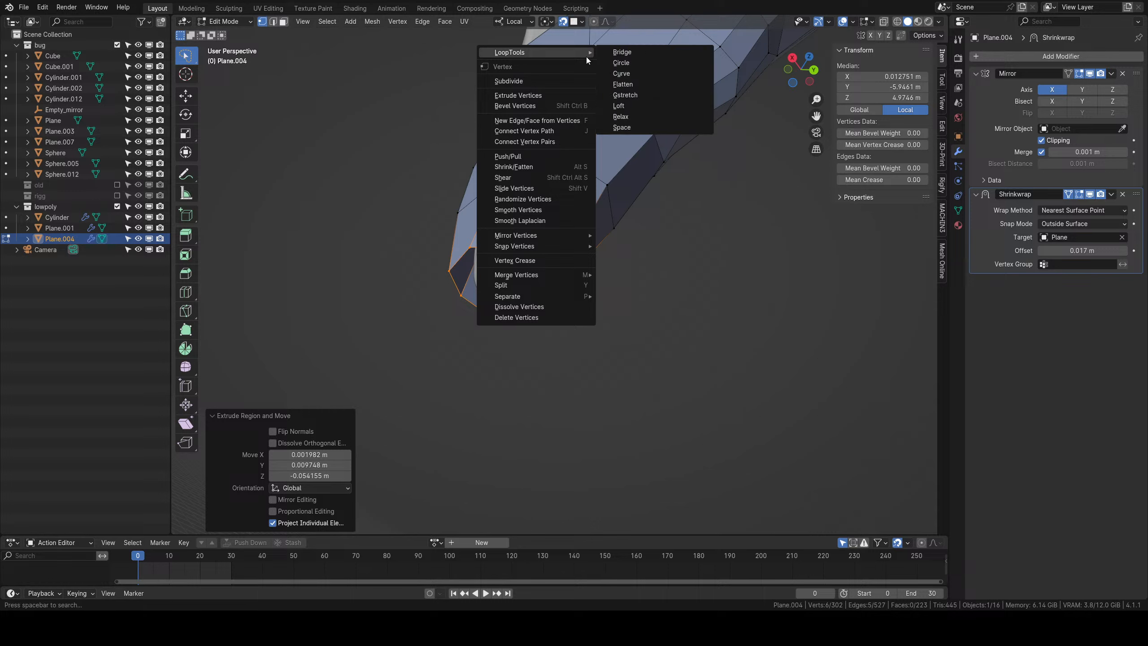
click(619, 63)
middle_drag(637, 219, 652, 253)
key(ctrl+z)
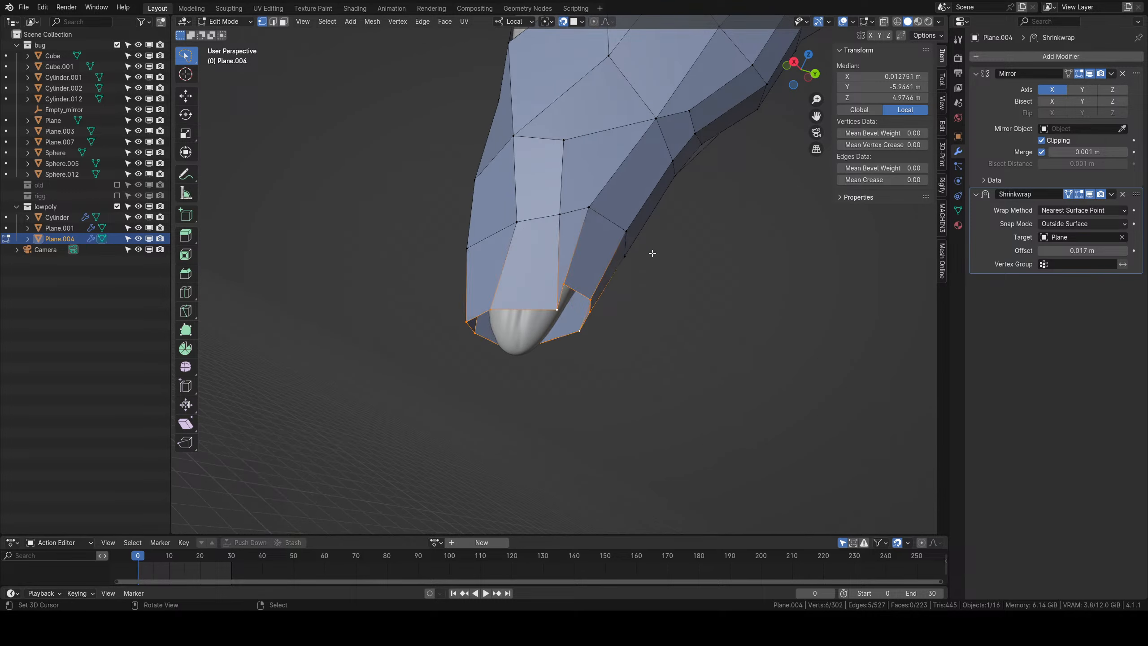
Move a vertex of the tip's open rim closer to the sculpt and slide the neighbouring rim edge.
right_click(571, 315)
key(g)
click(536, 299)
right_click(572, 277)
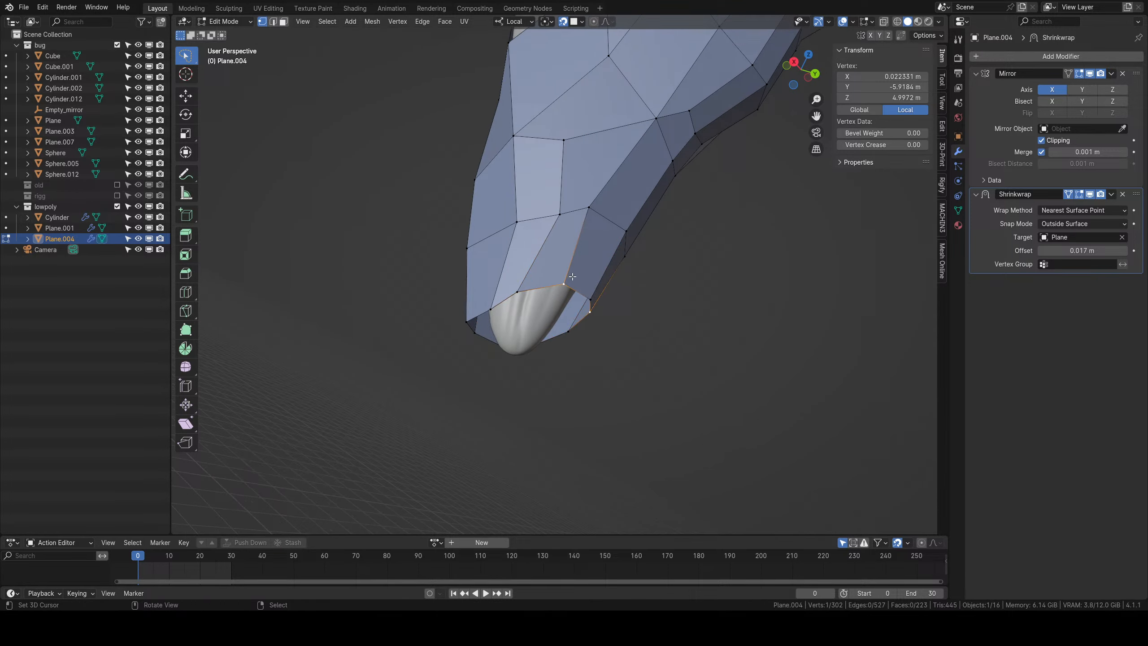
shift+right_click(587, 297)
middle_drag(583, 292, 510, 268)
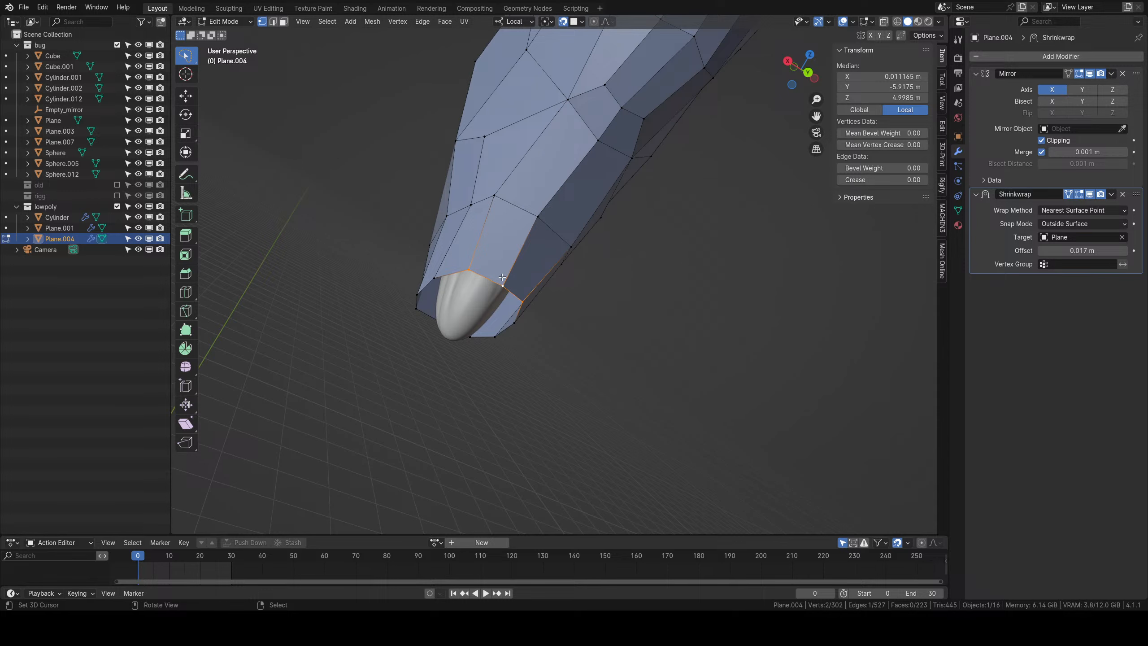
key(g)
key(g)
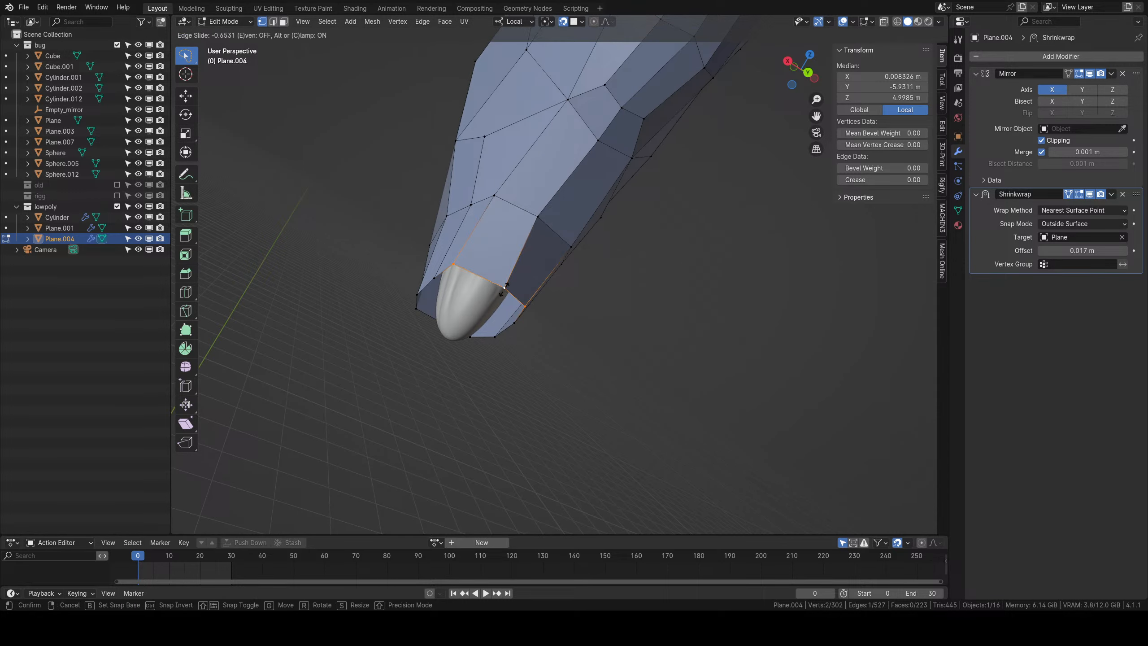
click(507, 280)
Extrude the tip's open rim by about -0.010, 0.008 and -0.045 m.
middle_drag(507, 279, 559, 312)
alt+shift+right_click(568, 304)
key(e)
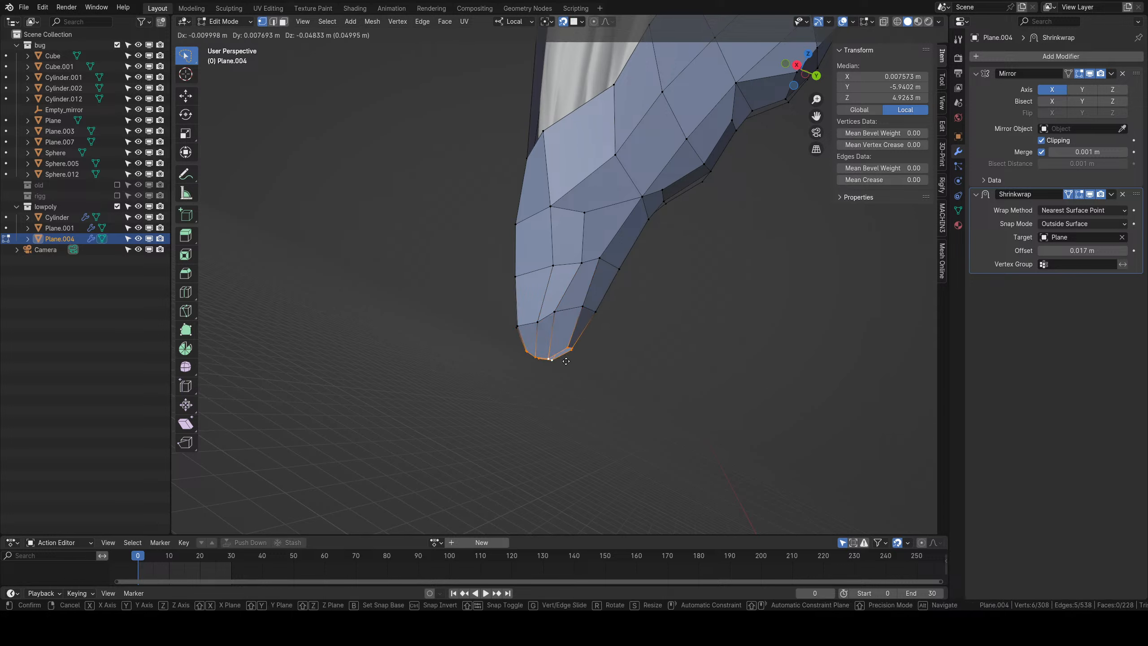
click(570, 354)
Merge the extruded rim vertices at their centre and position the resulting point at the end of the tip.
right_click(568, 360)
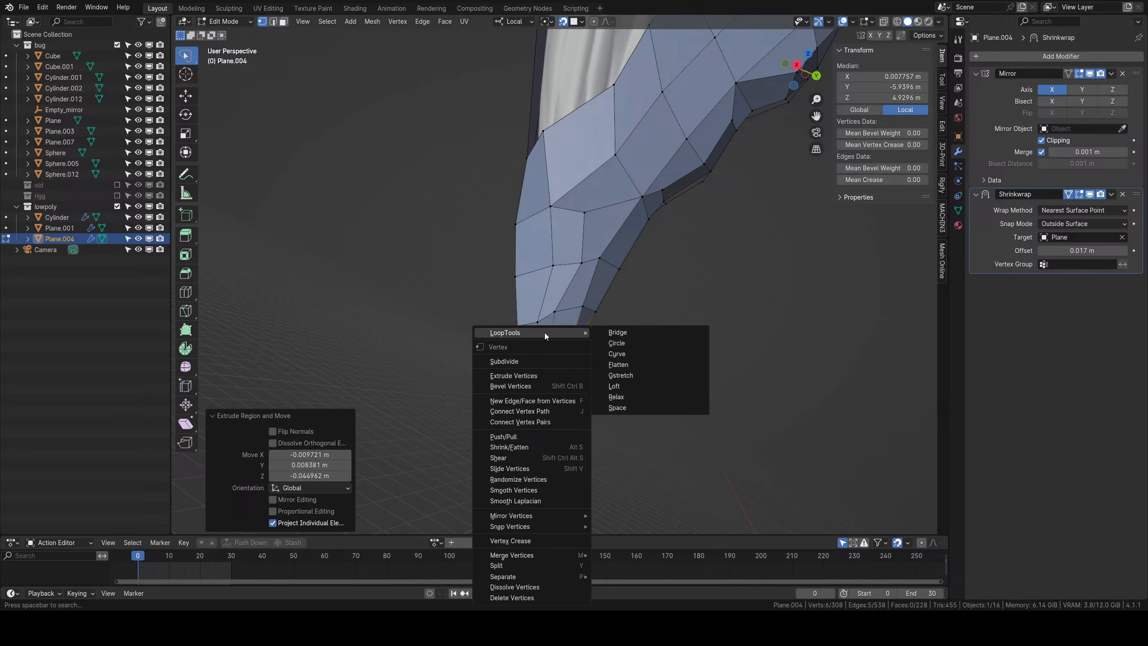
mouse_move(523, 555)
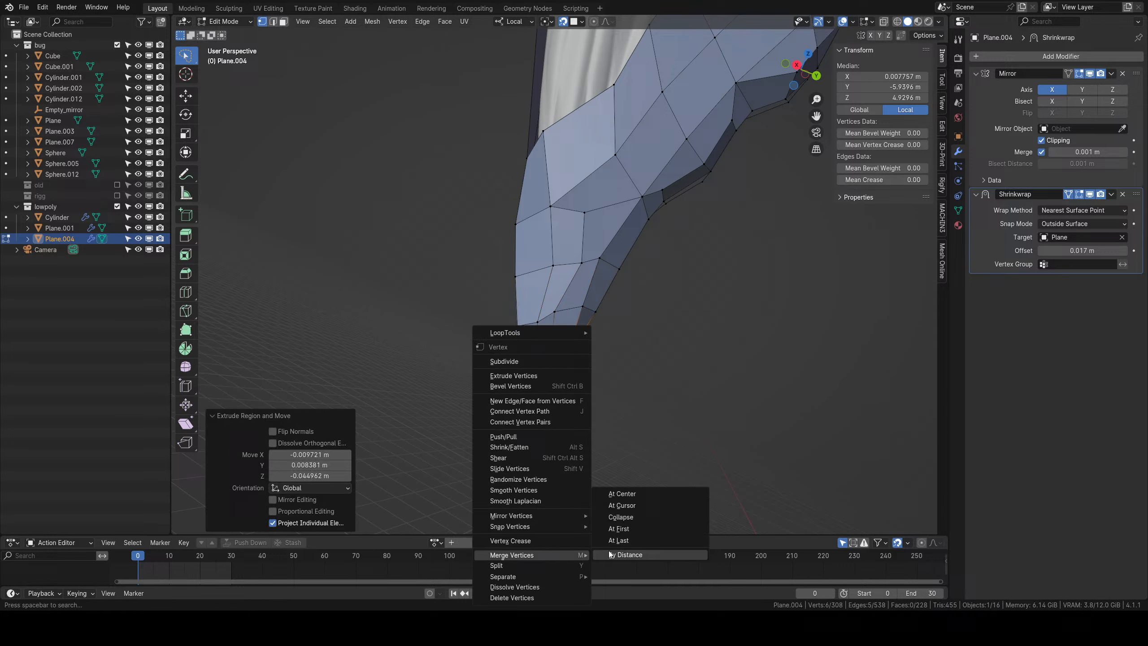
click(618, 494)
key(g)
click(556, 334)
Move a vertex on the tip's side by about 0.003, -0.011 and -0.006 m, adjust one below it, and leave Edit Mode.
middle_drag(556, 332, 546, 254)
click(549, 256)
mouse_move(549, 256)
right_down()
mouse_move(525, 260)
mouse_move(567, 251)
mouse_move(557, 253)
right_up()
middle_drag(562, 256, 593, 266)
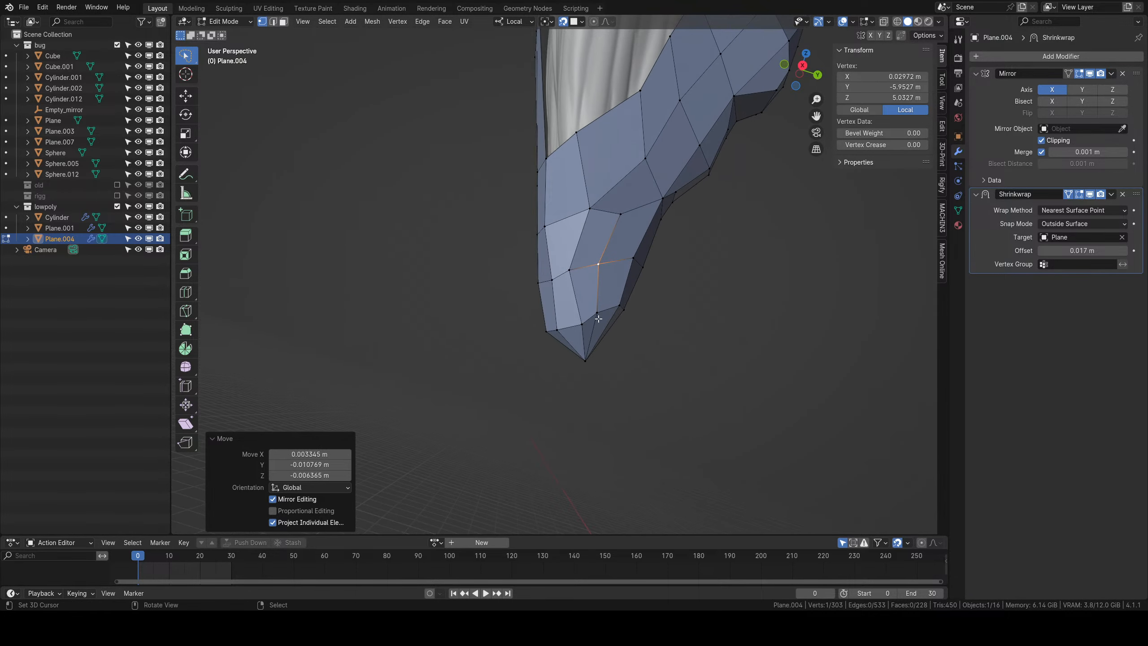
right_drag(583, 331, 577, 329)
key(Tab)
Reopen the jaw mesh in Edit Mode and fill the gap in the band below the upper corner's open area.
scroll(613, 282, down, 6)
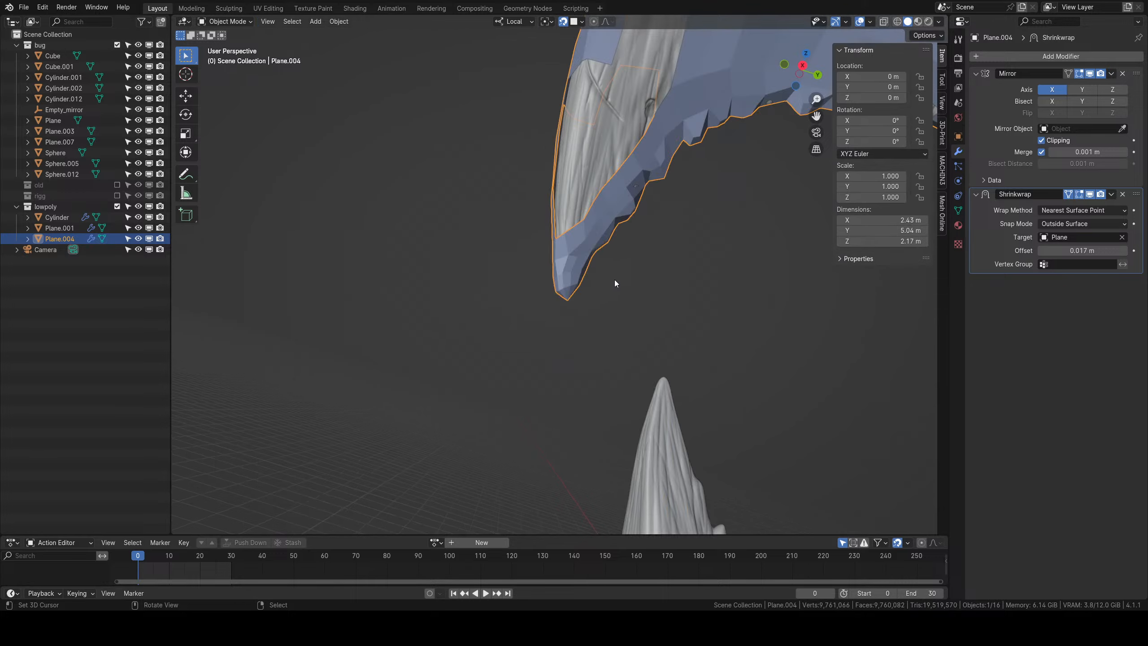
scroll(548, 309, down, 4)
key(alt+a)
middle_drag(511, 296, 544, 304)
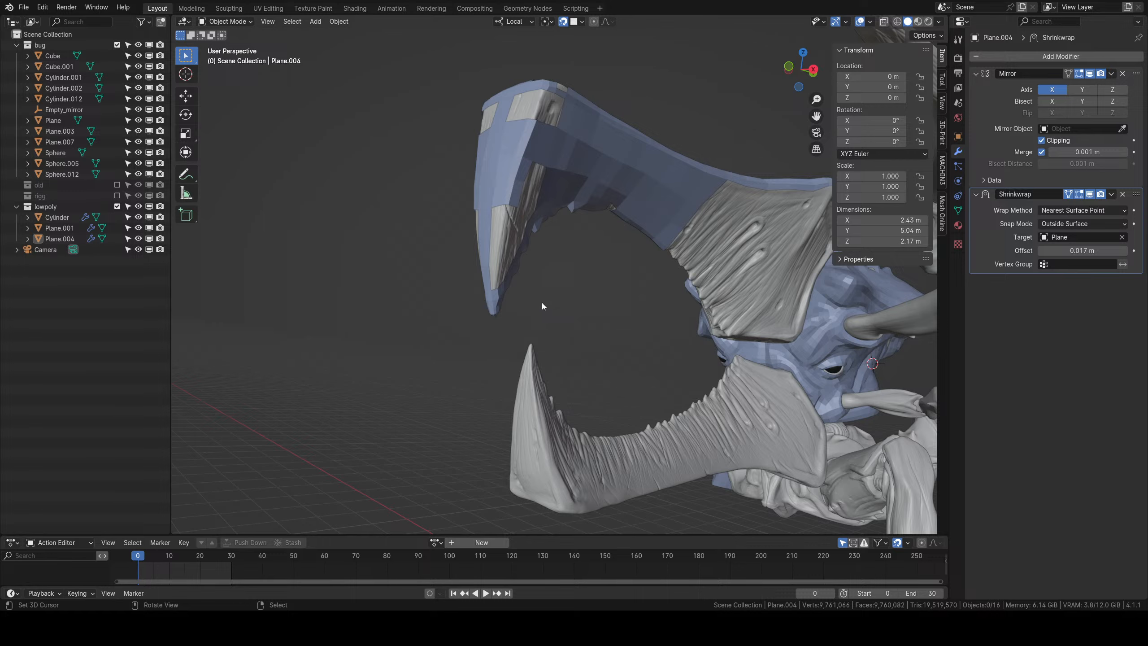
middle_drag(548, 274, 573, 304)
scroll(584, 261, up, 3)
right_click(584, 256)
key(Tab)
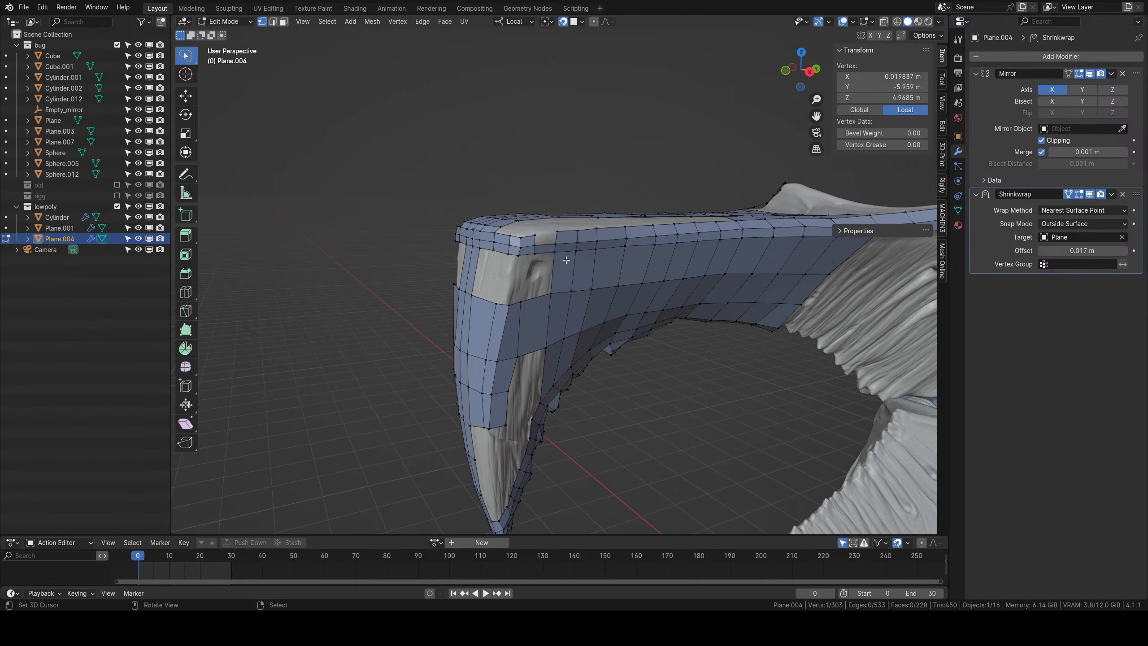
scroll(540, 336, up, 5)
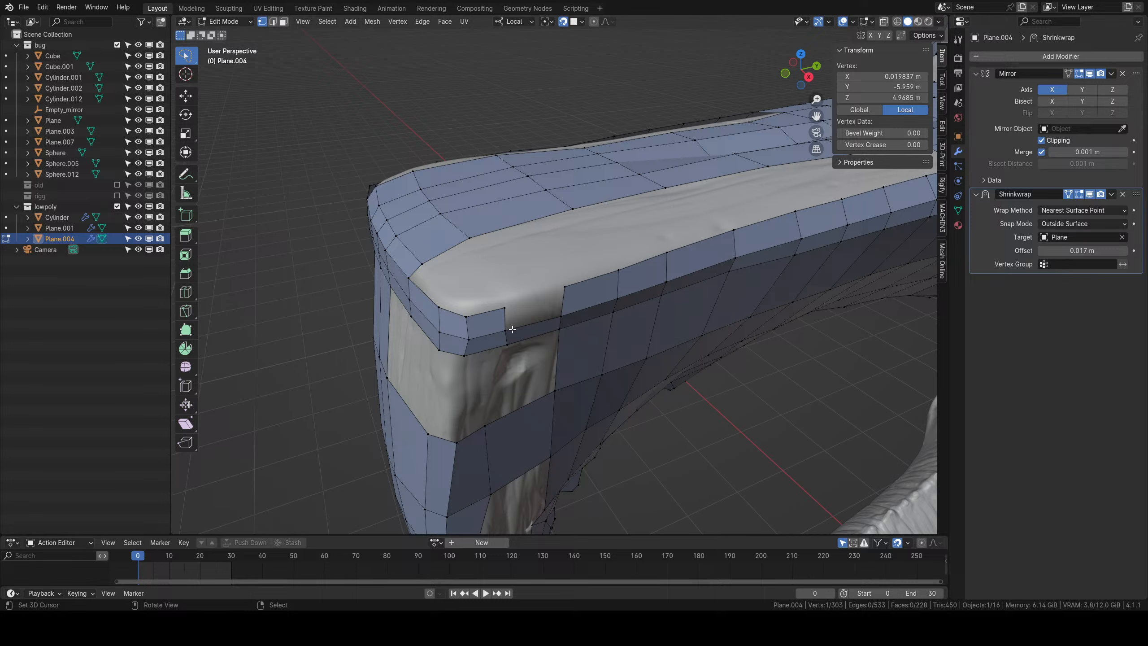
right_click(510, 330)
shift+right_click(559, 317)
key(f)
Extrude the two rim edges at the upper corner onto the top surface, then scale and reposition the new edges close to the rim.
middle_drag(560, 320, 526, 367)
right_click(466, 333)
ctrl+right_click(530, 333)
key(e)
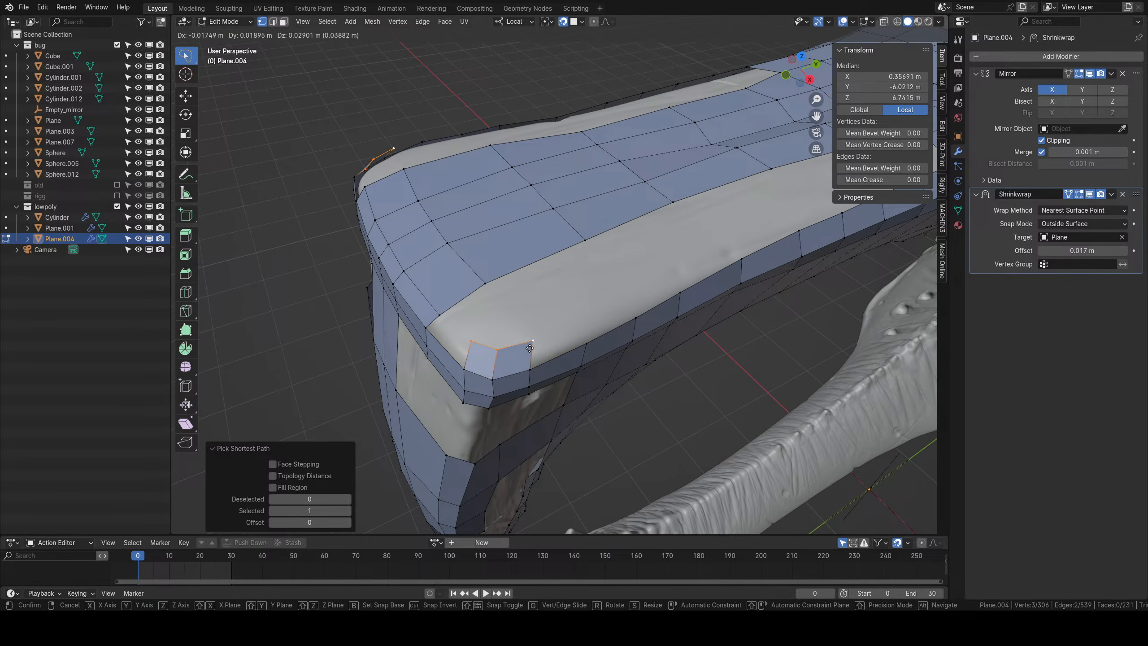
click(527, 354)
key(s)
click(546, 370)
key(g)
click(540, 374)
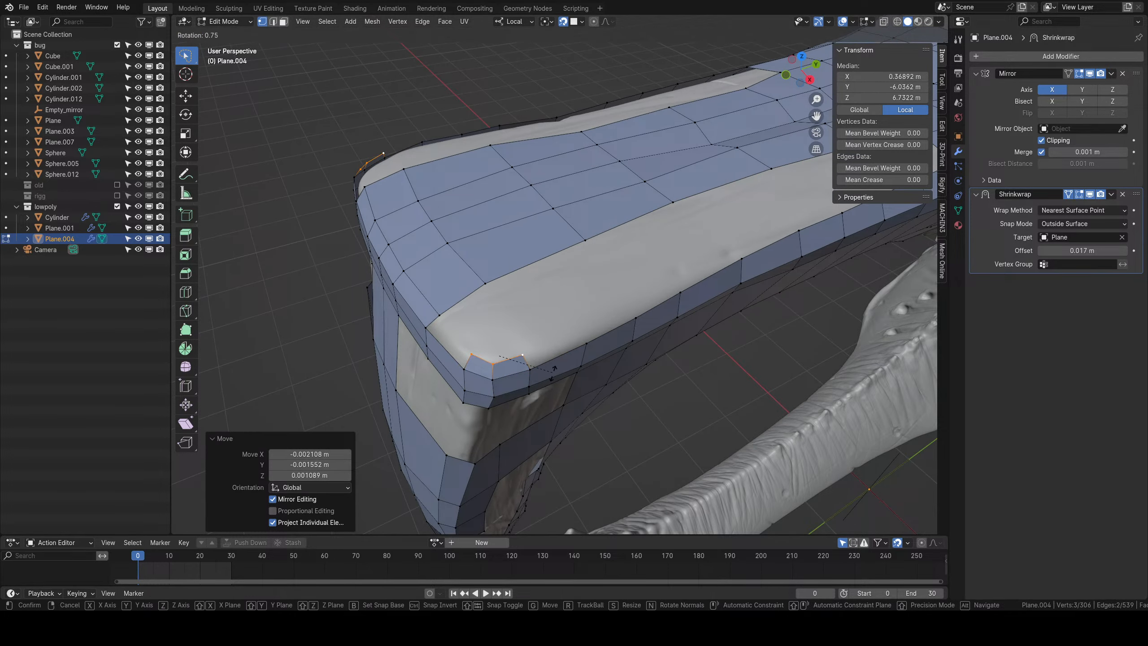
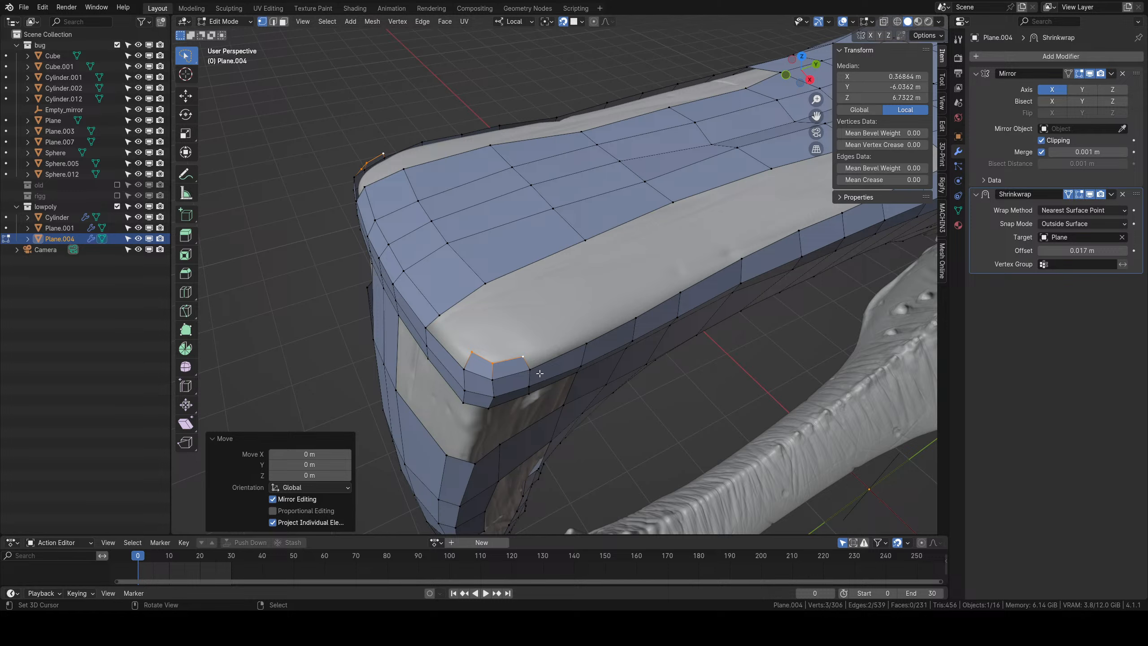
Fill the rim gap at the corner's front and move the adjoining top-surface vertex by about -0.004, -0.0004 and 0.001 m.
middle_drag(513, 377, 542, 323)
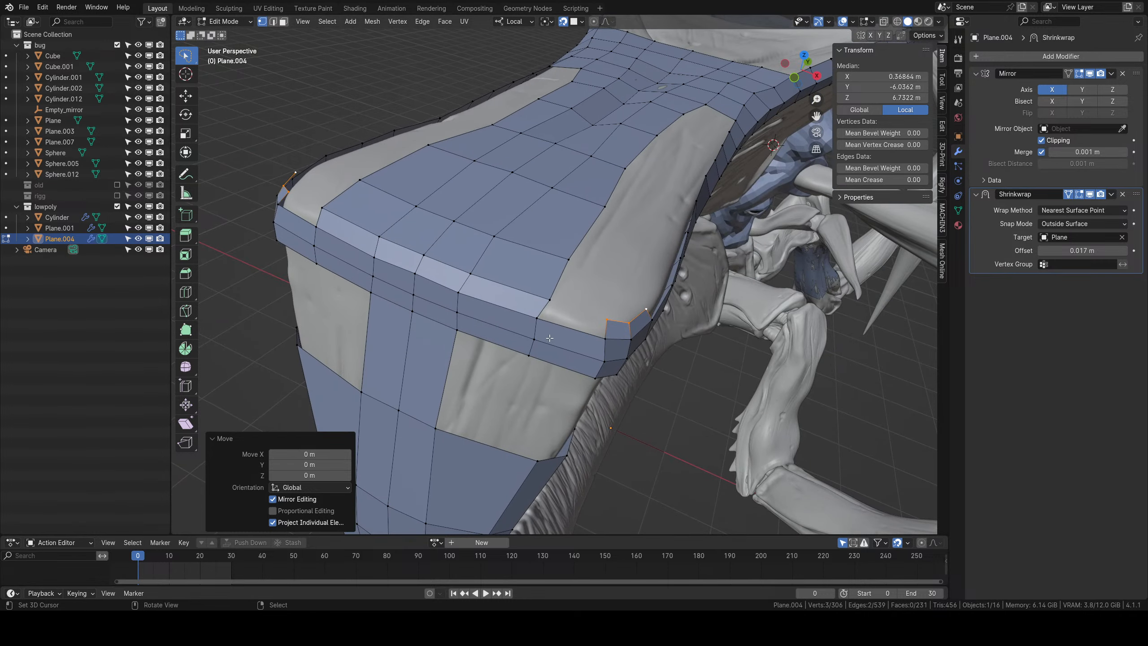
click(545, 319)
key(f)
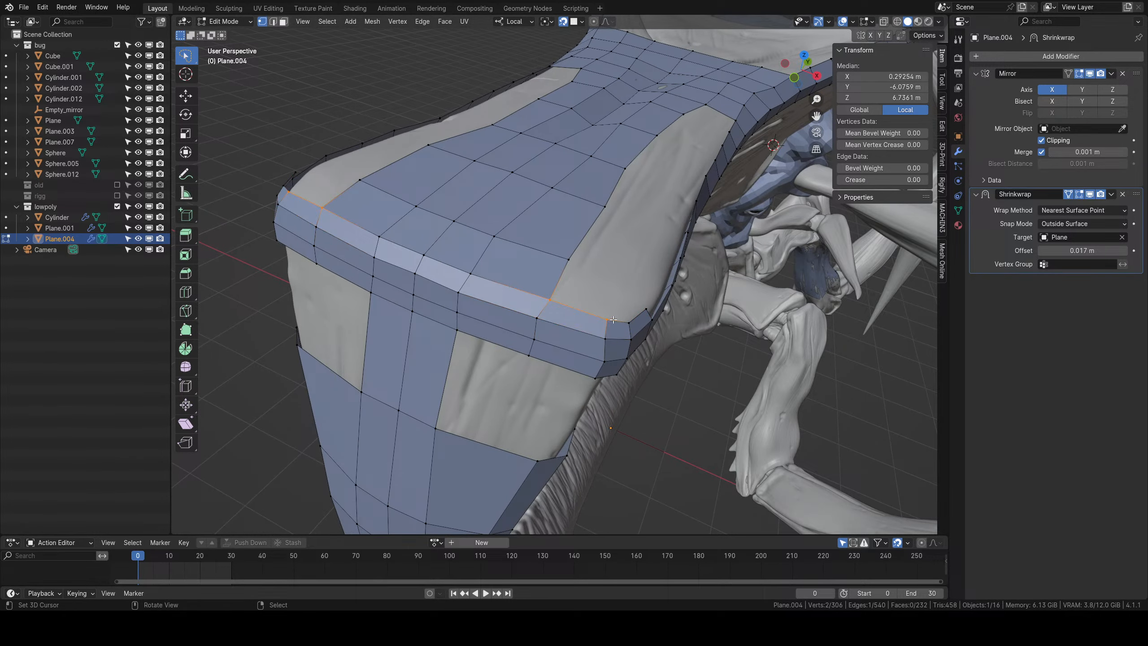
key(g)
click(552, 301)
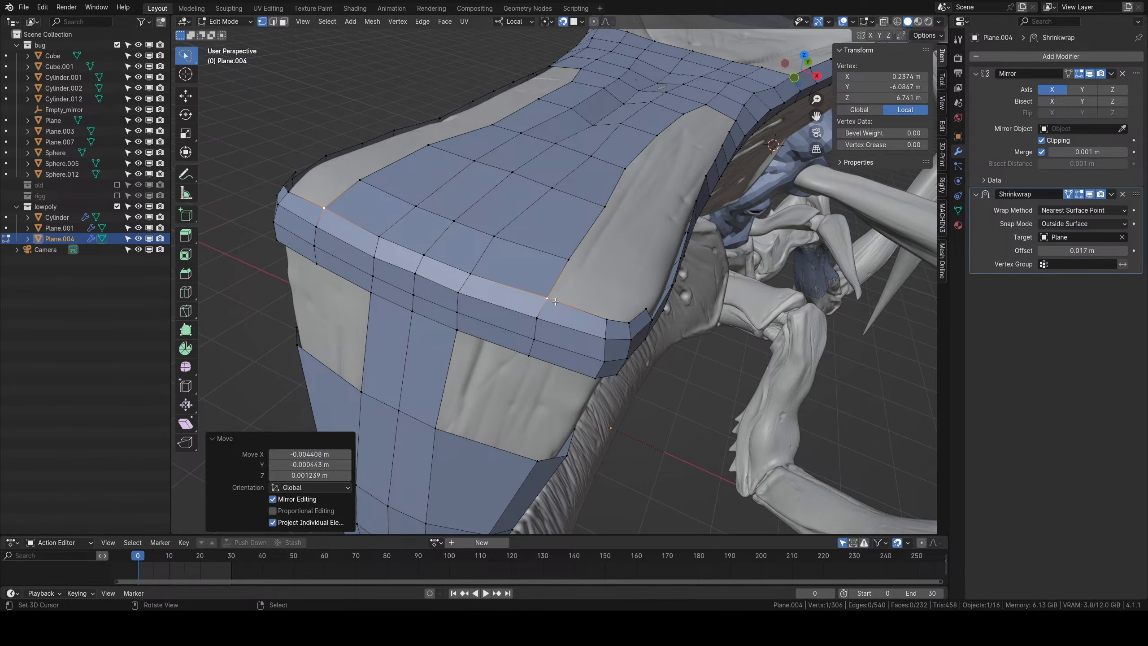
Fill the opening beside the front's middle strip, just below the upper rim, with a single face.
middle_drag(553, 301, 409, 310)
right_click(452, 333)
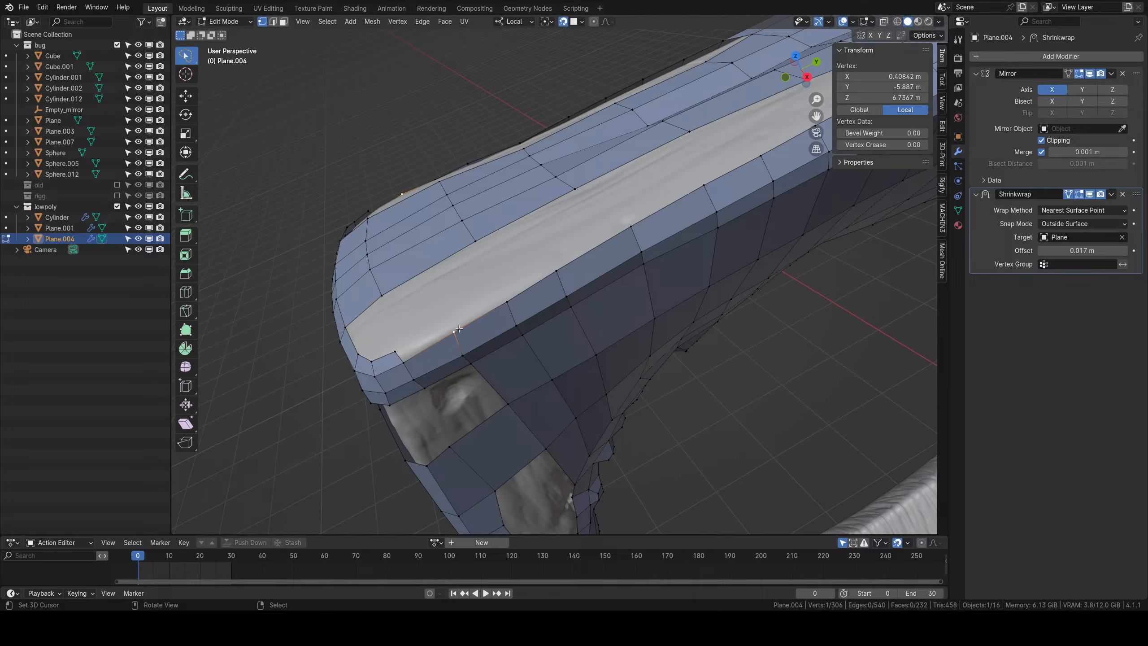
middle_drag(646, 299, 575, 298)
key(alt+a)
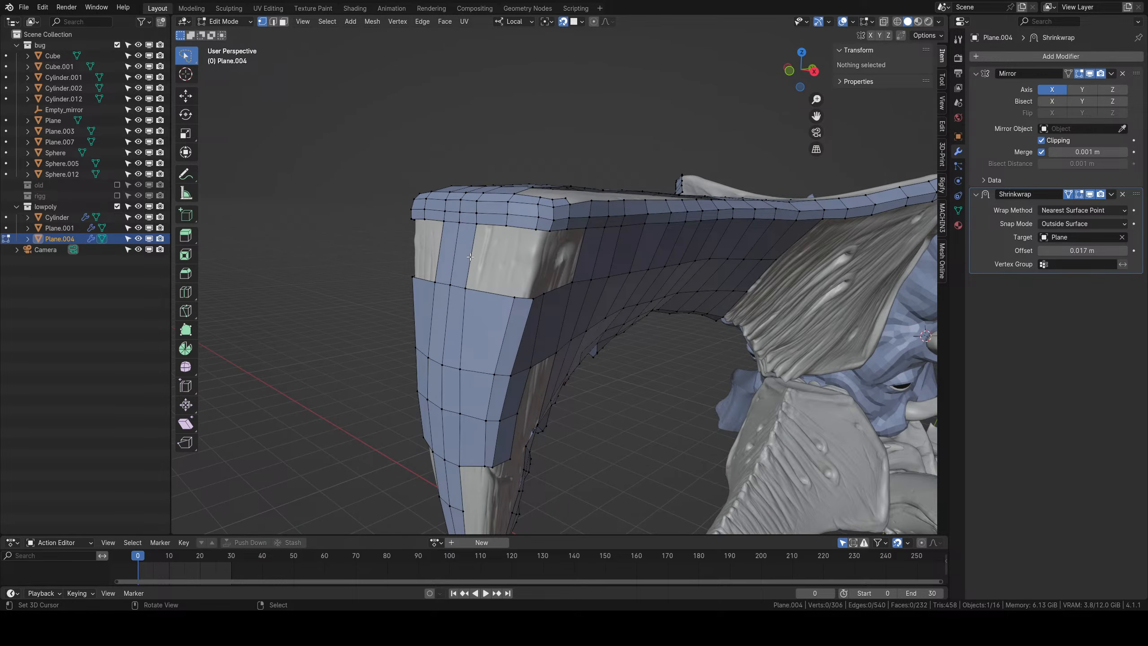
right_click(476, 226)
shift+right_click(595, 277)
right_click(467, 287)
shift+right_click(476, 230)
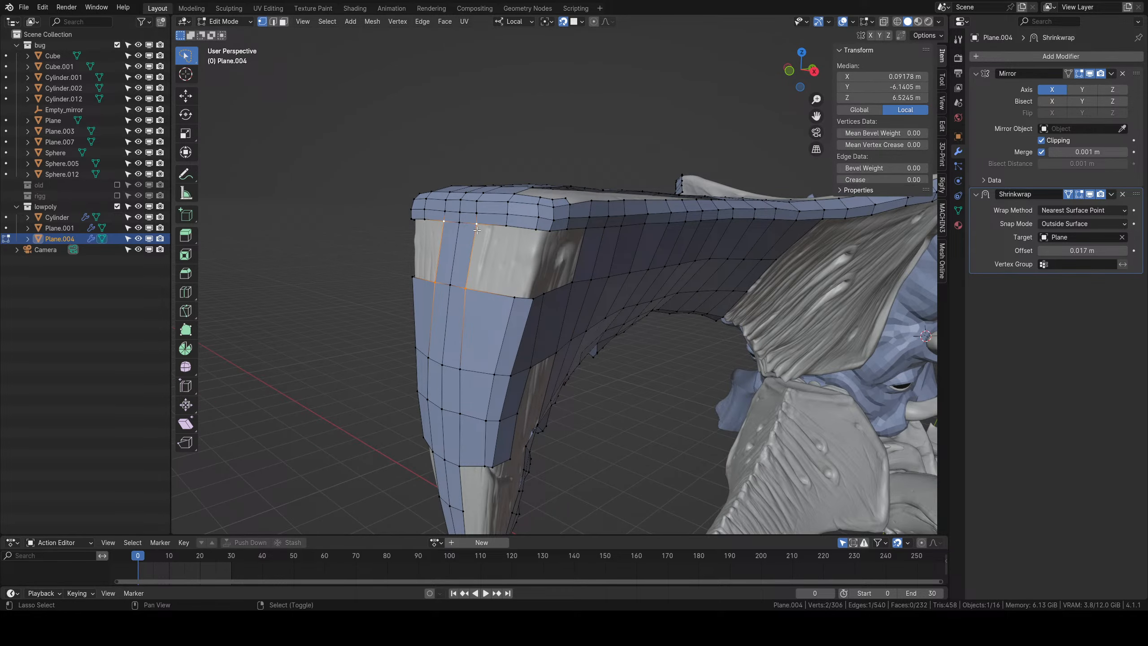
middle_drag(476, 230, 543, 286)
key(j)
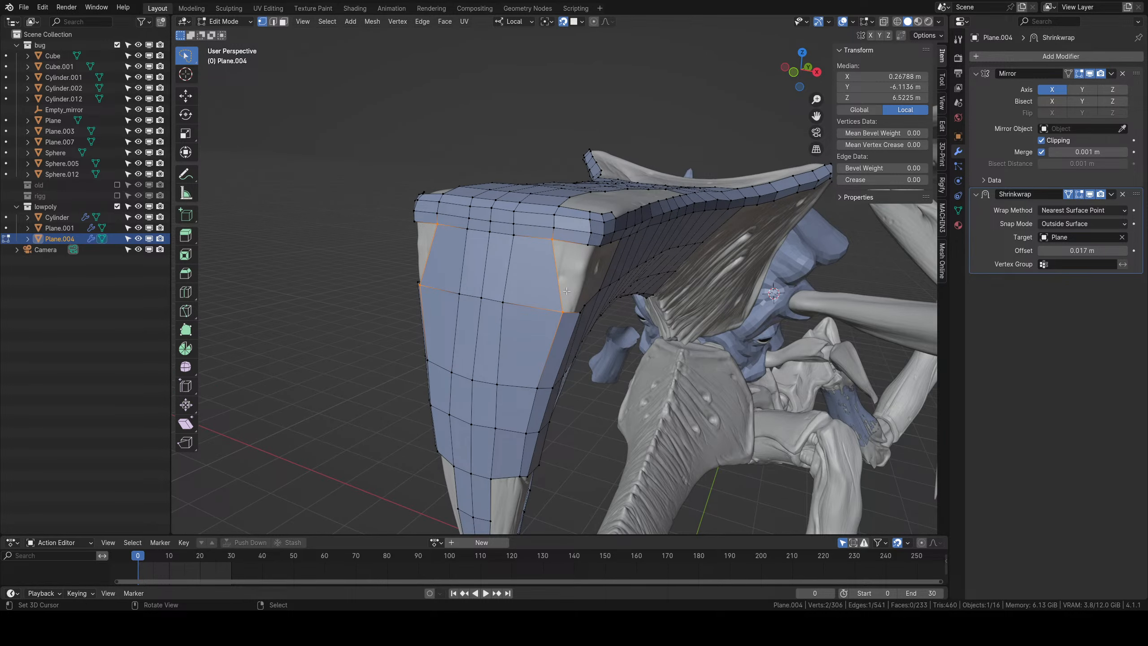
Add a horizontal loop cut across the front strips between the upper rim and the band below.
key(ctrl+e)
click(543, 269)
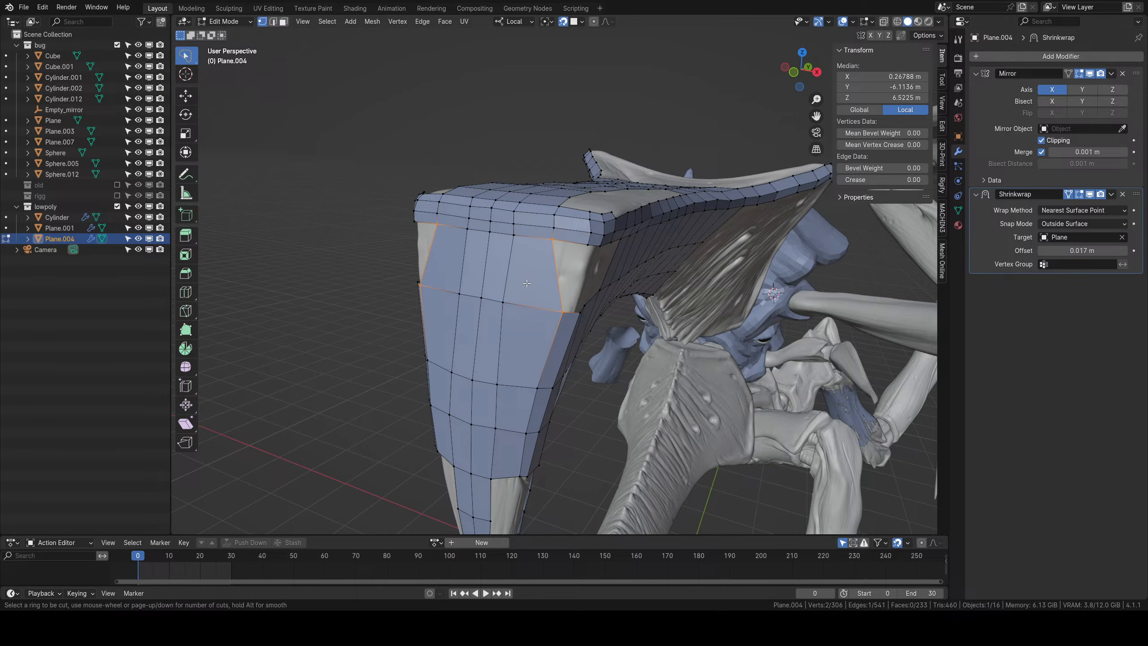
click(501, 273)
click(505, 279)
Move the cut's outer vertex by about -0.022, -0.010 and -0.002 m, then delete that vertex.
right_click(559, 280)
key(g)
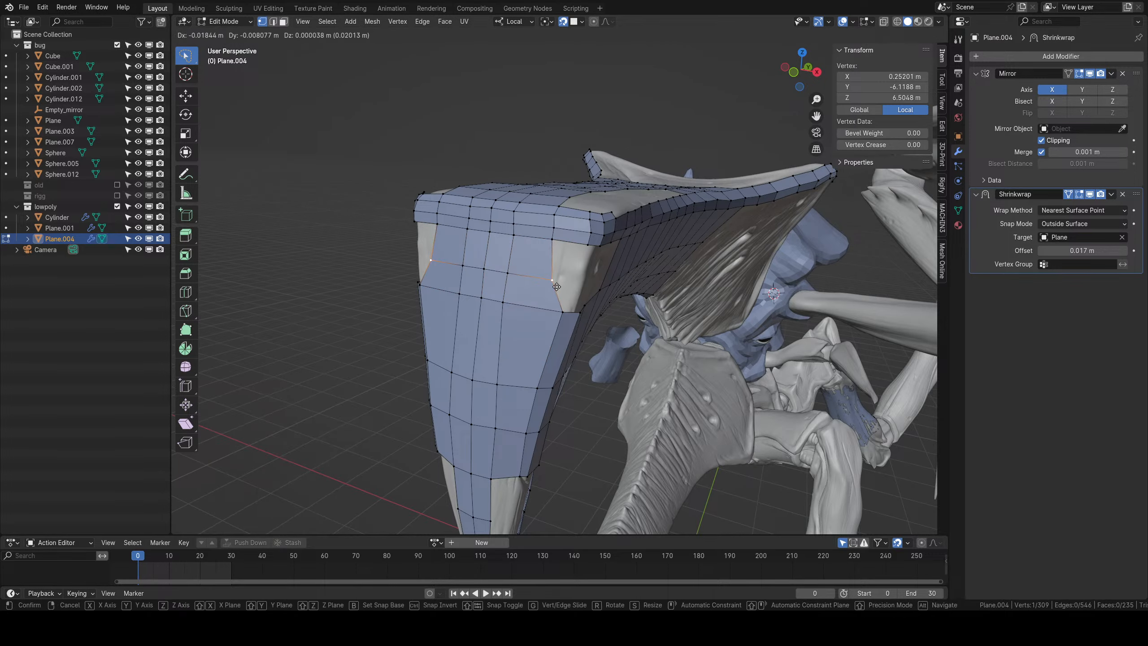
click(552, 281)
middle_drag(575, 312, 528, 278)
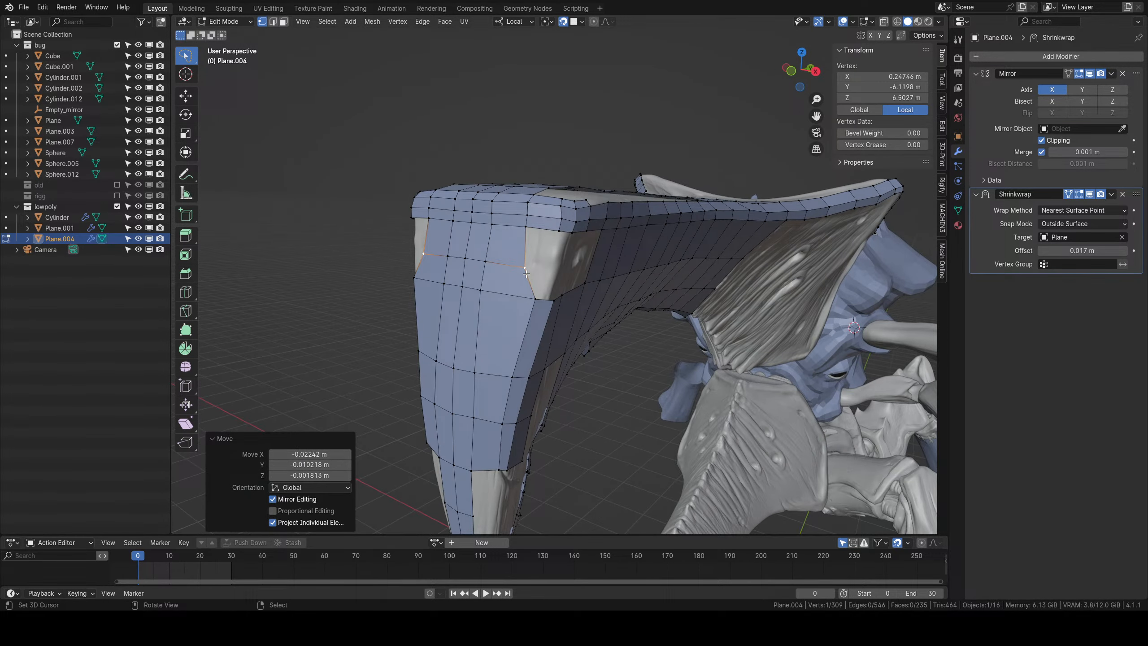
right_click(526, 273)
key(x)
click(521, 254)
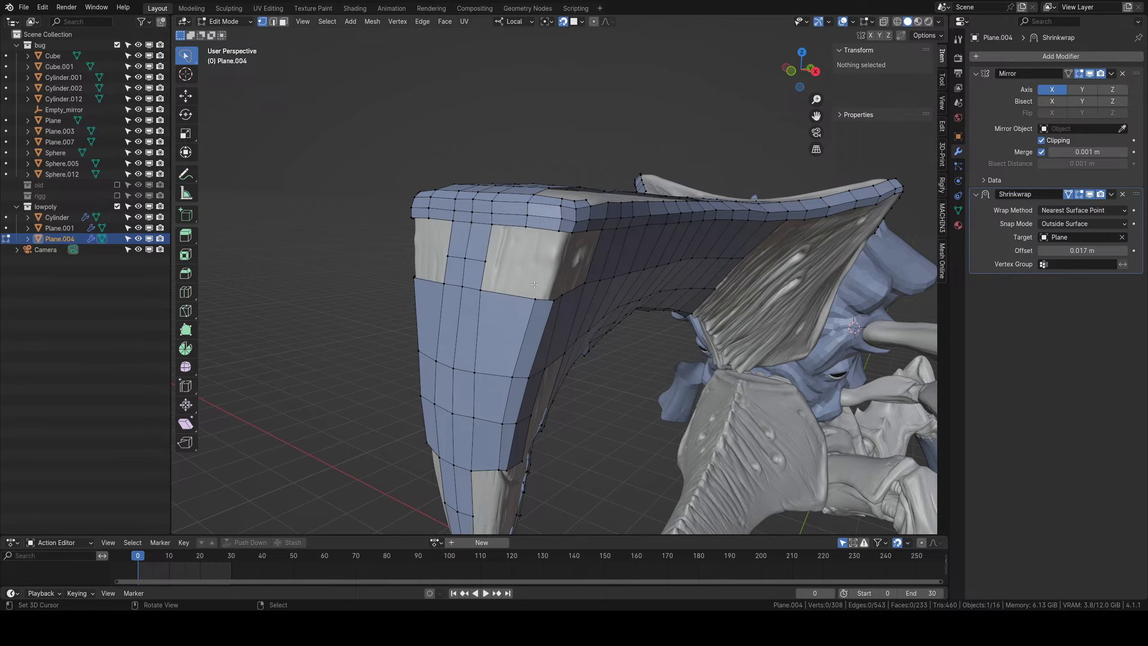
Extrude the two edges at the front band's side corner toward the rim by about 0.007, 0.017 and 0.121 m.
middle_drag(553, 270, 518, 280)
right_click(507, 284)
ctrl+right_click(517, 283)
ctrl+right_click(532, 281)
key(e)
click(523, 249)
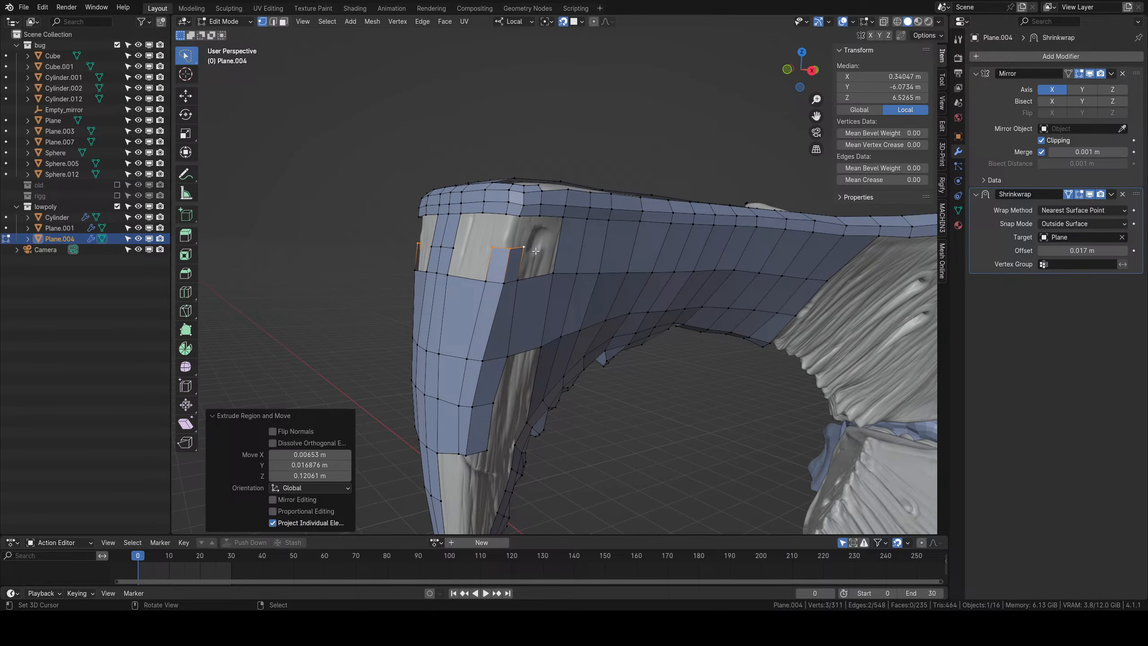
Fill the two faces joining the extruded corner edges to the upper rim.
middle_drag(531, 251, 527, 226)
right_click(537, 226)
shift+right_click(522, 259)
shift+right_click(542, 260)
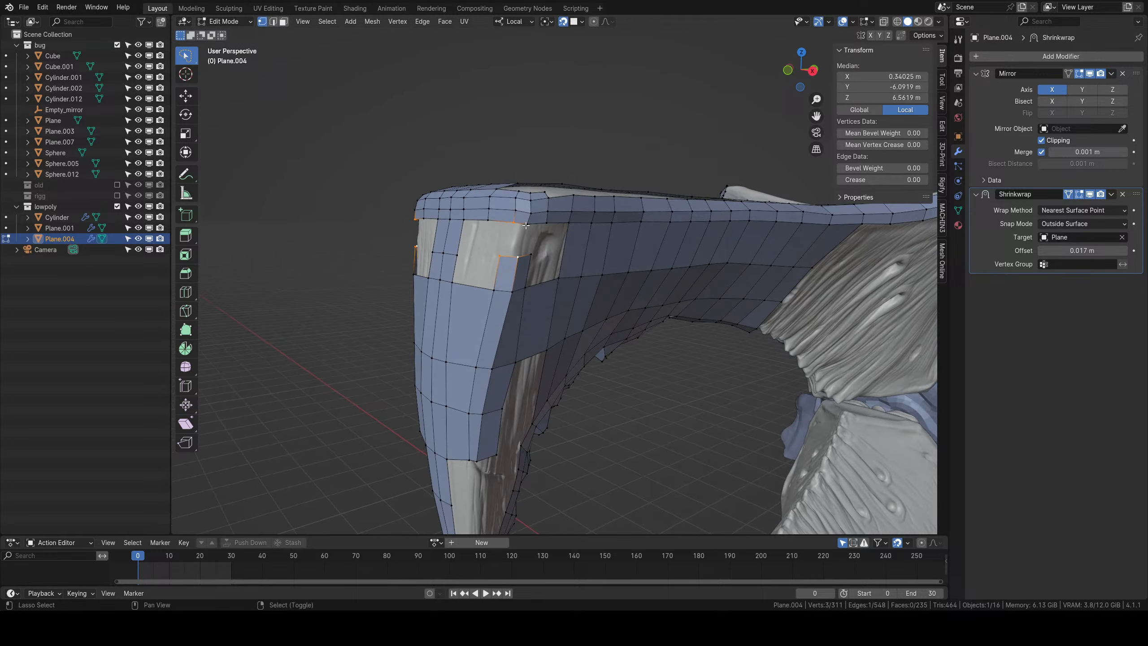
shift+right_click(527, 225)
key(f)
right_click(528, 227)
shift+right_click(519, 257)
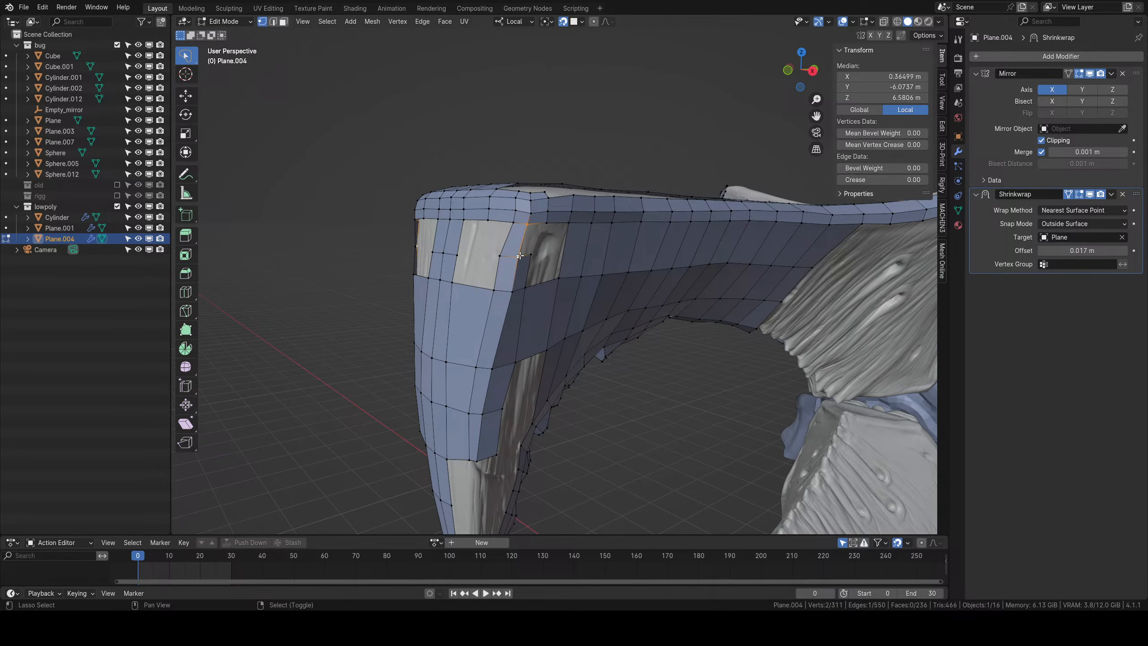
key(f)
Adjust the vertices along the upper side opening's front edge, moving the middle one by about 0.001, 0.011 and 0.004 m.
middle_drag(519, 258, 429, 257)
shift+middle_drag(429, 257, 478, 289)
scroll(480, 287, up, 2)
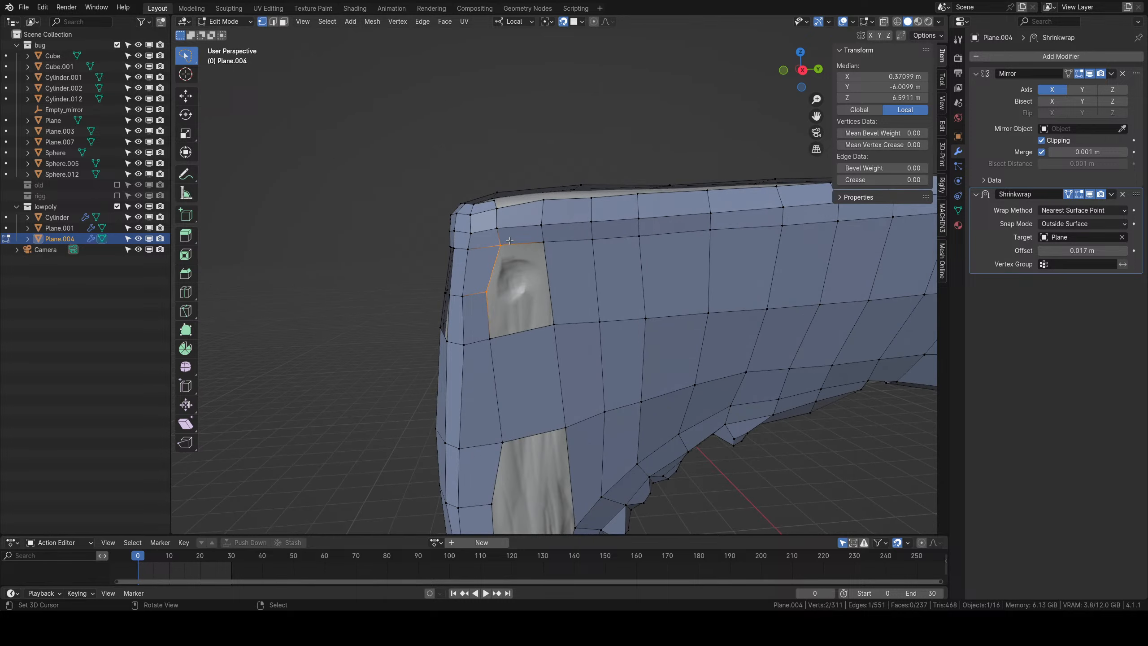
key(g)
click(510, 241)
key(g)
click(501, 248)
right_click(486, 293)
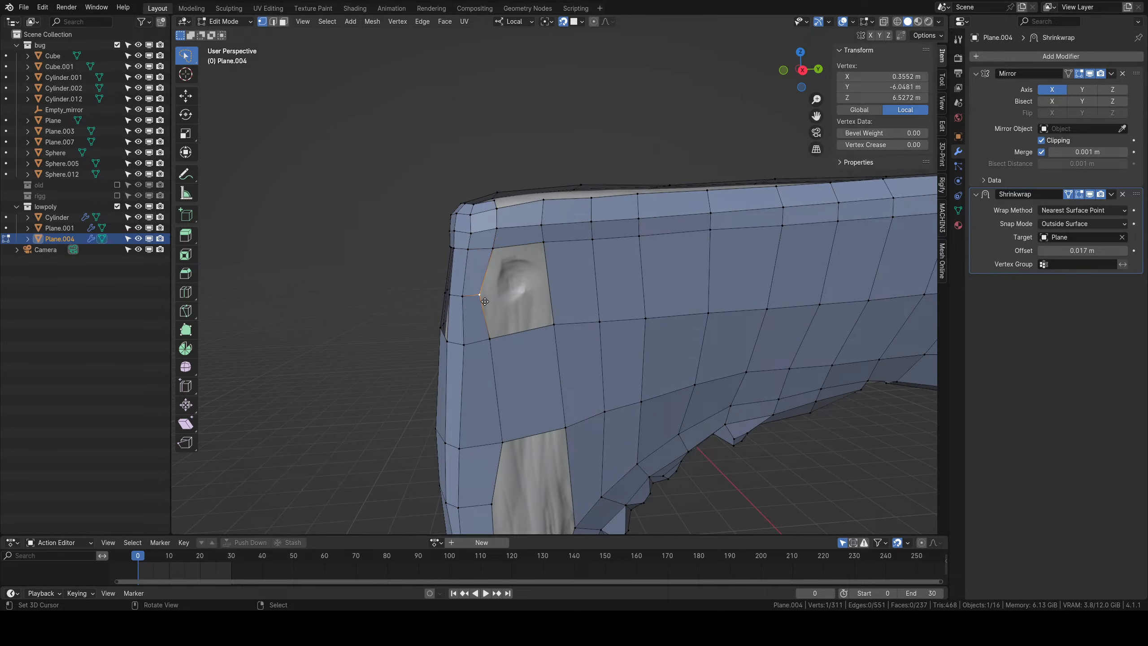
key(g)
click(492, 291)
scroll(519, 290, down, 2)
middle_drag(551, 289, 609, 297)
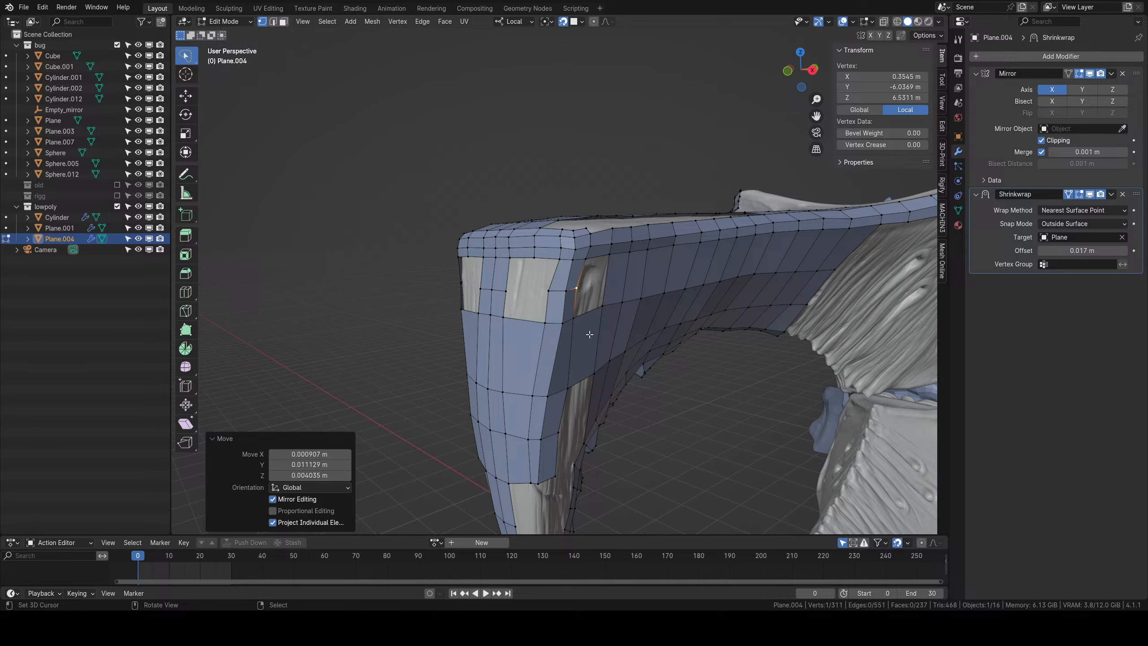
Extrude two edges below the front band's side corner down the hook and reposition the new vertices along the sculpt.
middle_drag(589, 334, 540, 316)
scroll(545, 338, up, 4)
shift+click(537, 301)
shift+click(562, 303)
key(e)
click(565, 376)
right_click(531, 363)
scroll(582, 333, up, 1)
key(g)
click(583, 335)
right_click(566, 330)
key(g)
click(502, 301)
Extrude the two lower edges by about -0.090, 0.061 and -0.183 m, then rotate and reposition them along the hook.
shift+right_click(535, 311)
key(e)
click(556, 426)
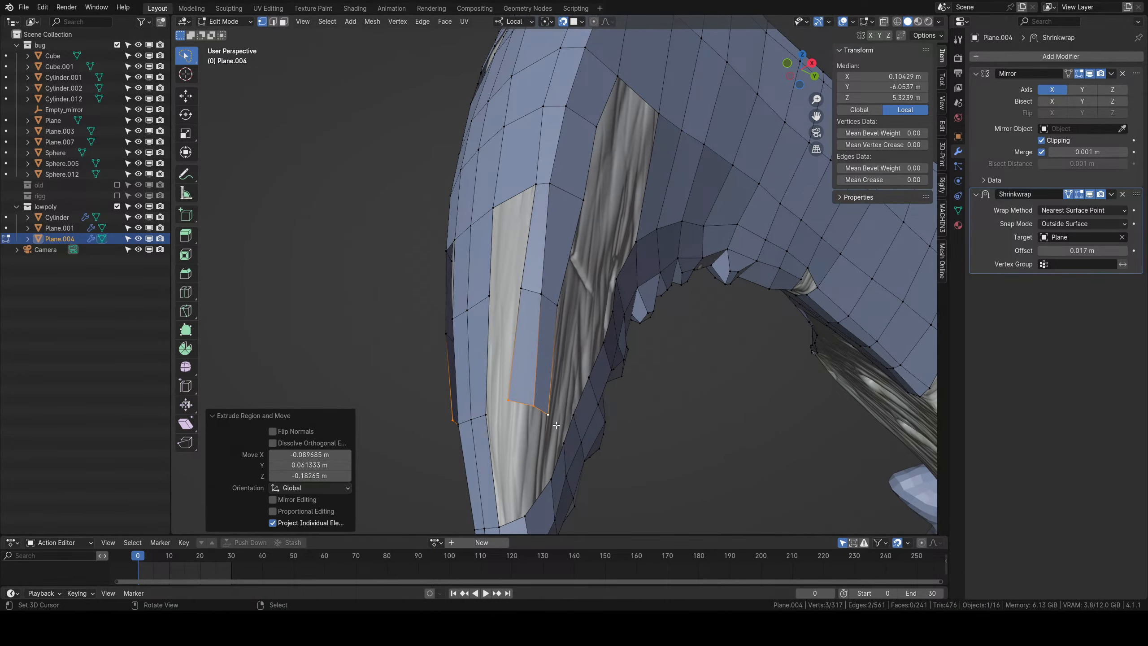
key(r)
click(554, 422)
key(g)
mouse_move(554, 422)
middle_down()
mouse_move(552, 411)
mouse_move(561, 419)
middle_up()
click(552, 408)
Fill three faces between the front strip, the extruded side strip and the hook's tip.
right_click(491, 268)
shift+right_click(525, 252)
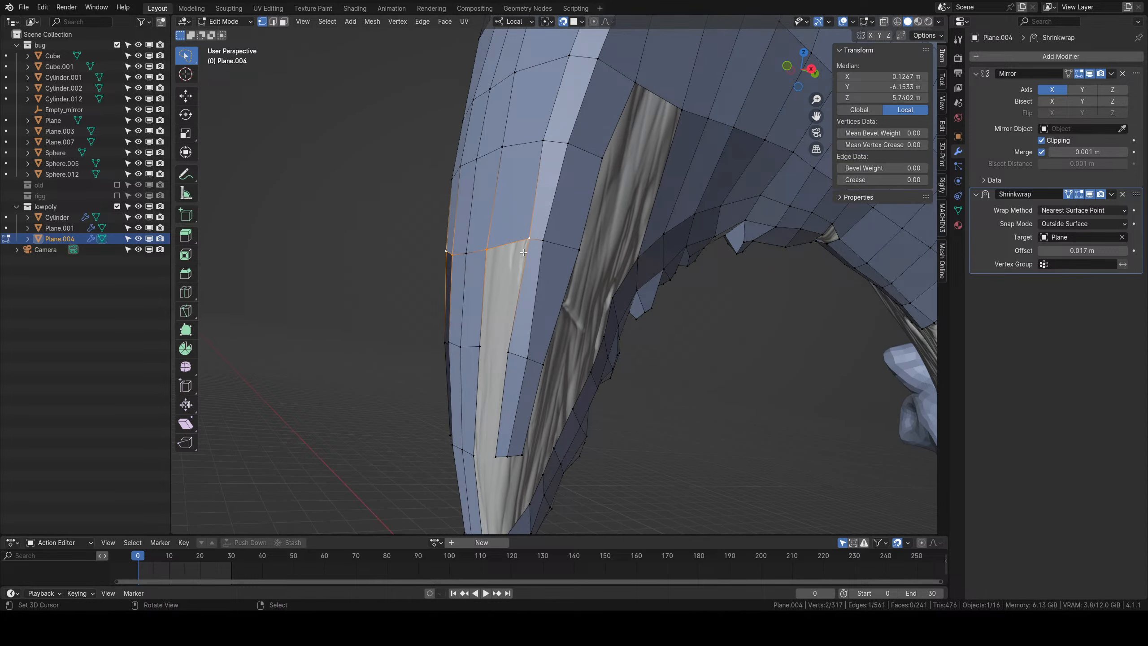
key(f)
scroll(529, 260, down, 4)
middle_drag(565, 317, 590, 315)
key(f)
scroll(590, 315, up, 2)
right_click(494, 325)
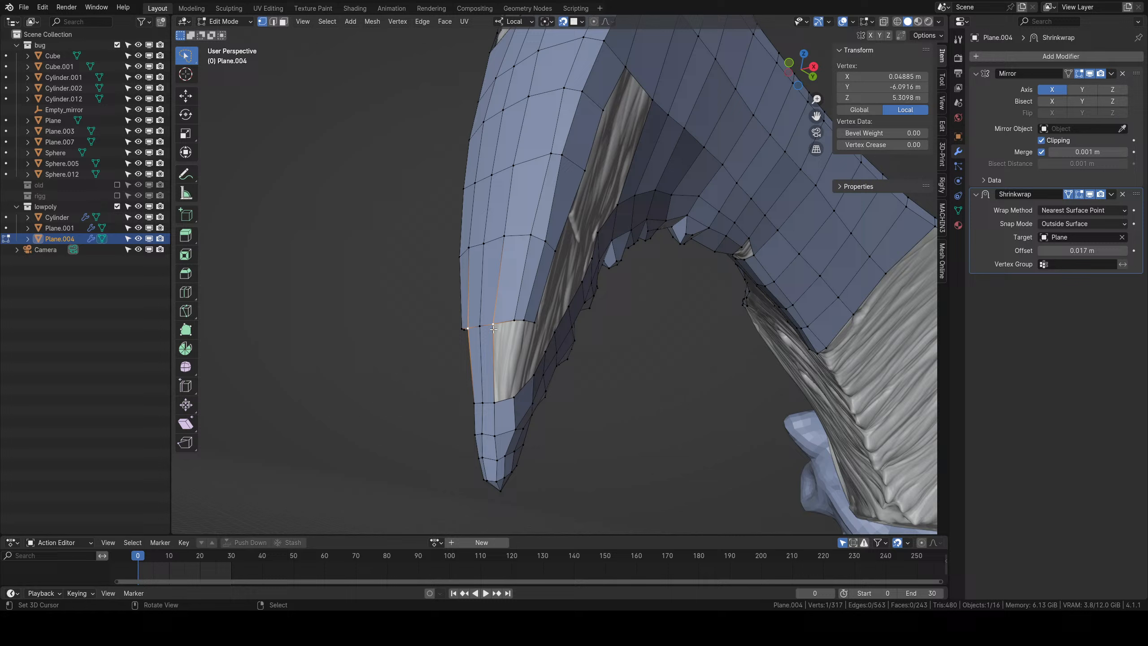
shift+right_click(502, 403)
key(f)
Move the vertex at the side opening's lower corner near the tip by about -0.011, -0.009 and -0.030 m.
middle_drag(501, 403, 494, 317)
scroll(494, 318, up, 2)
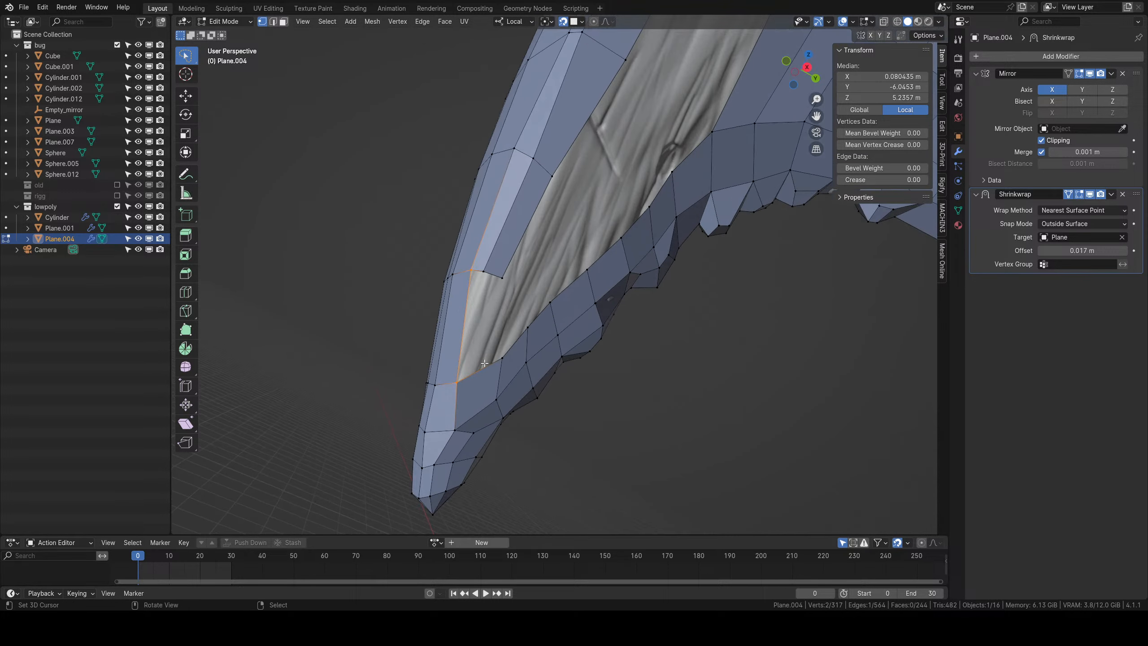
right_click(508, 367)
key(g)
middle_drag(468, 301, 478, 328)
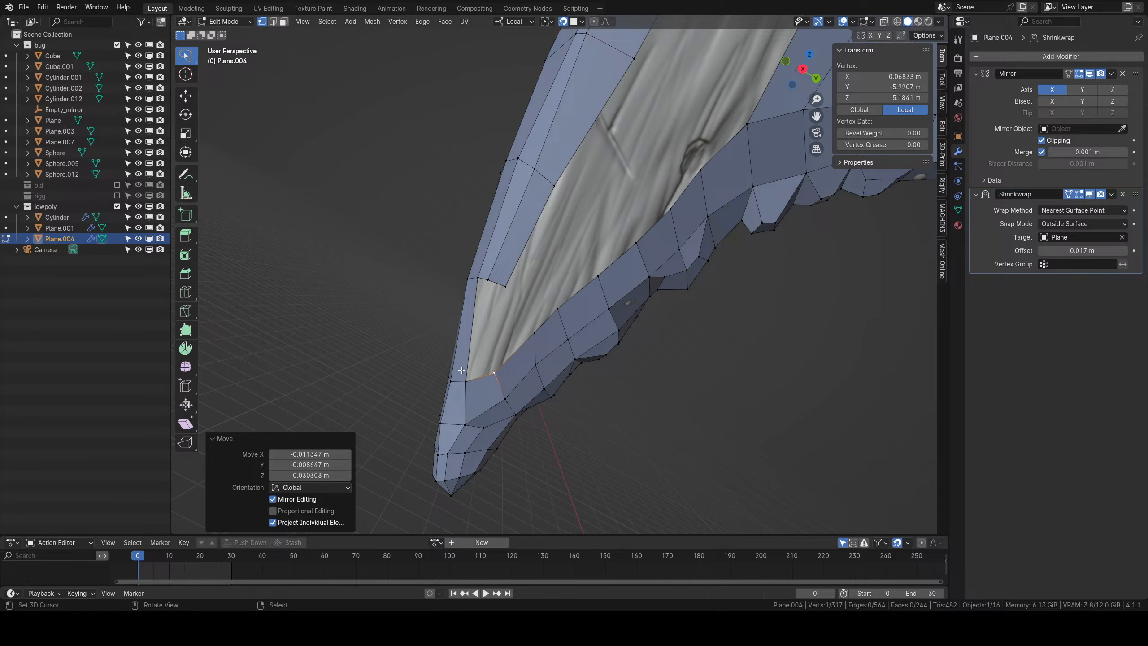
Add a loop cut across the hook's lower front section and slide it by a factor of -0.370.
middle_drag(556, 377, 537, 322)
key(ctrl+r)
click(514, 294)
right_click(514, 294)
key(g)
key(g)
click(526, 335)
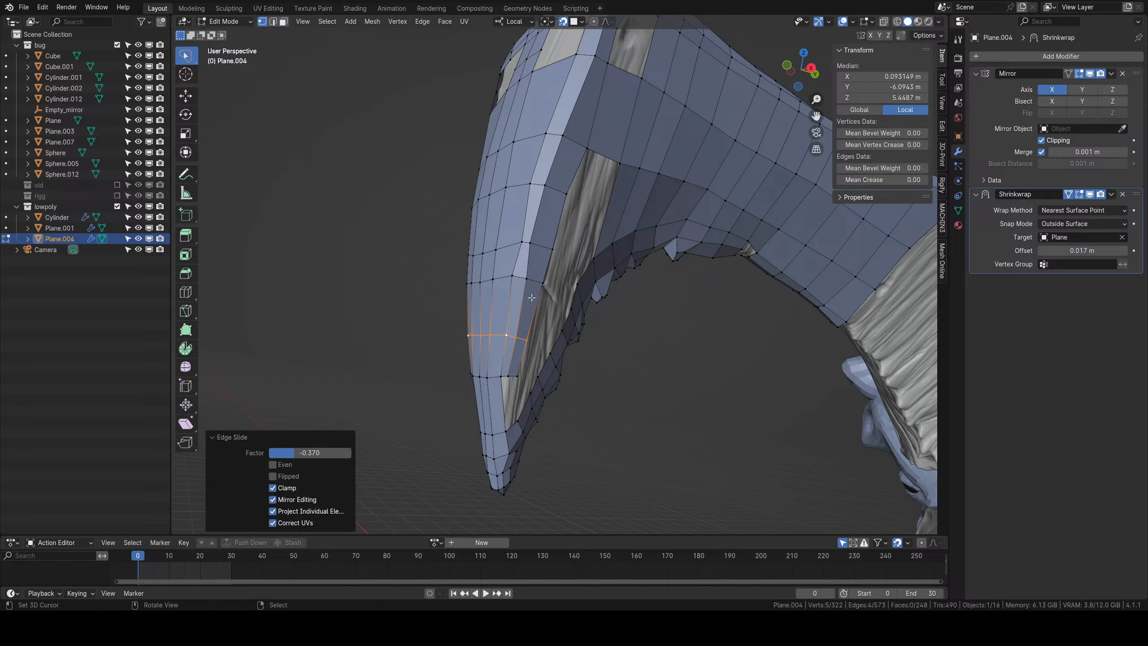
Move the two edge loops above the new cut by about -0.010, 0.013, -0.067 m and 0.007, 0.010, -0.035 m respectively.
alt+right_click(531, 282)
key(g)
click(535, 316)
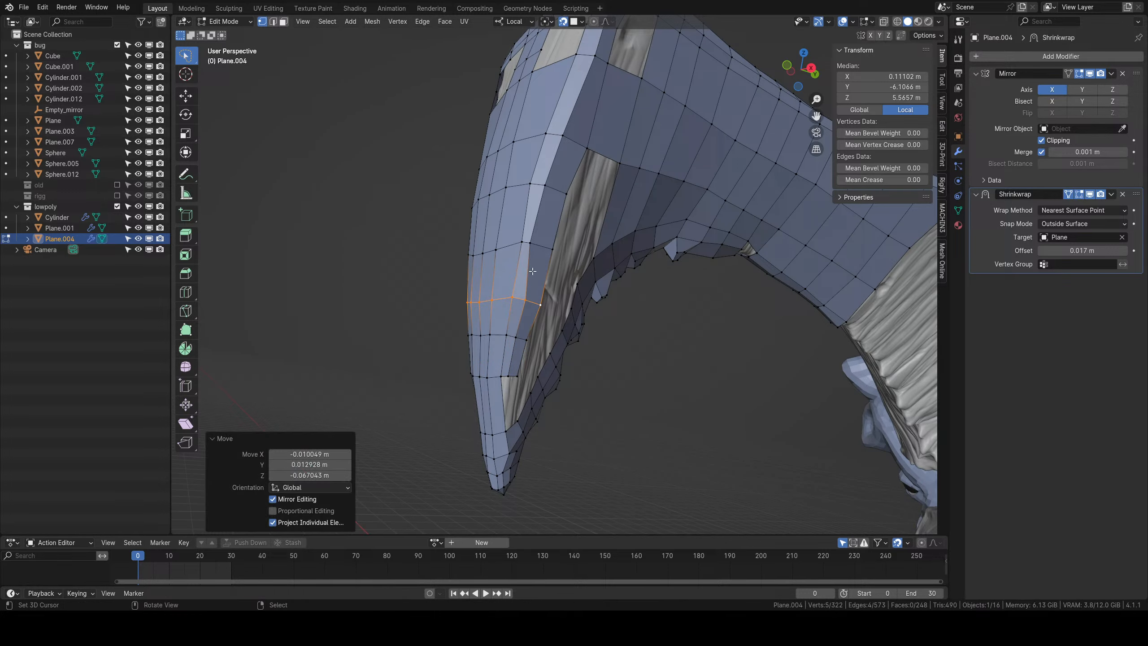
middle_drag(535, 316, 527, 294)
alt+right_click(540, 270)
key(g)
click(546, 278)
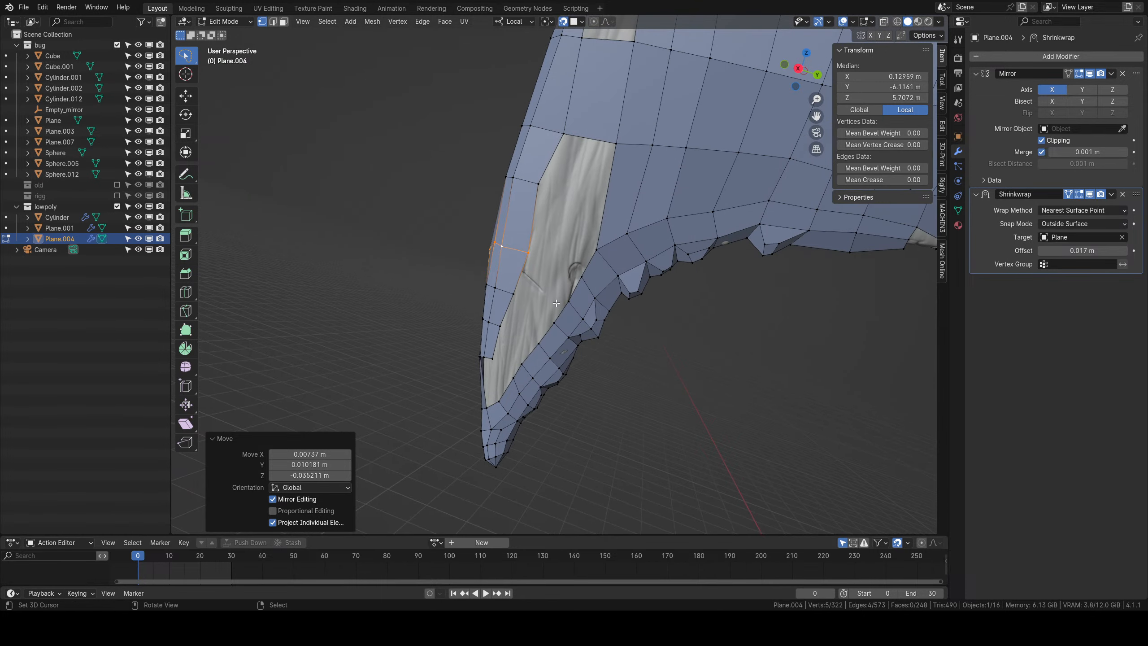
Fill three faces across the side opening between the front strip and the toothed edge.
click(527, 295)
shift+click(527, 295)
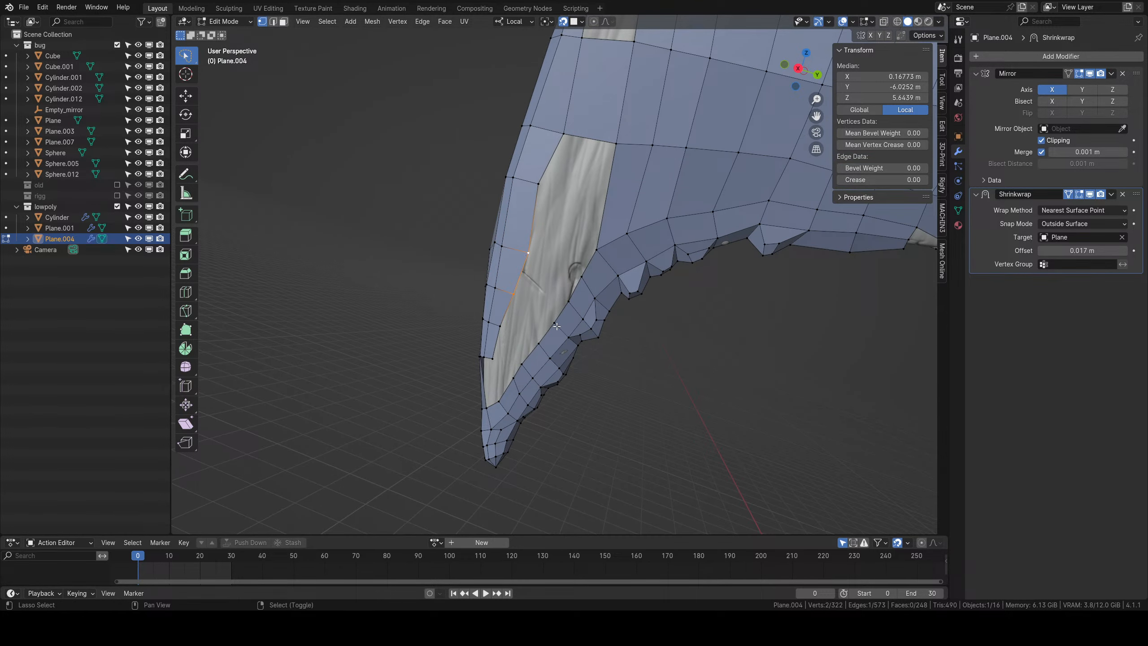
shift+click(569, 304)
key(f)
right_click(514, 294)
shift+right_click(554, 323)
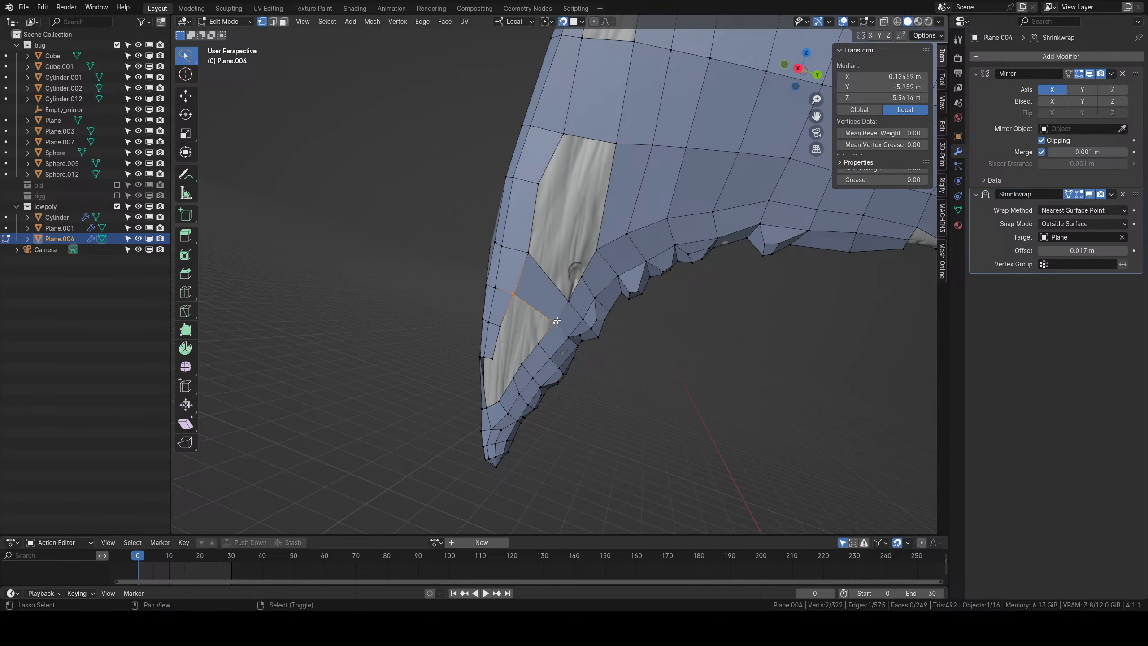
shift+middle_drag(547, 332, 566, 344)
key(f)
key(f)
Adjust the vertices around the small opening above the tip, moving the last one by about -0.0004, 0.011 and -0.001 m.
right_click(567, 329)
key(g)
click(563, 333)
right_click(554, 343)
key(g)
click(550, 351)
key(g)
click(570, 345)
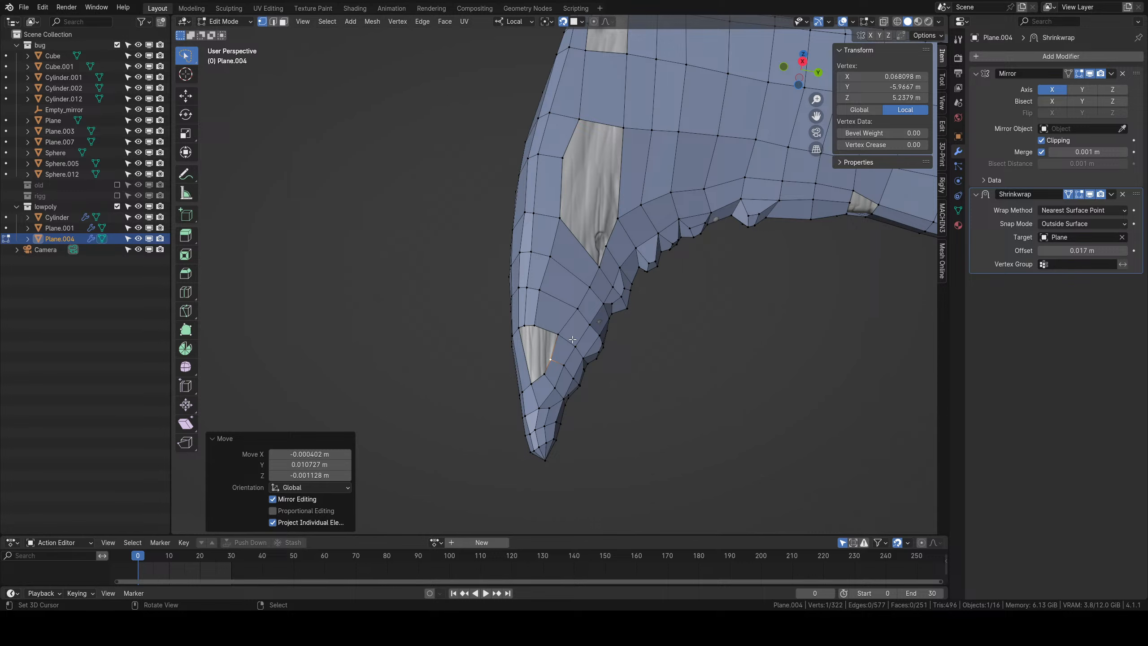
Add a loop cut across the front strip beside the small opening above the tip.
middle_drag(572, 339, 580, 240)
right_click(562, 227)
scroll(565, 235, down, 1)
shift+middle_drag(650, 348, 580, 356)
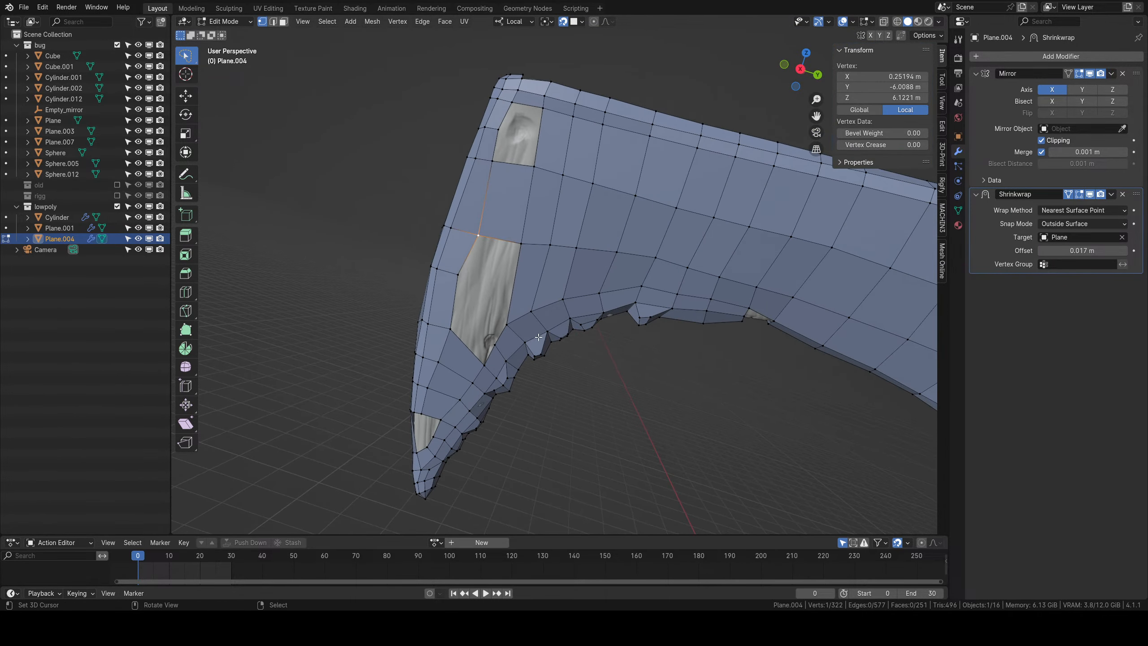
right_click(586, 364)
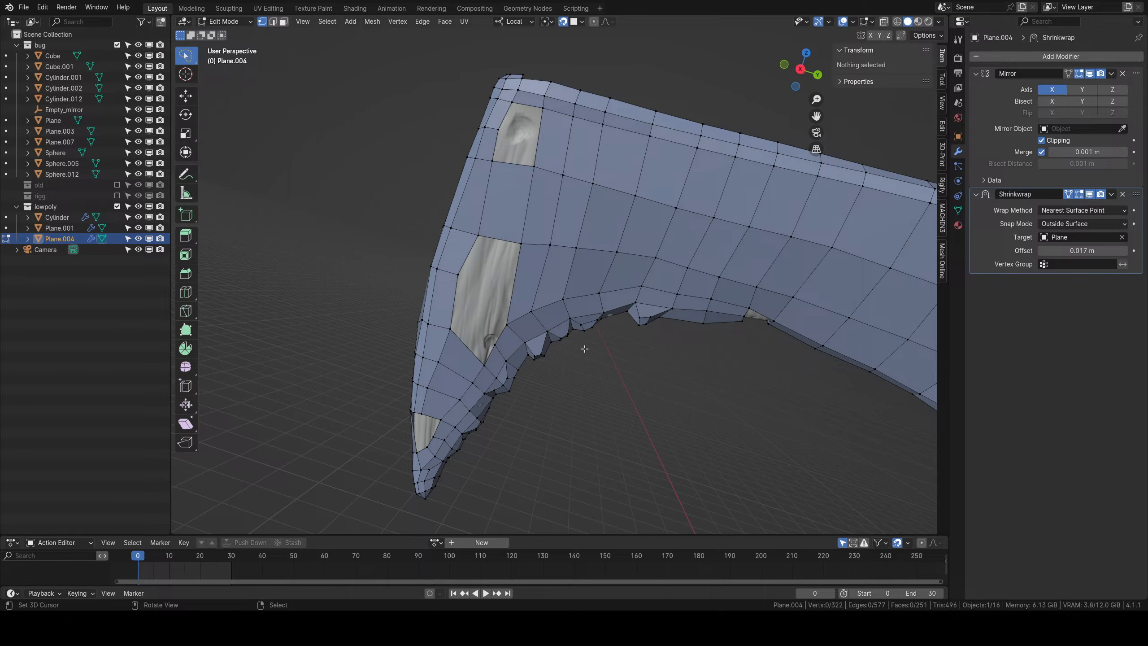
middle_drag(556, 318, 576, 330)
key(ctrl+r)
click(529, 319)
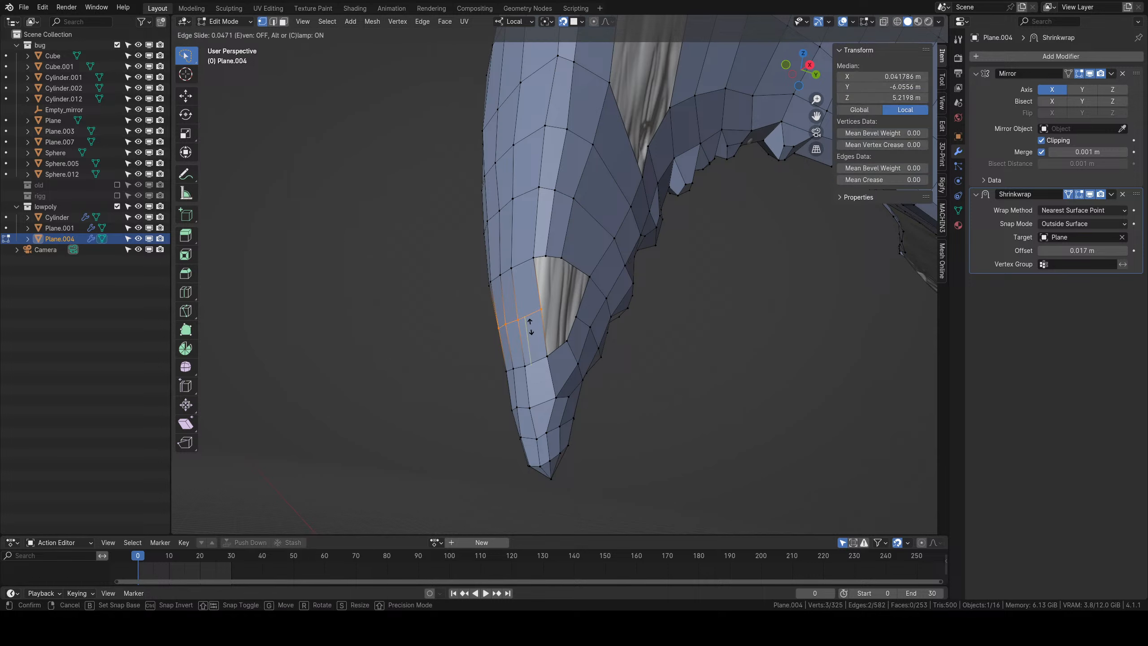
click(531, 323)
Move the new loop farther toward the tip and adjust the vertices at the opening's lower end.
key(g)
click(530, 336)
middle_drag(530, 377, 542, 346)
right_click(574, 362)
key(g)
click(578, 359)
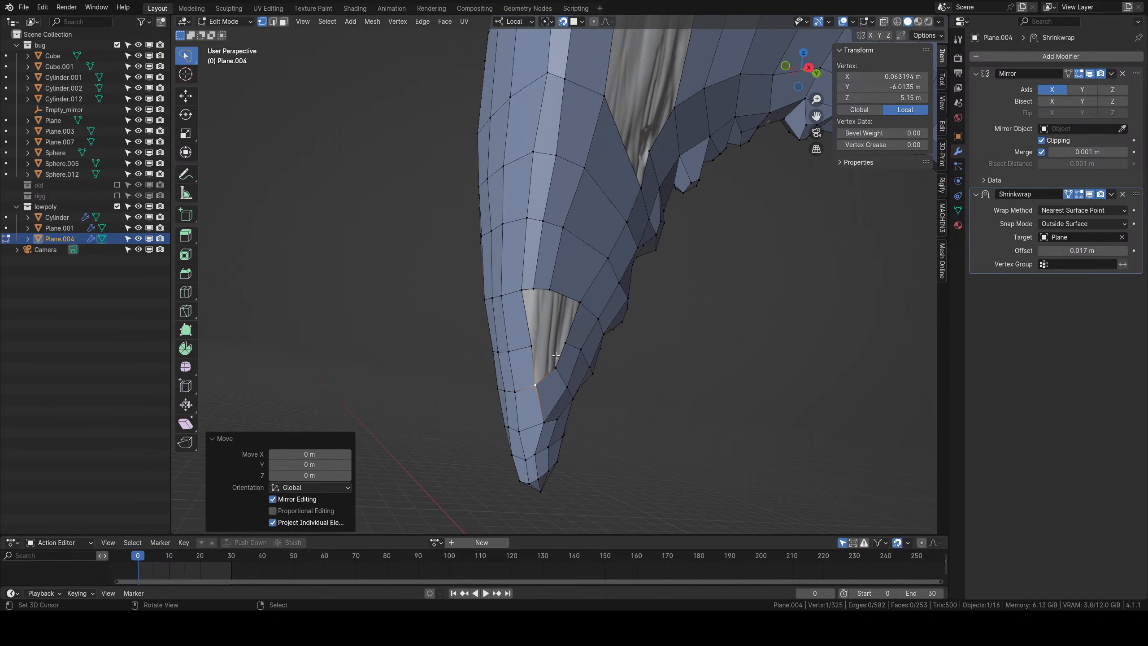
Adjust the vertex on the front edge of the small opening above the tip, moving it last by about 0.002, 0.006 and -0.003 m.
right_click(531, 347)
key(g)
click(533, 349)
key(g)
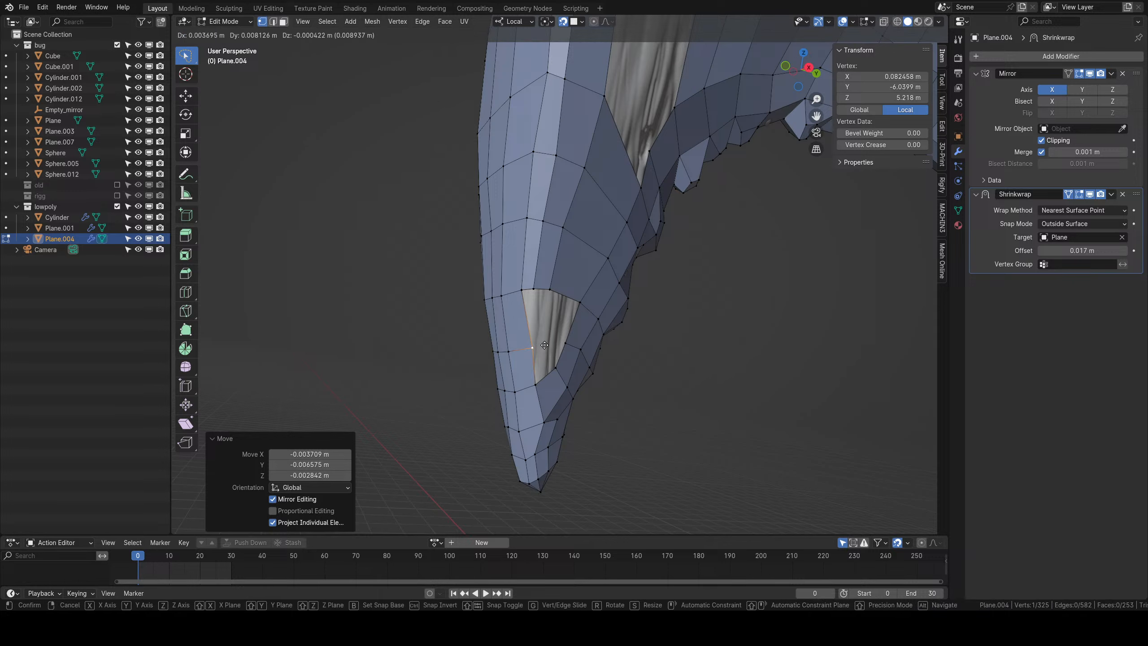
click(534, 351)
Extrude a chain of two vertices from the front edge across the small opening and fill the two faces below it.
middle_drag(539, 297, 515, 324)
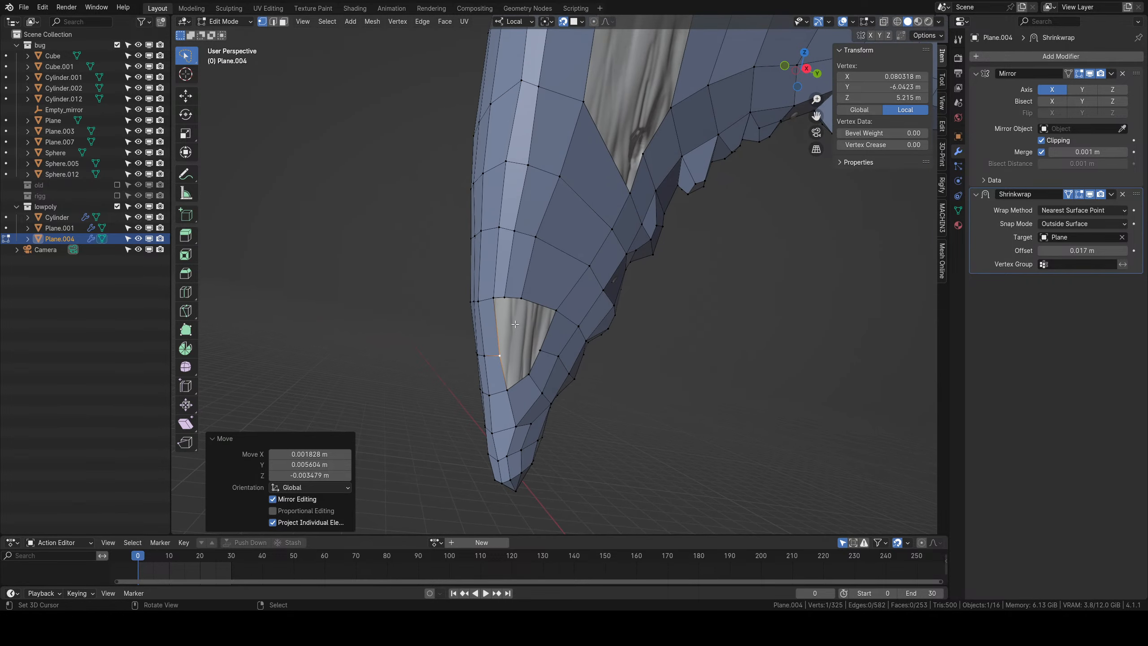
key(e)
click(518, 365)
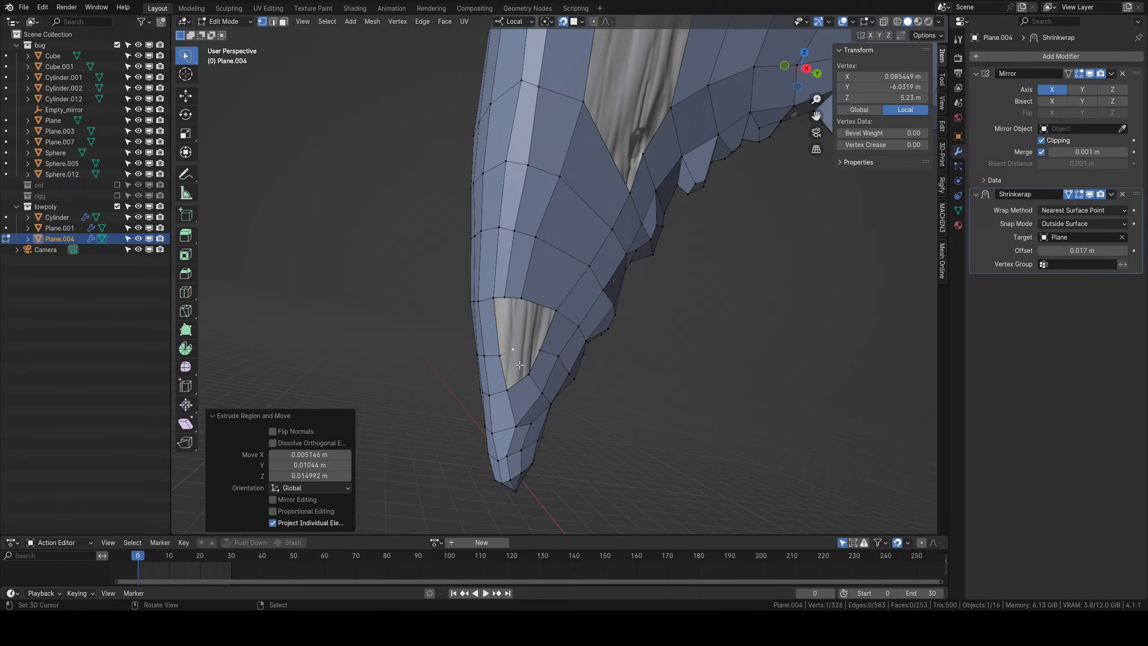
key(e)
click(533, 354)
right_click(501, 357)
shift+right_click(511, 389)
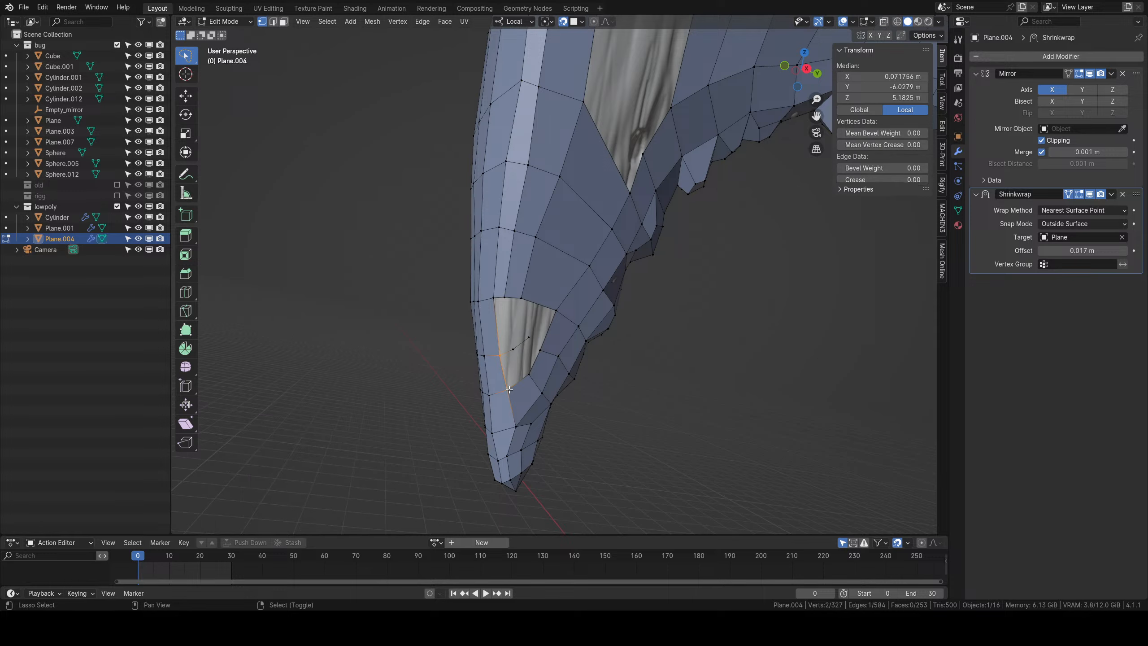
key(f)
key(f)
middle_drag(524, 355, 539, 351)
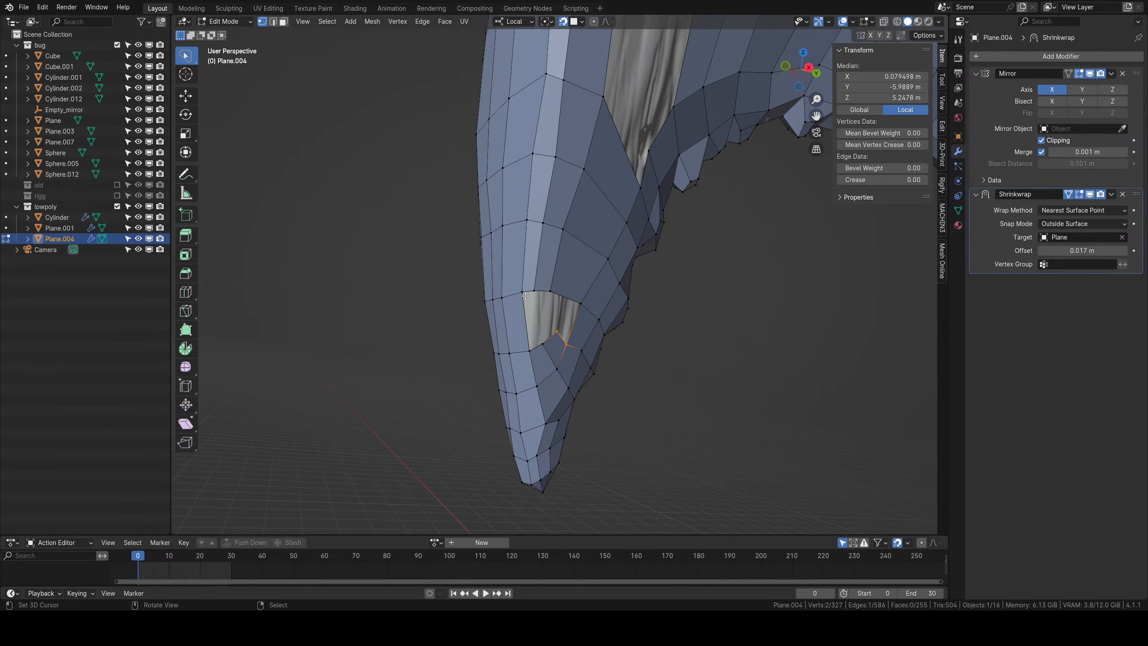
Fill the three remaining faces of the small opening above the tip and check the surface outside Edit Mode.
right_click(523, 293)
shift+right_click(566, 344)
right_click(528, 351)
shift+right_click(523, 293)
key(f)
key(f)
middle_drag(509, 352, 477, 356)
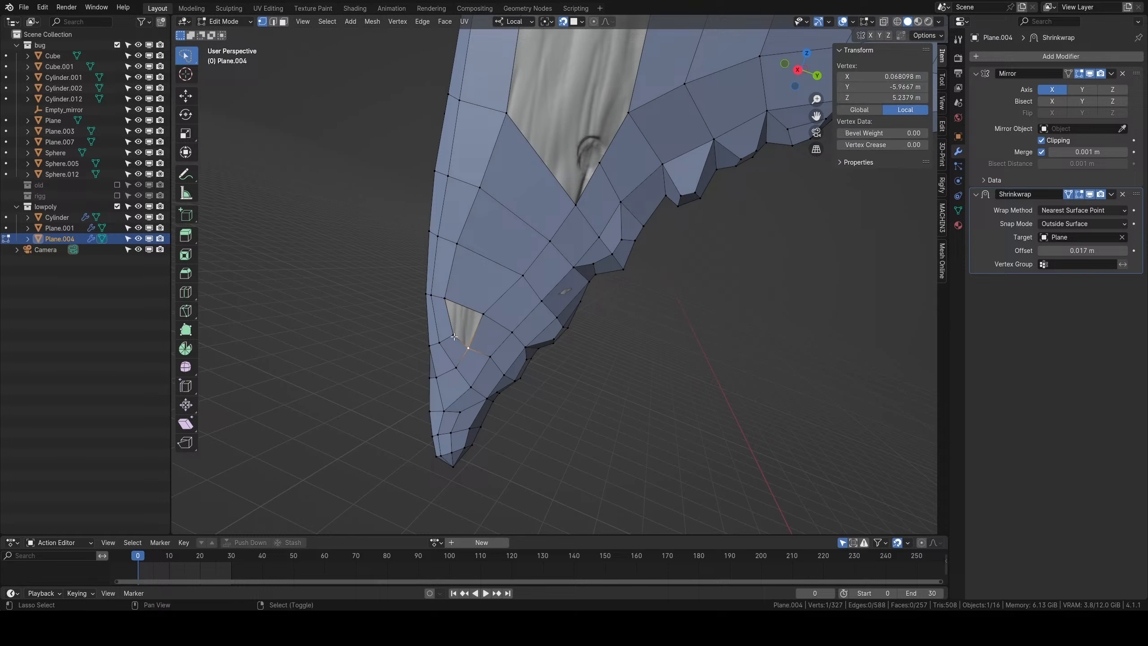
key(f)
scroll(479, 355, down, 3)
key(Tab)
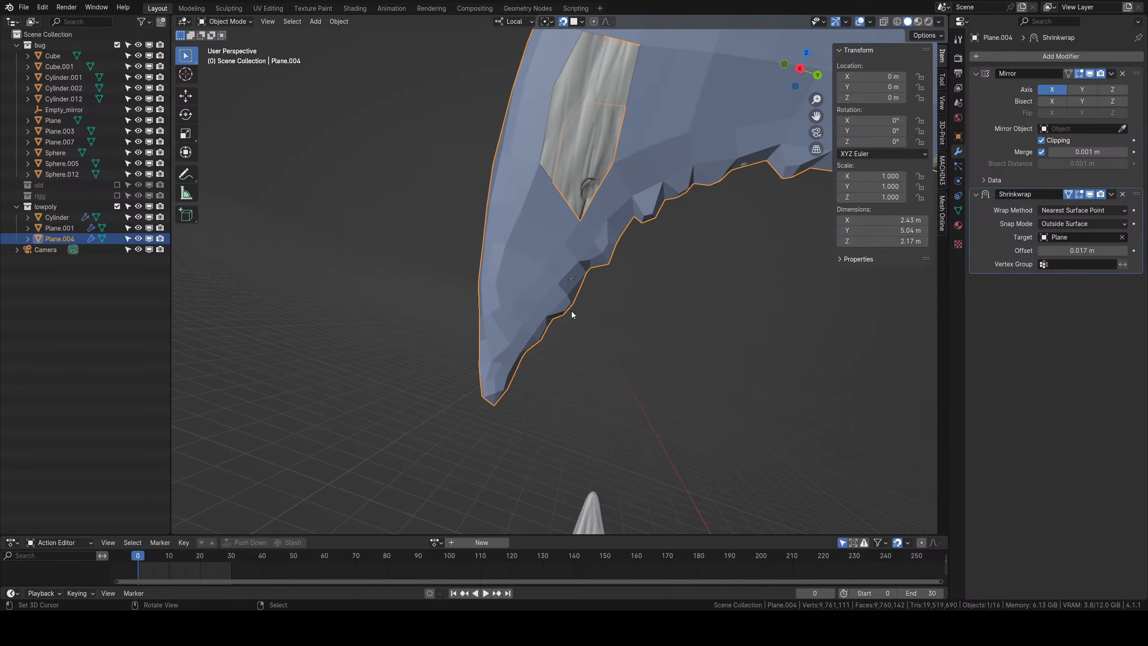
key(Tab)
Move the vertex at the larger side opening's lower front corner and the one below it toward the front edge.
scroll(534, 231, up, 3)
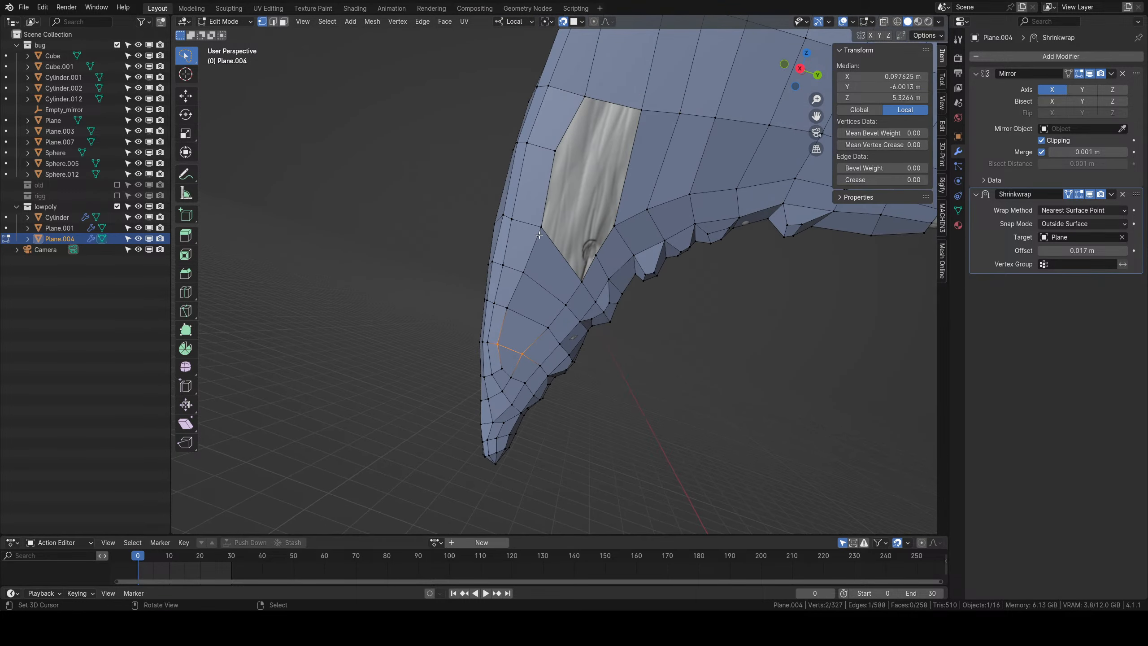
right_click(538, 227)
key(g)
click(527, 232)
right_click(524, 273)
key(g)
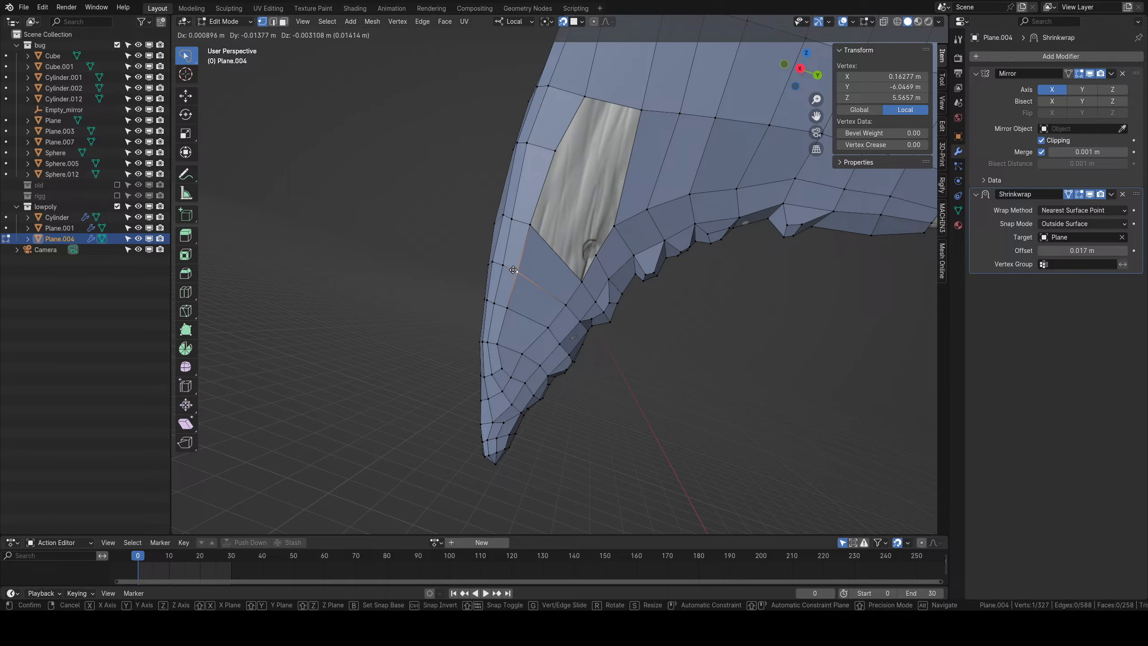
click(518, 275)
Add a vertical loop cut through the wide face between the upper and lower side openings.
middle_drag(545, 273, 556, 319)
key(alt+a)
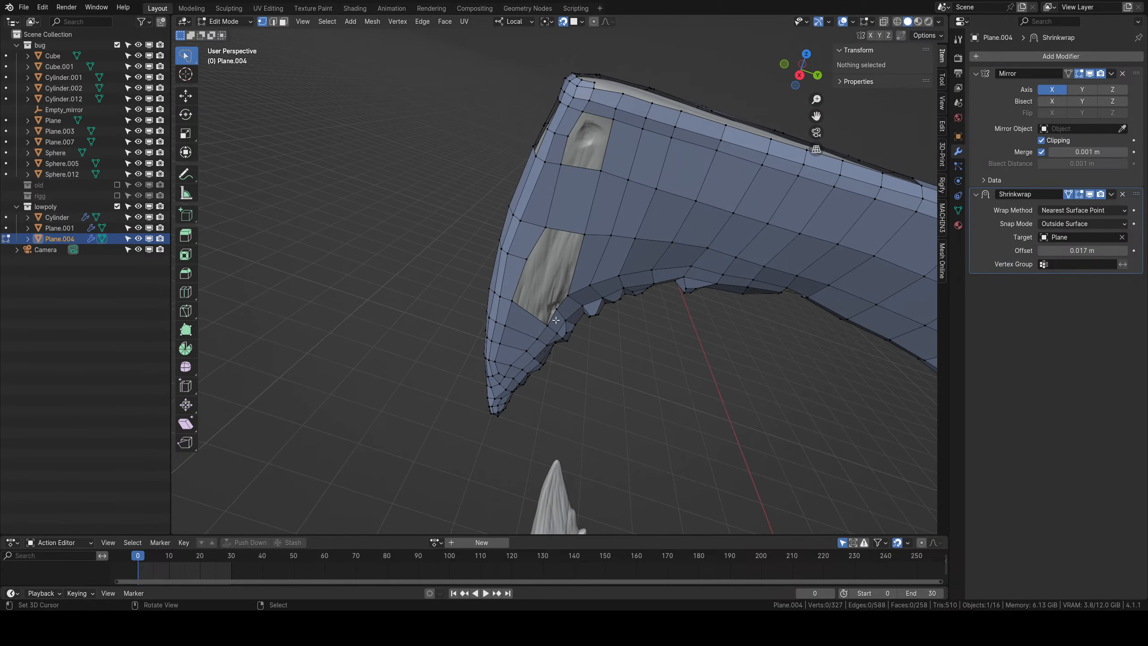
right_click(603, 175)
shift+right_click(585, 234)
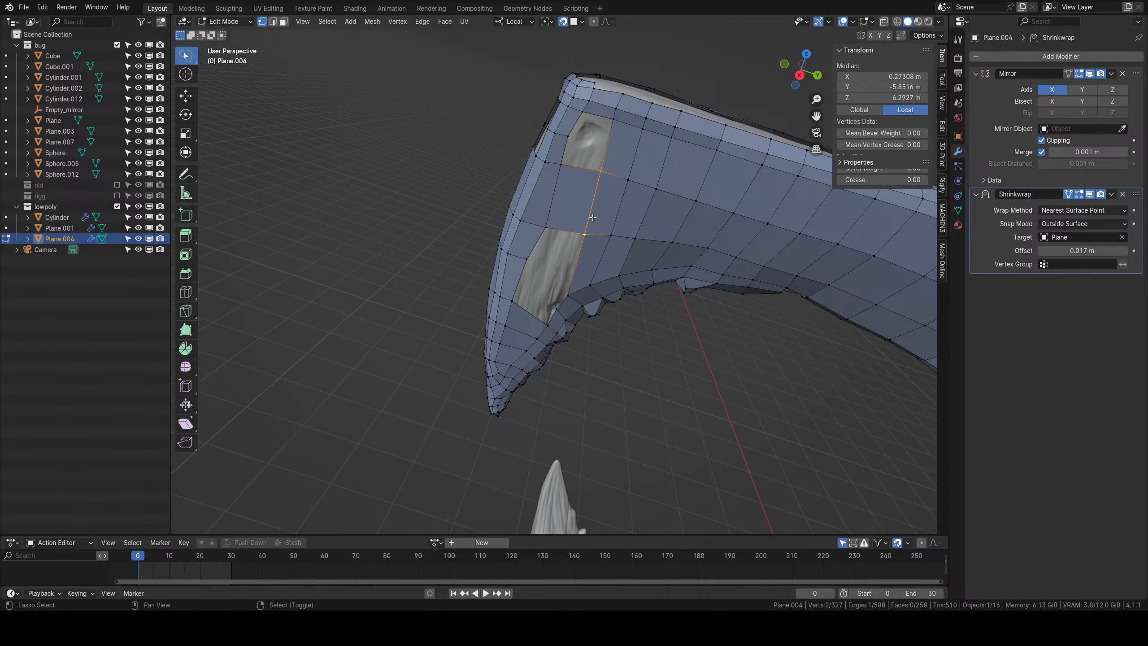
middle_drag(635, 268, 626, 205)
key(ctrl+r)
click(560, 141)
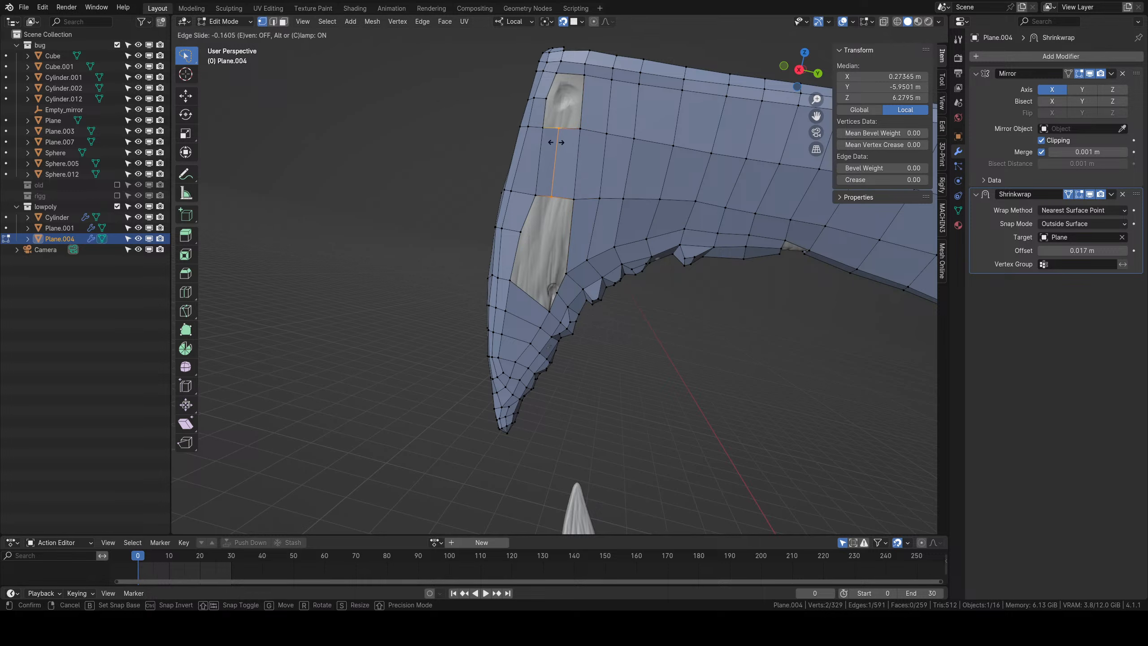
click(558, 141)
Extrude a vertex from the new cut down into the lower side opening and fill the two faces along its upper edge.
right_click(558, 206)
key(e)
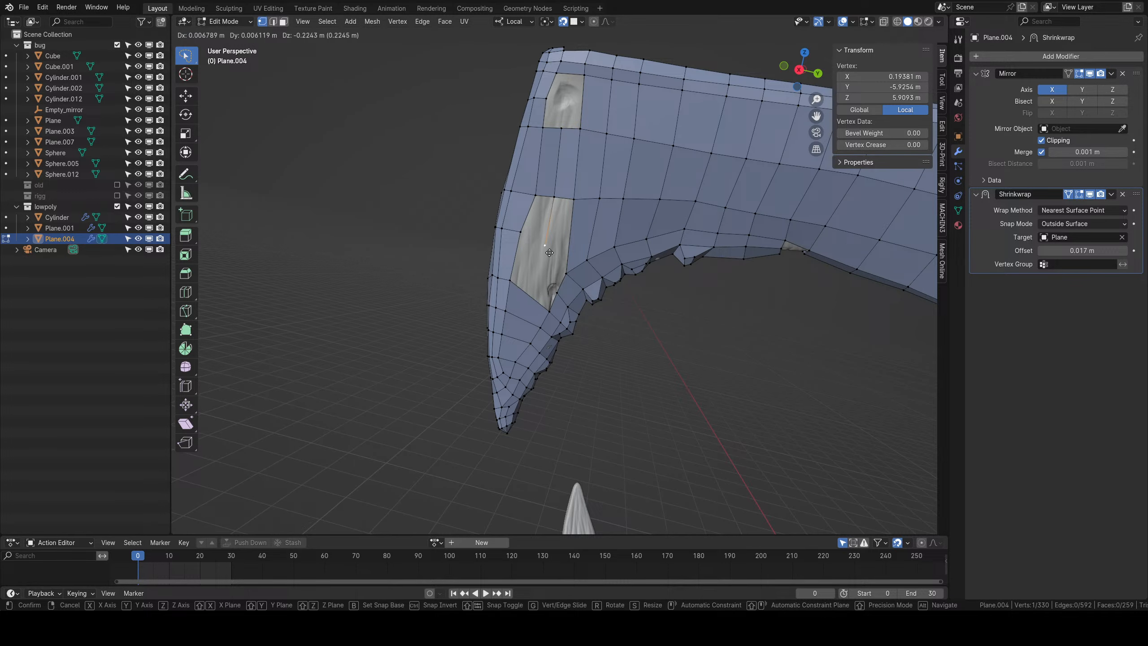
click(550, 258)
right_click(524, 231)
shift+right_click(537, 197)
shift+right_click(554, 199)
shift+right_click(545, 245)
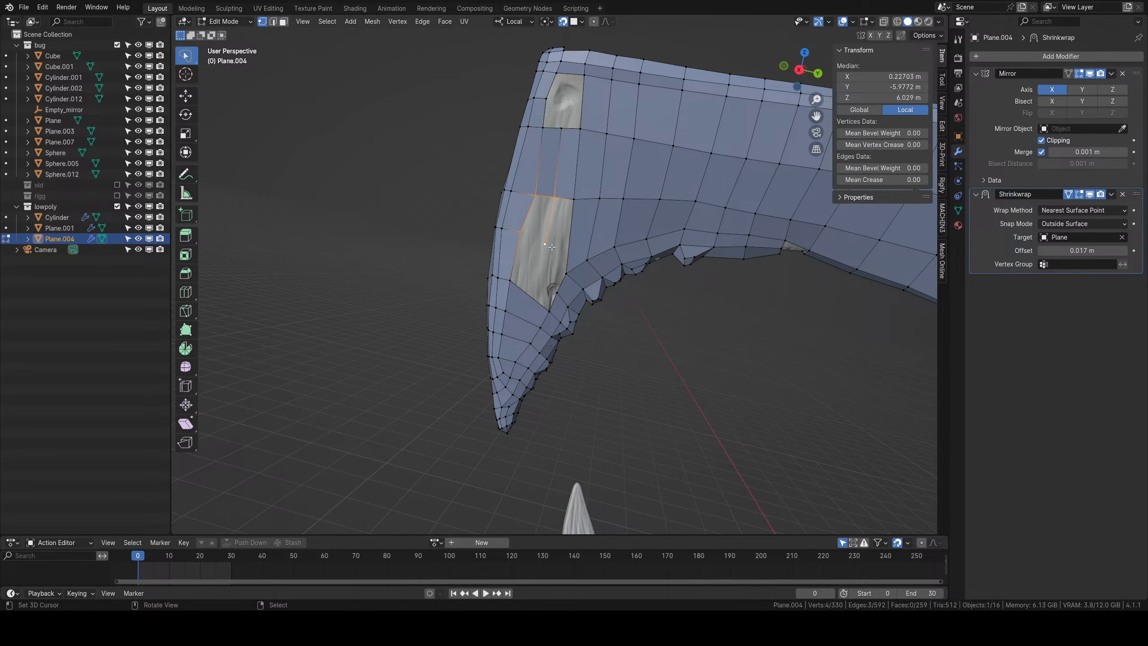
key(f)
right_click(554, 197)
shift+right_click(573, 199)
key(f)
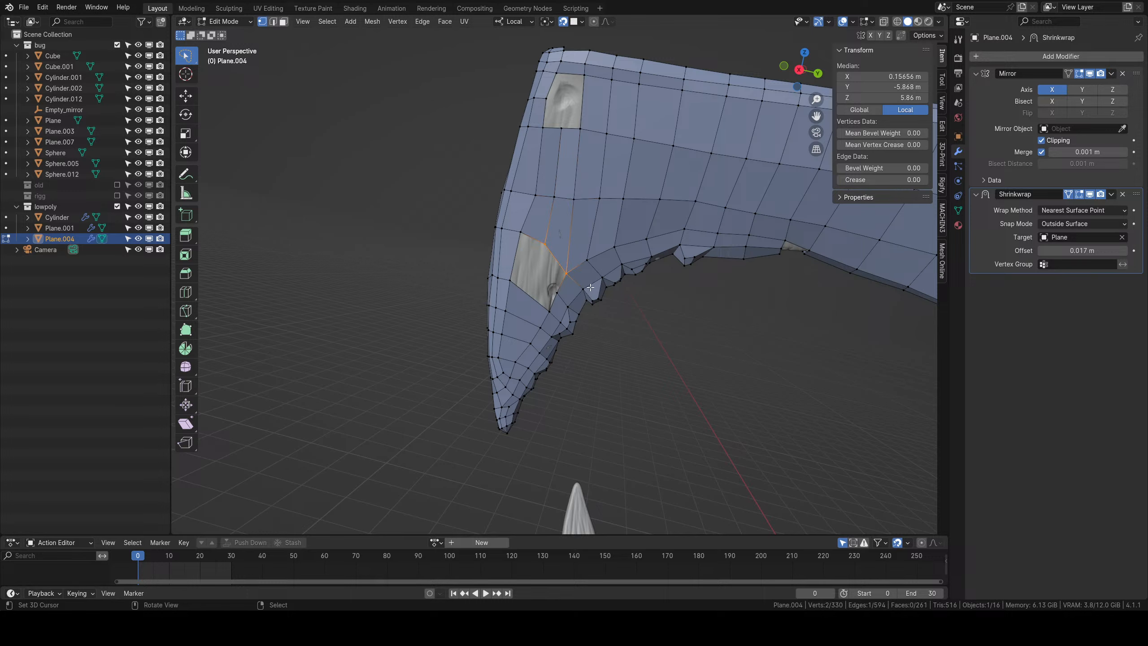
Extrude a vertex from the toothed edge into the lower side opening, fill its three remaining faces, and check the result in Object Mode.
middle_drag(576, 222, 572, 213)
right_click(517, 224)
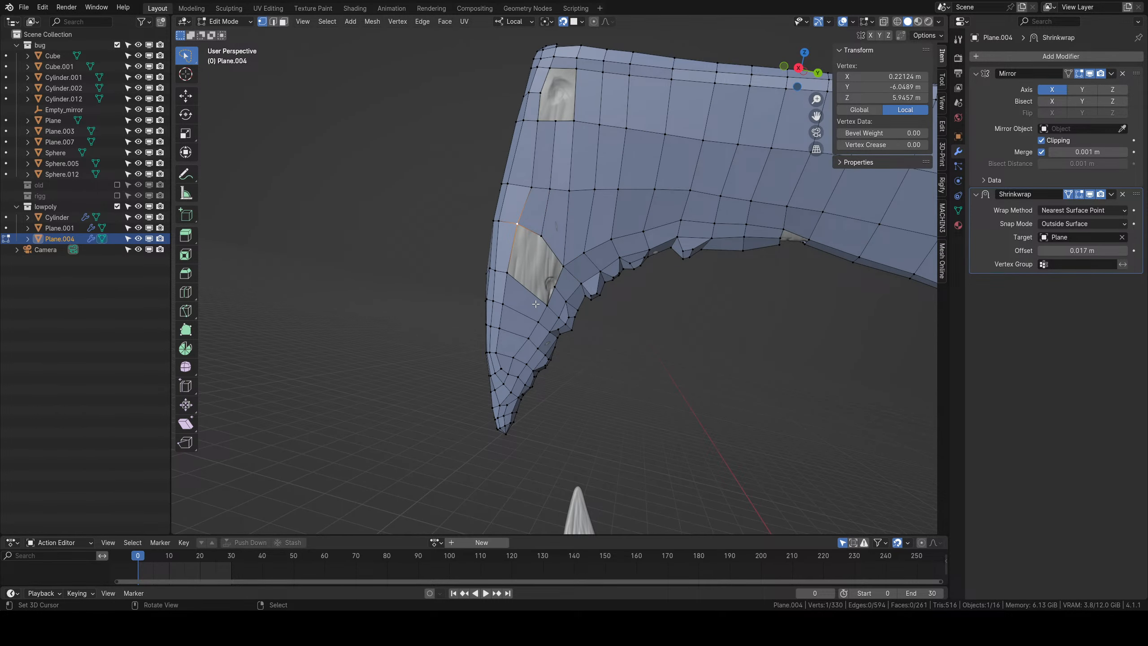
right_click(556, 288)
key(e)
click(542, 277)
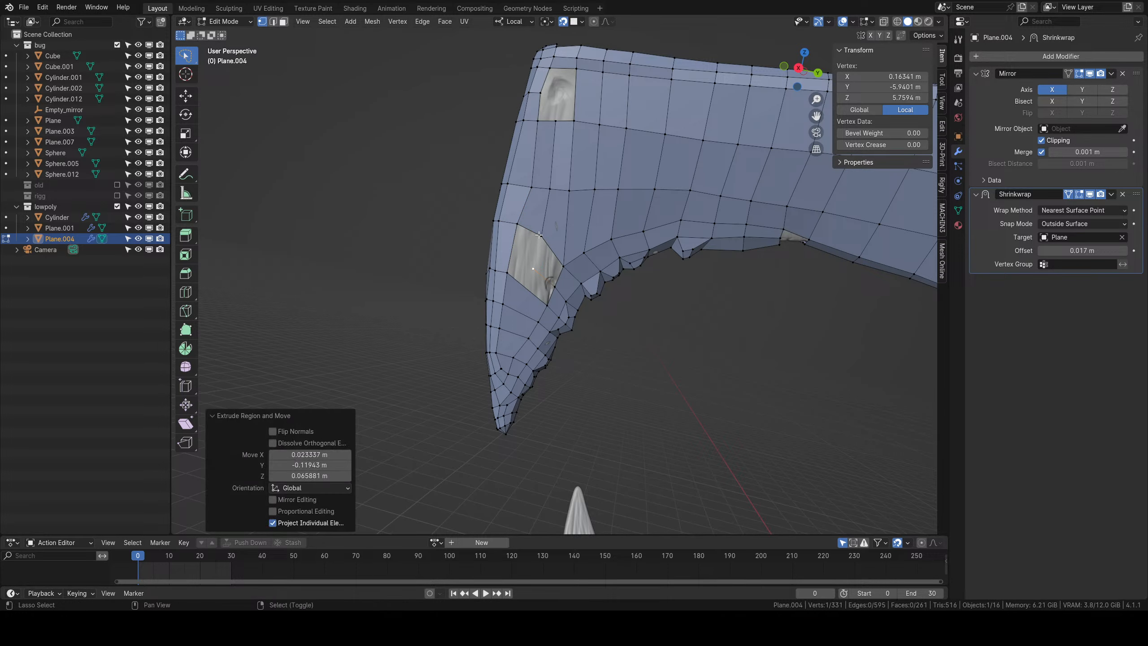
shift+right_click(542, 237)
key(f)
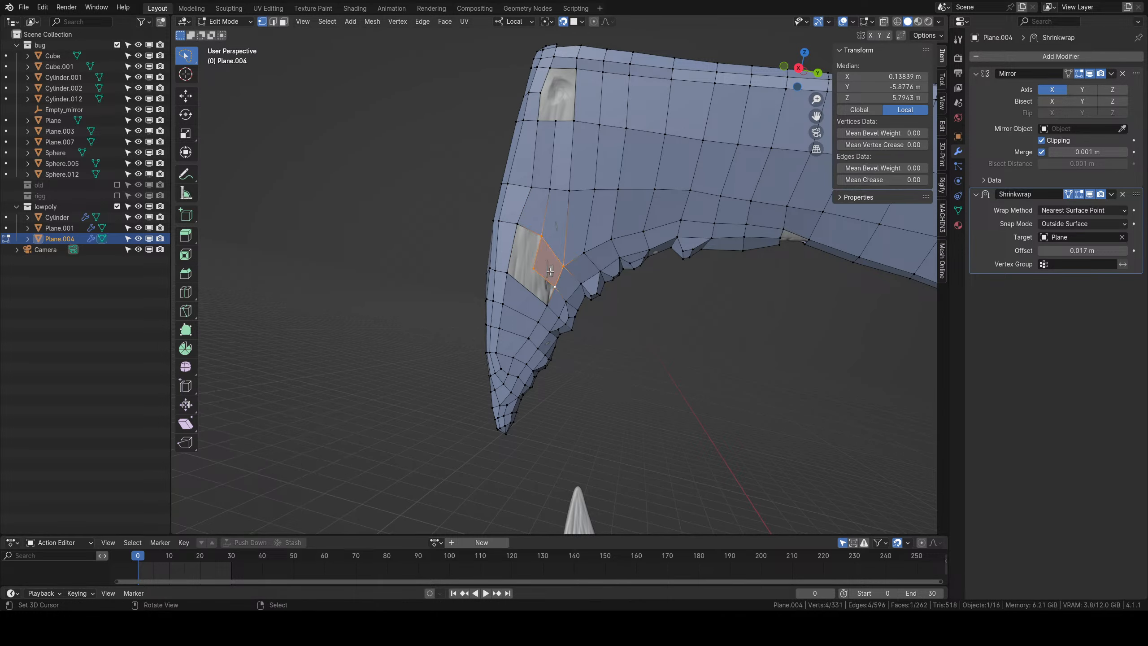
right_click(535, 231)
shift+right_click(520, 225)
key(f)
key(f)
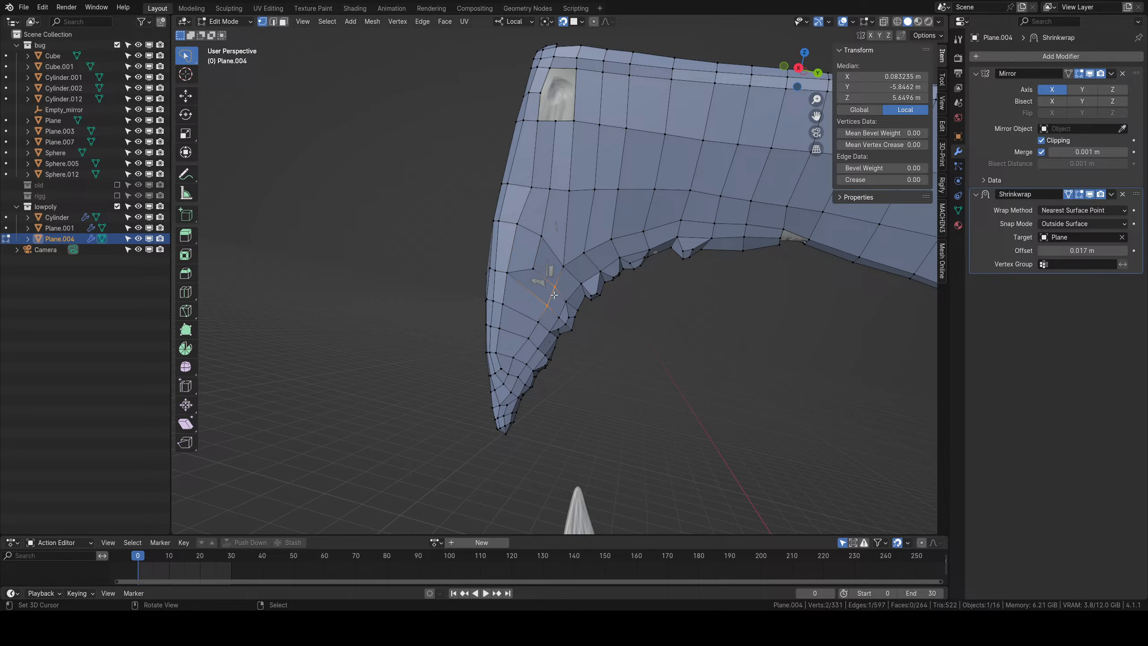
key(Tab)
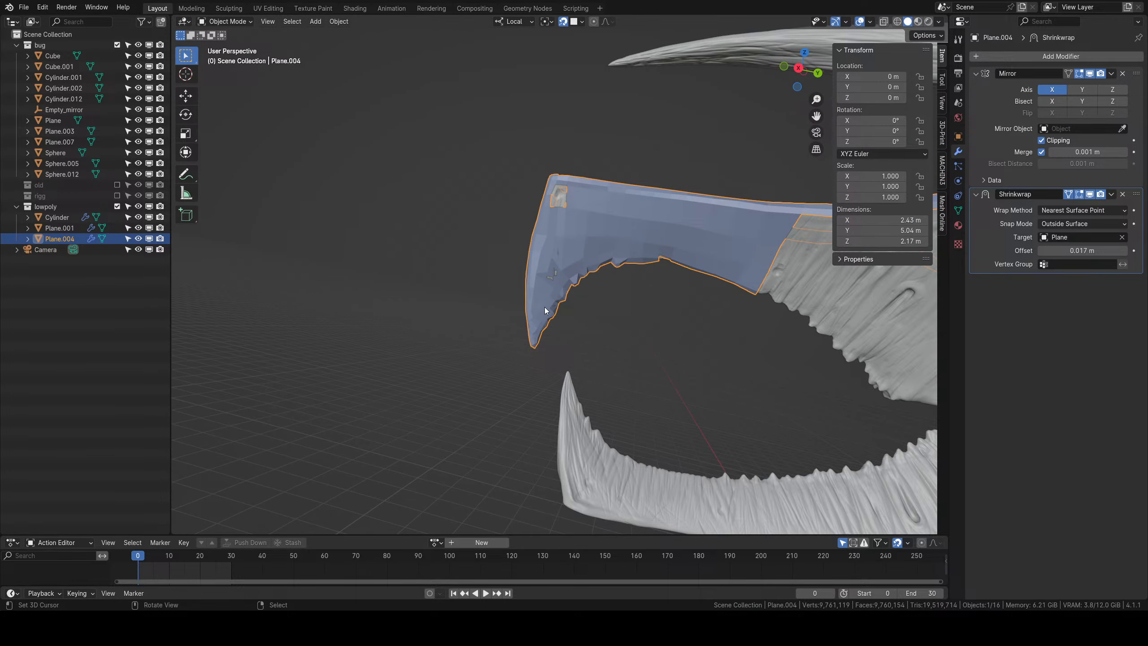
scroll(629, 381, up, 8)
key(Tab)
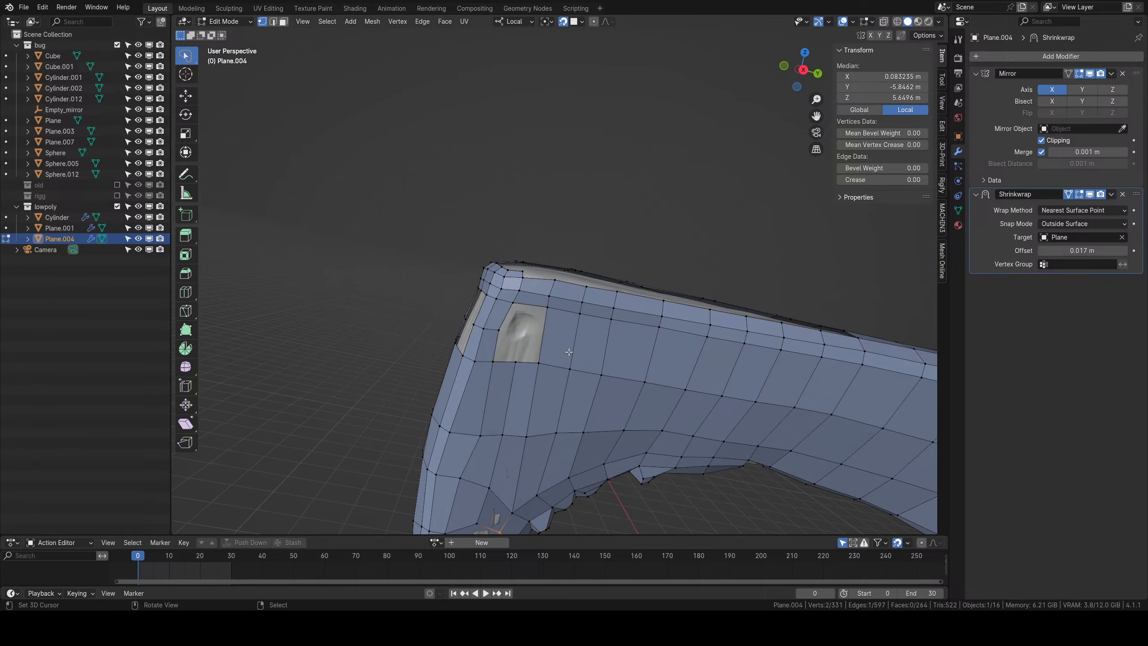
Add a lengthwise loop cut along the jaw's upper side strip behind the upper opening, with a slide factor of 0.009.
scroll(585, 337, up, 1)
mouse_move(568, 352)
shift+middle_down()
mouse_move(585, 336)
mouse_move(628, 336)
mouse_move(577, 331)
shift+middle_up()
scroll(584, 336, down, 2)
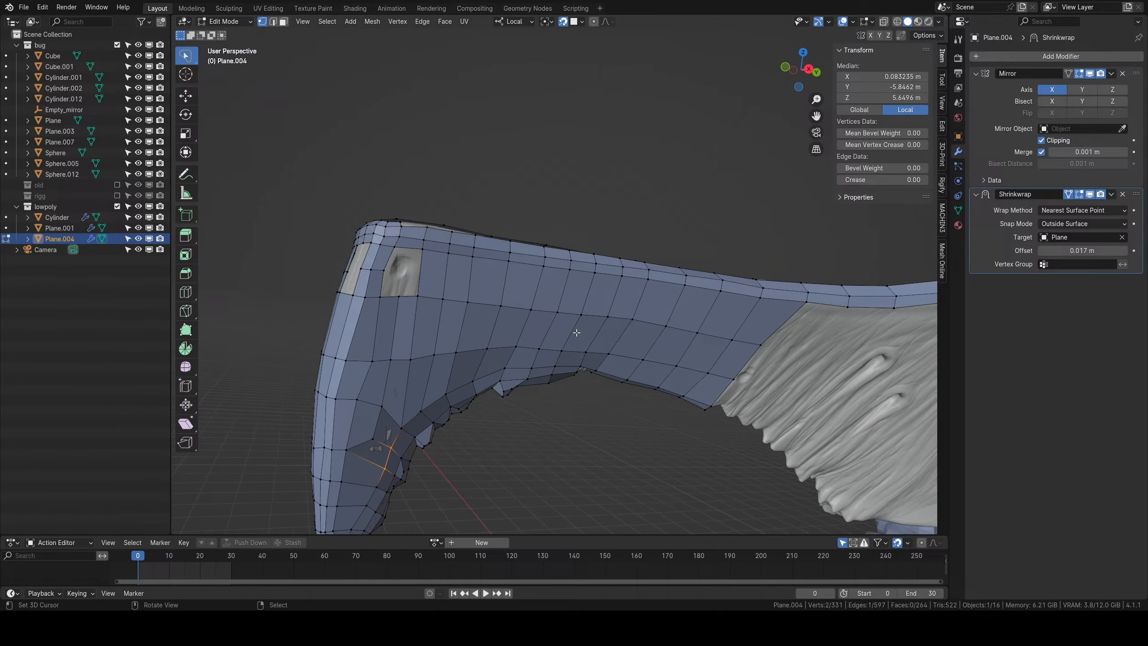
key(ctrl+r)
click(531, 288)
click(529, 291)
scroll(519, 296, up, 2)
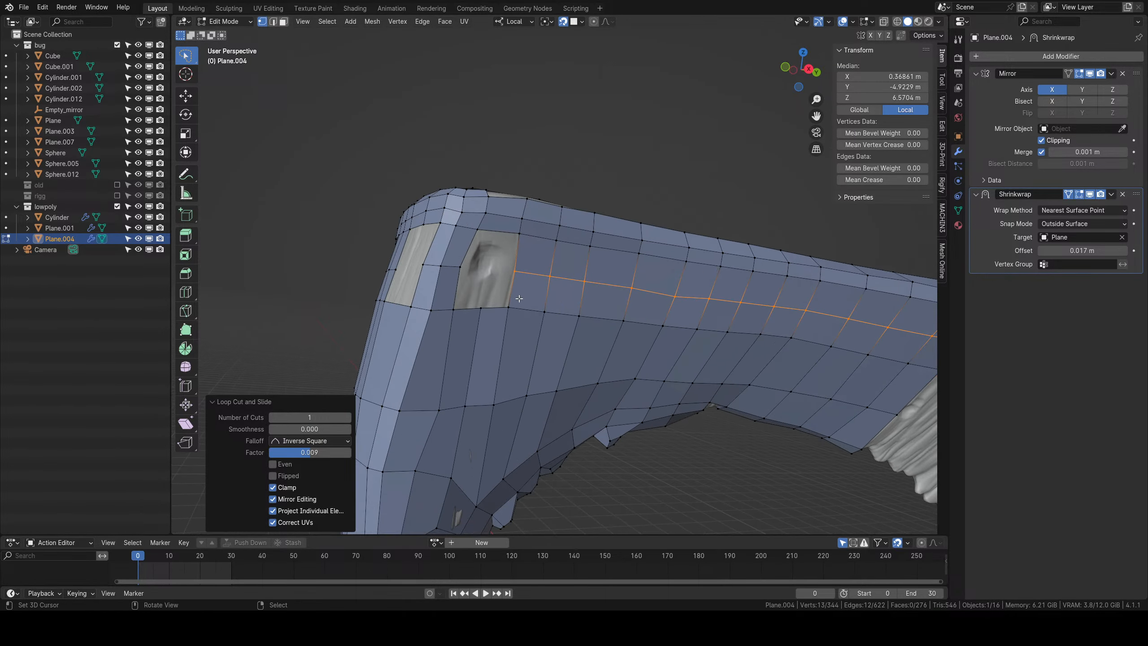
Add a loop cut across the rim above the upper side opening and shift the three-vertex column at the opening's rear corner.
key(ctrl+r)
click(505, 230)
click(505, 225)
right_click(519, 232)
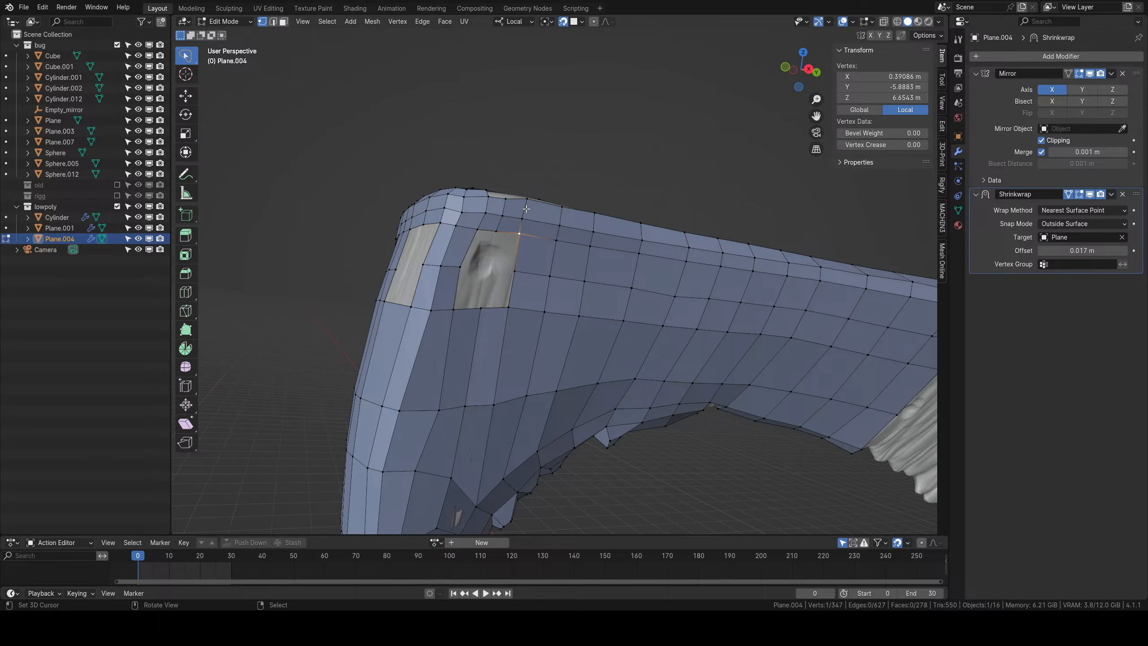
ctrl+right_click(526, 199)
middle_drag(526, 200, 508, 294)
click(499, 321)
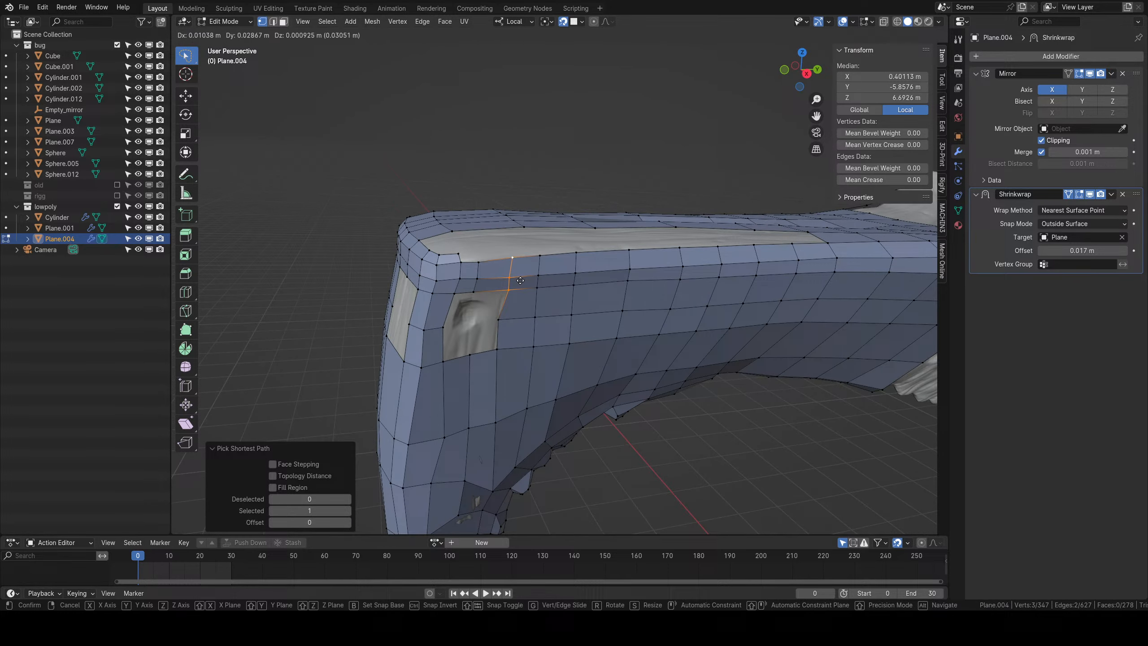
key(g)
click(510, 329)
Extrude a centre vertex down from the upper side opening's top edge and fill the opening with four faces.
click(474, 298)
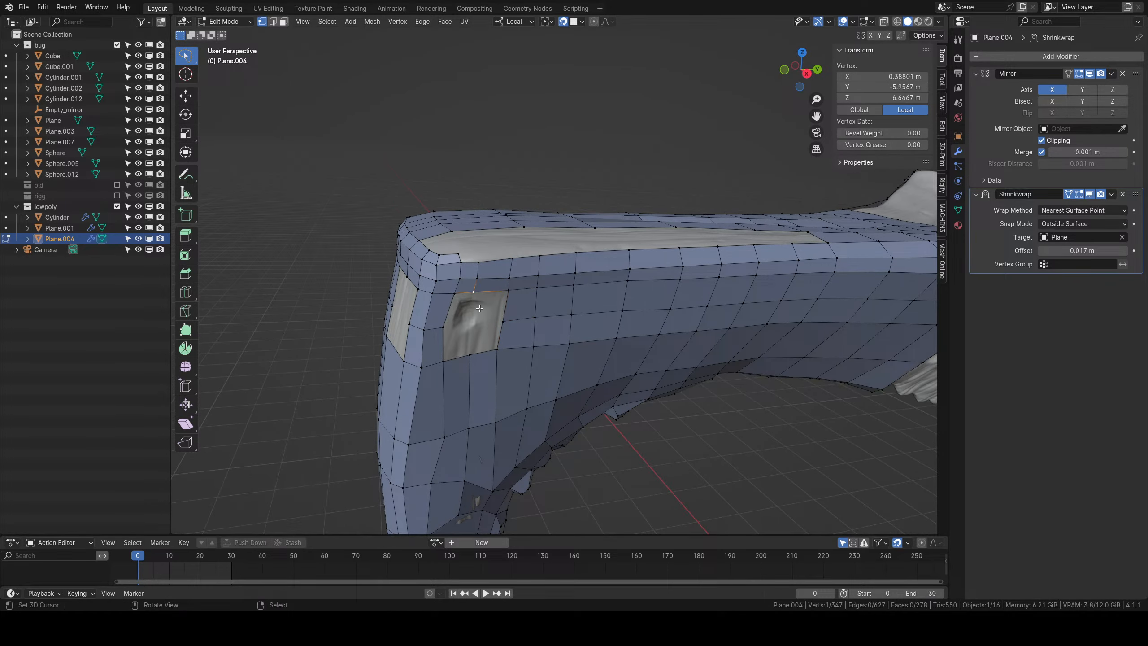
key(e)
click(457, 295)
key(f)
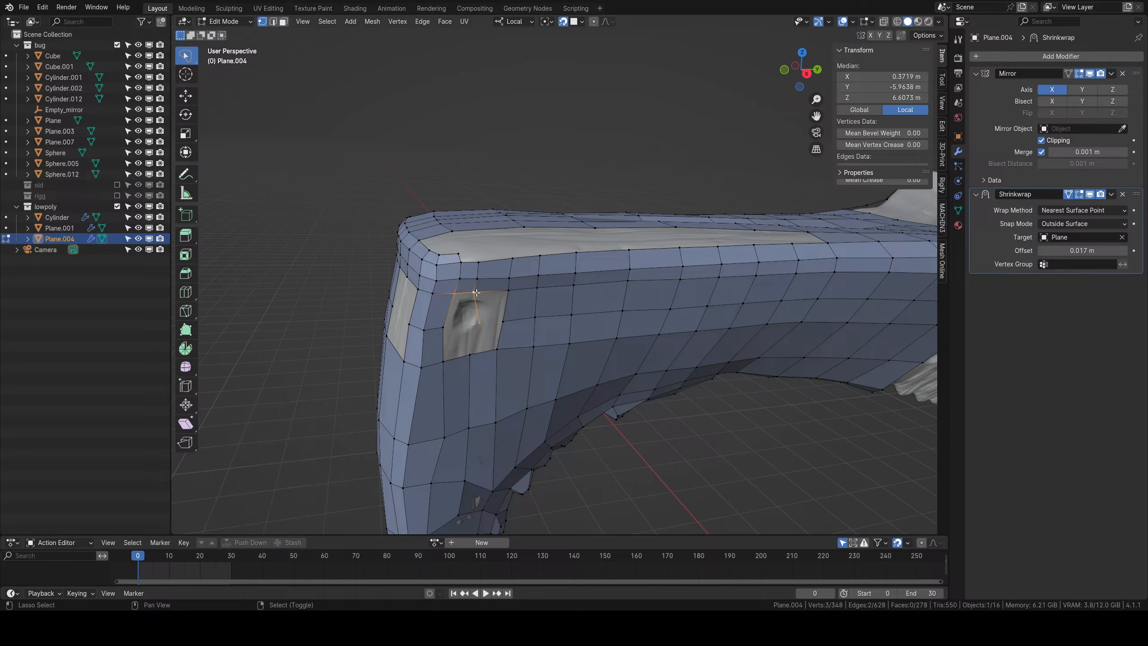
right_click(445, 331)
shift+right_click(447, 364)
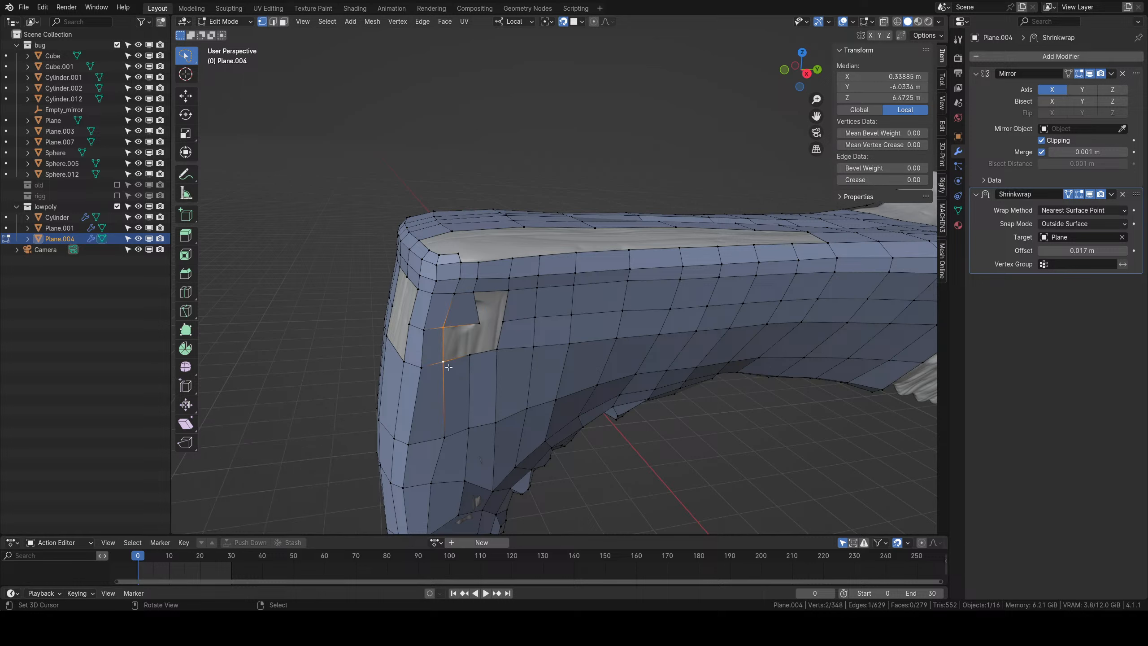
key(f)
key(f)
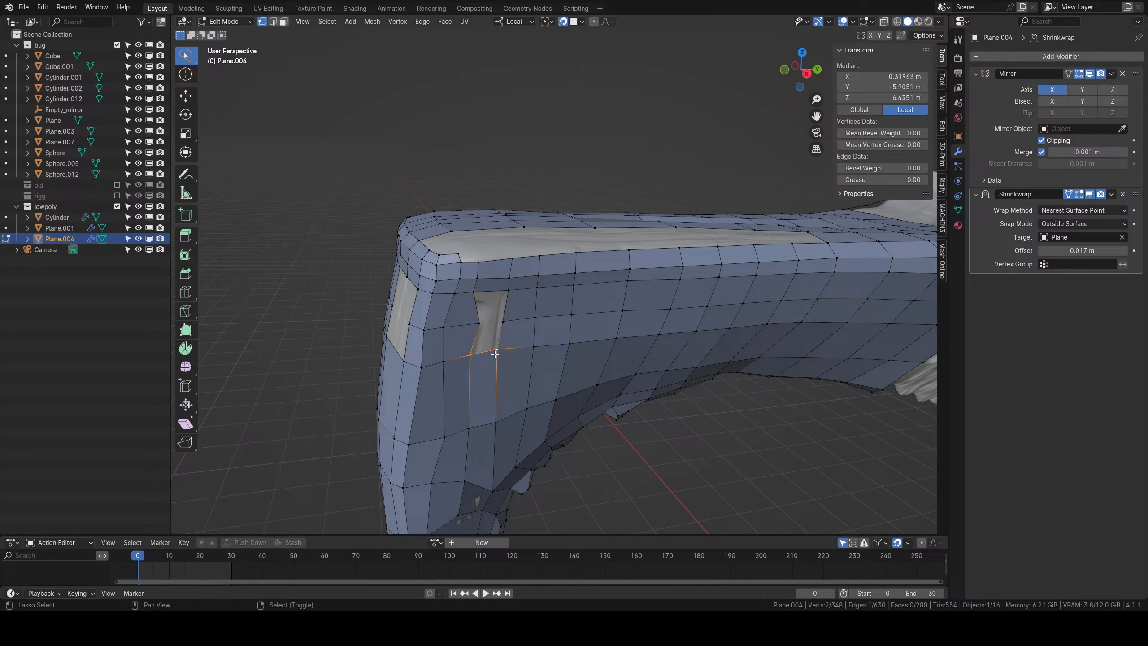
key(f)
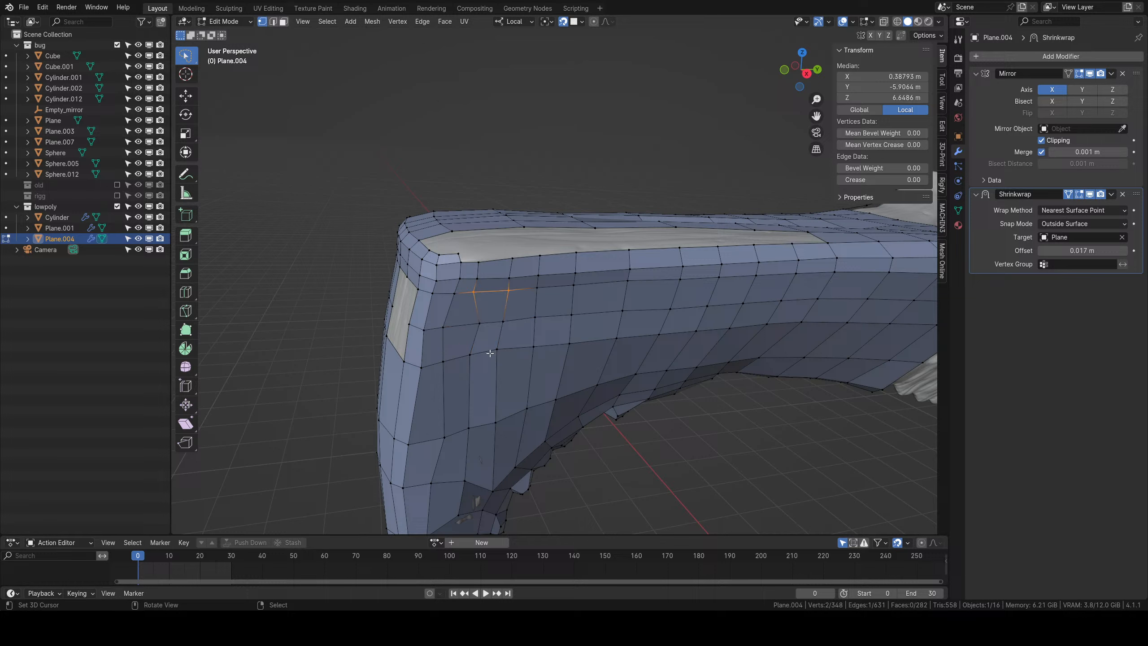
Move the centre vertex of the filled upper side opening by about -0.007, -0.019 and -0.0001 m.
right_click(479, 328)
key(g)
click(473, 331)
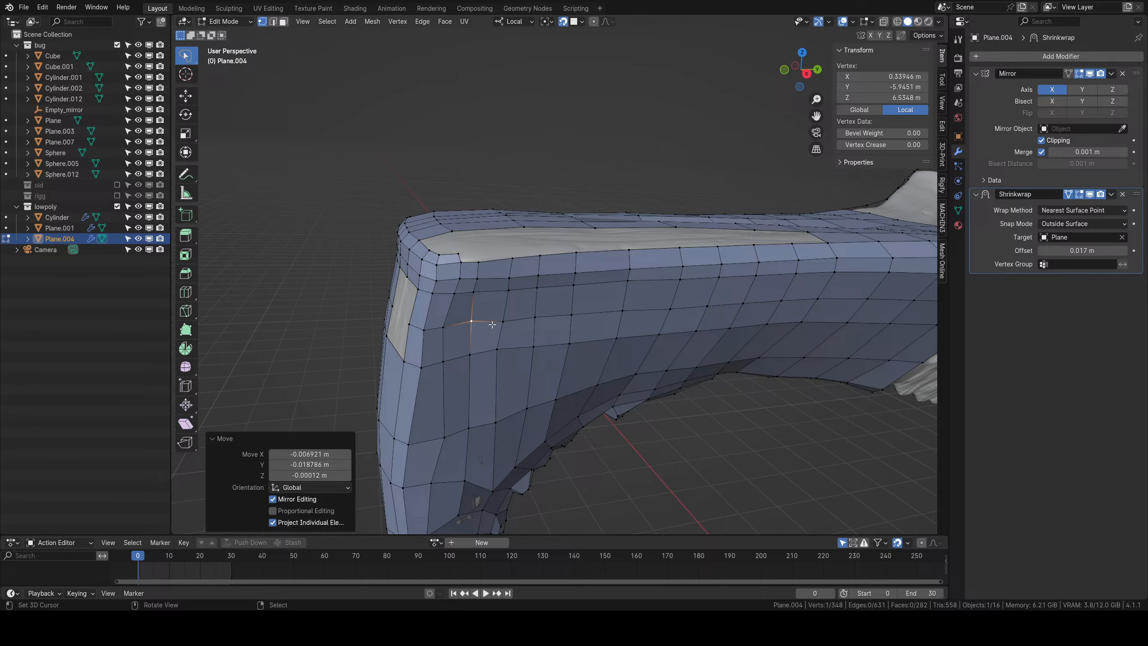
Extrude a vertex down from the middle of the front opening's top edge by about -0.019, -0.018 and -0.127 m.
middle_drag(490, 353, 508, 294)
key(alt+a)
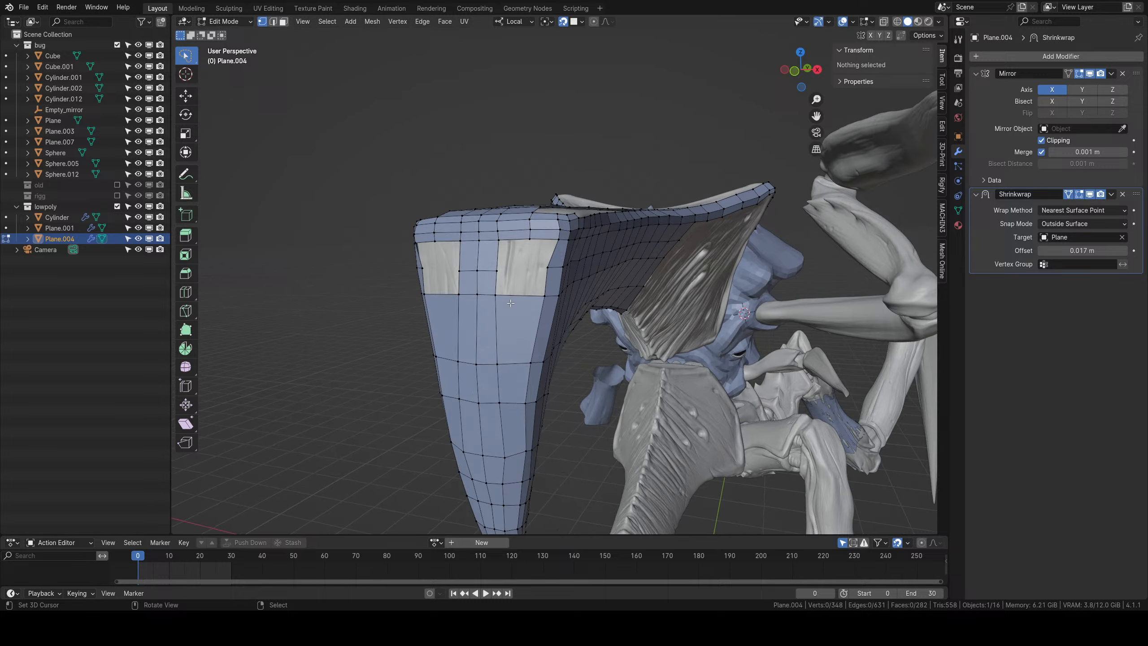
click(501, 295)
key(g)
click(513, 312)
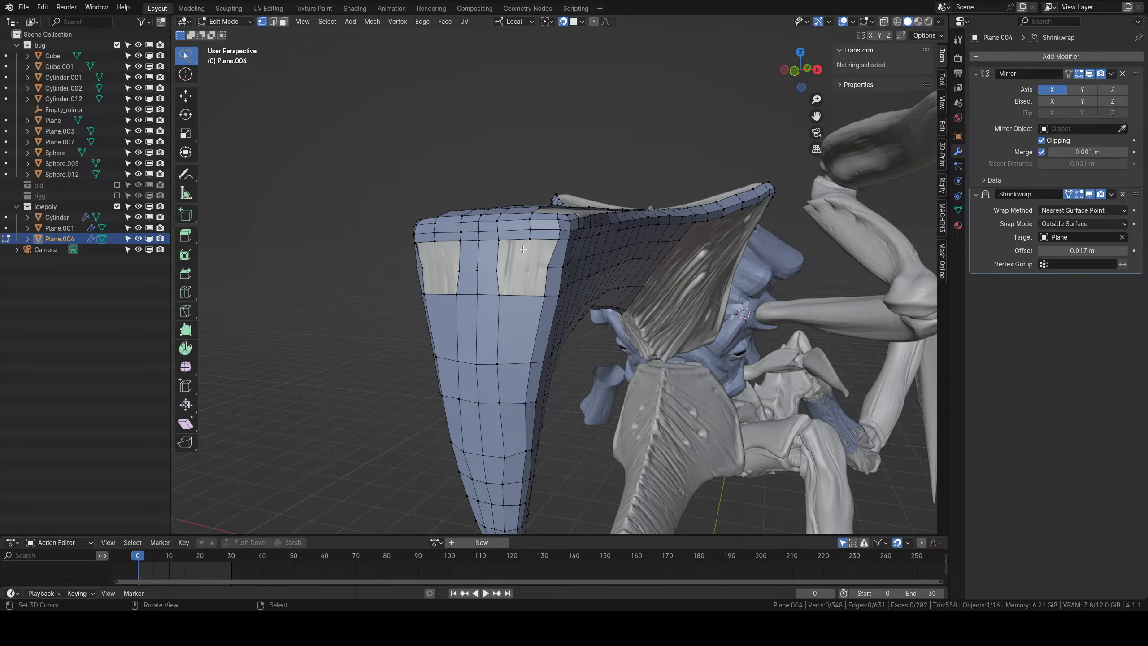
middle_drag(514, 313, 539, 261)
key(e)
click(507, 267)
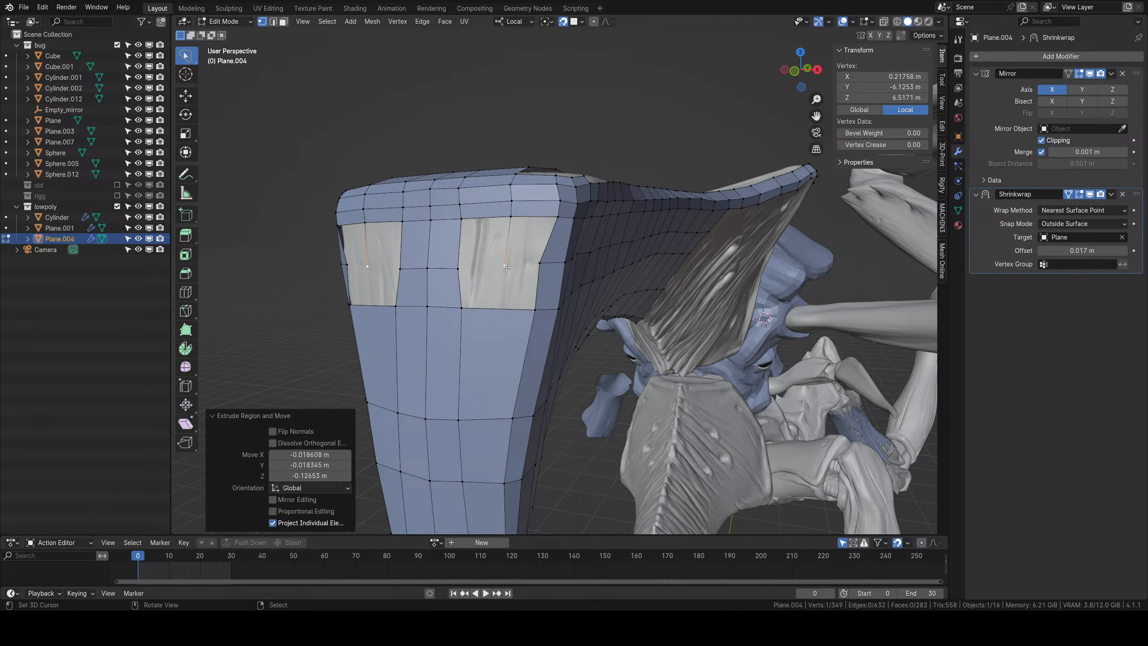
Fill the upper half of the front opening with two faces, one on each side of the extruded edge.
click(459, 219)
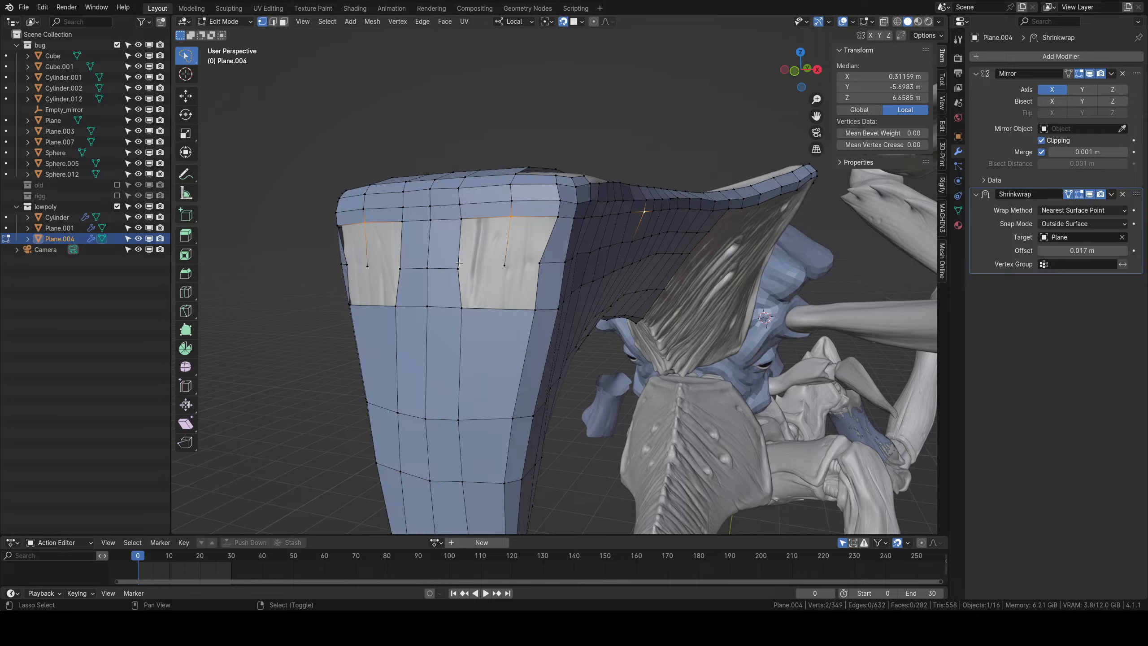
shift+right_click(511, 217)
shift+right_click(459, 269)
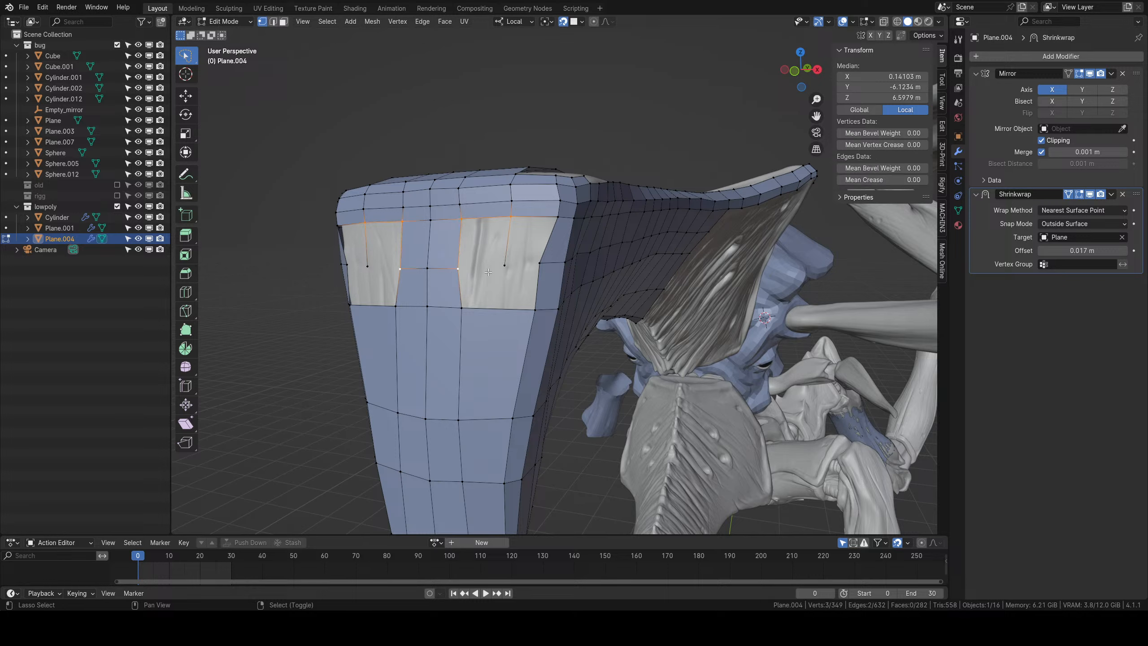
shift+right_click(500, 270)
key(f)
right_click(511, 217)
shift+right_click(557, 217)
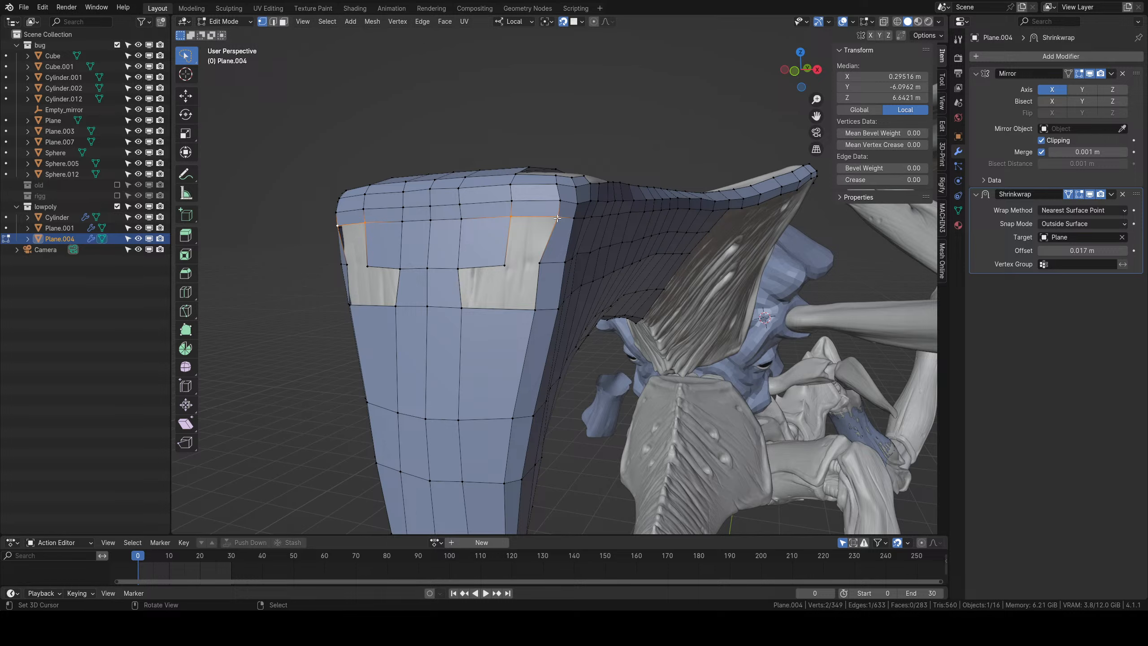
key(f)
Move the vertex on the front opening's outer edge by about 0.010, 0.004 and -0.004 m.
right_click(542, 261)
key(g)
click(532, 297)
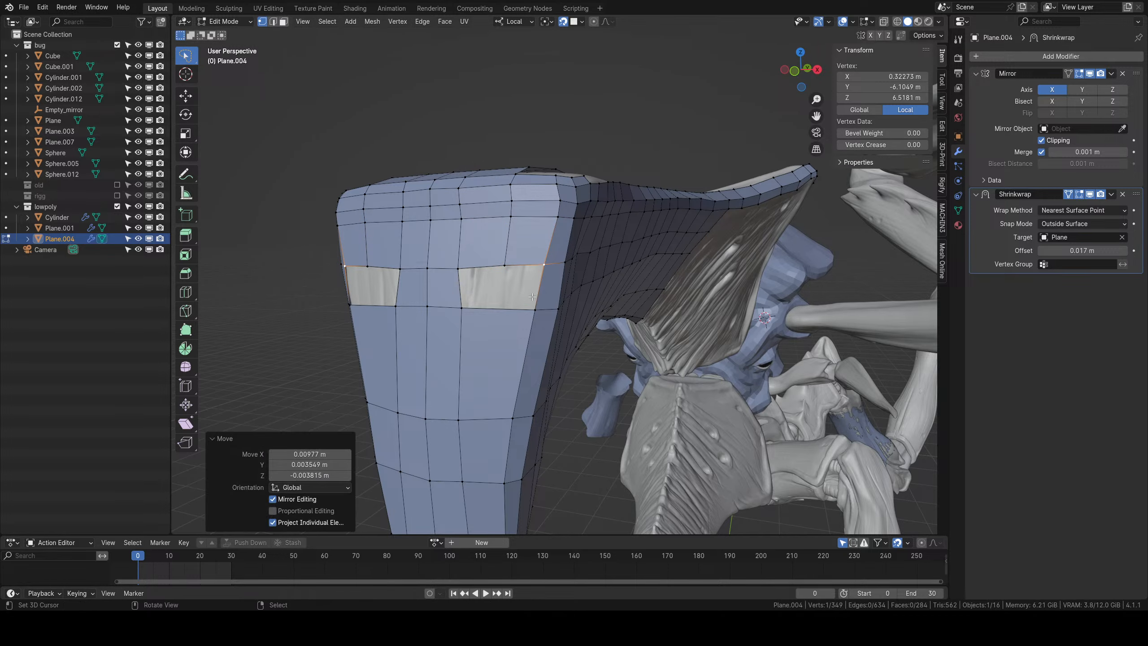
Knife-cut a lengthwise line up three face rows on the jaw's front, ending on the front opening's lower edge.
scroll(529, 337, down, 5)
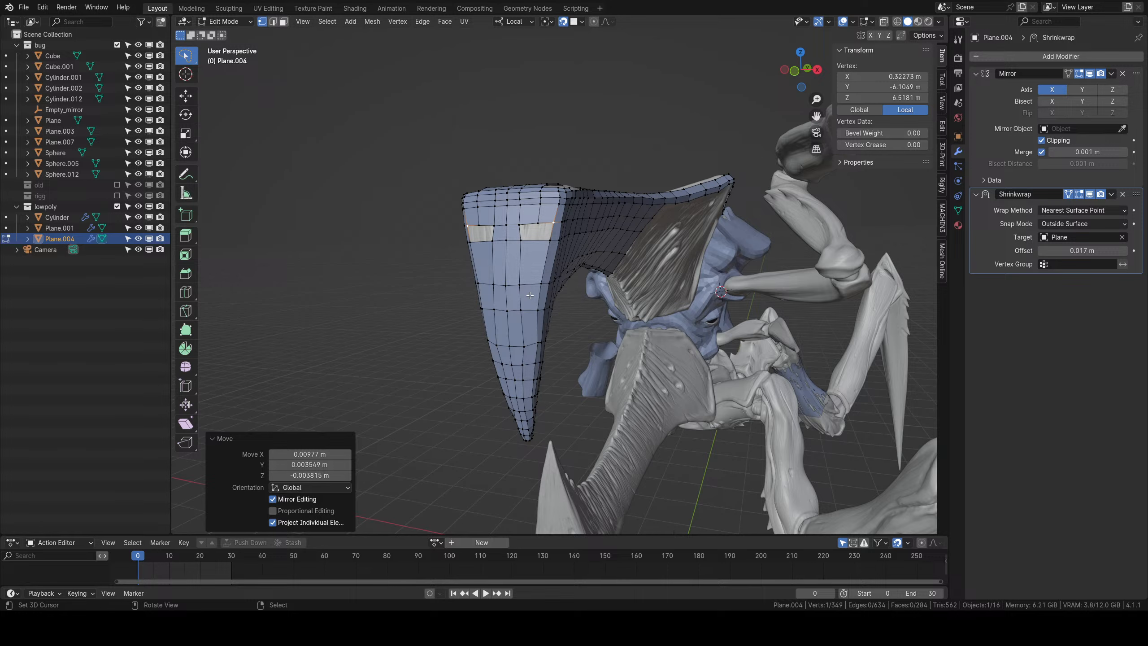
middle_drag(530, 297, 539, 280)
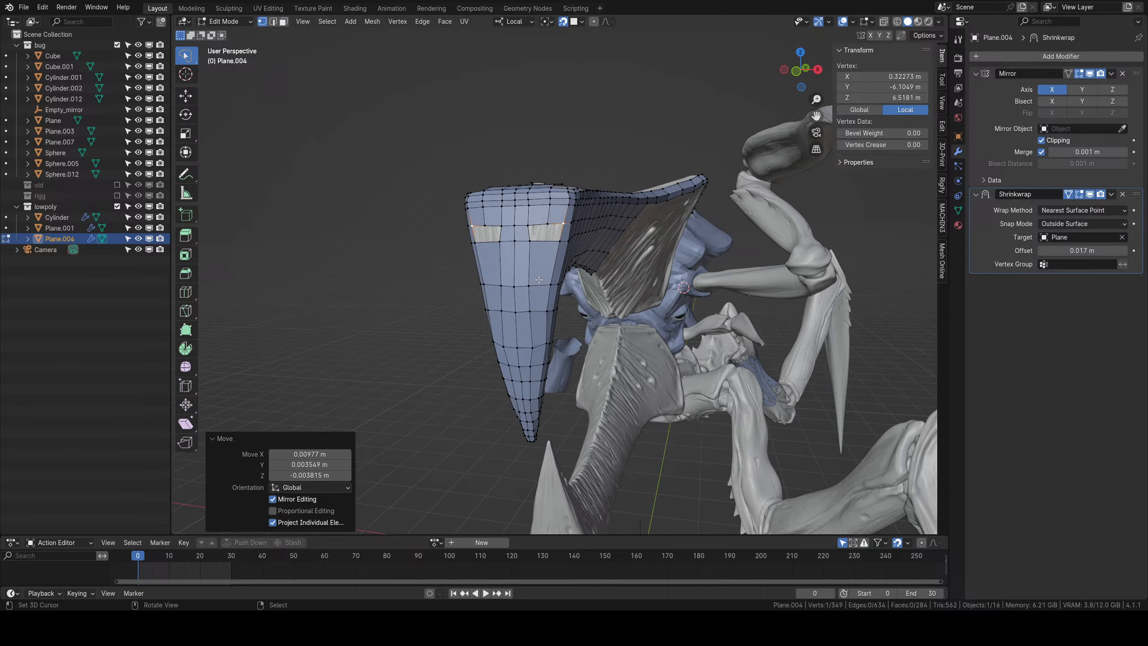
scroll(538, 280, up, 3)
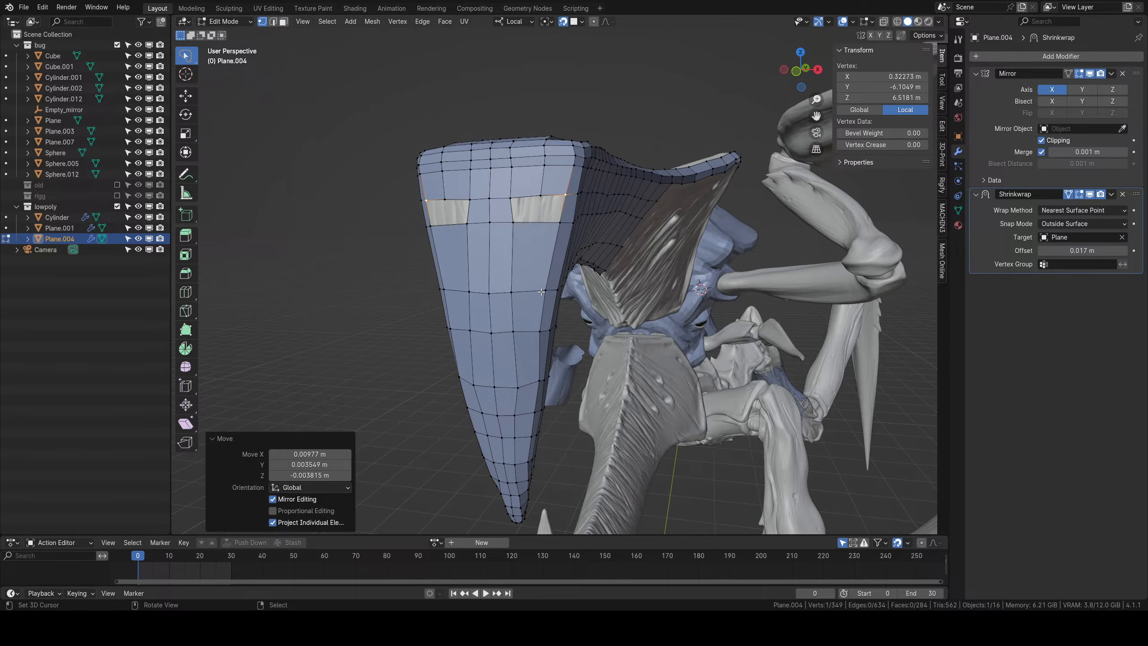
key(alt+a)
key(k)
click(527, 384)
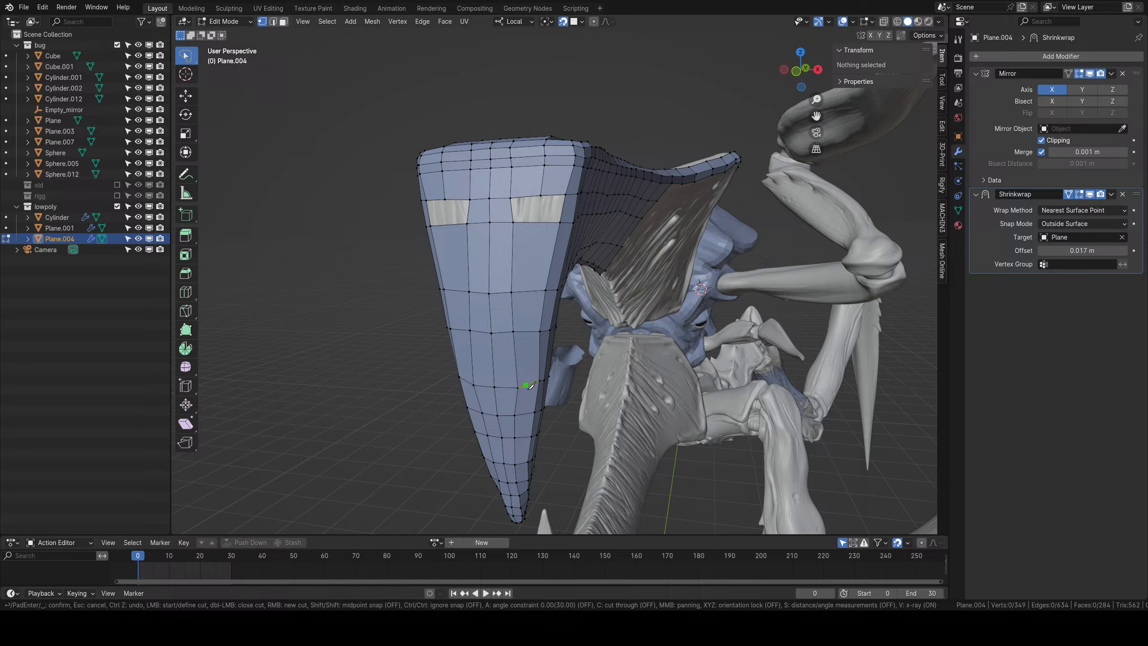
click(524, 332)
click(527, 290)
click(535, 223)
key(Return)
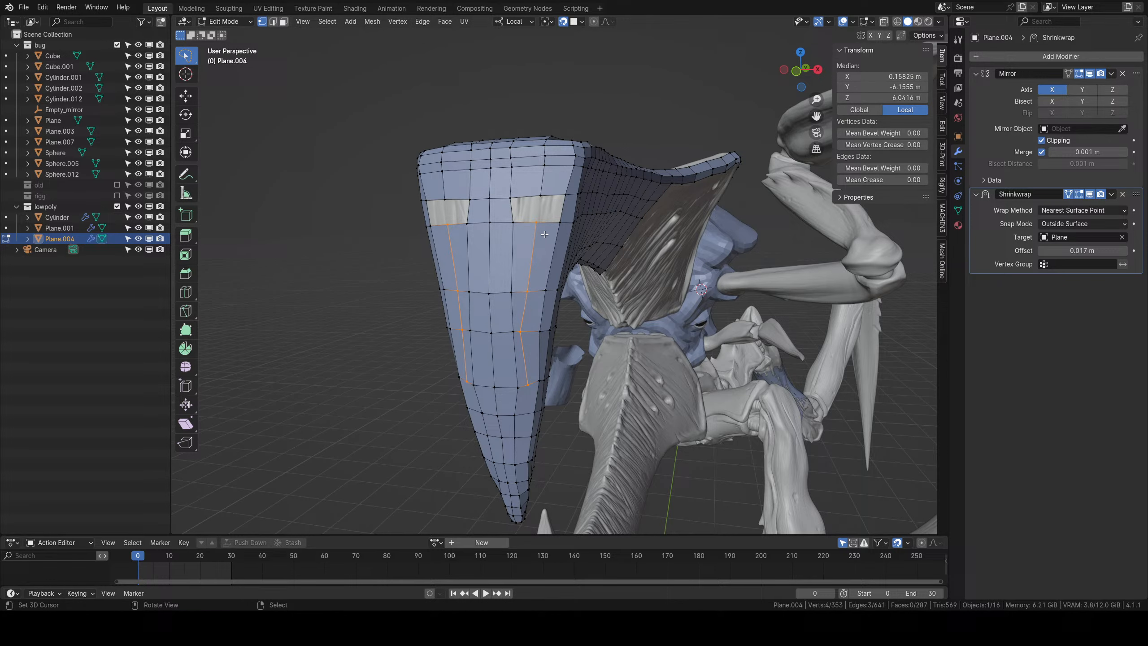
Fill the remaining lower half of the front opening with two faces, starting from its inner vertical edge.
right_click(514, 202)
shift+right_click(514, 225)
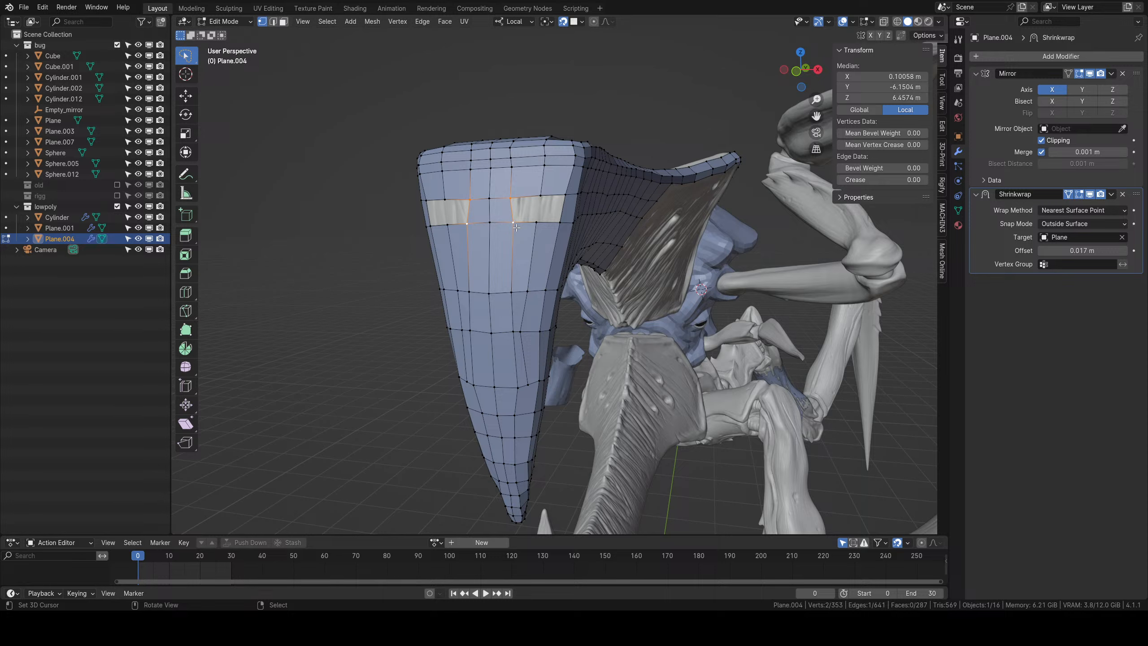
key(f)
key(f)
Shift two vertices of the new lengthwise cut slightly toward the jaw's centre line.
middle_drag(522, 323, 535, 295)
right_click(535, 237)
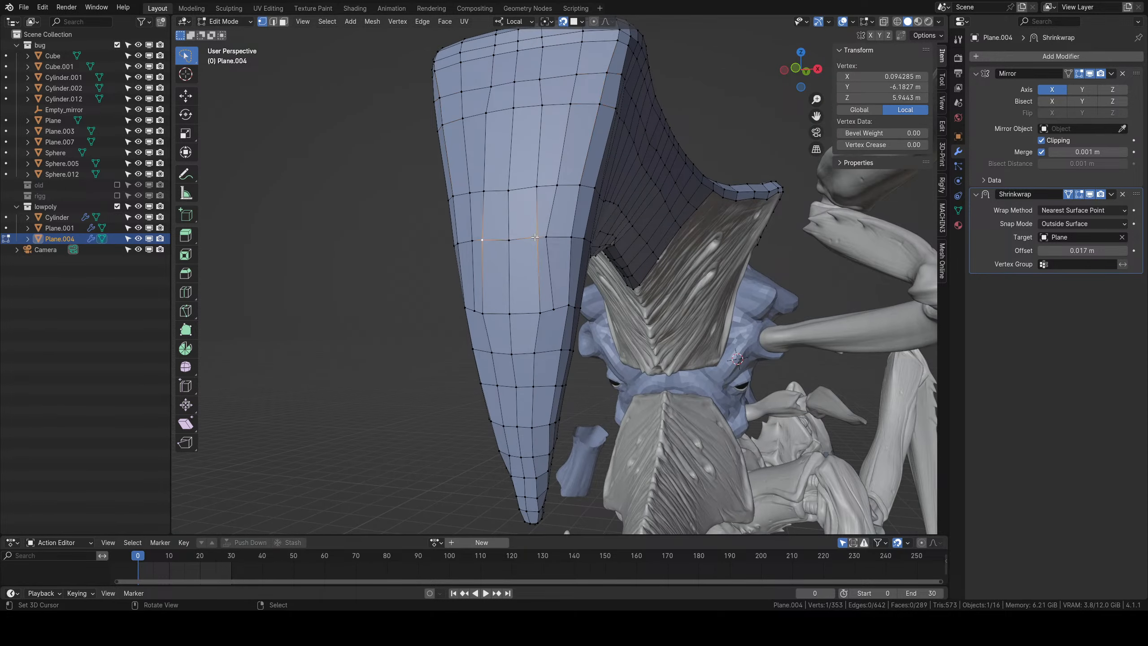
key(g)
click(531, 238)
right_click(537, 194)
key(g)
click(532, 196)
Select the five-vertex crosswise row on the jaw's front and move it by about -0.001, 0.007 and 0.040 m.
middle_drag(540, 206, 473, 244)
right_click(474, 244)
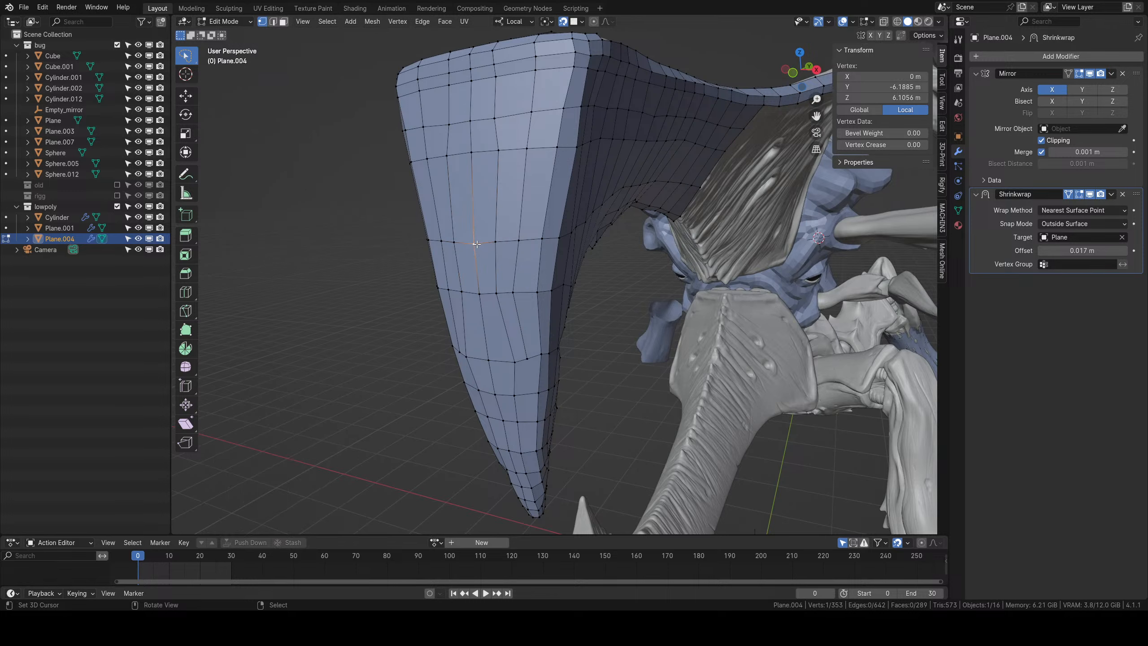
ctrl+right_click(554, 239)
key(g)
click(553, 227)
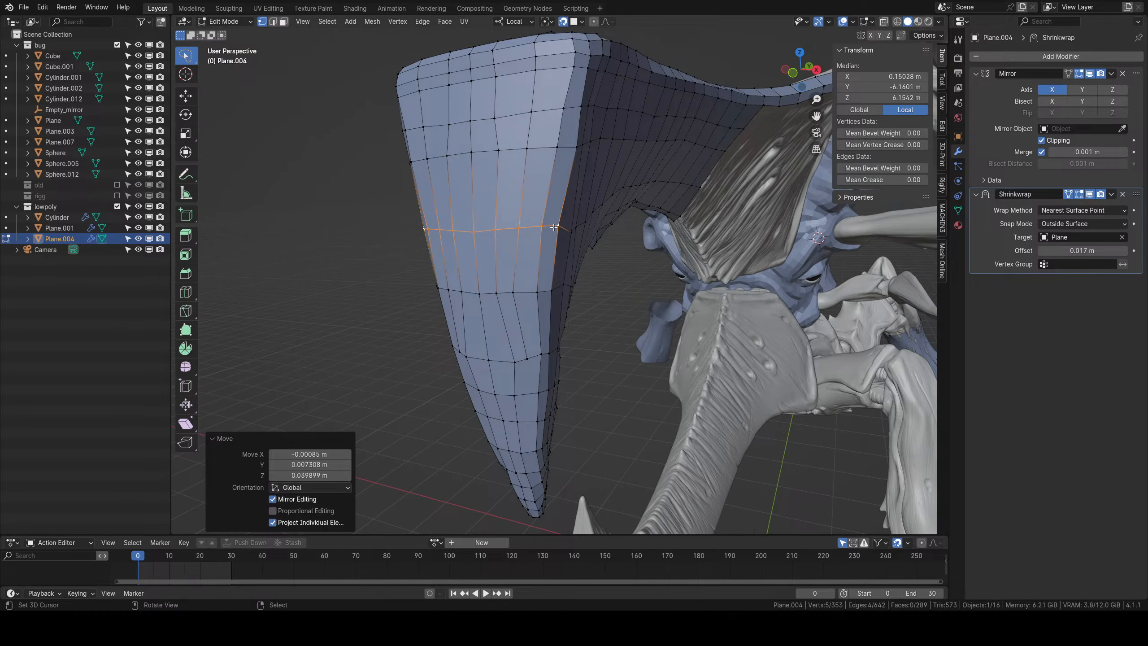
Select the next crosswise vertex row above on the jaw's front and lower it to even out the spacing.
right_click(471, 153)
ctrl+right_click(557, 148)
key(g)
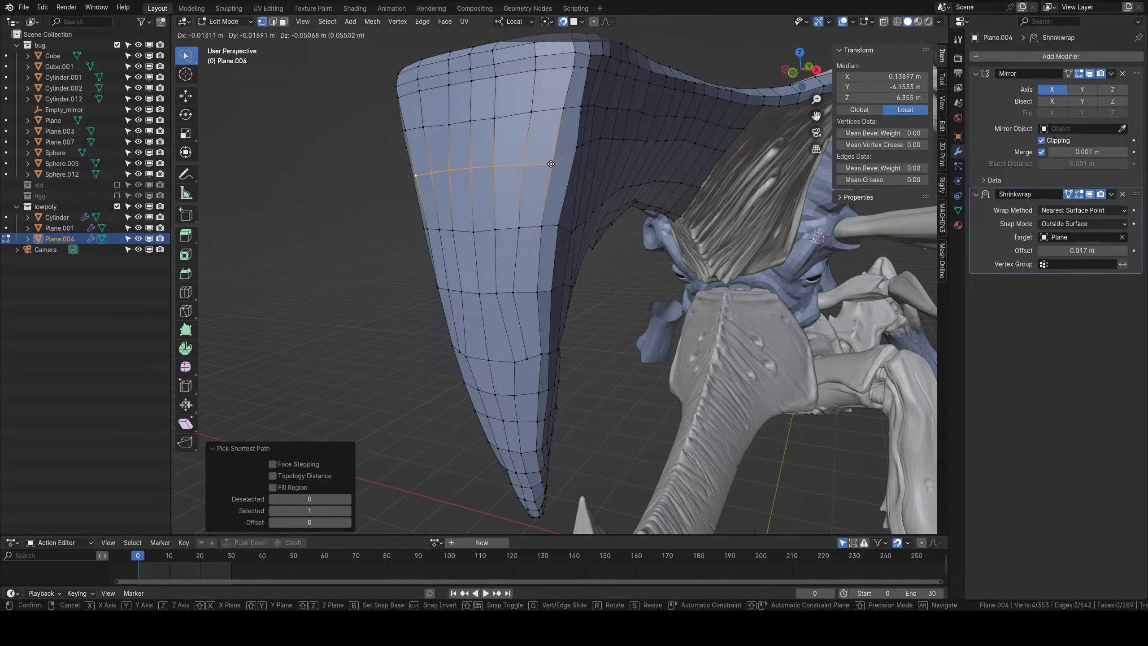
click(557, 168)
Reposition three vertices along the jaw's front corner to smooth the flow between the front and side faces.
middle_drag(554, 170, 499, 176)
right_click(492, 172)
key(g)
click(489, 186)
right_click(502, 167)
key(g)
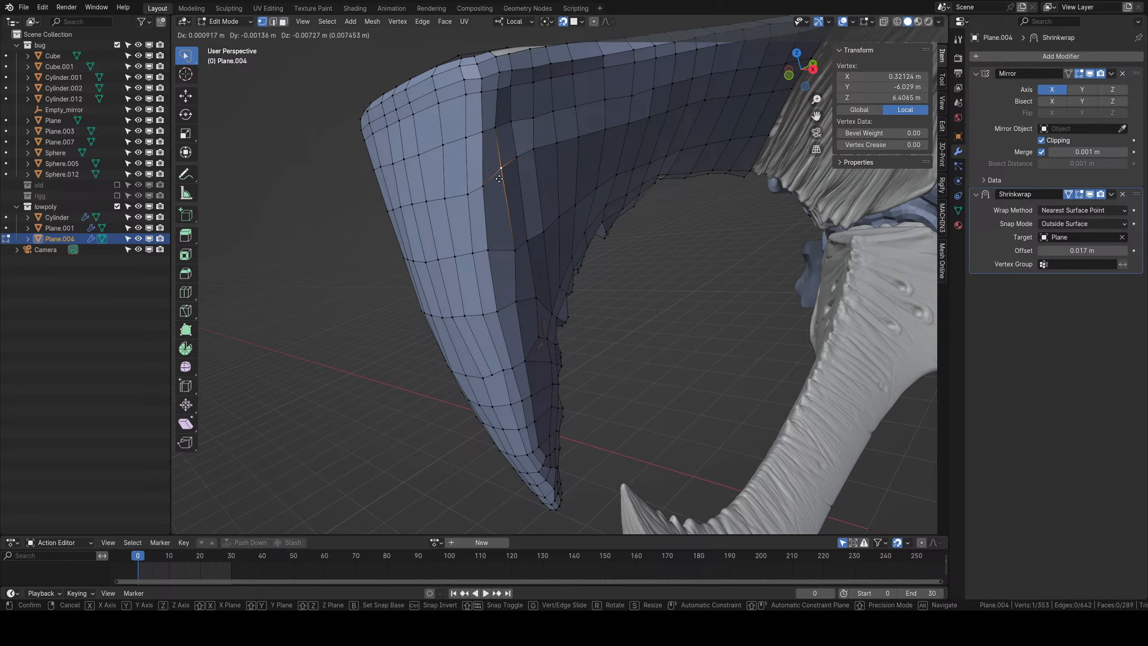
click(503, 181)
right_click(513, 248)
key(g)
click(507, 246)
Move two neighbouring vertices in the row at the lower end of the front cut, raising each slightly toward the centre.
middle_drag(507, 247, 552, 301)
right_click(553, 301)
key(g)
click(547, 300)
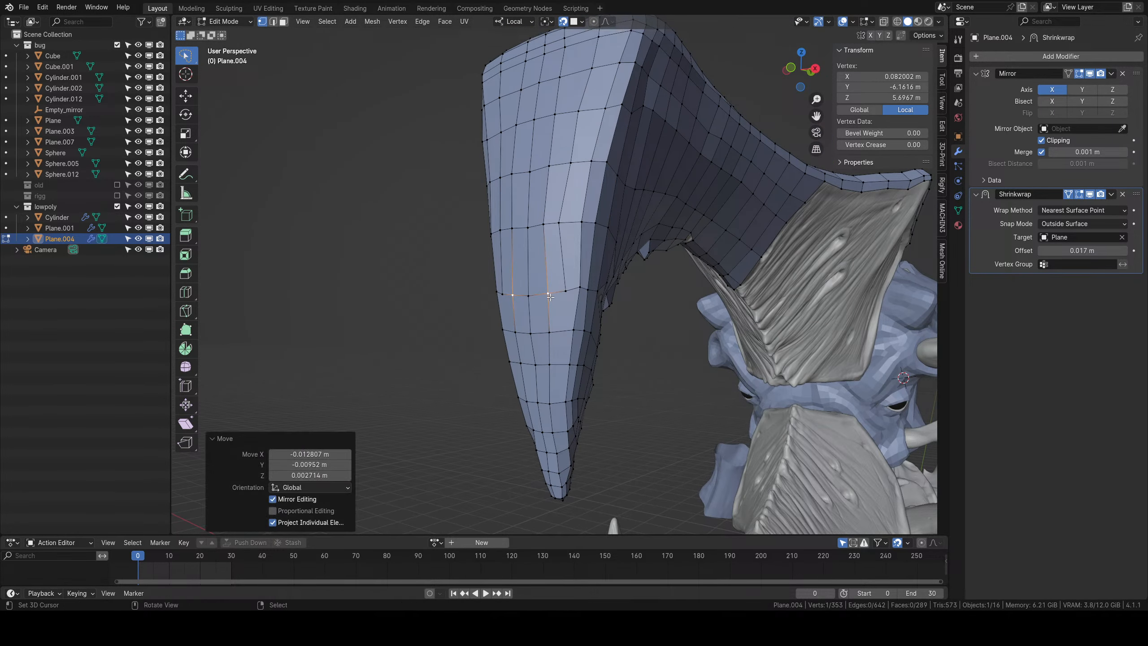
right_click(568, 305)
key(g)
click(565, 306)
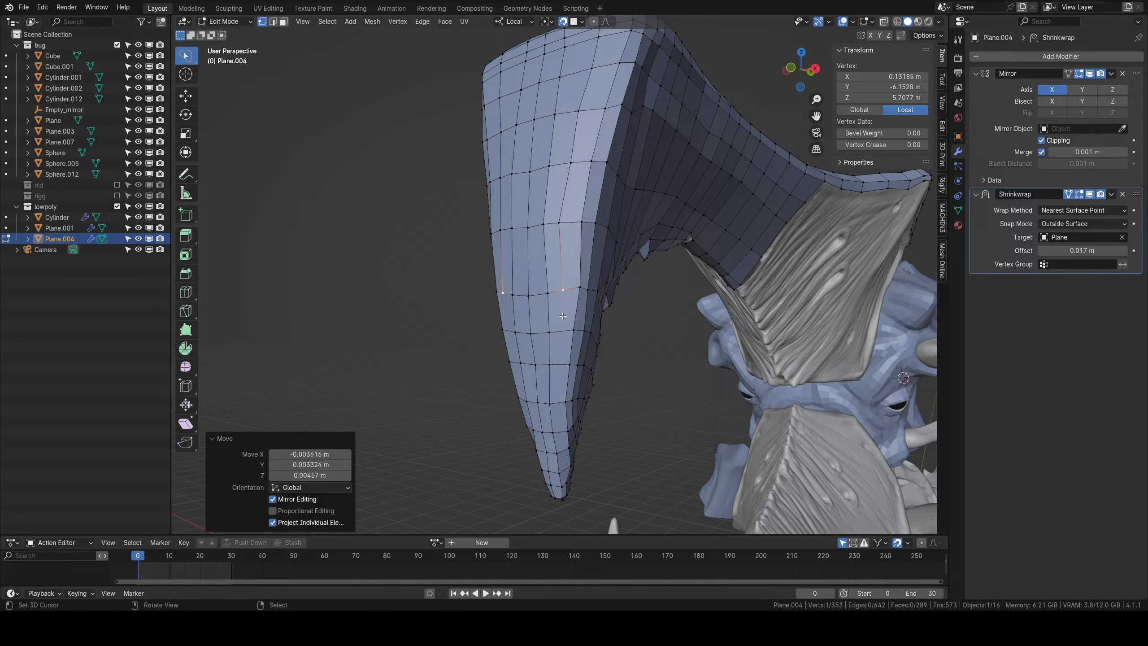
Knife-cut a lengthwise line of four edges down the side of the hooked tip, starting beside the small sculpt spots.
middle_drag(506, 373, 490, 368)
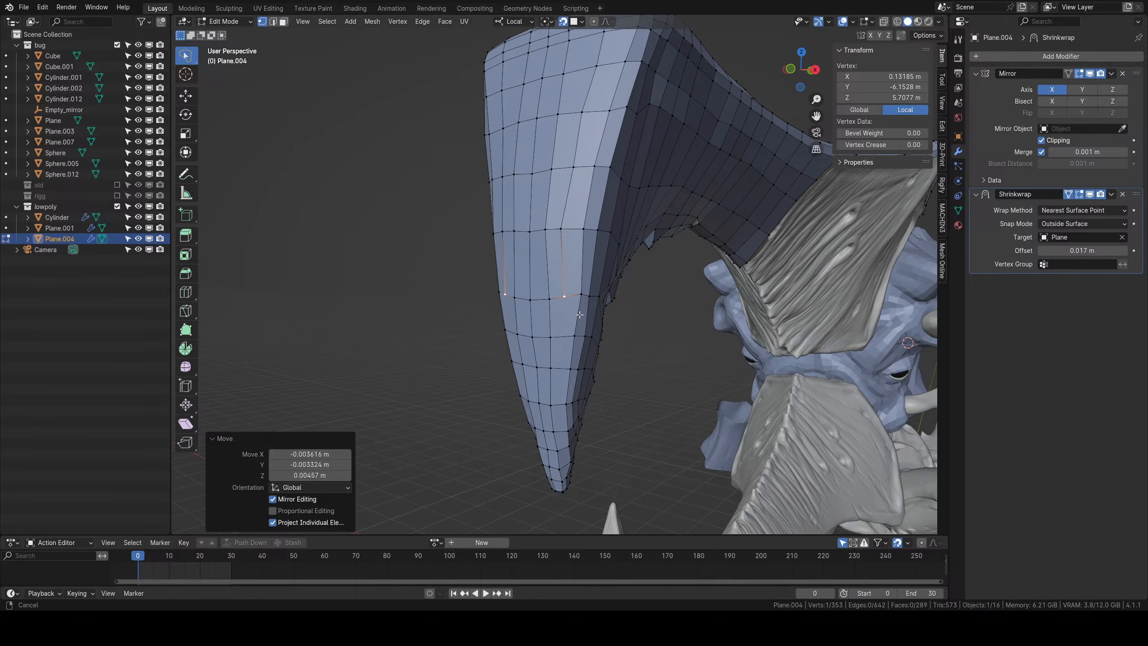
shift+middle_drag(669, 335, 674, 285)
middle_drag(673, 284, 543, 219)
right_click(662, 280)
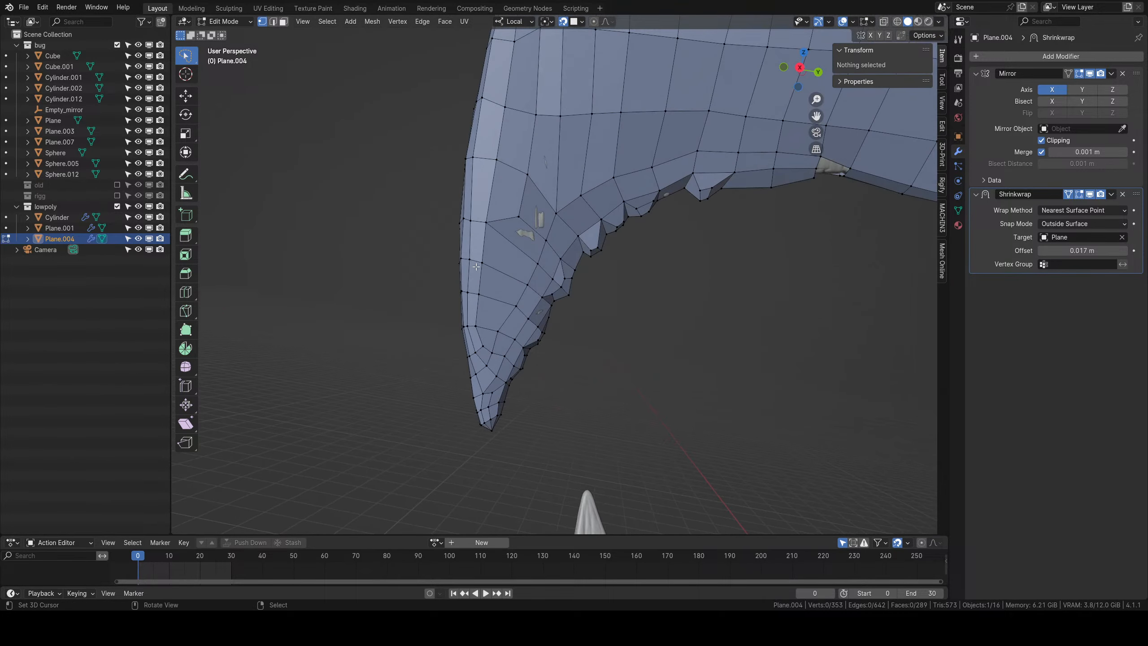
key(k)
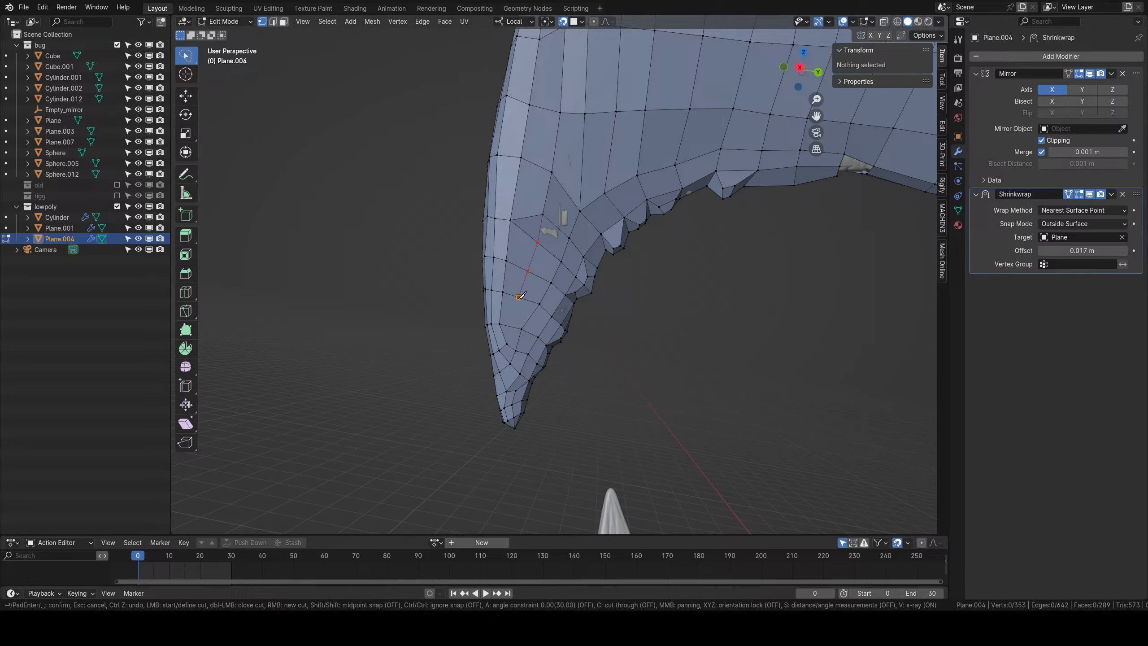
click(513, 322)
key(Return)
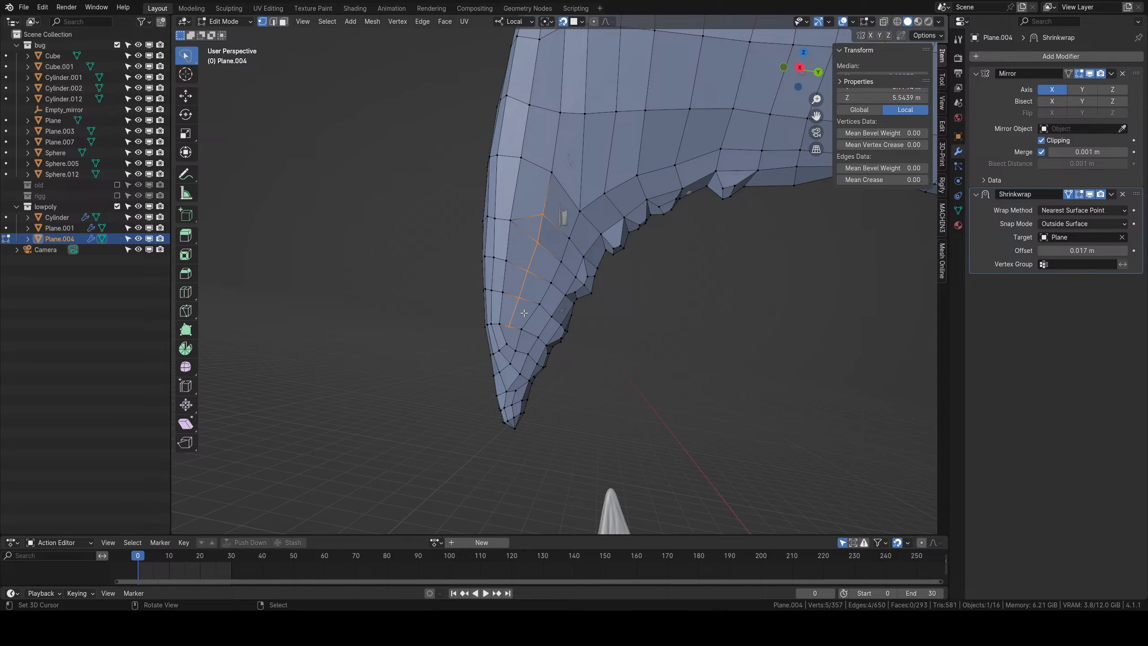
Knife-cut a crosswise row from the top of the new side cut around the front to the jaw's centre line.
click(544, 220)
middle_drag(546, 225, 562, 258)
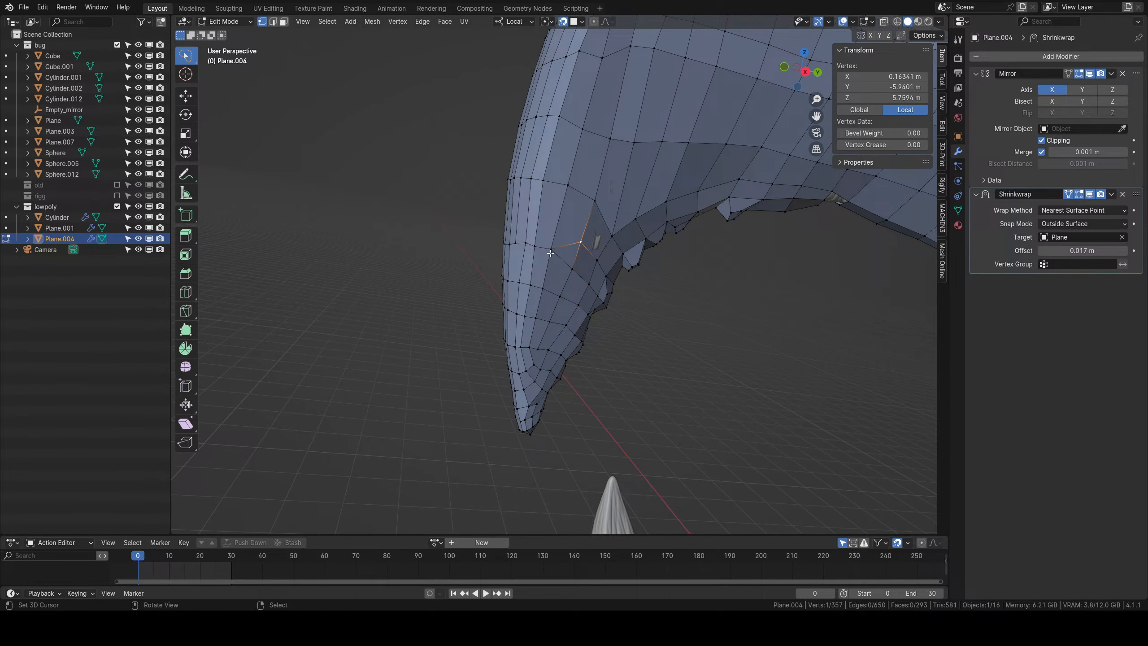
key(k)
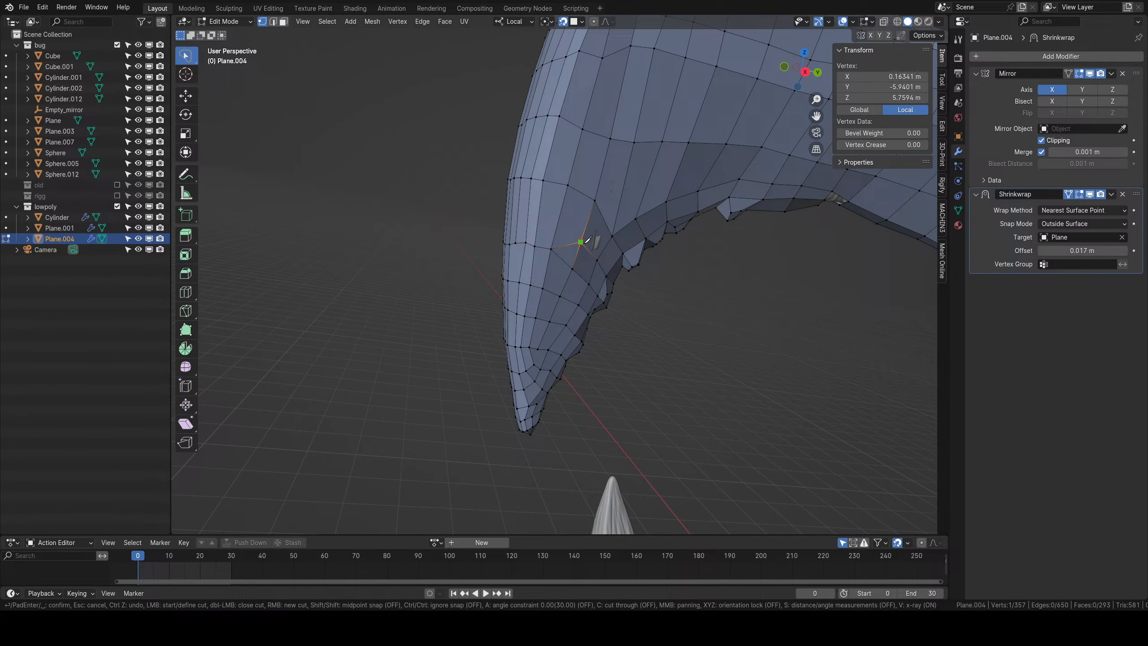
click(518, 219)
key(Return)
middle_drag(520, 217, 560, 242)
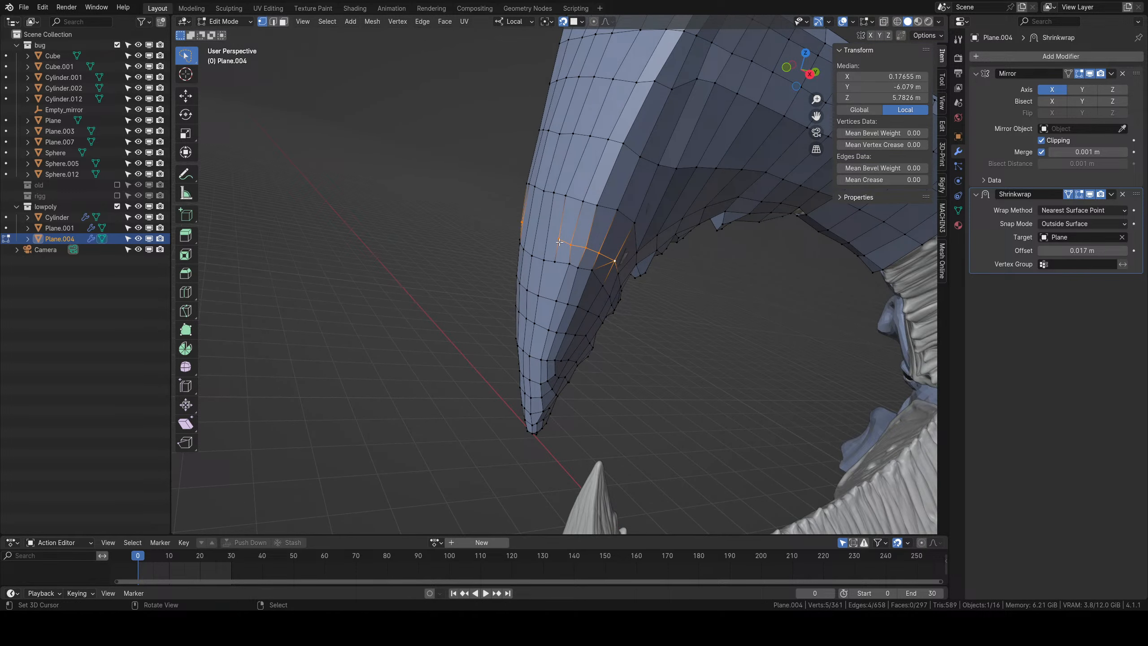
key(k)
click(537, 230)
key(Return)
Select the five-vertex row crossing the hook's front just below the new cut and move it downward.
middle_drag(537, 229, 536, 216)
scroll(536, 217, up, 1)
right_click(534, 221)
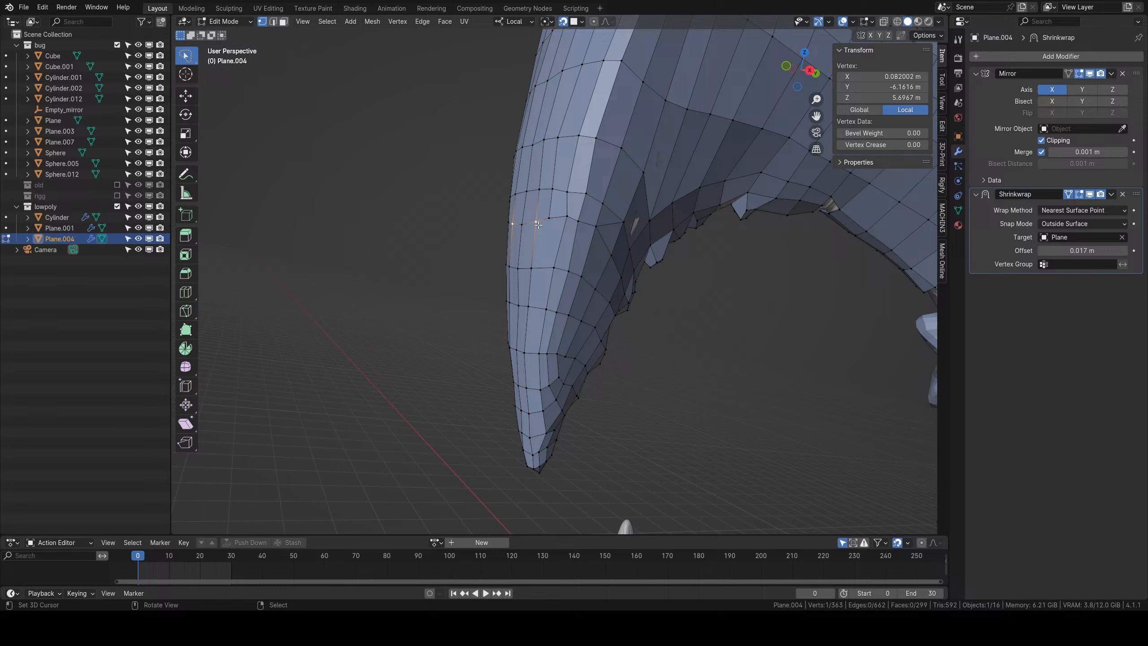
ctrl+right_click(590, 224)
ctrl+right_click(594, 227)
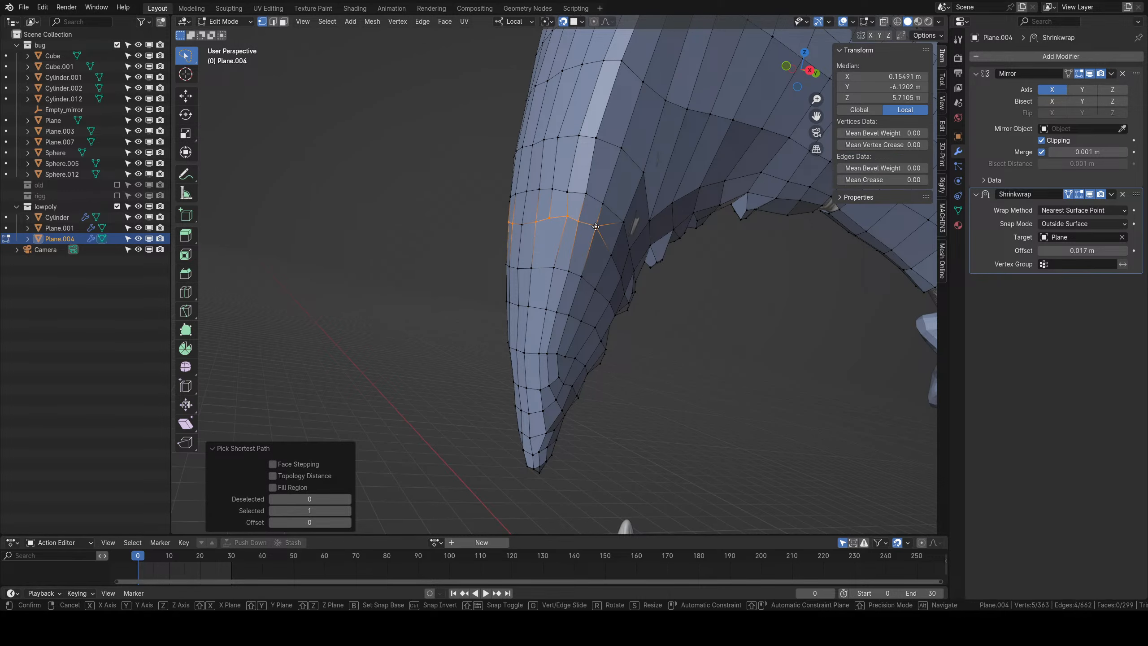
key(g)
click(594, 246)
Adjust individual vertices along the lowered row on the side of the hooked tip to even out its quads.
mouse_move(559, 245)
middle_down()
mouse_move(578, 245)
mouse_move(536, 266)
mouse_move(542, 255)
middle_up()
right_click(565, 240)
key(g)
click(565, 252)
right_click(584, 257)
key(g)
click(584, 254)
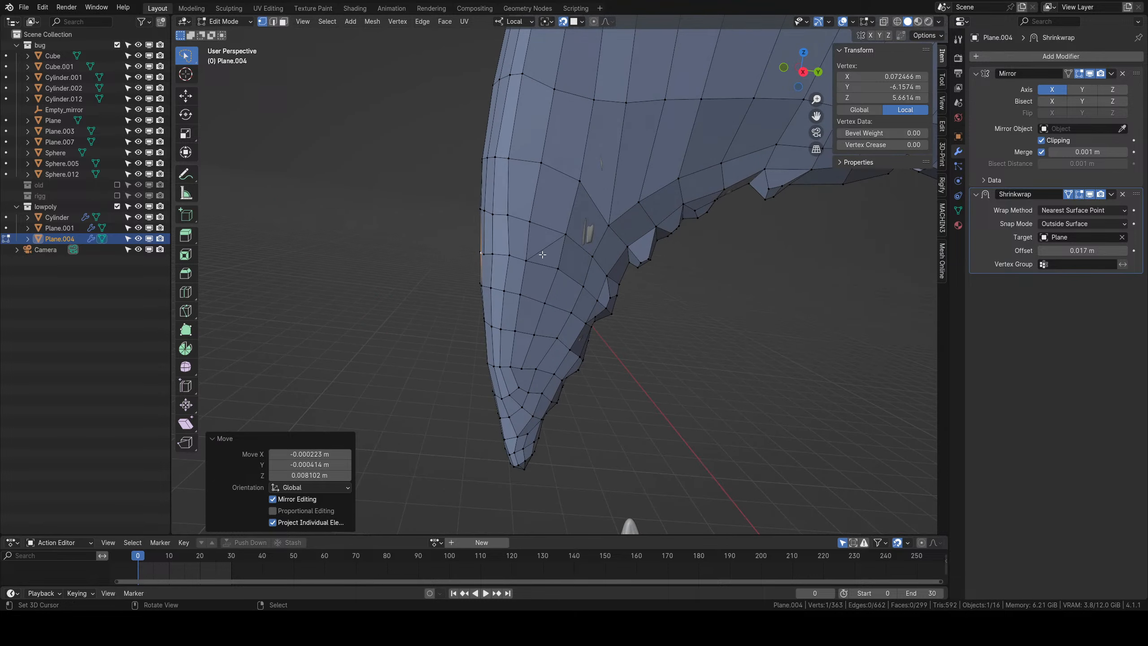
Merge the triangle and its adjacent face on the hook's side into one face and adjust a nearby vertex.
key(3)
right_click(548, 257)
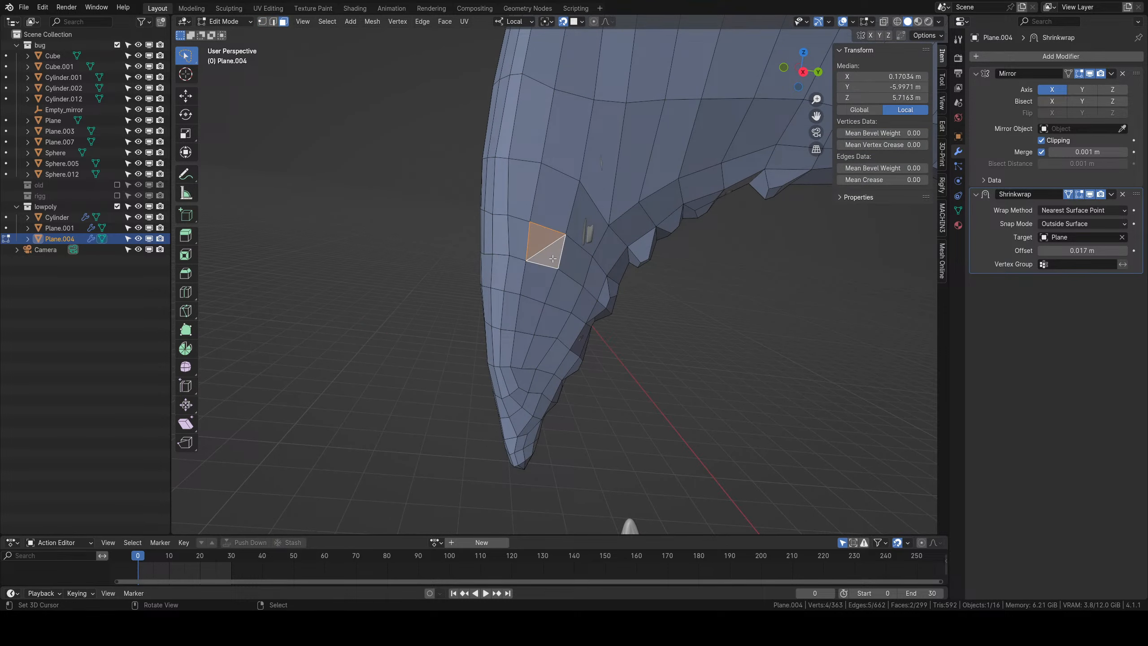
middle_drag(553, 258, 569, 331)
key(1)
right_click(500, 254)
key(g)
click(526, 255)
right_click(526, 255)
right_click(562, 288)
Add two centred crosswise loop cuts through the jaw's top strip between the long openings, with a slide factor of 0.
scroll(562, 288, down, 7)
key(Tab)
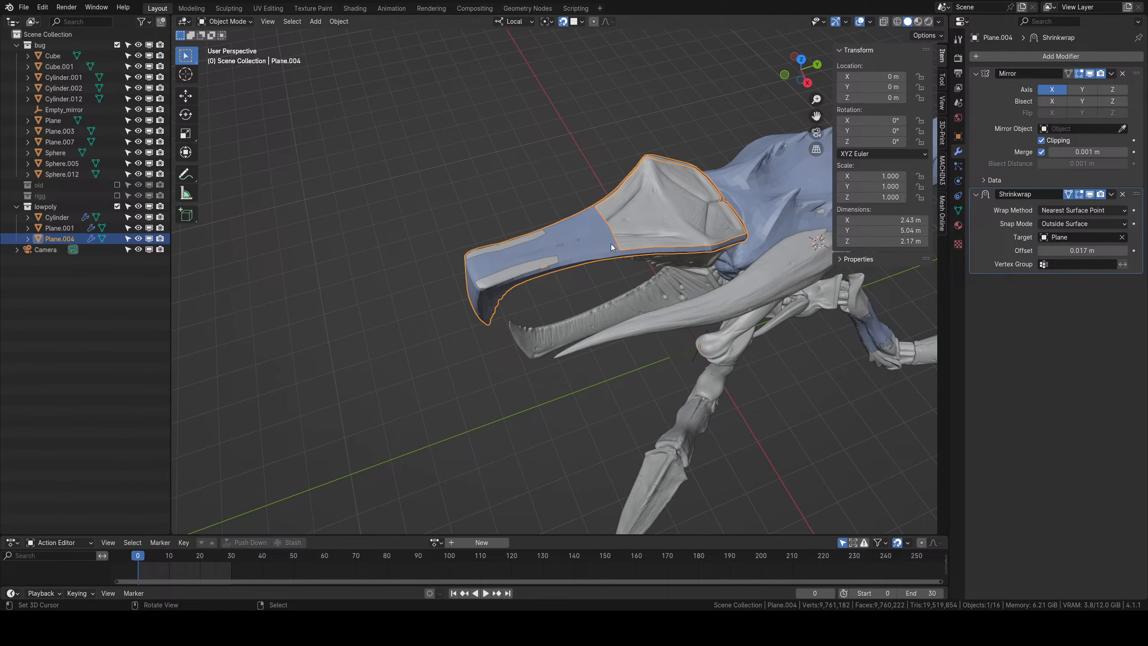
middle_drag(610, 244, 626, 321)
scroll(572, 356, up, 3)
middle_drag(571, 357, 581, 254)
key(Tab)
key(ctrl+r)
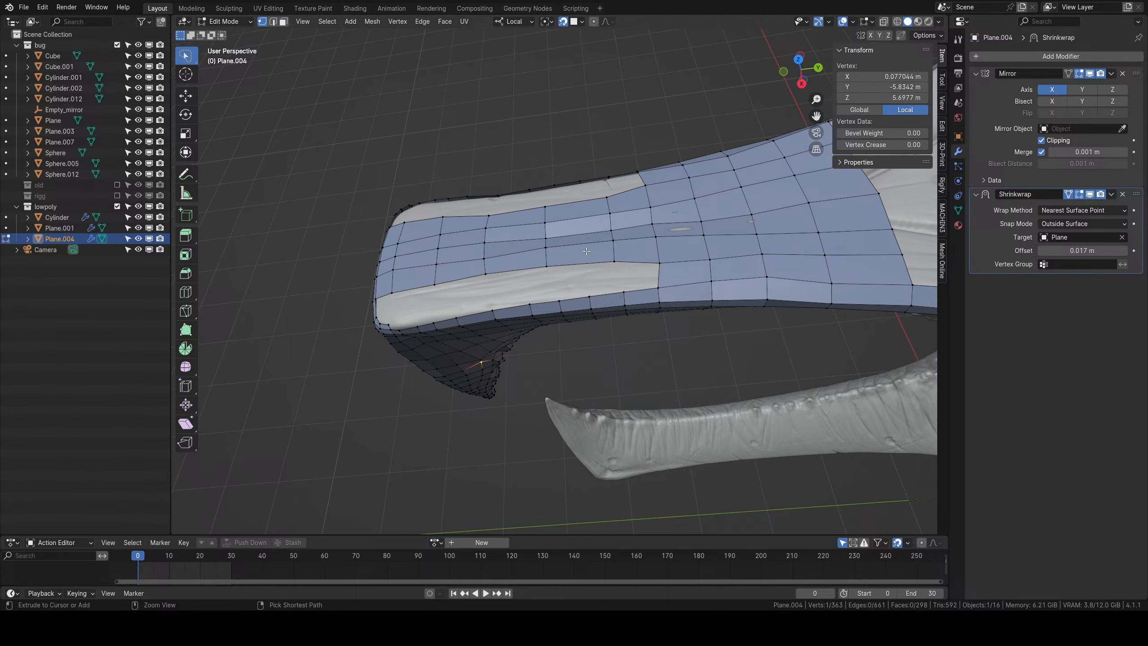
click(581, 254)
right_click(581, 254)
key(ctrl+r)
click(517, 264)
right_click(517, 264)
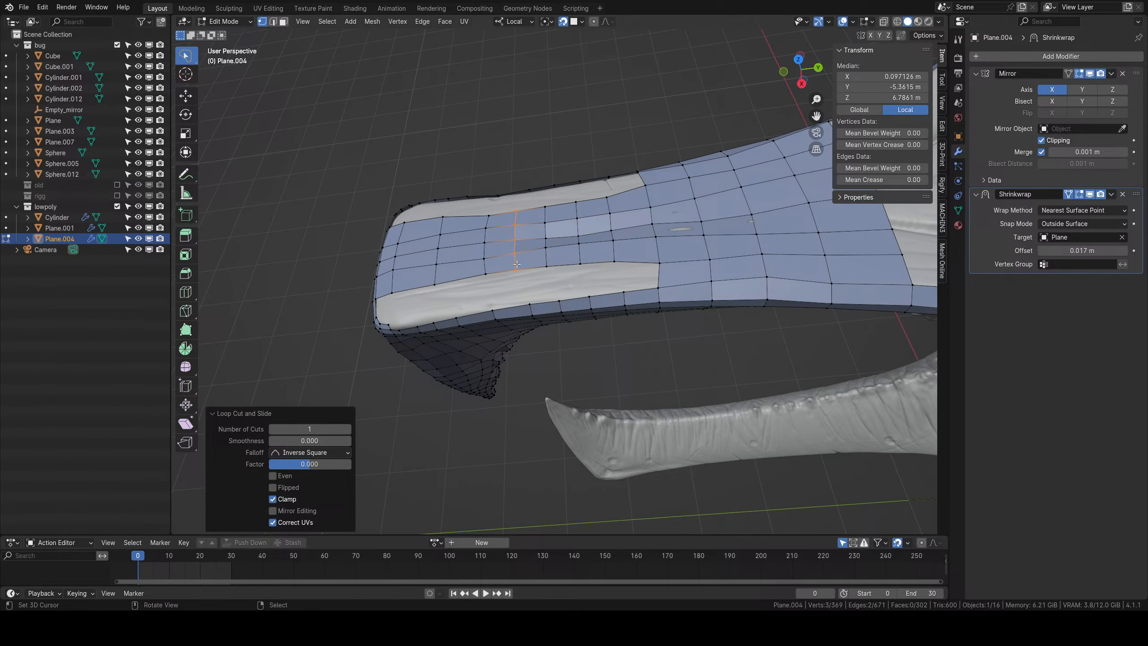
Fill the rear part of the jaw's long side opening with five consecutive quads, starting from its back edge.
right_click(658, 264)
shift+right_click(657, 287)
middle_drag(656, 289, 644, 294)
key(f)
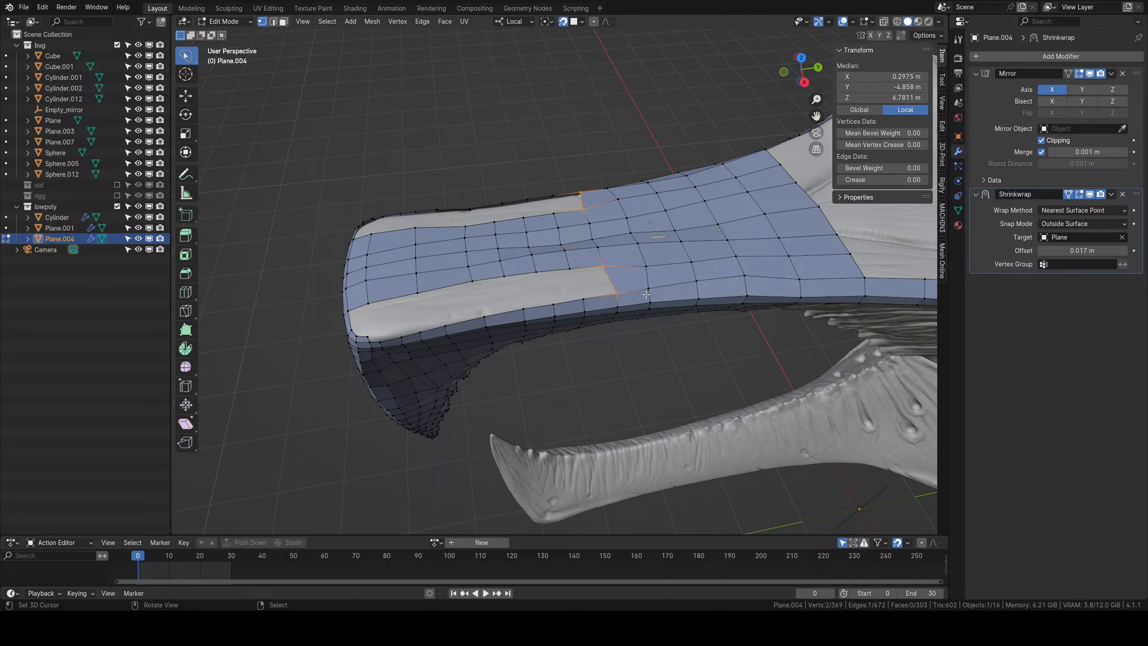
key(f)
key(f)
key(f)
key(f)
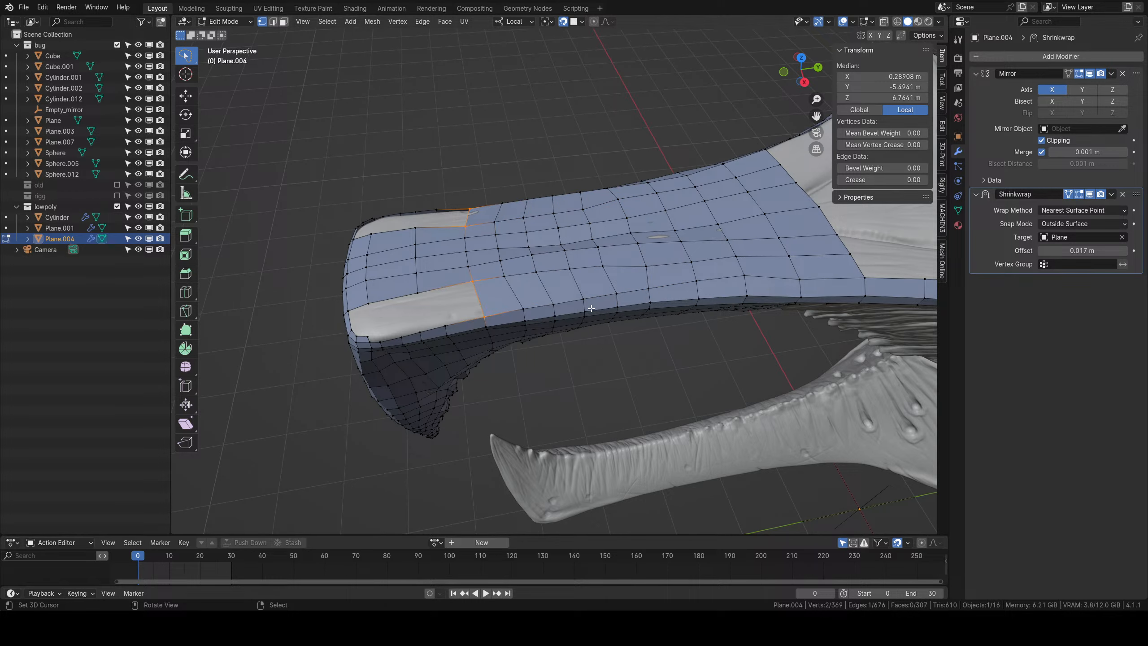
Add two centred crosswise loop cuts to the top strip beside the remaining opening and slide the row between them by a factor of -0.030.
middle_drag(645, 294, 581, 290)
key(ctrl+r)
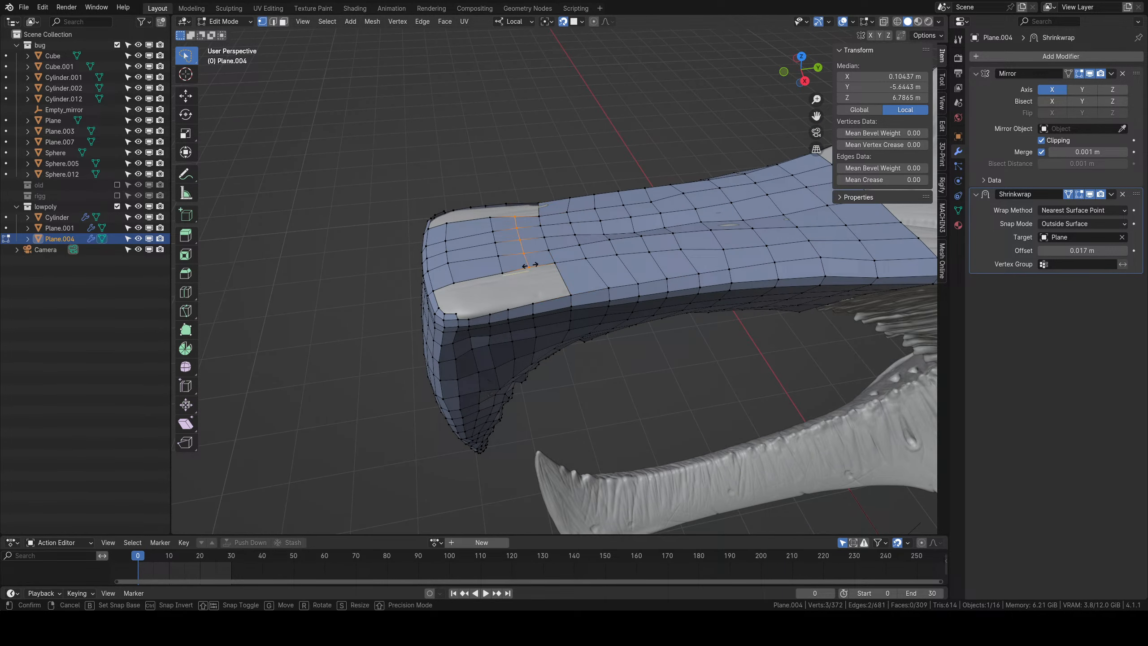
click(529, 267)
right_click(529, 267)
alt+right_click(503, 265)
key(g)
key(g)
click(501, 266)
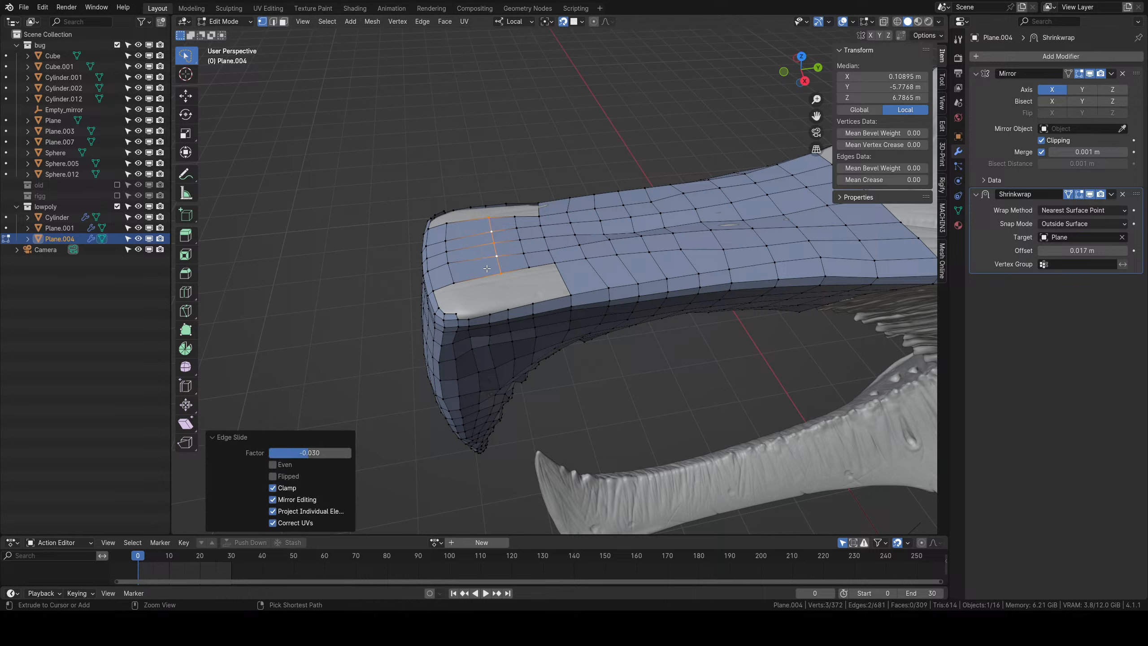
key(ctrl+r)
click(477, 267)
right_click(477, 268)
Continue filling the side opening toward the tip with three more quads from its rear edge.
right_click(555, 264)
shift+right_click(568, 295)
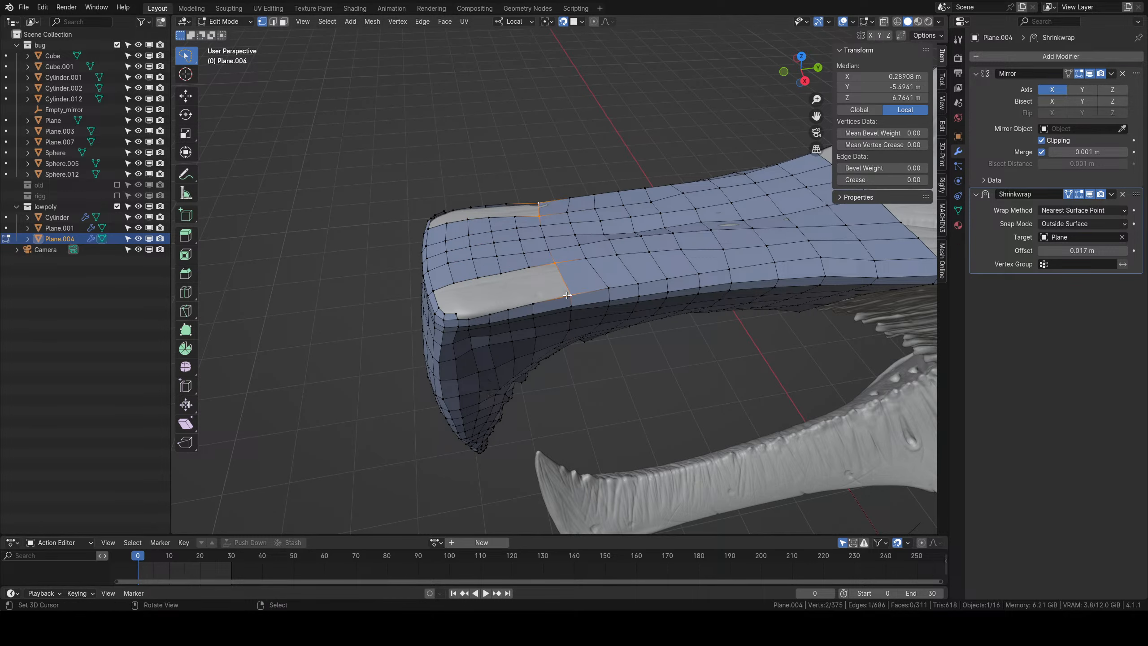
key(f)
key(f)
key(f)
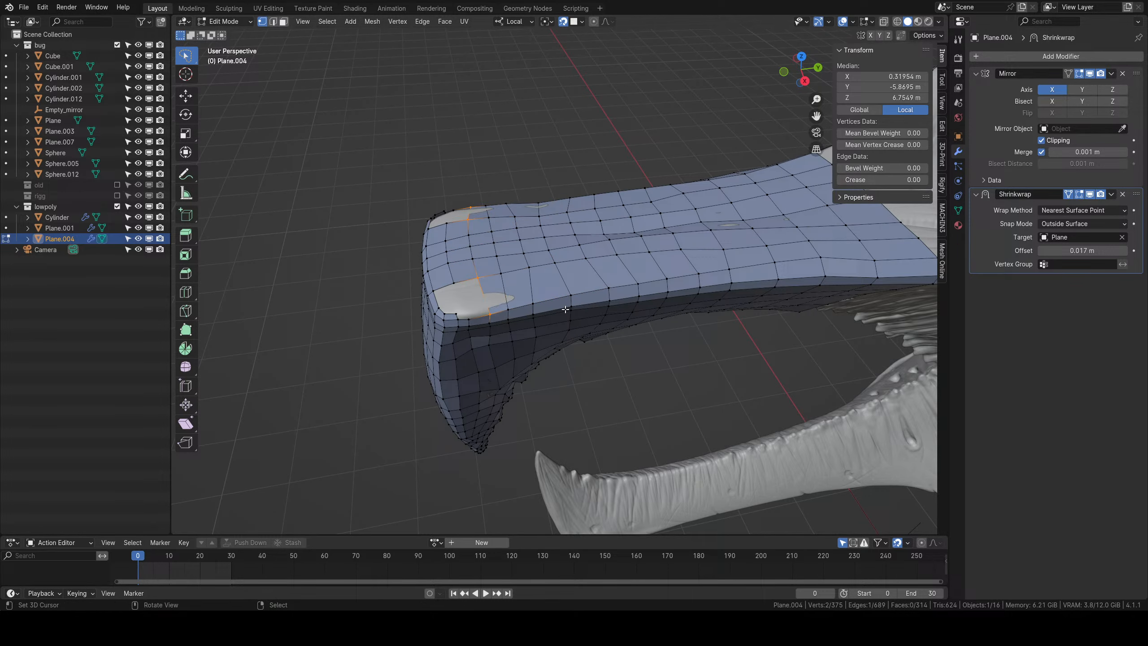
Knife-cut a lengthwise edge through the newly filled quads, from the remaining opening back along the jaw's side.
scroll(567, 310, up, 1)
middle_drag(566, 309, 574, 301)
scroll(570, 306, up, 1)
right_click(555, 349)
key(alt+a)
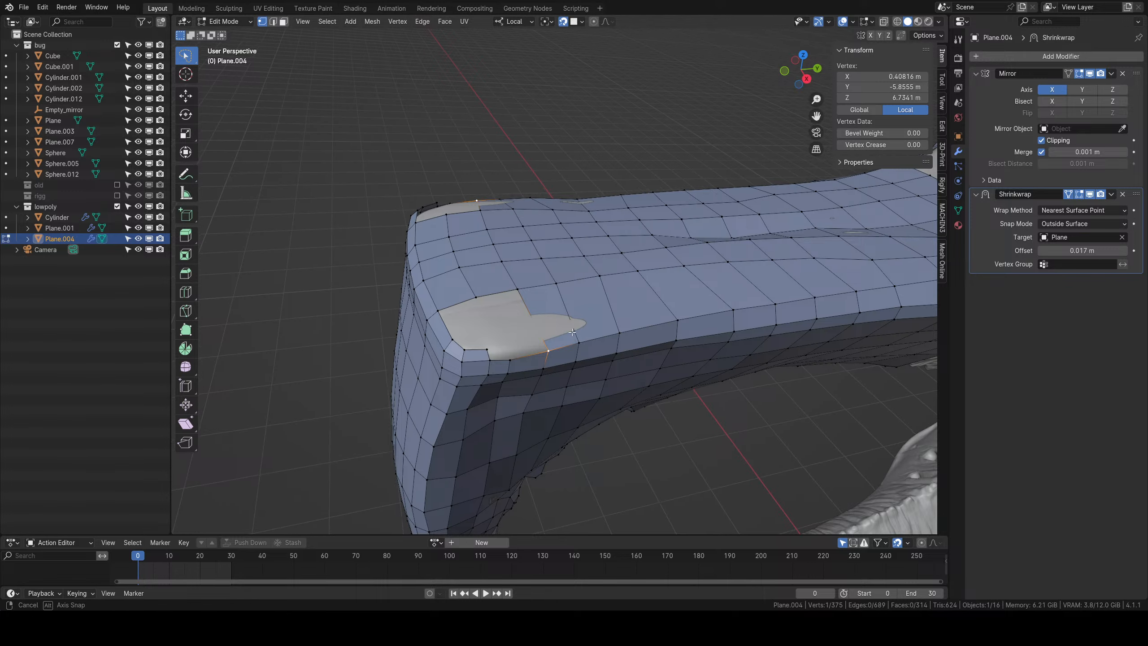
middle_drag(555, 349, 546, 303)
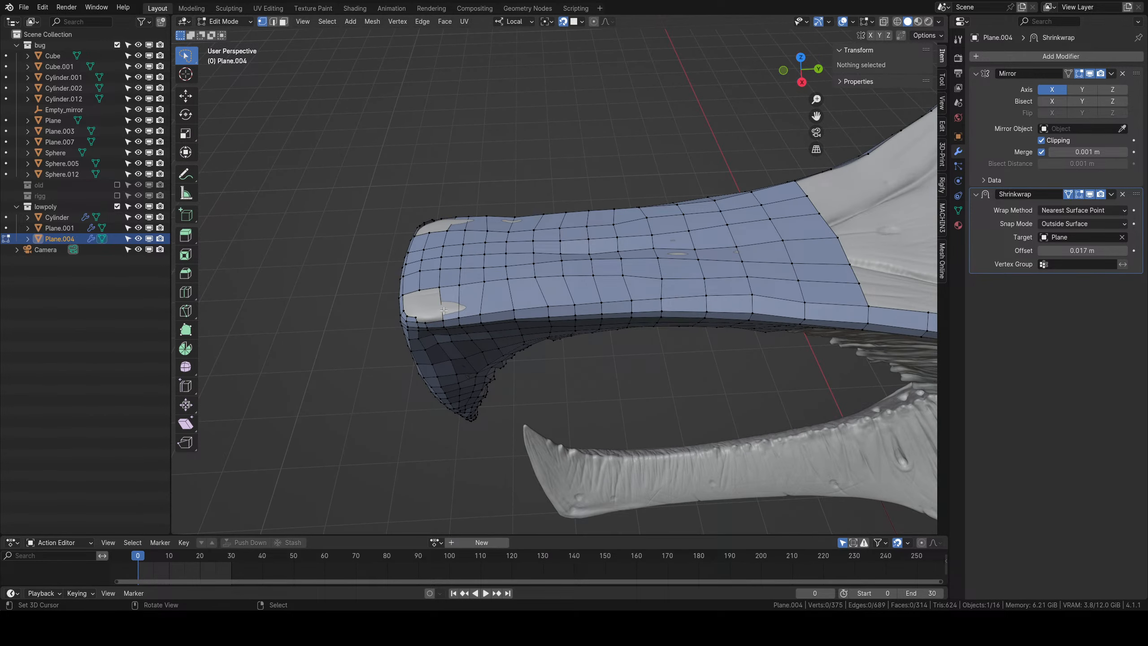
key(k)
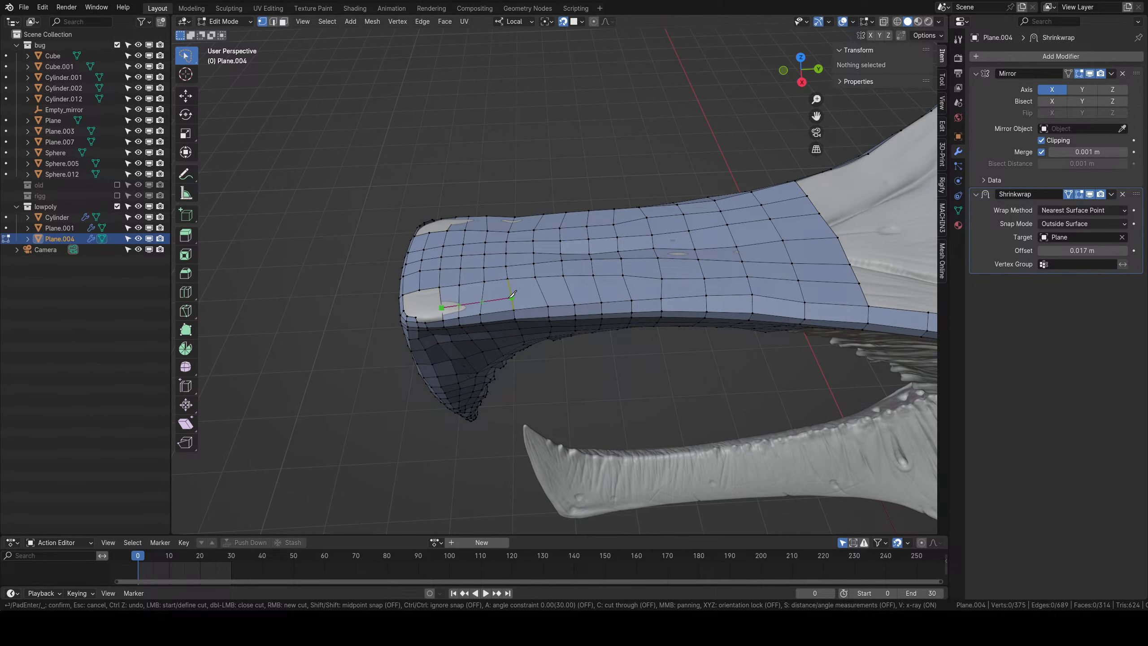
click(627, 287)
key(Return)
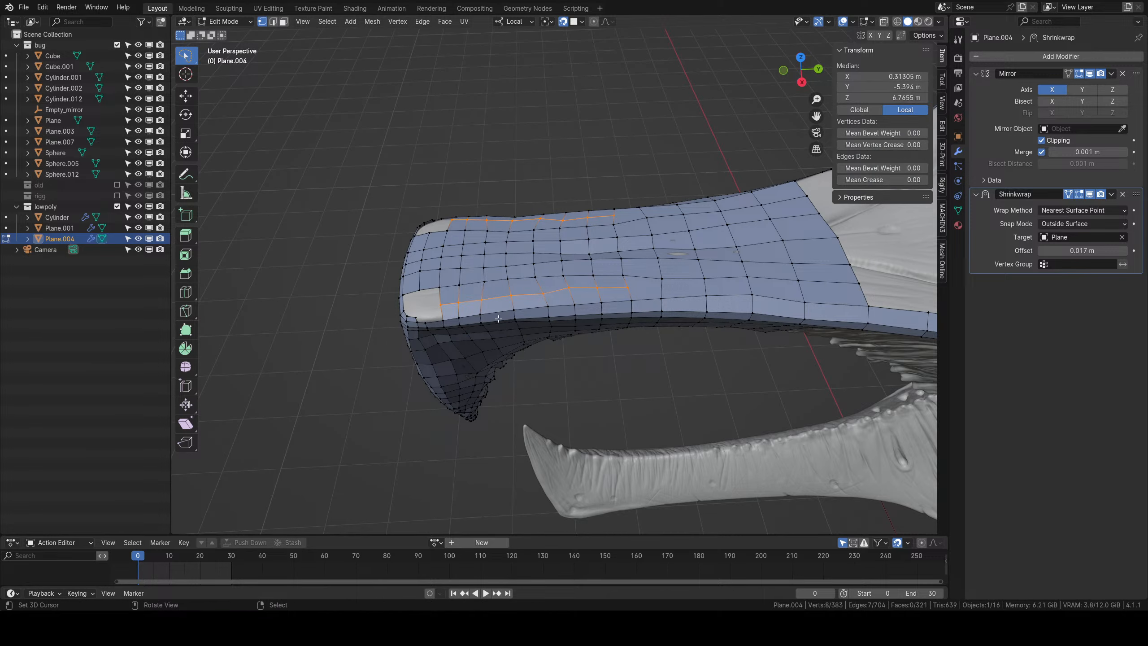
Move four vertices along the rear half of the lengthwise cut toward the jaw's outer edge to even out the quads.
middle_drag(627, 287, 560, 354)
right_click(496, 339)
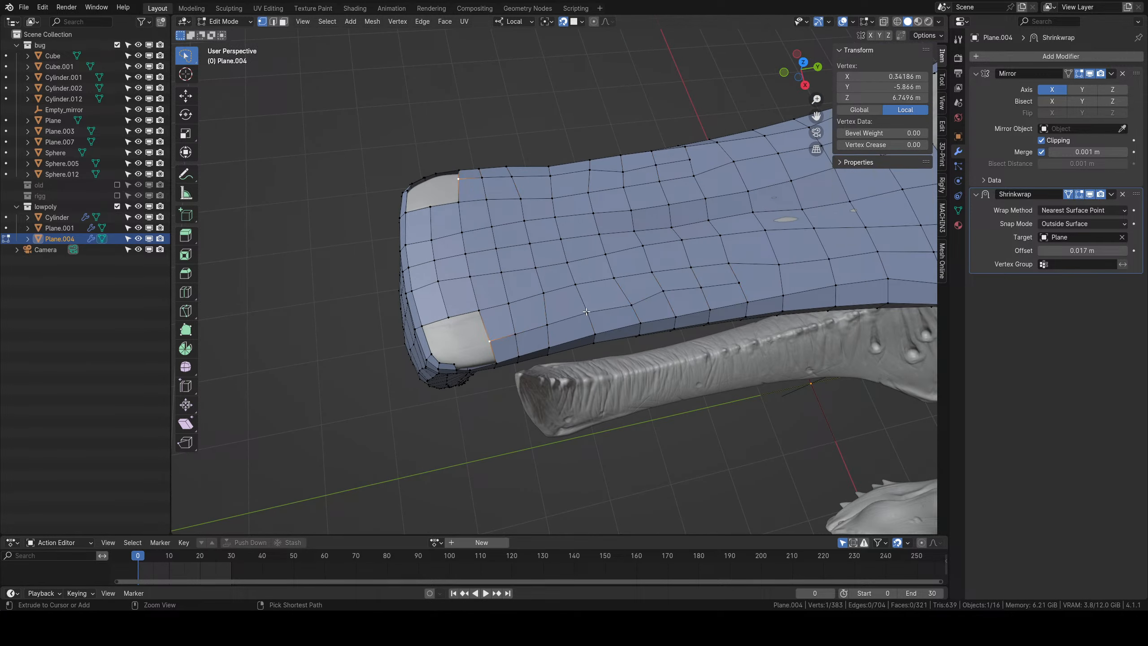
ctrl+right_click(589, 313)
key(g)
click(591, 320)
right_click(638, 305)
key(g)
click(640, 308)
right_click(665, 292)
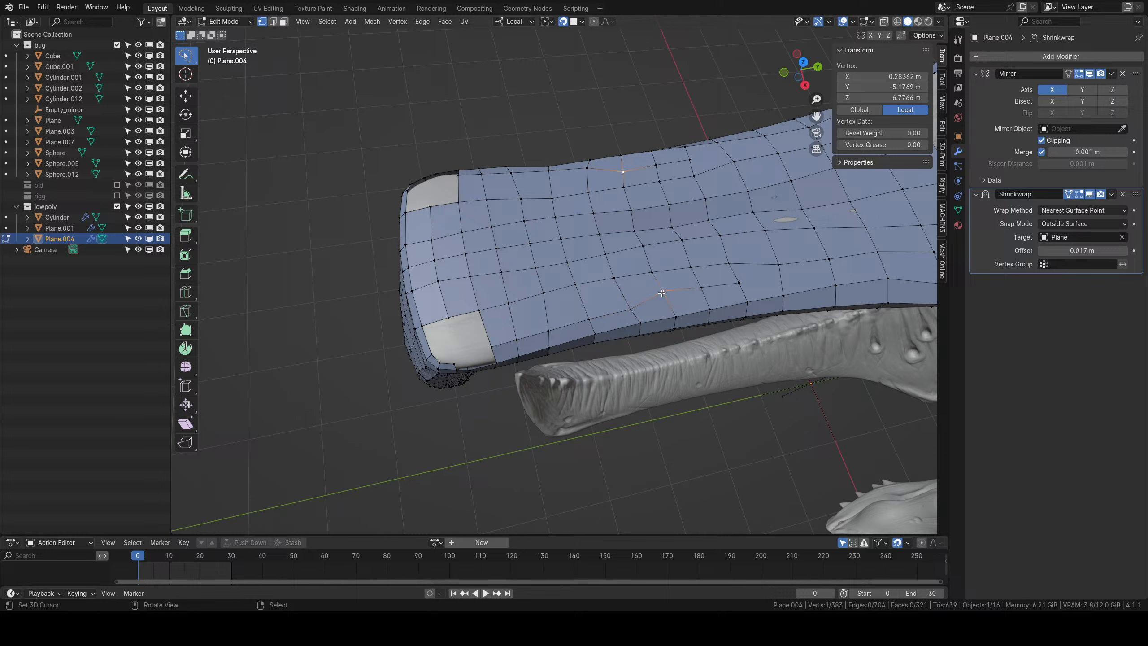
key(g)
click(666, 299)
right_click(704, 290)
key(g)
click(705, 294)
Knife-cut a short edge joining the rear end of the lengthwise cut to the nearest vertex of the adjacent row.
shift+middle_drag(758, 308, 643, 302)
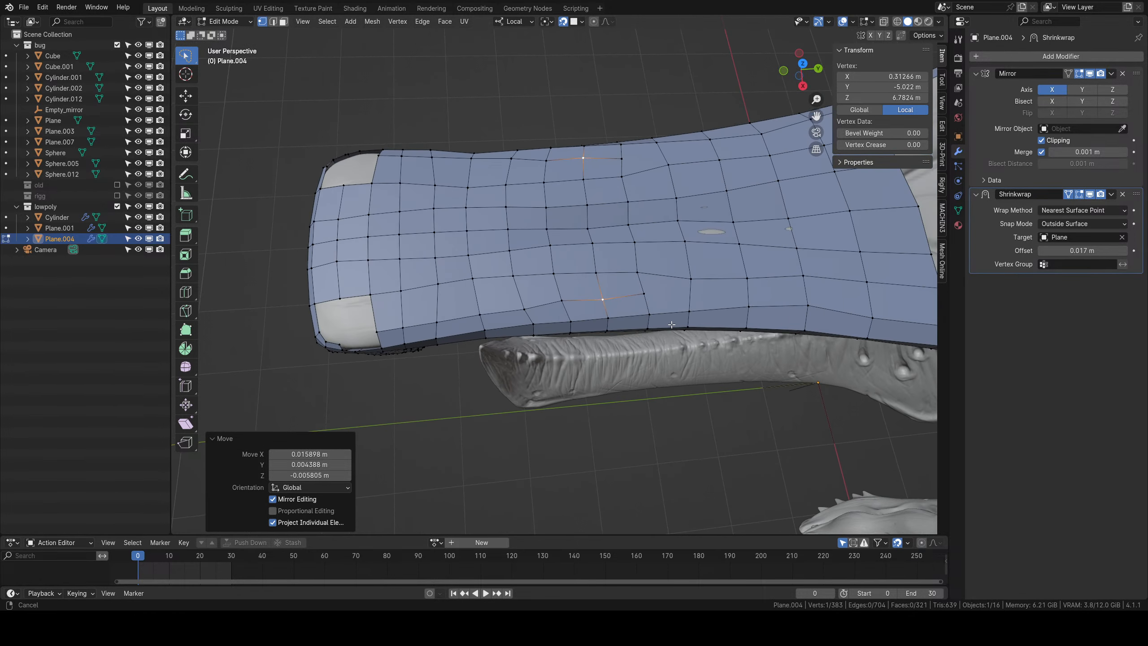
key(alt+a)
key(k)
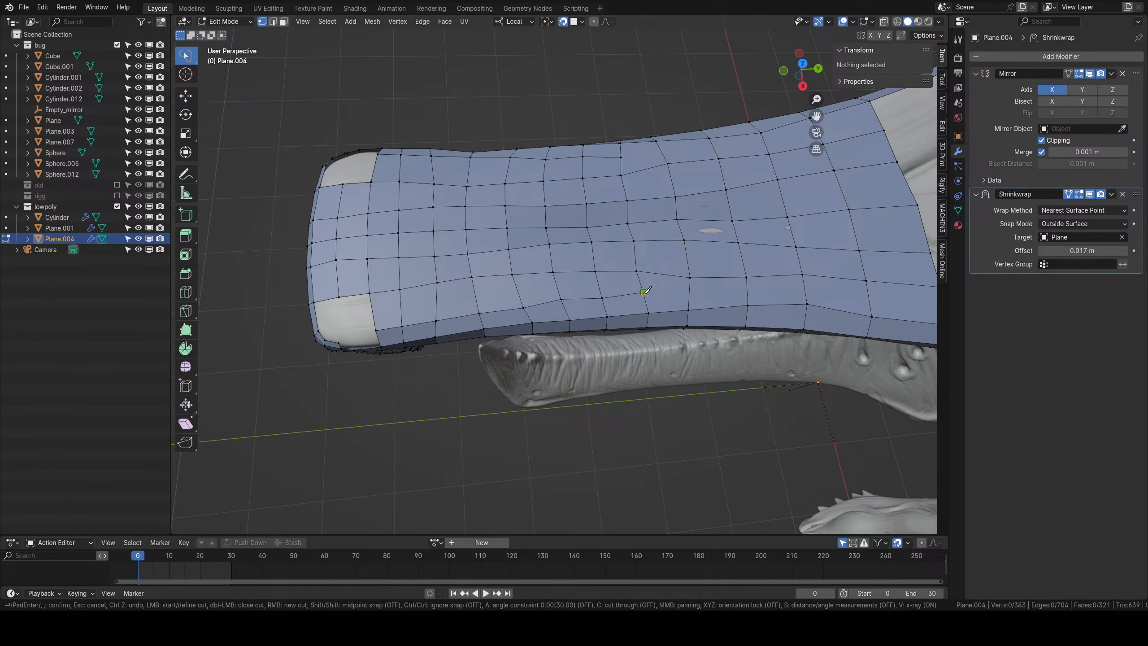
click(690, 276)
key(Return)
Move the two vertices of the lengthwise cut nearest the remaining opening toward the jaw's outer edge.
middle_drag(690, 276, 527, 355)
key(Tab)
scroll(555, 346, up, 4)
scroll(502, 377, up, 2)
key(Tab)
scroll(527, 356, up, 1)
right_click(562, 338)
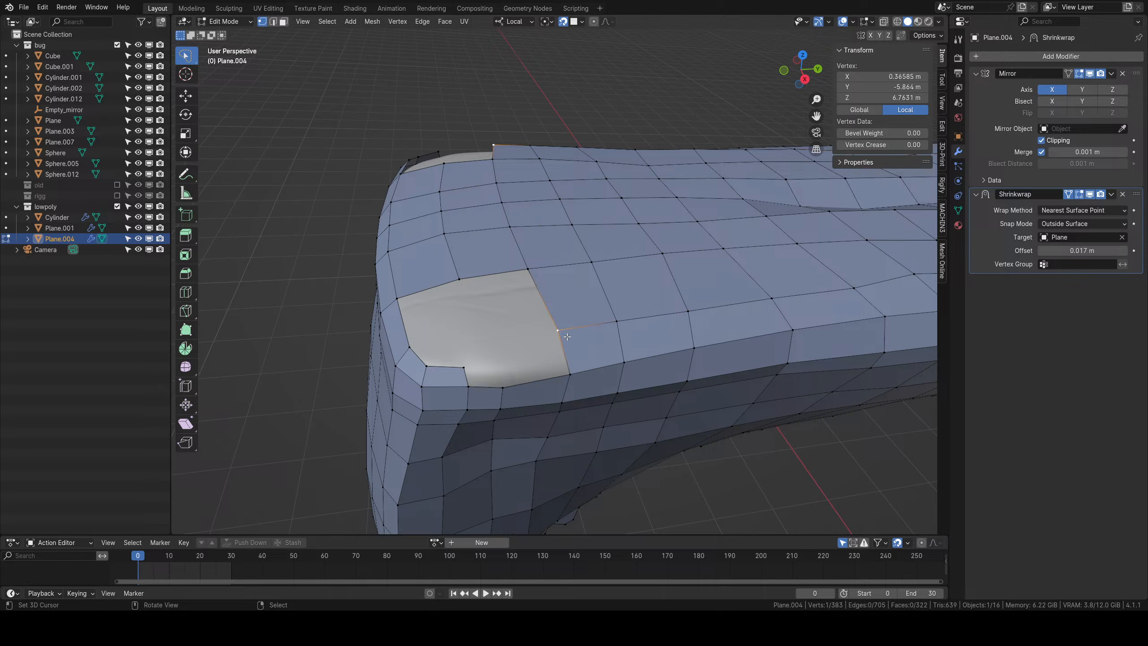
key(g)
click(565, 350)
right_click(625, 325)
key(g)
click(626, 328)
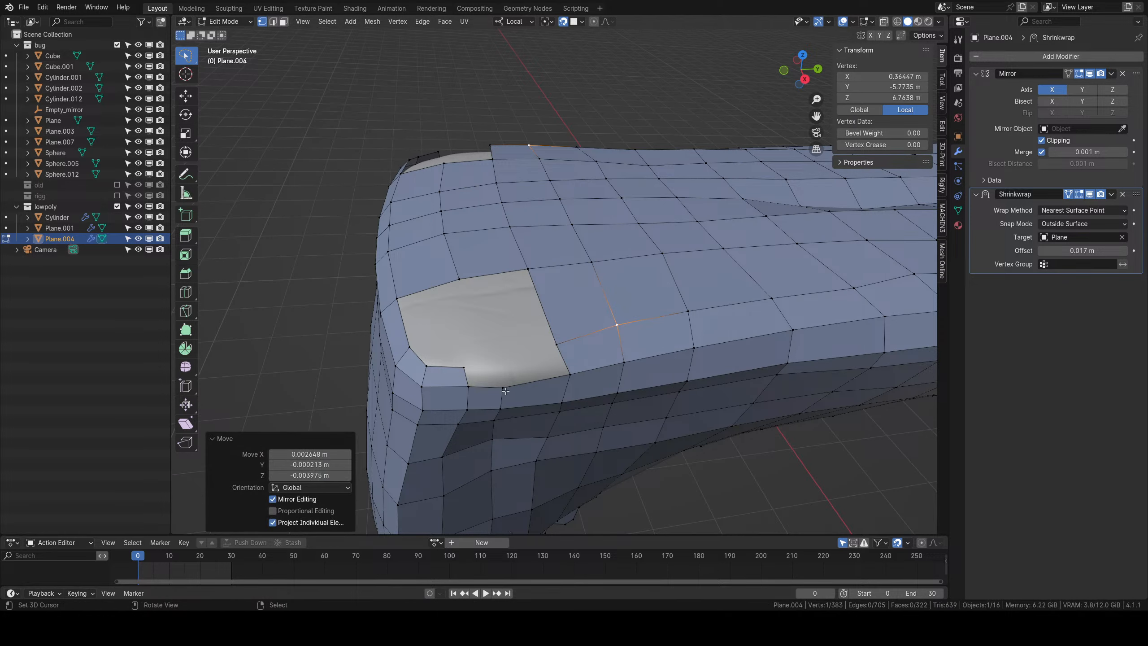
Extrude a vertex inward from the opening's outer edge and fill a quad between it and the corner face.
right_click(507, 390)
key(e)
click(517, 367)
right_click(468, 380)
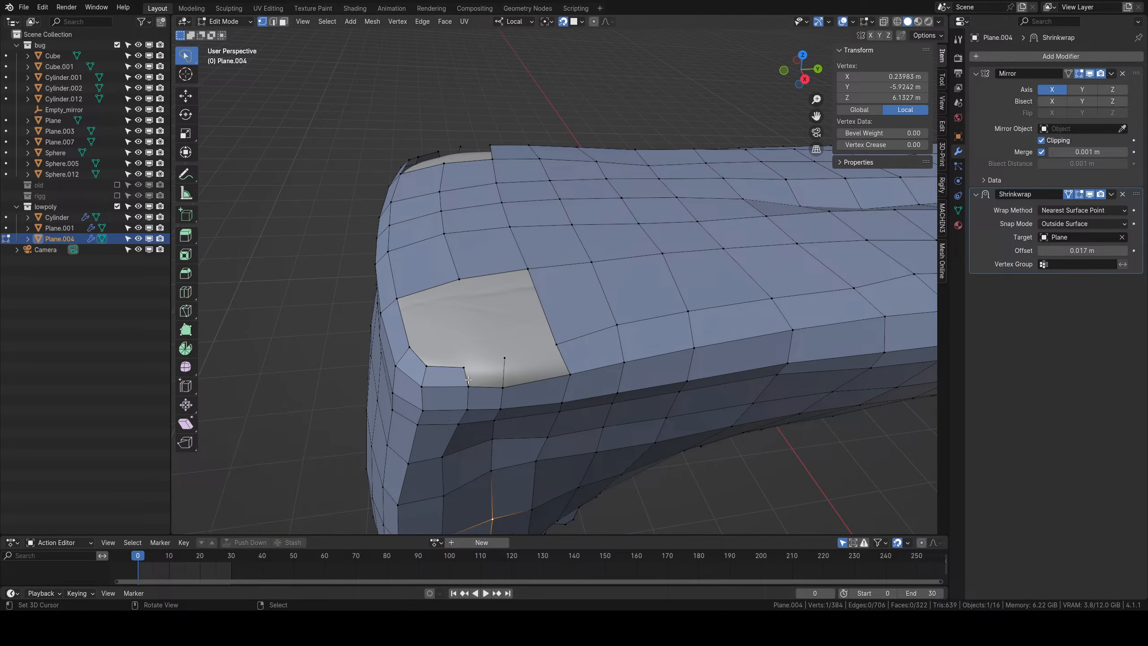
right_click(468, 381)
shift+right_click(465, 371)
shift+right_click(505, 370)
shift+right_click(508, 387)
key(f)
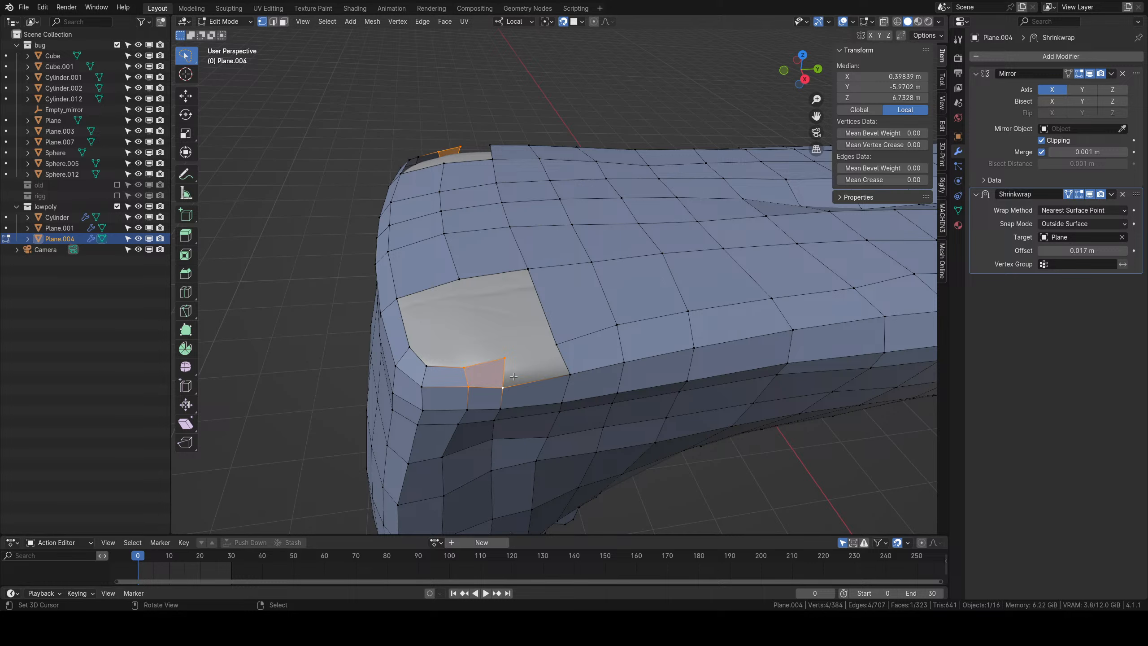
Adjust the extruded vertex and fill the next quad along the opening's outer edge.
right_click(507, 366)
key(g)
click(506, 375)
right_click(507, 386)
shift+right_click(563, 375)
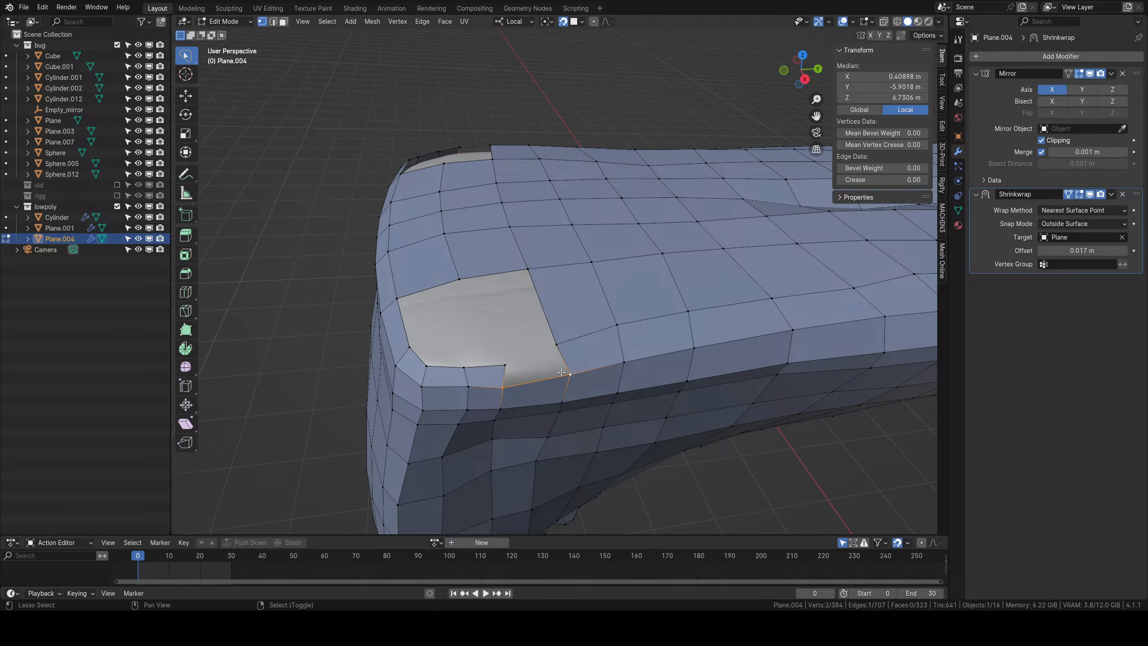
key(f)
Extrude the remaining opening's whole border loop and scale it inward to 0.445.
middle_drag(538, 365, 552, 374)
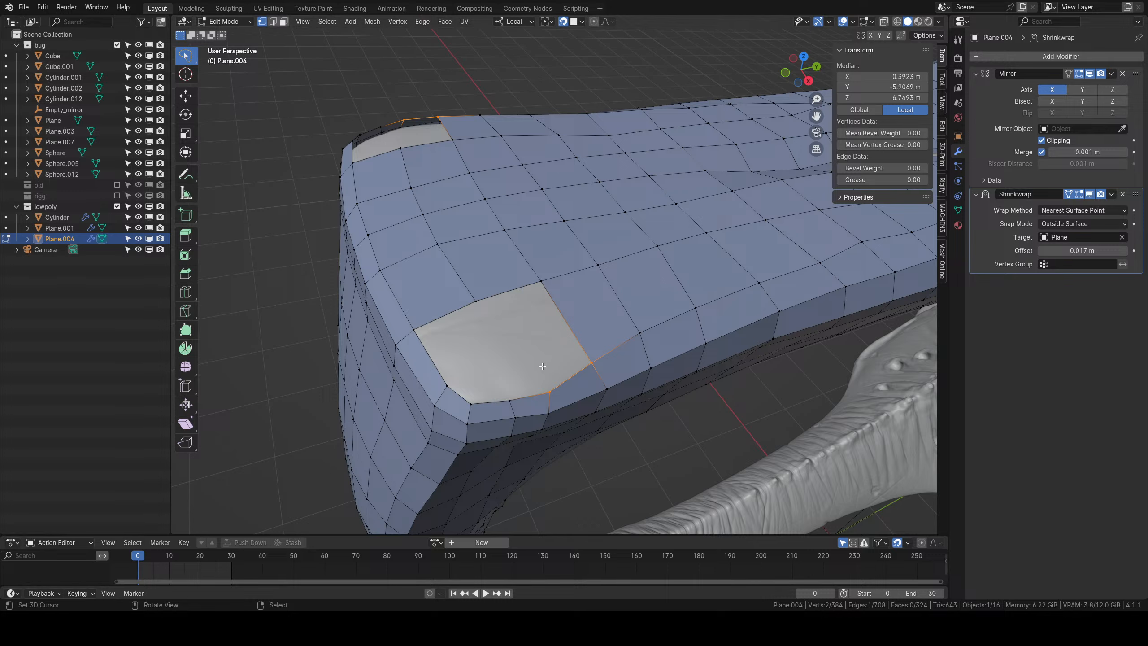
alt+right_click(497, 299)
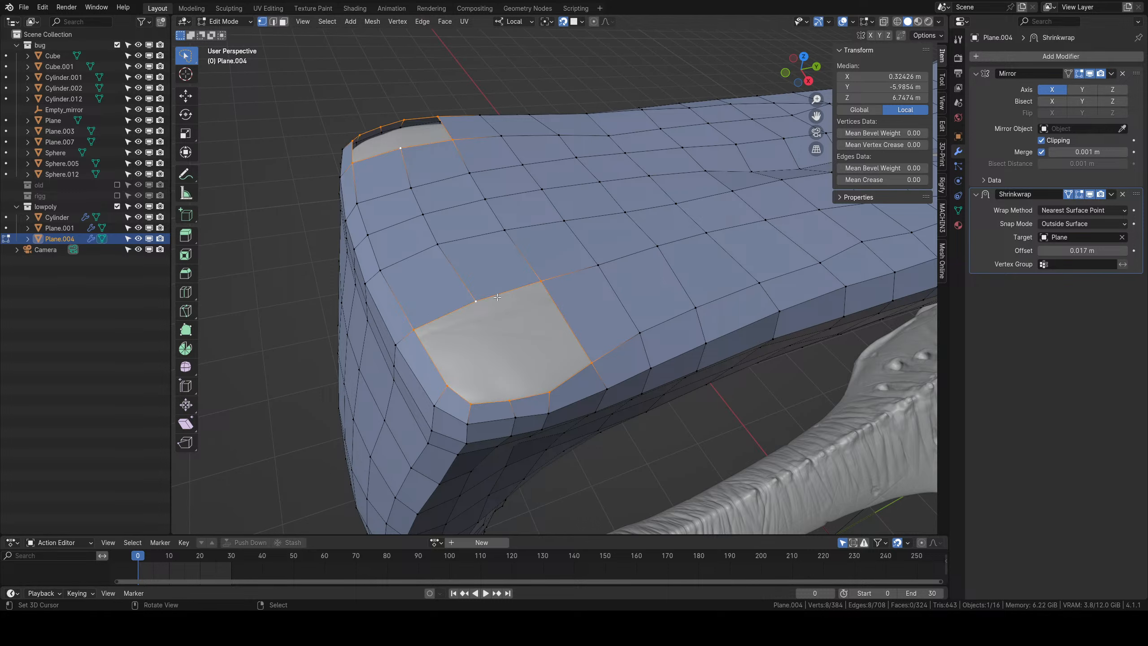
scroll(520, 312, down, 3)
middle_drag(531, 314, 541, 327)
scroll(543, 328, up, 2)
key(e)
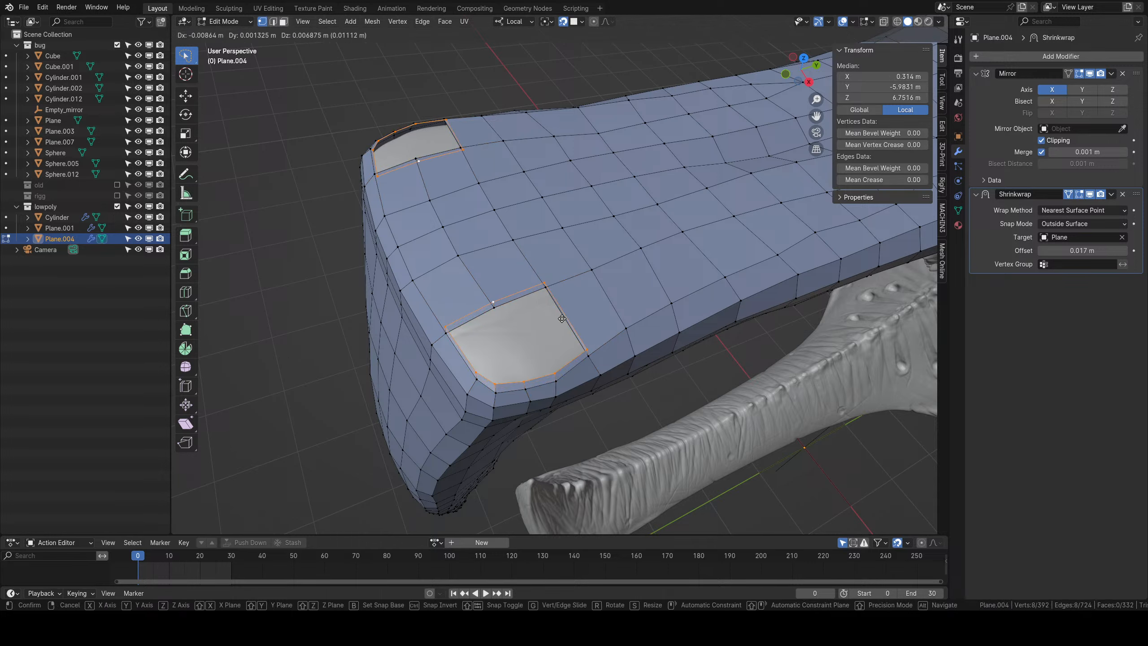
right_click(581, 337)
key(s)
click(563, 344)
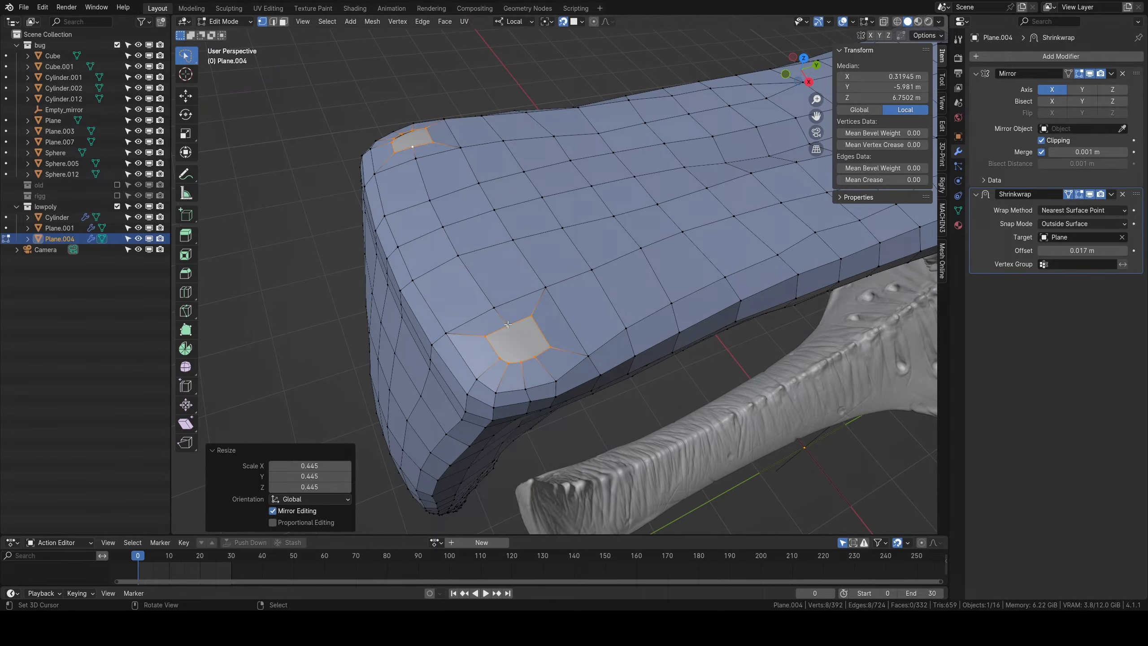
Delete the two inner ring vertices nearest the top strip and fill a quad at the opening's rear side.
click(537, 317)
key(x)
click(542, 317)
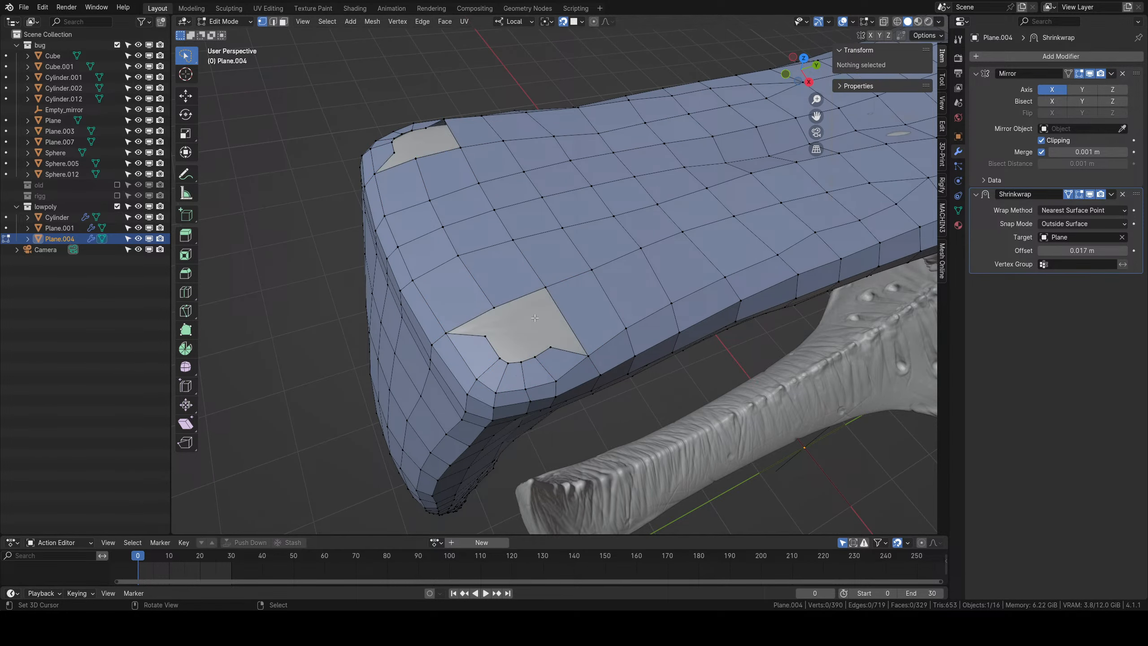
scroll(544, 327, up, 1)
middle_drag(553, 354, 561, 367)
right_click(559, 365)
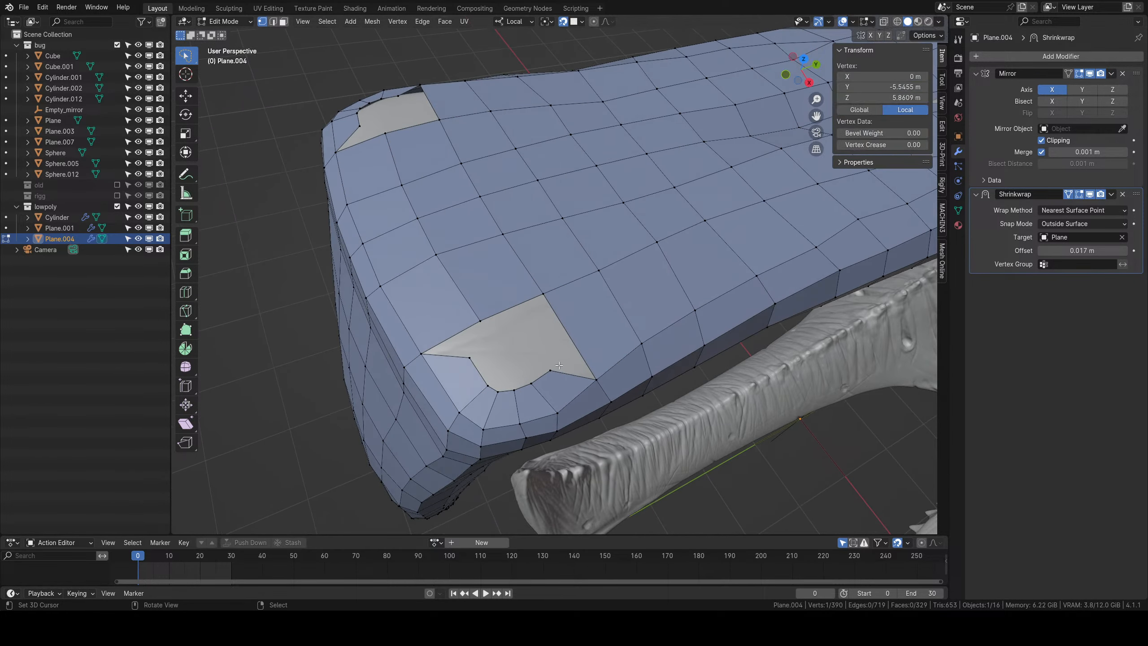
shift+click(597, 379)
key(f)
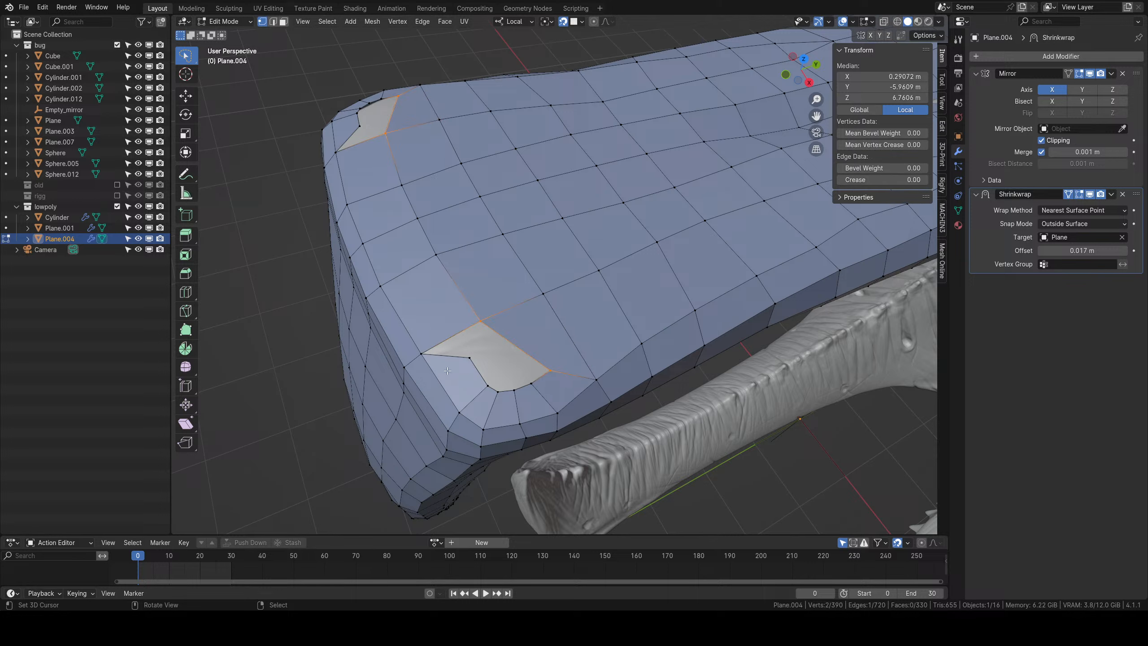
Select the three-vertex crosswise row running from the centre line to the opening and move it away from the tip.
click(466, 356)
shift+click(481, 321)
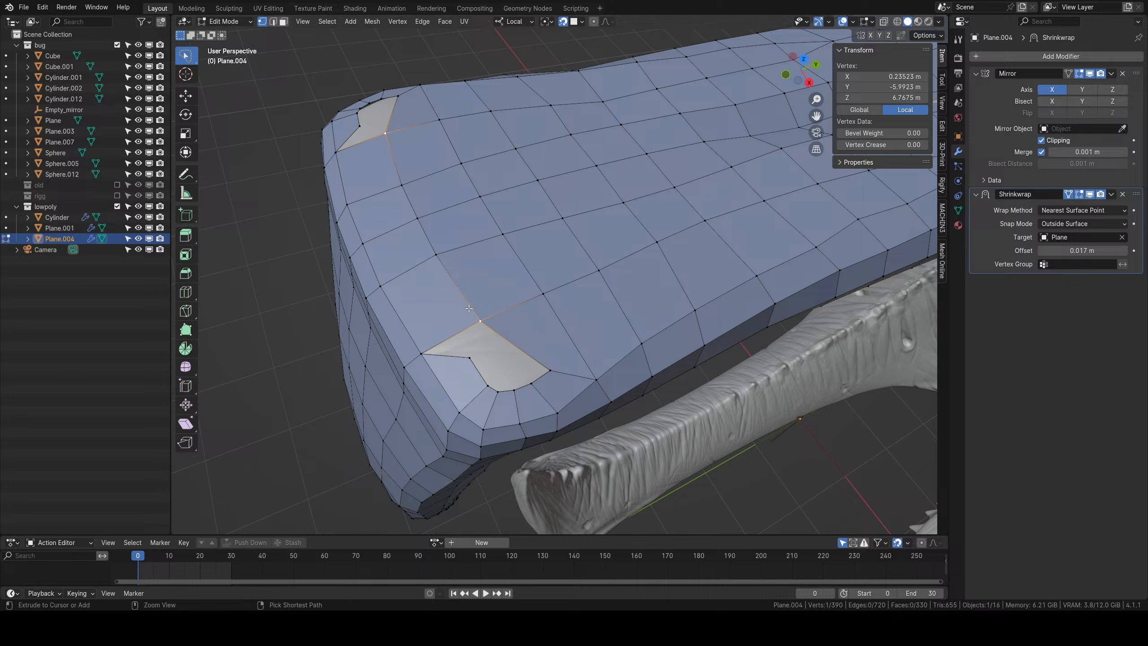
click(480, 320)
click(418, 219)
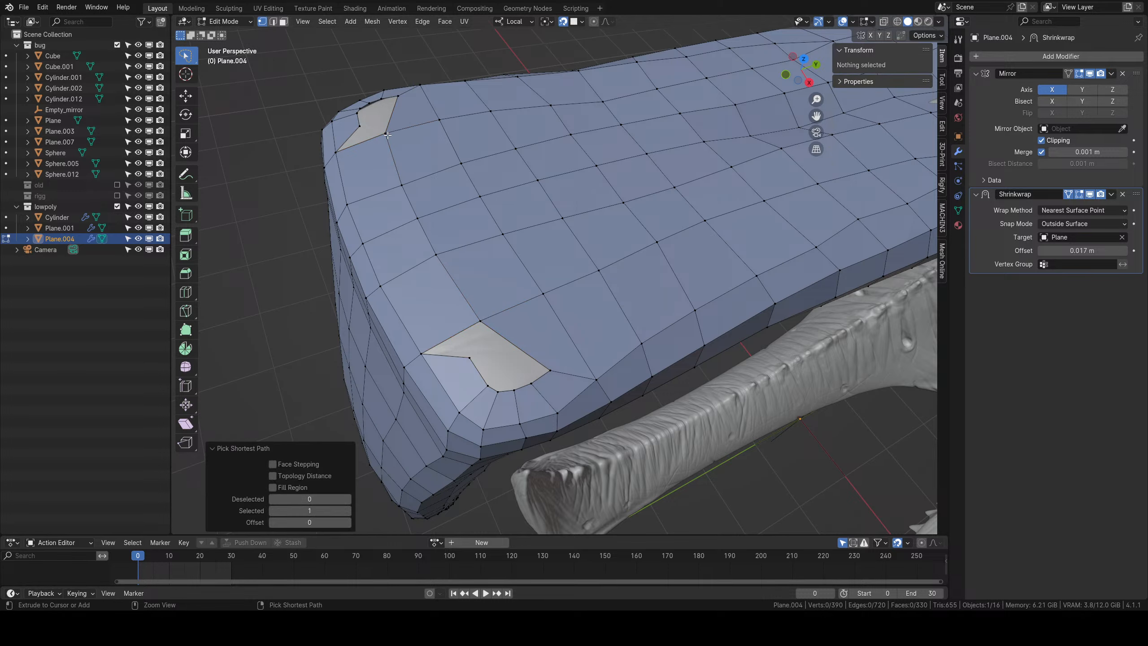
shift+right_click(437, 256)
shift+right_click(479, 320)
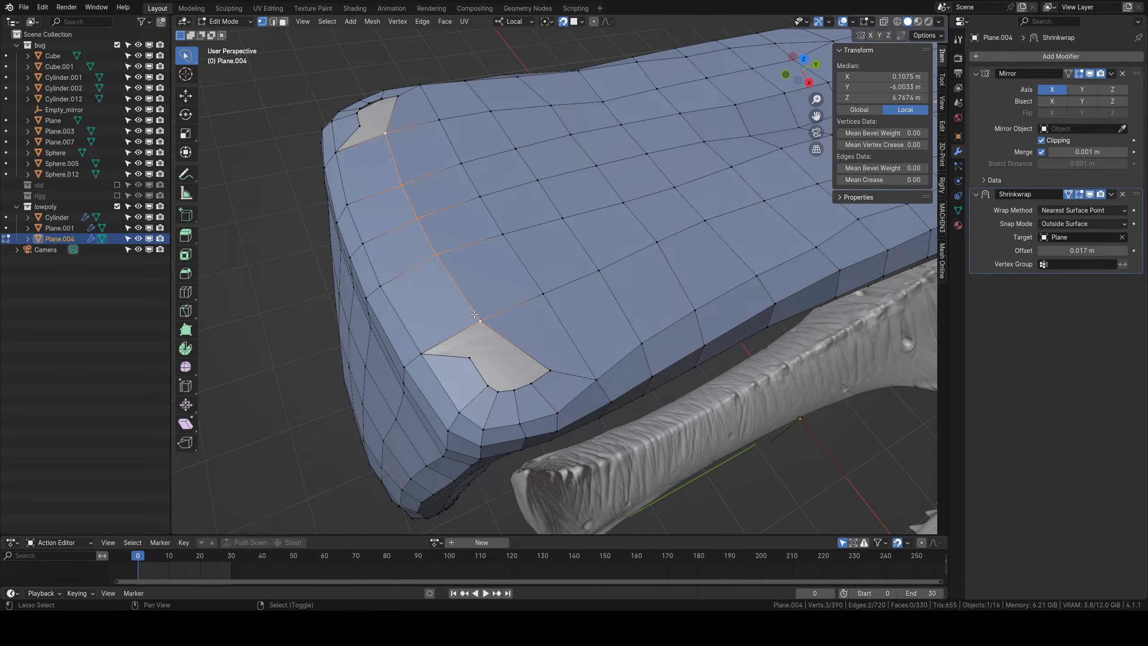
key(g)
click(479, 291)
Add a crosswise loop cut near the tip with a slide factor of 0.192 and merge the ring's corner vertex into its end vertex.
key(ctrl+r)
click(456, 315)
click(447, 320)
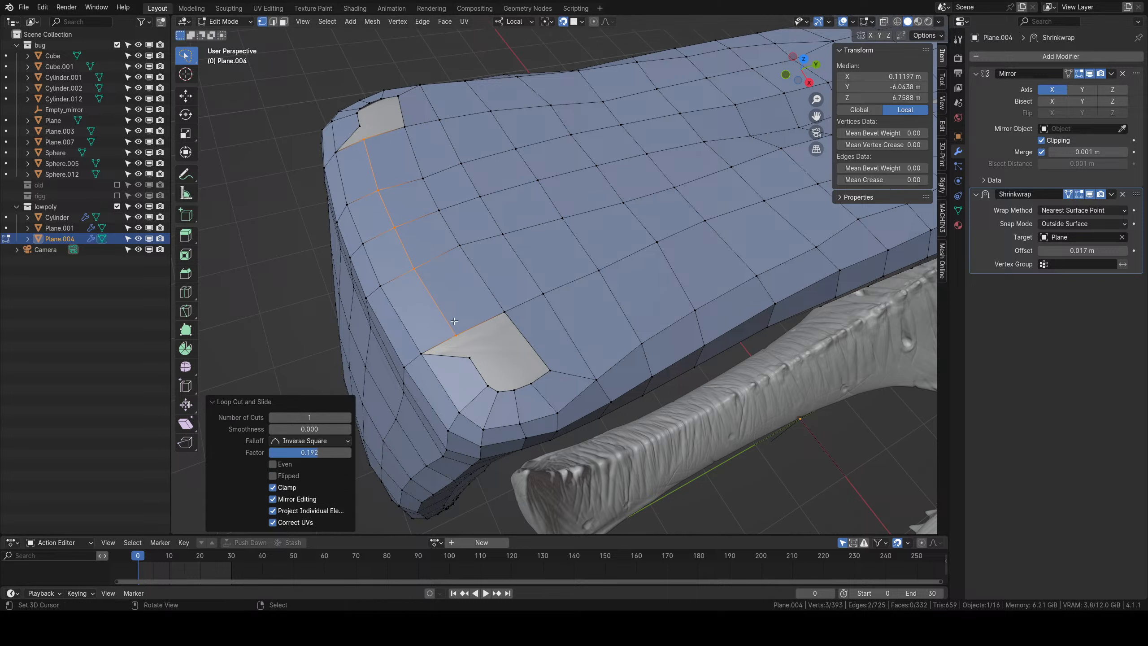
right_click(468, 356)
shift+right_click(454, 336)
key(w)
mouse_move(453, 335)
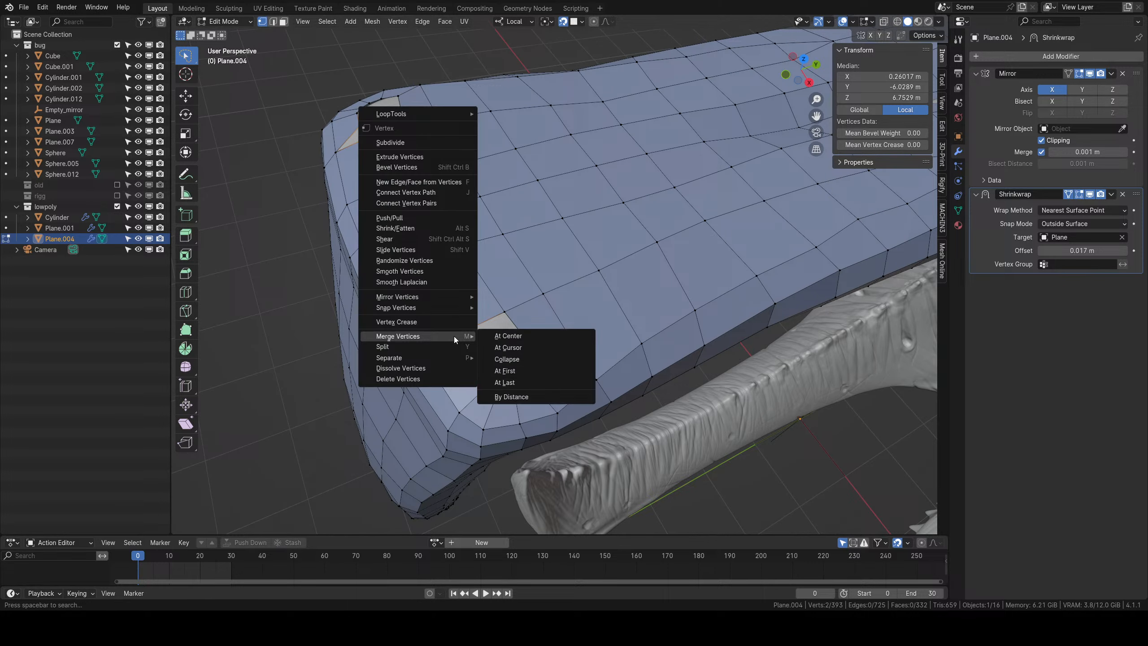
click(513, 382)
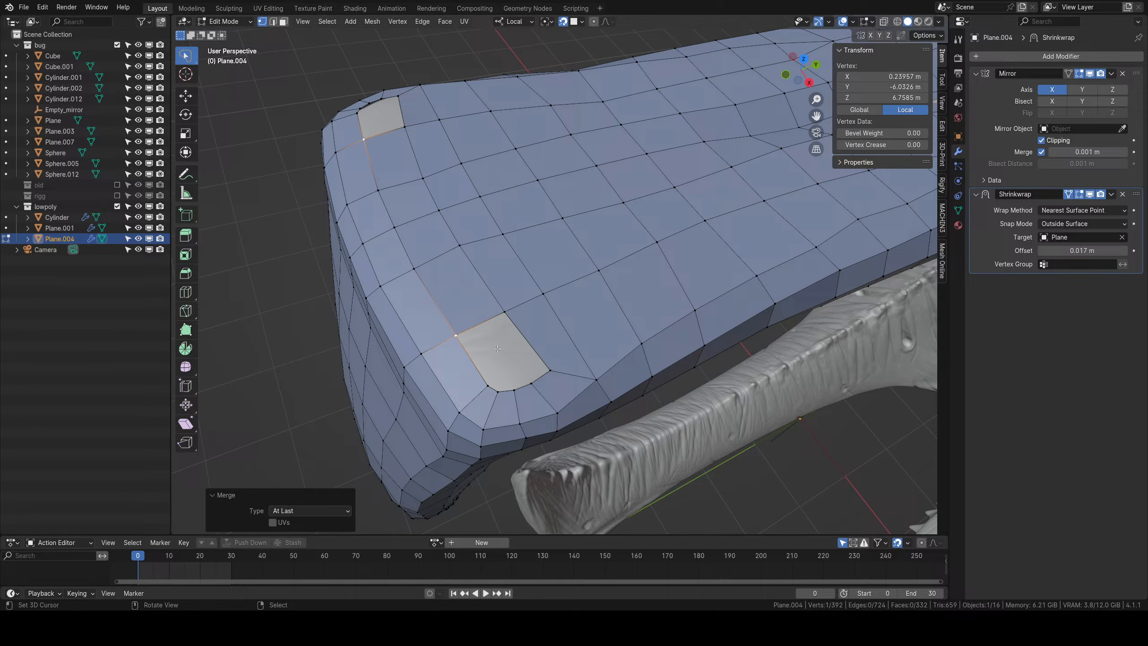
Select the border of the remaining corner opening and fill it with a single face.
alt+right_click(490, 335)
scroll(491, 335, down, 2)
mouse_move(491, 335)
middle_down()
mouse_move(534, 357)
mouse_move(542, 319)
mouse_move(535, 355)
mouse_move(550, 347)
mouse_move(529, 391)
middle_up()
key(f)
Knife-cut a crosswise edge from the ring of corner vertices through the filled face and top strip to the centre line.
scroll(542, 319, up, 2)
key(alt+a)
scroll(549, 346, up, 1)
key(k)
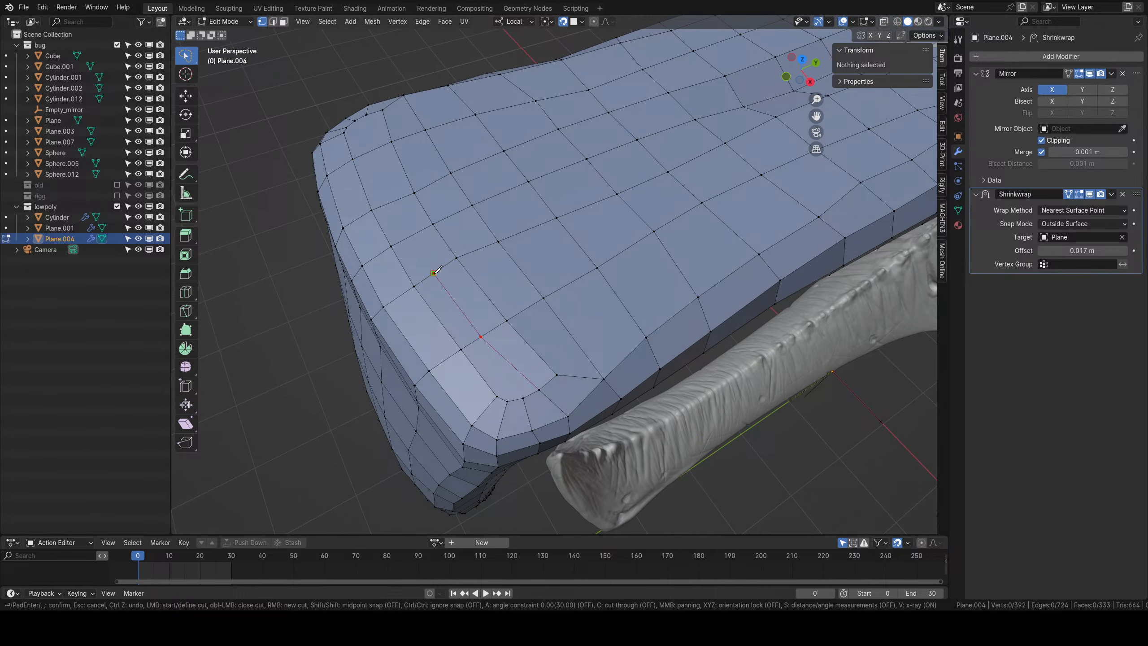
key(Return)
Select the four-vertex crosswise row just behind the new knife cut and move it slightly away from the tip.
middle_drag(412, 235, 537, 323)
key(Tab)
key(Tab)
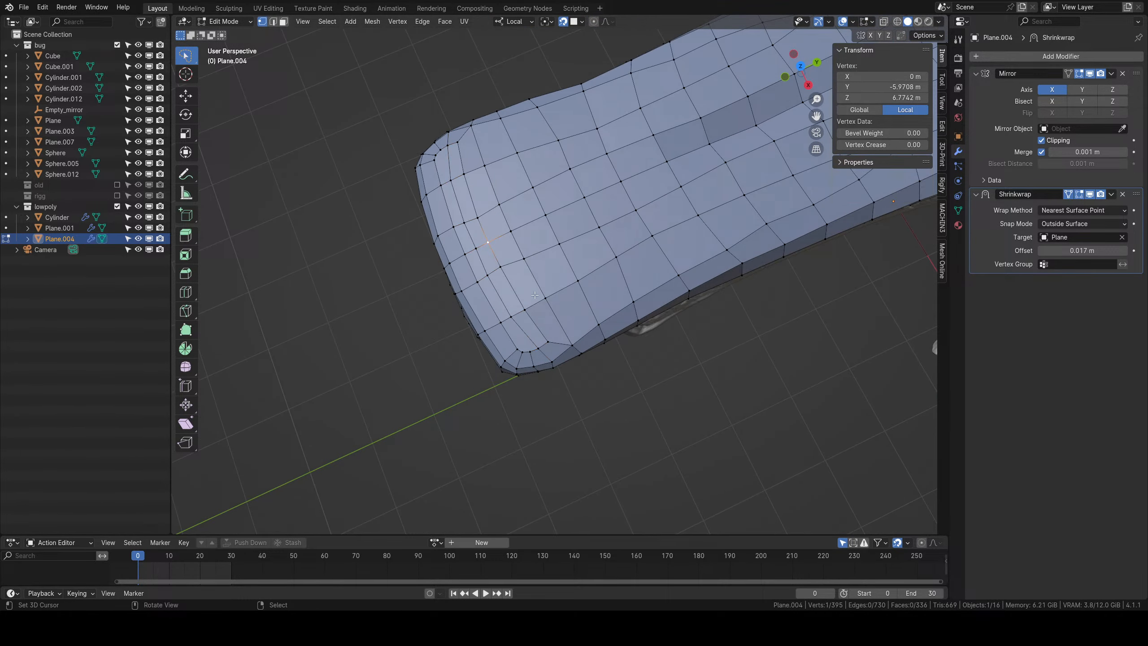
ctrl+click(538, 323)
click(501, 267)
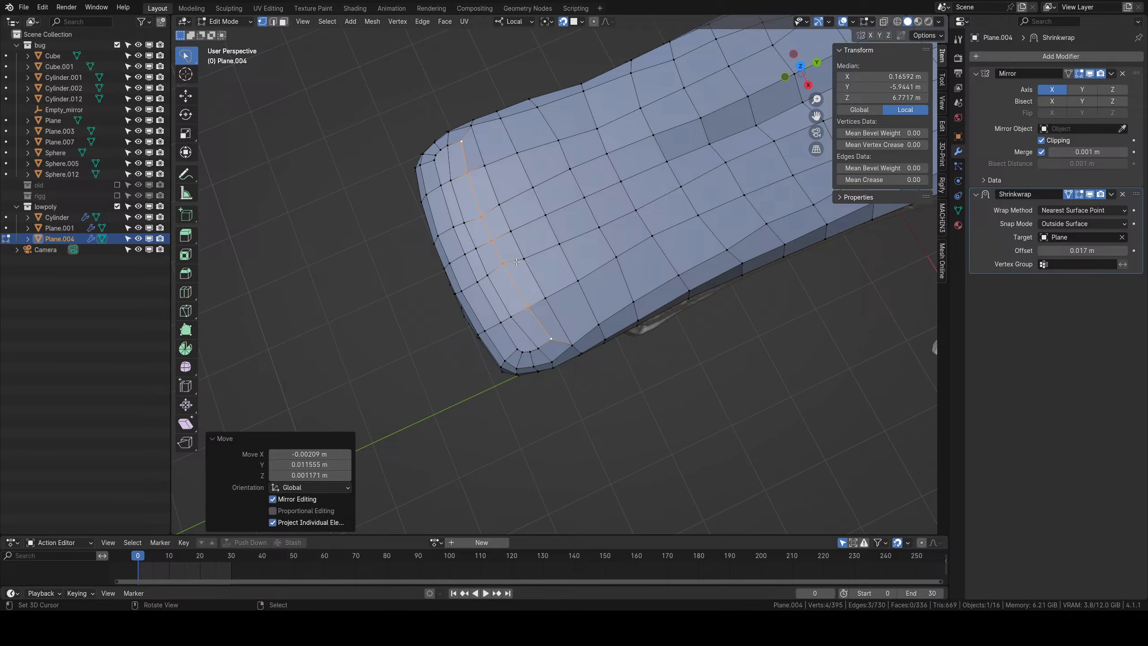
Nudge the selected crosswise row near the tip, and shift the next row behind it, from the centre line outward, slightly away from the tip.
key(g)
click(516, 266)
right_click(516, 230)
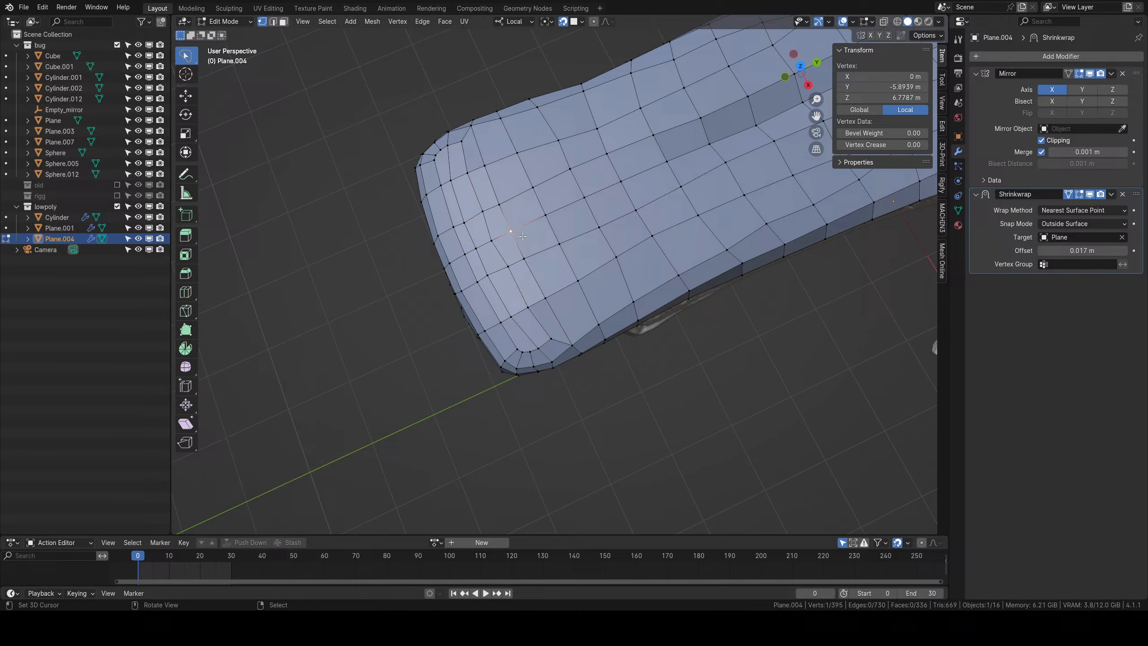
ctrl+right_click(546, 305)
key(g)
click(555, 299)
Shift the crosswise row one step nearer the tip slightly outward, and fine-tune the position of its middle vertex.
right_click(492, 240)
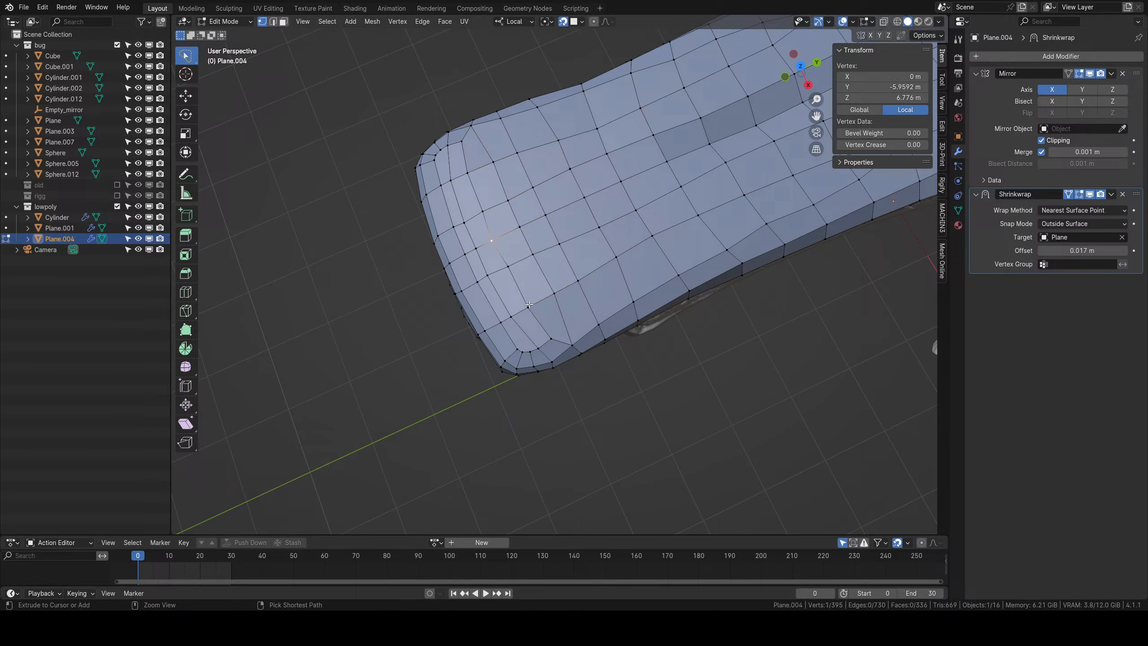
ctrl+right_click(527, 306)
key(g)
click(532, 301)
right_click(513, 263)
key(g)
click(511, 266)
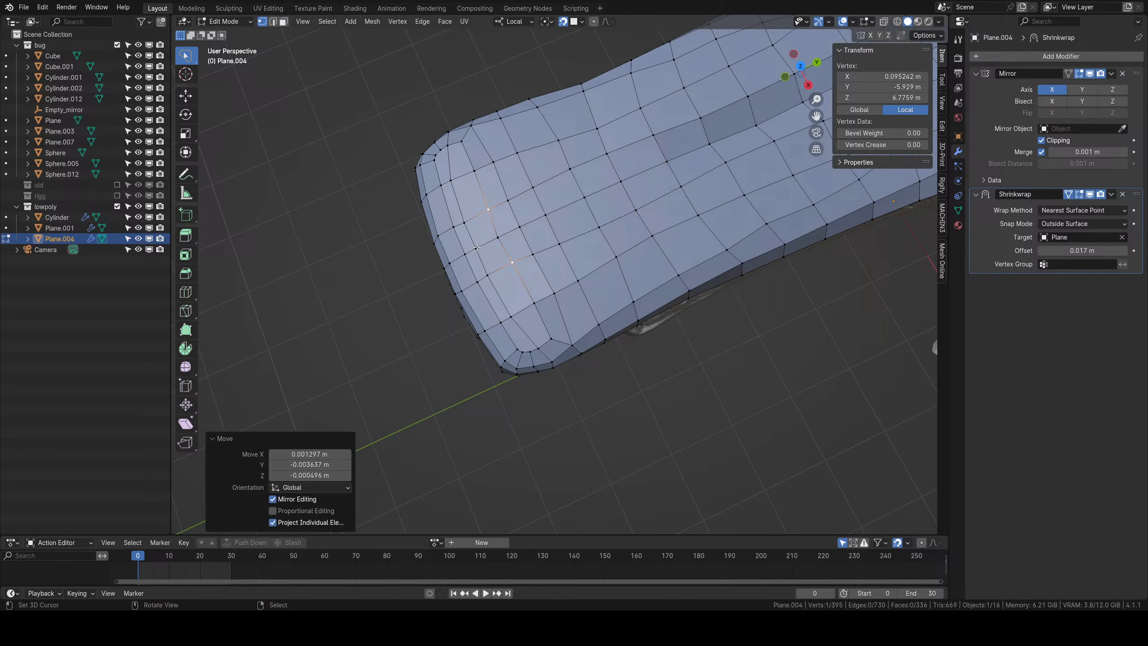
Select the three-vertex crosswise row nearest the tip on the top surface and move it about 0.018 m away from the tip.
right_click(476, 250)
ctrl+right_click(512, 314)
key(g)
click(516, 312)
middle_drag(515, 312, 548, 333)
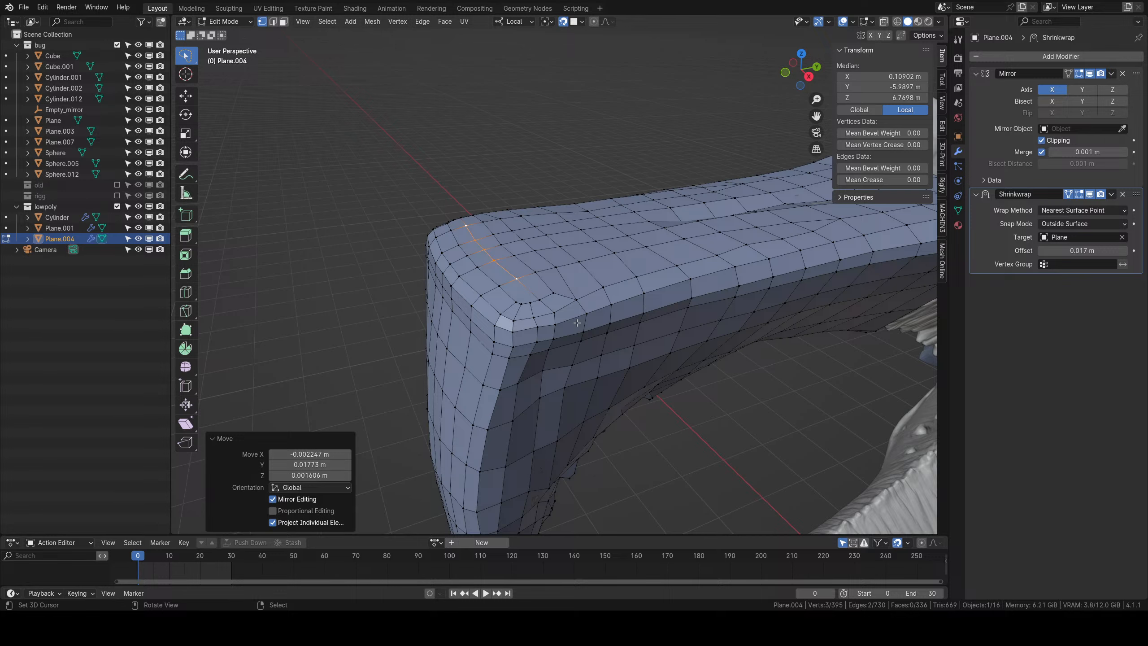
middle_drag(577, 323, 642, 333)
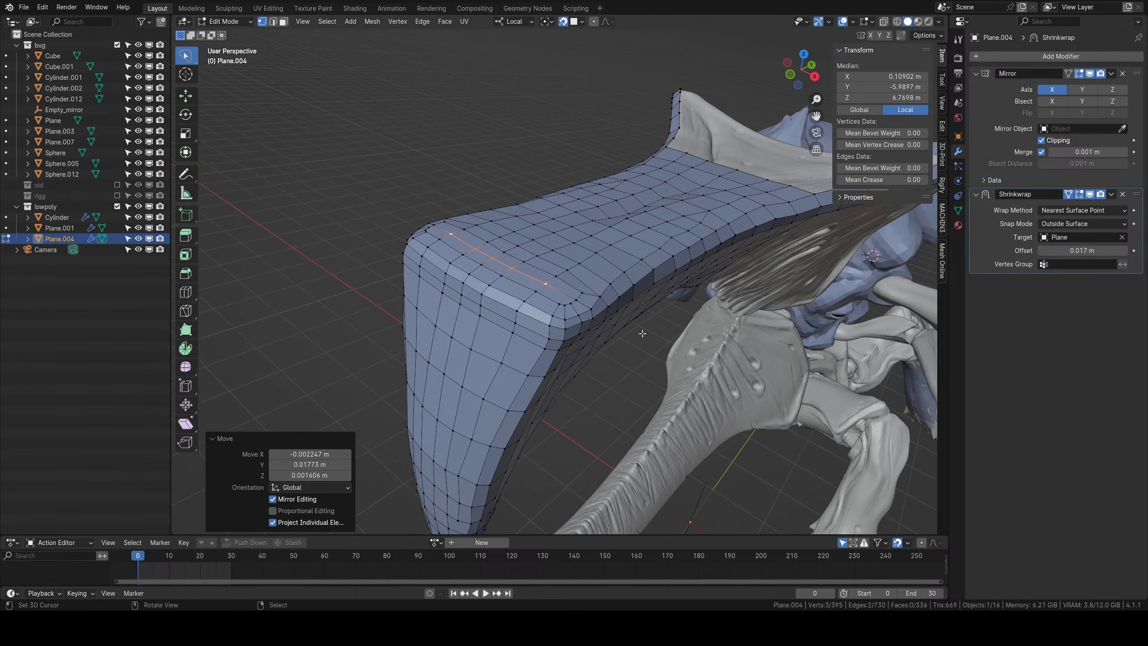
Select the border vertices of the opening on the jaw's underside from the centre line outward and fill it with a face.
key(Tab)
mouse_move(618, 371)
middle_down()
mouse_move(587, 345)
mouse_move(597, 254)
mouse_move(677, 258)
middle_up()
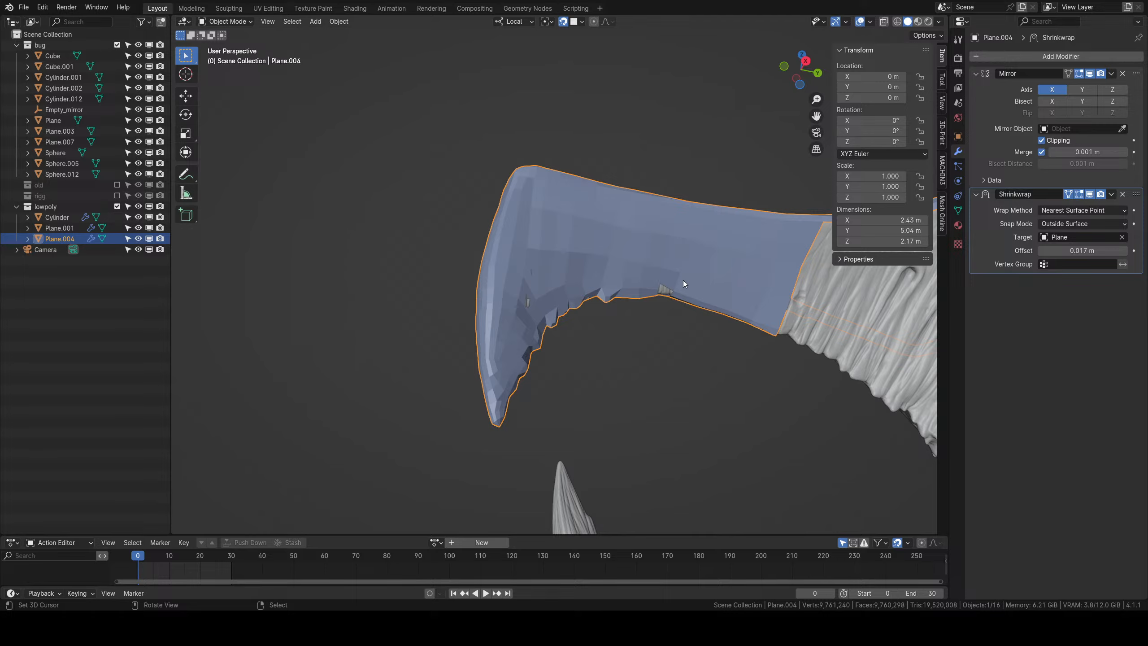
mouse_move(630, 380)
shift+middle_down()
mouse_move(607, 276)
mouse_move(675, 313)
mouse_move(579, 349)
mouse_move(552, 337)
mouse_move(576, 246)
mouse_move(556, 367)
mouse_move(514, 376)
shift+middle_up()
scroll(552, 337, up, 4)
scroll(556, 367, up, 2)
key(Tab)
click(515, 376)
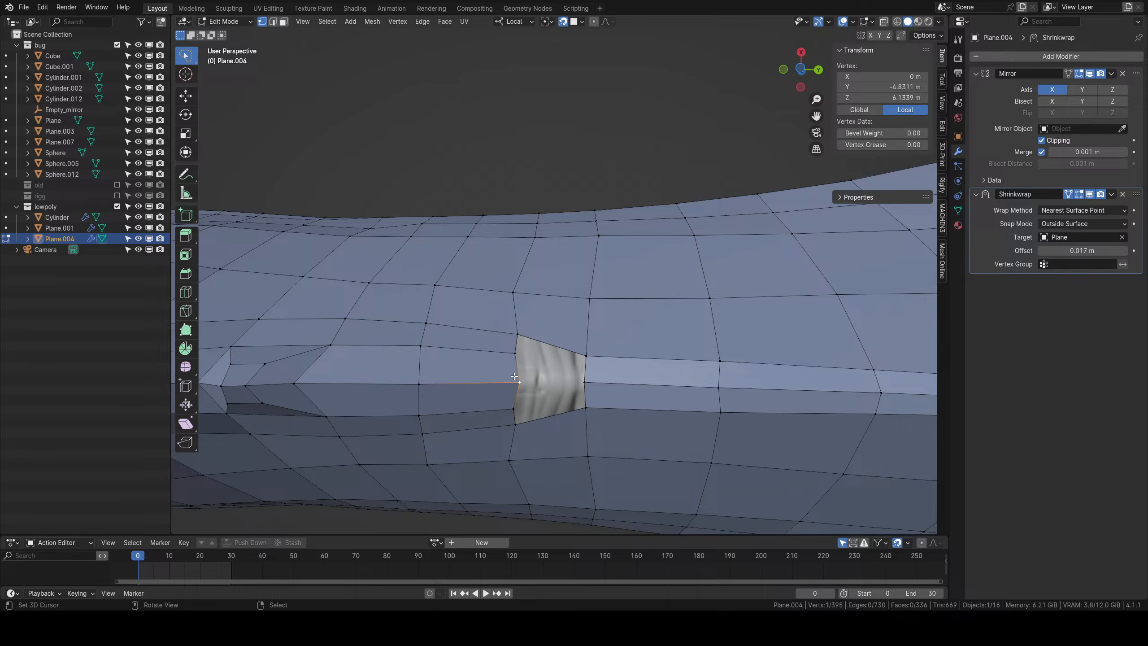
shift+right_click(584, 381)
shift+right_click(585, 357)
shift+right_click(518, 335)
shift+right_click(516, 354)
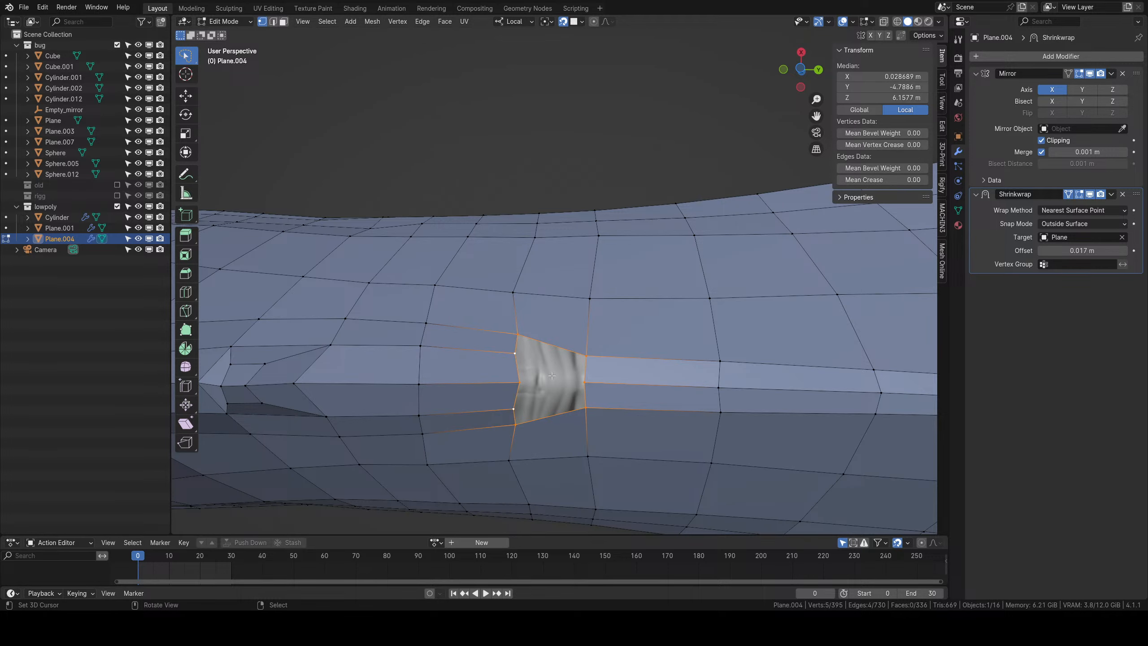
key(f)
middle_drag(552, 375, 522, 362)
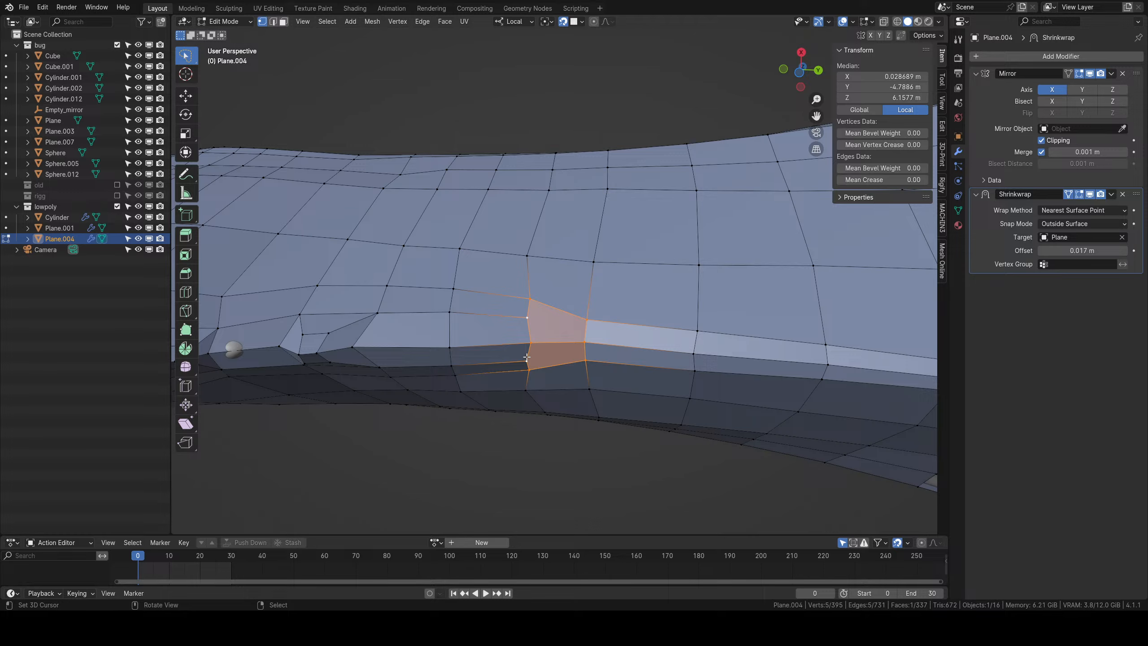
Move the inner vertex on the tip-side edge of the filled underside face about 0.037 m towards the jaw tip.
middle_drag(526, 357, 586, 327)
scroll(592, 316, down, 5)
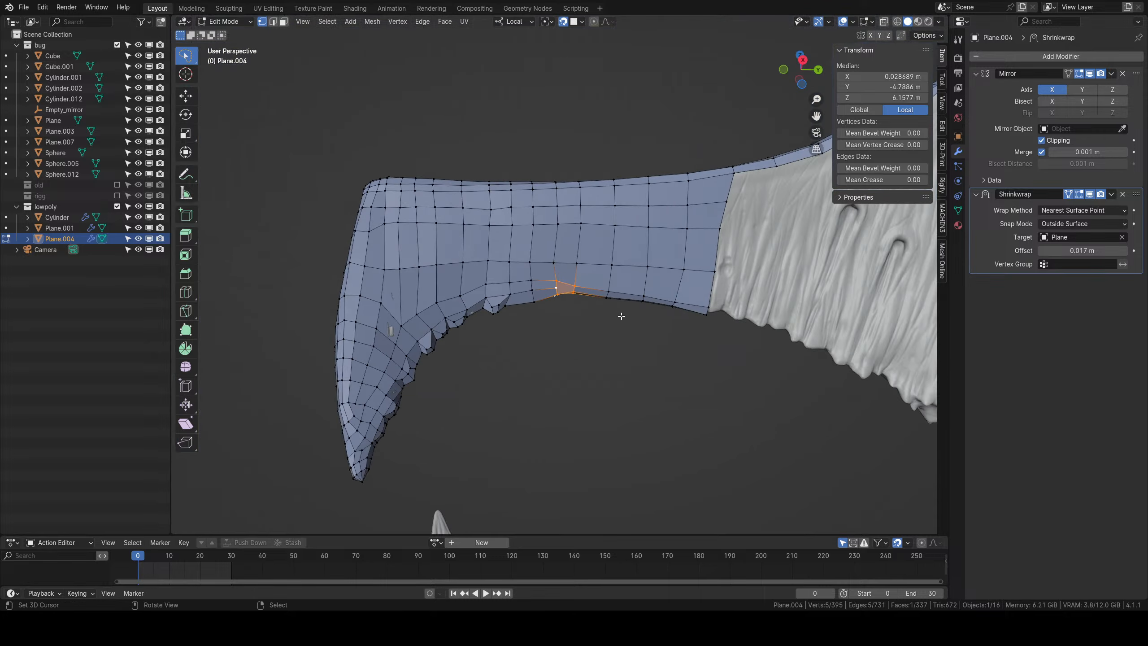
key(Tab)
scroll(582, 324, up, 4)
key(Tab)
scroll(574, 312, up, 2)
right_click(554, 297)
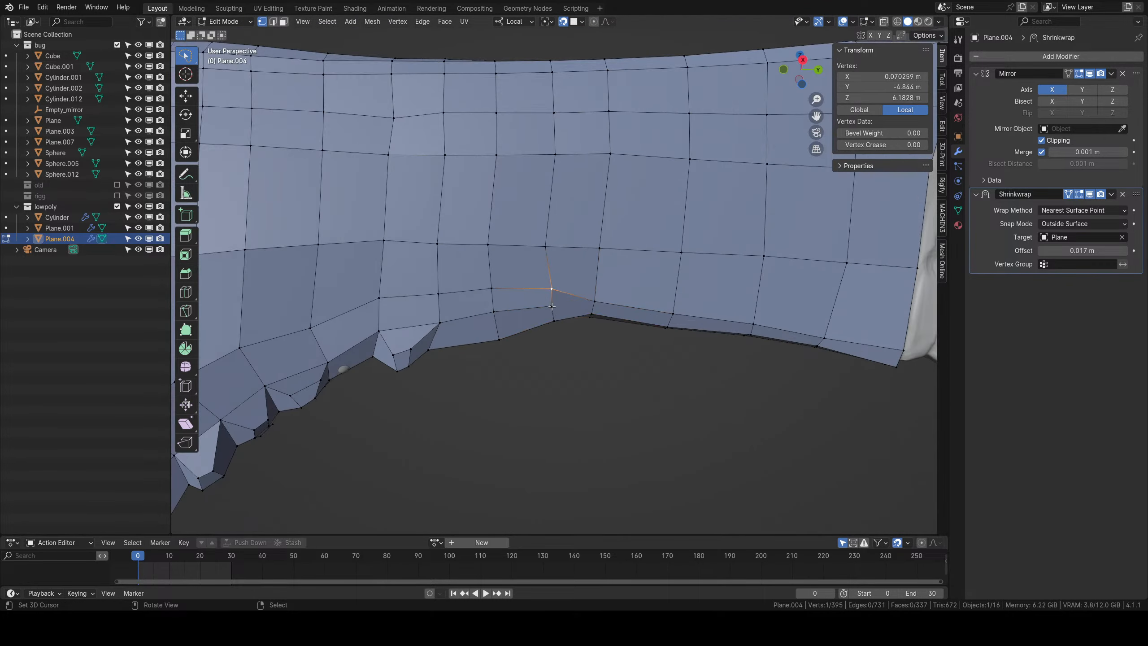
scroll(562, 314, up, 3)
right_click(545, 333)
key(g)
middle_drag(523, 334, 525, 192)
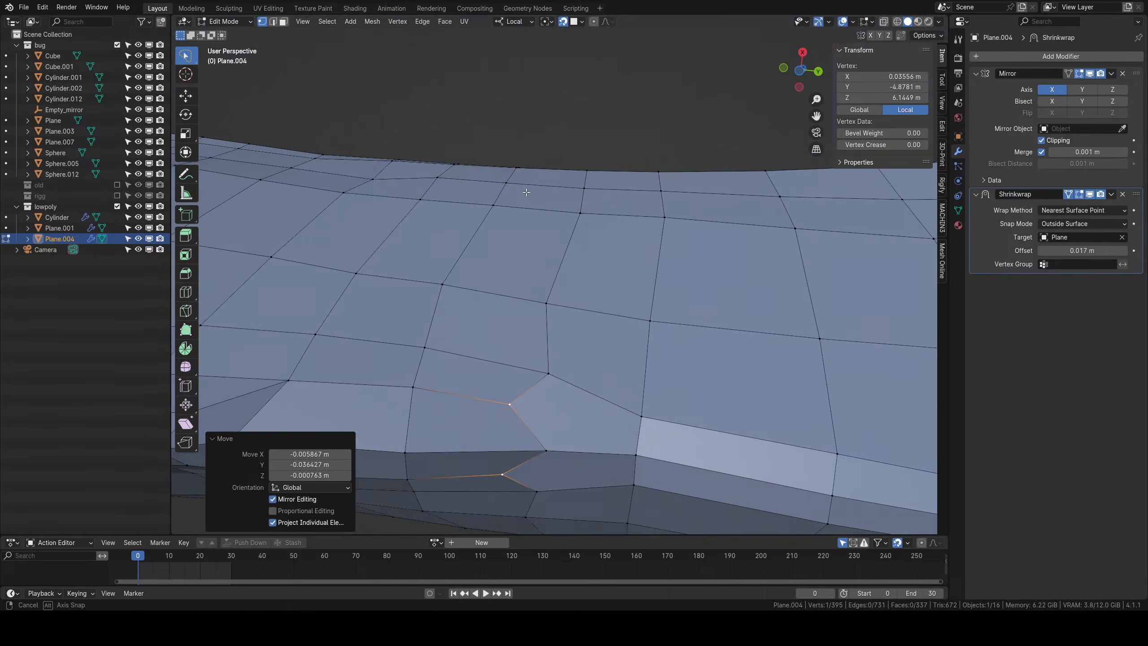
middle_drag(601, 425, 558, 320)
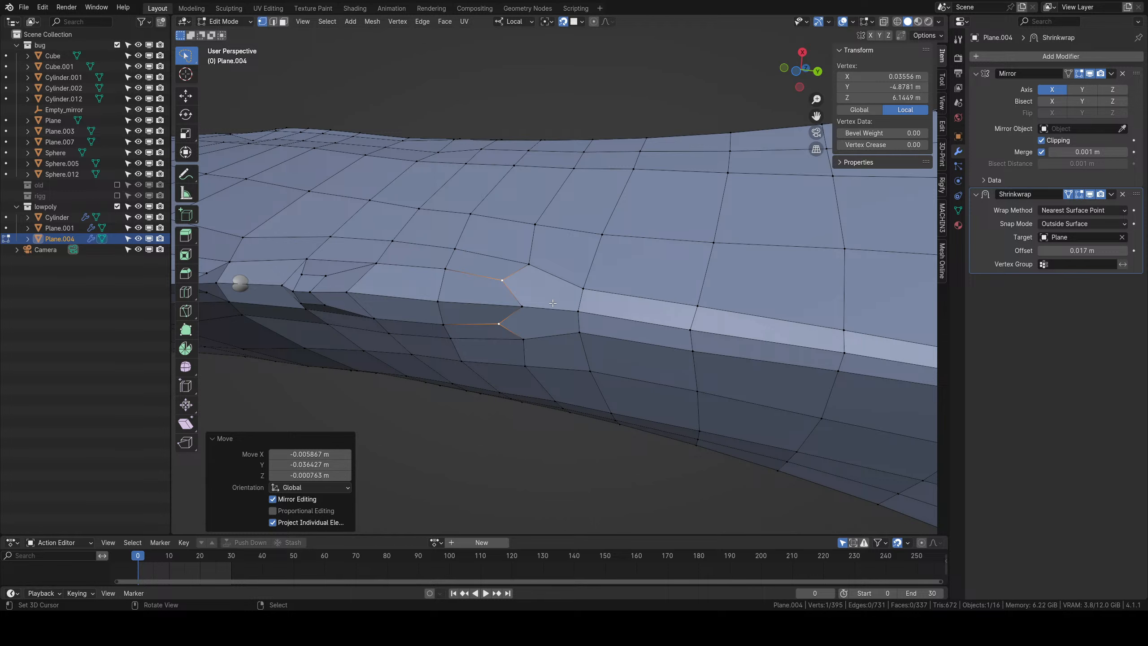
Knife-cut an edge across the filled underside face from its outer tip-side corner to the adjacent centre-line vertex.
key(k)
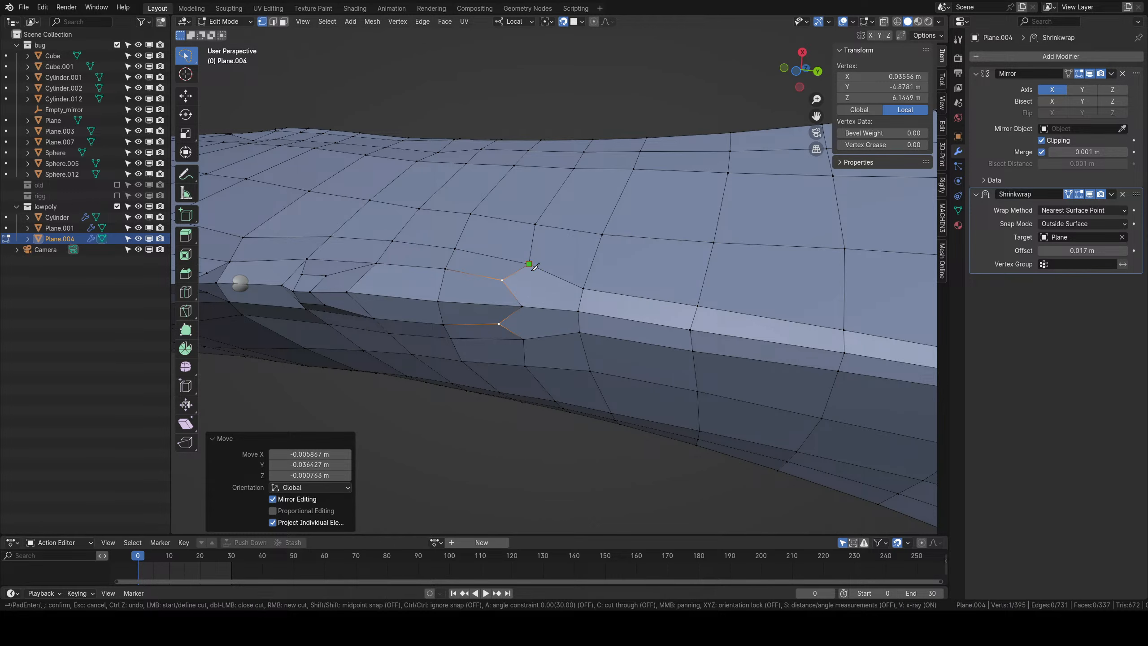
click(530, 265)
key(Return)
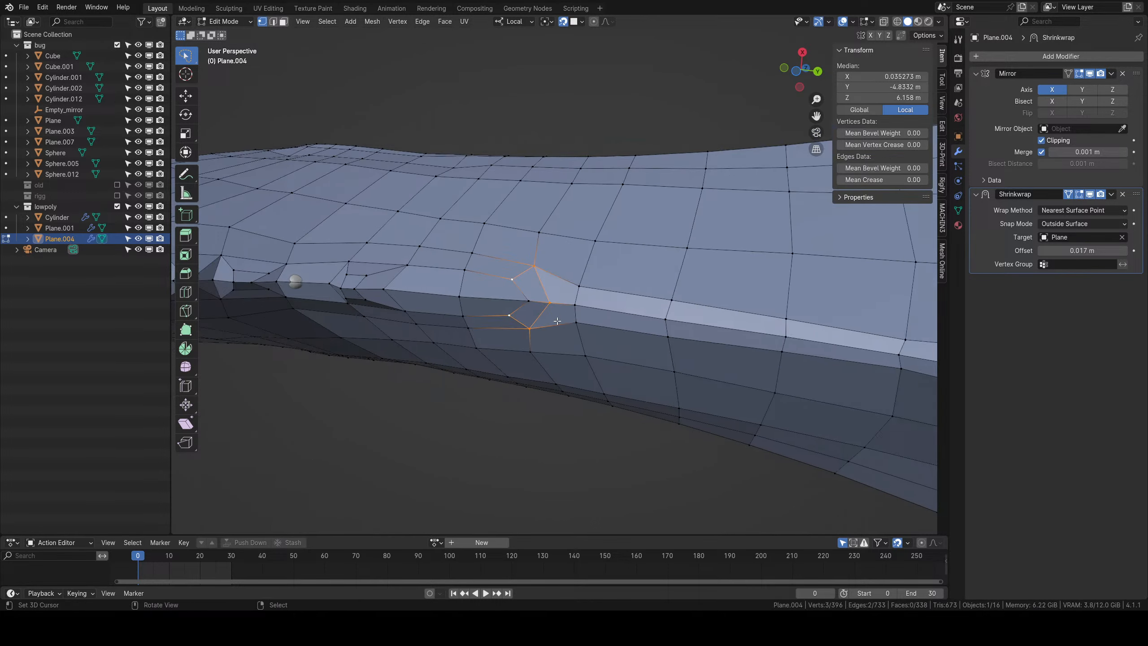
scroll(560, 362, down, 6)
key(Tab)
scroll(556, 362, up, 2)
key(Tab)
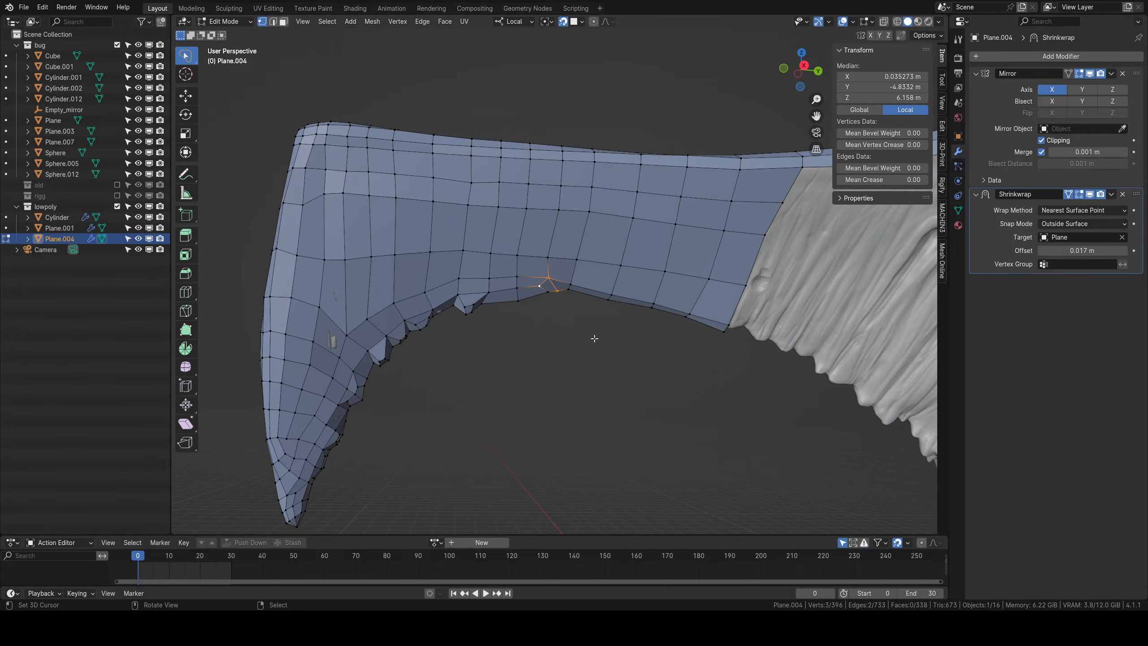
Select the edge at the outer side corner of the jaw's wide base, extrude it inward along the crosswise ridge and adjust its position.
middle_drag(594, 338, 695, 241)
scroll(576, 318, down, 3)
key(Tab)
middle_drag(604, 242, 589, 249)
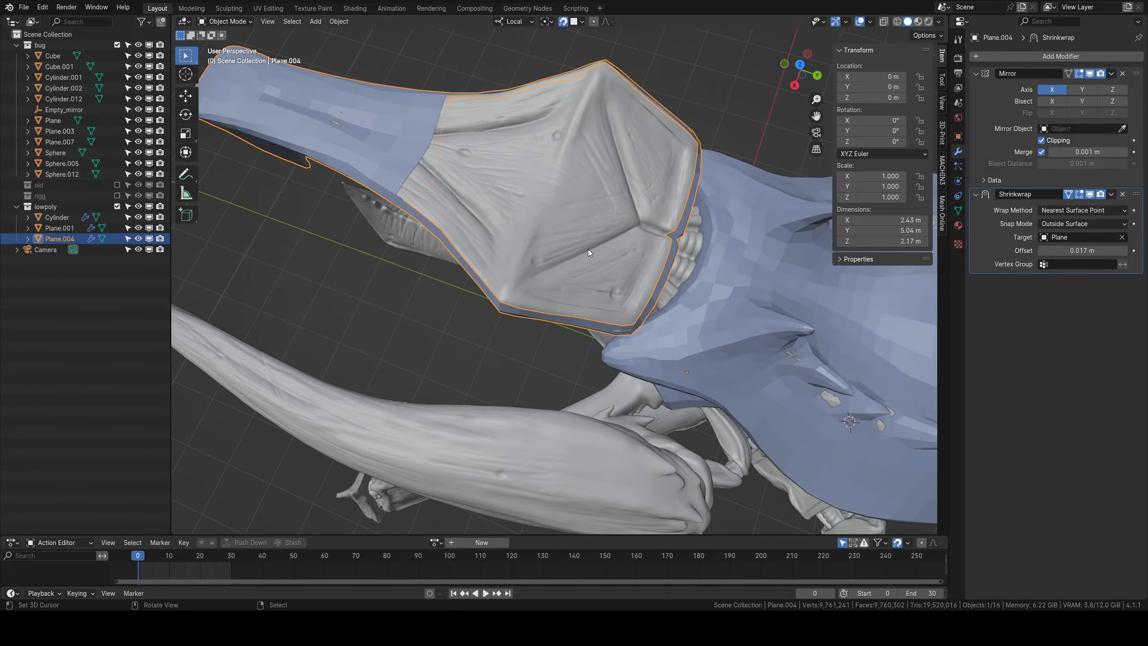
scroll(599, 261, up, 4)
key(Tab)
right_click(496, 266)
shift+right_click(512, 276)
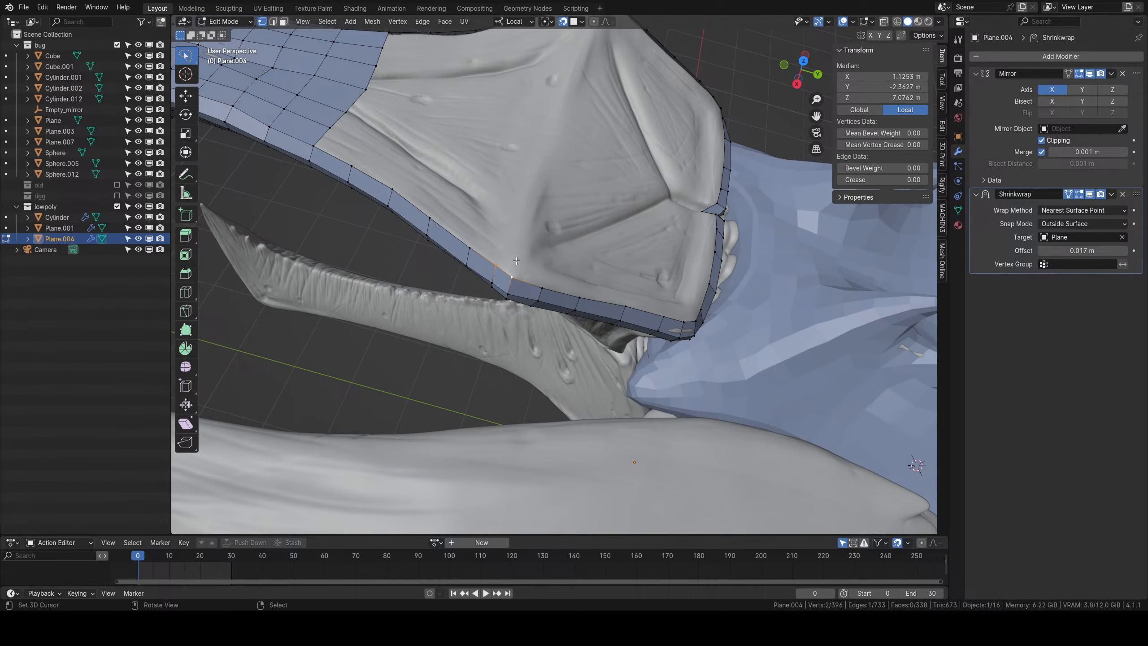
shift+middle_drag(523, 230, 544, 284)
key(e)
click(565, 278)
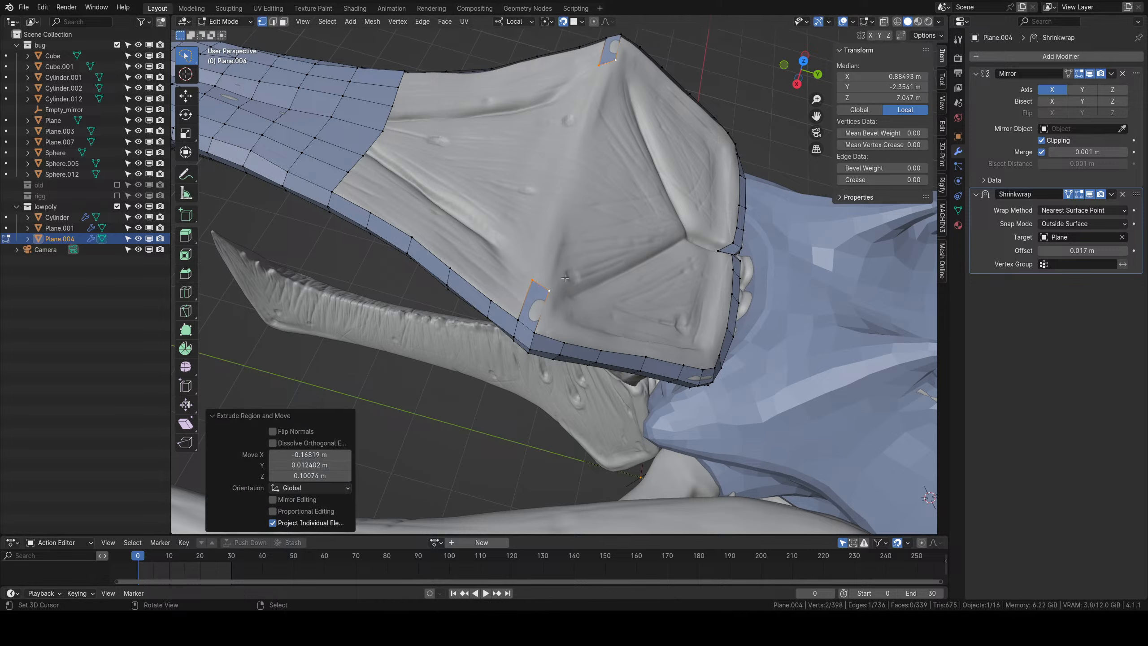
key(g)
click(574, 302)
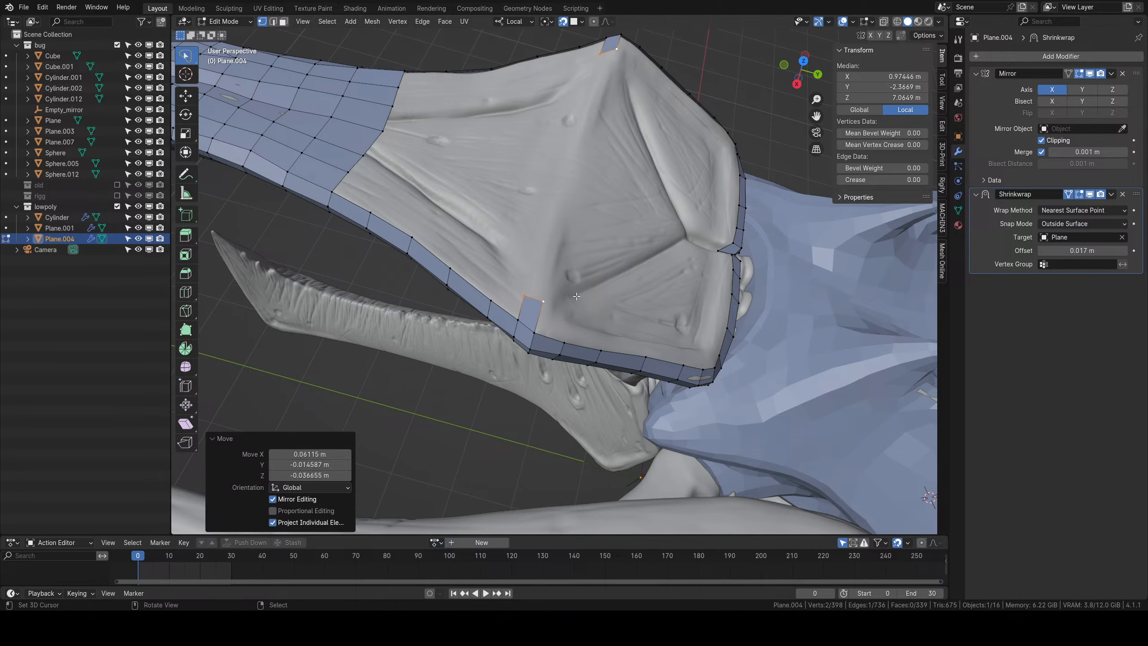
Extrude the ridge strip inward by two segments of about 0.22 m each, scaling the first segment's end edge to 0.765.
middle_drag(574, 302, 572, 325)
key(e)
click(579, 281)
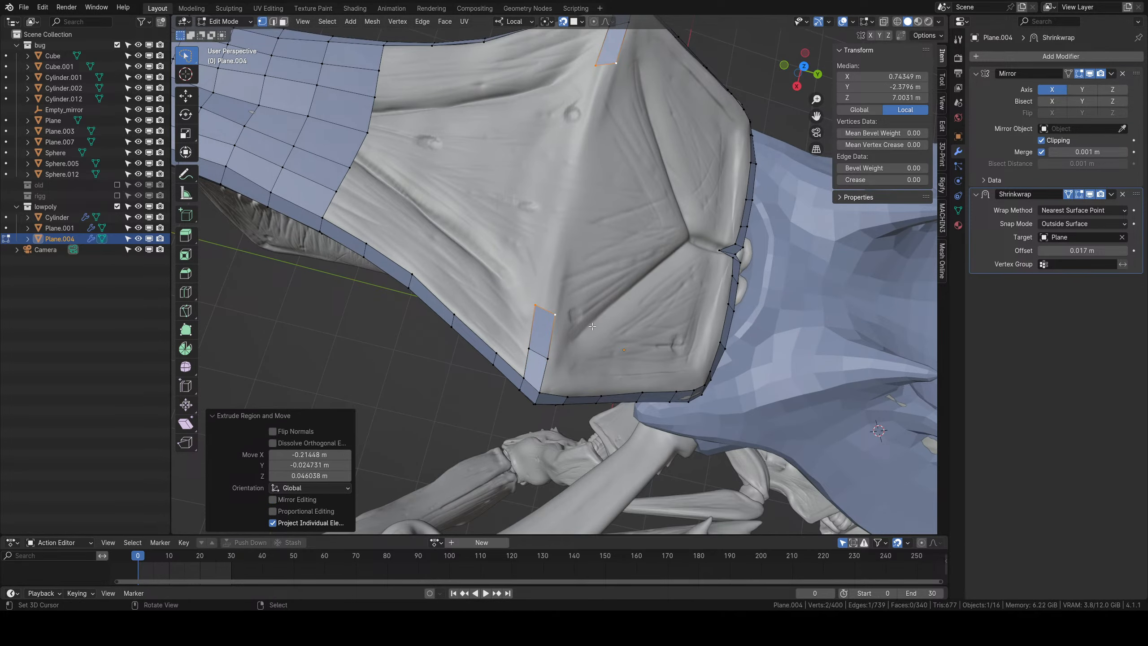
key(s)
click(592, 318)
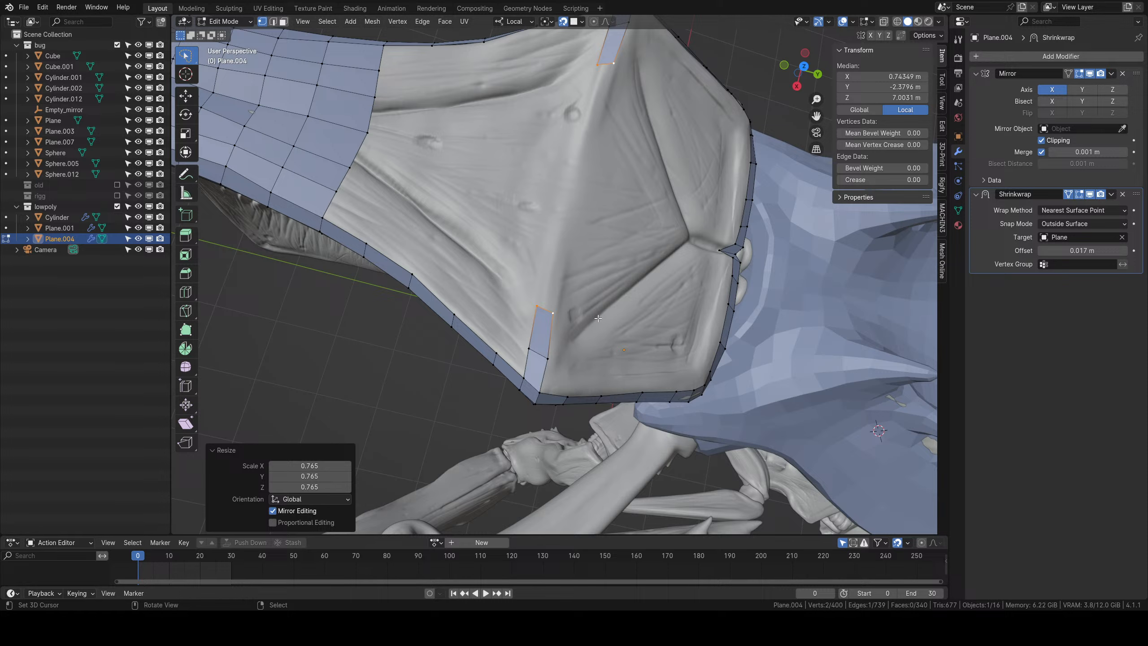
key(e)
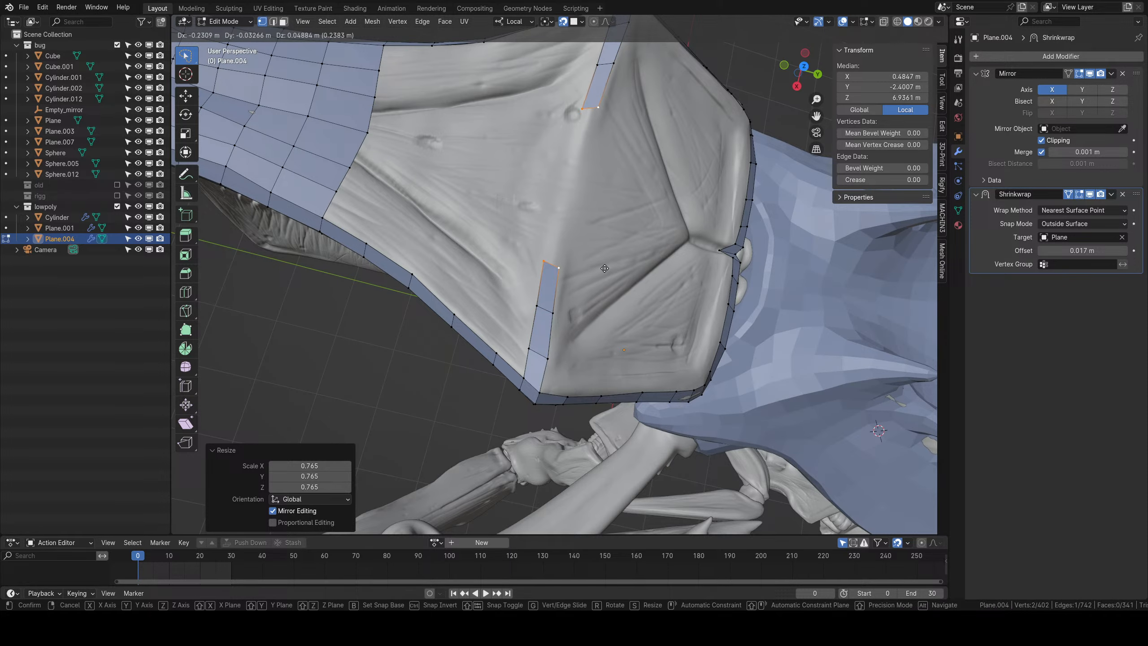
click(605, 268)
Extrude another ridge segment, rotate its end edge by -4.06°, and extrude a final segment to meet the mirrored strip at the centre line.
middle_drag(605, 268, 608, 300)
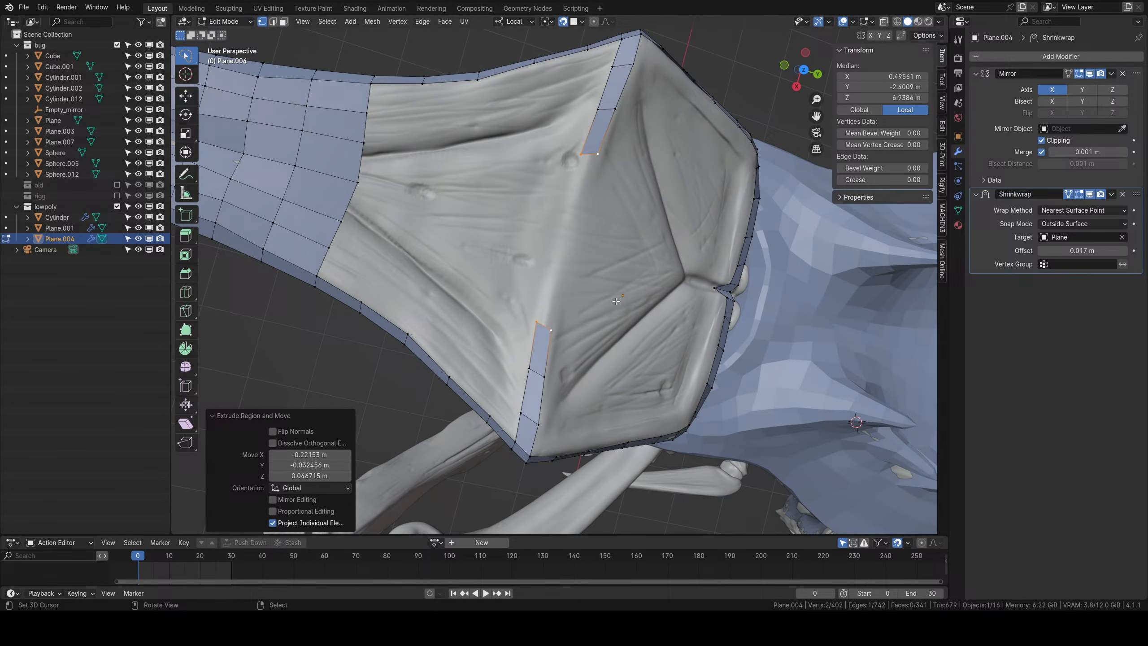
key(e)
click(618, 277)
key(r)
click(621, 277)
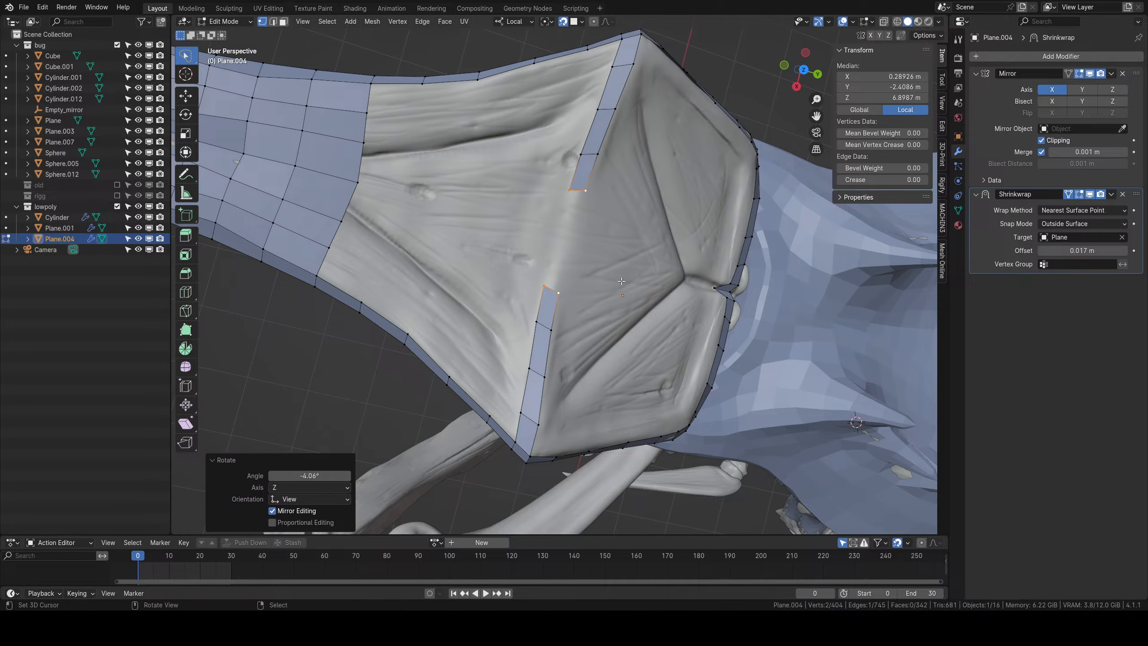
key(g)
click(630, 251)
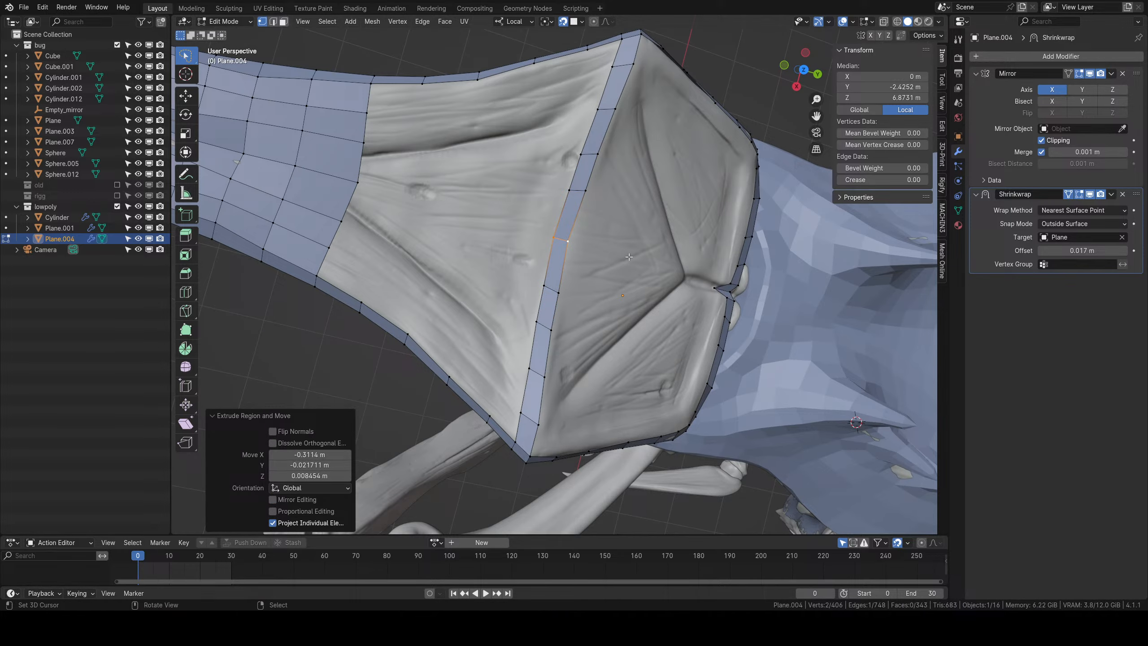
Select the top grid's open end edge beside the centre line and extrude it in two segments towards the crosswise ridge strip.
middle_drag(629, 257, 489, 334)
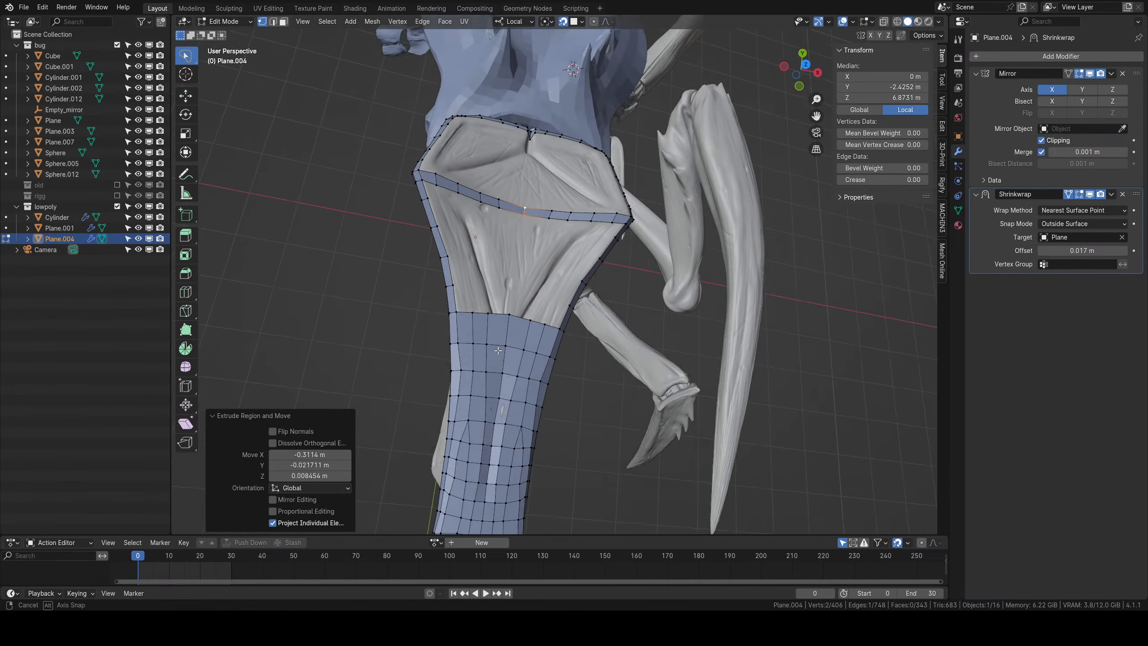
scroll(488, 335, up, 2)
right_click(484, 338)
shift+right_click(513, 346)
key(e)
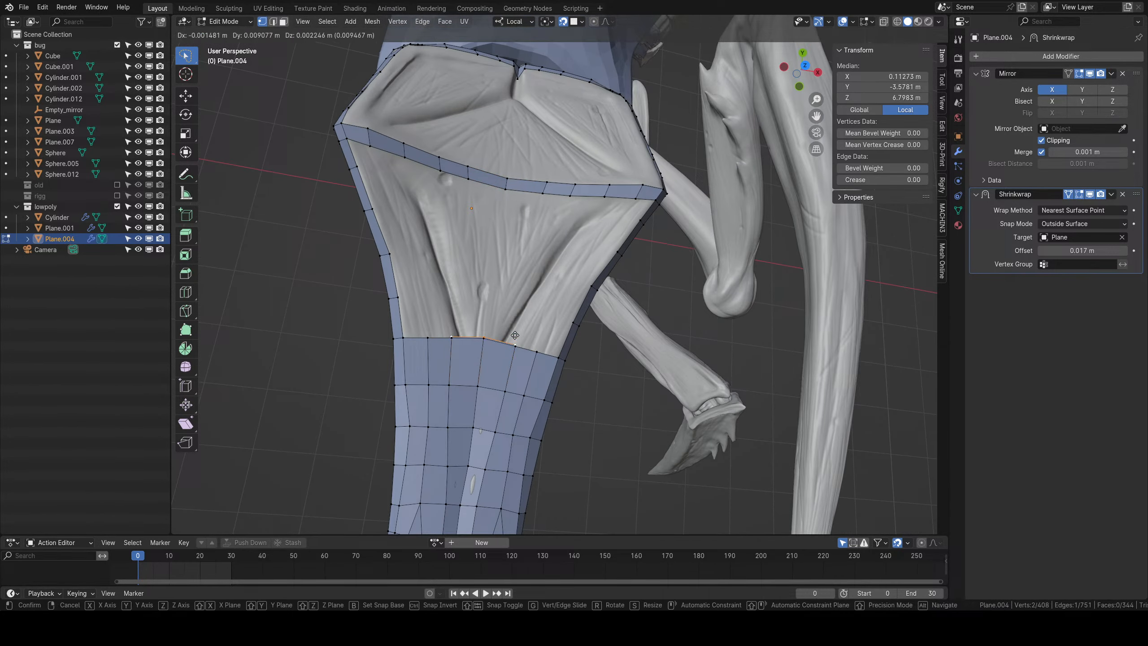
click(521, 301)
key(e)
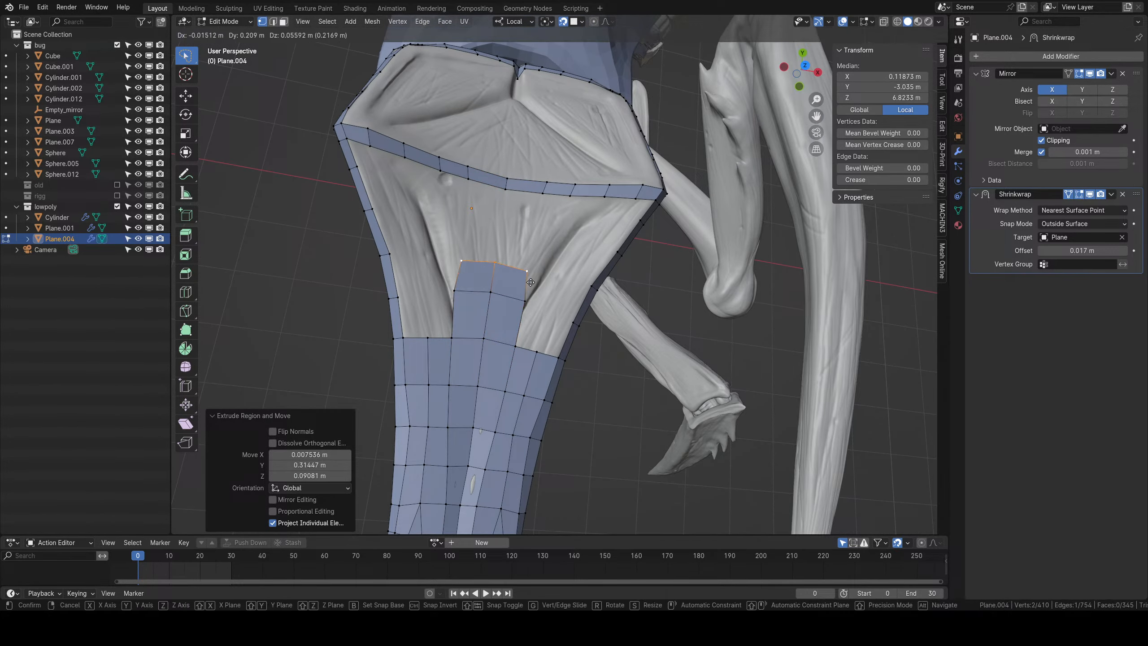
click(524, 209)
Fill the gap between the central strip's end edge and the crosswise ridge strip with a face.
right_click(504, 198)
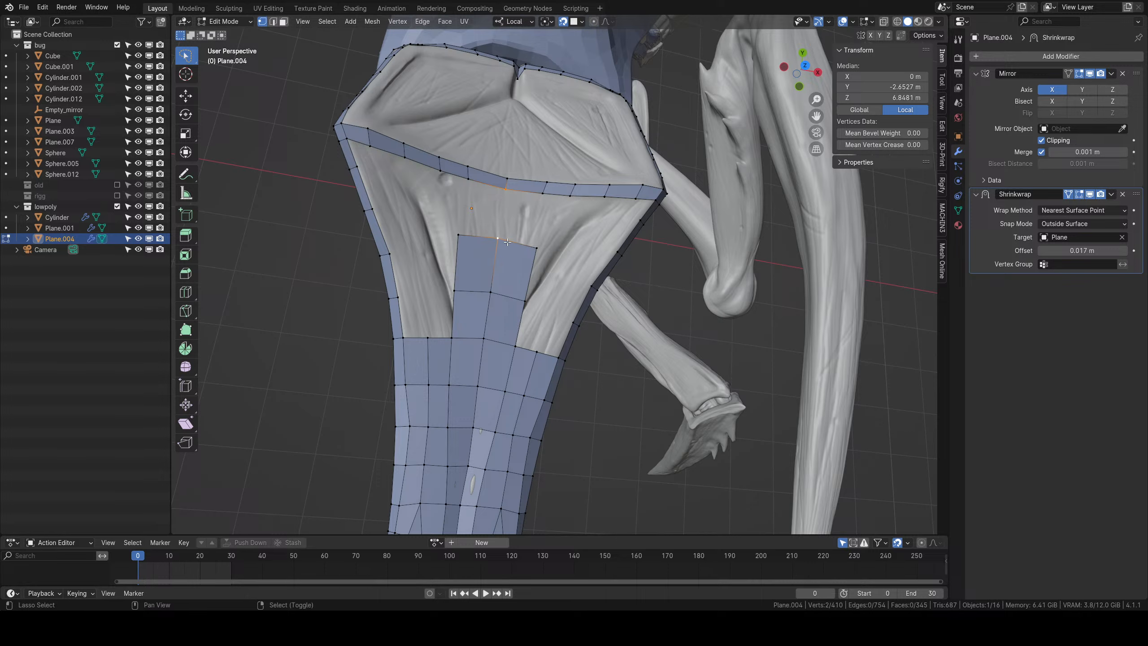
shift+right_click(537, 248)
key(f)
scroll(528, 266, up, 2)
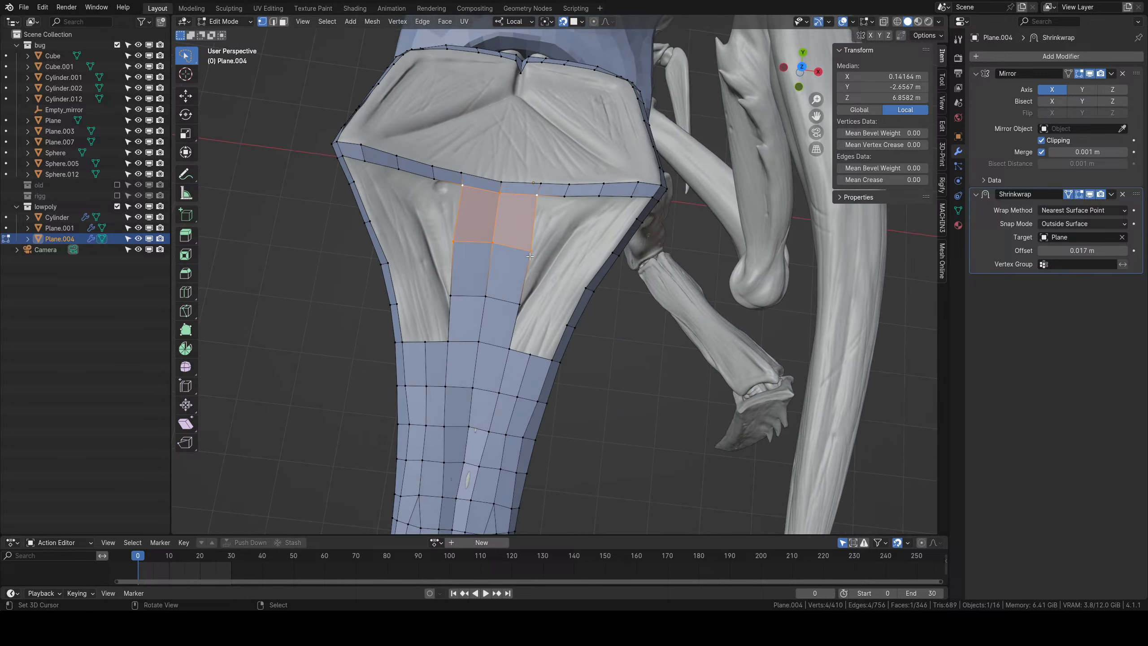
Move the ridge strip's tip-side vertices near the centre line towards the tip, rotate them by -7.88°, and nudge the next outer vertex to match.
right_click(437, 234)
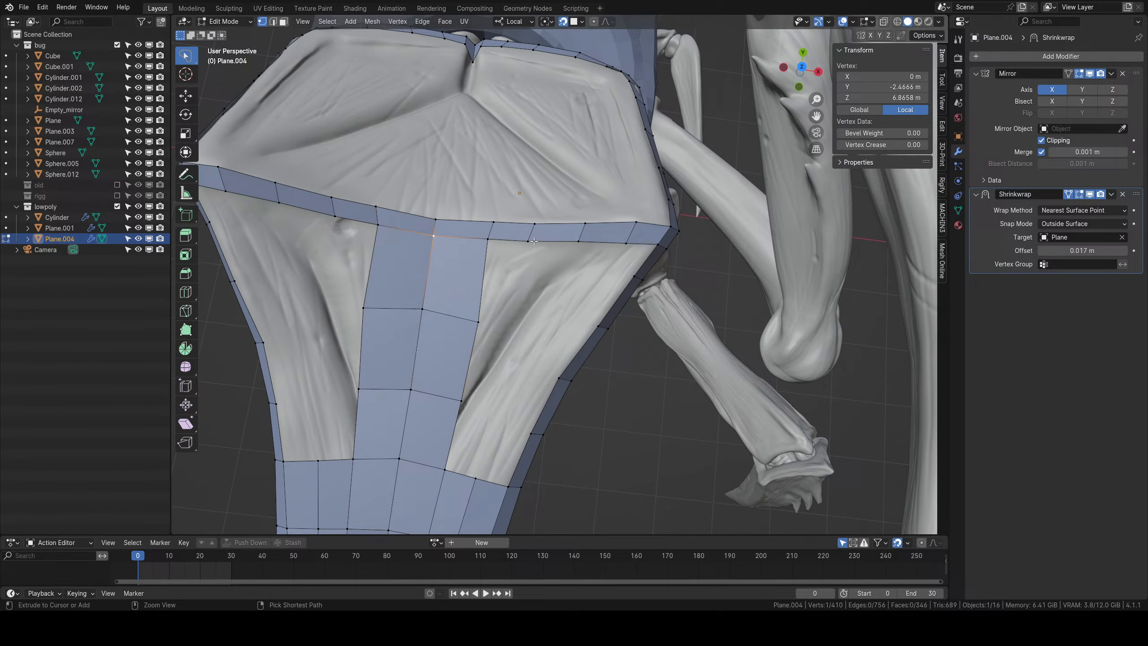
ctrl+right_click(531, 243)
key(g)
click(548, 258)
key(r)
click(550, 251)
key(g)
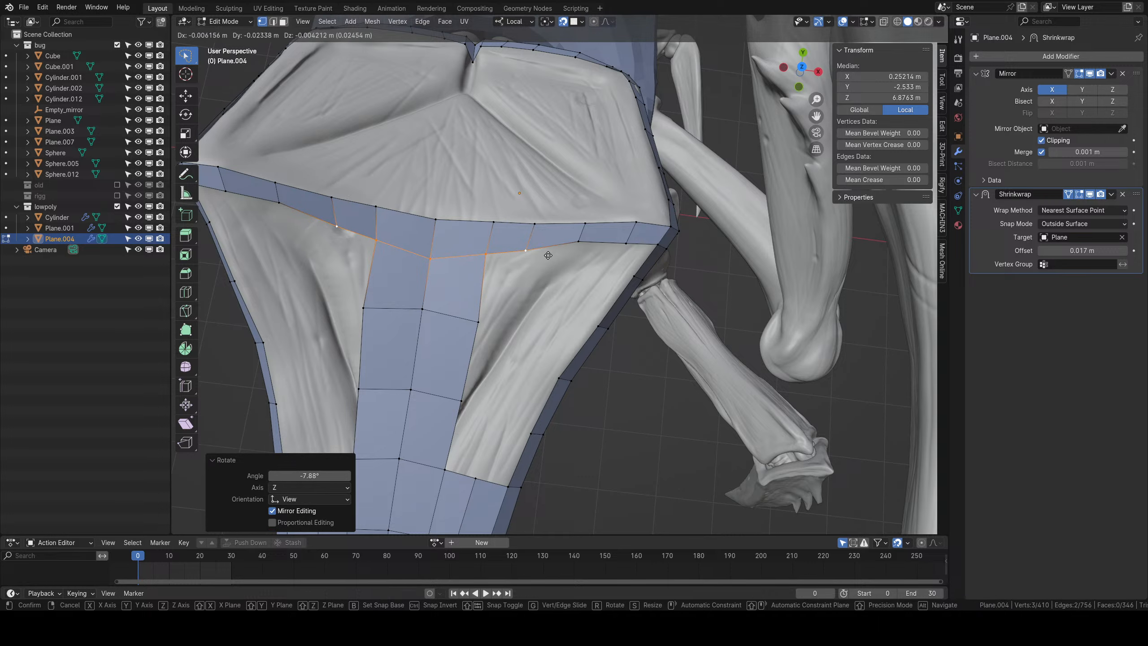
click(548, 255)
right_click(574, 242)
key(g)
click(575, 246)
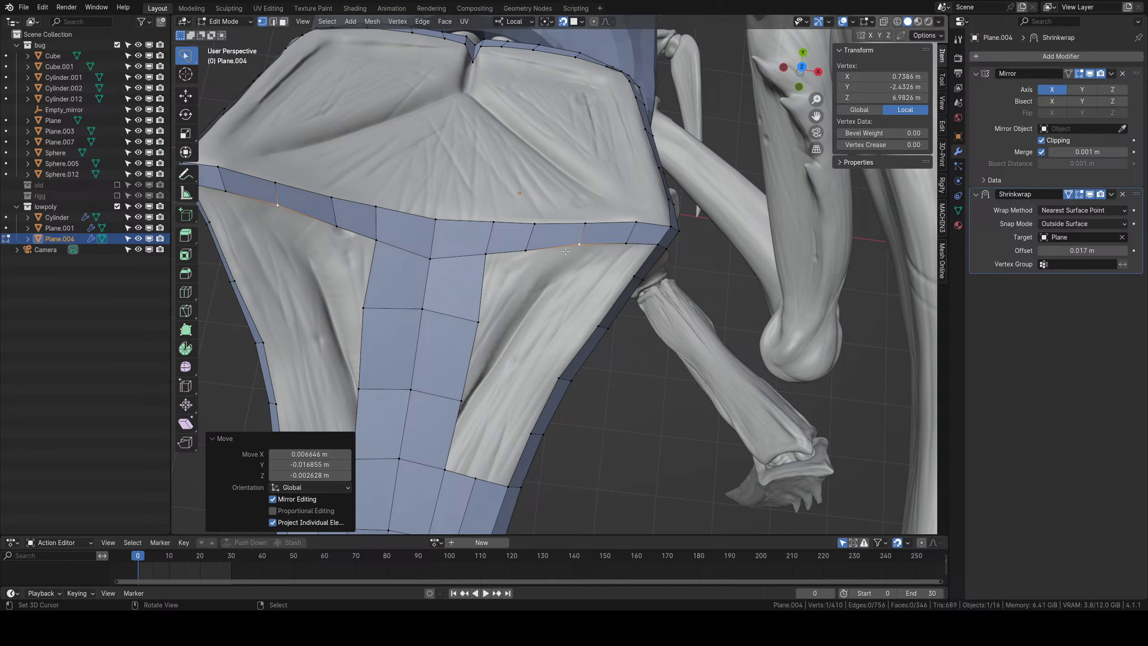
Extrude a vertex from the tip-side edge of the triangular opening and fill a face between it and the outer border strip.
middle_drag(565, 252, 549, 326)
right_click(520, 319)
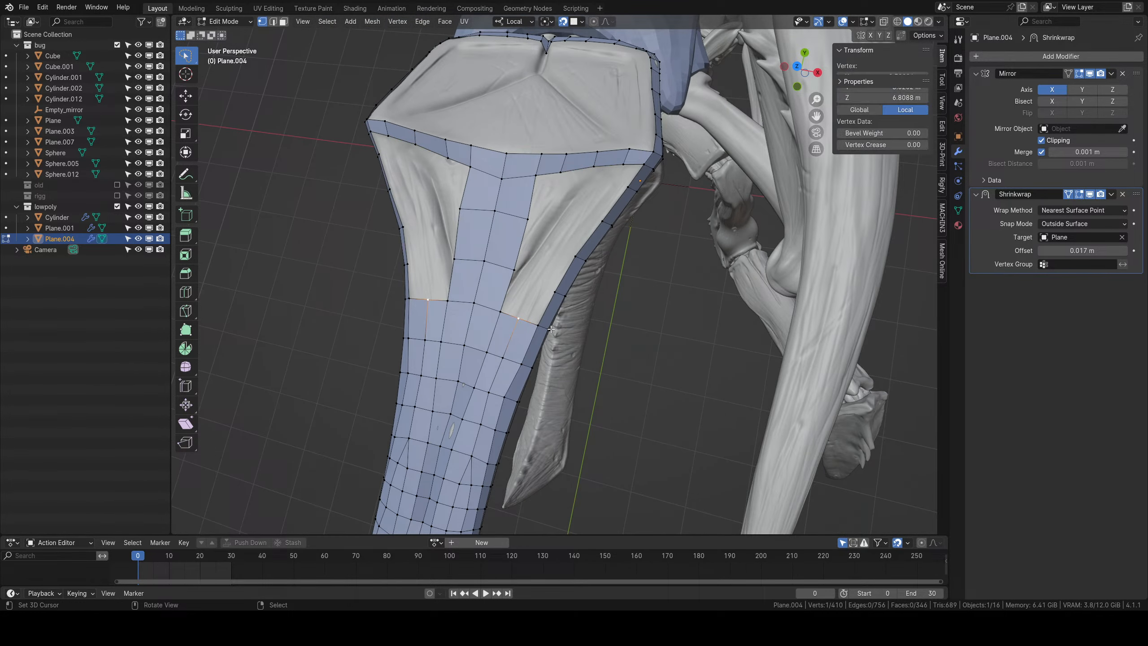
middle_drag(545, 286, 547, 285)
key(e)
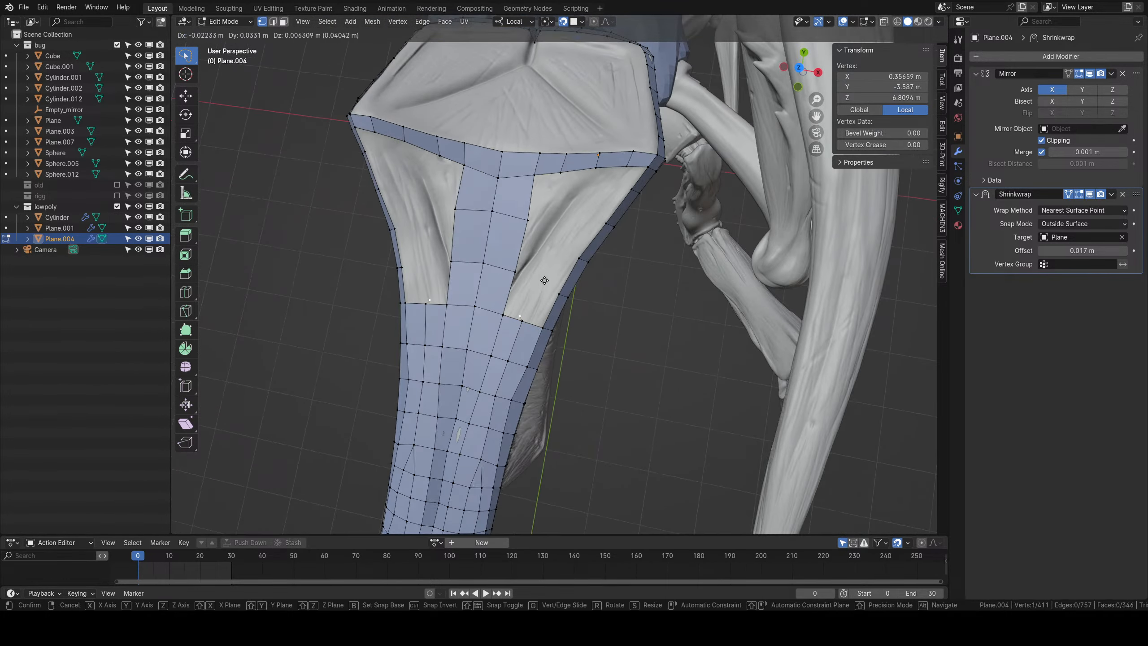
click(558, 254)
right_click(522, 322)
shift+right_click(543, 328)
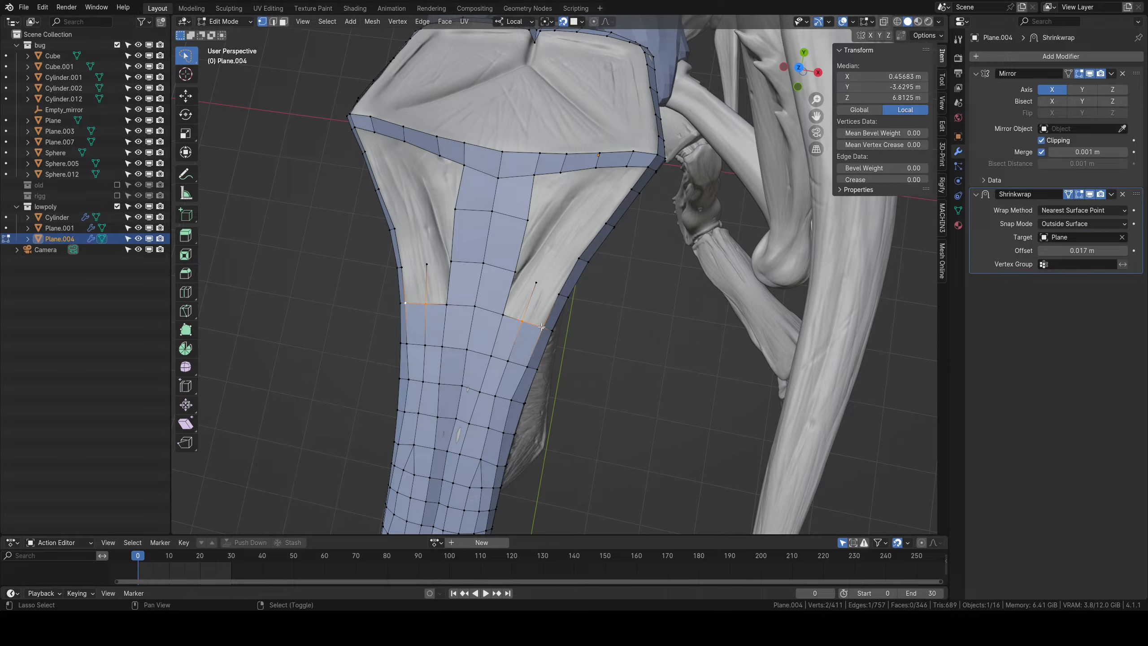
key(f)
Extrude two edges of the outer border strip into the triangular opening, scale the new edges to 0.856, and rotate them by 2.63°.
middle_drag(579, 244, 542, 301)
right_click(571, 255)
ctrl+right_click(572, 272)
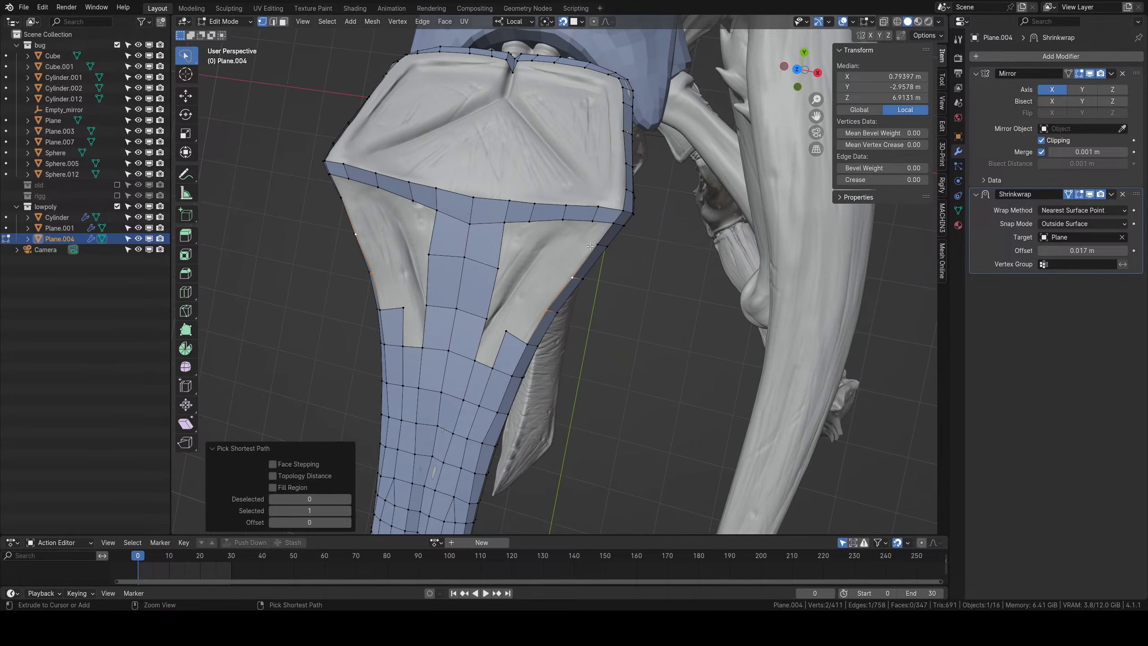
key(e)
click(585, 278)
key(s)
click(585, 275)
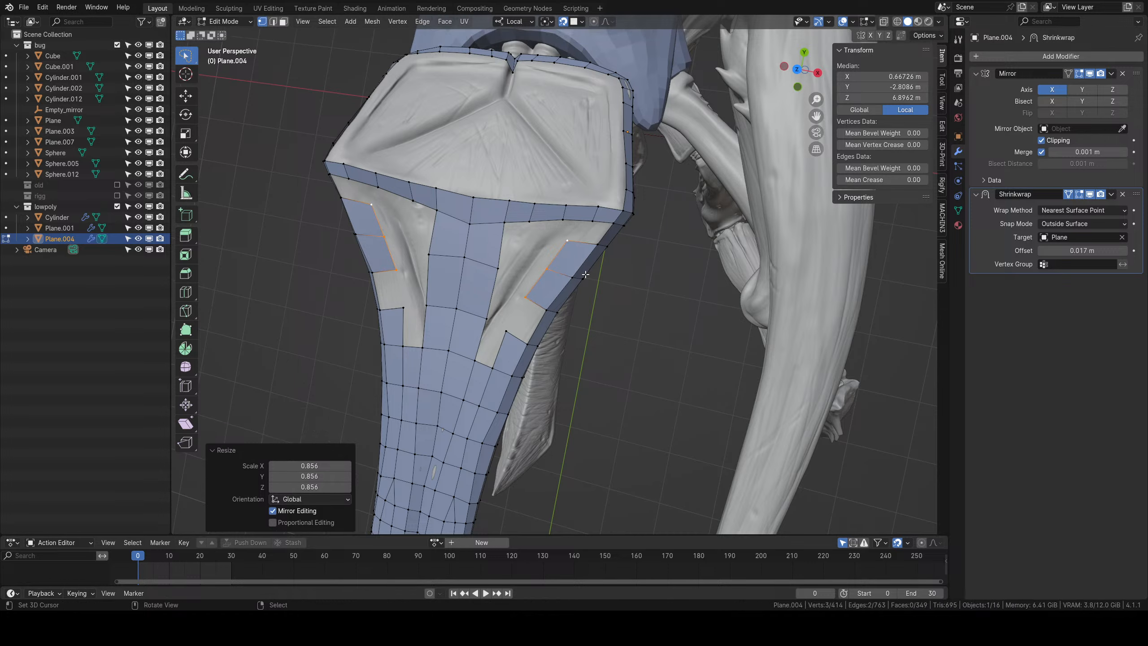
key(g)
click(588, 274)
key(r)
click(586, 275)
middle_drag(587, 275, 570, 347)
scroll(570, 347, up, 2)
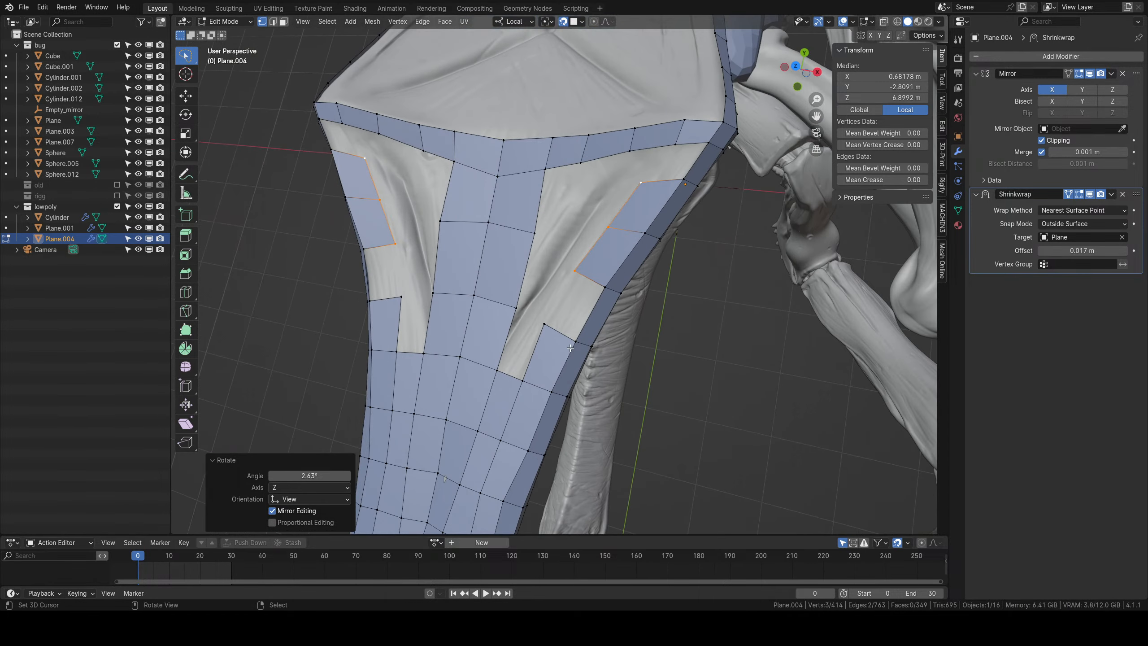
Fill the gap in the outer inner-row strip and the faces joining it to the central strip at the opening's tip end.
right_click(572, 343)
shift+right_click(603, 290)
key(f)
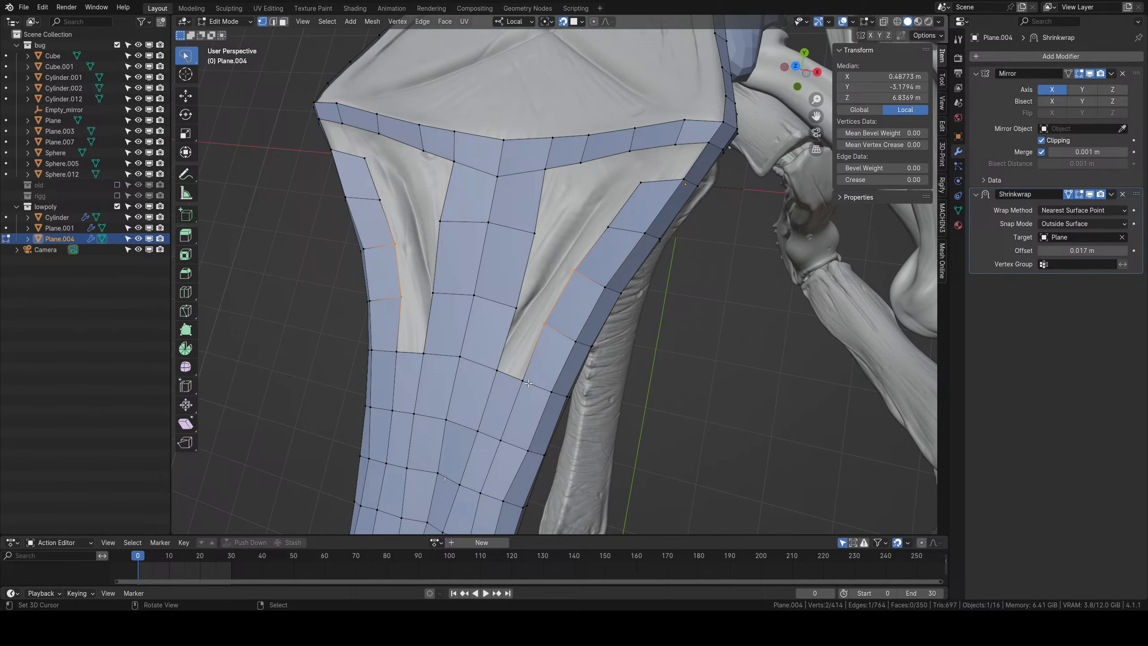
right_click(507, 371)
key(f)
key(f)
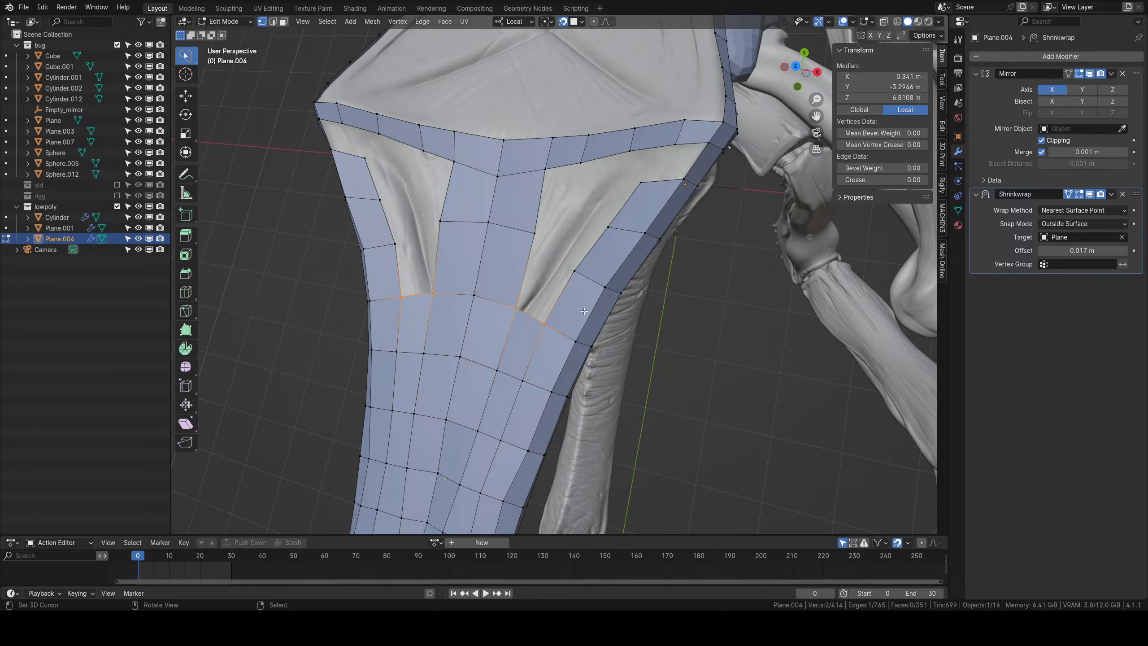
mouse_move(591, 287)
middle_down()
mouse_move(610, 301)
mouse_move(583, 307)
middle_up()
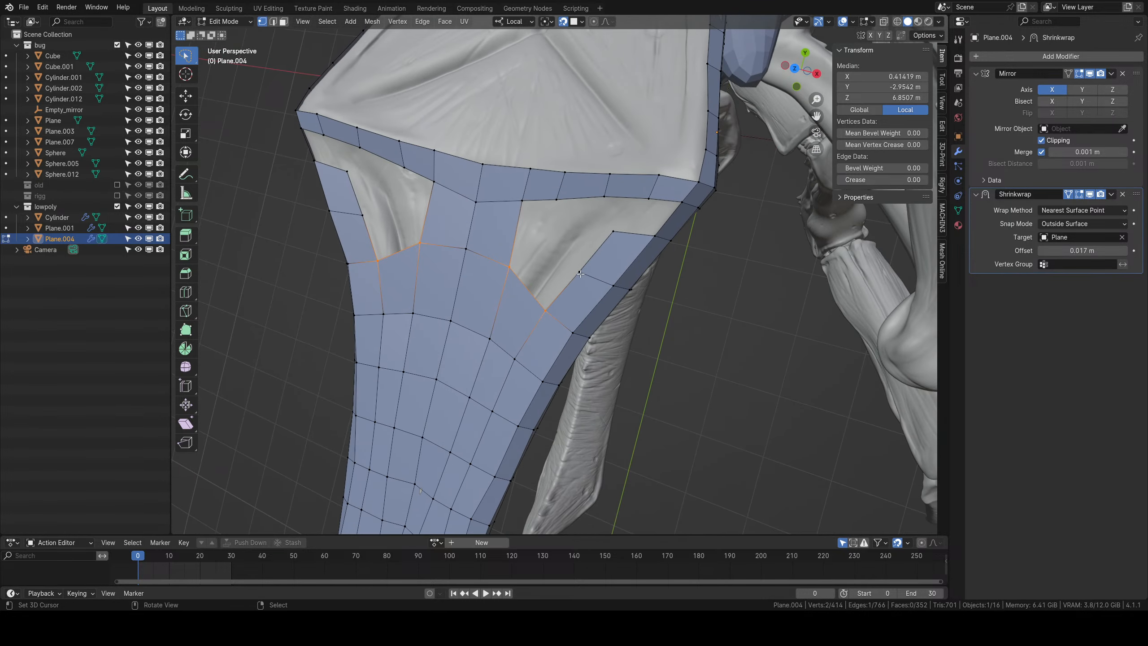
Reposition the extruded strip's two free vertices along the sculpt and fill the face joining its end to the crosswise ridge strip.
right_click(580, 272)
key(g)
click(576, 267)
right_click(609, 233)
middle_drag(609, 233, 504, 282)
key(g)
click(635, 237)
key(f)
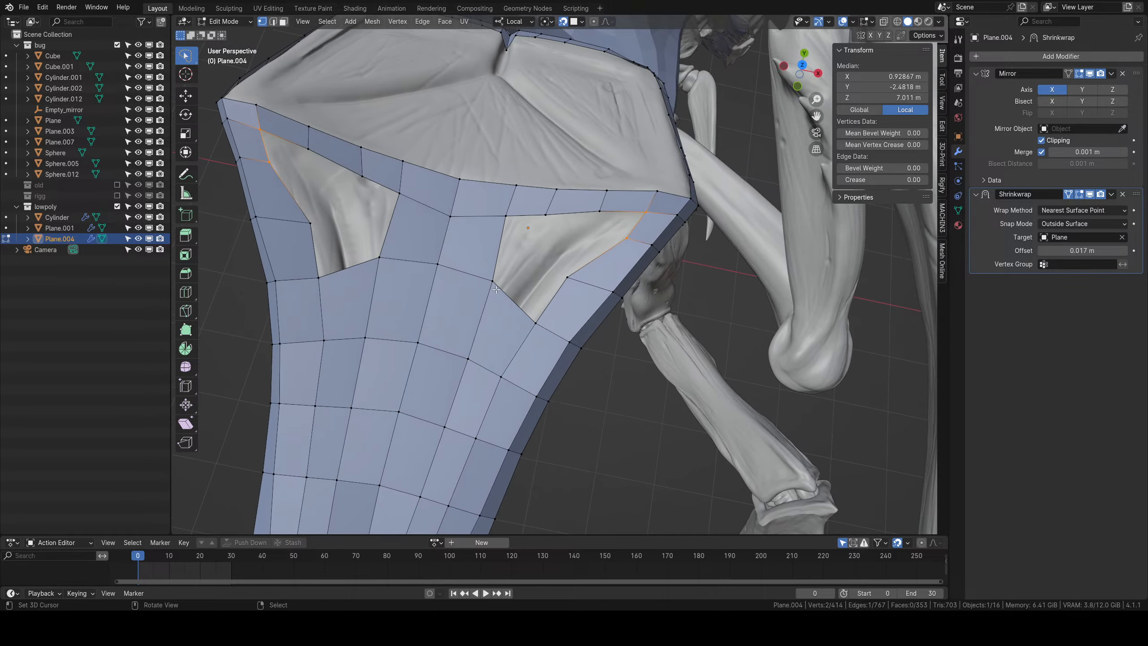
Extrude a vertex from the outer strip into the opening and fill a face between it, the strip, and the ridge strip.
right_click(504, 281)
shift+right_click(632, 232)
right_click(562, 276)
key(e)
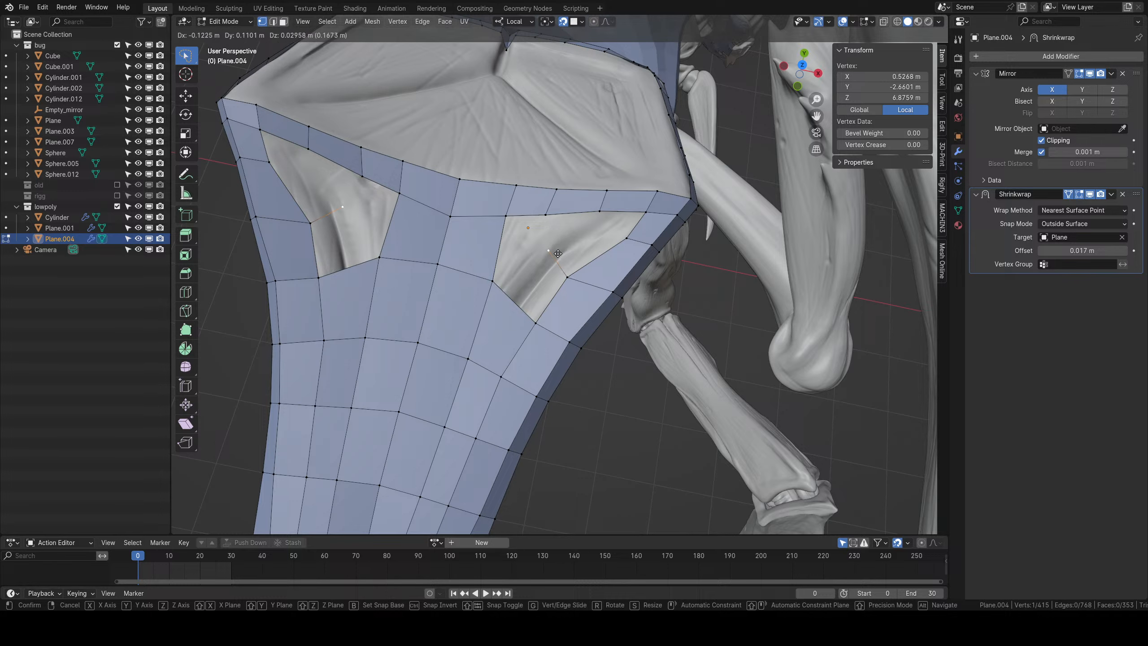
click(556, 252)
right_click(599, 214)
shift+right_click(547, 248)
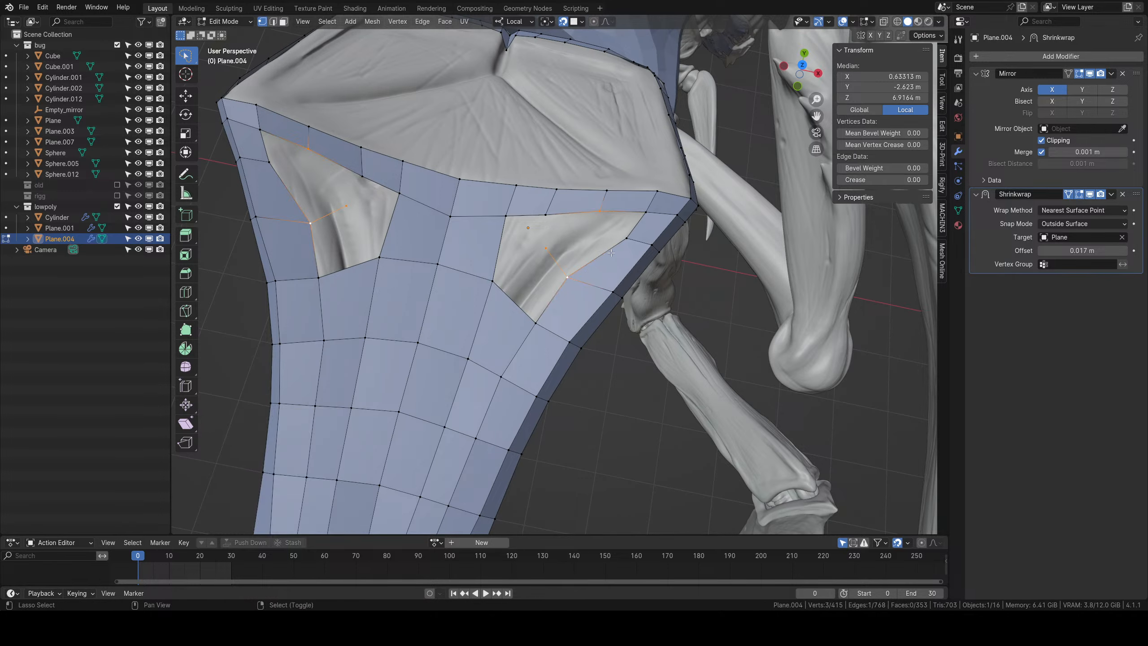
shift+right_click(624, 240)
key(f)
Cut a loop through the new face in the opening and pull its ridge-side vertex away from the ridge strip.
key(ctrl+r)
click(612, 230)
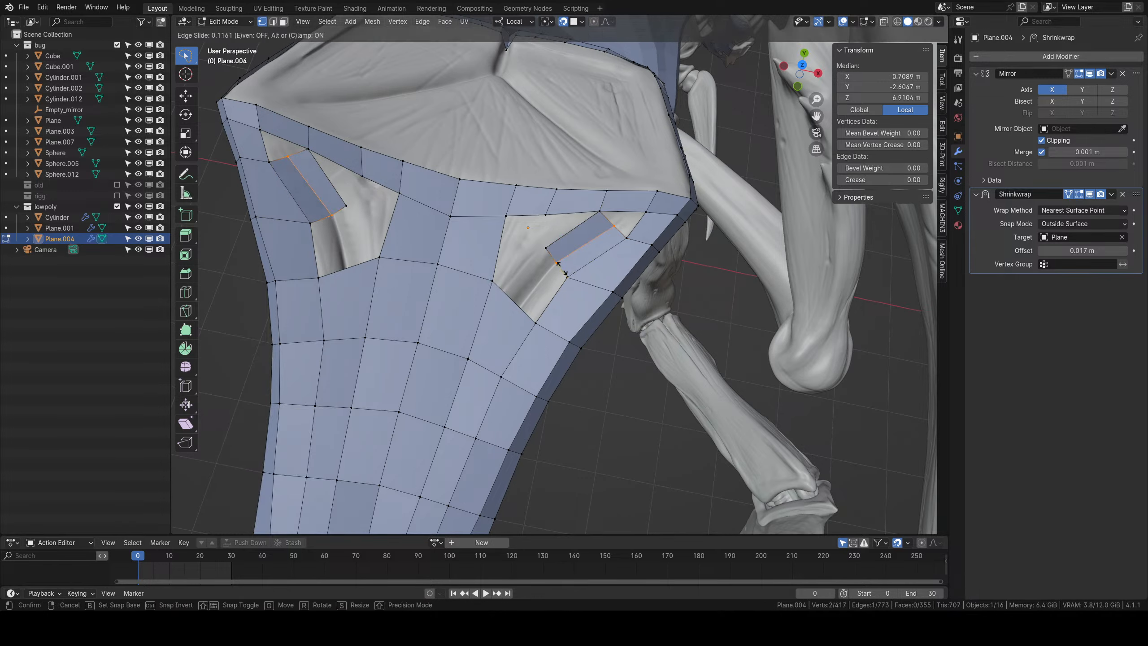
click(612, 230)
right_click(612, 230)
key(g)
click(602, 239)
Fill the opening's outer corner against the ridge strip and the gaps between the inner faces and the central strip.
right_click(601, 214)
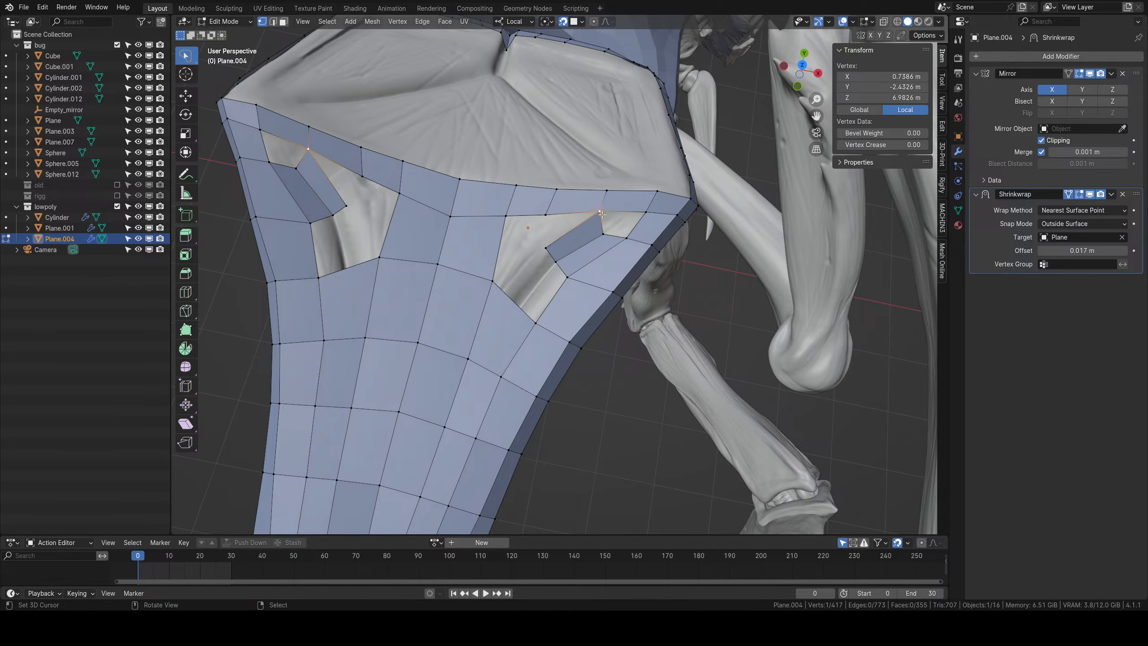
shift+right_click(603, 234)
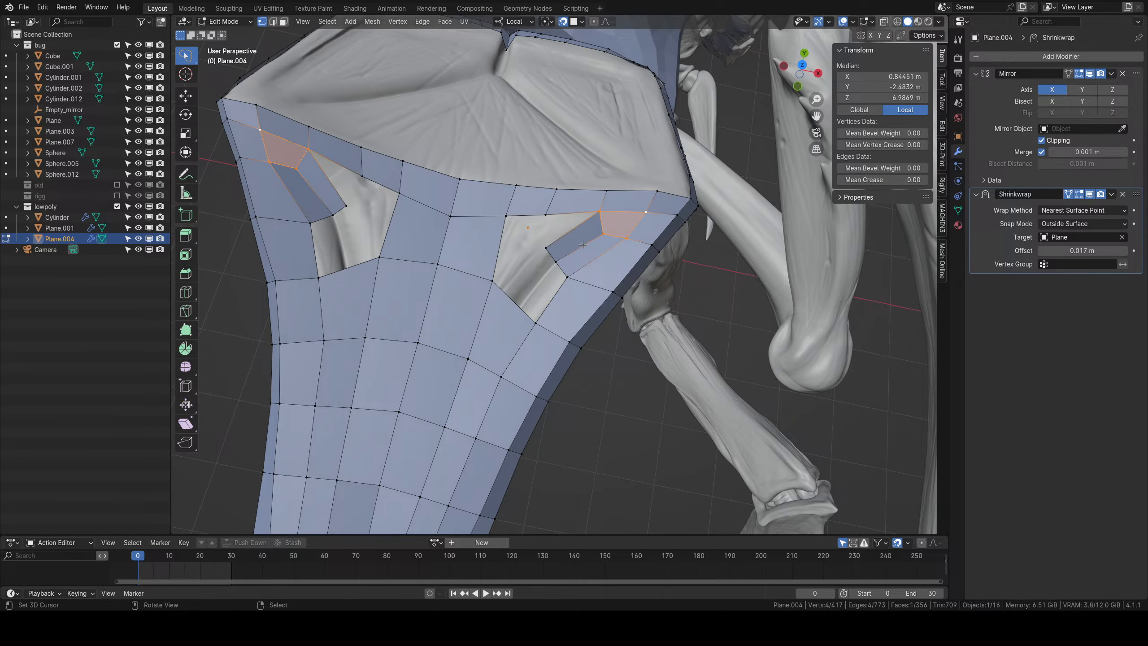
middle_drag(582, 244, 544, 247)
right_click(549, 248)
right_click(539, 319)
shift+right_click(565, 291)
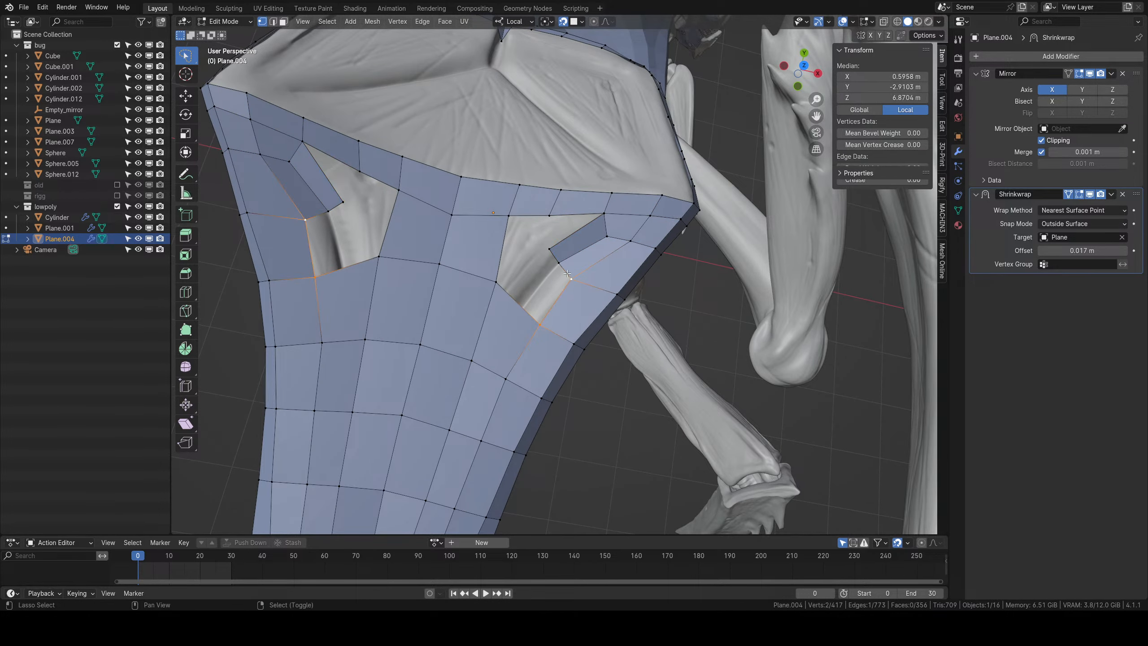
key(f)
key(f)
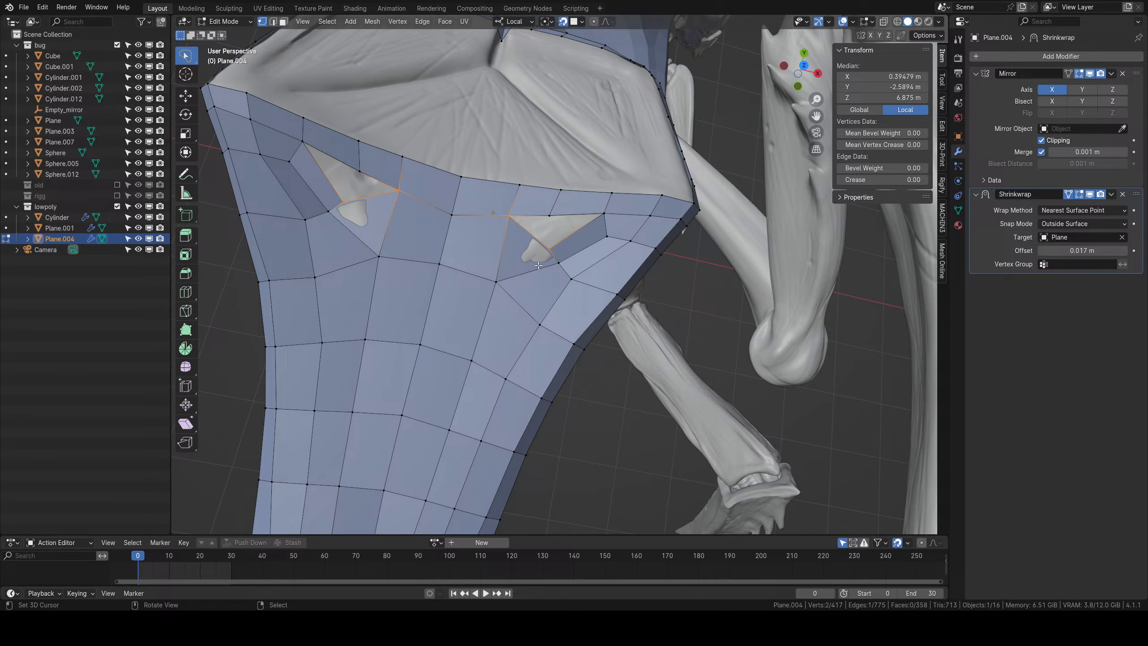
Move the opening's inner vertex and the facing vertex on the ridge strip's tip side towards the jaw's base.
right_click(547, 254)
key(g)
click(548, 244)
right_click(553, 207)
key(g)
click(561, 198)
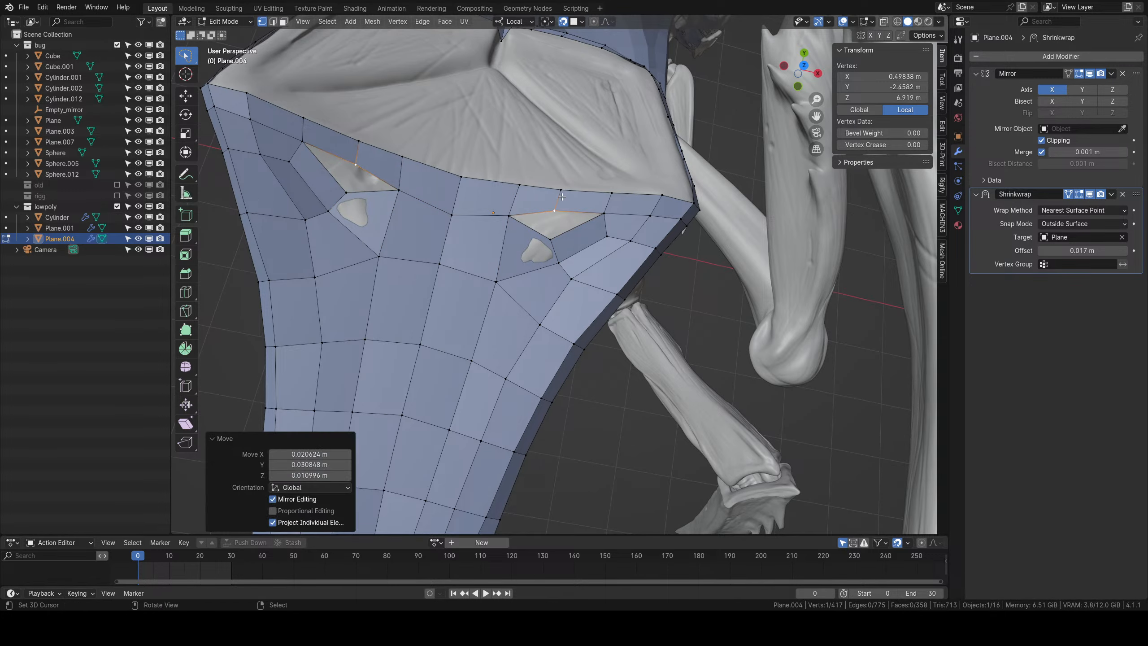
Adjust the ridge strip's vertex pair above the opening, shifting both its tip-side and base-side vertices towards the jaw's base.
right_click(562, 197)
key(g)
click(567, 203)
middle_drag(572, 204, 576, 210)
key(g)
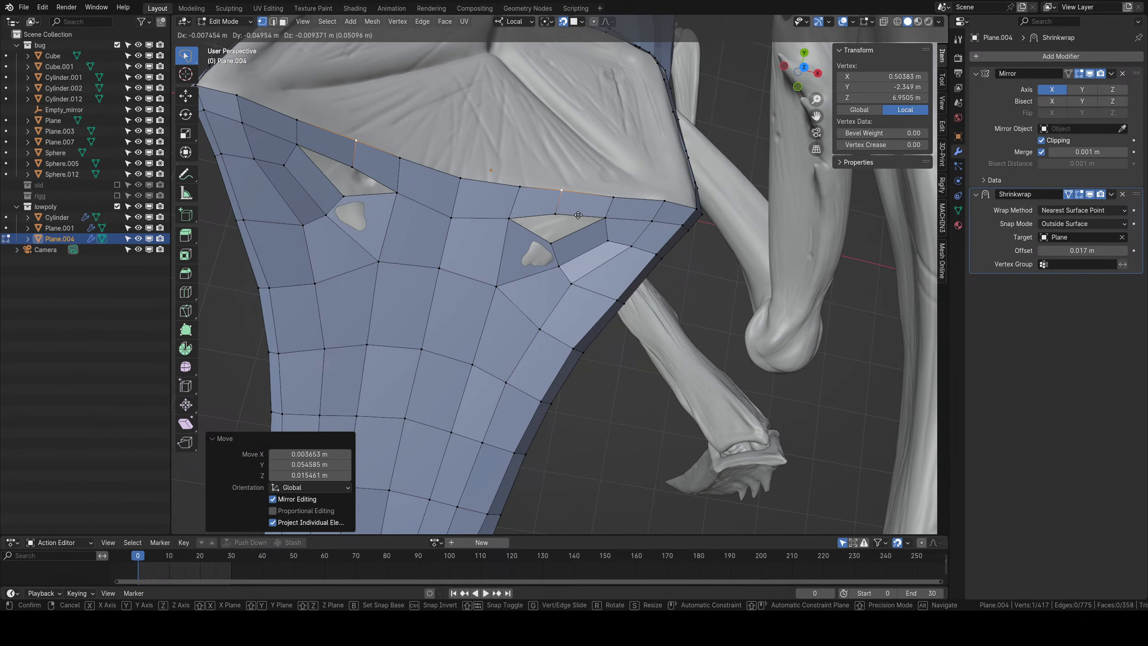
click(578, 215)
right_click(559, 216)
key(g)
click(563, 206)
right_click(566, 191)
key(g)
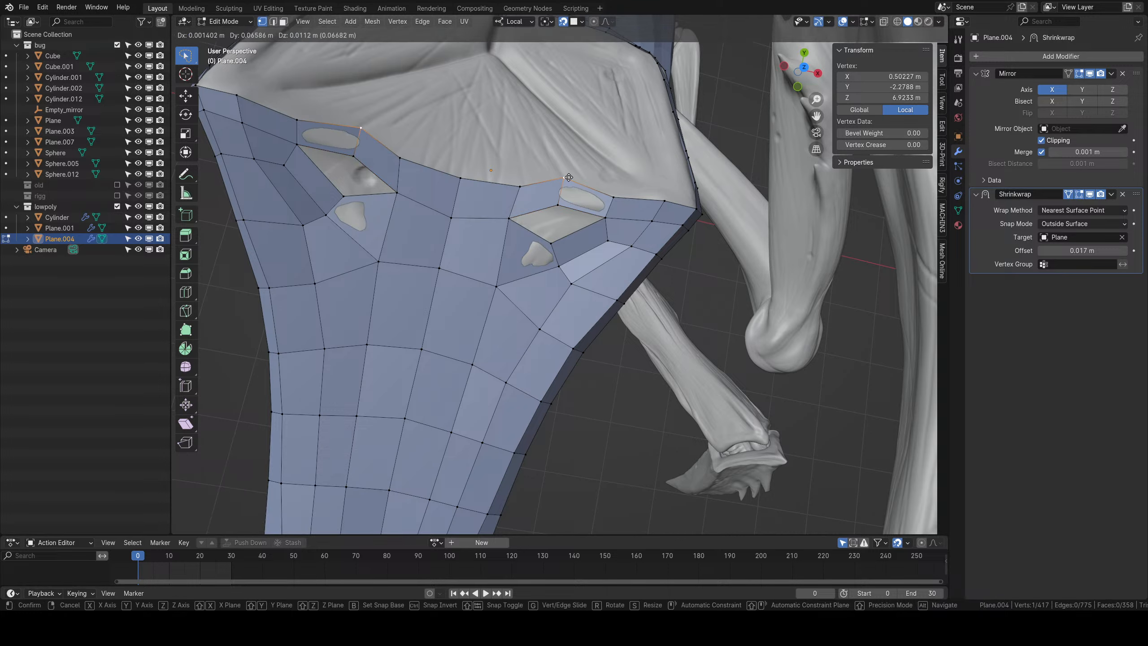
click(569, 177)
Move the next two vertex pairs outward along the ridge strip towards the jaw's base to even out its width.
right_click(600, 216)
key(g)
click(601, 206)
right_click(617, 197)
key(g)
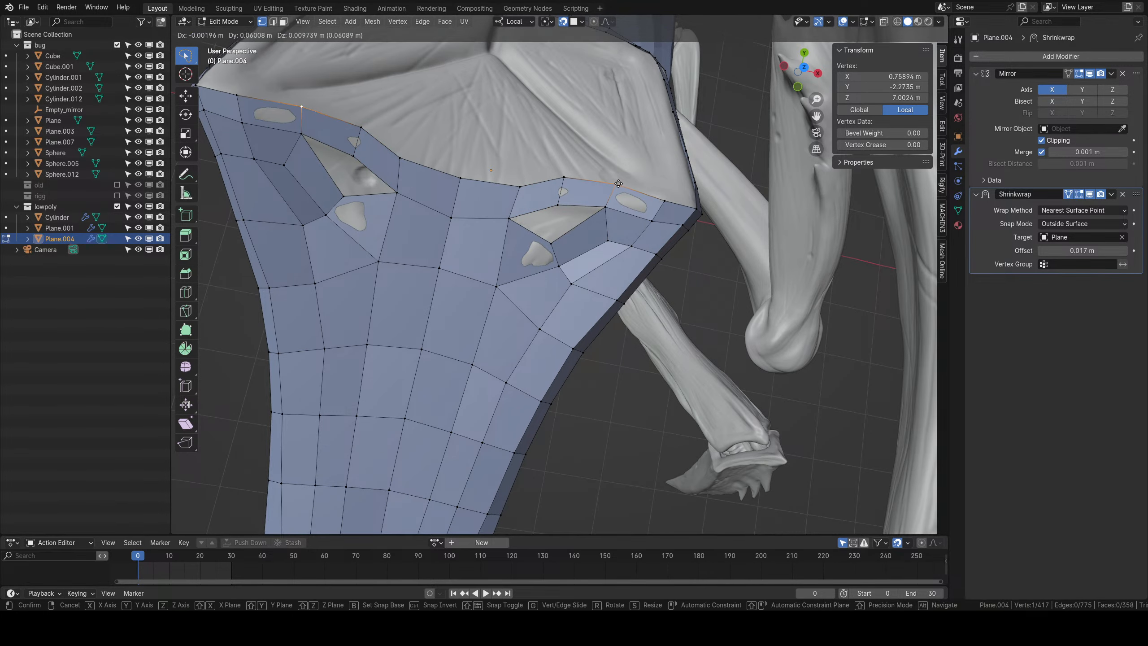
click(619, 183)
right_click(652, 218)
key(g)
click(654, 210)
right_click(665, 202)
key(g)
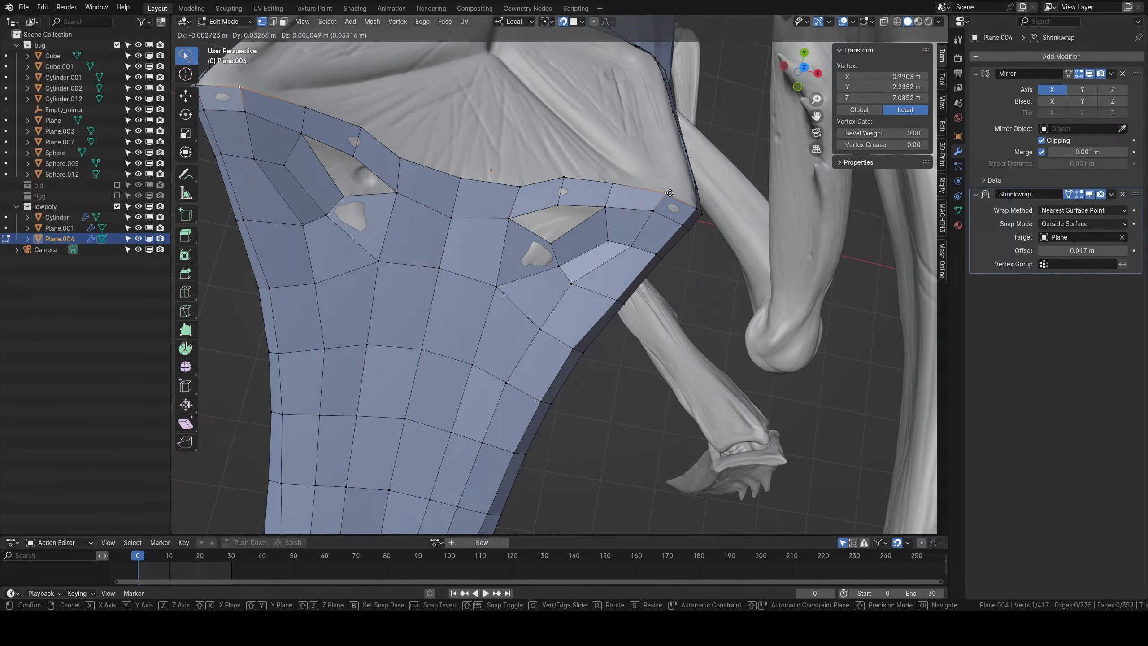
click(670, 191)
Slide the ridge strip's two base-side vertices nearest the centre line inwards towards the centre line.
right_click(520, 185)
key(g)
click(509, 180)
right_click(561, 172)
key(g)
click(550, 170)
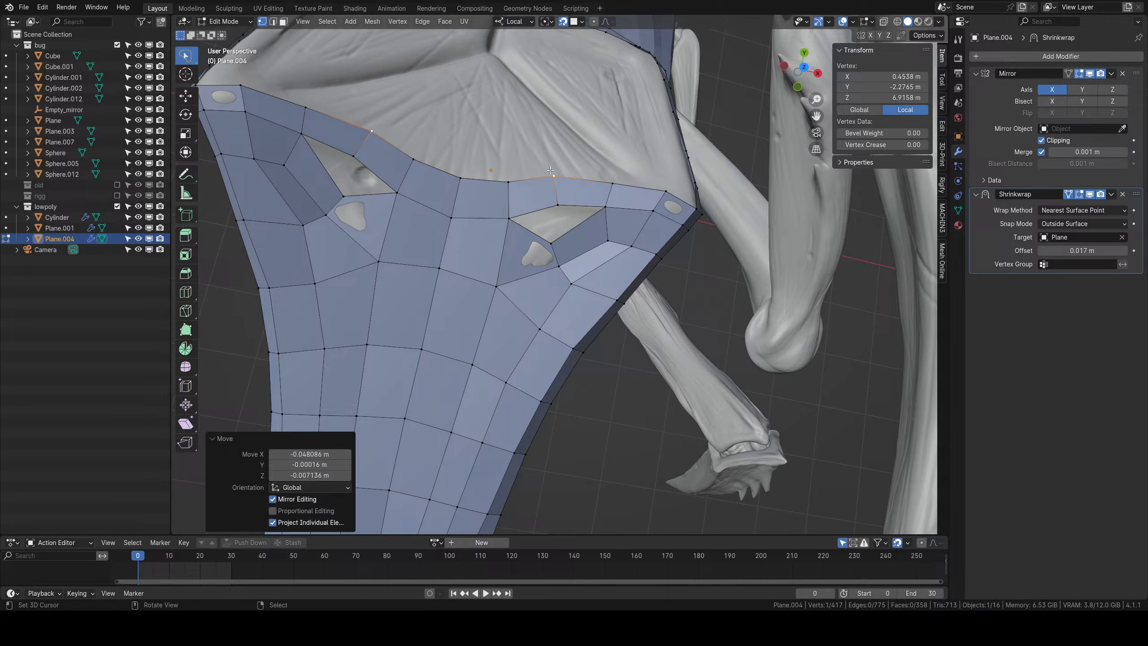
Fill the last gap between the inner faces and the ridge strip, leave mesh editing, and deselect everything.
right_click(550, 248)
shift+right_click(516, 221)
key(f)
scroll(534, 231, down, 4)
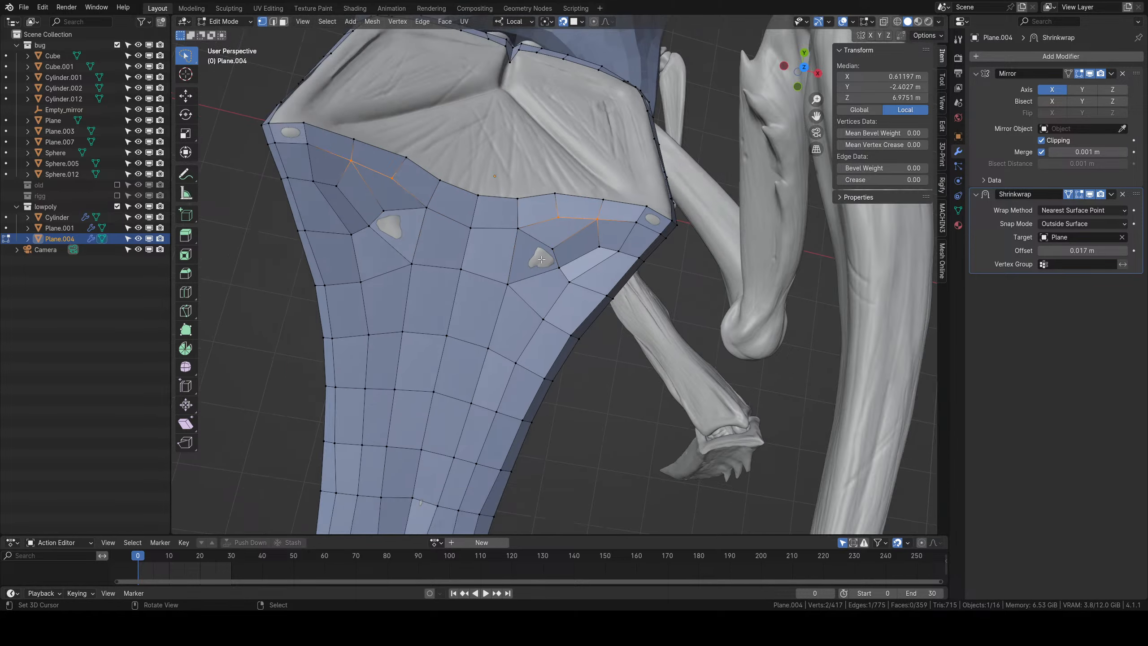
middle_drag(555, 289, 636, 357)
key(Tab)
key(alt+a)
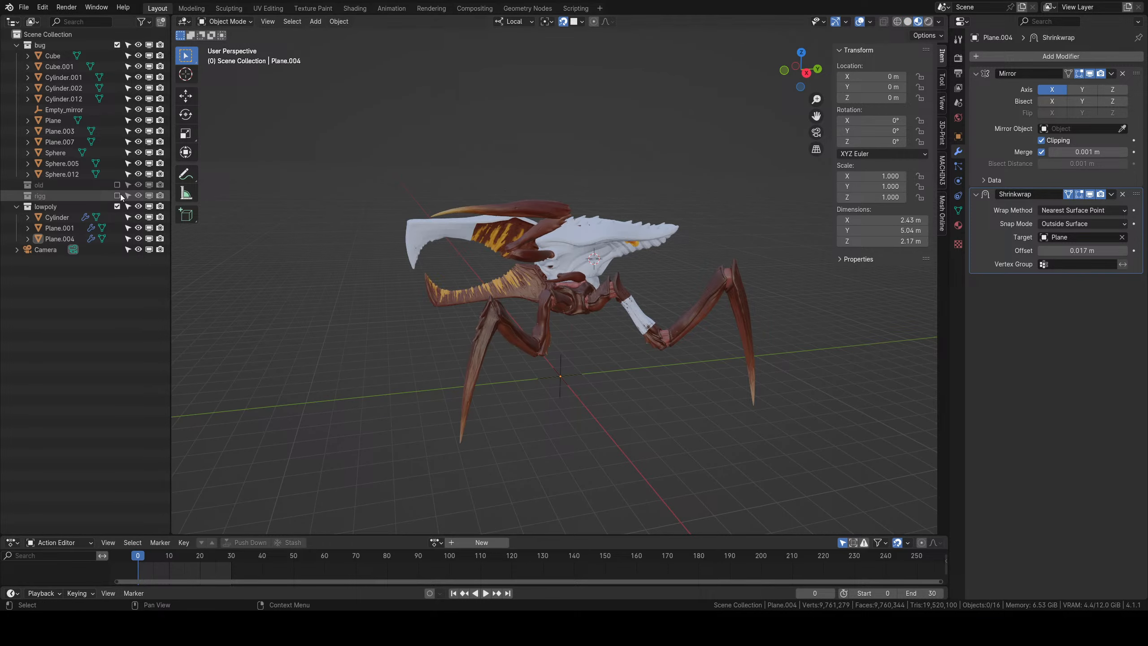
Hide the lowpoly collection and examine the spikes and surface of the bug's sculpted body shell.
click(118, 207)
mouse_move(621, 306)
middle_down()
mouse_move(661, 326)
mouse_move(352, 297)
mouse_move(601, 290)
mouse_move(517, 298)
mouse_move(587, 201)
mouse_move(664, 300)
mouse_move(558, 267)
mouse_move(590, 347)
mouse_move(622, 331)
mouse_move(529, 263)
mouse_move(710, 268)
mouse_move(610, 312)
middle_up()
scroll(551, 259, up, 8)
shift+middle_drag(551, 256, 457, 315)
scroll(553, 279, up, 5)
middle_drag(552, 280, 470, 315)
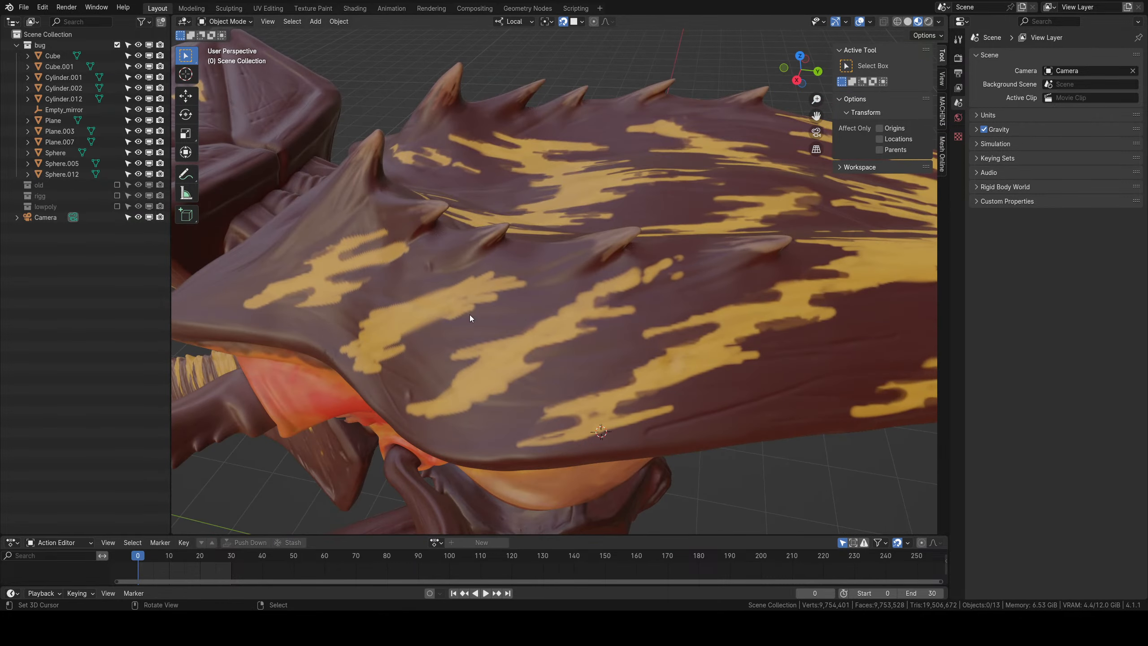
scroll(477, 297, down, 4)
middle_drag(565, 332, 507, 293)
scroll(560, 346, up, 5)
scroll(560, 347, down, 5)
scroll(631, 355, down, 4)
Show the lowpoly collection again, select the upper jaw mesh, and examine which parts of the jaw remain uncovered.
click(117, 206)
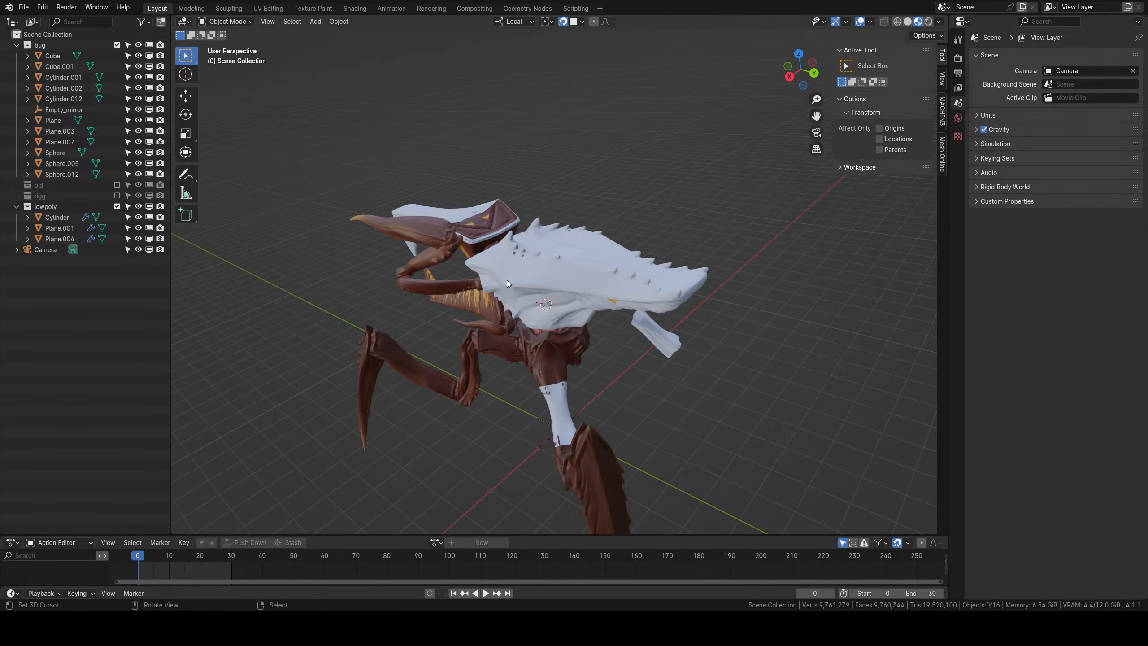
click(506, 280)
middle_drag(565, 338, 510, 307)
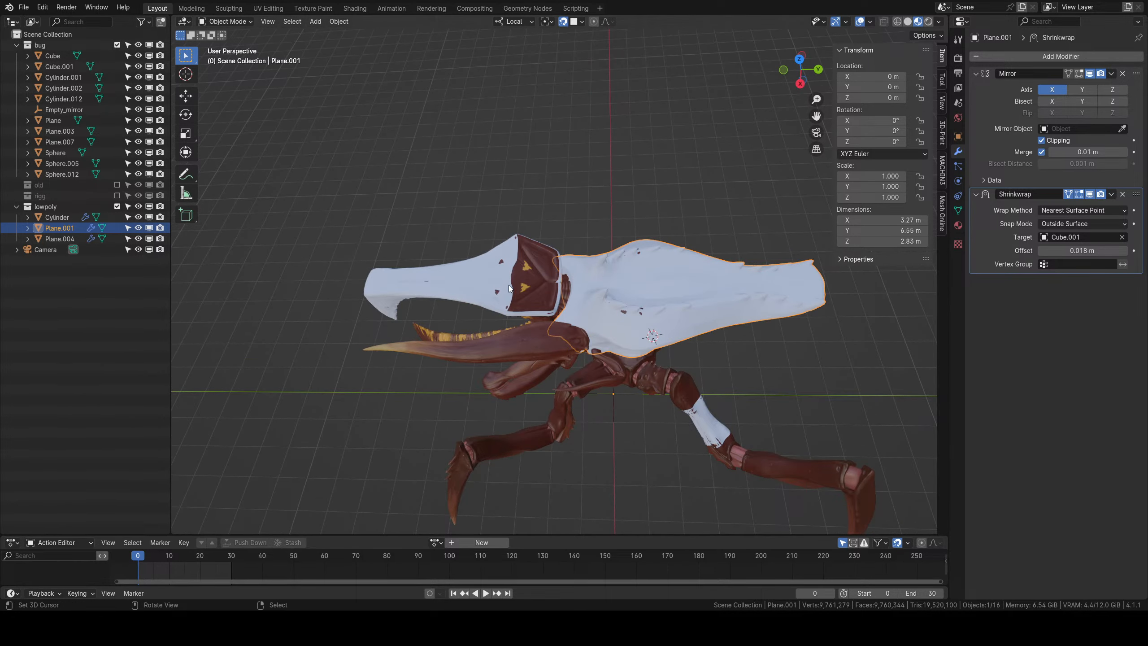
click(509, 288)
scroll(515, 281, up, 3)
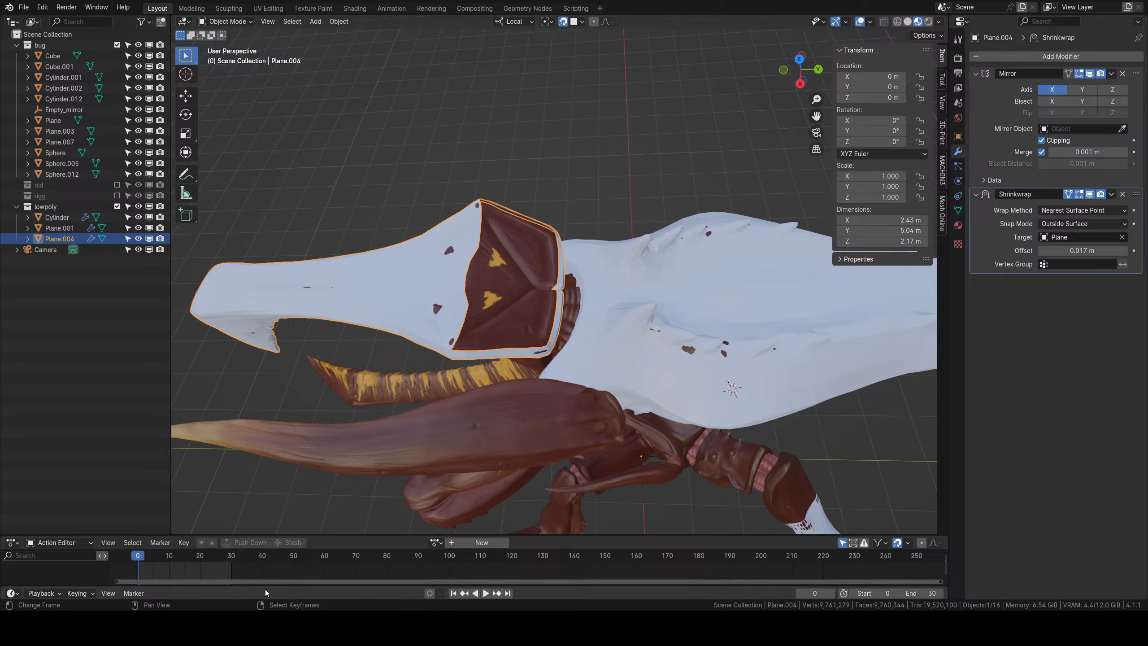
middle_drag(472, 346, 541, 298)
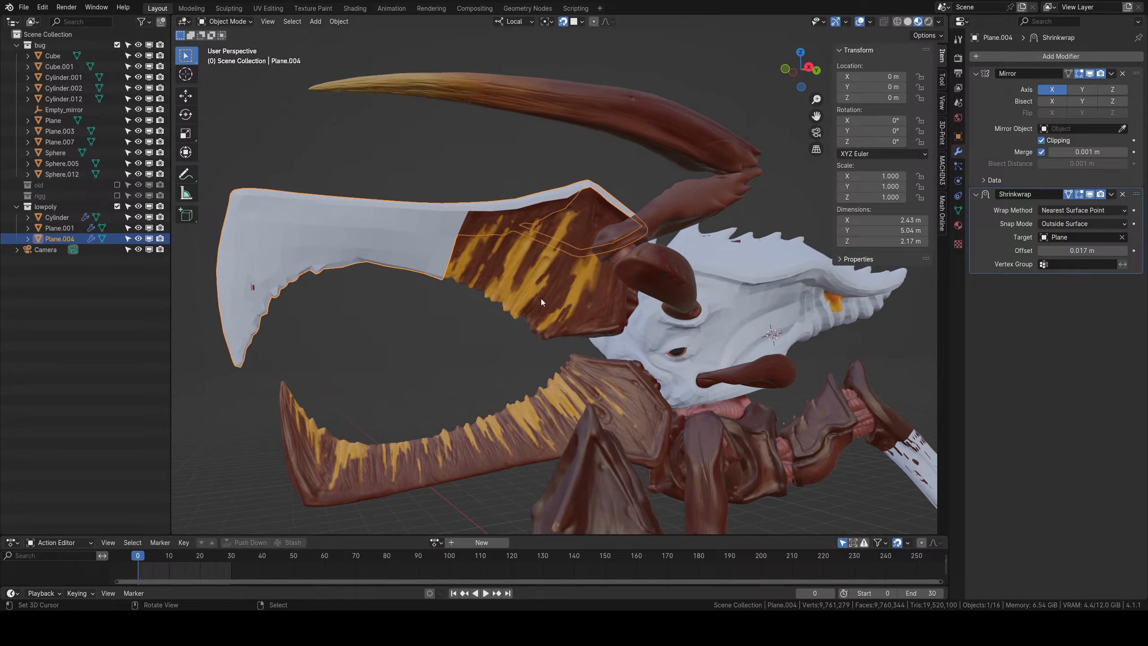
Isolate the low-poly upper jaw Plane.004 together with the high-poly Plane in local view, using solid shading.
scroll(540, 298, down, 4)
middle_drag(610, 301, 505, 283)
key(KP_3)
scroll(525, 298, up, 4)
scroll(525, 298, up, 2)
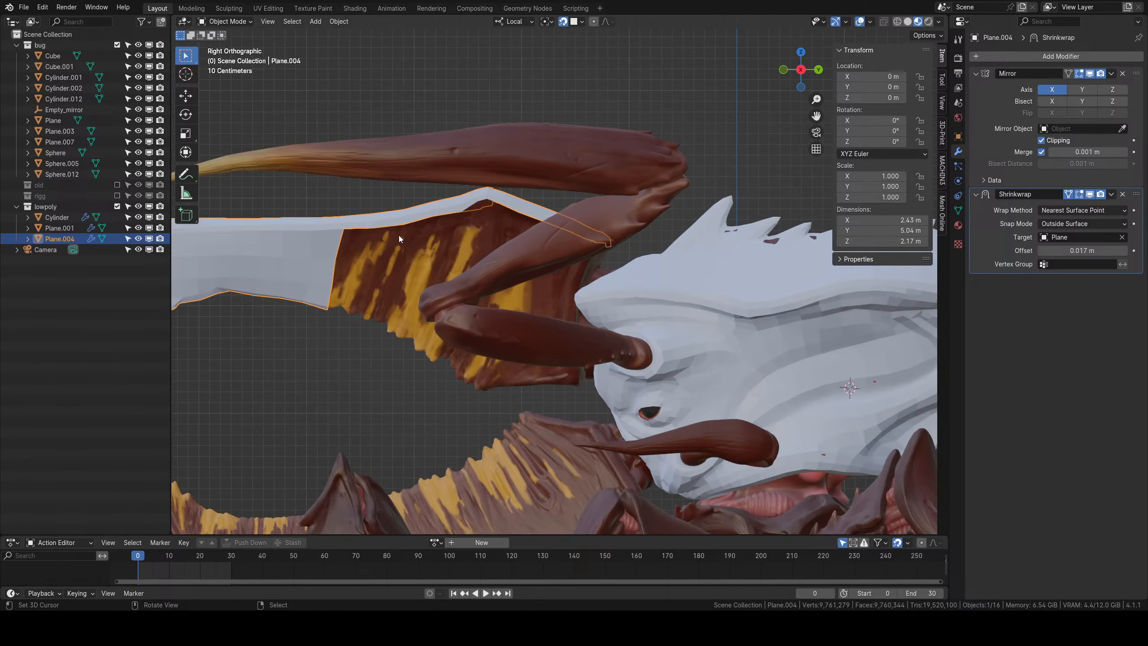
shift+click(398, 234)
shift+click(411, 212)
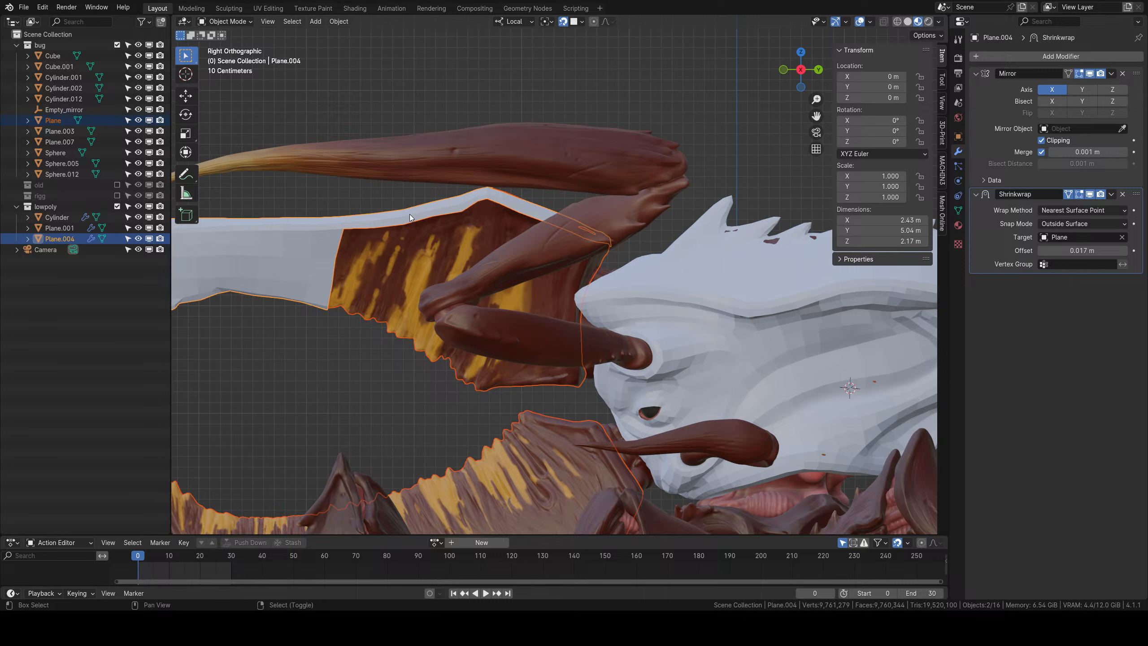
key(KP_Divide)
middle_drag(438, 239, 603, 241)
click(908, 22)
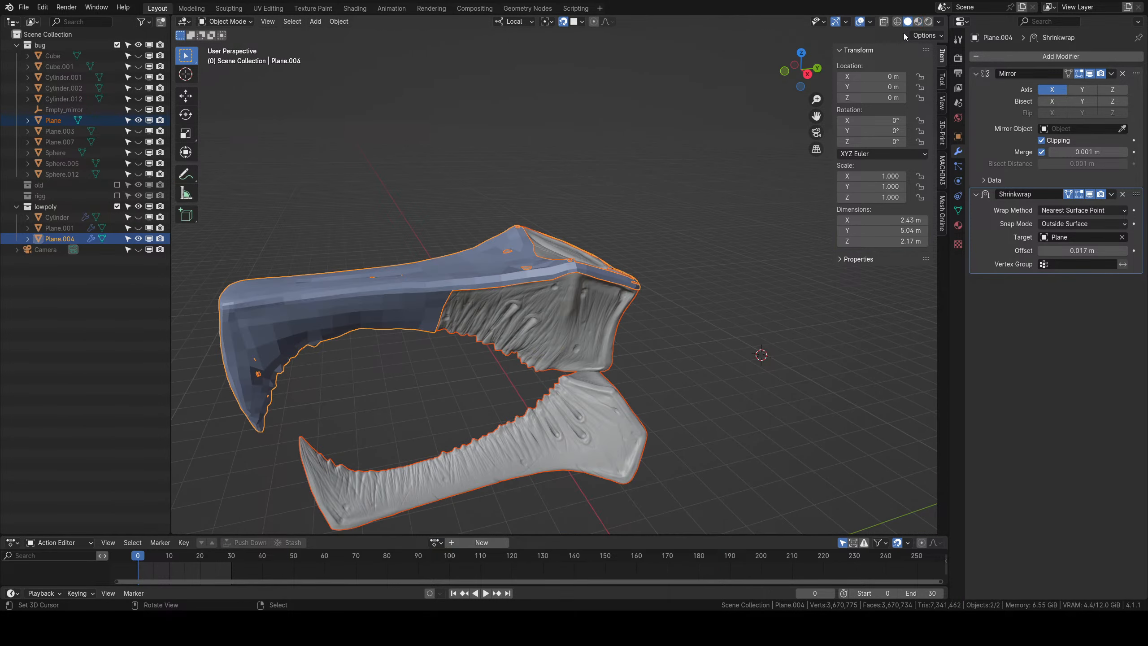
Clear the selection, select the low-poly upper jaw shell and enter Edit Mode facing its broad rear plate.
mouse_move(599, 285)
middle_down()
mouse_move(572, 293)
mouse_move(612, 252)
middle_up()
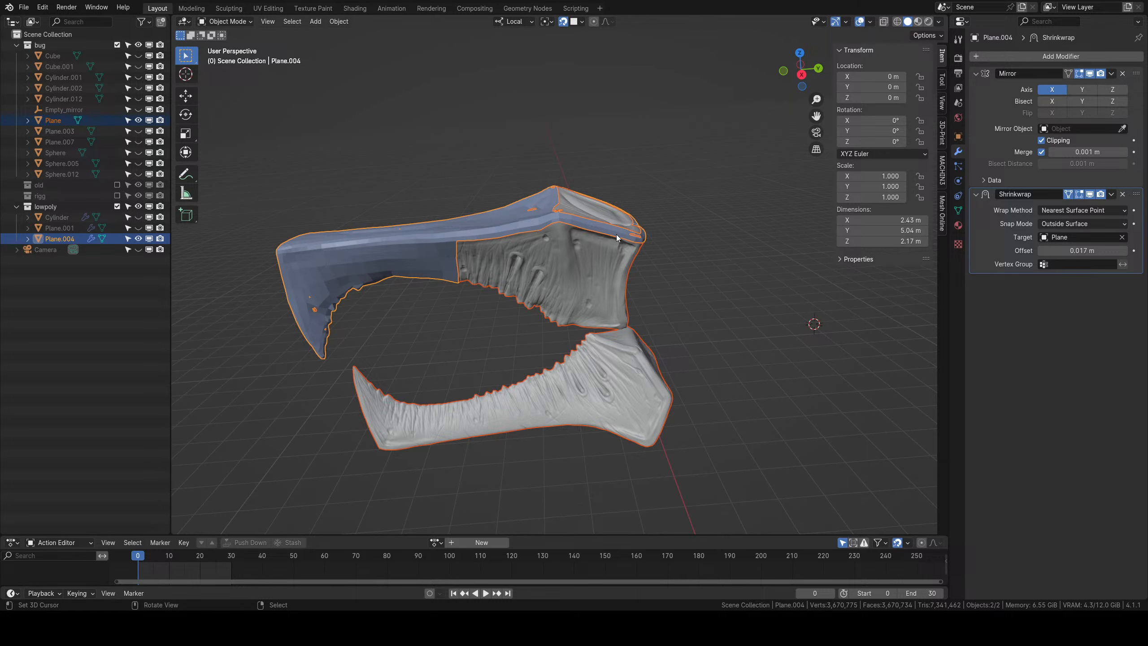
middle_drag(616, 234, 549, 313)
key(alt+a)
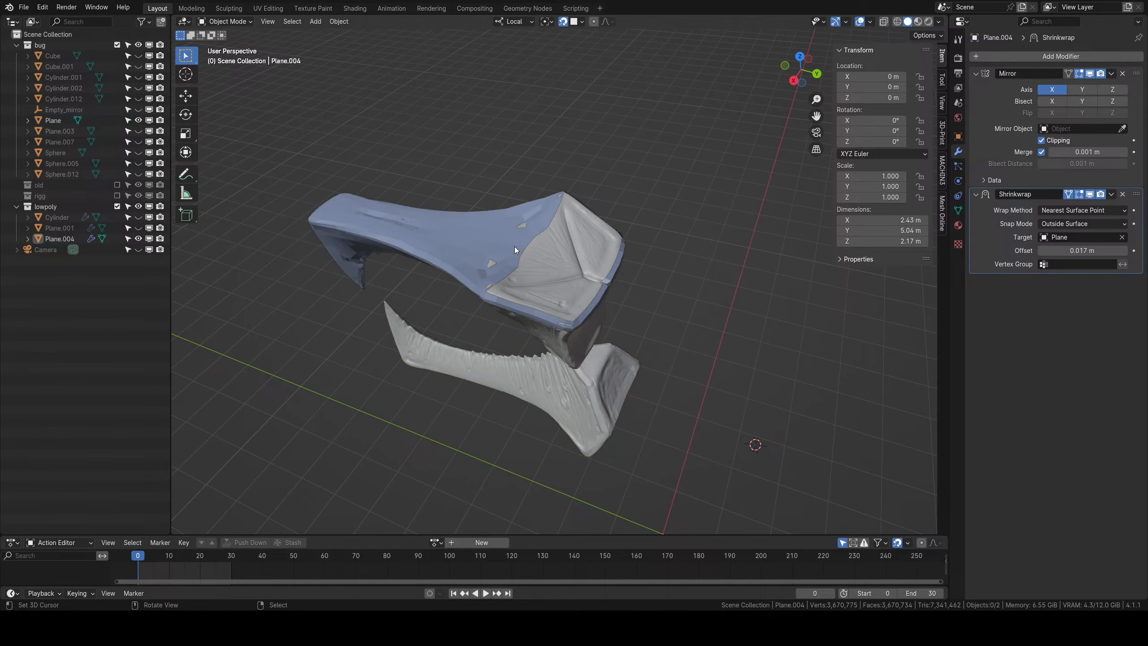
right_click(542, 321)
scroll(541, 321, down, 6)
middle_drag(541, 321, 609, 213)
scroll(627, 291, up, 7)
middle_drag(629, 296, 570, 432)
key(Tab)
Move the mirror-line vertex of the rear plate's lower rim to the foot of the Y-shaped groove.
shift+middle_drag(569, 432, 618, 418)
scroll(616, 384, up, 3)
middle_drag(570, 304, 577, 327)
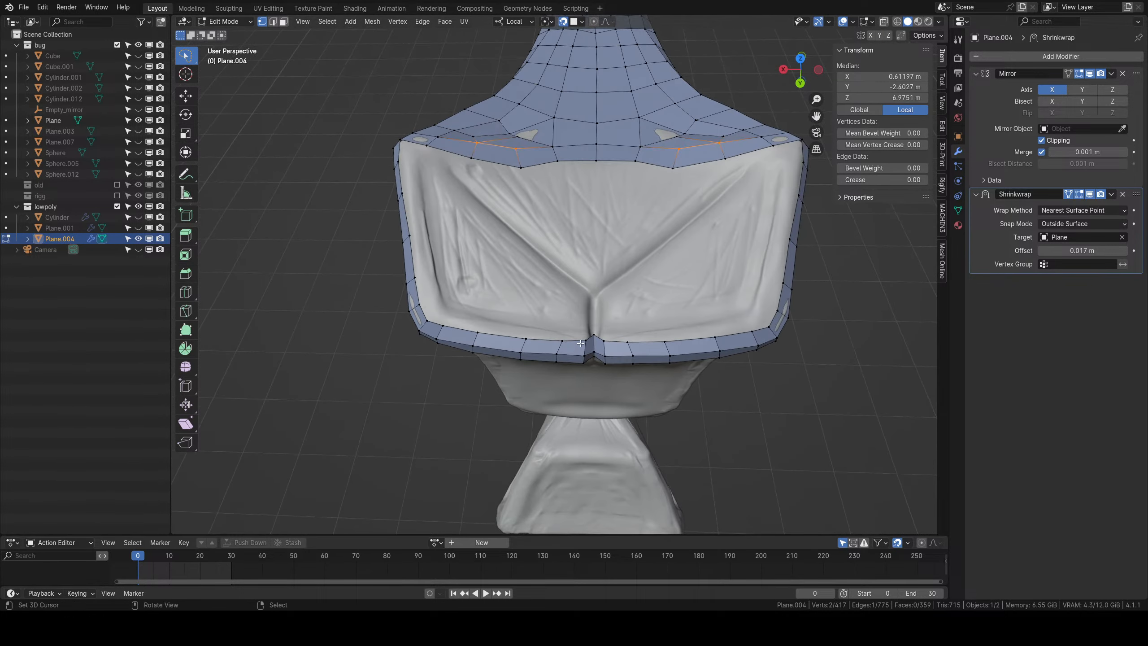
right_click(591, 336)
scroll(603, 339, up, 5)
key(g)
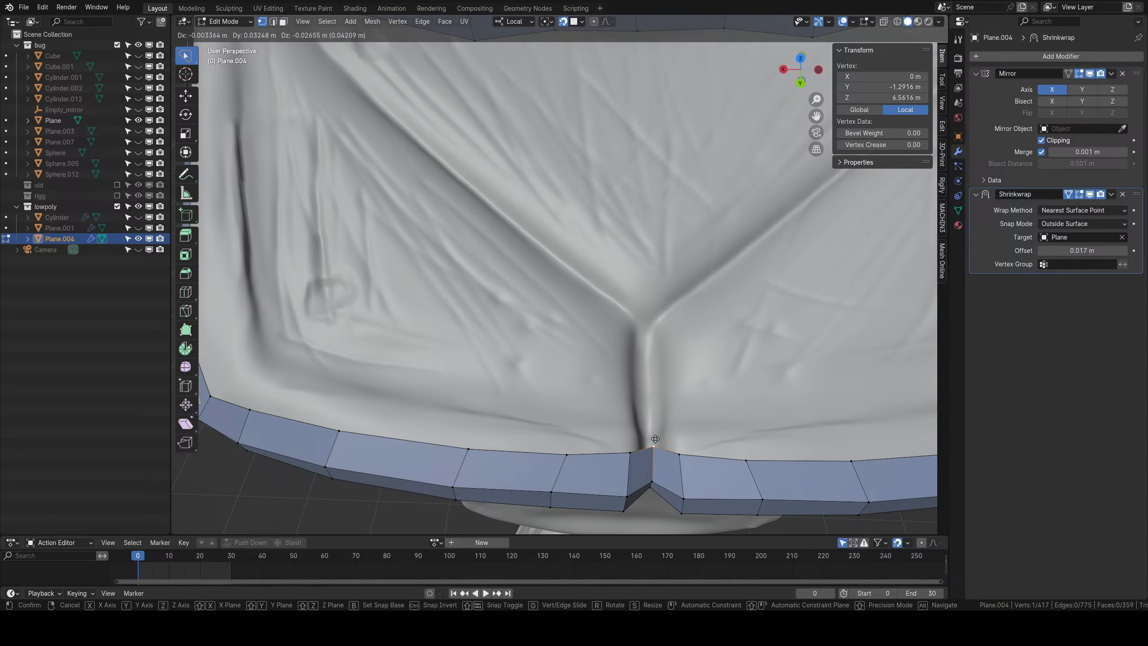
click(654, 441)
Extrude the central edge of the lower rim two segments along the stem of the Y-shaped groove.
right_click(680, 453)
shift+right_click(648, 450)
scroll(654, 415, down, 4)
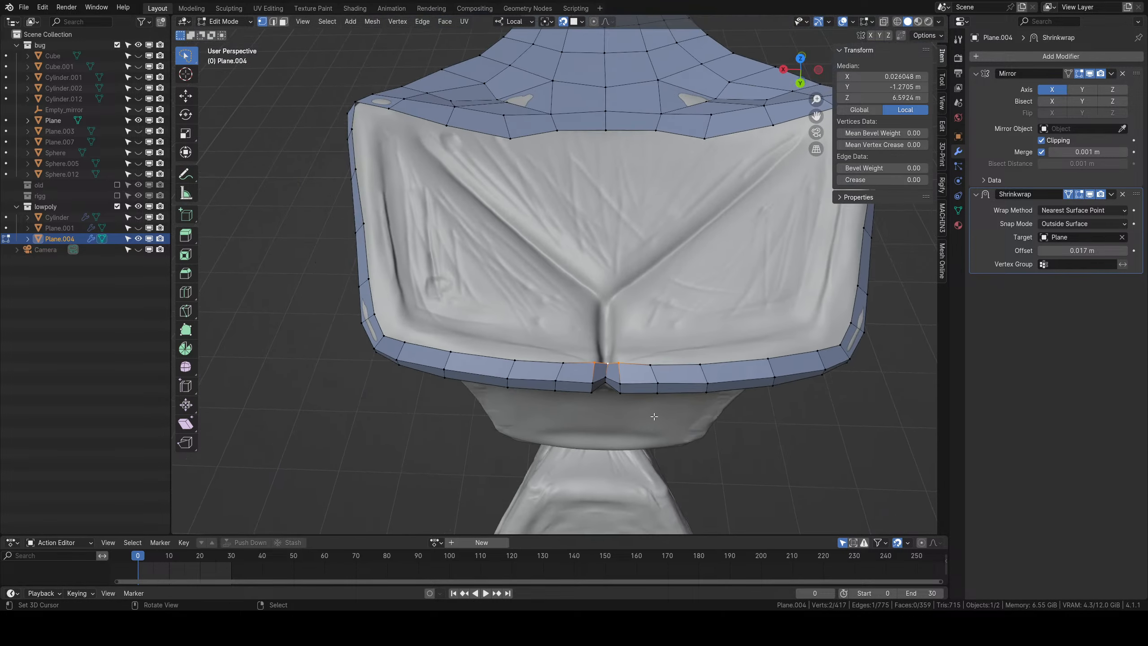
middle_drag(653, 415, 594, 377)
key(e)
click(610, 382)
key(e)
click(596, 351)
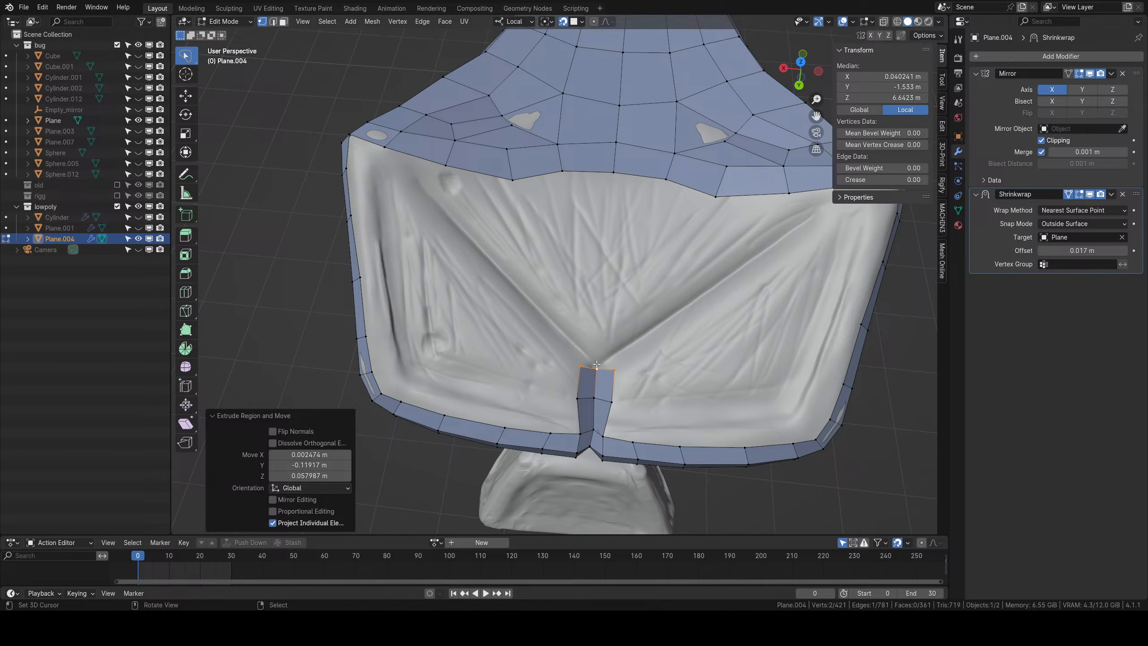
Extrude the centre strip three more segments past the groove junction, stopping just short of the plate's upper border.
key(e)
click(603, 326)
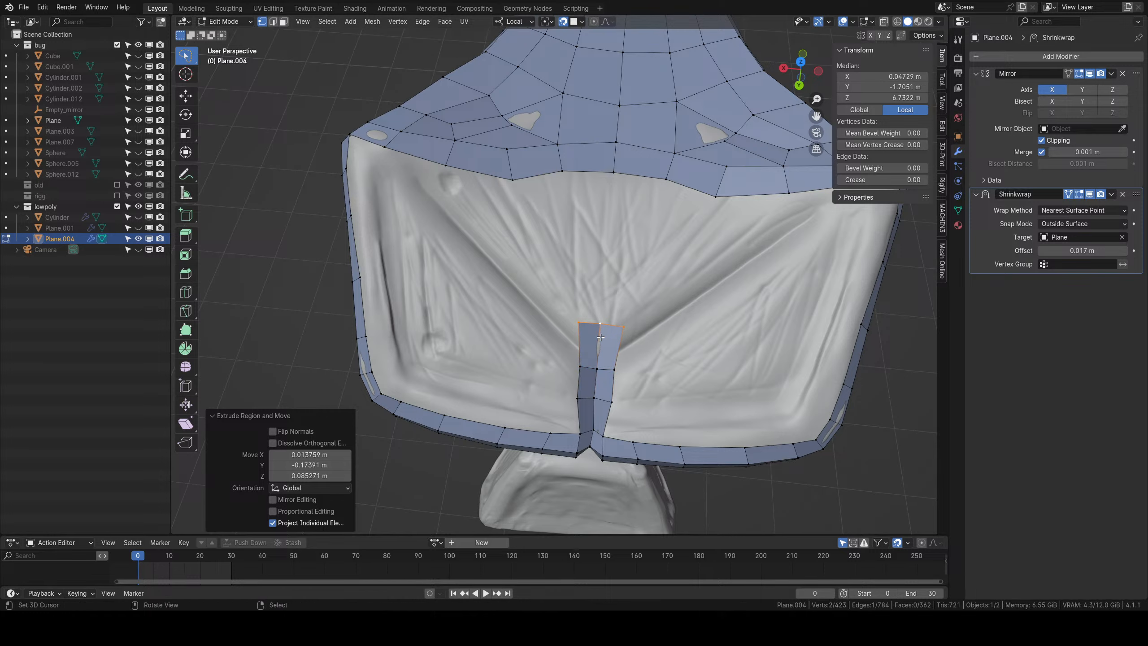
key(e)
click(604, 283)
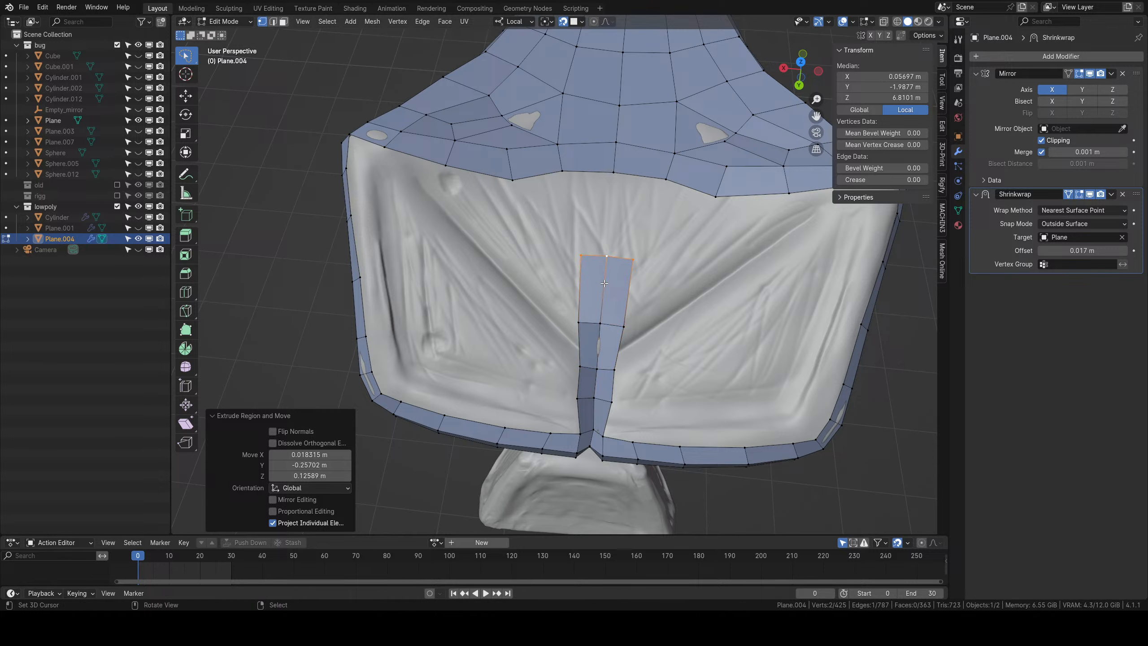
key(e)
click(580, 213)
Fill the gap between the centre strip's end edge and the upper border with a face.
shift+right_click(576, 211)
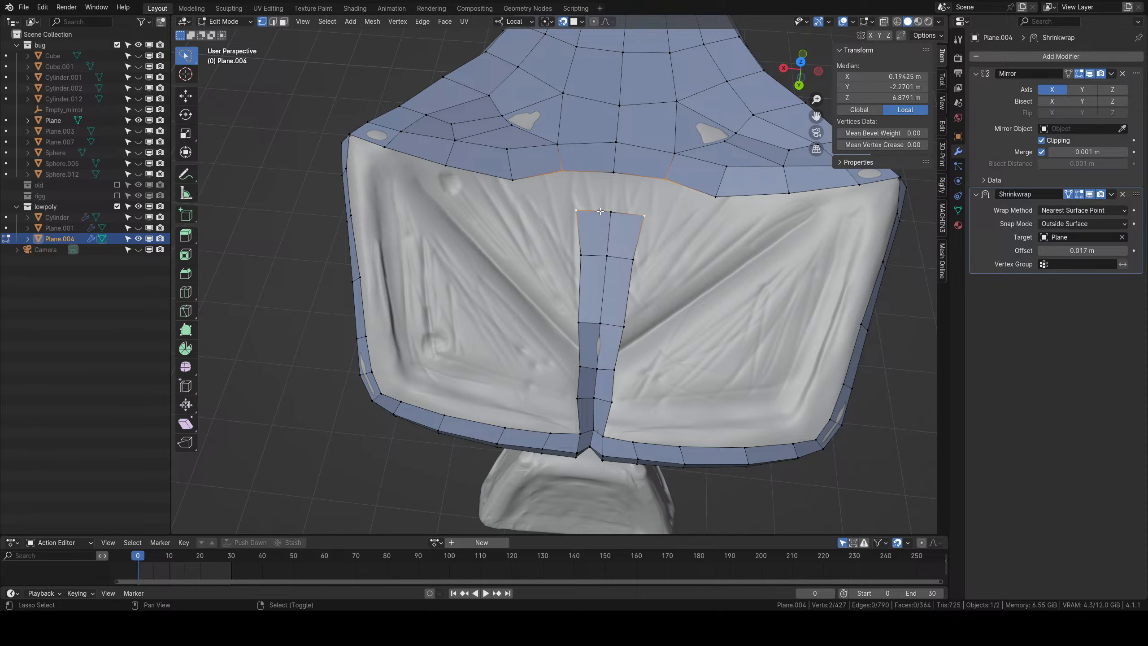
shift+right_click(611, 212)
shift+right_click(614, 173)
key(f)
Extrude the centre strip's side edge at the groove junction outward to begin a diagonal branch.
scroll(638, 297, down, 1)
scroll(638, 297, down, 4)
mouse_move(583, 344)
middle_down()
mouse_move(570, 329)
mouse_move(585, 324)
middle_up()
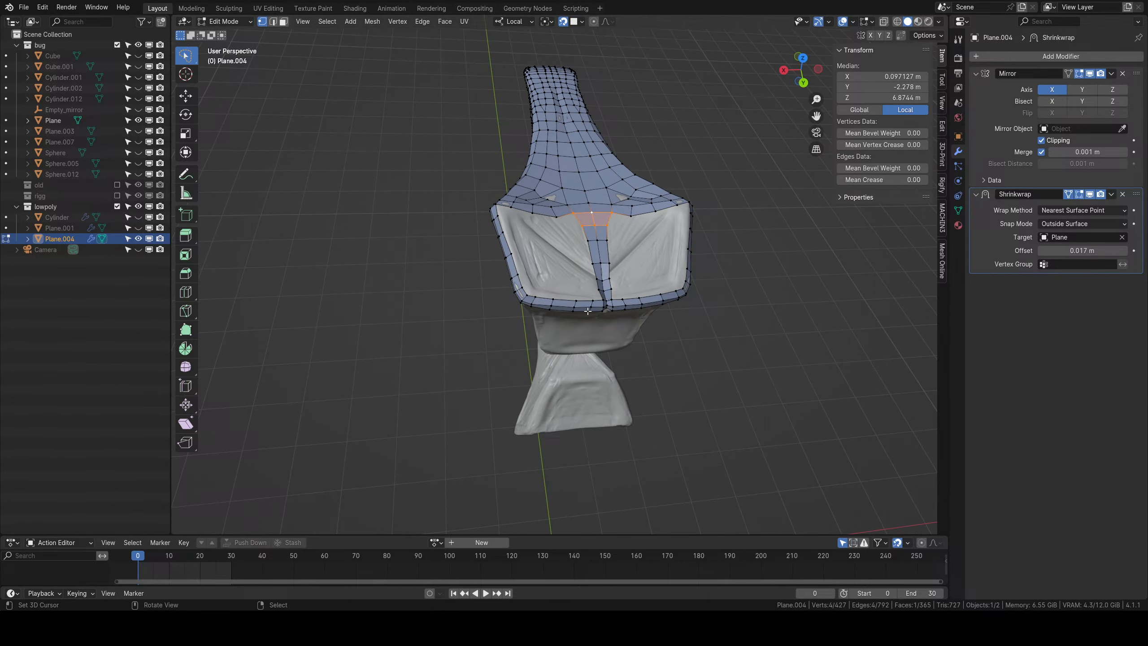
scroll(588, 311, up, 4)
right_click(597, 314)
shift+right_click(594, 290)
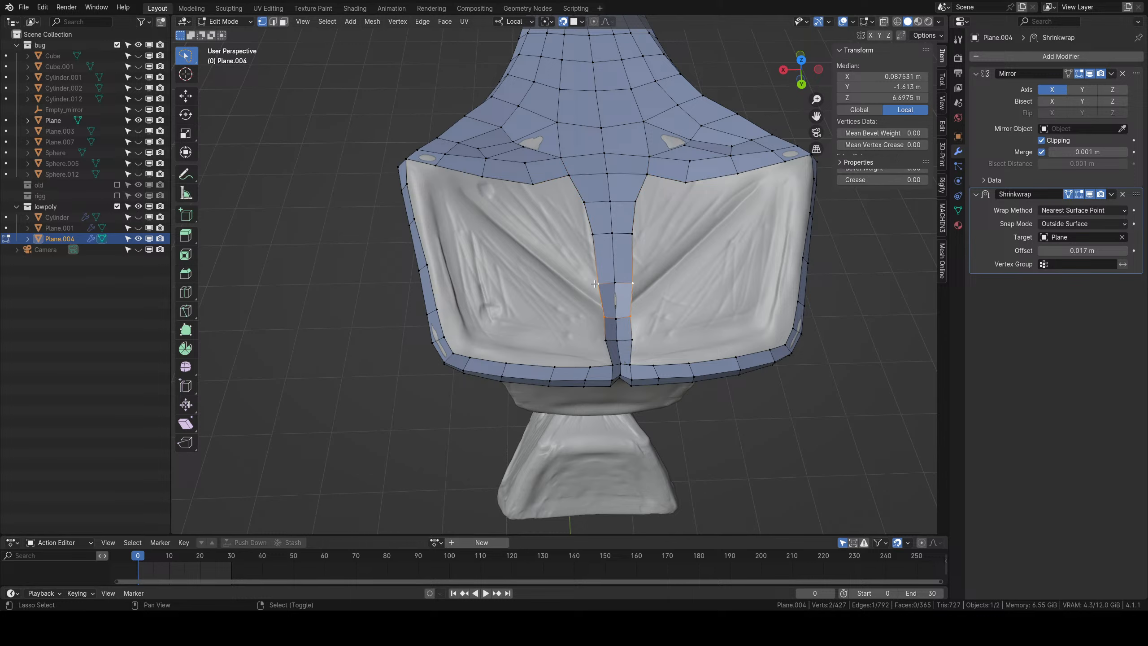
middle_drag(596, 294, 593, 322)
key(e)
click(572, 309)
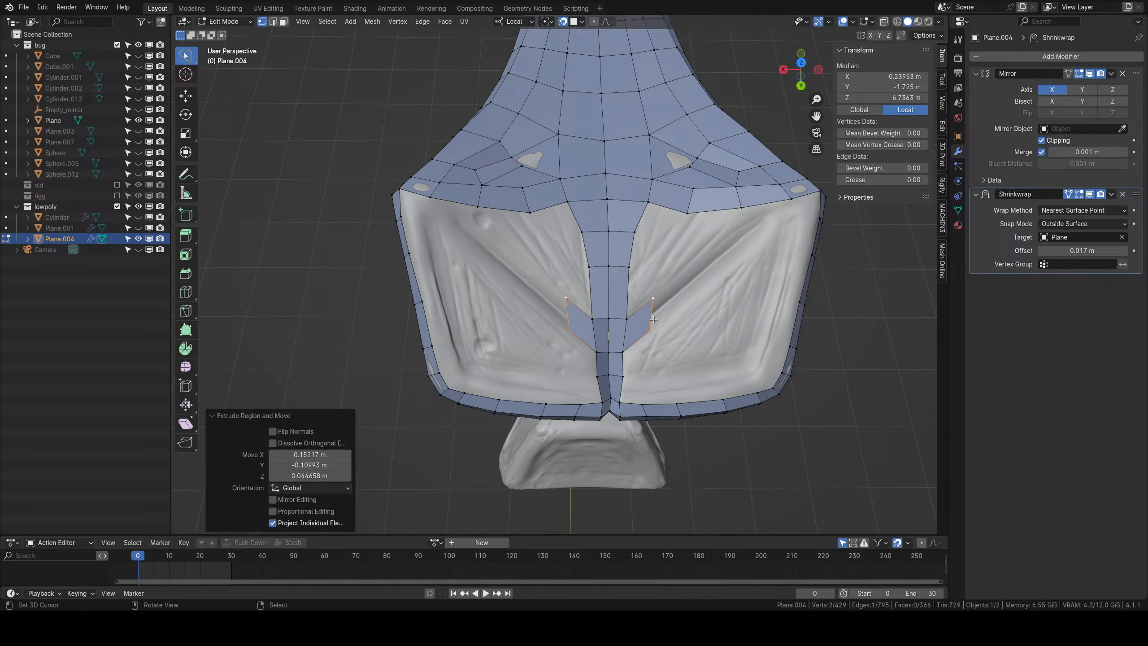
Scale down the branch's end edge, rotate it about 36° and move it in line with the diagonal groove.
key(s)
click(648, 336)
key(r)
click(608, 381)
key(g)
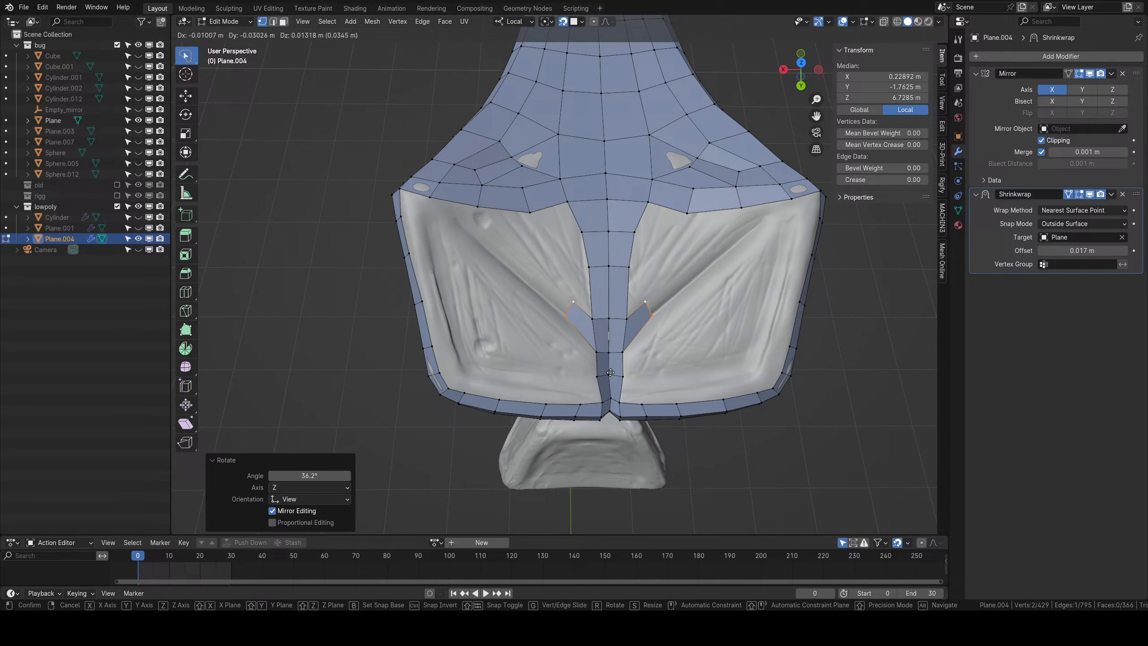
click(609, 375)
Reposition three vertices around the groove junction so the centre strip and diagonal branch follow the Y shape.
right_click(599, 356)
key(g)
click(593, 336)
right_click(592, 322)
key(g)
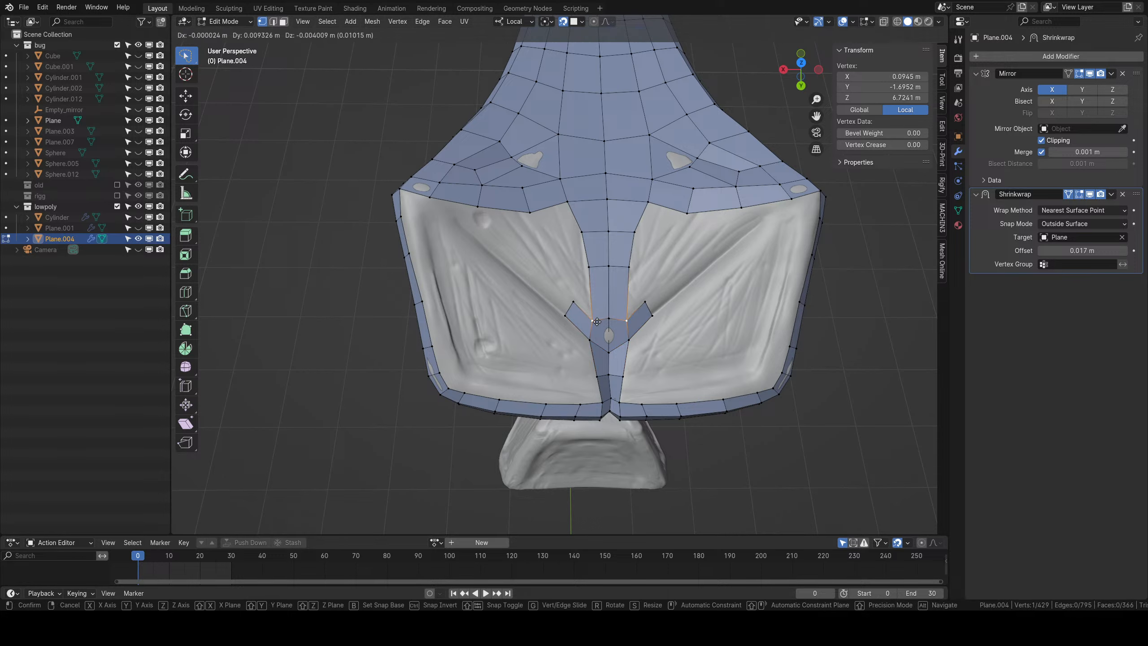
click(593, 324)
right_click(602, 319)
key(g)
click(602, 331)
Extrude the diagonal branch's end edge two more segments, rotating and moving the new end to follow the groove.
shift+middle_drag(562, 305, 624, 357)
right_click(586, 338)
shift+right_click(595, 328)
key(e)
click(575, 316)
key(e)
click(592, 330)
key(r)
click(610, 313)
key(g)
click(610, 313)
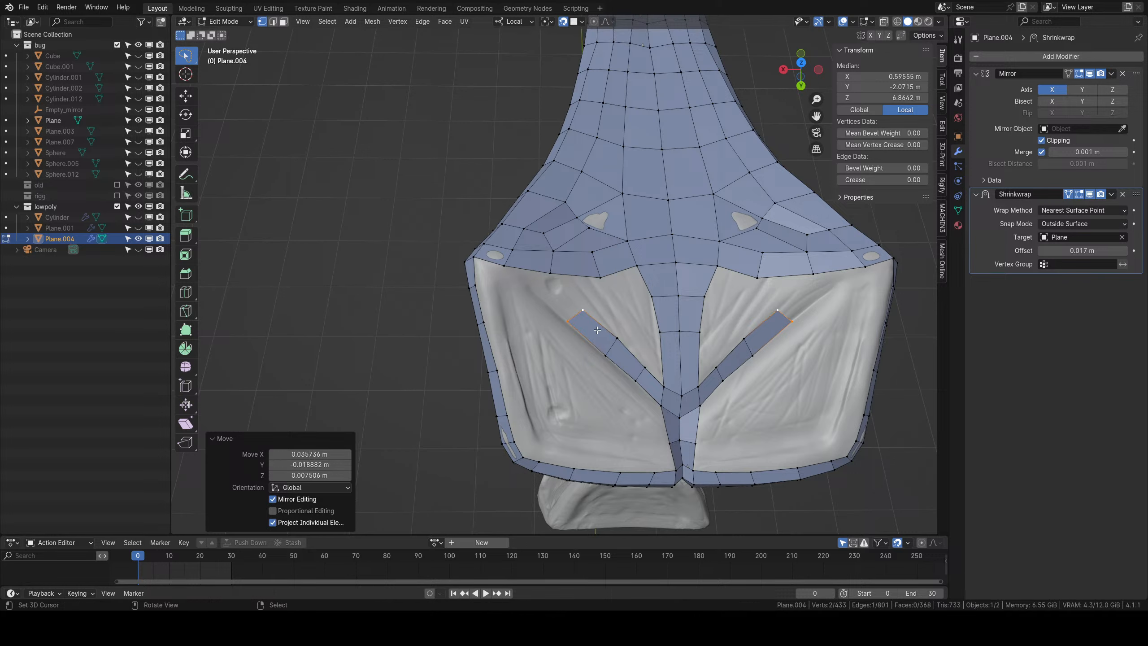
Extrude the diagonal branch one more segment and bridge its end to the upper border edge with a face.
key(e)
click(562, 281)
scroll(562, 281, up, 4)
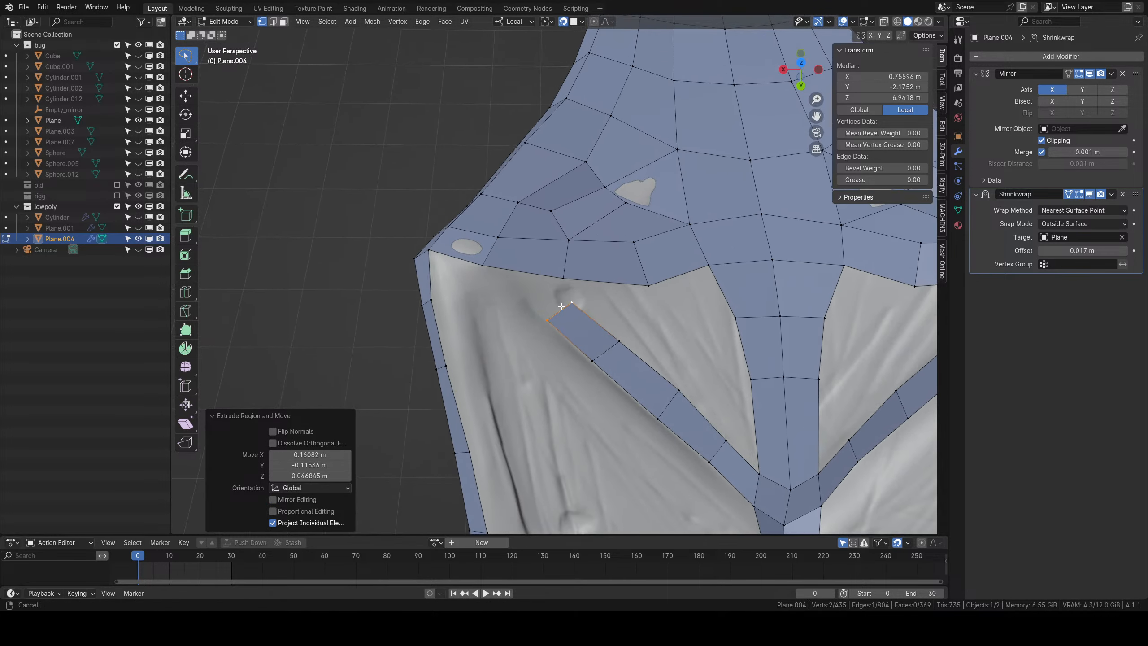
shift+right_click(515, 277)
shift+right_click(584, 288)
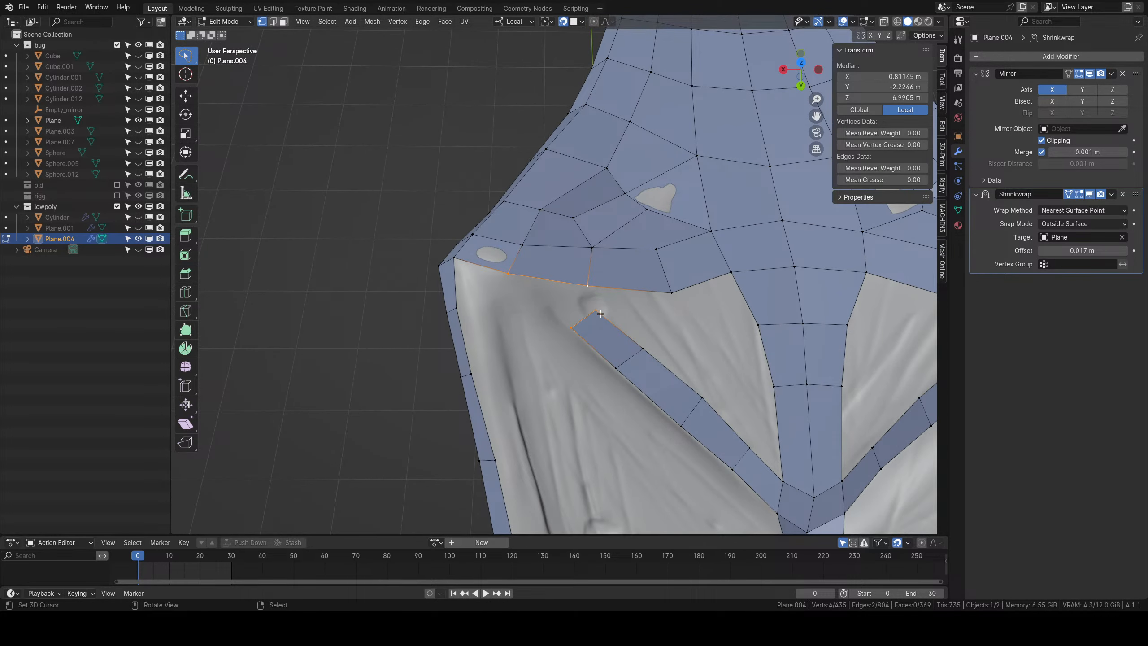
key(f)
Adjust the inner vertex at the diagonal strip's upper end and the border vertex it joins.
click(597, 312)
key(g)
click(605, 315)
right_click(589, 287)
key(g)
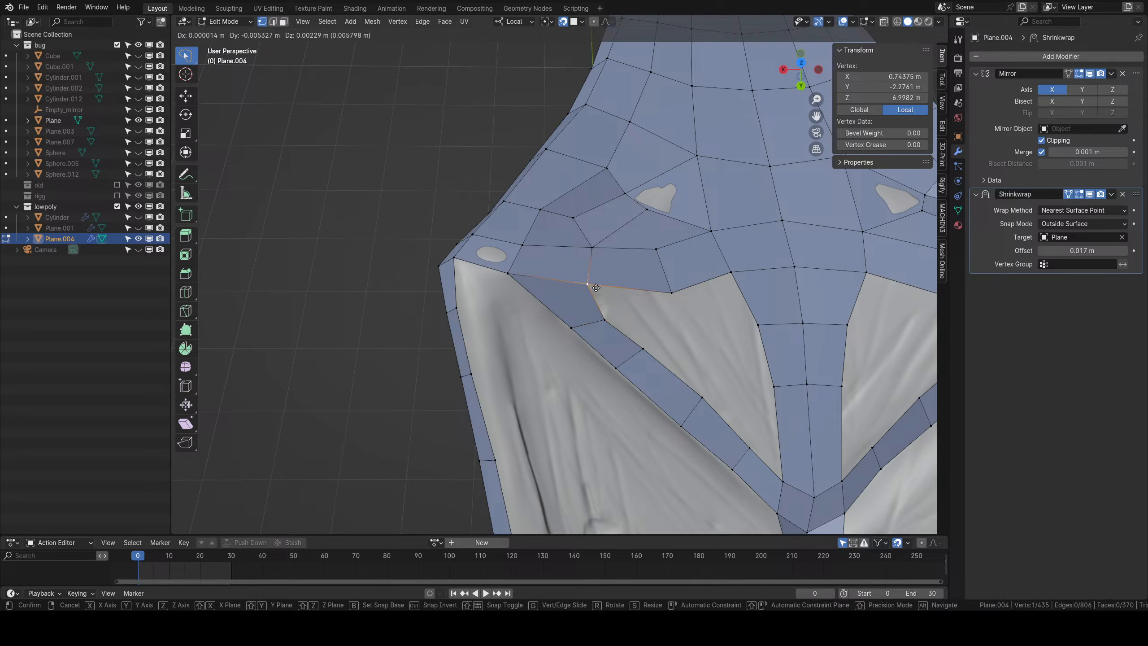
click(589, 285)
Fine-tune three vertices along the upper part of the diagonal strip to follow the groove.
right_click(605, 319)
key(g)
click(601, 316)
right_click(575, 330)
key(g)
click(571, 332)
right_click(617, 367)
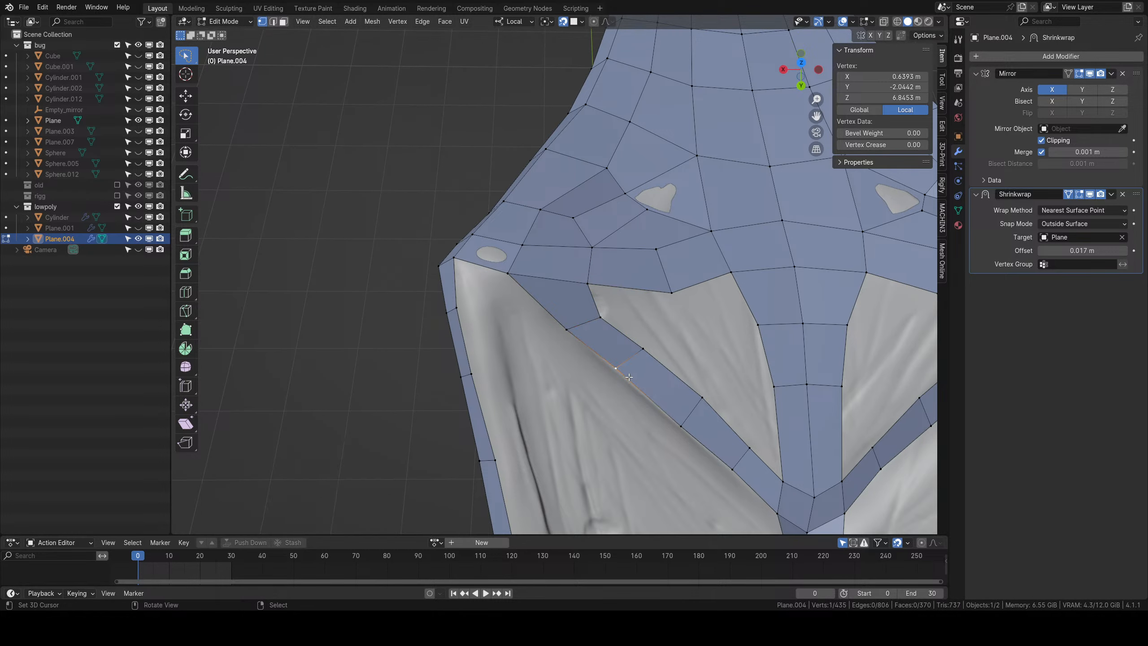
key(g)
click(619, 369)
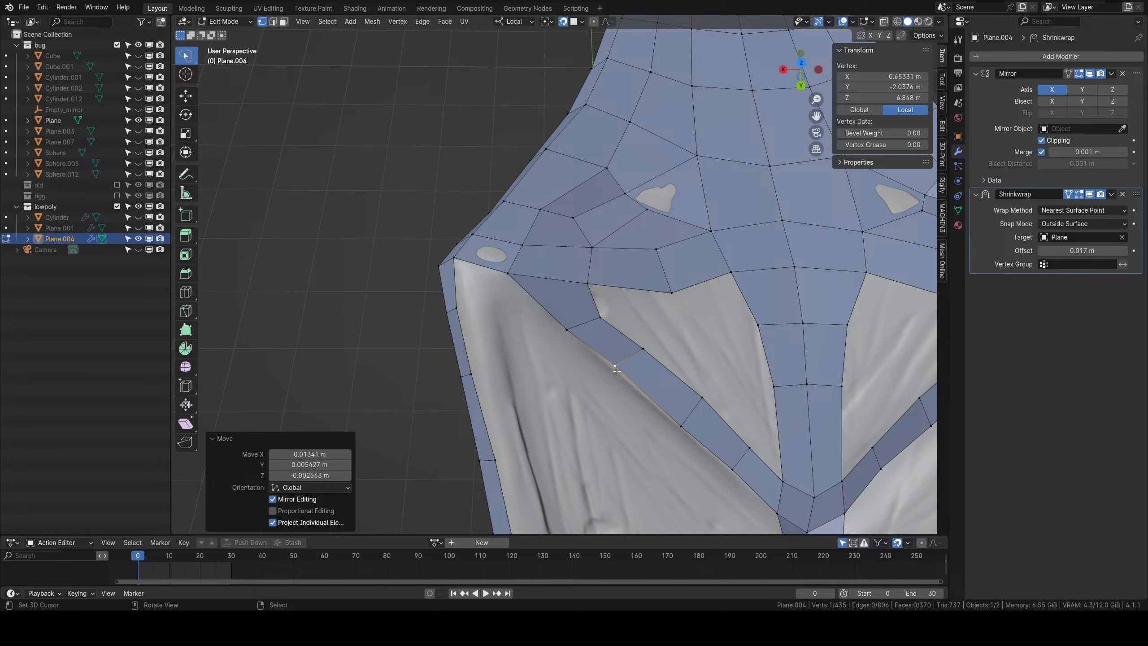
Select the outer edge path of the diagonal strip and extrude it toward the side panel.
scroll(619, 368, down, 3)
mouse_move(689, 364)
middle_down()
mouse_move(654, 351)
mouse_move(675, 347)
middle_up()
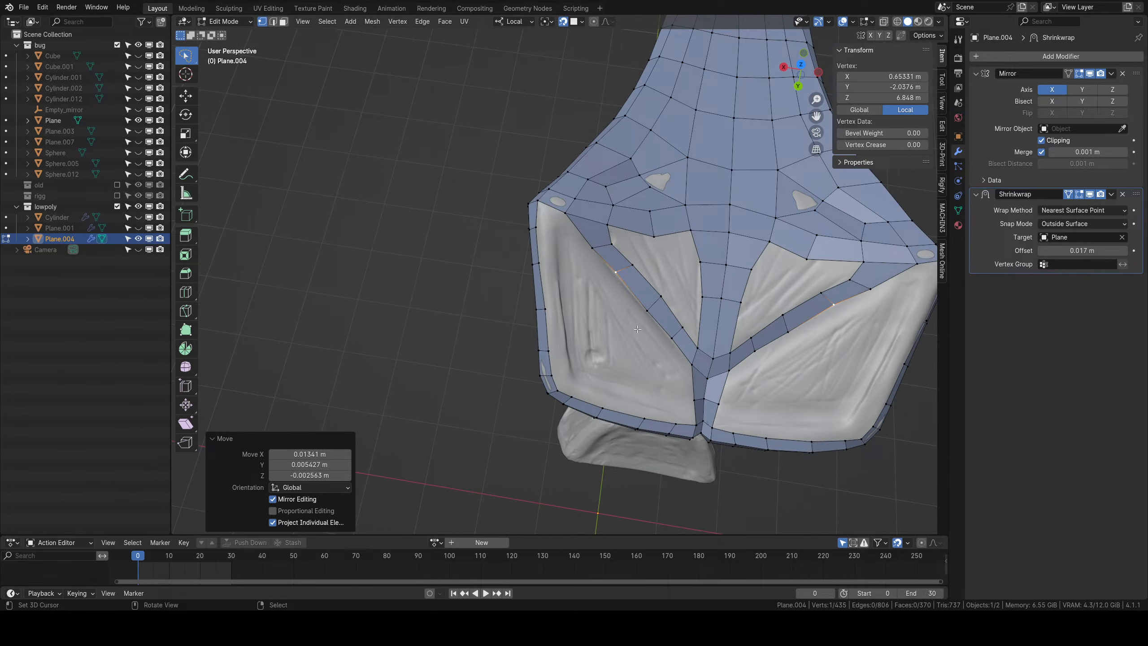
ctrl+click(668, 336)
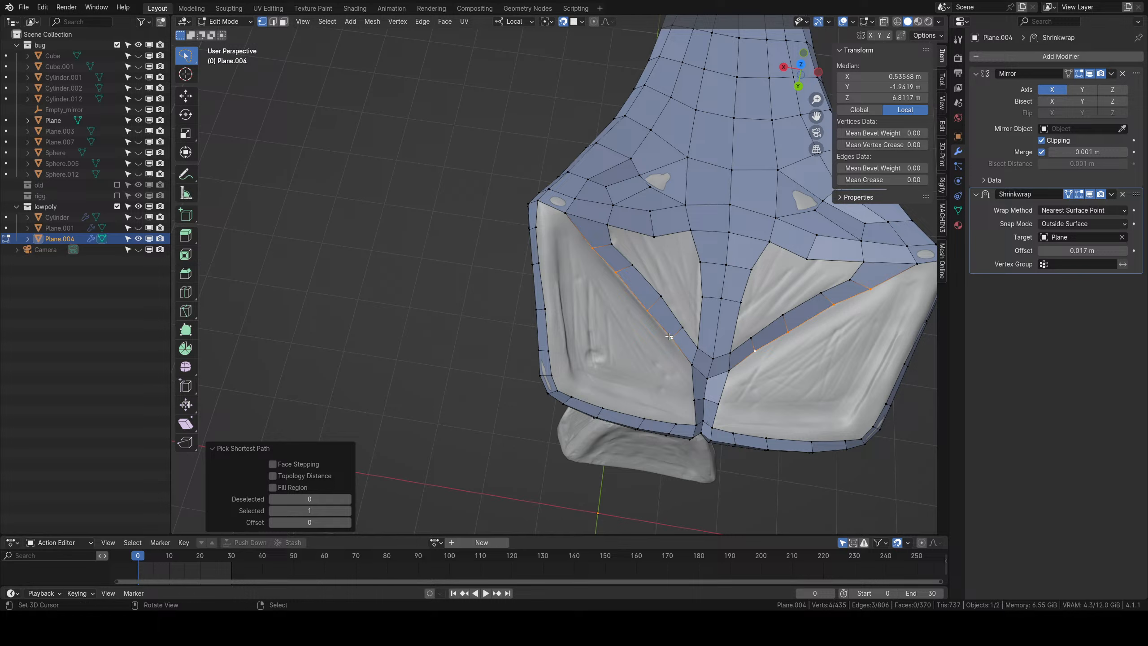
key(e)
click(655, 352)
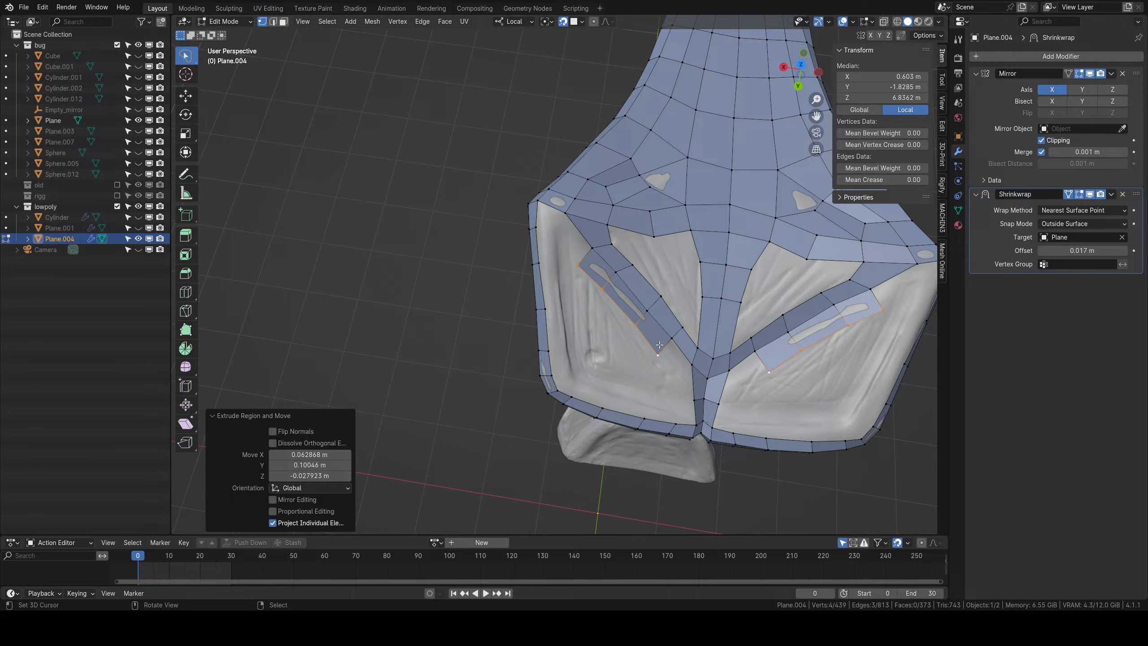
Add a centred loop cut to the diagonal strip's faces.
middle_drag(659, 344, 637, 320)
scroll(648, 321, up, 5)
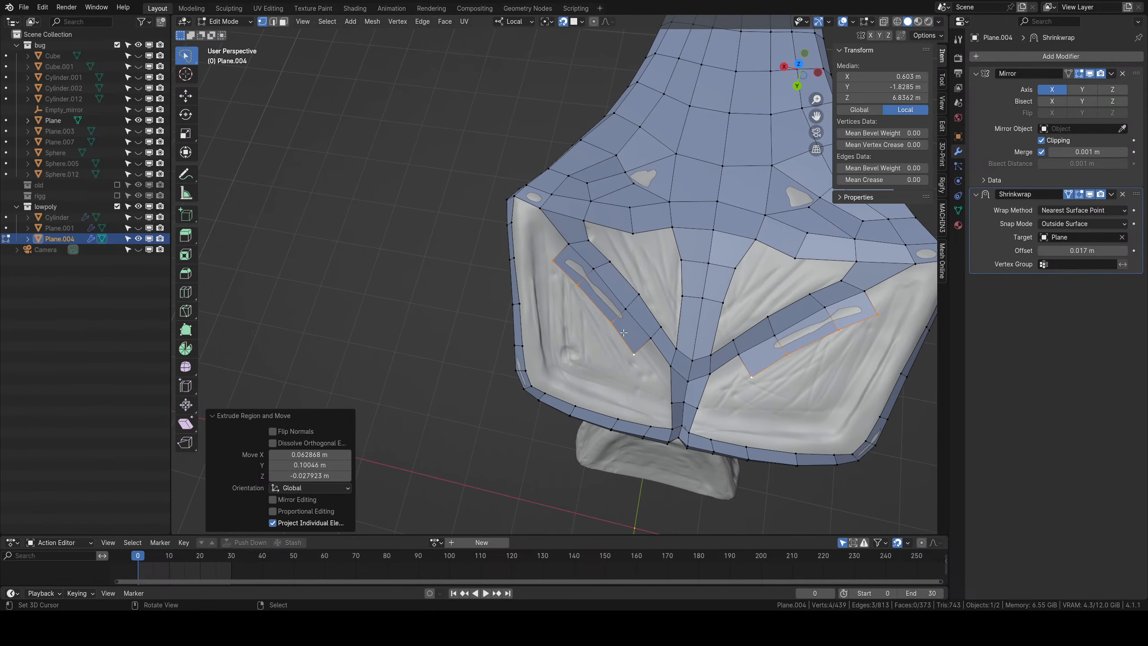
key(ctrl+r)
click(623, 293)
right_click(623, 293)
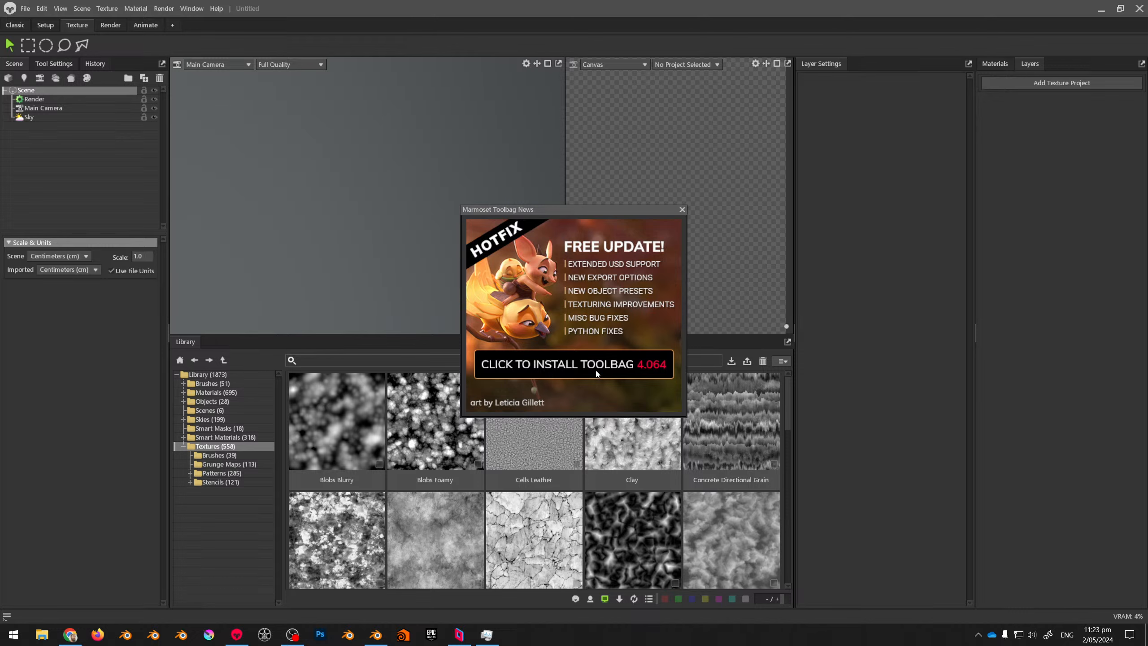
In Marmoset Toolbag, dismiss the news window and browse the Library's Objects with the filter turned off to include downloadable items.
click(683, 210)
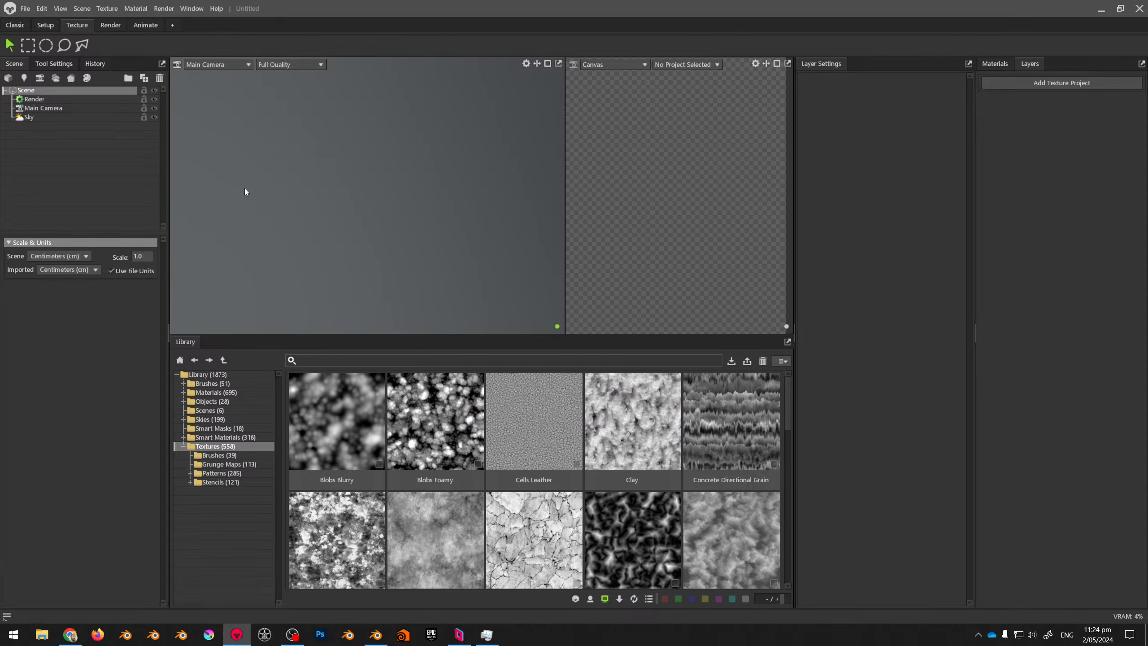
scroll(490, 429, down, 3)
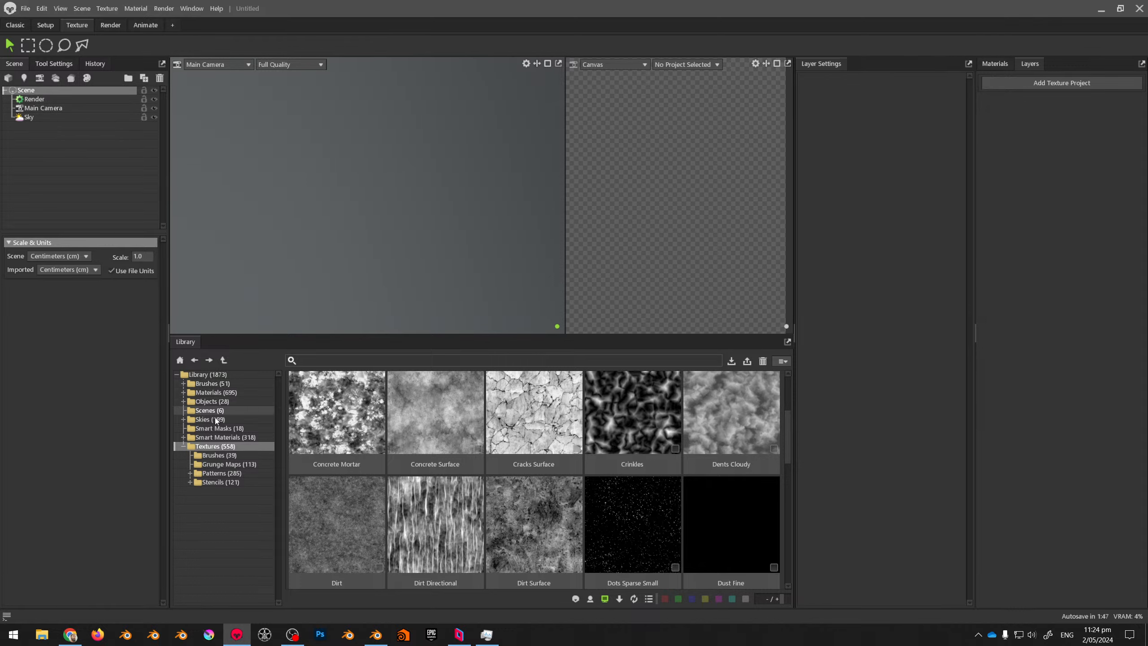
click(200, 374)
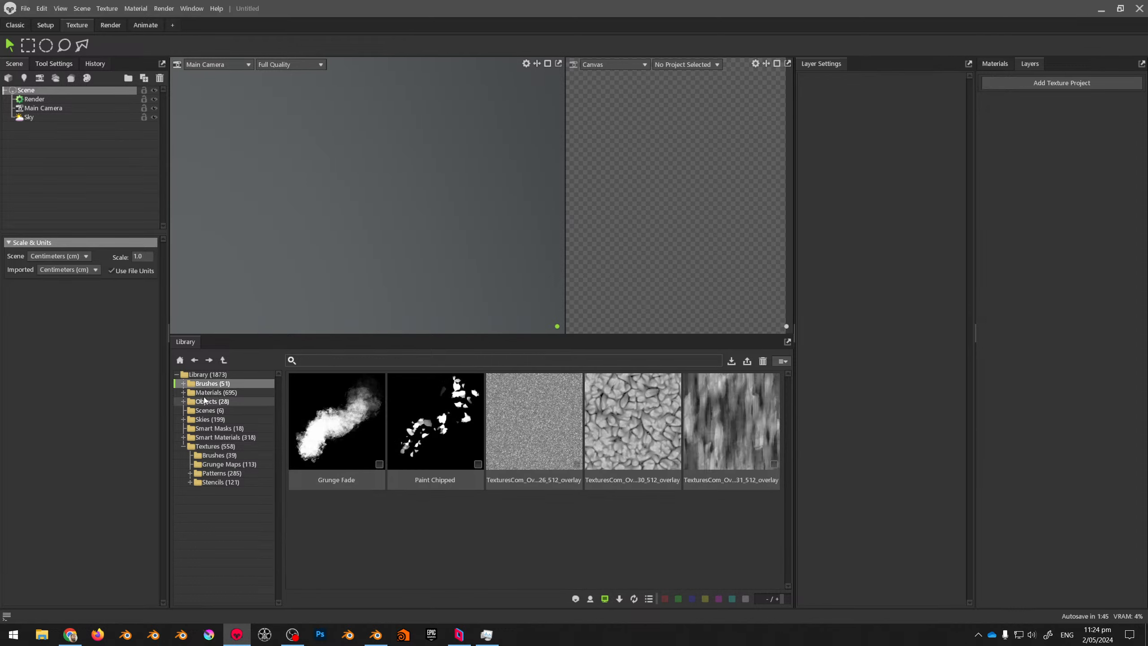
click(208, 401)
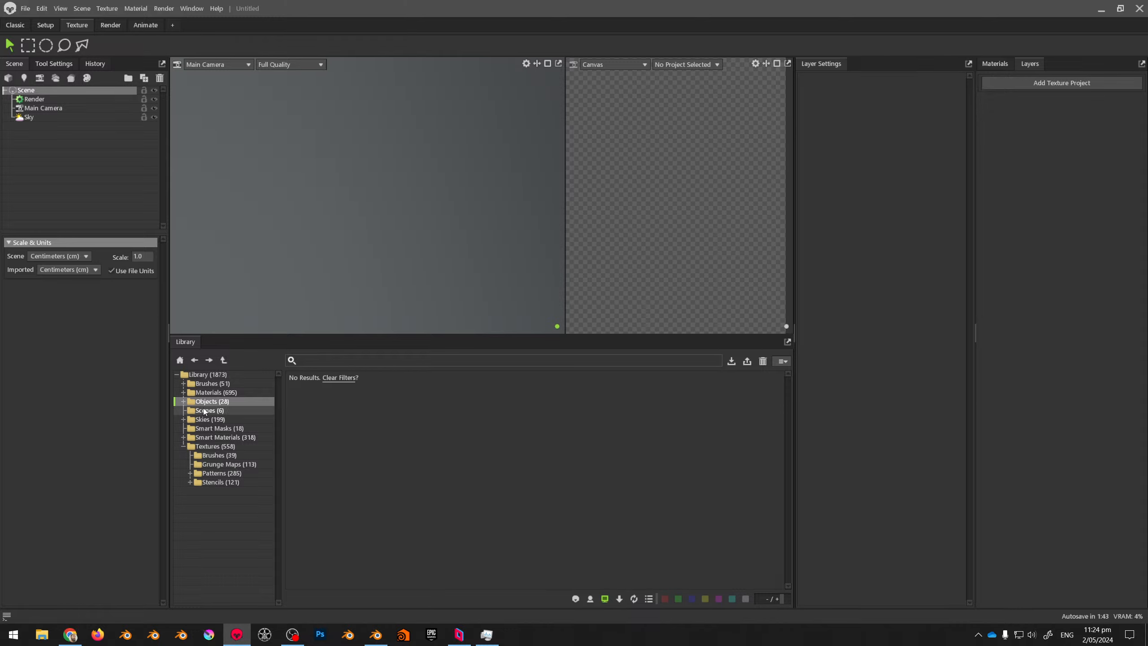
click(604, 598)
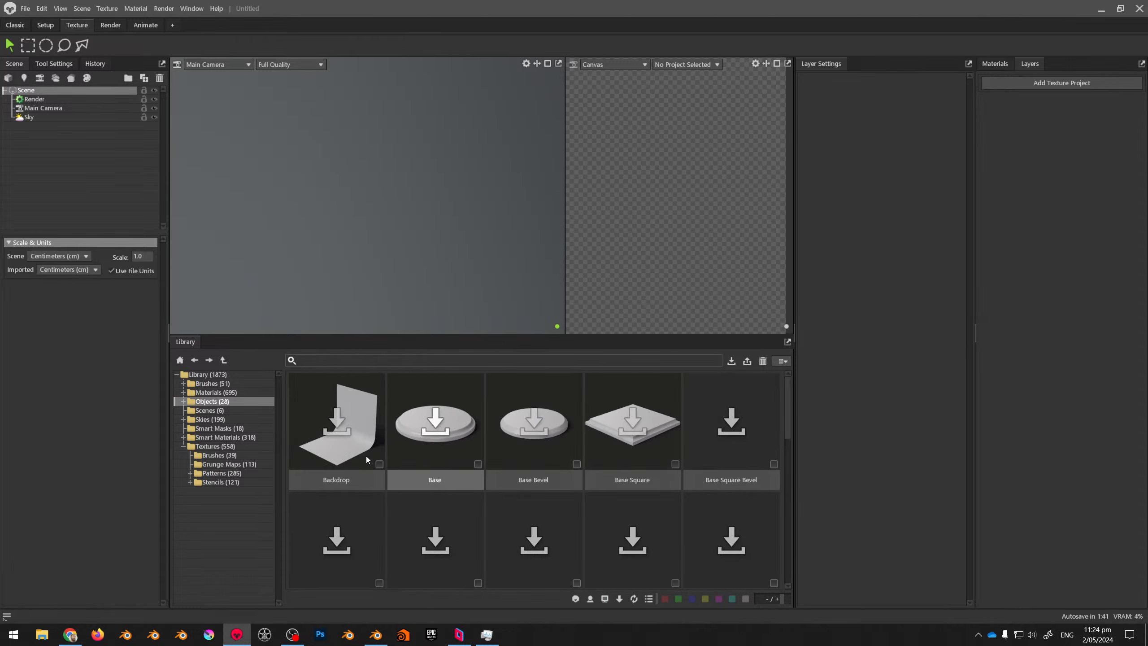
scroll(447, 474, down, 2)
scroll(628, 461, down, 2)
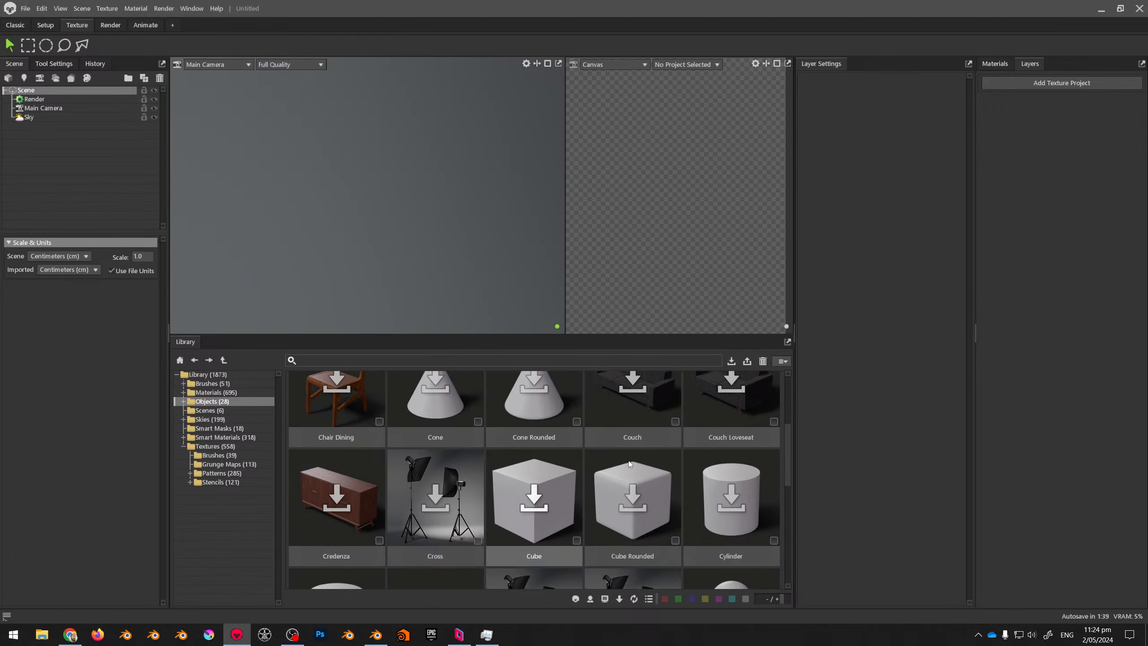
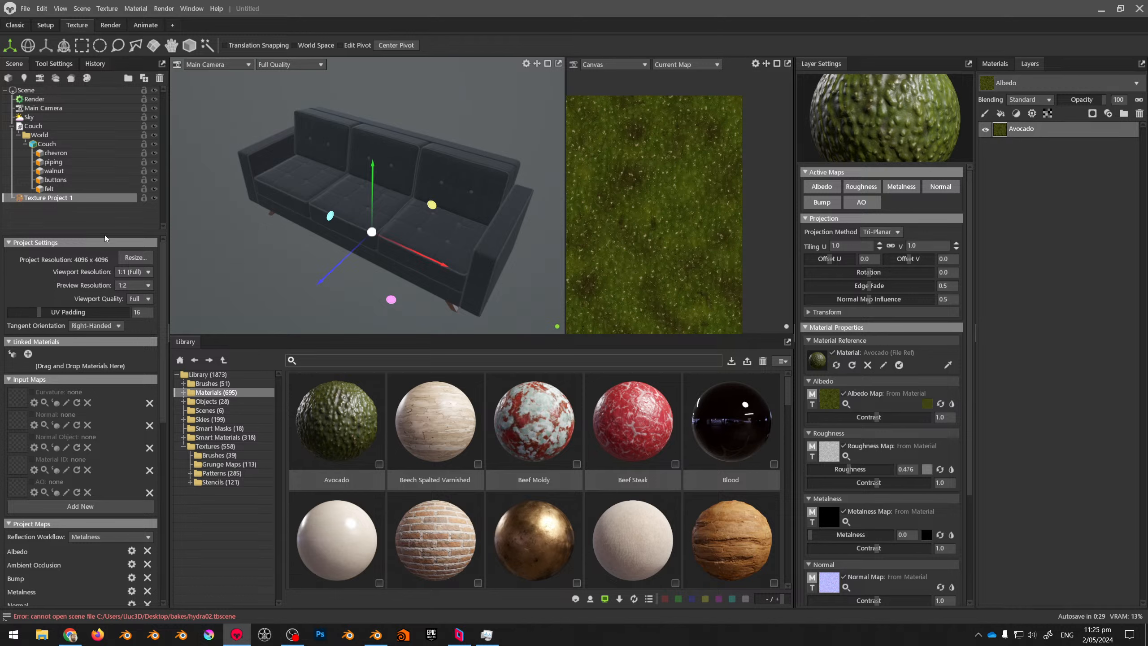
Move the Couch mesh out of the World group to the scene's top level, below Texture Project 1, and select Texture Project 1.
drag(59, 199, 39, 219)
click(38, 145)
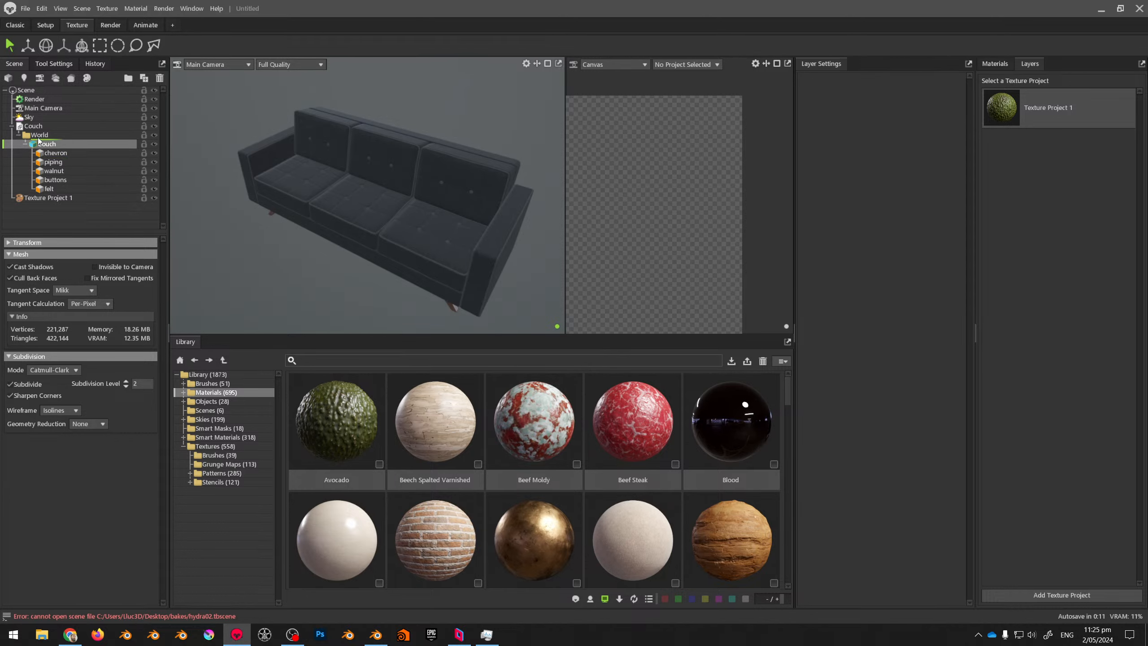
click(47, 197)
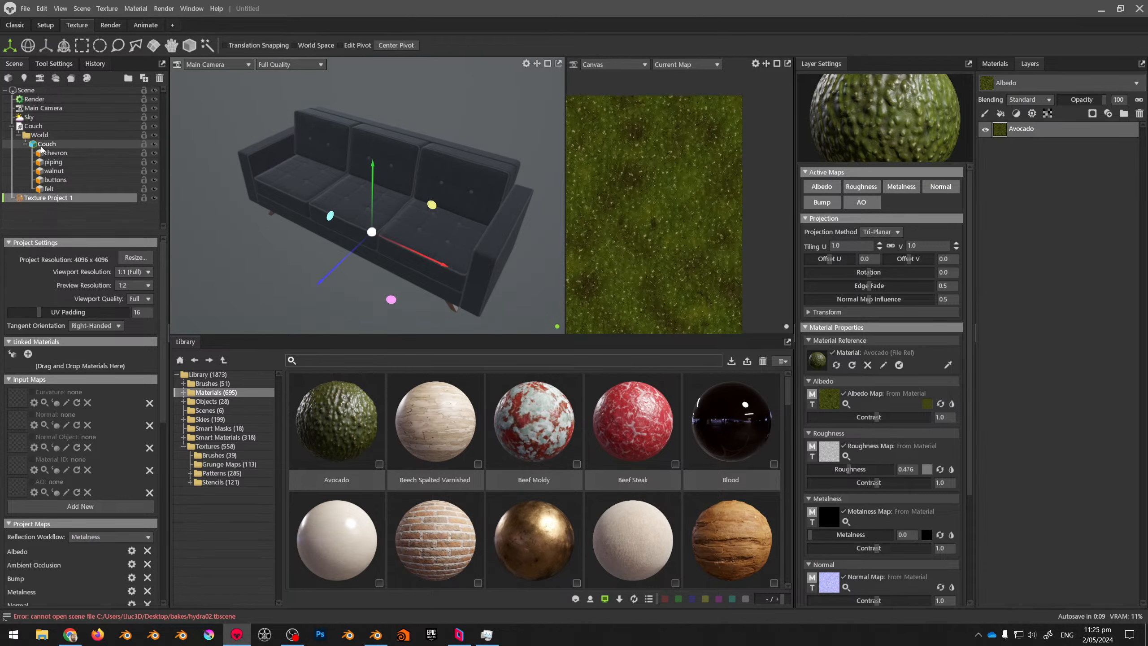
drag(41, 145, 37, 226)
click(45, 144)
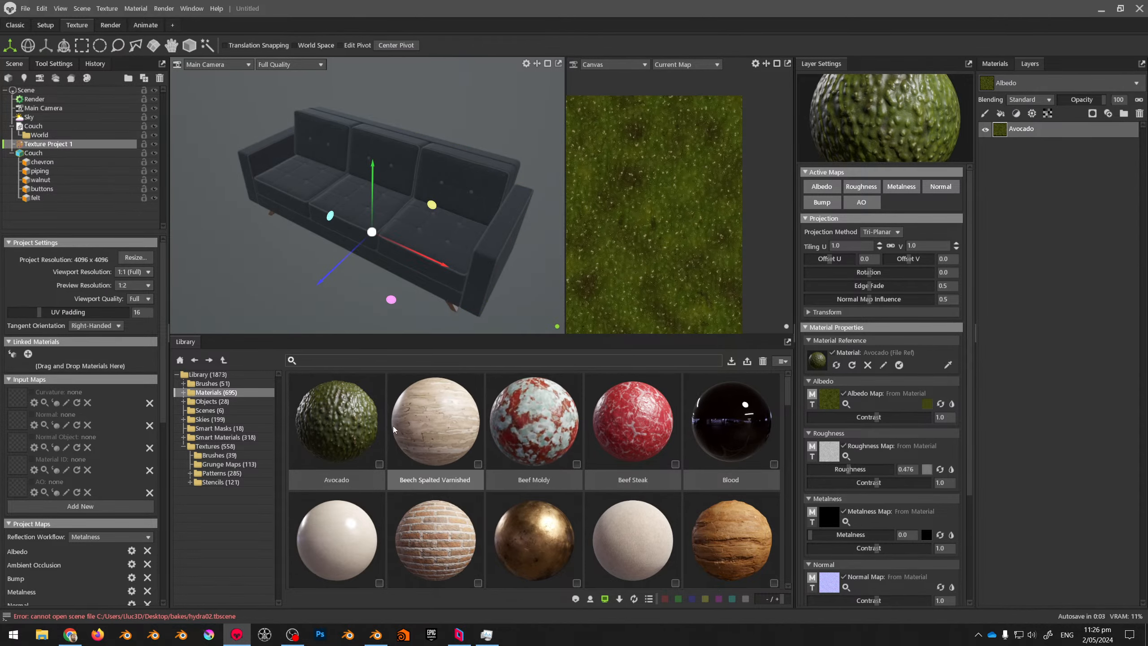
Link the couch's Wool_Herringbone material to Texture Project 1 so the Avocado layer covers the upholstery.
drag(337, 420, 52, 376)
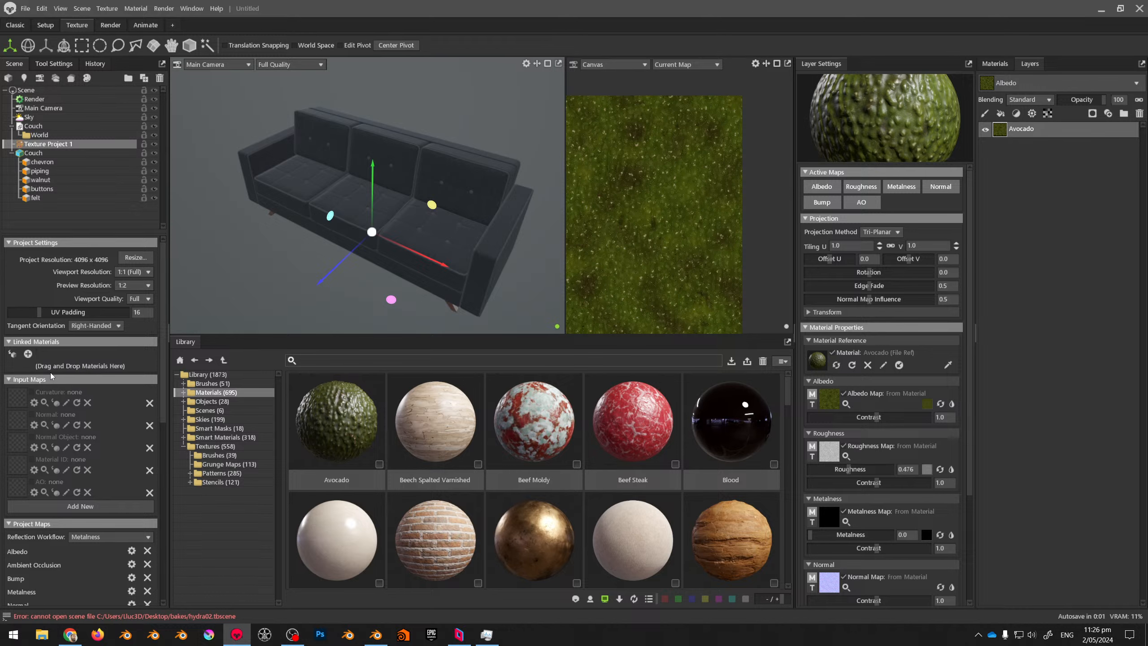
click(34, 153)
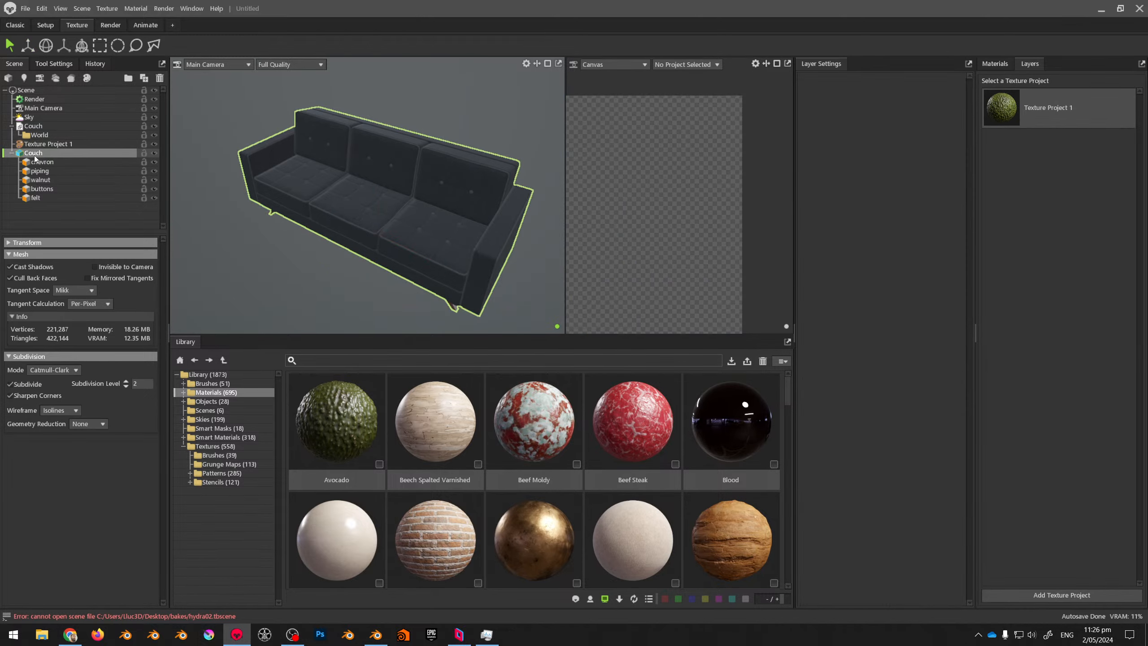
click(985, 62)
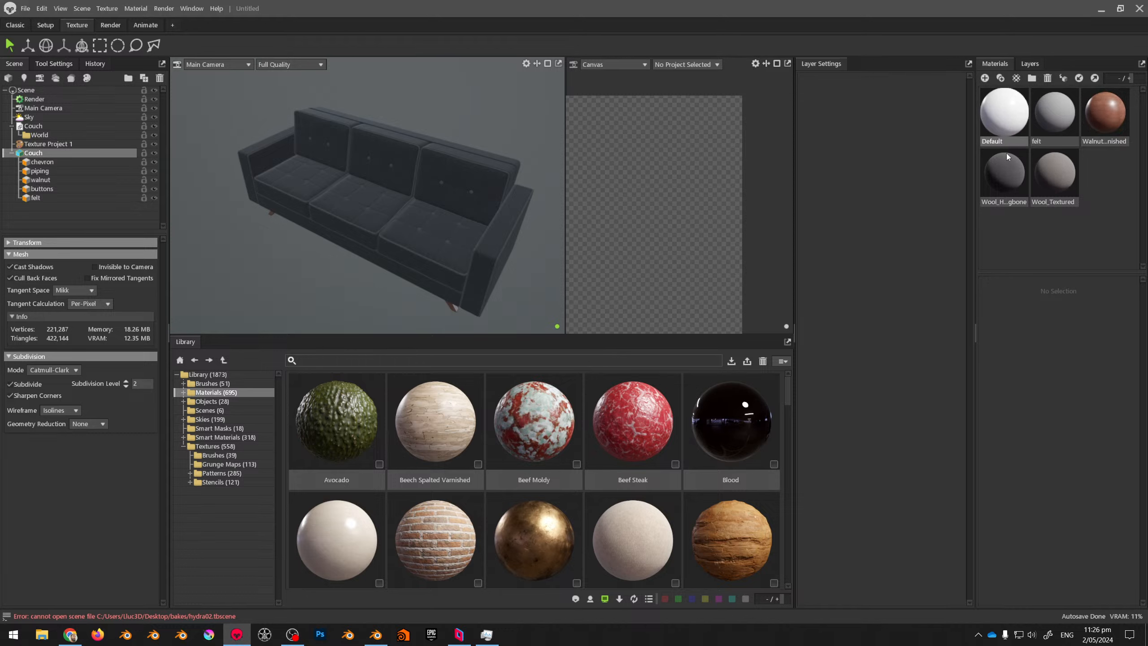
drag(1006, 170, 41, 147)
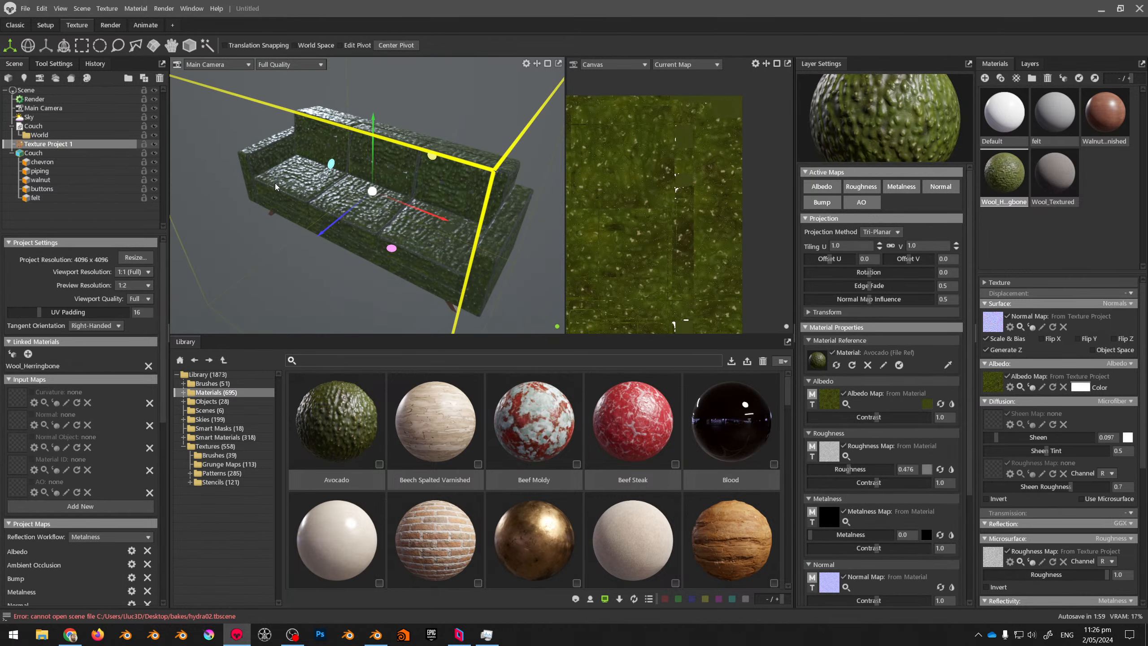
drag(497, 248, 413, 218)
scroll(416, 263, up, 6)
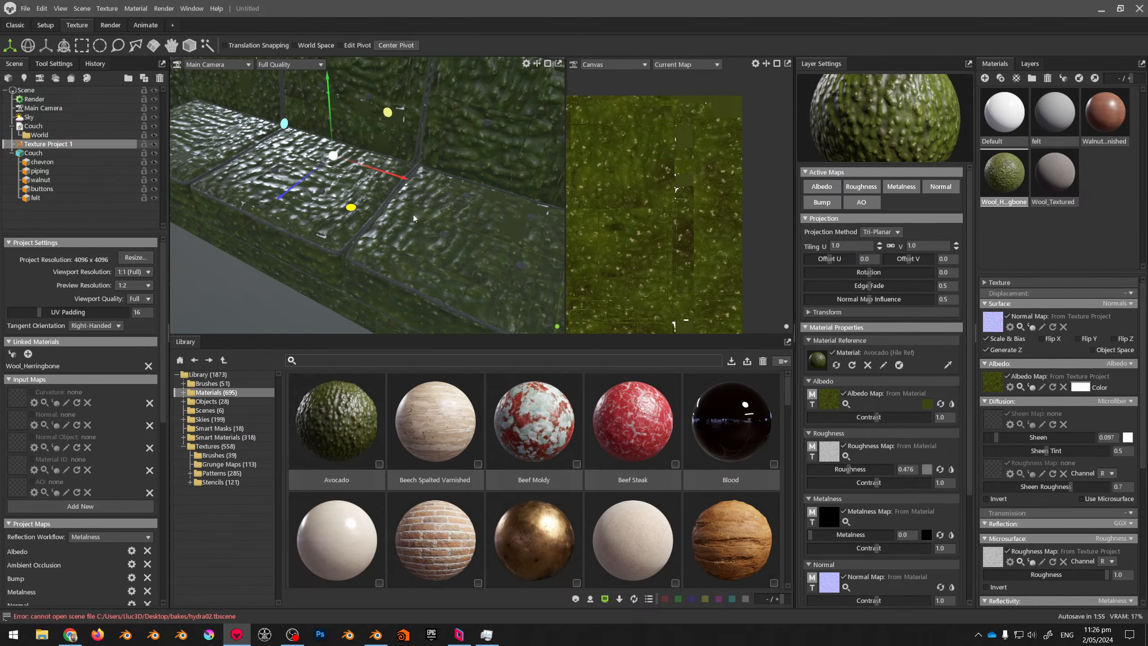
Set the Avocado layer's projection tiling to 2.3 in both U and V.
click(1029, 63)
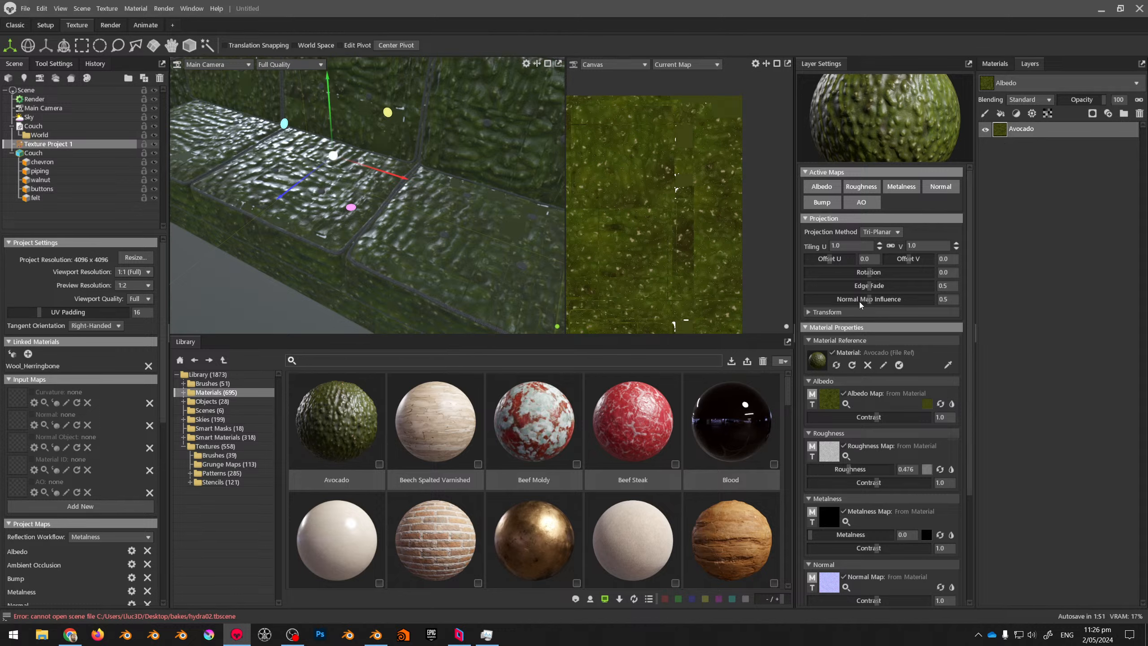
click(880, 248)
click(879, 248)
click(879, 249)
click(879, 248)
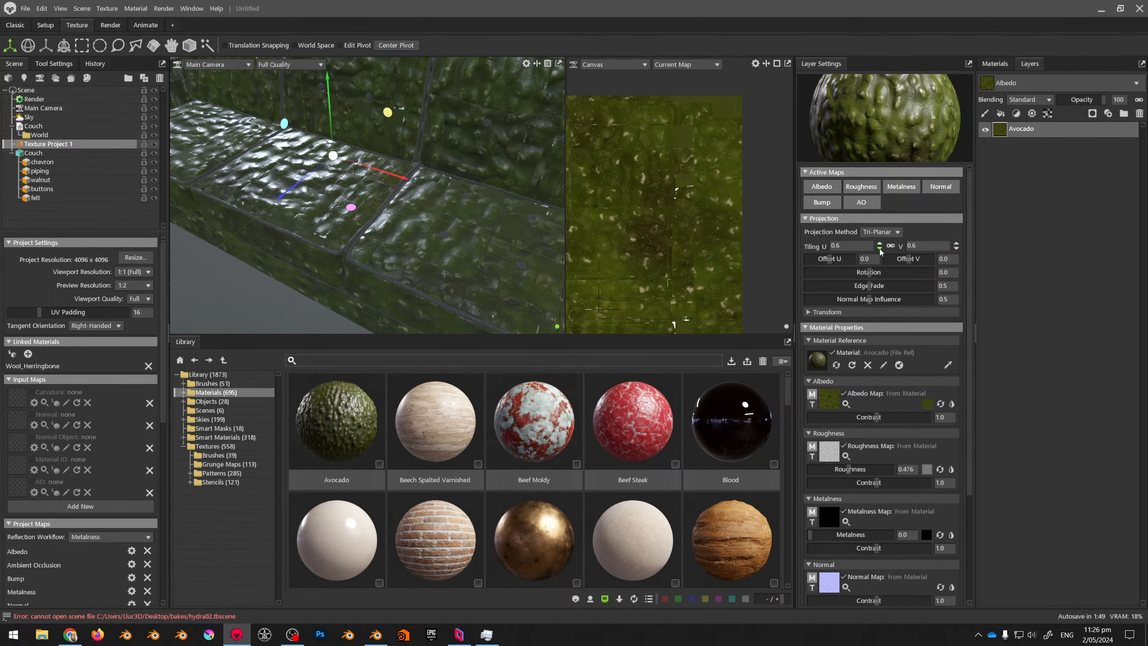
click(879, 249)
click(879, 248)
click(879, 249)
click(879, 248)
click(879, 250)
click(879, 244)
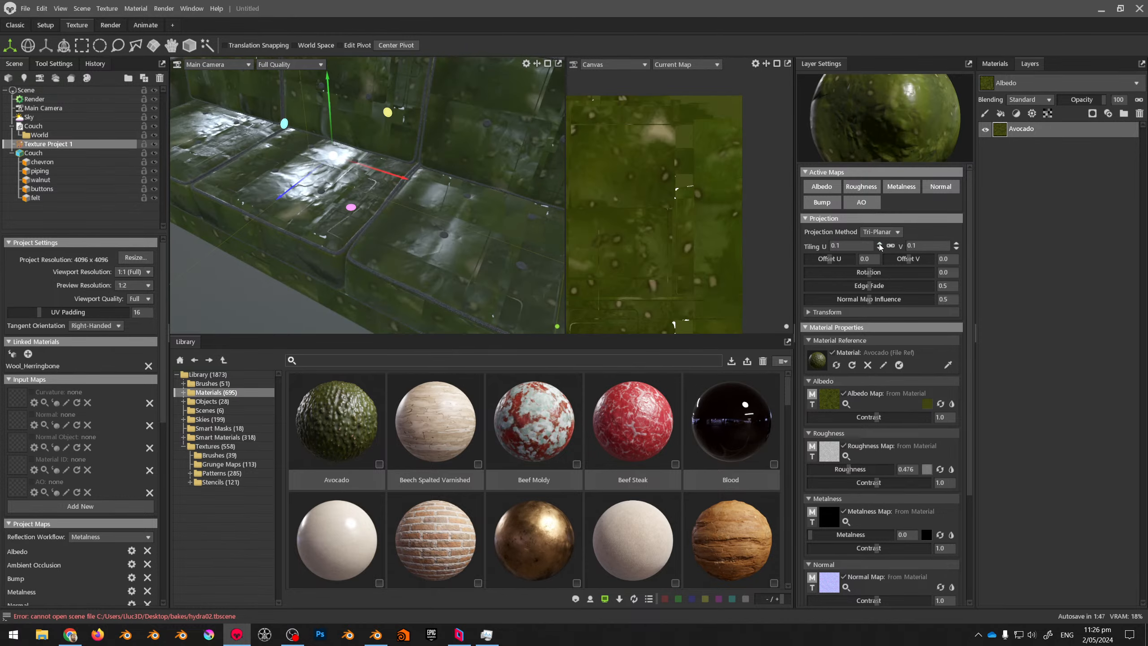
click(879, 244)
click(879, 244)
click(880, 245)
click(880, 244)
click(880, 245)
double_click(880, 245)
double_click(879, 244)
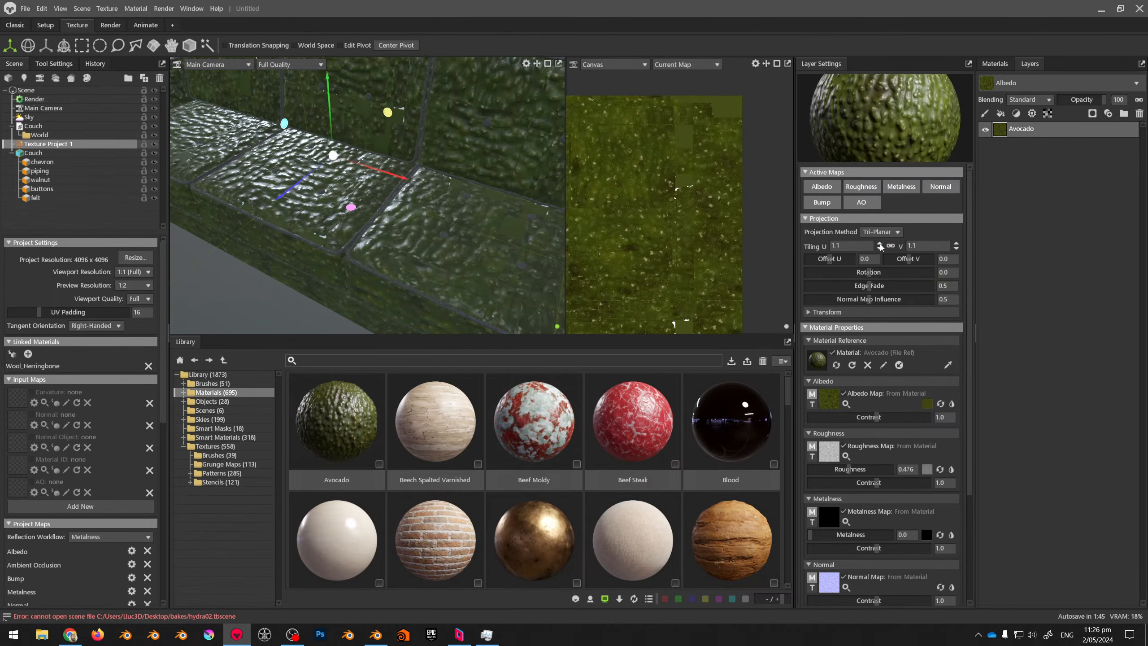
double_click(880, 244)
double_click(879, 244)
click(880, 244)
click(880, 244)
click(880, 245)
click(880, 244)
click(880, 245)
click(880, 244)
click(880, 244)
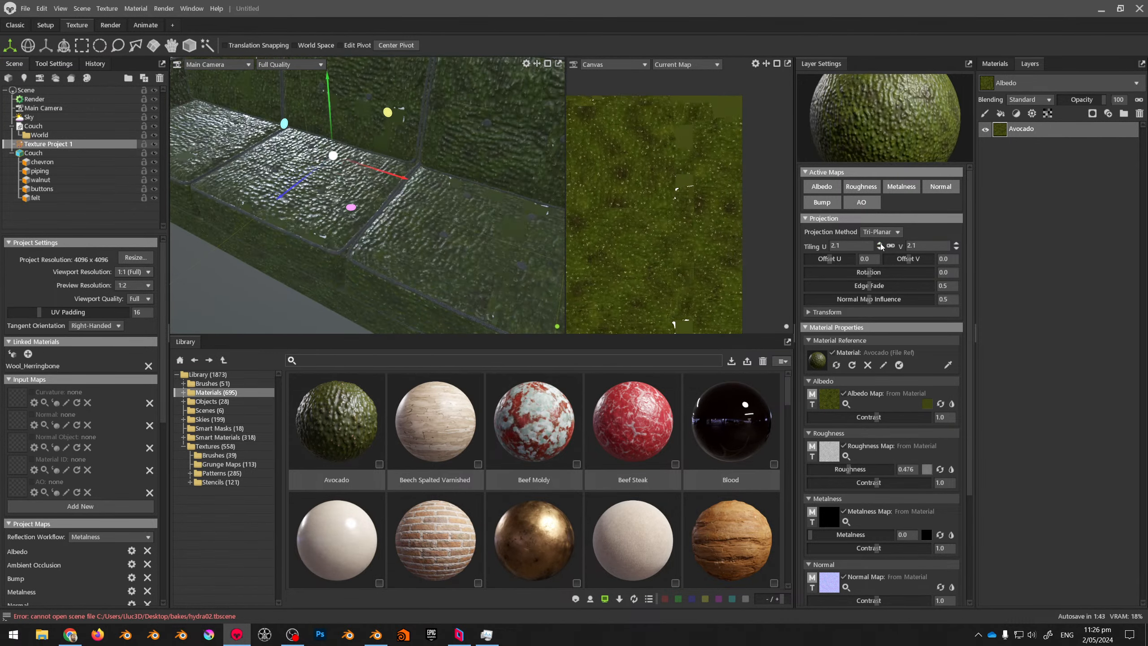
click(880, 245)
click(880, 244)
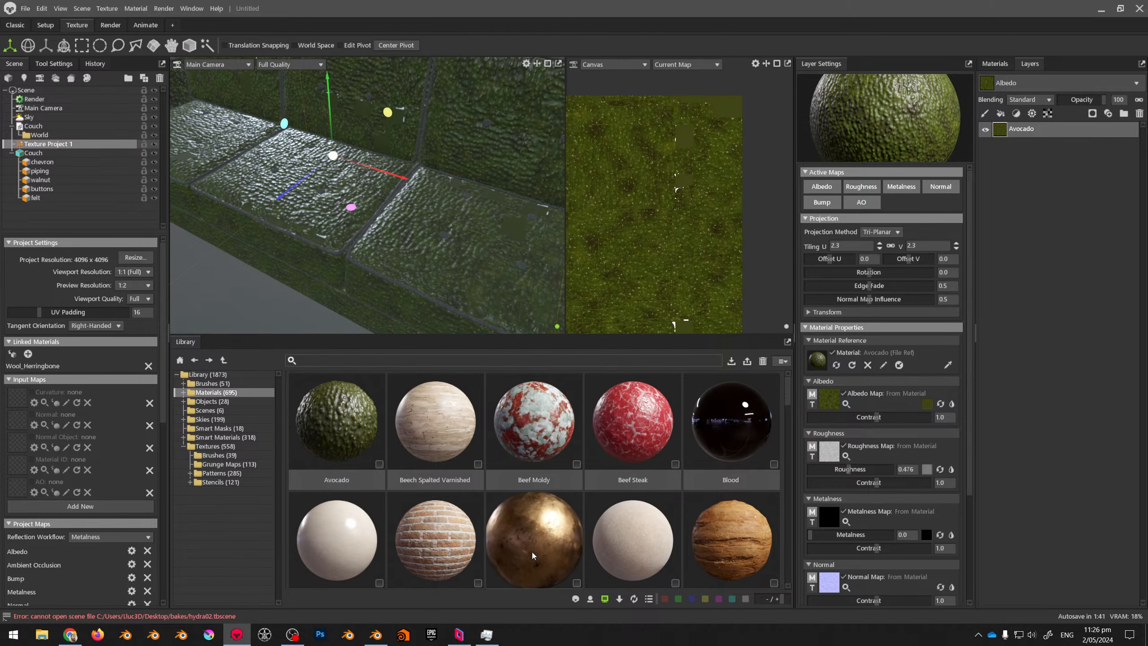
Add the Library's Bronze Aged material as a layer above Avocado and give it a white paint mask.
drag(534, 538, 1025, 134)
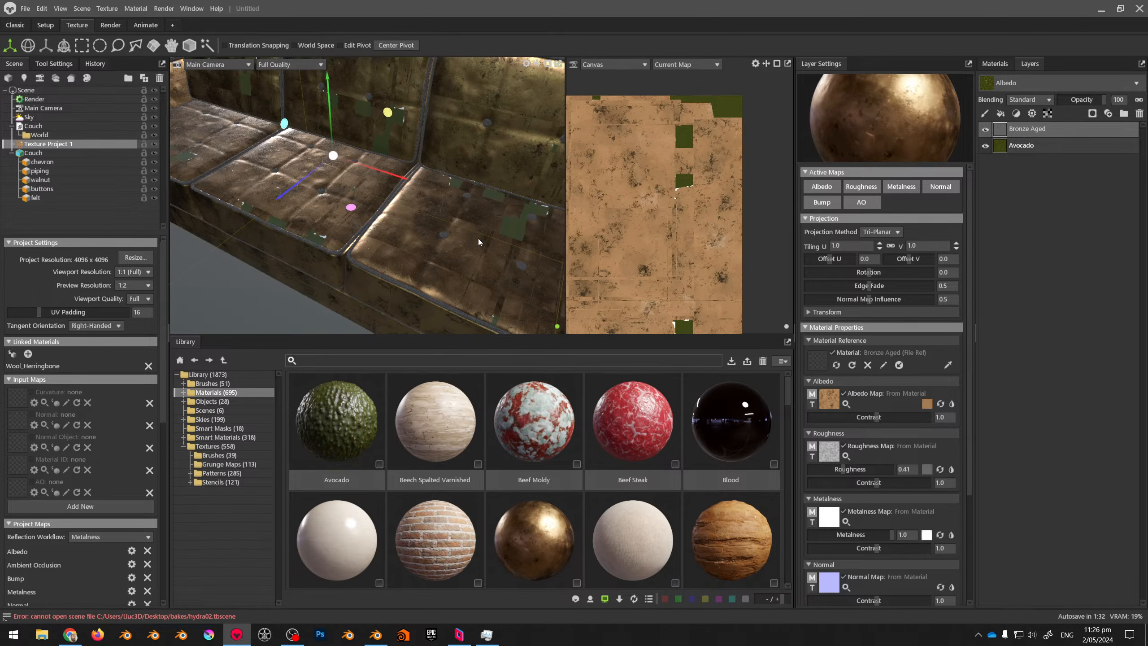
drag(420, 264, 464, 221)
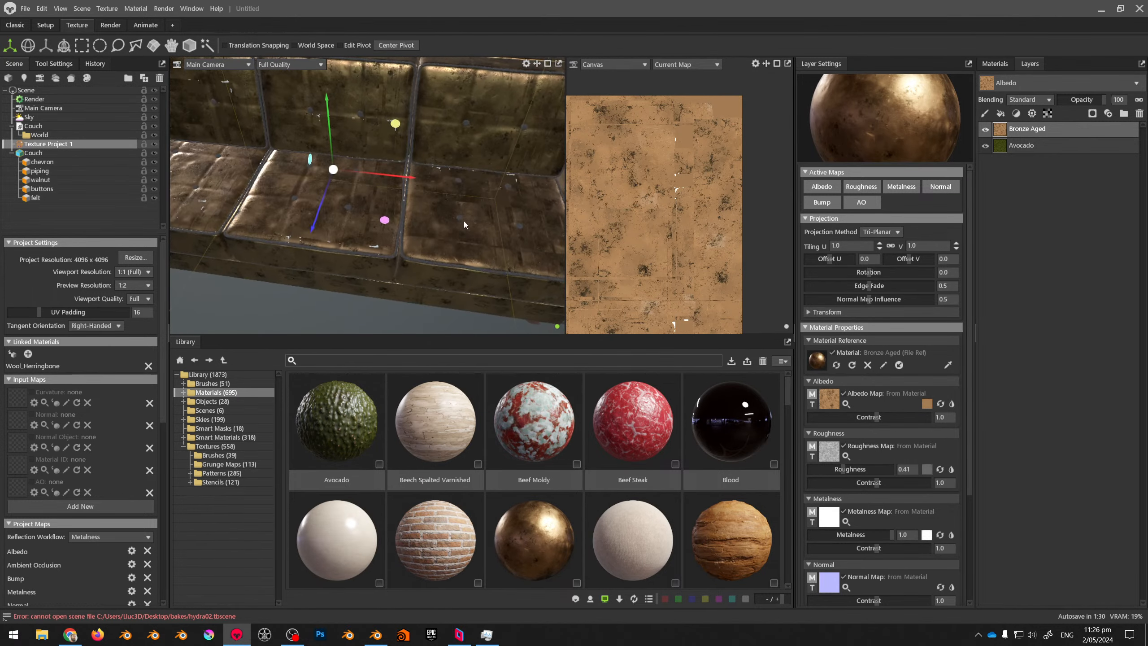
right_click(1033, 134)
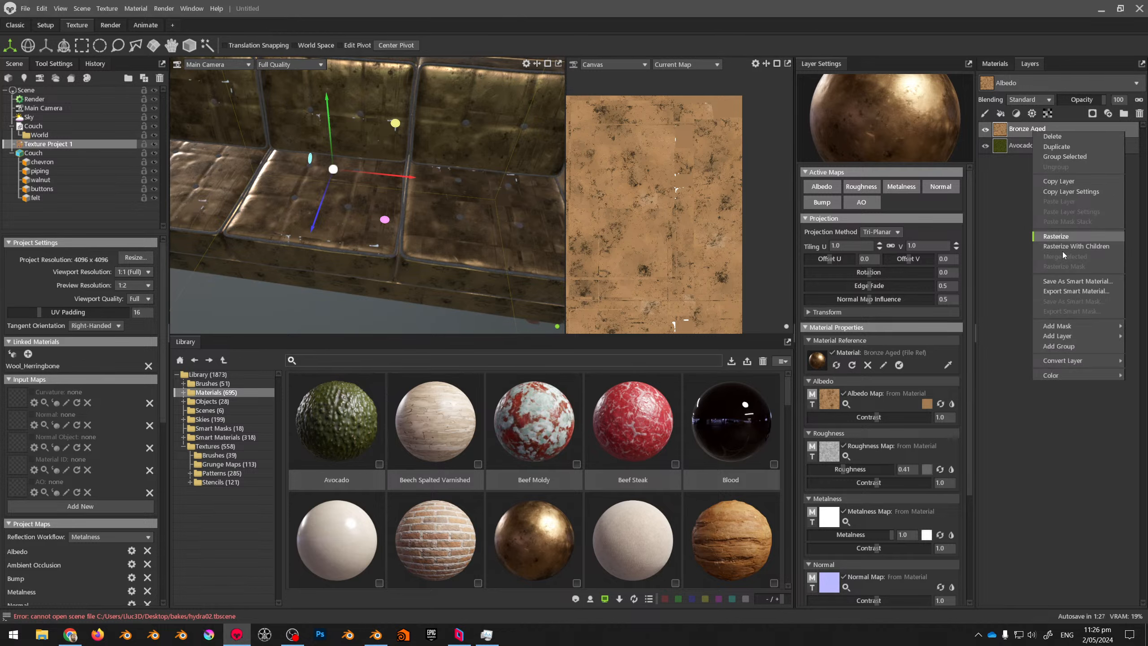
mouse_move(1058, 339)
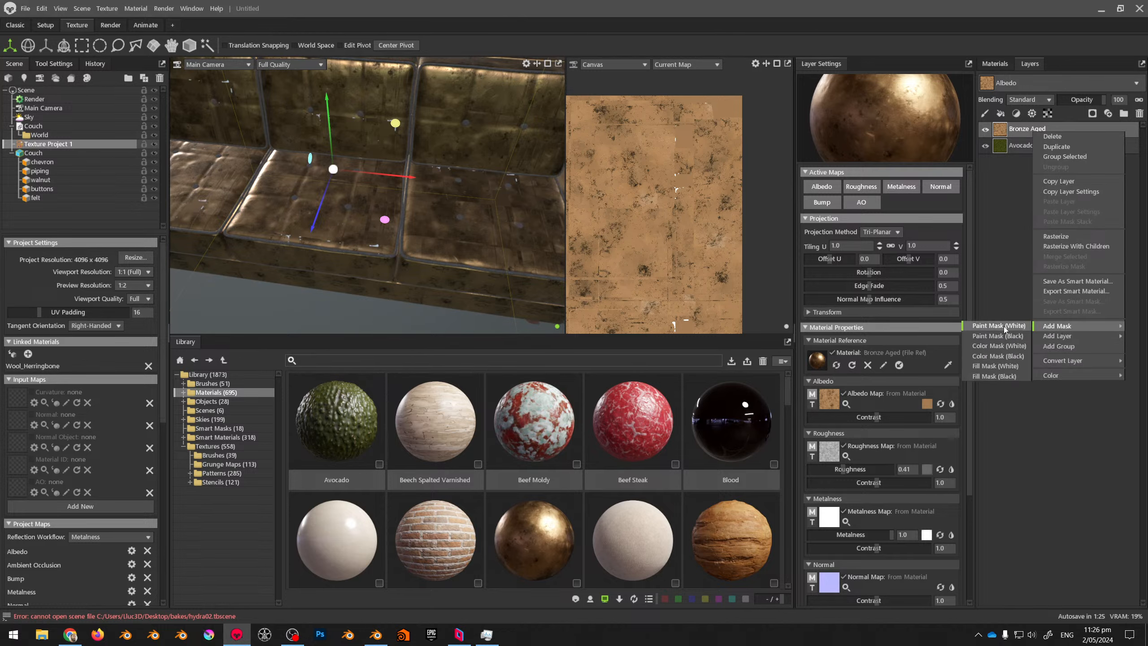
click(998, 325)
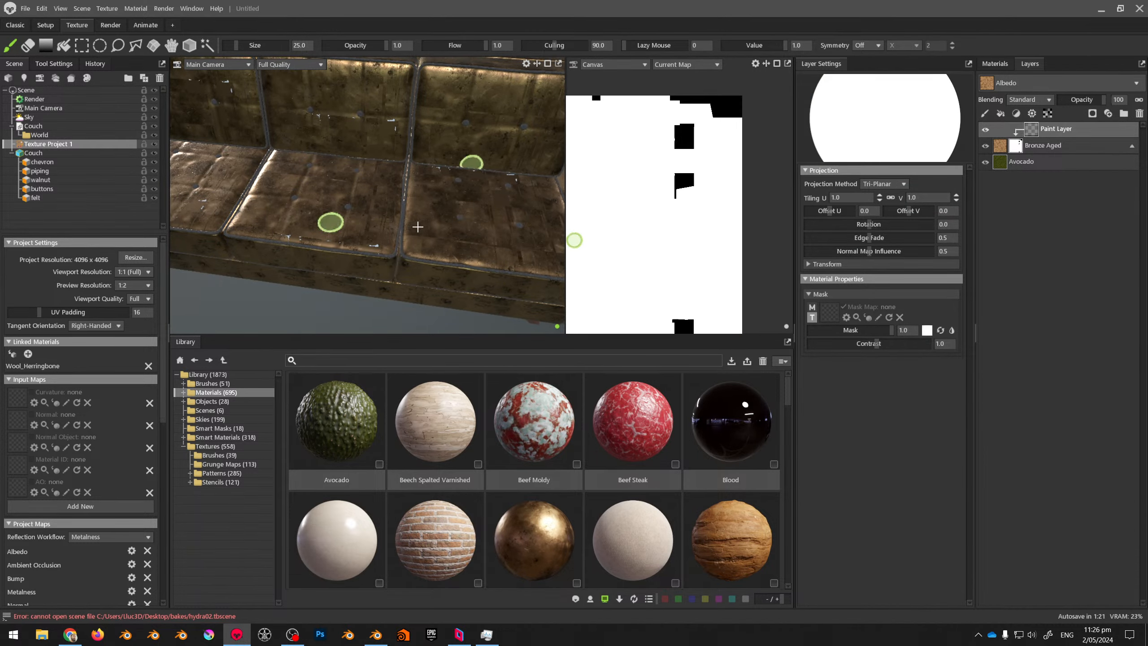
Examine the bronze-layered couch from several angles and browse further materials in the Library.
alt+drag(446, 217, 415, 247)
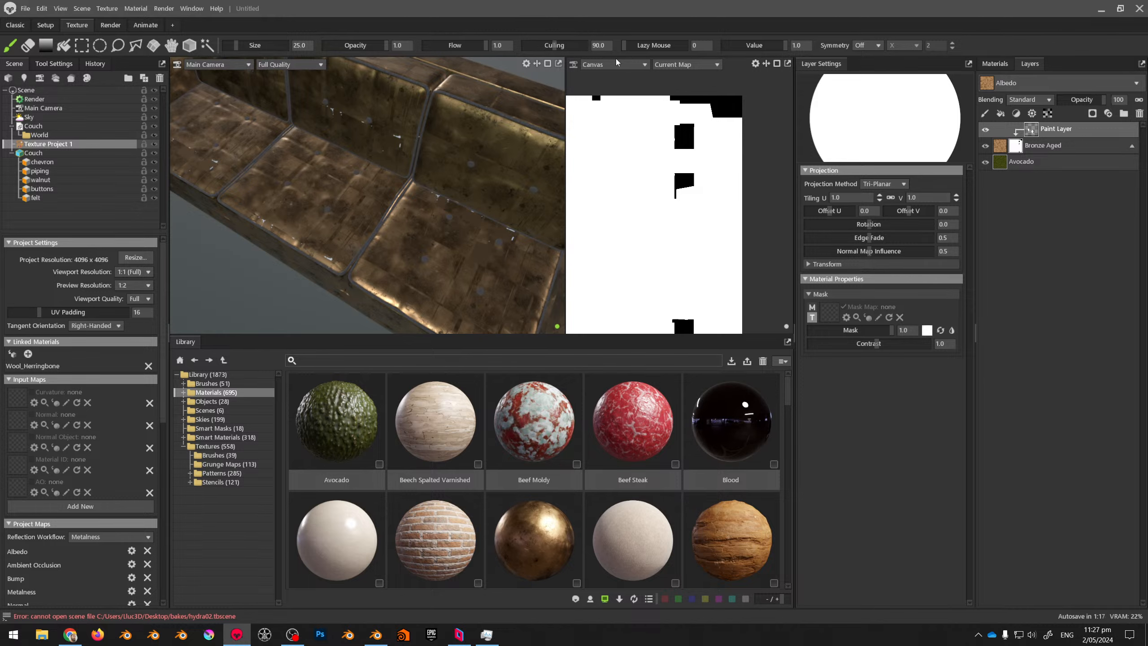
scroll(490, 218, down, 4)
alt+drag(418, 215, 441, 174)
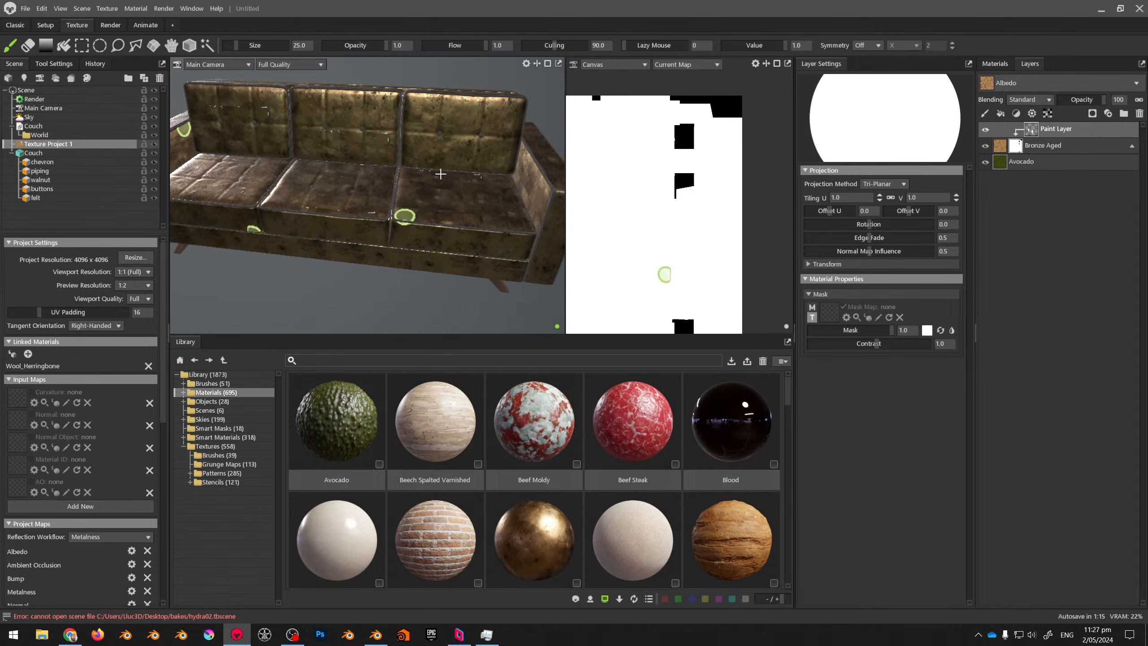
mouse_move(464, 113)
mouse_down()
mouse_move(419, 122)
mouse_move(434, 159)
mouse_up()
scroll(434, 160, up, 3)
scroll(552, 501, down, 4)
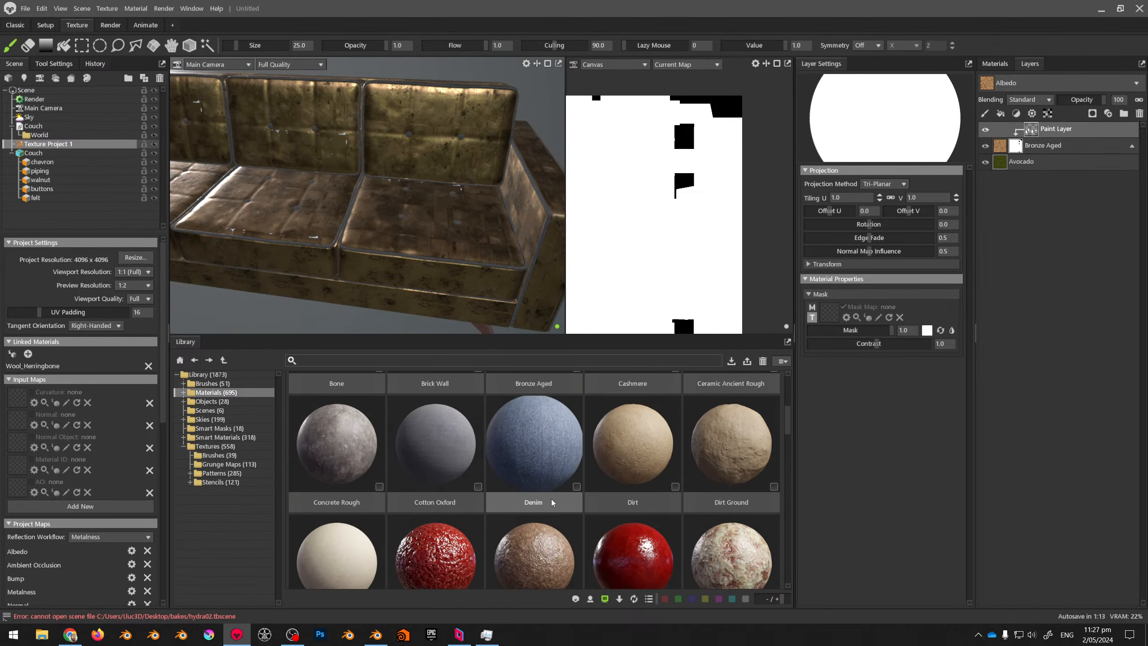
scroll(552, 502, down, 8)
scroll(429, 136, up, 2)
alt+drag(431, 118, 380, 142)
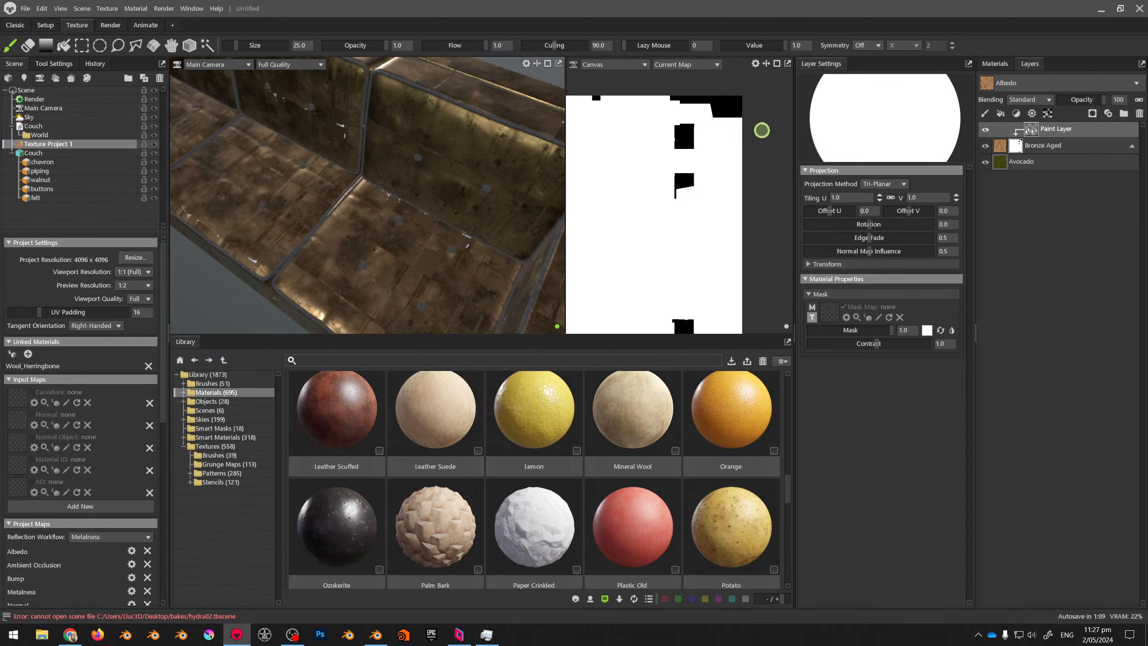
key(alt+Tab)
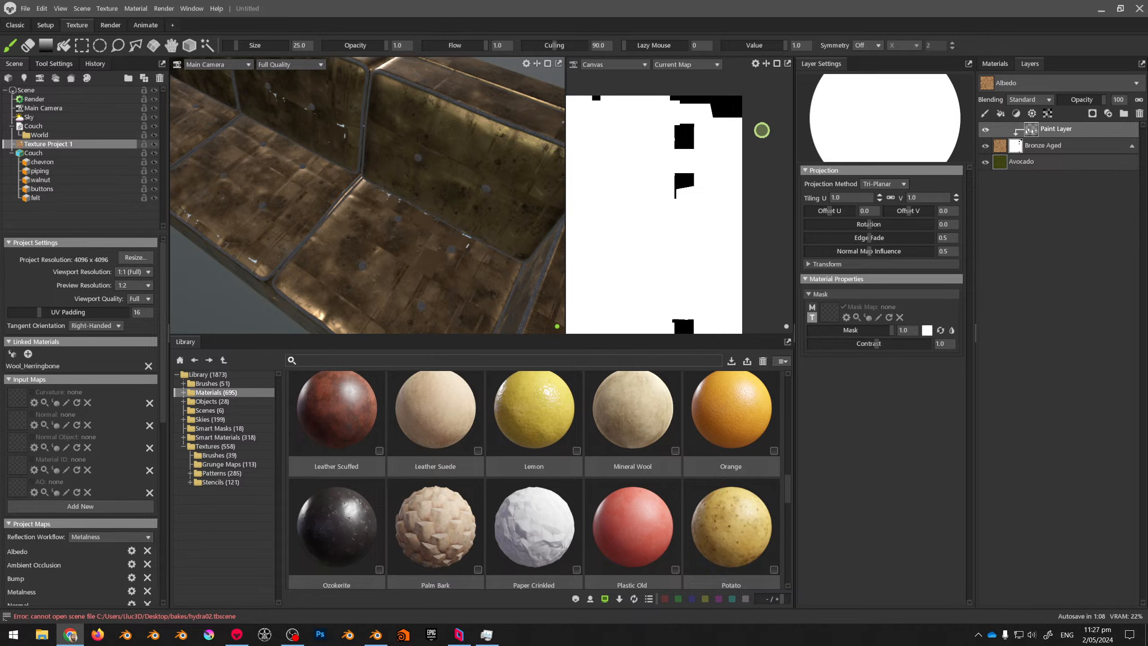
click(443, 226)
scroll(425, 287, down, 5)
alt+drag(425, 287, 368, 185)
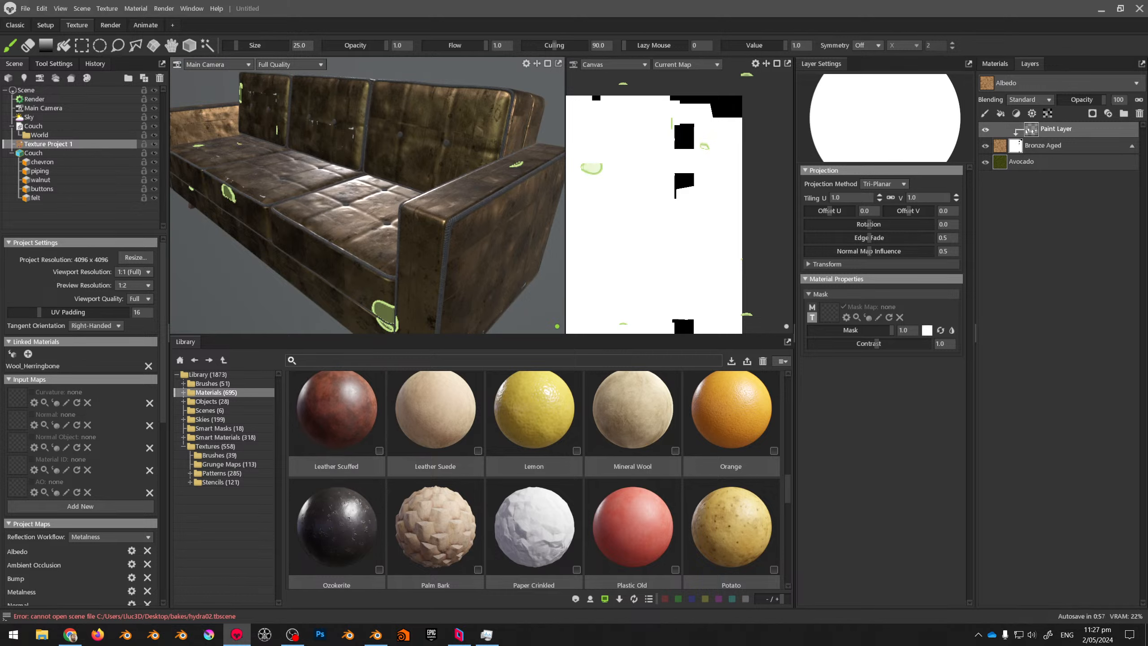
Switch to Blender, clear the mesh selection, and examine the open areas around the jaw's diagonal strips.
key(alt+Tab)
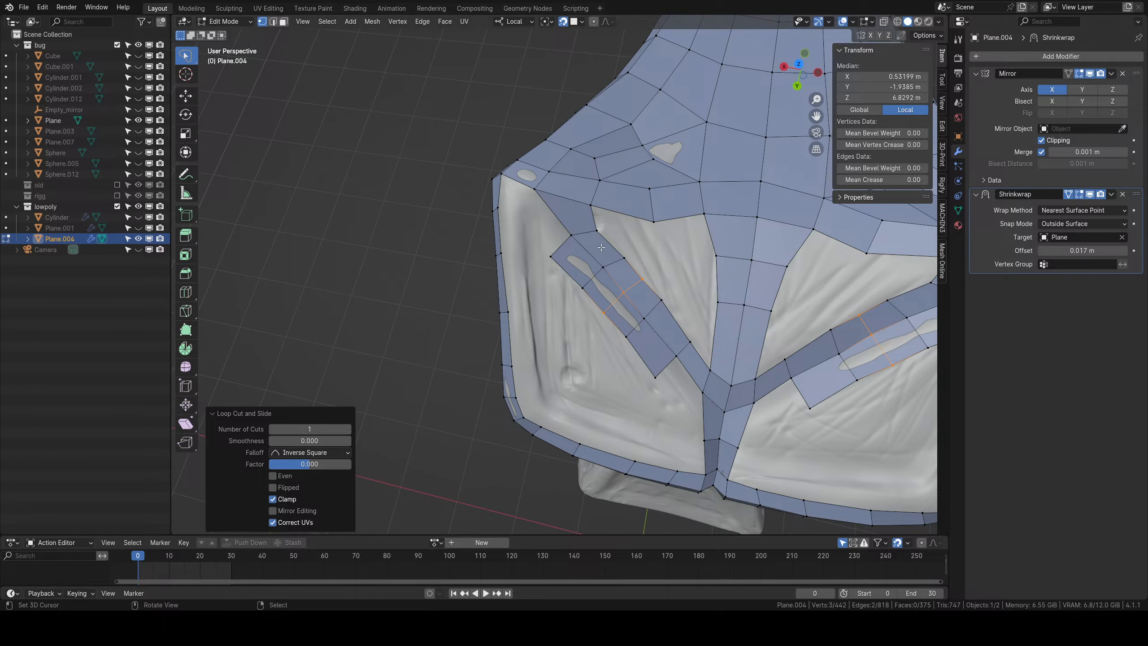
scroll(597, 310, down, 4)
middle_drag(596, 303, 525, 290)
scroll(601, 257, up, 3)
key(alt+a)
middle_drag(475, 427, 487, 414)
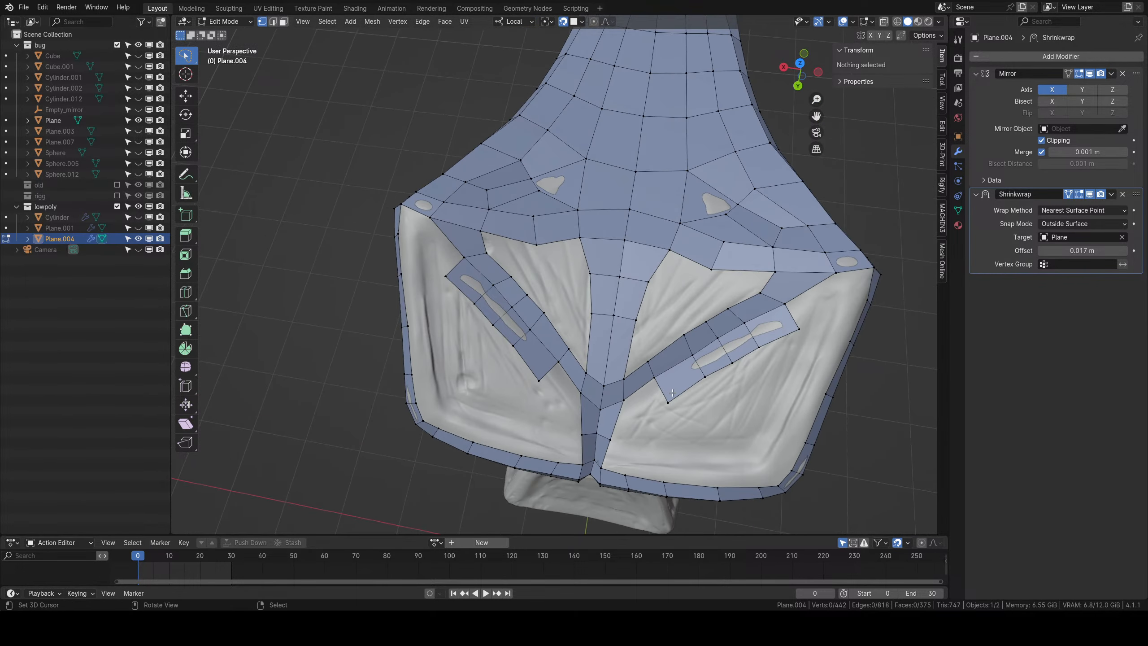
scroll(538, 258, up, 2)
middle_drag(545, 239, 548, 244)
right_click(540, 224)
scroll(541, 226, down, 3)
middle_drag(541, 350, 541, 337)
scroll(541, 336, up, 3)
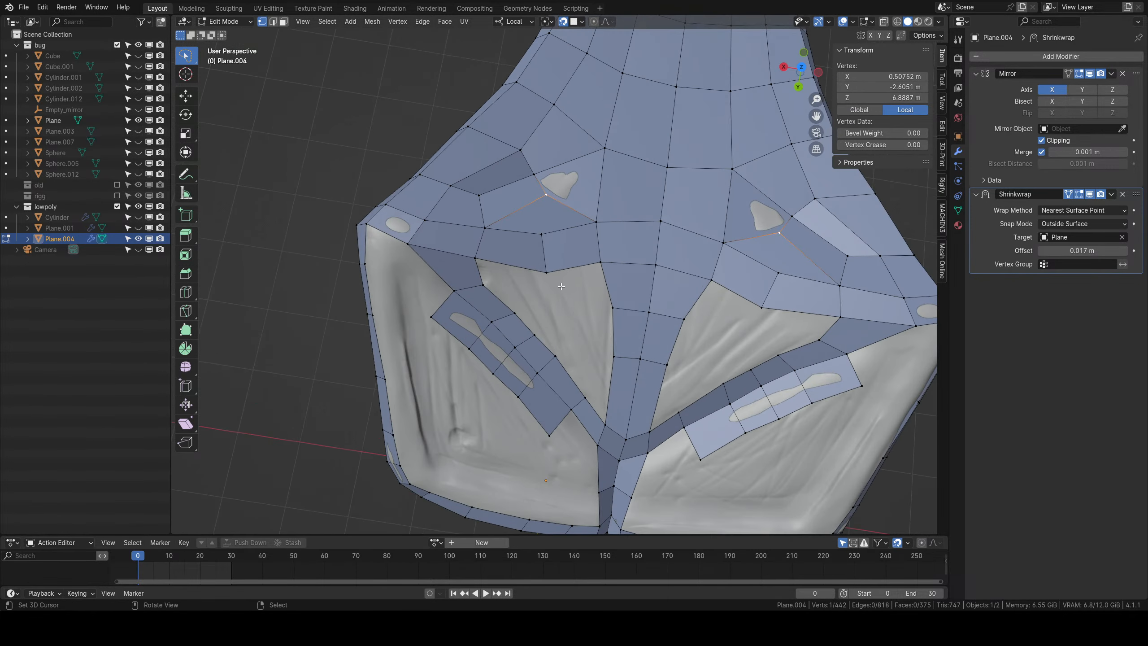
Extrude the boundary loop of the triangular opening beside the centre ridge, scale it to about 0.56, and reposition it within the opening.
right_click(493, 284)
alt+right_click(577, 278)
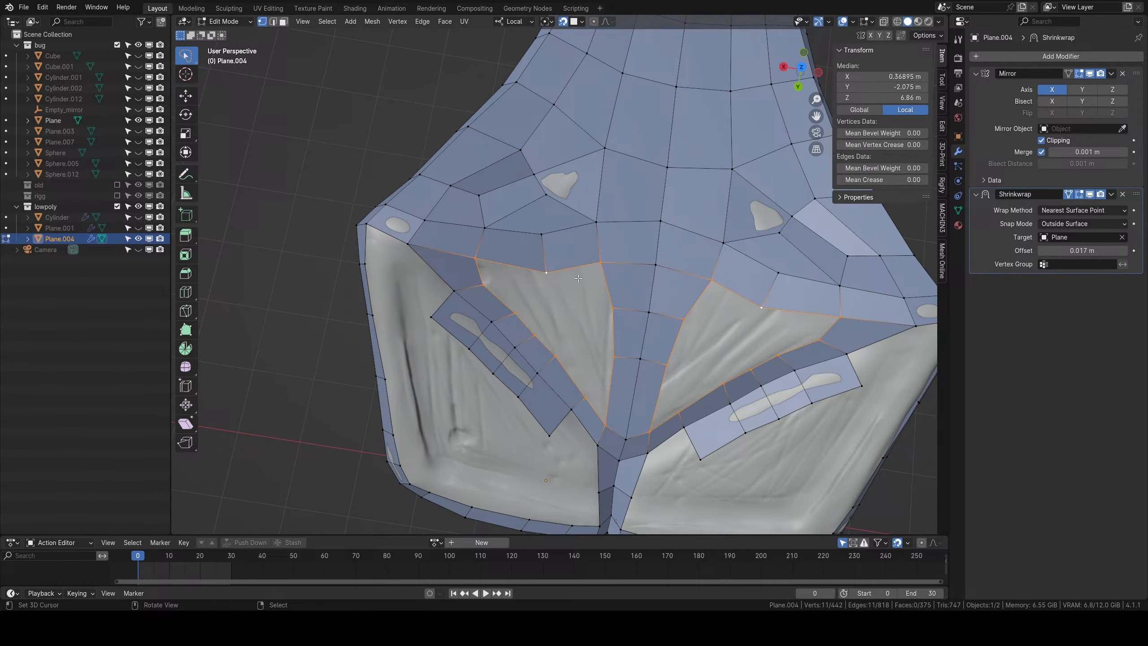
key(e)
right_click(604, 316)
key(s)
click(607, 314)
key(g)
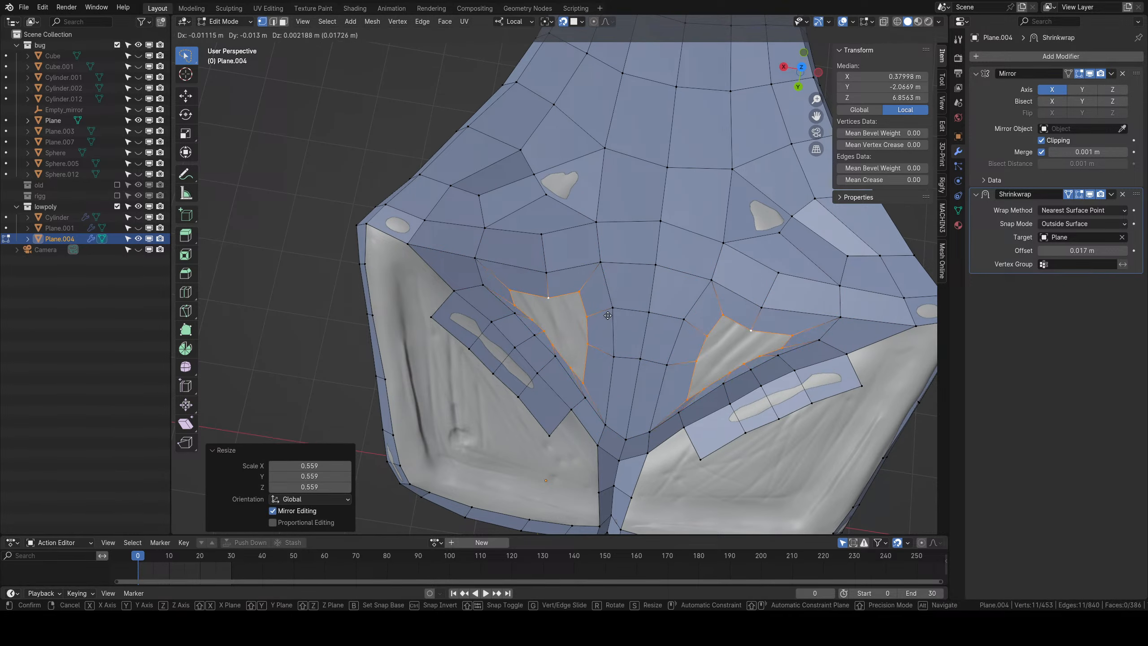
click(614, 311)
Move the middle vertices of the new ring's upper edge and the row above it upward over the sculpt.
middle_drag(583, 296, 543, 267)
scroll(541, 265, up, 3)
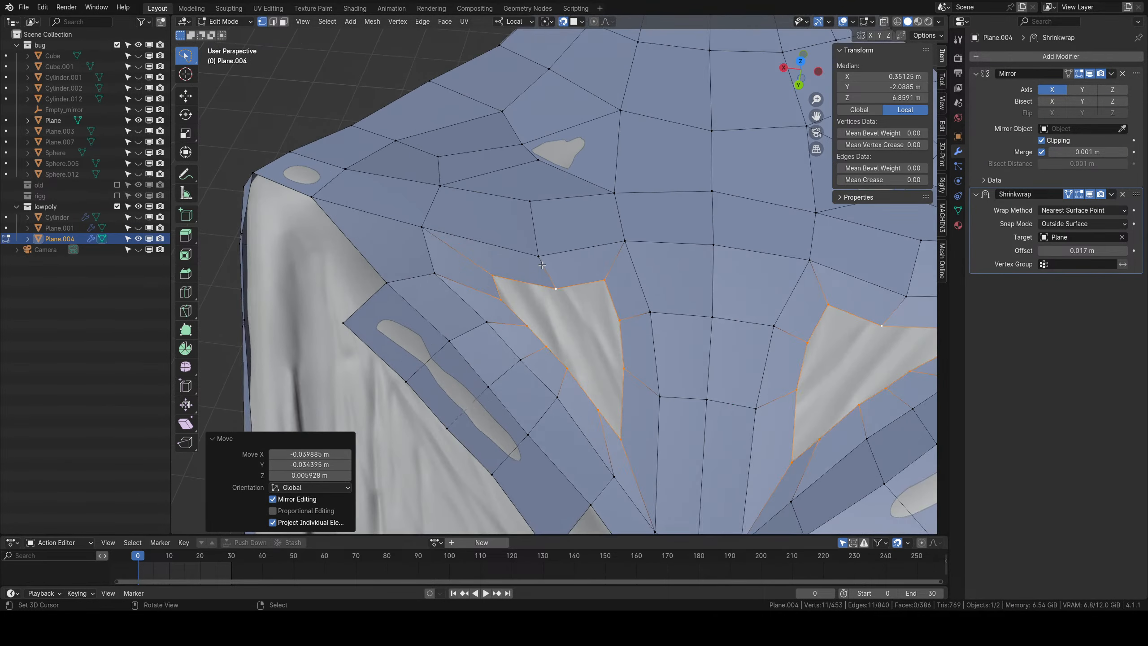
right_click(541, 261)
key(g)
click(547, 246)
right_click(556, 285)
key(g)
click(558, 270)
Fill a quad across the middle of the triangular opening using two vertices from each side.
scroll(558, 269, down, 4)
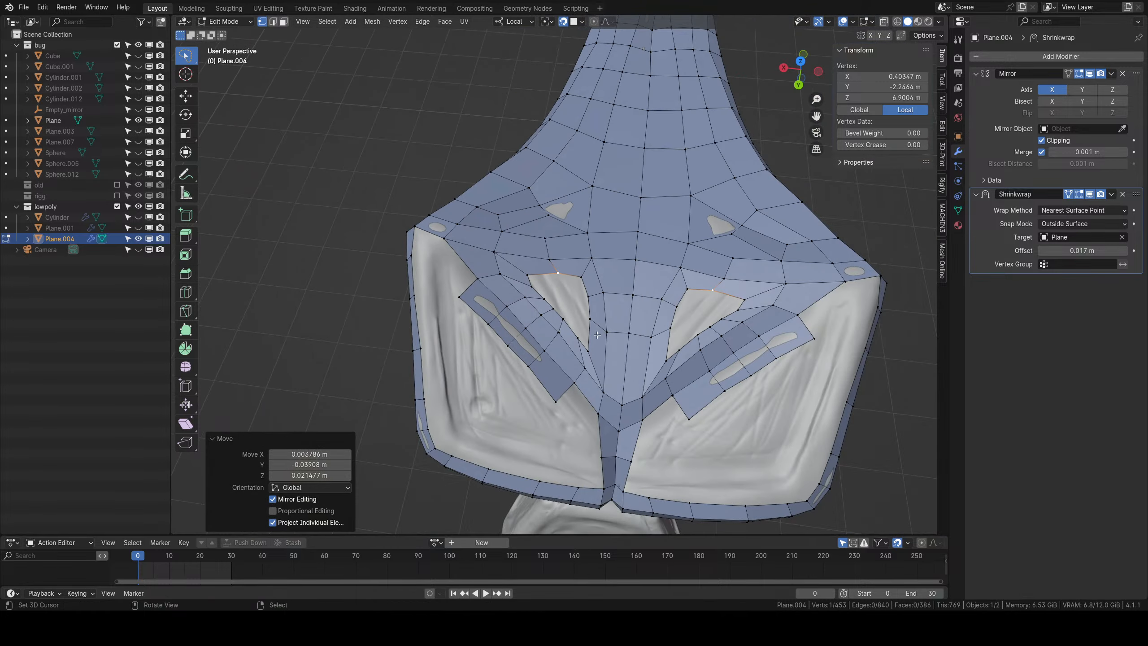
right_click(563, 319)
shift+right_click(554, 309)
shift+right_click(588, 297)
shift+right_click(588, 317)
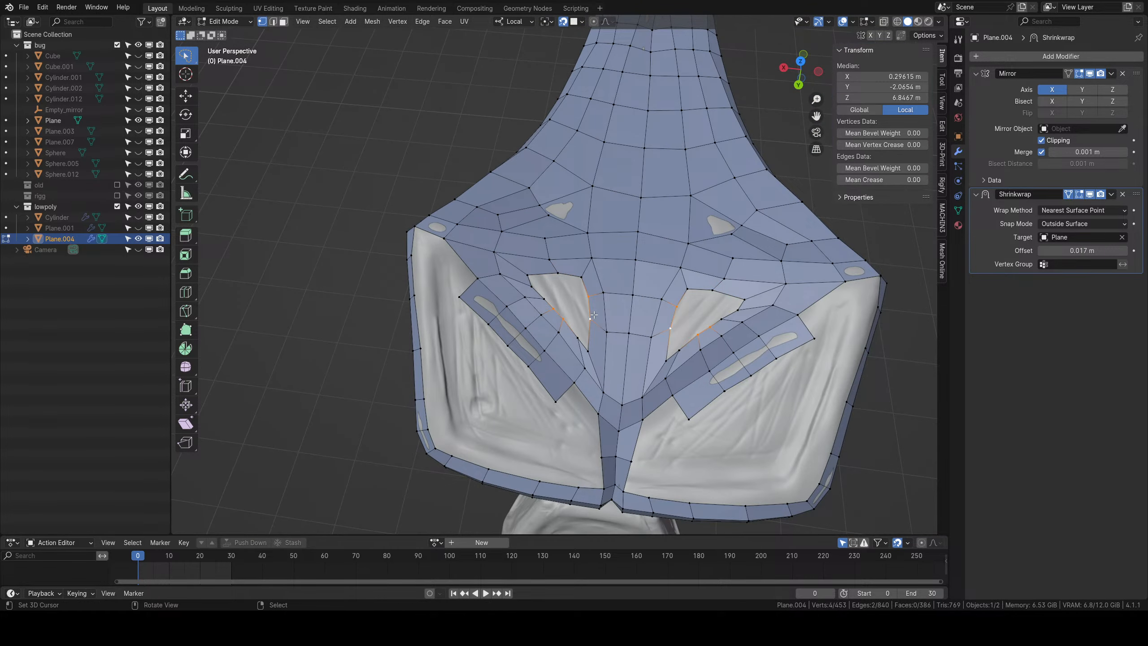
key(f)
Fill two more faces in the upper part of the triangular opening, starting from the bridging quad's upper edge.
scroll(587, 314, up, 4)
right_click(546, 346)
shift+right_click(620, 319)
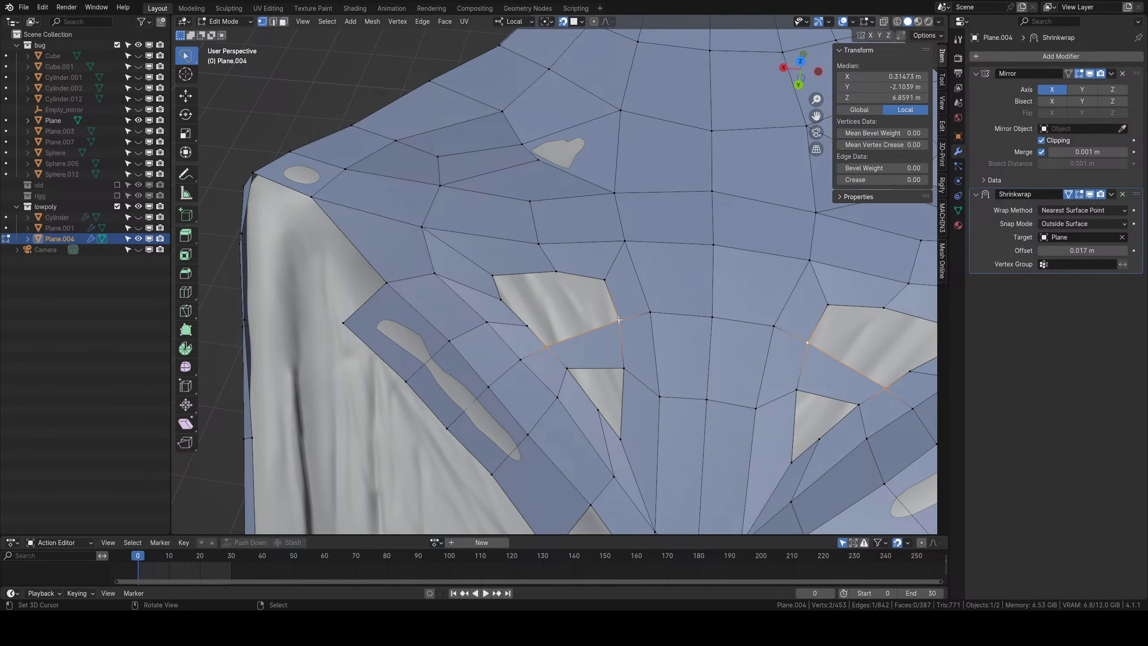
key(f)
key(f)
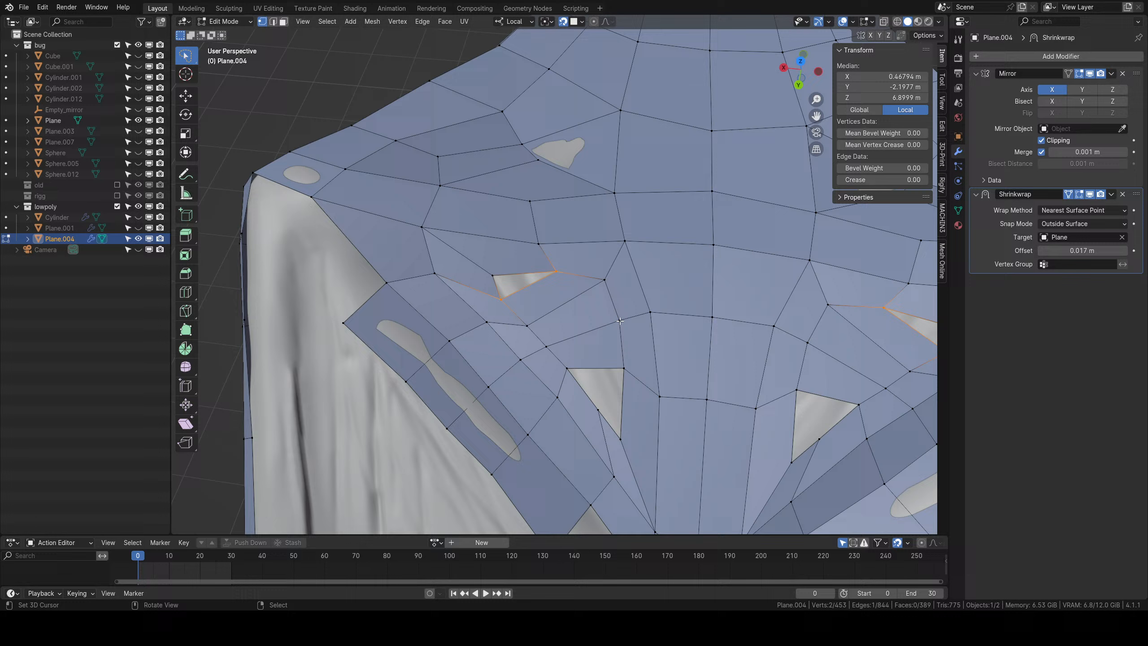
Fill the lower triangular hole beside the centre ridge with a face and adjust the vertices at its lower end.
right_click(565, 370)
right_click(601, 414)
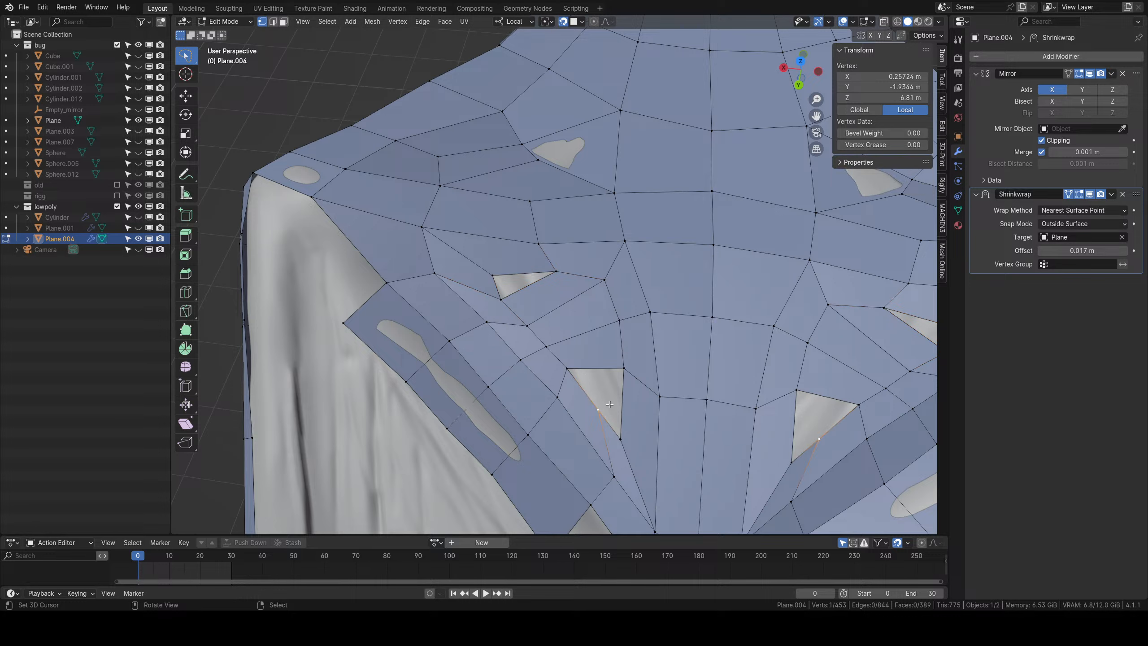
right_click(623, 370)
shift+right_click(574, 366)
key(f)
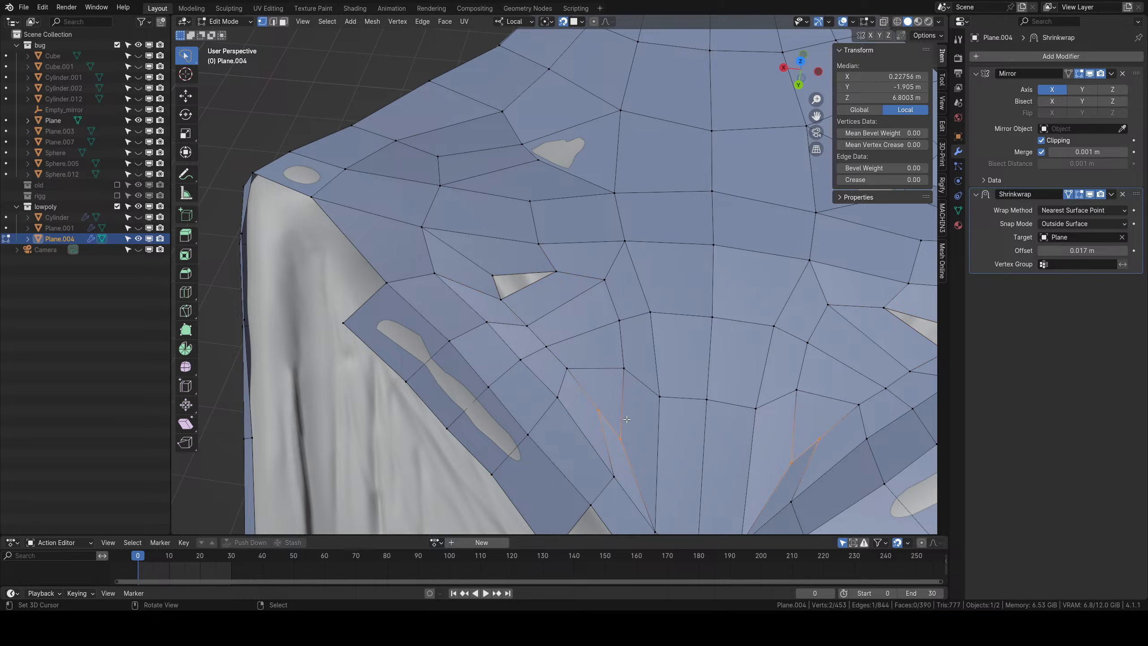
right_drag(629, 437, 604, 429)
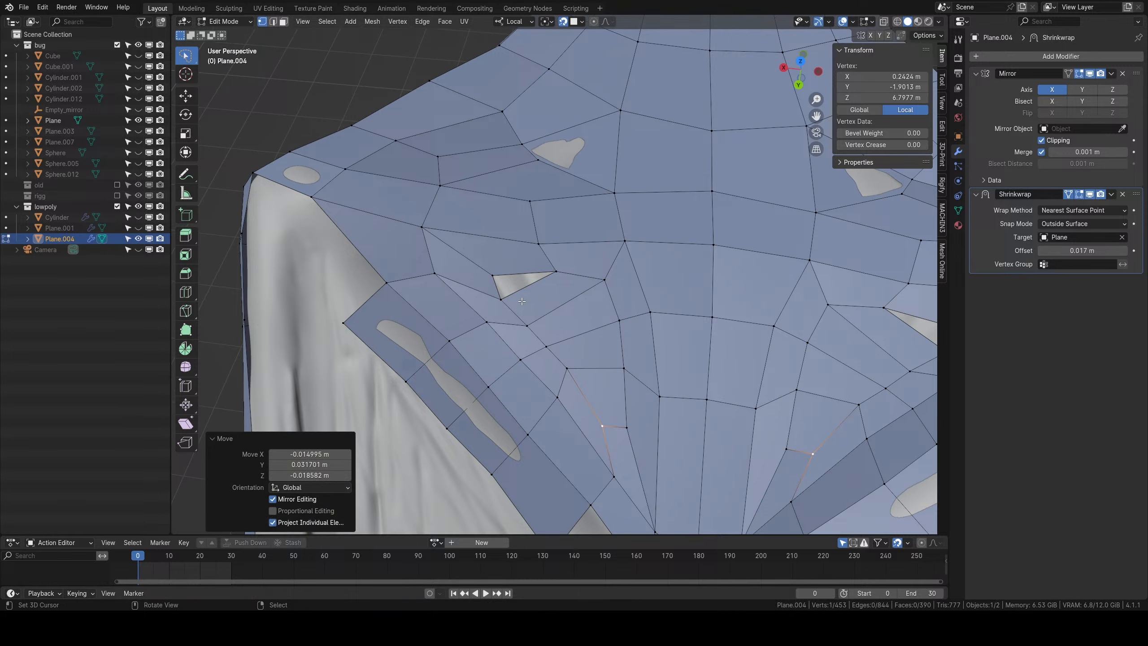
Fill the small upper triangular hole with a single triangle face from its three corner vertices.
right_click(501, 302)
shift+right_click(494, 277)
shift+right_click(556, 274)
key(f)
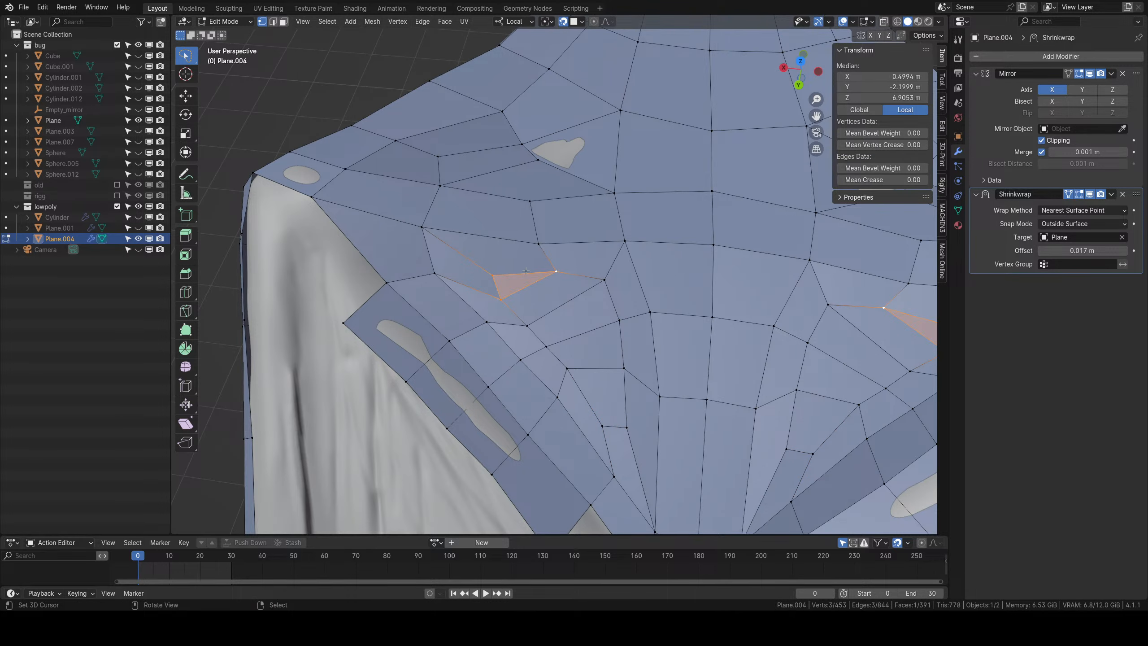
Reposition the vertices around the new triangle to even out the surrounding quads.
right_click(494, 276)
mouse_move(495, 276)
right_down()
mouse_move(485, 270)
mouse_move(491, 284)
right_up()
scroll(467, 287, down, 3)
middle_drag(467, 287, 469, 296)
right_drag(546, 288, 575, 286)
right_drag(529, 318, 524, 310)
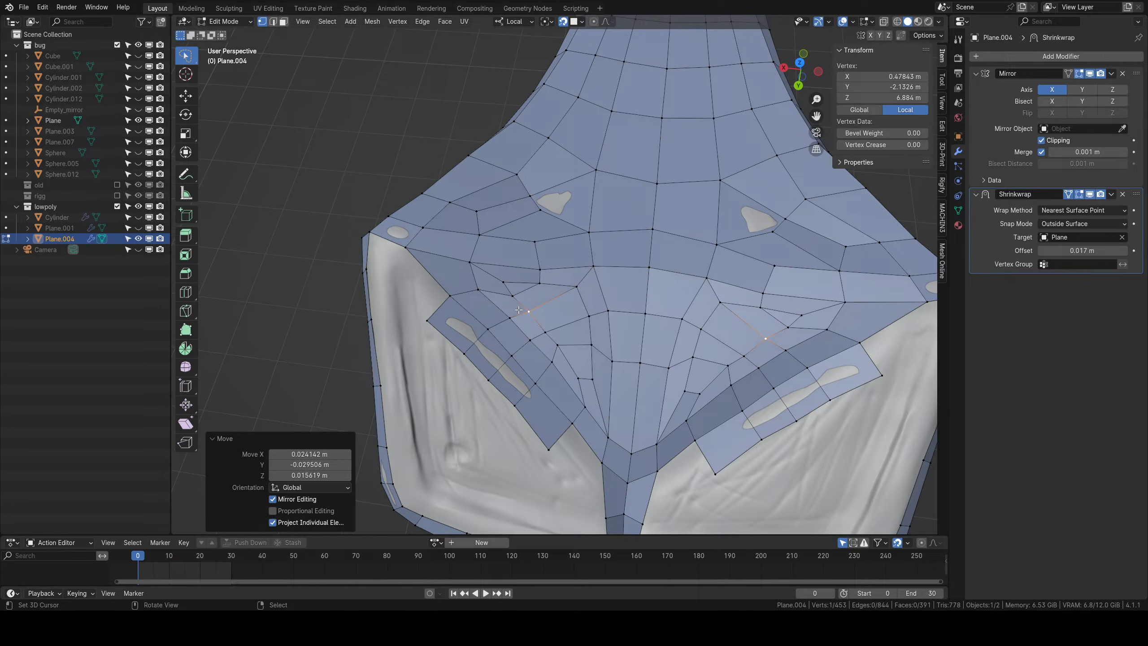
Even out the vertices along the inner patch and shift the strip's end vertices beside the ridge tip.
scroll(519, 310, down, 3)
middle_drag(518, 311, 532, 326)
shift+middle_drag(532, 327, 533, 286)
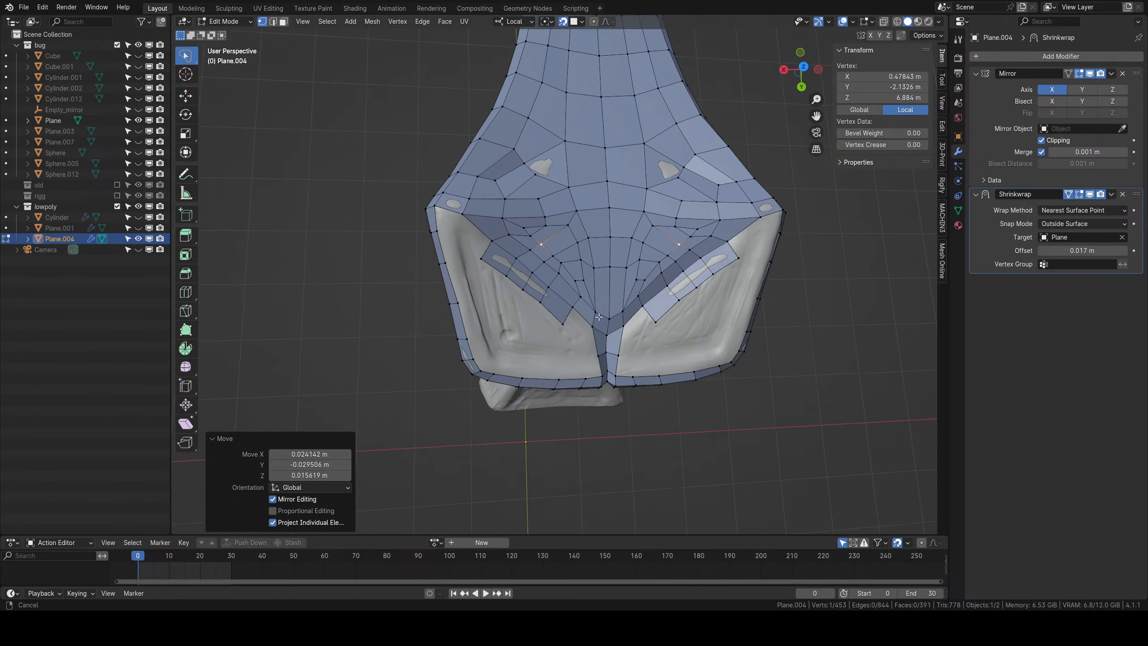
scroll(537, 280, up, 4)
right_drag(565, 248, 573, 256)
right_click(599, 278)
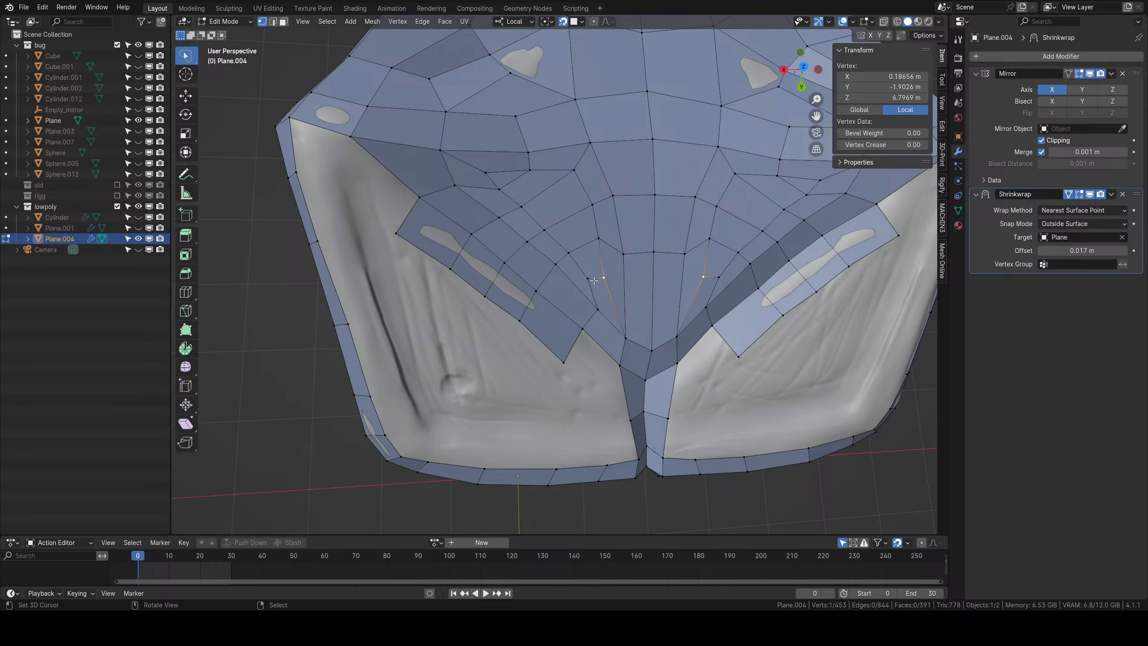
right_click(592, 311)
shift+right_click(587, 324)
key(g)
click(591, 322)
Move the two neighbouring vertices above the ridge tip slightly toward the tip.
right_click(588, 281)
key(g)
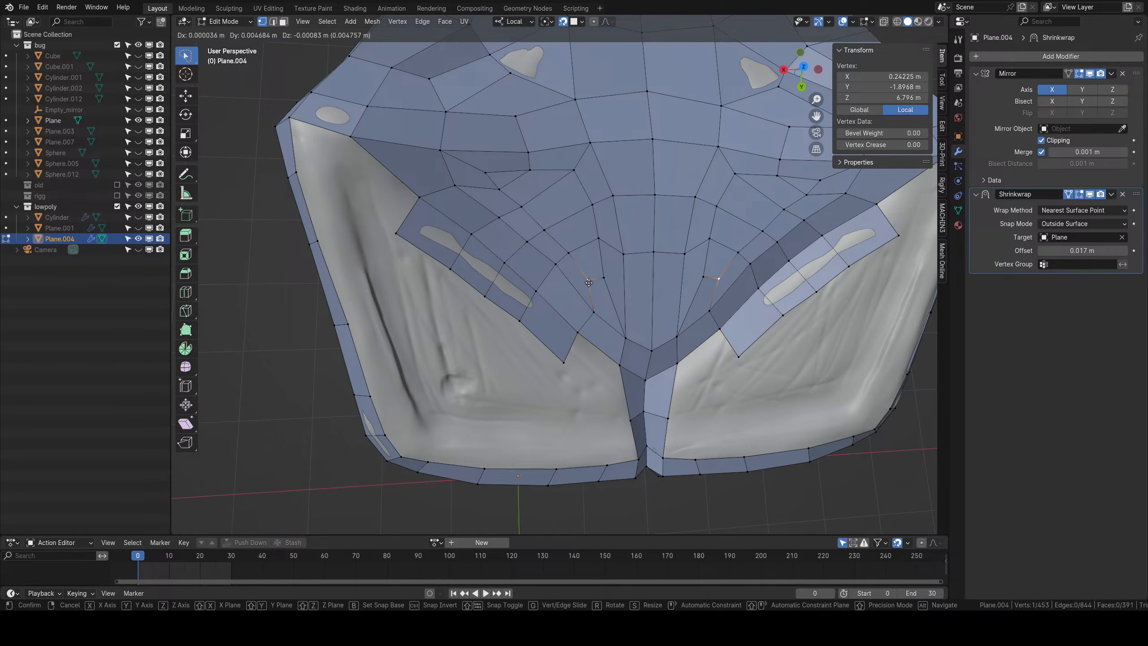
click(591, 287)
right_click(600, 279)
key(g)
click(600, 290)
scroll(610, 276, down, 1)
Cut a new edge with the Knife across the long faces above the ridge tip to the centre line, and adjust the vertex beside the tip.
key(alt+a)
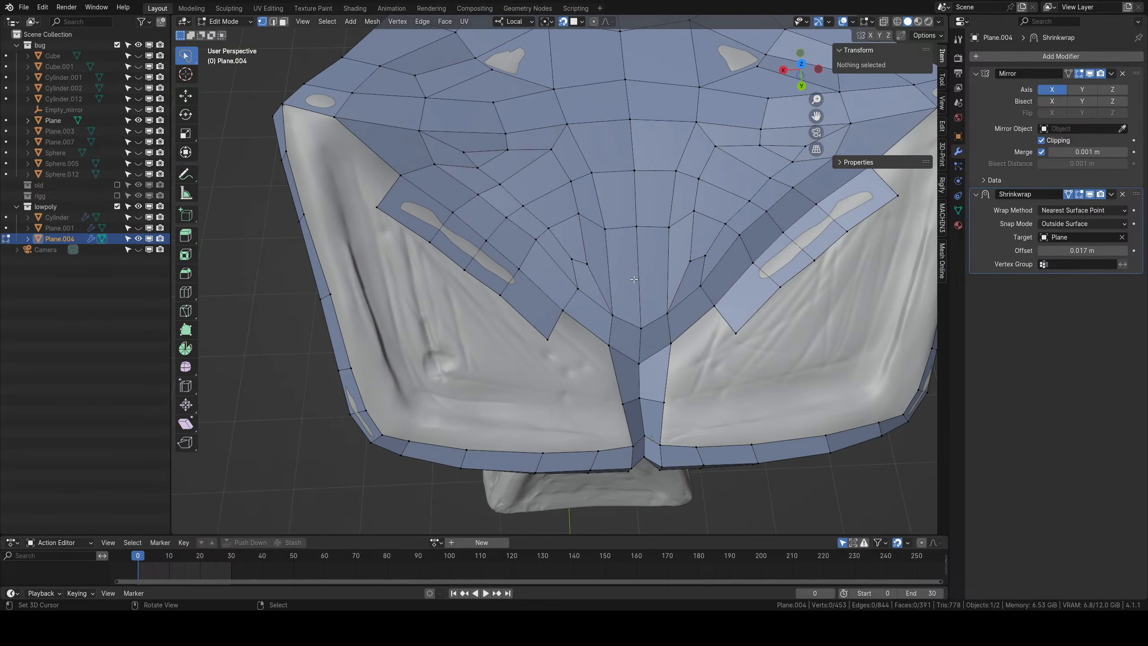
key(k)
click(586, 263)
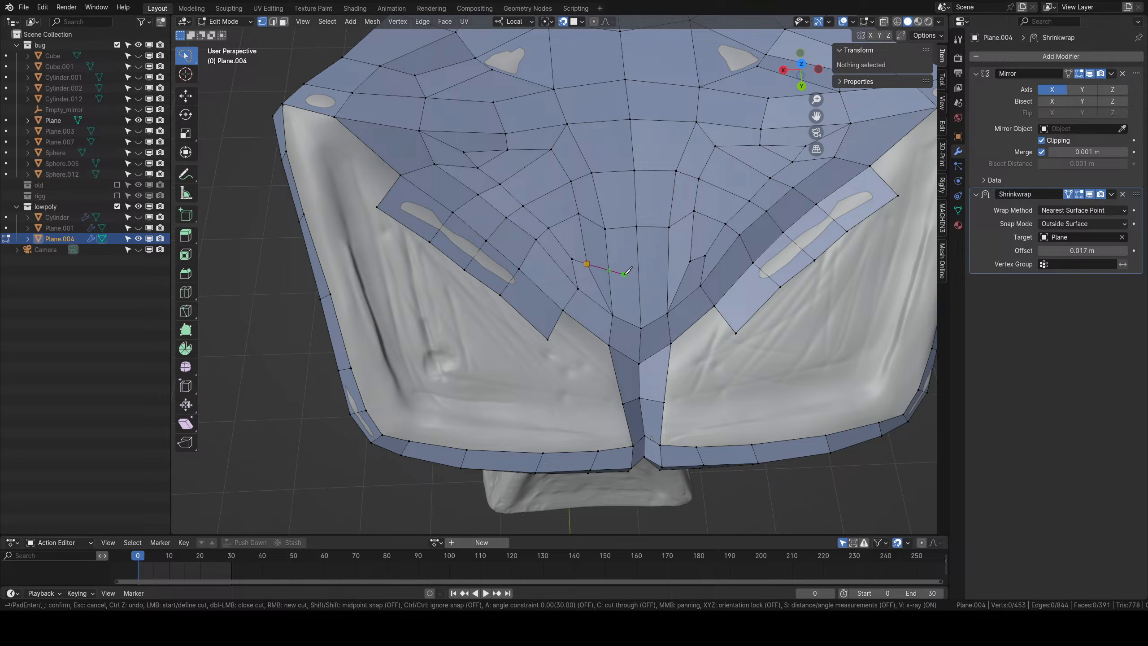
click(638, 275)
key(Return)
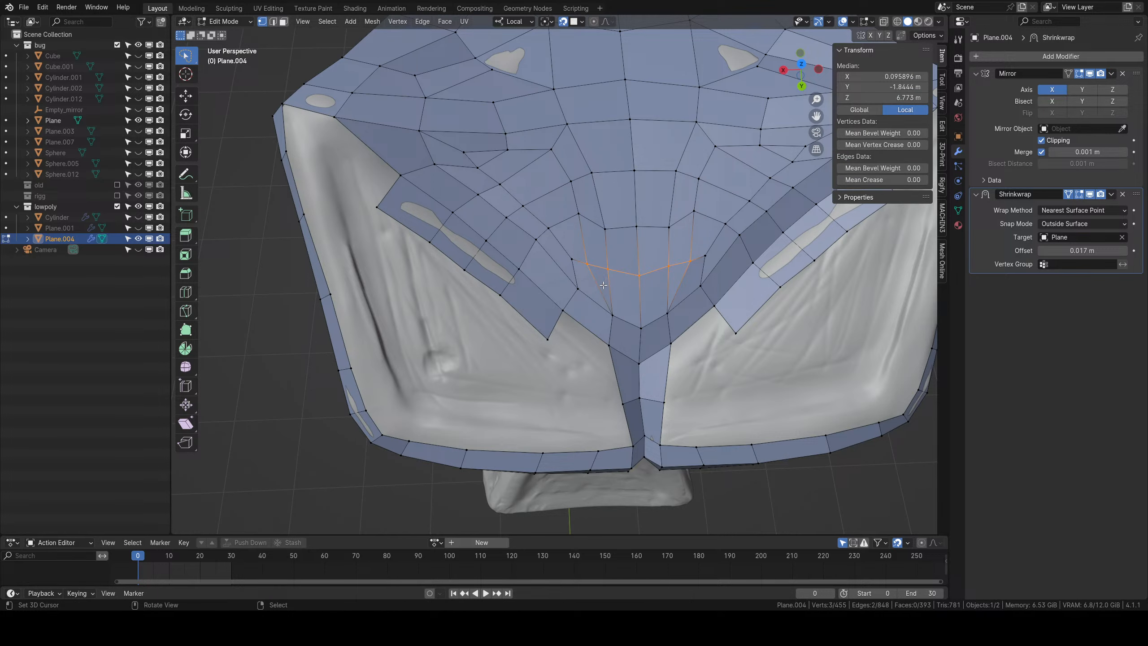
click(612, 310)
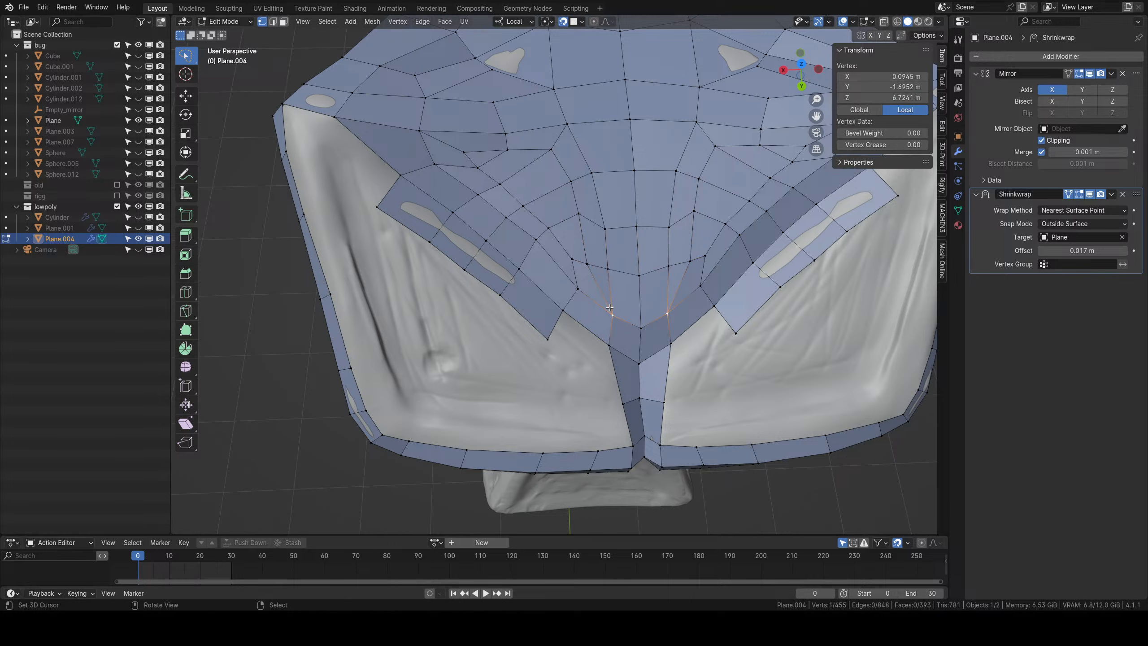
key(g)
click(588, 292)
Delete the two narrow faces on the outer side of the new cut beside the ridge tip.
key(3)
click(591, 284)
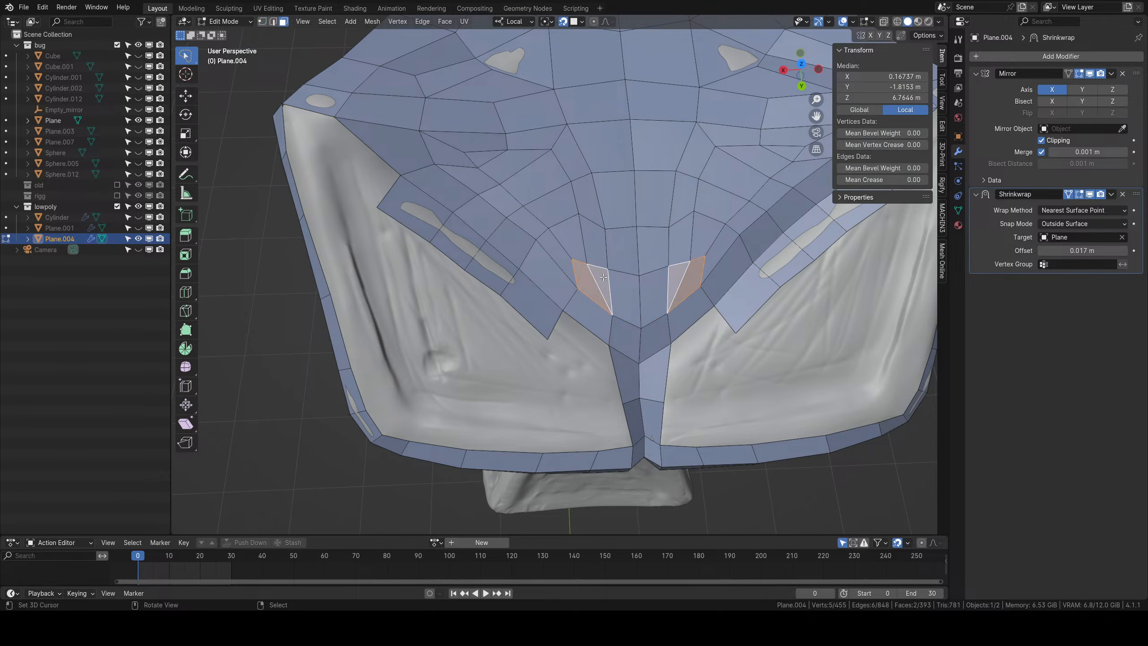
key(x)
click(582, 299)
Add a loop cut across the strip below the opening and fill the opening with two quads.
key(ctrl+r)
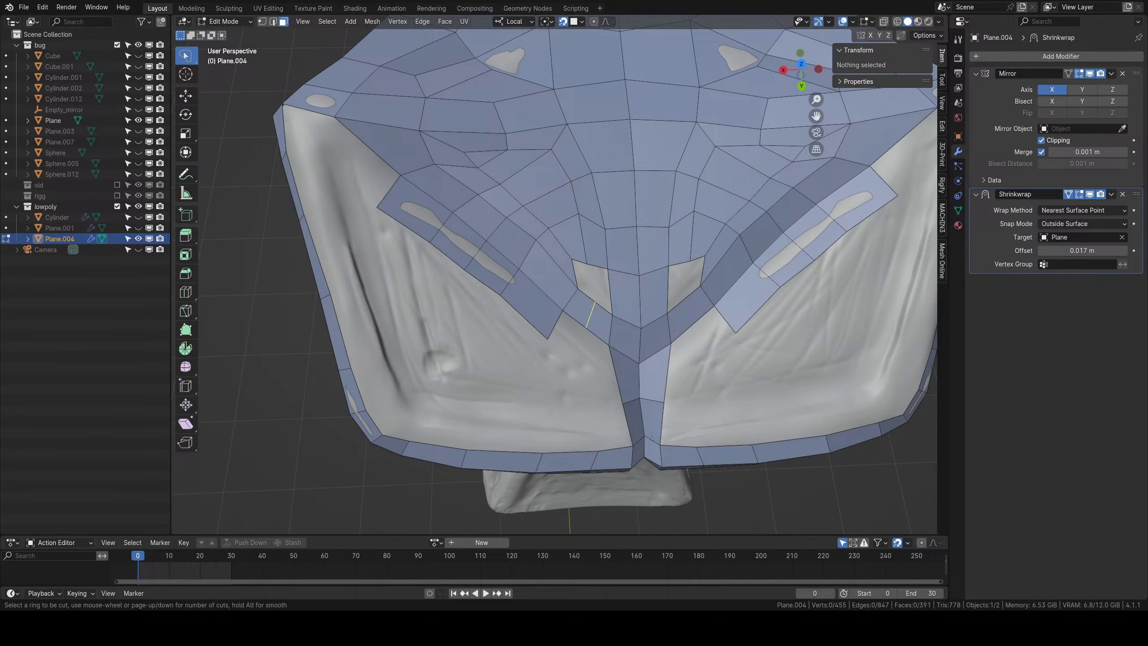
click(596, 295)
click(591, 292)
click(581, 279)
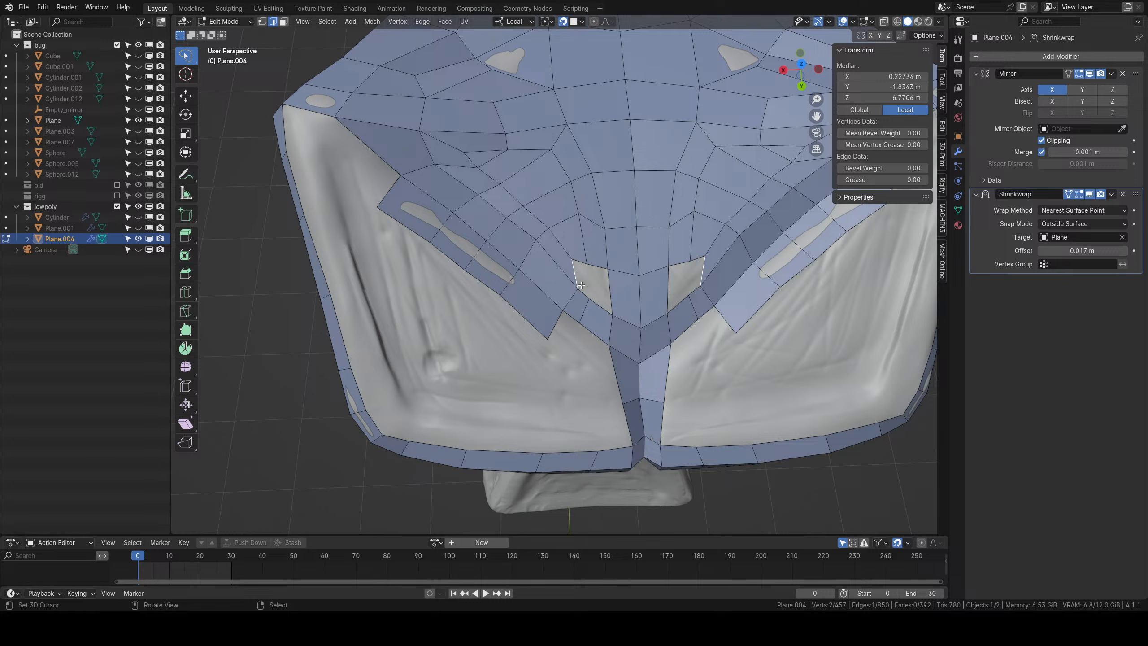
key(f)
key(f)
scroll(579, 288, down, 2)
scroll(572, 293, up, 2)
Shift the two vertices of the cross edge where the strips meet outward along the cavity's upper border.
key(1)
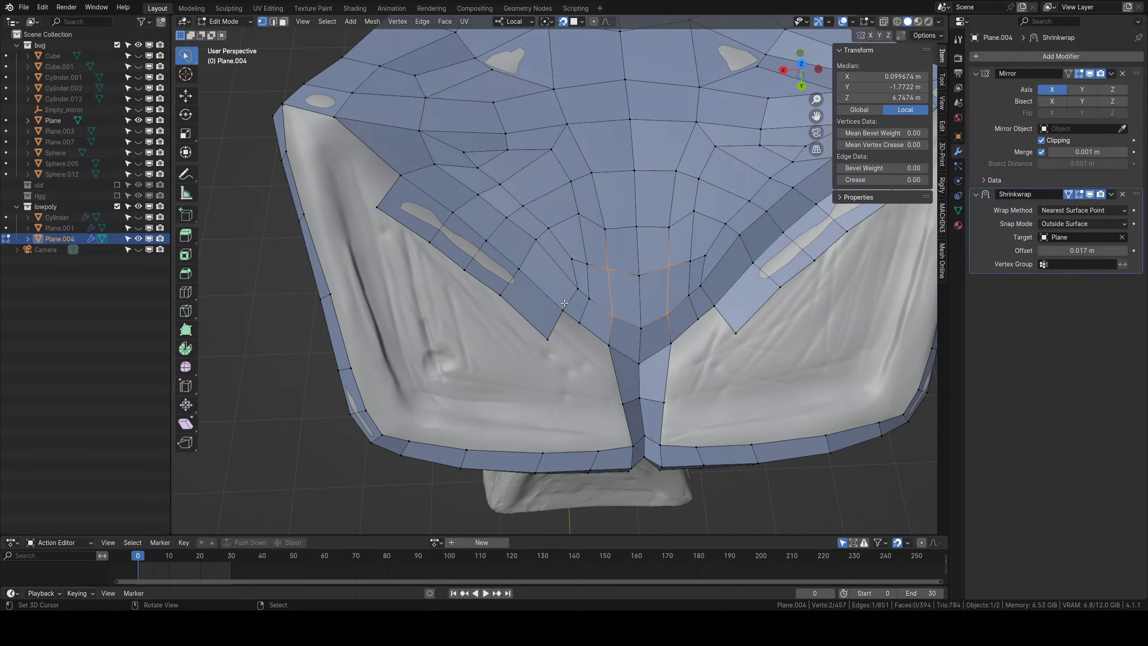
right_click(564, 309)
shift+right_click(577, 289)
key(g)
click(564, 280)
Move the vertices bordering the strip outward to space its adjoining quads more evenly.
right_click(572, 259)
key(g)
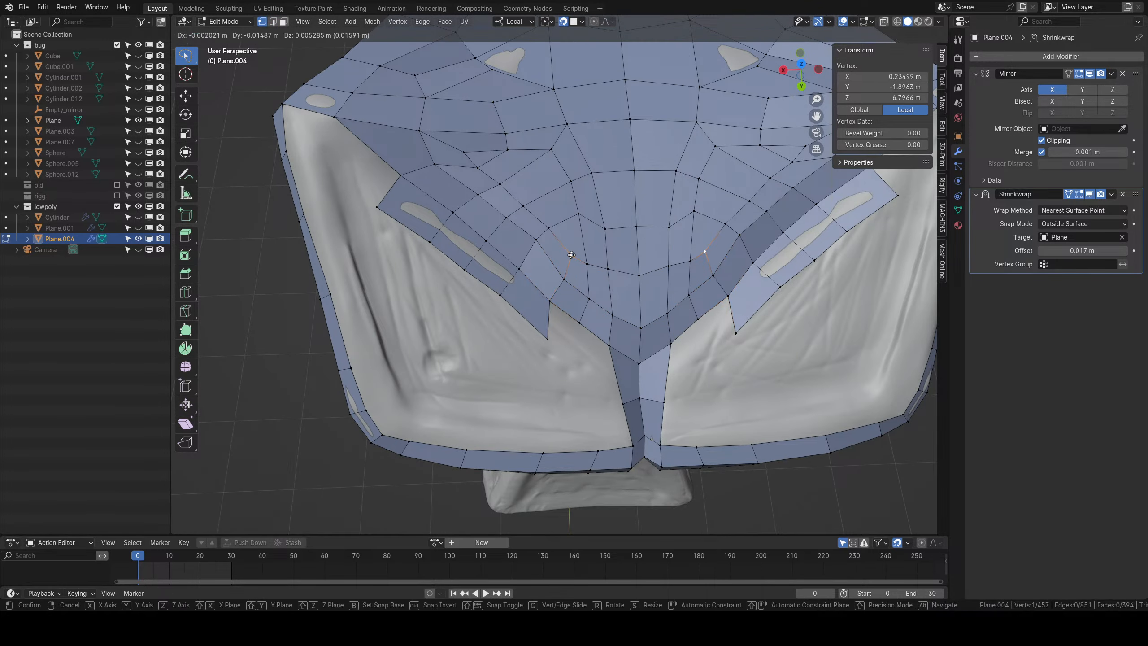
click(551, 256)
key(g)
click(530, 258)
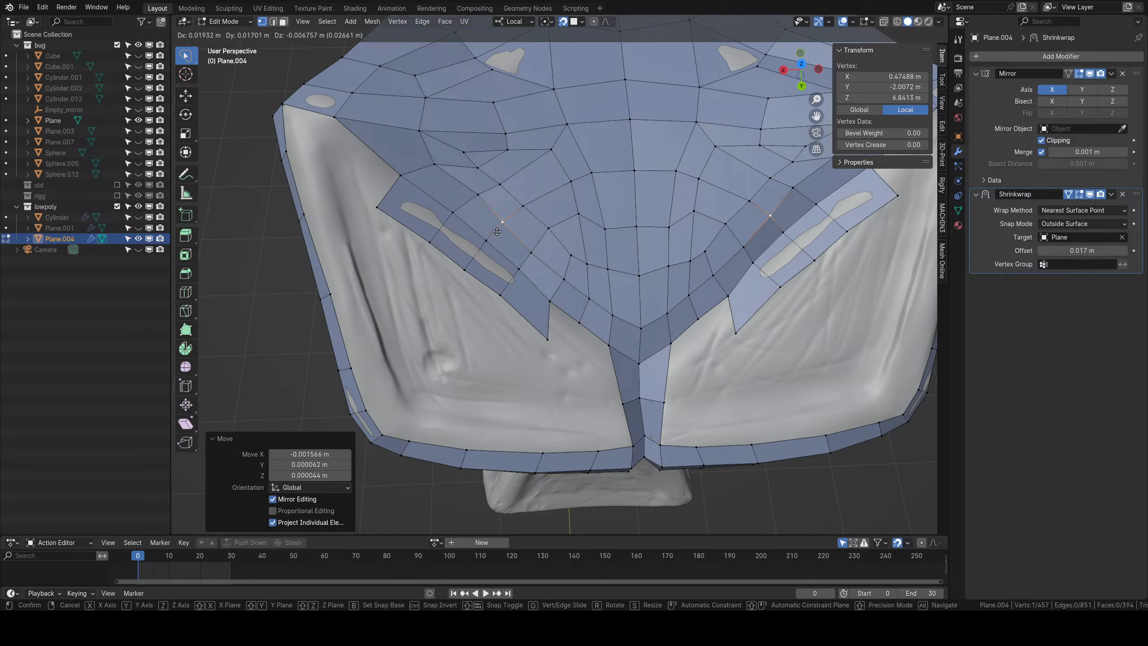
Examine the retopologized mesh over the sculpt from several angles, both outside and inside Edit Mode.
key(Tab)
scroll(600, 320, down, 8)
middle_drag(464, 214, 619, 393)
scroll(587, 352, up, 3)
key(Tab)
middle_drag(556, 312, 610, 393)
scroll(610, 393, up, 2)
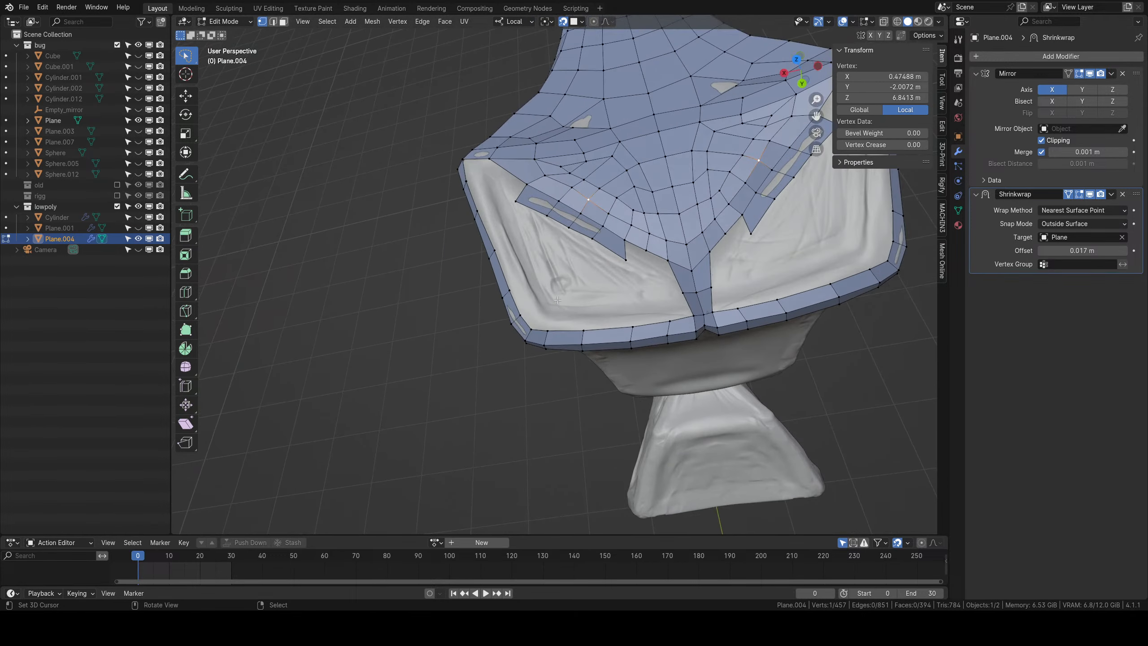
middle_drag(587, 328, 579, 363)
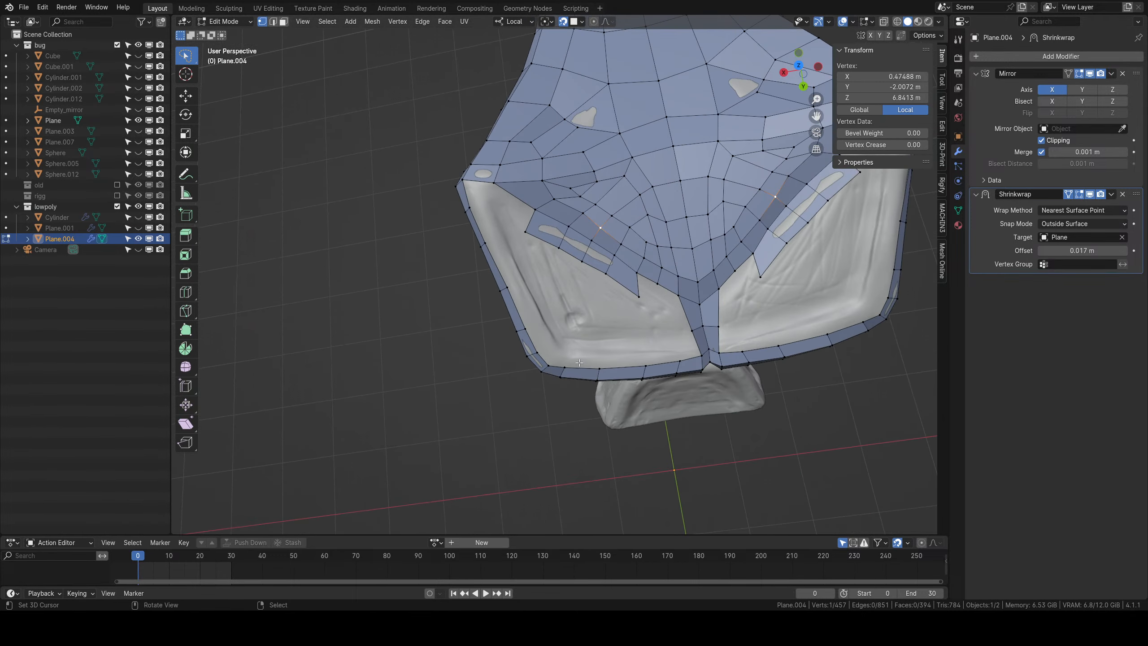
Extrude the cavity rim's inner edge path inward from the outer side to near the centre, then reposition it and rotate it about -0.46°.
click(490, 245)
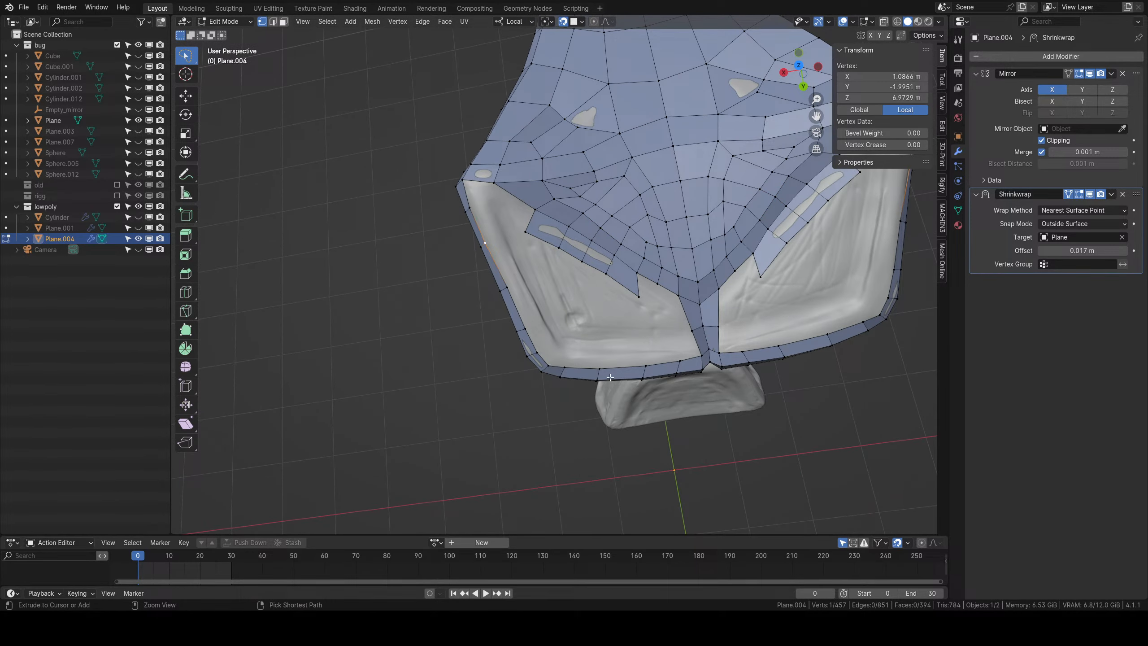
ctrl+click(646, 365)
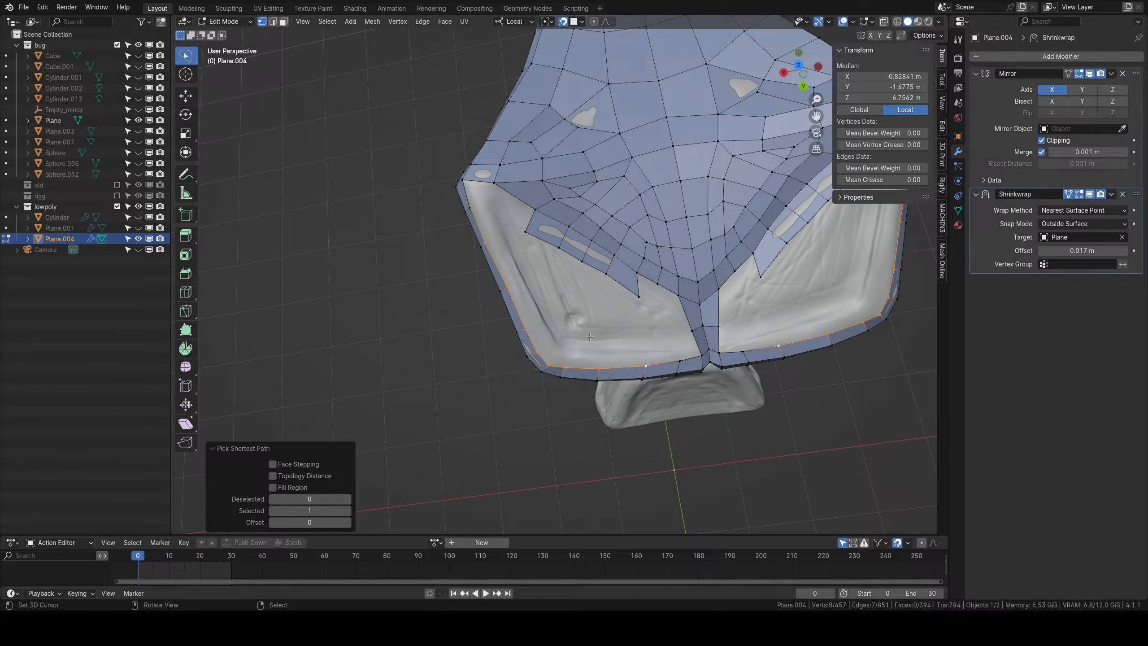
key(e)
click(599, 322)
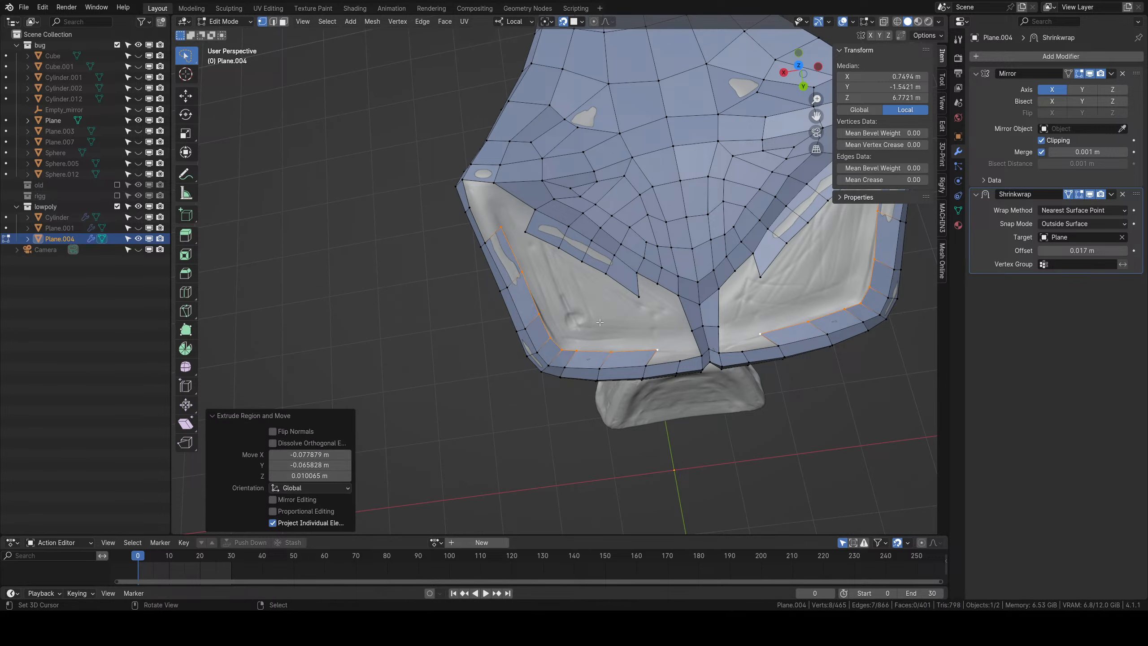
key(g)
click(544, 294)
key(r)
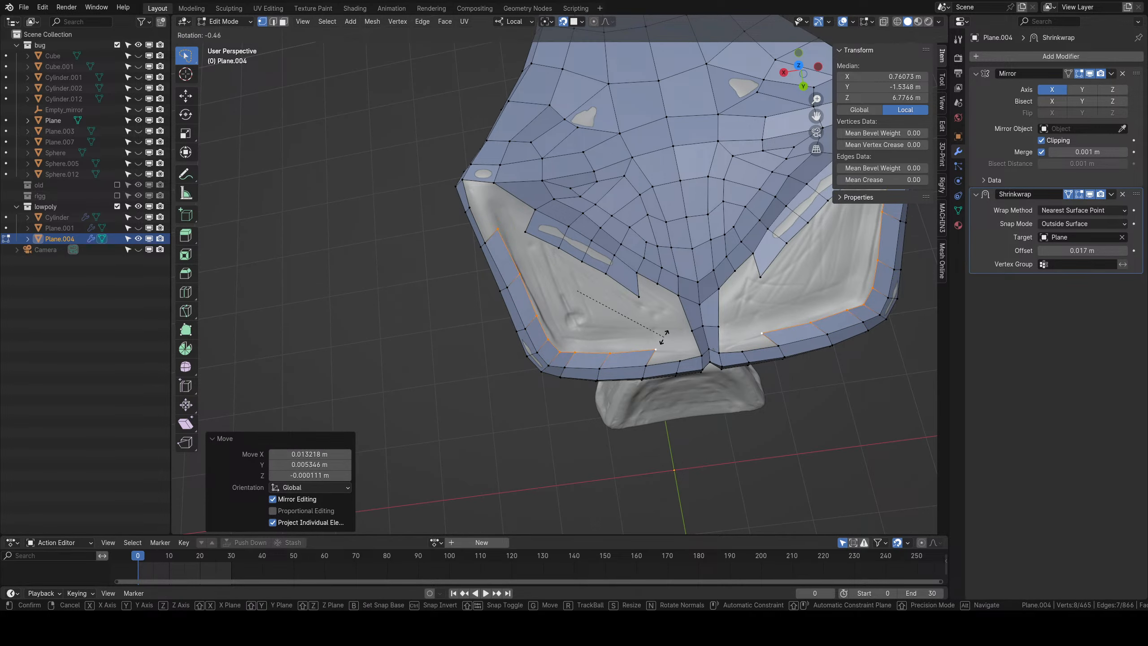
click(662, 335)
Reposition the upper end vertex of the extruded rim strip and the next vertex along its inner edge.
middle_drag(621, 326, 635, 263)
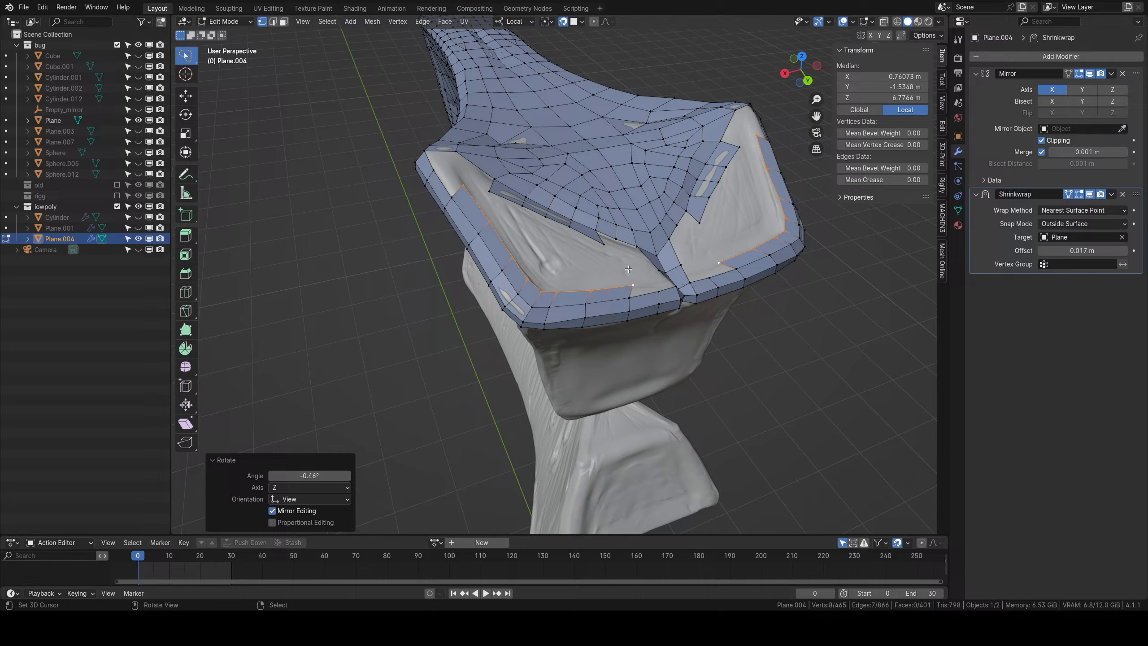
scroll(568, 265, up, 5)
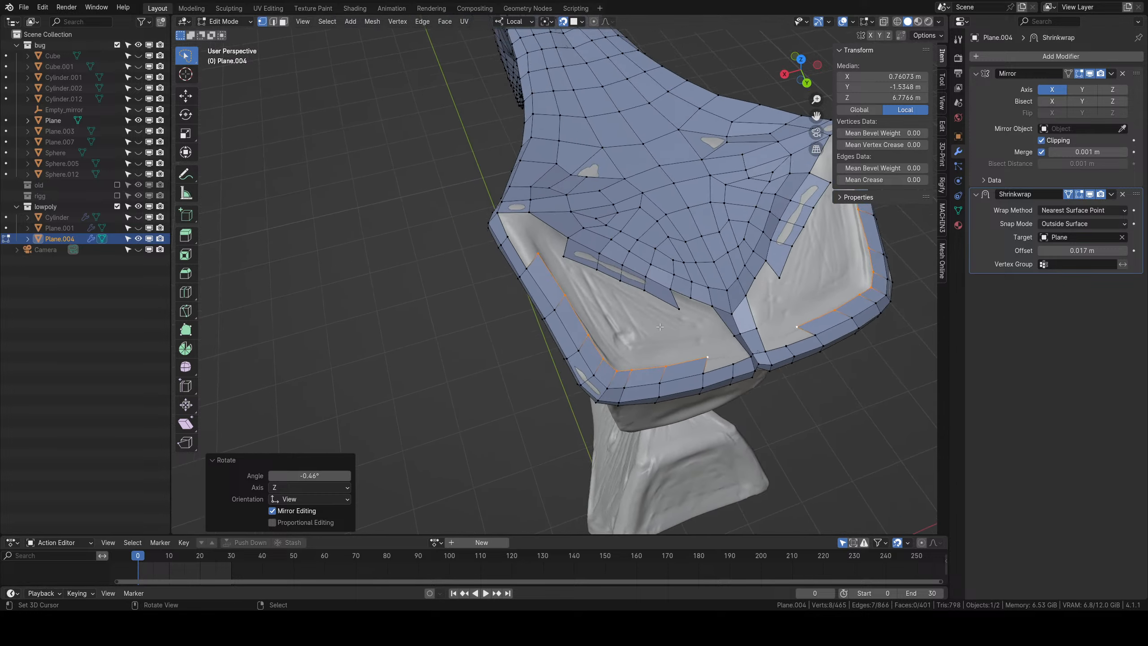
click(534, 260)
key(g)
click(549, 271)
right_click(568, 308)
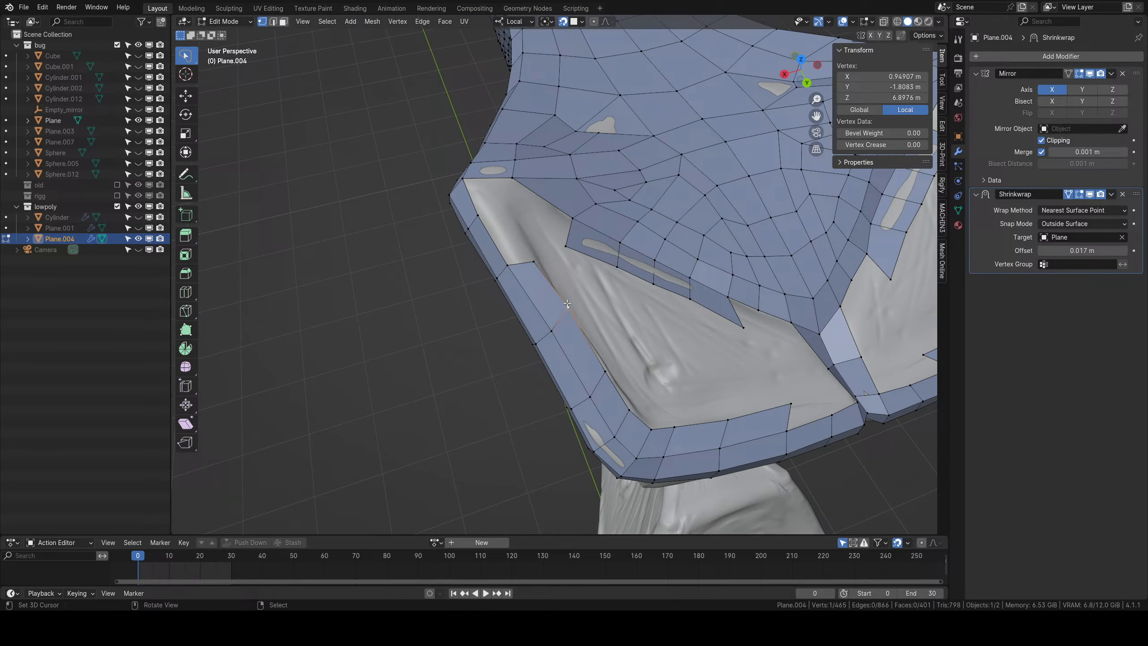
key(g)
click(572, 317)
Extrude a vertex inward from the rim below the outer corner and fill a quad up to the corner's lower edge.
middle_drag(572, 318, 572, 357)
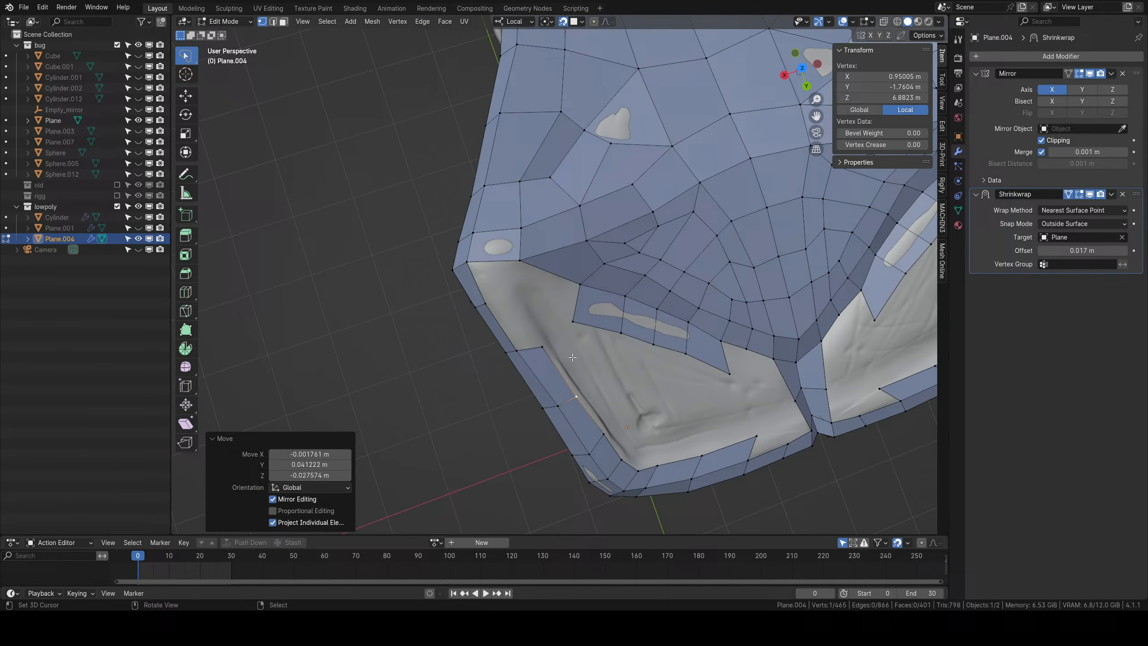
click(475, 266)
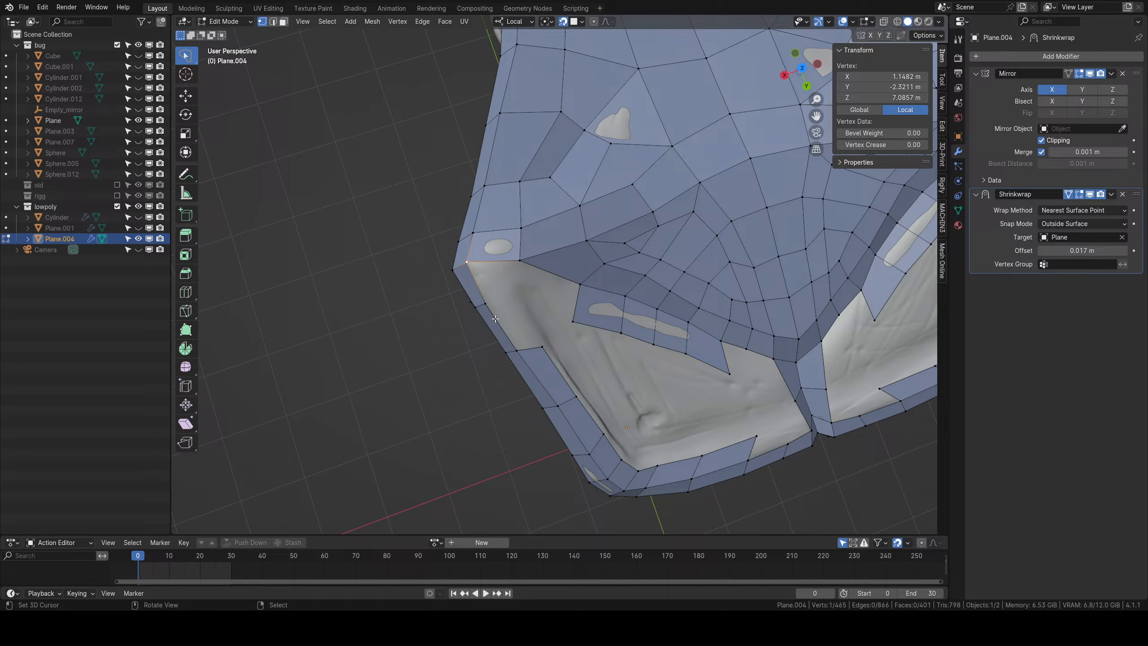
key(e)
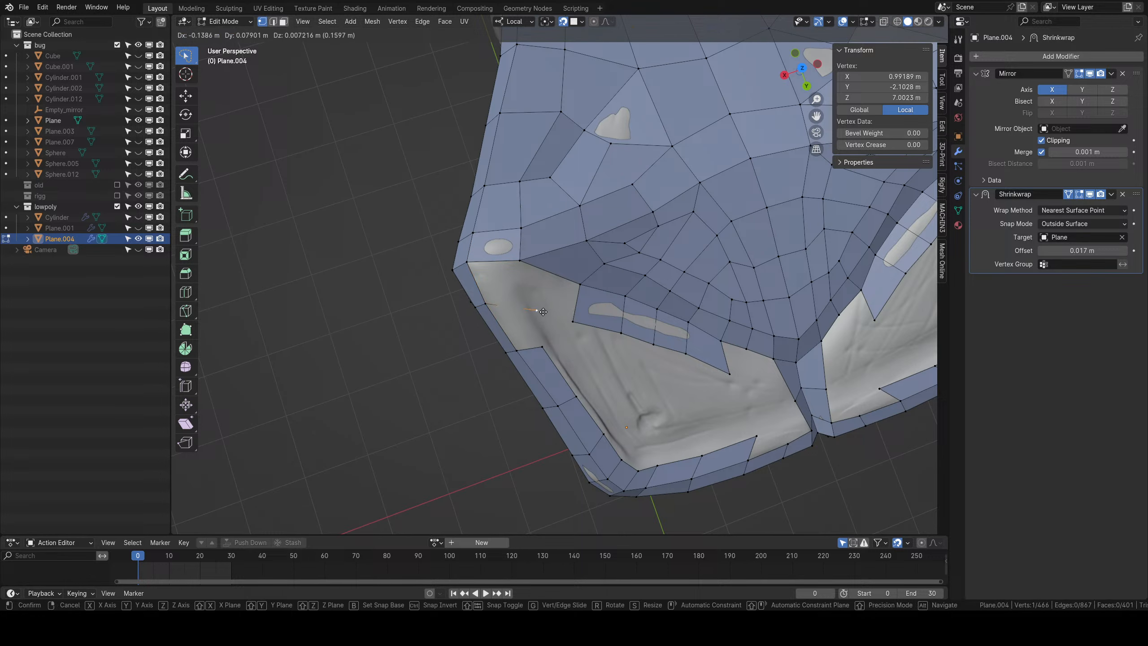
click(527, 301)
shift+right_click(525, 265)
shift+right_click(472, 266)
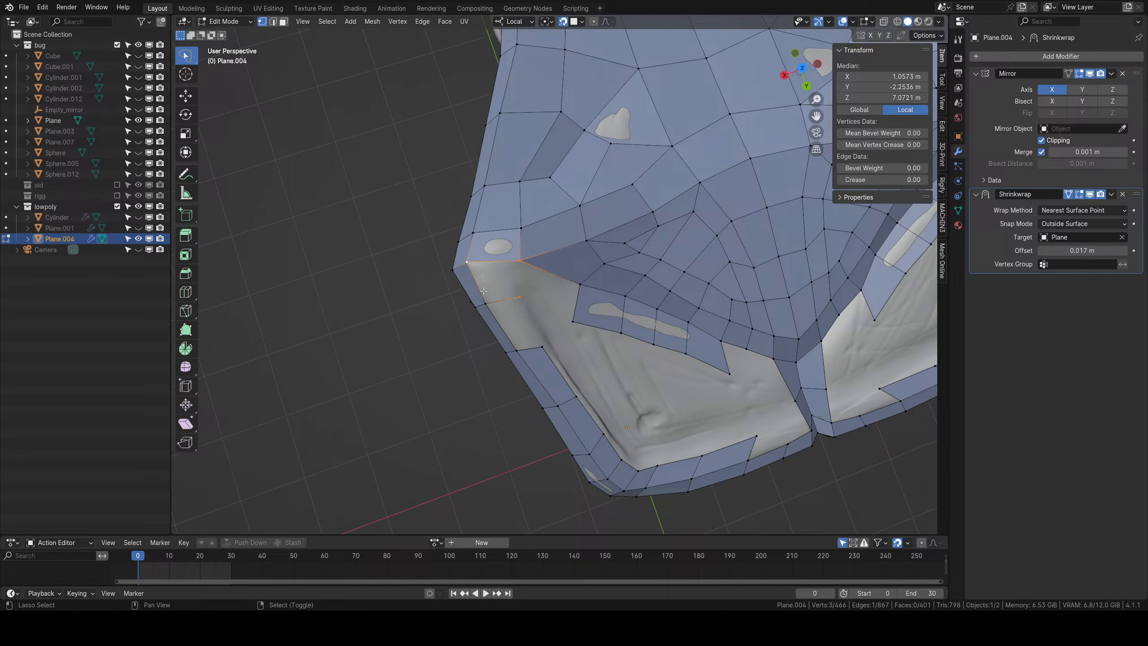
shift+right_click(494, 304)
key(f)
Fill the gap between the corner quad and the cavity's upper strip, and nudge the strip's end vertex.
key(f)
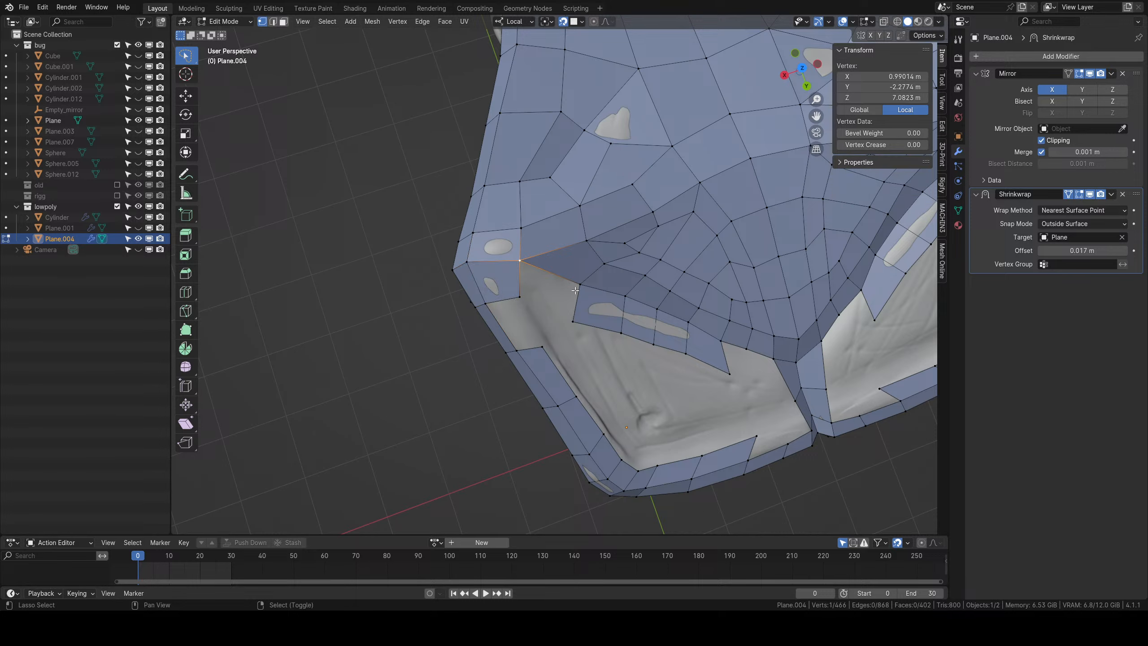
right_click(576, 317)
key(g)
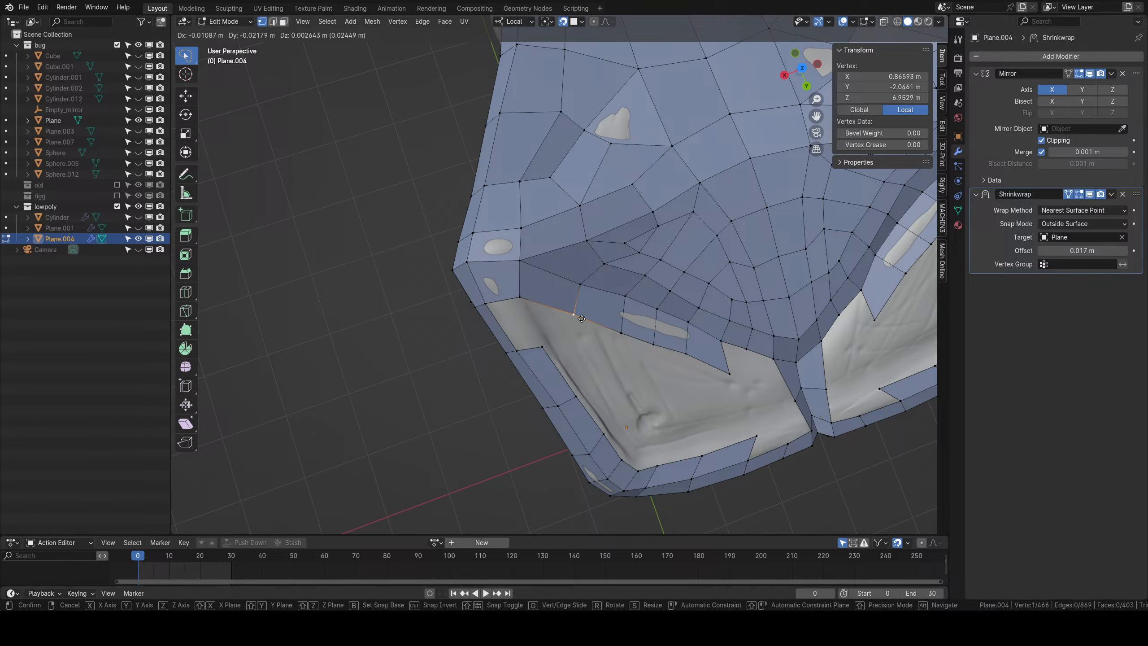
click(577, 311)
Fill the remaining rim gap between the corner quad and the extruded side strip.
right_click(516, 349)
shift+right_click(498, 316)
key(f)
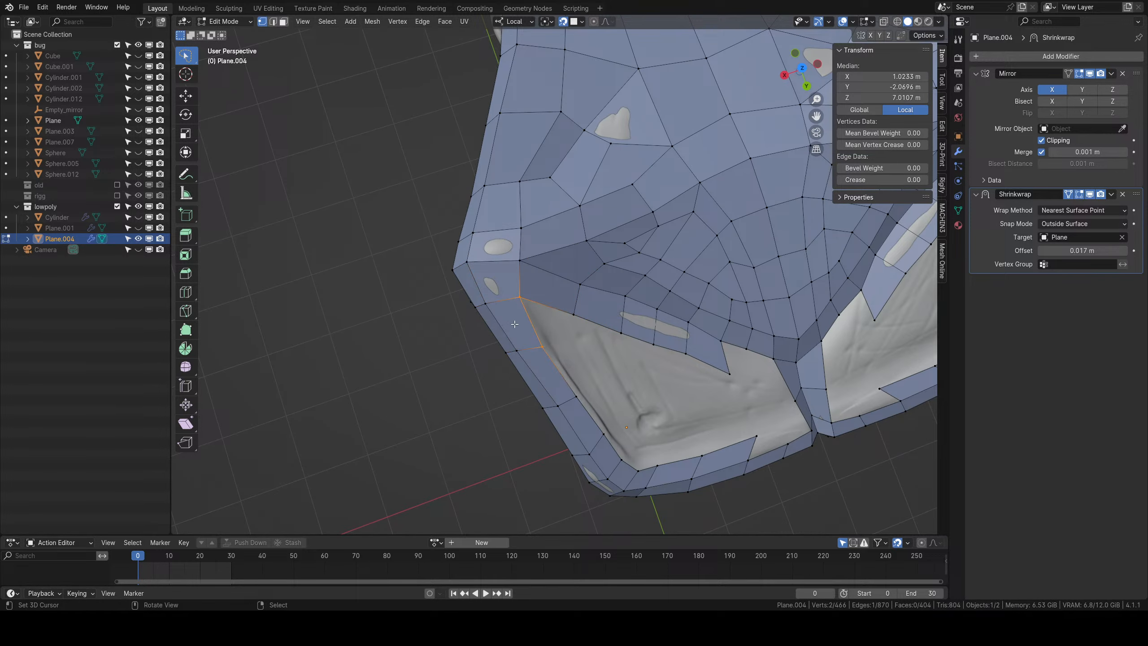
middle_drag(498, 316, 618, 322)
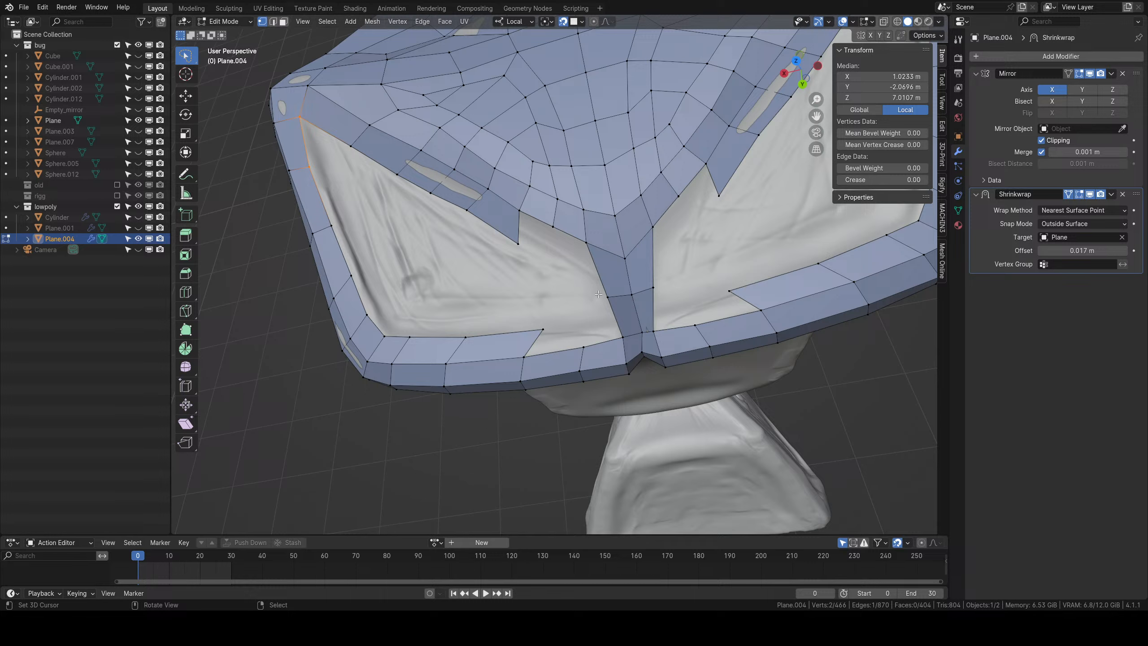
Reposition the end vertex of the lower rim strip and a strip vertex near the cavity's outer lower corner.
right_click(542, 329)
key(g)
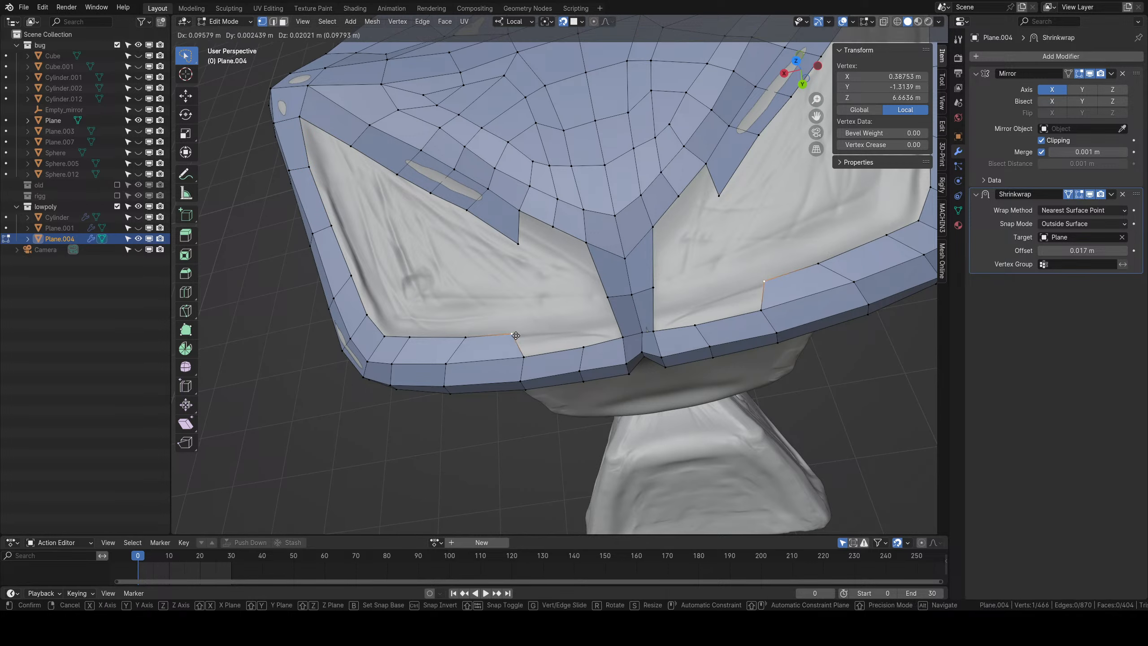
click(413, 345)
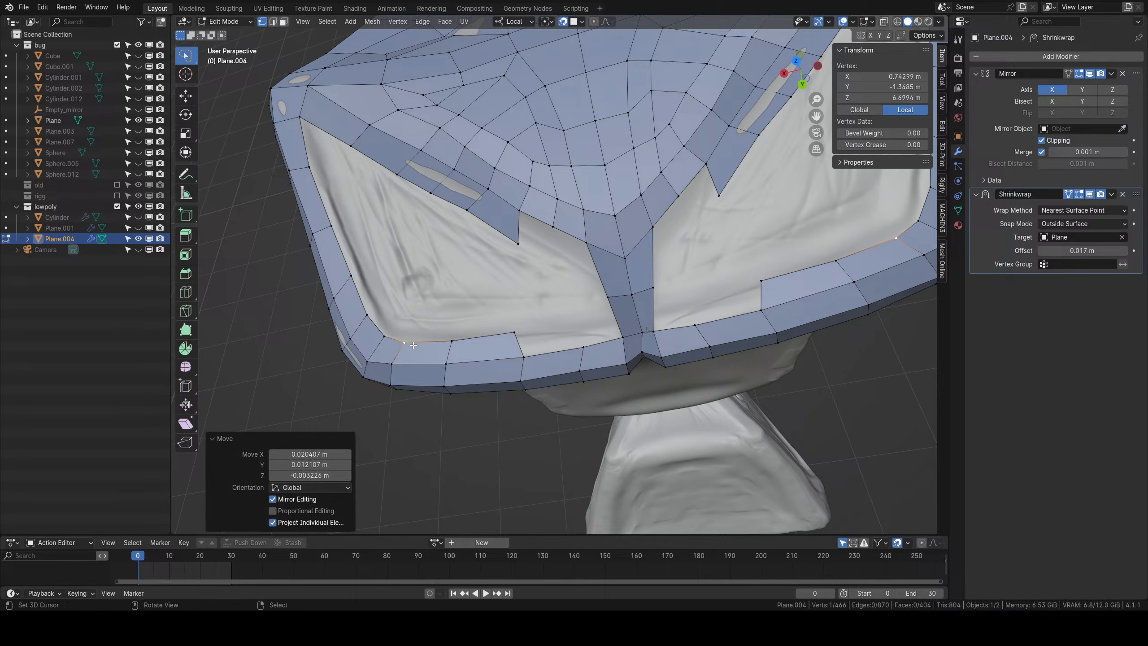
Extrude the corner edges between central ridge and lower rim into the cavity and fill the gap to the lower strip.
right_click(608, 297)
shift+right_click(622, 336)
shift+right_click(583, 346)
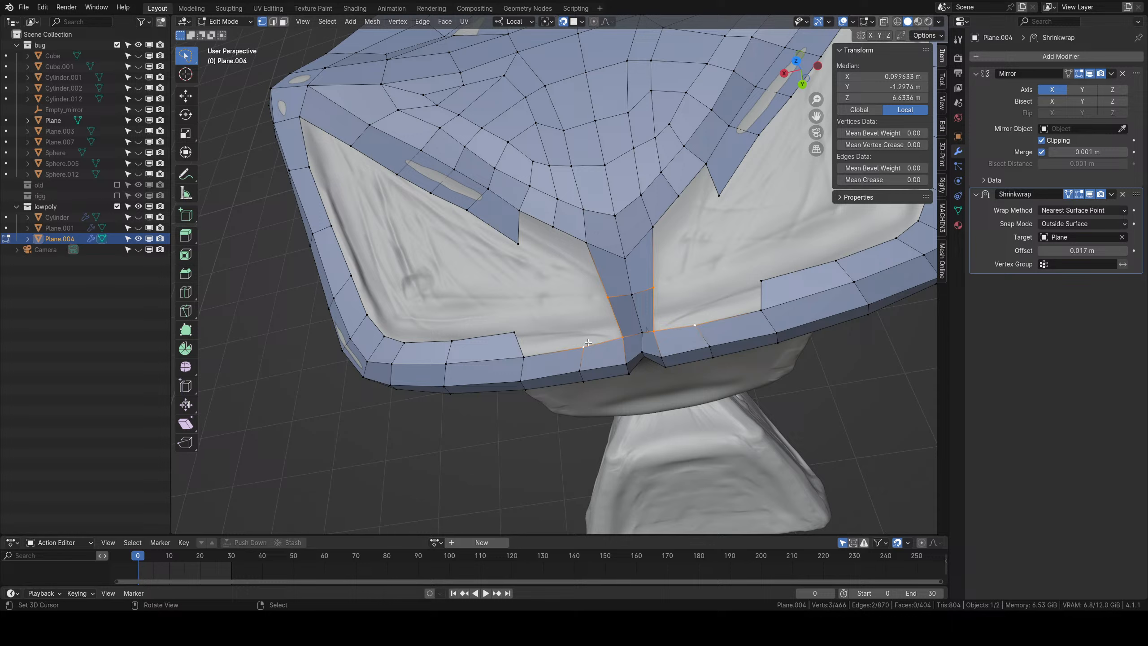
key(e)
click(598, 354)
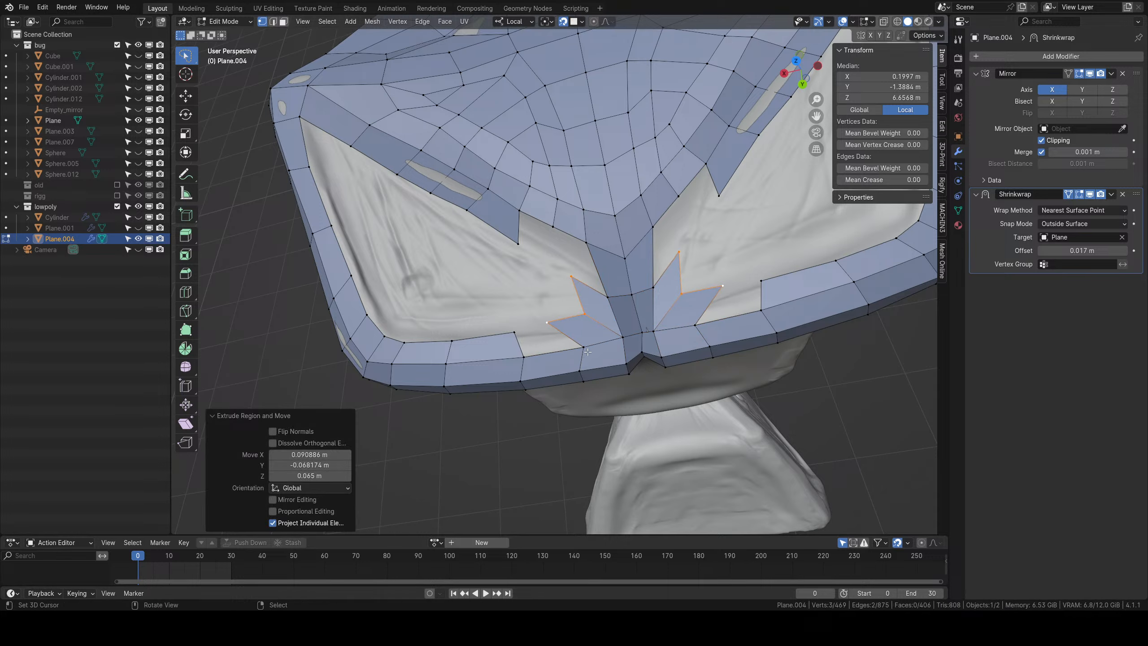
right_click(585, 349)
shift+right_click(528, 355)
key(f)
Reposition the vertices of the new corner quads so they follow the cavity's lower inner corner.
right_click(551, 326)
key(g)
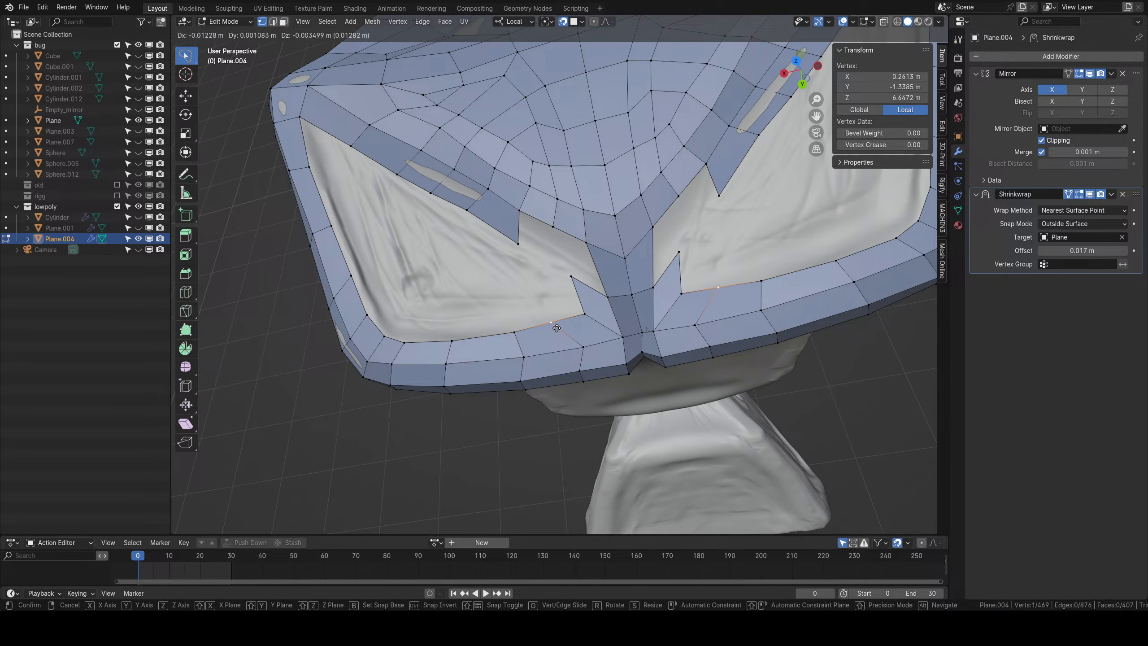
click(563, 328)
right_click(583, 349)
key(g)
click(571, 352)
right_click(587, 320)
key(g)
click(587, 322)
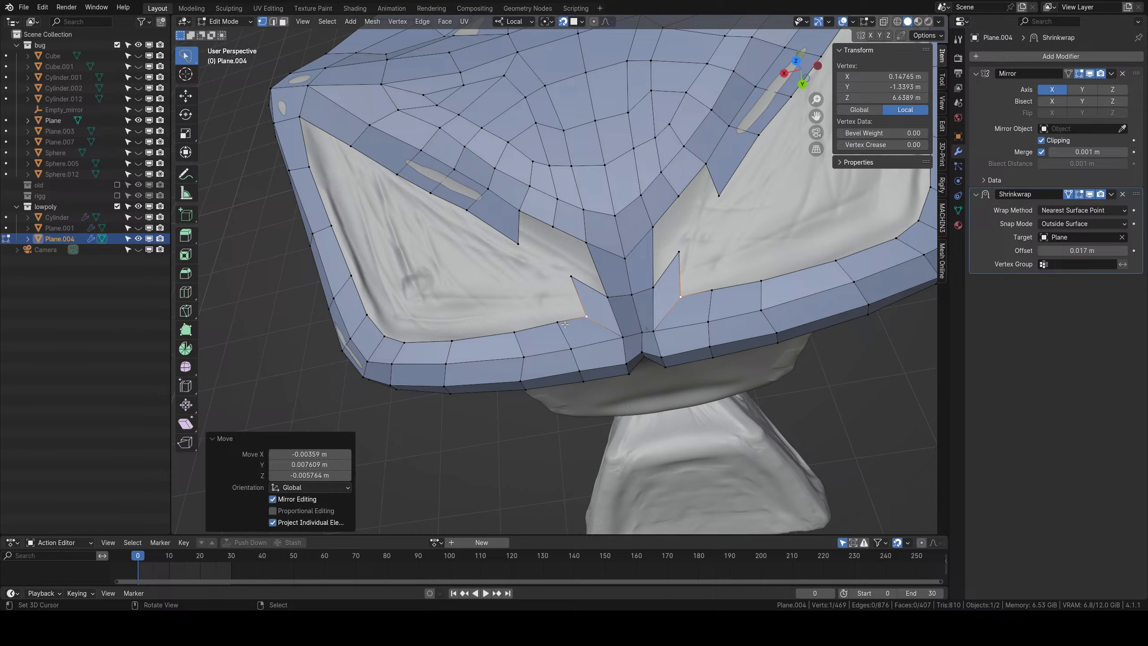
right_click(570, 276)
key(g)
click(576, 301)
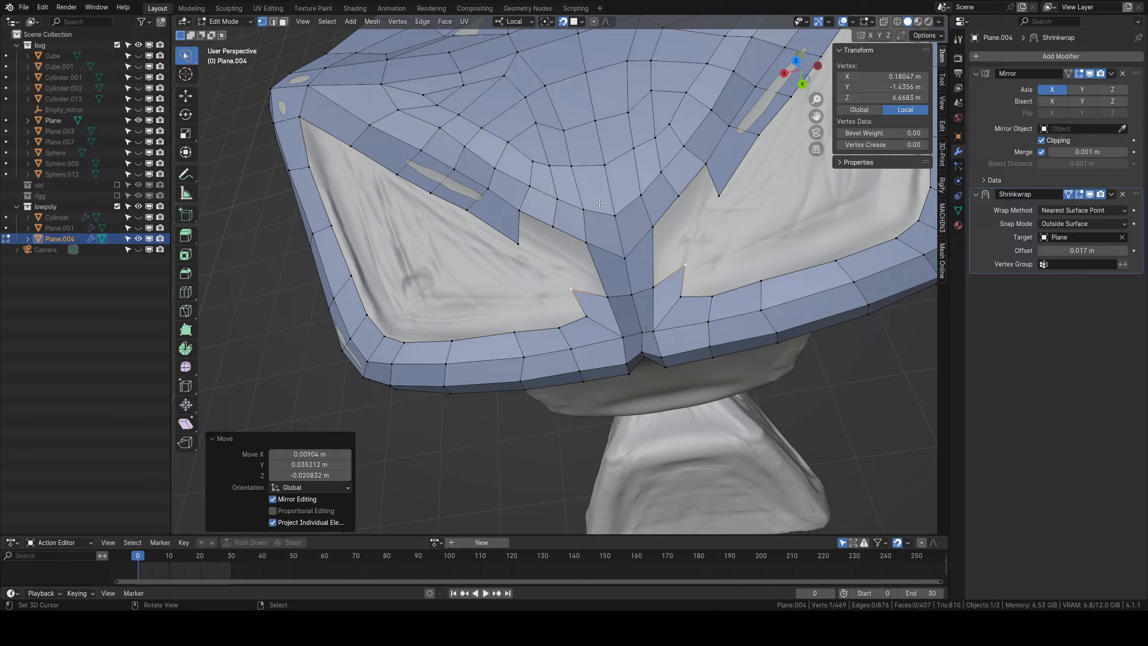
Extrude the rim edge beside the top of the central ridge into the cavity, then shrink, rotate and position it.
click(587, 241)
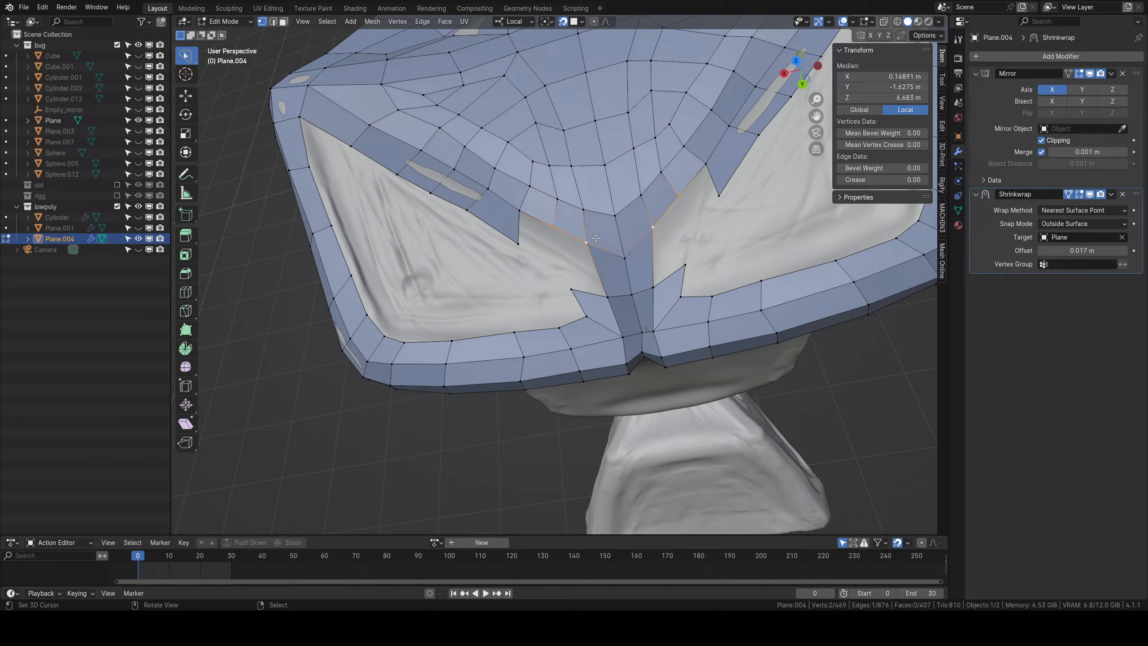
key(e)
click(586, 274)
key(s)
click(586, 284)
key(r)
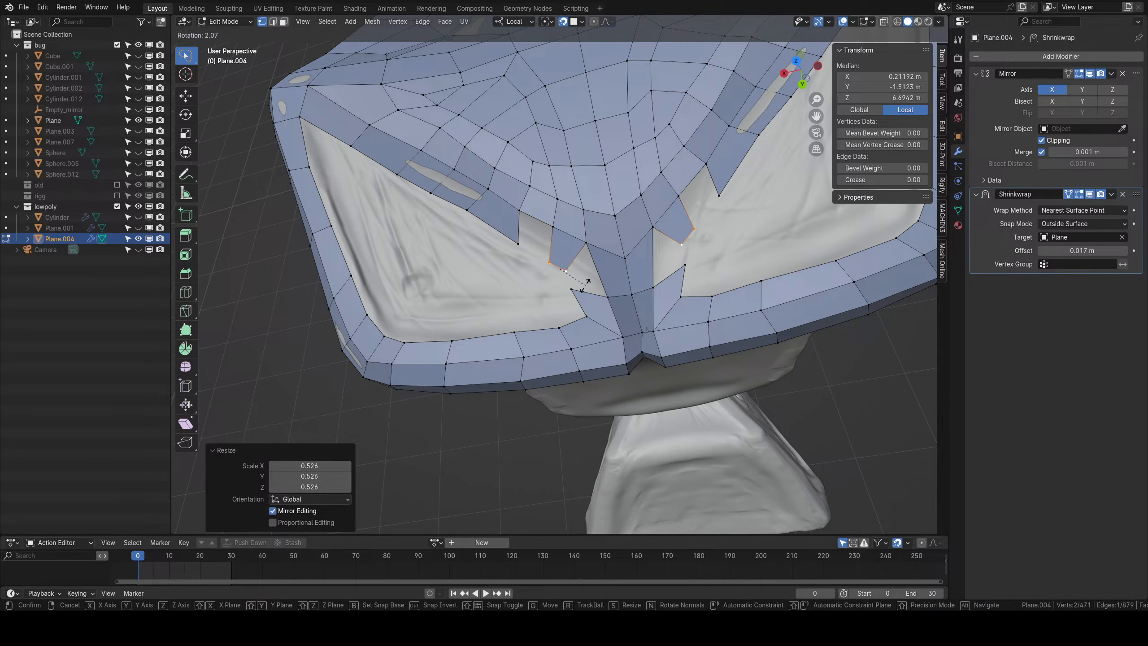
click(583, 284)
key(g)
click(574, 281)
Fill the gaps from the new quad to the upper cavity strip and to the corner quads beside the ridge.
right_click(521, 212)
shift+right_click(551, 226)
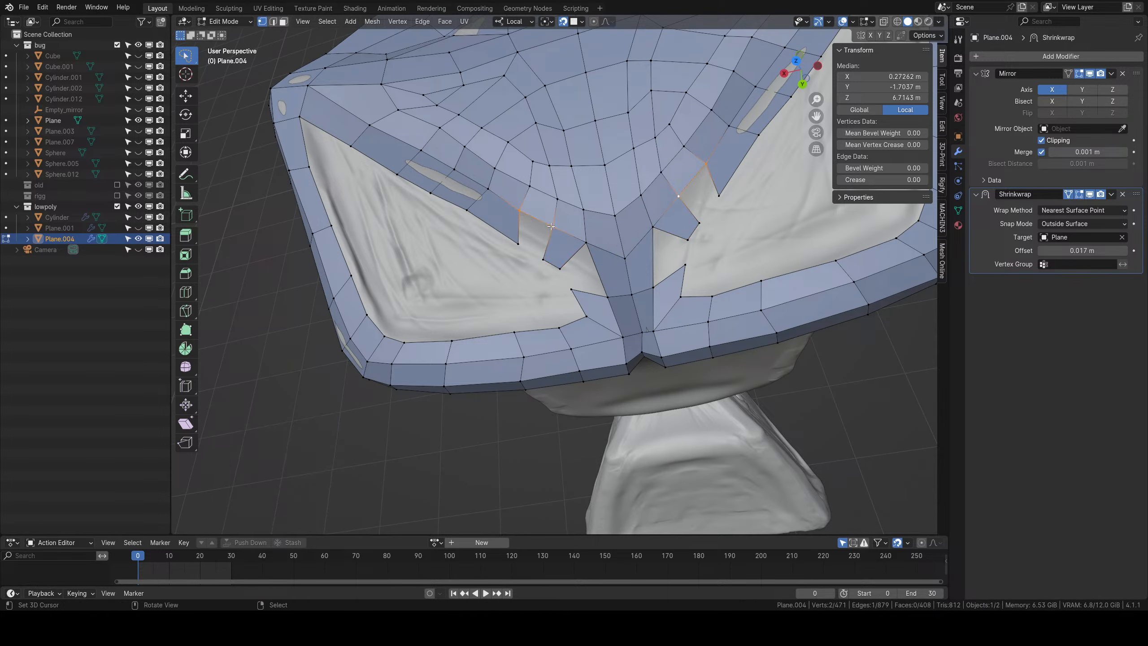
key(f)
right_click(585, 243)
shift+right_click(603, 298)
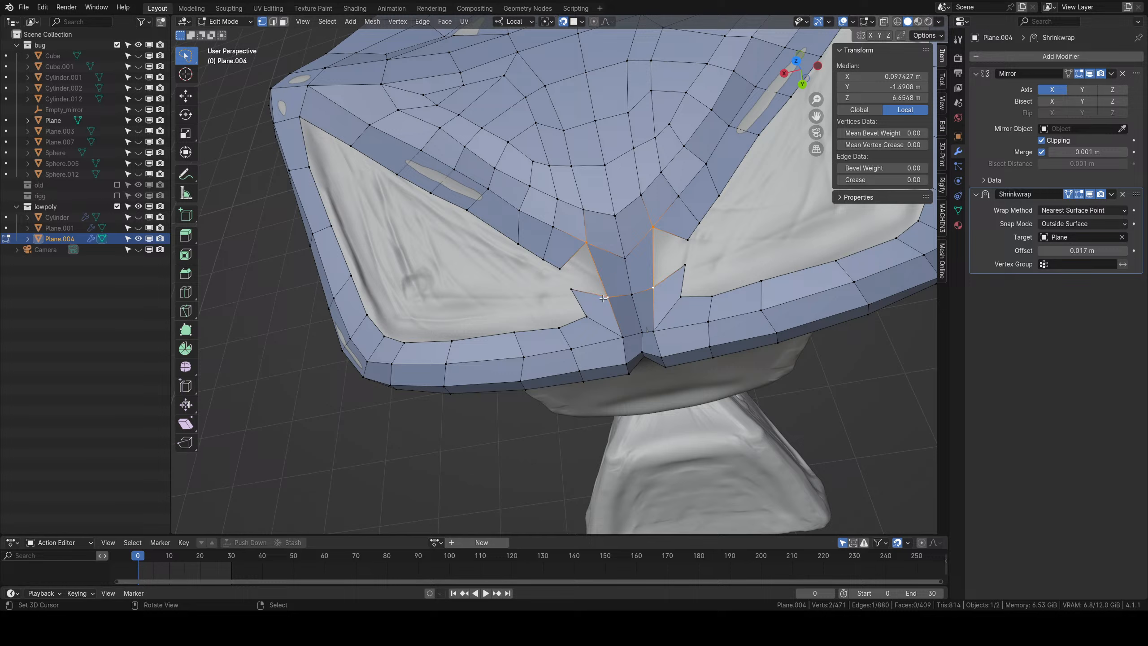
key(f)
Reposition the two inner-edge vertices at the cavity's lower corner next to the central ridge.
right_click(574, 293)
key(g)
click(582, 298)
right_click(587, 313)
key(g)
click(579, 315)
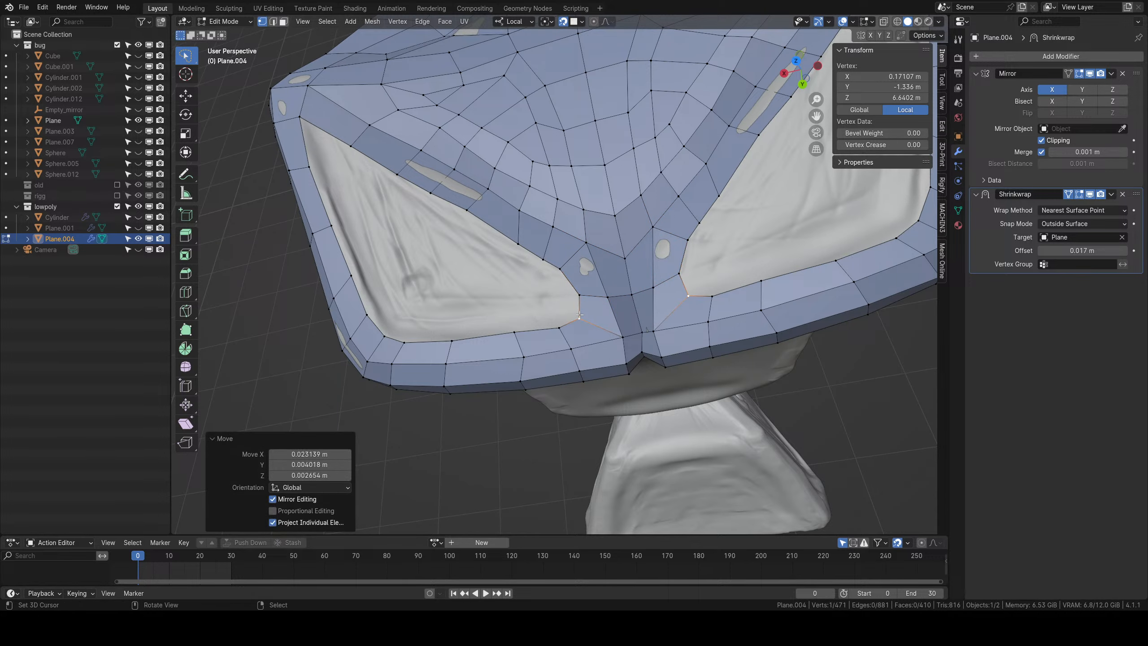
right_click(580, 296)
key(g)
click(580, 299)
Nudge the upper inner-edge vertex of the cavity corner and the adjacent central ridge vertex.
right_click(562, 272)
key(g)
click(568, 277)
right_click(589, 249)
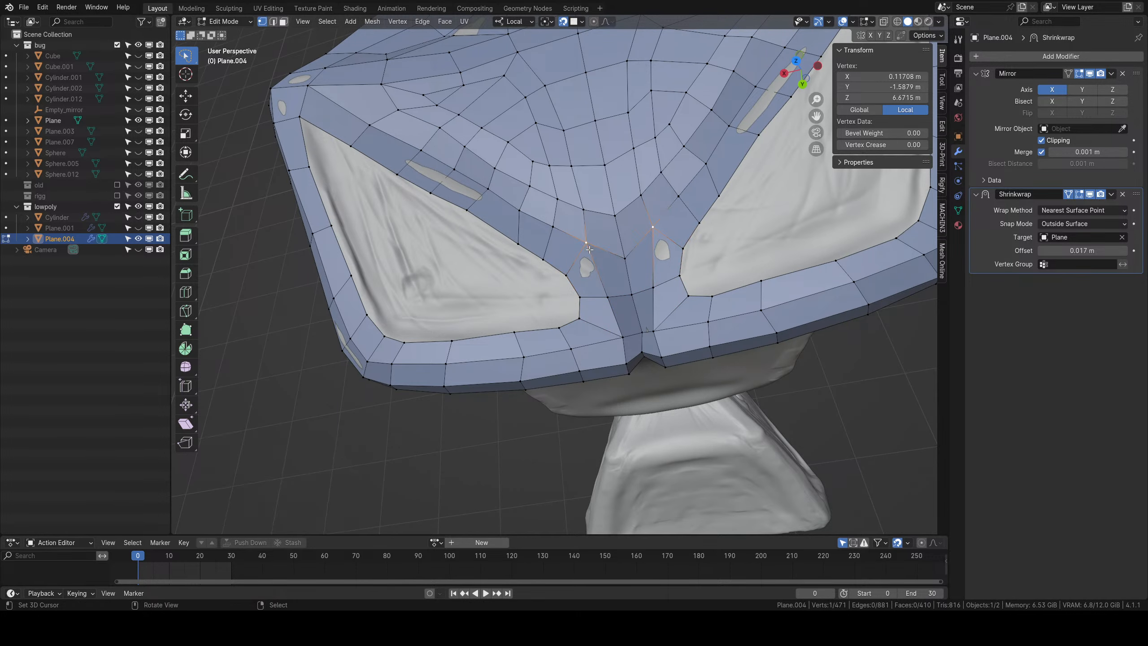
key(g)
click(593, 258)
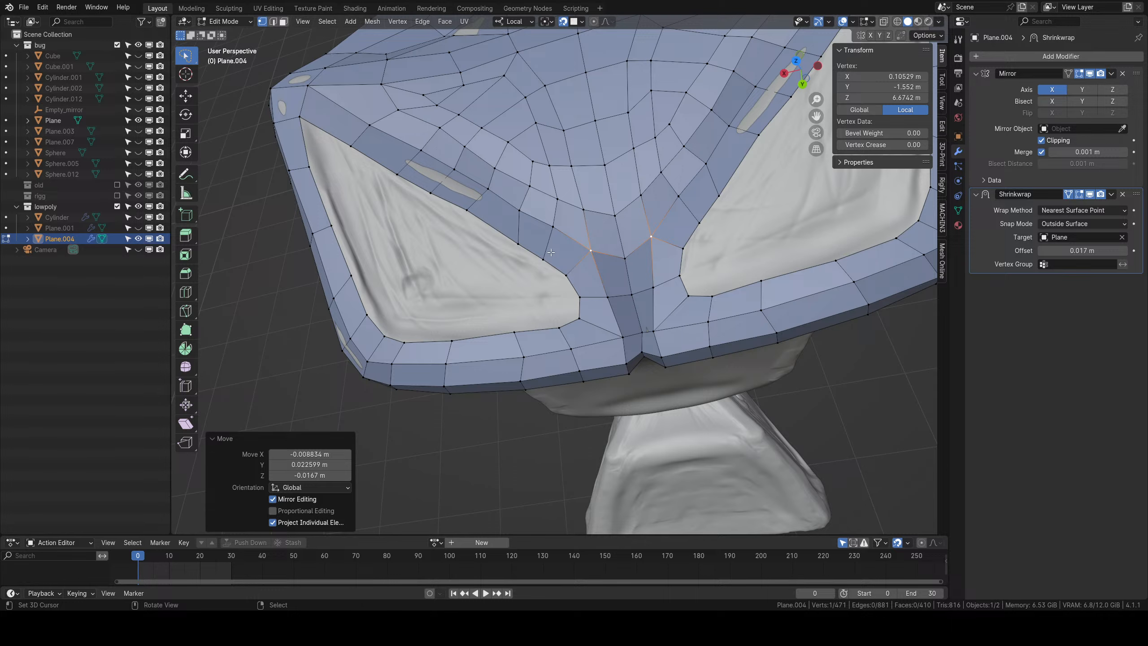
Extrude the two rim edges beneath the side peak of the jaw downward over the sculpt.
scroll(551, 252, down, 6)
middle_drag(571, 374, 584, 346)
scroll(591, 347, up, 1)
scroll(627, 354, down, 4)
shift+middle_drag(764, 311, 564, 230)
key(Tab)
key(Tab)
scroll(640, 257, up, 5)
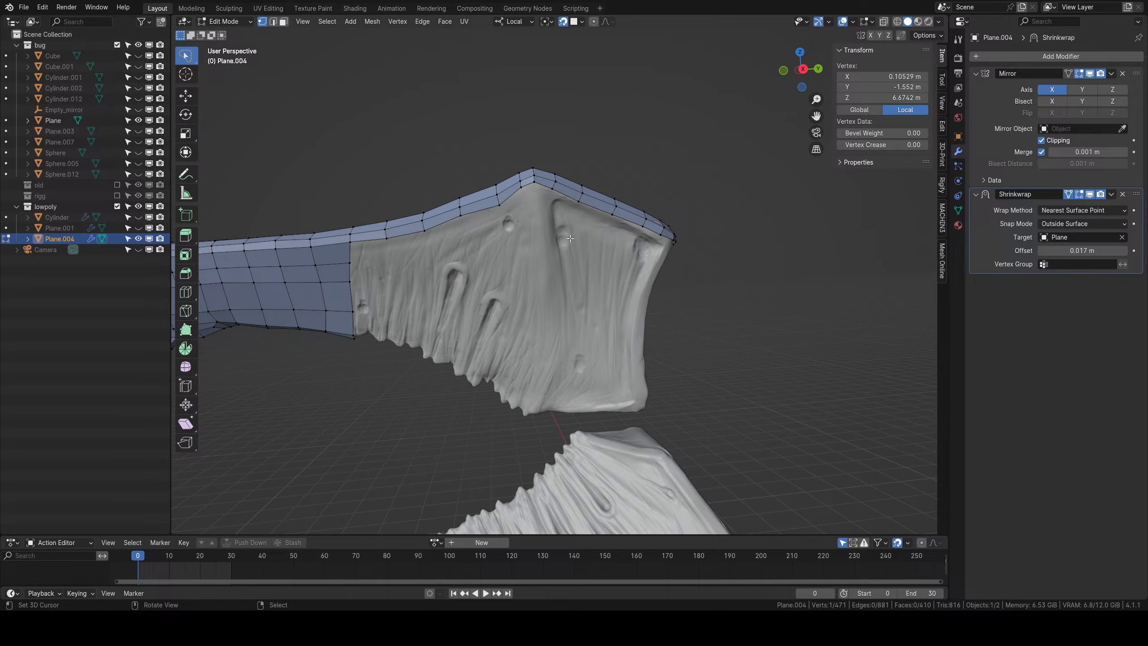
scroll(559, 268, up, 1)
middle_drag(558, 269, 542, 156)
ctrl+right_click(496, 171)
key(e)
click(546, 189)
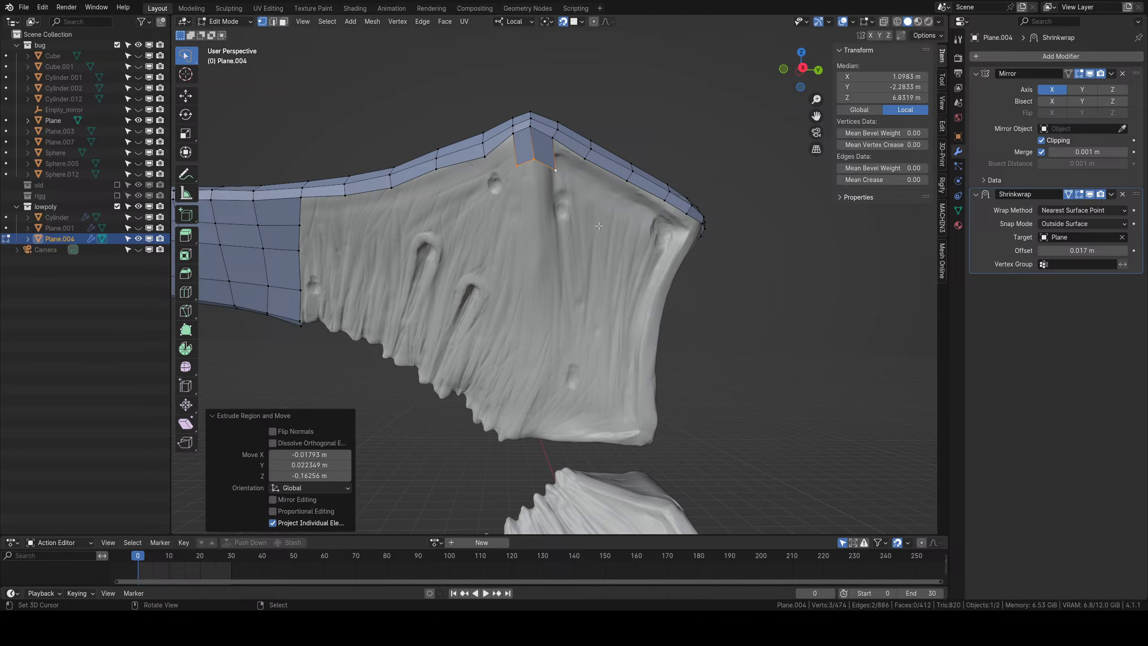
Scale, rotate and position the extruded edge pair beneath the side peak.
key(s)
click(586, 205)
key(r)
click(574, 208)
key(g)
click(573, 203)
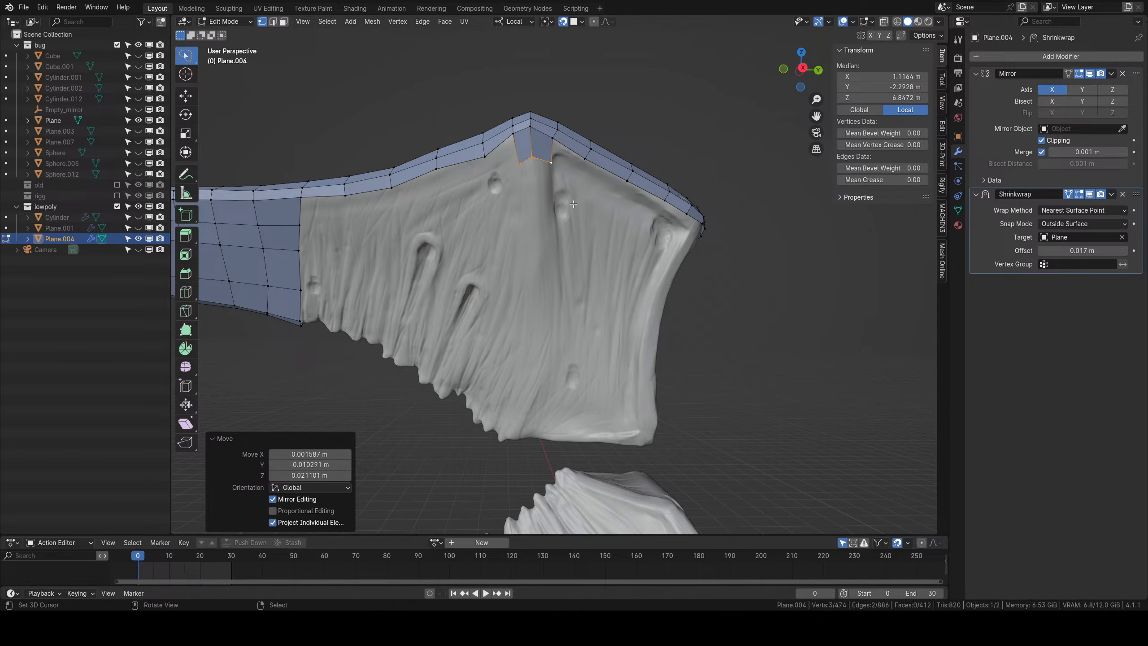
Extend the side strip down the sculpted ridge with two more segments and align its end edges.
key(e)
click(568, 200)
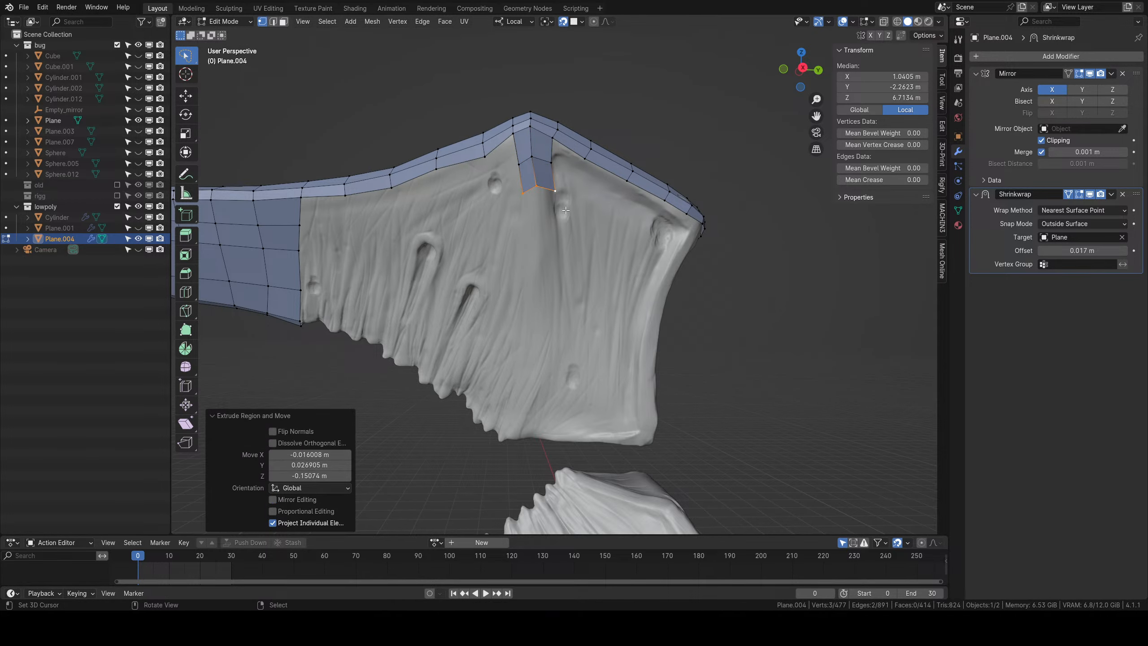
key(e)
click(577, 240)
key(r)
key(r)
click(576, 238)
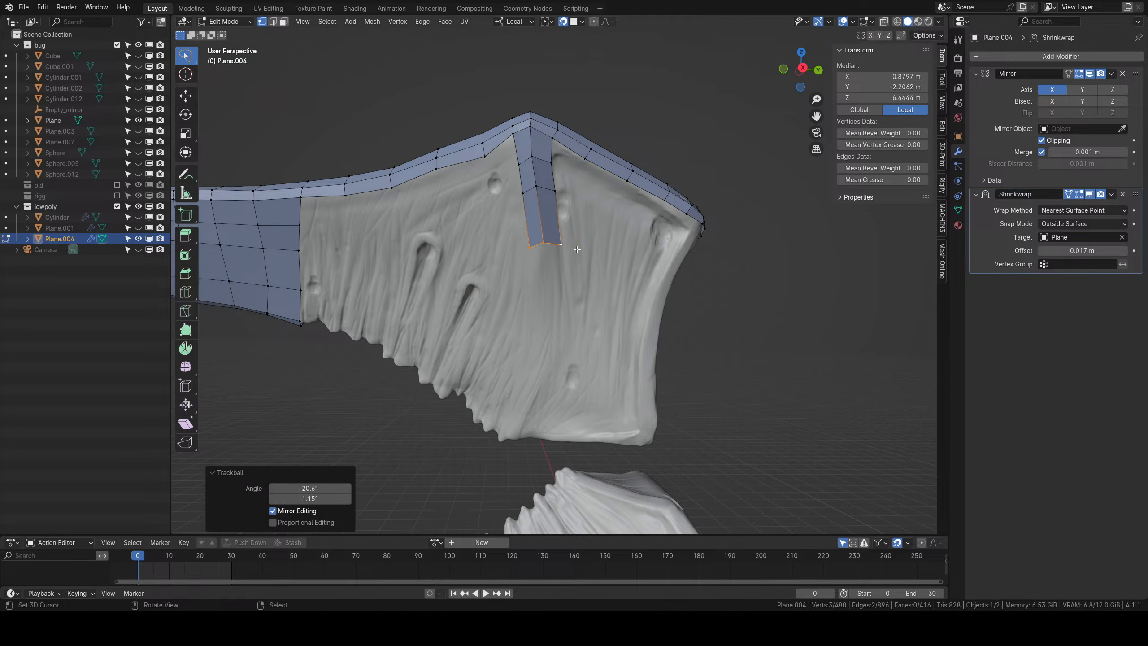
key(g)
click(572, 216)
Extrude another segment from the side strip's lower end, then rotate and reposition its end edges.
shift+middle_drag(567, 289, 617, 228)
key(e)
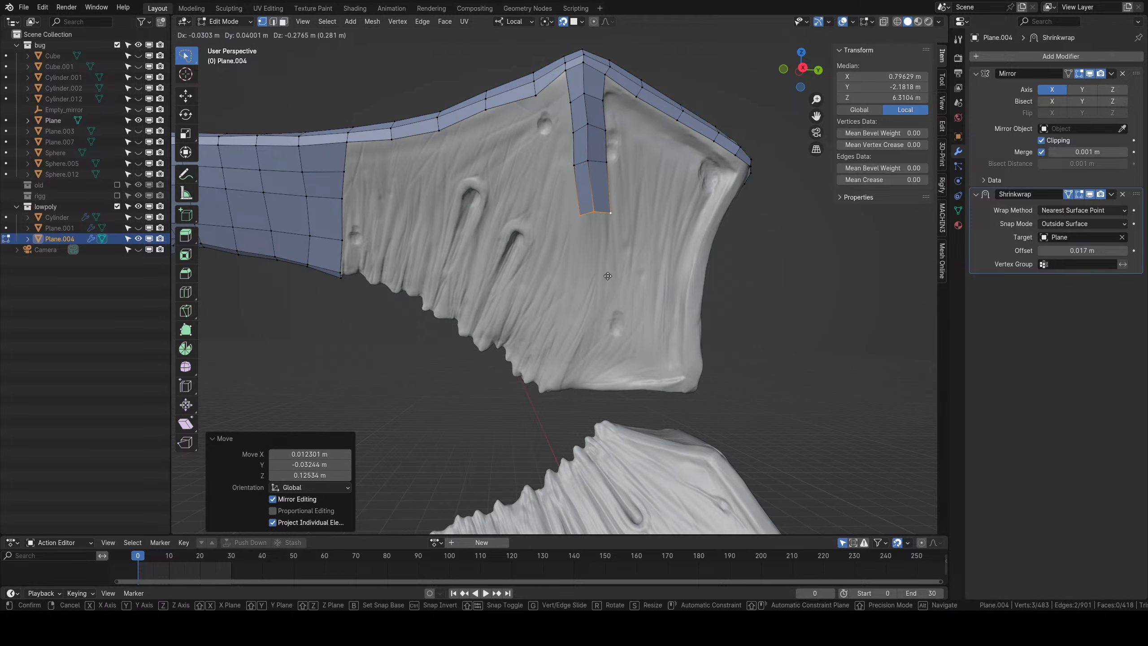
click(660, 242)
key(r)
click(662, 271)
key(g)
click(659, 256)
key(r)
click(658, 240)
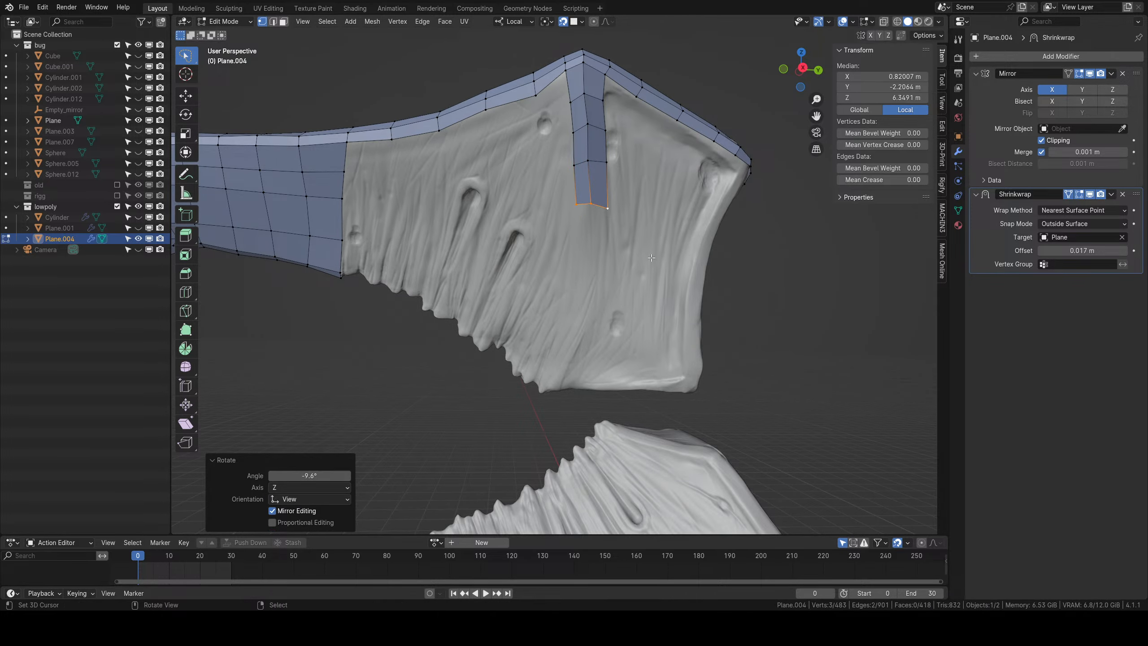
Extrude the side strip farther toward mid-ridge, then scale, tilt and shift its end edges.
shift+middle_drag(643, 223, 682, 180)
key(e)
click(676, 220)
key(s)
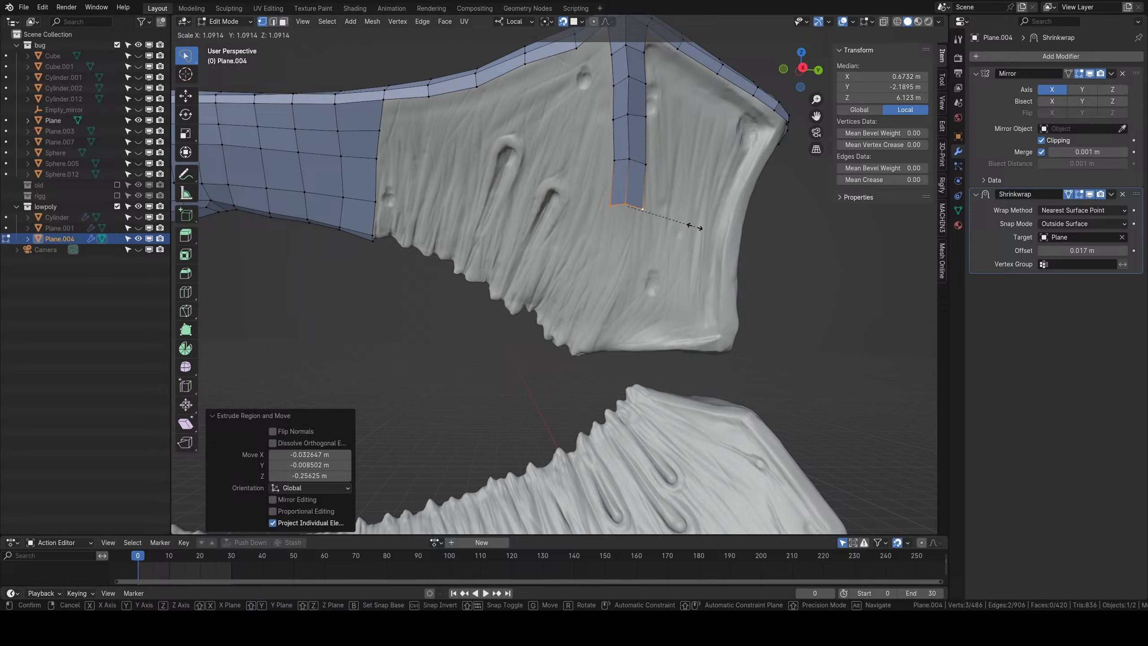
click(686, 225)
key(r)
key(r)
key(g)
click(690, 224)
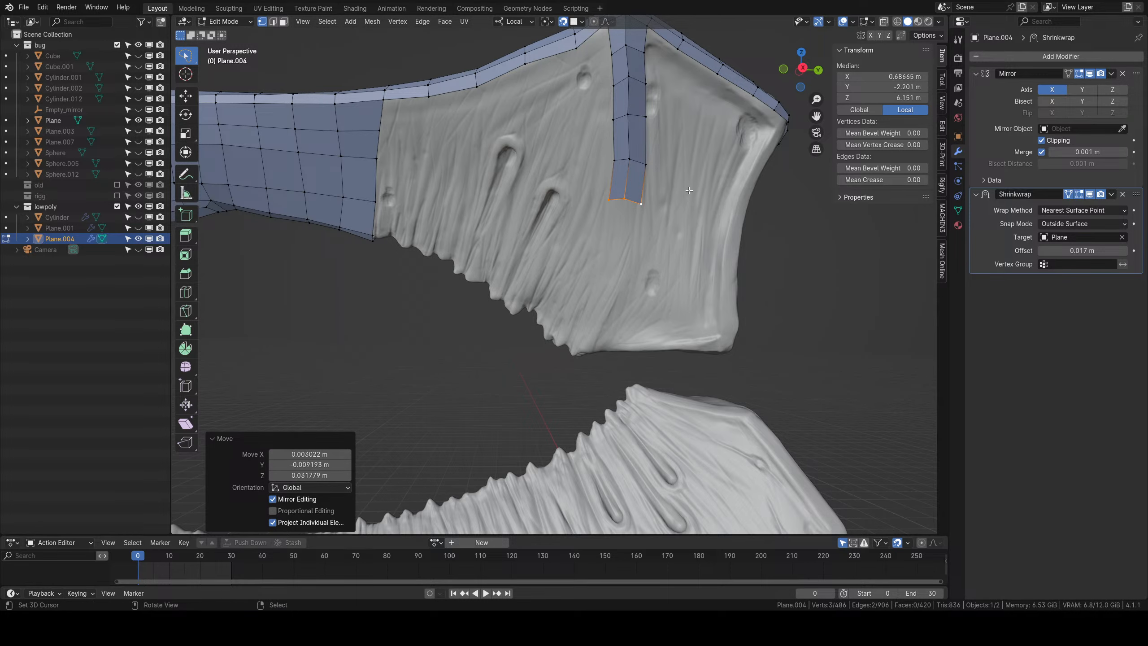
Extrude two further segments of the side strip along the ridge's curve, rotating the end between them.
key(g)
click(684, 238)
key(r)
click(683, 239)
key(g)
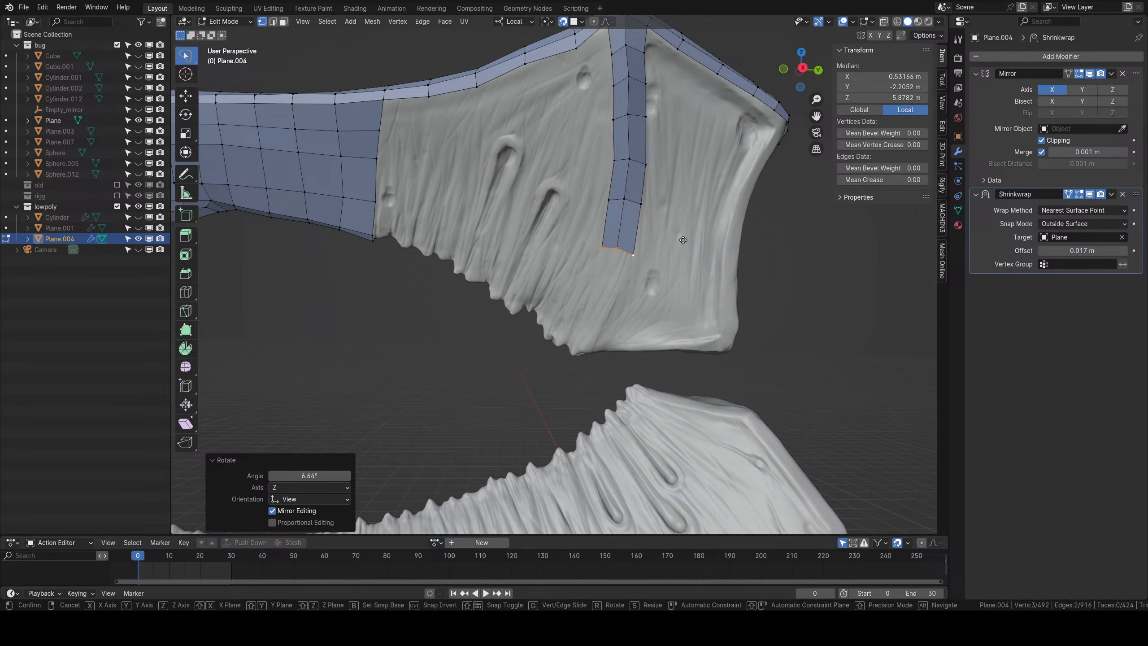
click(666, 292)
Extrude the final side strip segment to near the jaw's lower edge and tilt its end edges.
shift+middle_drag(653, 306, 662, 254)
key(g)
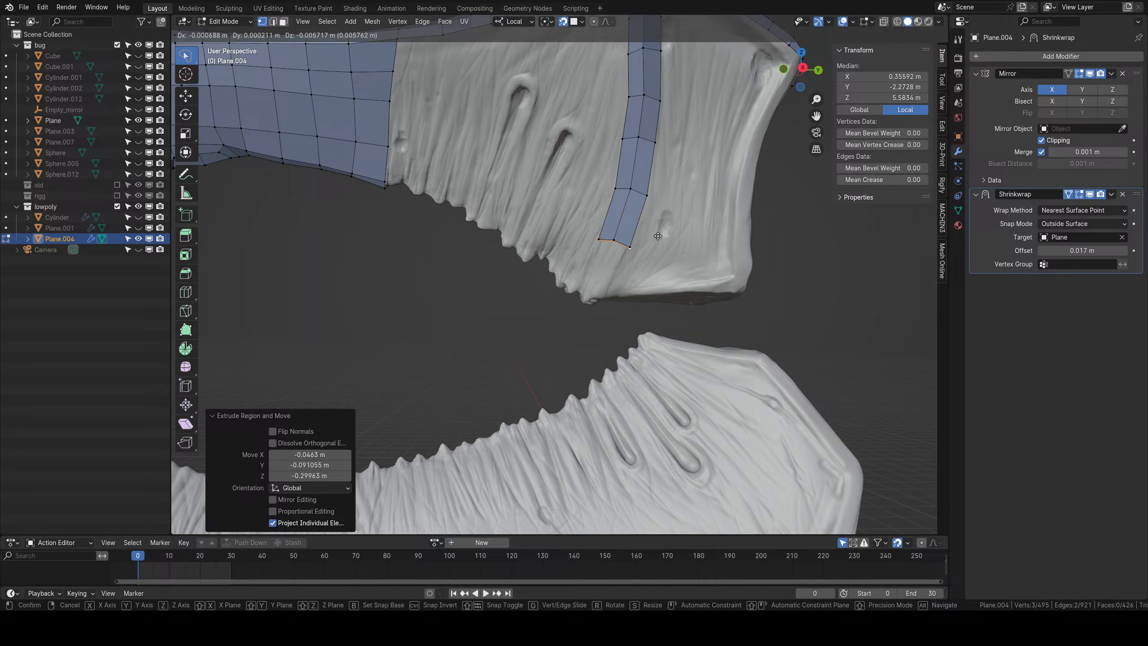
key(r)
key(r)
click(645, 281)
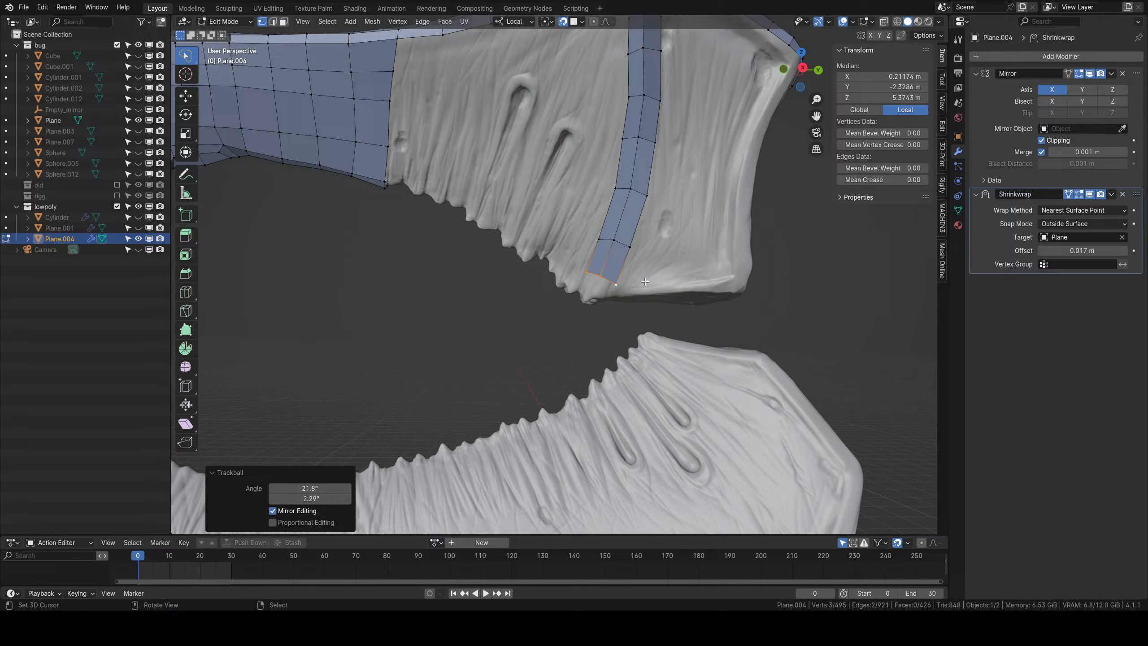
Shift the strip's second-to-last edge row and reposition the vertices at its lower end.
click(619, 241)
key(g)
click(651, 238)
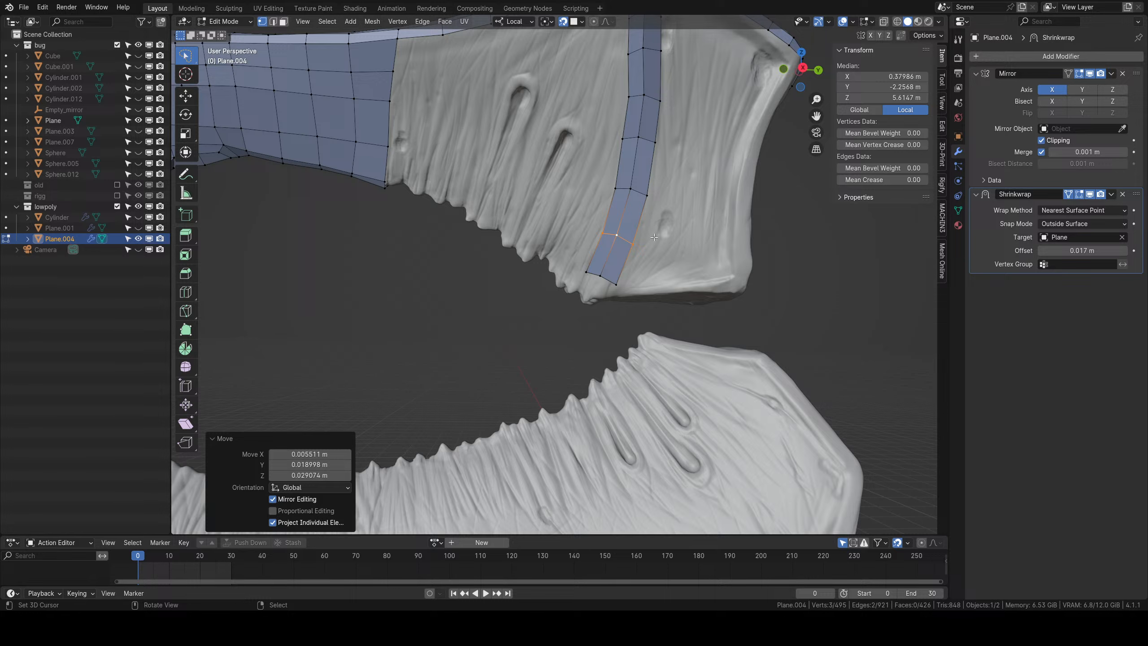
middle_drag(611, 251, 580, 256)
scroll(580, 249, up, 2)
right_drag(570, 270, 569, 282)
right_drag(547, 281, 595, 281)
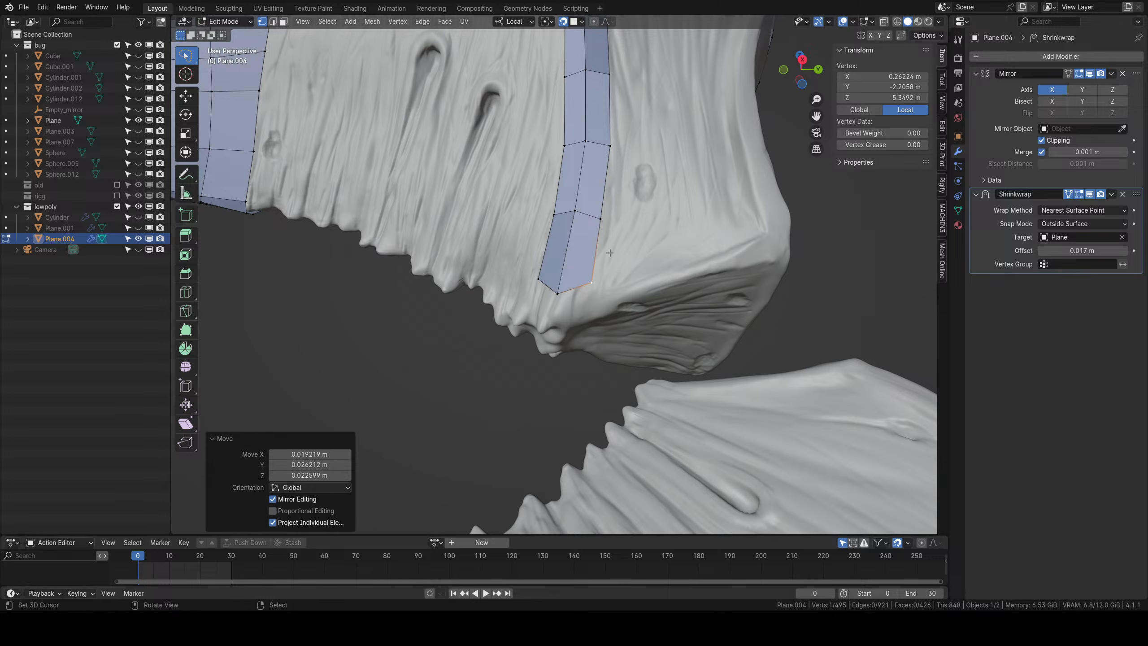
Extrude two edges from the open end of the jaw's long side mesh toward the side strip and rotate them.
scroll(592, 254, down, 4)
middle_drag(583, 217, 560, 261)
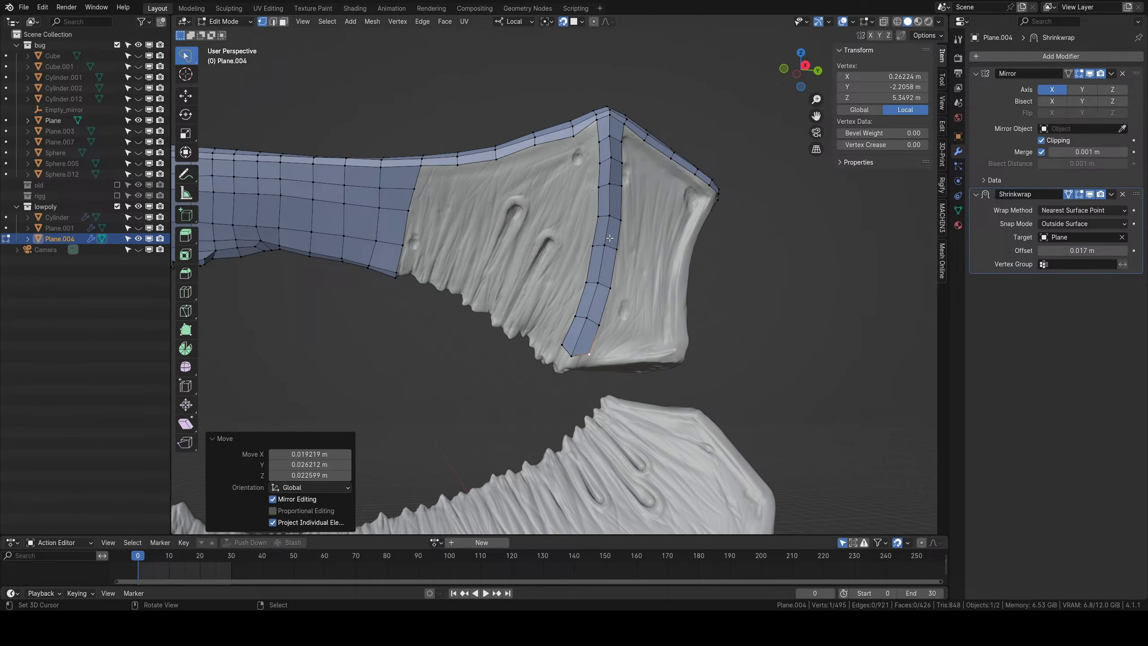
scroll(598, 225, down, 1)
middle_drag(435, 254, 481, 248)
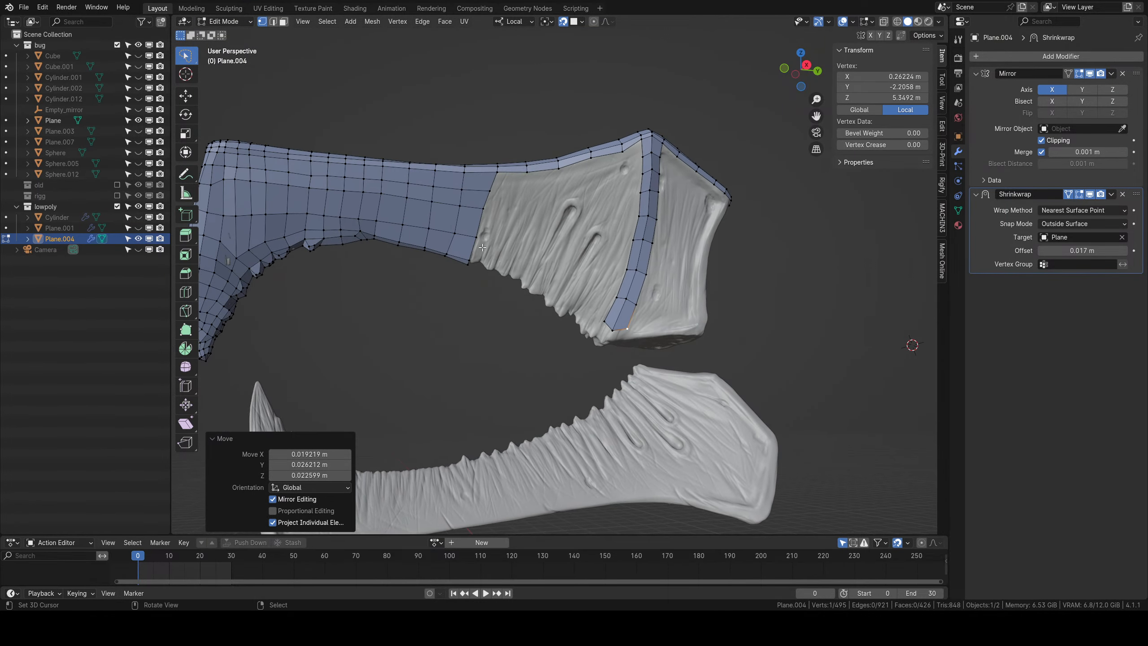
right_click(479, 241)
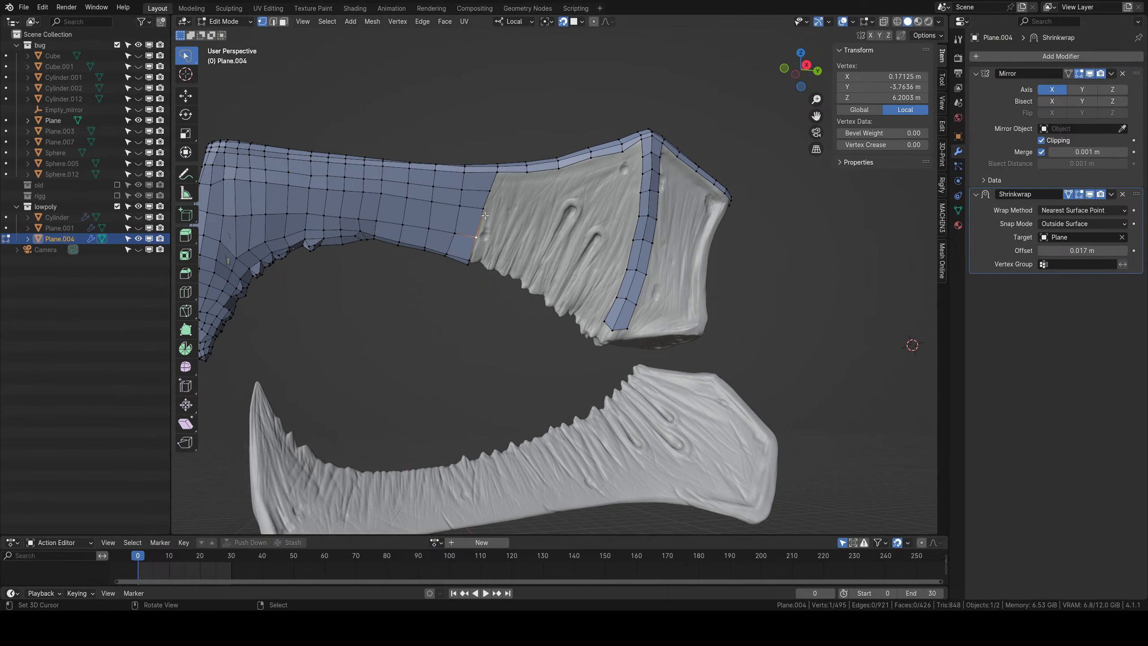
ctrl+right_click(489, 192)
key(e)
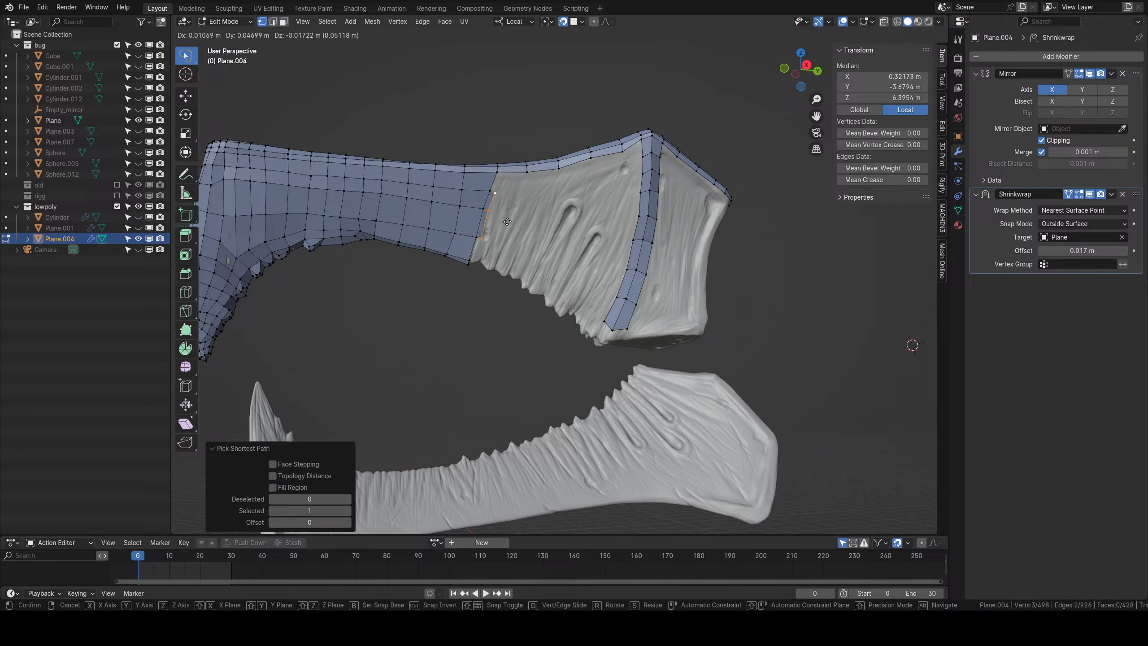
click(524, 228)
key(r)
click(561, 251)
Extrude a second segment of the side panel over the grooved area, then rotate and reposition its end edges.
key(e)
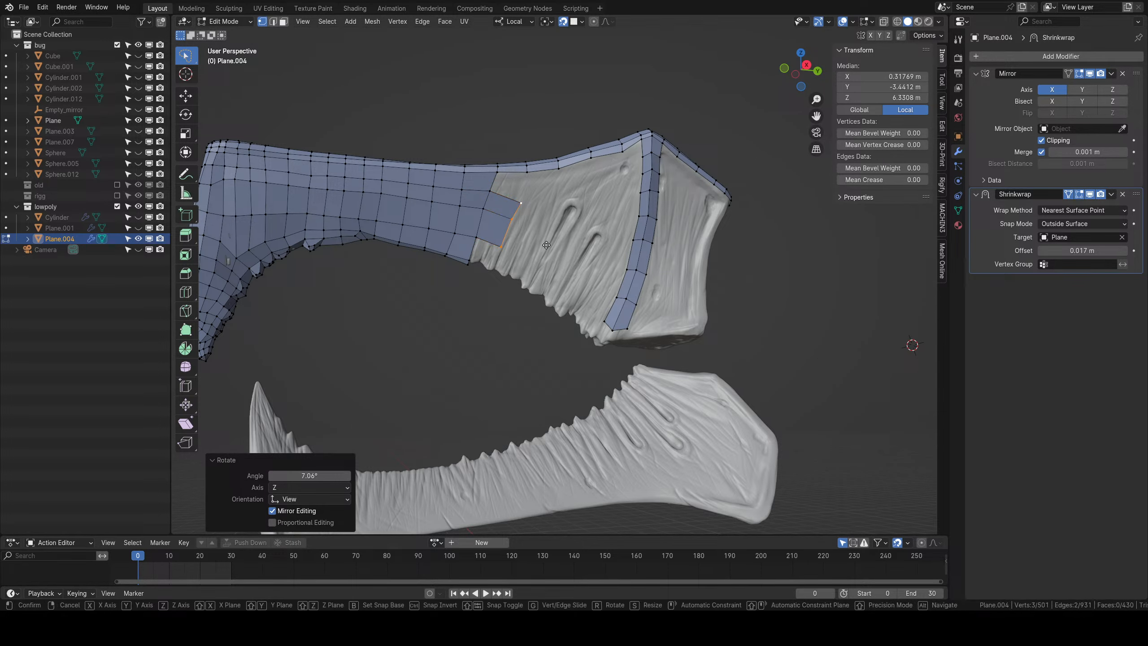
click(593, 267)
key(r)
click(573, 267)
key(g)
click(566, 267)
key(r)
click(568, 261)
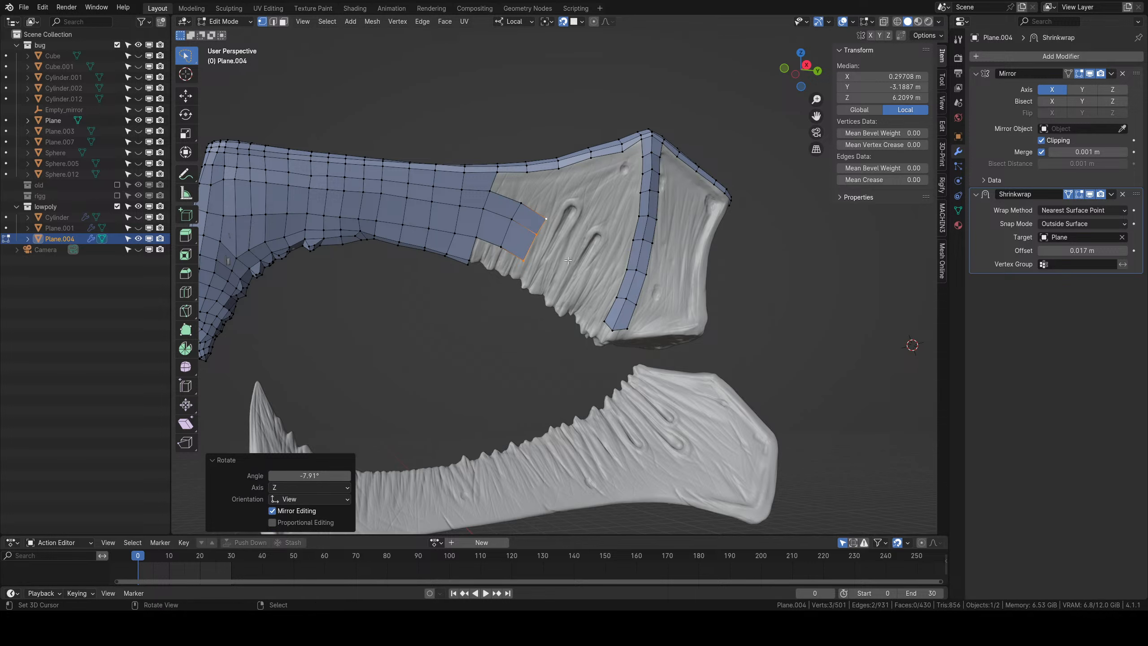
Extrude a third segment of the side panel toward the vertical side strip.
key(e)
click(583, 263)
scroll(584, 255, up, 2)
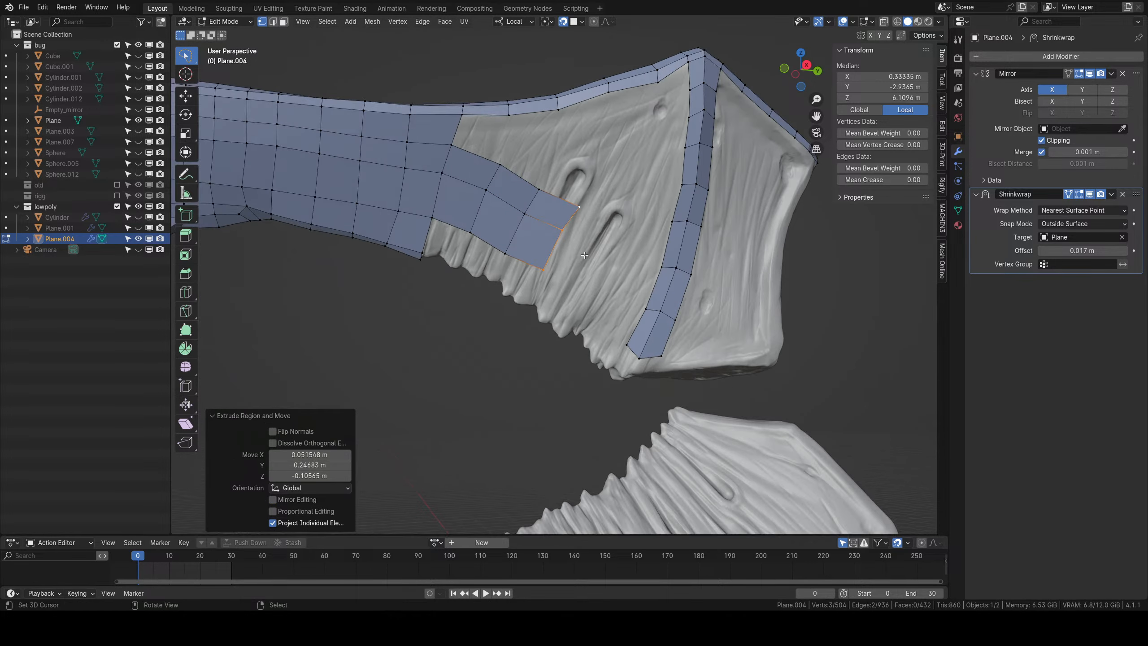
Extrude two more segments of the side panel toward the vertical strip, rotating and shifting the first one's end edges.
key(e)
click(609, 283)
key(r)
click(612, 285)
key(g)
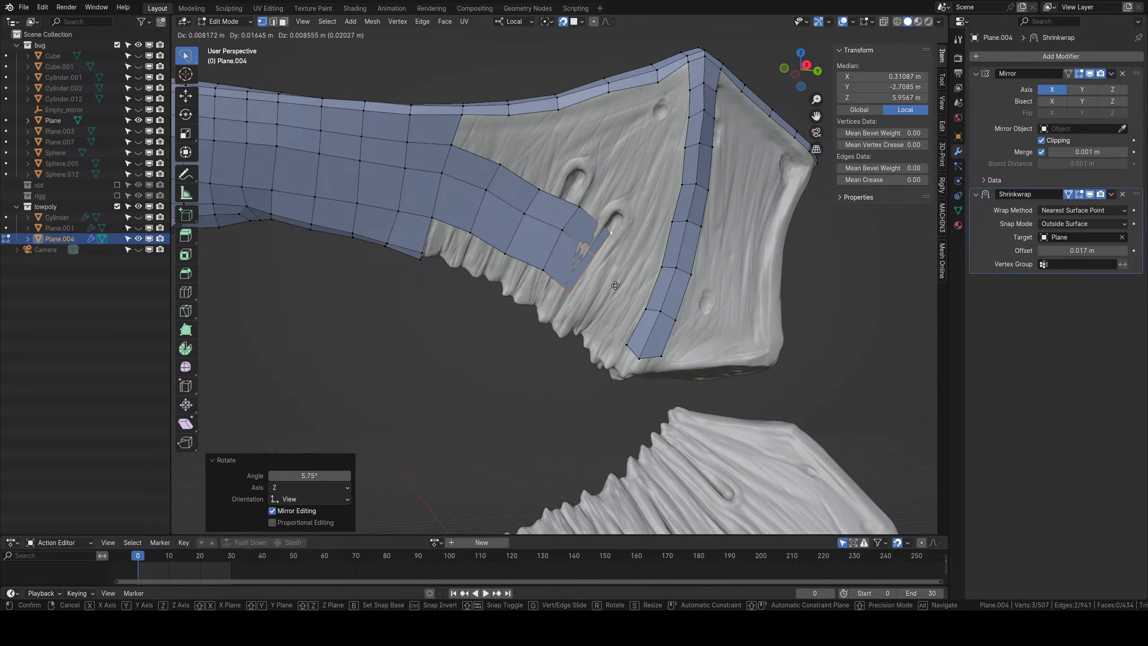
click(615, 283)
key(e)
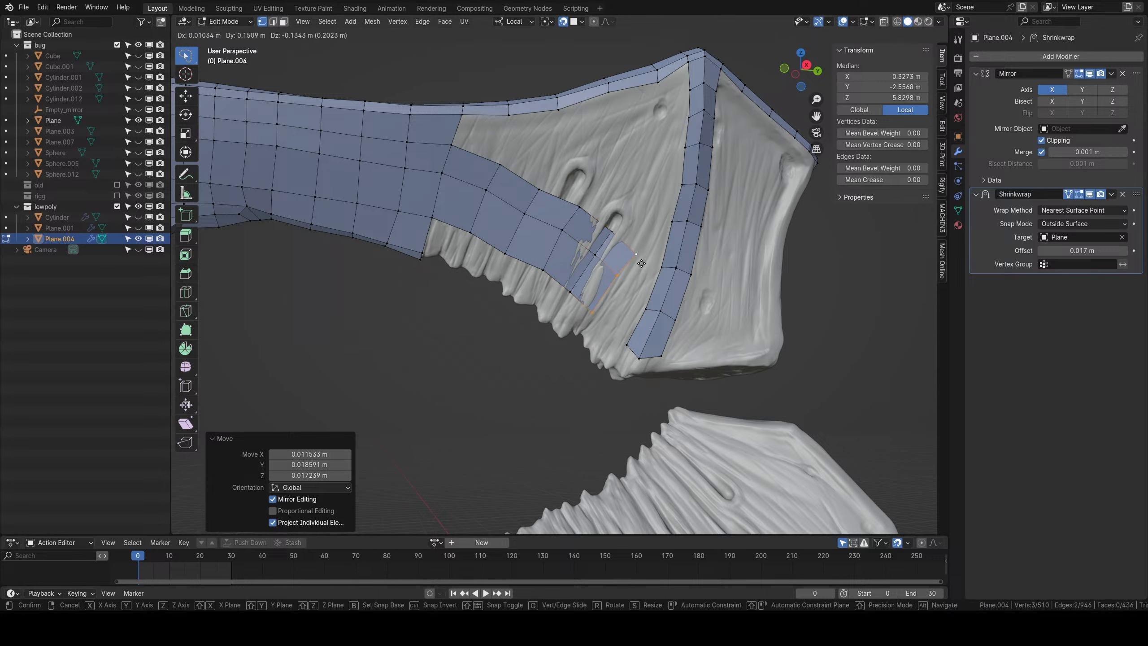
click(651, 266)
Reposition the three vertices between the panel's last two segments so the faces clear the sculpted grooves.
right_click(613, 233)
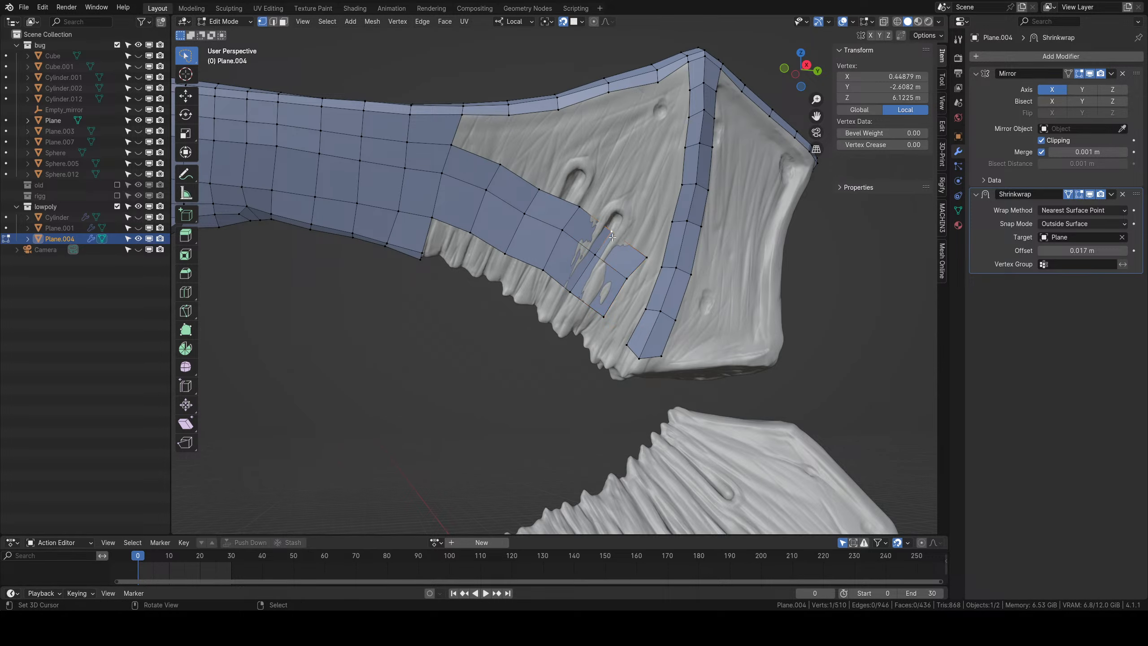
key(g)
click(617, 238)
right_click(597, 258)
key(g)
click(600, 261)
right_click(571, 291)
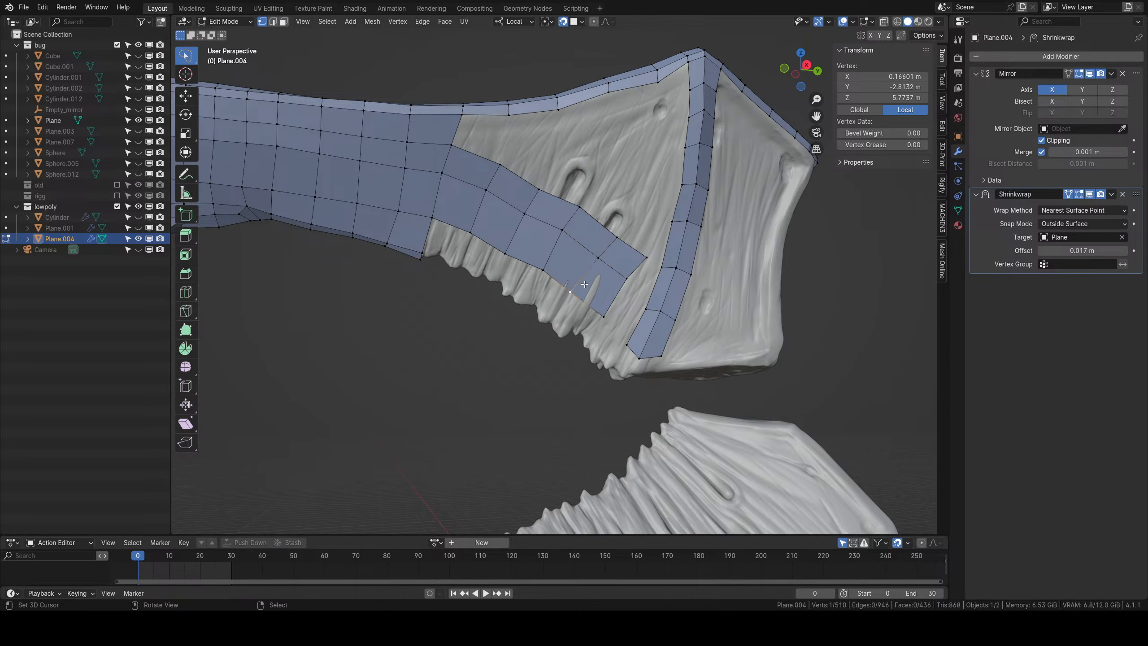
key(g)
click(580, 292)
Reposition the lower and middle vertices at the side panel's open end, beside the vertical strip.
right_click(609, 308)
key(g)
click(612, 308)
right_click(629, 281)
key(g)
click(634, 286)
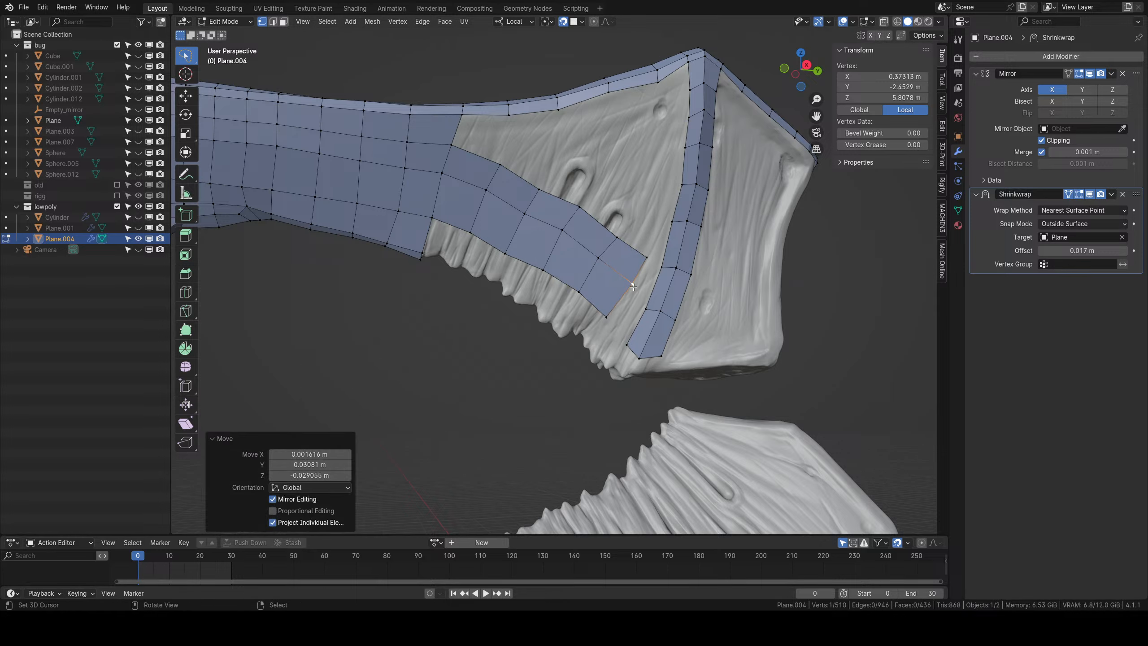
right_click(645, 261)
right_click(636, 289)
key(g)
click(634, 298)
Fill the upper gap between the panel's end and the vertical strip with a quad and shift its two panel-side corners.
right_click(645, 307)
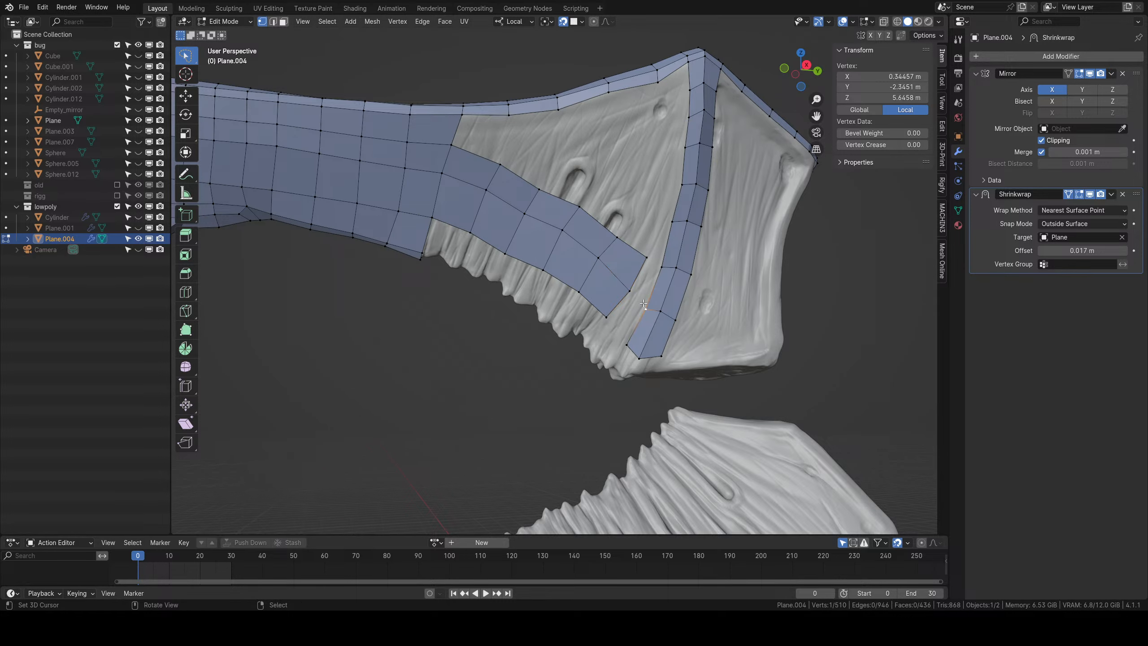
shift+right_click(631, 290)
shift+right_click(645, 258)
shift+right_click(661, 267)
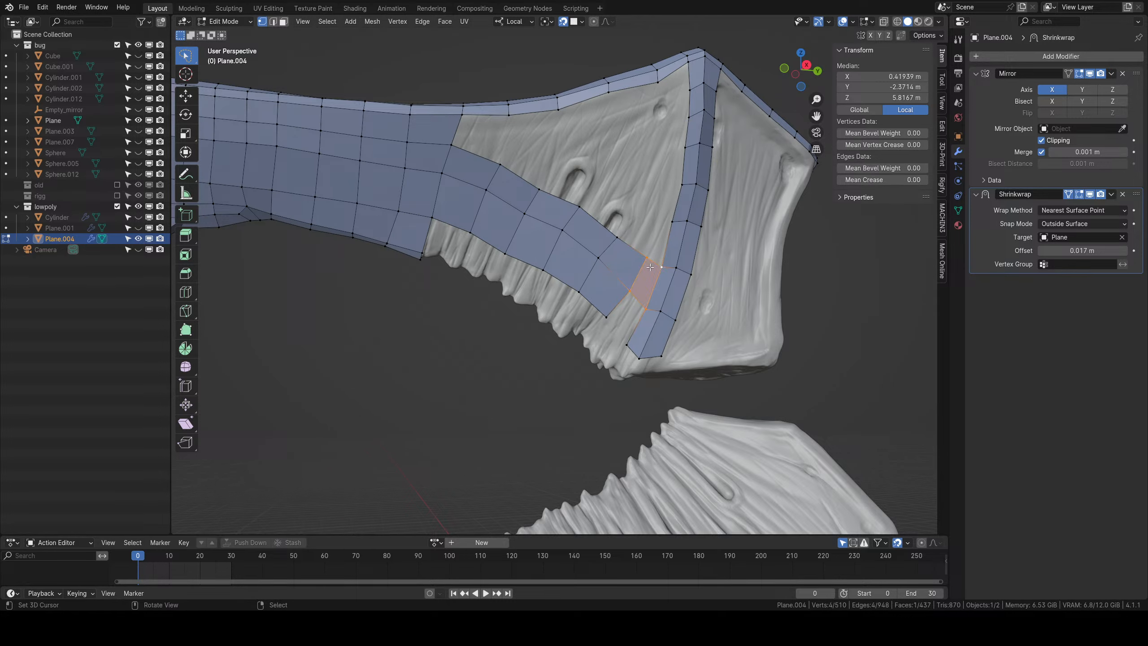
right_click(649, 265)
key(g)
click(643, 262)
right_click(635, 299)
key(g)
click(629, 298)
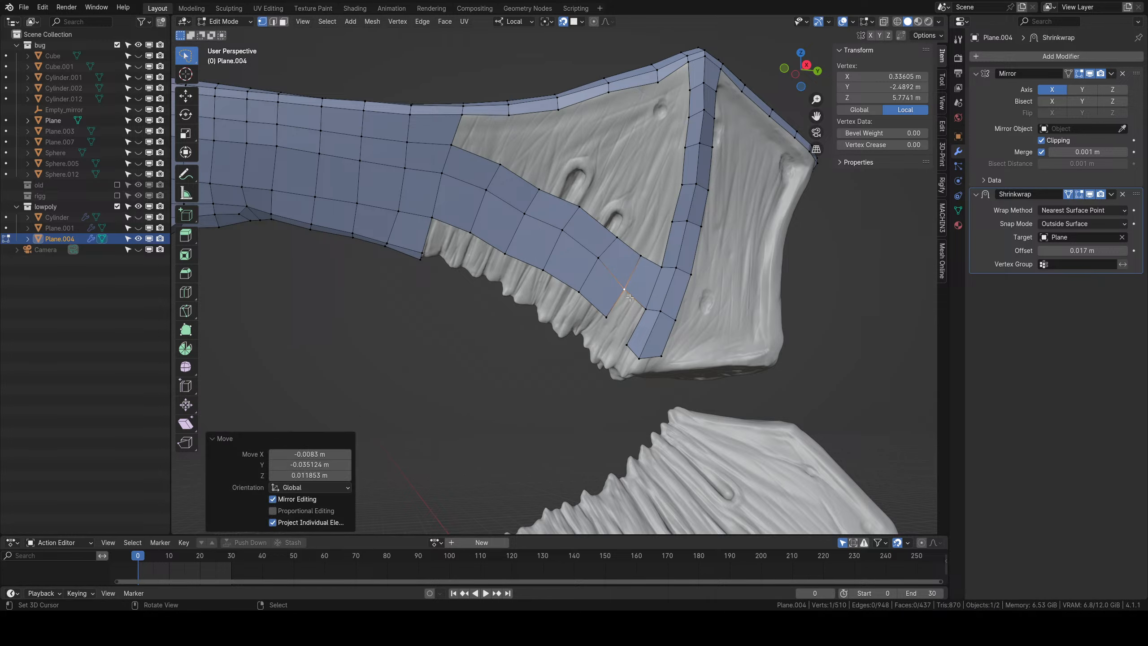
Fill the remaining lower gap between the side panel's end and the foot of the vertical strip.
right_click(608, 318)
shift+right_click(626, 343)
key(f)
key(f)
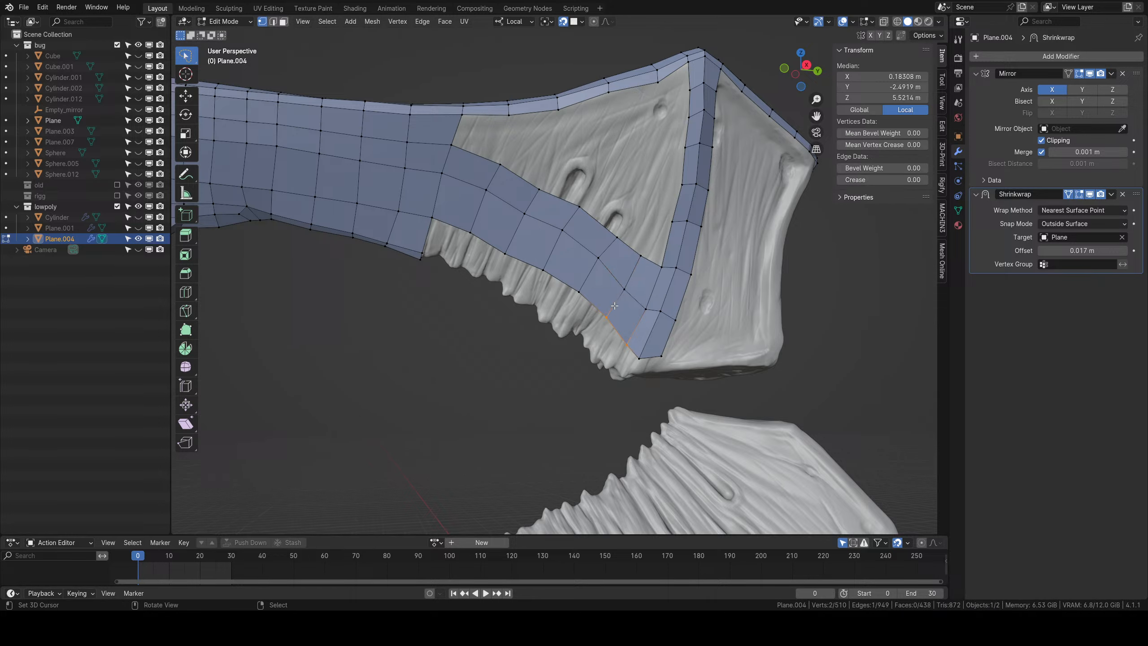
Nudge the two vertices on the side panel's lower edge nearest the foot of the vertical strip.
right_click(610, 317)
key(g)
click(608, 320)
right_click(582, 296)
key(g)
click(580, 296)
Even out the side panel's last segments by moving two middle-row vertices and one lower-edge vertex.
right_click(603, 262)
key(g)
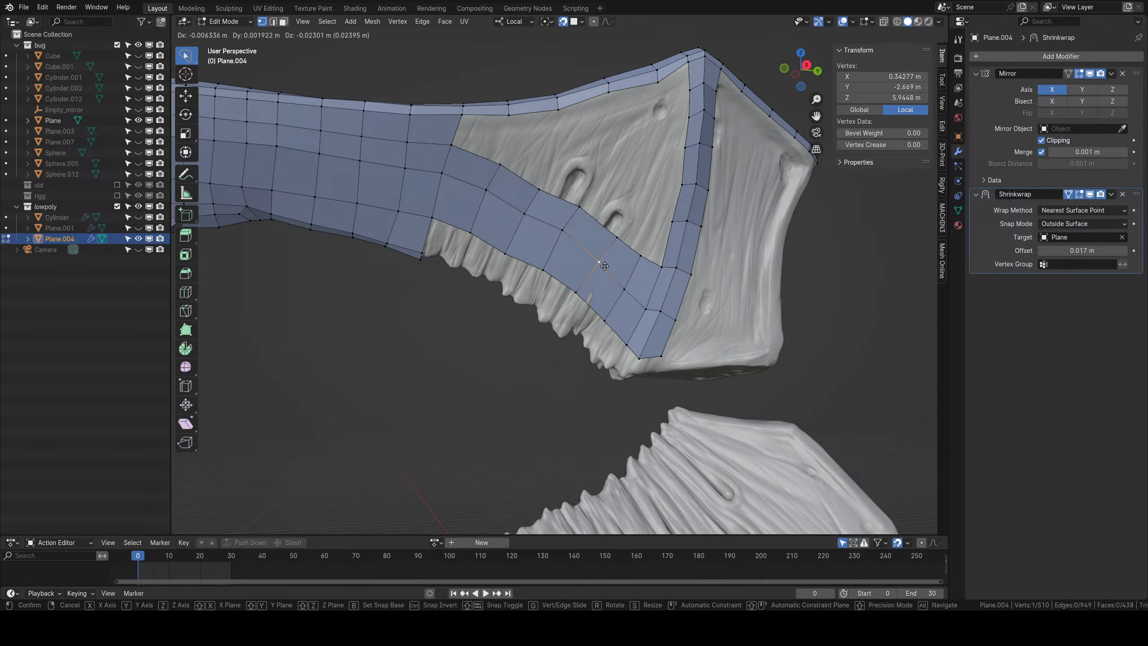
click(605, 267)
right_click(580, 298)
key(g)
click(584, 301)
right_click(547, 275)
right_click(568, 236)
key(g)
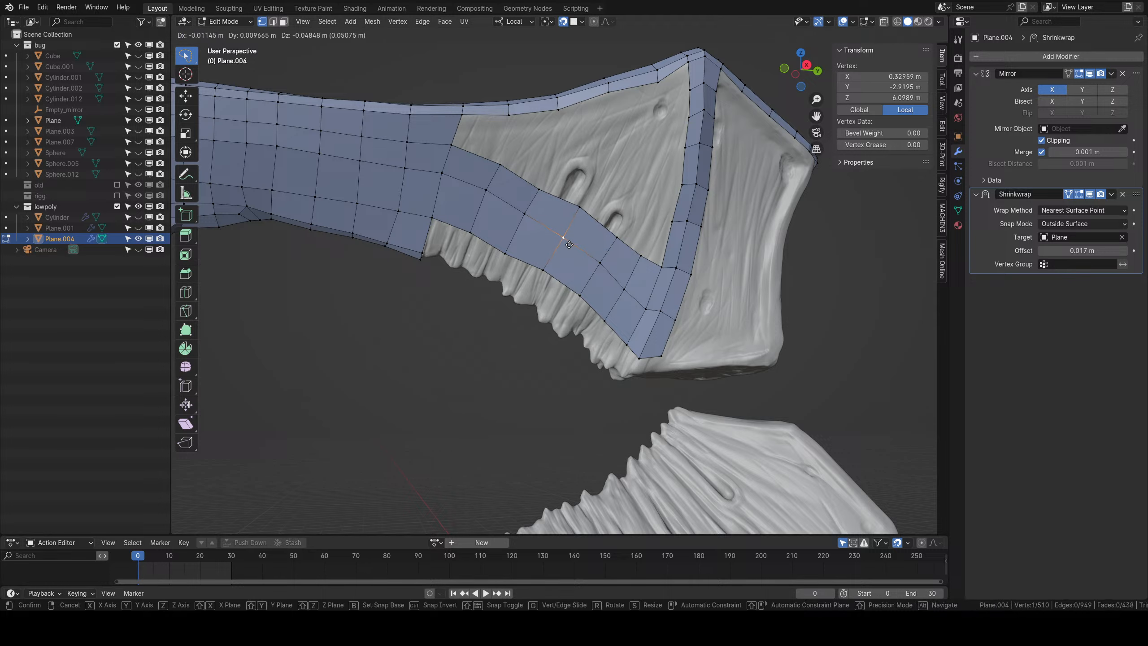
click(569, 246)
Adjust the two vertices on the side panel's upper edge beneath the elongated holes.
right_click(579, 210)
key(g)
click(579, 209)
right_click(579, 208)
key(g)
click(579, 210)
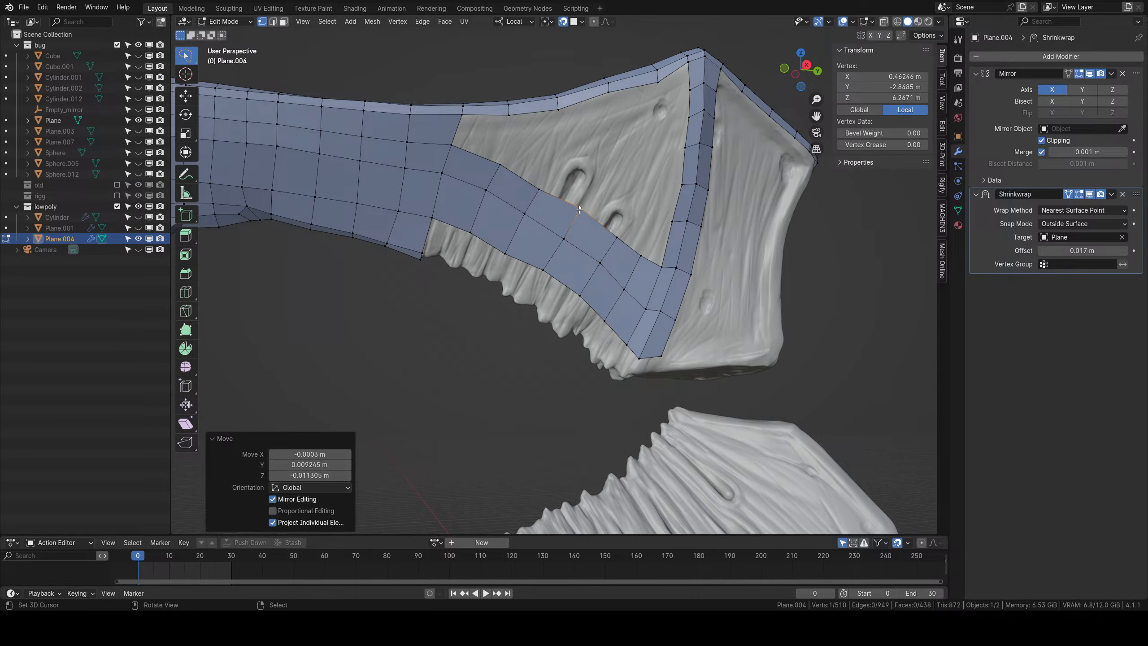
right_click(538, 189)
key(g)
click(539, 187)
key(g)
click(541, 187)
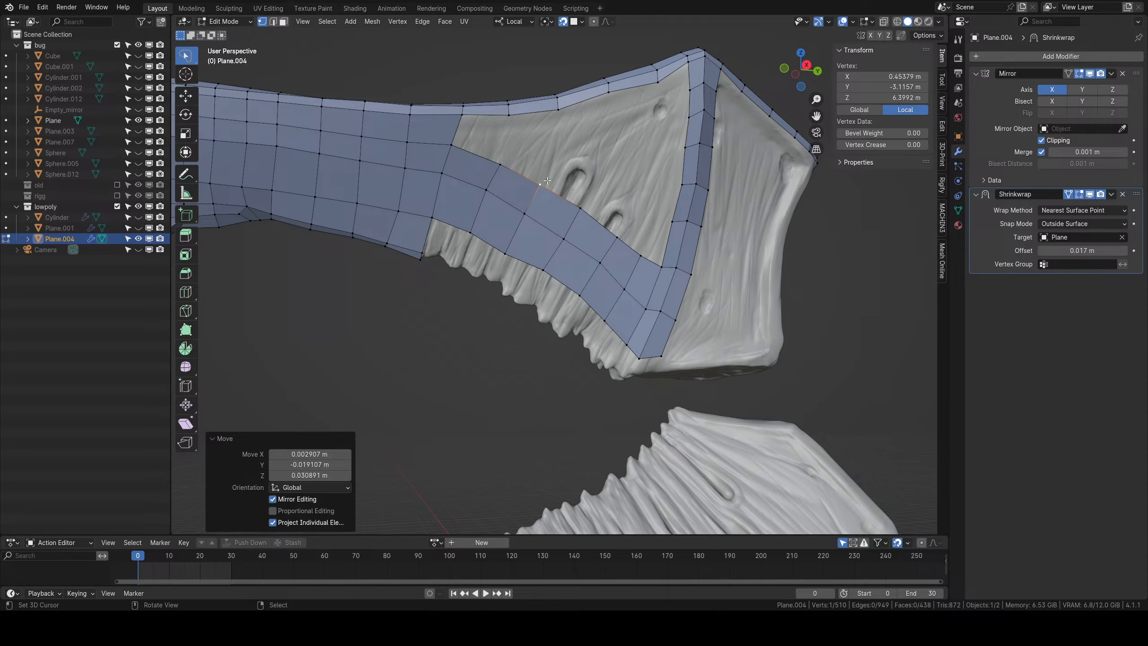
Move the middle vertex at the bottom end of the vertical strip slightly upward.
scroll(551, 181, down, 2)
mouse_move(644, 258)
middle_down()
mouse_move(642, 289)
mouse_move(637, 257)
middle_up()
key(alt+a)
scroll(637, 258, up, 5)
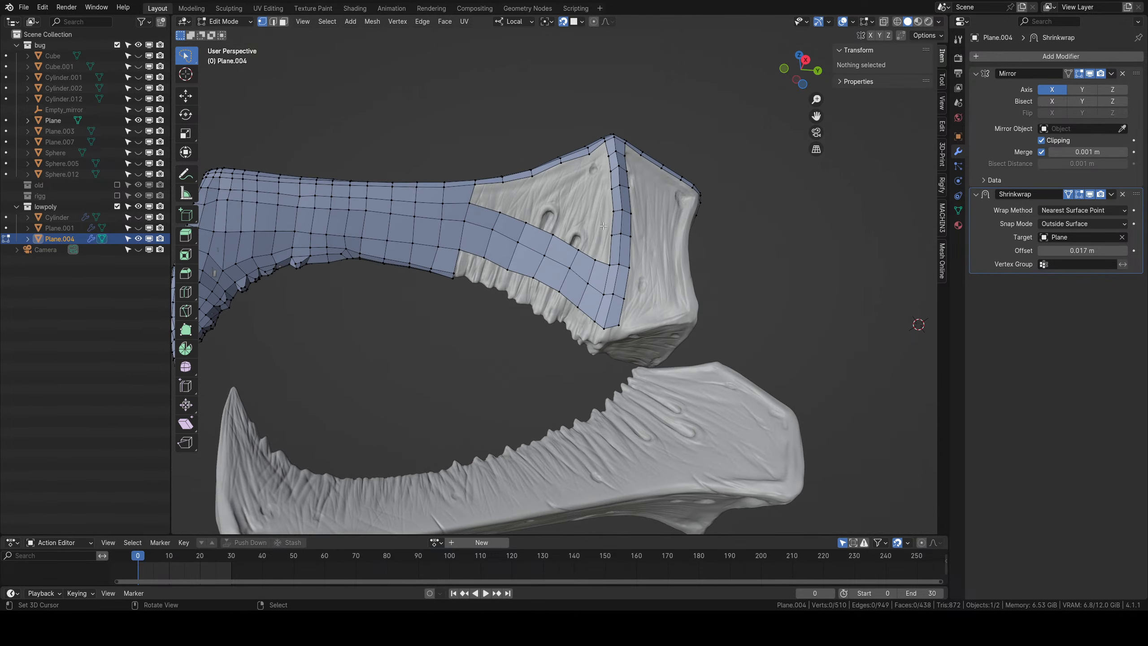
middle_drag(568, 290, 608, 283)
right_click(623, 272)
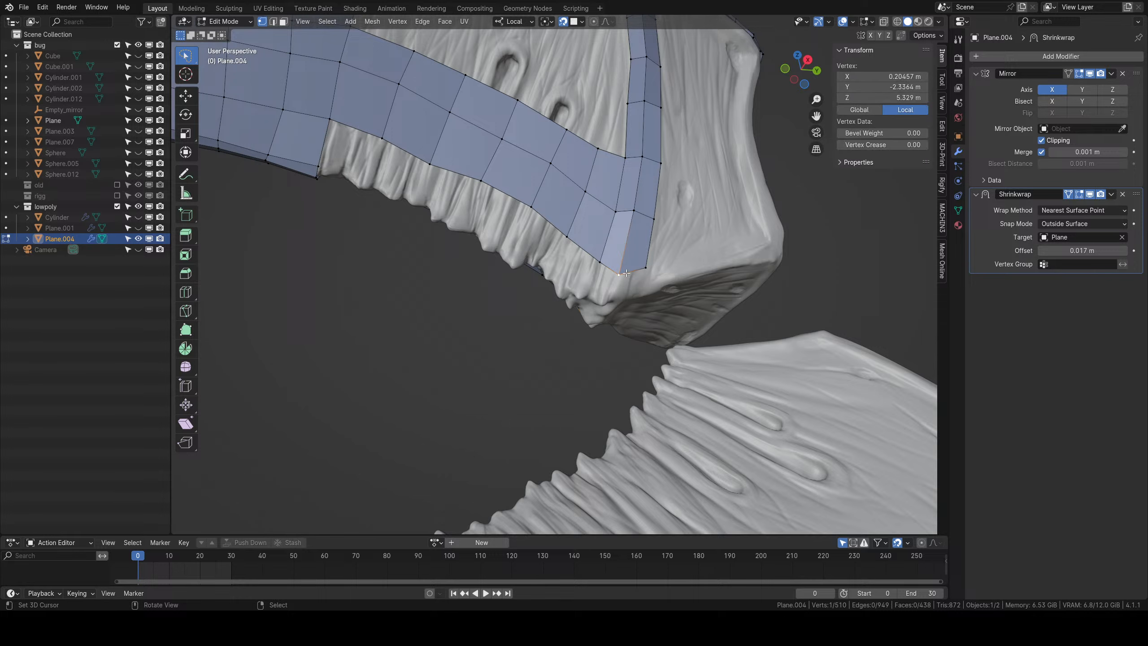
key(g)
click(631, 265)
Extrude the two bottom edges of the vertical strip down to the jaw's lower rim and reposition a vertex there.
right_click(611, 263)
ctrl+click(646, 266)
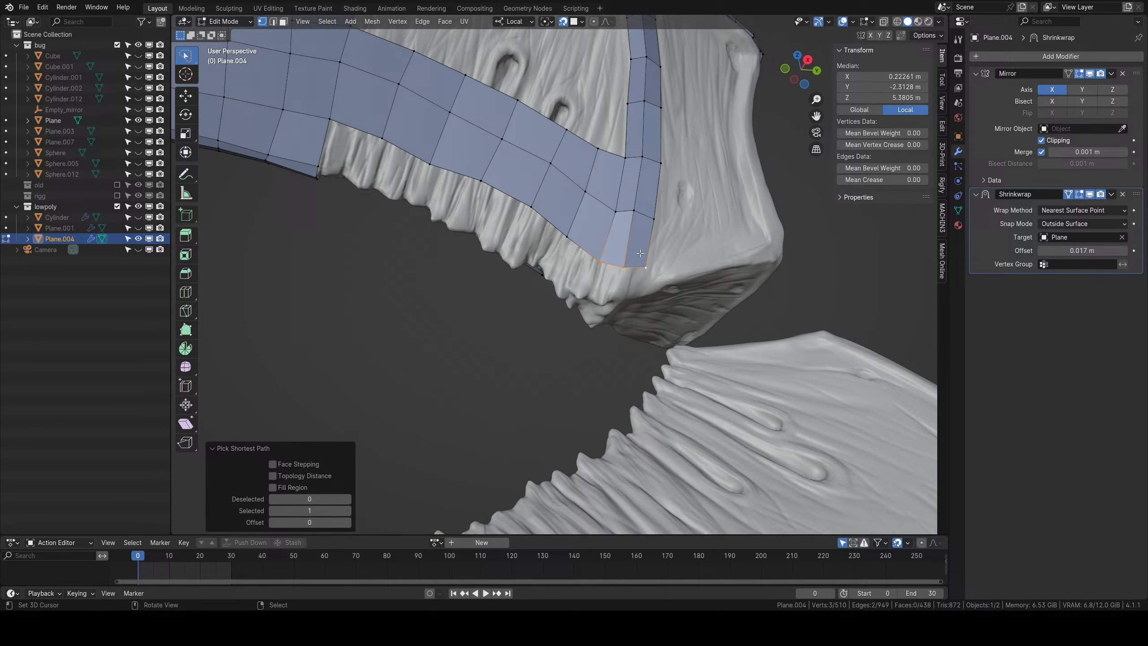
key(e)
click(641, 293)
mouse_move(643, 303)
middle_down()
mouse_move(602, 270)
mouse_move(588, 287)
mouse_move(638, 316)
middle_up()
right_click(612, 278)
key(g)
click(617, 267)
Extrude the strip foot's side edge backward along the lower rim, then rotate it, scale it to about 0.81 and reposition it.
right_click(614, 235)
shift+right_click(613, 264)
key(e)
click(663, 336)
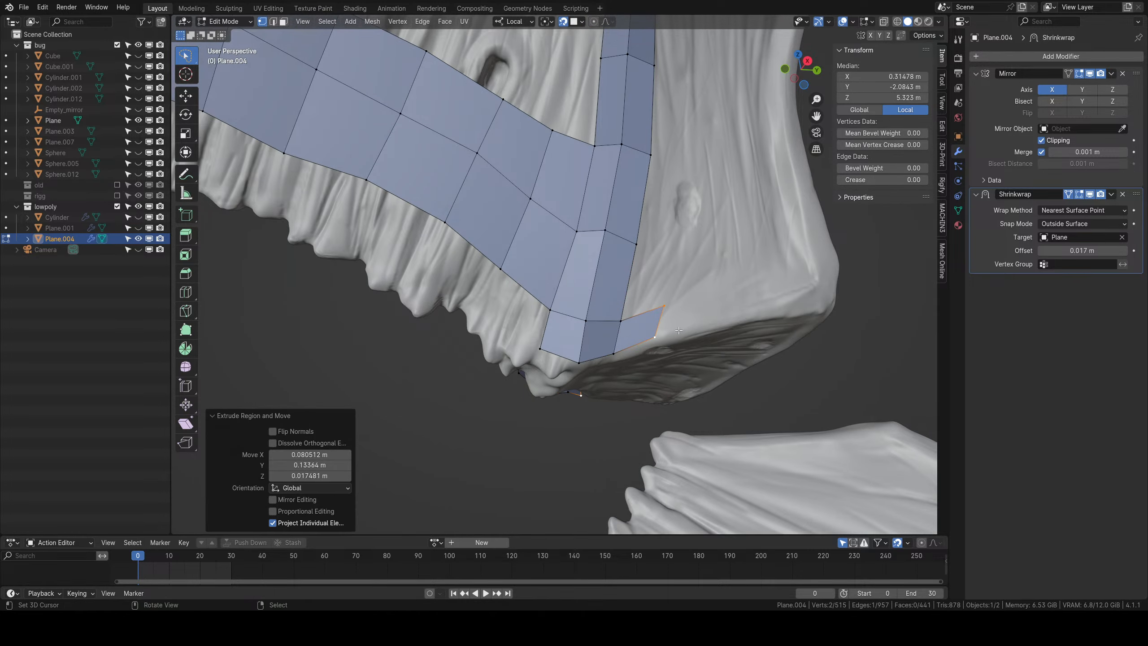
key(r)
click(720, 344)
key(s)
click(711, 337)
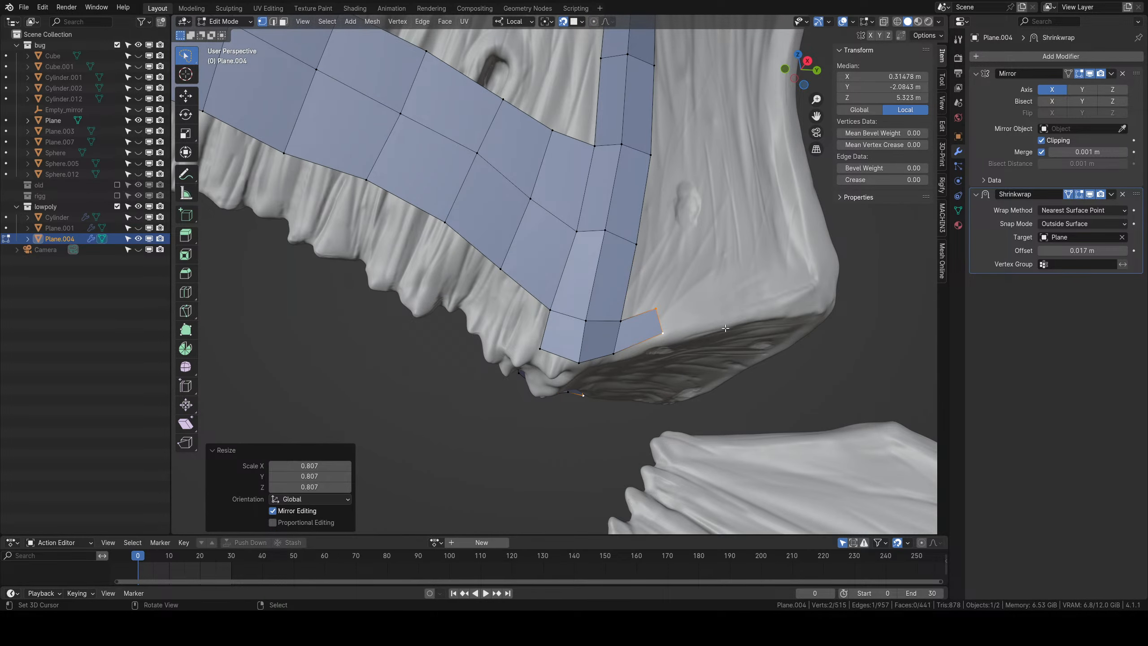
key(g)
click(724, 340)
Extrude three further segments of the lower rim strip toward the rear corner and adjust the last upper vertex.
key(e)
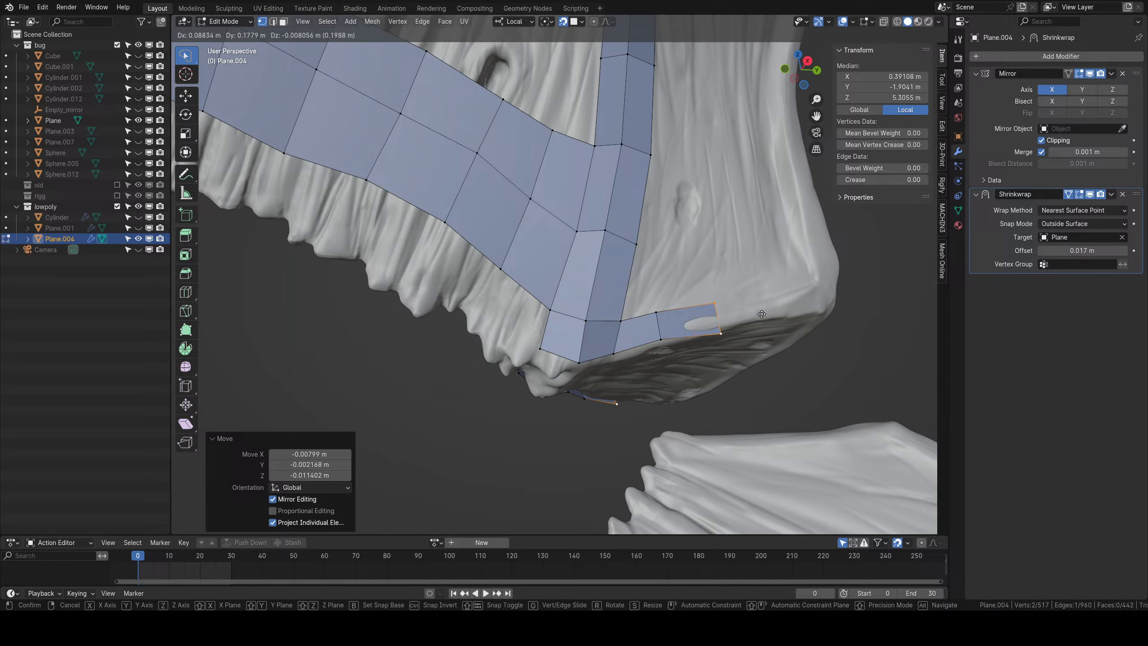
click(705, 319)
middle_drag(705, 319, 619, 320)
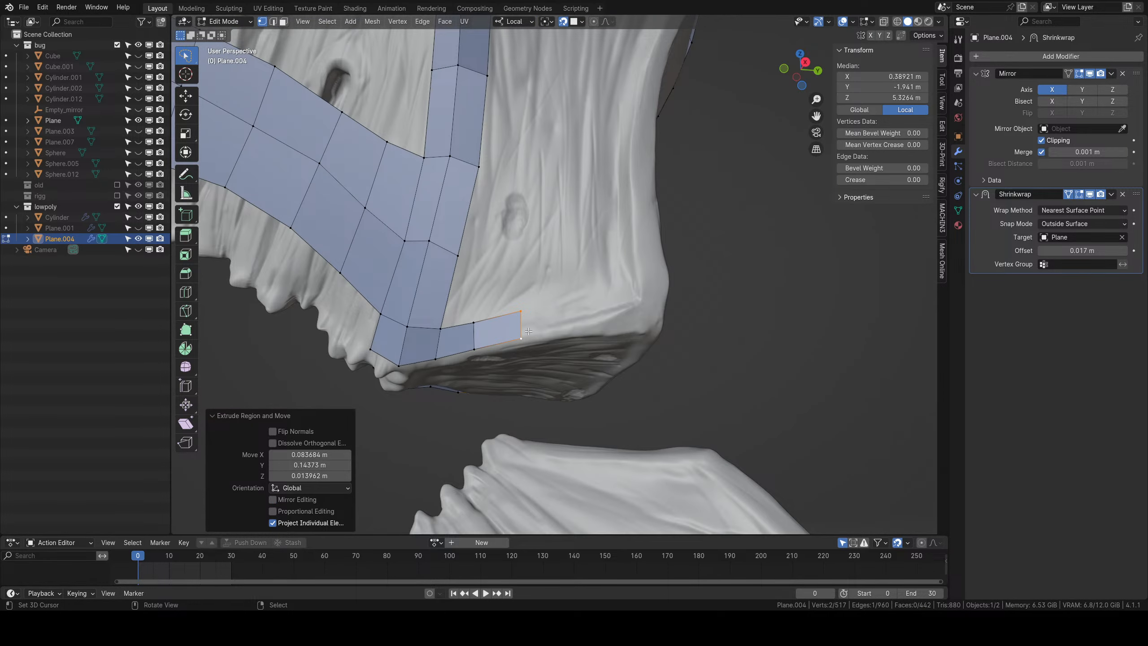
key(e)
key(e)
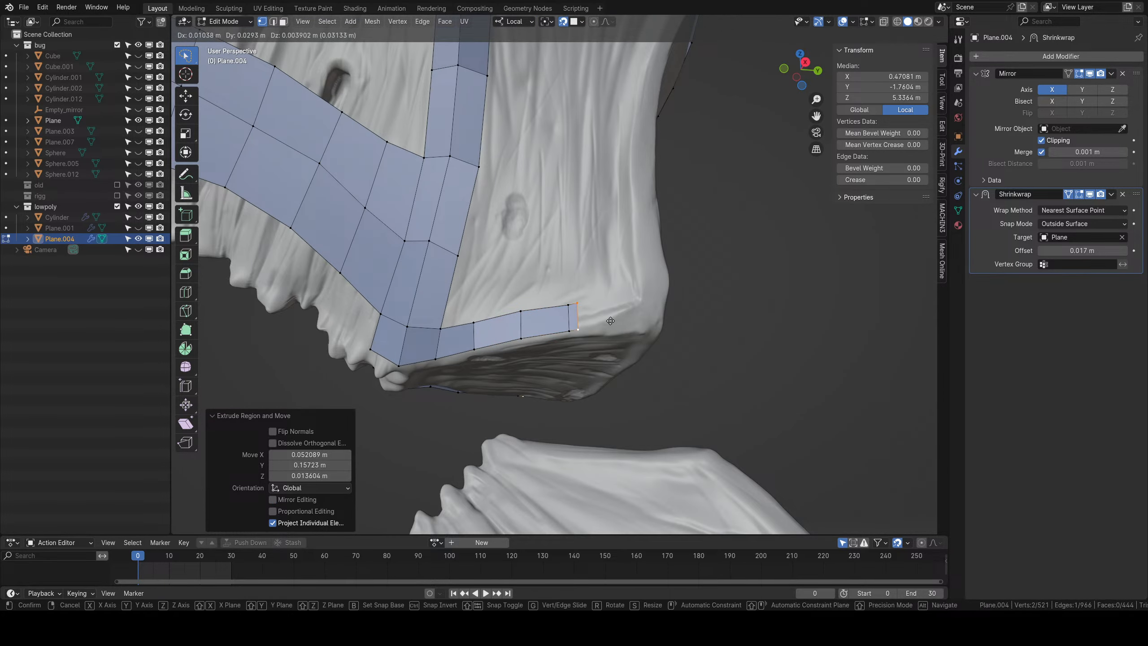
click(614, 322)
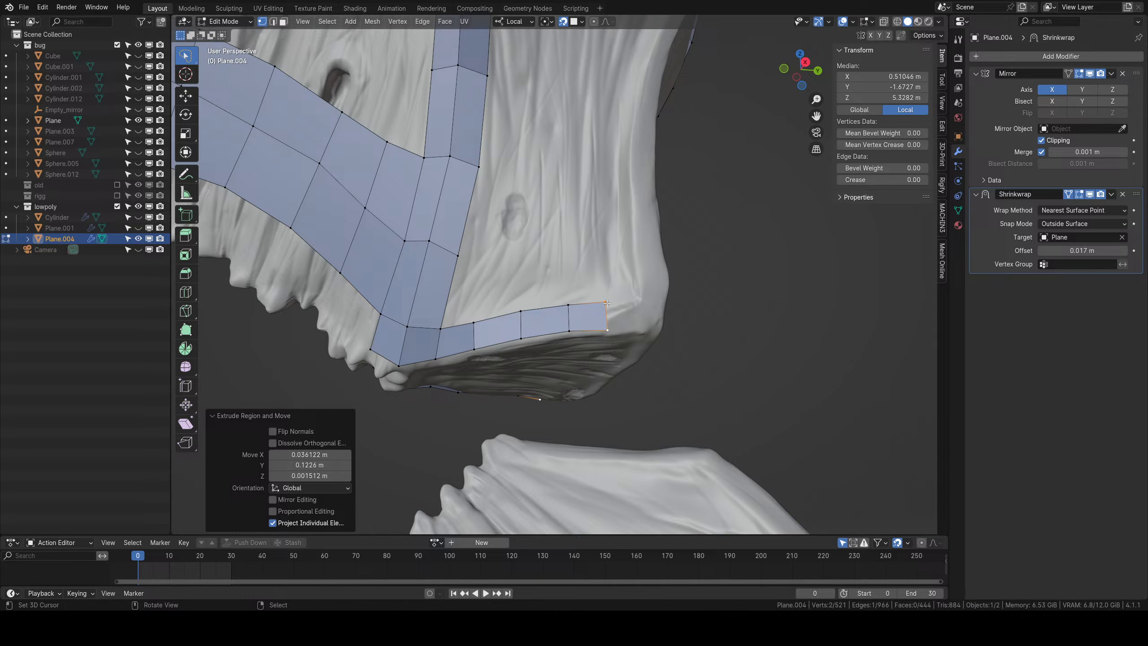
right_click(606, 304)
key(g)
click(613, 308)
Extrude another segment from the lower rim strip's end up to the rear corner and nudge its end edge.
right_click(572, 307)
scroll(588, 309, down, 4)
middle_drag(587, 309, 575, 310)
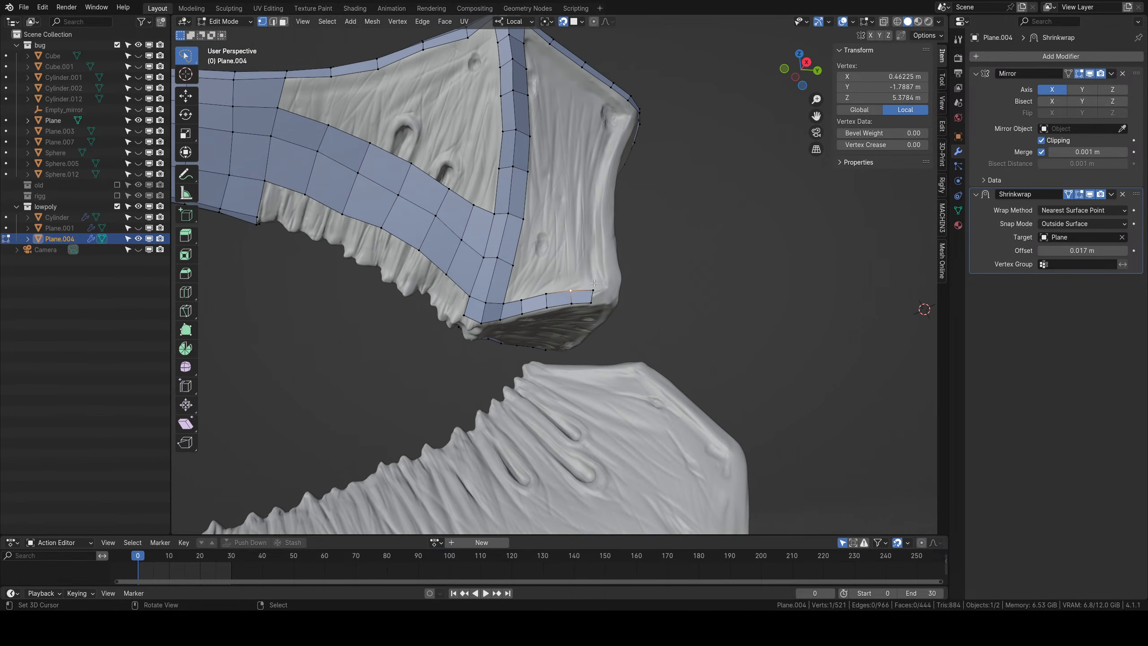
scroll(576, 309, up, 4)
right_click(575, 308)
shift+right_click(573, 330)
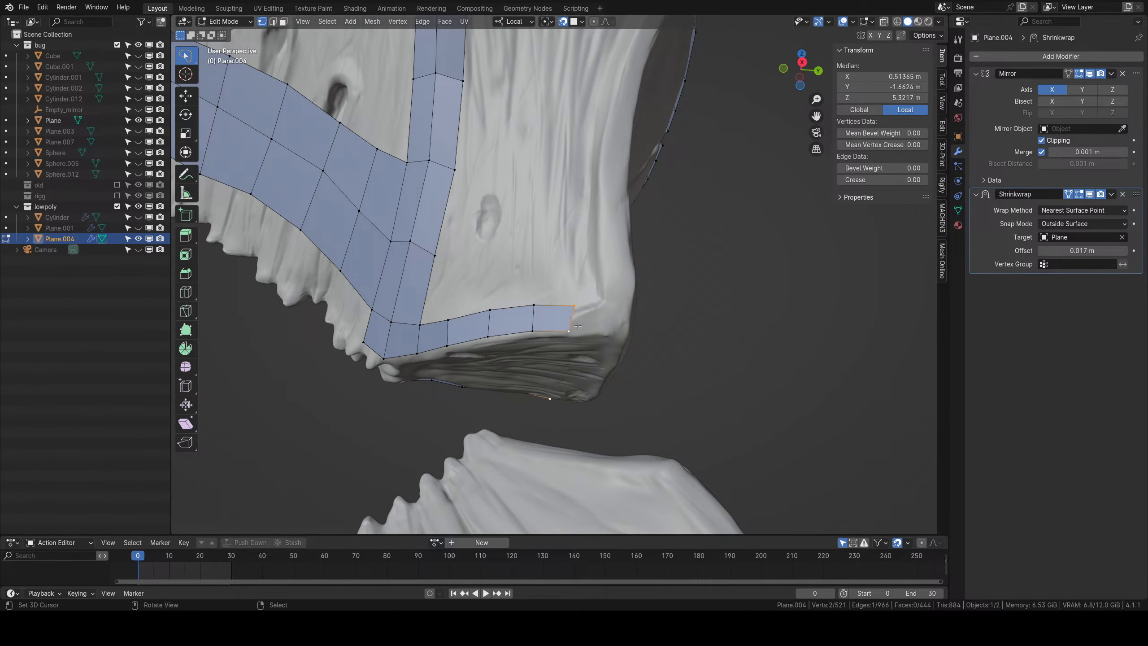
key(e)
click(615, 324)
key(g)
click(619, 325)
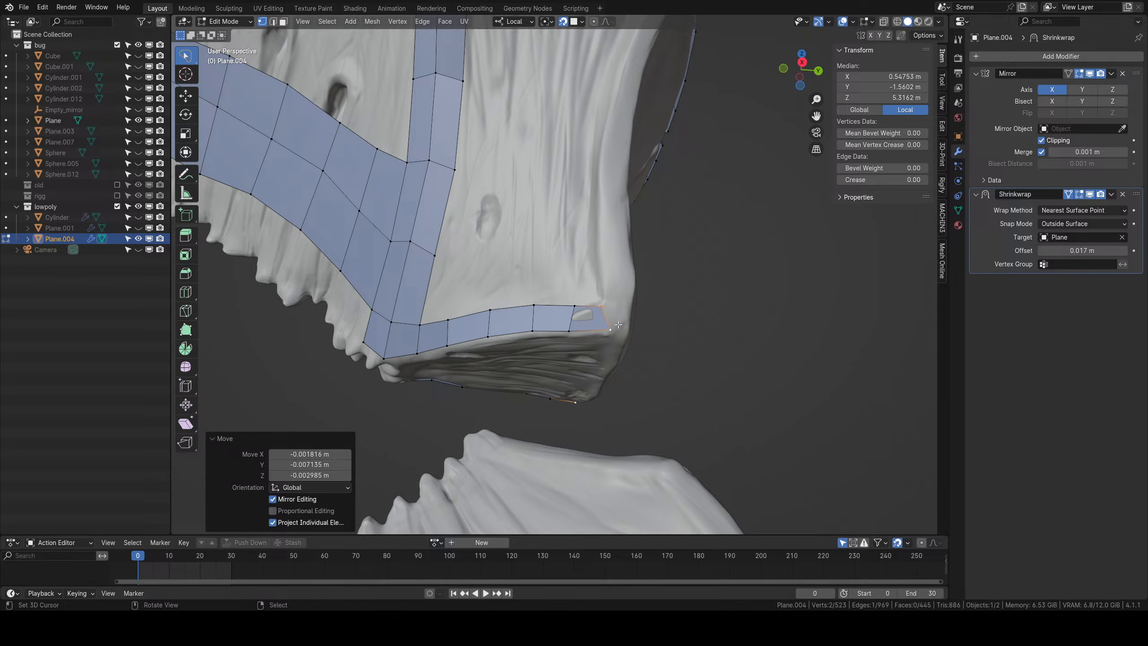
Extrude two small segments around the jaw's rear lower corner so the strip turns upward.
key(e)
click(629, 323)
key(g)
click(638, 325)
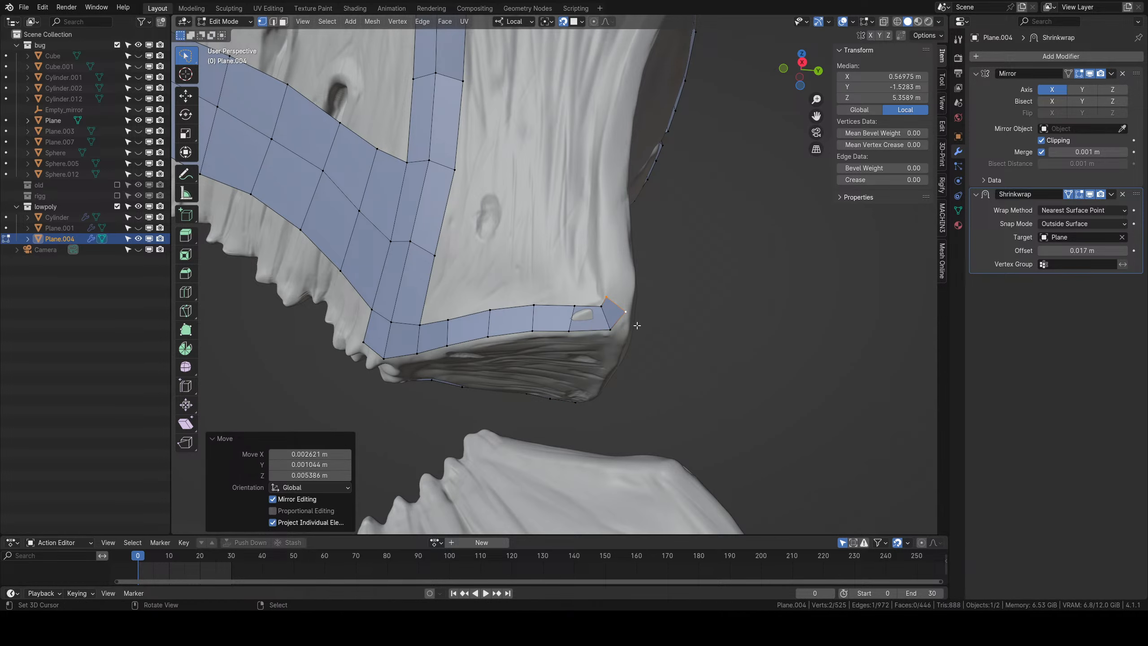
key(e)
click(638, 284)
Reposition the two outer vertices of the new corner segments along the jaw's outline.
right_click(637, 284)
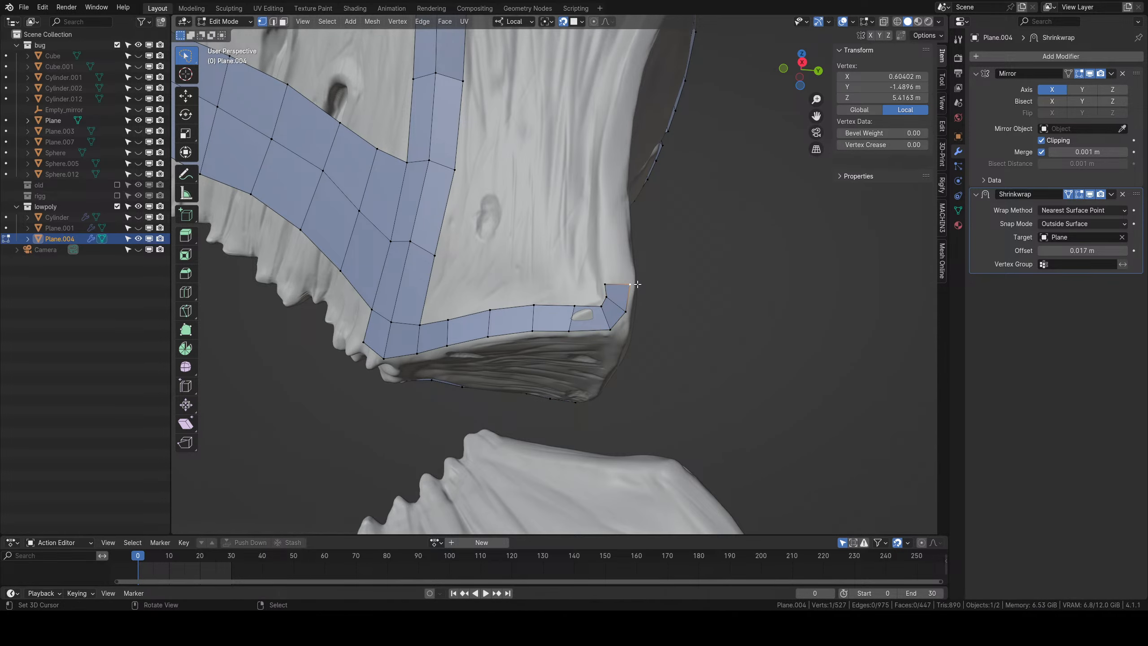
key(g)
click(641, 282)
right_click(627, 313)
key(g)
click(628, 319)
Extrude two segments up the jaw's rear edge from the corner and shift the inner end vertex.
right_click(608, 286)
shift+right_click(631, 280)
middle_drag(631, 280, 623, 293)
key(e)
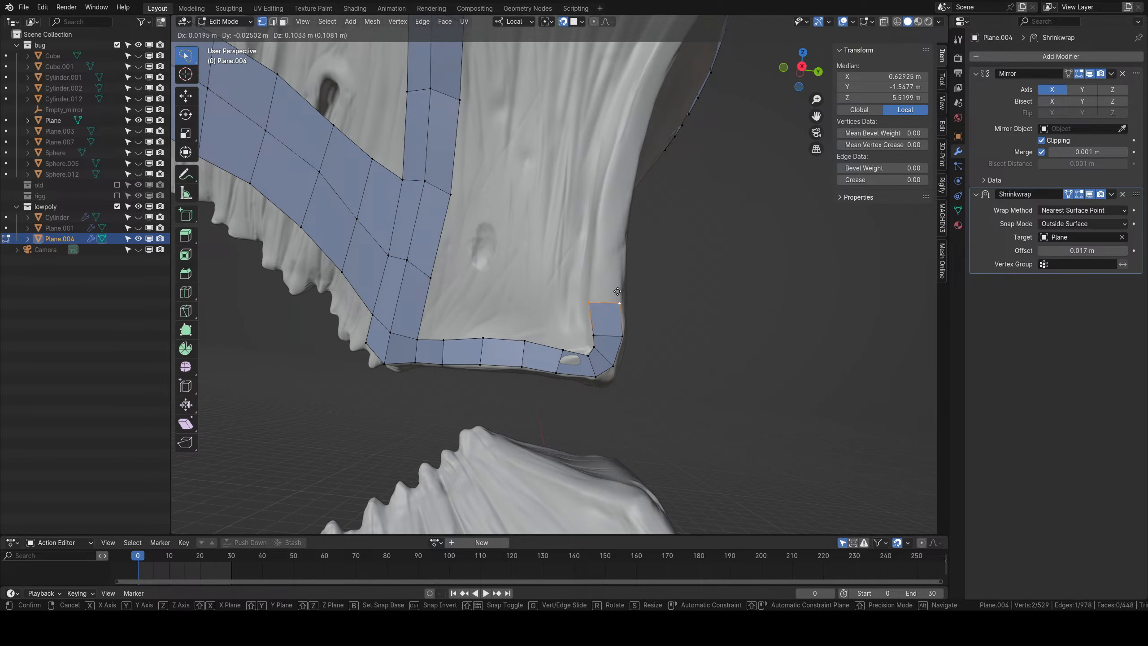
click(617, 291)
key(e)
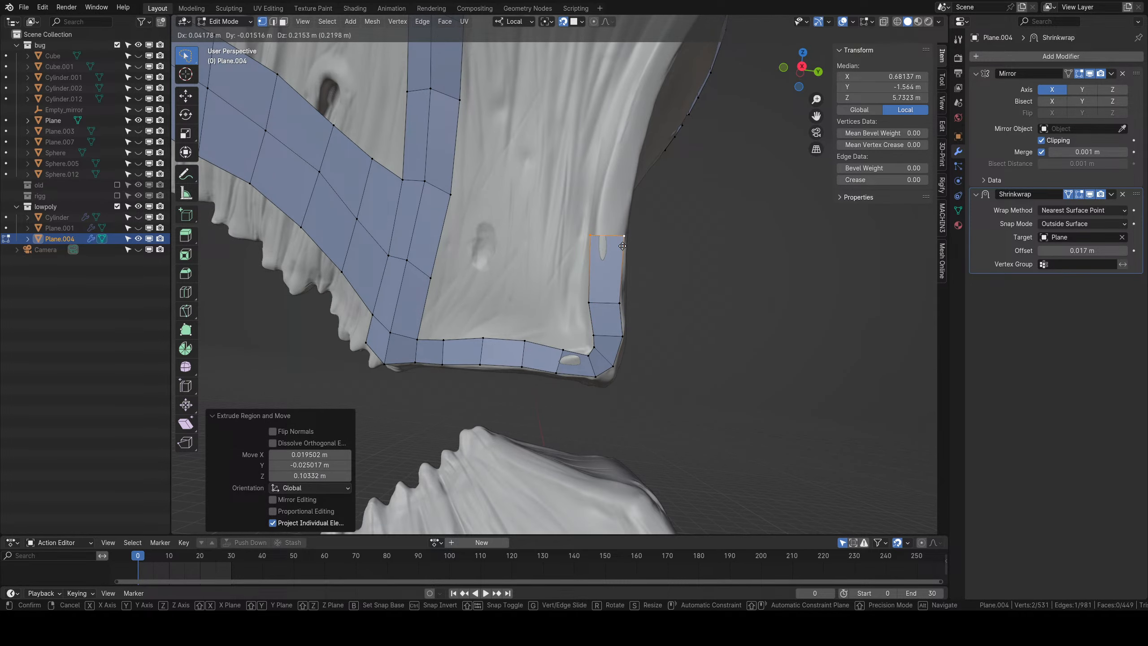
click(624, 246)
right_click(601, 235)
key(g)
click(603, 234)
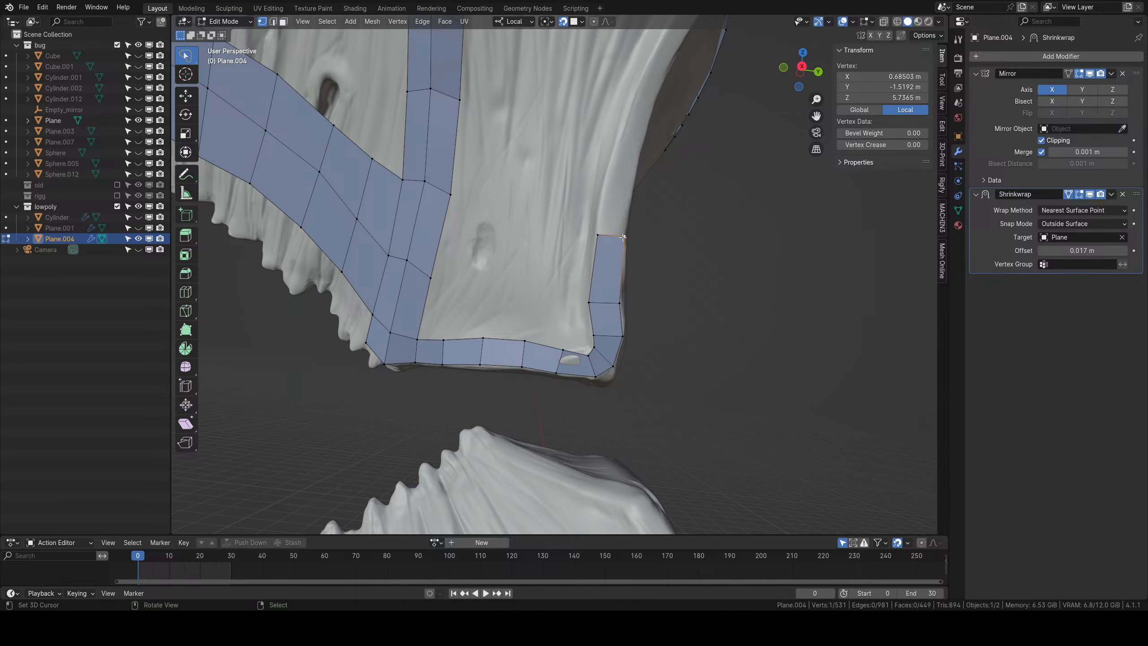
middle_drag(604, 233, 598, 303)
key(e)
right_click(597, 287)
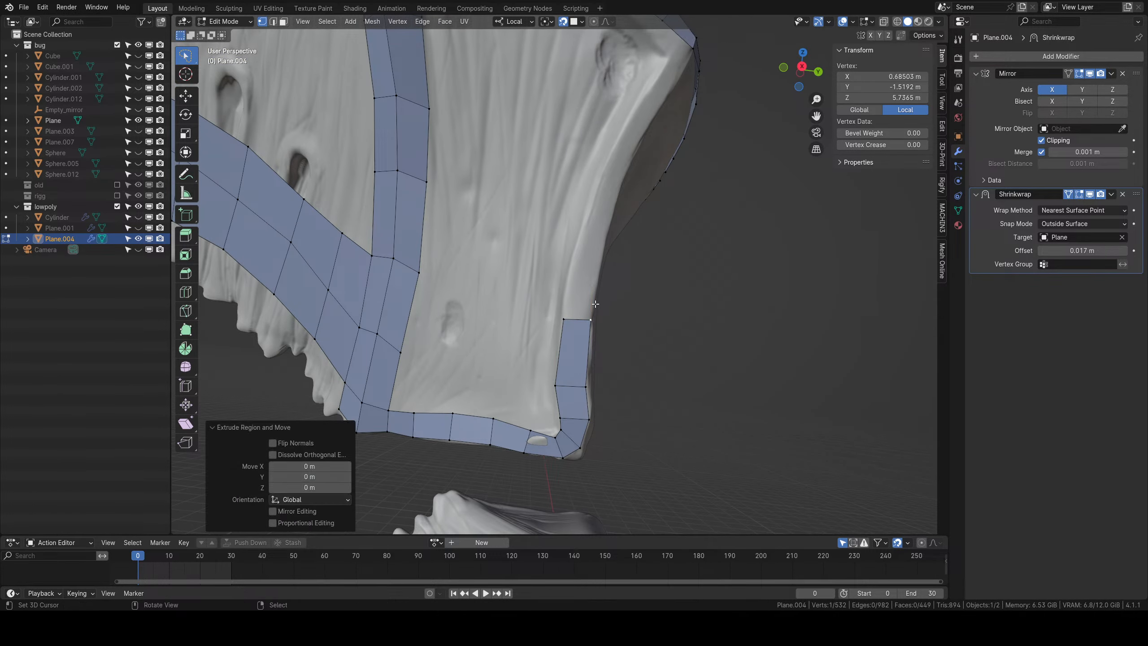
key(ctrl+z)
Extrude one more segment up the rear edge, then rotate and shift its end edge to follow the curve.
shift+right_click(589, 321)
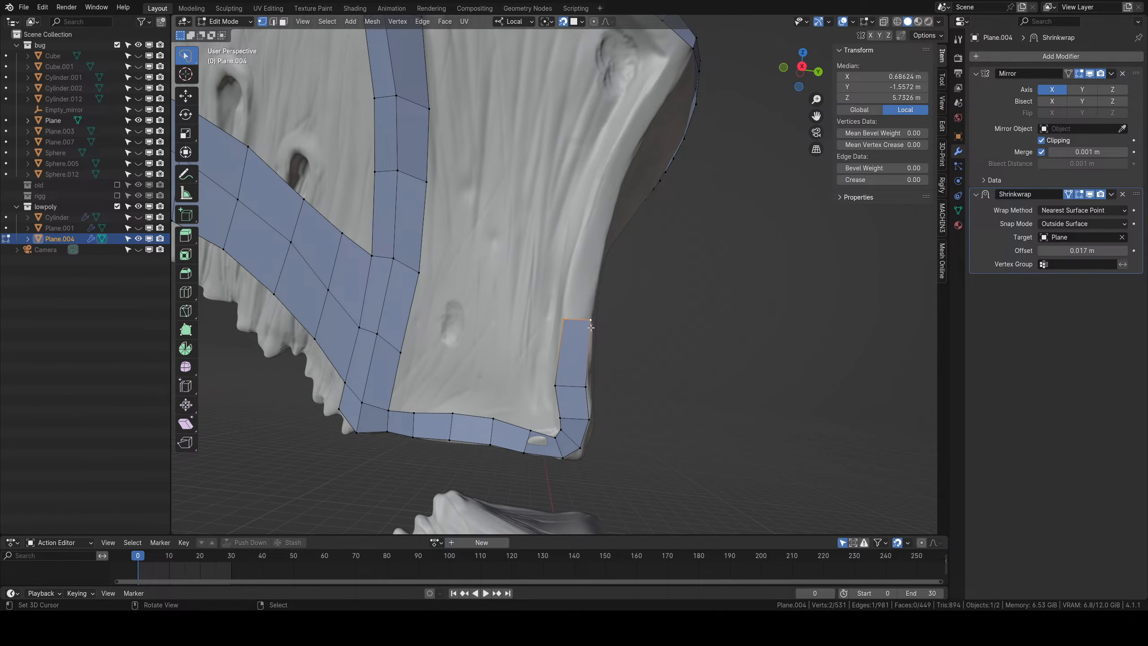
key(e)
click(596, 276)
key(r)
click(604, 287)
key(g)
click(606, 289)
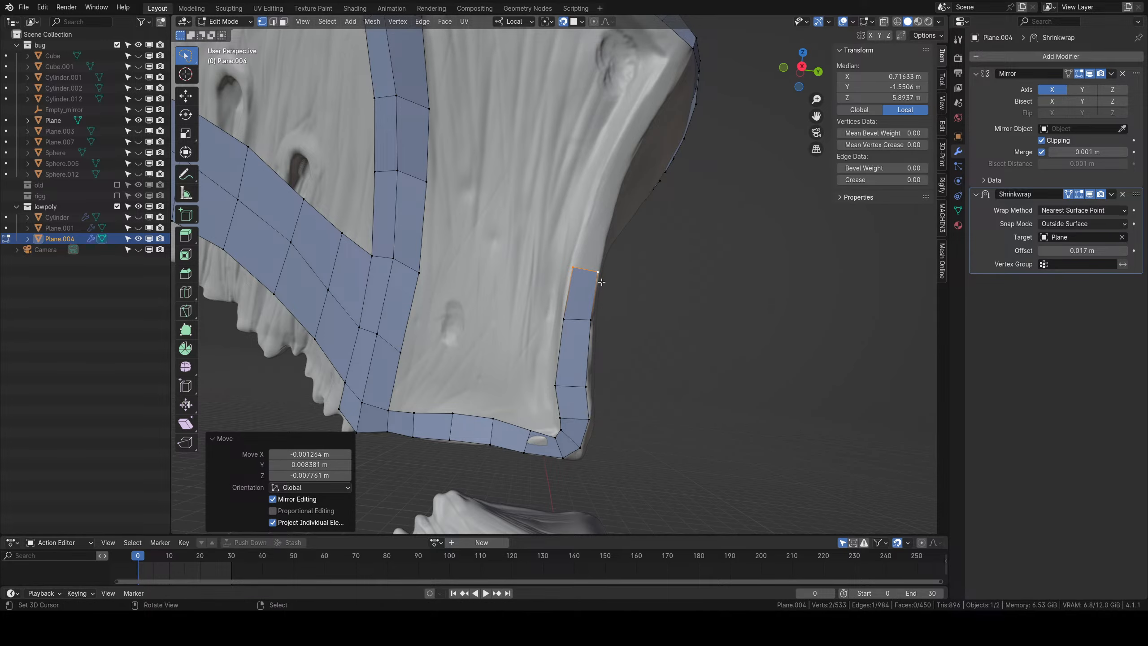
Extrude the two outer strip edges at the jaw's rear lower corner a short way around onto its back face.
scroll(601, 282, down, 4)
middle_drag(884, 388, 583, 276)
scroll(540, 267, up, 3)
right_click(491, 129)
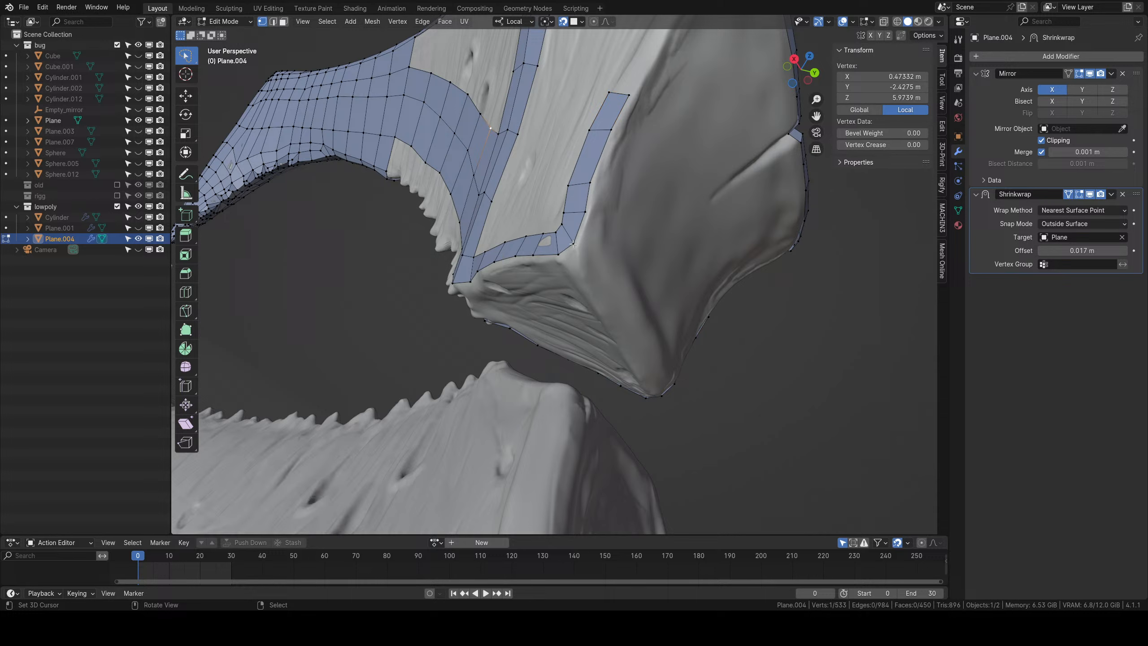
ctrl+right_click(574, 244)
shift+right_click(584, 217)
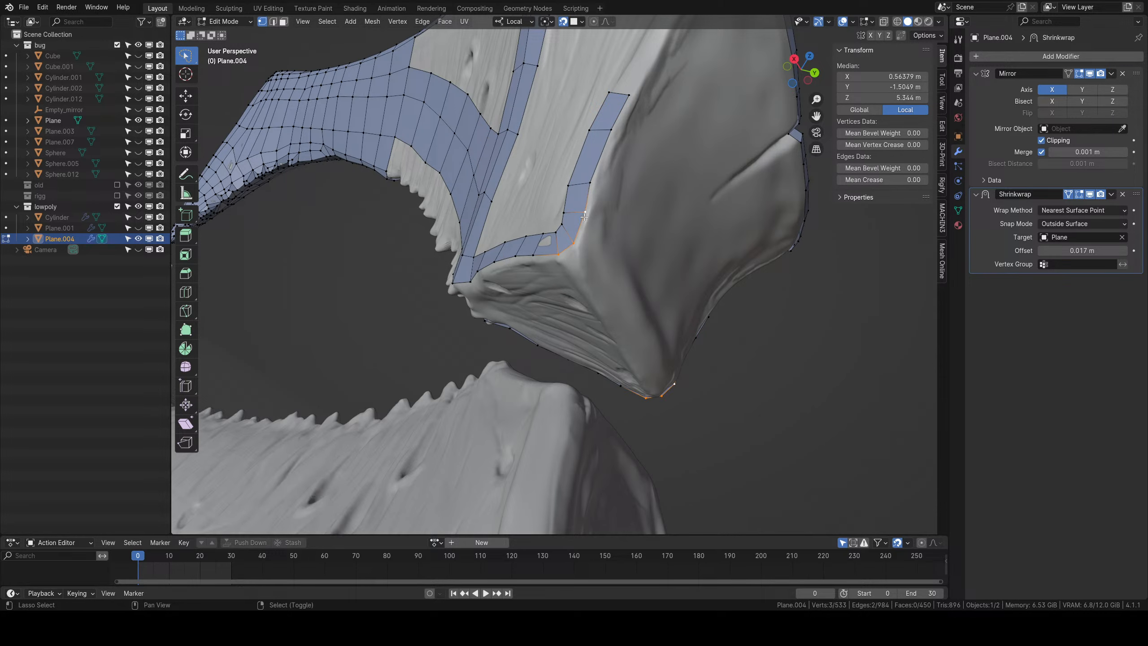
key(e)
click(598, 237)
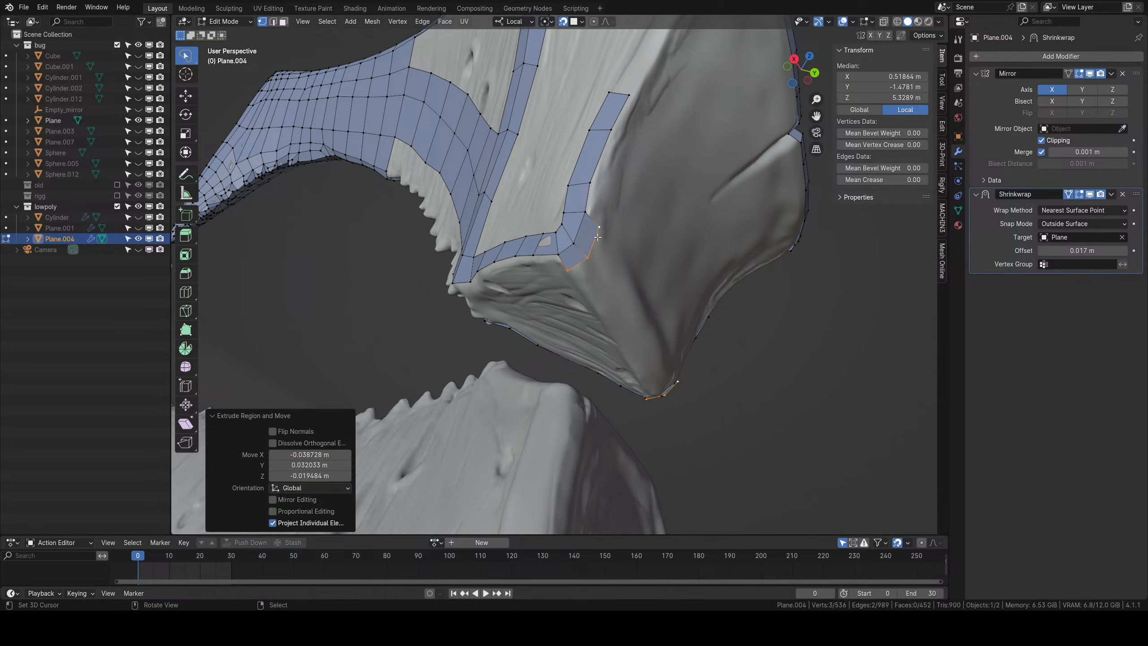
Extrude three more segments across the jaw's lower back edge to the mirror midline and shift one middle vertex upward.
key(e)
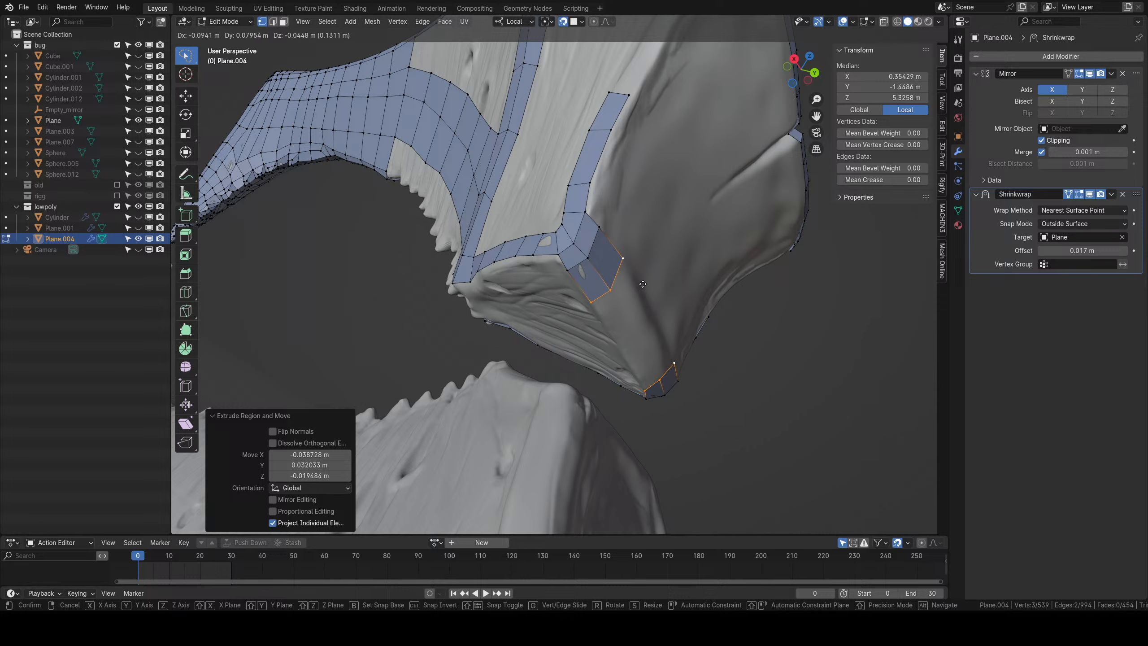
click(642, 283)
middle_drag(642, 283, 622, 306)
key(e)
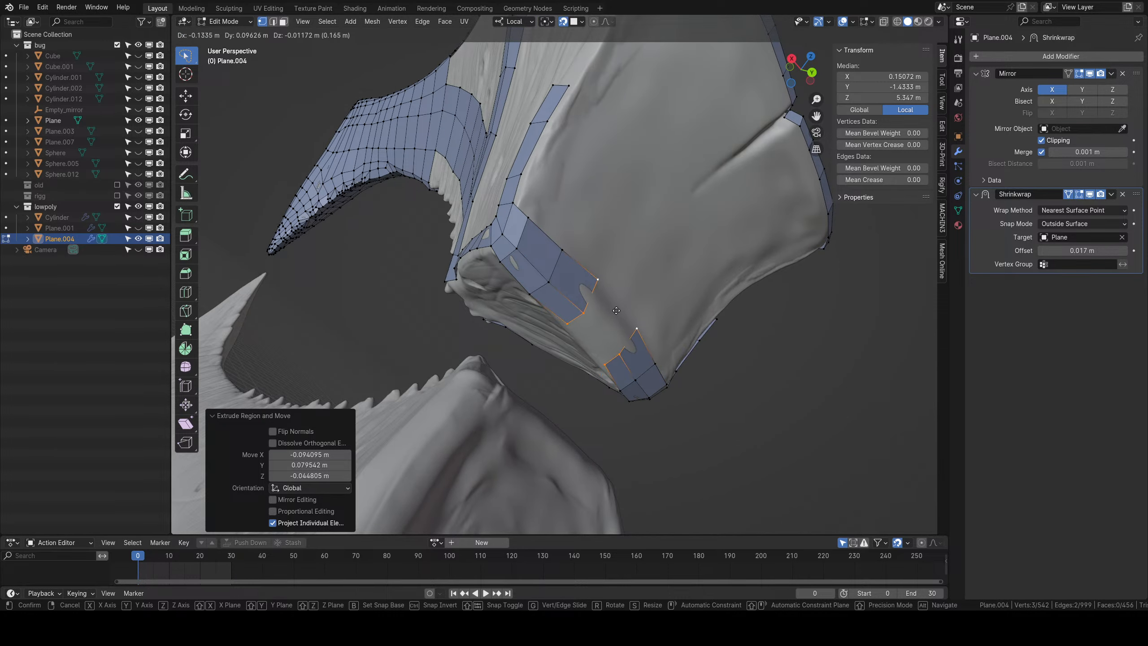
click(616, 310)
key(e)
click(630, 326)
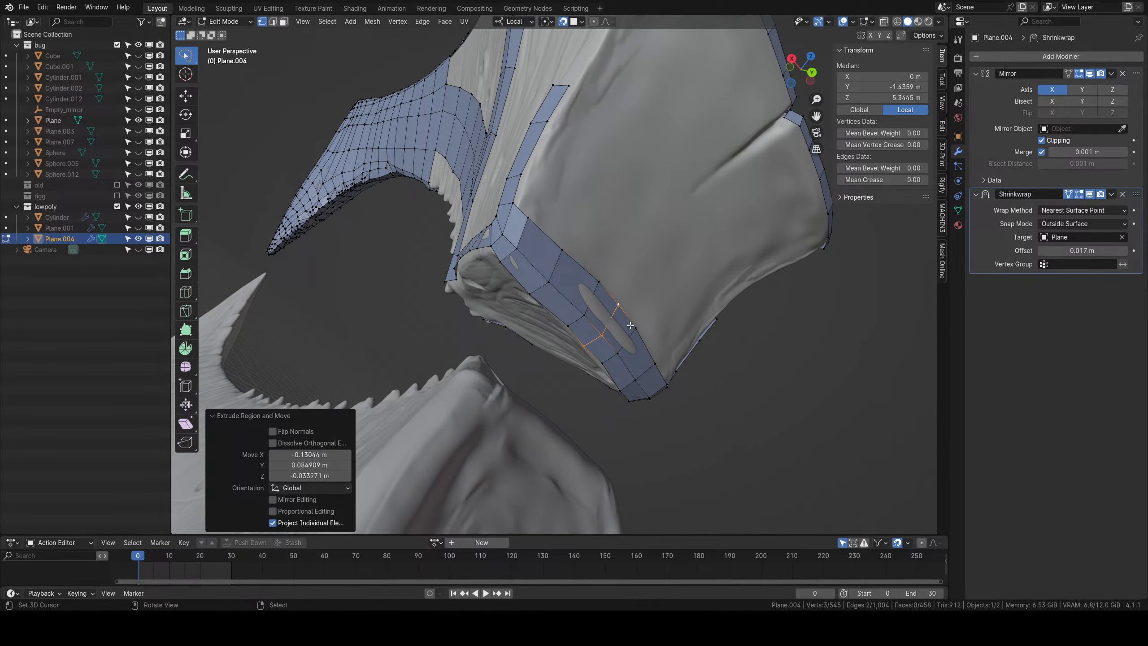
right_drag(604, 333, 590, 301)
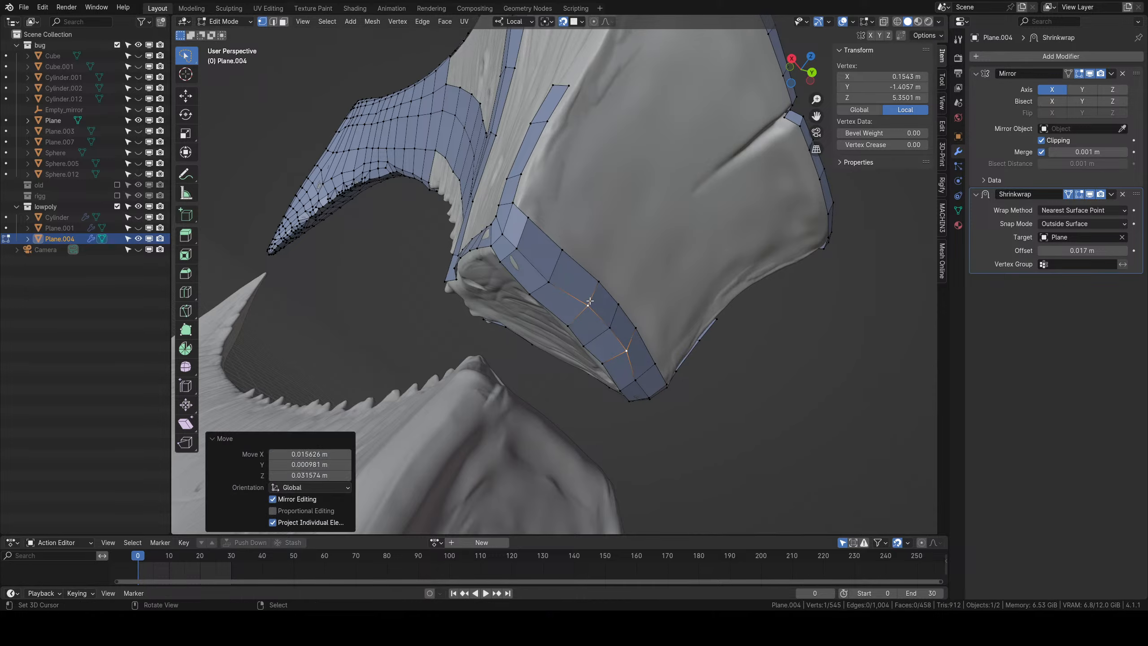
Examine the upper jaw's low-poly coverage against the sculpt from several angles, in both Edit Mode and Object Mode.
mouse_move(590, 301)
middle_down()
mouse_move(638, 272)
mouse_move(558, 264)
middle_up()
scroll(557, 261, up, 2)
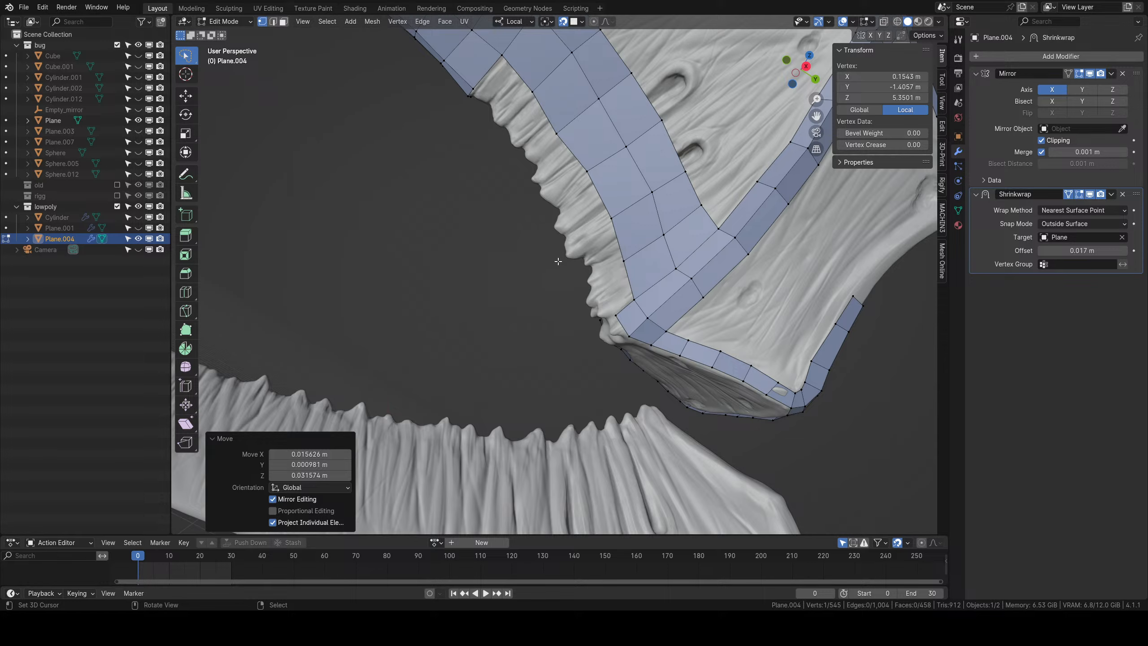
middle_drag(573, 215, 502, 269)
scroll(502, 269, up, 3)
right_click(445, 40)
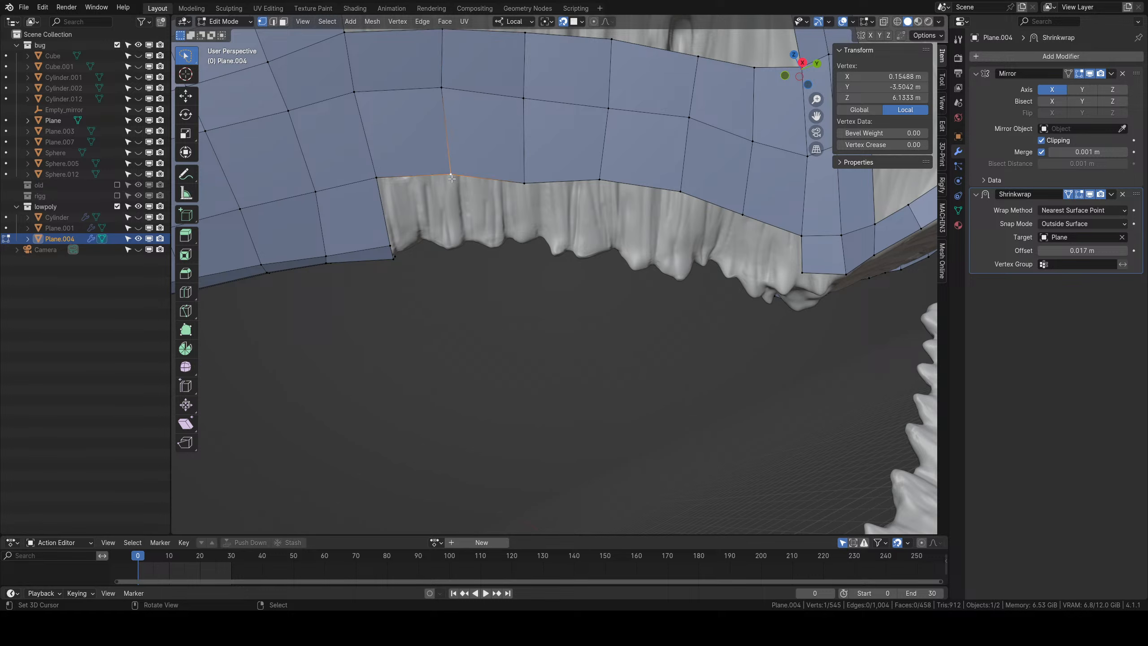
scroll(451, 178, down, 5)
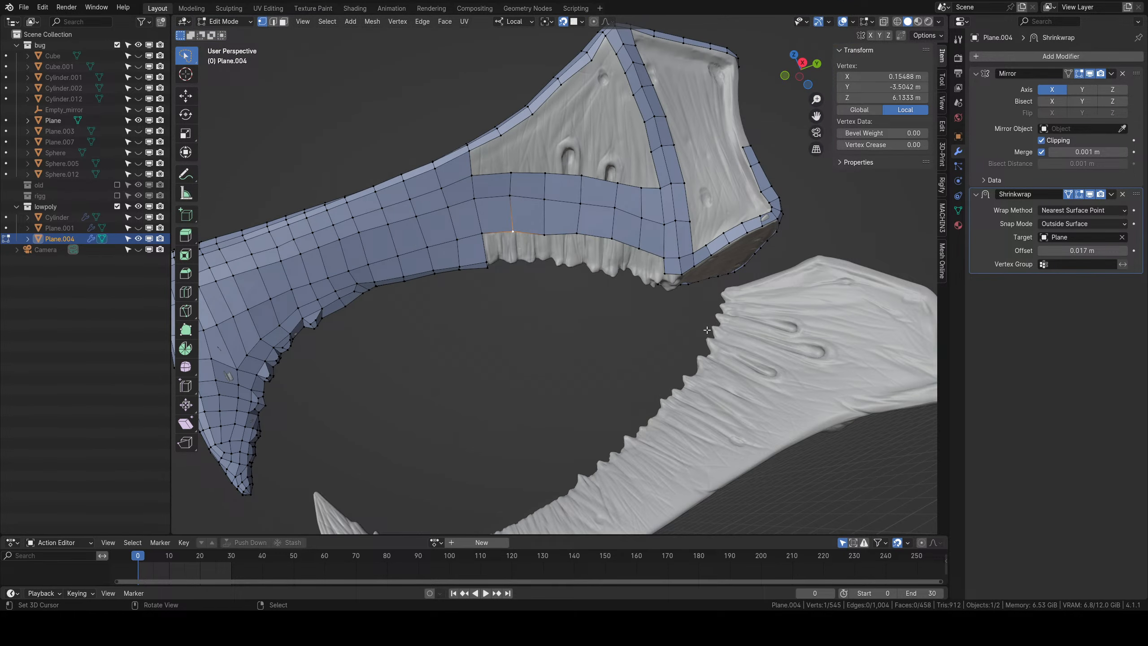
scroll(680, 264, down, 10)
middle_drag(680, 264, 620, 290)
scroll(619, 289, up, 5)
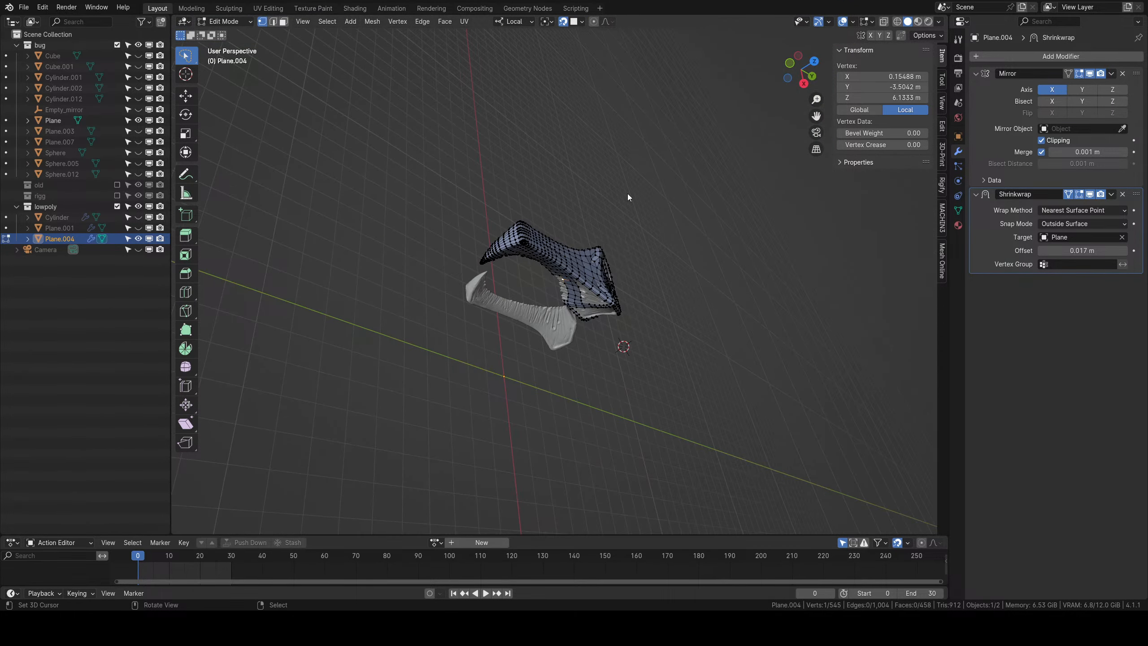
key(Tab)
scroll(692, 304, up, 2)
middle_drag(628, 194, 618, 322)
middle_drag(525, 340, 580, 297)
scroll(580, 296, up, 3)
scroll(579, 296, down, 4)
right_click(613, 261)
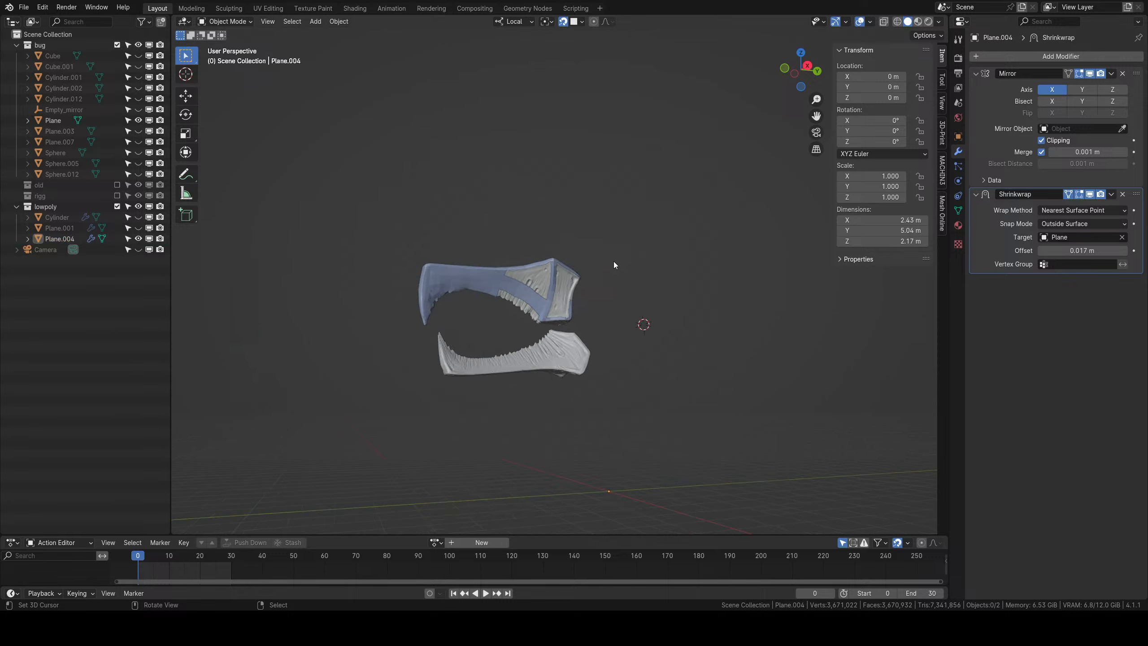
middle_drag(614, 263, 599, 311)
middle_drag(599, 311, 683, 343)
scroll(667, 323, up, 4)
scroll(624, 307, up, 5)
scroll(618, 289, up, 2)
right_click(618, 289)
scroll(621, 299, down, 3)
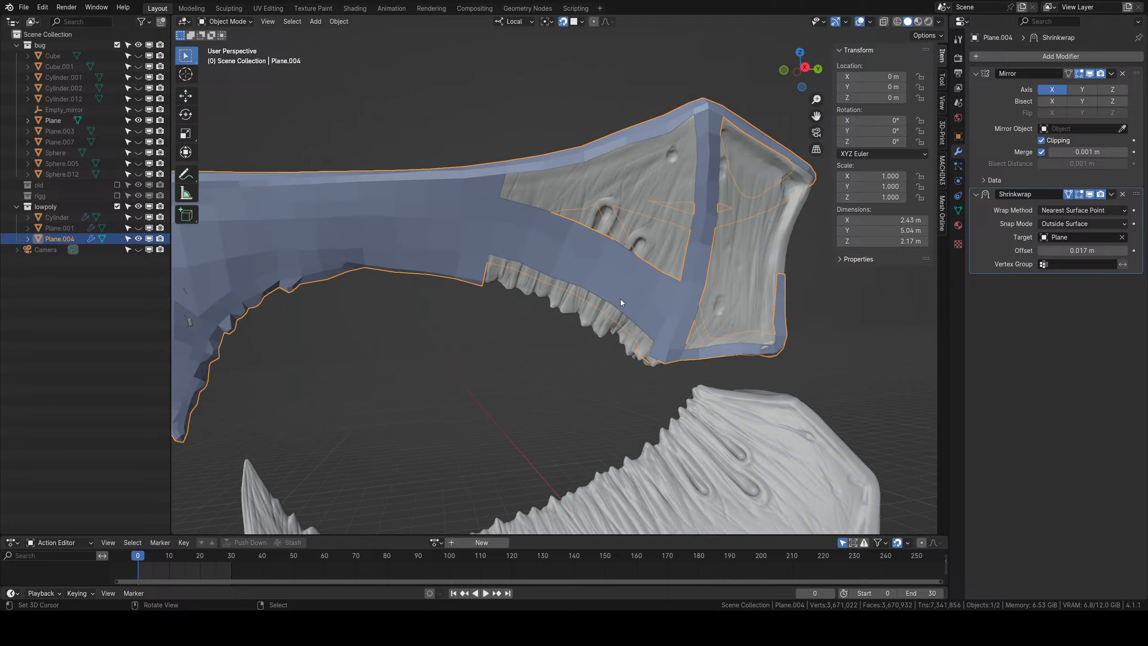
middle_drag(621, 299, 628, 276)
Insert two centred crosswise loop cuts in the jaw's side band below the two holes.
key(Tab)
scroll(587, 317, up, 3)
middle_drag(585, 335, 563, 271)
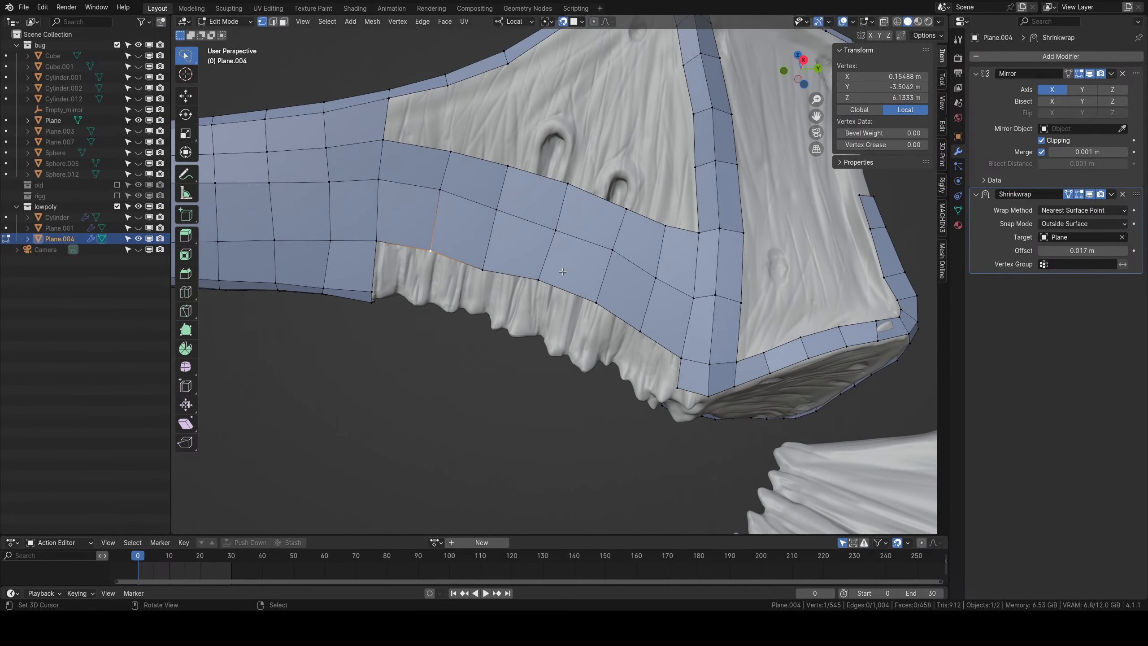
click(518, 215)
right_click(526, 219)
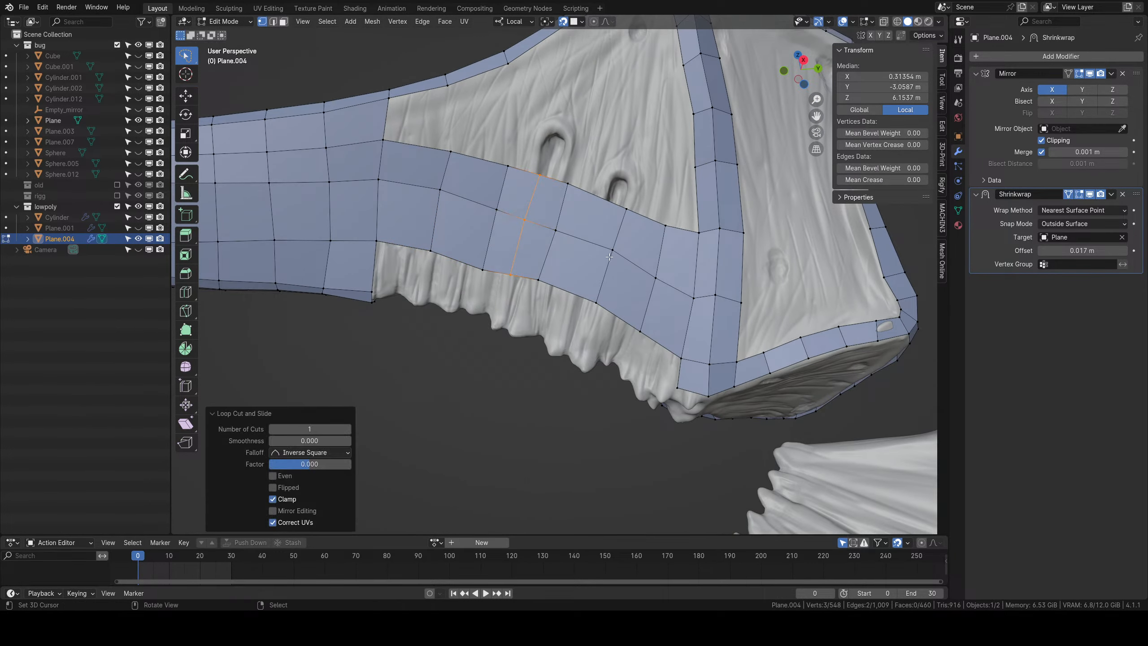
key(ctrl+r)
click(597, 237)
right_click(597, 237)
Shift the cross loop below the second hole slightly rearward and add a centred loop cut near the band's front.
alt+click(618, 239)
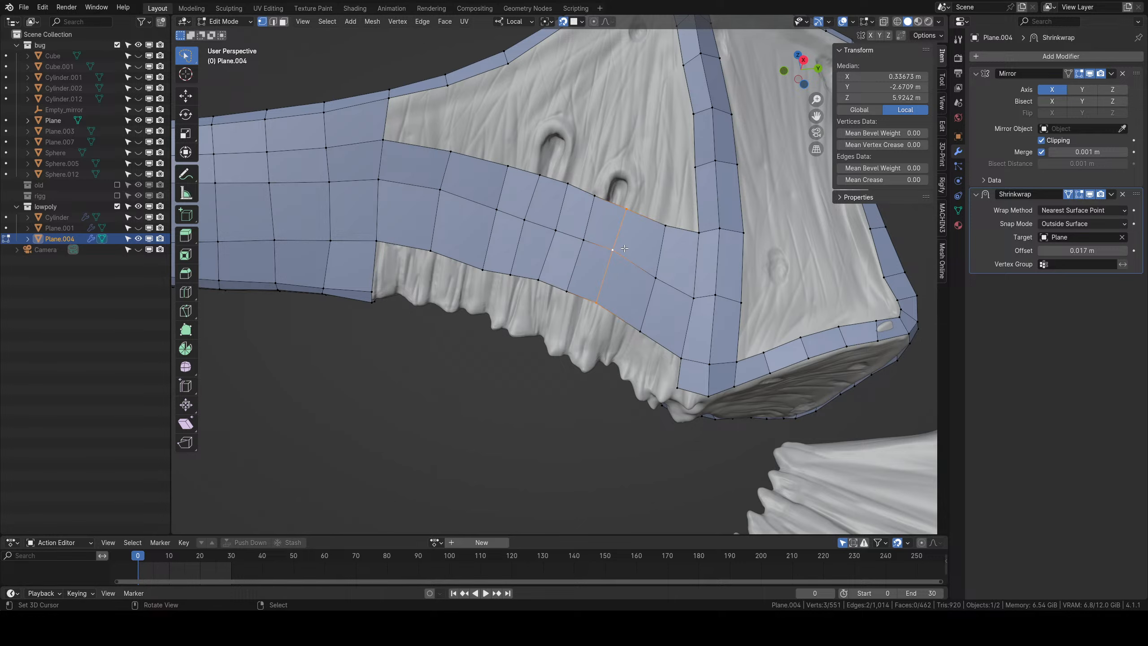
key(g)
click(636, 253)
middle_drag(636, 254, 646, 274)
shift+middle_drag(645, 274, 743, 344)
key(ctrl+r)
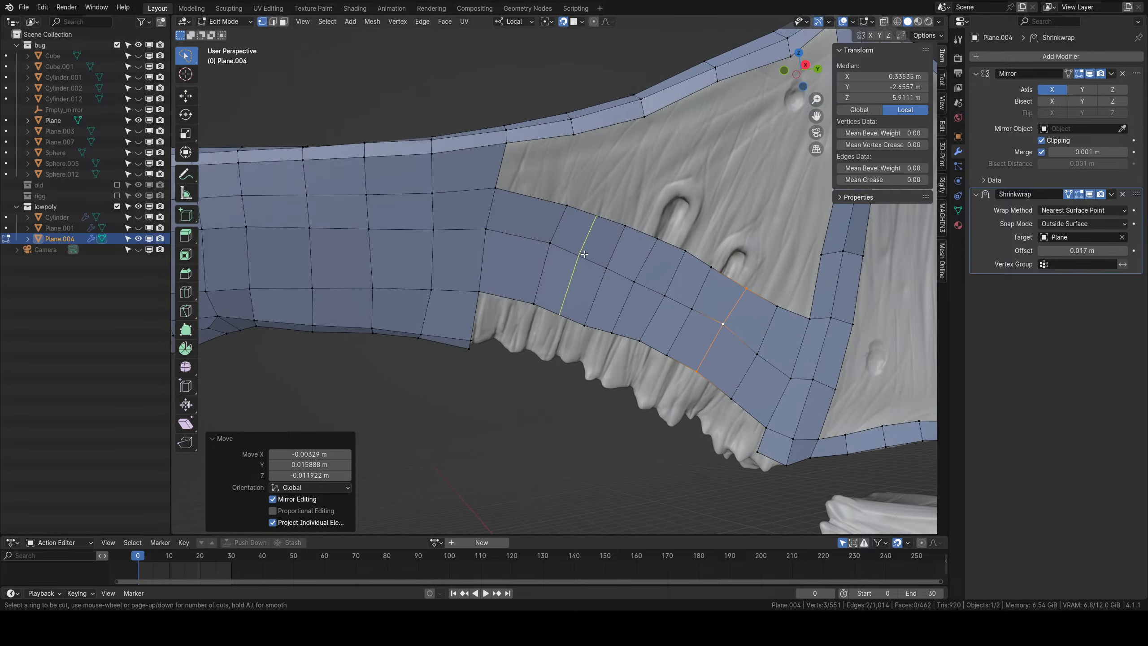
click(584, 255)
right_click(583, 253)
Move the two frontmost cross loops of the side band slightly forward to even their spacing.
alt+right_click(559, 230)
key(g)
click(547, 229)
alt+right_click(585, 236)
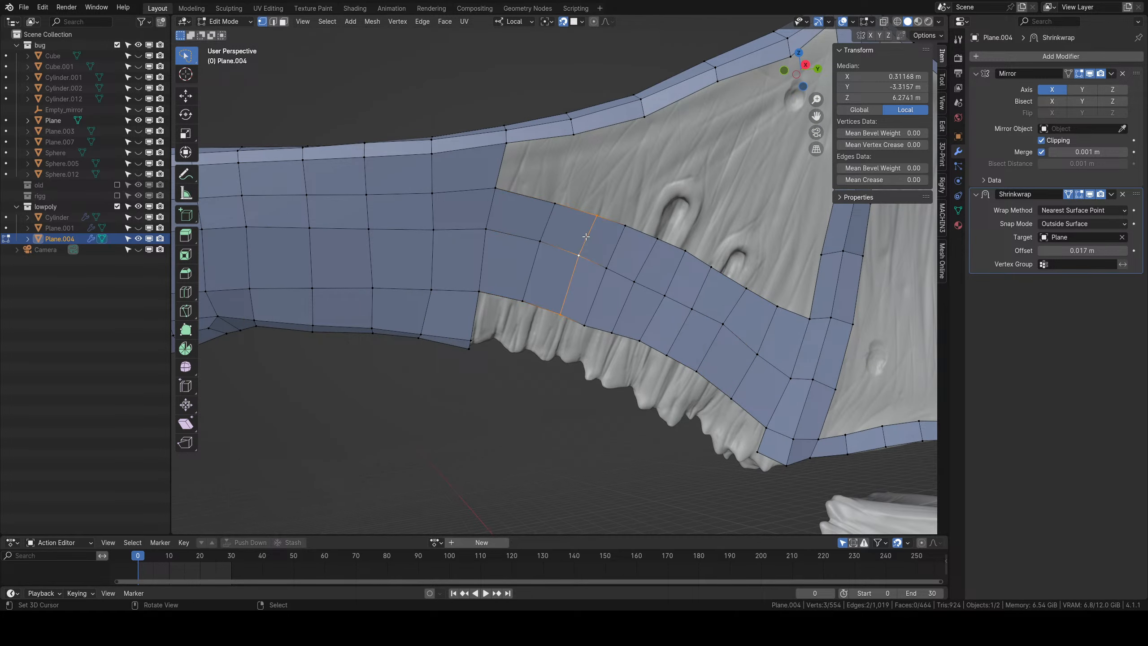
key(g)
click(578, 234)
Nudge the next three cross loops forward along the side band for even quads.
alt+right_click(616, 252)
key(g)
click(612, 249)
alt+right_click(646, 271)
key(g)
click(641, 268)
alt+right_click(673, 282)
key(g)
click(666, 281)
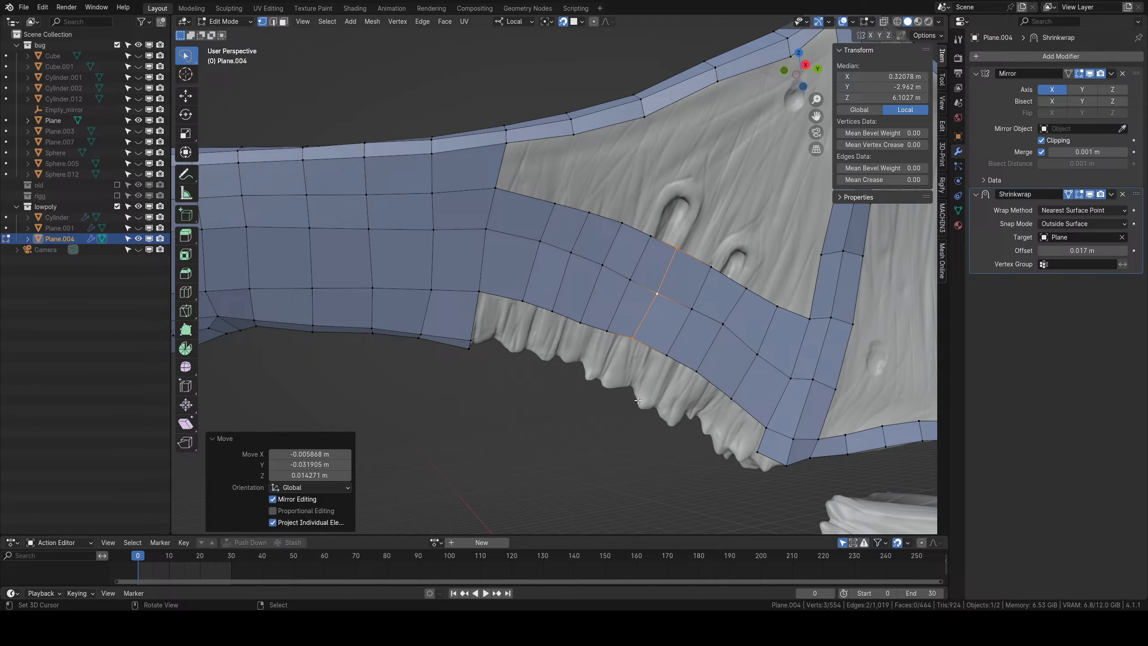
Adjust the three cross loops near the rear of the side band to even out the remaining quads.
middle_drag(637, 400, 588, 369)
alt+right_click(650, 295)
key(g)
click(647, 292)
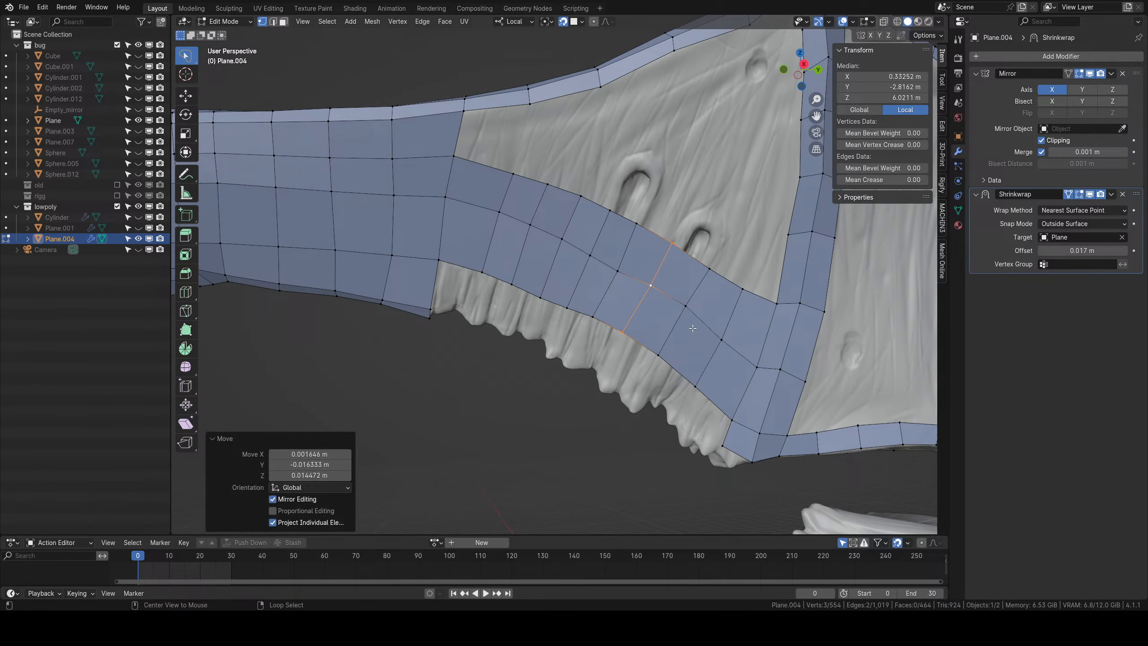
alt+right_click(692, 328)
alt+right_click(672, 326)
key(g)
click(675, 329)
alt+right_click(712, 356)
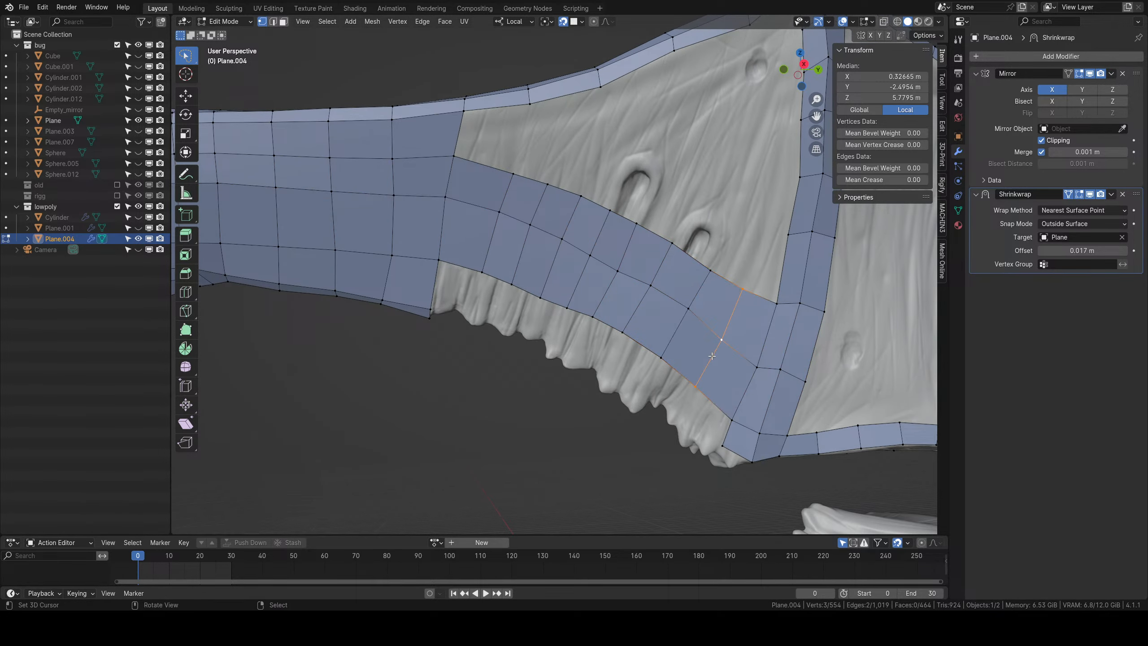
key(g)
click(719, 357)
Extrude the side band's lower border, leaving out its end segments, down over the ridged tooth rim.
shift+middle_drag(720, 356, 756, 345)
middle_drag(554, 333, 547, 330)
right_click(545, 329)
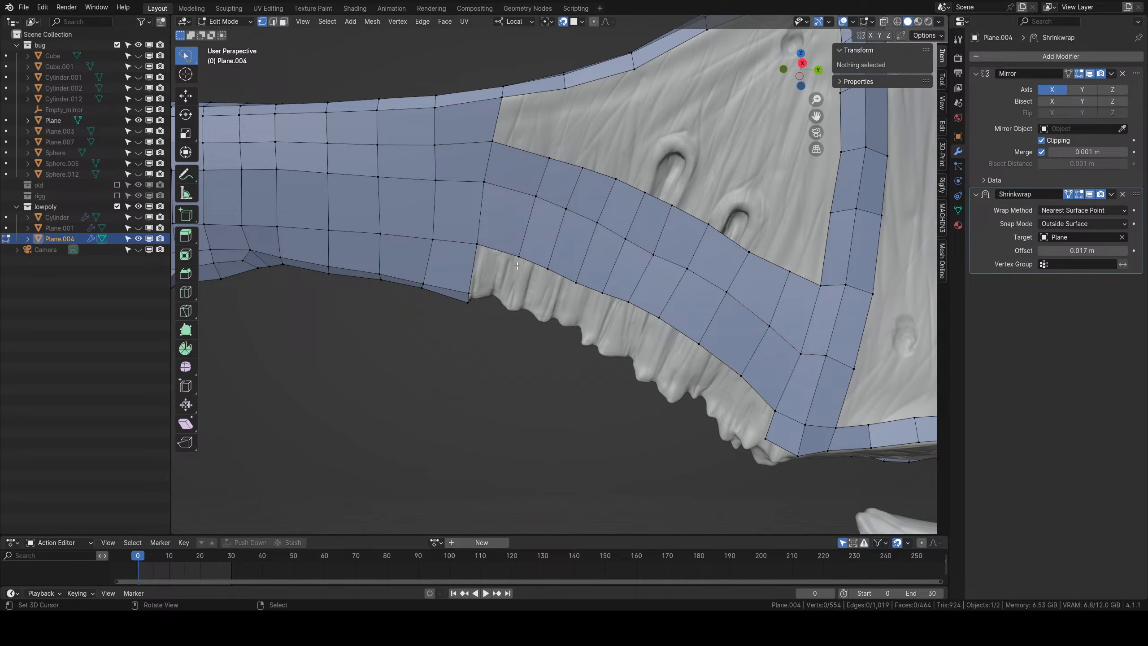
right_click(517, 265)
ctrl+right_click(736, 378)
middle_drag(736, 378, 705, 364)
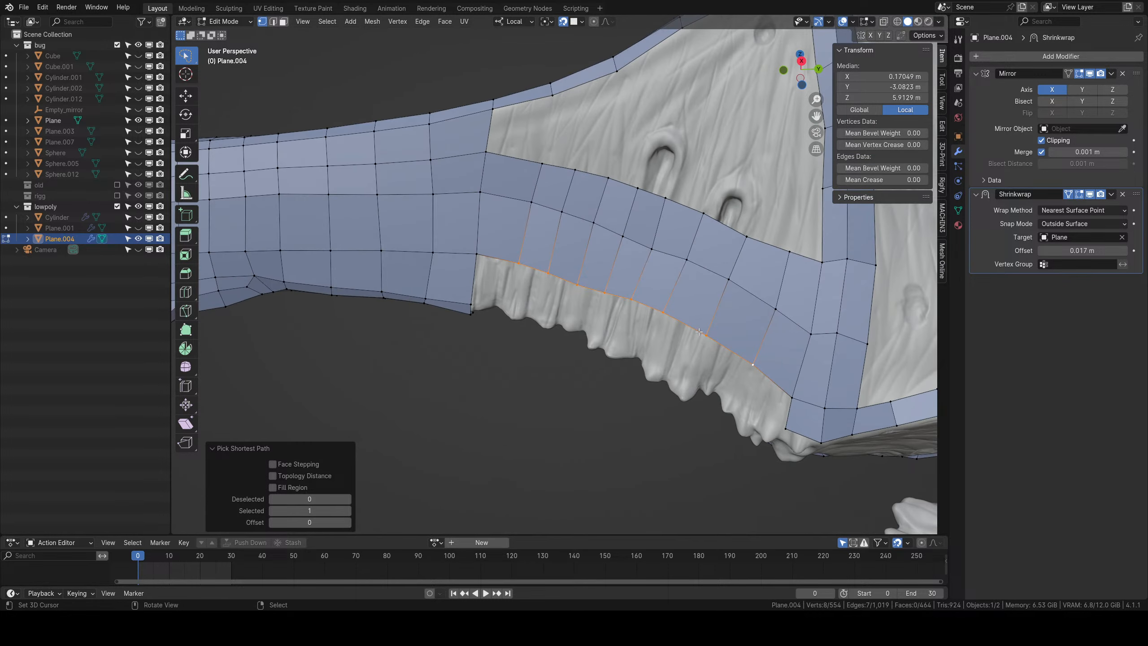
key(e)
click(683, 365)
Reposition the first three lower vertices at the front of the new tooth-rim strip.
scroll(680, 343, up, 3)
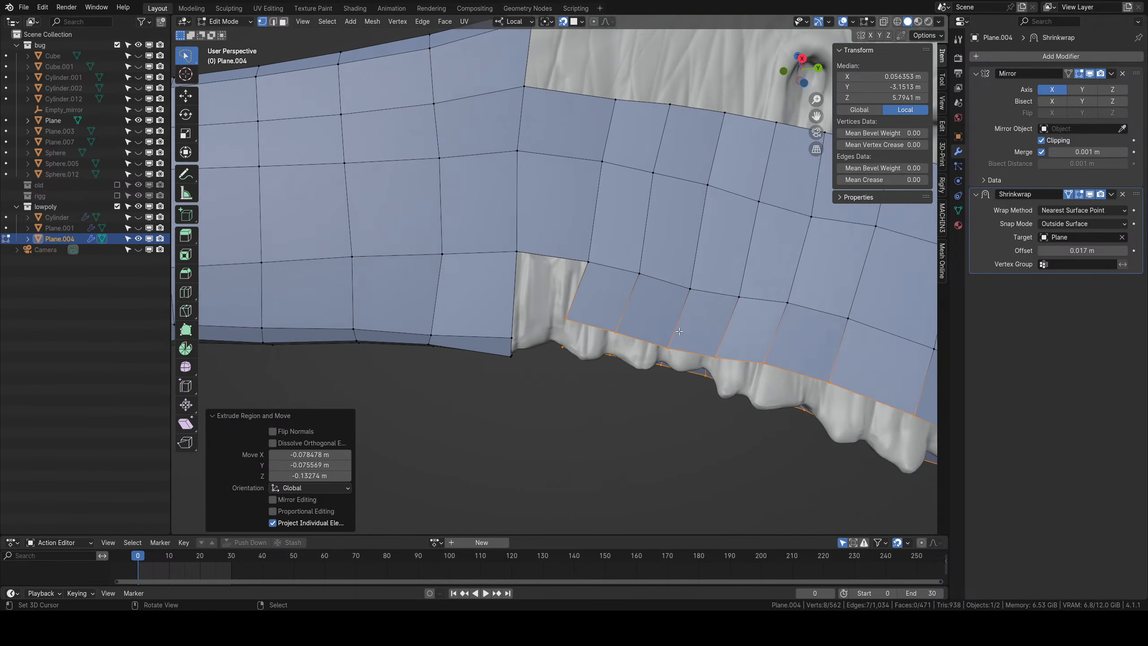
right_click(567, 318)
key(g)
click(585, 331)
right_click(616, 333)
key(g)
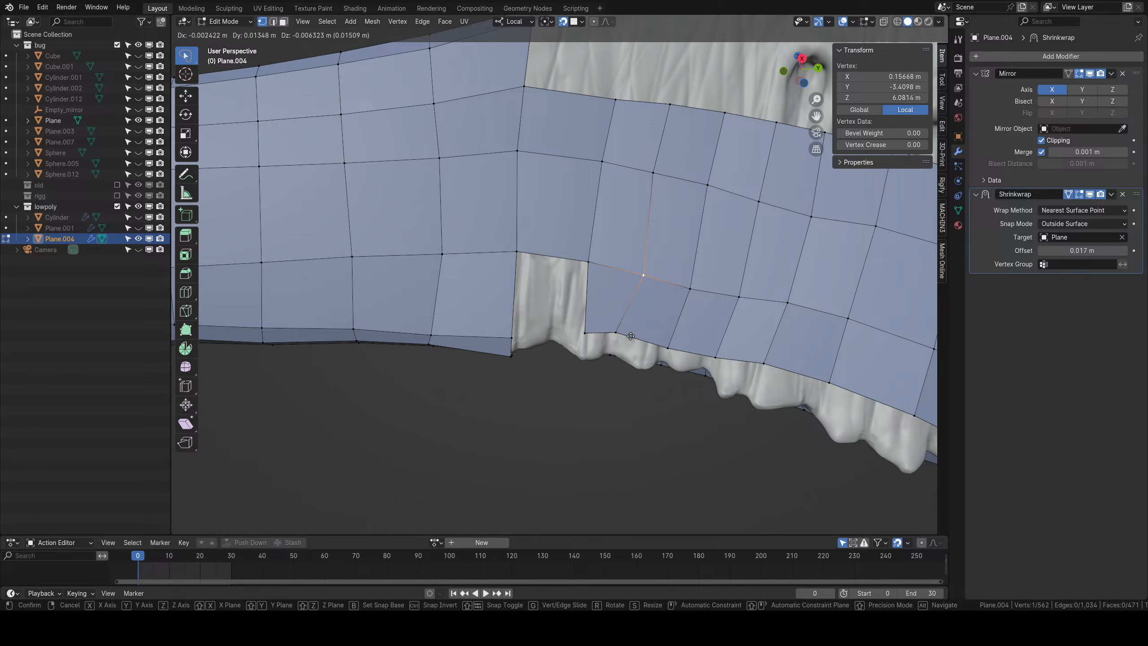
right_click(617, 333)
key(g)
click(618, 332)
right_click(667, 348)
key(g)
click(668, 347)
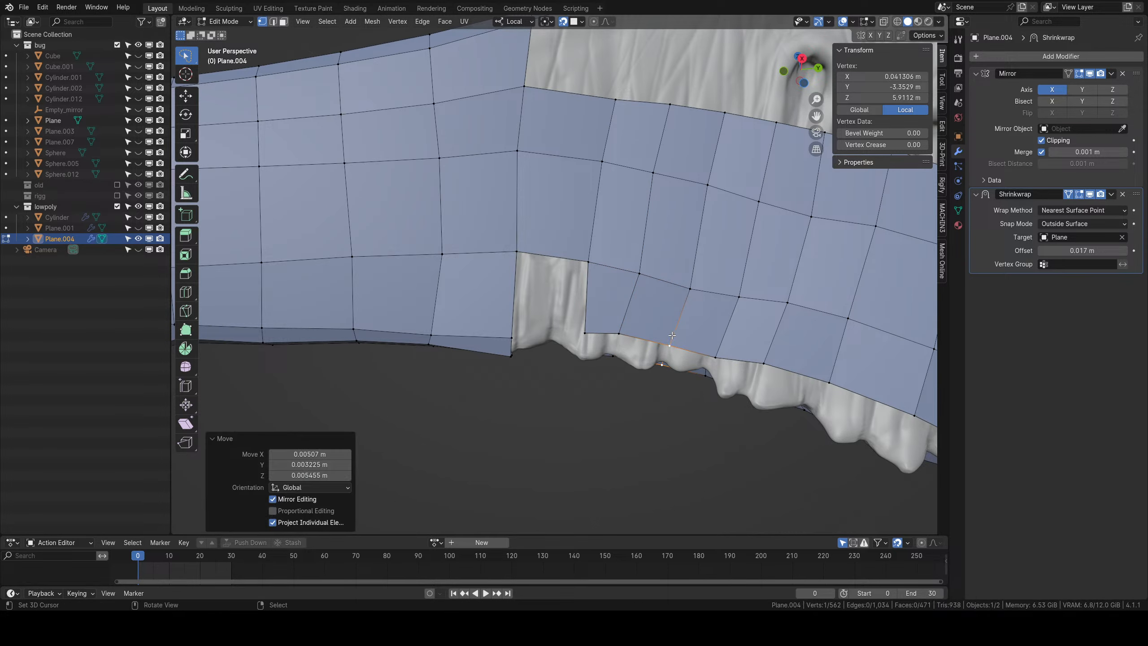
Reposition three more lower vertices toward the rear of the tooth-rim strip to follow the ridges.
middle_drag(669, 349, 612, 329)
right_click(662, 340)
key(g)
click(664, 332)
right_click(711, 351)
key(g)
click(706, 356)
right_click(685, 355)
key(g)
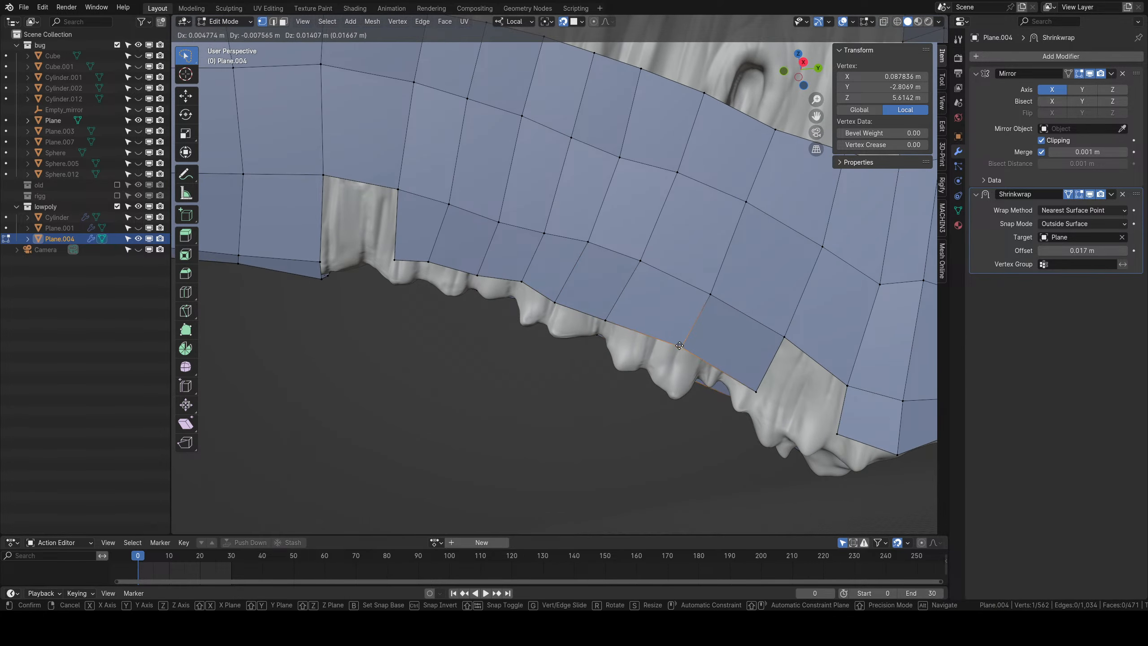
click(684, 360)
Extrude the three front lower edges of the tooth-rim strip down past the ridges toward the jaw's underside.
middle_drag(684, 360, 674, 371)
right_click(759, 416)
middle_drag(759, 416, 636, 267)
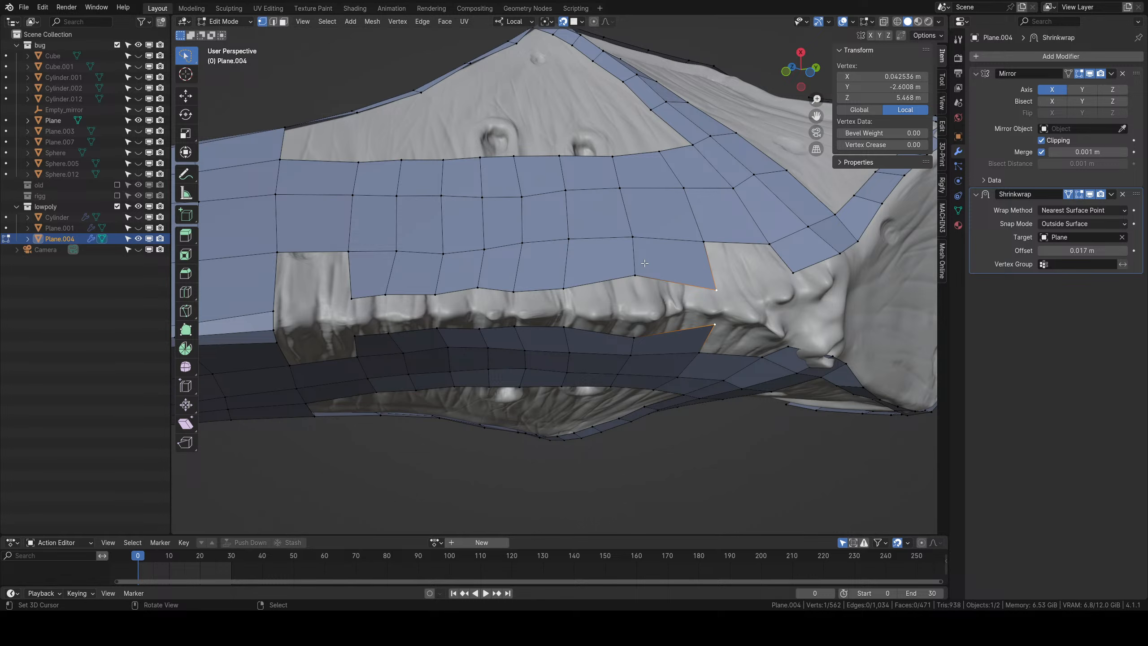
middle_drag(625, 322, 564, 357)
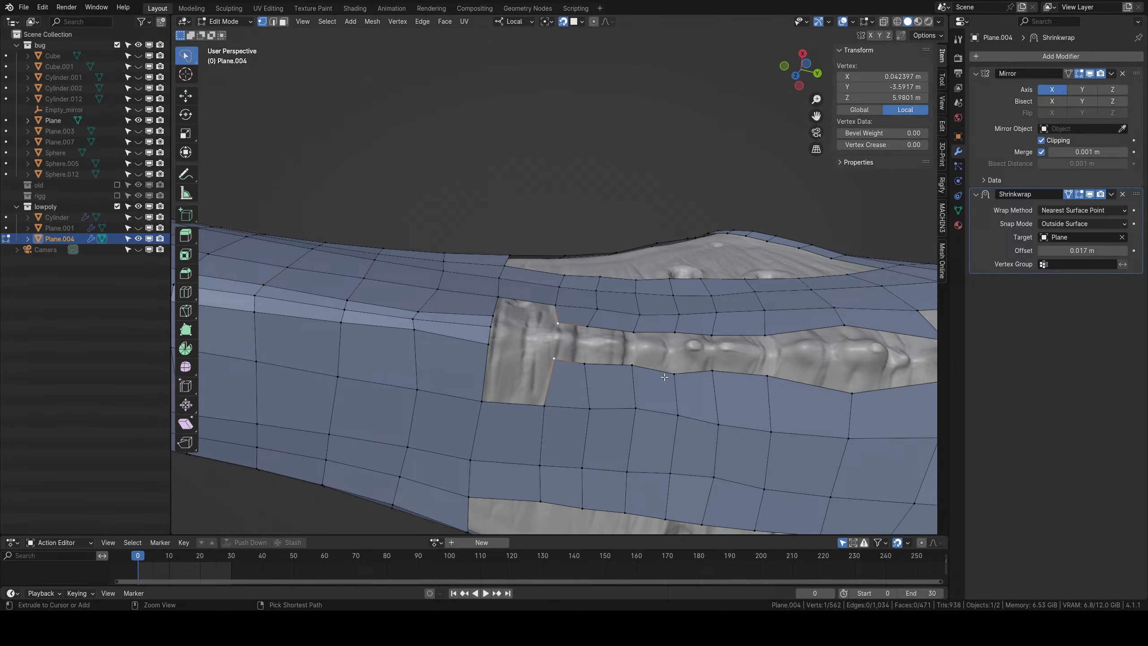
ctrl+click(664, 376)
middle_drag(665, 376, 645, 313)
key(g)
right_click(664, 320)
key(g)
click(637, 273)
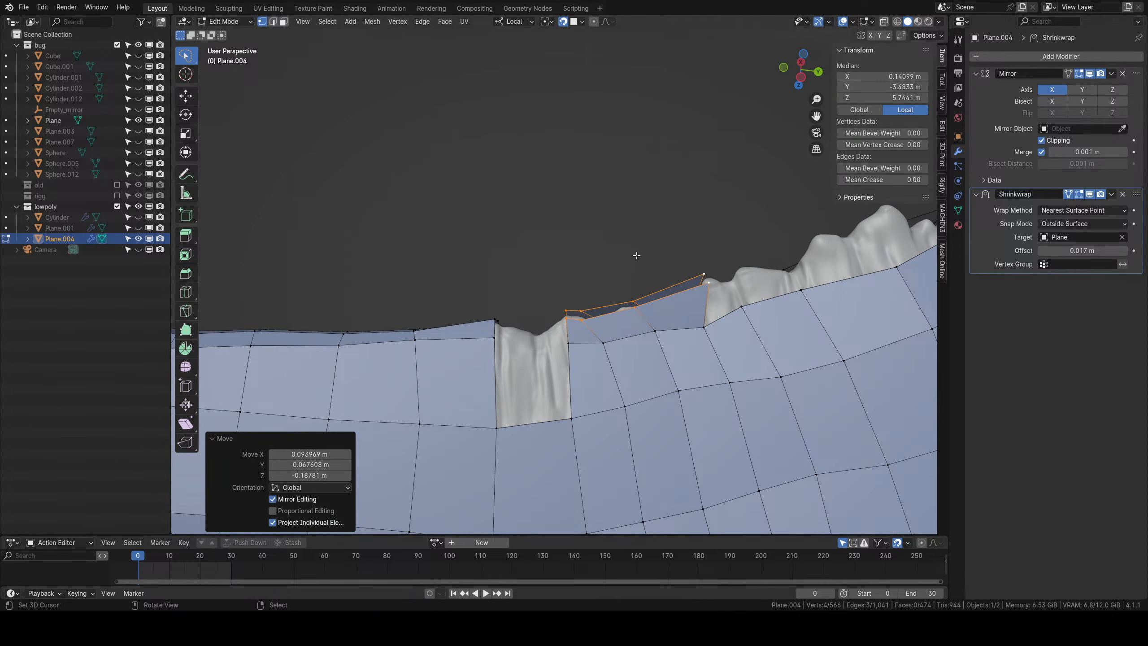
Move the extruded underside edges onto the mirror midline and adjust their rear end vertex.
middle_drag(637, 262, 625, 370)
key(g)
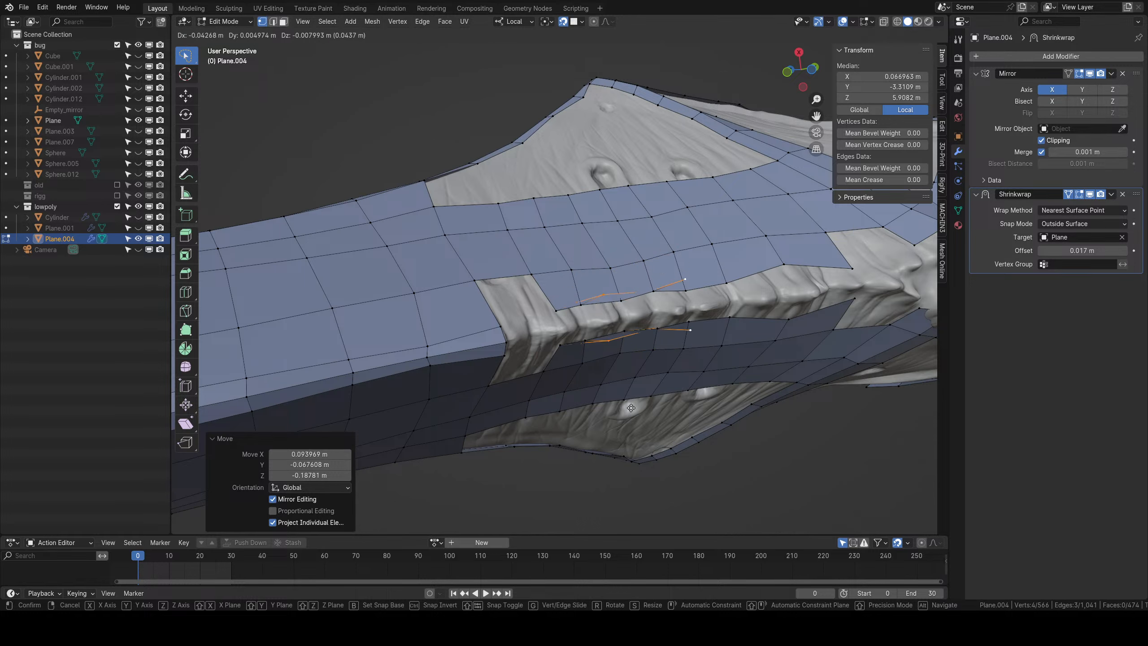
click(621, 416)
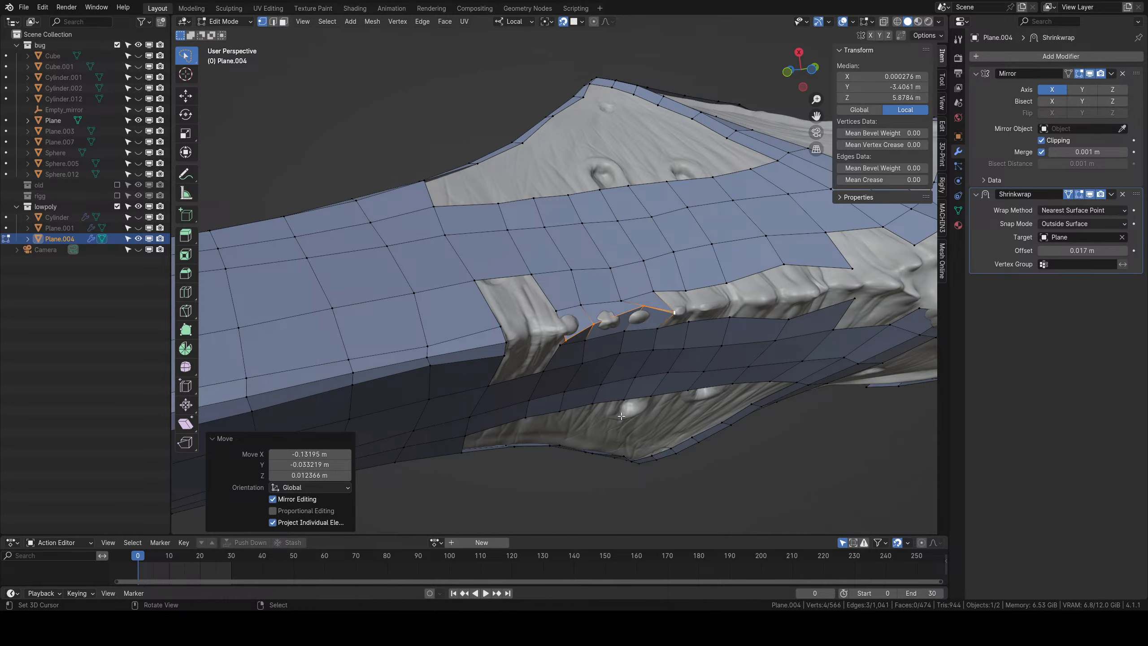
key(g)
click(578, 338)
middle_drag(612, 327, 659, 320)
click(681, 322)
key(g)
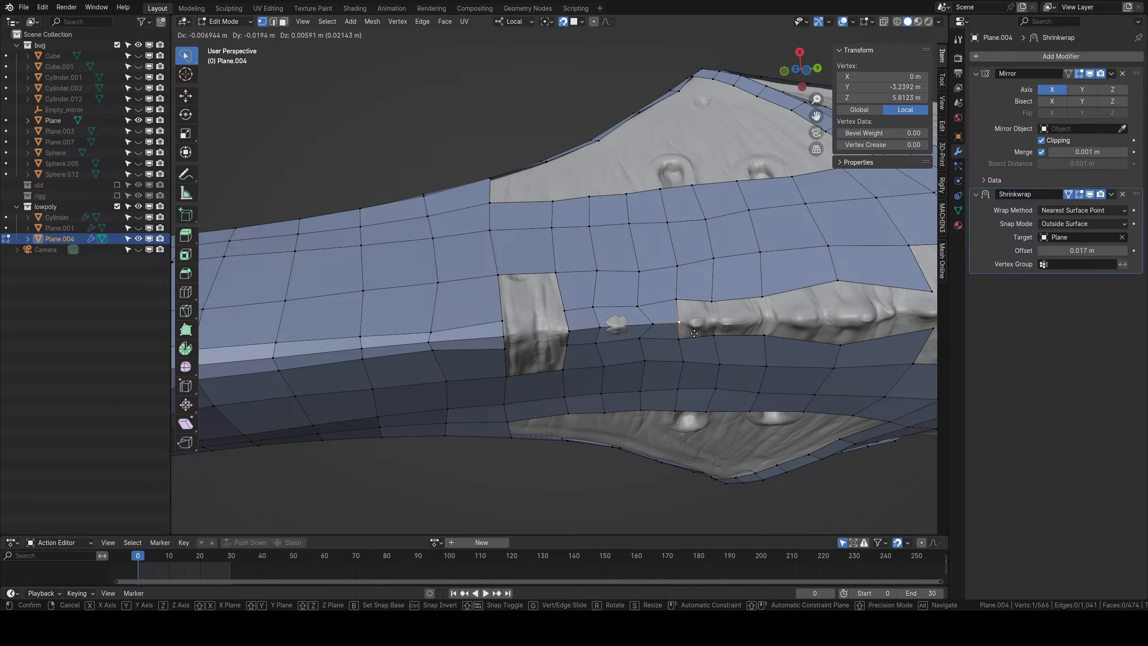
click(646, 327)
Extrude the jaw underside edge beside the midline forward into the gap left between the front and rear mesh sections.
mouse_move(646, 326)
middle_down()
mouse_move(633, 344)
mouse_move(579, 333)
mouse_move(602, 325)
mouse_move(574, 357)
mouse_move(518, 373)
mouse_move(592, 371)
mouse_move(629, 311)
middle_up()
scroll(573, 357, up, 4)
right_click(540, 353)
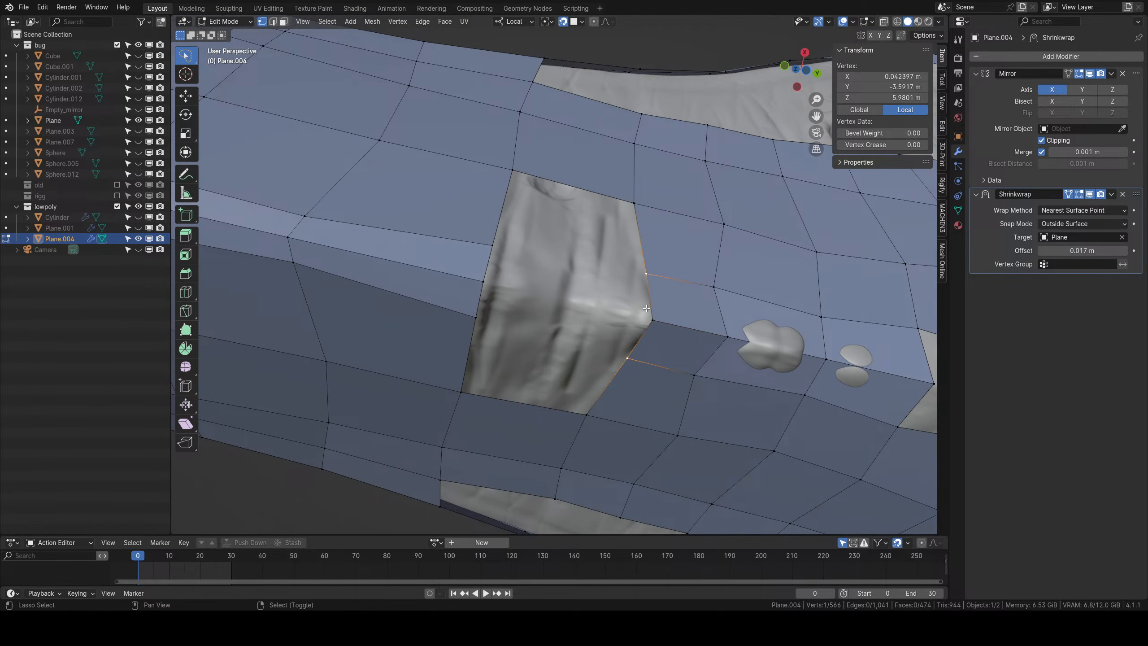
right_click(649, 324)
shift+right_click(655, 316)
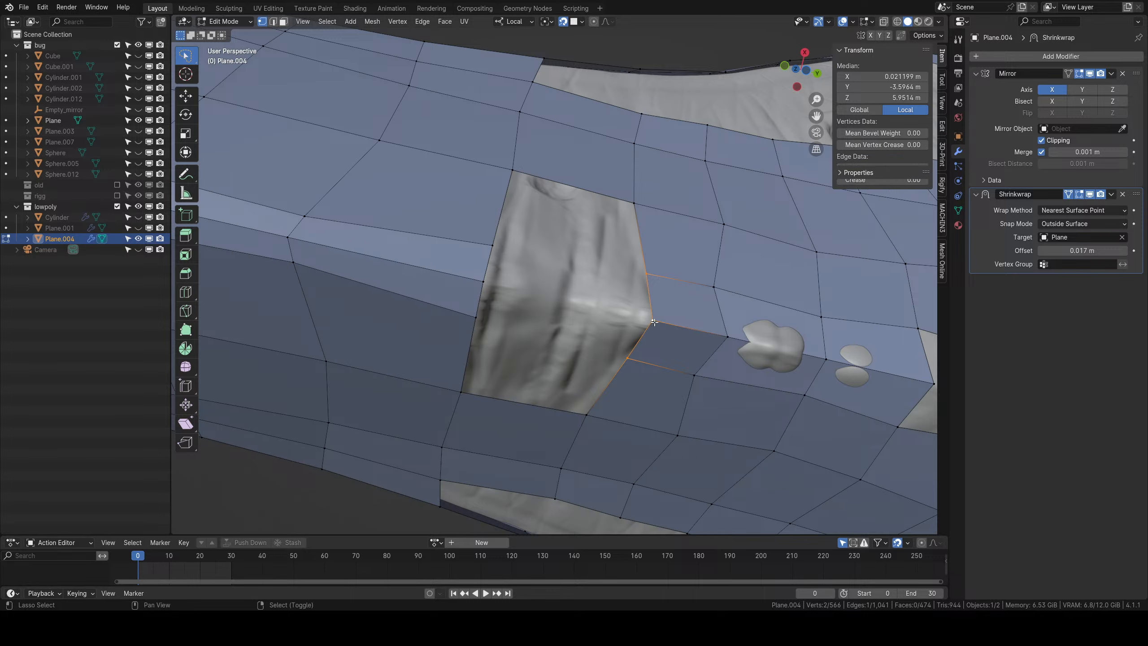
key(e)
click(598, 311)
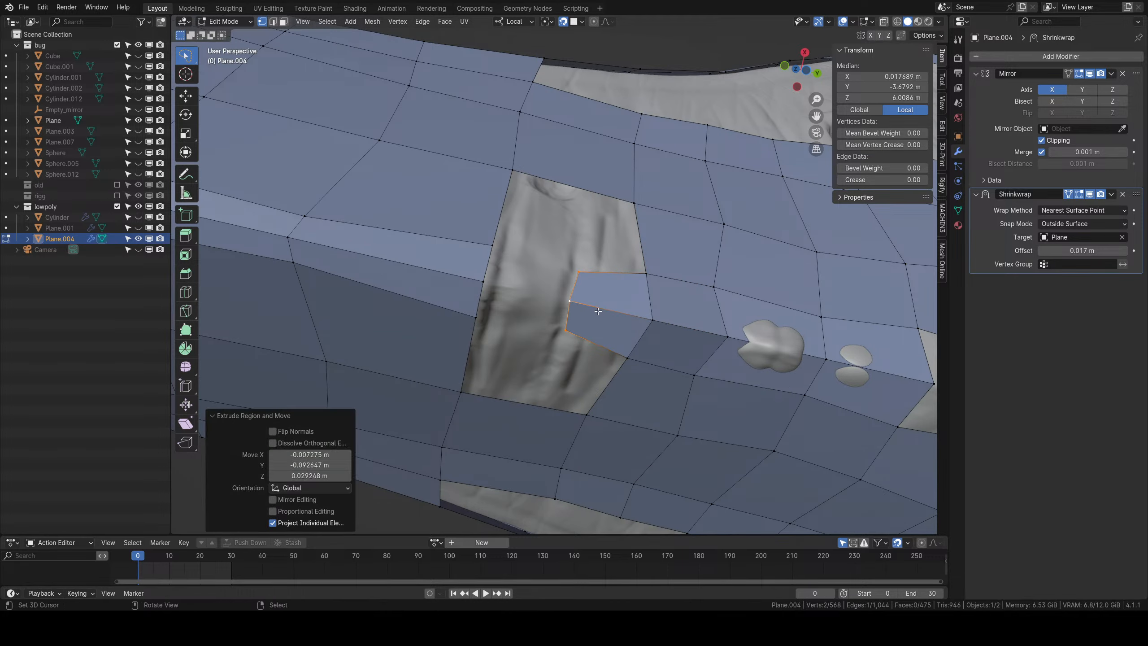
Fill a face between the extruded underside edge and the front mesh section's border across the gap.
right_click(483, 277)
shift+right_click(493, 247)
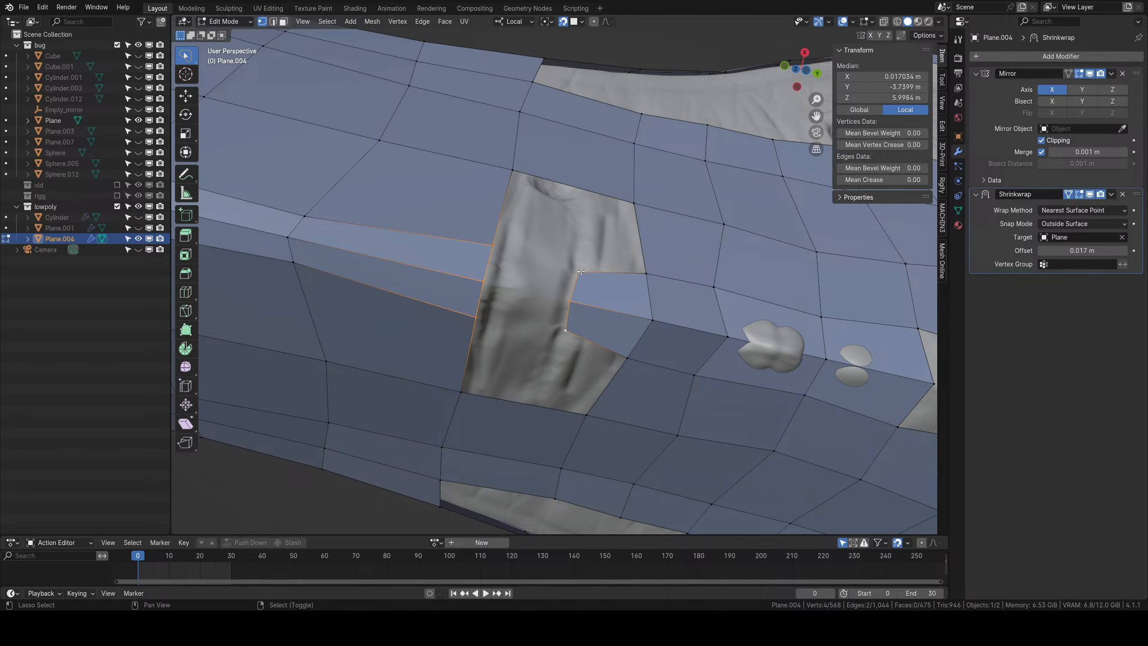
key(f)
middle_drag(587, 270, 520, 233)
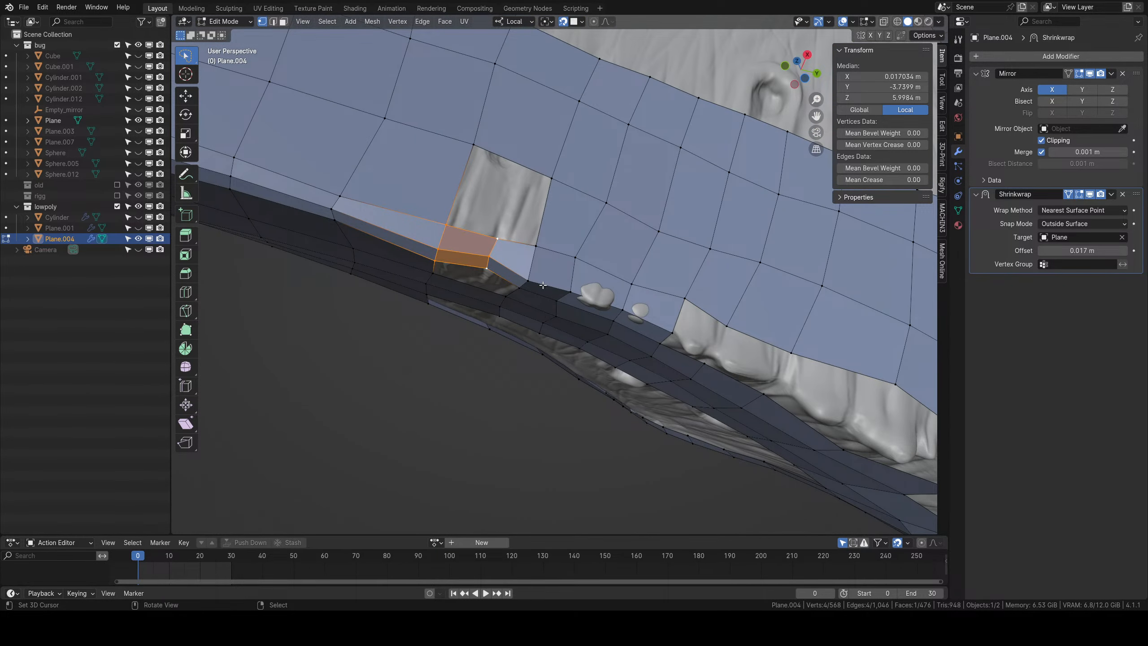
Leave mesh editing, unhide all the creature's parts and clear the selection.
right_click(518, 262)
shift+right_click(552, 270)
middle_drag(553, 272, 551, 345)
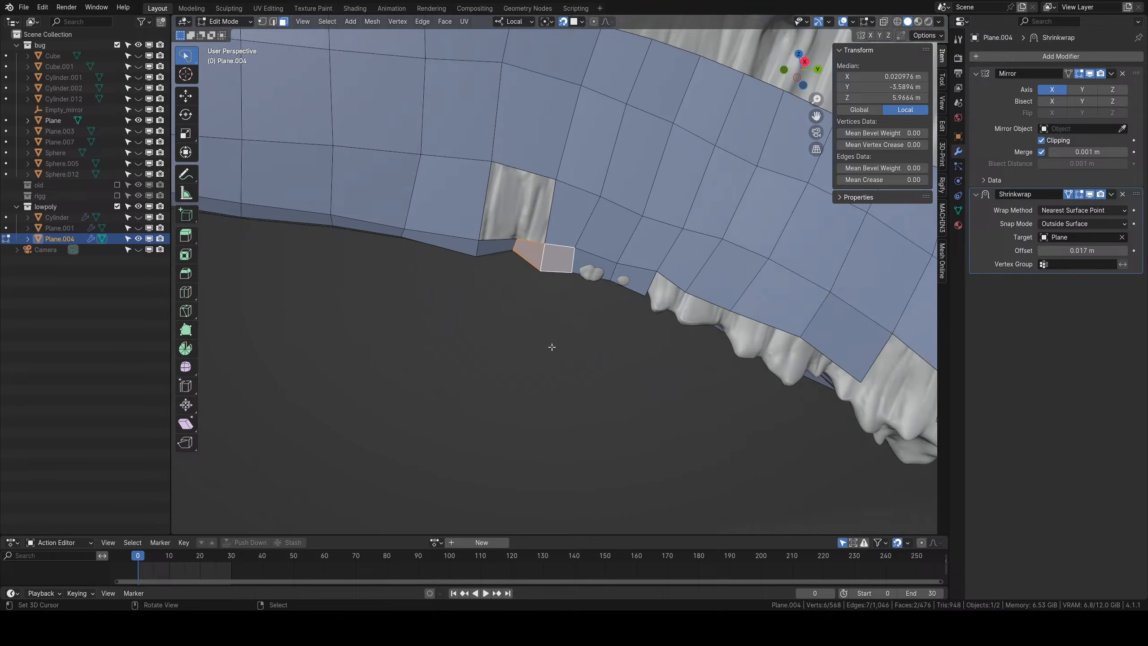
scroll(587, 328, down, 6)
shift+middle_drag(683, 287, 624, 355)
scroll(575, 358, down, 5)
scroll(576, 321, down, 3)
key(Tab)
middle_drag(612, 309, 614, 334)
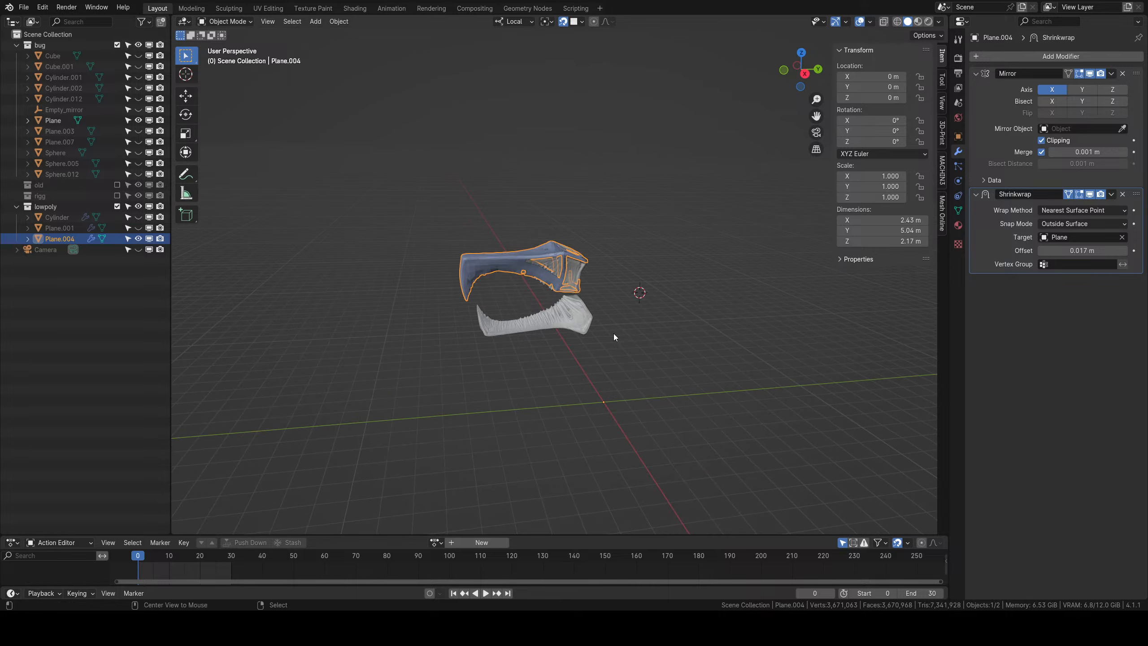
key(alt+h)
mouse_move(548, 397)
middle_down()
mouse_move(532, 400)
mouse_move(554, 399)
middle_up()
key(alt+a)
scroll(555, 307, up, 4)
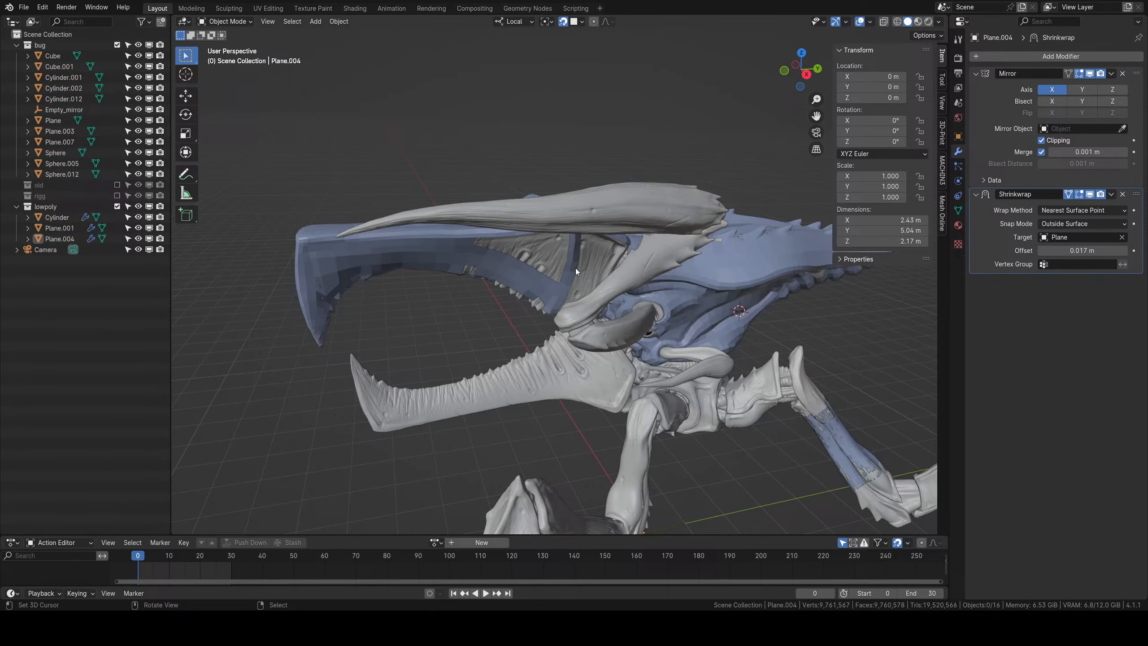
Examine the whole creature from several sides, comparing its low-poly head and jaw meshes with the high-poly sculpt.
middle_drag(576, 268, 508, 281)
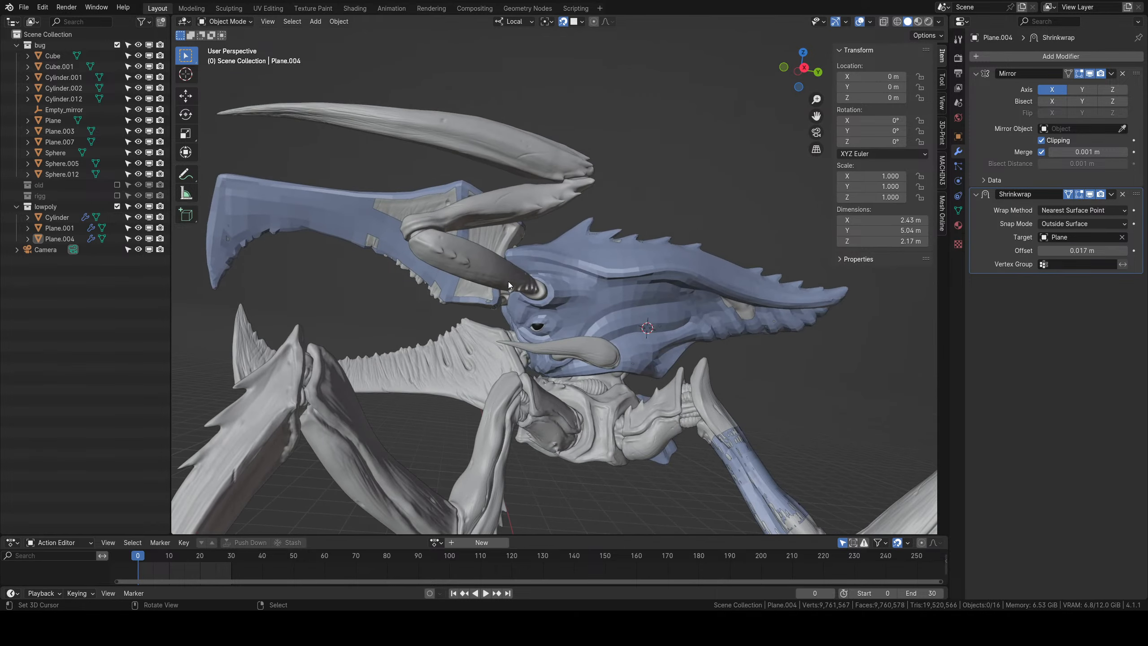
click(576, 268)
scroll(583, 271, down, 5)
middle_drag(594, 274, 429, 212)
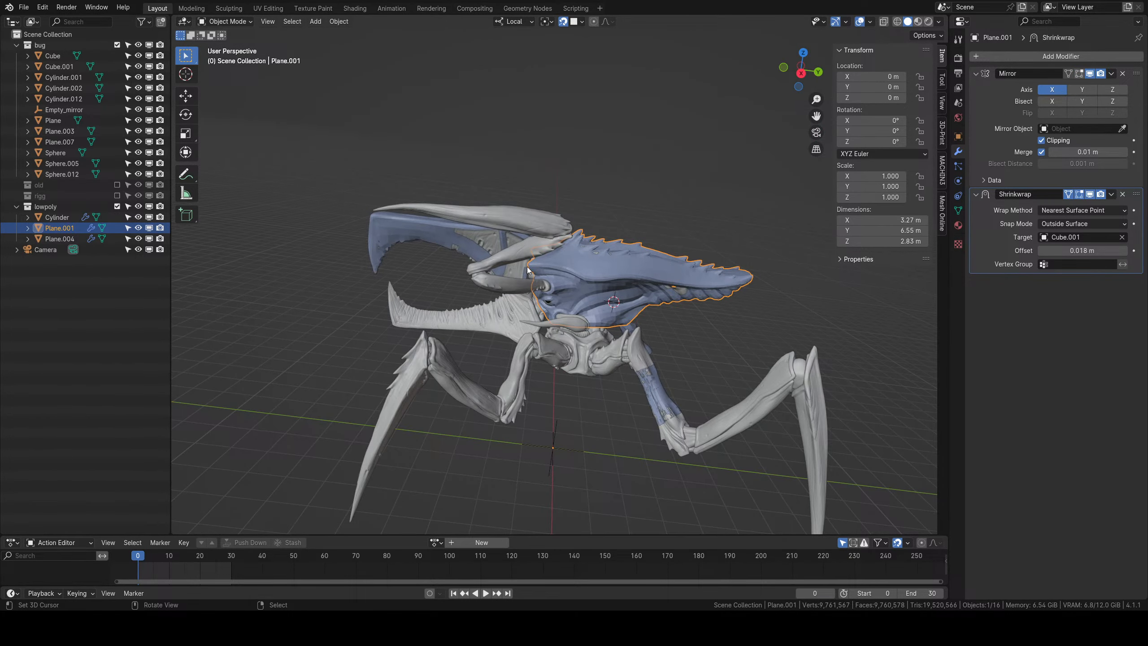
click(516, 330)
middle_drag(512, 333, 634, 391)
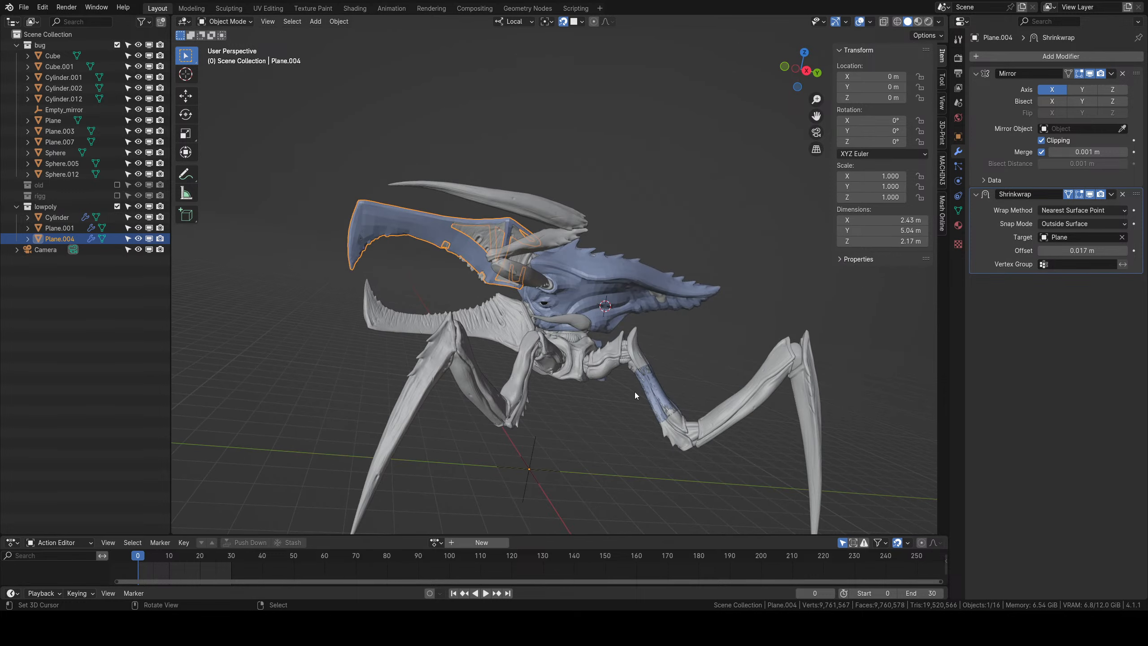
click(496, 318)
middle_drag(496, 317, 561, 328)
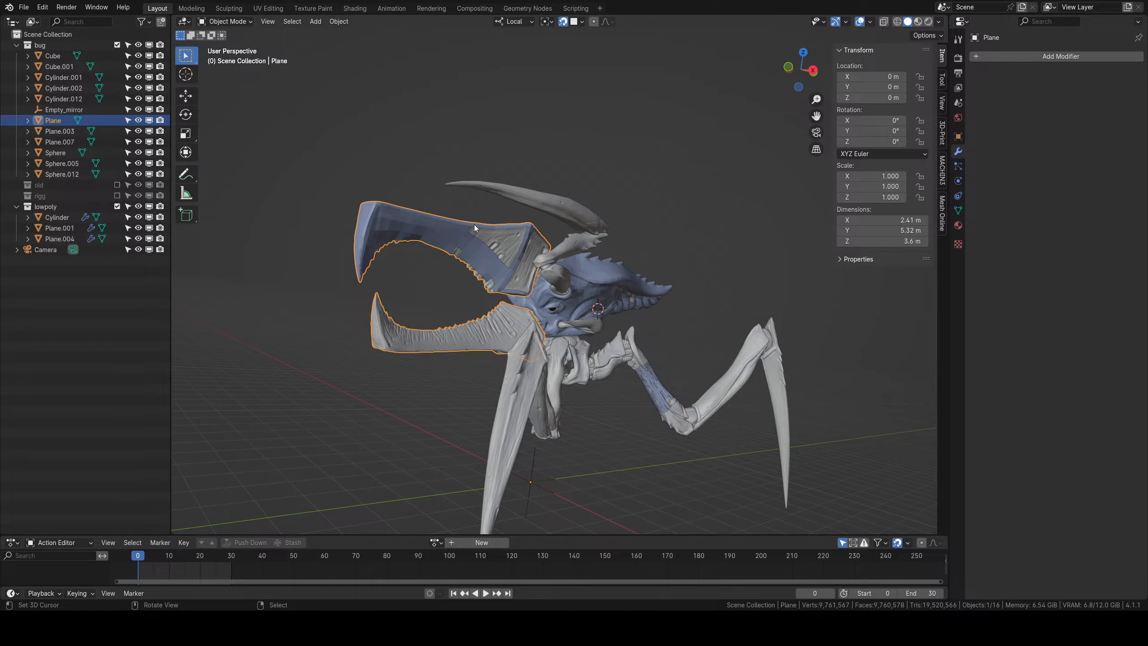
middle_drag(473, 224, 563, 275)
Reopen the low-poly upper jaw mesh (Plane.004) for editing at the uncovered teeth along its lower rim.
scroll(529, 240, up, 4)
right_click(490, 260)
scroll(489, 247, down, 2)
key(Tab)
scroll(531, 268, up, 4)
scroll(563, 276, up, 5)
shift+middle_drag(637, 326, 485, 274)
click(554, 259)
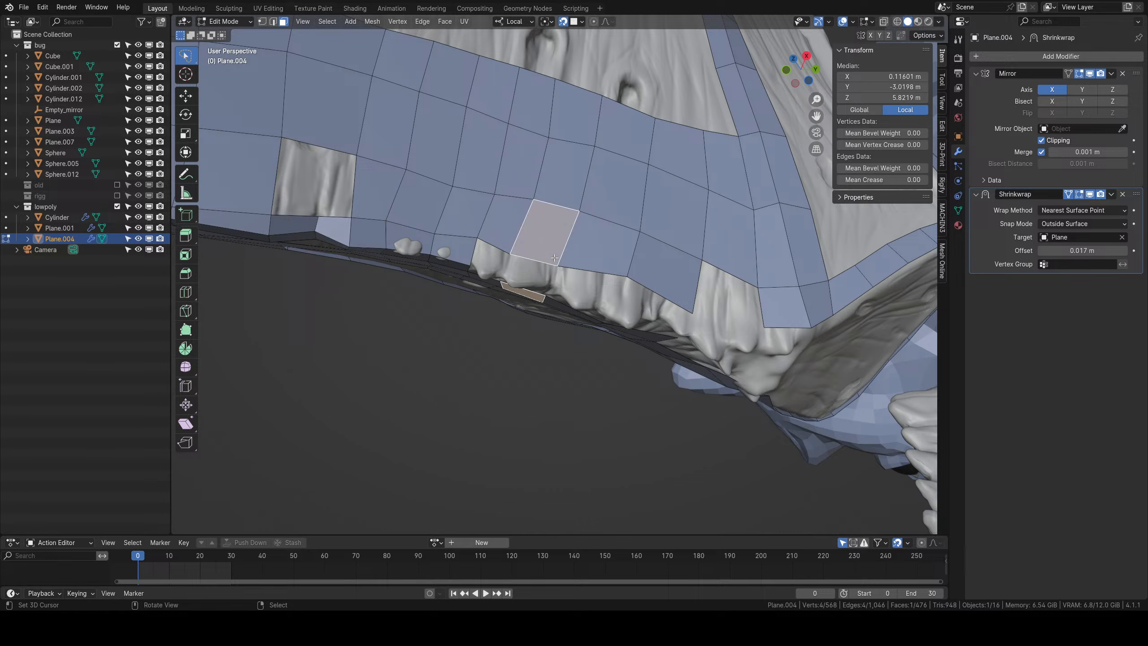
Extrude two lower rim edges behind the uncovered tooth gap inward to the mirror midline.
key(2)
right_click(545, 263)
shift+right_click(580, 269)
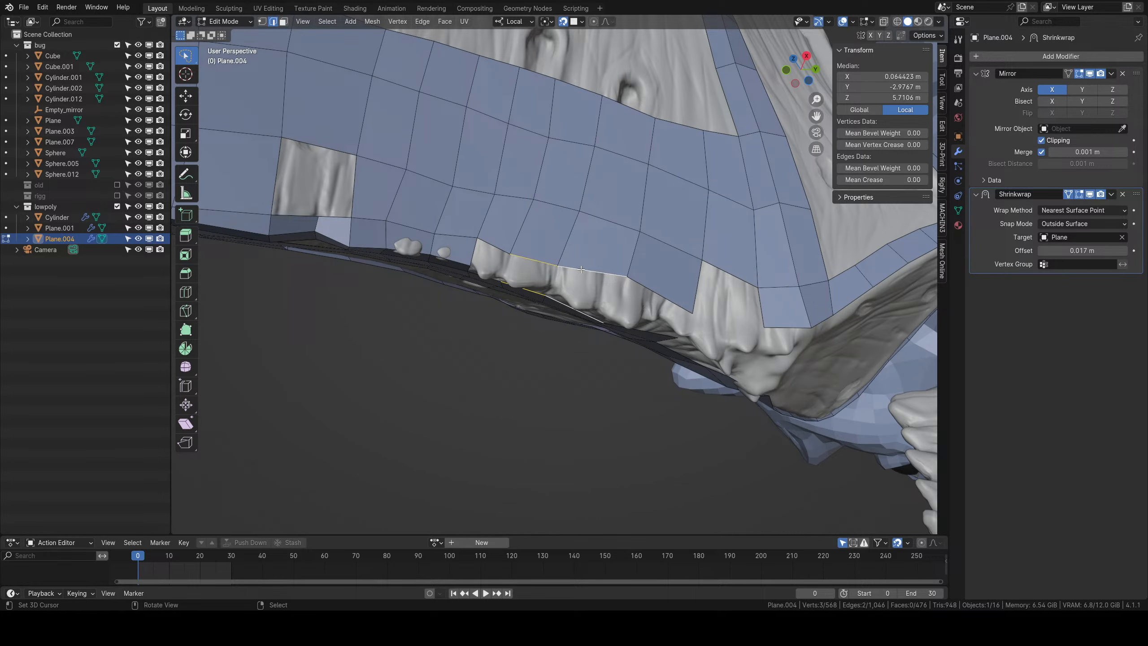
middle_drag(580, 270, 581, 291)
key(e)
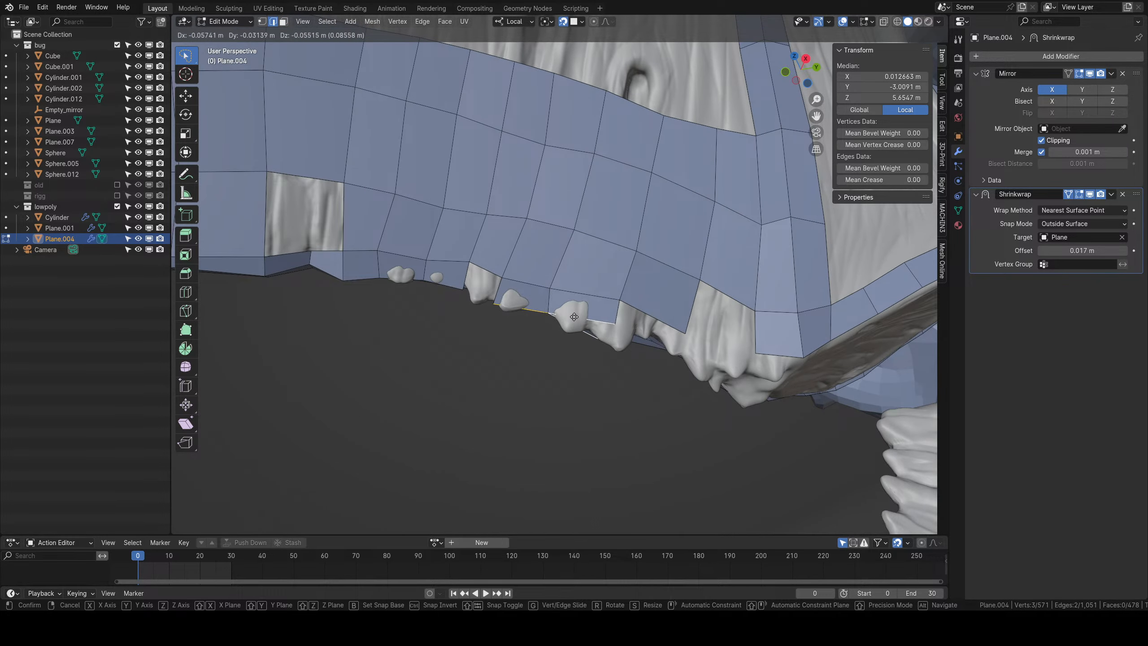
click(559, 338)
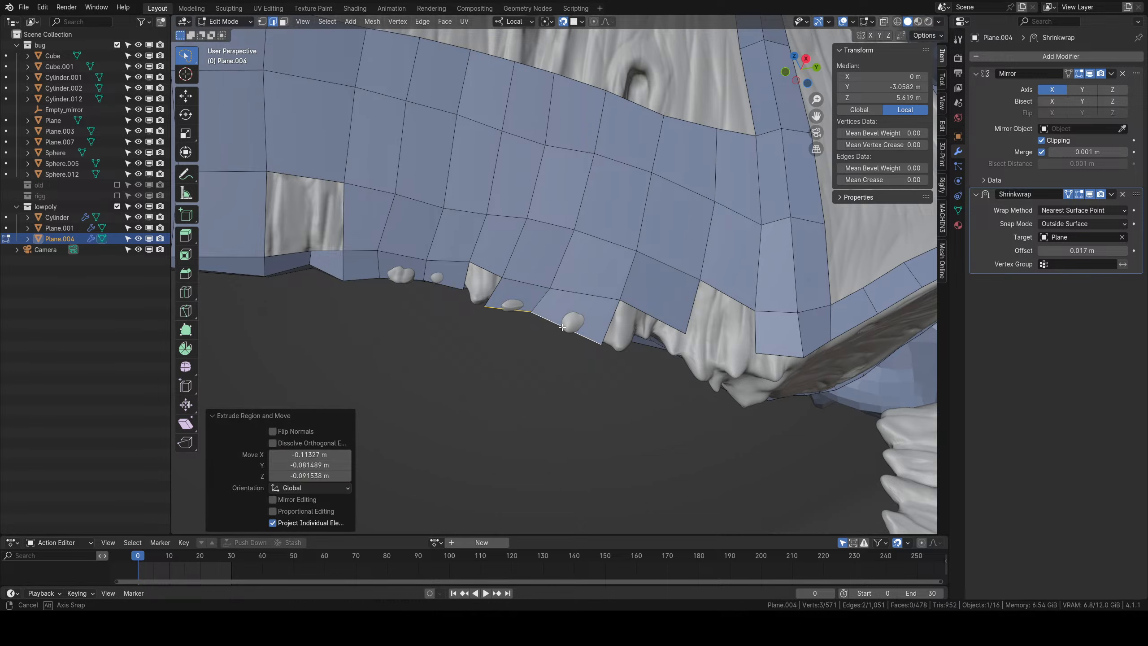
Reposition the three extruded midline vertices along the jaw's underside to follow the teeth.
middle_drag(560, 338, 507, 324)
key(1)
right_click(513, 328)
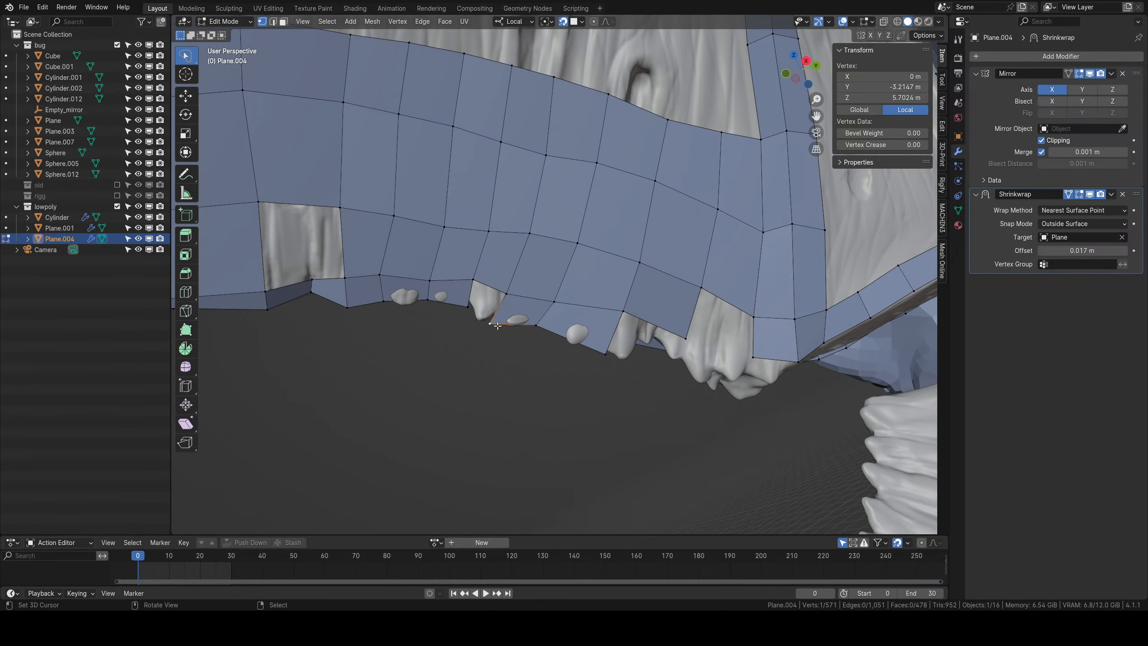
key(g)
click(529, 328)
key(g)
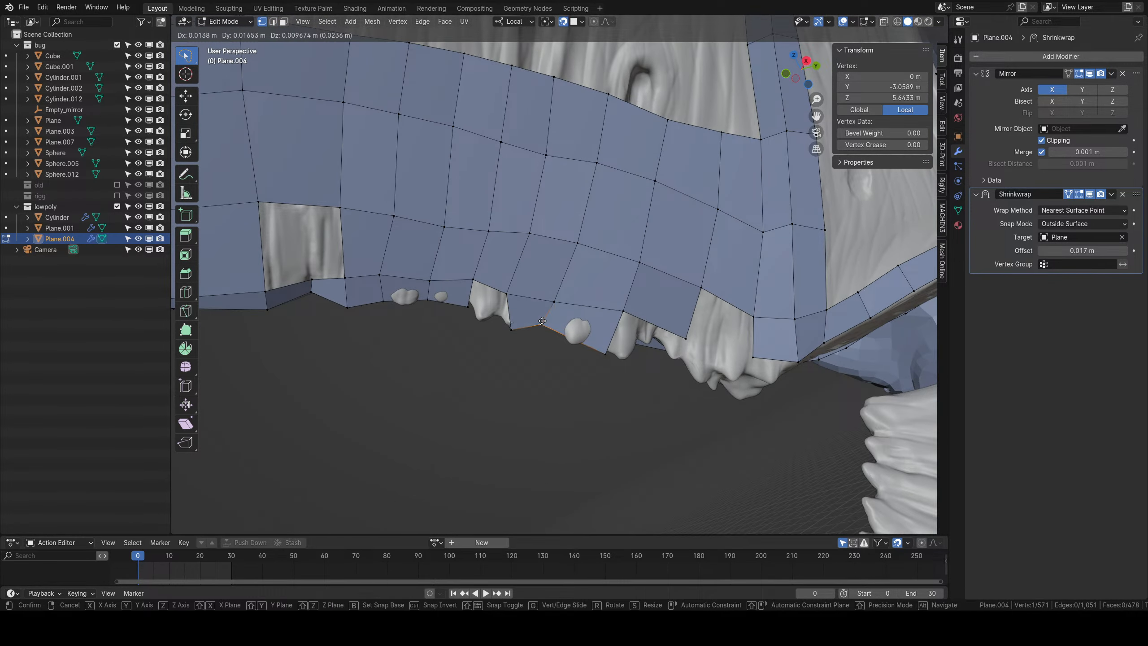
click(542, 321)
right_click(606, 353)
key(g)
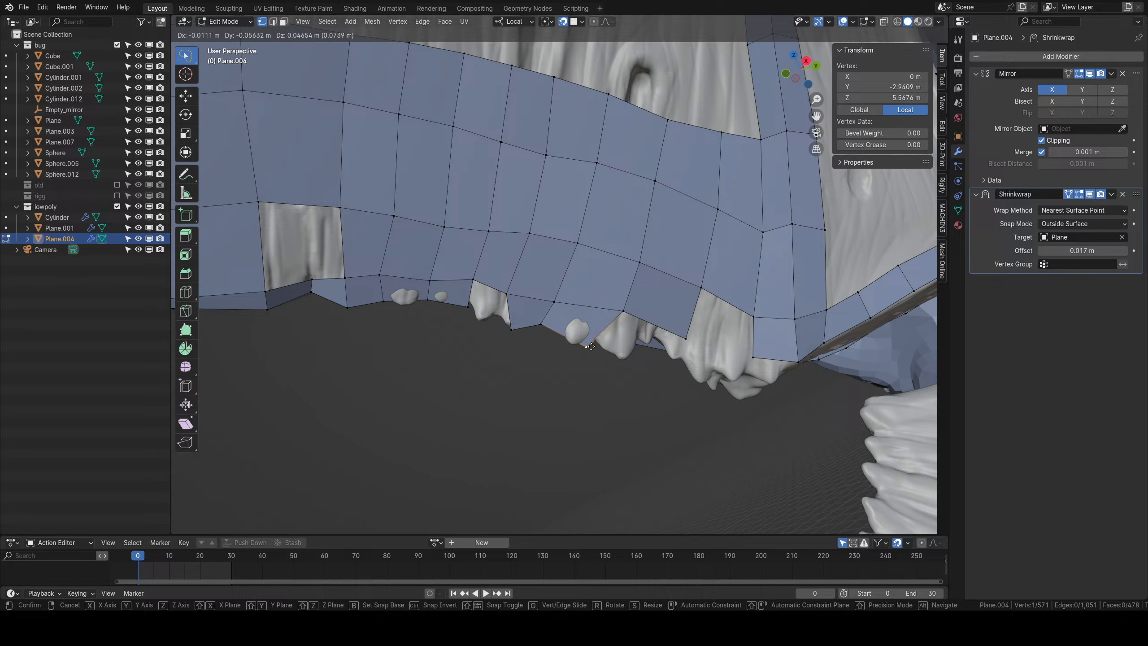
click(605, 322)
Move the rim vertex at the rear of the new faces and the vertex above it forward.
middle_drag(605, 322, 588, 324)
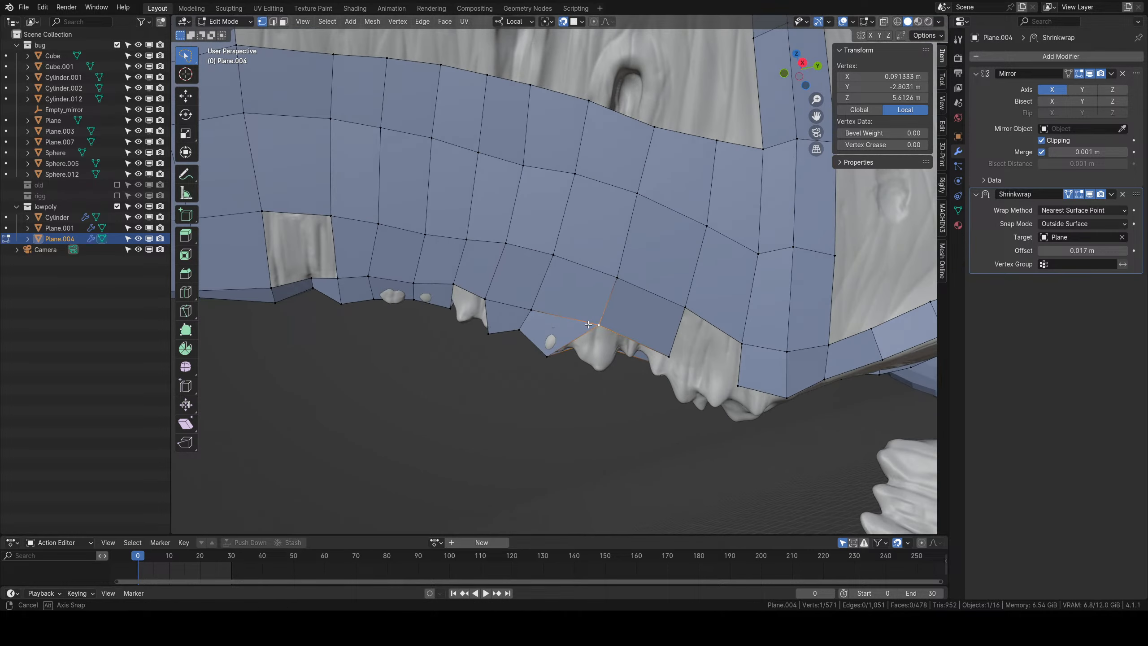
key(g)
click(564, 317)
right_click(617, 276)
key(g)
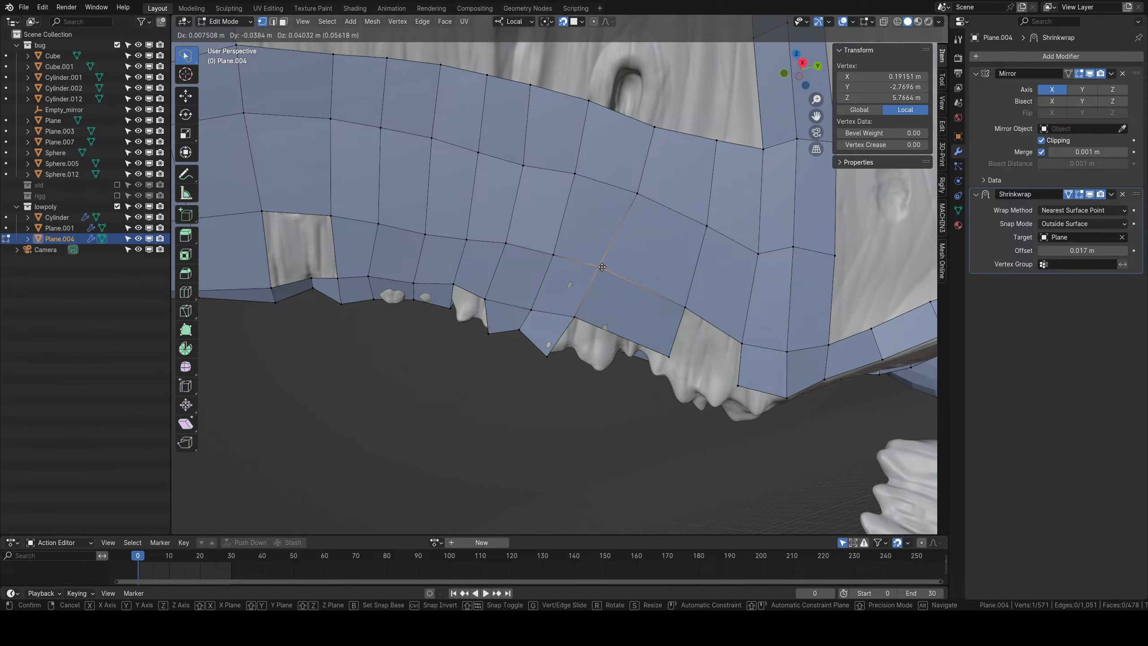
click(601, 267)
Add a vertical loop cut through the wide column of side faces near the jaw's rear and shift it slightly.
right_click(669, 349)
key(ctrl+r)
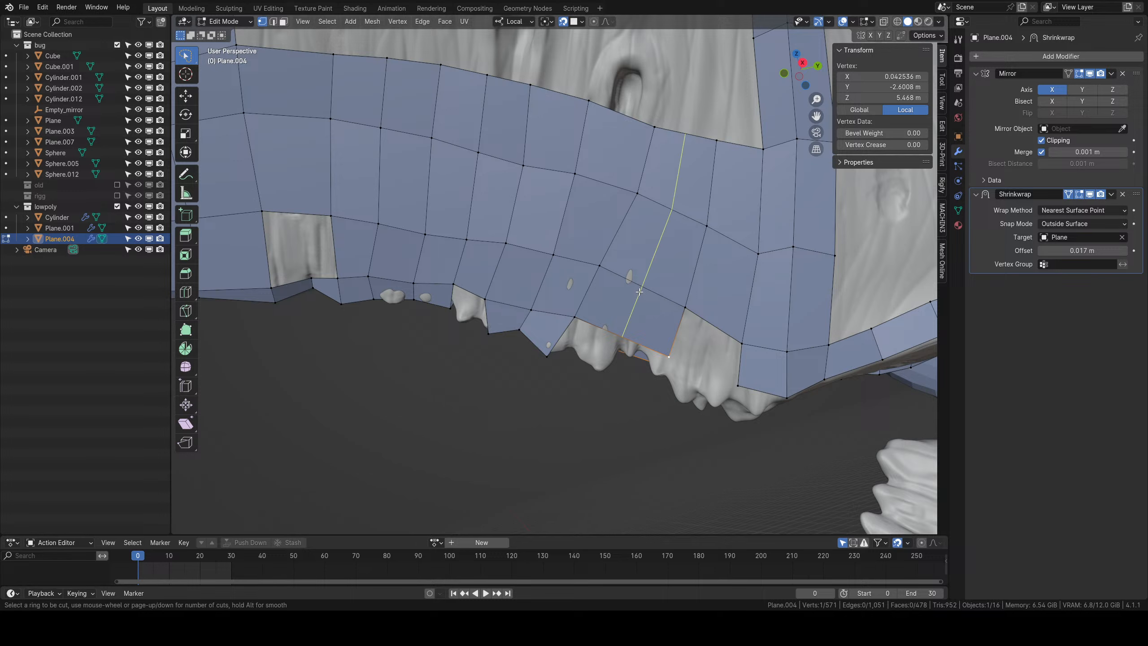
click(642, 290)
click(641, 290)
key(g)
click(642, 284)
Move the two upper vertices of the column in front of the new loop cut forward.
right_click(636, 198)
key(g)
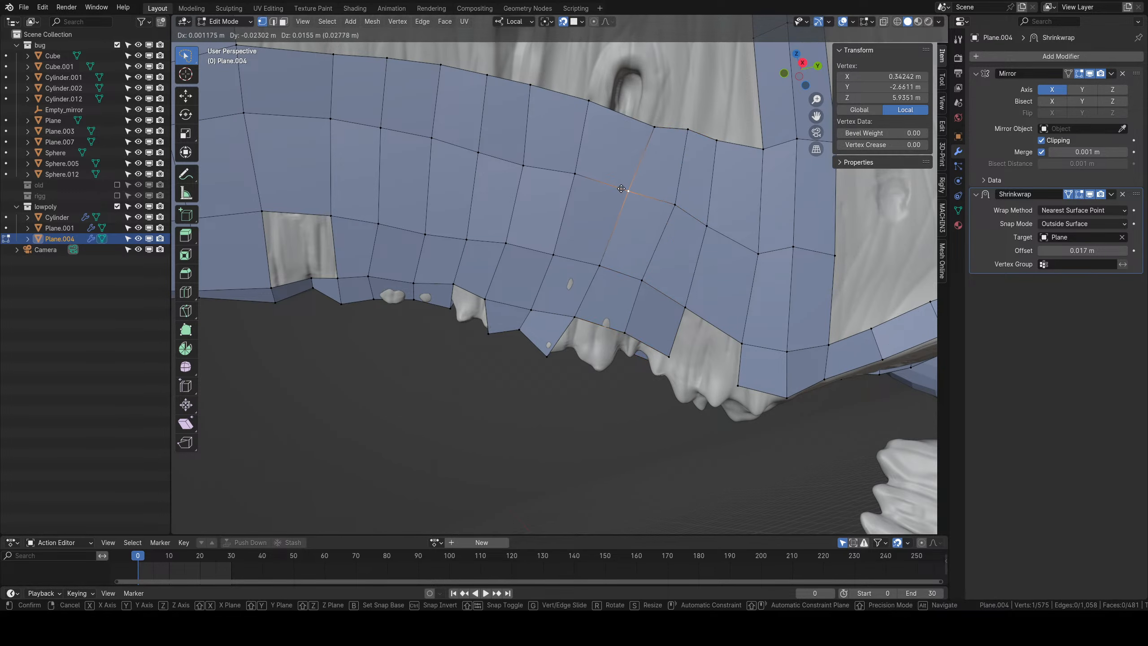
click(618, 196)
right_click(649, 133)
key(g)
click(633, 124)
Reposition the two upper vertices of the new loop cut to even out the neighbouring quads.
right_click(684, 121)
key(g)
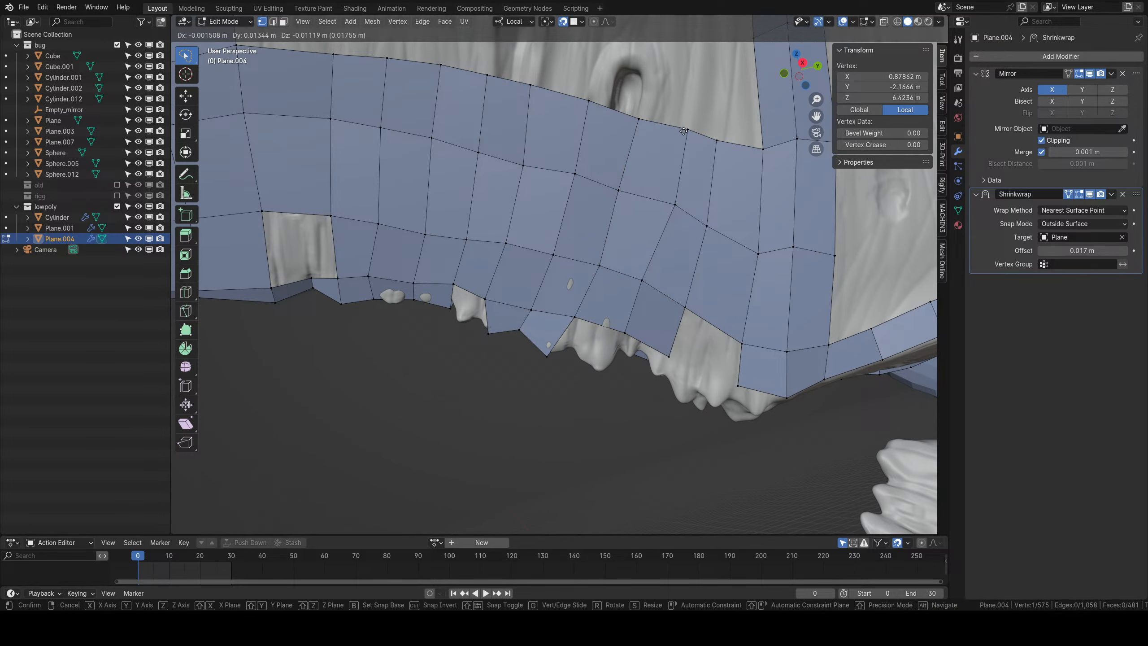
right_click(683, 125)
right_click(686, 130)
key(g)
click(679, 133)
right_click(673, 206)
key(g)
click(663, 209)
Adjust the two upper vertices of the column behind the new loop cut.
right_click(697, 228)
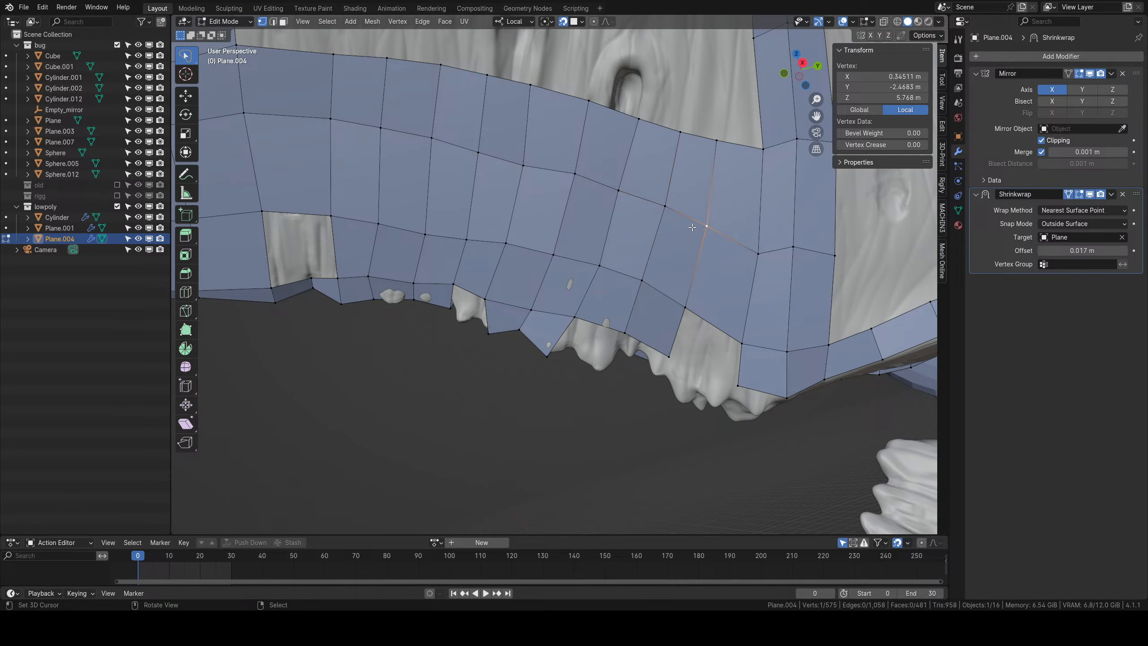
key(g)
click(700, 230)
right_click(716, 145)
key(g)
click(721, 147)
Fill the gap over the uncovered tooth between the front and rear underside faces with a quad.
middle_drag(661, 316, 523, 347)
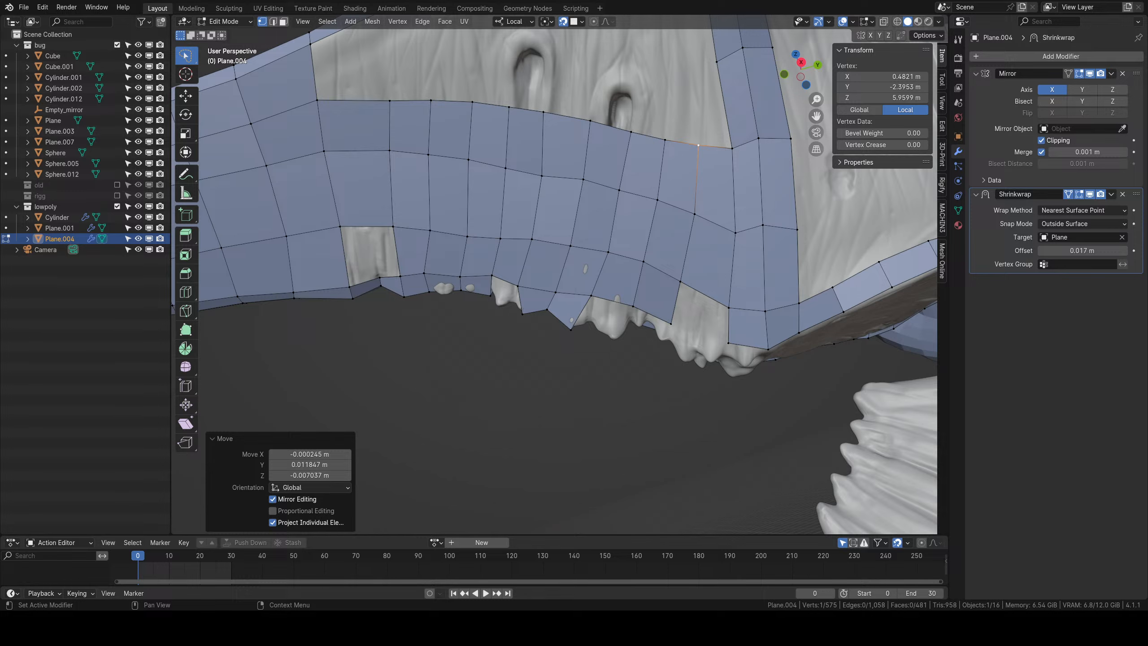
middle_drag(565, 281, 514, 376)
click(467, 363)
shift+click(475, 313)
shift+click(530, 334)
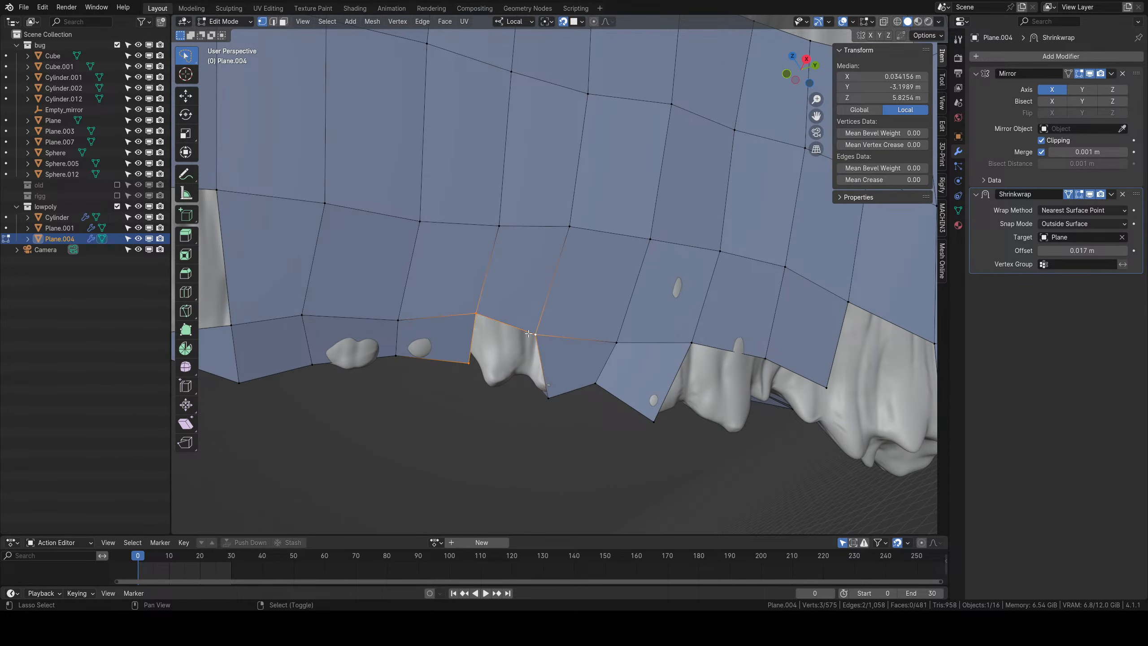
key(f)
middle_drag(565, 400, 571, 313)
middle_drag(484, 356, 546, 357)
scroll(547, 357, up, 3)
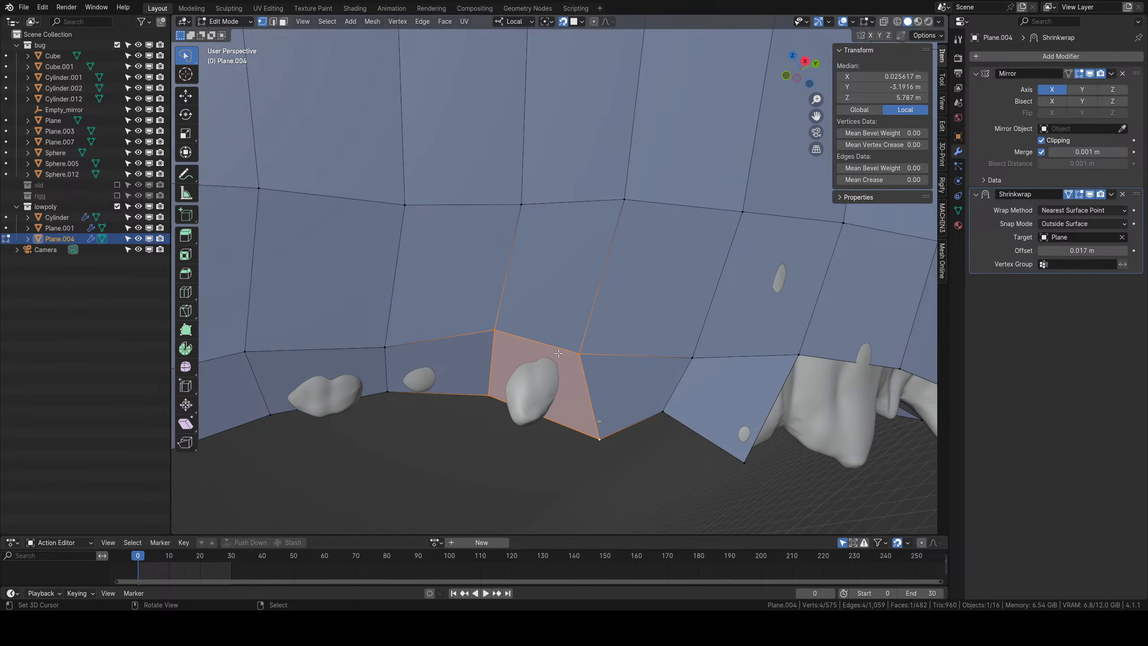
Extrude the new quad over the tooth, scale it to 0.390 and move it onto the tooth's tip.
key(e)
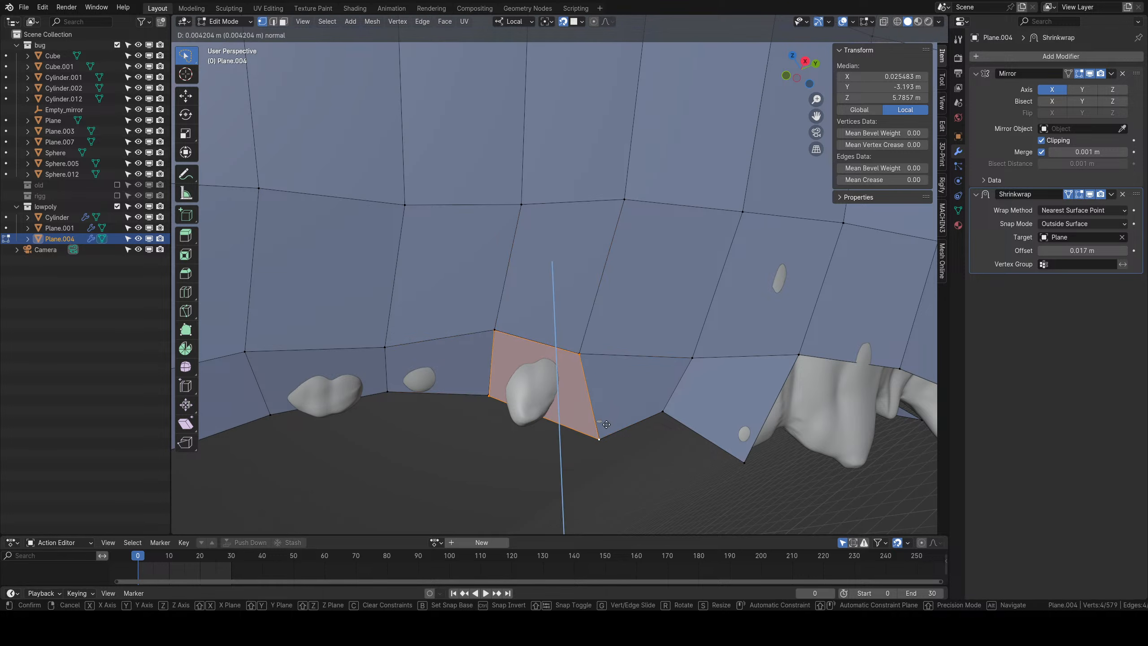
click(569, 409)
key(s)
click(571, 425)
key(g)
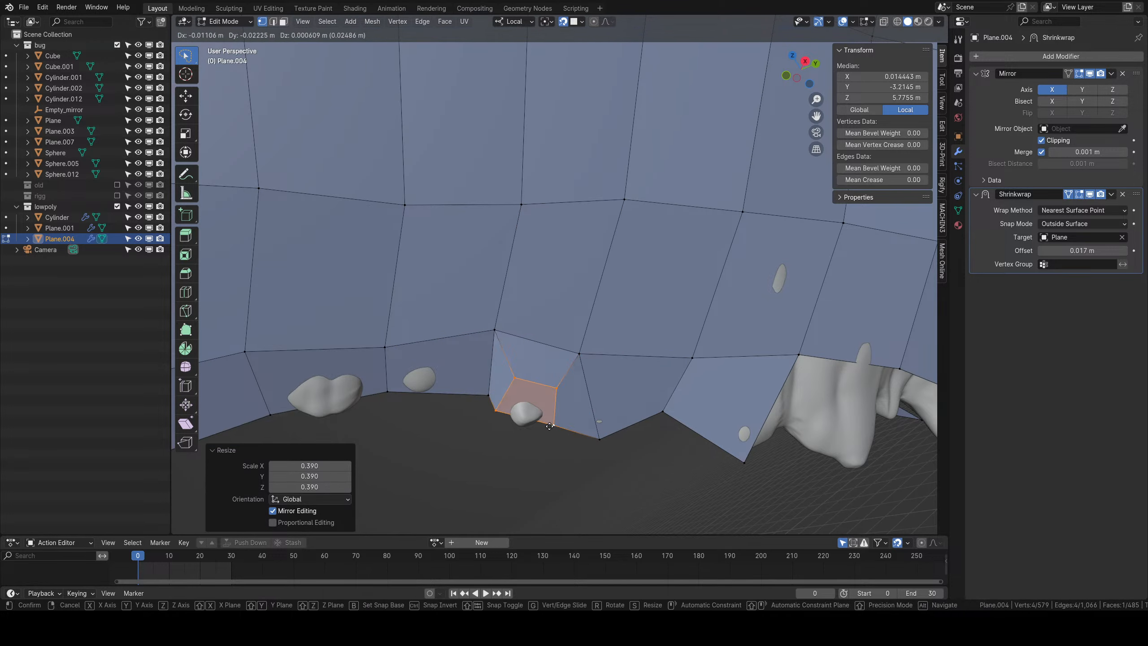
click(548, 433)
Adjust the four tip vertices of the extruded tooth one by one to fit the sculpted tooth.
right_click(510, 393)
key(g)
click(520, 388)
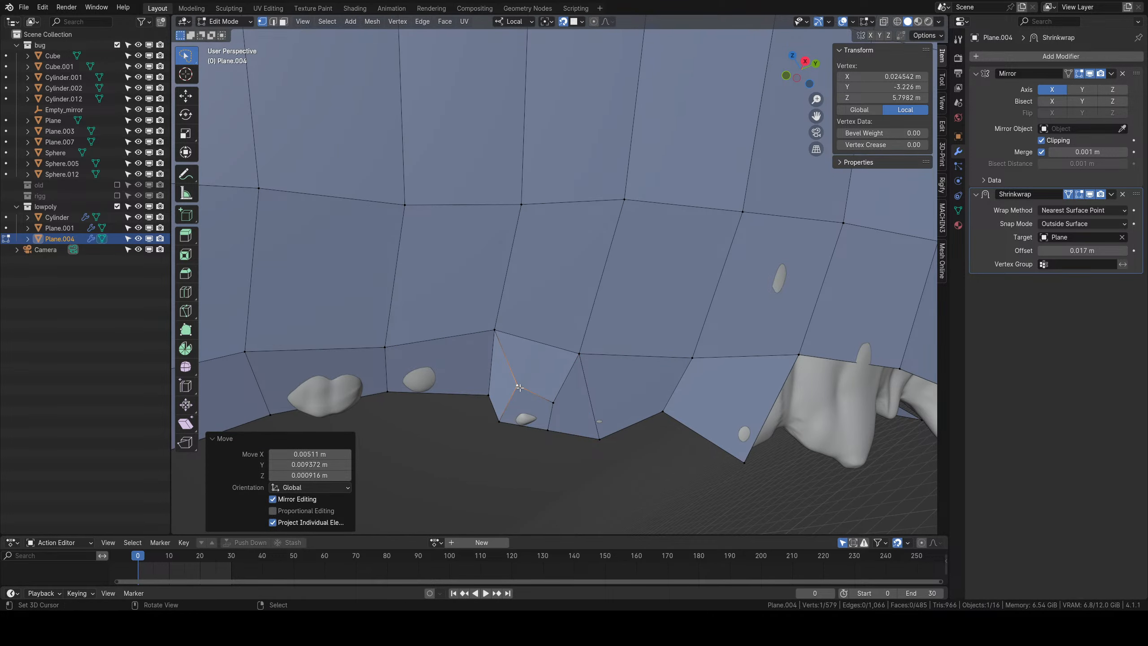
right_click(503, 421)
key(g)
click(521, 437)
right_click(546, 430)
key(g)
click(546, 430)
right_click(553, 402)
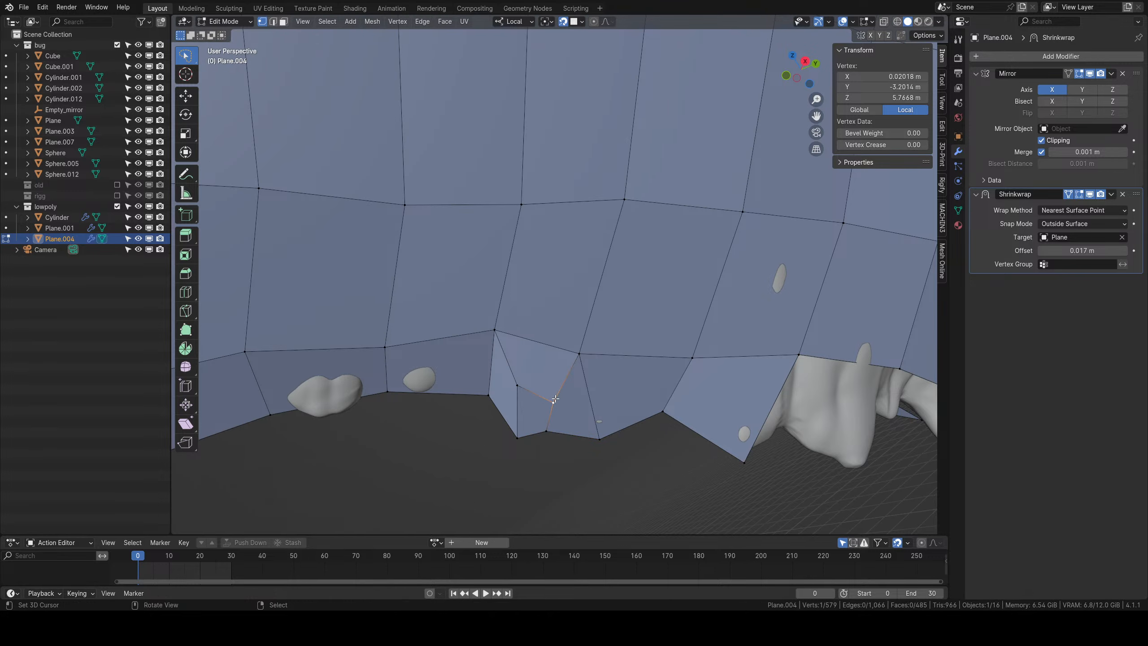
key(g)
click(552, 393)
Nudge the rim vertex at the rear upper corner of the extruded tooth's base.
right_click(495, 329)
right_click(579, 353)
key(g)
click(601, 364)
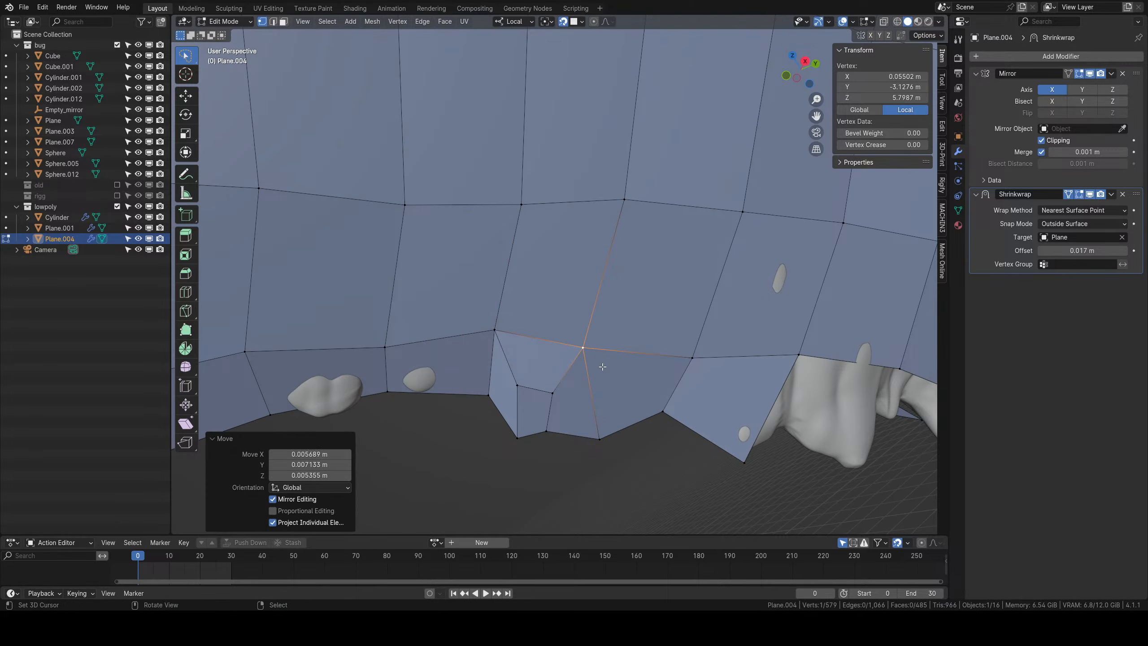
Extrude the rim face over the broad front tooth, scale it to 0.338 and move it onto the tooth's tip.
scroll(601, 364, down, 3)
middle_drag(733, 424, 719, 413)
middle_drag(459, 364, 469, 362)
shift+middle_drag(470, 363, 521, 352)
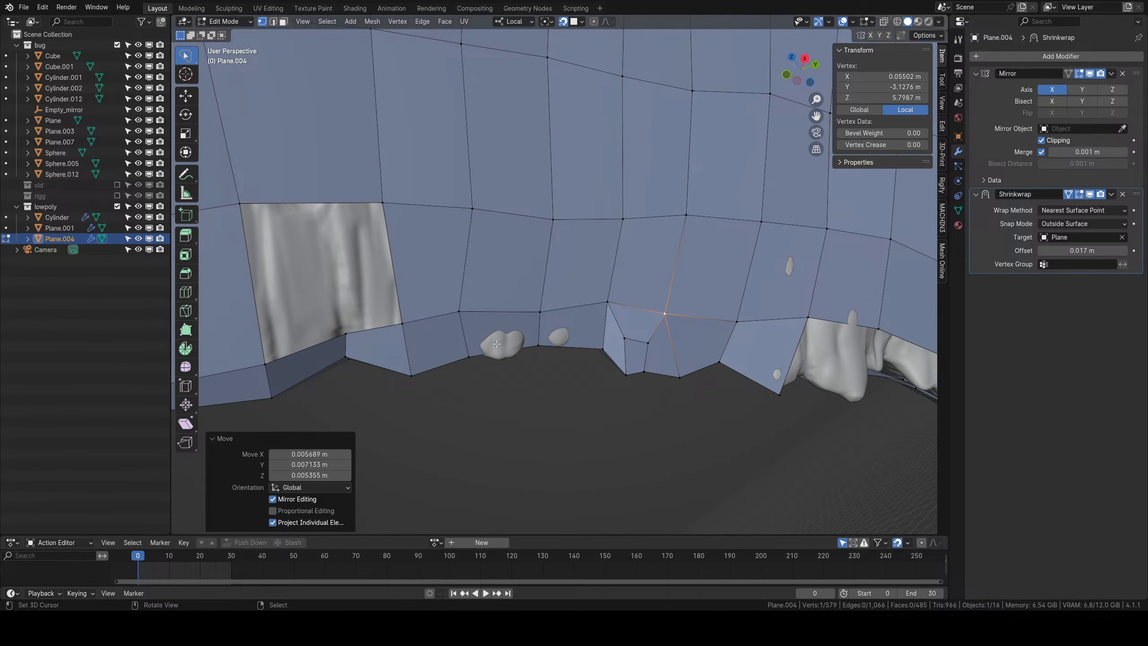
key(3)
right_click(502, 337)
key(s)
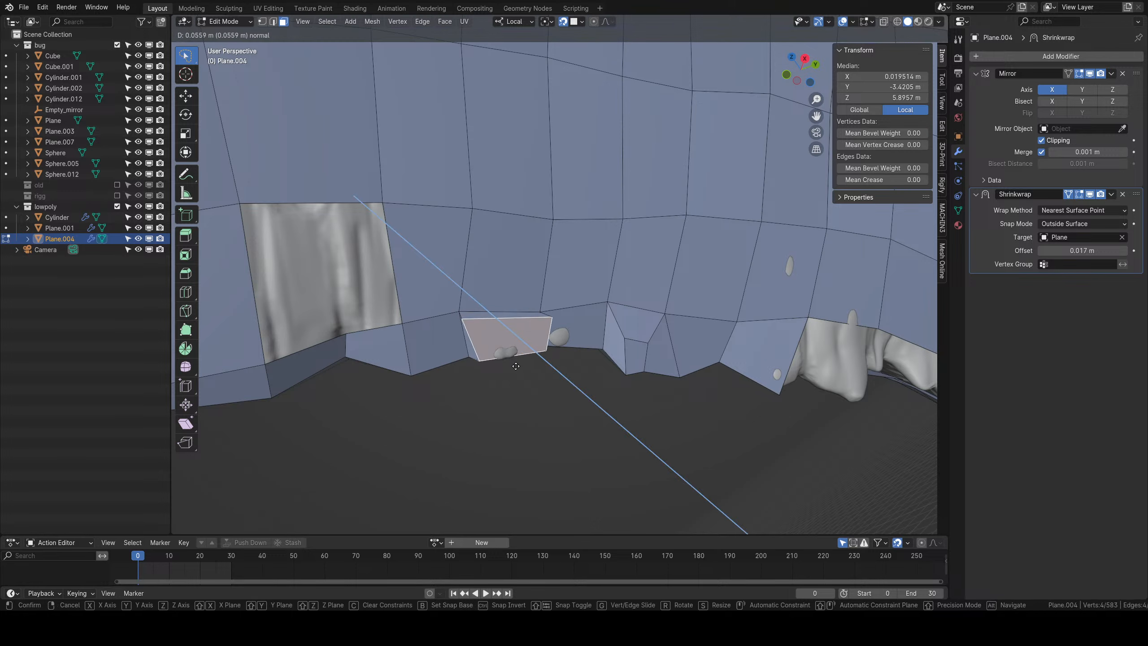
click(517, 372)
key(g)
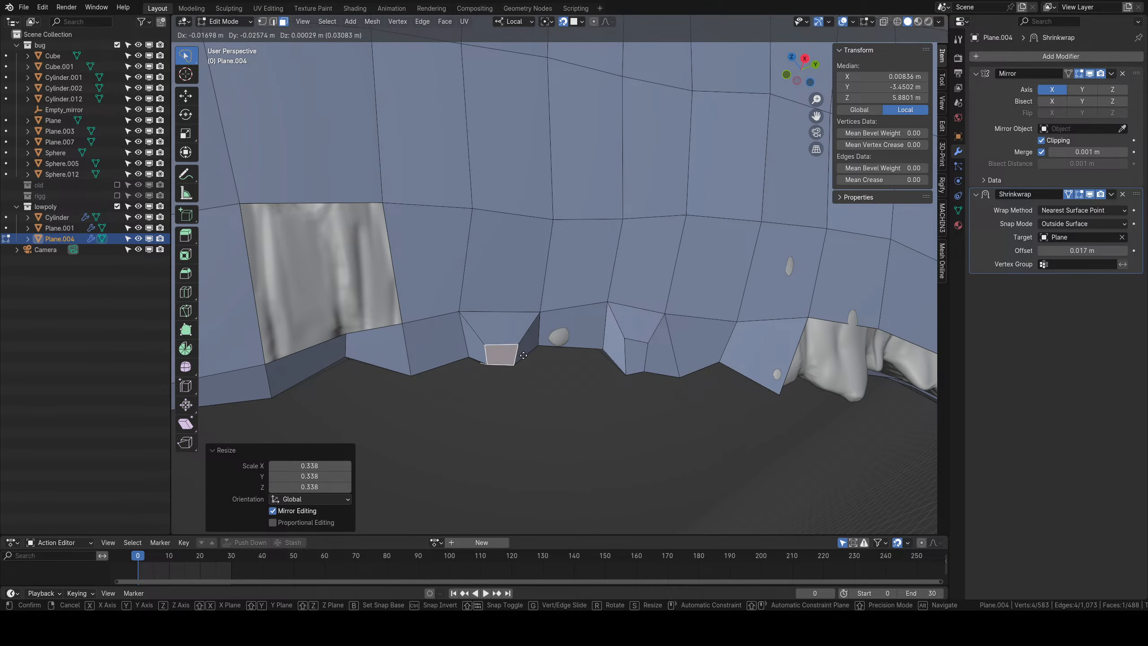
click(522, 350)
Extrude the neighbouring rim face over the small tooth, shrink it and move it onto the tooth's tip.
middle_drag(565, 357, 571, 343)
right_click(570, 325)
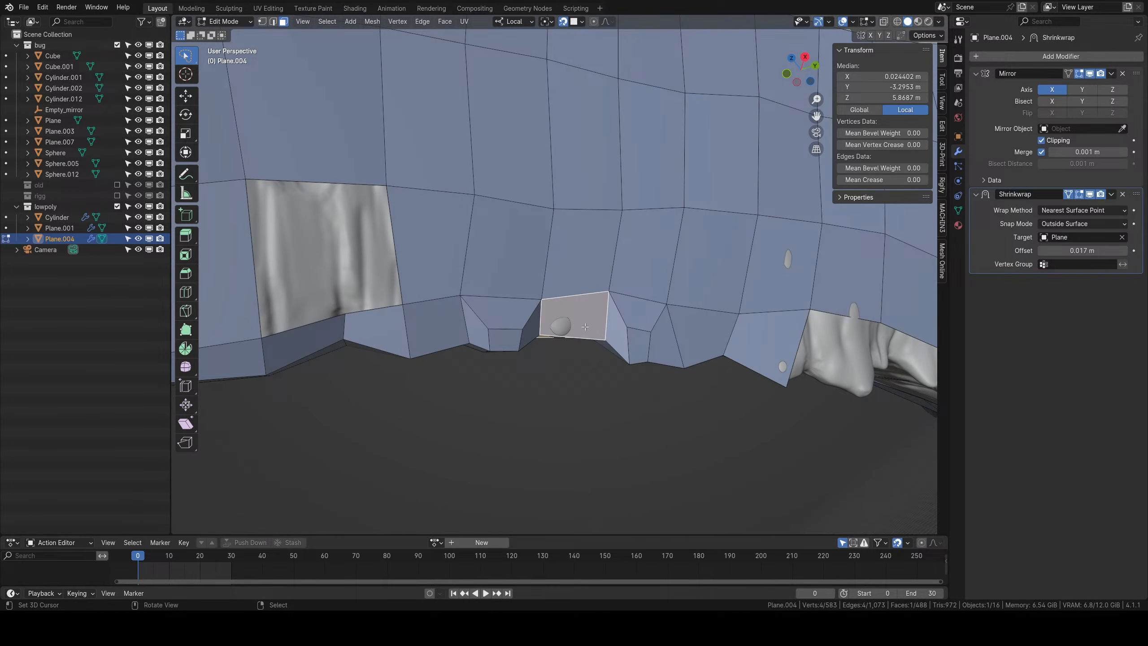
key(e)
click(624, 357)
key(s)
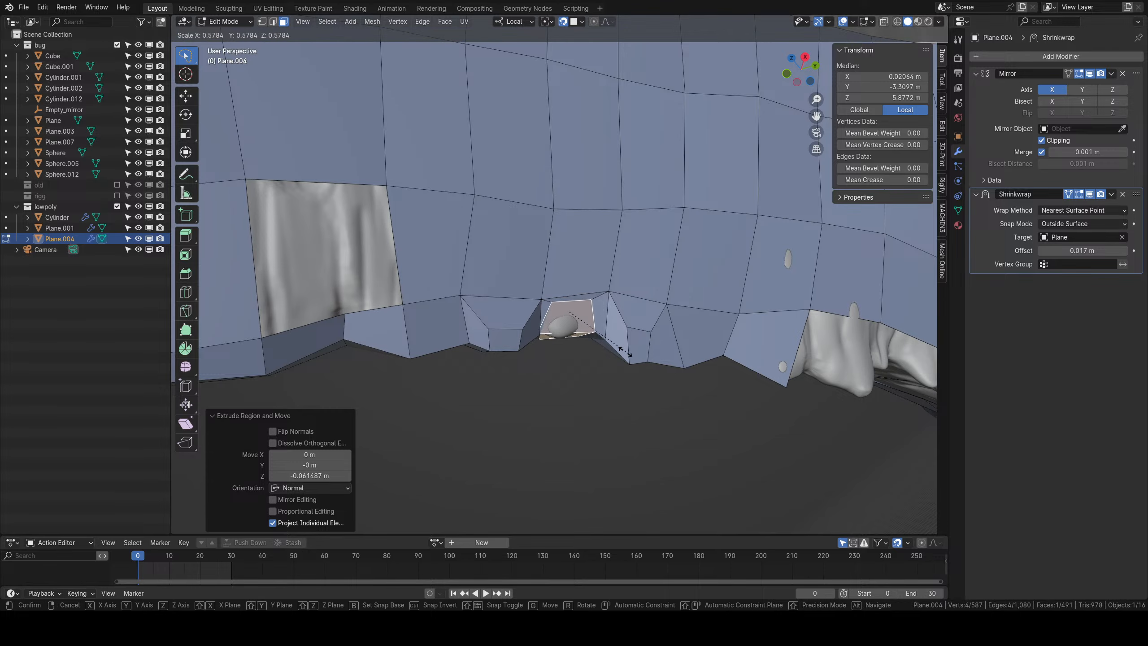
click(601, 337)
key(g)
click(595, 345)
Extrude a vertex at the open rear end of the rim and fill a triangle up to the outer face row.
middle_drag(461, 369, 583, 276)
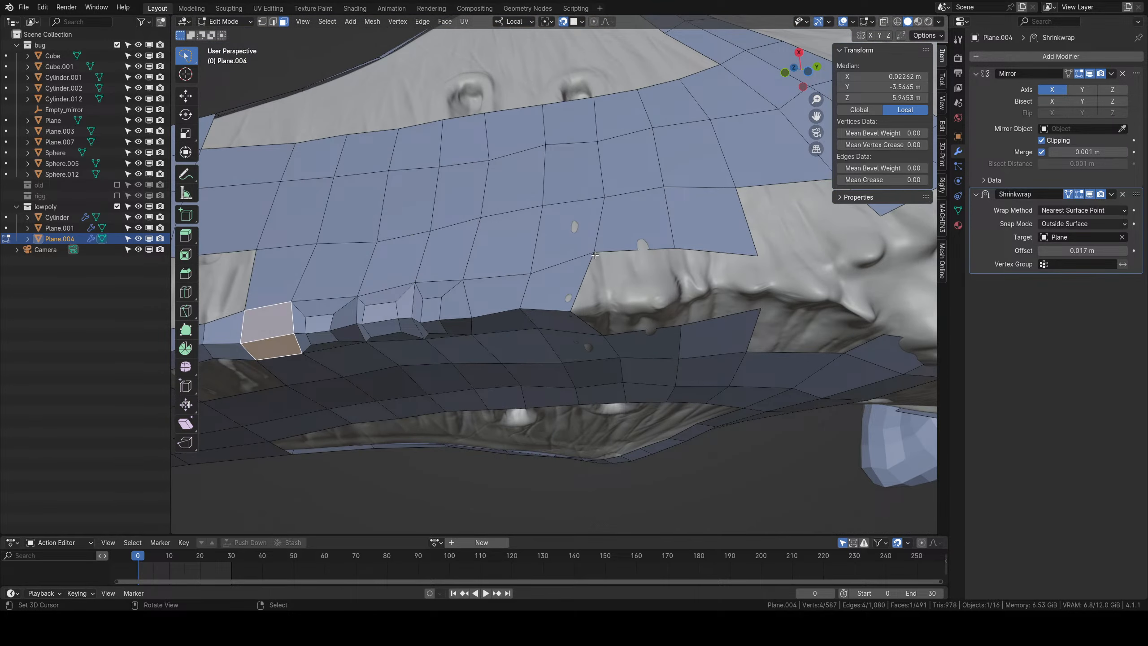
key(1)
click(572, 311)
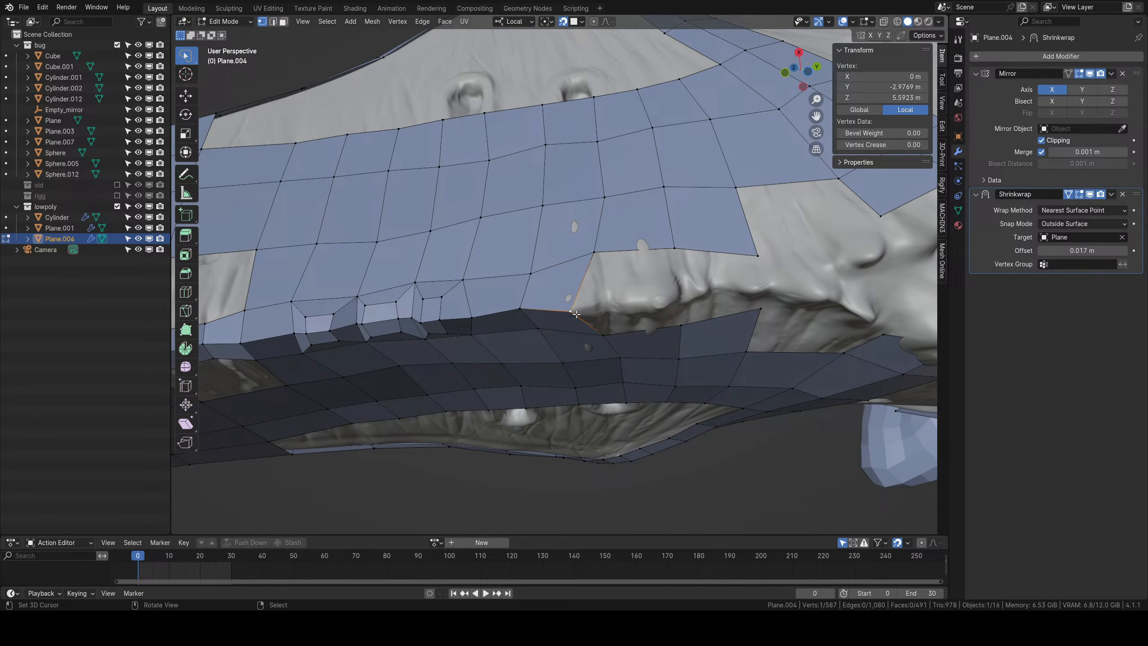
key(e)
click(613, 309)
shift+click(596, 254)
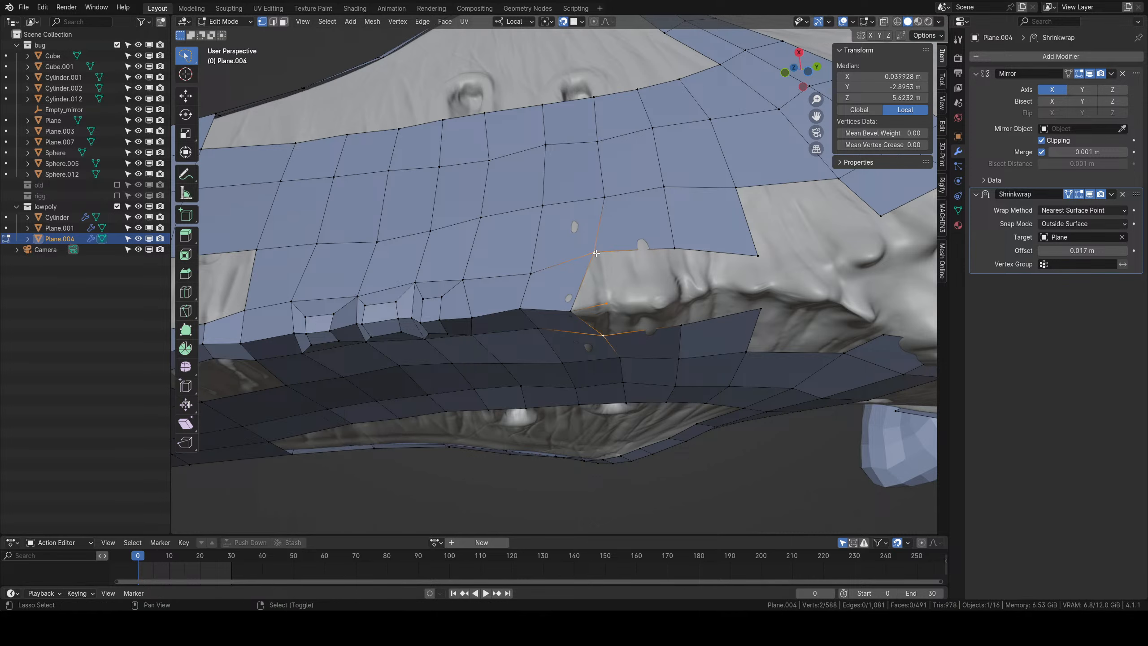
shift+click(572, 310)
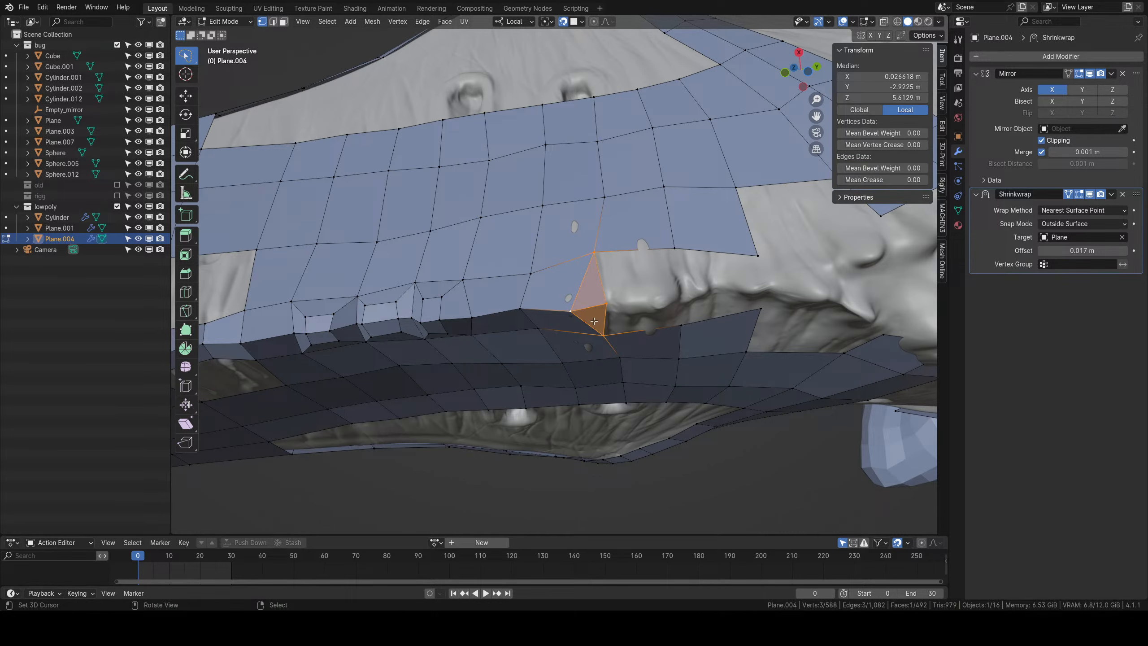
Extrude the triangle together with the adjoining rim face, scale them down and move them onto the tooth's tip.
key(3)
shift+click(563, 296)
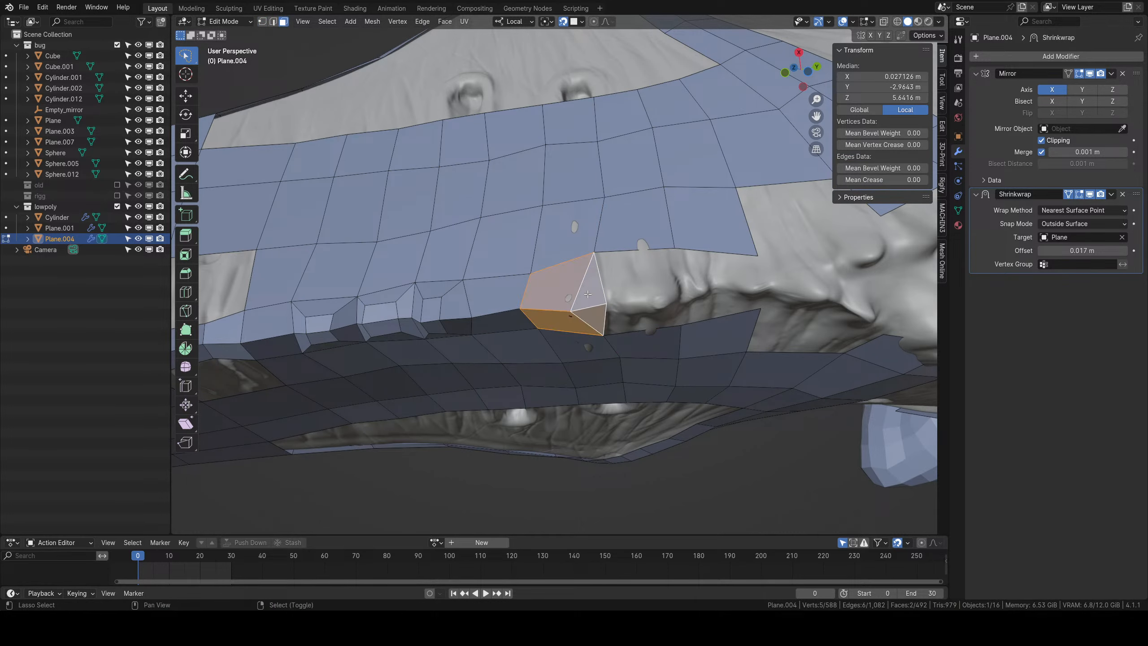
middle_drag(563, 296, 607, 344)
key(e)
right_click(601, 348)
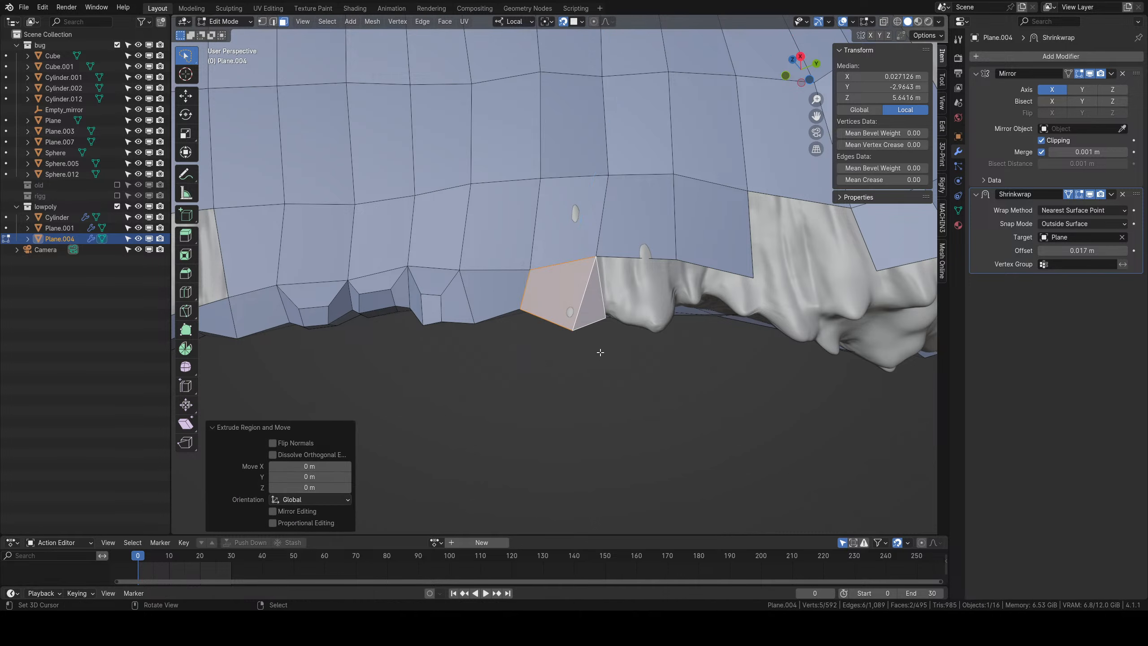
key(s)
click(595, 307)
key(g)
middle_drag(595, 308, 559, 297)
click(580, 333)
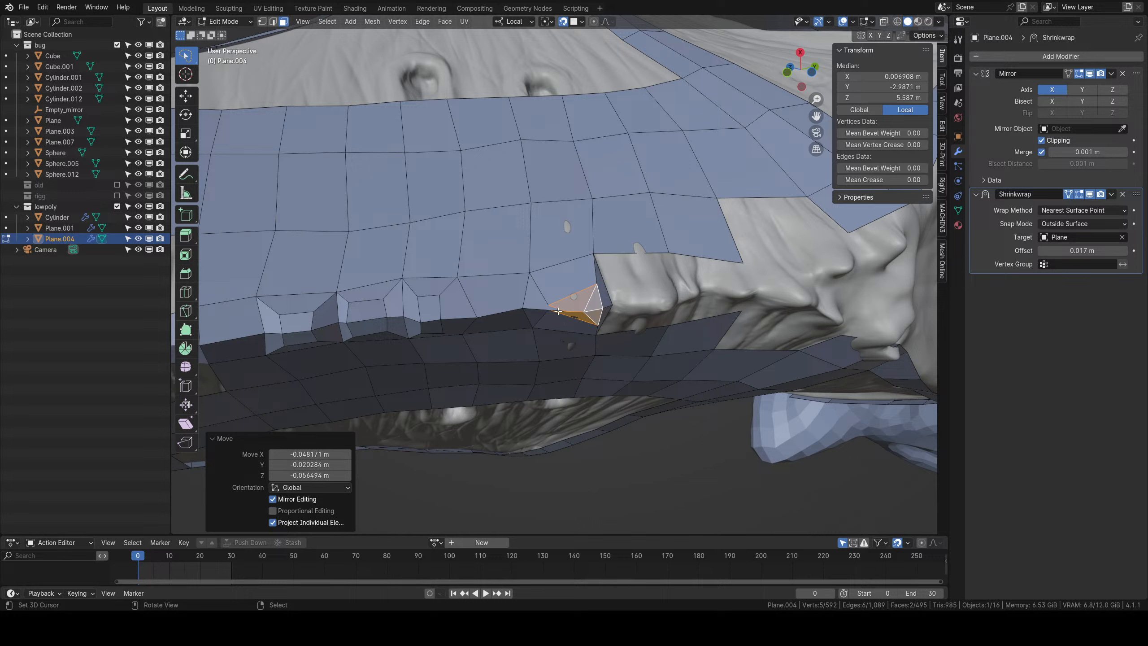
Reposition the front tip vertices of the extruded tooth beside the midline, with mirror clipping temporarily turned off.
key(1)
click(548, 305)
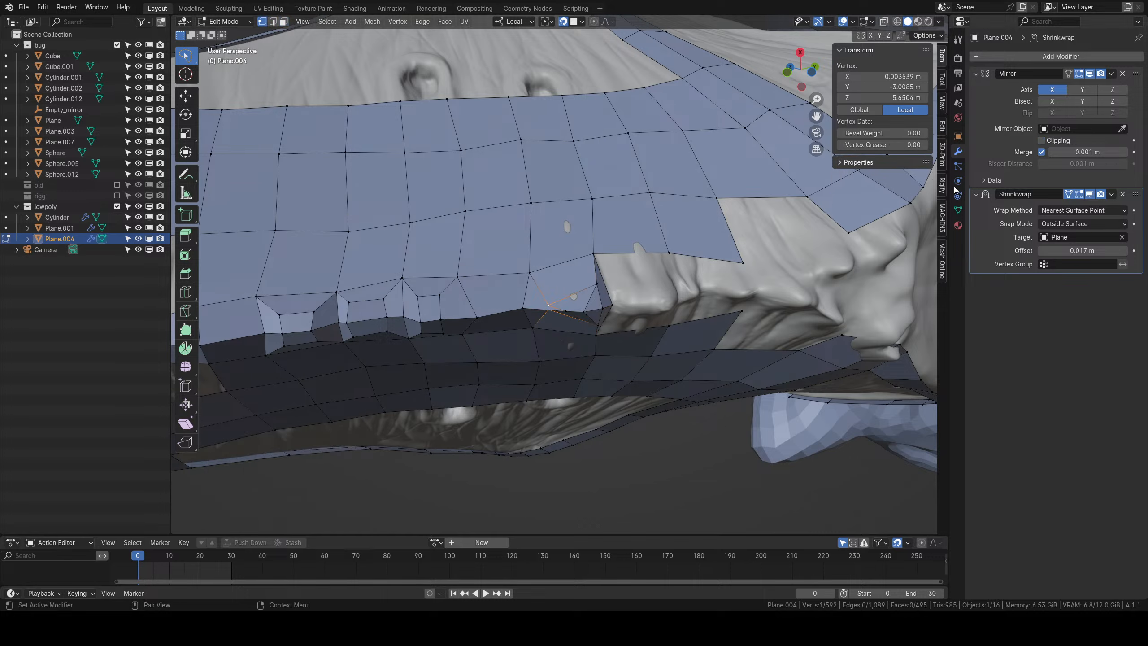
key(g)
click(574, 294)
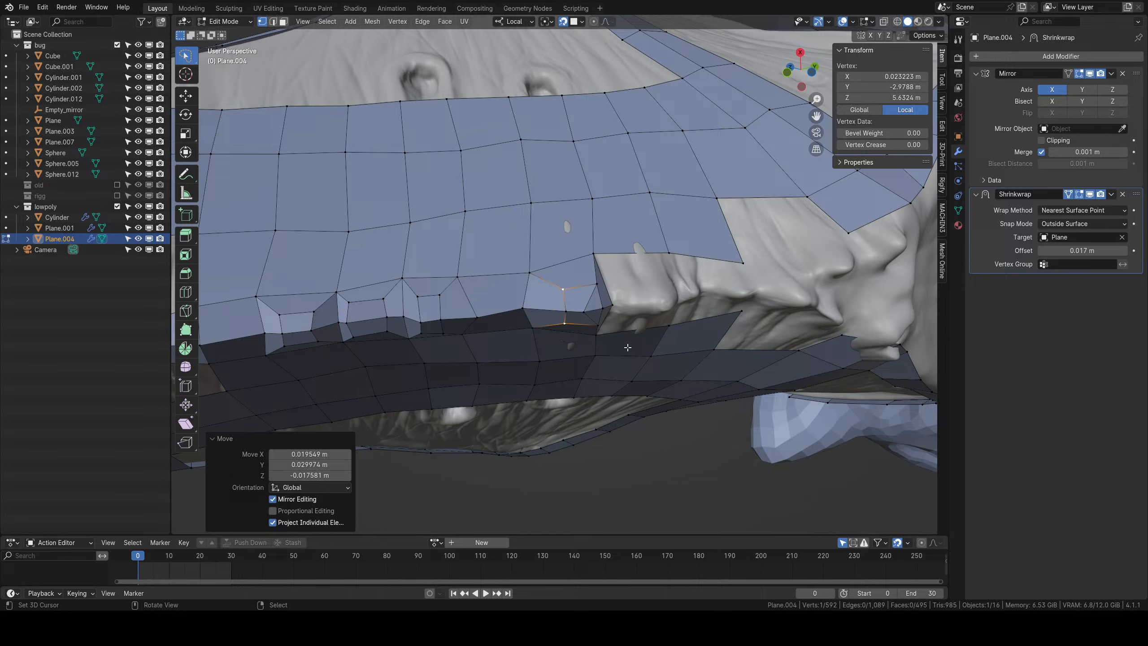
Adjust the rear tip vertices of the extruded tooth one by one to fit the sculpted tooth.
middle_drag(628, 347, 600, 252)
middle_drag(583, 302, 599, 382)
key(g)
right_click(572, 236)
right_click(606, 349)
key(g)
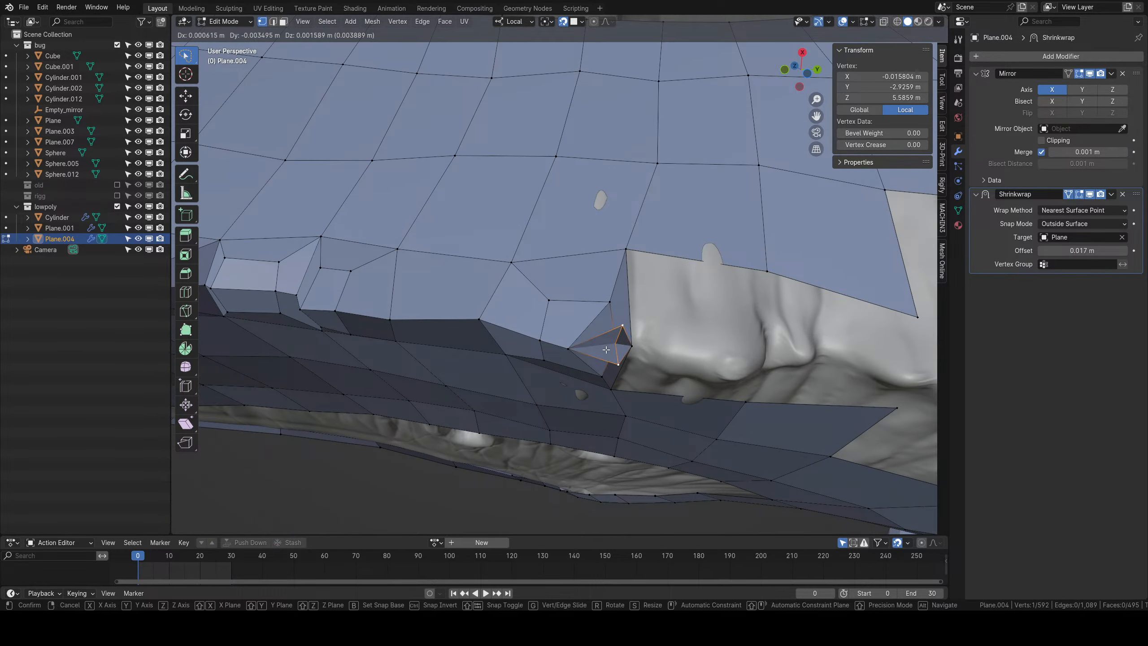
right_click(622, 346)
middle_drag(622, 345, 591, 354)
right_click(620, 362)
key(g)
click(621, 362)
Examine the whole upper jaw in Object Mode and return to editing at its uncovered side panel.
key(Tab)
middle_drag(581, 285, 587, 325)
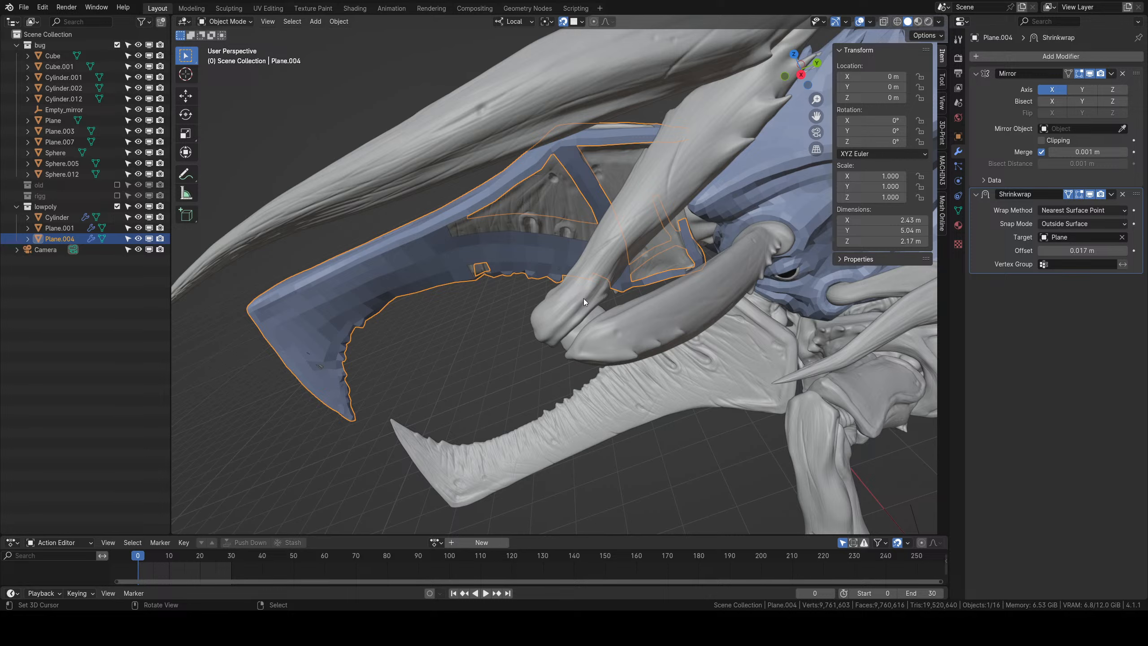
middle_drag(443, 272, 581, 271)
scroll(571, 218, up, 5)
key(Tab)
scroll(583, 265, down, 5)
scroll(586, 253, up, 3)
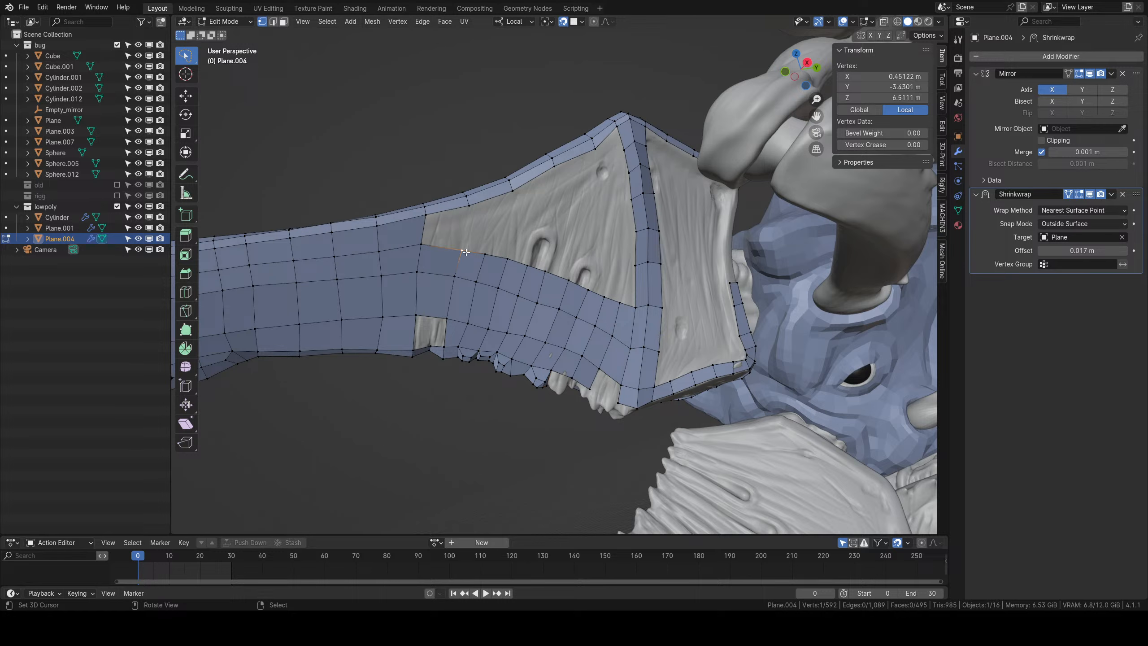
Extrude five vertices along the side opening's lower border upward into four faces, rotating and moving the new edge into line.
ctrl+right_click(565, 280)
right_click(487, 258)
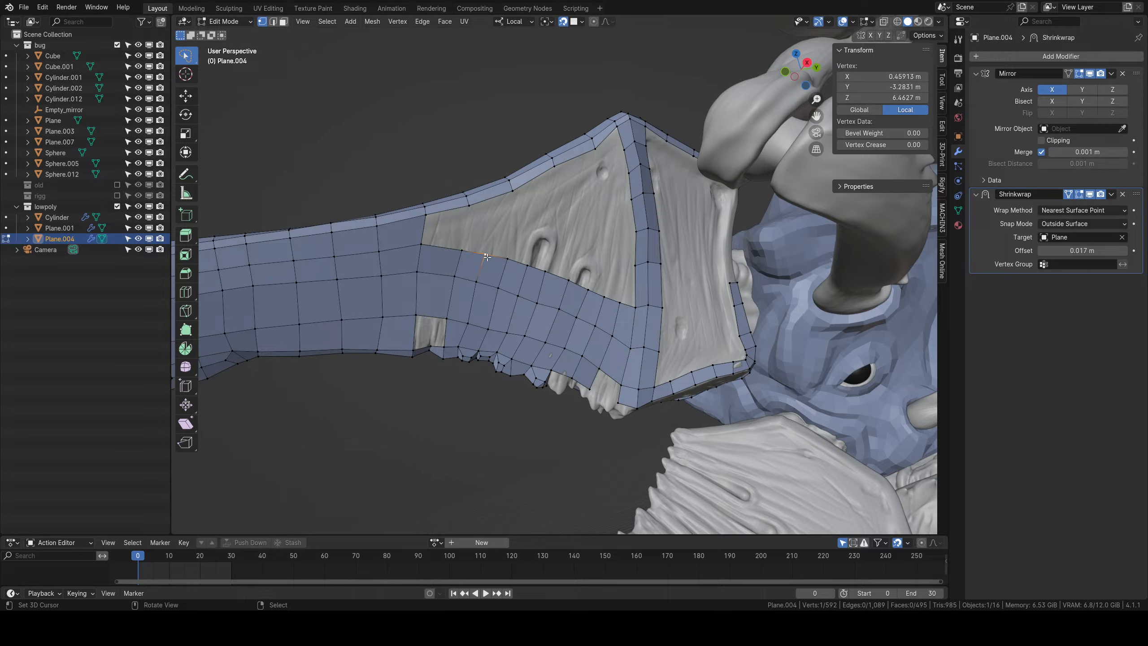
ctrl+right_click(572, 280)
key(e)
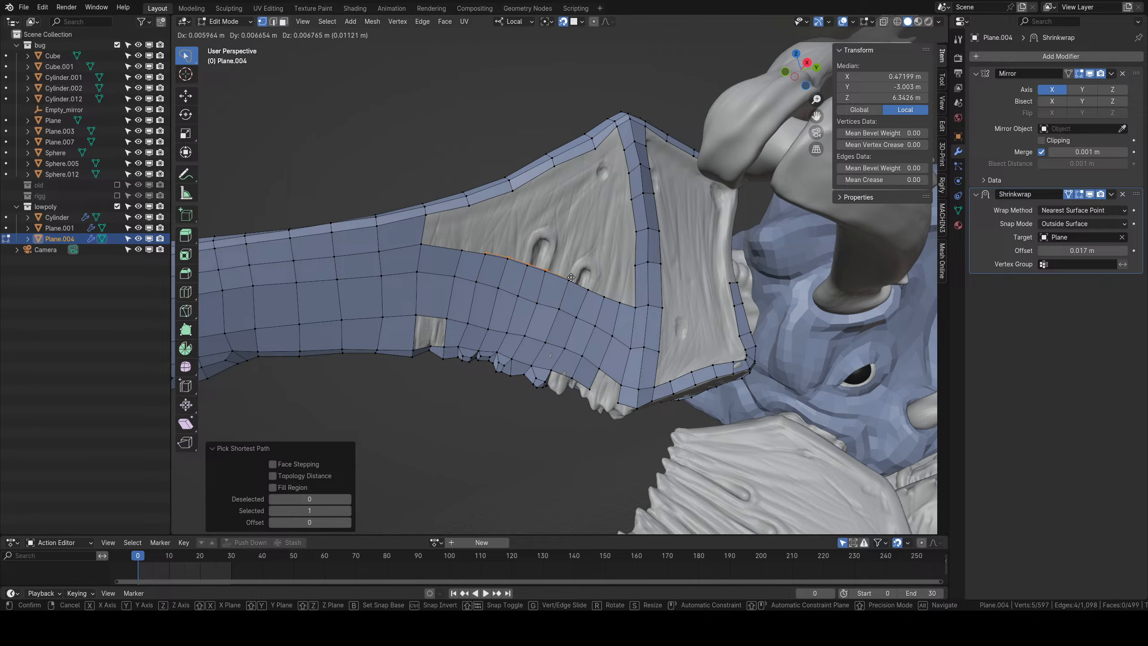
click(580, 239)
key(r)
click(586, 237)
key(g)
click(587, 235)
Add a loop cut across the jaw's upper surface above the new four-face strip.
scroll(587, 235, up, 3)
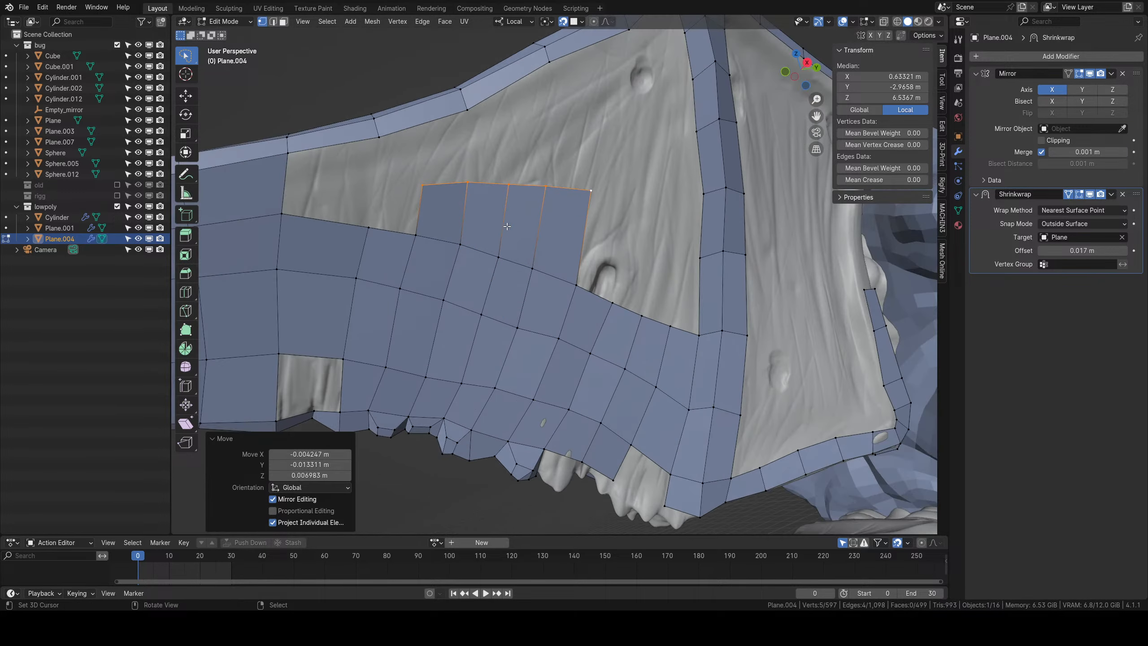
scroll(507, 227, up, 2)
right_click(469, 193)
middle_drag(503, 180, 565, 306)
key(ctrl+r)
click(571, 284)
click(573, 288)
Select the loop's vertices from the upper surface down to the rim and shift them slightly toward the head.
right_click(570, 282)
ctrl+right_click(590, 334)
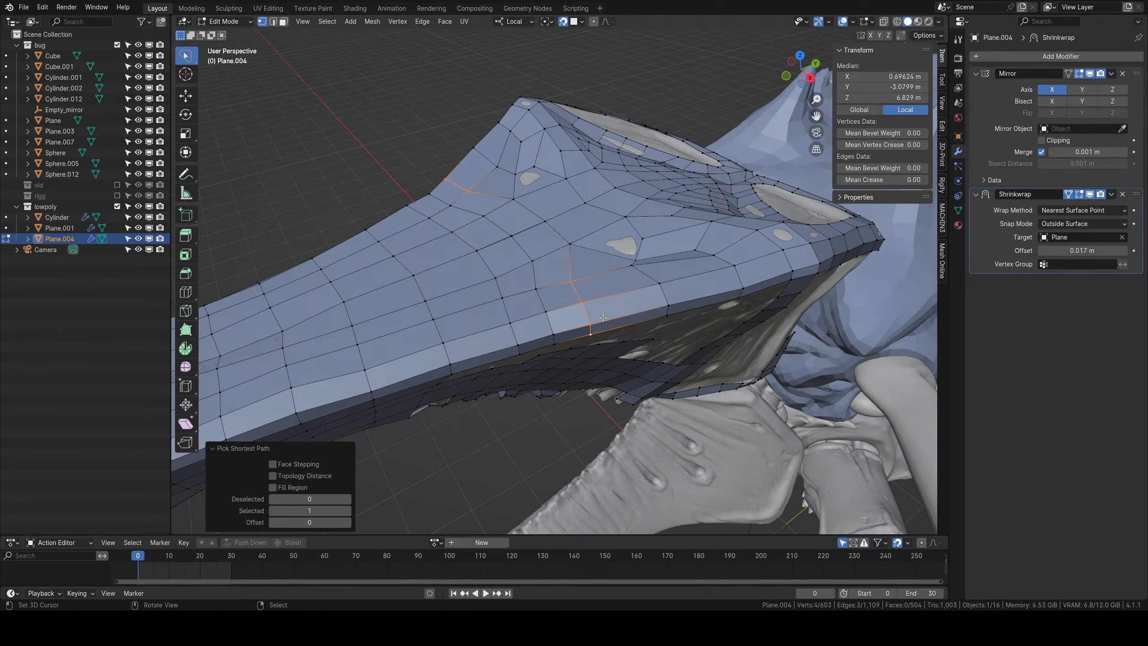
key(g)
click(628, 308)
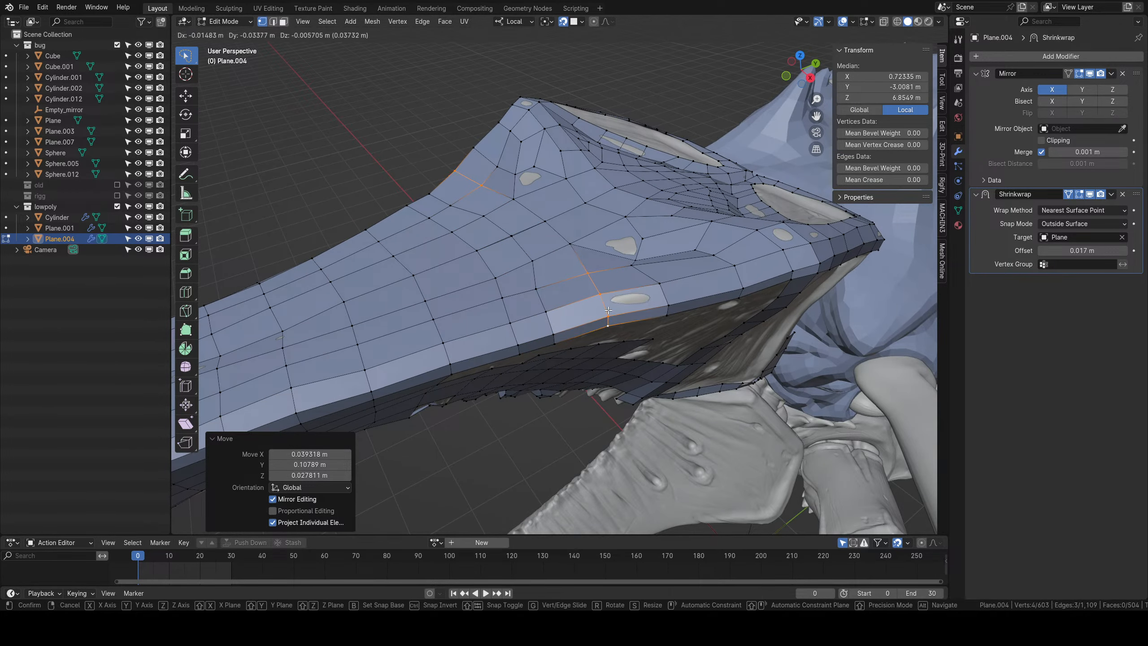
key(ctrl+z)
middle_drag(539, 292, 569, 310)
key(g)
right_click(561, 277)
key(g)
click(570, 291)
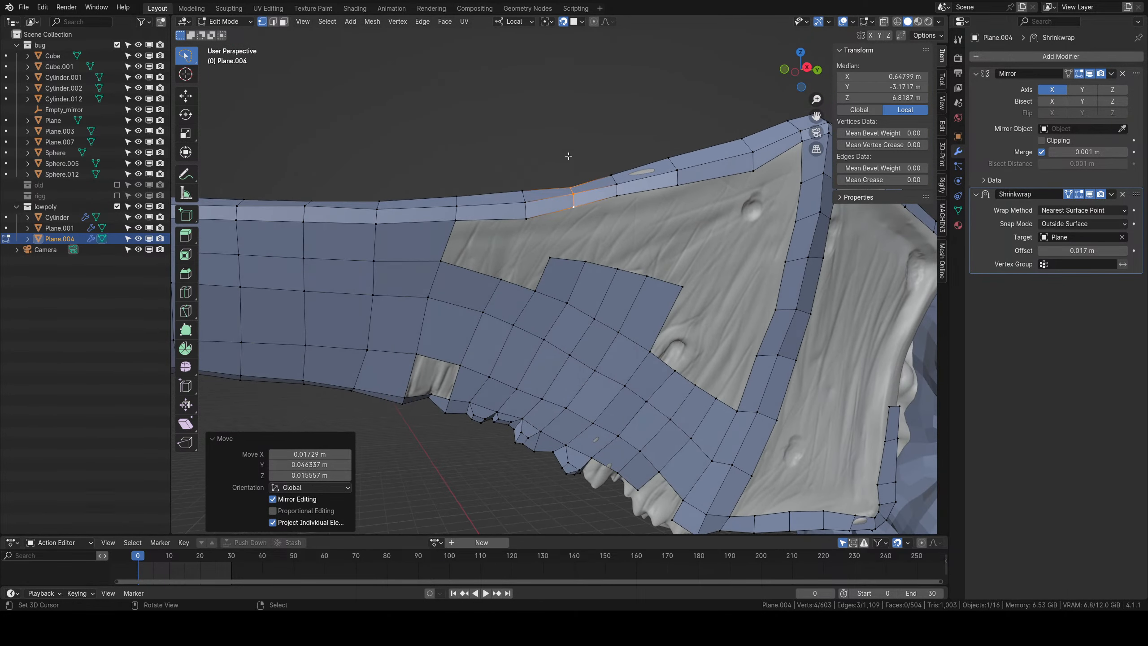
Bridge the upper rim edge and the front edge of the four-face strip with a quad.
right_click(546, 257)
shift+right_click(504, 277)
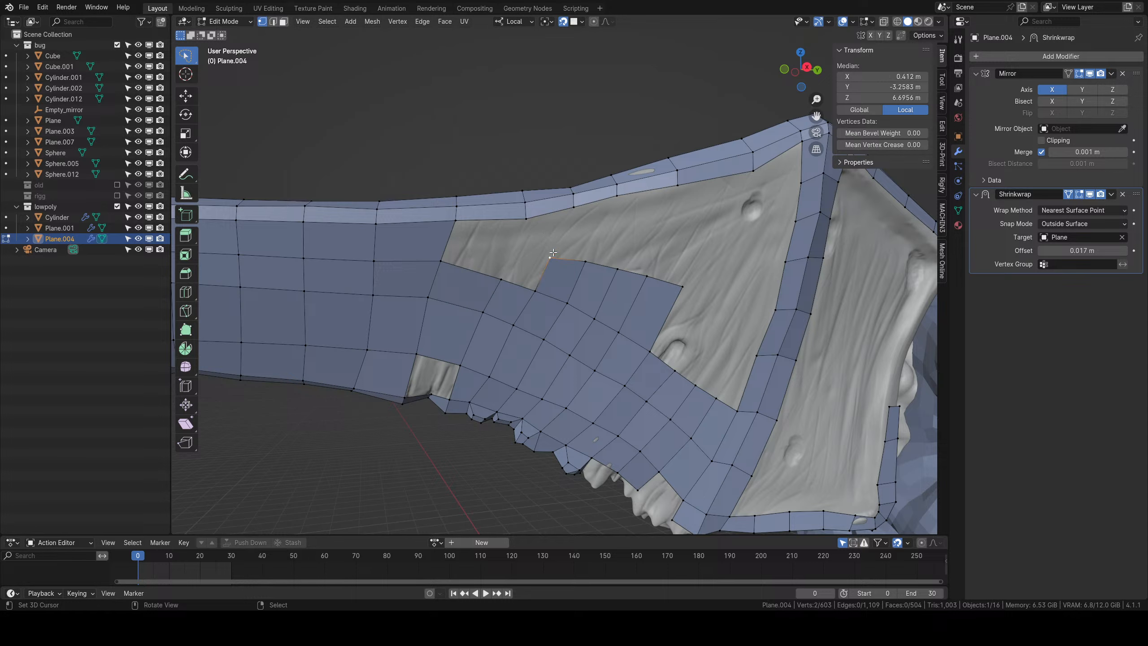
right_click(529, 222)
shift+right_click(574, 211)
shift+right_click(554, 263)
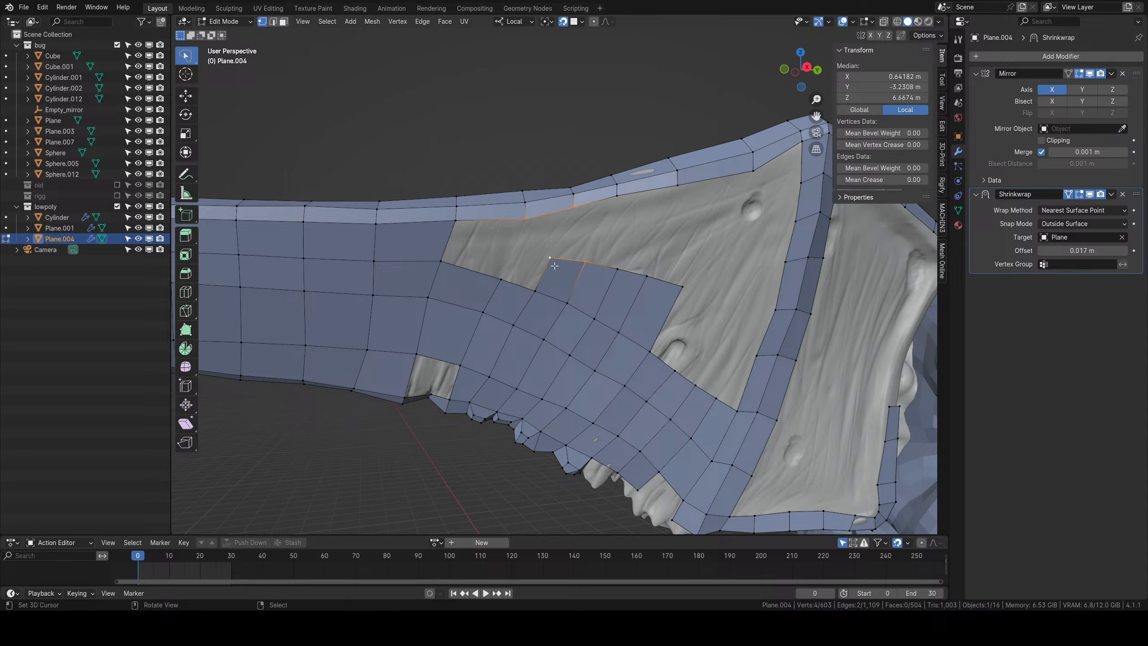
right_drag(550, 261, 581, 263)
Move the middle vertex on the front gap's lower border and the vertex beneath it slightly forward to even the spacing.
right_click(503, 281)
middle_drag(504, 281, 504, 265)
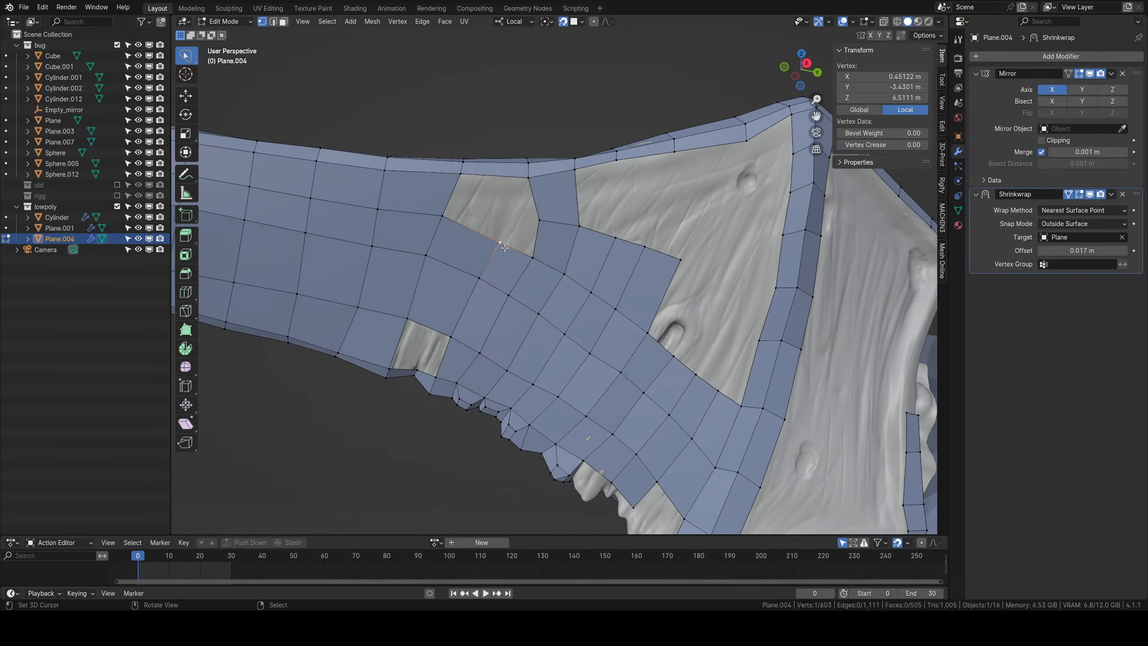
right_drag(501, 246, 484, 242)
right_drag(483, 285, 467, 288)
right_drag(482, 241, 481, 245)
middle_drag(473, 193, 473, 199)
Extrude a vertex from the bridging quad's lower front corner into the gap and fill the quad beneath it.
right_click(506, 193)
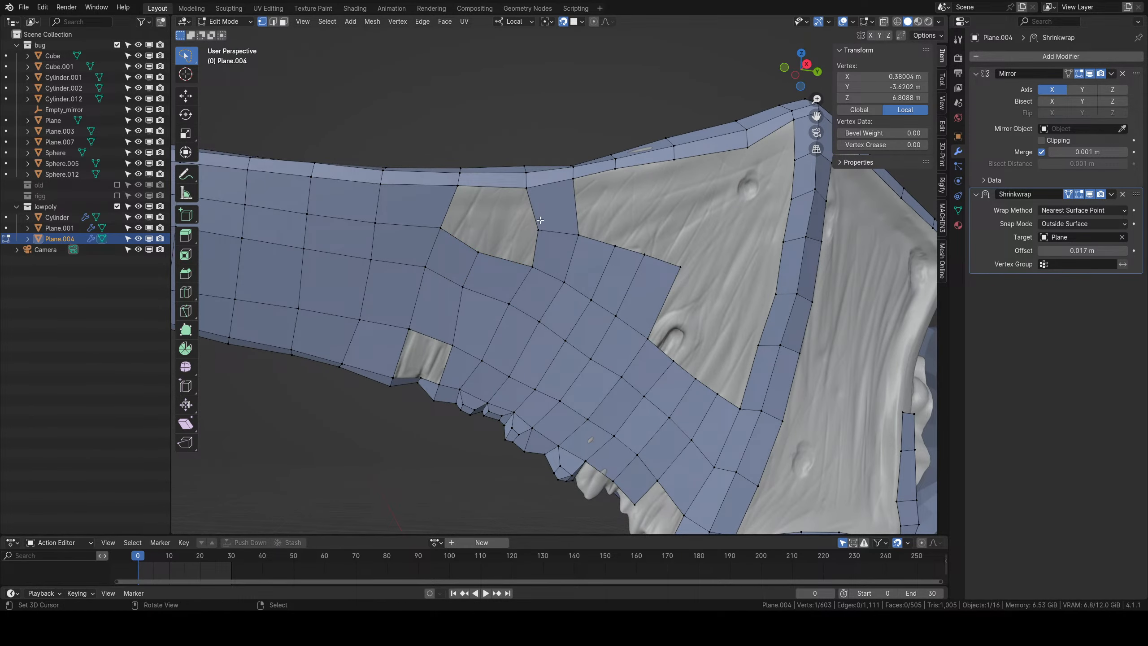
key(e)
click(501, 237)
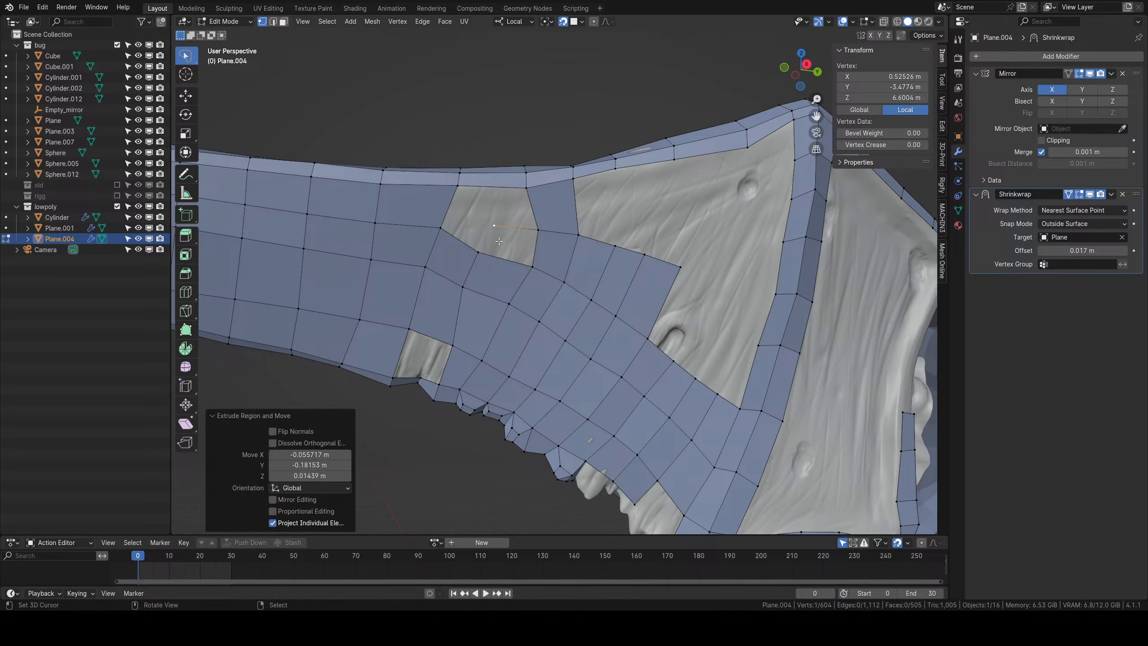
shift+right_click(476, 254)
right_click(541, 233)
shift+right_click(533, 268)
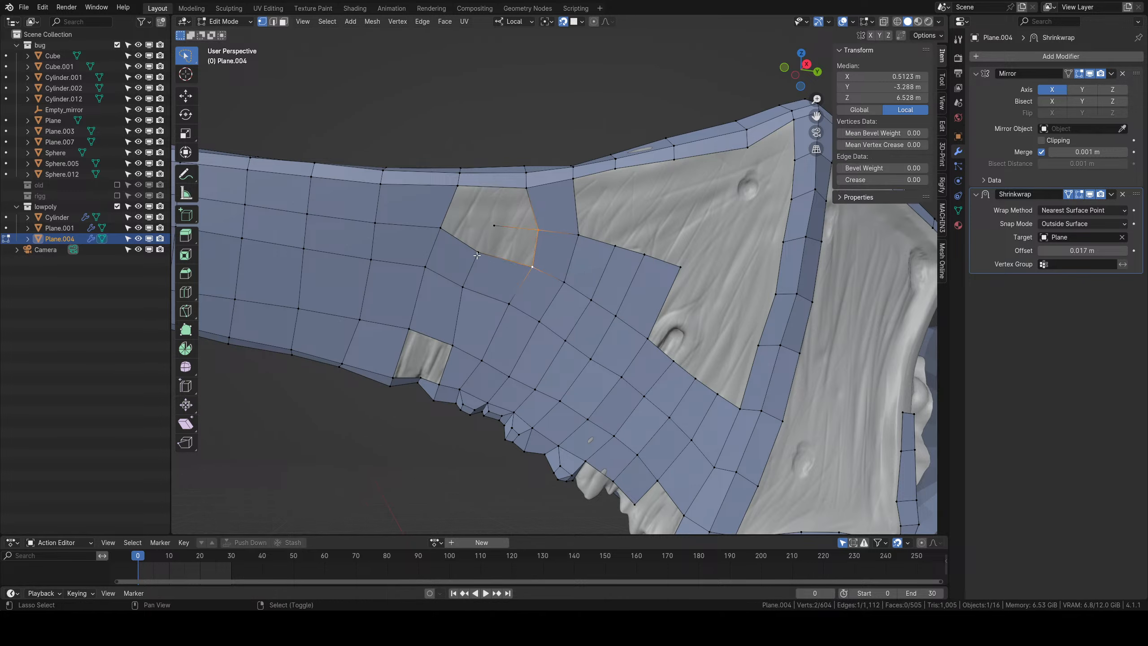
shift+right_click(477, 255)
shift+right_click(494, 223)
Fill the two remaining quads between the extruded vertex, the upper rim and the front faces to close the gap.
right_click(540, 226)
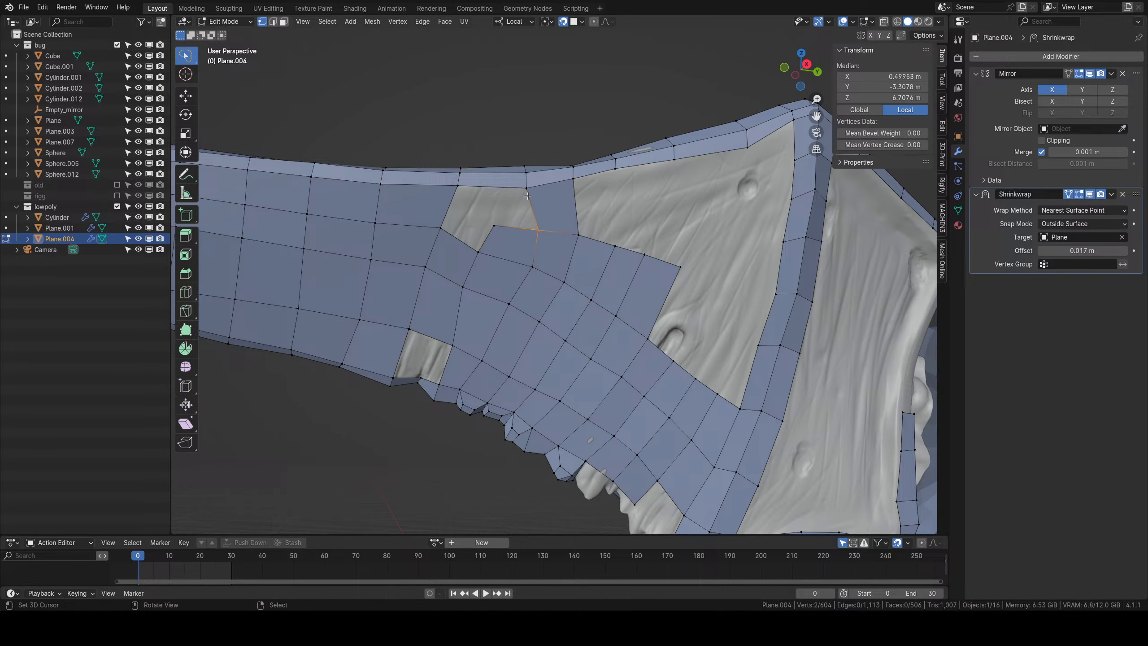
right_click(529, 192)
shift+right_click(541, 235)
key(f)
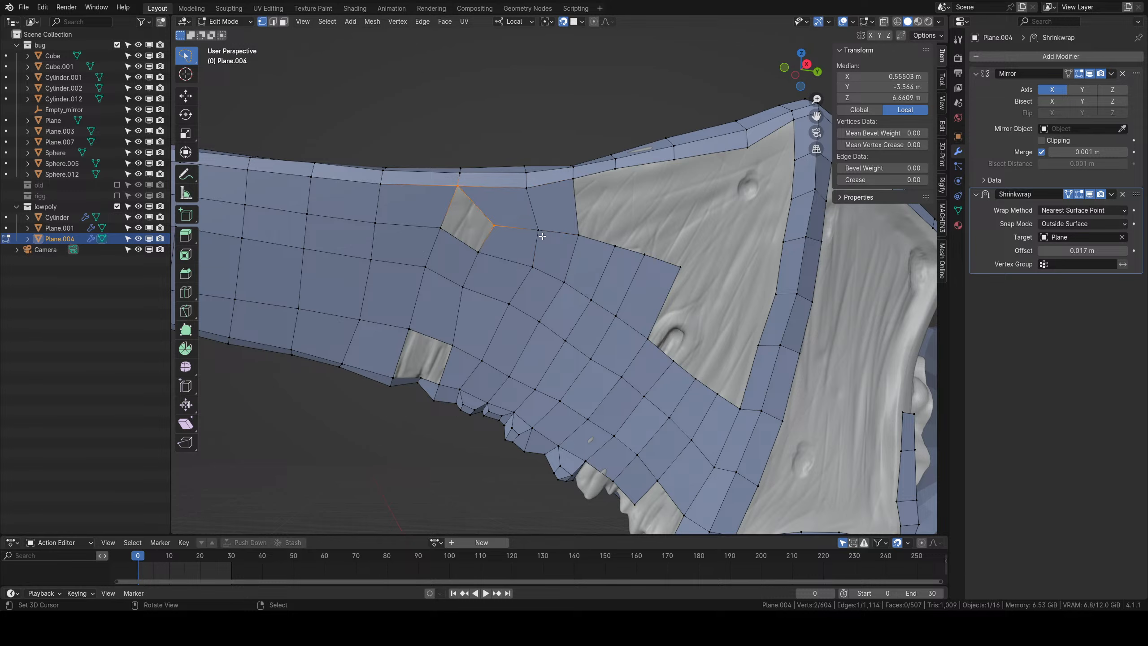
middle_drag(542, 236, 548, 264)
Check the side panel in Object Mode, and nudge two vertices around the remaining opening.
key(Tab)
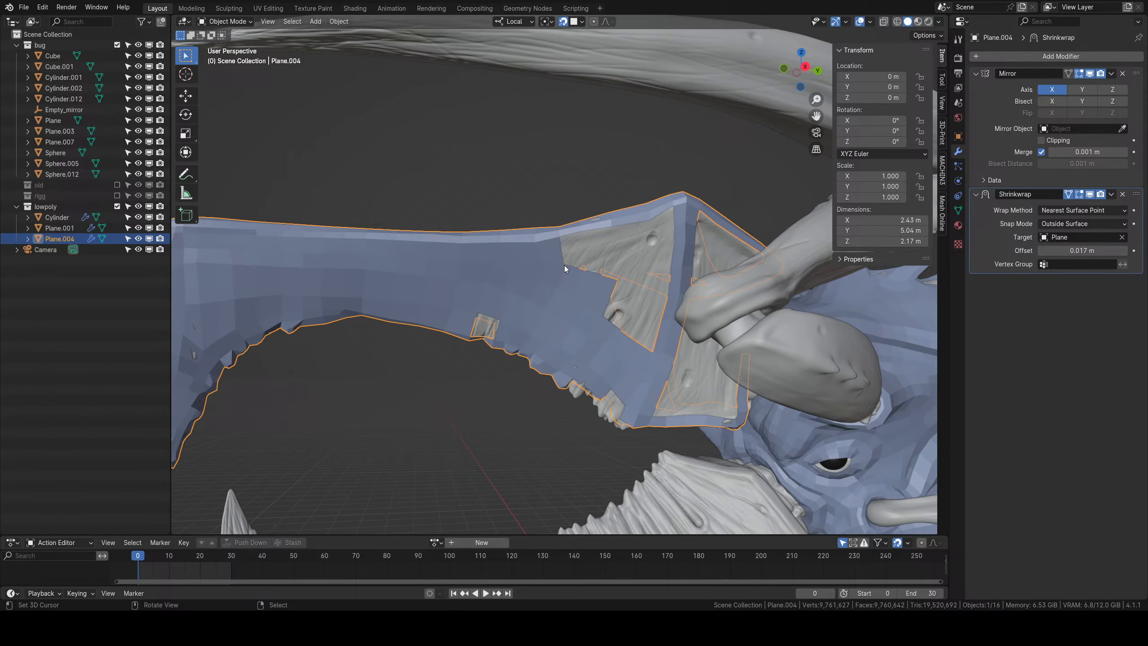
mouse_move(564, 265)
middle_down()
mouse_move(611, 324)
mouse_move(591, 348)
mouse_move(595, 276)
mouse_move(571, 204)
mouse_move(595, 408)
mouse_move(583, 353)
mouse_move(574, 443)
mouse_move(567, 286)
mouse_move(611, 408)
mouse_move(573, 259)
middle_up()
key(Tab)
click(567, 286)
key(g)
click(561, 277)
right_click(579, 262)
key(g)
click(582, 260)
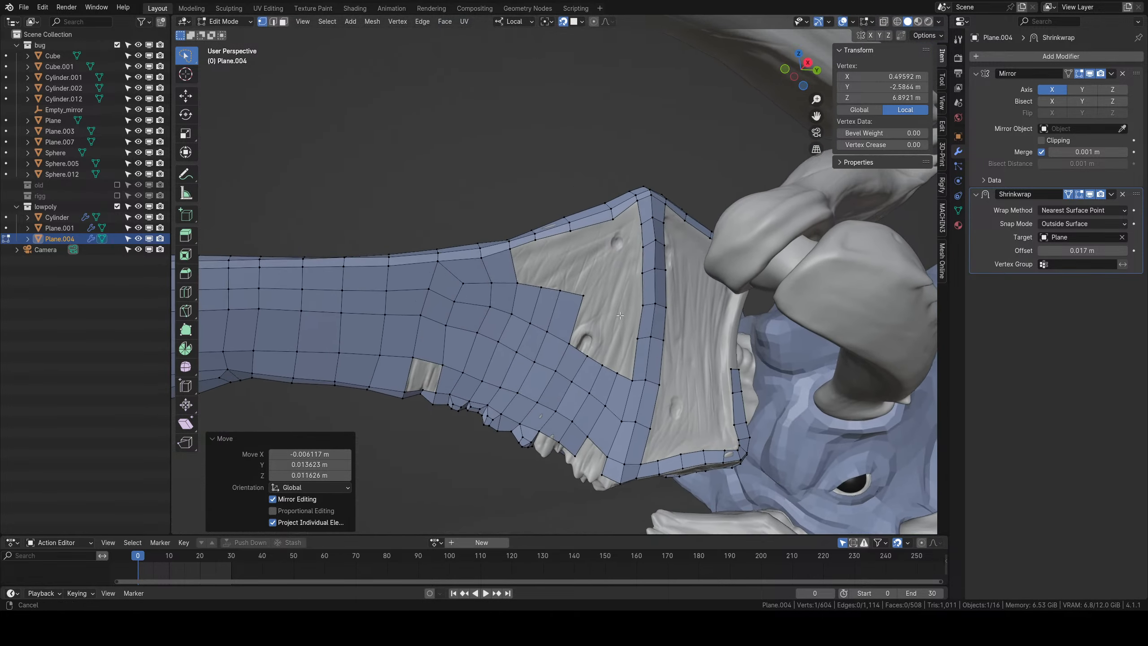
Fill the quads under the upper rim at the side gap's jaw-tip edge and enable Clipping on the Mirror modifier.
scroll(574, 259, up, 5)
scroll(507, 256, down, 5)
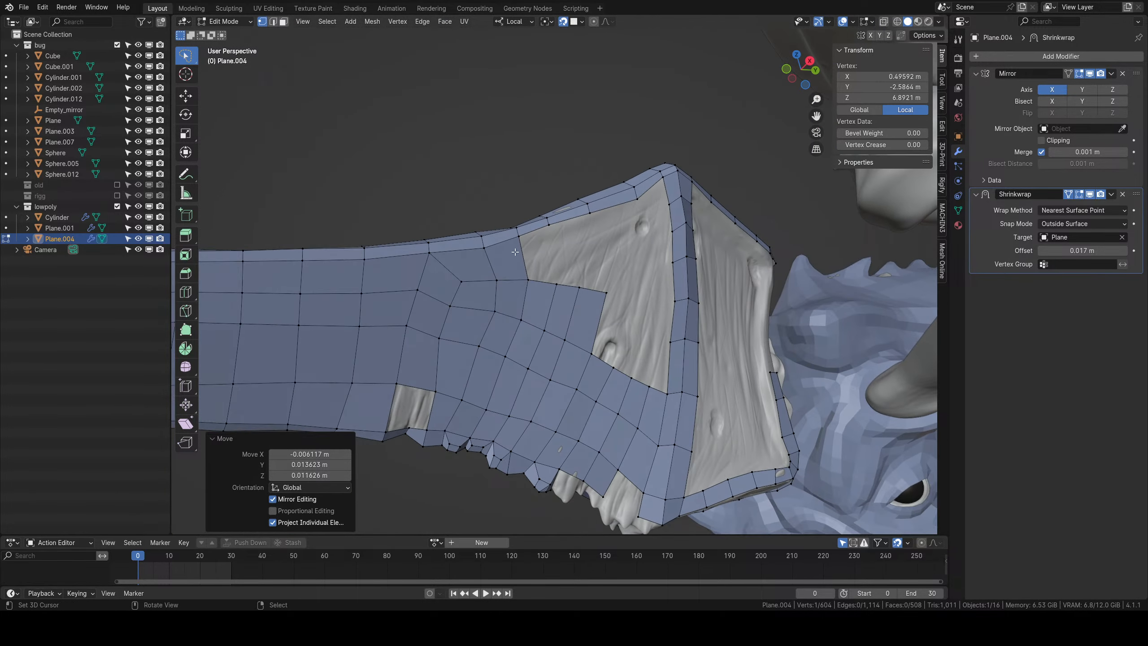
shift+click(527, 281)
click(529, 281)
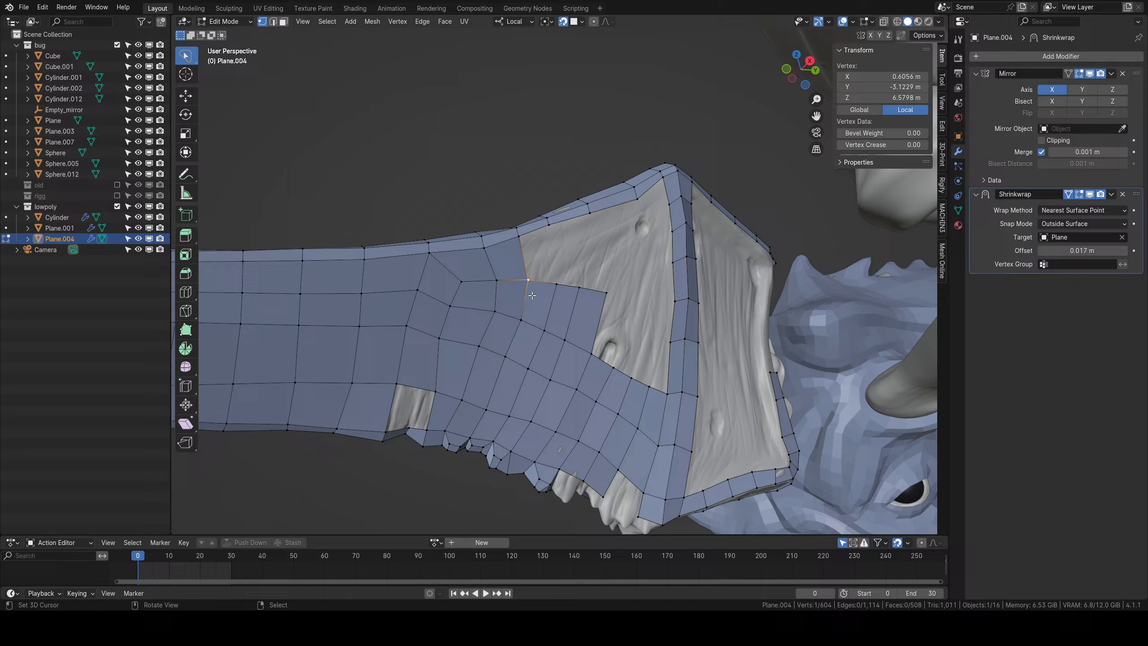
shift+right_click(519, 235)
key(f)
middle_drag(584, 290, 579, 293)
right_drag(593, 295, 552, 273)
right_drag(579, 271, 607, 264)
mouse_move(607, 263)
middle_down()
mouse_move(561, 435)
mouse_move(554, 384)
mouse_move(582, 248)
mouse_move(597, 229)
mouse_move(605, 256)
middle_up()
scroll(583, 246, up, 3)
right_click(586, 241)
click(1042, 141)
Extrude two edges of the side gap's lower border up into the opening and rotate them to follow the sculpt.
right_drag(612, 257, 607, 249)
middle_drag(607, 250, 626, 325)
middle_drag(626, 325, 594, 293)
right_click(595, 267)
right_click(565, 315)
ctrl+right_click(621, 344)
right_click(605, 337)
ctrl+right_click(564, 314)
key(e)
click(614, 303)
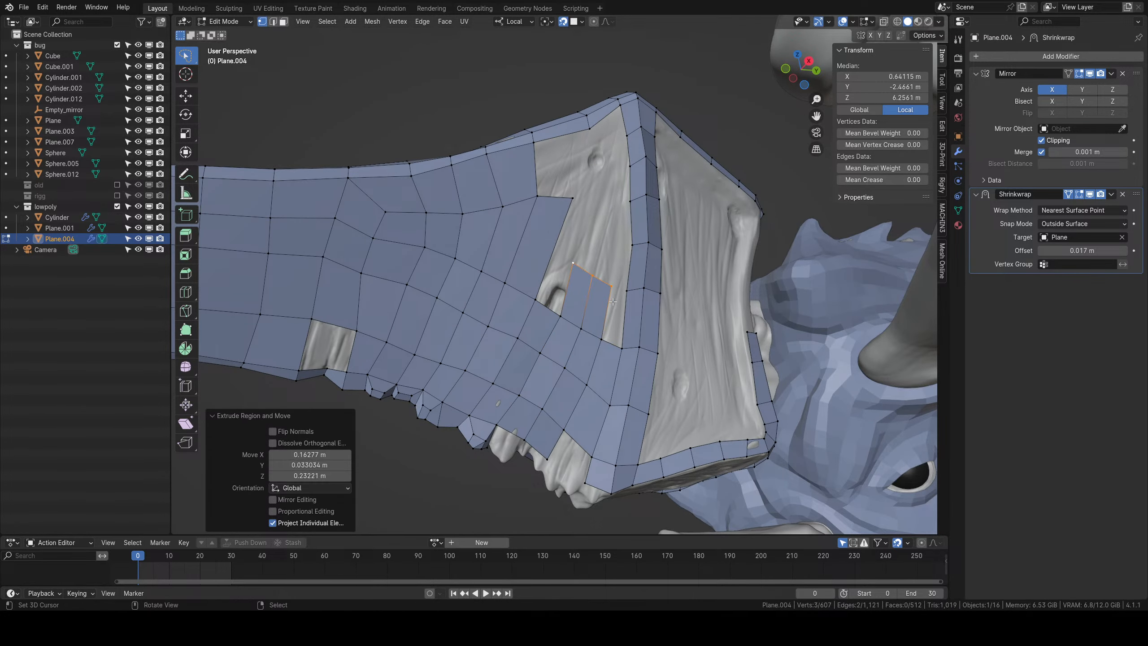
key(r)
click(607, 337)
Fill the quad between the extruded faces and the vertical ridge strip.
right_click(605, 337)
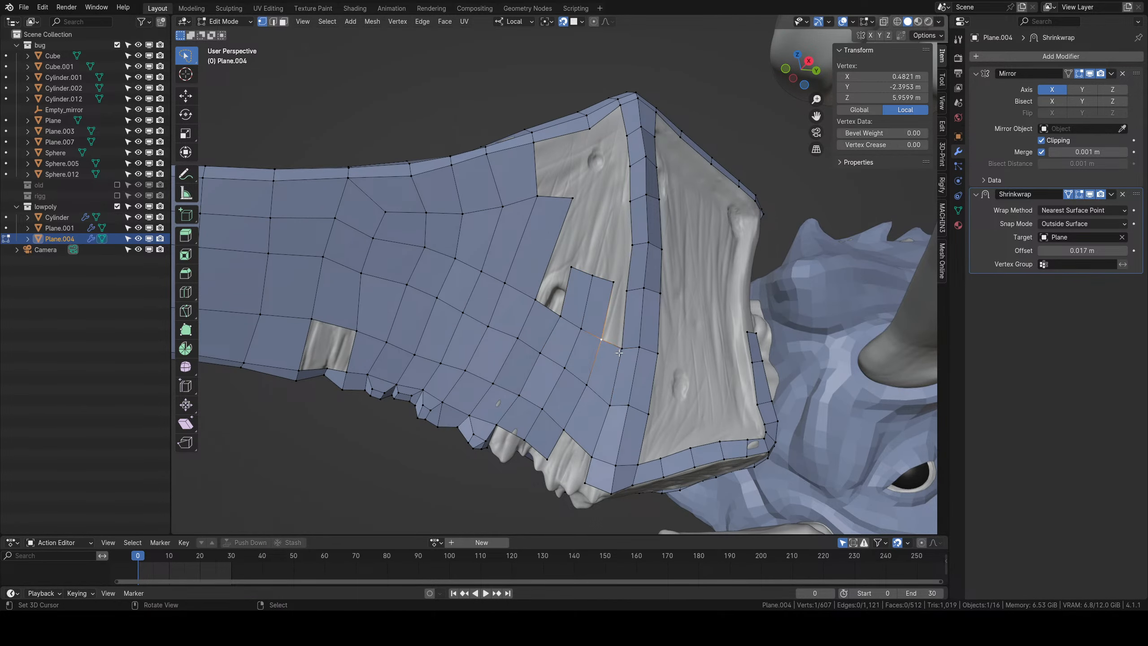
ctrl+right_click(621, 348)
key(f)
Shift the three upper vertices of the extruded faces slightly toward the jaw tip to even the row.
right_click(612, 281)
key(g)
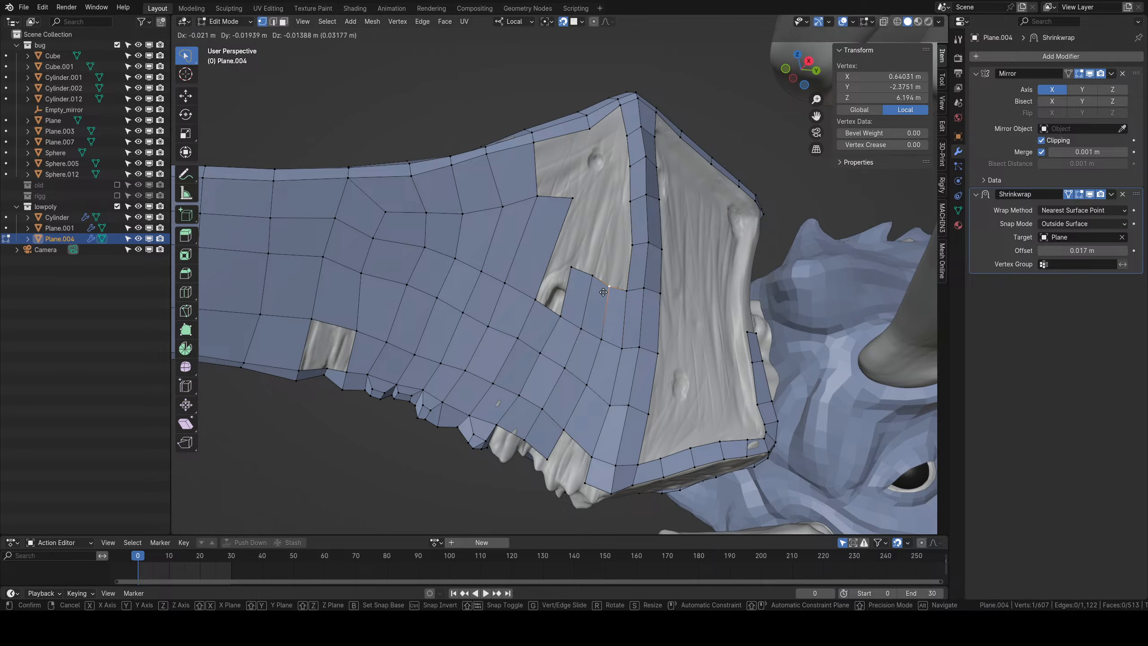
click(608, 287)
right_click(588, 273)
key(g)
click(582, 280)
right_click(573, 273)
key(g)
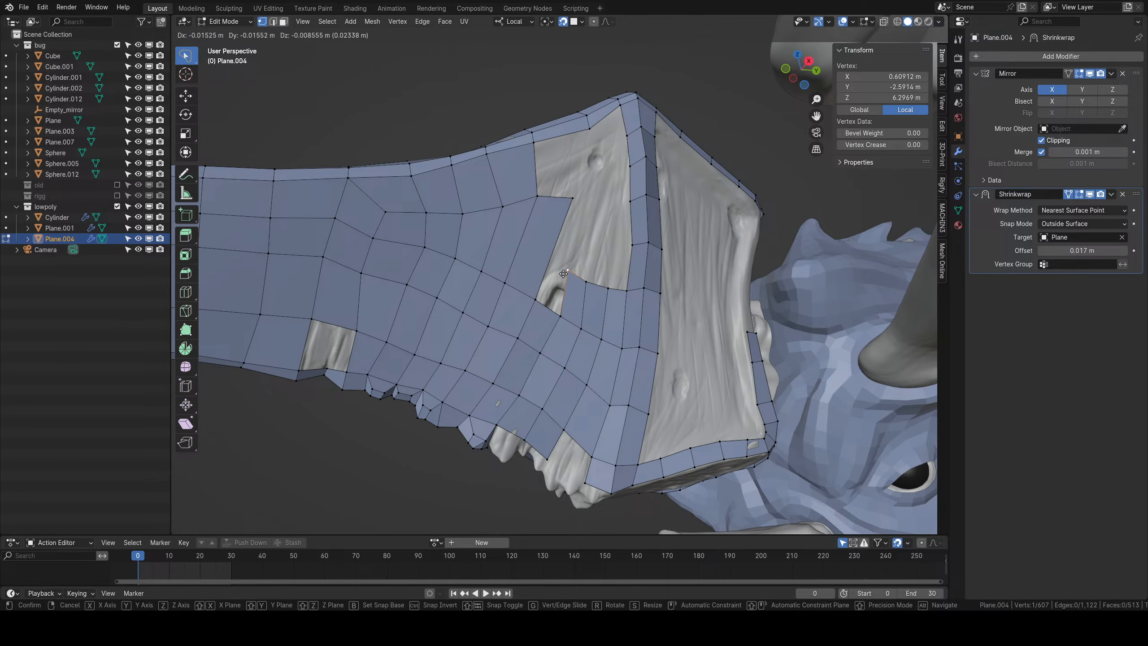
click(570, 278)
Knife-cut a horizontal edge across the two faces next to the gap's jaw-tip border.
middle_drag(567, 276, 564, 284)
key(alt+a)
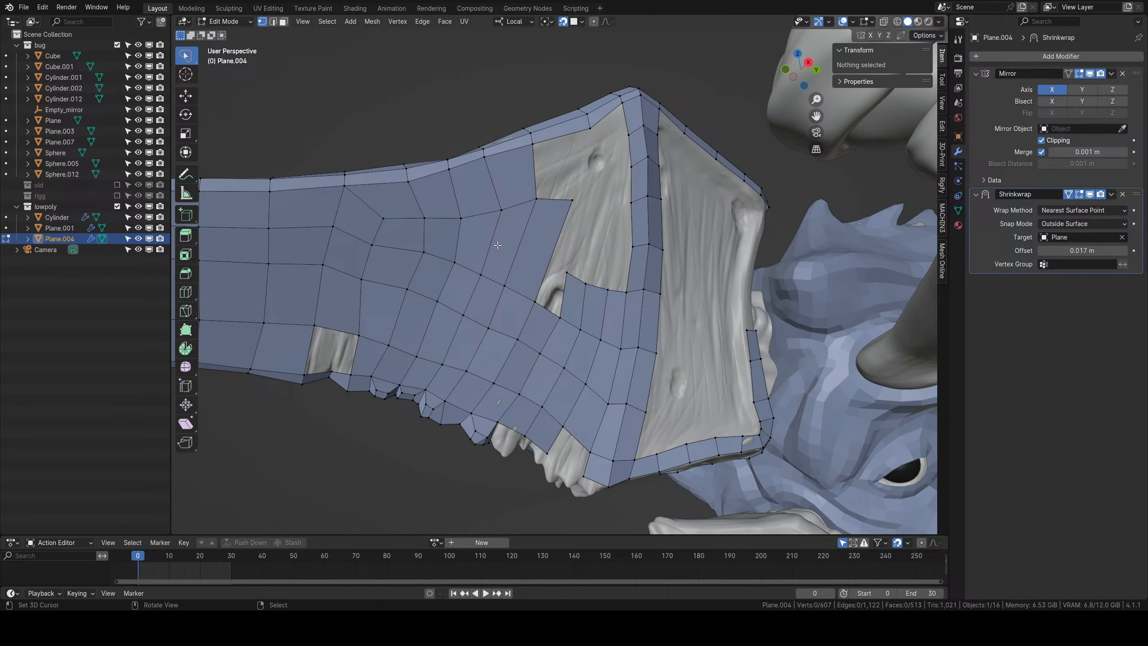
key(k)
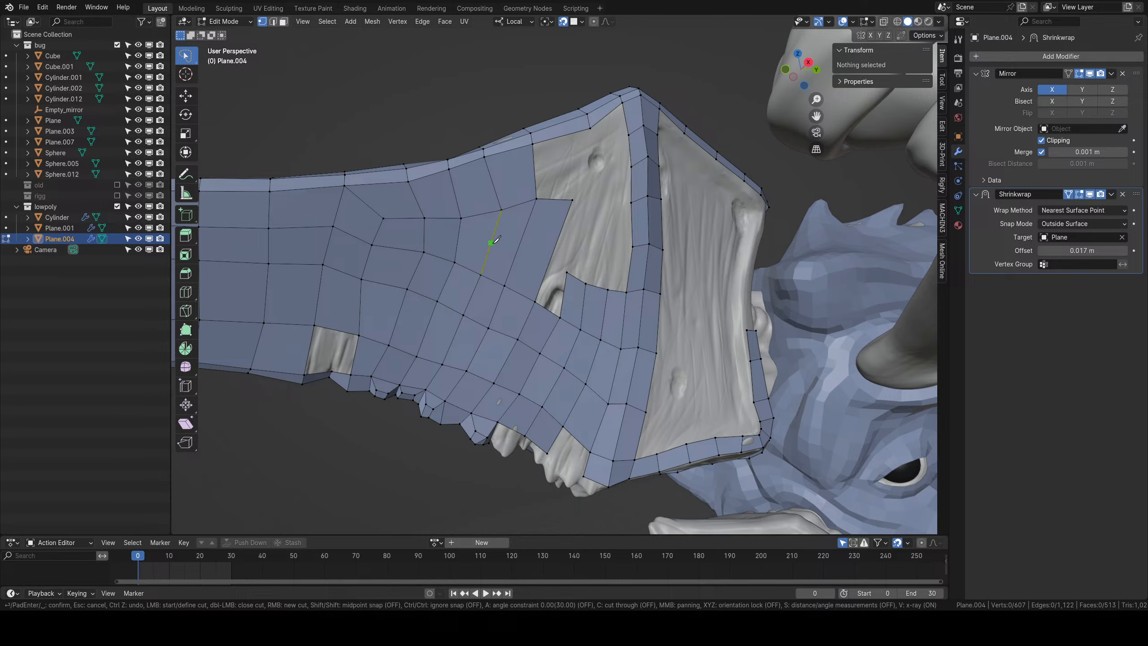
click(490, 244)
click(551, 260)
key(Return)
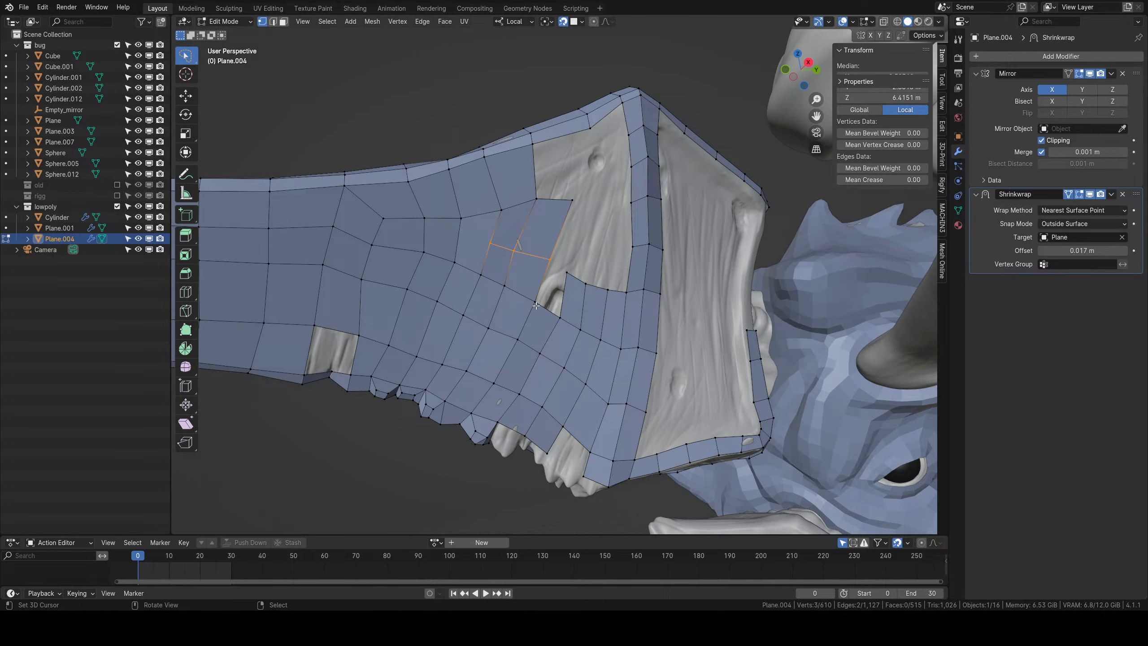
Fill the quad in the notch between the knife-cut faces and the extruded row.
middle_drag(538, 308, 541, 296)
click(541, 296)
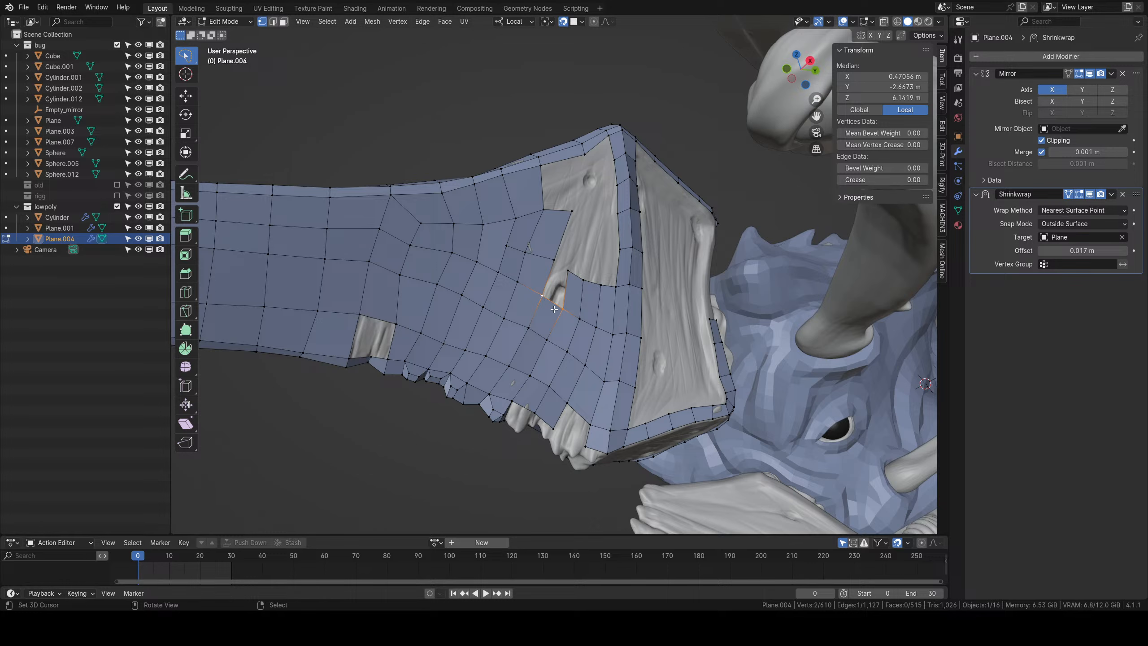
key(f)
middle_drag(579, 334, 574, 314)
Move the inner edge of the knife cut to even the surrounding quads.
right_click(525, 248)
right_click(507, 239)
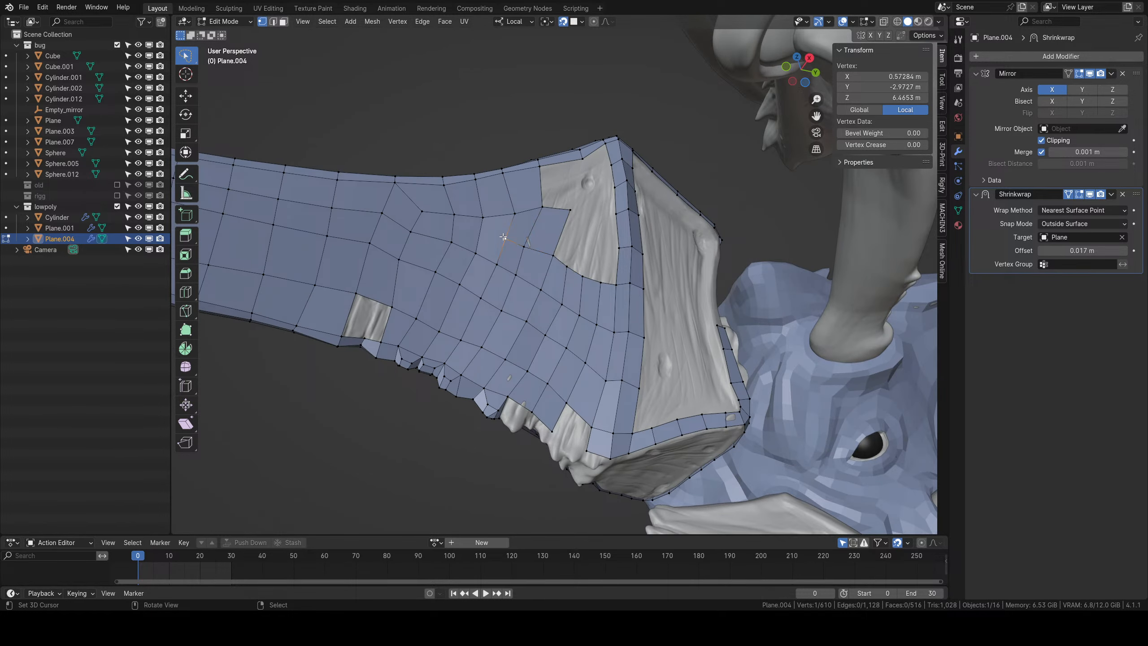
shift+right_click(522, 248)
key(g)
click(532, 252)
key(g)
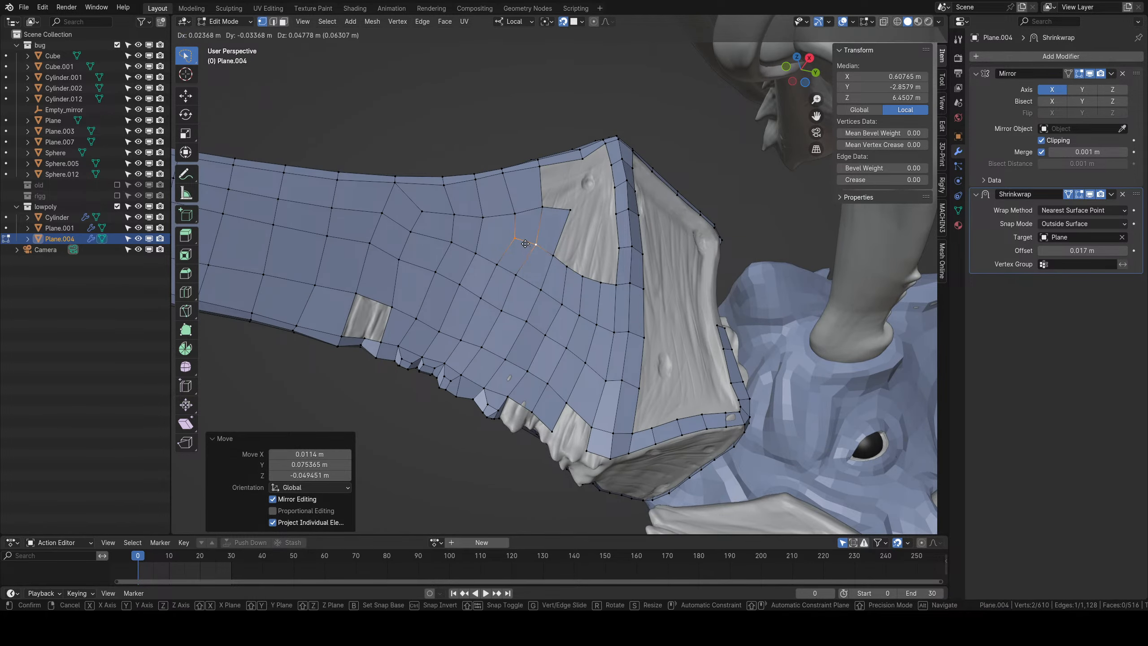
click(524, 243)
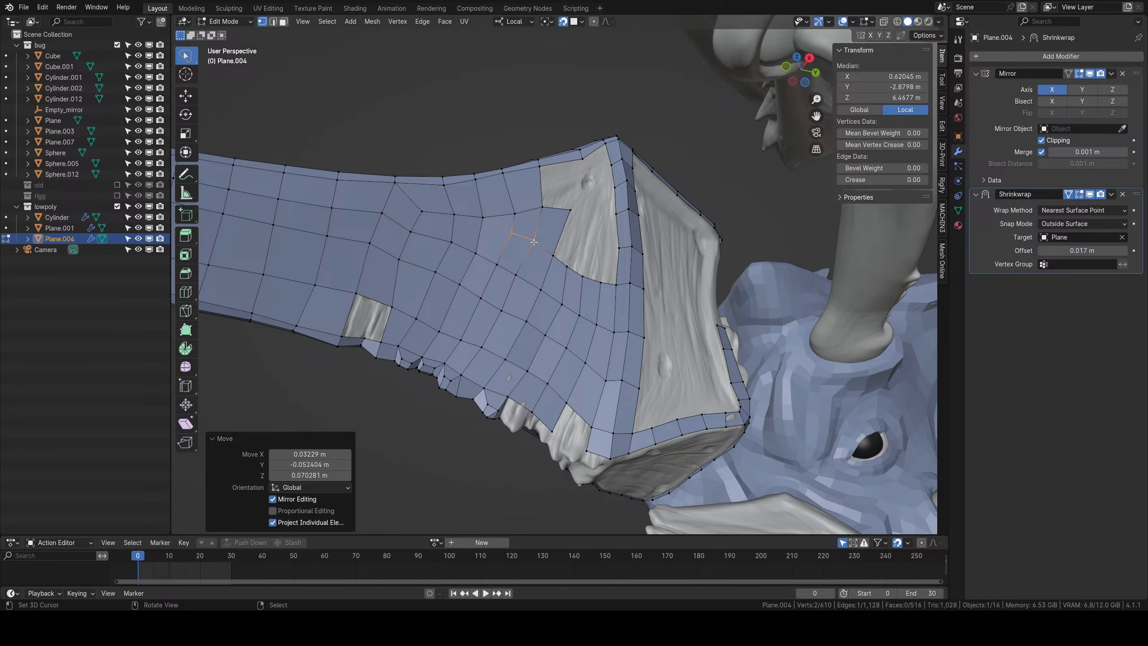
Move the protruding corner vertex on the gap's jaw-tip border back toward the neighbouring faces.
middle_drag(491, 294, 520, 314)
right_click(568, 223)
scroll(561, 232, up, 2)
middle_drag(567, 224, 595, 261)
key(g)
click(551, 220)
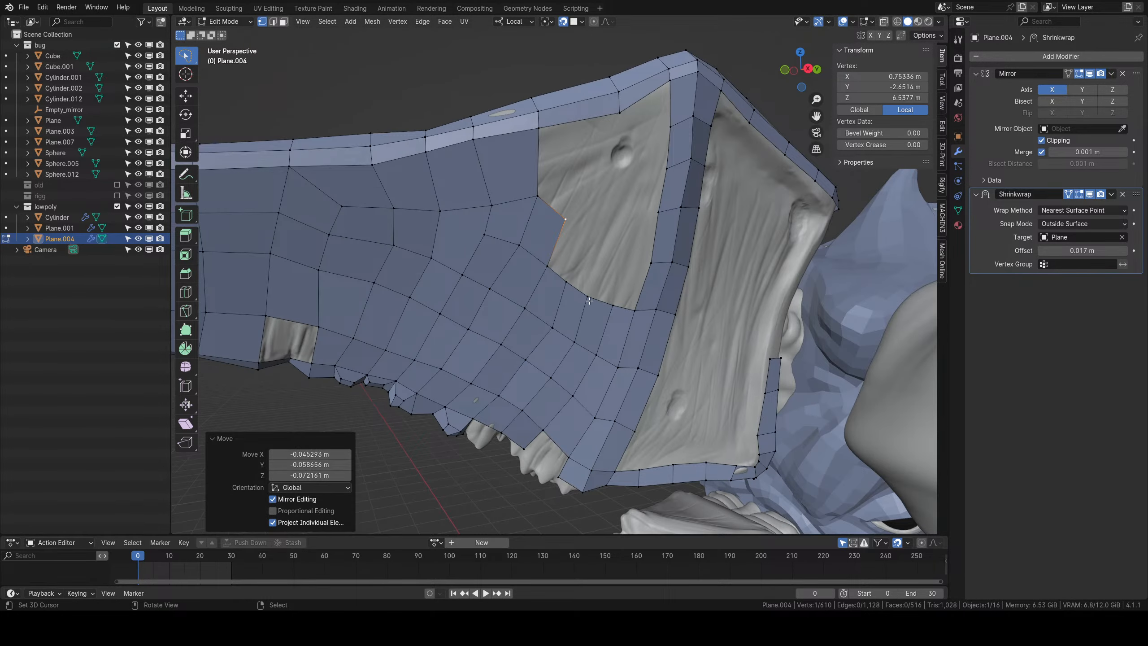
Extrude the two middle edges of the gap's lower border upward into another row of faces.
click(566, 281)
ctrl+click(613, 305)
key(g)
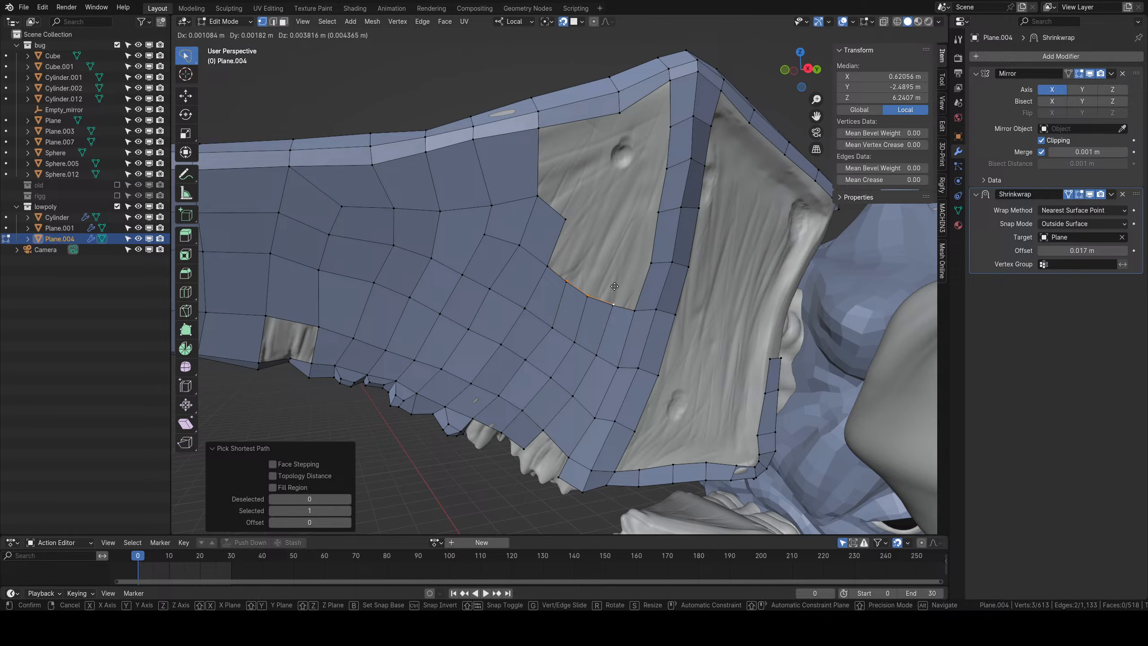
click(631, 242)
Fill the quads at both ends of the new row to join it to the ridge strip and the jaw-tip side.
right_click(613, 305)
shift+right_click(635, 310)
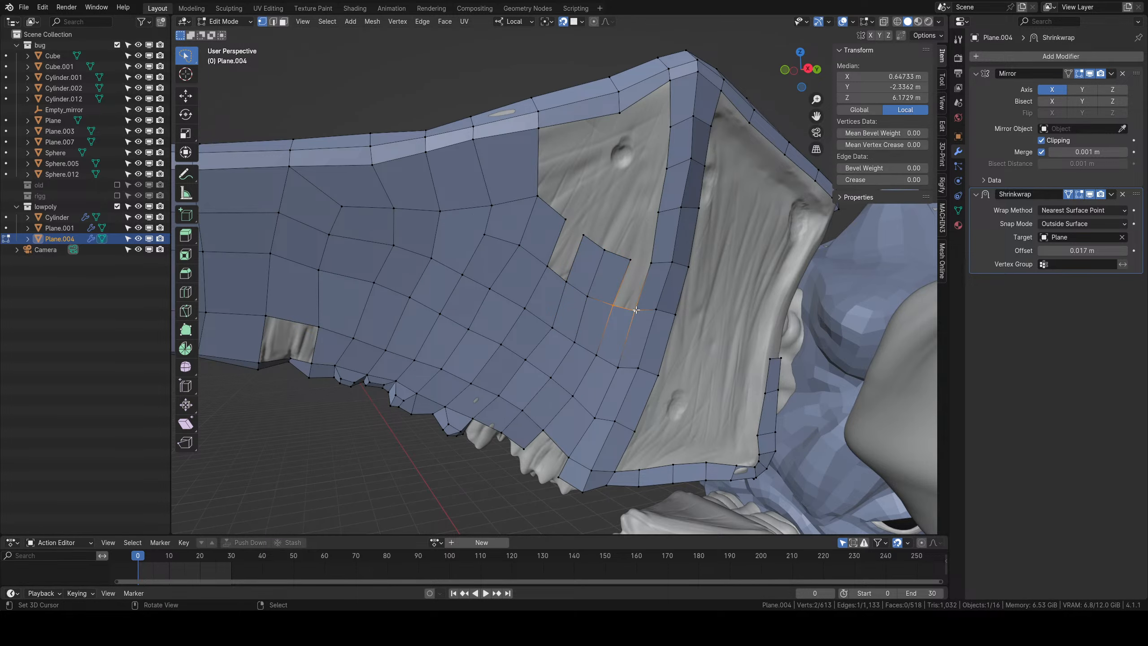
key(f)
right_click(566, 281)
shift+right_click(548, 266)
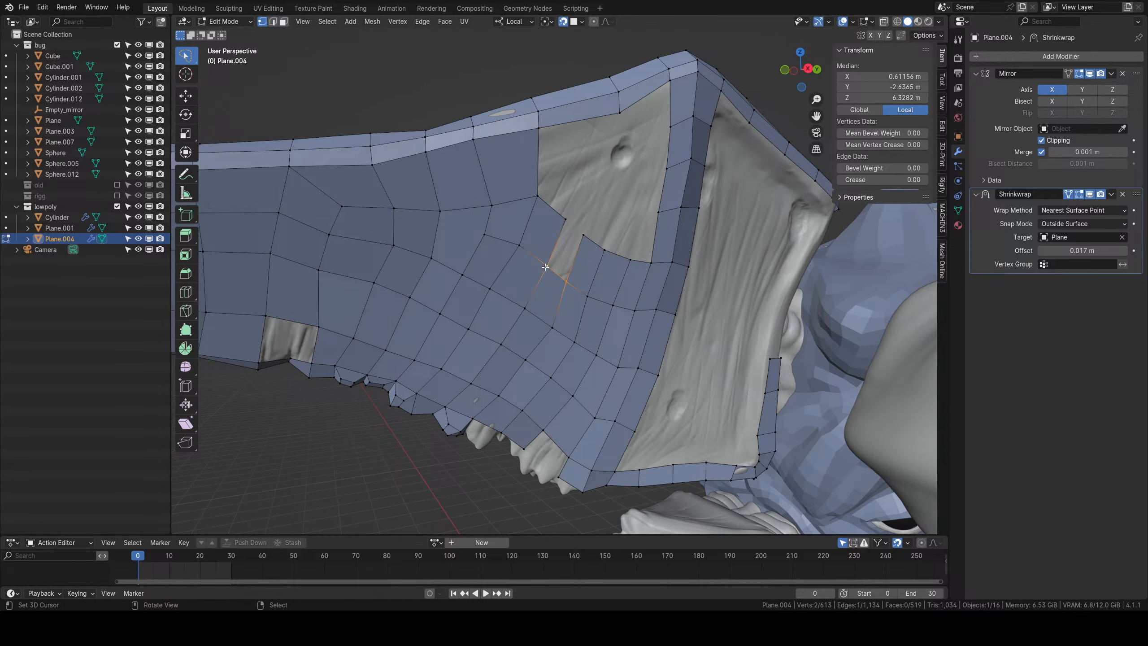
key(f)
Extrude two edges of the vertical ridge strip into the gap, scale and rotate them, and move them into place.
middle_drag(583, 234, 633, 217)
key(alt+a)
right_click(653, 209)
ctrl+right_click(645, 288)
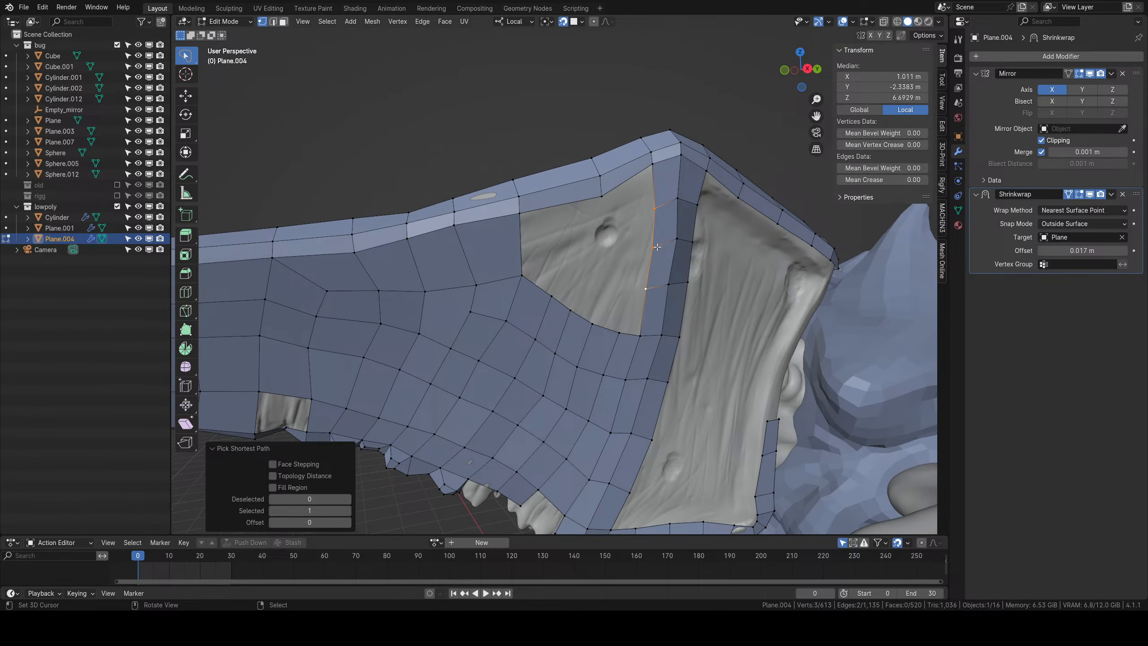
key(e)
click(606, 246)
key(s)
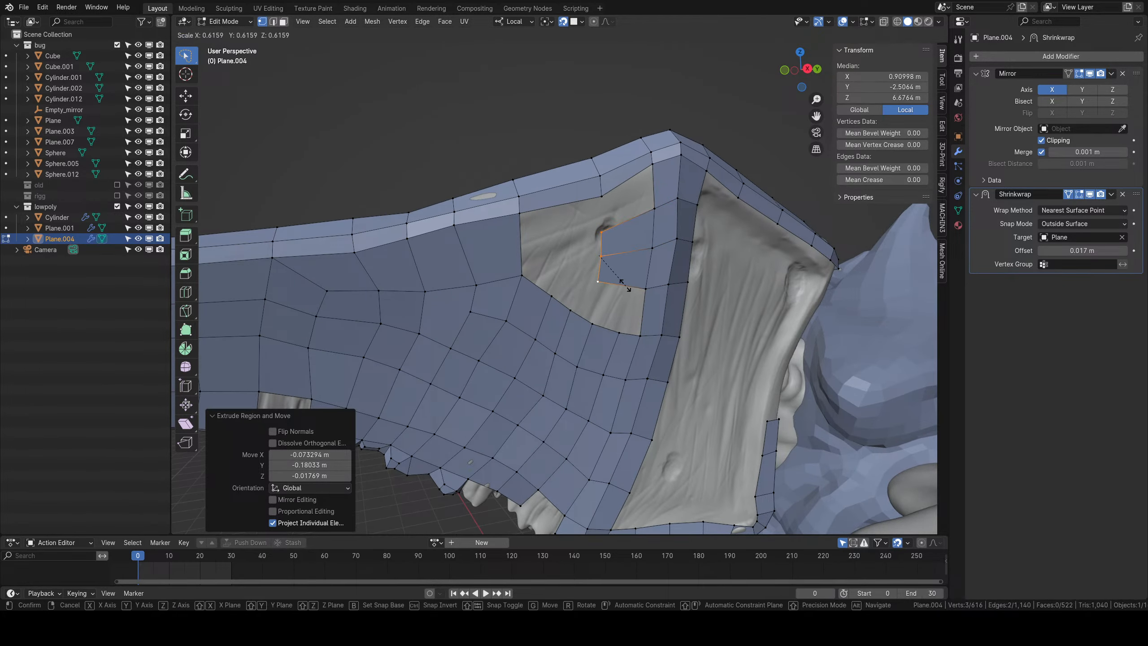
click(675, 294)
key(r)
click(675, 300)
key(g)
click(668, 293)
middle_drag(668, 295, 664, 284)
right_click(642, 328)
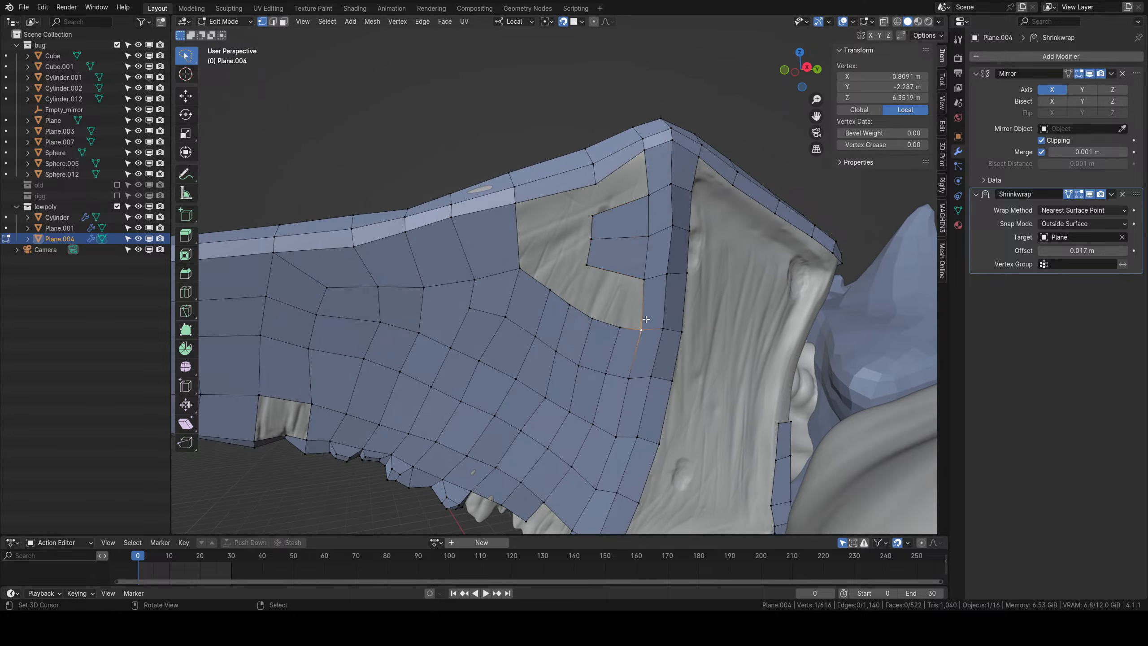
shift+right_click(643, 322)
key(alt+a)
right_click(516, 211)
shift+right_click(546, 266)
key(alt+a)
middle_drag(547, 266, 580, 353)
key(ctrl+r)
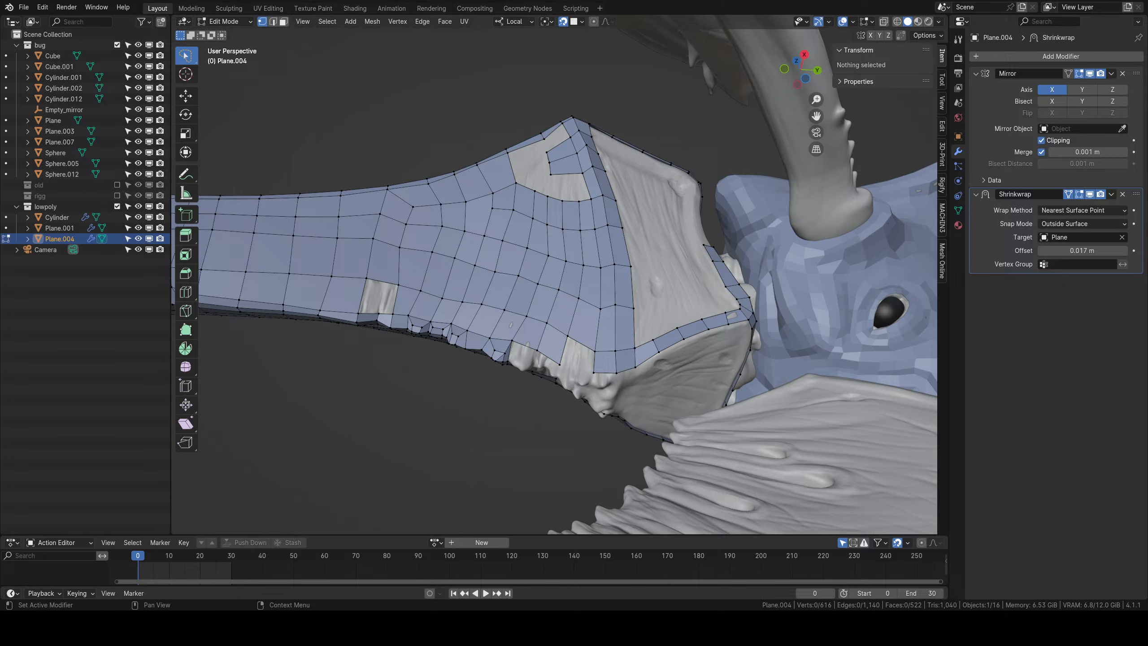
Fill the small opening above the rim teeth with a quad and a triangle.
scroll(570, 254, down, 4)
middle_drag(558, 226, 570, 253)
shift+middle_drag(570, 253, 608, 330)
scroll(633, 201, up, 7)
scroll(608, 316, up, 2)
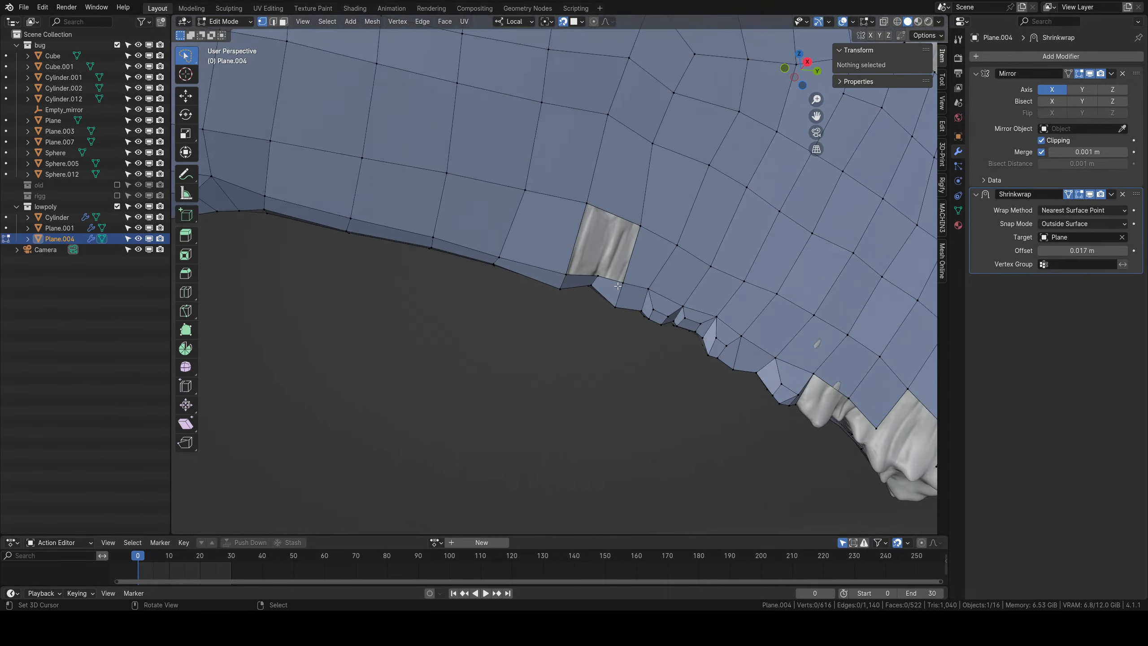
right_click(611, 276)
right_click(598, 185)
shift+right_click(660, 212)
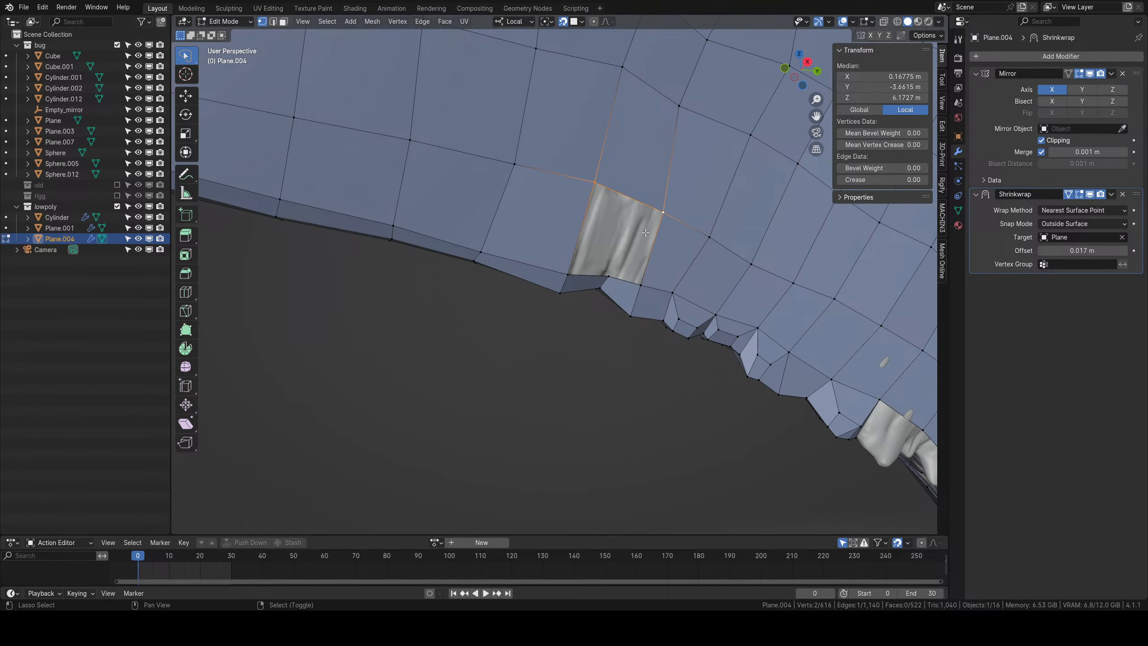
key(ctrl+z)
shift+right_click(641, 287)
right_click(609, 275)
shift+right_click(640, 287)
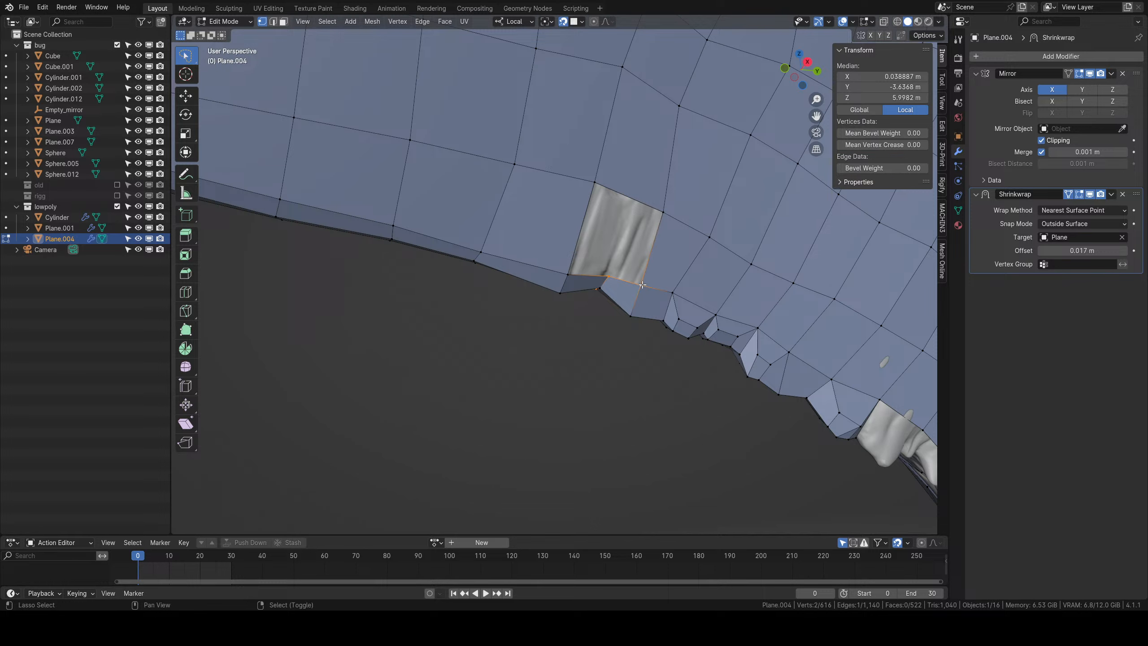
shift+right_click(662, 213)
shift+right_click(598, 182)
key(f)
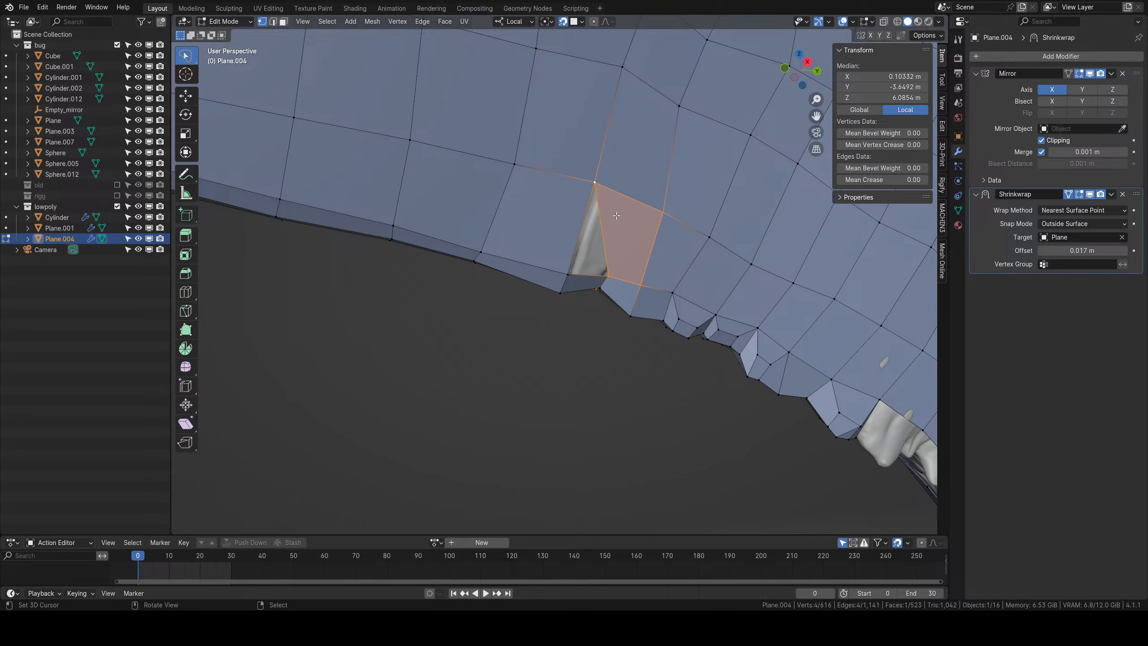
right_click(599, 183)
key(f)
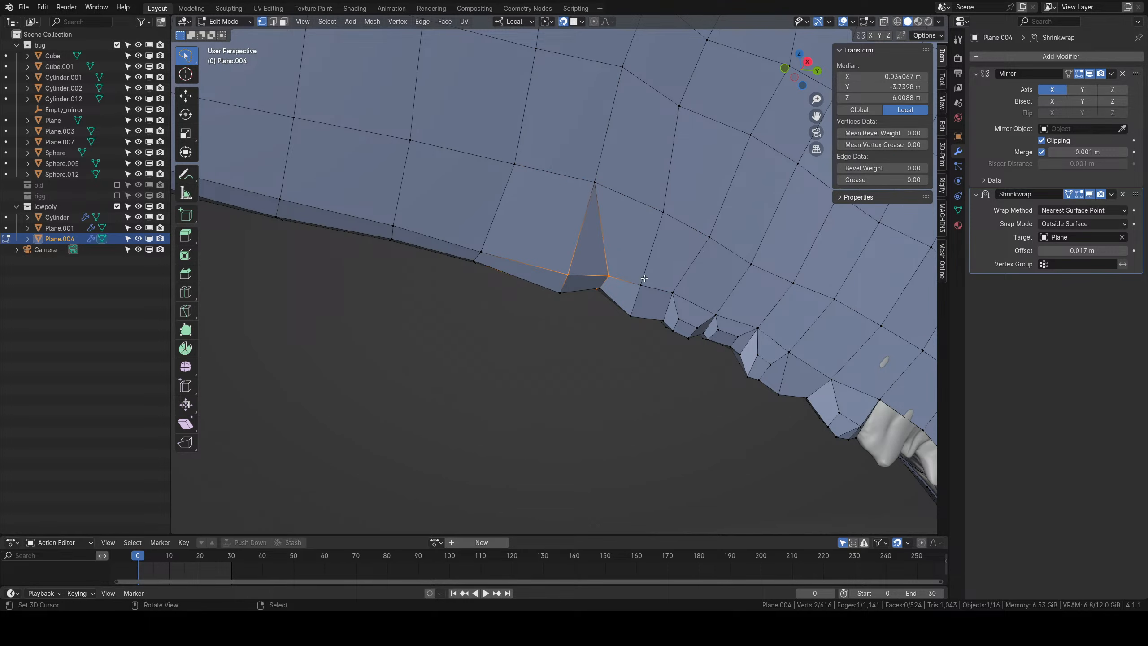
Check the jaw's retopologized surface and remaining openings in Object Mode from several angles.
key(Tab)
scroll(691, 298, down, 8)
middle_drag(691, 299, 610, 258)
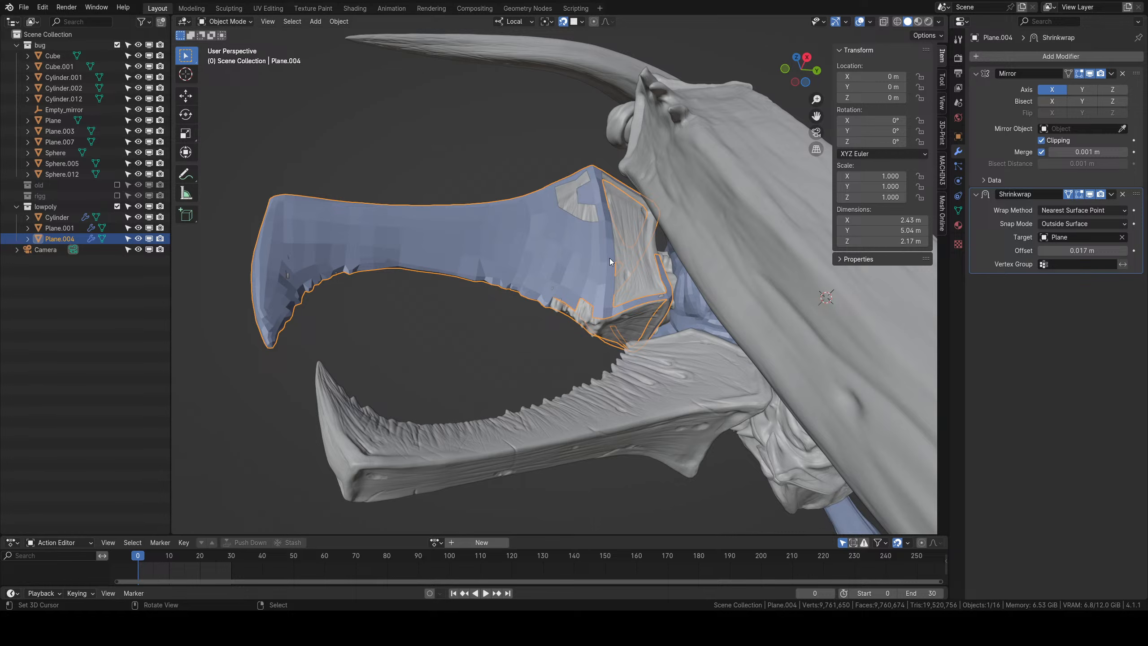
scroll(609, 258, down, 3)
middle_drag(609, 259, 585, 291)
scroll(585, 290, up, 4)
middle_drag(603, 226, 626, 306)
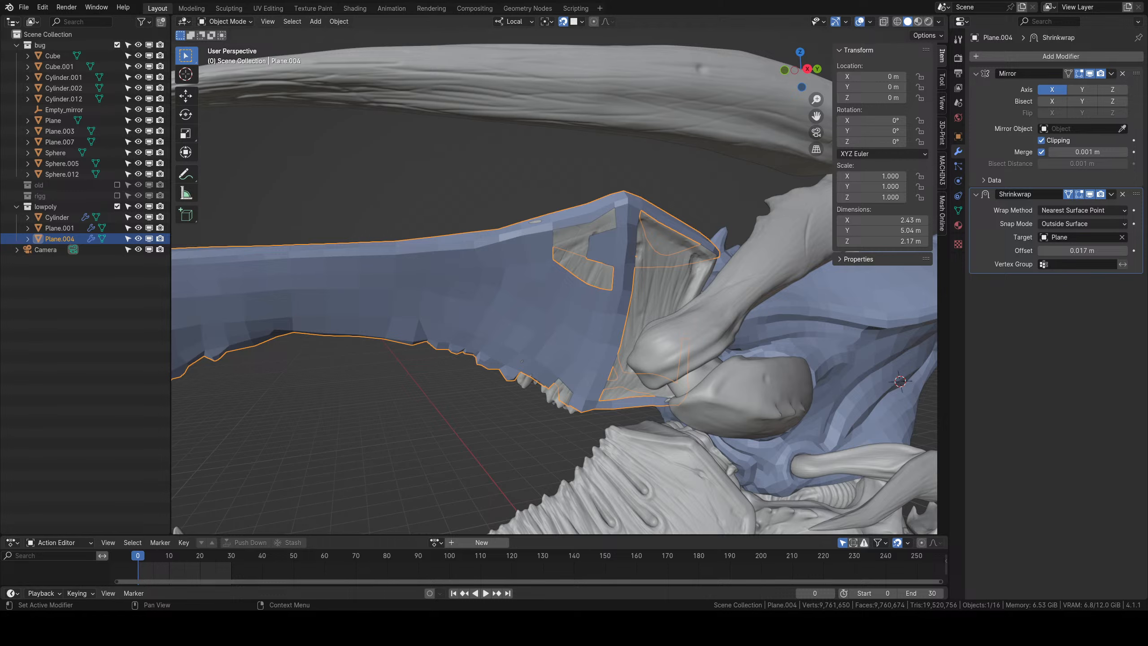
Return to Edit Mode and fill the quad between the upper rim and the top of the faces extruded from the ridge.
middle_drag(626, 244, 608, 218)
scroll(617, 196, up, 6)
key(Tab)
right_drag(658, 127, 663, 124)
right_click(742, 85)
shift+right_click(728, 162)
key(f)
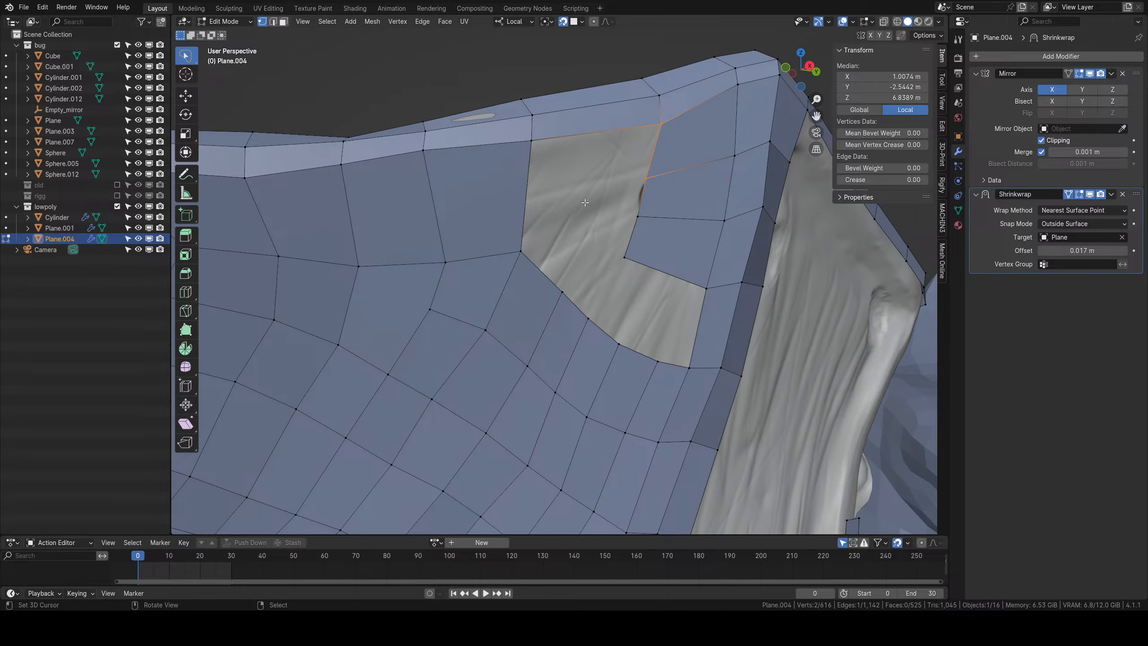
Extrude the lower rim edge beside the uncovered teeth inward toward the jaw's centre line.
scroll(585, 203, down, 5)
middle_drag(587, 208, 622, 255)
scroll(619, 262, up, 4)
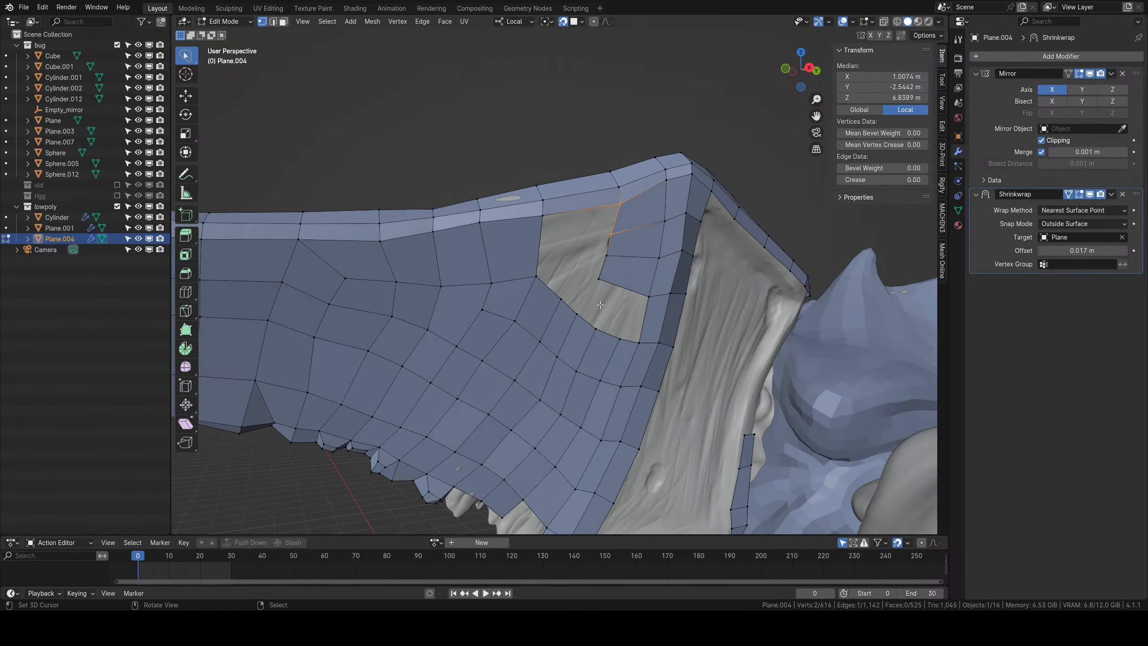
middle_drag(606, 337, 621, 251)
click(626, 237)
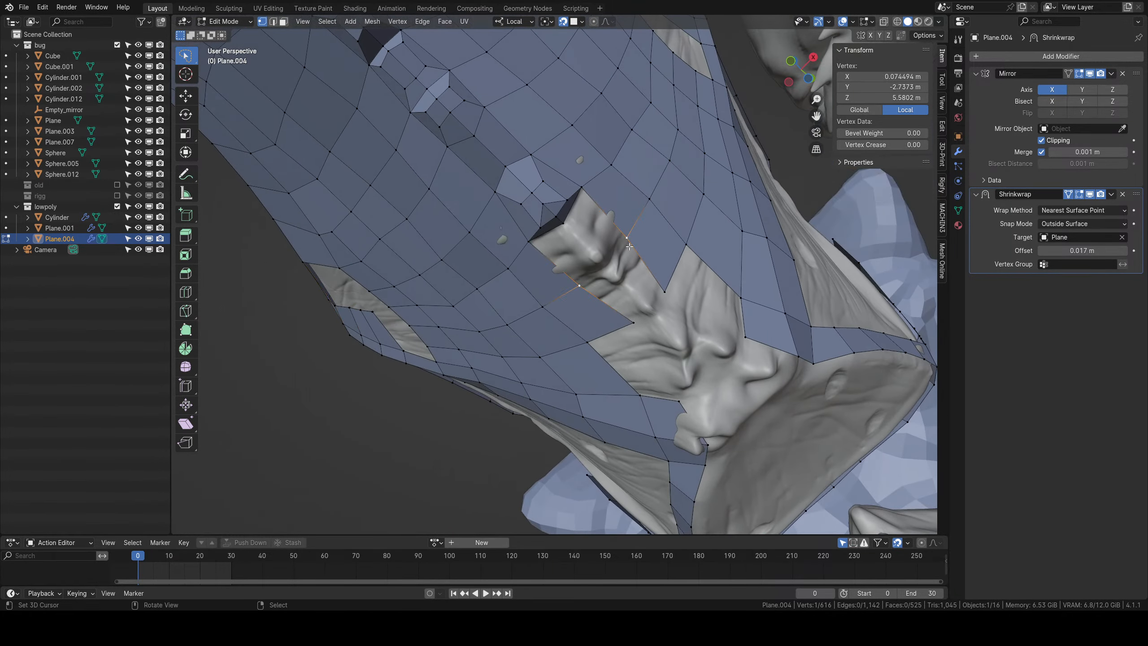
shift+right_click(660, 289)
middle_drag(660, 287, 608, 310)
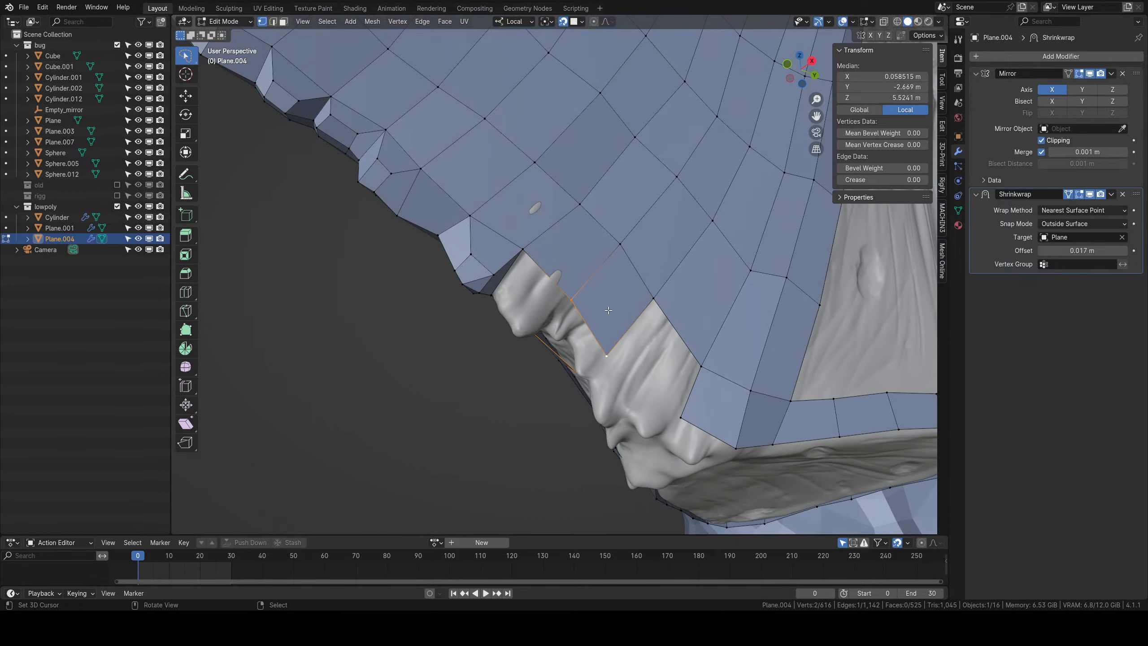
key(e)
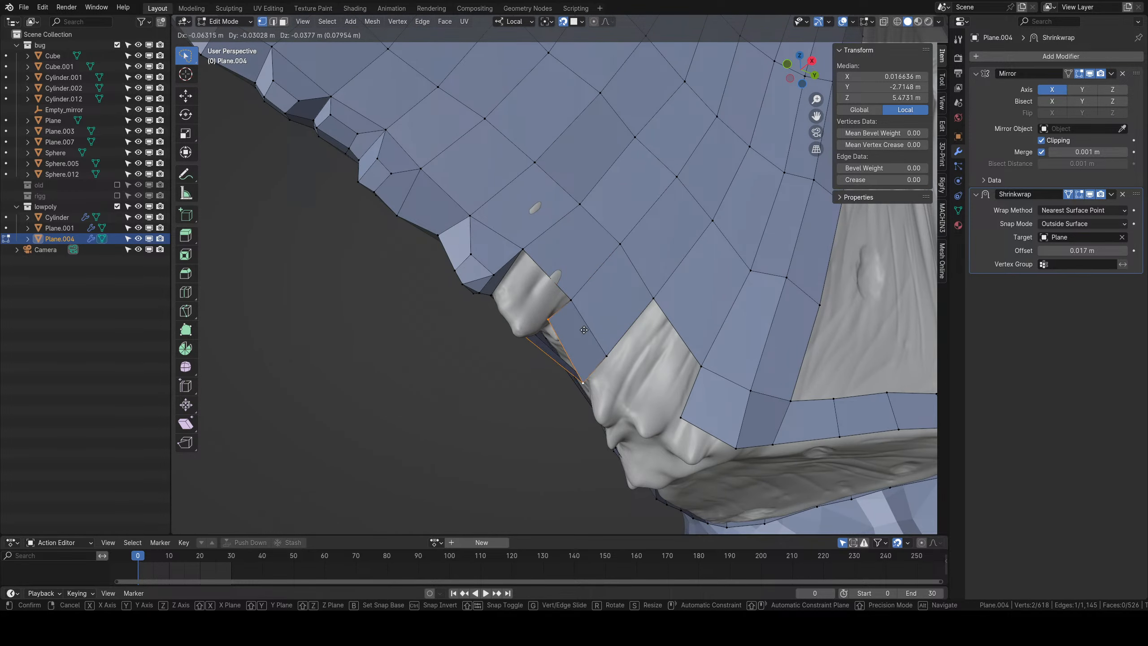
click(583, 330)
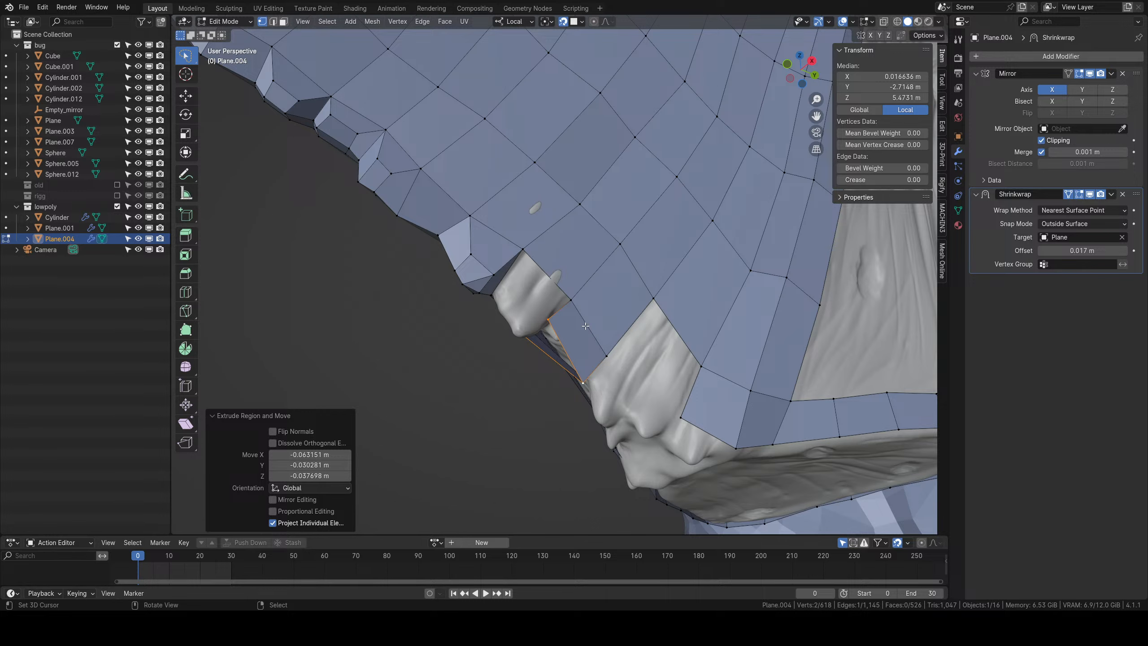
Reposition the vertex beside the uncovered rim tooth and fill the gap around the tooth with a quad.
middle_drag(585, 315, 478, 208)
click(570, 289)
key(g)
click(576, 286)
shift+click(478, 208)
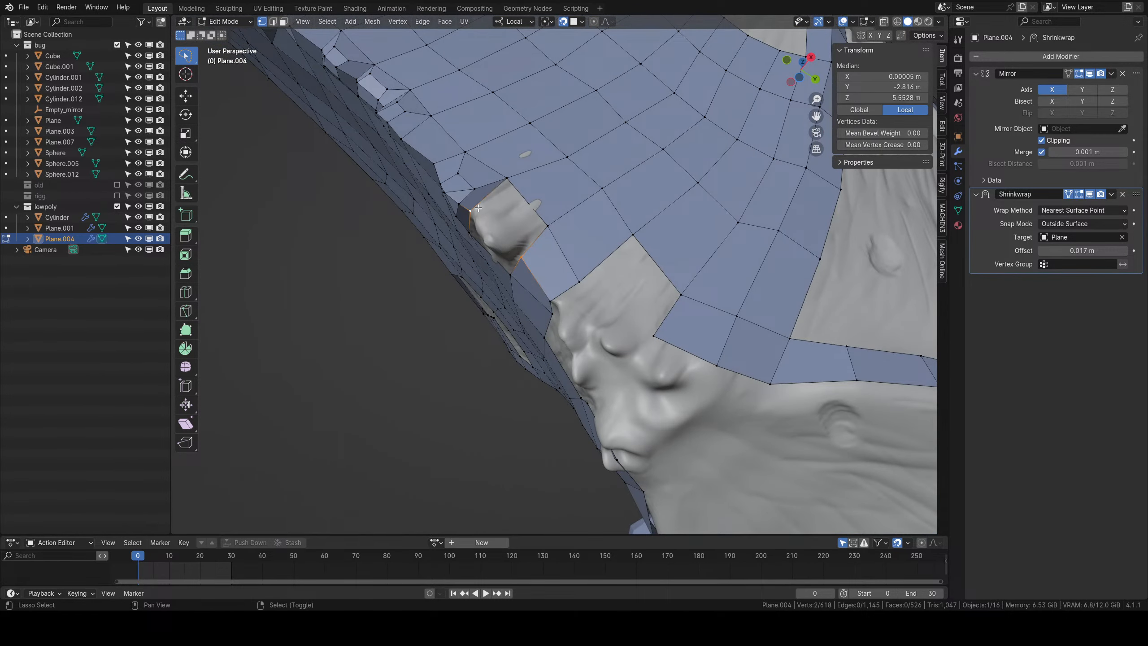
key(f)
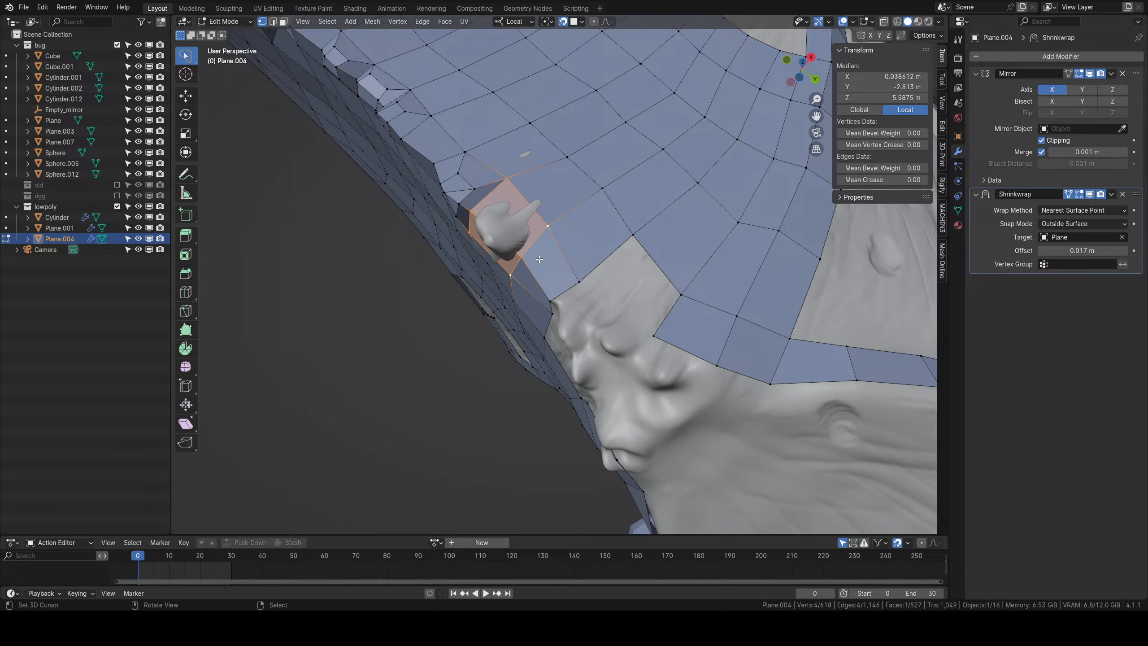
Extrude the new quad about 0.19 m outward over the rim tooth, then shrink and shift its end face.
middle_drag(507, 243, 525, 302)
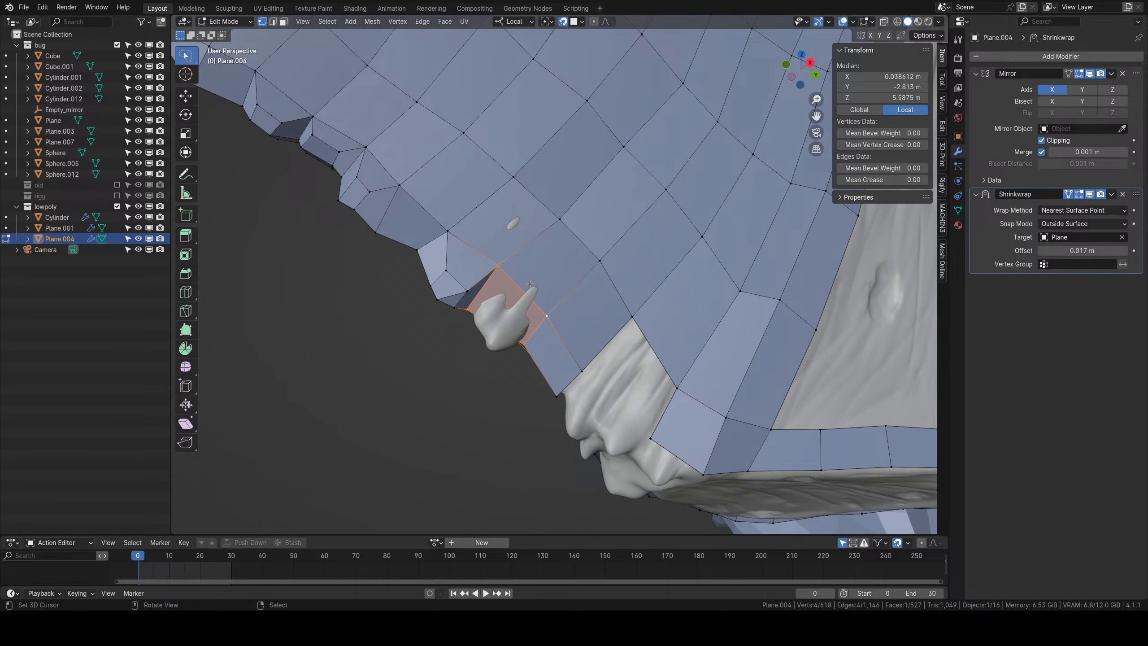
key(e)
click(502, 328)
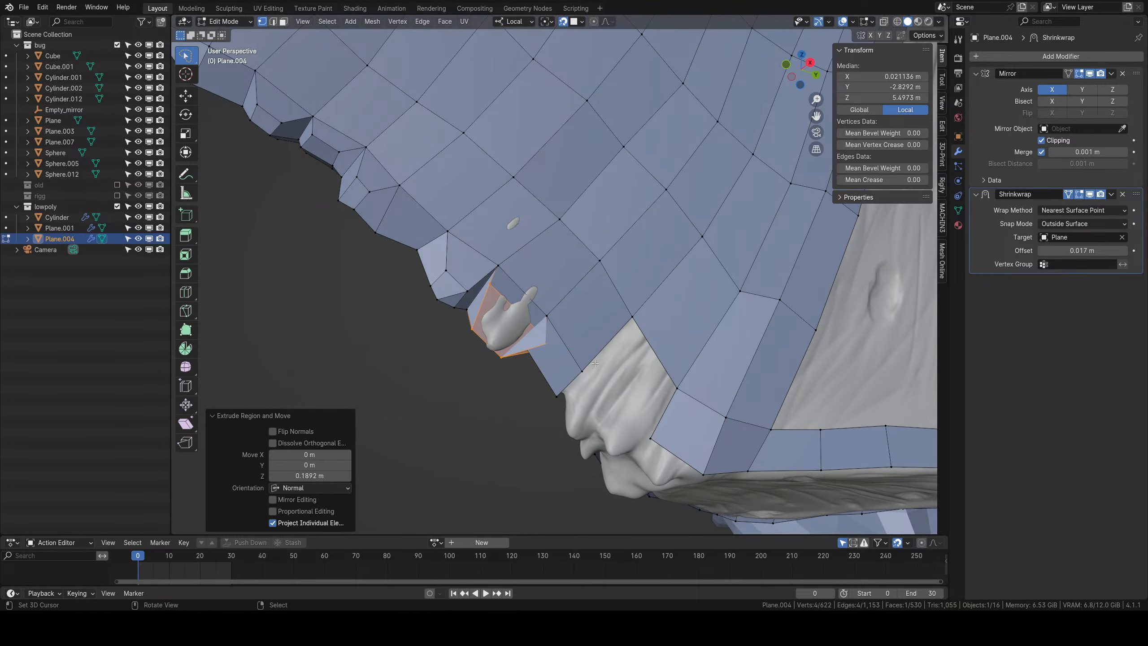
key(s)
click(545, 331)
click(488, 316)
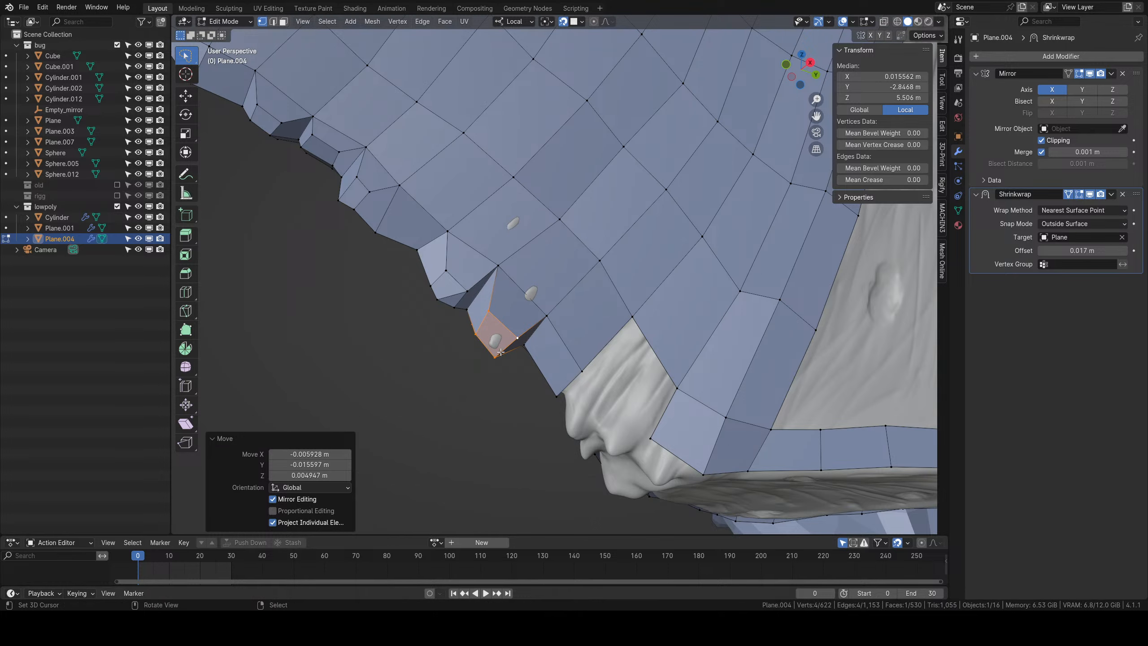
Reposition the vertices of the extruded tooth's end face so the low-poly cap encloses the sculpted tooth.
shift+right_click(480, 333)
key(g)
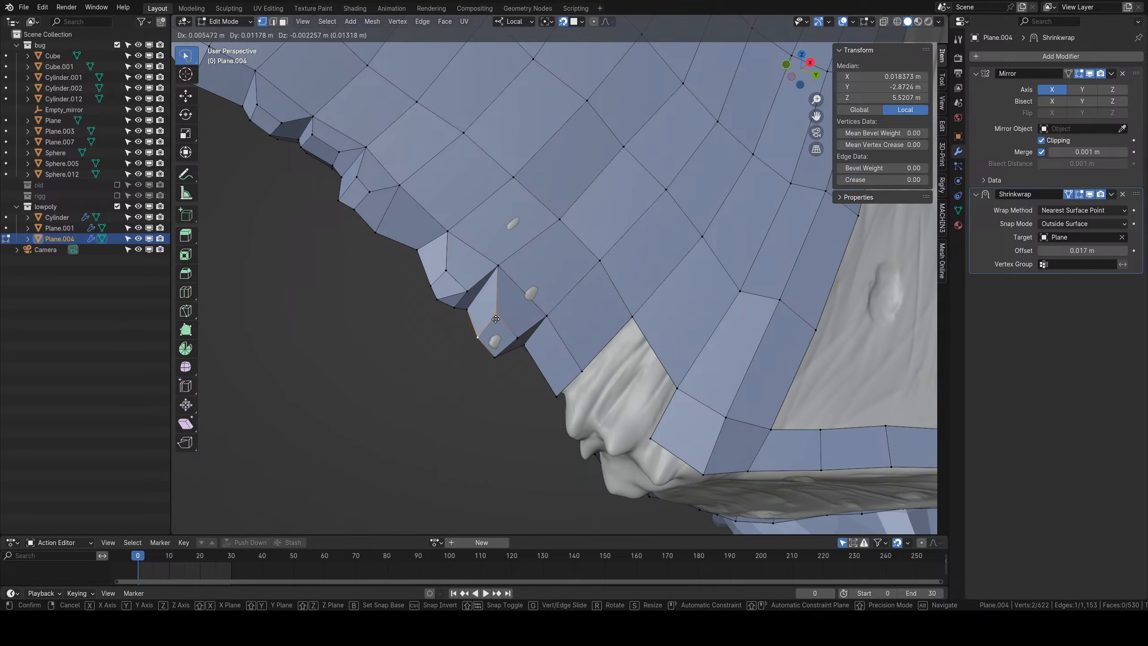
click(498, 317)
right_click(498, 317)
key(g)
click(500, 319)
right_click(517, 336)
key(g)
click(509, 336)
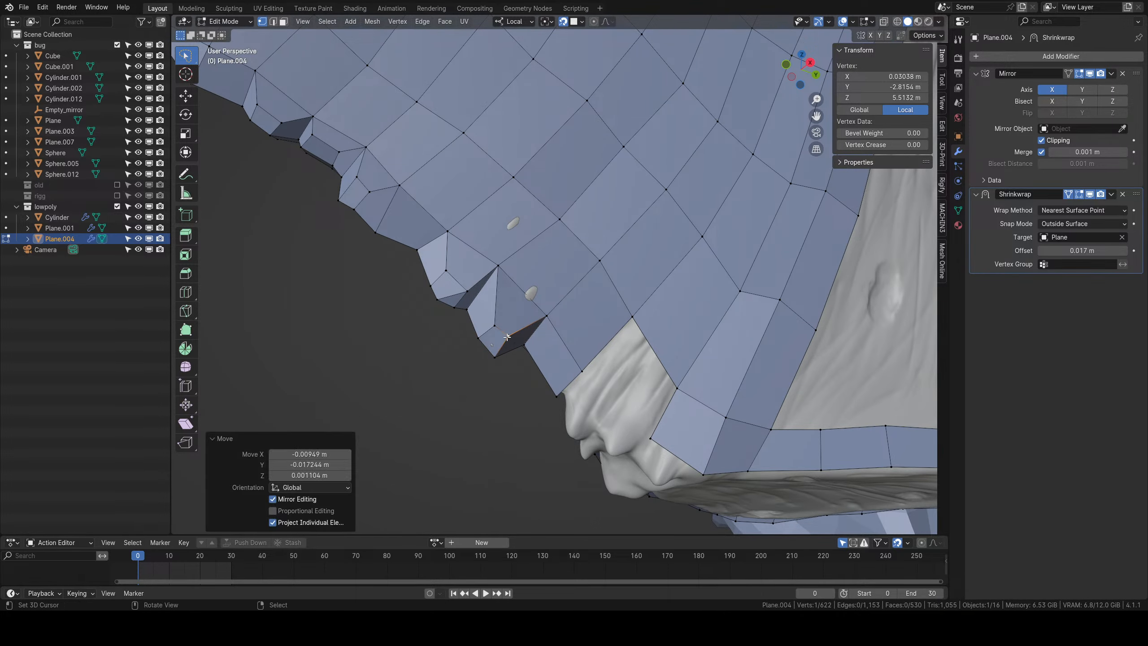
Adjust the corner edge and its upper vertex beside the opening at the jaw's front teeth.
middle_drag(526, 319, 603, 258)
right_click(606, 331)
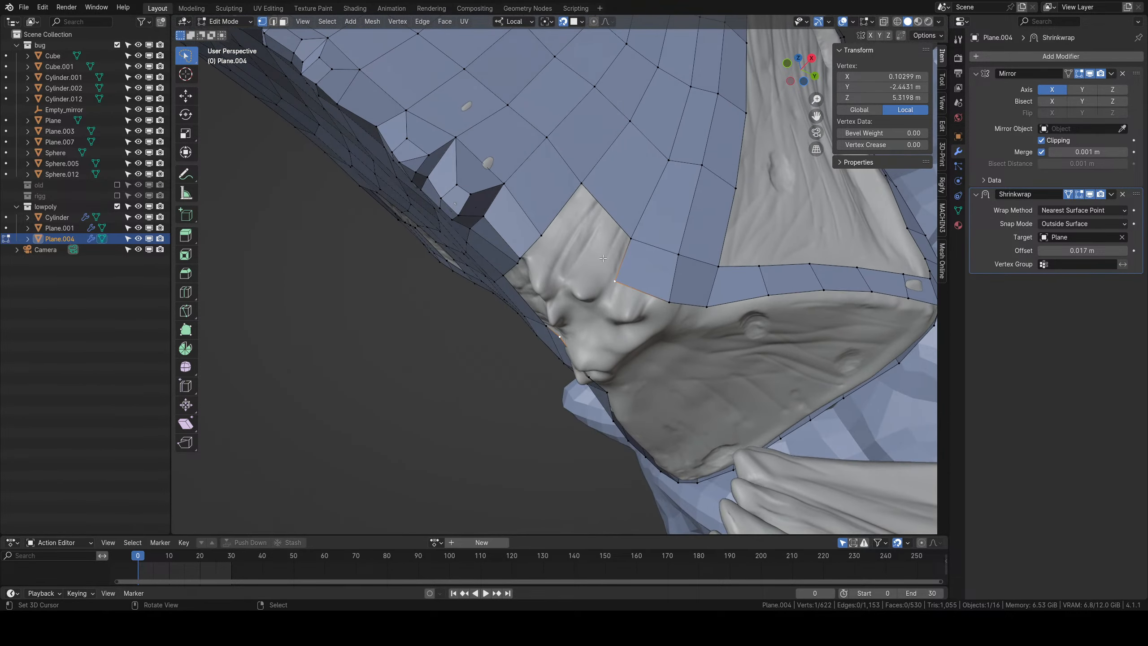
click(626, 282)
shift+right_click(630, 241)
middle_drag(627, 263, 607, 315)
click(607, 315)
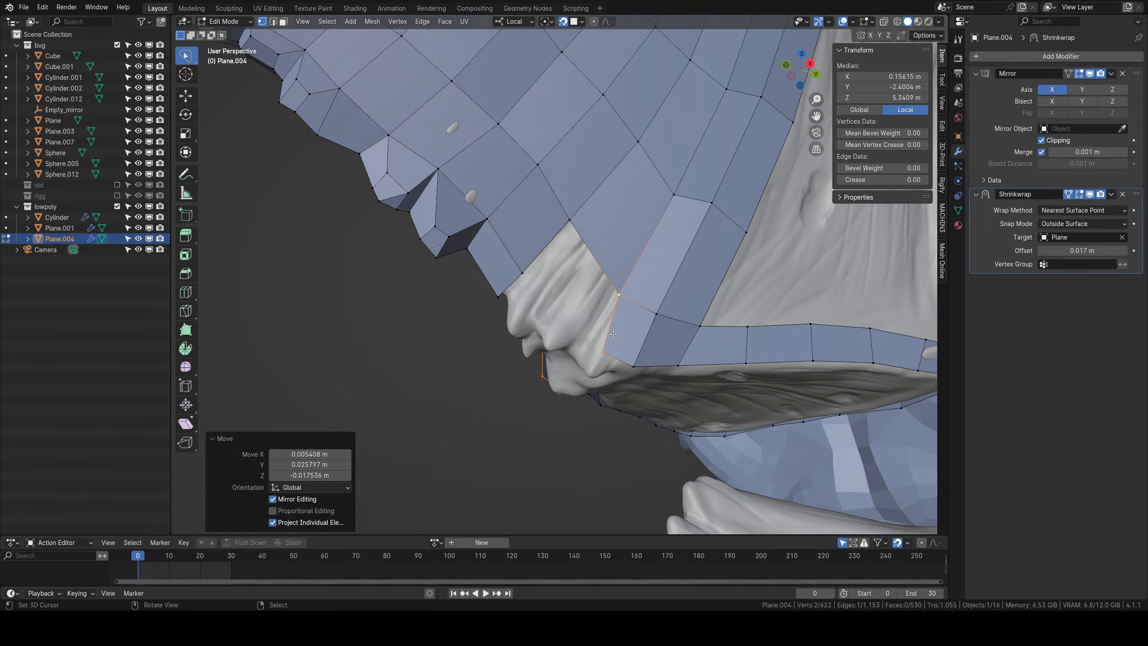
key(g)
click(621, 311)
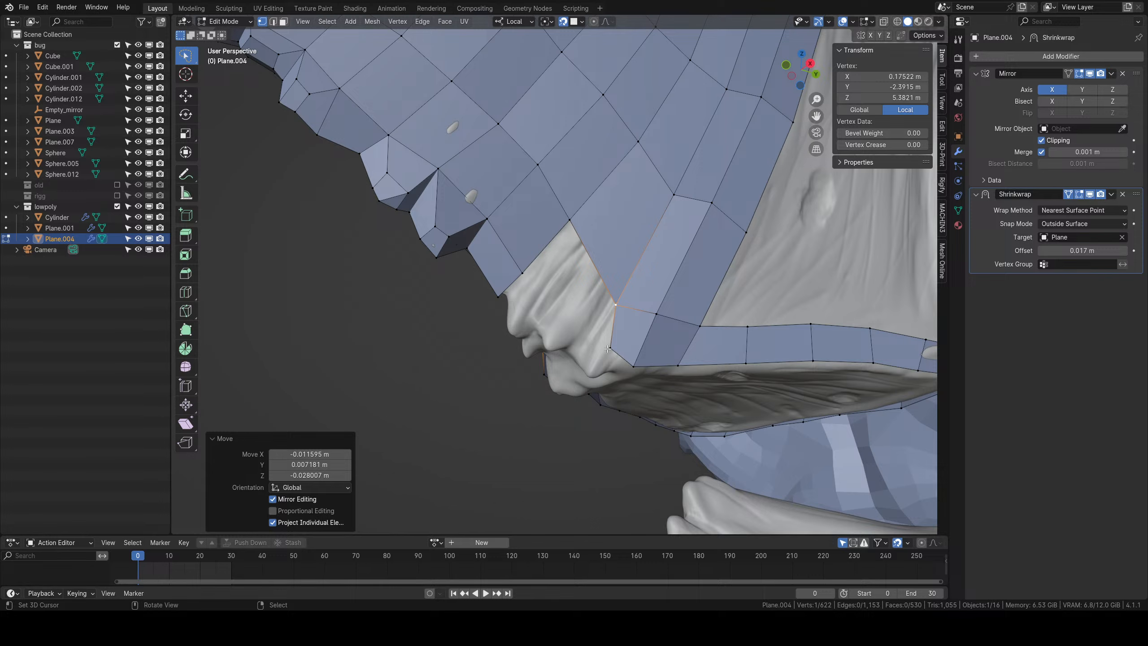
Extrude the corner edge across the opening above the front teeth and reposition the new edge.
mouse_move(607, 348)
middle_down()
mouse_move(641, 318)
mouse_move(615, 342)
middle_up()
right_click(633, 339)
shift+right_click(634, 307)
key(e)
click(578, 338)
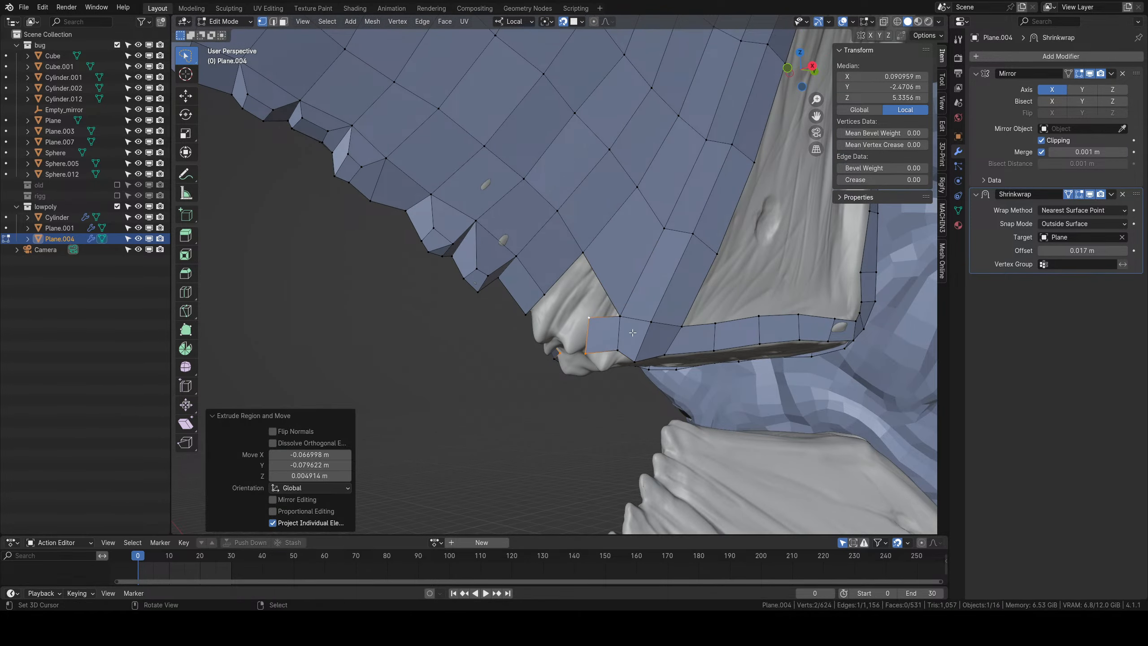
key(g)
click(623, 351)
Extrude the strip's end edge further across the teeth and scale the new edge to 0.72.
key(e)
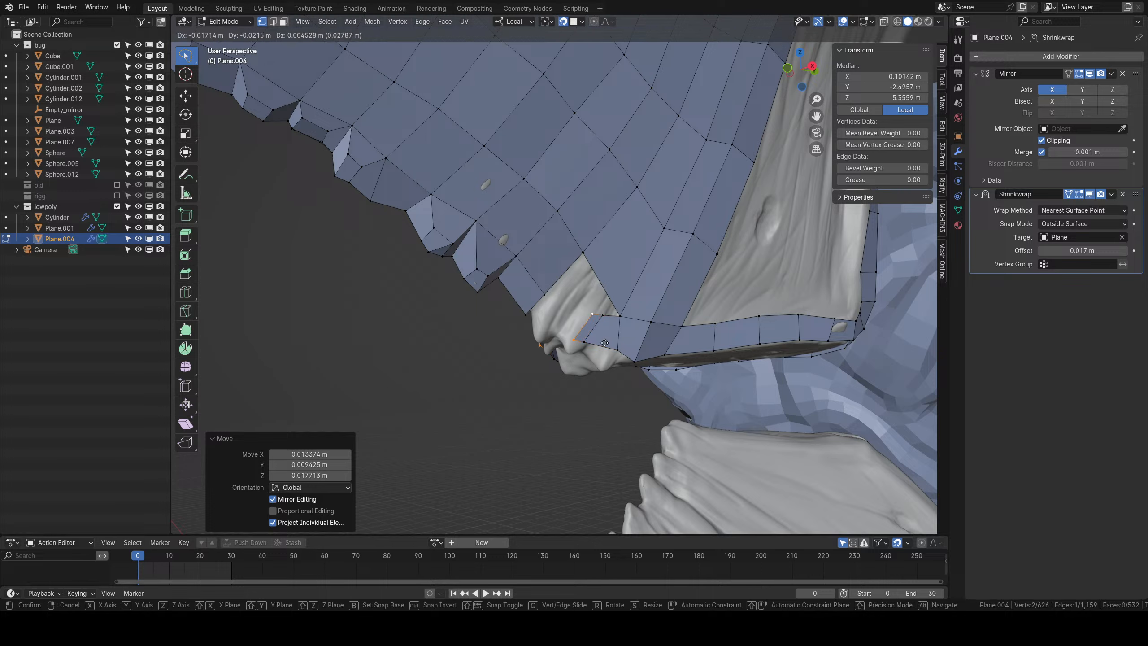
click(597, 339)
key(s)
click(583, 331)
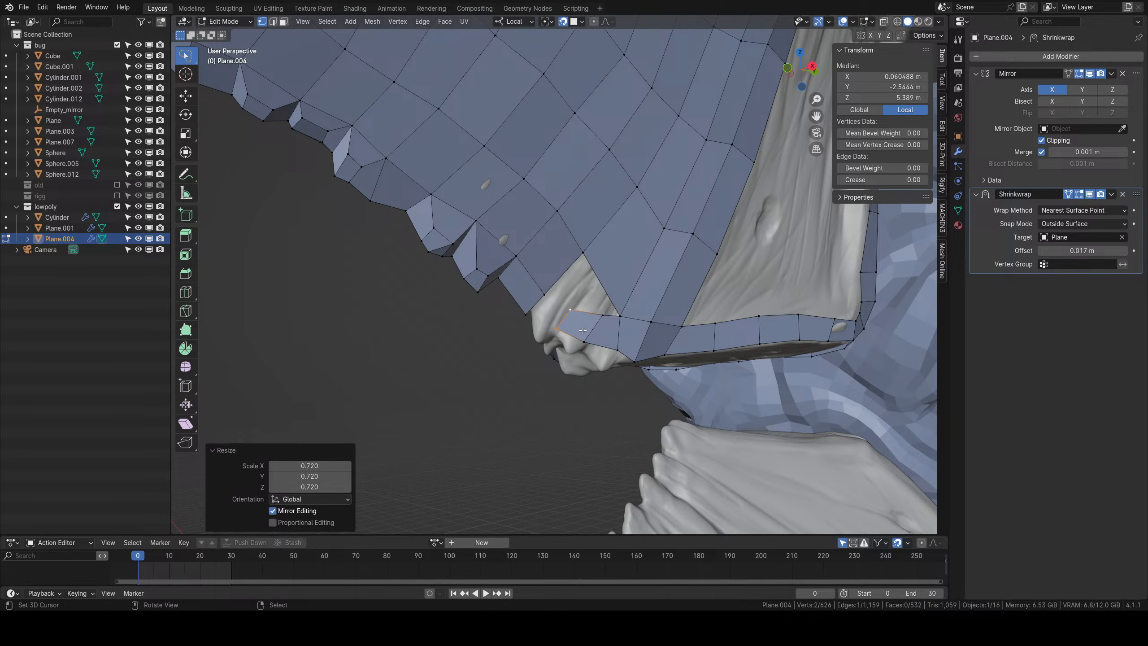
Fill the quad joining the end of the strip to the rim edge on the opposite side of the opening.
right_click(528, 315)
shift+right_click(544, 296)
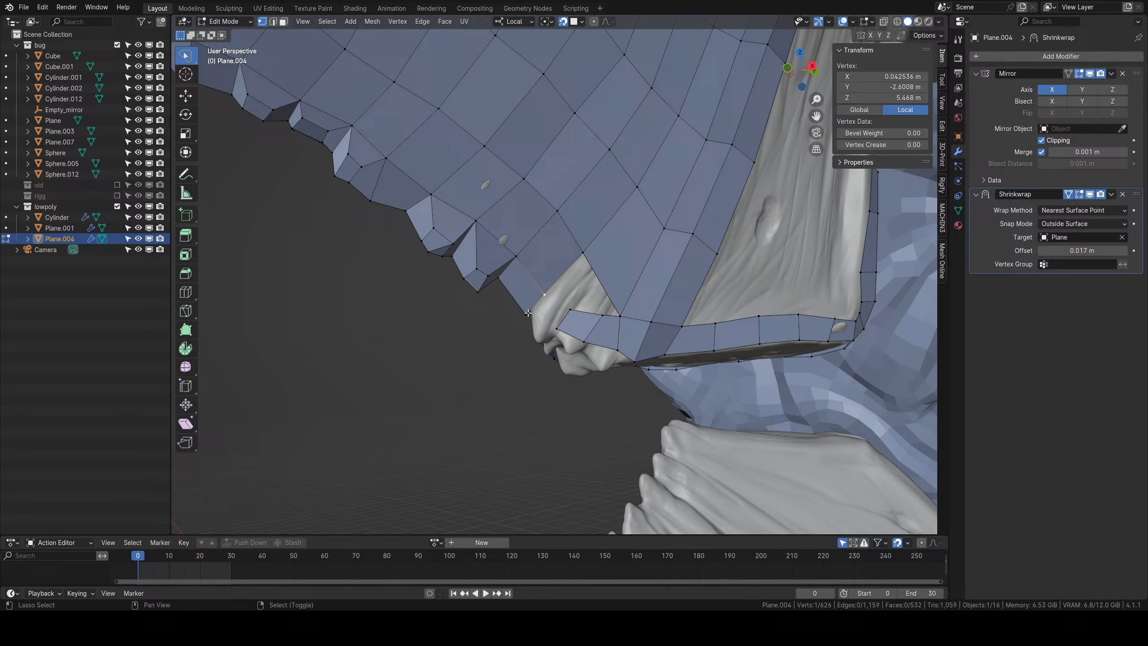
shift+right_click(557, 327)
key(f)
Lower the two middle vertices along the upper edge of the strip above the front teeth.
right_click(602, 315)
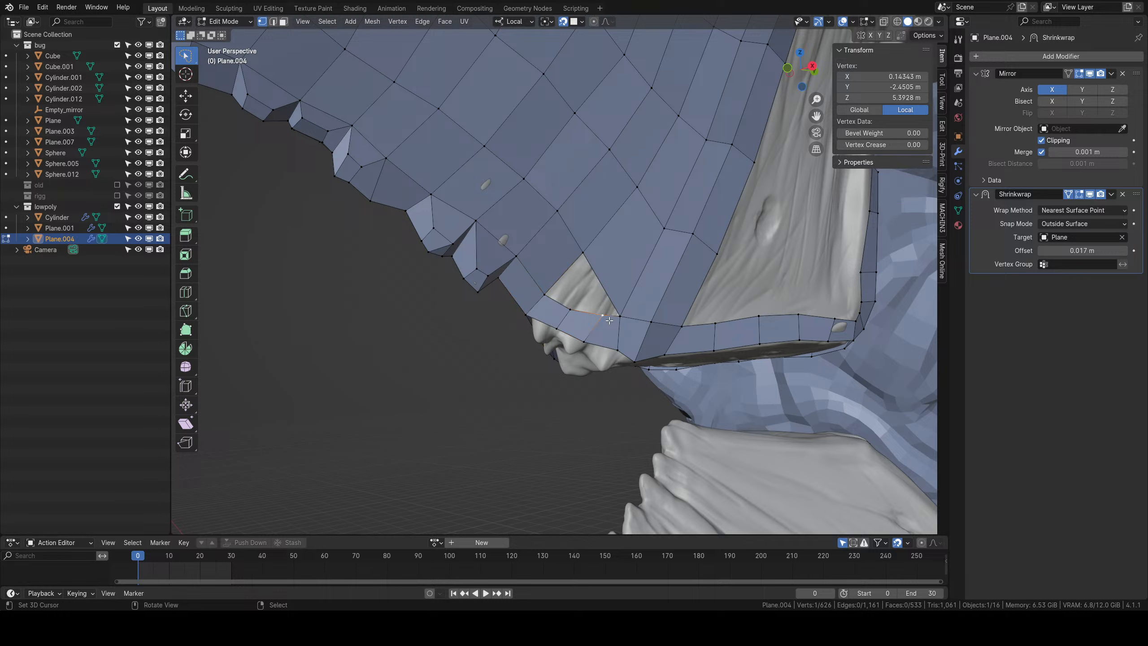
key(g)
click(594, 327)
right_click(570, 311)
key(g)
click(569, 314)
Try to fill the opening above the front-teeth strip with a quad.
right_click(715, 254)
right_click(582, 254)
shift+right_click(544, 295)
key(f)
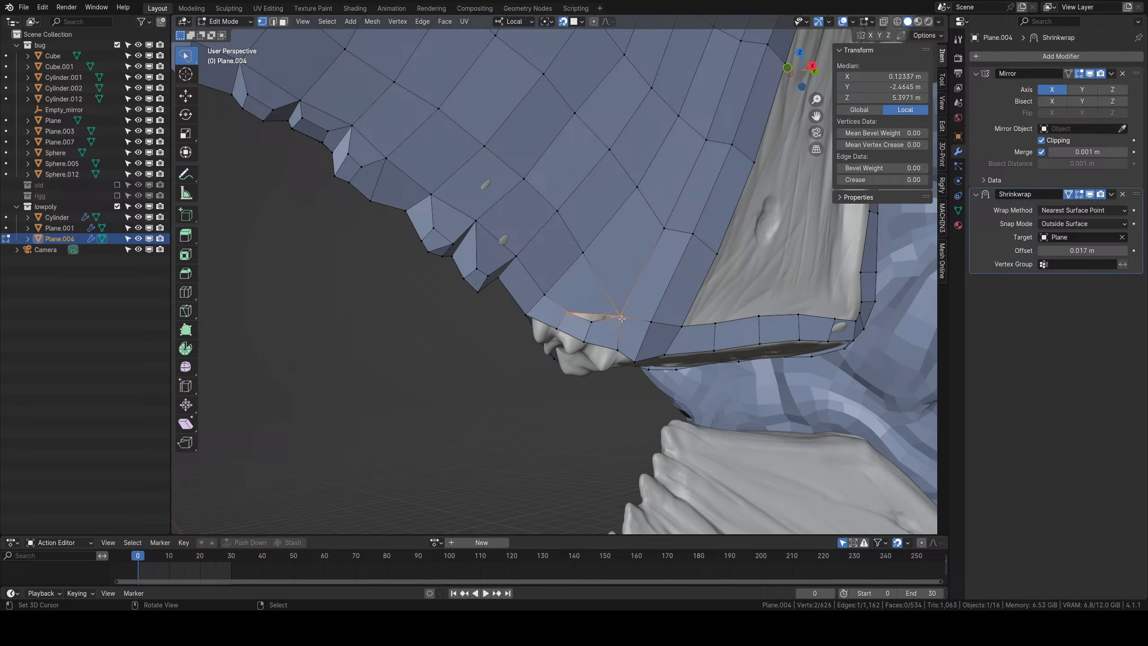
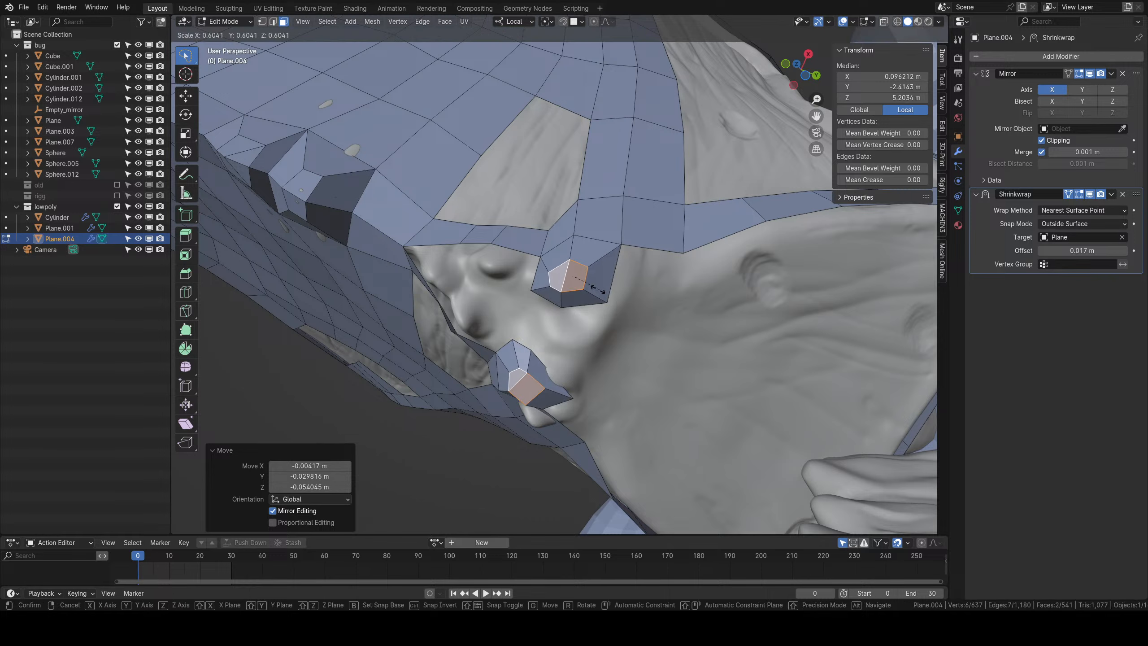
Scale the tooth cap's end faces to about 0.54 and extrude the cap's inner base edge to the centre line.
click(596, 291)
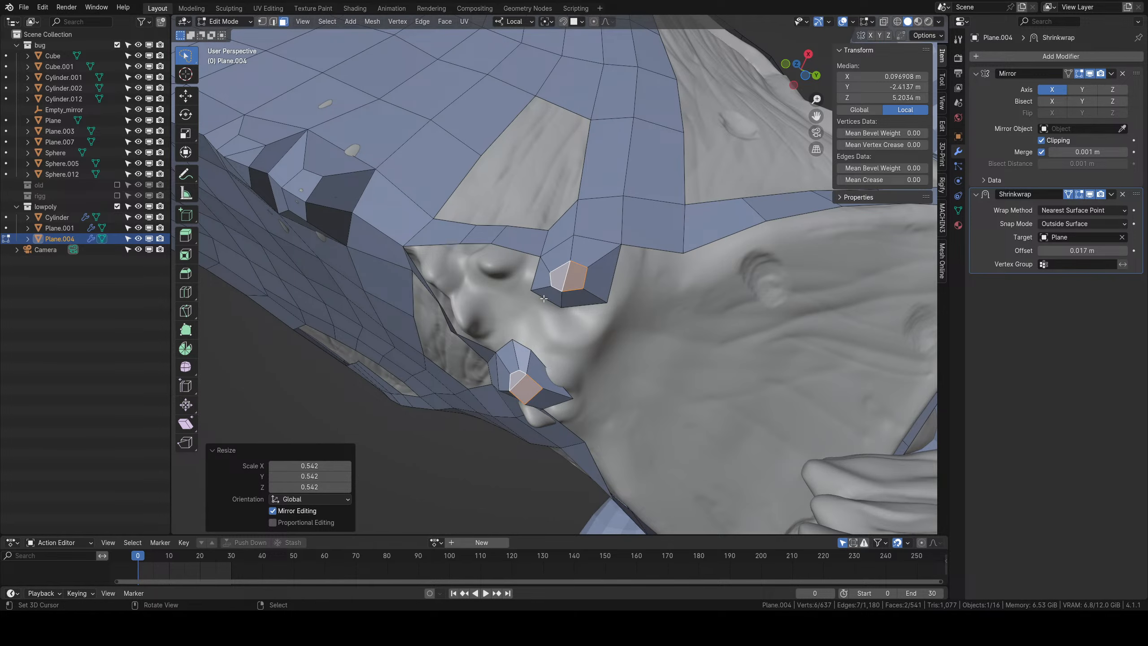
key(2)
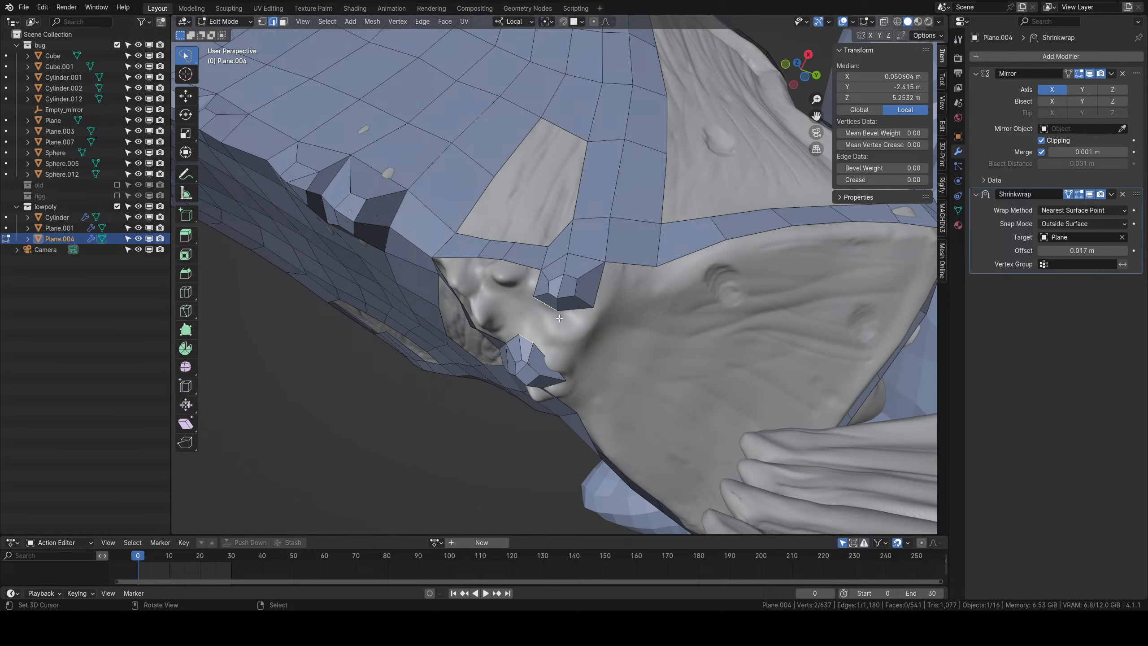
scroll(559, 319, up, 3)
key(e)
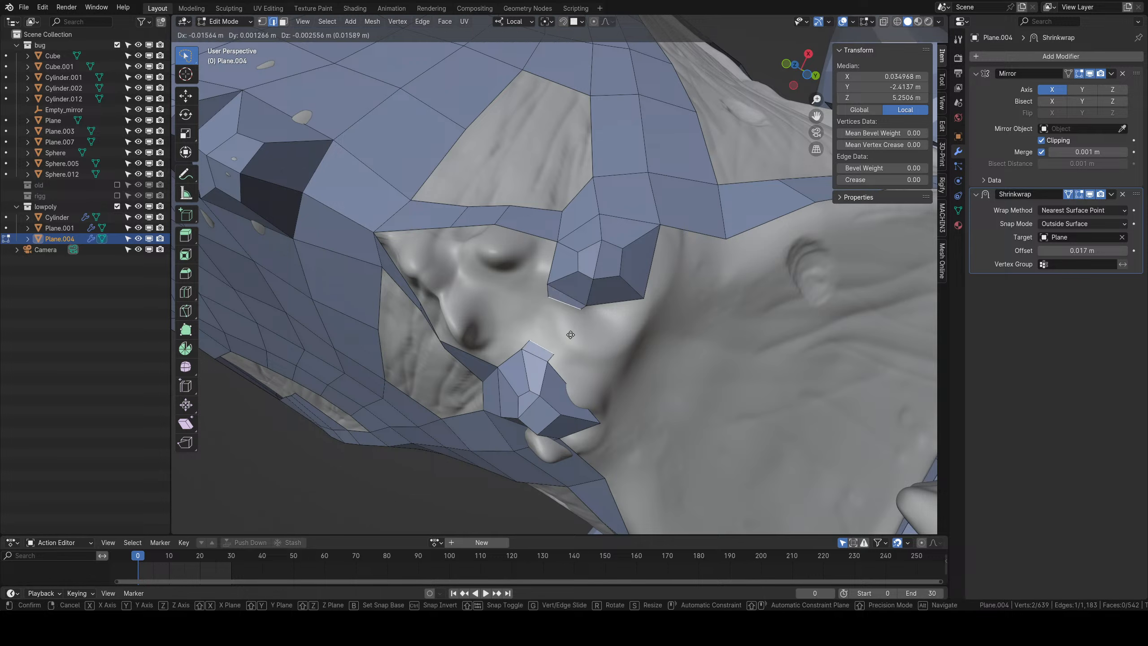
click(603, 302)
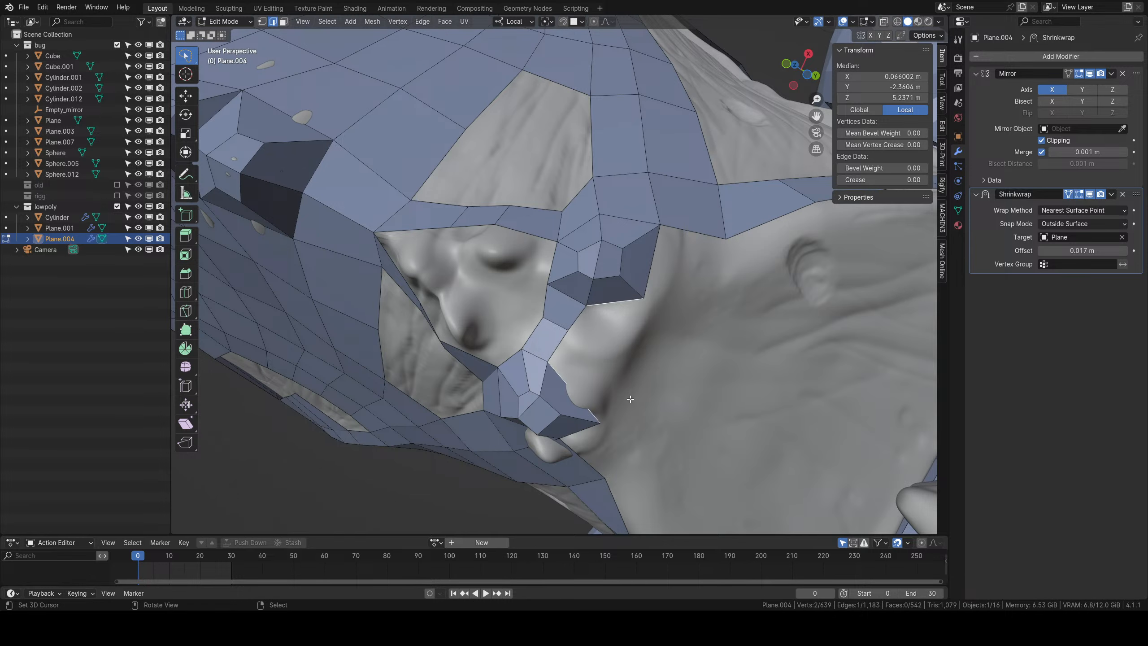
Extrude the tooth base's outer corner vertex to the centre line and fill the quad beside the bridging faces.
key(1)
click(646, 301)
key(e)
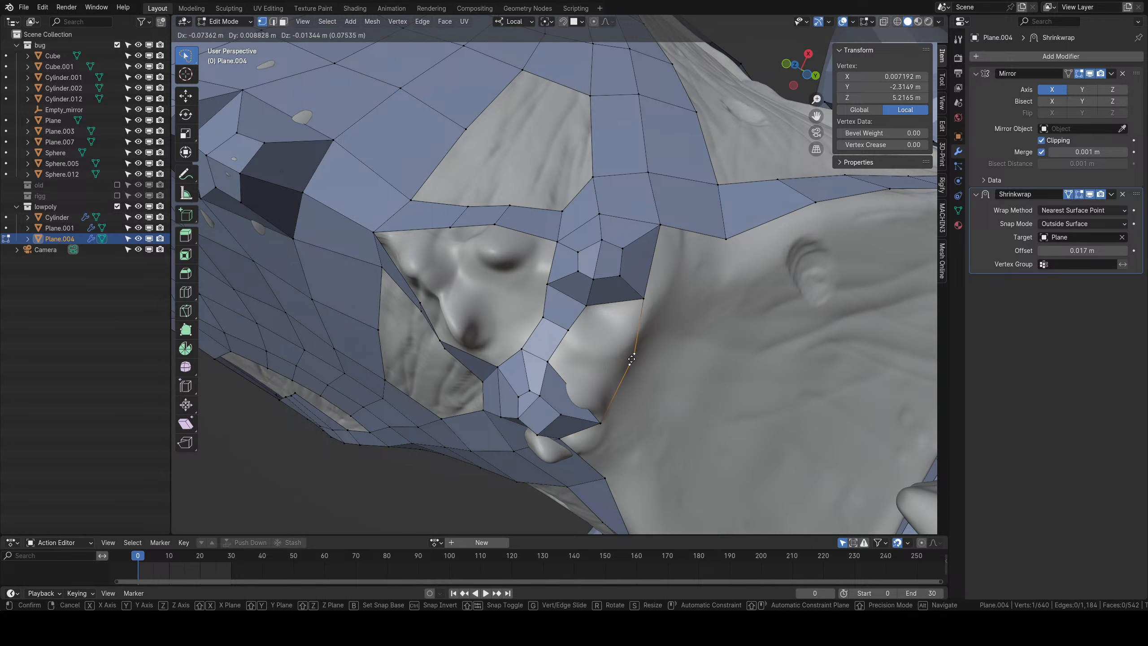
click(622, 365)
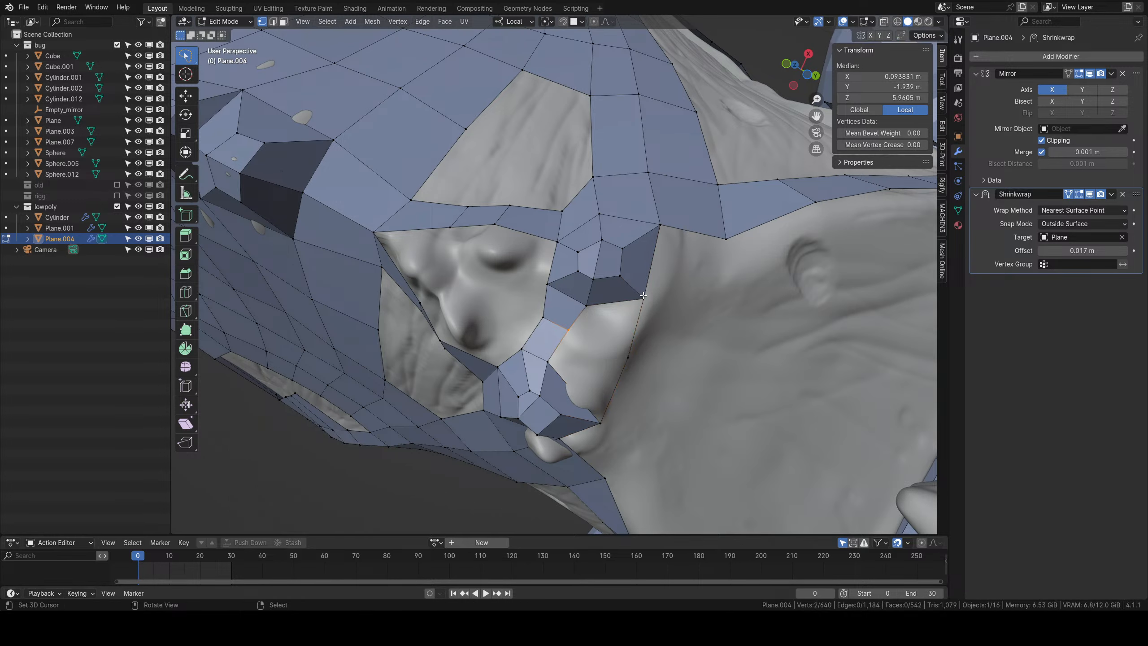
shift+click(592, 302)
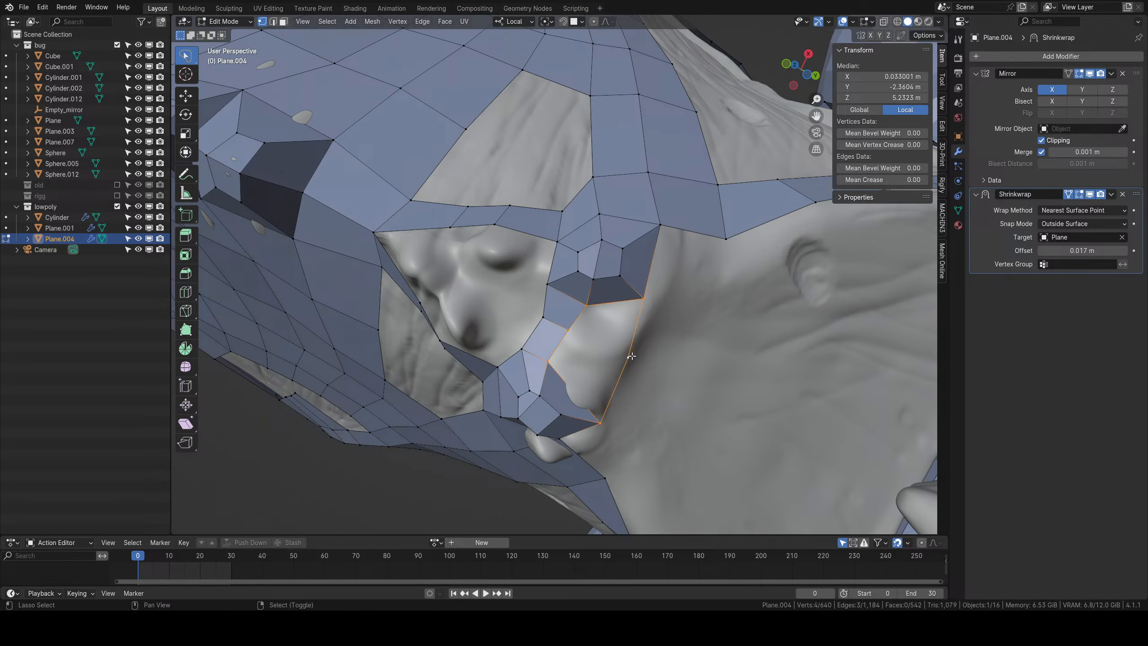
key(f)
Pull the outer centre-line vertex back toward the teeth and reposition the outer corner vertex of the tooth base.
click(629, 358)
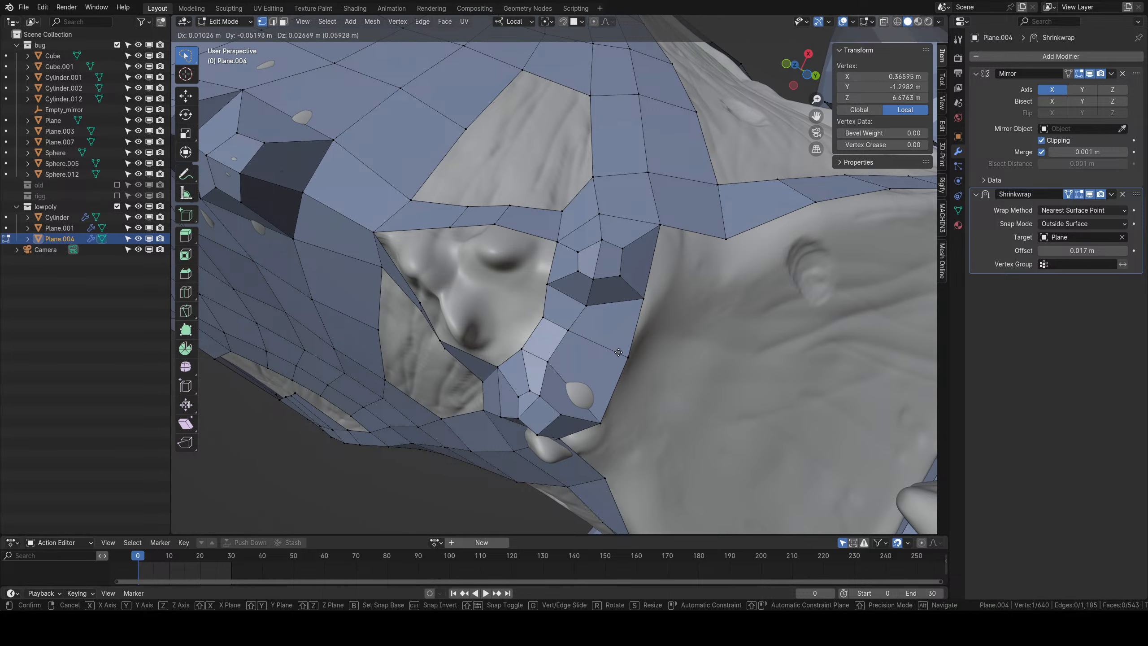
right_click(627, 354)
key(g)
click(616, 353)
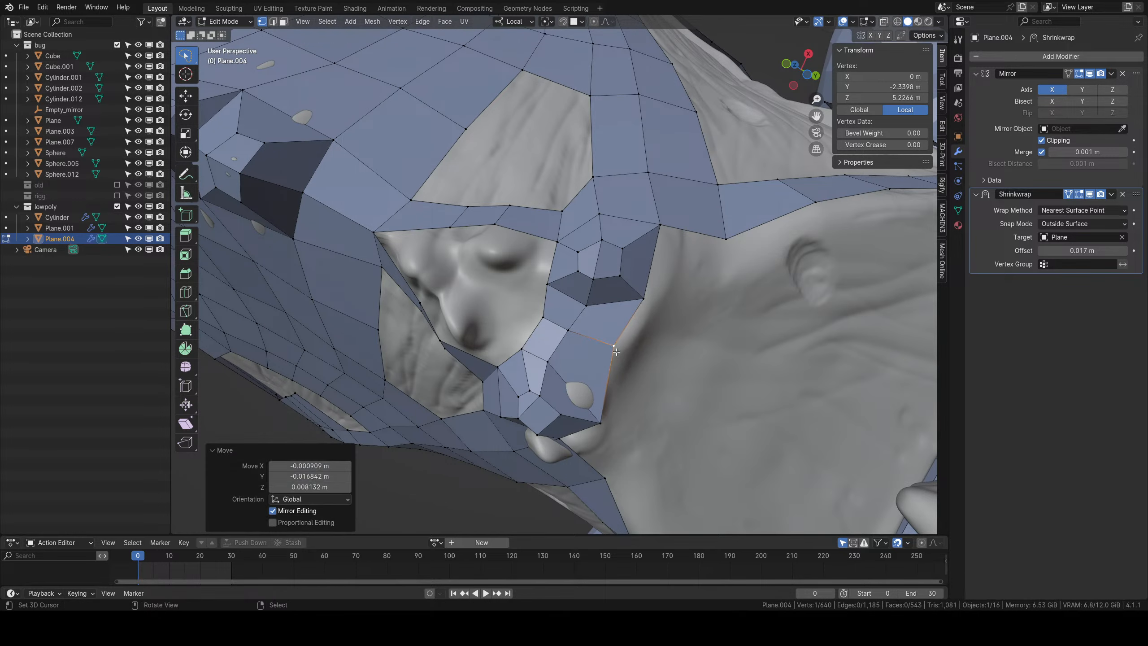
right_click(594, 415)
key(g)
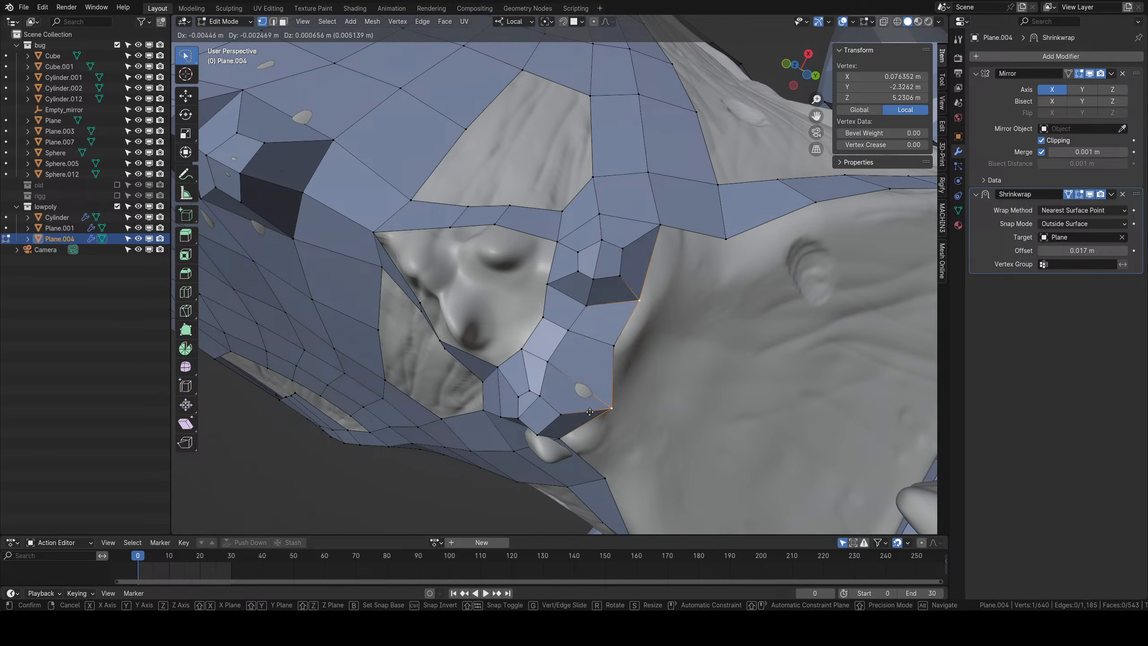
click(556, 362)
Even out the bridging quads by moving the tooth base's inner vertex and the middle centre-line vertex outward.
right_click(553, 362)
key(g)
click(574, 367)
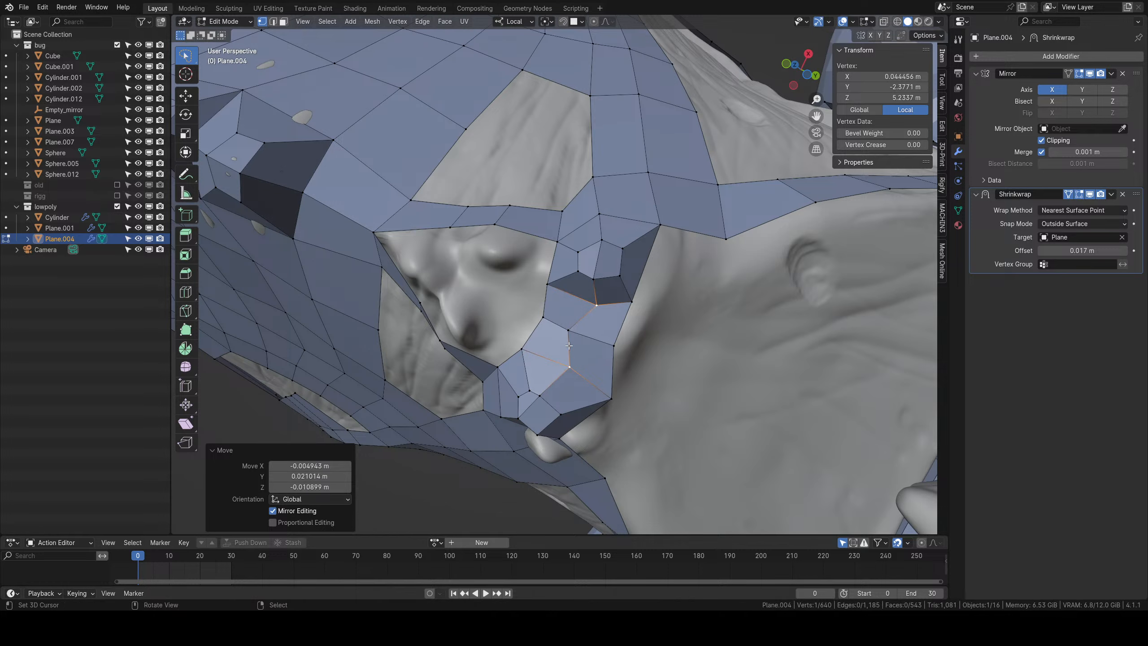
right_click(570, 333)
key(g)
click(576, 334)
Select the middle edge of the strip bordering the opening over the uncovered front teeth.
scroll(593, 289, down, 3)
middle_drag(595, 284, 682, 326)
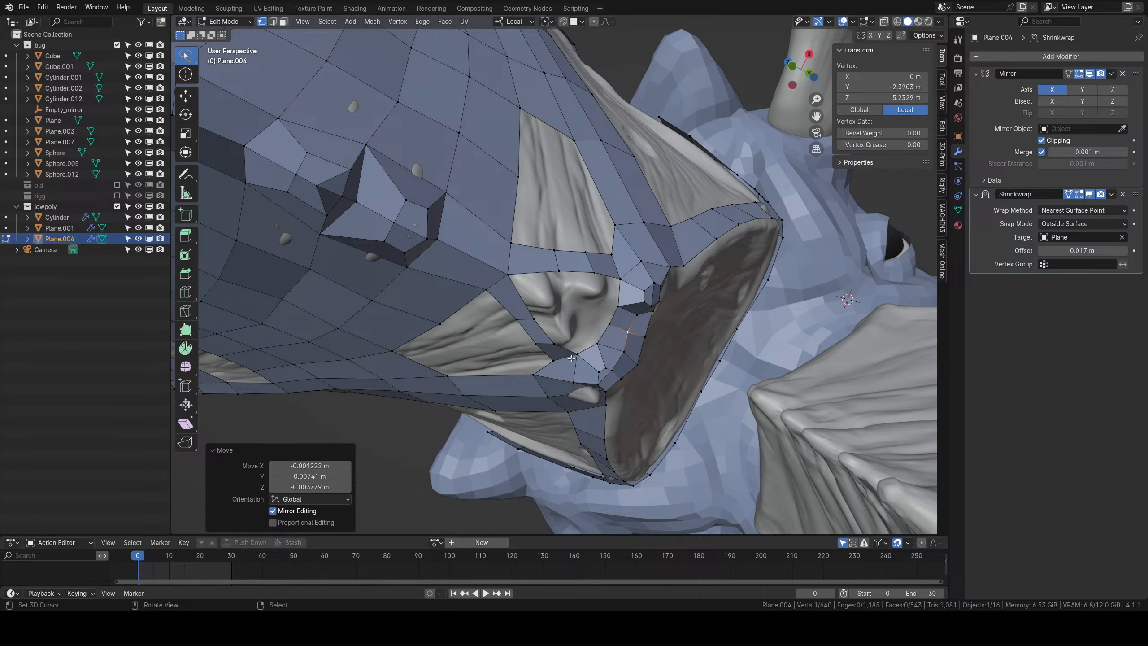
middle_drag(572, 359, 645, 293)
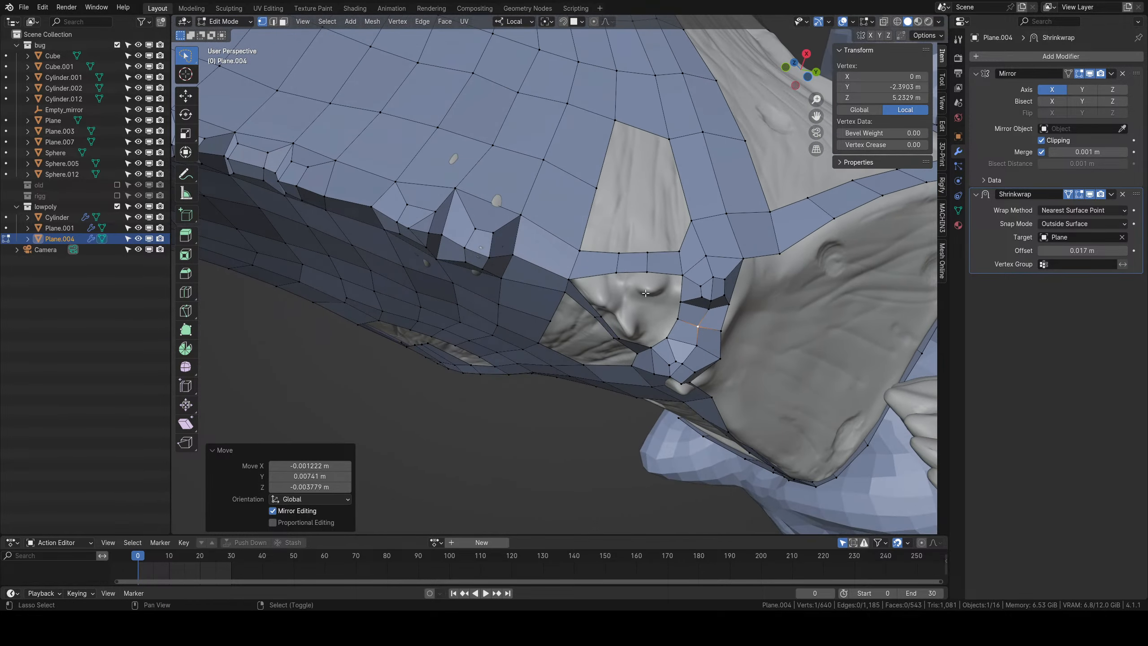
scroll(645, 293, up, 3)
click(587, 300)
shift+click(543, 299)
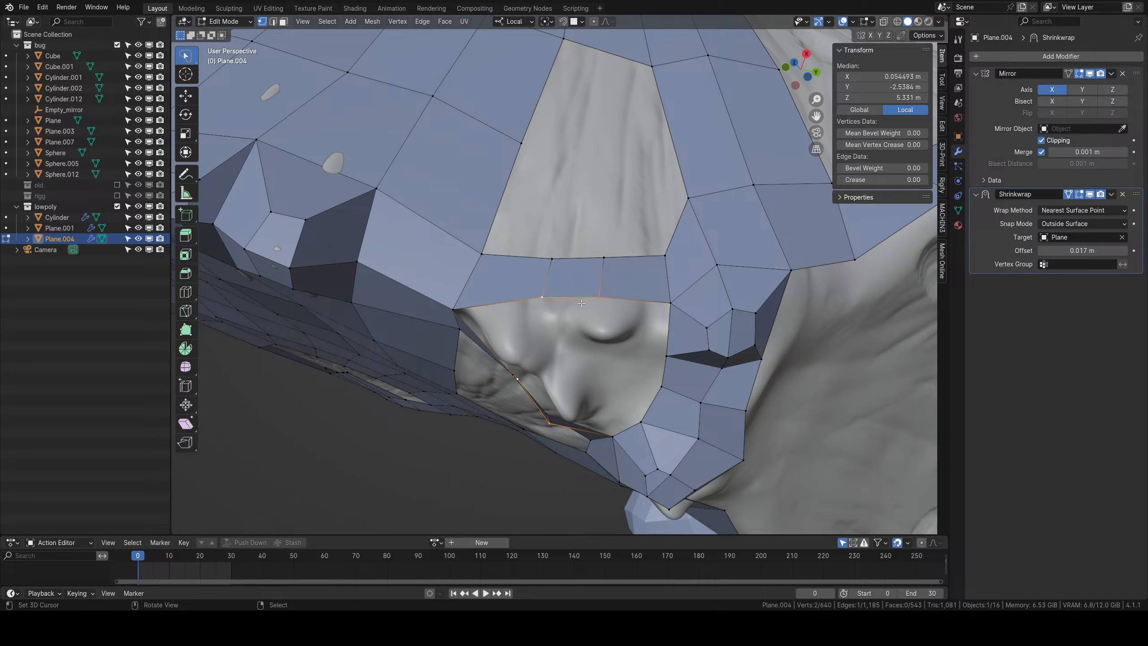
Extrude the middle edge of the hole's upper border into the gap, then scale and rotate it to narrow the new face.
key(e)
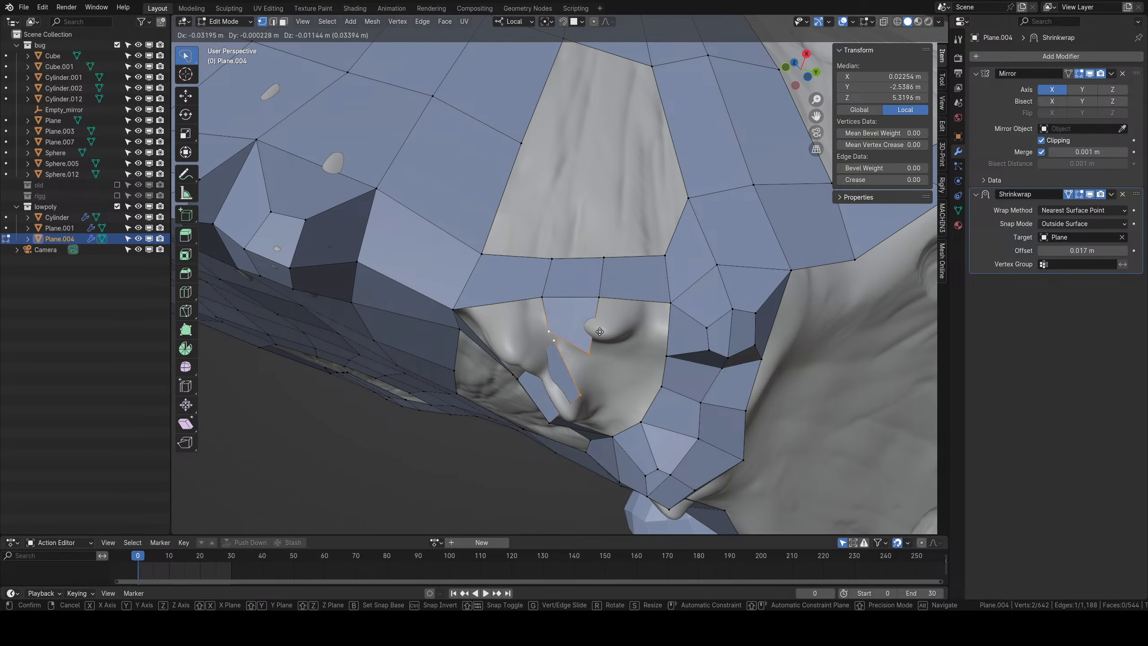
click(611, 335)
key(s)
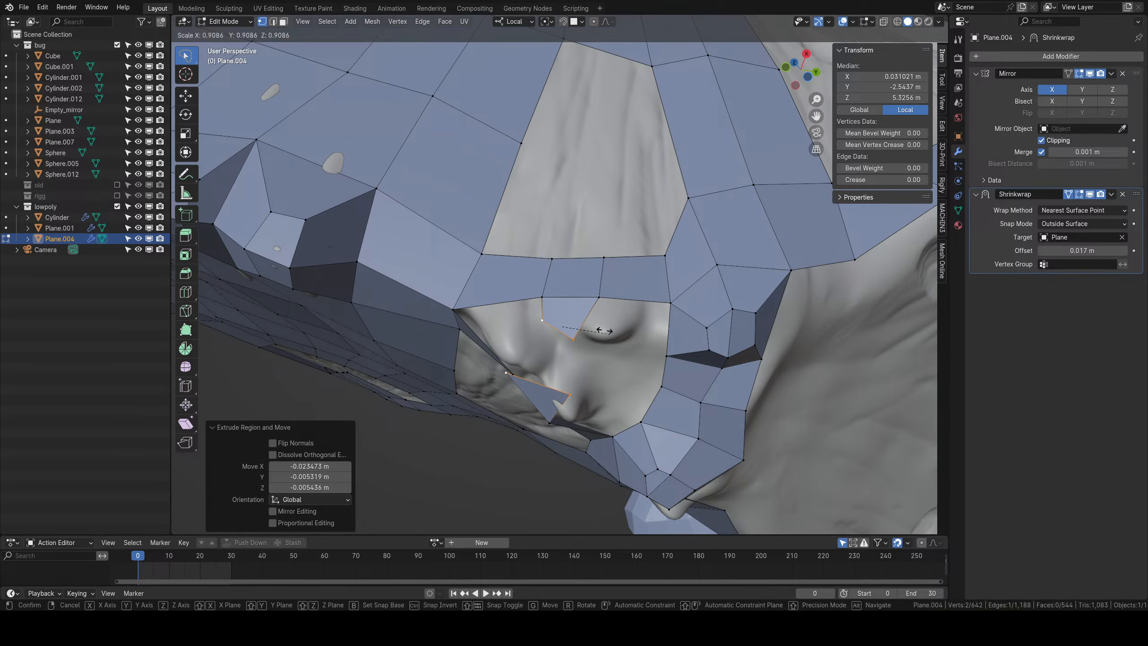
click(598, 325)
key(r)
click(602, 318)
Extrude the narrowed edge to the mirror centreline and reposition its outer vertex to bridge the hole.
key(e)
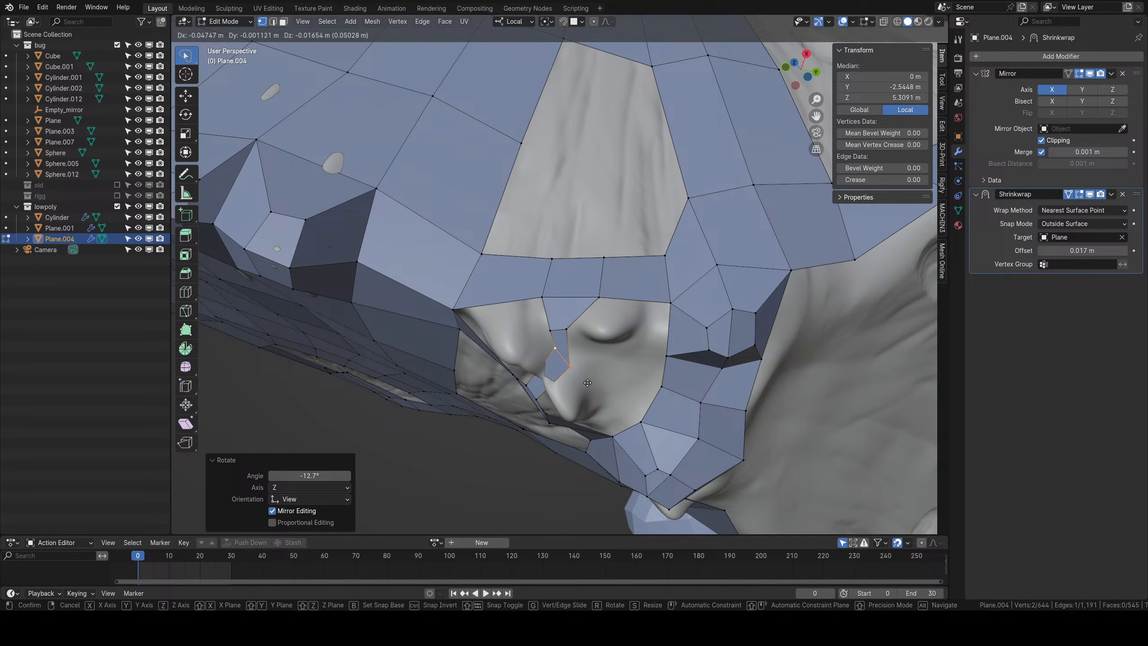
click(587, 382)
middle_drag(588, 382, 609, 282)
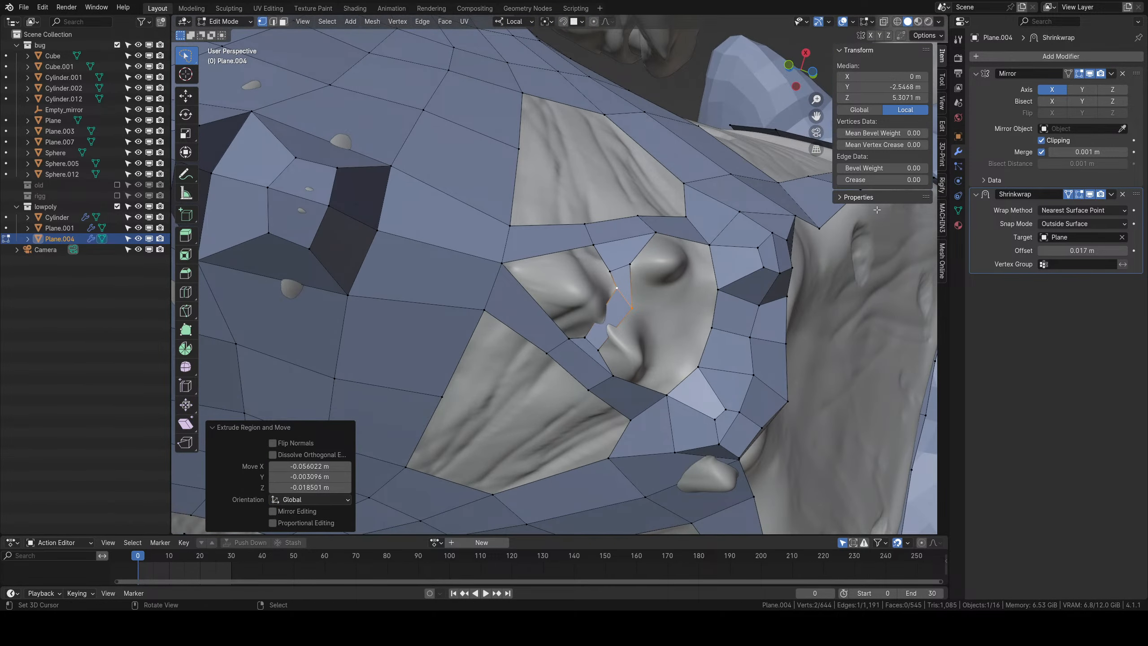
click(617, 289)
key(g)
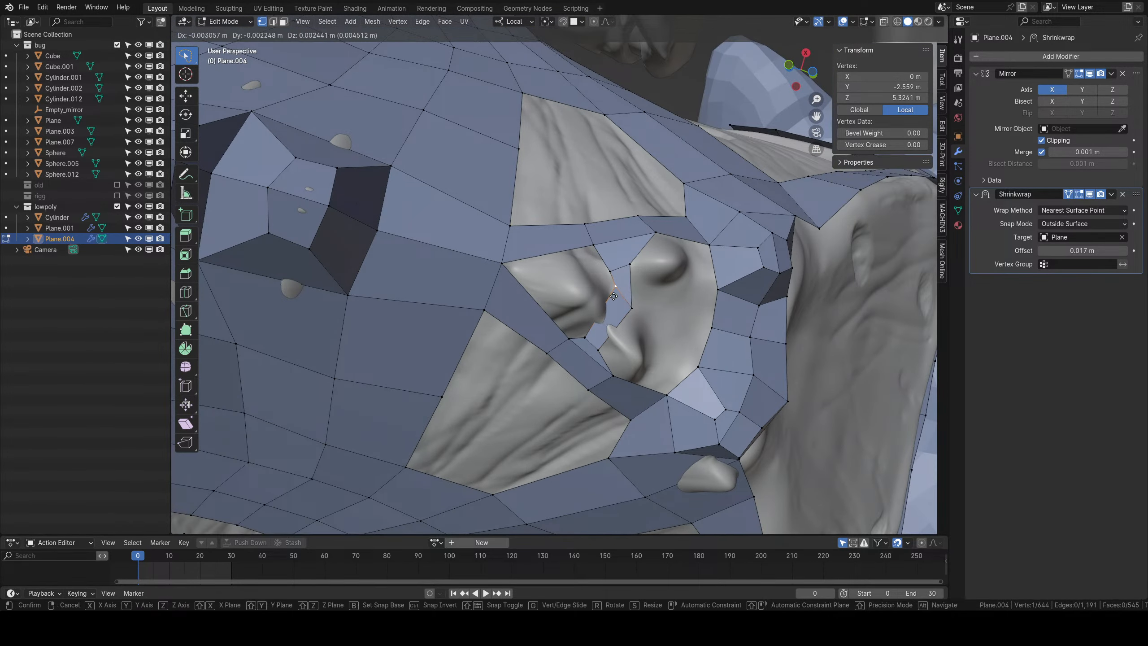
click(619, 309)
Extrude the bridge's outer side edge along the mirror seam and move the new edge over the sculpted surface.
alt+click(607, 266)
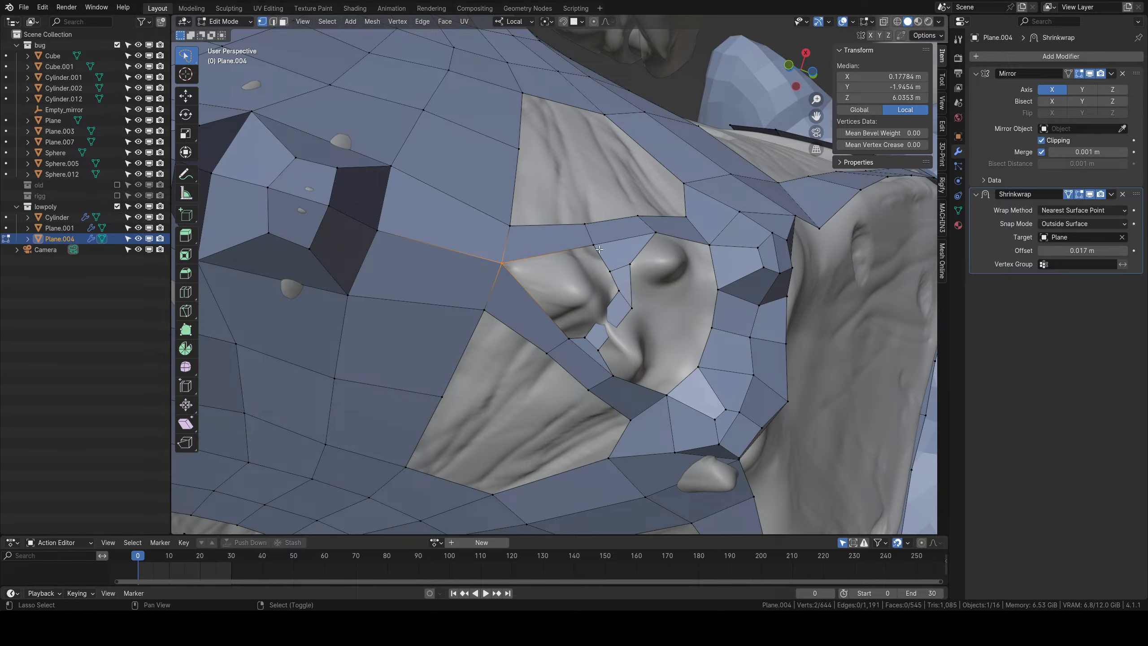
click(609, 267)
middle_drag(609, 267, 506, 337)
key(e)
click(539, 360)
key(g)
click(567, 389)
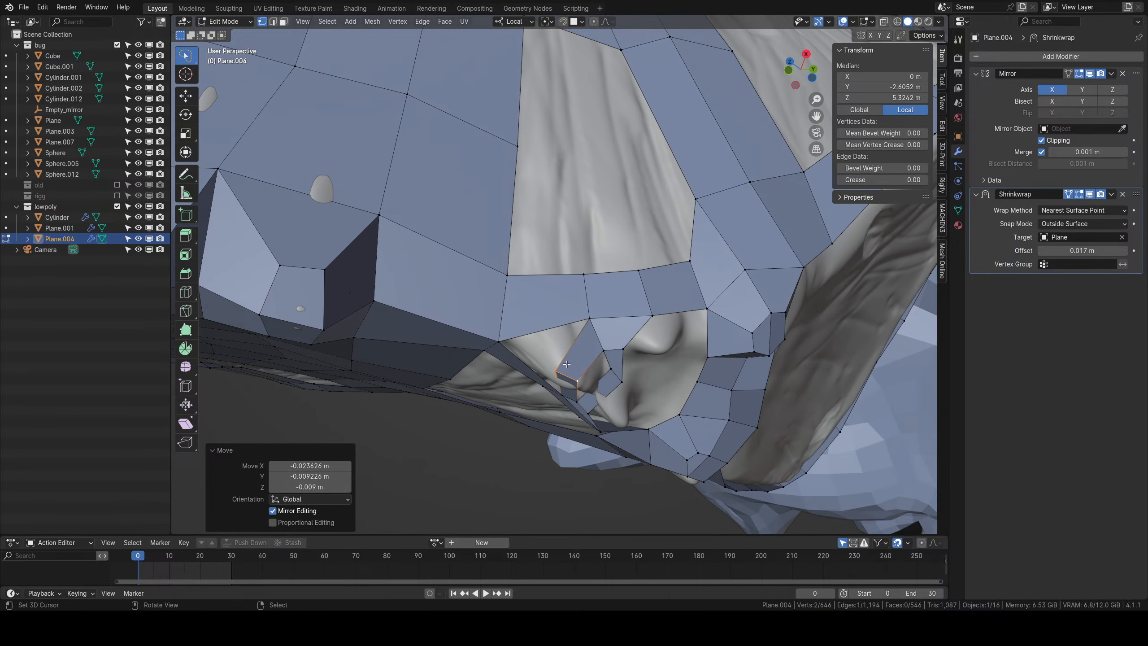
Fill two faces between the extruded edge, the bridge and the hole's outer border.
shift+click(589, 317)
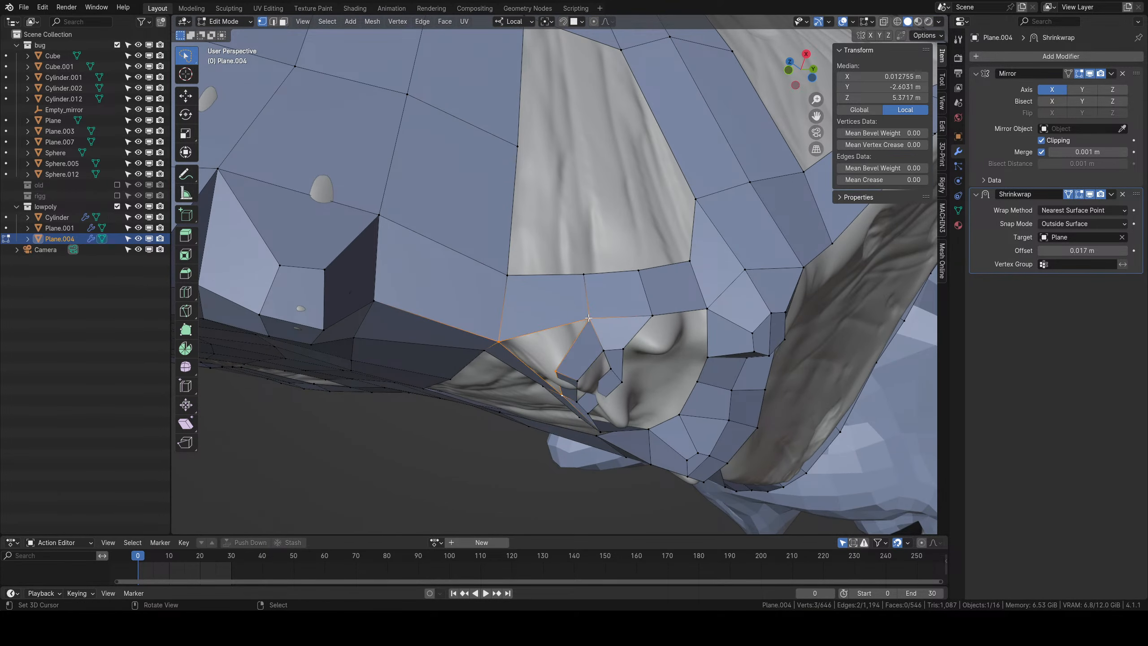
key(f)
middle_drag(589, 318, 558, 322)
right_click(558, 318)
shift+right_click(599, 320)
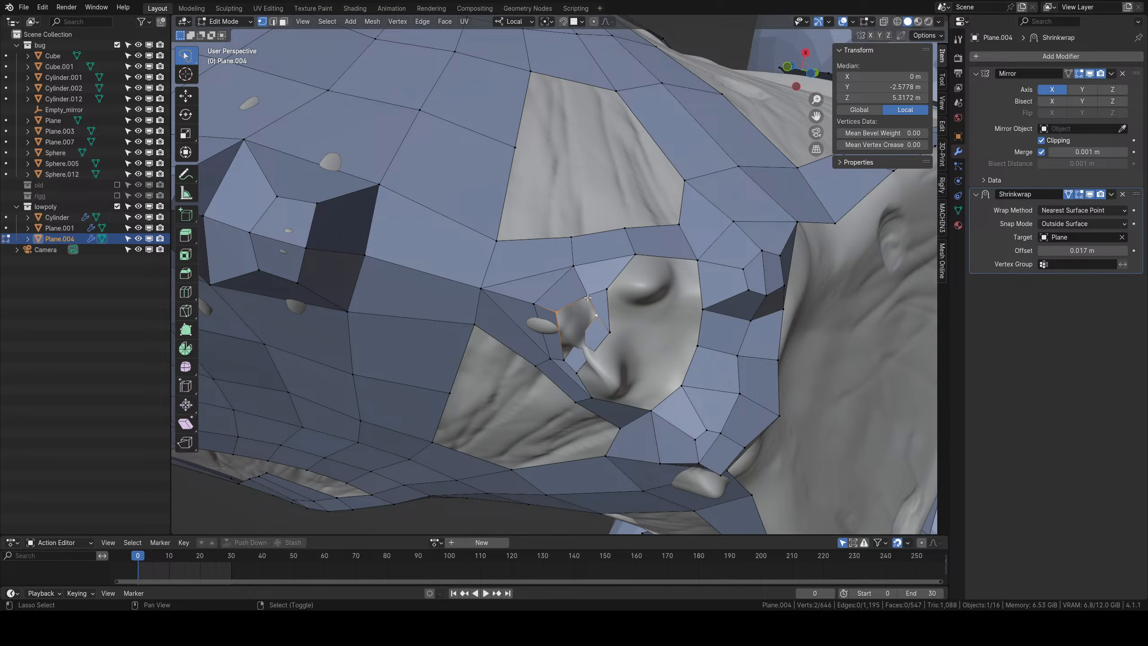
shift+right_click(589, 301)
Reposition two bridge vertices at the mirror seam to even out the faces.
right_click(594, 320)
key(g)
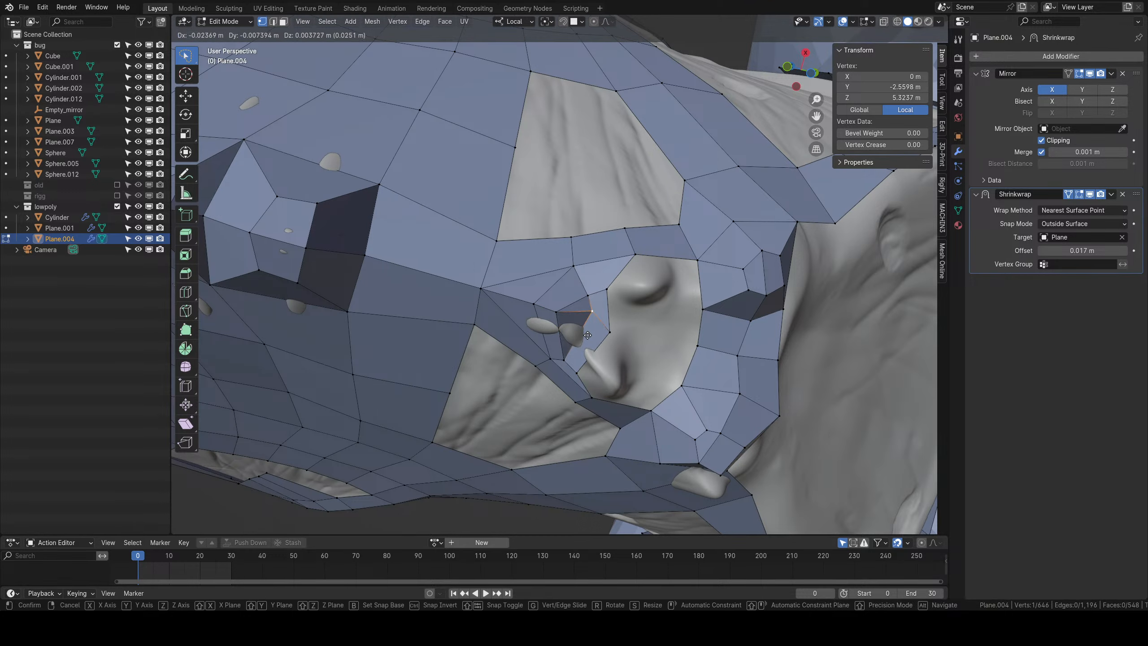
click(593, 316)
right_click(614, 329)
key(g)
click(621, 327)
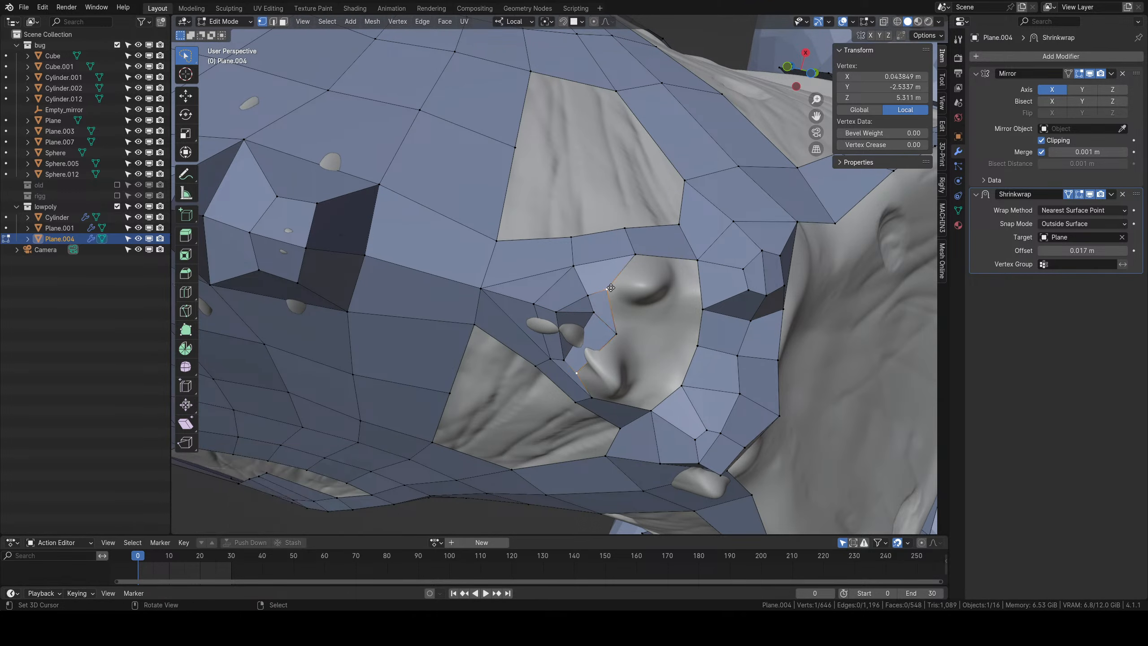
Extrude the edge on the hole's far border inward towards the bridge.
right_click(696, 261)
right_drag(698, 312, 701, 313)
shift+right_click(698, 344)
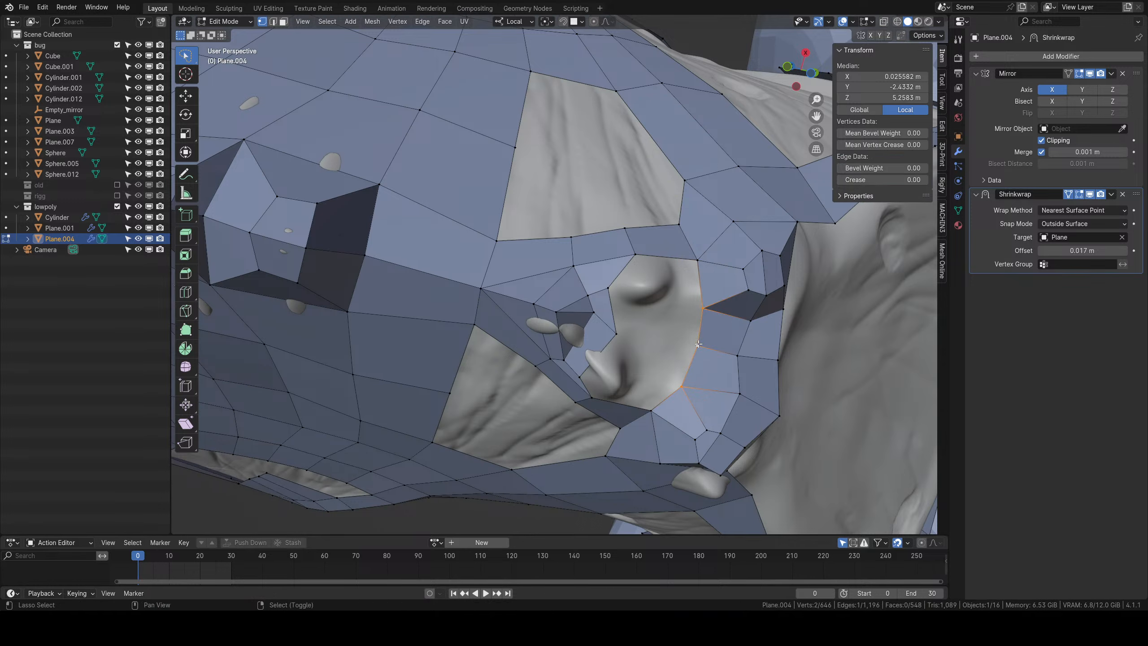
key(e)
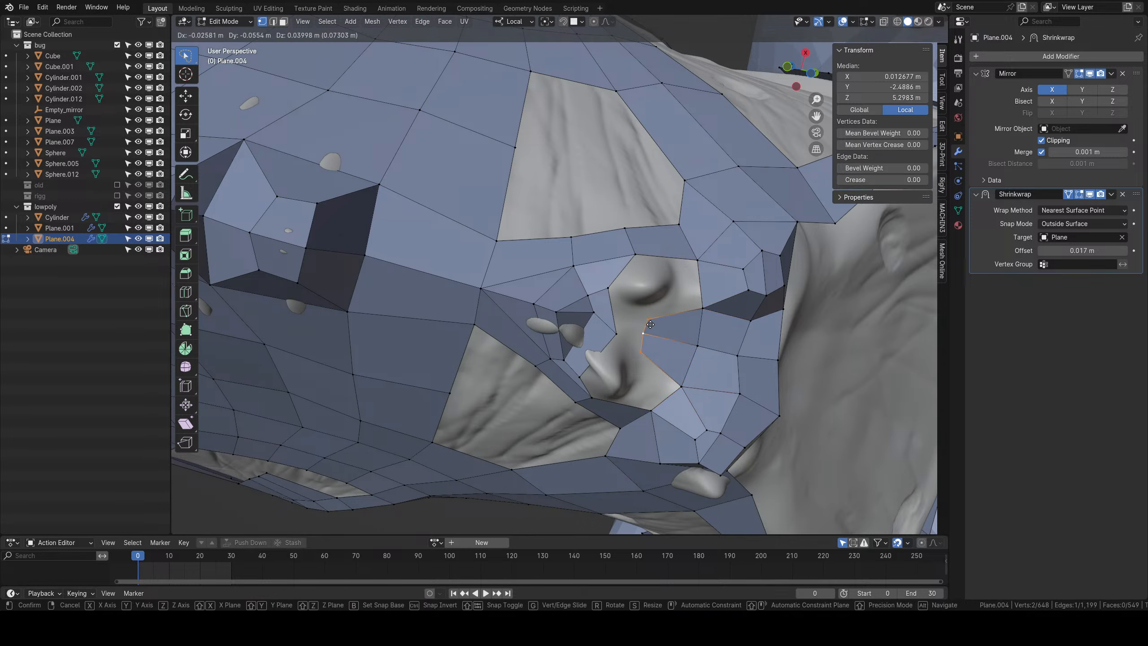
click(658, 324)
Fill the gap between the extruded edge and the bridge with a face, then reposition the corner vertex of the remaining opening.
shift+right_click(614, 335)
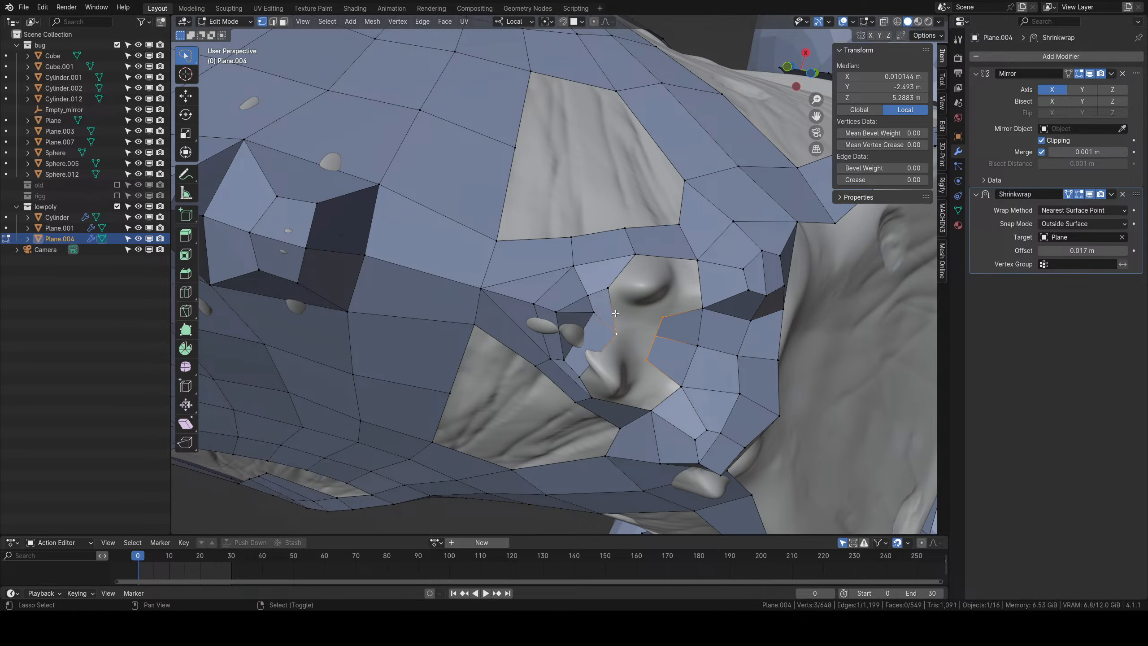
shift+right_click(618, 292)
key(f)
right_click(662, 317)
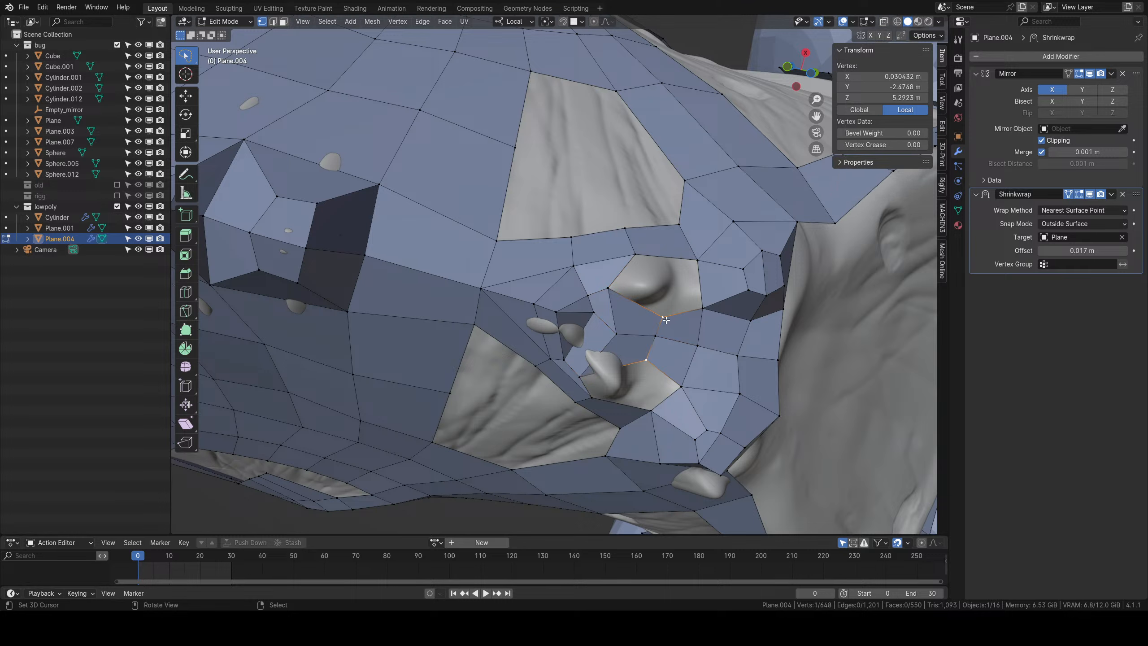
key(g)
click(633, 295)
Select the vertices around the remaining opening and fill it with a single face.
right_click(610, 286)
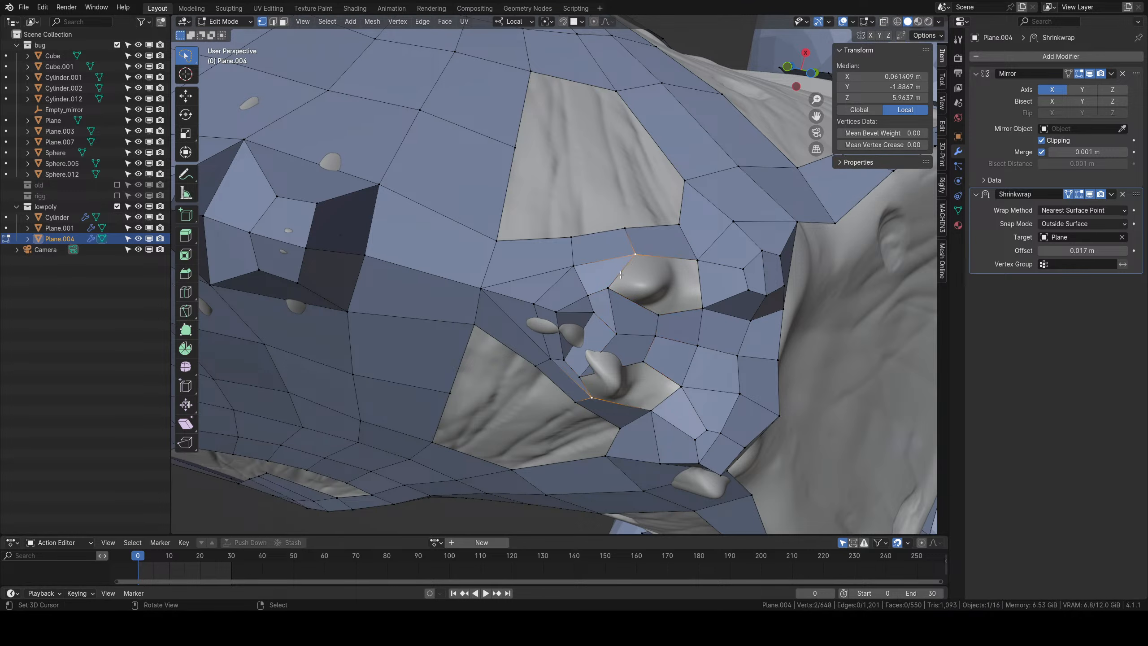
shift+right_click(637, 252)
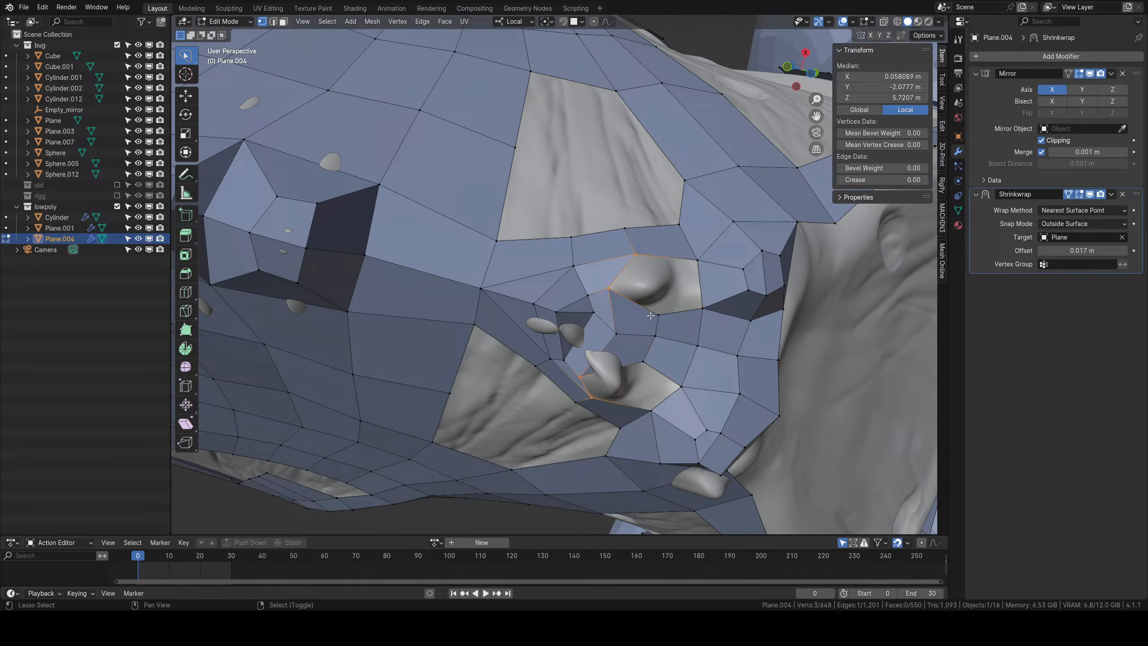
right_click(656, 315)
shift+right_click(610, 289)
shift+right_click(635, 255)
shift+right_click(697, 261)
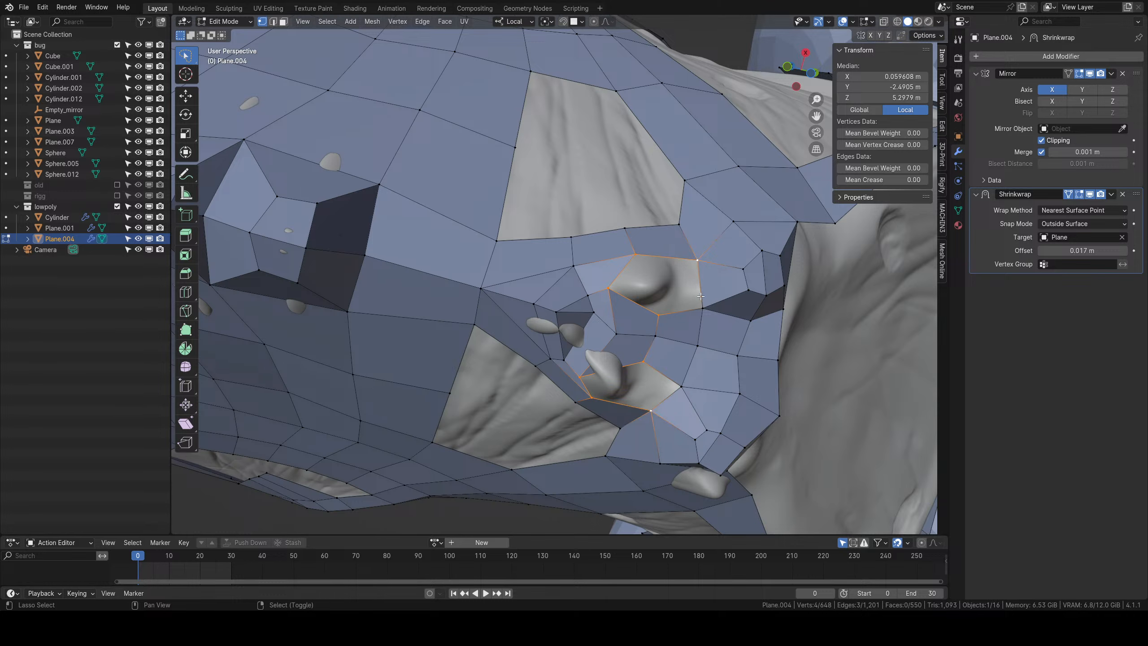
key(f)
Extrude the newly filled face outward, scale it down and move it over the sculpted bump.
middle_drag(700, 297, 588, 391)
key(e)
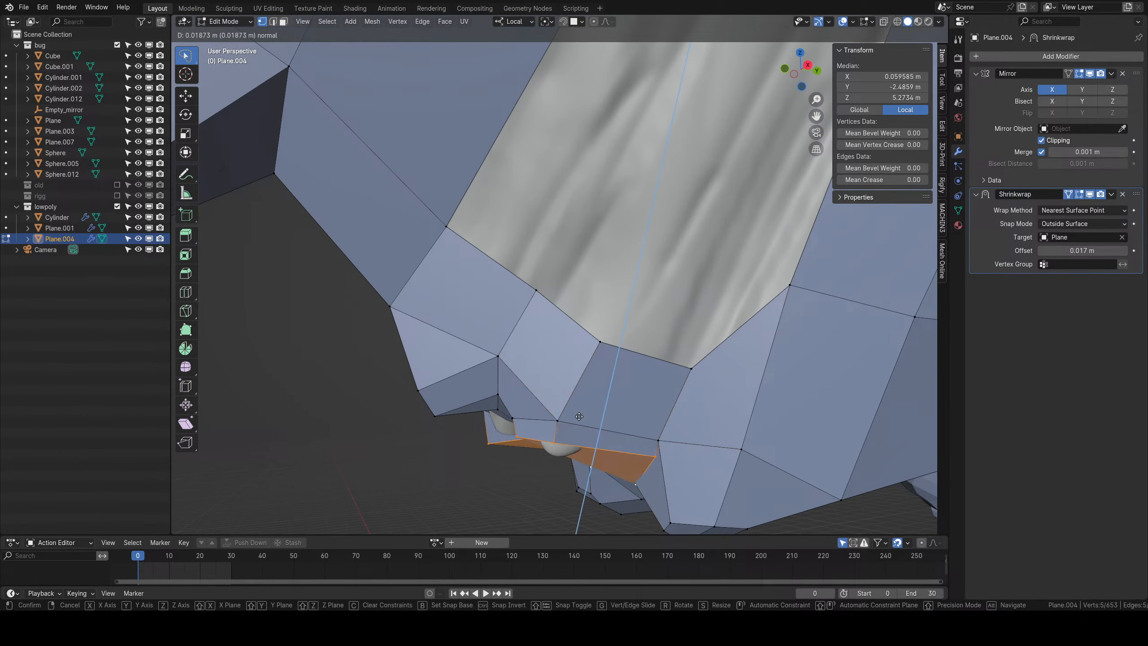
click(609, 477)
key(s)
click(604, 473)
middle_drag(603, 473, 598, 333)
key(g)
click(584, 367)
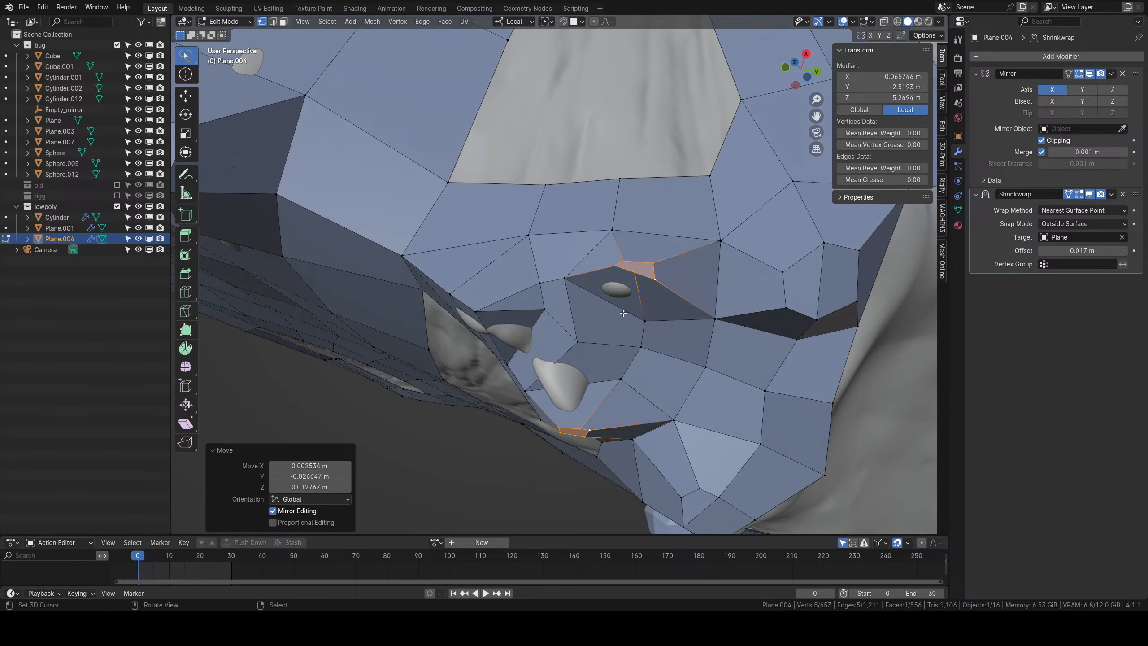
Reposition the vertices of the extruded bump's cap one by one to match the sculpted surface.
click(634, 272)
key(g)
click(626, 281)
right_click(615, 266)
key(g)
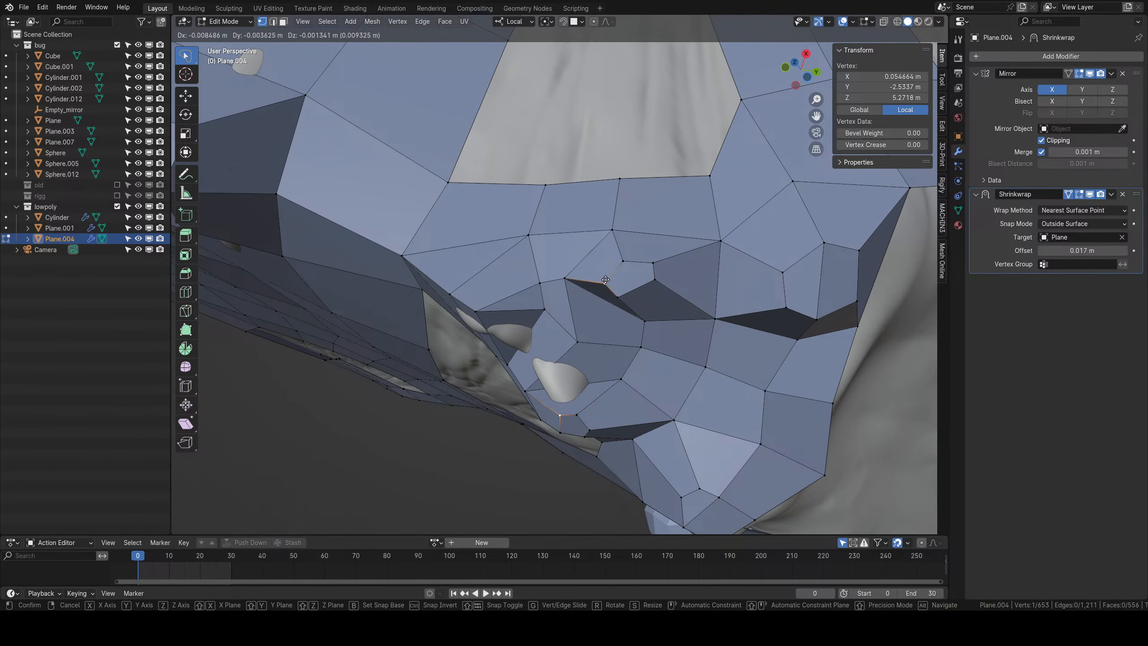
click(606, 284)
right_click(624, 262)
key(g)
click(622, 262)
right_click(651, 265)
key(g)
click(653, 264)
right_click(655, 280)
key(g)
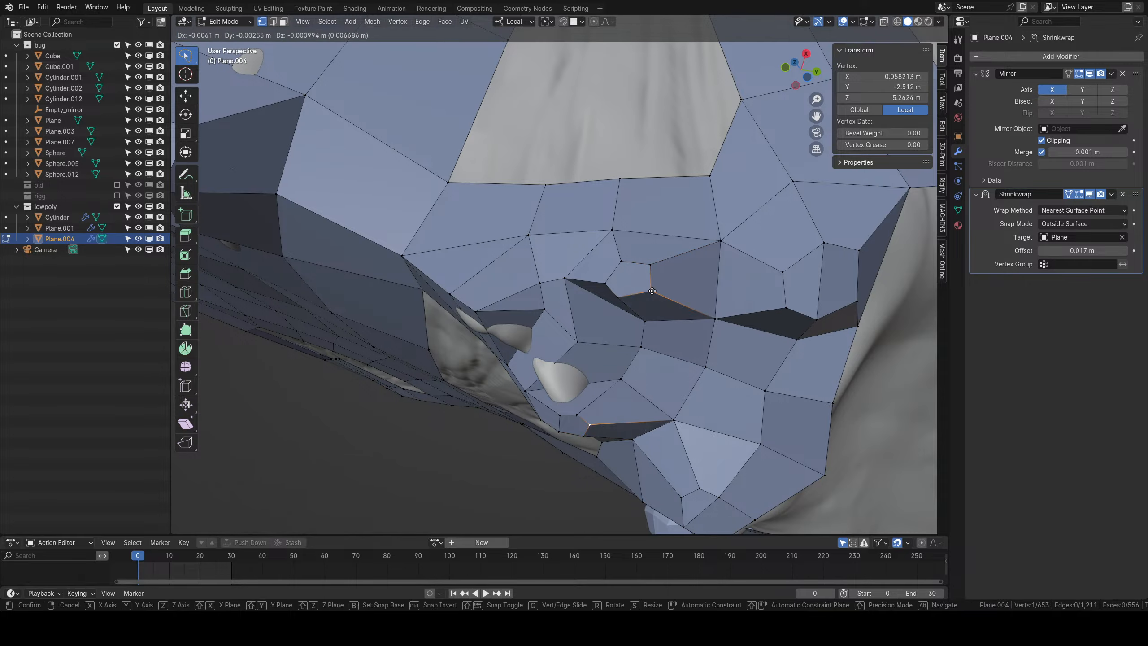
click(652, 292)
Examine the retopologized bumps and the open areas of the low-poly mesh, in and out of Edit Mode, from several angles.
scroll(681, 344, down, 5)
middle_drag(682, 334, 658, 113)
key(Tab)
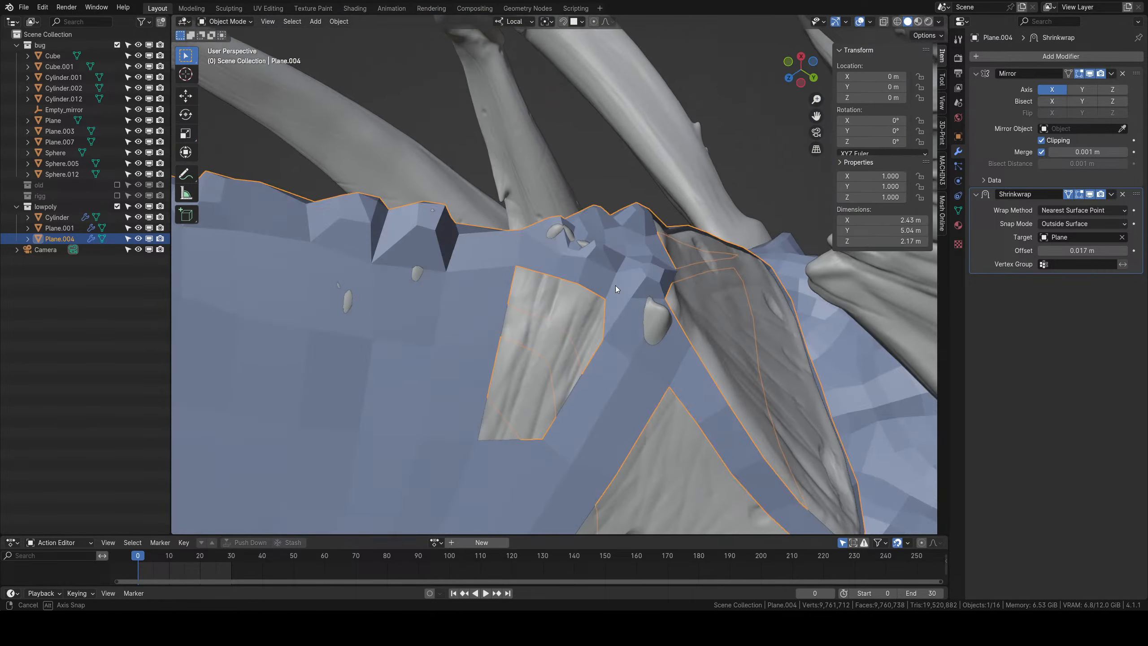
scroll(608, 288, down, 3)
middle_drag(604, 290, 583, 361)
scroll(583, 361, up, 4)
key(Tab)
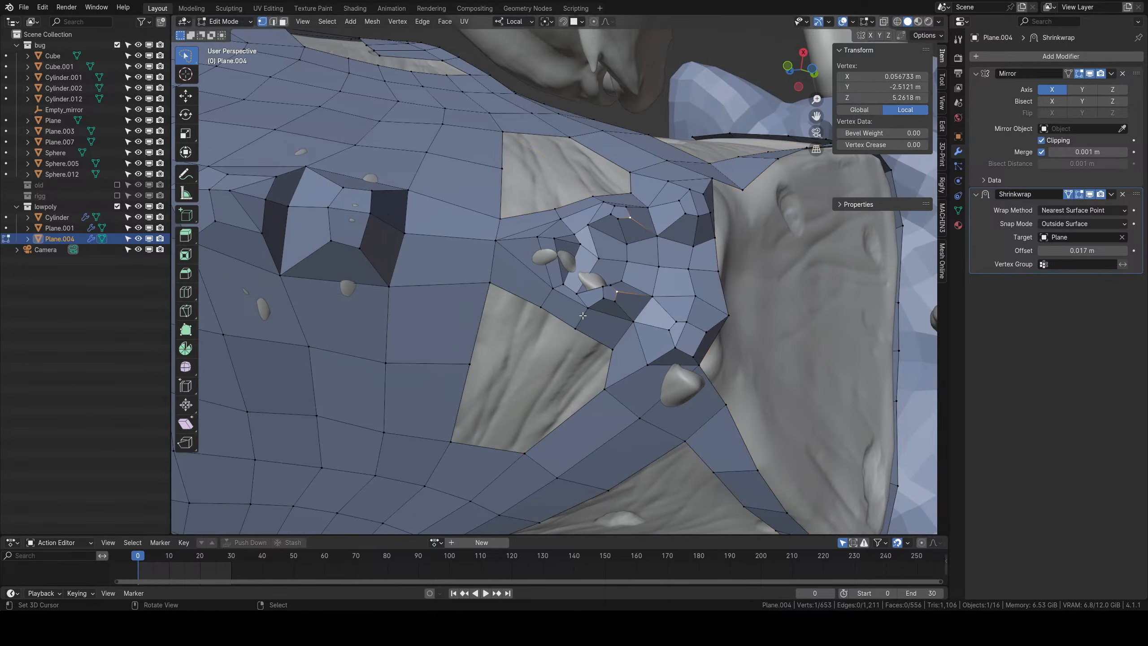
middle_drag(583, 280, 574, 340)
scroll(575, 340, up, 1)
right_click(573, 339)
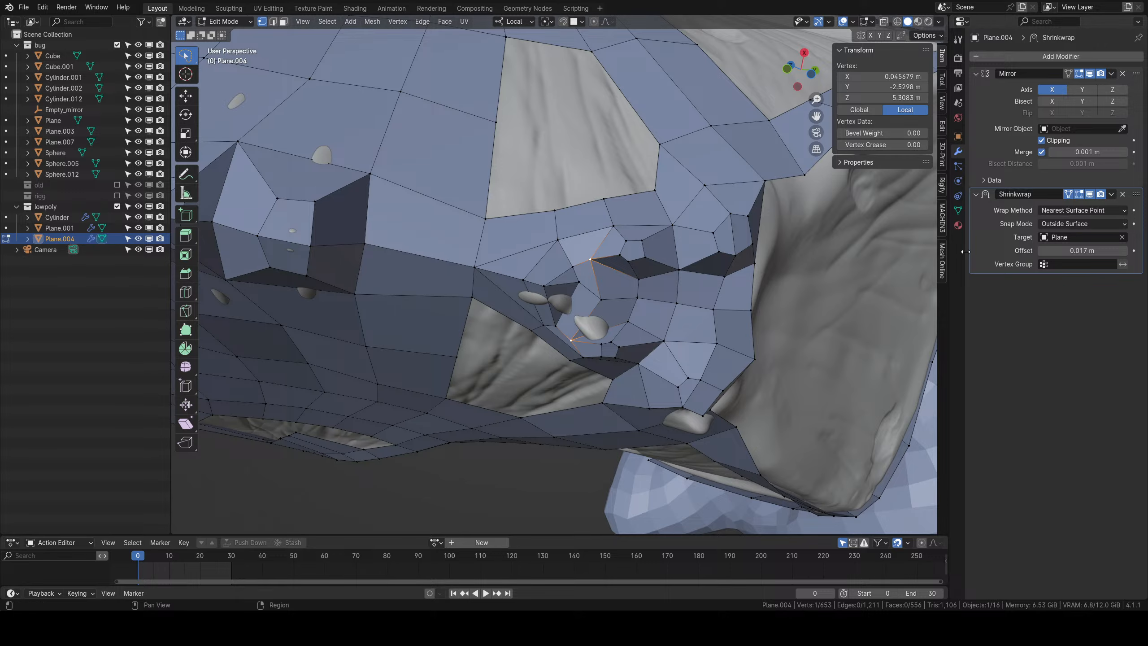
scroll(588, 298, down, 3)
middle_drag(583, 303, 665, 230)
scroll(589, 333, down, 5)
key(Tab)
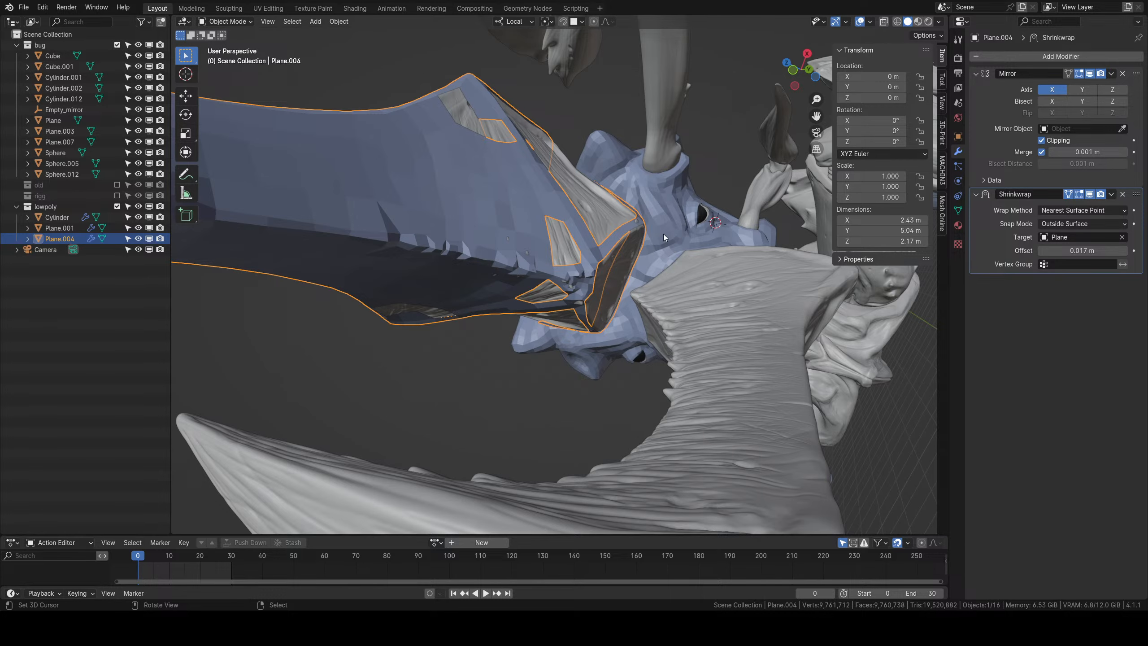
mouse_move(504, 332)
middle_down()
mouse_move(561, 211)
mouse_move(534, 351)
mouse_move(527, 326)
mouse_move(582, 320)
mouse_move(558, 347)
mouse_move(582, 301)
mouse_move(628, 324)
mouse_move(630, 263)
mouse_move(614, 337)
mouse_move(570, 358)
middle_up()
scroll(535, 351, up, 3)
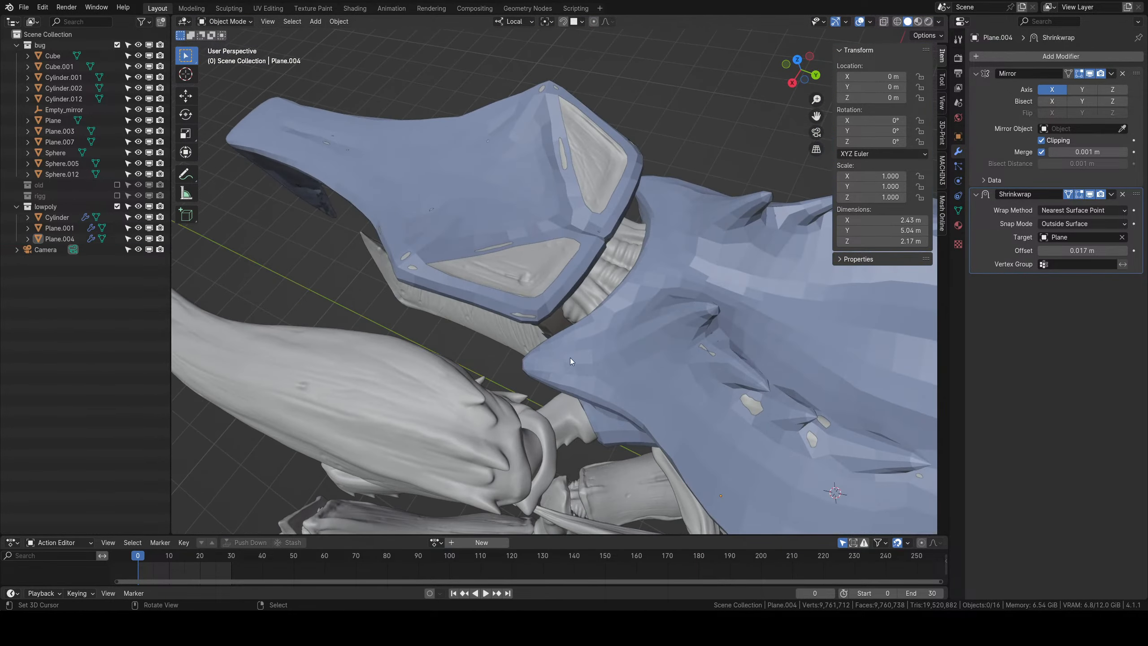
Isolate the sculpted Plane object and its low-poly mesh Plane.004 by hiding all unselected objects.
click(539, 271)
mouse_move(540, 271)
middle_down()
mouse_move(540, 240)
mouse_move(570, 249)
middle_up()
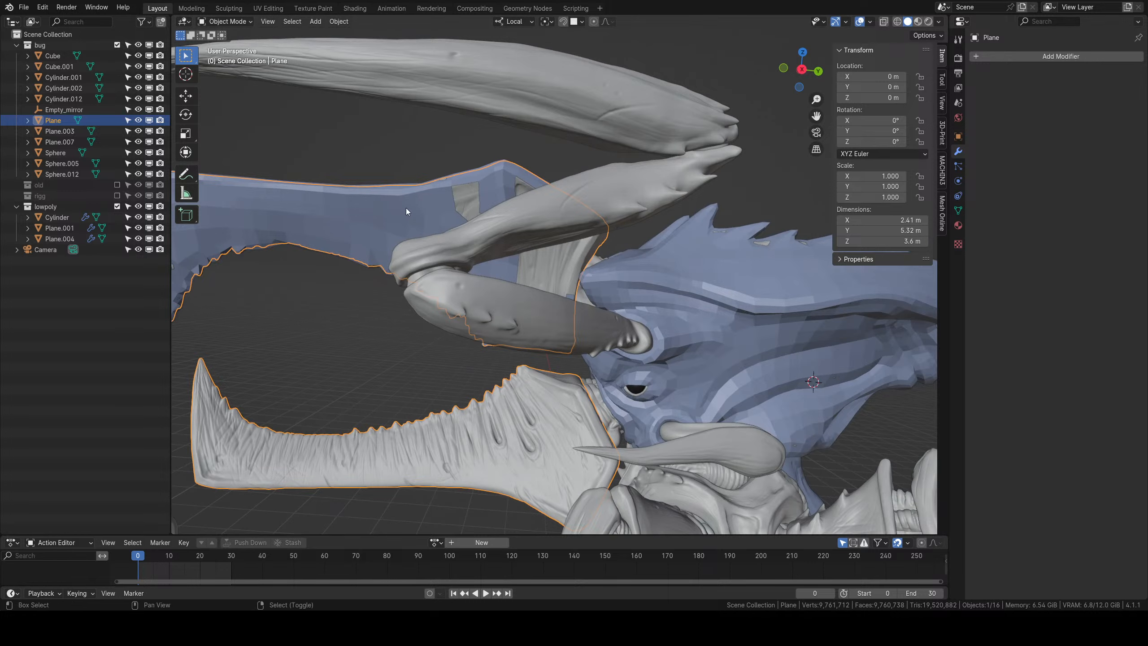
shift+click(397, 197)
key(shift+h)
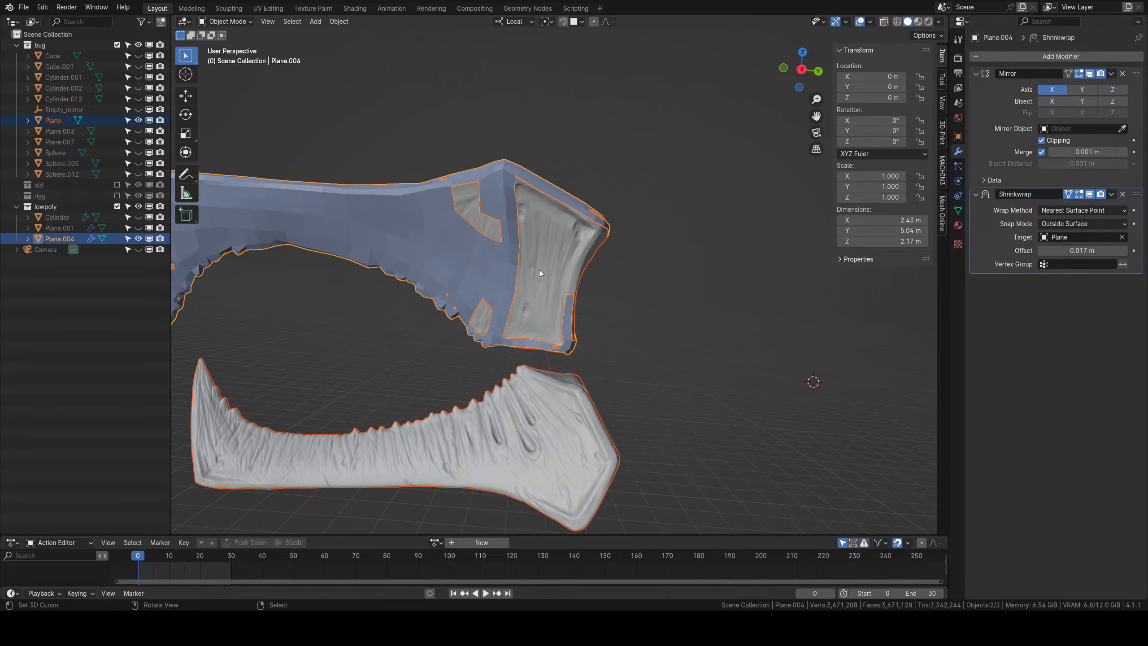
Examine the isolated horn's open end to find the border strip that needs extending.
middle_drag(539, 269, 474, 273)
scroll(497, 328, up, 4)
click(502, 318)
scroll(504, 318, down, 2)
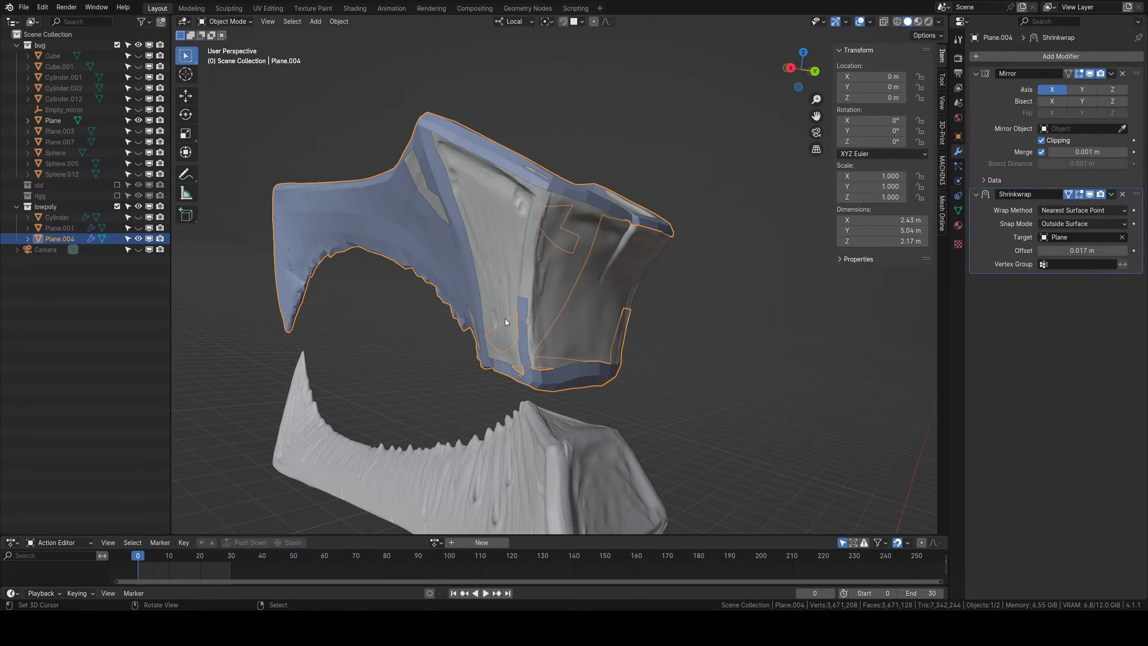
right_click(522, 306)
mouse_move(522, 306)
middle_down()
mouse_move(542, 276)
mouse_move(606, 280)
middle_up()
right_click(541, 278)
right_click(533, 287)
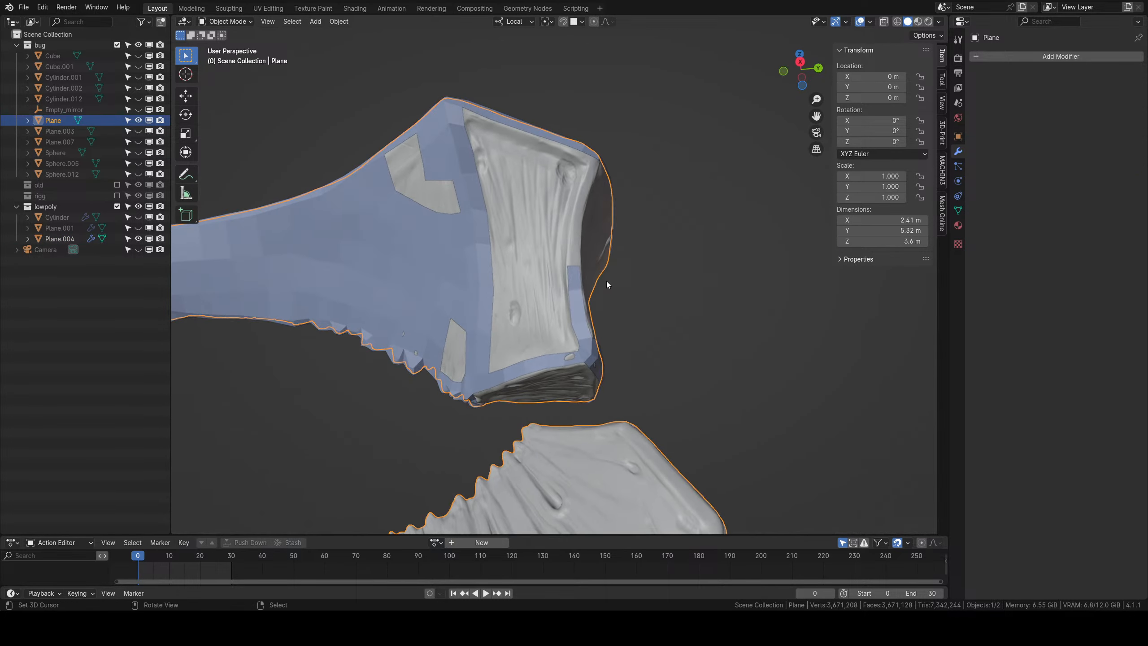
Edit the low-poly mesh Plane.004 and extrude the end edge of the open side's border strip upward twice.
right_click(573, 283)
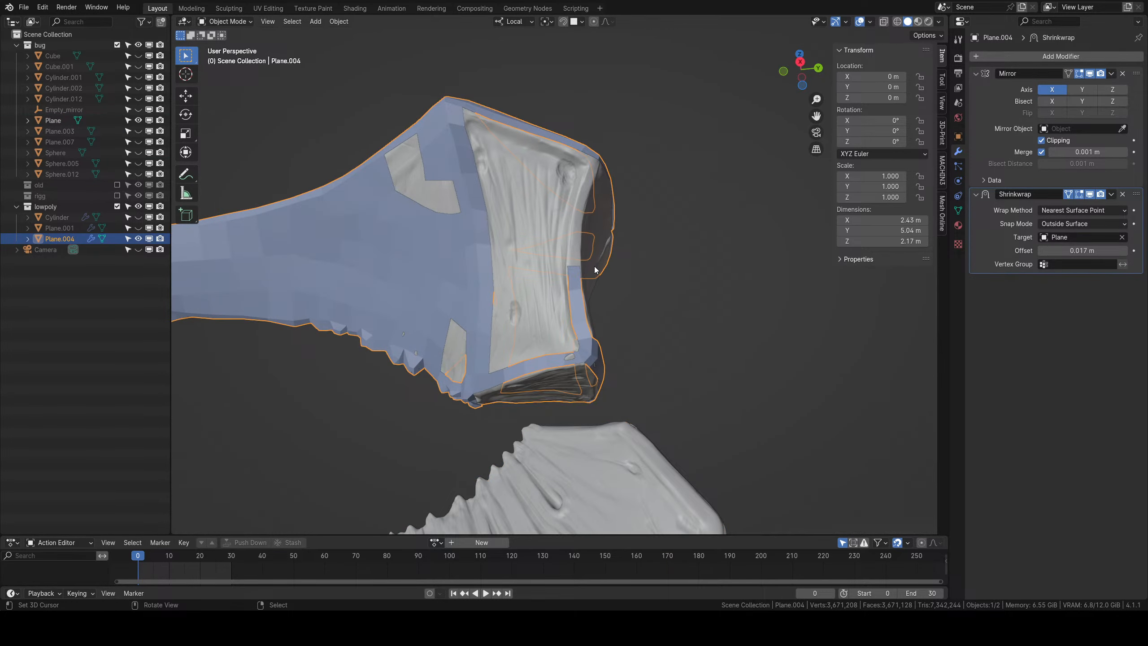
key(Tab)
scroll(583, 294, up, 1)
mouse_move(583, 303)
middle_down()
mouse_move(541, 300)
mouse_move(553, 345)
mouse_move(565, 320)
middle_up()
shift+right_click(549, 297)
key(e)
click(553, 317)
key(e)
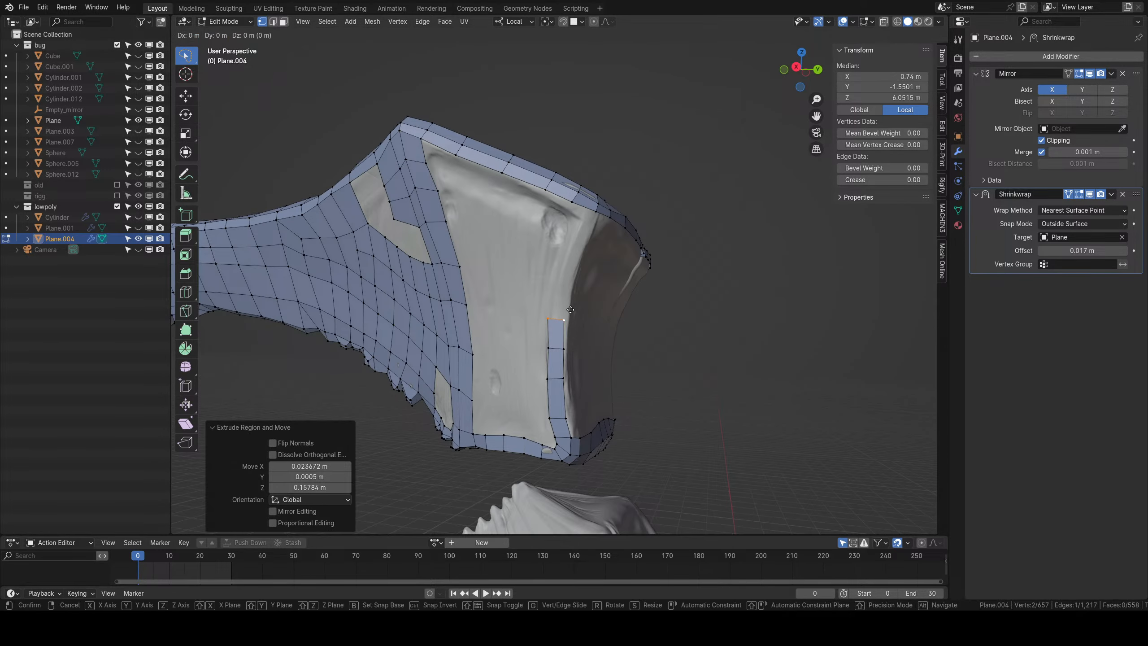
alt+scroll(567, 289, up, 3)
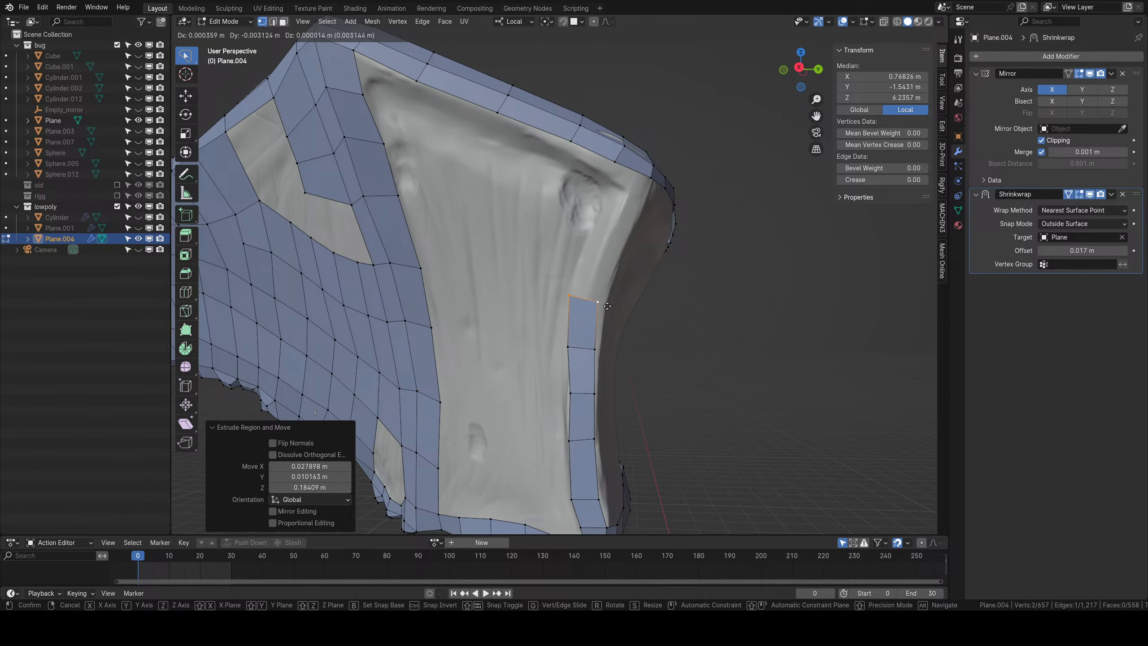
click(609, 306)
Reposition the inner vertex at the border strip's upper end and select the whole end edge.
right_click(575, 297)
key(g)
click(586, 299)
shift+click(597, 301)
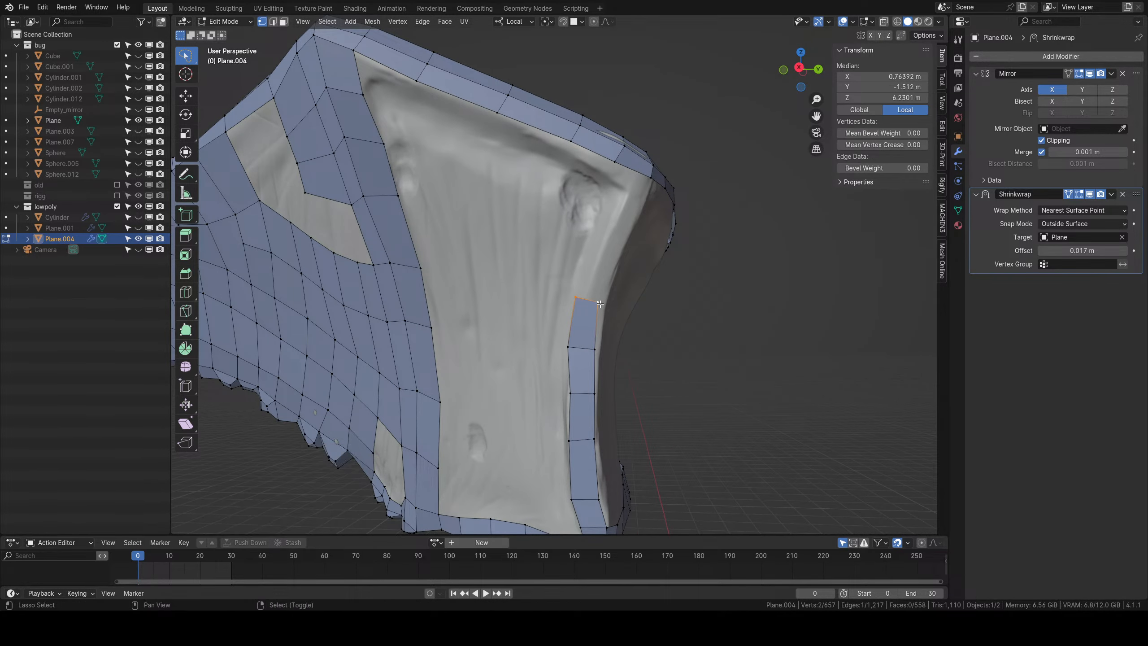
Extrude the border strip's end edge upward once more and move one of the new vertices along the sculpt's rim.
key(e)
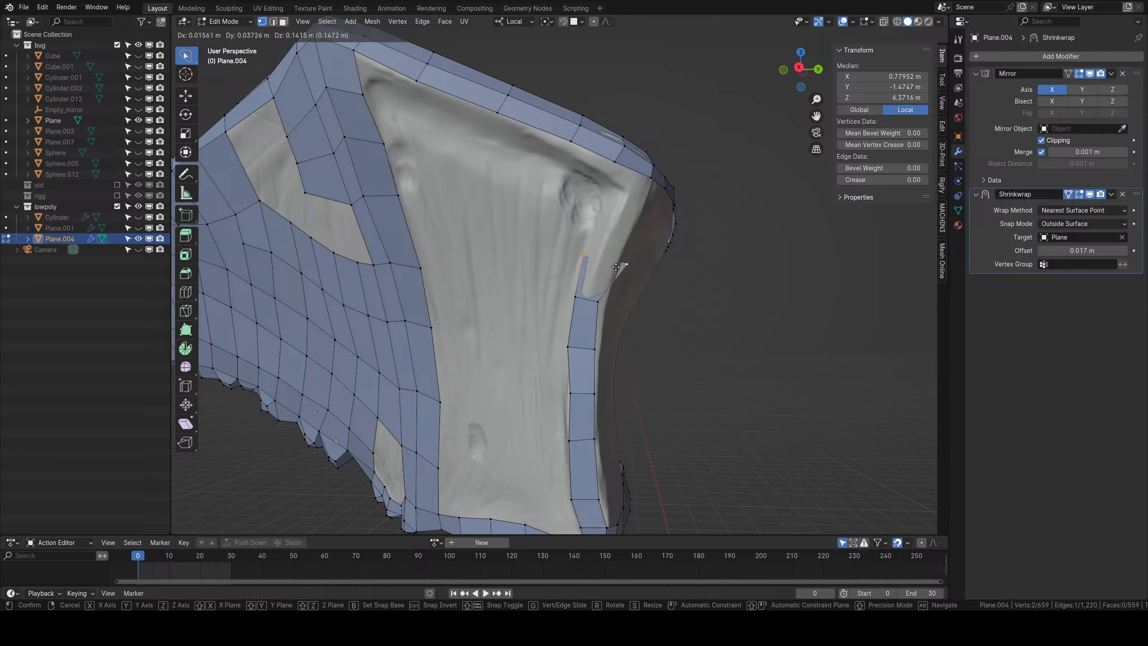
click(618, 268)
click(586, 252)
key(g)
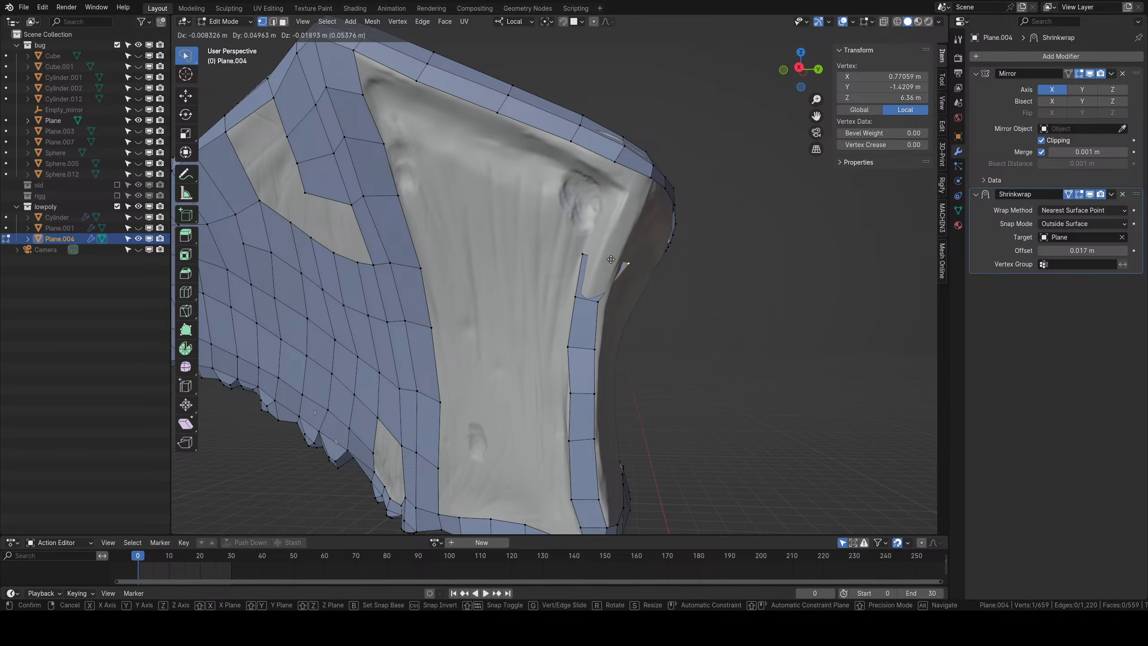
click(610, 260)
Turn on snapping and place the border strip's upper vertices onto the sculpt's surface along the open end's rim.
click(562, 22)
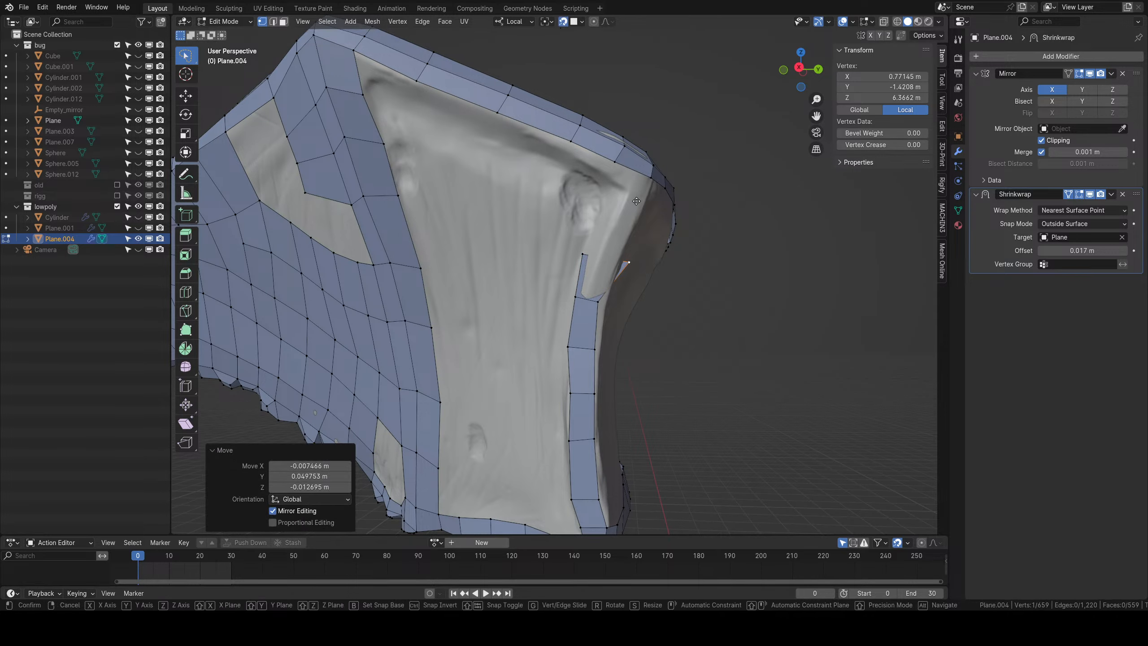
key(g)
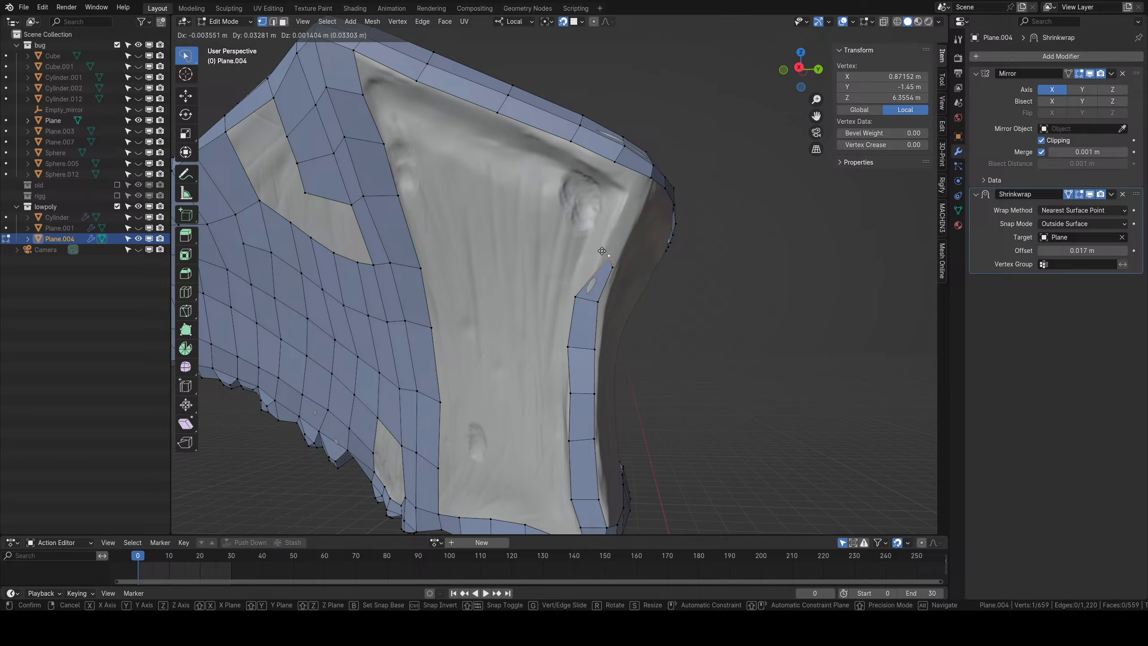
click(593, 252)
key(g)
click(581, 305)
key(g)
click(574, 308)
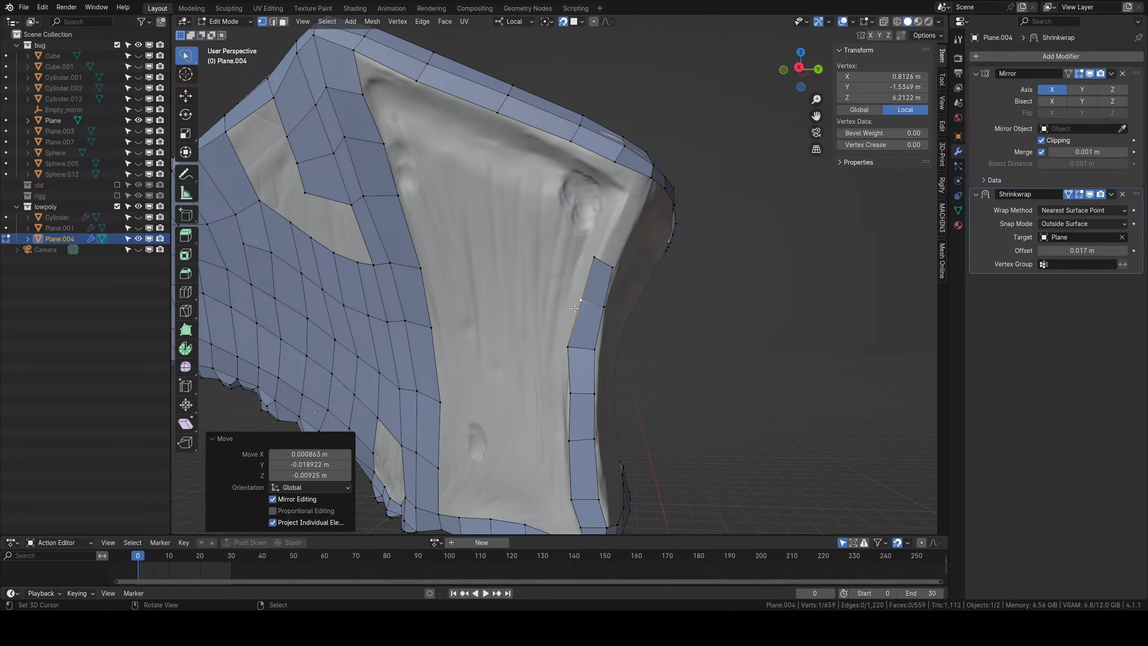
Even out the border strip's width by repositioning the vertices on the edge below its top two faces.
right_click(568, 343)
key(g)
click(579, 347)
key(g)
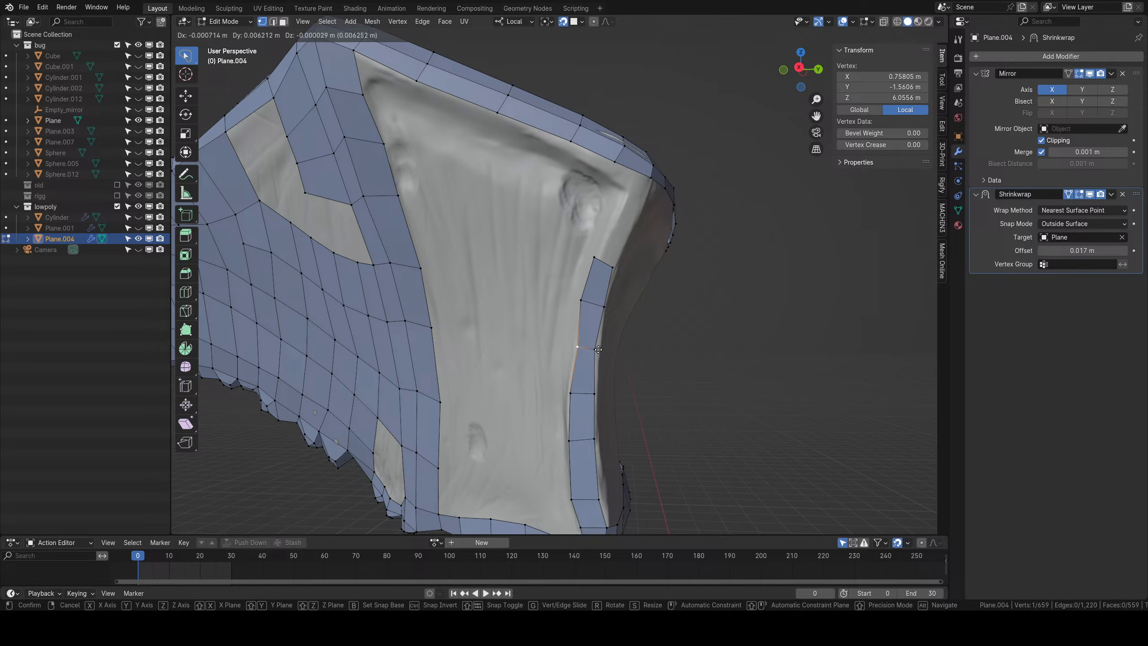
click(590, 348)
key(g)
click(588, 348)
right_click(595, 349)
key(g)
right_click(591, 348)
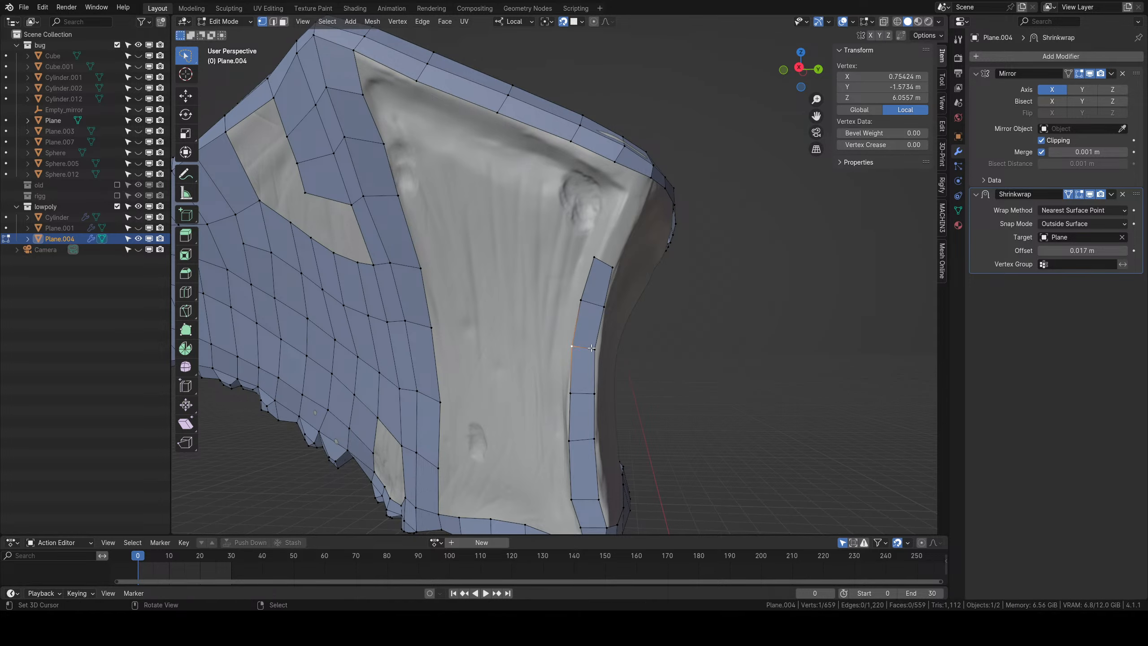
key(g)
middle_drag(601, 353, 587, 282)
click(618, 362)
Extrude the strip's end edge further up along the rim toward the upper corner.
shift+right_click(587, 282)
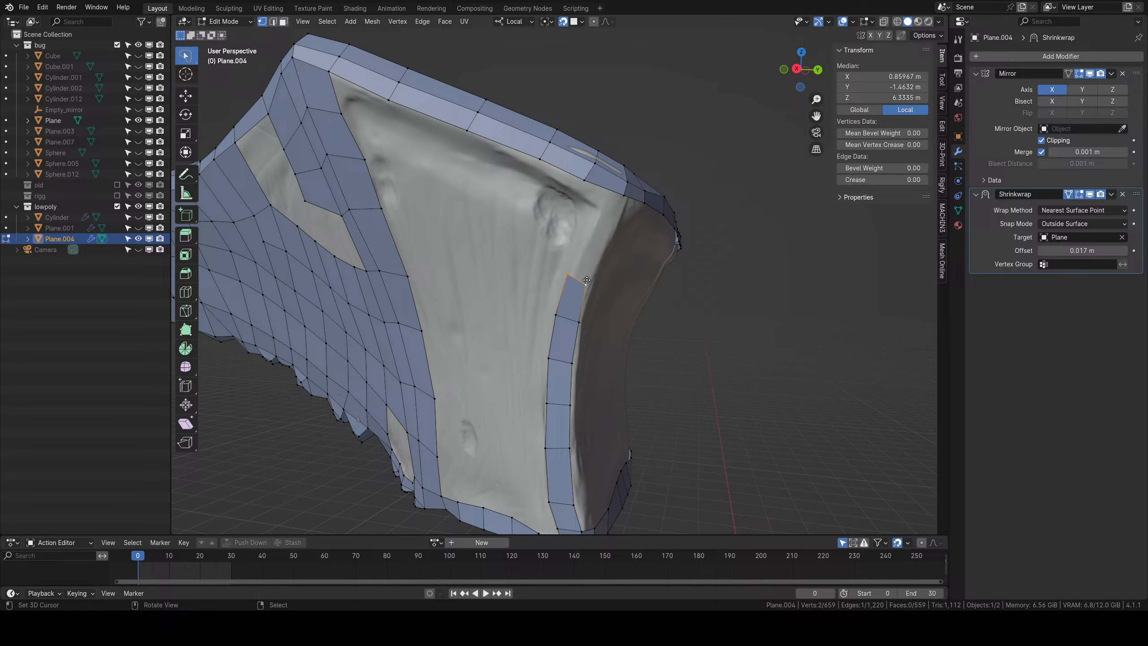
key(e)
click(607, 240)
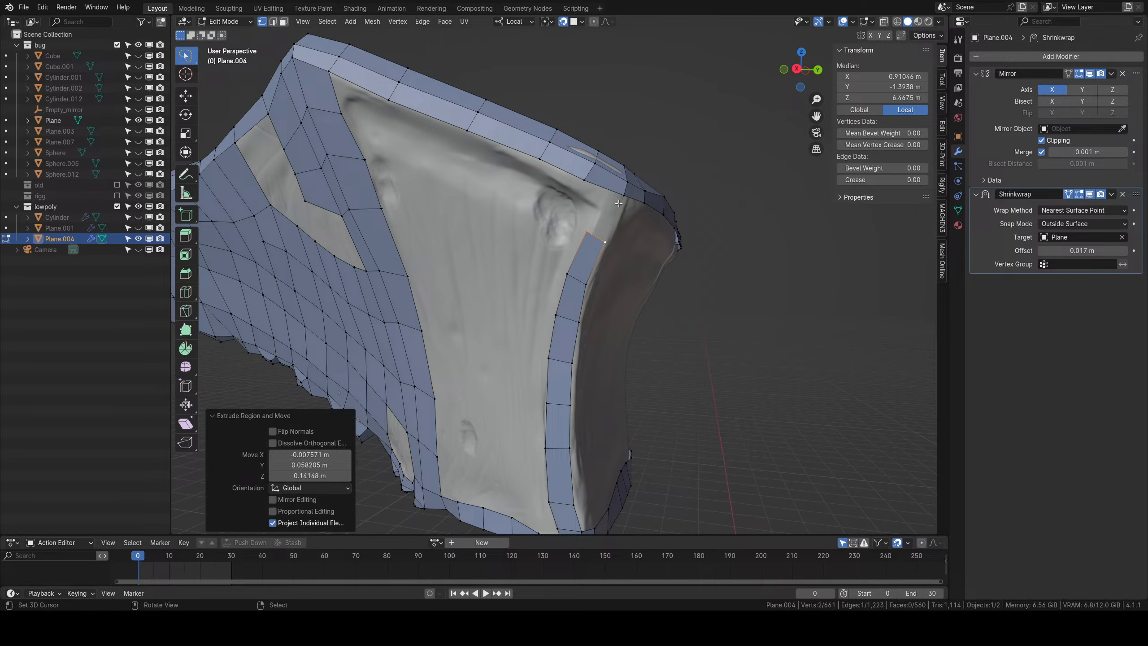
Bridge the strip's end edge to the top border's edge with a face and add one loop cut across it.
shift+right_click(587, 183)
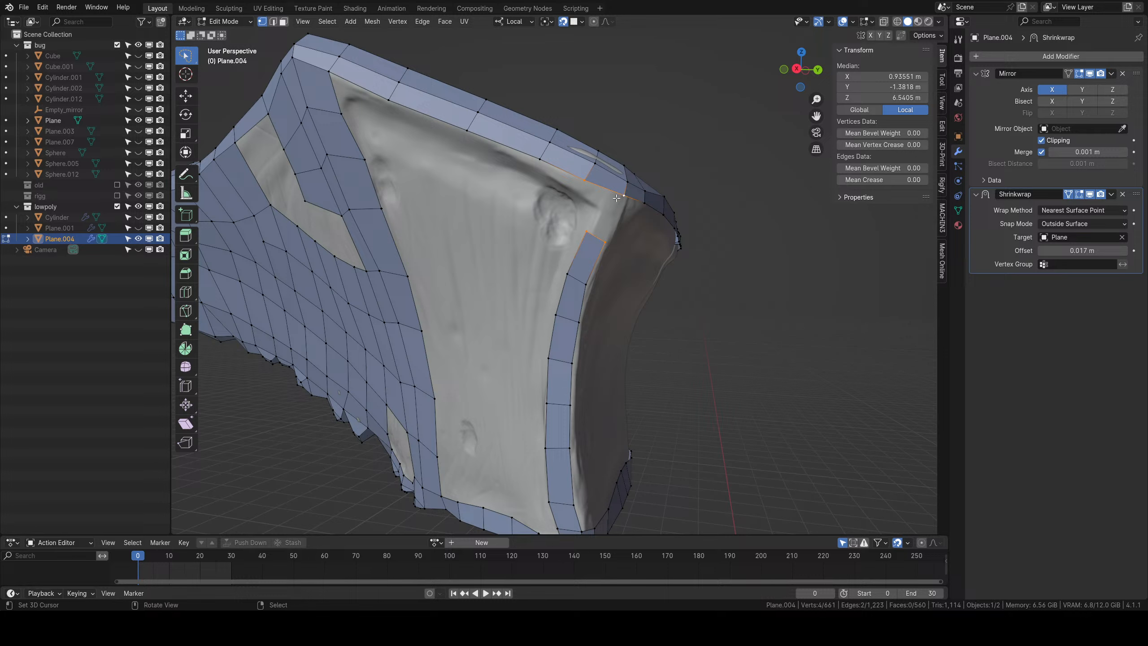
key(f)
key(ctrl+r)
click(608, 226)
click(608, 227)
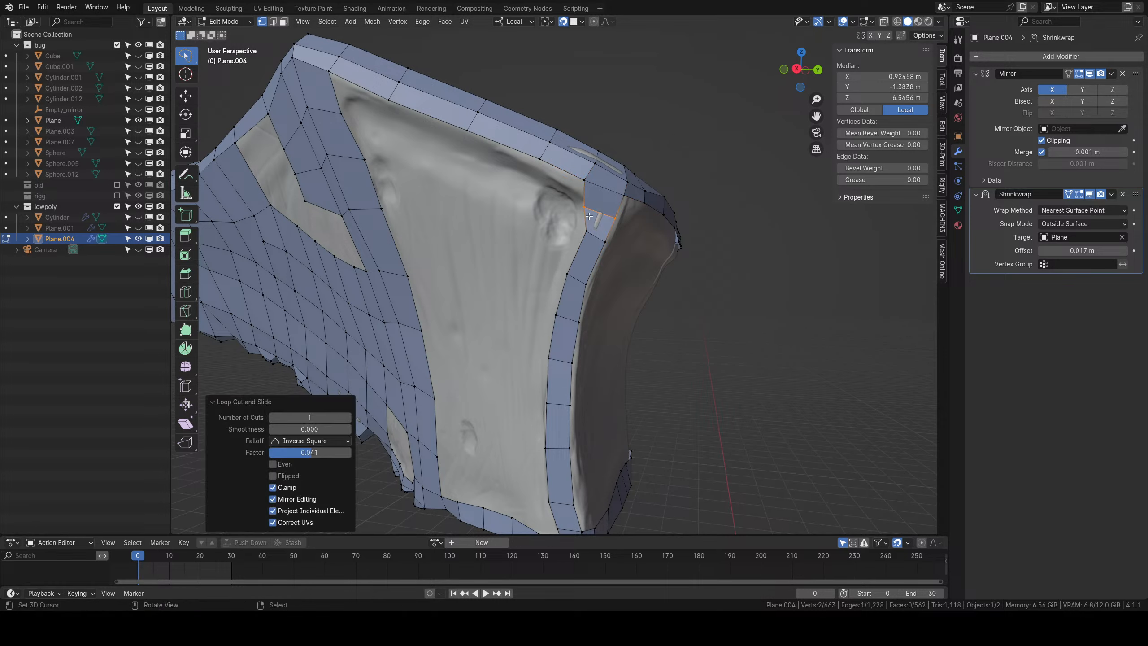
Reposition the new loop cut's vertices to follow the rim below the upper corner.
key(g)
click(612, 225)
right_click(621, 221)
key(g)
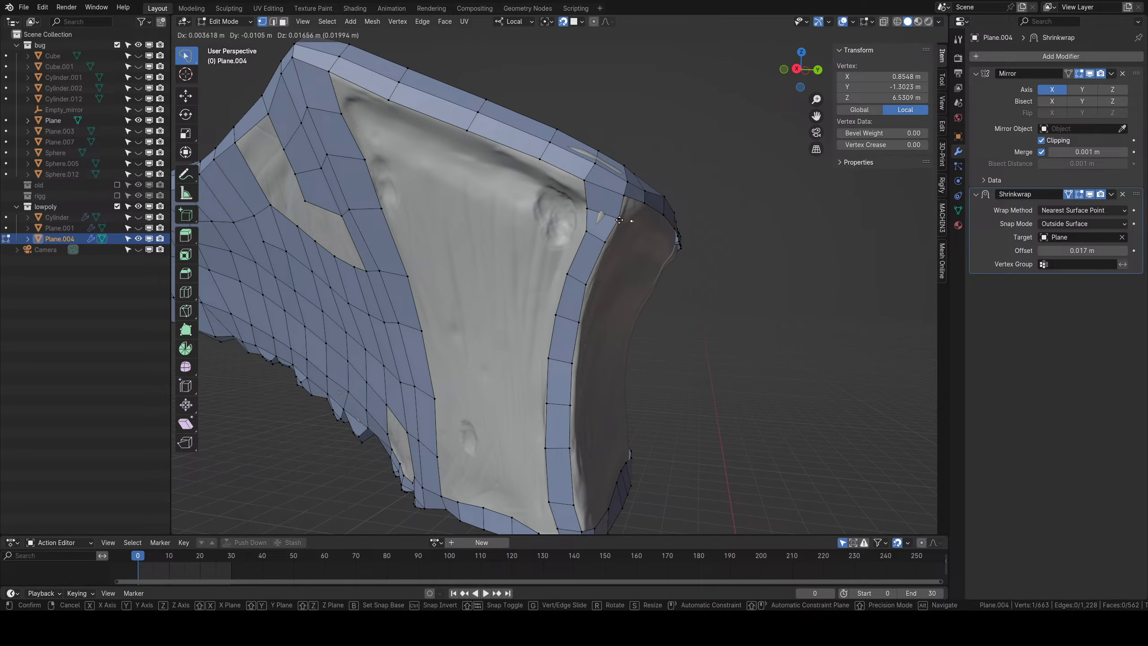
right_click(617, 216)
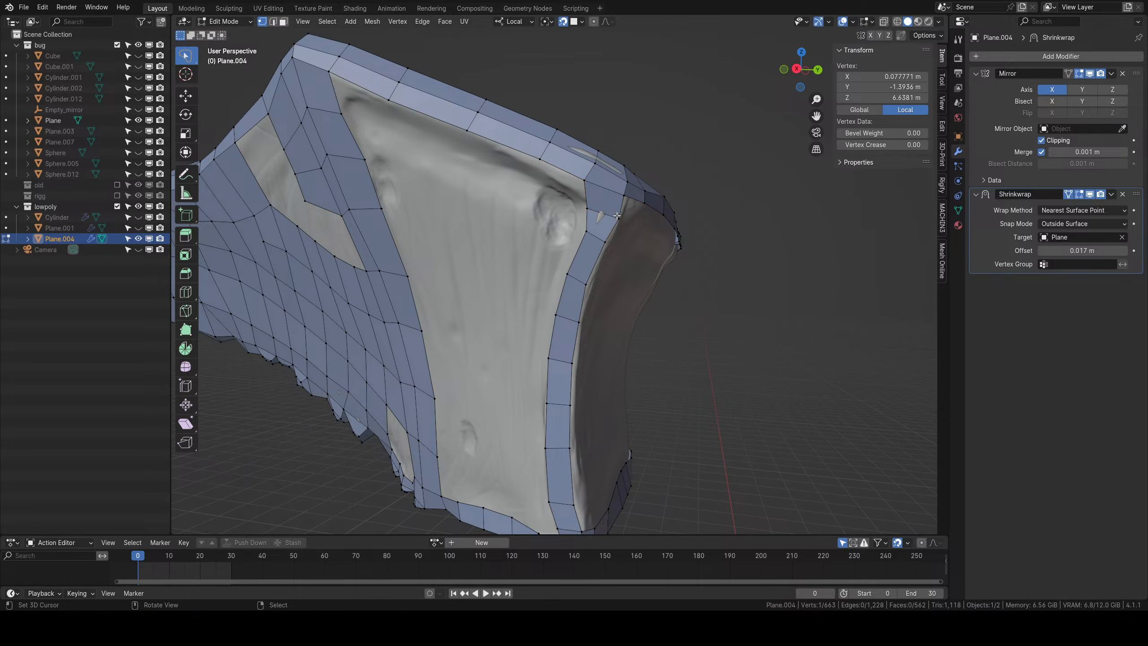
right_click(587, 210)
key(g)
click(592, 212)
Lower the vertices of the strip's edge just below the loop cut for even spacing.
right_click(587, 232)
key(g)
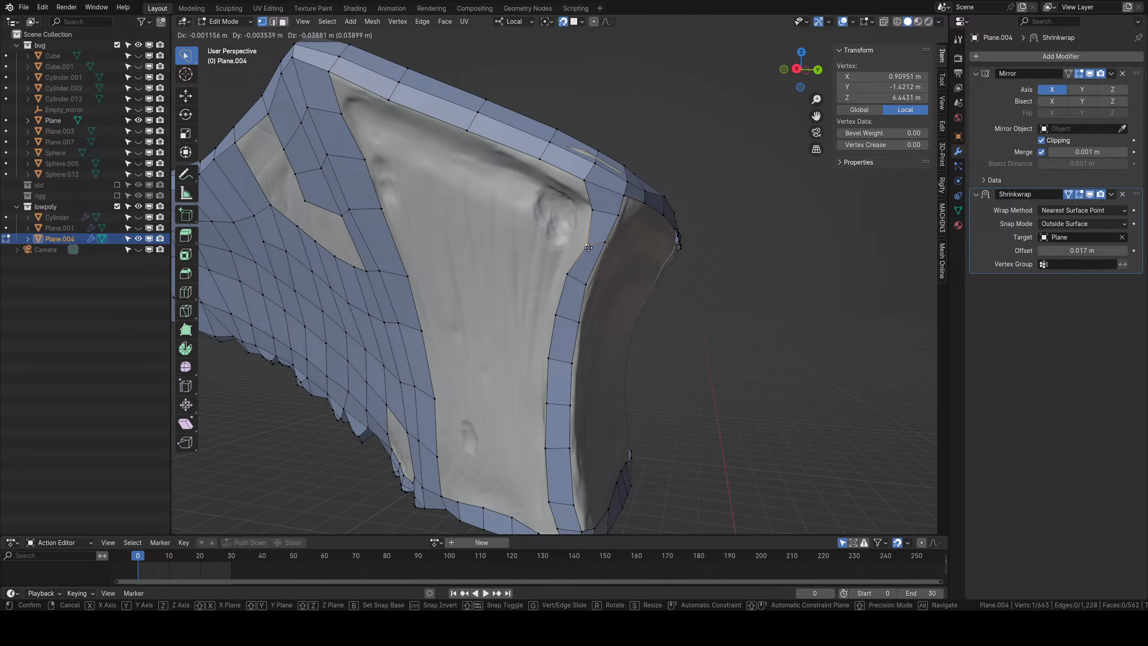
click(585, 246)
key(g)
click(604, 245)
Fill the upper part of the large hole on the horn's side with two faces, starting from its top edge.
middle_drag(604, 244, 571, 272)
scroll(572, 273, up, 4)
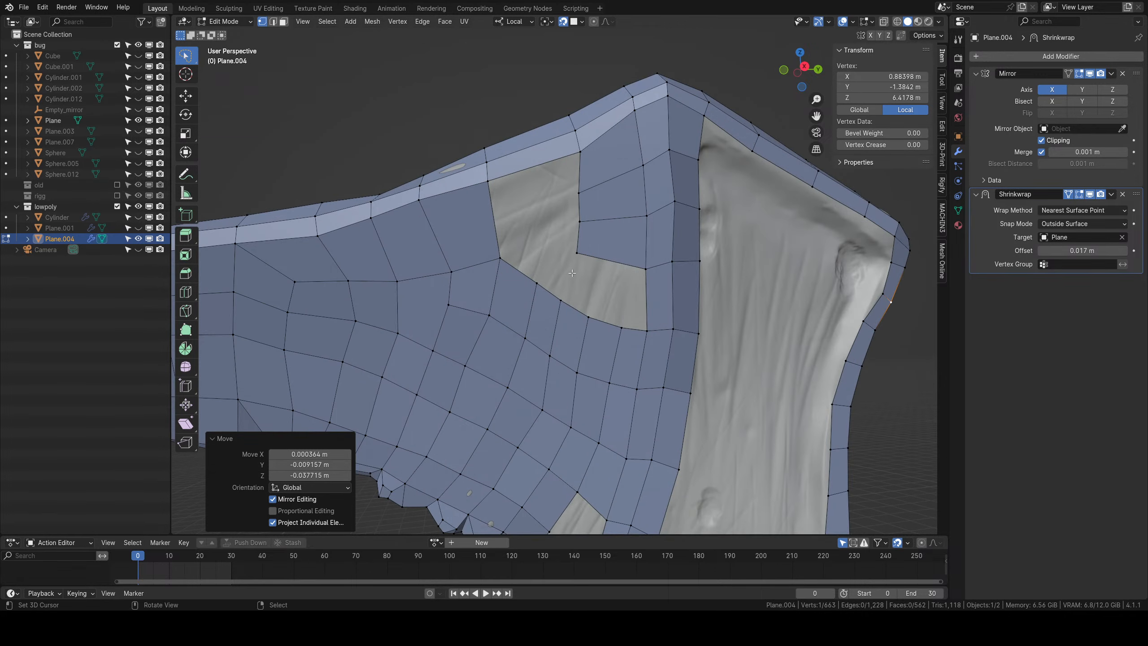
click(530, 168)
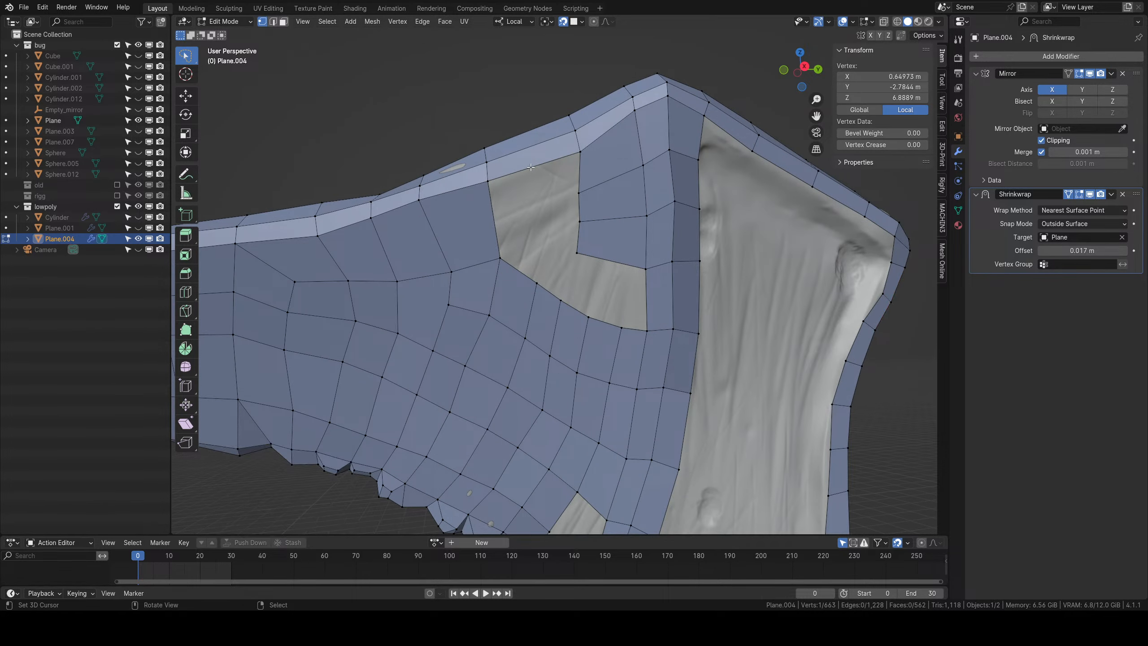
shift+click(576, 159)
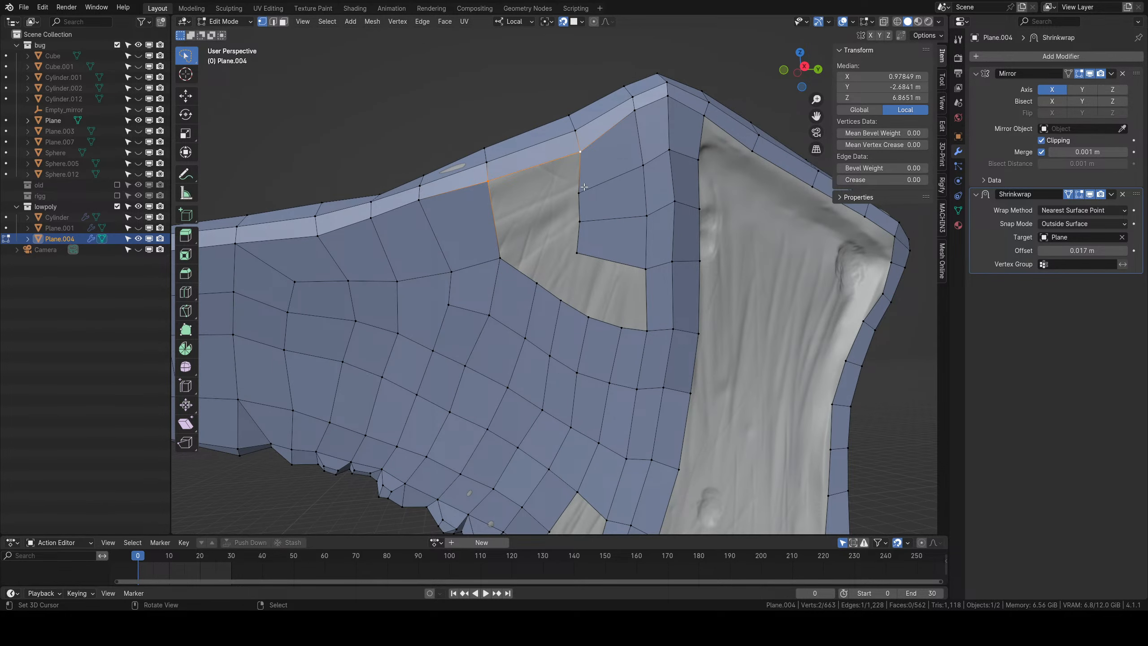
key(f)
key(f)
Reposition the three vertices running down the filled faces' border so the side hole's inner corner opens up.
right_click(583, 231)
right_click(578, 195)
key(g)
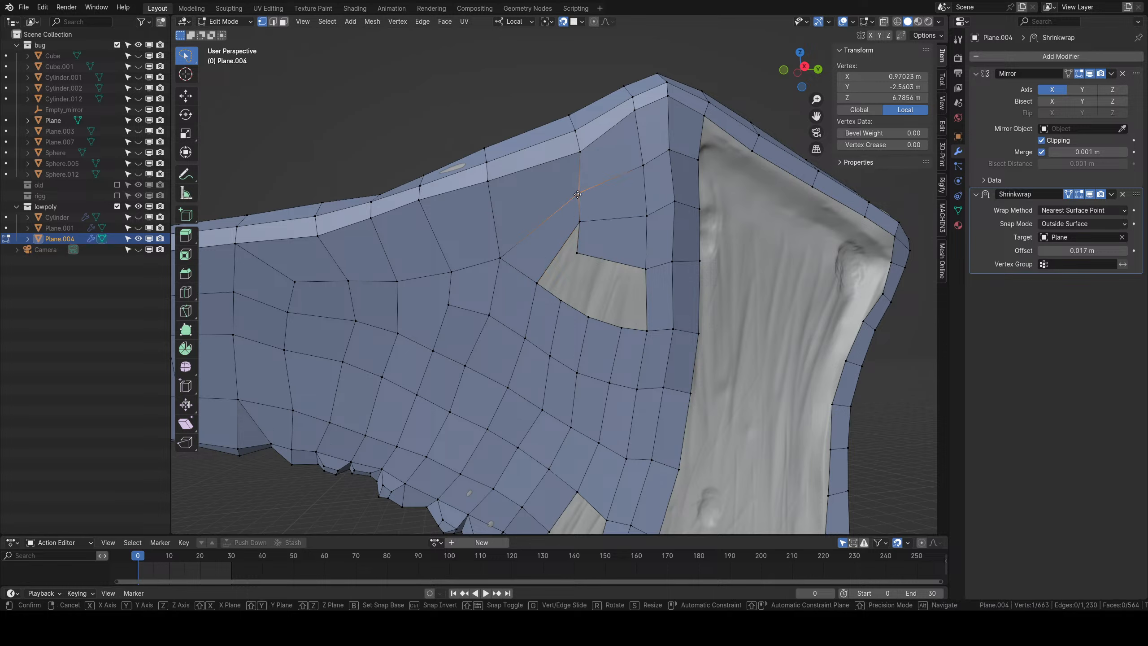
click(561, 198)
right_click(580, 222)
key(g)
click(587, 222)
right_click(577, 253)
key(g)
right_click(577, 253)
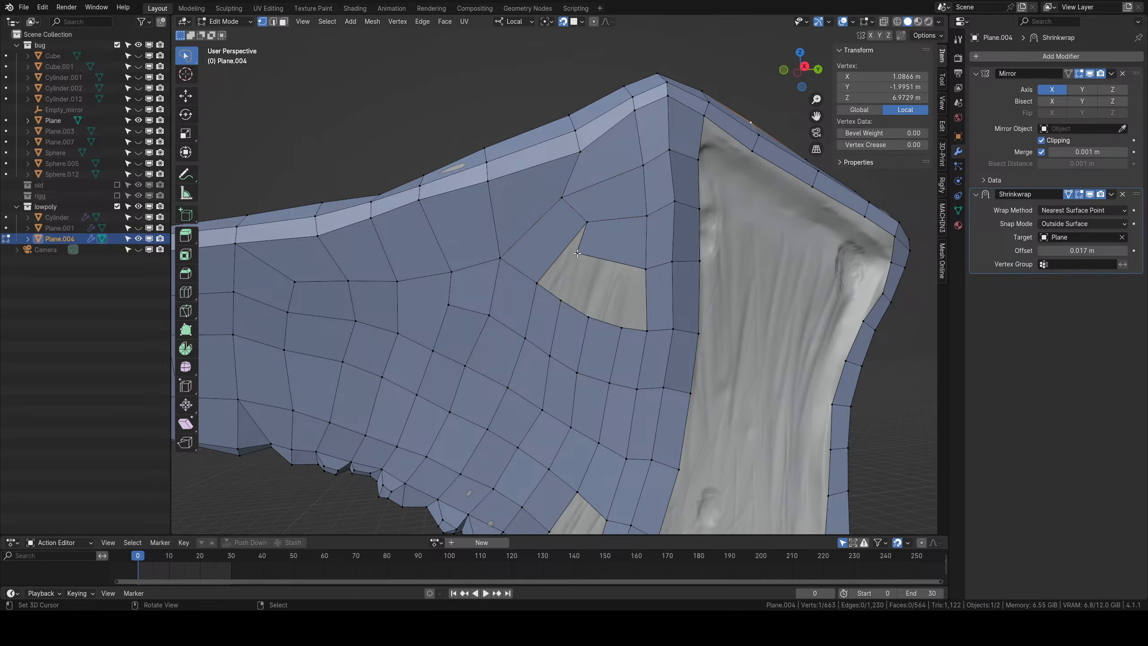
right_click(577, 253)
key(g)
click(617, 261)
Fill the next face in the side hole's narrow corner and lower the vertices along the hole's bottom edge.
right_click(539, 284)
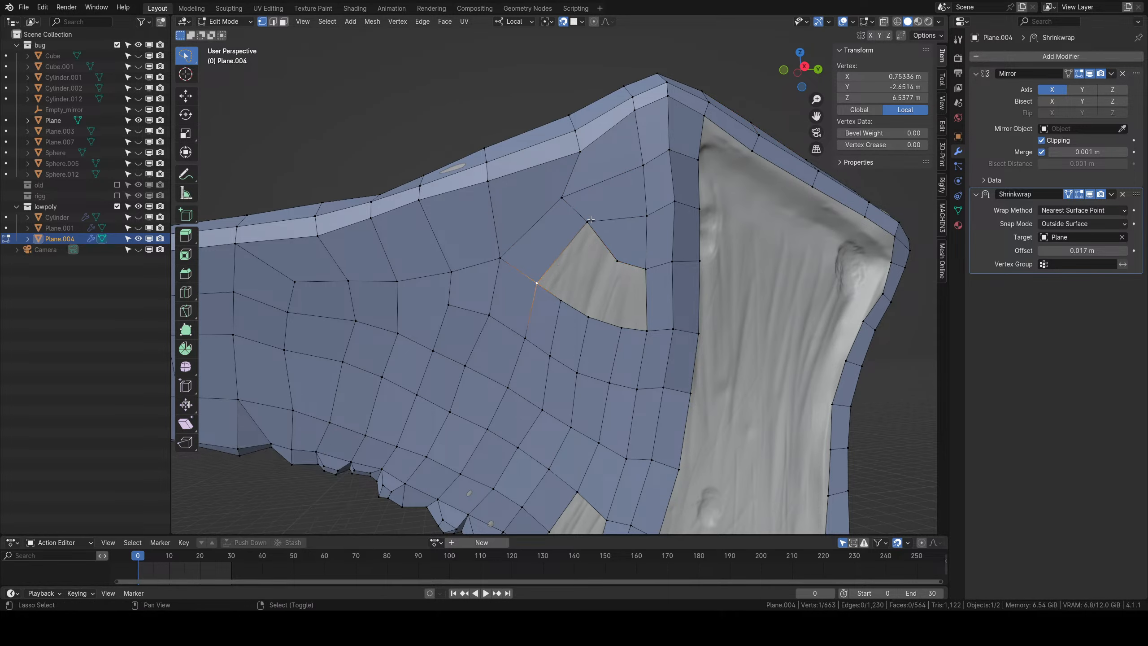
key(f)
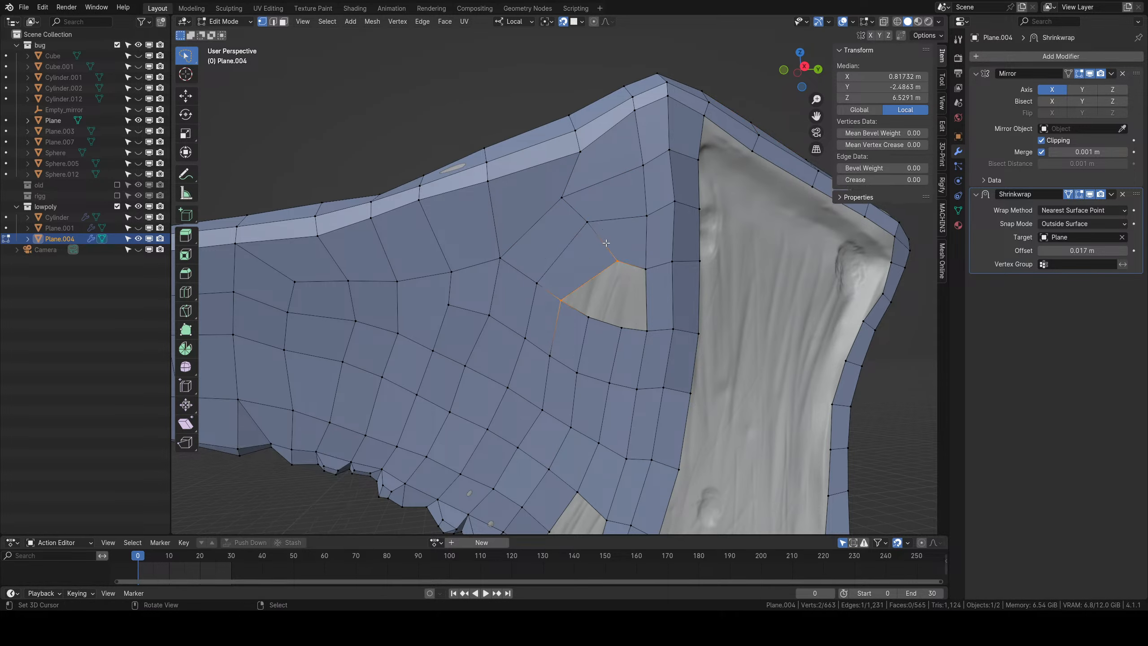
right_click(606, 322)
key(g)
click(617, 324)
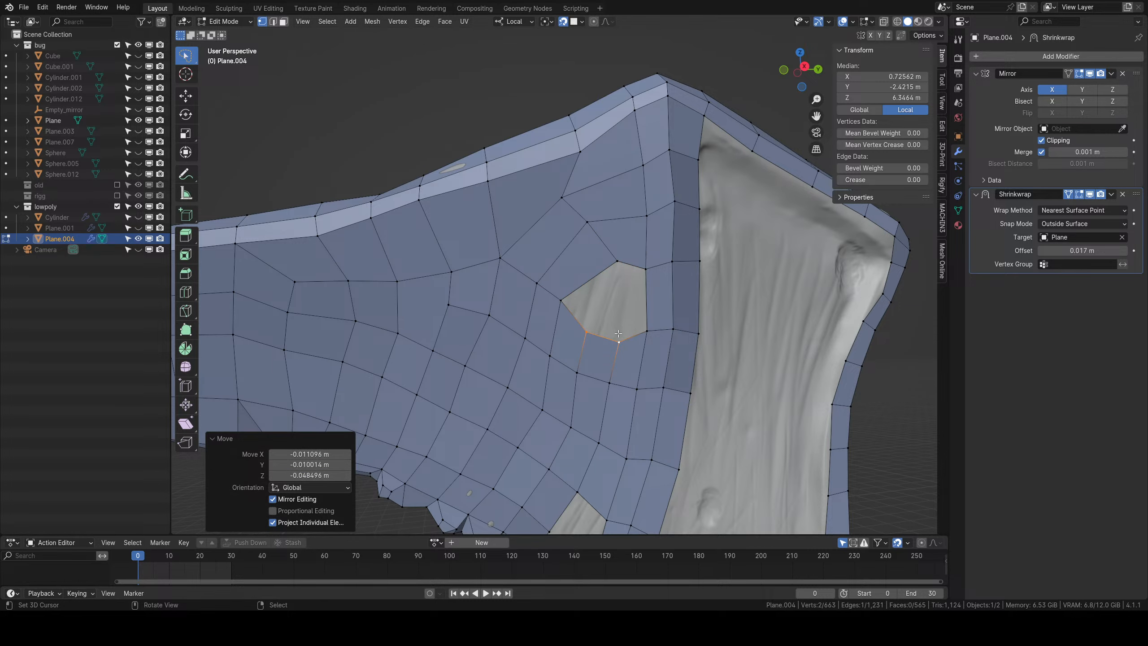
Extrude the side hole's bottom edge up into the hole, scale it down and reposition it.
key(e)
click(627, 294)
key(s)
click(636, 330)
key(g)
click(635, 329)
Close the rest of the side hole with three faces around the extruded face.
right_click(626, 349)
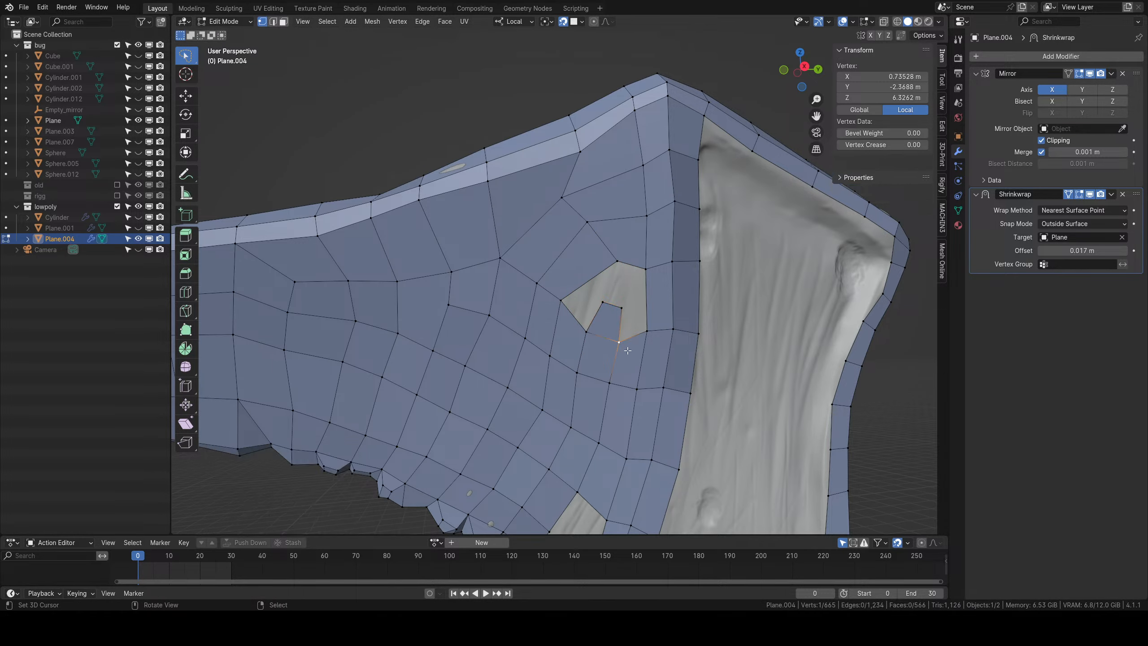
shift+right_click(648, 330)
key(f)
key(f)
key(f)
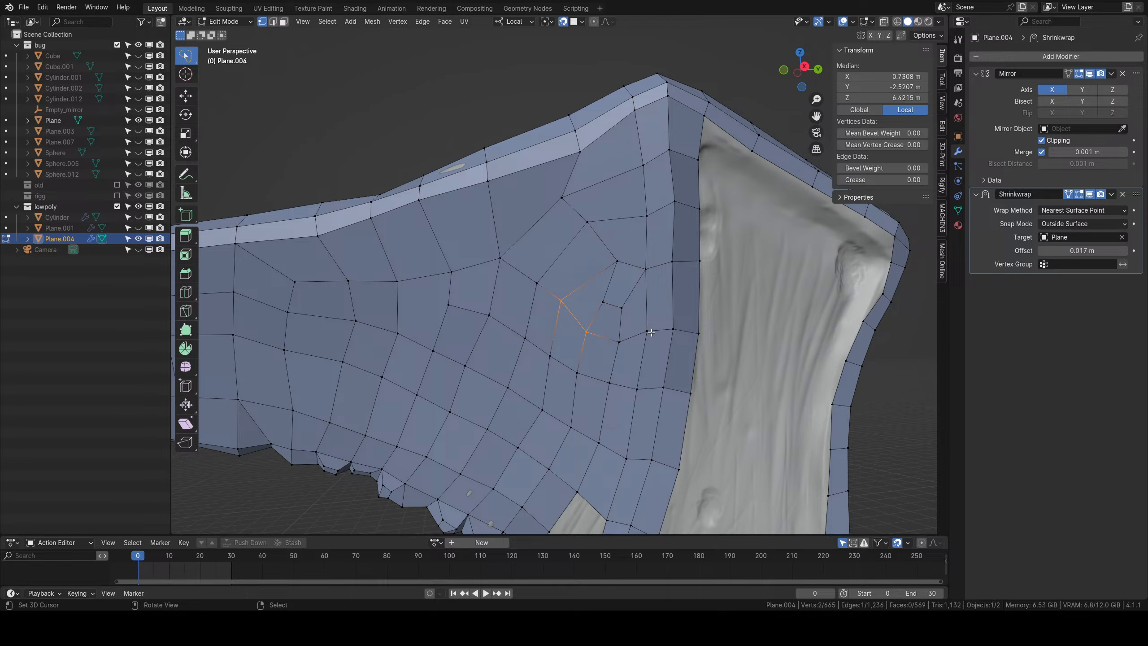
Examine the horn in Object Mode for holes that remain in the low-poly mesh.
key(Tab)
scroll(643, 340, down, 9)
middle_drag(619, 336, 572, 284)
right_click(674, 336)
scroll(577, 315, up, 3)
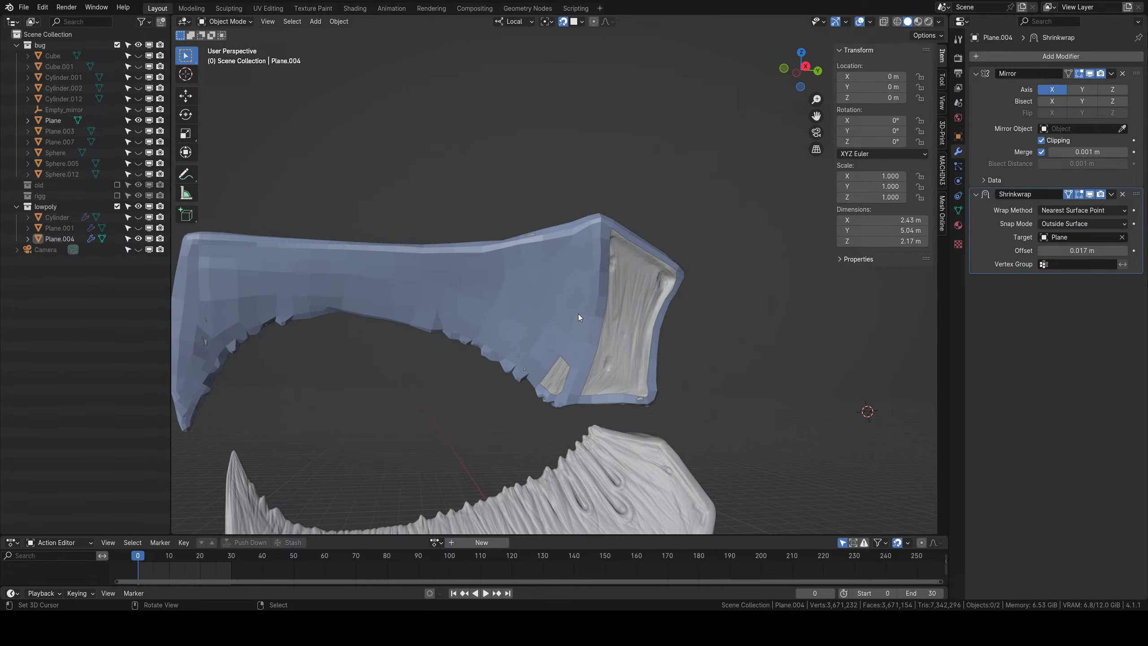
middle_drag(577, 316, 593, 339)
scroll(582, 345, up, 3)
right_click(586, 311)
scroll(593, 372, down, 2)
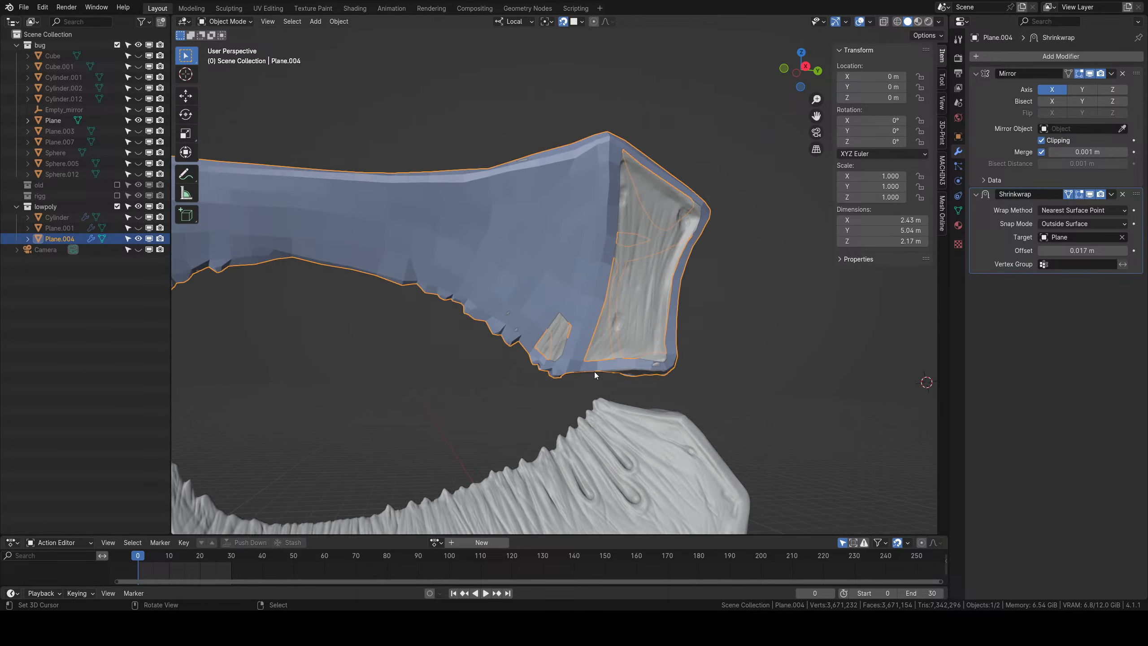
middle_drag(593, 371, 579, 351)
Edit Plane.004 again and select the two bottom edges of the small hole near the horn's serrated underside.
key(Tab)
scroll(594, 353, up, 2)
scroll(595, 353, up, 1)
right_click(544, 360)
shift+right_click(560, 364)
shift+right_click(575, 363)
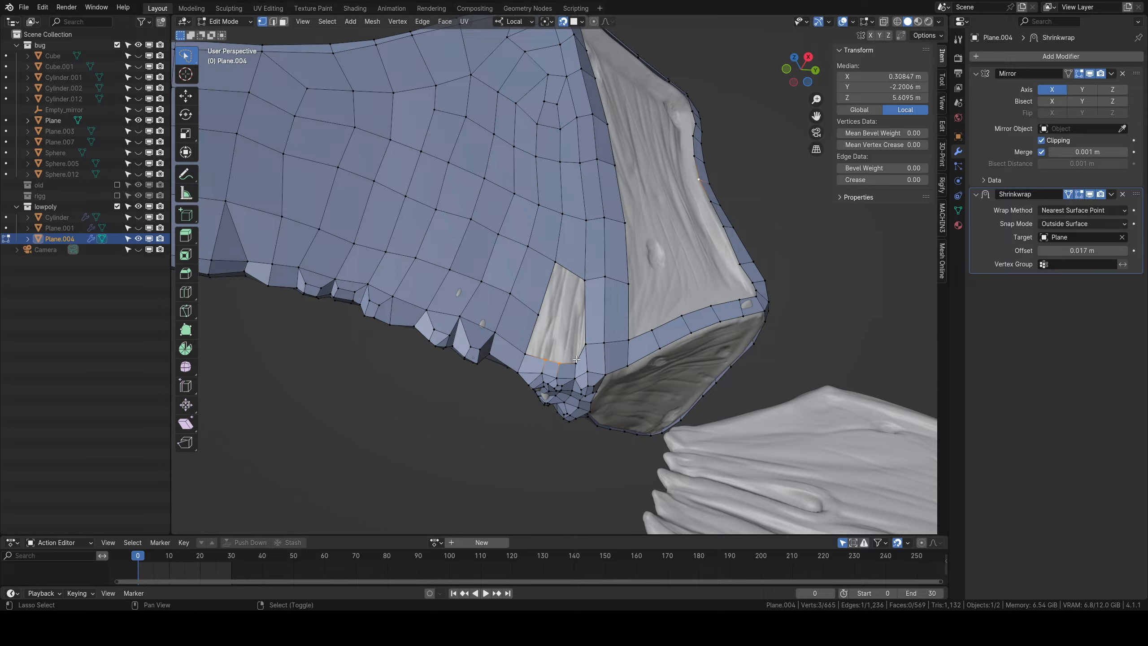
right_click(575, 363)
ctrl+right_click(546, 360)
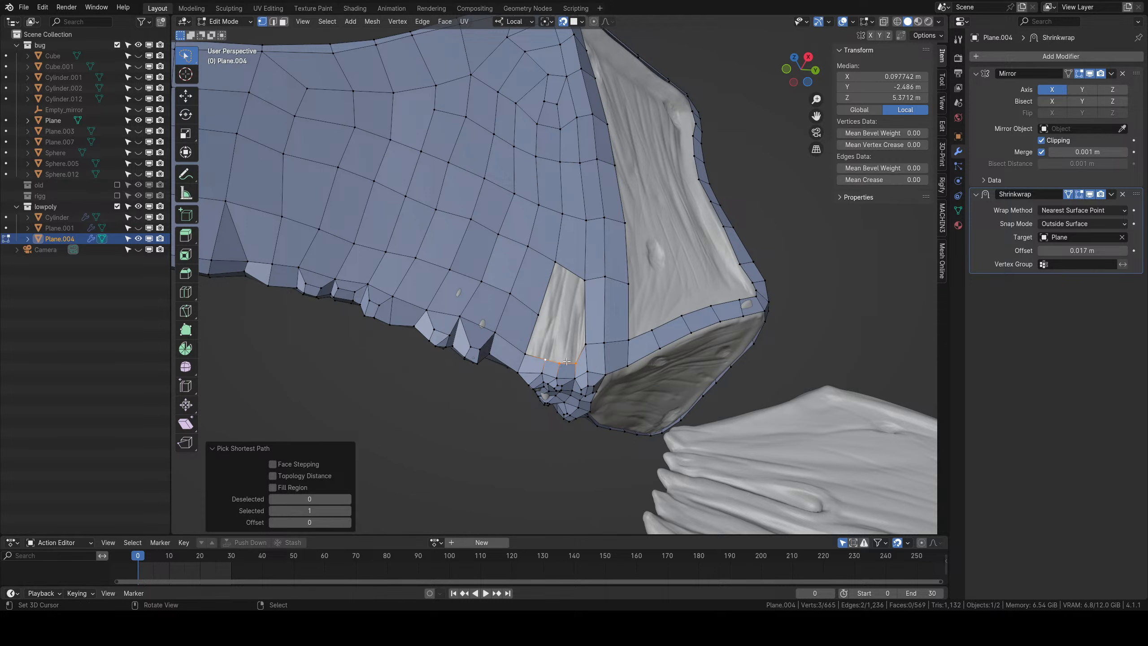
Extrude the two selected edges up into the small hole, scale them narrower and reposition them.
key(e)
click(572, 331)
key(s)
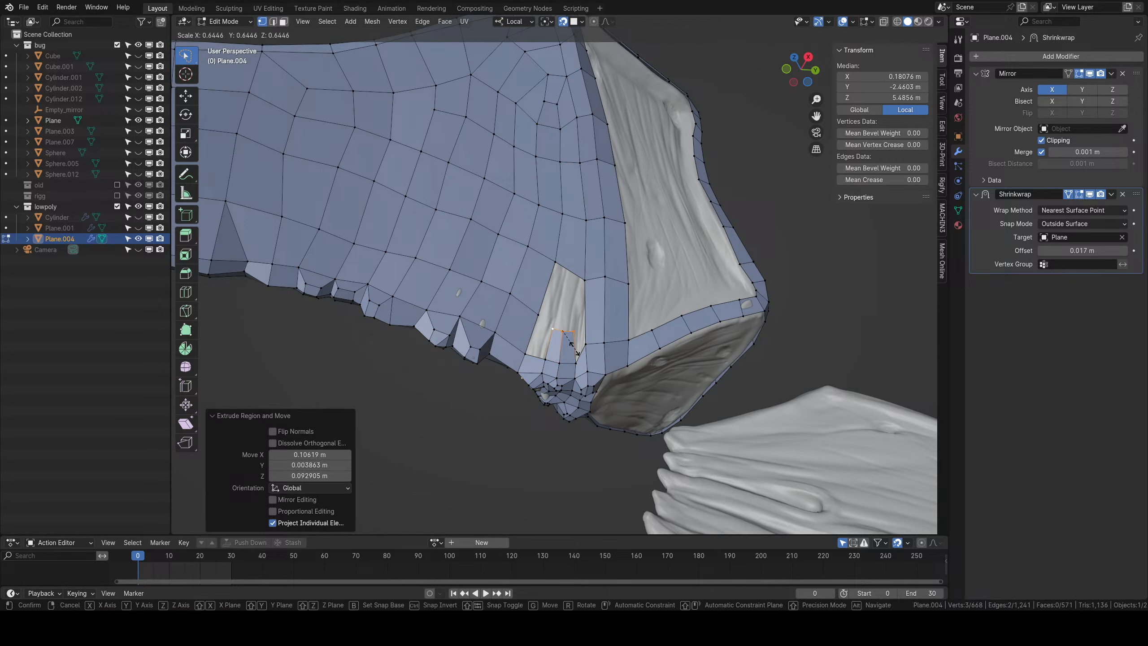
click(571, 333)
key(g)
click(566, 334)
Close the remainder of the small hole with four faces around the extruded ones.
right_click(546, 359)
shift+right_click(528, 355)
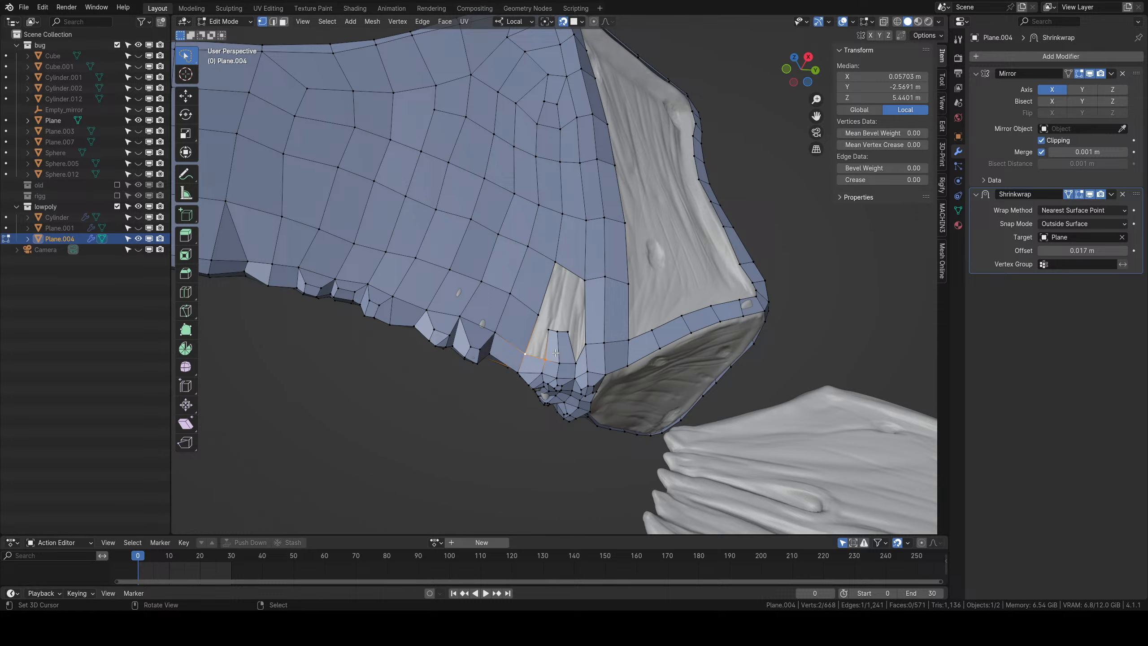
key(f)
key(f)
key(f)
key(f)
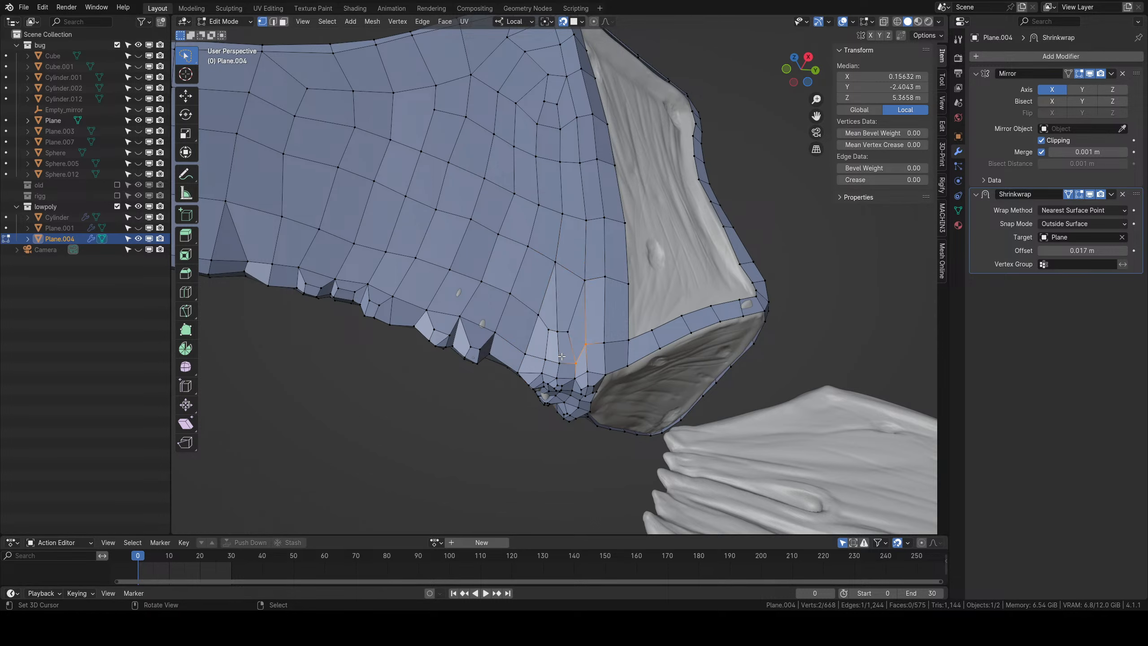
Reposition the middle vertices of the newly filled patch above the serrated underside to even out its faces.
scroll(561, 353, down, 3)
scroll(558, 339, up, 4)
right_click(556, 334)
right_click(558, 338)
key(g)
click(561, 342)
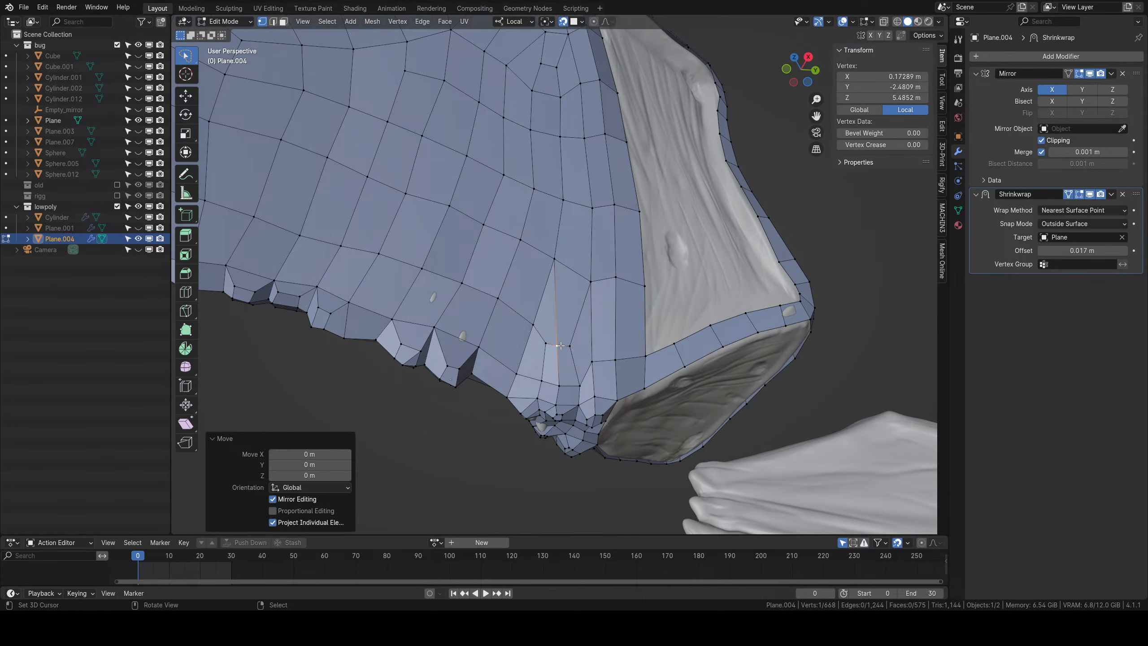
key(g)
click(567, 323)
right_click(561, 345)
key(g)
click(567, 344)
Adjust the patch's outer extruded vertex and the neighbouring vertex on the former hole's border.
right_click(547, 344)
key(g)
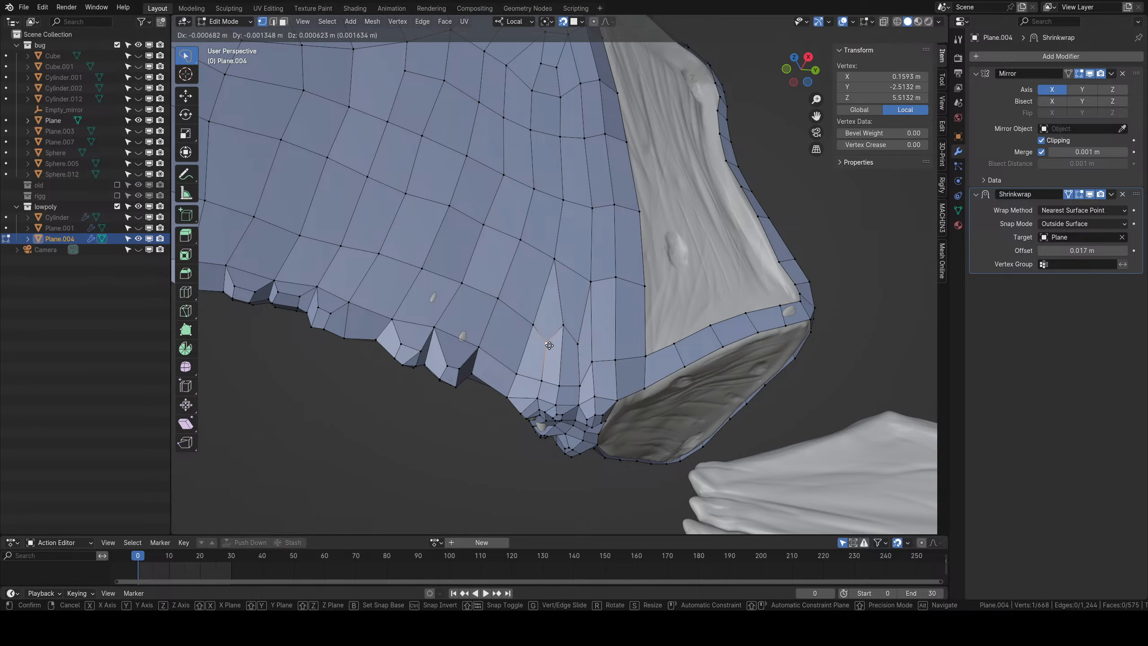
click(548, 344)
right_click(534, 327)
key(g)
click(524, 325)
Check the closed side of the horn in Object Mode and return to editing with its open end in view.
scroll(535, 327, down, 3)
mouse_move(555, 334)
middle_down()
mouse_move(576, 339)
mouse_move(542, 346)
middle_up()
key(Tab)
key(Tab)
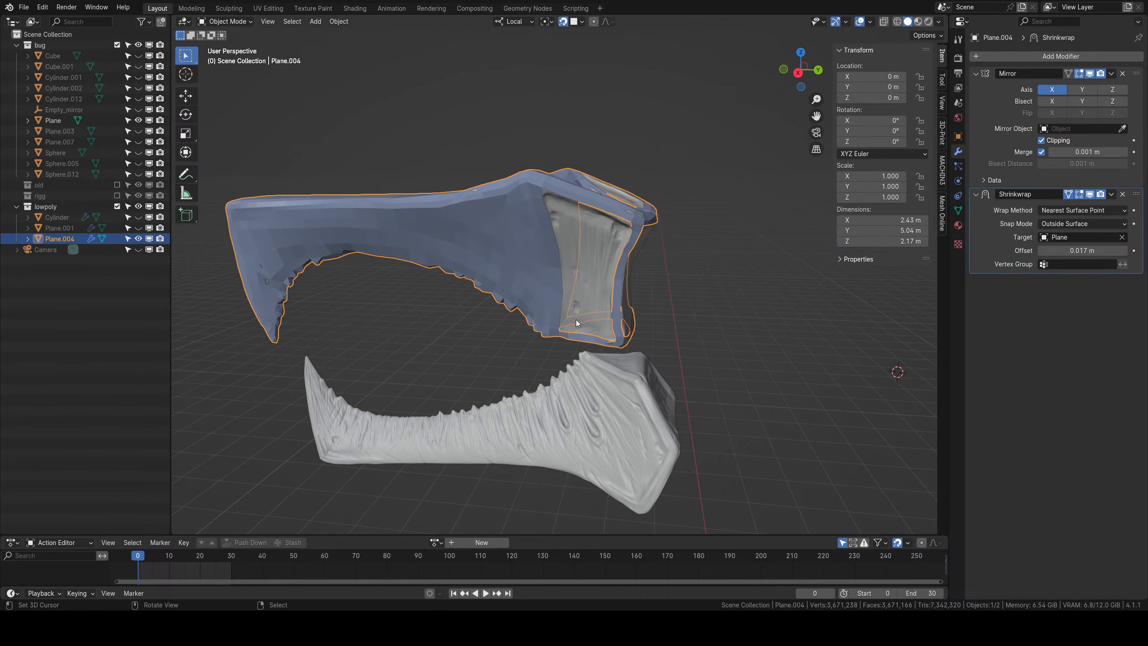
scroll(583, 271, up, 5)
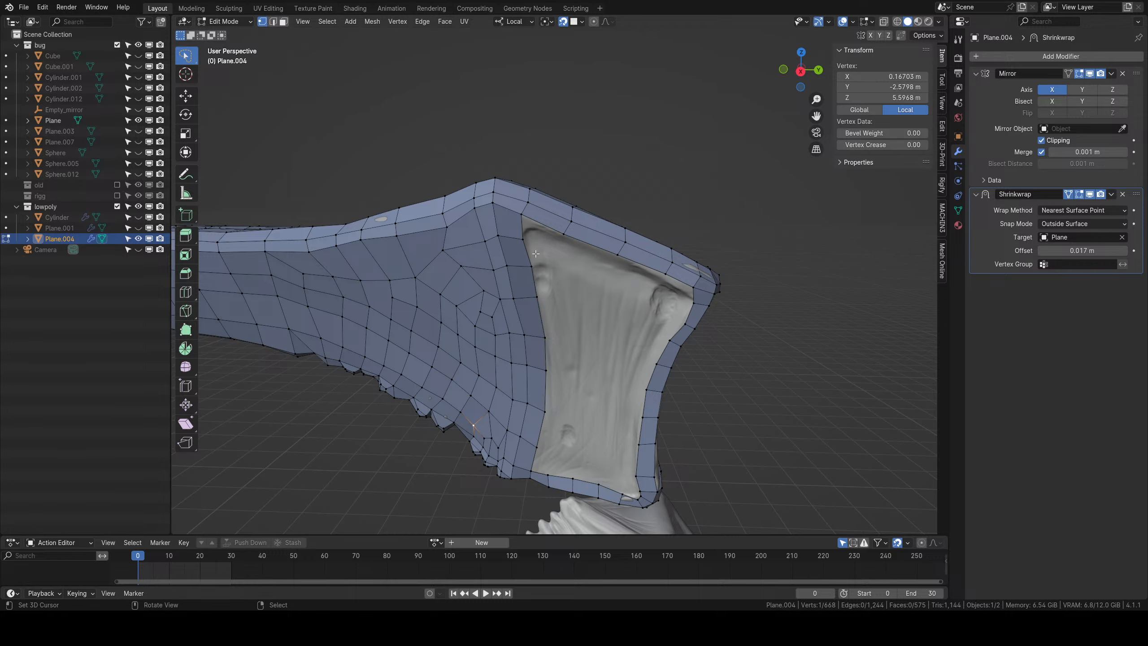
Bridge the middle of the horn's large opening with a face between its opposite border edges and divide it with three loop cuts.
mouse_move(536, 253)
middle_down()
mouse_move(595, 302)
mouse_move(539, 272)
middle_up()
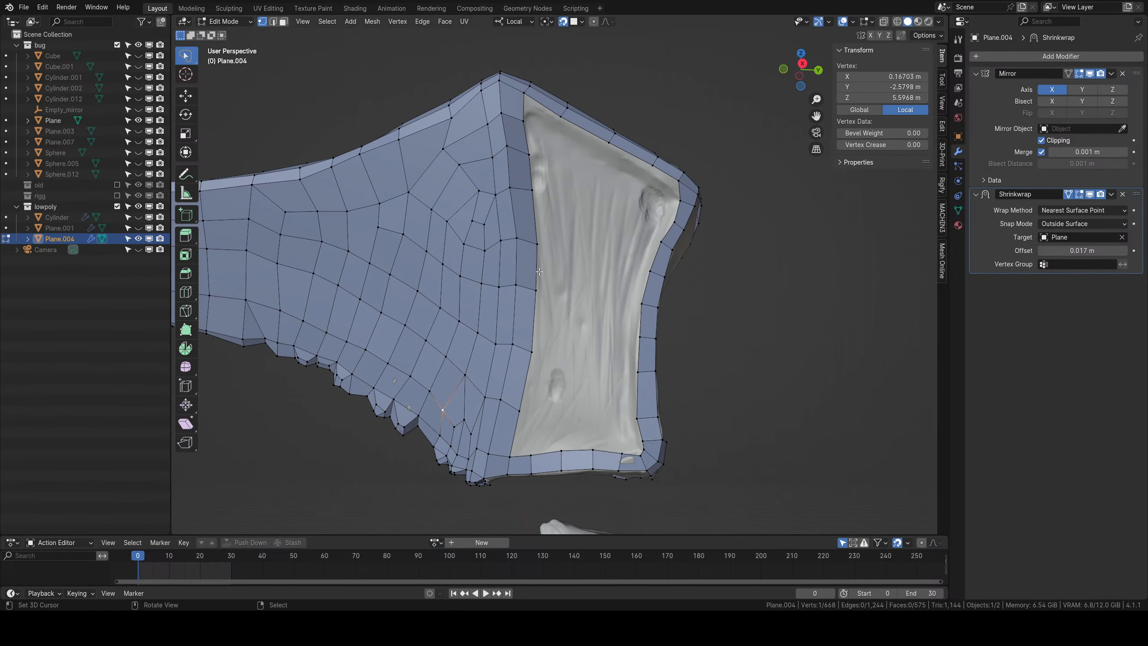
shift+click(533, 240)
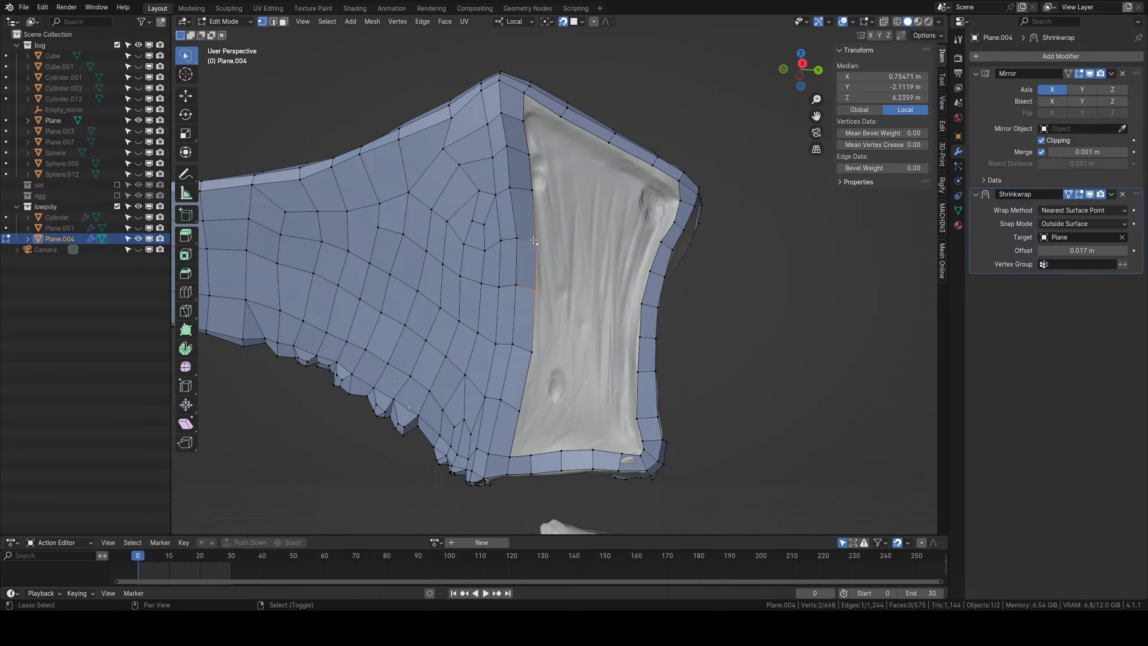
middle_drag(534, 240, 547, 253)
shift+right_click(662, 318)
shift+right_click(668, 292)
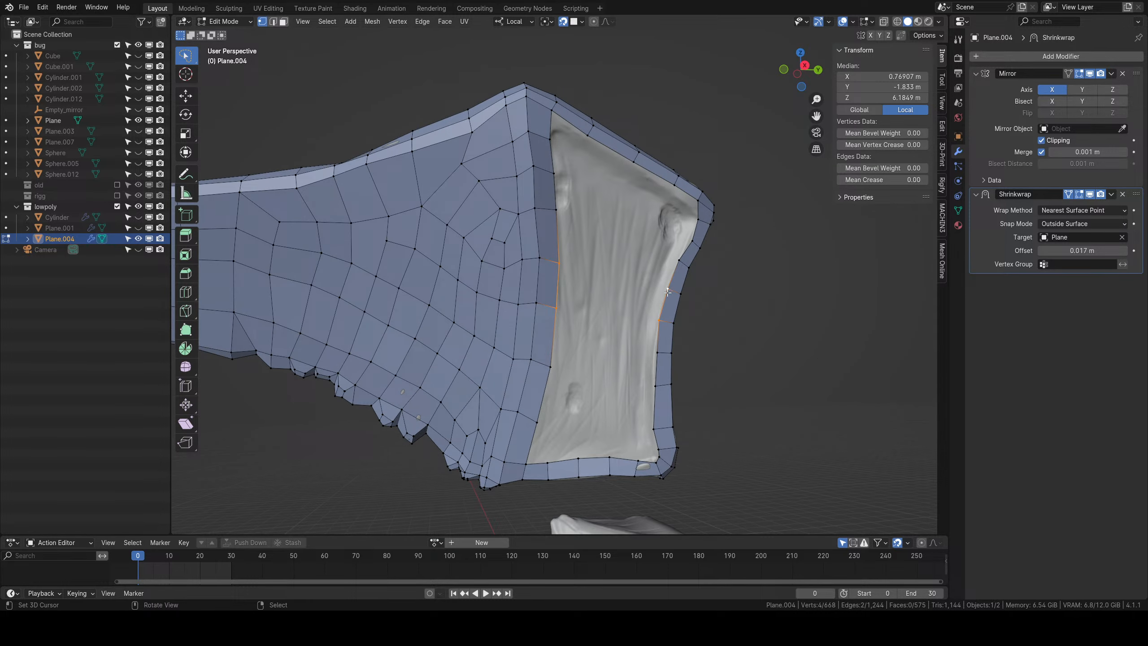
key(f)
key(ctrl+r)
scroll(591, 274, up, 2)
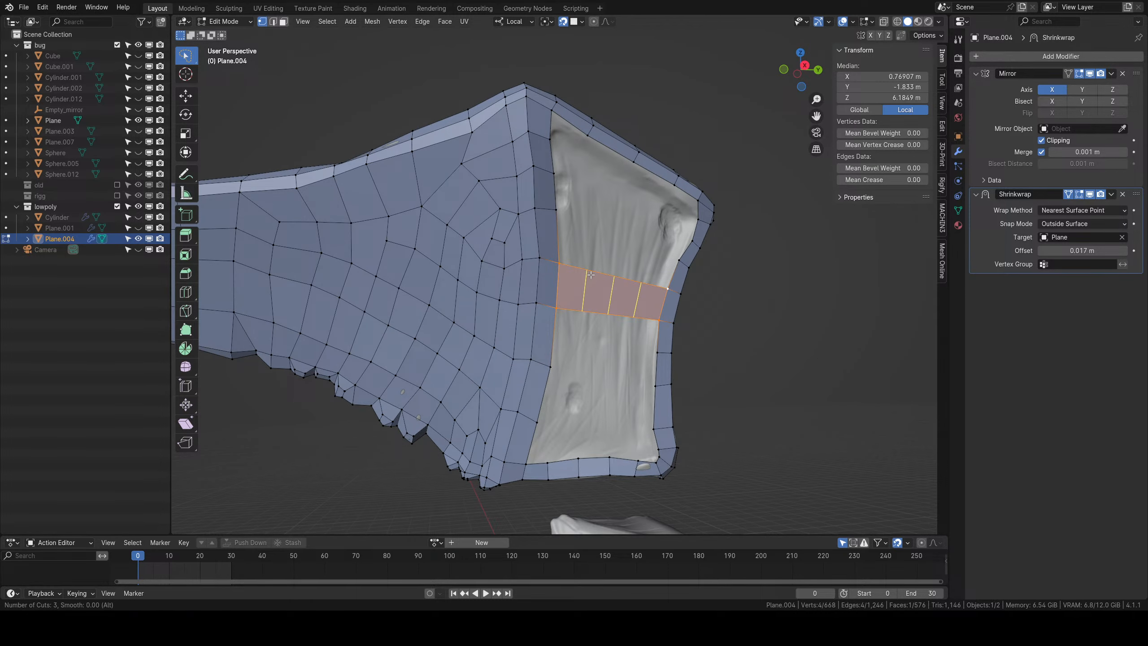
click(591, 275)
right_click(592, 278)
Slide the dividing edges of the bridge along its length to adjust the width of its faces.
key(g)
click(581, 283)
right_click(624, 281)
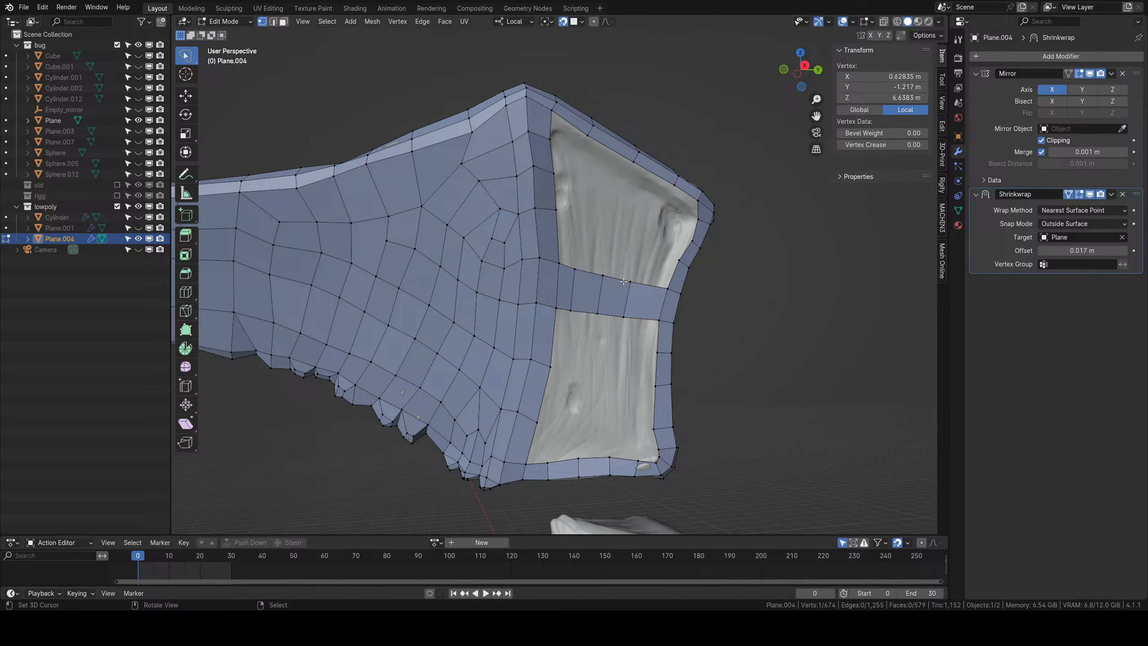
shift+right_click(624, 317)
key(g)
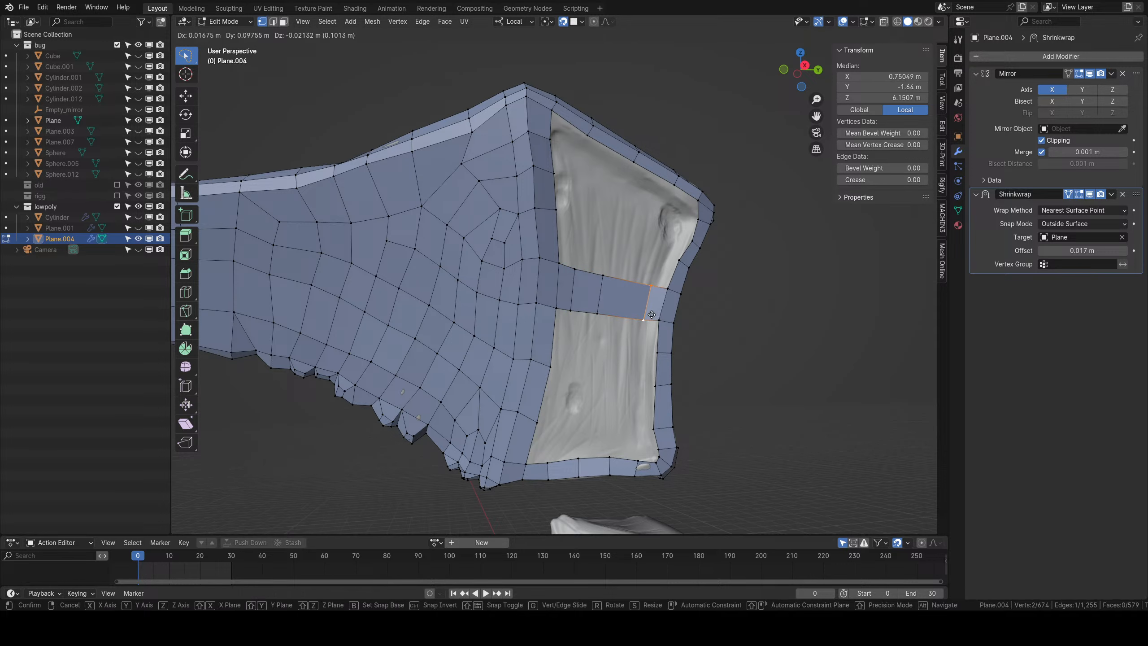
click(651, 315)
right_click(608, 277)
shift+right_click(601, 309)
right_click(605, 277)
shift+right_click(602, 308)
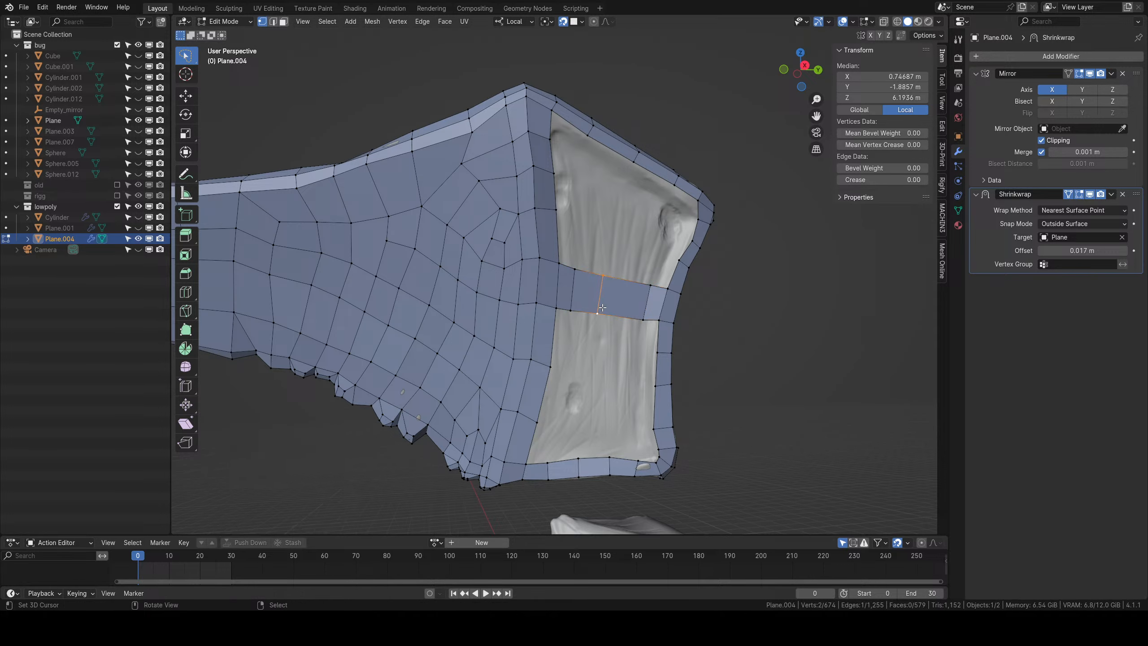
key(g)
click(614, 308)
Check the bridged horn in Object Mode and return to editing with the opening in view.
key(Tab)
scroll(542, 325, down, 8)
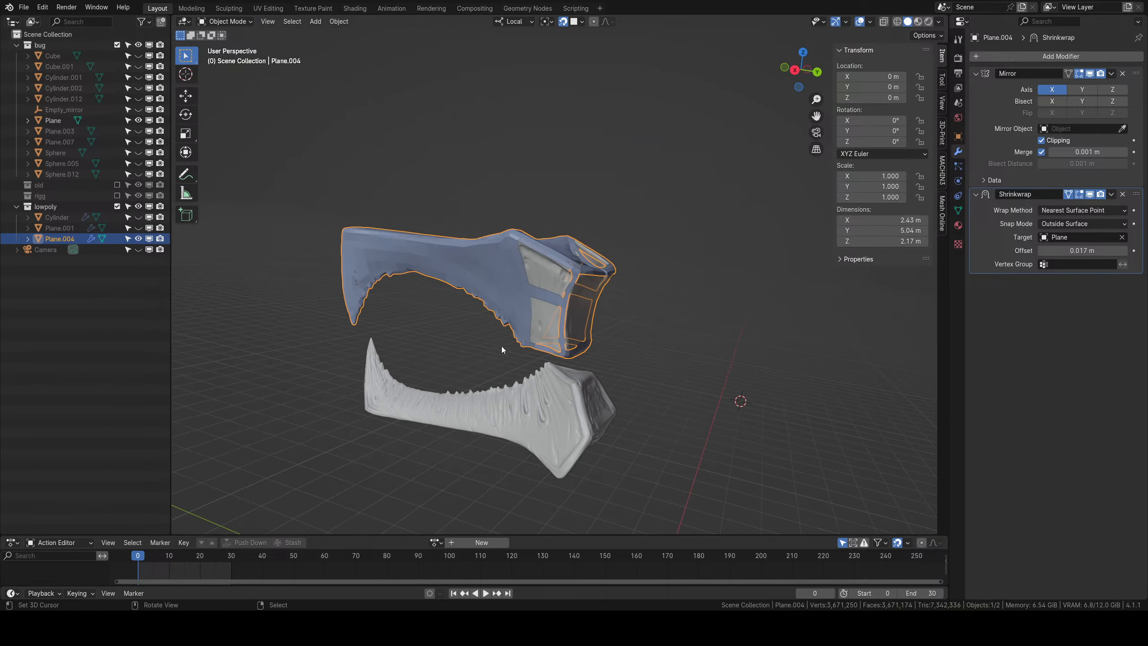
mouse_move(501, 346)
middle_down()
mouse_move(543, 426)
mouse_move(565, 277)
middle_up()
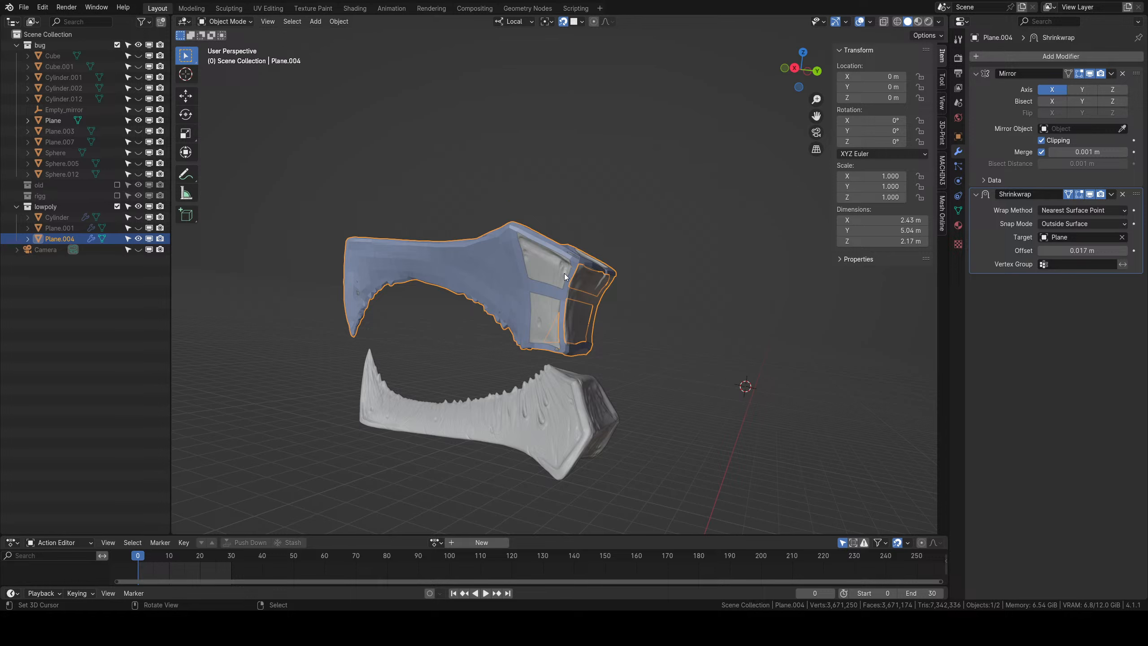
mouse_move(561, 300)
middle_down()
mouse_move(588, 277)
mouse_move(586, 250)
mouse_move(576, 329)
mouse_move(552, 268)
mouse_move(573, 255)
middle_up()
scroll(588, 277, up, 1)
scroll(576, 329, up, 5)
key(Tab)
scroll(569, 313, down, 3)
scroll(552, 268, up, 1)
Extrude the bridge's two middle lower edges into the lower opening, rotating and scaling the new edges to fit.
click(554, 292)
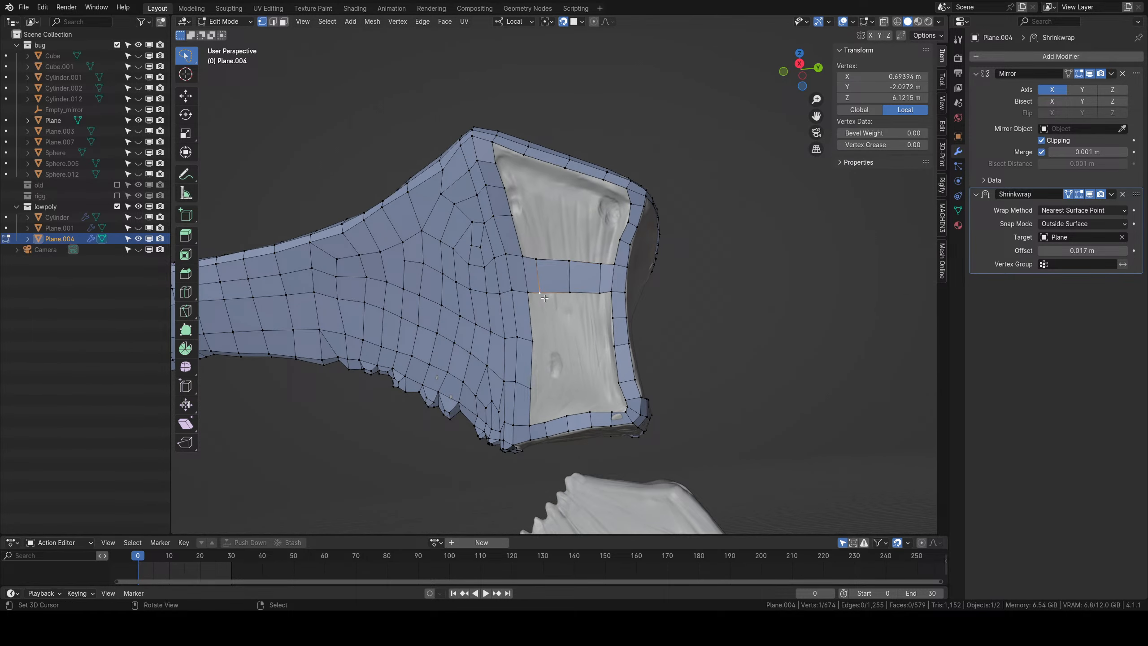
ctrl+click(595, 292)
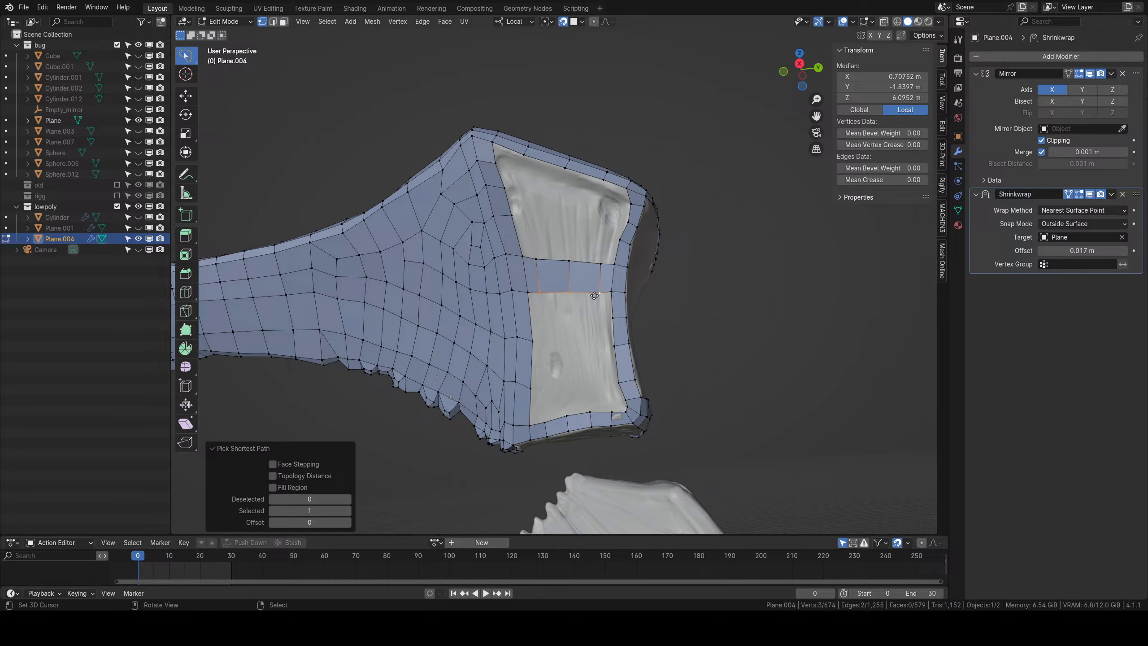
key(e)
click(593, 341)
key(s)
click(602, 353)
key(r)
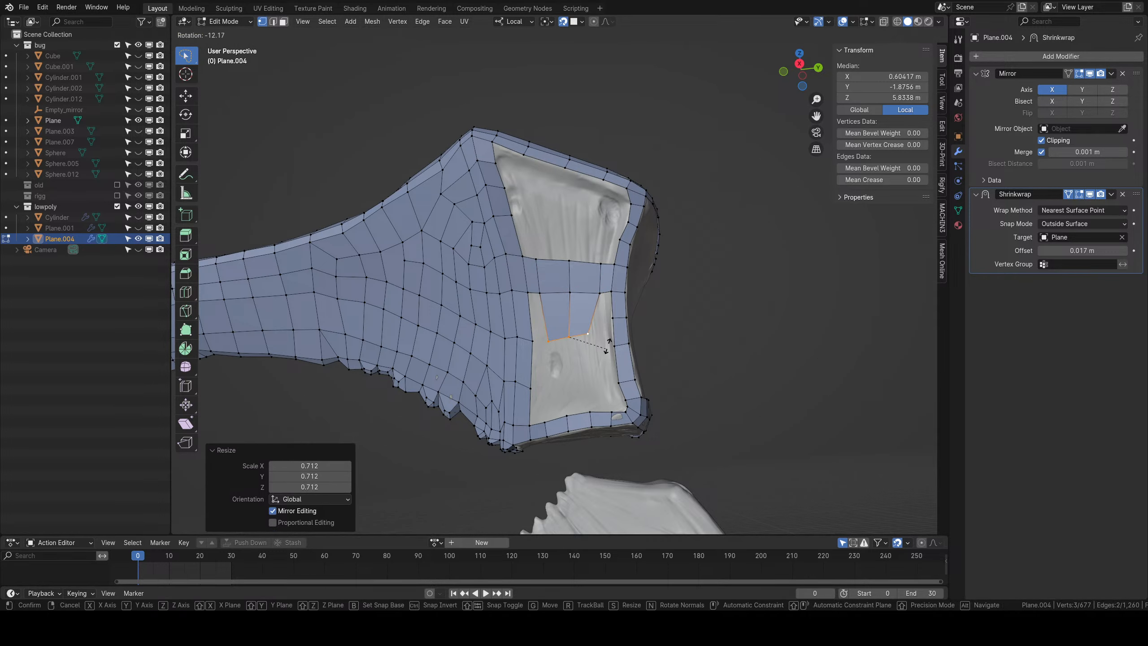
click(610, 344)
key(s)
click(624, 349)
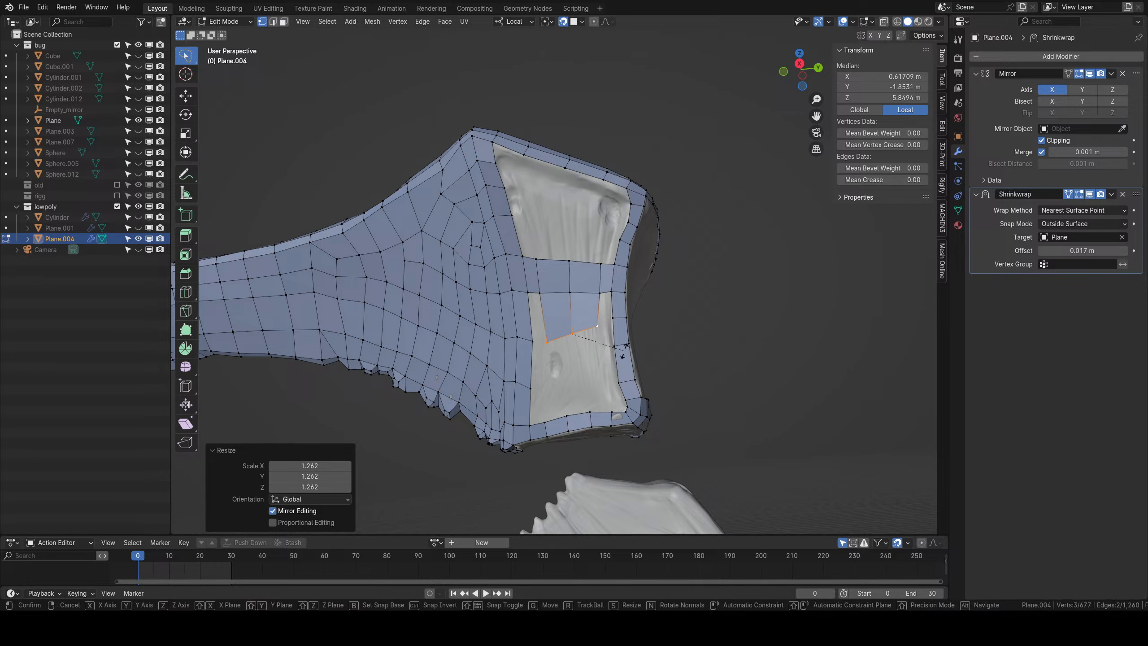
Nudge the extruded edges and extrude them once more toward the bottom border of the opening.
key(g)
click(577, 338)
key(e)
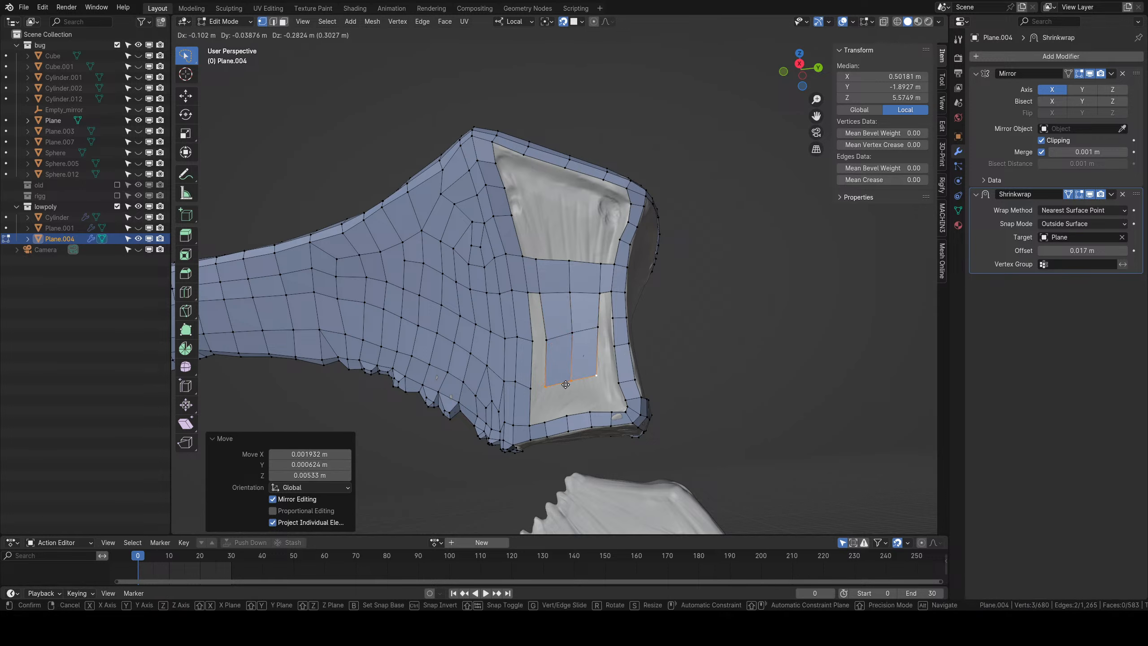
click(567, 382)
Fill the gap between the extruded faces and the opening's inner border with two faces.
click(536, 298)
shift+right_click(534, 296)
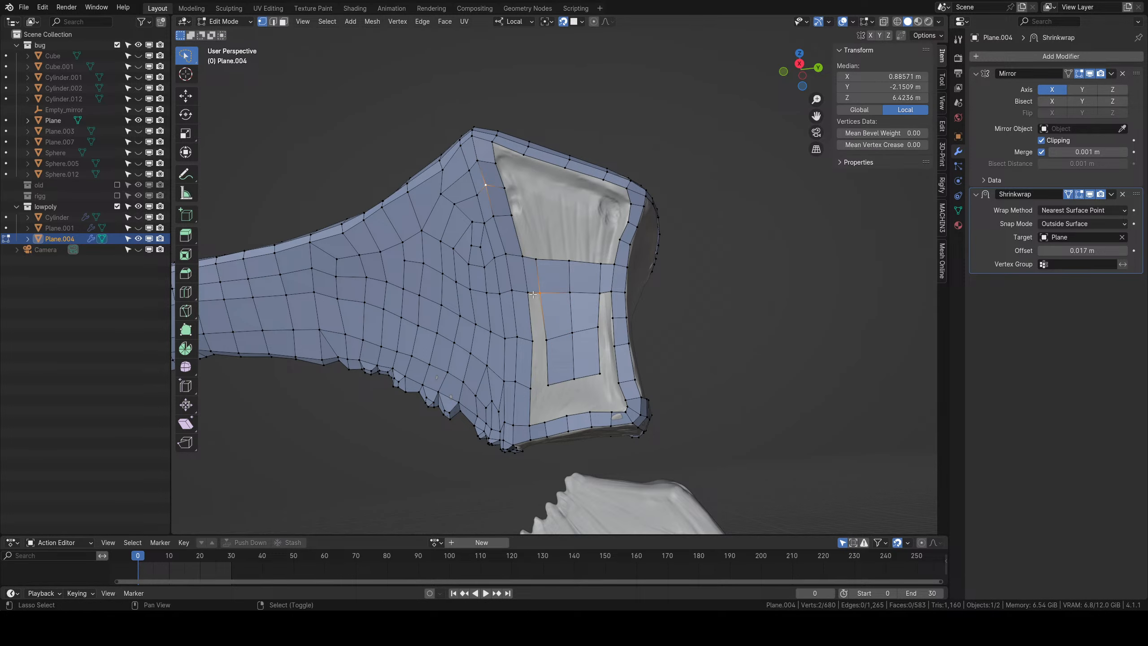
right_click(531, 295)
shift+right_click(541, 290)
key(f)
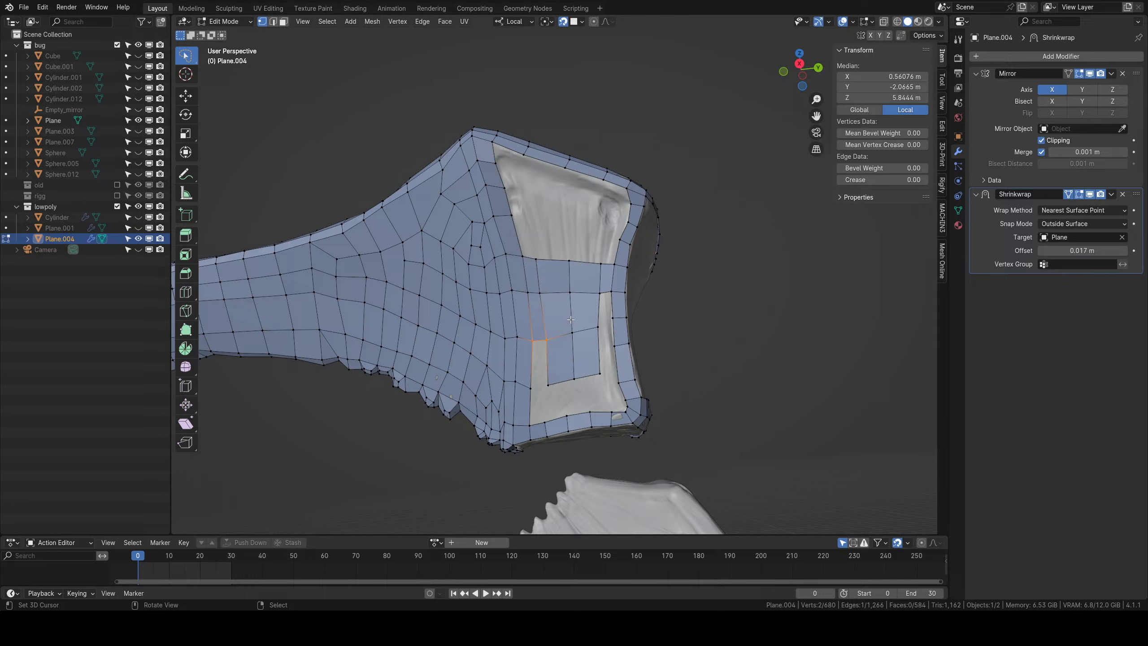
key(f)
Fill the gap between the extruded faces and the opening's outer border with two faces.
right_click(599, 291)
shift+right_click(613, 289)
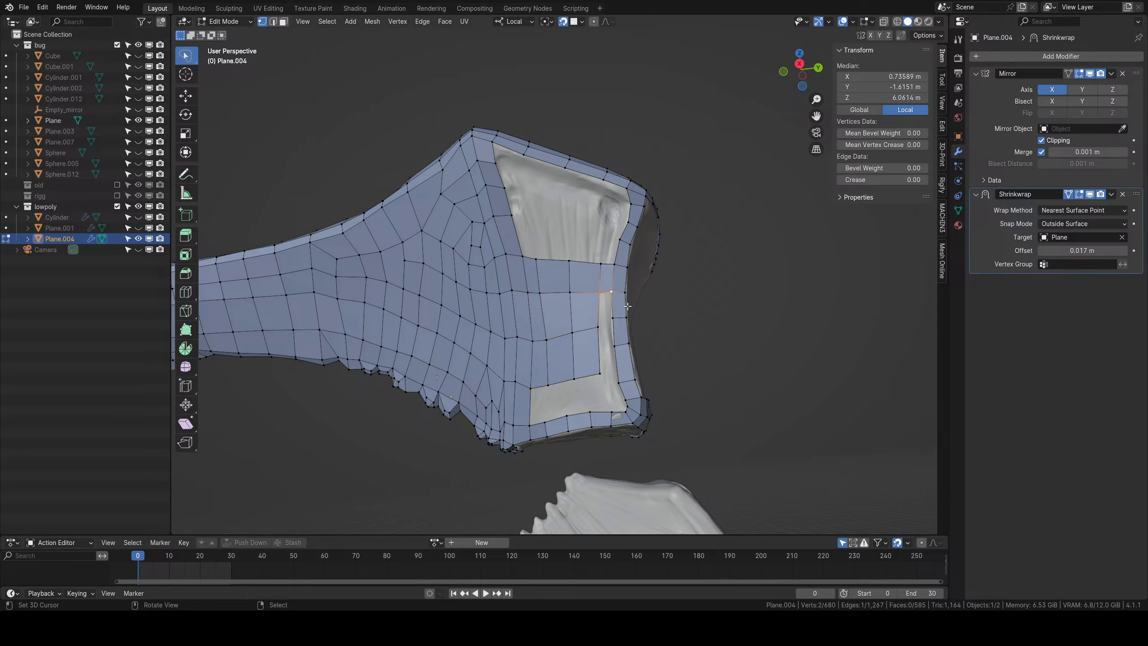
key(f)
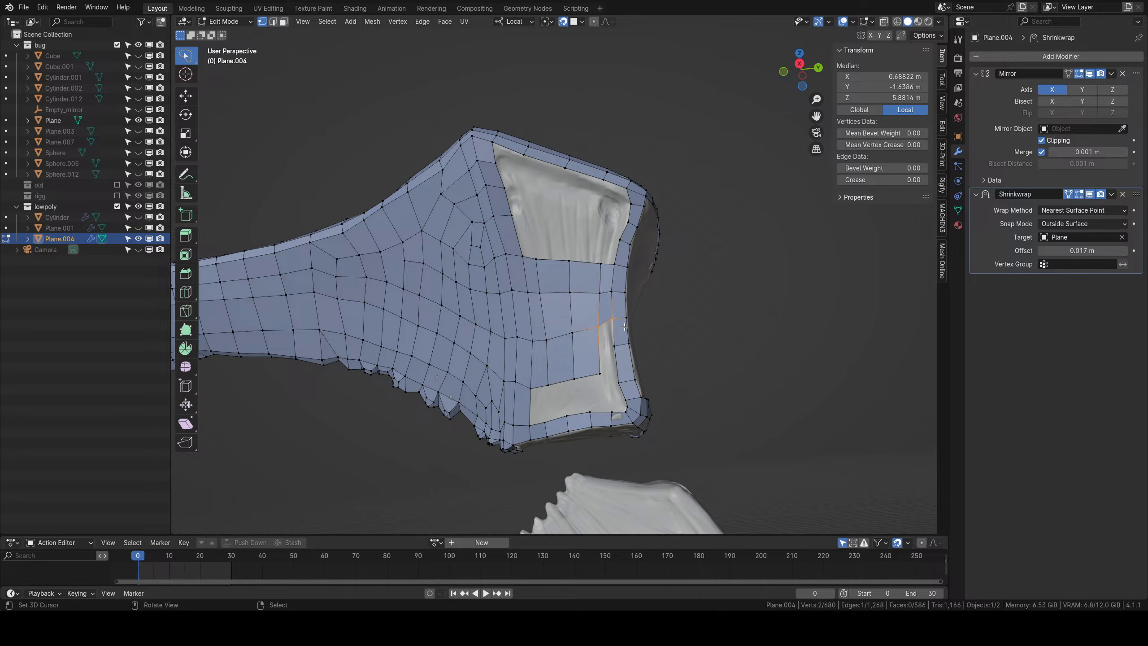
key(f)
Reposition the three lower vertices of the extruded patch to slope its edge up toward the outer border.
right_click(601, 375)
key(g)
click(594, 363)
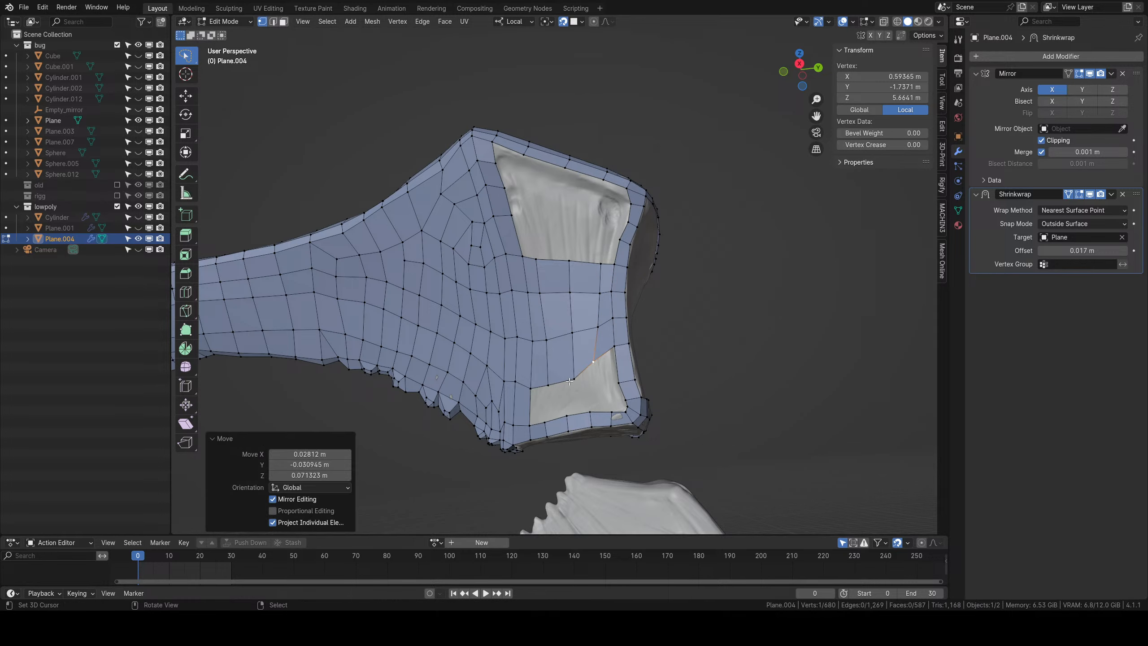
right_click(574, 379)
key(g)
click(572, 372)
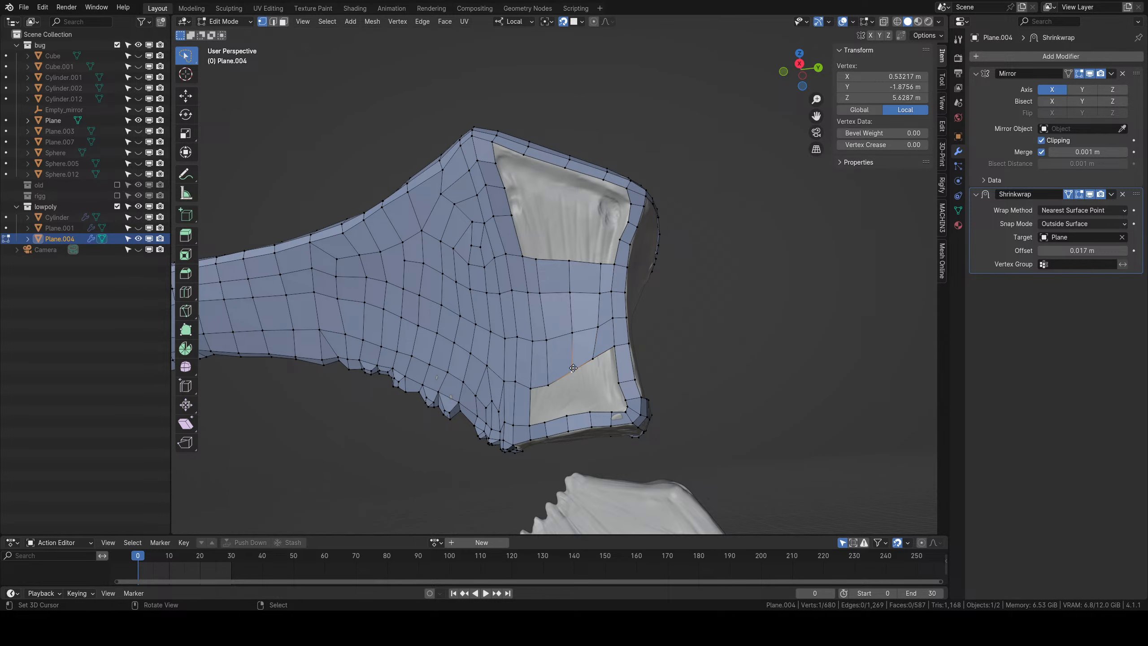
right_click(549, 384)
key(g)
click(556, 381)
Fill three faces between the patch's lower edge and the bottom border, starting at the inner border.
scroll(556, 381, up, 4)
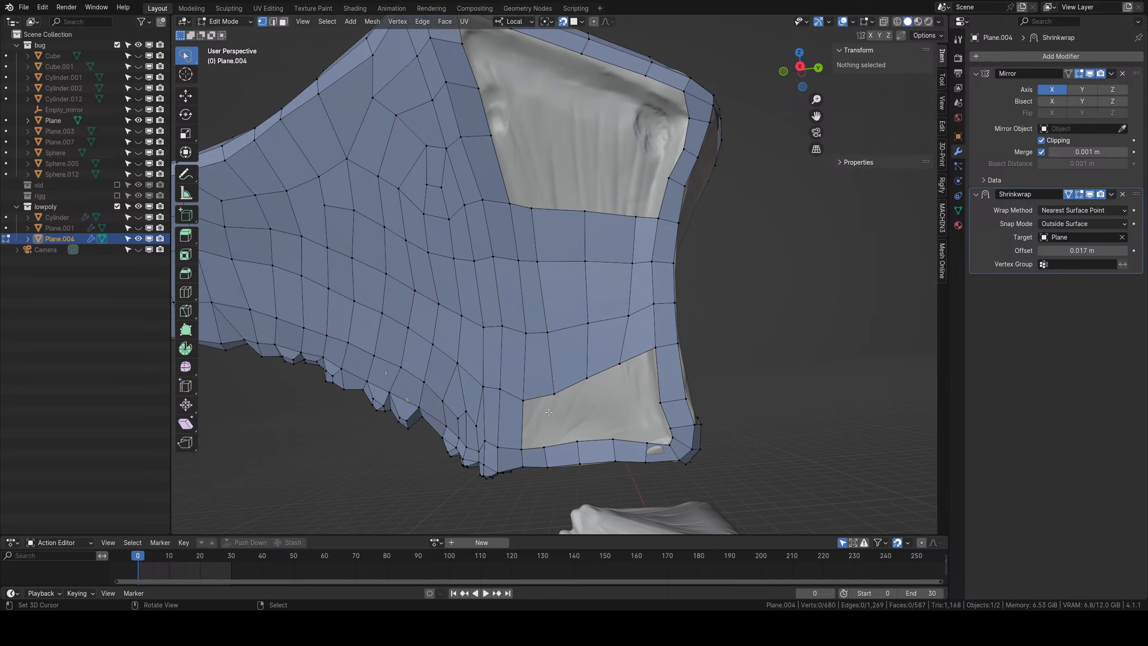
shift+right_click(537, 442)
key(f)
key(f)
key(f)
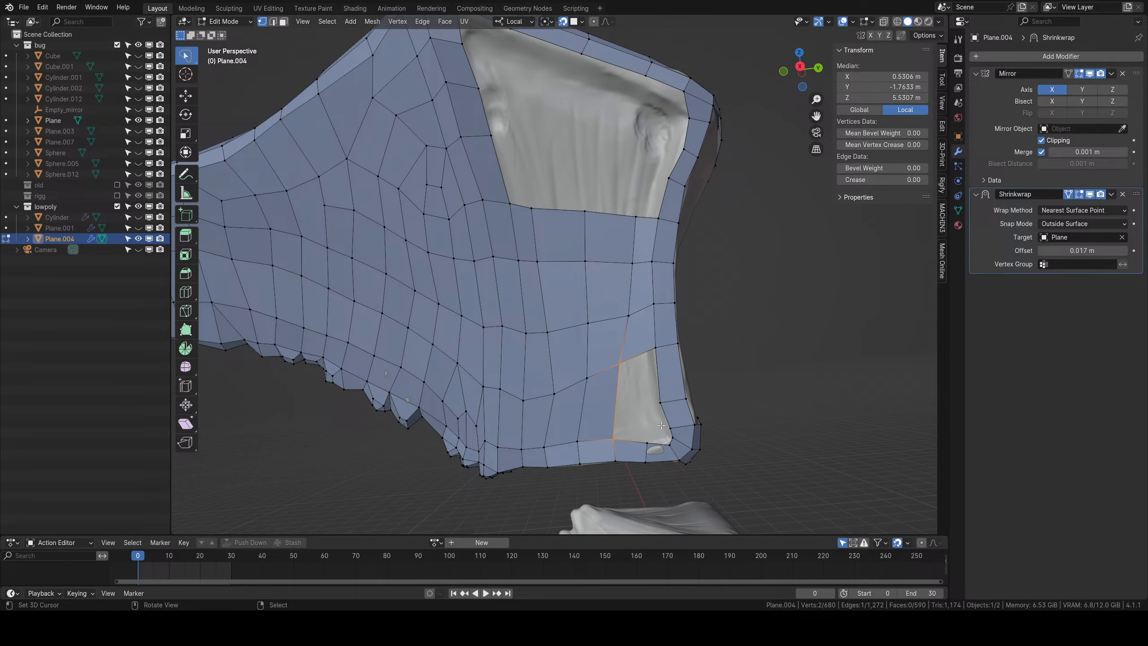
Add a face across the bottom outer corner of the remaining hole.
right_click(669, 444)
shift+right_click(670, 430)
right_click(668, 445)
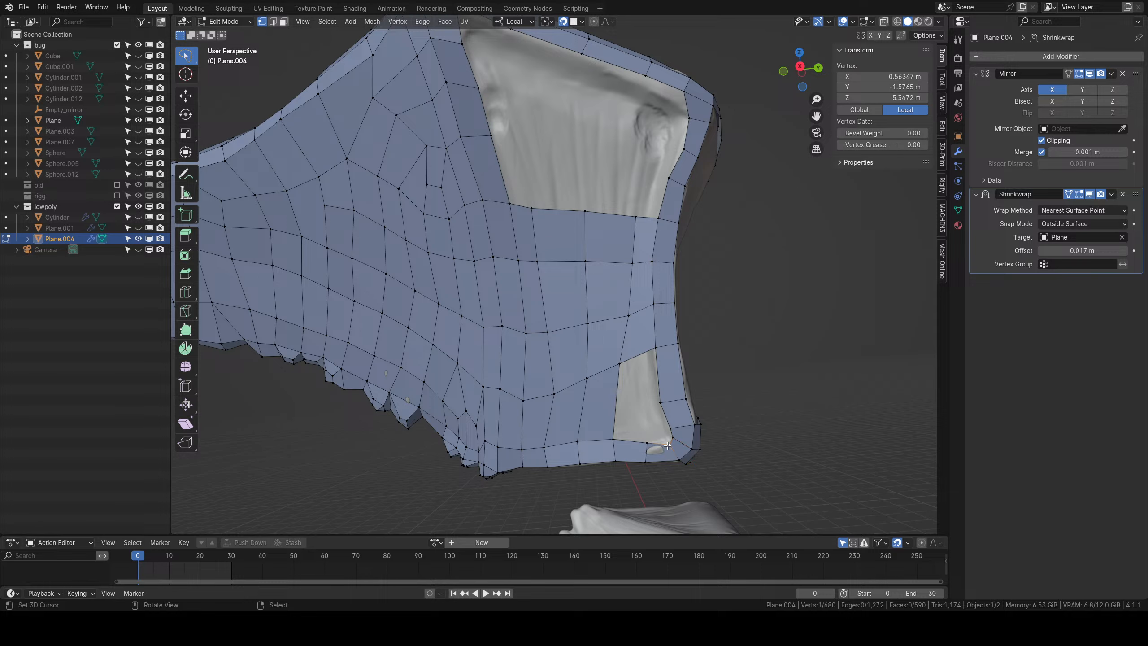
shift+right_click(672, 439)
key(f)
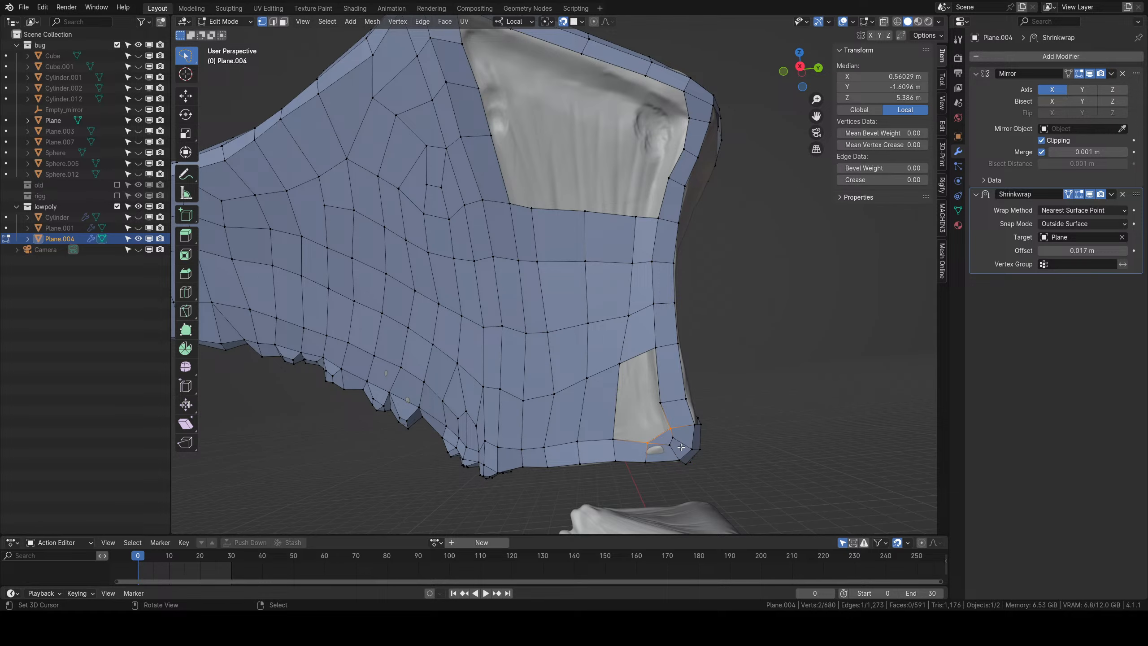
Knife-cut a new edge row through the lower faces from beside the serrated underside to the remaining hole.
right_click(624, 365)
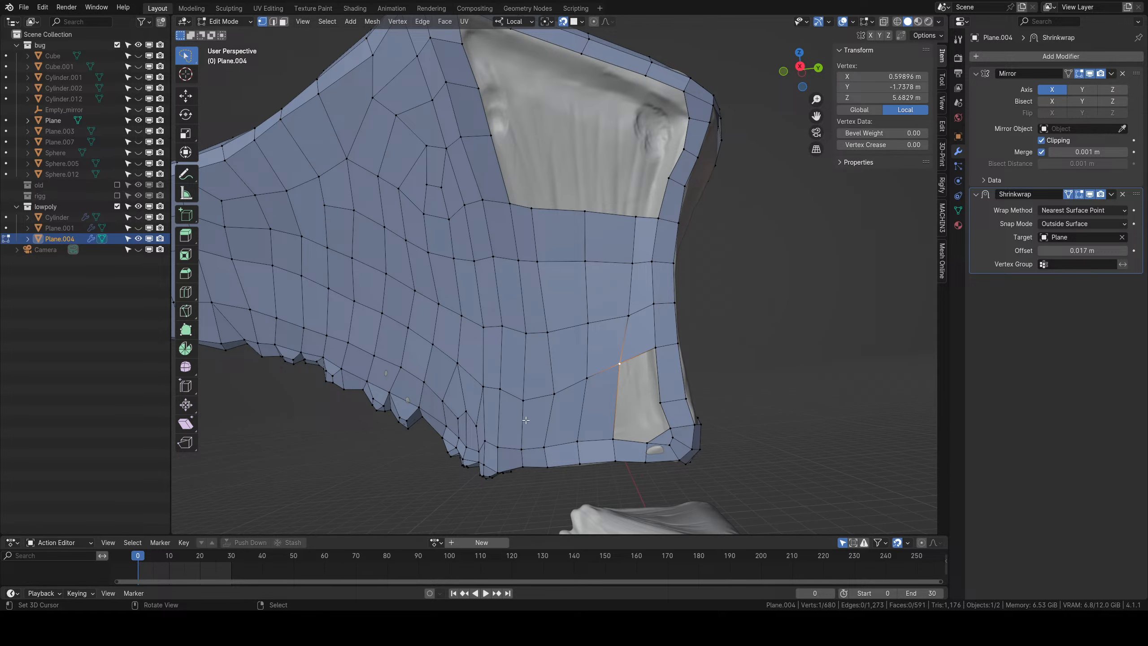
key(alt+a)
middle_drag(525, 420, 527, 420)
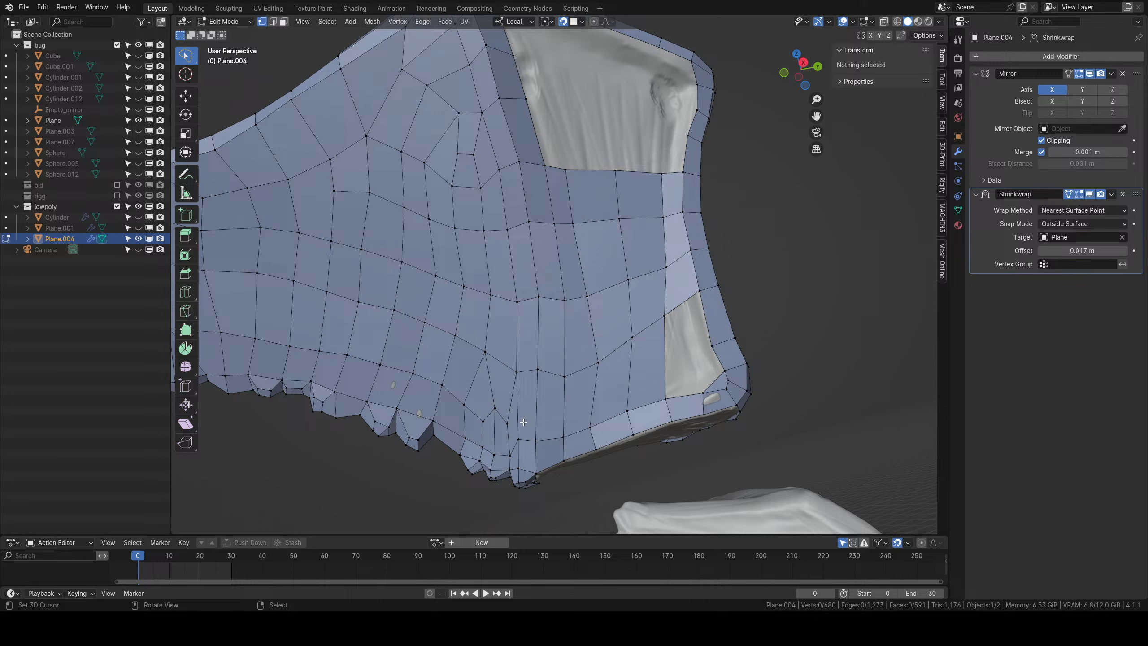
key(k)
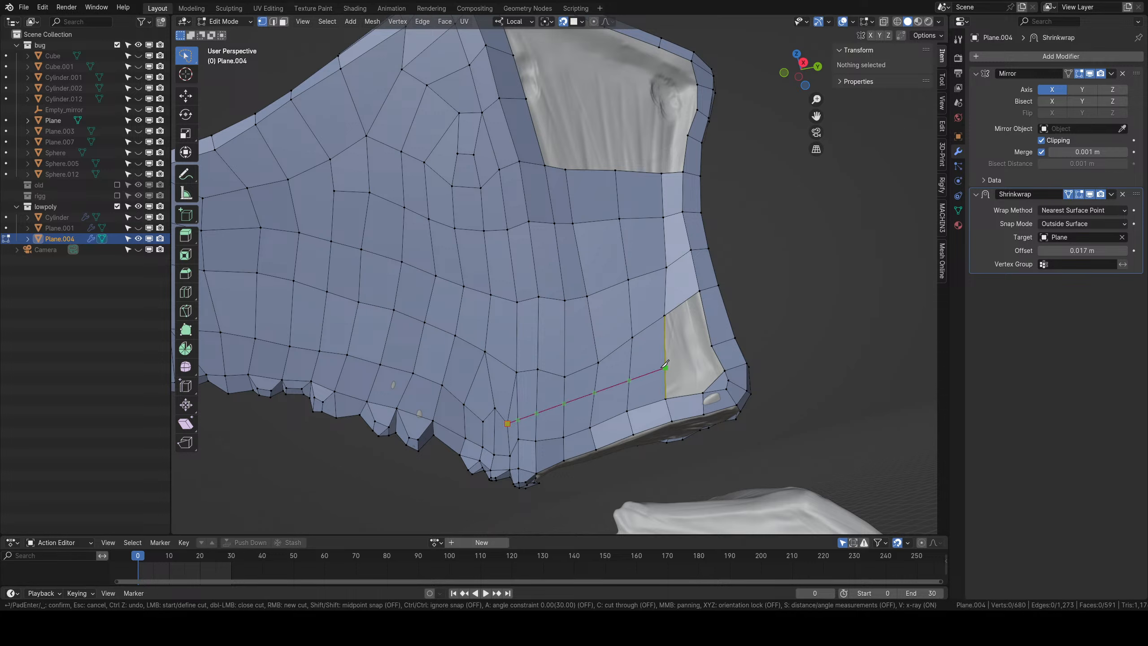
click(663, 367)
key(Return)
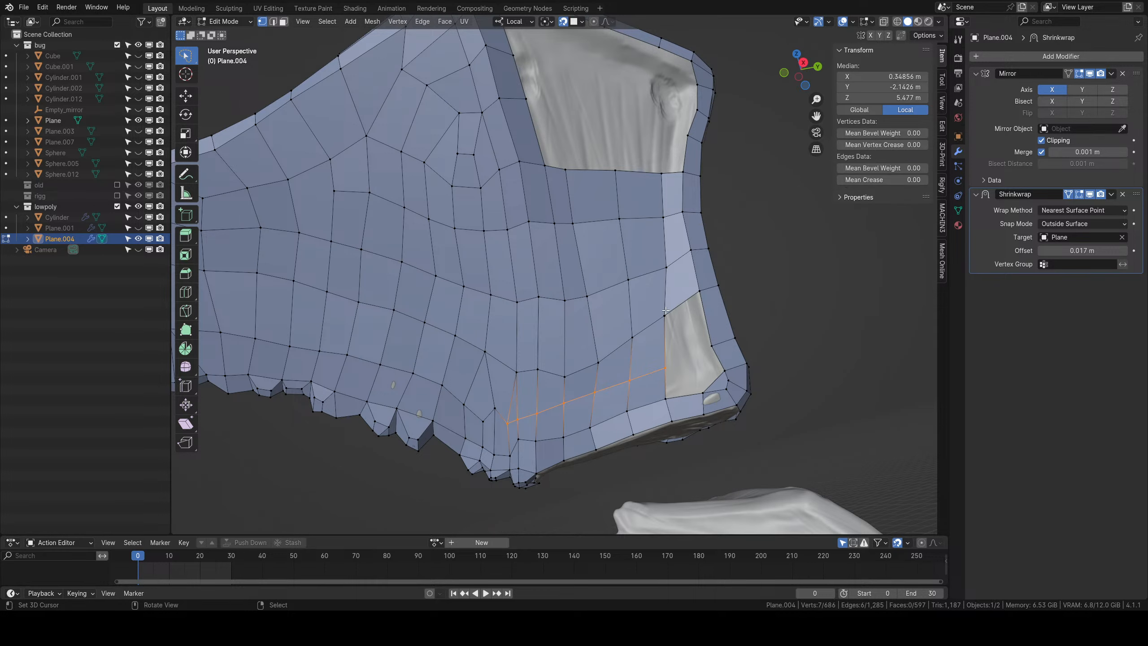
Fill the upper part of the remaining hole with a face and move its lower inner vertex toward the outer border.
right_click(665, 317)
shift+right_click(698, 299)
key(f)
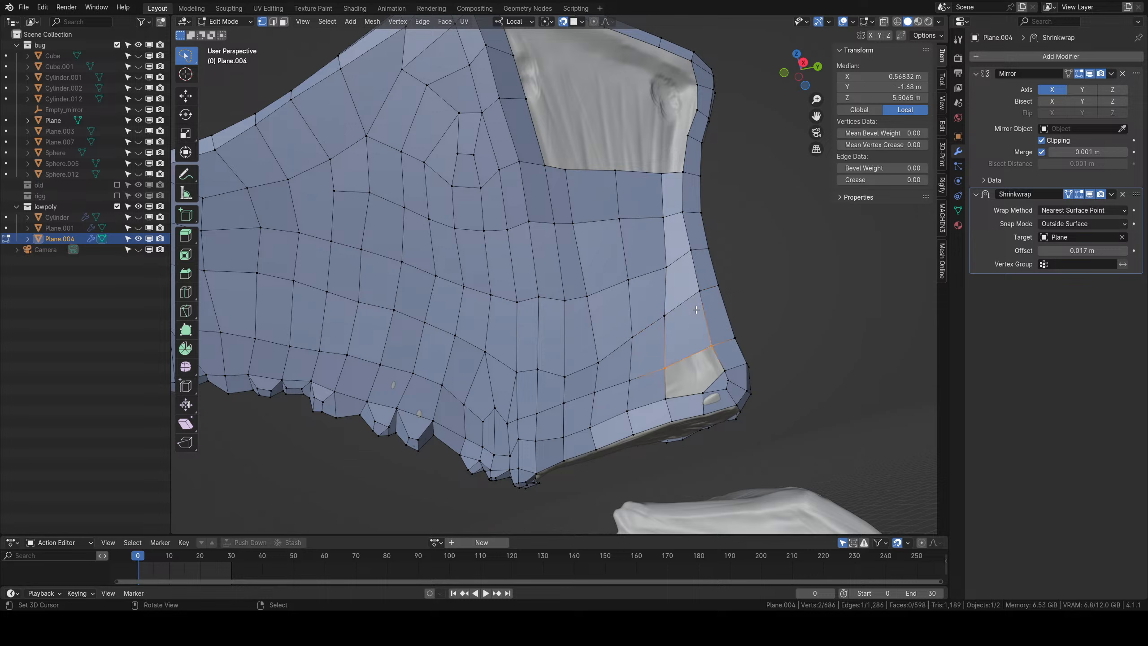
right_click(668, 368)
key(g)
click(696, 356)
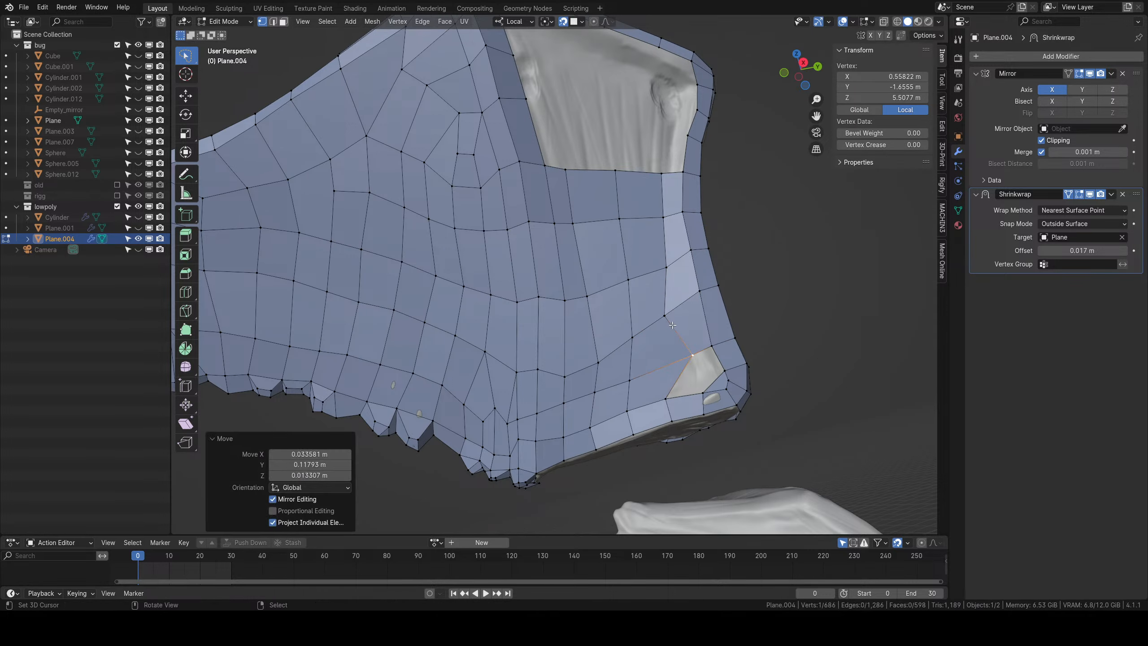
Shift three vertices above and beside the remaining hole toward the outer border to even out the faces.
right_click(672, 318)
key(g)
click(683, 311)
right_click(637, 338)
key(g)
click(648, 332)
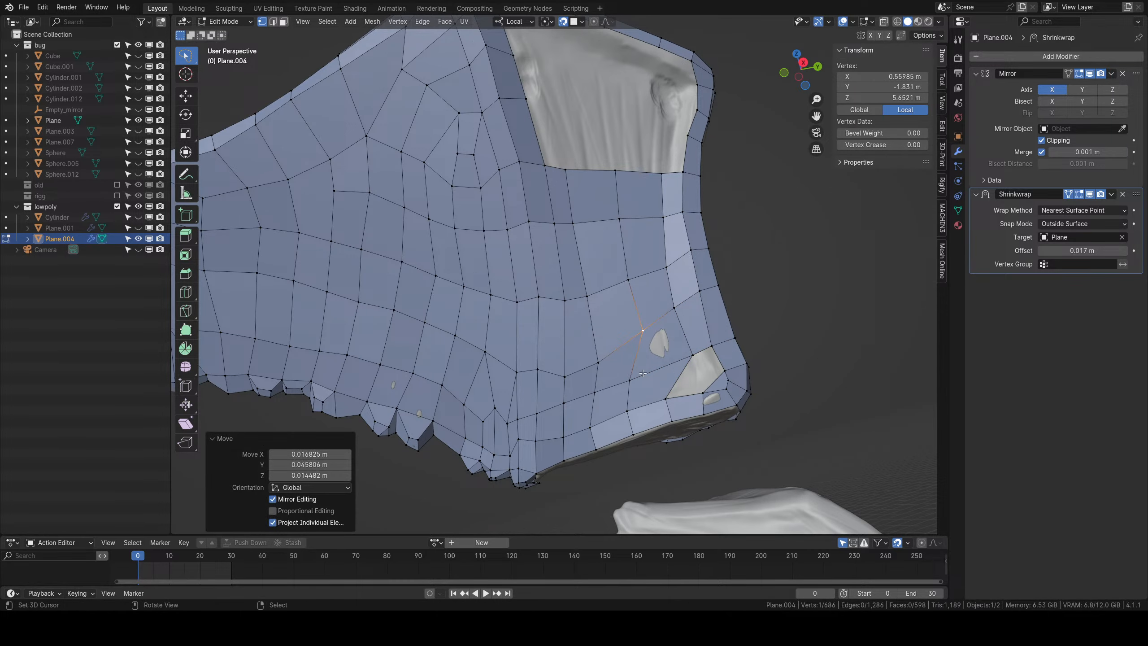
right_click(641, 379)
key(g)
click(662, 368)
Raise two vertices of the row above the knife cut, toward the inner border, to smooth the edge flow.
right_click(599, 364)
key(g)
click(604, 354)
right_click(566, 375)
key(g)
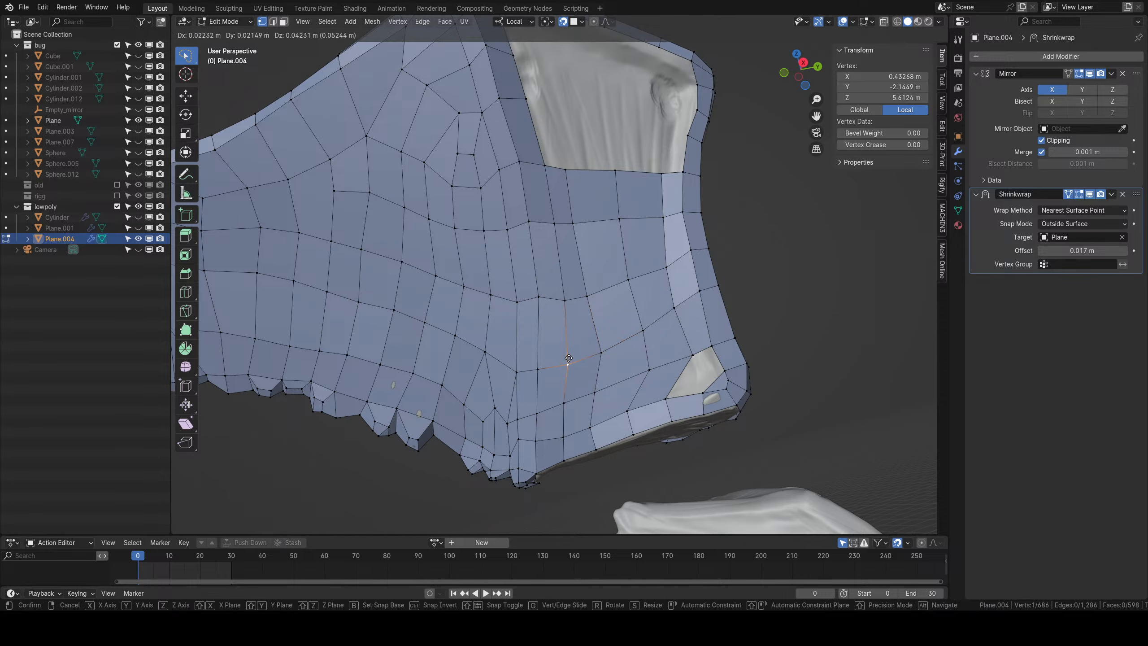
click(569, 363)
Reposition the vertex at the start of the knife cut above the serrated underside.
middle_drag(567, 400, 626, 332)
scroll(596, 348, up, 1)
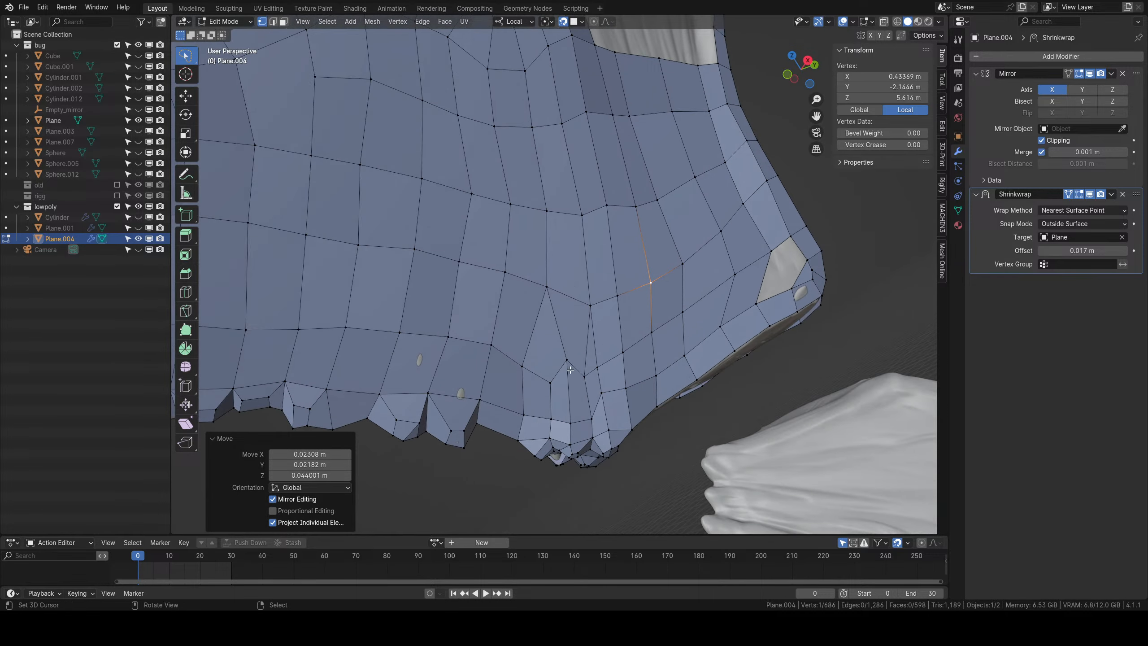
right_click(567, 366)
key(g)
click(570, 363)
key(g)
click(574, 361)
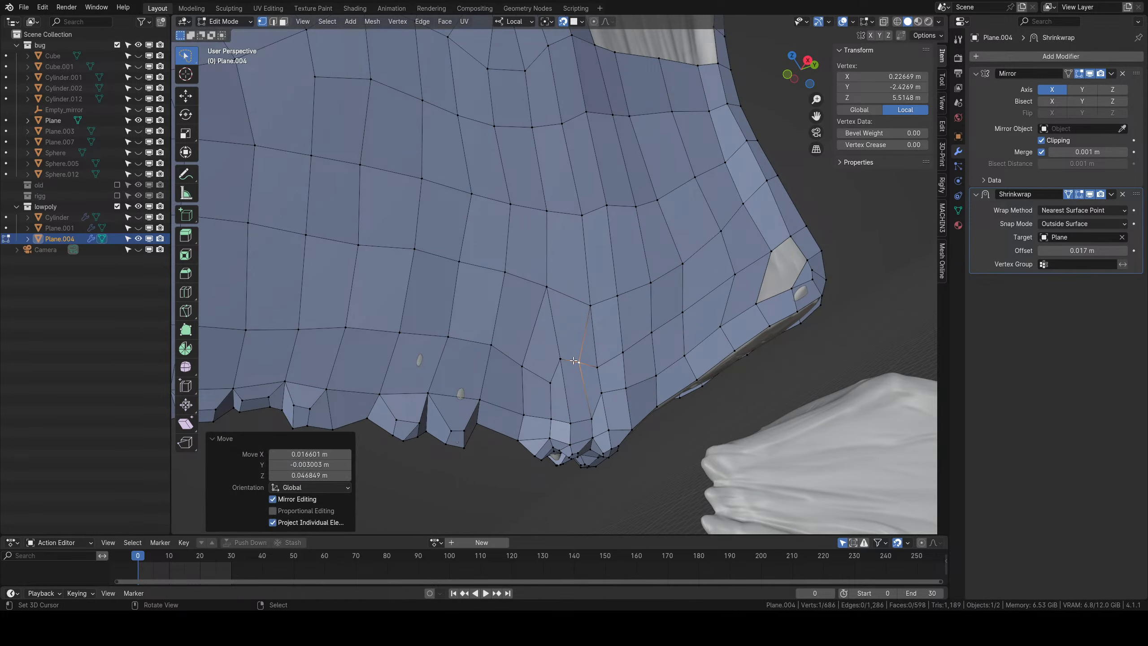
Reposition two vertices beside the knife cut above the serrated underside to even out the narrow faces.
right_click(600, 370)
key(g)
click(605, 369)
right_click(611, 398)
key(g)
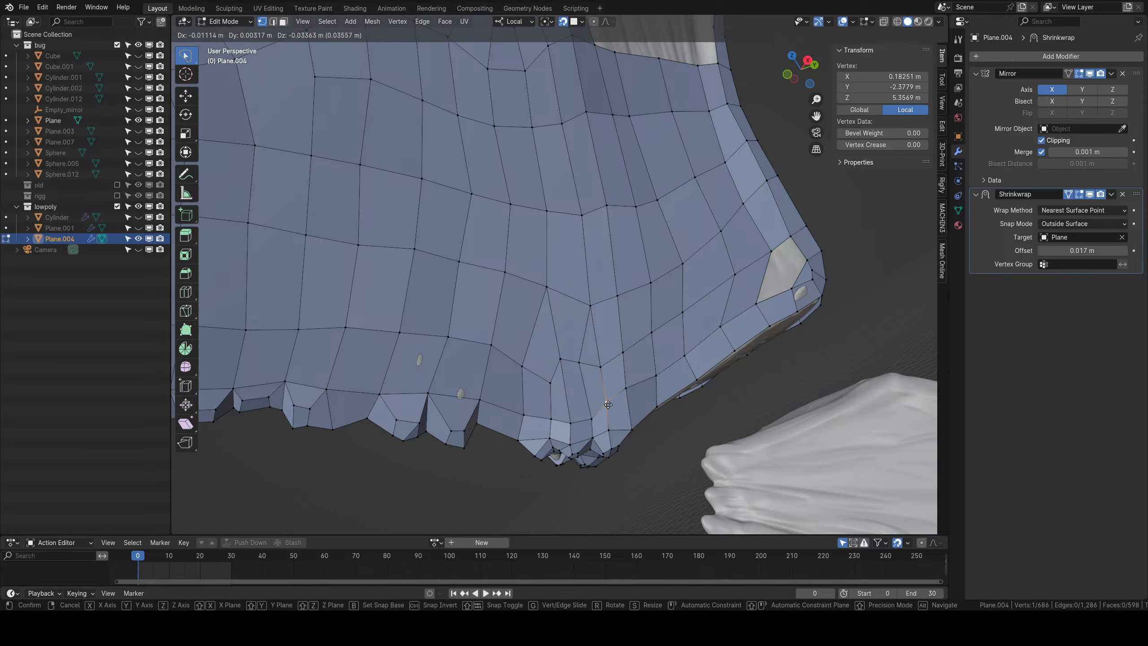
click(616, 407)
Move the two vertices of the edge directly below the small corner hole slightly outward, closing off the exposed sculpt.
key(Tab)
scroll(677, 367, down, 4)
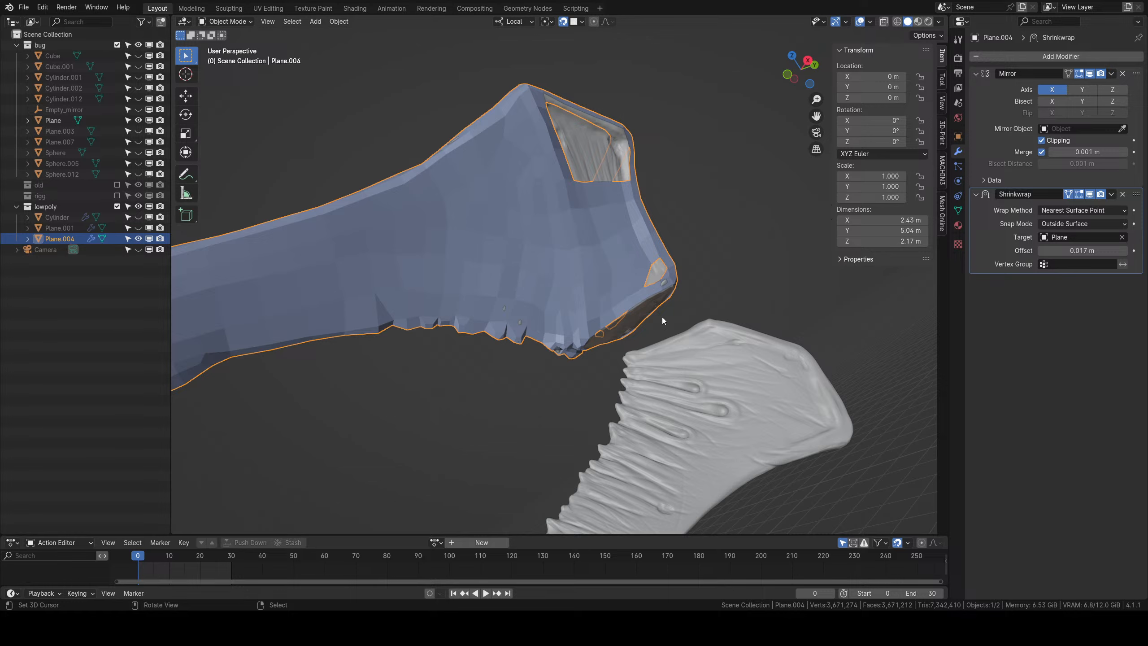
middle_drag(662, 317, 583, 352)
scroll(582, 352, up, 3)
key(Tab)
scroll(560, 398, up, 3)
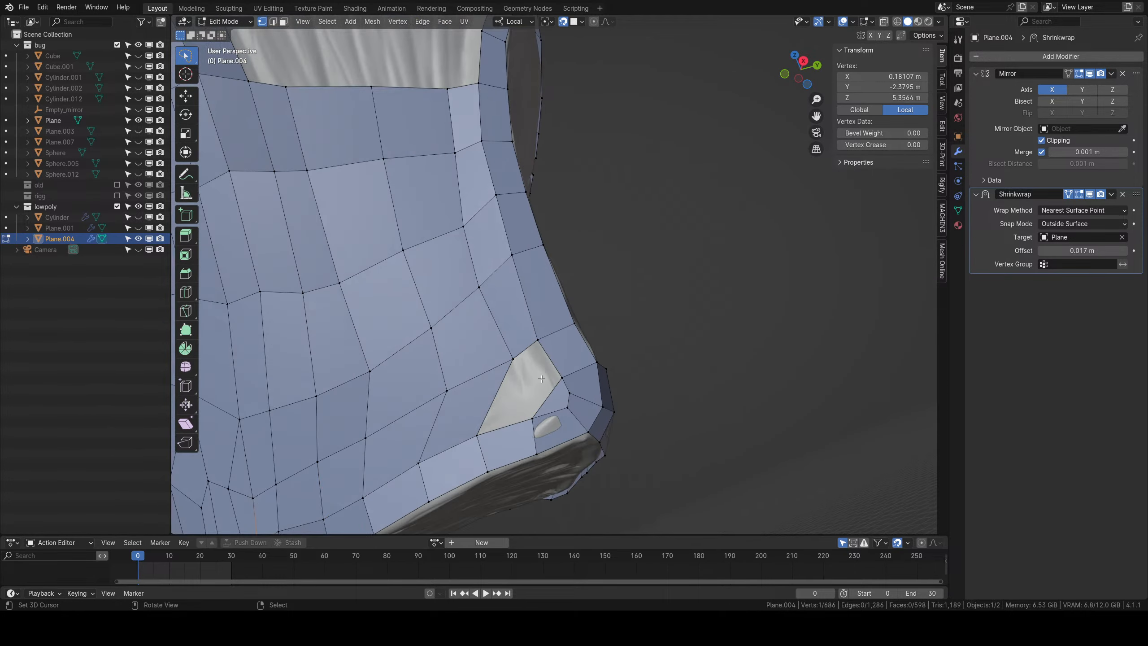
click(534, 427)
key(g)
click(542, 432)
click(540, 455)
key(g)
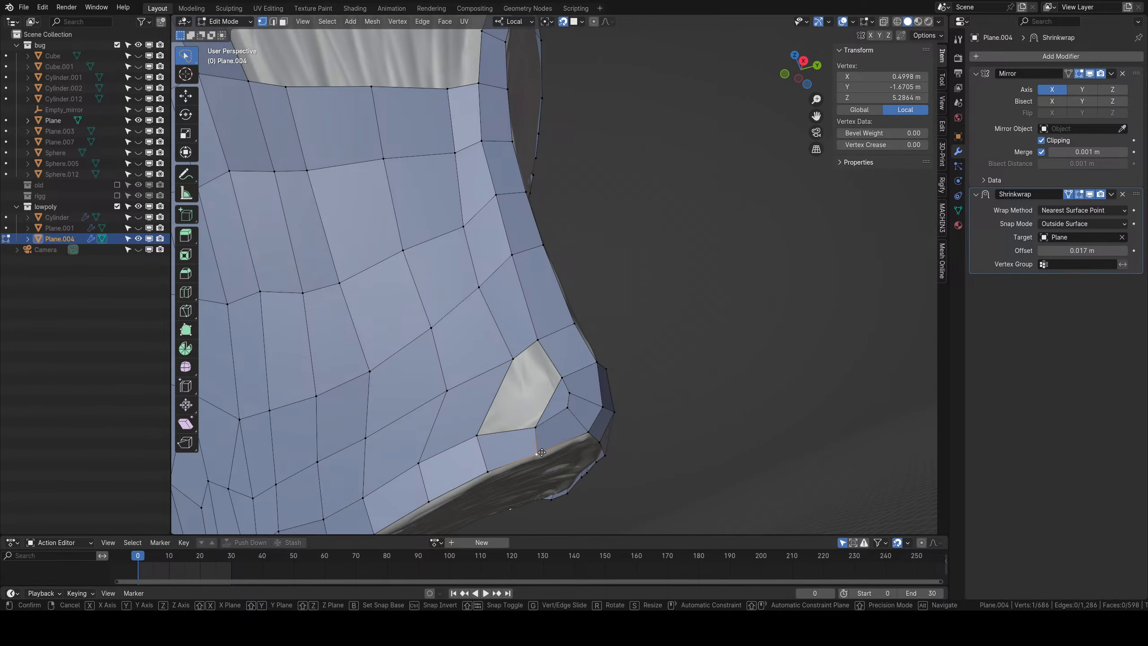
click(544, 455)
middle_drag(566, 393, 548, 365)
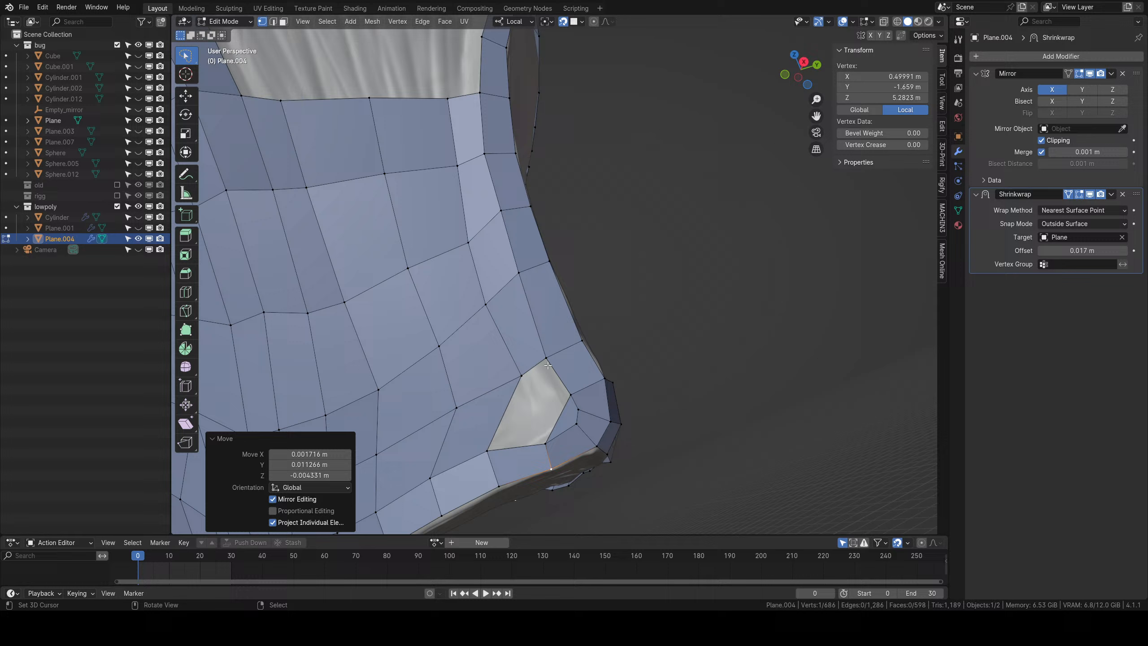
Fill the small hole near the horn's lower outer corner with two faces.
right_click(486, 449)
shift+right_click(547, 448)
key(f)
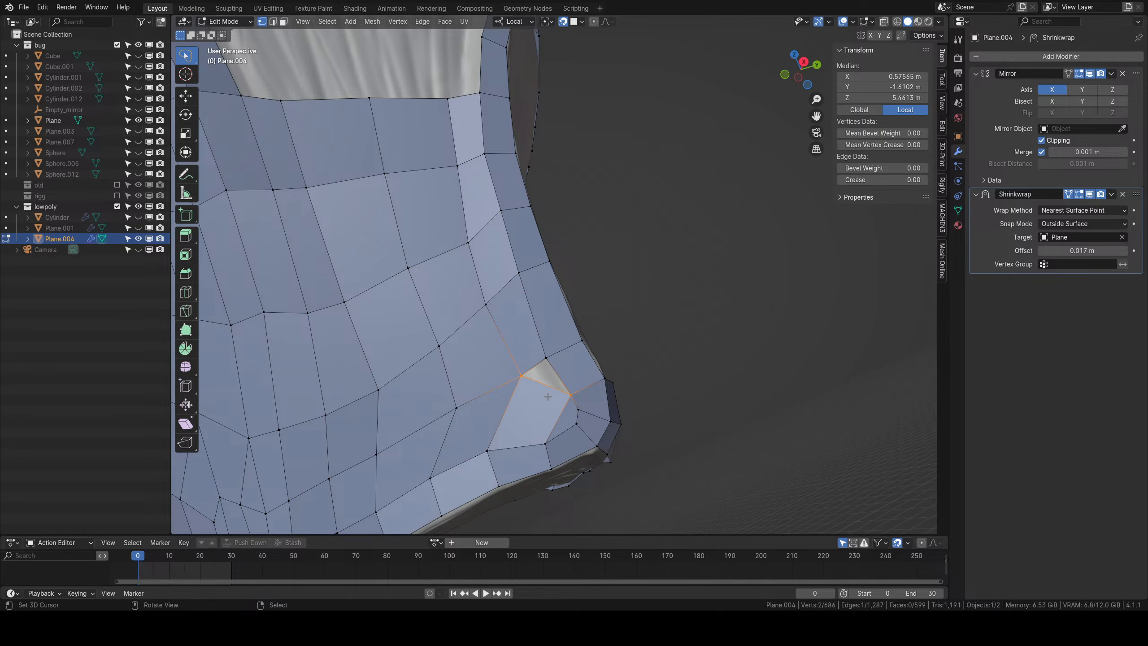
key(f)
Extrude the two-edge path on the large side opening's upper border downward twice, and scale the newest row to about 0.713.
scroll(548, 397, down, 6)
middle_drag(833, 236, 592, 275)
key(Tab)
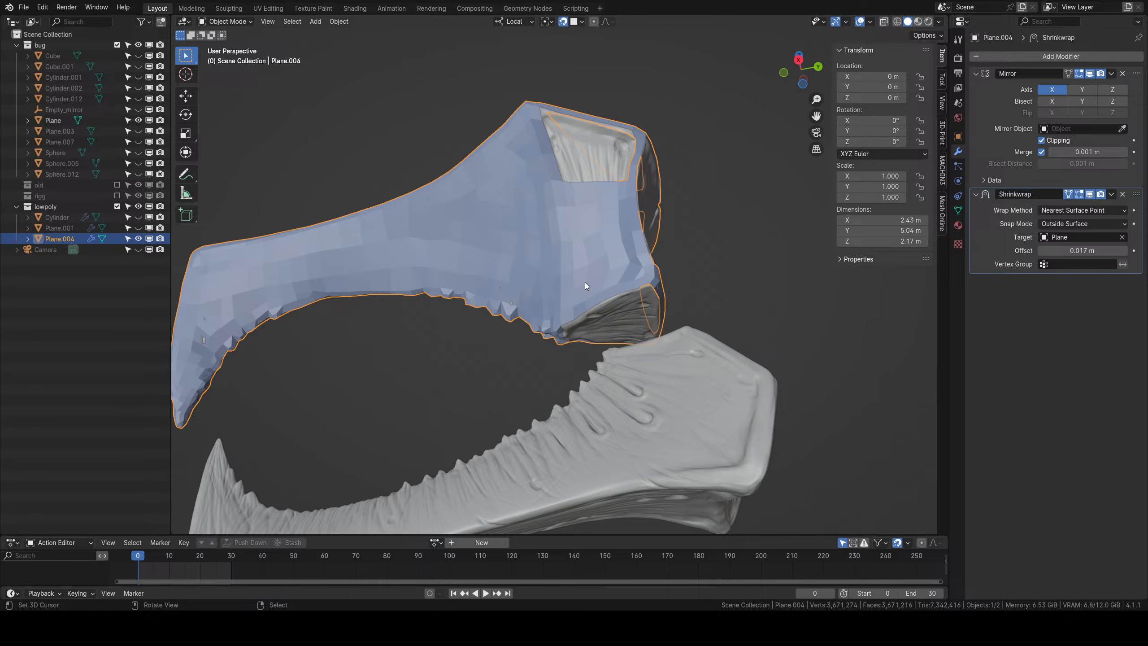
middle_drag(628, 192, 619, 325)
scroll(619, 325, up, 3)
key(Tab)
middle_drag(617, 226, 532, 199)
click(530, 187)
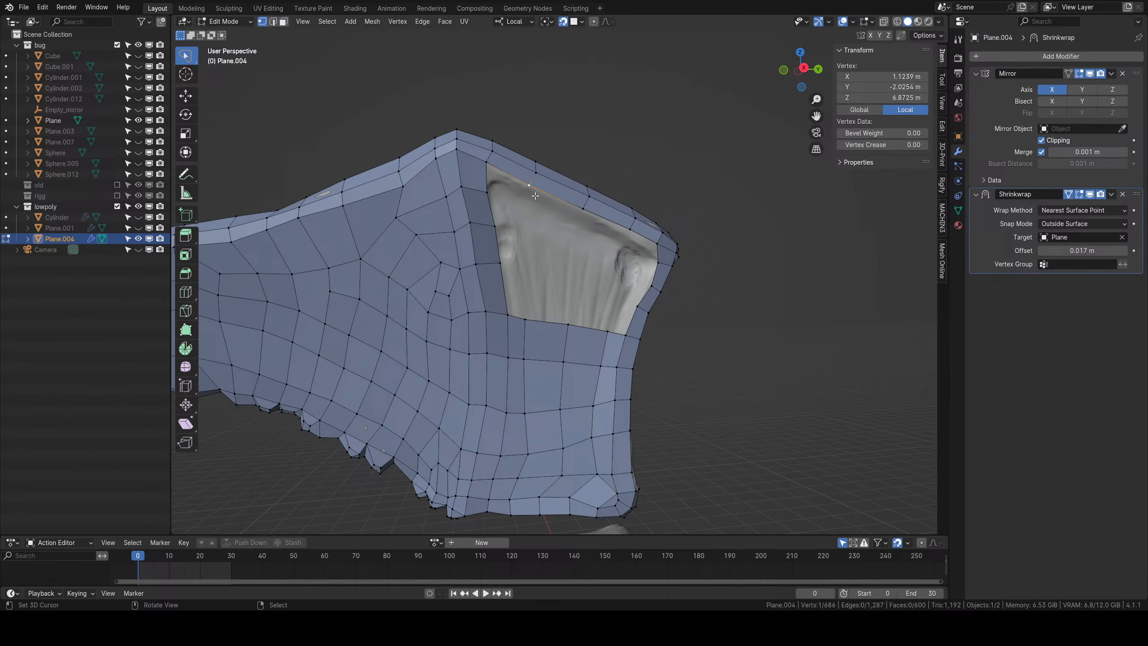
ctrl+click(628, 231)
key(e)
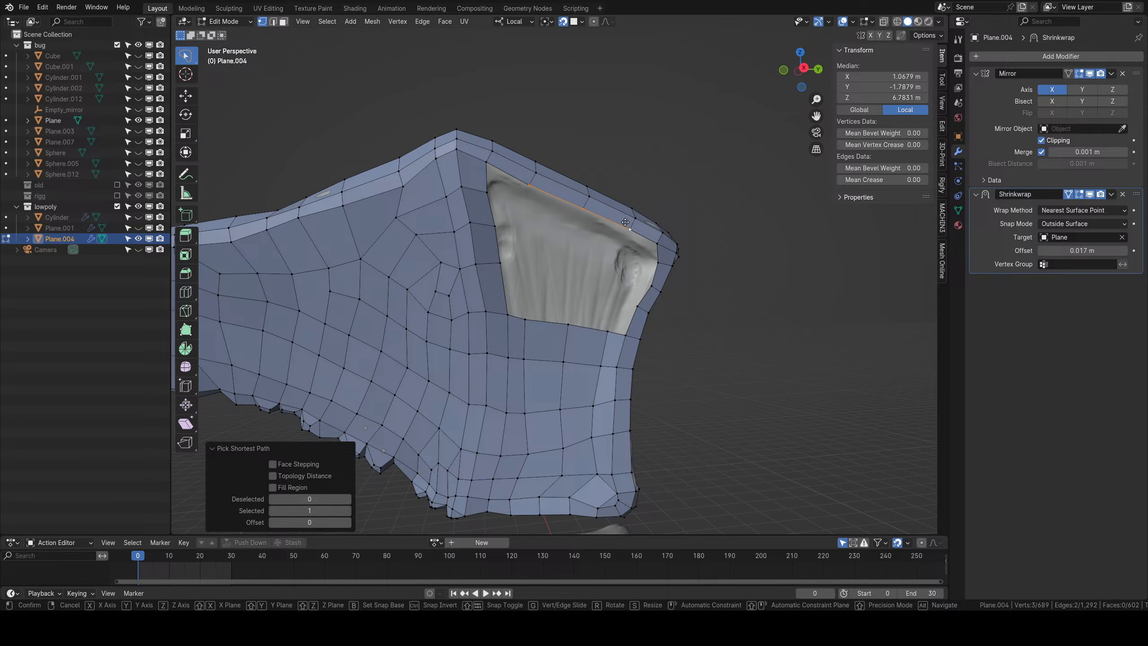
click(615, 238)
key(e)
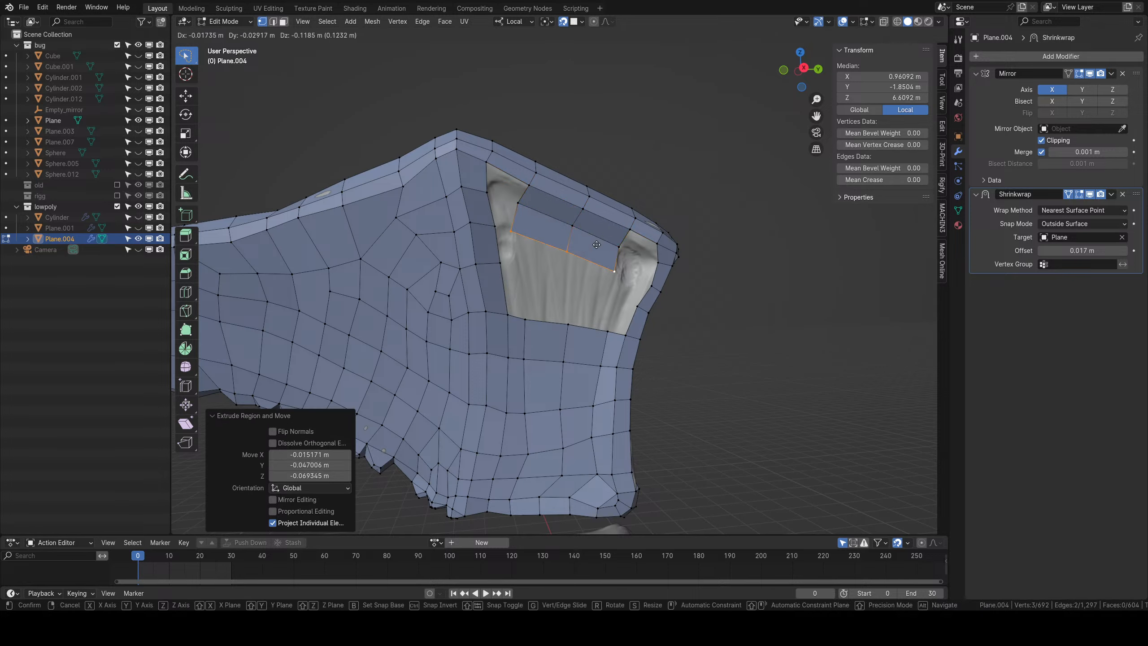
click(596, 271)
key(s)
click(635, 279)
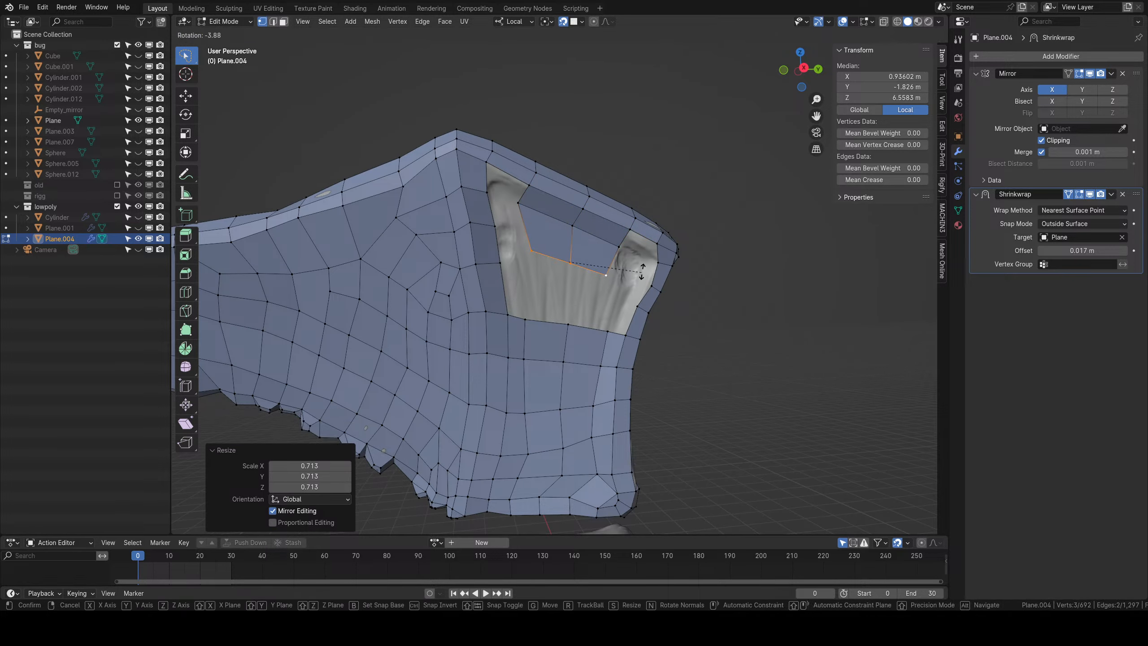
Adjust the end vertex of the first extruded row and fill the gap to the opening's inner upper corner with two faces.
click(524, 204)
key(g)
click(536, 206)
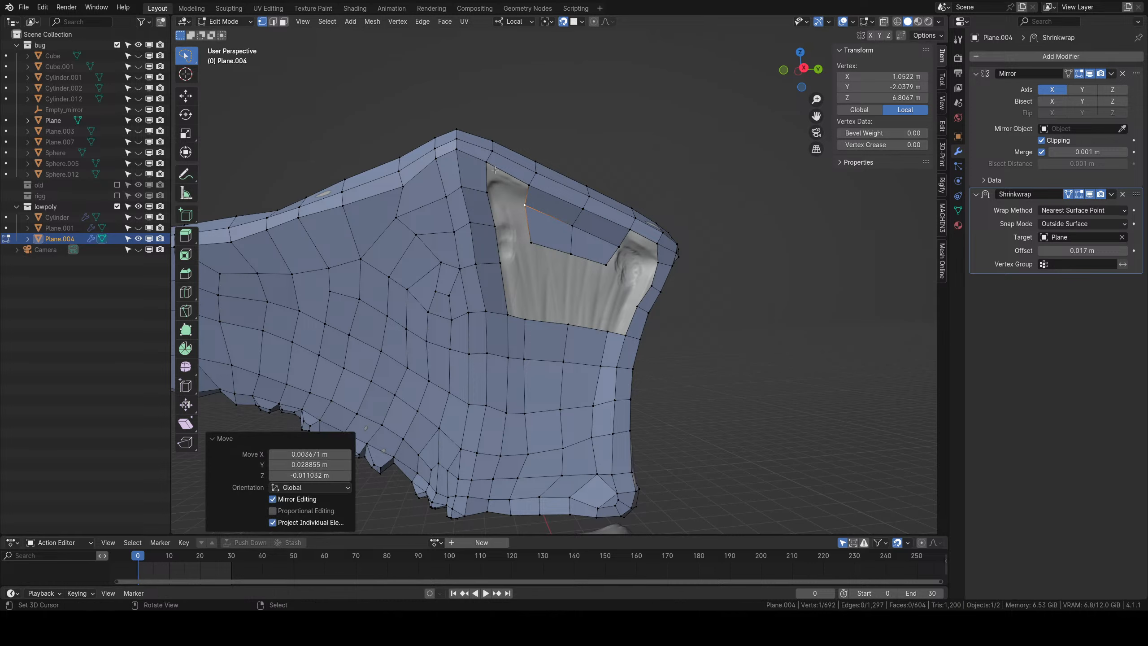
click(487, 162)
shift+click(507, 182)
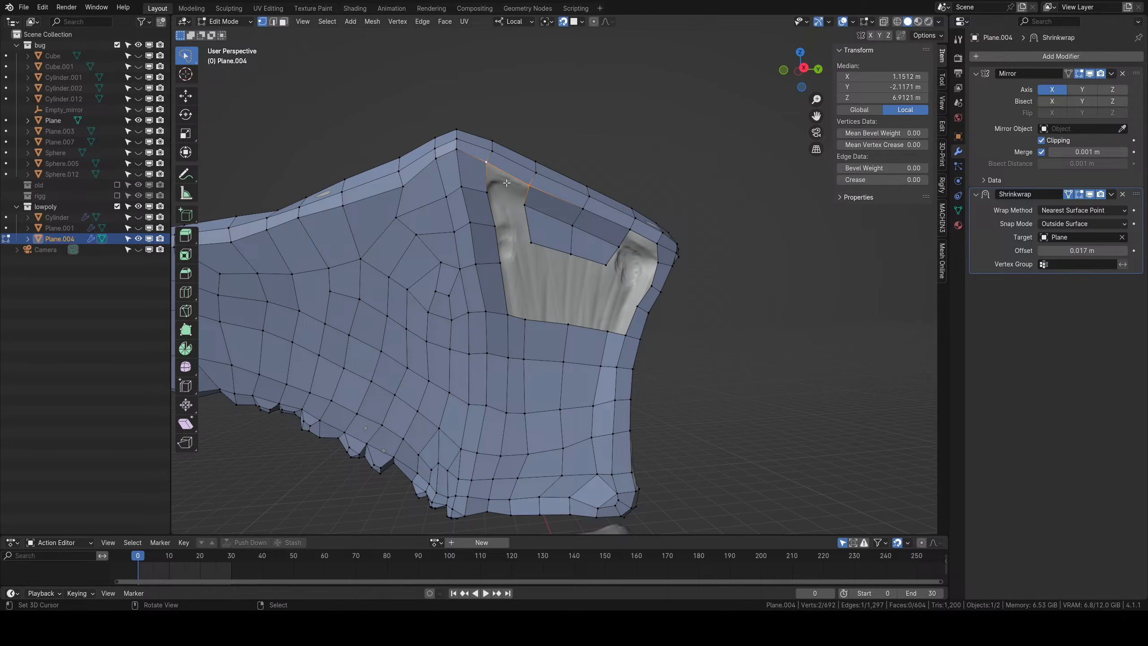
key(f)
key(f)
middle_drag(550, 239, 538, 234)
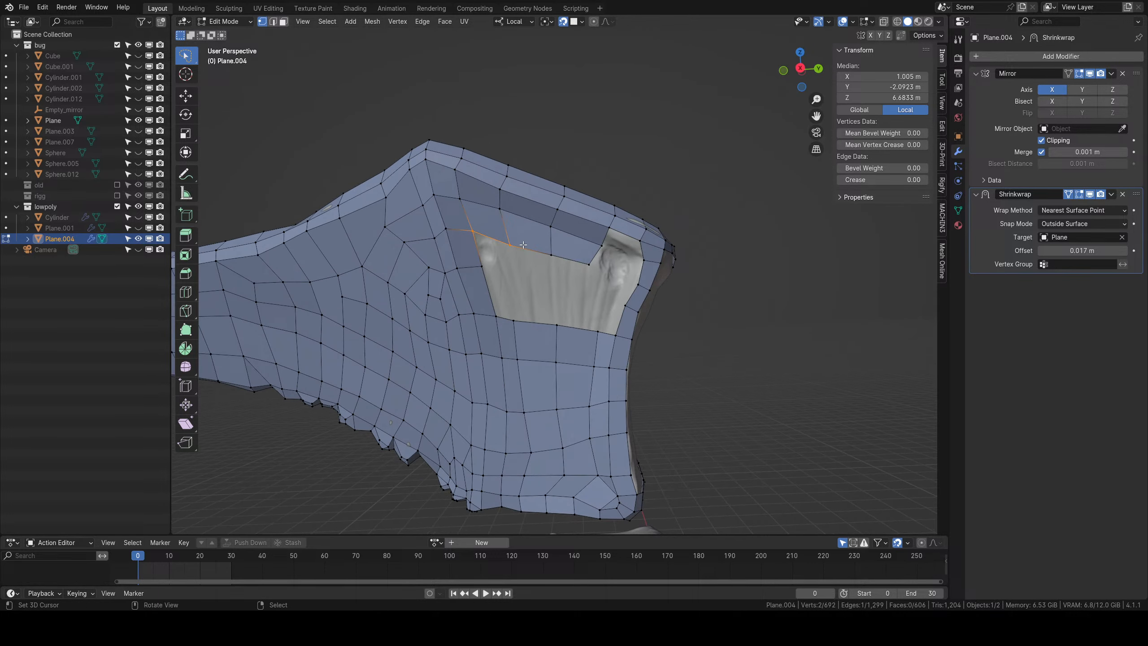
Shift a vertex on the extruded strip's lower edge and fill the gap to the opening's outer upper corner with two faces.
right_click(451, 171)
key(g)
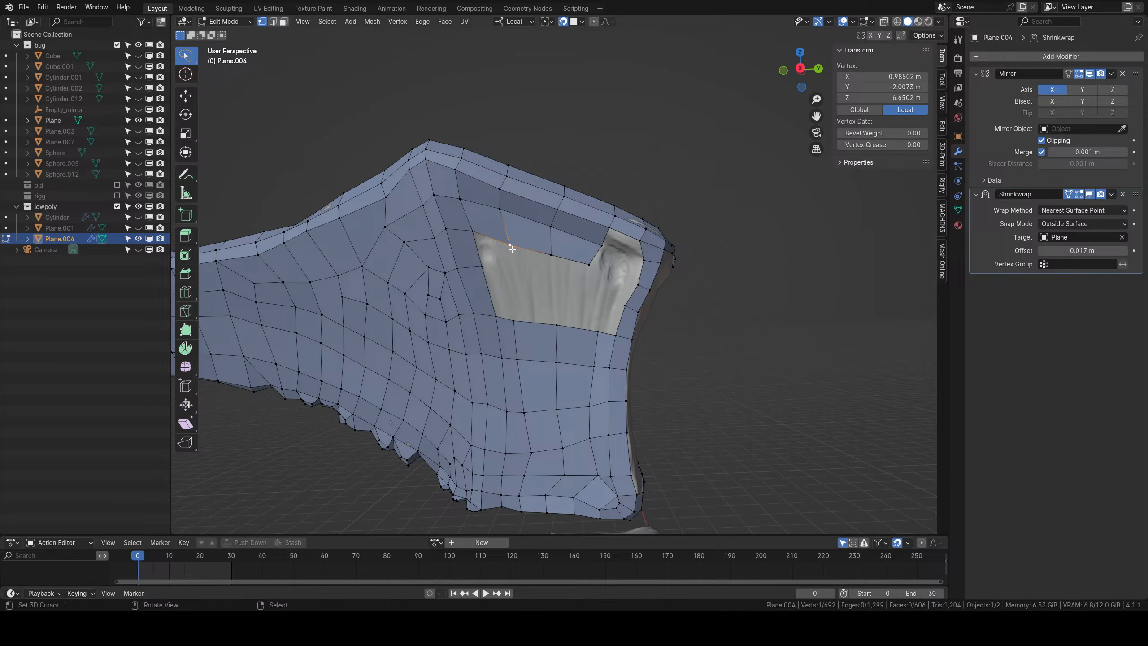
click(532, 254)
right_click(604, 265)
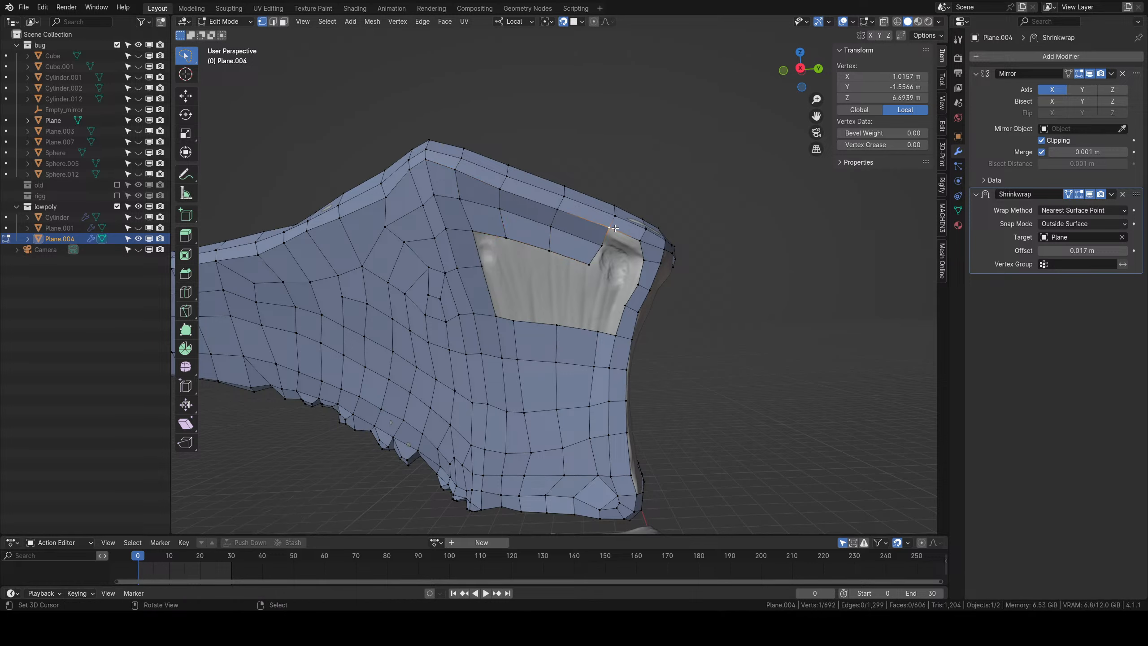
shift+right_click(642, 242)
key(f)
key(f)
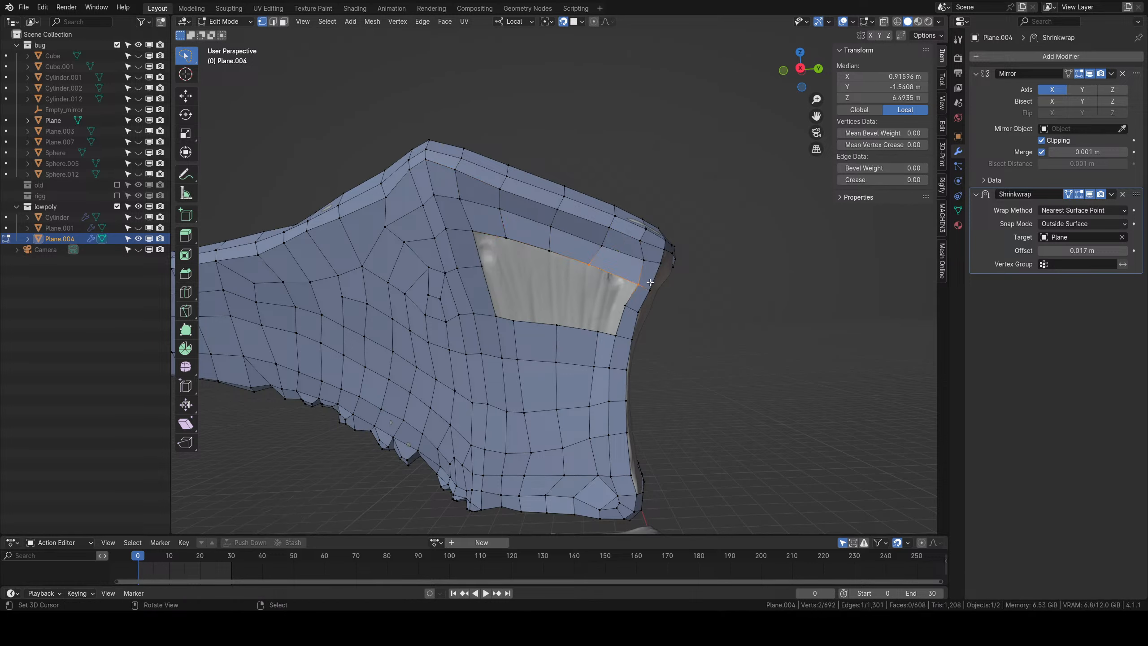
Move the two vertices at the strip's outer end toward the outer border to even out the corner faces.
right_click(590, 266)
key(g)
click(614, 276)
right_click(604, 247)
key(g)
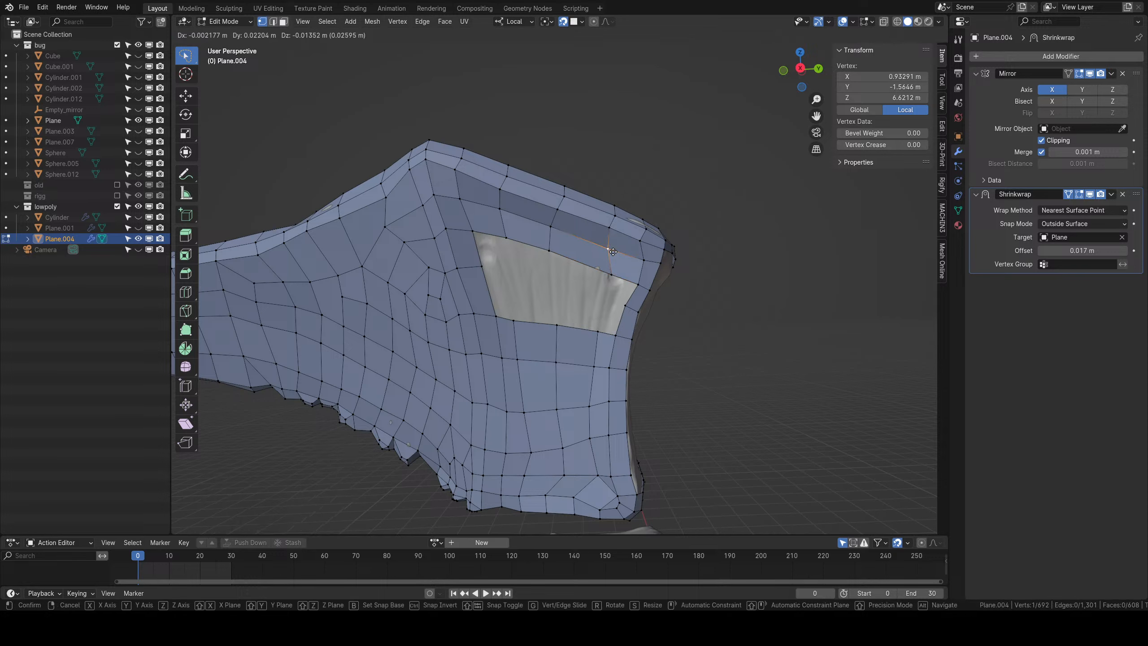
click(614, 252)
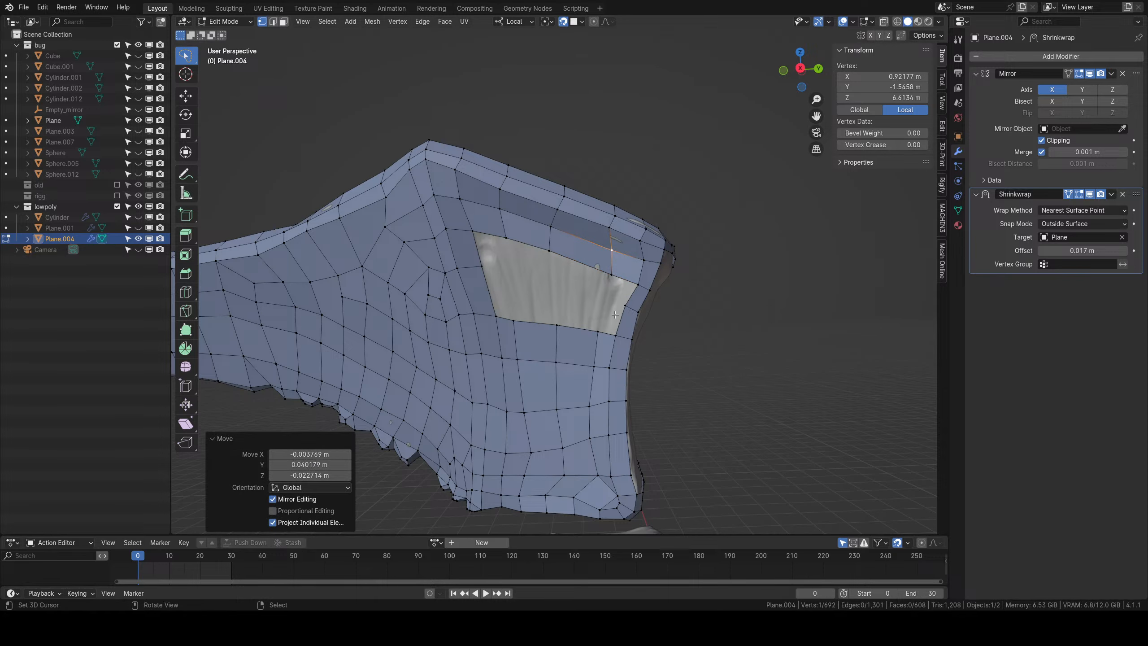
Fill the middle of the remaining side opening with two quads between the strip's lower edge and the opening's bottom border.
right_click(503, 238)
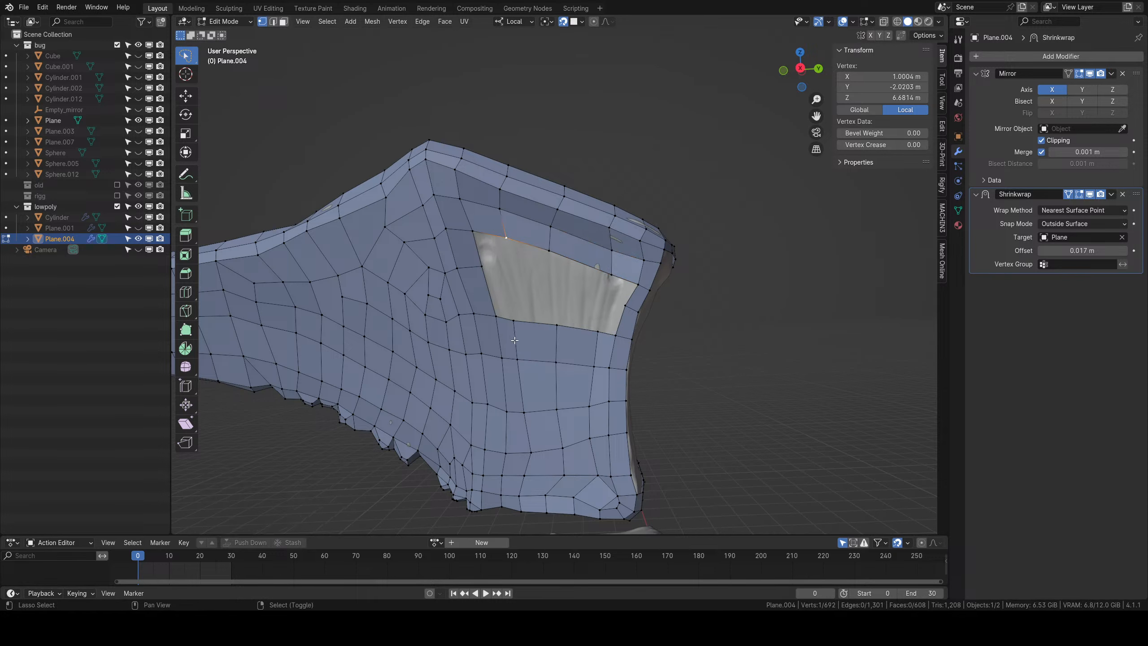
shift+right_click(474, 314)
right_click(474, 314)
right_click(516, 322)
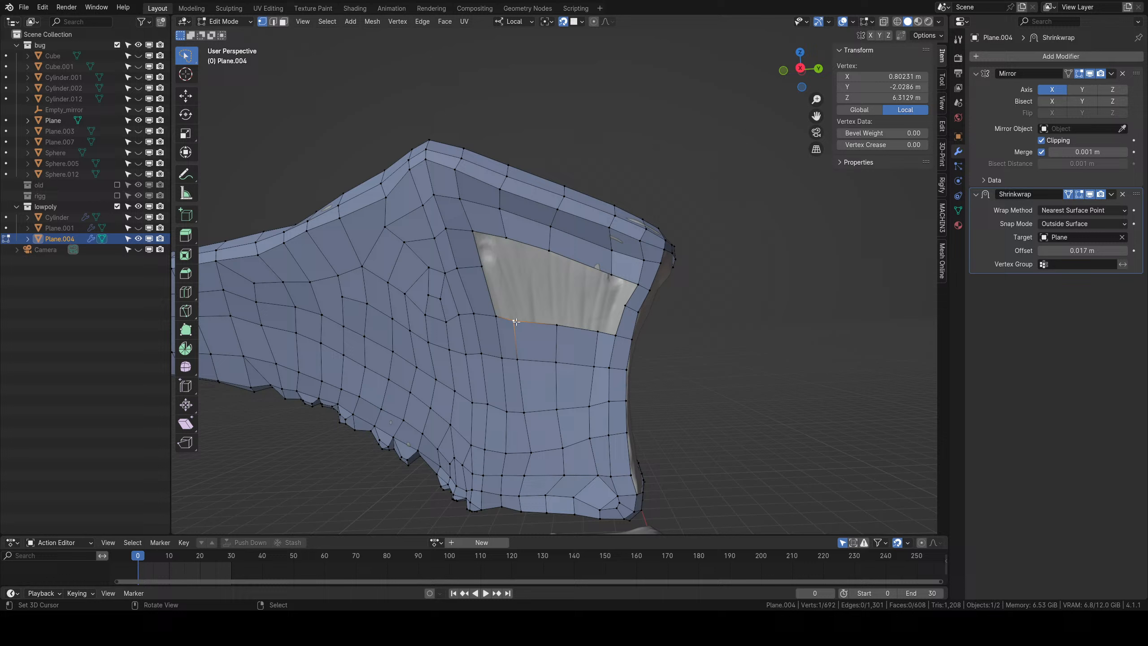
shift+right_click(506, 237)
shift+right_click(549, 249)
shift+right_click(557, 324)
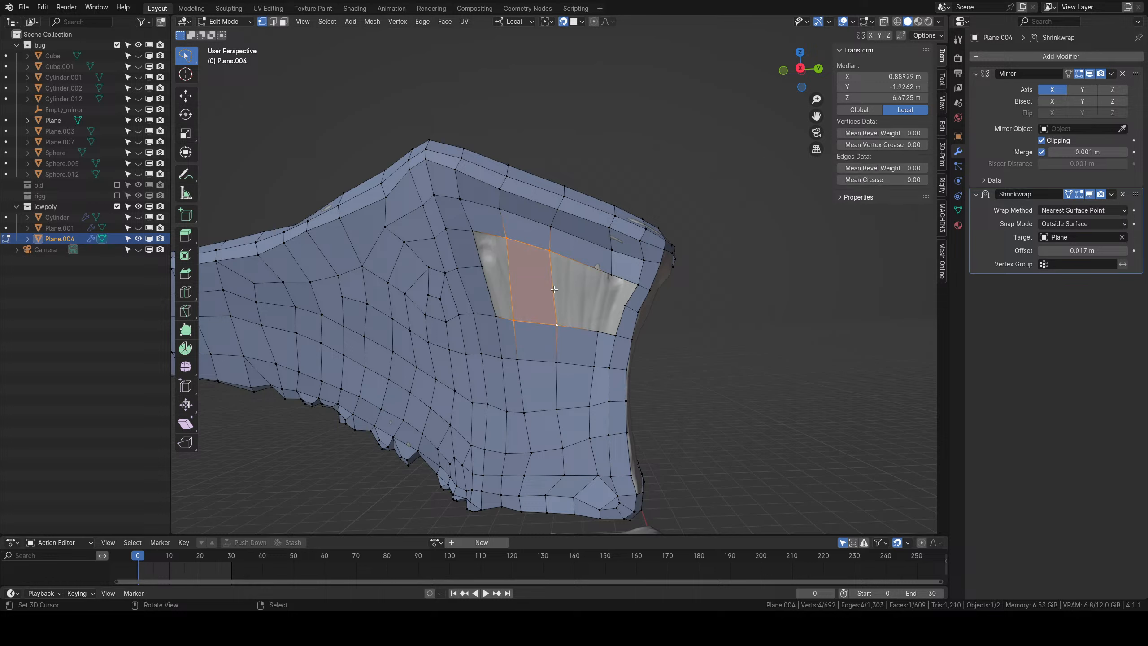
key(j)
key(f)
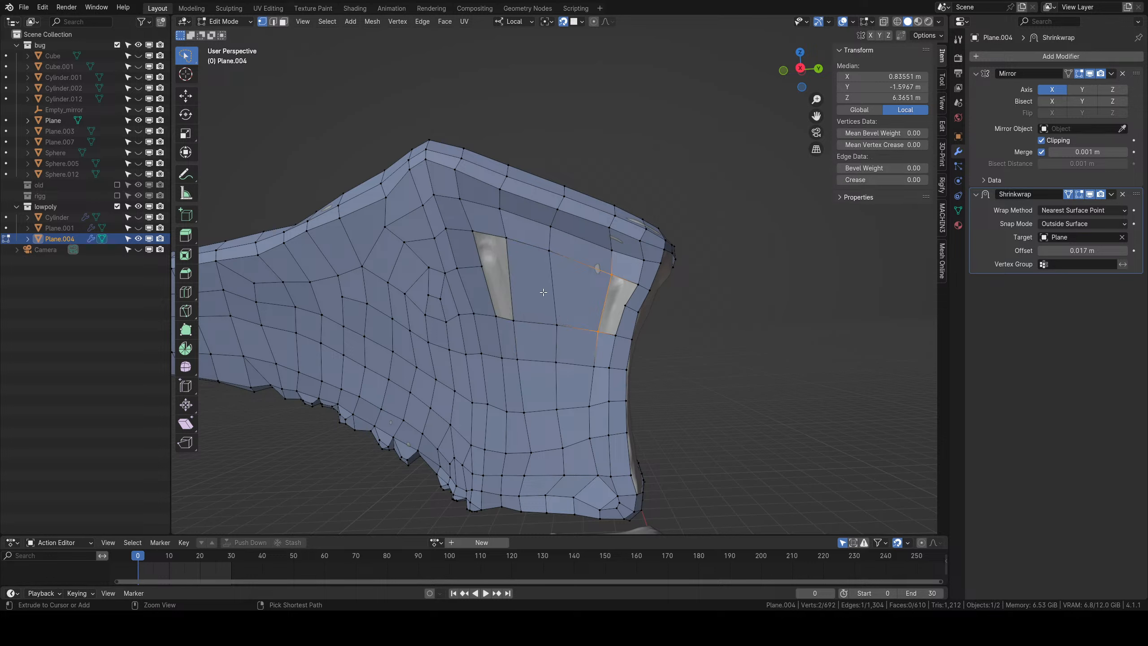
Add a loop cut across the two new middle faces to split them into upper and lower halves.
key(ctrl+r)
click(539, 286)
click(538, 288)
Fill the narrow gaps at both ends of the side opening with two faces each.
right_click(474, 232)
shift+right_click(504, 237)
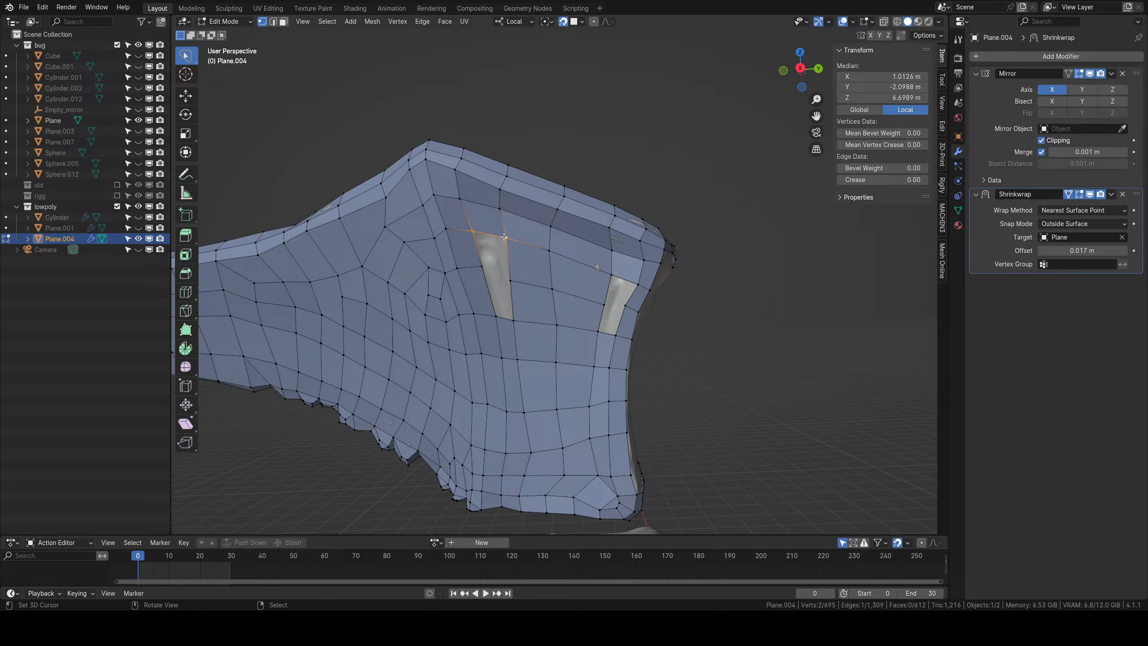
key(f)
right_click(637, 286)
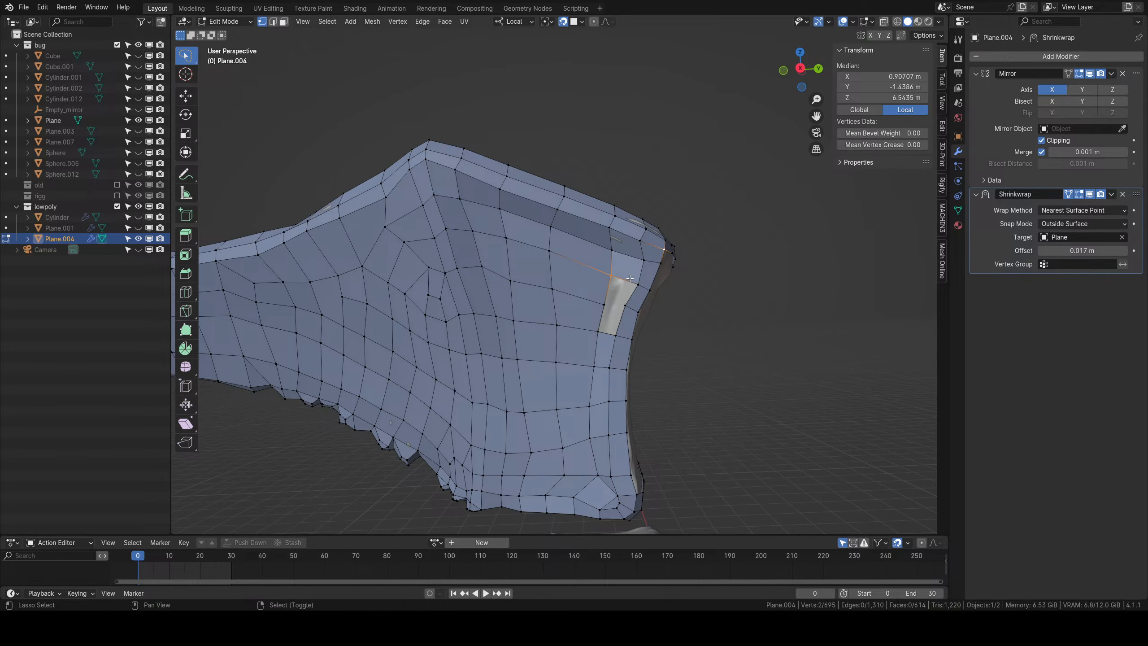
shift+right_click(612, 276)
key(f)
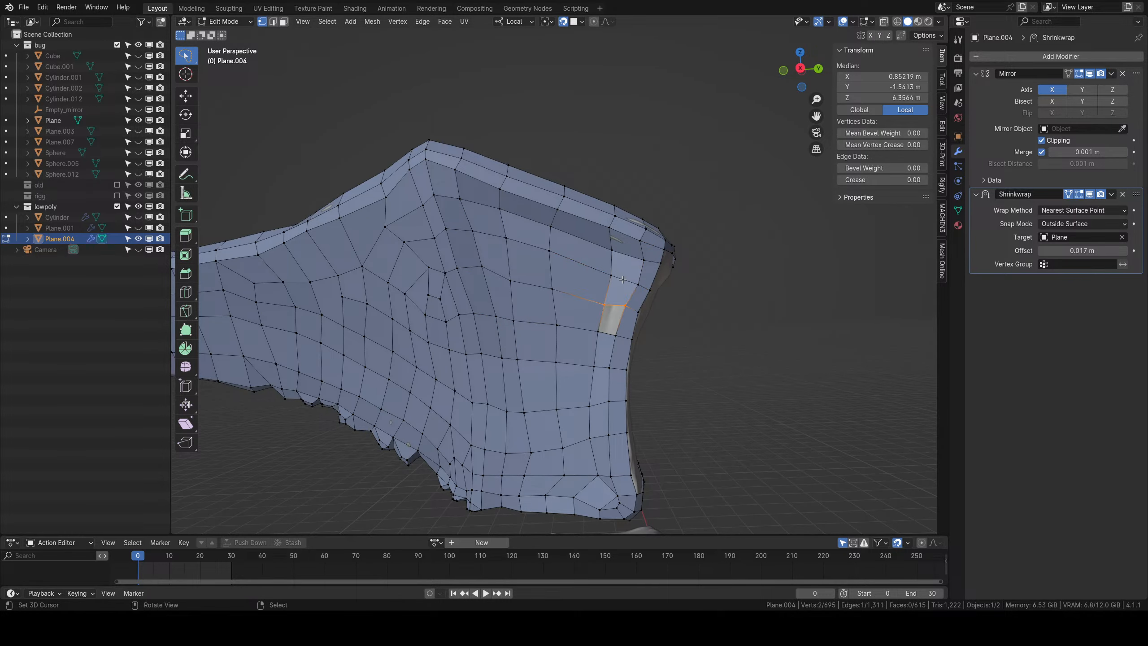
key(f)
Examine the horn's wide end from several angles for openings that are still unfilled.
scroll(634, 325, down, 1)
scroll(634, 324, down, 2)
key(Tab)
middle_drag(632, 300, 583, 378)
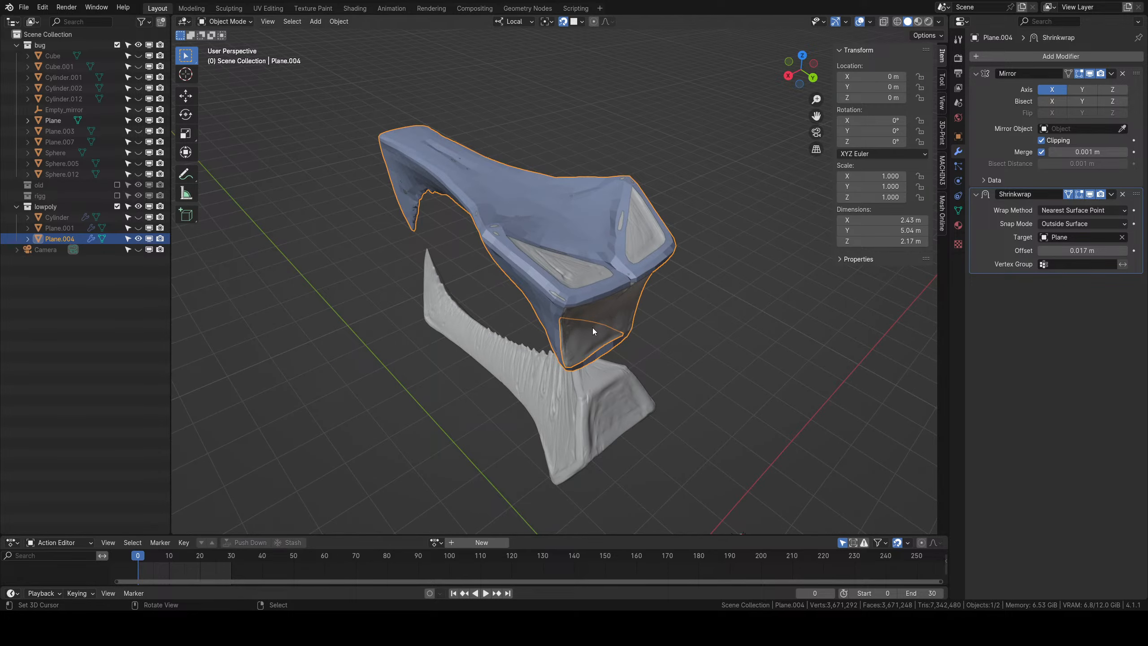
middle_drag(588, 326, 510, 331)
key(Tab)
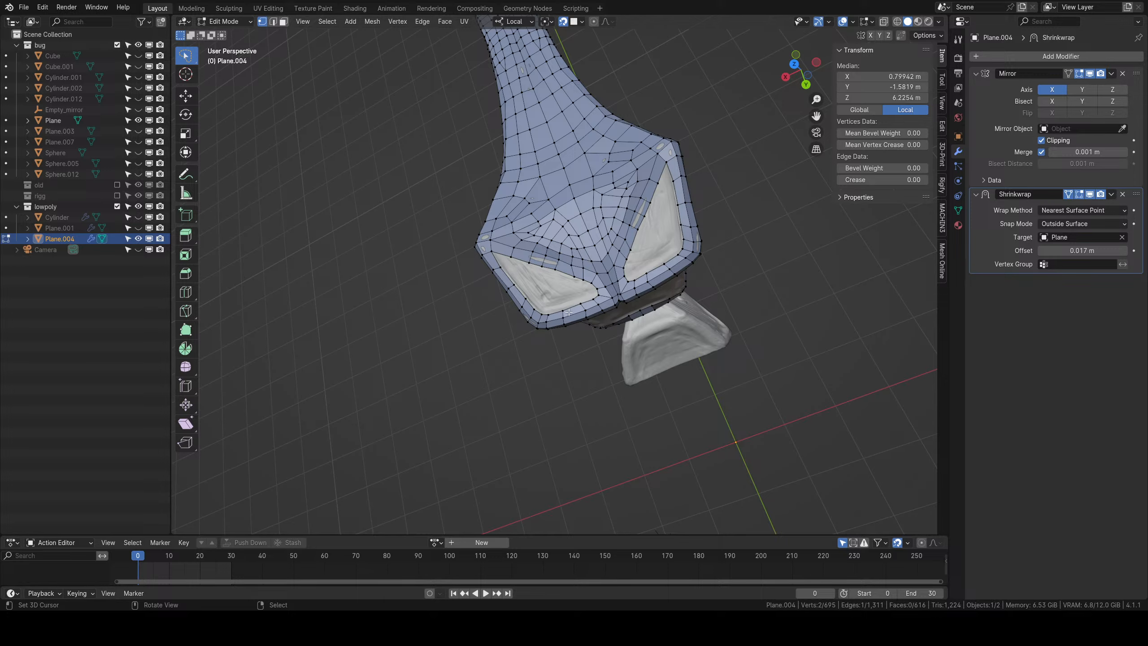
middle_drag(569, 312, 619, 276)
scroll(624, 299, up, 3)
middle_drag(640, 317, 610, 356)
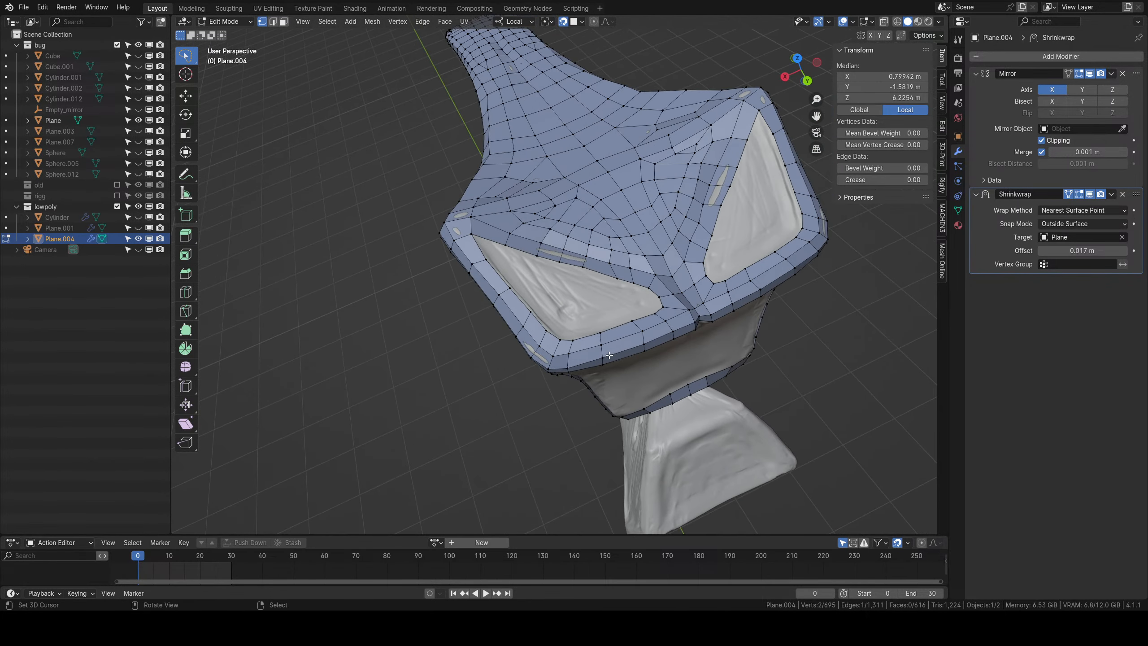
scroll(610, 355, up, 2)
middle_drag(631, 276, 613, 279)
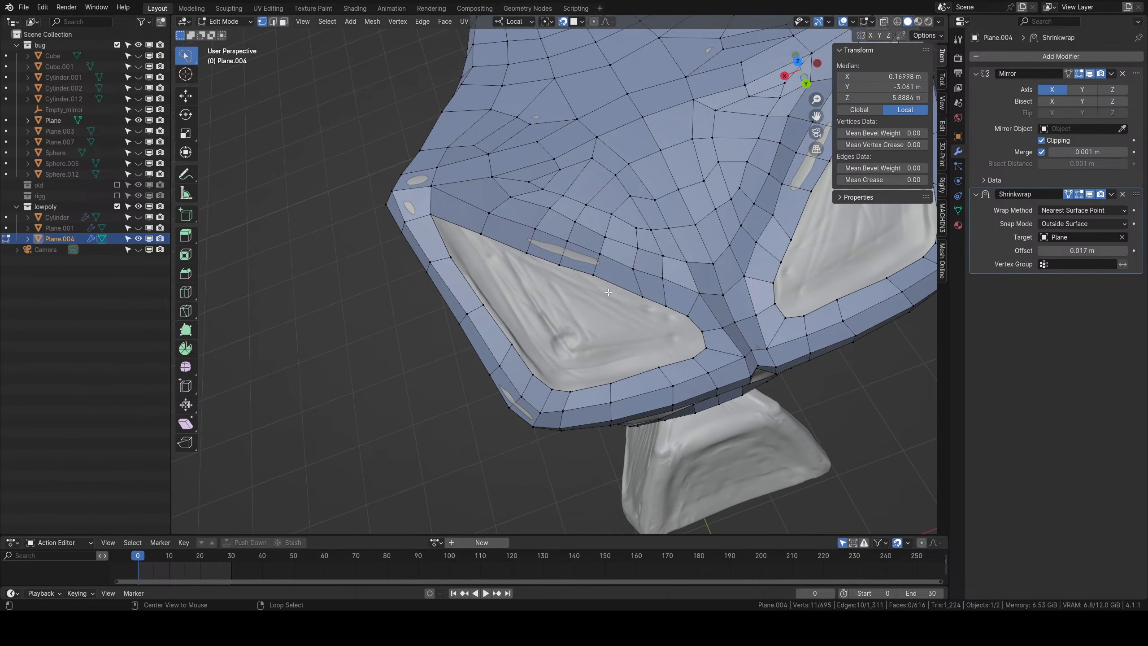
Extrude the border loop of the triangular upper opening and scale the new loop inward to about 0.681.
alt+click(612, 280)
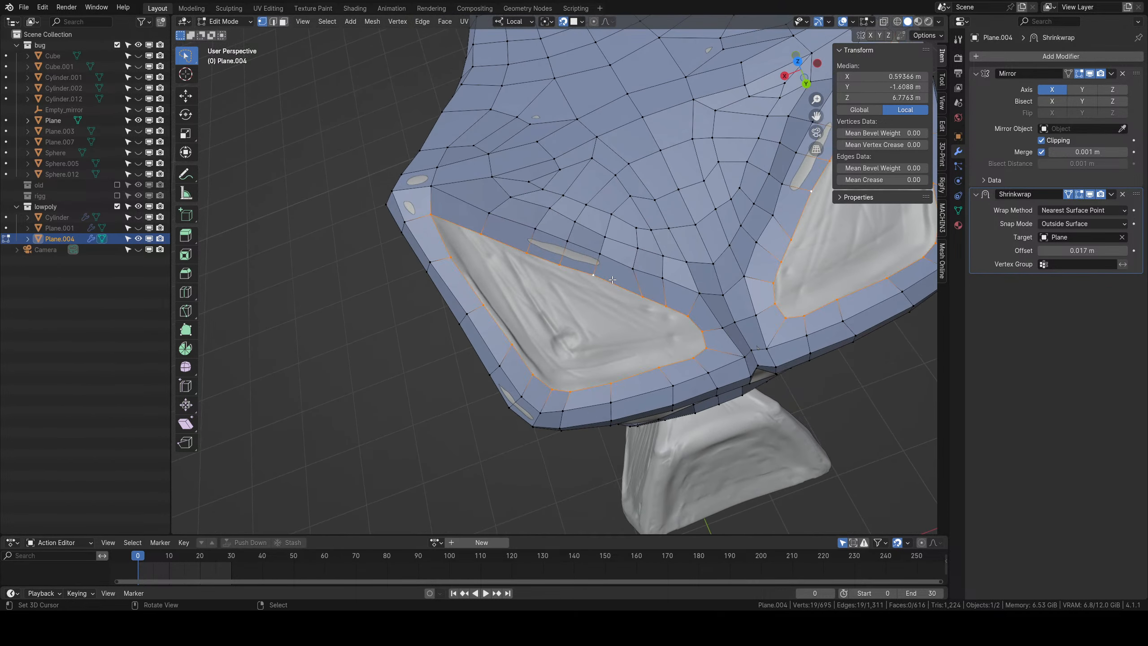
key(e)
right_click(618, 310)
key(s)
click(666, 311)
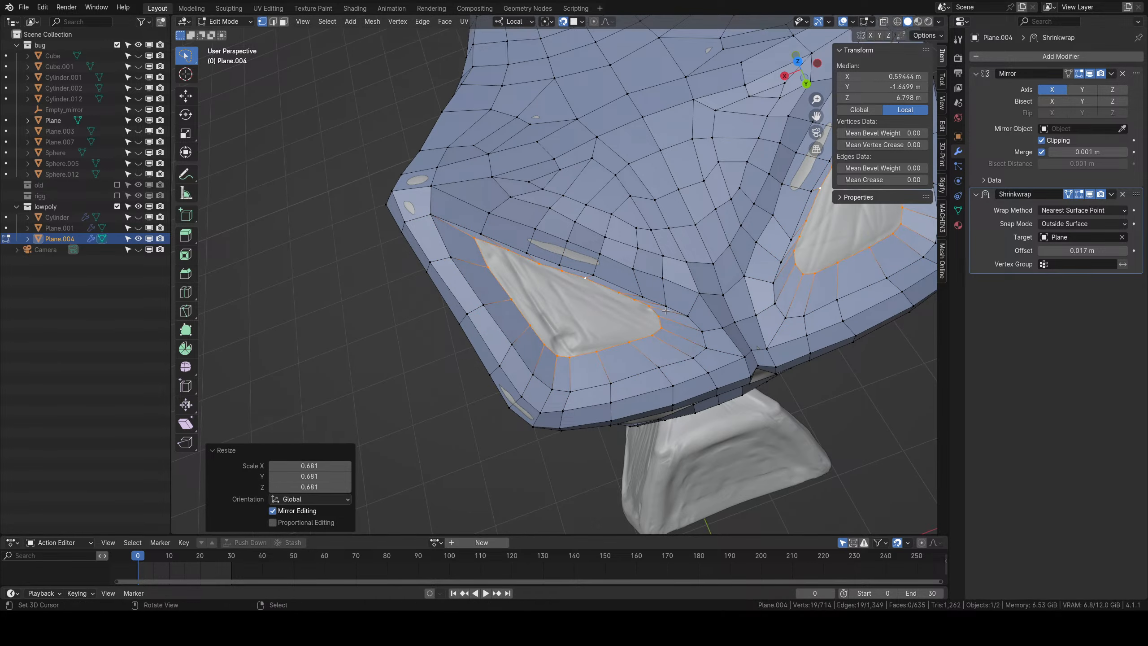
Center the new inner loop within the triangular opening and scale it down further to about 0.903.
key(g)
click(668, 333)
key(s)
click(656, 338)
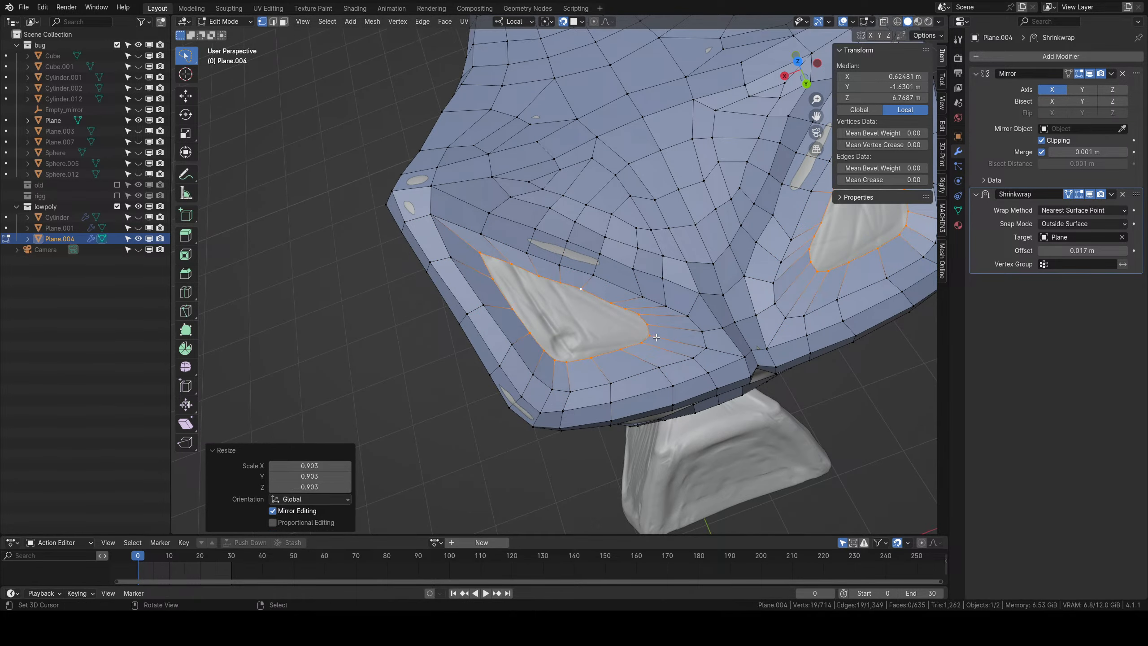
middle_drag(656, 337, 654, 346)
key(g)
click(651, 354)
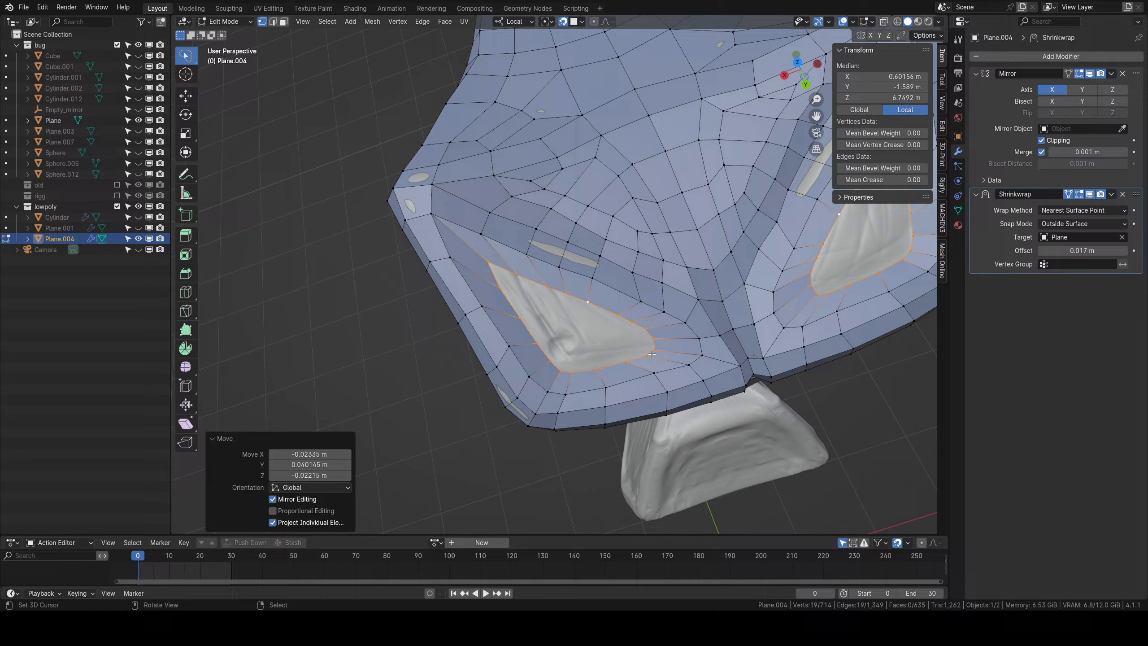
Try to grid-fill the triangular opening from its inner border loop.
right_click(551, 361)
right_click(570, 297)
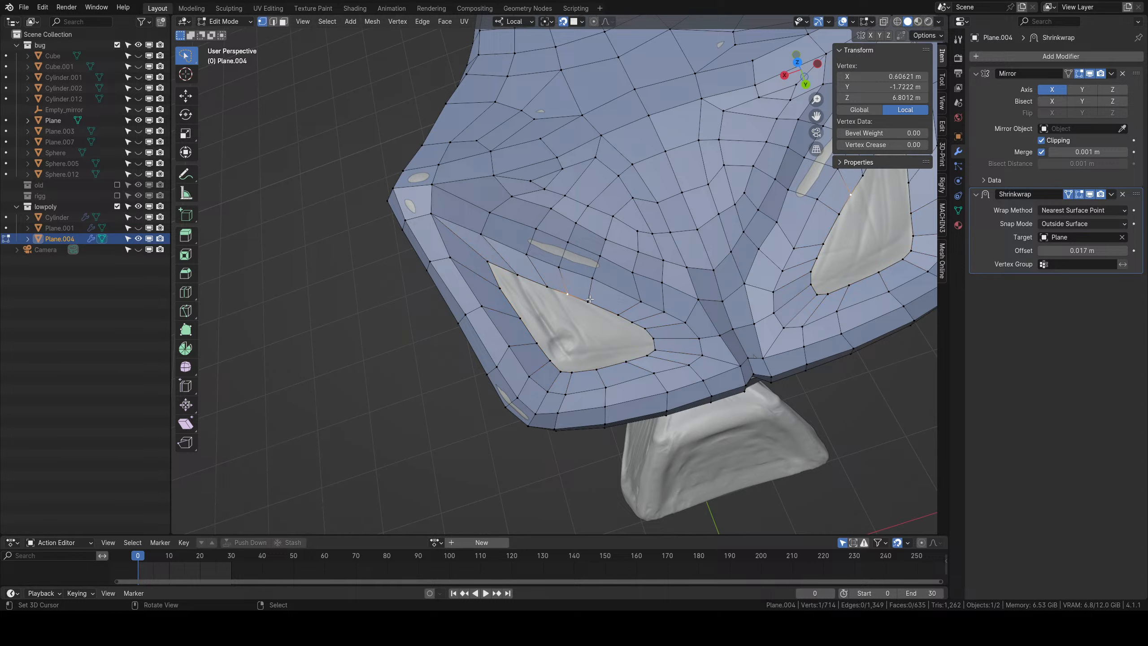
shift+right_click(587, 303)
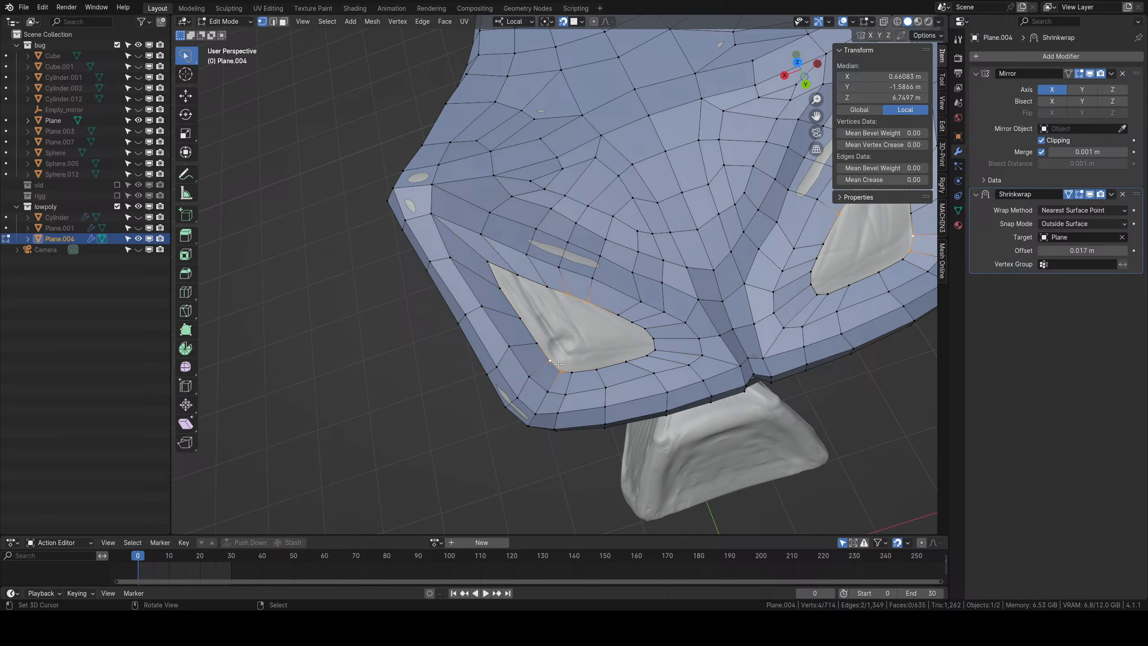
alt+right_click(561, 294)
key(ctrl+f)
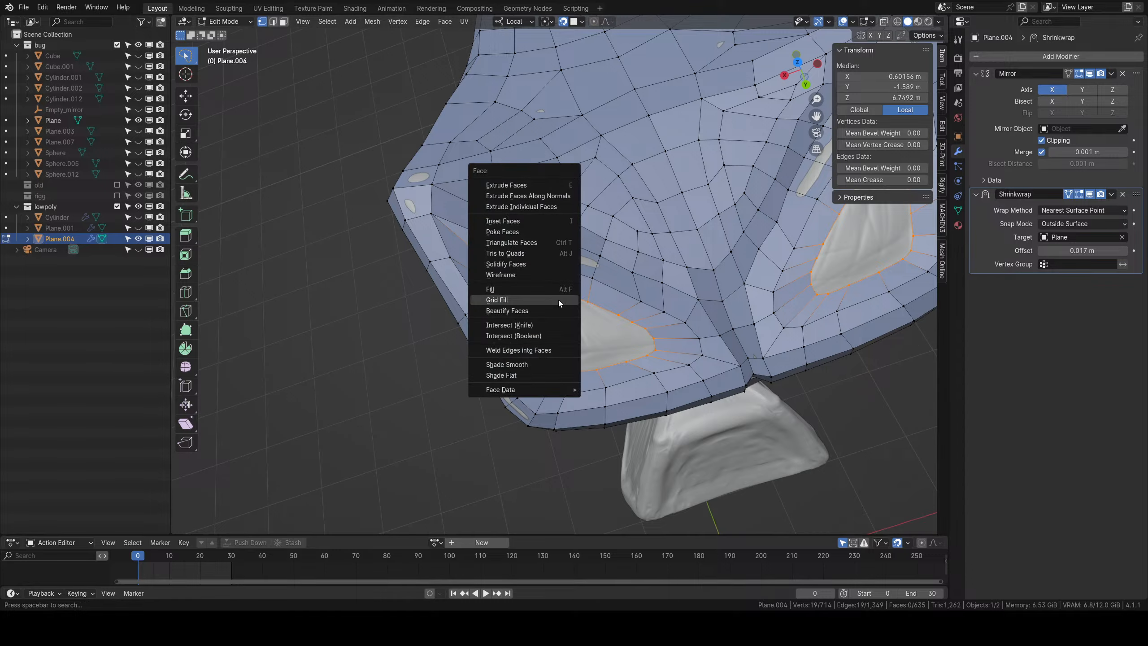
click(558, 300)
middle_drag(502, 306, 338, 446)
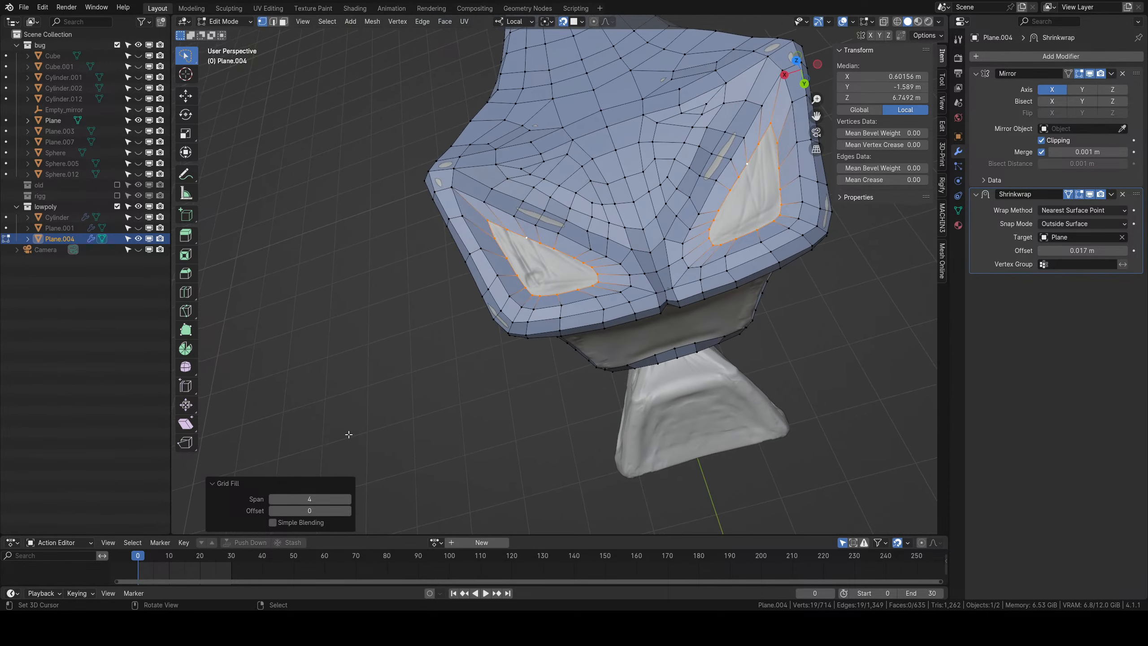
Add one centered loop cut across the face strip between the triangular opening and the horn's centre line.
scroll(616, 349, up, 2)
key(ctrl+r)
click(664, 267)
right_click(665, 266)
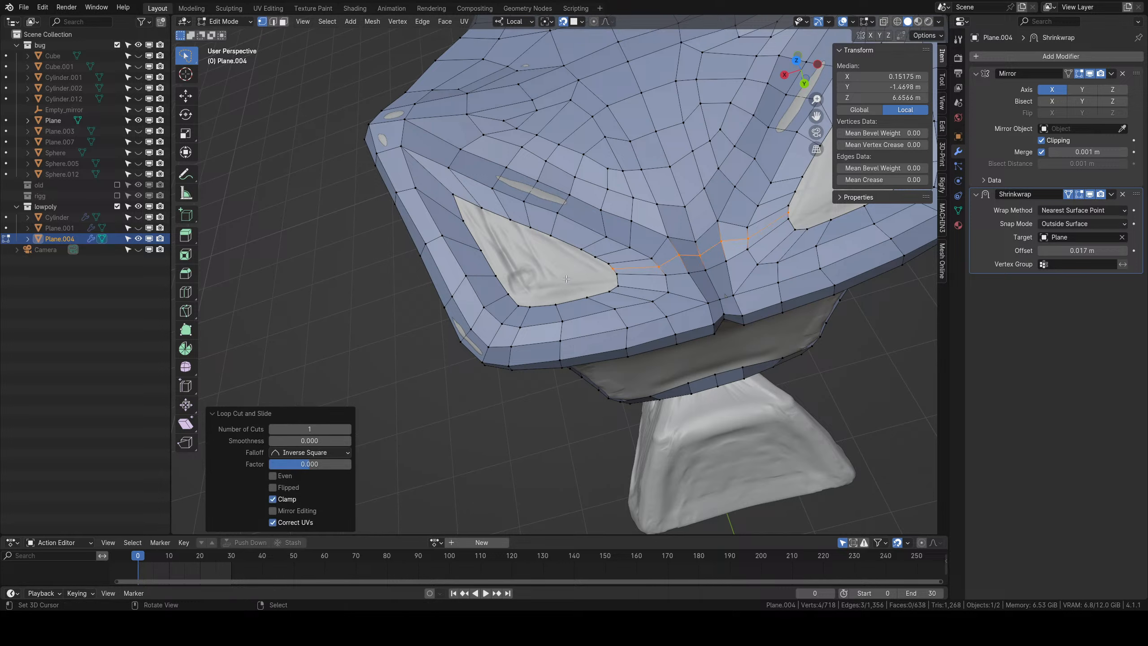
Grid-fill the triangular opening from its border loop with a span of 5.
alt+click(588, 256)
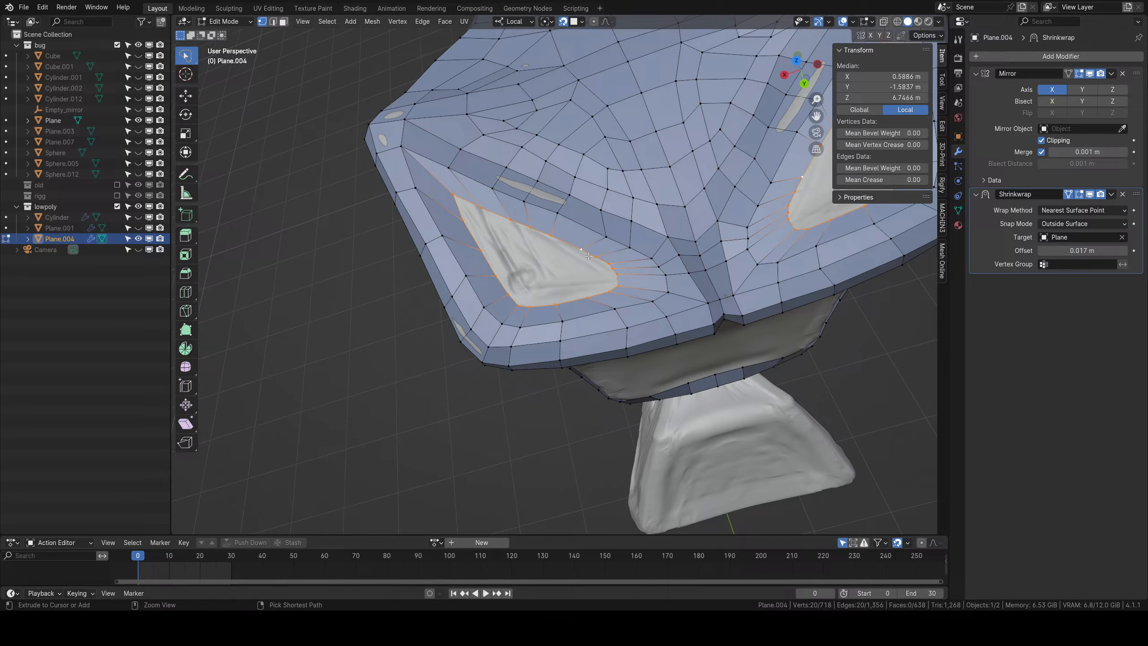
key(ctrl+g)
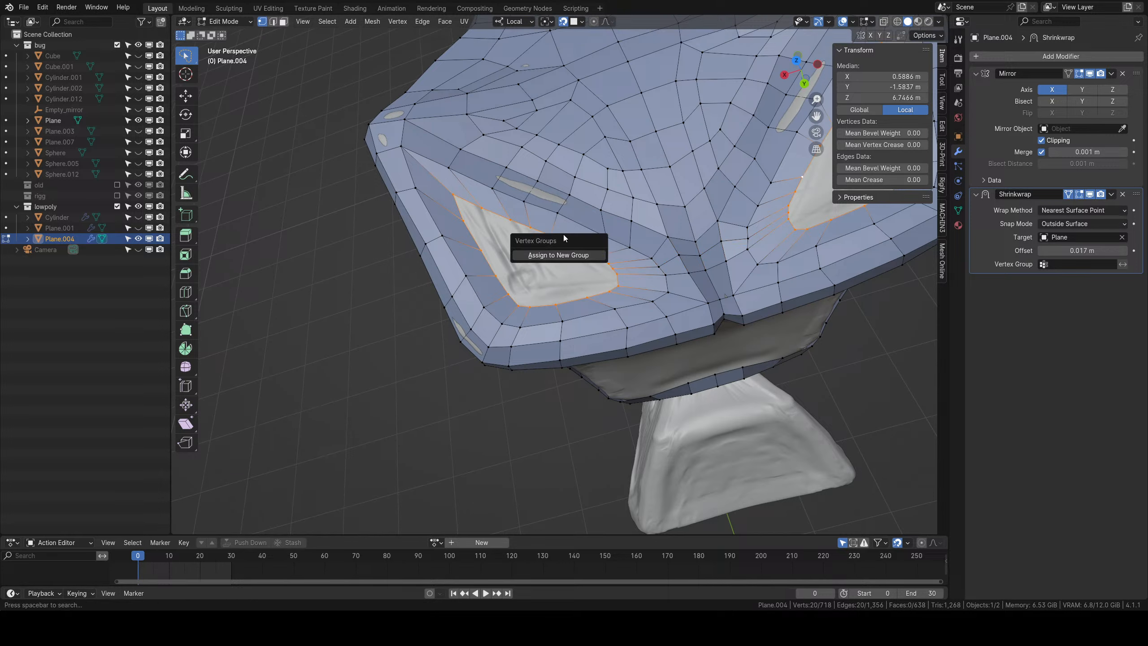
key(ctrl+f)
click(614, 302)
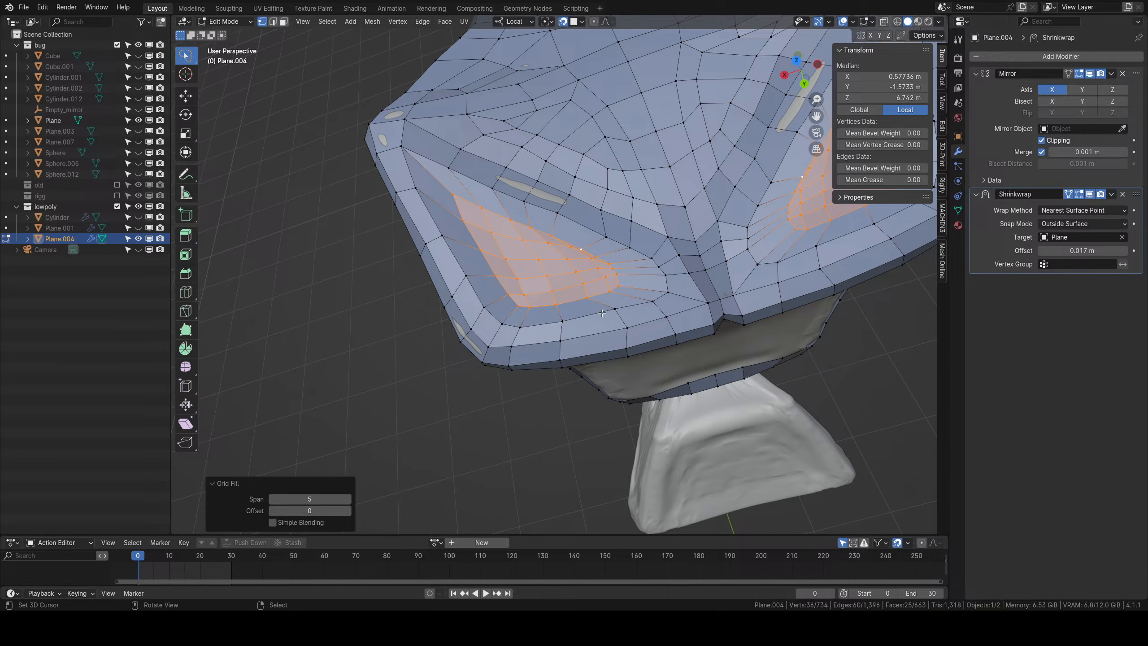
Grow the selection around the filled triangular area and smooth its vertices twice at 0.5.
middle_drag(601, 312, 647, 303)
key(ctrl+KP_Add)
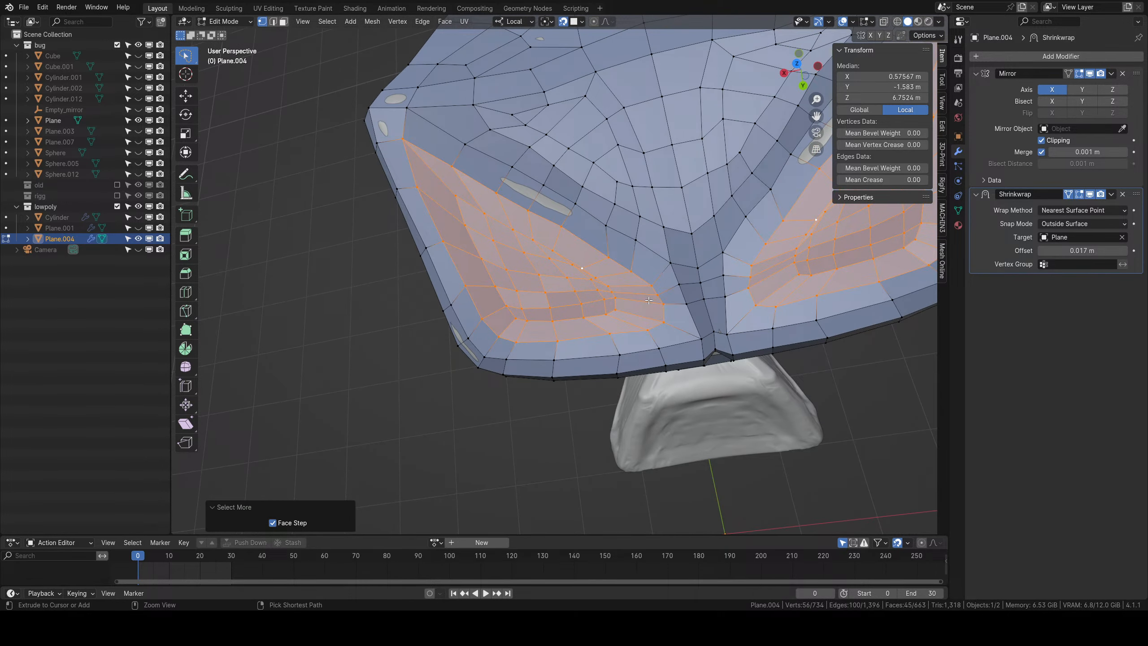
right_click(648, 300)
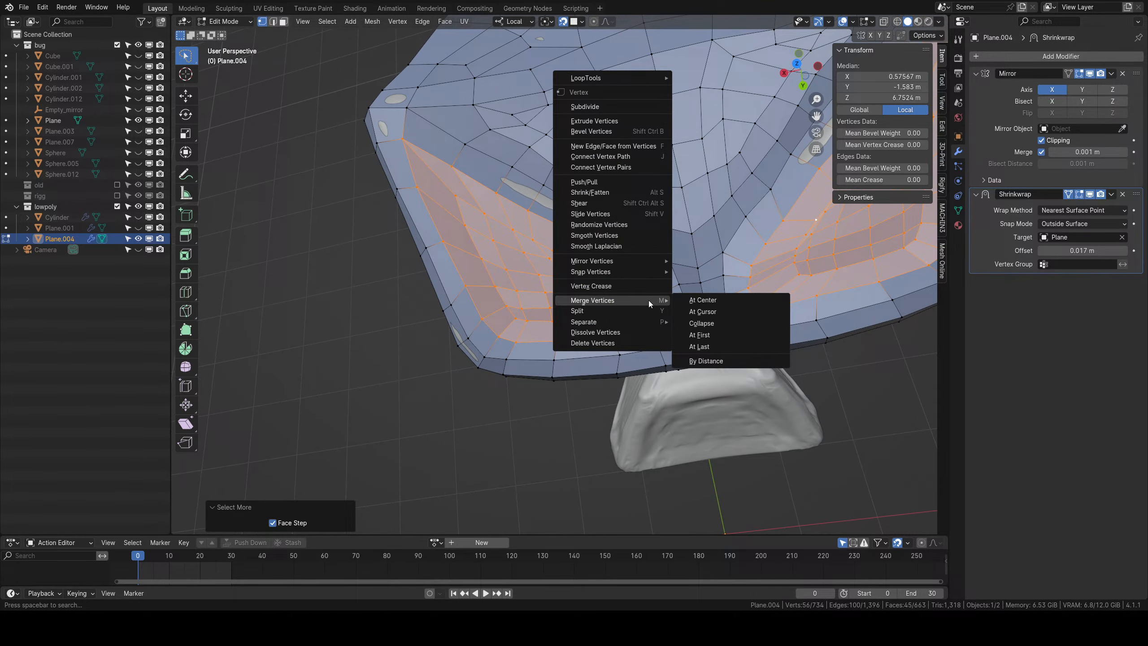
click(597, 236)
right_click(597, 238)
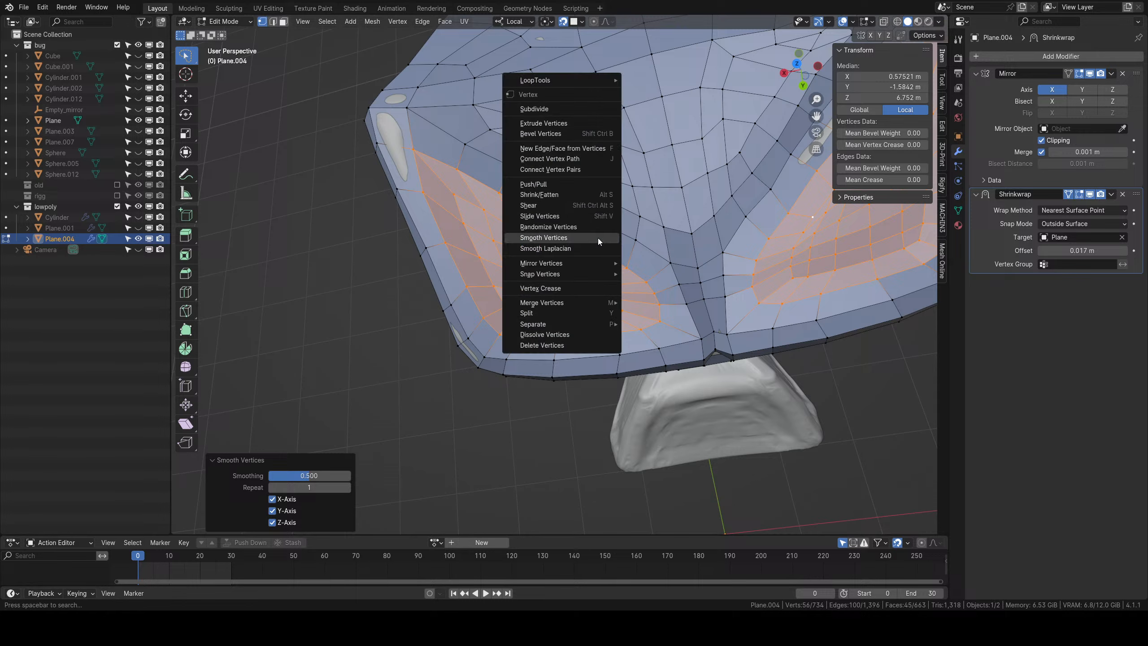
click(597, 237)
Move and rotate the edge near the recess's outer corner outward to cover the sculpt showing beside the rim.
middle_drag(547, 235, 458, 188)
right_click(464, 191)
shift+right_click(474, 232)
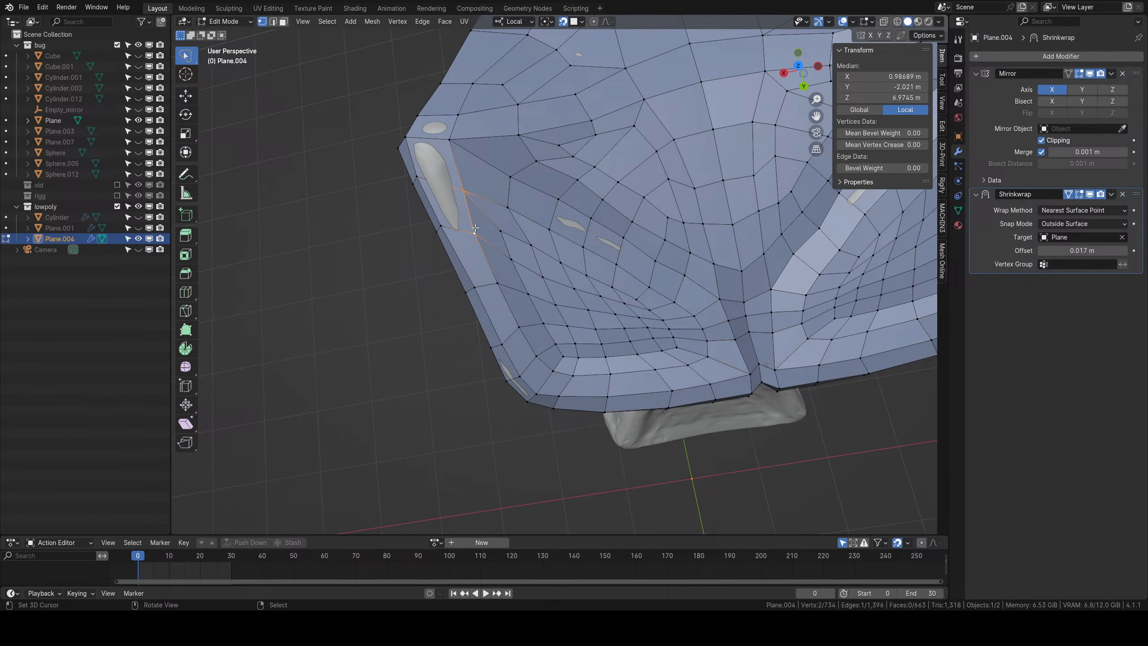
key(g)
click(470, 215)
key(r)
click(487, 197)
key(g)
click(482, 194)
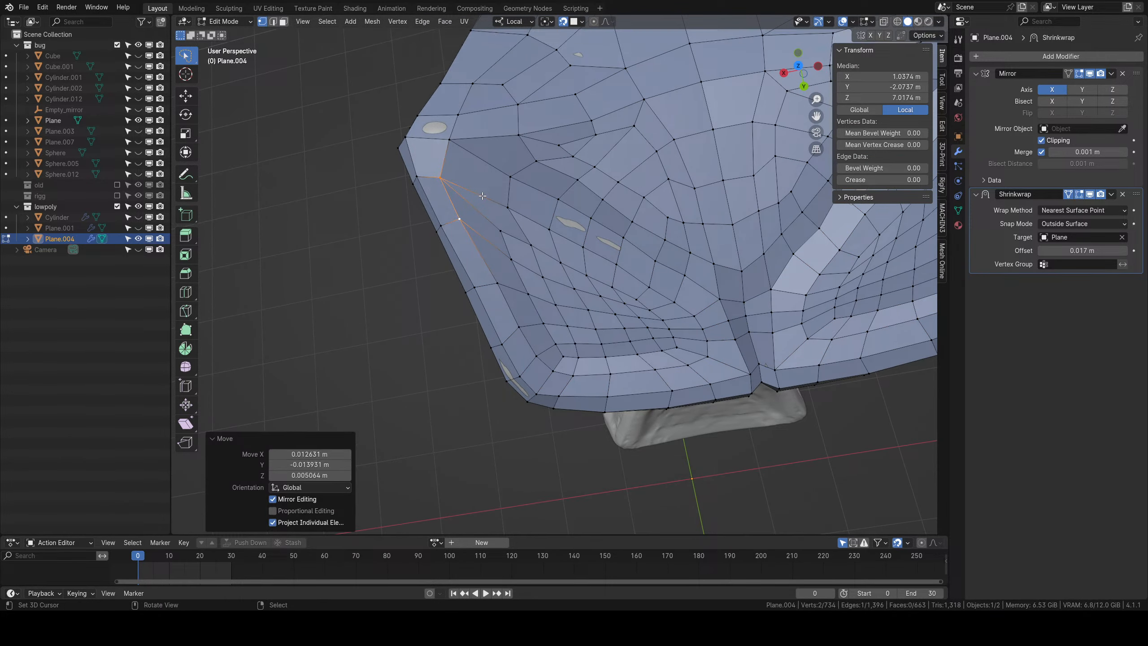
key(r)
click(483, 198)
Reposition individual vertices just inside the recess's outer corner to even out the edge flow.
right_click(507, 207)
key(g)
click(498, 195)
key(g)
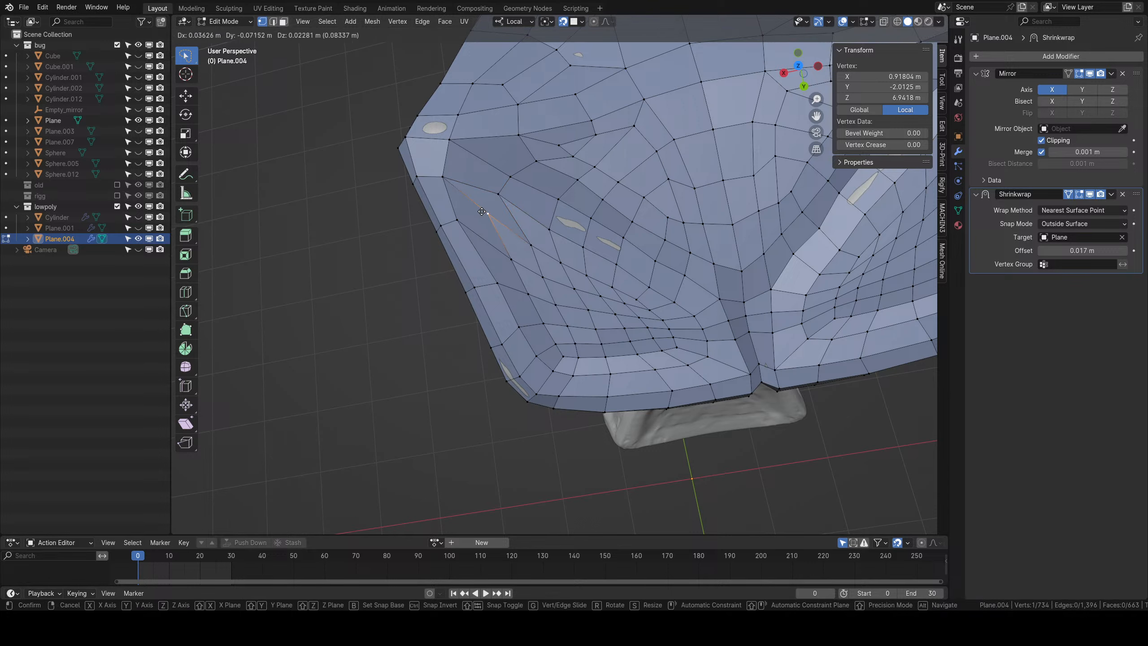
click(499, 248)
right_click(489, 215)
key(g)
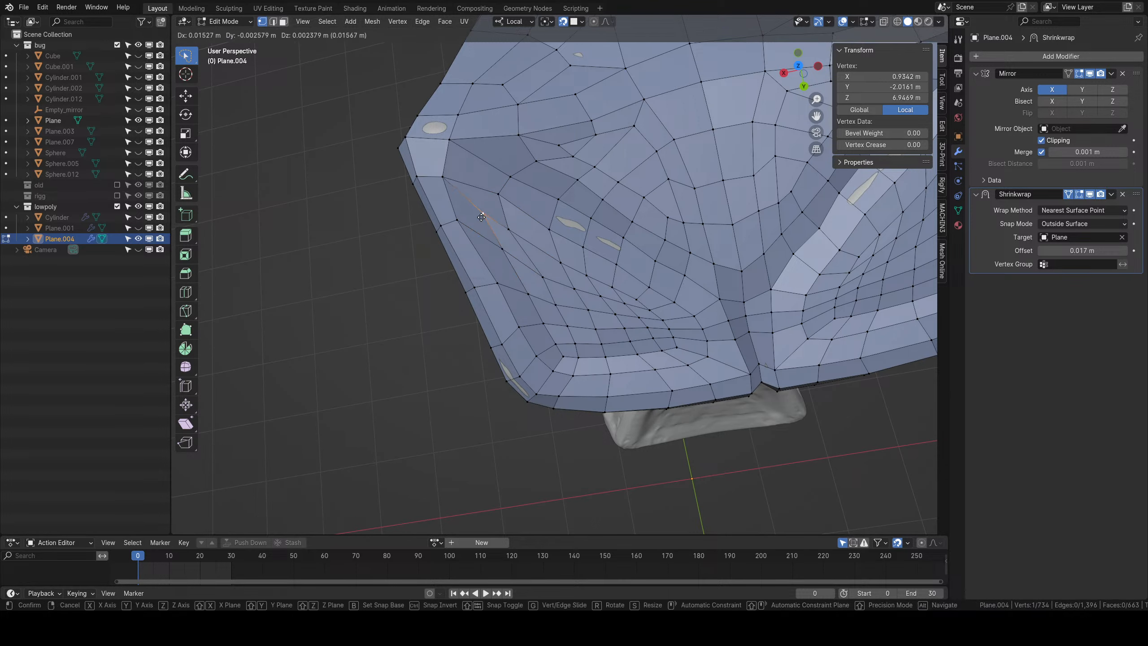
click(484, 215)
right_click(511, 231)
key(g)
click(509, 219)
Move the vertices beside the exposed sculpt patches on the recess's inner slope to cover them with the mesh.
right_click(560, 260)
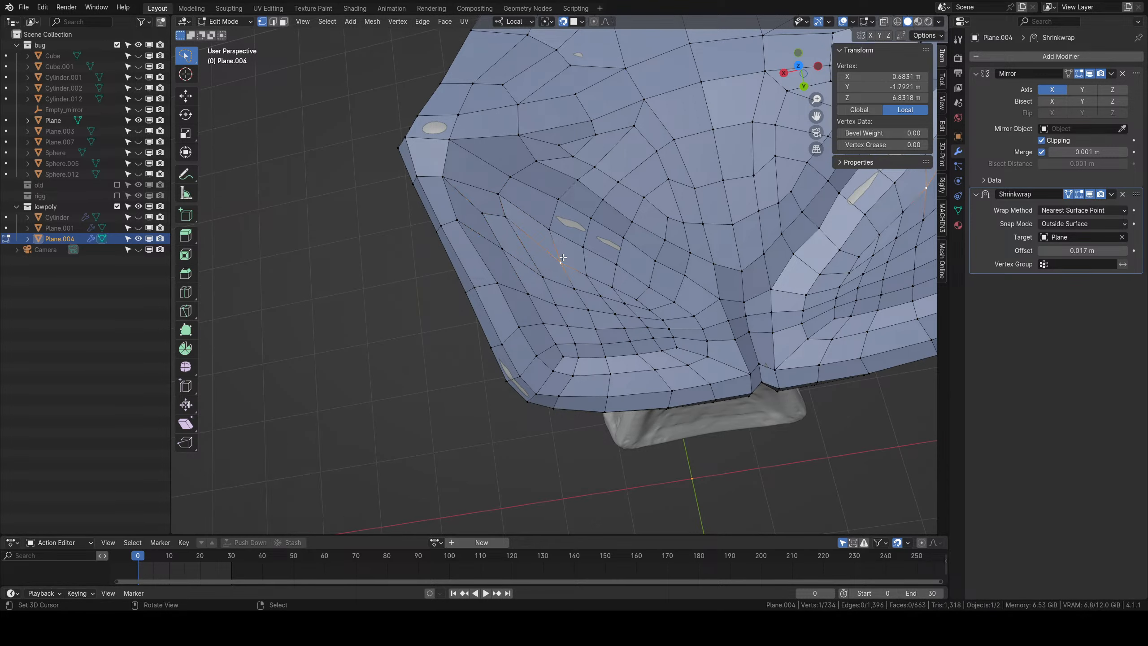
key(g)
click(559, 252)
right_click(553, 229)
key(g)
click(558, 222)
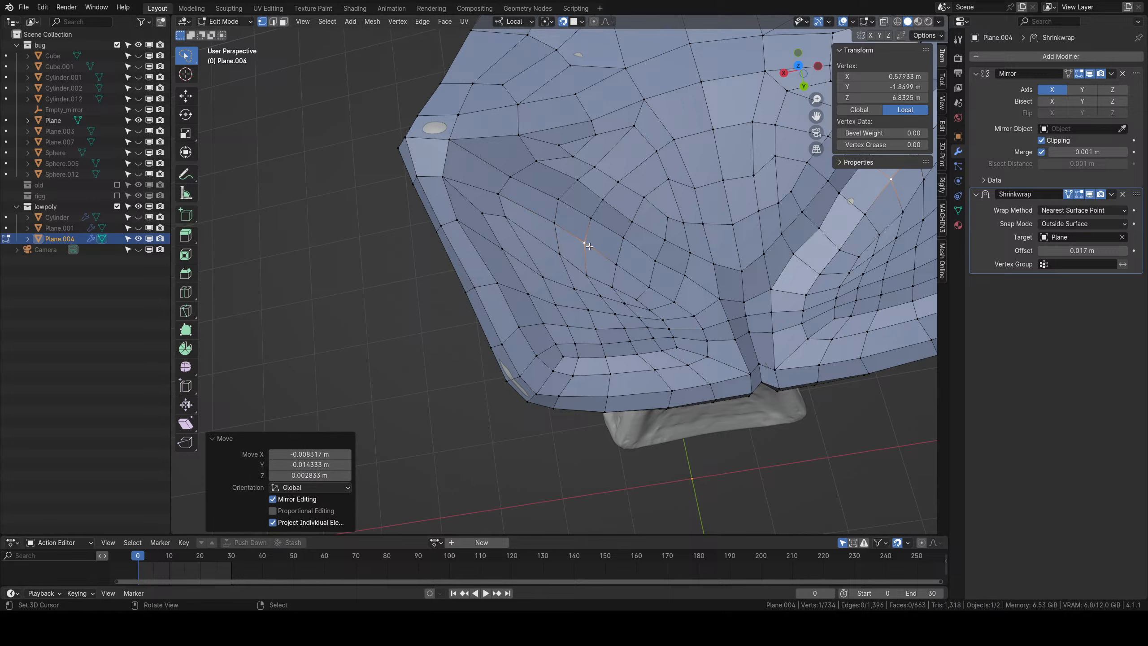
Nudge the remaining vertices along the recess's inner slope toward the centre line to even out their spacing.
right_click(587, 273)
key(g)
click(593, 272)
right_click(615, 287)
key(g)
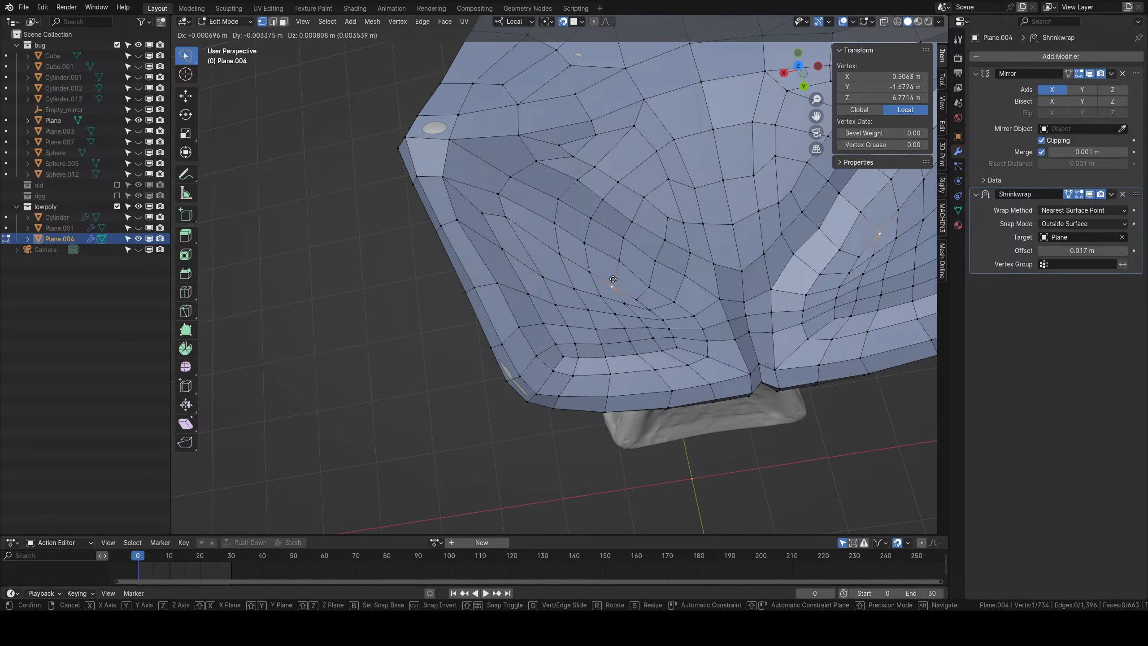
click(621, 279)
right_click(639, 299)
key(g)
click(644, 295)
right_click(652, 286)
key(g)
click(656, 283)
Examine the whole horn in Object Mode, then resume mesh editing facing the large opening at its wide end.
scroll(656, 283, down, 2)
middle_drag(655, 282, 622, 298)
scroll(620, 310, down, 2)
key(Tab)
scroll(605, 314, down, 2)
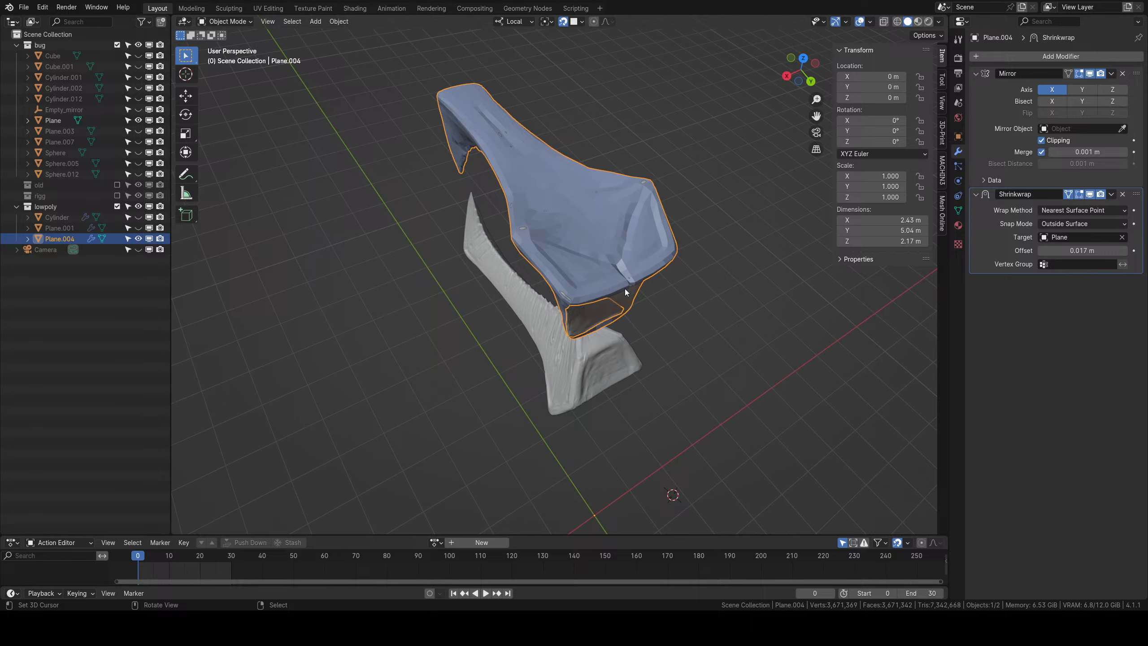
middle_drag(624, 289, 583, 249)
scroll(583, 249, up, 2)
key(Tab)
mouse_move(540, 180)
middle_down()
mouse_move(470, 181)
mouse_move(528, 177)
middle_up()
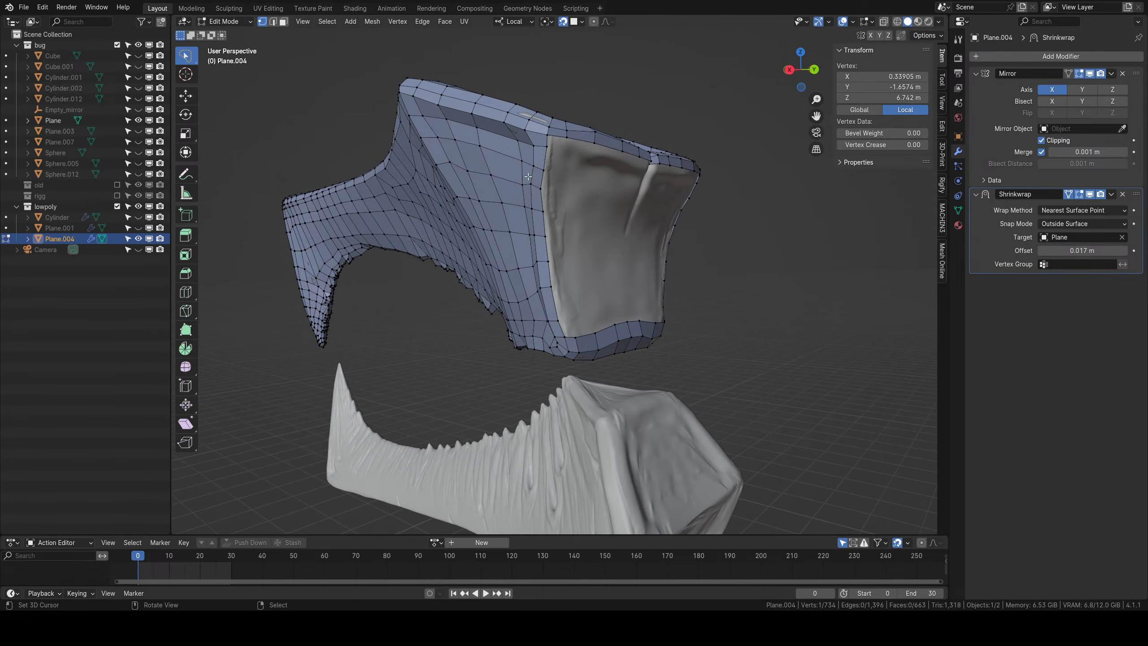
Extrude the vertical side border of the large end opening inward and align the new edge by rotating and moving it.
ctrl+click(556, 319)
middle_drag(557, 319, 593, 263)
key(e)
click(630, 273)
key(r)
click(617, 251)
key(g)
click(613, 251)
key(r)
click(614, 248)
key(g)
click(608, 250)
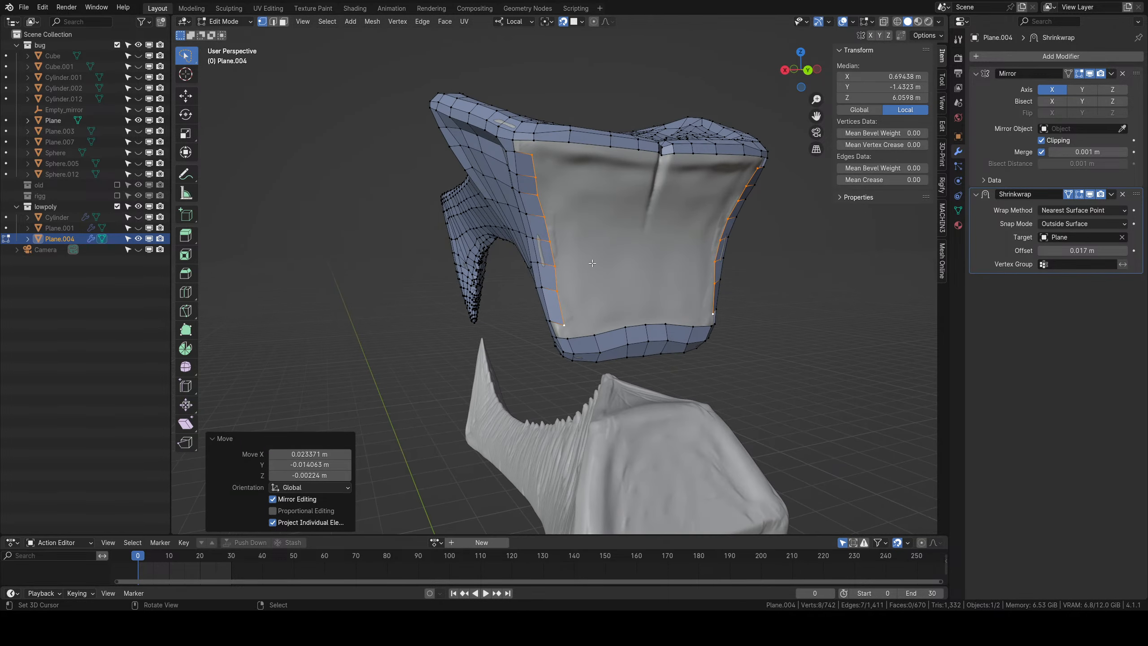
Extrude a second column of faces inward, scale its edge to 0.922, and rotate and move it into line.
key(g)
click(620, 263)
key(r)
click(630, 285)
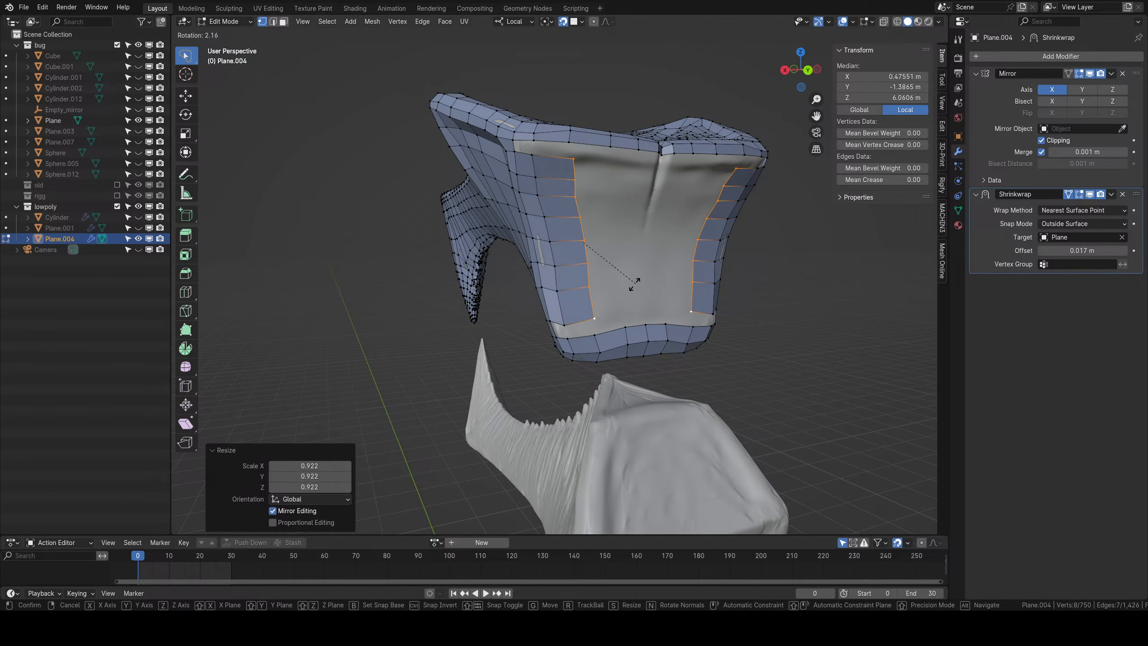
key(g)
click(634, 272)
middle_drag(634, 272, 601, 259)
Extrude two more columns of faces across the large end opening until the mesh meets the mirror centre line.
key(e)
click(641, 256)
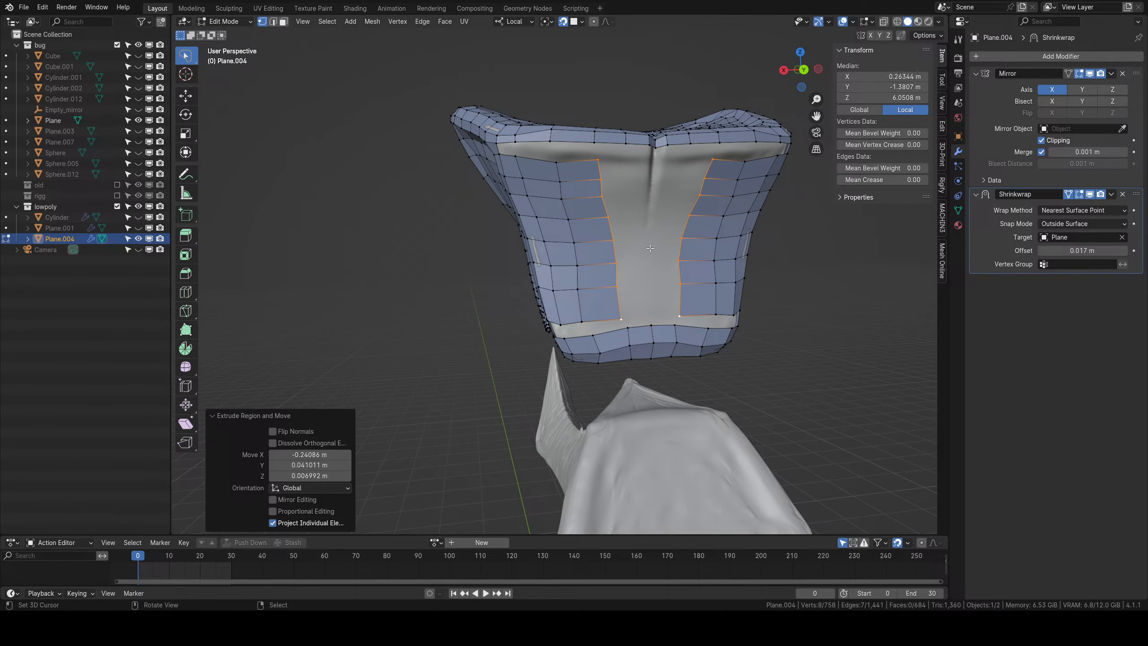
key(e)
key(shift+z)
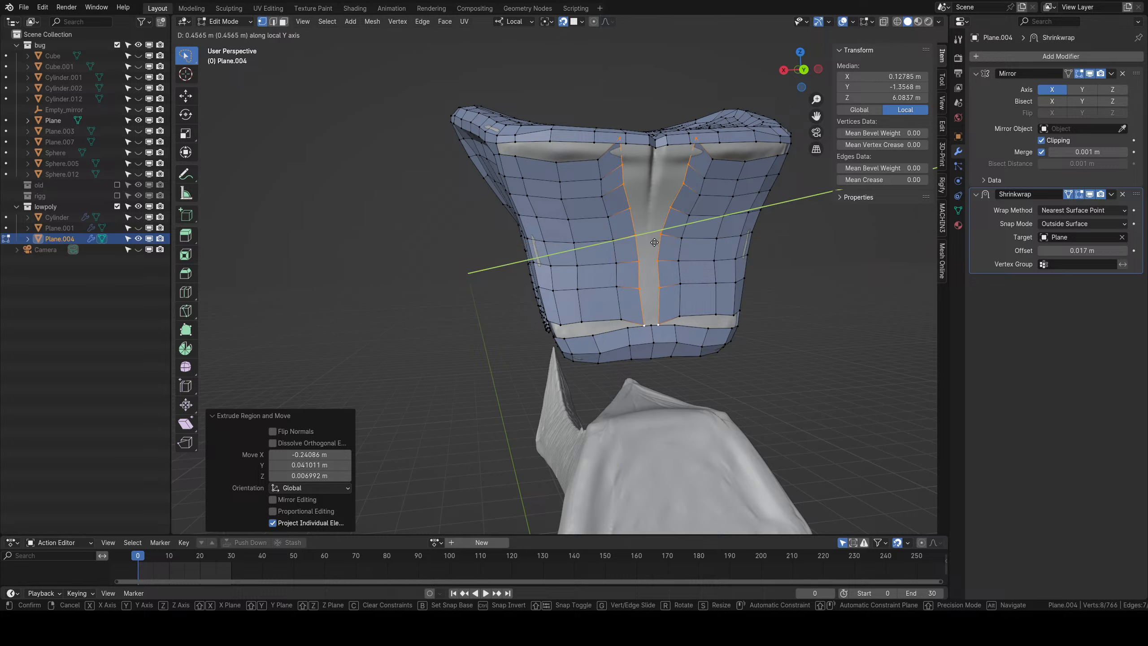
right_click(654, 241)
key(g)
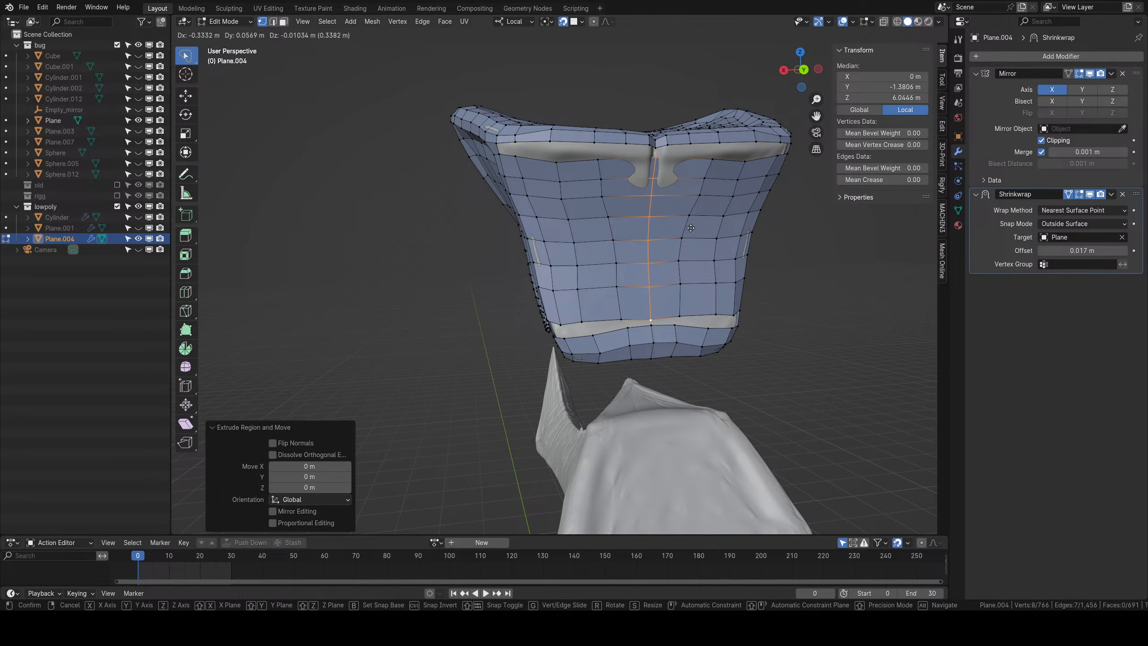
click(691, 229)
Adjust the new panel's lower vertices near the centre line and fill the central gap beneath them with a face.
scroll(672, 232, up, 3)
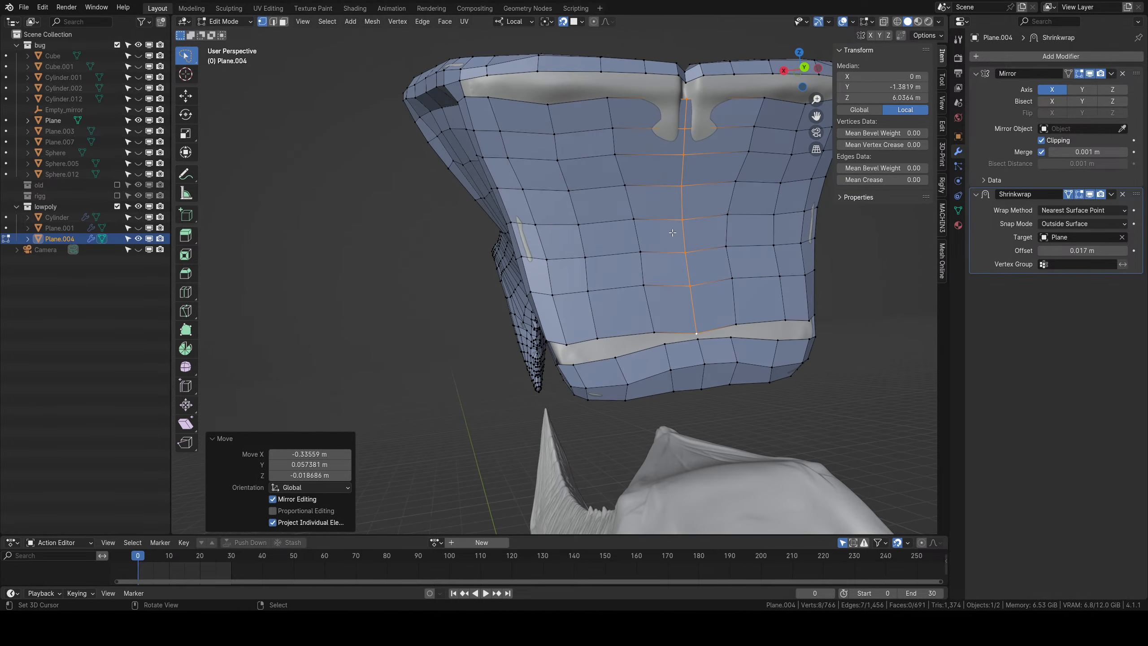
right_drag(696, 331, 663, 322)
right_click(695, 318)
shift+right_click(697, 341)
shift+right_click(665, 345)
shift+right_click(661, 324)
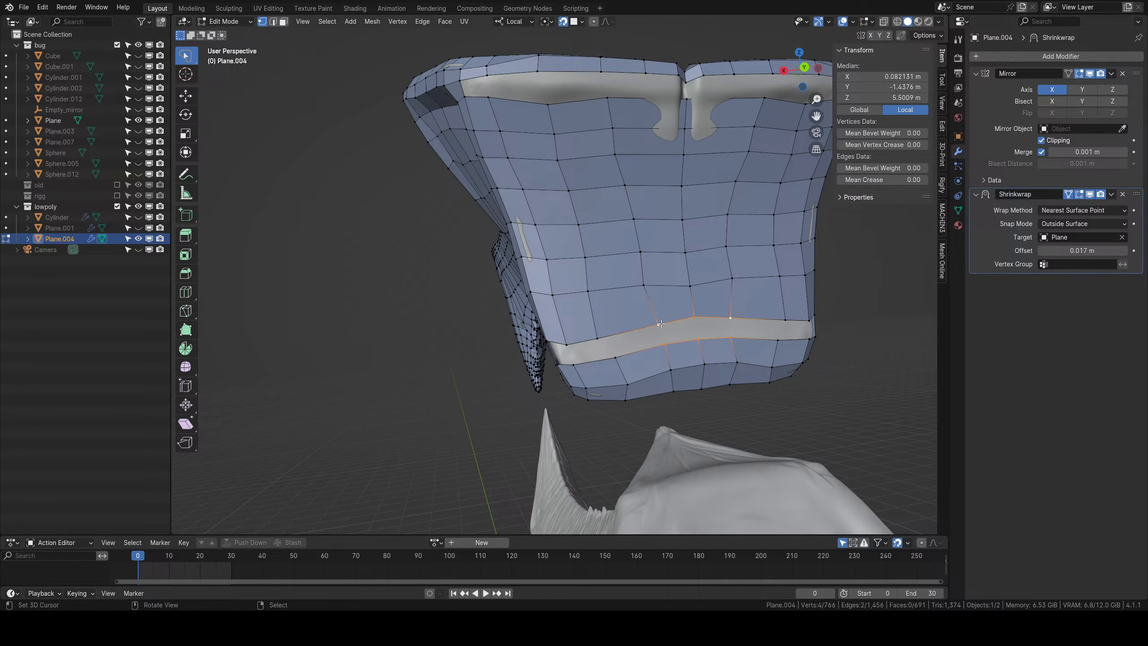
key(f)
Fill the rest of the lower gap with faces outward to the horn's side edge.
right_click(661, 324)
shift+right_click(666, 345)
middle_drag(665, 343, 687, 325)
key(f)
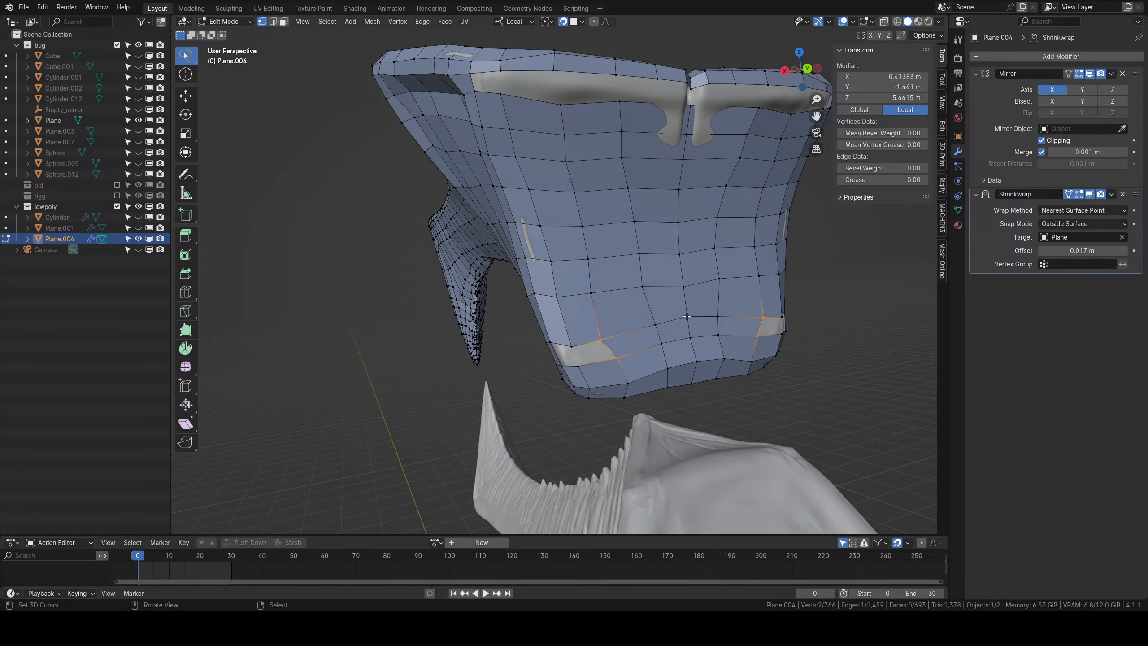
middle_drag(641, 283, 484, 236)
key(f)
Fill the gap below the upper rim with faces from its outer end toward the centre, undoing the last face.
right_click(480, 214)
key(f)
key(f)
key(f)
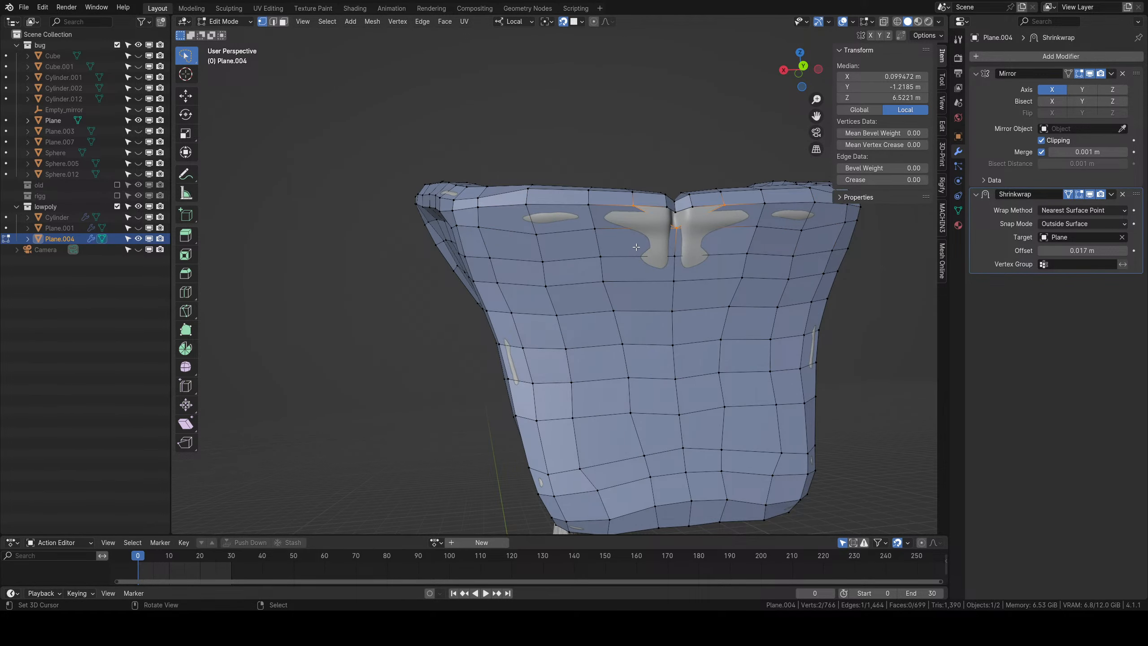
middle_drag(636, 247, 626, 251)
key(ctrl+z)
Knife-cut from the centre line diagonally up through the innermost column of faces toward the notched upper gap.
key(alt+a)
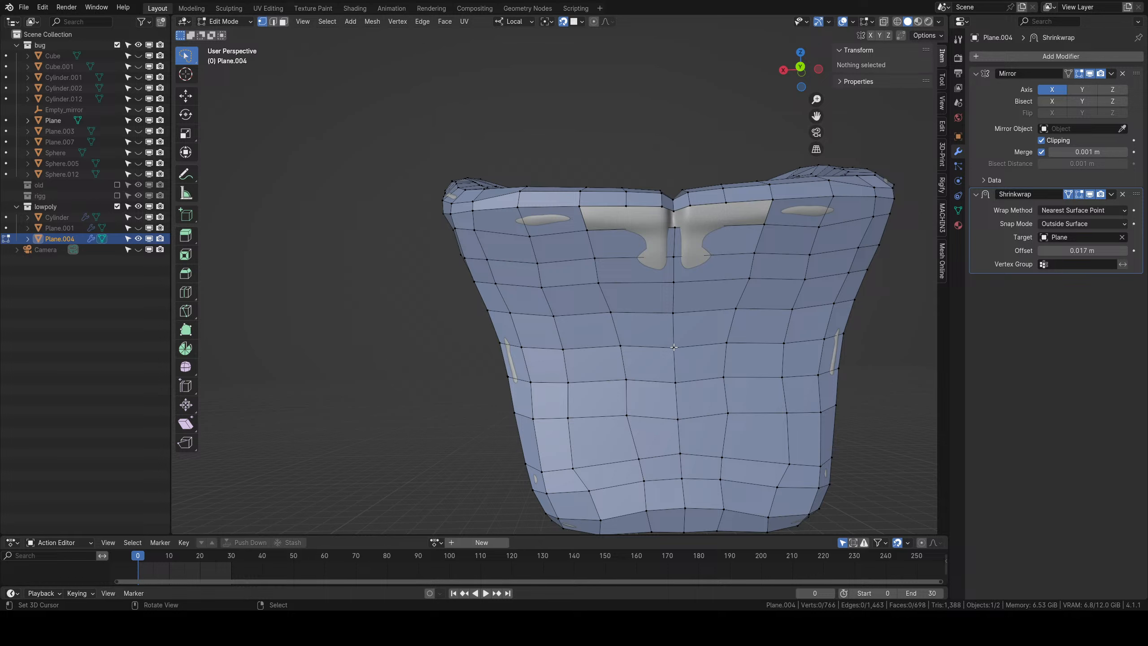
key(k)
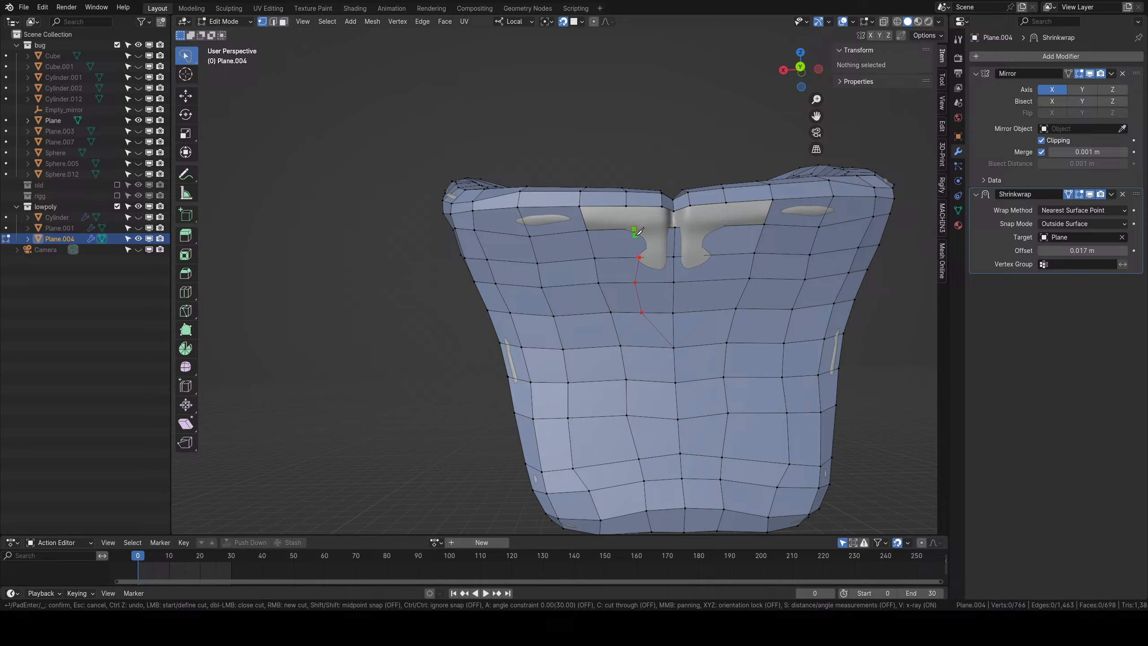
key(Return)
key(g)
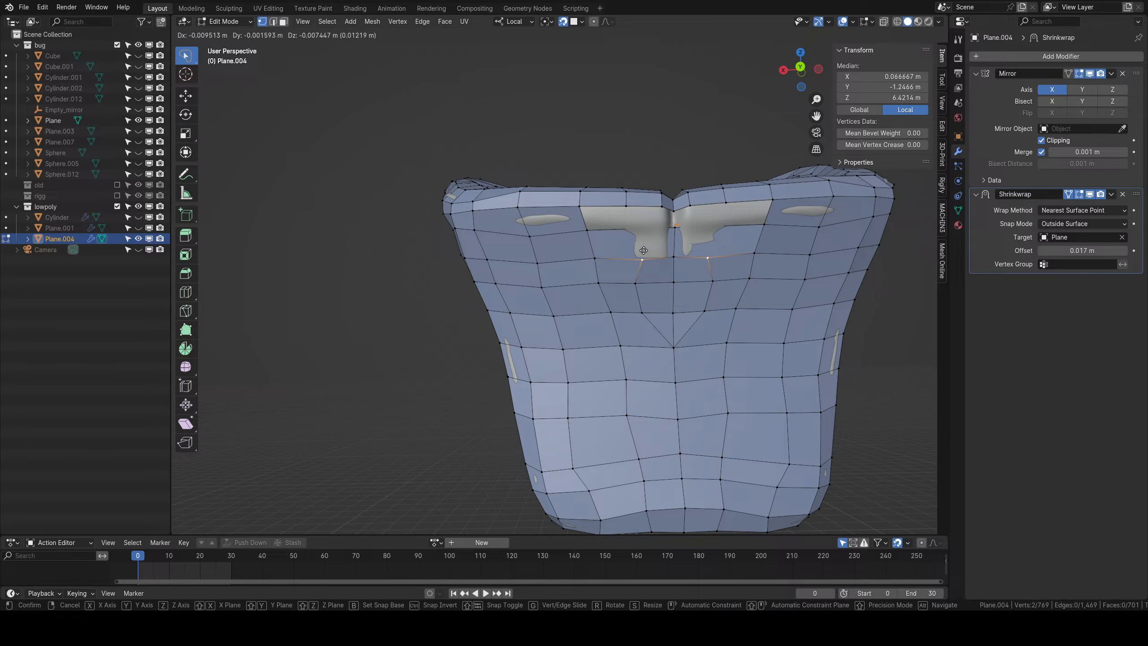
right_click(643, 251)
Extend the knife cut up to the upper gap's border in wireframe shading, then return to solid shading.
key(z)
click(576, 248)
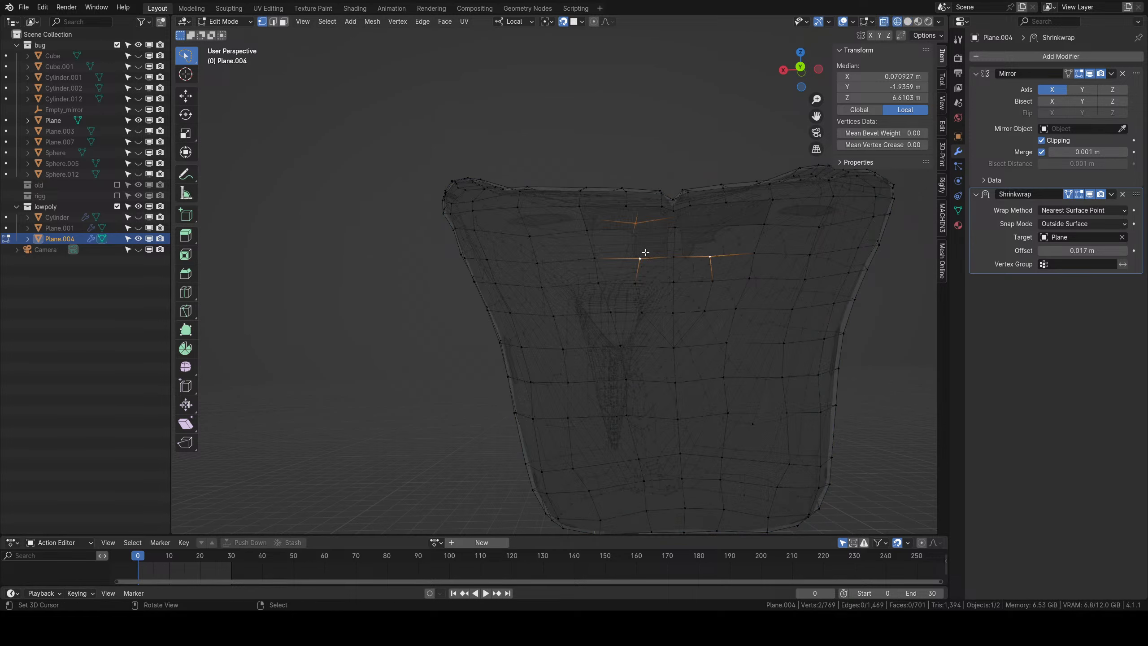
middle_drag(652, 283, 647, 273)
key(alt+a)
key(k)
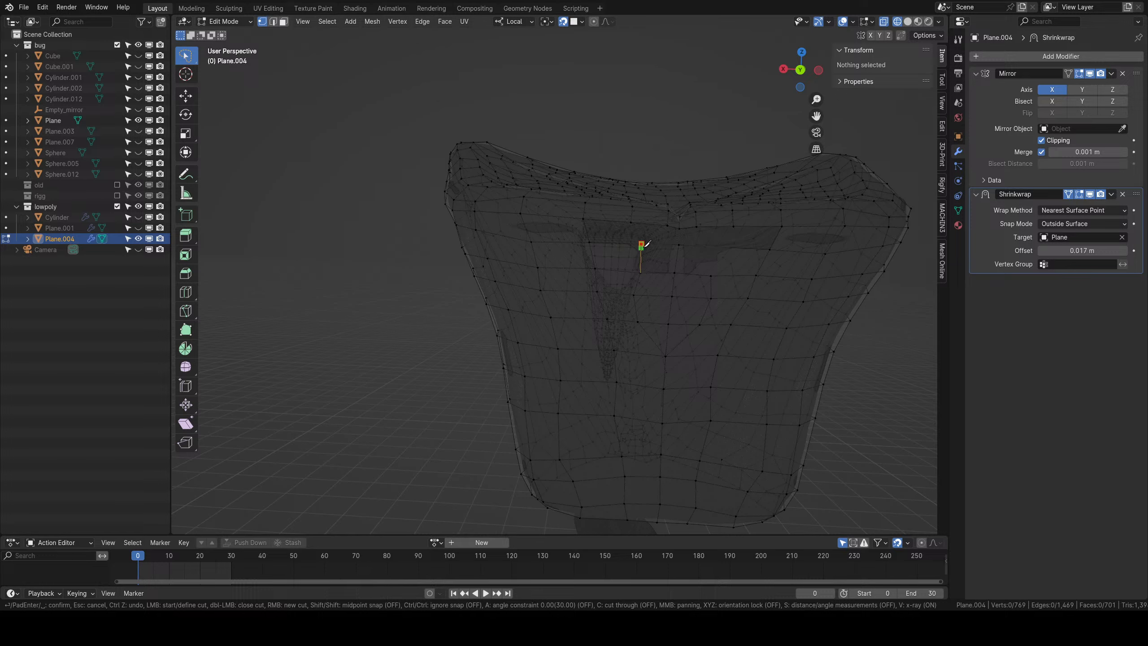
click(641, 245)
key(Return)
key(z)
click(713, 270)
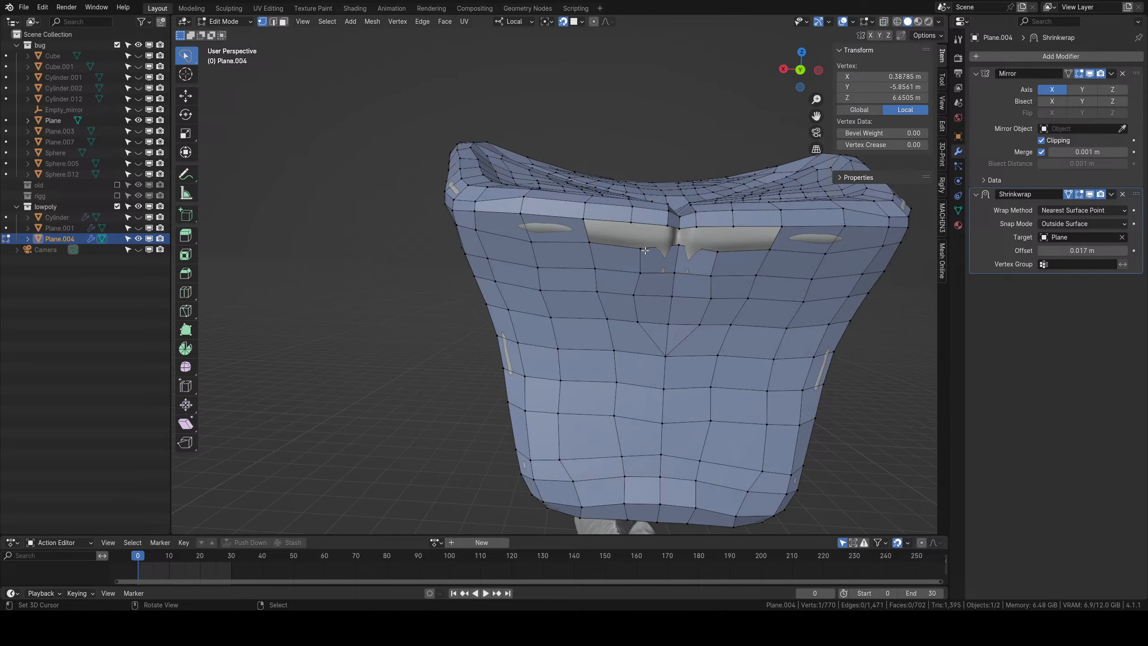
Reposition the new cut's vertices beside the centre line to even out the innermost column of faces.
key(g)
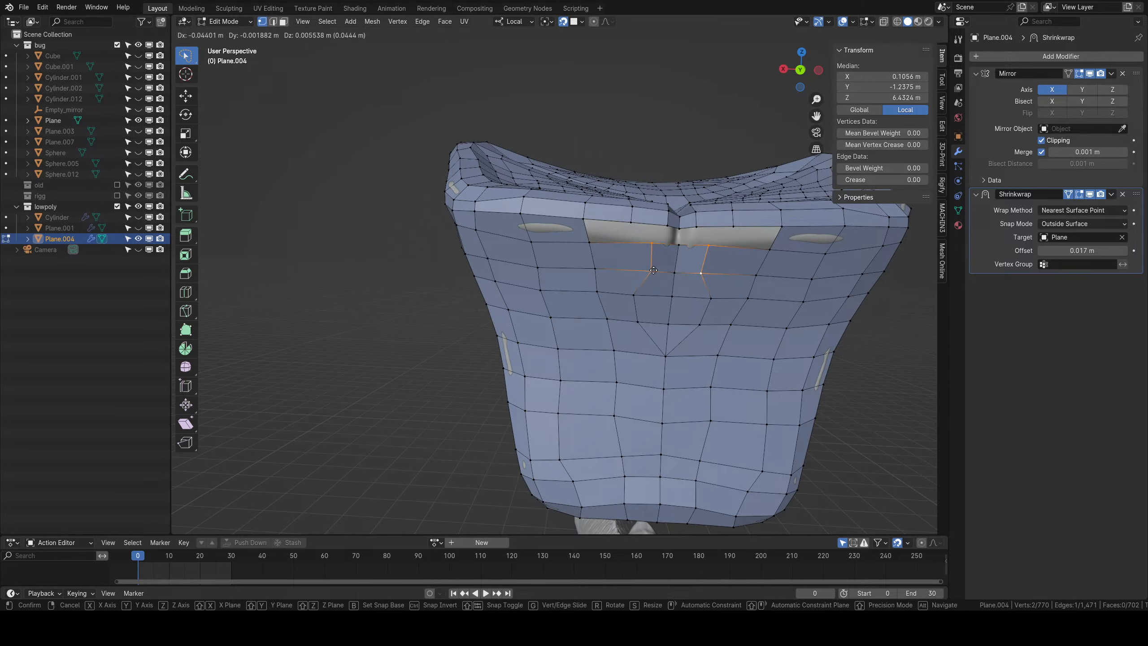
click(653, 267)
click(633, 293)
key(g)
click(645, 293)
click(634, 321)
key(g)
click(638, 319)
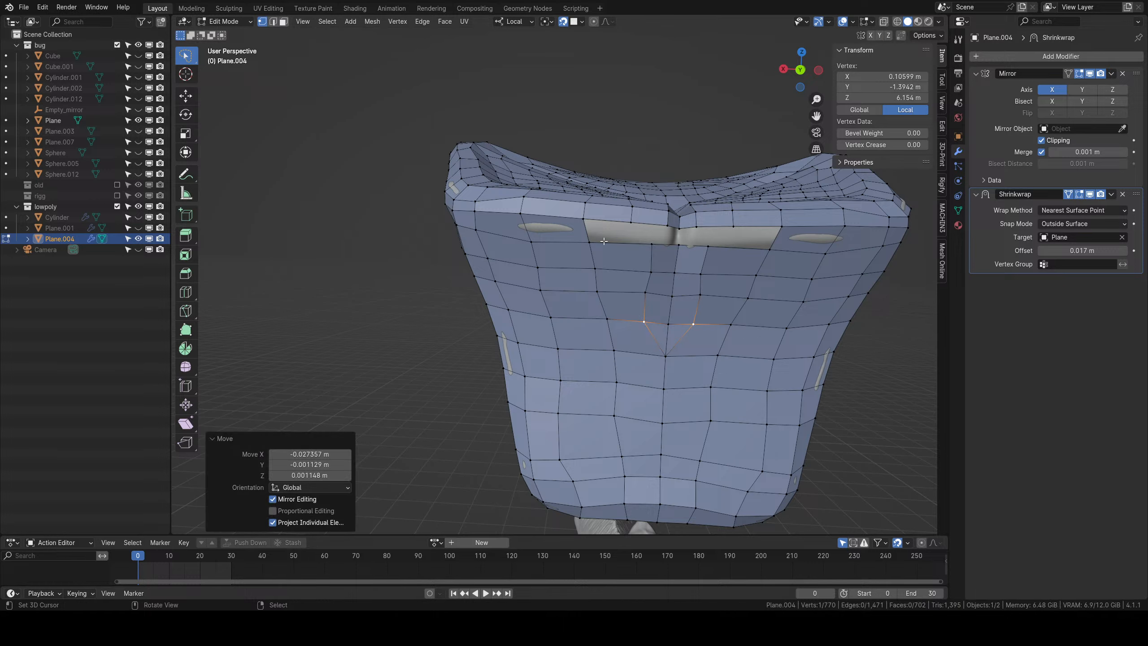
Fill the upper gap with faces from its outer end in toward the centre notch.
click(585, 232)
shift+click(589, 245)
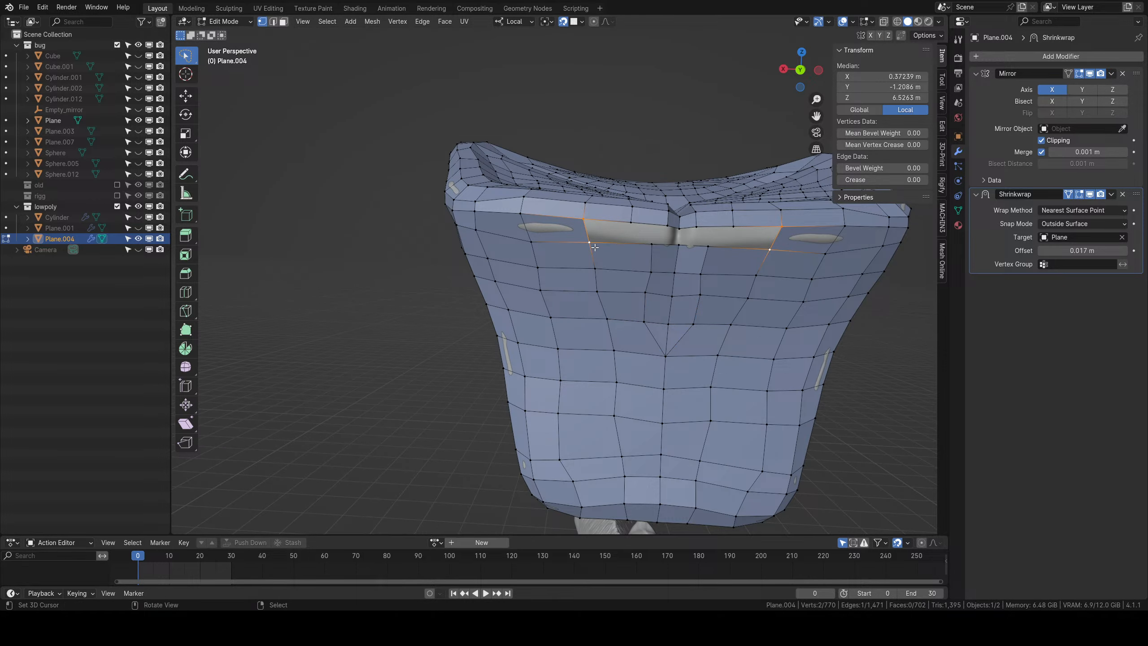
key(f)
key(f)
scroll(596, 250, up, 3)
middle_drag(596, 250, 629, 260)
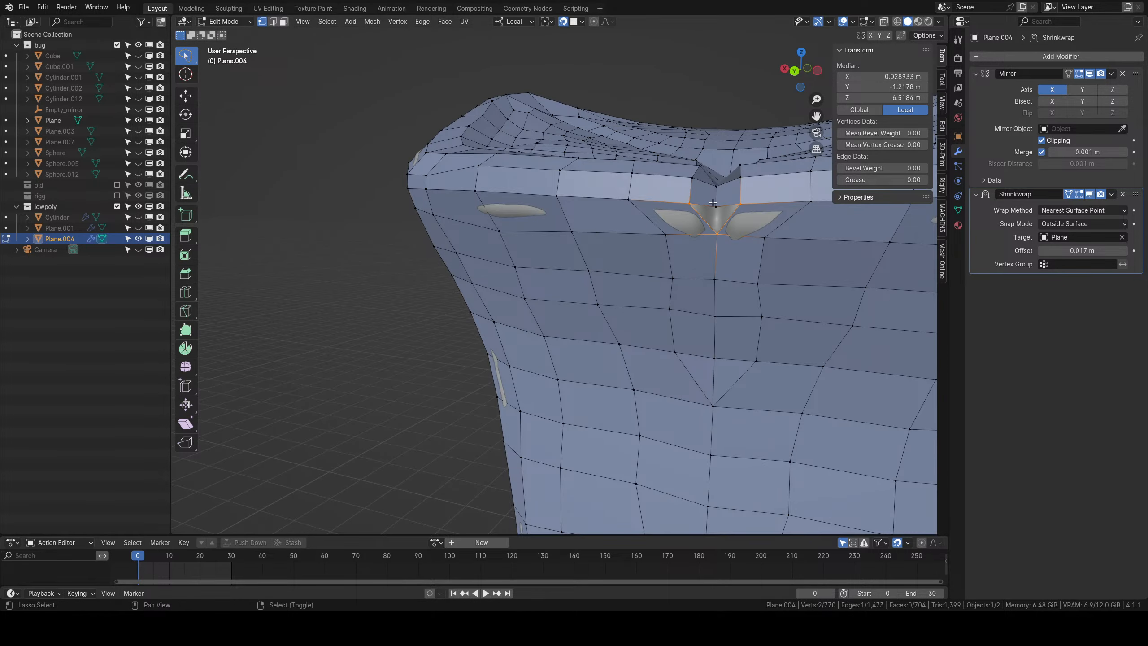
scroll(716, 209, down, 5)
Leave mesh editing, isolate the low-poly horn and examine its closed end and underside from several angles.
key(Tab)
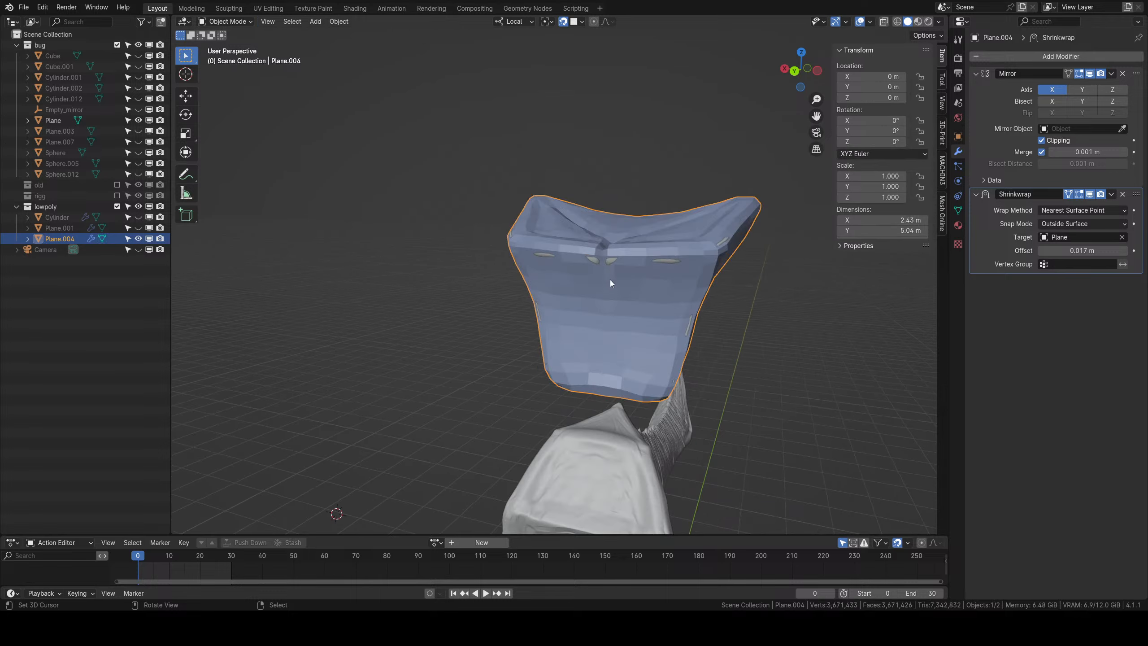
mouse_move(610, 280)
middle_down()
mouse_move(710, 372)
mouse_move(700, 300)
mouse_move(637, 276)
middle_up()
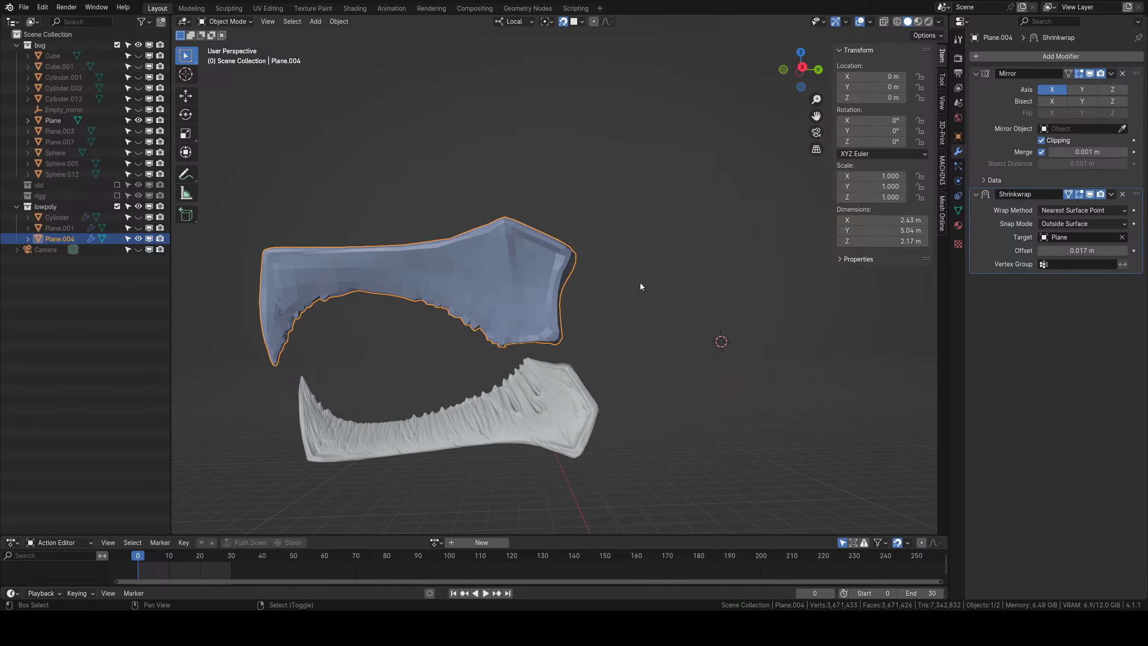
key(shift+h)
mouse_move(580, 342)
middle_down()
mouse_move(583, 206)
mouse_move(539, 178)
mouse_move(568, 304)
mouse_move(560, 315)
middle_up()
scroll(550, 328, up, 5)
middle_drag(499, 349, 564, 230)
scroll(610, 280, down, 4)
scroll(588, 271, up, 4)
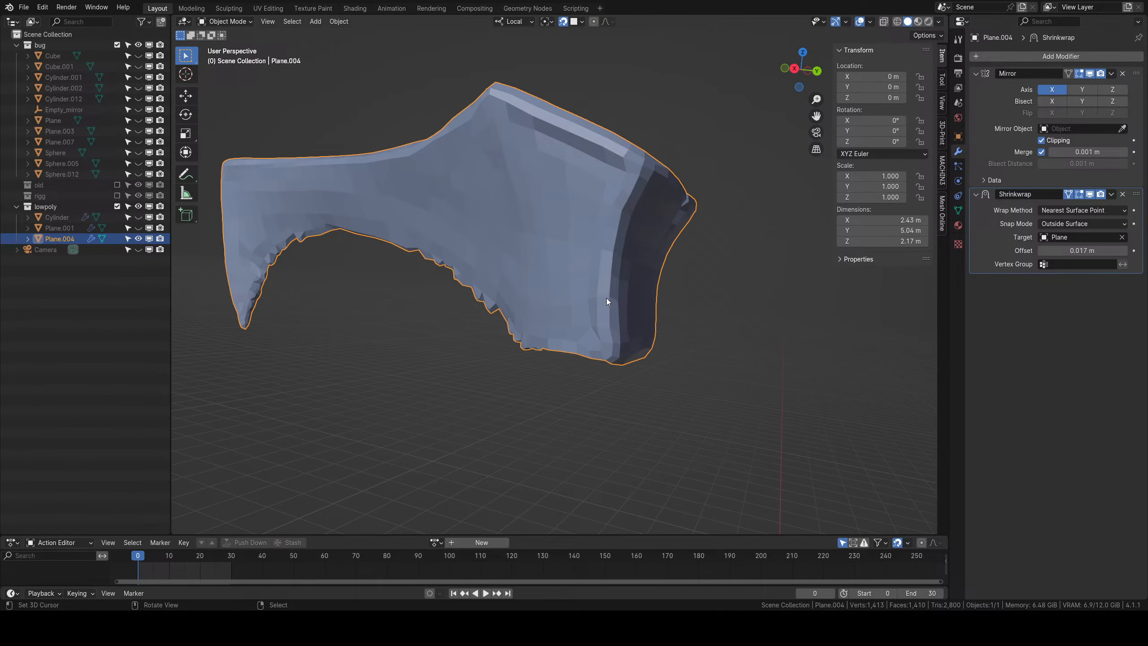
middle_drag(606, 298, 655, 224)
Reveal all objects and isolate the low-poly horn together with its sculpt to compare them around the open underside.
key(alt+h)
click(577, 292)
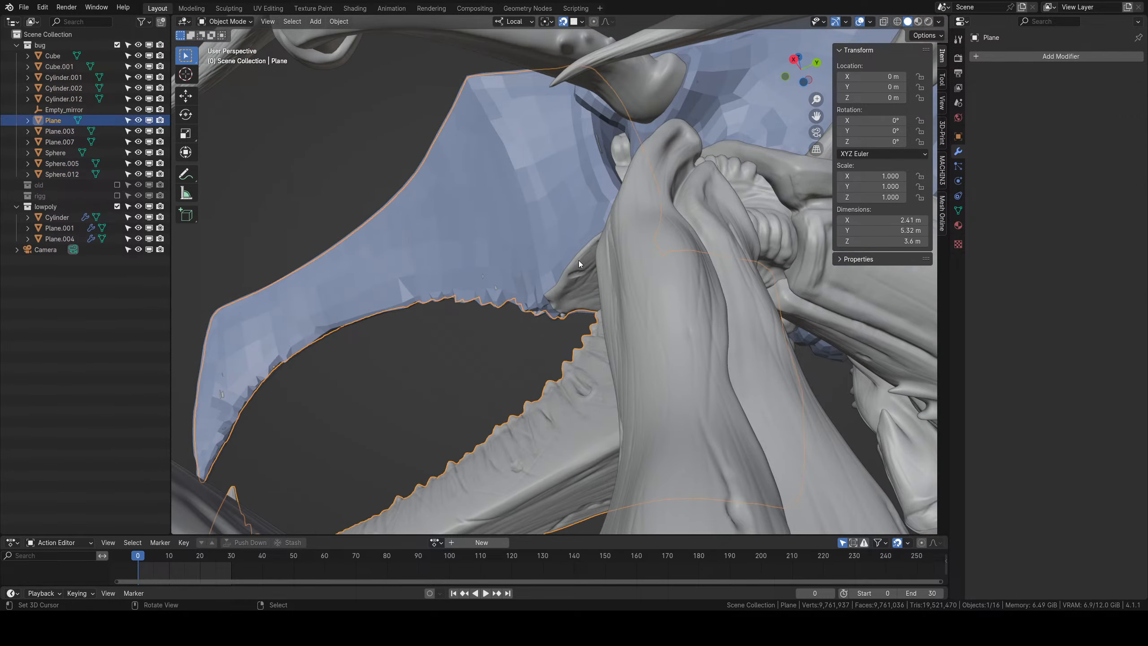
shift+click(565, 229)
key(shift+h)
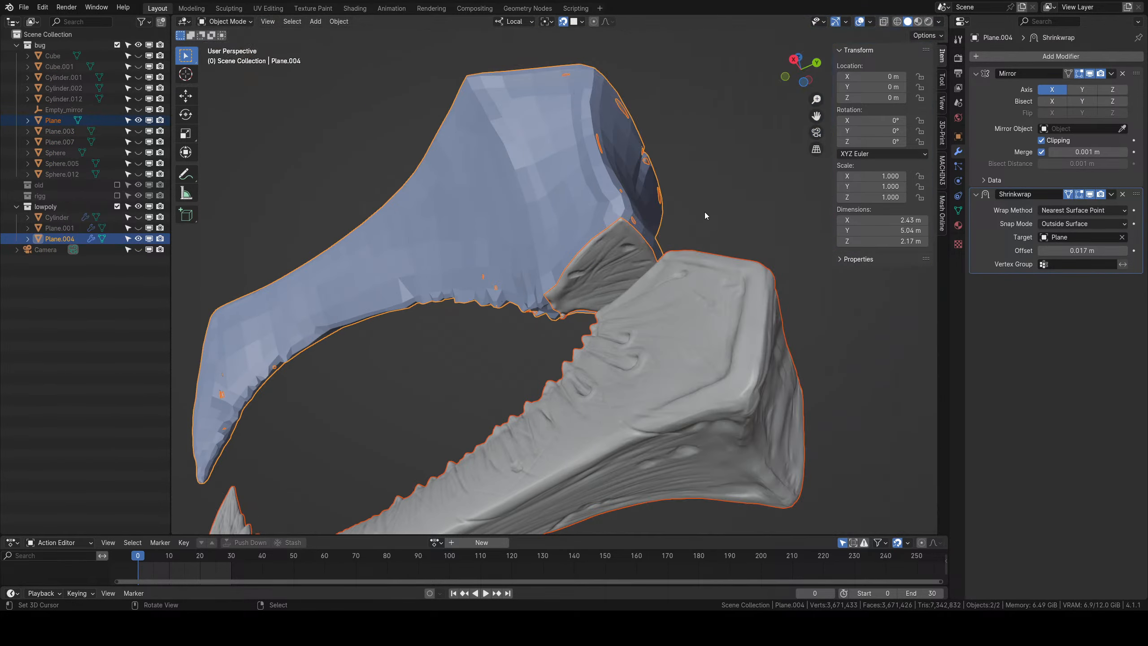
scroll(648, 276, up, 5)
mouse_move(704, 212)
middle_down()
mouse_move(646, 283)
mouse_move(564, 305)
mouse_move(588, 236)
mouse_move(616, 321)
middle_up()
key(alt+a)
right_click(673, 229)
scroll(650, 250, down, 5)
key(shift+h)
Reveal all objects, isolate the low-poly horn with its sculpt, and reopen the horn for mesh editing.
key(alt+h)
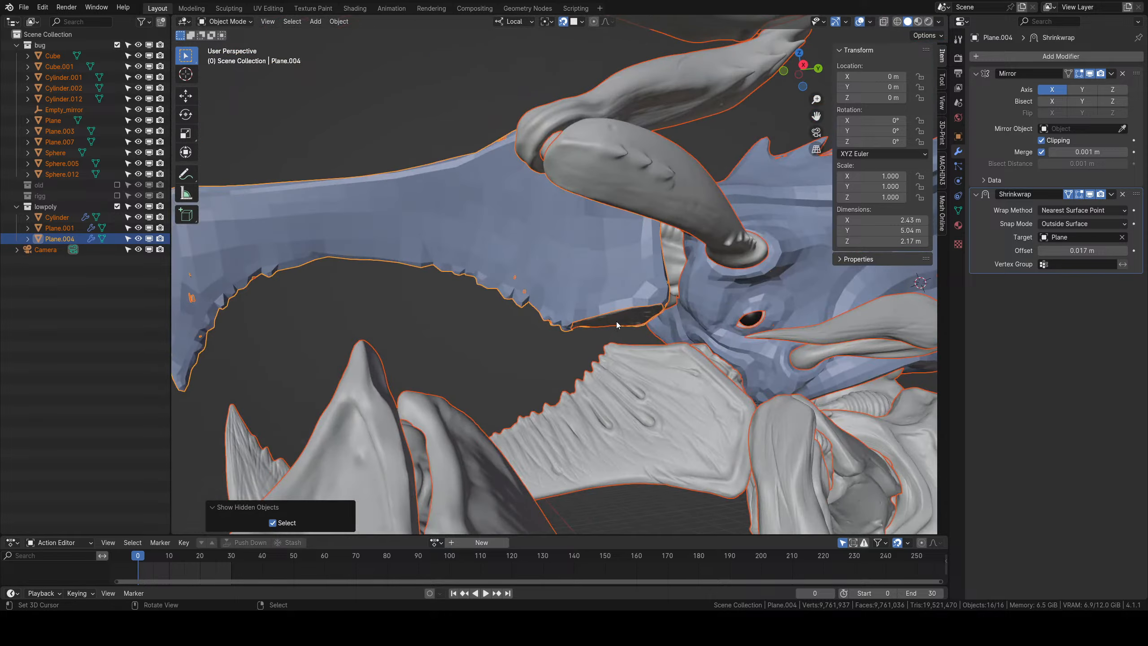
click(616, 321)
click(632, 318)
shift+click(623, 287)
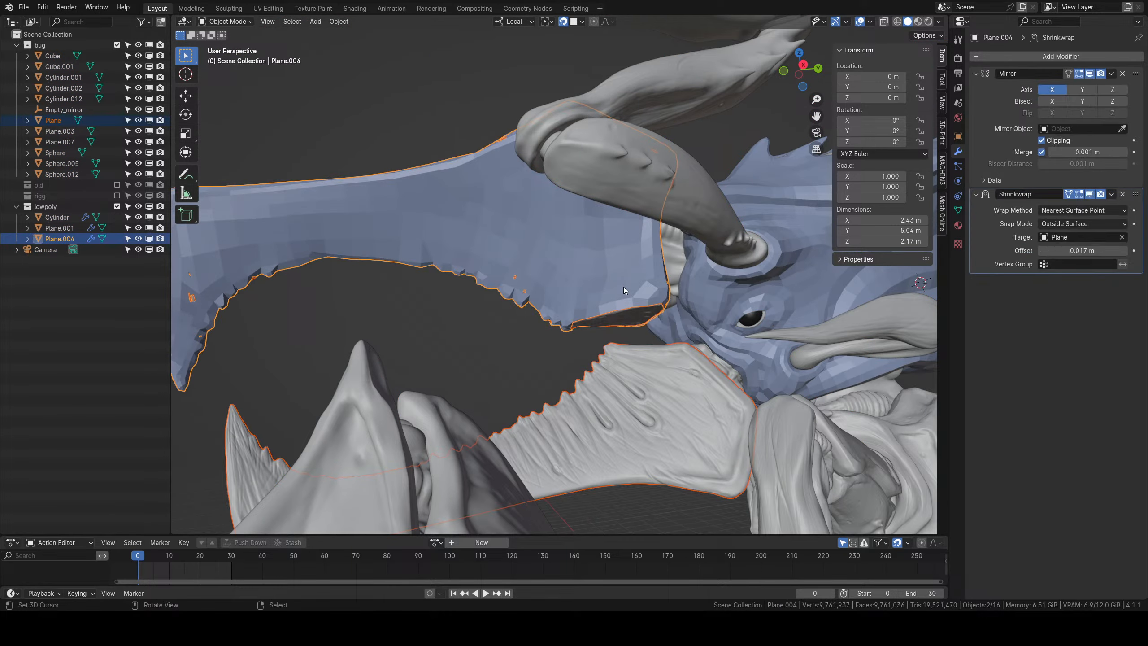
key(shift+h)
middle_drag(622, 287, 651, 204)
scroll(656, 252, up, 6)
scroll(561, 280, down, 5)
key(alt+a)
right_click(549, 254)
scroll(549, 253, up, 4)
key(Tab)
Extrude the underside opening's border inward as a row of faces and rotate the new edge about 10°.
click(549, 258)
ctrl+click(662, 197)
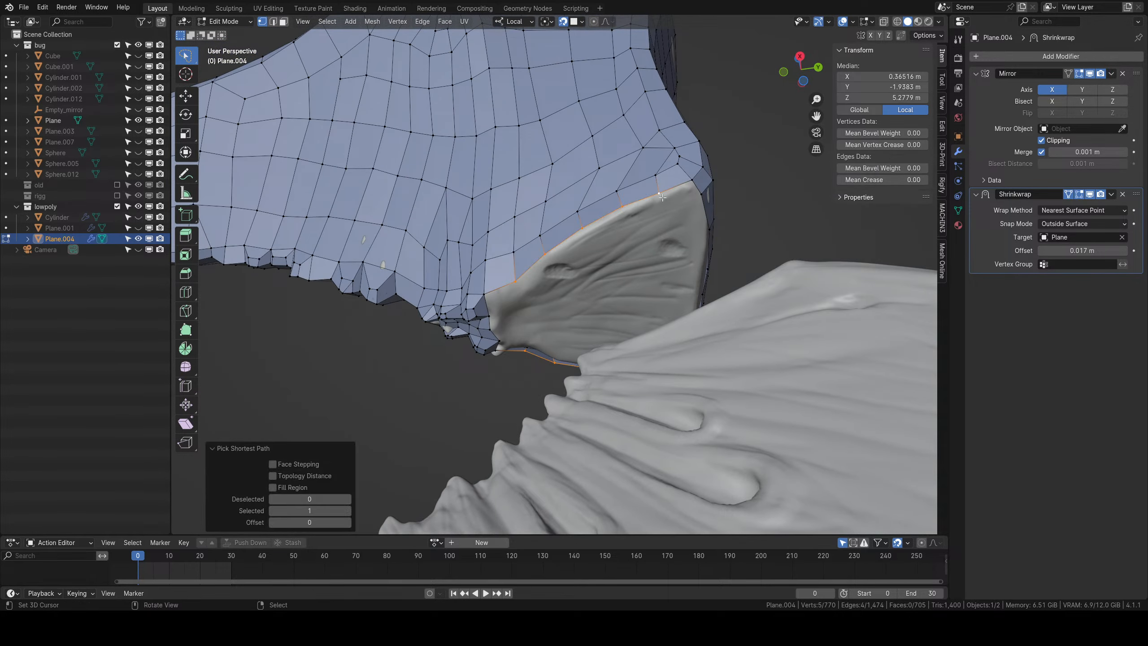
key(e)
click(663, 252)
key(r)
click(663, 266)
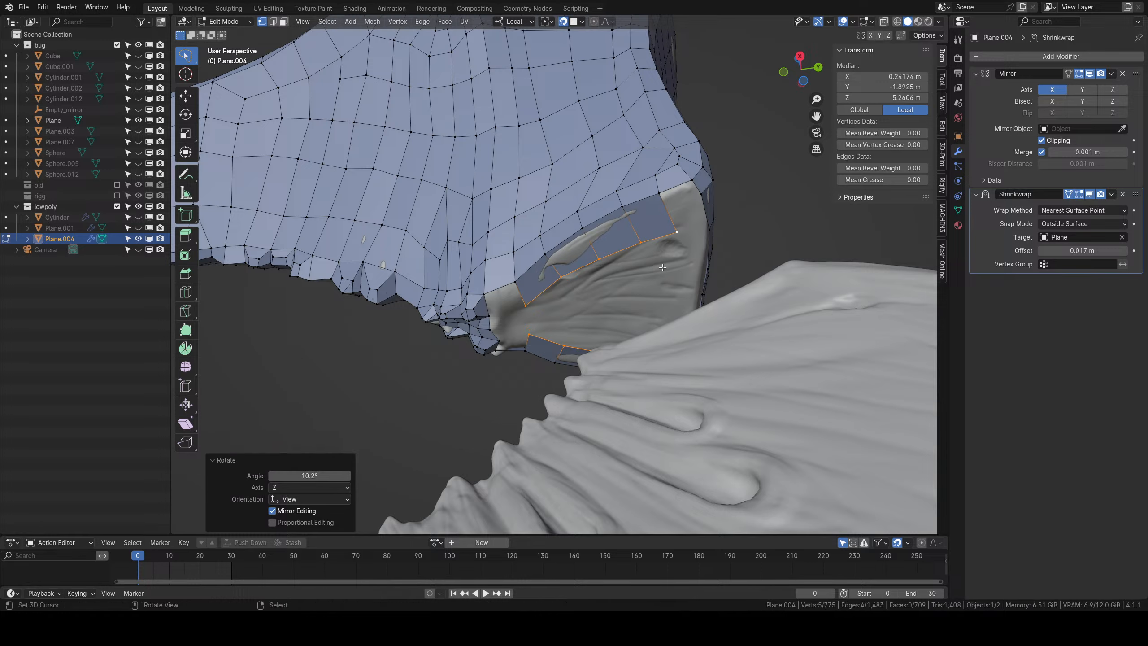
key(g)
click(658, 263)
Extrude a second row of faces toward the centre line and rotate its edge about 8°.
key(e)
click(652, 294)
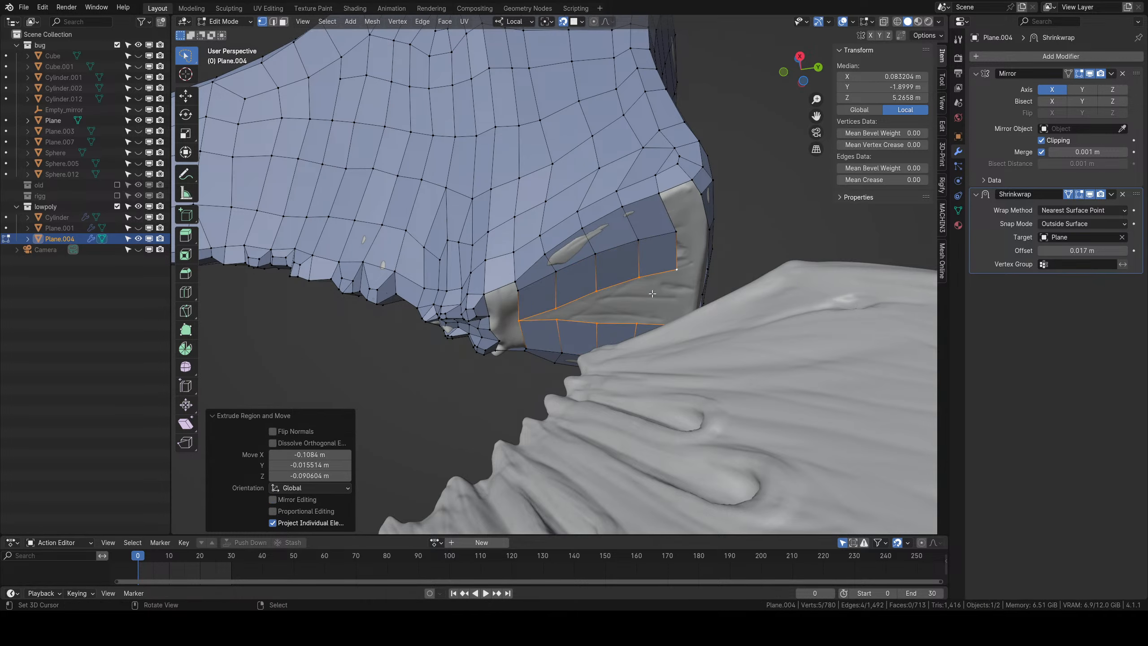
key(g)
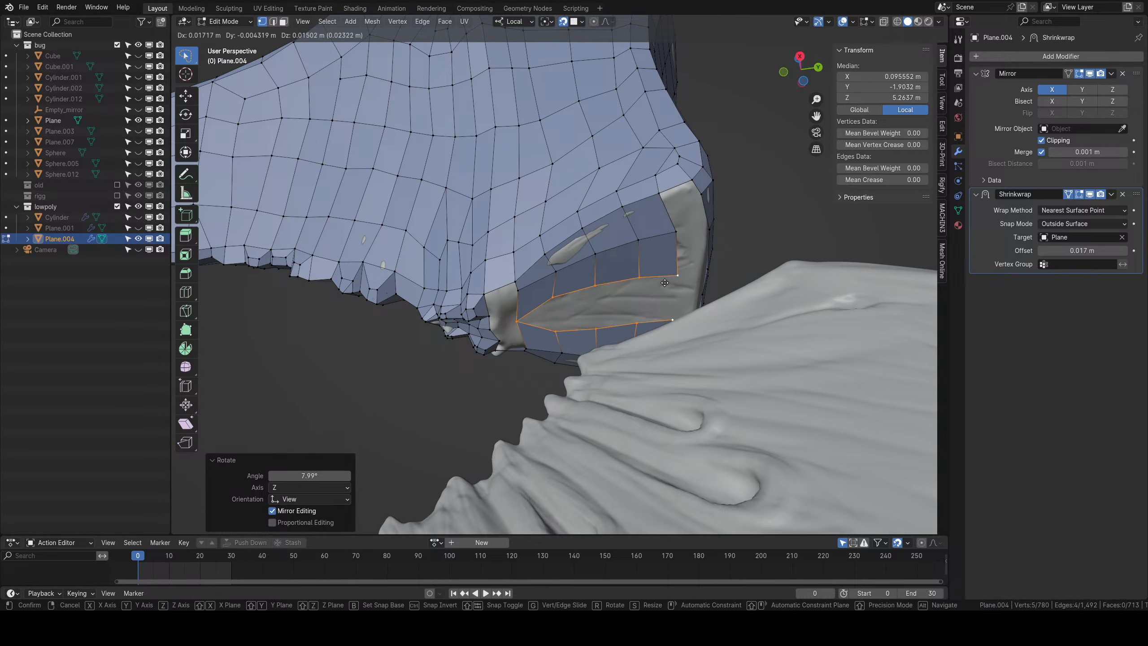
click(664, 283)
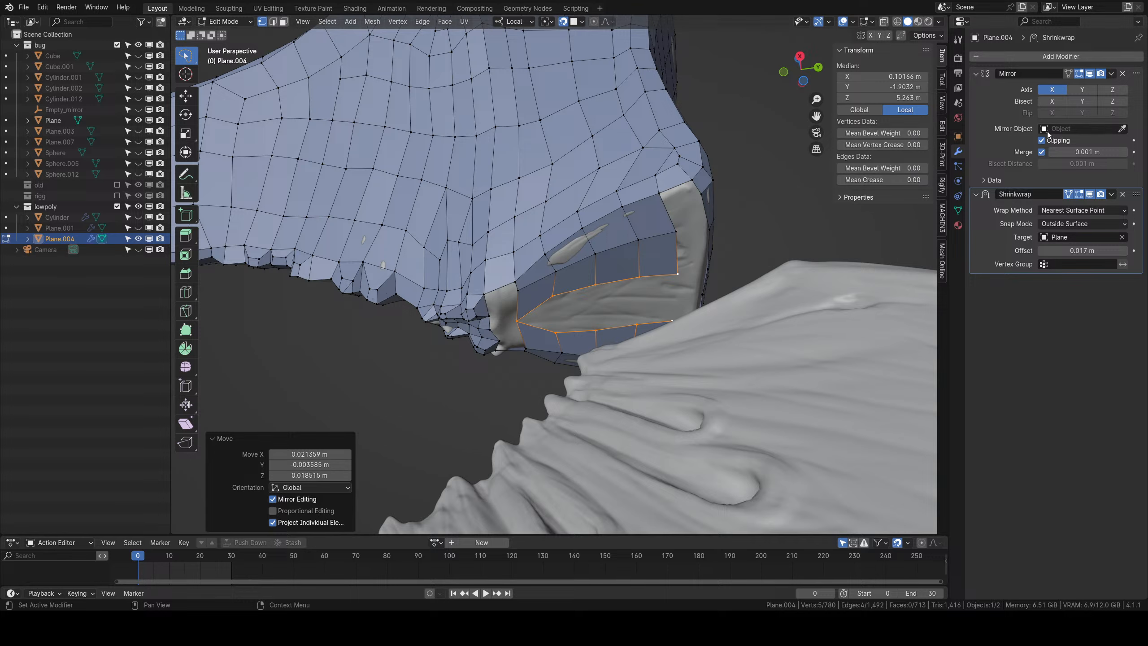
Turn off the mirror's Clipping and pull the second row's vertex nearest the teeth off the centre line.
click(518, 319)
key(g)
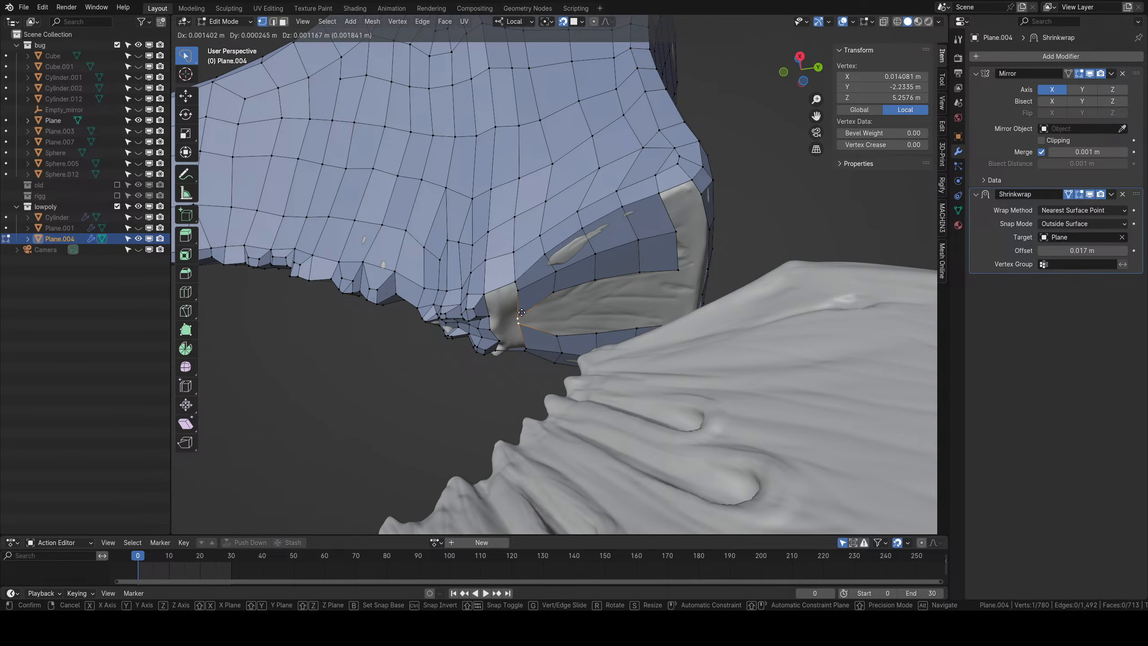
click(526, 305)
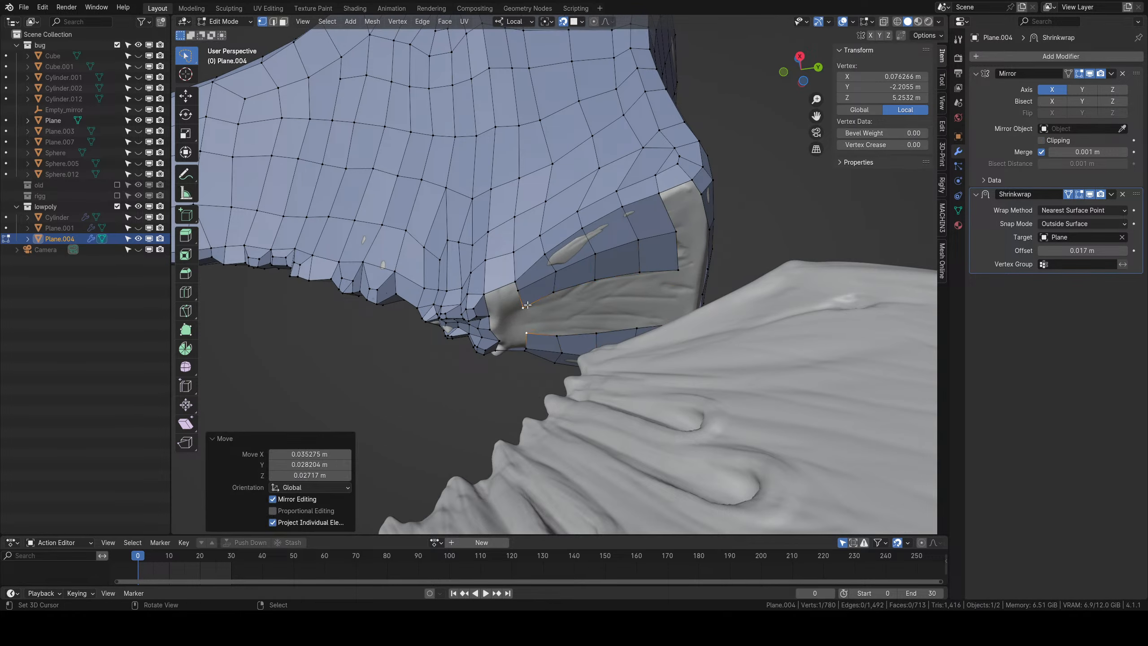
Extrude the second row's edge to the centre line with the mirror's Clipping turned back on.
alt+right_click(579, 282)
middle_drag(580, 282, 607, 273)
key(e)
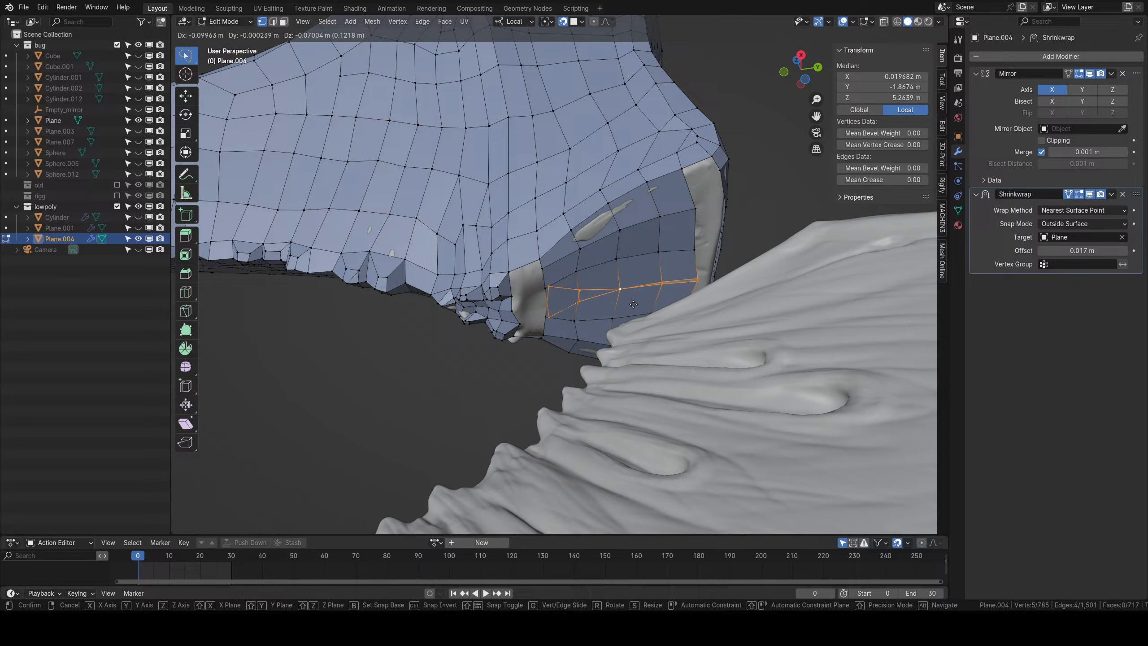
click(633, 275)
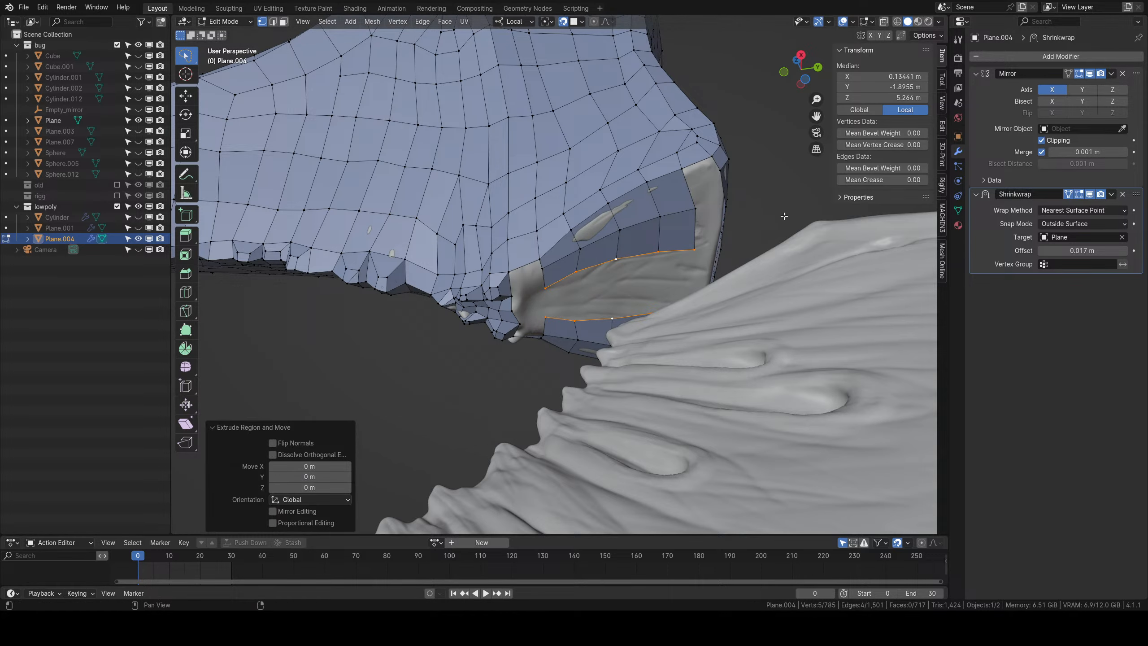
middle_drag(784, 216, 768, 221)
key(g)
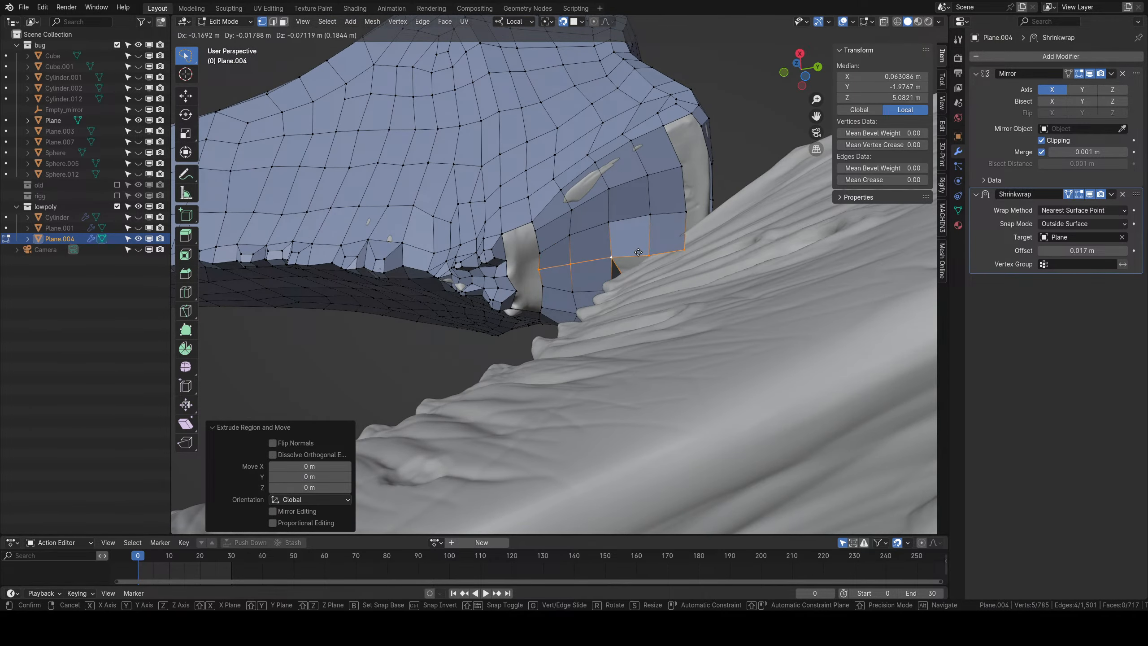
click(638, 249)
middle_drag(638, 246, 587, 274)
key(g)
click(658, 277)
Fill the narrow gap between the new underside faces and the horn's wide end with faces.
right_click(523, 276)
shift+right_click(548, 272)
shift+right_click(565, 292)
shift+right_click(527, 251)
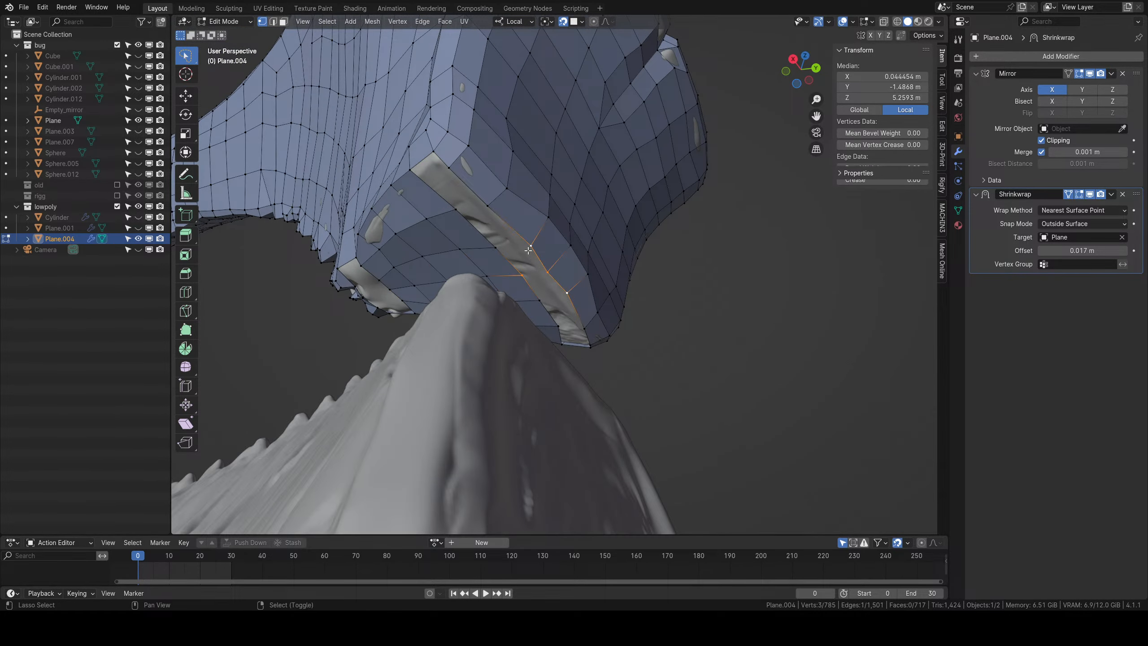
shift+right_click(498, 249)
key(f)
right_click(499, 249)
shift+right_click(534, 244)
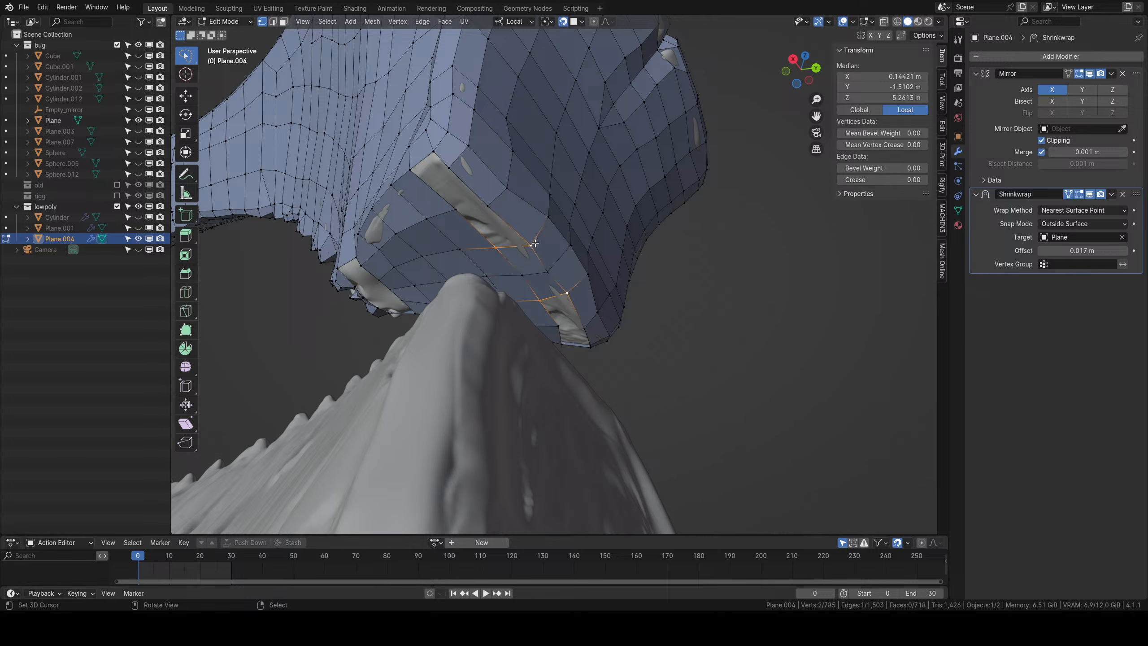
key(f)
key(f)
Insert one loop cut along the newly filled strip and shift the loop slightly to follow the end's curve.
middle_drag(533, 249, 553, 205)
key(ctrl+r)
click(567, 182)
click(569, 179)
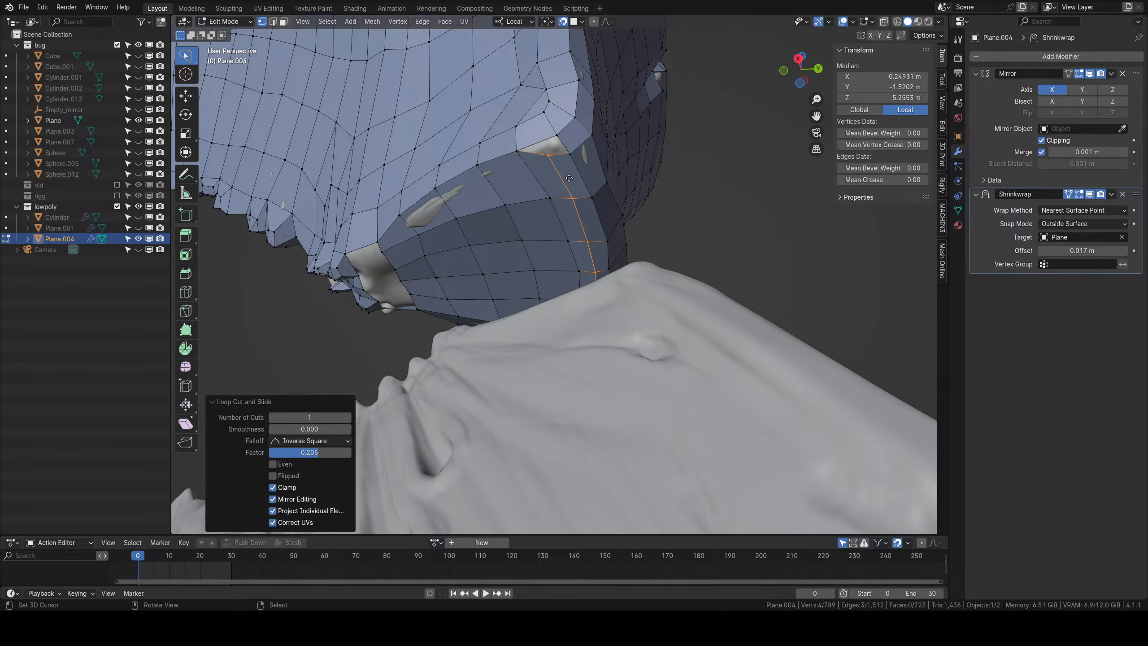
key(g)
click(562, 175)
Adjust individual vertices along the underside's rounded edge to even out the face spacing.
right_click(552, 163)
key(g)
key(g)
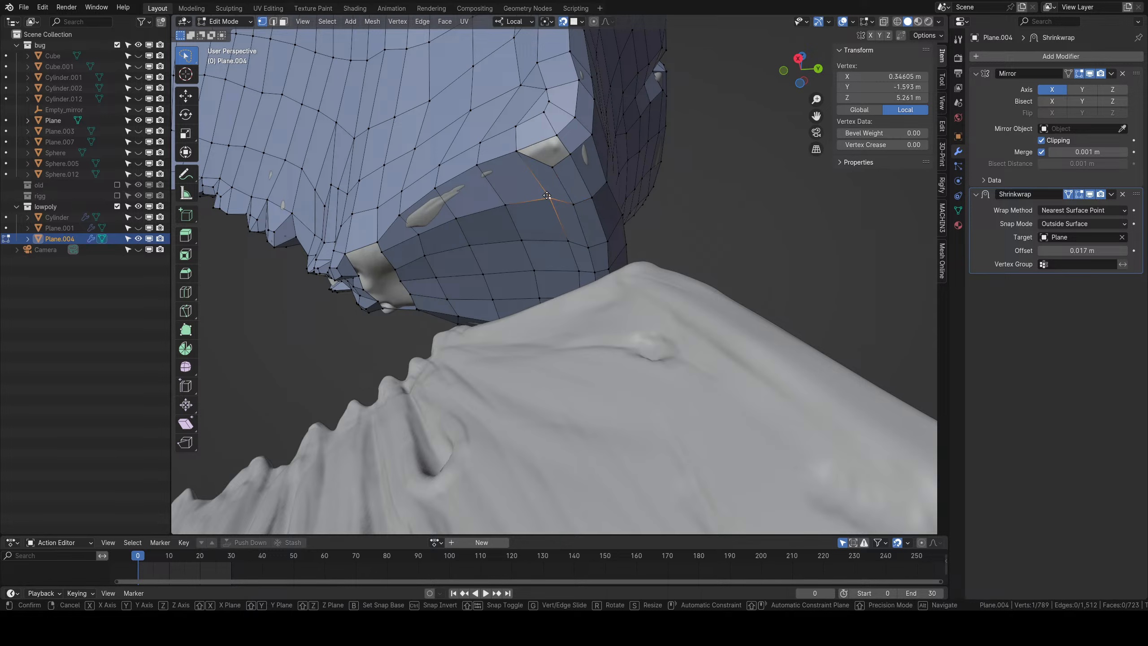
click(559, 213)
key(g)
click(562, 223)
Fill the small corner gap where the underside meets the horn's side and wide end.
middle_drag(565, 233, 613, 241)
right_drag(620, 242, 613, 273)
middle_drag(613, 273, 615, 293)
right_click(635, 218)
shift+right_click(658, 205)
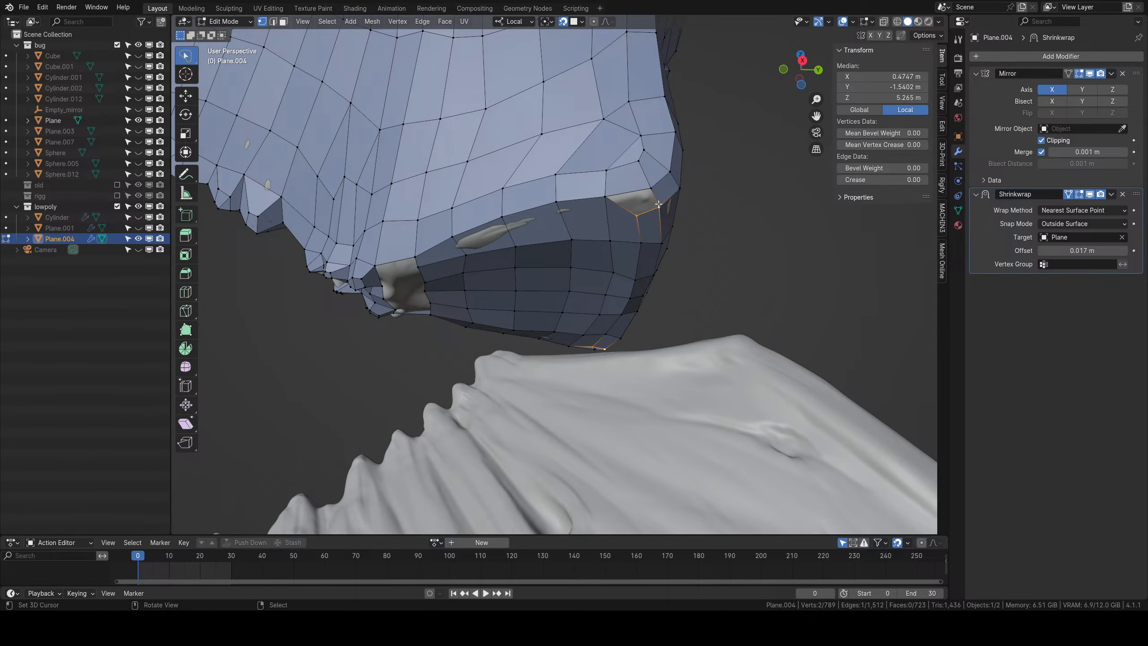
key(f)
Examine the remaining gap between the toothed edge and the new underside faces, checking which border vertices line up.
mouse_move(549, 221)
middle_down()
mouse_move(574, 183)
mouse_move(567, 215)
middle_up()
scroll(575, 195, up, 3)
right_click(567, 221)
right_click(559, 231)
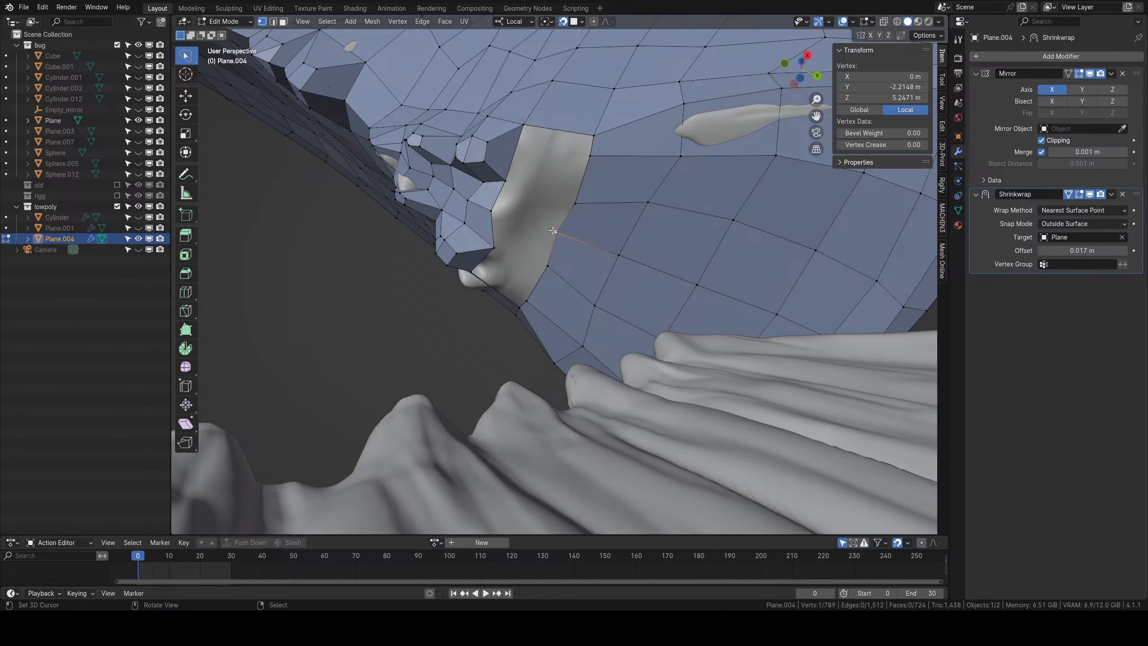
shift+right_click(492, 211)
shift+right_click(504, 180)
shift+right_click(574, 204)
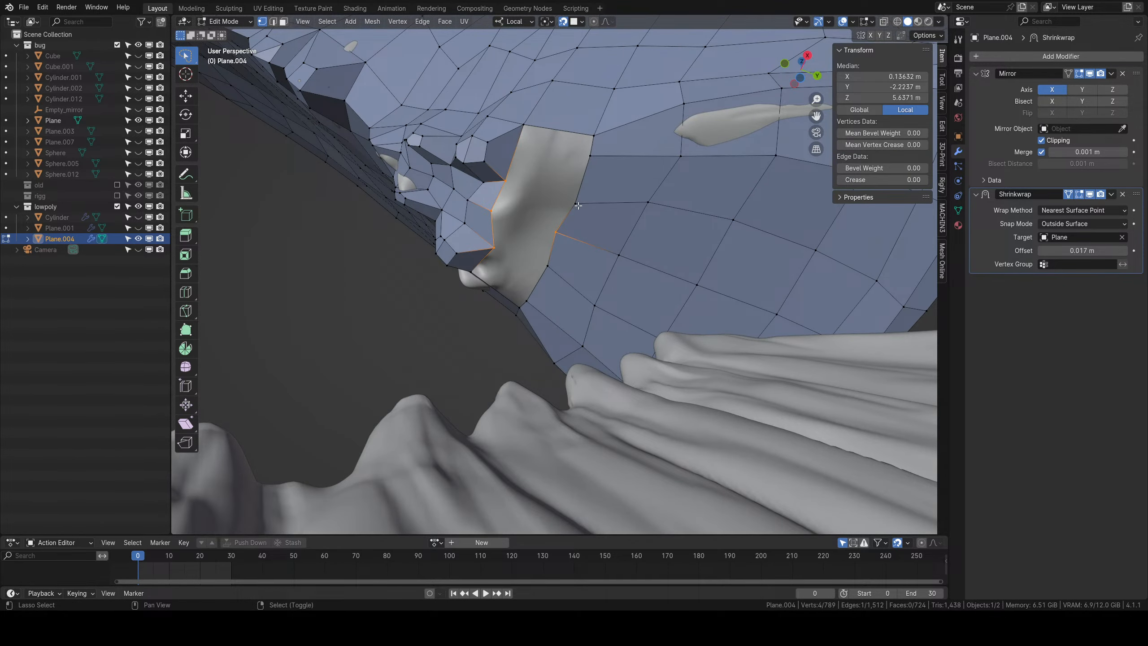
right_click(565, 226)
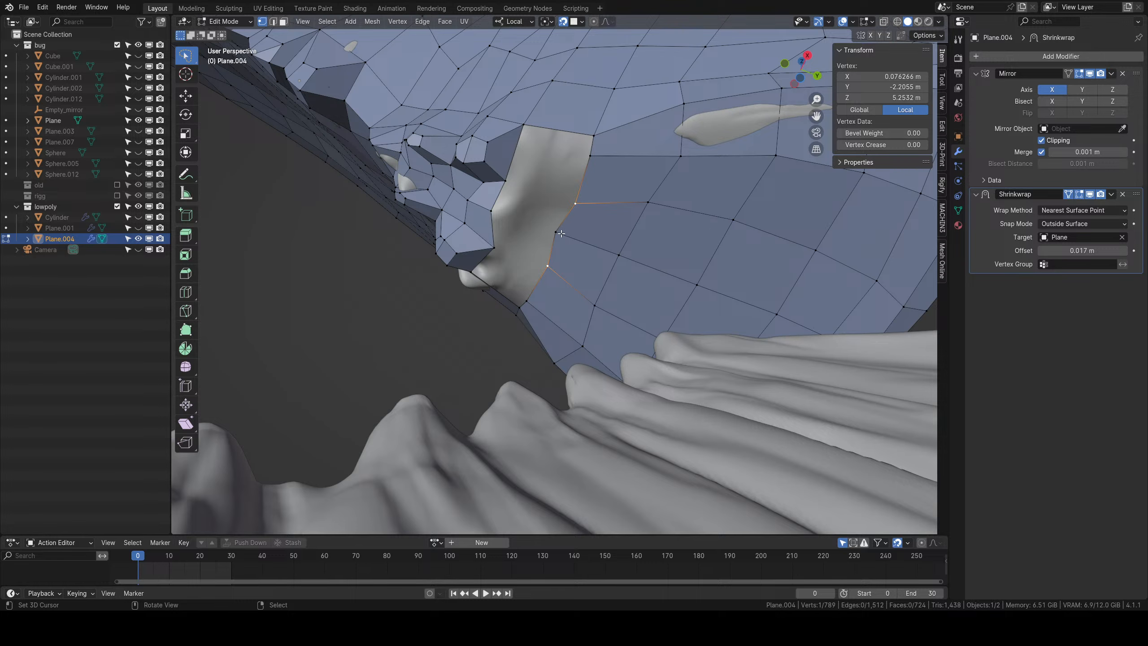
right_click(567, 220)
scroll(568, 219, down, 5)
middle_drag(568, 253, 569, 284)
scroll(569, 284, up, 1)
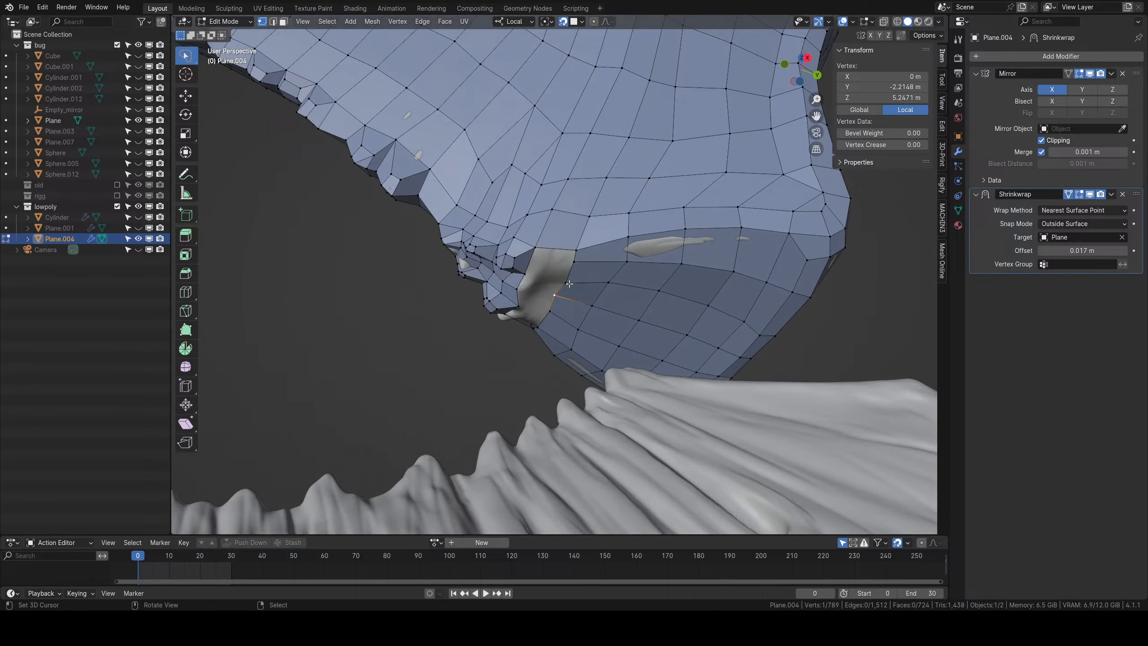
Save the file.
click(23, 7)
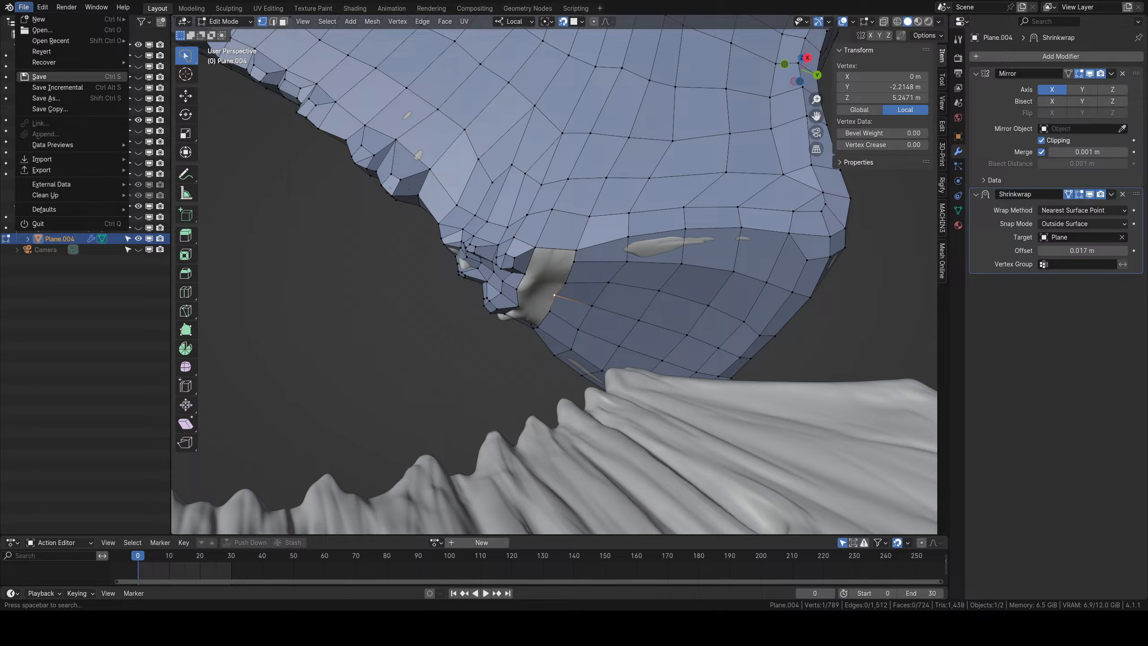
click(39, 77)
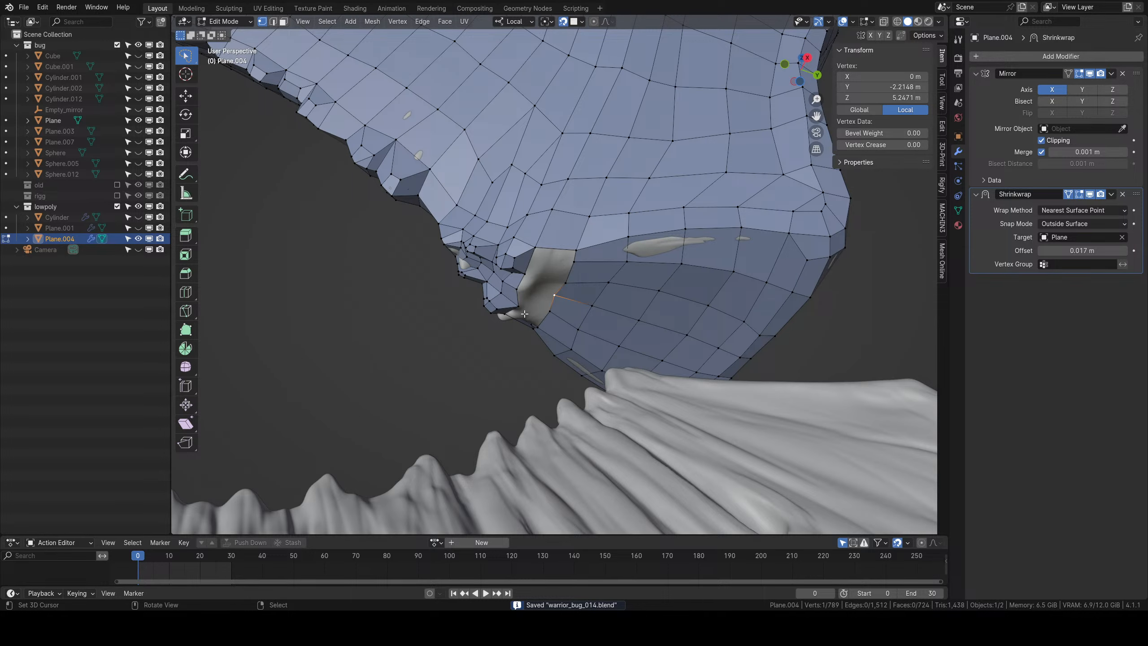
Bridge the middle of the gap between the toothed edge and the underside with a face.
scroll(524, 313, up, 6)
shift+click(447, 171)
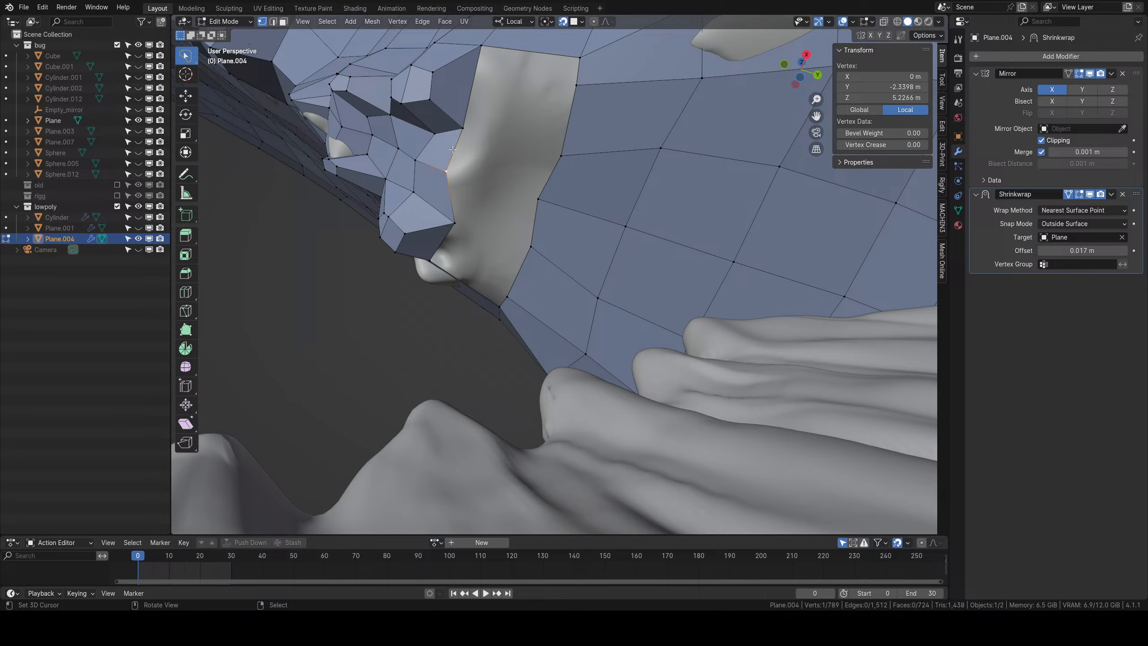
shift+click(463, 128)
shift+click(574, 155)
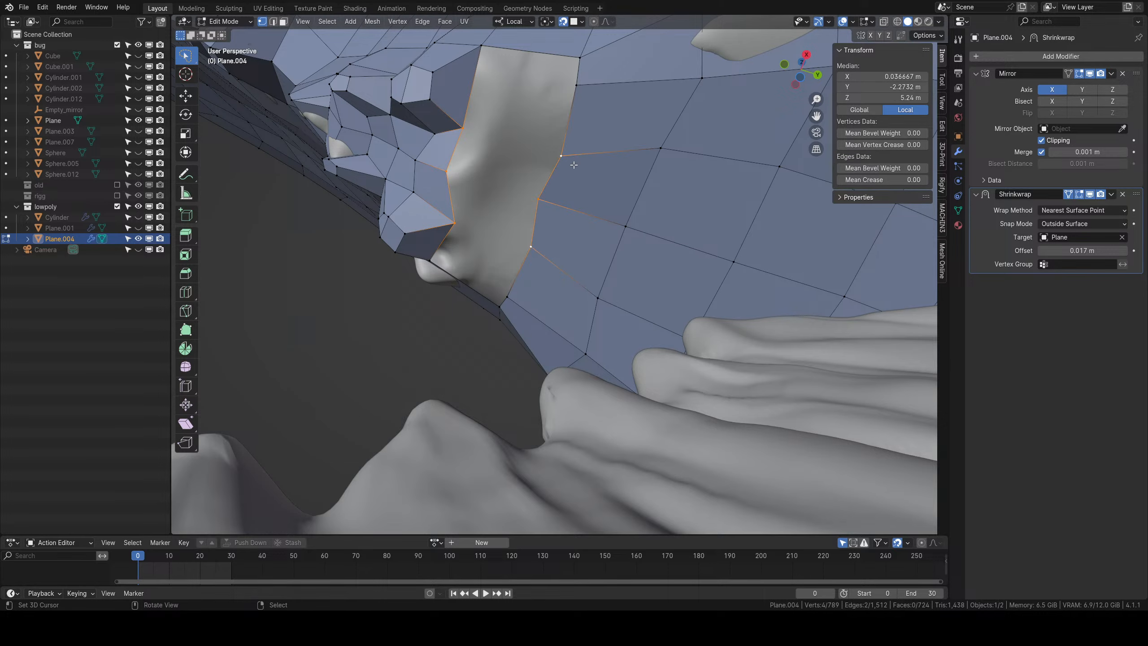
key(f)
Extrude a border vertex of the horn's side into the gap and fill a face between it and the gap's upper edge.
scroll(573, 165, down, 4)
middle_drag(573, 166, 586, 185)
key(alt+a)
right_click(606, 230)
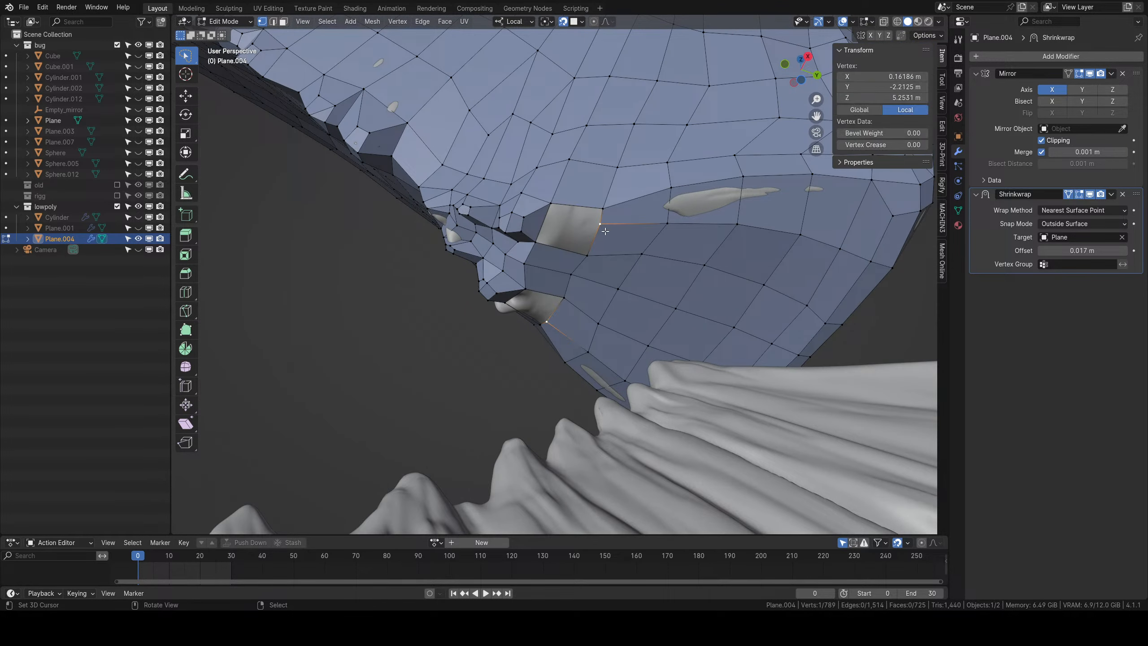
key(e)
click(572, 235)
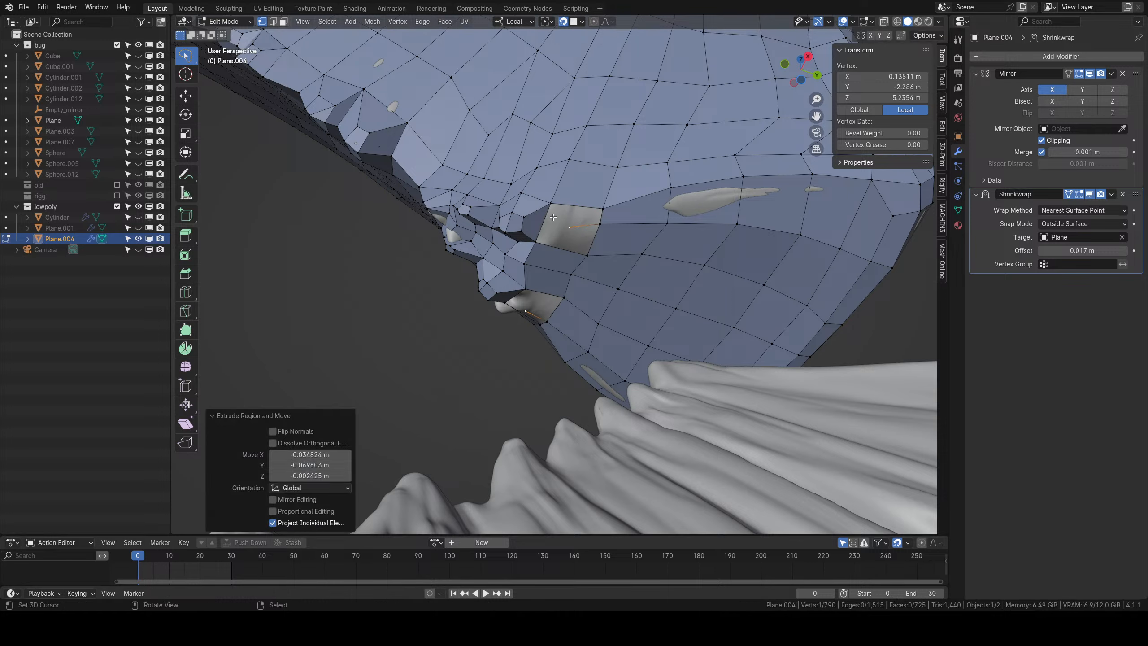
right_click(599, 208)
shift+right_click(600, 224)
key(f)
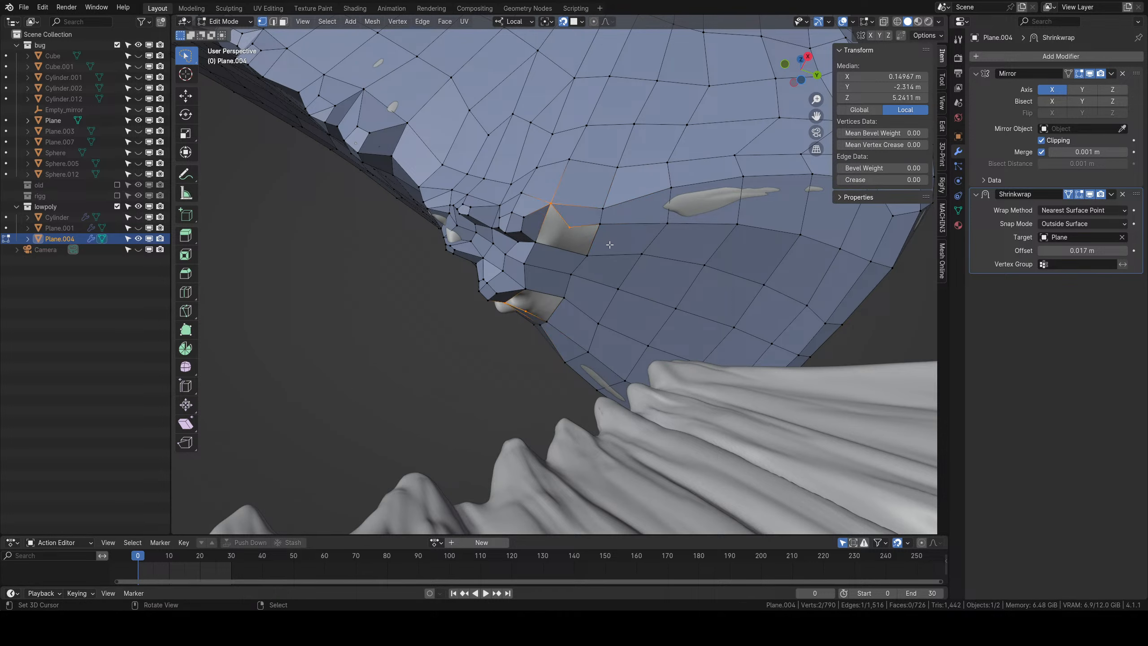
Fill the rest of the gap beside the toothed edge with a quad and a small triangle.
scroll(607, 244, down, 3)
scroll(593, 255, up, 4)
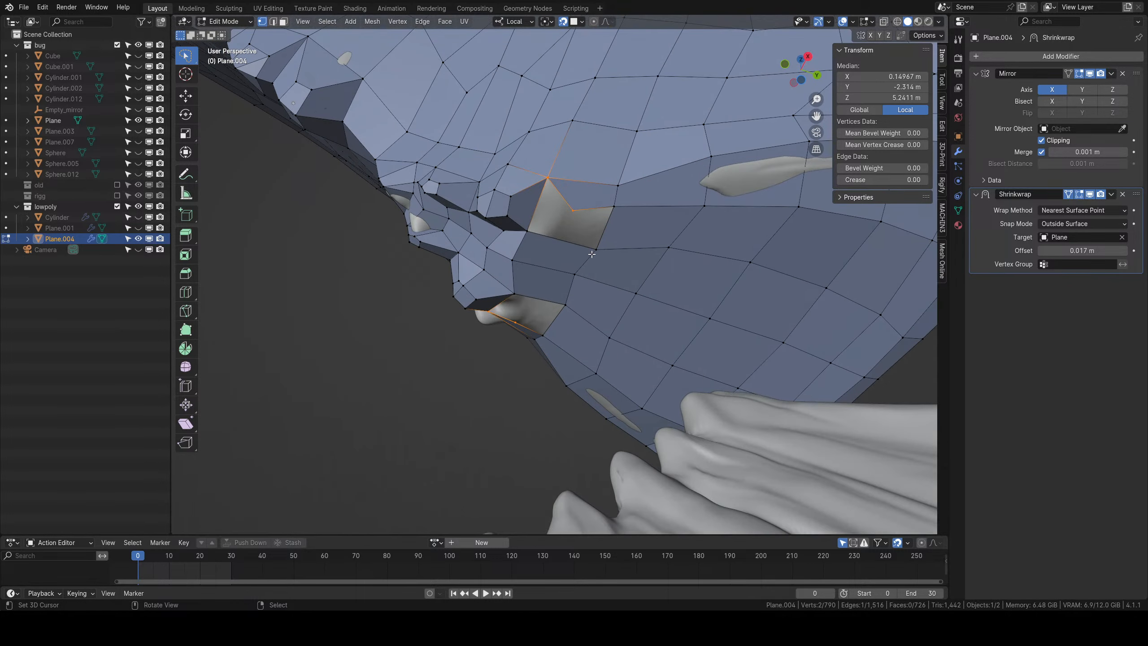
right_click(593, 254)
shift+right_click(614, 214)
key(f)
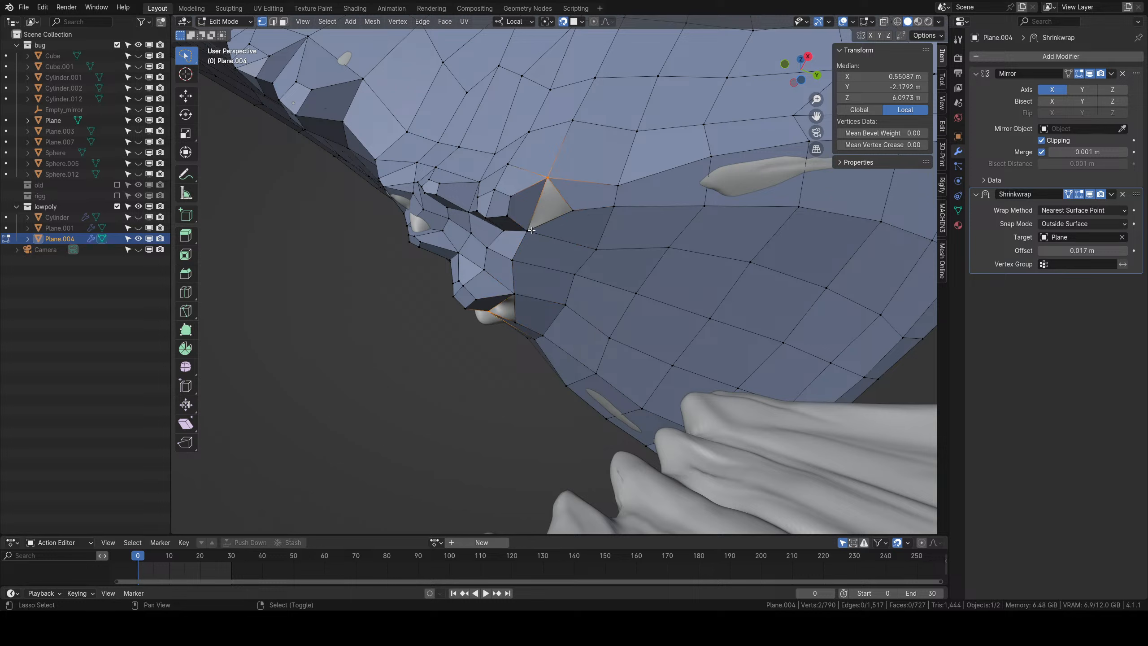
right_click(566, 203)
shift+right_click(547, 178)
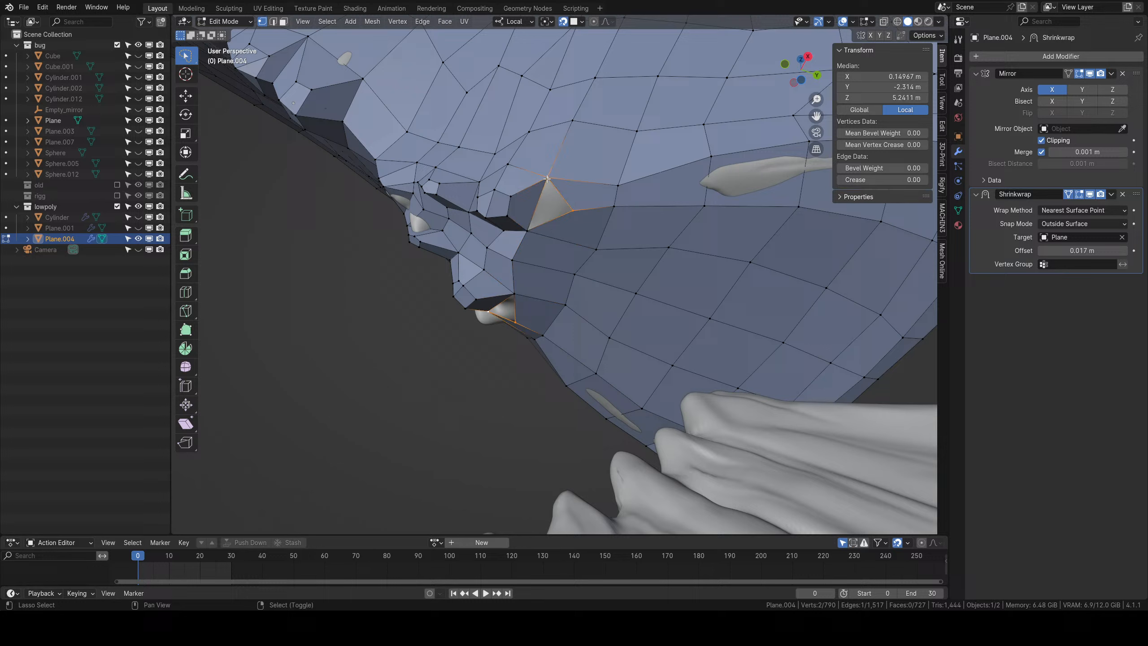
shift+right_click(528, 231)
key(f)
key(alt+a)
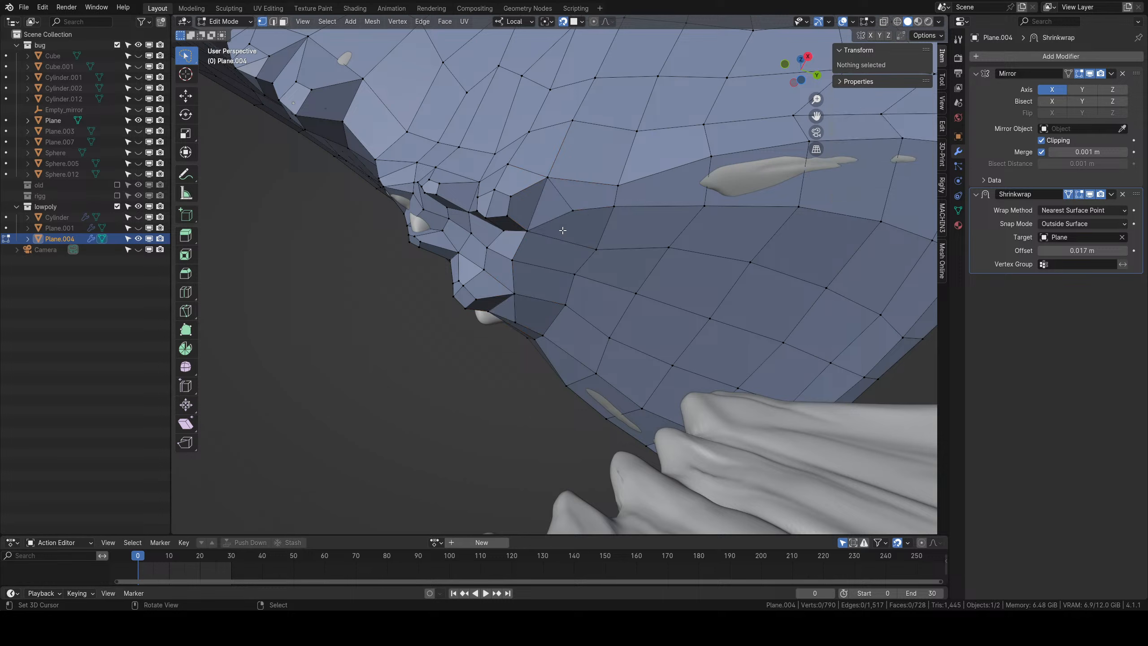
Knife a cut from the small triangle across the adjoining face and slide the new vertex fully onto the neighbouring corner vertex.
key(k)
click(550, 221)
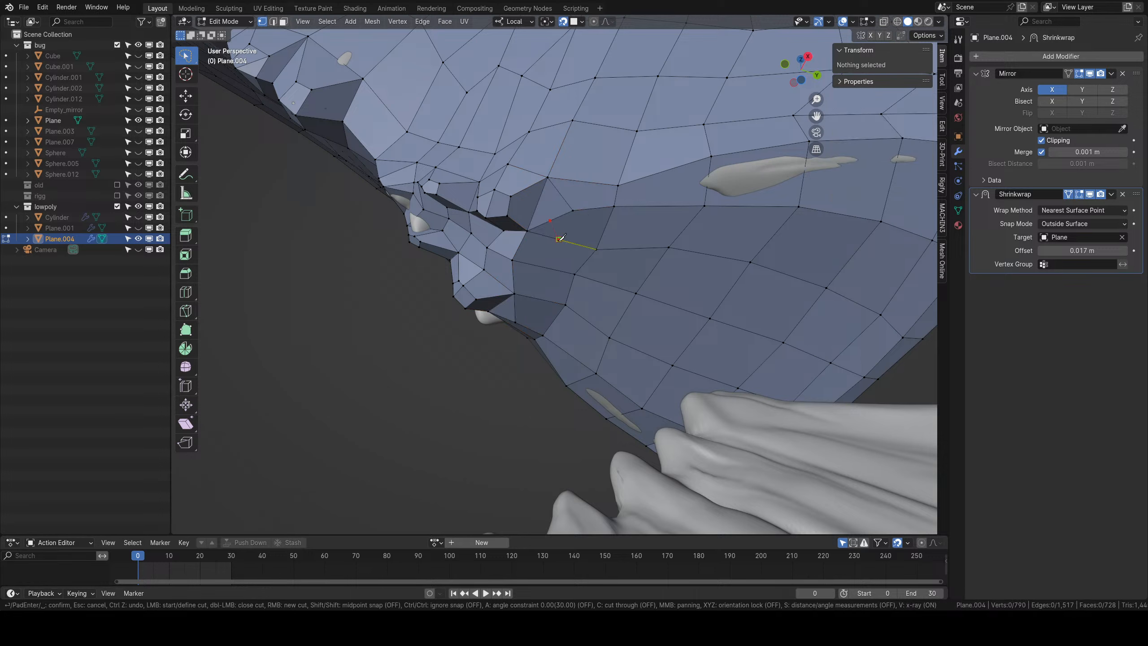
click(559, 238)
click(546, 268)
key(Return)
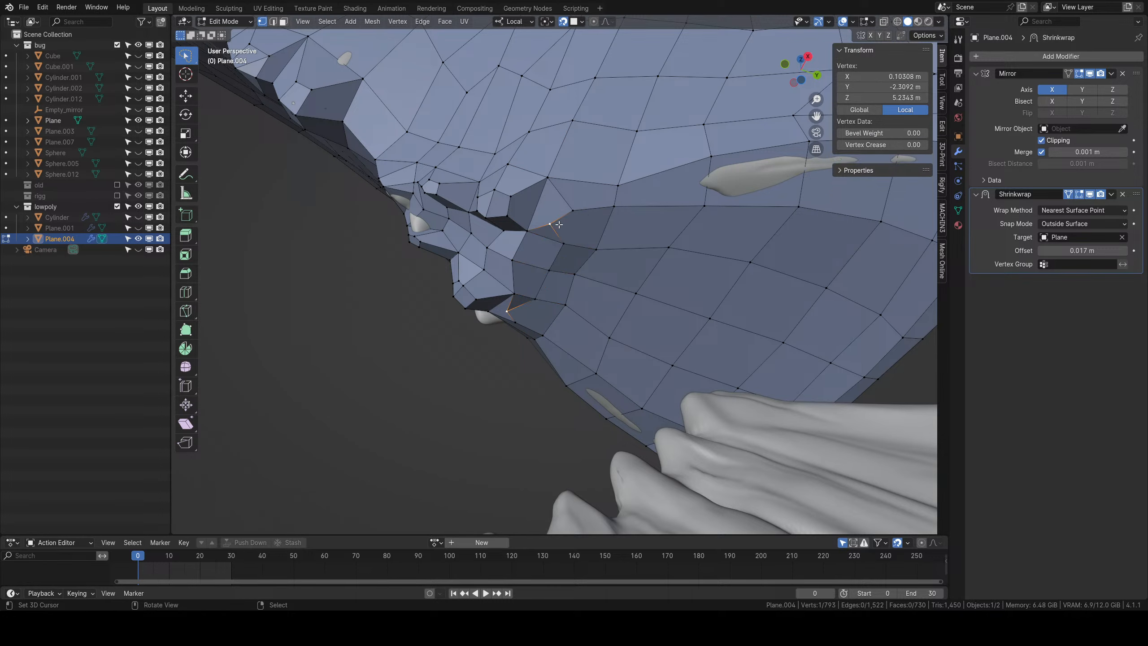
key(shift+v)
click(589, 221)
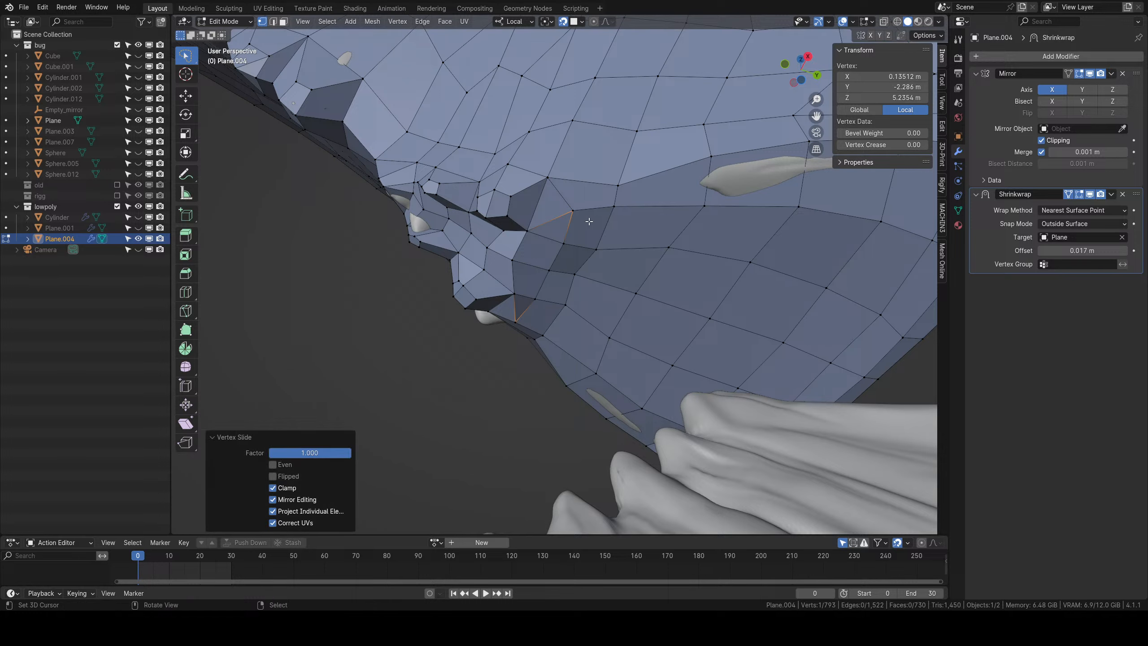
key(a)
key(a)
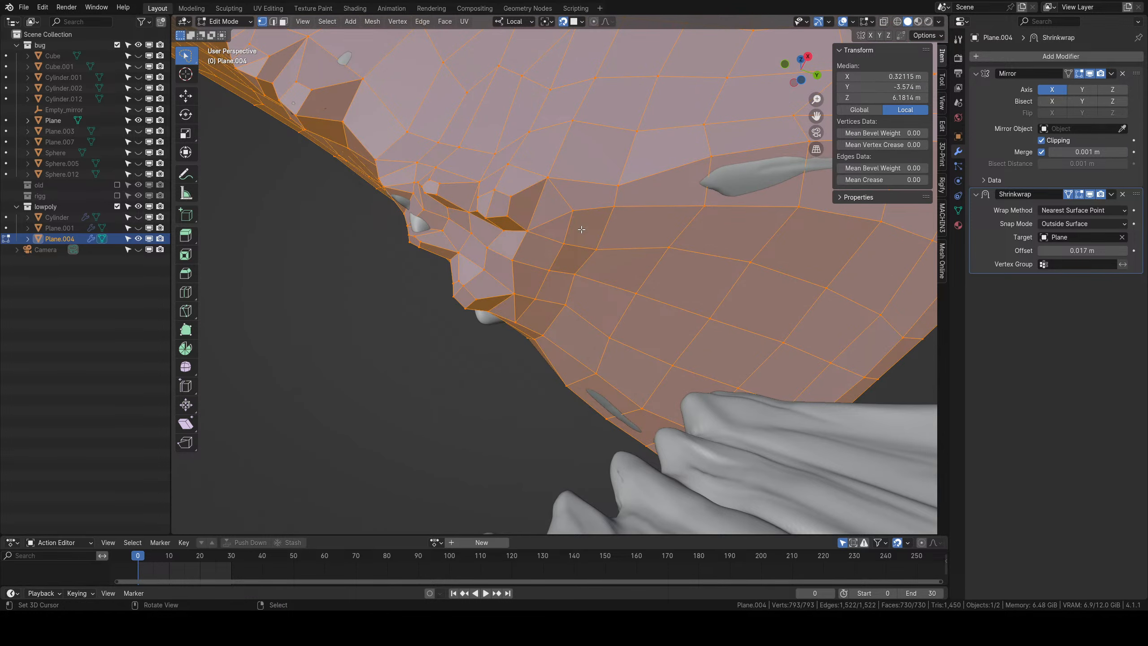
right_click(581, 229)
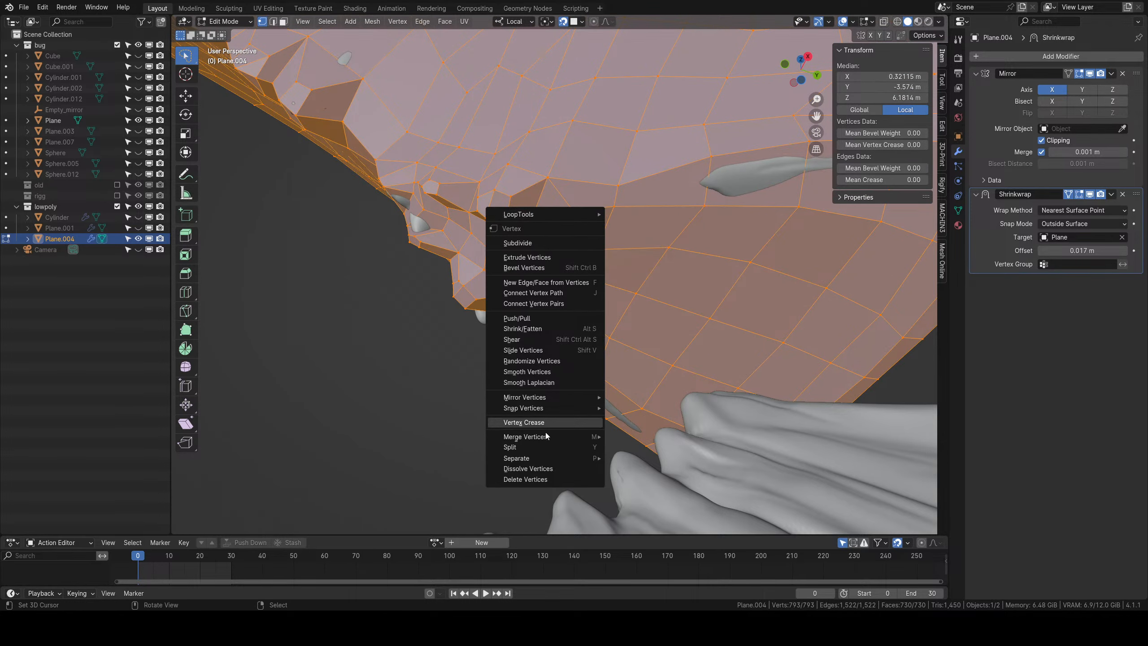
mouse_move(546, 435)
click(632, 435)
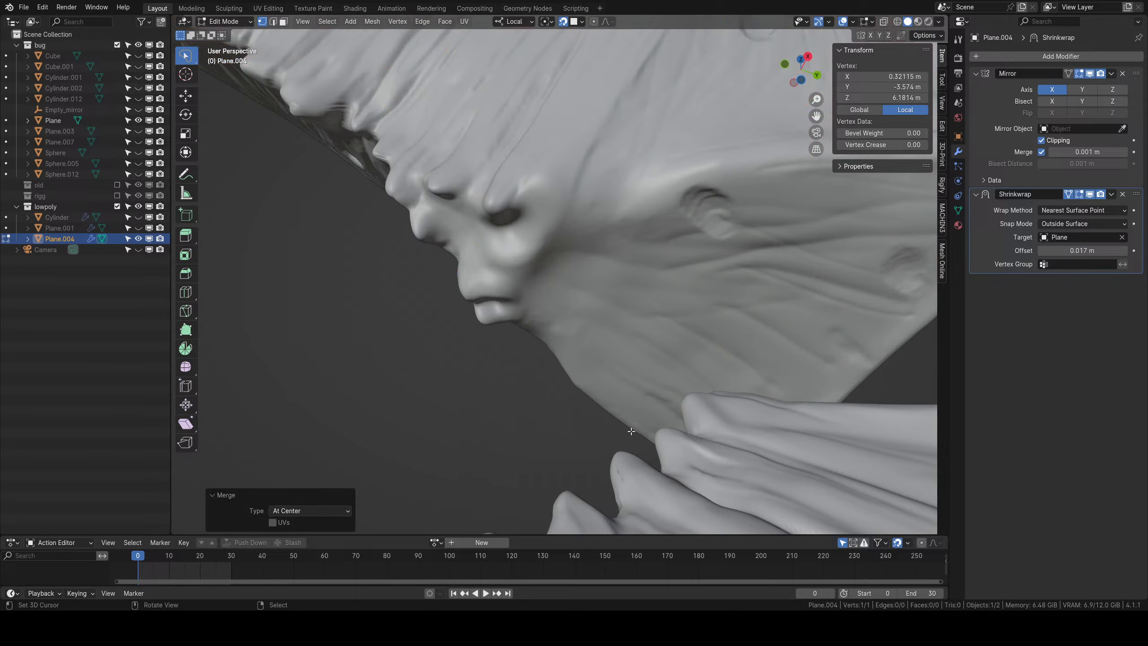
key(ctrl+z)
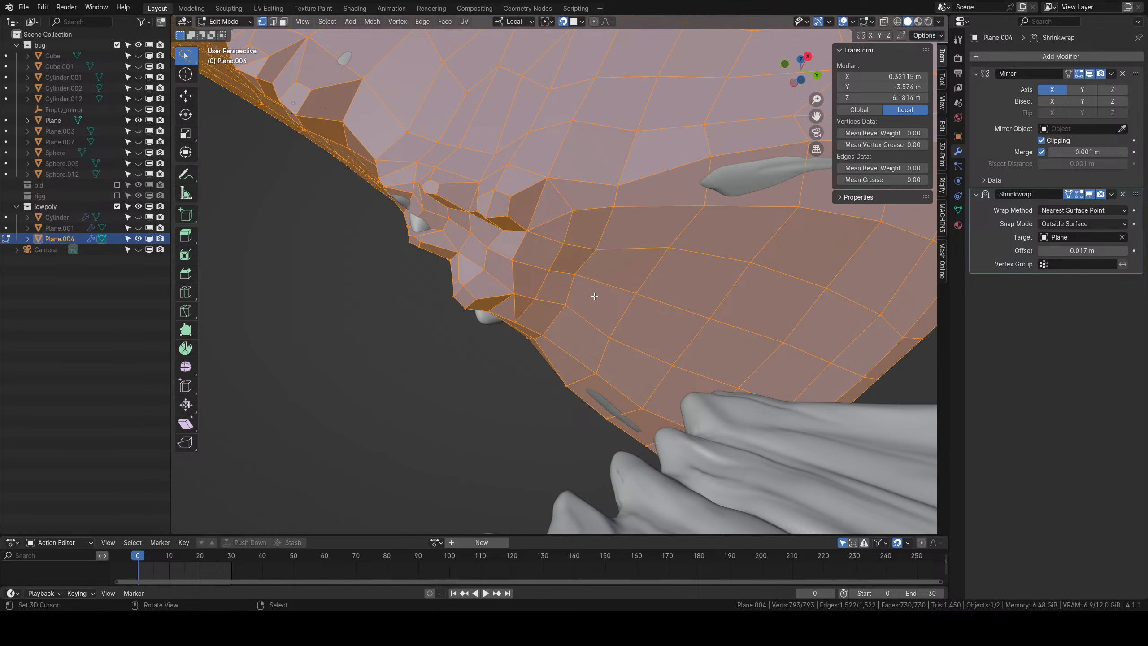
Merge all vertices of the low-poly horn mesh by distance.
right_click(594, 296)
mouse_move(594, 296)
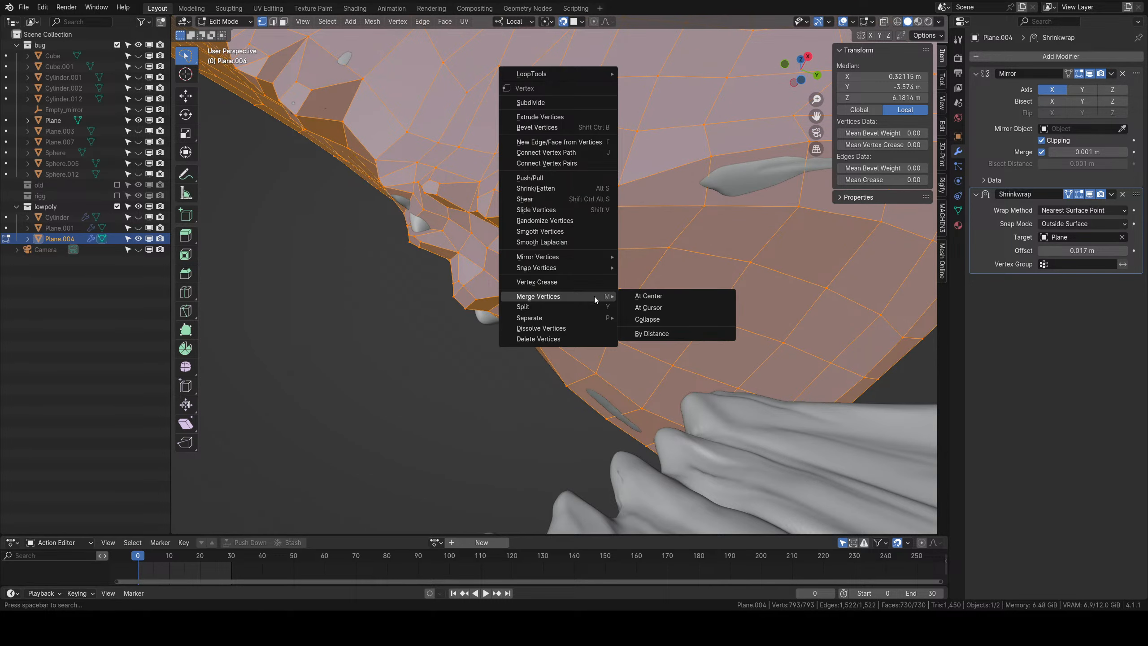
click(649, 335)
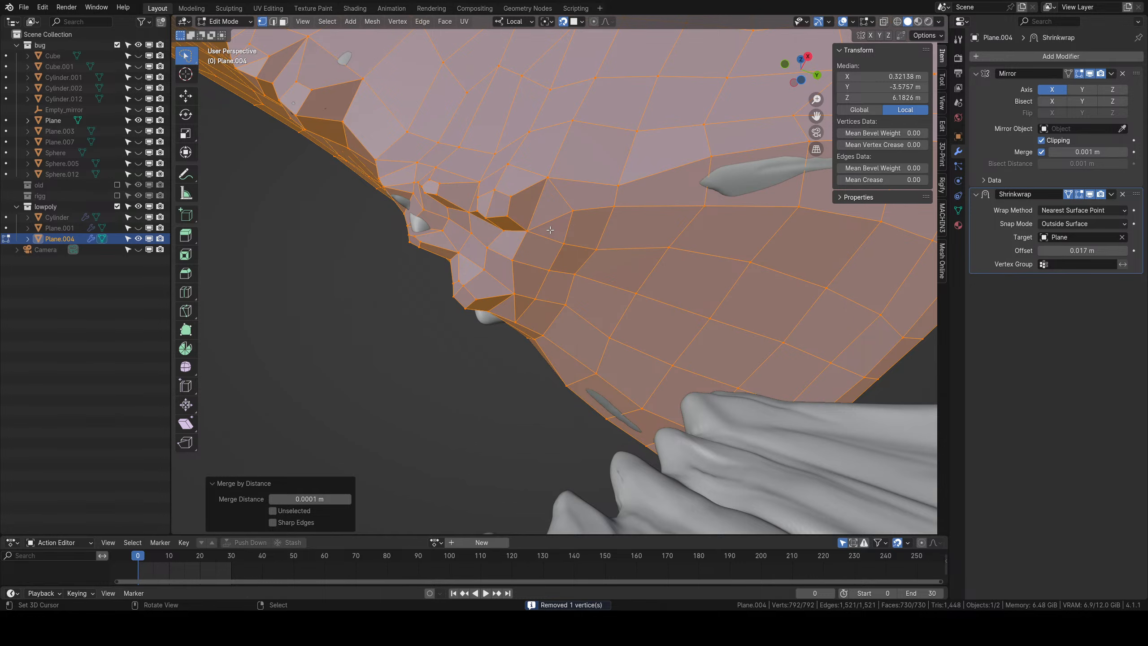
Join the two small adjacent triangles at the filled gap into a single face.
key(3)
right_click(551, 207)
shift+right_click(560, 228)
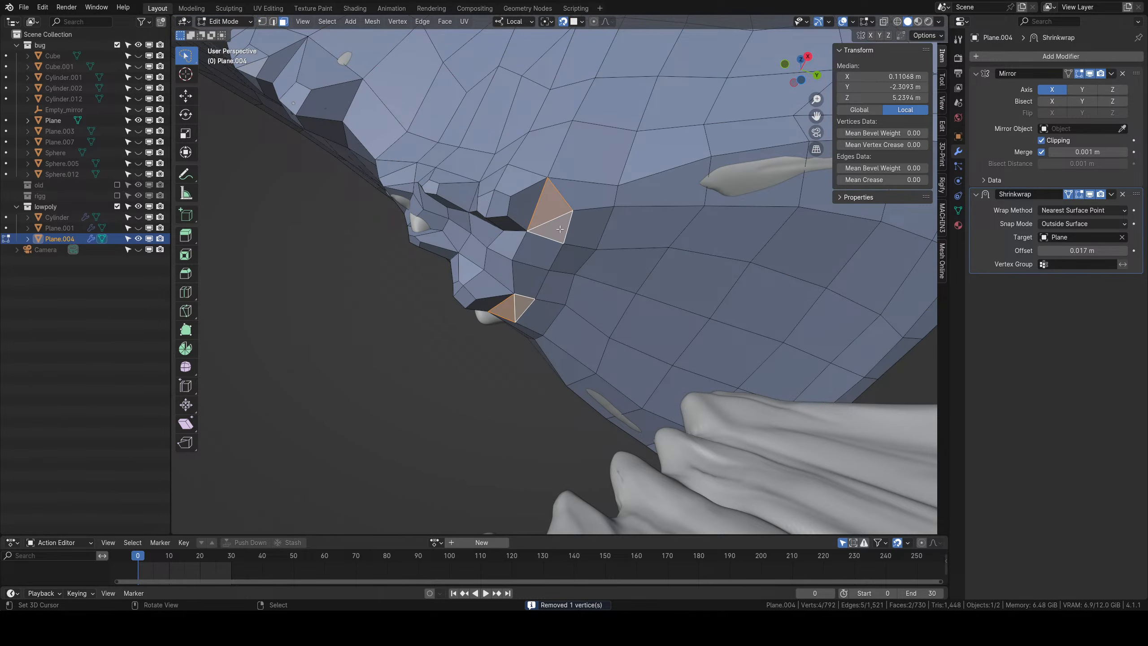
key(f)
Add a Subdivision Surface modifier to the low-poly horn, set its render level to 1 and place it above Shrinkwrap.
scroll(560, 229, down, 5)
middle_drag(560, 228, 695, 280)
key(Tab)
scroll(545, 350, down, 4)
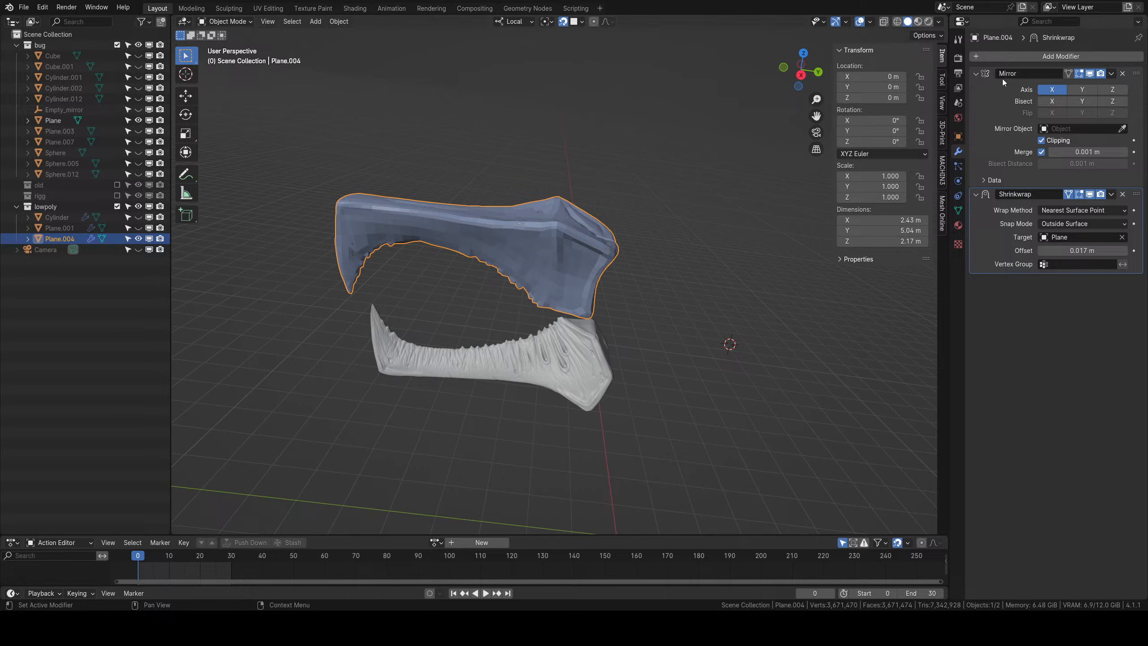
key(shift+a)
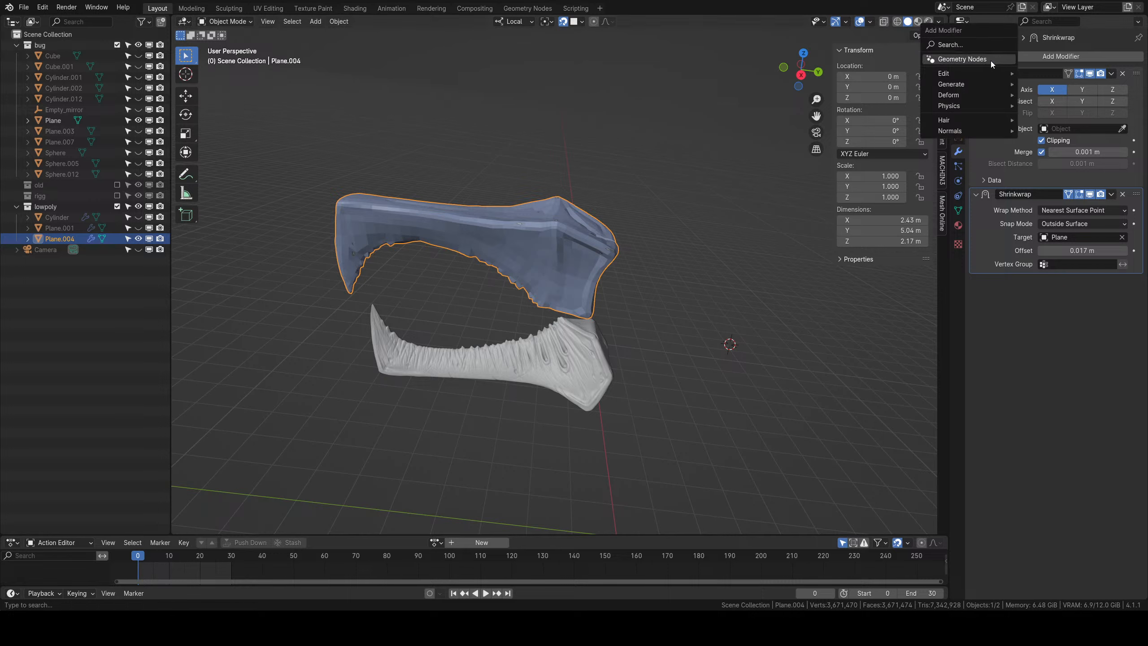
click(948, 45)
text(su)
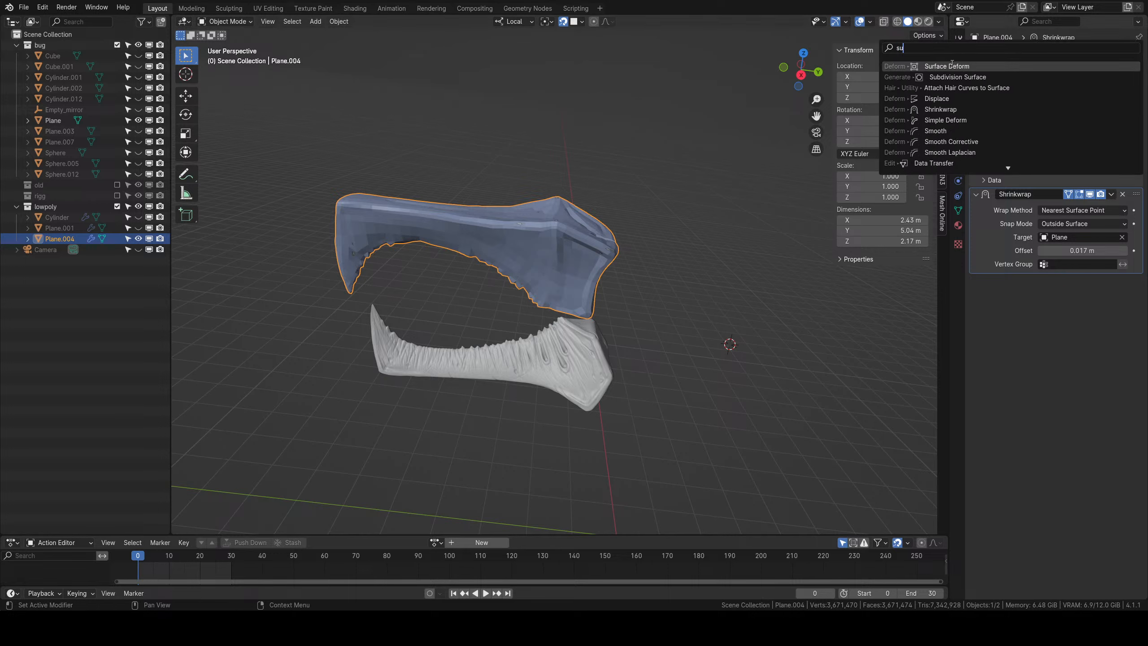
click(945, 77)
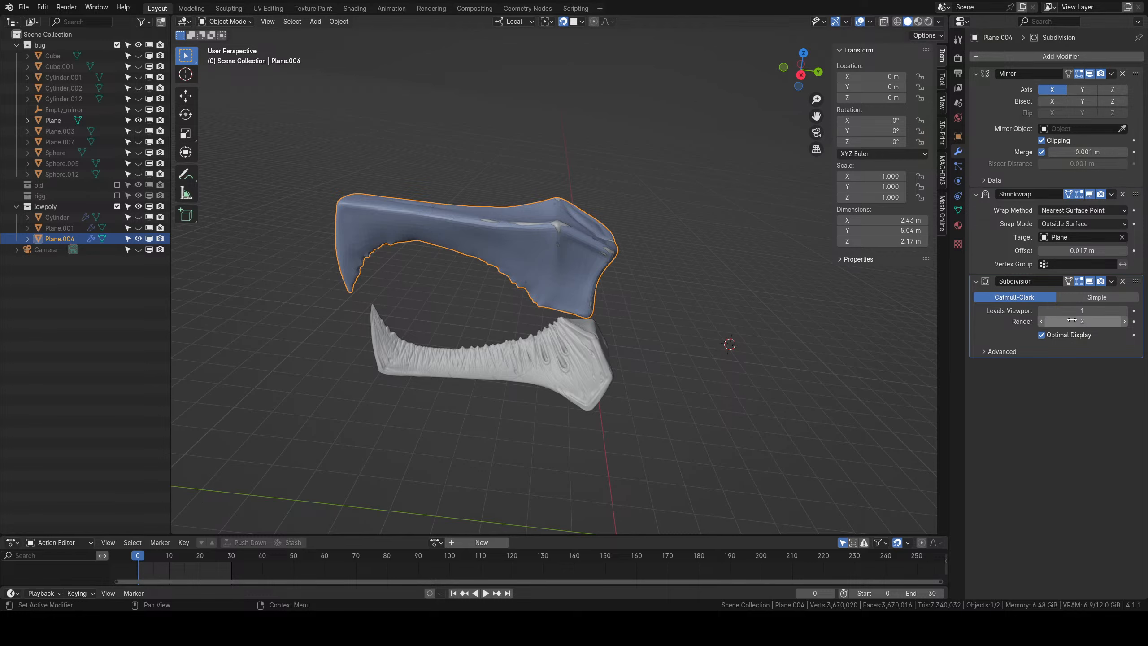
click(1045, 322)
drag(1136, 283, 1135, 189)
Examine how the subdivided horn follows the sculpt and how its edge flow runs across the side and toothed edge.
middle_drag(608, 254, 637, 250)
scroll(534, 296, up, 2)
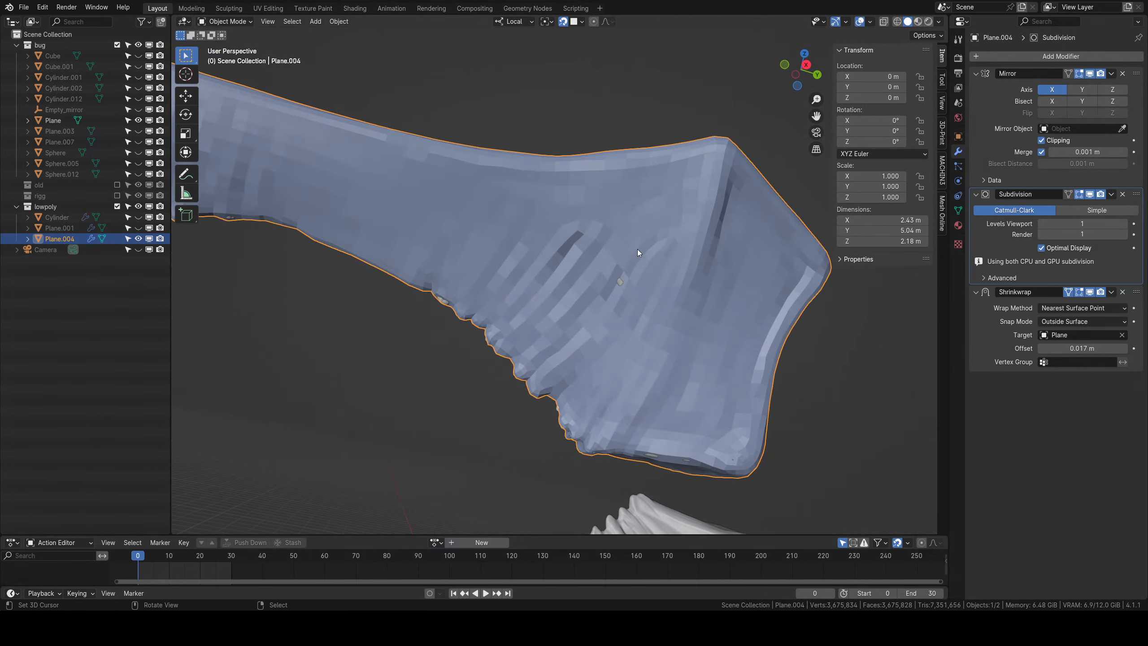
key(Tab)
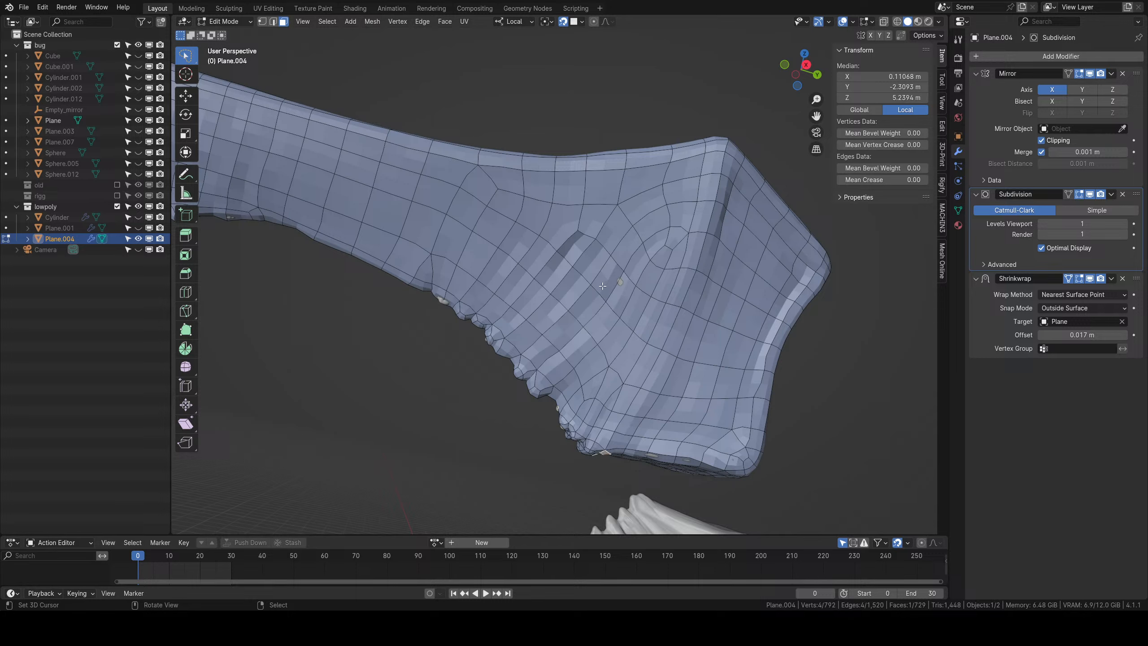
key(Tab)
scroll(603, 285, down, 3)
middle_drag(595, 298, 578, 375)
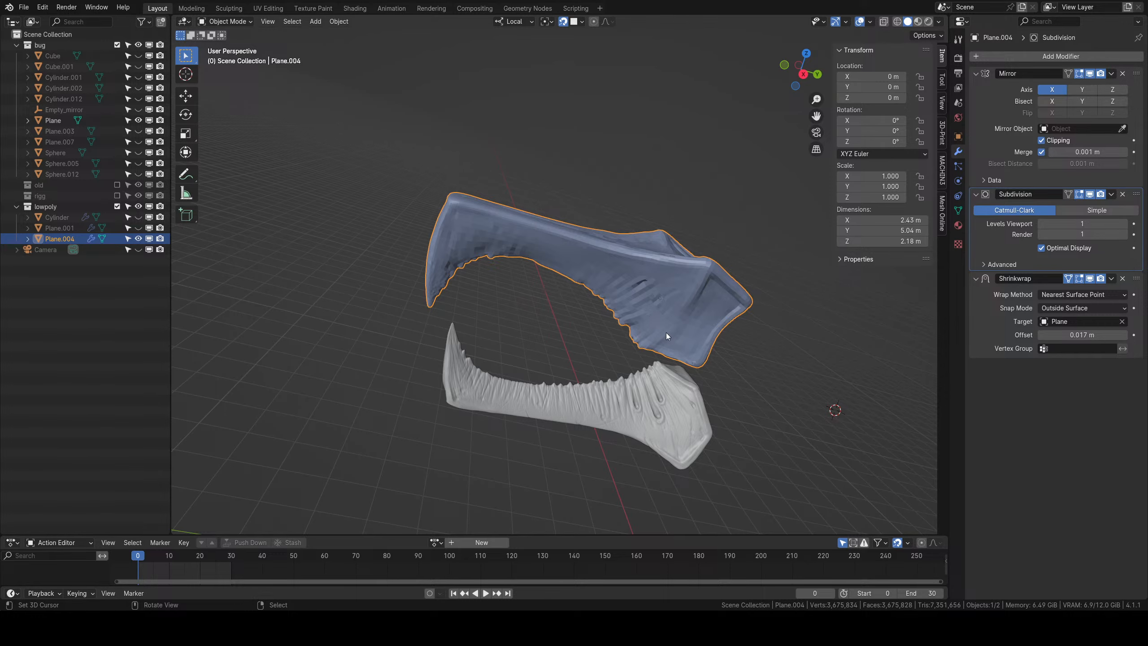
middle_drag(666, 335, 722, 274)
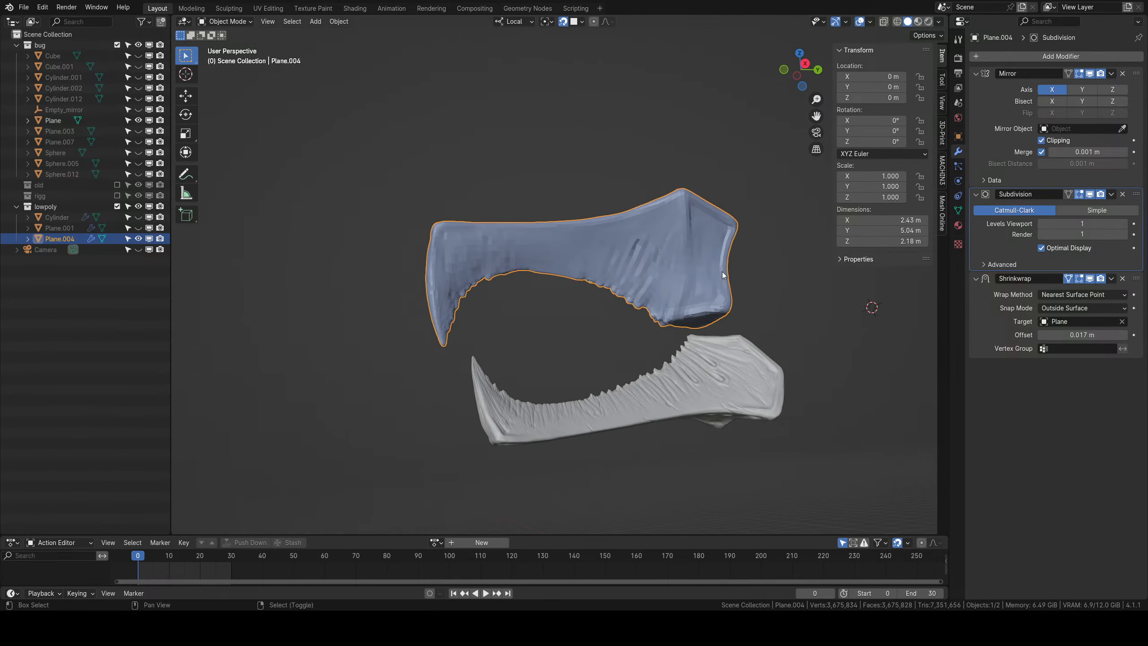
scroll(615, 282, up, 3)
key(Tab)
middle_drag(615, 281, 556, 237)
scroll(560, 240, up, 2)
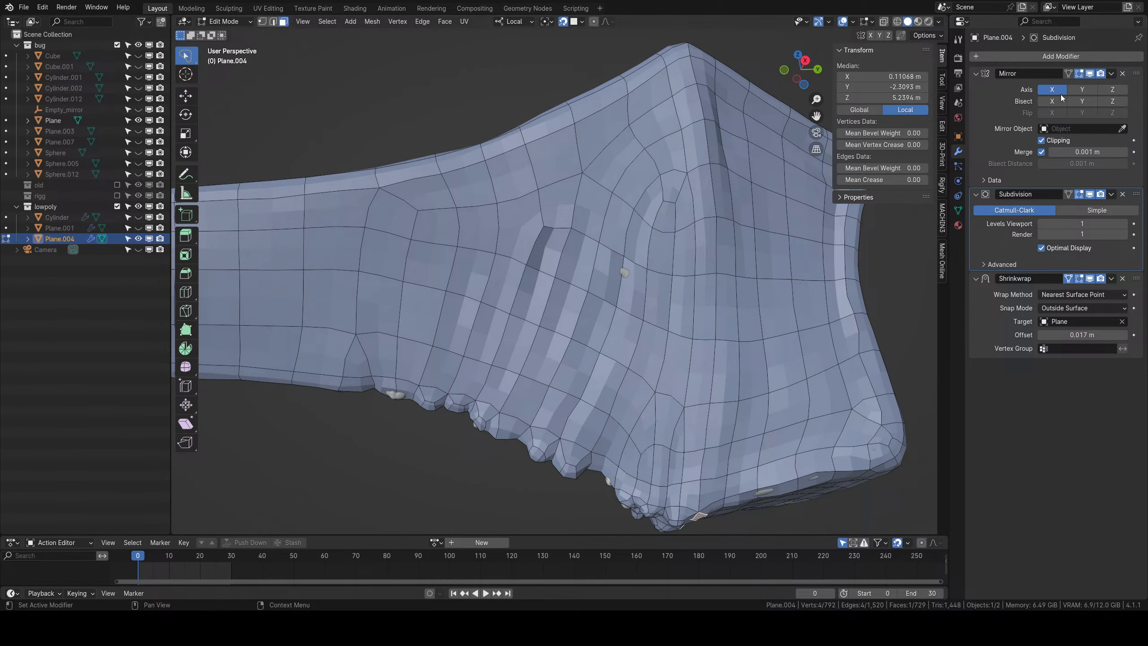
Turn off the Subdivision modifier's viewport display and clear the vertex selection.
click(1089, 194)
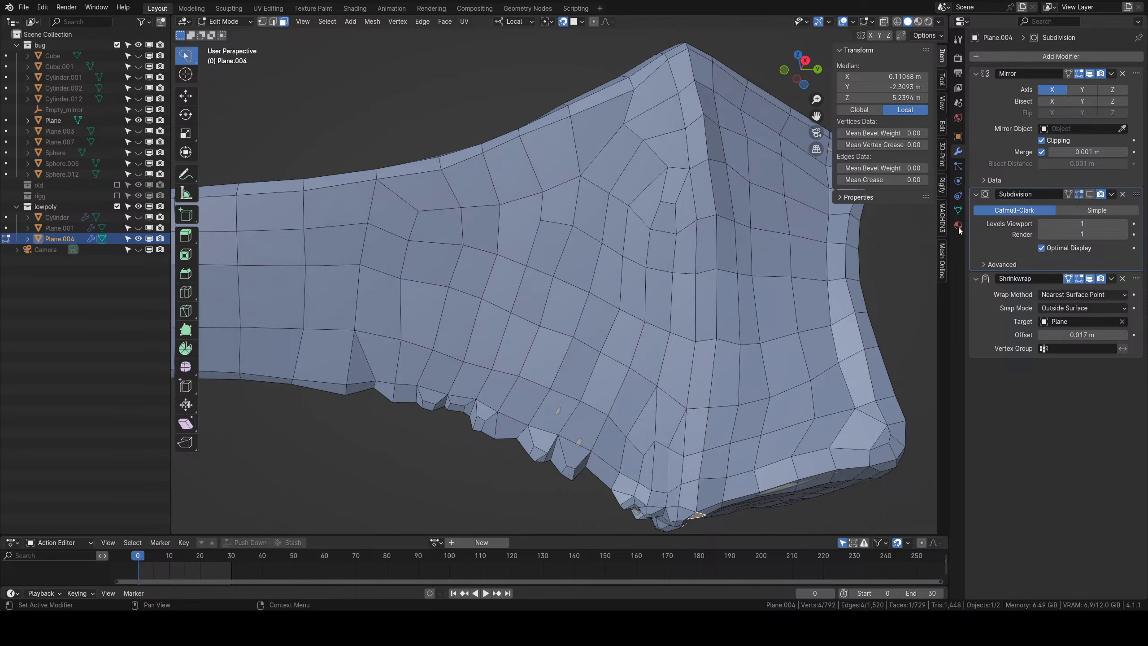
key(1)
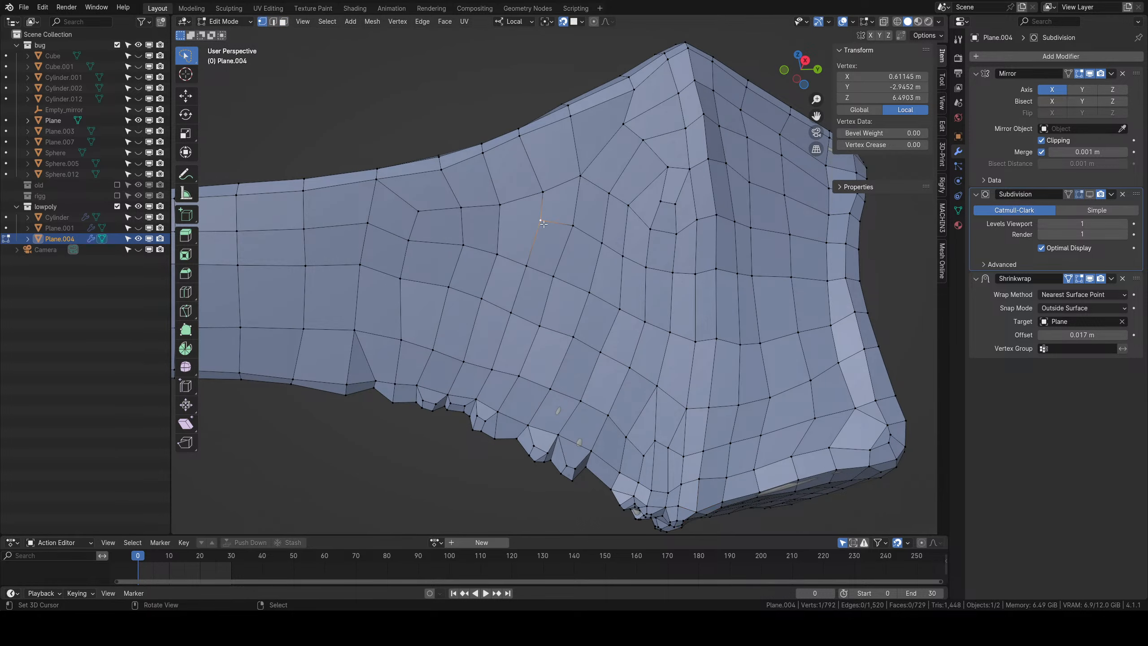
key(alt+a)
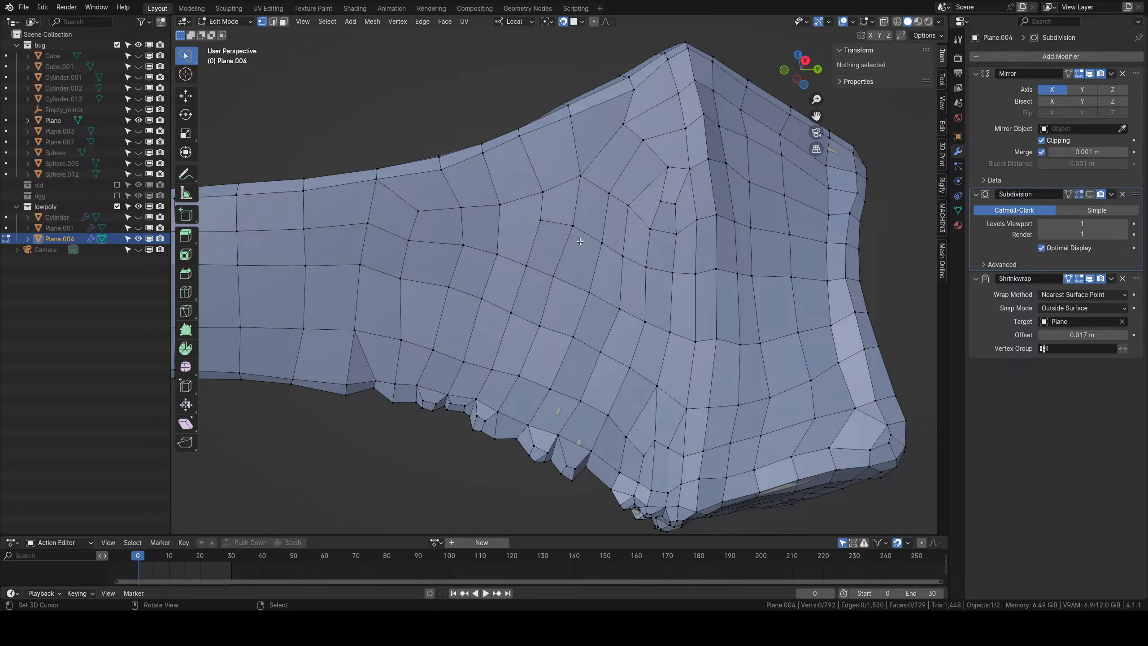
Select two faces on the horn's side and inspect them in wireframe display before returning to solid shading.
key(3)
click(526, 342)
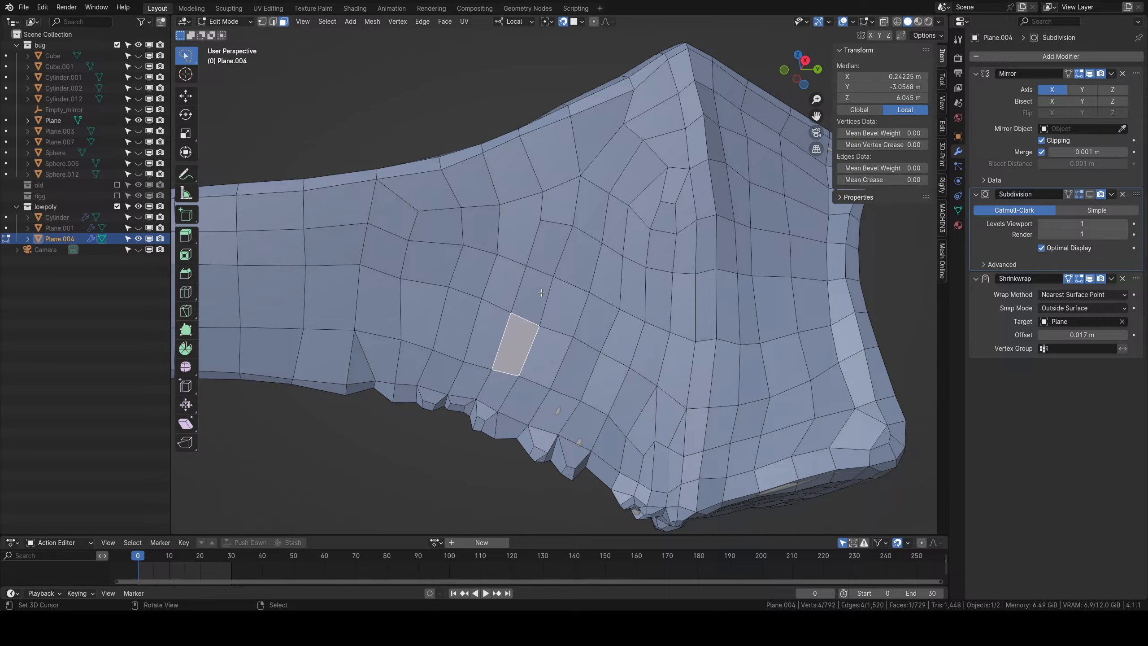
shift+click(549, 248)
key(z)
click(509, 275)
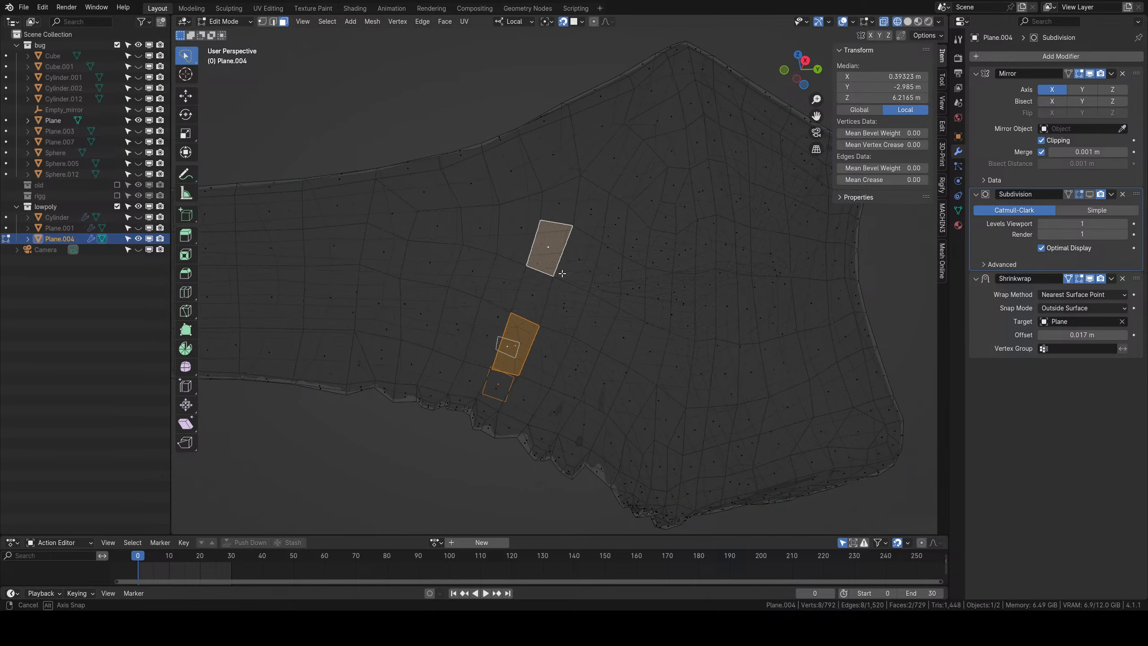
mouse_move(507, 347)
middle_down()
mouse_move(521, 312)
mouse_move(617, 287)
mouse_move(590, 259)
mouse_move(567, 276)
mouse_move(598, 300)
mouse_move(610, 391)
mouse_move(556, 426)
mouse_move(597, 262)
middle_up()
key(z)
click(578, 318)
Examine the whole horn mesh with all its faces selected, checking the overall shape and topology.
key(Tab)
scroll(596, 303, down, 1)
scroll(602, 302, down, 5)
key(Tab)
key(a)
scroll(597, 262, up, 3)
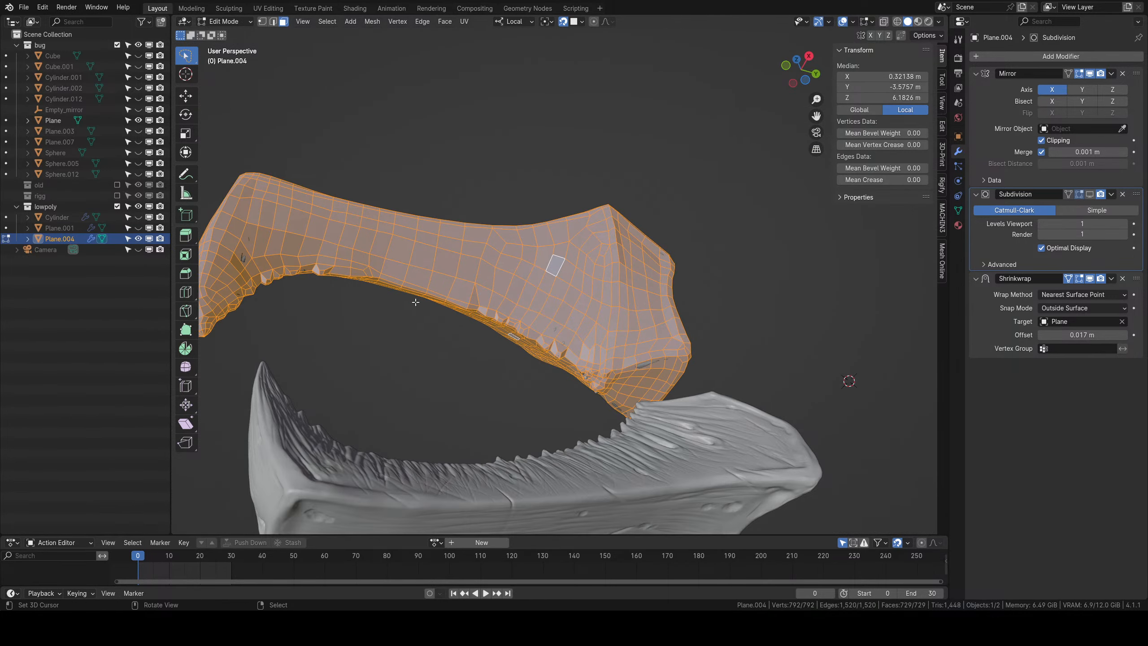
mouse_move(415, 303)
middle_down()
mouse_move(422, 234)
mouse_move(588, 349)
middle_up()
Select the edge loops along the horn's mirror centreline and lower rear edge and mark them as UV seams.
key(2)
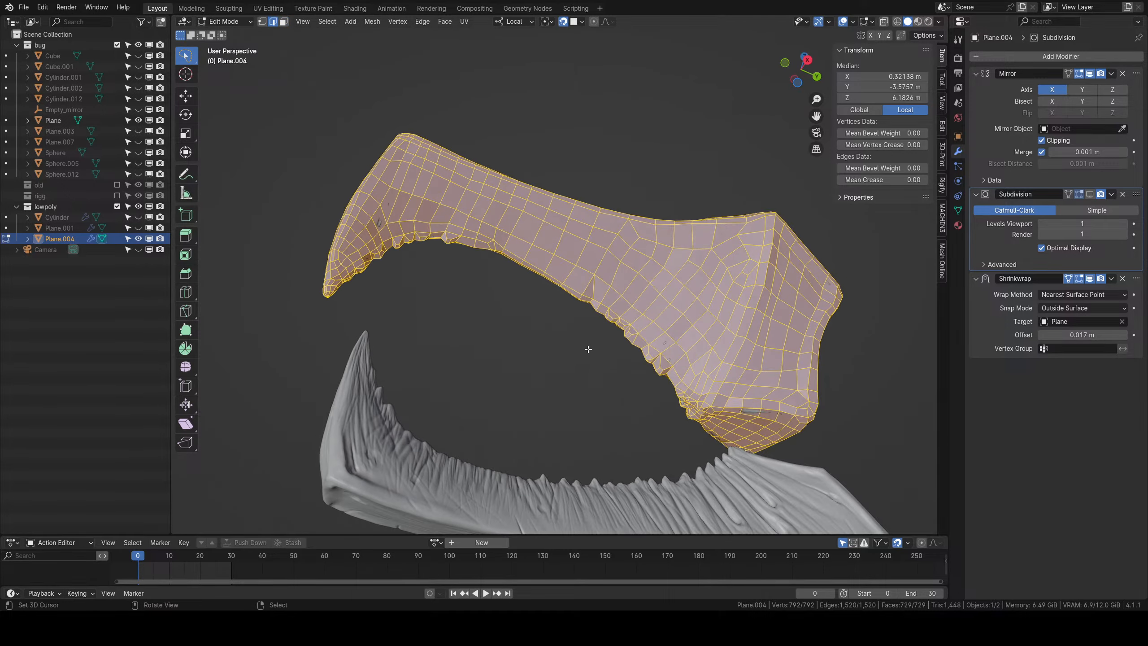
mouse_move(604, 301)
middle_down()
mouse_move(470, 369)
mouse_move(541, 310)
mouse_move(511, 287)
mouse_move(605, 265)
mouse_move(528, 275)
mouse_move(579, 273)
middle_up()
key(alt+a)
alt+click(510, 287)
alt+shift+click(528, 273)
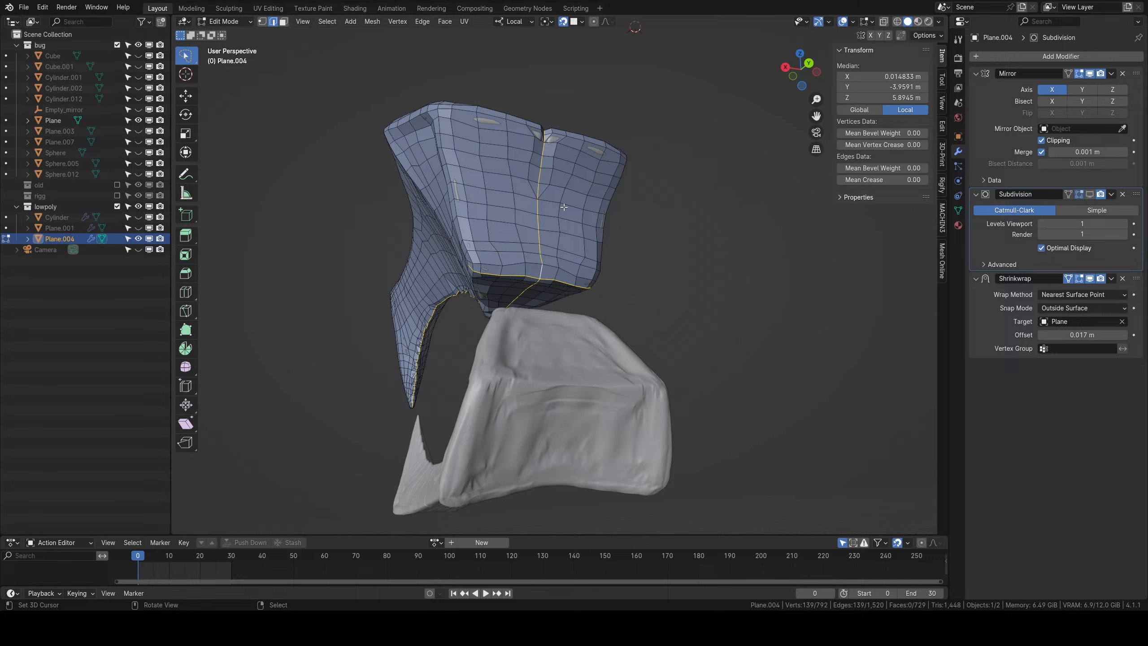
scroll(567, 205, down, 5)
middle_drag(568, 205, 587, 253)
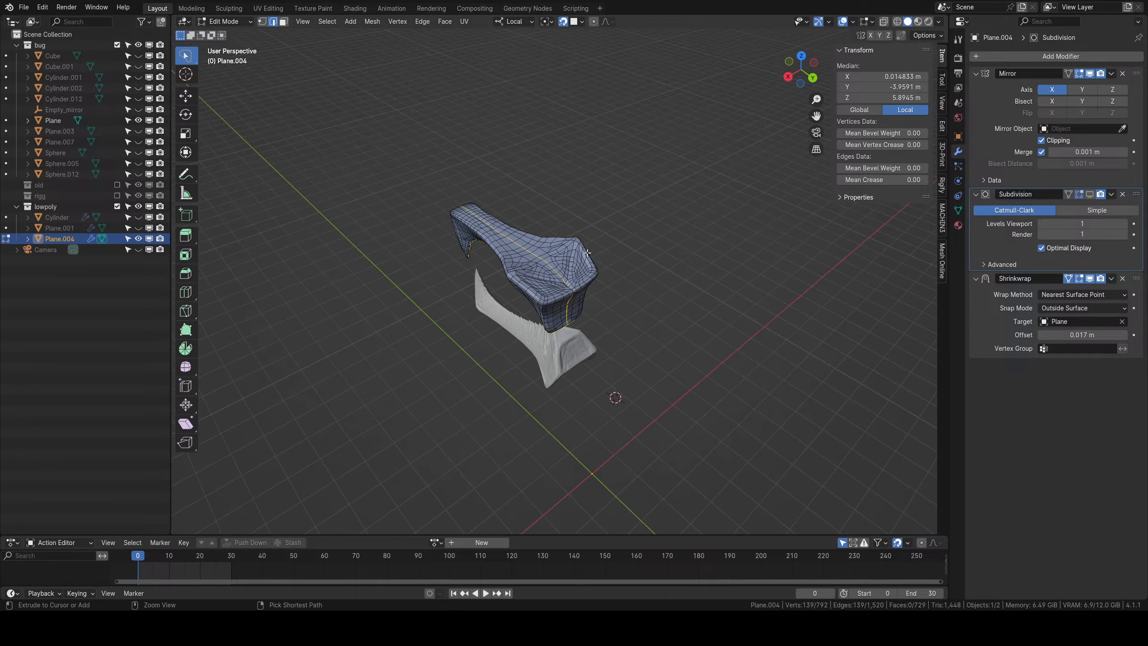
key(ctrl+e)
click(544, 421)
Mark a seam along the four edges crossing the horn's top at the bend above its tip.
middle_drag(544, 420, 474, 346)
shift+middle_drag(475, 346, 565, 358)
scroll(546, 353, up, 5)
alt+click(564, 355)
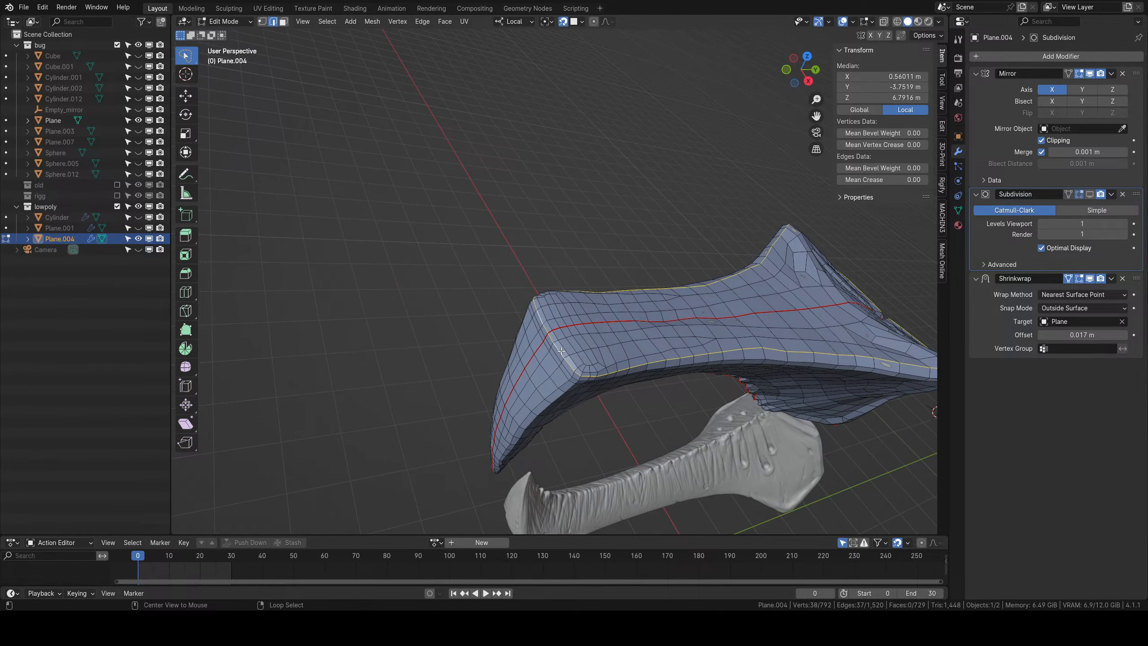
click(550, 335)
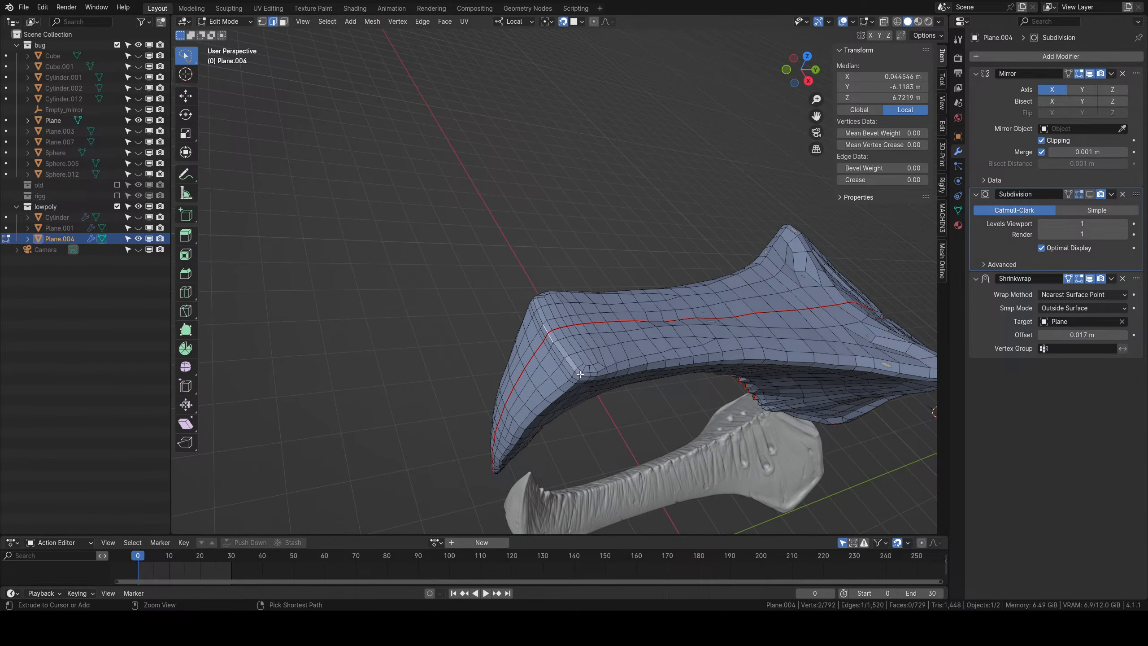
ctrl+click(579, 374)
right_click(580, 375)
click(584, 377)
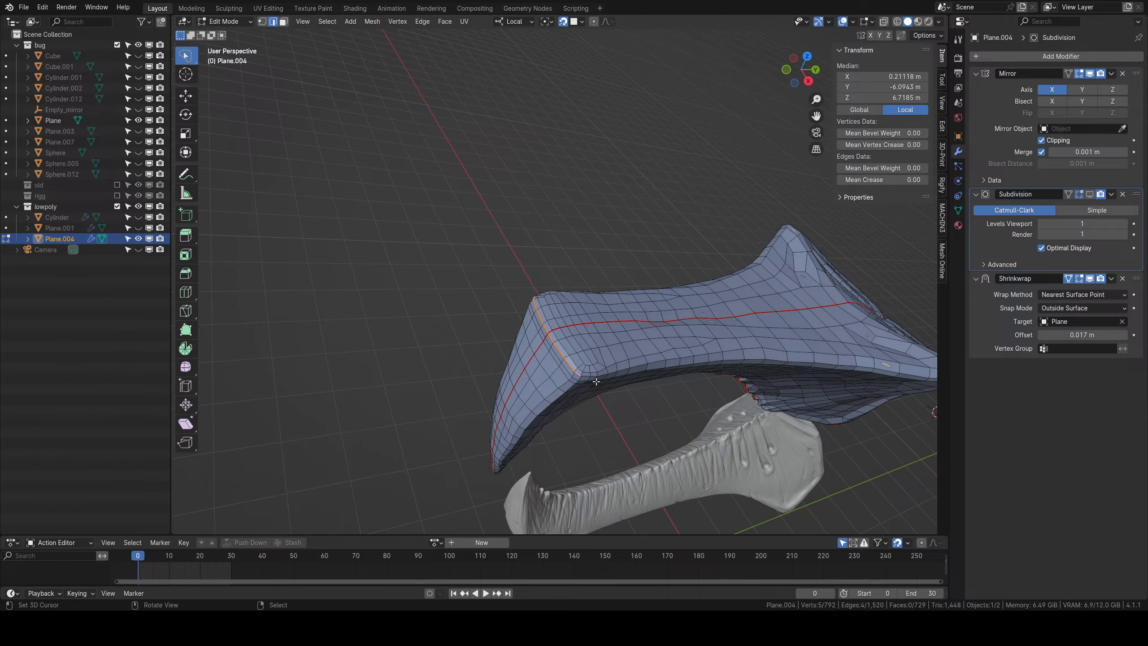
Unwrap the whole horn mesh with the standard Unwrap and show its UV layout in the UV Editing workspace.
scroll(584, 377, down, 4)
key(a)
key(u)
click(630, 321)
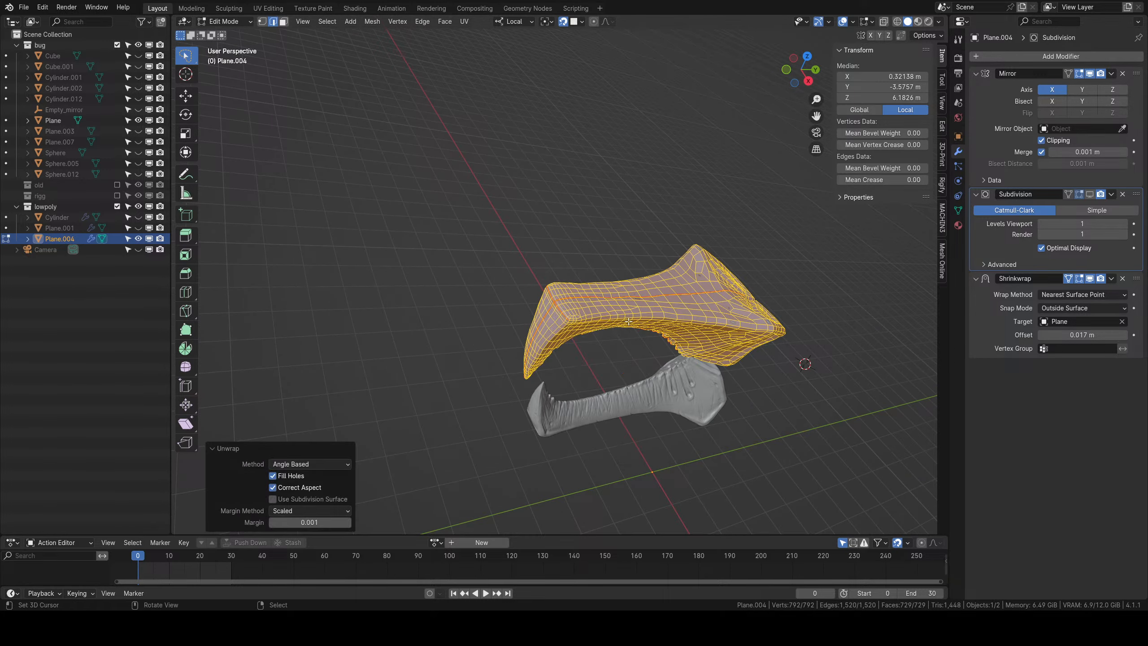
middle_drag(631, 321, 519, 226)
key(Tab)
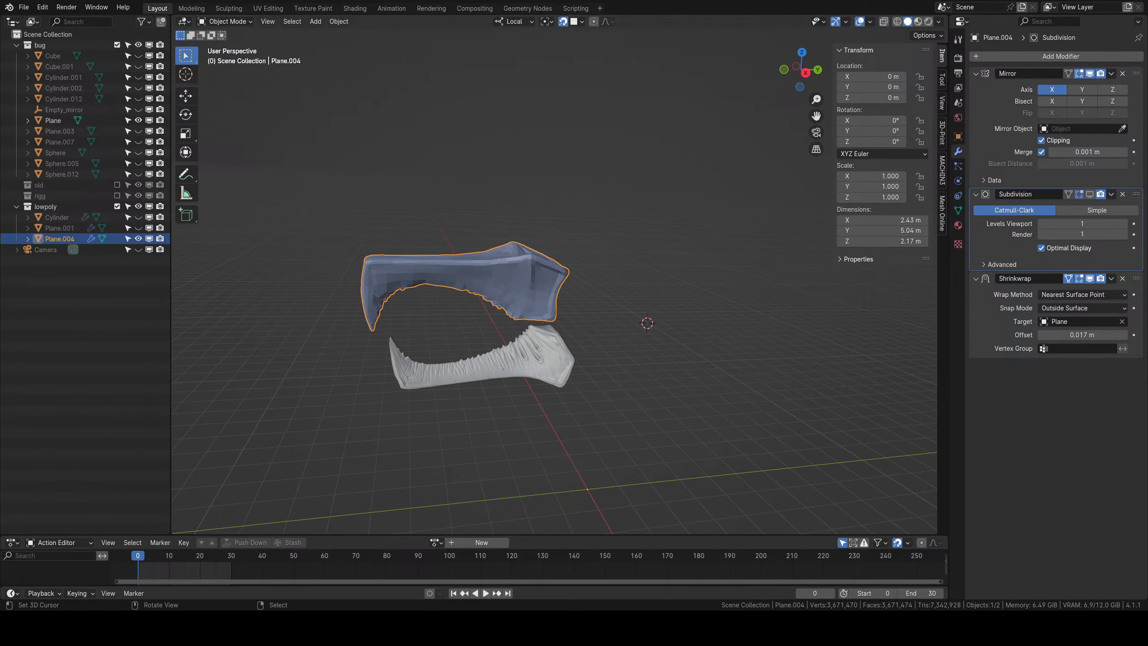
click(268, 8)
scroll(336, 325, up, 5)
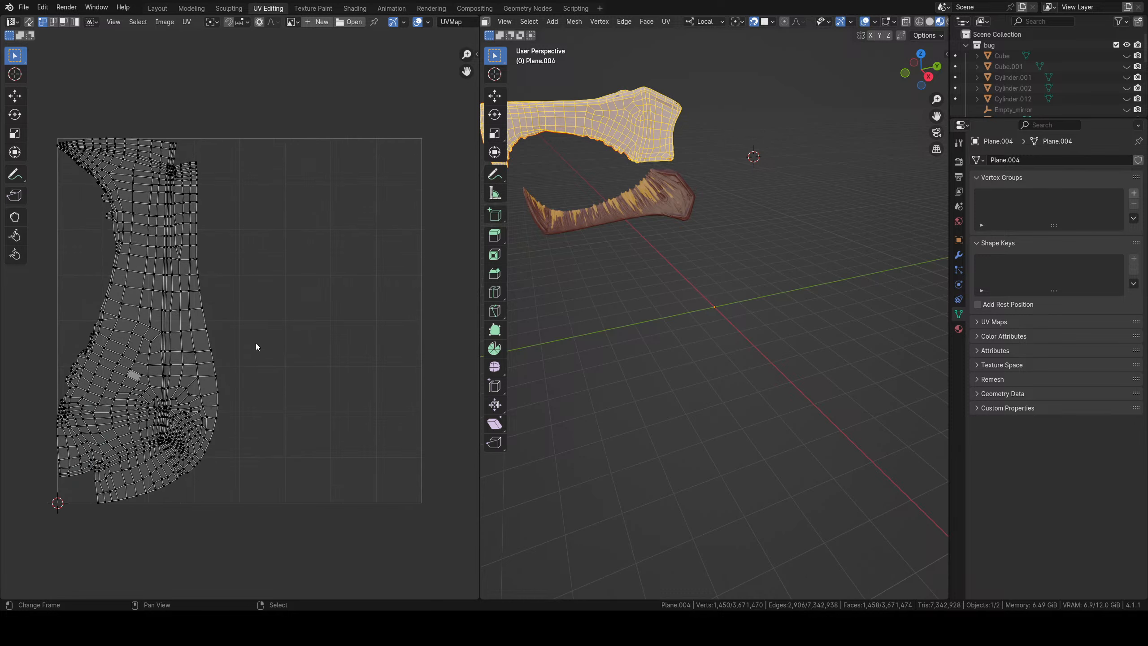
scroll(736, 241, down, 4)
middle_drag(736, 241, 737, 268)
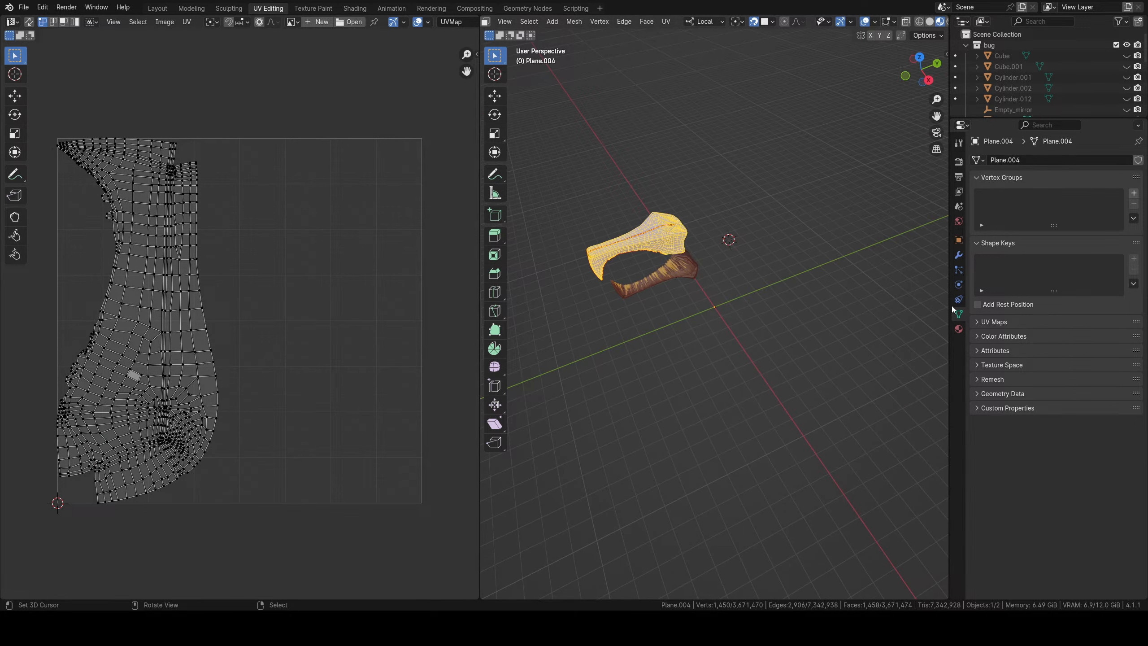
Feed the horn material's Base Color from an Image Texture using a new 1024 px image with the UV Grid generated type.
key(Tab)
click(959, 328)
click(1042, 292)
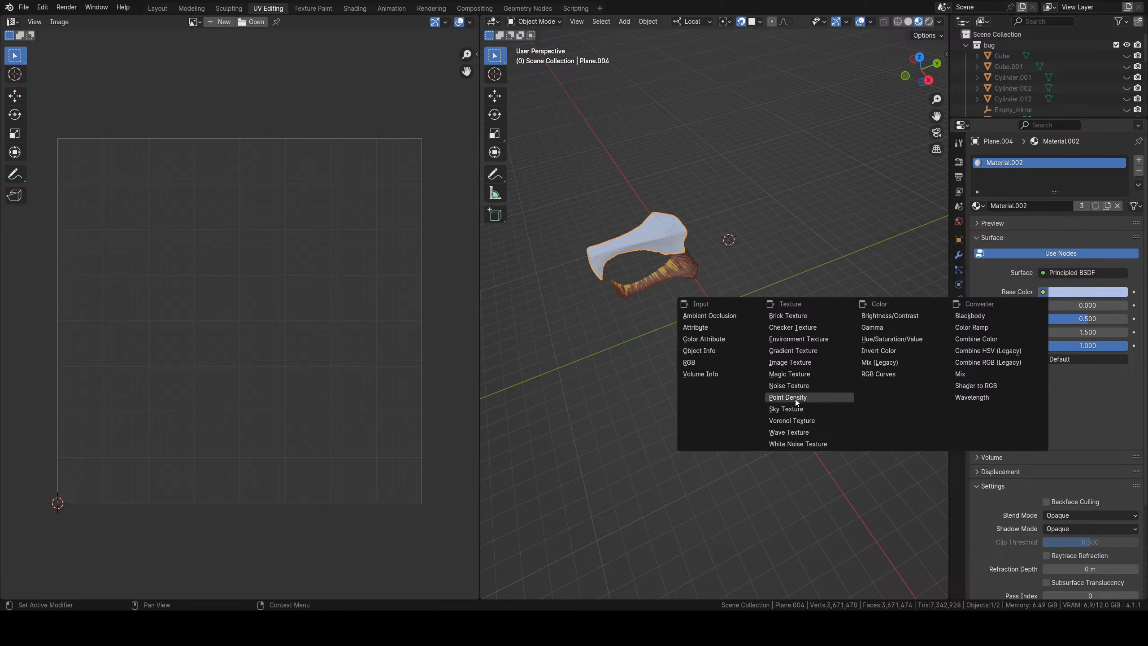
click(790, 362)
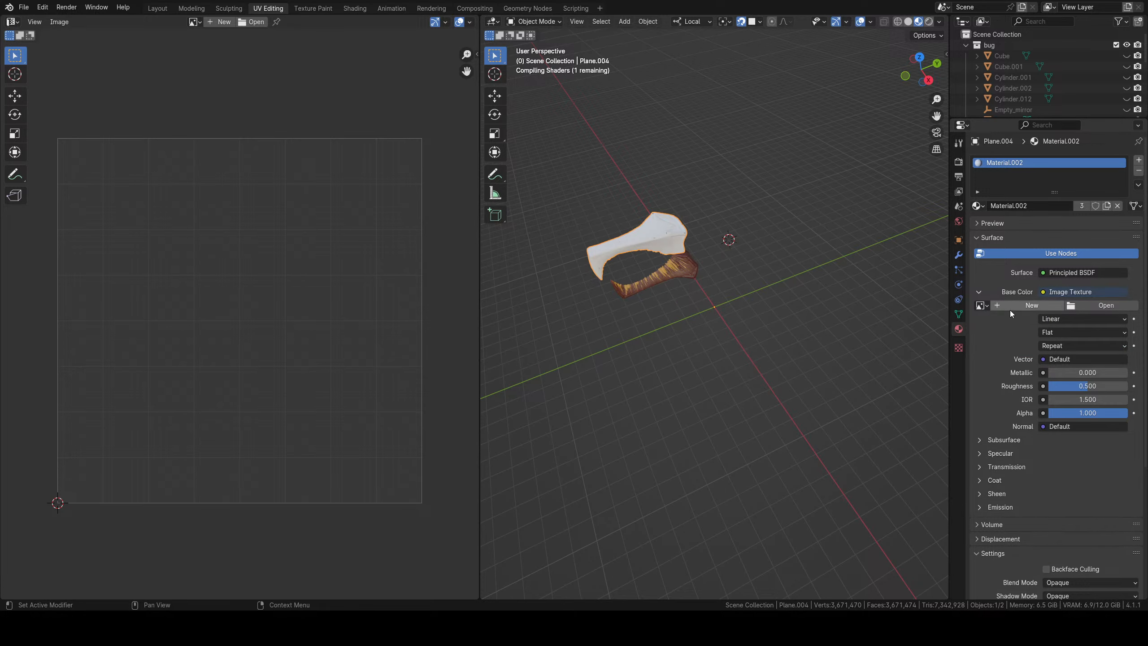
click(1026, 306)
click(1070, 362)
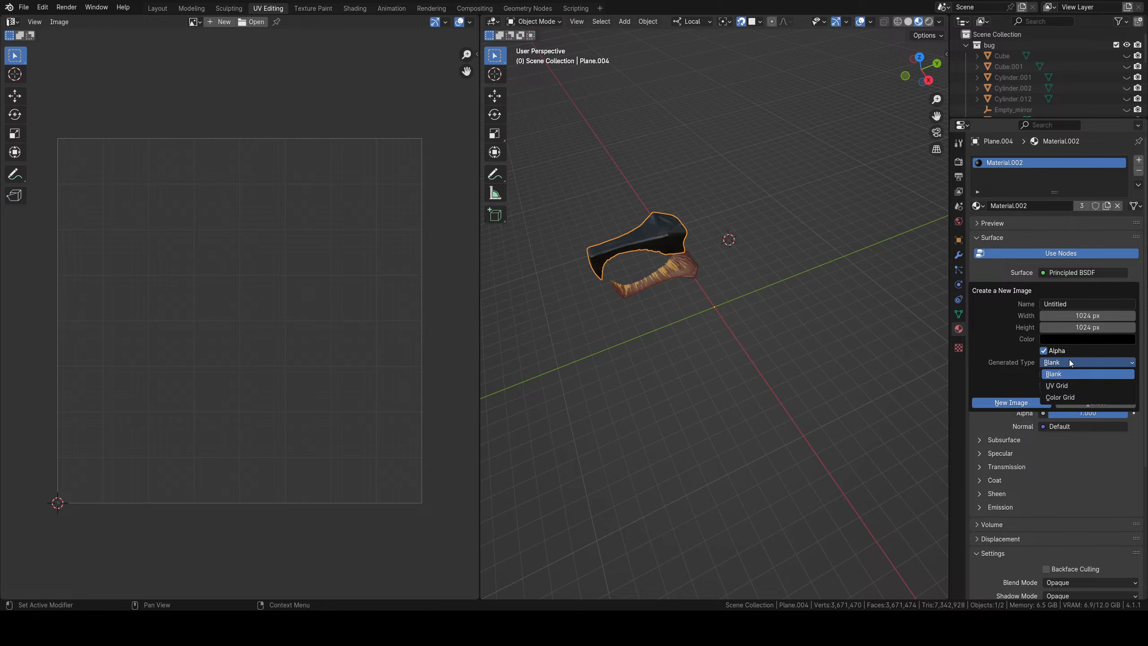
click(1056, 388)
click(1014, 402)
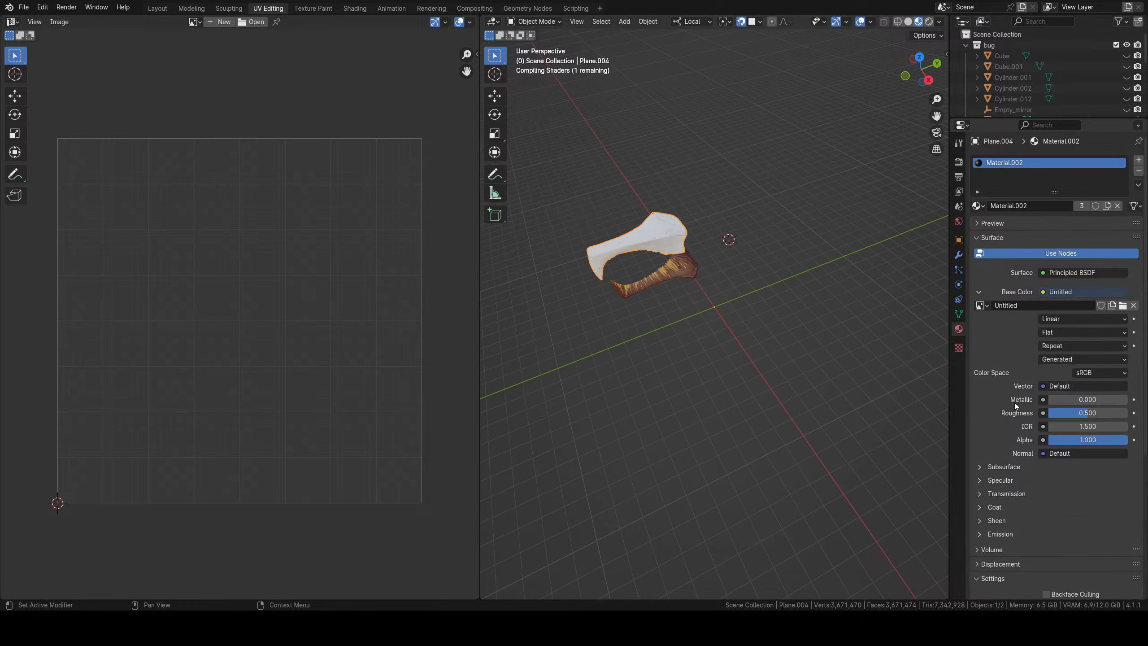
Mark a seam along the upper edge of the horn's wide rear end face.
middle_drag(611, 344, 712, 303)
scroll(681, 367, up, 4)
key(Tab)
scroll(712, 303, up, 1)
key(alt+a)
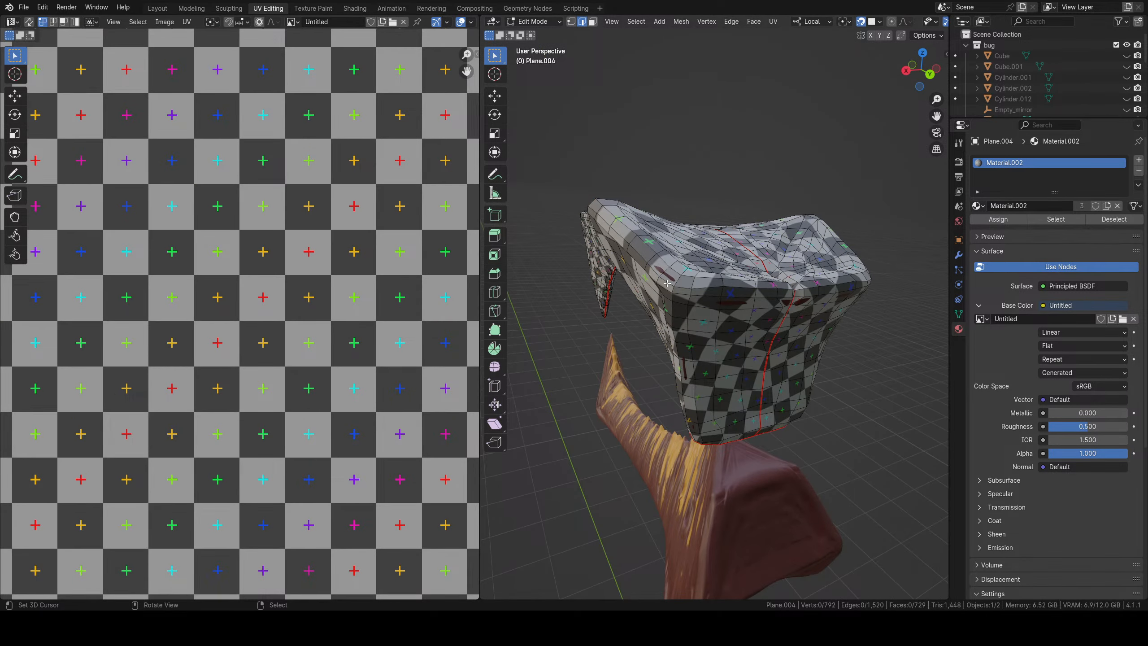
ctrl+right_click(787, 294)
middle_drag(787, 294, 723, 326)
shift+right_click(594, 326)
key(ctrl+e)
click(598, 331)
Unwrap the entire horn again with the added seam and check the checker pattern on its side.
scroll(723, 326, down, 2)
key(a)
key(u)
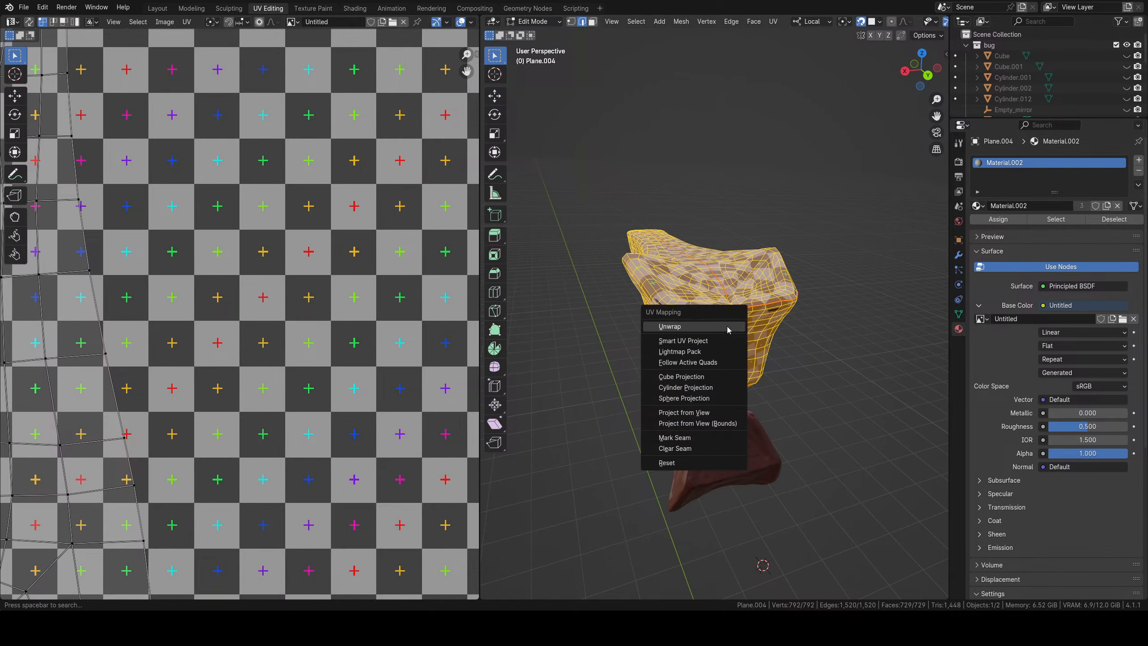
click(726, 325)
scroll(236, 283, down, 6)
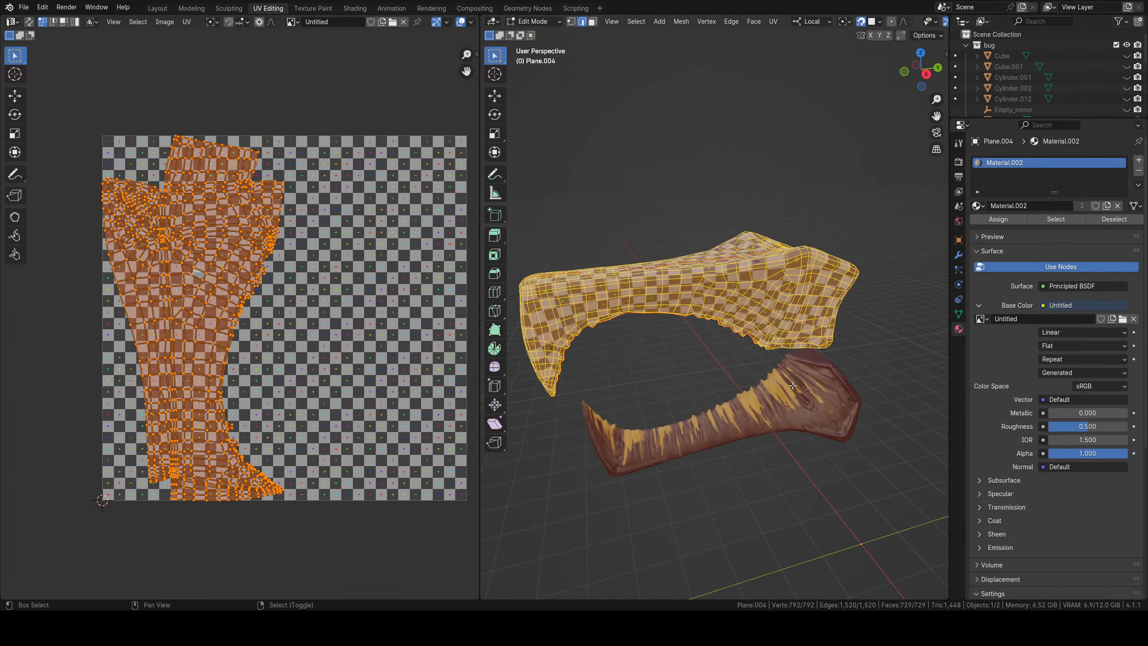
middle_drag(758, 443, 688, 374)
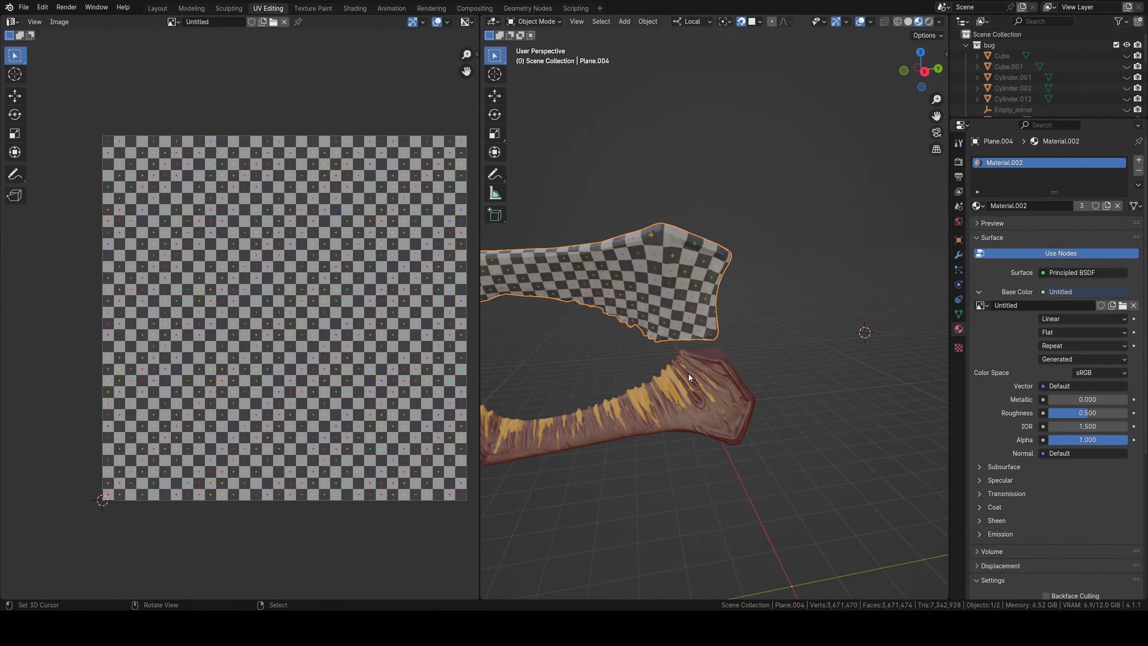
Reveal all the hidden parts of the beetle.
scroll(688, 374, down, 4)
mouse_move(728, 335)
middle_down()
mouse_move(720, 351)
mouse_move(681, 358)
mouse_move(705, 370)
mouse_move(718, 348)
middle_up()
key(alt+h)
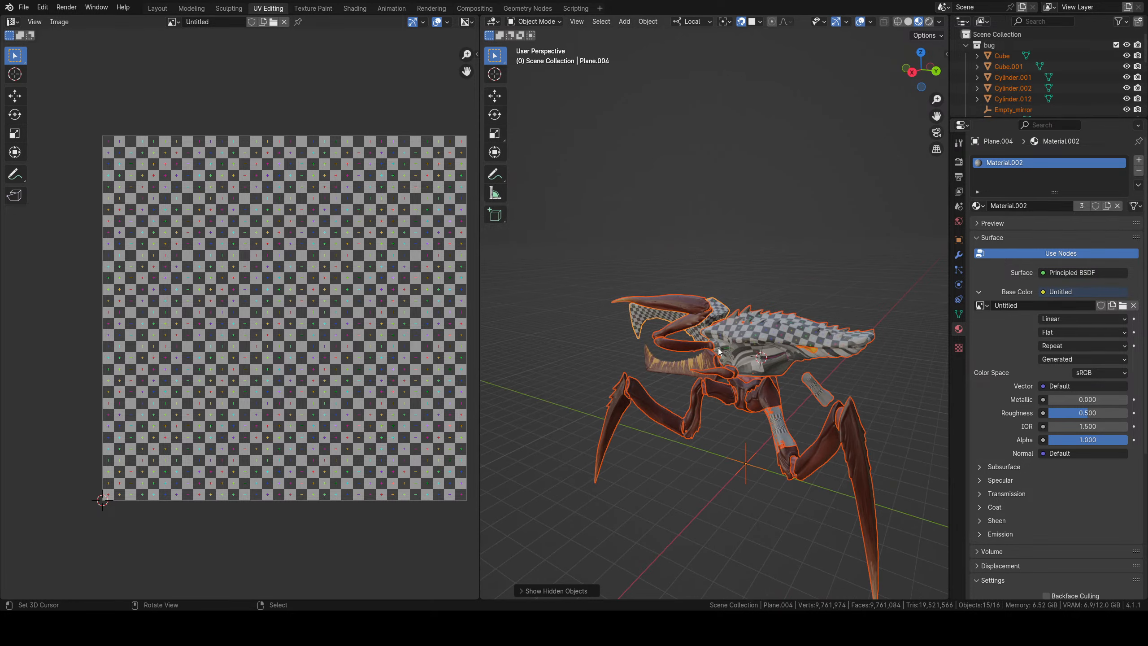
Unwrap the entire low-poly body shell Plane.001 and inspect its checker pattern in Object Mode.
right_click(735, 332)
scroll(741, 335, up, 2)
key(Tab)
shift+middle_drag(802, 359, 685, 374)
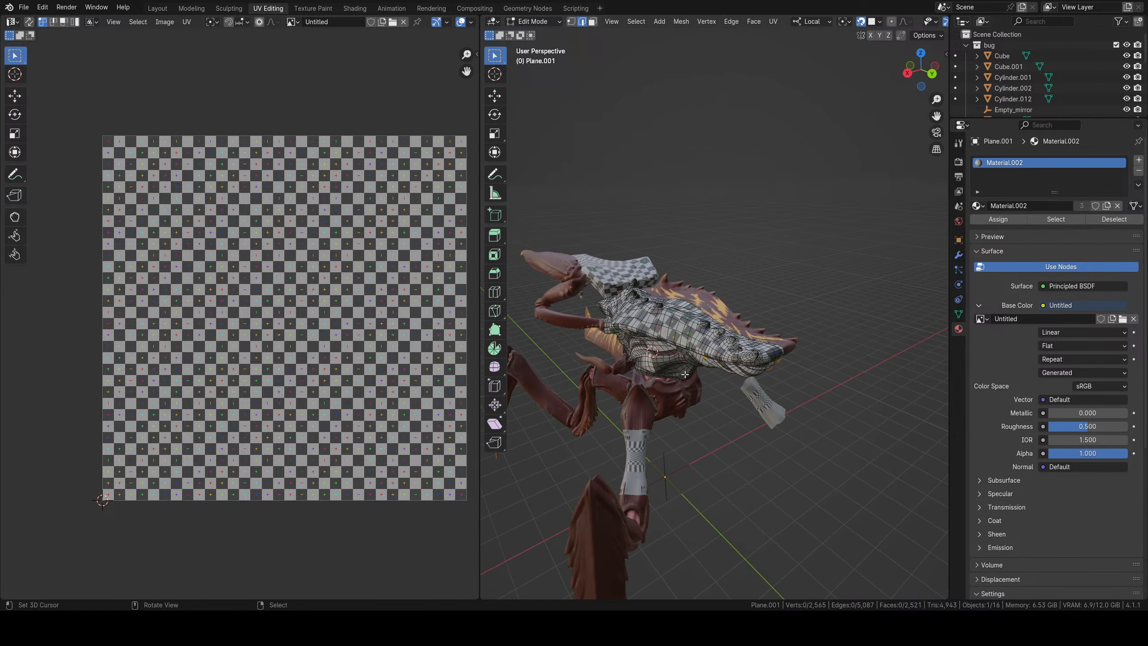
key(a)
key(u)
click(698, 355)
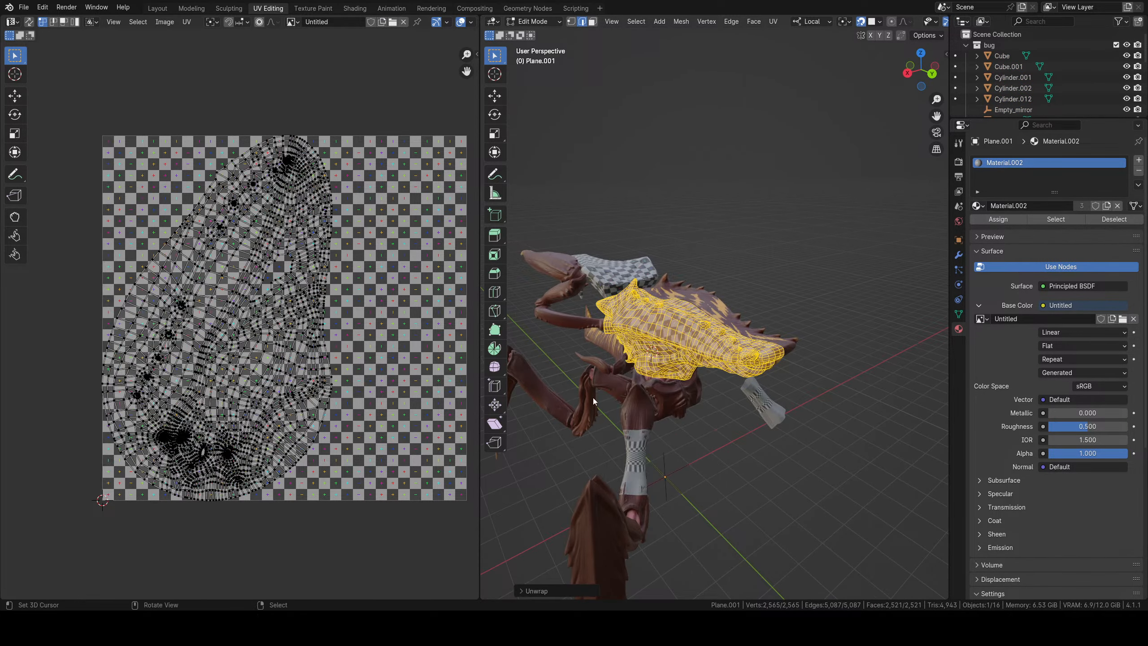
key(Tab)
middle_drag(664, 353, 776, 383)
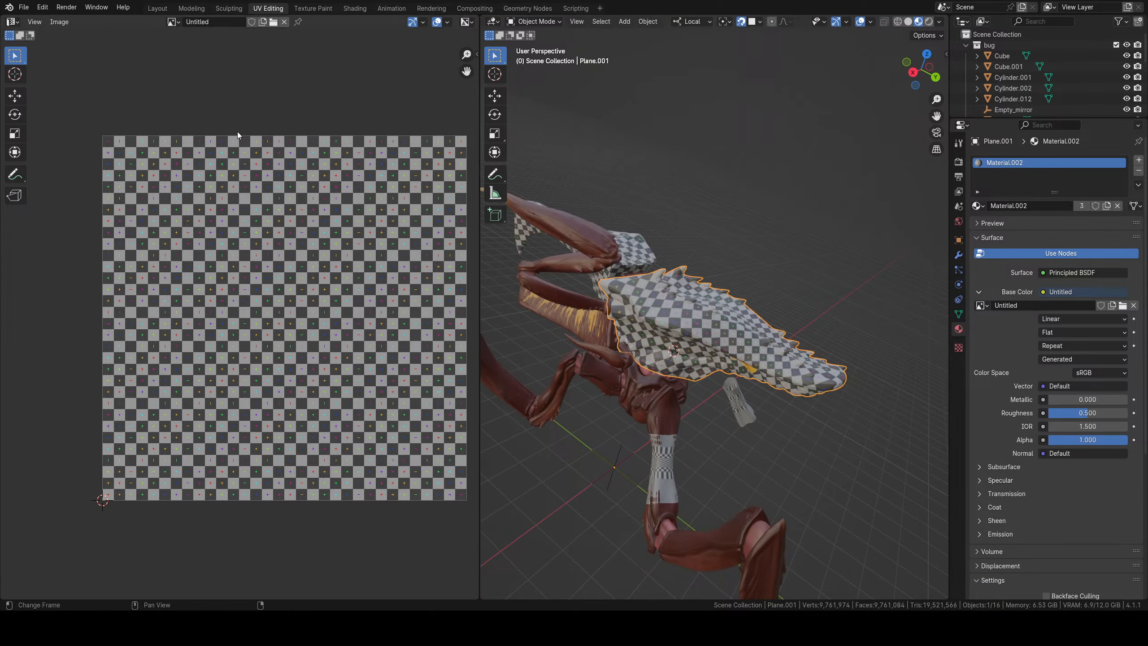
Mark a lengthwise edge loop on the low-poly leg segment Cylinder as a seam.
right_click(669, 474)
middle_drag(618, 415, 659, 275)
key(KP_Decimal)
key(Tab)
middle_drag(751, 351, 678, 313)
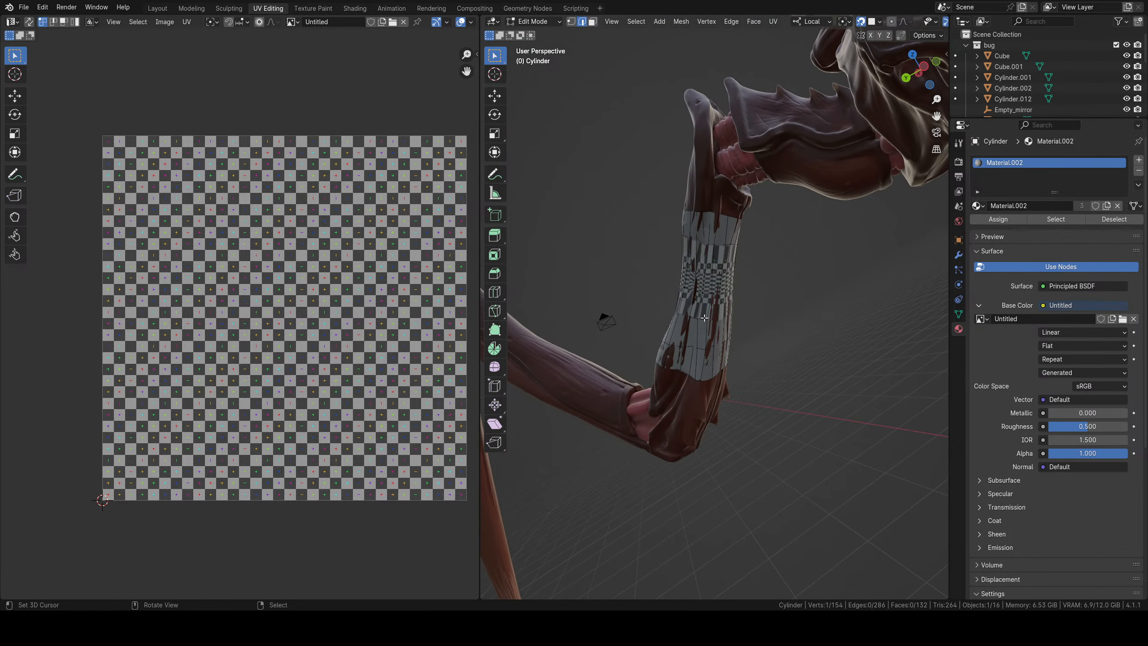
alt+click(692, 304)
key(ctrl+e)
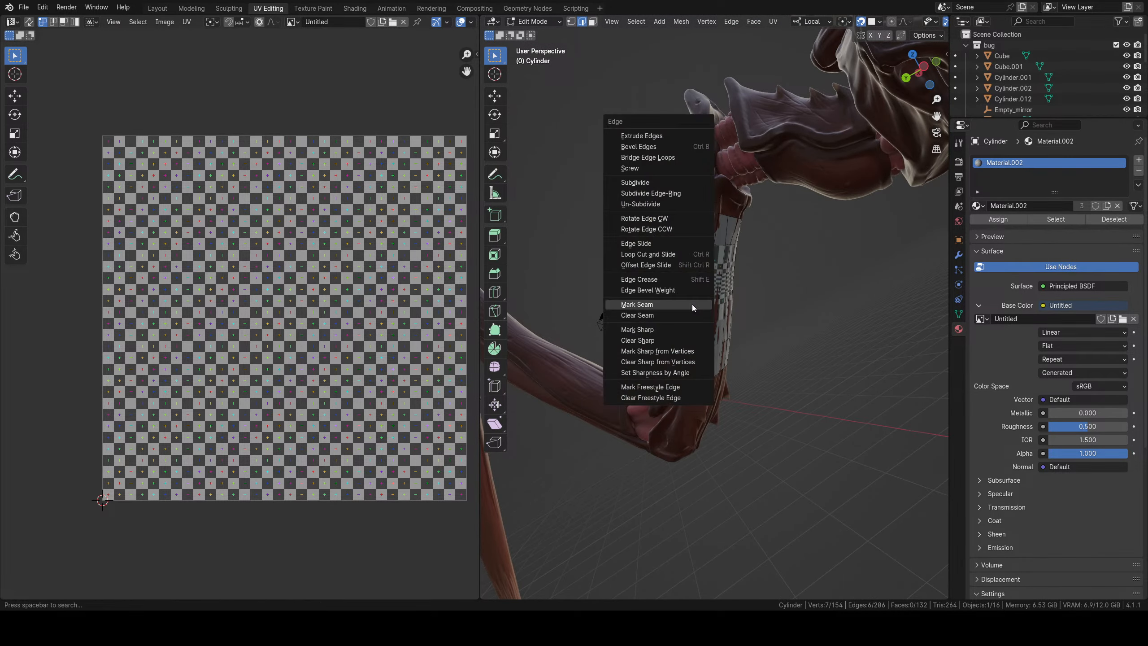
click(696, 303)
Unwrap the whole leg segment and view the checker pattern across the beetle in Object Mode.
key(a)
key(u)
click(711, 303)
key(u)
click(712, 304)
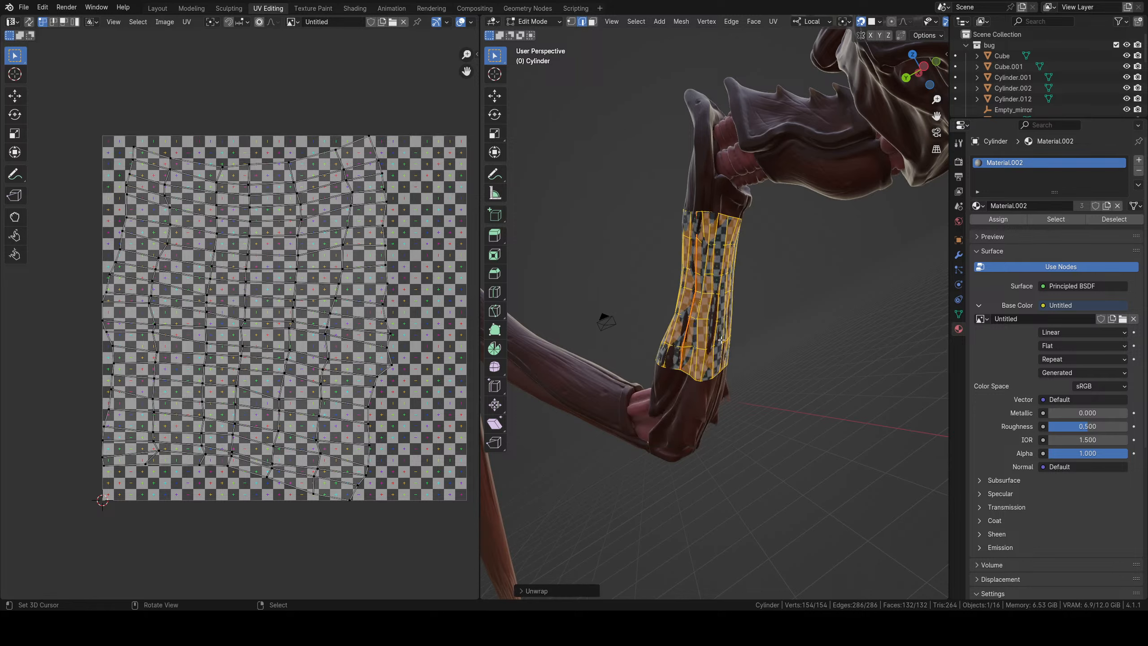
key(Tab)
key(alt+a)
scroll(728, 319, down, 6)
middle_drag(728, 319, 862, 313)
scroll(862, 313, down, 5)
middle_drag(632, 362, 734, 370)
scroll(734, 371, up, 4)
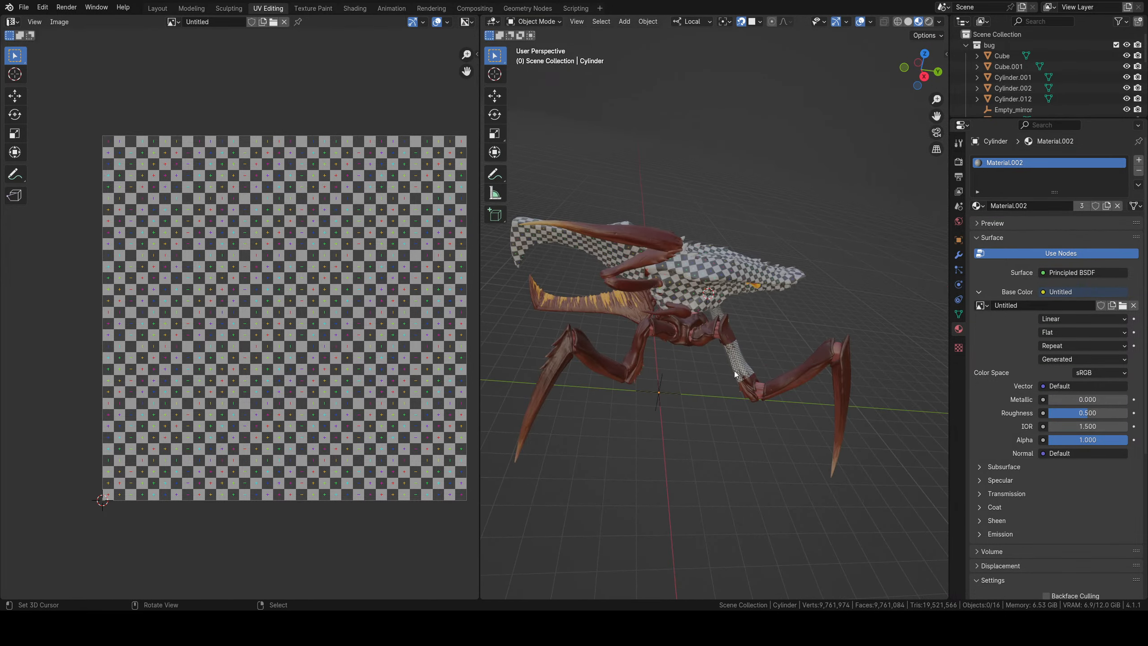
In the Layout workspace, exclude the bug collection and display the low-poly meshes in Material Preview shading.
click(157, 8)
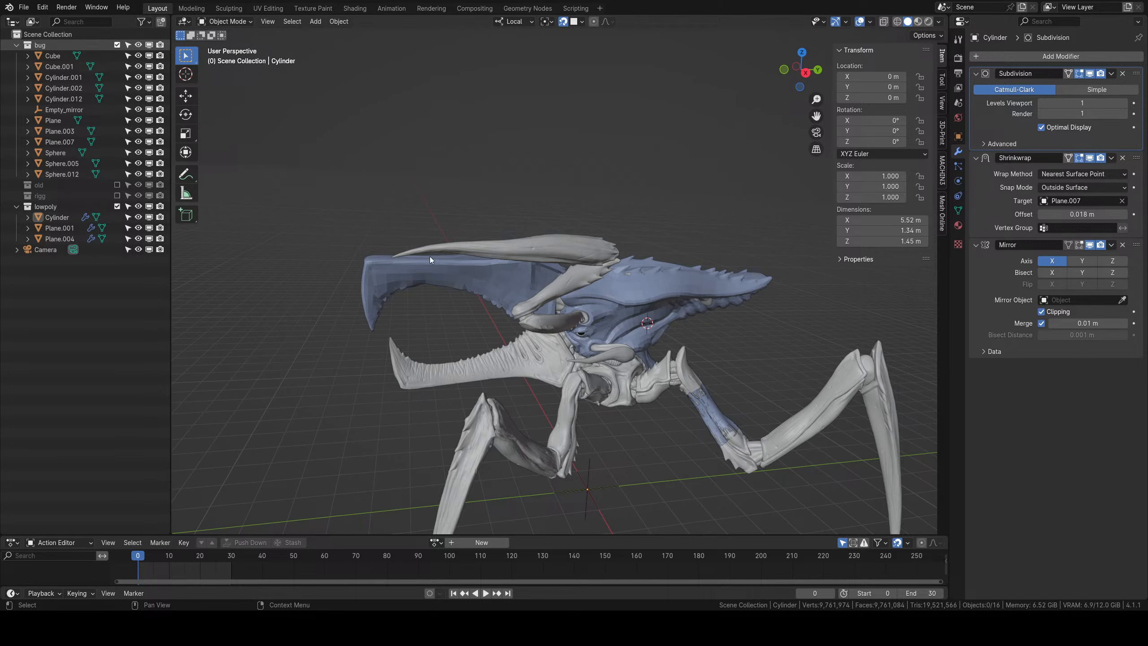
click(117, 45)
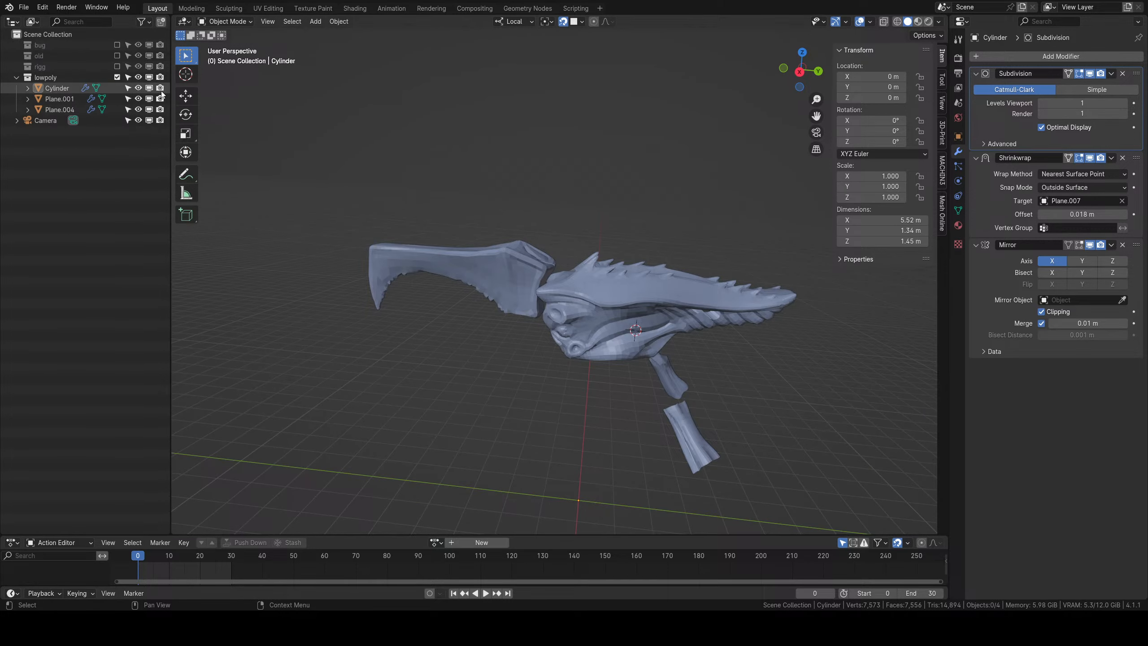
click(917, 21)
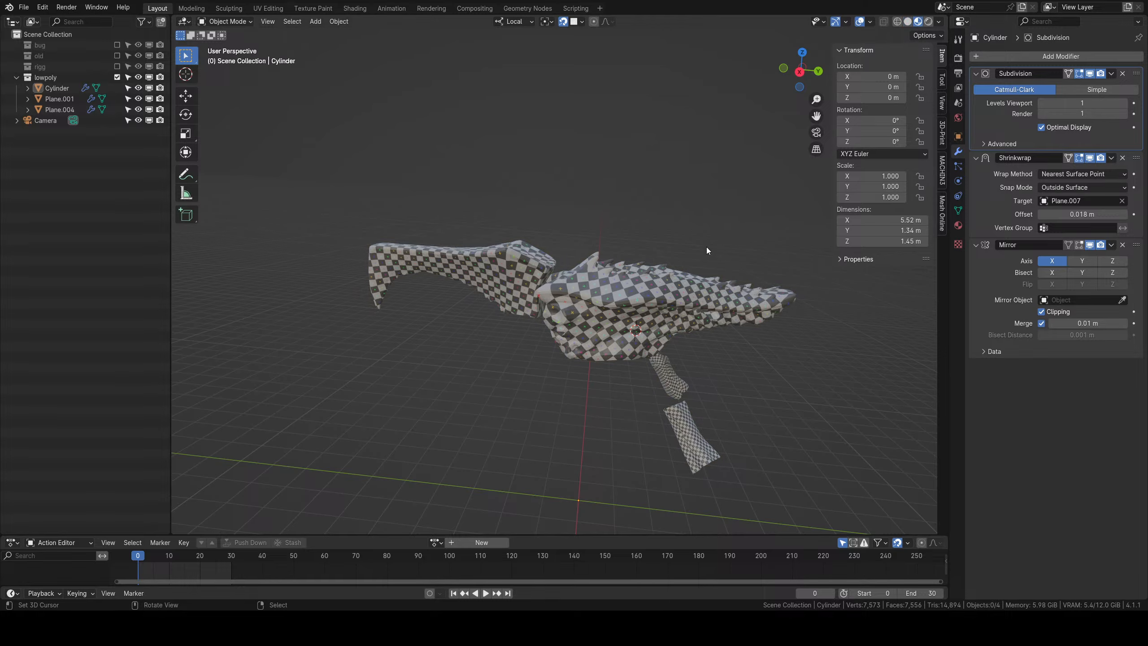
middle_drag(706, 247, 616, 252)
scroll(616, 252, up, 4)
middle_drag(662, 300, 615, 323)
scroll(580, 255, up, 3)
middle_drag(580, 255, 656, 238)
Select a short path of edges near the front of the body shell Plane.001 and mark it as a seam.
right_click(592, 272)
scroll(655, 238, down, 2)
scroll(601, 296, up, 2)
key(Tab)
middle_drag(602, 296, 639, 268)
click(465, 272)
ctrl+click(516, 230)
key(ctrl+e)
click(517, 229)
Unwrap the whole body shell with its new front seam and return to Object Mode.
key(a)
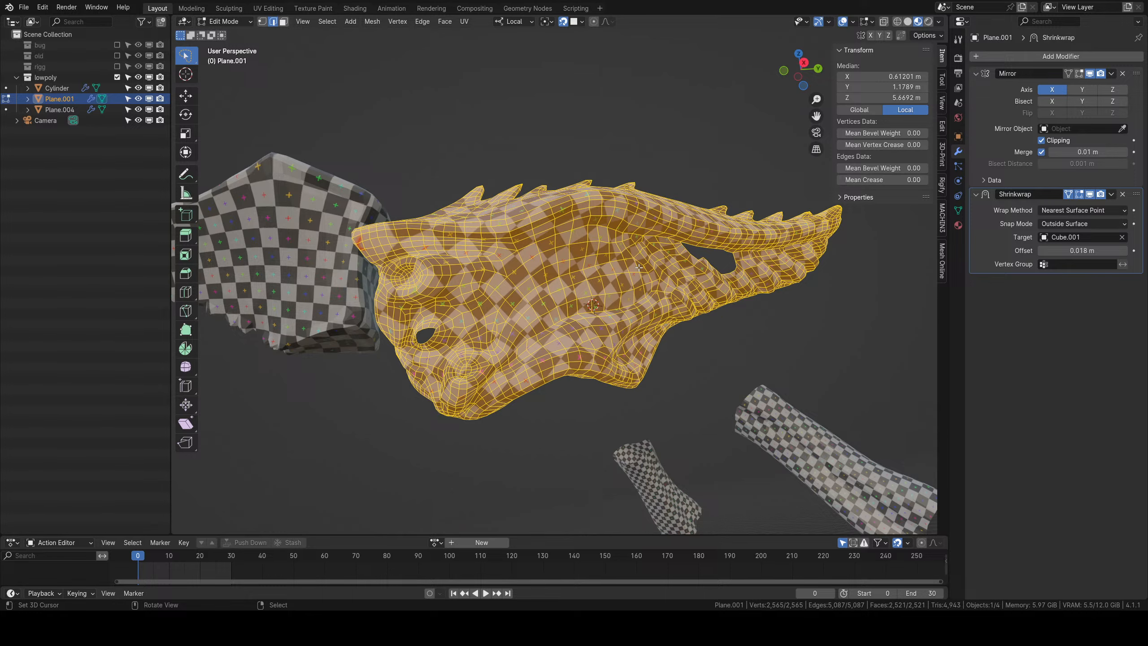
key(u)
click(639, 267)
key(Tab)
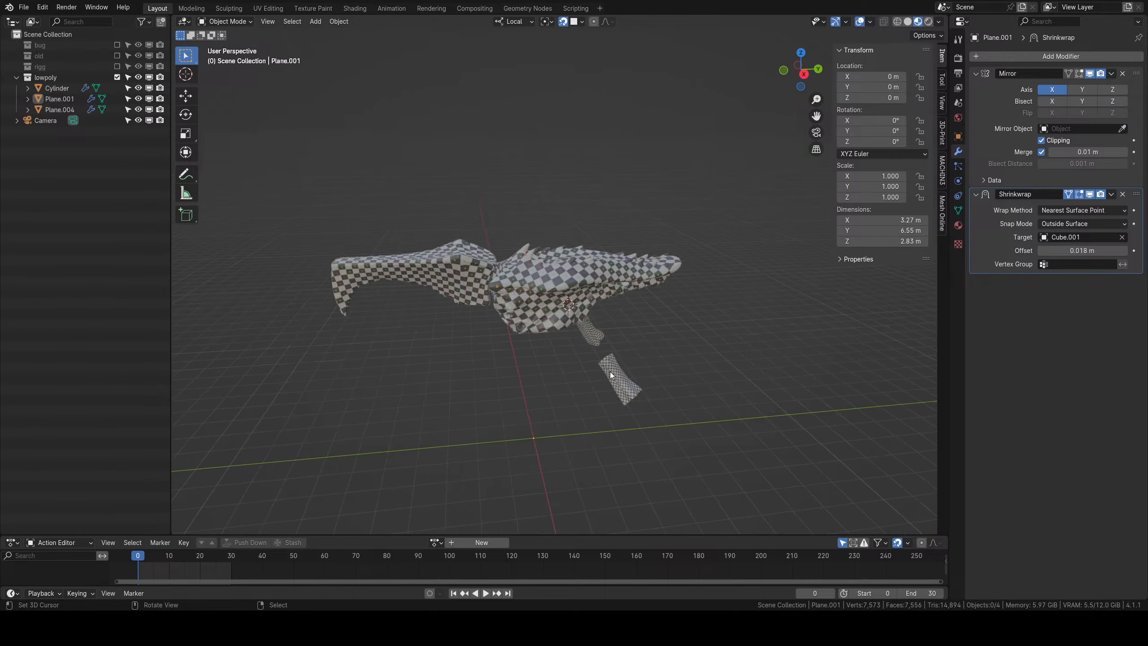
Mark the edge loop running across the body shell's top, from the front spike to the mirror centreline, as a seam.
scroll(610, 371, down, 1)
middle_drag(622, 291, 563, 289)
scroll(638, 358, up, 4)
scroll(584, 329, up, 4)
key(Tab)
scroll(577, 246, down, 4)
scroll(563, 289, up, 5)
middle_drag(524, 204, 530, 259)
scroll(517, 232, up, 1)
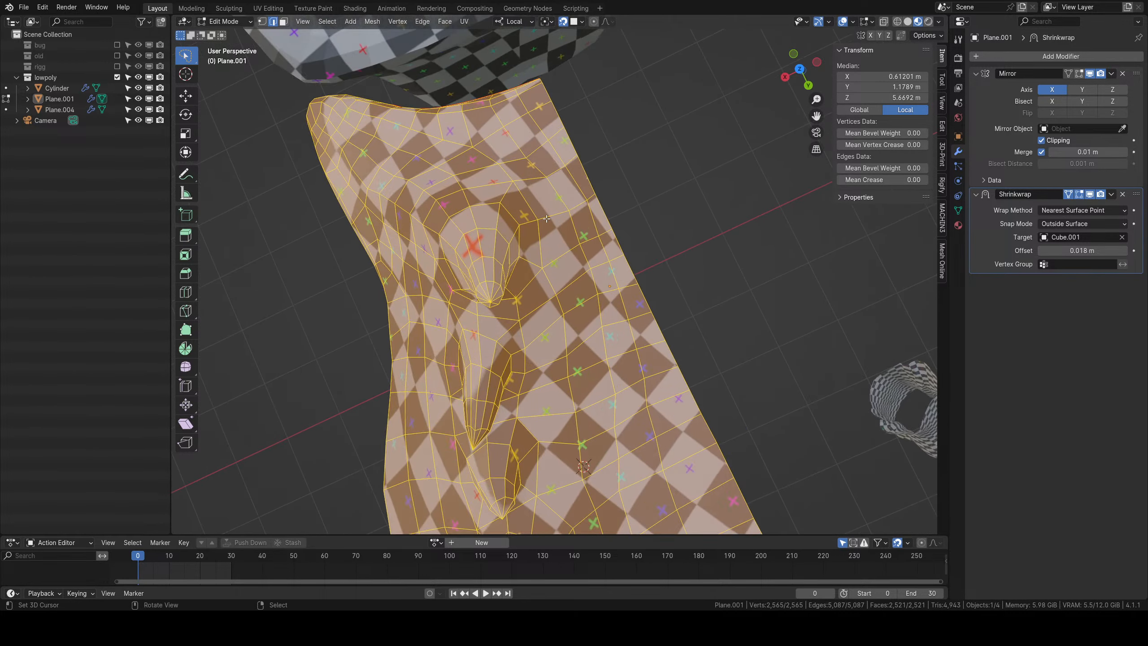
alt+right_click(558, 210)
scroll(558, 210, down, 3)
middle_drag(559, 210, 536, 176)
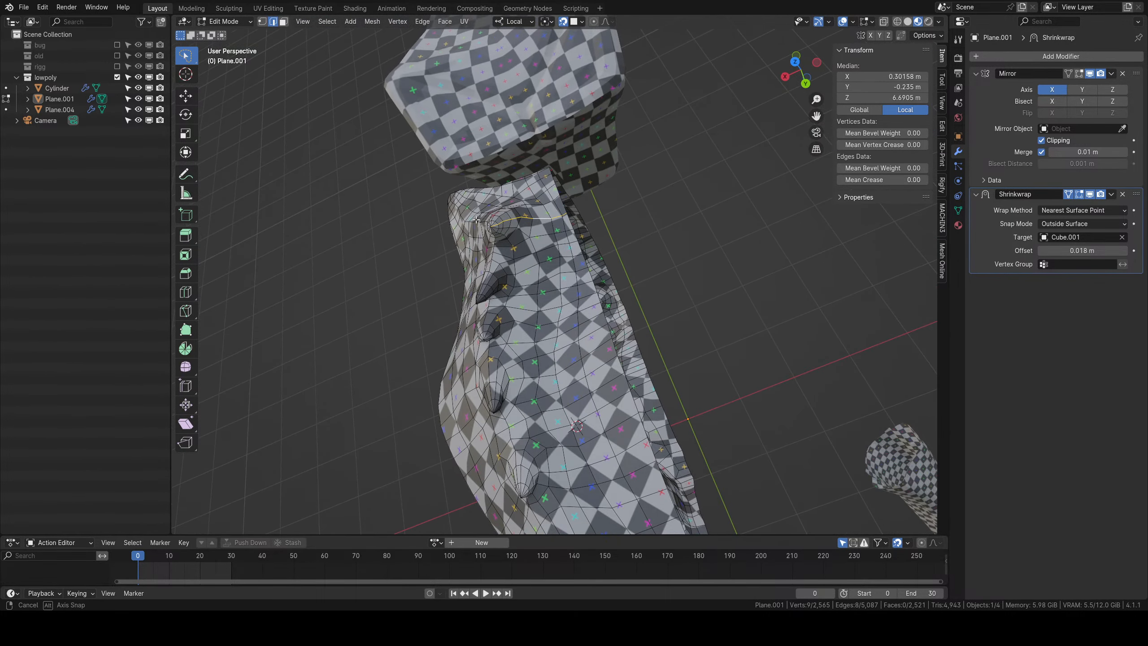
key(ctrl+e)
click(551, 249)
Unwrap the entire body shell using the seam across its top.
key(a)
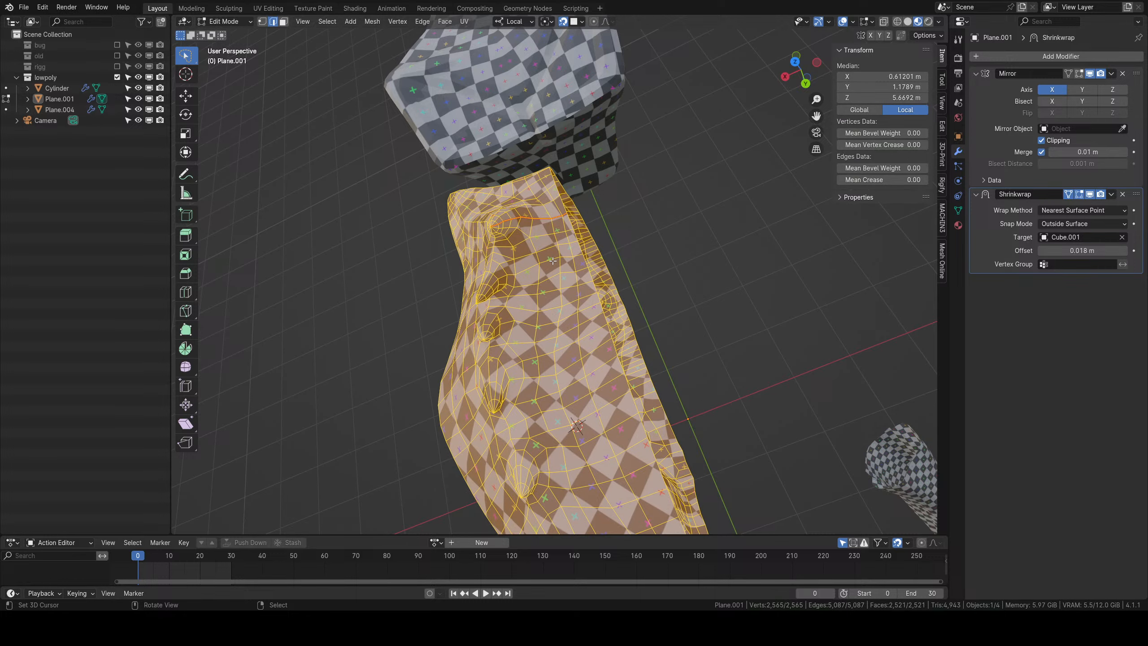
key(u)
click(551, 261)
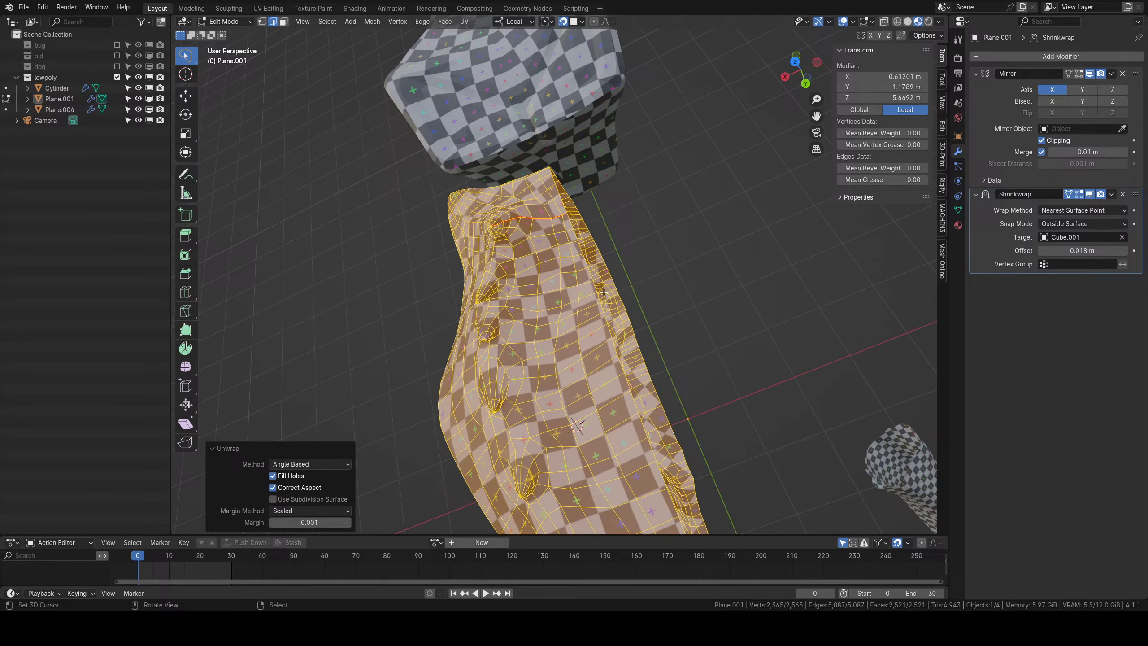
Return to Object Mode, clear the selection and examine the checker texture across the horn, body shell and leg segments.
key(Tab)
key(a)
scroll(556, 331, down, 10)
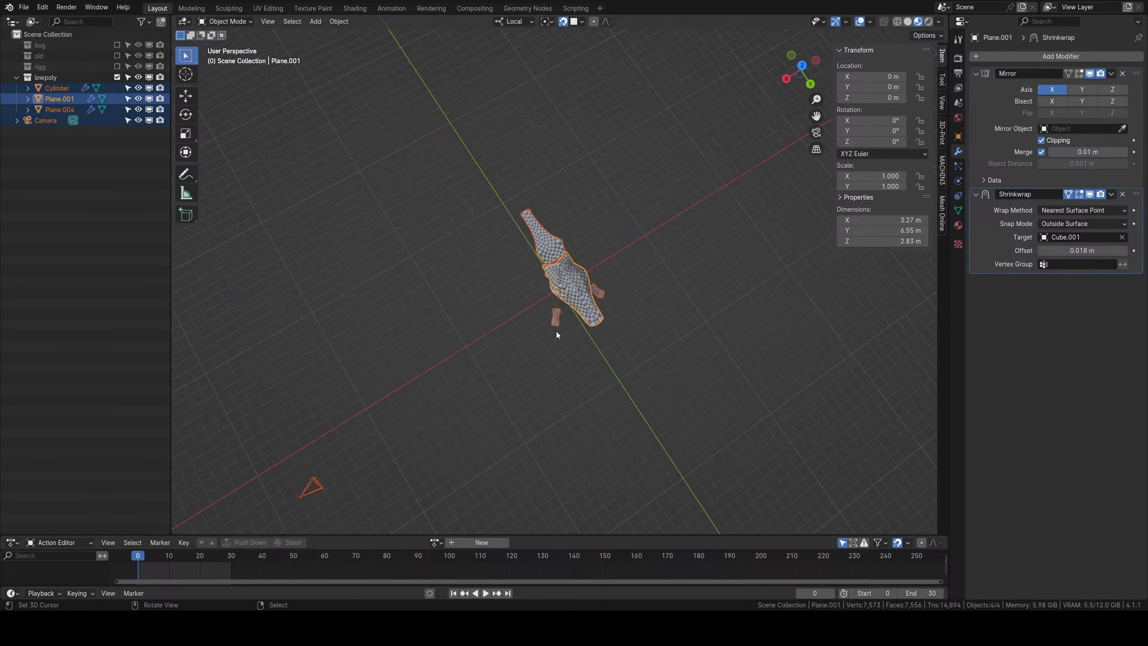
middle_drag(556, 330, 475, 291)
scroll(633, 296, up, 4)
key(alt+a)
scroll(538, 337, up, 4)
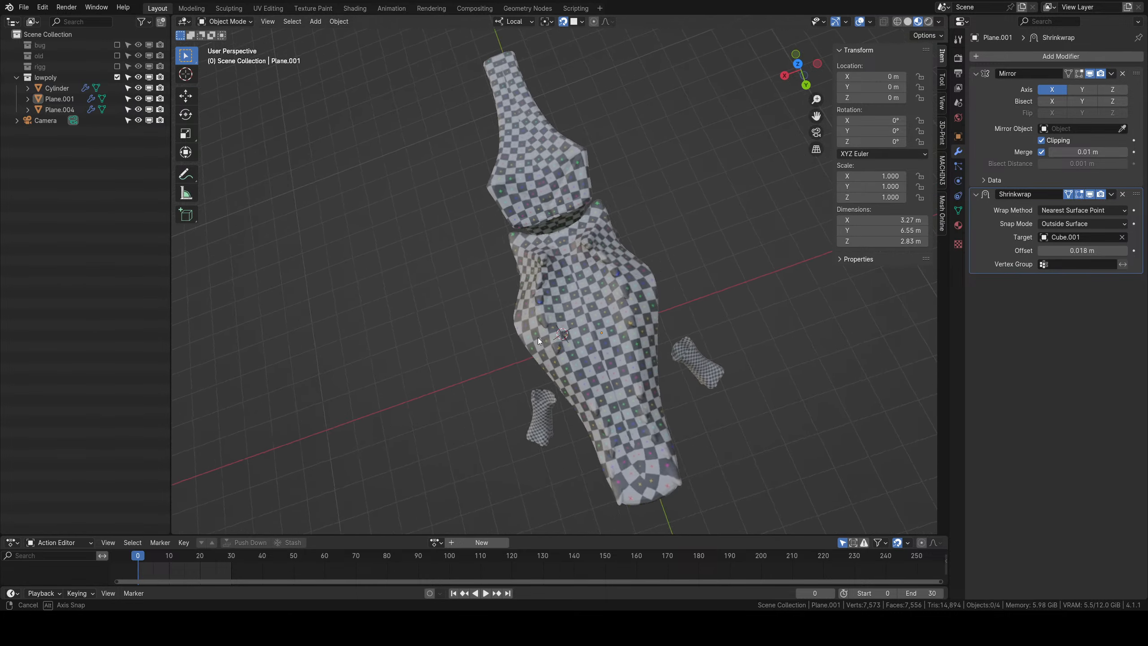
Switch to the UV Editing workspace and change the generated test image's type to Color Grid.
click(268, 8)
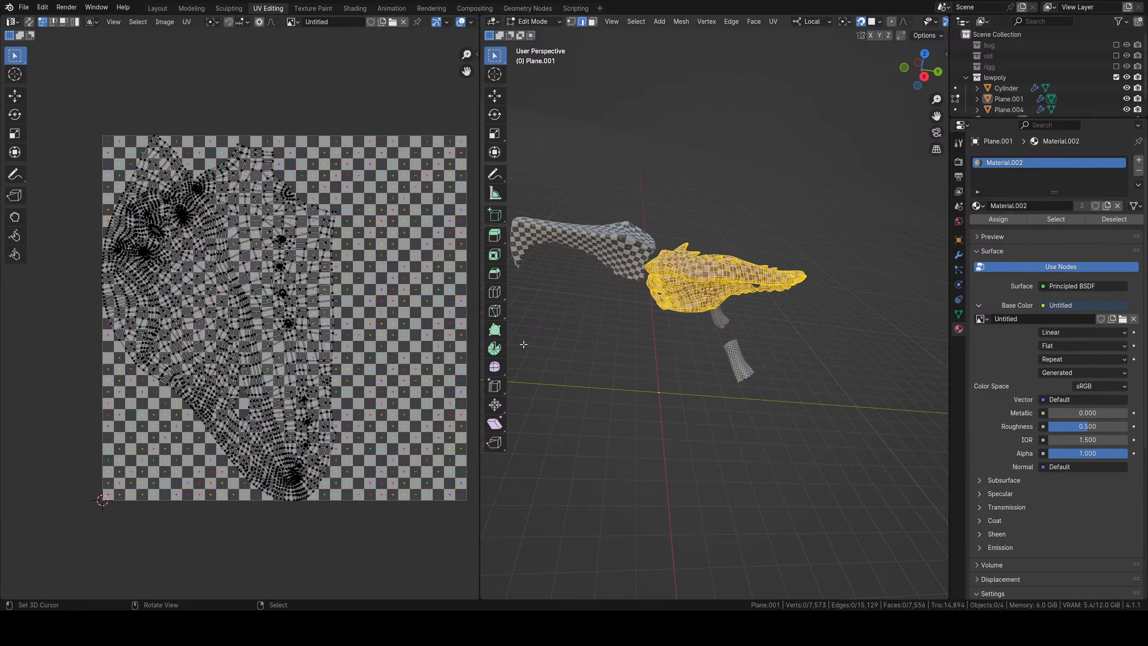
key(a)
scroll(314, 312, down, 1)
mouse_move(610, 390)
middle_down()
mouse_move(569, 389)
mouse_move(605, 387)
middle_up()
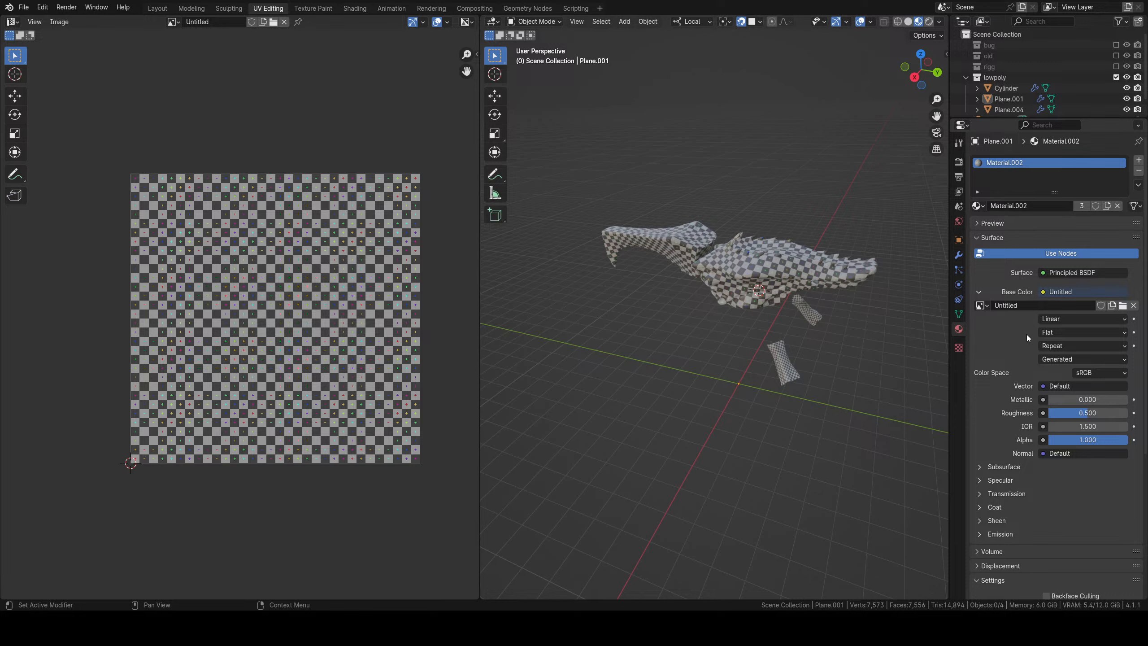
key(n)
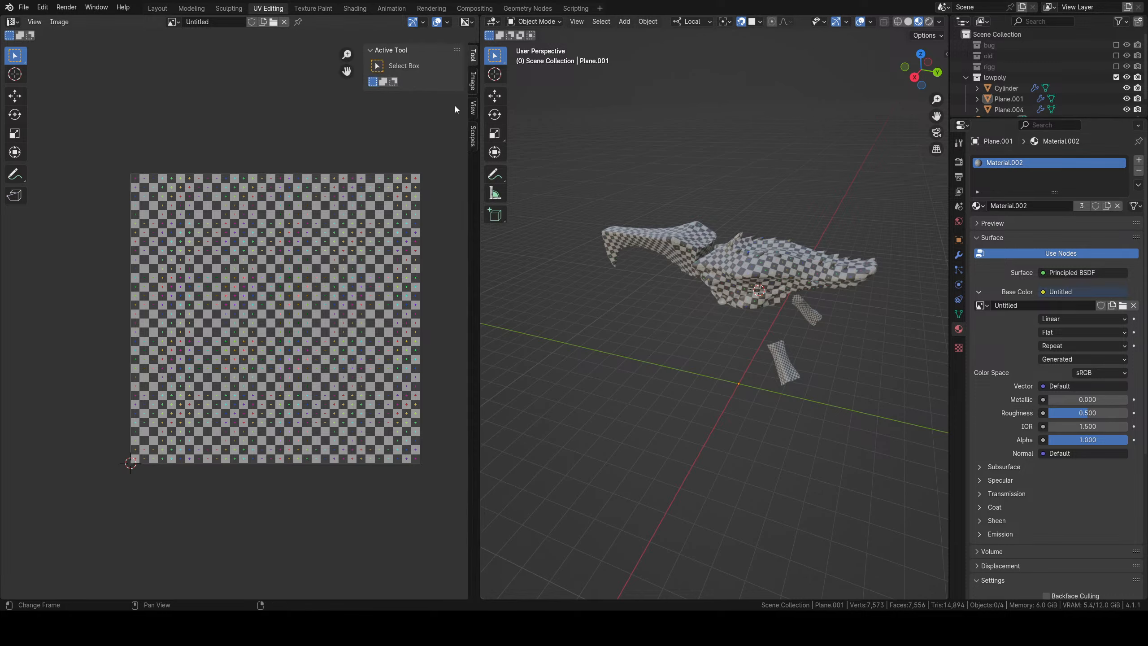
click(473, 80)
click(432, 141)
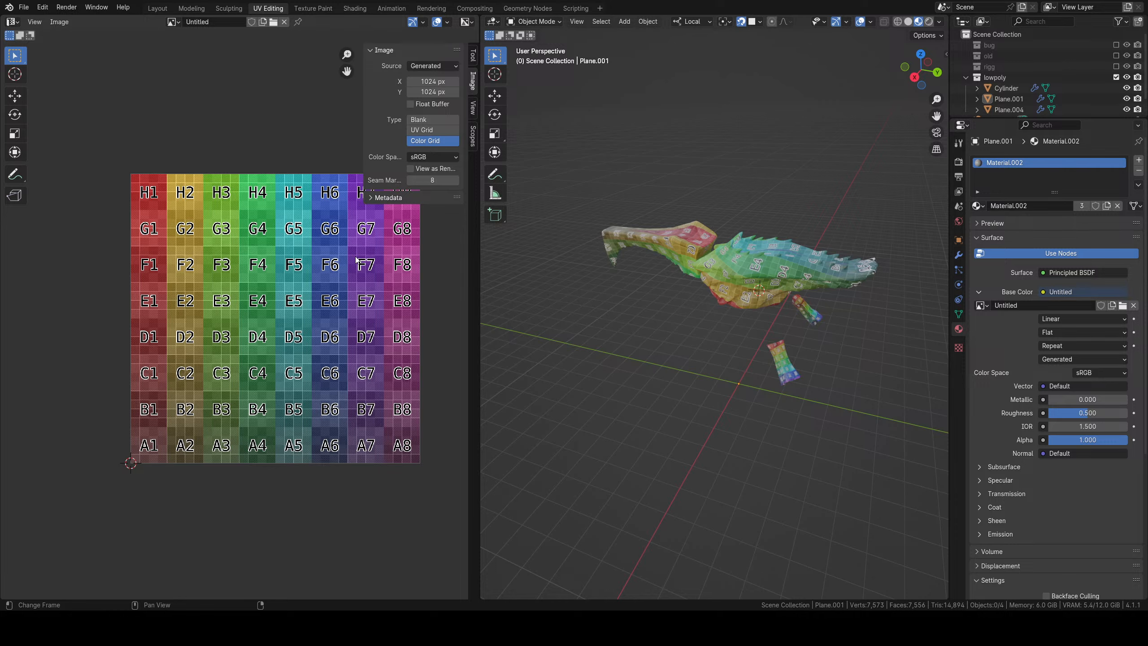
key(n)
Examine the colour grid's orientation and distortion on the horn, body shell and leg segments from several angles, with all objects selected.
scroll(362, 261, down, 1)
middle_drag(743, 323, 753, 236)
scroll(670, 402, up, 4)
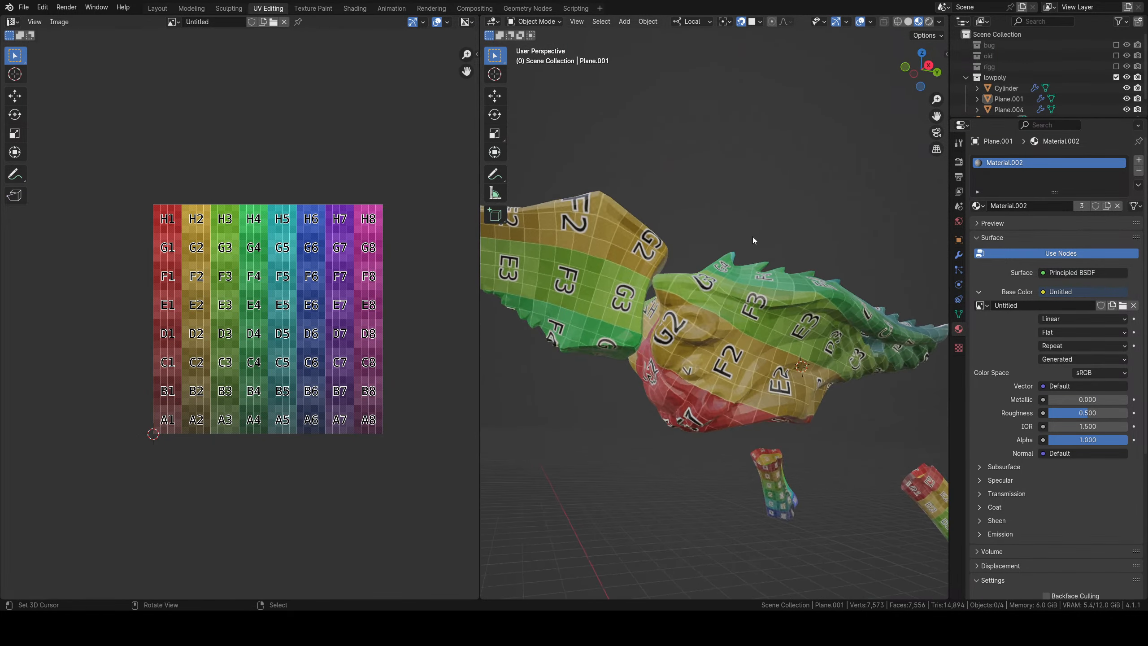
scroll(752, 239, down, 2)
scroll(741, 280, down, 2)
key(Tab)
key(Tab)
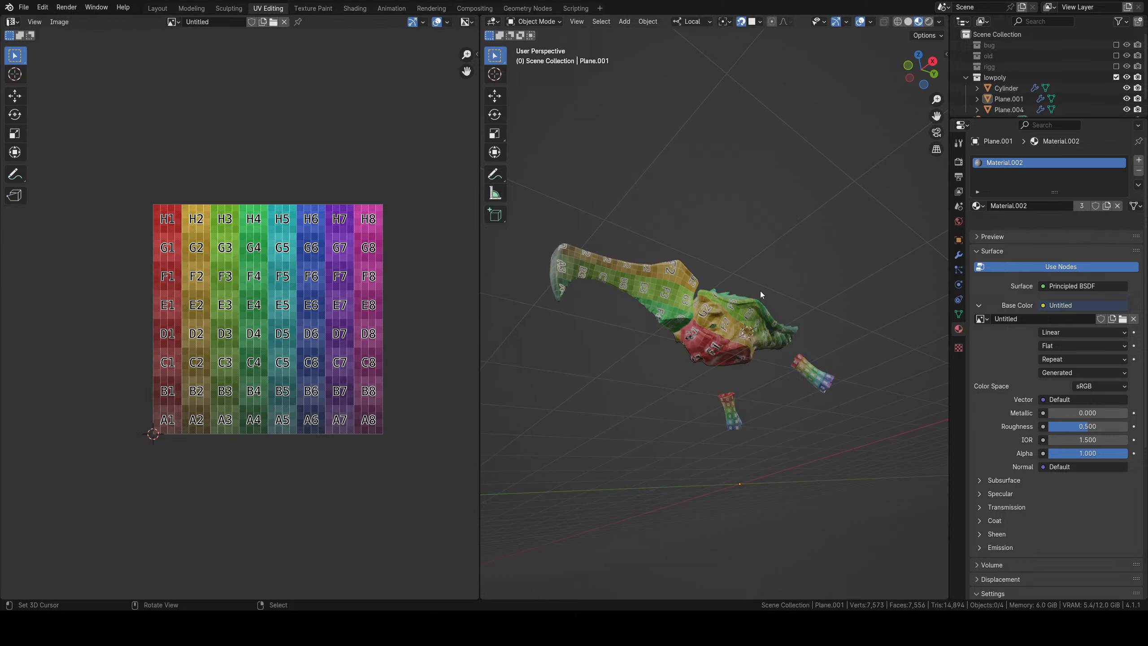
key(a)
middle_drag(760, 291, 772, 329)
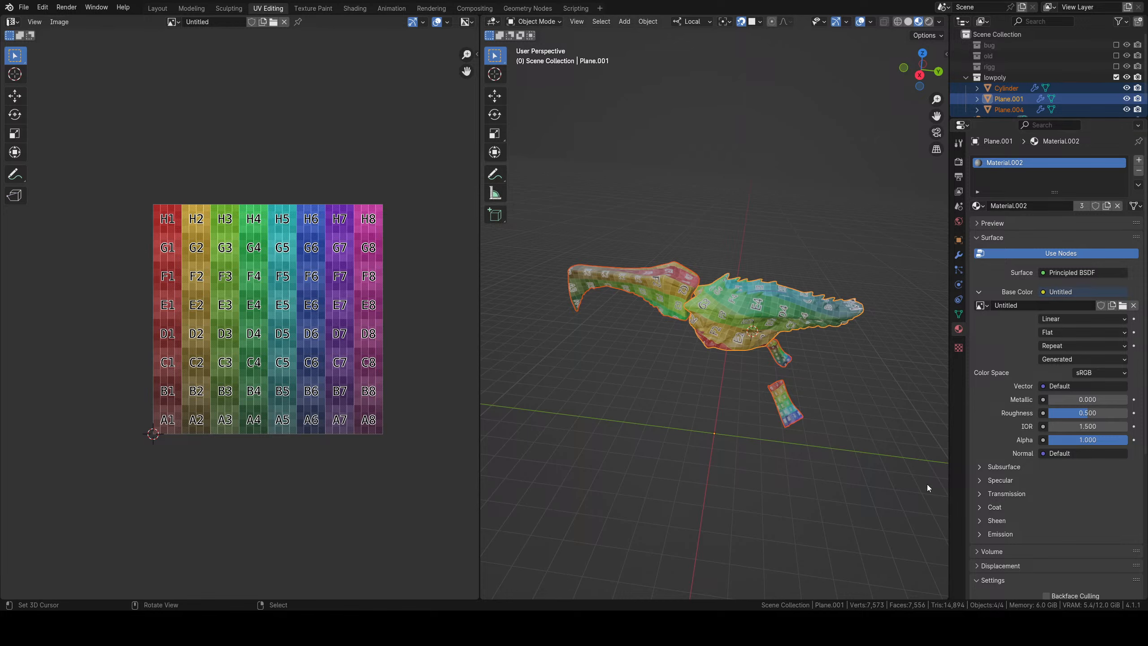
middle_drag(928, 485, 821, 245)
scroll(739, 311, up, 4)
middle_drag(738, 311, 725, 246)
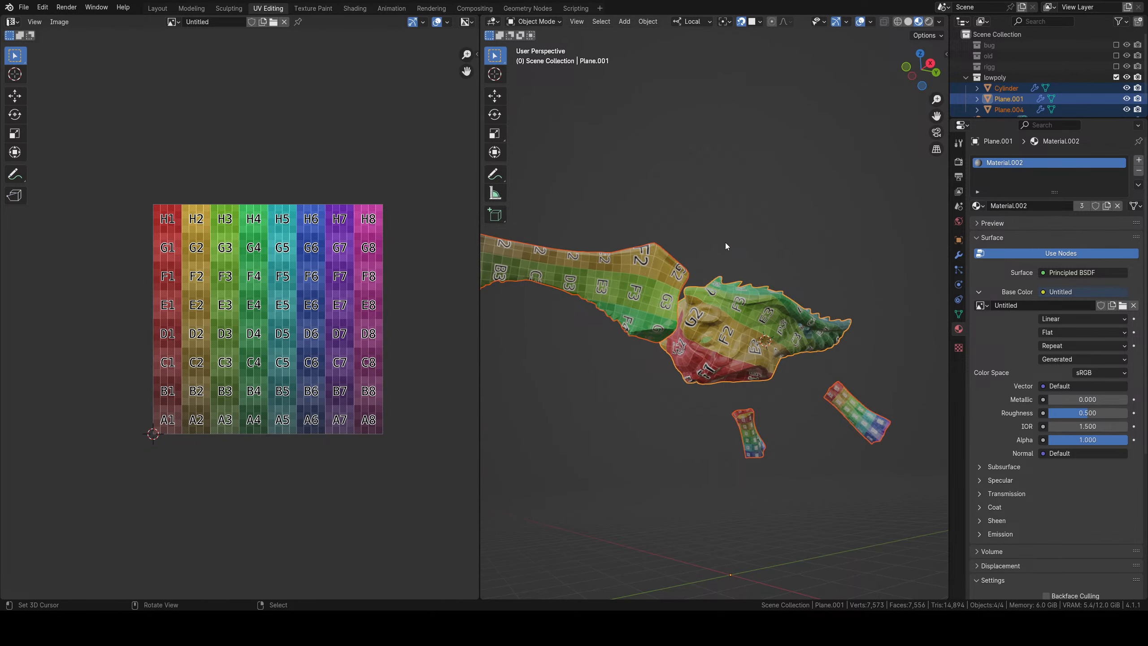
middle_drag(715, 298, 694, 420)
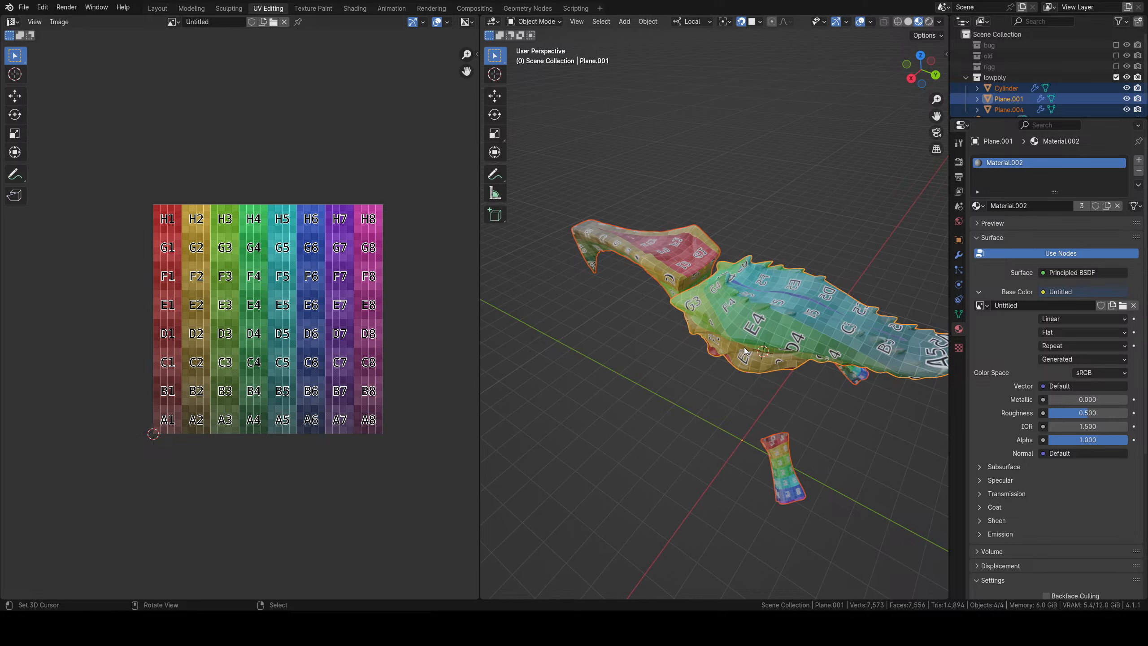
middle_drag(747, 283, 588, 289)
Save warrior_bug_014.blend and return to the Layout workspace.
click(24, 7)
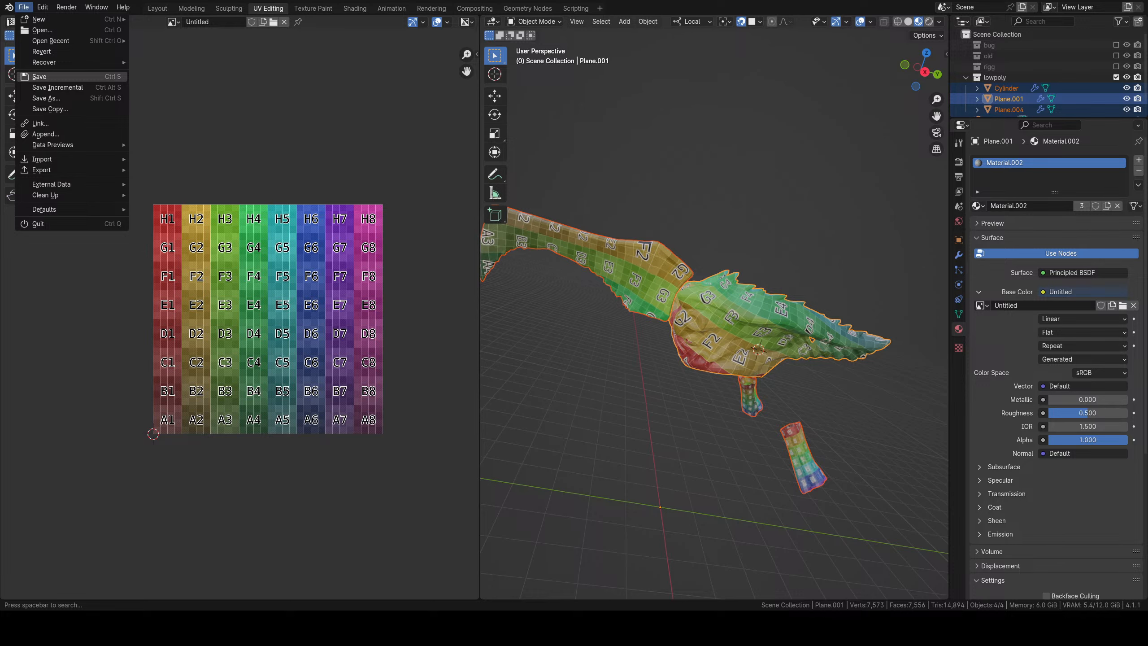
click(45, 77)
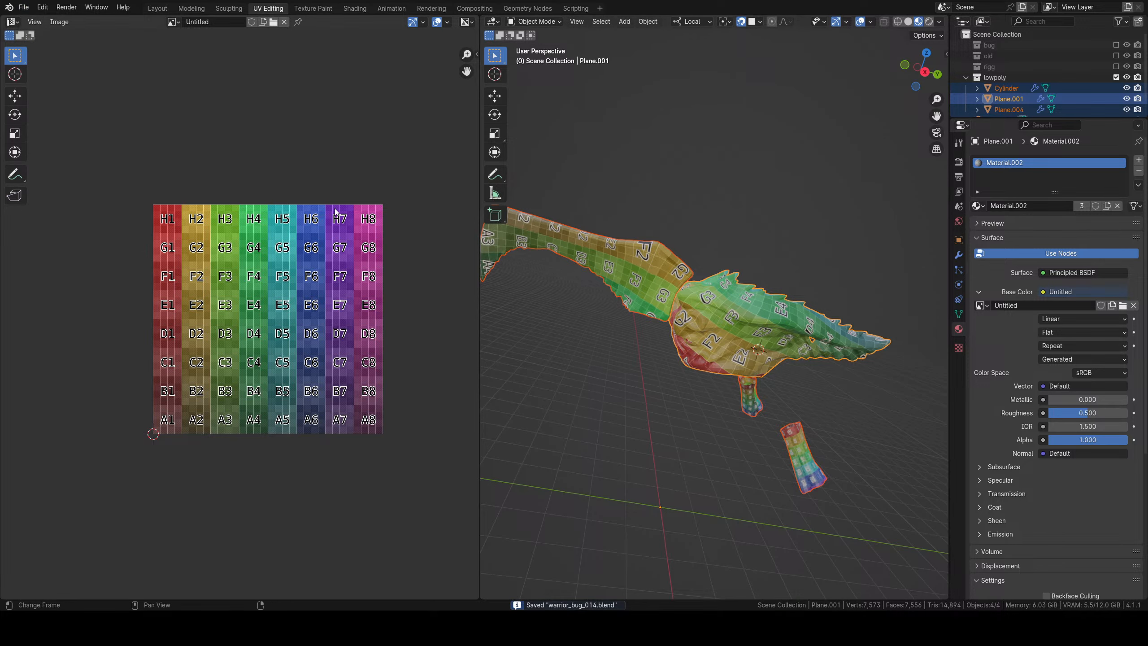
click(158, 9)
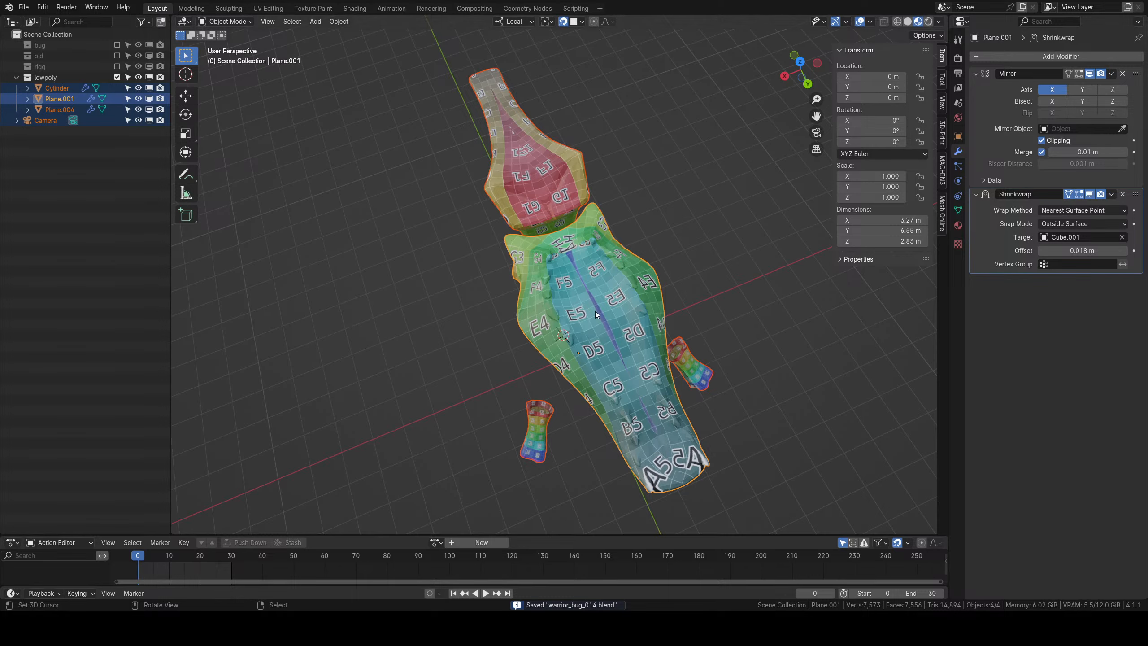
middle_drag(595, 314, 618, 333)
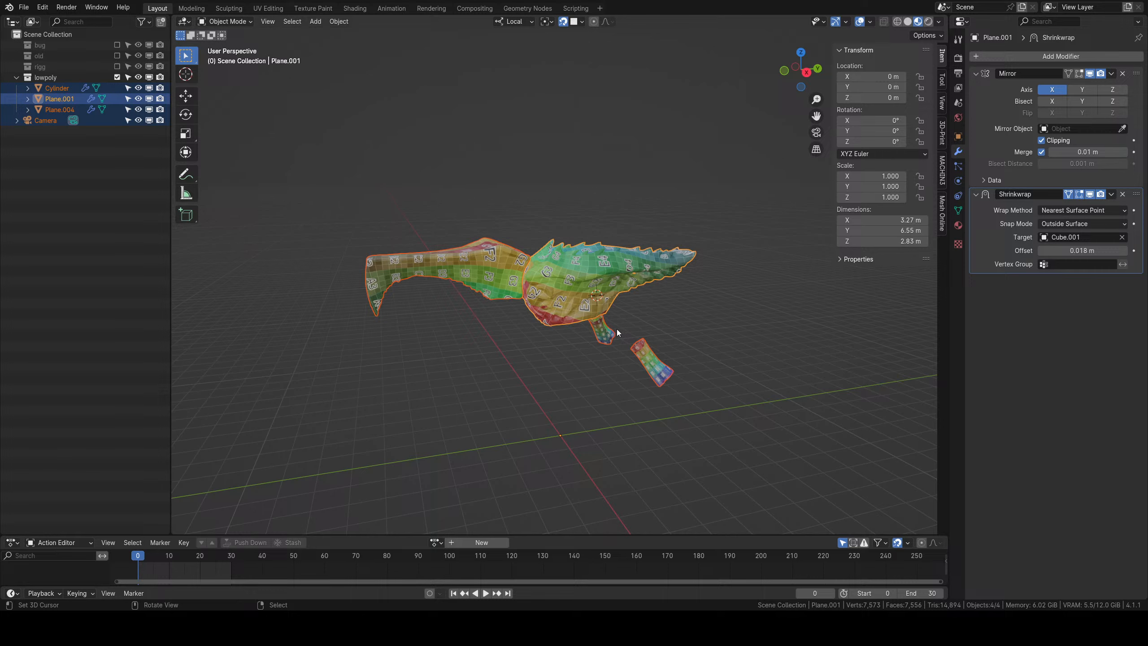
Open the recent file temple_base_002.blend and view the columned temple model from different angles.
click(993, 57)
click(28, 10)
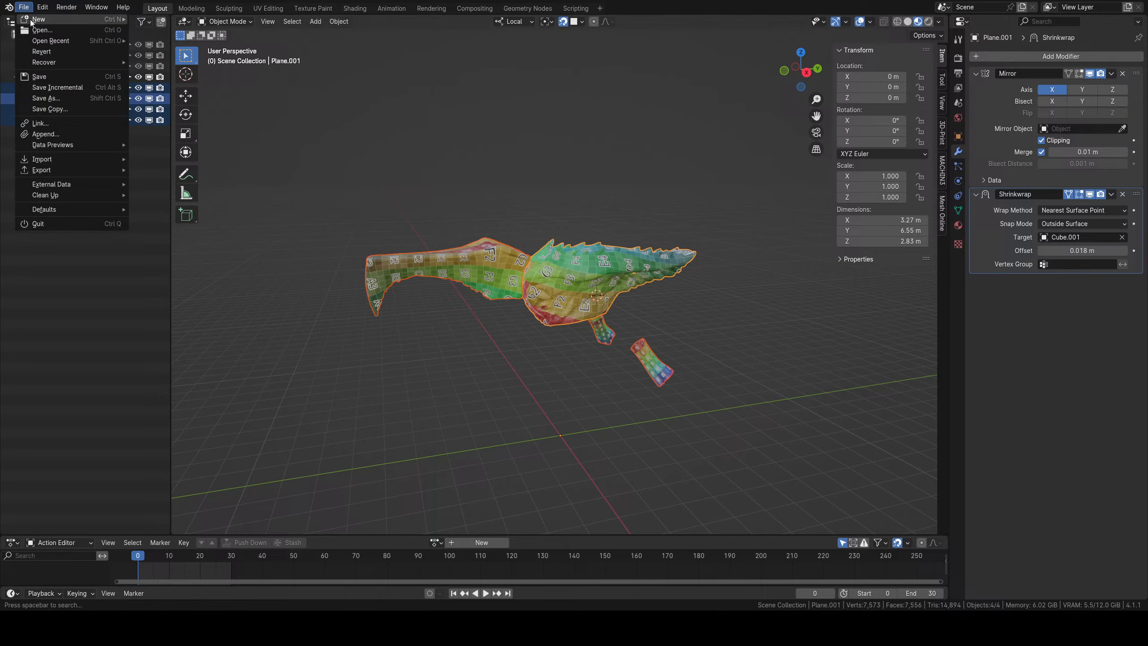
mouse_move(38, 42)
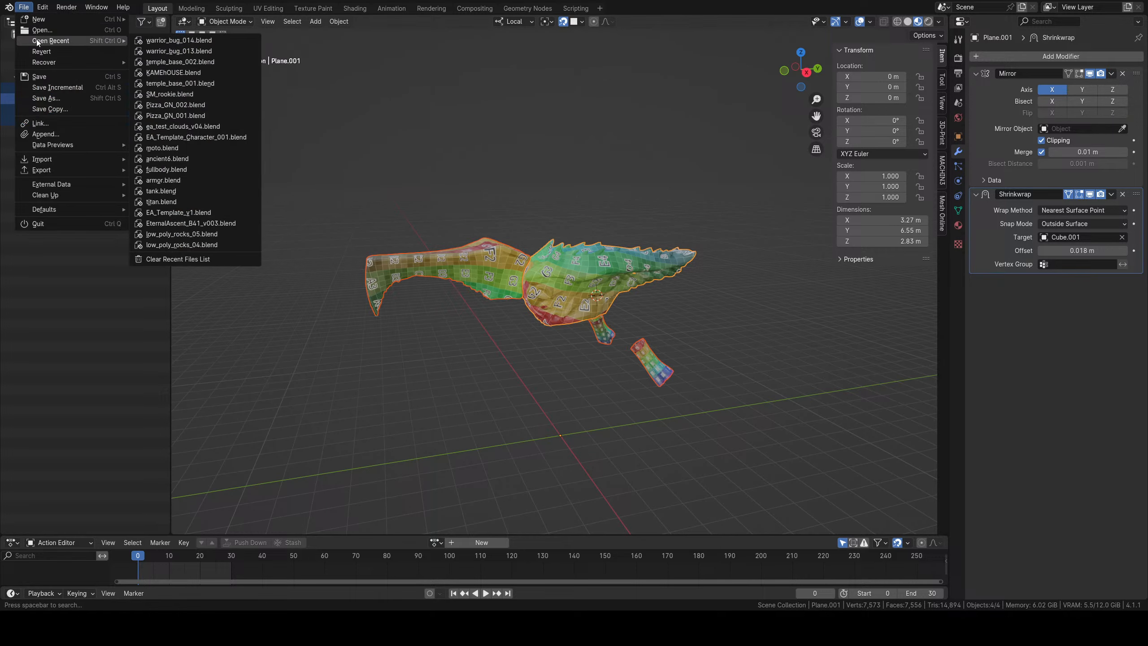
click(162, 59)
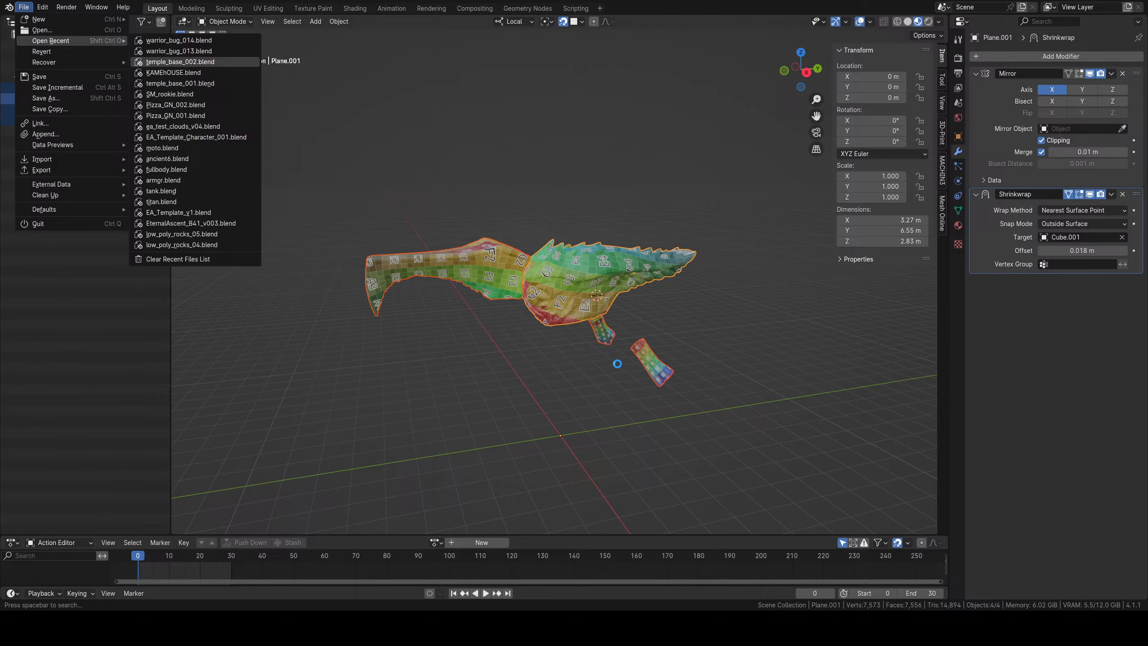
scroll(578, 300, down, 10)
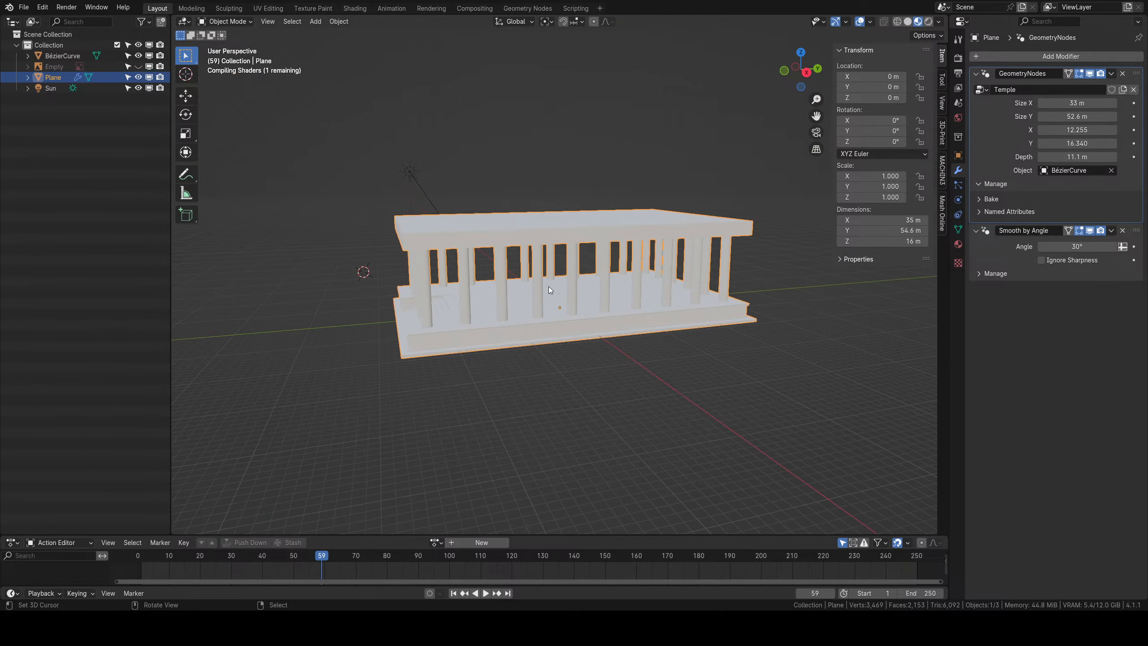
mouse_move(549, 286)
middle_down()
mouse_move(708, 291)
mouse_move(603, 259)
mouse_move(584, 229)
mouse_move(563, 300)
middle_up()
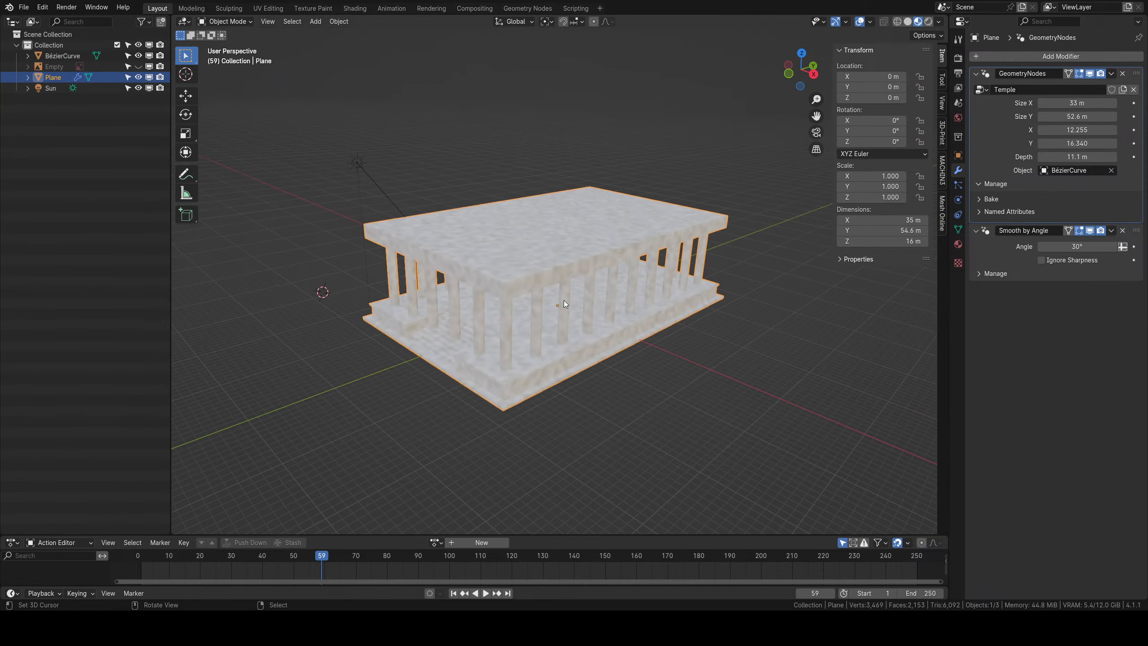
scroll(545, 262, up, 6)
scroll(492, 293, down, 4)
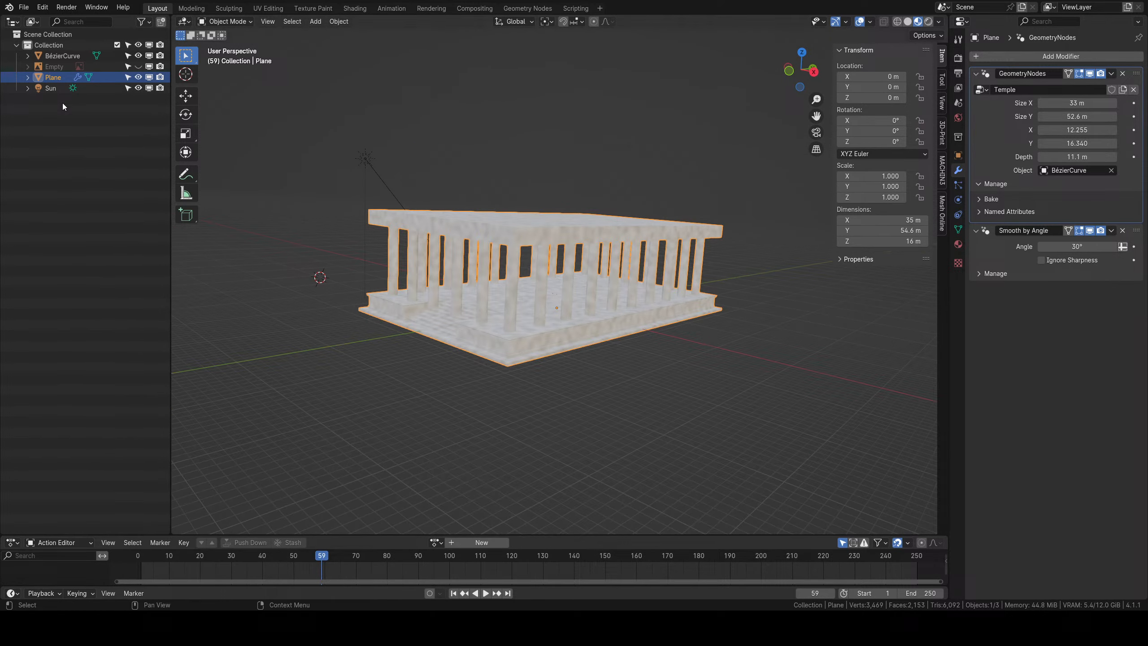
Open temple_base_003.blend and show the roofed temple in Solid viewport shading.
click(23, 7)
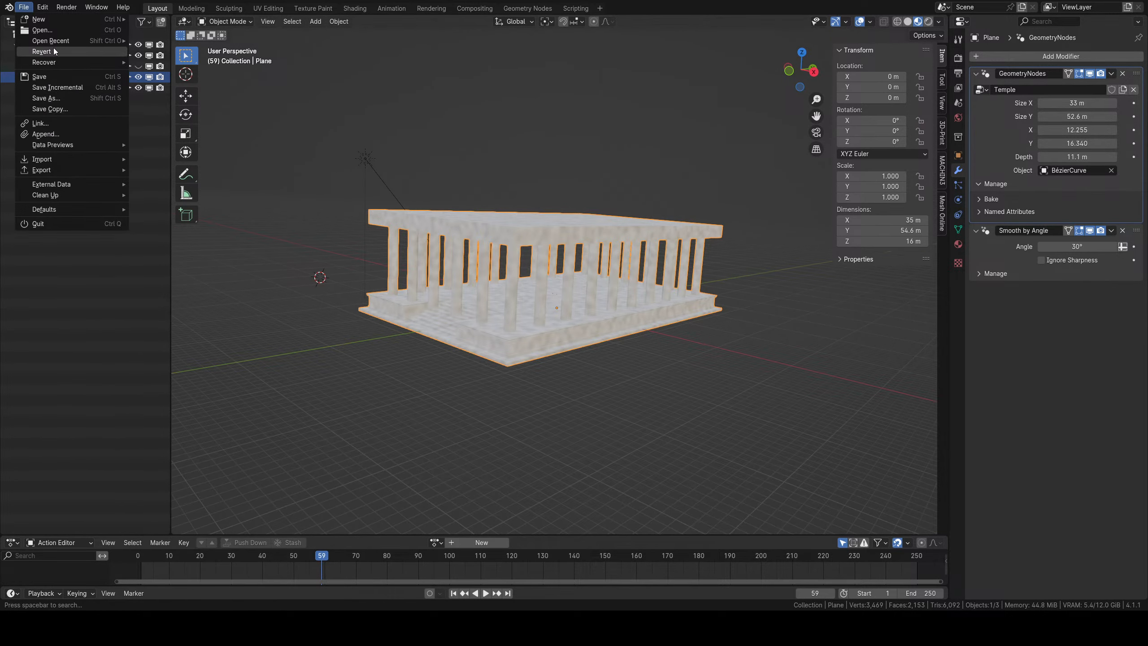
click(50, 32)
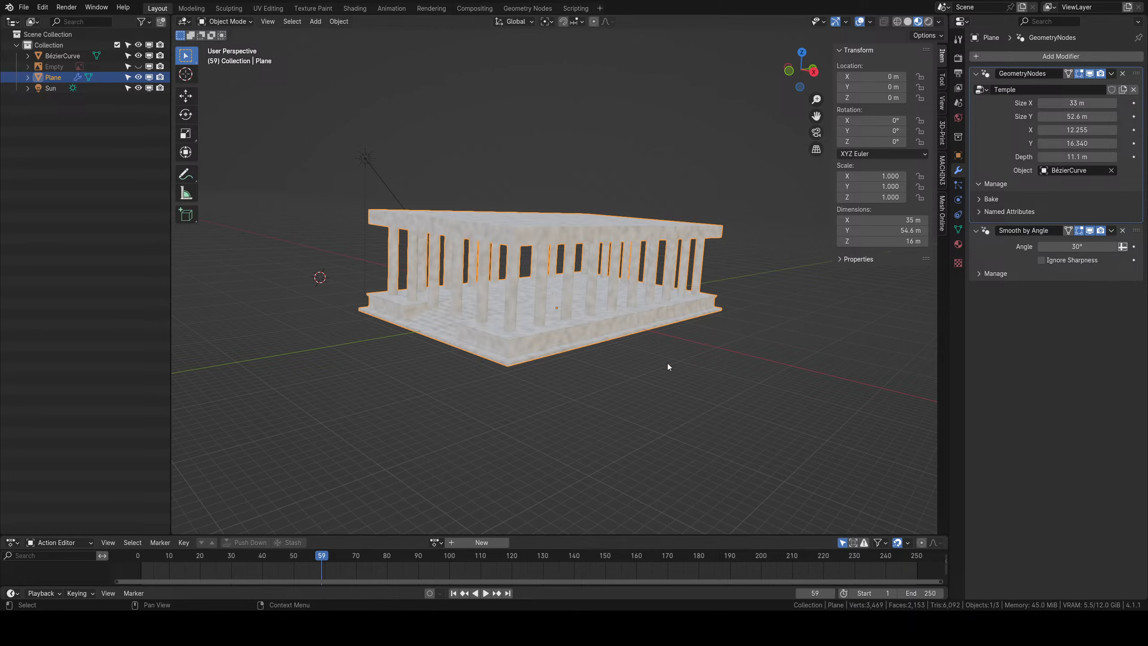
middle_drag(571, 396, 479, 289)
click(908, 21)
scroll(731, 150, down, 3)
middle_drag(731, 151, 685, 299)
scroll(603, 254, up, 2)
scroll(685, 299, down, 2)
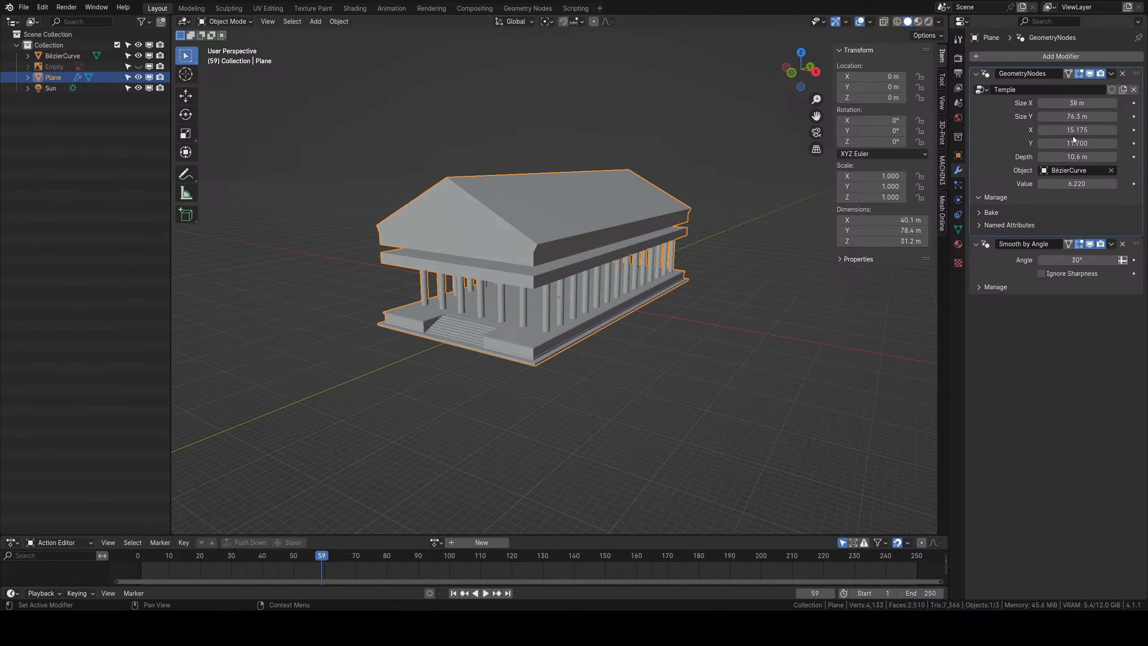
Set the Temple modifier's Size X to 39.6 m, Size Y to 81.4 m, X to 17.175 and Y to 13.000.
drag(1077, 102, 1053, 107)
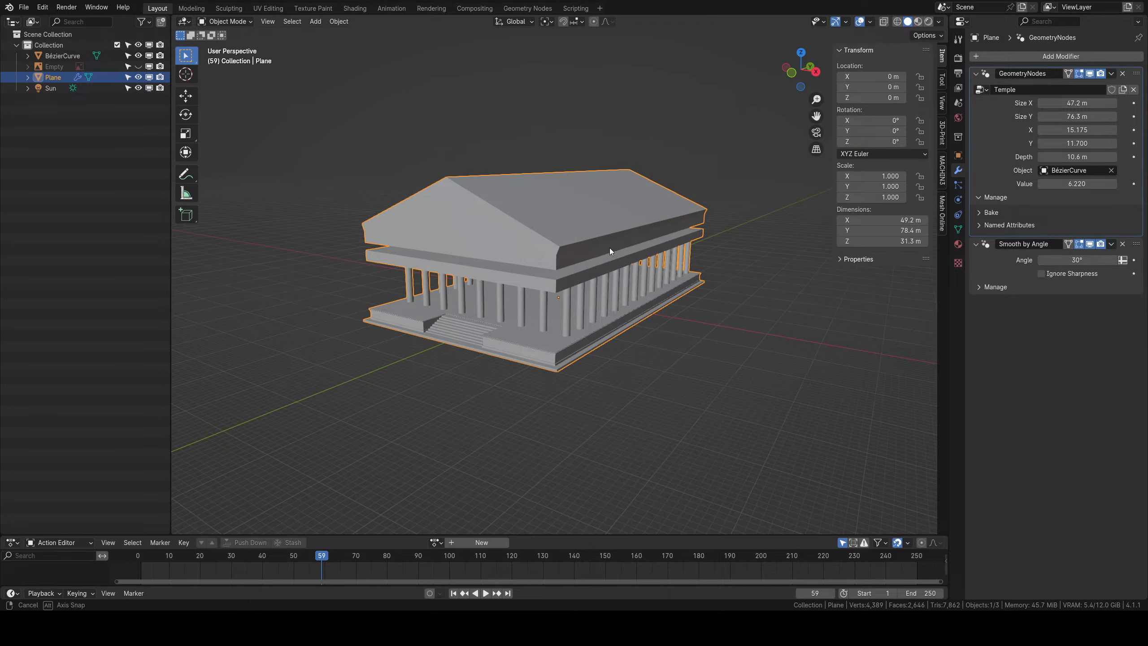
middle_drag(610, 248, 646, 257)
drag(1075, 103, 1075, 151)
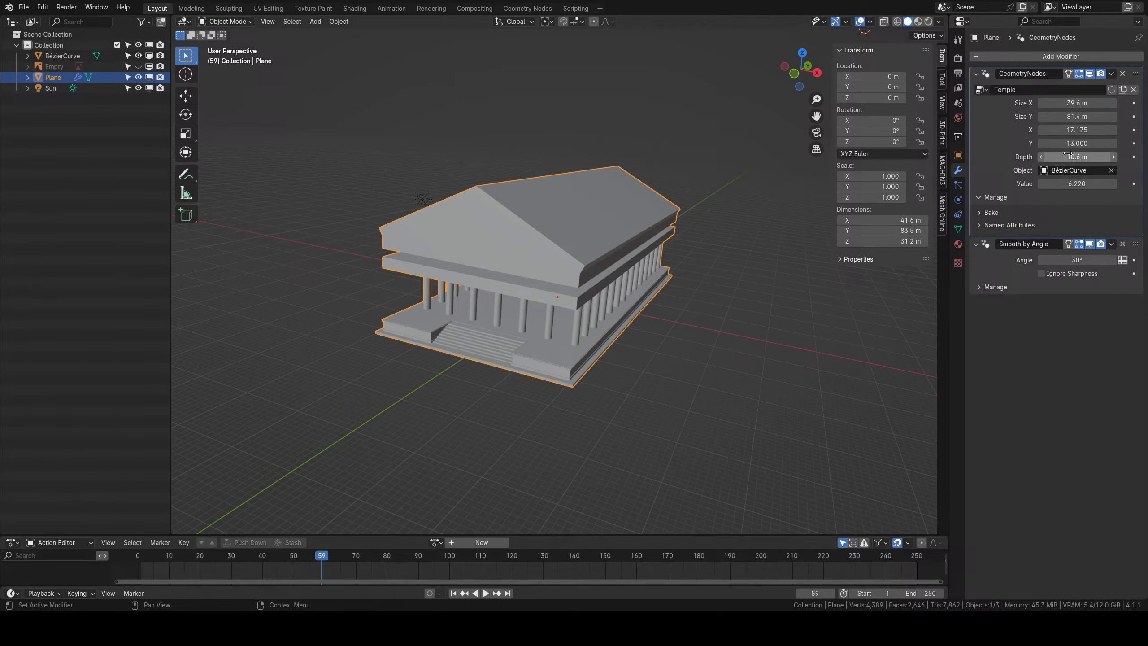
middle_drag(710, 161, 673, 197)
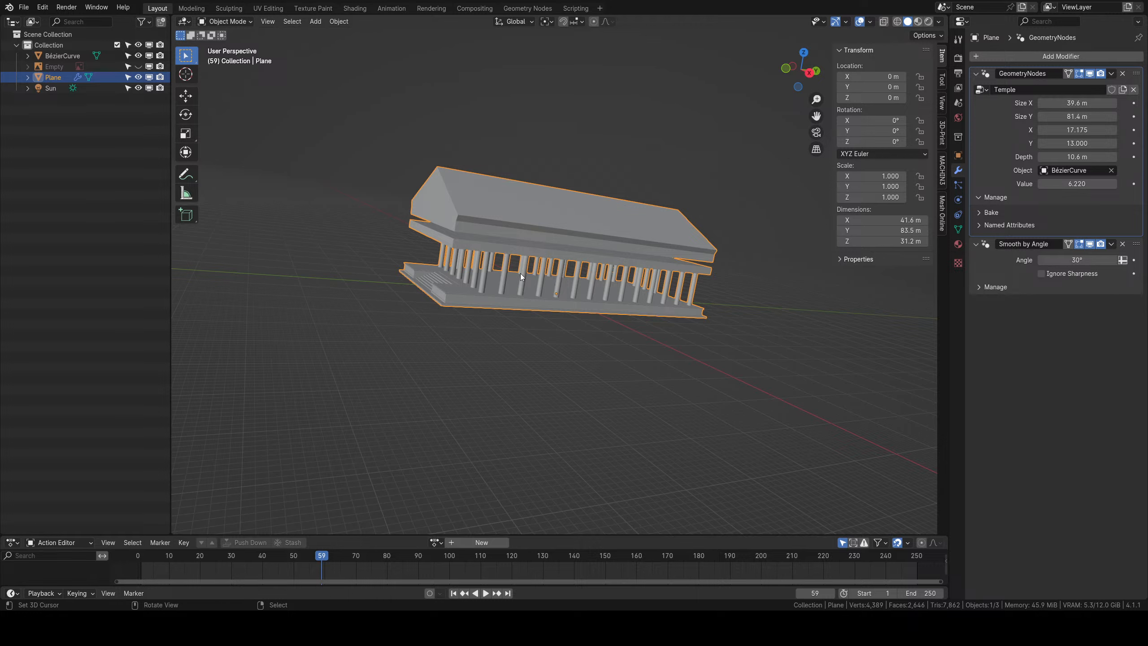
middle_drag(520, 272, 571, 257)
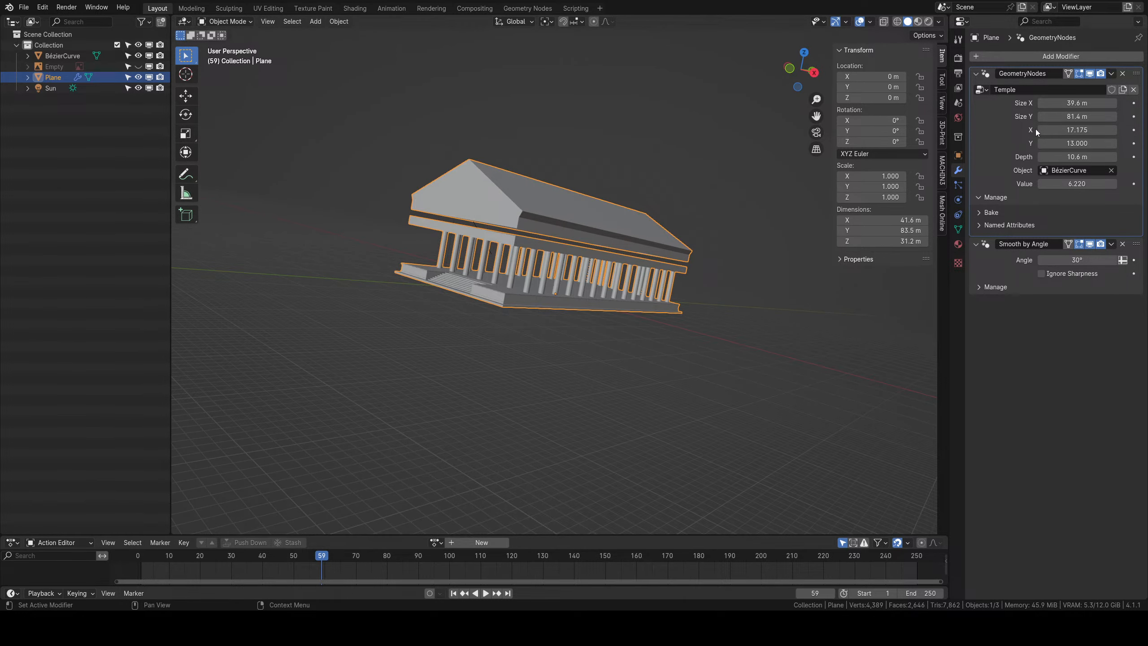
Set the Temple modifier's Depth to 9 m, Value to 6.370, Size X to 46.3 m and Size Y to 51.2 m.
drag(1076, 157, 1102, 183)
middle_drag(520, 353, 485, 309)
drag(1076, 103, 1089, 103)
middle_drag(398, 161, 411, 194)
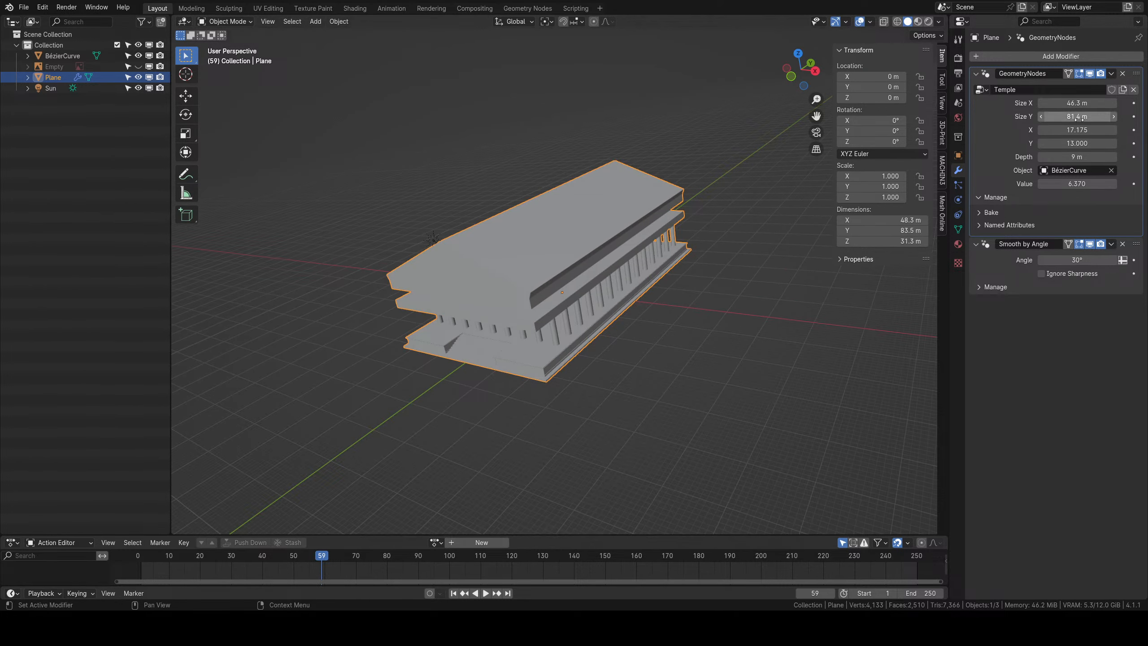
drag(1079, 116, 1020, 117)
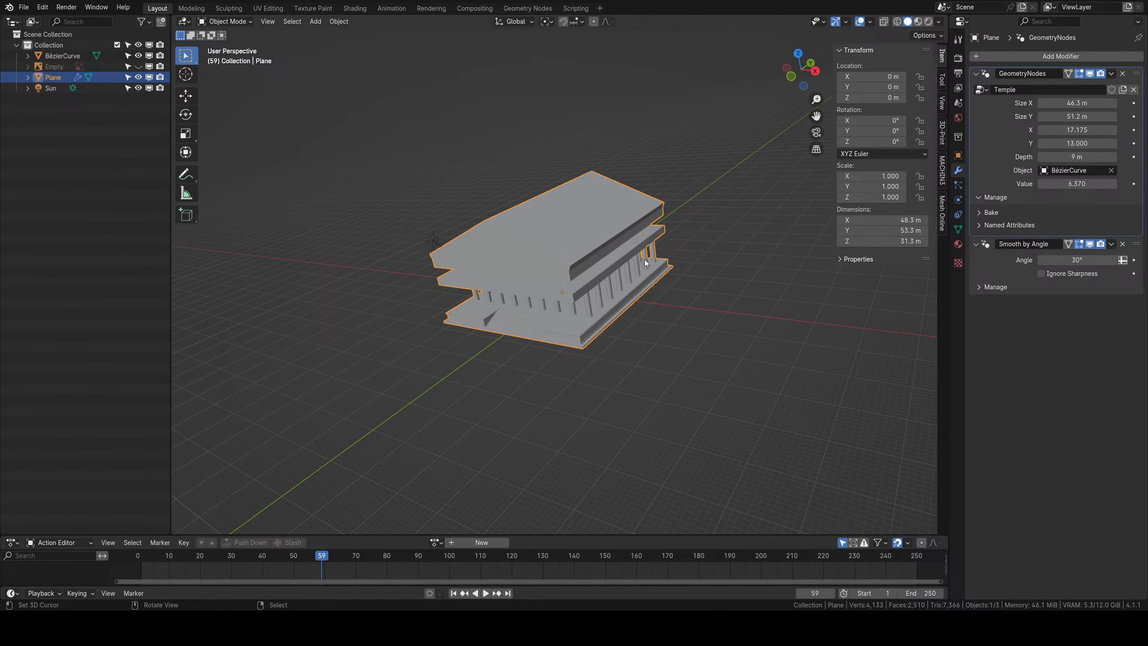
scroll(523, 360, up, 3)
middle_drag(523, 360, 585, 272)
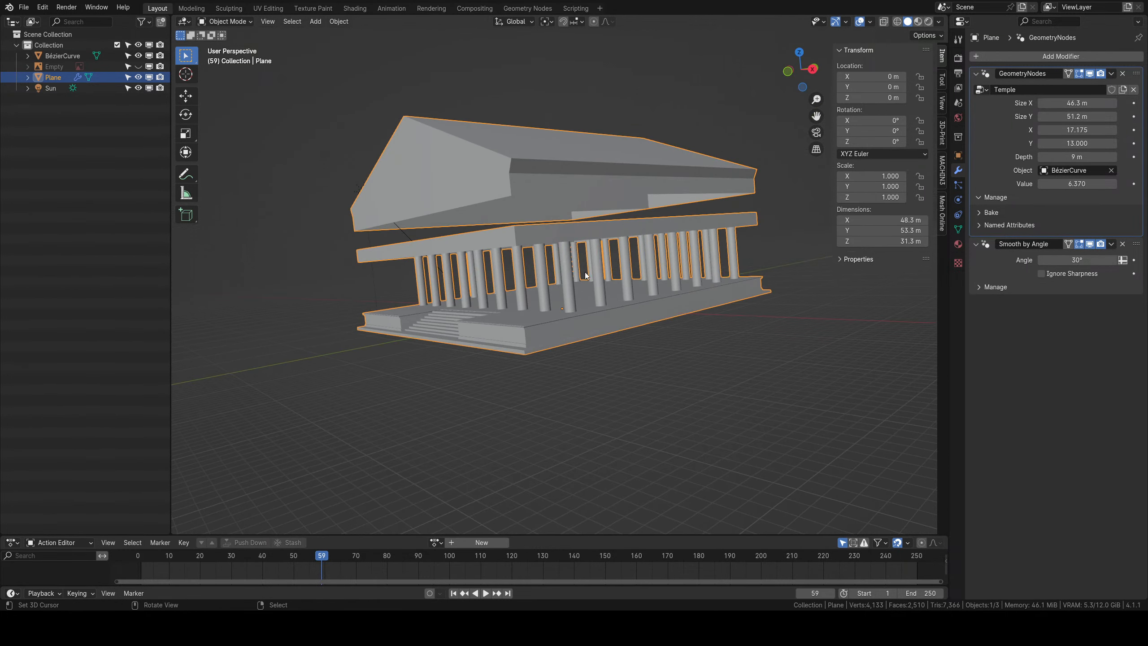
Open the file with the partial column and its reference drawing, discarding the changes to temple_base_003.blend.
click(23, 7)
click(37, 31)
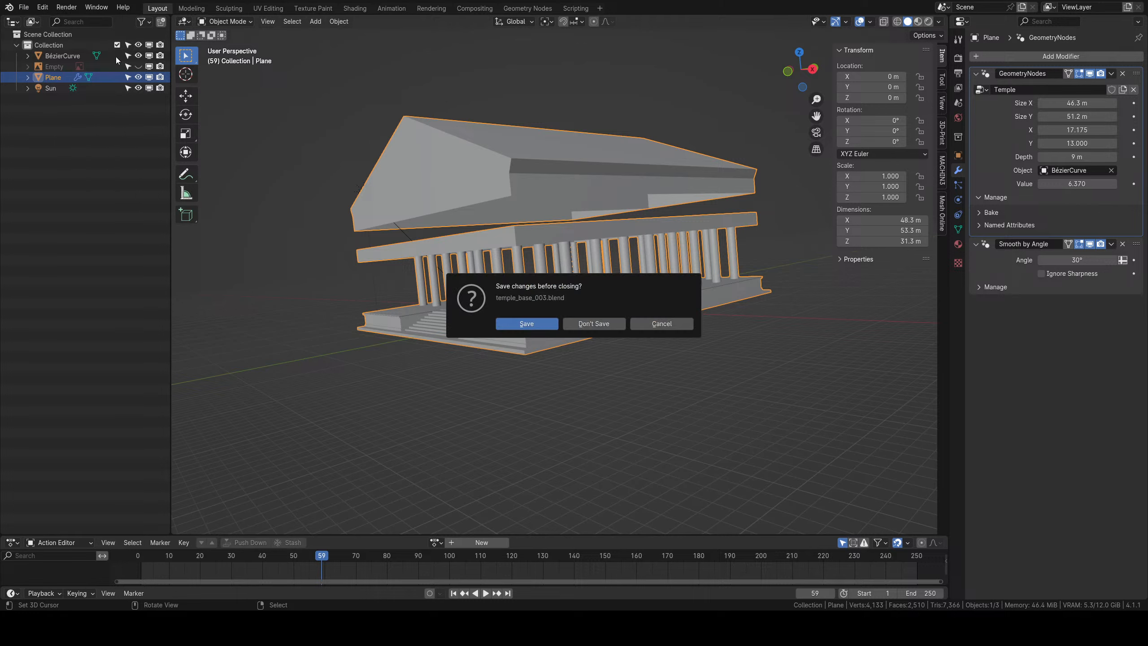
click(612, 323)
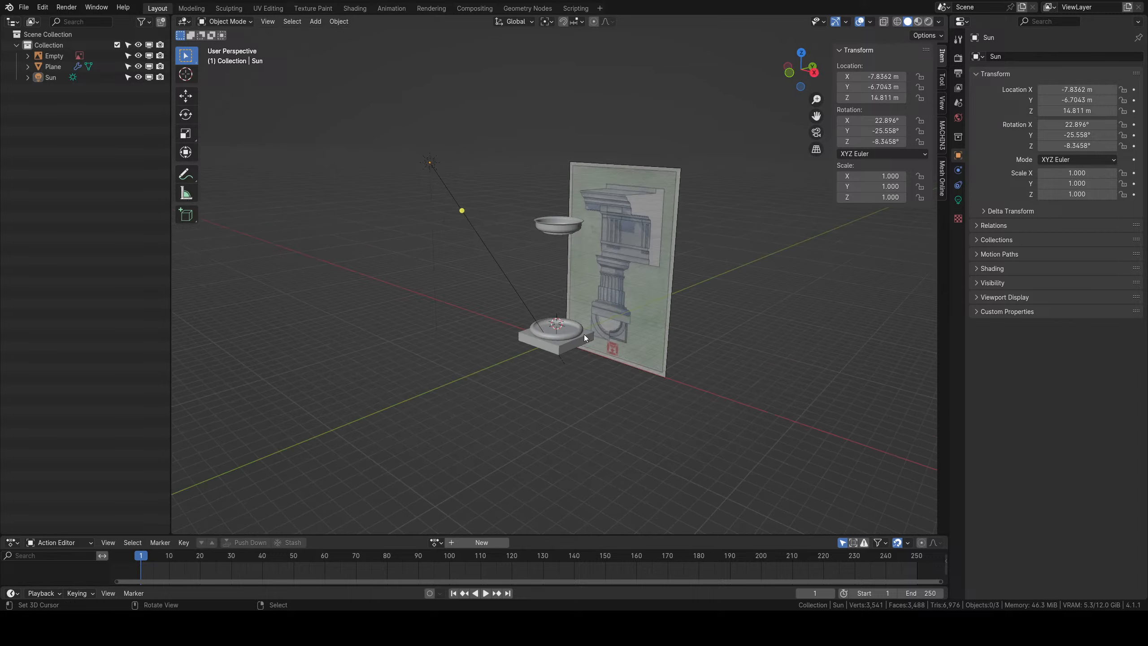
Select the column object Plane and open its node tree in the Geometry Nodes workspace.
scroll(592, 316, up, 5)
click(542, 179)
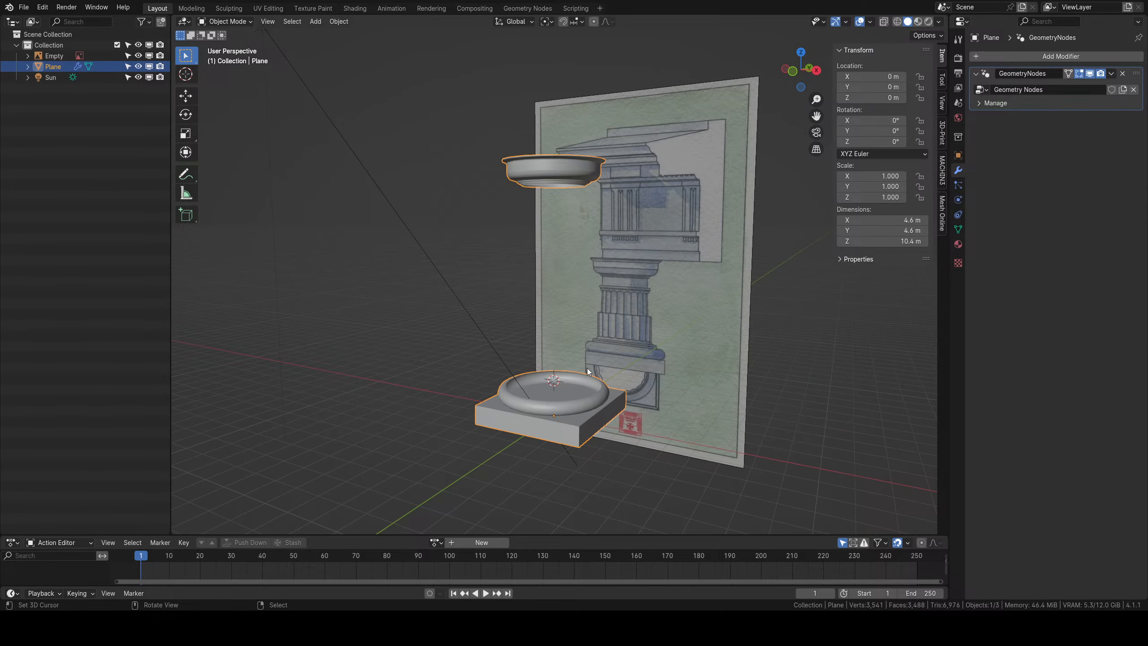
click(527, 9)
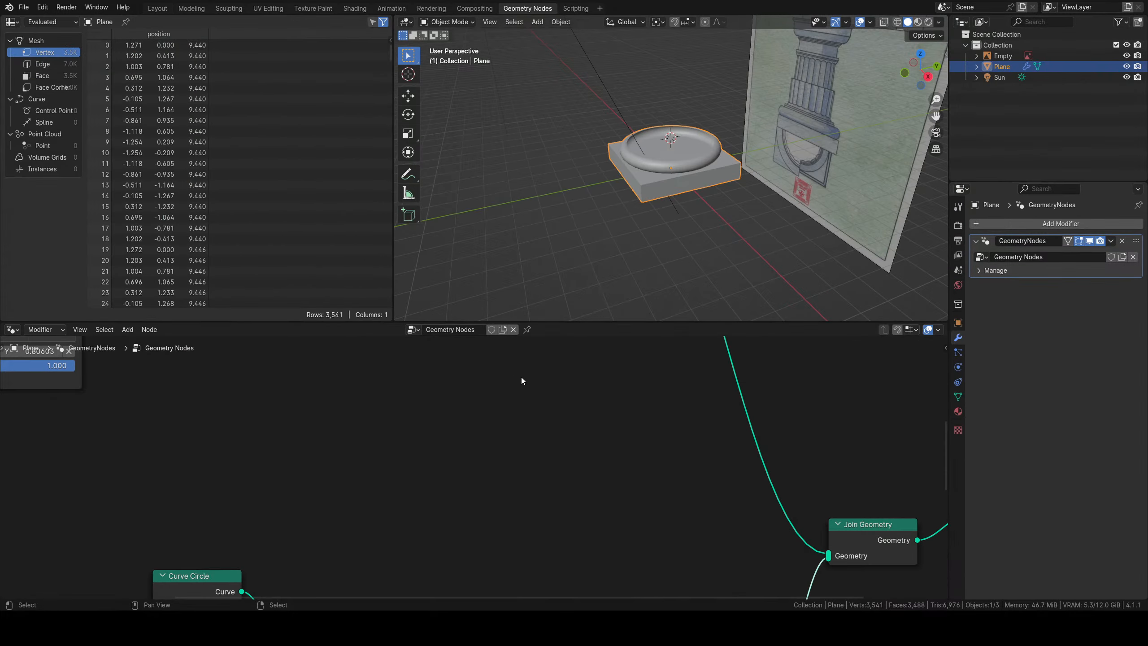
Examine the Float Curve and neighbouring nodes of the column's node tree alongside the upper moulding in the viewport.
scroll(565, 430, down, 4)
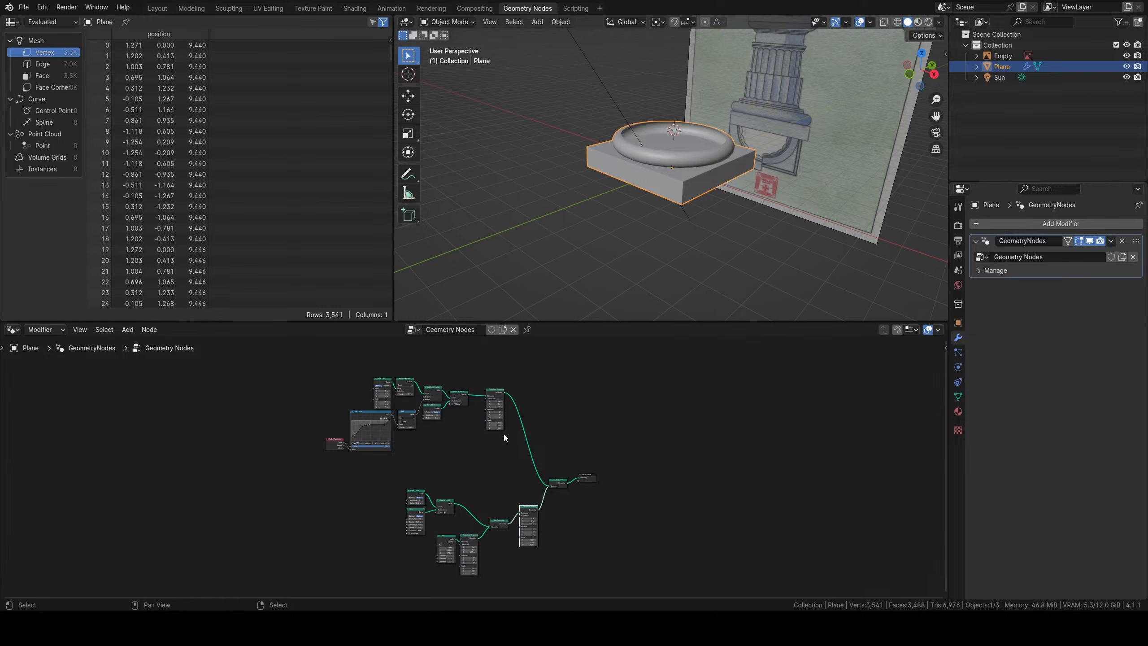
scroll(488, 445, up, 6)
shift+middle_drag(300, 438, 508, 430)
scroll(509, 429, up, 10)
shift+middle_drag(544, 374, 523, 530)
scroll(524, 530, up, 4)
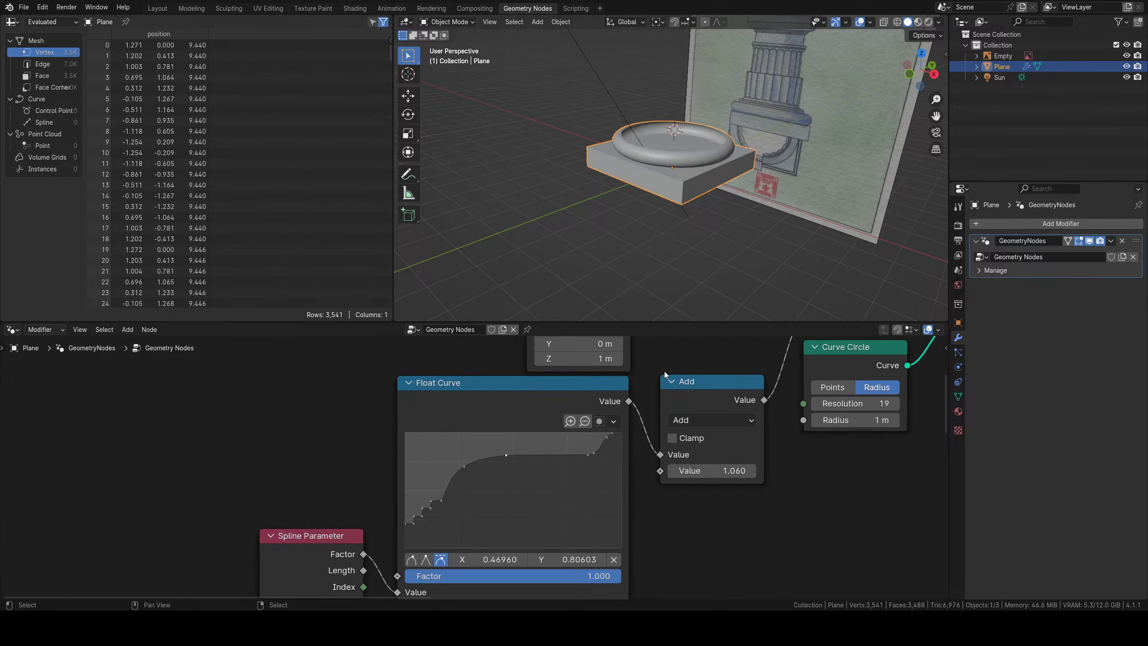
scroll(688, 203, down, 5)
shift+middle_drag(688, 203, 644, 198)
scroll(648, 226, up, 4)
scroll(644, 198, up, 2)
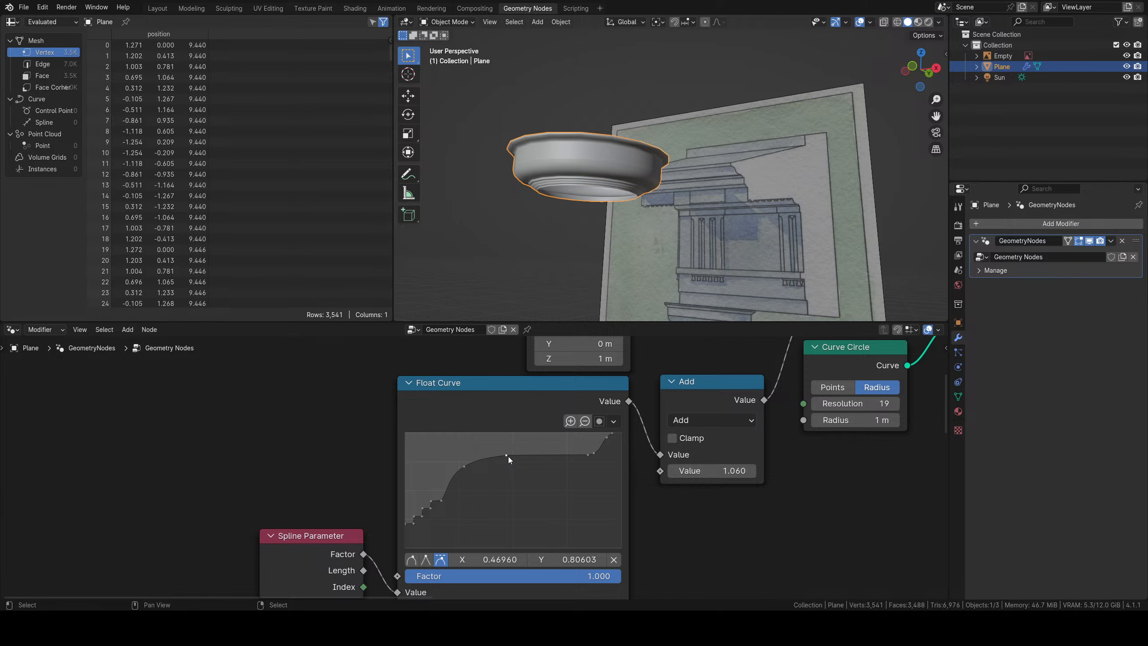
key(g)
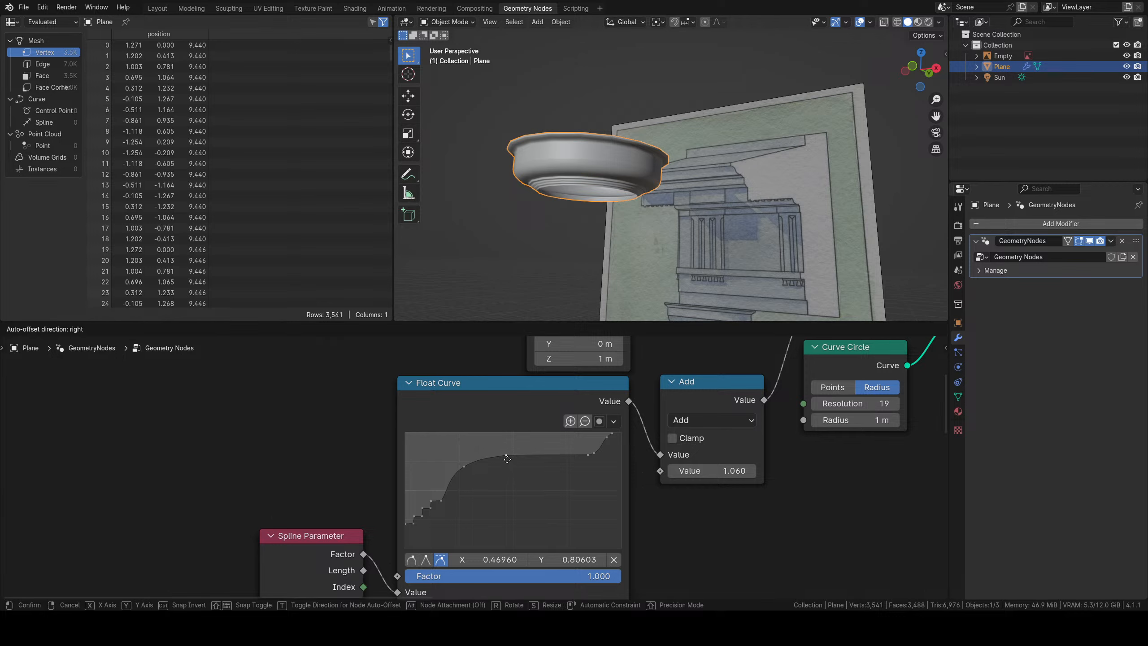
key(Escape)
key(g)
key(Escape)
key(g)
key(Escape)
Move the Float Curve's middle point to X 0.44719, Y 0.80083 and compare the column parts with the reference drawing.
middle_drag(537, 478, 567, 469)
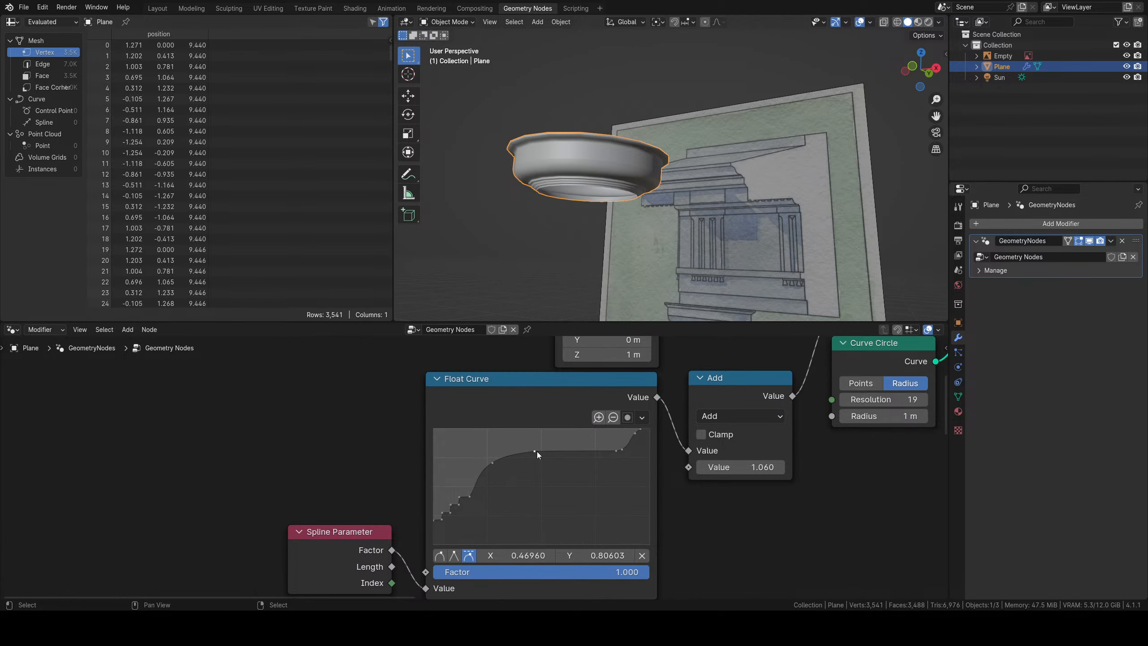
mouse_move(536, 451)
mouse_down()
mouse_move(543, 492)
mouse_move(532, 440)
mouse_move(530, 451)
mouse_up()
scroll(638, 228, down, 4)
middle_drag(638, 228, 653, 262)
shift+middle_drag(653, 258, 655, 182)
scroll(643, 182, down, 2)
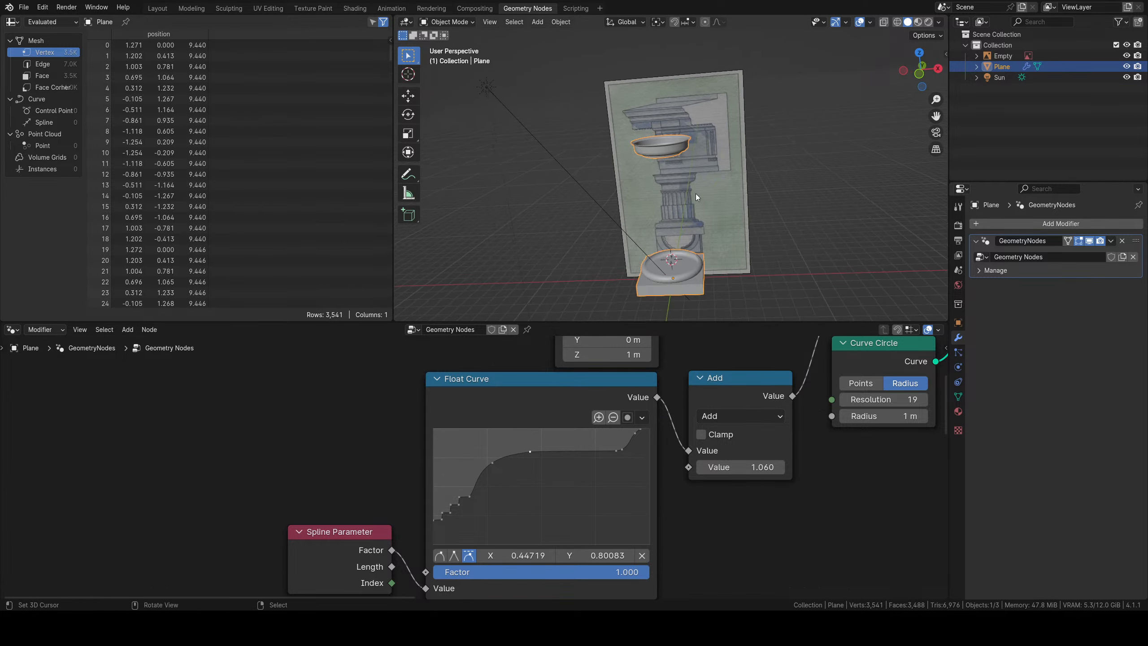
middle_drag(695, 194, 649, 147)
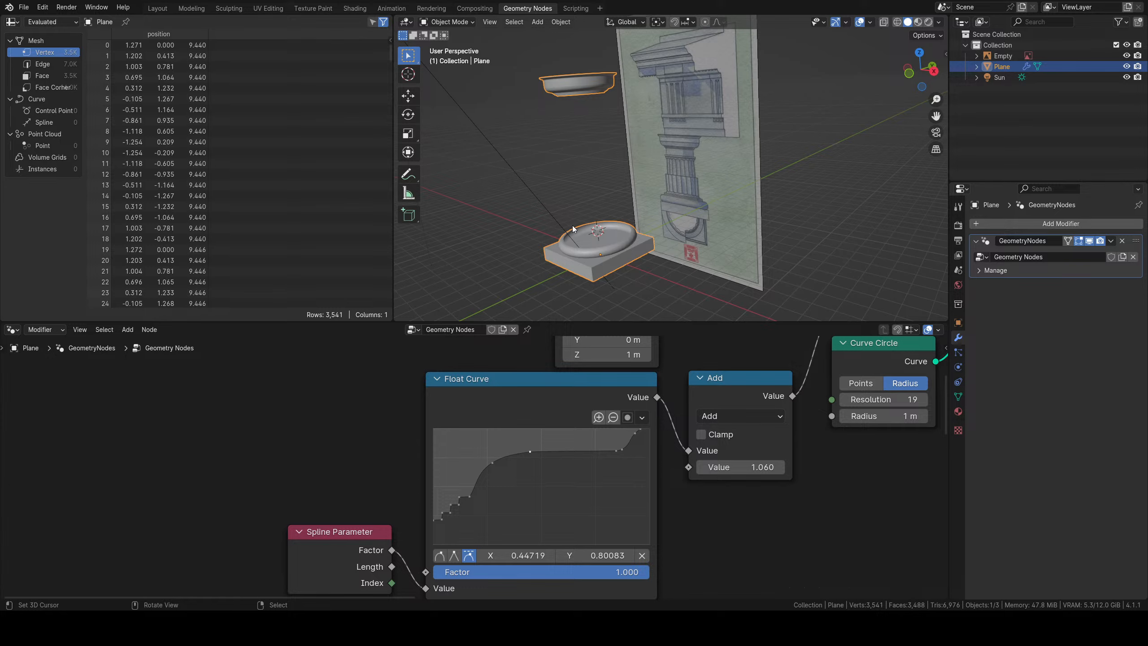
middle_drag(587, 295, 613, 158)
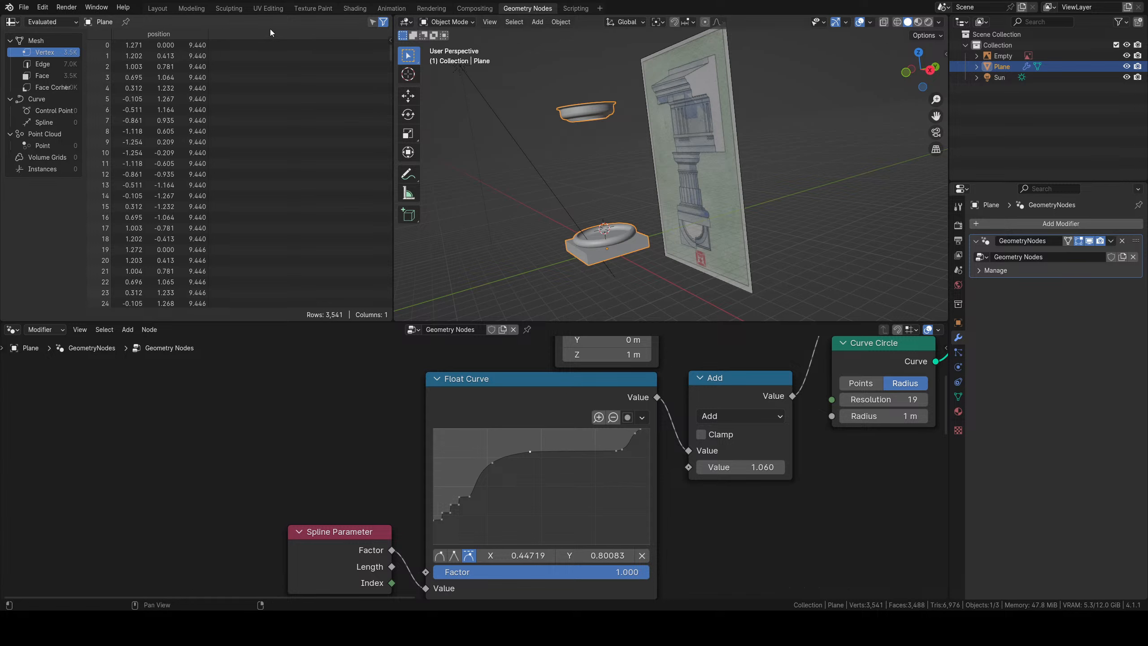
click(24, 7)
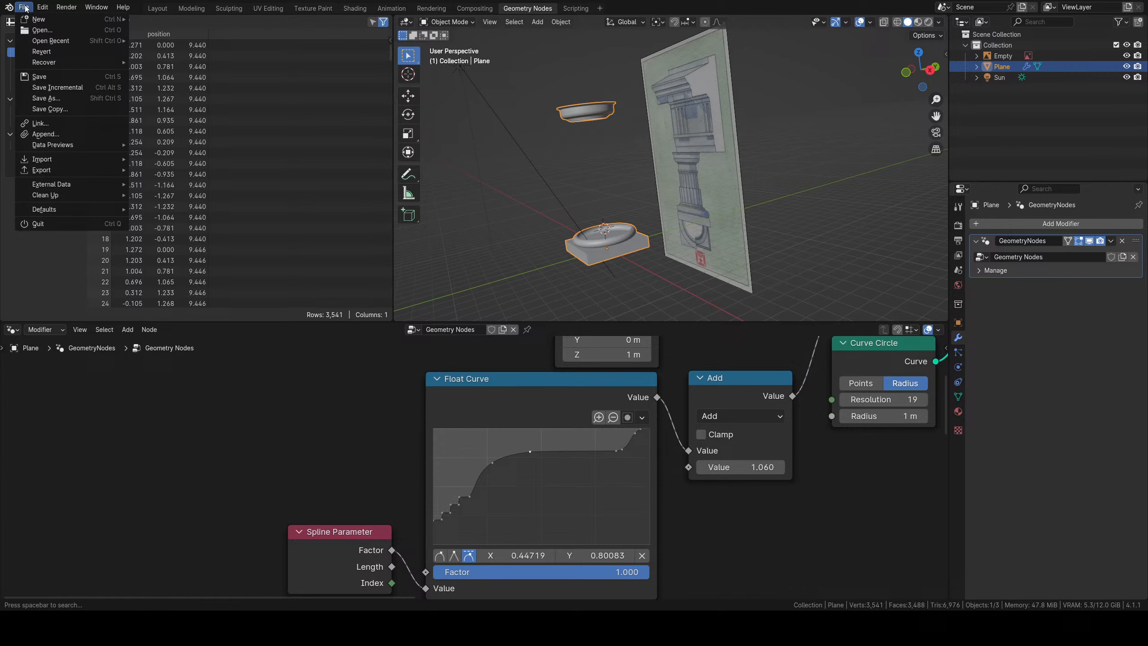
click(40, 32)
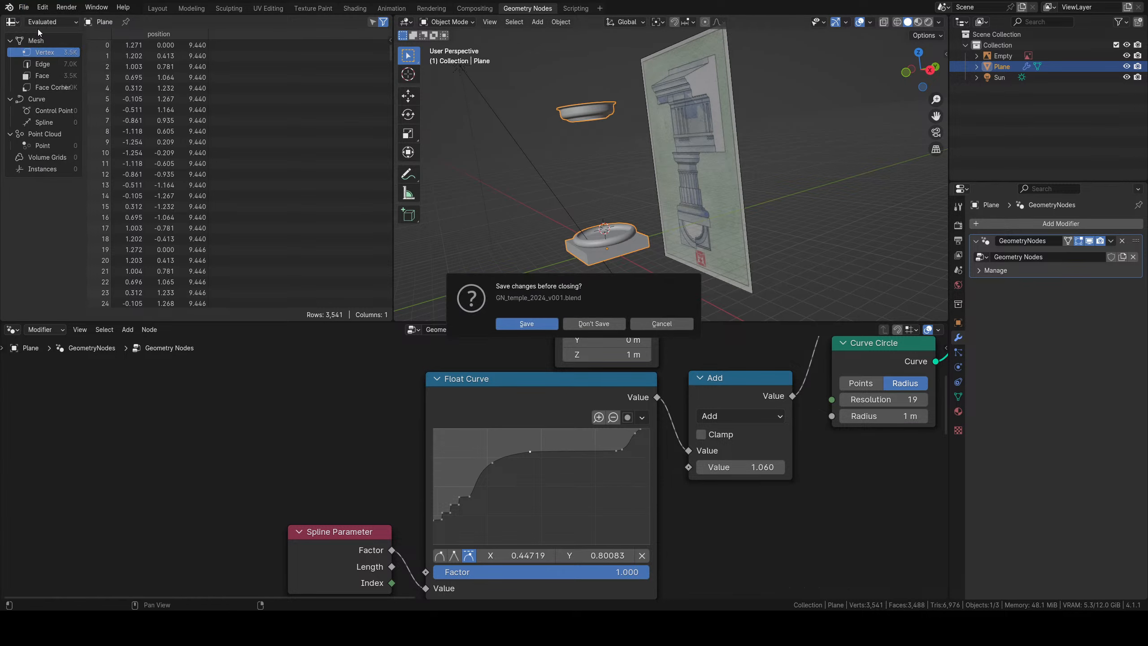
click(645, 322)
Open the recent file Pizza_GN_002.blend, discarding the changes to GN_temple_2024_v001.blend.
click(24, 7)
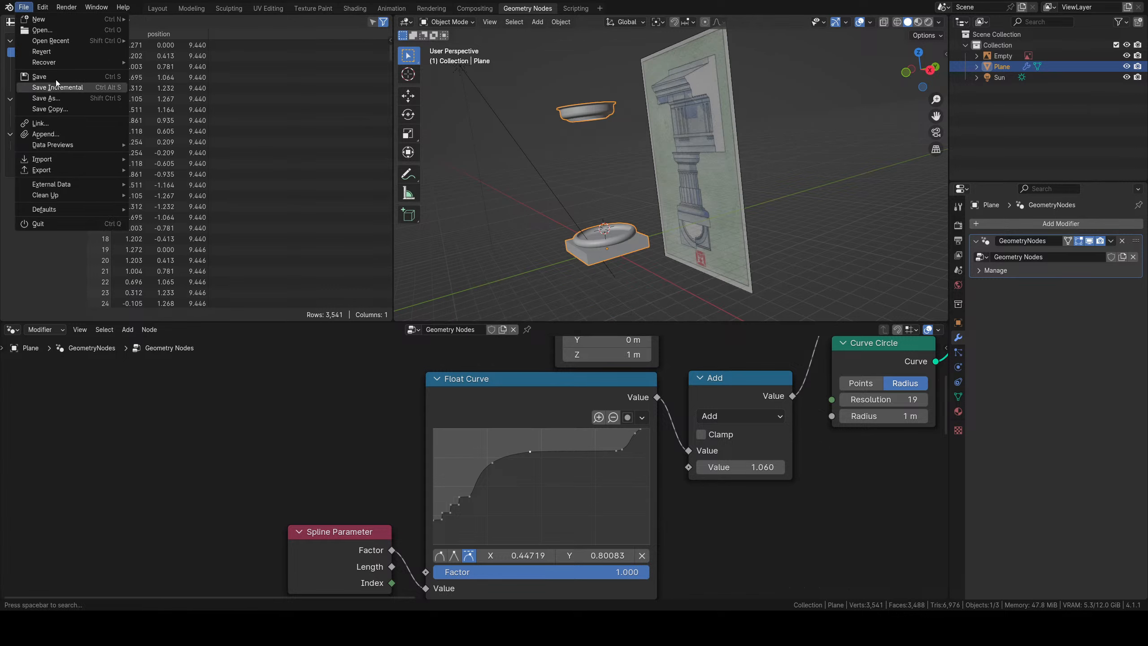
mouse_move(57, 68)
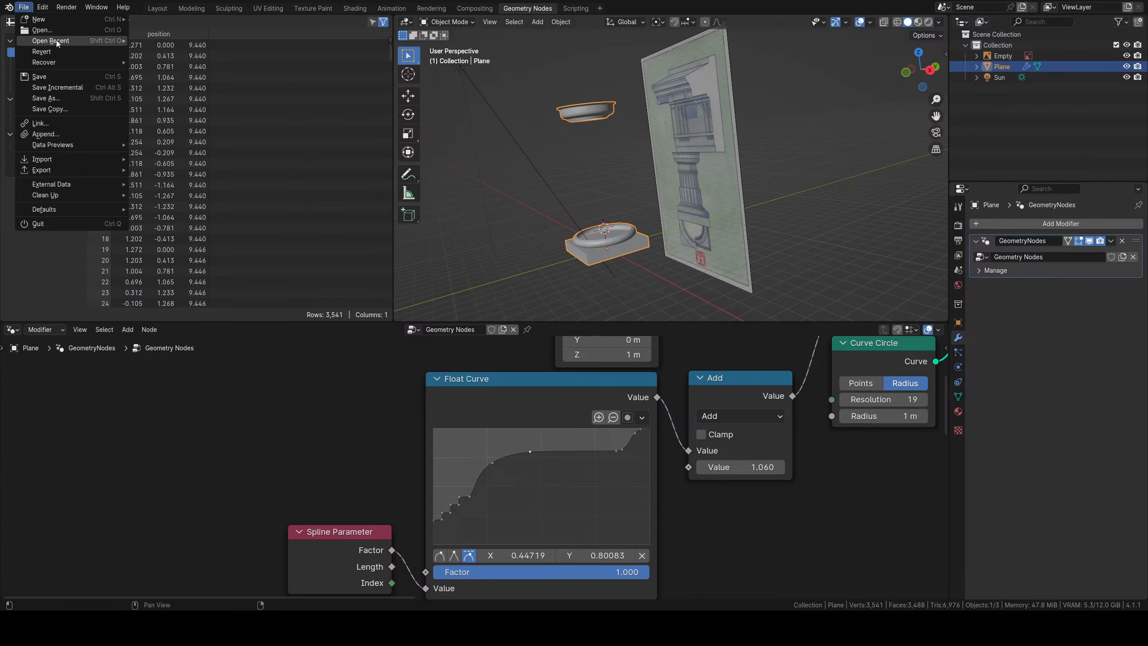
mouse_move(58, 42)
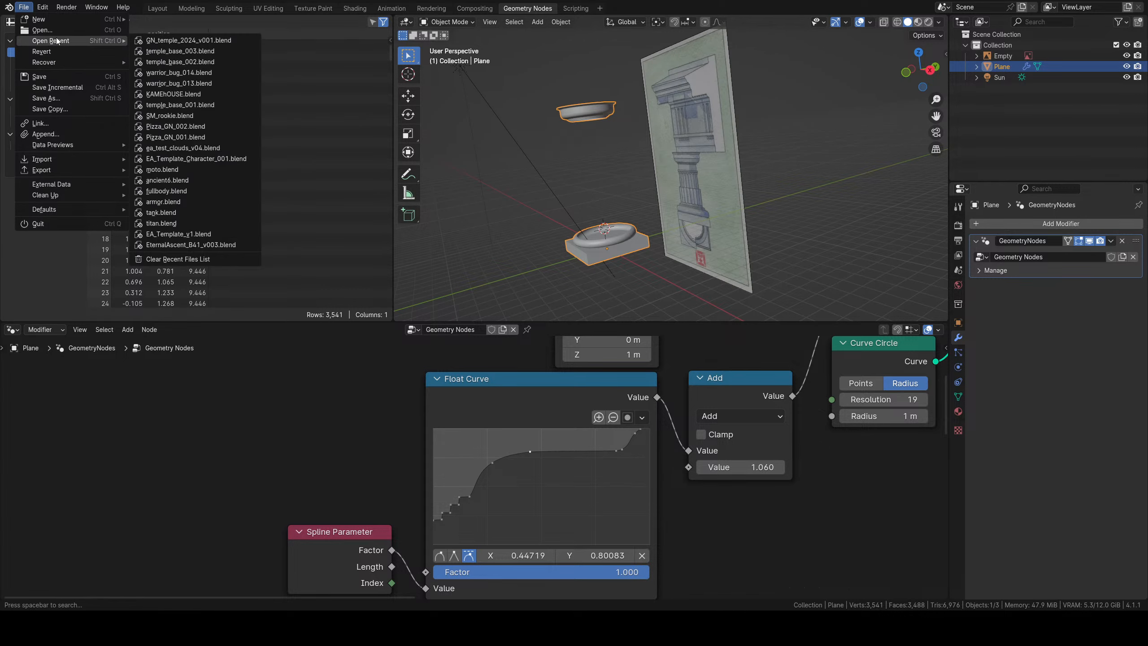
click(191, 126)
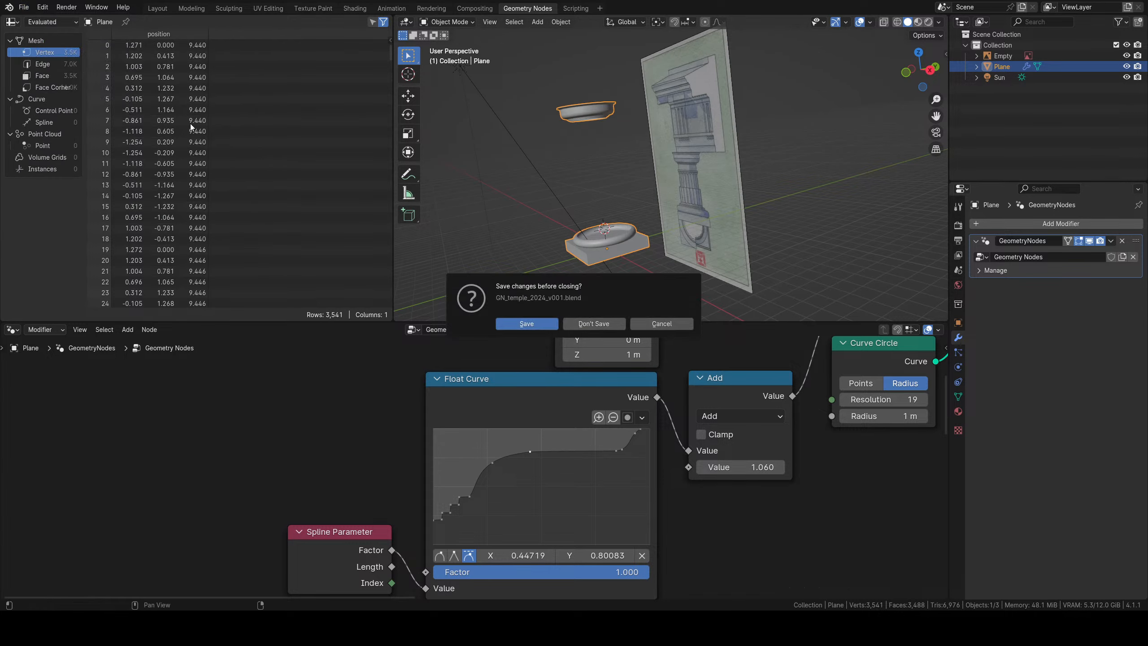
click(587, 325)
Show the pizza in Material Preview shading and inspect its crust and toppings from several angles.
middle_drag(722, 267, 681, 260)
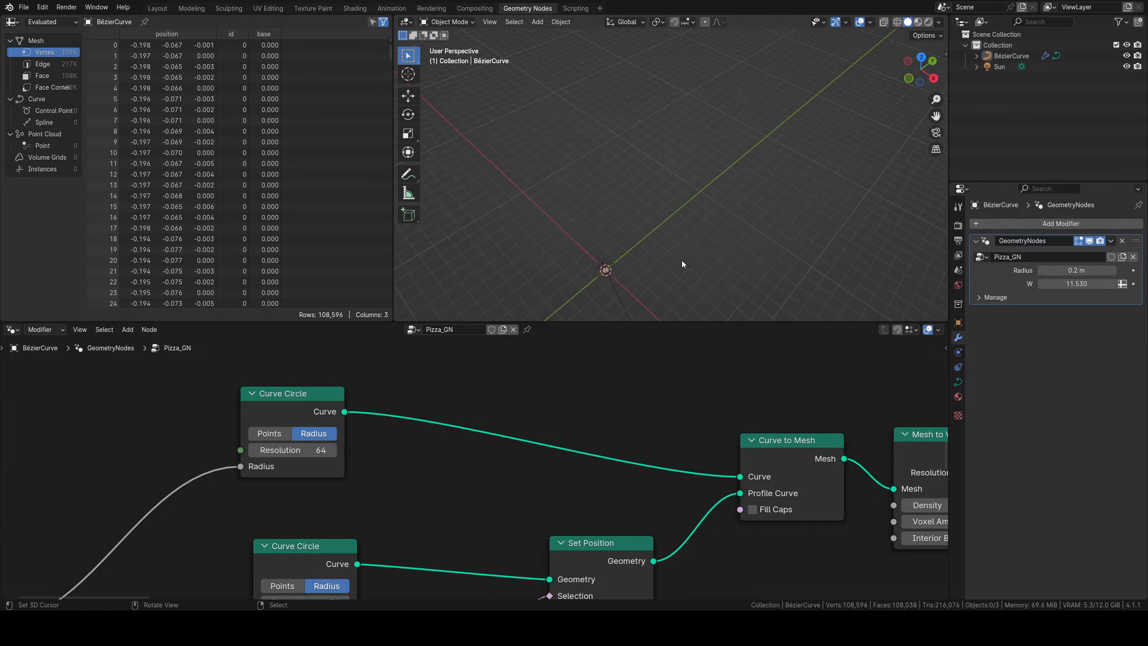
shift+middle_drag(623, 288, 673, 186)
scroll(676, 187, up, 12)
mouse_move(583, 175)
shift+middle_down()
mouse_move(700, 193)
mouse_move(725, 253)
shift+middle_up()
scroll(719, 214, up, 6)
click(918, 21)
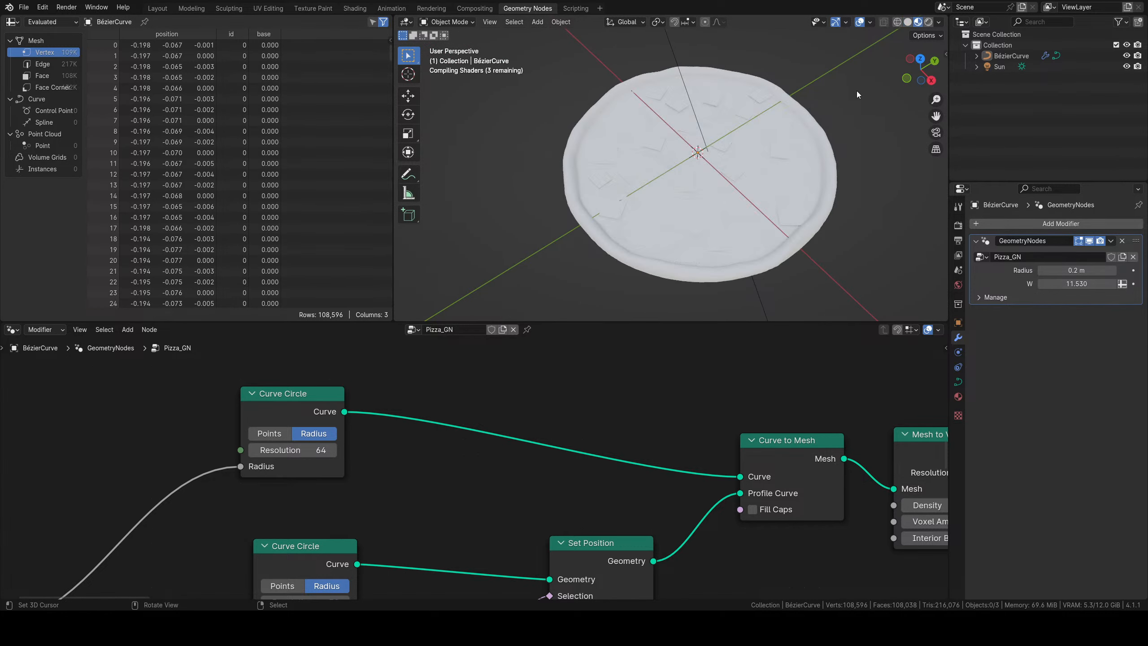
middle_drag(716, 191, 623, 140)
middle_drag(763, 159, 739, 182)
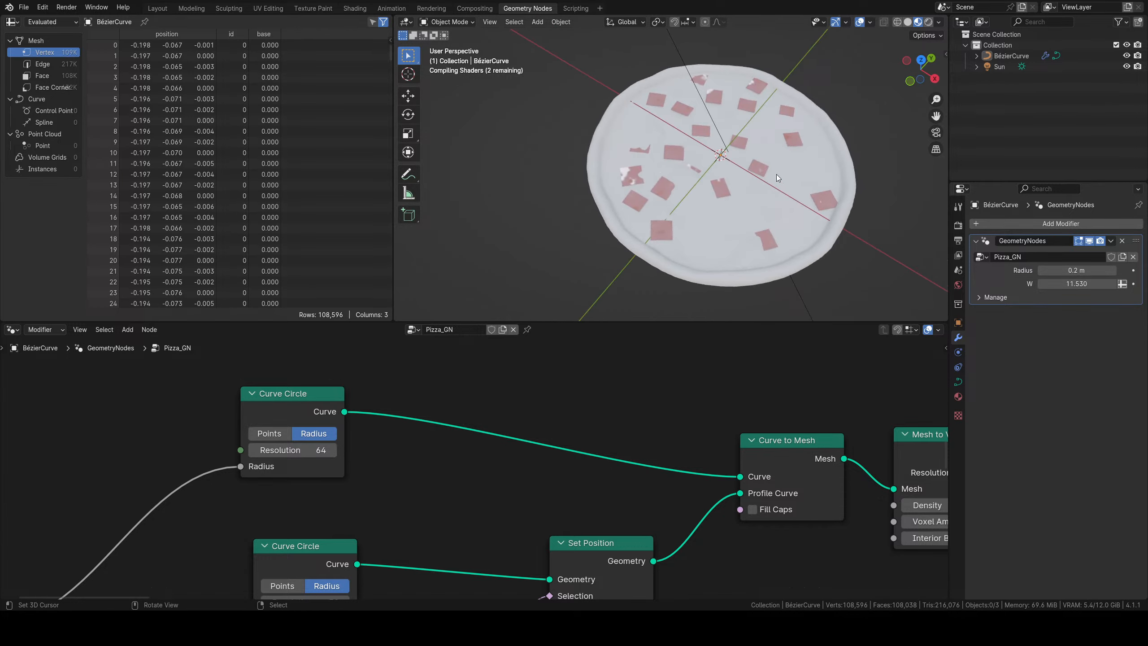
scroll(726, 204, up, 4)
middle_drag(735, 195, 862, 84)
scroll(651, 228, down, 5)
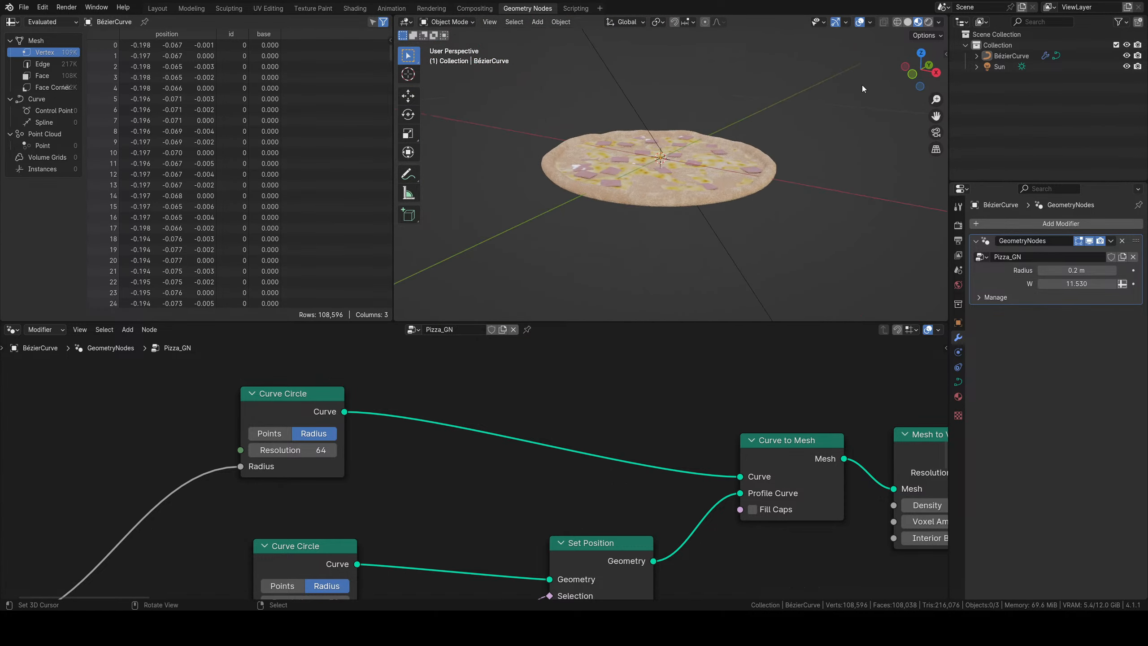
Switch the viewport to Rendered shading and inspect the pizza from above.
key(z)
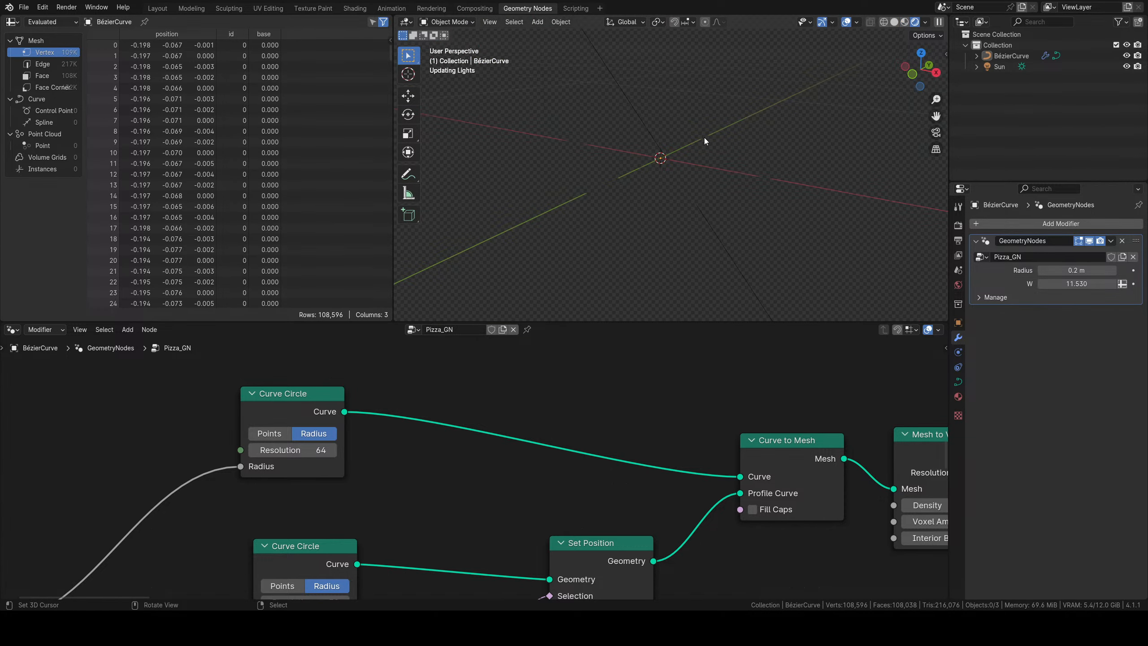
middle_drag(668, 169, 655, 254)
scroll(635, 217, up, 4)
scroll(679, 217, down, 4)
Examine the Pizza_GN node tree from the base curves through the topping branches to the output.
scroll(588, 452, down, 3)
scroll(586, 439, down, 6)
middle_drag(586, 439, 205, 378)
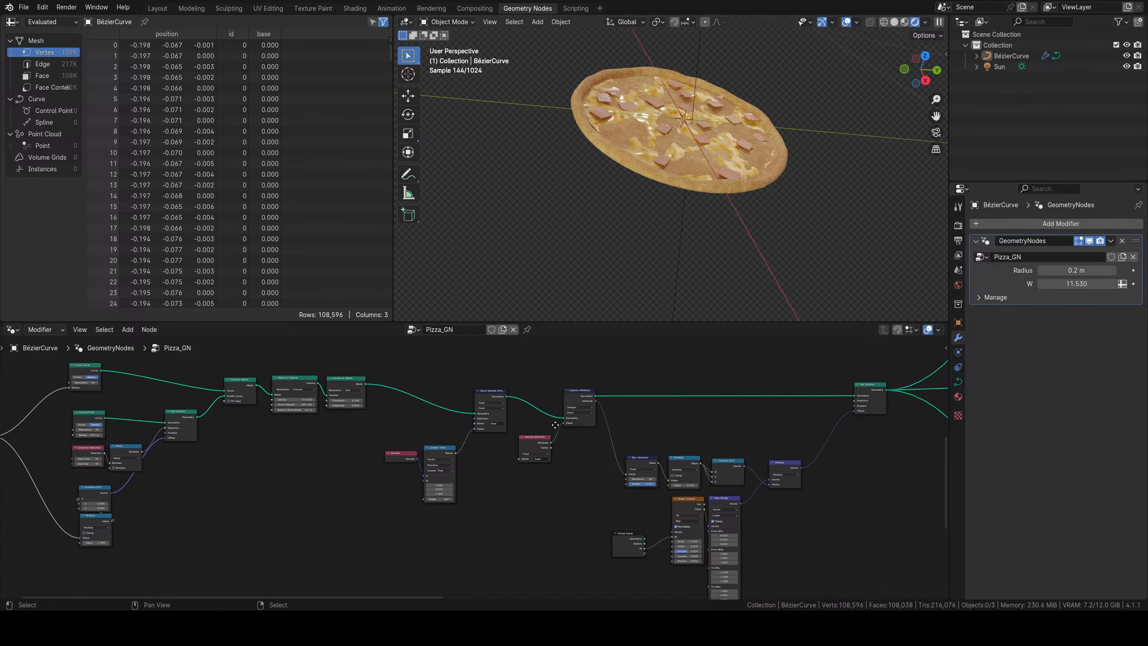
middle_drag(859, 418, 594, 413)
scroll(594, 413, down, 4)
scroll(615, 404, down, 1)
scroll(616, 404, down, 4)
middle_drag(719, 394, 393, 429)
scroll(506, 429, down, 6)
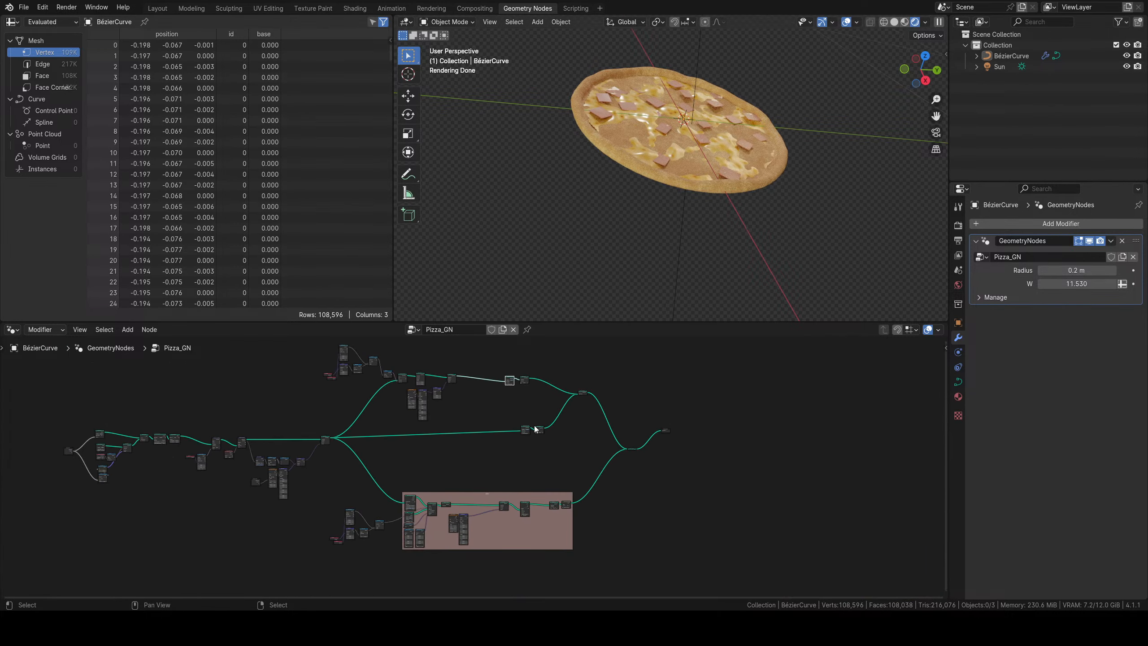
middle_drag(548, 410, 553, 449)
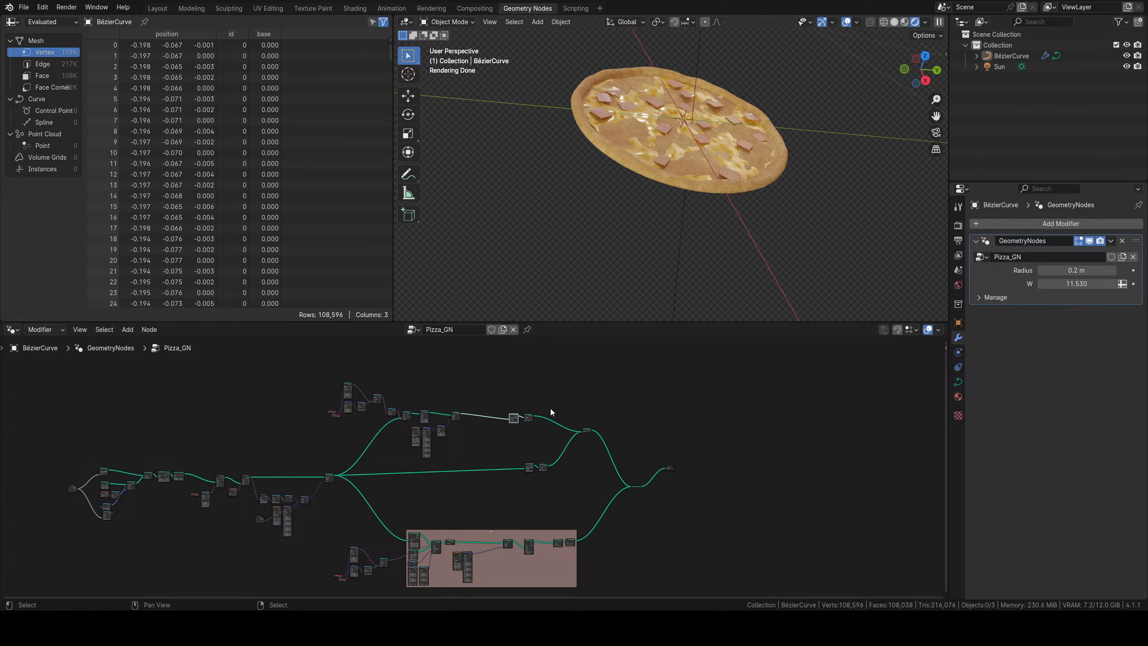
middle_drag(181, 469, 452, 454)
scroll(452, 455, up, 4)
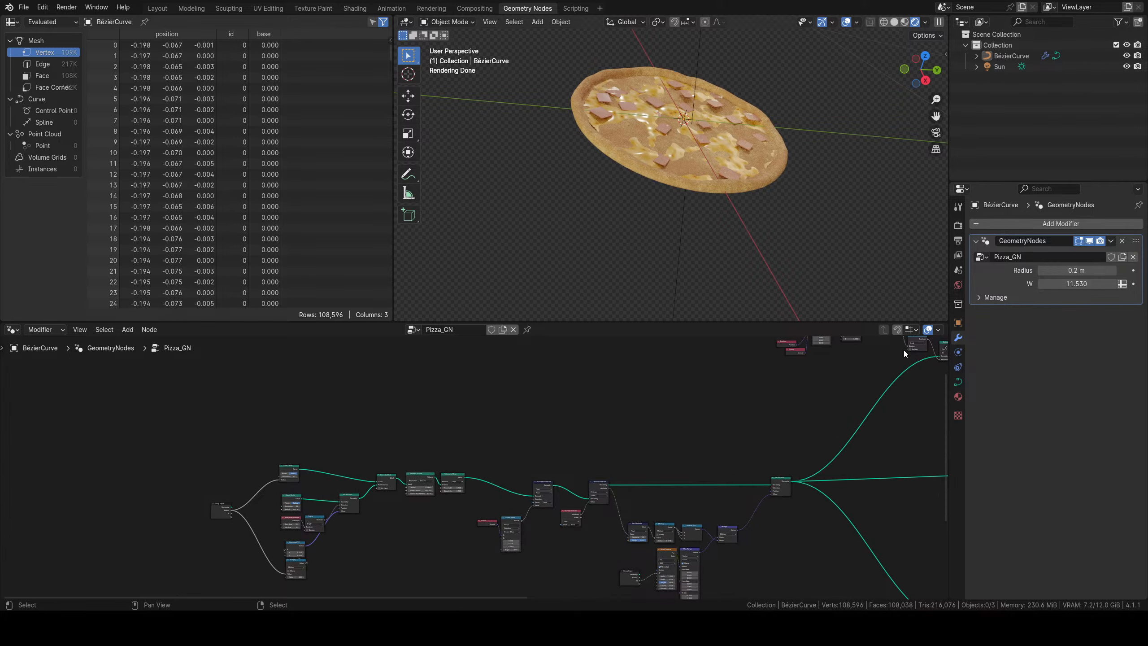
Try Radius values of 0.29 m and 0.36 m on the Pizza_GN modifier, set W to 11.560, and finish with Radius 0.287 m.
mouse_move(1089, 268)
mouse_down()
mouse_move(1134, 268)
mouse_move(1095, 267)
mouse_up()
middle_drag(897, 204, 852, 221)
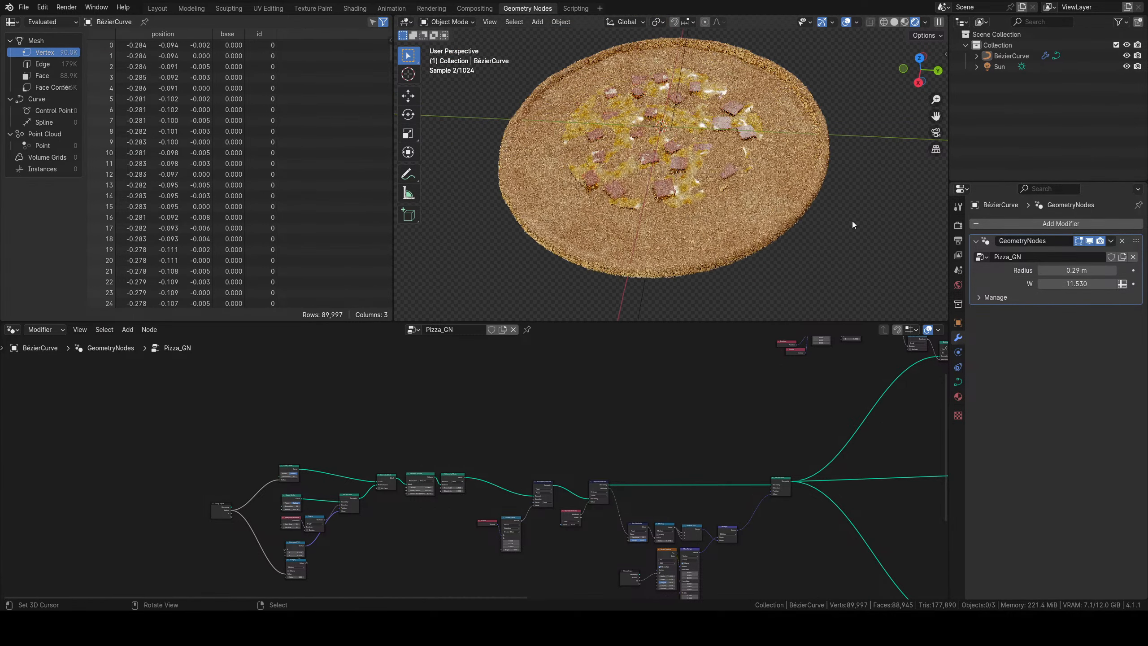
drag(1093, 270, 1058, 274)
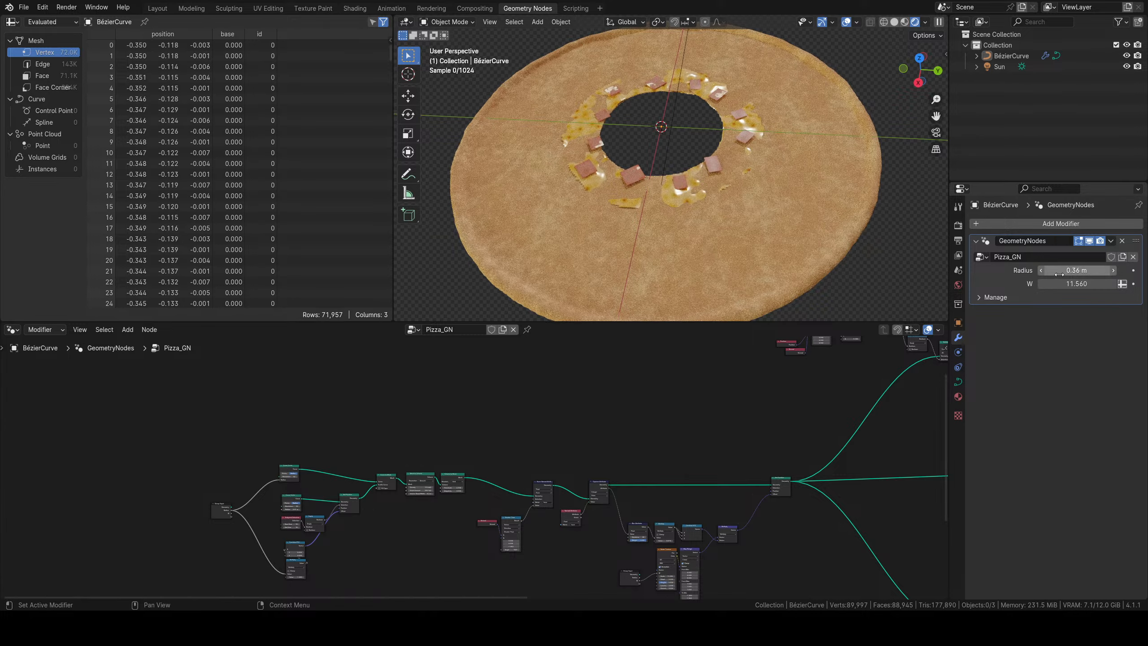
middle_drag(623, 156, 651, 140)
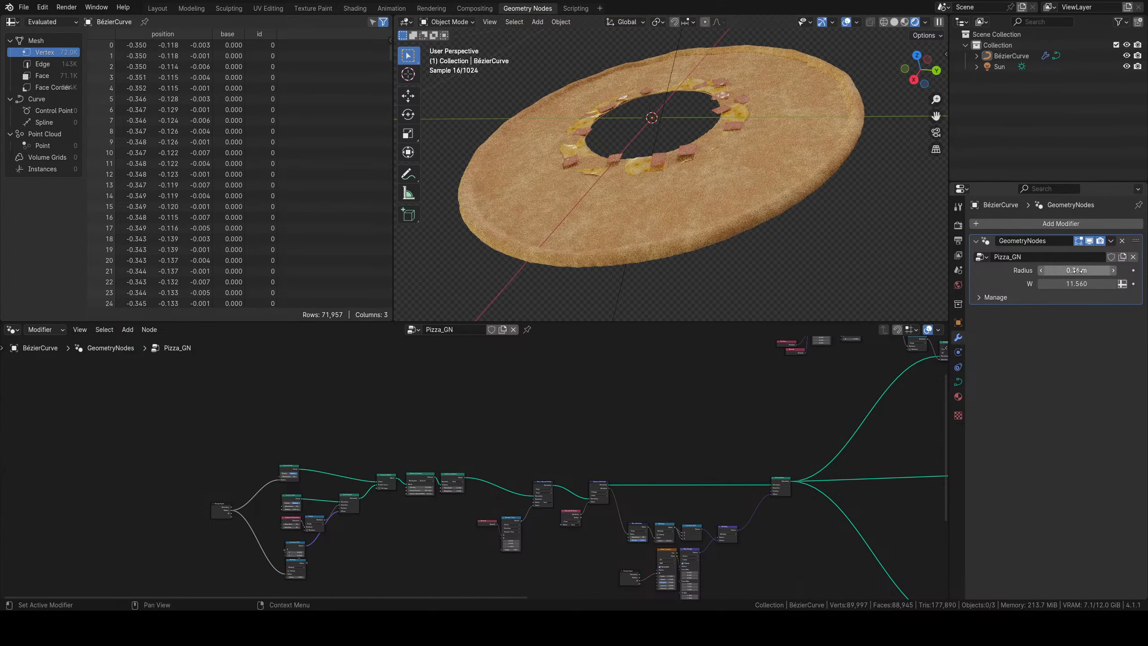
drag(1076, 271, 1059, 270)
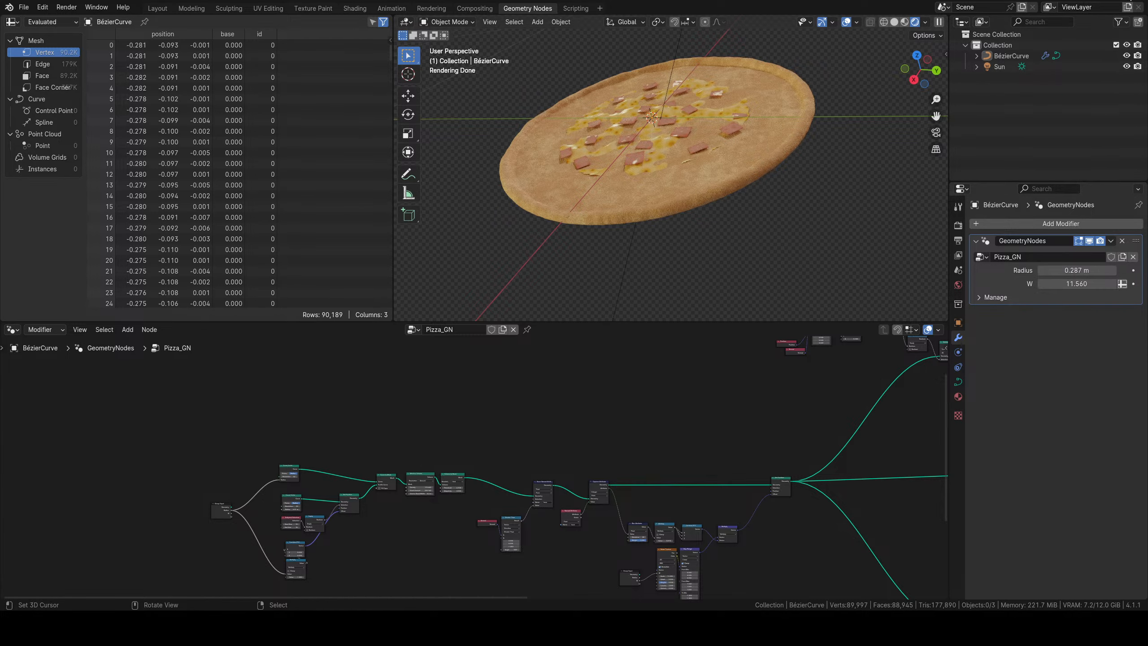
Quit the program without saving the changes to the pizza file.
key(ctrl+q)
click(579, 323)
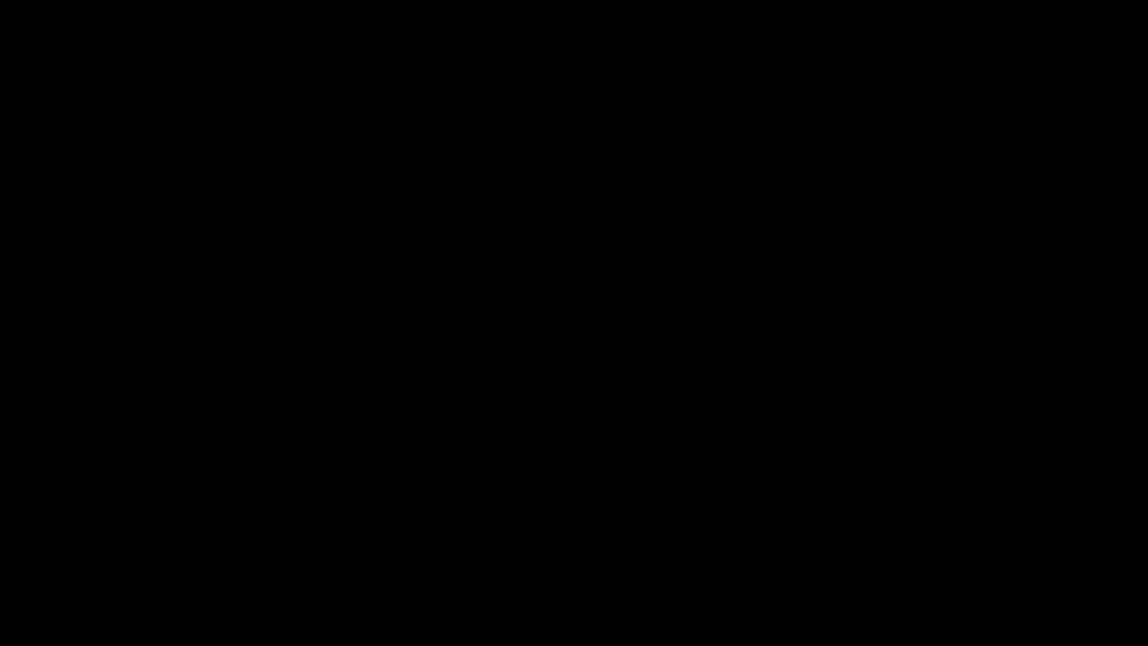